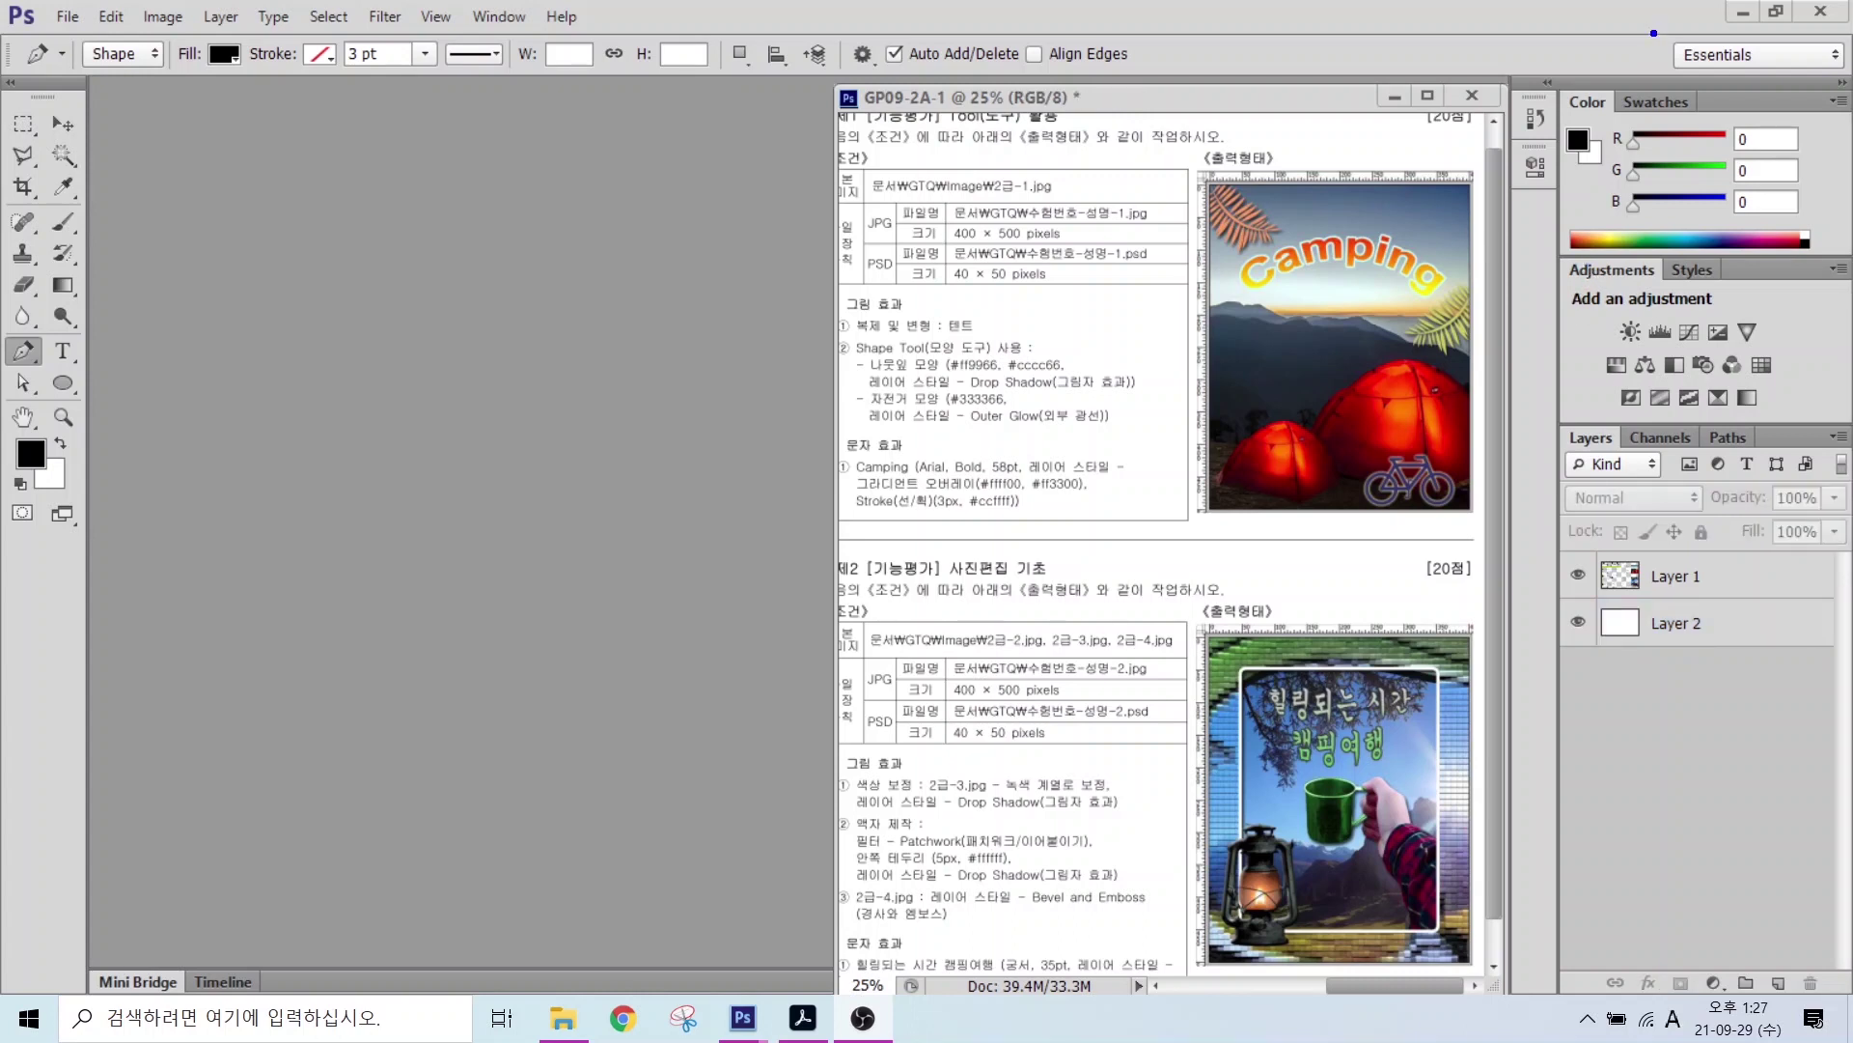
Step: Open the workspace list from the Essentials switcher at the top right
drag(1649, 27, 1841, 98)
drag(1707, 72, 1649, 189)
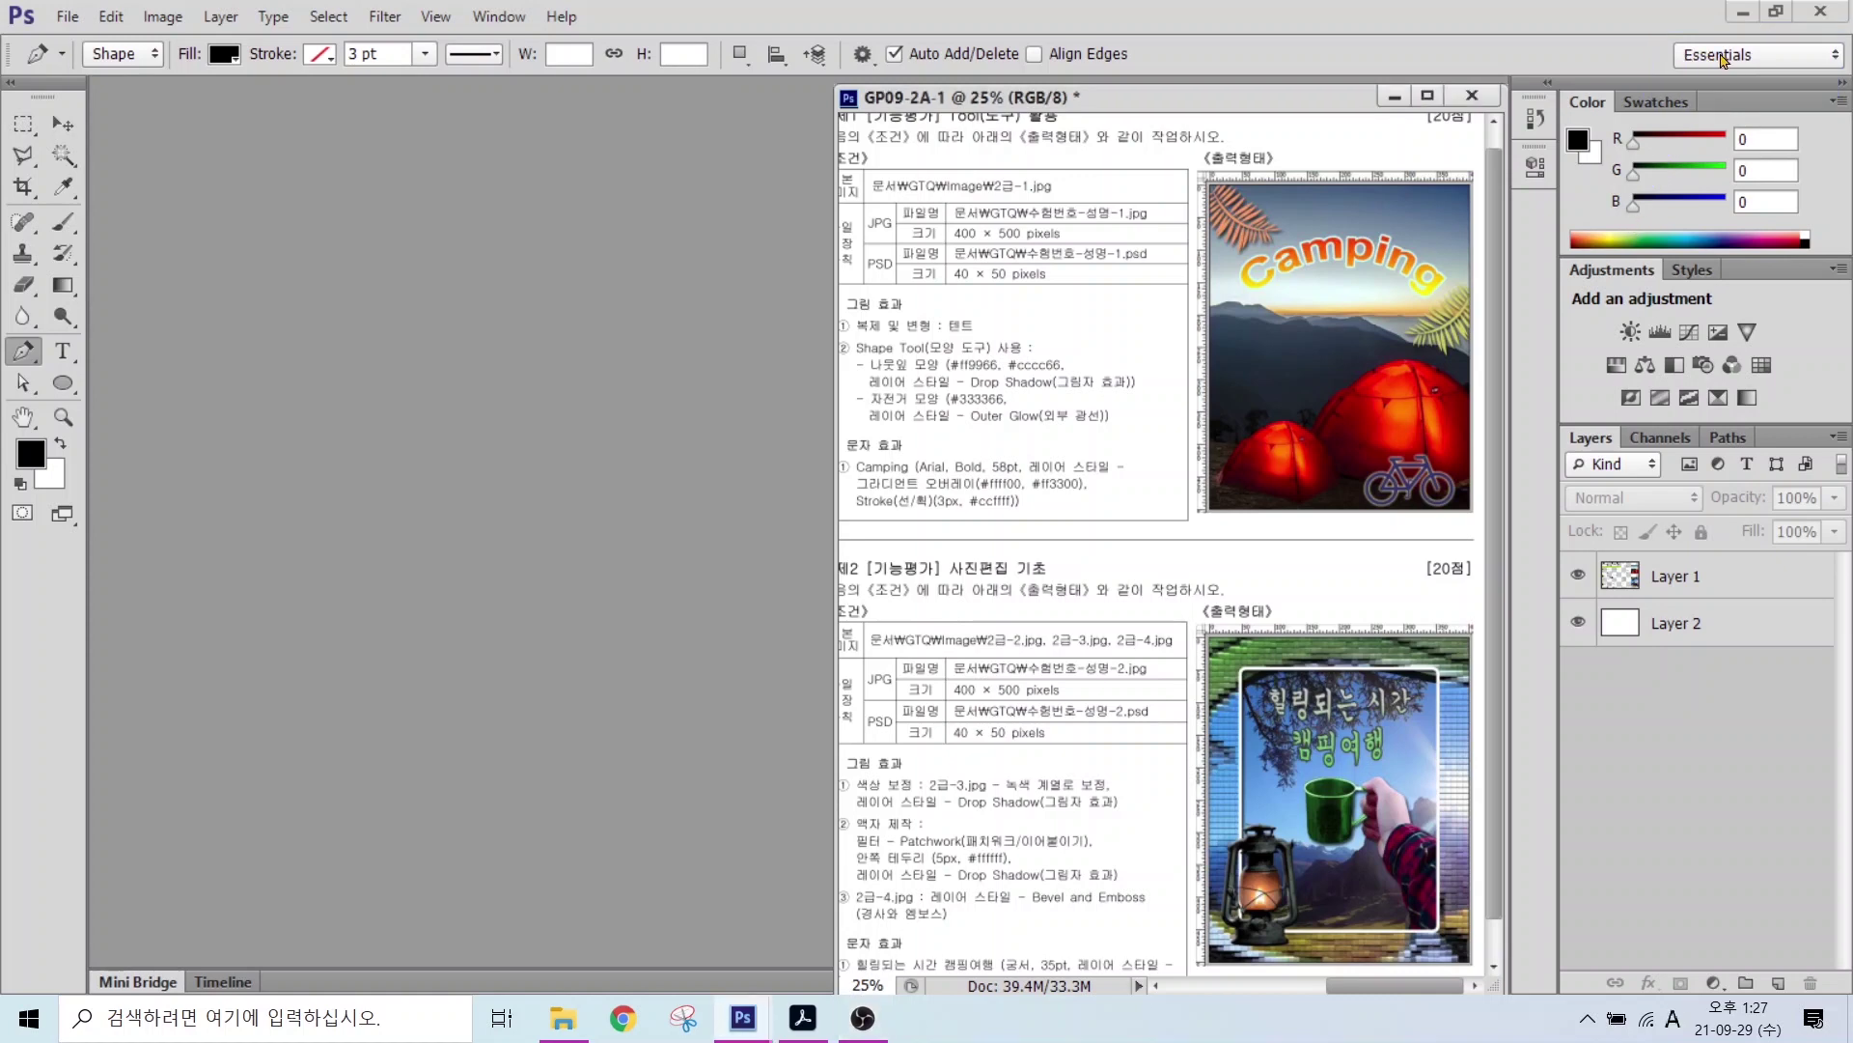
click(1724, 58)
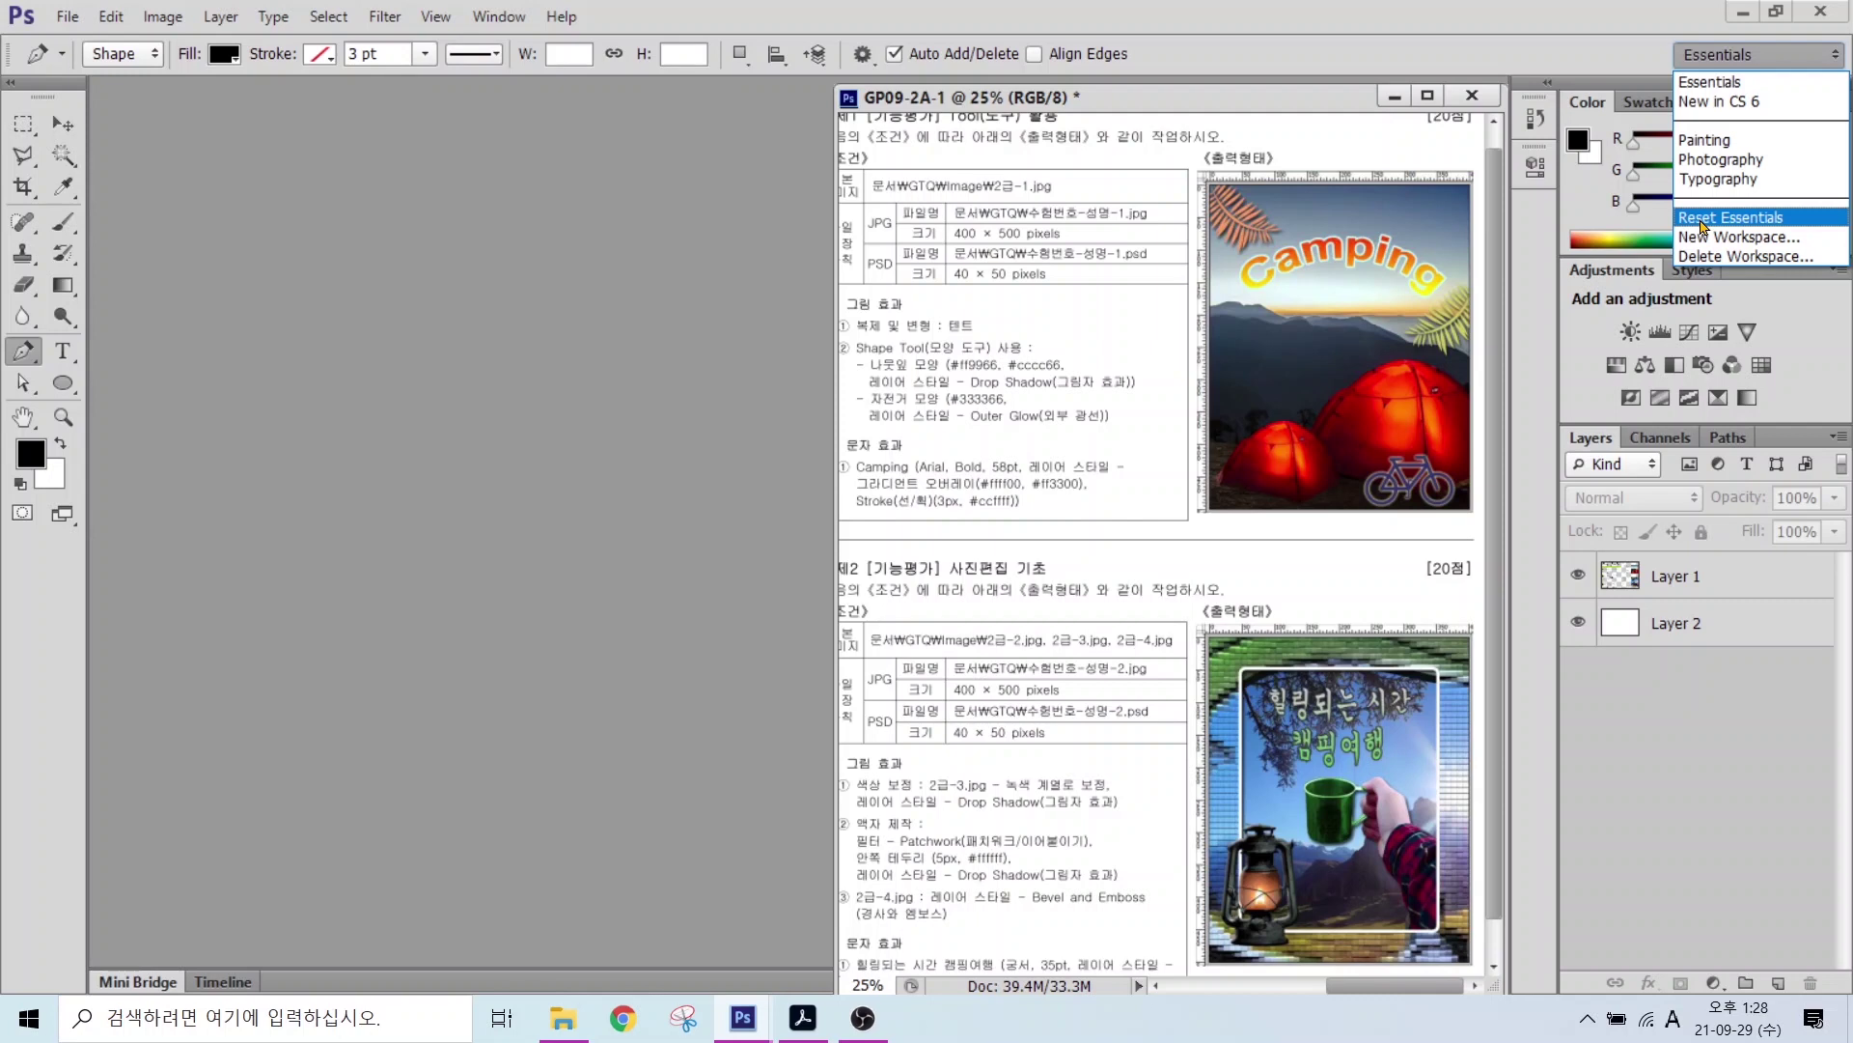
Step: Reset the Essentials workspace and toggle the toolbox between one and two columns
click(1702, 222)
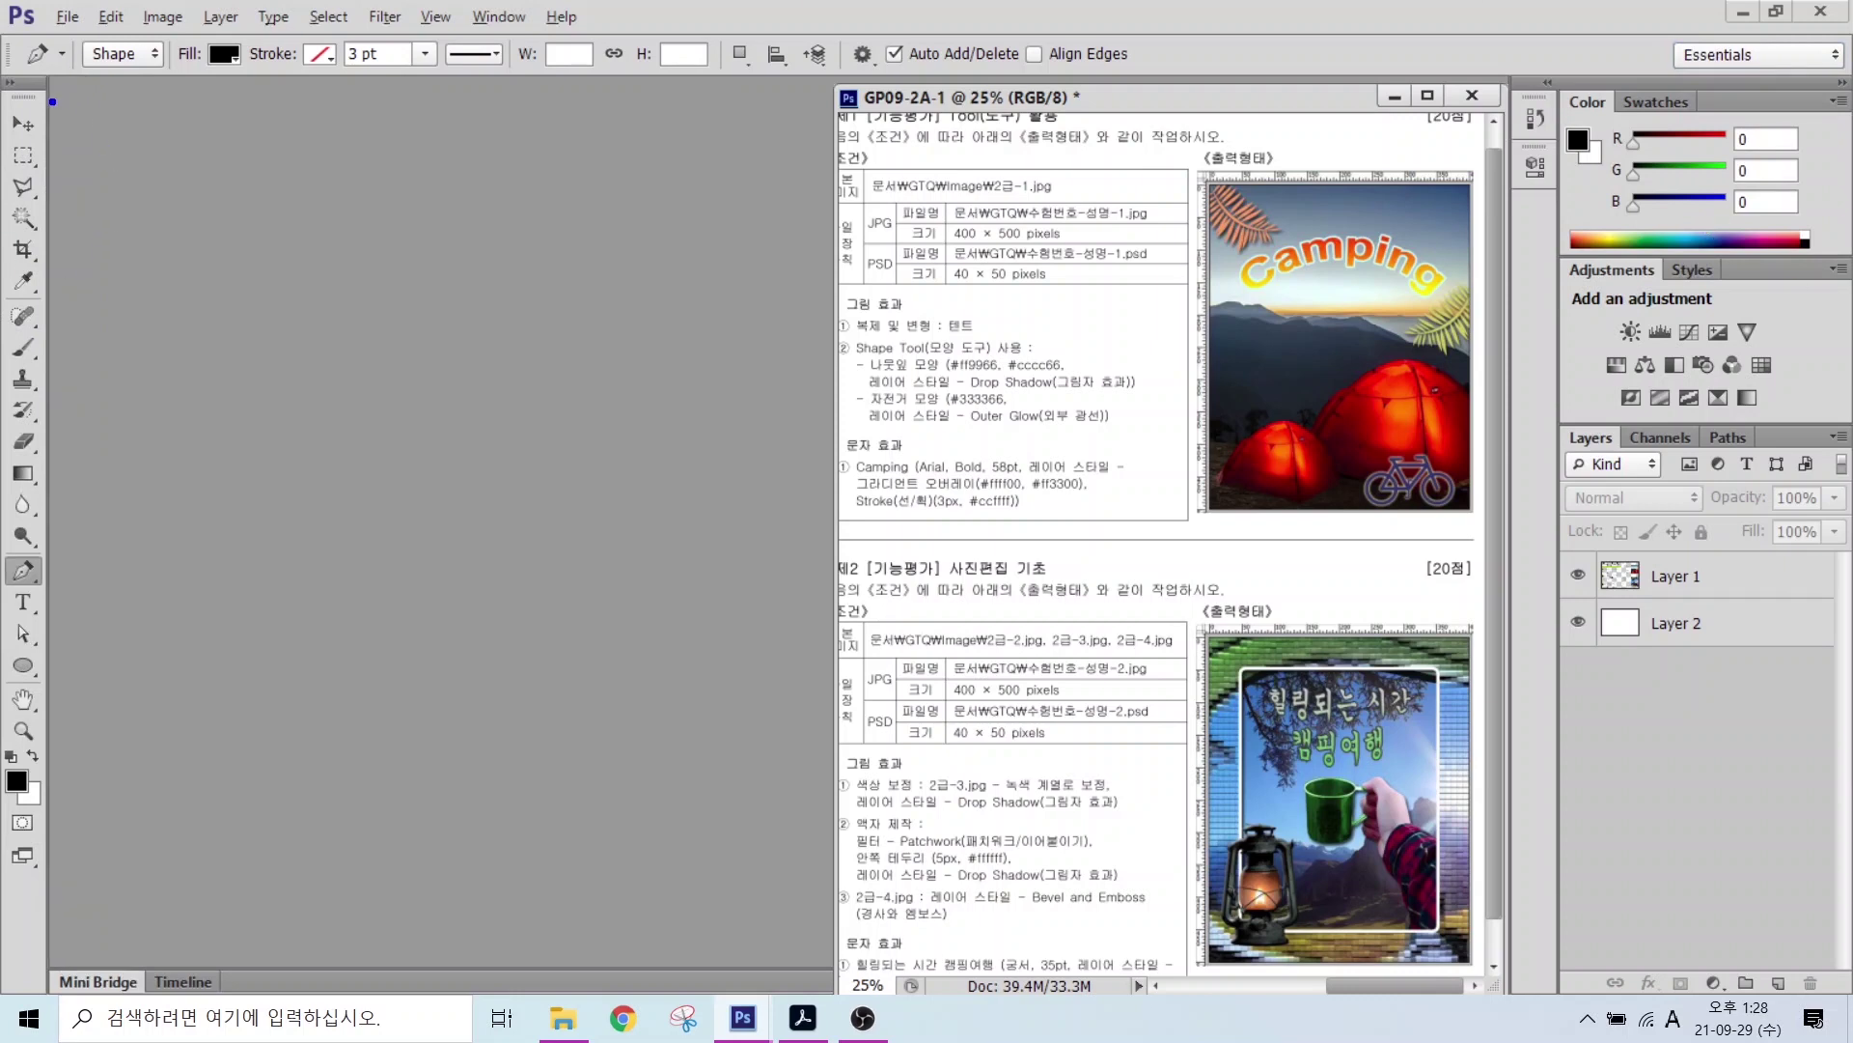
key(alt)
click(11, 85)
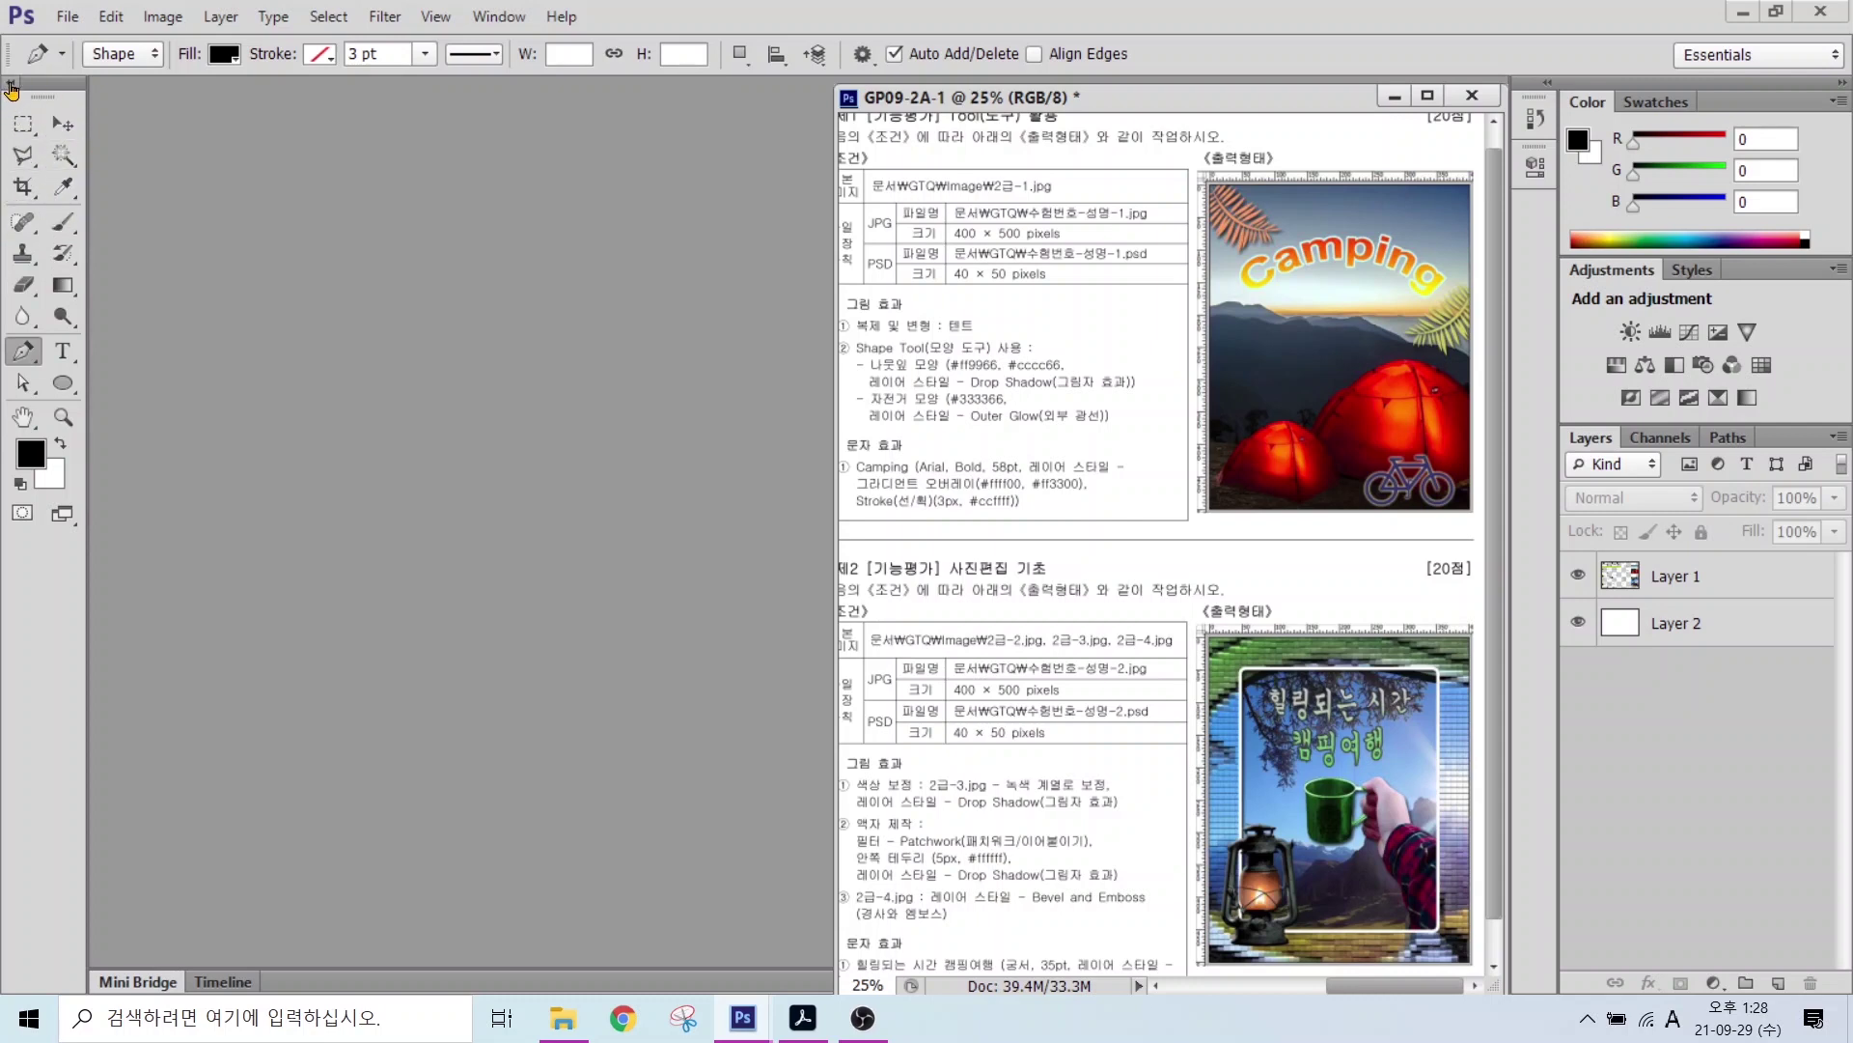
click(11, 88)
click(11, 88)
click(11, 88)
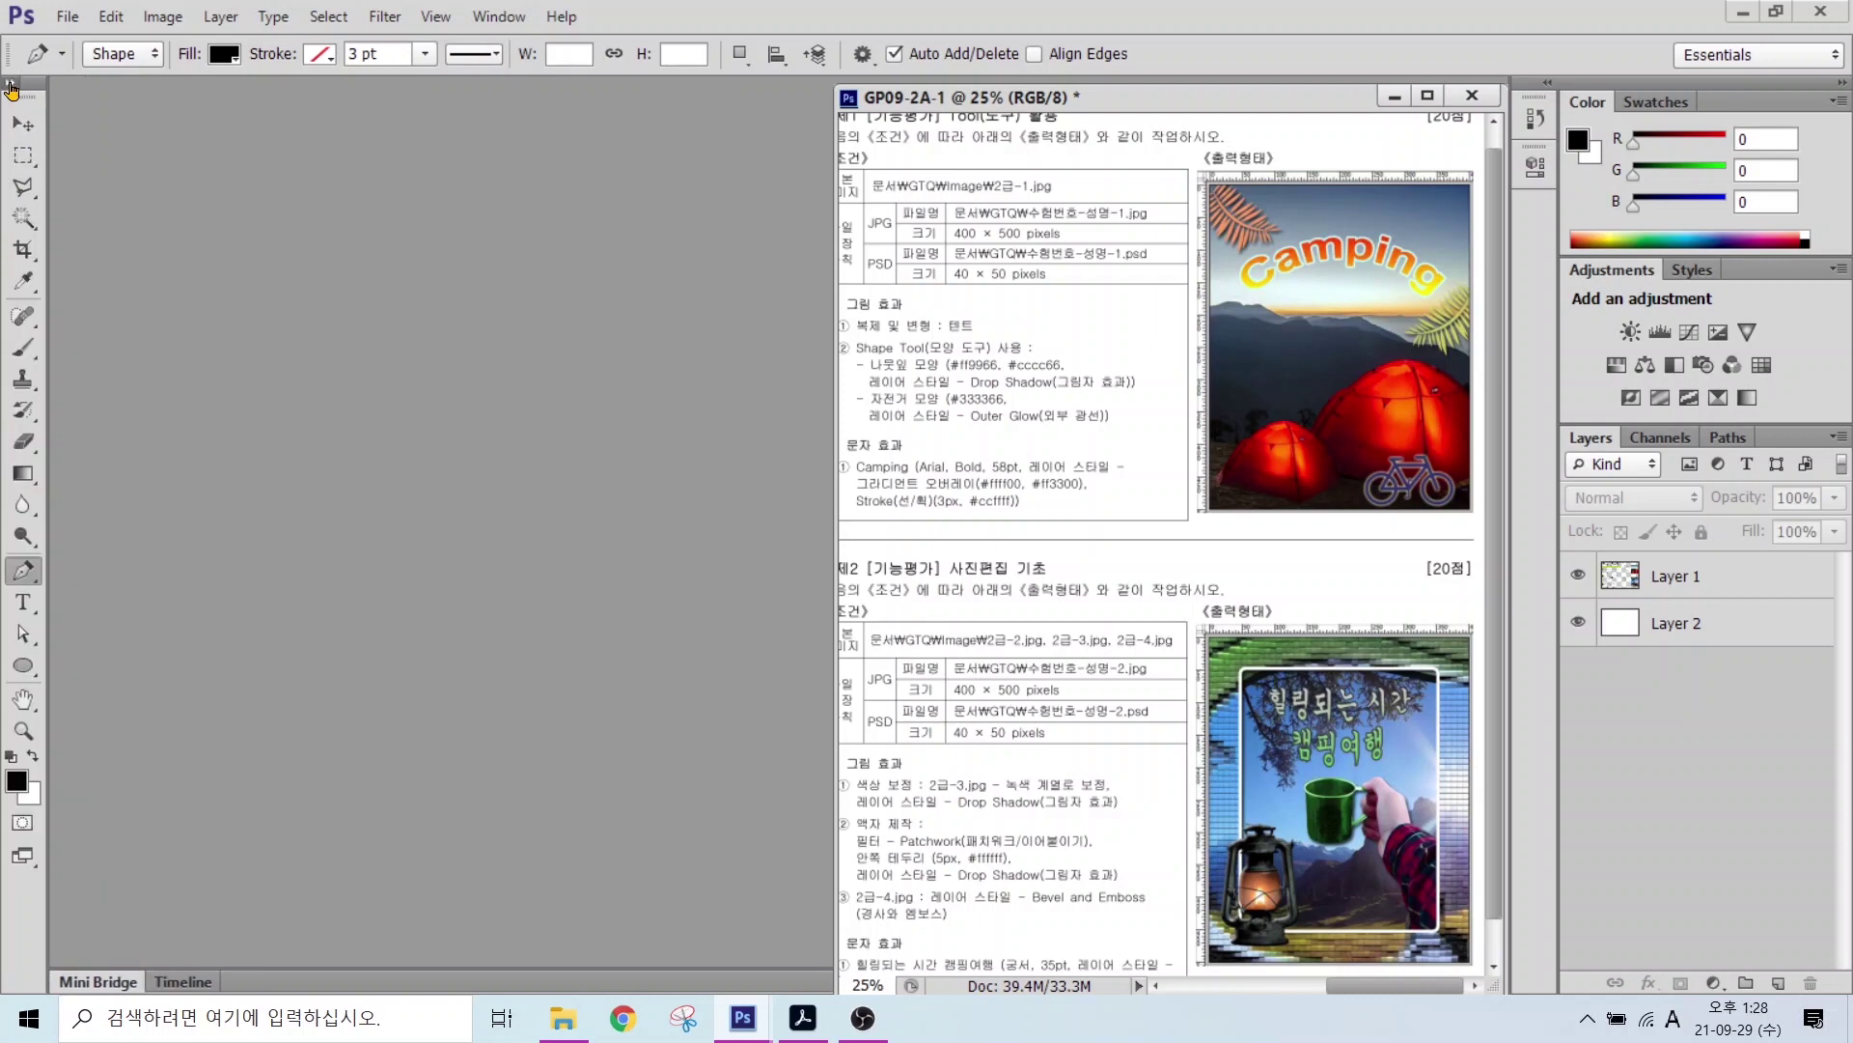
click(11, 88)
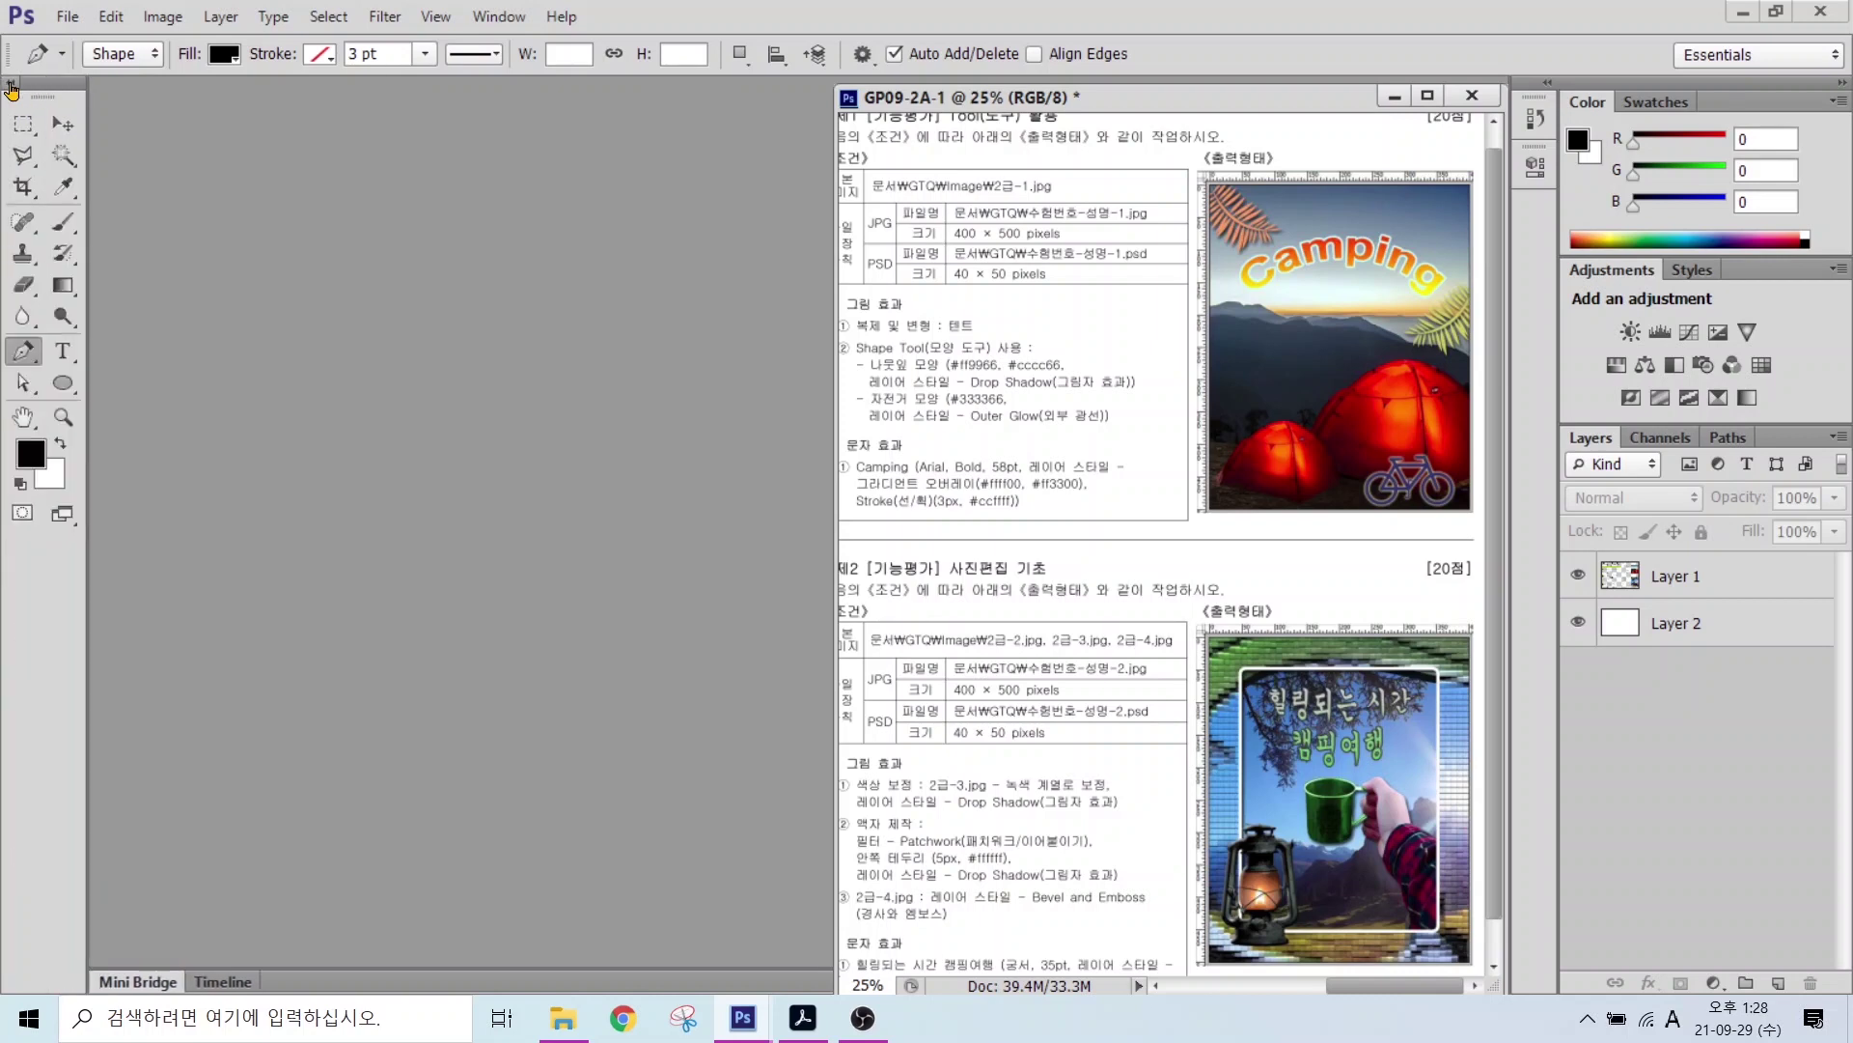
Step: Open General preferences and browse Interface, File Handling, Performance, Cursors, Transparency and Units categories
click(111, 19)
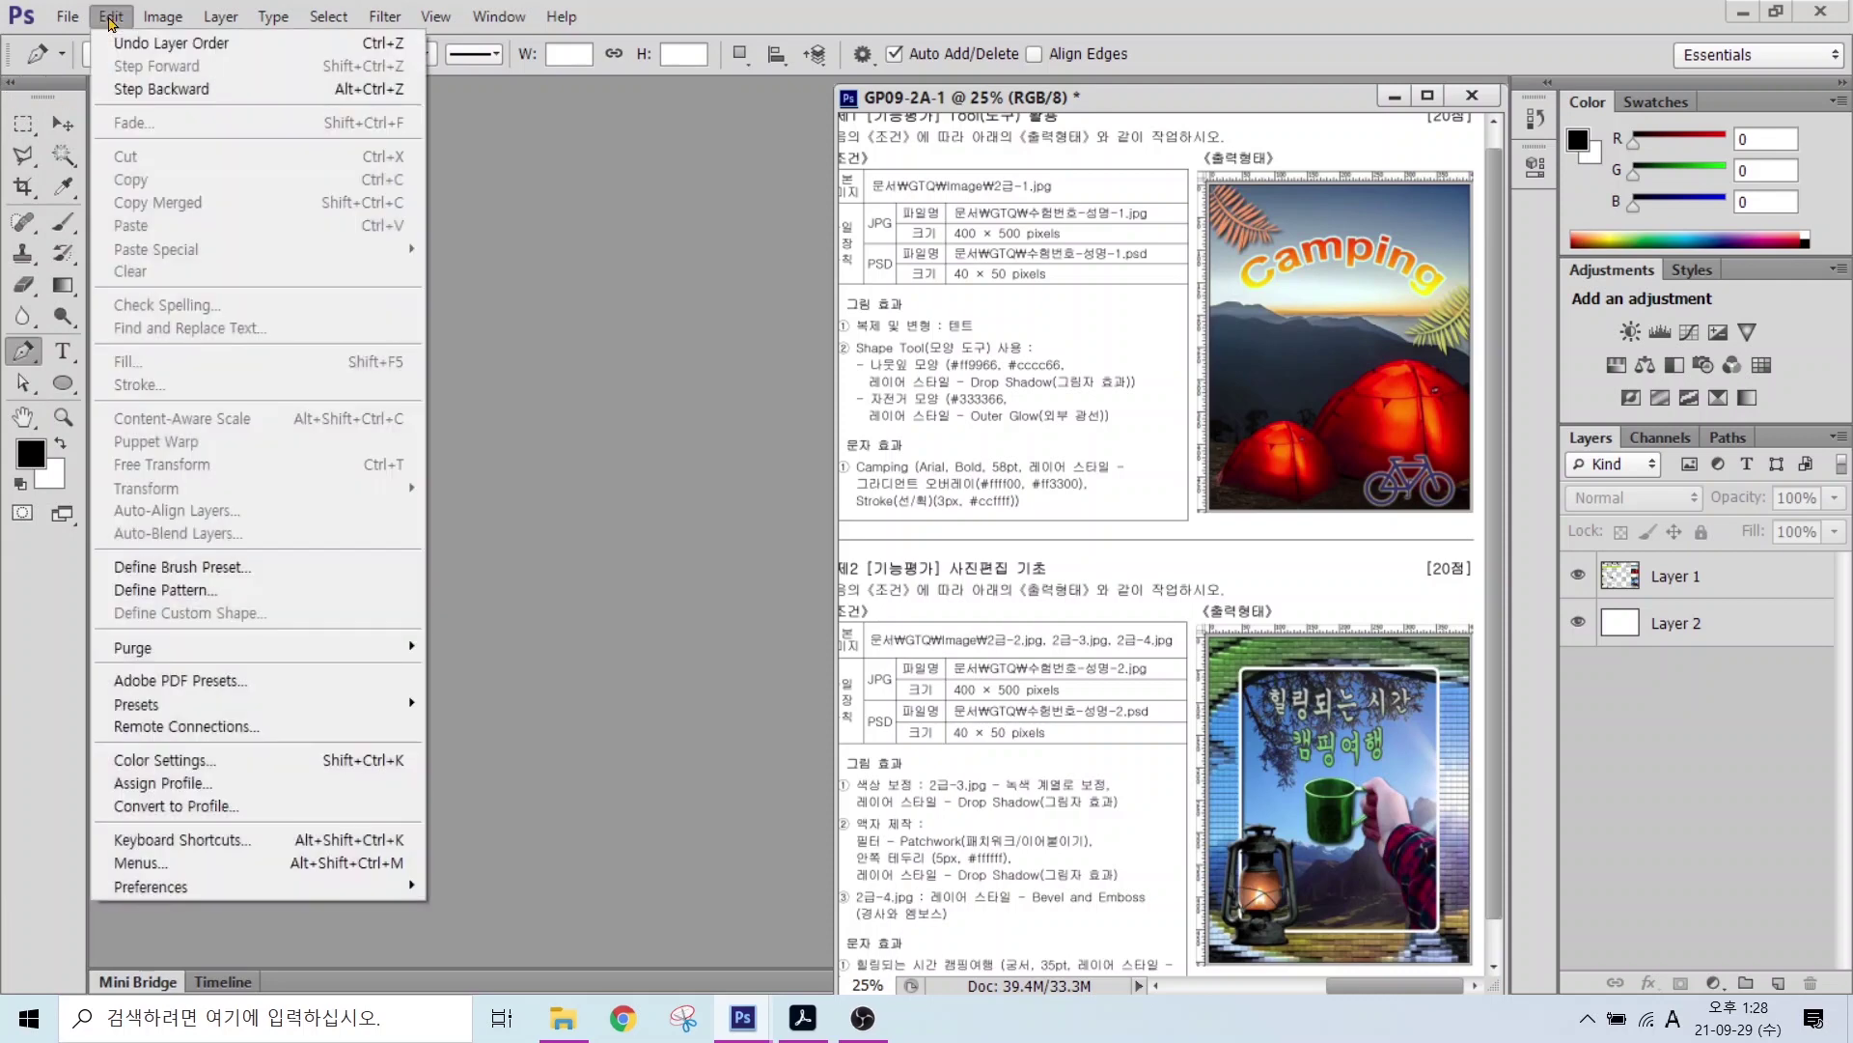
mouse_move(183, 886)
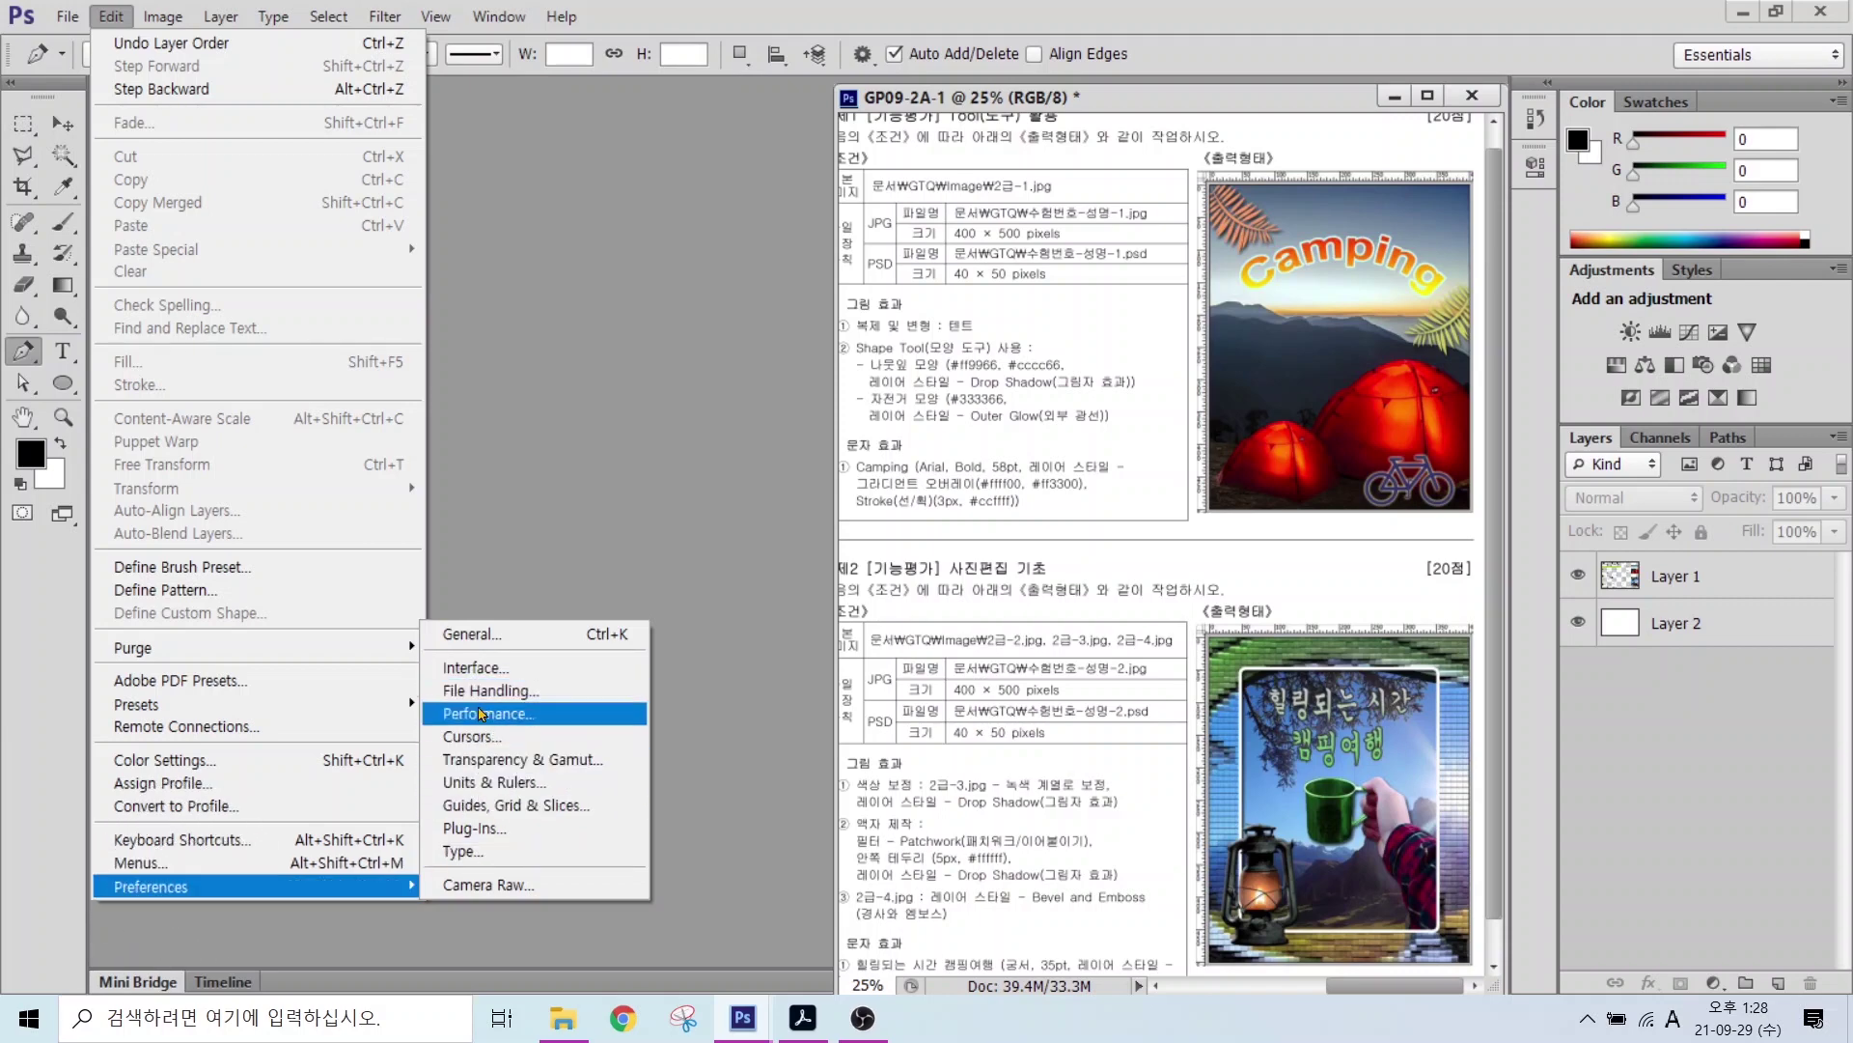
click(478, 634)
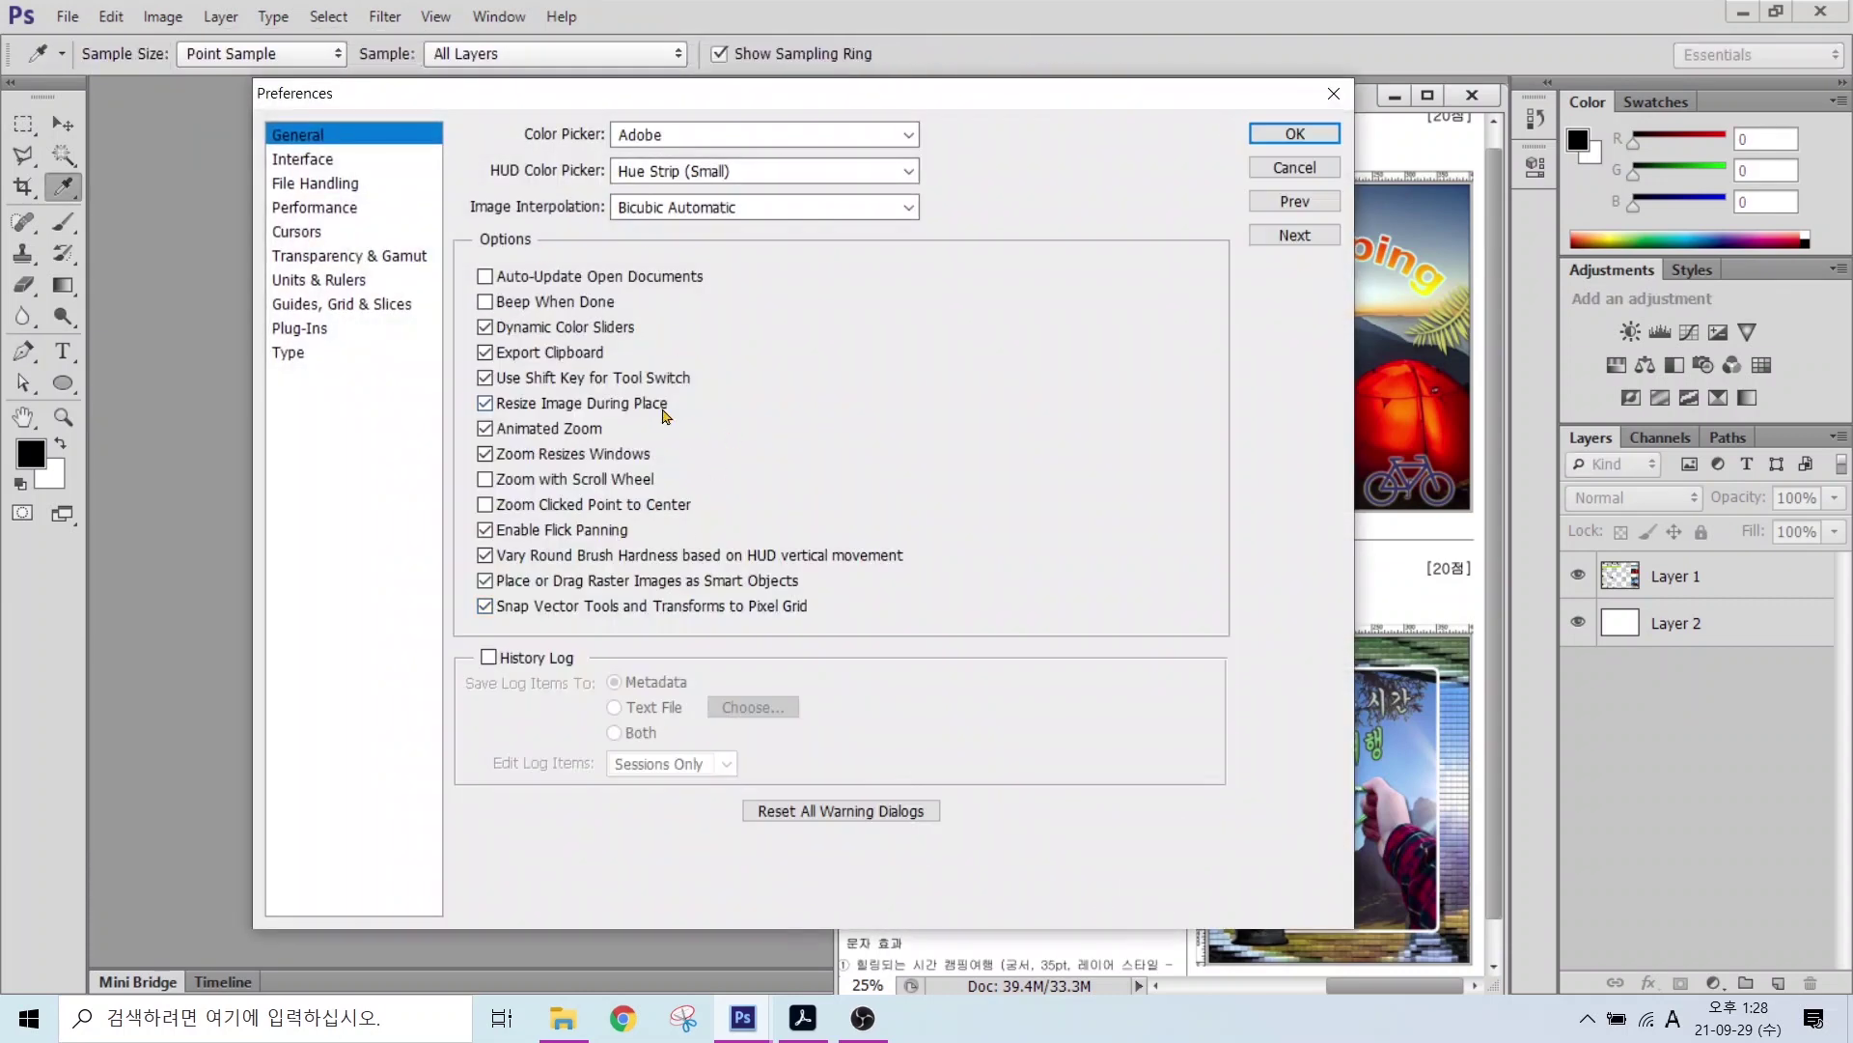
click(312, 163)
click(307, 185)
click(298, 206)
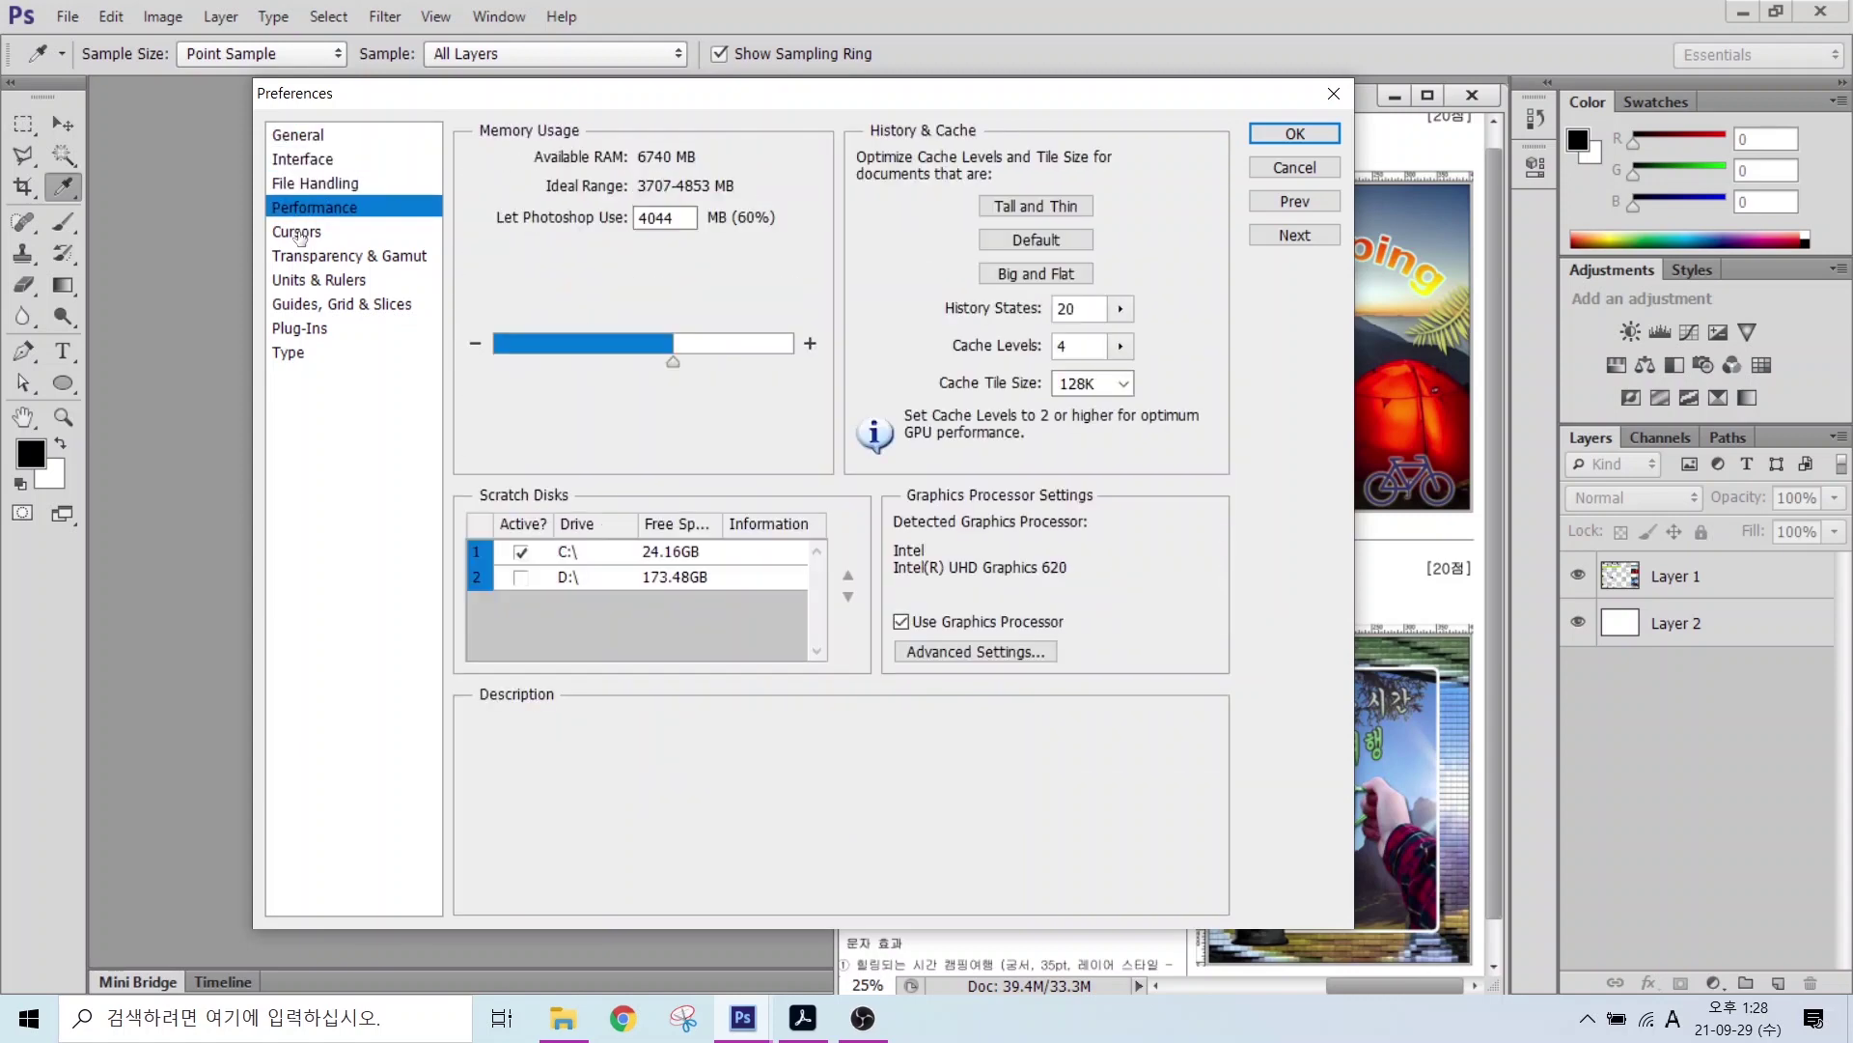
click(298, 231)
click(302, 259)
click(305, 282)
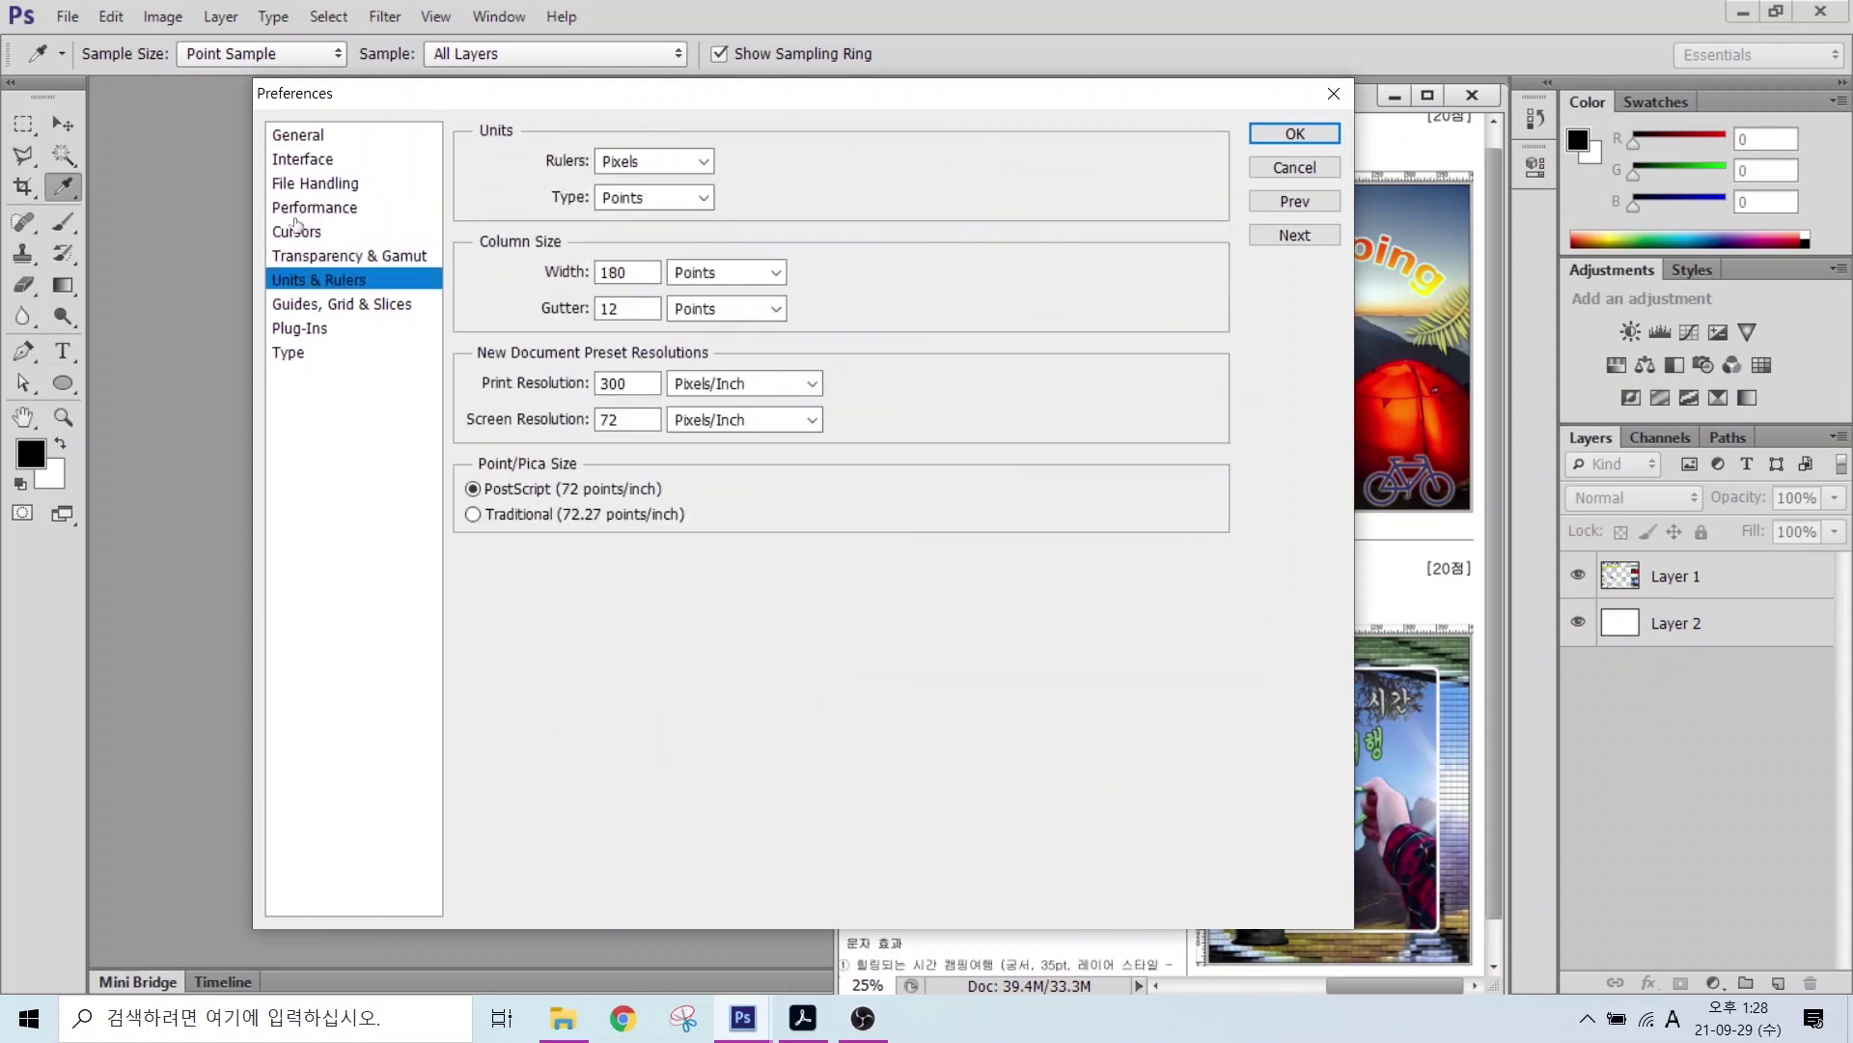
click(301, 136)
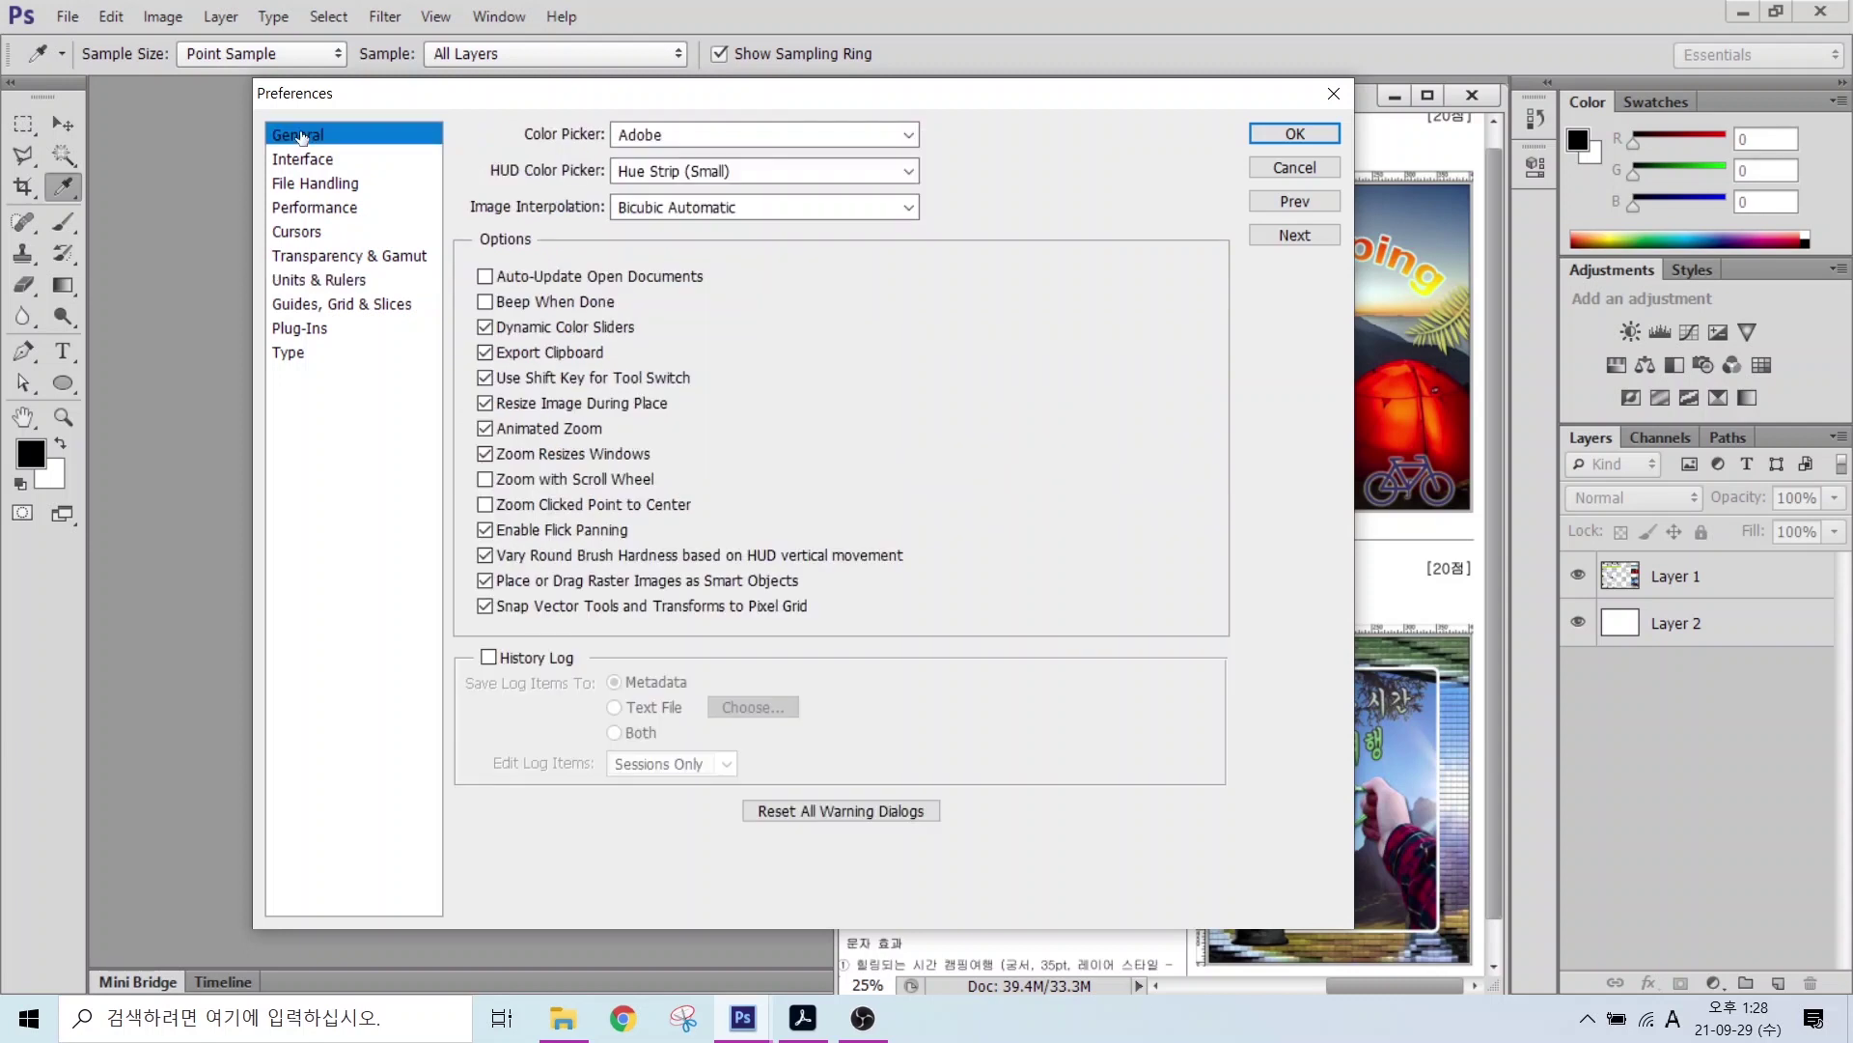
Step: In Interface preferences, choose the lightest color theme and turn off Open Documents as Tabs
click(317, 166)
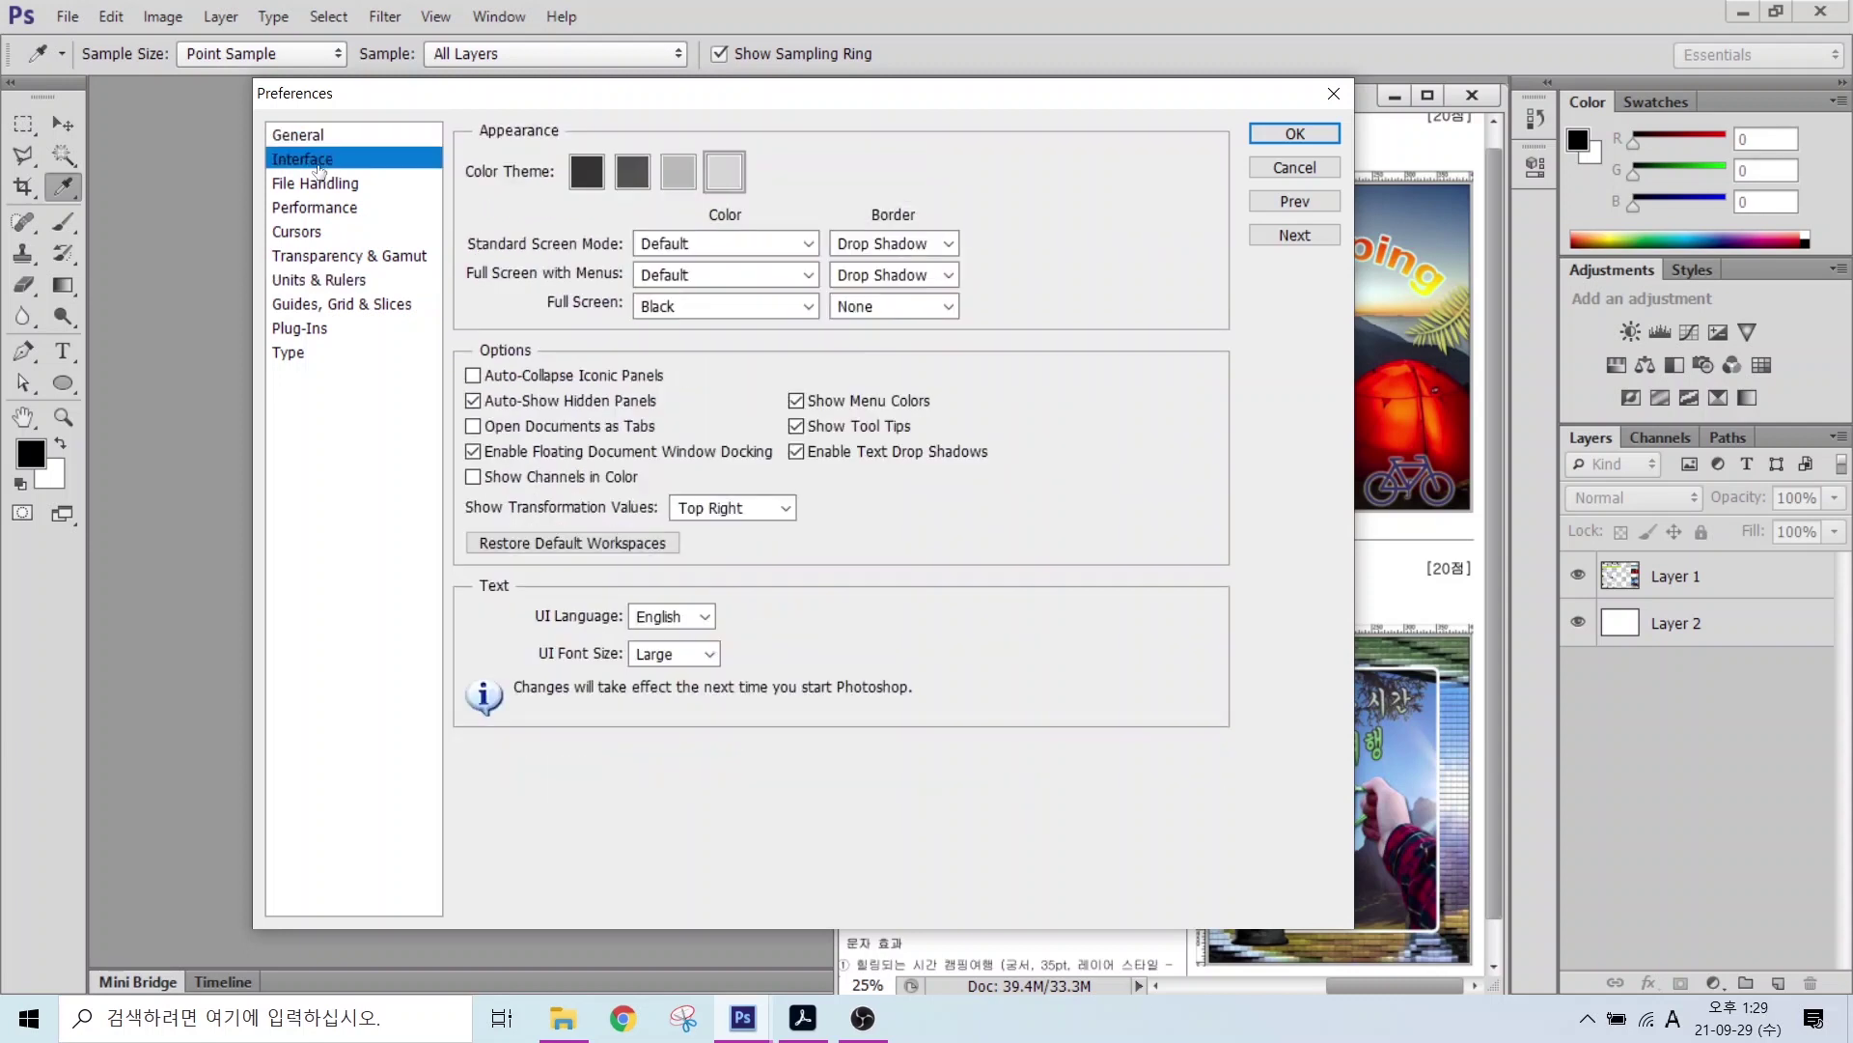
key(alt)
drag(509, 140, 807, 211)
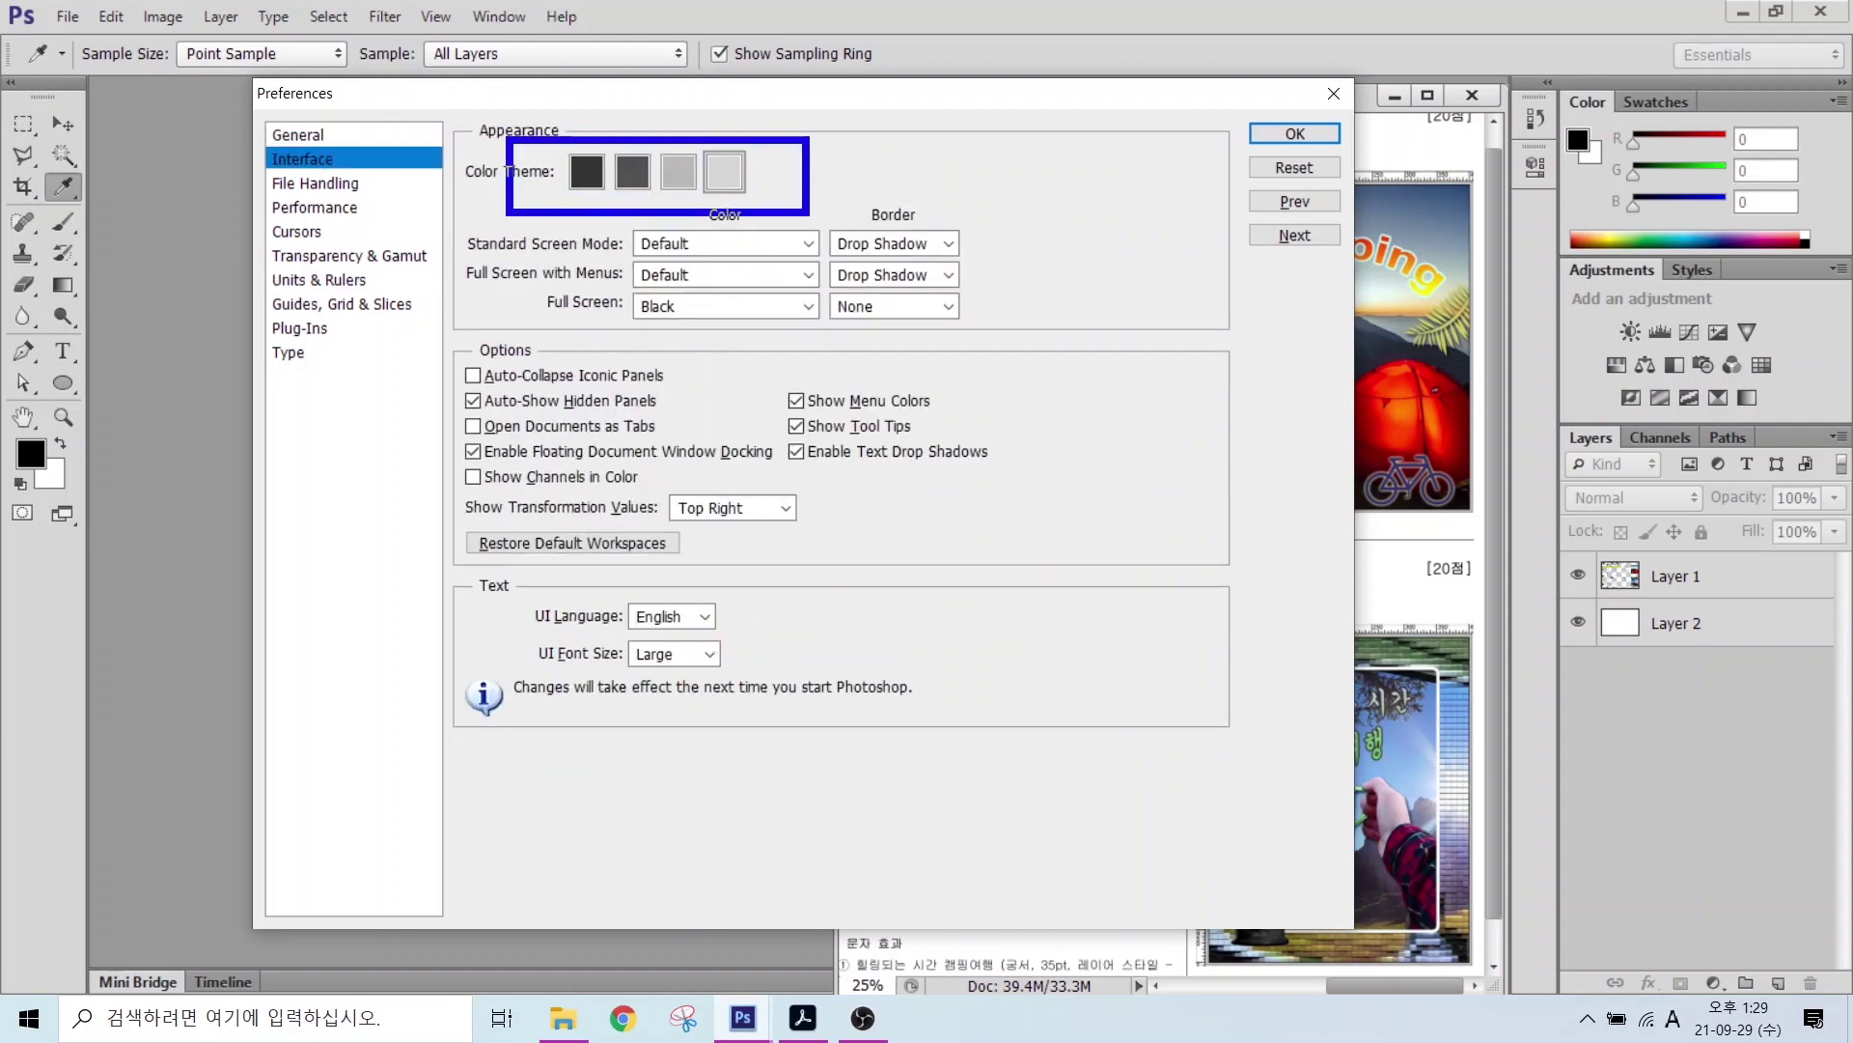
drag(715, 168, 776, 110)
drag(577, 157, 538, 115)
drag(448, 404, 701, 449)
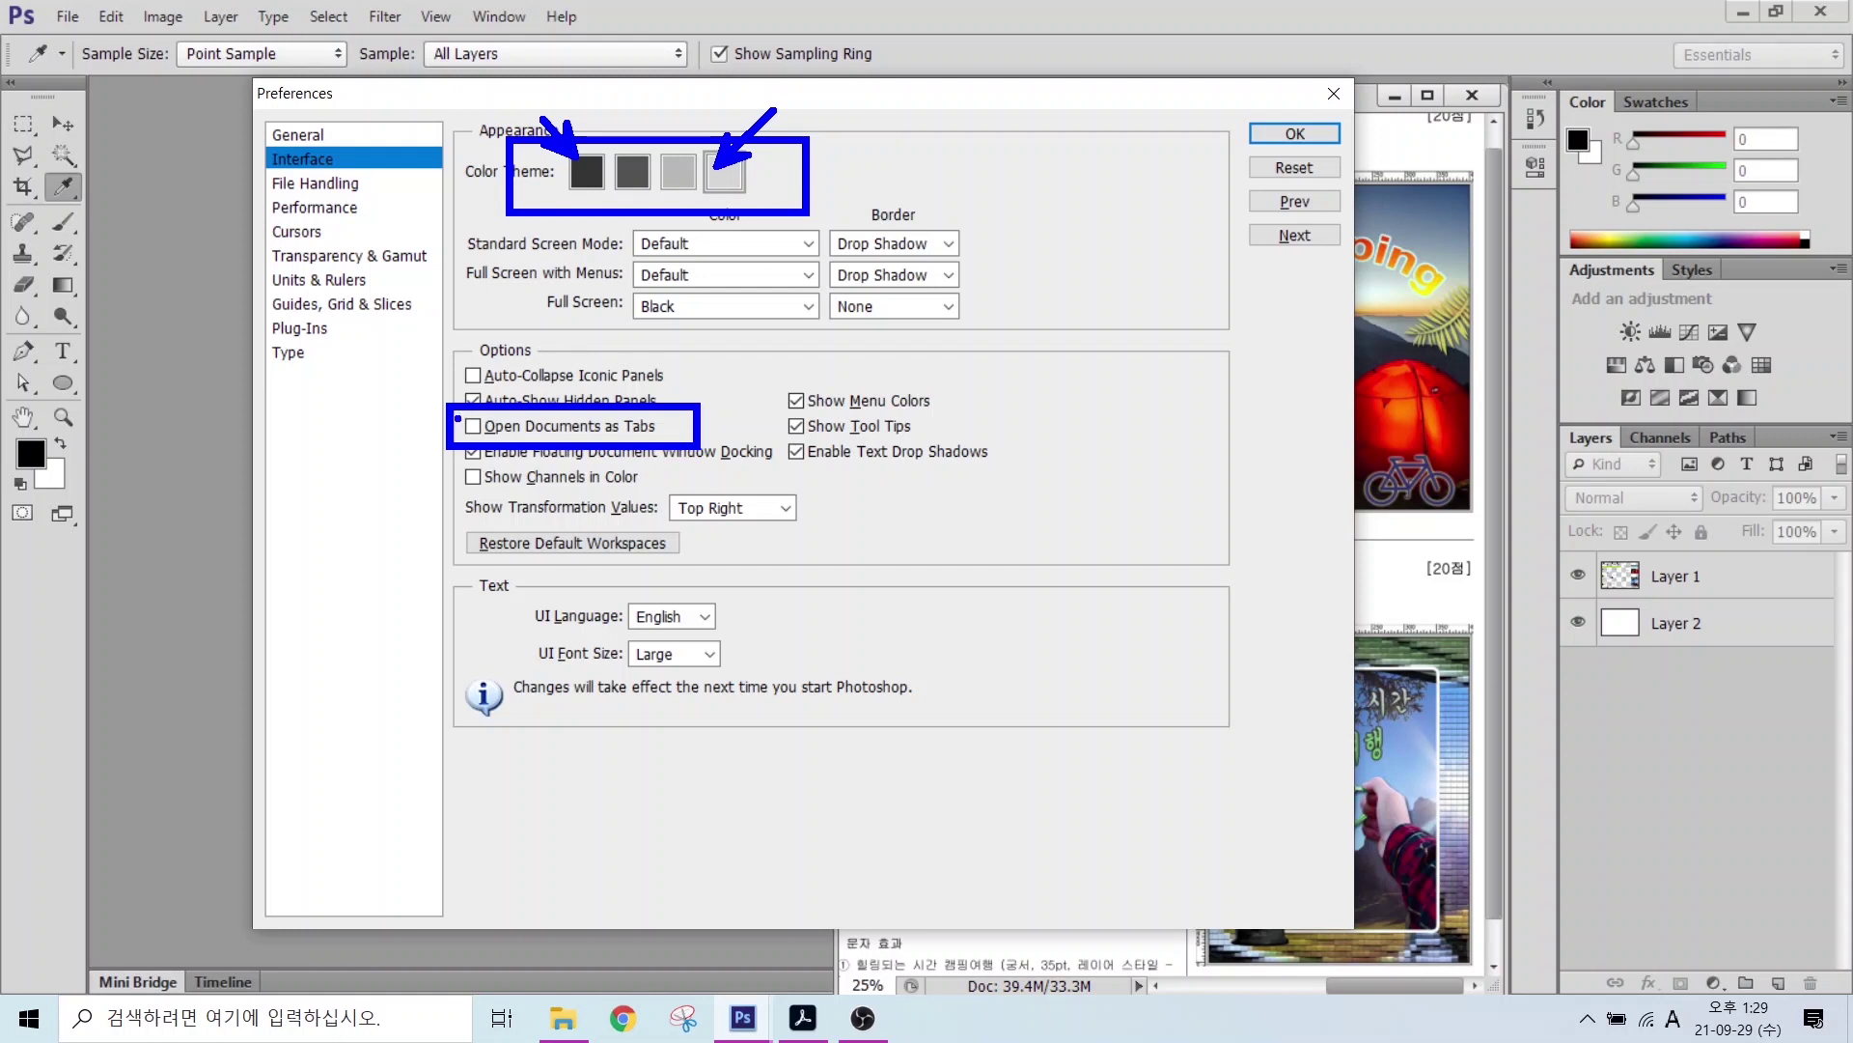
drag(457, 418, 486, 409)
mouse_move(851, 91)
mouse_down()
mouse_move(1150, 941)
mouse_move(1445, 932)
mouse_up()
mouse_move(140, 92)
mouse_down()
mouse_move(393, 332)
mouse_move(823, 945)
mouse_up()
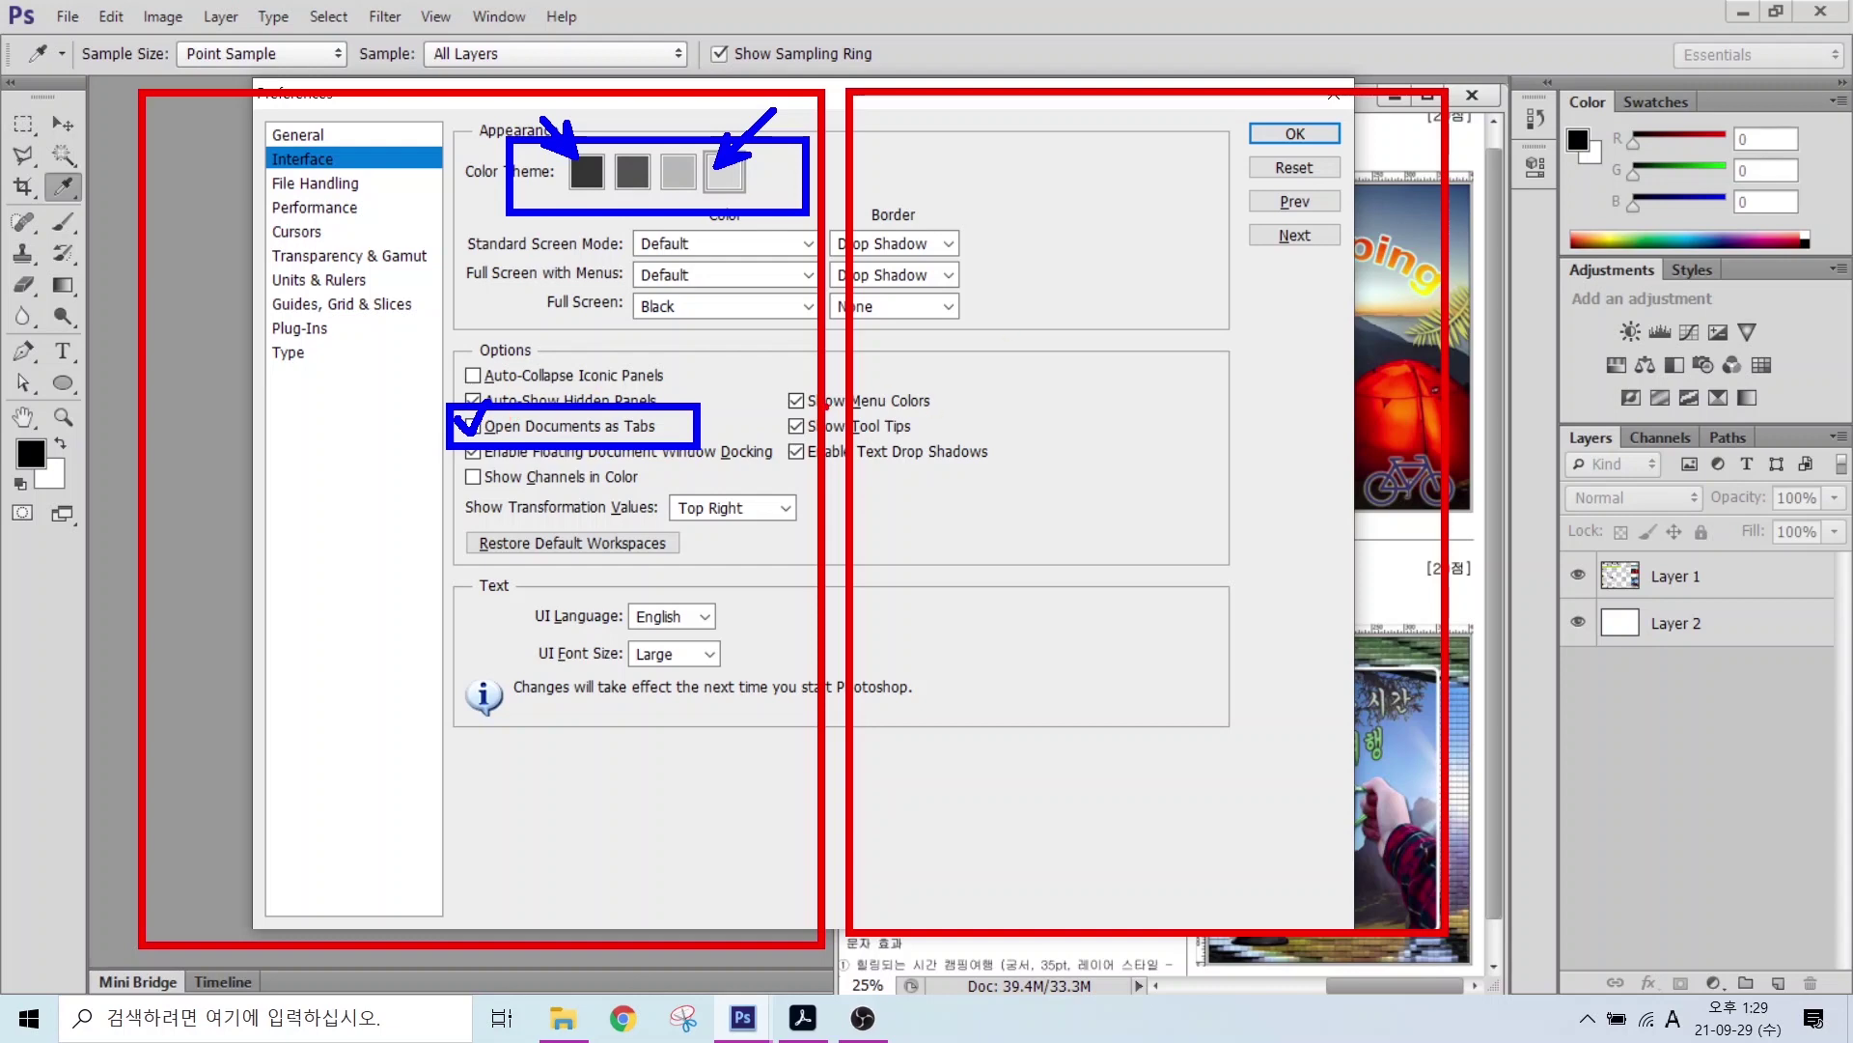
Step: Switch the Preferences dialog to the Cursors category
key(Escape)
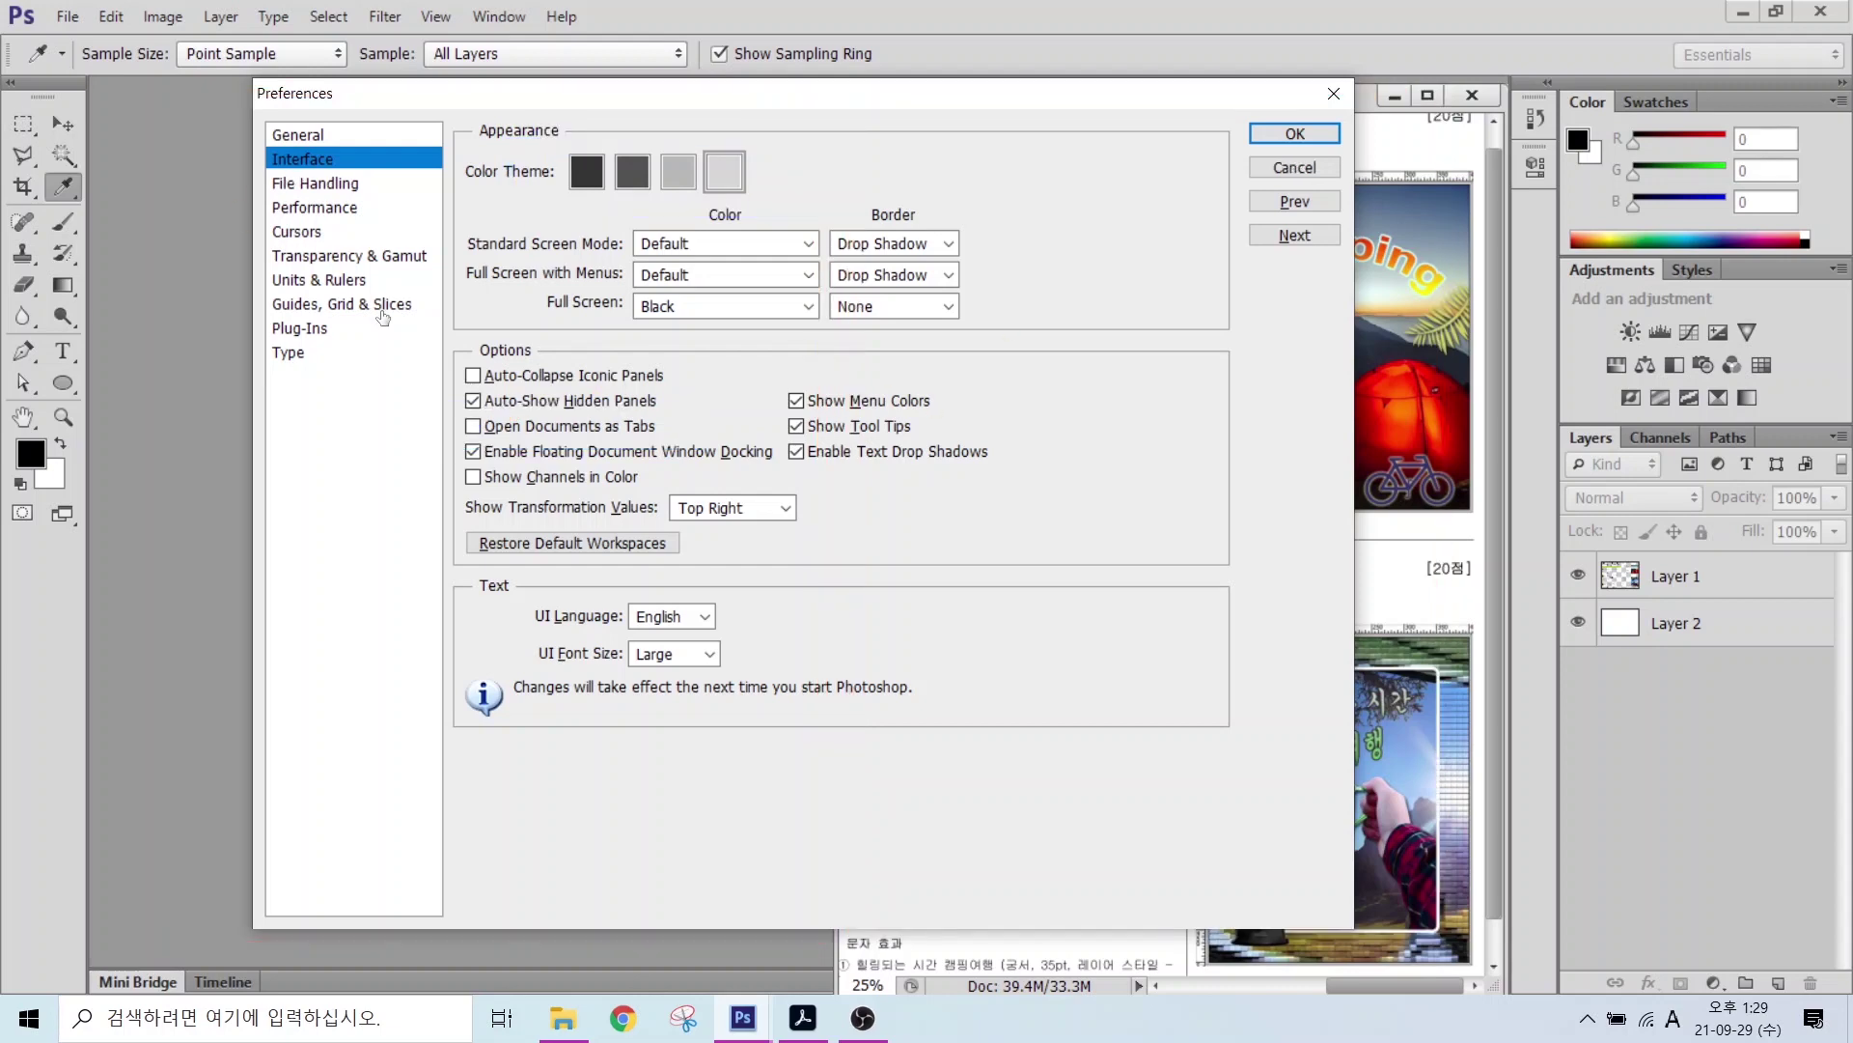
key(ctrl+6)
click(307, 231)
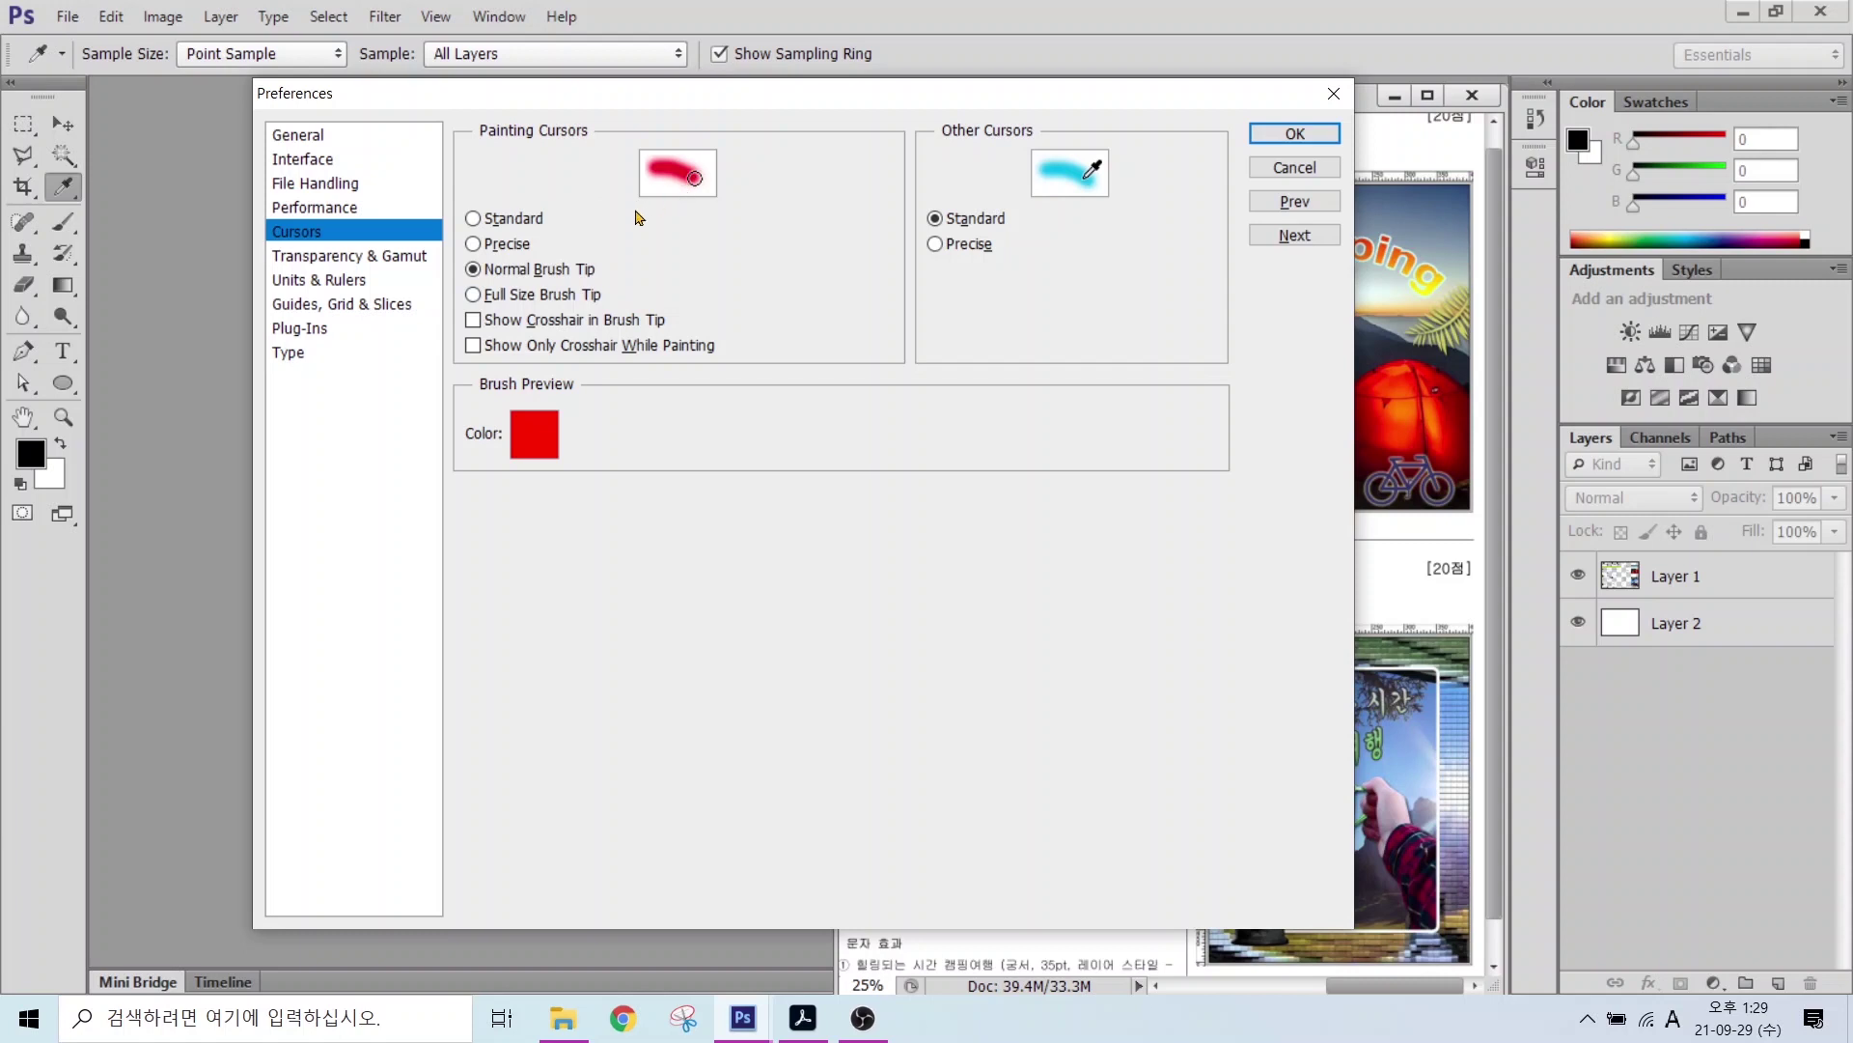
Step: Try Precise and Standard painting cursors, keep Normal Brush Tip, and view Units & Rulers
key(alt)
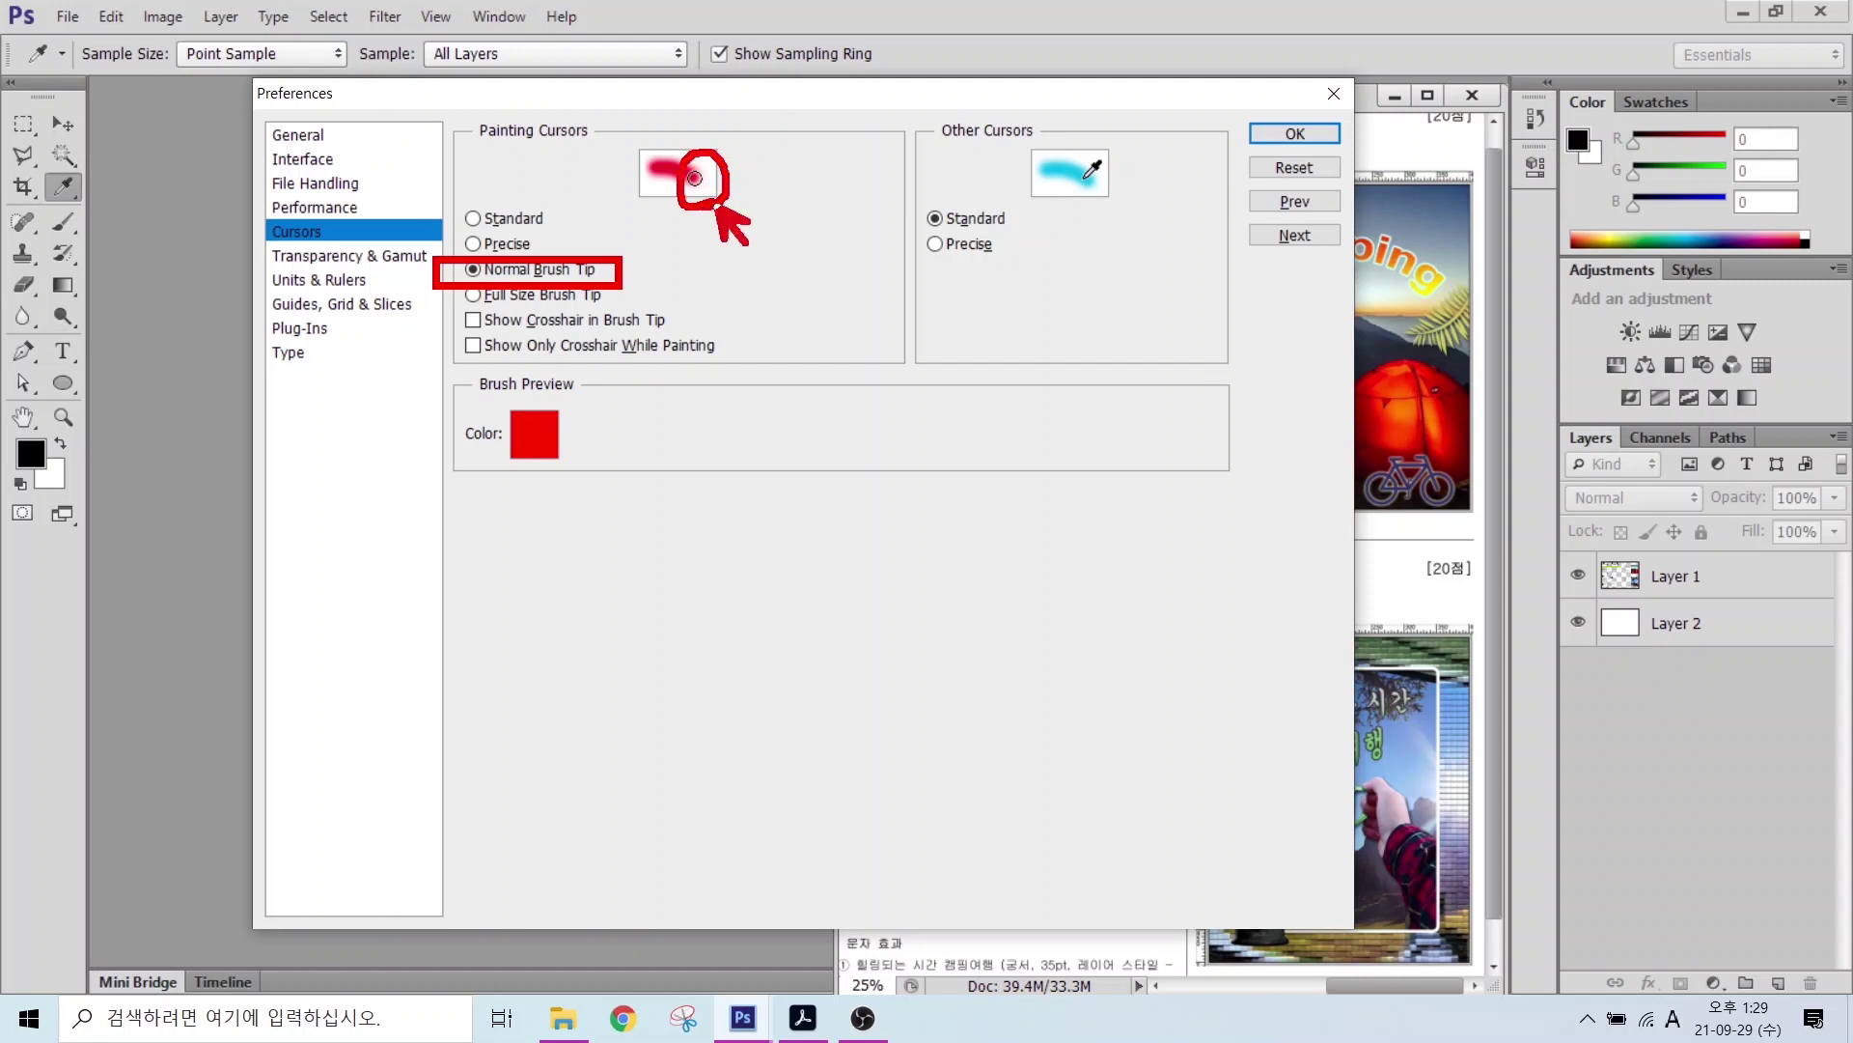
click(474, 240)
click(473, 219)
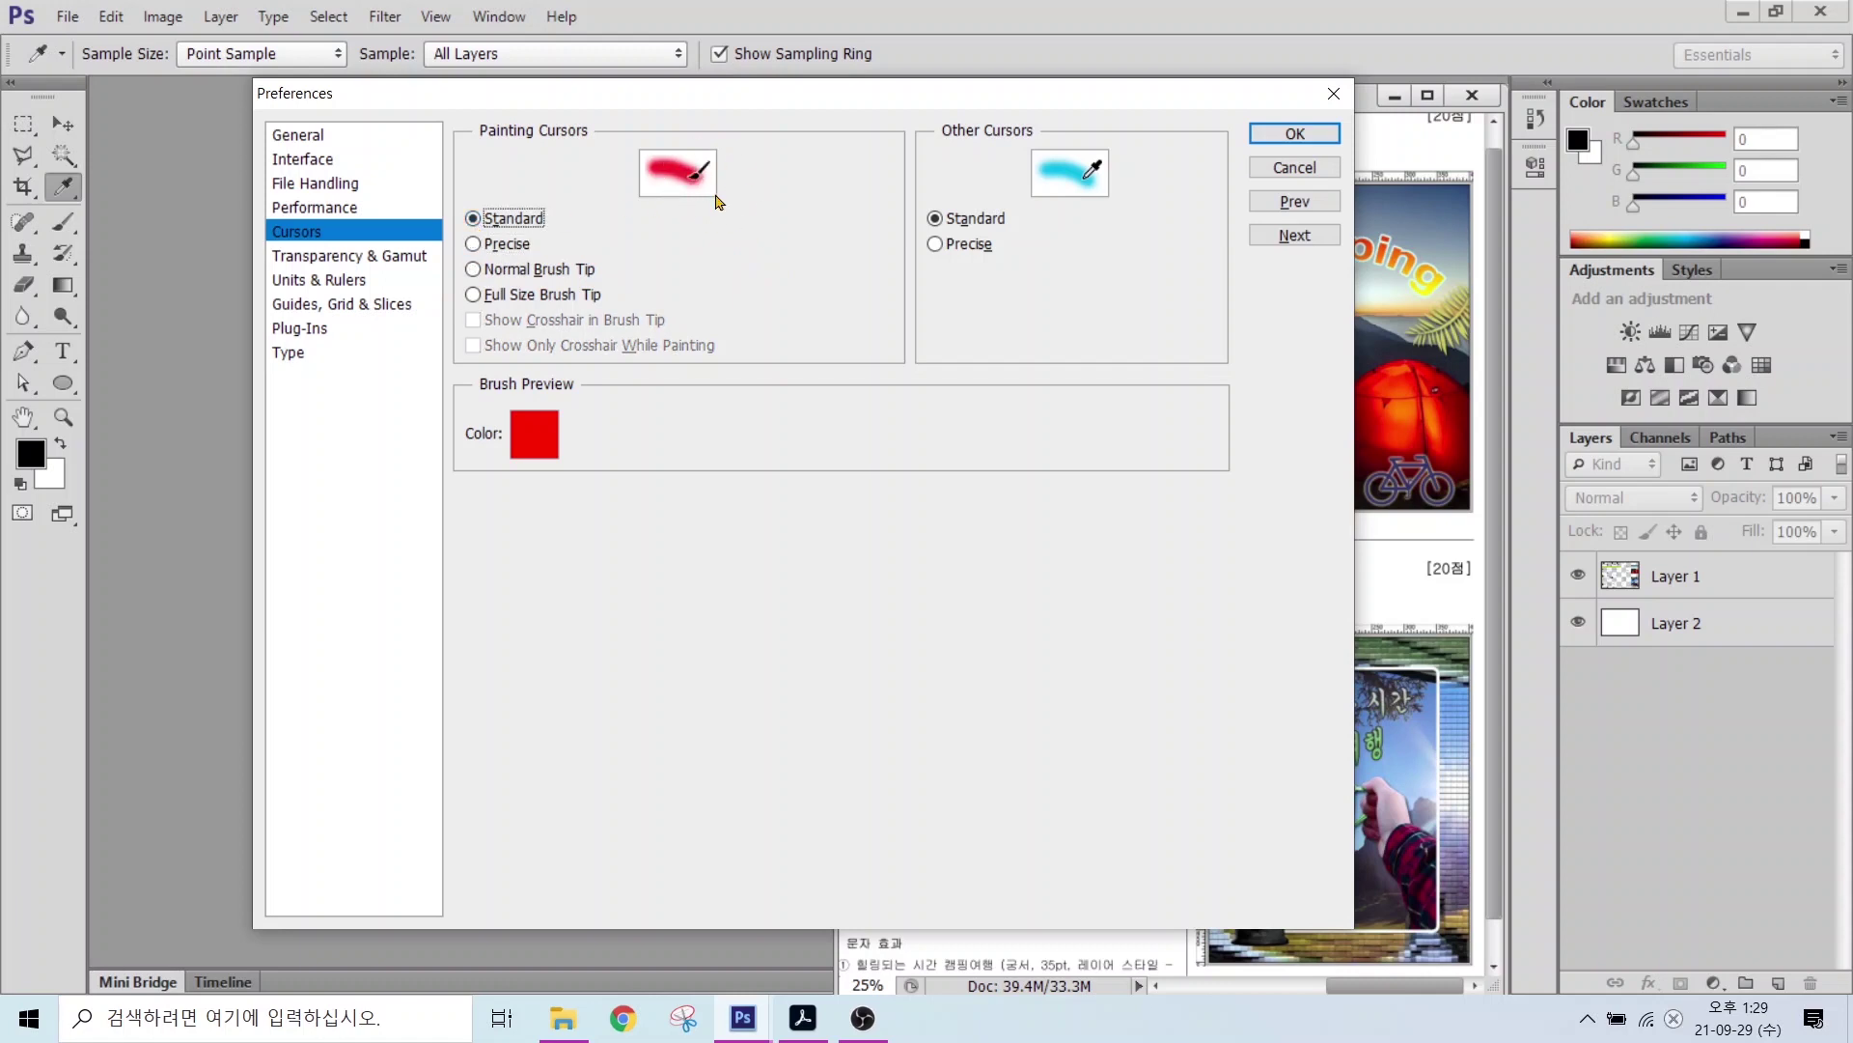
click(478, 273)
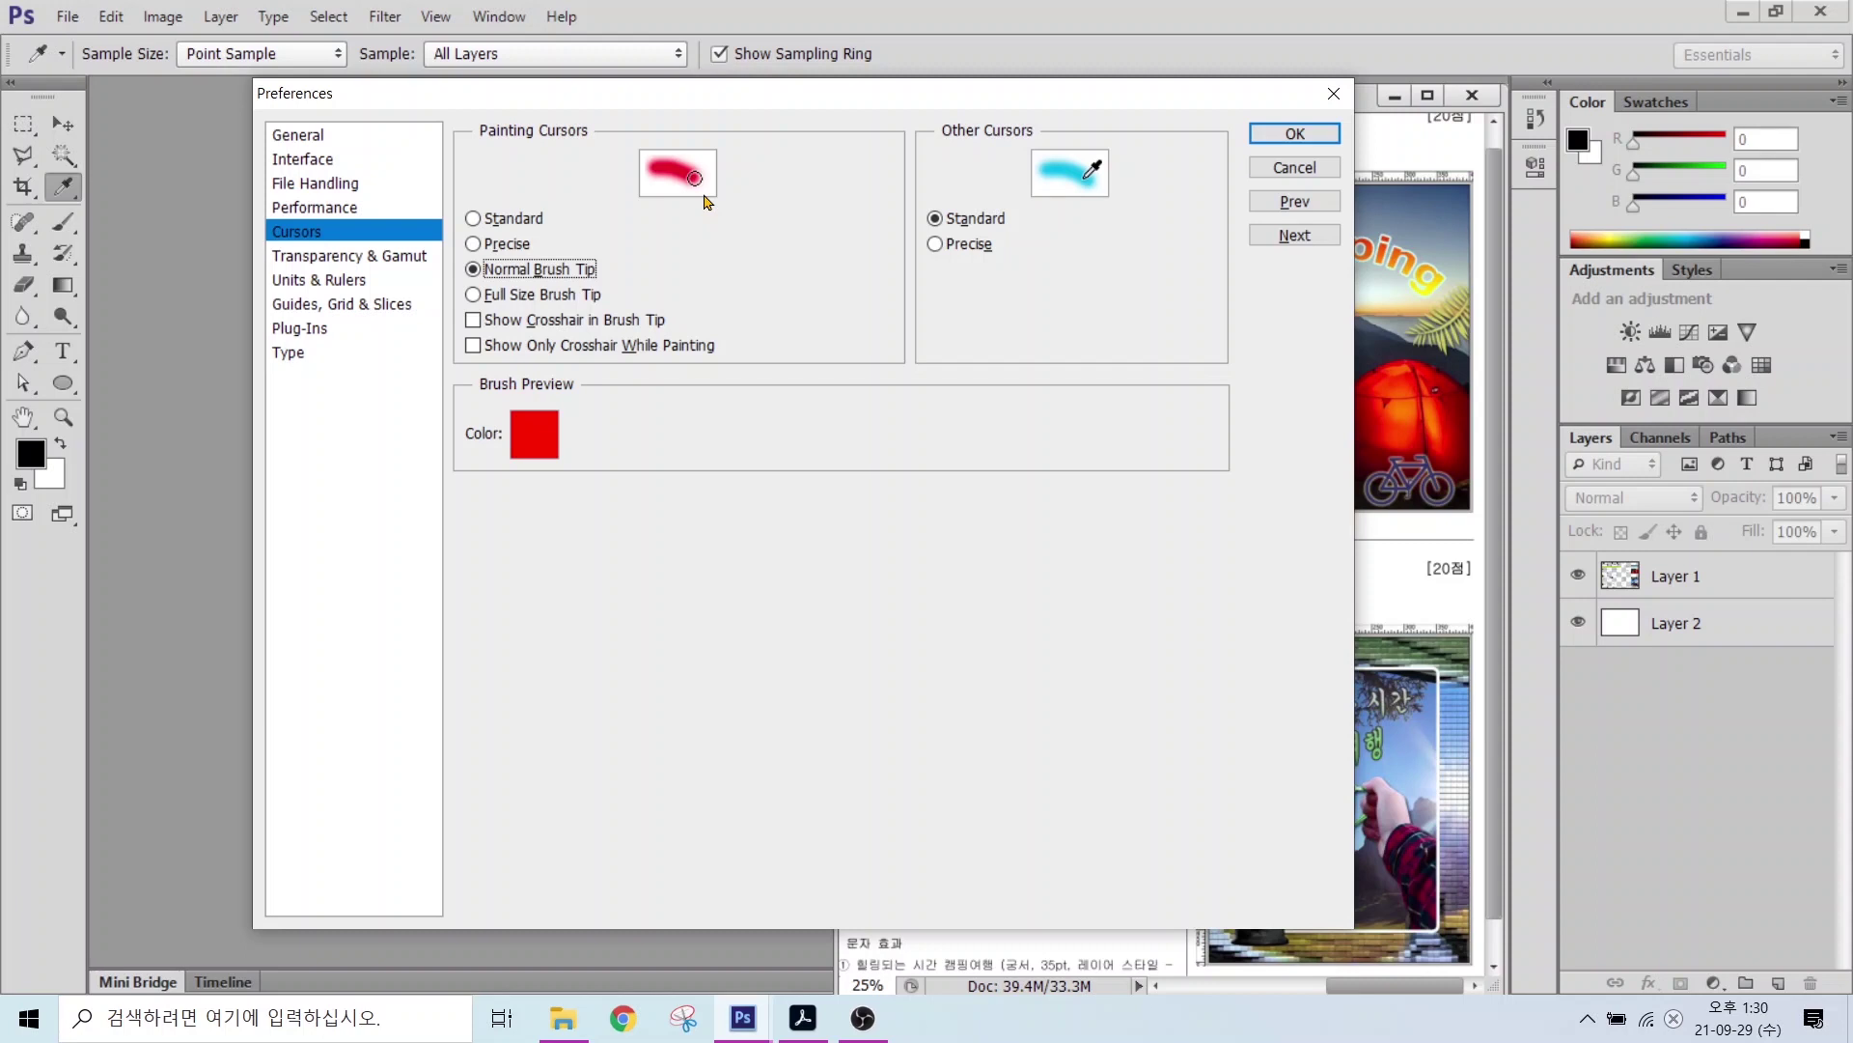
click(521, 244)
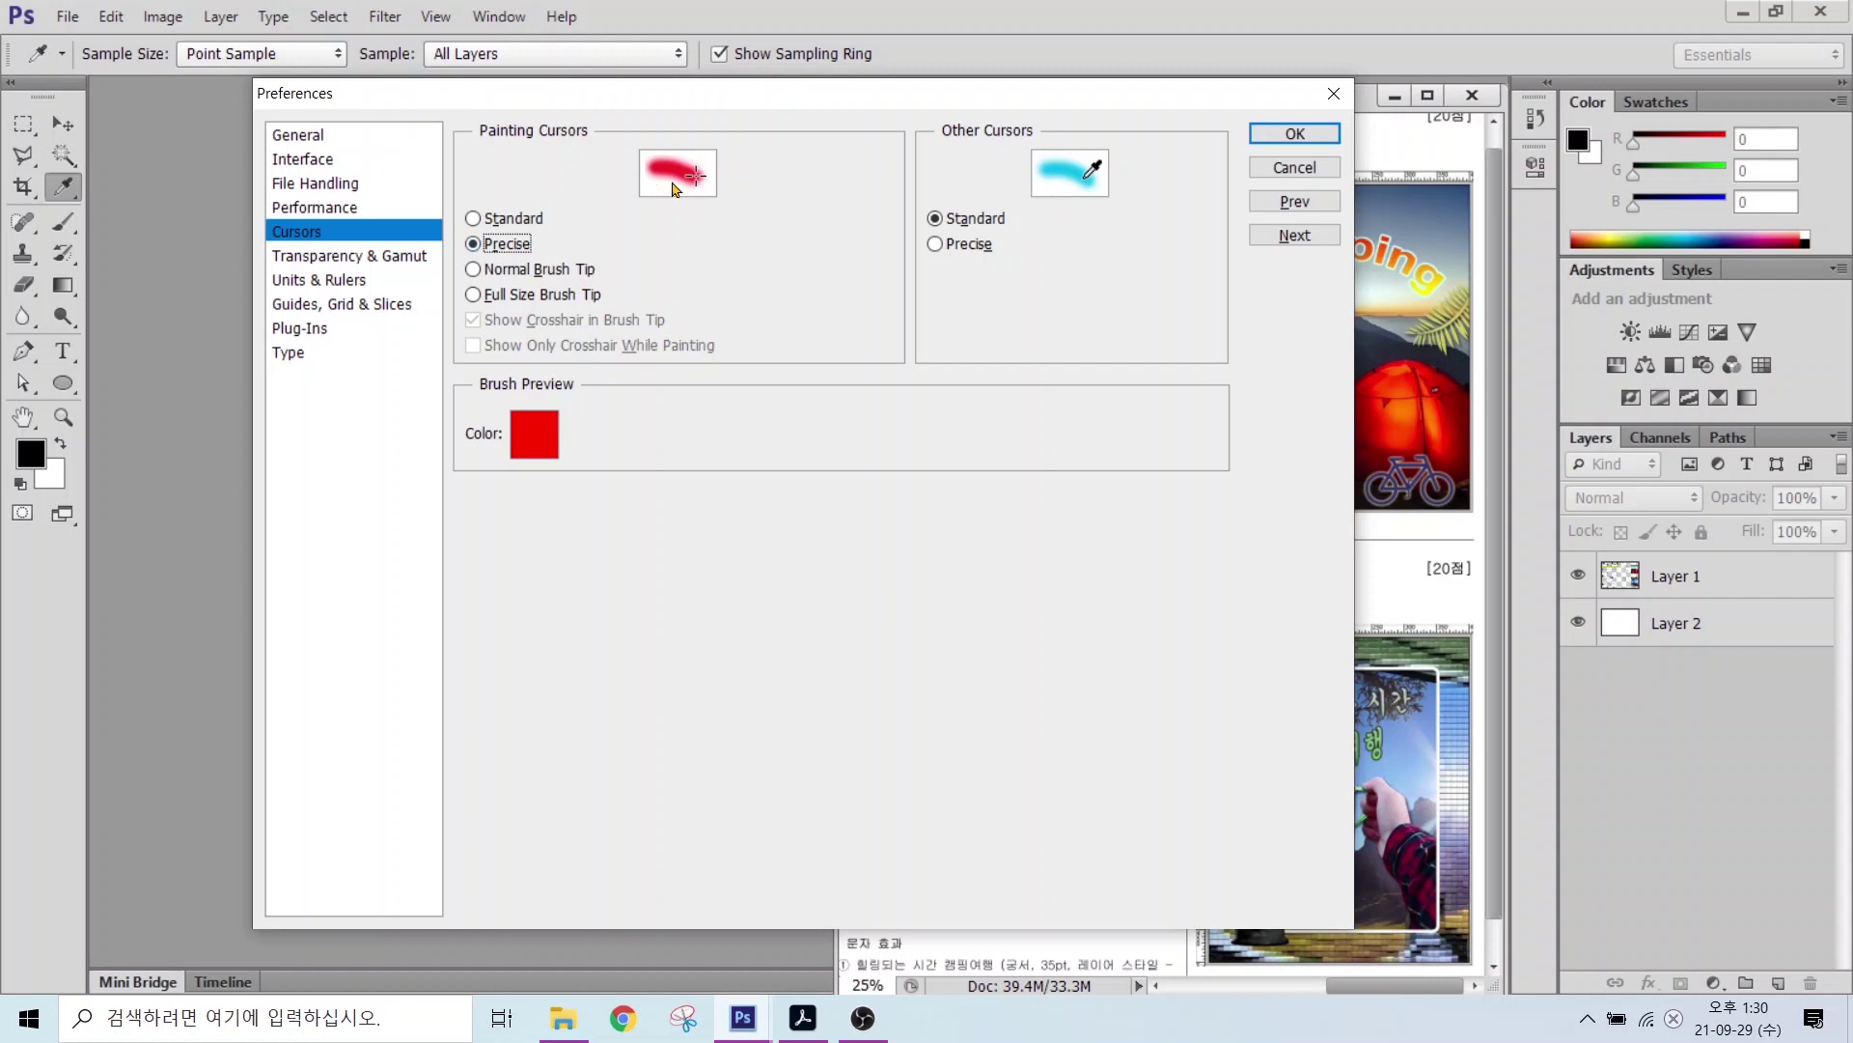
click(490, 271)
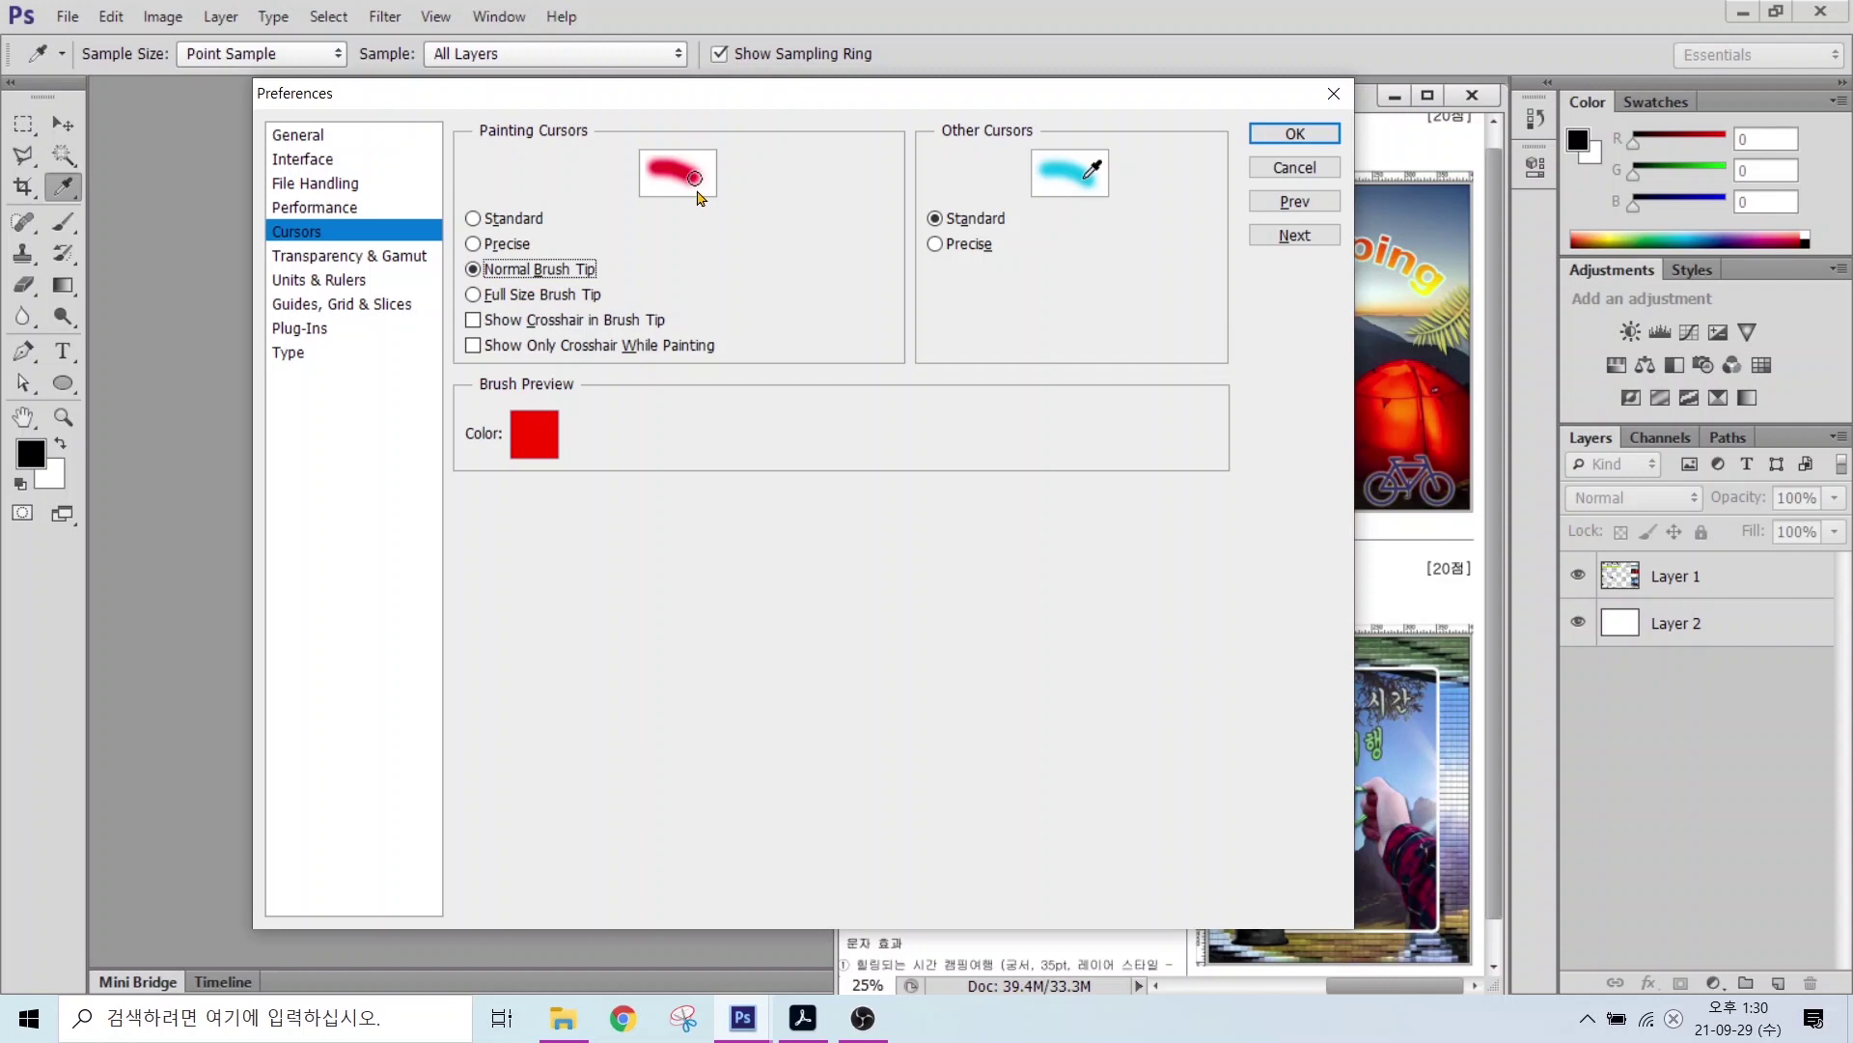
click(326, 279)
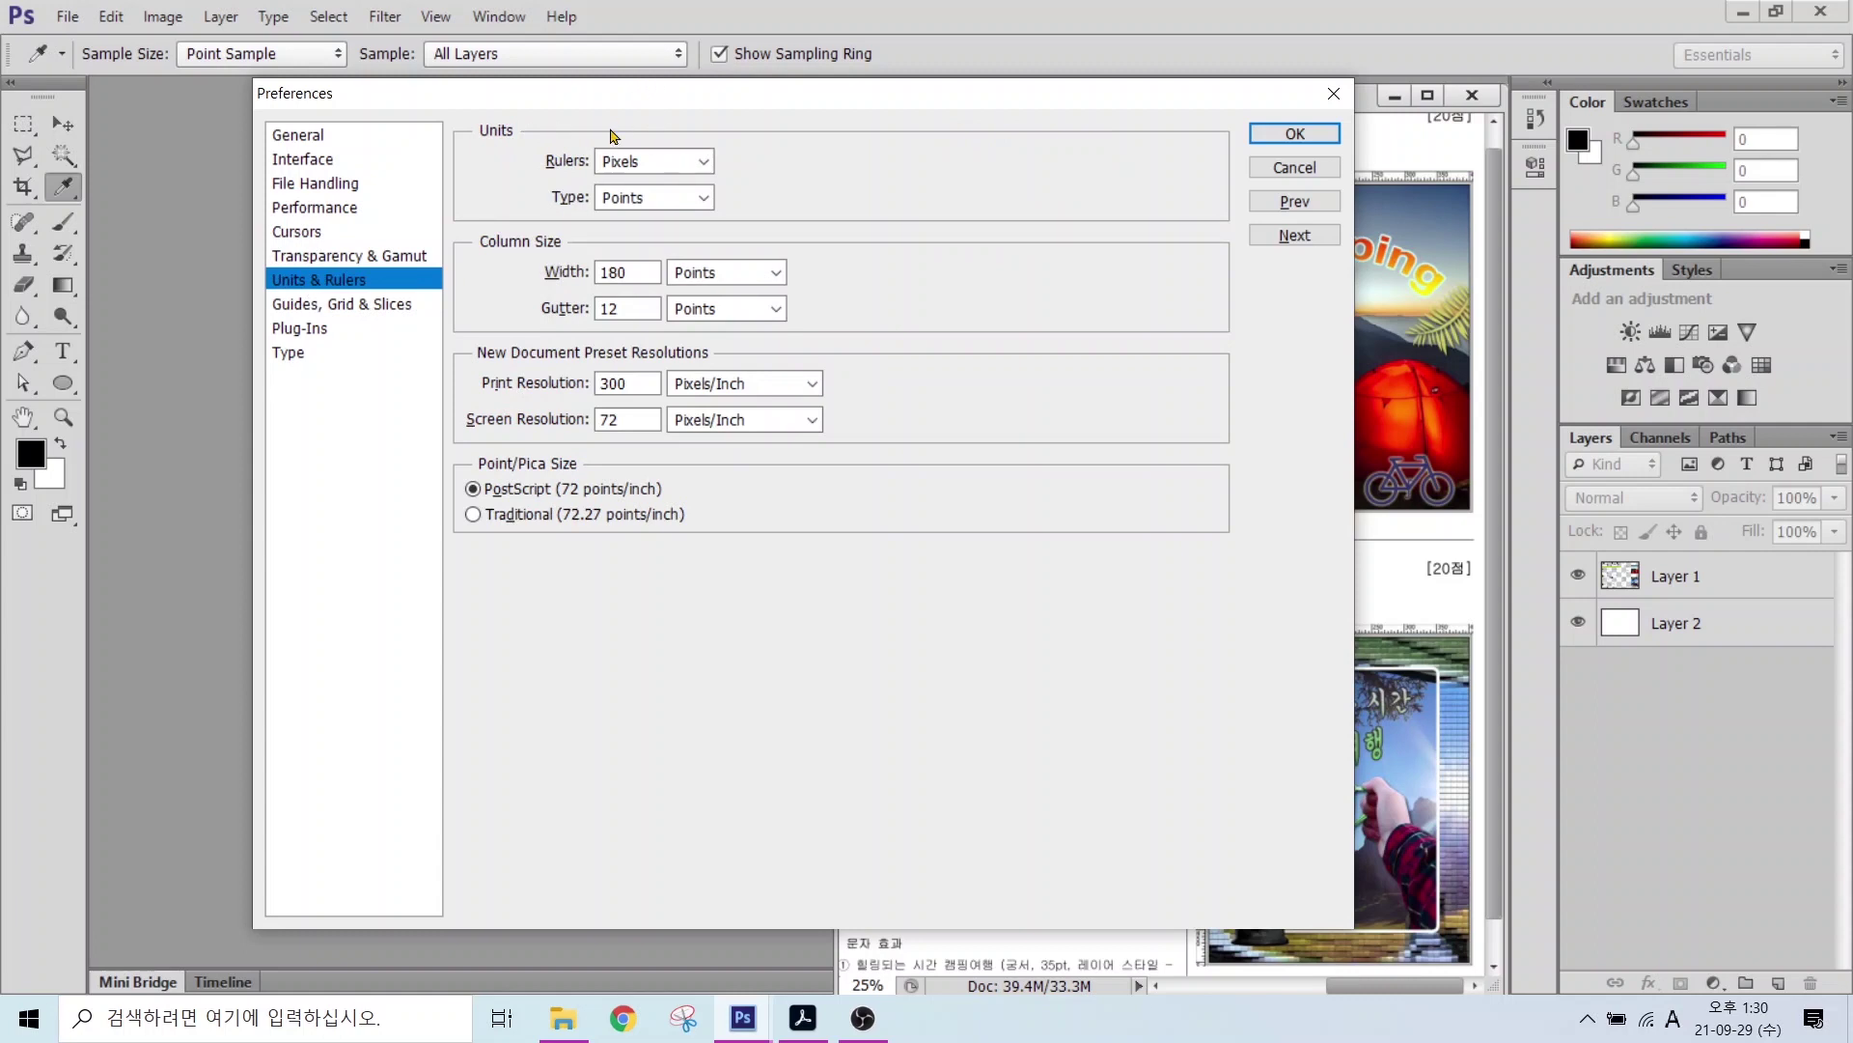
Step: Review the Type preferences, leaving Show Font Names in English off, and confirm with OK
key(alt)
click(290, 352)
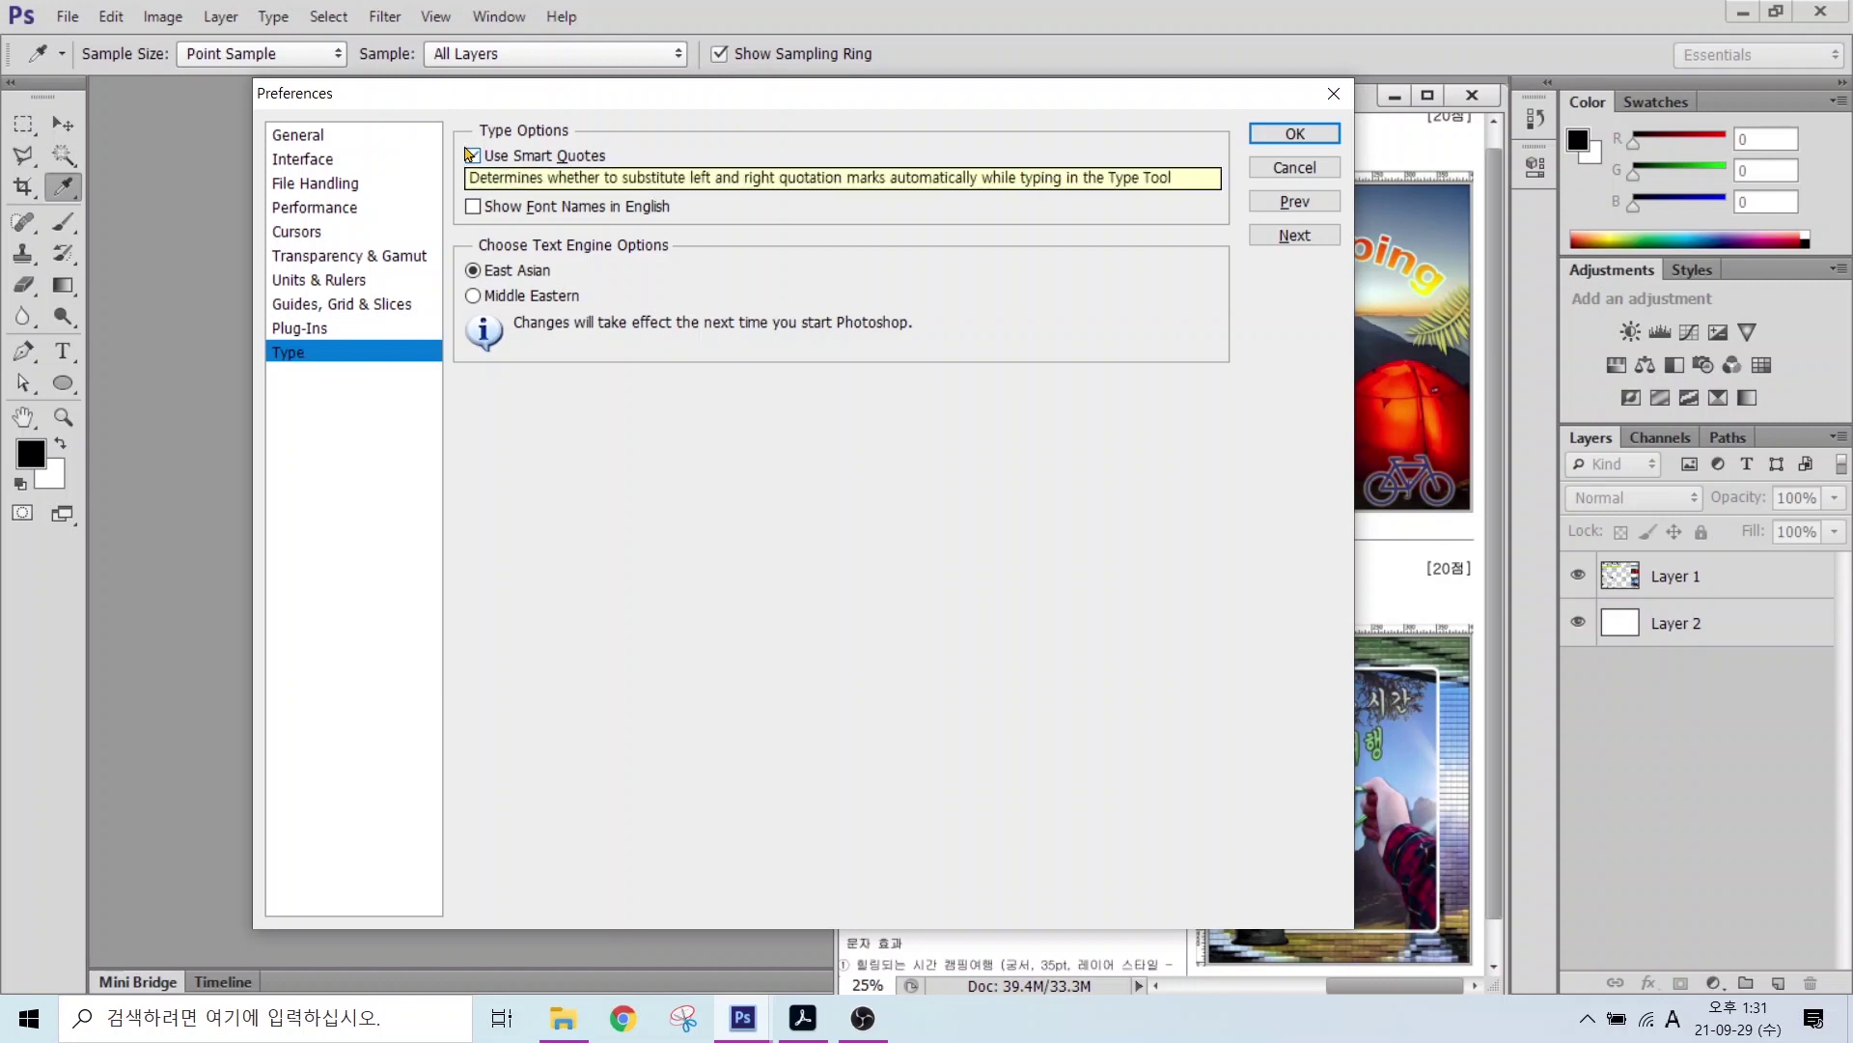
key(alt)
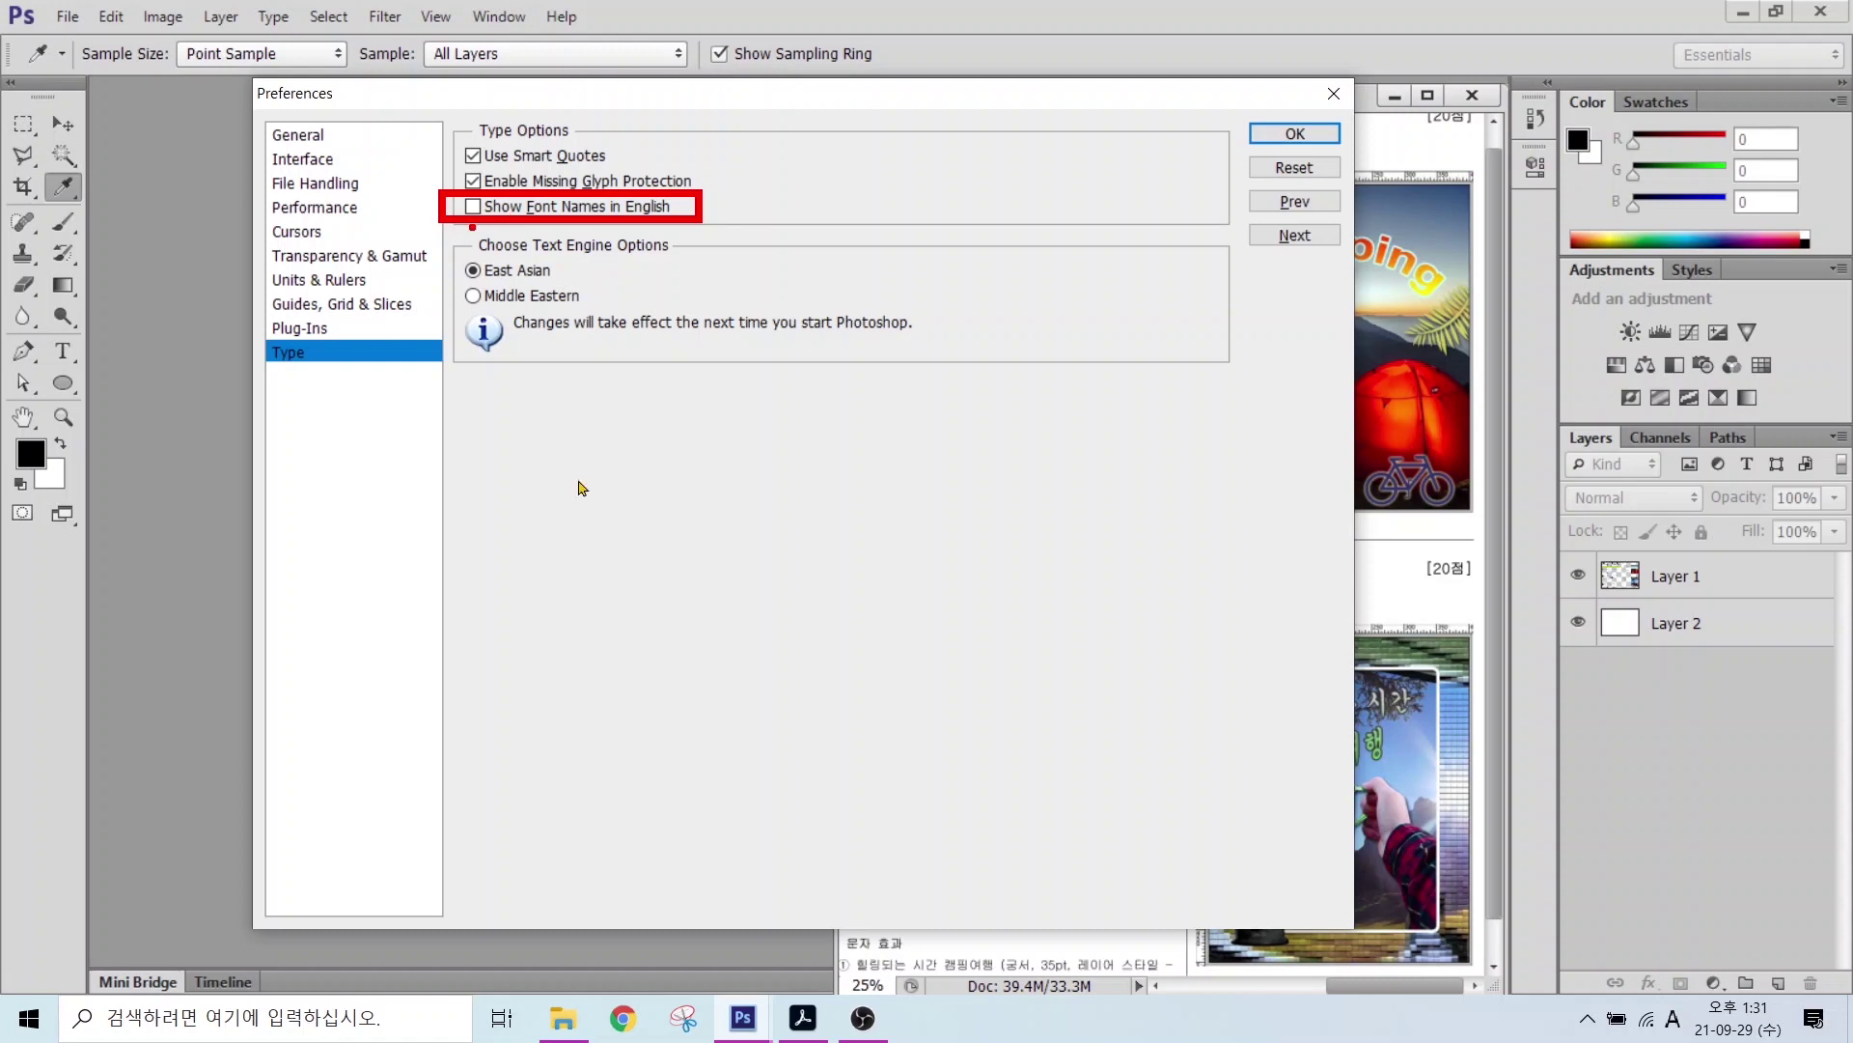
click(1292, 135)
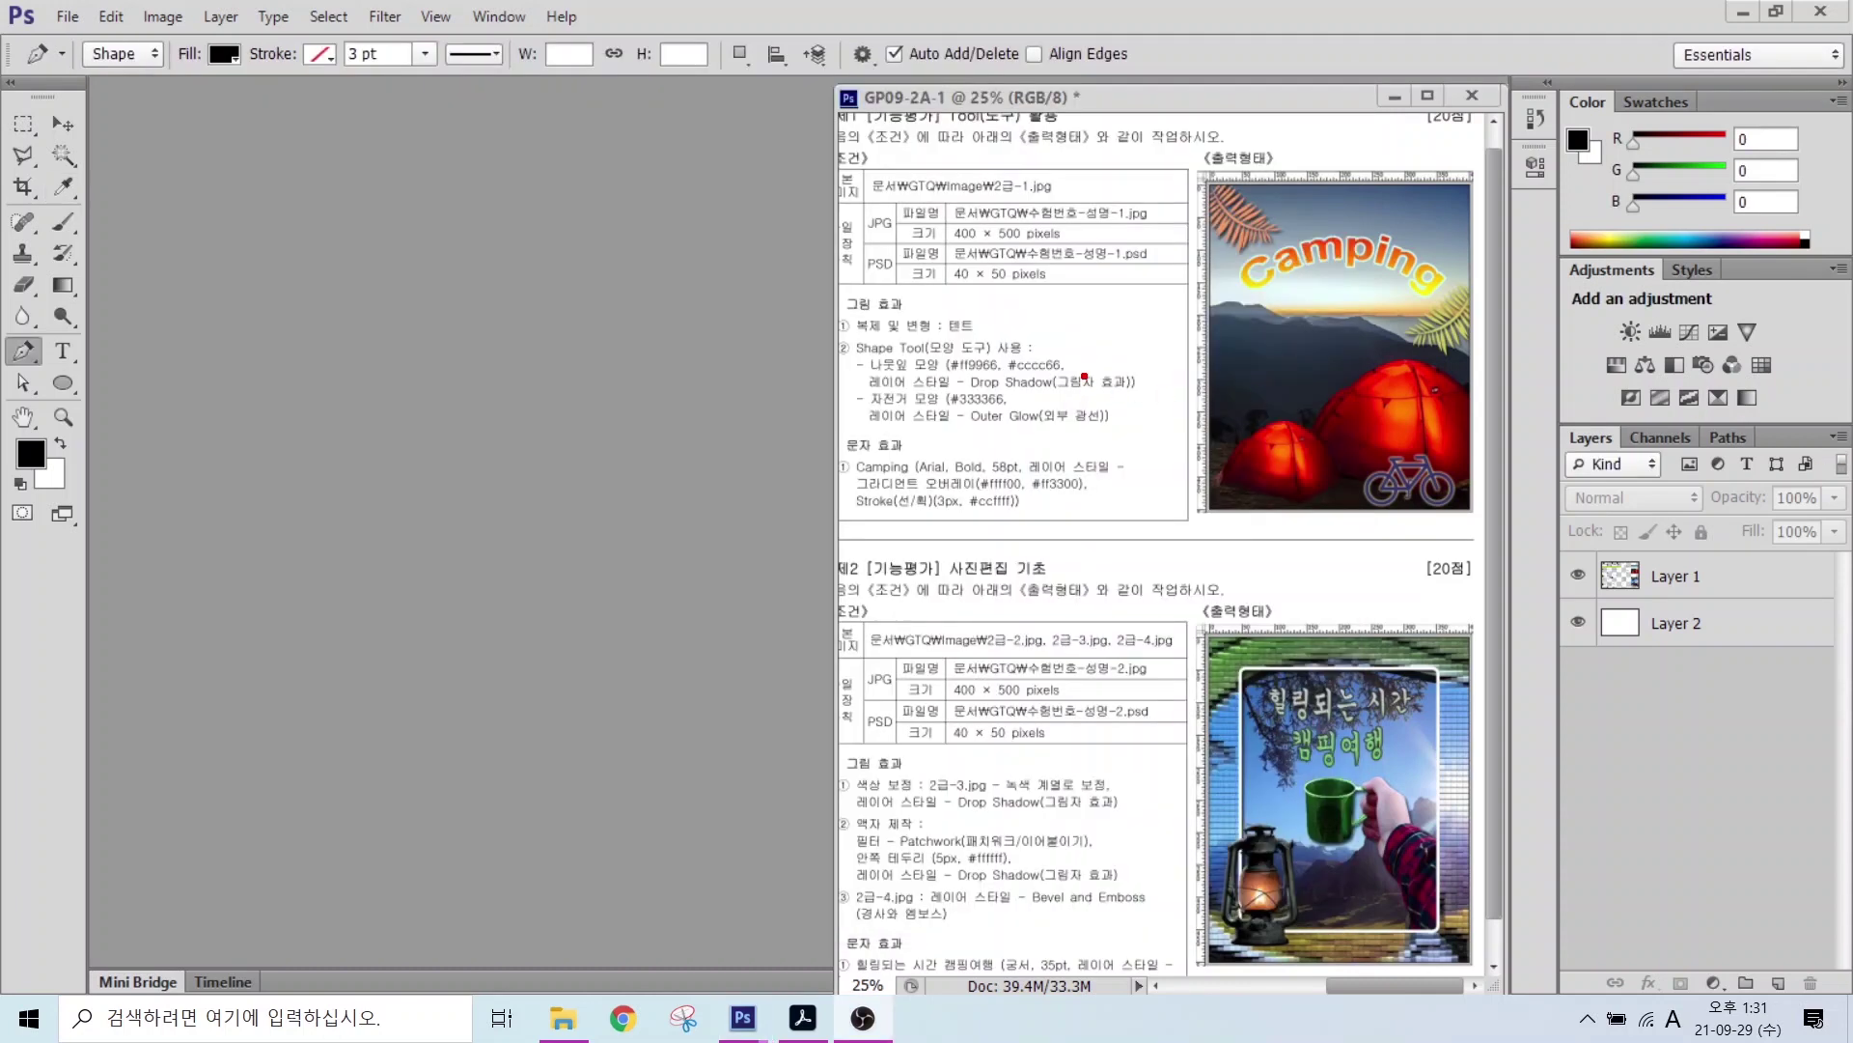
mouse_move(855, 197)
mouse_down()
mouse_move(1068, 290)
mouse_move(1178, 289)
mouse_up()
drag(1032, 221, 1162, 221)
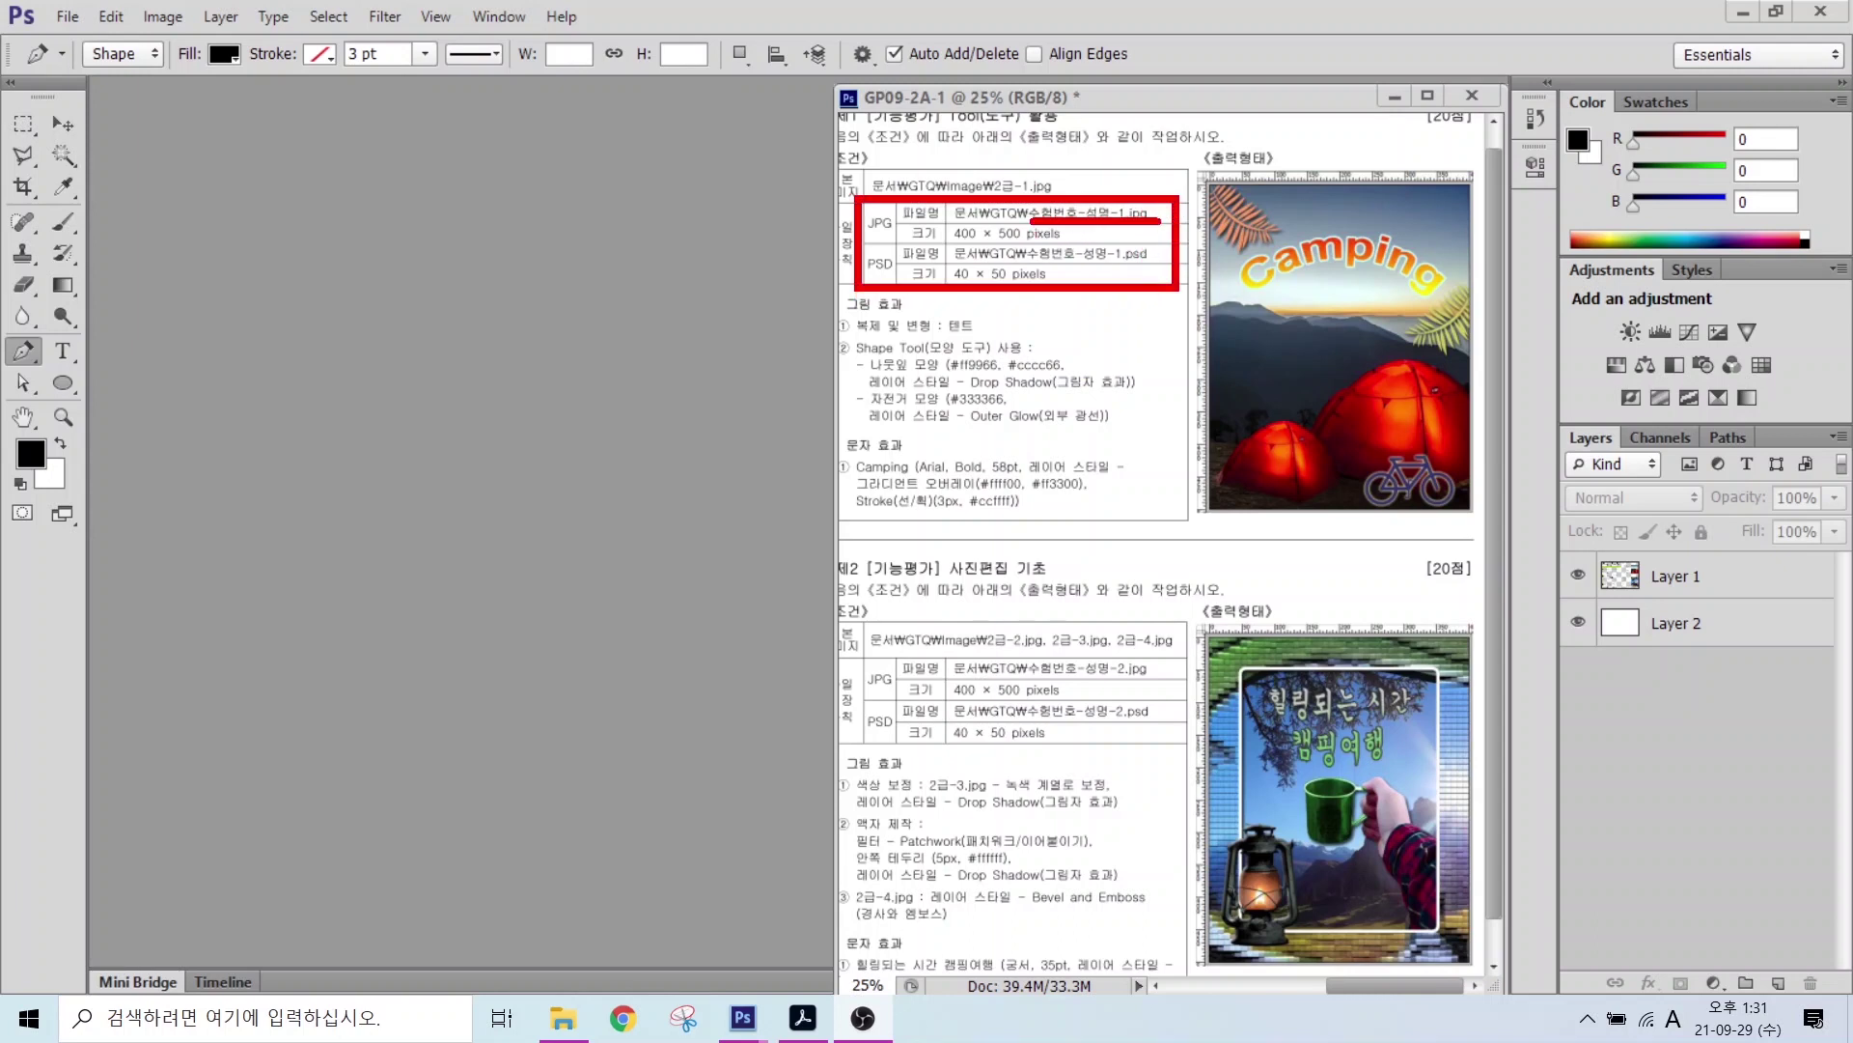
drag(944, 238, 1083, 237)
drag(821, 152, 872, 201)
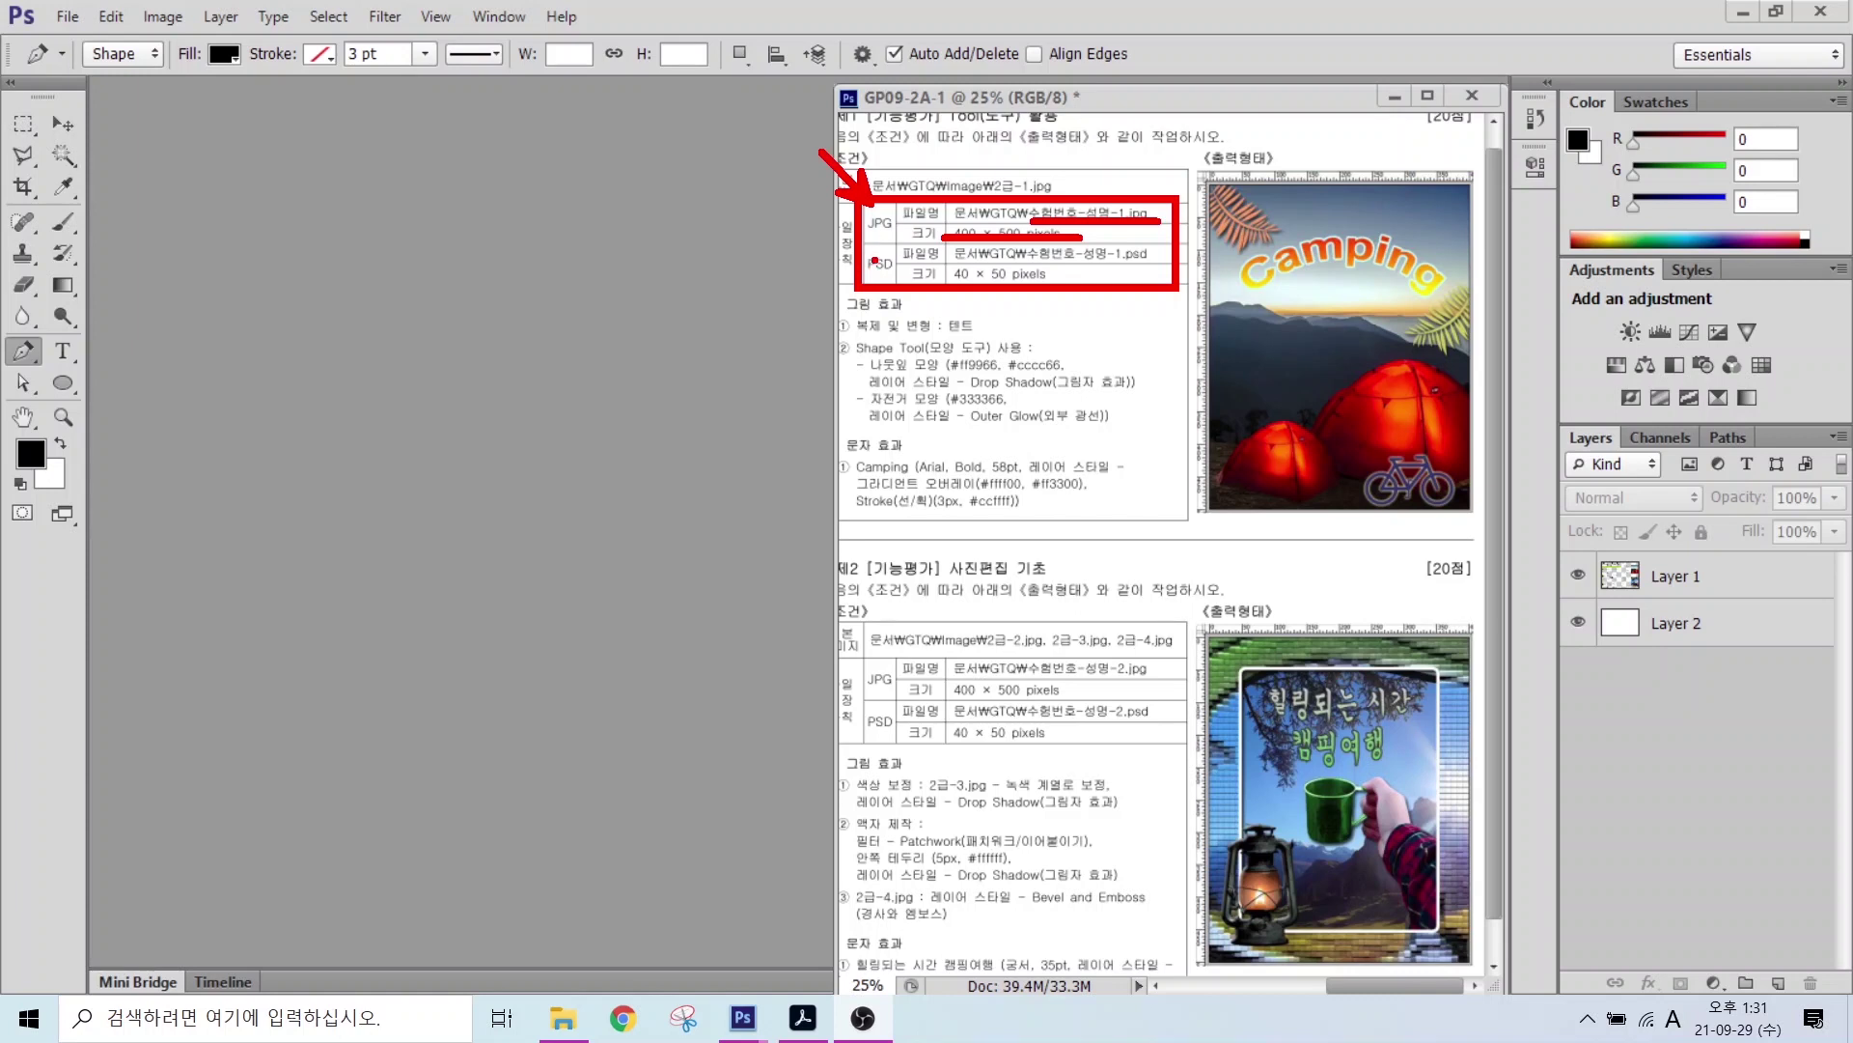
drag(870, 280, 807, 366)
key(Escape)
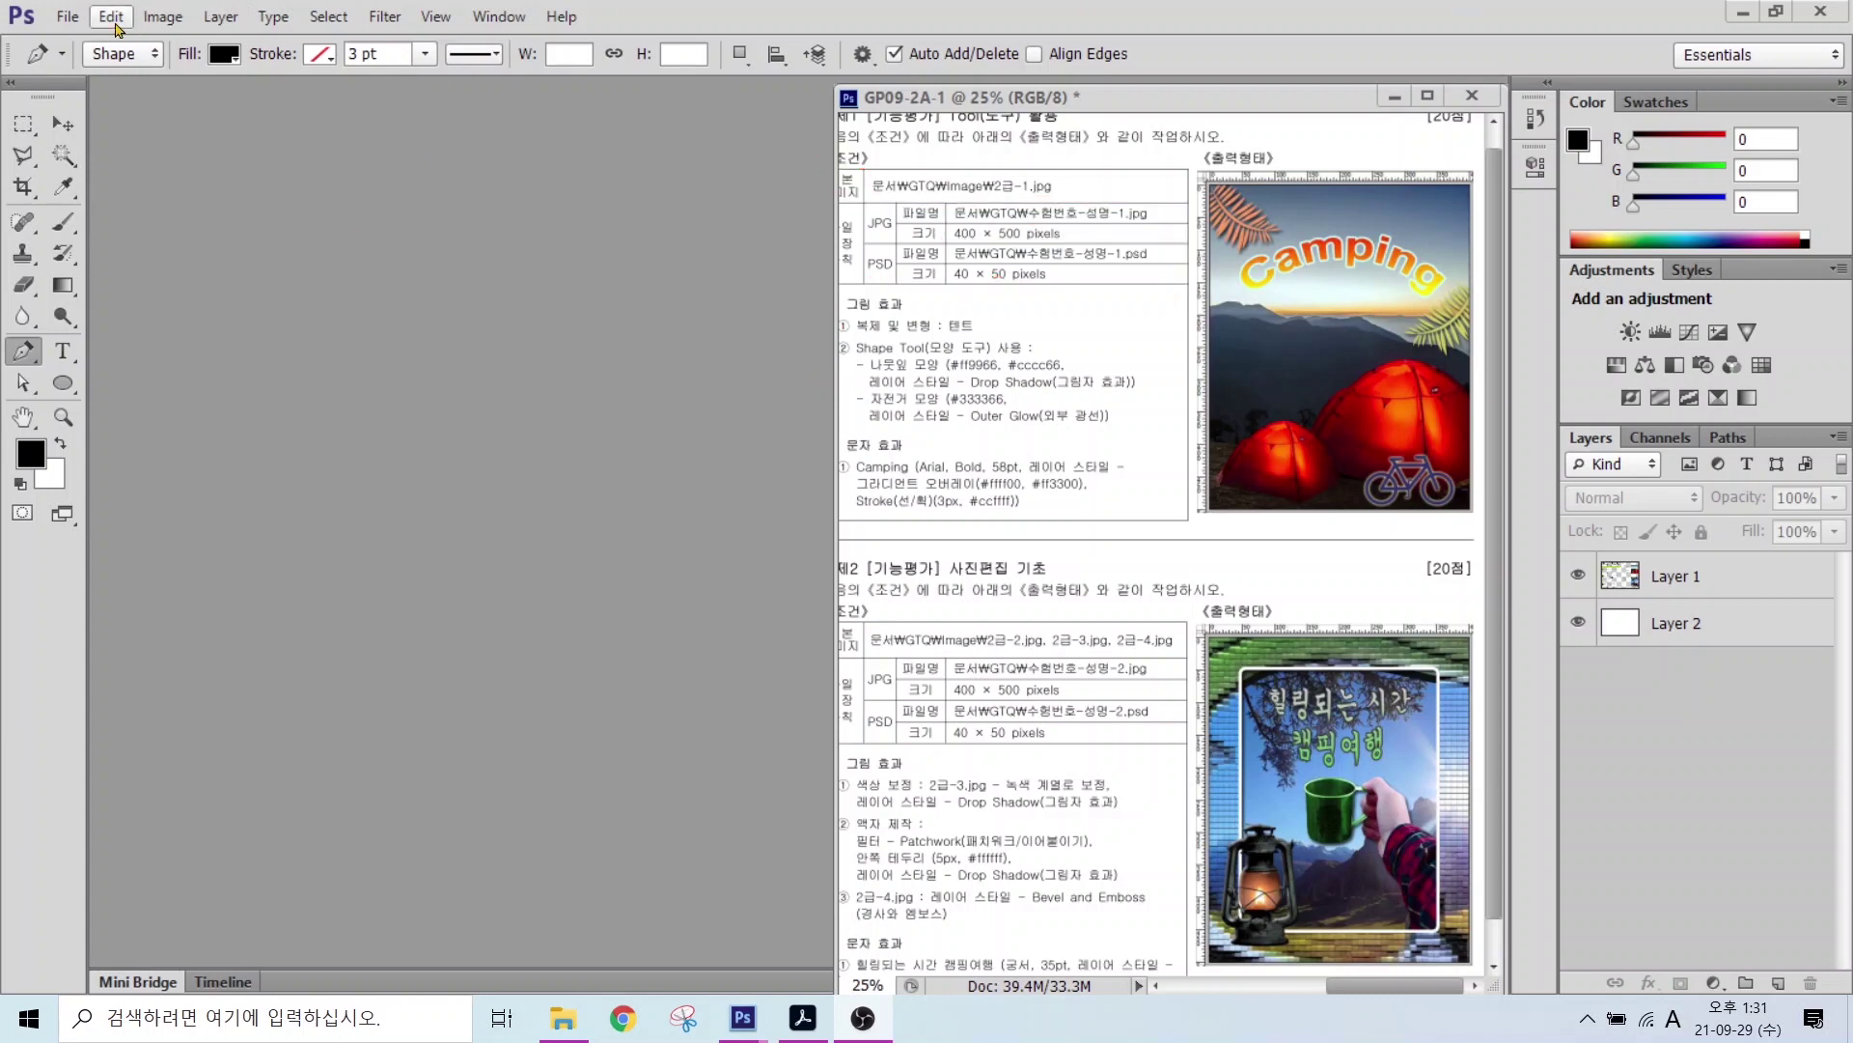
Step: Start a new document and name it with the candidate's exam number and name
click(68, 18)
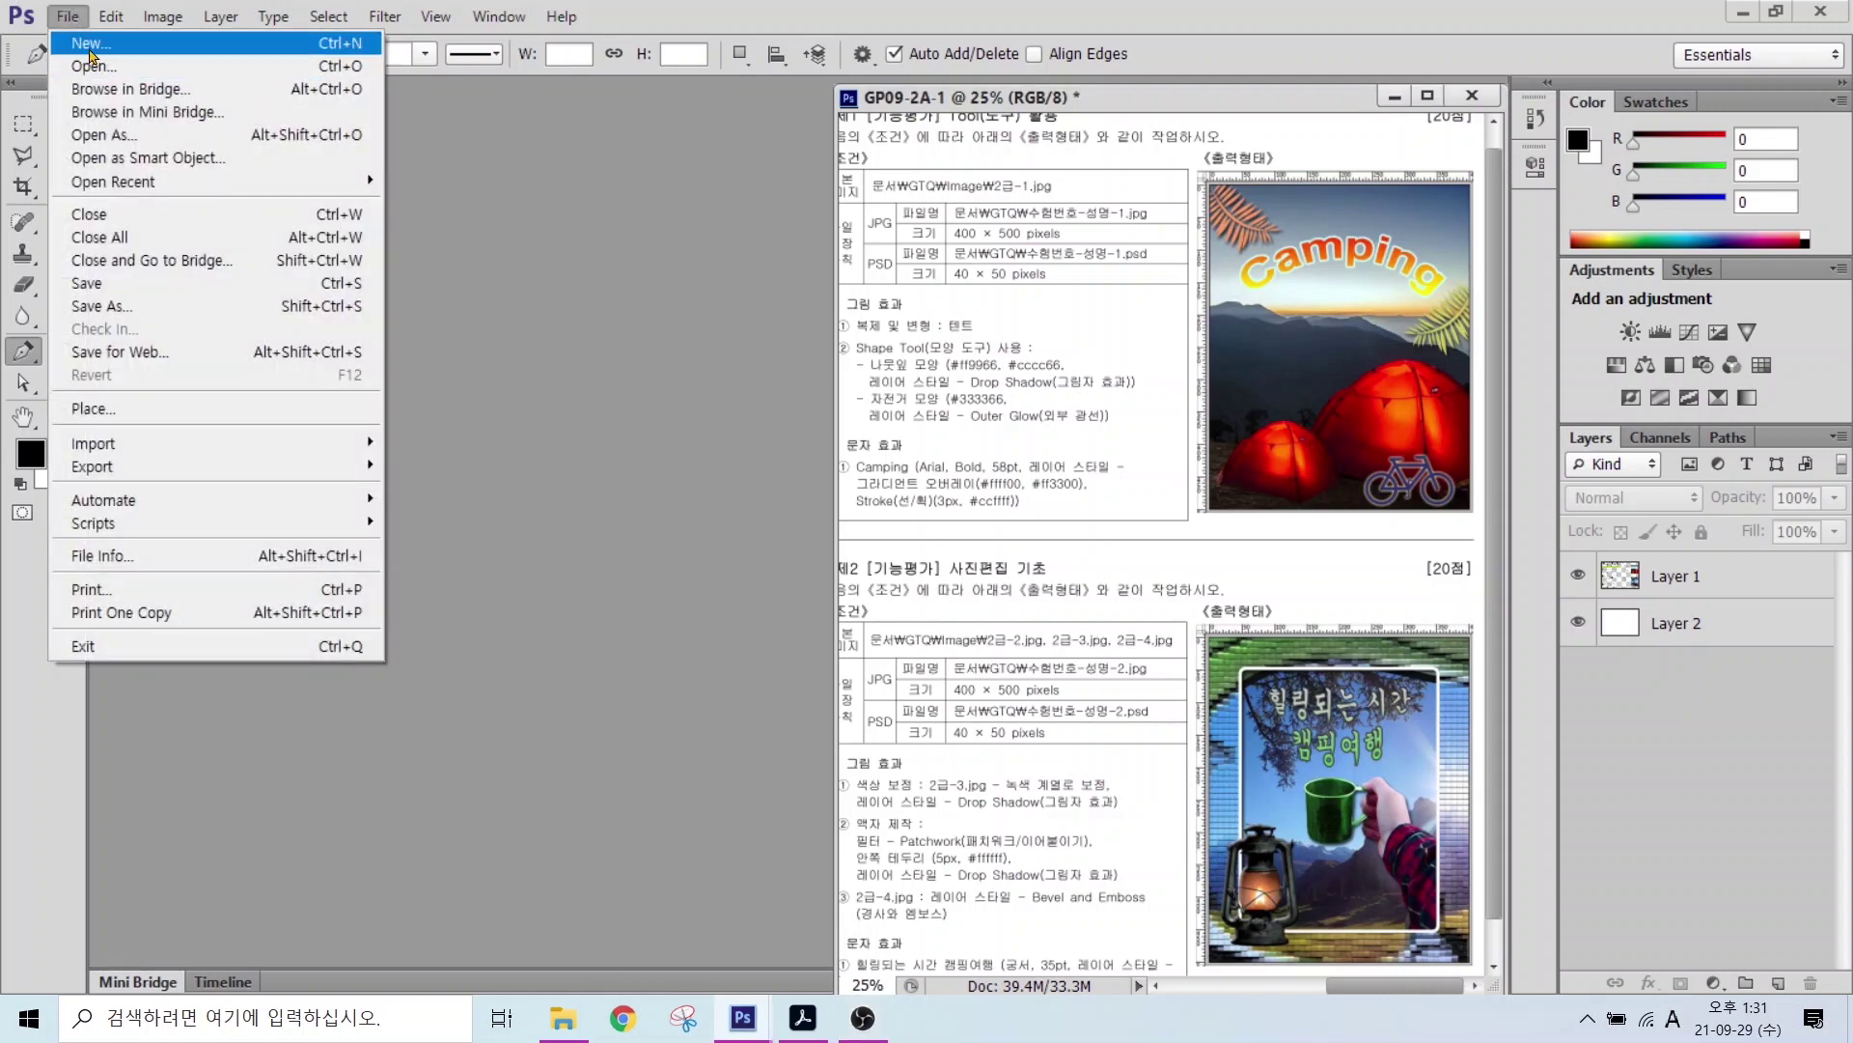
click(90, 49)
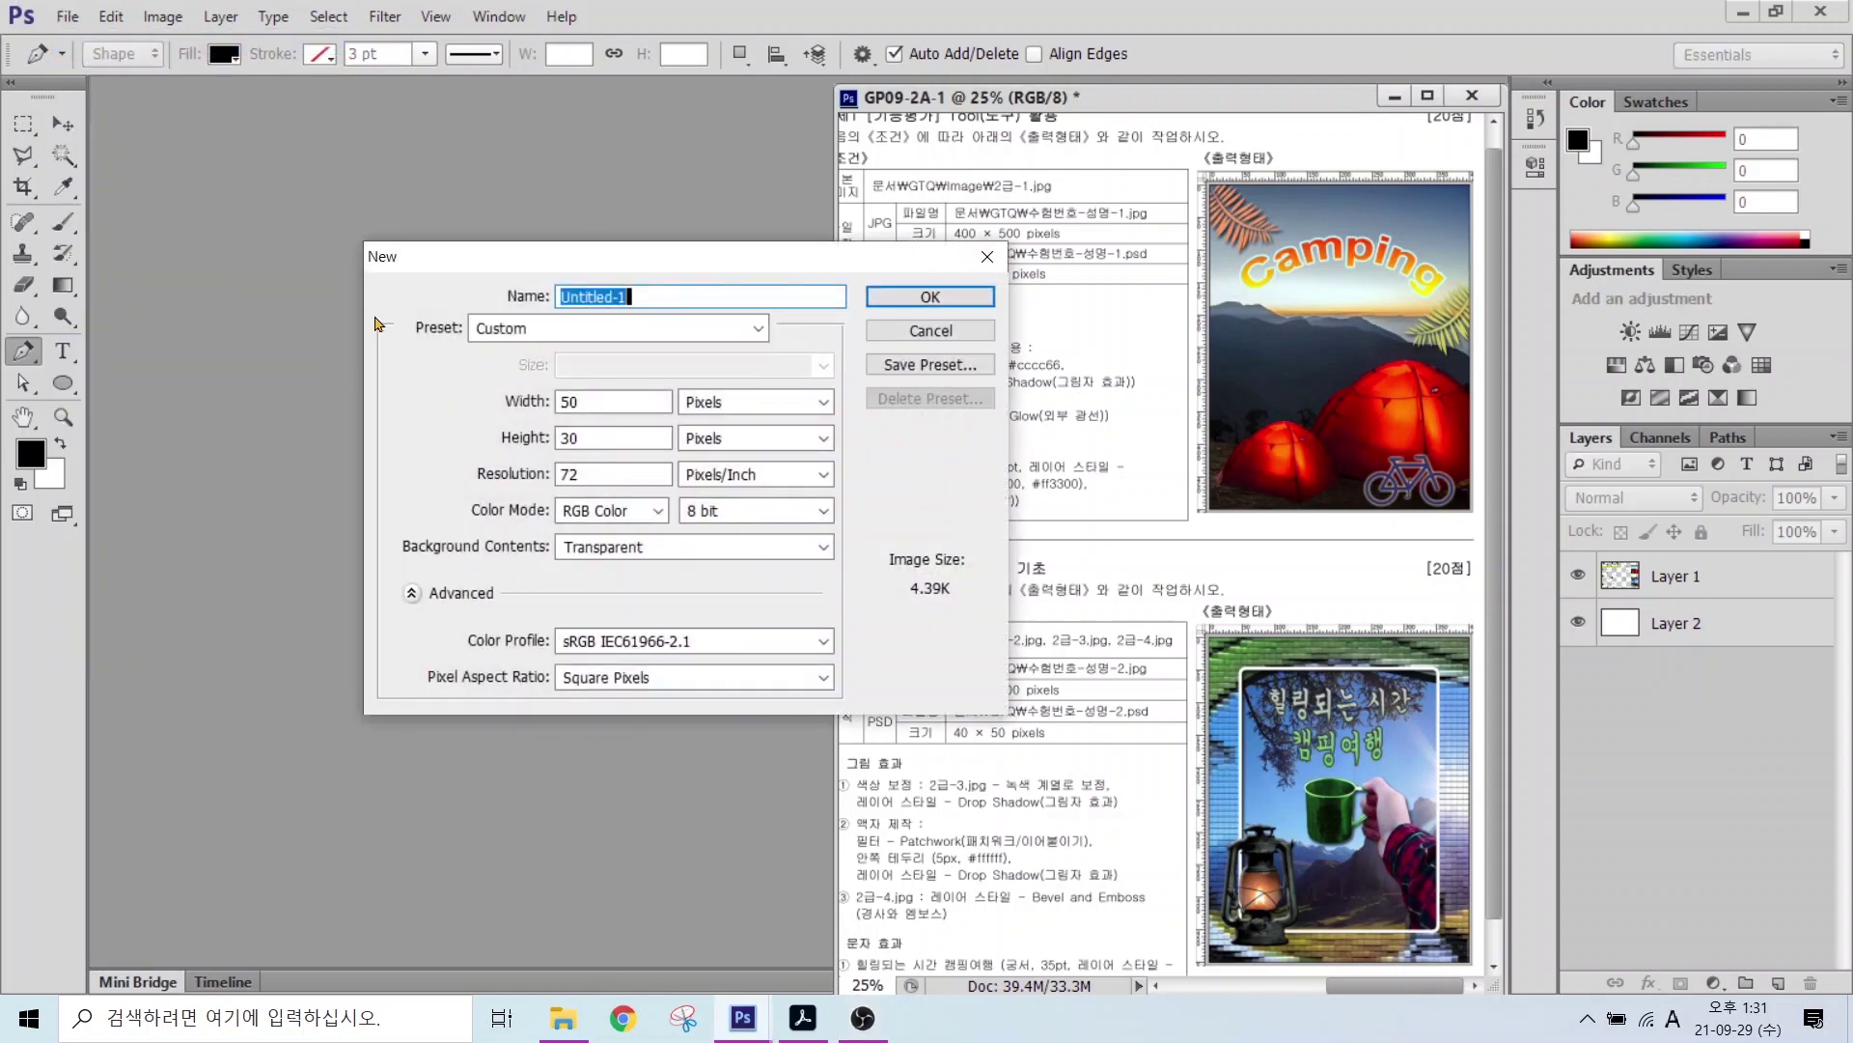
text(12345678-)
key(Hangul)
text(-1)
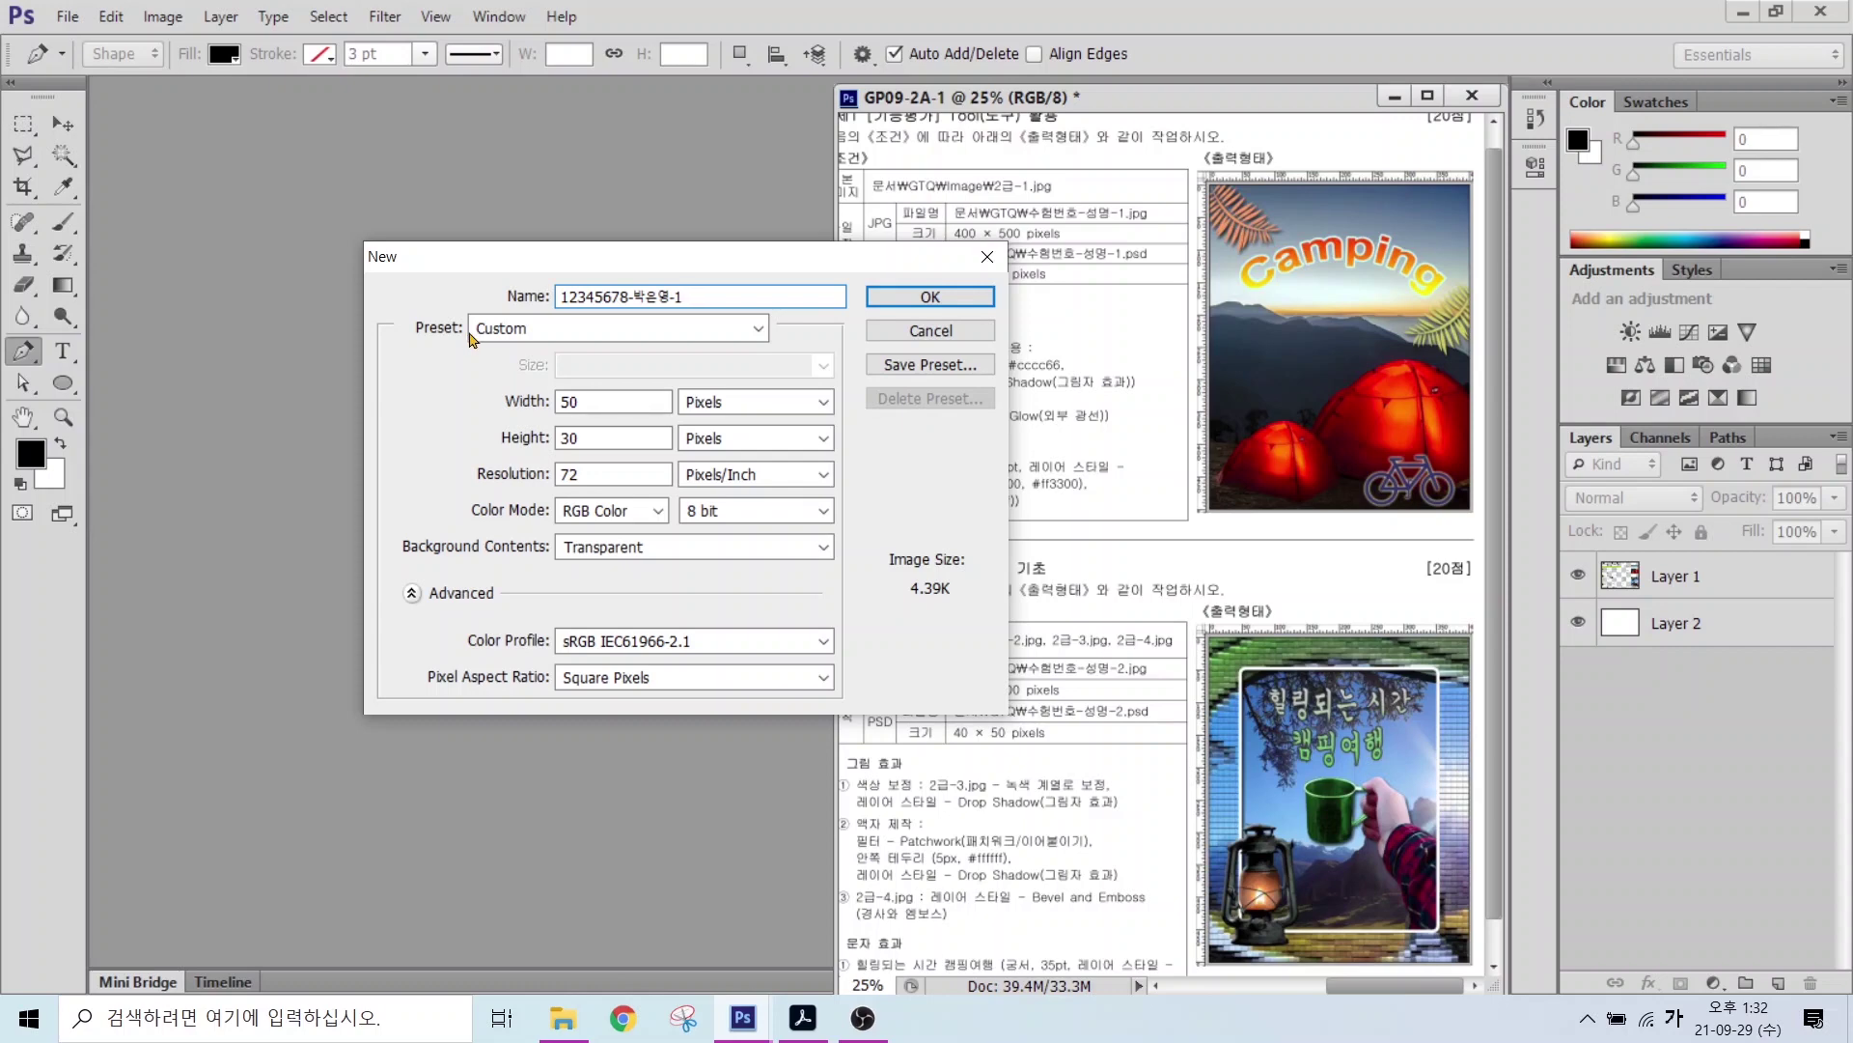
Step: Set the new document to 400 × 500 pixels, 72 ppi, RGB color
key(alt)
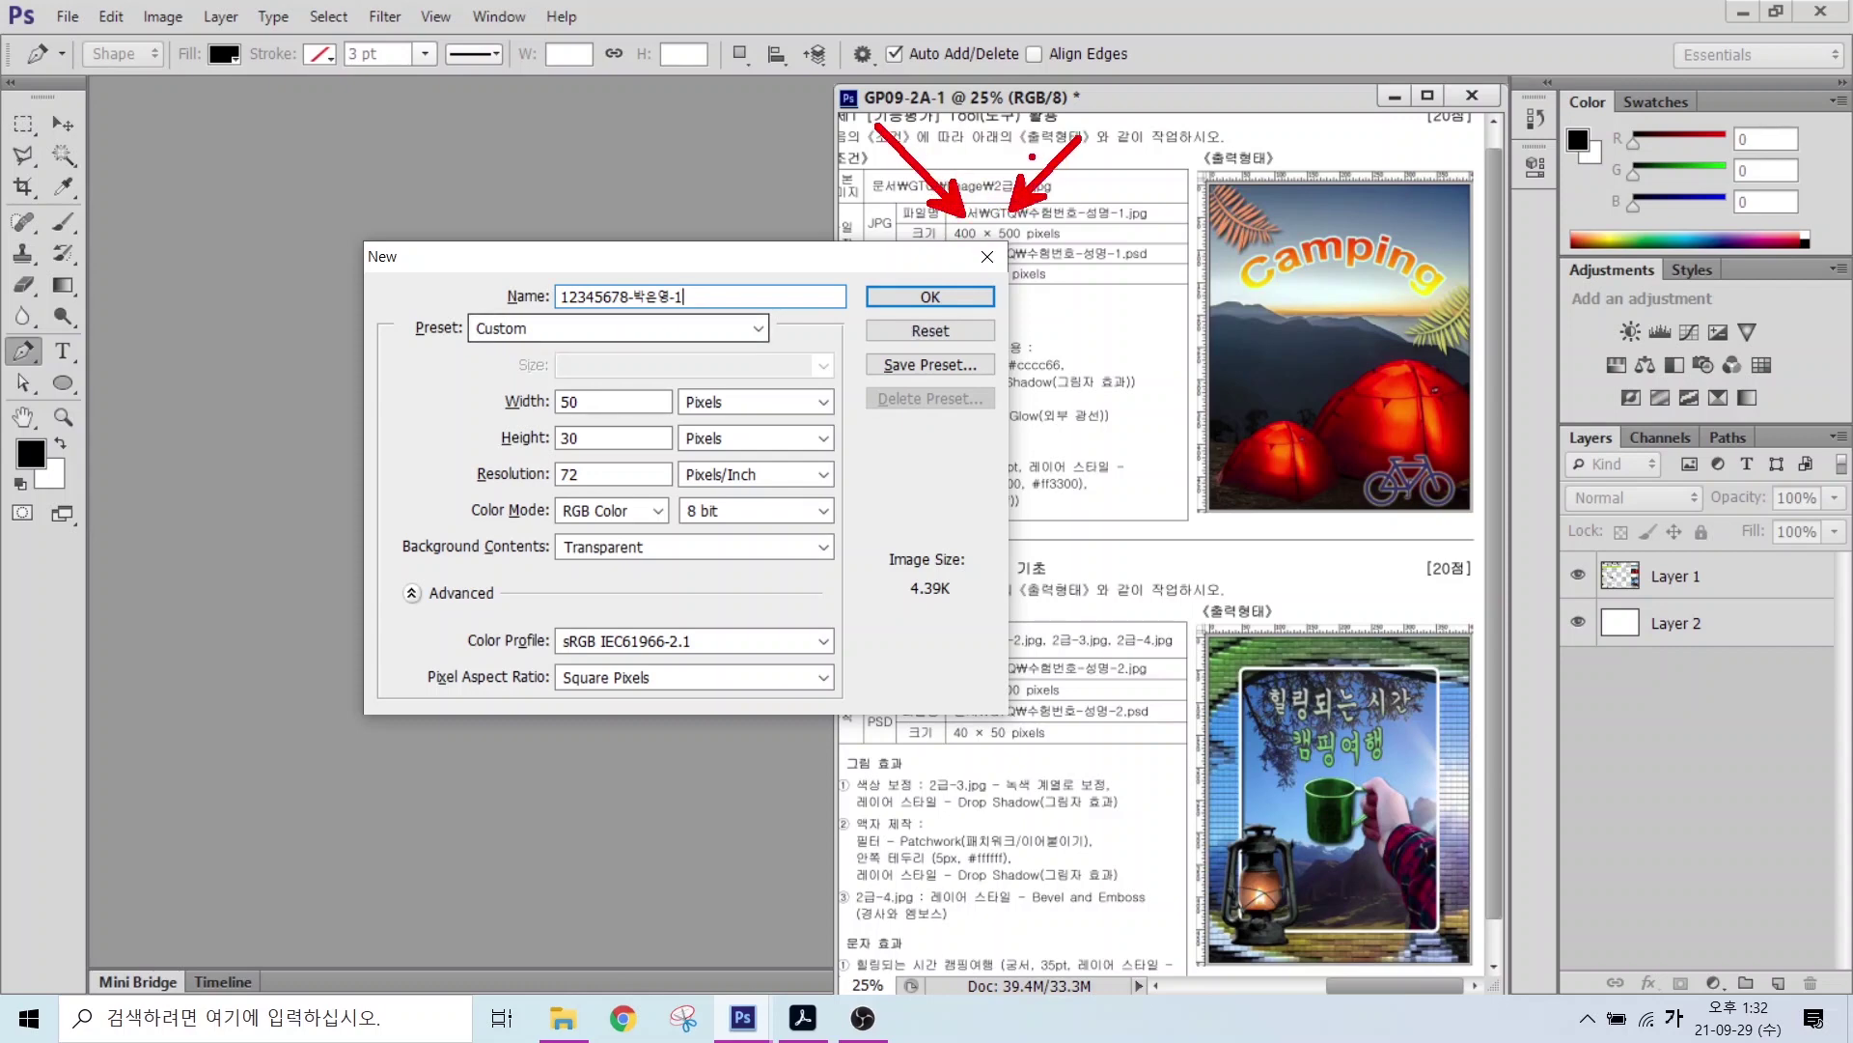
double_click(589, 401)
text(4)
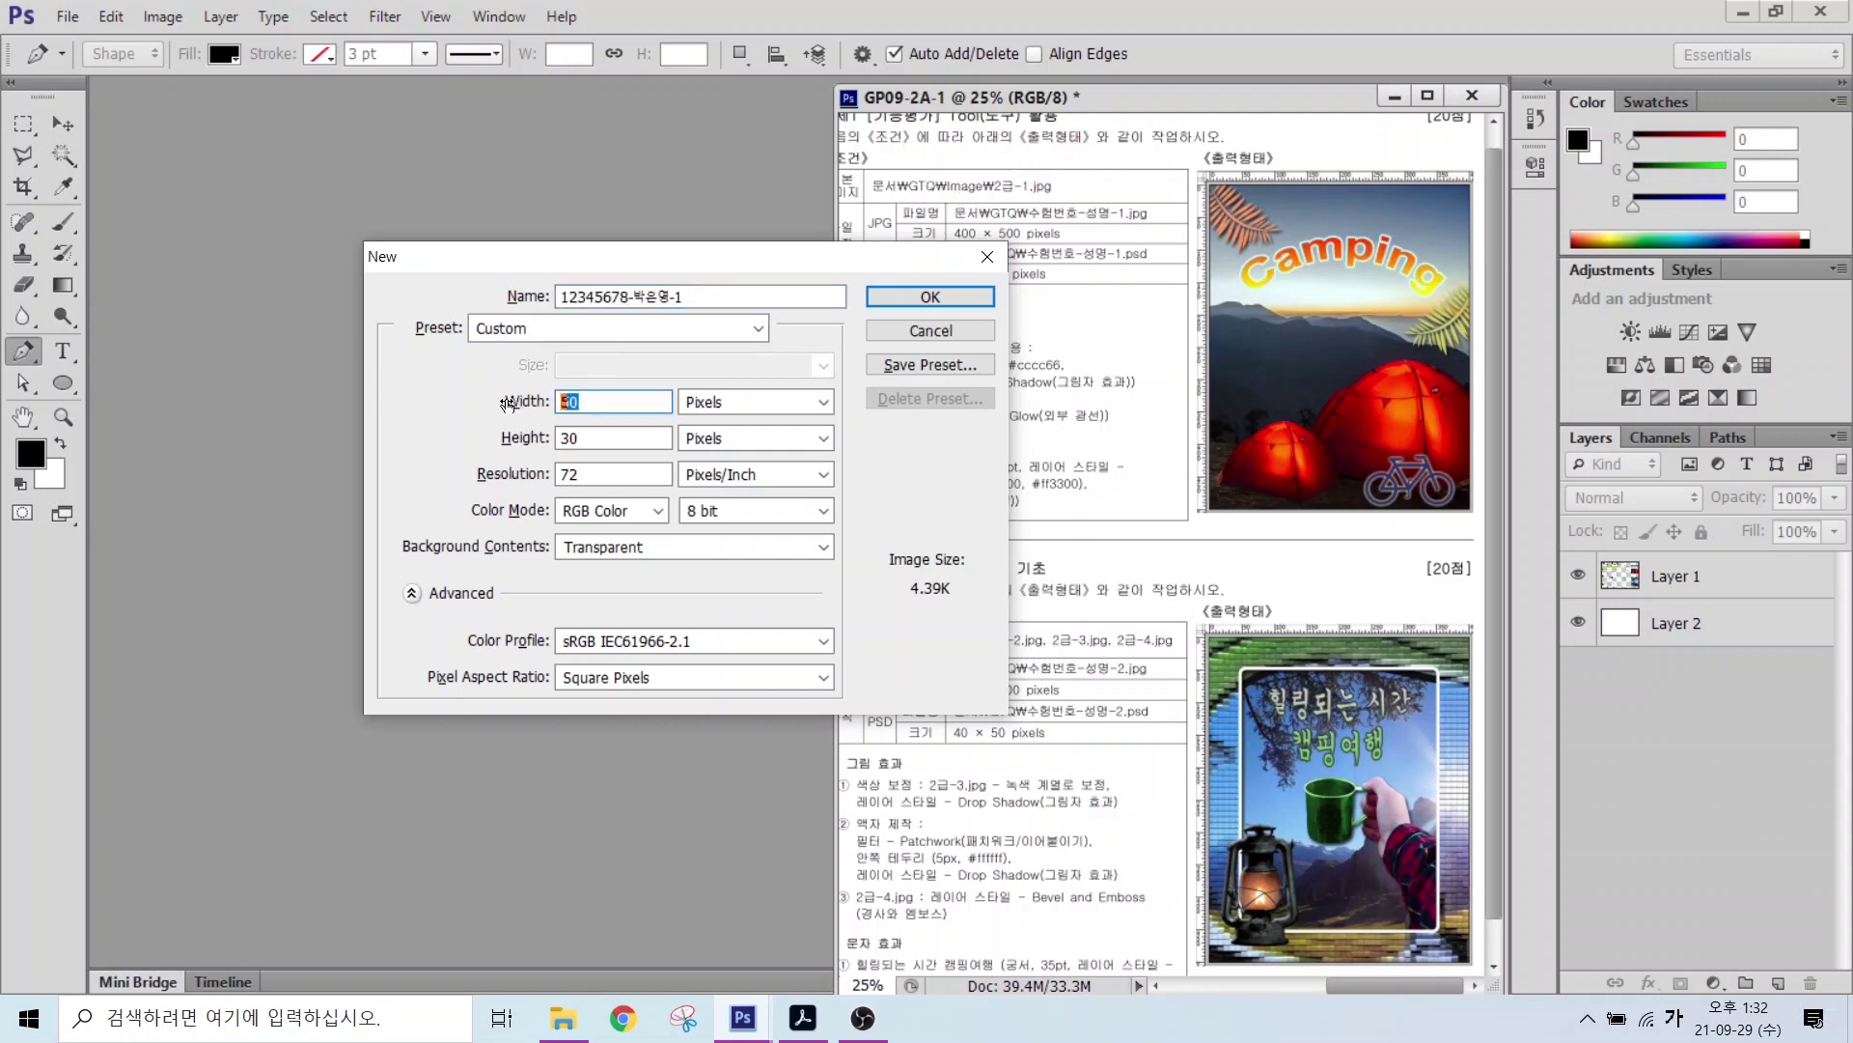
text(00)
key(Tab)
key(Tab)
text(500)
key(alt)
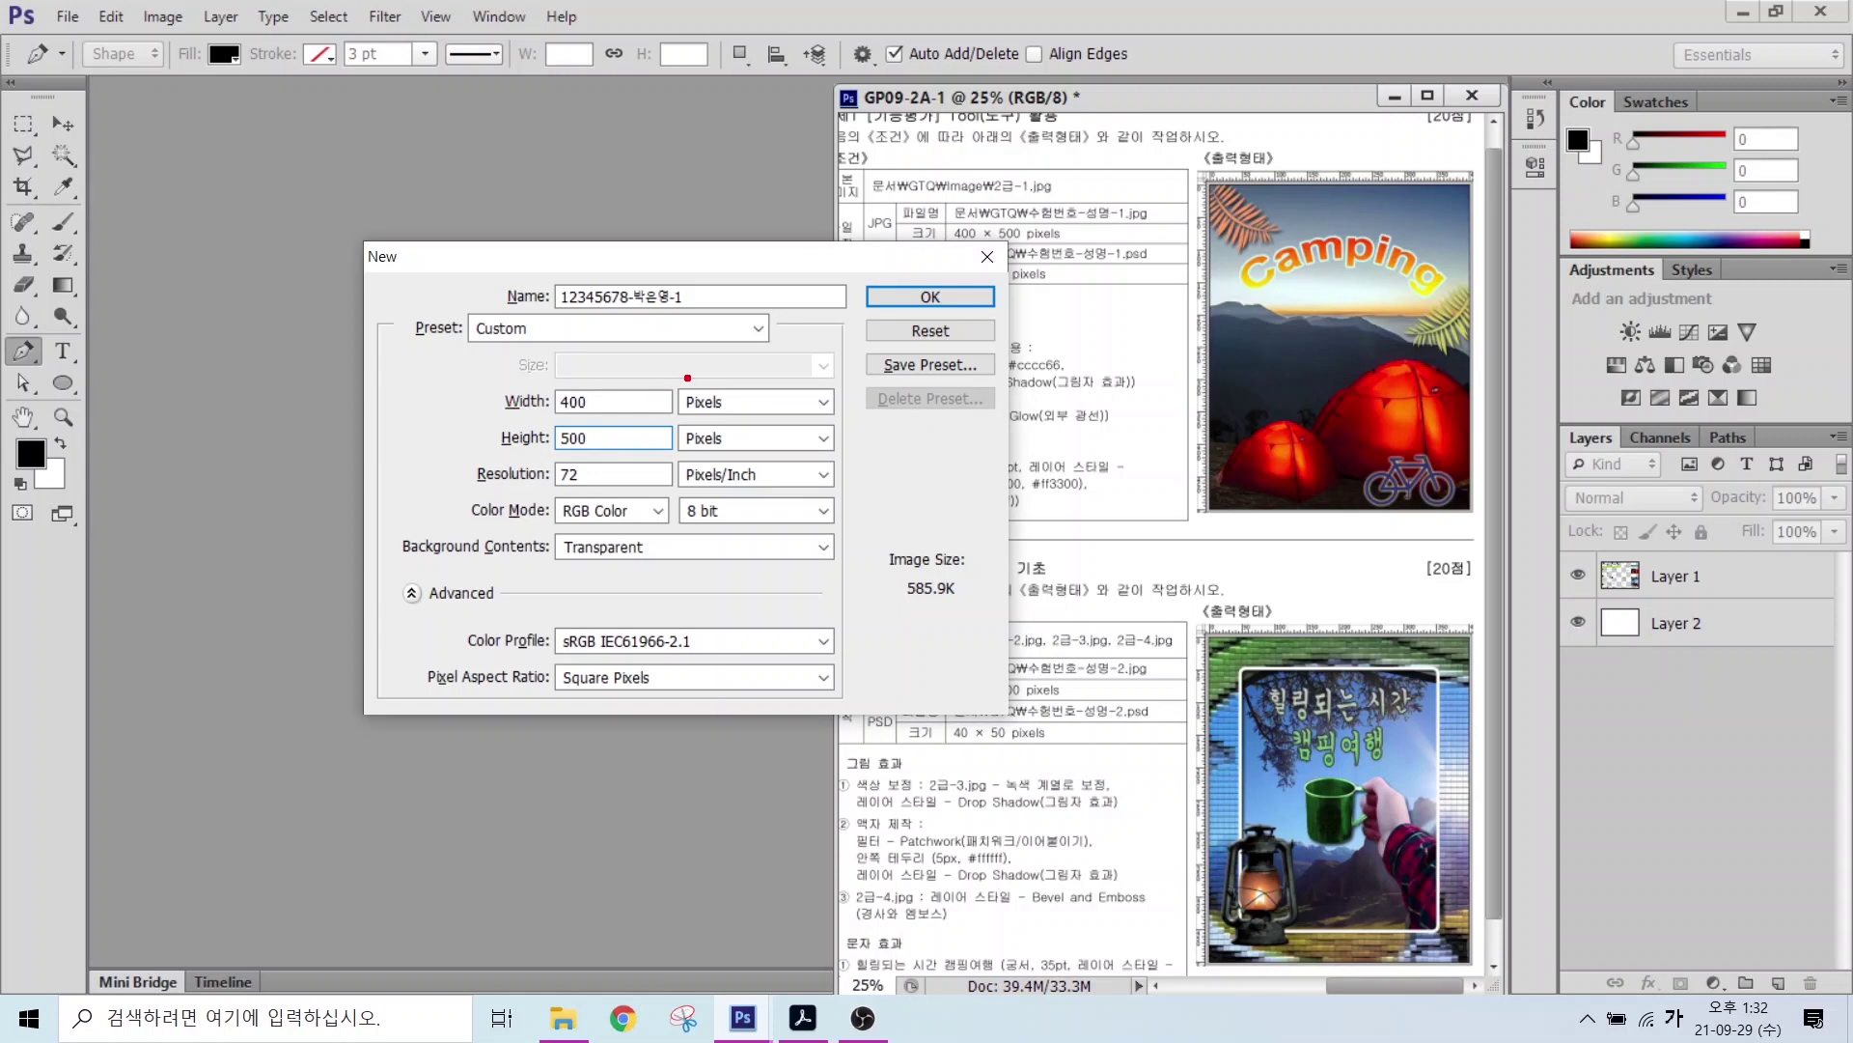
drag(666, 375, 777, 454)
drag(820, 304, 724, 379)
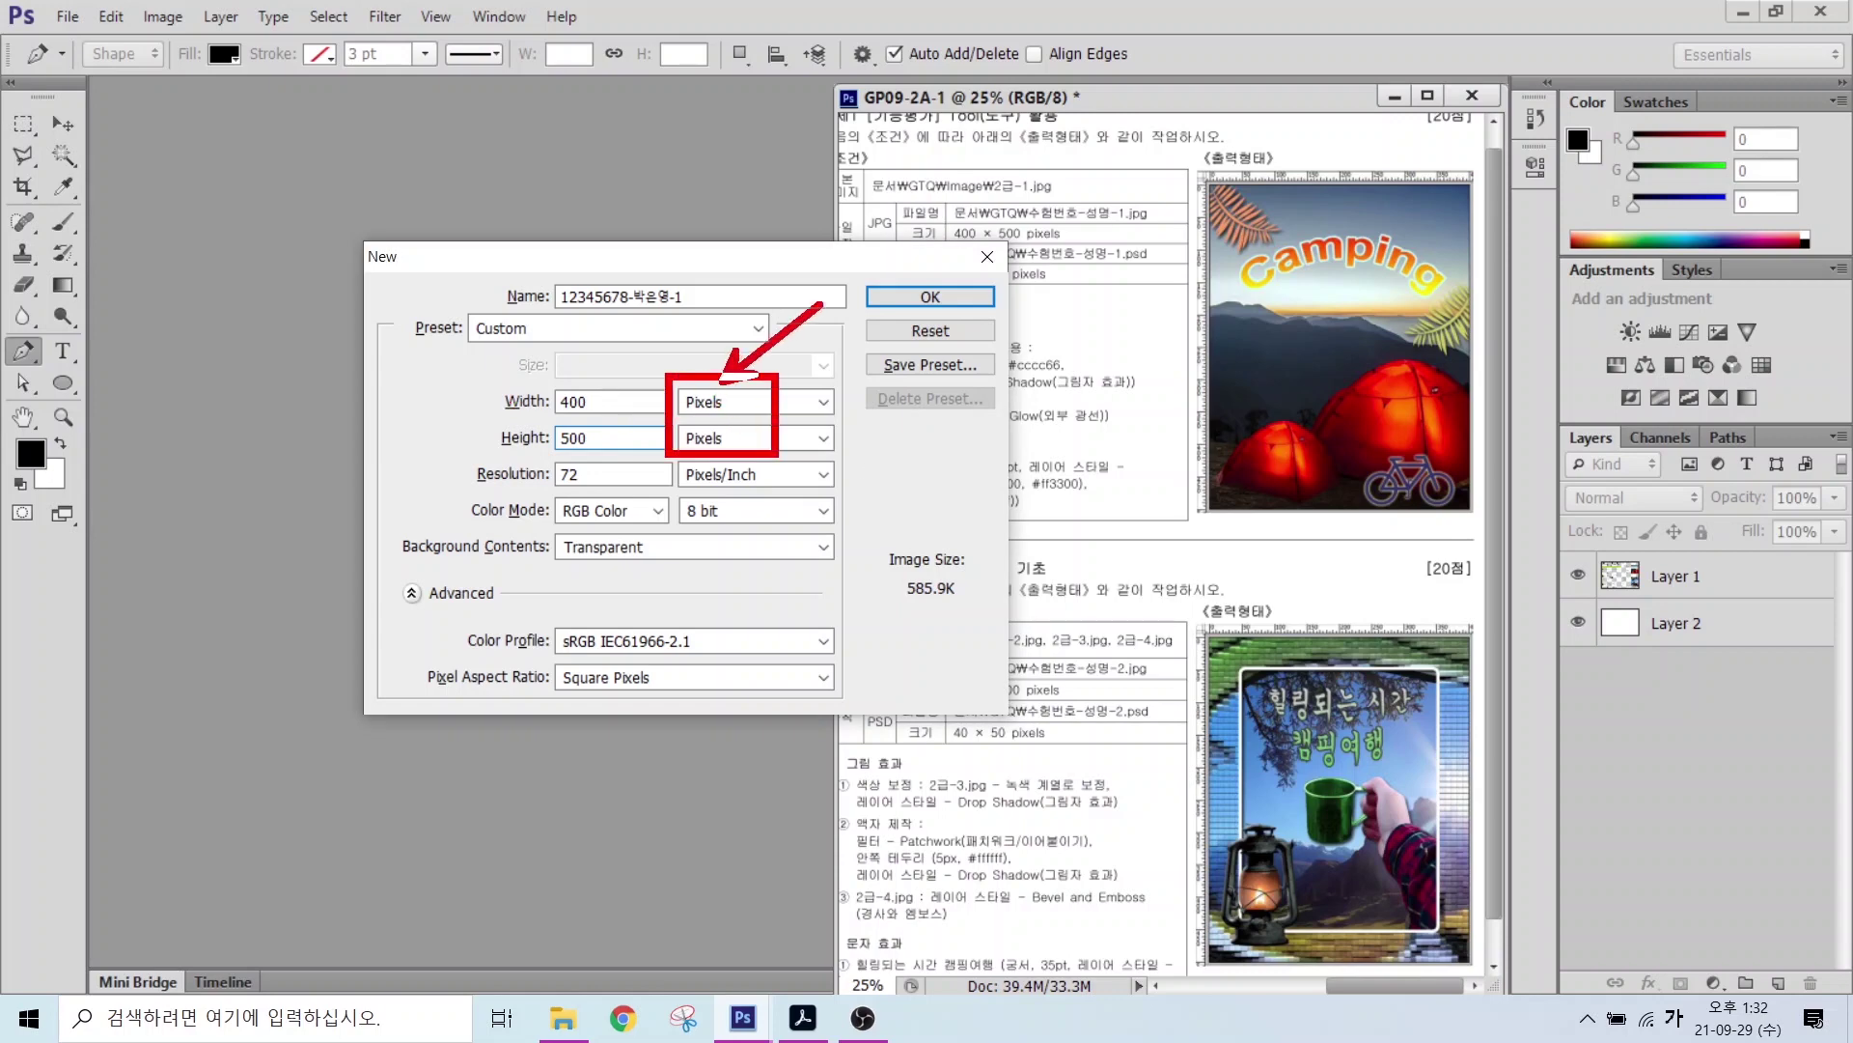
drag(499, 488, 777, 490)
mouse_move(515, 450)
mouse_down()
mouse_move(468, 476)
mouse_move(506, 466)
mouse_move(501, 497)
mouse_move(511, 454)
mouse_up()
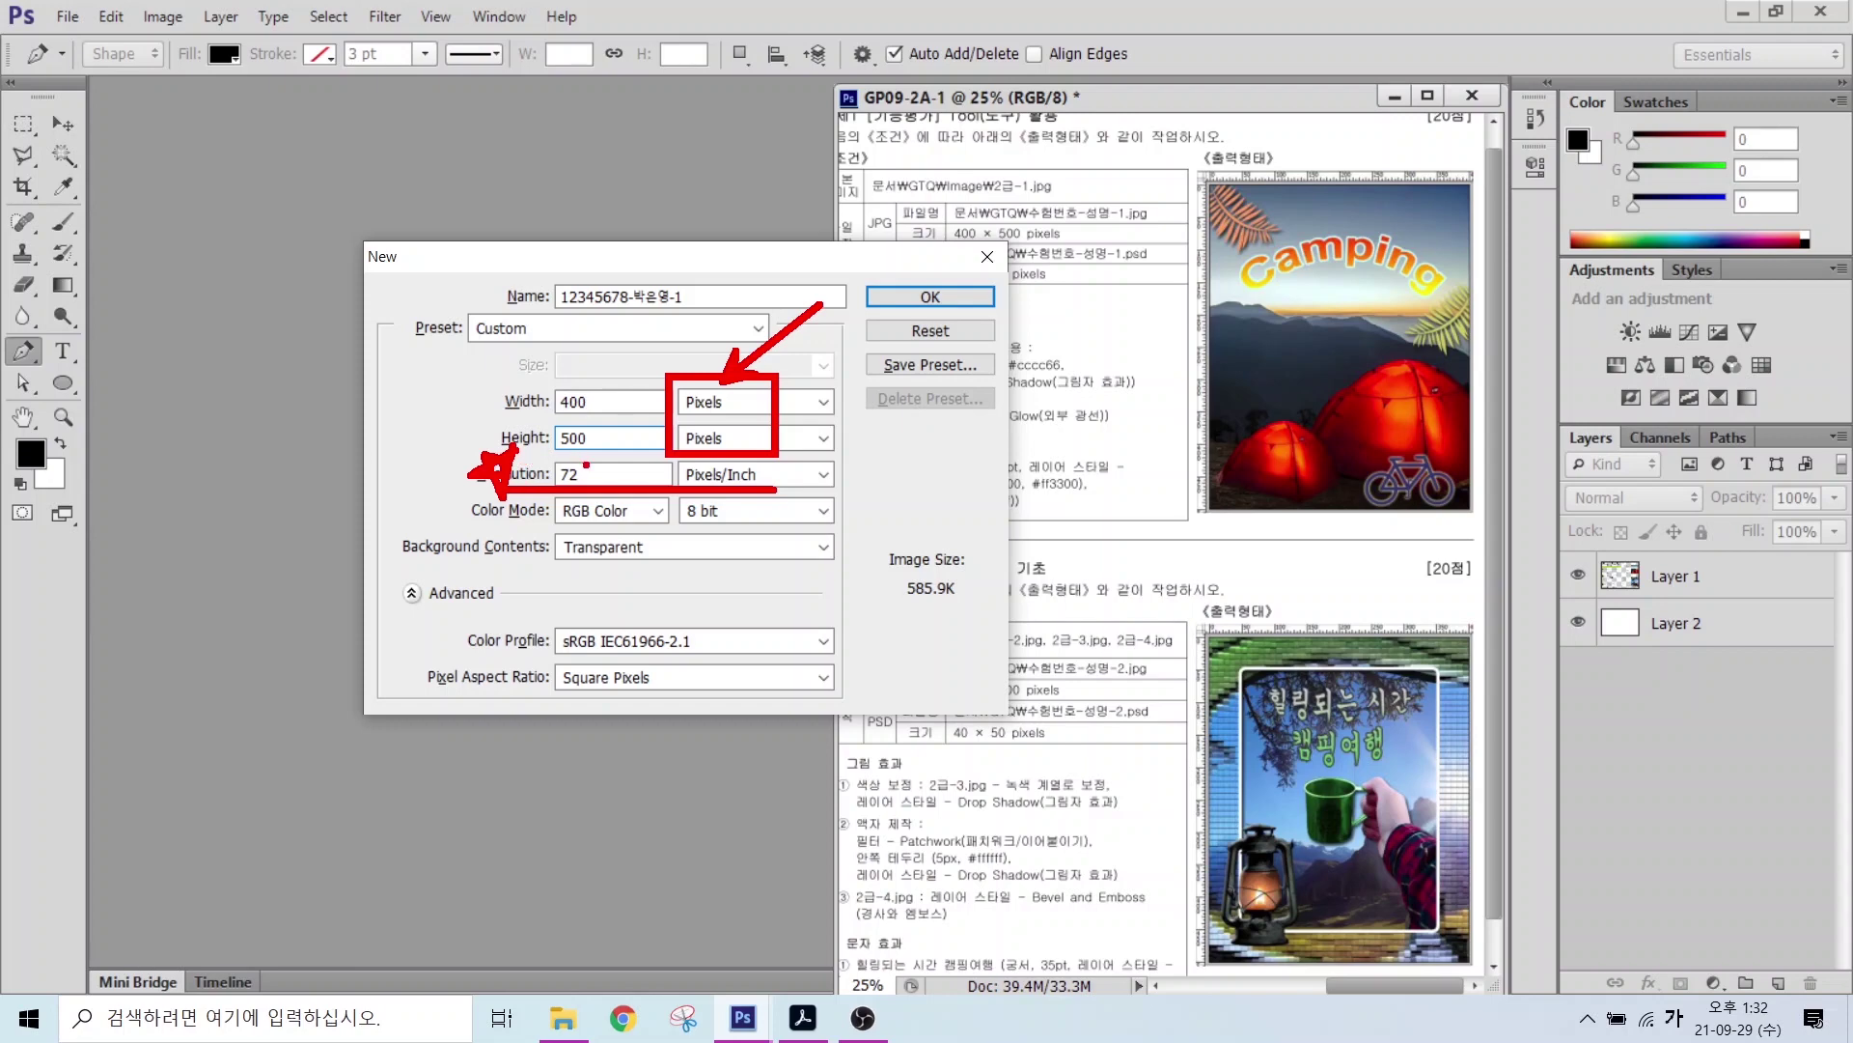
drag(547, 521, 734, 521)
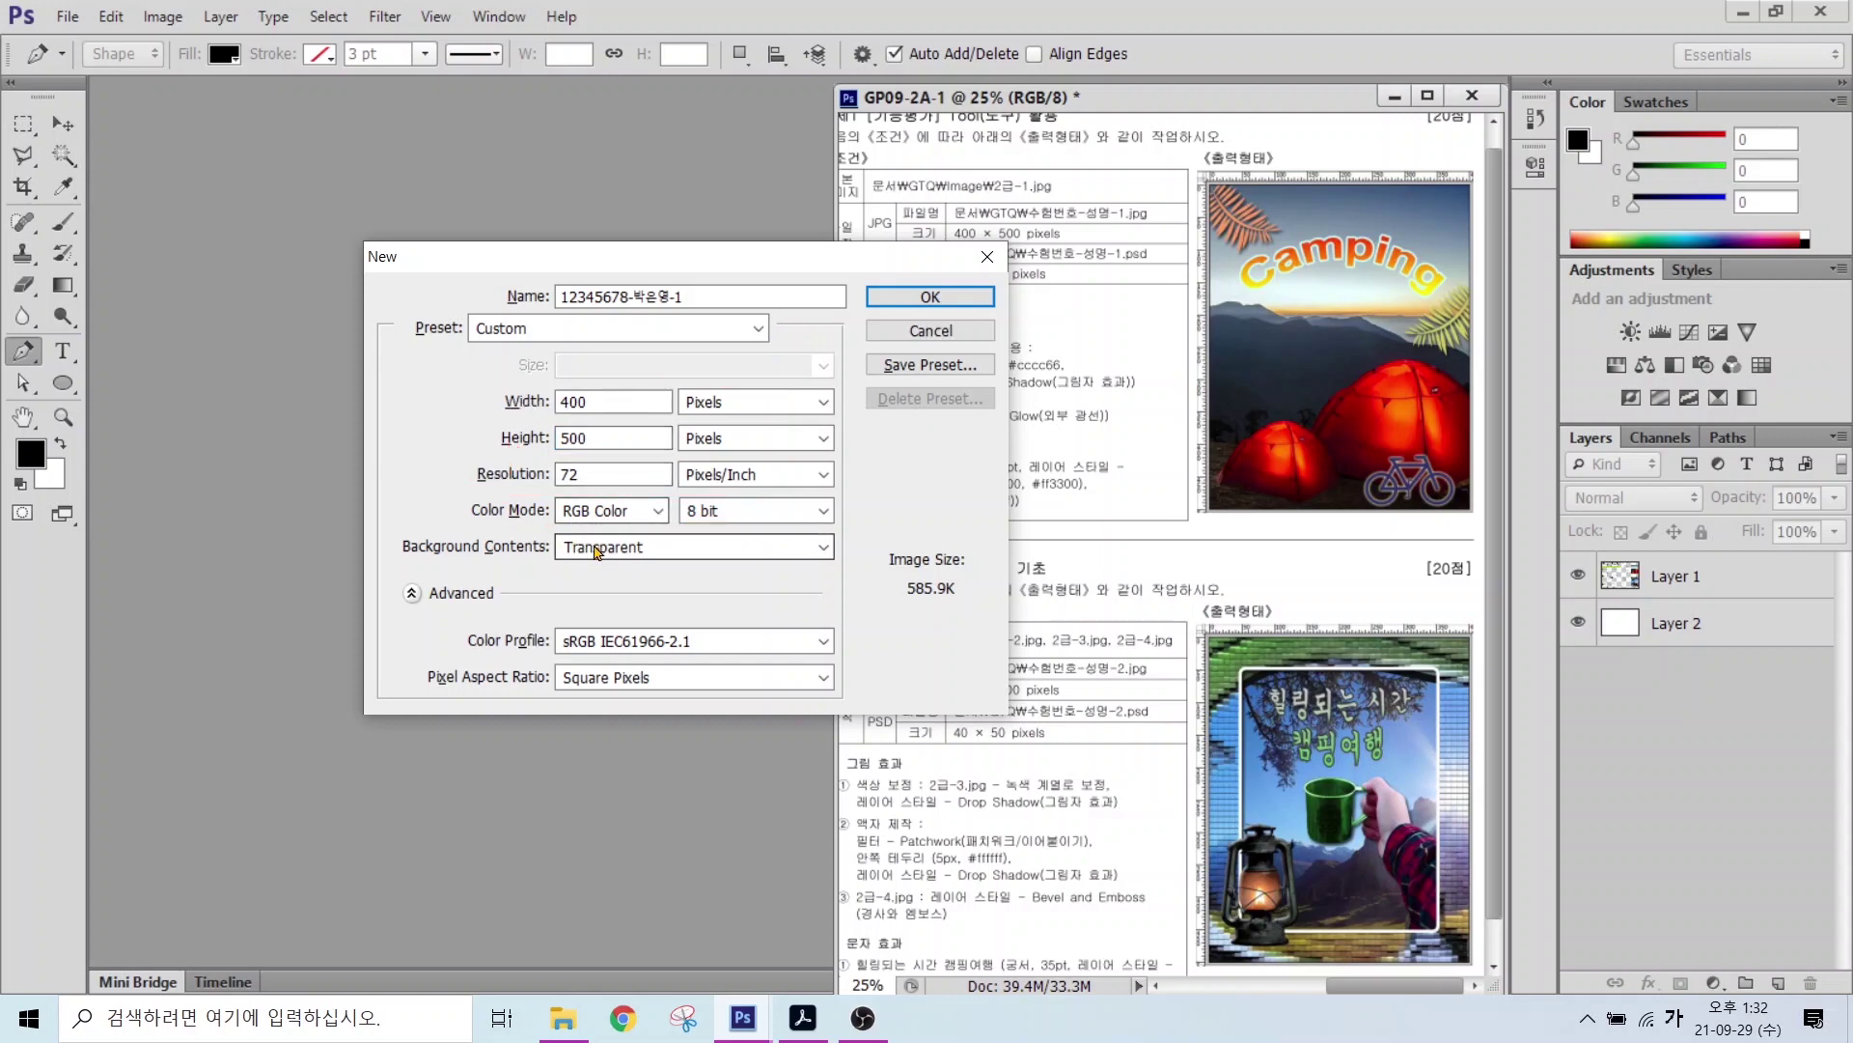
Step: Set Background Contents to White and create the document
click(597, 548)
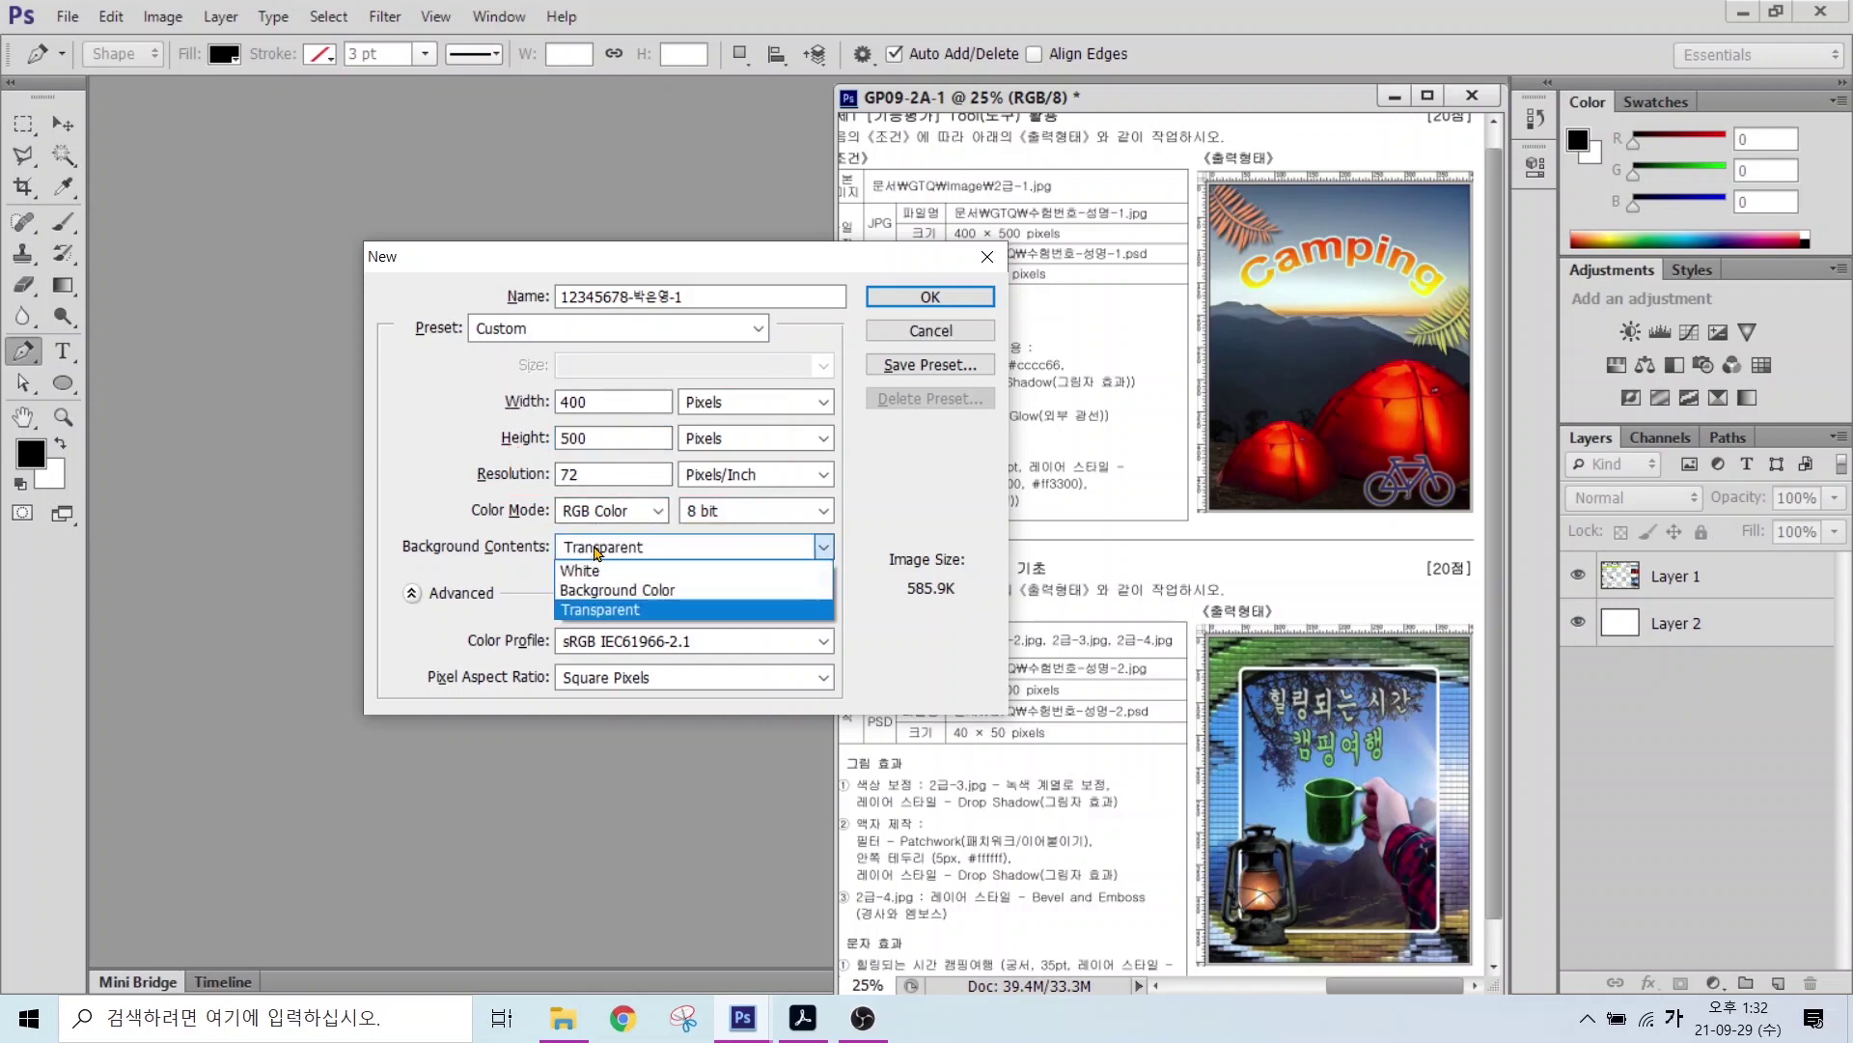
click(578, 571)
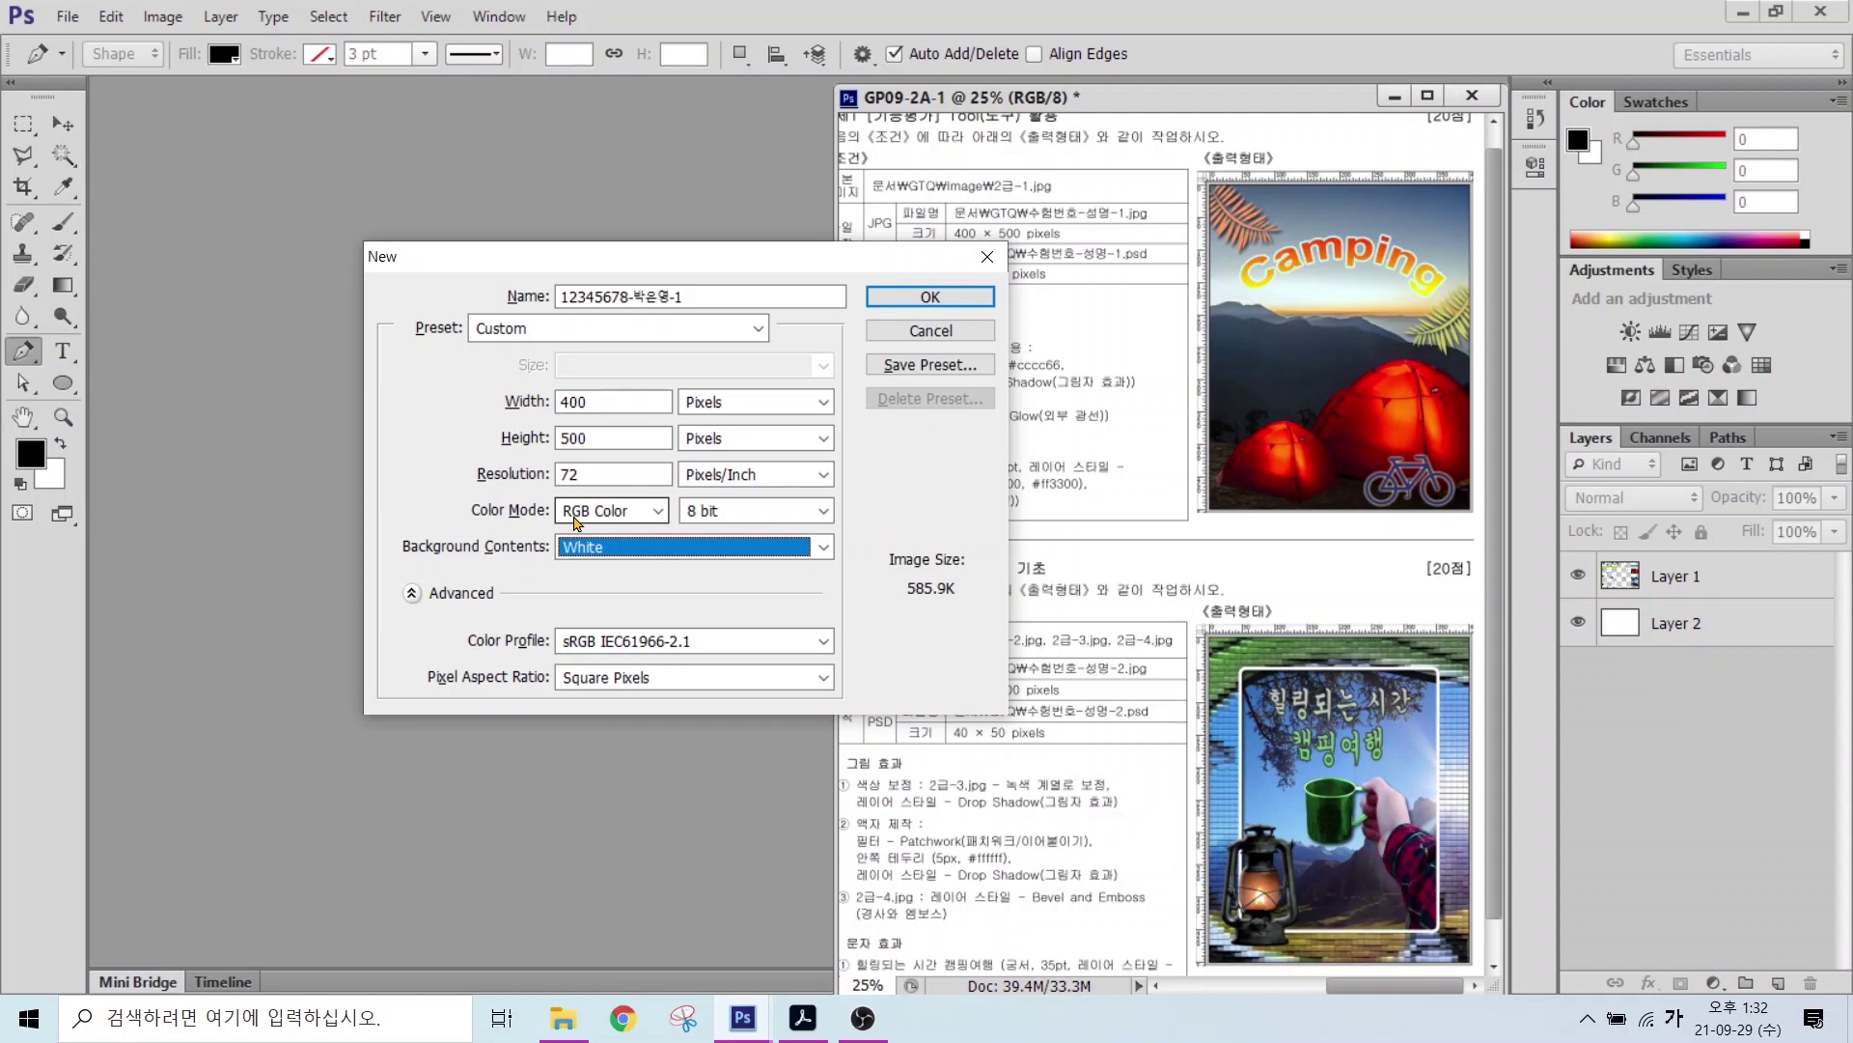
click(590, 550)
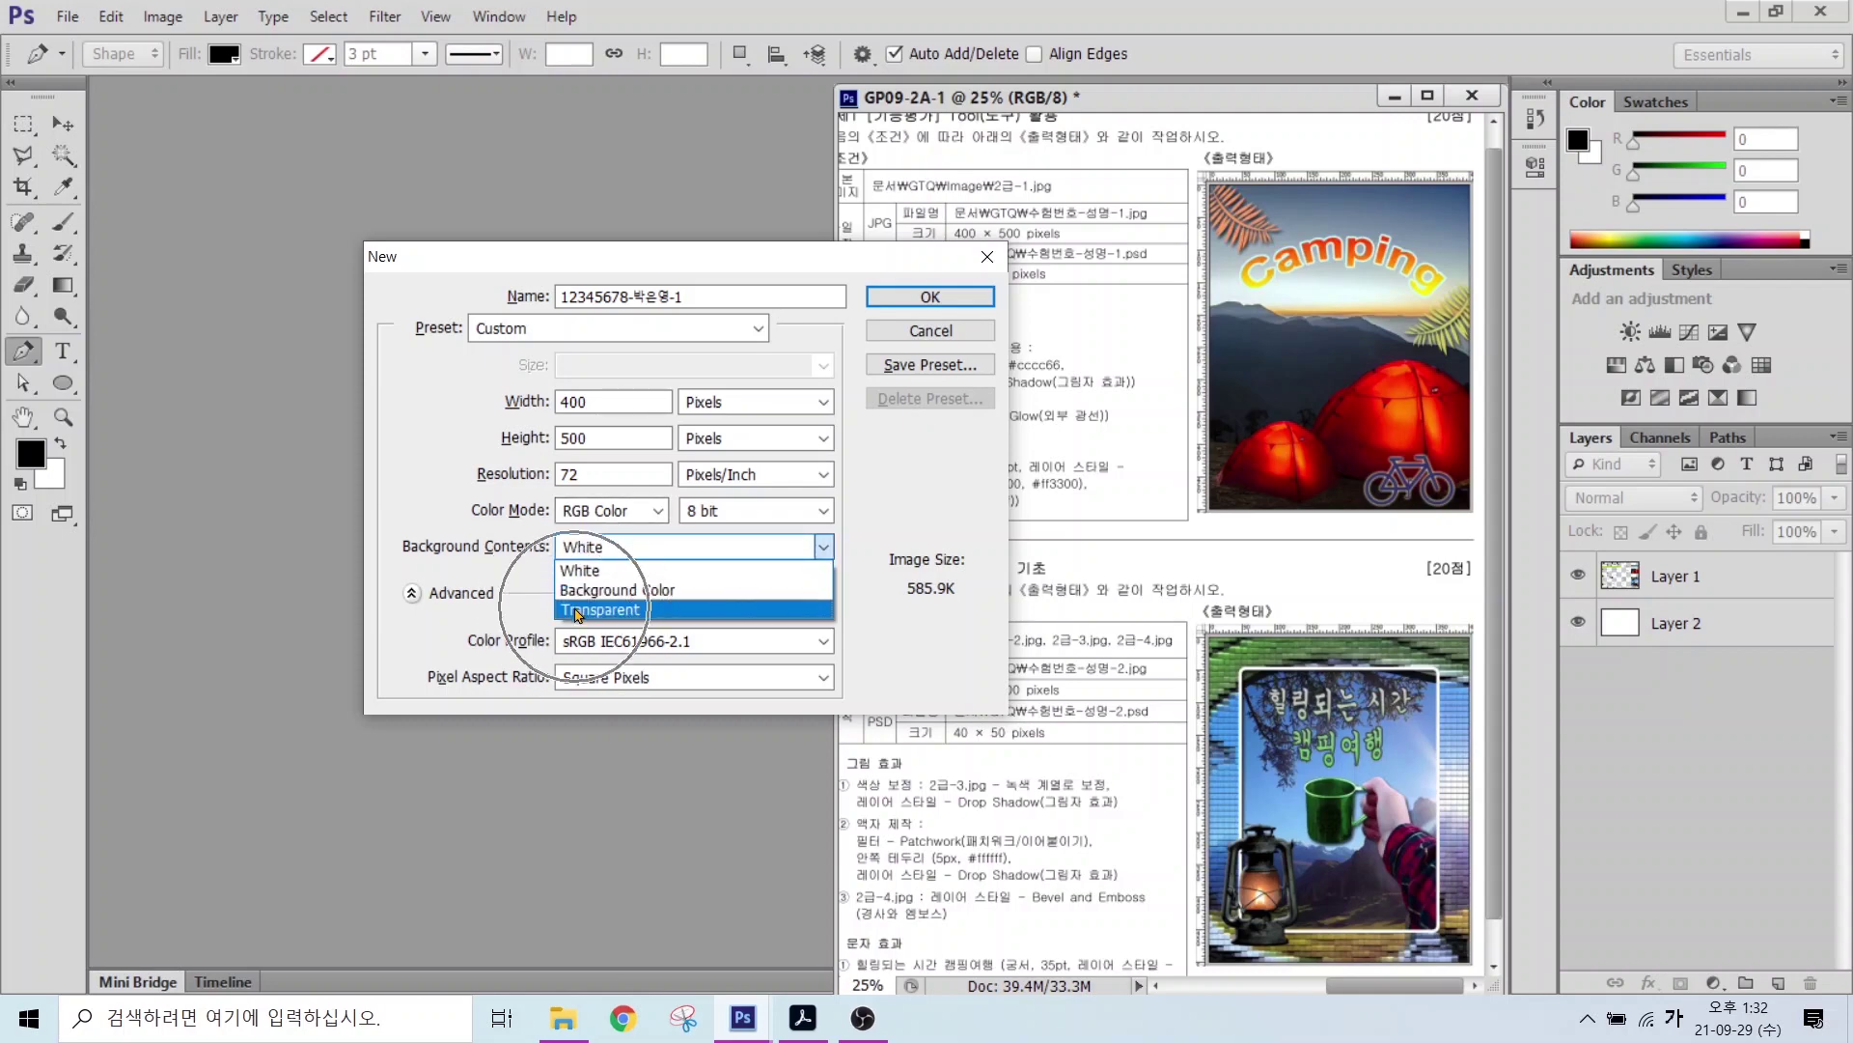
click(605, 552)
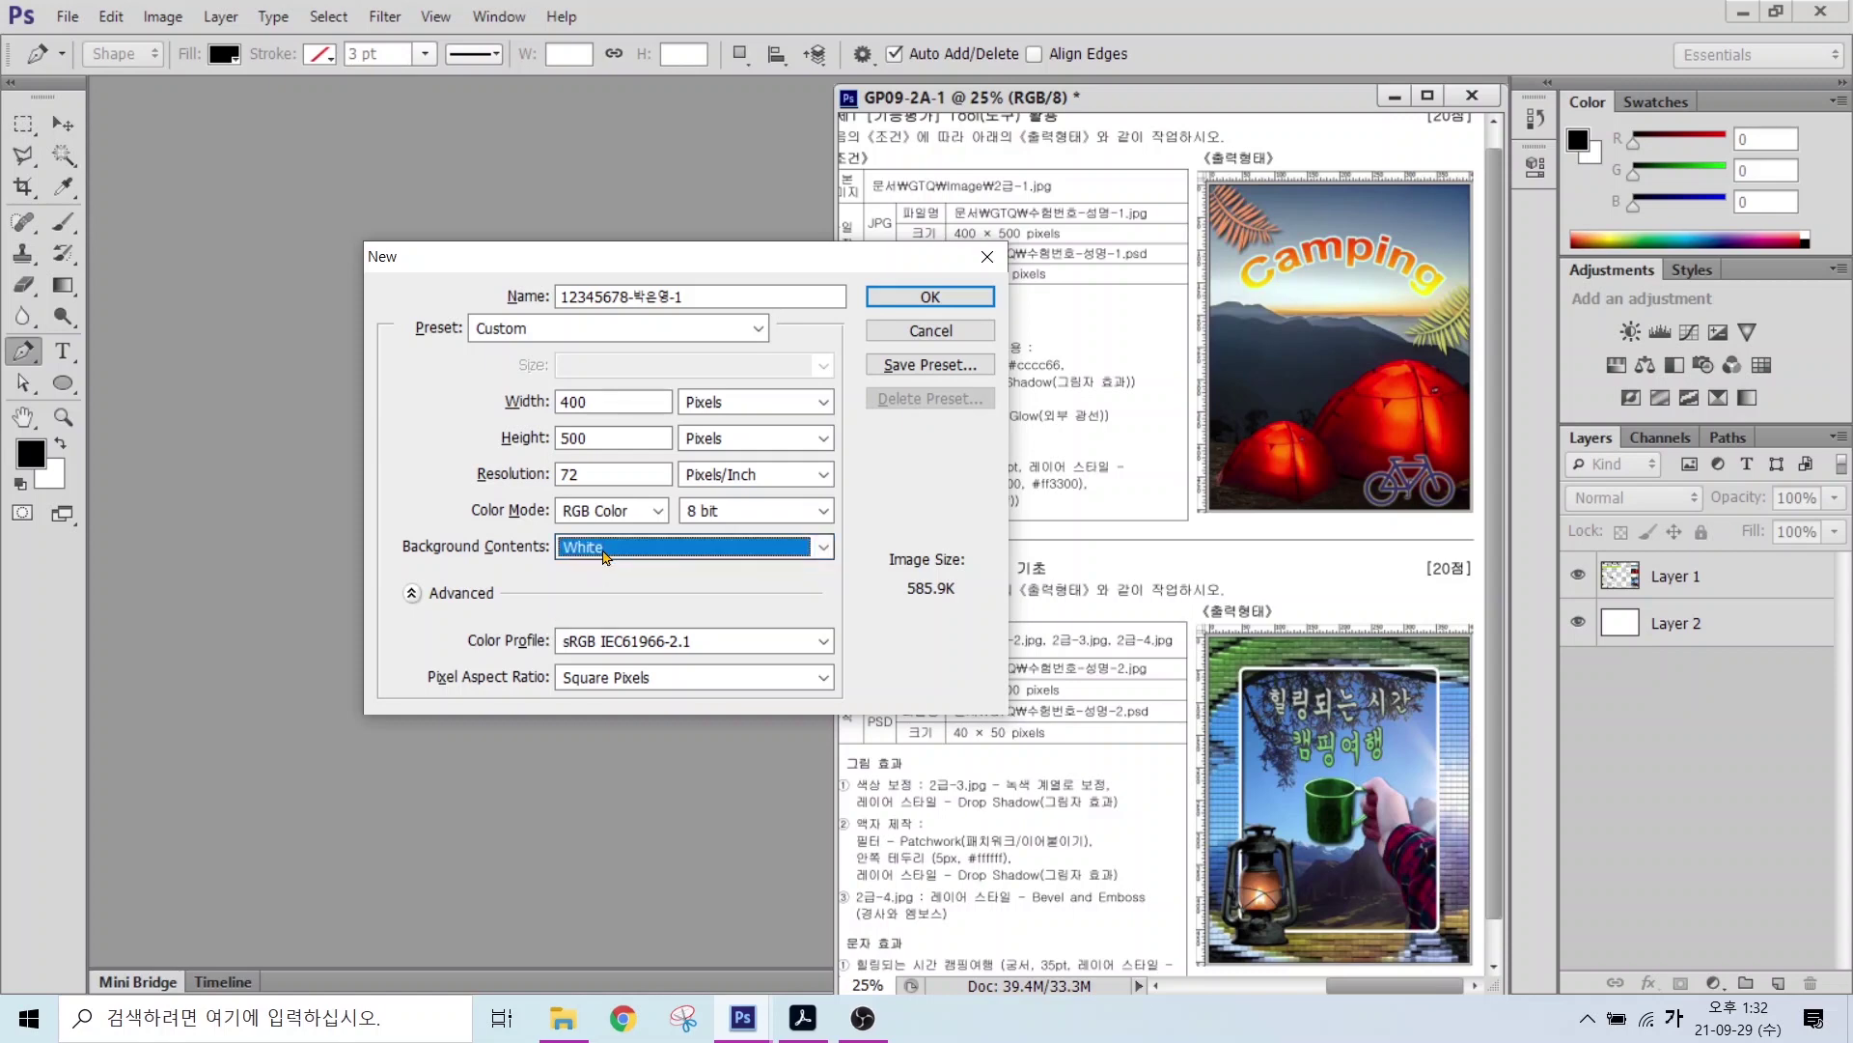
click(915, 301)
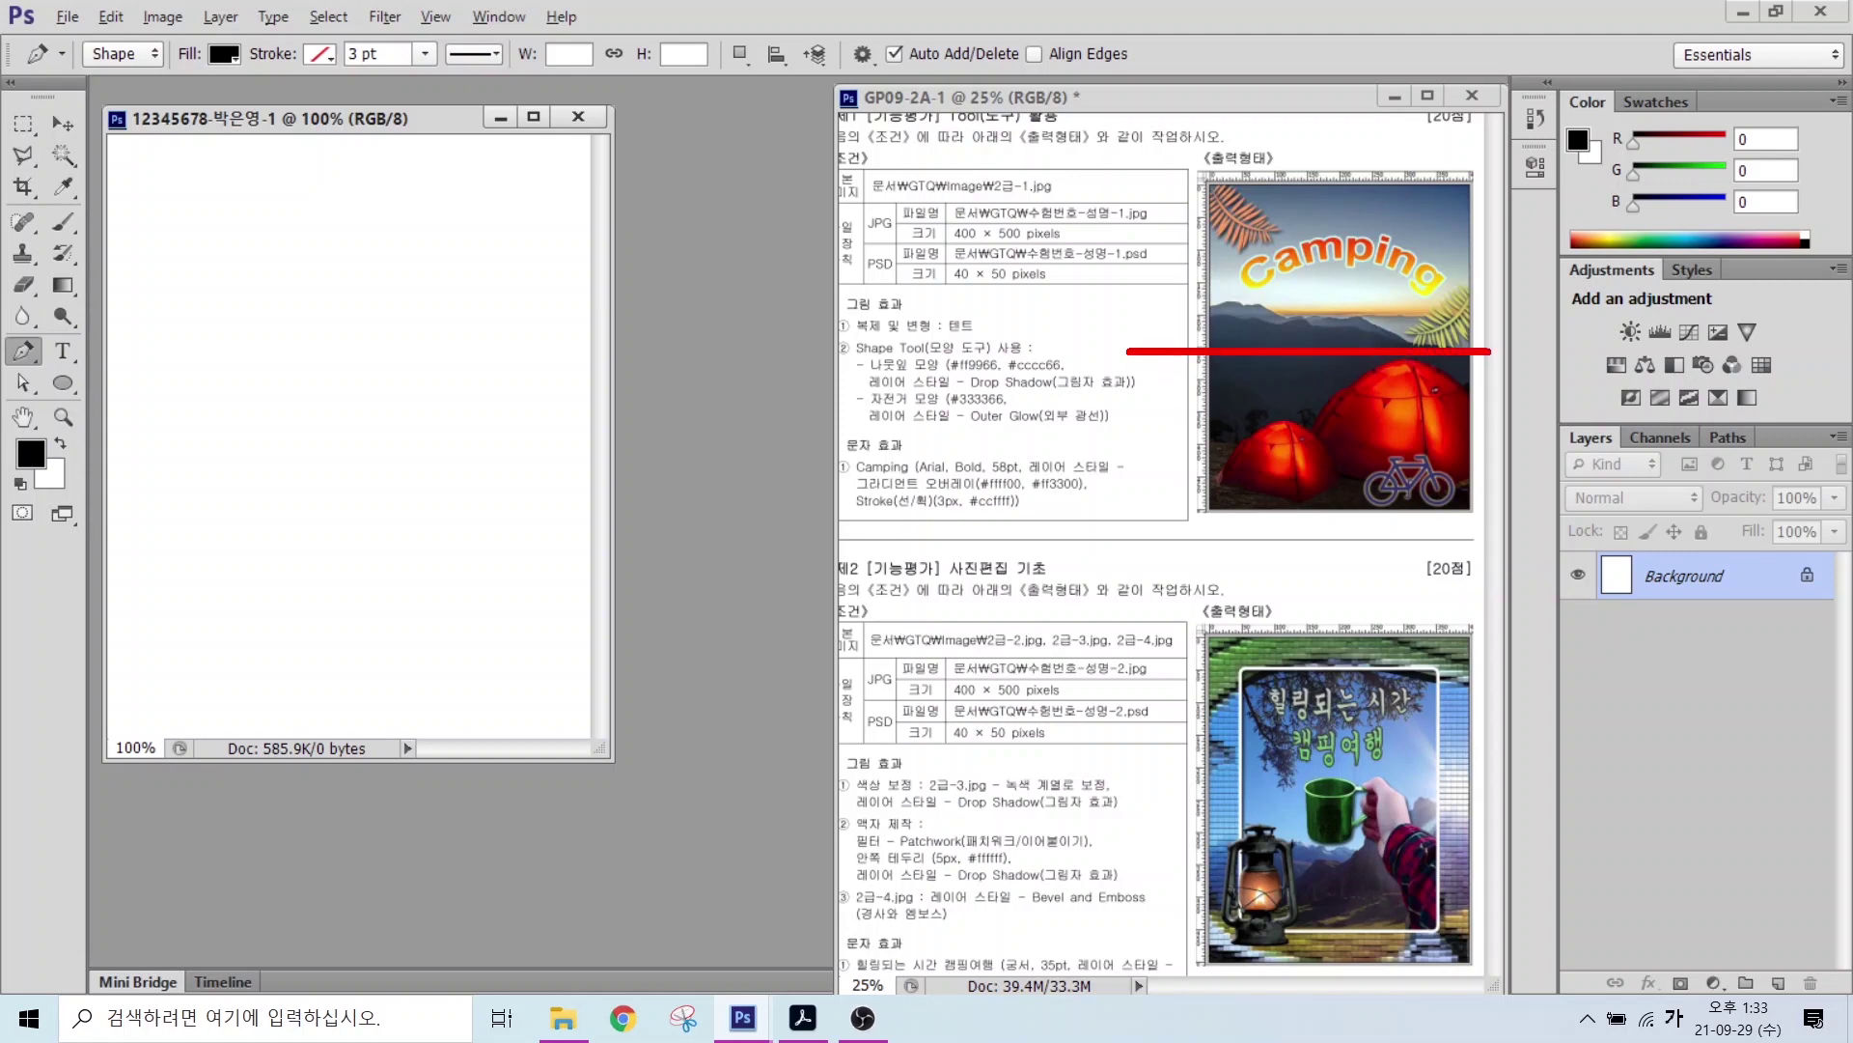
Step: Turn on View > Rulers and fit the blank 400 × 500 document to the screen
drag(1290, 149, 1290, 547)
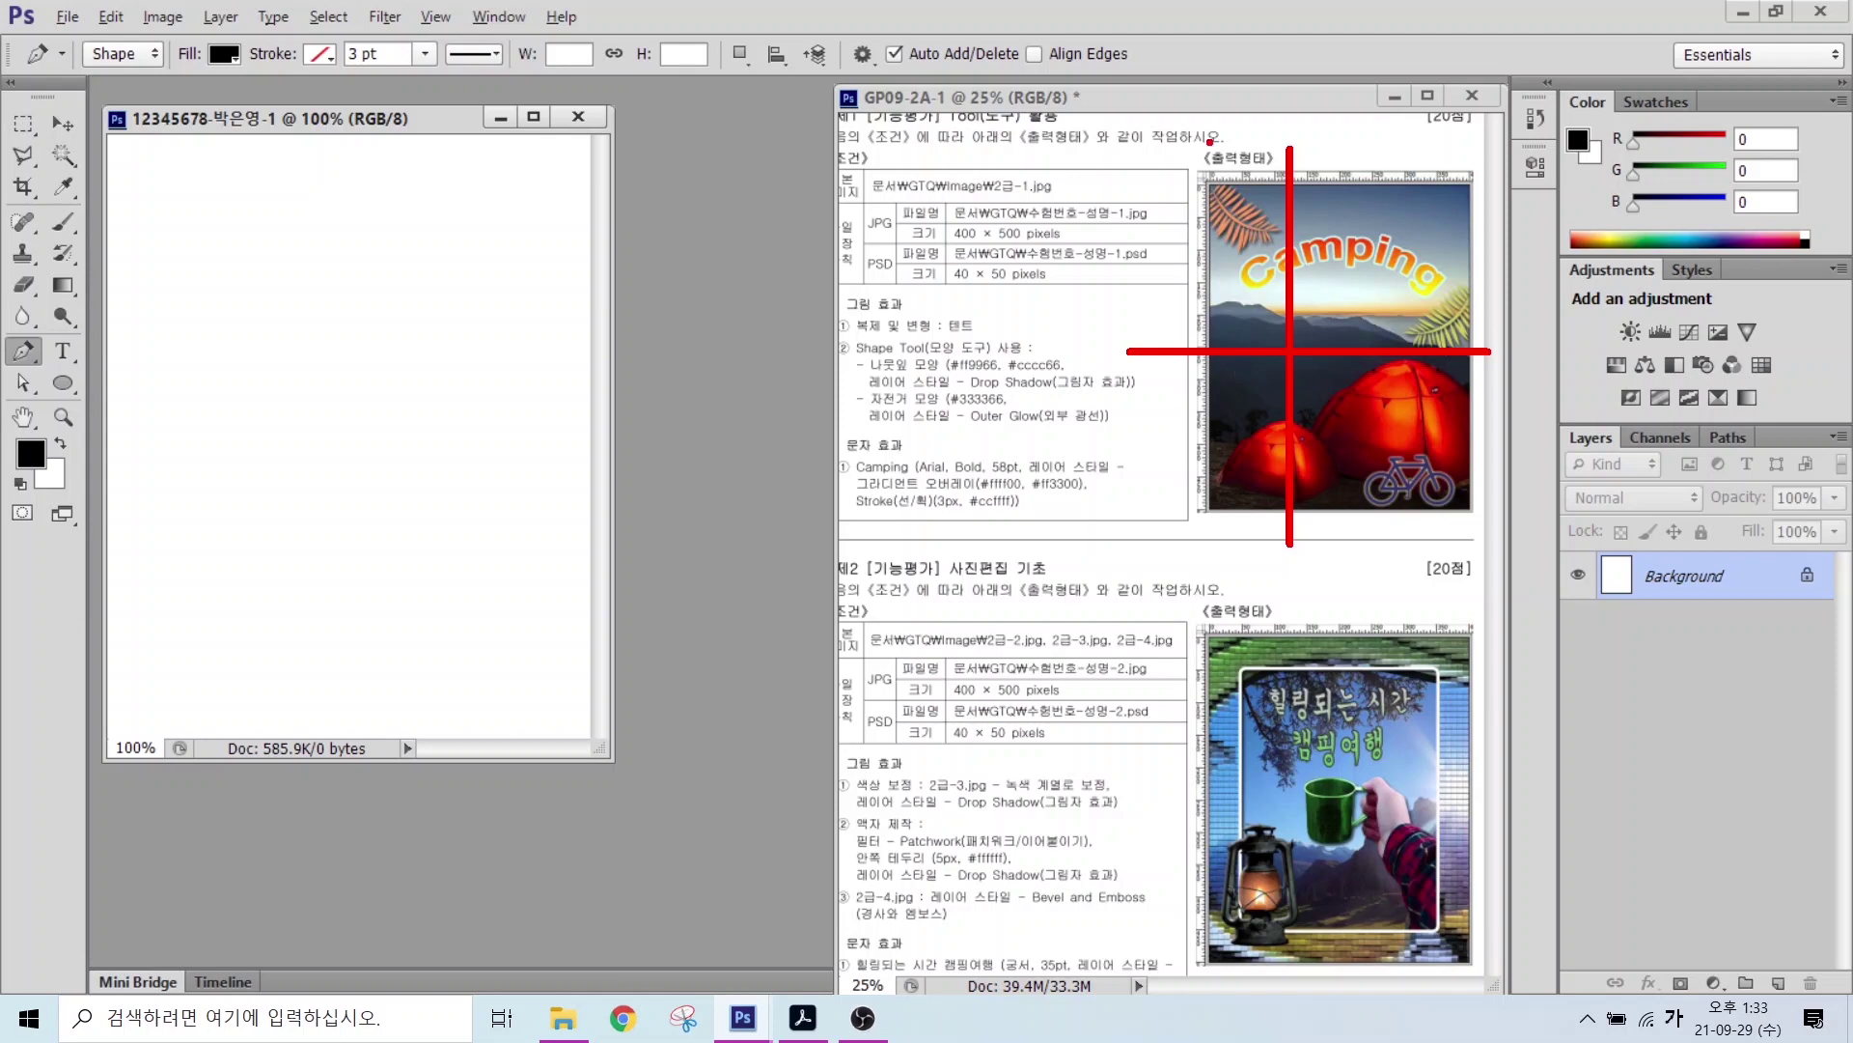
drag(1207, 129, 1242, 163)
key(Escape)
click(436, 17)
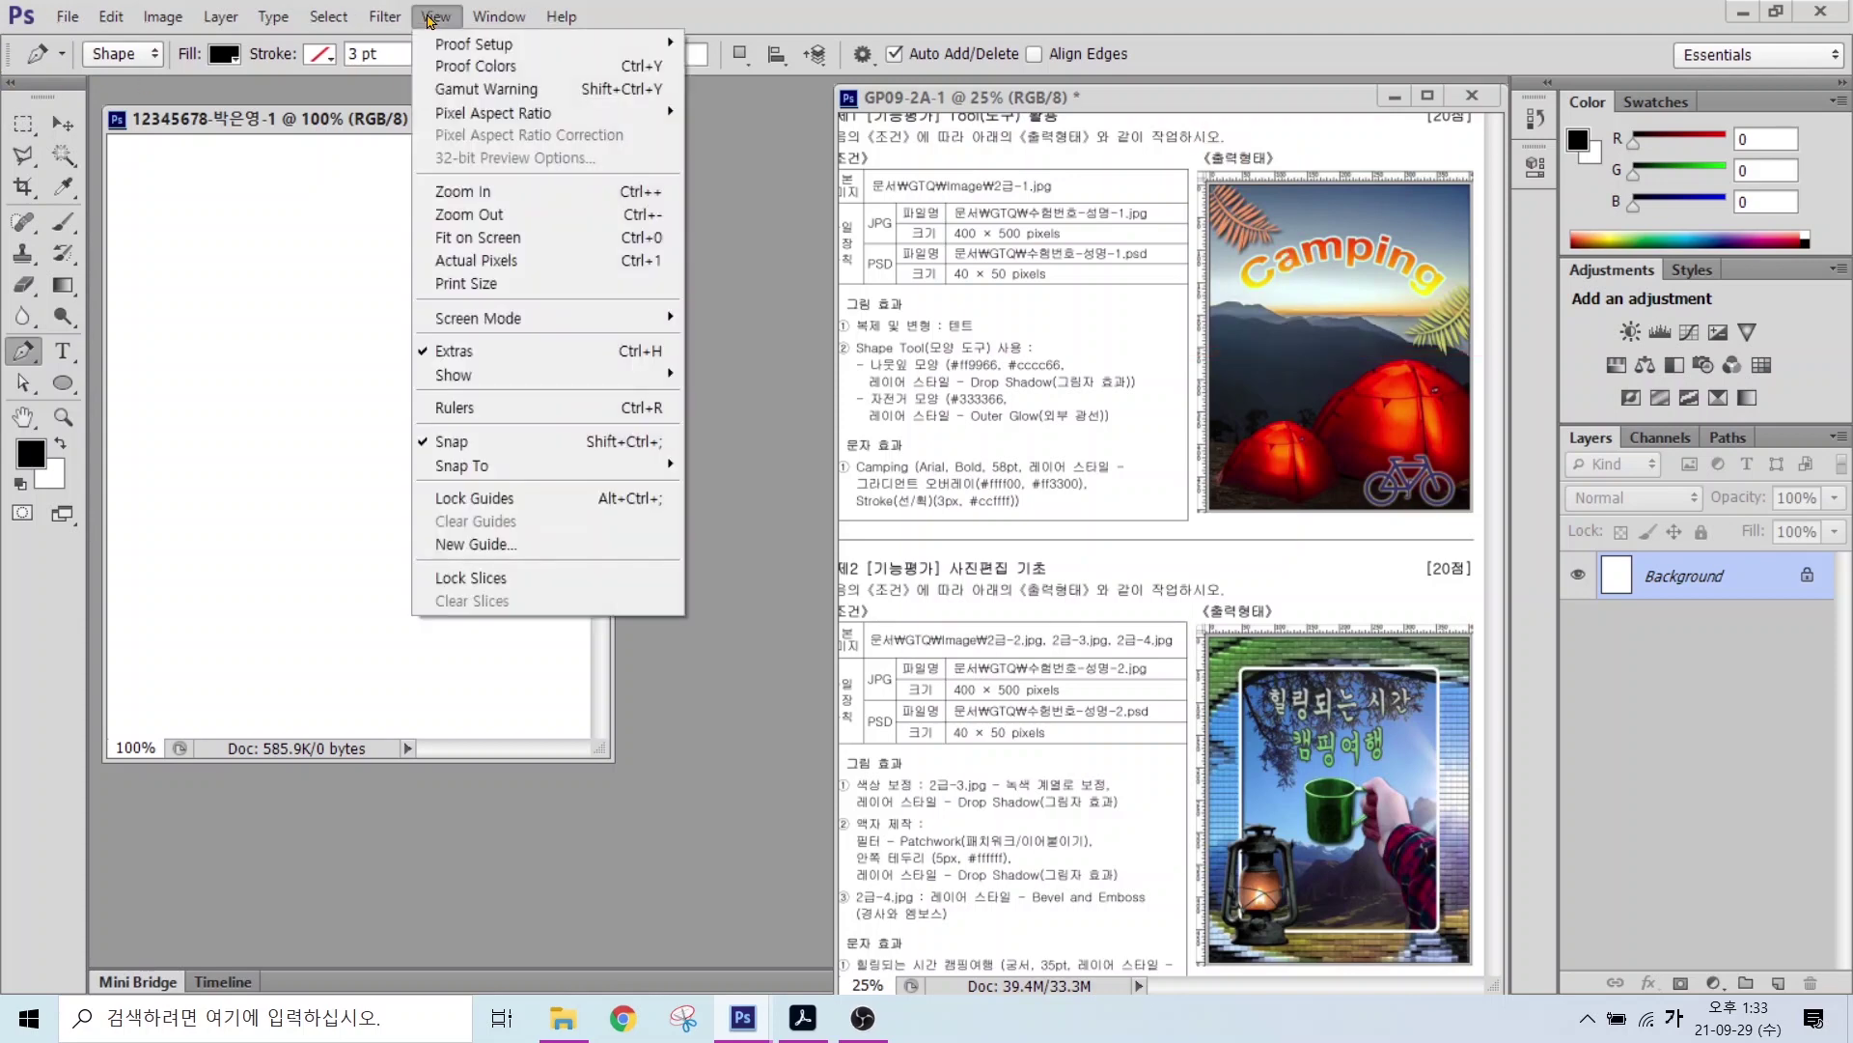
click(452, 408)
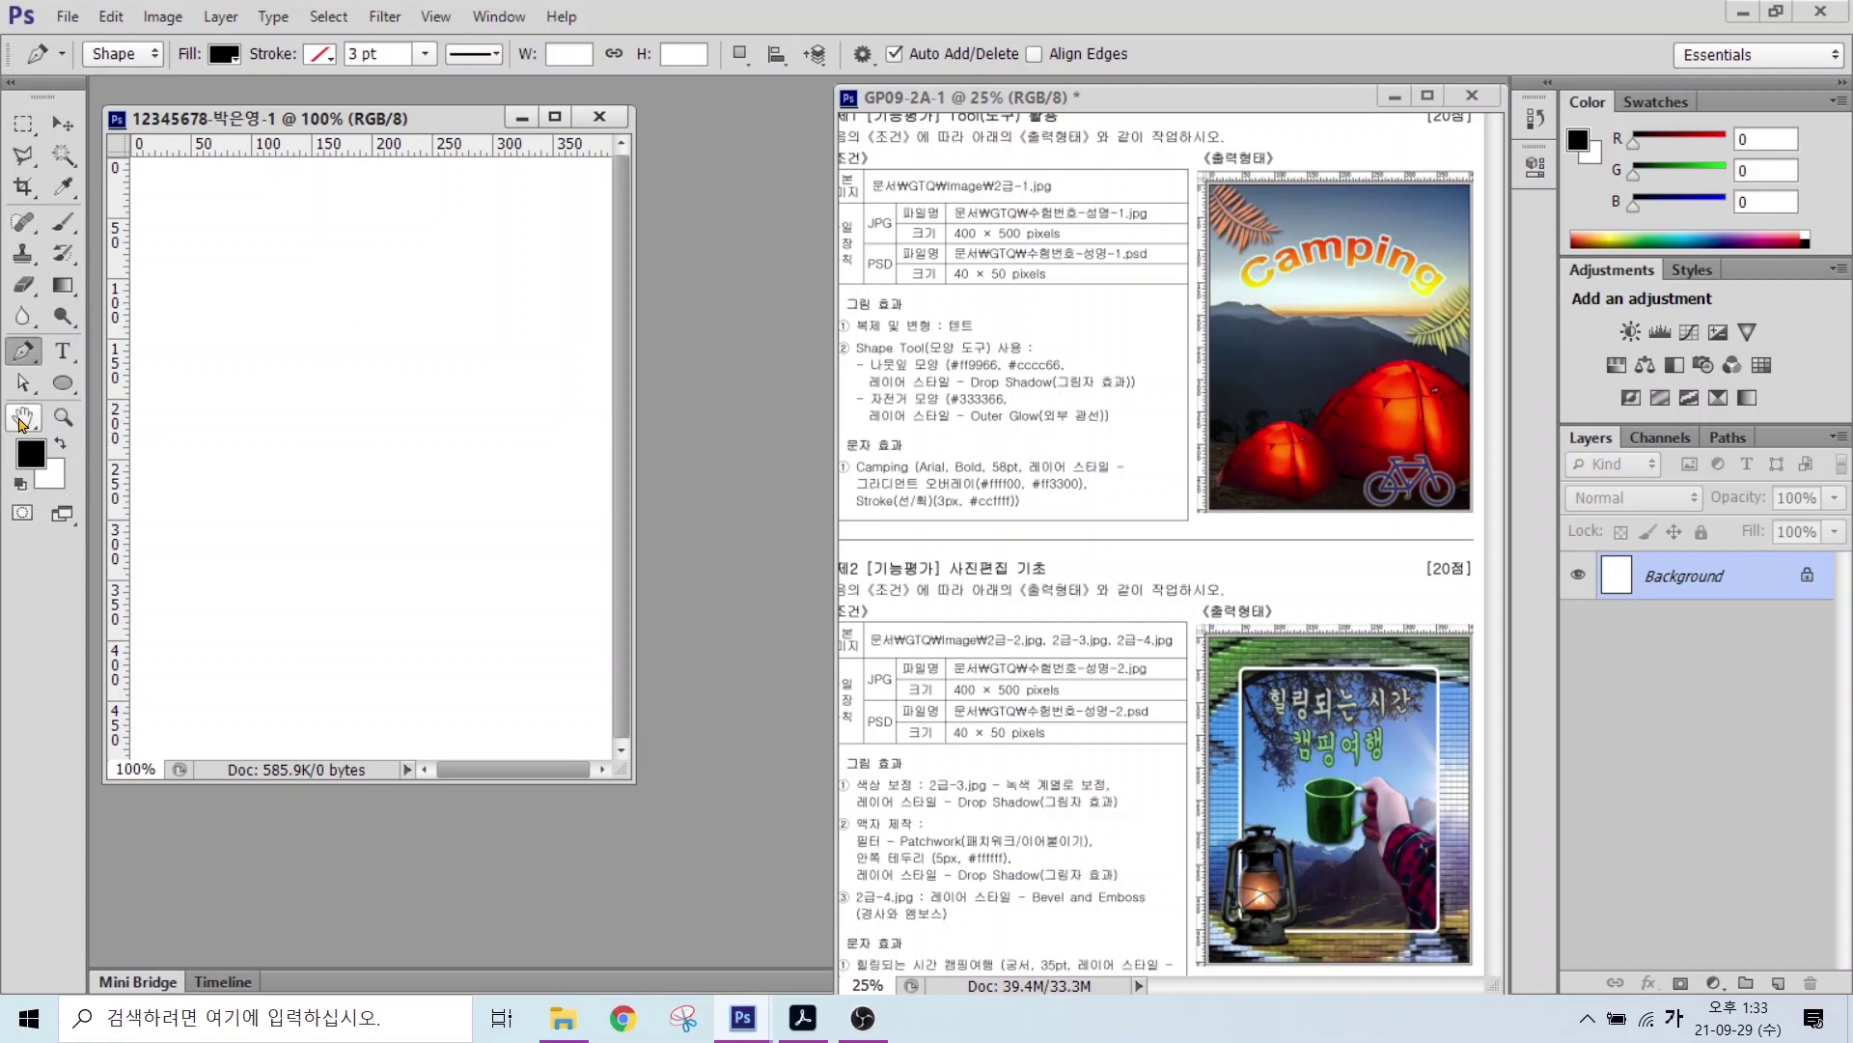
double_click(22, 422)
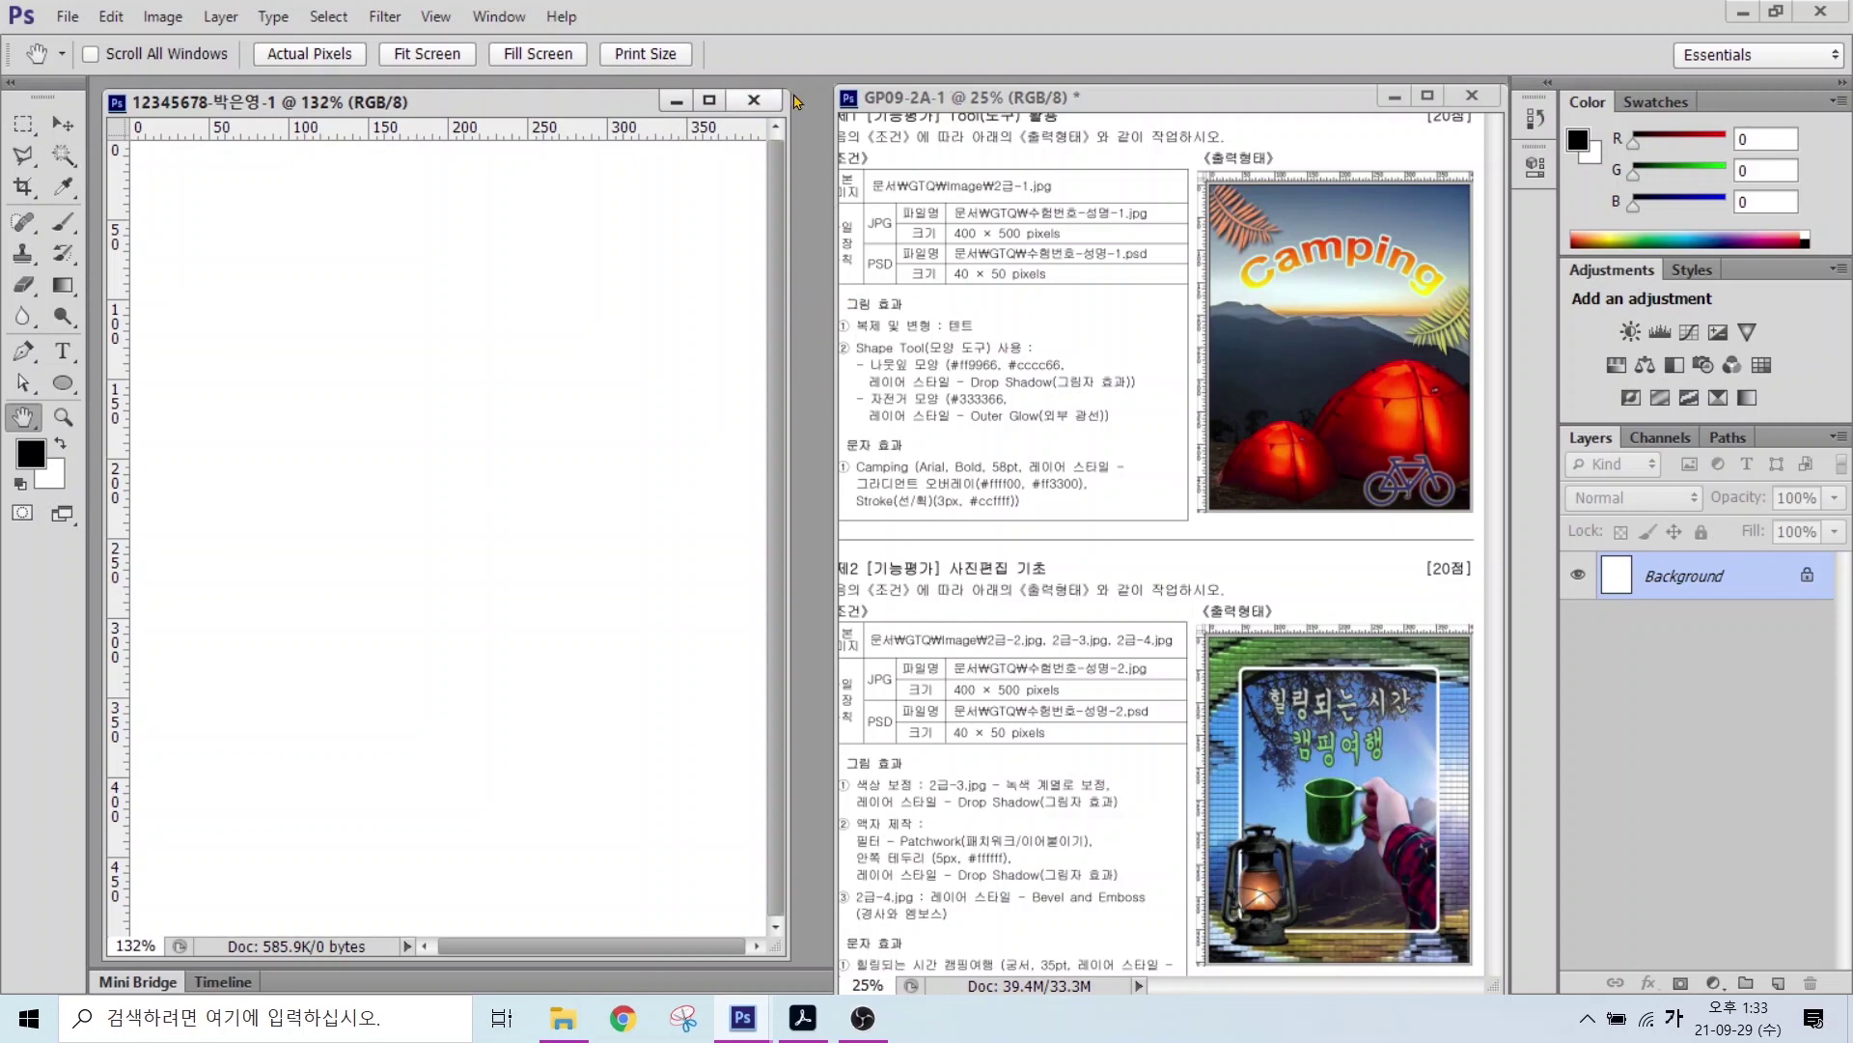
Step: In the Open dialog, browse Libraries > 문서 > GTQ > image and select 2급-1.jpg
click(819, 193)
double_click(820, 196)
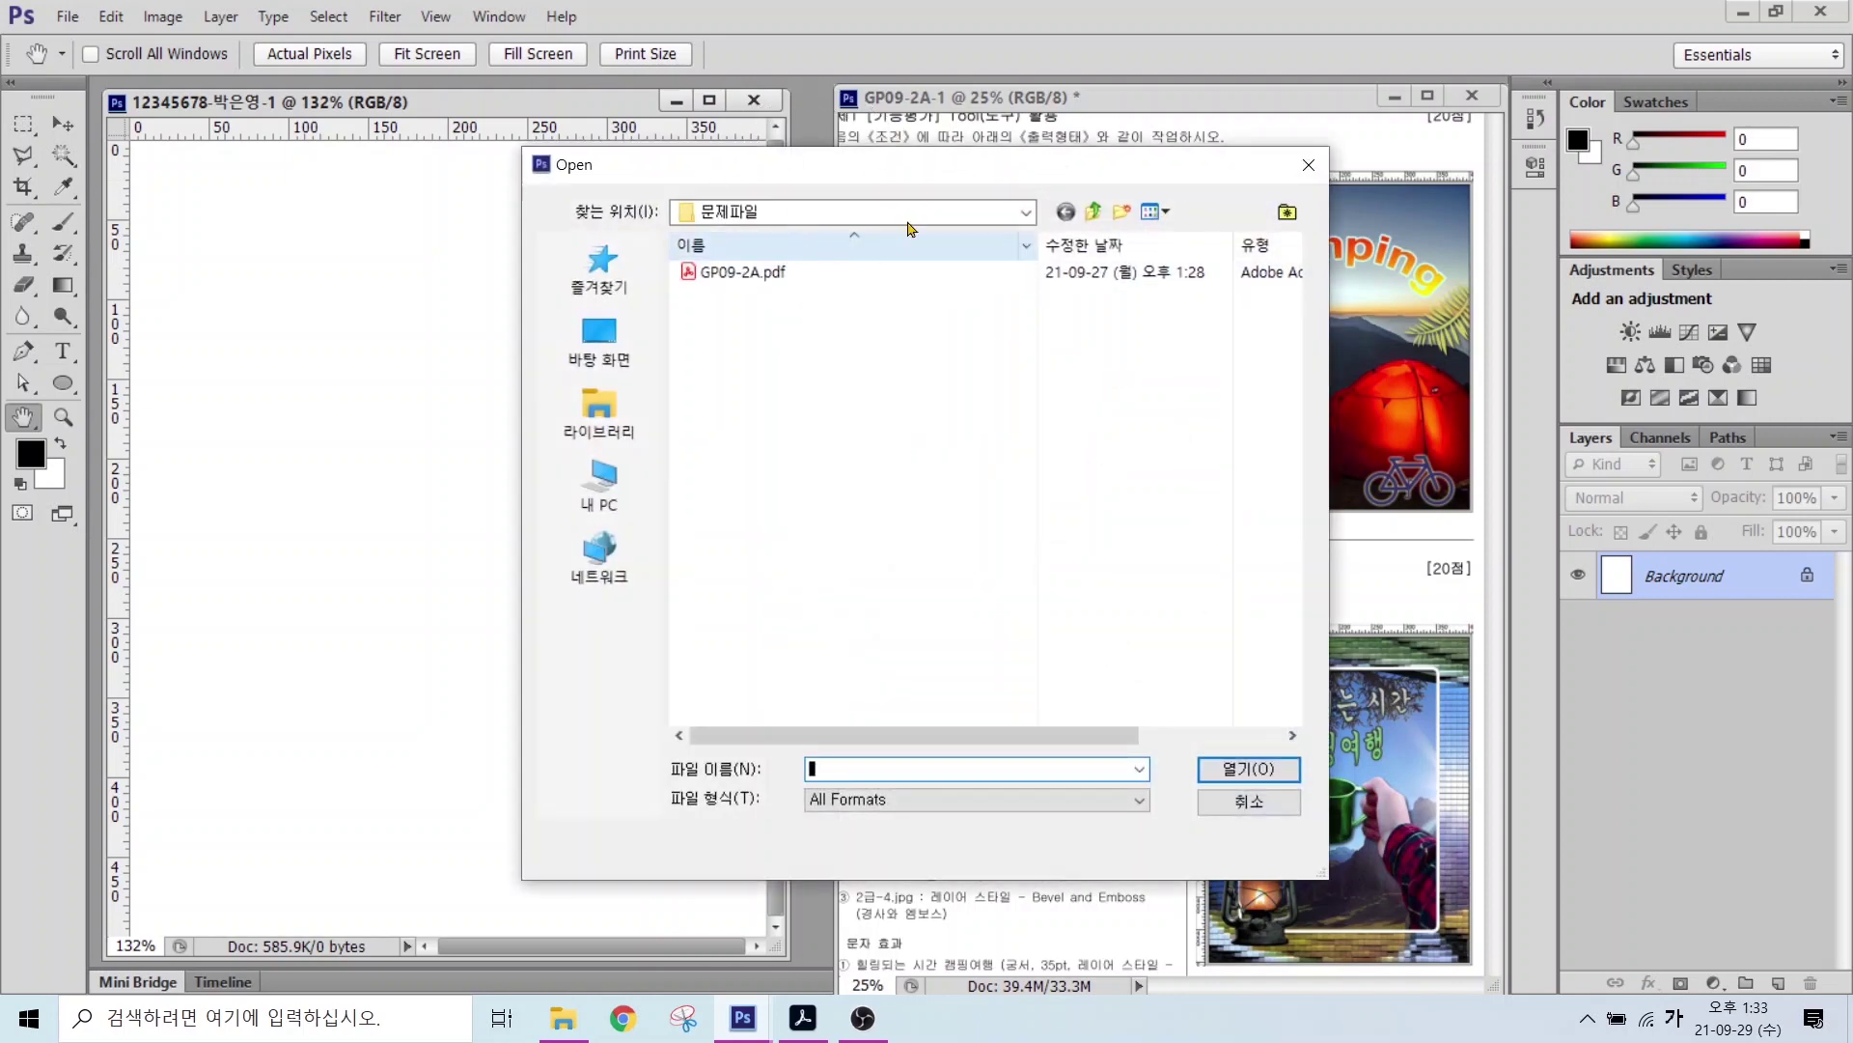
click(1307, 166)
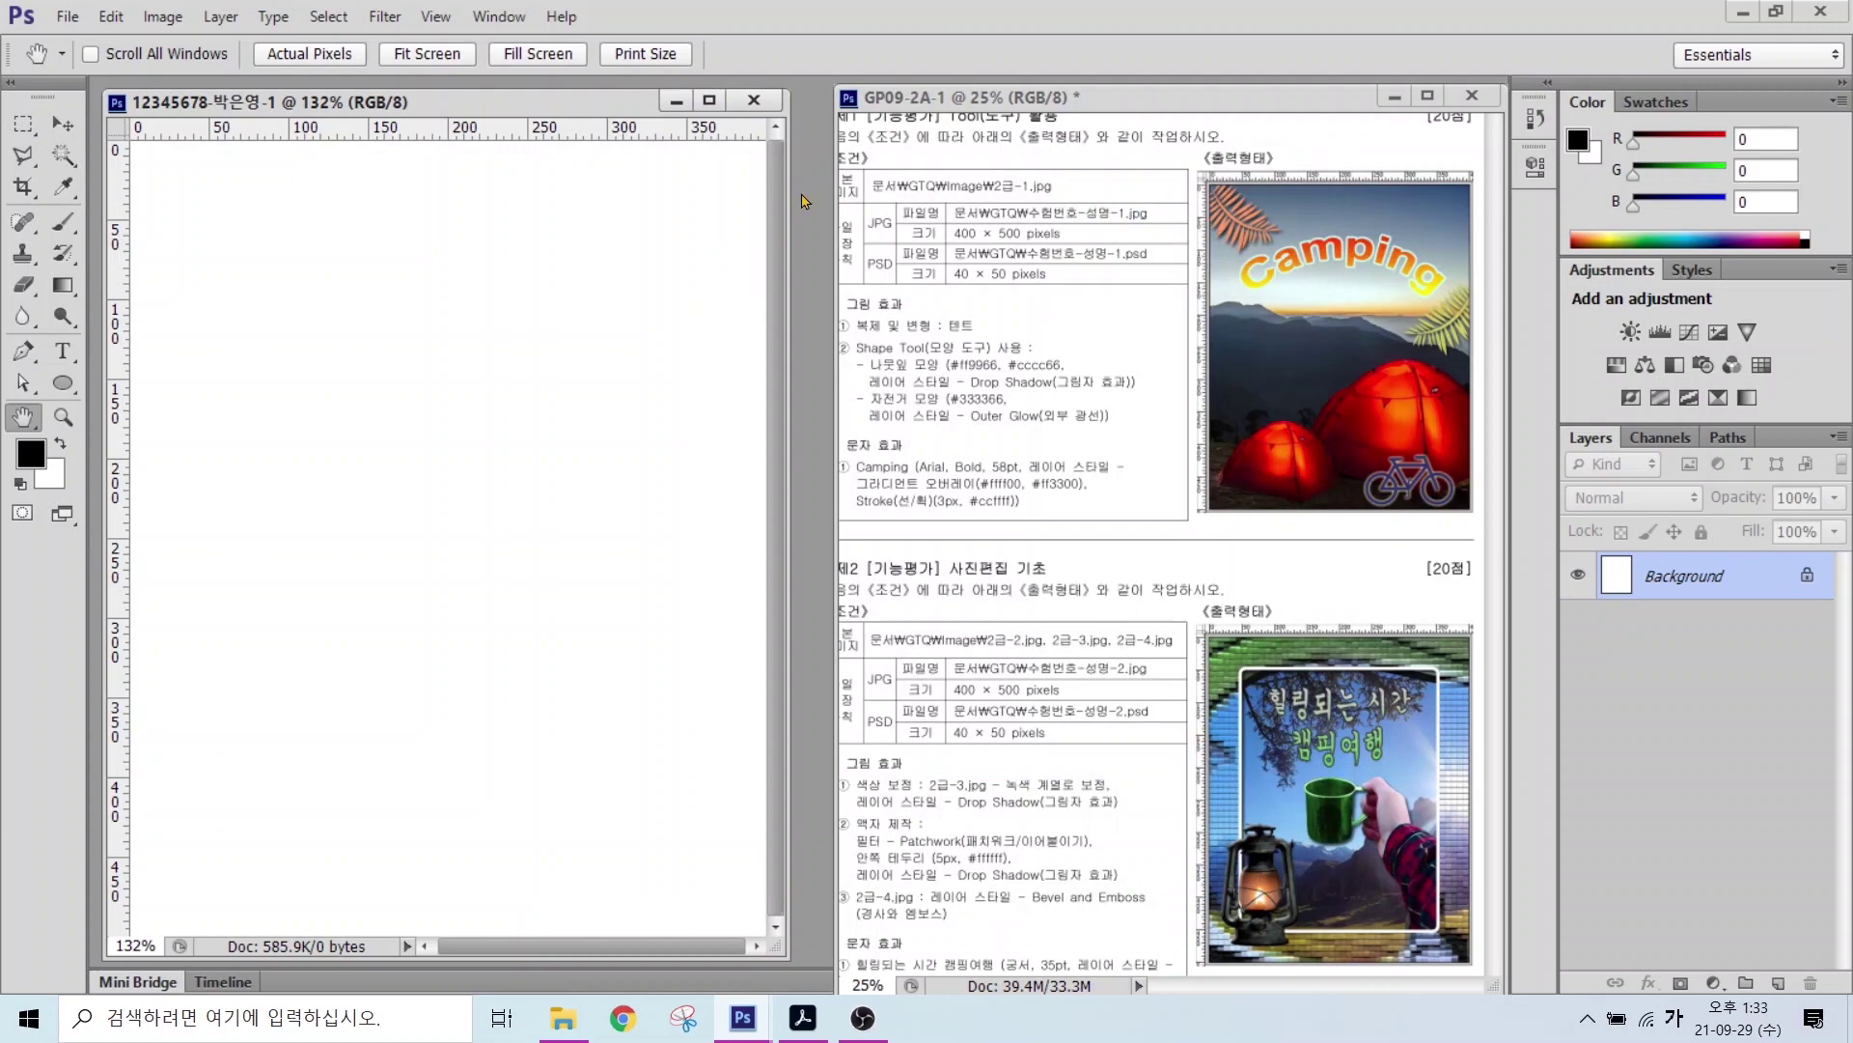
click(67, 18)
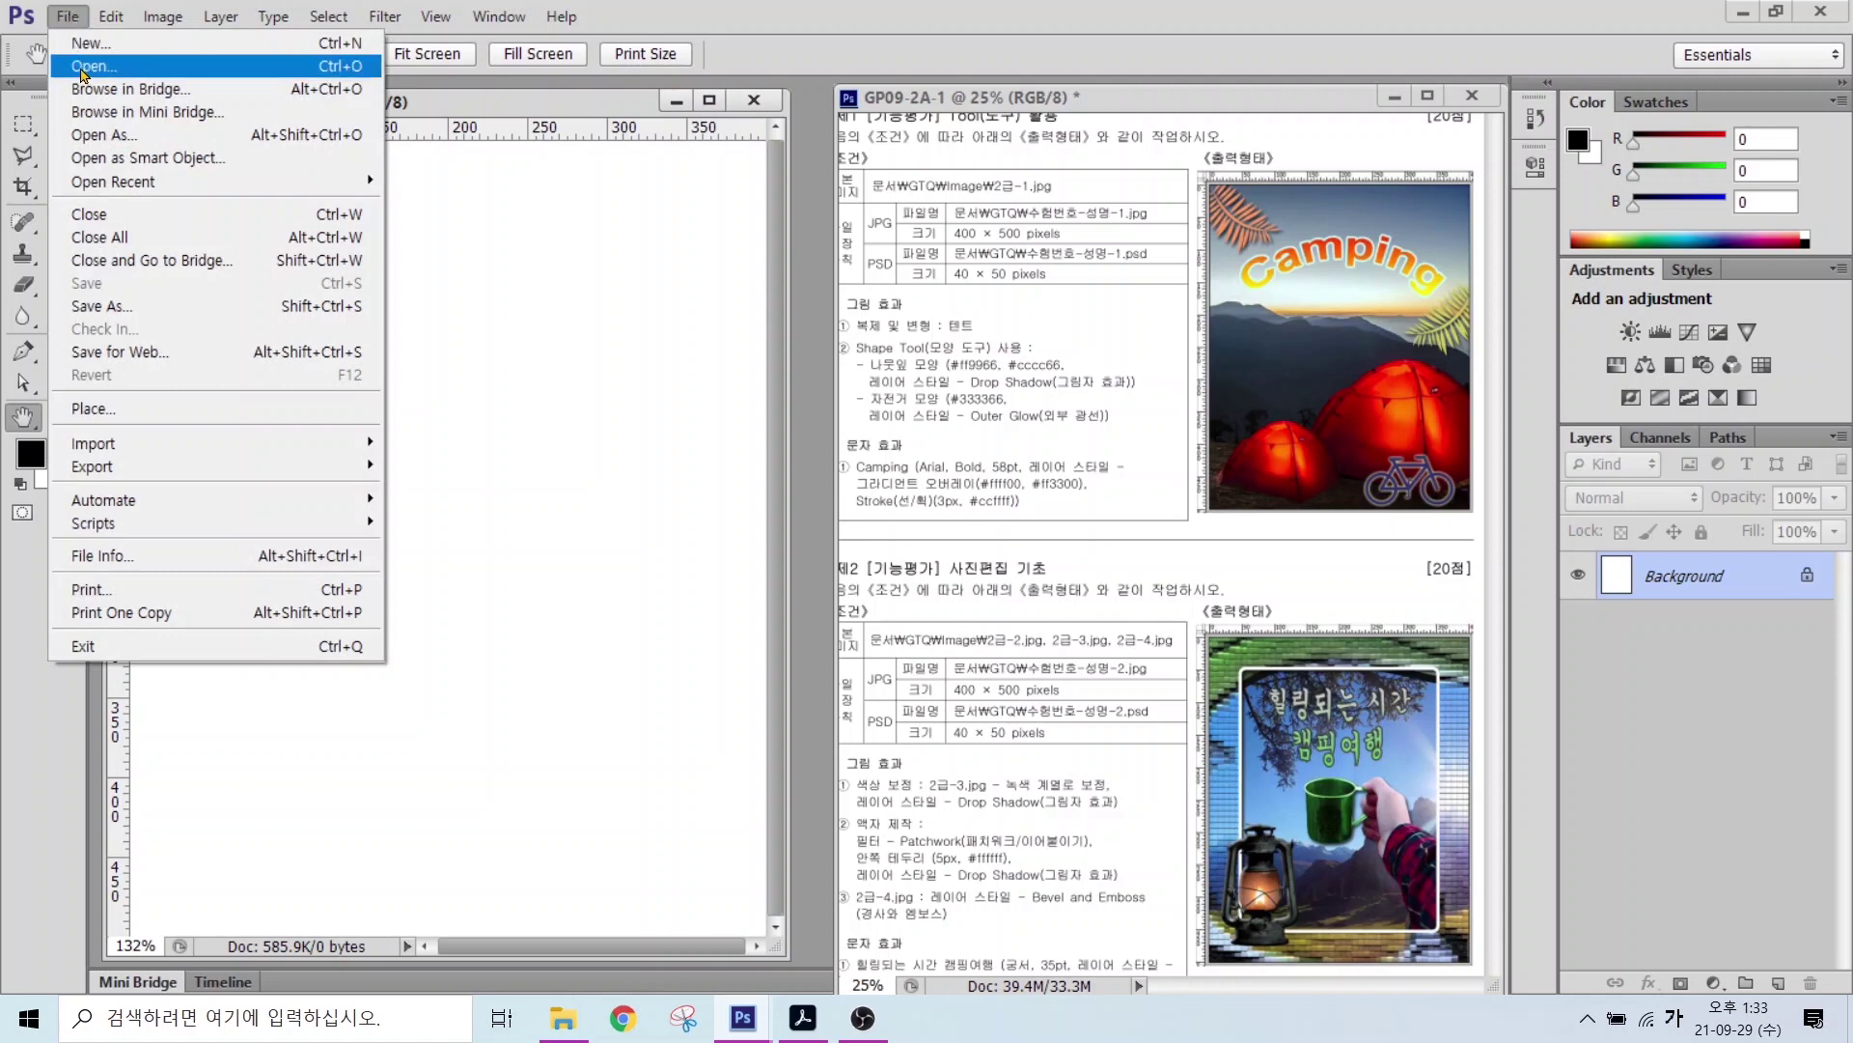
click(83, 67)
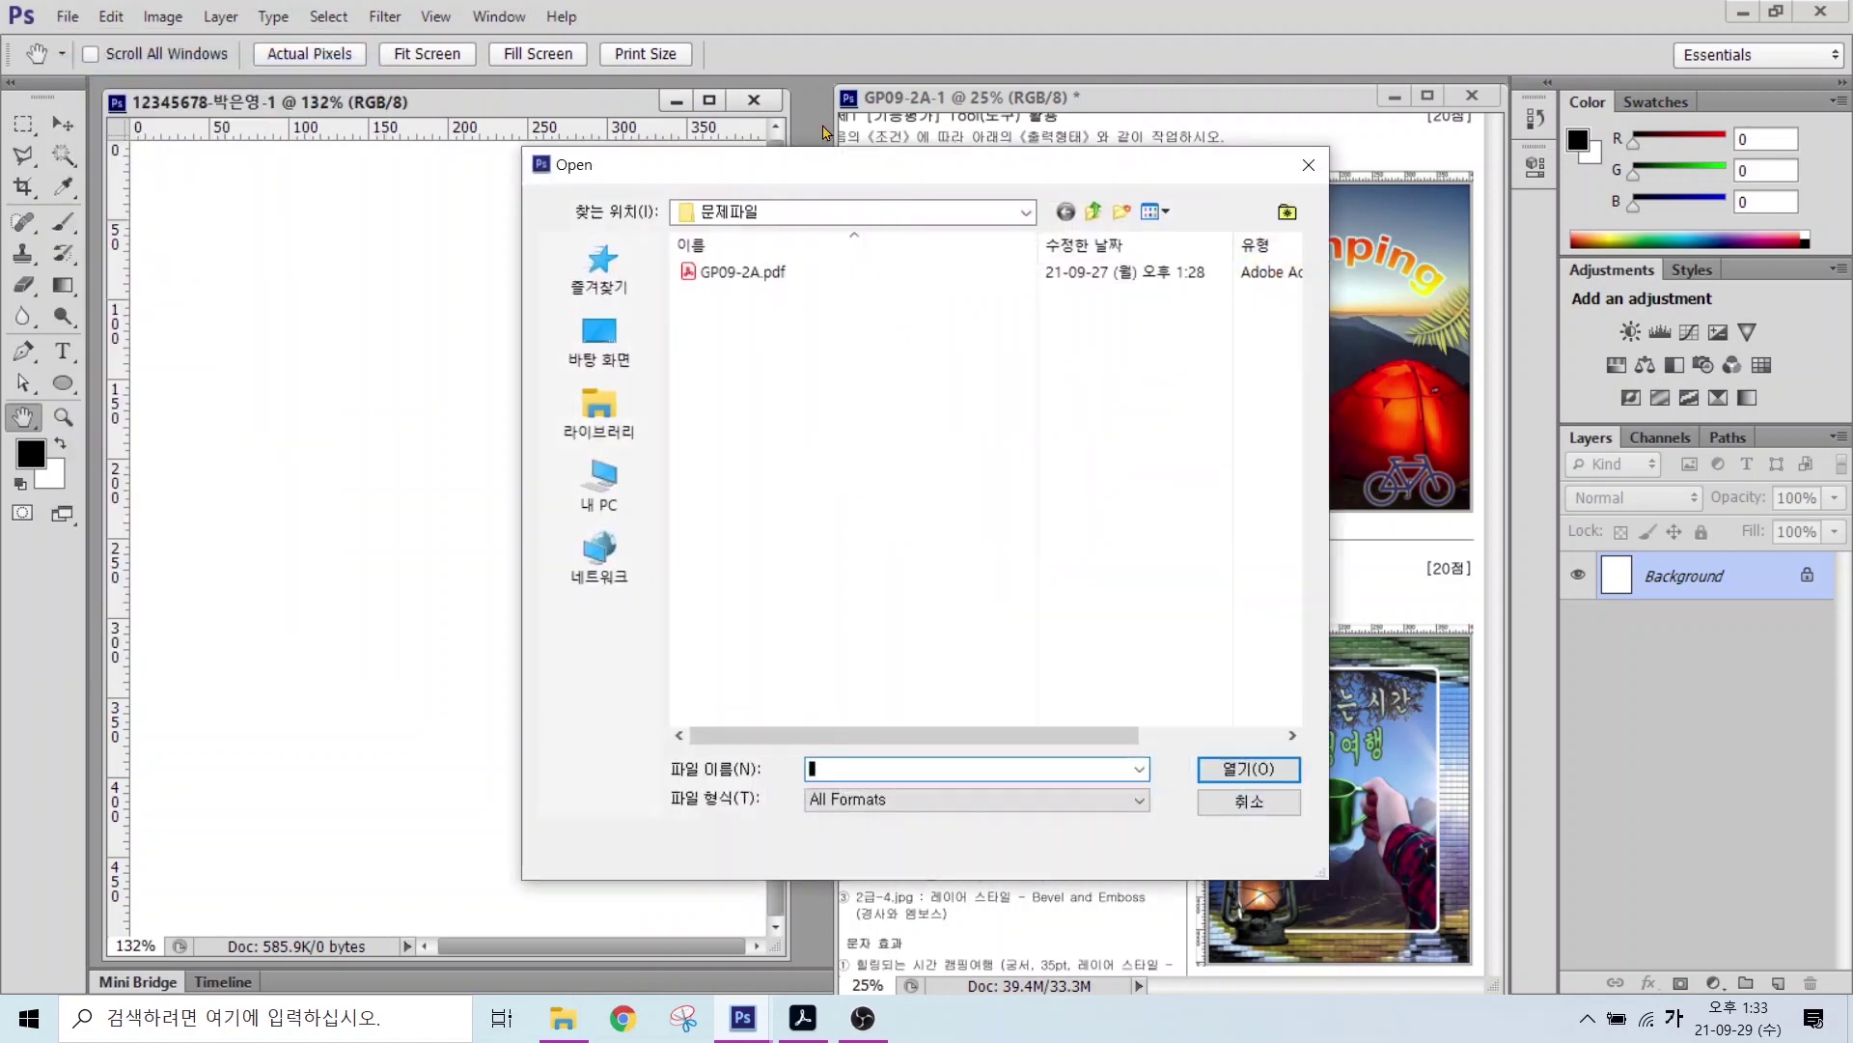
click(594, 405)
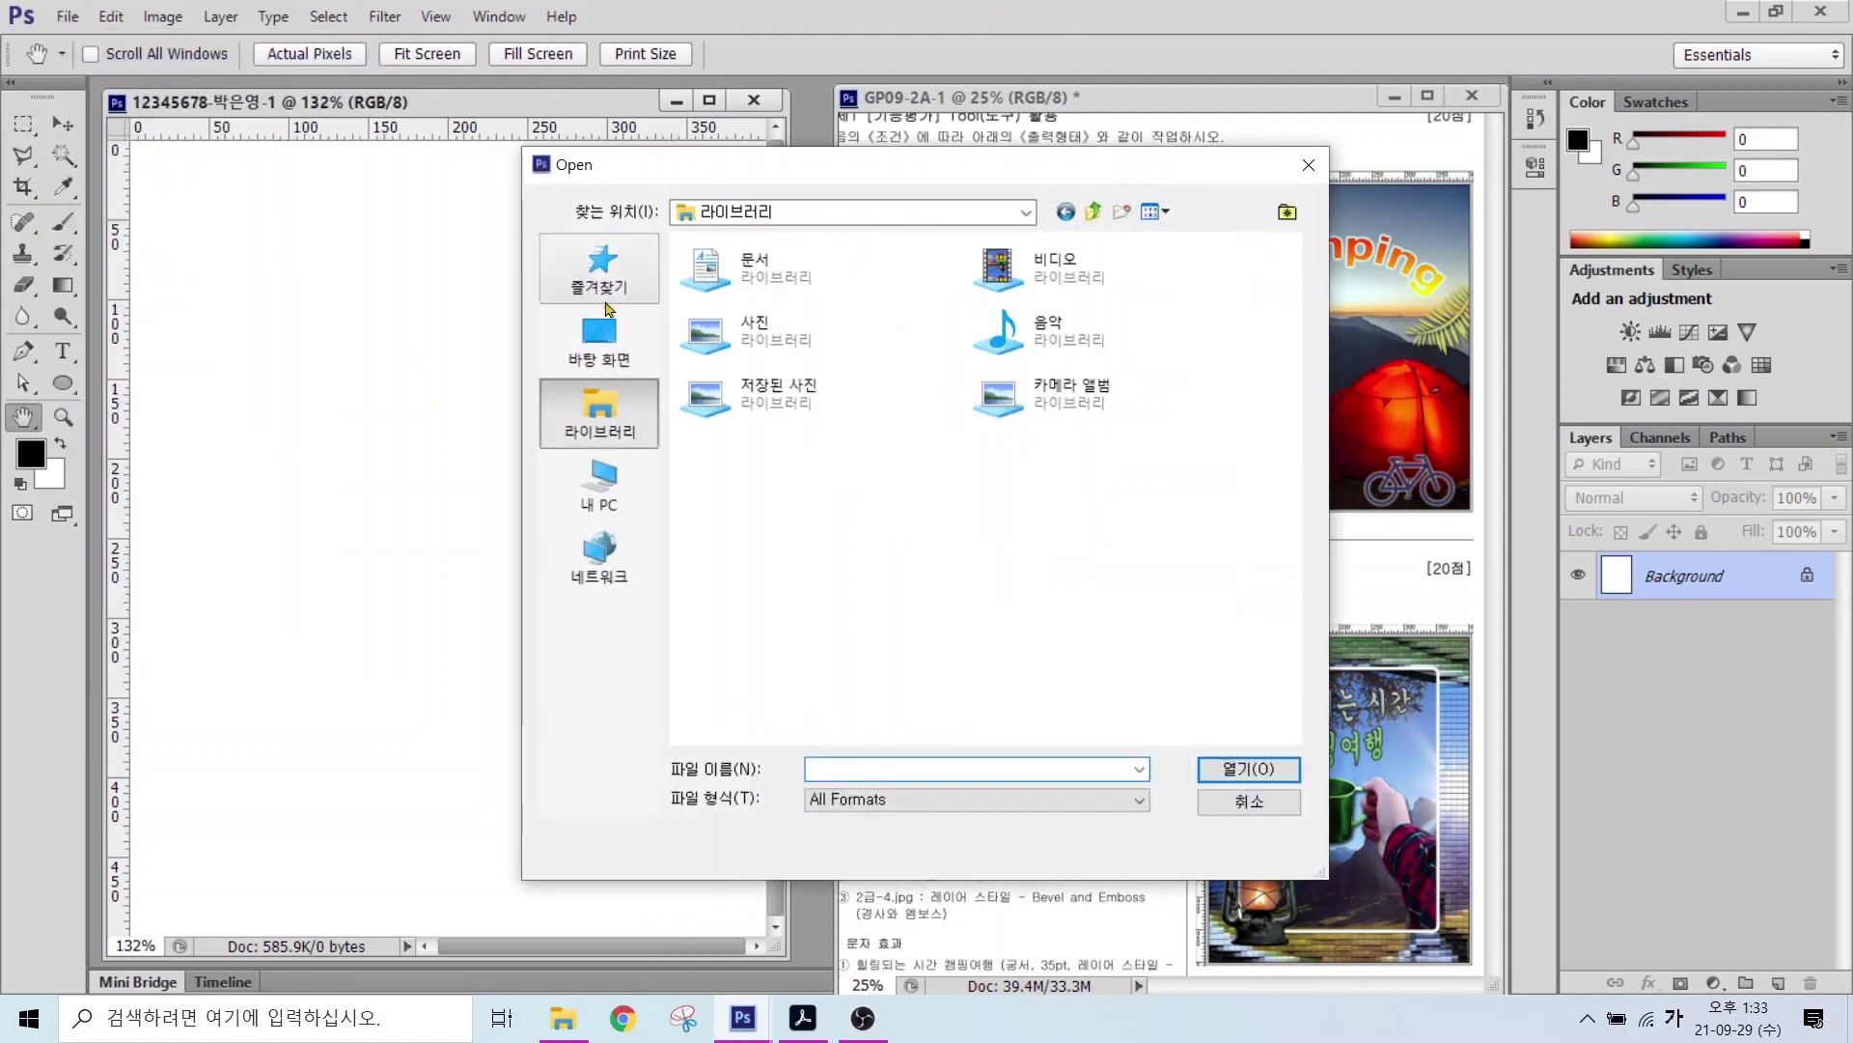
double_click(767, 258)
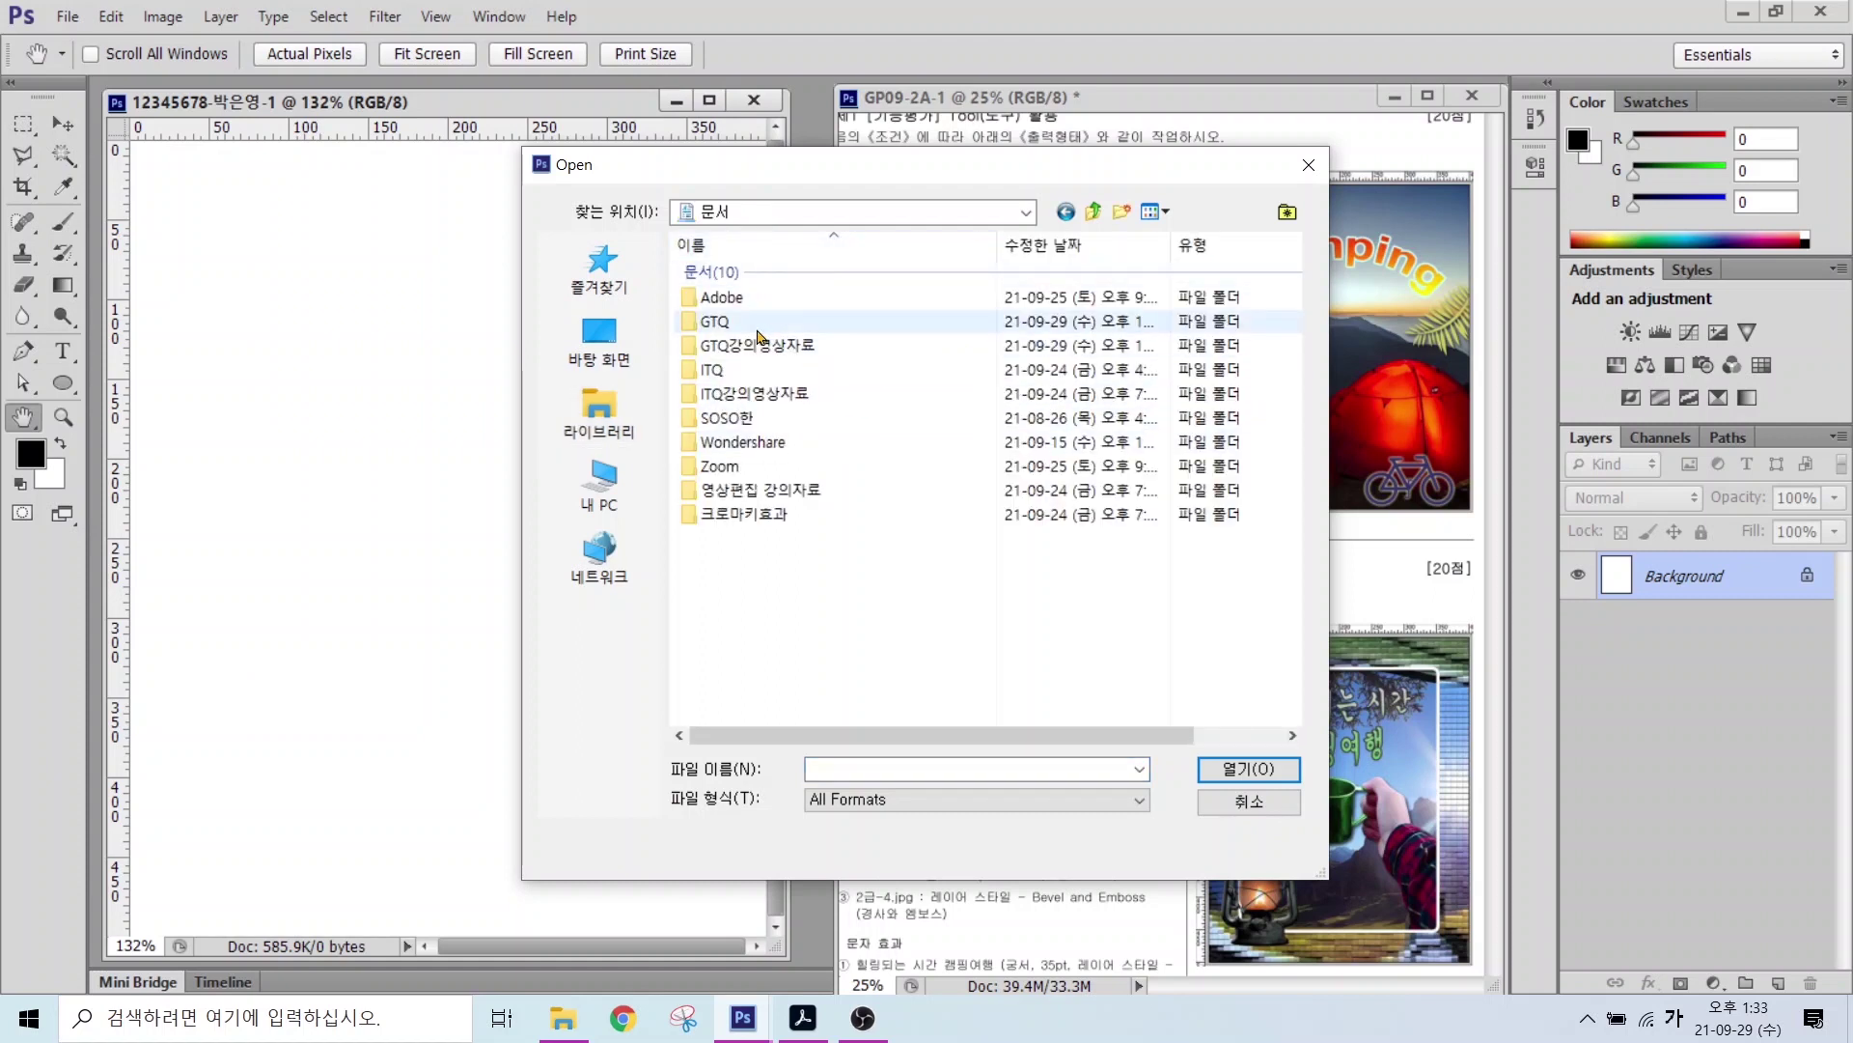
double_click(712, 326)
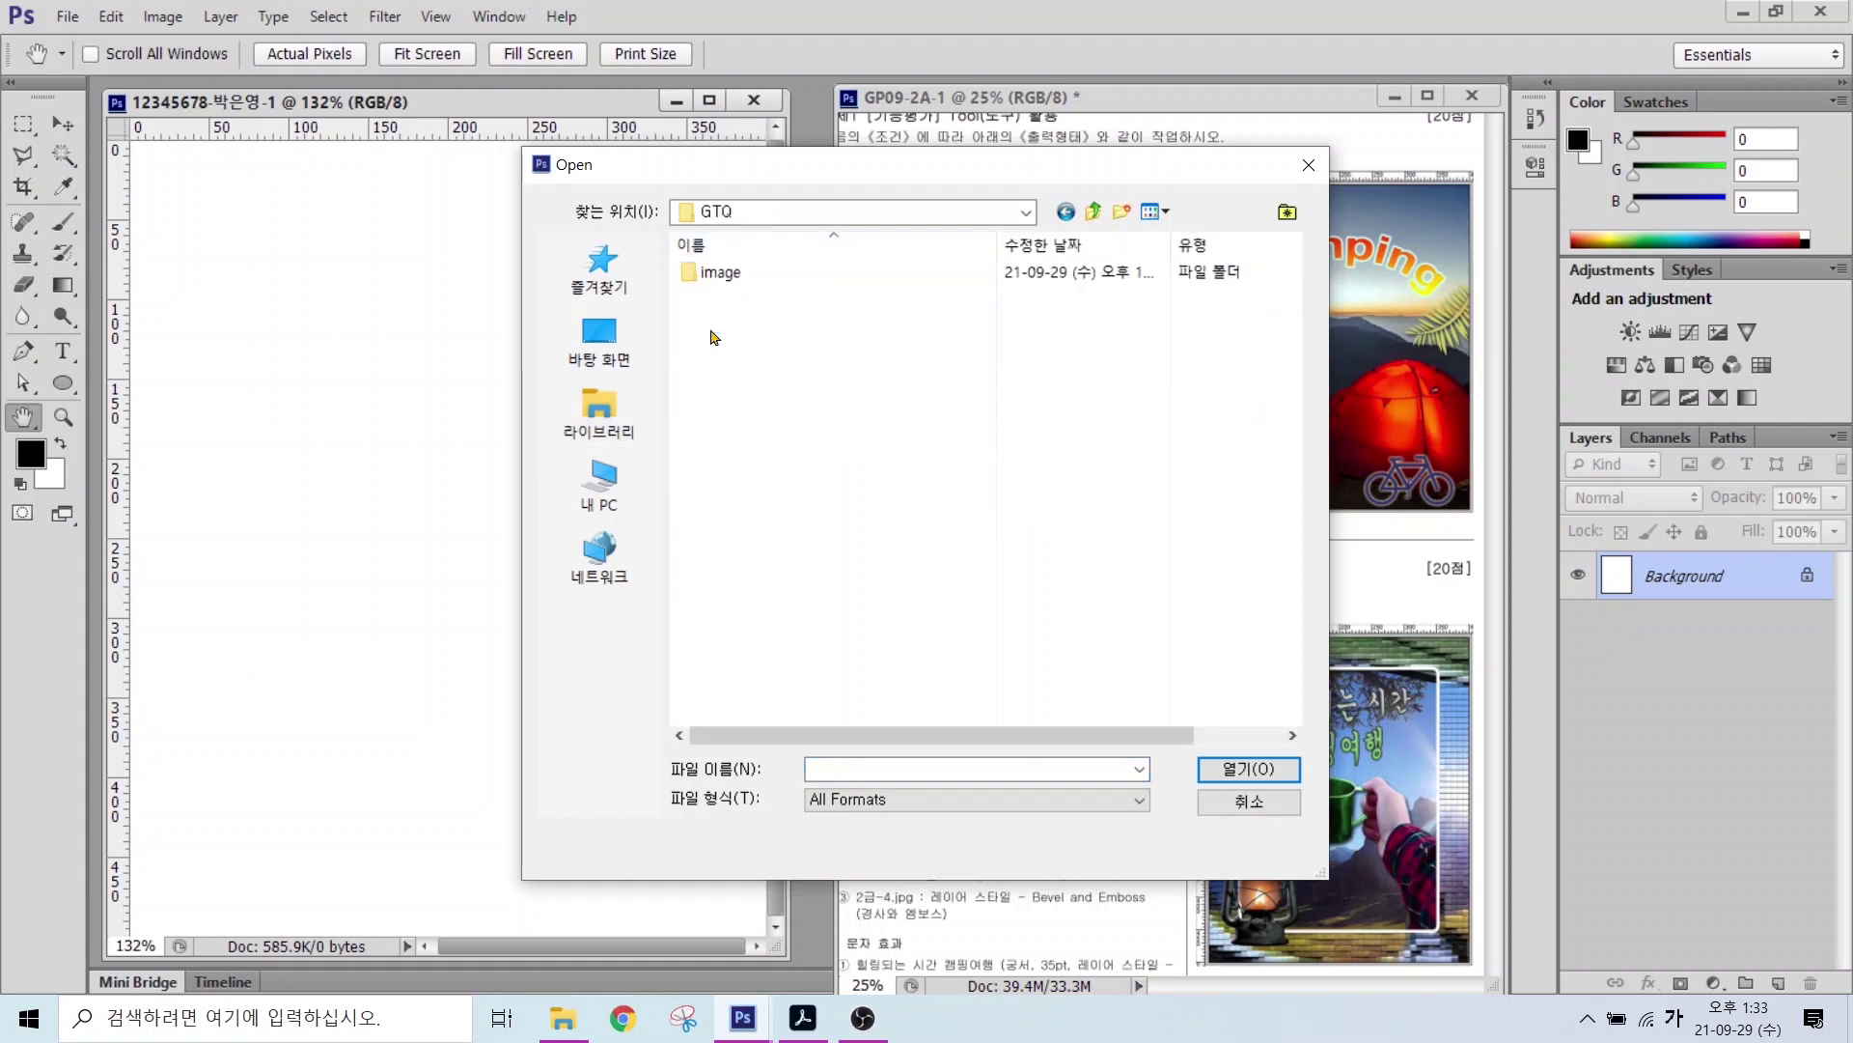
key(ctrl)
double_click(716, 278)
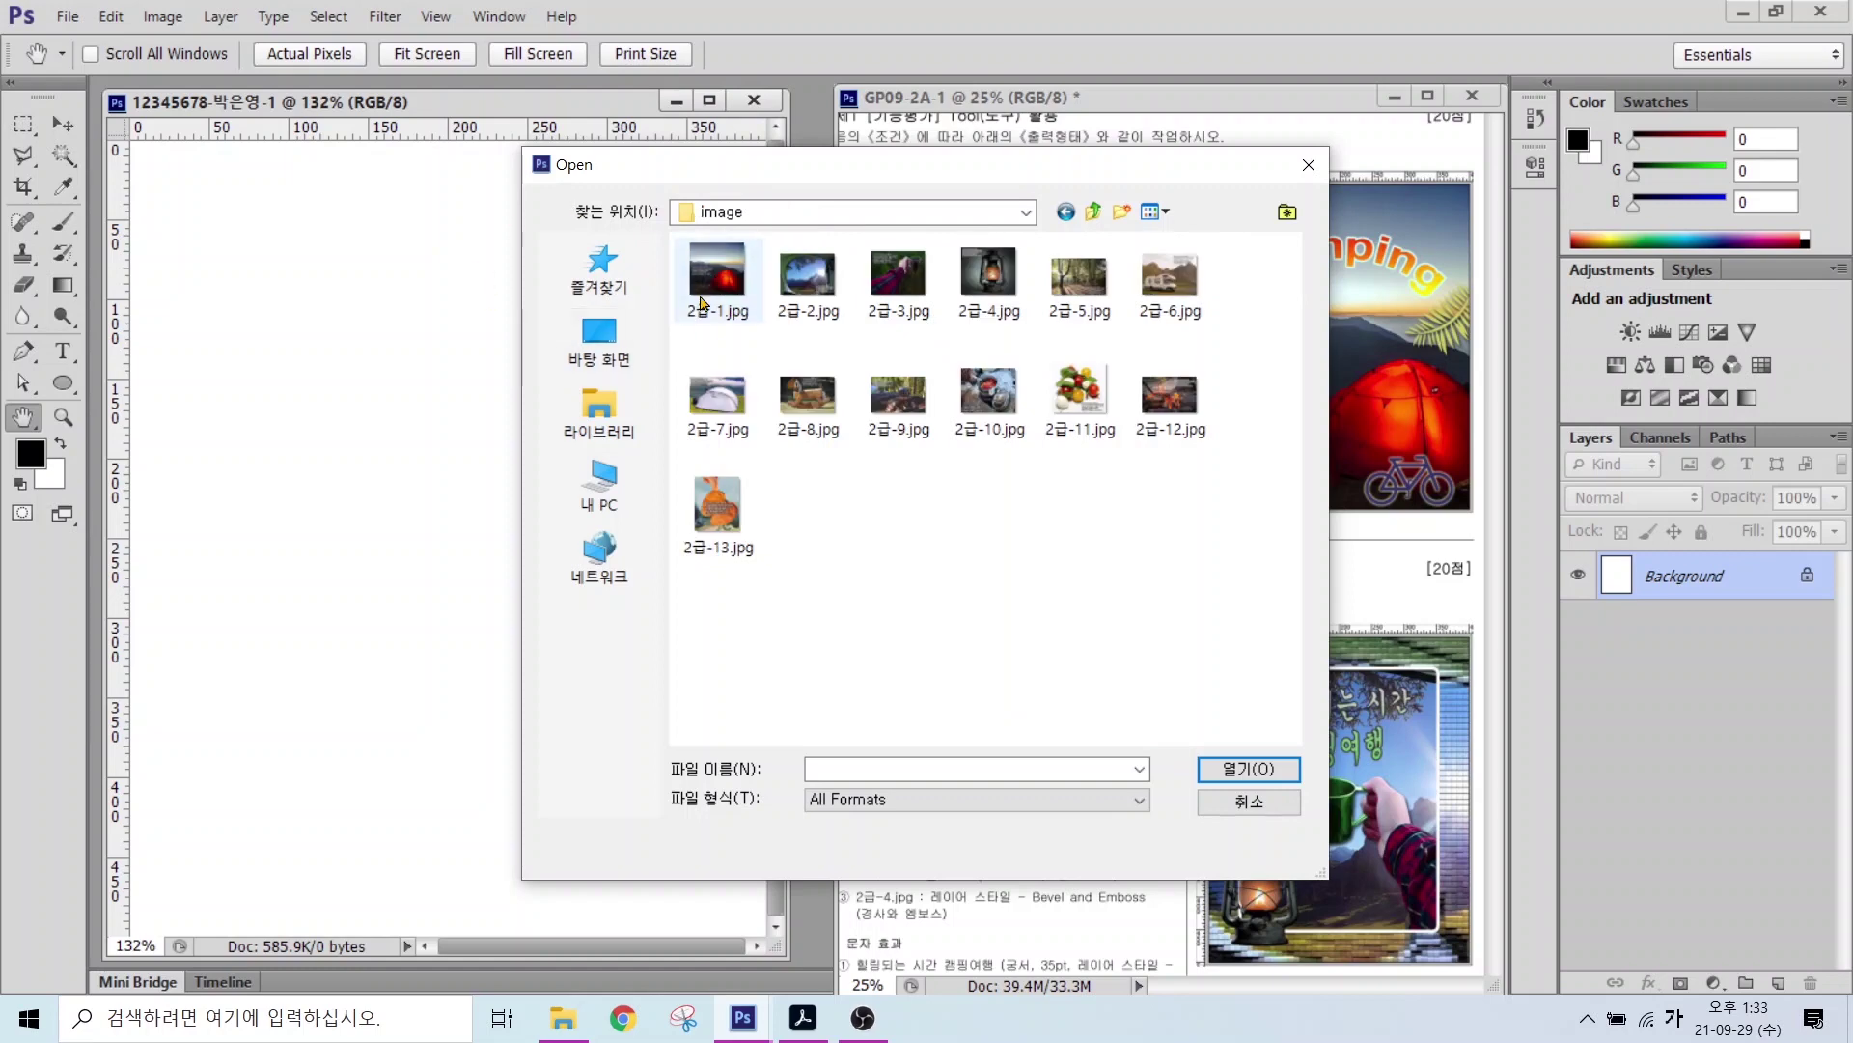
click(714, 294)
Step: Open 2급-1.jpg and resize it to 500 pixels tall (528 wide) with Constrain Proportions on
click(1231, 778)
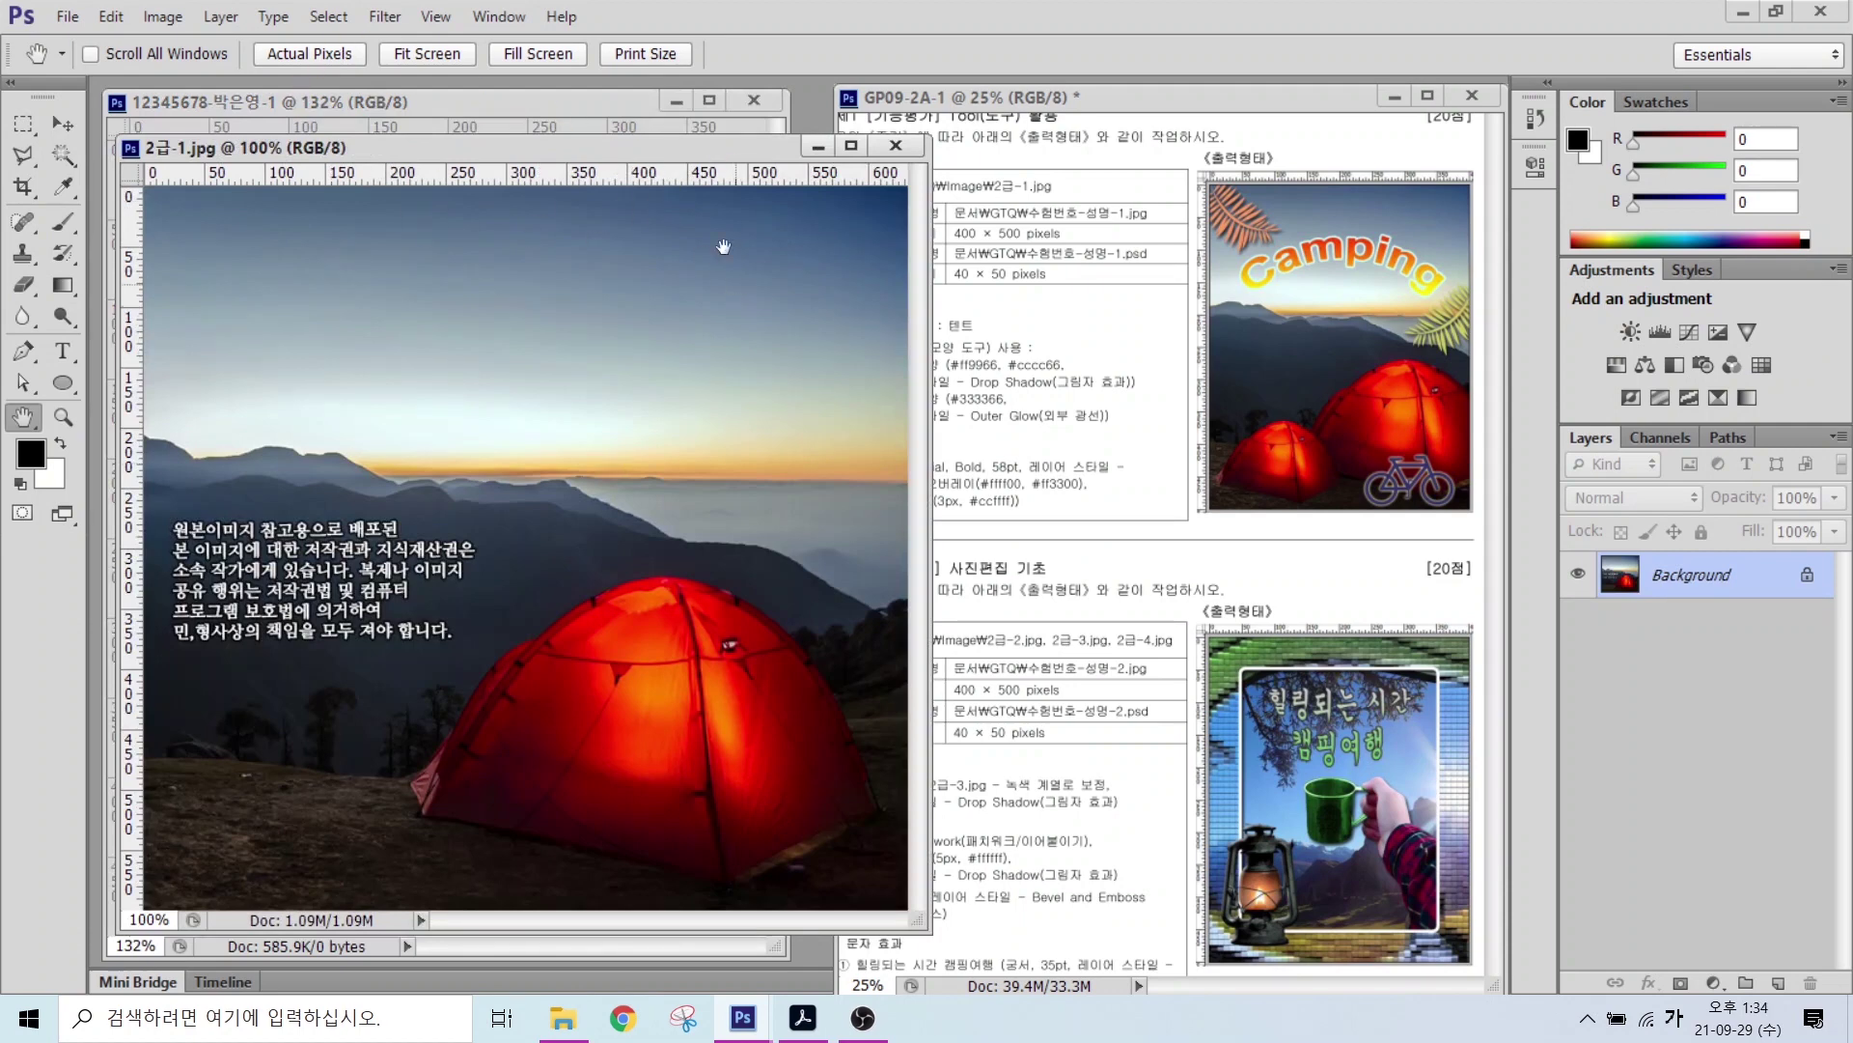
click(164, 17)
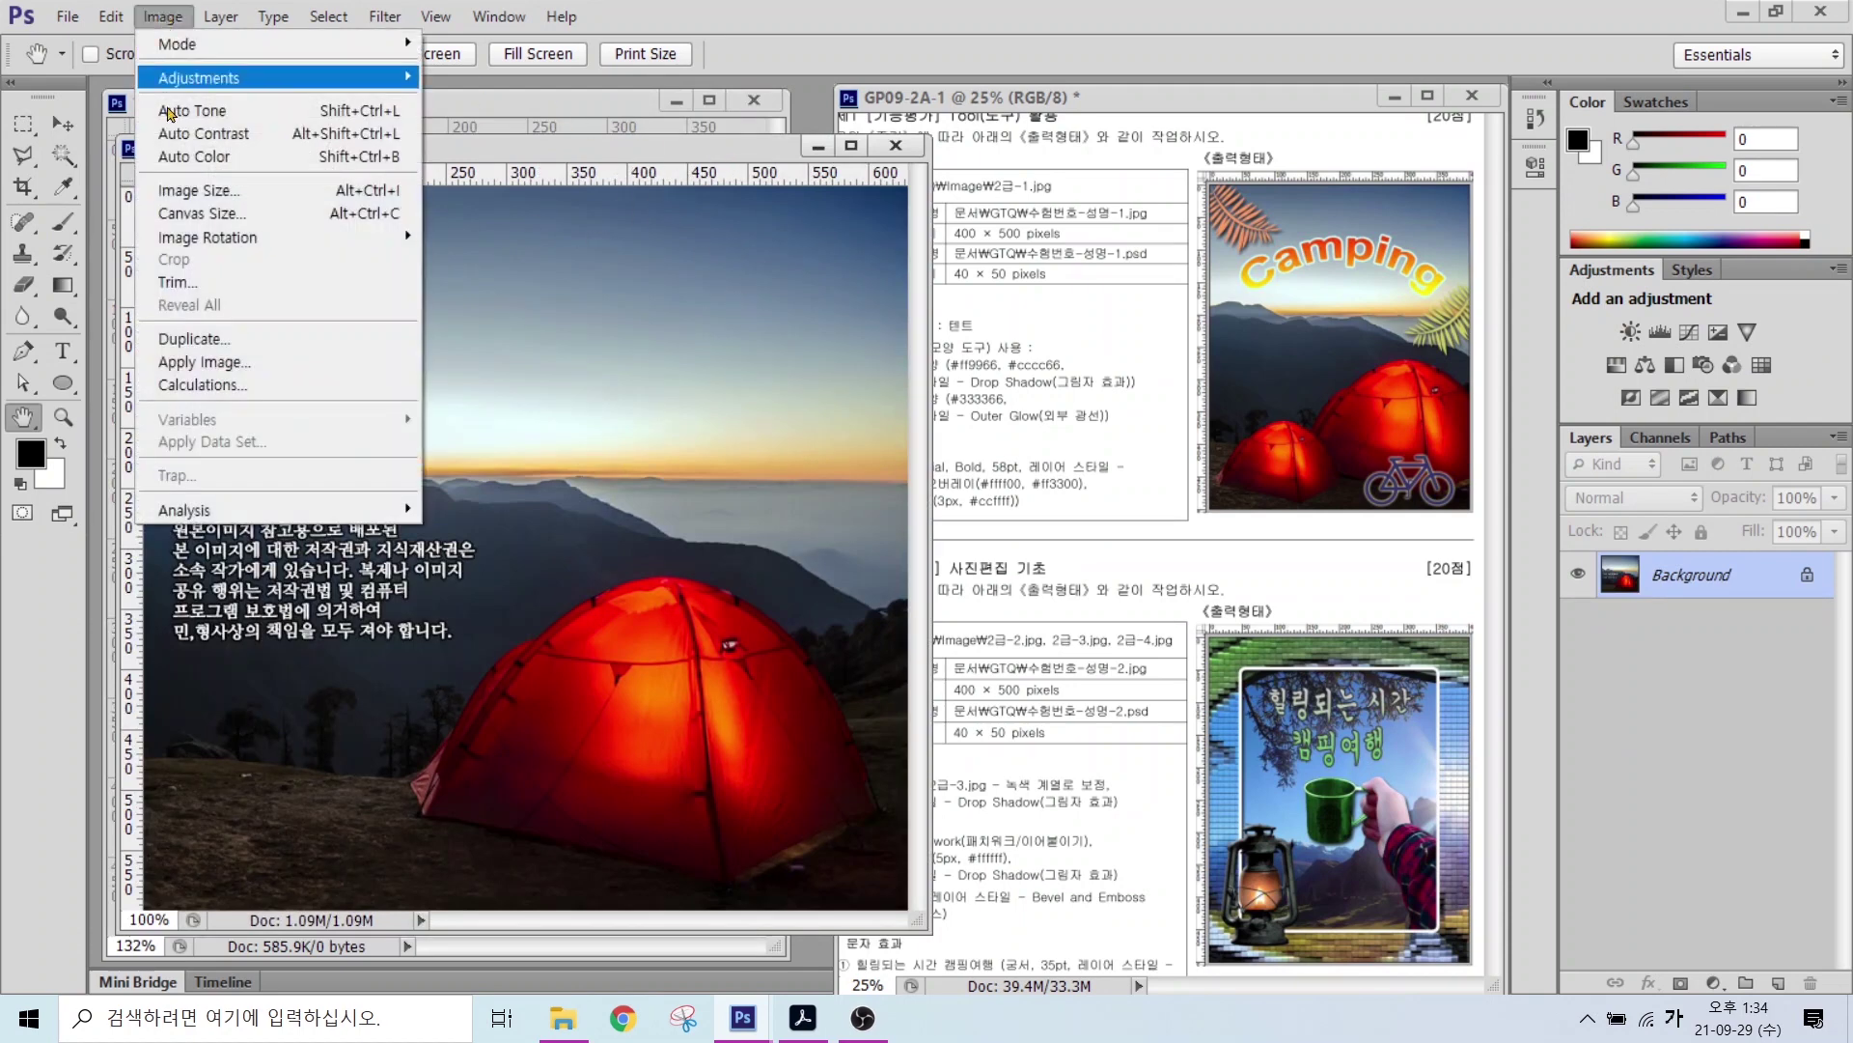
click(177, 195)
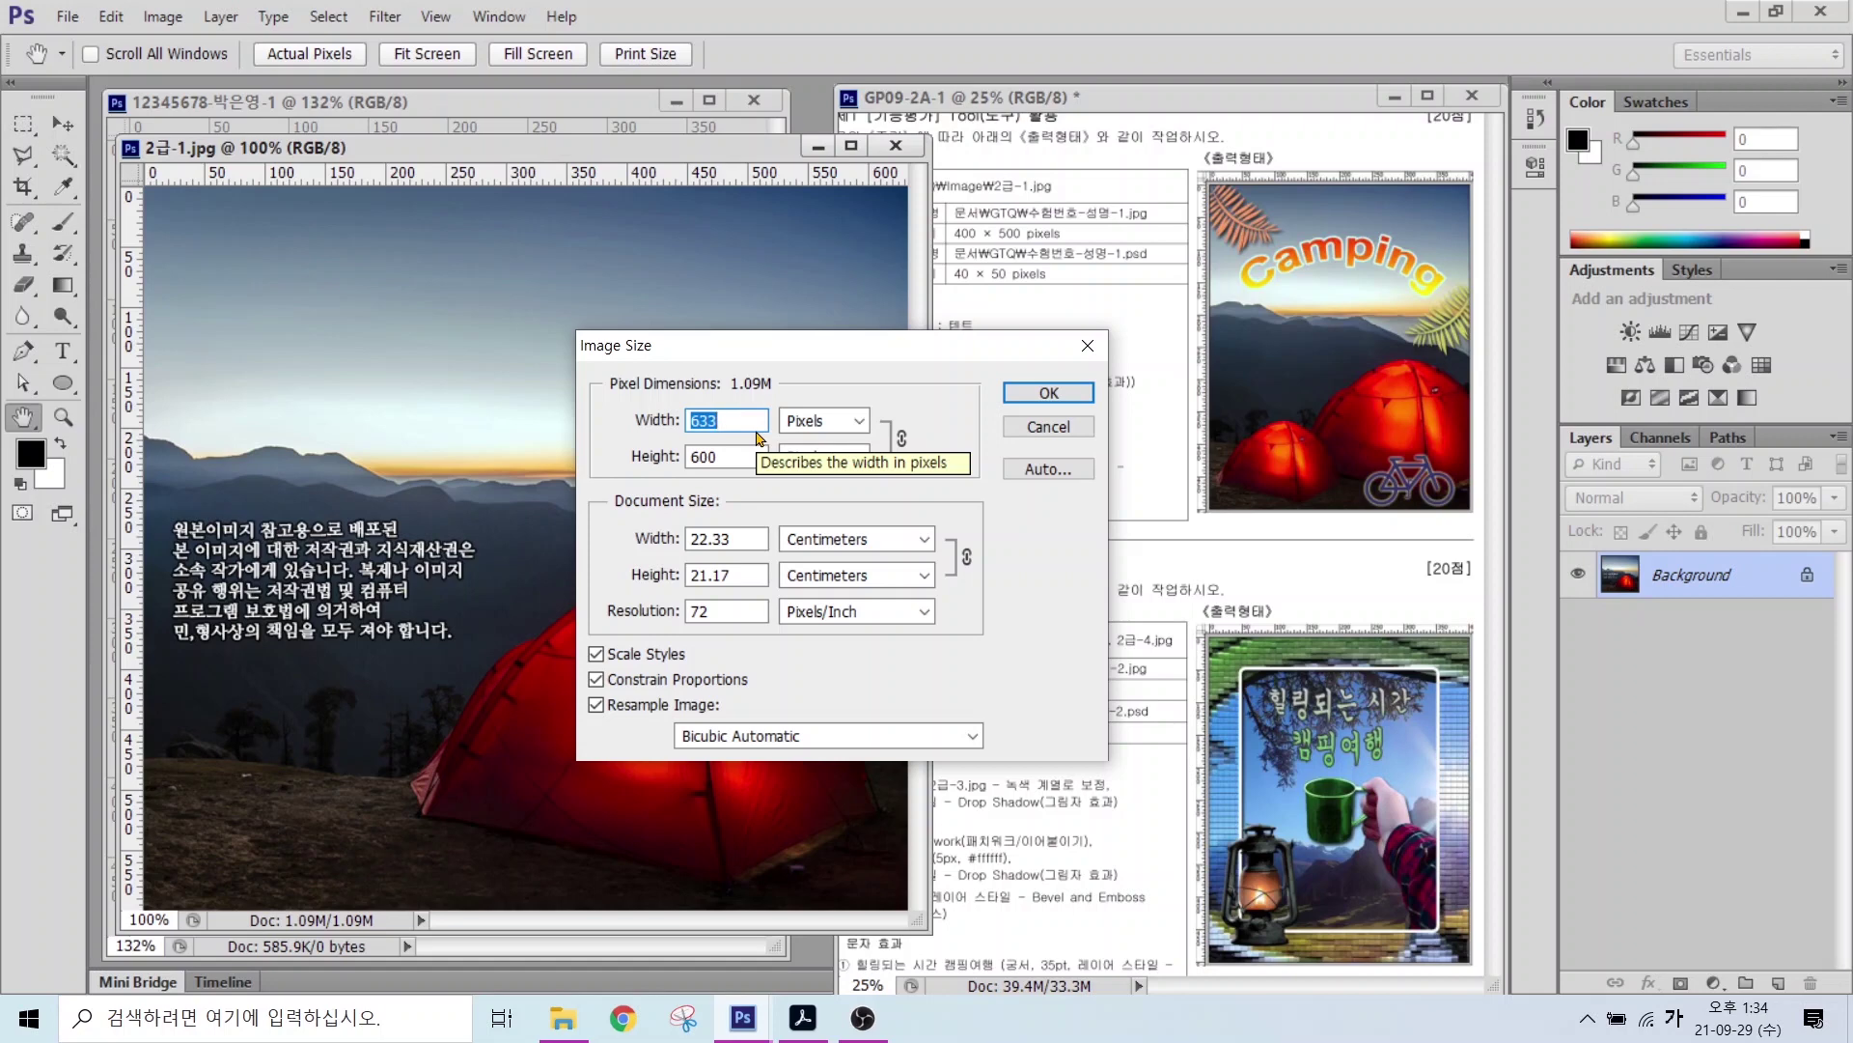
text(400)
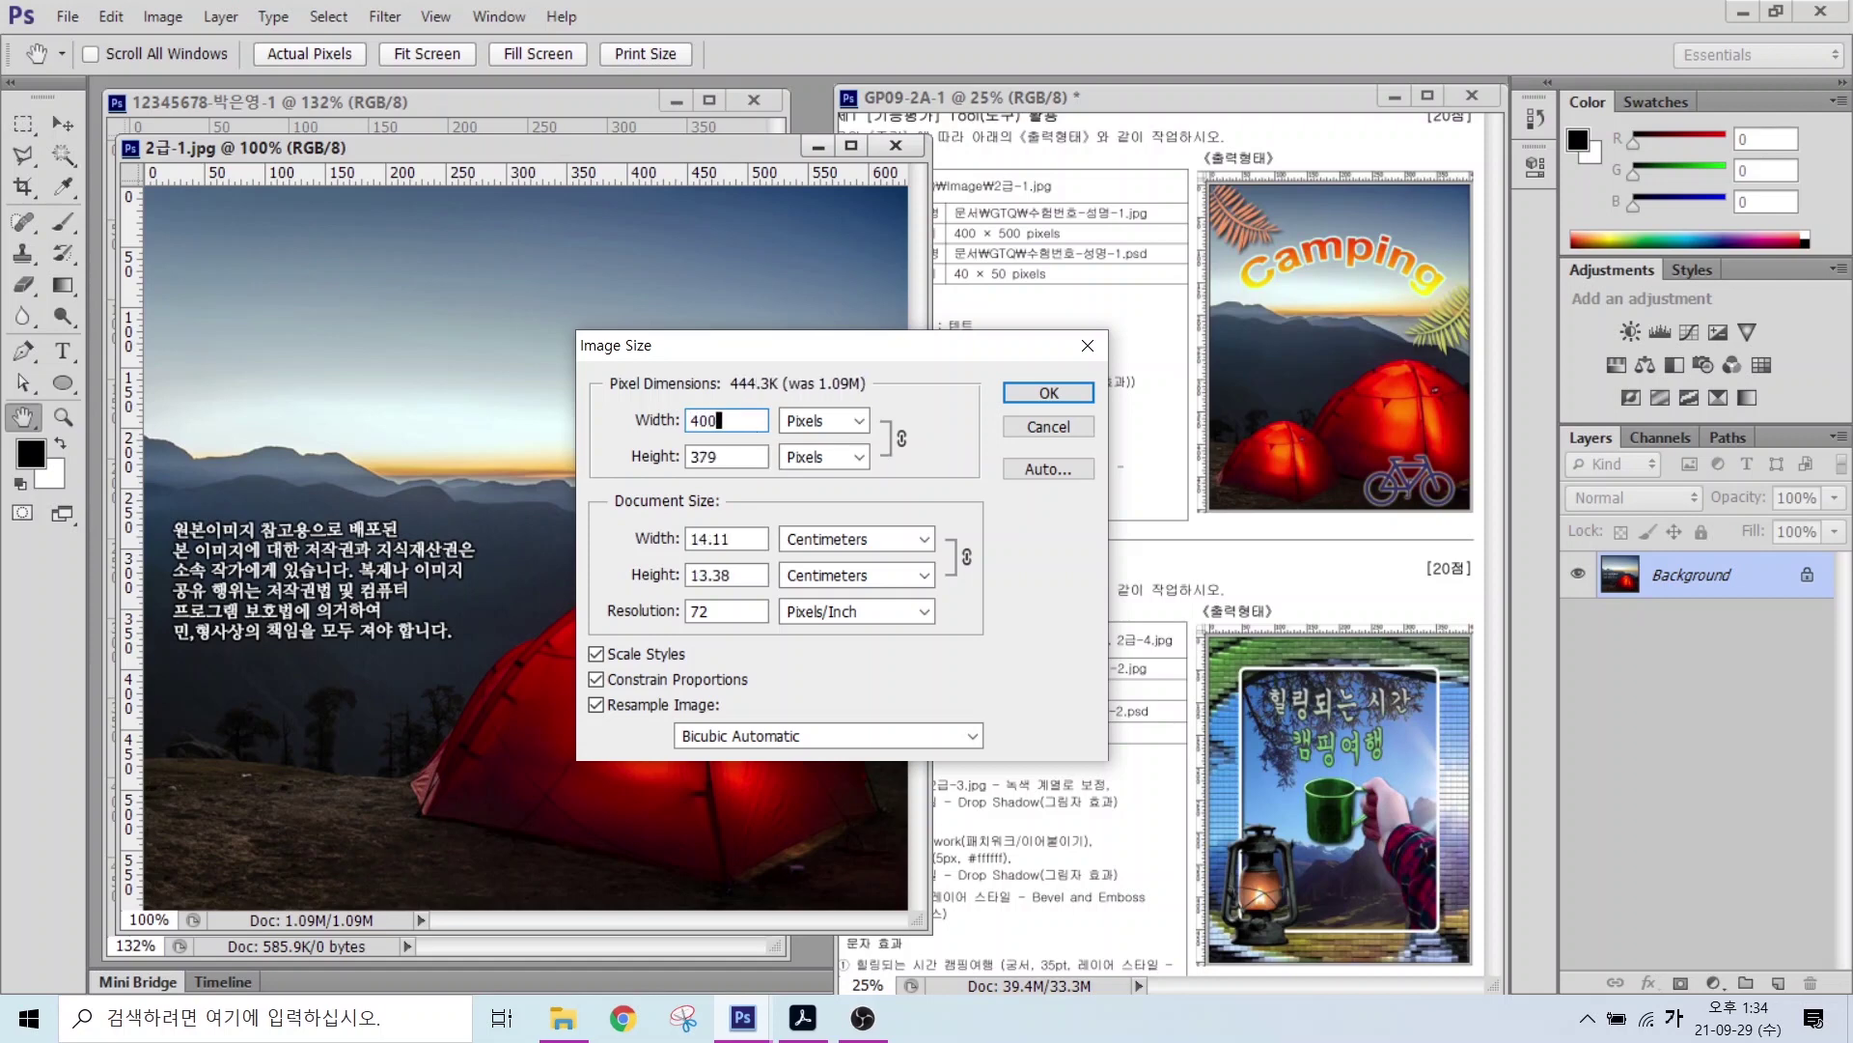
key(alt)
drag(707, 468, 605, 587)
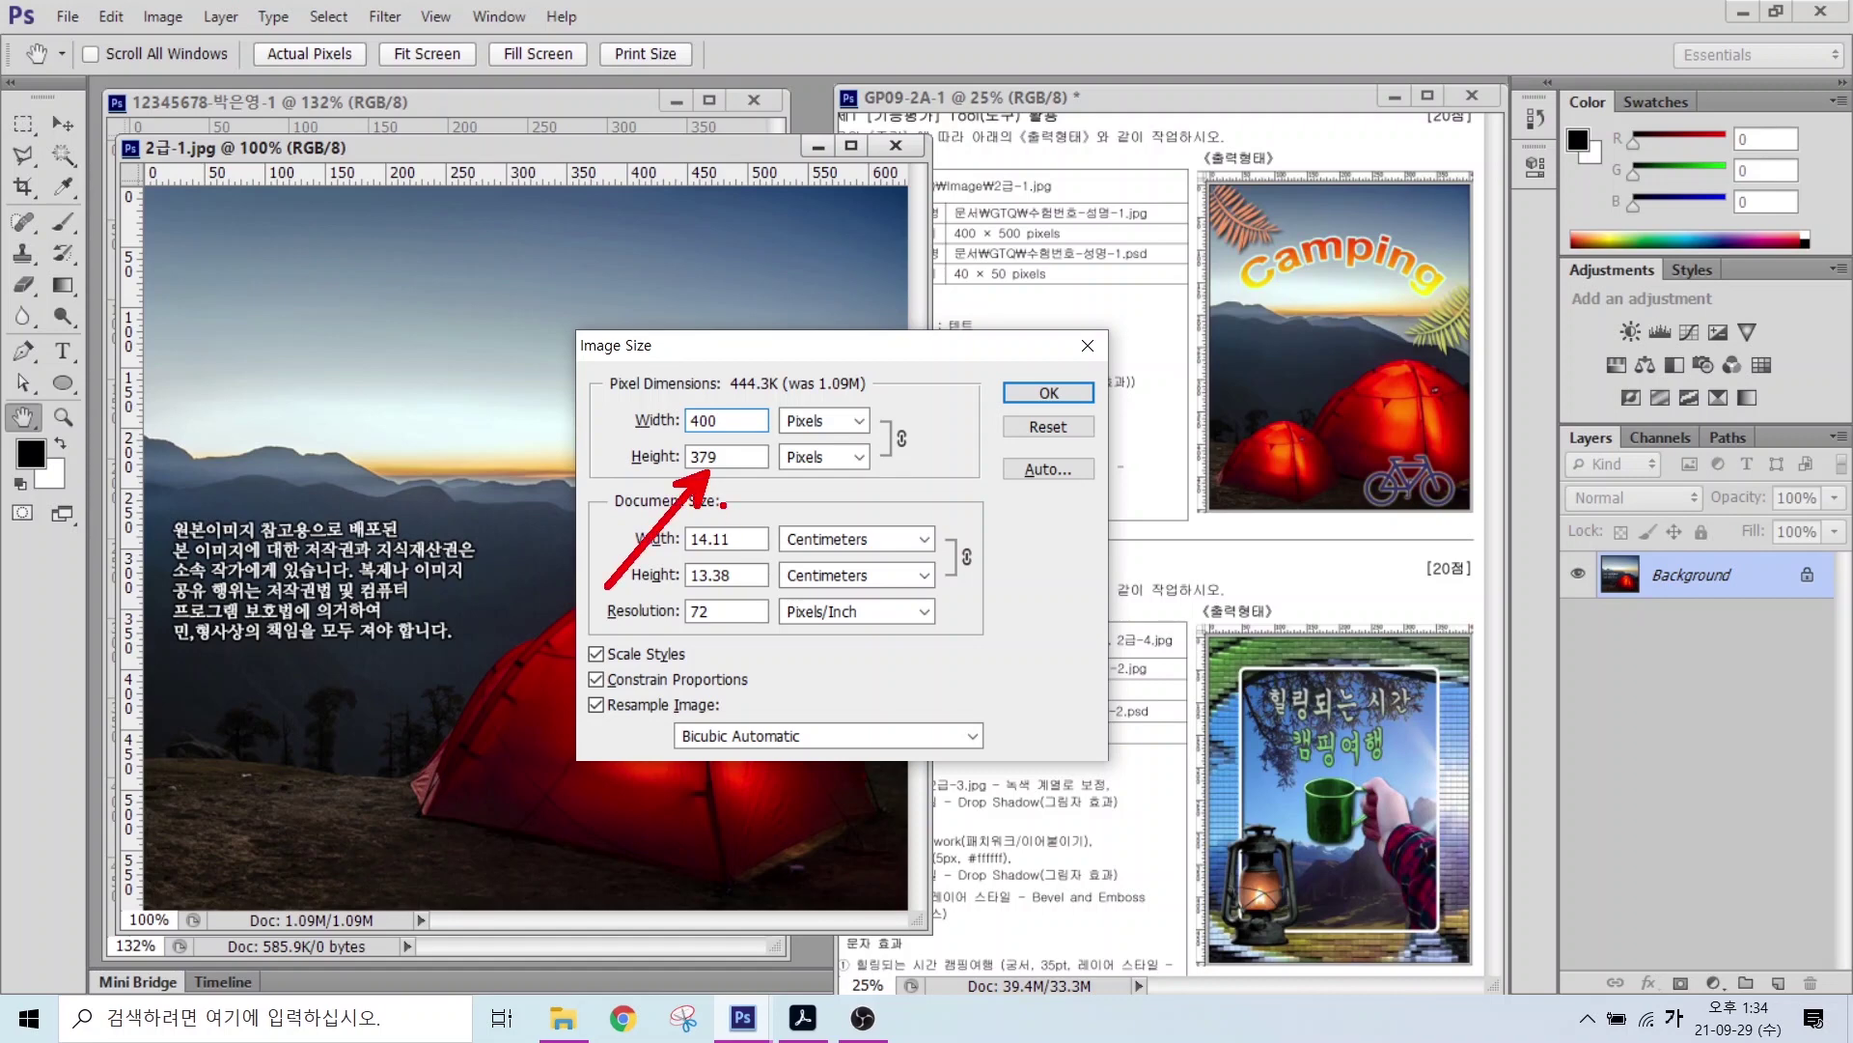
drag(739, 457, 685, 462)
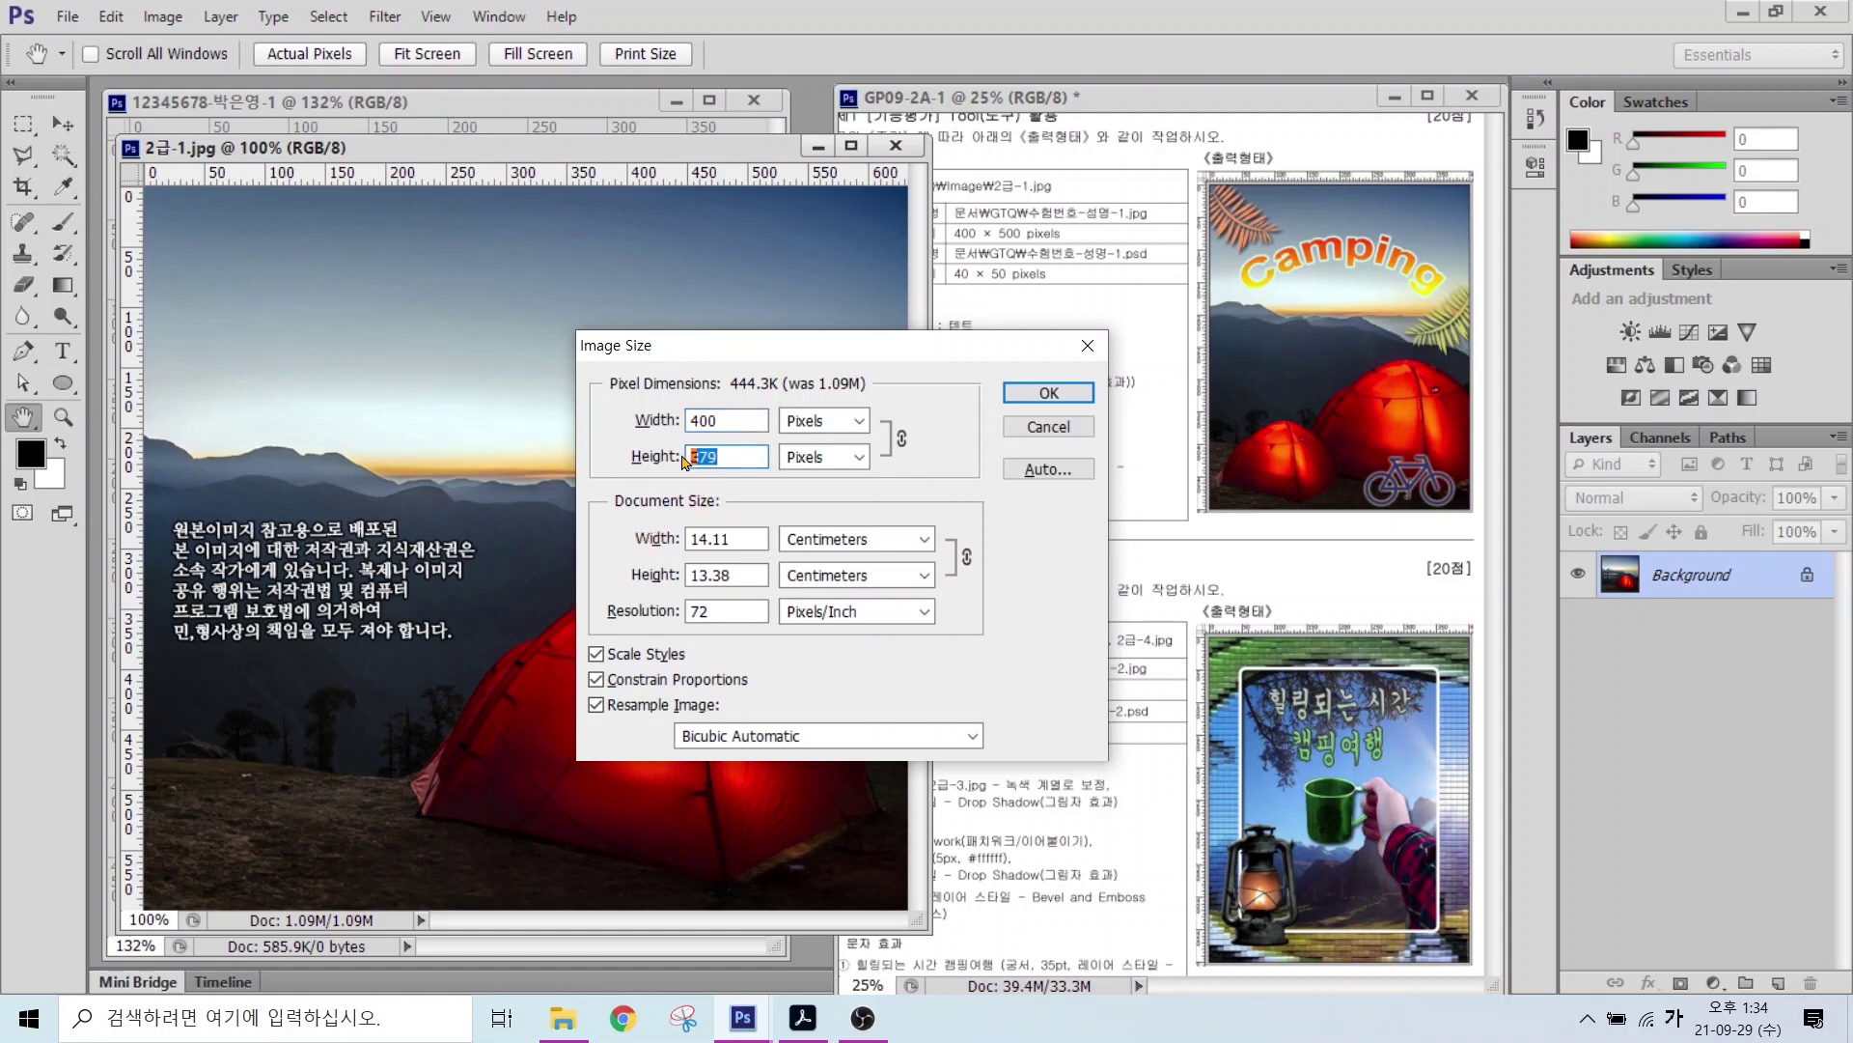
text(500)
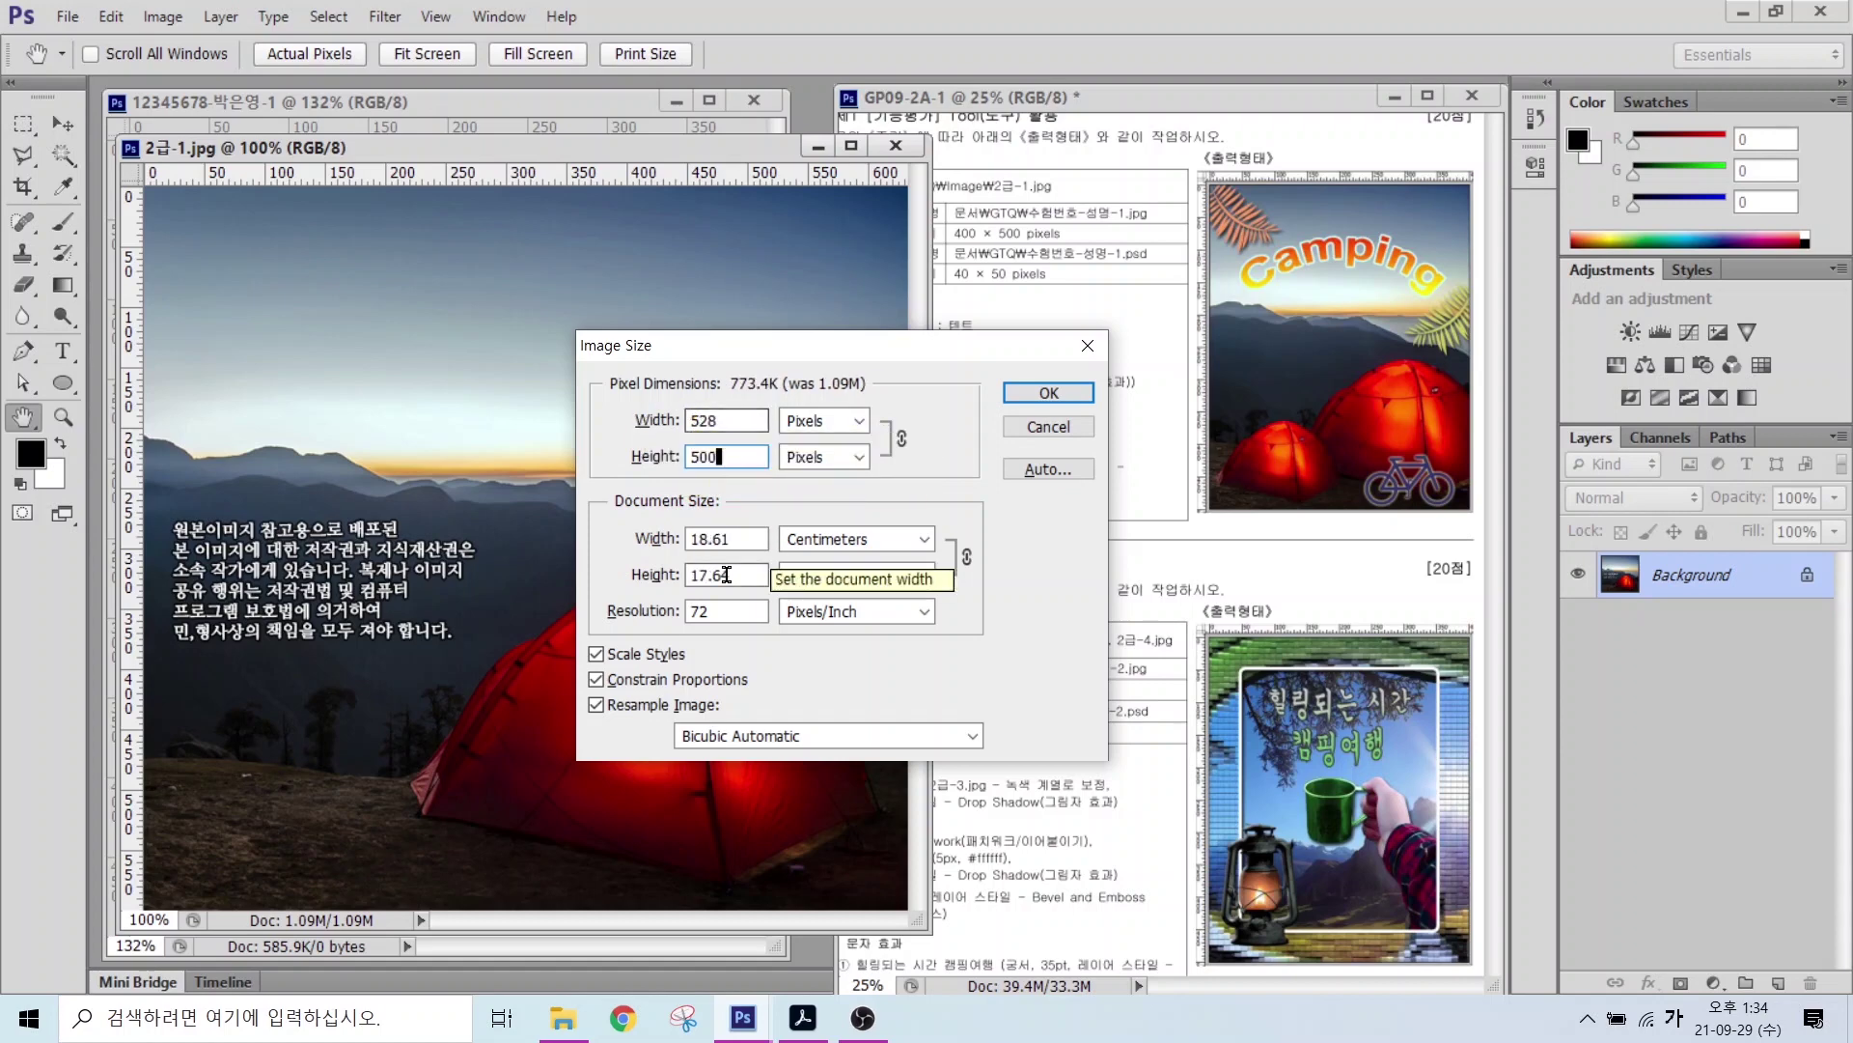
key(alt)
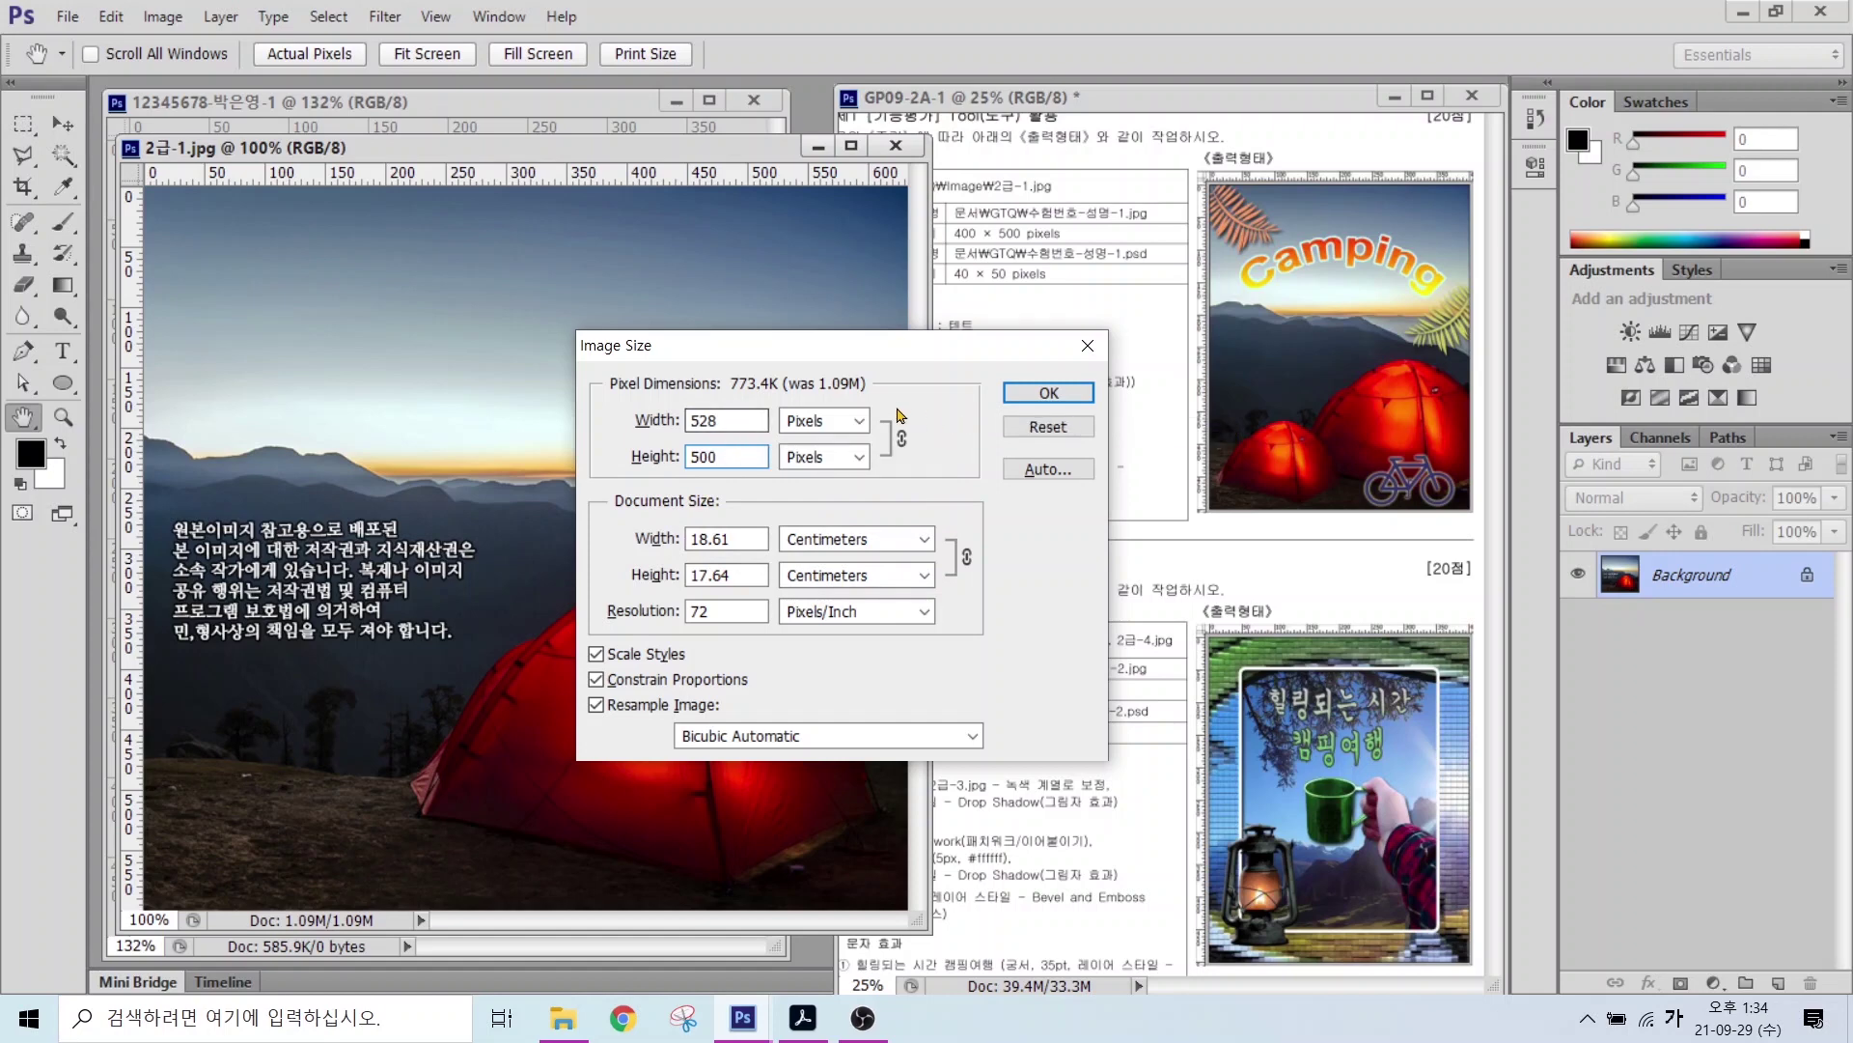
drag(733, 379, 778, 388)
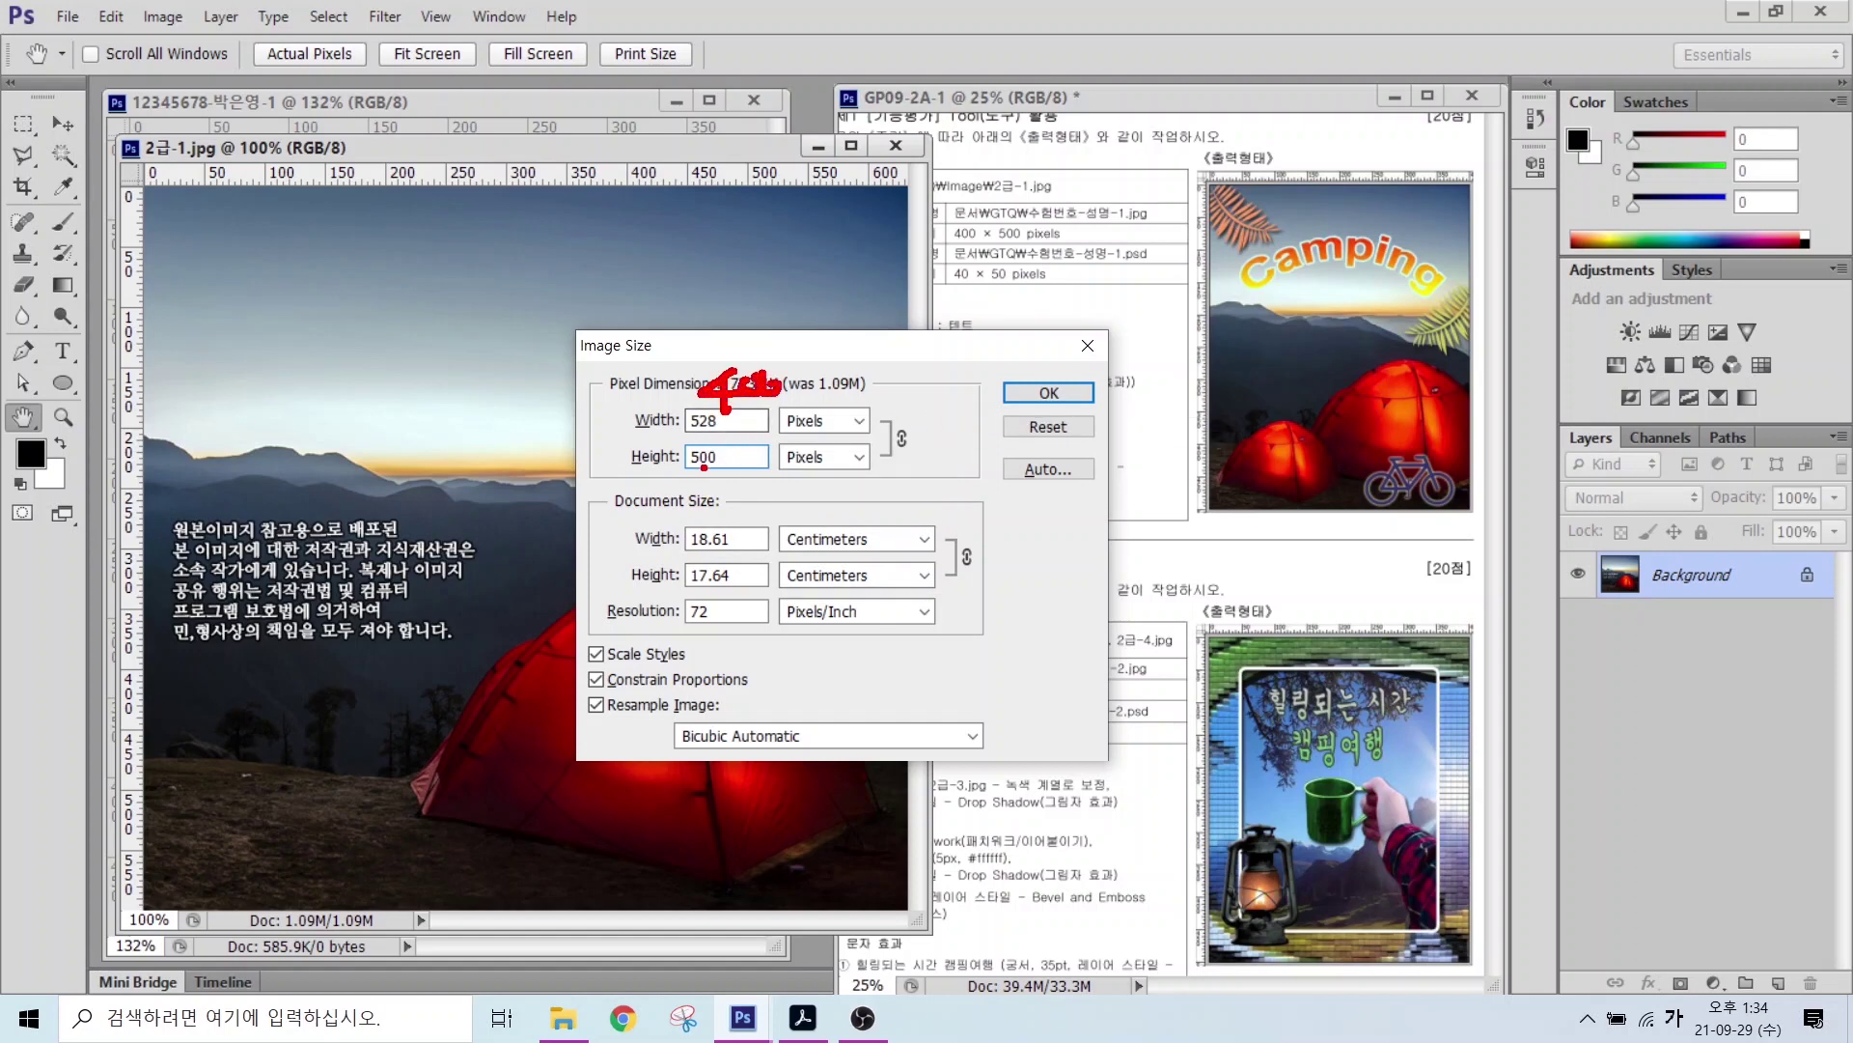
drag(702, 477, 657, 563)
click(1049, 392)
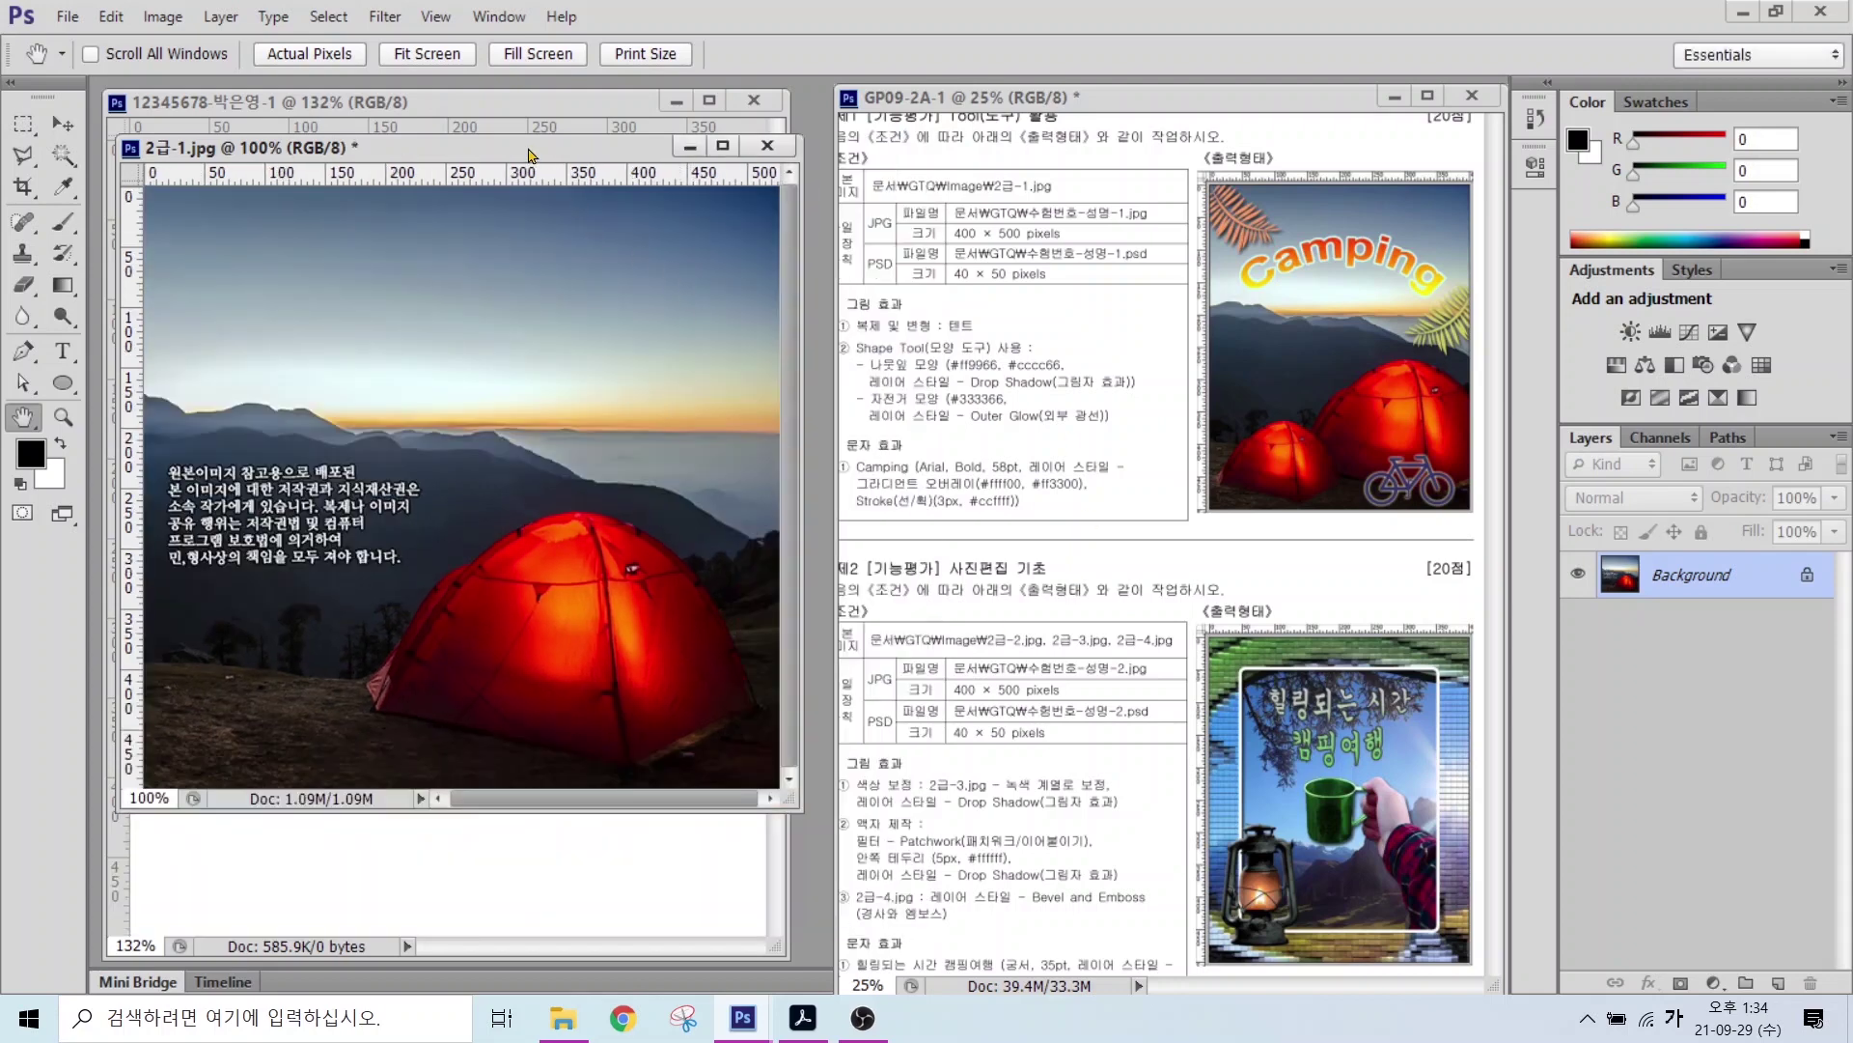
Step: Drag the tent photo into the 400 × 500 exam document with the Move tool
drag(530, 155, 854, 228)
key(v)
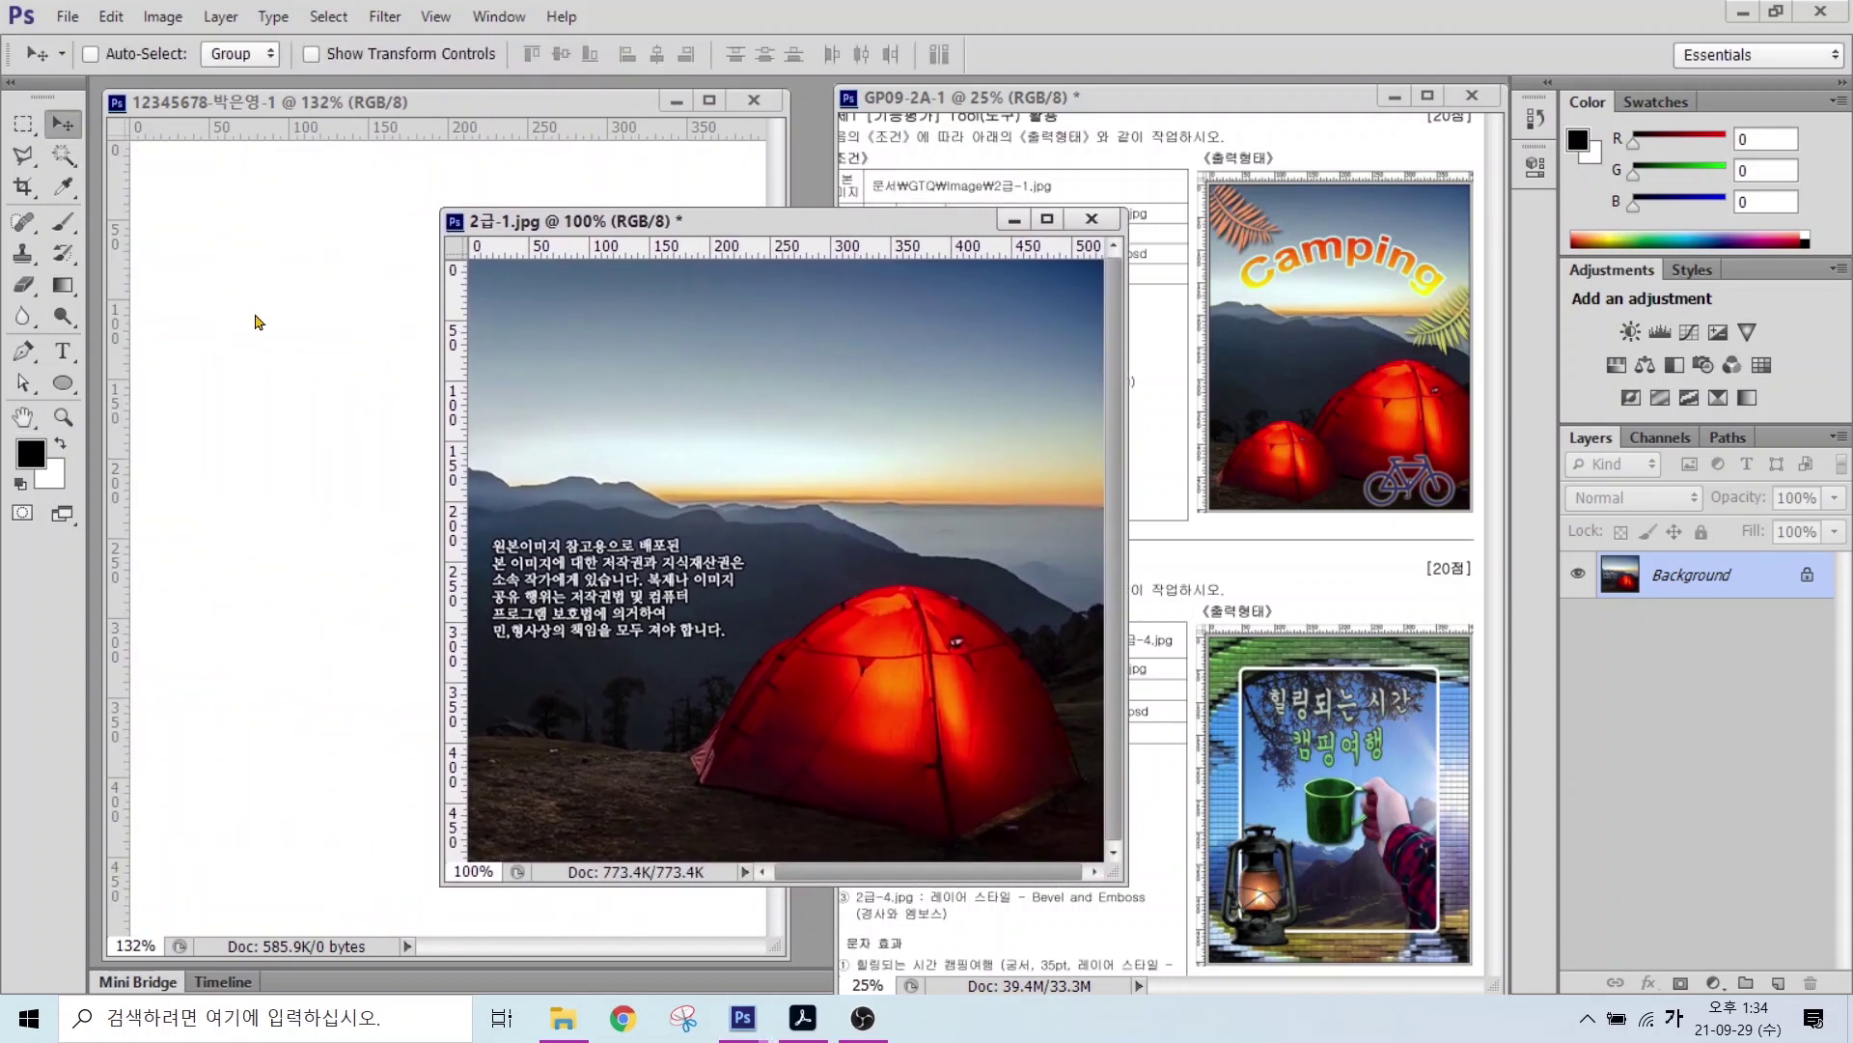
drag(576, 477, 326, 386)
mouse_move(499, 415)
mouse_down()
mouse_move(552, 426)
mouse_move(408, 430)
mouse_move(484, 425)
mouse_up()
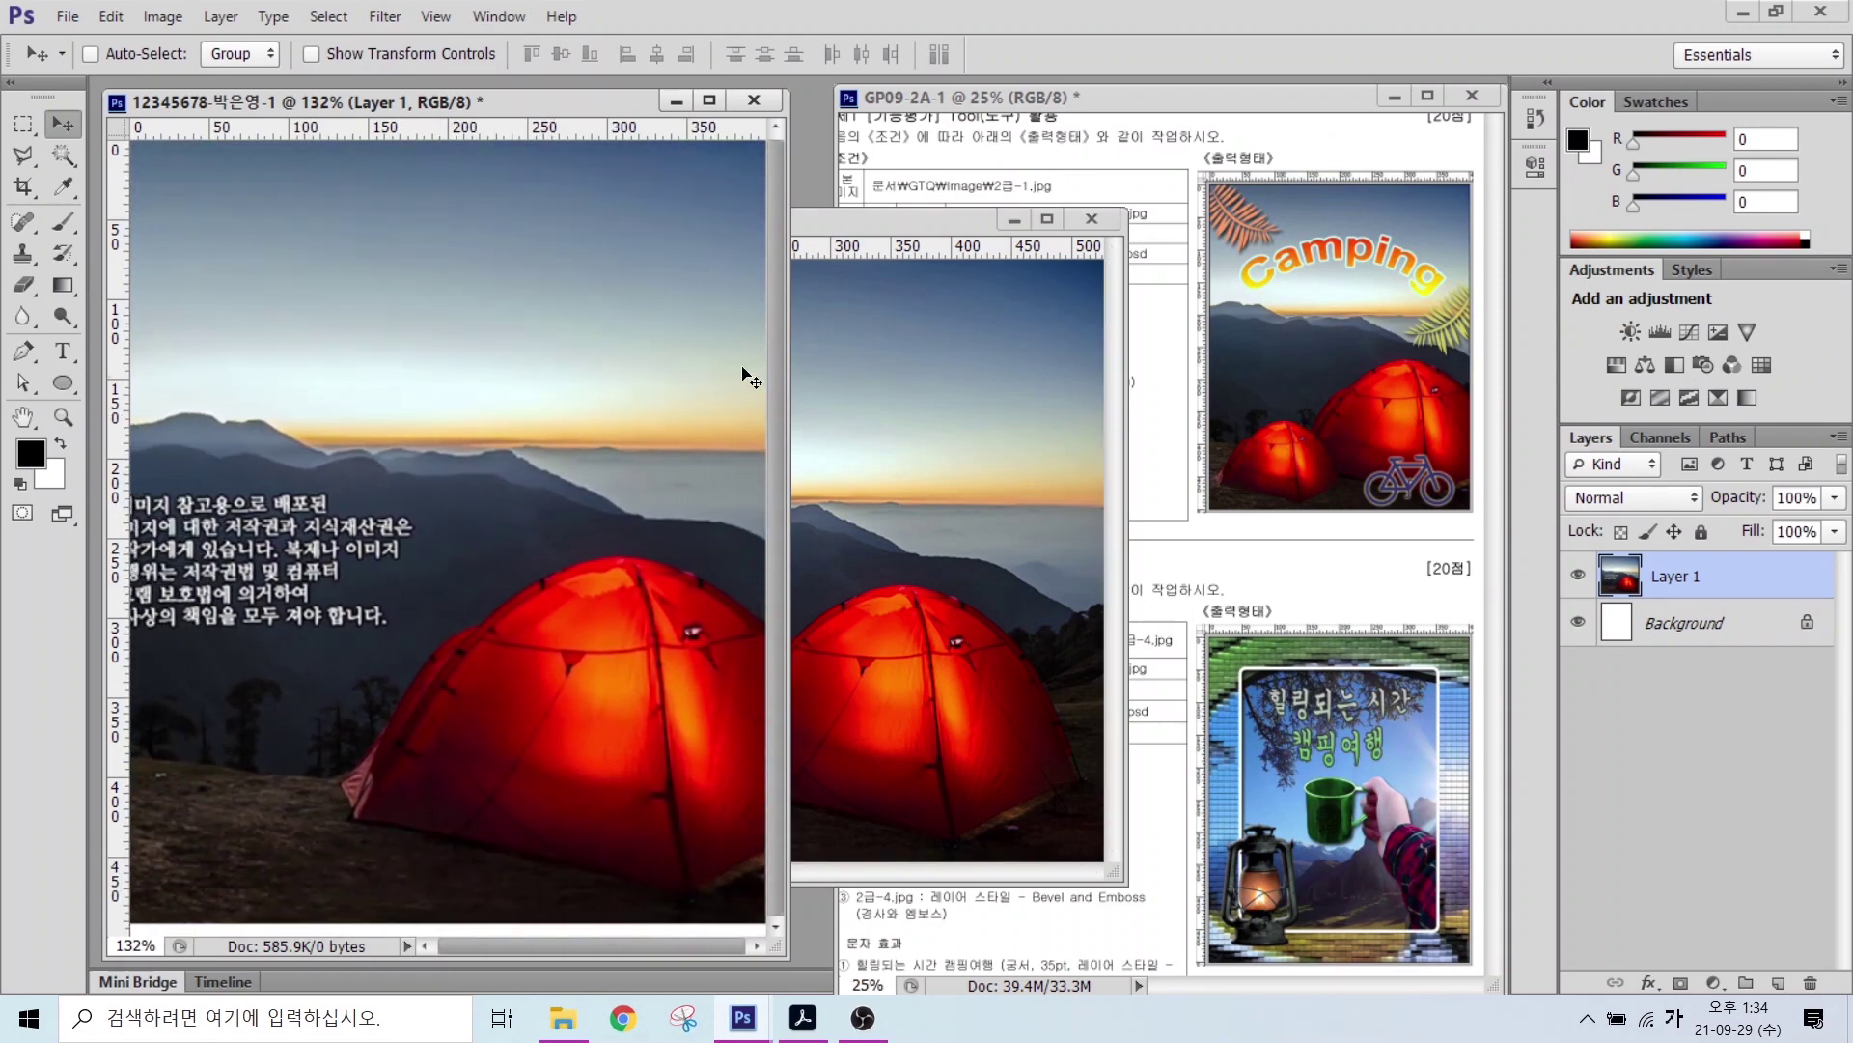
Step: Close the original 2급-1.jpg without saving
click(1073, 226)
click(1078, 223)
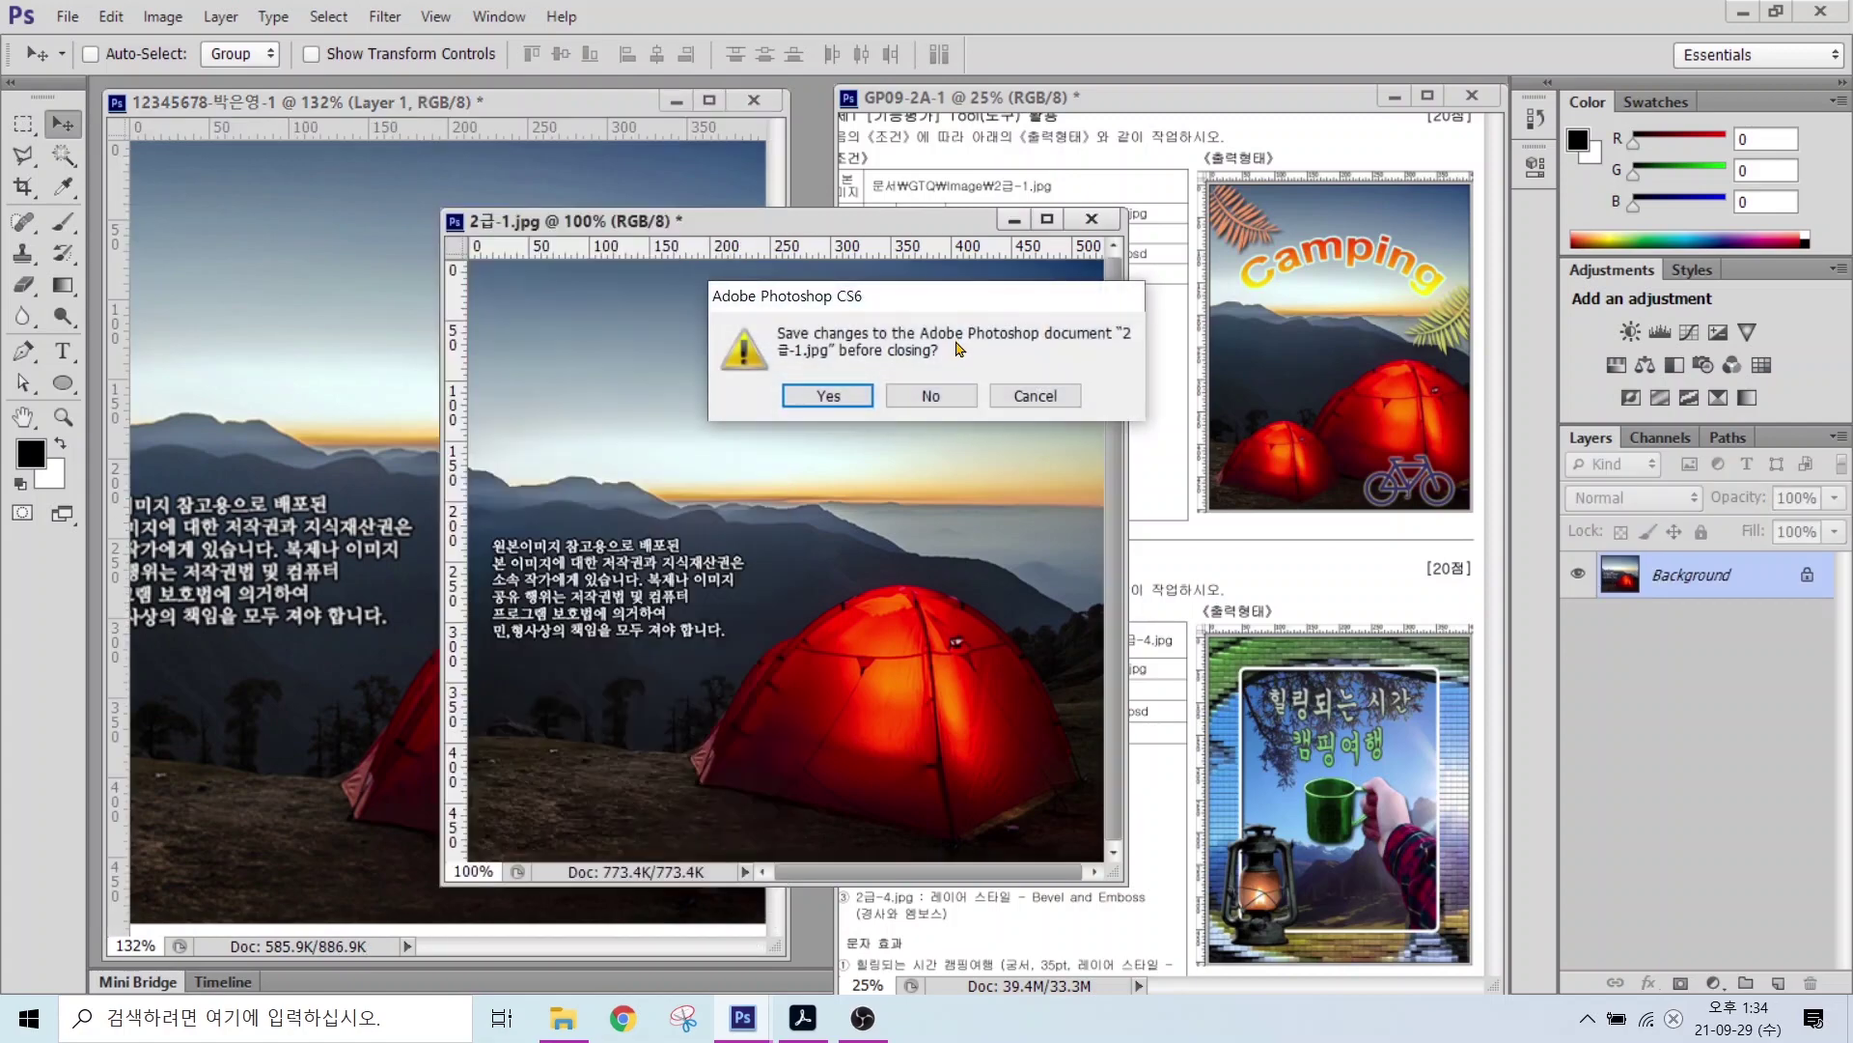
click(933, 397)
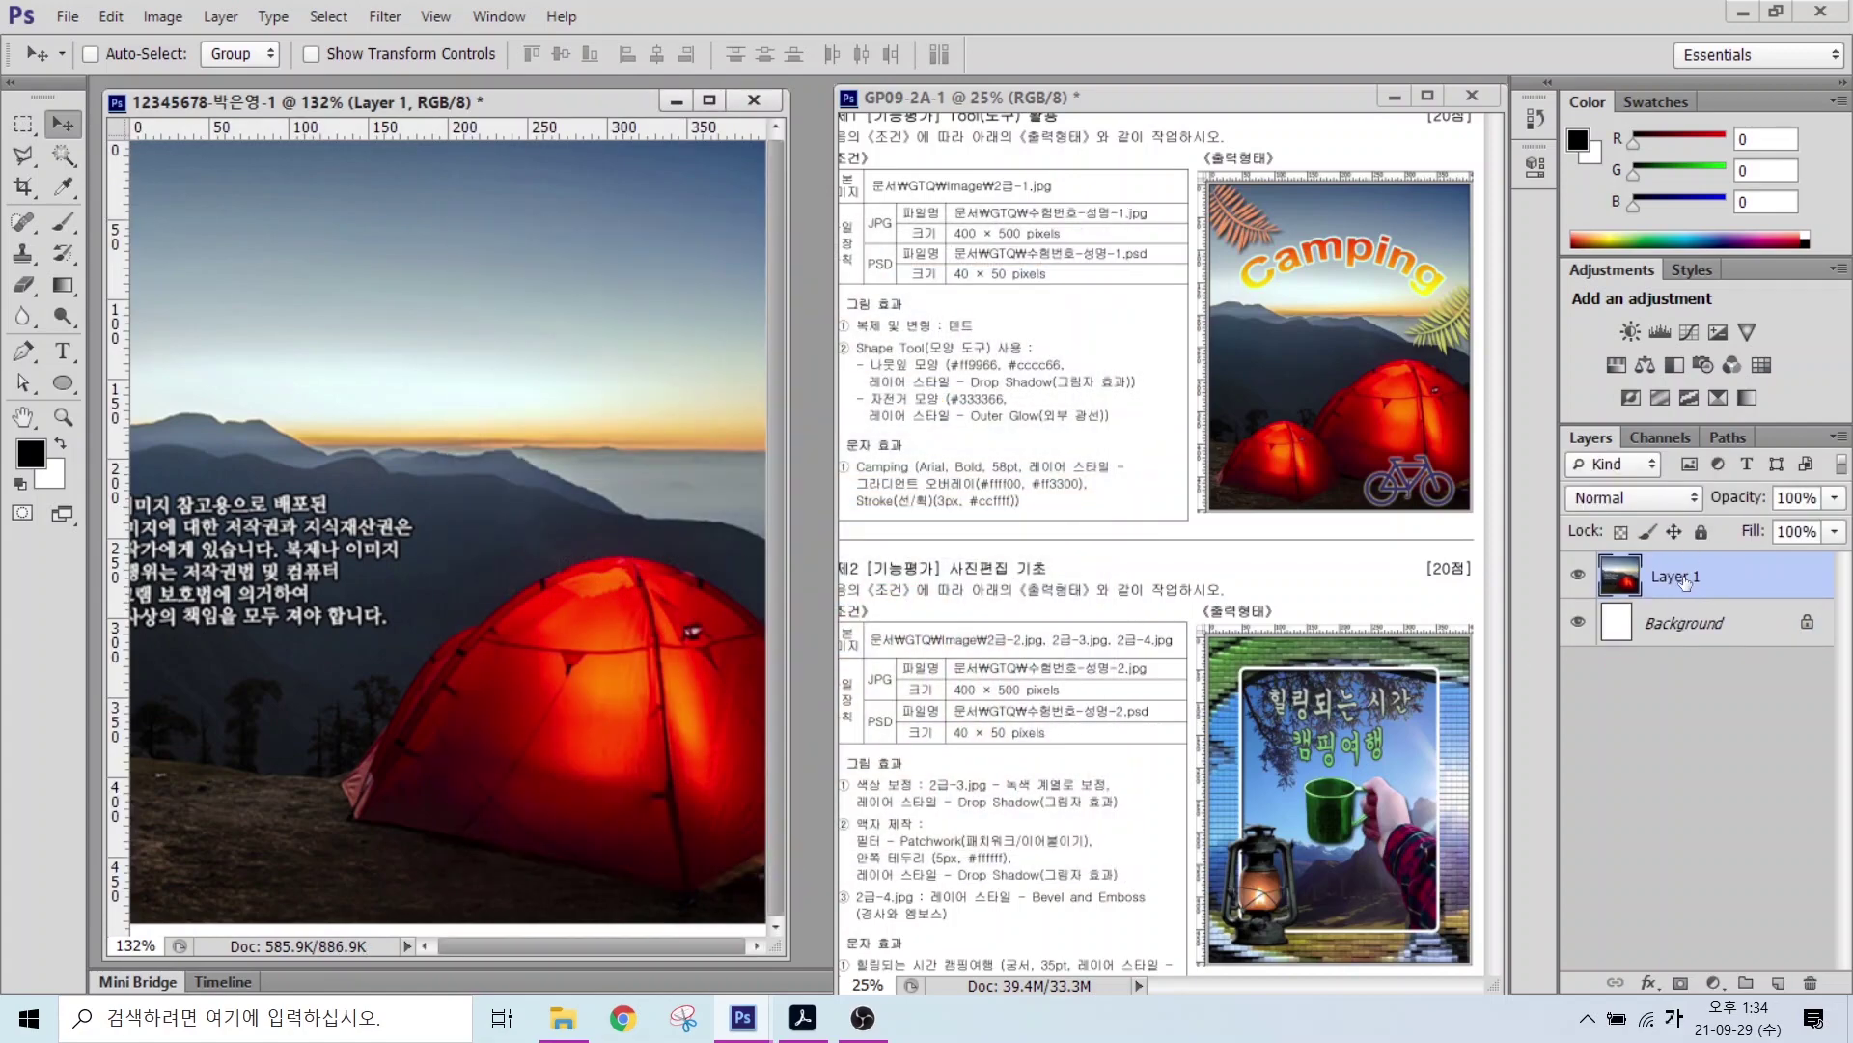
Step: Rename Layer 1 to '2-1'
click(1682, 579)
double_click(1672, 579)
text(2-1)
key(Return)
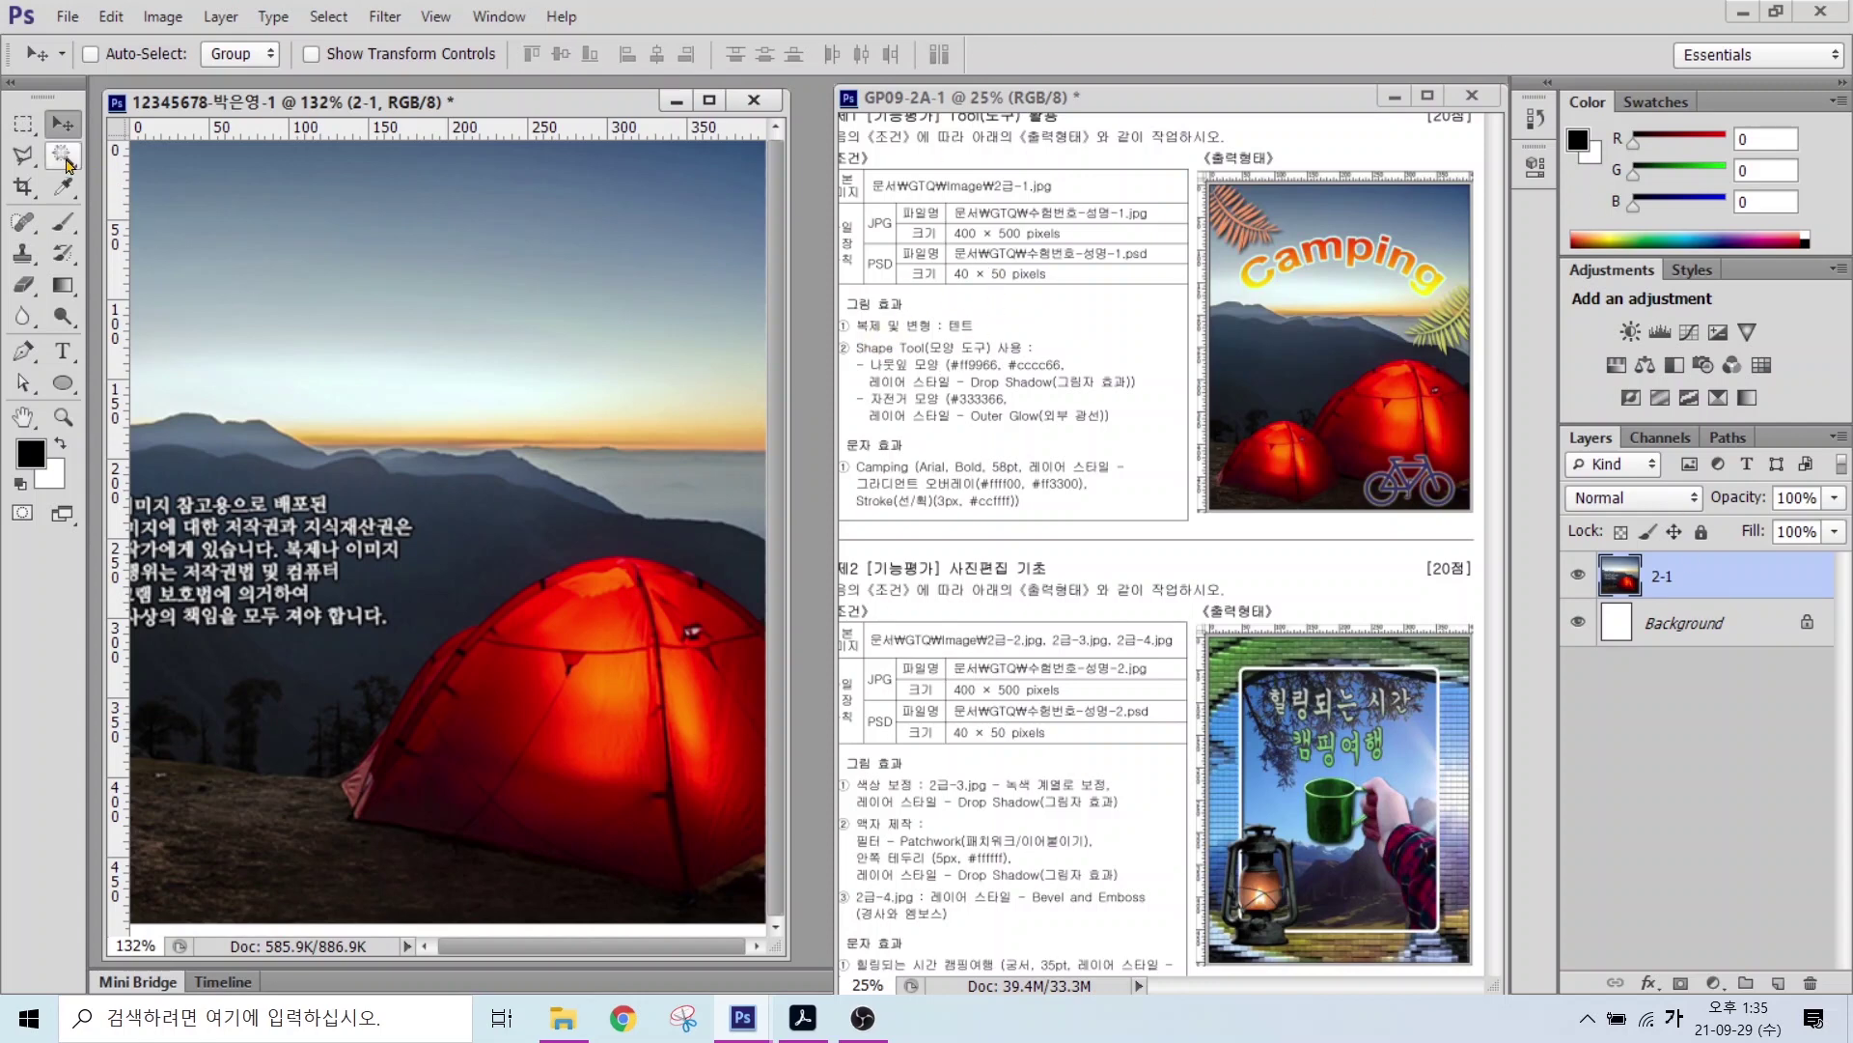
Step: Switch to the Quick Selection Tool and paint over the tent's front, right side and lower-left flap
click(66, 159)
drag(66, 159, 150, 164)
click(150, 164)
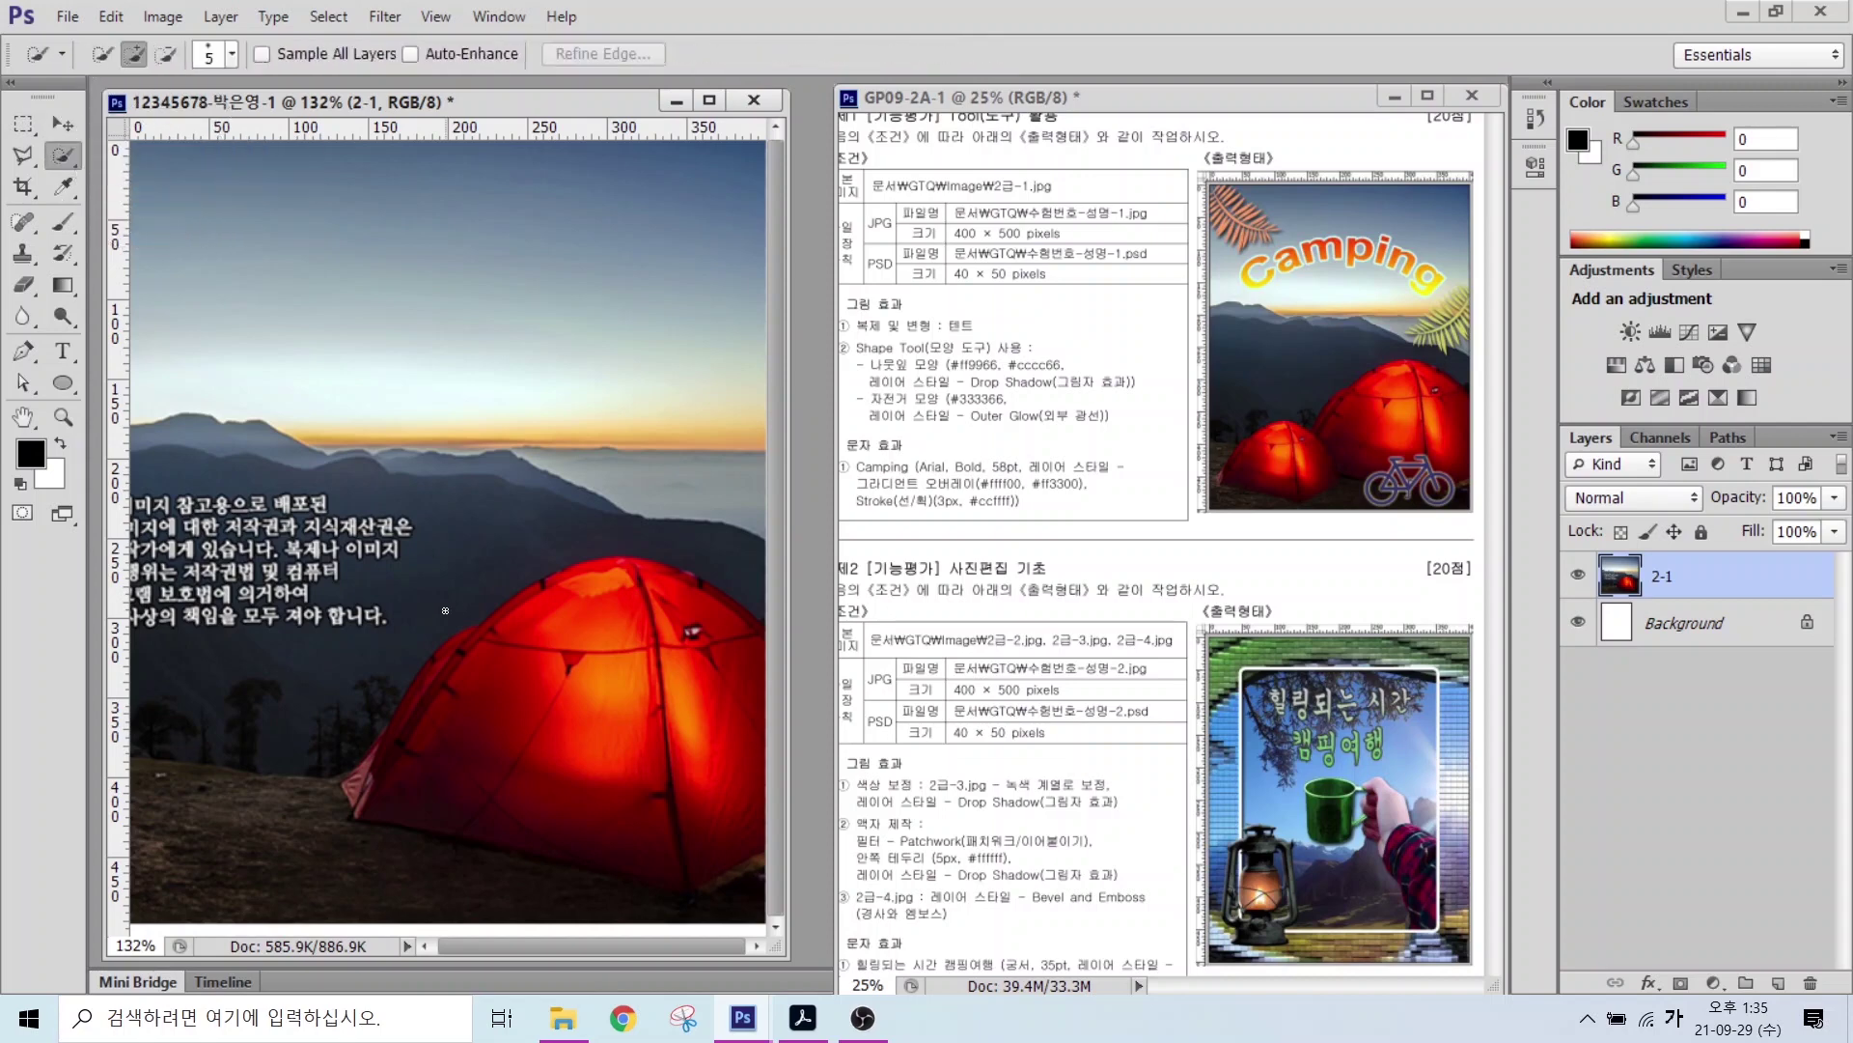
mouse_move(444, 743)
mouse_down()
mouse_move(549, 643)
mouse_move(593, 756)
mouse_up()
mouse_move(648, 654)
mouse_down()
mouse_move(715, 748)
mouse_move(664, 618)
mouse_move(675, 596)
mouse_move(426, 664)
mouse_up()
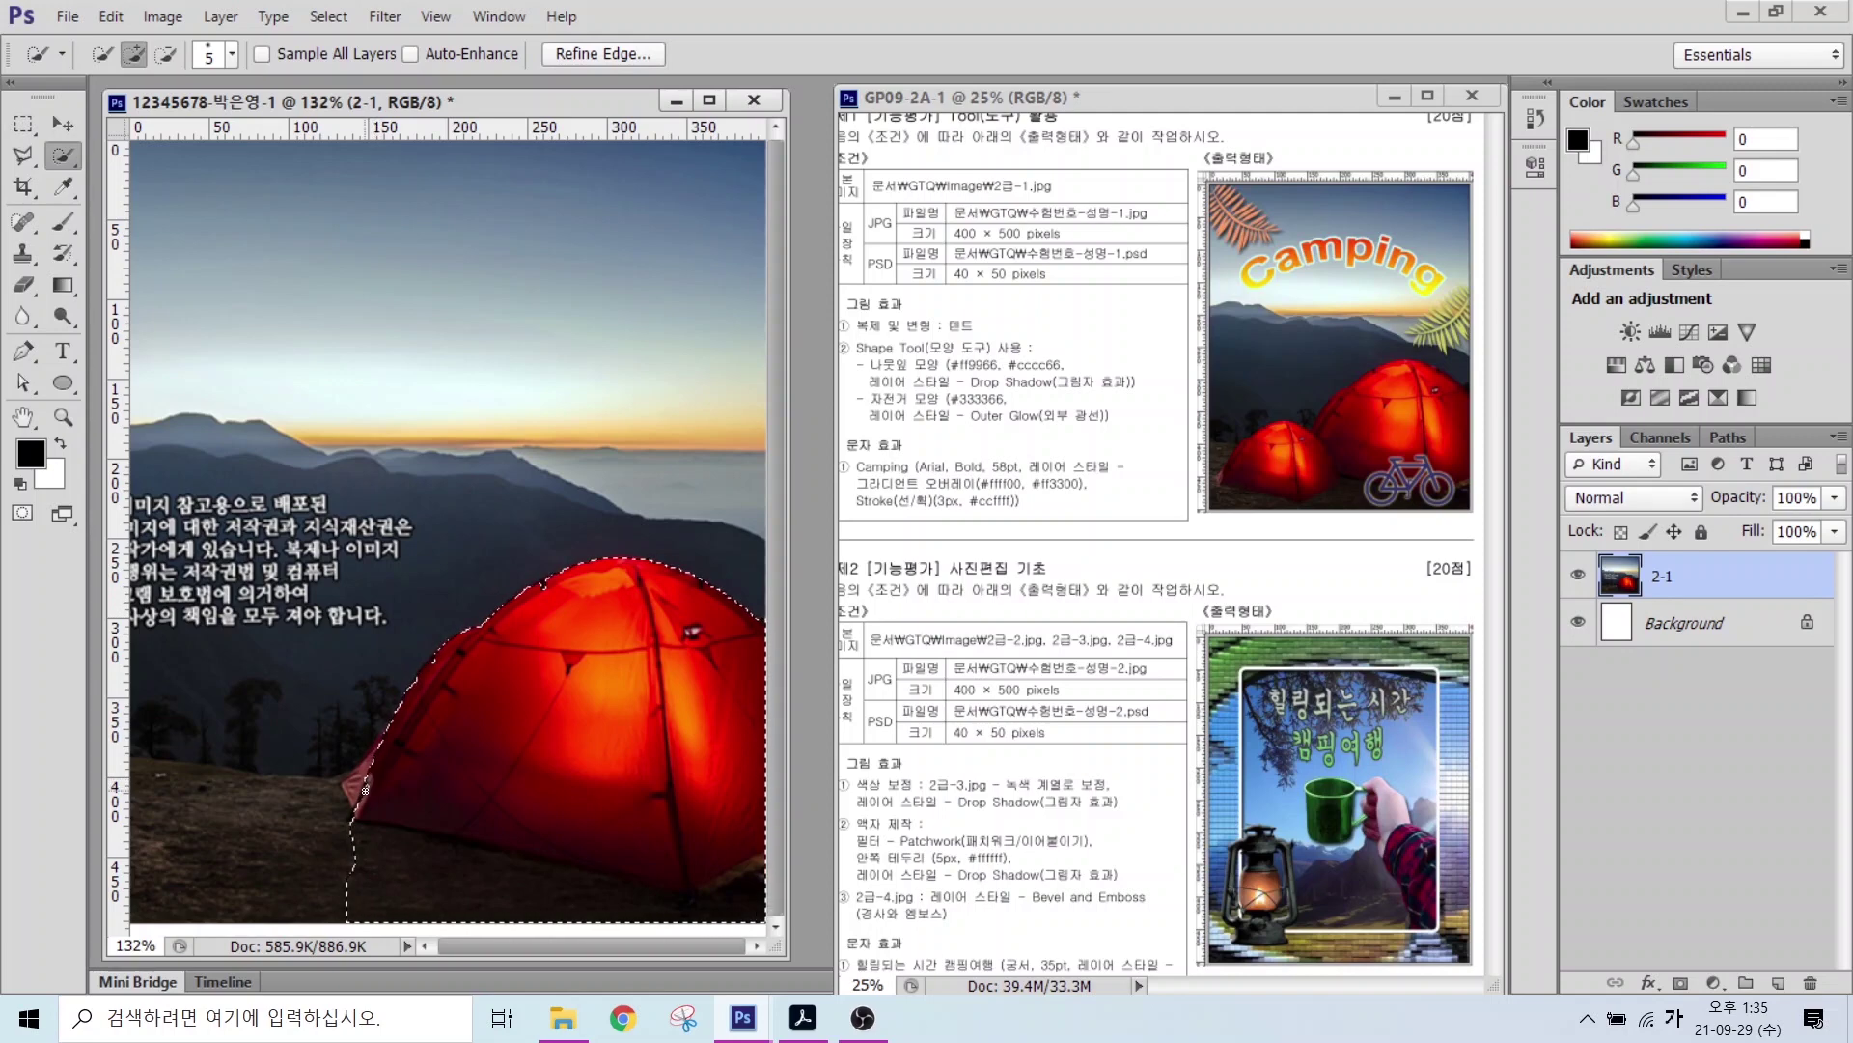
click(367, 785)
Step: Check the brush size settings and add more strokes to extend the tent selection
key(alt)
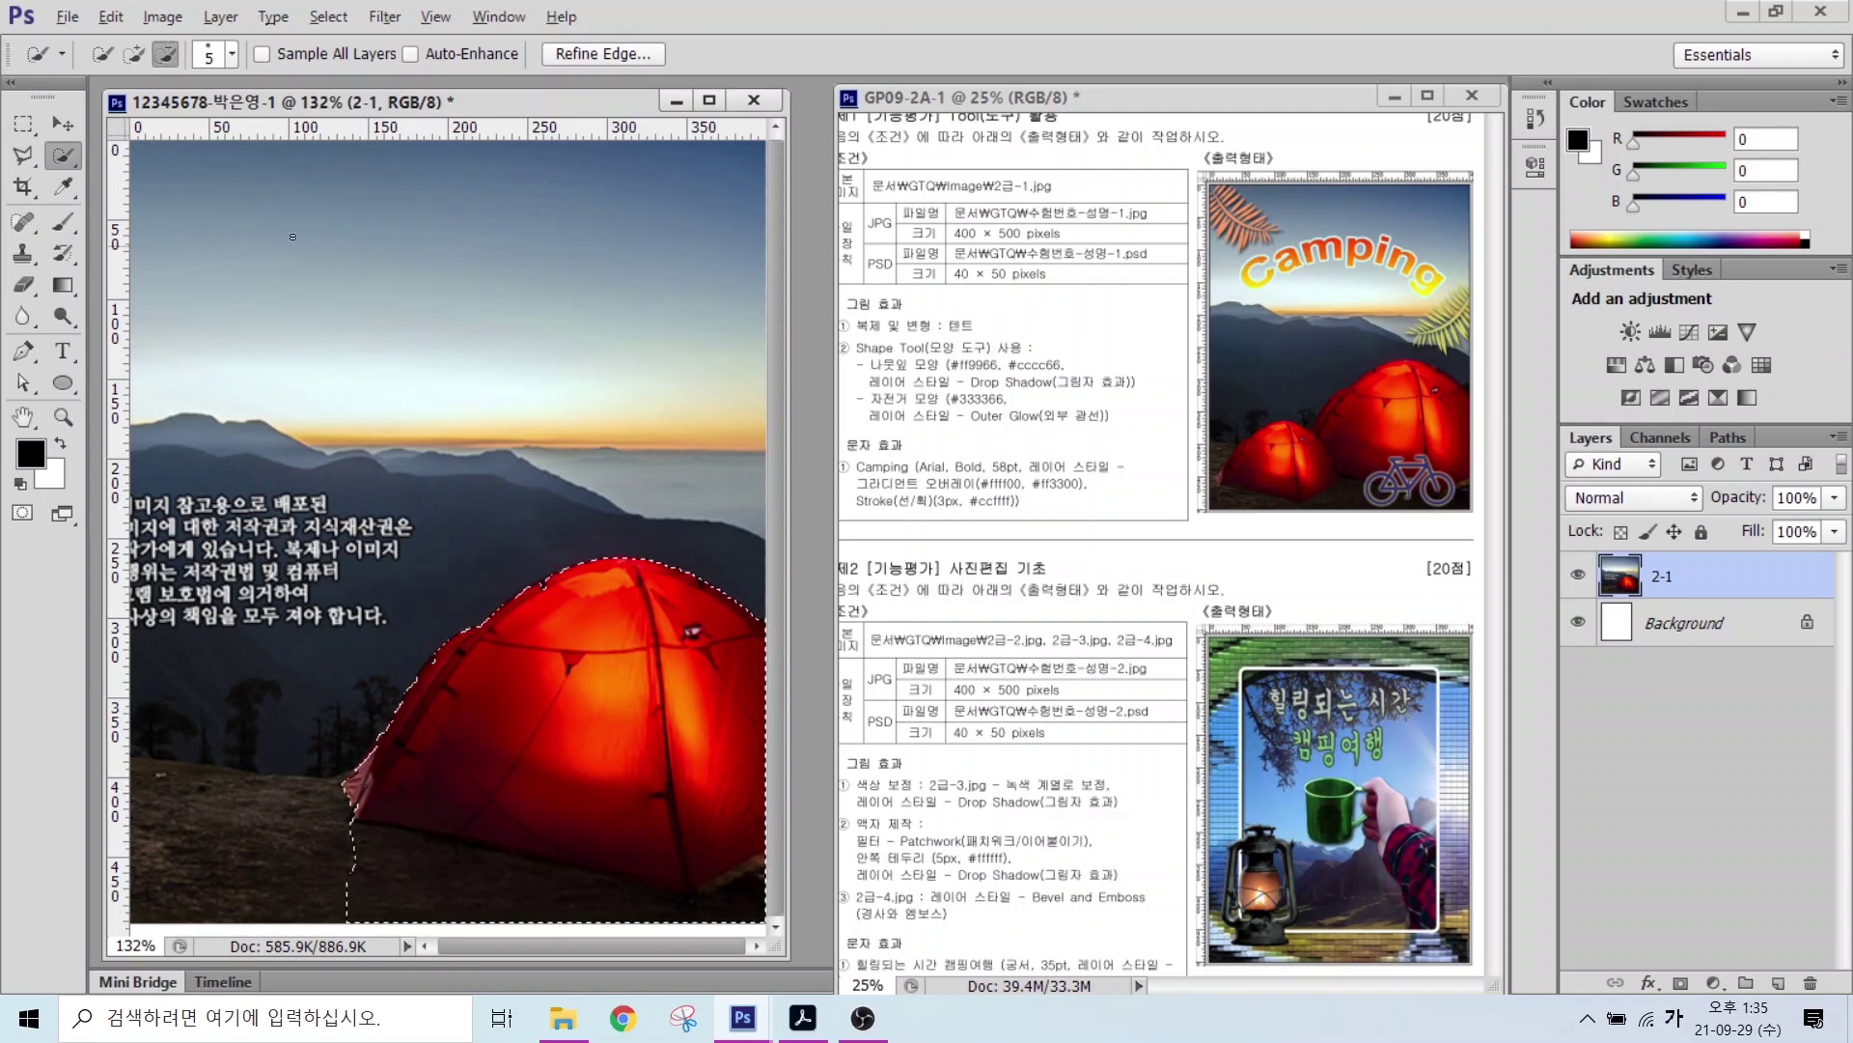
mouse_move(117, 77)
mouse_down()
mouse_move(145, 37)
mouse_move(143, 67)
mouse_move(190, 87)
mouse_move(162, 43)
mouse_move(176, 79)
mouse_up()
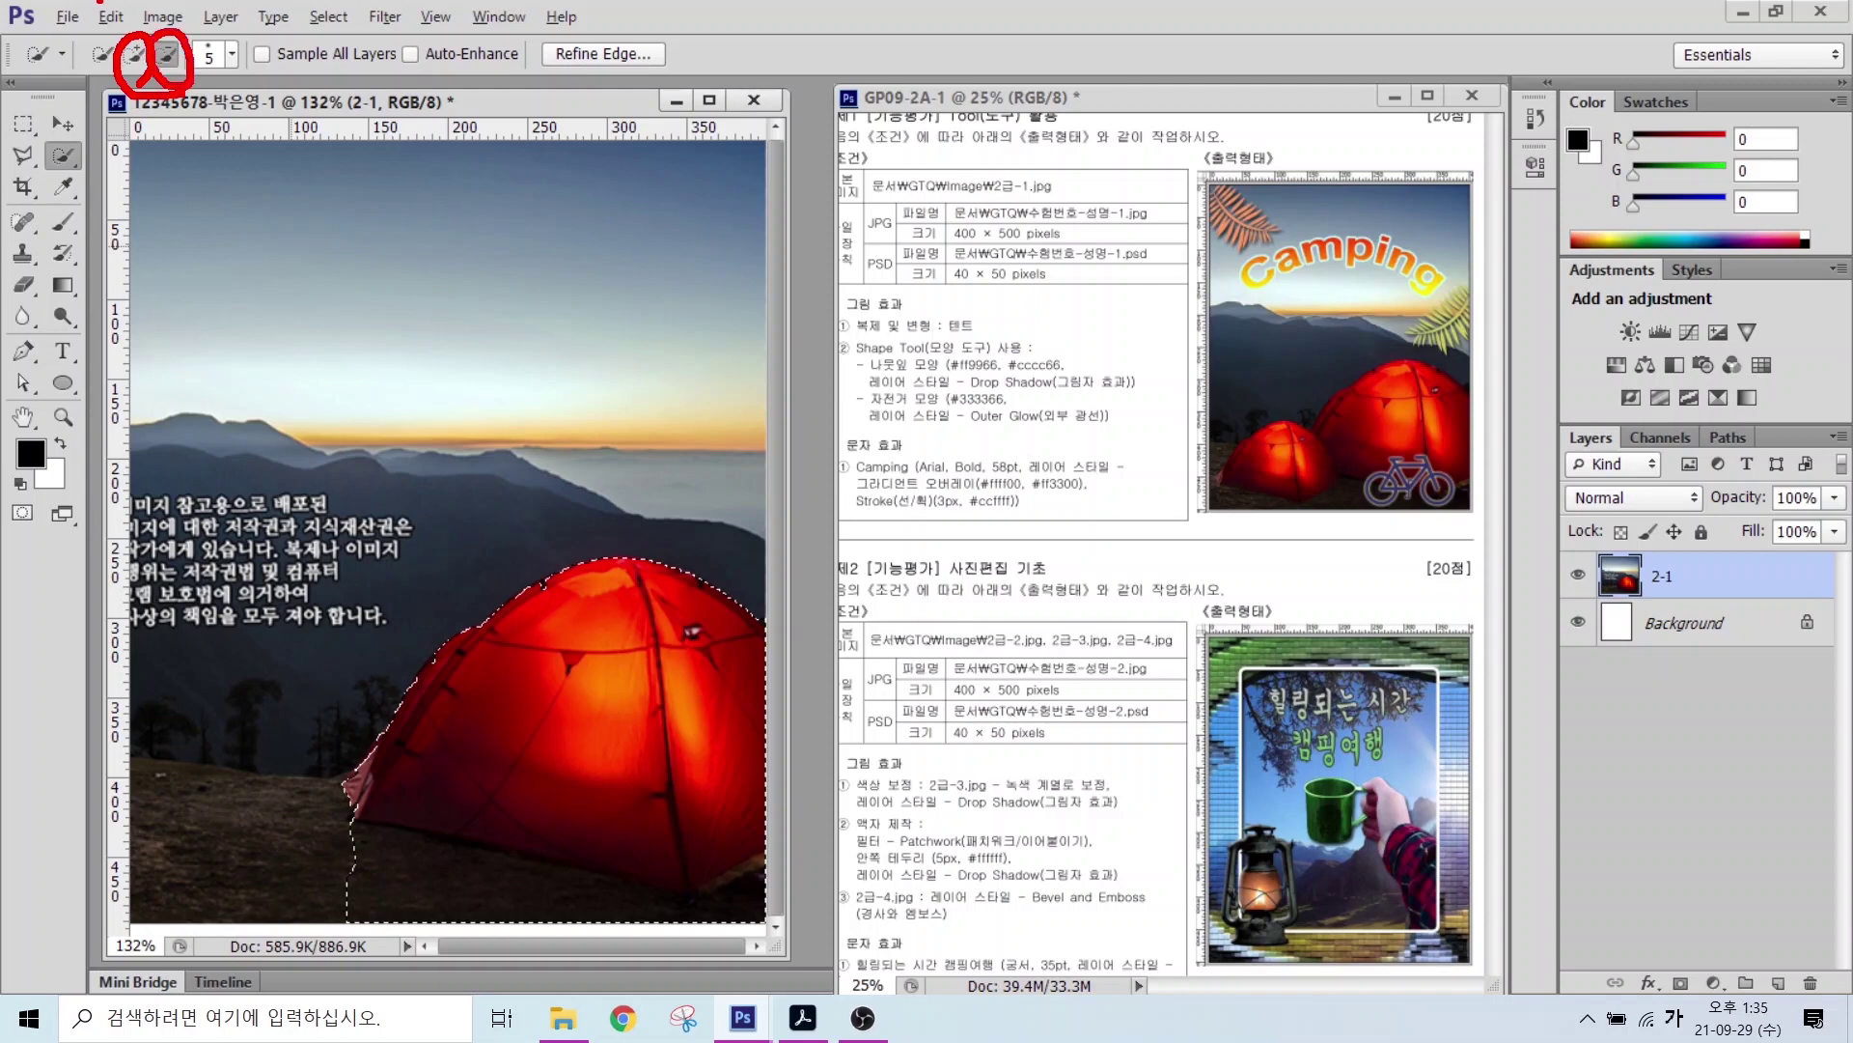
drag(223, 65, 328, 165)
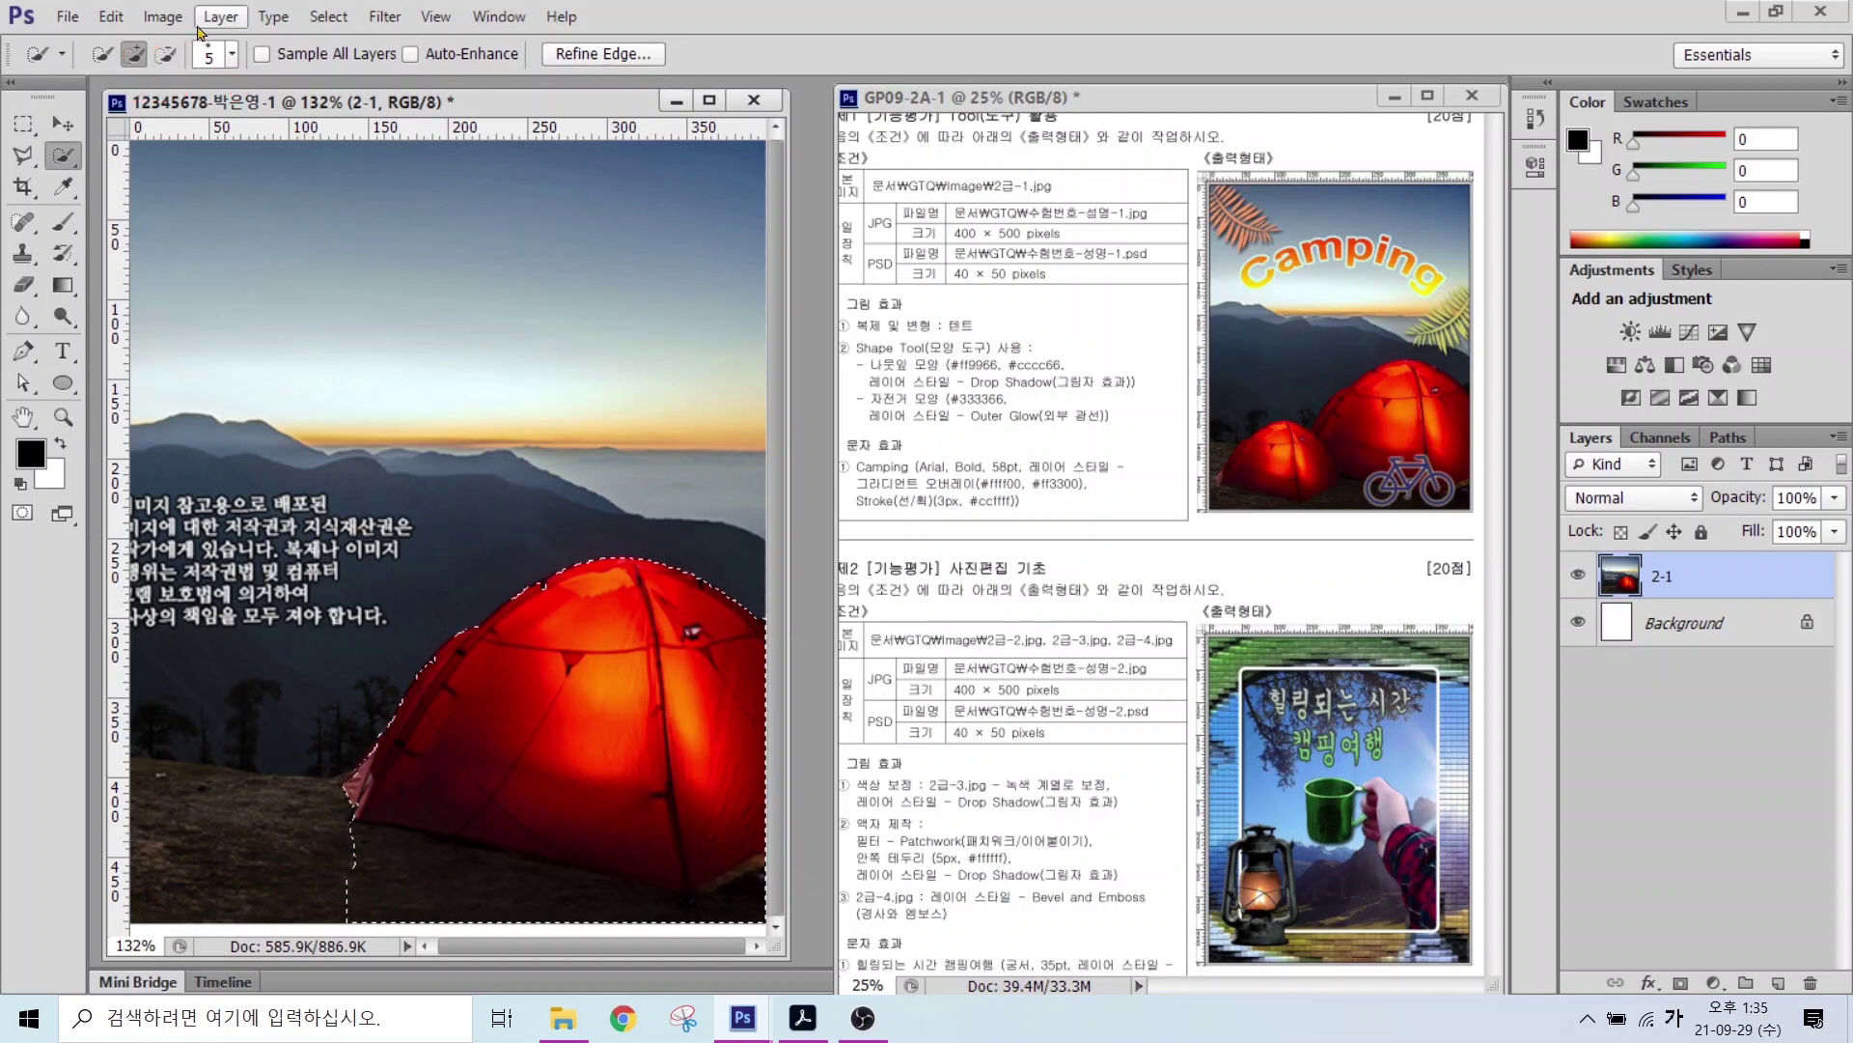
click(225, 58)
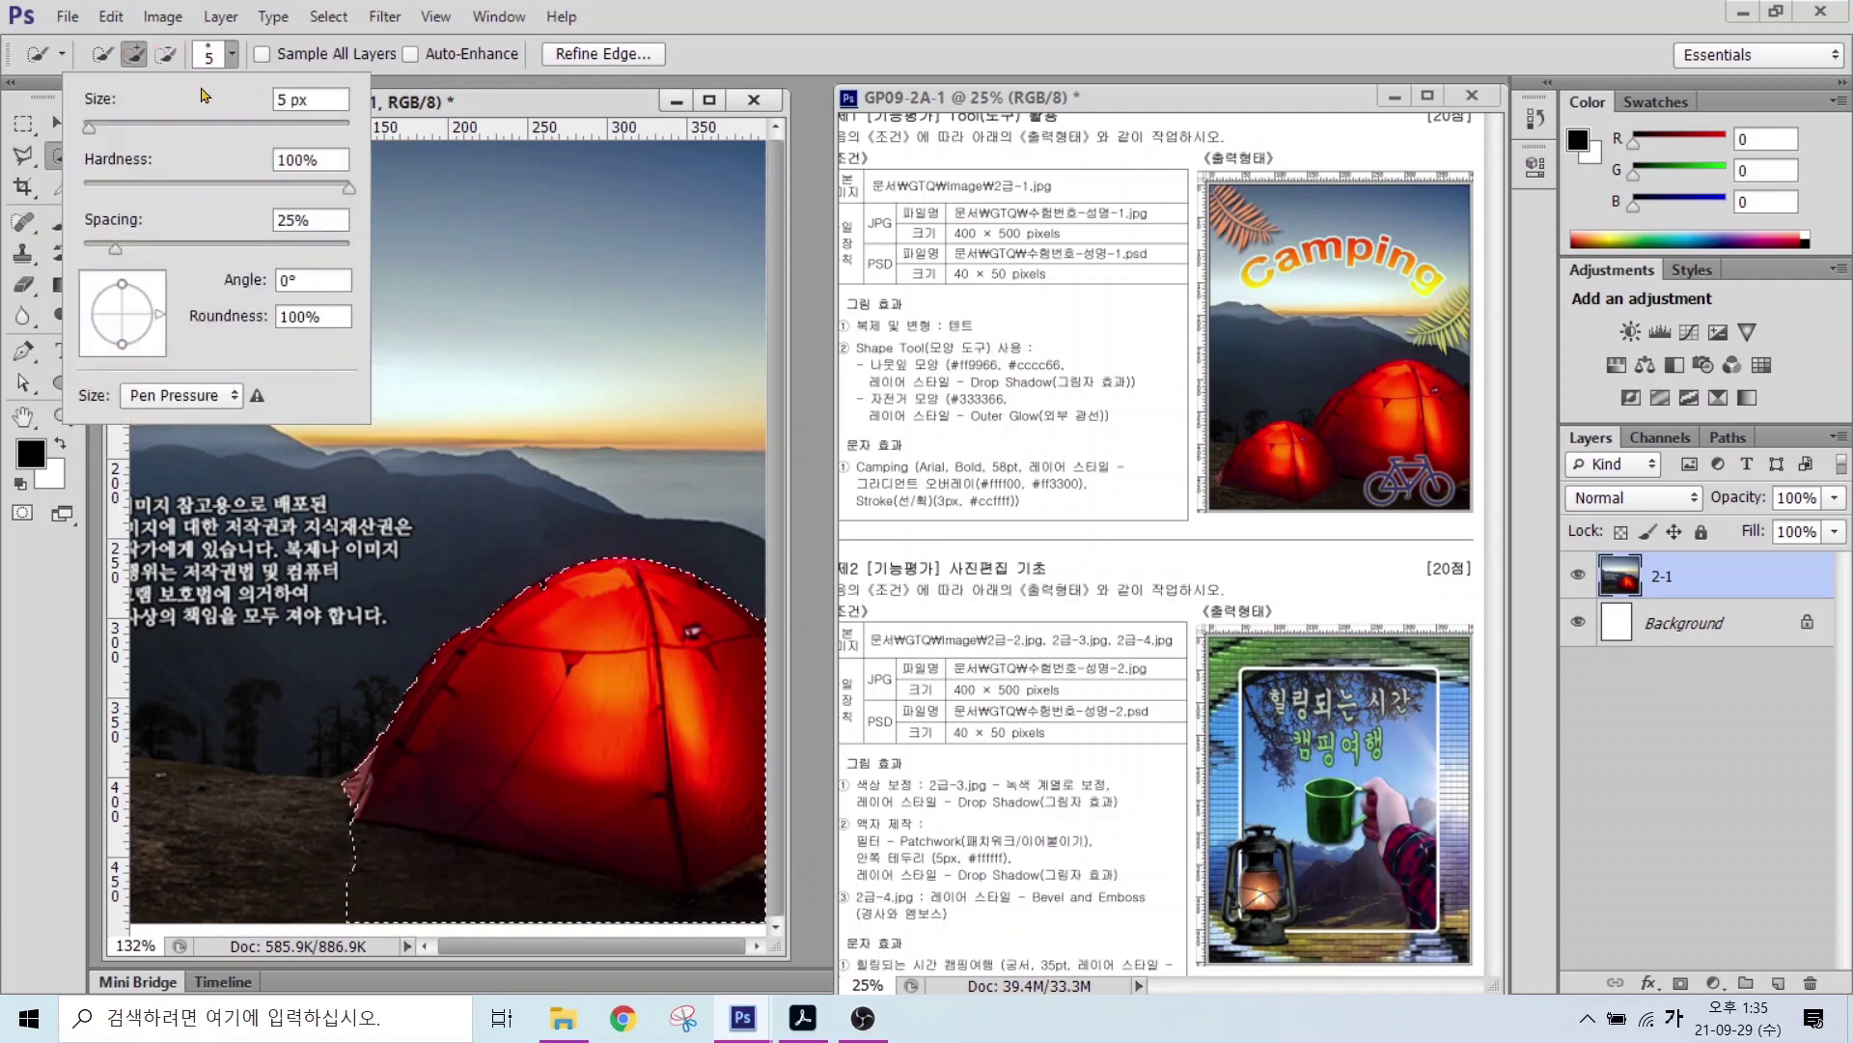
click(717, 45)
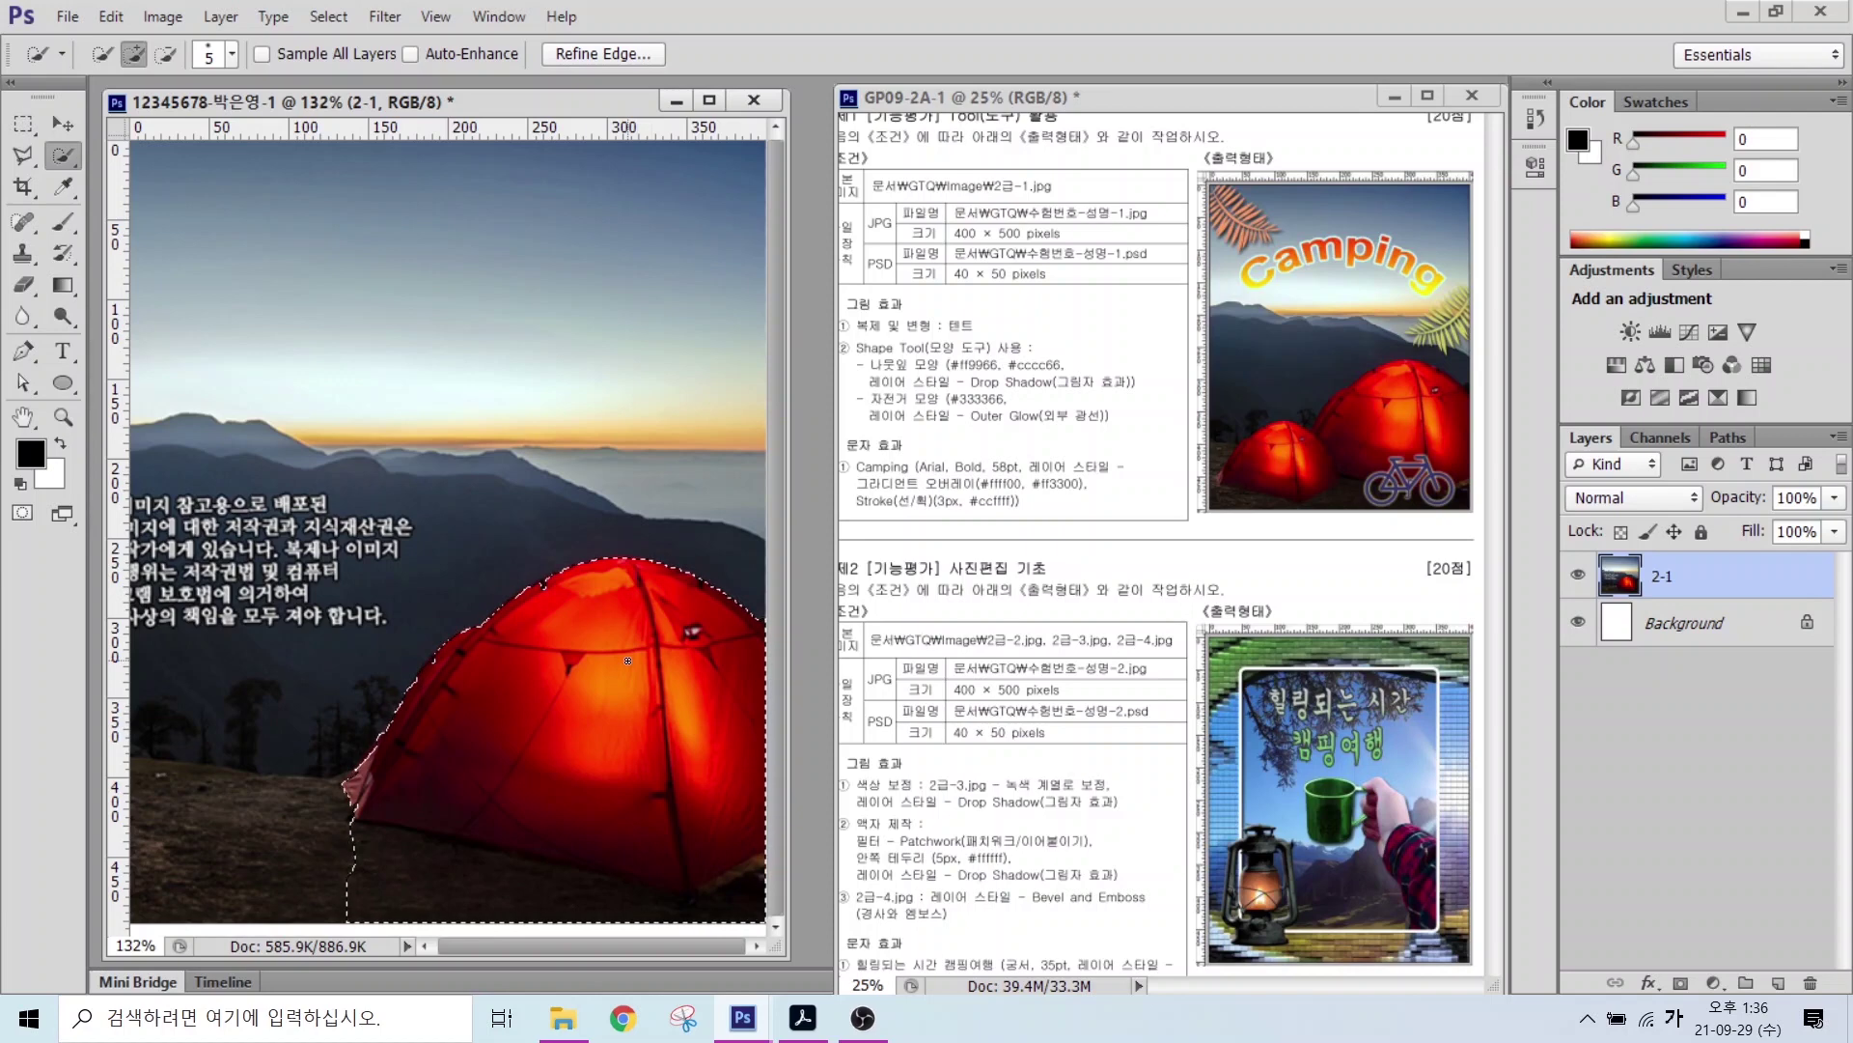
mouse_move(489, 286)
mouse_down()
mouse_move(451, 287)
mouse_move(509, 370)
mouse_move(547, 387)
mouse_up()
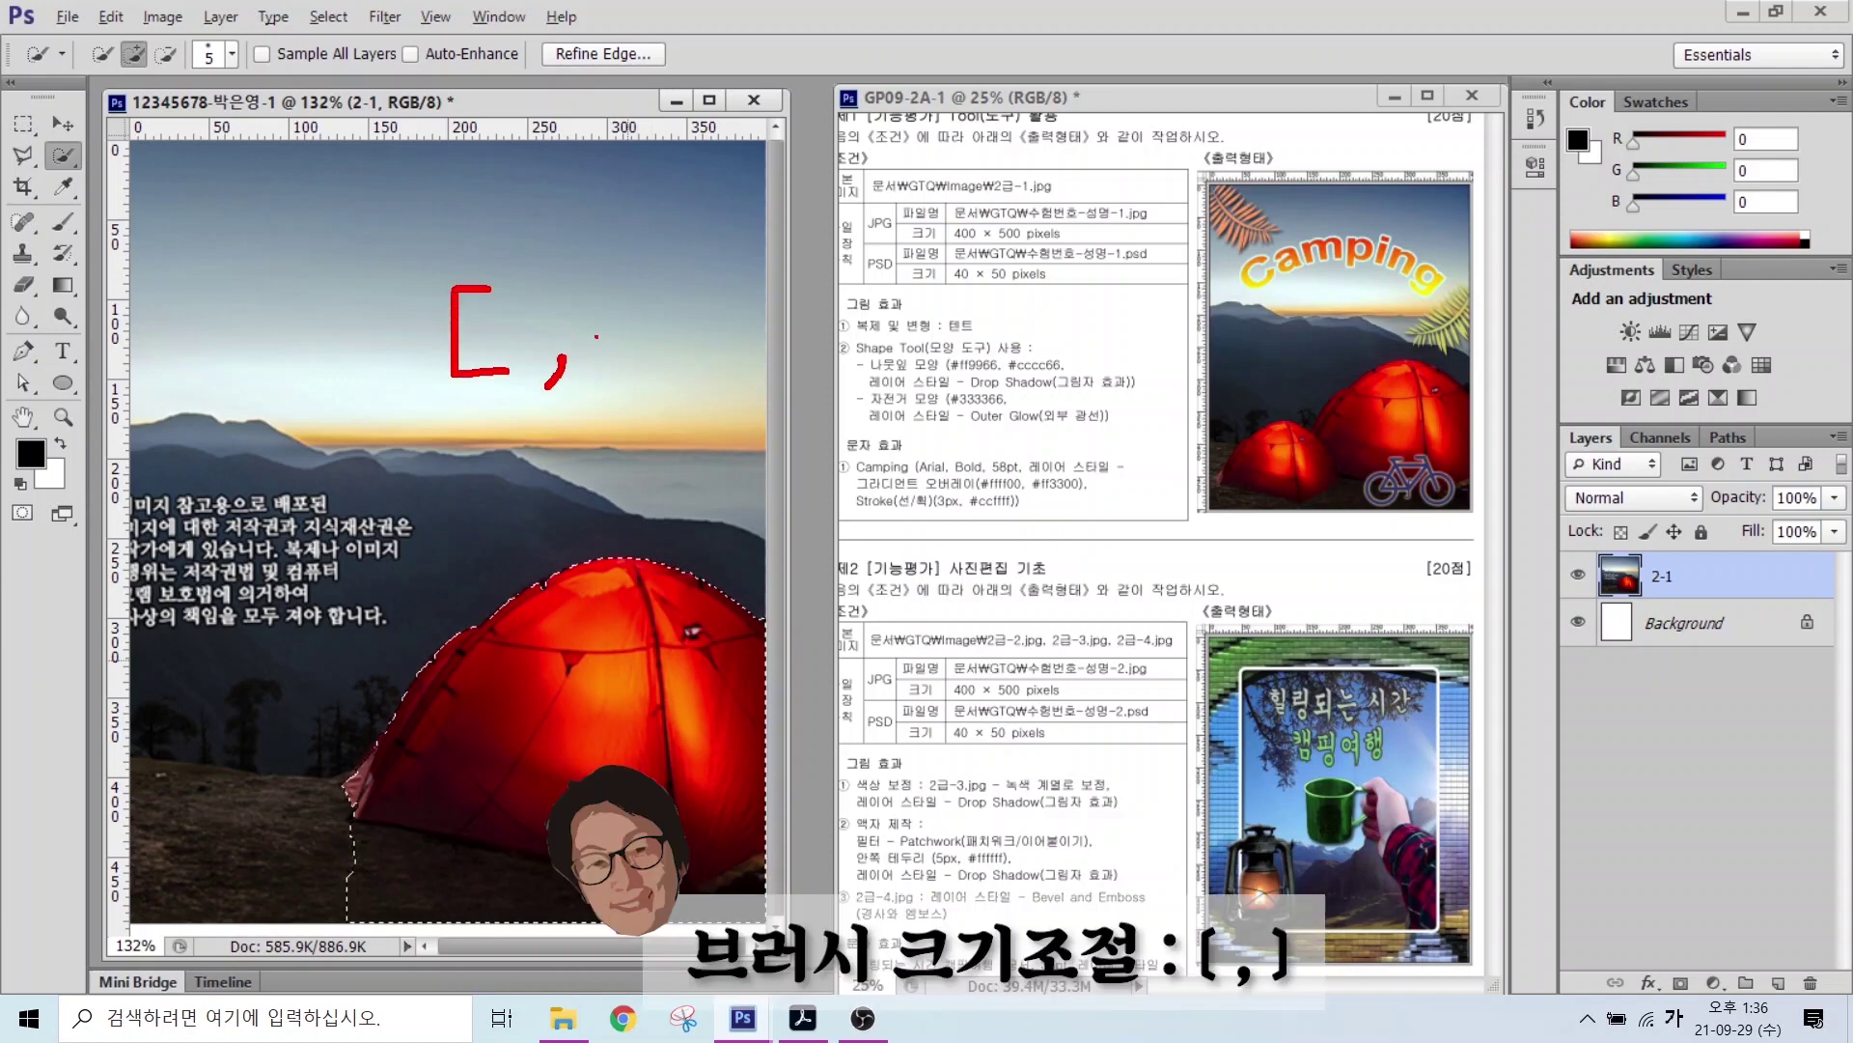
mouse_move(629, 287)
mouse_down()
mouse_move(676, 362)
mouse_move(627, 363)
mouse_up()
Step: Adjust the selection brush size with the bracket keys, settling at 35
key(bracketright)
key(bracketright)
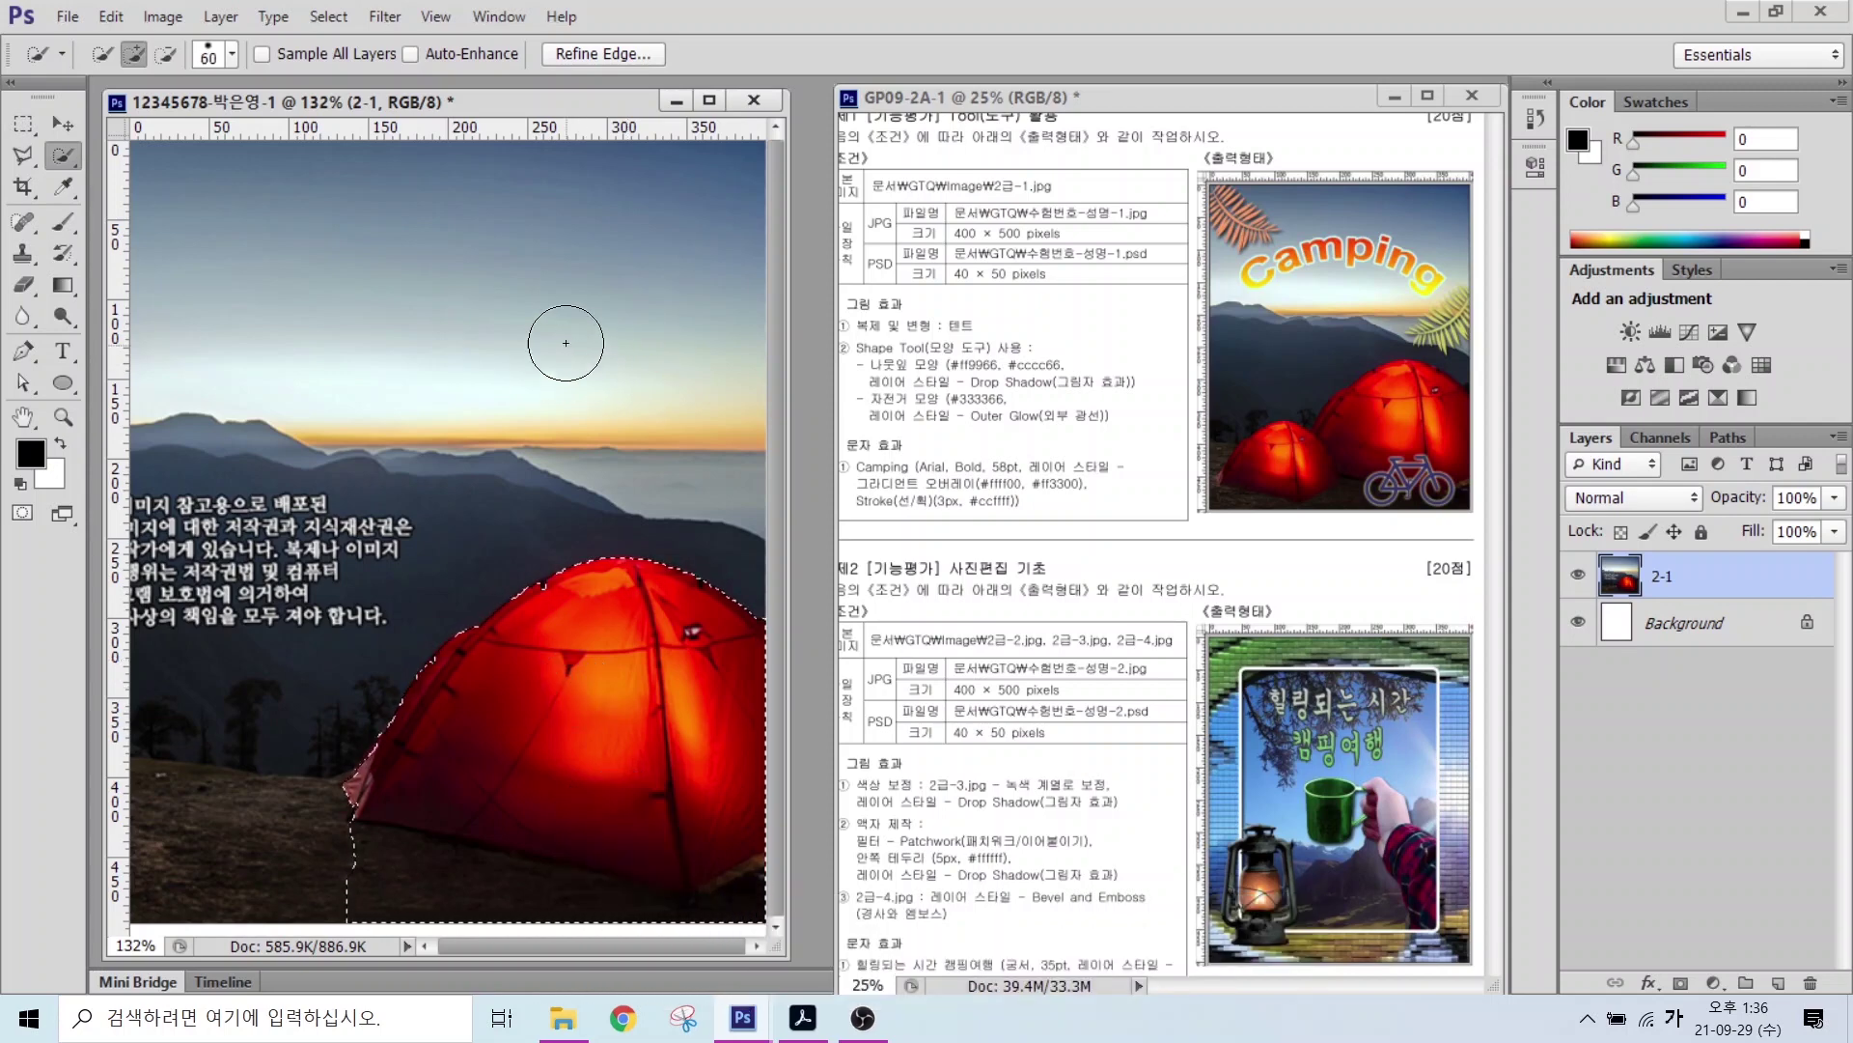
key(bracketright)
key(bracketright)
key(bracketright)
key(bracketright)
key(bracketleft)
key(bracketleft)
key(bracketleft)
key(bracketleft)
key(bracketleft)
key(bracketleft)
key(bracketleft)
key(bracketleft)
key(bracketleft)
key(bracketleft)
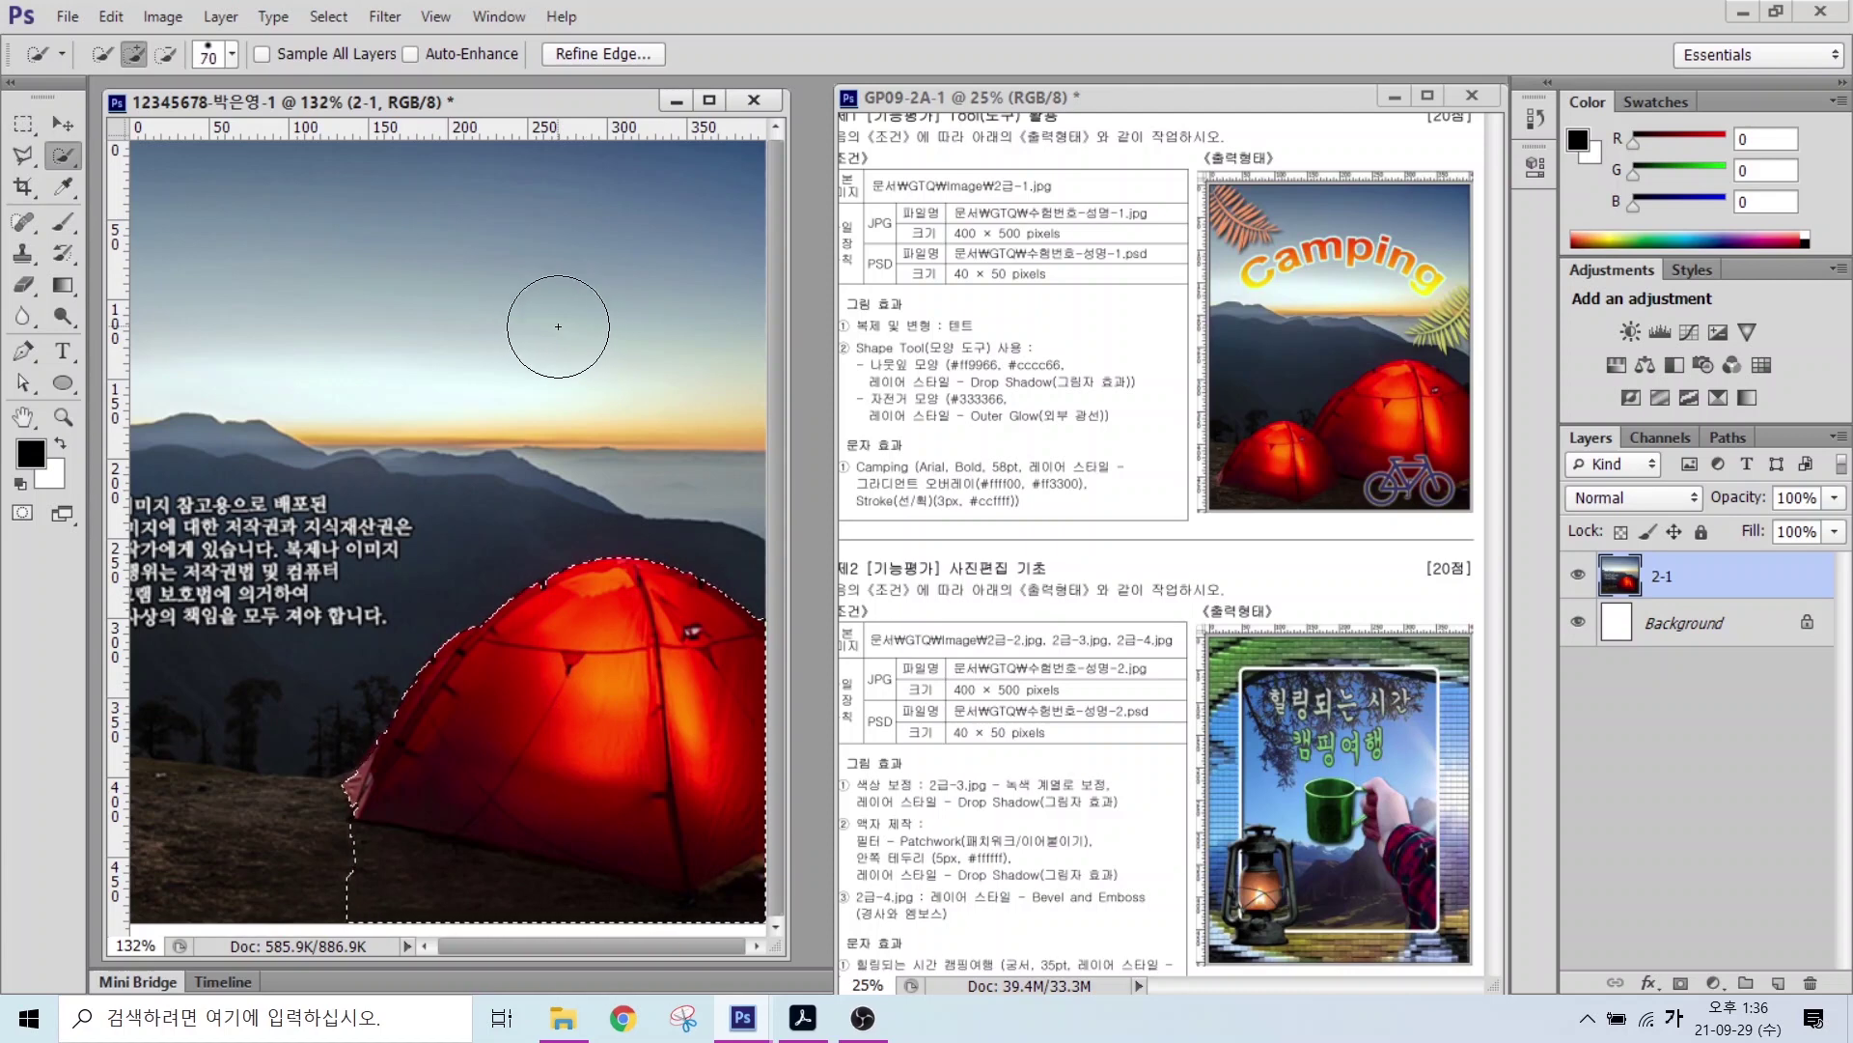
key(bracketright)
key(bracketright)
key(bracketright)
key(bracketright)
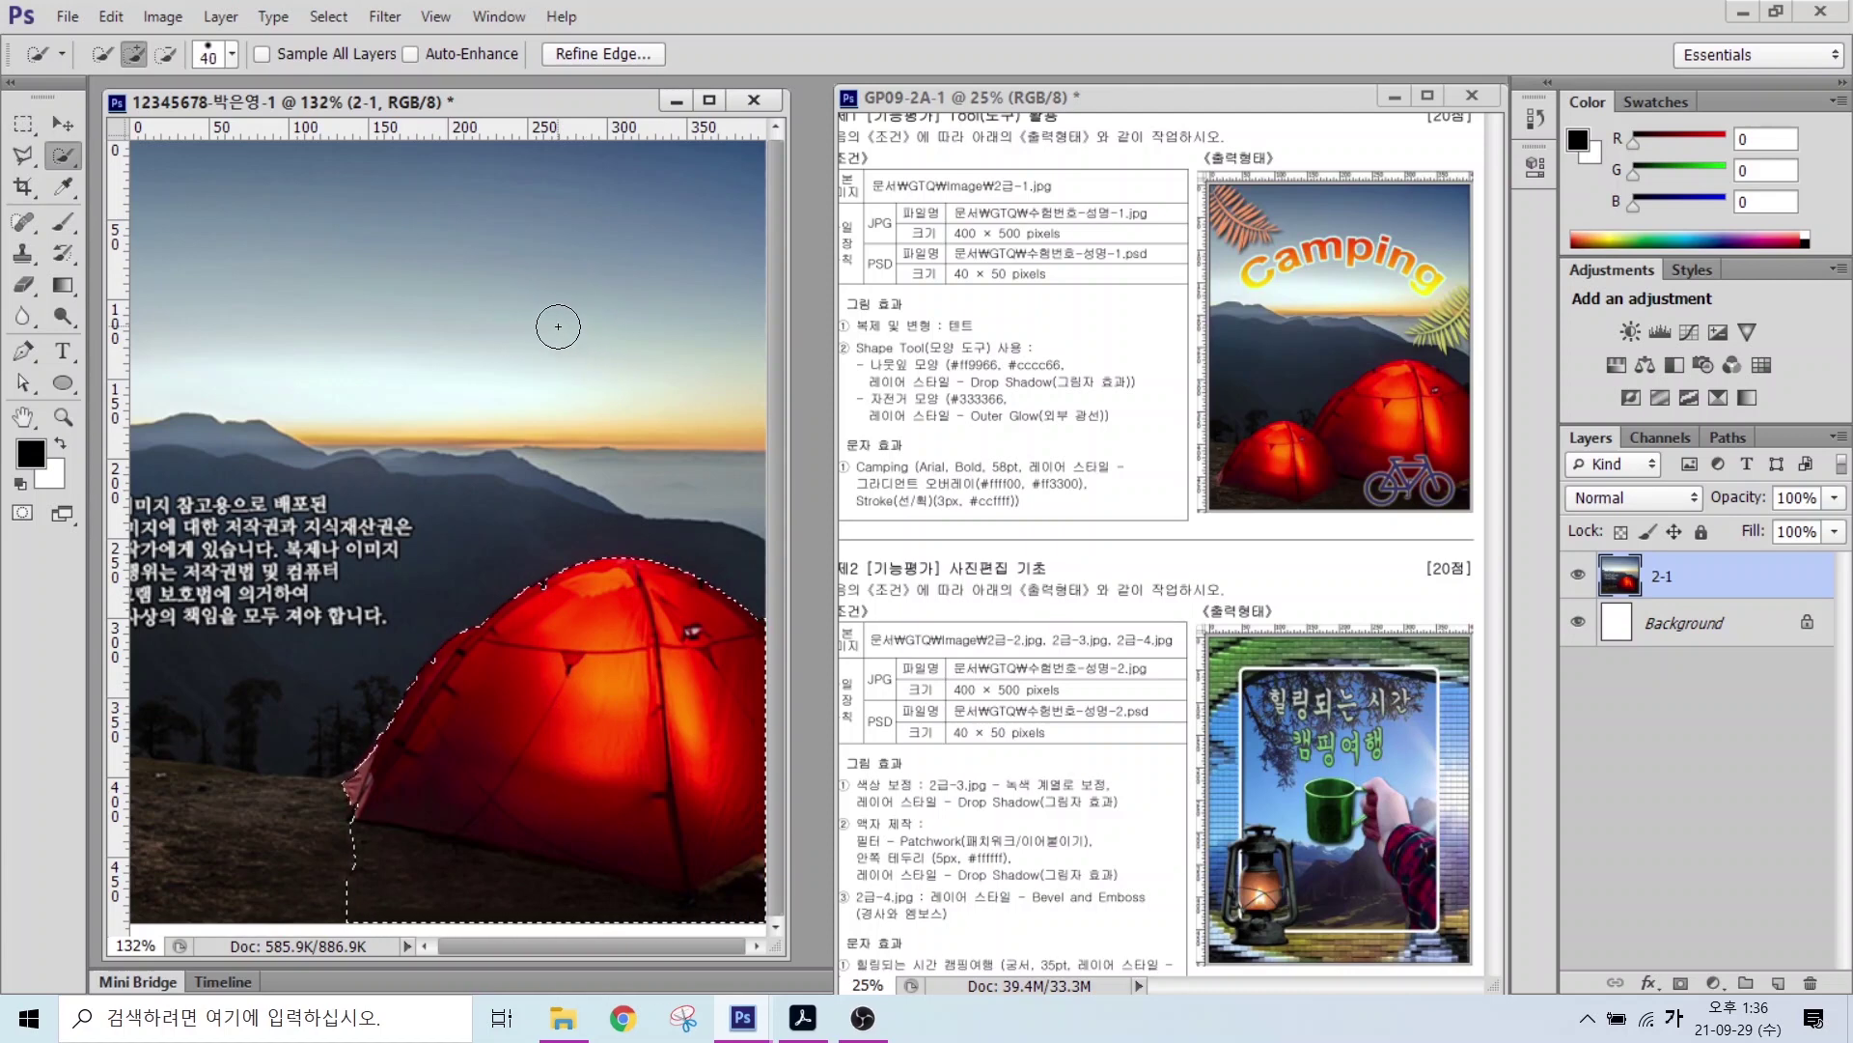
key(bracketleft)
key(bracketleft)
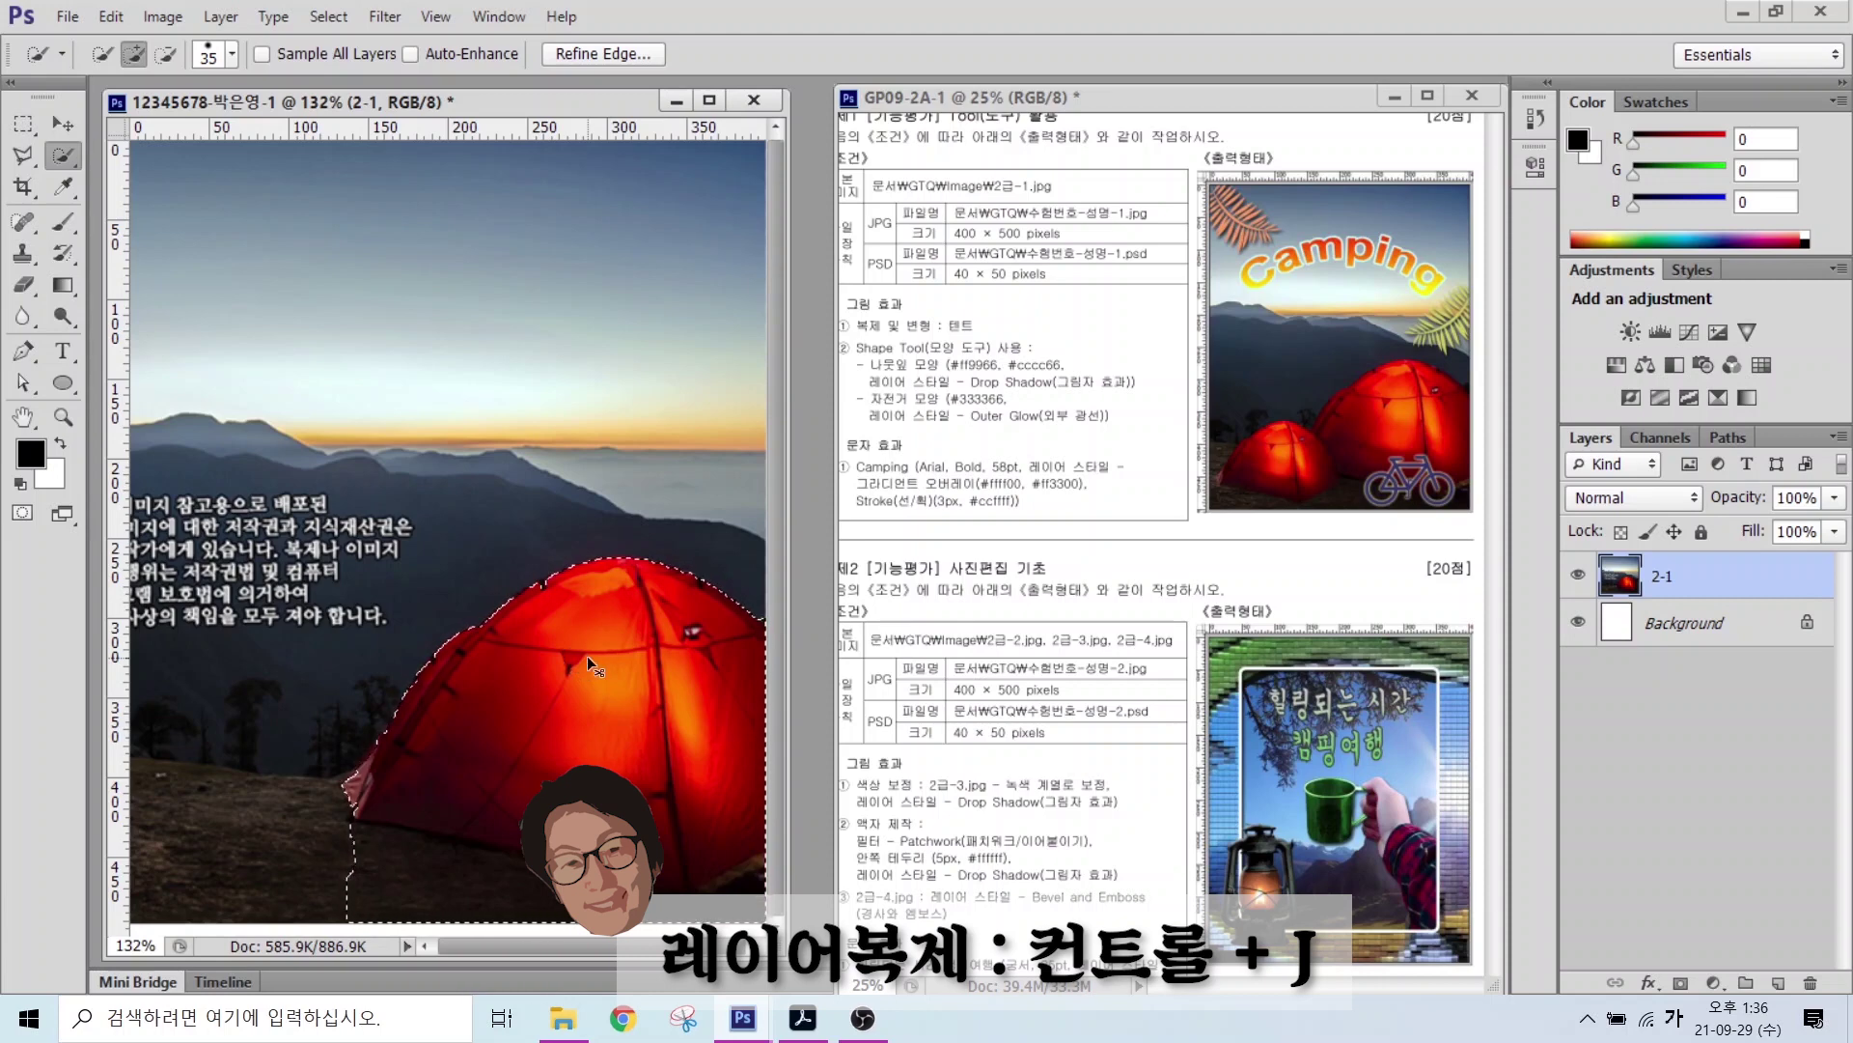
Step: Copy the selected tent to a new layer and move the copy left
key(ctrl+j)
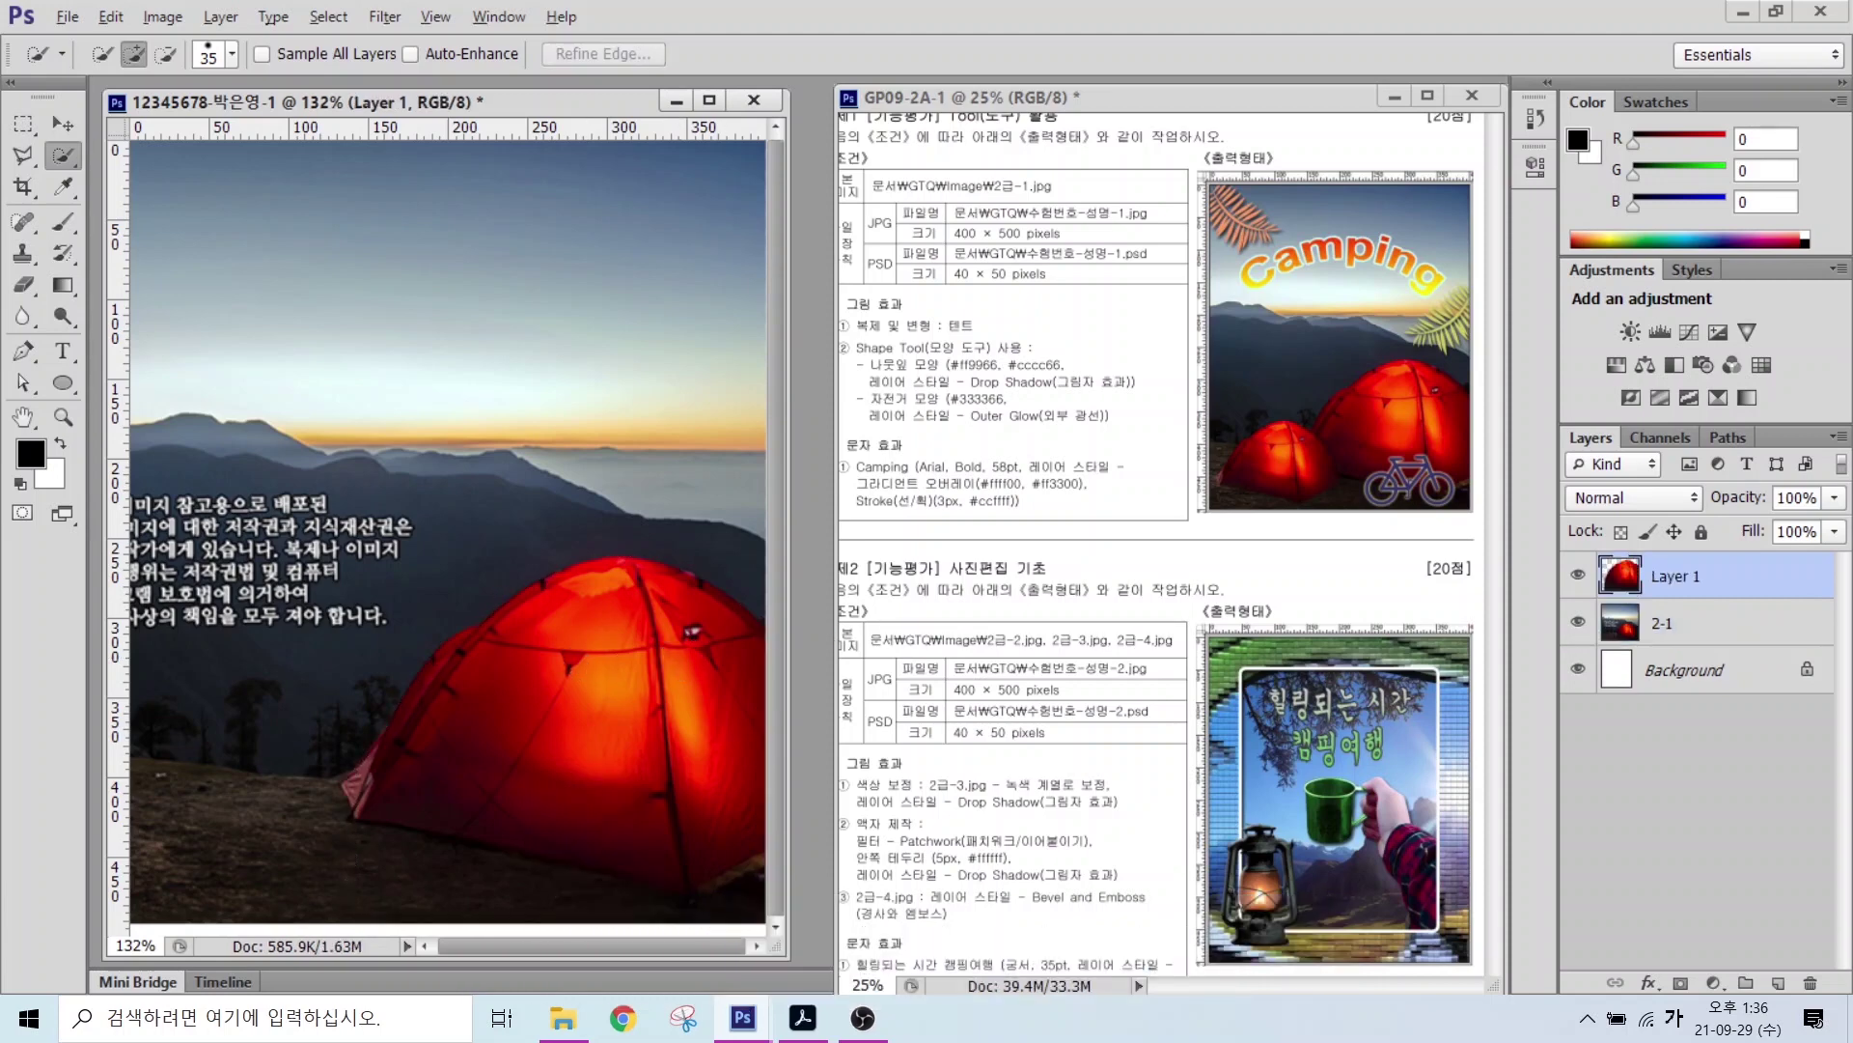
click(58, 123)
drag(586, 632, 391, 628)
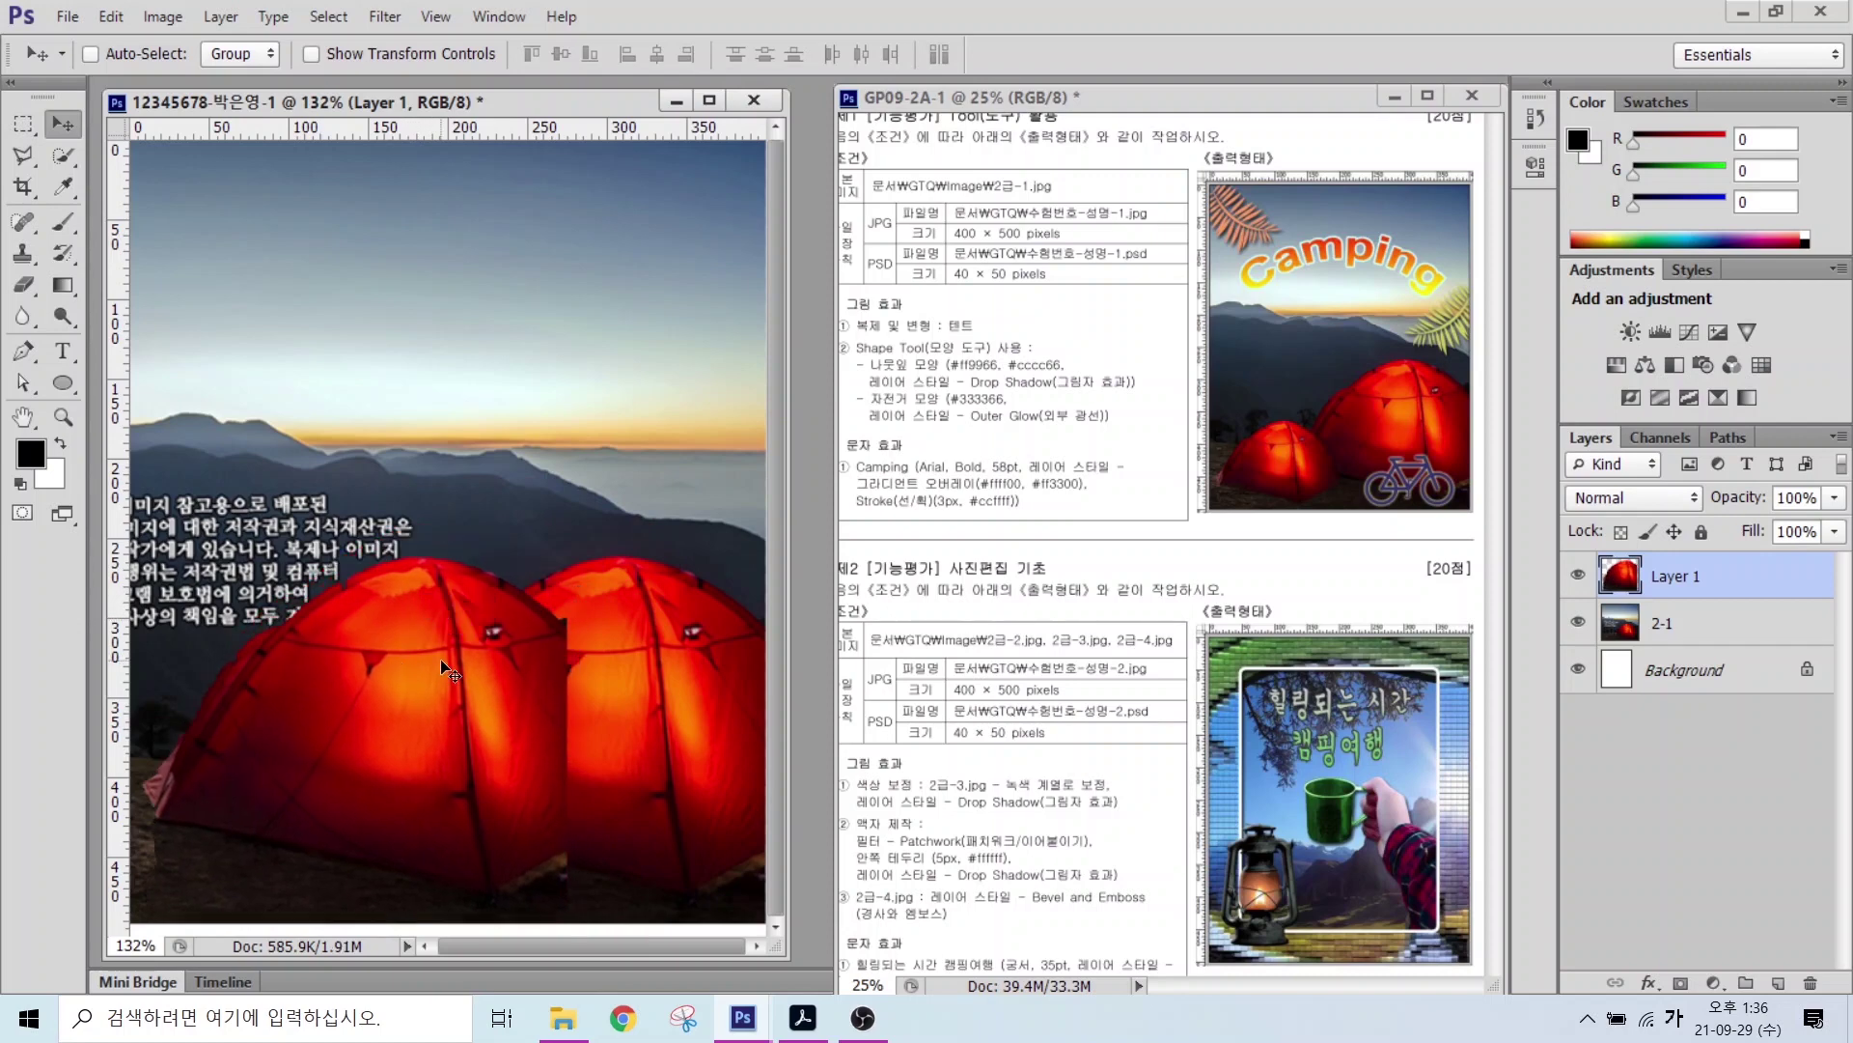
Step: Scale the tent copy down to about 71% with Free Transform
click(111, 15)
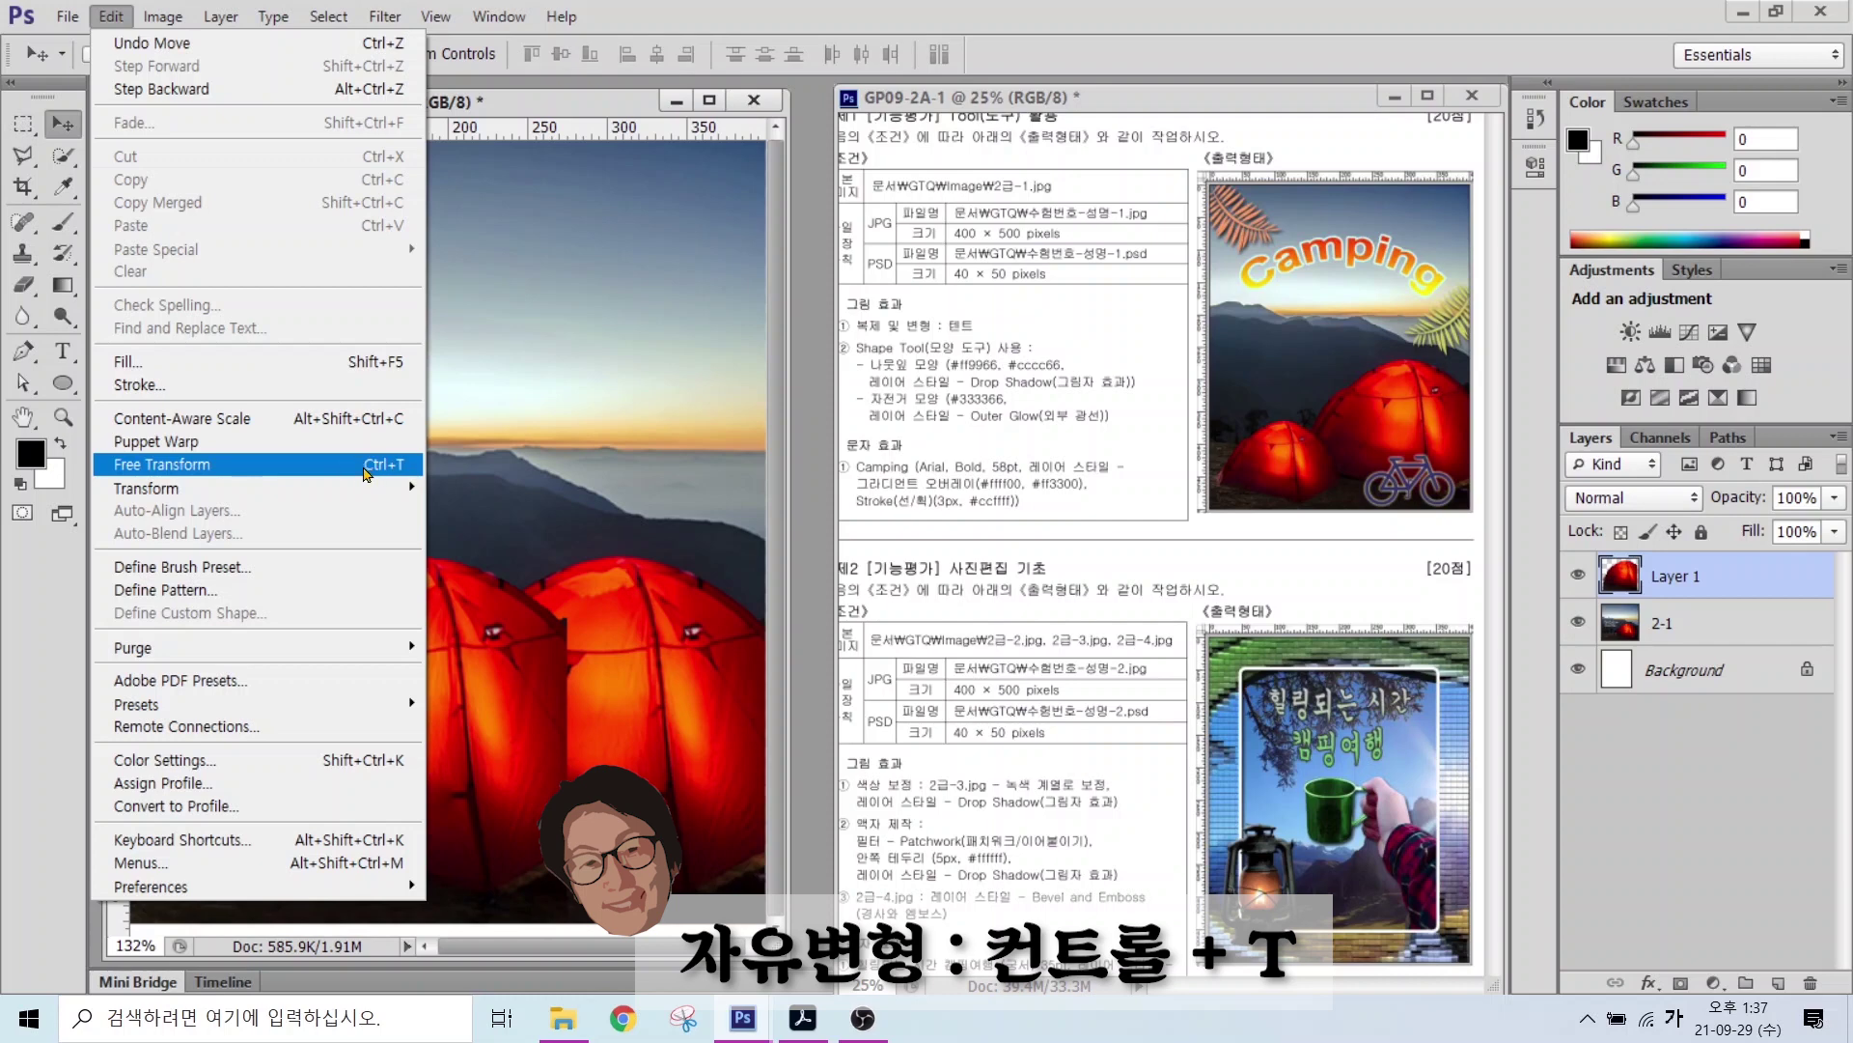
click(309, 473)
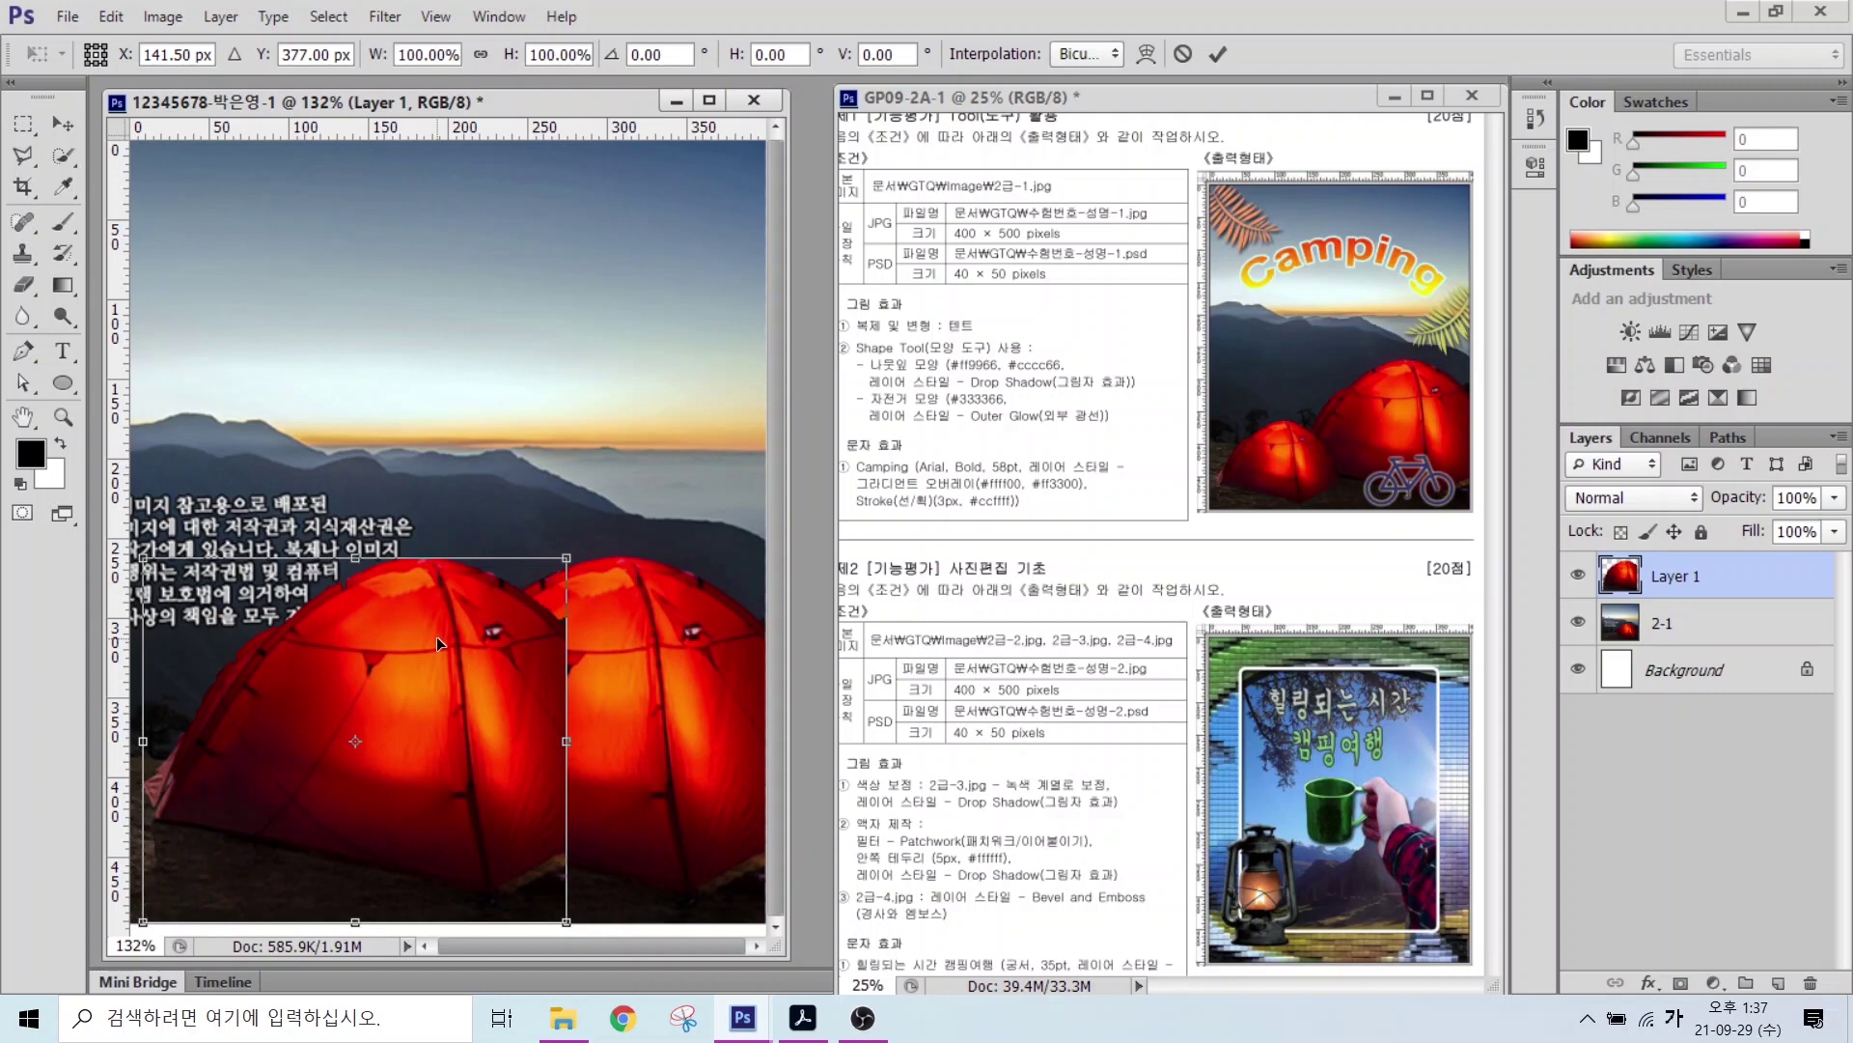
click(569, 560)
drag(568, 559, 463, 681)
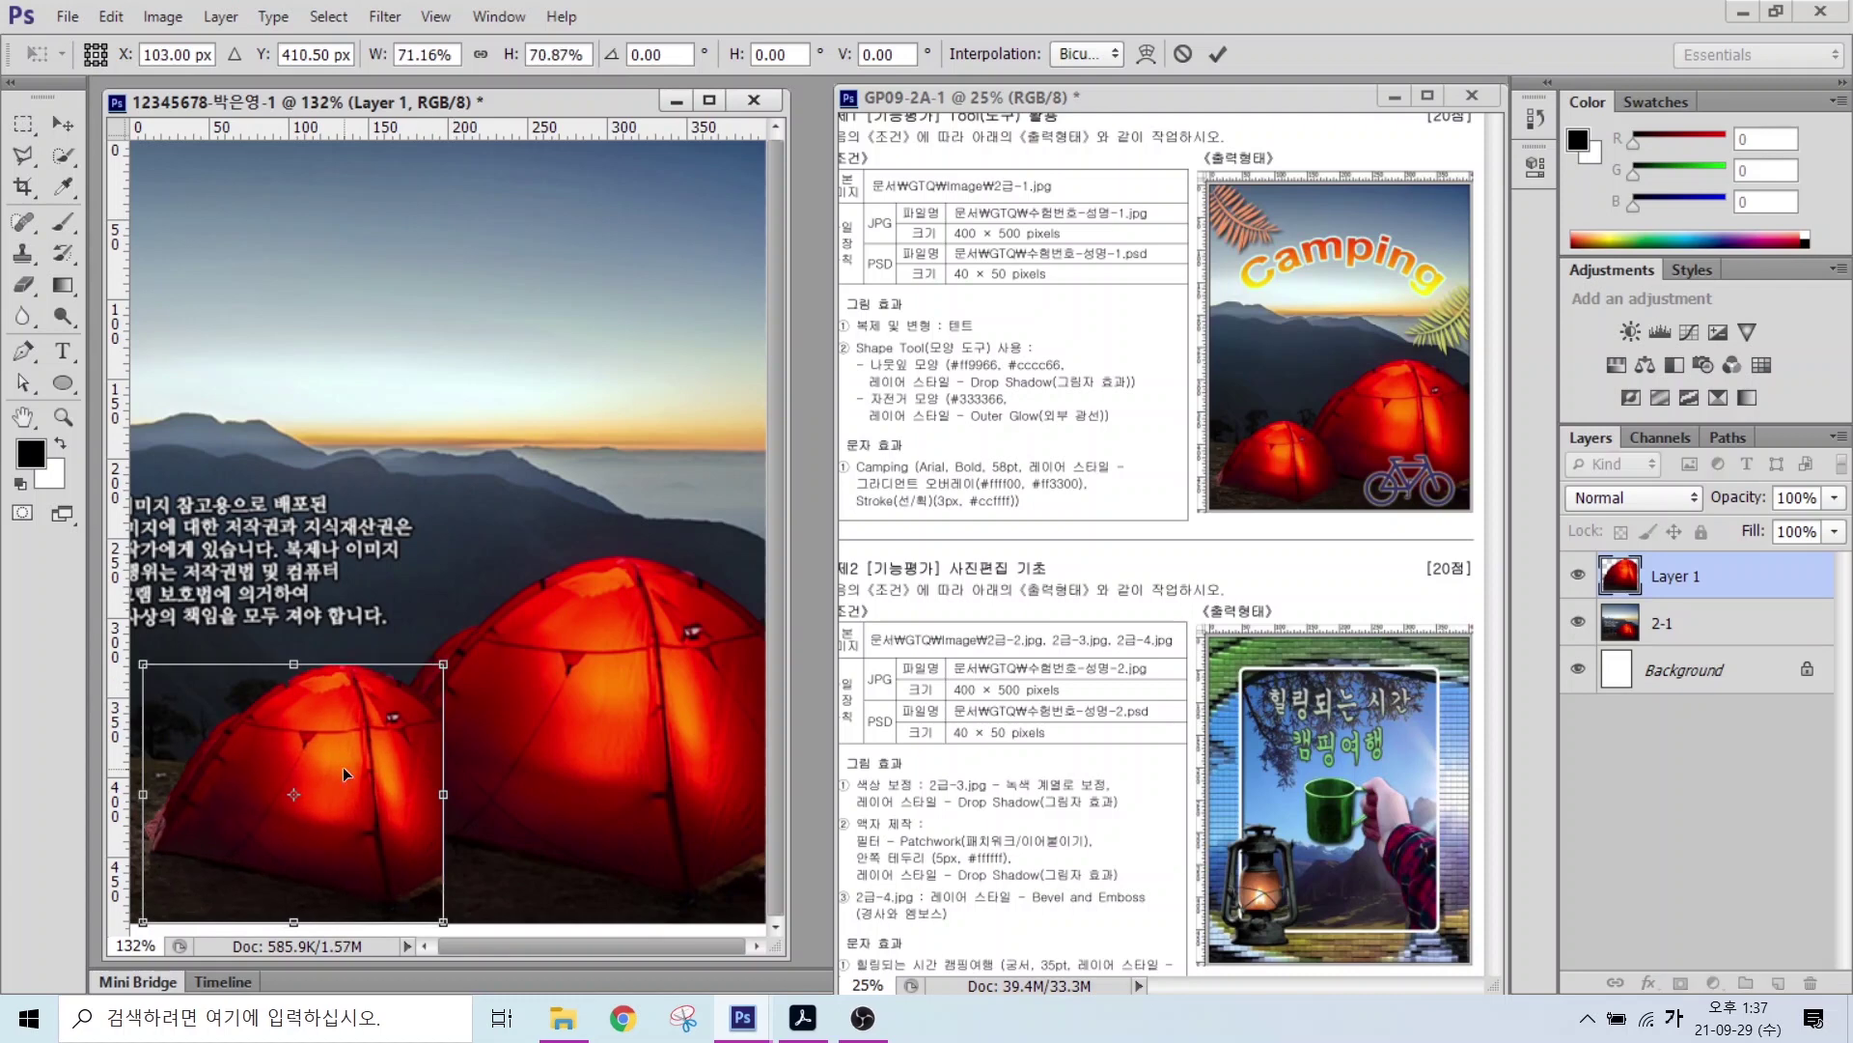
key(Return)
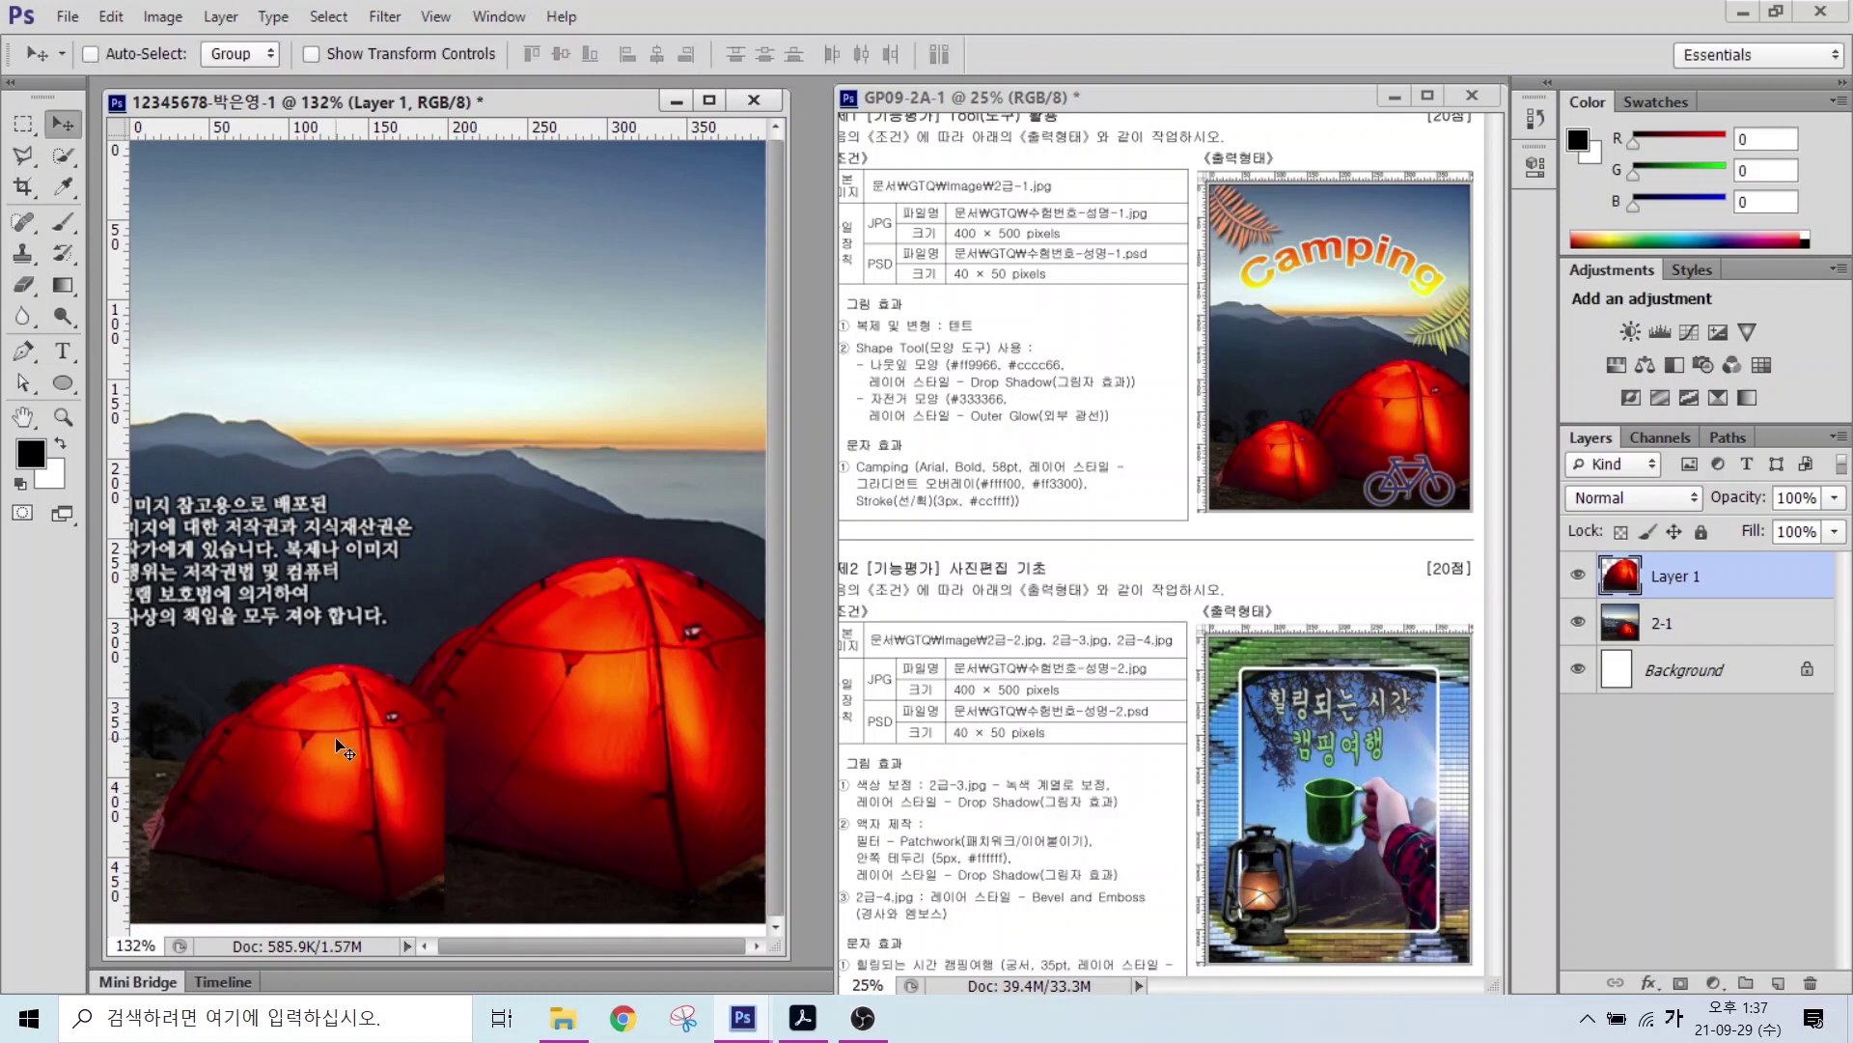
click(1683, 577)
click(1682, 578)
double_click(1681, 577)
text(ㅌ)
text(트)
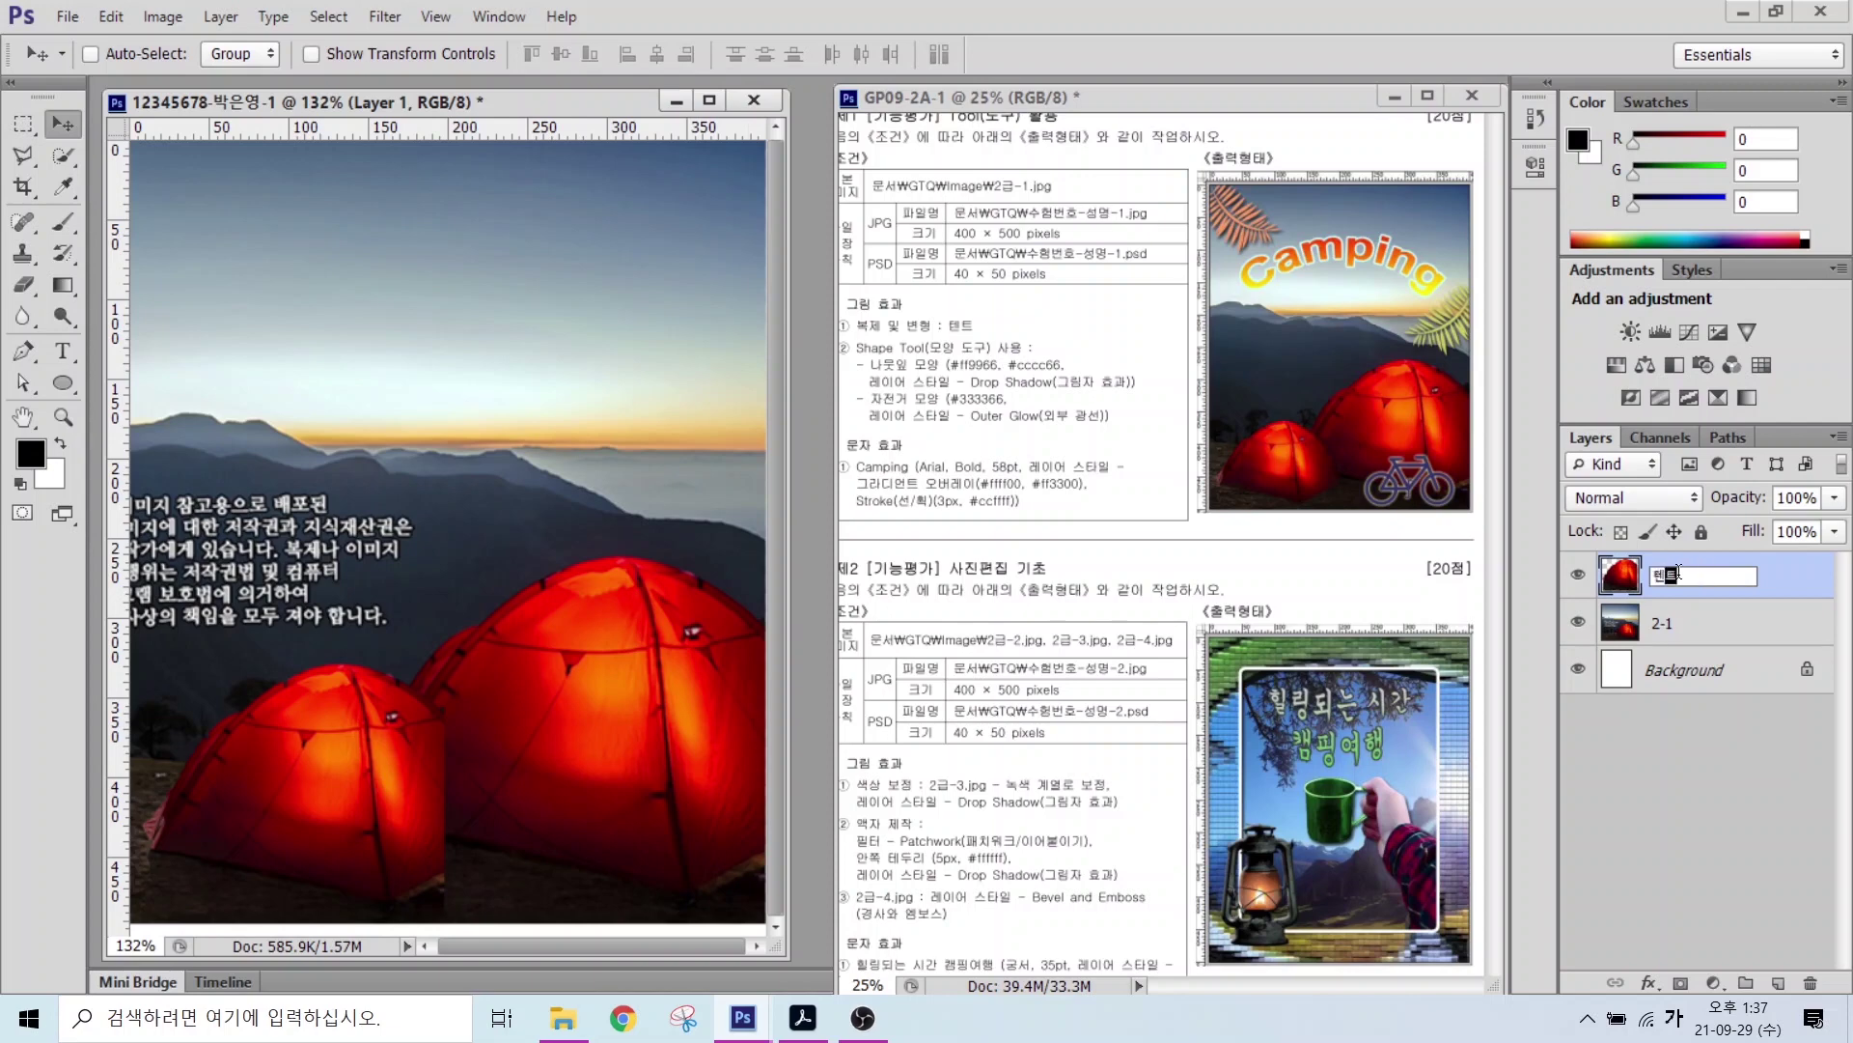
key(Return)
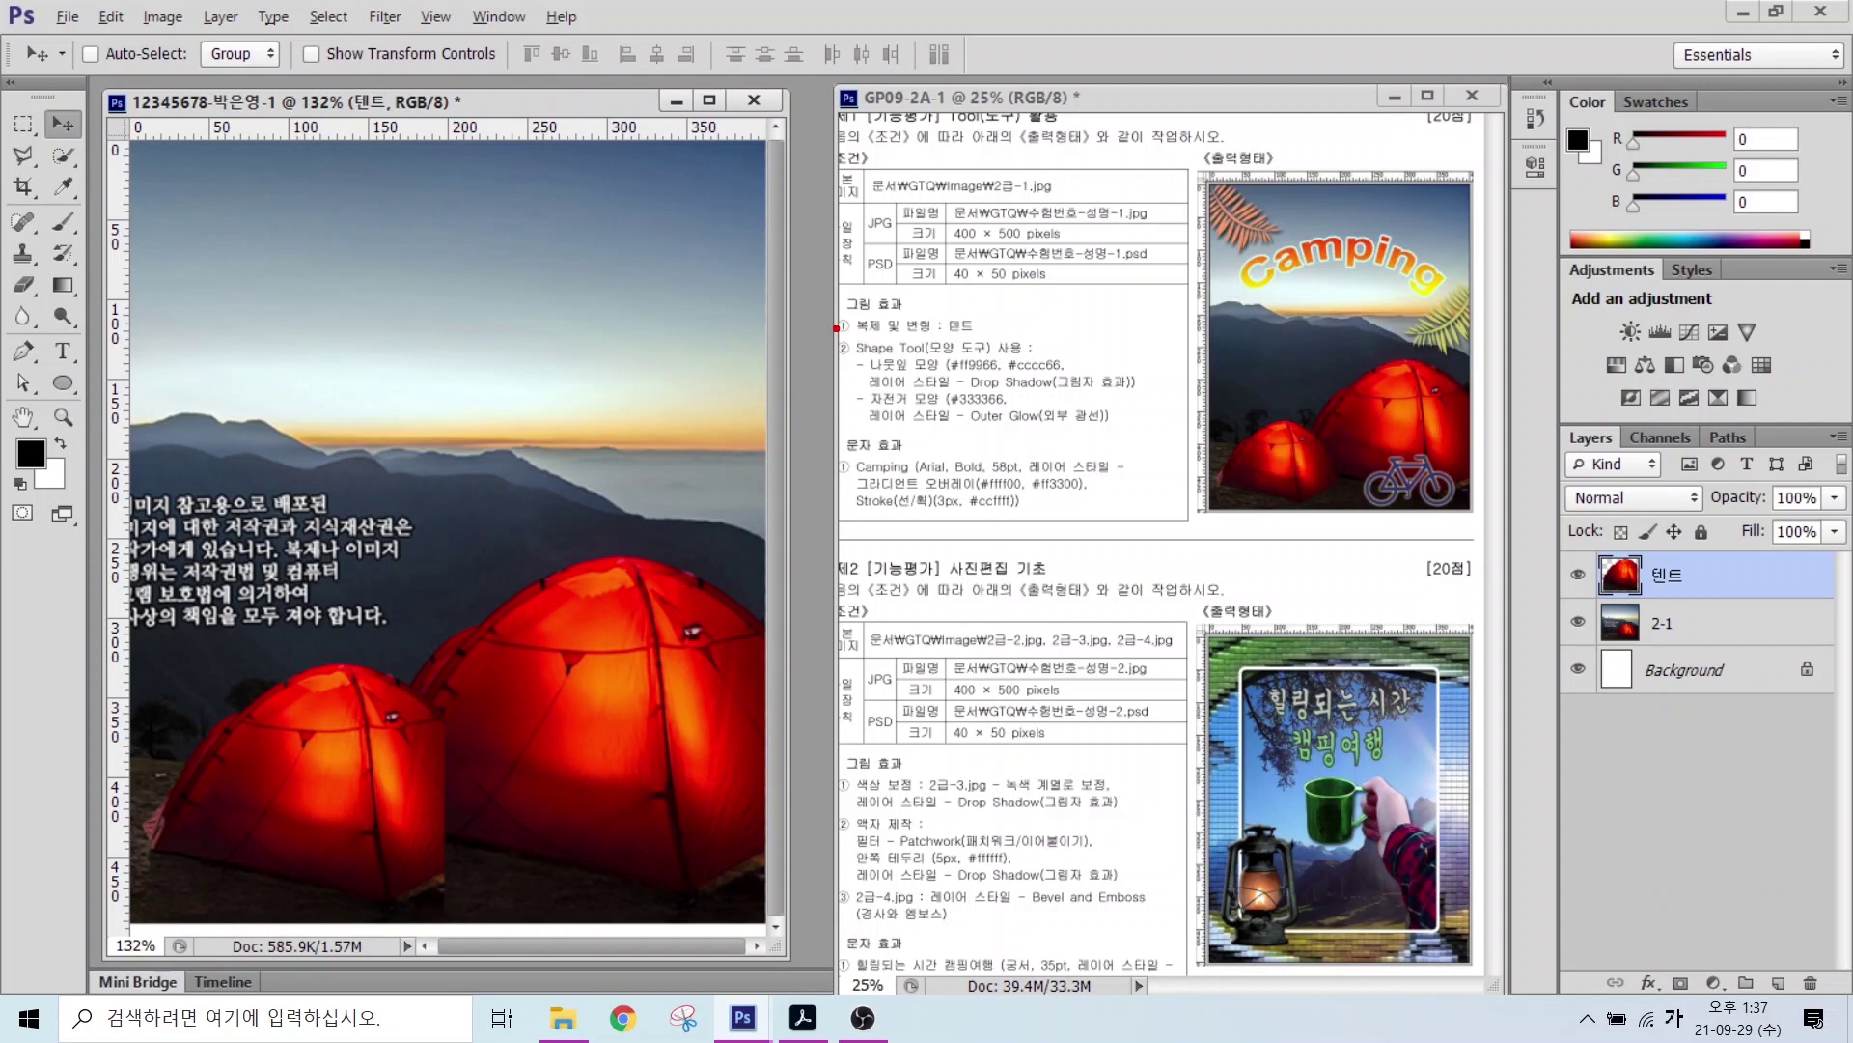
drag(836, 328, 1137, 431)
drag(949, 324, 1054, 189)
drag(1217, 228, 1130, 287)
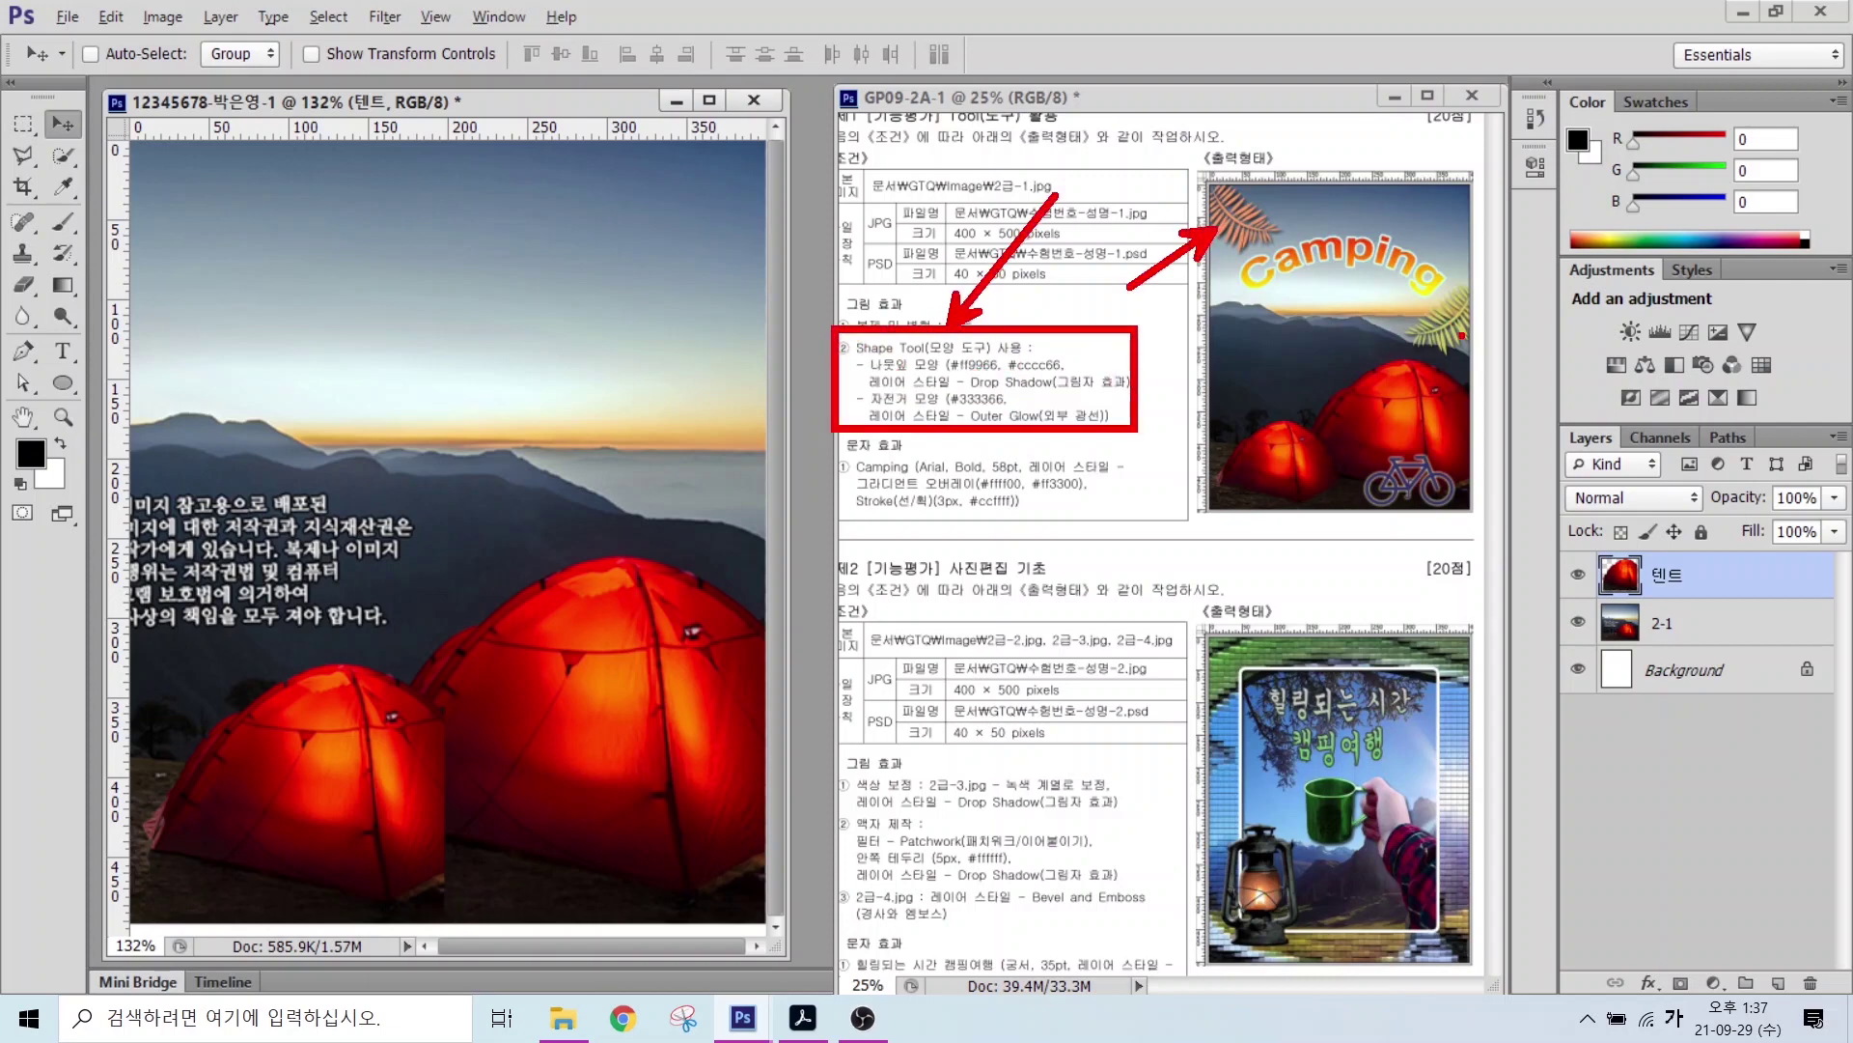
drag(1463, 336, 1576, 401)
drag(1411, 498, 1432, 586)
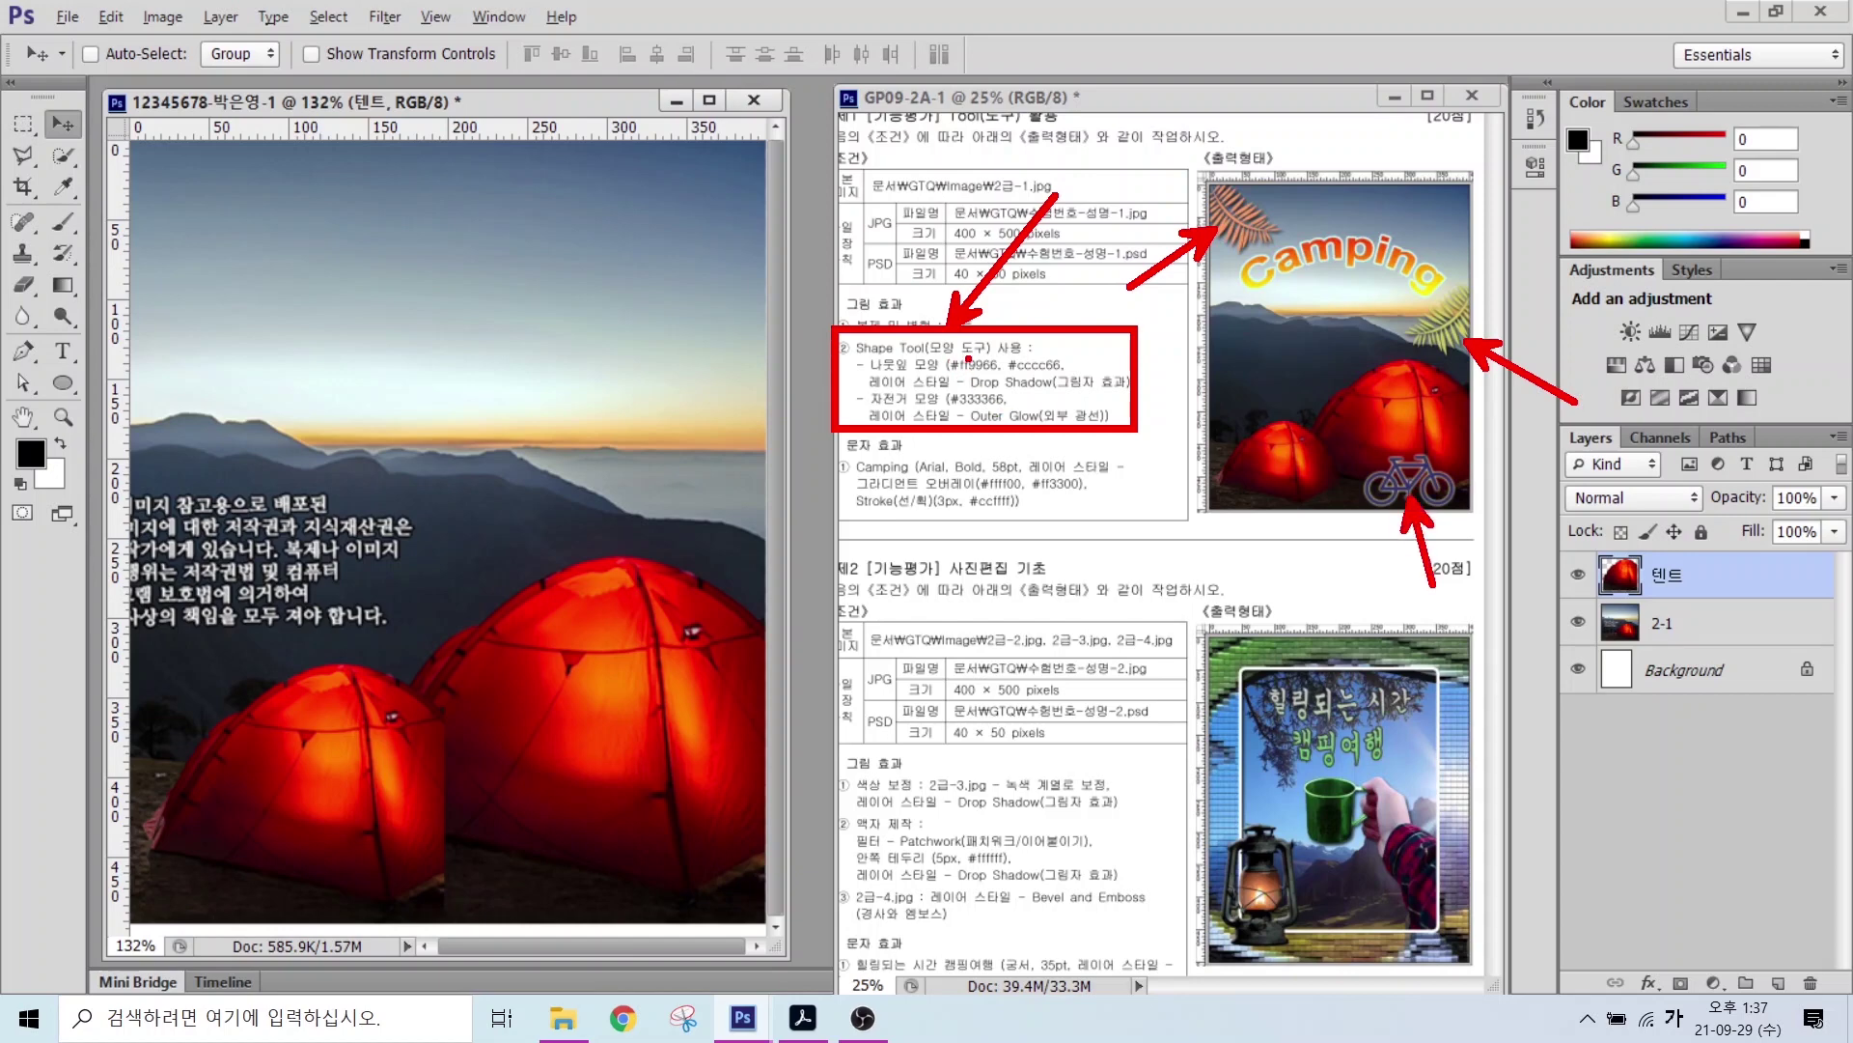
mouse_move(986, 361)
mouse_down()
mouse_move(928, 378)
mouse_move(981, 357)
mouse_move(1041, 388)
mouse_move(1058, 348)
mouse_move(1058, 389)
mouse_up()
key(Escape)
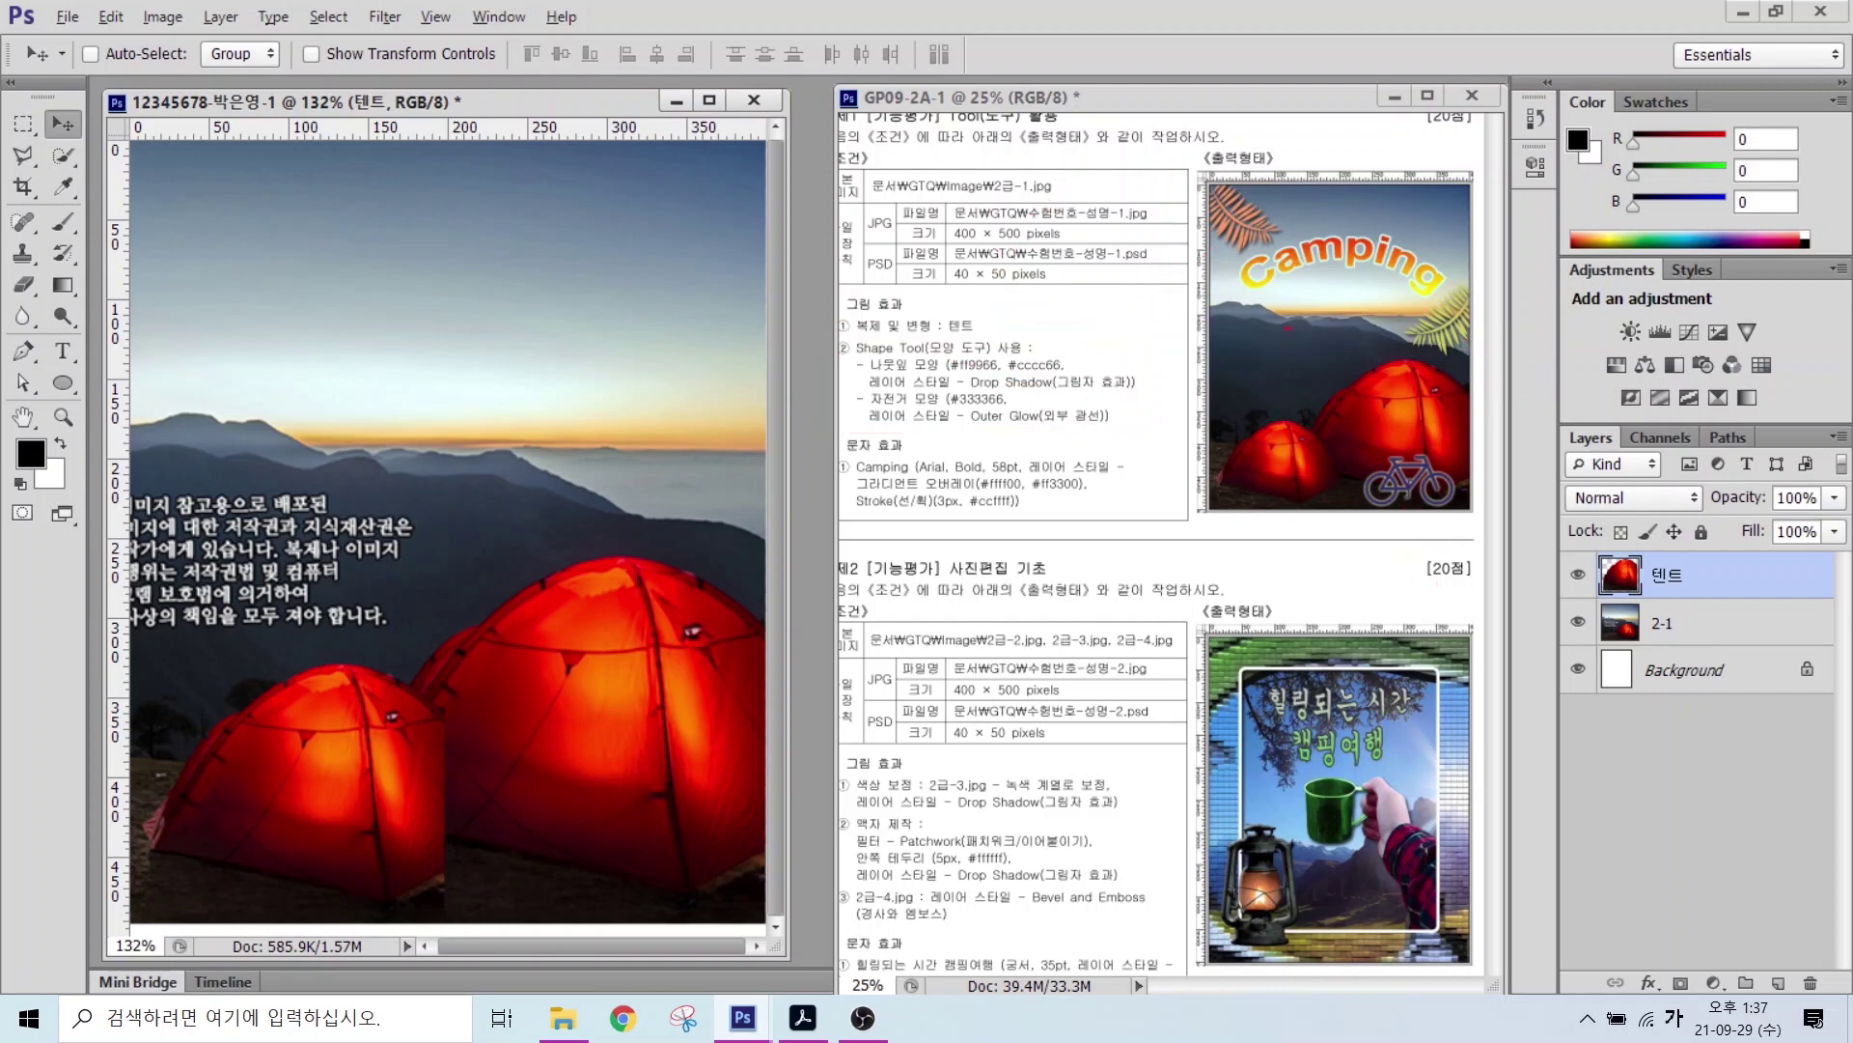
mouse_move(1267, 245)
mouse_down()
mouse_move(1273, 178)
mouse_move(1272, 253)
mouse_up()
Step: Choose the Custom Shape Tool from the shape tools group
mouse_move(1483, 370)
mouse_down()
mouse_move(1412, 353)
mouse_move(1493, 340)
mouse_up()
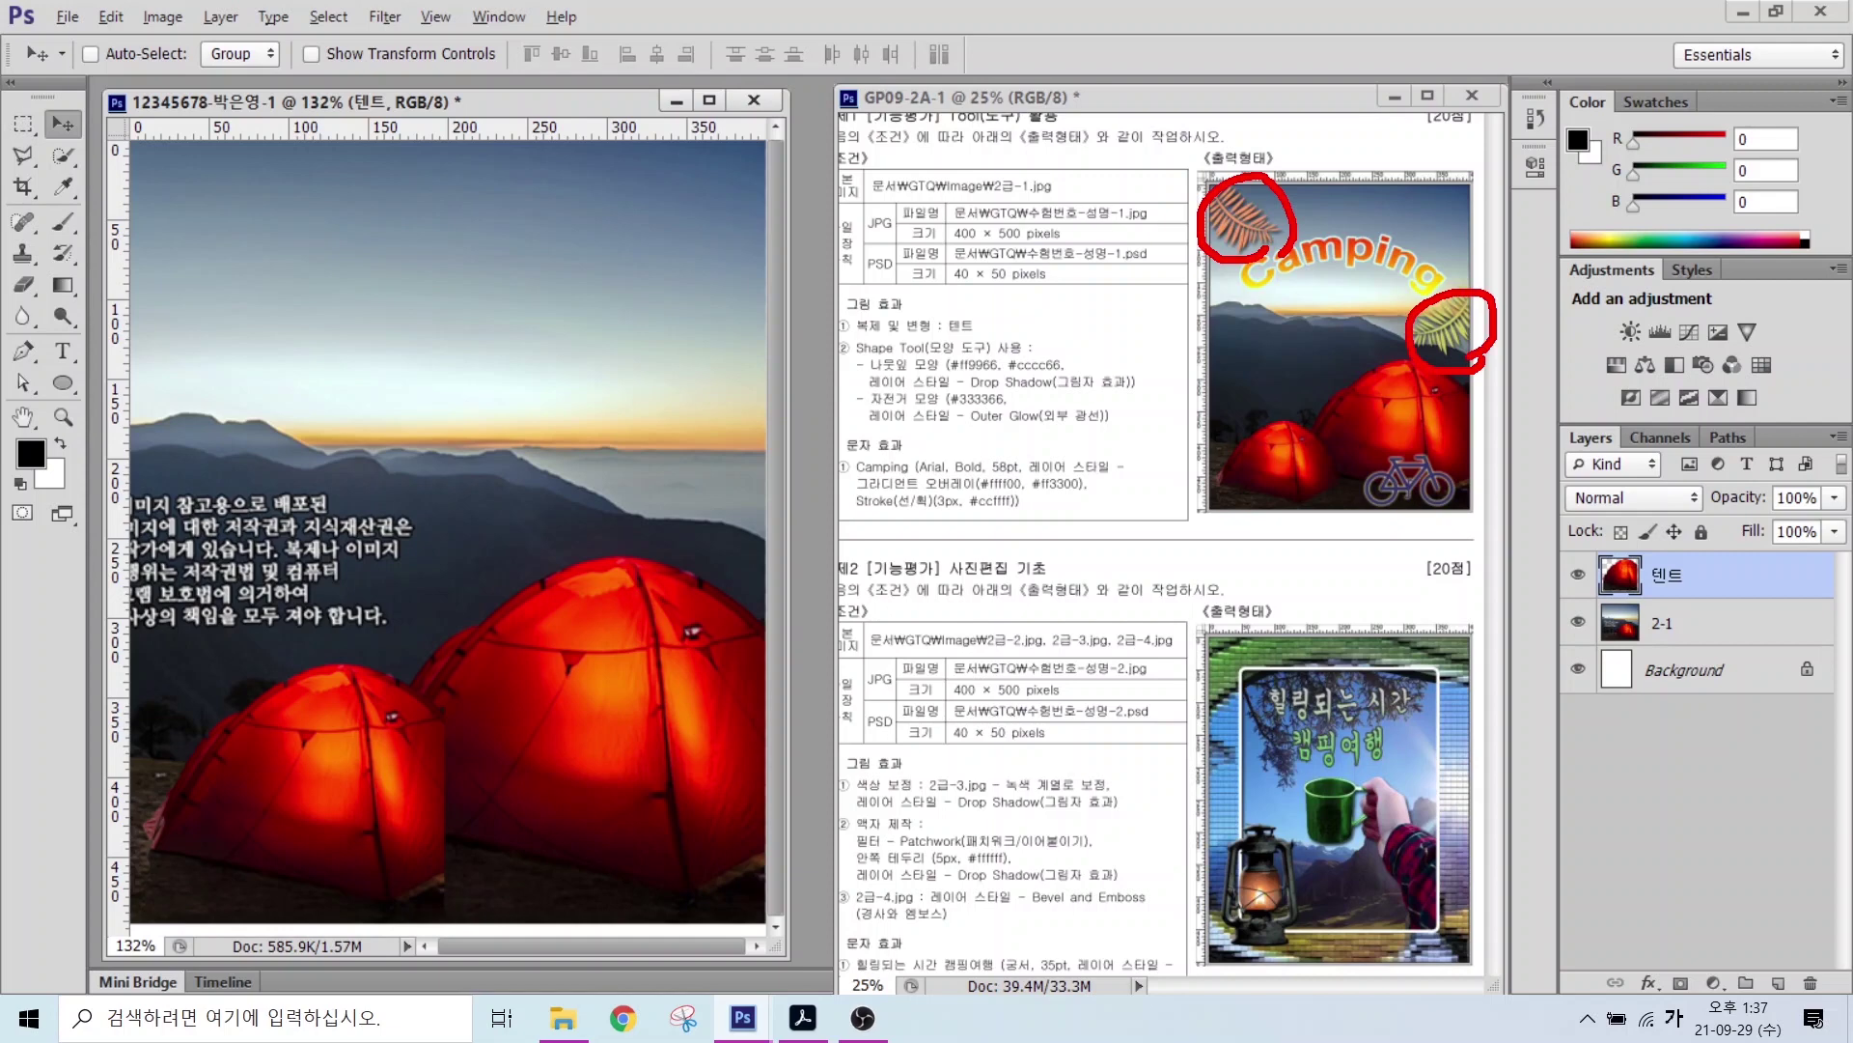
key(Escape)
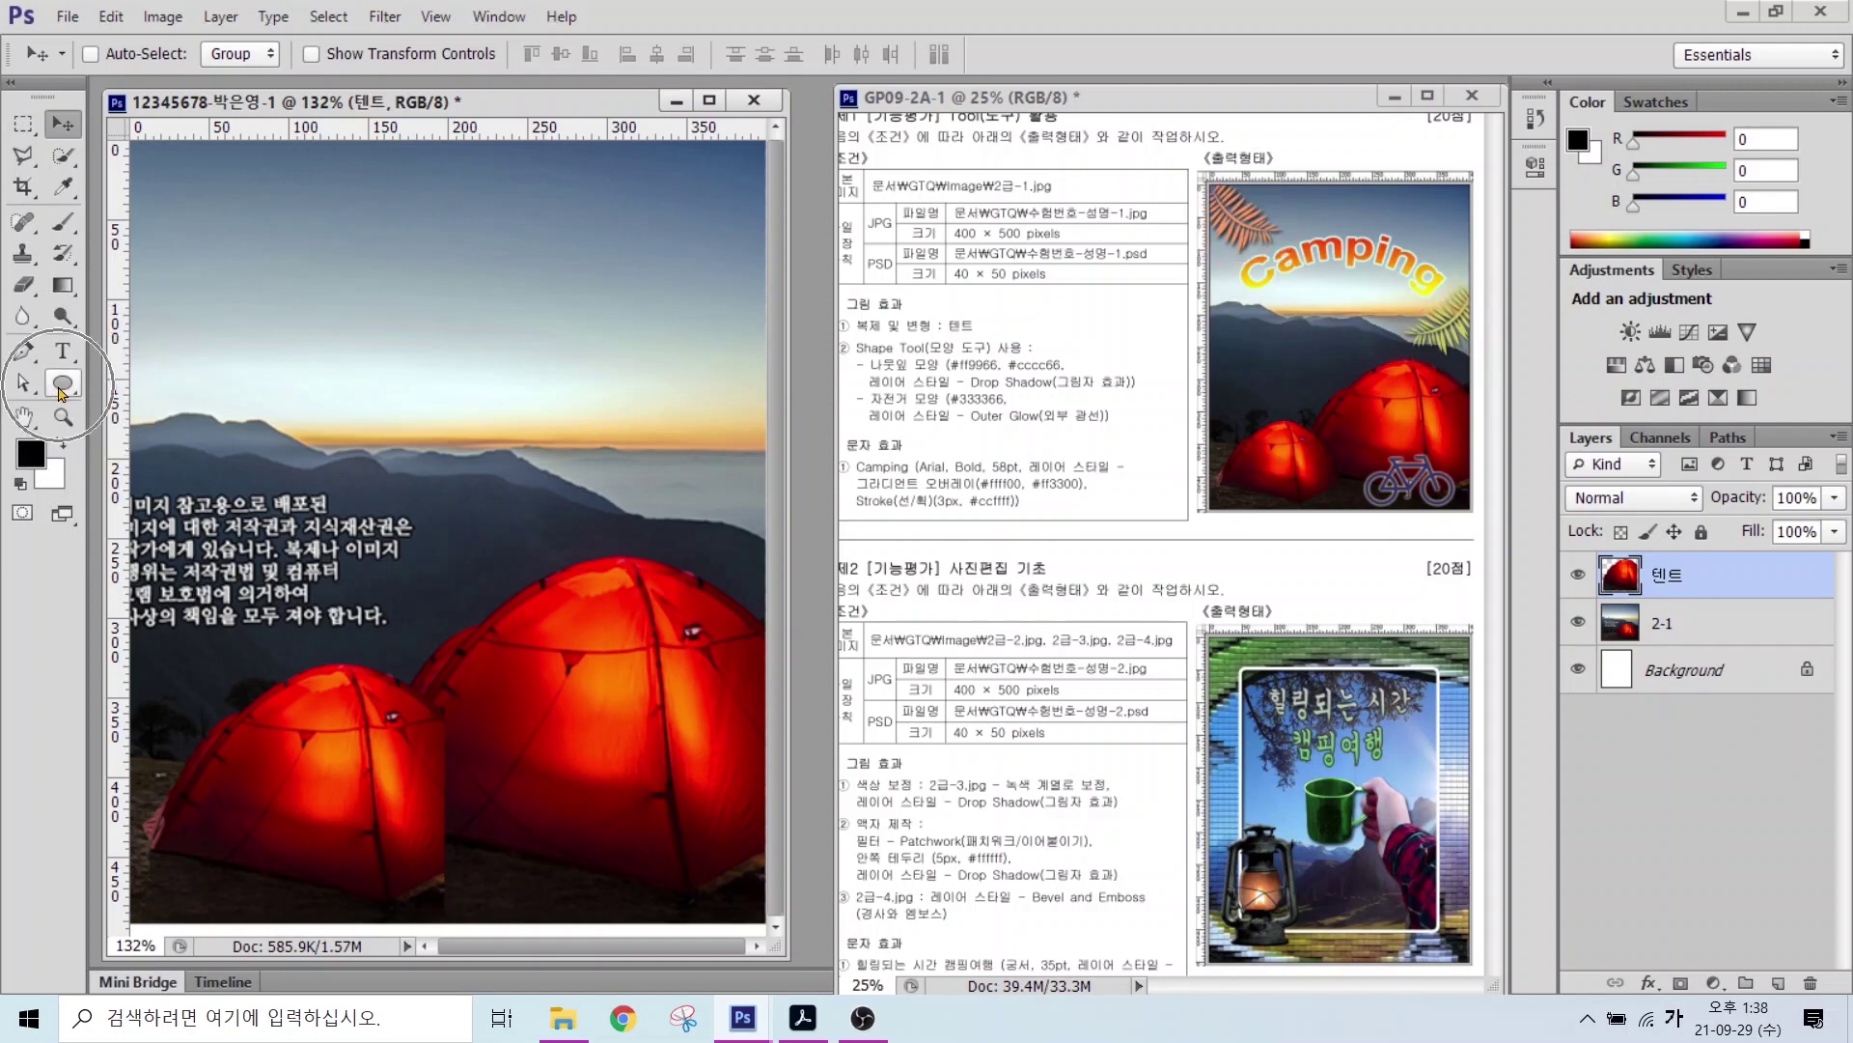
click(60, 390)
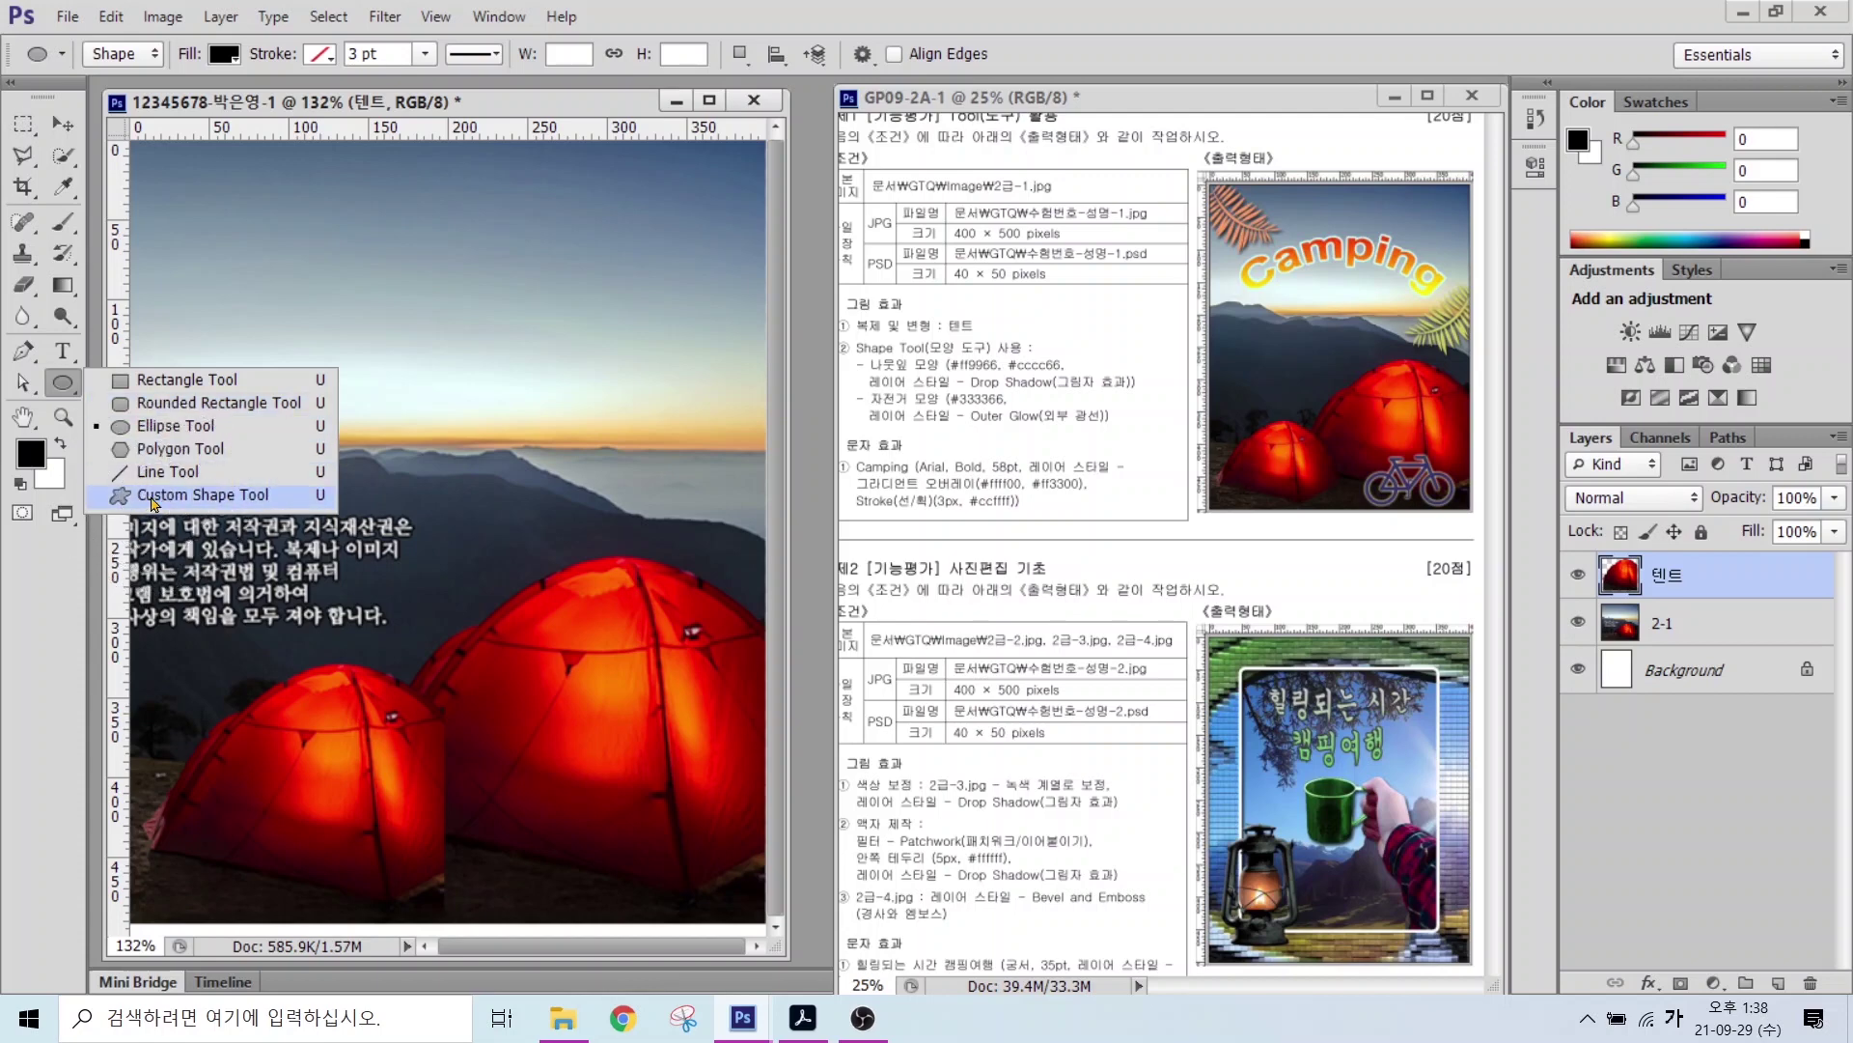
click(152, 496)
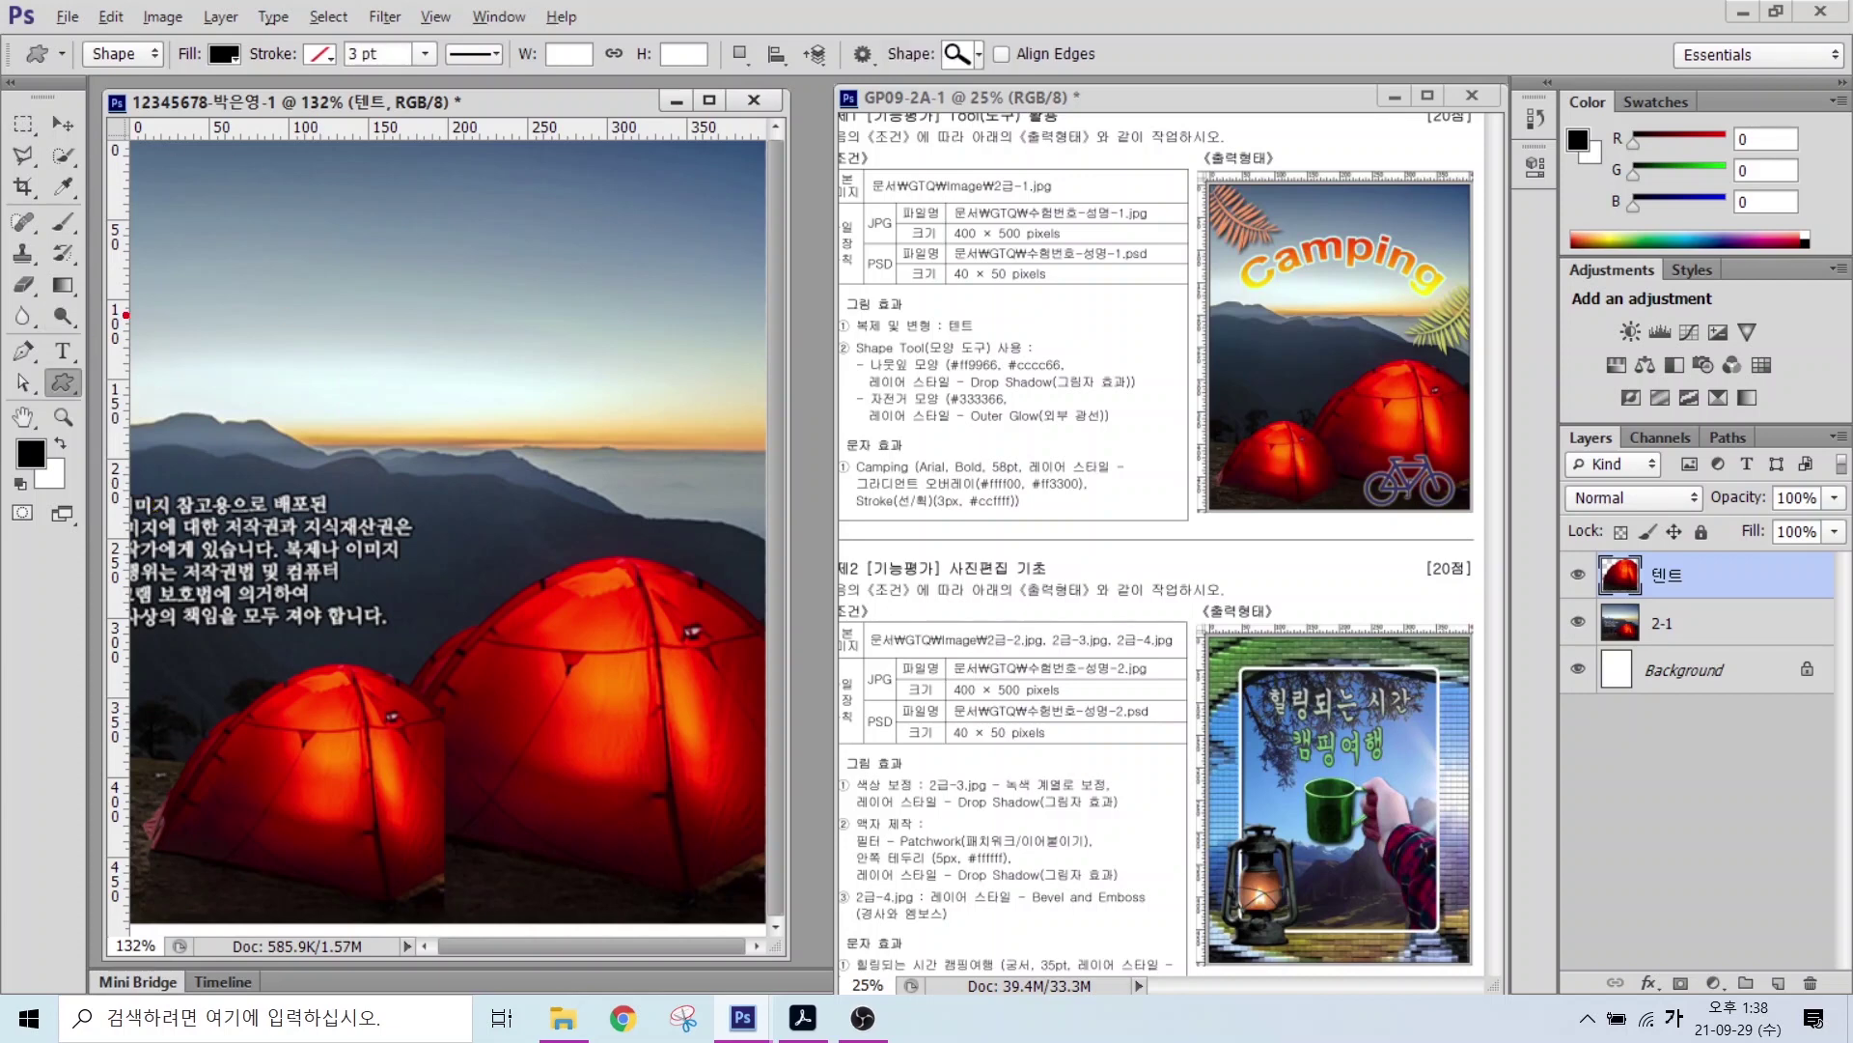
Step: Use Shape mode with black fill and no stroke, then bring up the shape picker
mouse_move(155, 76)
mouse_down()
mouse_move(85, 76)
mouse_move(106, 31)
mouse_move(164, 53)
mouse_move(238, 183)
mouse_up()
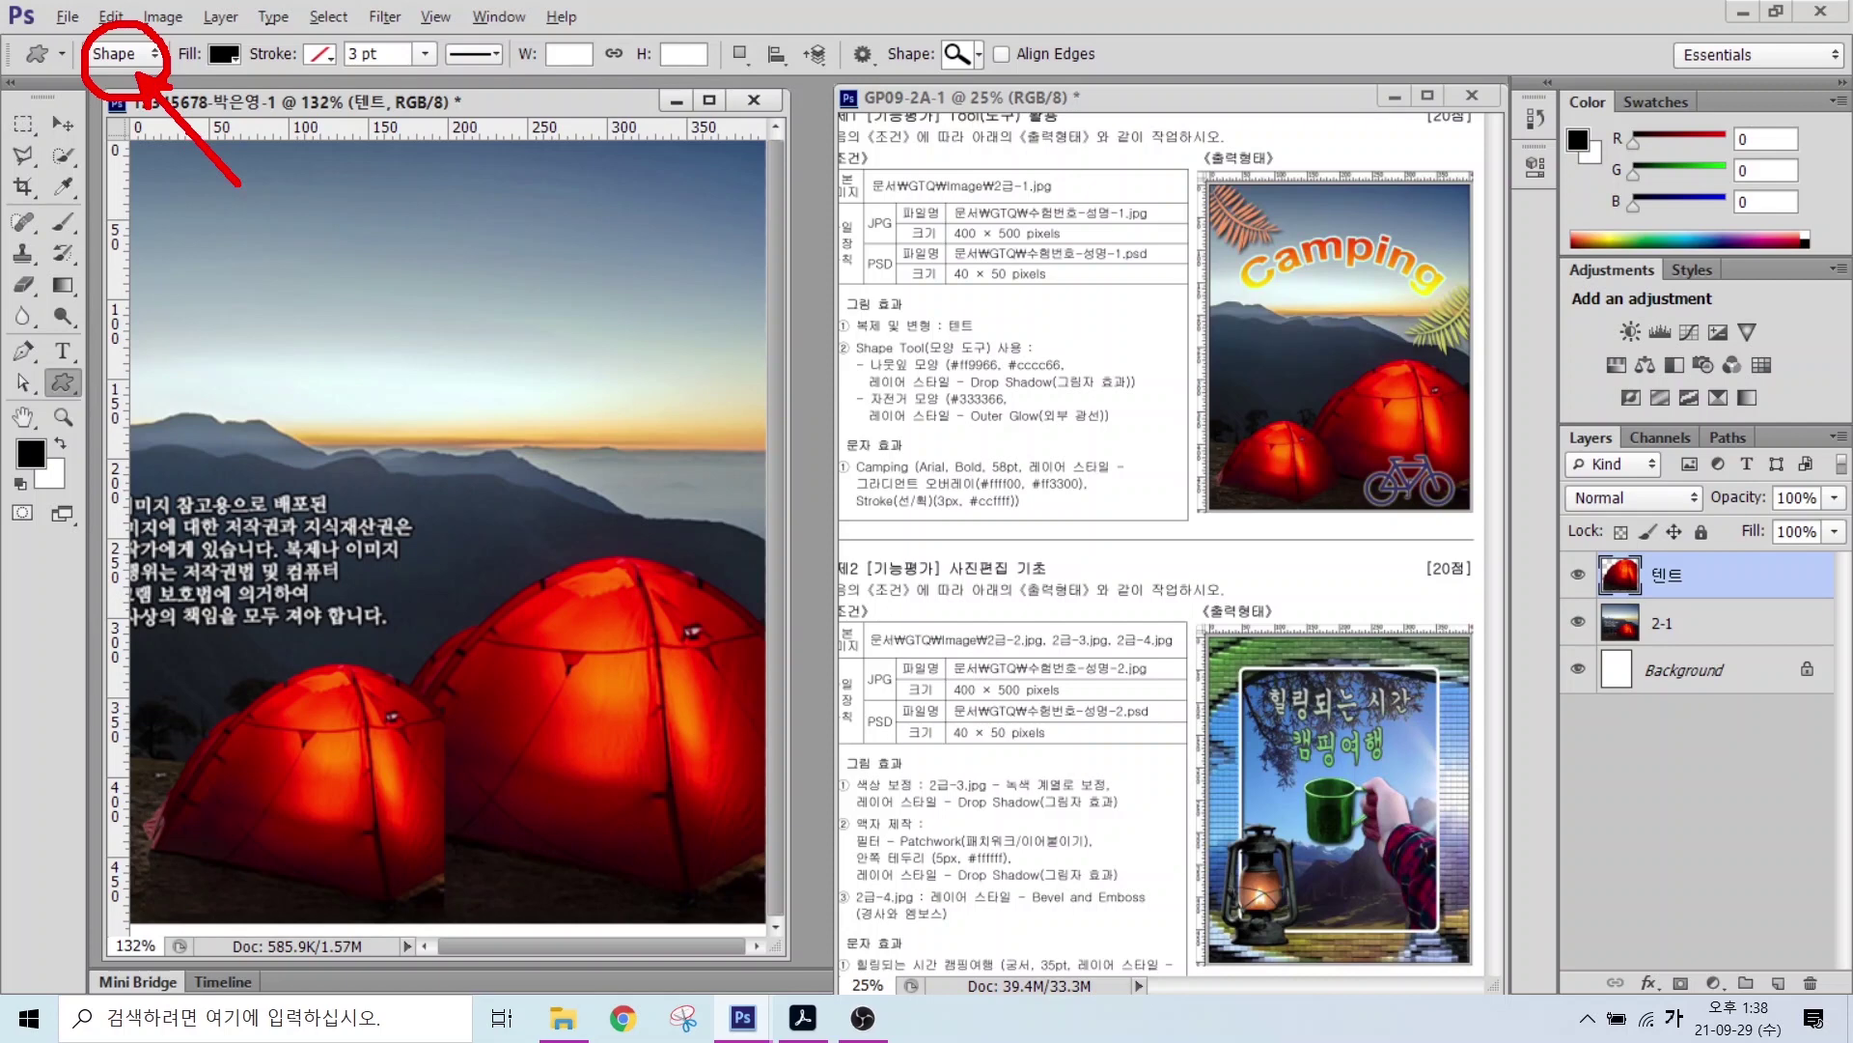
mouse_move(246, 79)
mouse_down()
mouse_move(214, 37)
mouse_move(247, 44)
mouse_move(321, 205)
mouse_up()
drag(359, 22, 309, 75)
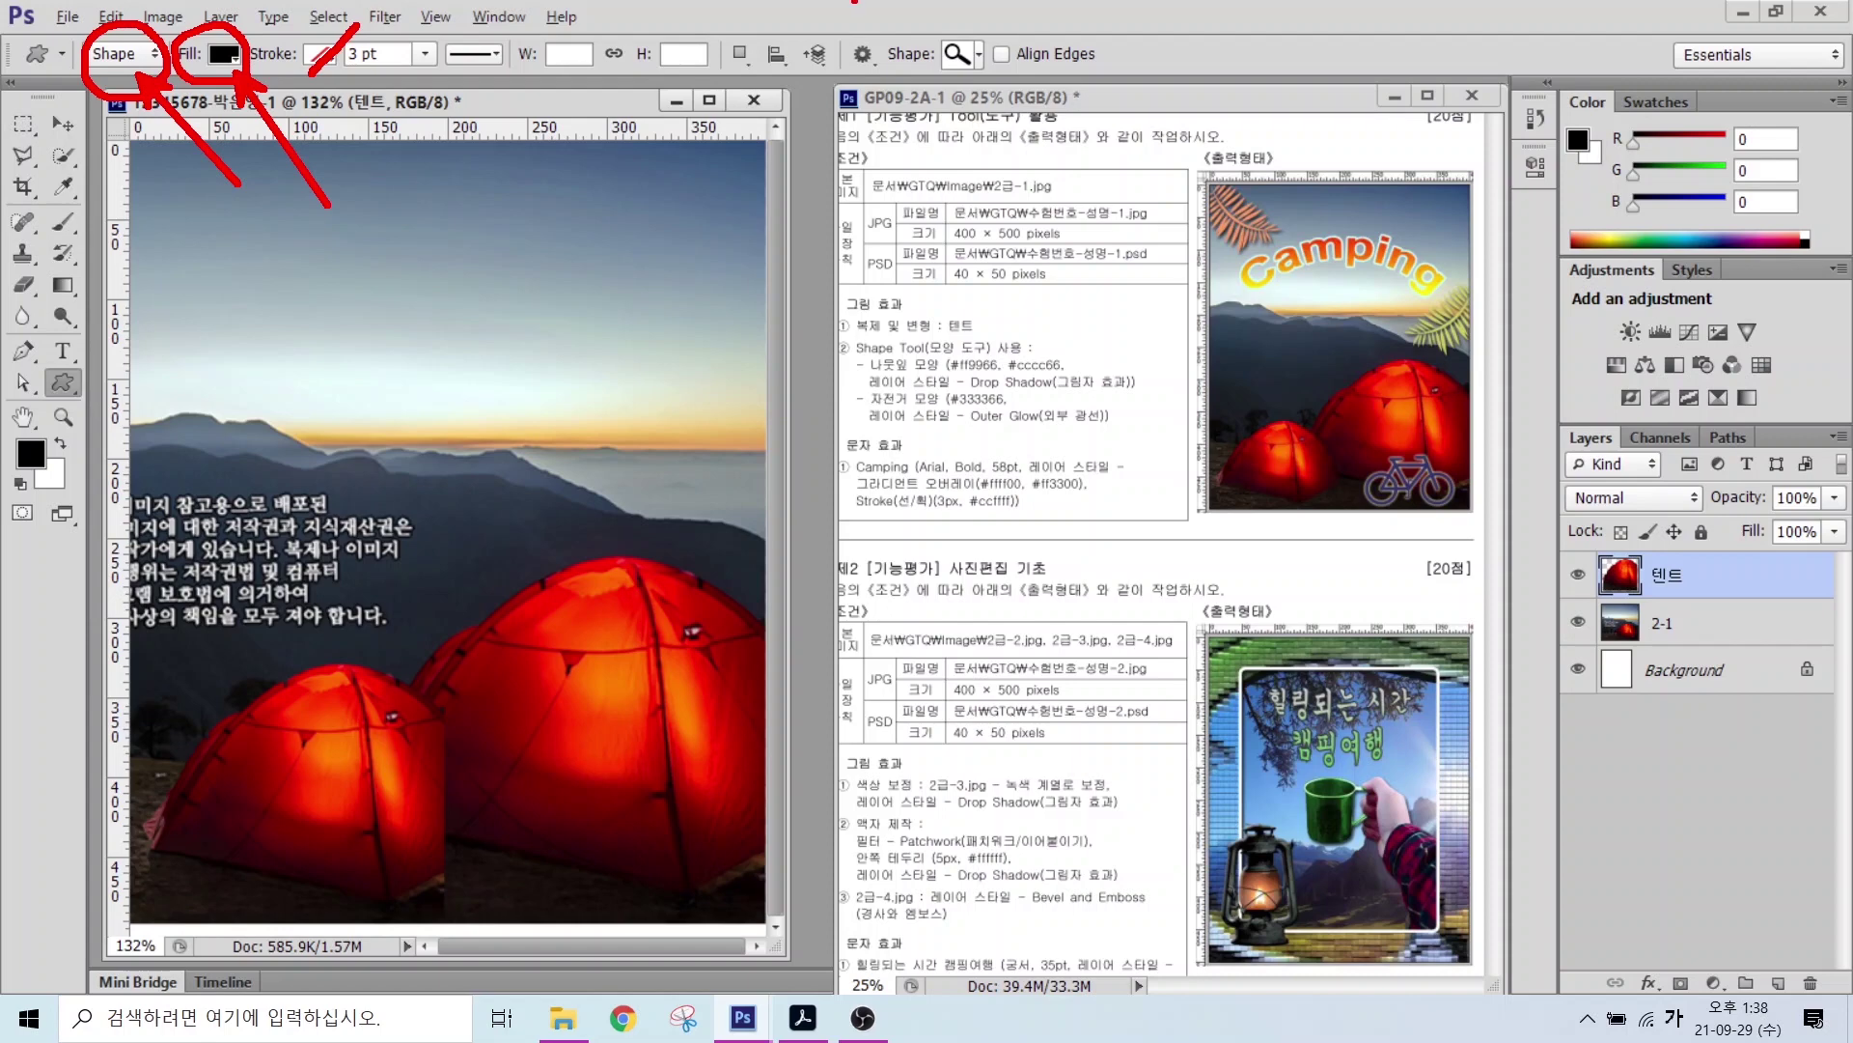
mouse_move(988, 86)
mouse_down()
mouse_move(904, 24)
mouse_move(990, 46)
mouse_move(984, 89)
mouse_move(956, 105)
mouse_move(1048, 174)
mouse_up()
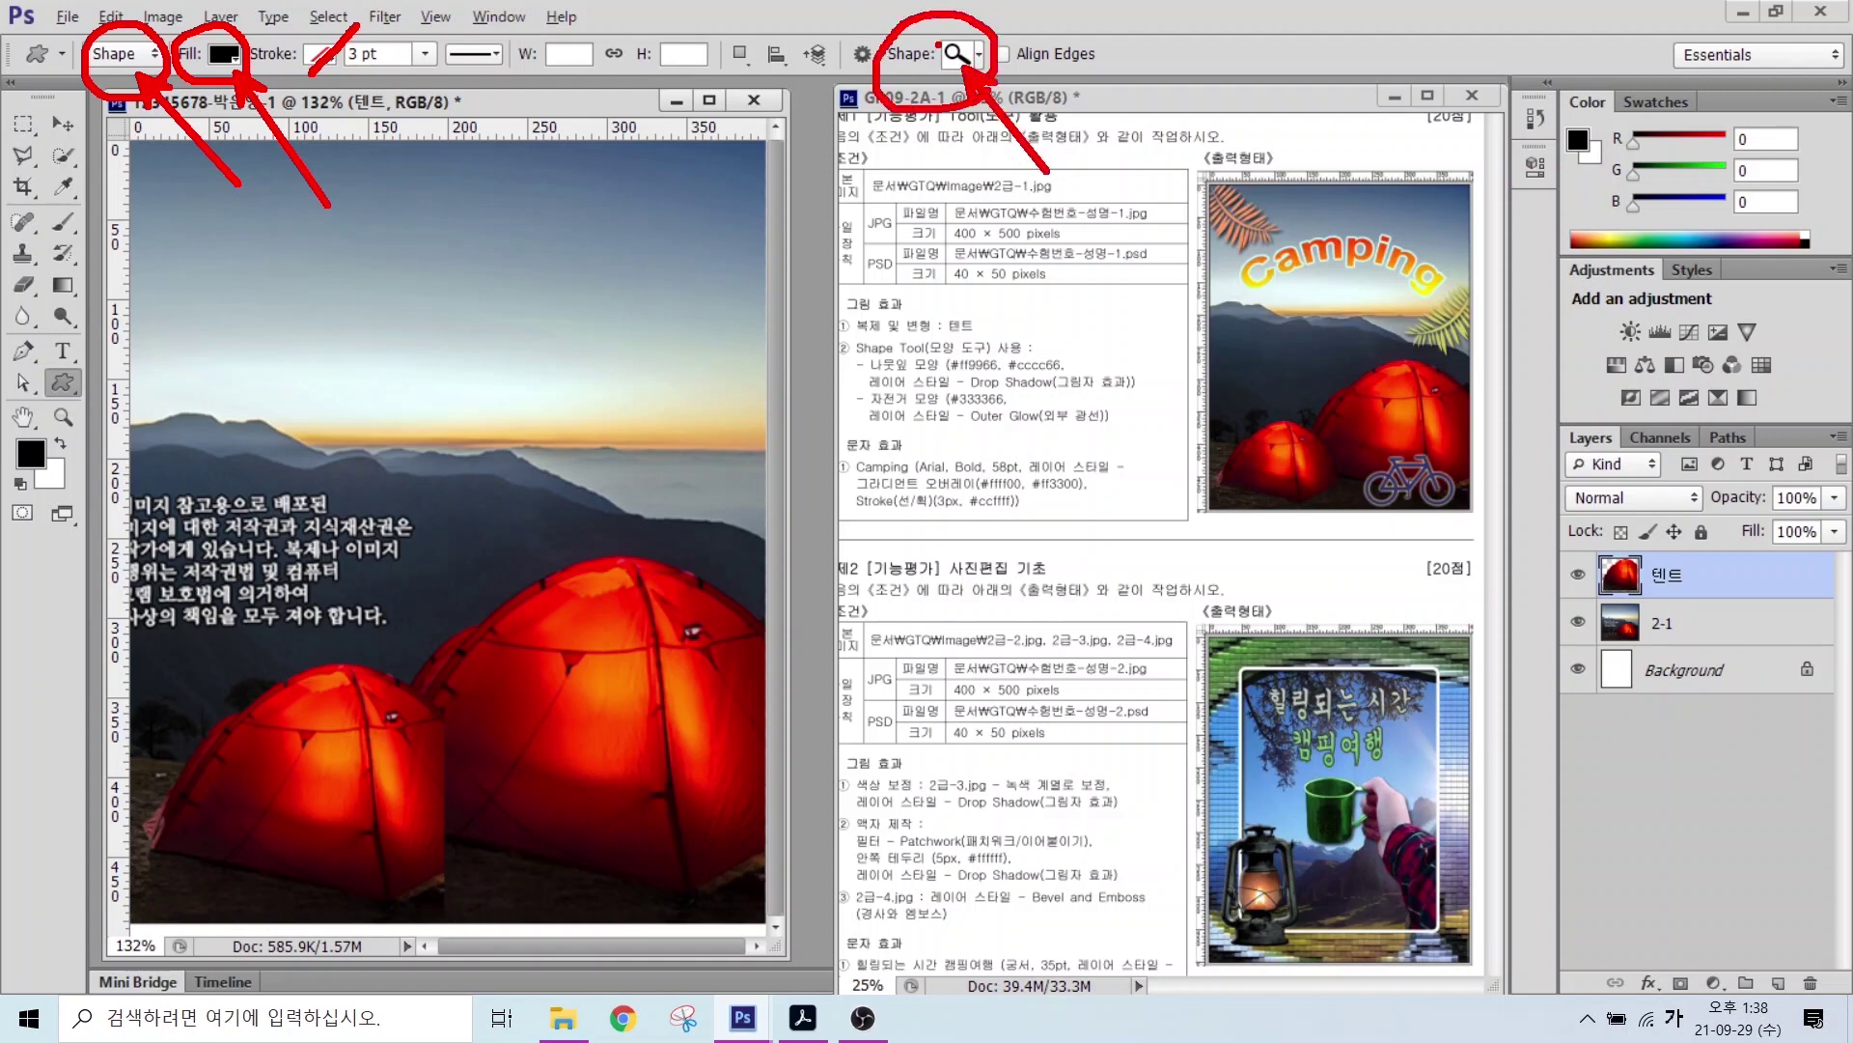
key(Escape)
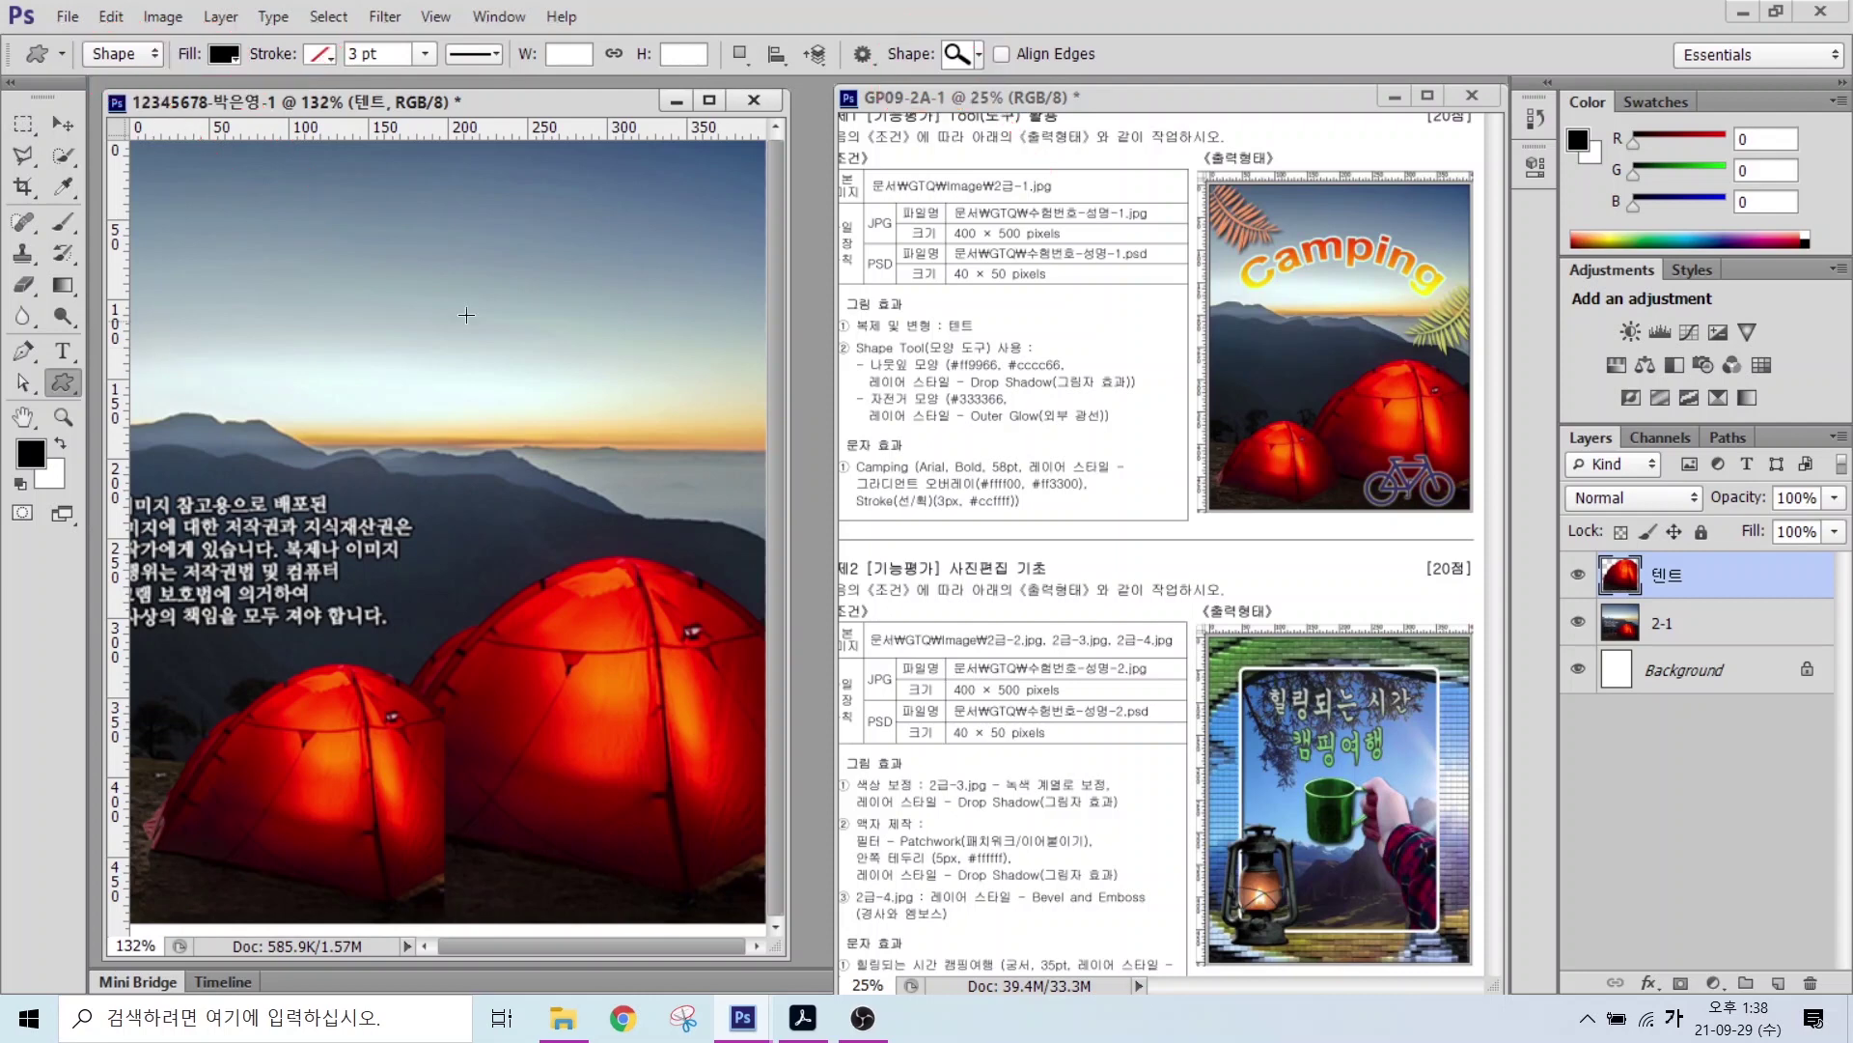
click(965, 58)
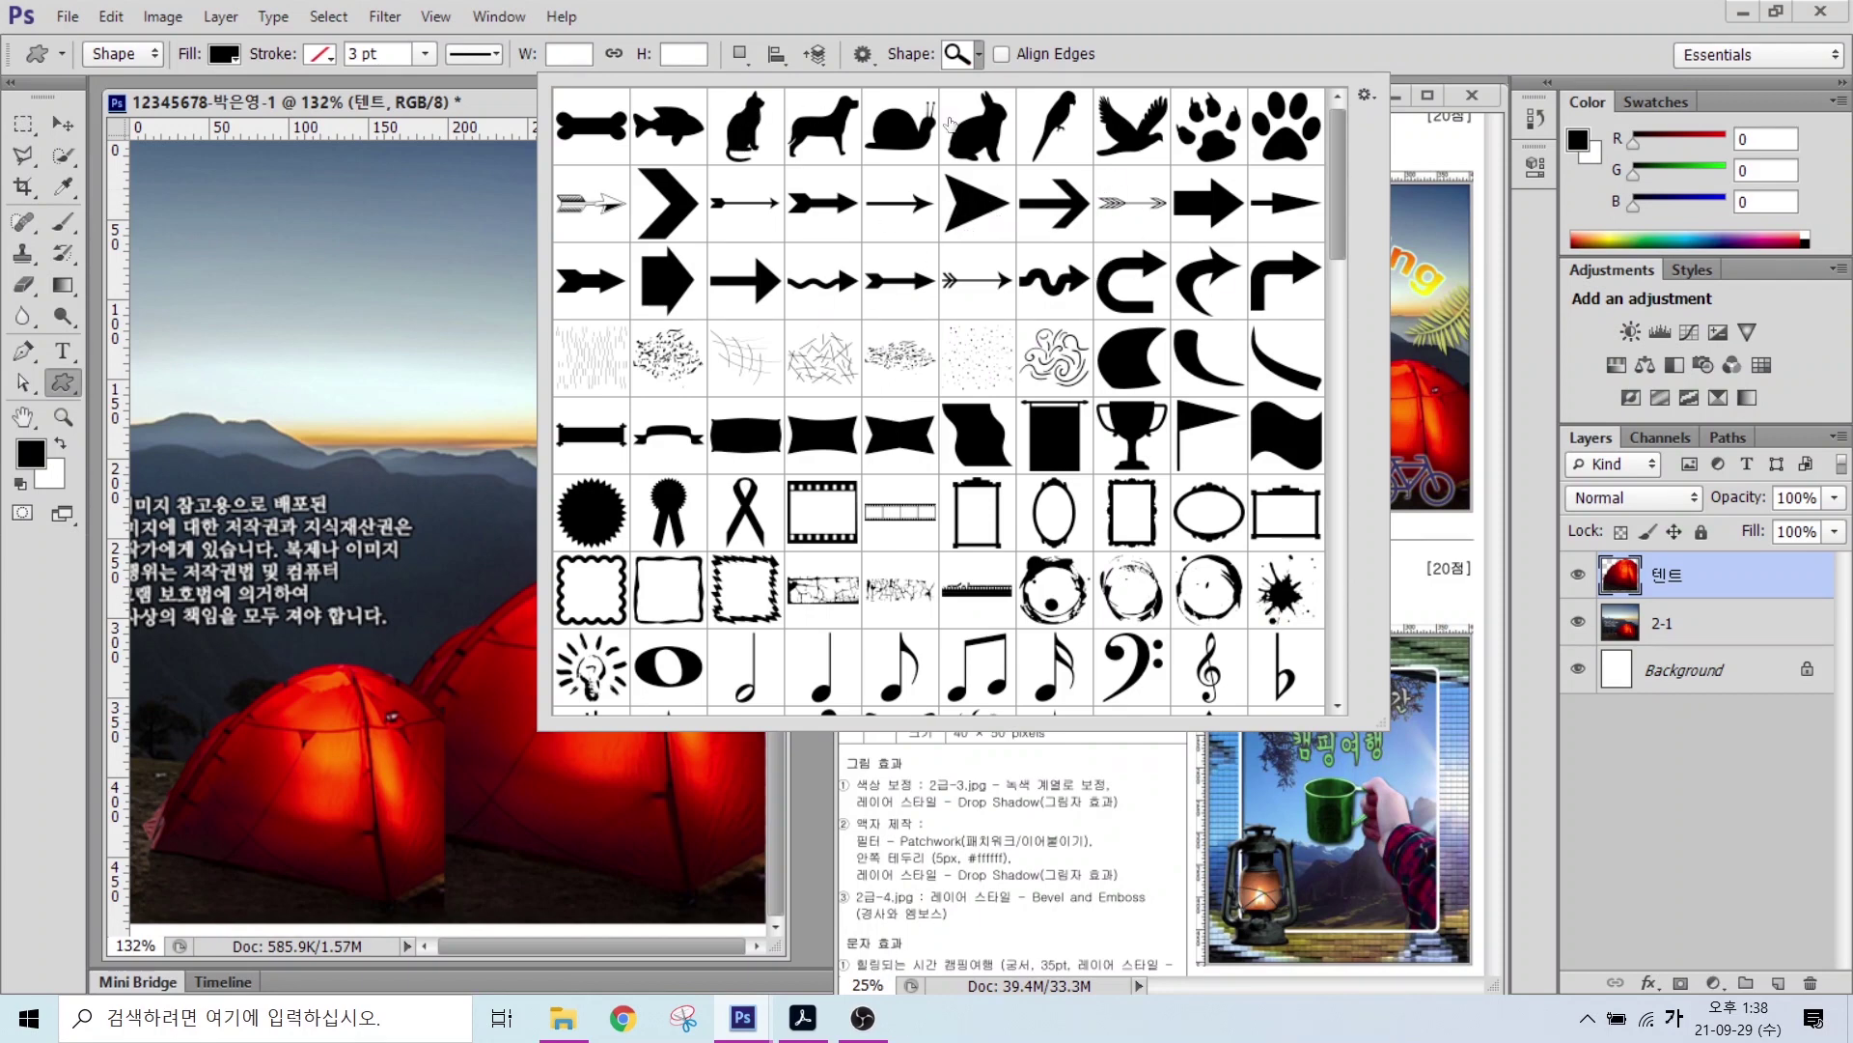
Step: Replace the current shapes with the All set and pick the Fern shape
click(1362, 98)
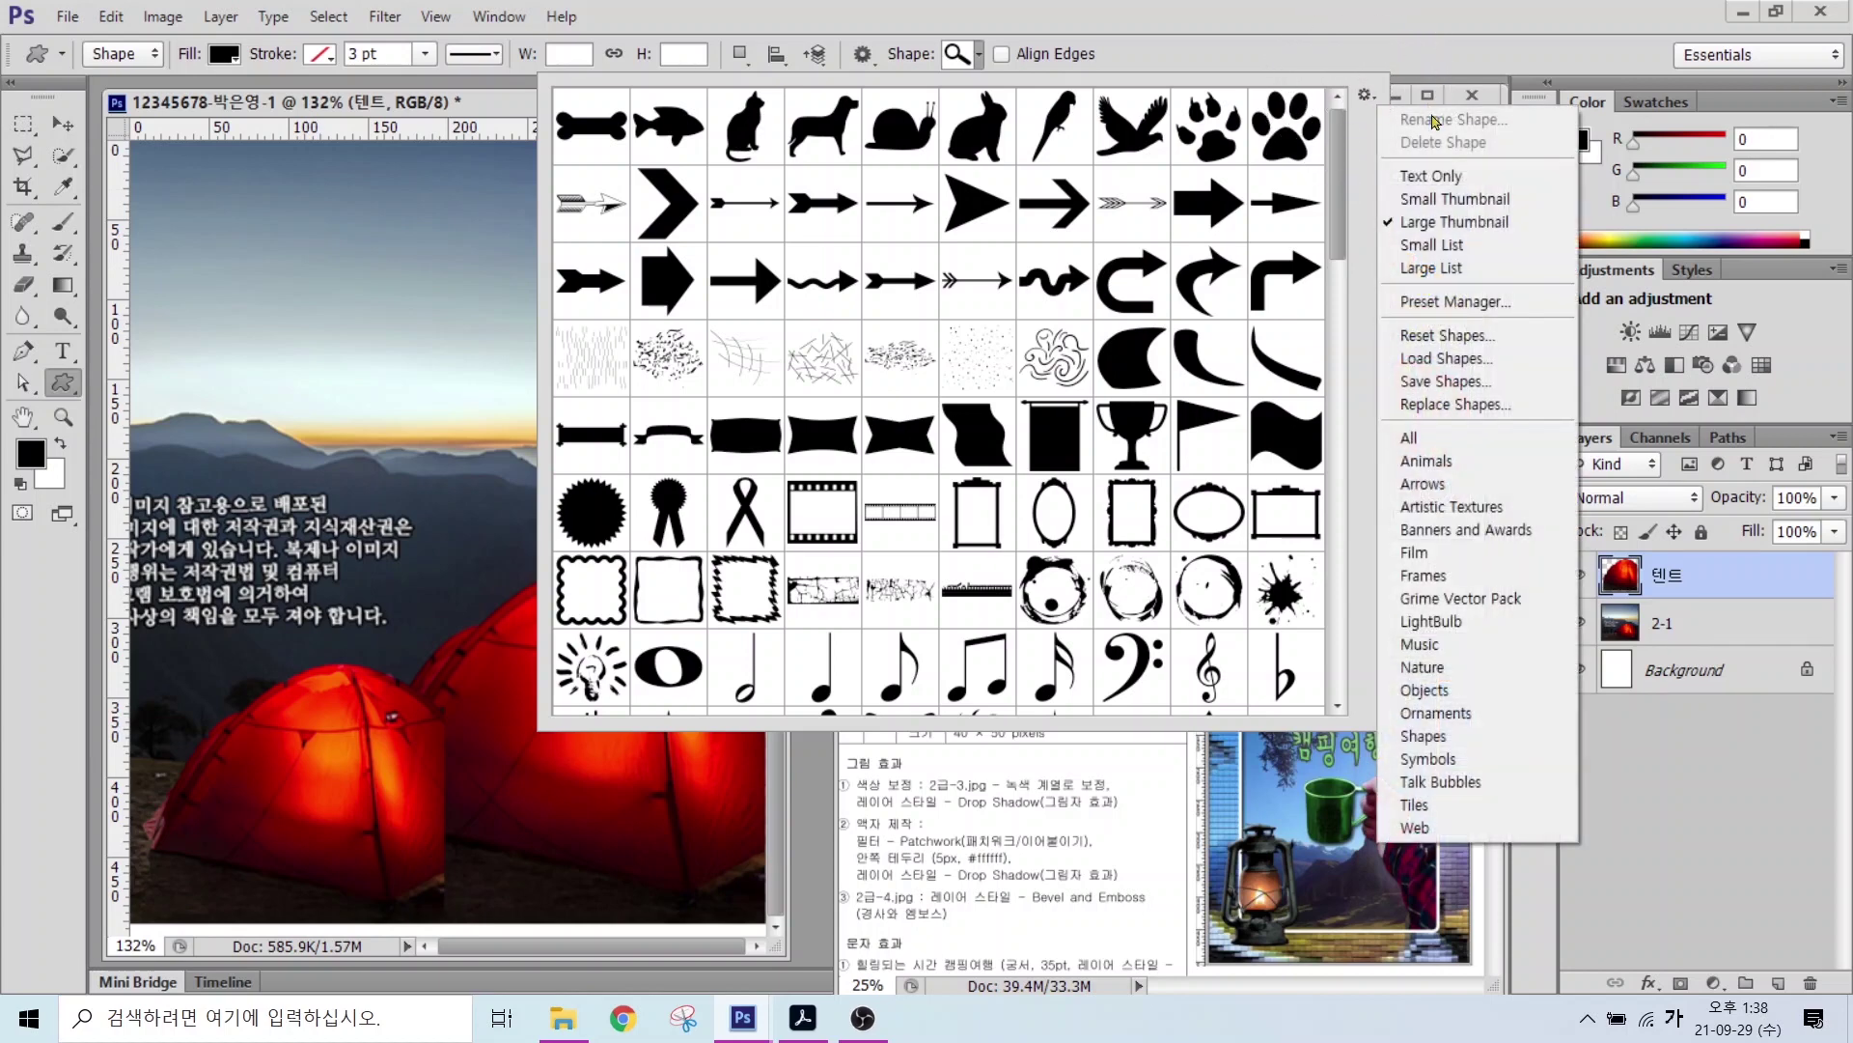
click(1439, 450)
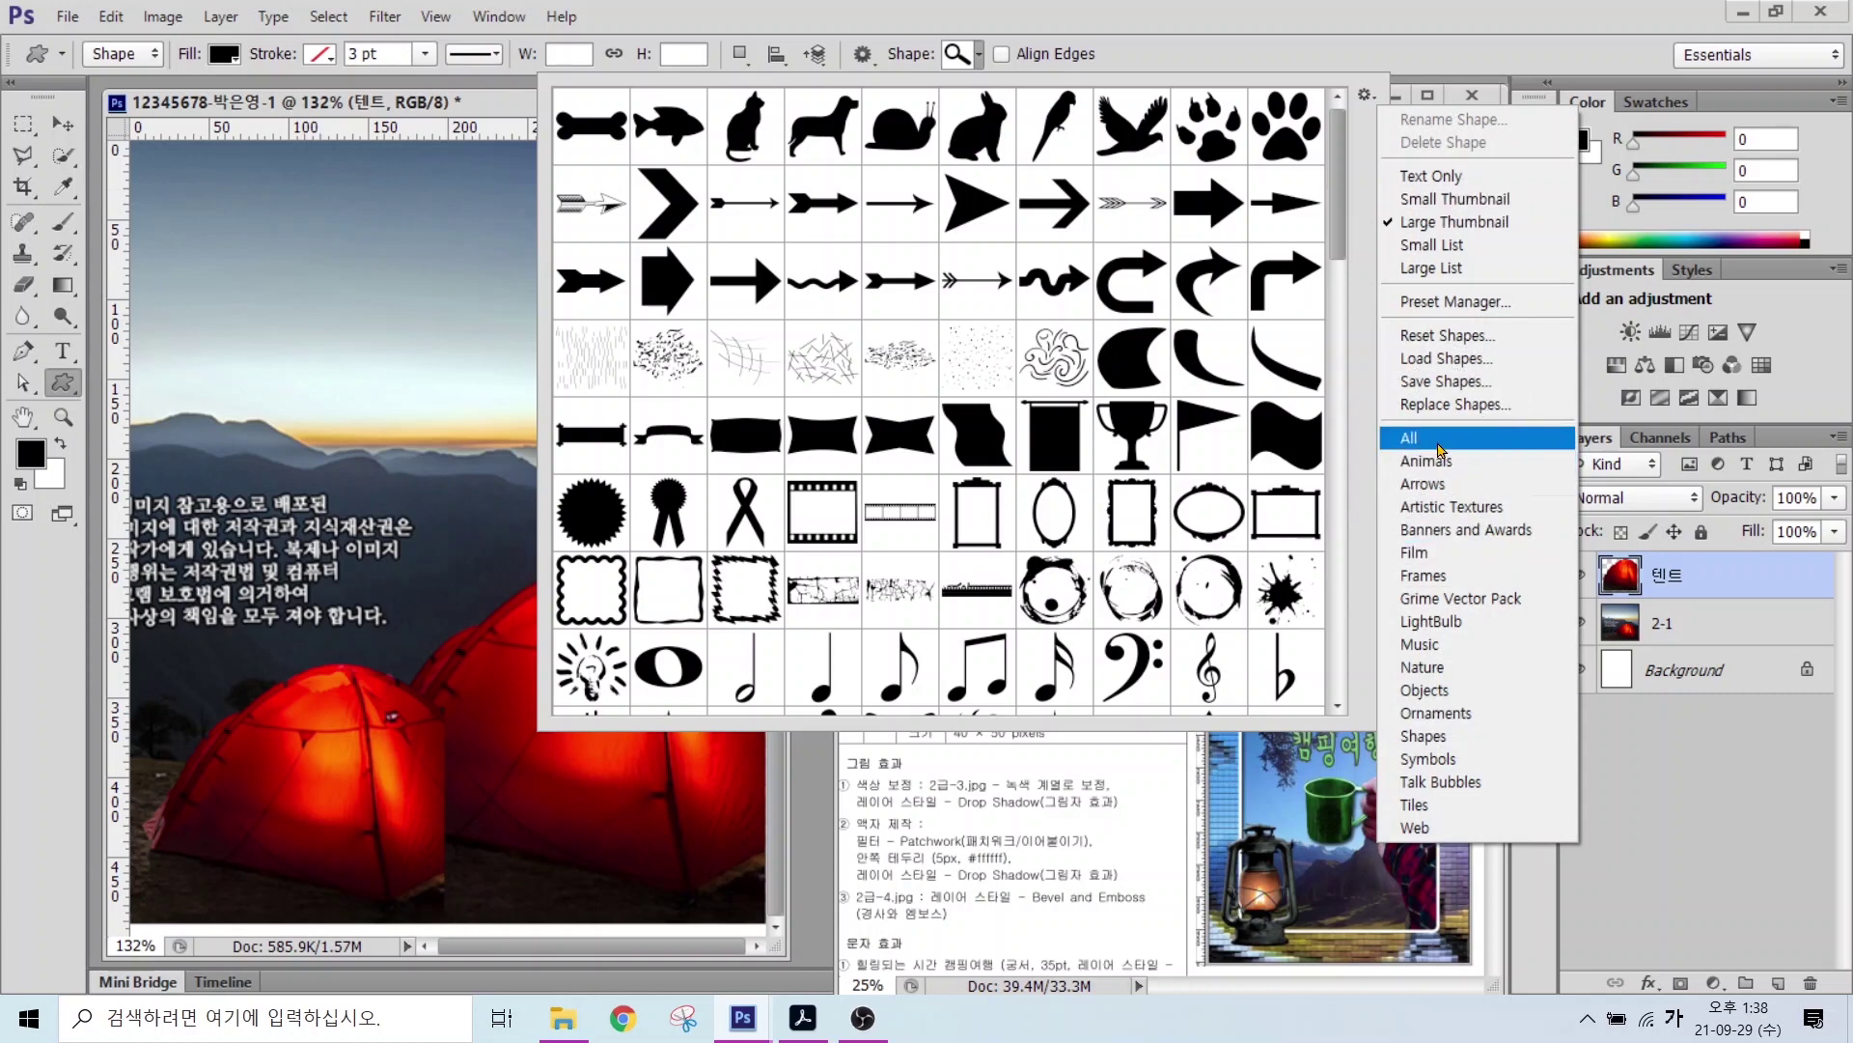
click(1439, 450)
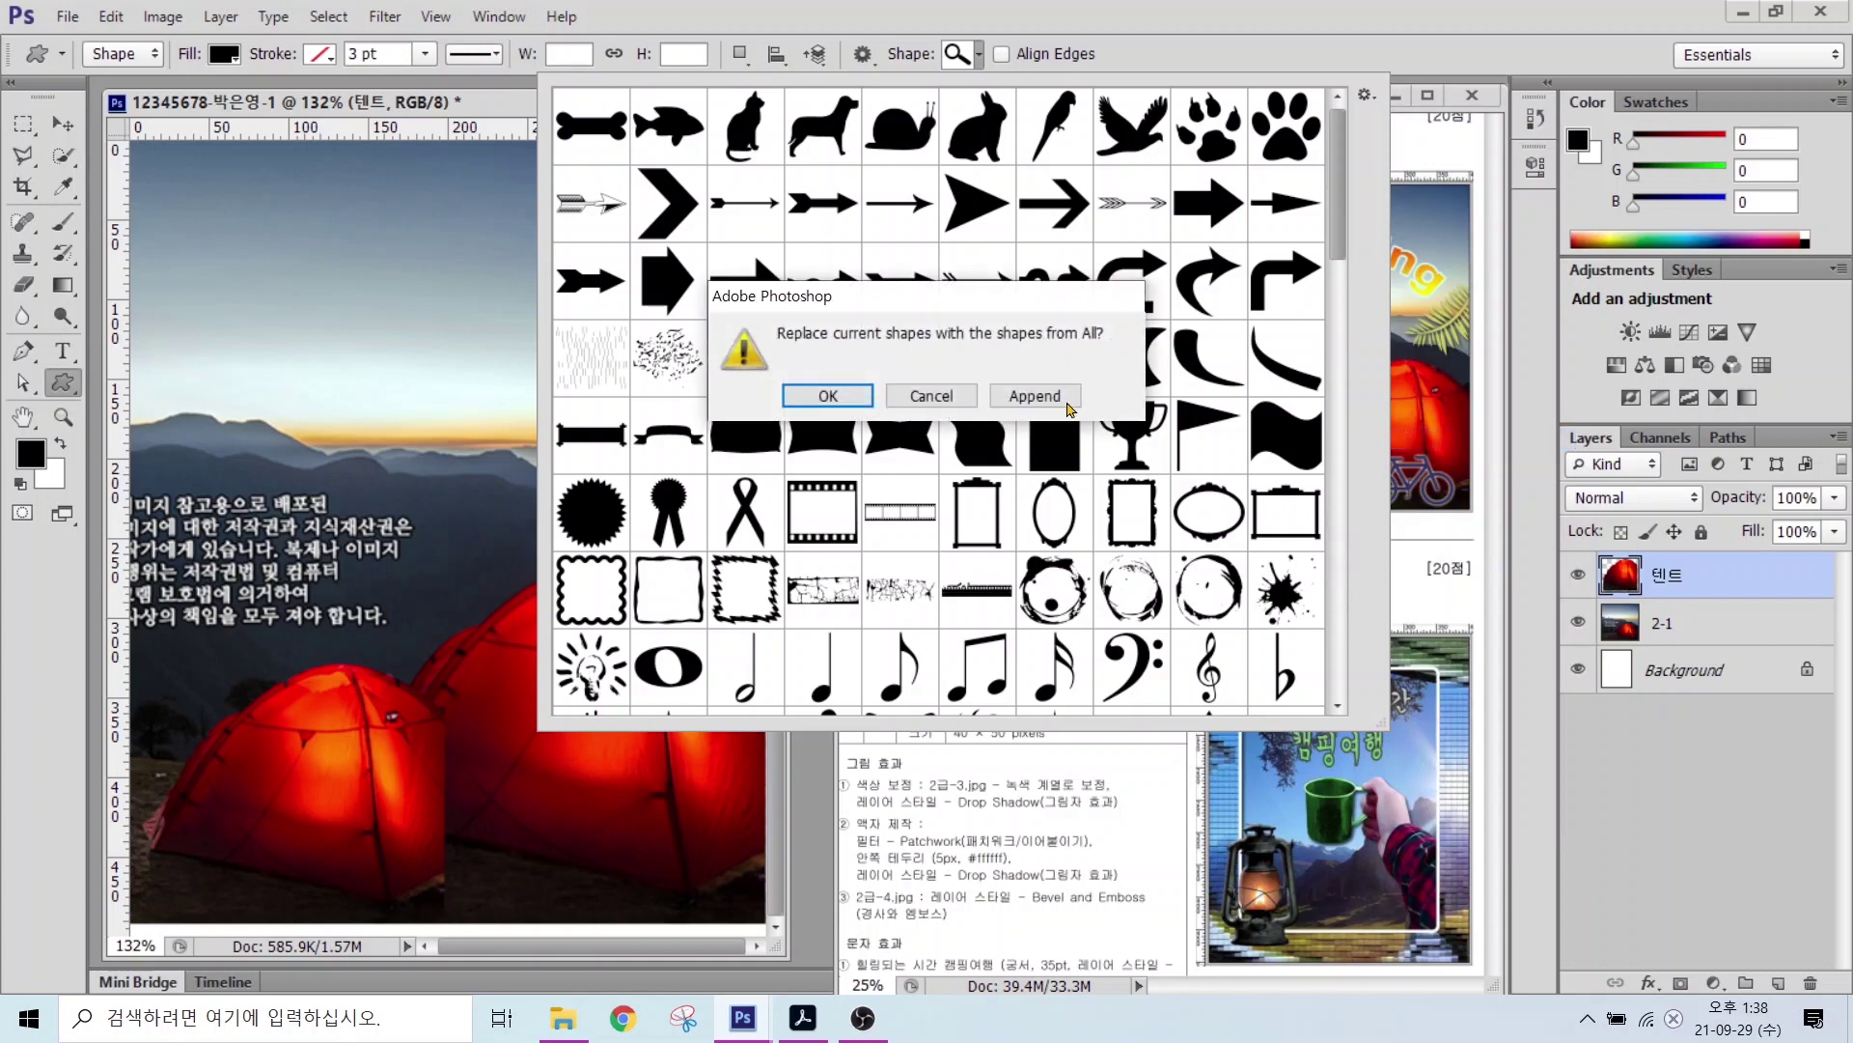
click(851, 403)
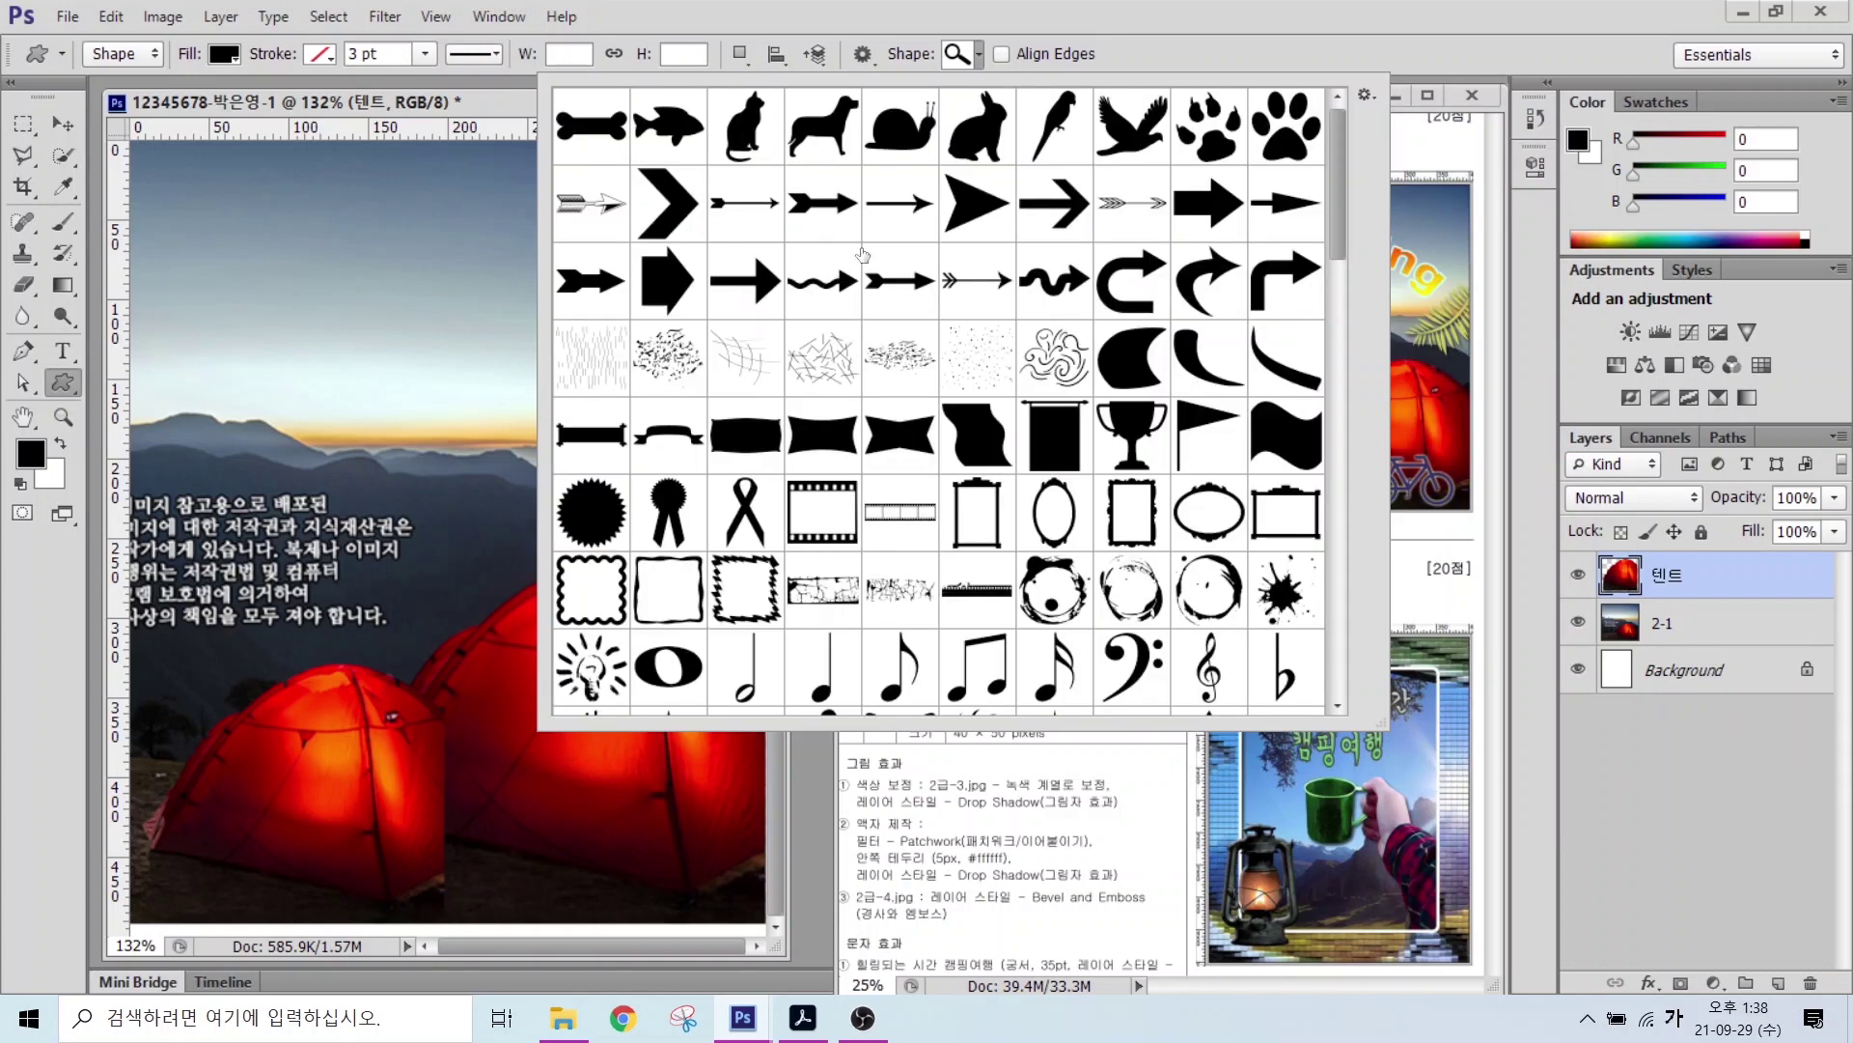
scroll(846, 374, down, 4)
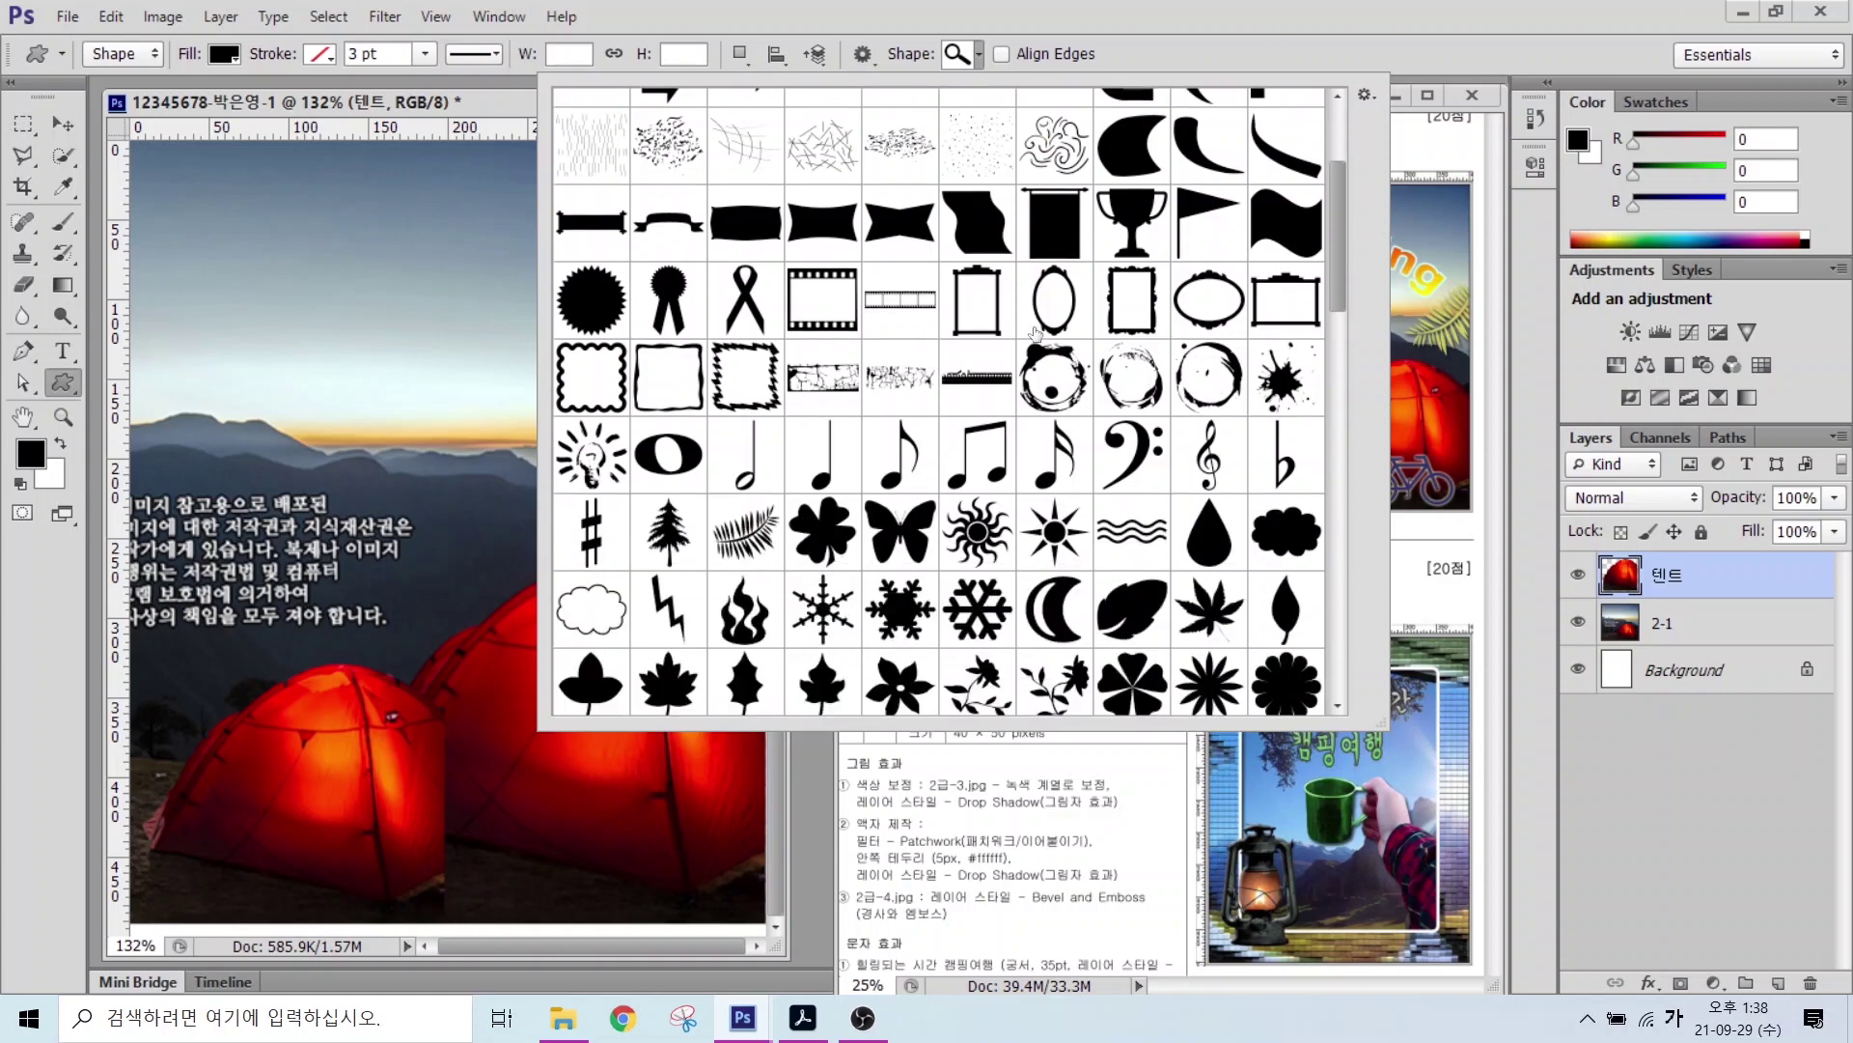
click(748, 460)
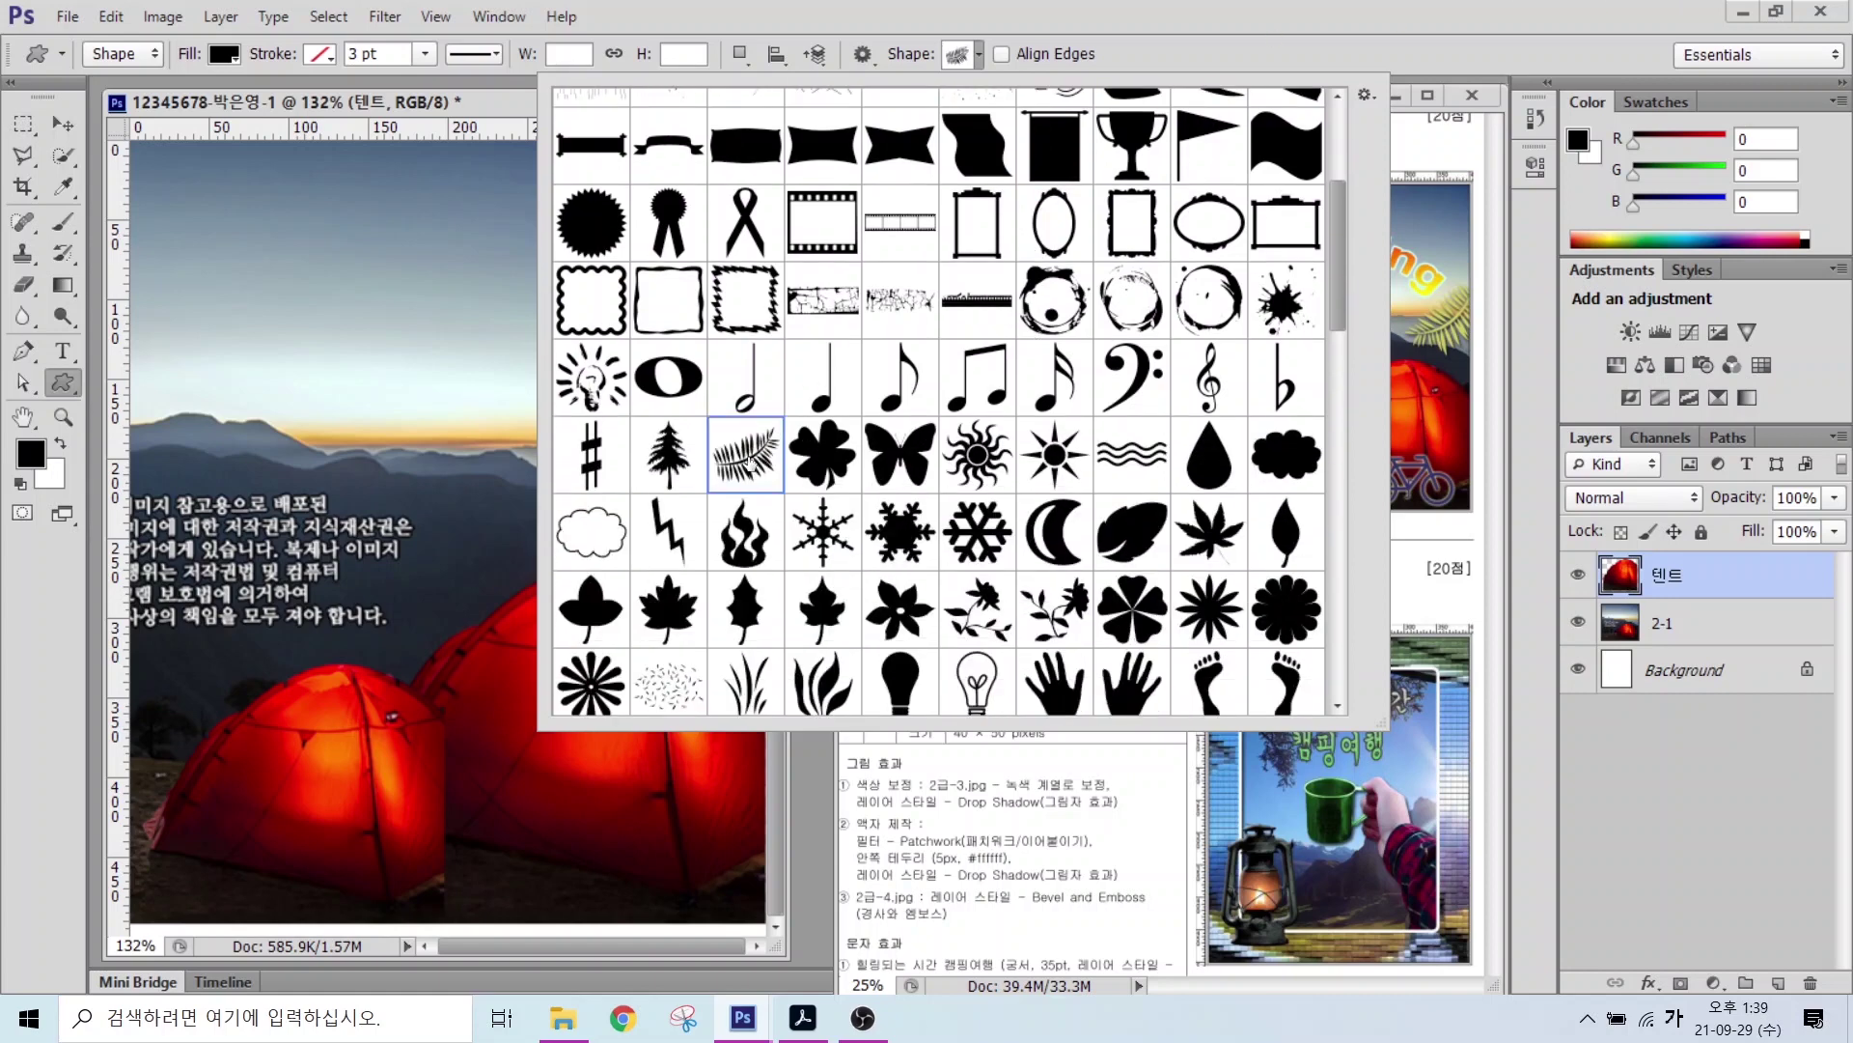
double_click(751, 454)
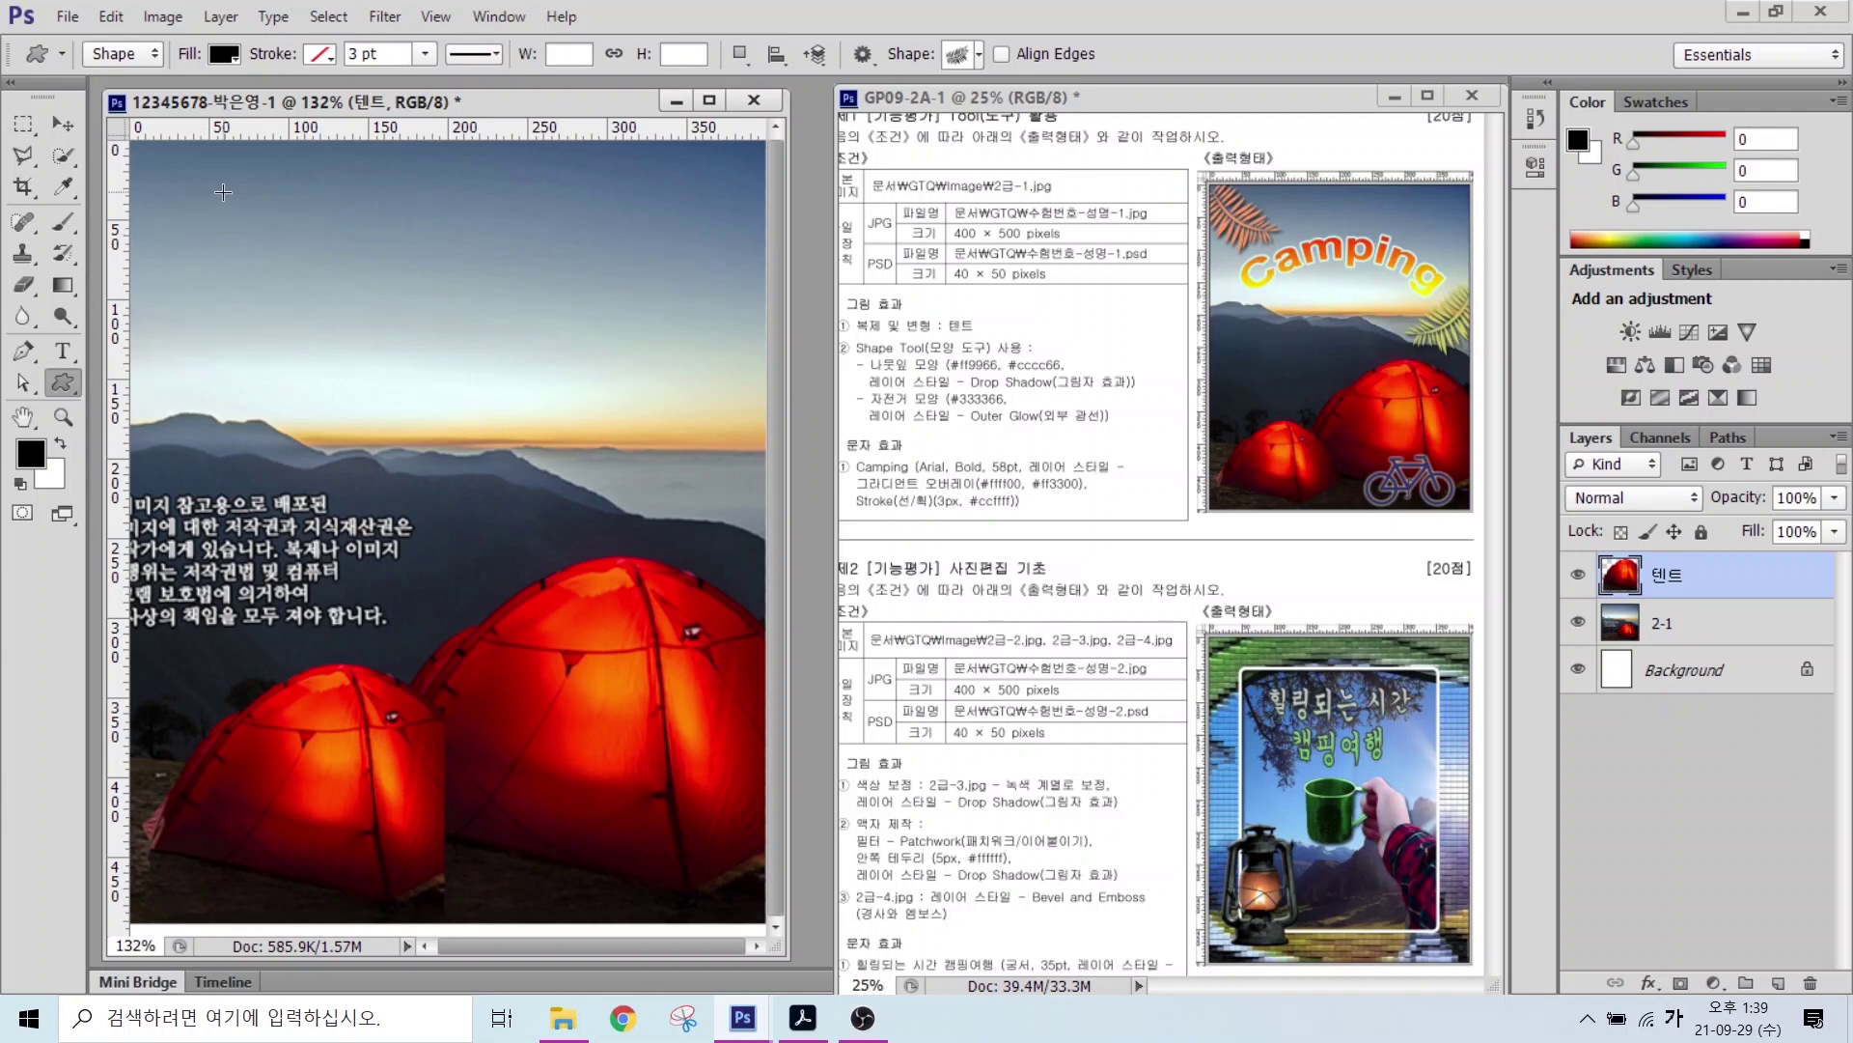
Step: Draw a Fern shape across the photo's top-left area
drag(213, 184, 505, 372)
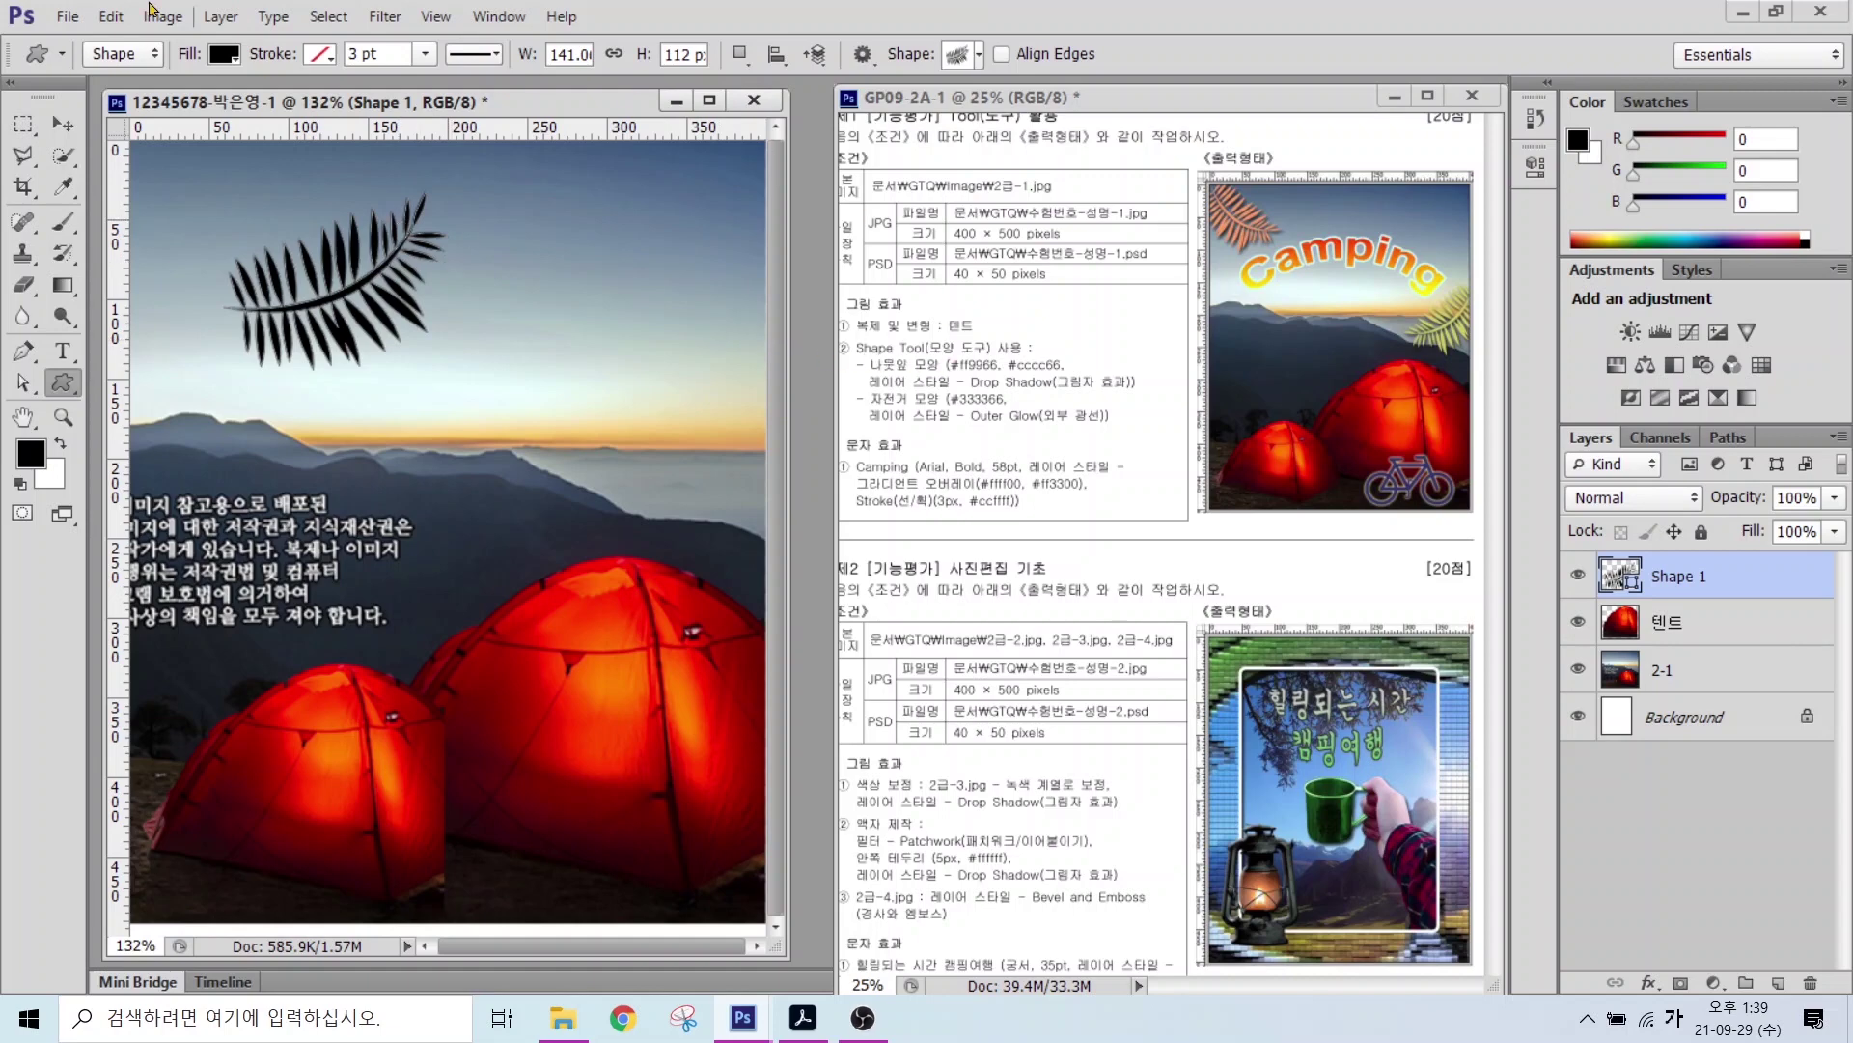
click(114, 16)
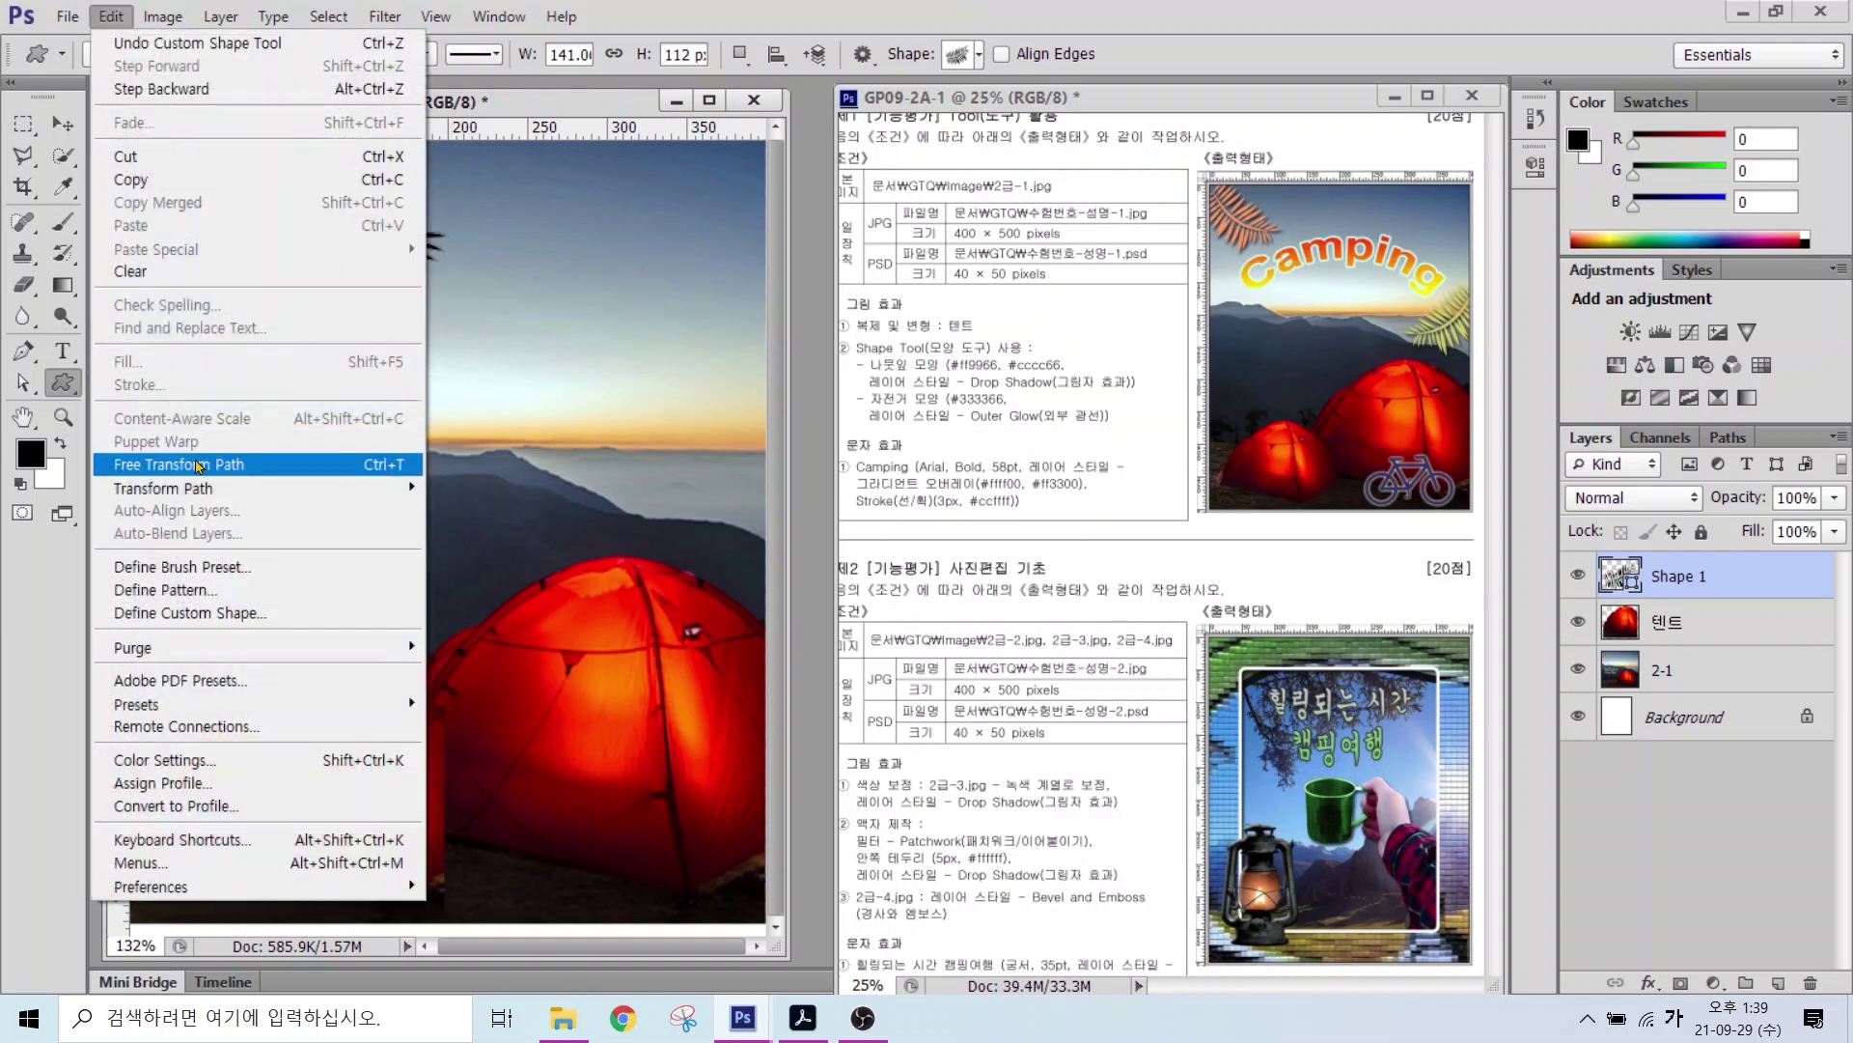
click(365, 465)
click(365, 466)
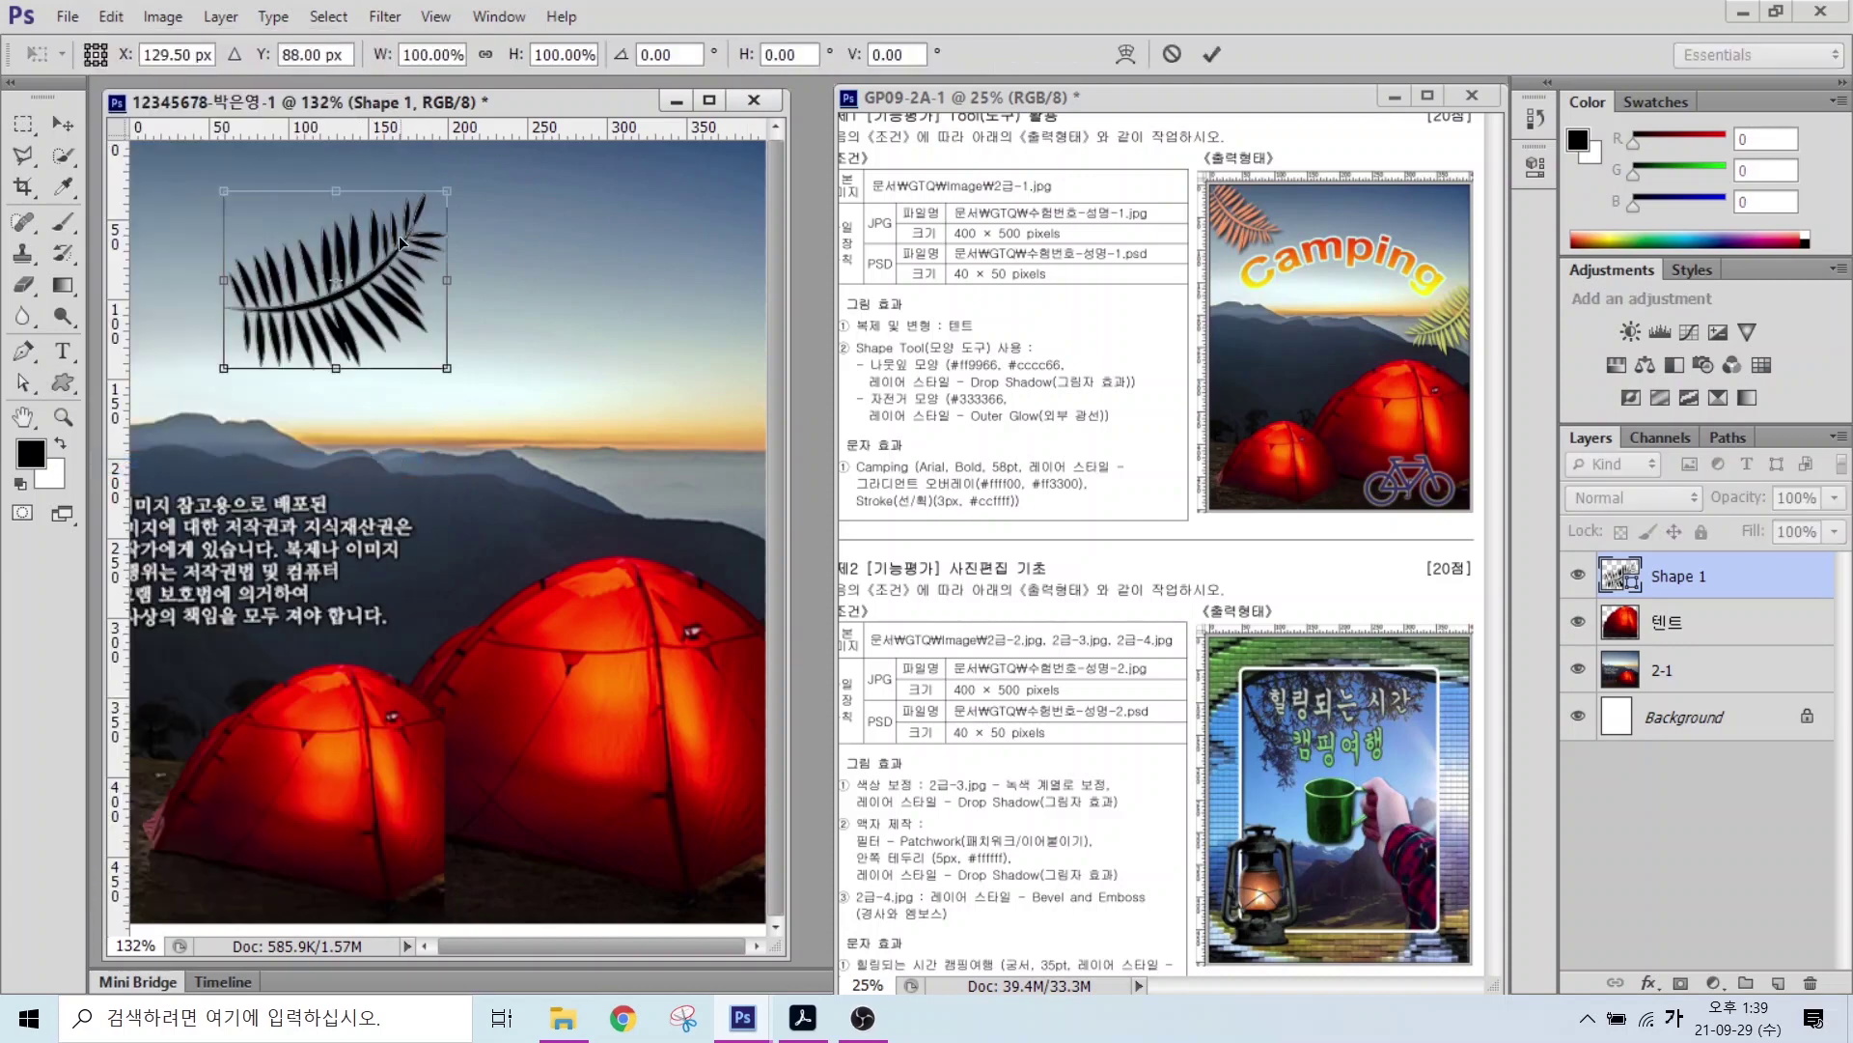
Step: Rotate the fern about 50°, scale it to about 90%, and place it top-left
drag(445, 194, 399, 229)
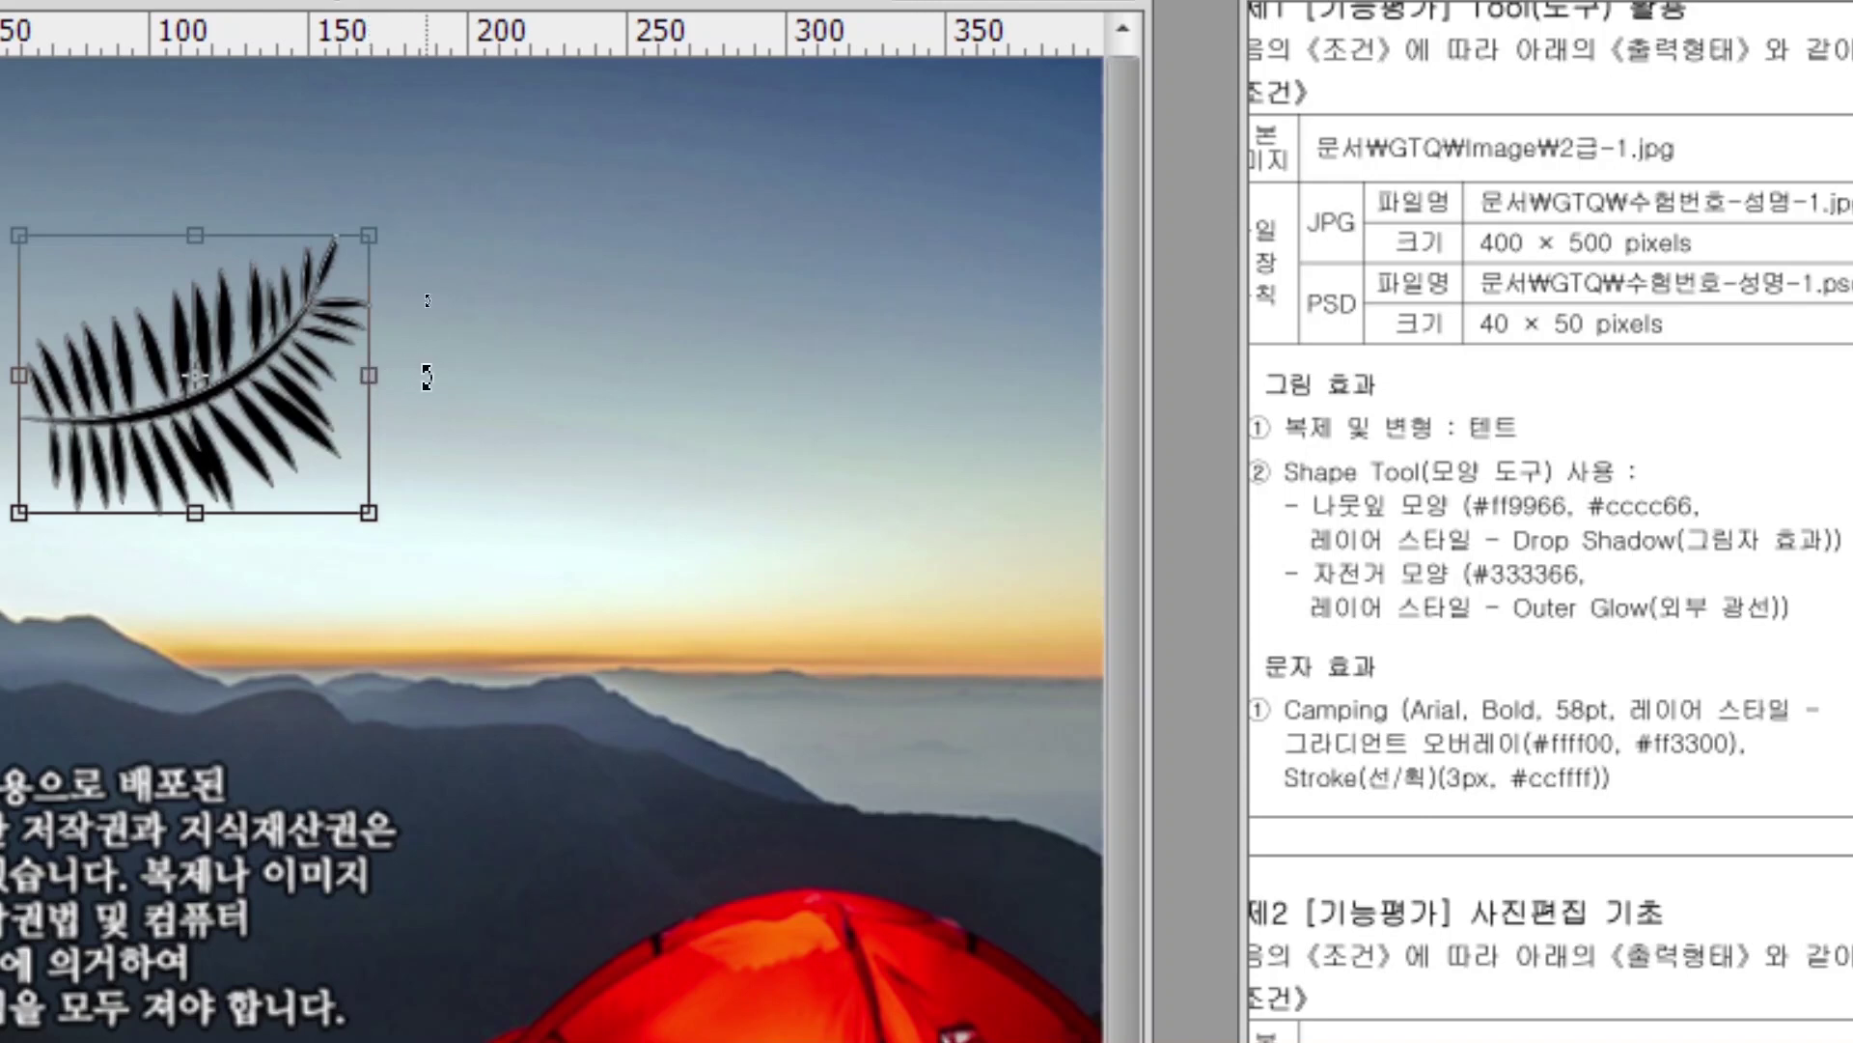
drag(427, 464, 376, 587)
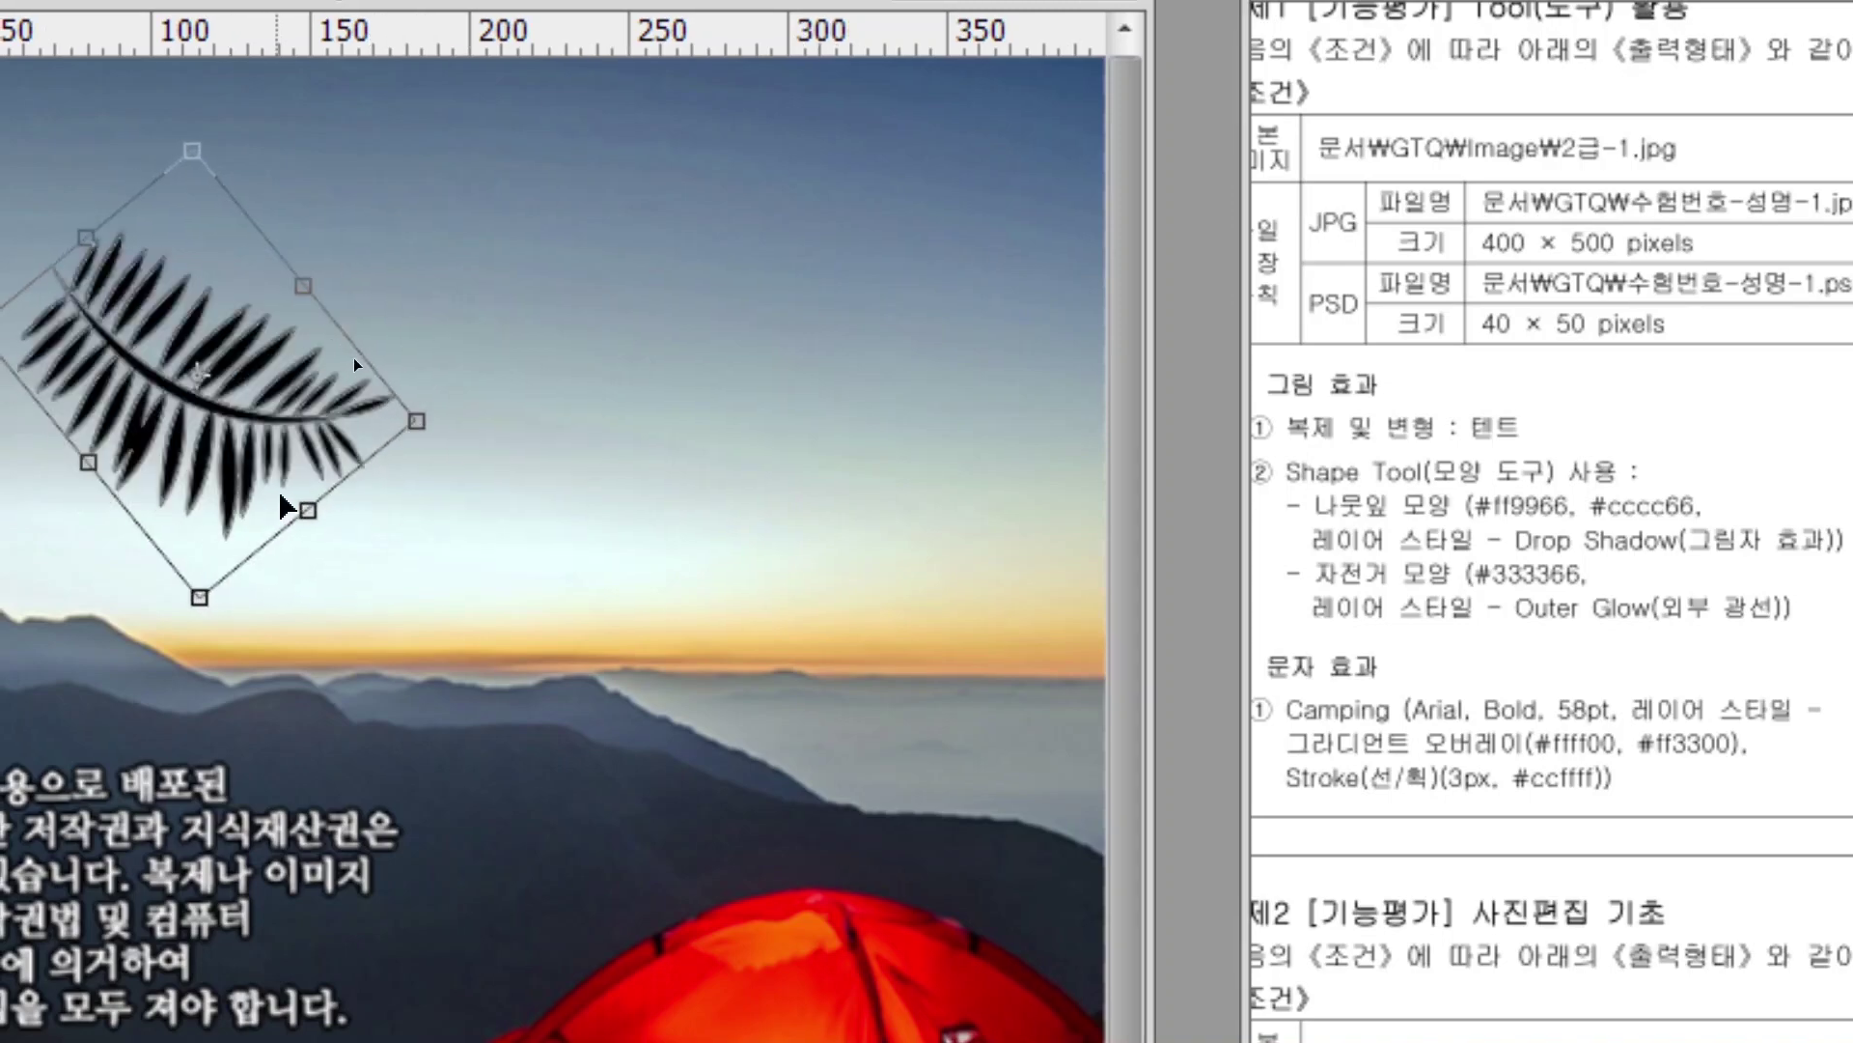
drag(189, 371, 20, 250)
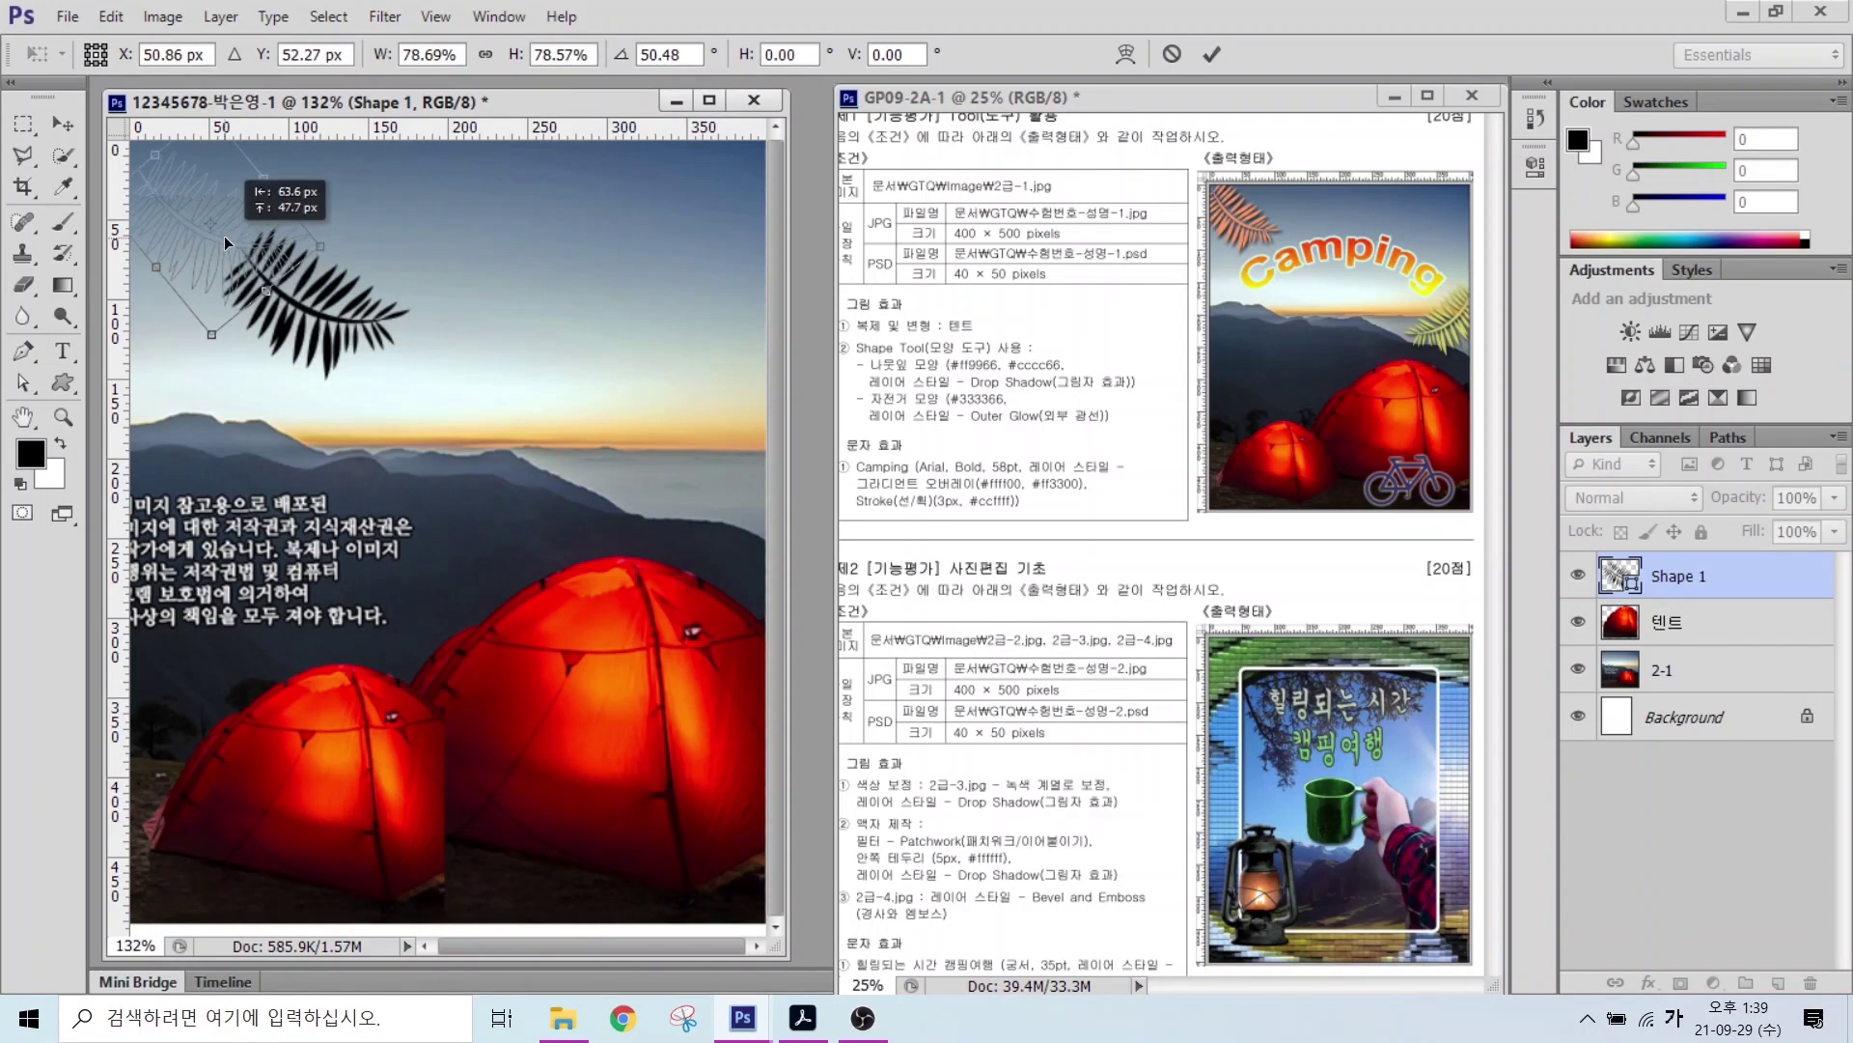
drag(224, 236, 218, 223)
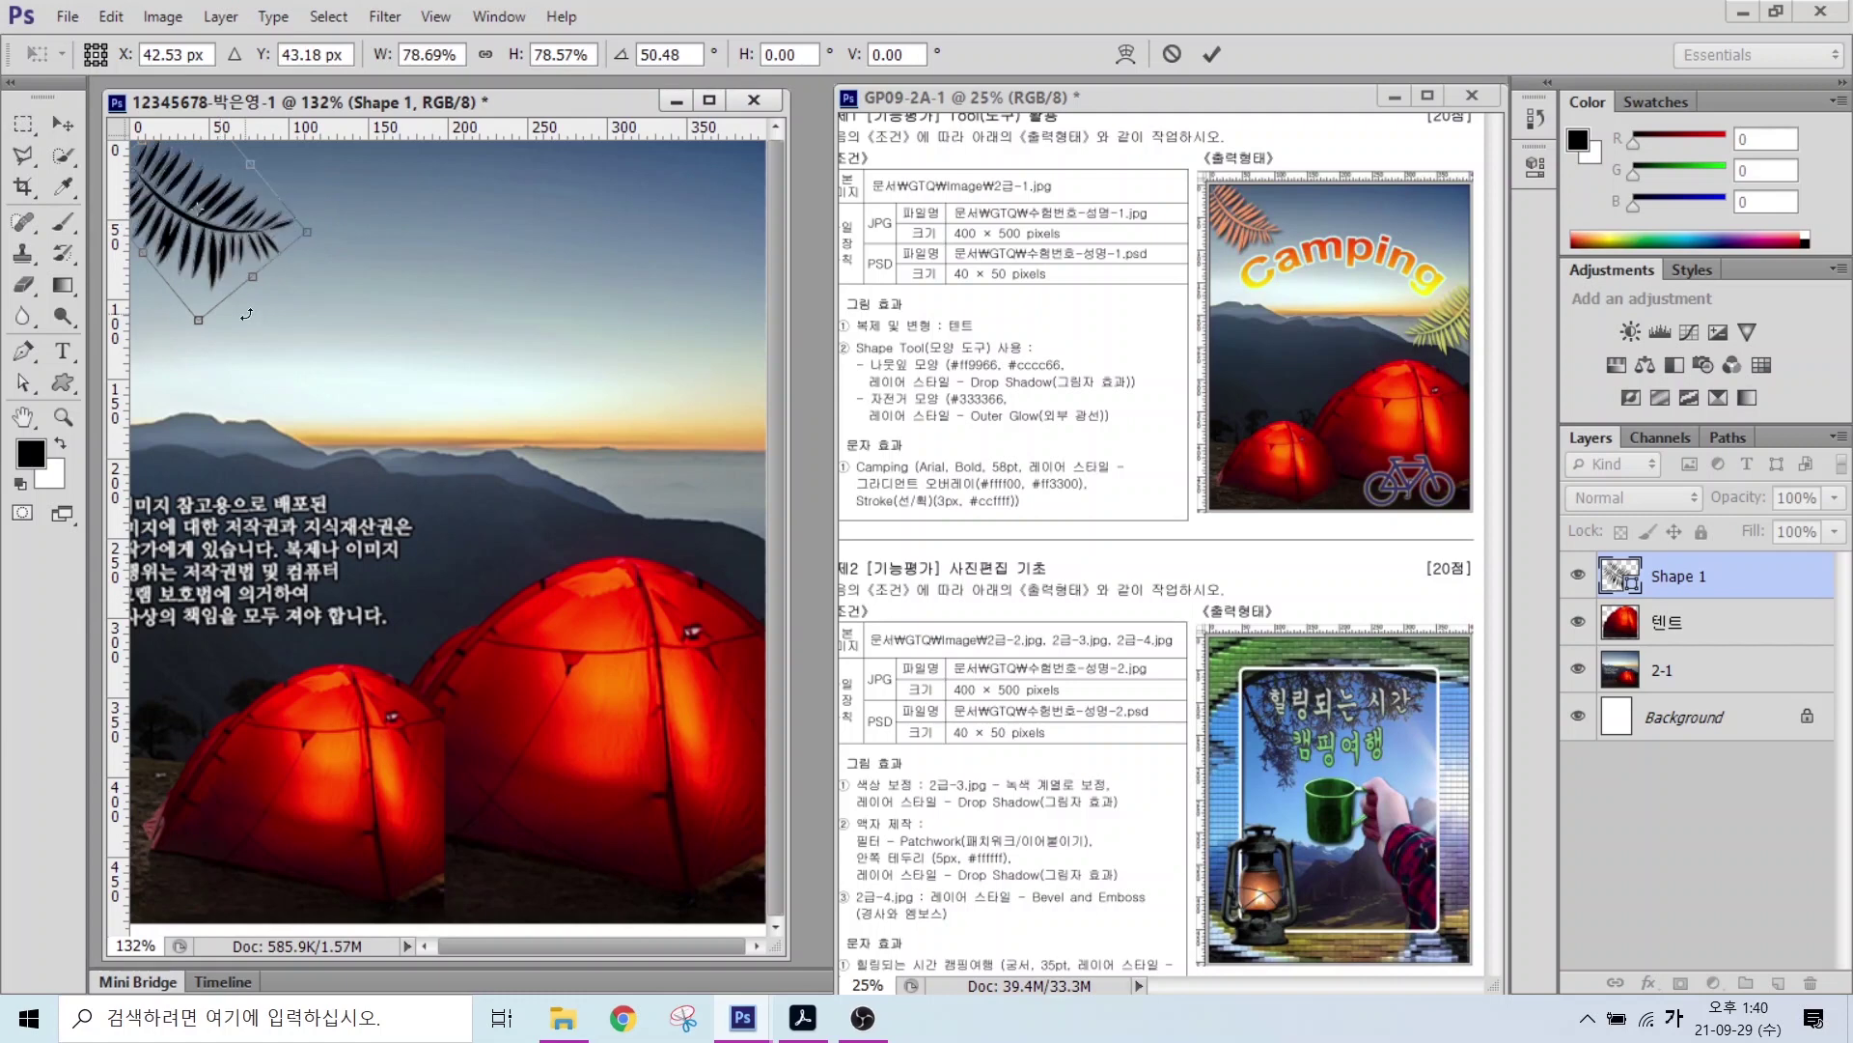
drag(212, 309, 205, 356)
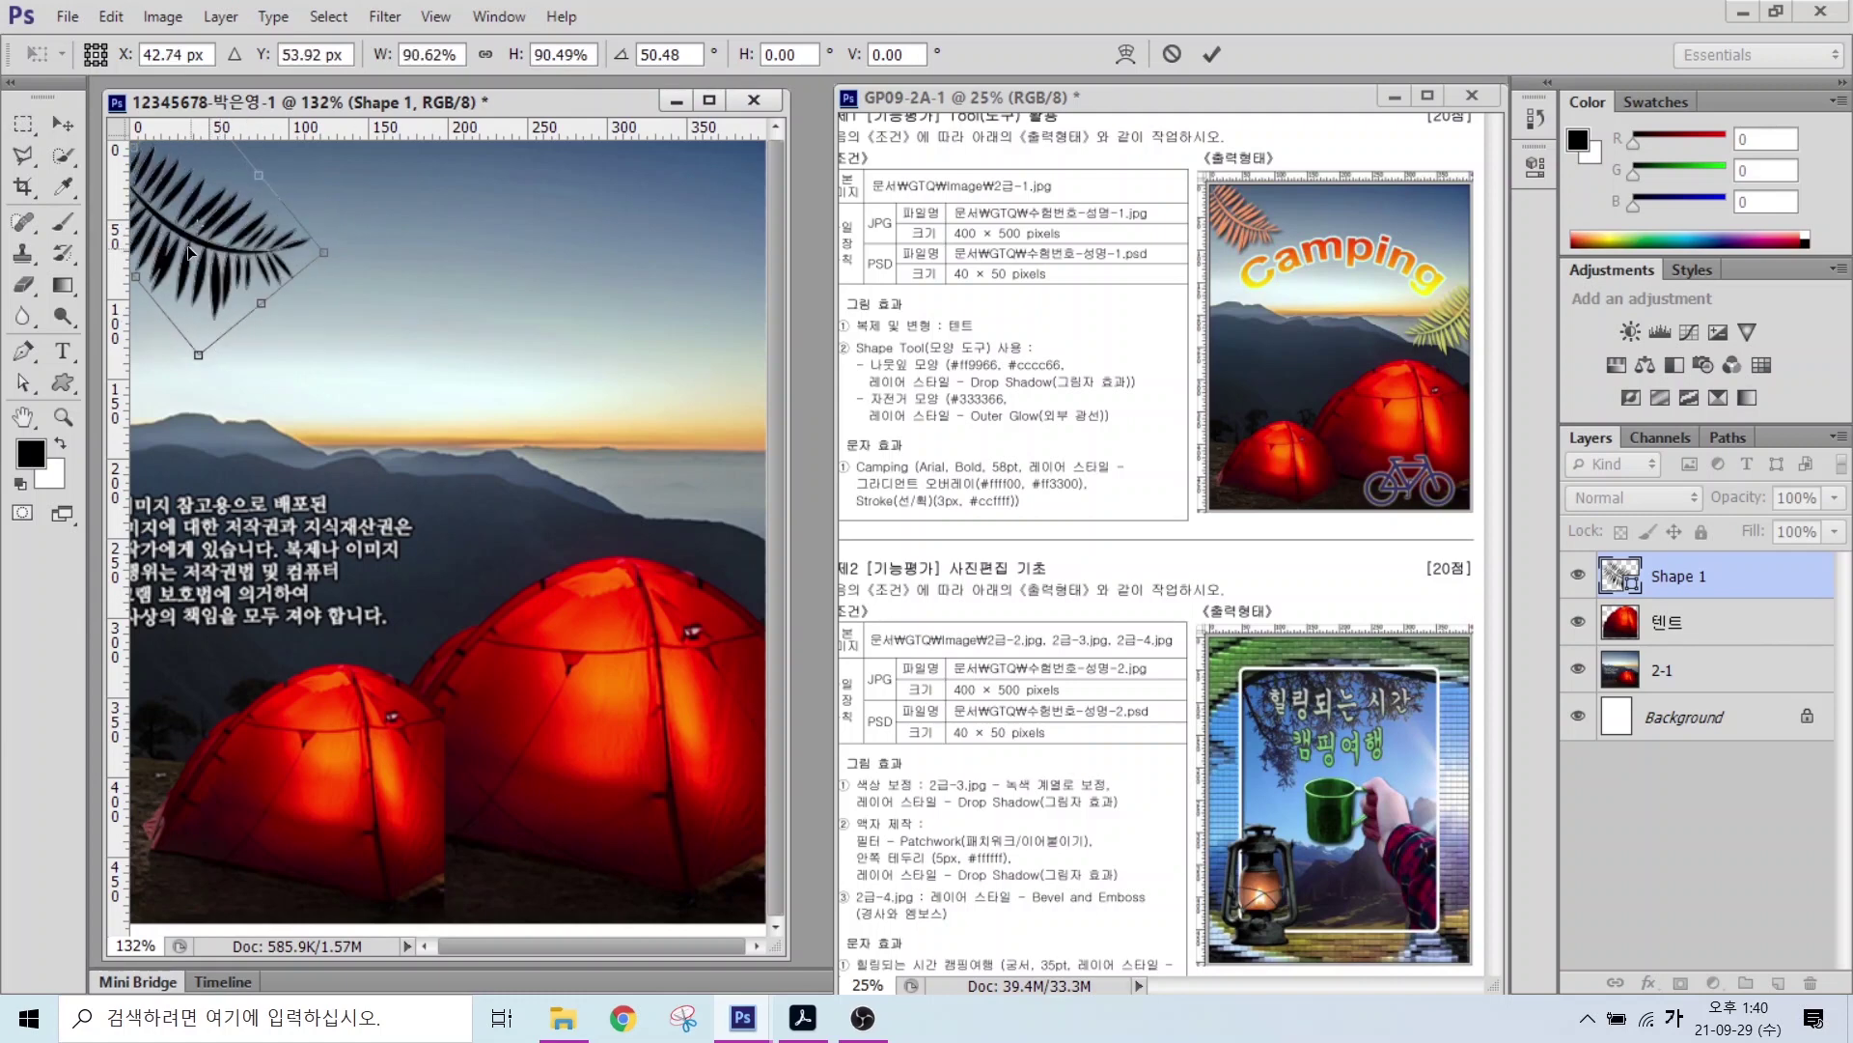
mouse_move(190, 251)
mouse_down()
mouse_move(180, 213)
mouse_move(205, 230)
mouse_up()
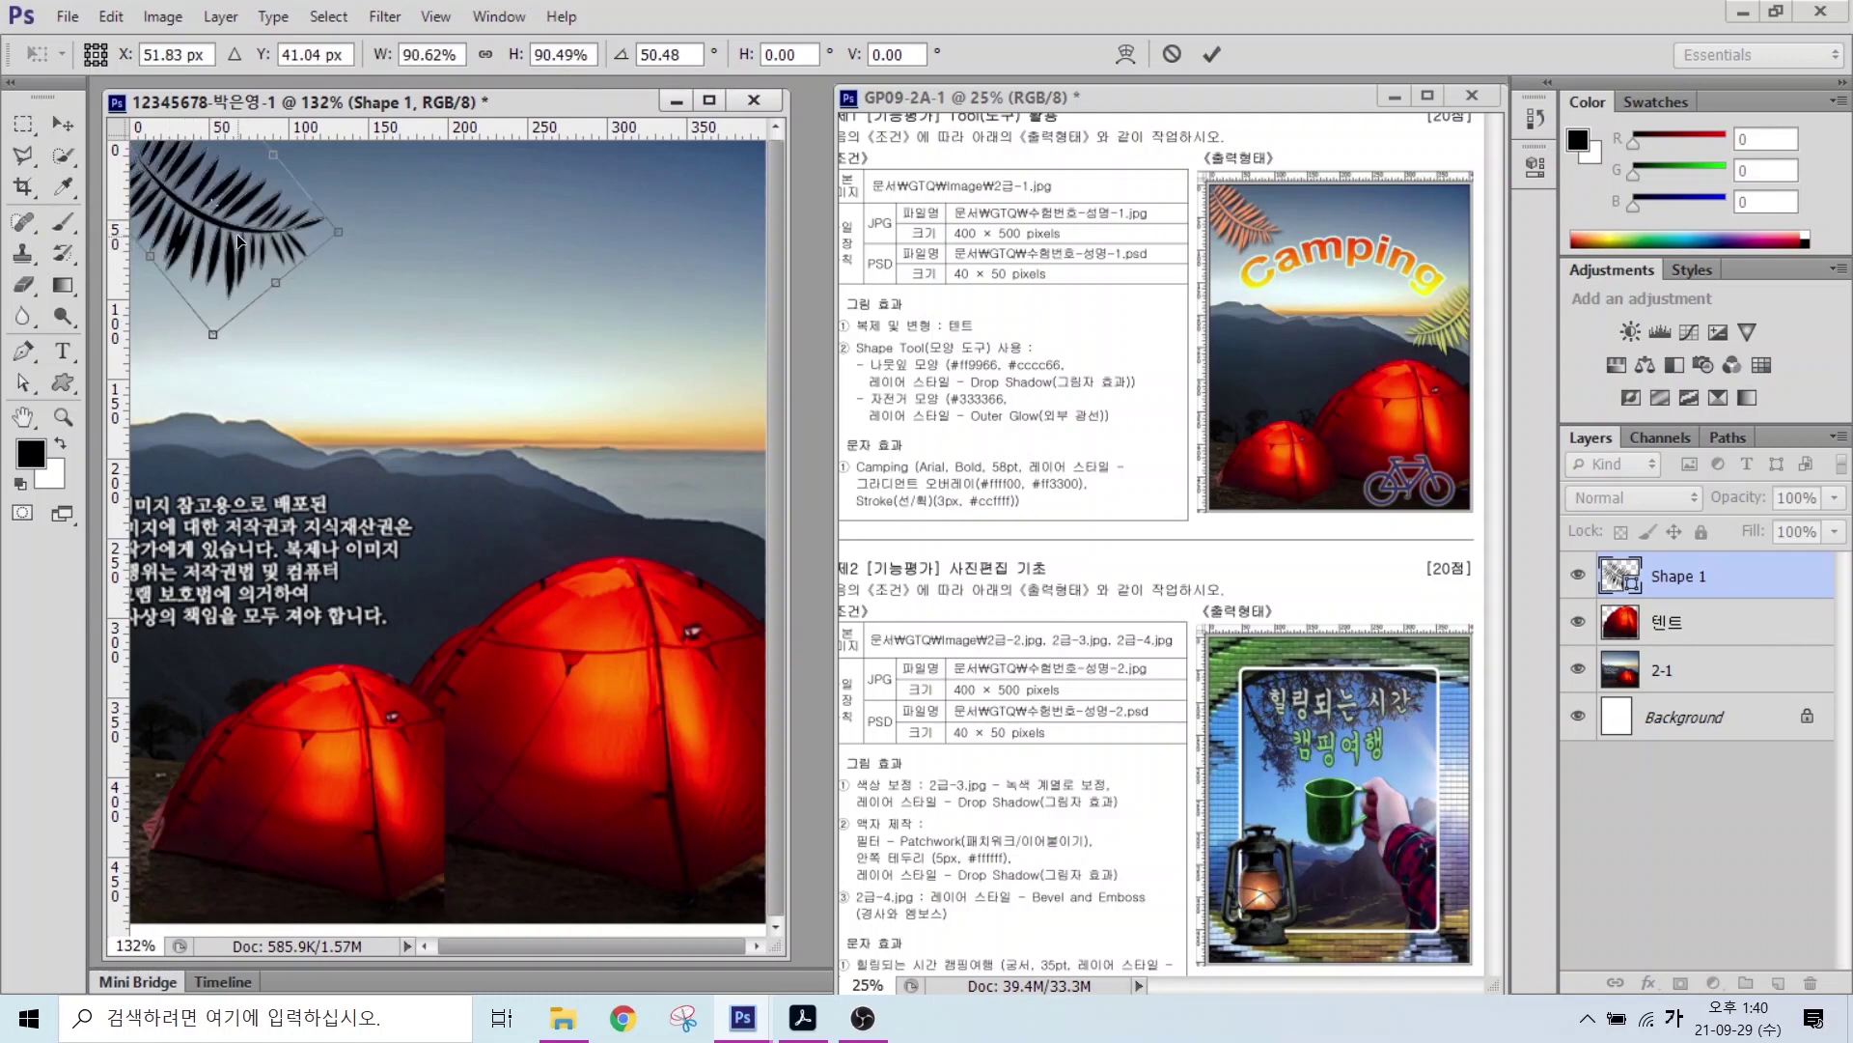
key(Return)
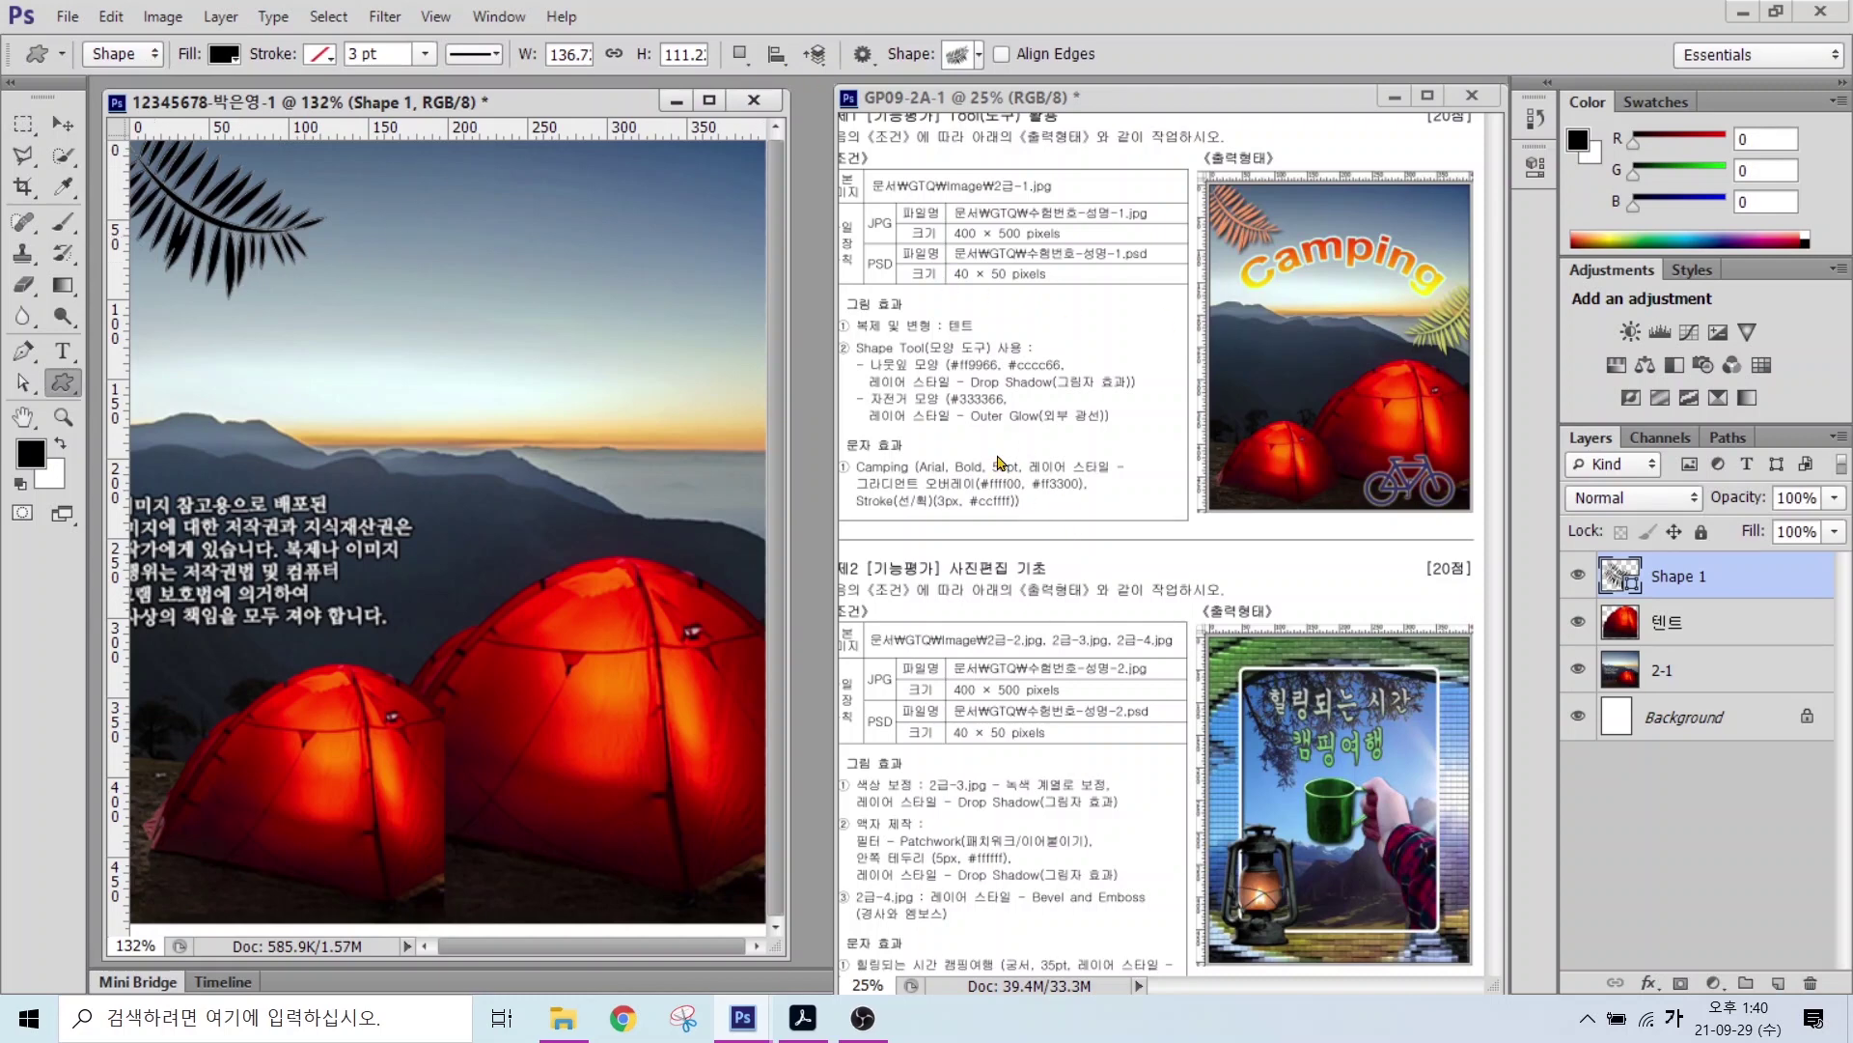
Step: Point out the leaf colour requirement, fill setting and new Shape 1 layer
key(alt)
drag(959, 348, 932, 295)
mouse_move(246, 70)
mouse_down()
mouse_move(182, 68)
mouse_move(205, 27)
mouse_move(253, 65)
mouse_move(302, 167)
mouse_up()
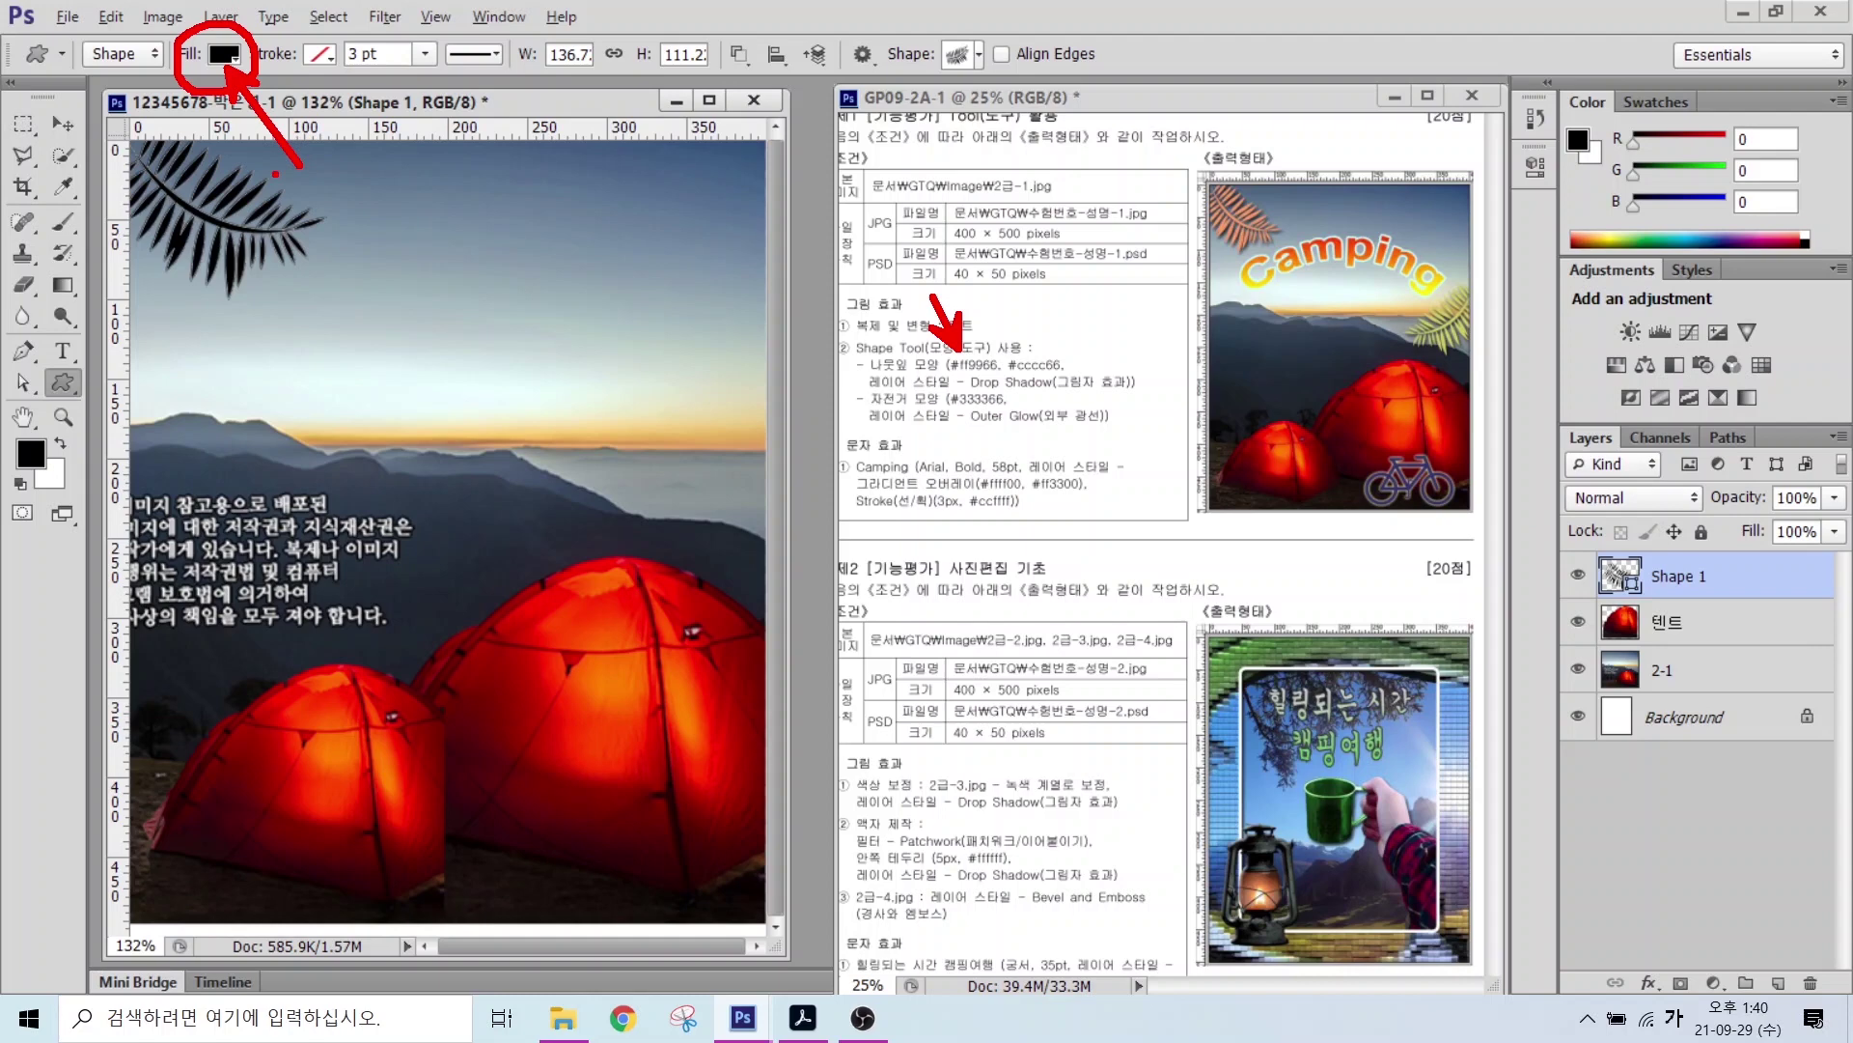
mouse_move(1565, 553)
mouse_down()
mouse_move(1822, 599)
mouse_move(1563, 601)
mouse_up()
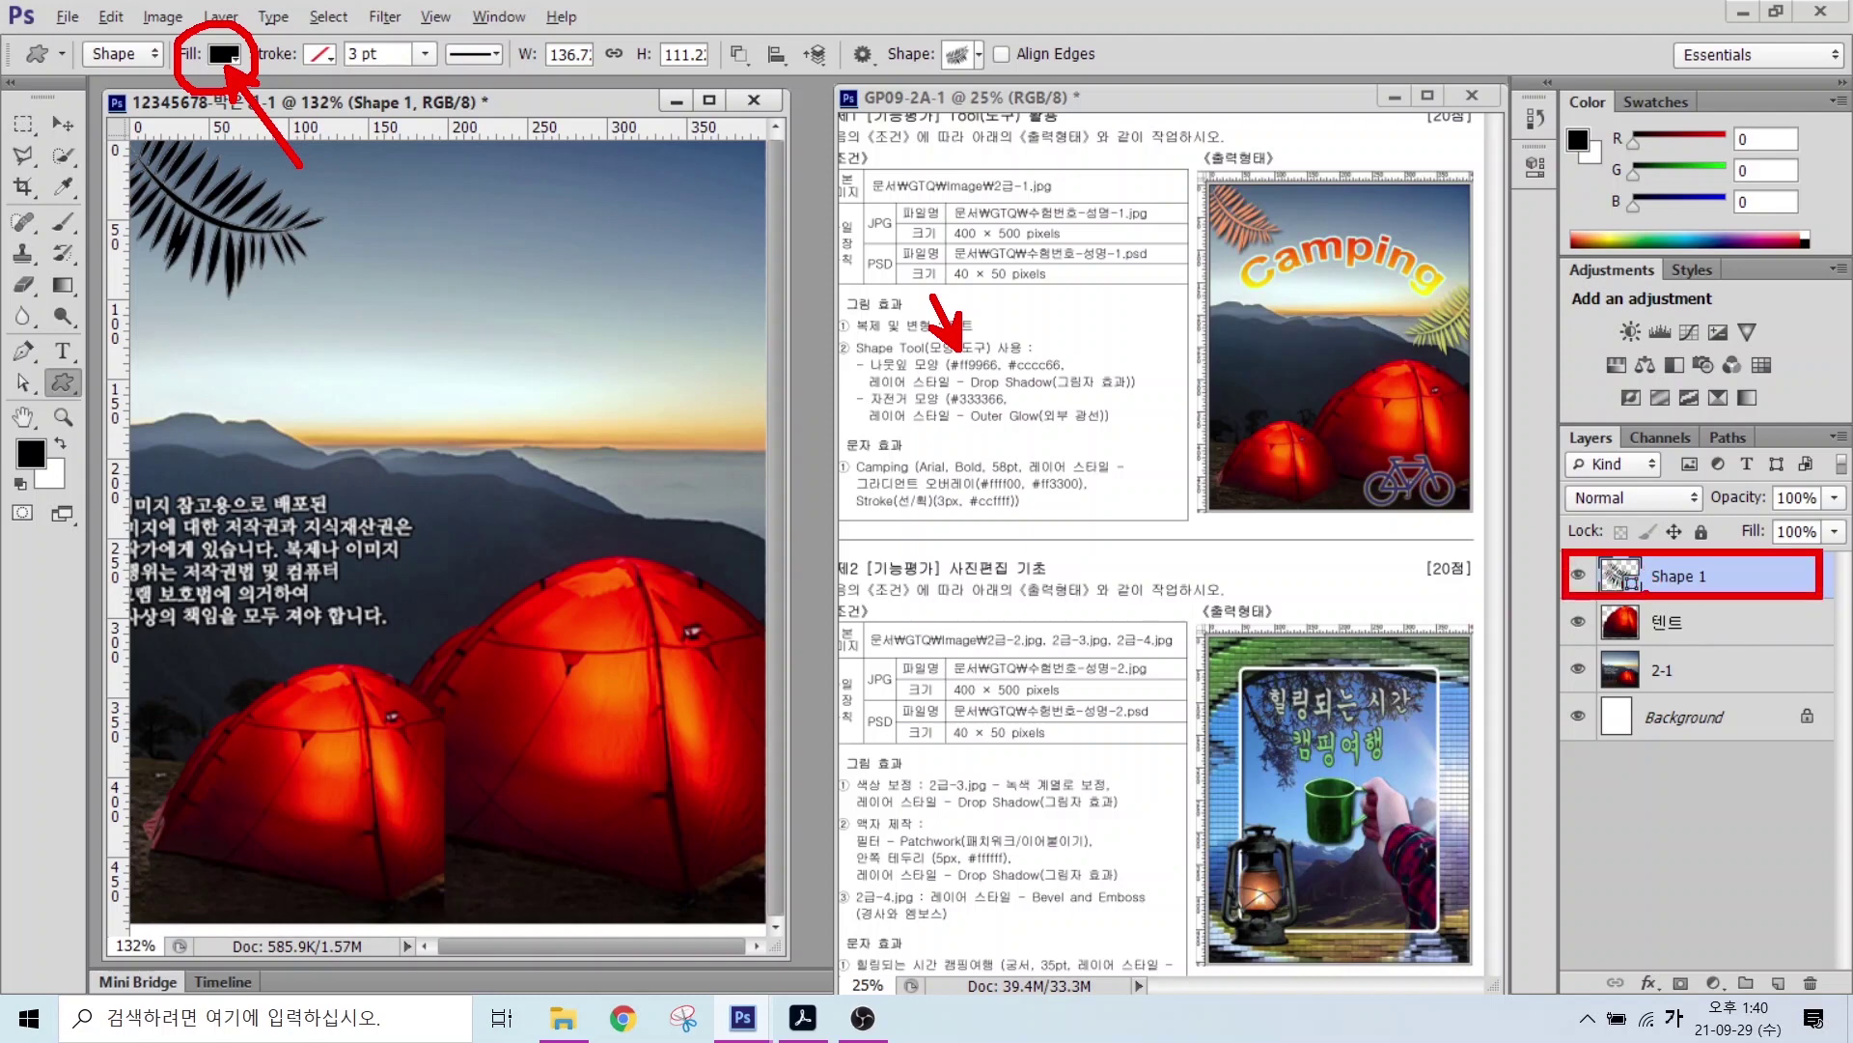
mouse_move(1632, 601)
mouse_down()
mouse_move(1601, 562)
mouse_move(1633, 569)
mouse_move(1533, 479)
mouse_up()
drag(1606, 556, 1639, 570)
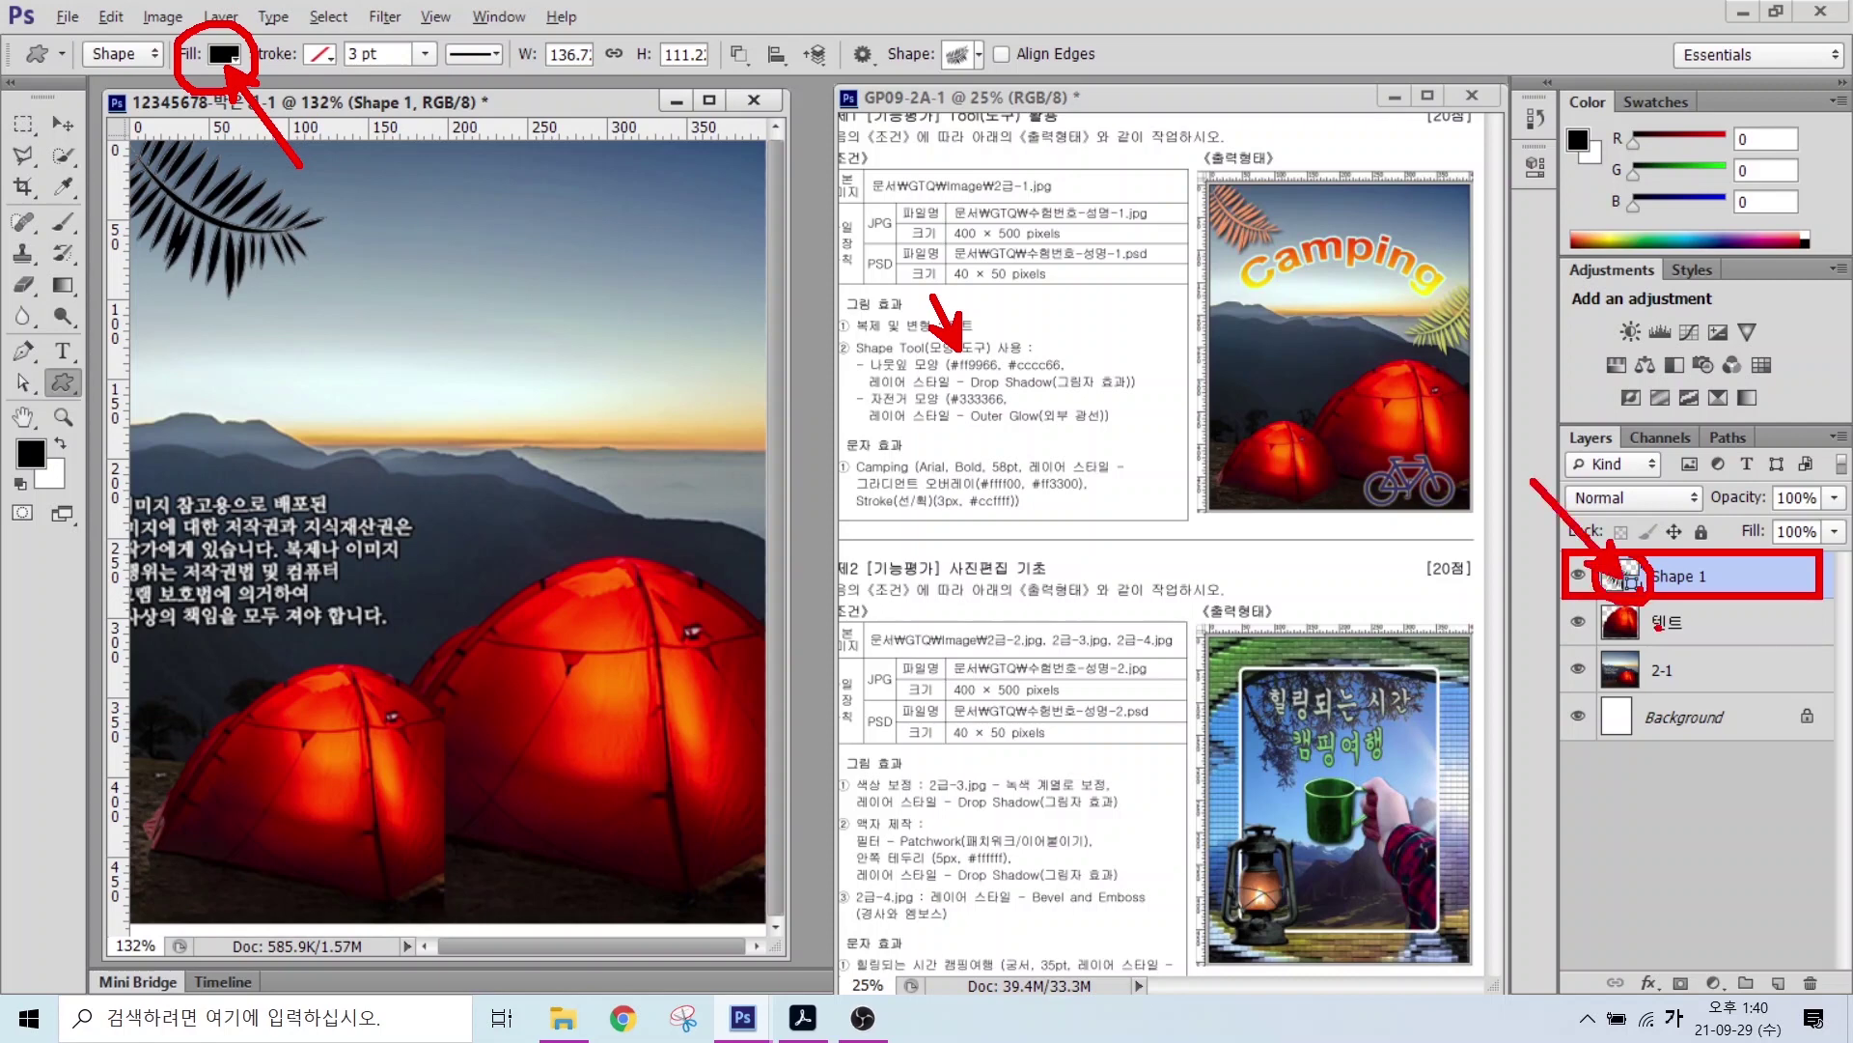
key(Escape)
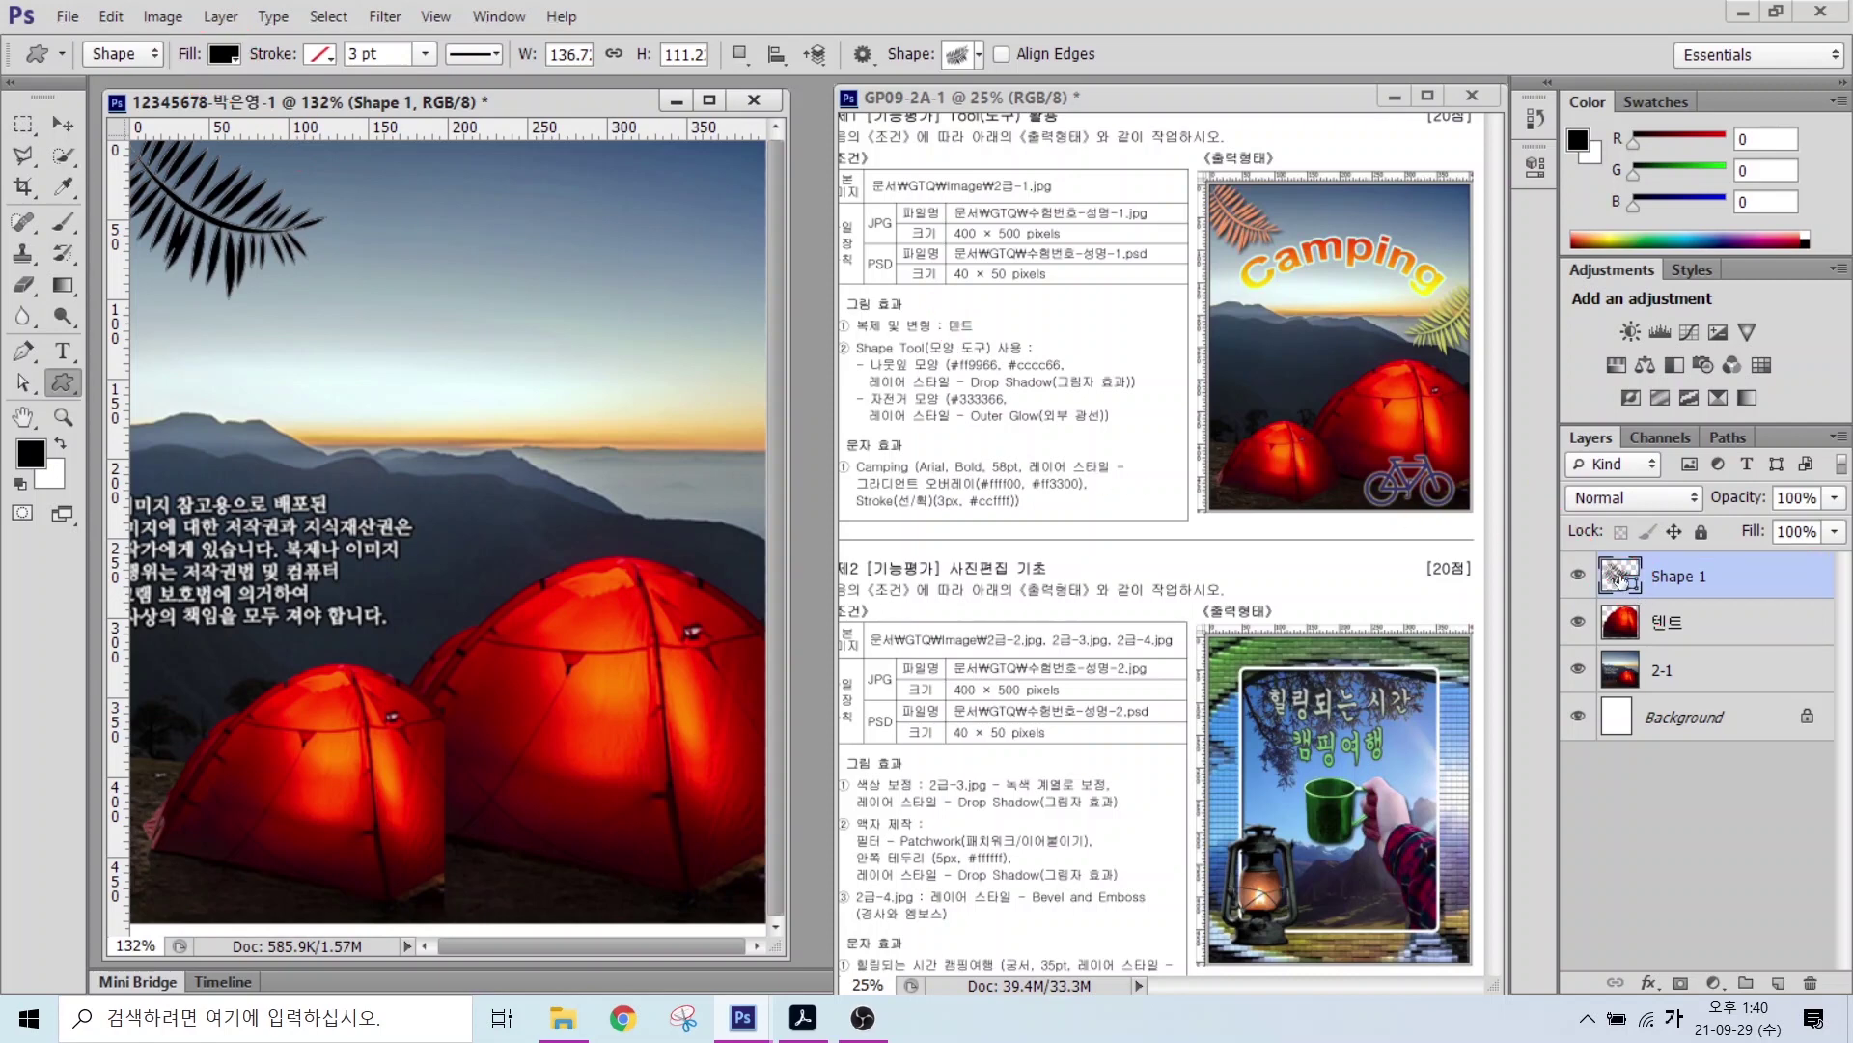
Step: Set the Shape 1 fern's fill colour to orange #ff9966
double_click(1619, 577)
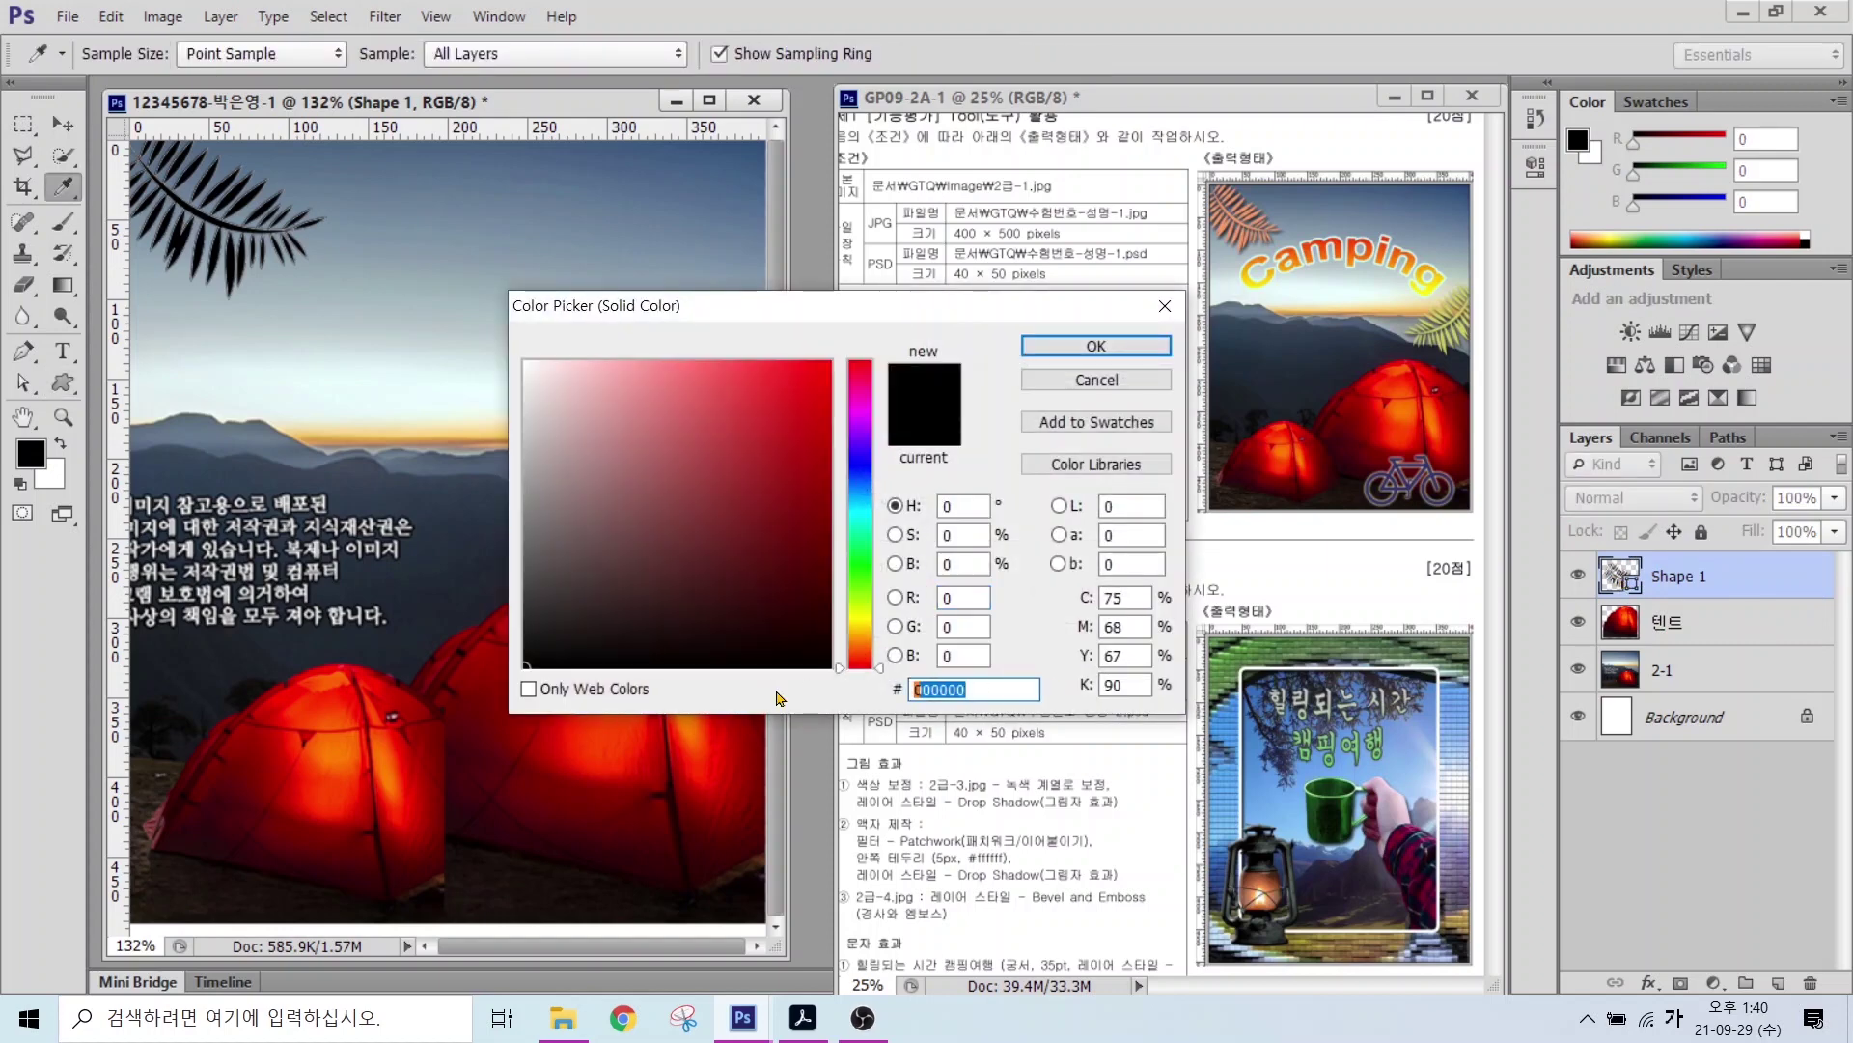
key(Hangul)
text(ff9966)
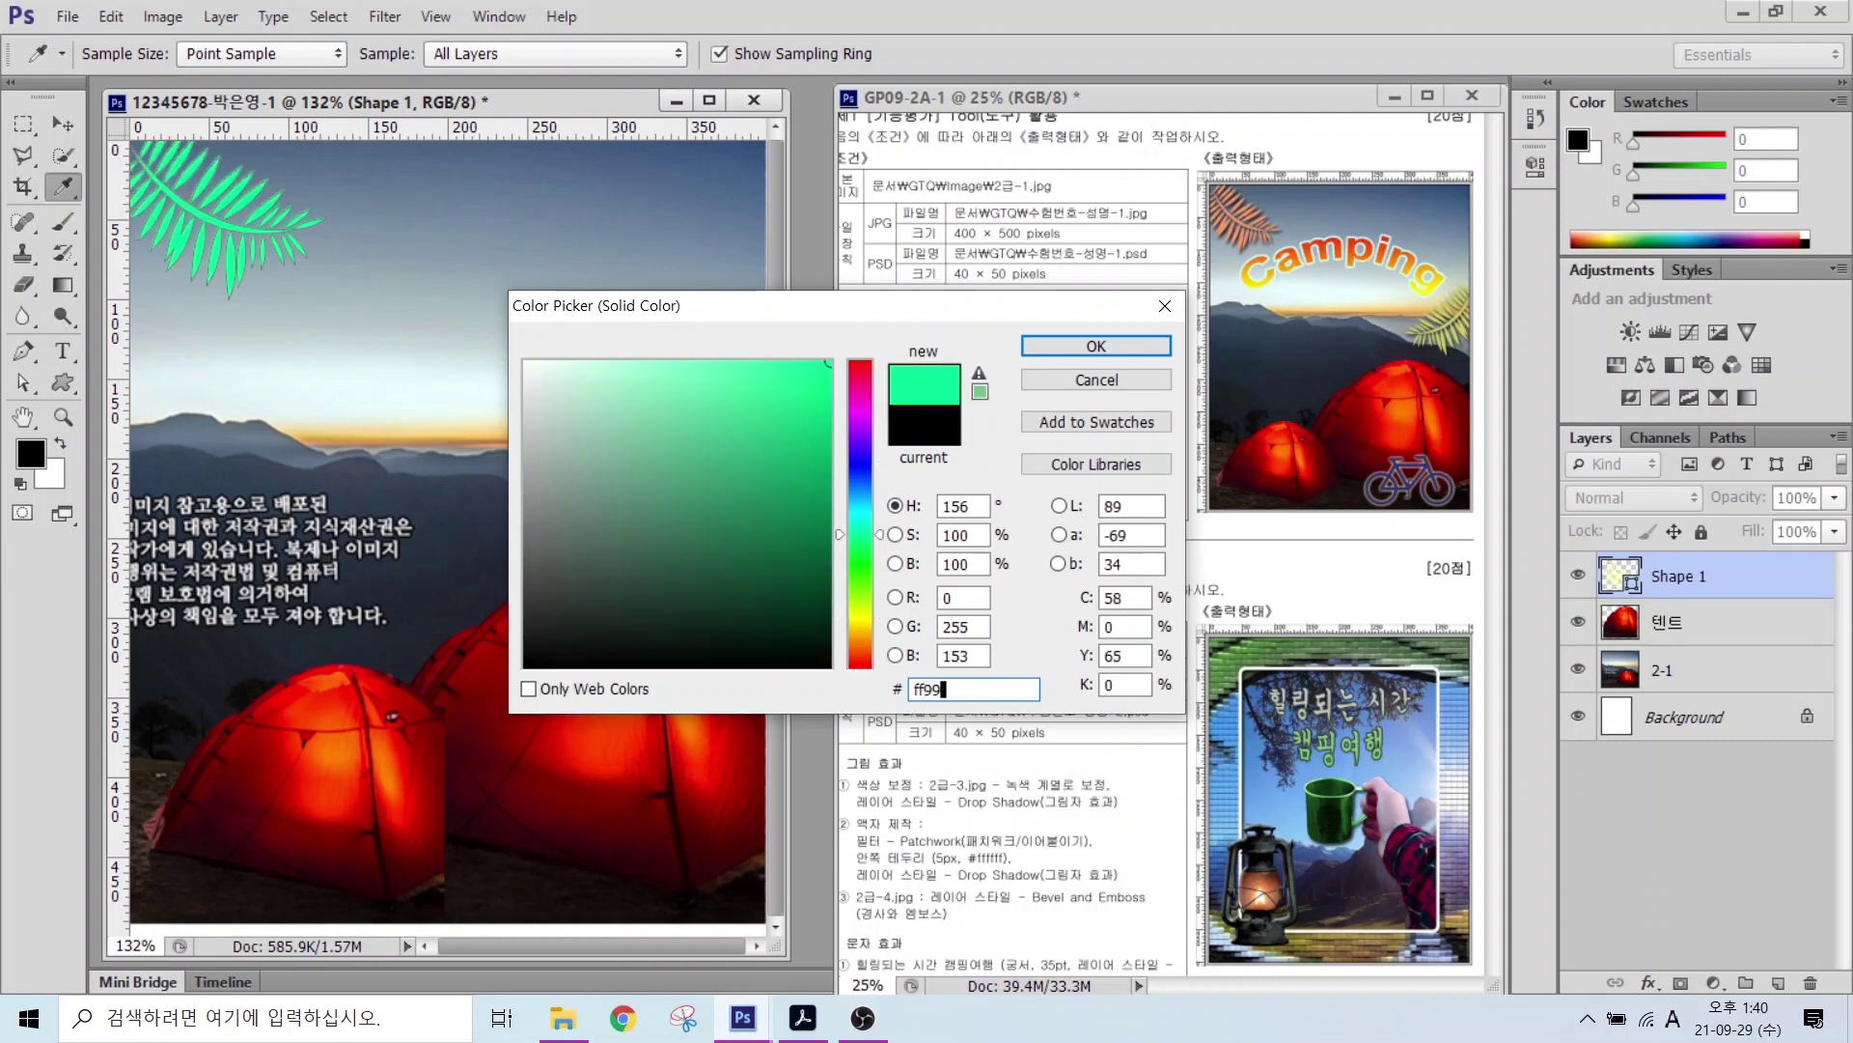
click(1067, 348)
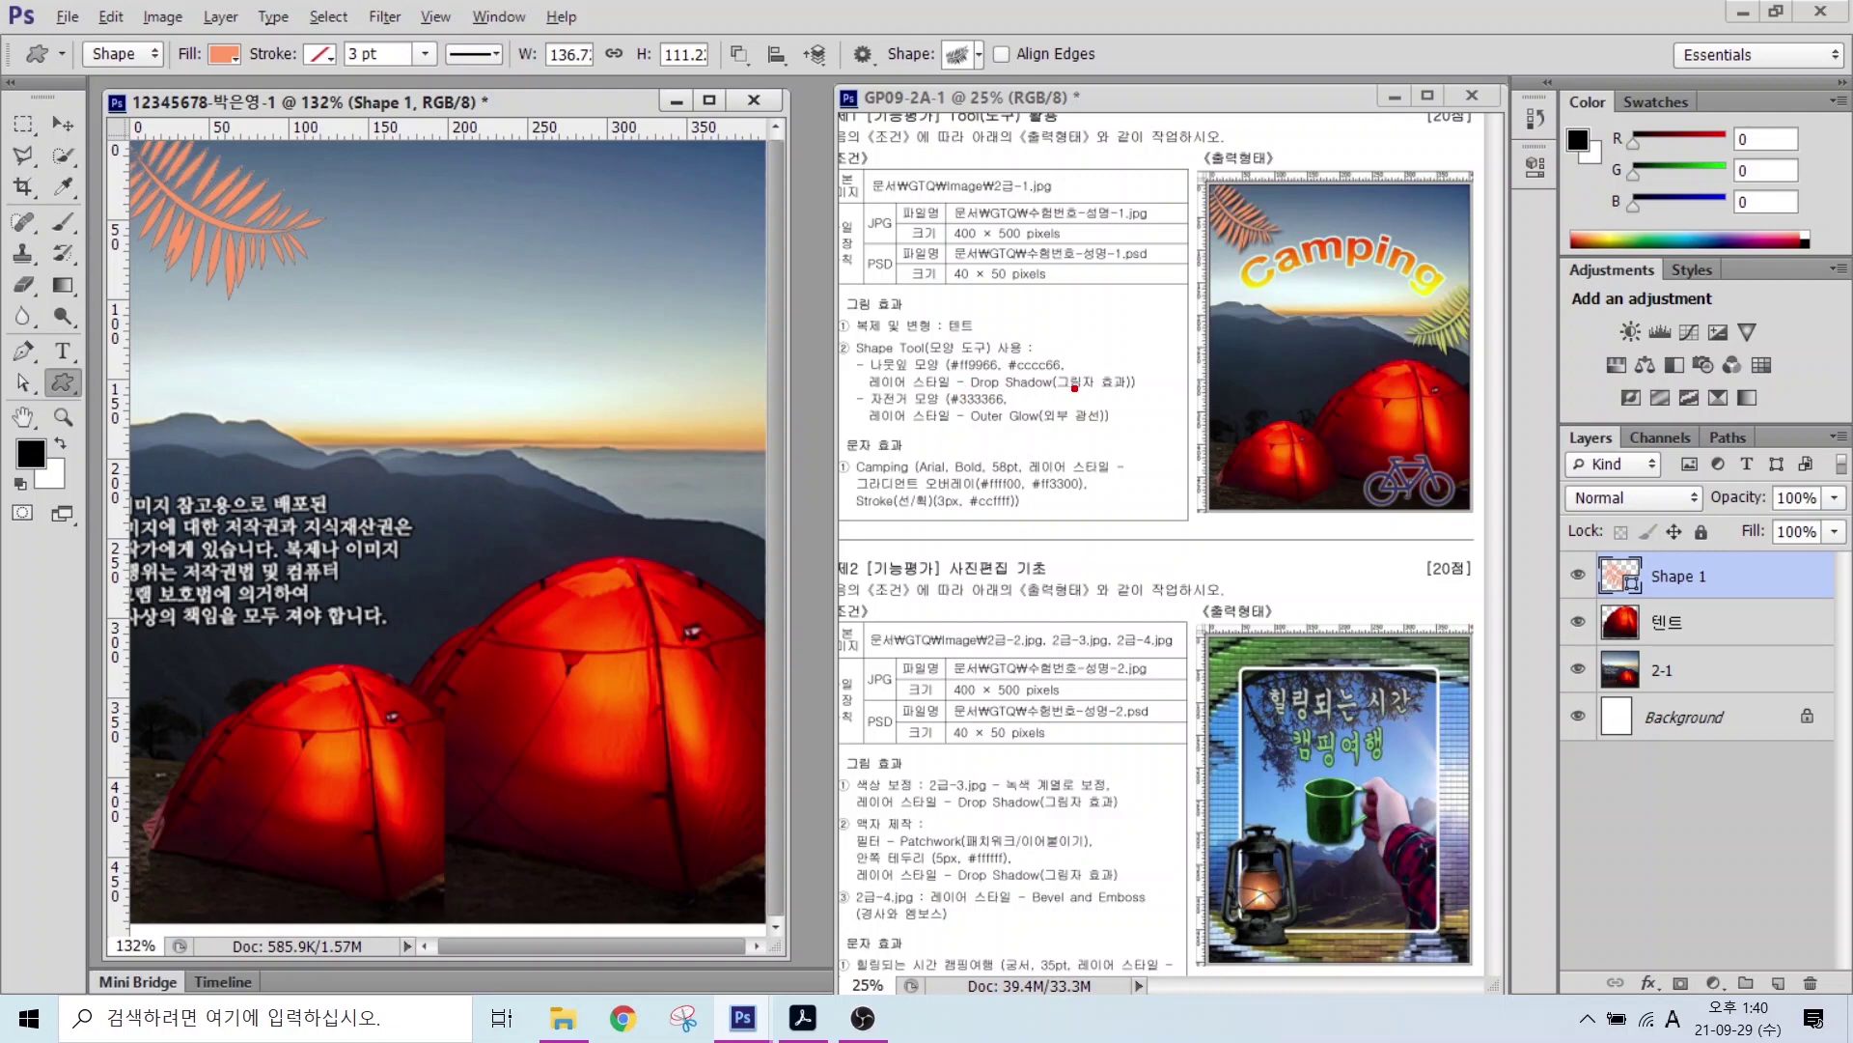
Step: Mark the layer style controls at the bottom of the Layers panel
drag(1074, 387, 1151, 464)
mouse_move(1534, 415)
mouse_down()
mouse_move(1585, 471)
mouse_move(1849, 946)
mouse_move(1849, 1009)
mouse_up()
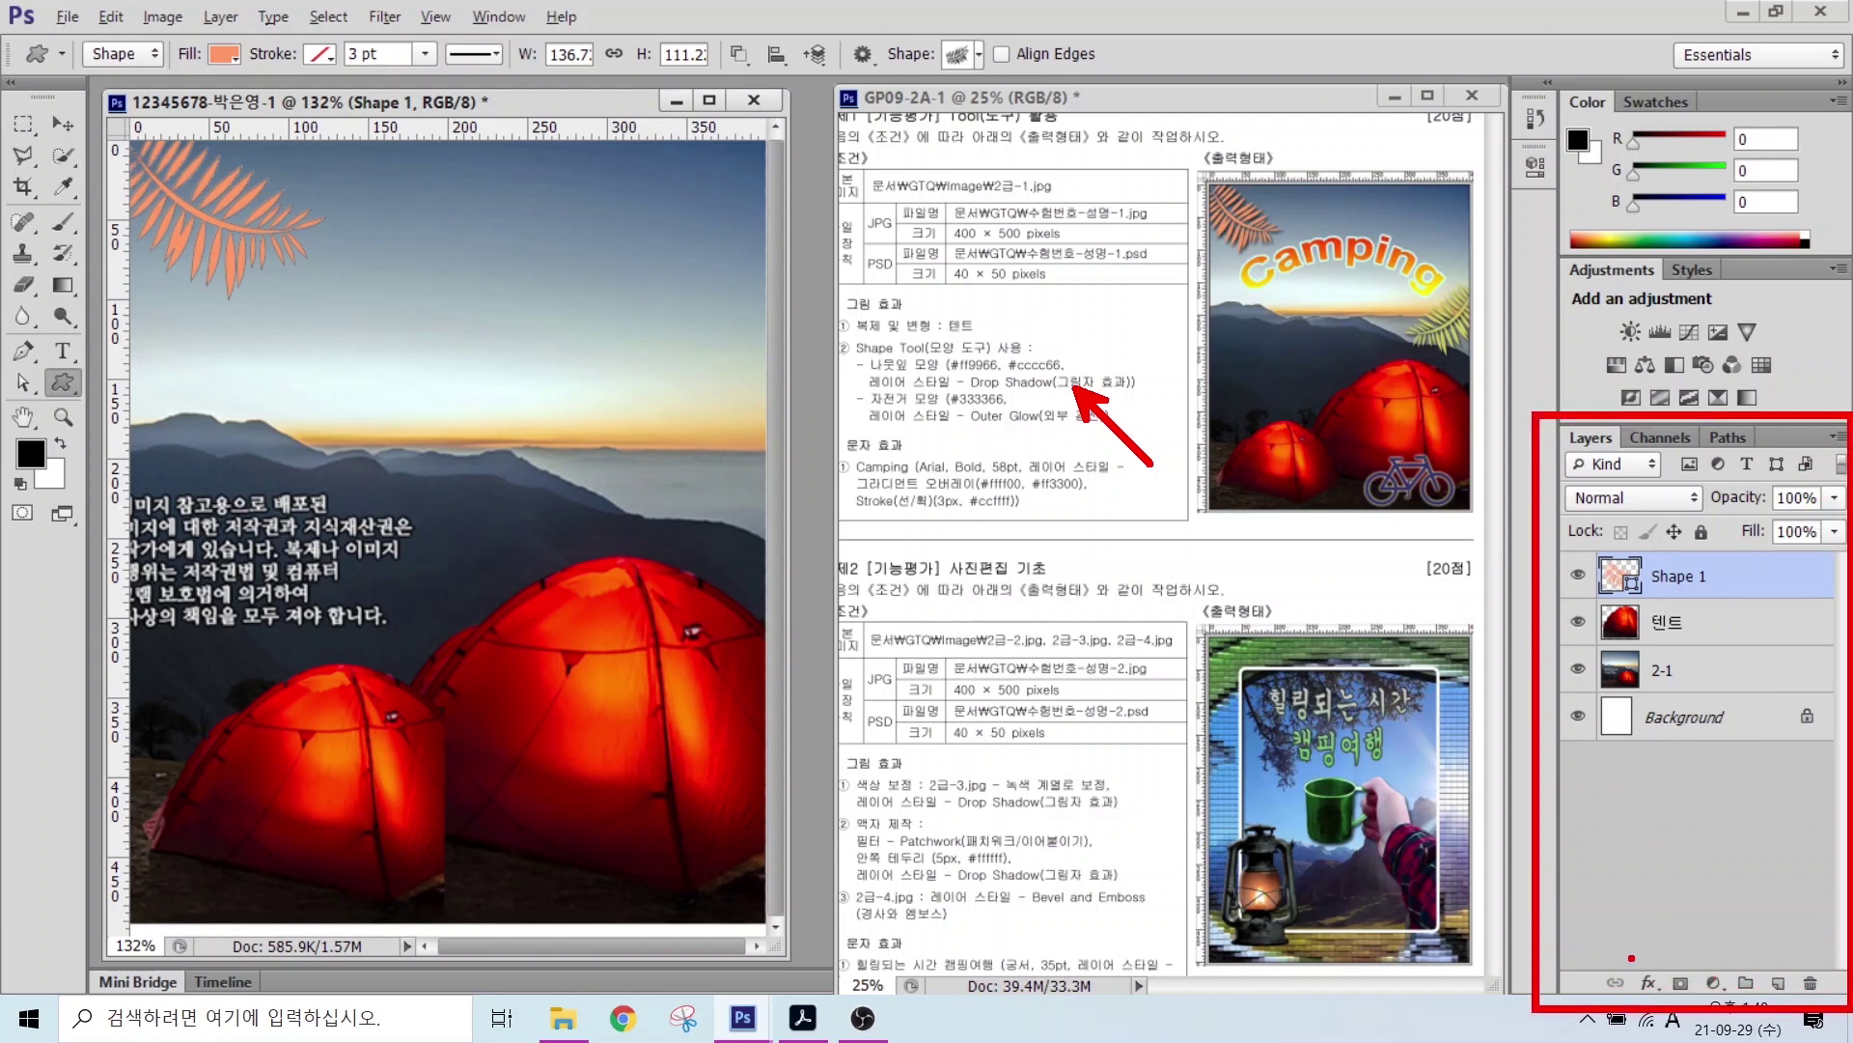
drag(1632, 958, 1673, 1006)
drag(1584, 905, 1634, 961)
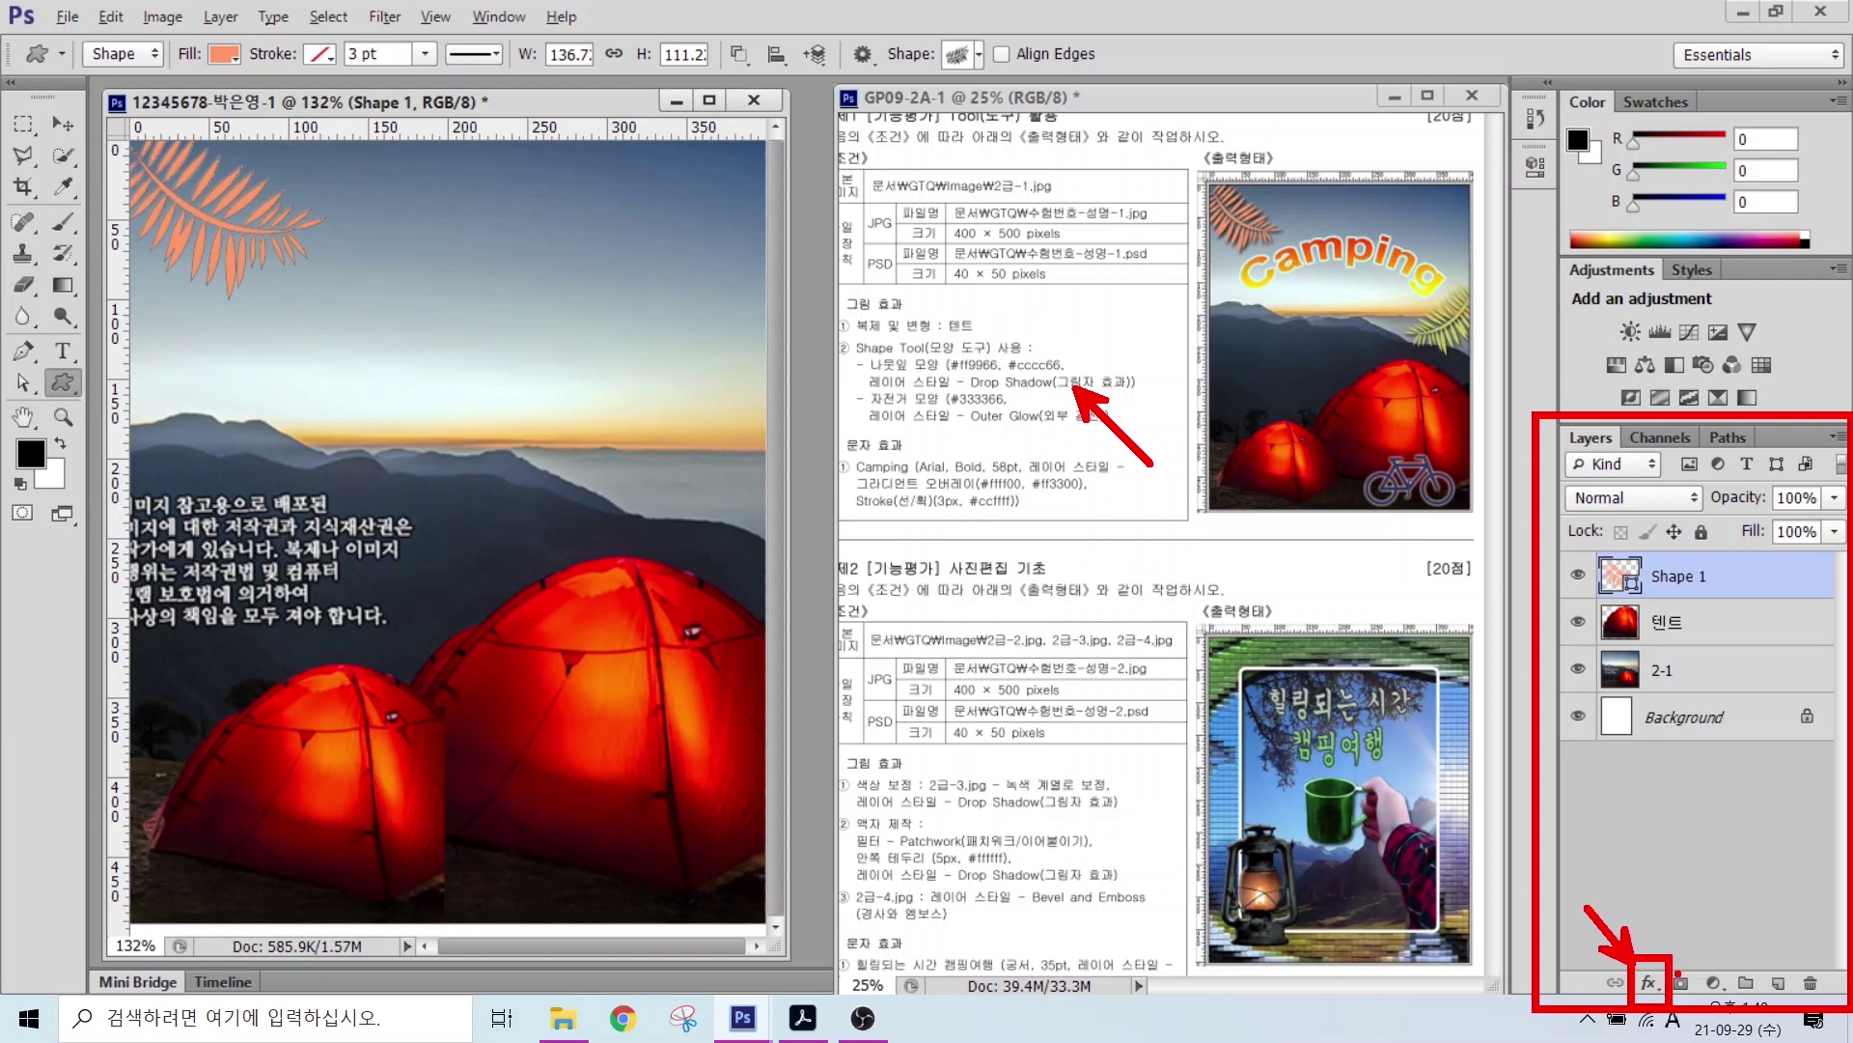
key(Escape)
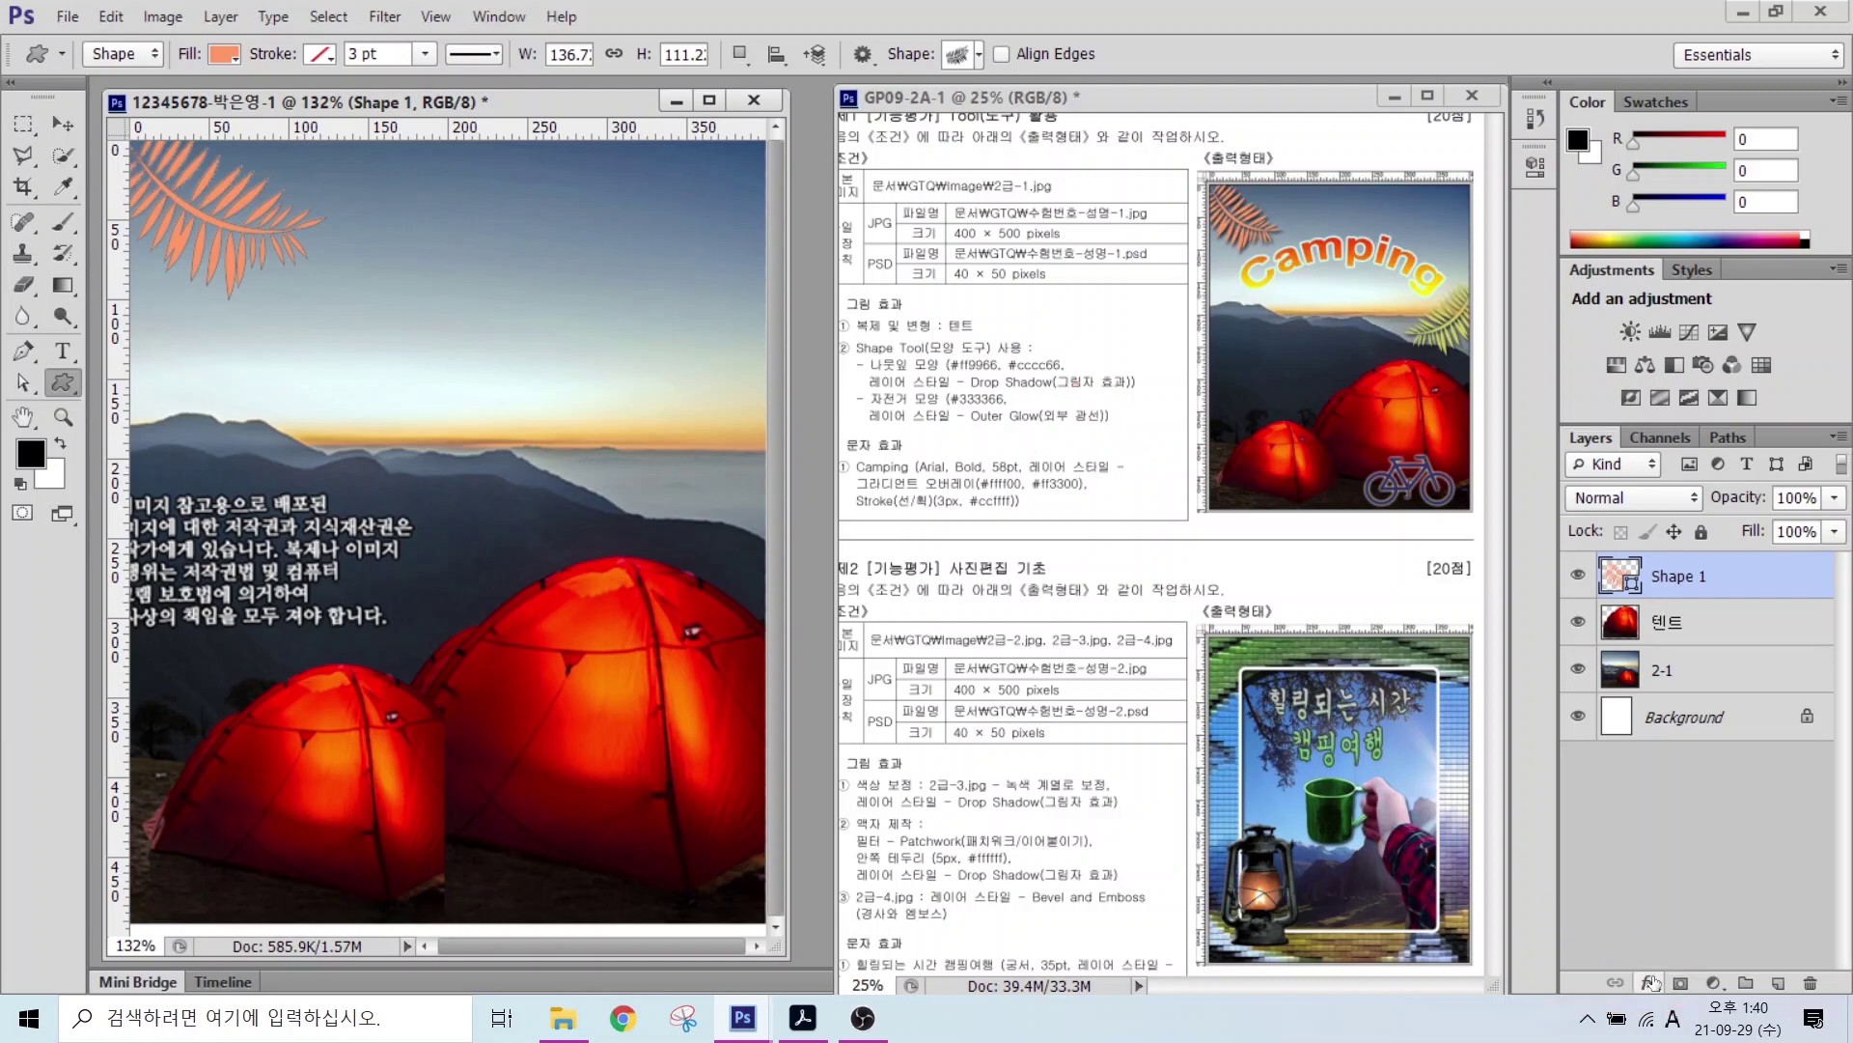
Step: Apply a Drop Shadow to the orange fern and duplicate its layer
click(1652, 983)
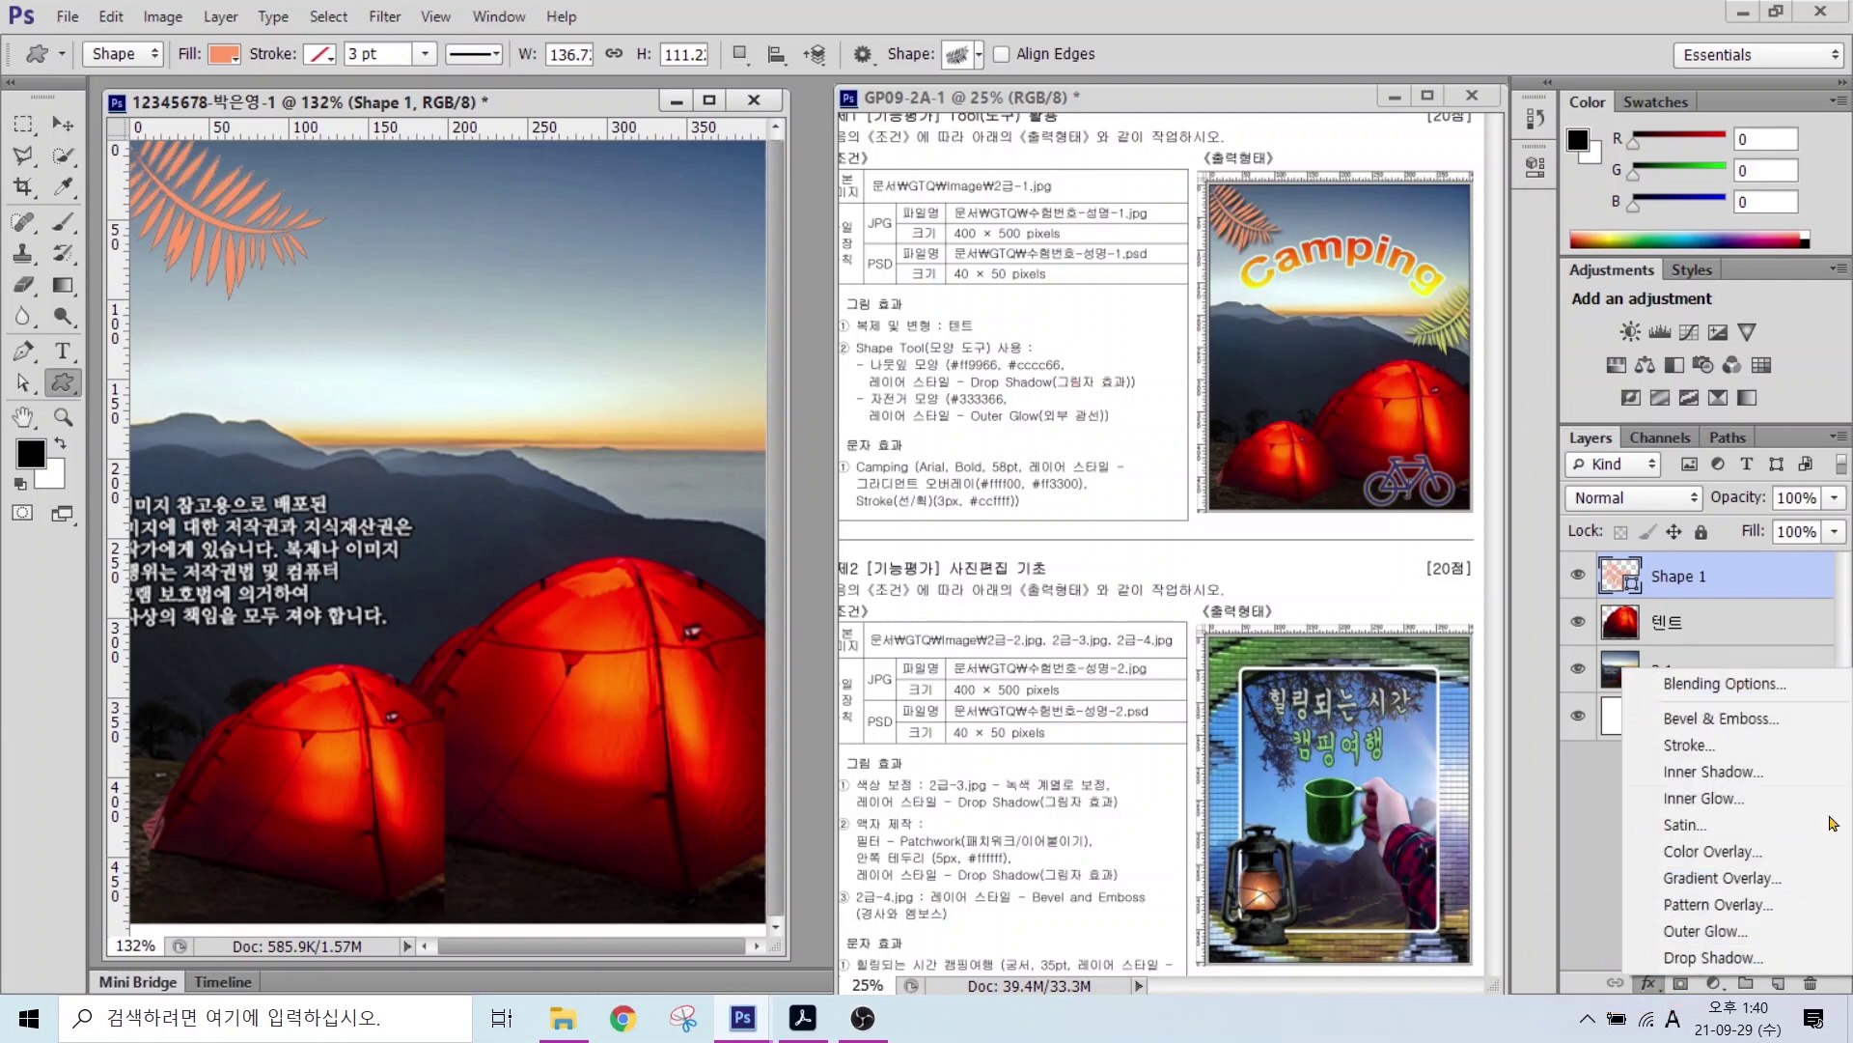
click(1722, 961)
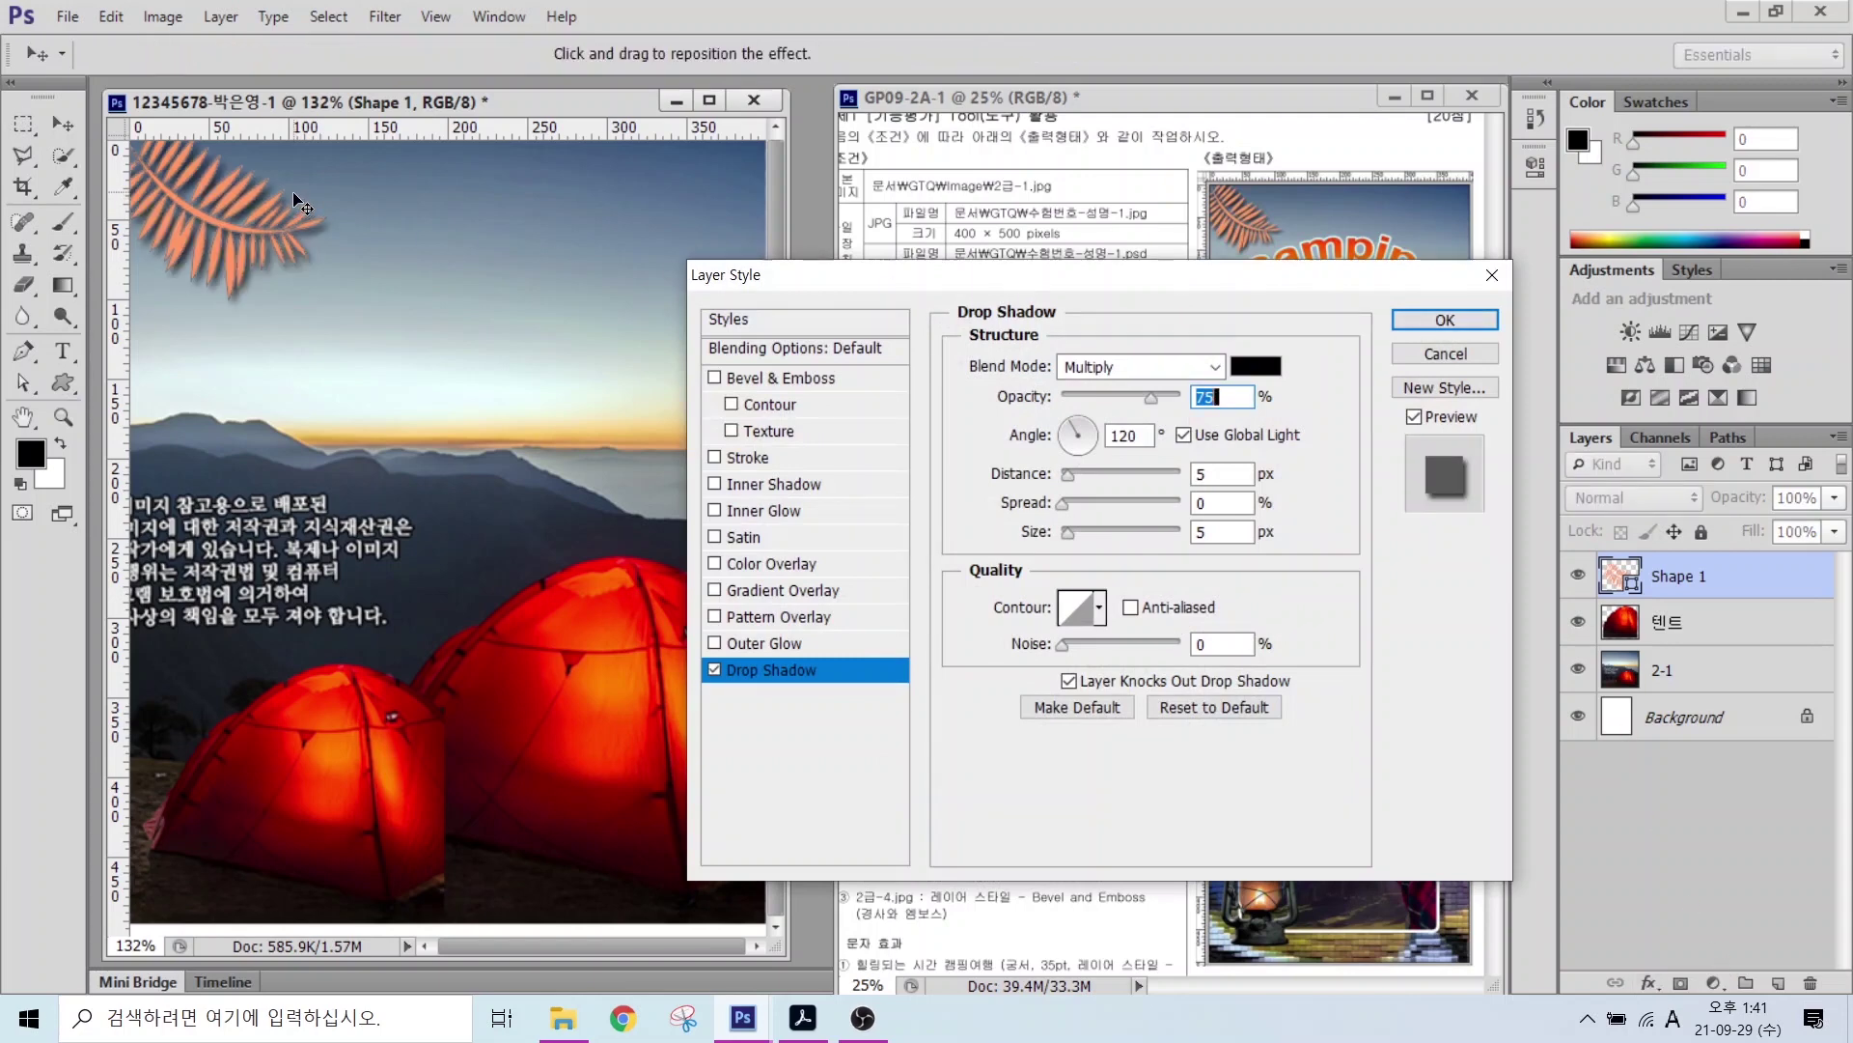
click(1445, 319)
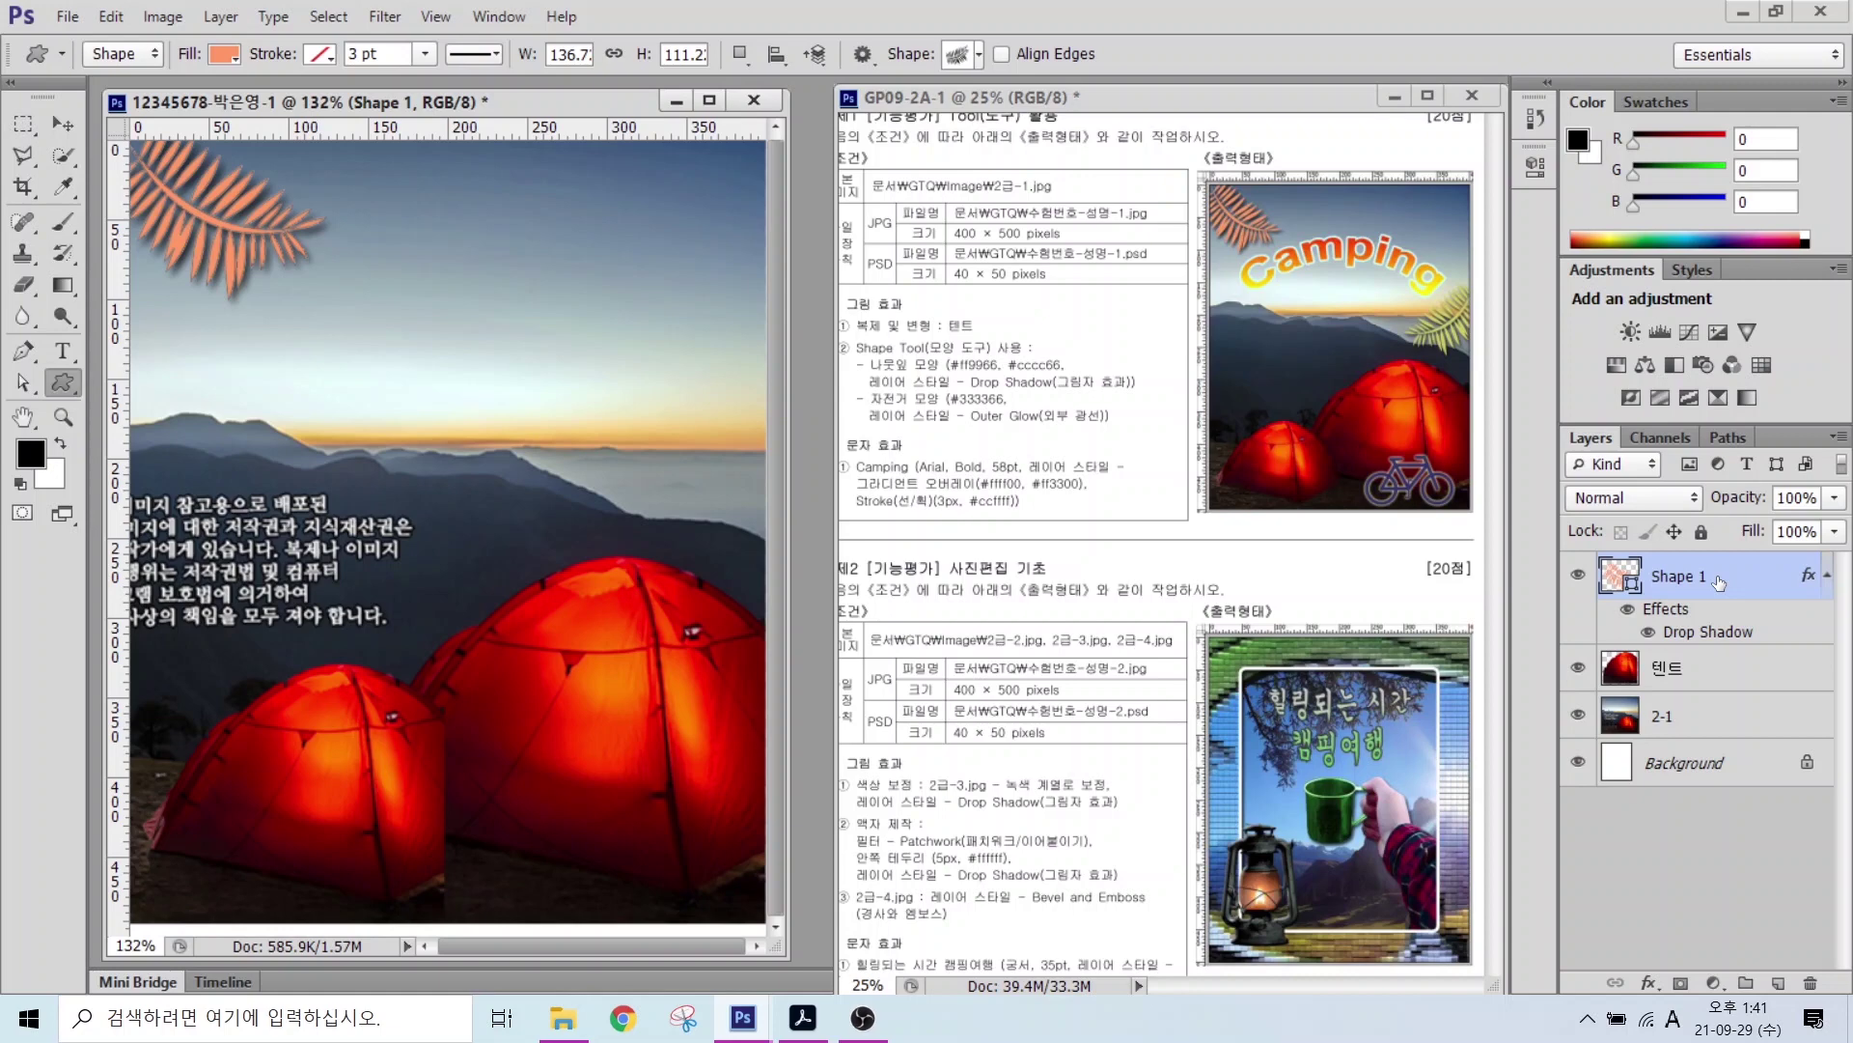
key(ctrl+j)
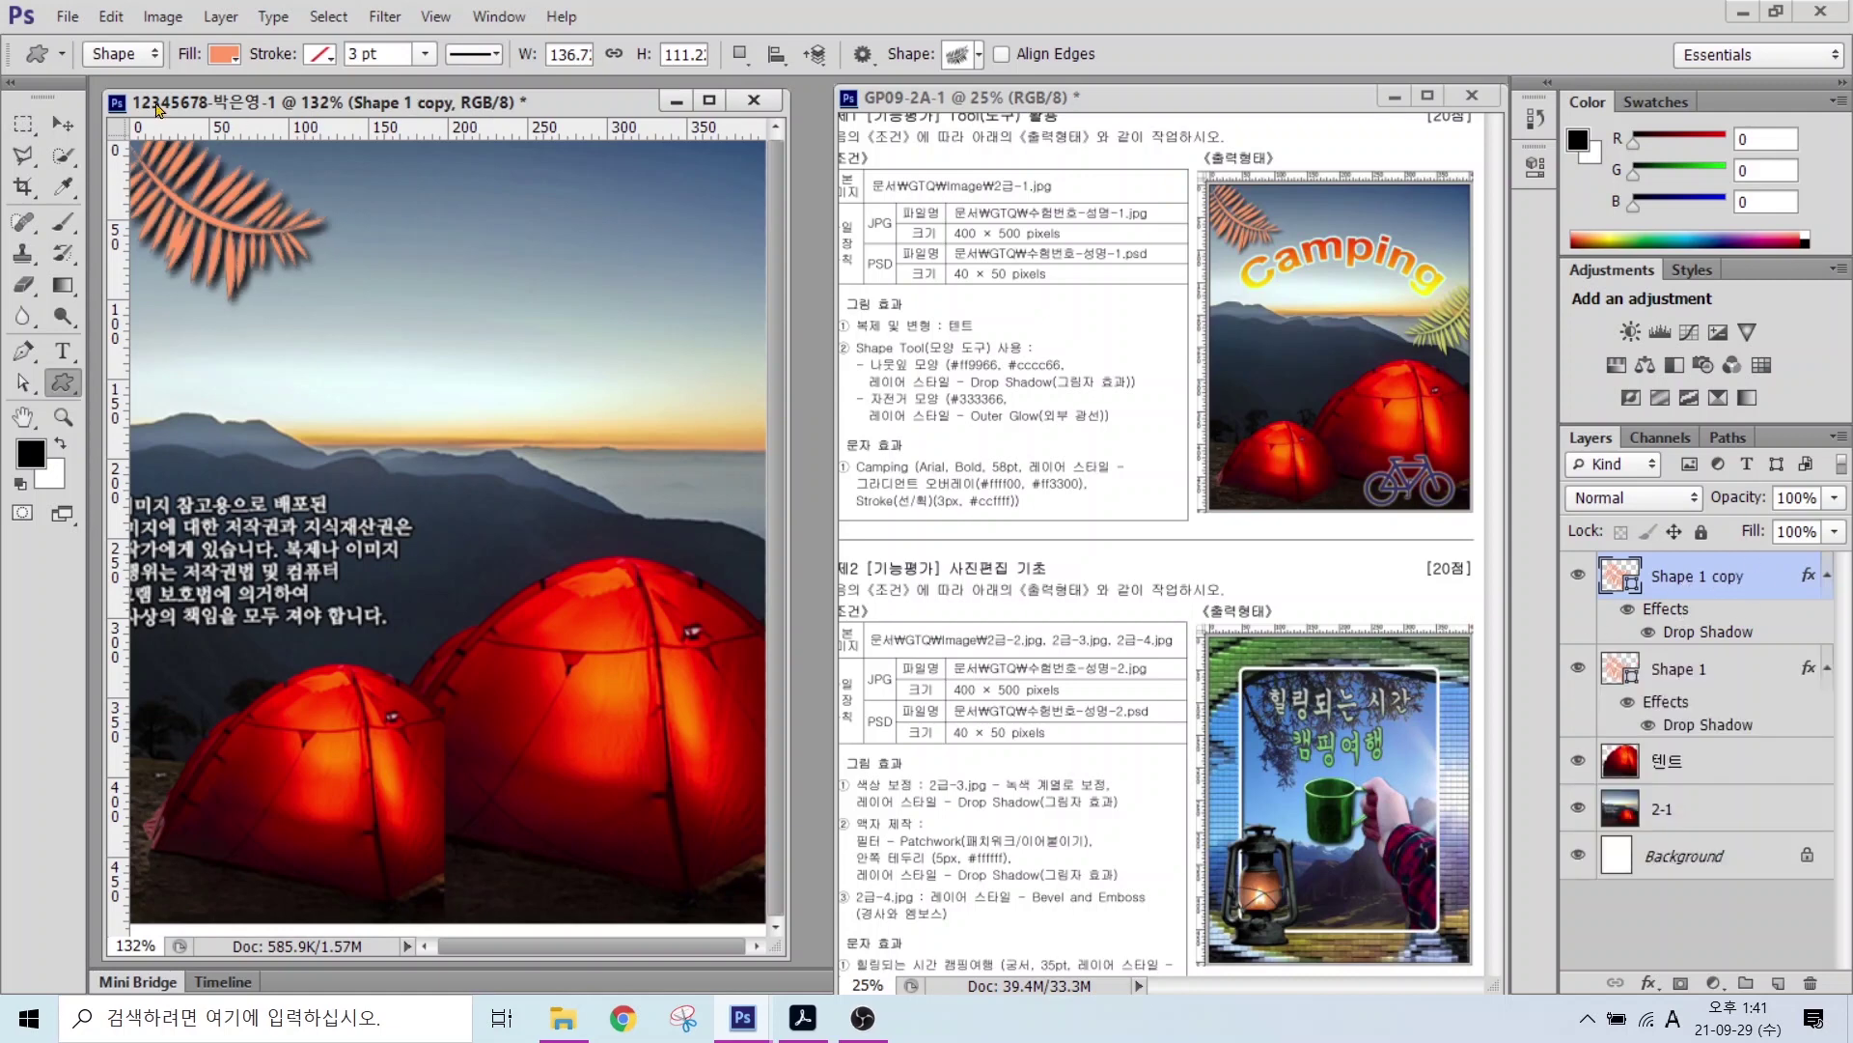
Step: Move the copied leaf to the right side of the canvas
click(62, 124)
drag(291, 226, 629, 307)
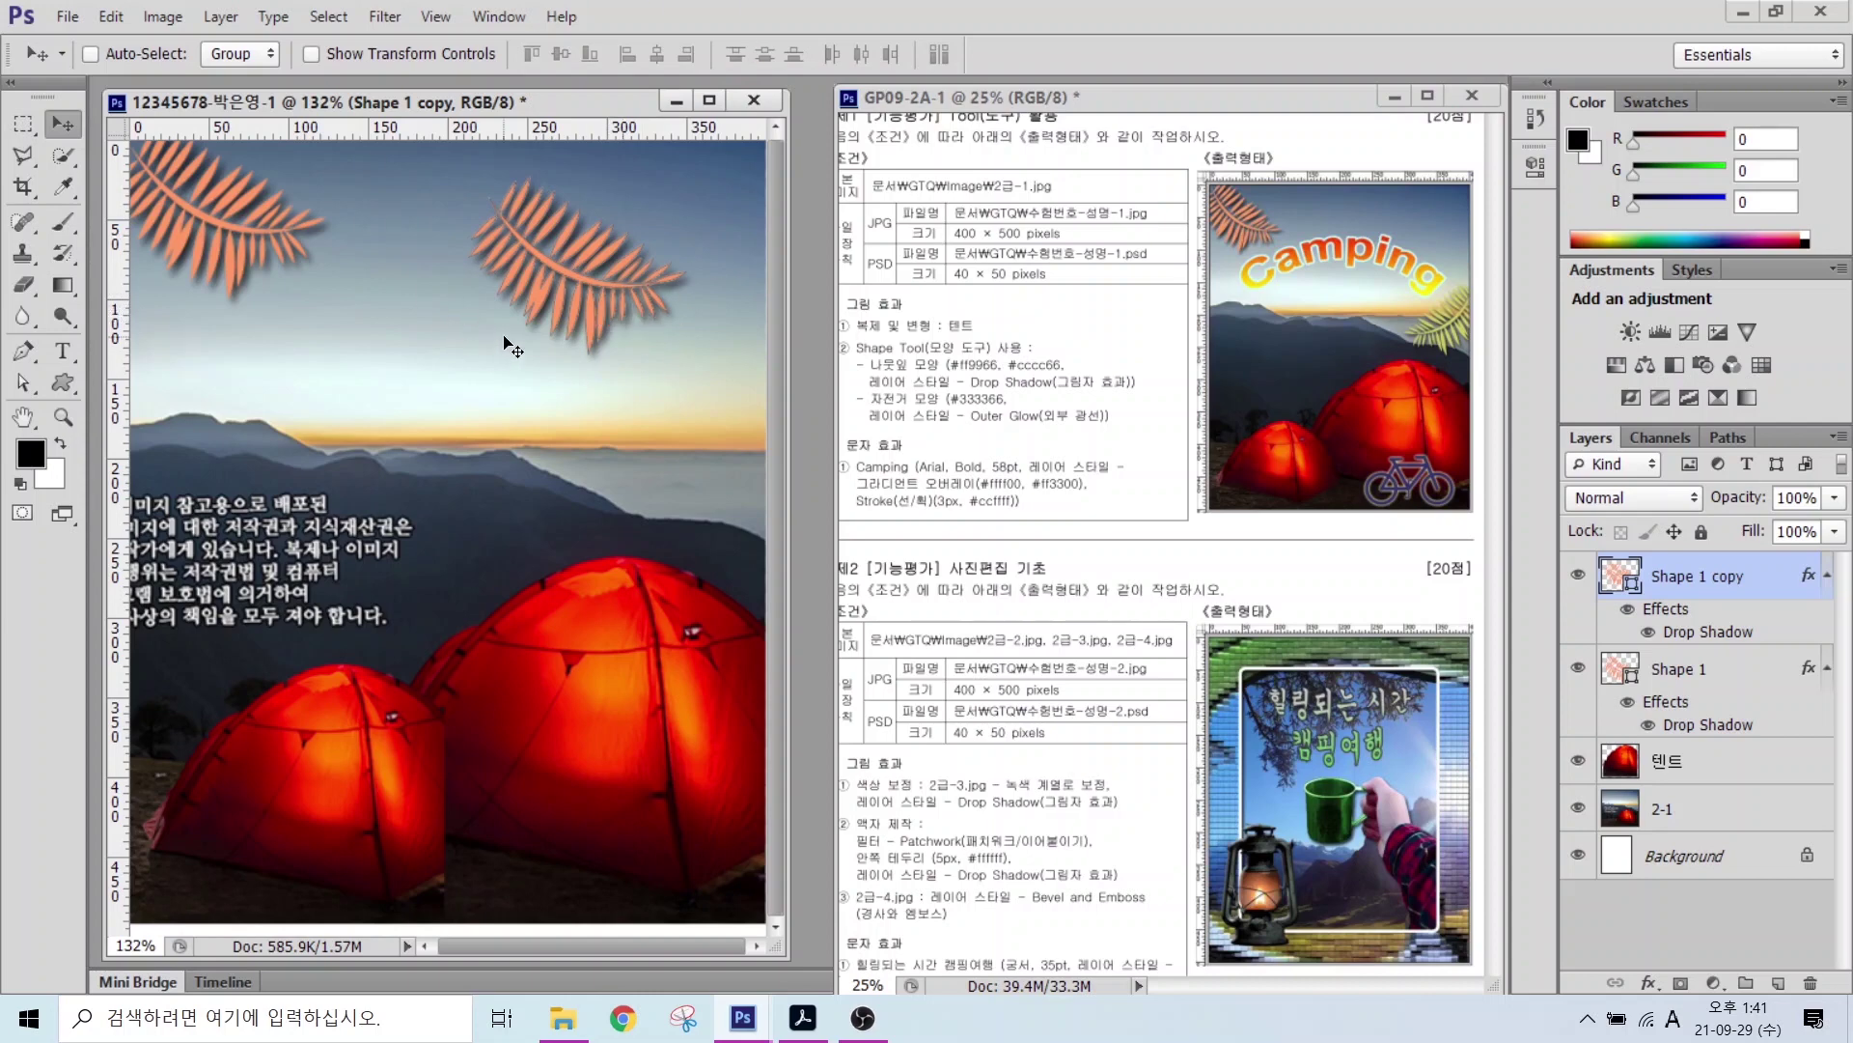
key(ctrl+t)
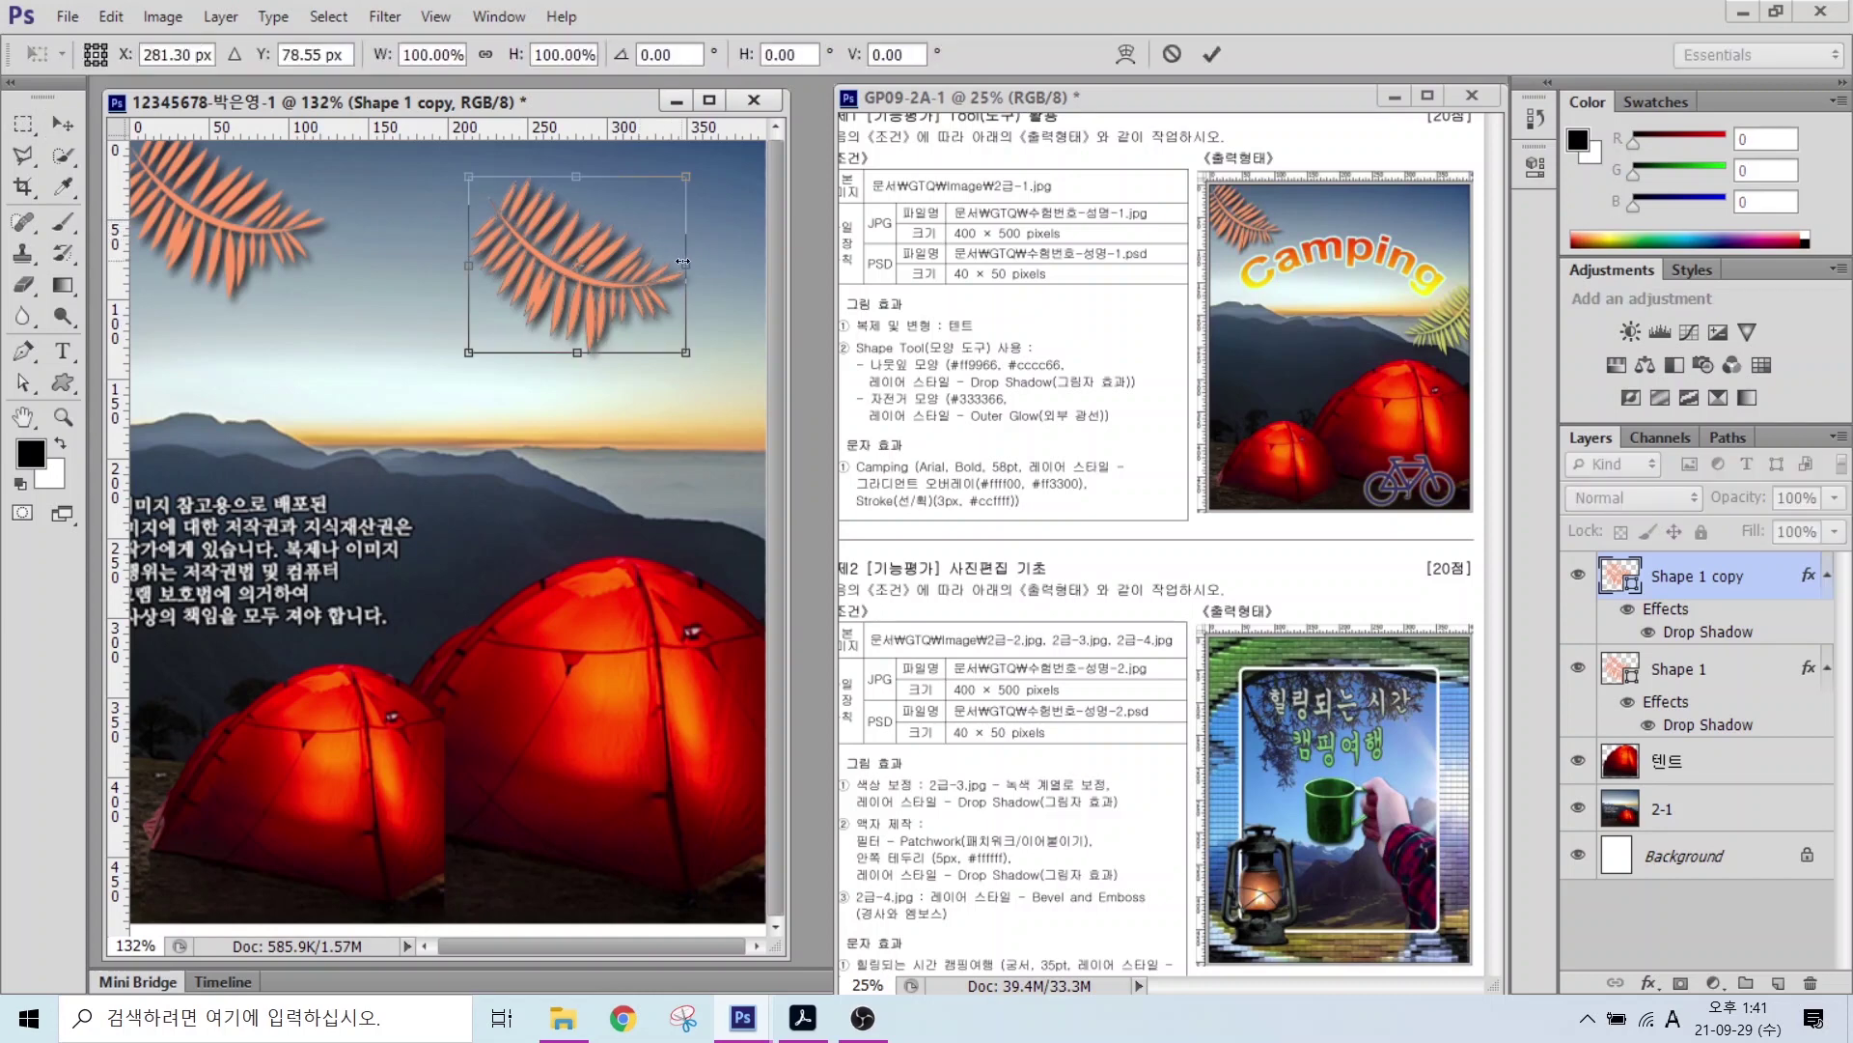
drag(711, 261, 671, 367)
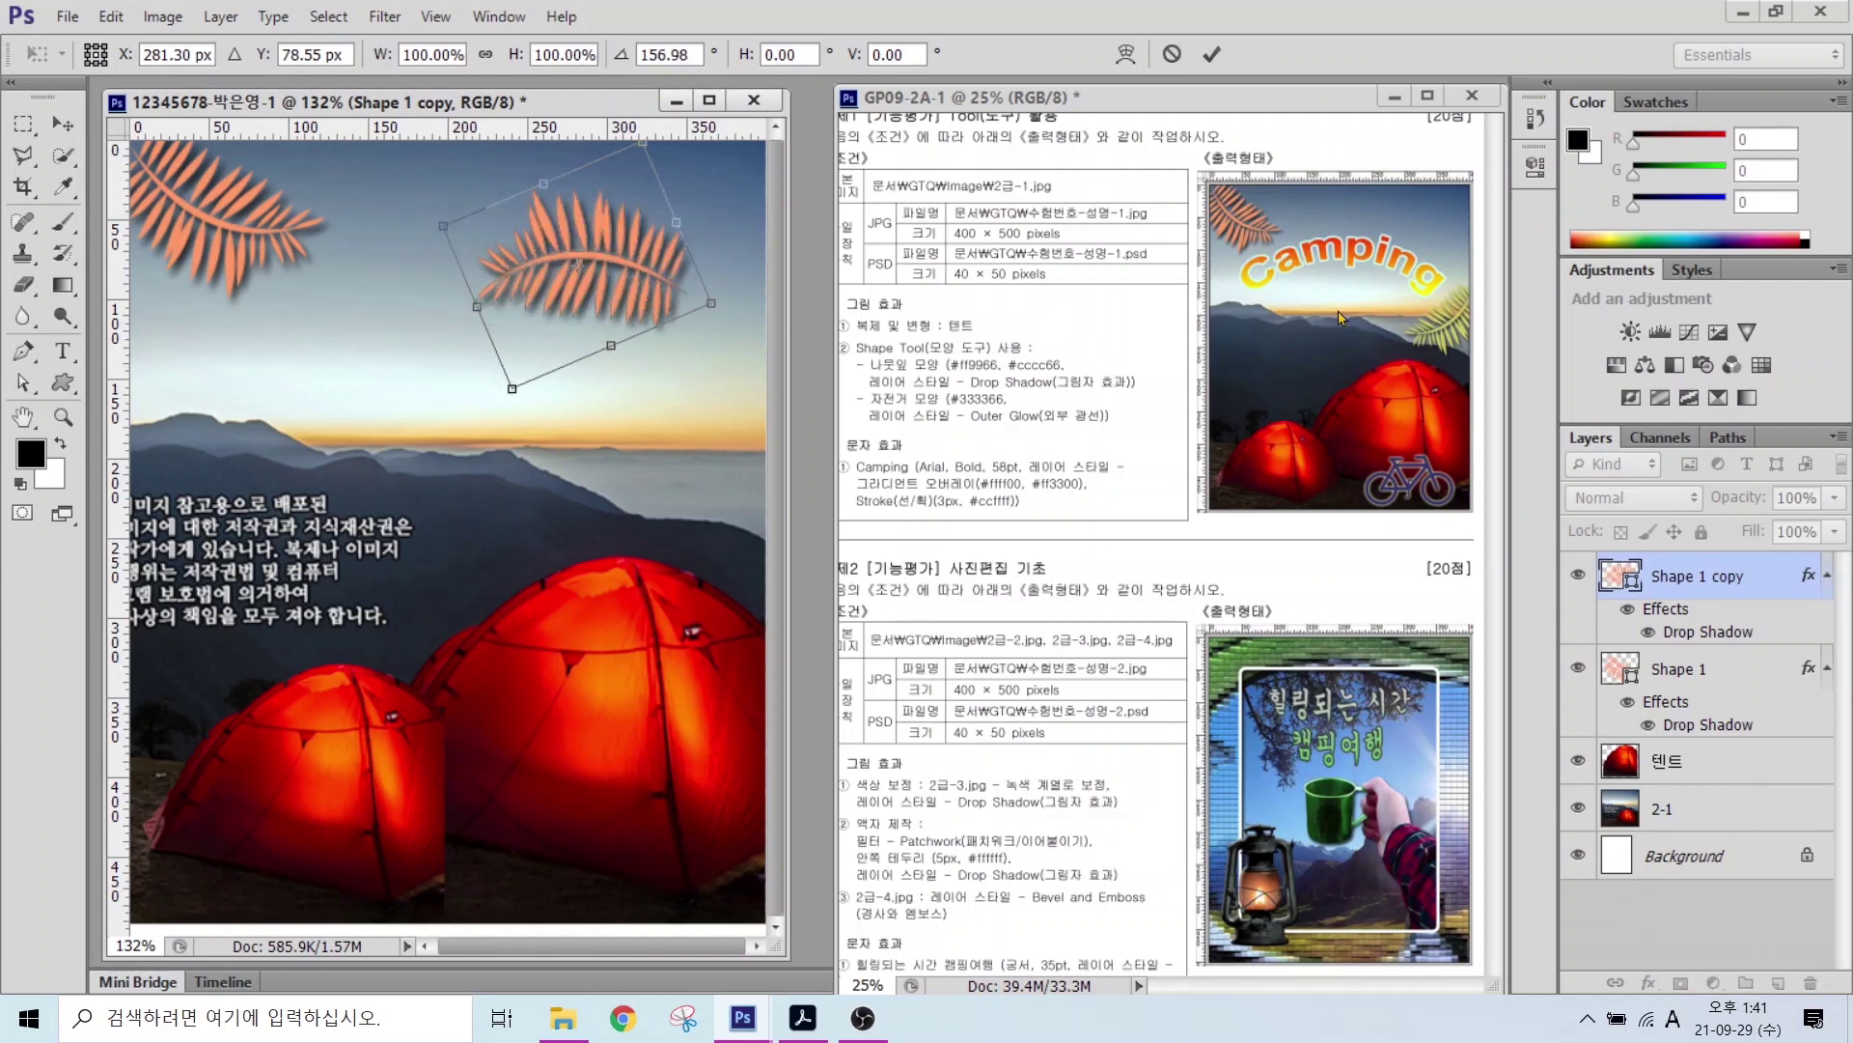
key(ctrl+z)
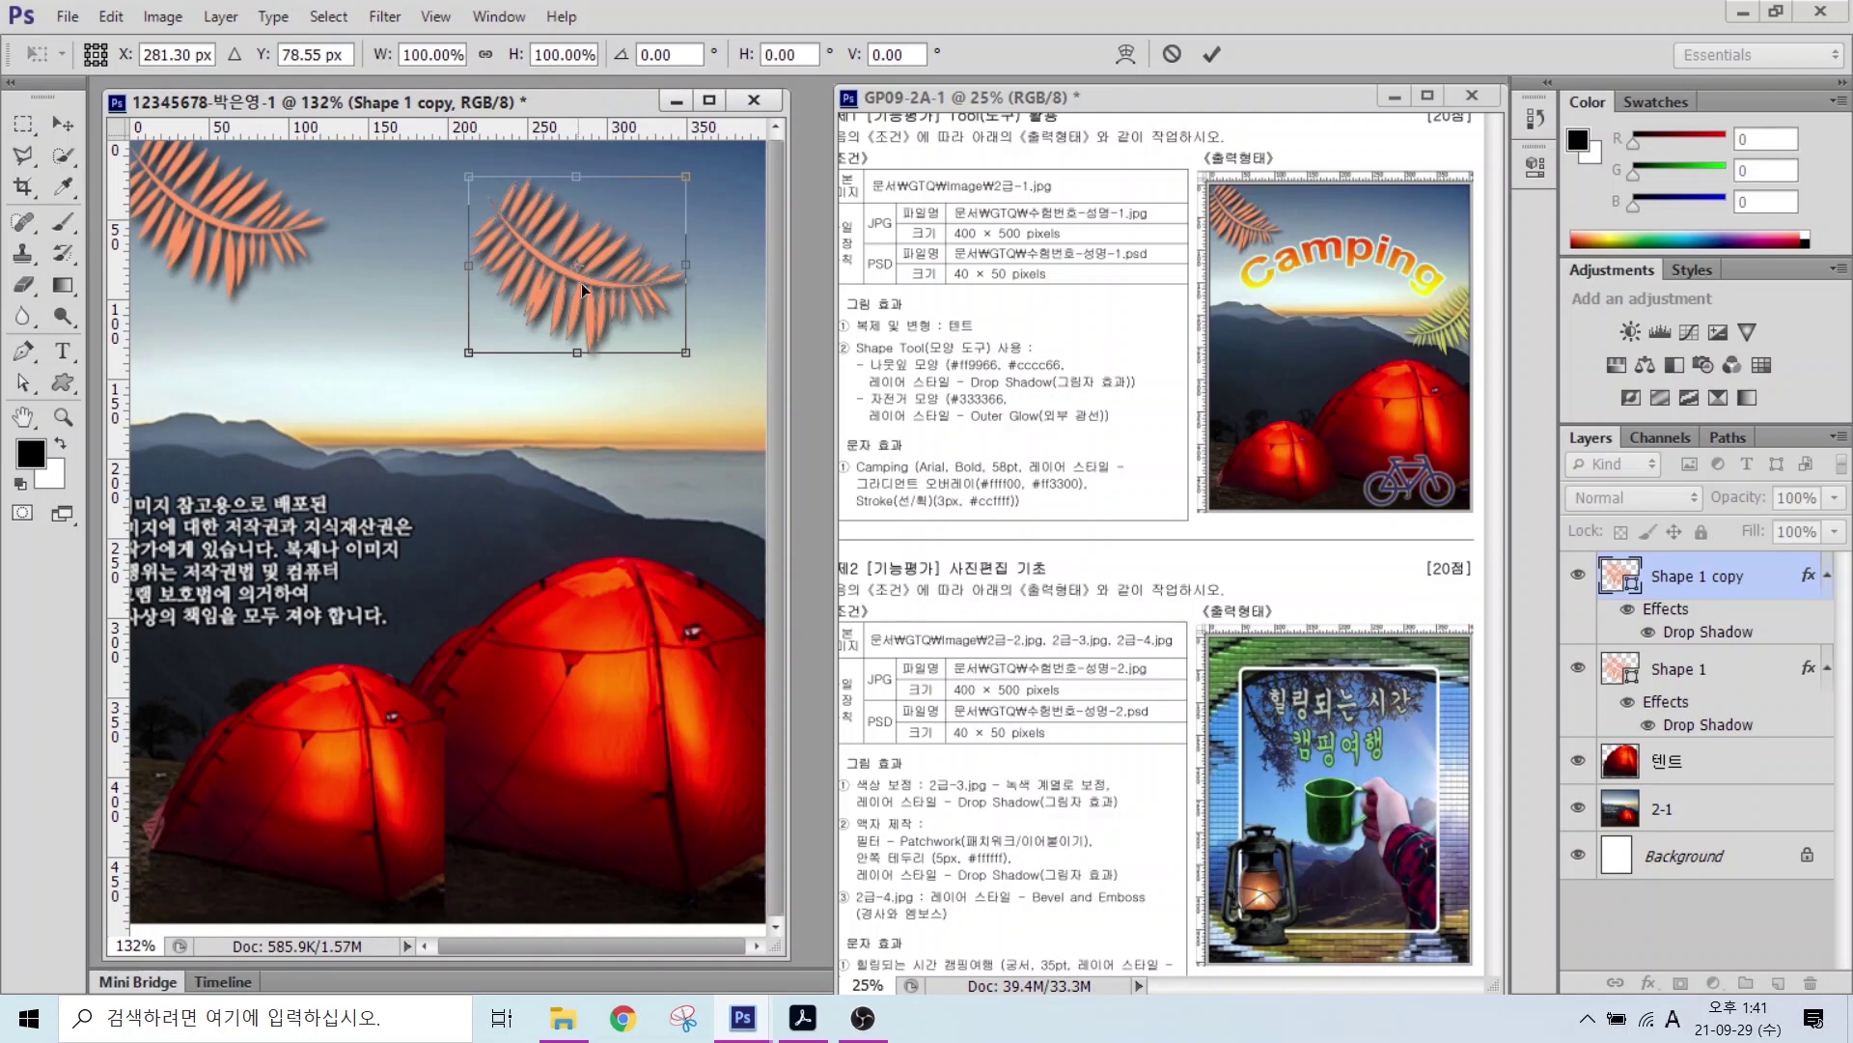
Step: Flip the leaf copy horizontally, shrink it slightly, and set it at the right edge
right_click(619, 292)
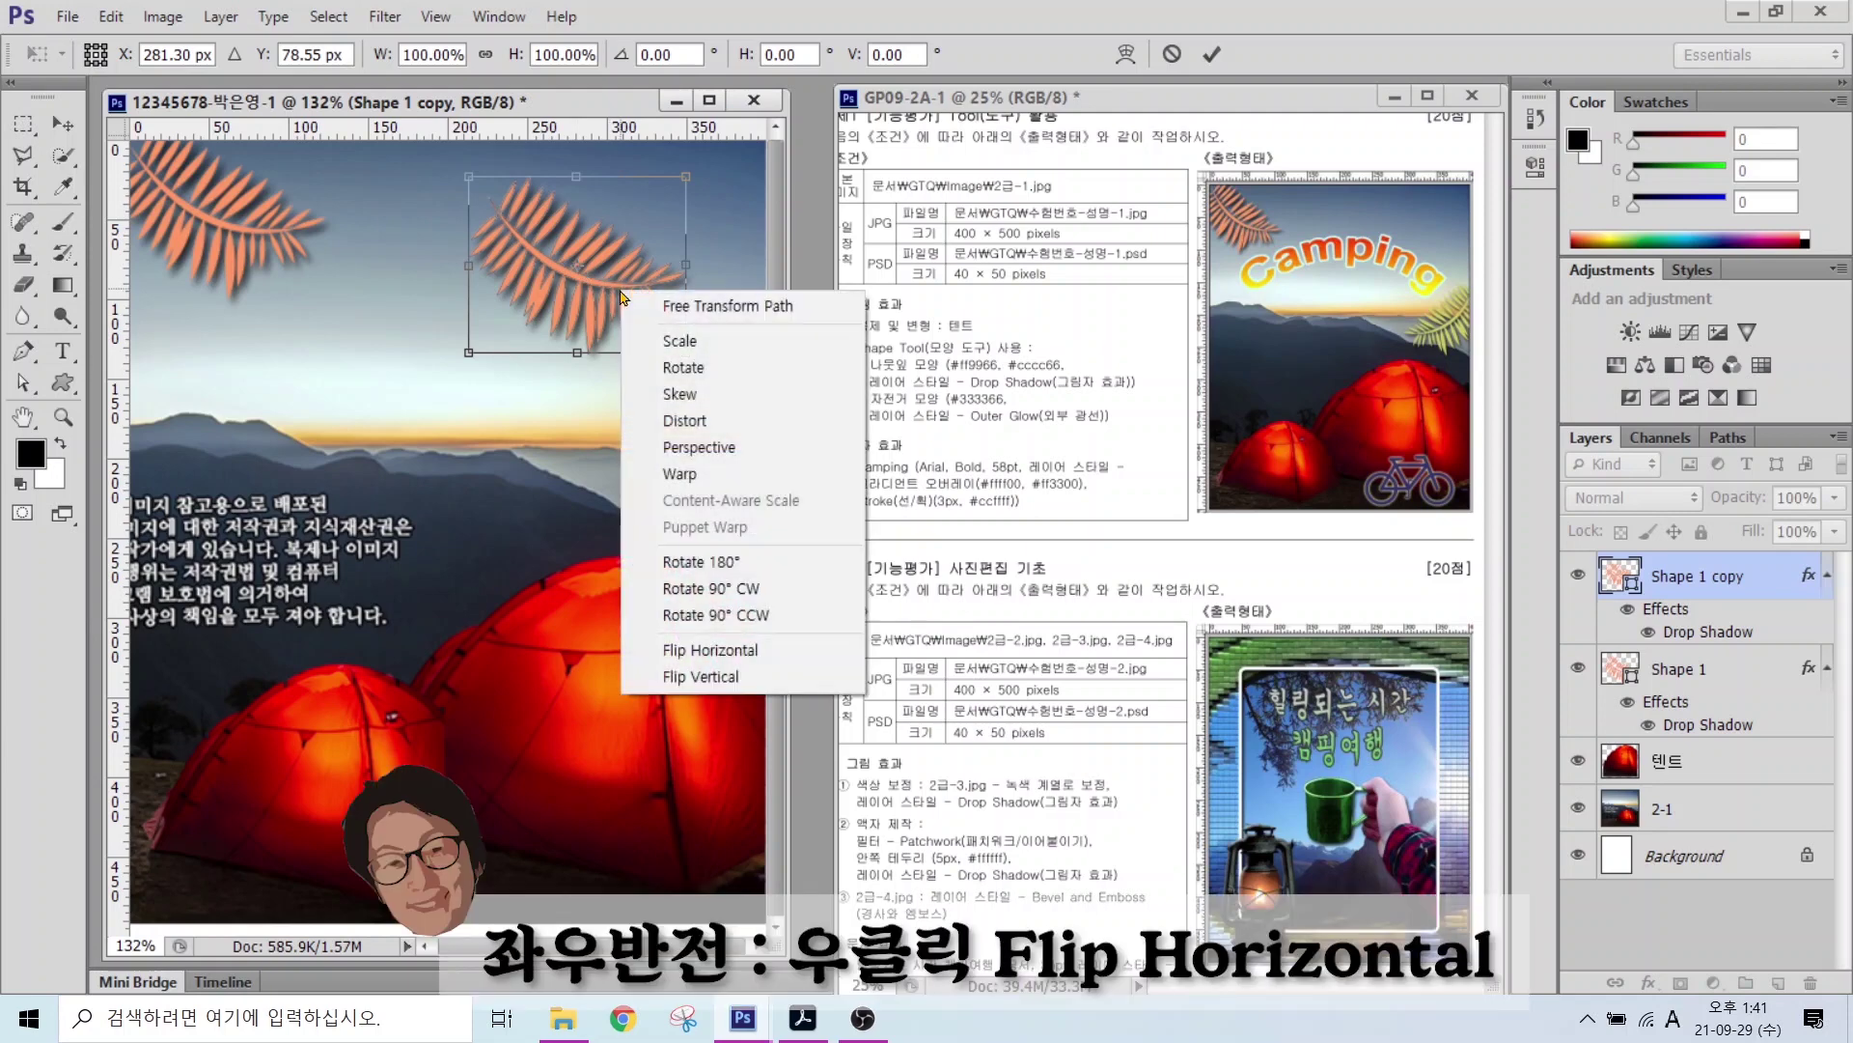
click(693, 660)
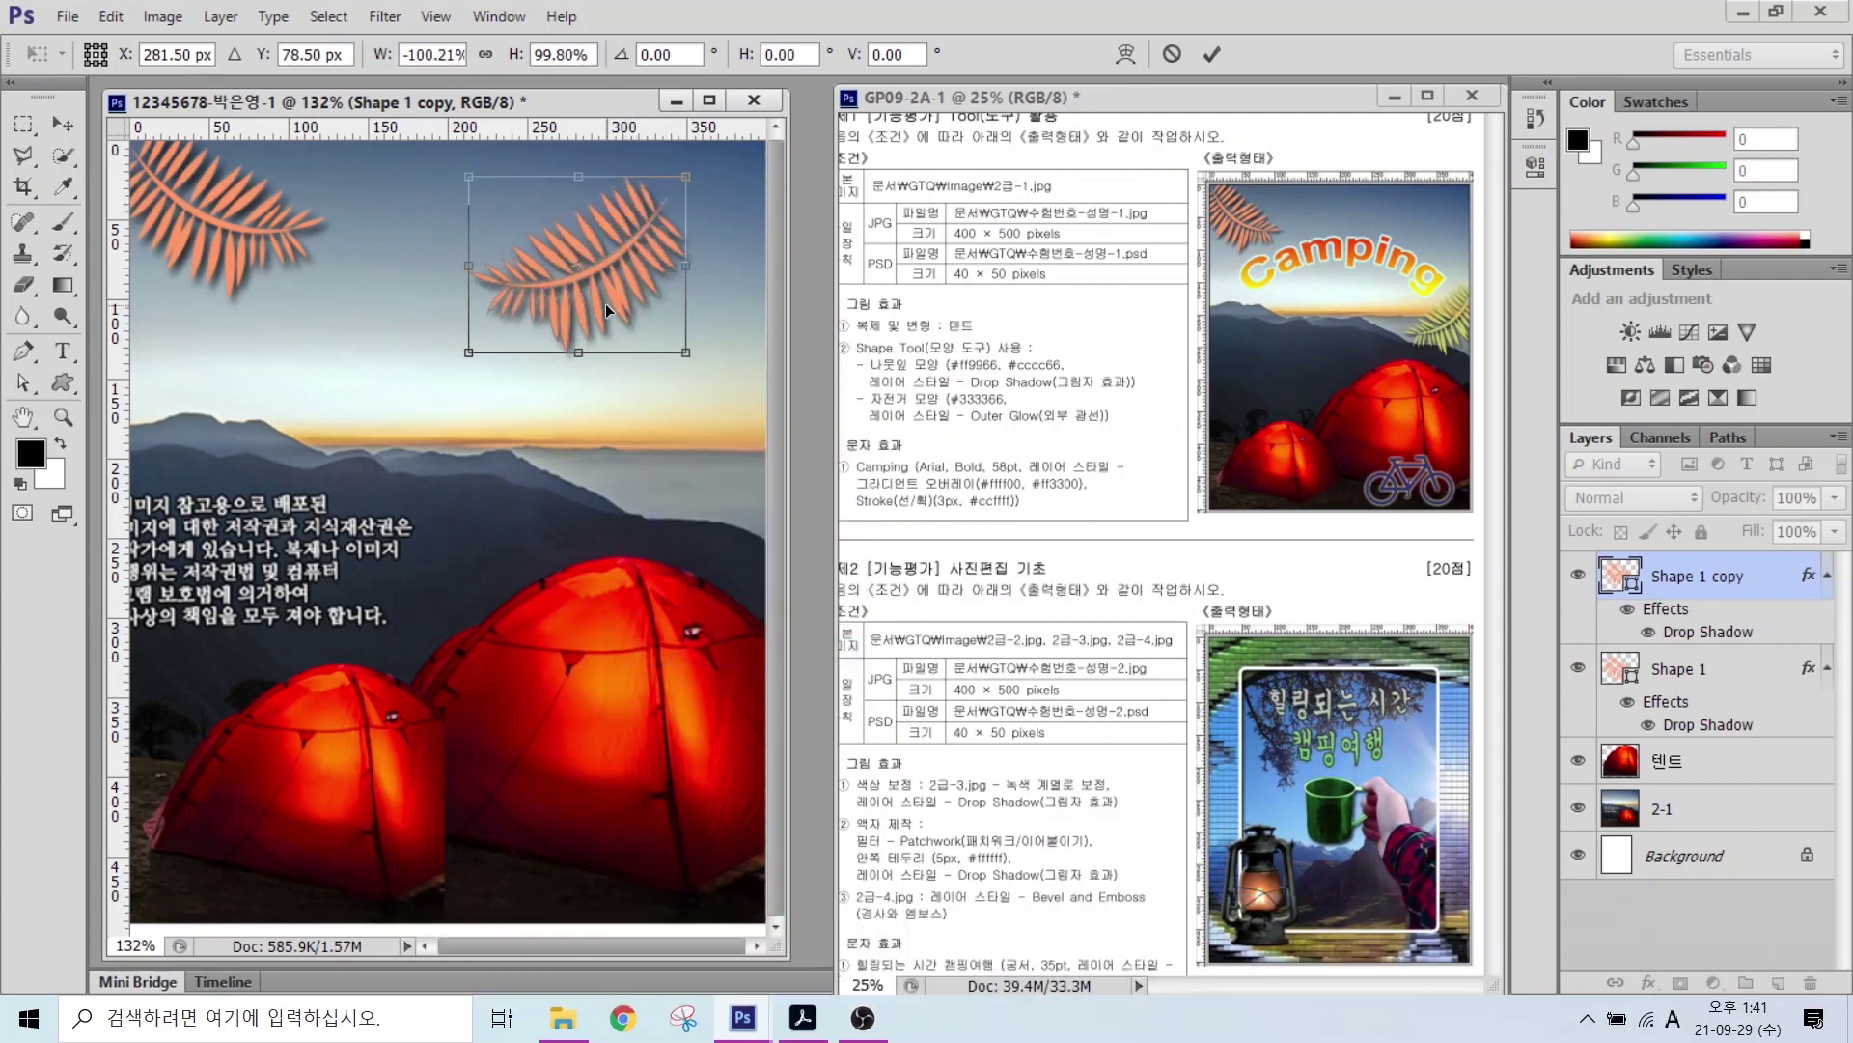
drag(626, 307, 696, 507)
drag(582, 372, 603, 397)
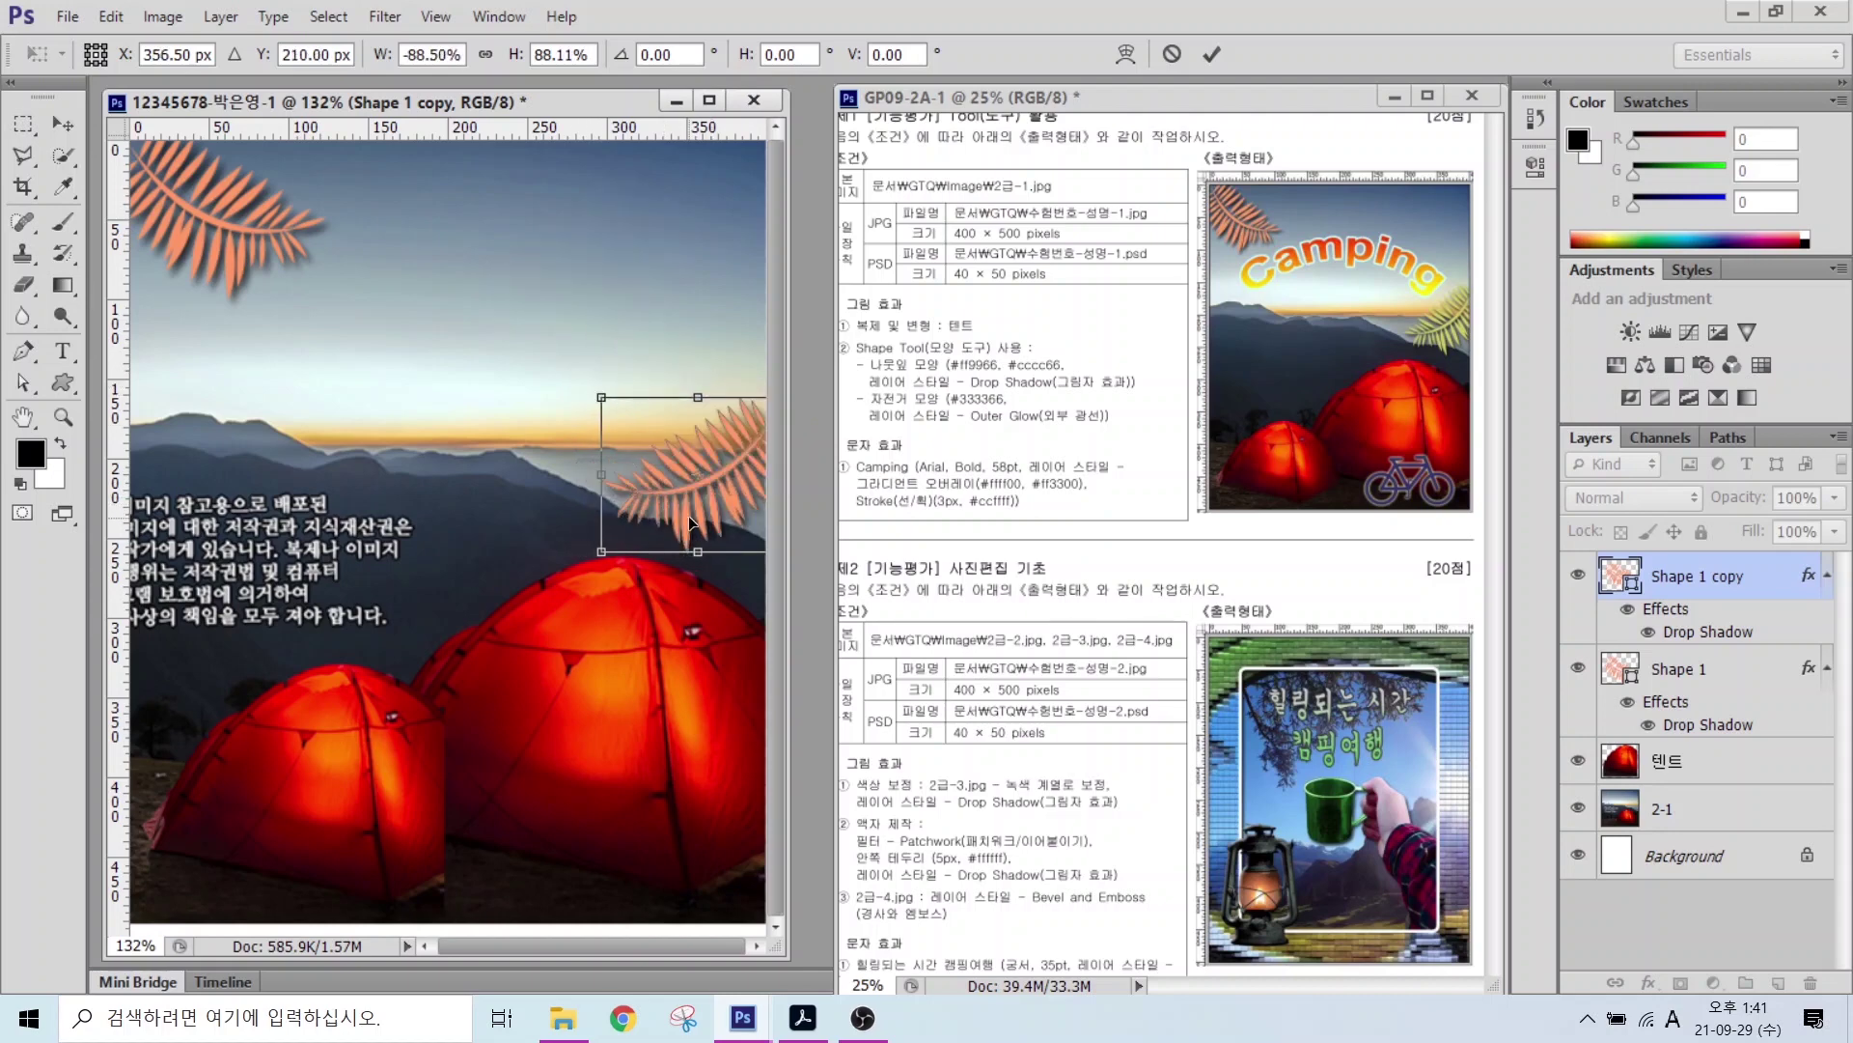
drag(721, 490, 727, 488)
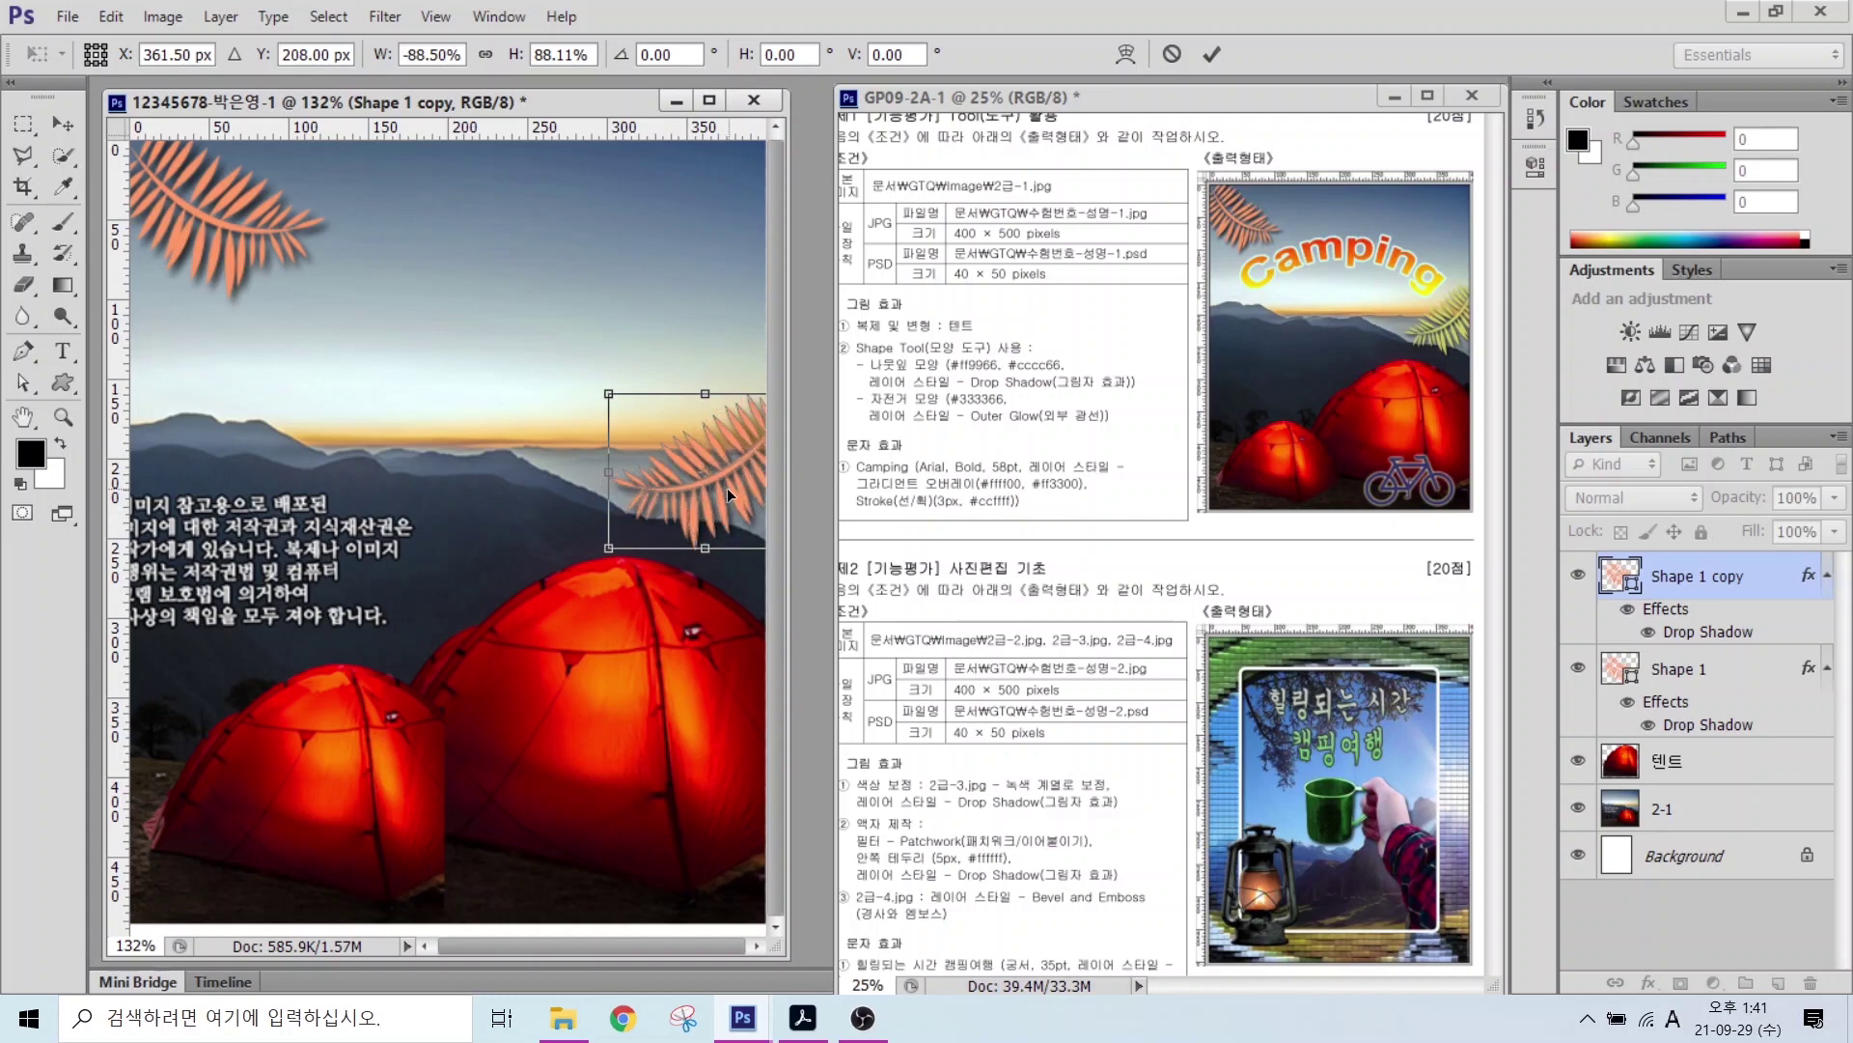
key(Return)
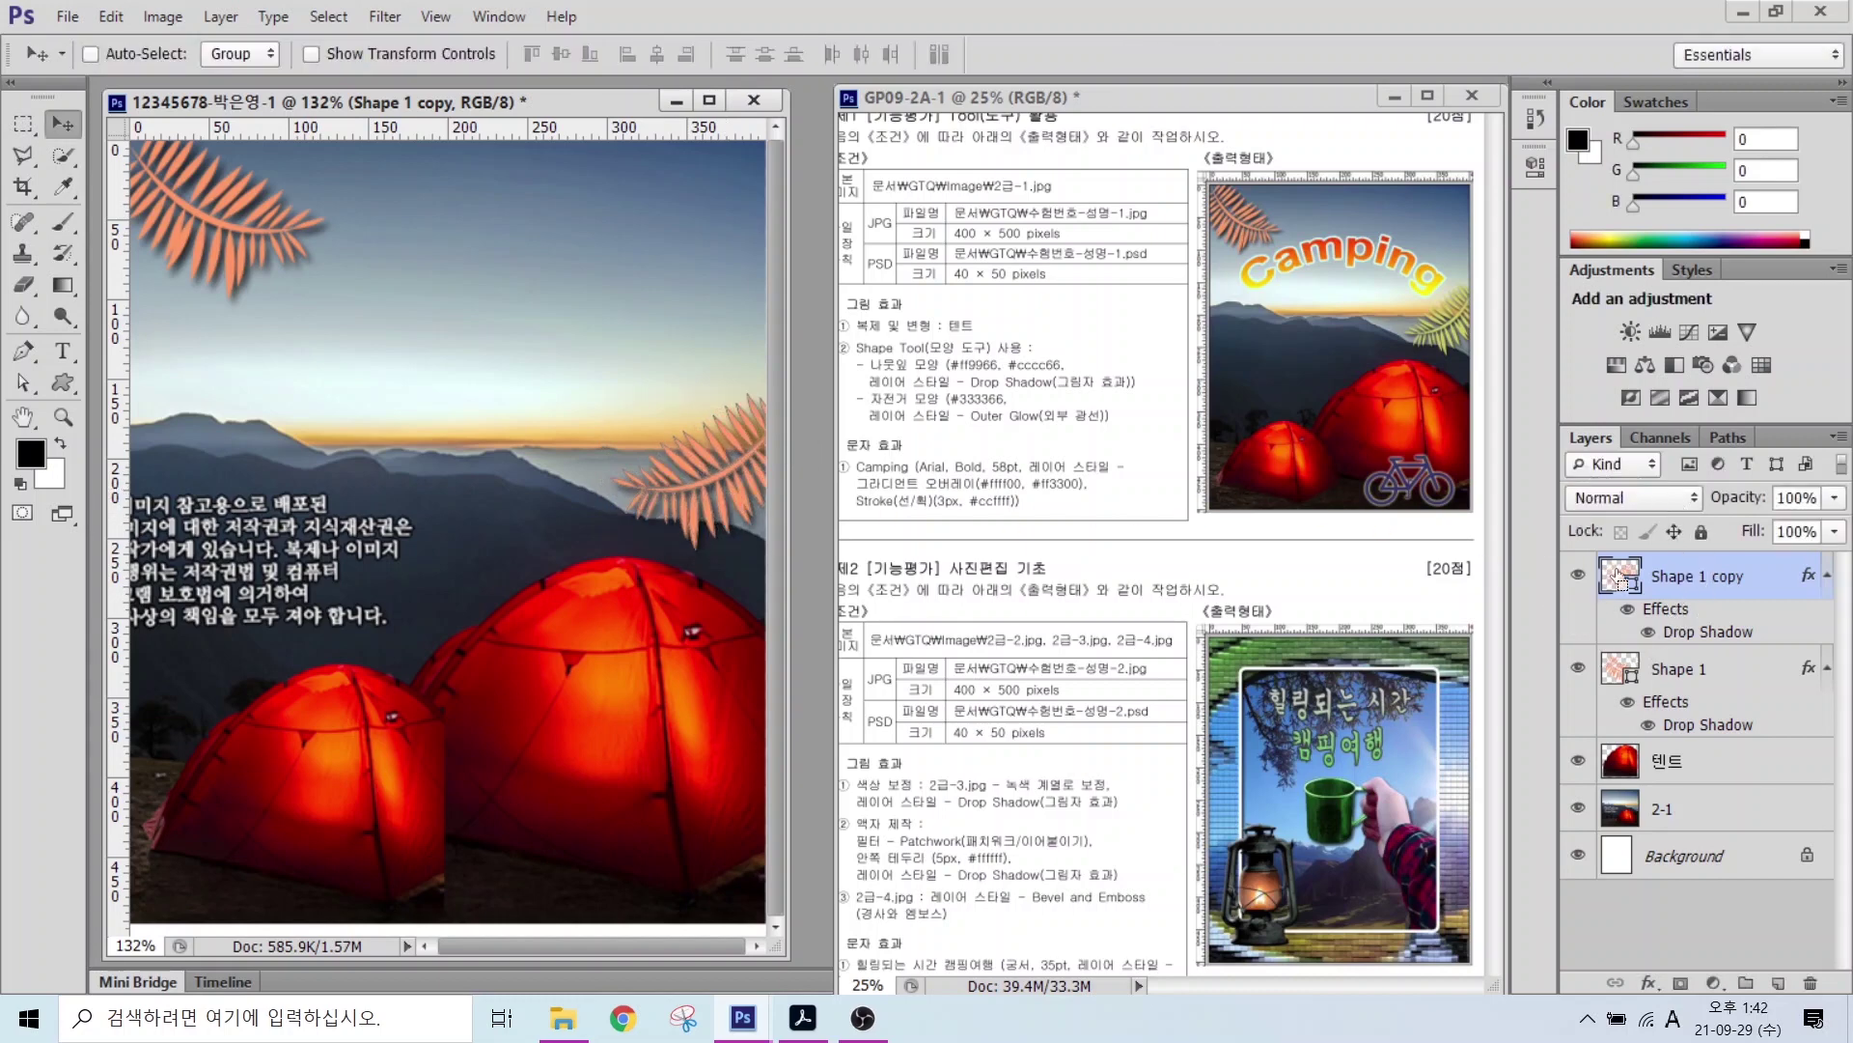
Step: Change the copied leaf's fill to yellow-green #cccc66
double_click(1619, 575)
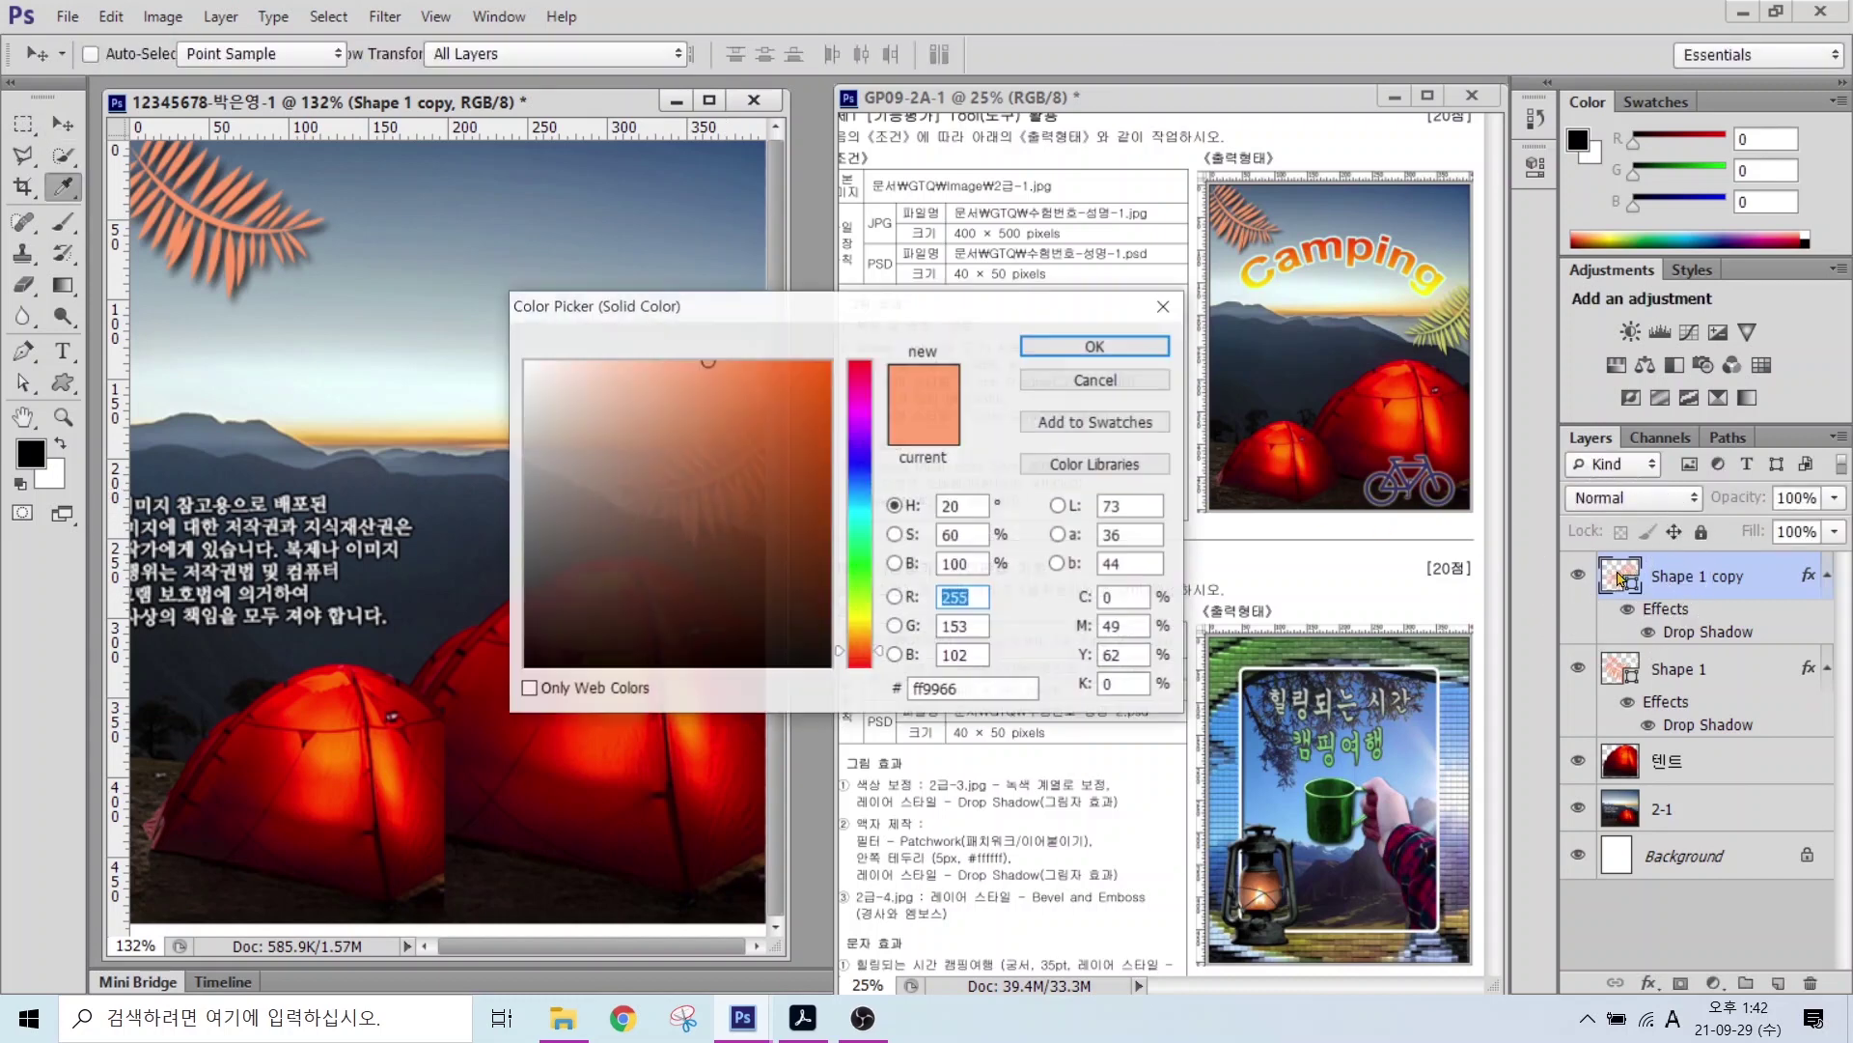
double_click(975, 688)
text(cccc66)
key(Return)
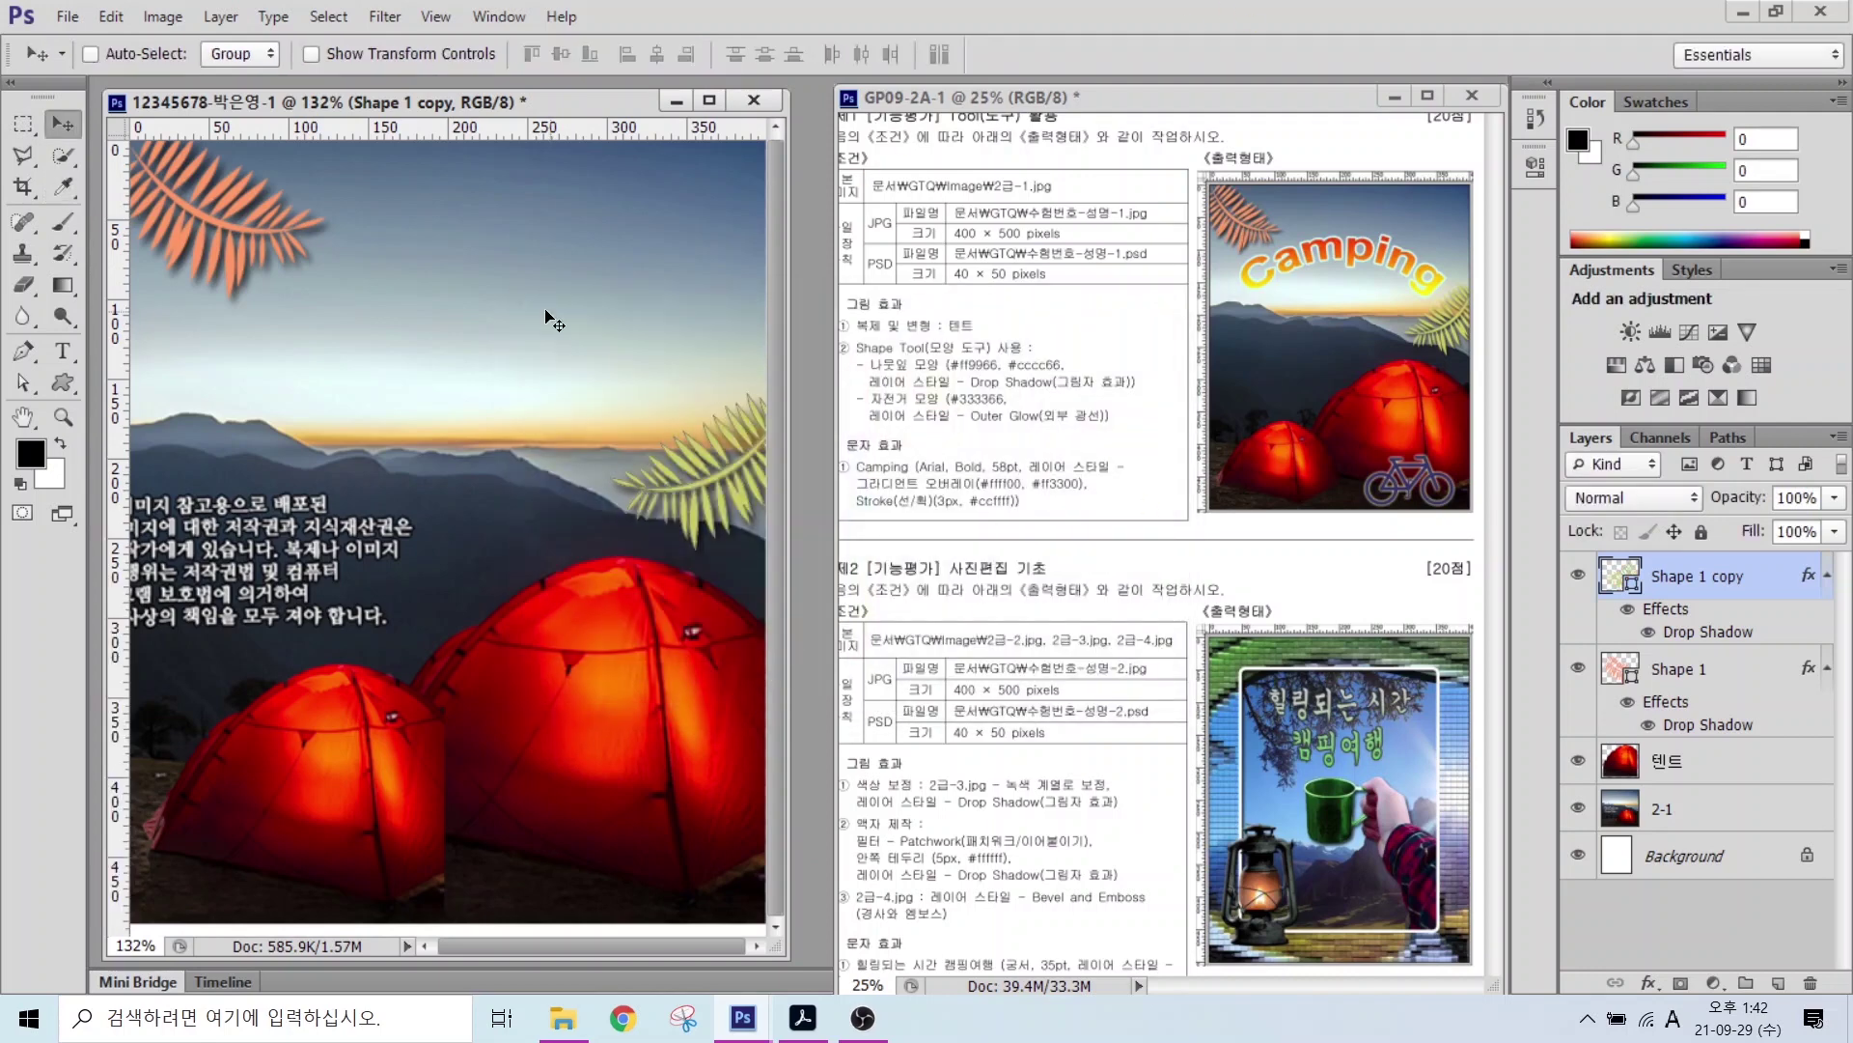
Step: Draw the bicycle custom shape near the canvas's bottom right
click(64, 383)
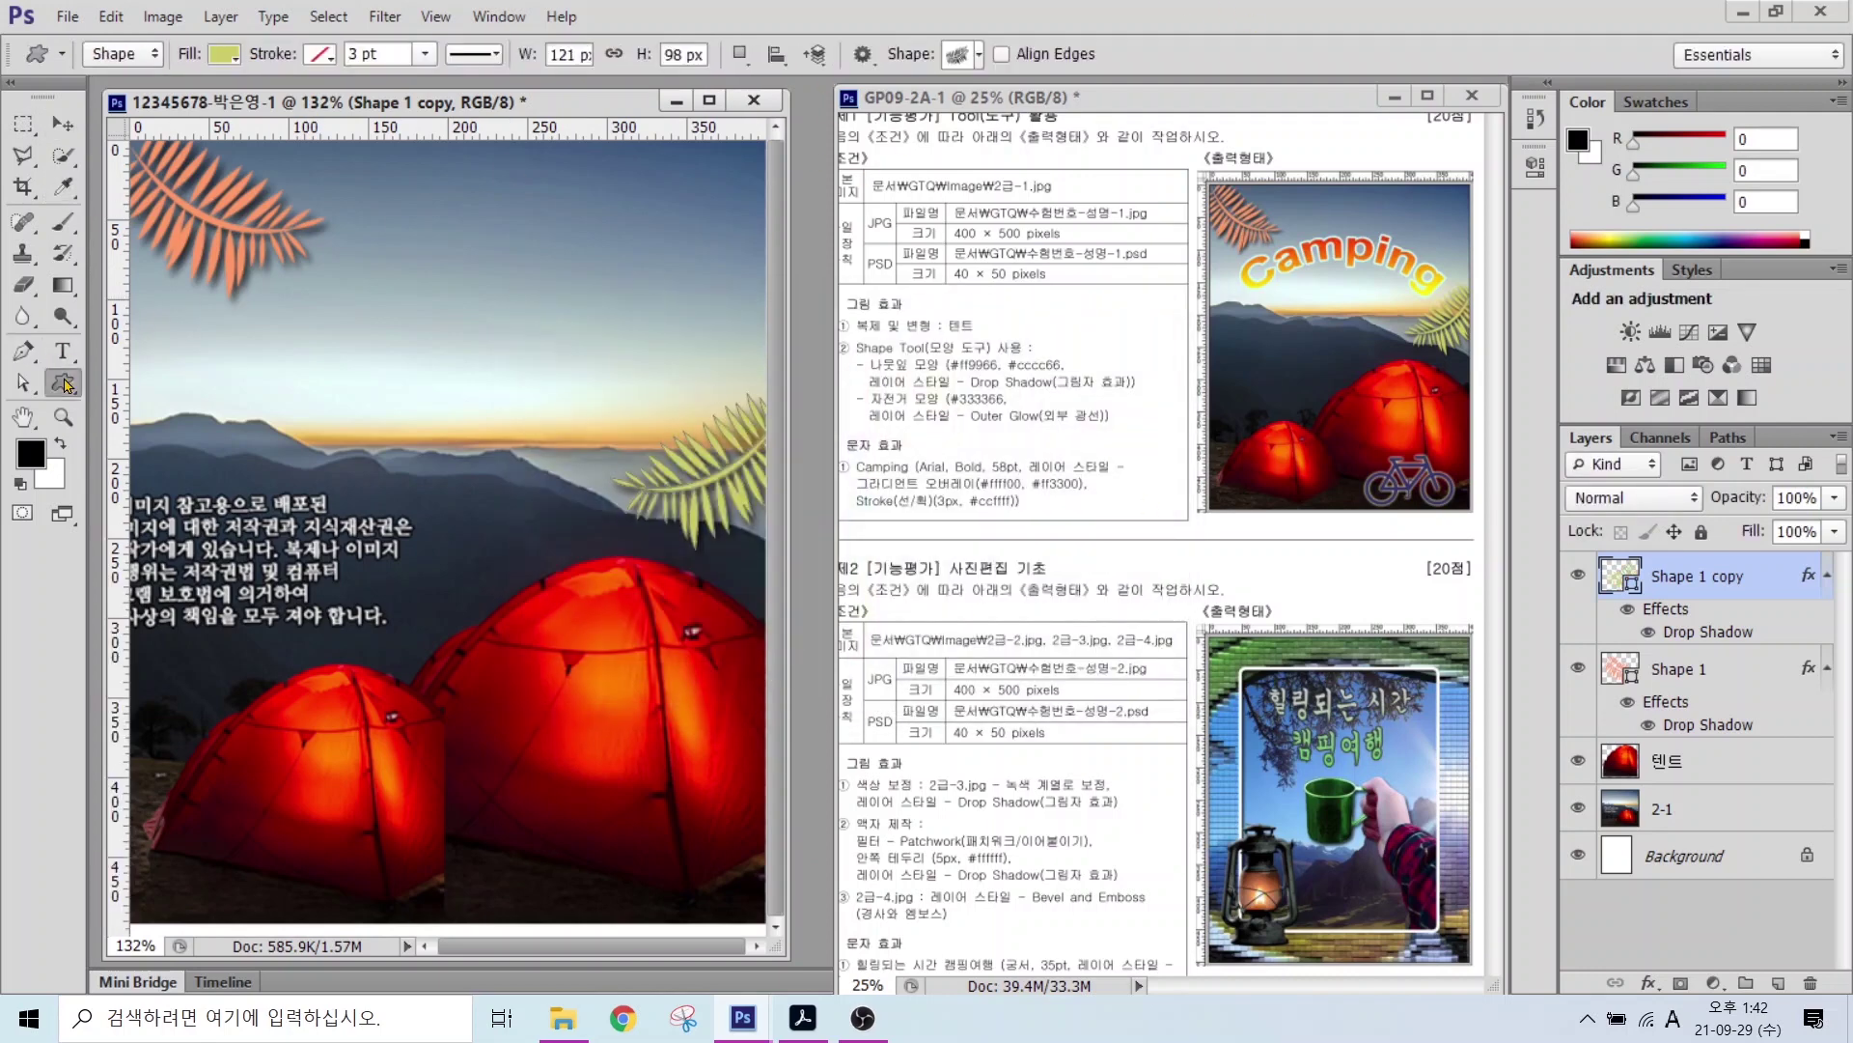
click(960, 54)
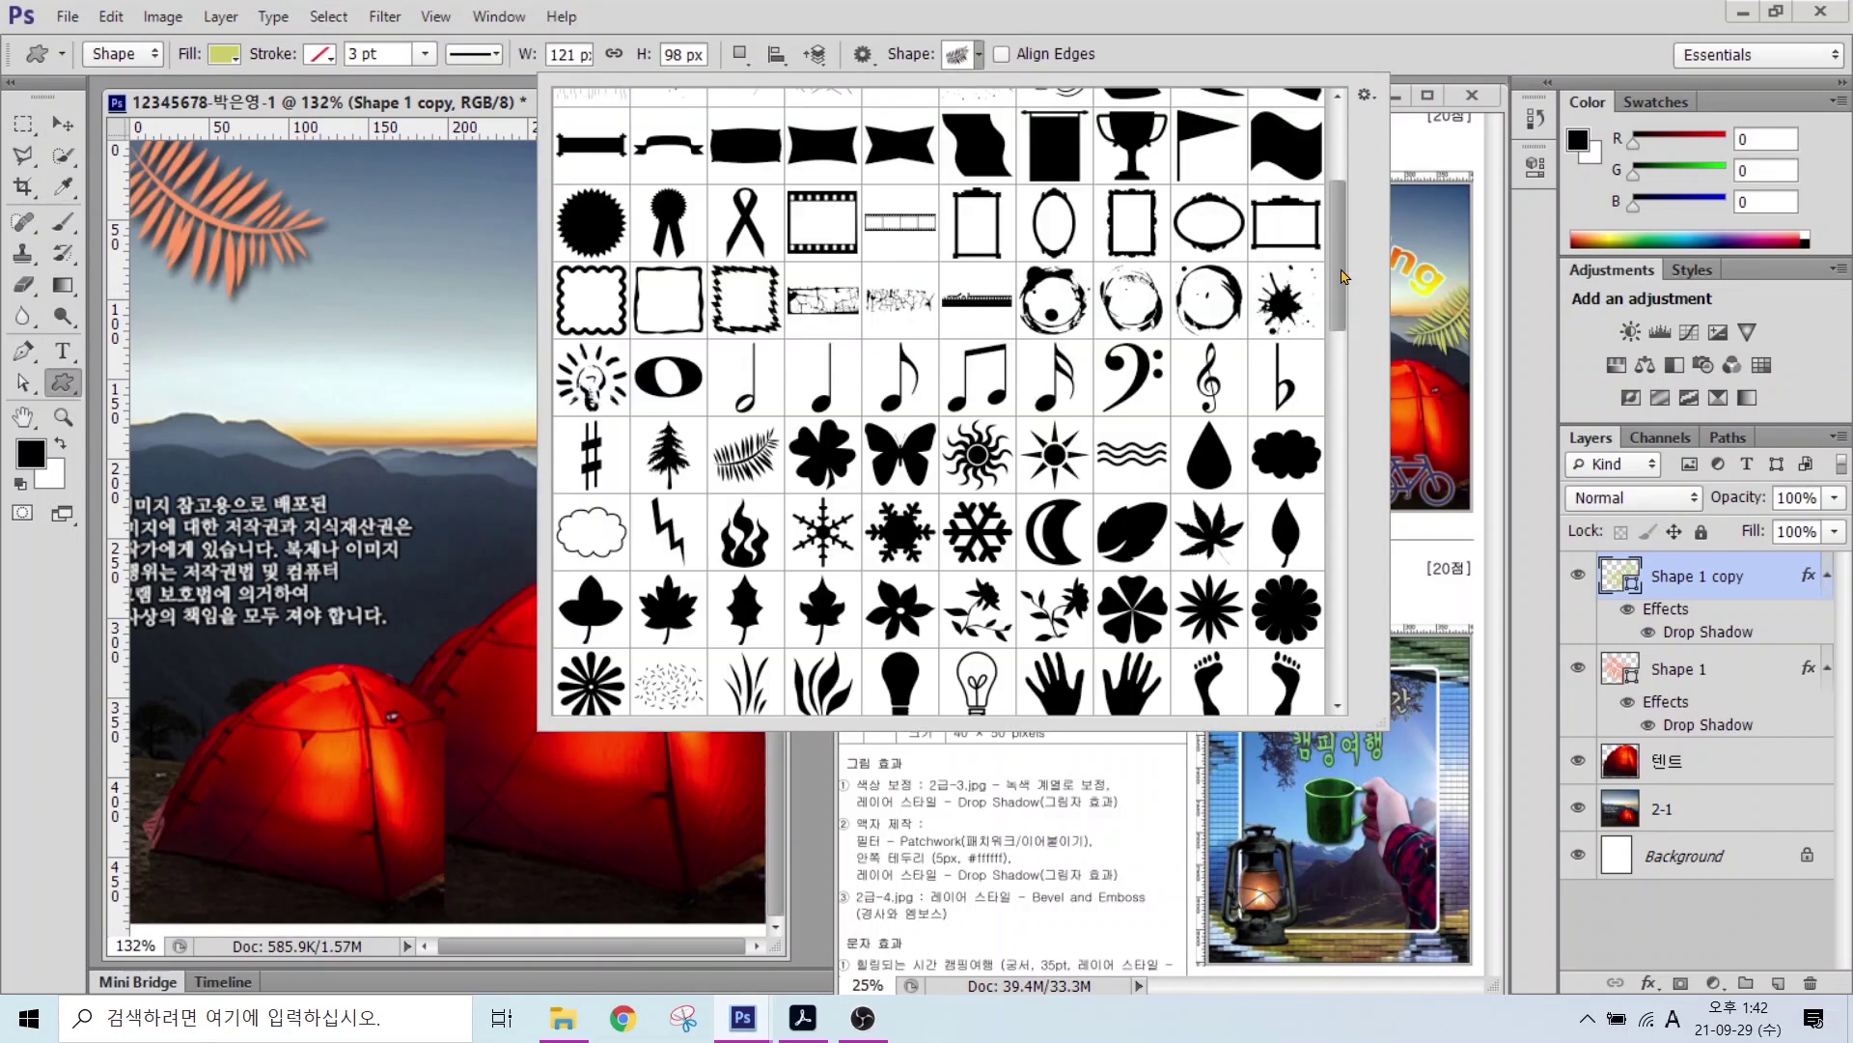
drag(1346, 280, 1350, 572)
double_click(899, 406)
drag(572, 784, 763, 890)
Step: Give the bicycle a dark fill (3333) and an Outer Glow effect
double_click(1619, 576)
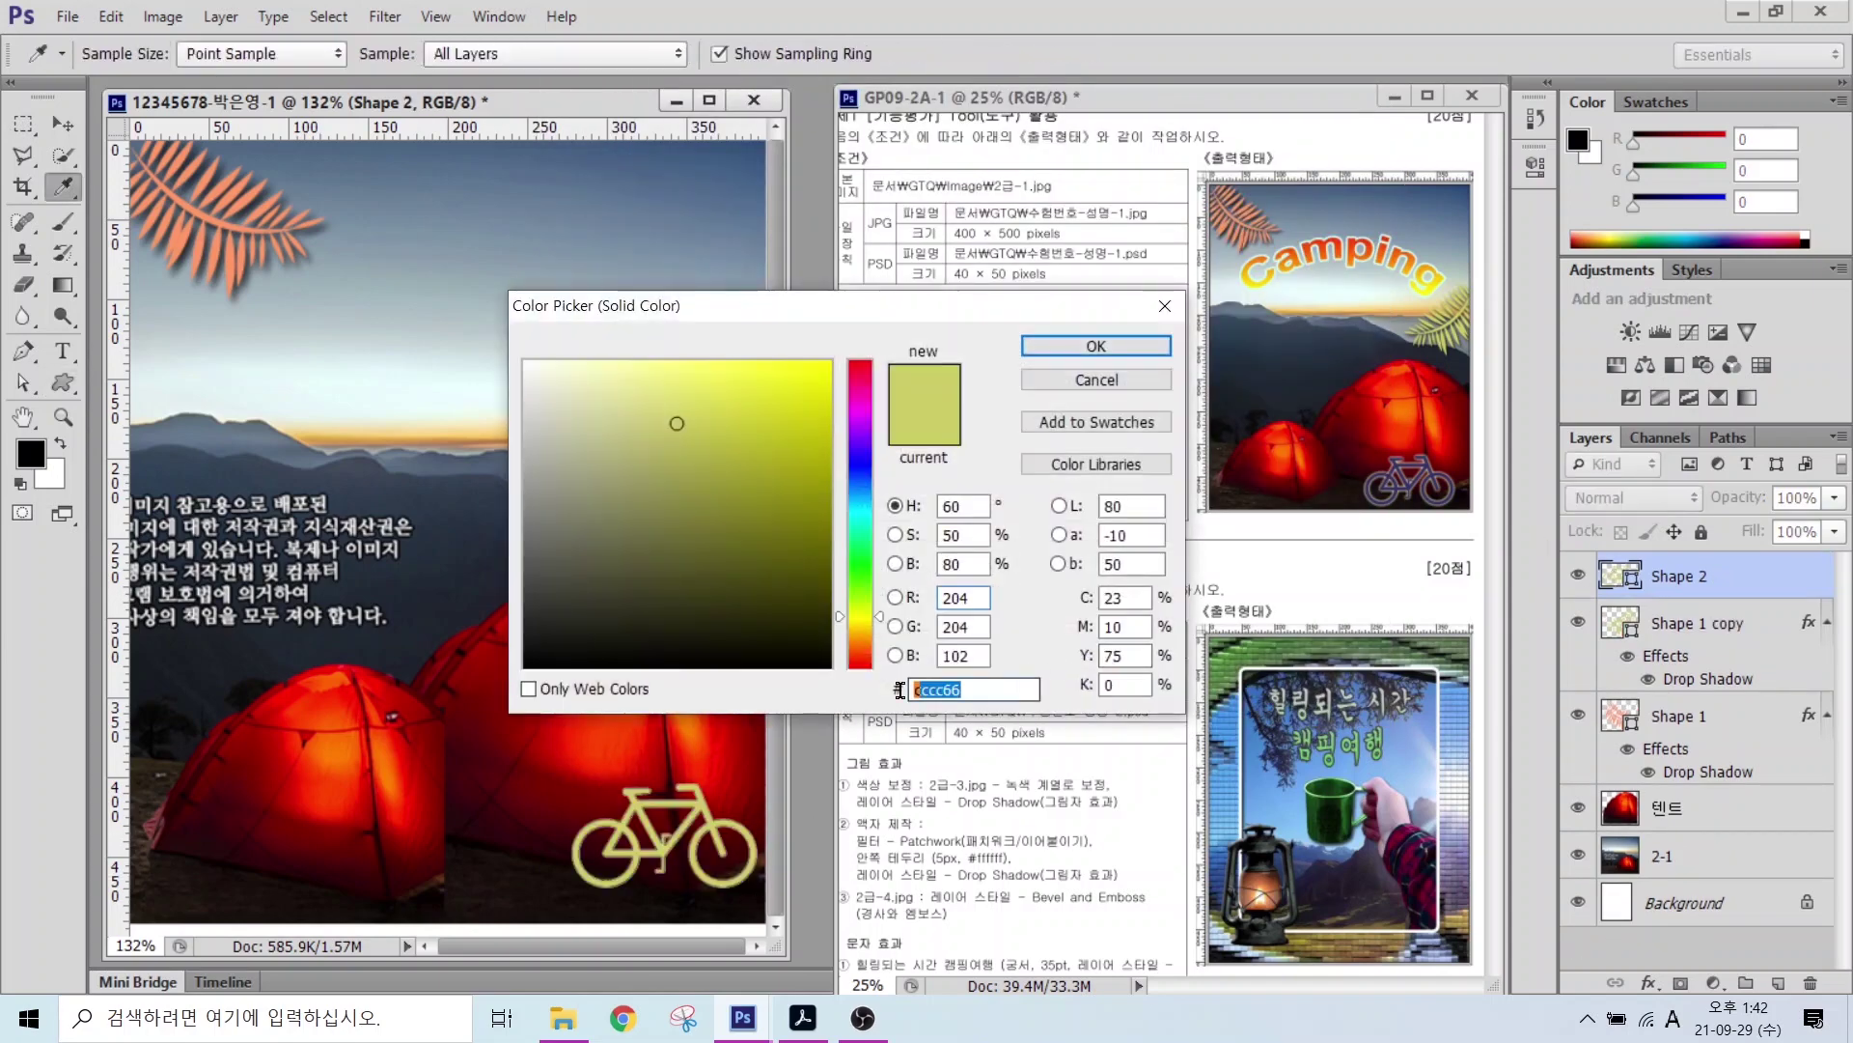
text(3333)
key(Return)
click(1649, 982)
click(1703, 933)
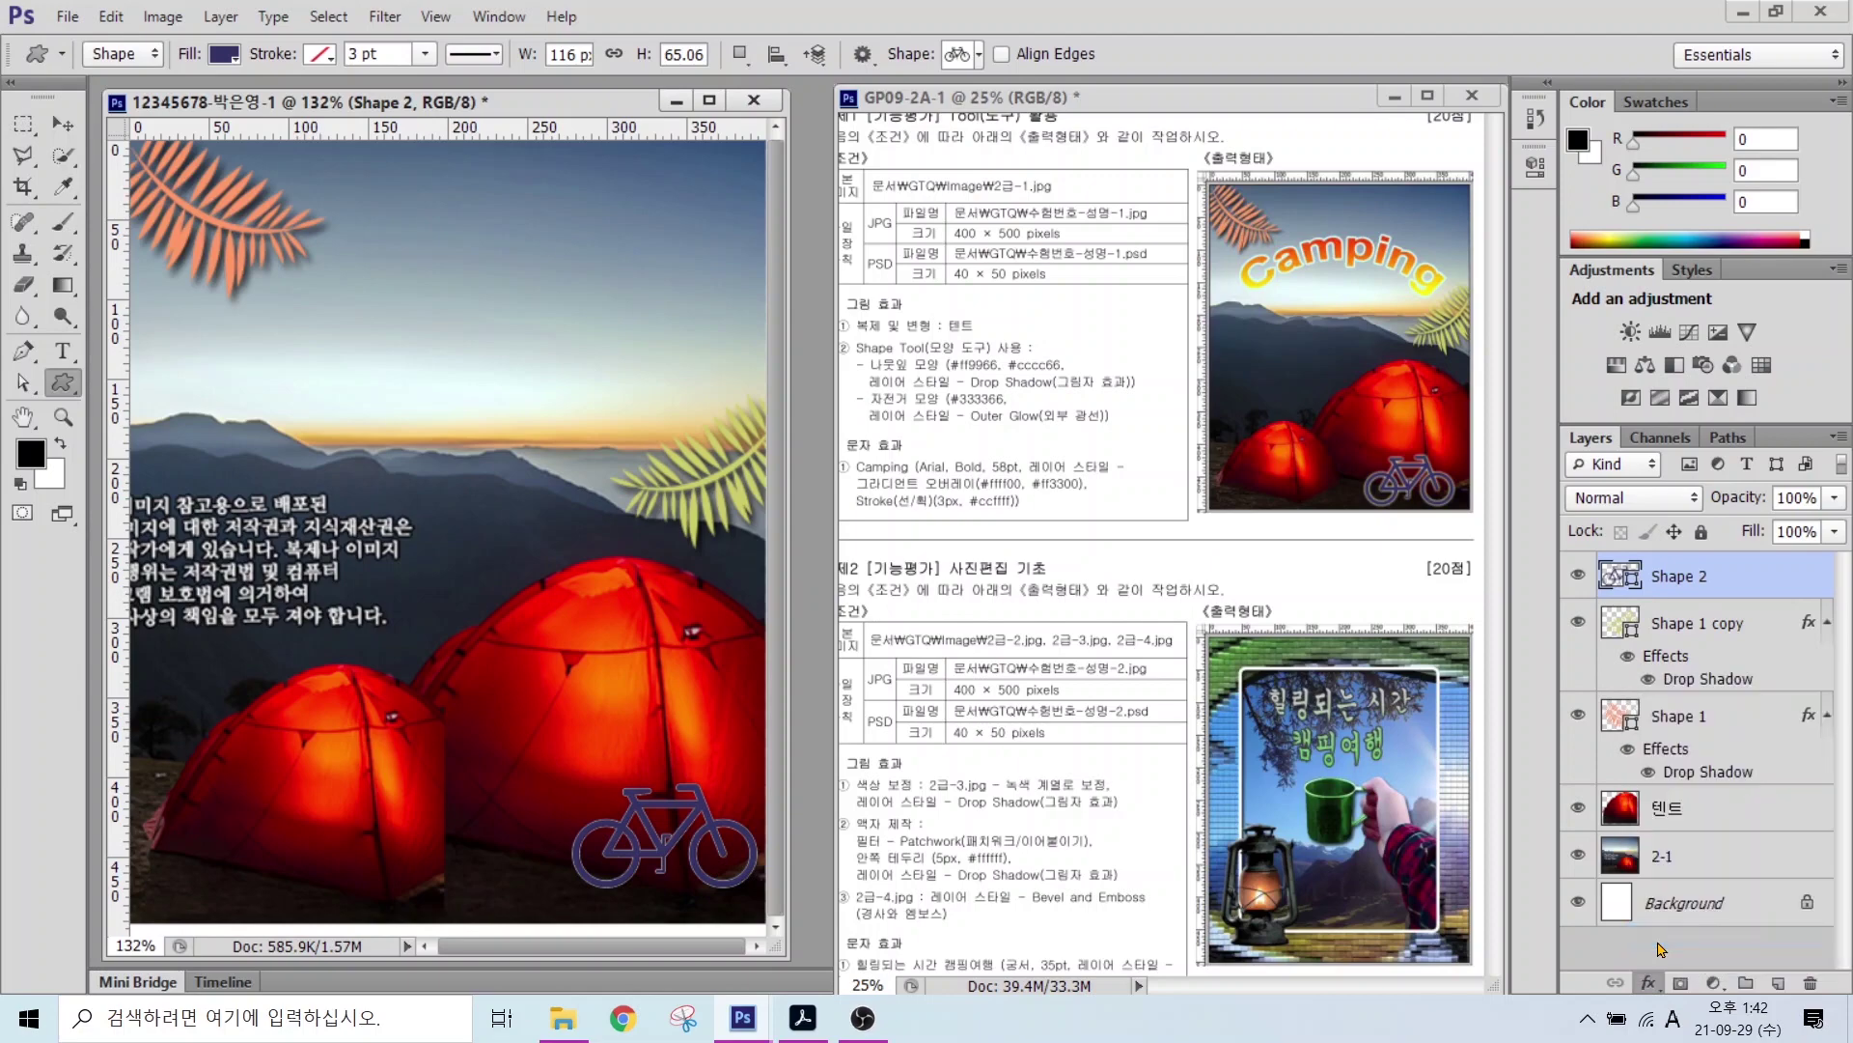
click(1430, 325)
Step: Move the bicycle down into the bottom-right corner and enlarge it slightly
click(63, 124)
drag(637, 843, 618, 867)
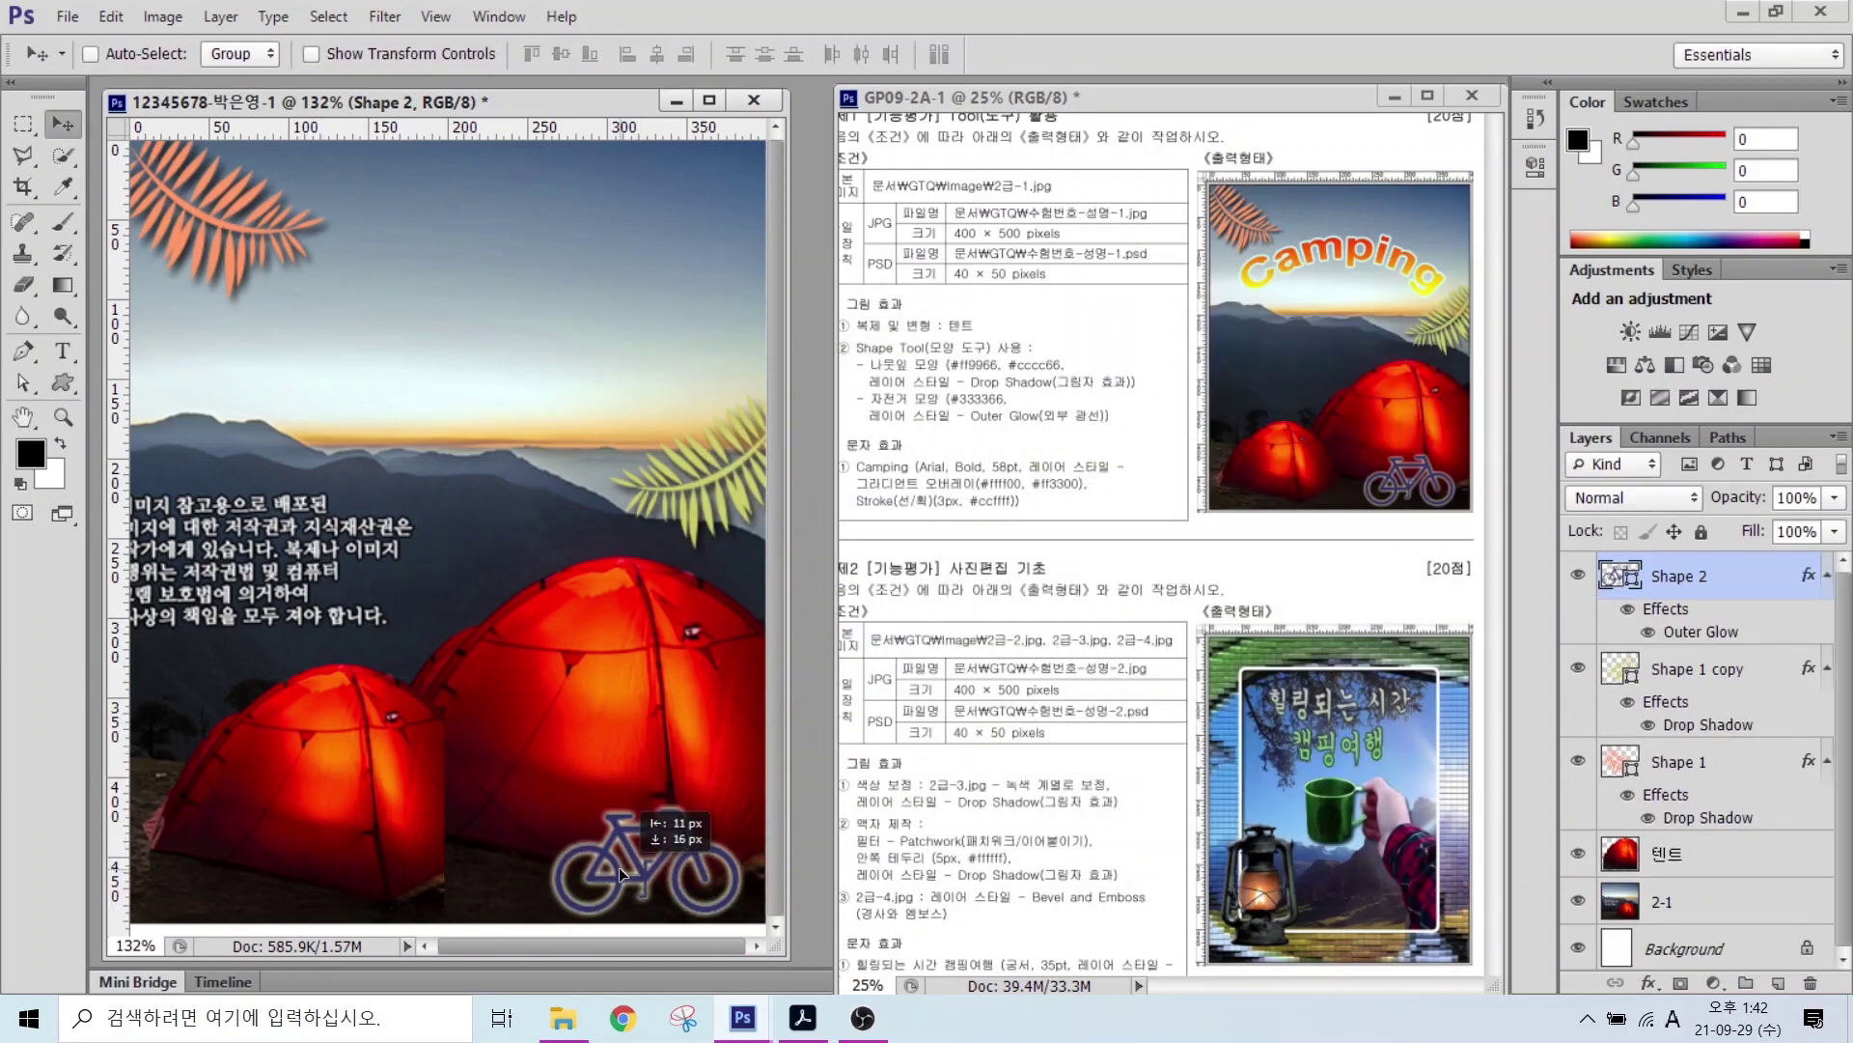
drag(587, 636, 585, 647)
click(1614, 568)
drag(701, 866, 701, 878)
key(ctrl+t)
drag(554, 820, 539, 810)
key(Return)
drag(824, 412, 1163, 522)
mouse_move(67, 363)
mouse_down()
mouse_move(64, 313)
mouse_move(90, 361)
mouse_up()
key(Escape)
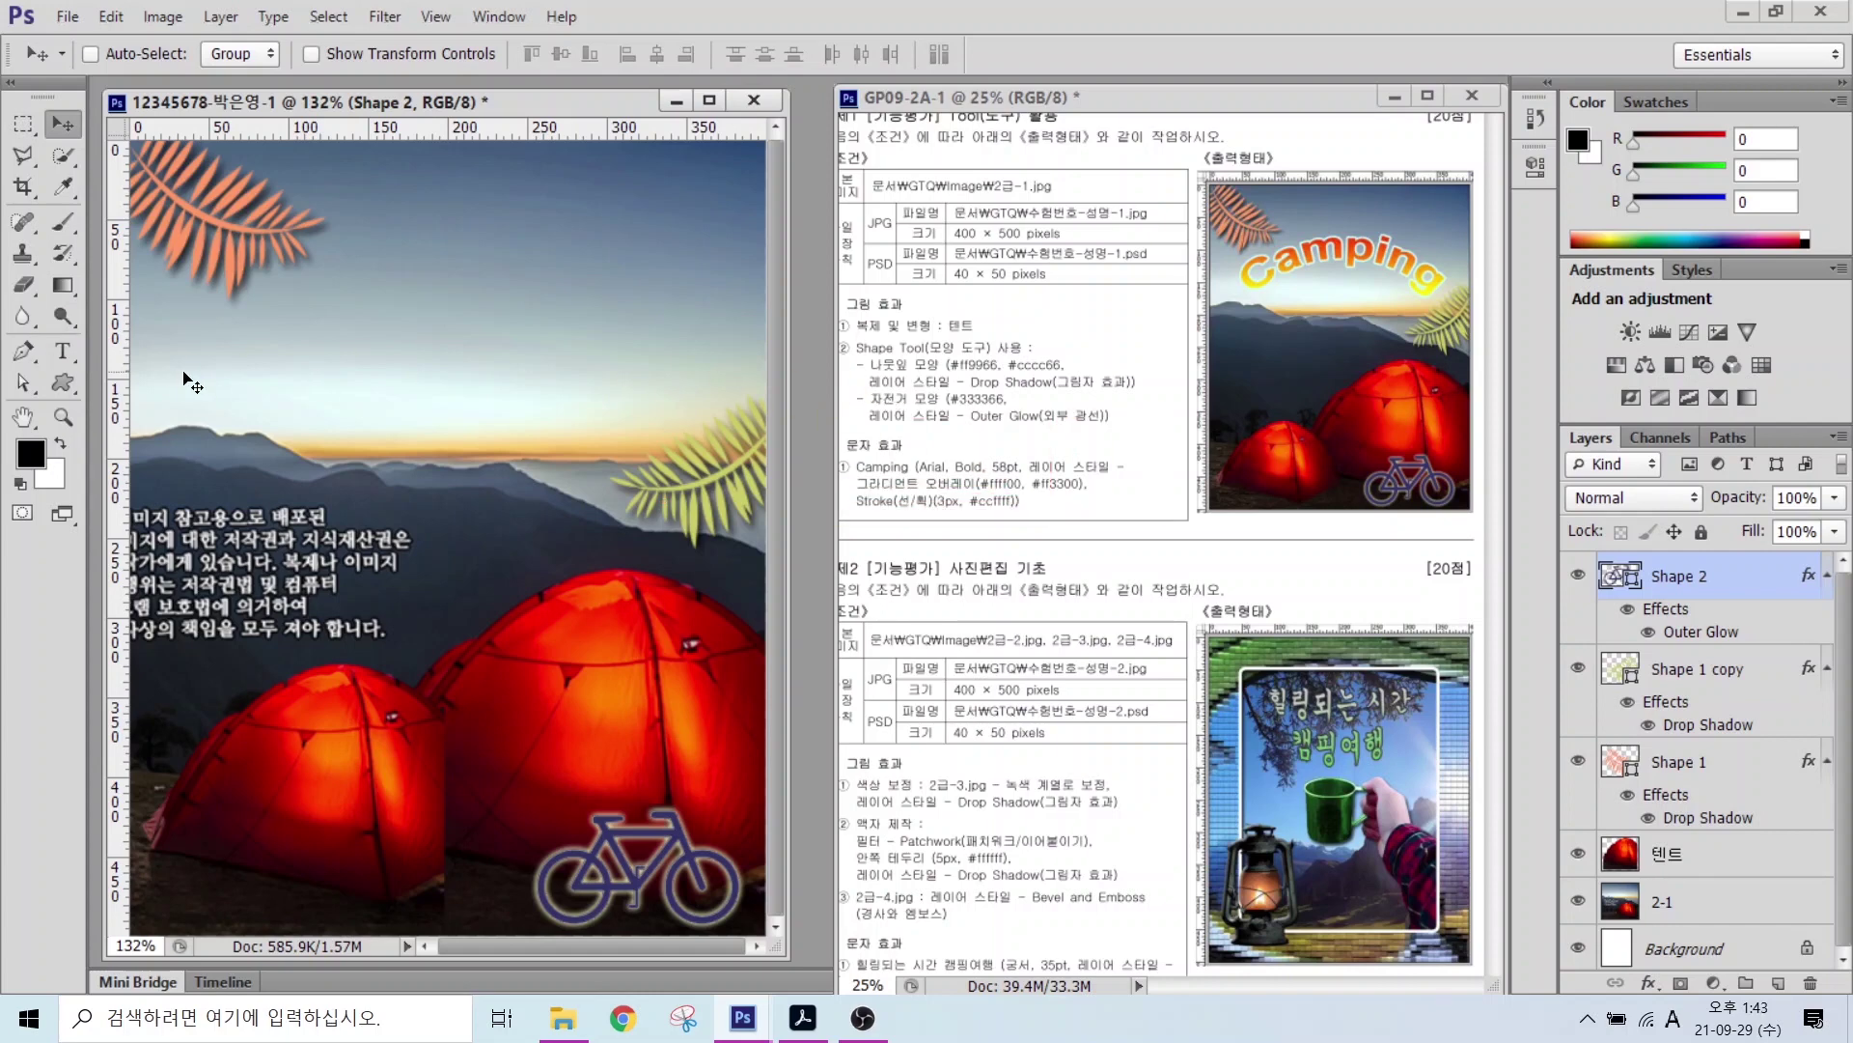
Step: Type the word Camping on a new text layer in the sky
click(63, 350)
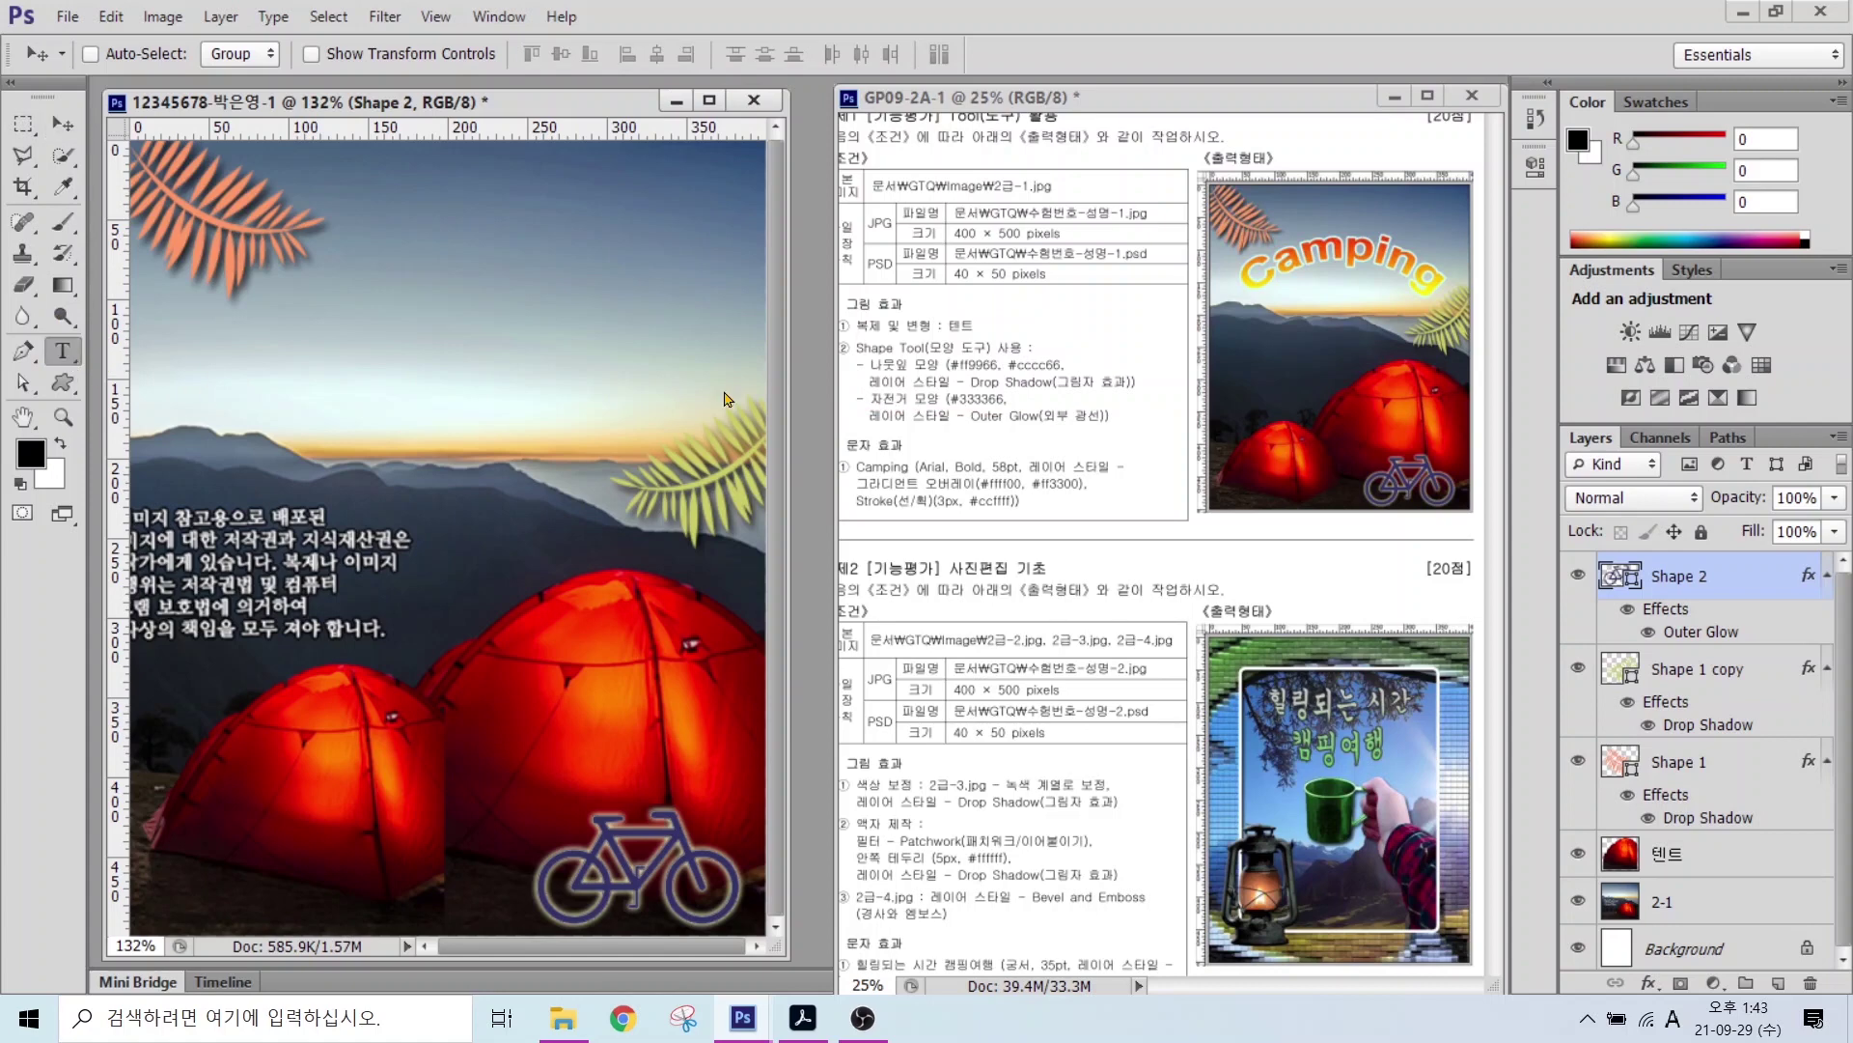
click(233, 404)
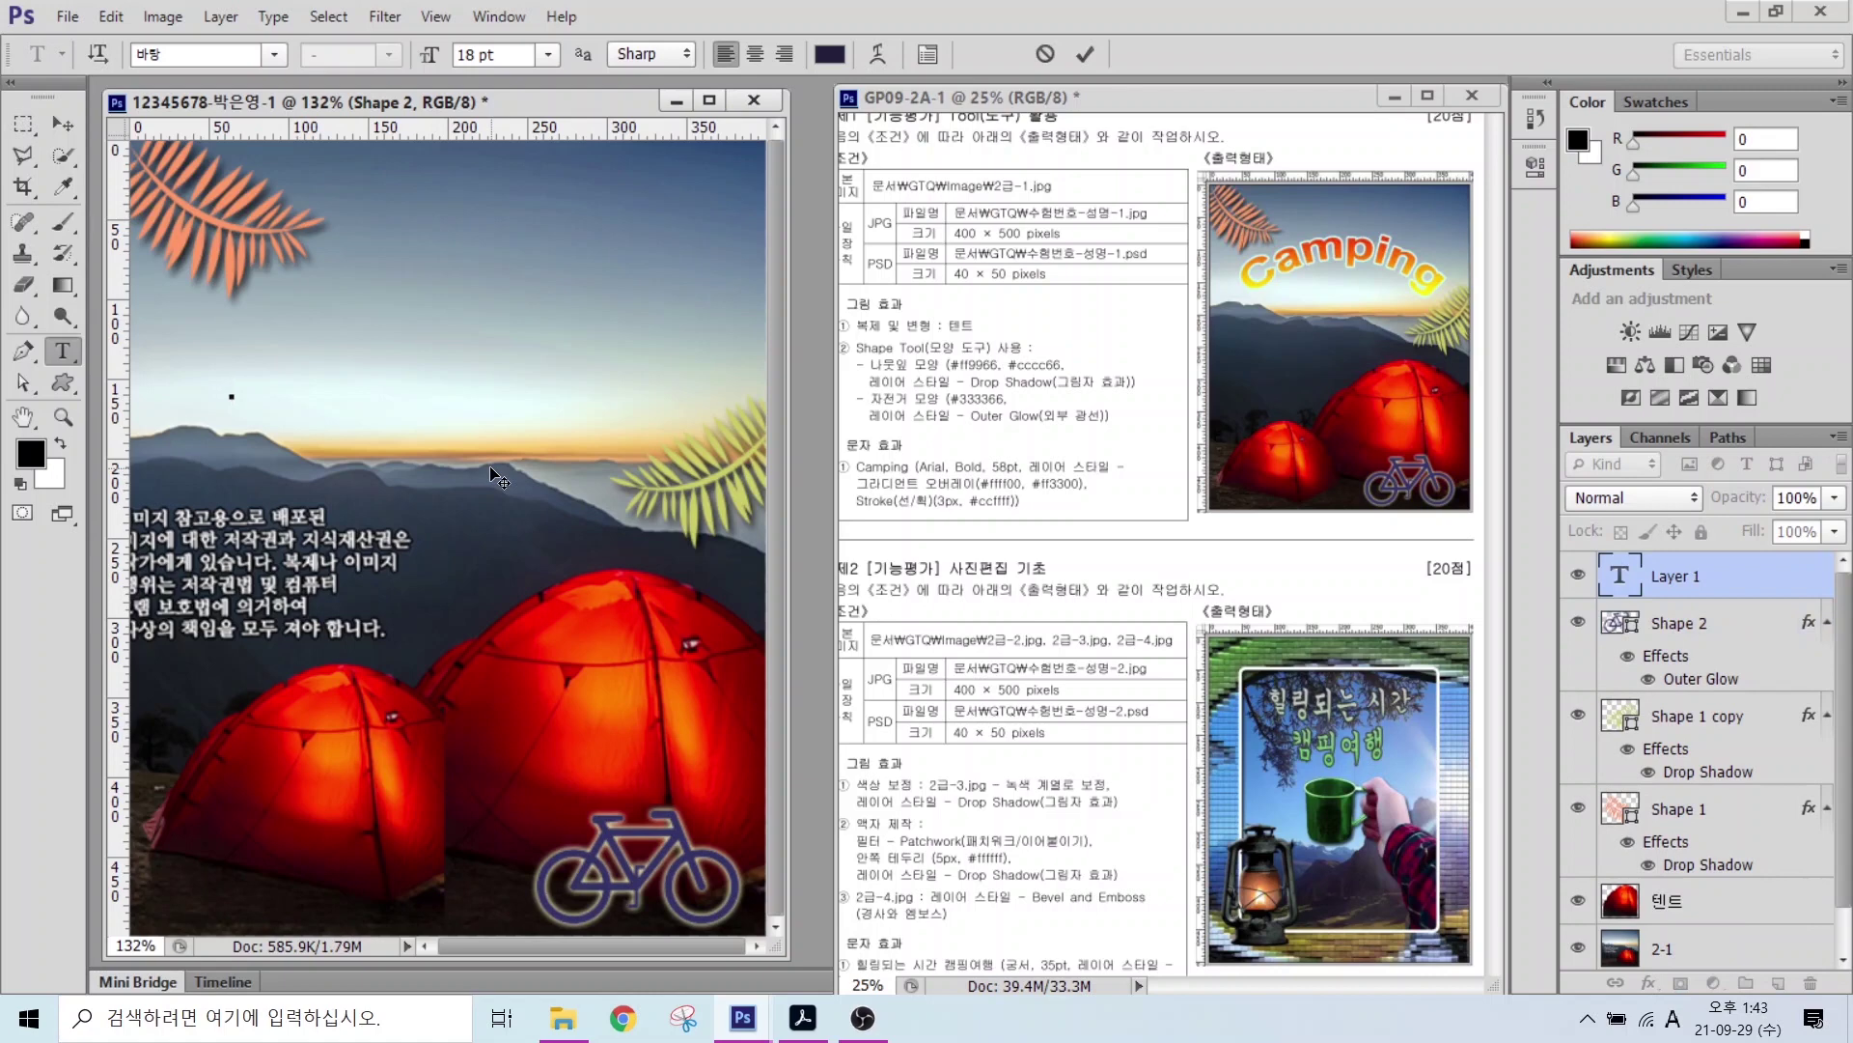
text(Camping)
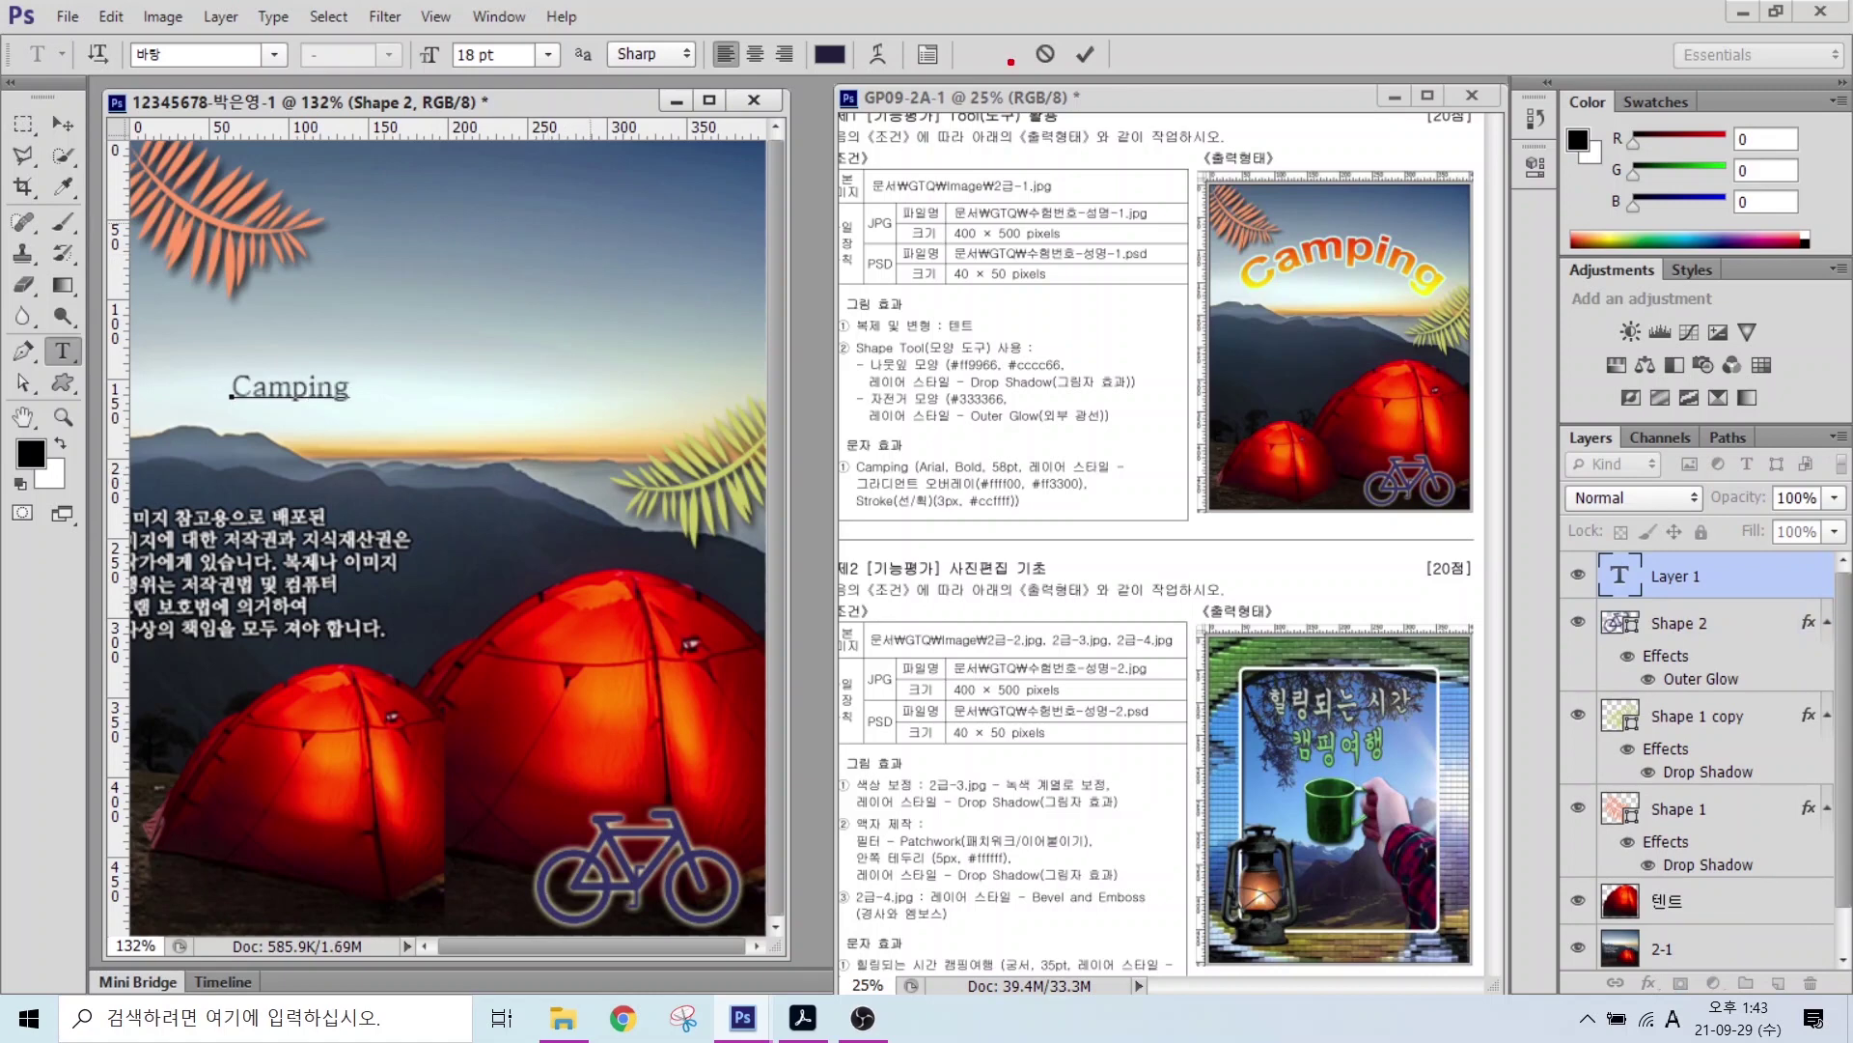
mouse_move(1125, 72)
mouse_down()
mouse_move(1031, 44)
mouse_move(1121, 75)
mouse_up()
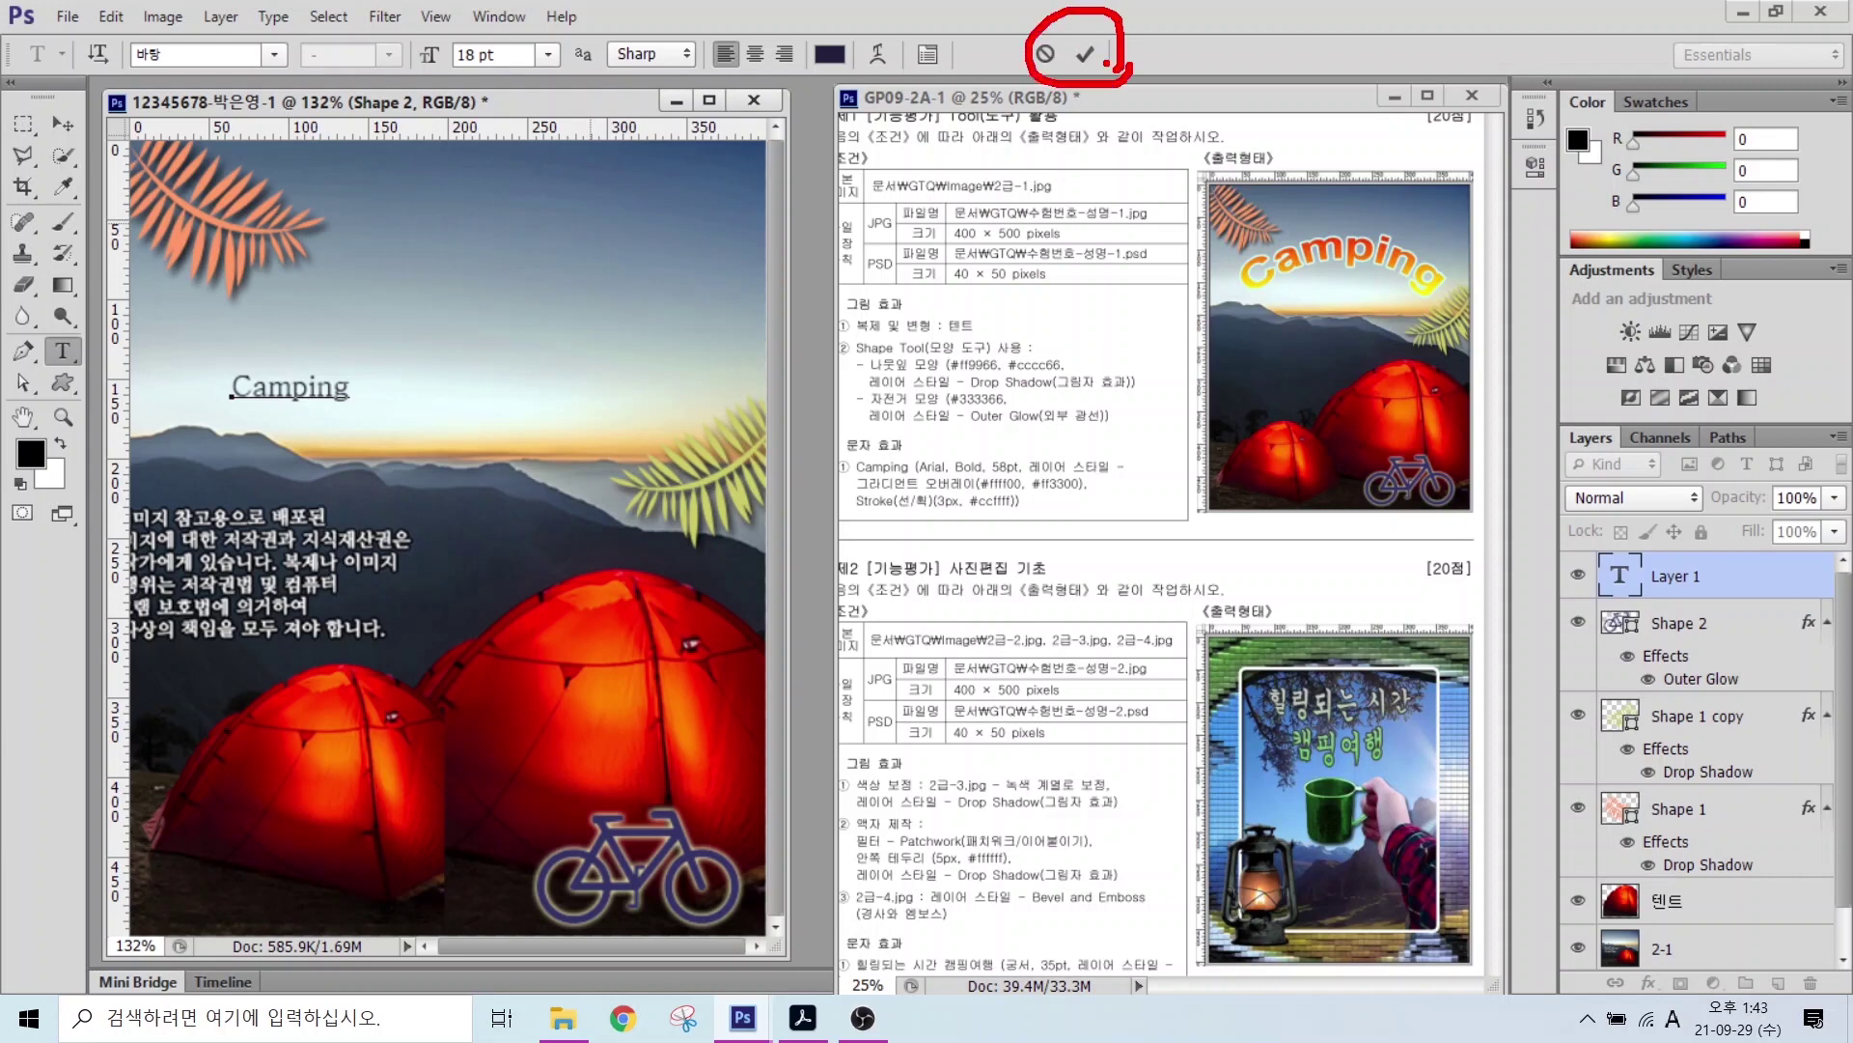
drag(1231, 169, 1112, 66)
key(Escape)
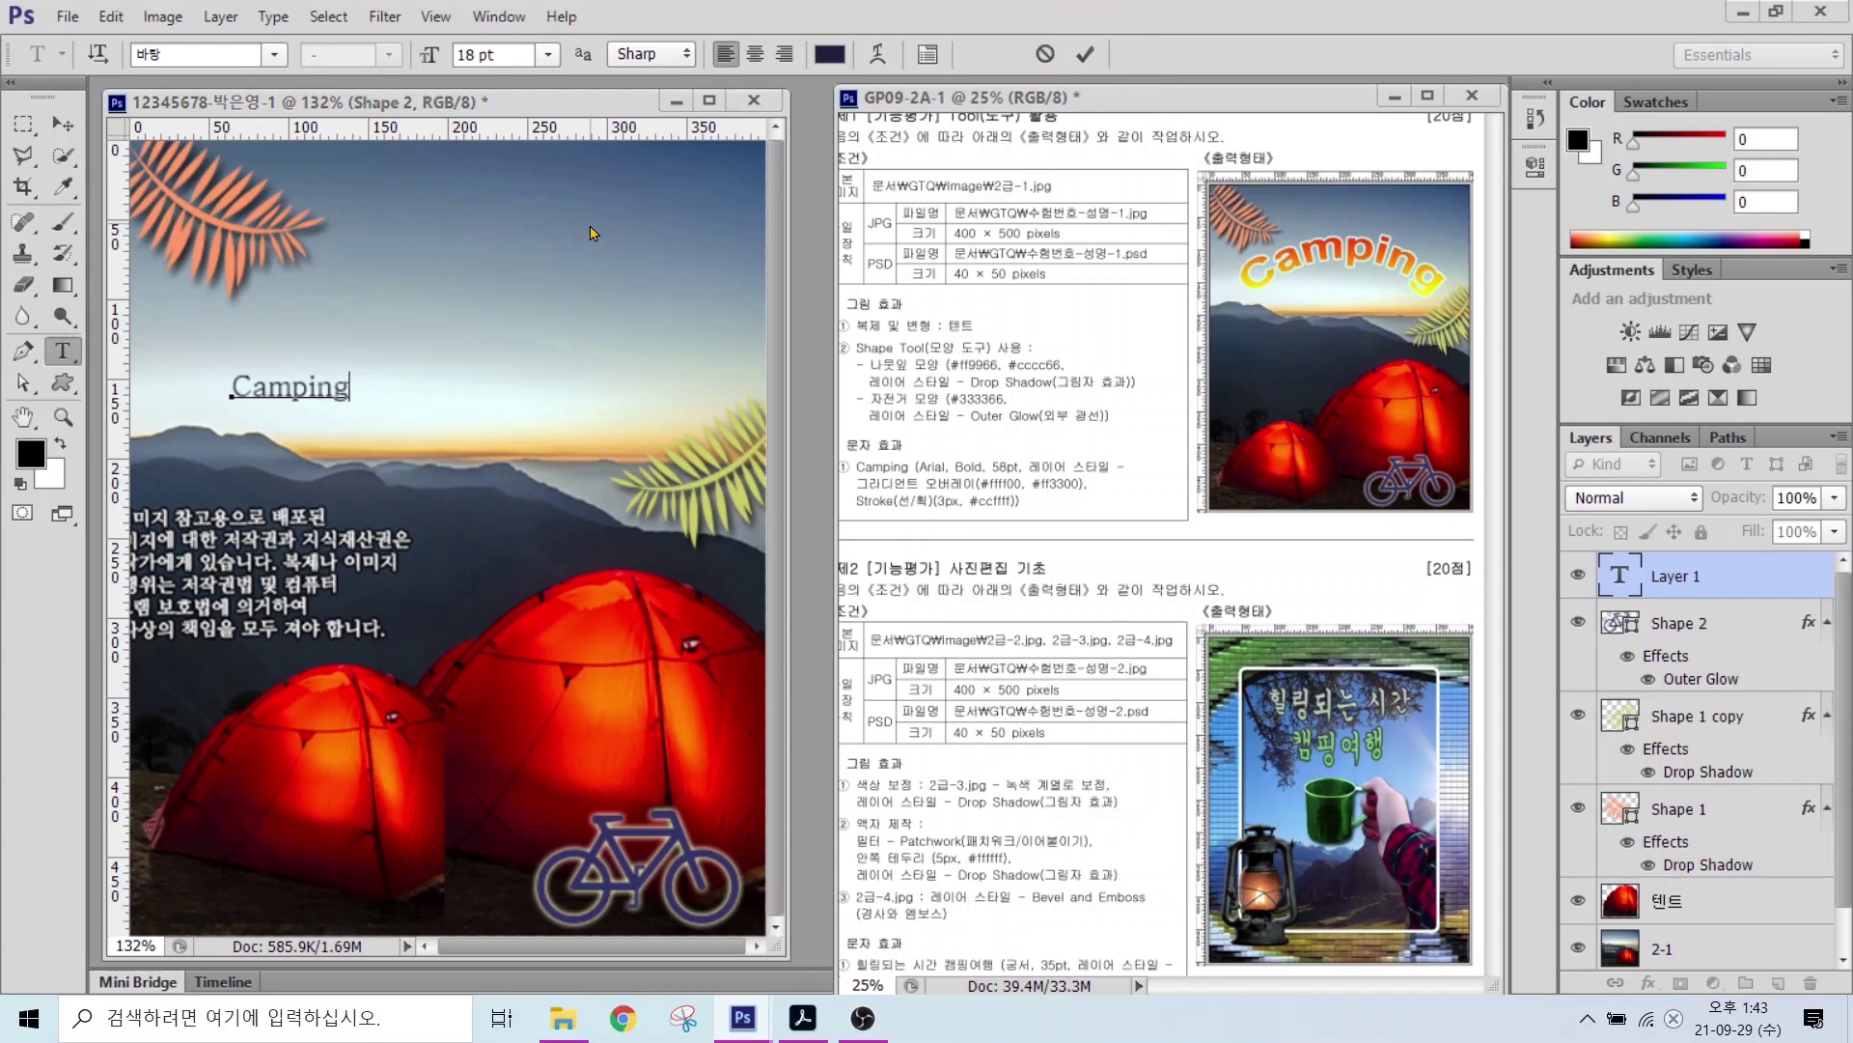
key(ctrl+Return)
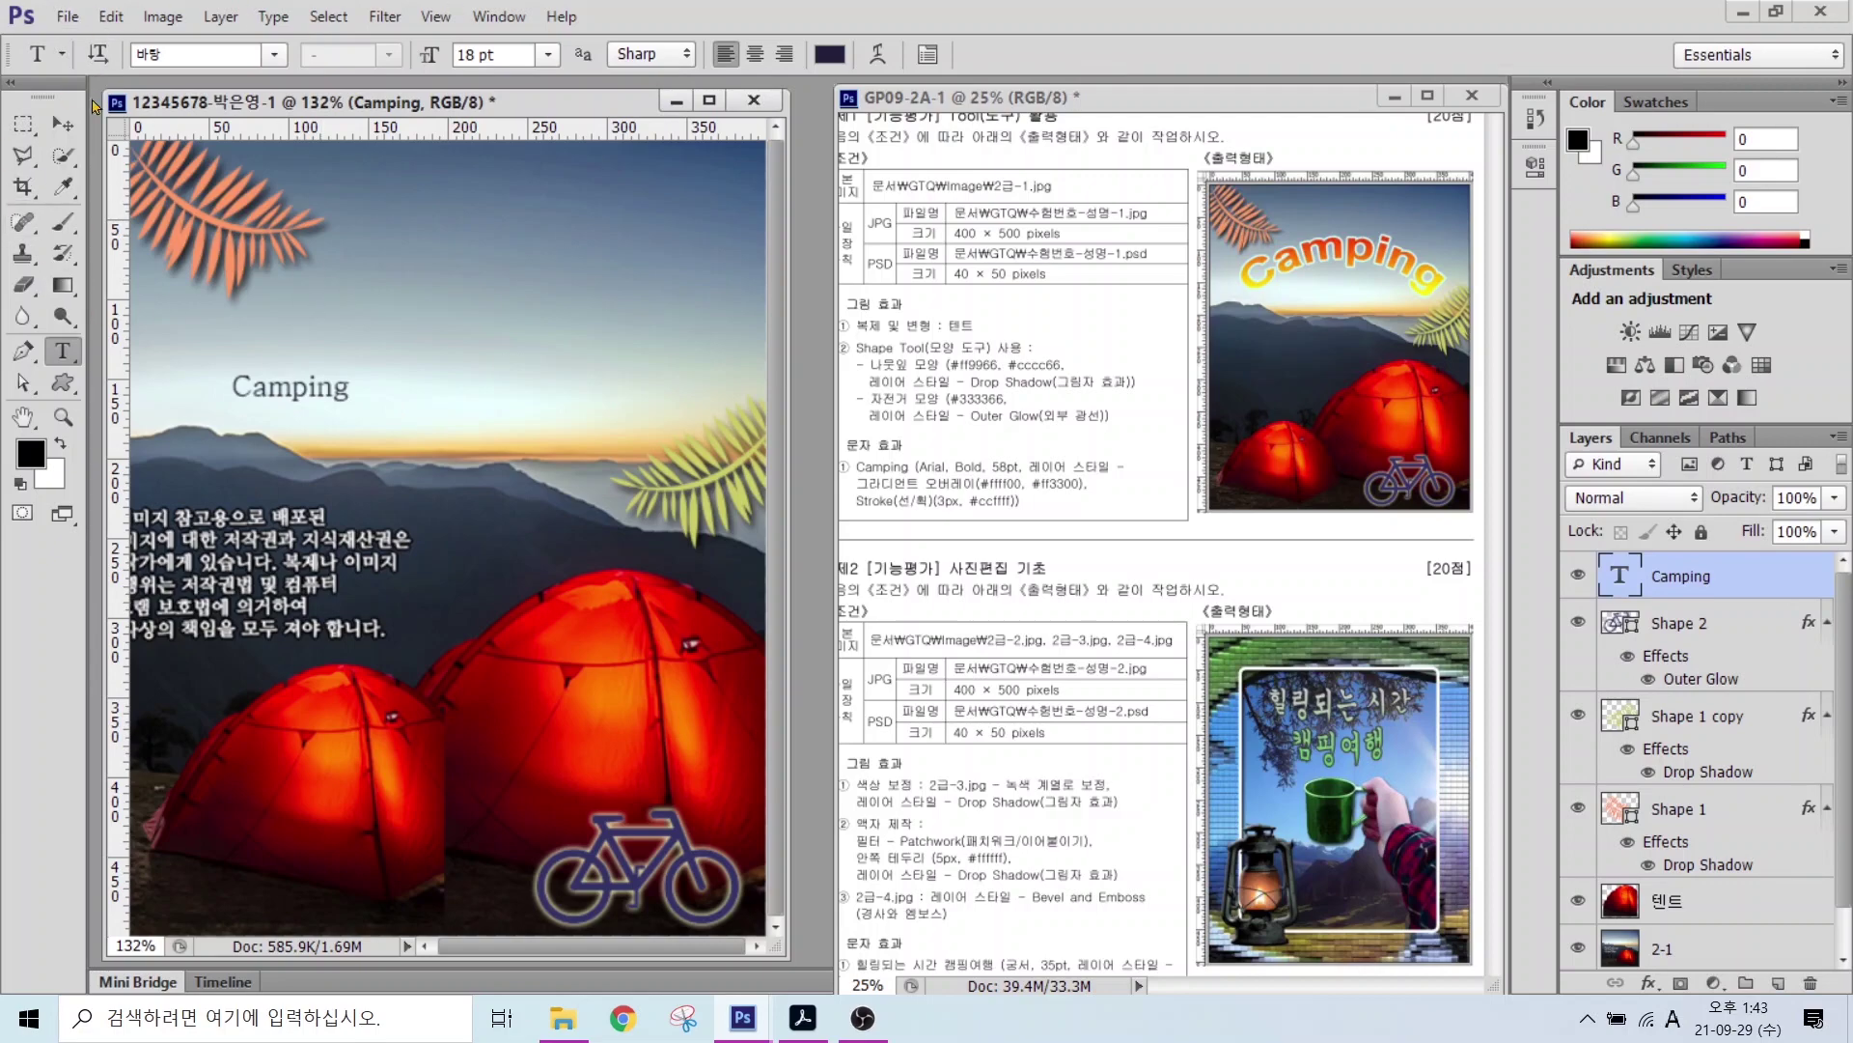
Step: Set the Camping text to Arial Bold at 58 pt, with Gradient Overlay settings showing
click(276, 58)
scroll(232, 452, up, 15)
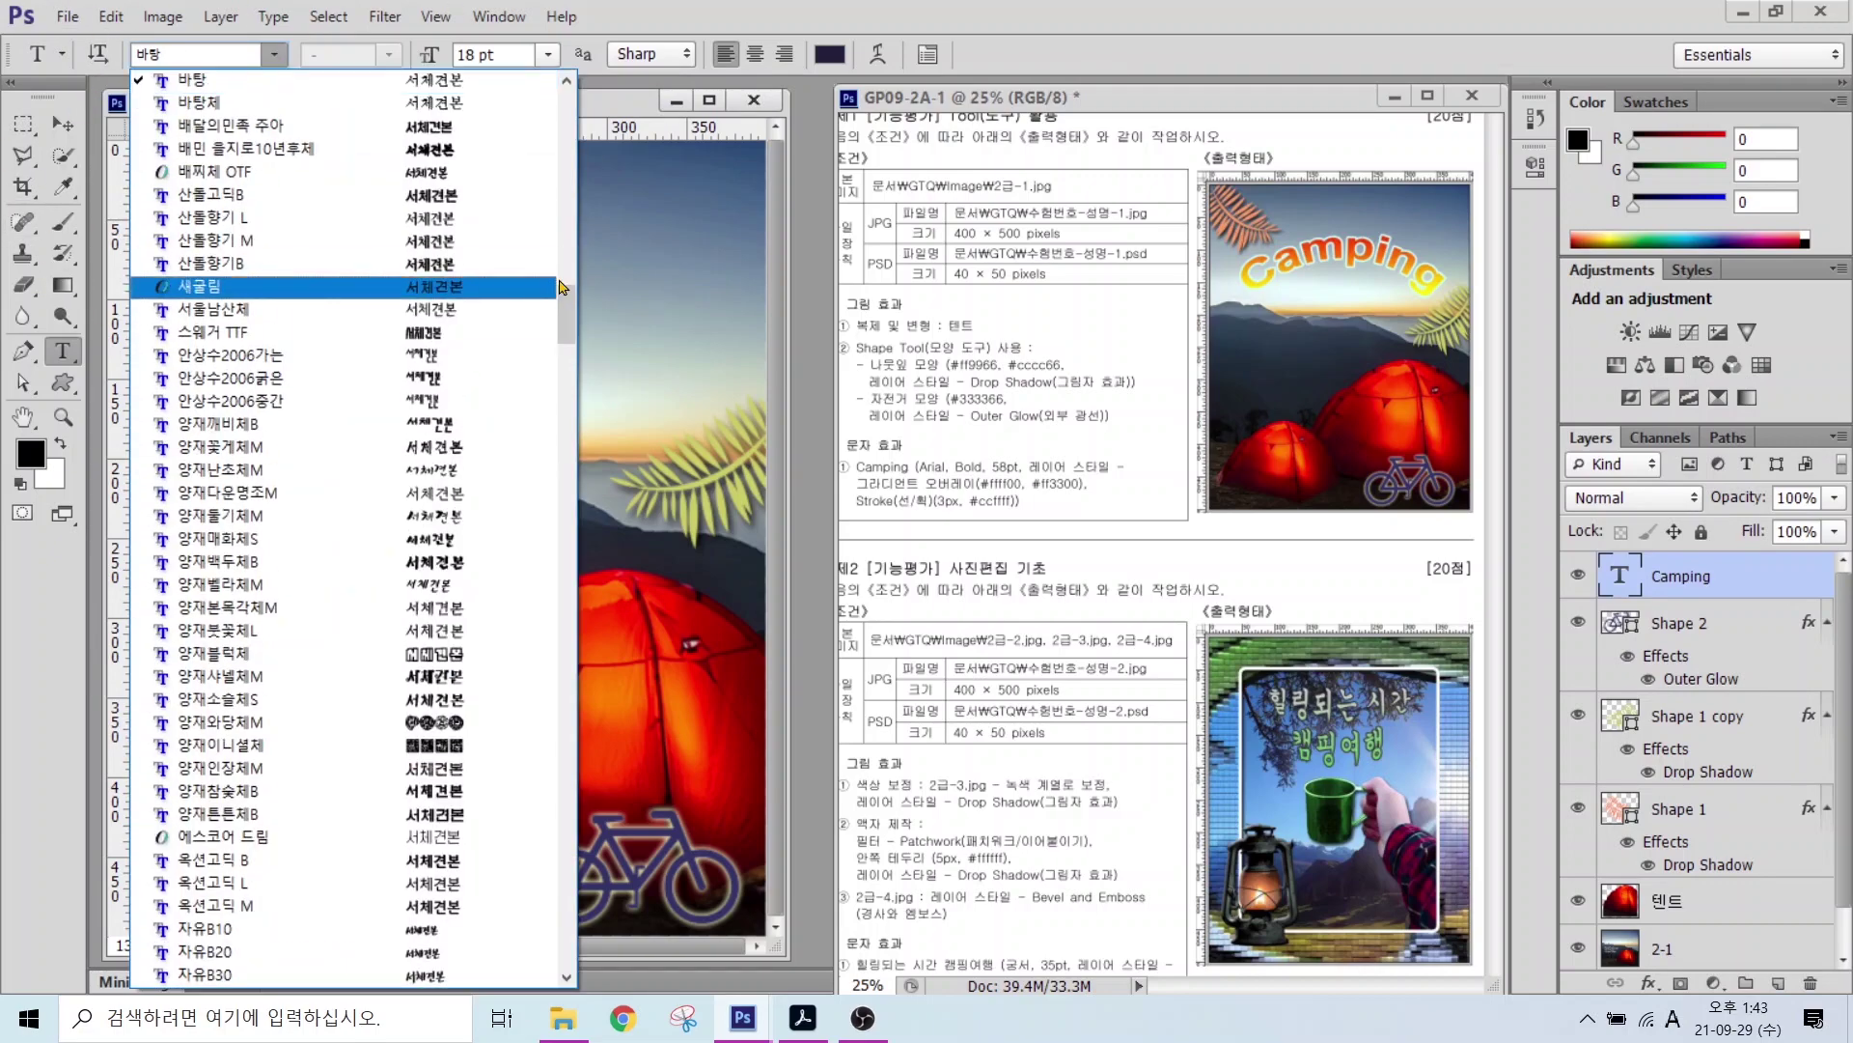
click(232, 452)
click(338, 54)
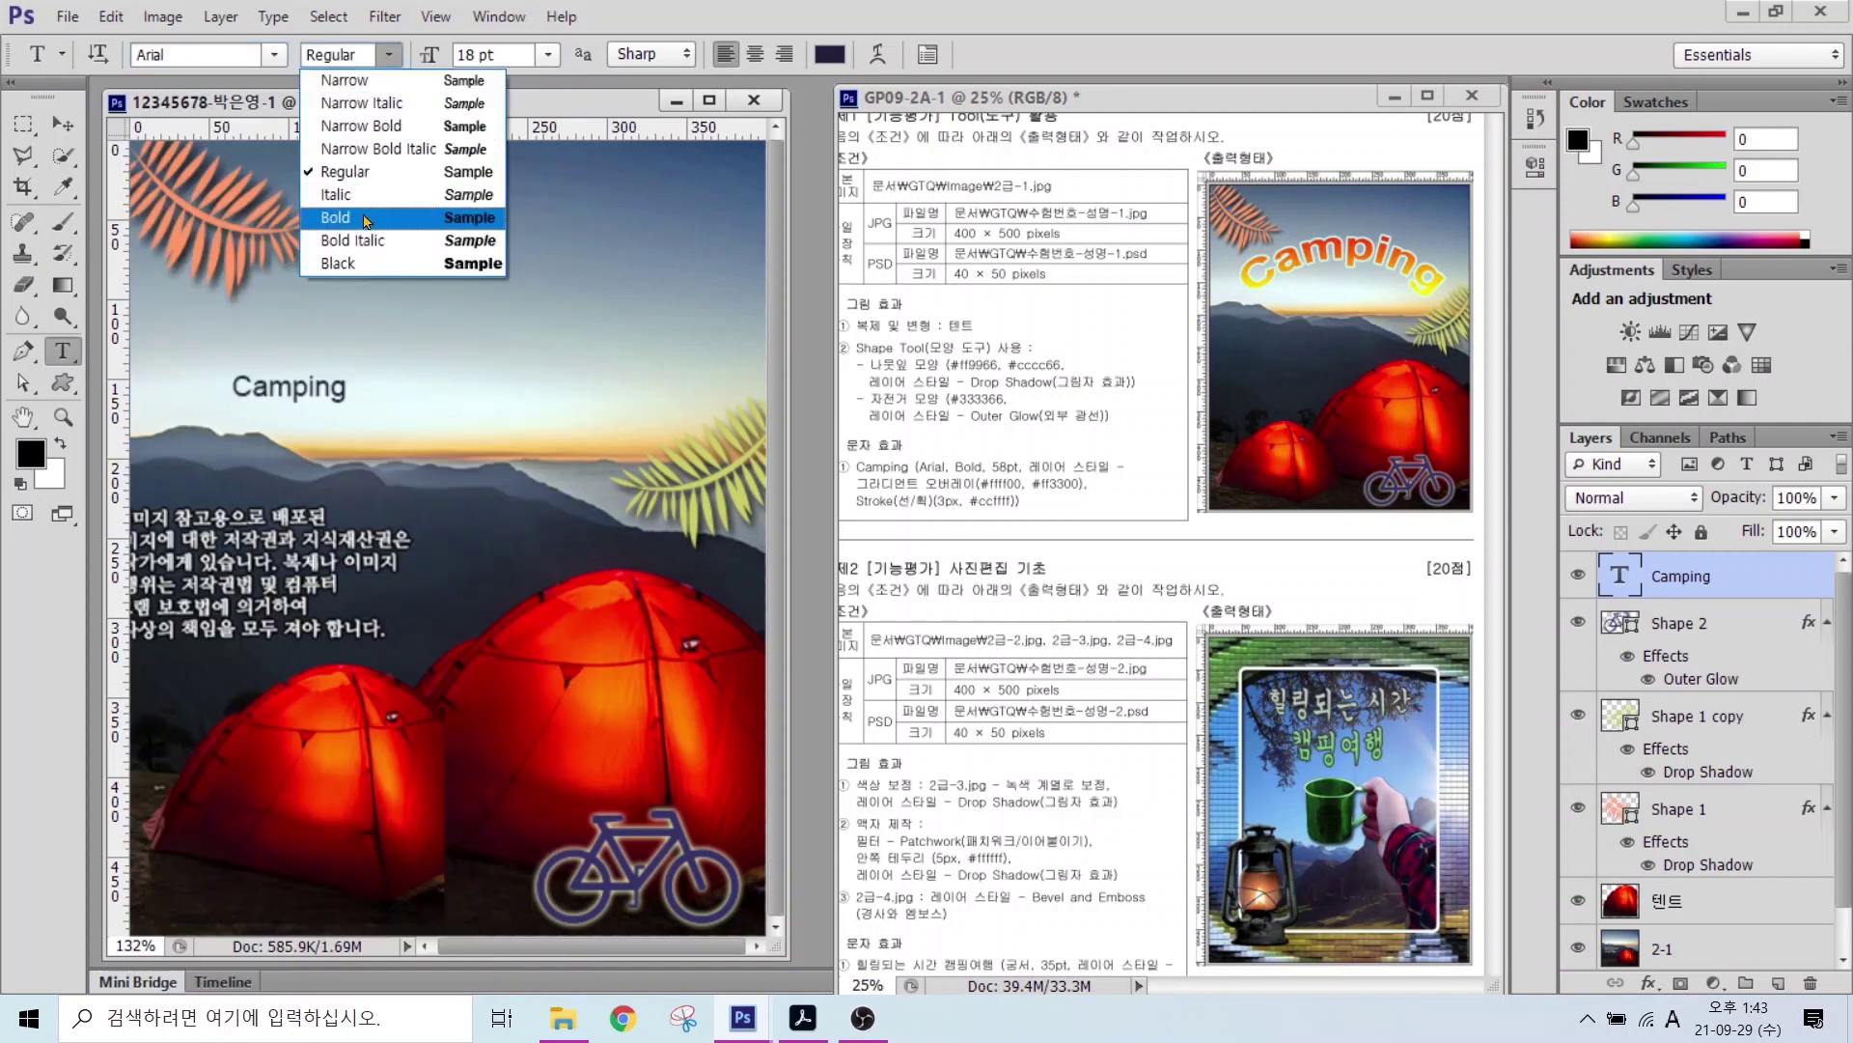
click(338, 201)
key(Tab)
text(58)
key(Return)
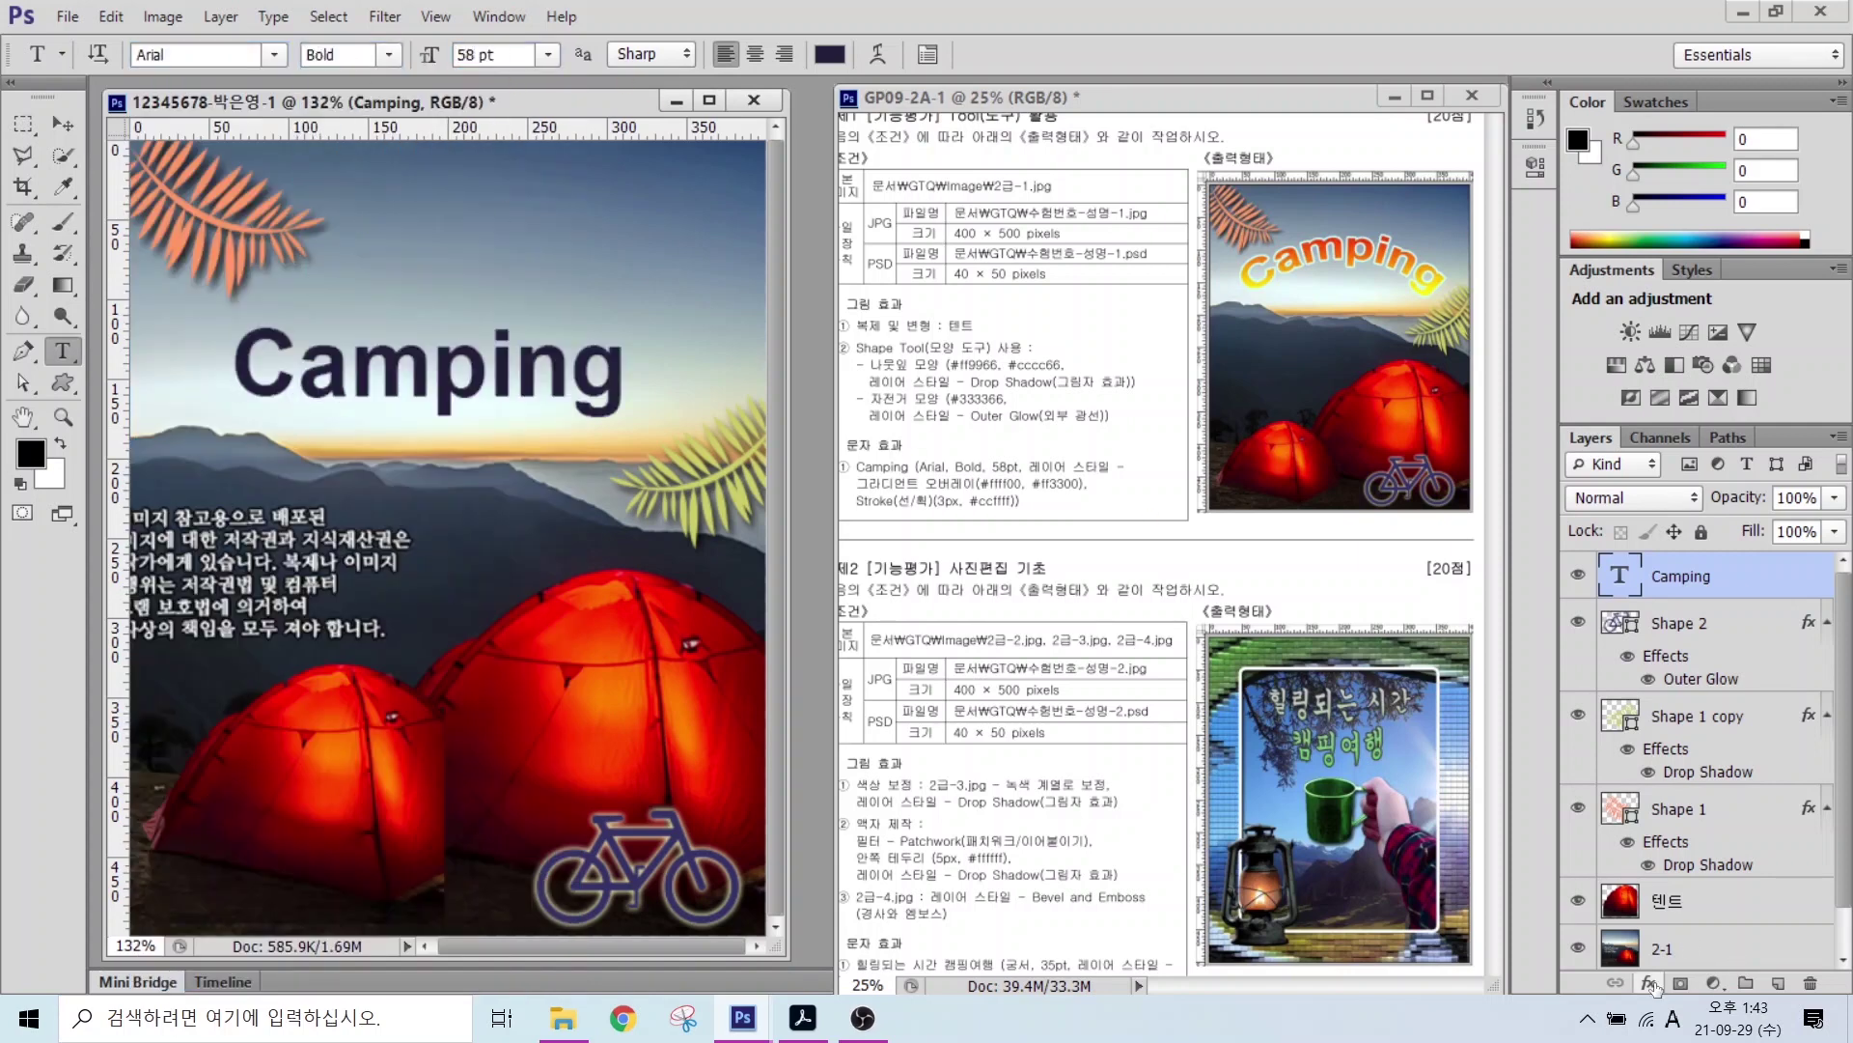
key(h)
drag(916, 278, 724, 278)
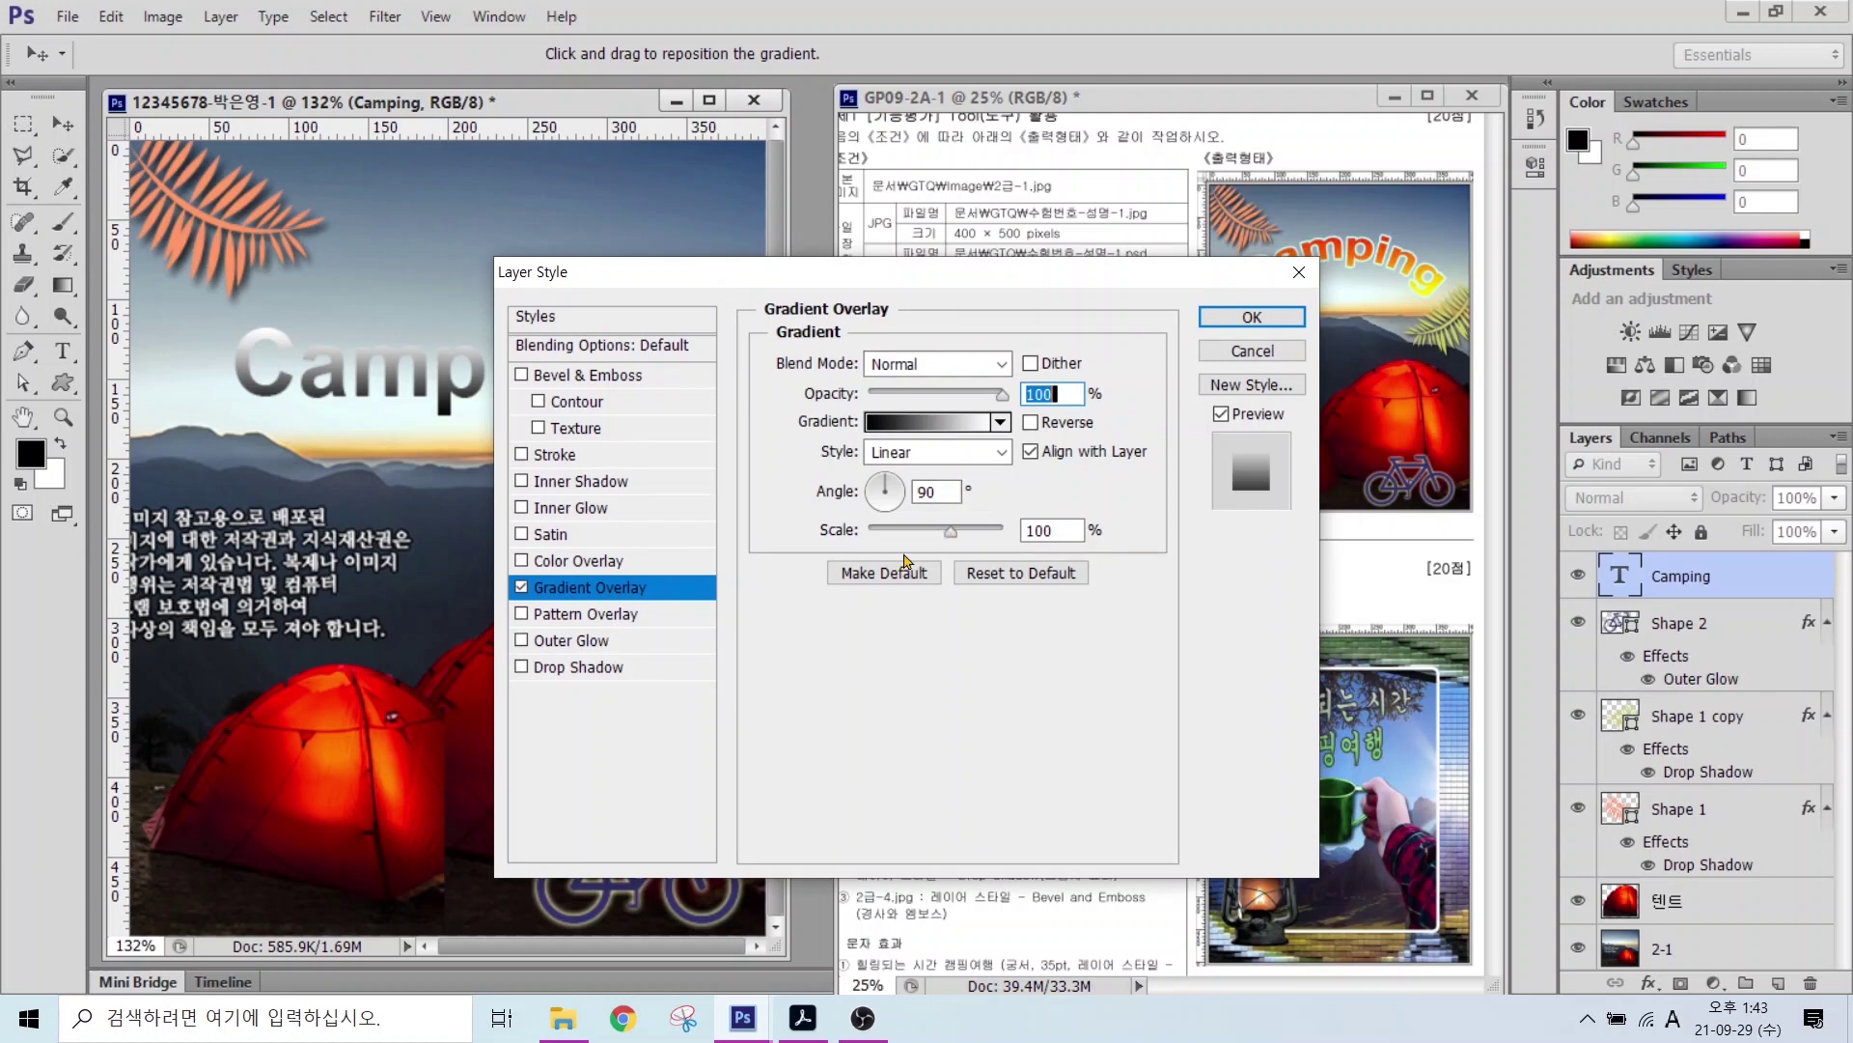
Step: Set the Gradient Overlay's start colour stop to yellow #ffff00
click(628, 590)
click(1363, 269)
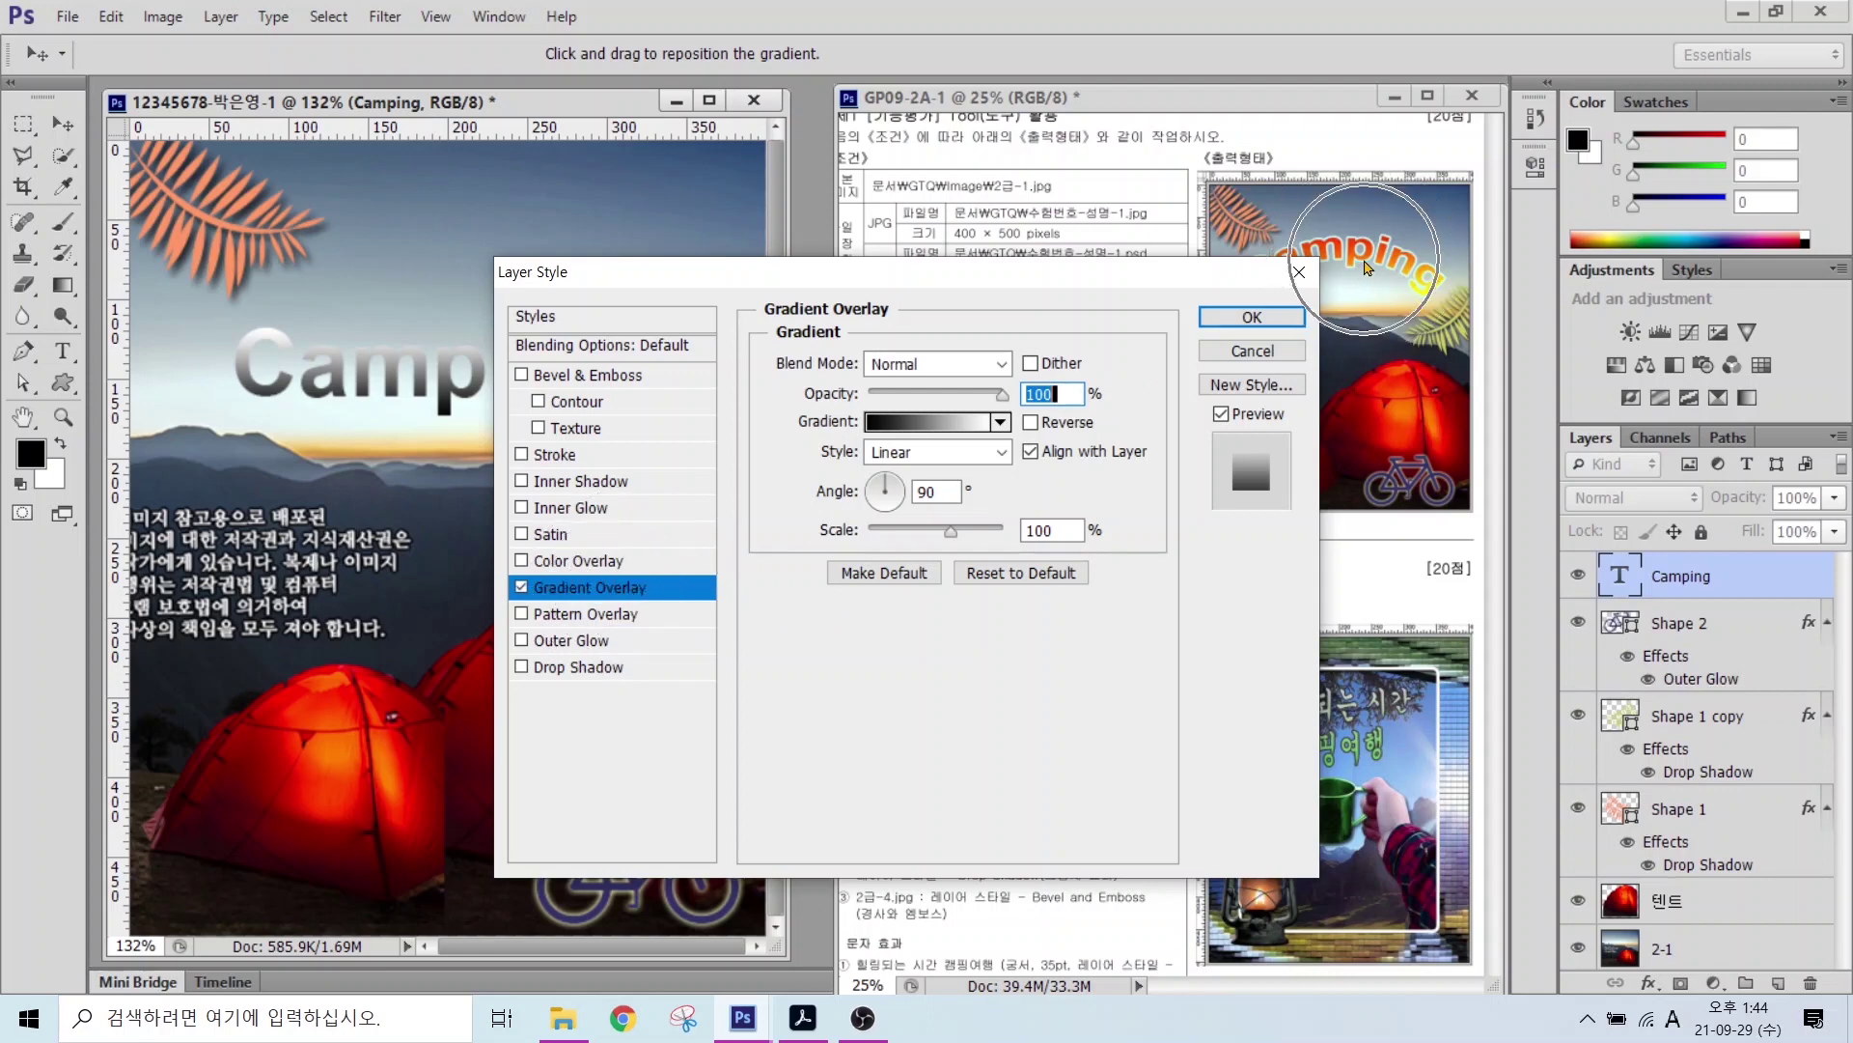
click(929, 435)
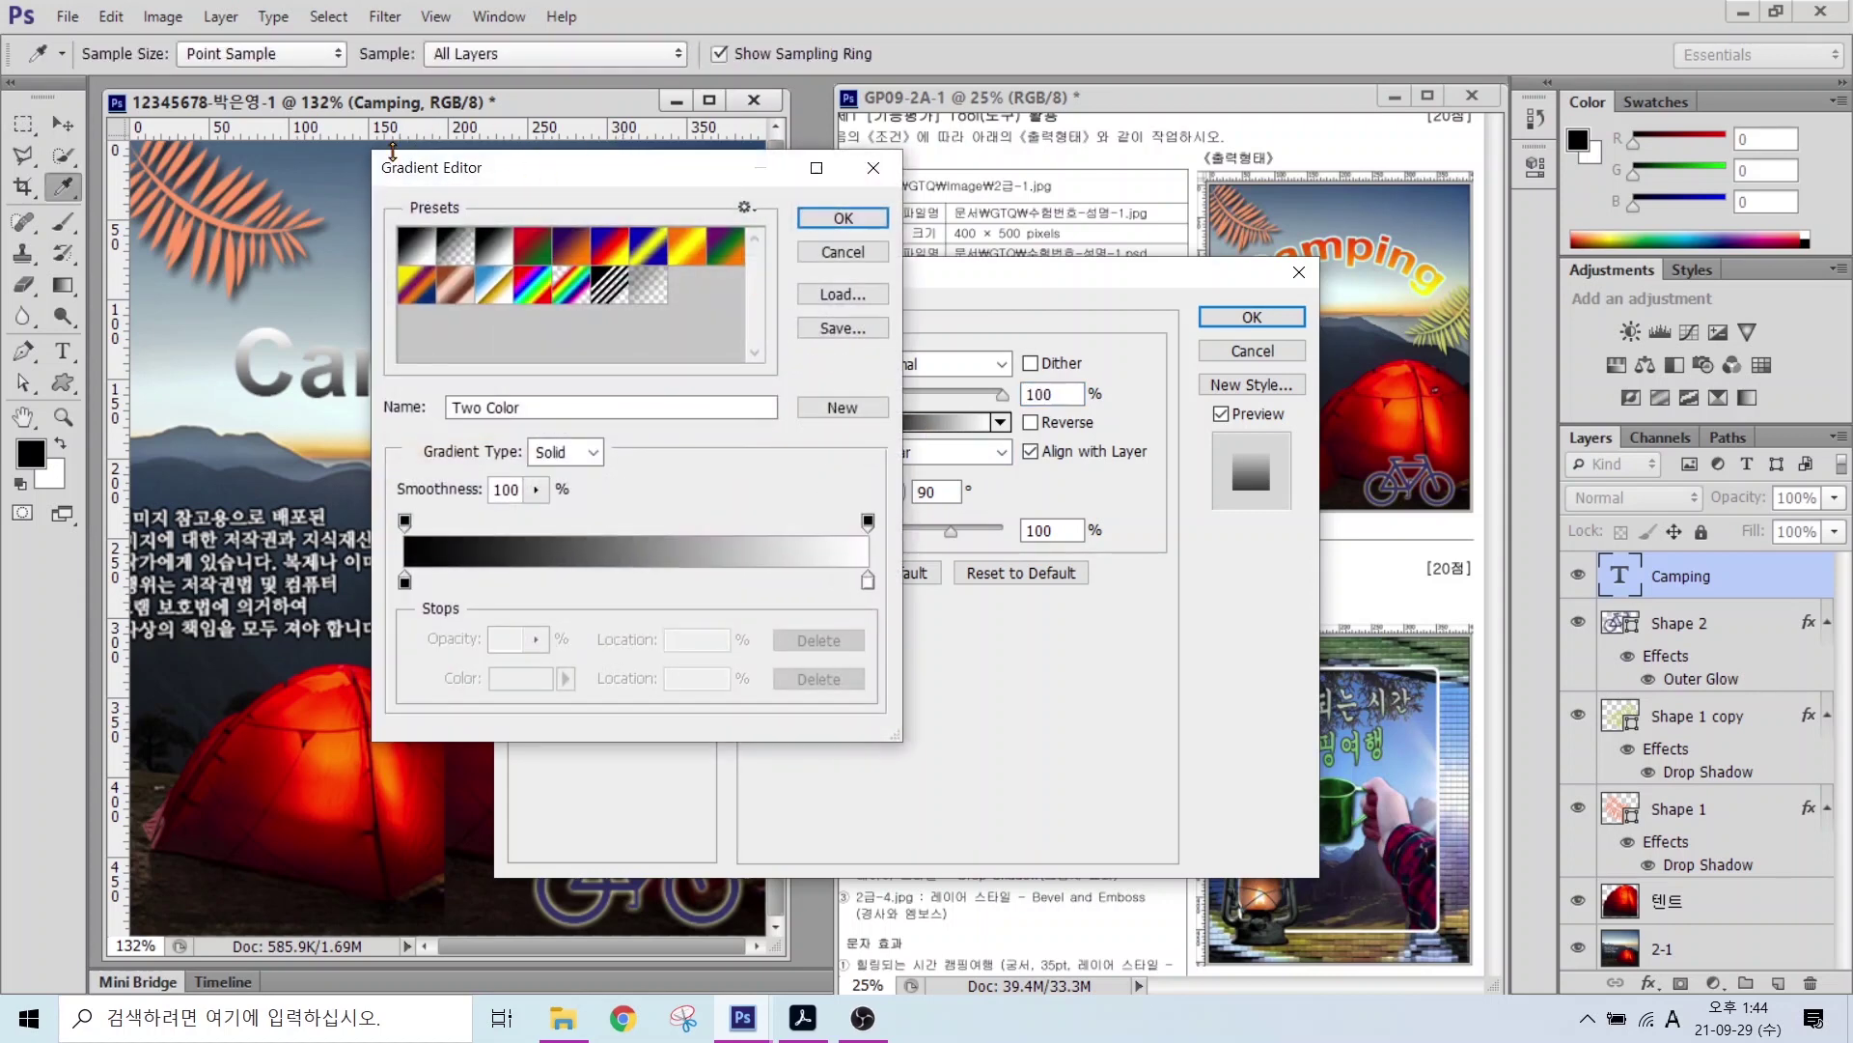
key(alt)
mouse_move(439, 606)
mouse_down()
mouse_move(372, 615)
mouse_move(378, 565)
mouse_move(408, 557)
mouse_move(437, 585)
mouse_up()
mouse_move(903, 612)
mouse_down()
mouse_move(837, 600)
mouse_move(851, 566)
mouse_move(908, 610)
mouse_up()
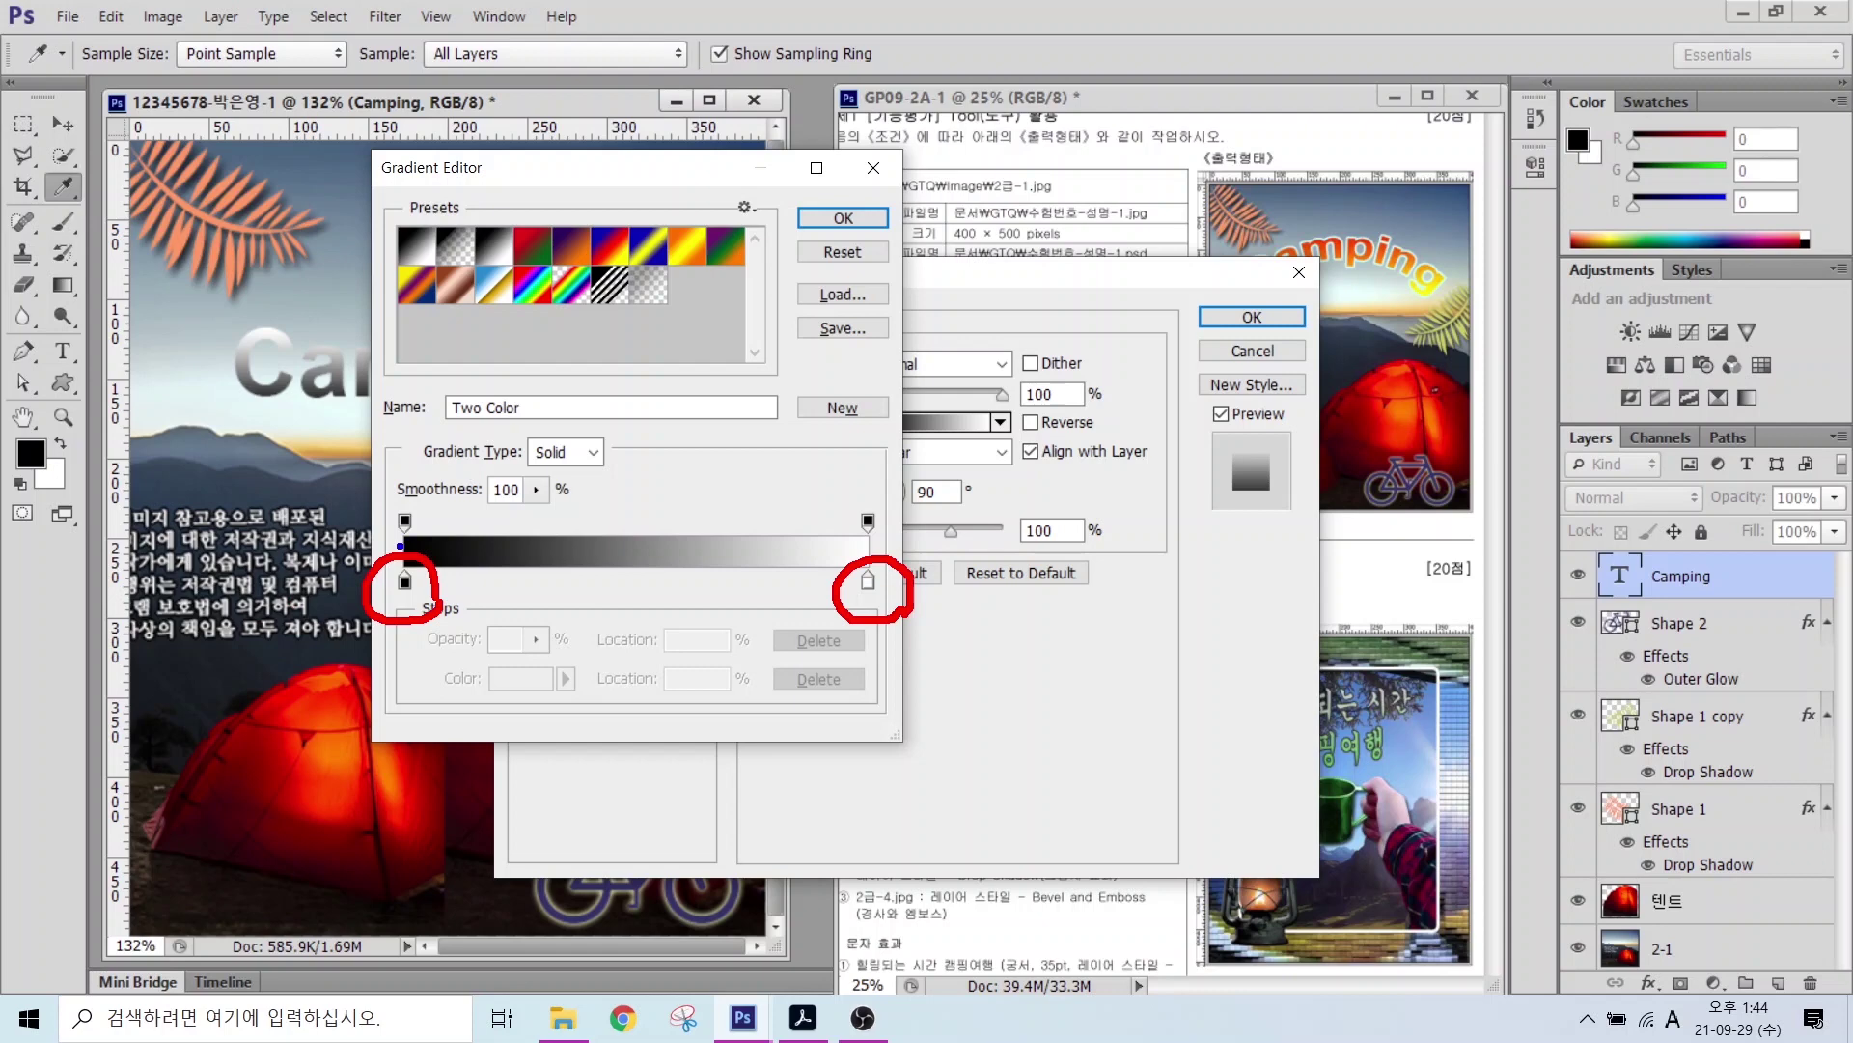
mouse_move(391, 543)
mouse_down()
mouse_move(420, 484)
mouse_move(427, 543)
mouse_up()
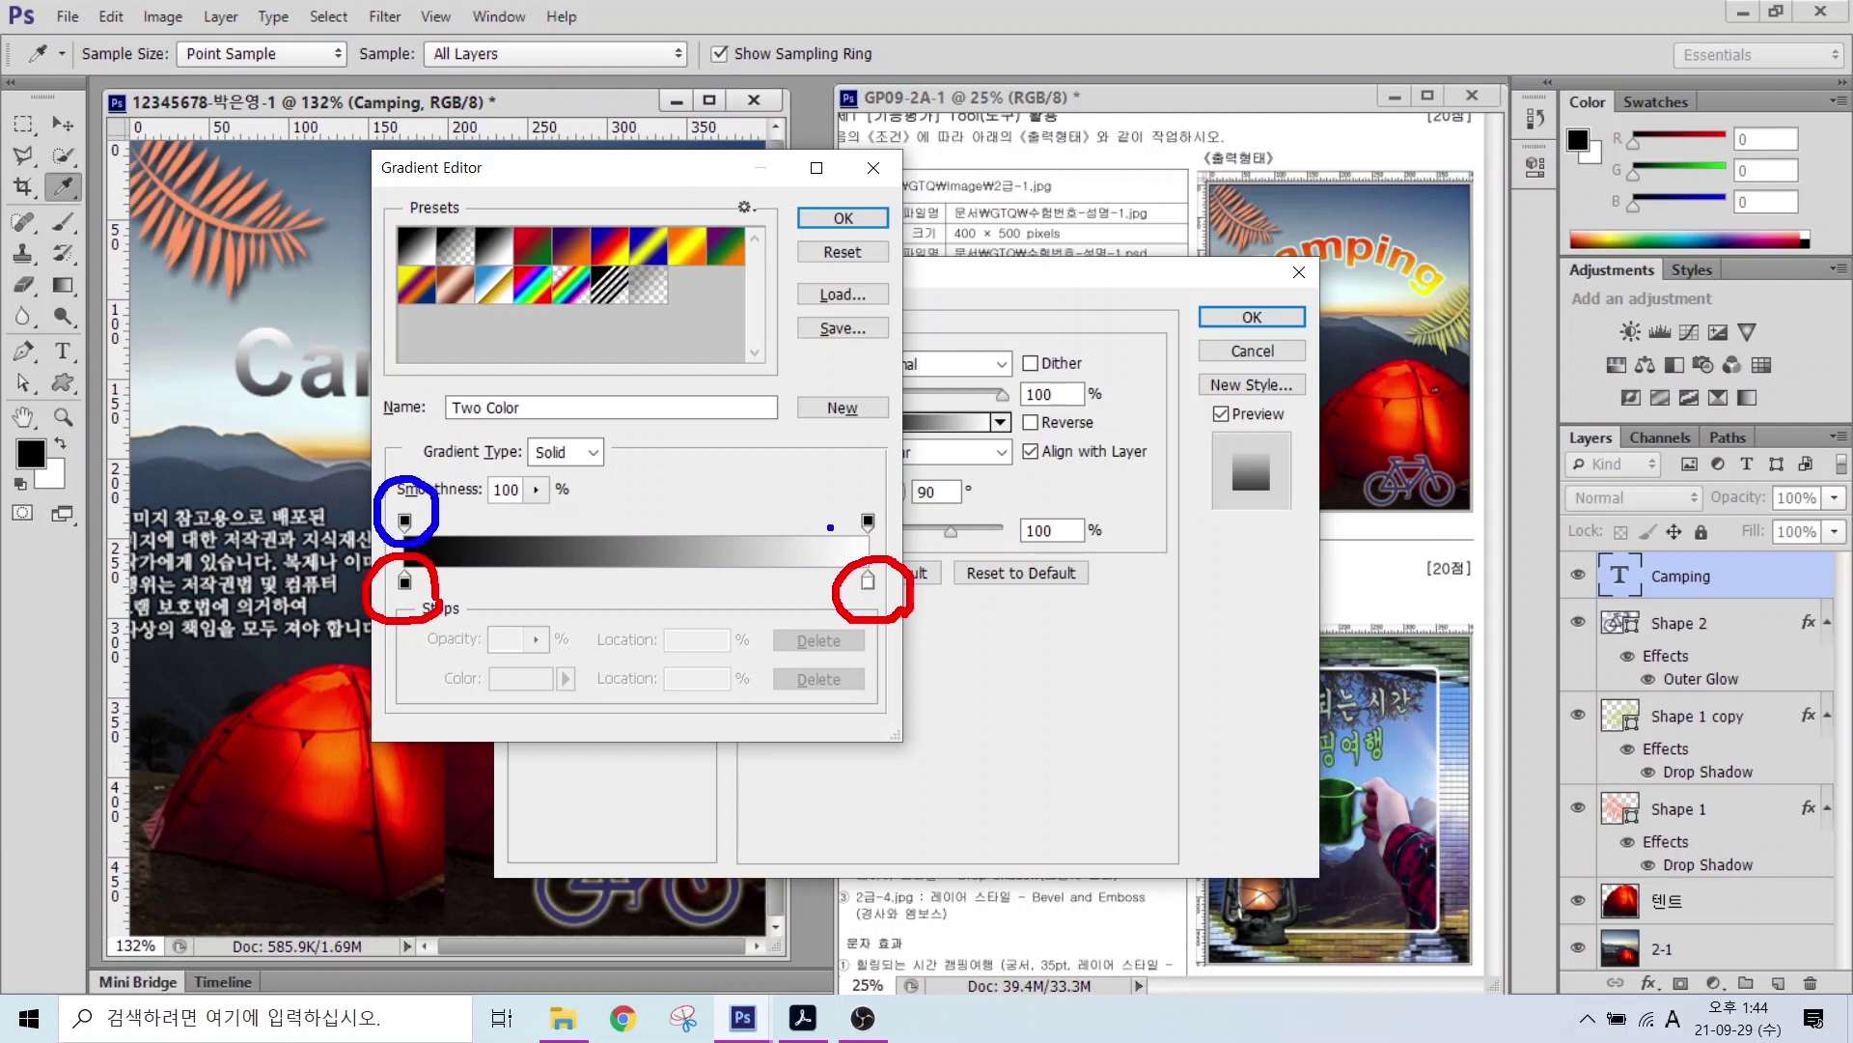
mouse_move(890, 558)
mouse_down()
mouse_move(855, 552)
mouse_move(832, 507)
mouse_move(900, 531)
mouse_move(846, 546)
mouse_up()
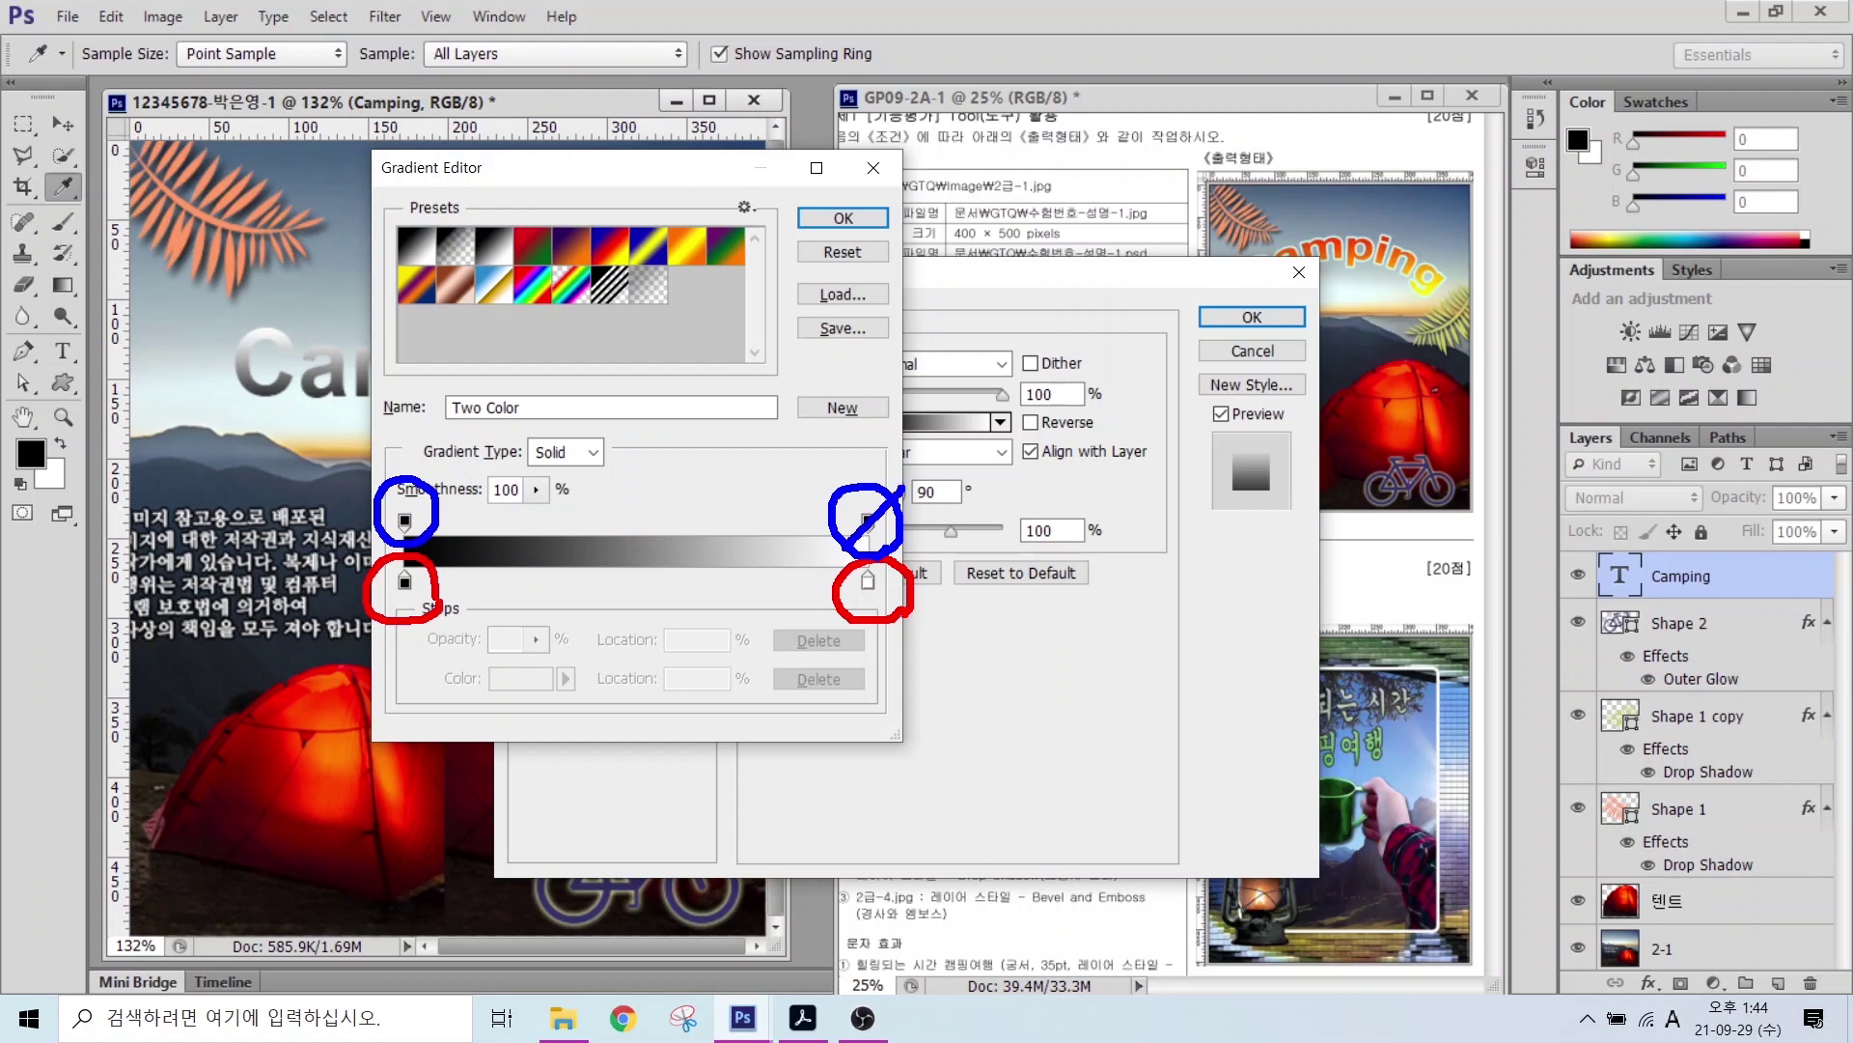
drag(421, 482, 355, 534)
key(Escape)
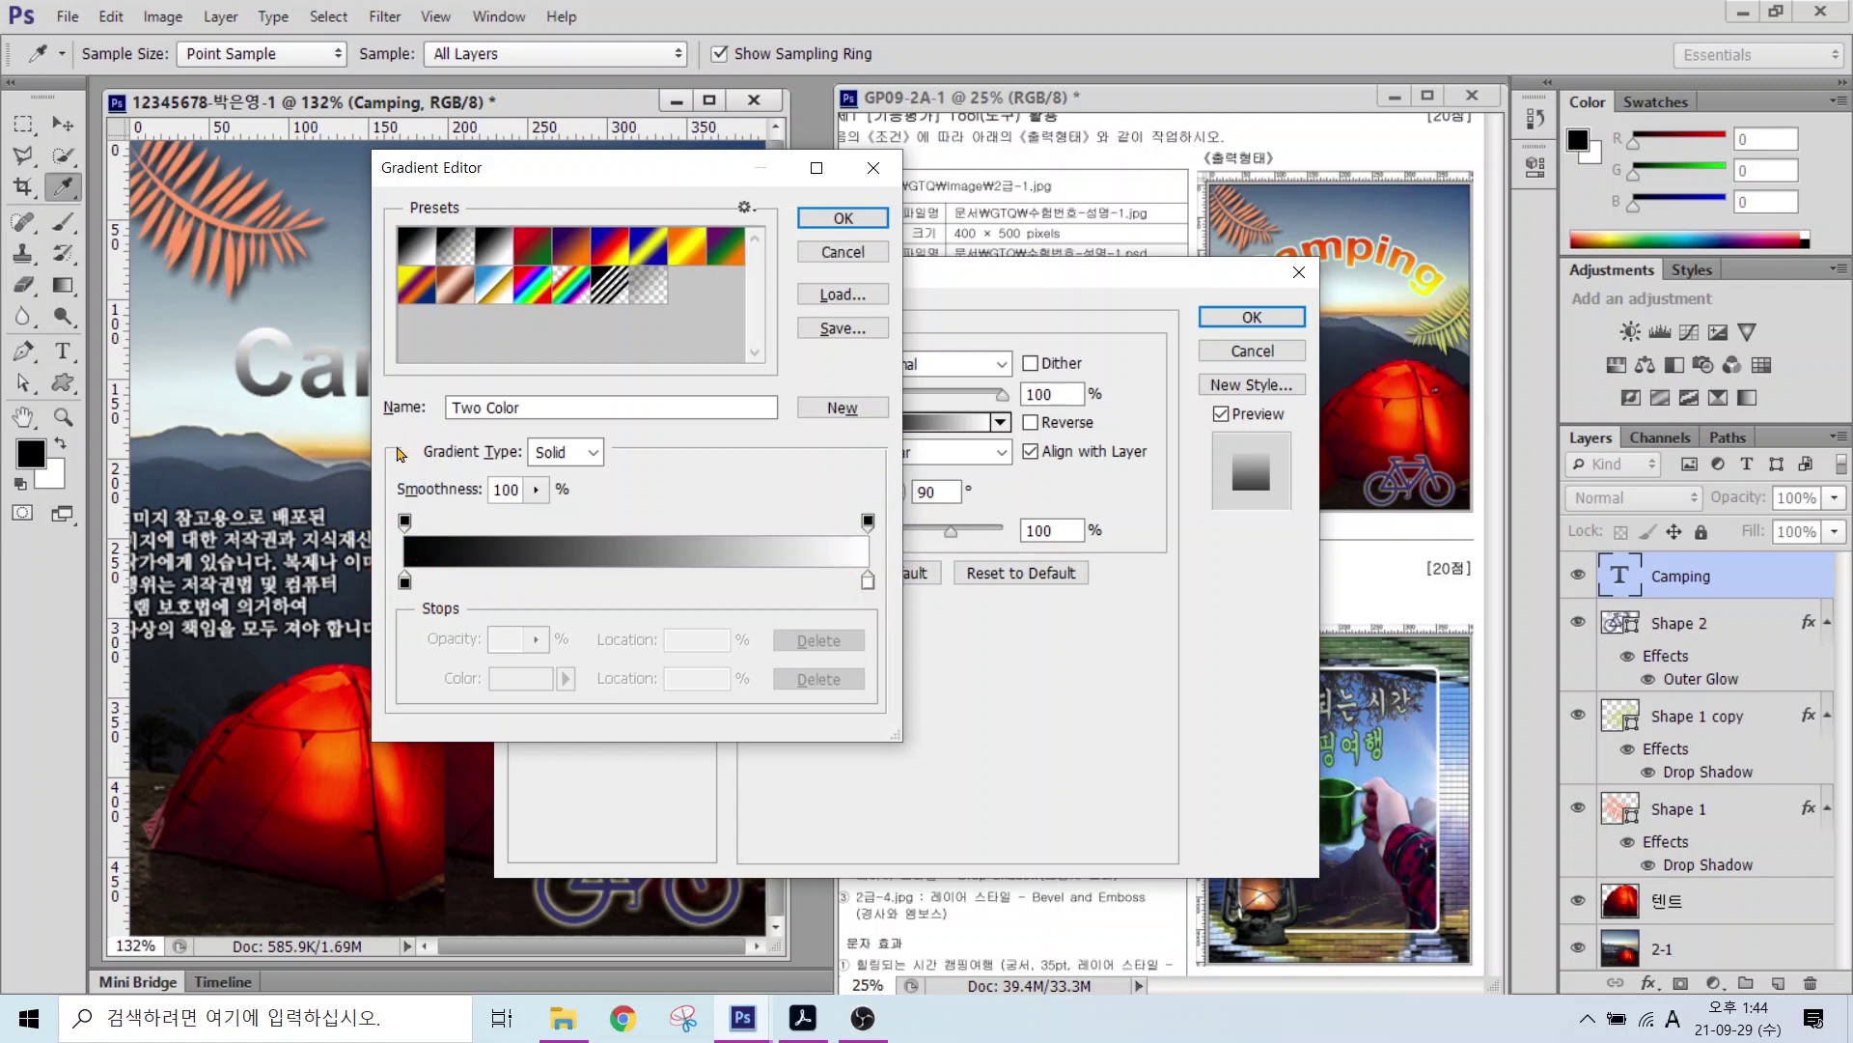
double_click(404, 580)
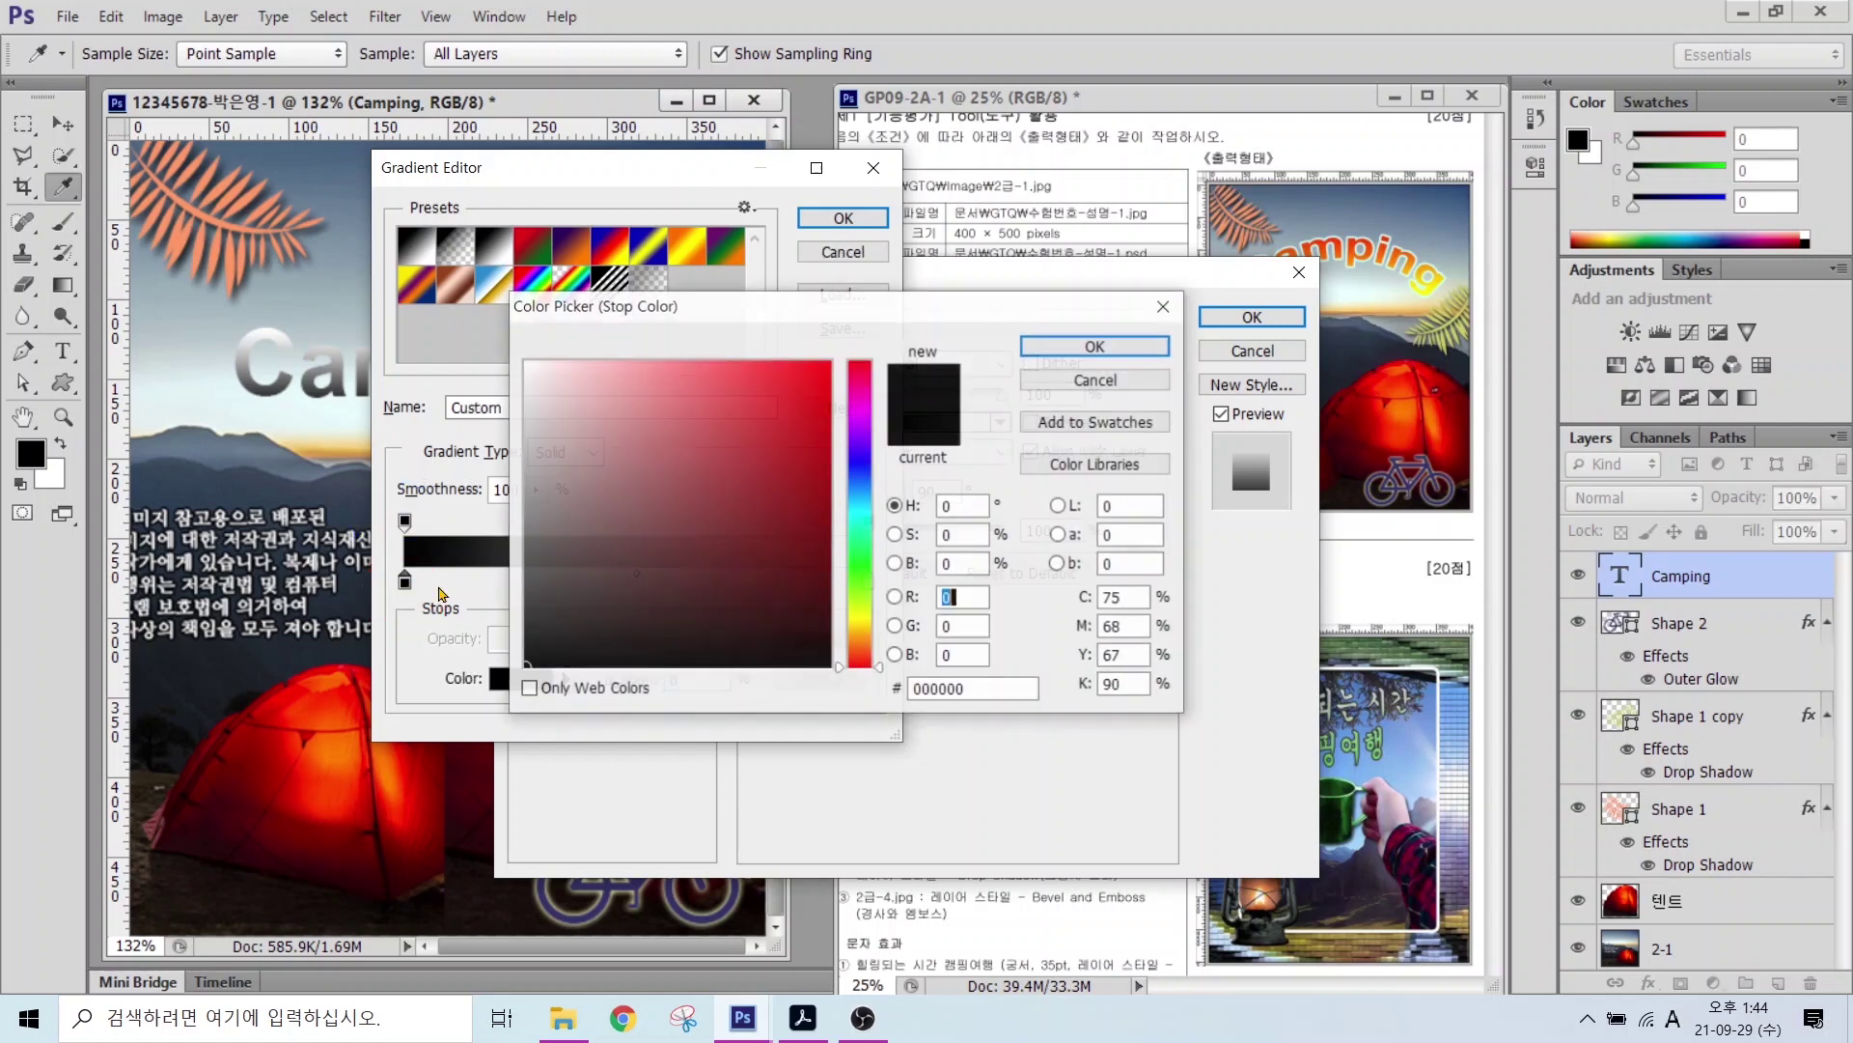
click(974, 691)
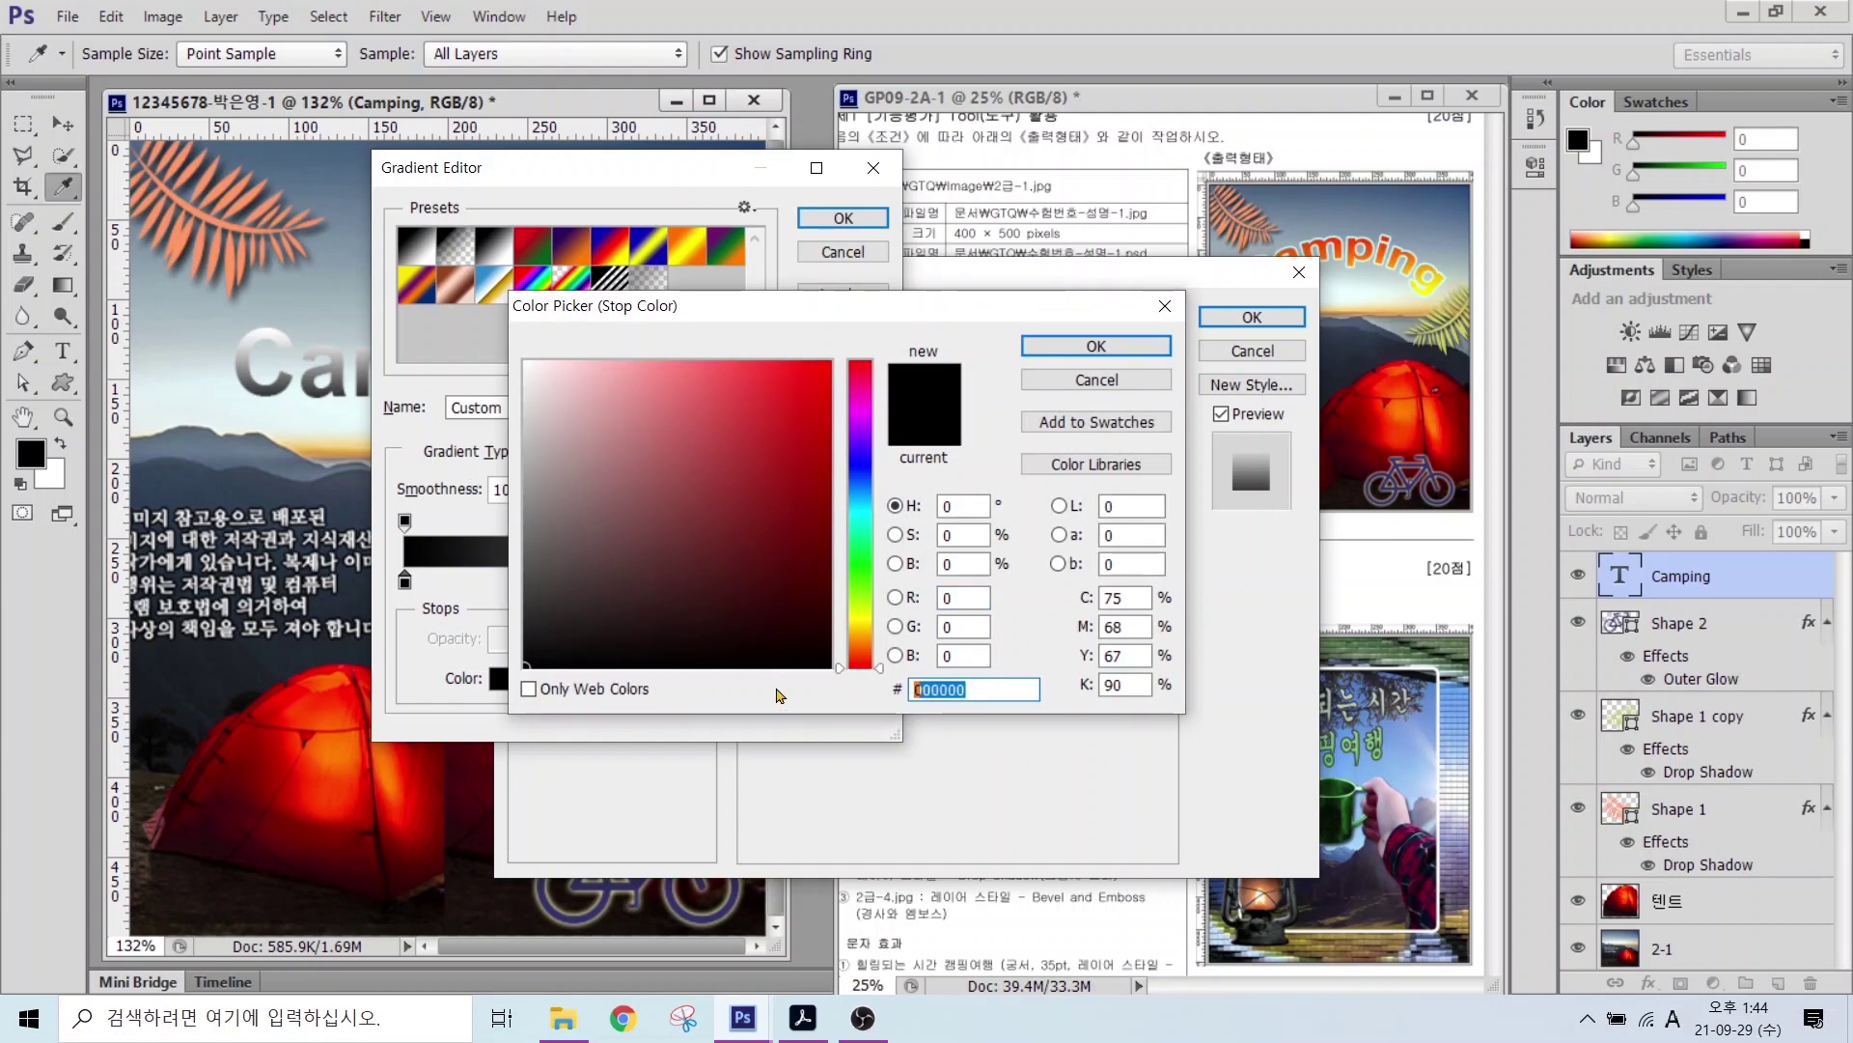
text(ffff00)
key(Return)
Step: Set the gradient's end colour stop to #ff3300 and accept the yellow-to-red gradient
double_click(876, 580)
text(00ffff)
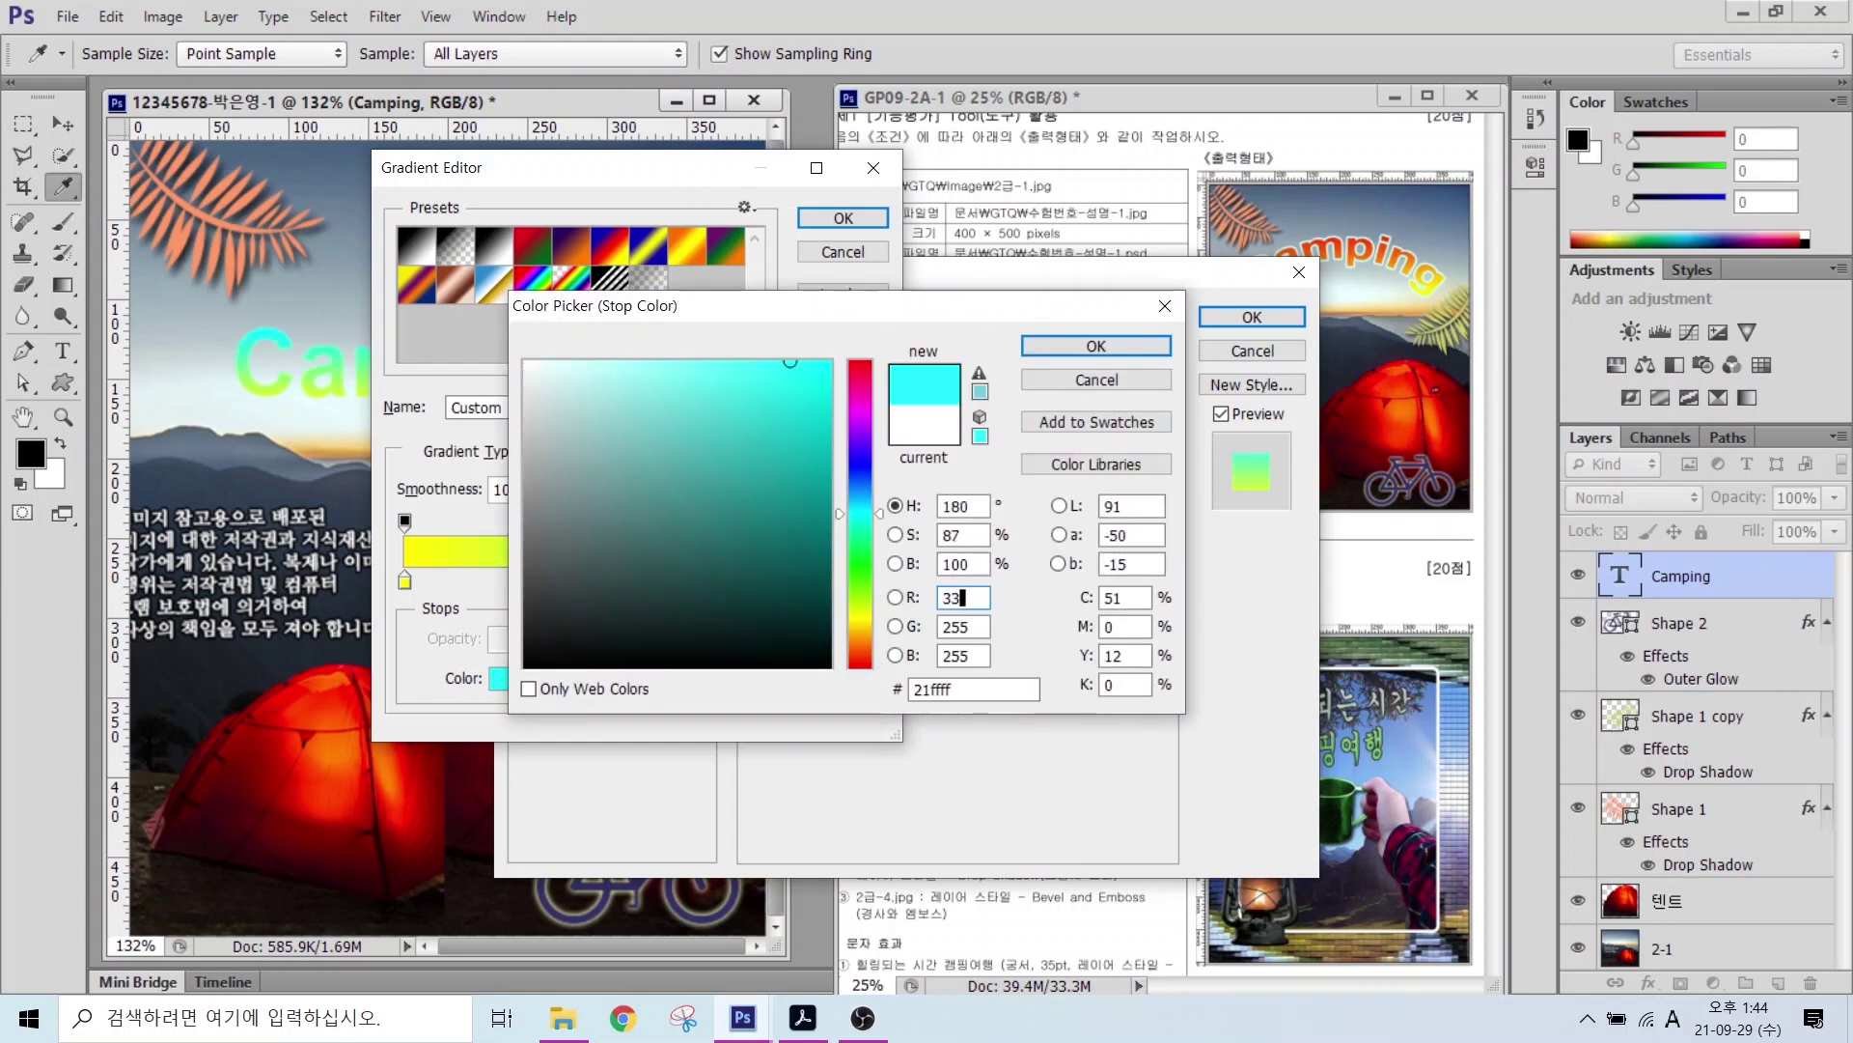
click(959, 597)
text(33)
double_click(964, 688)
text(ff3300)
key(Return)
click(843, 220)
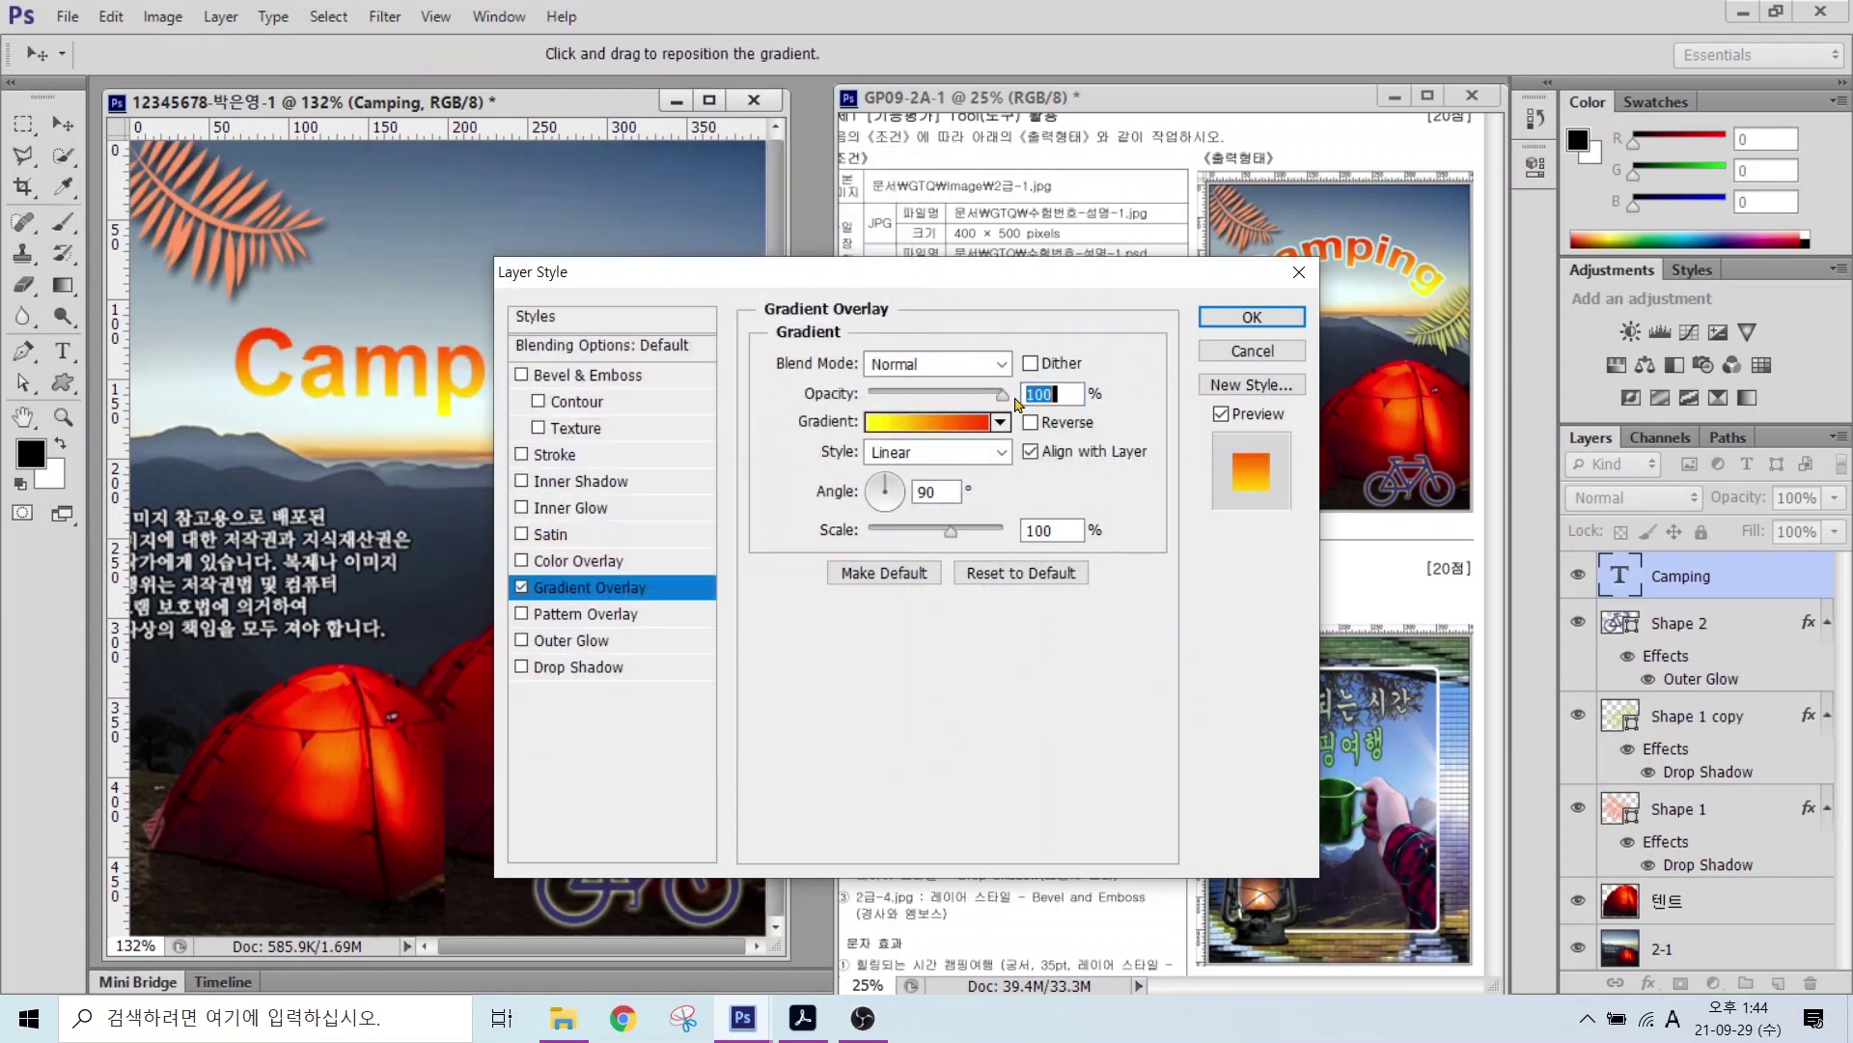
Step: Add a 3 px Stroke in #ccffff to the Camping title and apply the styles
click(555, 453)
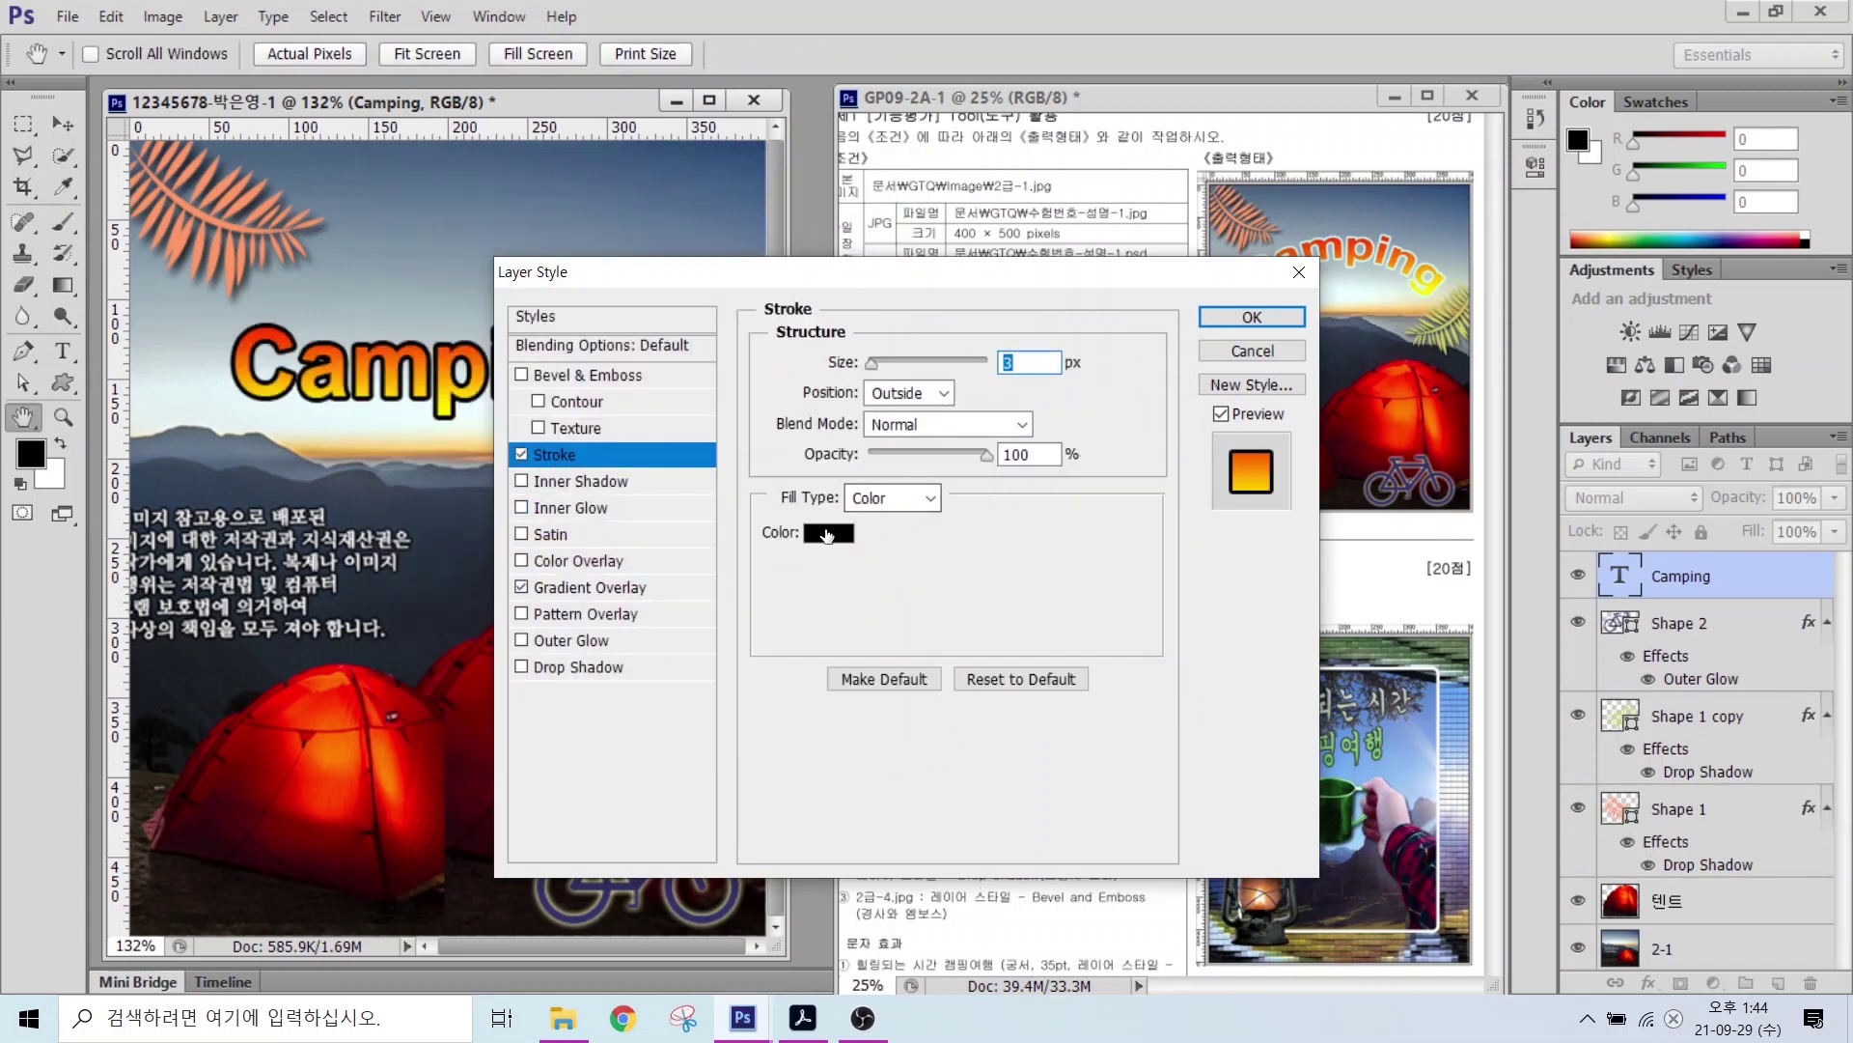
click(839, 530)
text(ccffff)
key(Return)
key(Return)
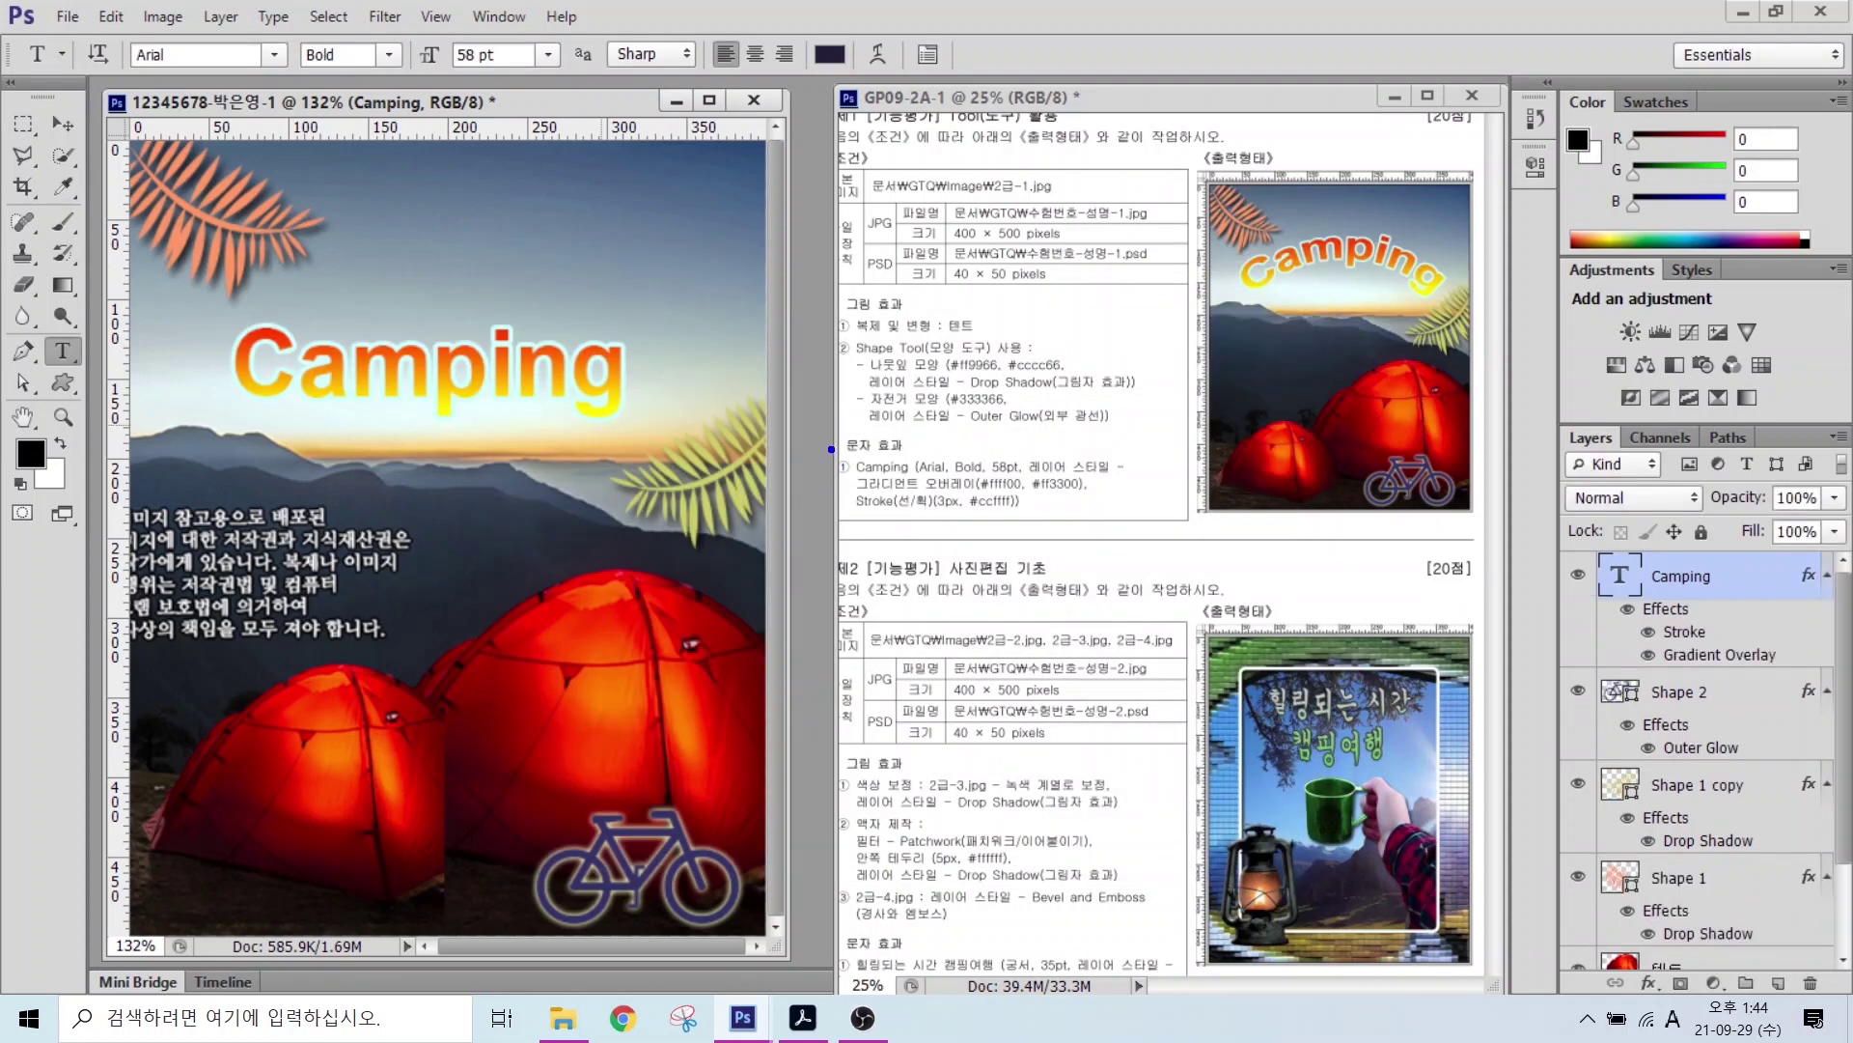
drag(831, 449, 1156, 530)
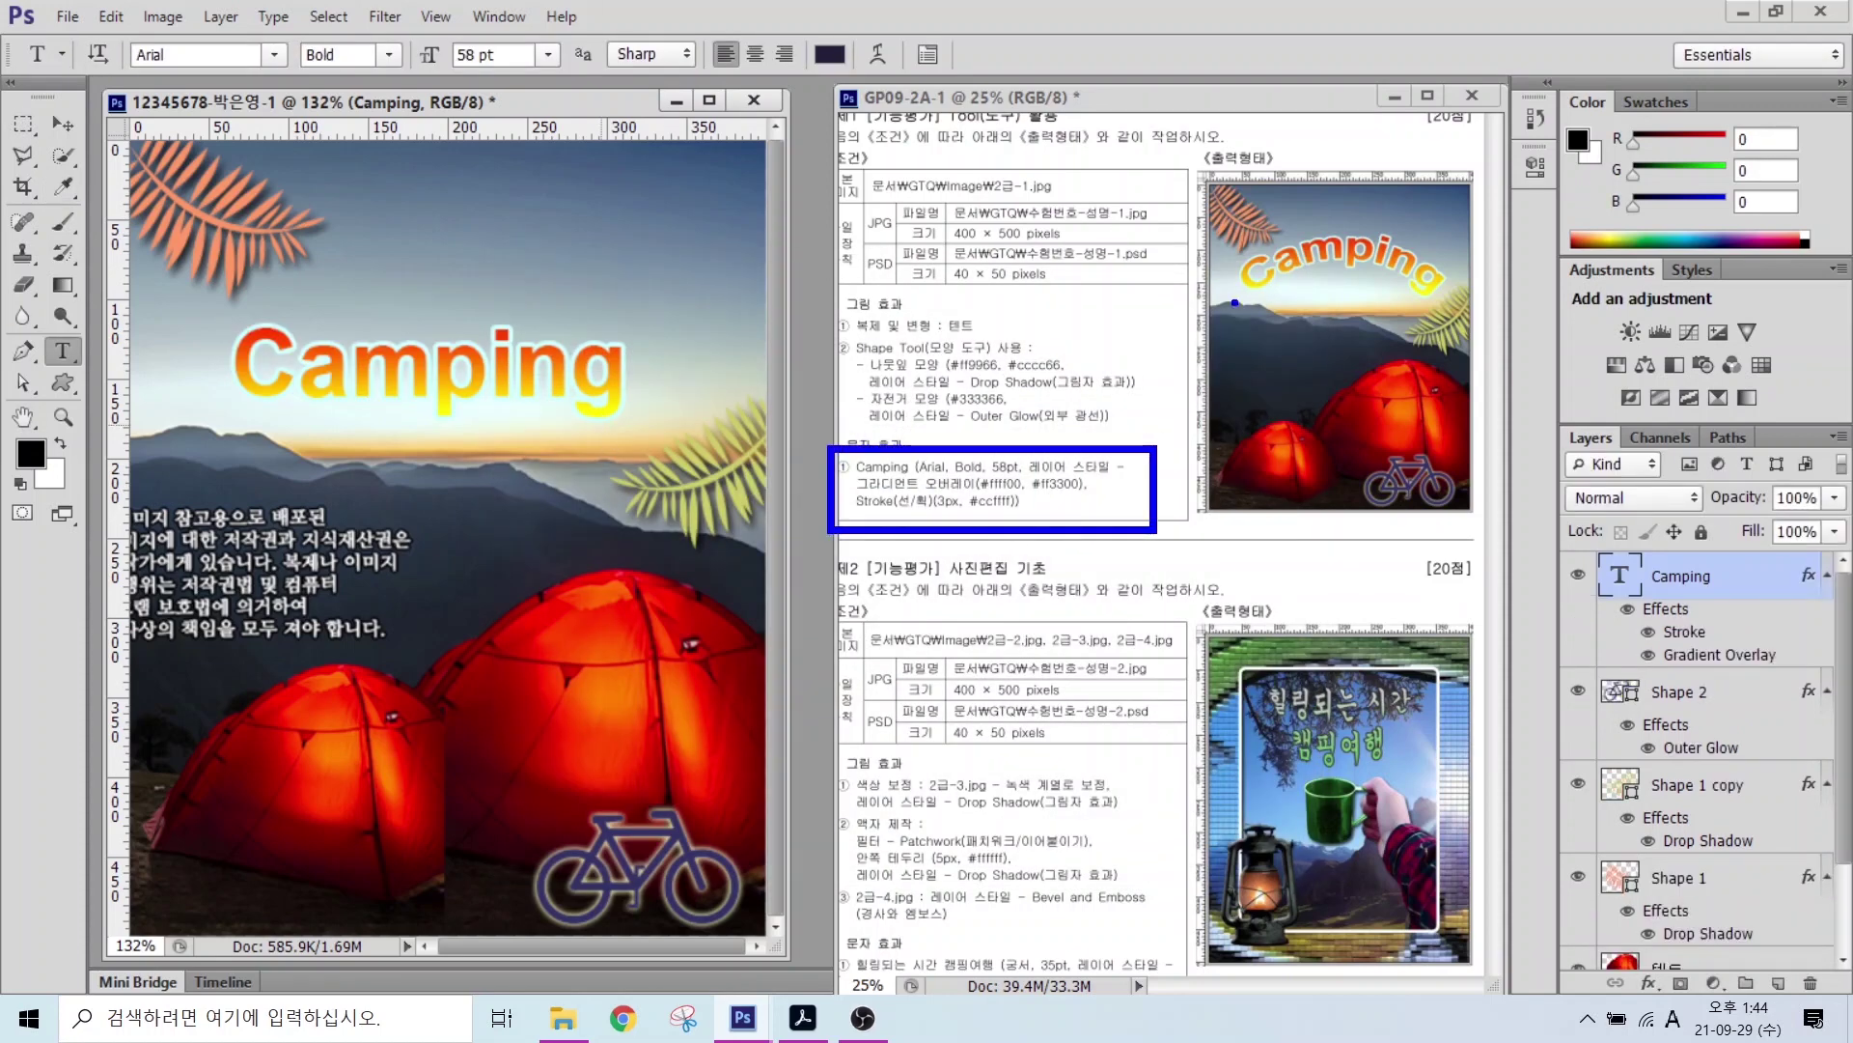
mouse_move(1259, 310)
mouse_down()
mouse_move(1304, 275)
mouse_move(1430, 303)
mouse_up()
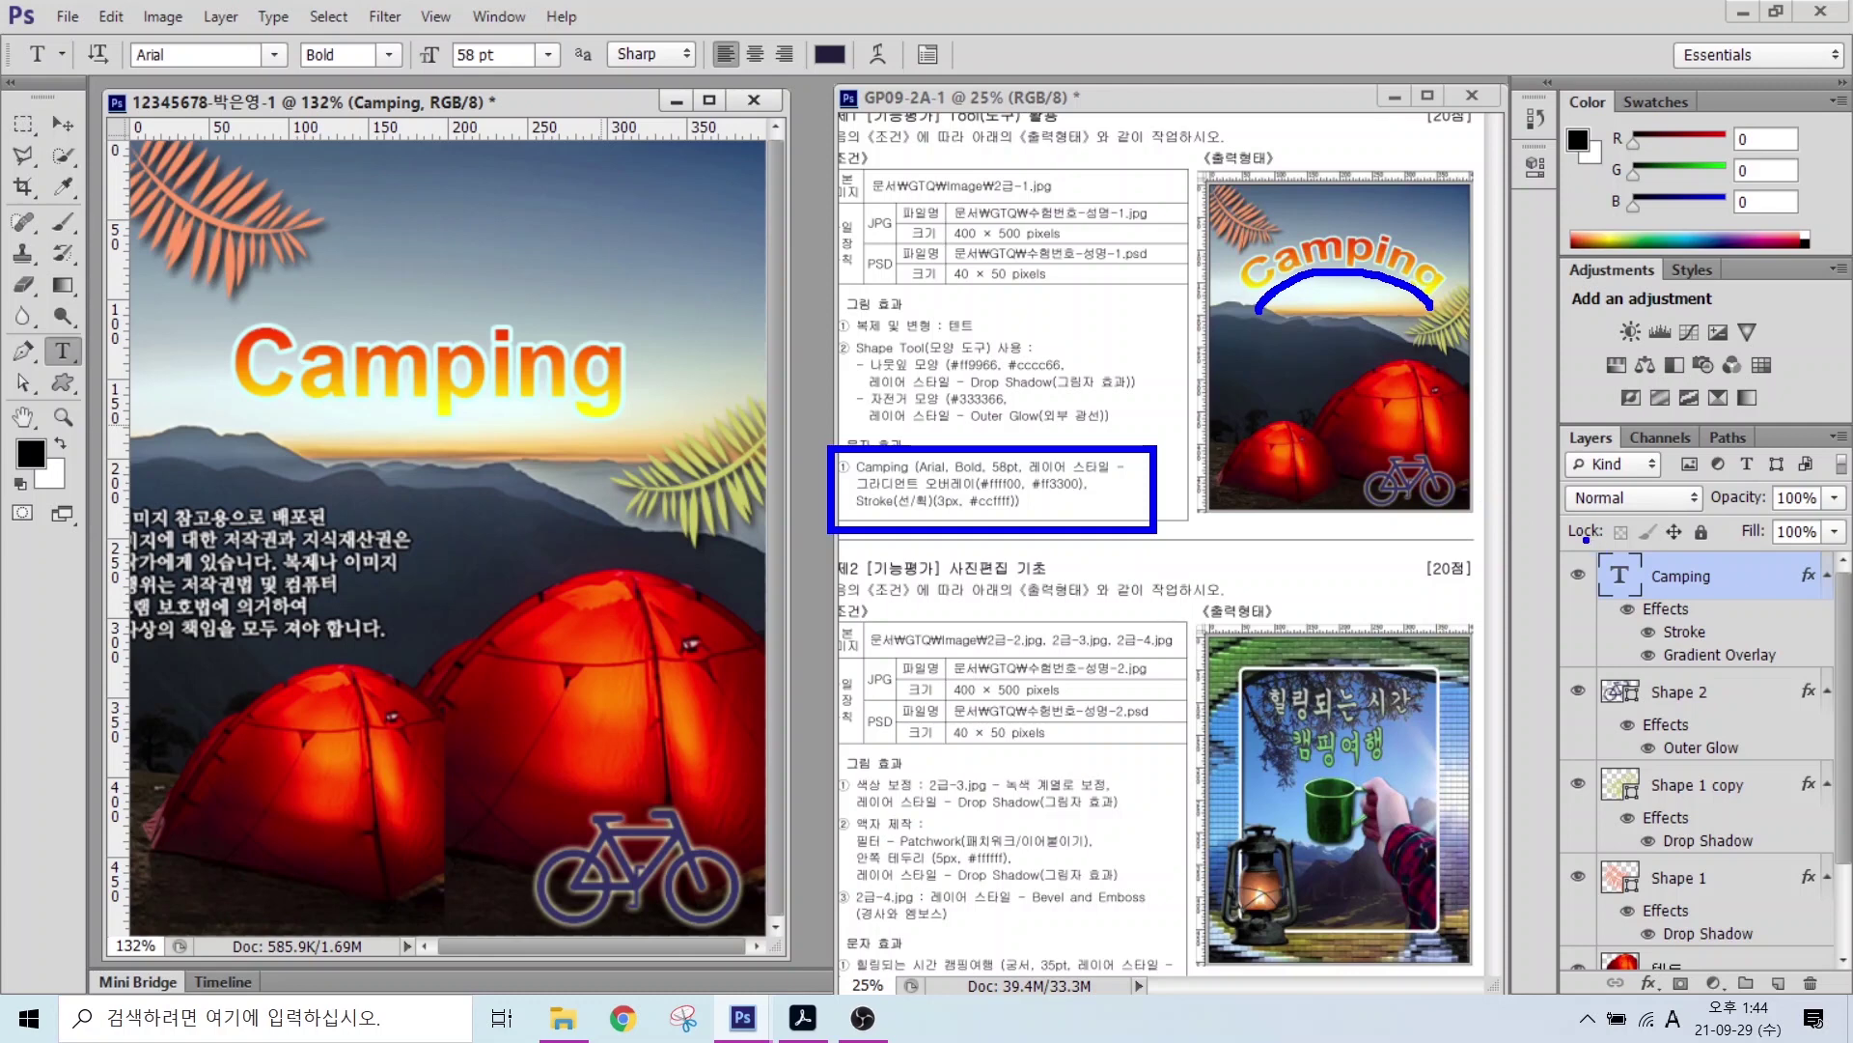
drag(1525, 538, 1848, 665)
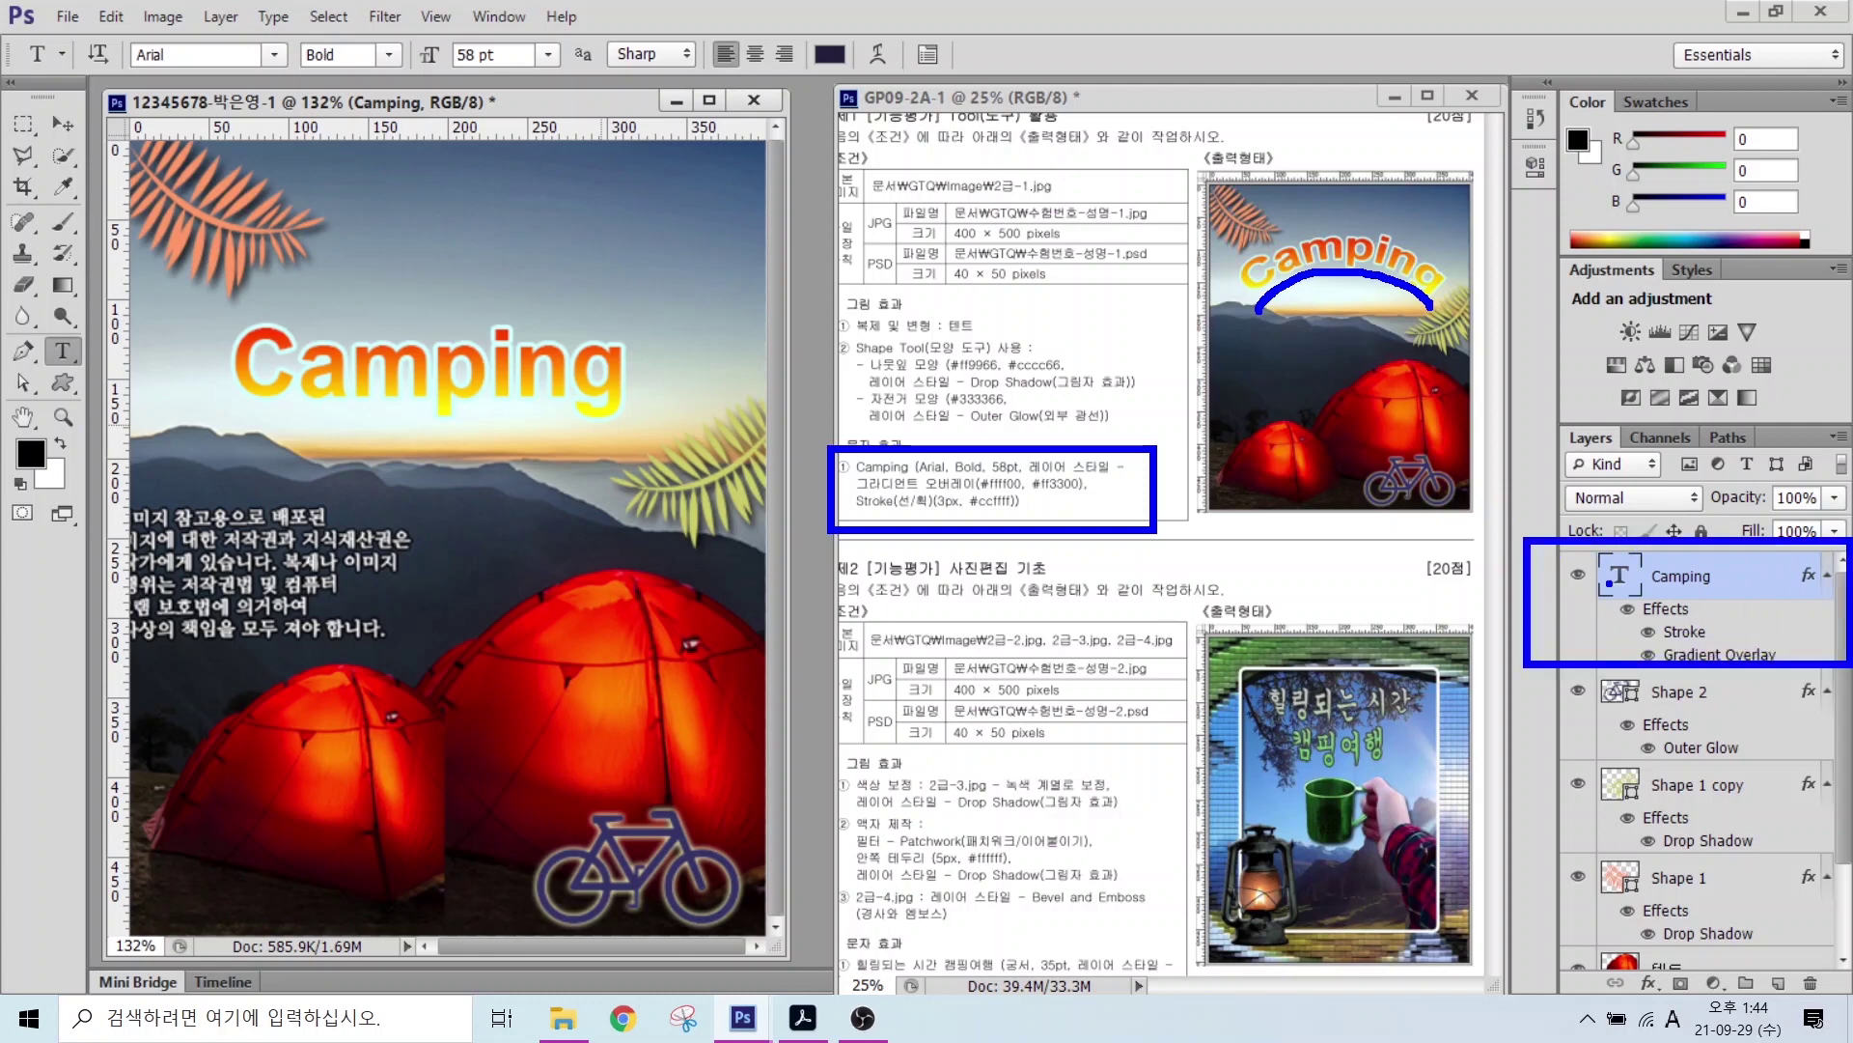
drag(1610, 583, 1506, 506)
drag(29, 331, 105, 382)
drag(202, 456, 87, 363)
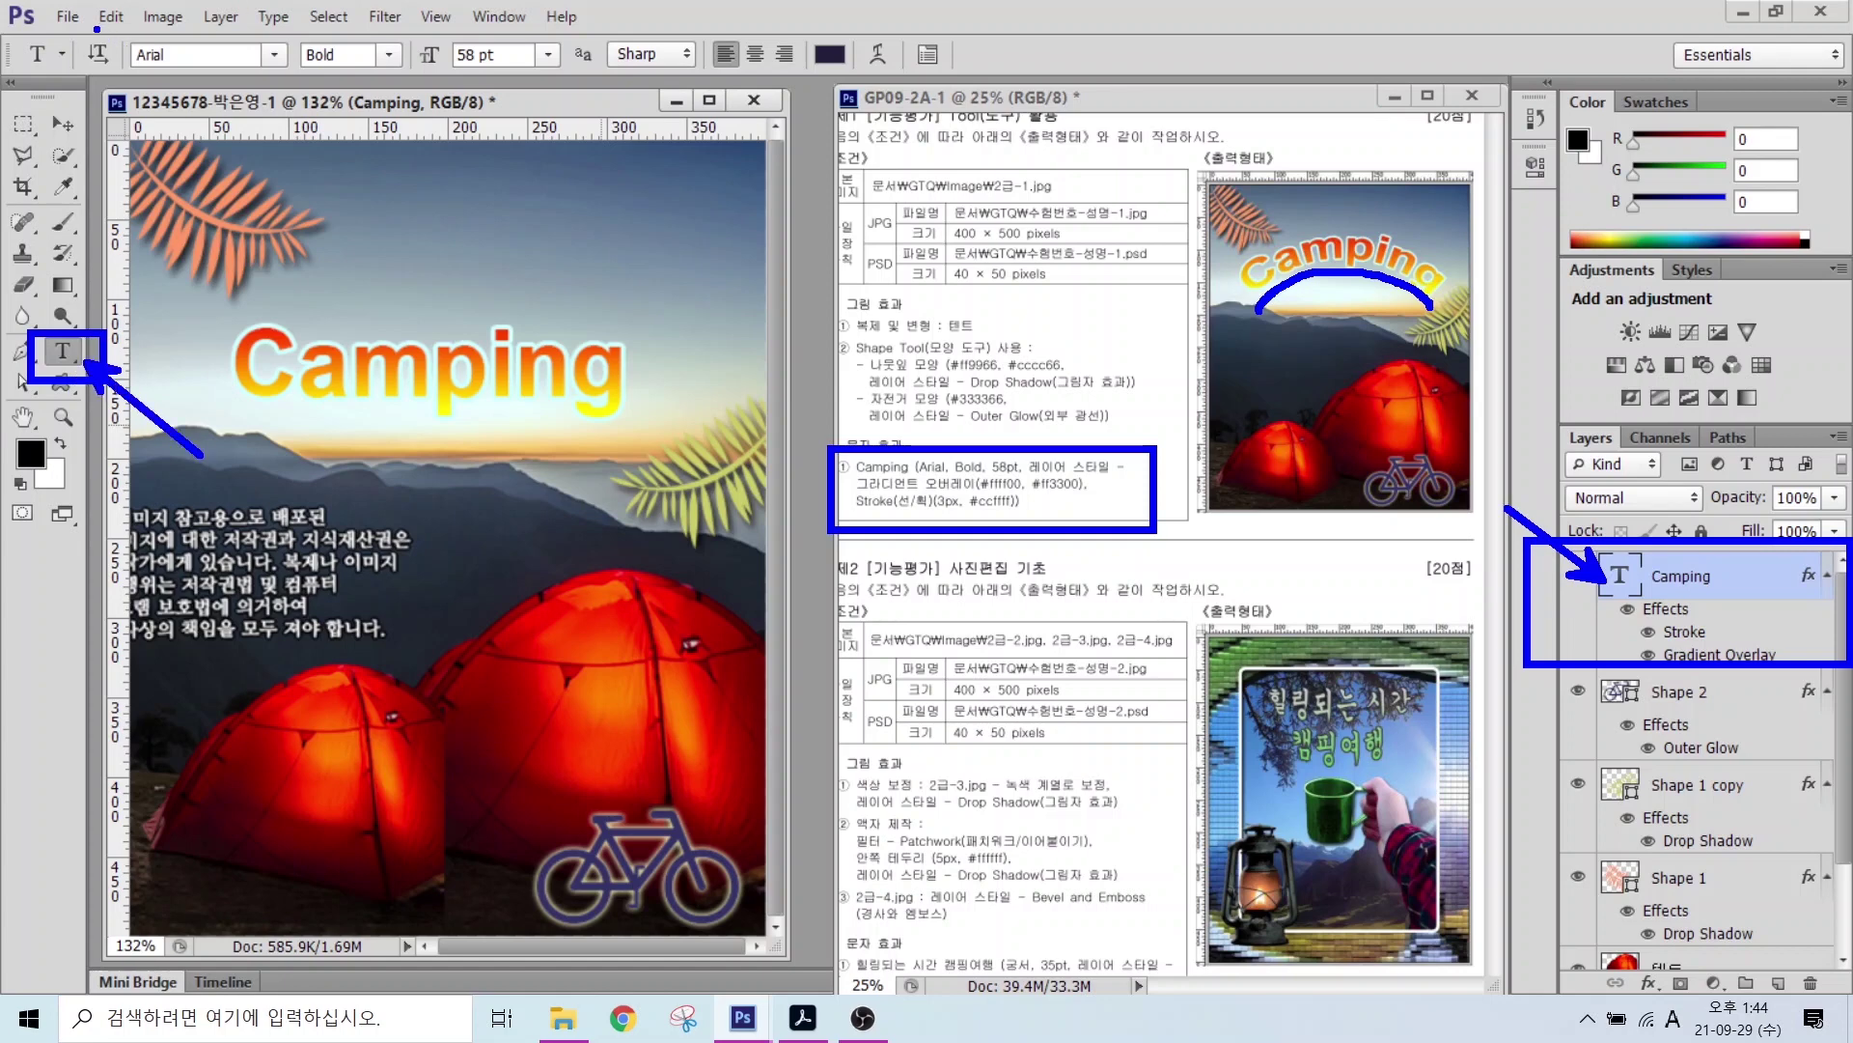
mouse_move(58, 26)
mouse_down()
mouse_move(676, 104)
mouse_move(1007, 104)
mouse_move(869, 34)
mouse_move(979, 171)
mouse_up()
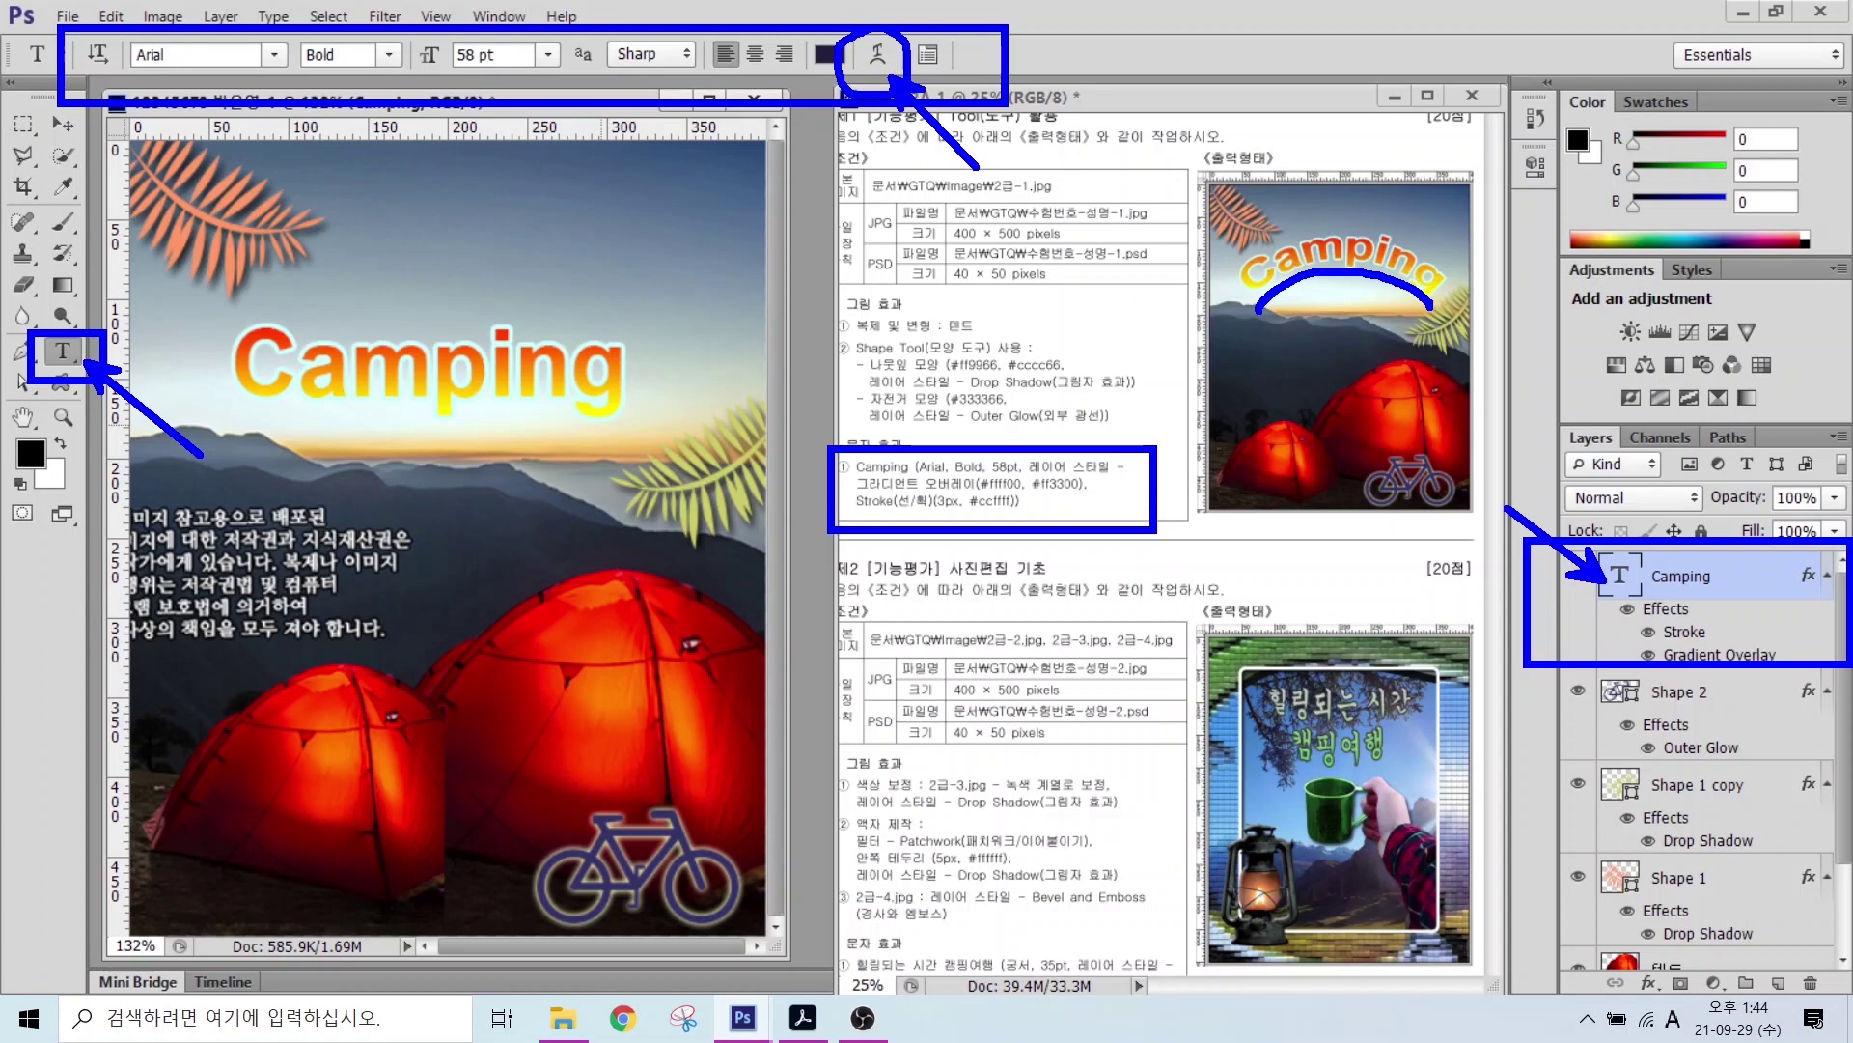
key(Escape)
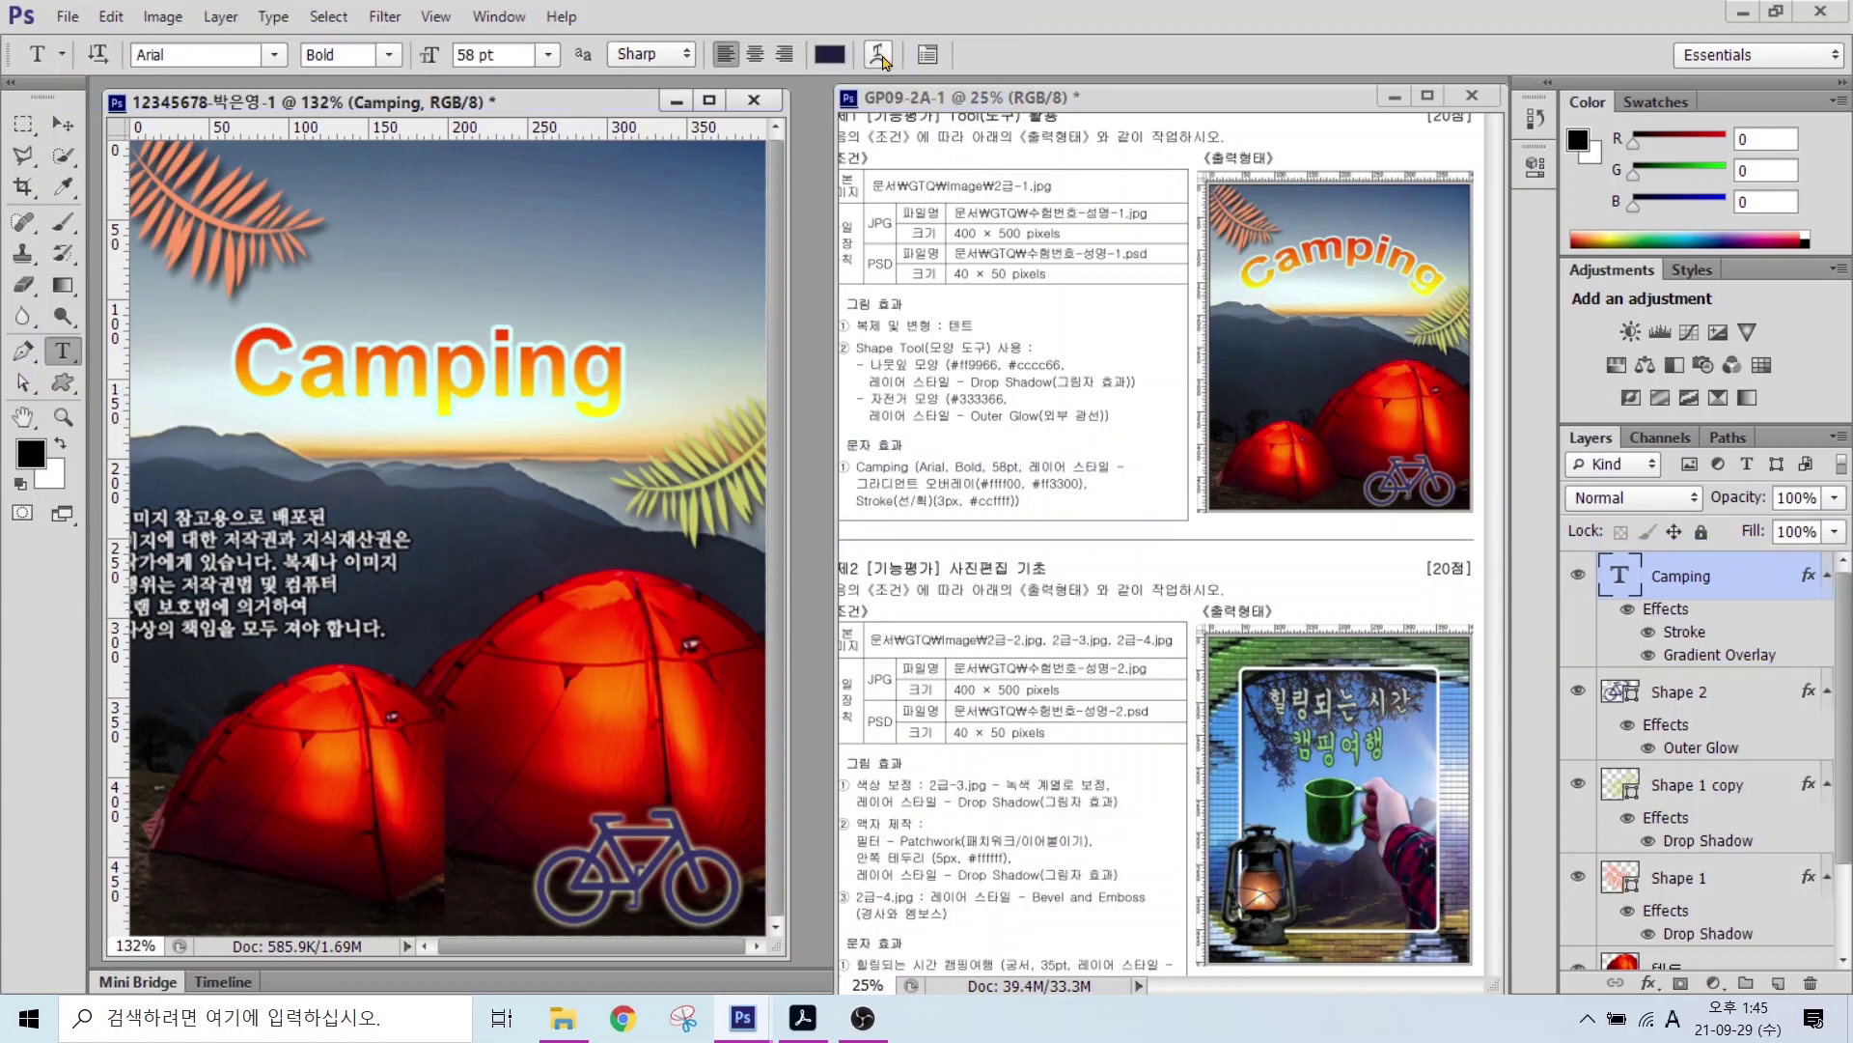
Step: Warp the Camping text with the Arc style at +40 bend, then nudge it right
click(881, 56)
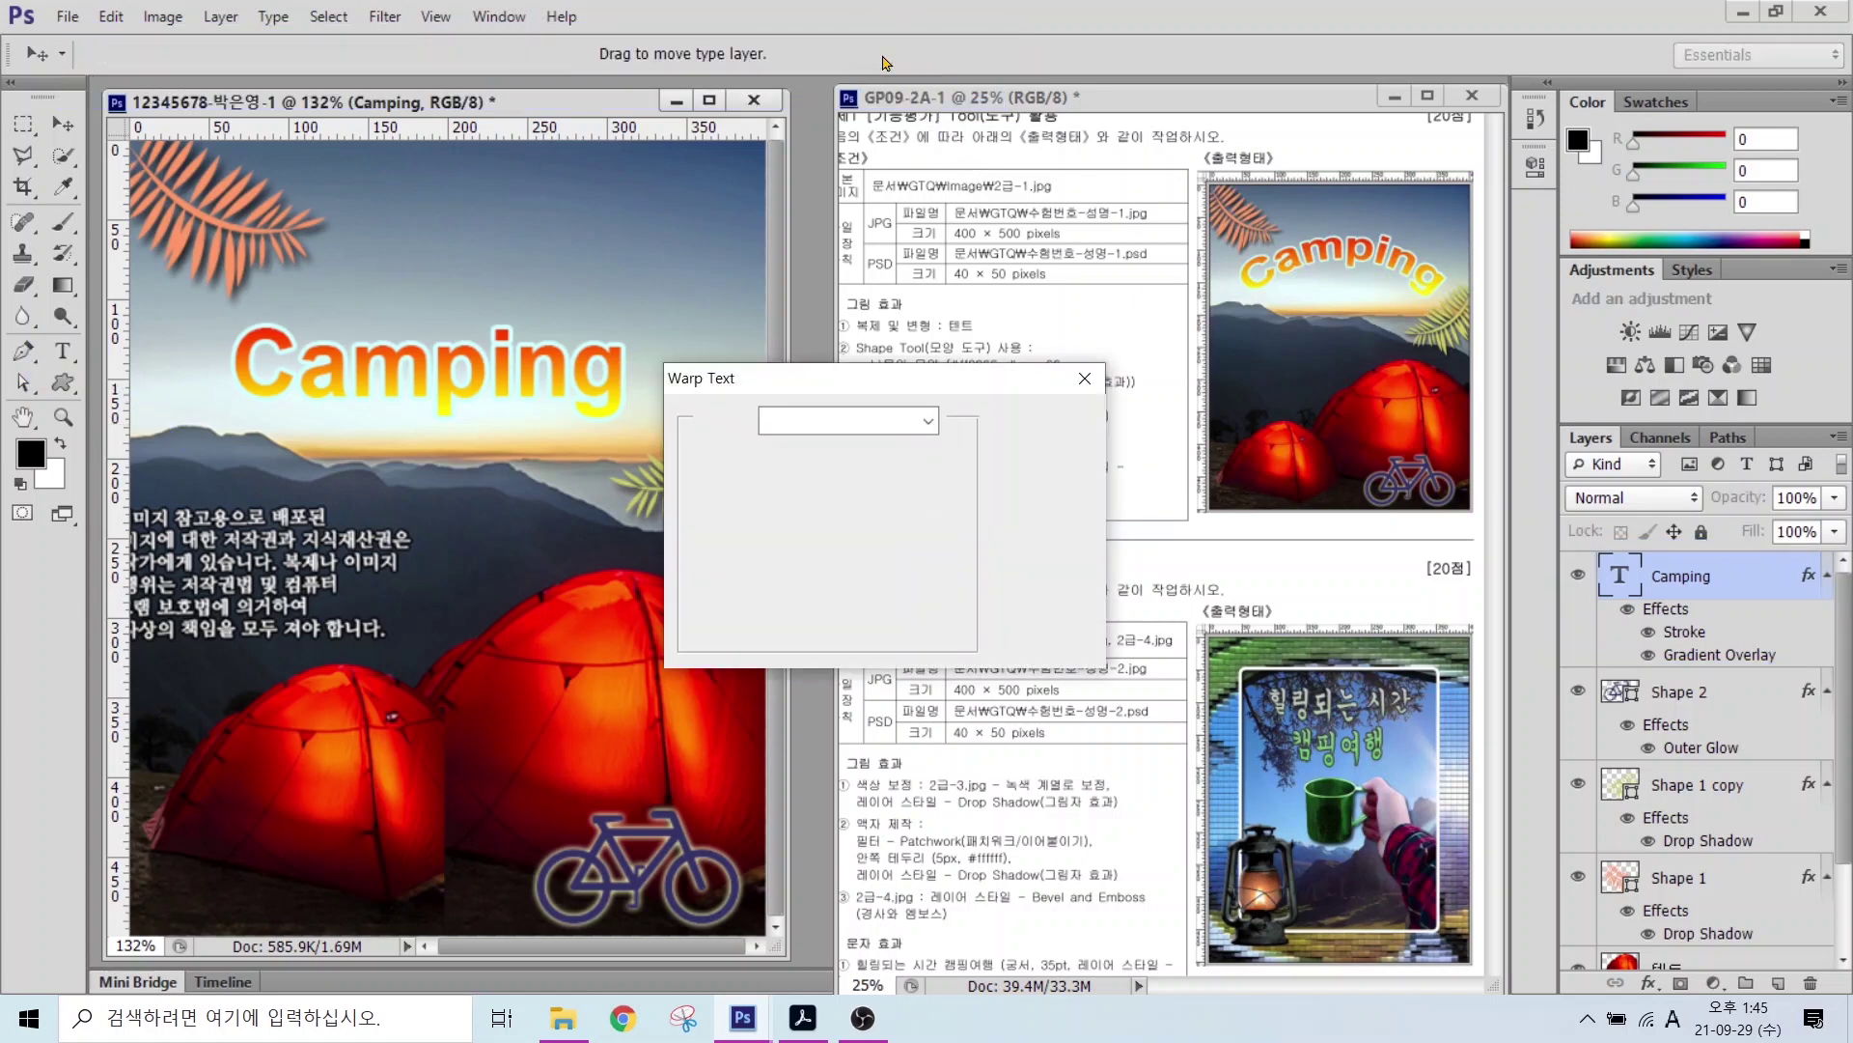
click(772, 430)
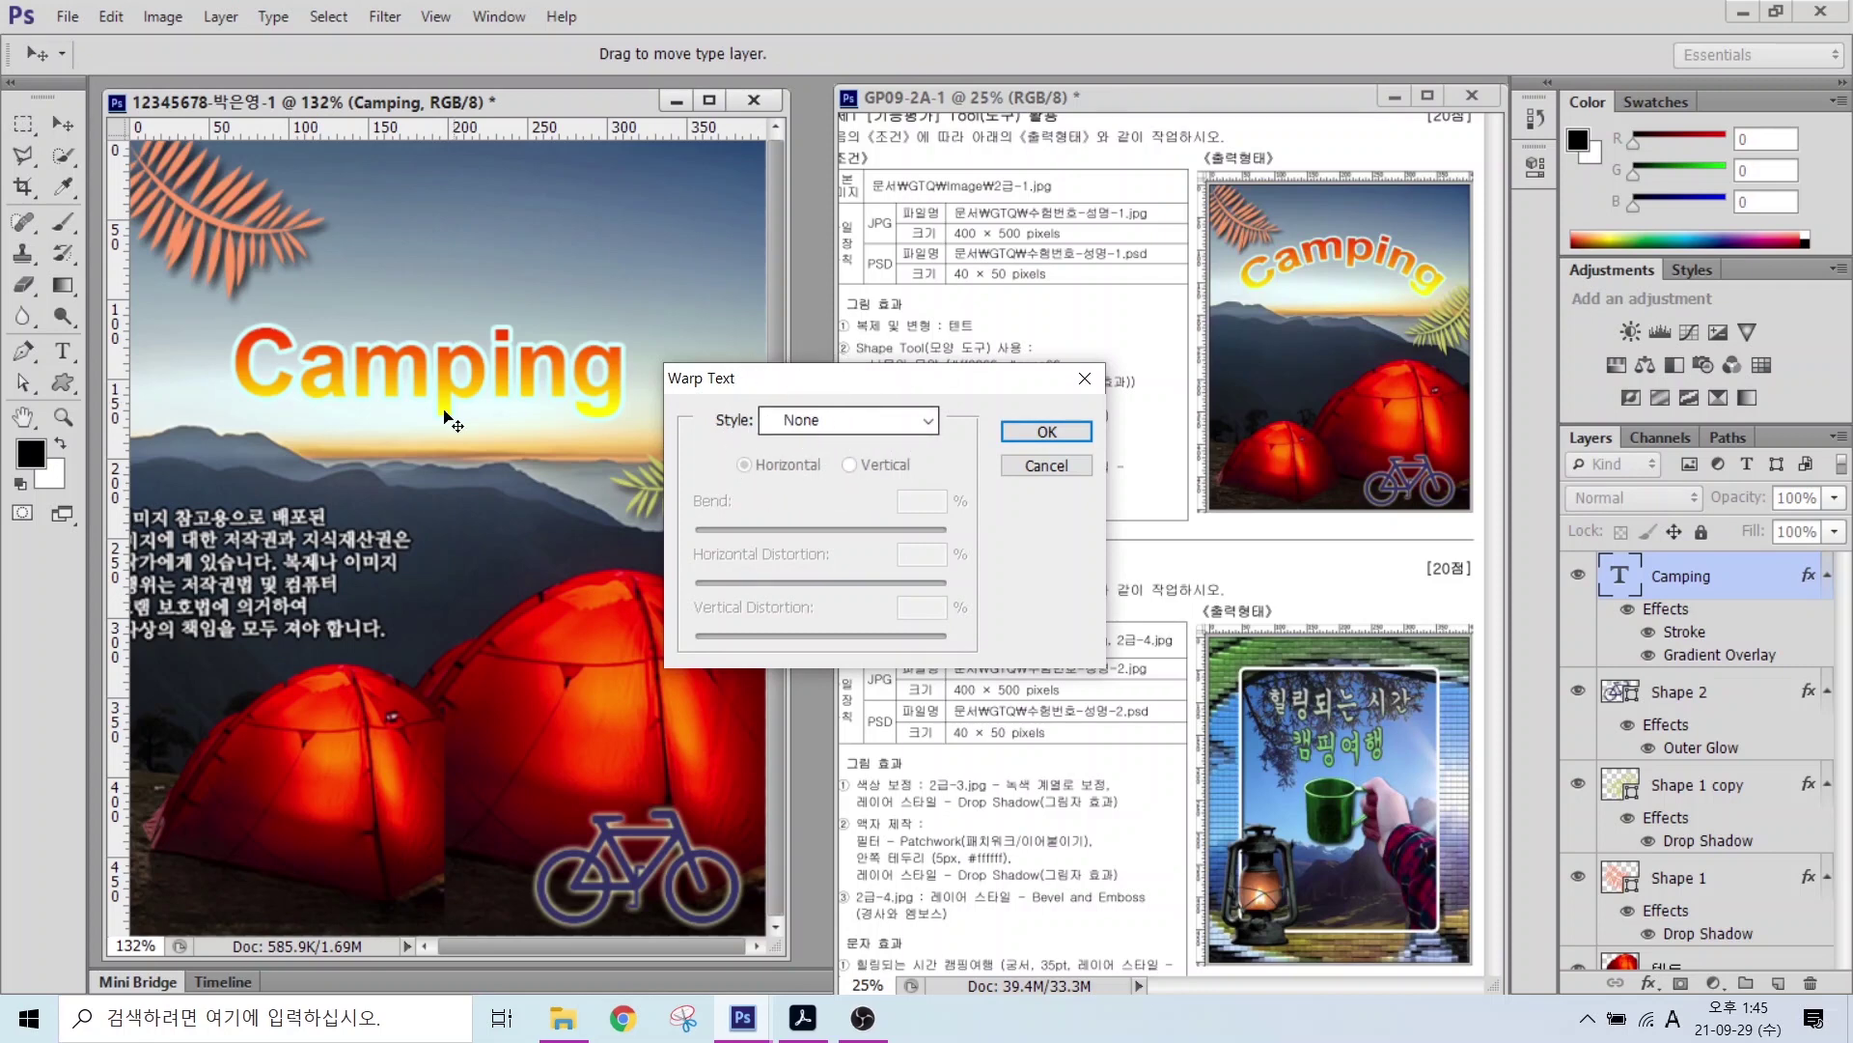
click(820, 423)
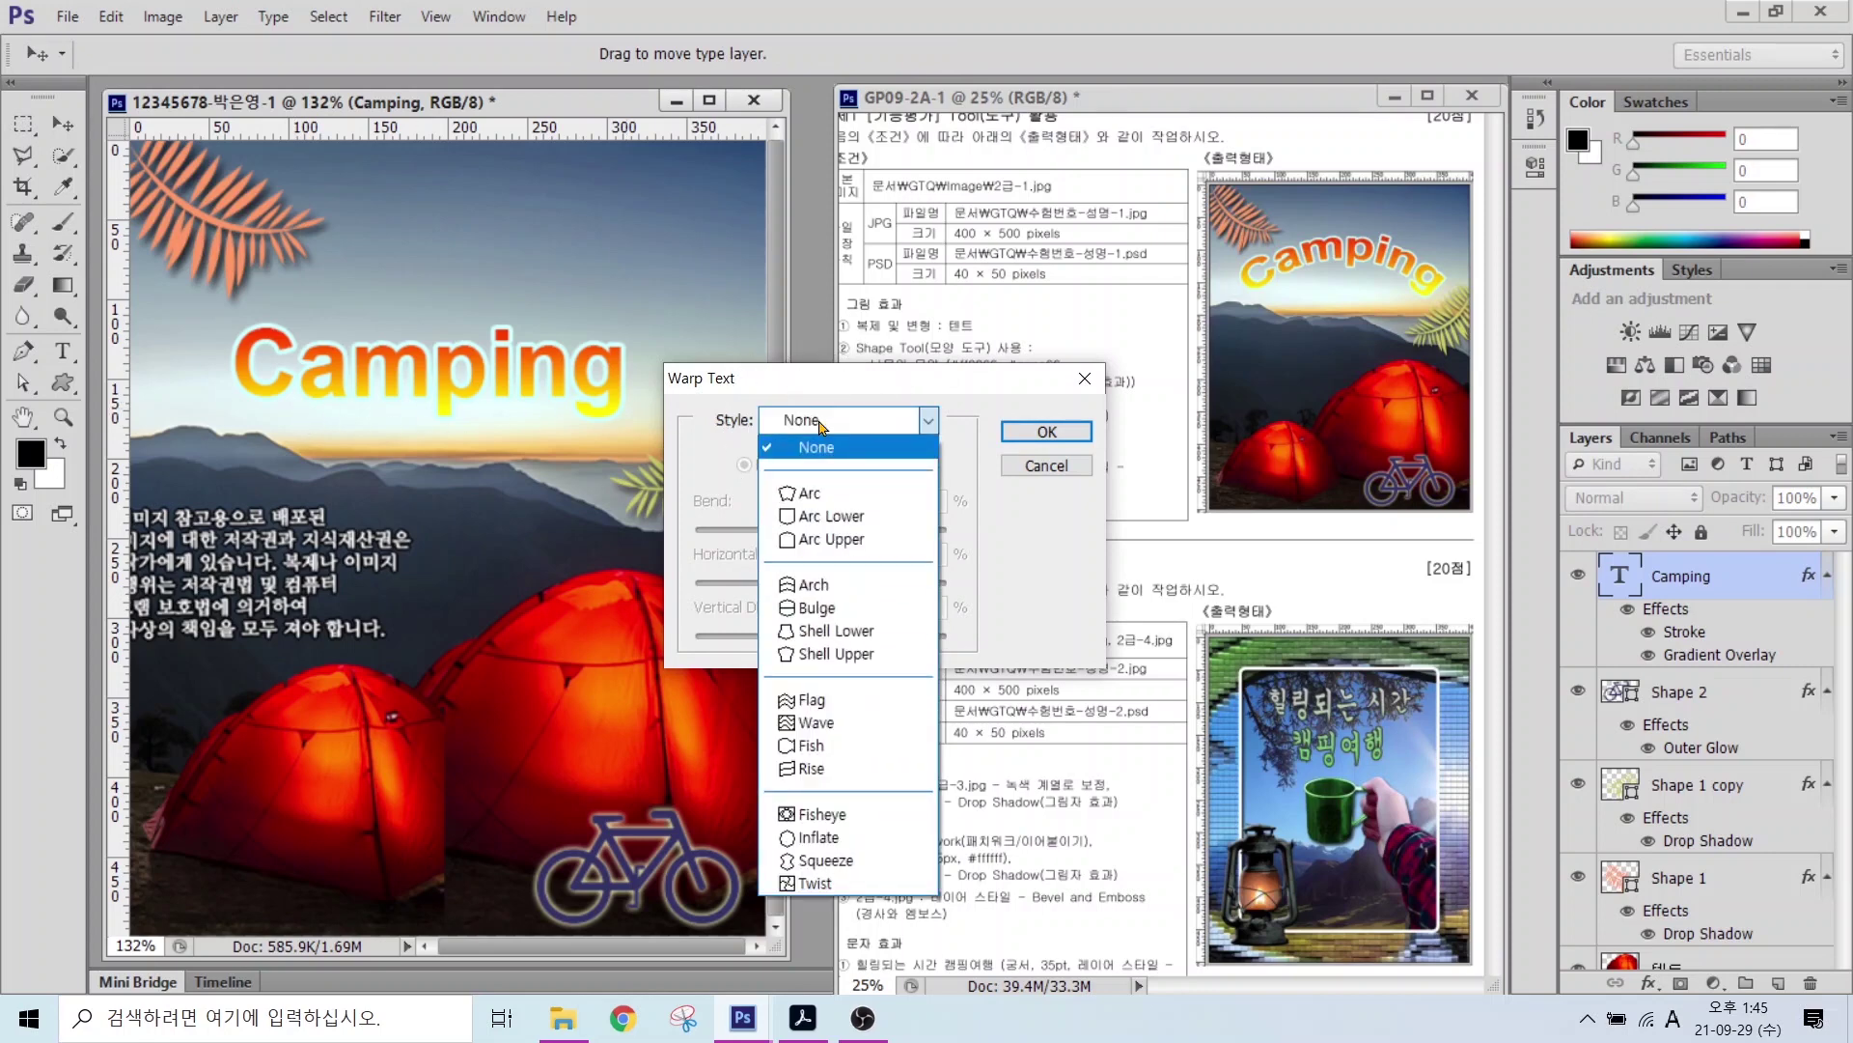
click(805, 495)
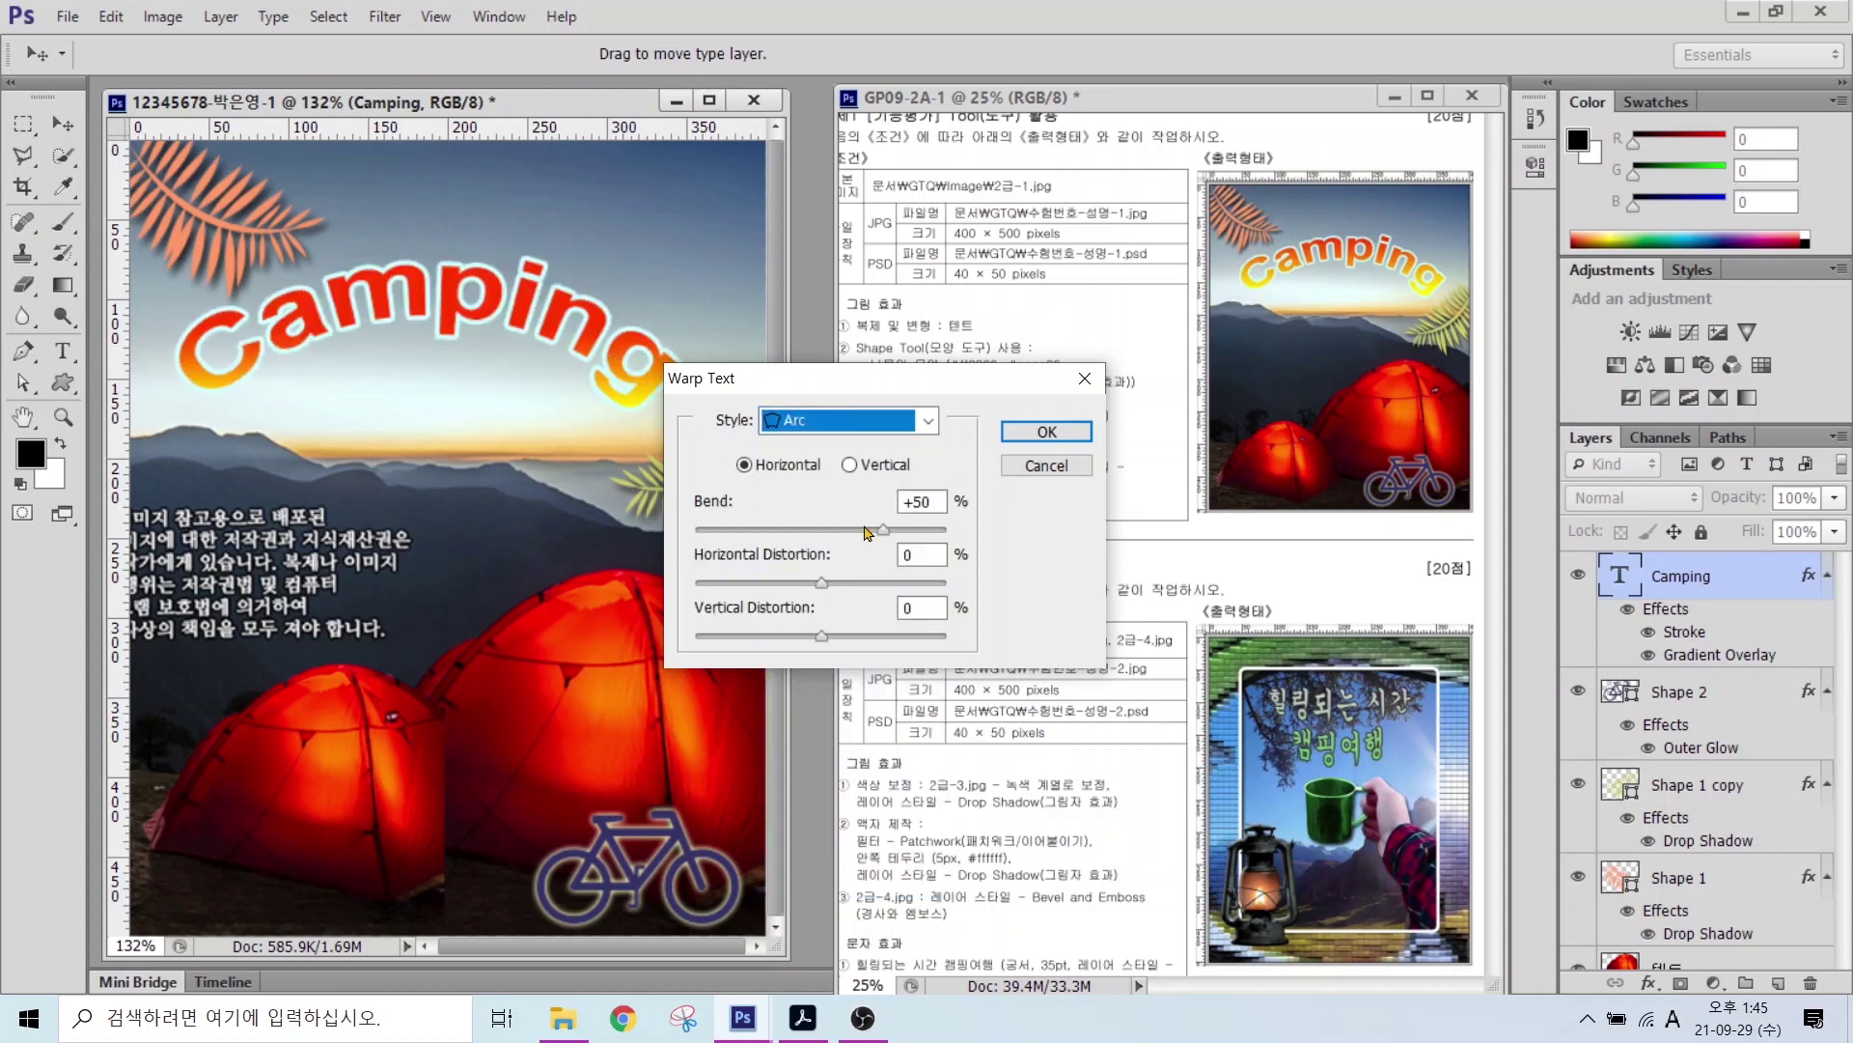
mouse_move(883, 538)
mouse_down()
mouse_move(845, 537)
mouse_move(924, 538)
mouse_move(751, 538)
mouse_move(875, 537)
mouse_up()
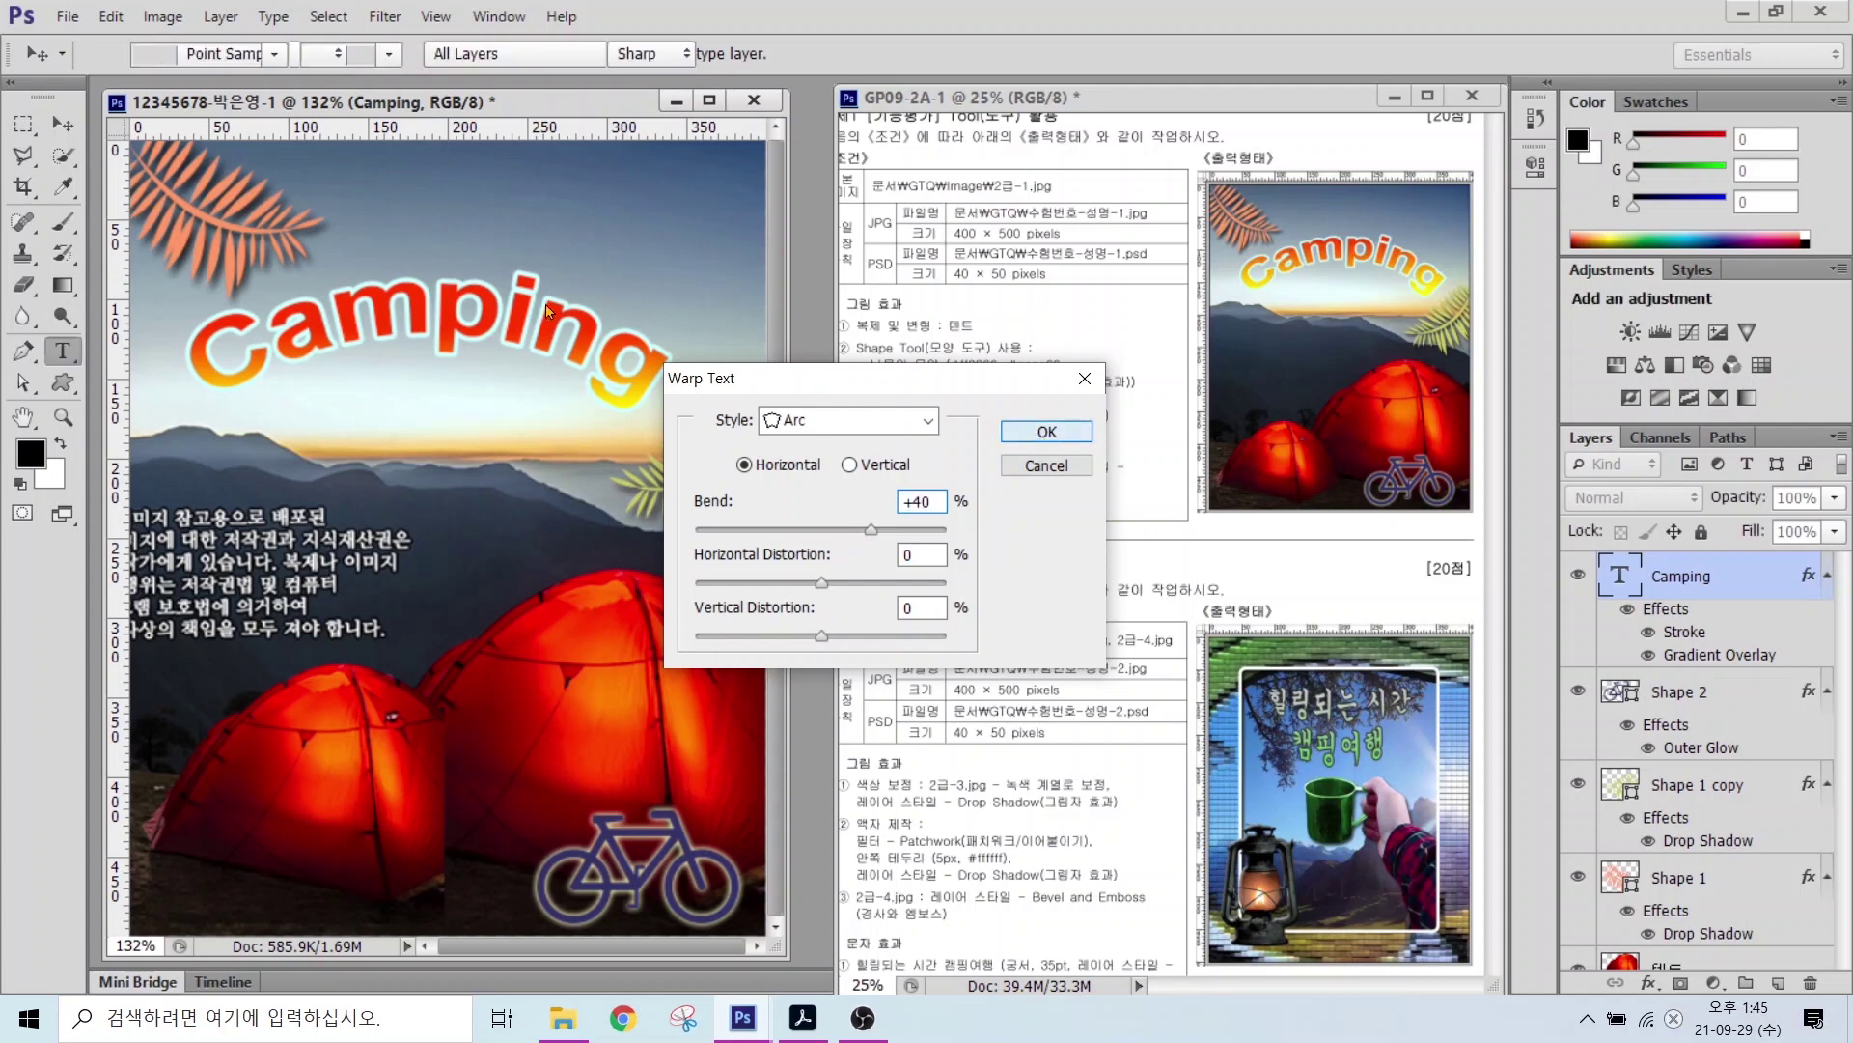
key(Return)
key(v)
drag(494, 319, 515, 319)
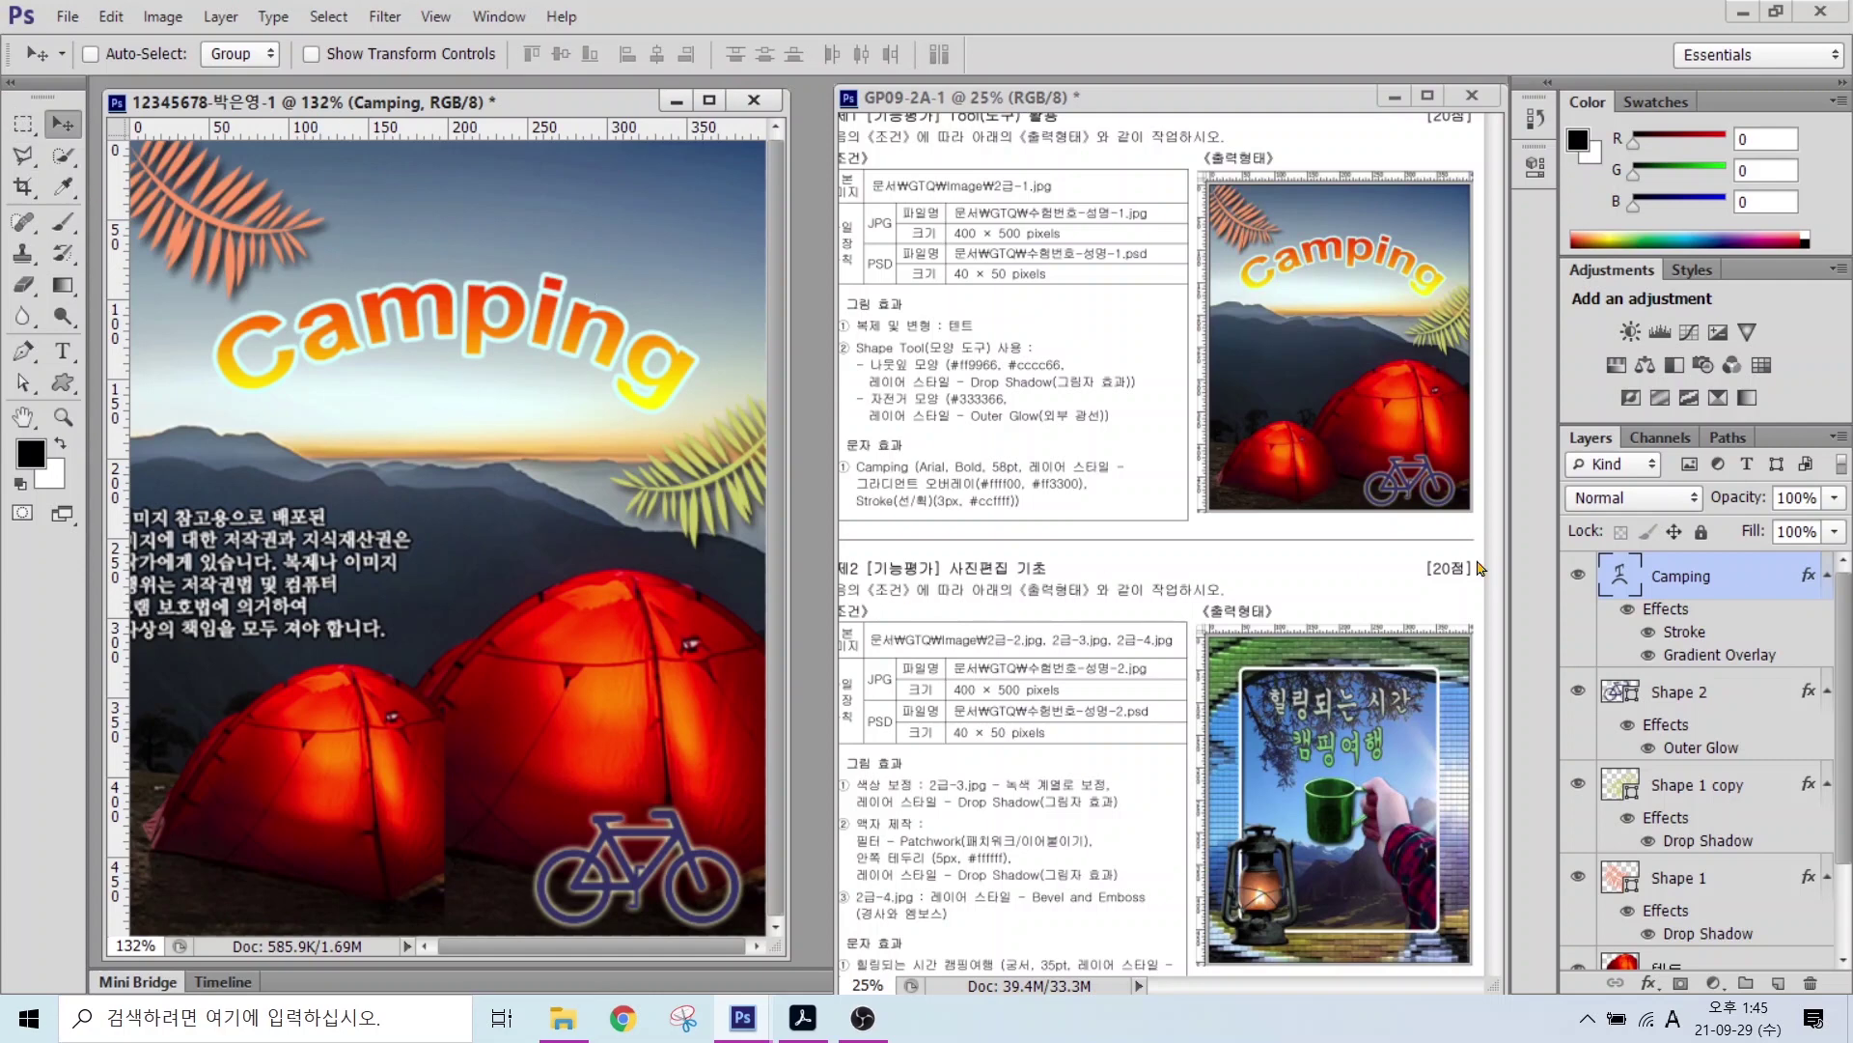
drag(1662, 626, 1526, 538)
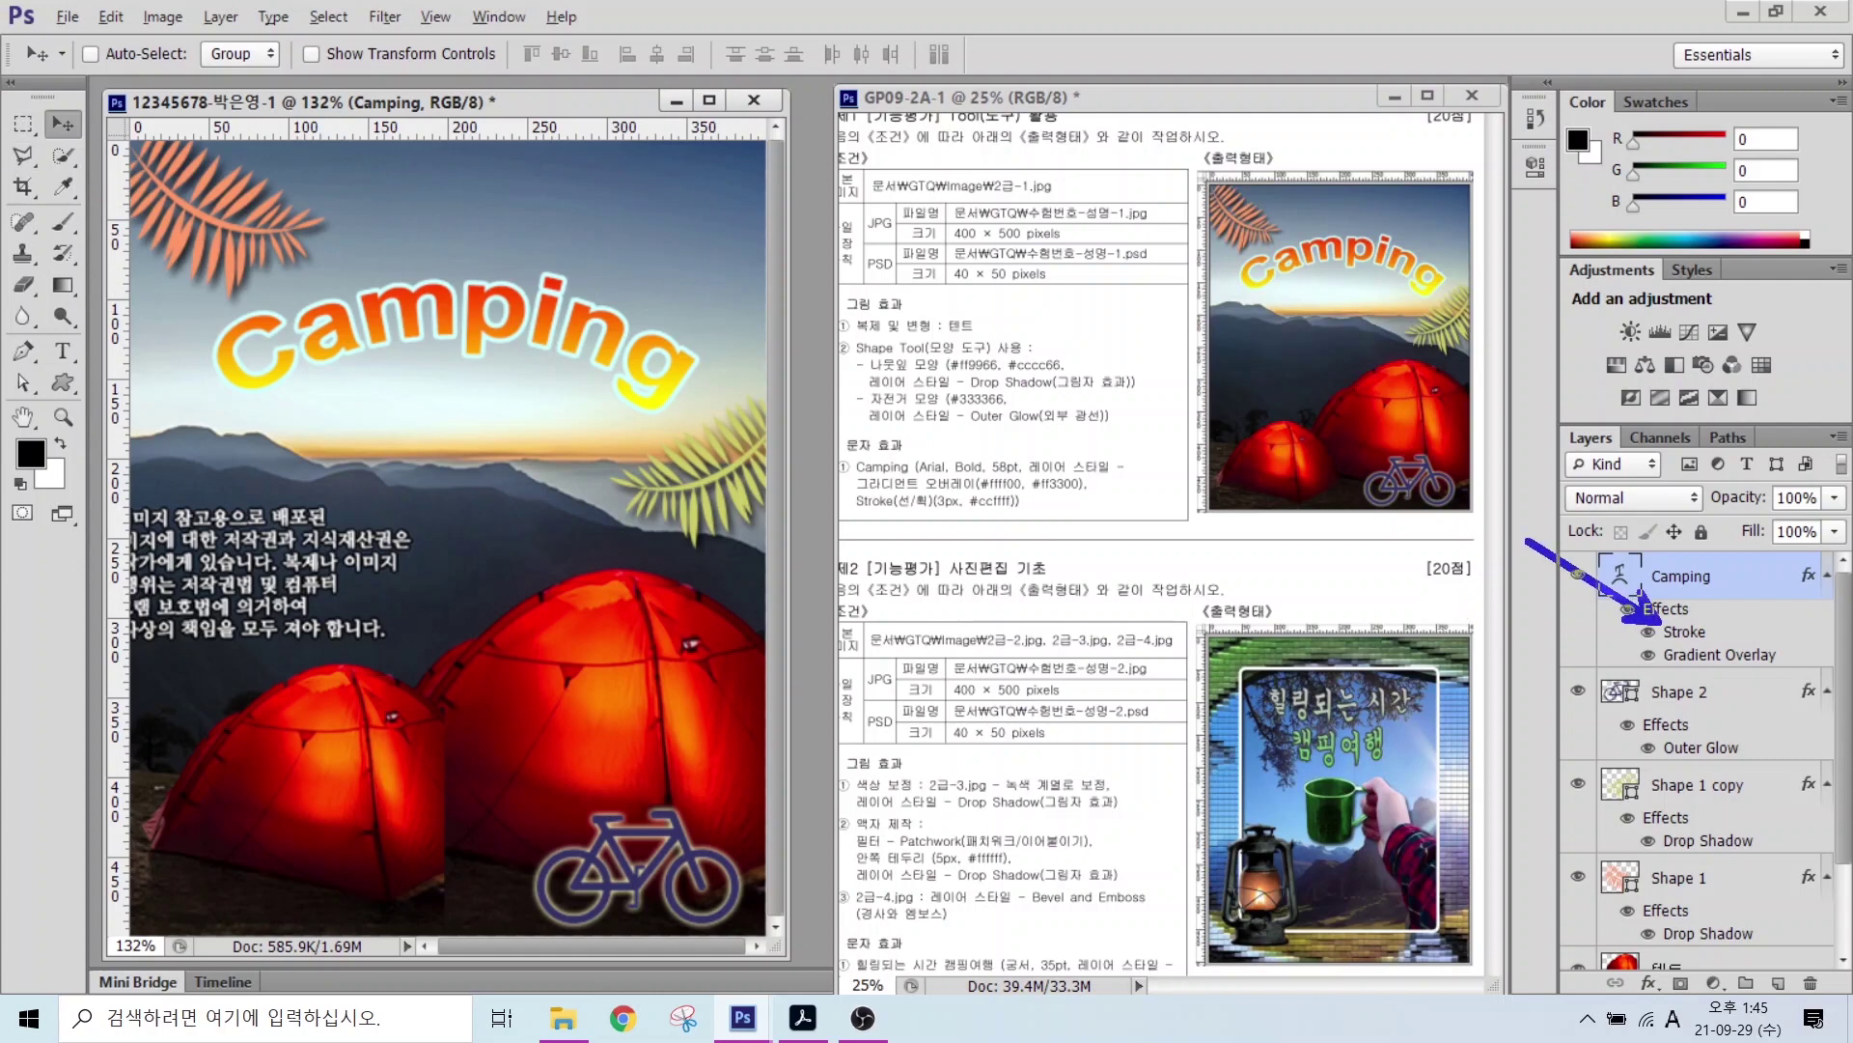
drag(1646, 719, 1524, 662)
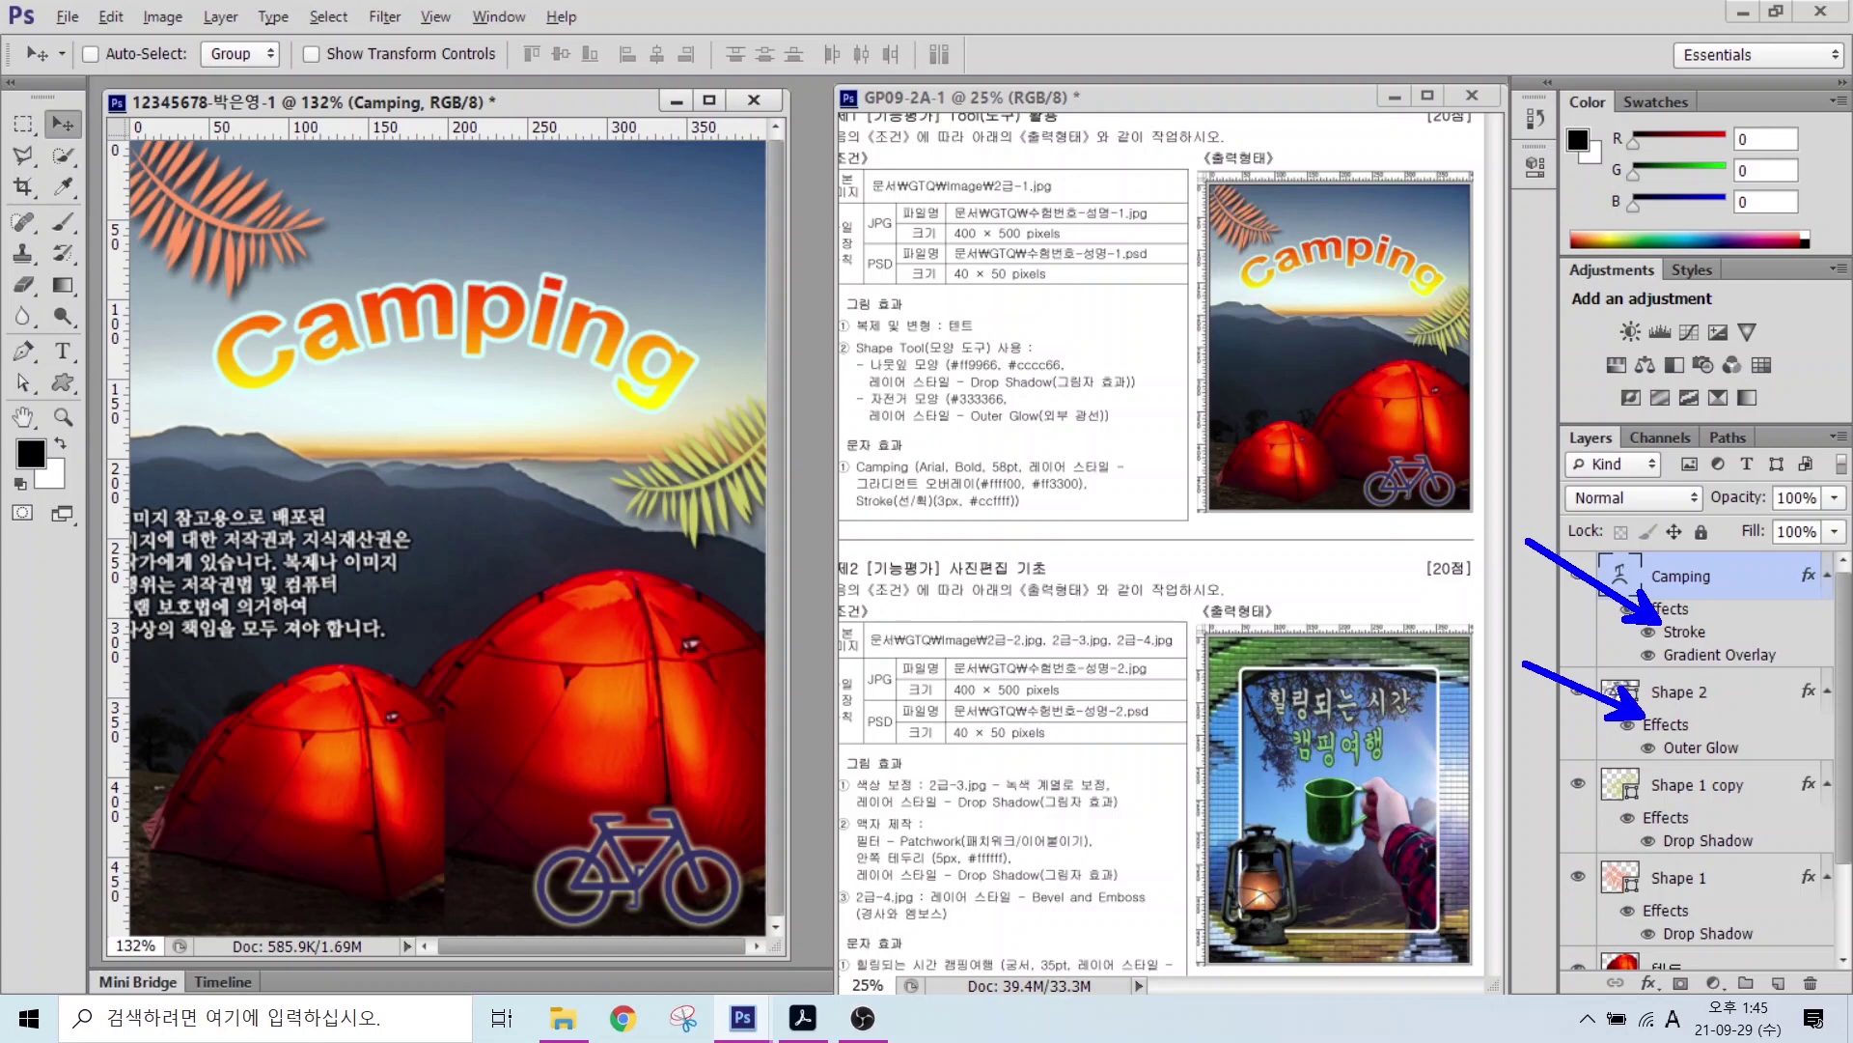
key(Escape)
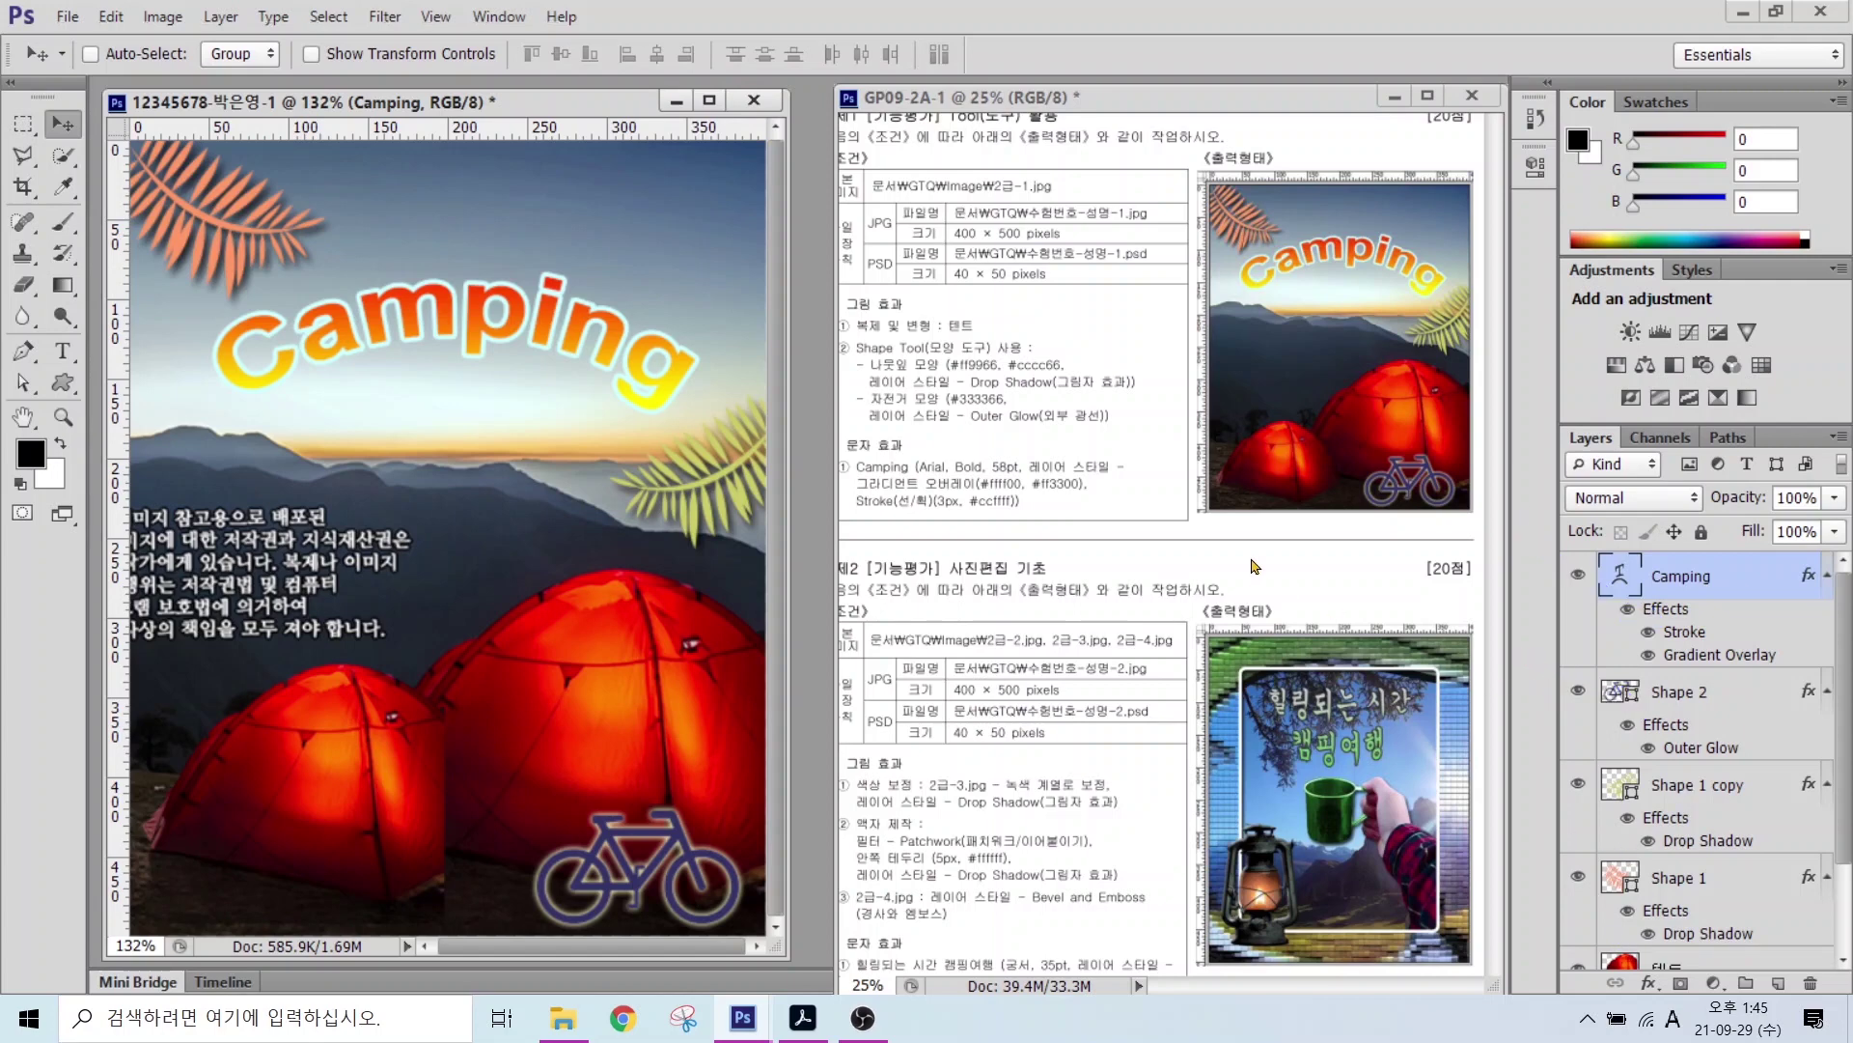
drag(859, 196, 1162, 251)
drag(896, 202, 814, 152)
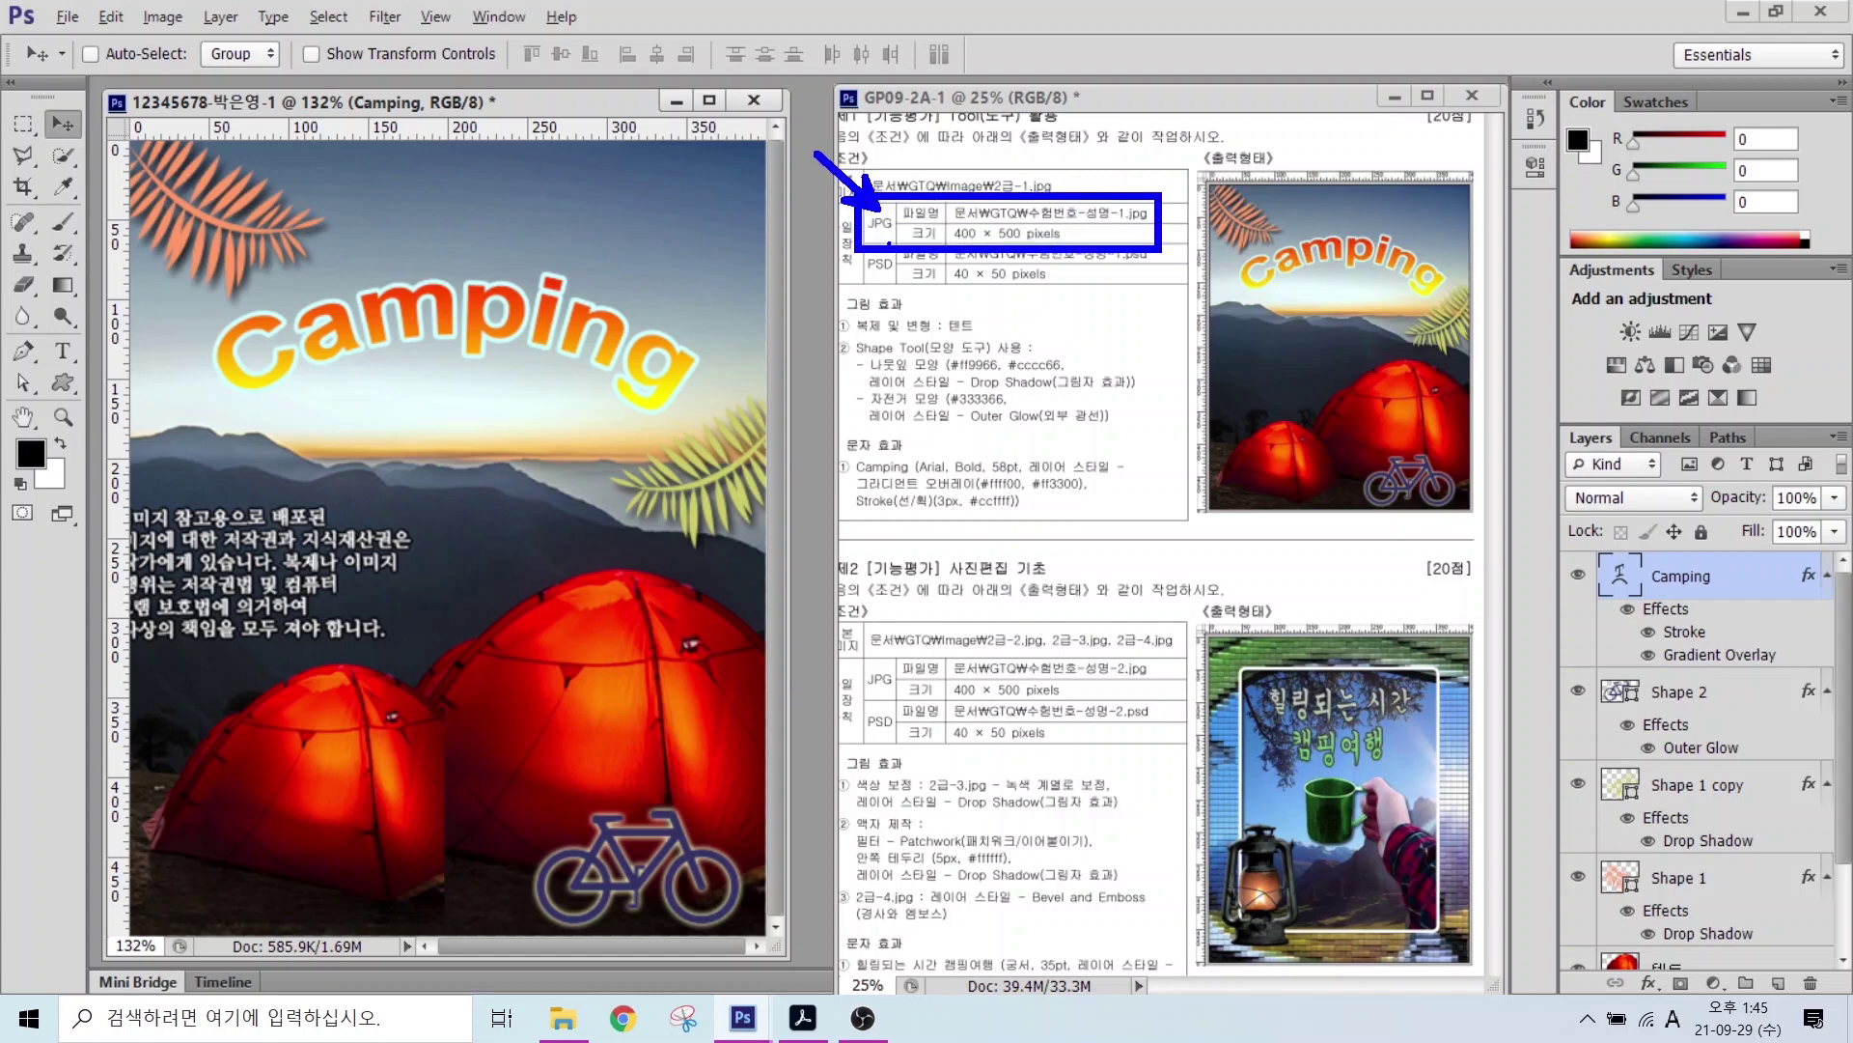
drag(948, 261, 1097, 309)
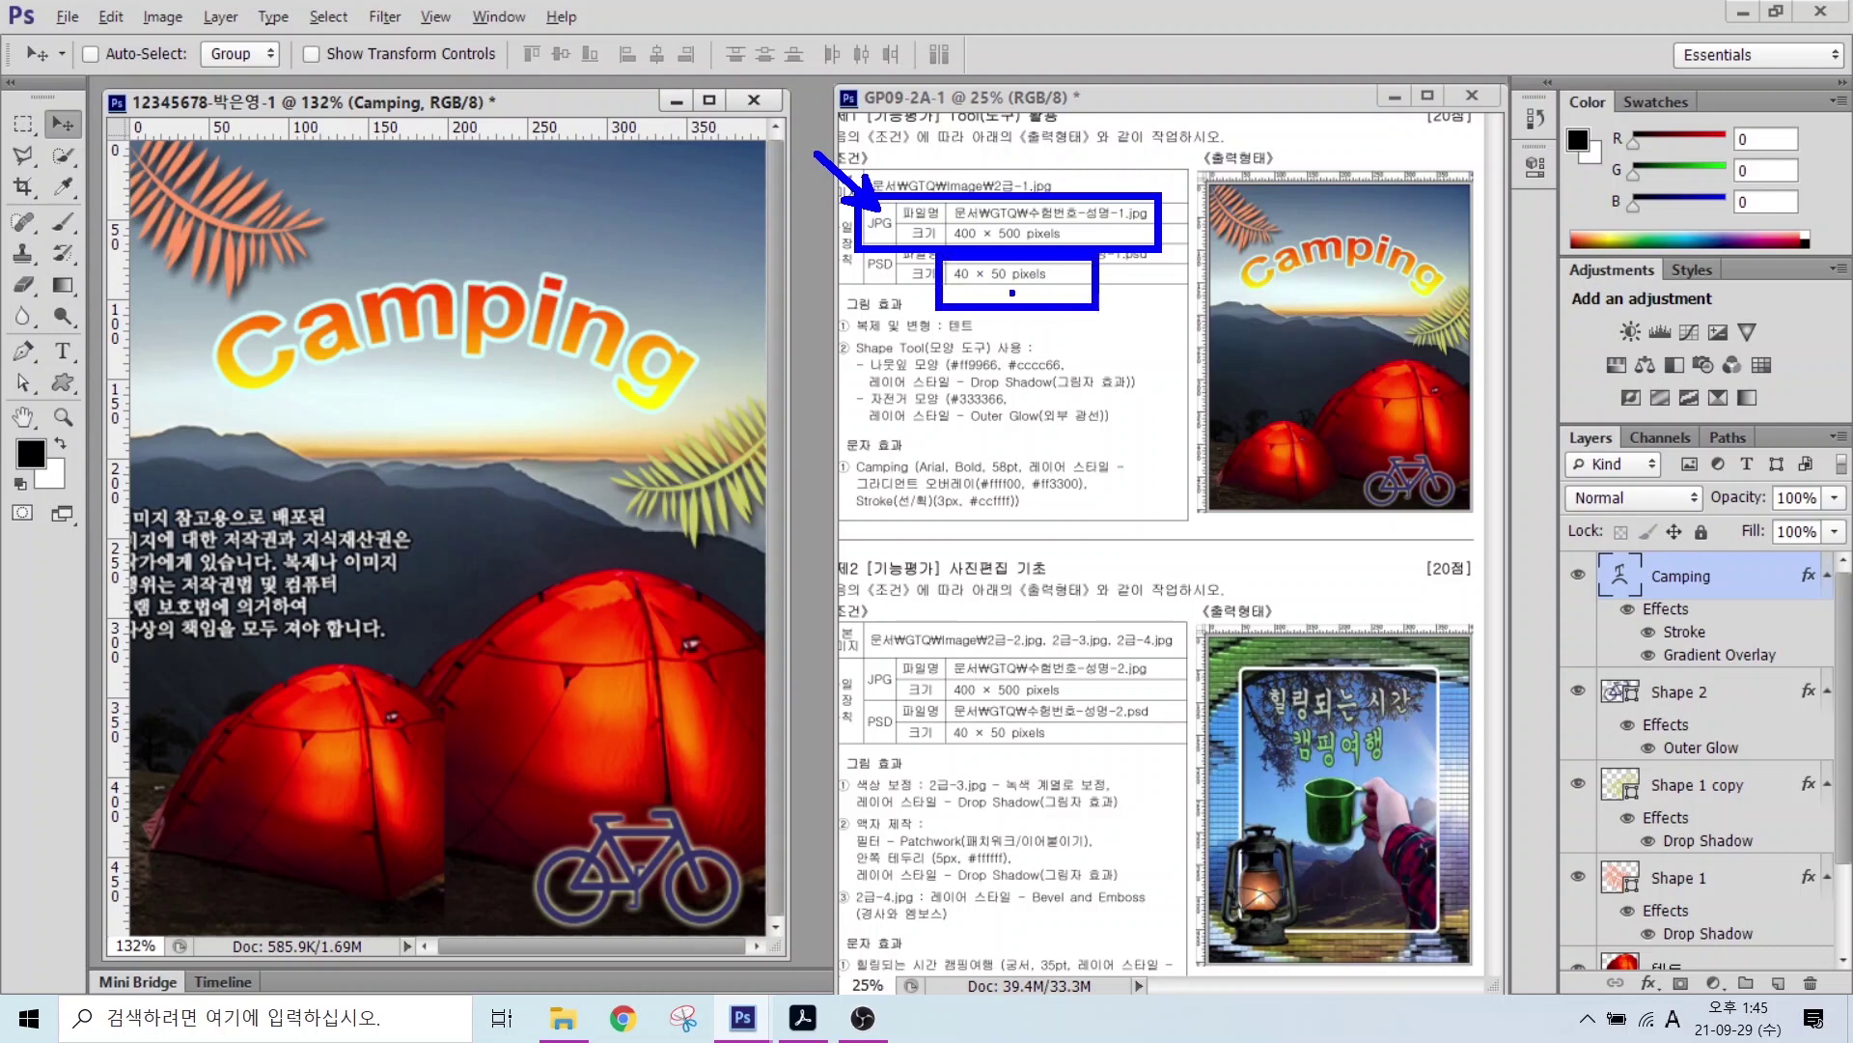
drag(880, 276, 799, 338)
Step: Turn the rulers off with View > Rulers
key(Escape)
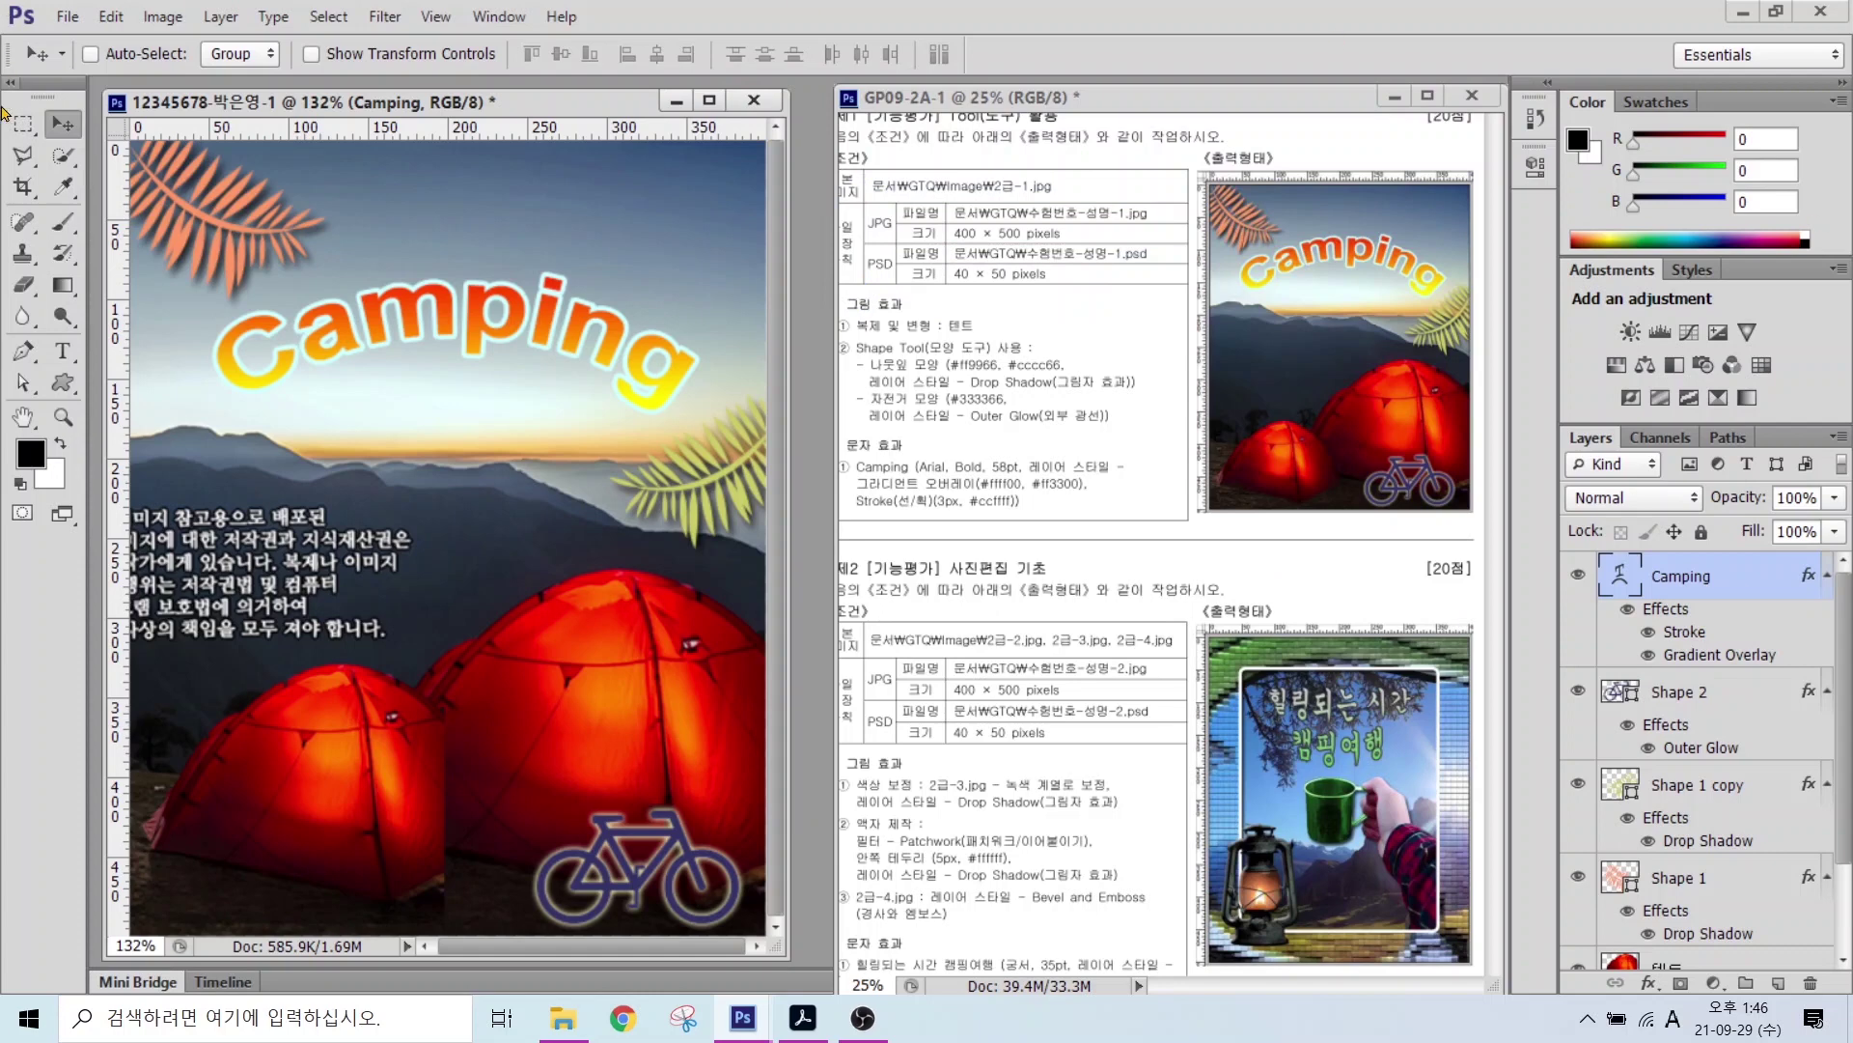
key(ctrl)
key(ctrl)
click(436, 21)
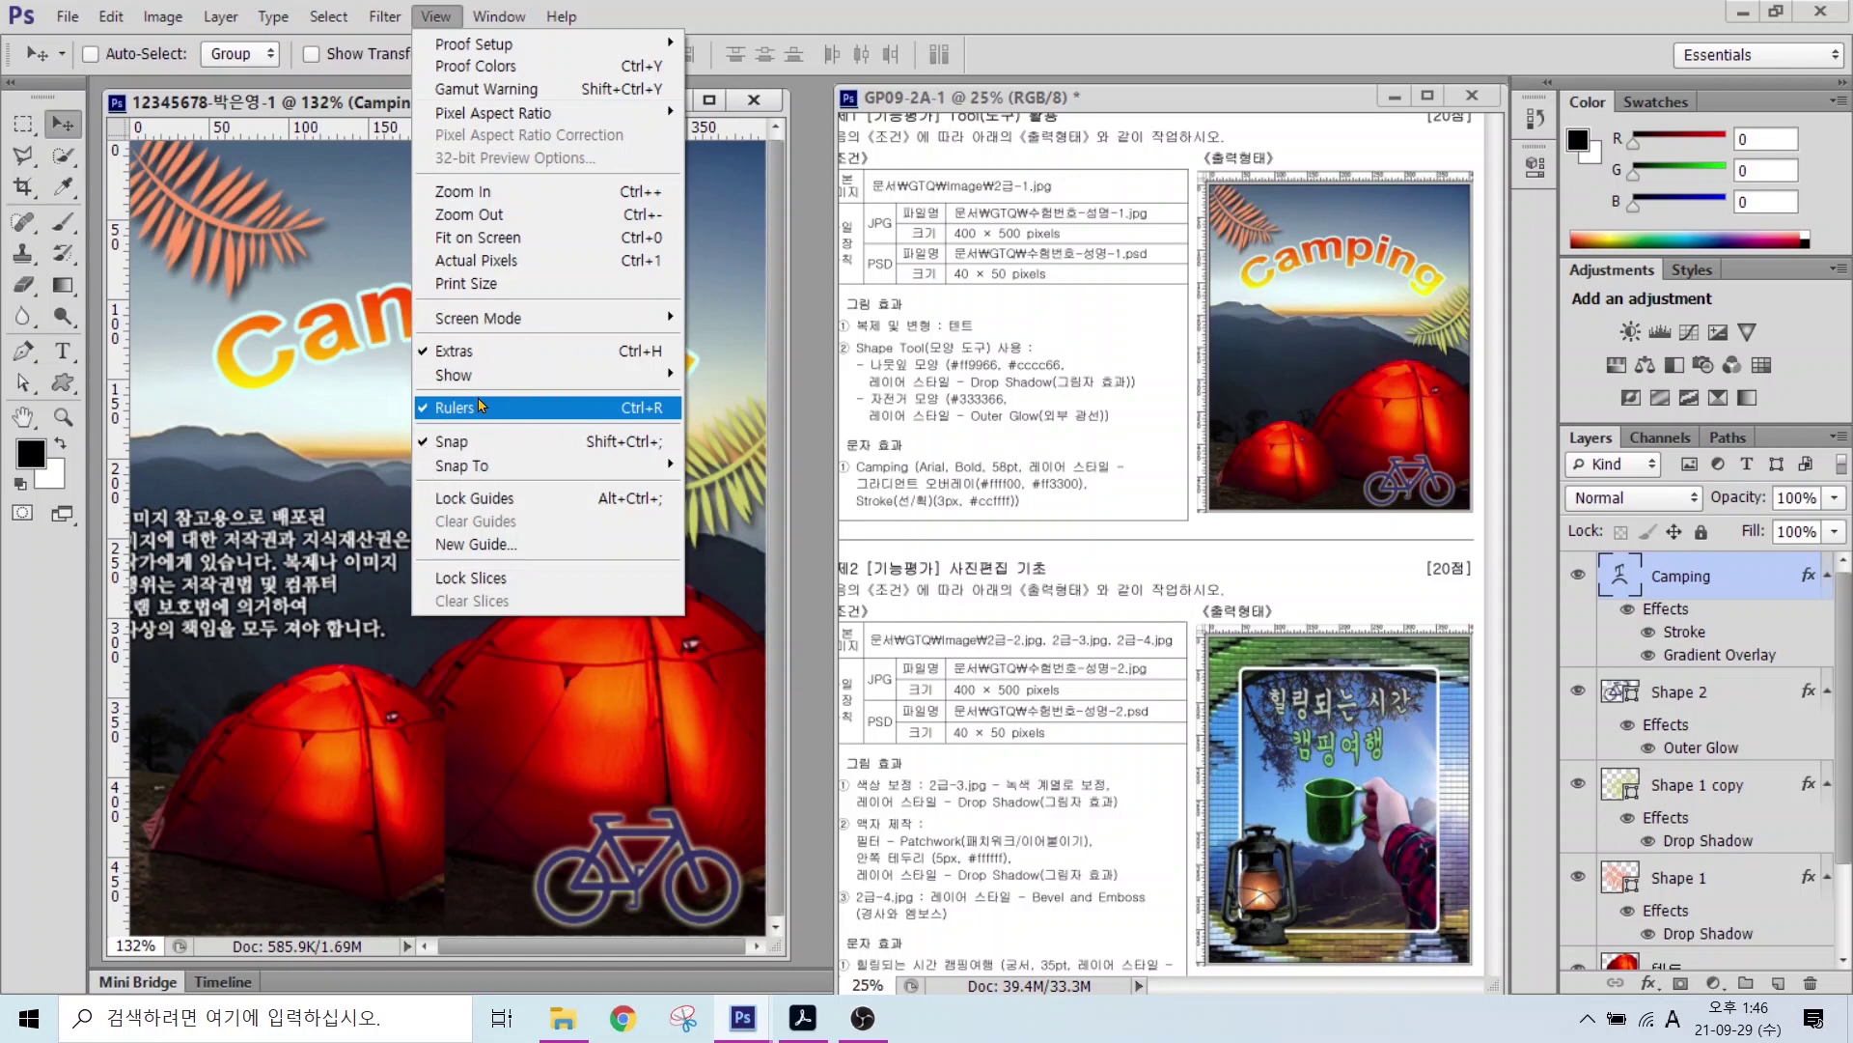
click(482, 406)
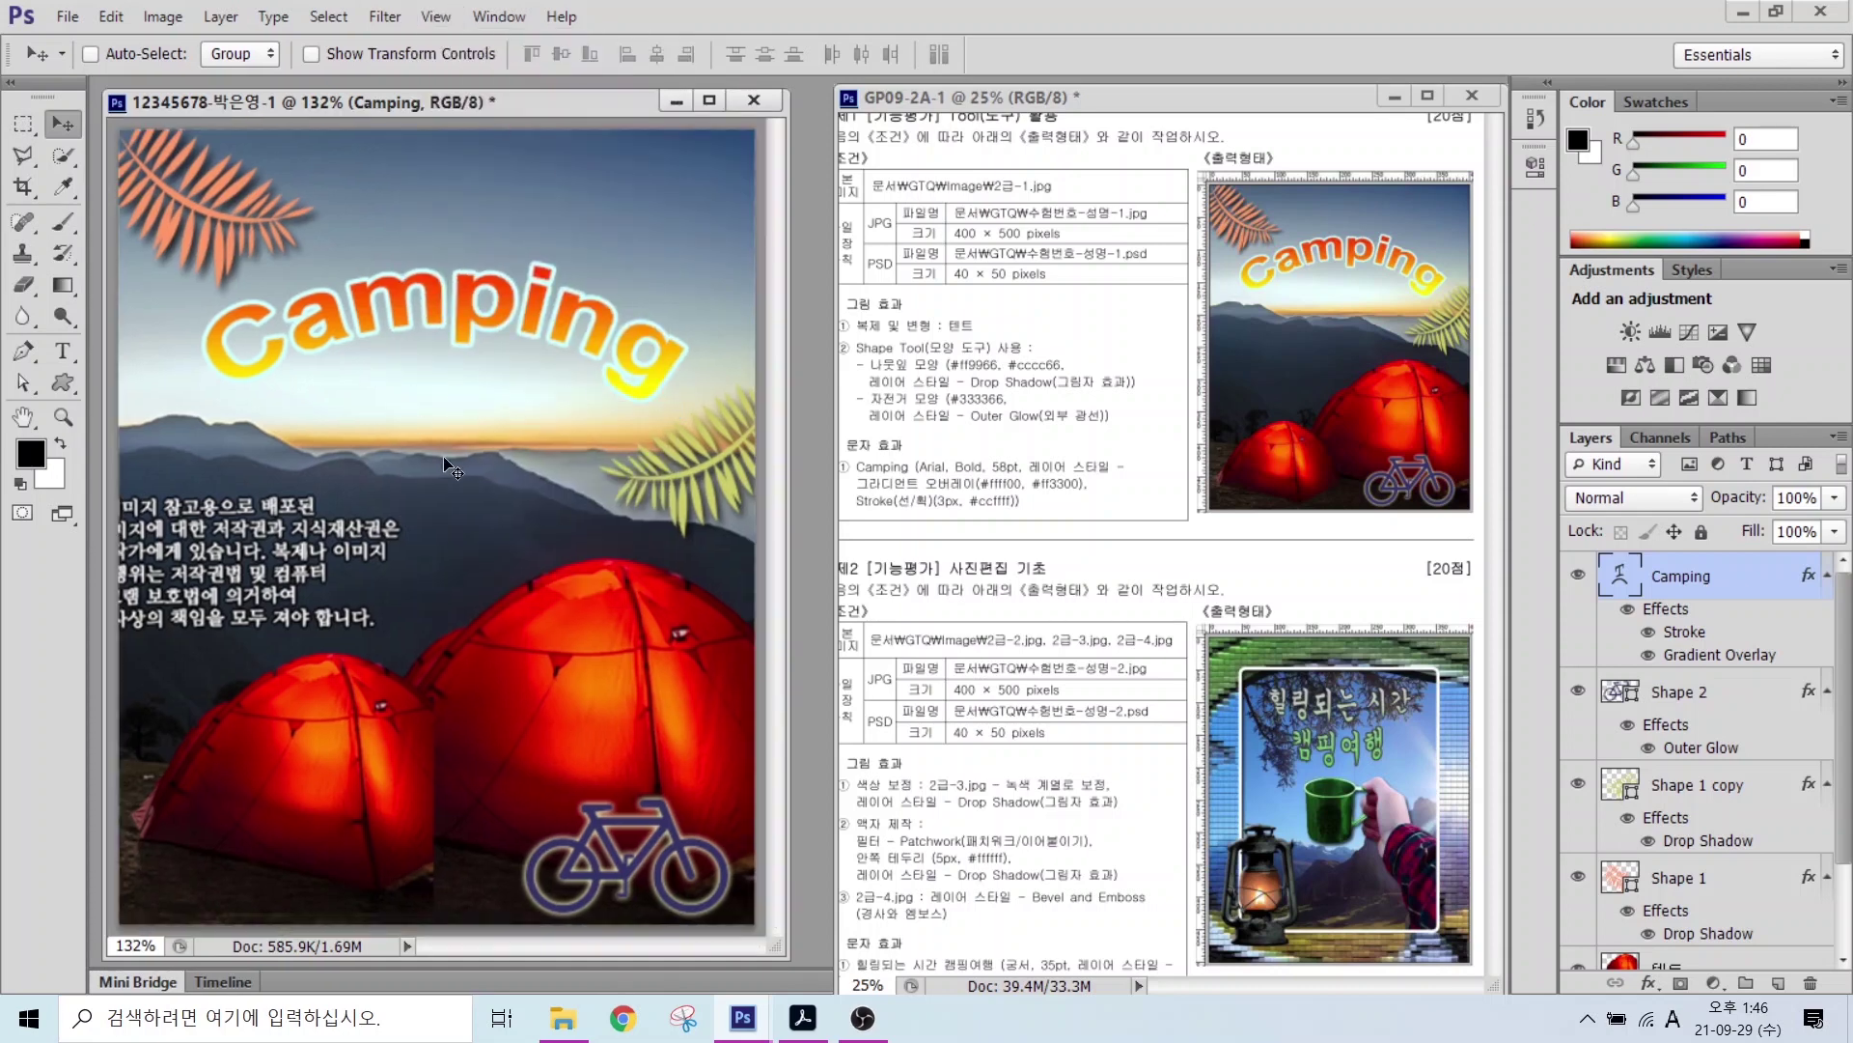
click(66, 17)
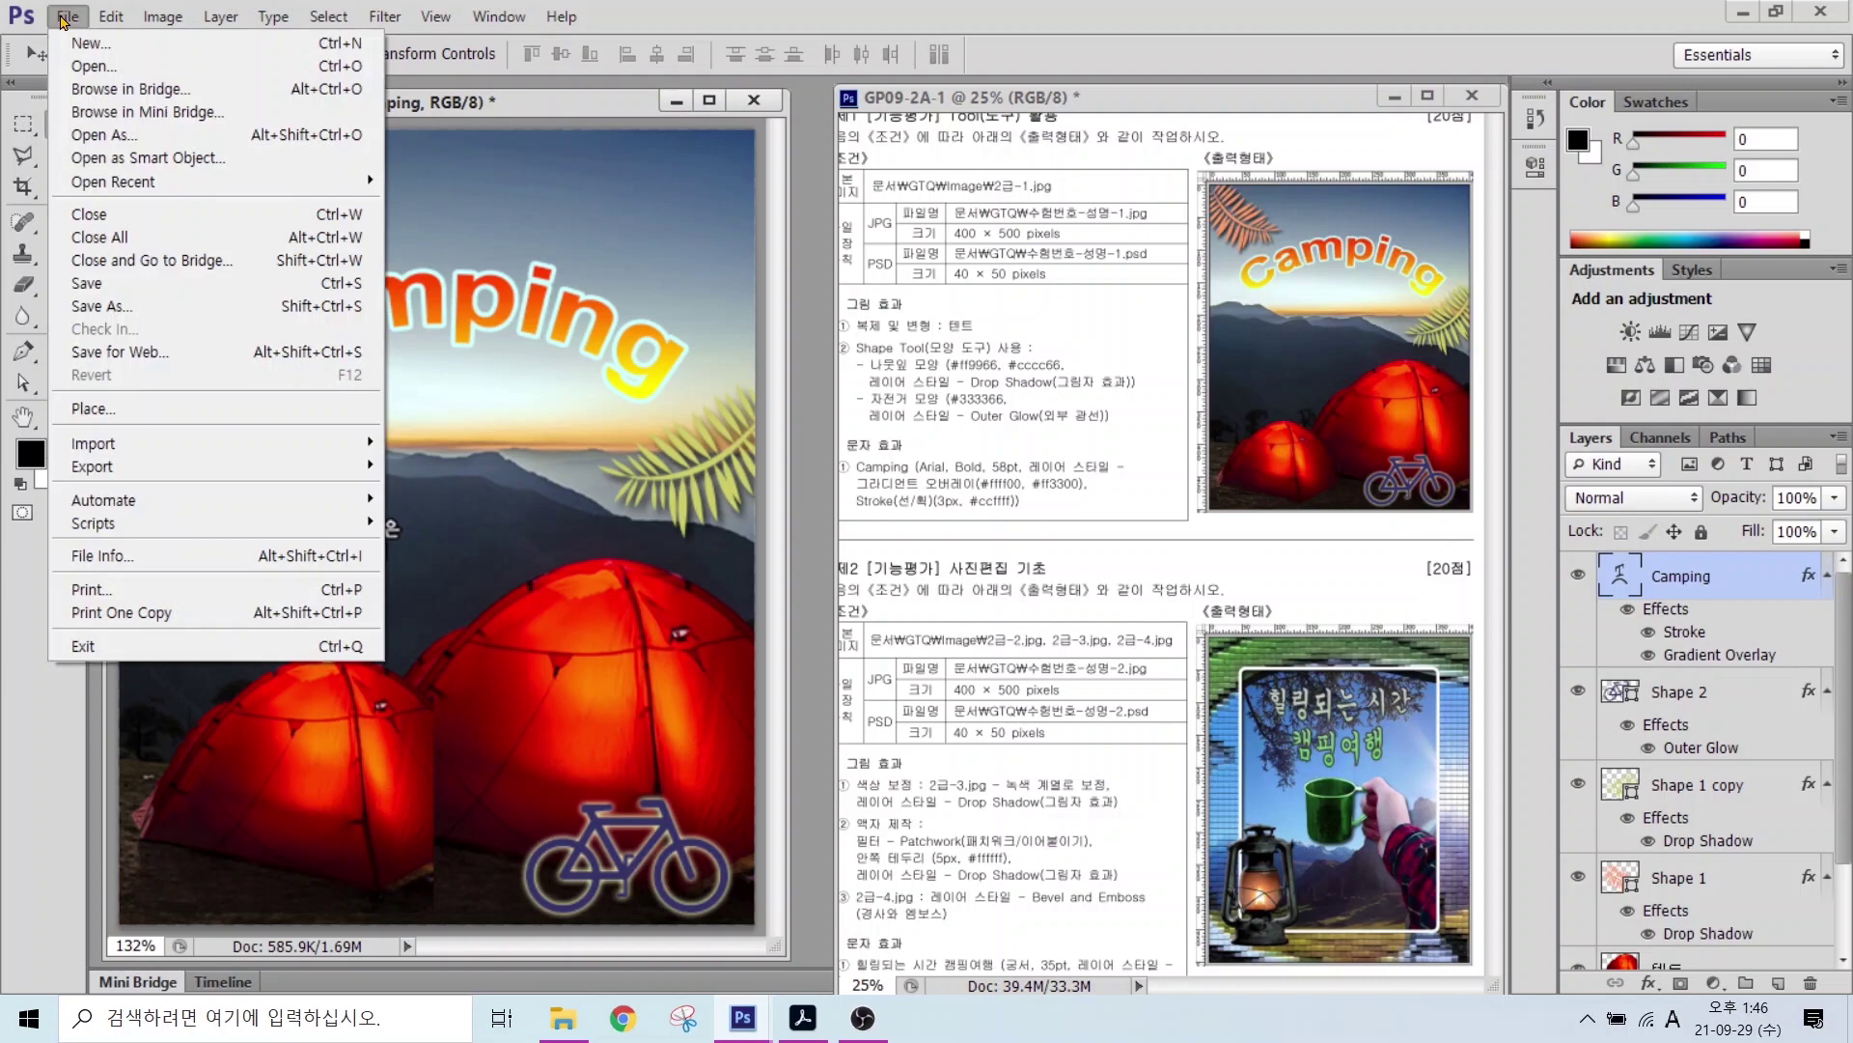
Step: Save the composite as a JPEG into Libraries > 문서 > GTQ
click(100, 286)
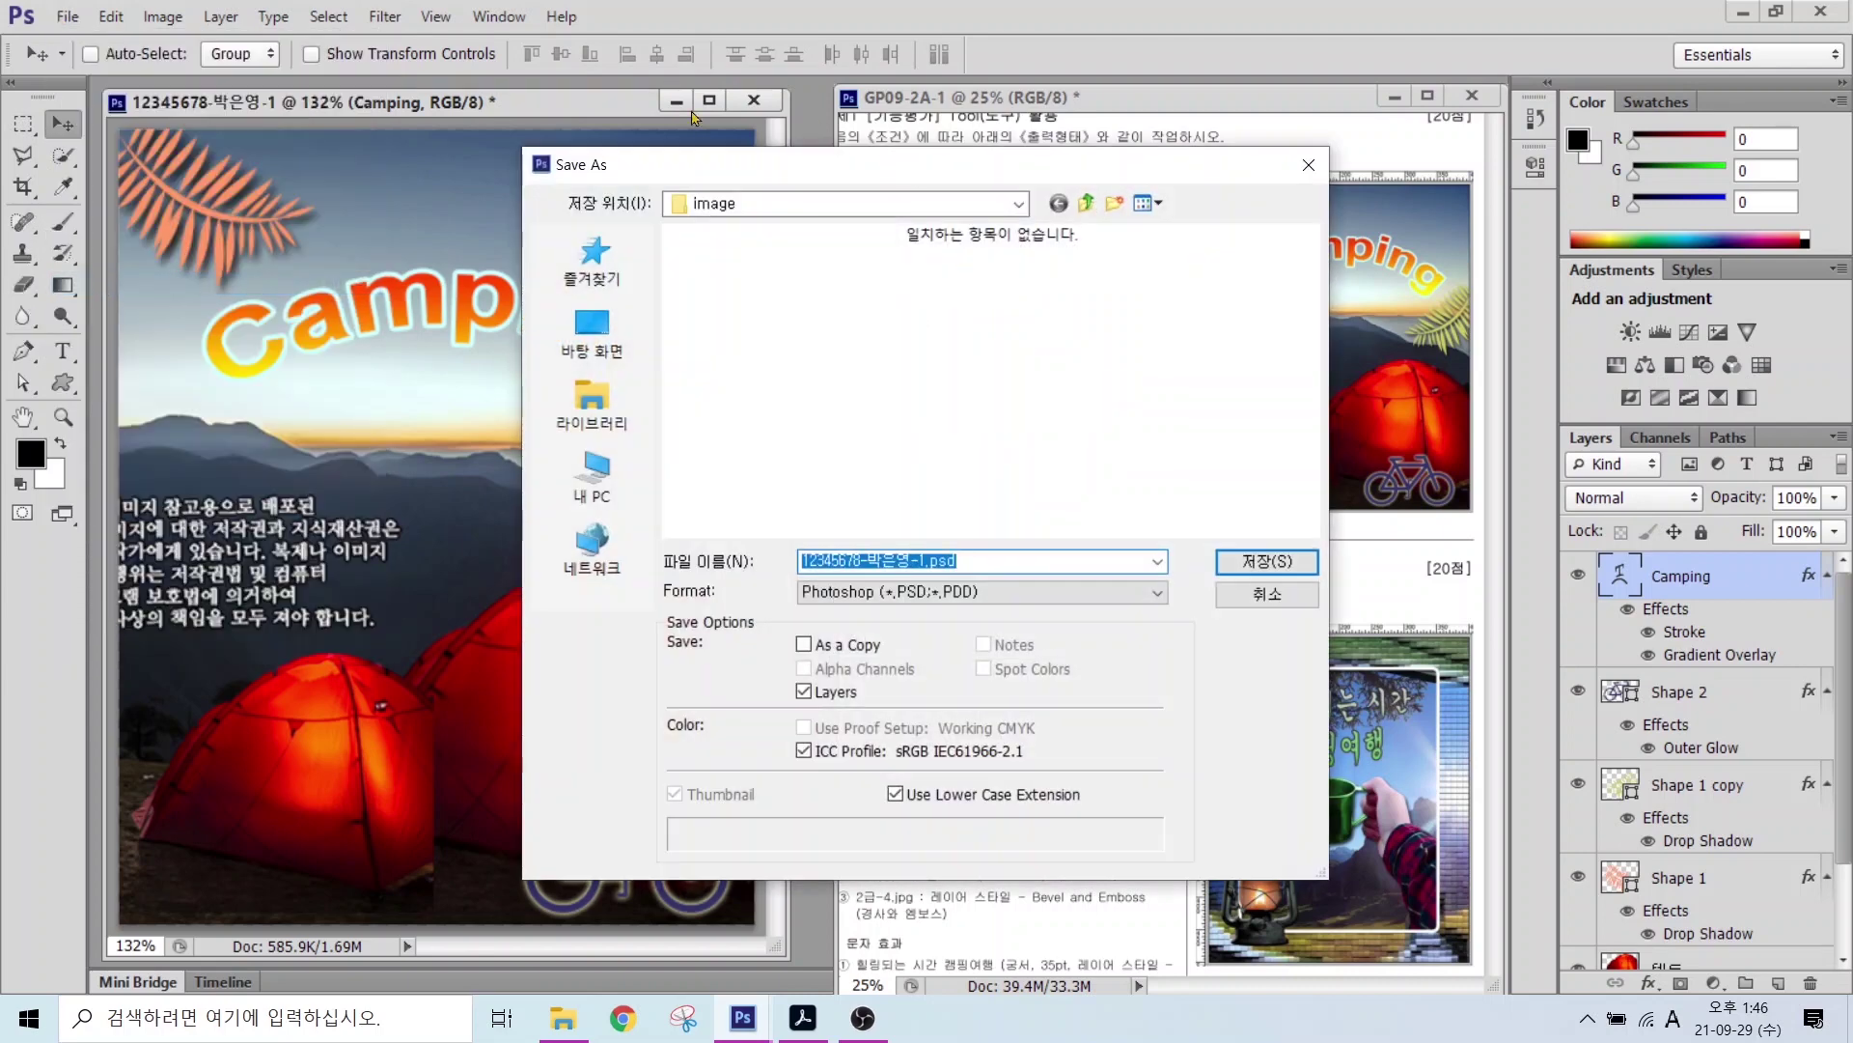
click(582, 409)
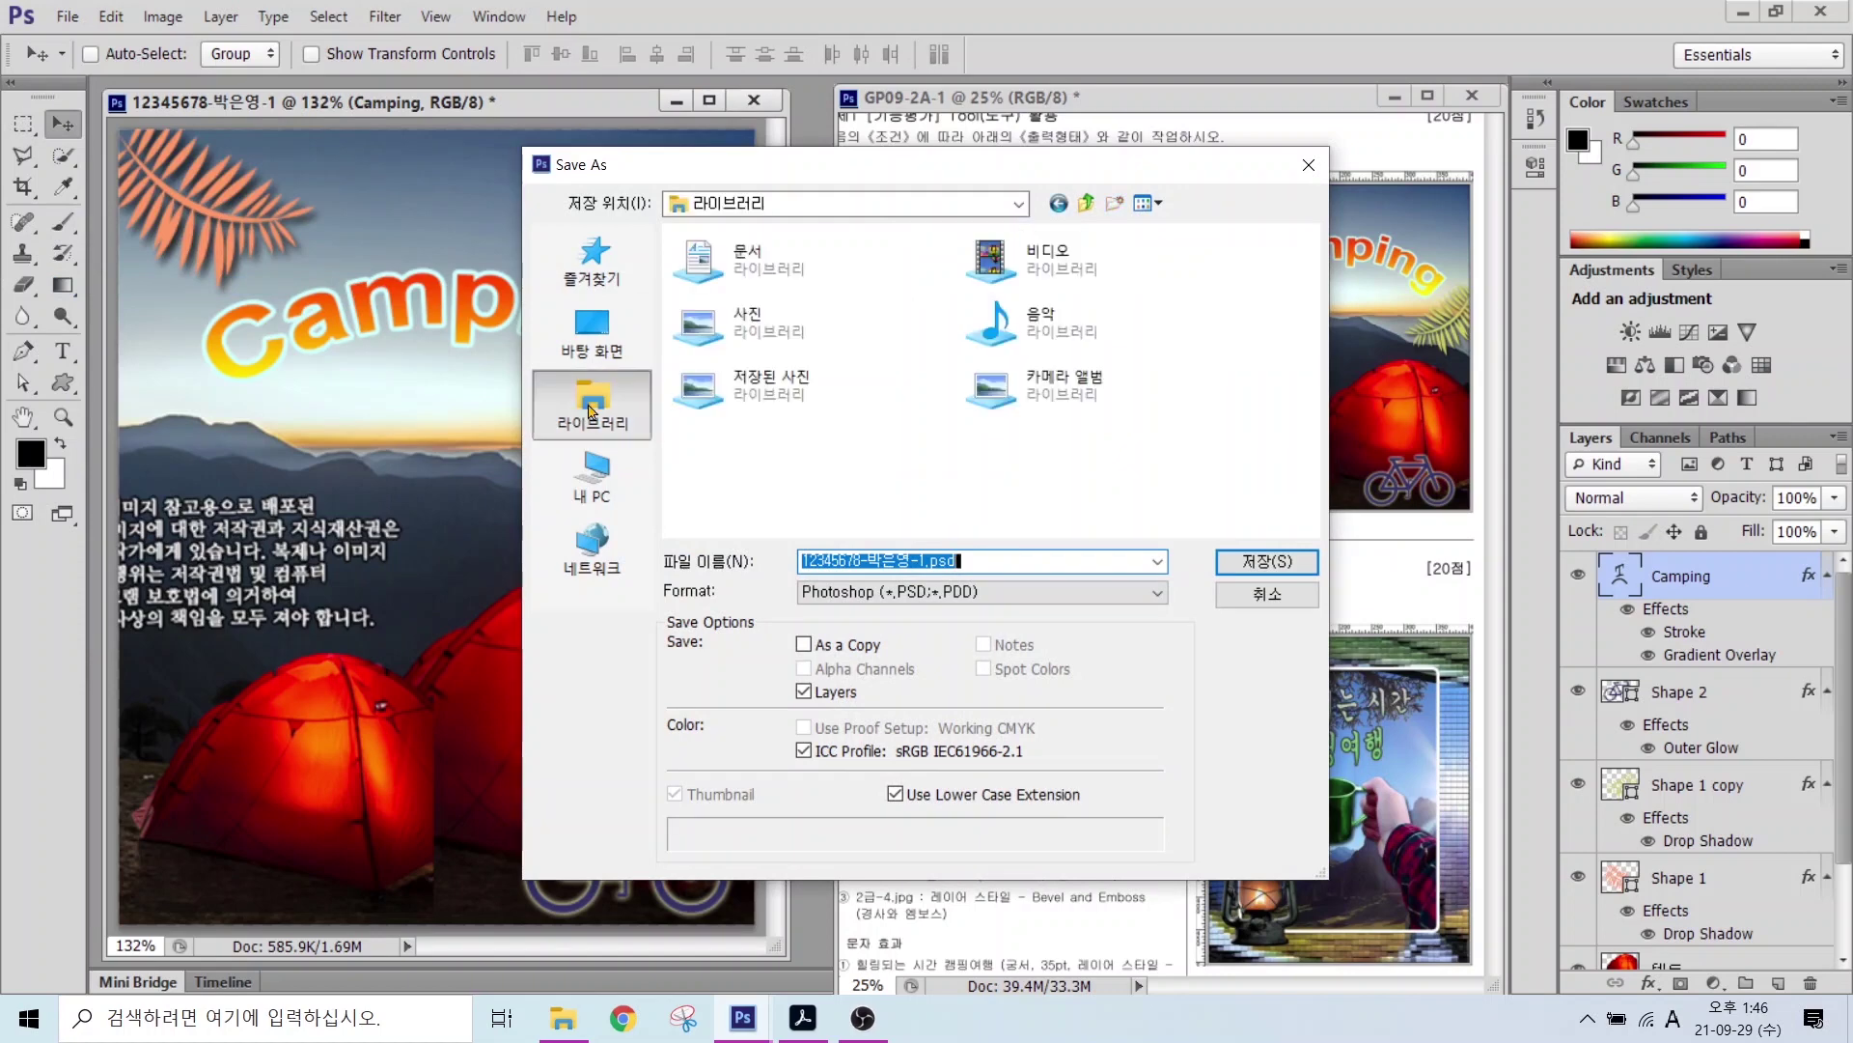
double_click(758, 262)
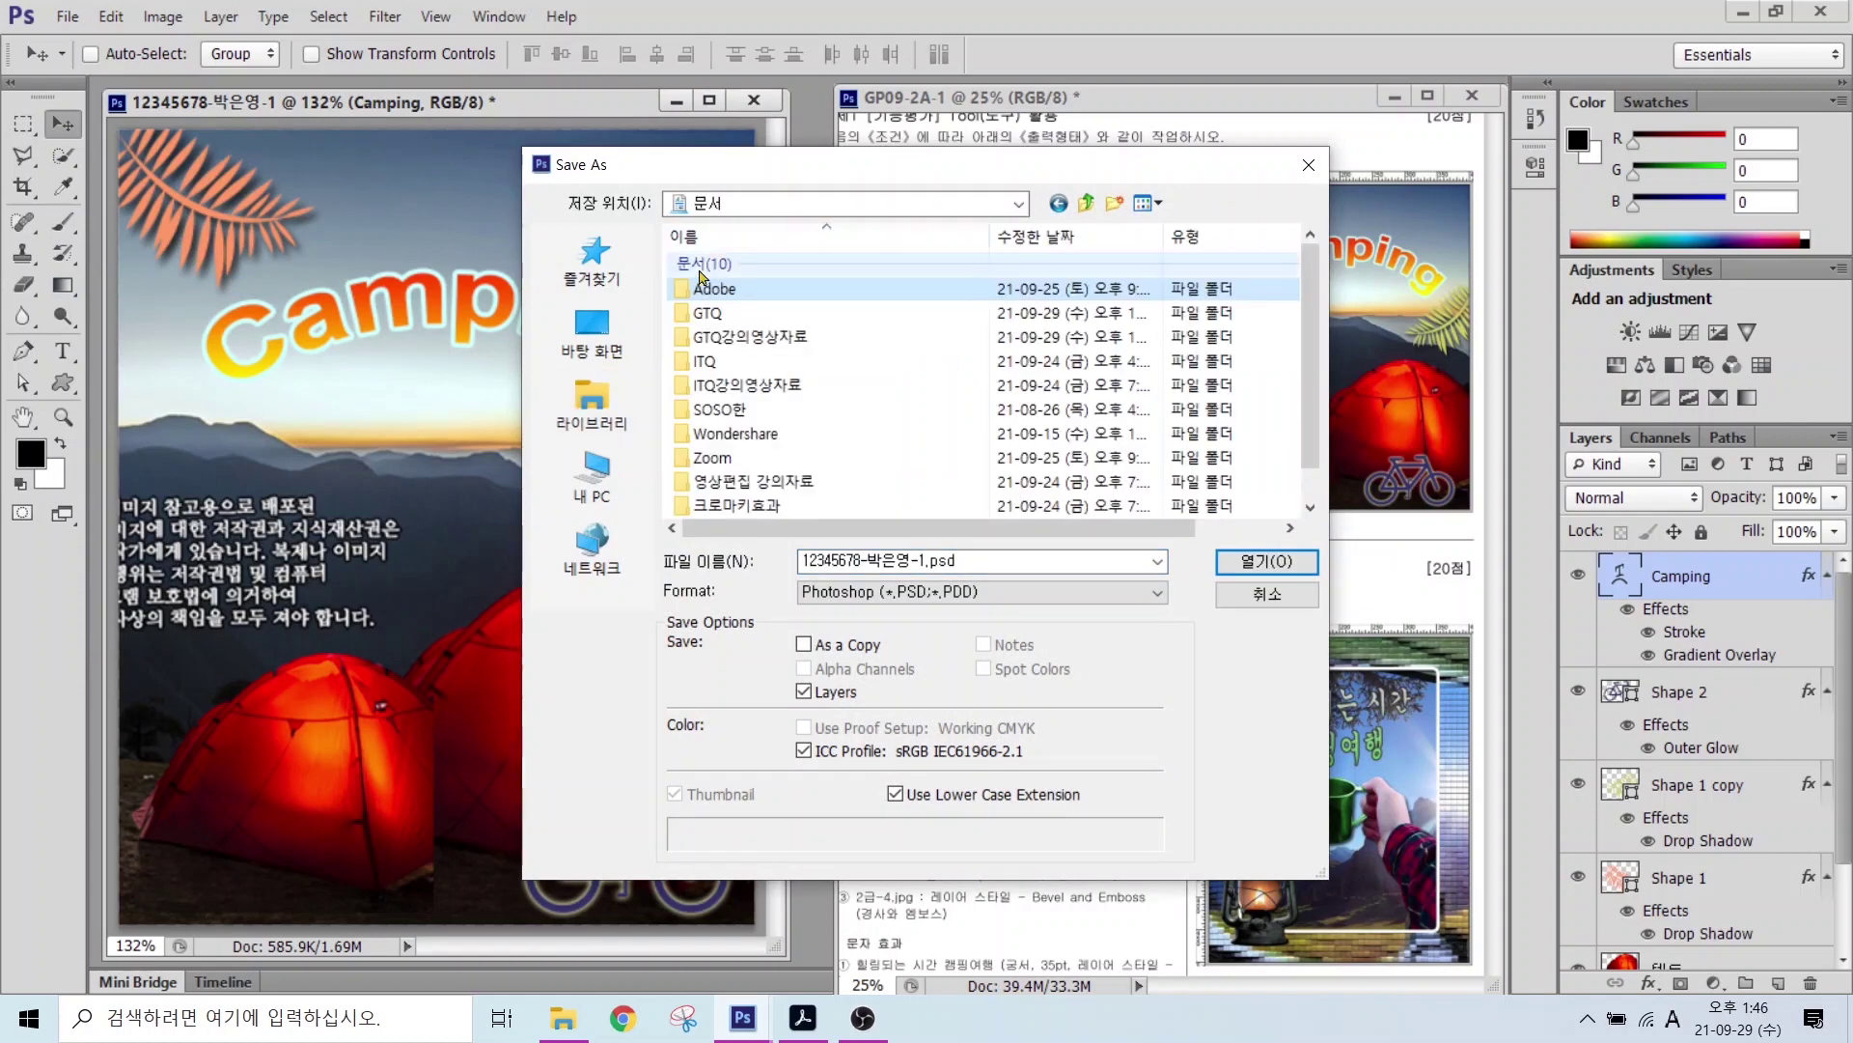
double_click(710, 321)
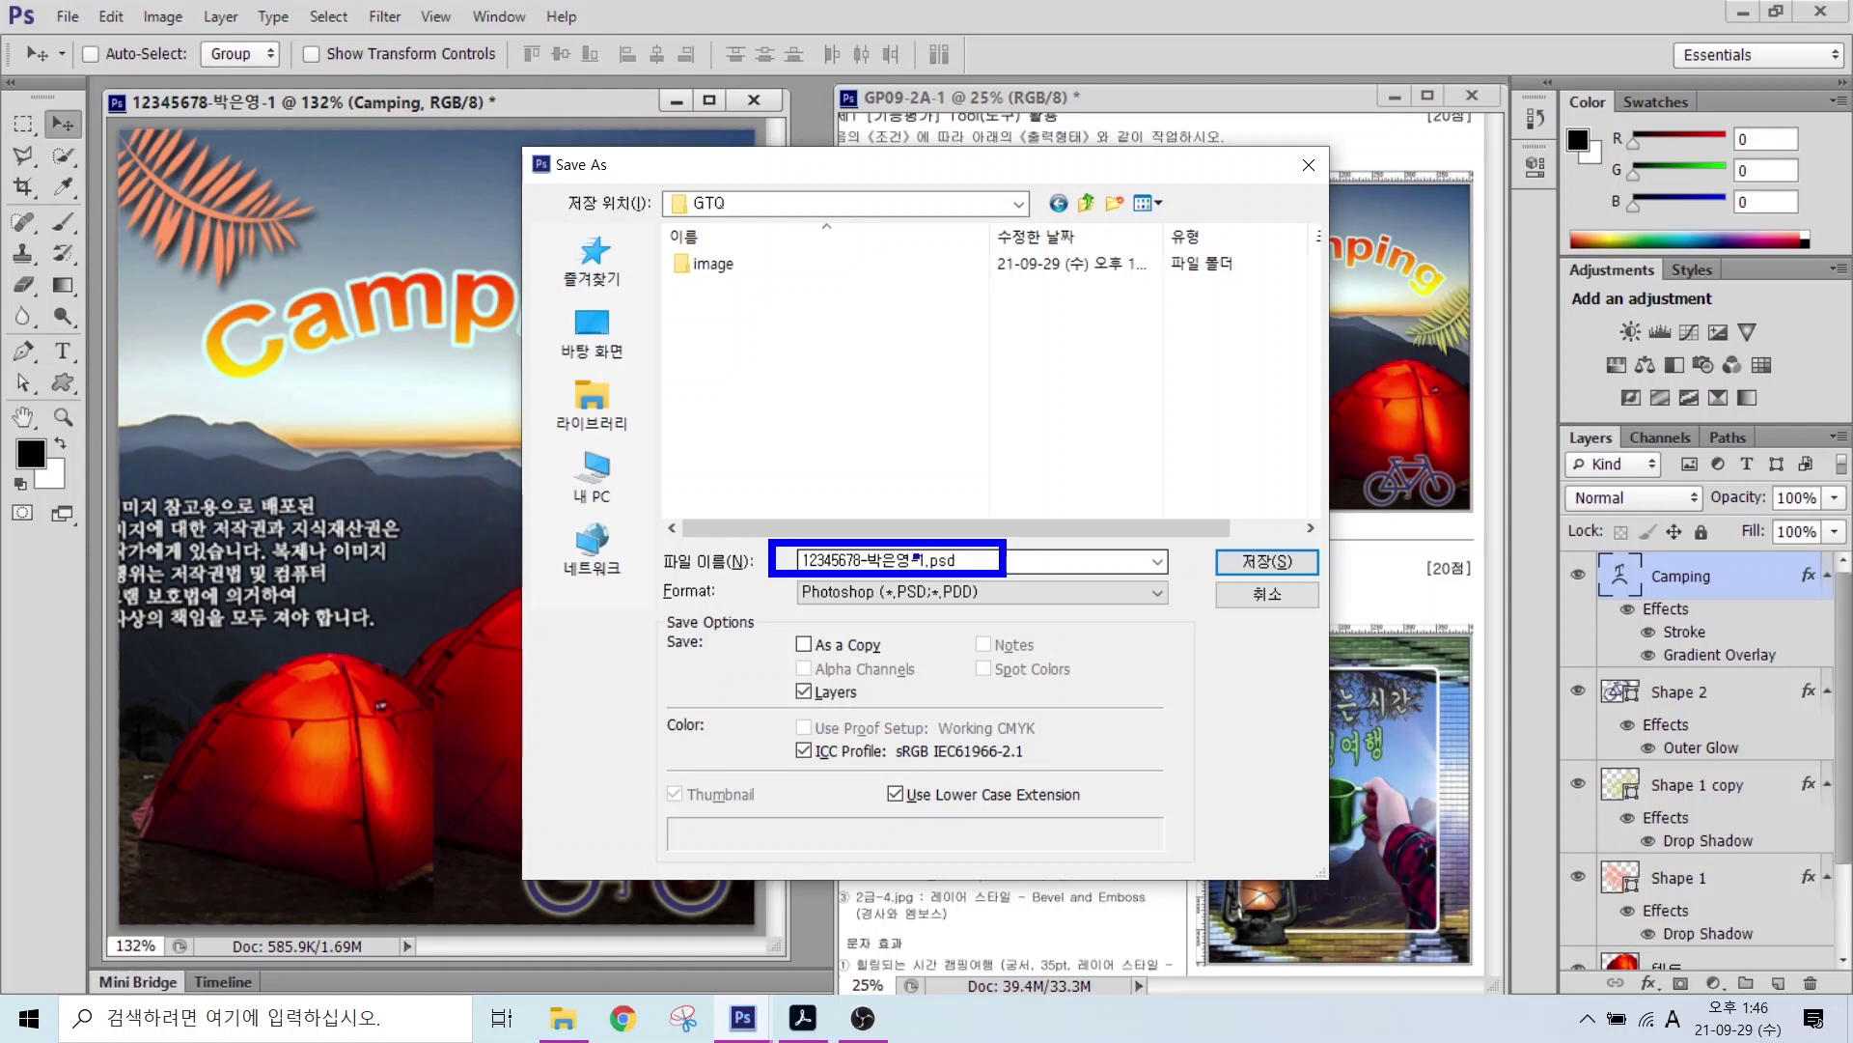
drag(916, 599, 839, 684)
drag(883, 618, 925, 619)
click(951, 594)
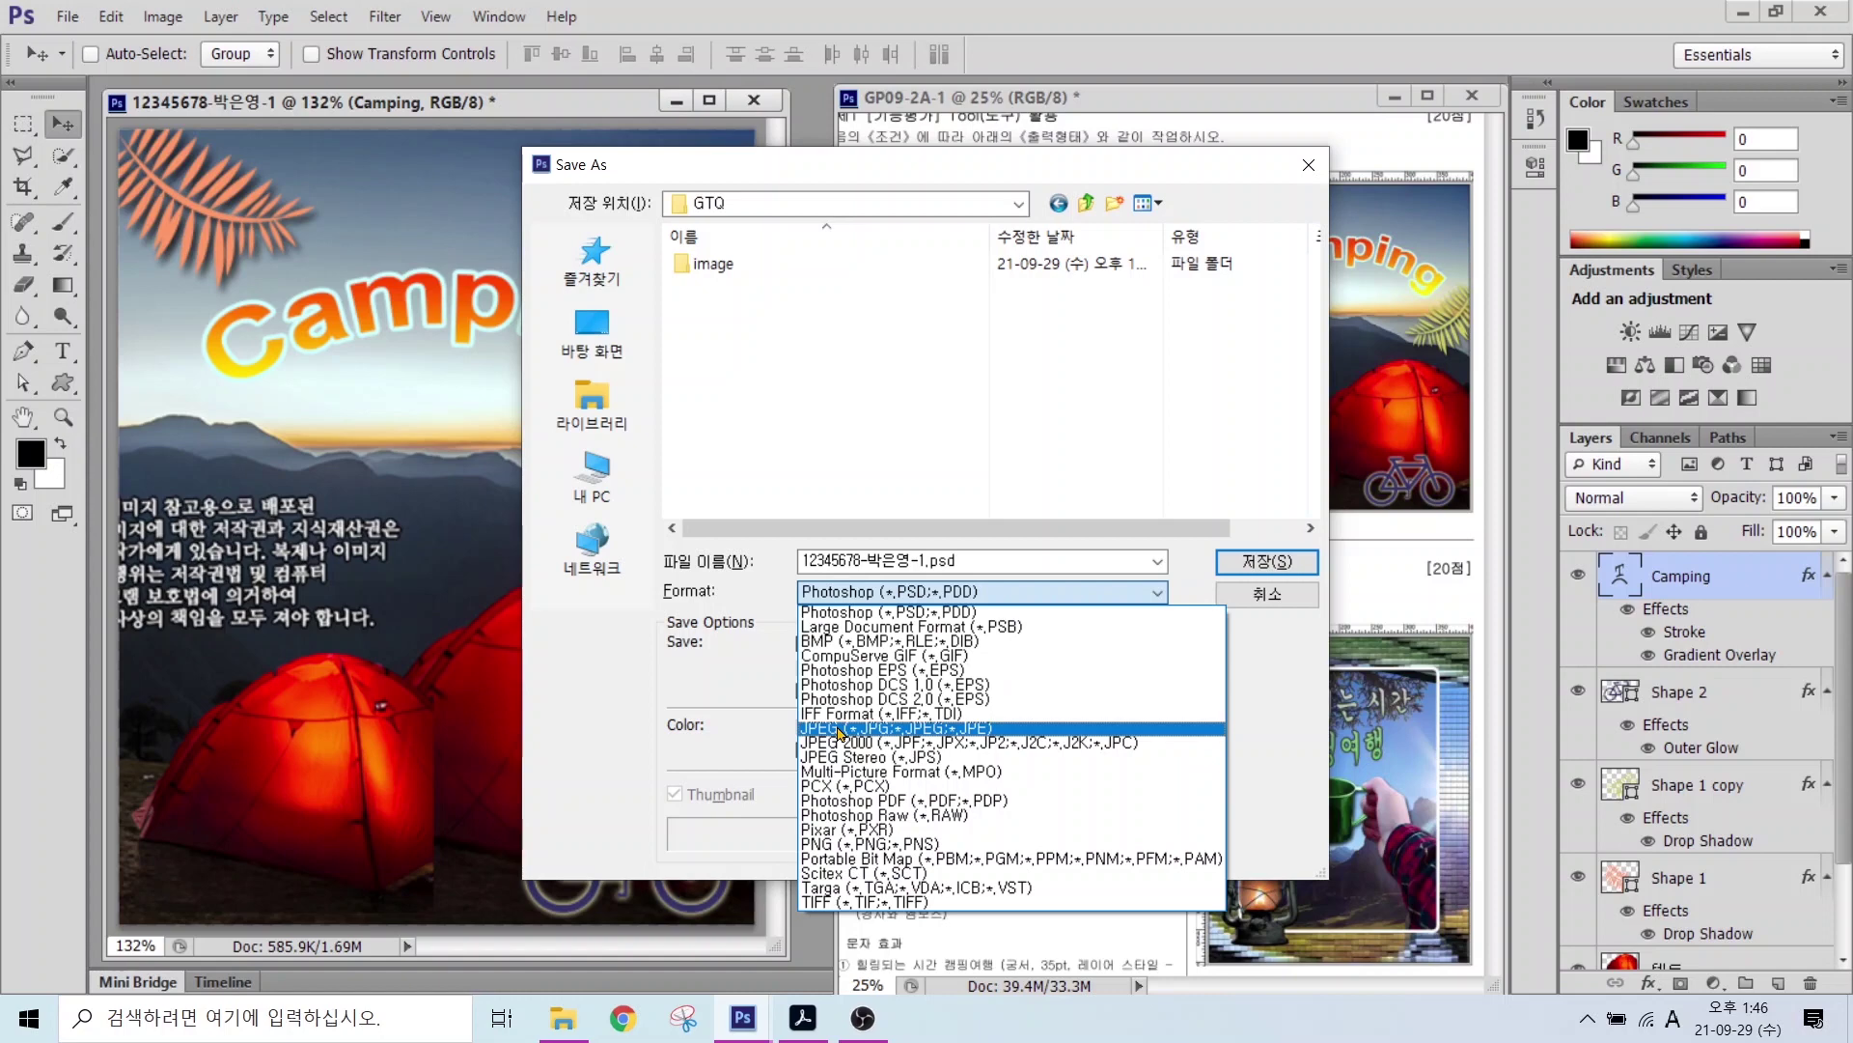
click(839, 732)
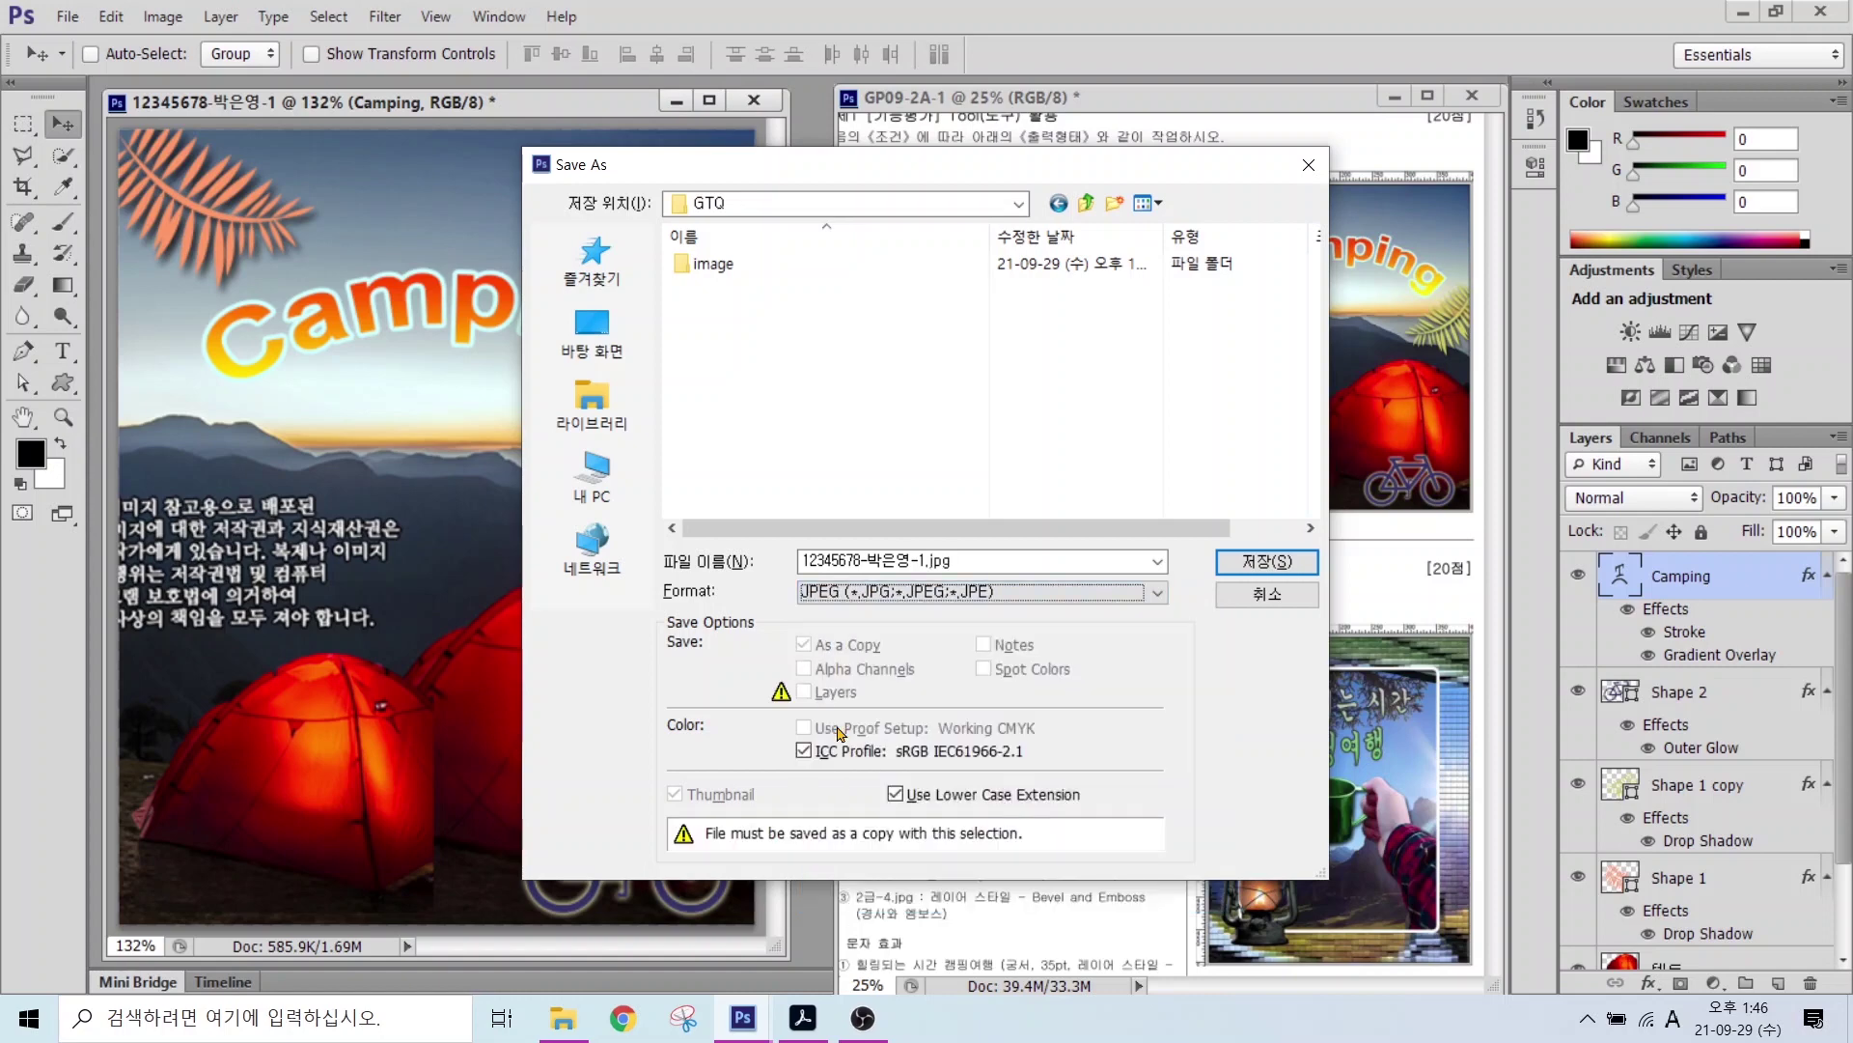
click(1252, 564)
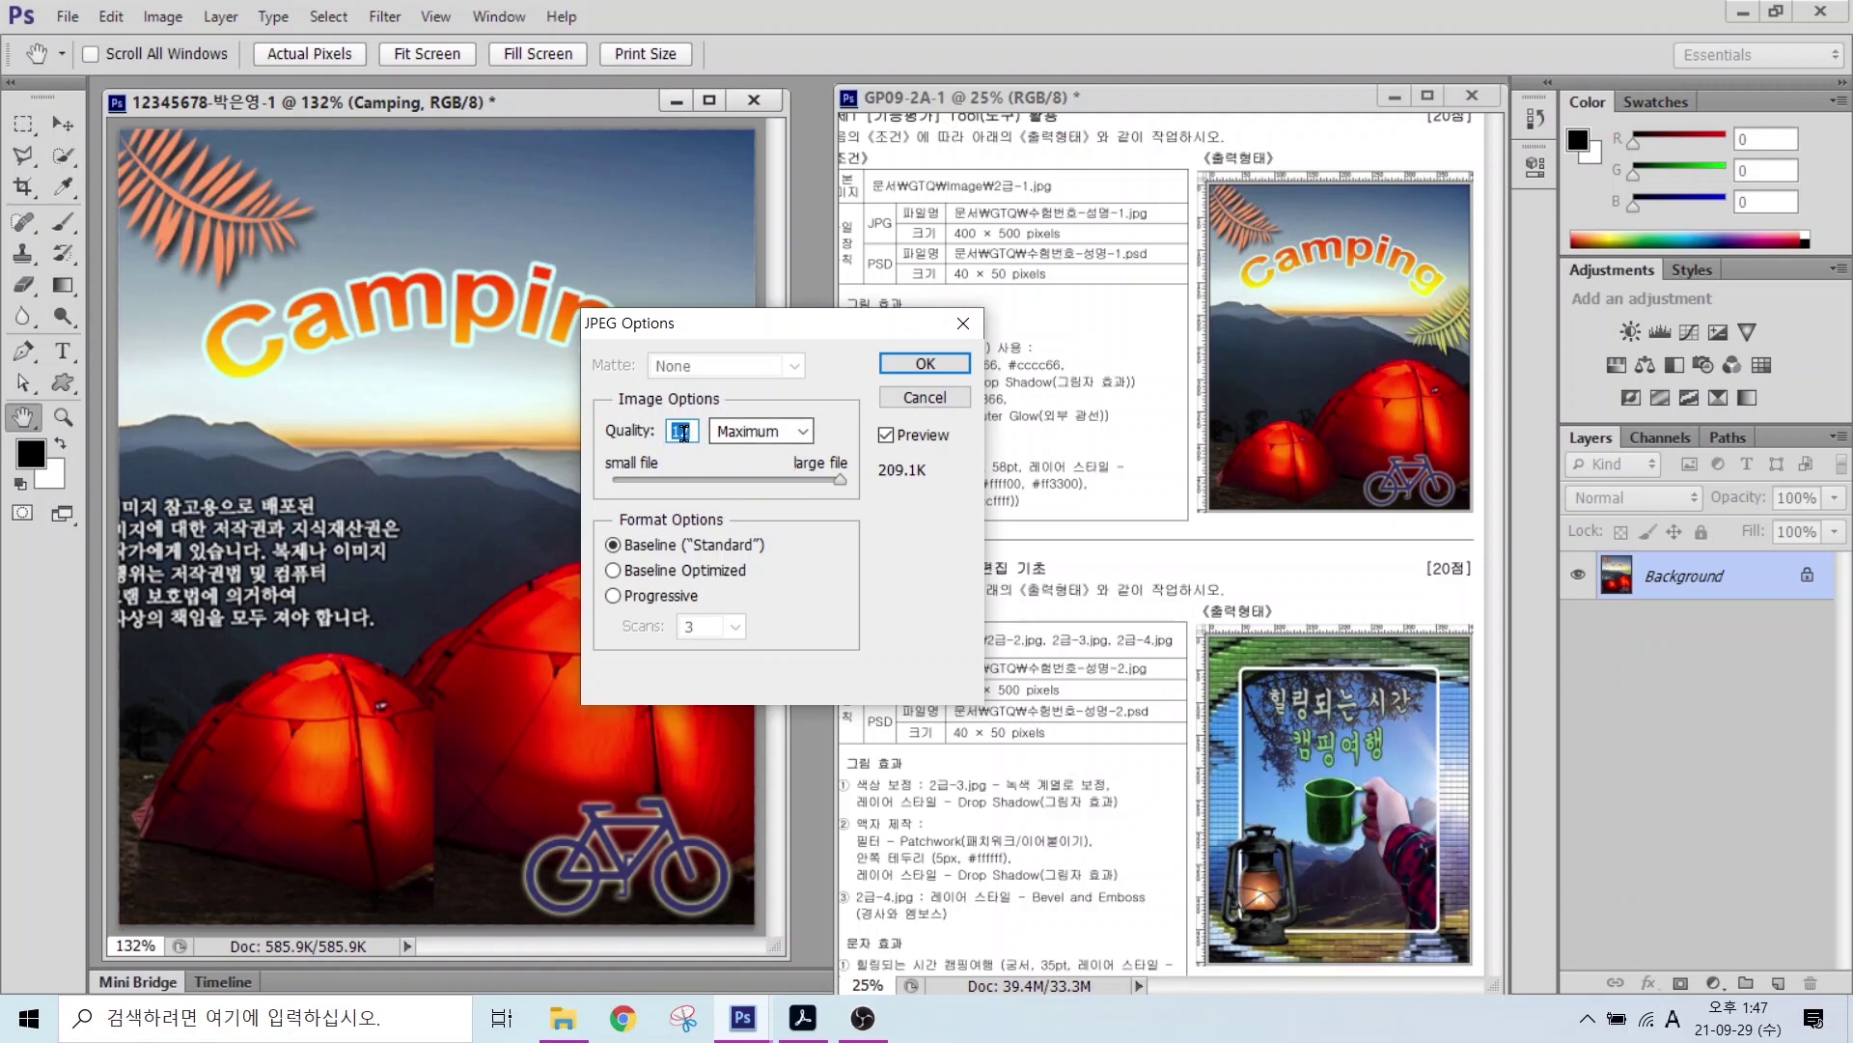
Step: Pick the Maximum quality preset in JPEG Options and complete the JPEG save
click(787, 432)
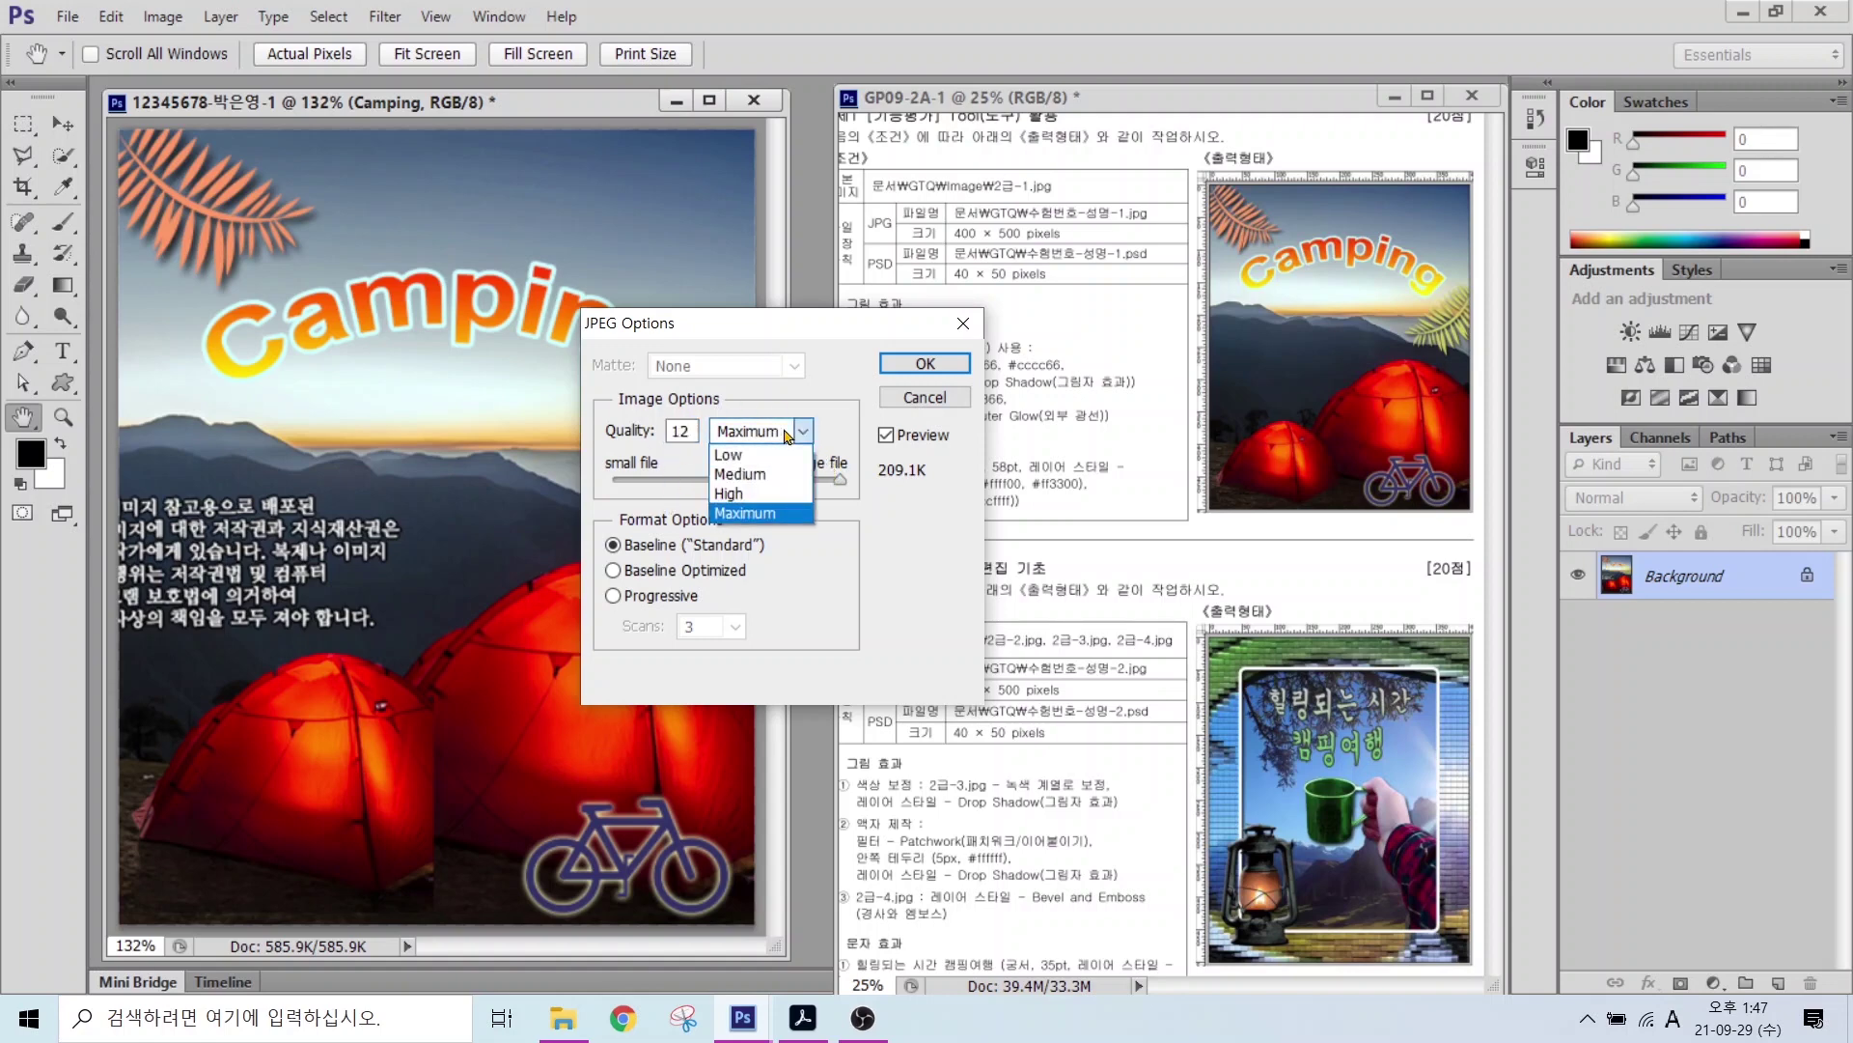
click(742, 493)
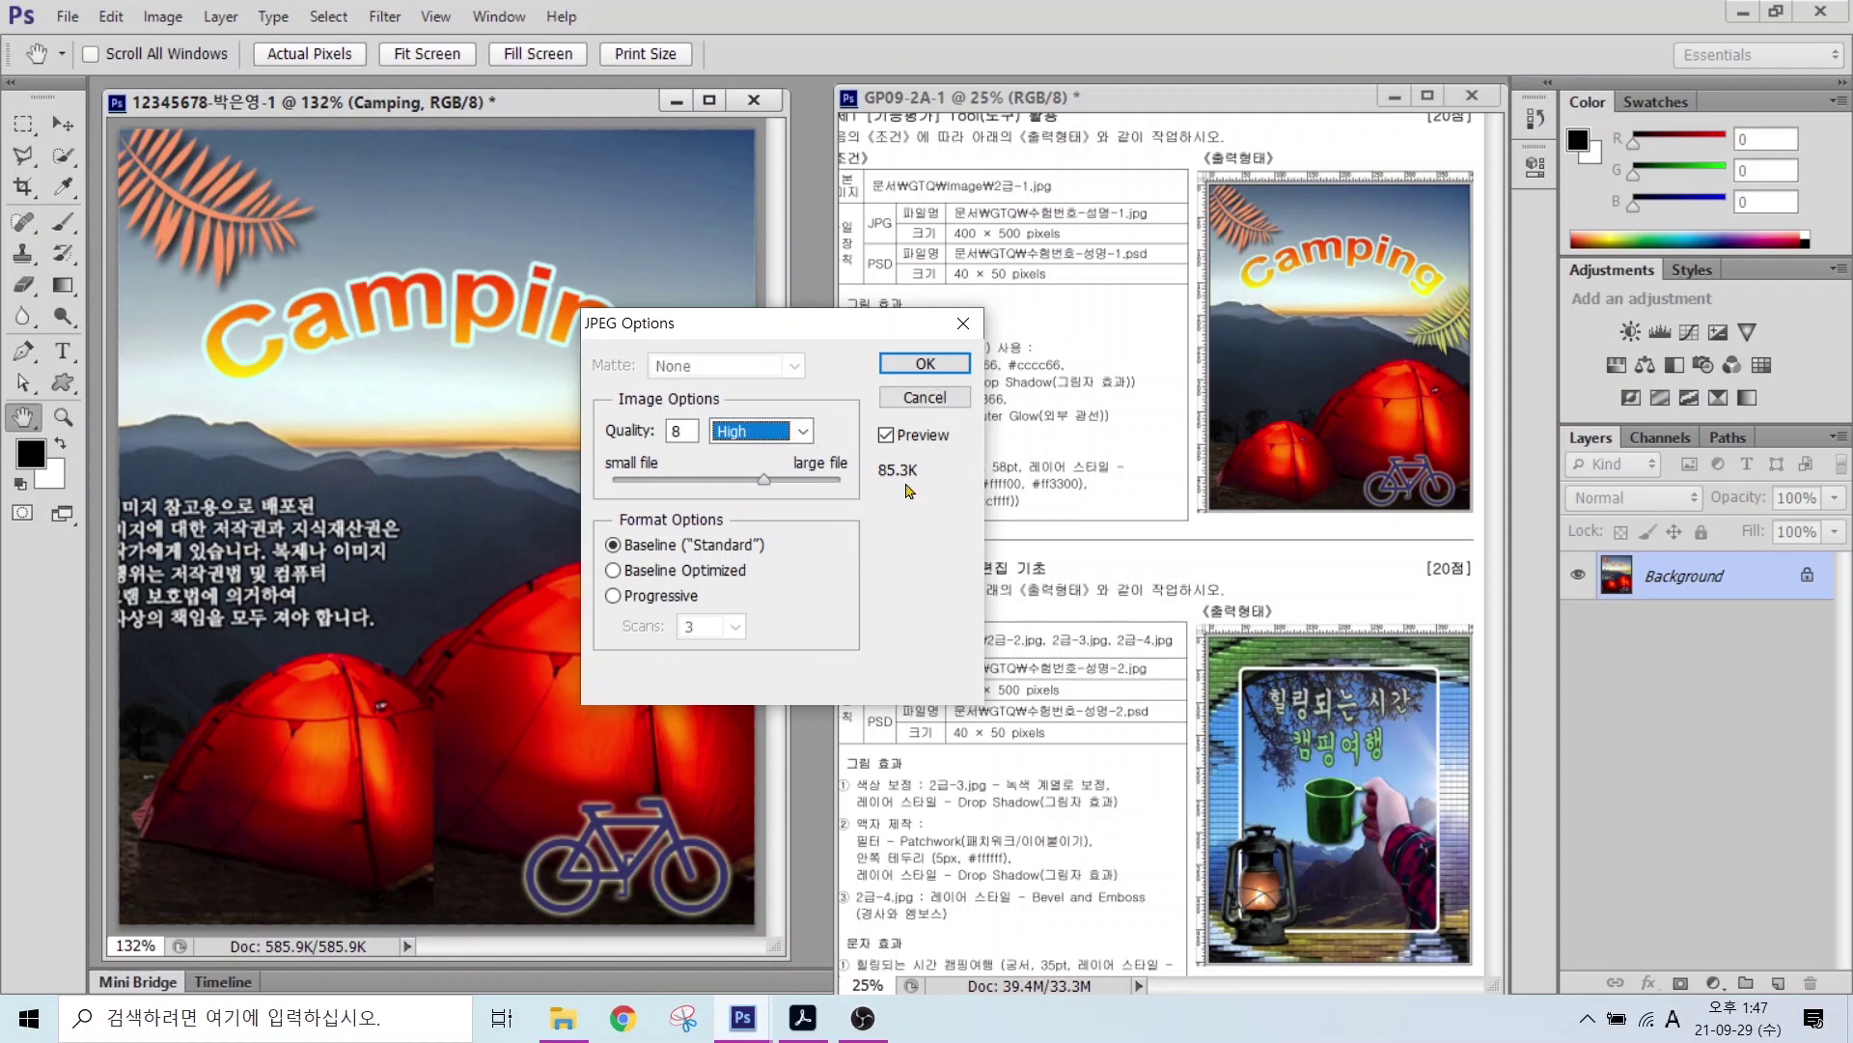
click(803, 432)
click(756, 521)
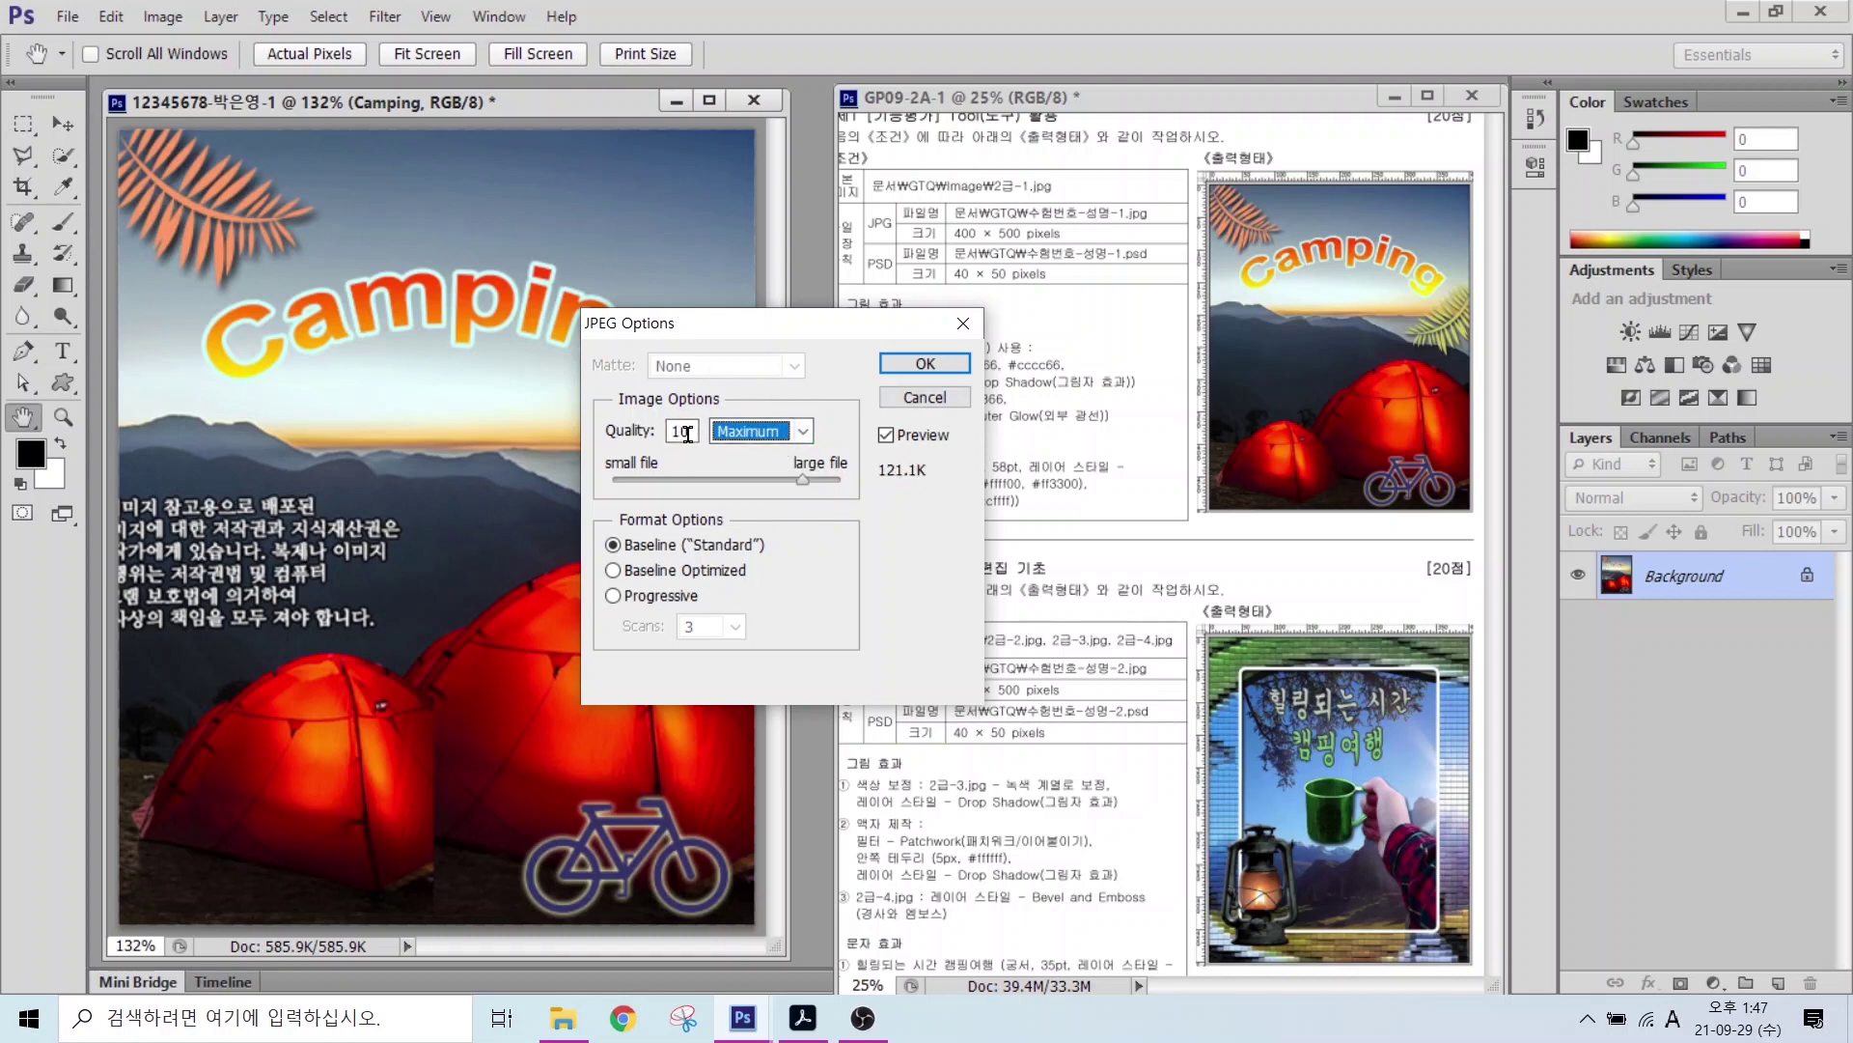
click(924, 363)
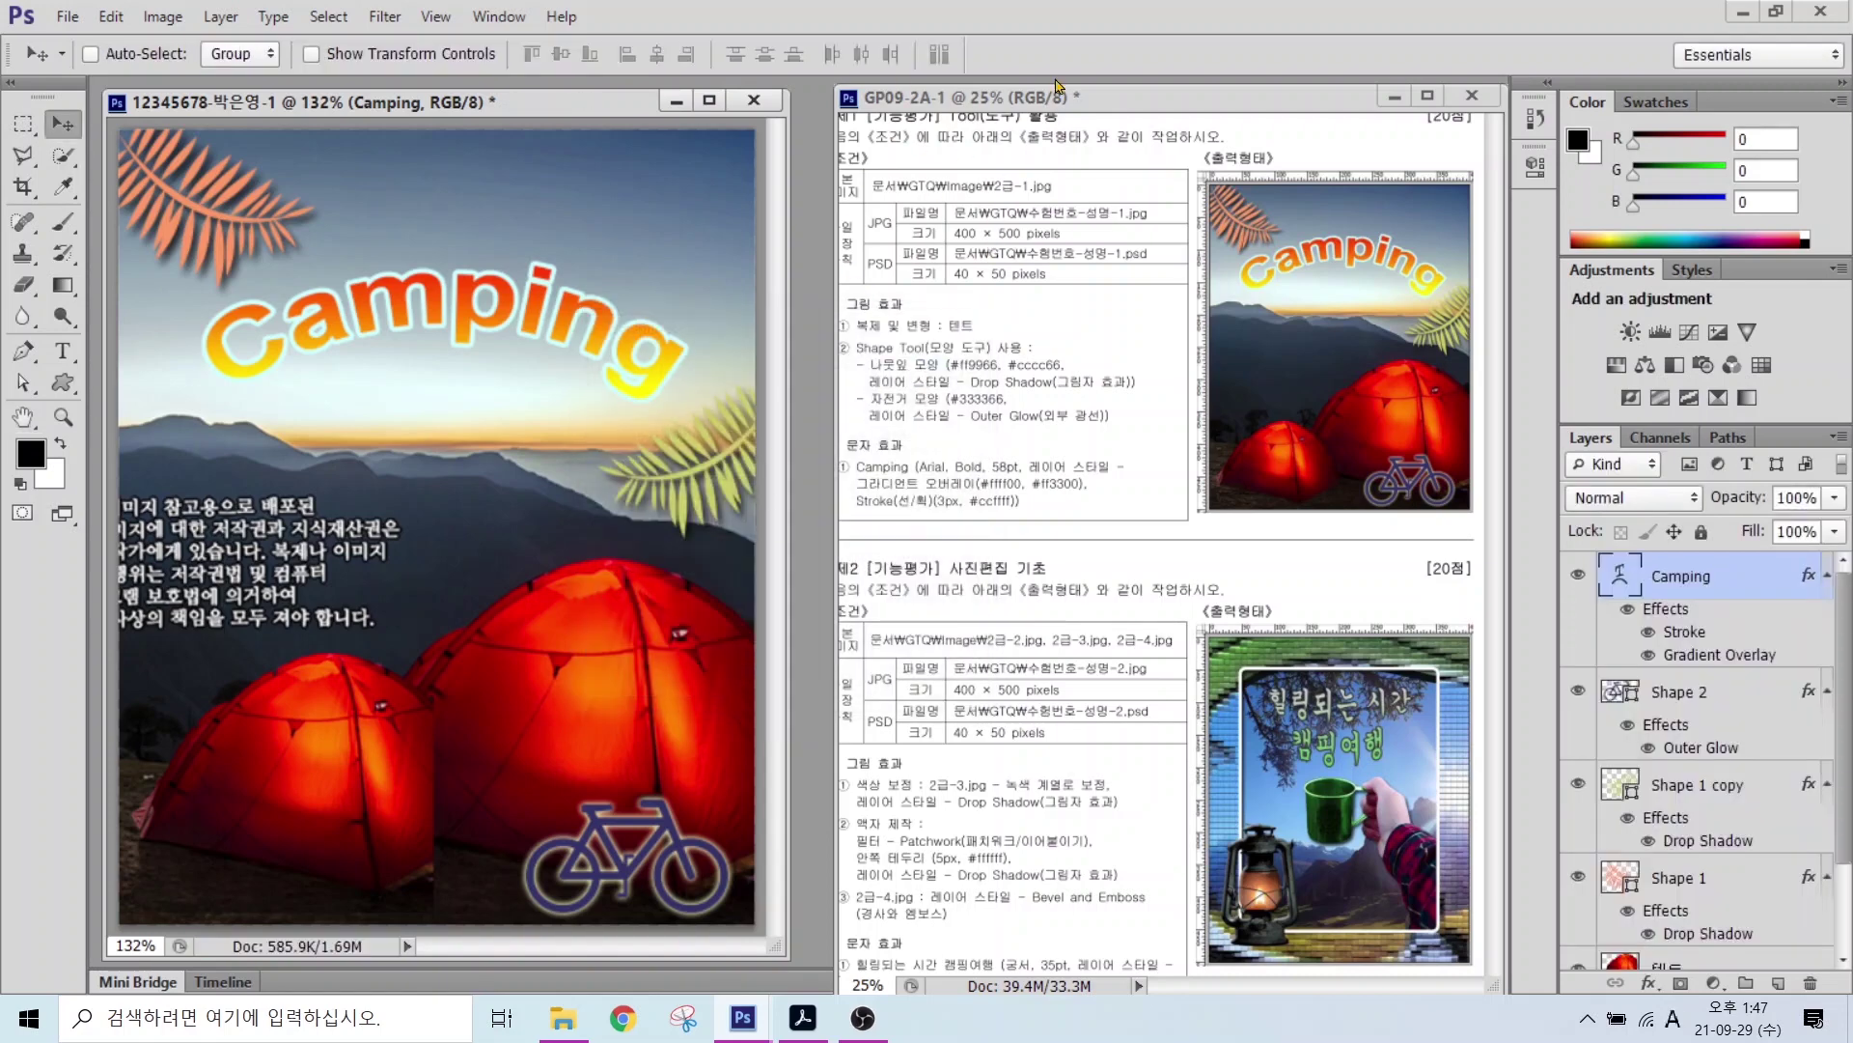
Step: Resize the image to 40 px wide by 50 px high with proportions constrained
click(156, 18)
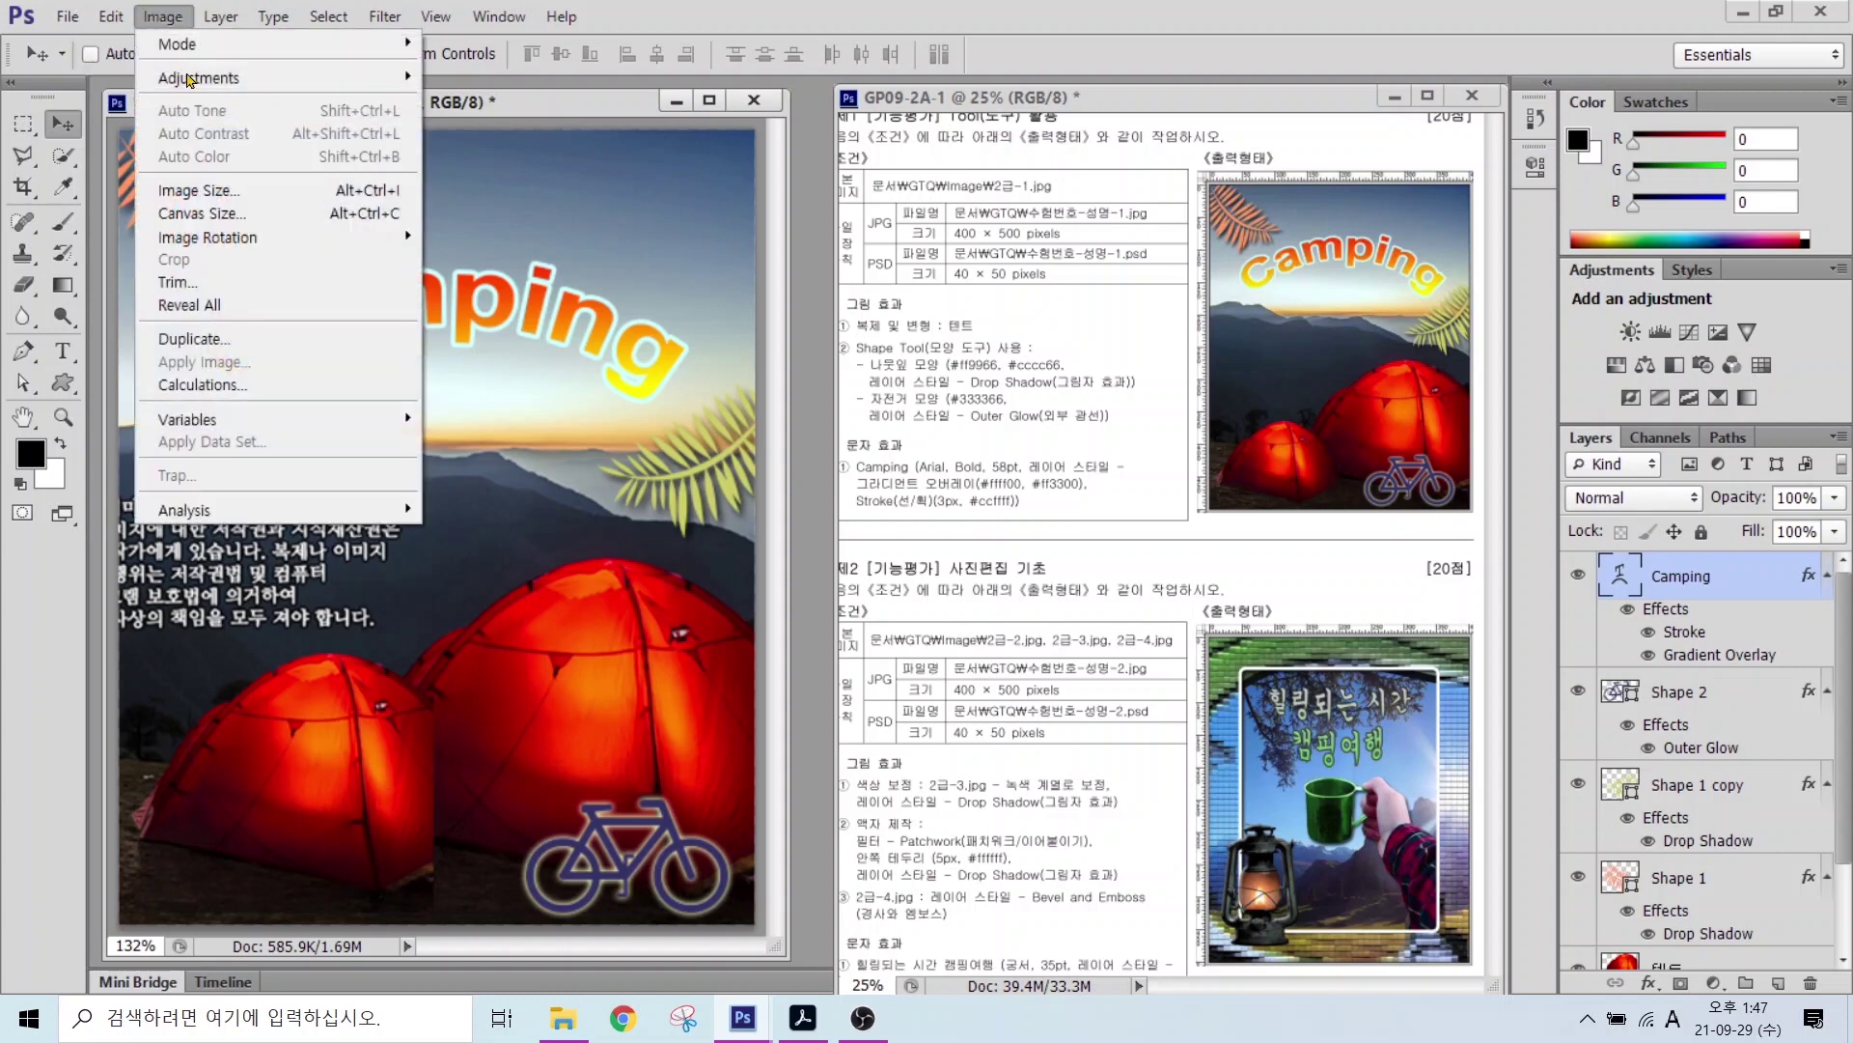
click(198, 190)
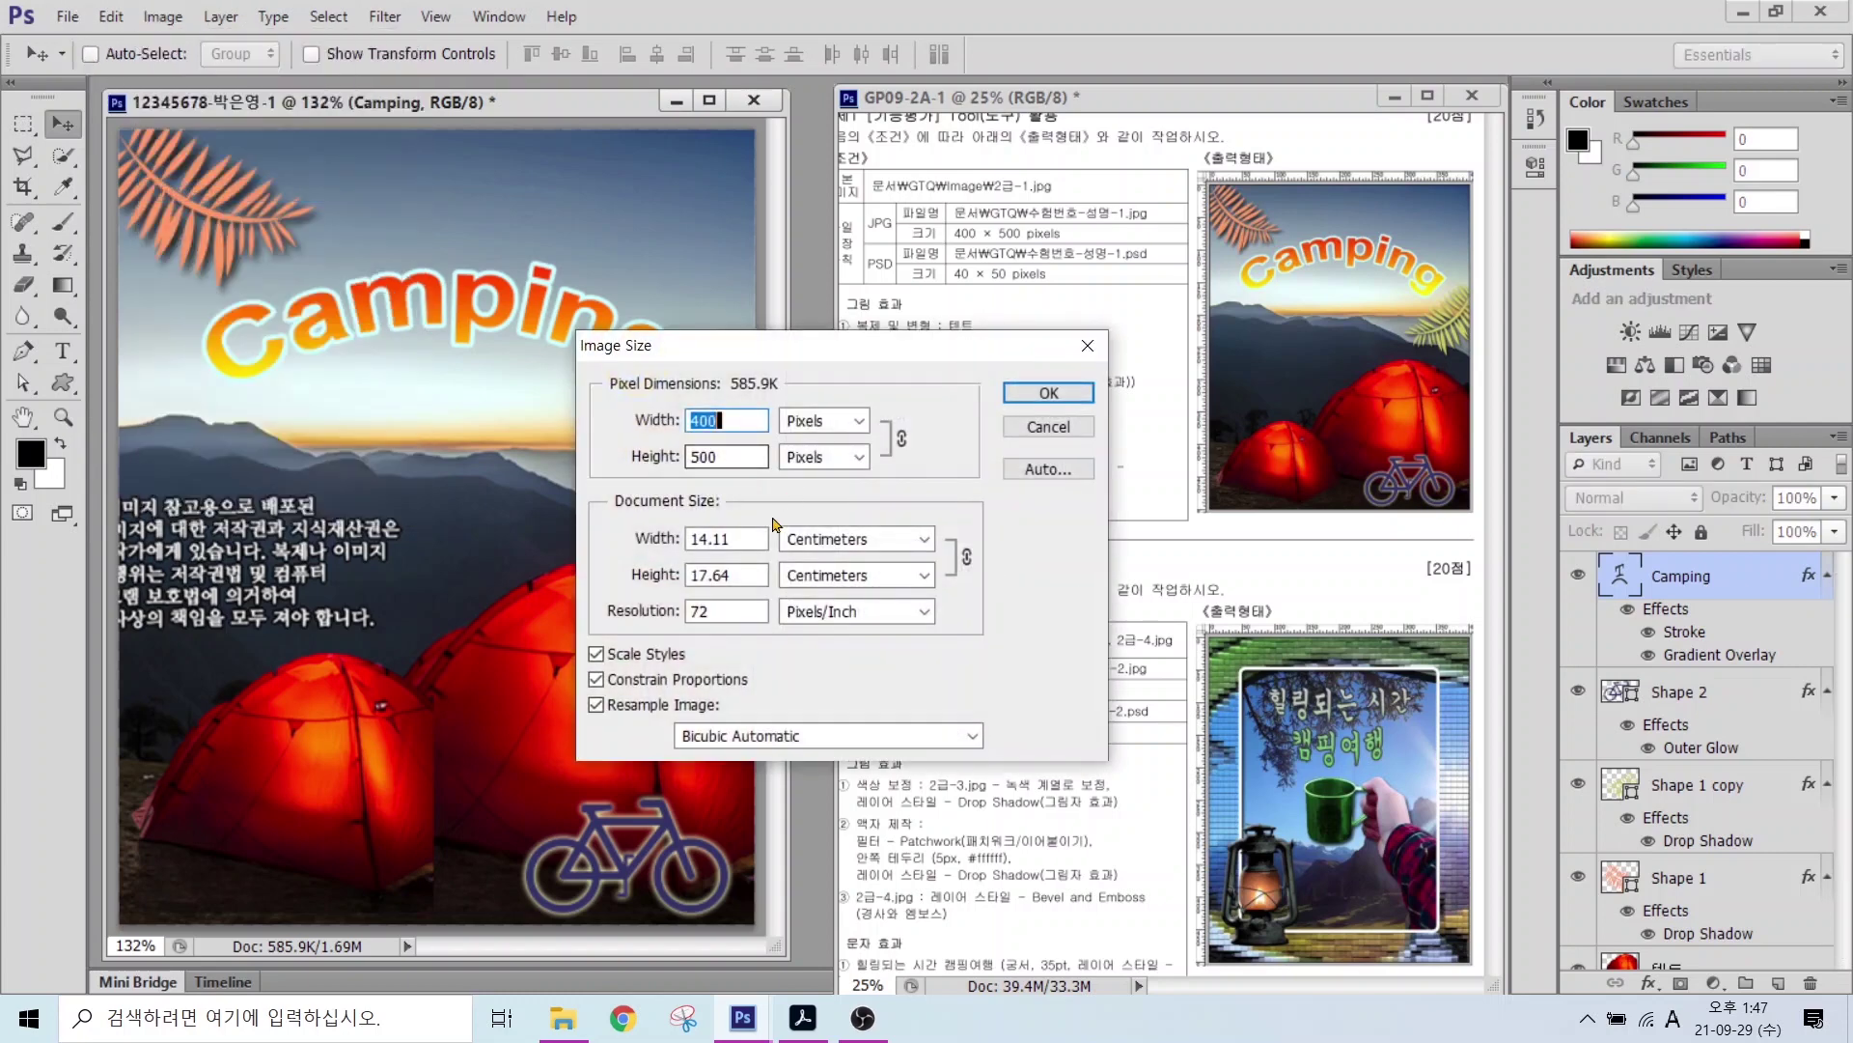
text(40)
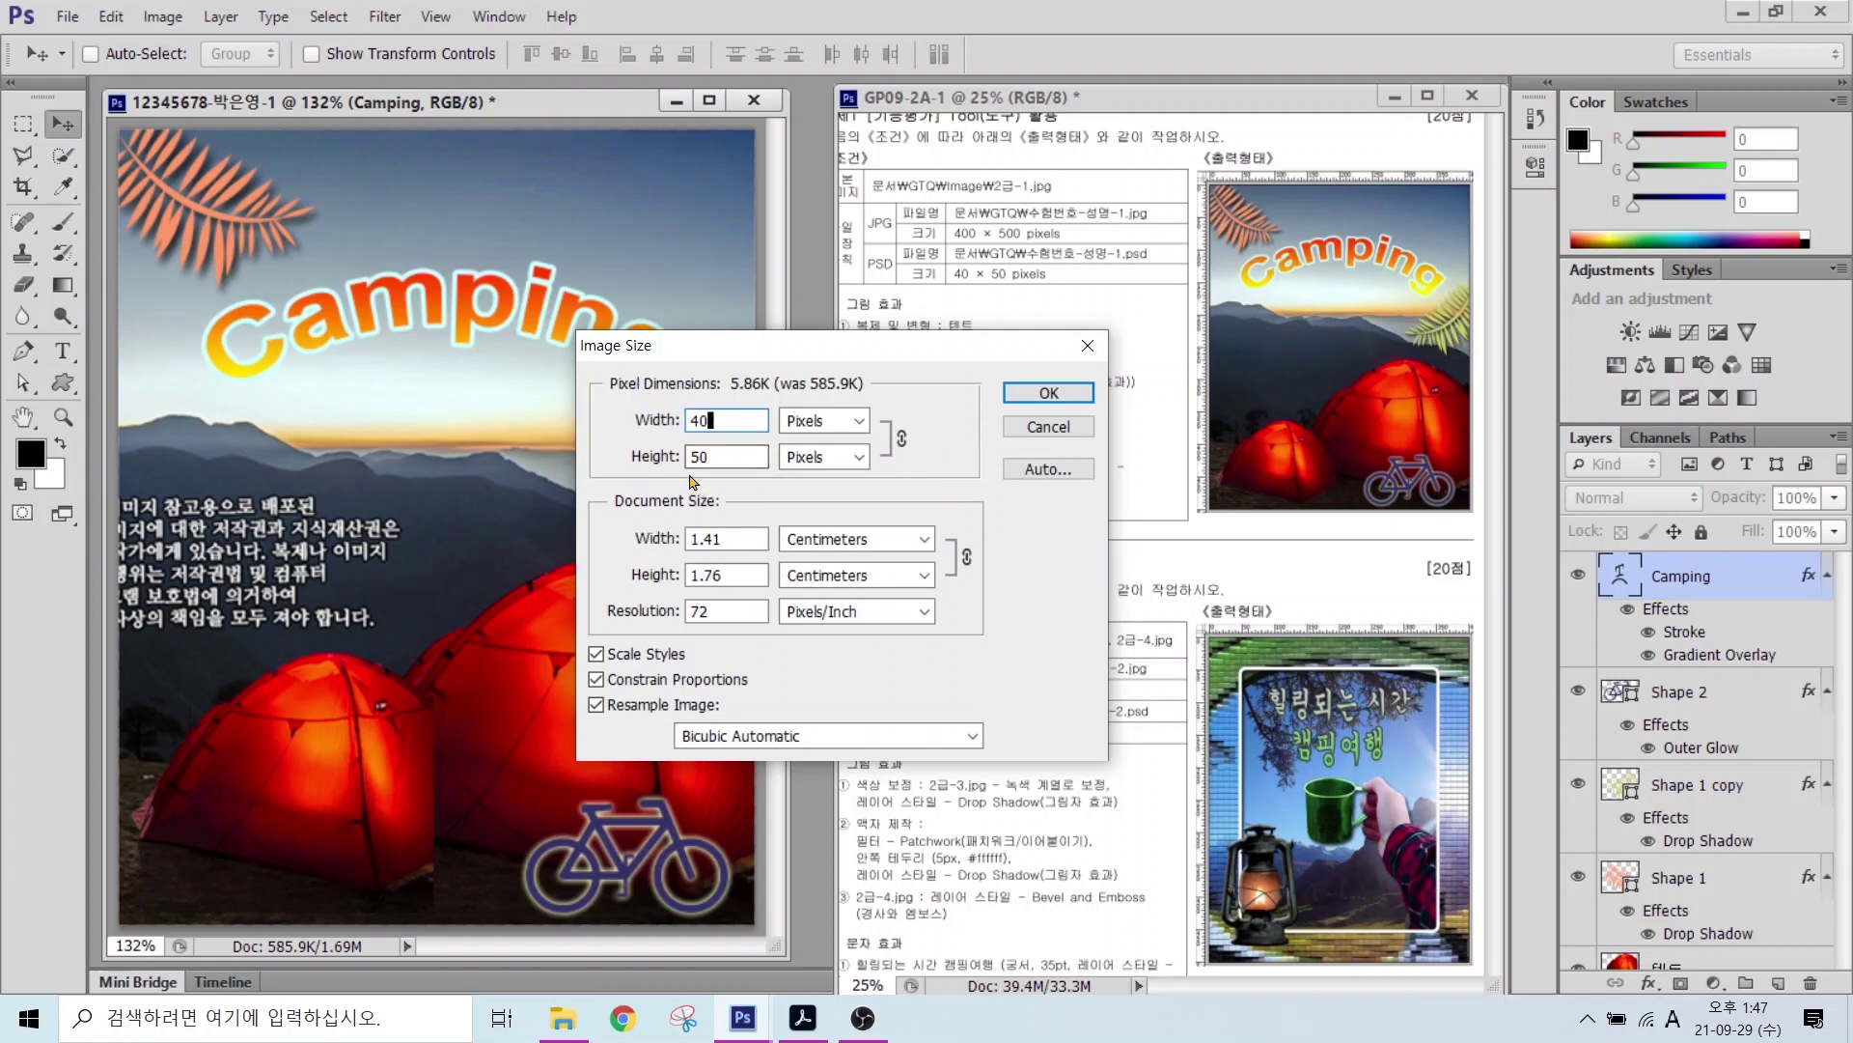
click(695, 477)
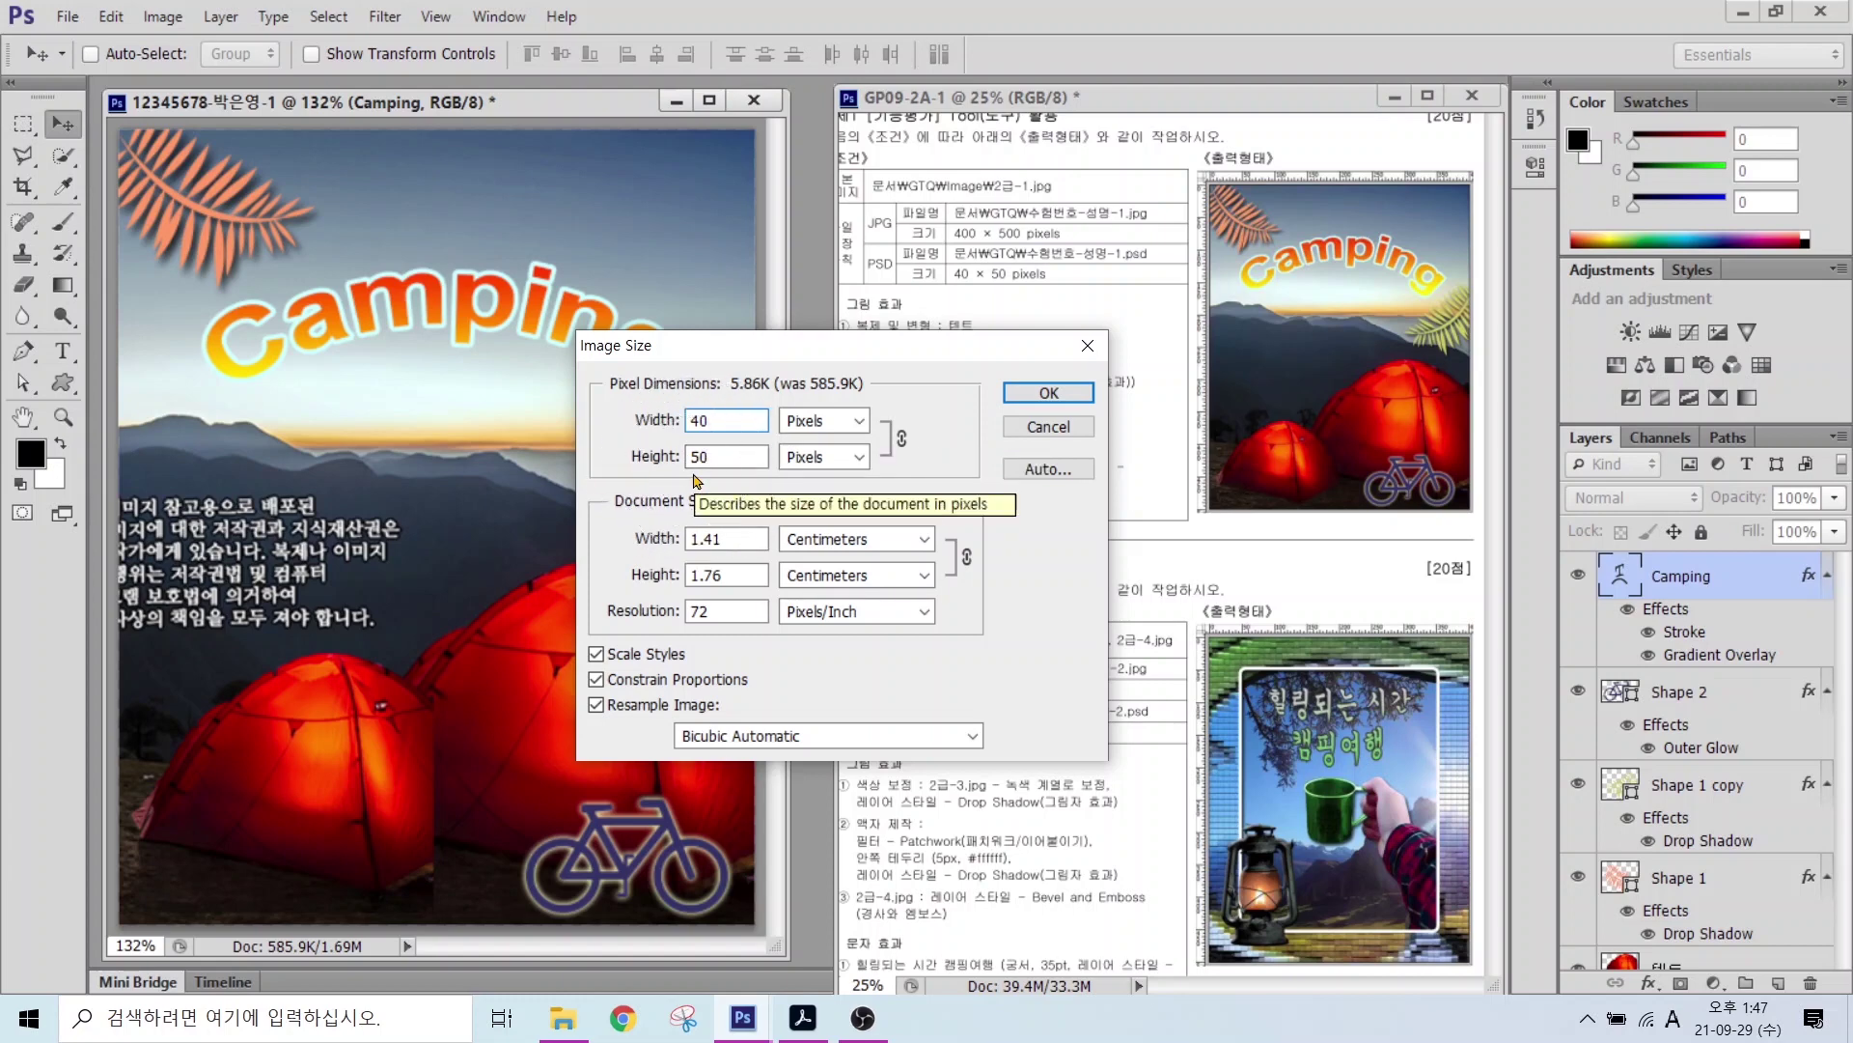
key(alt)
mouse_move(944, 452)
mouse_down()
mouse_move(890, 415)
mouse_move(946, 423)
mouse_move(933, 460)
mouse_move(1031, 541)
mouse_up()
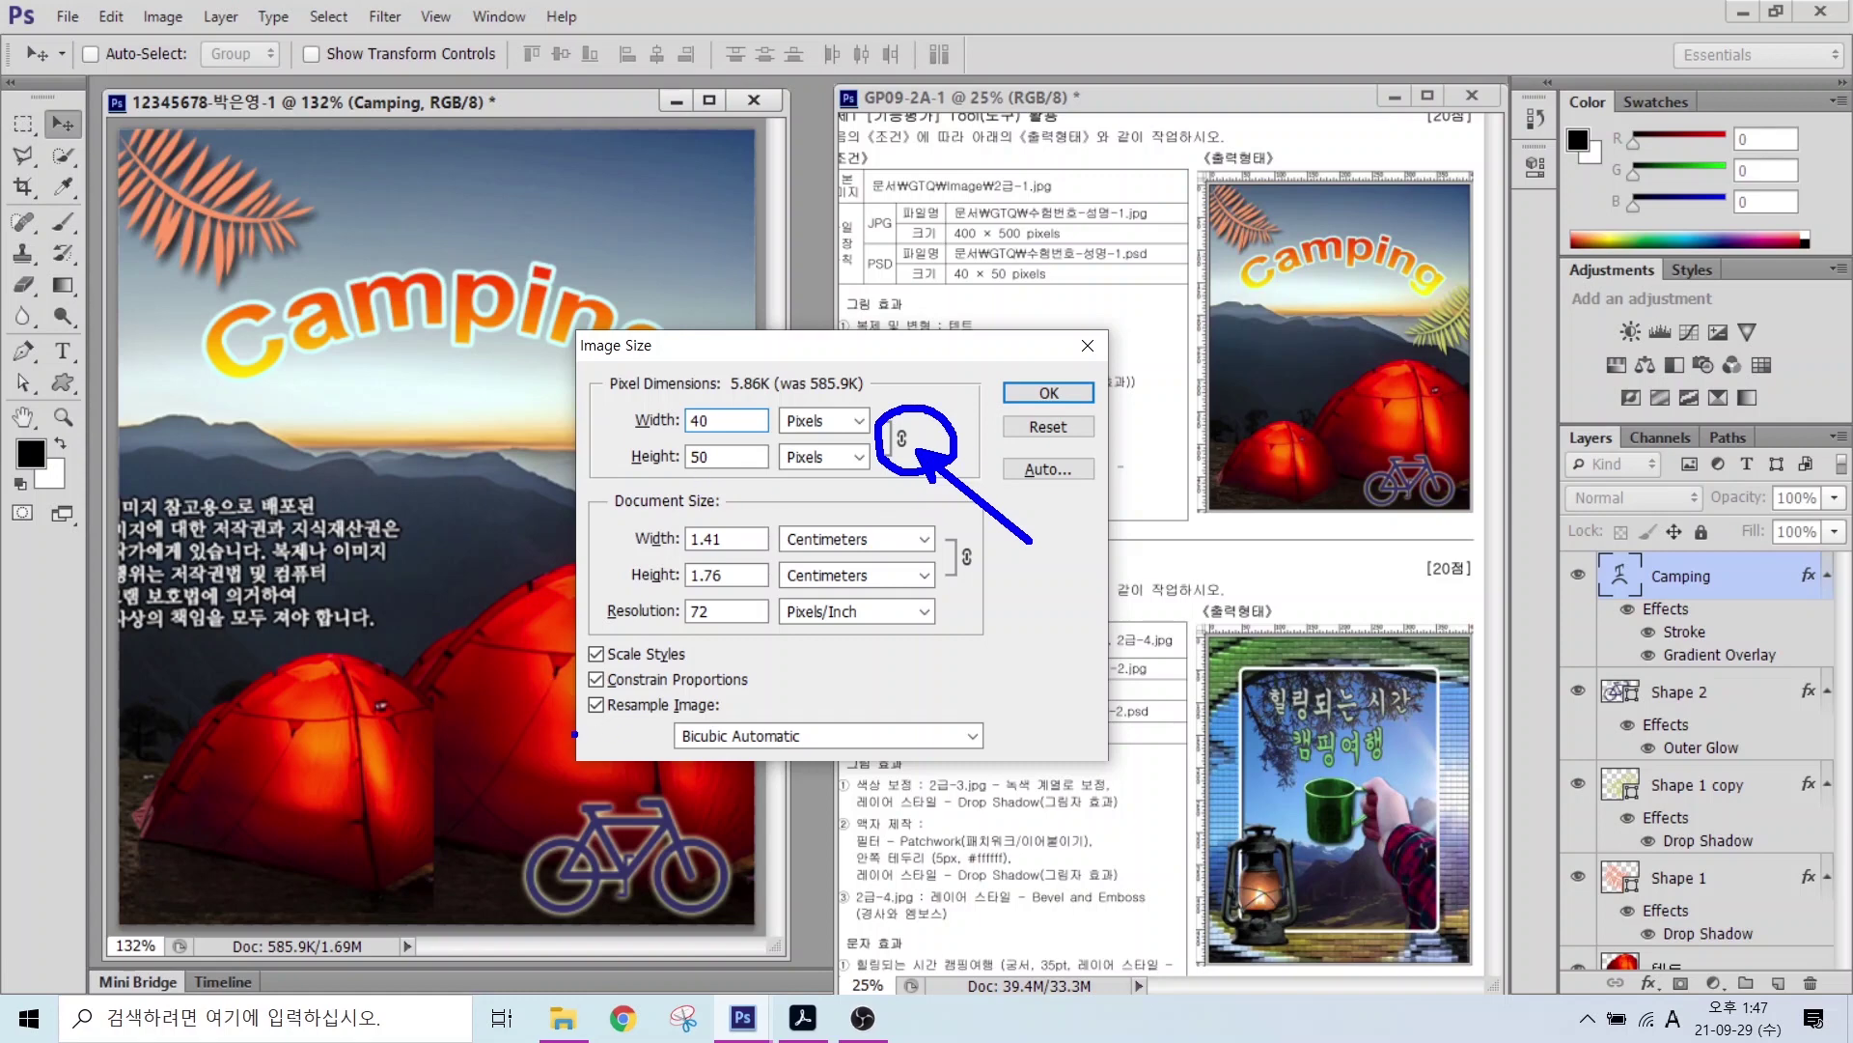
mouse_move(562, 666)
mouse_down()
mouse_move(710, 661)
mouse_move(784, 697)
mouse_move(737, 693)
mouse_up()
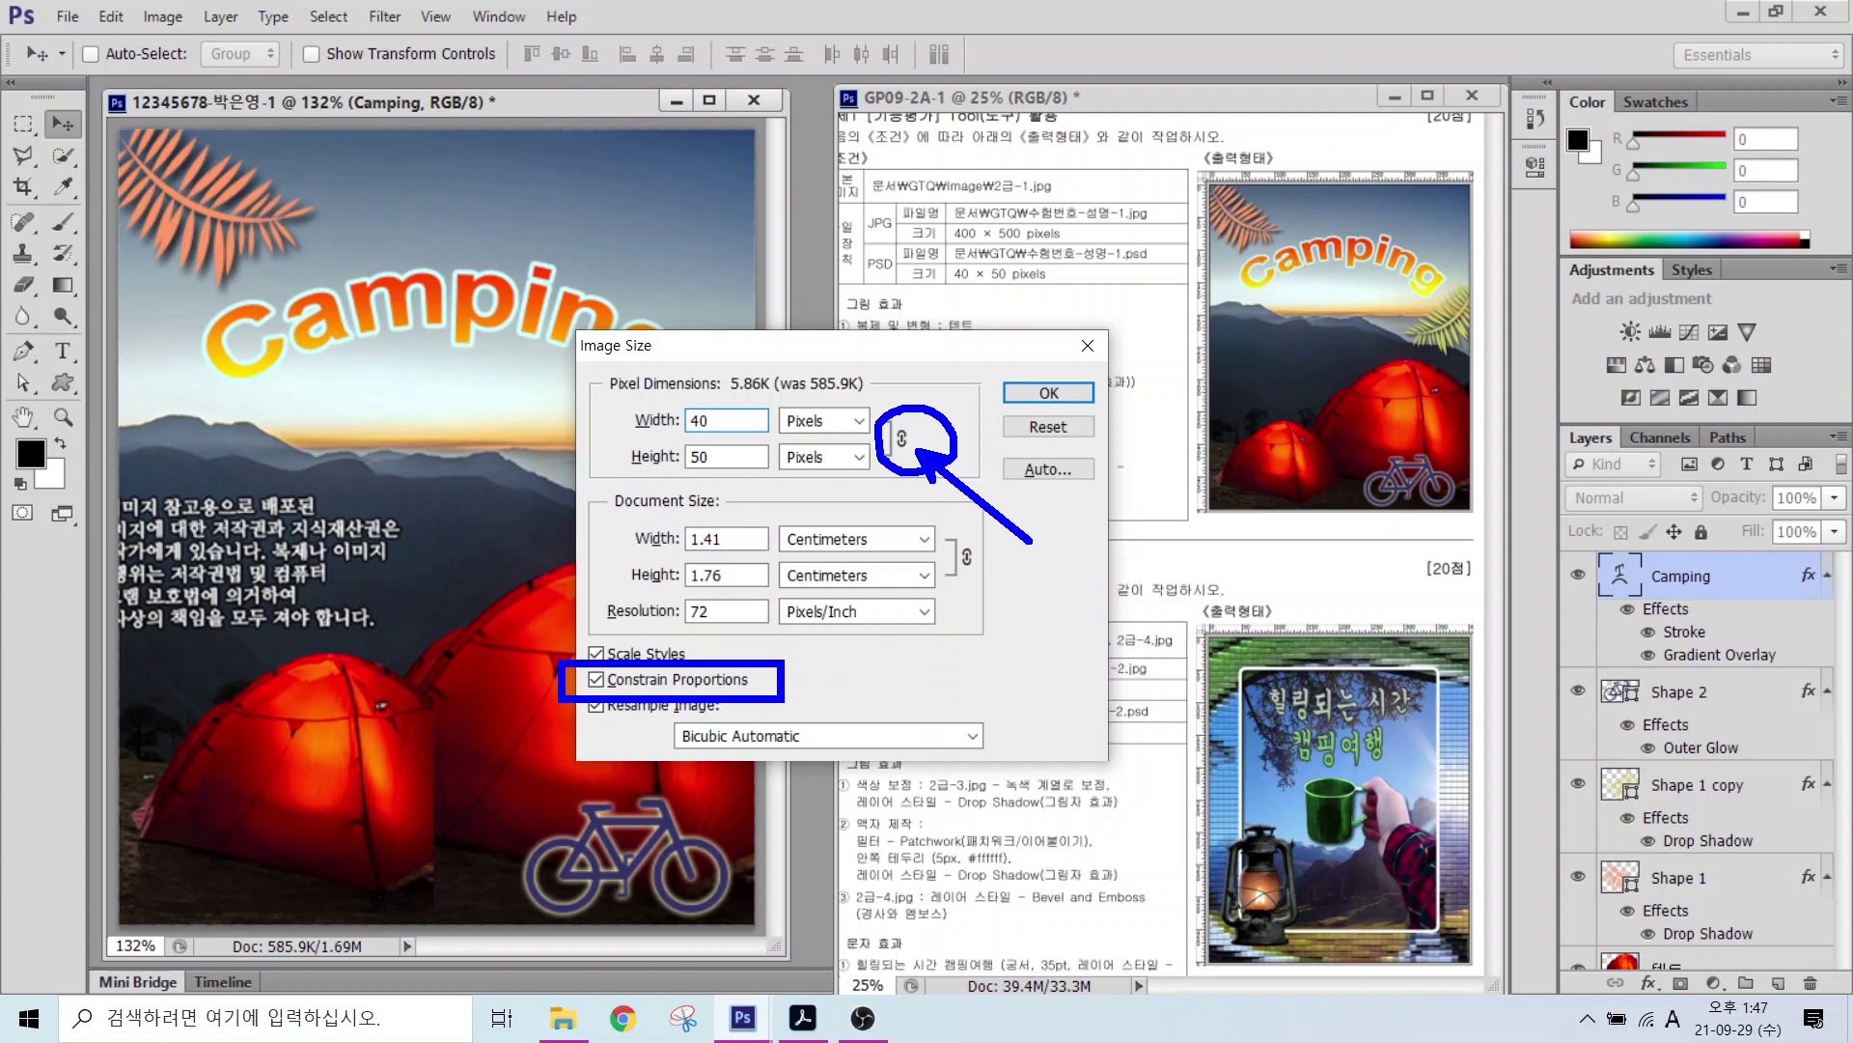
mouse_move(903, 463)
mouse_down()
mouse_move(893, 420)
mouse_move(941, 425)
mouse_up()
click(1049, 392)
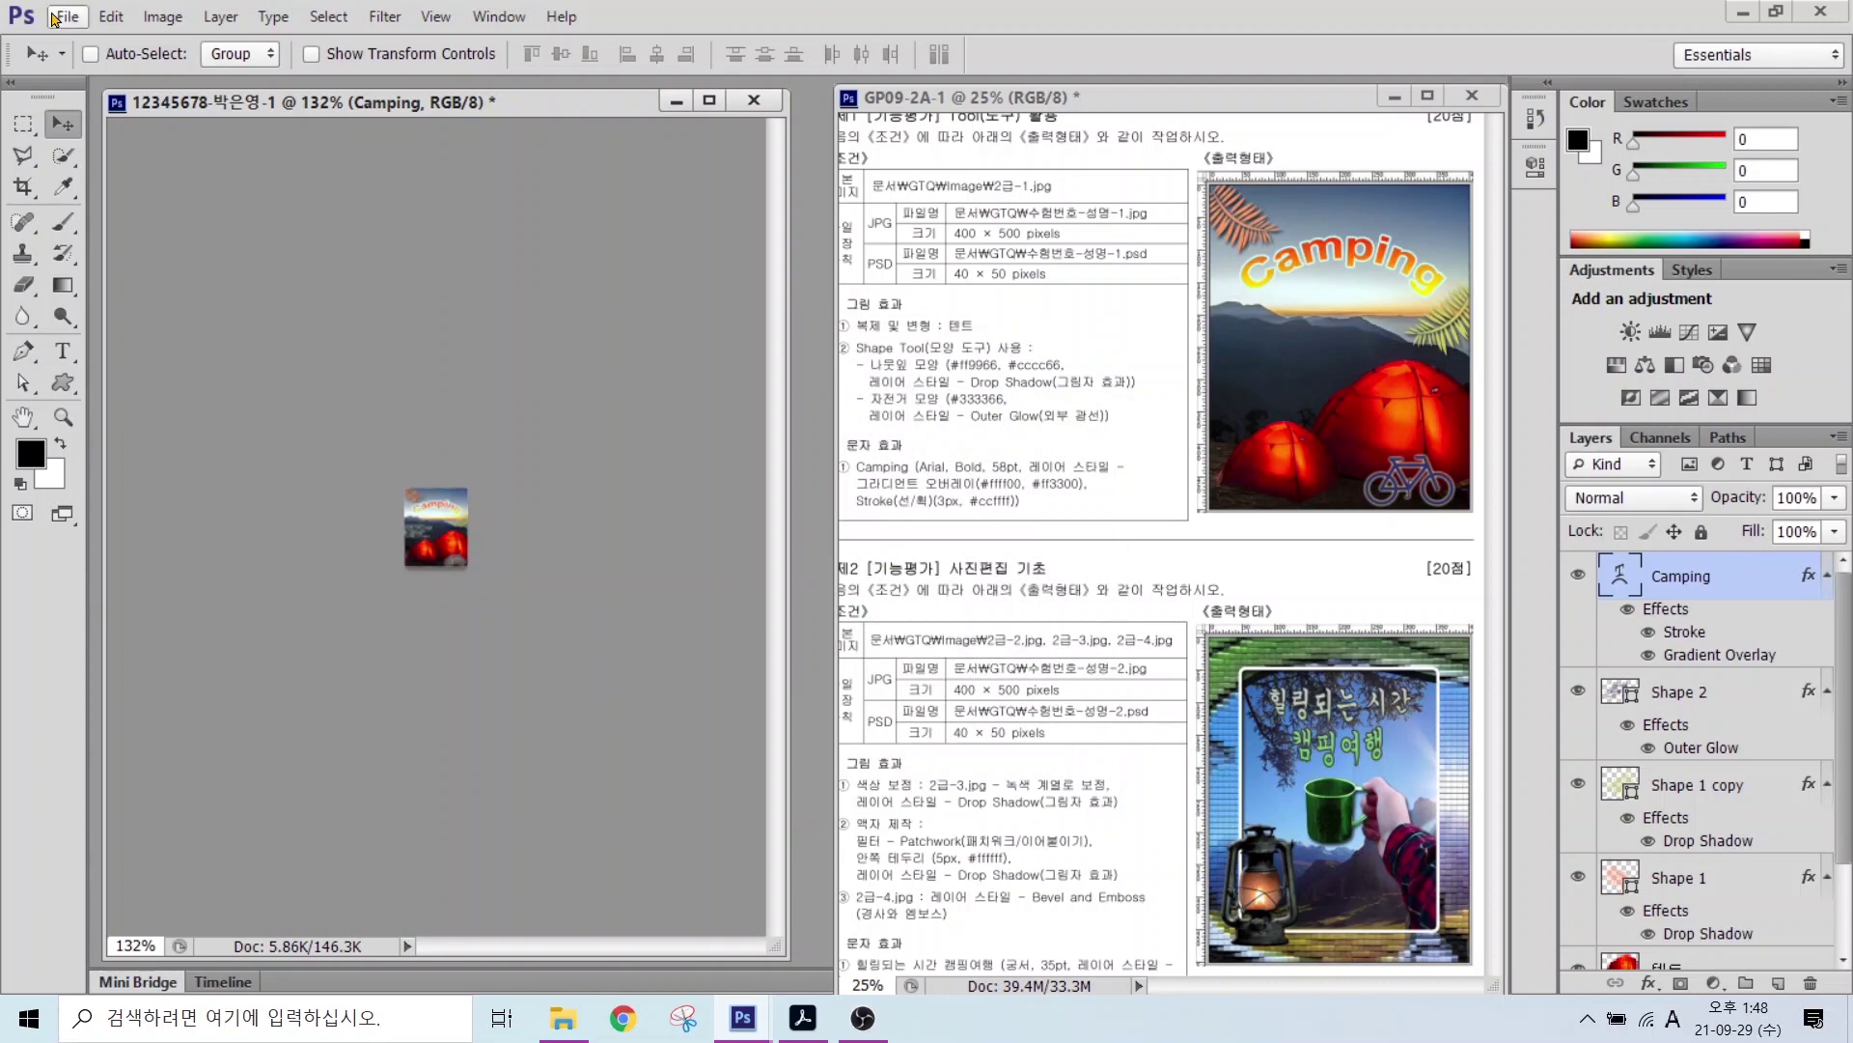
Step: Save the 40×50 composite as a Photoshop PSD in Documents > GTQ, then close it
click(62, 18)
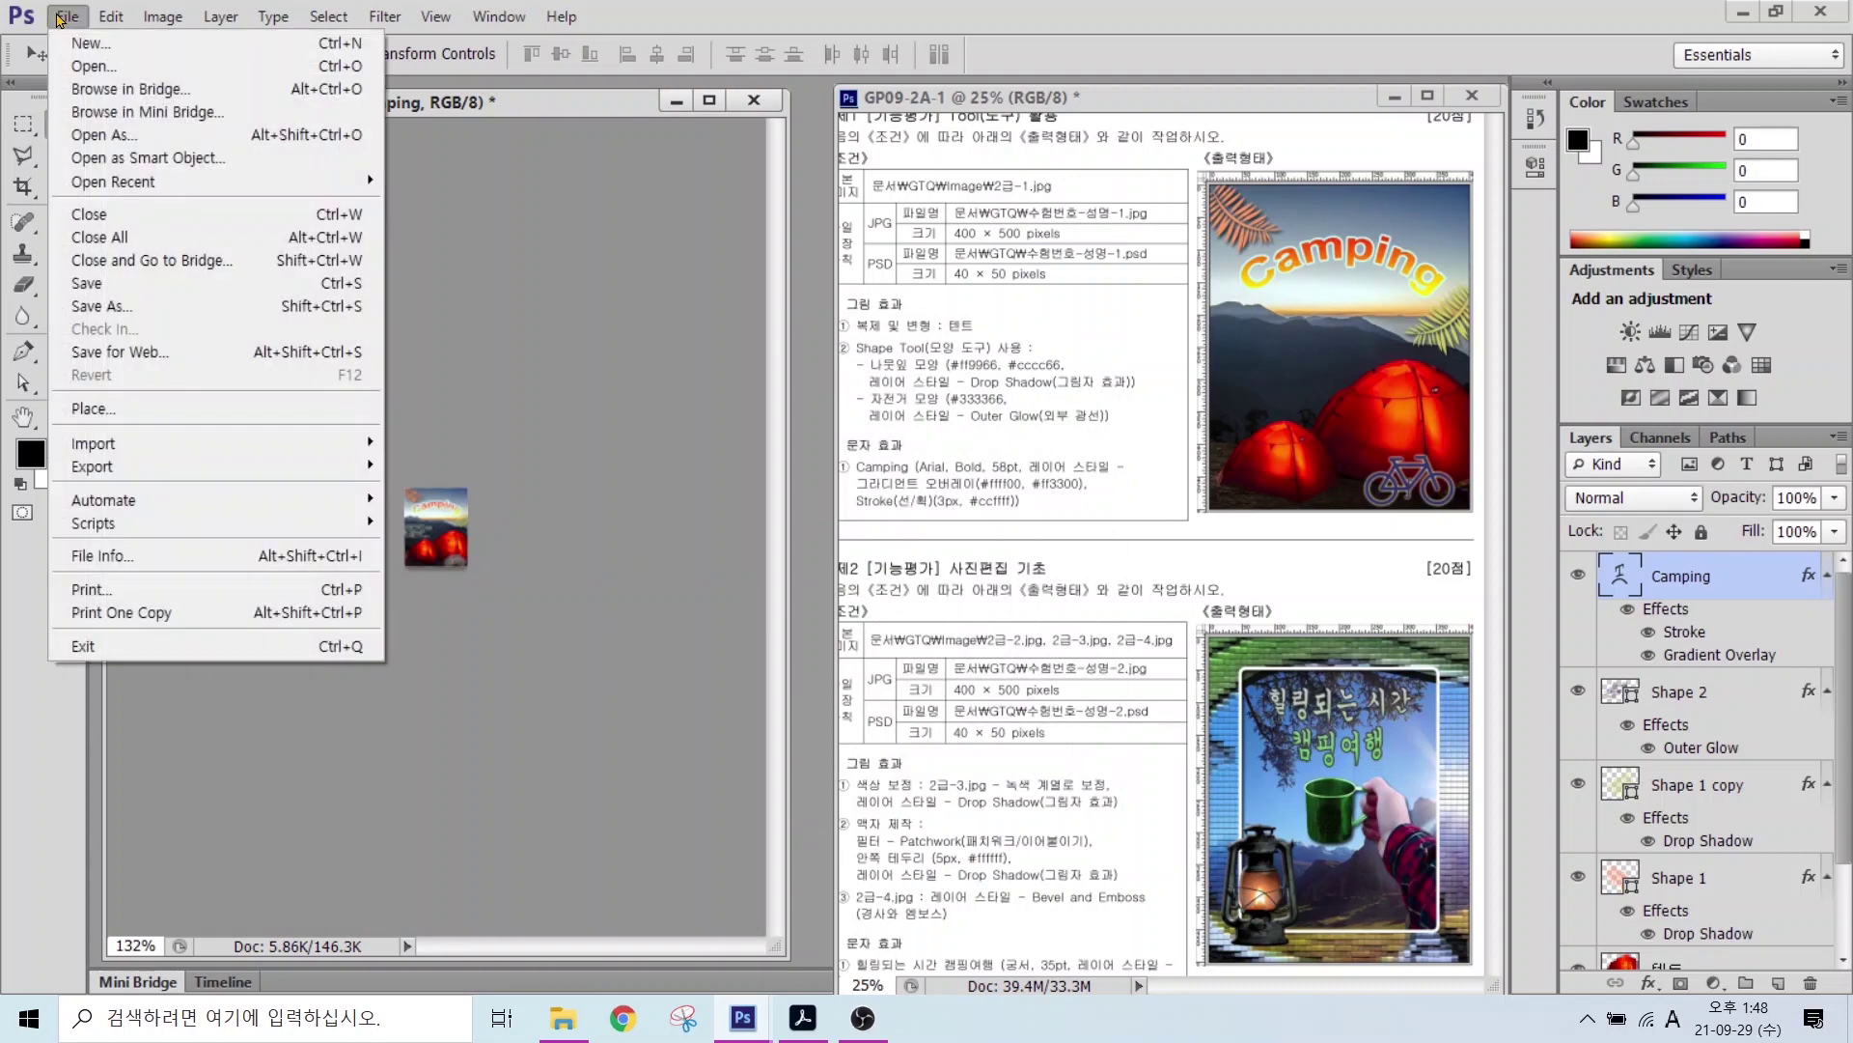
click(97, 307)
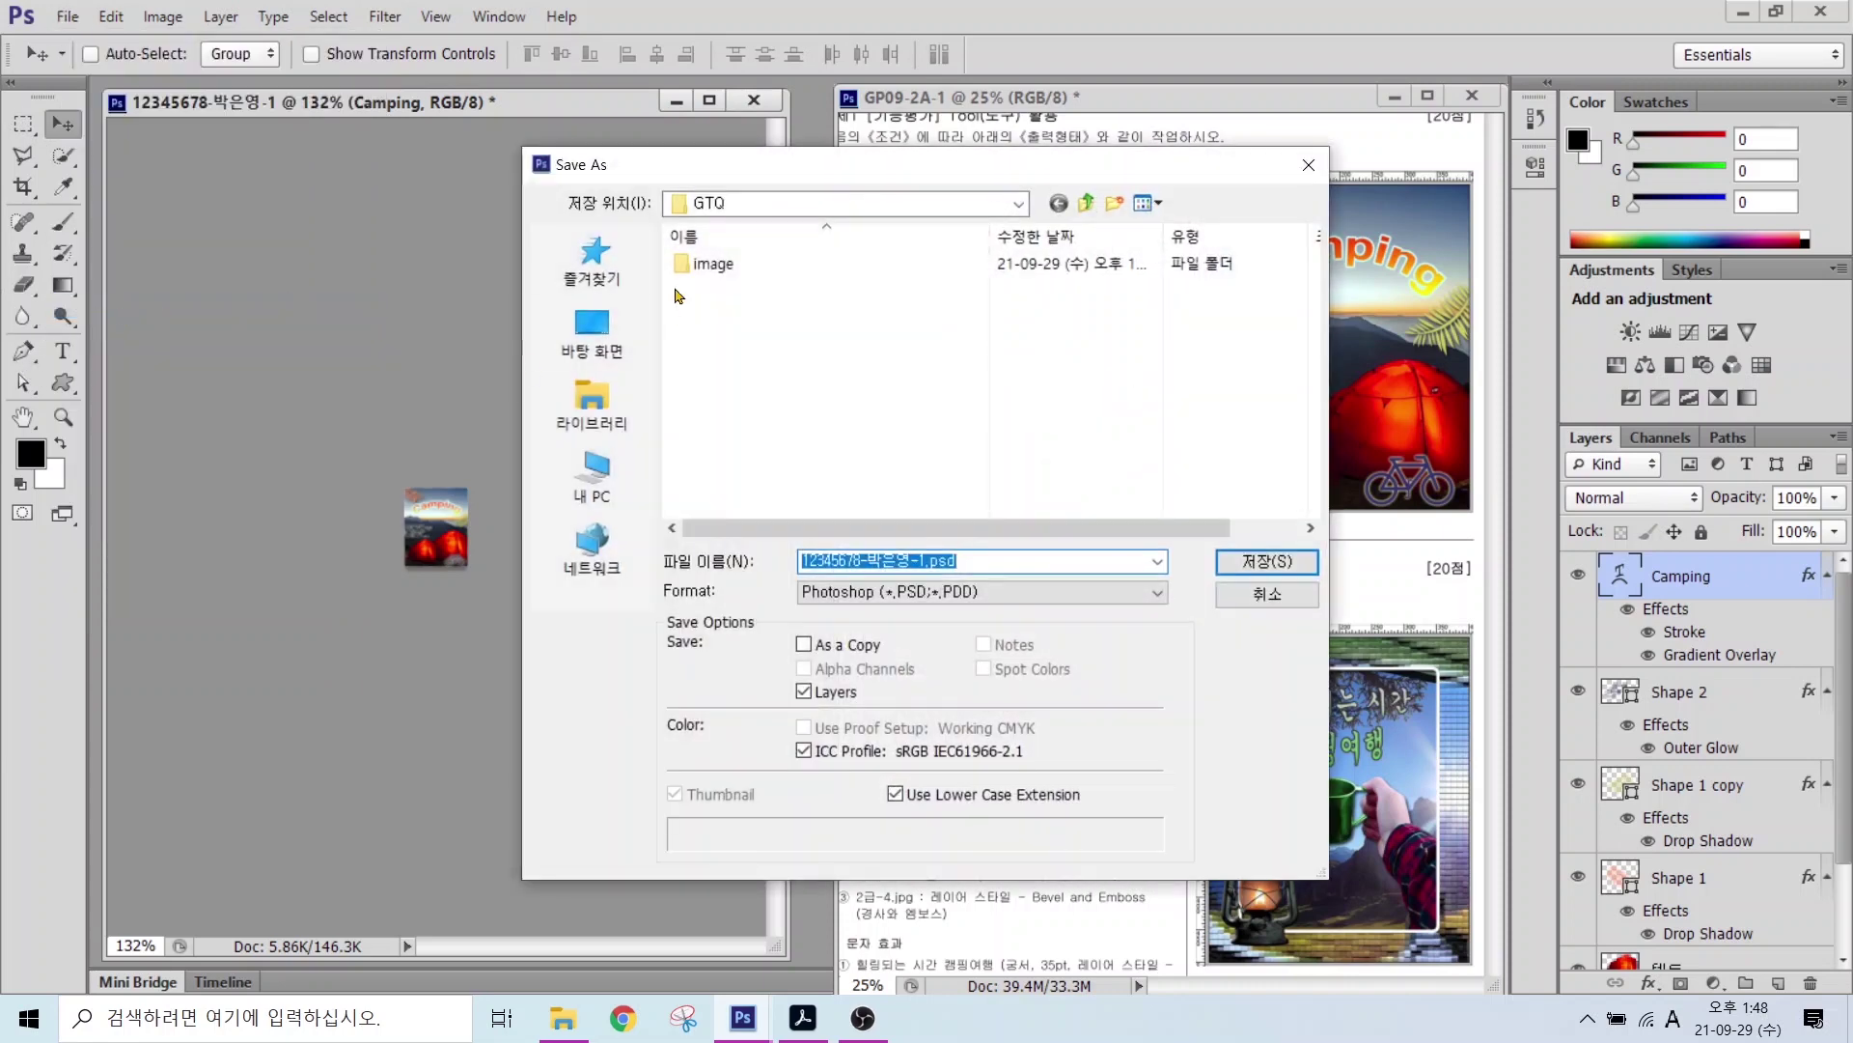
click(597, 413)
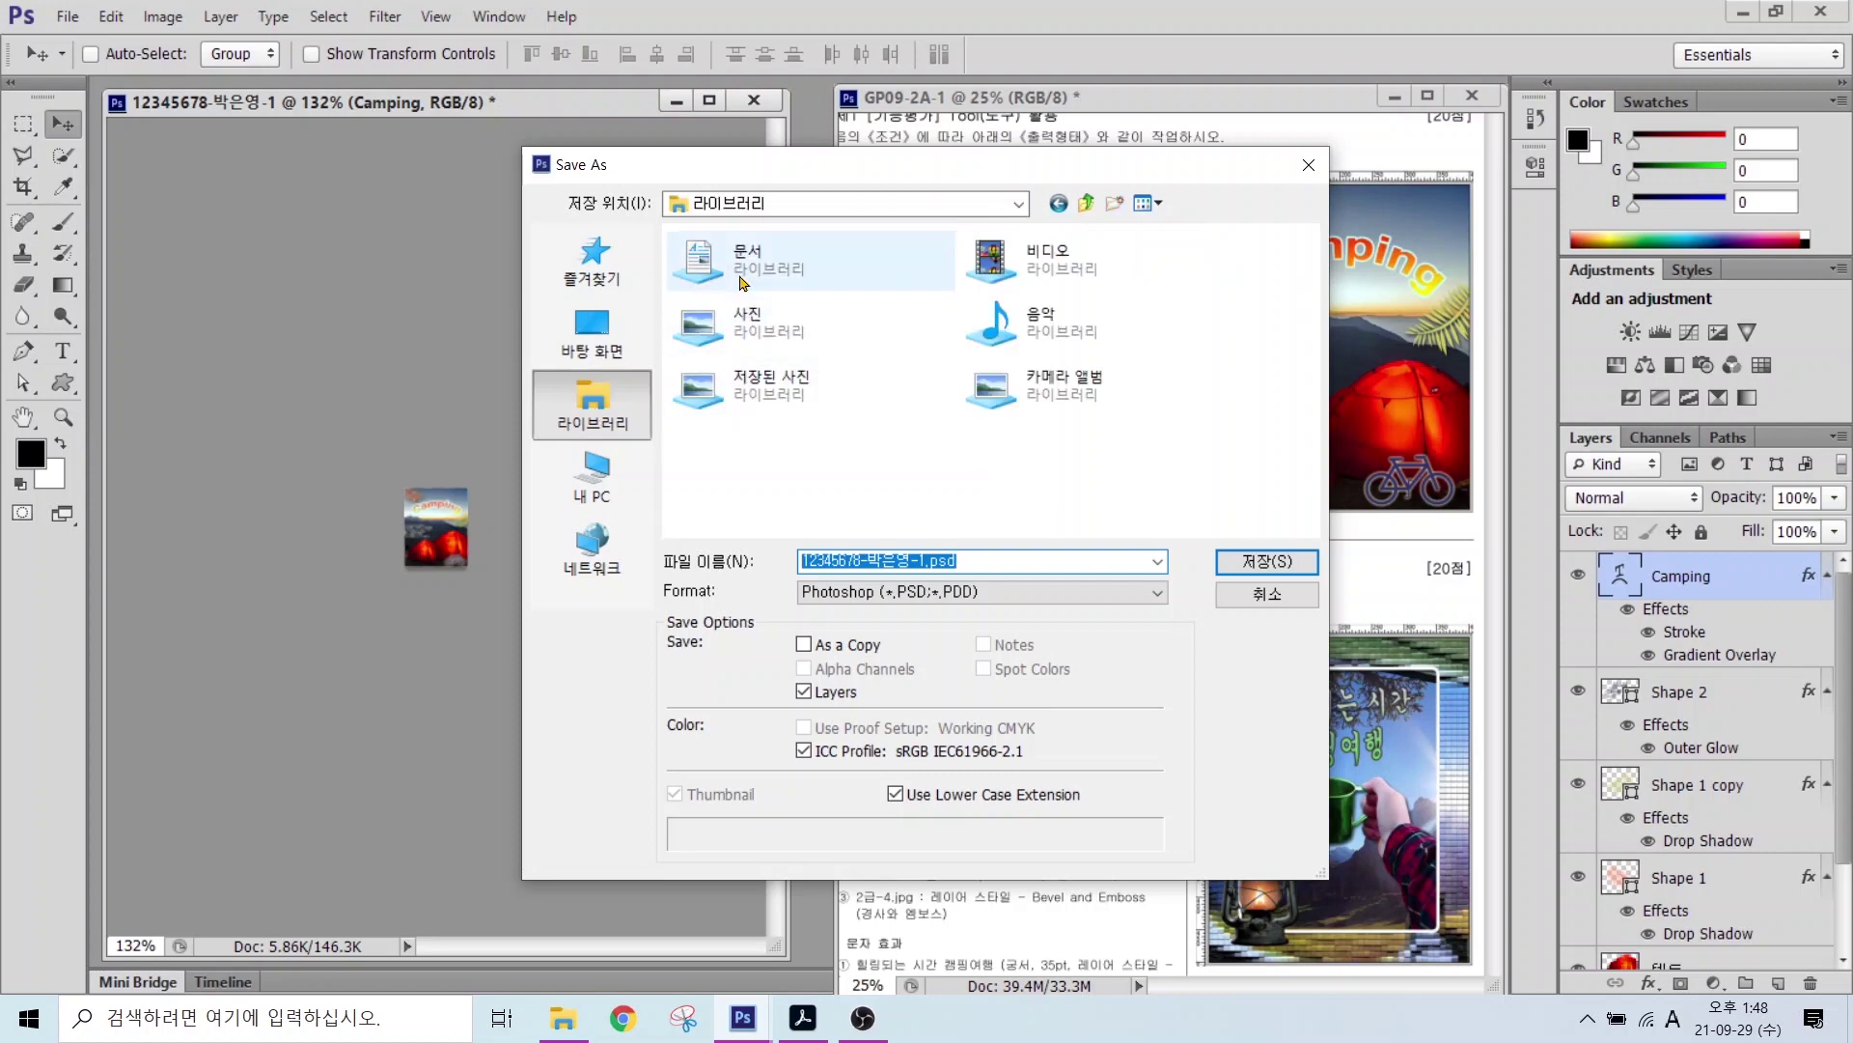
double_click(749, 280)
double_click(743, 315)
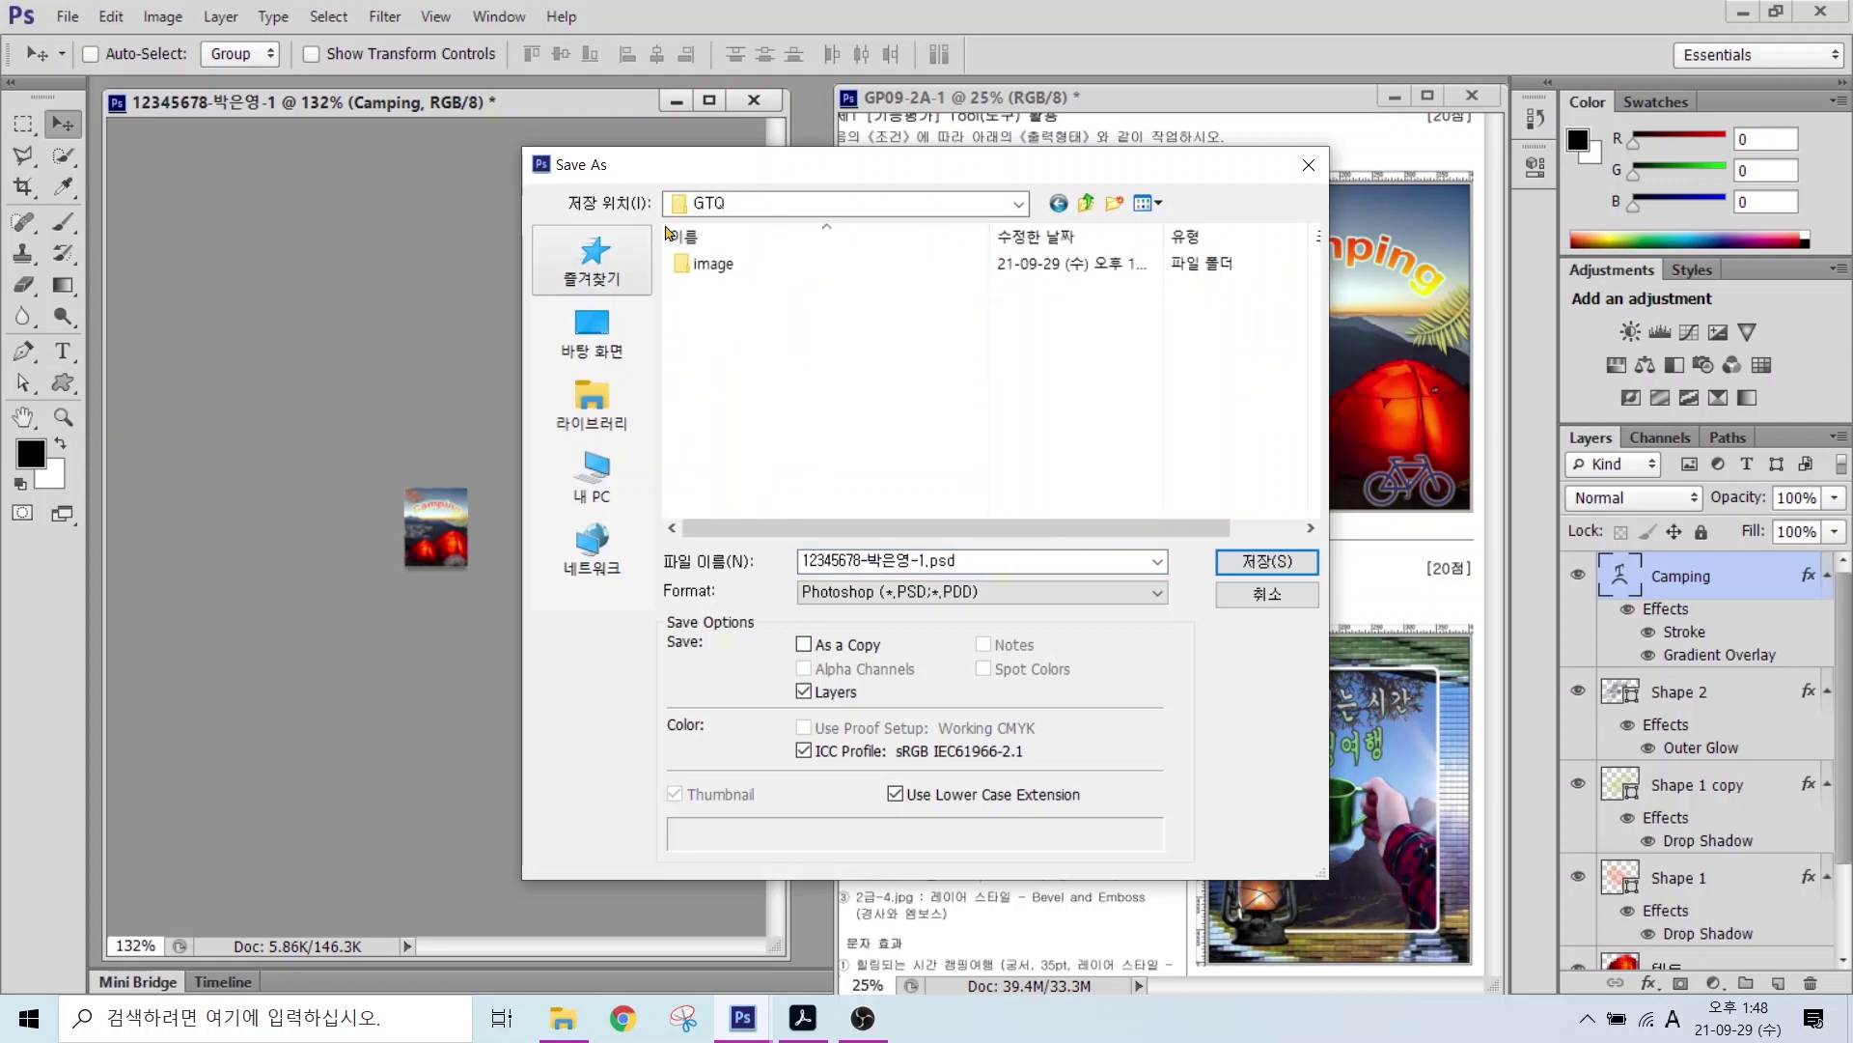
drag(894, 544, 992, 441)
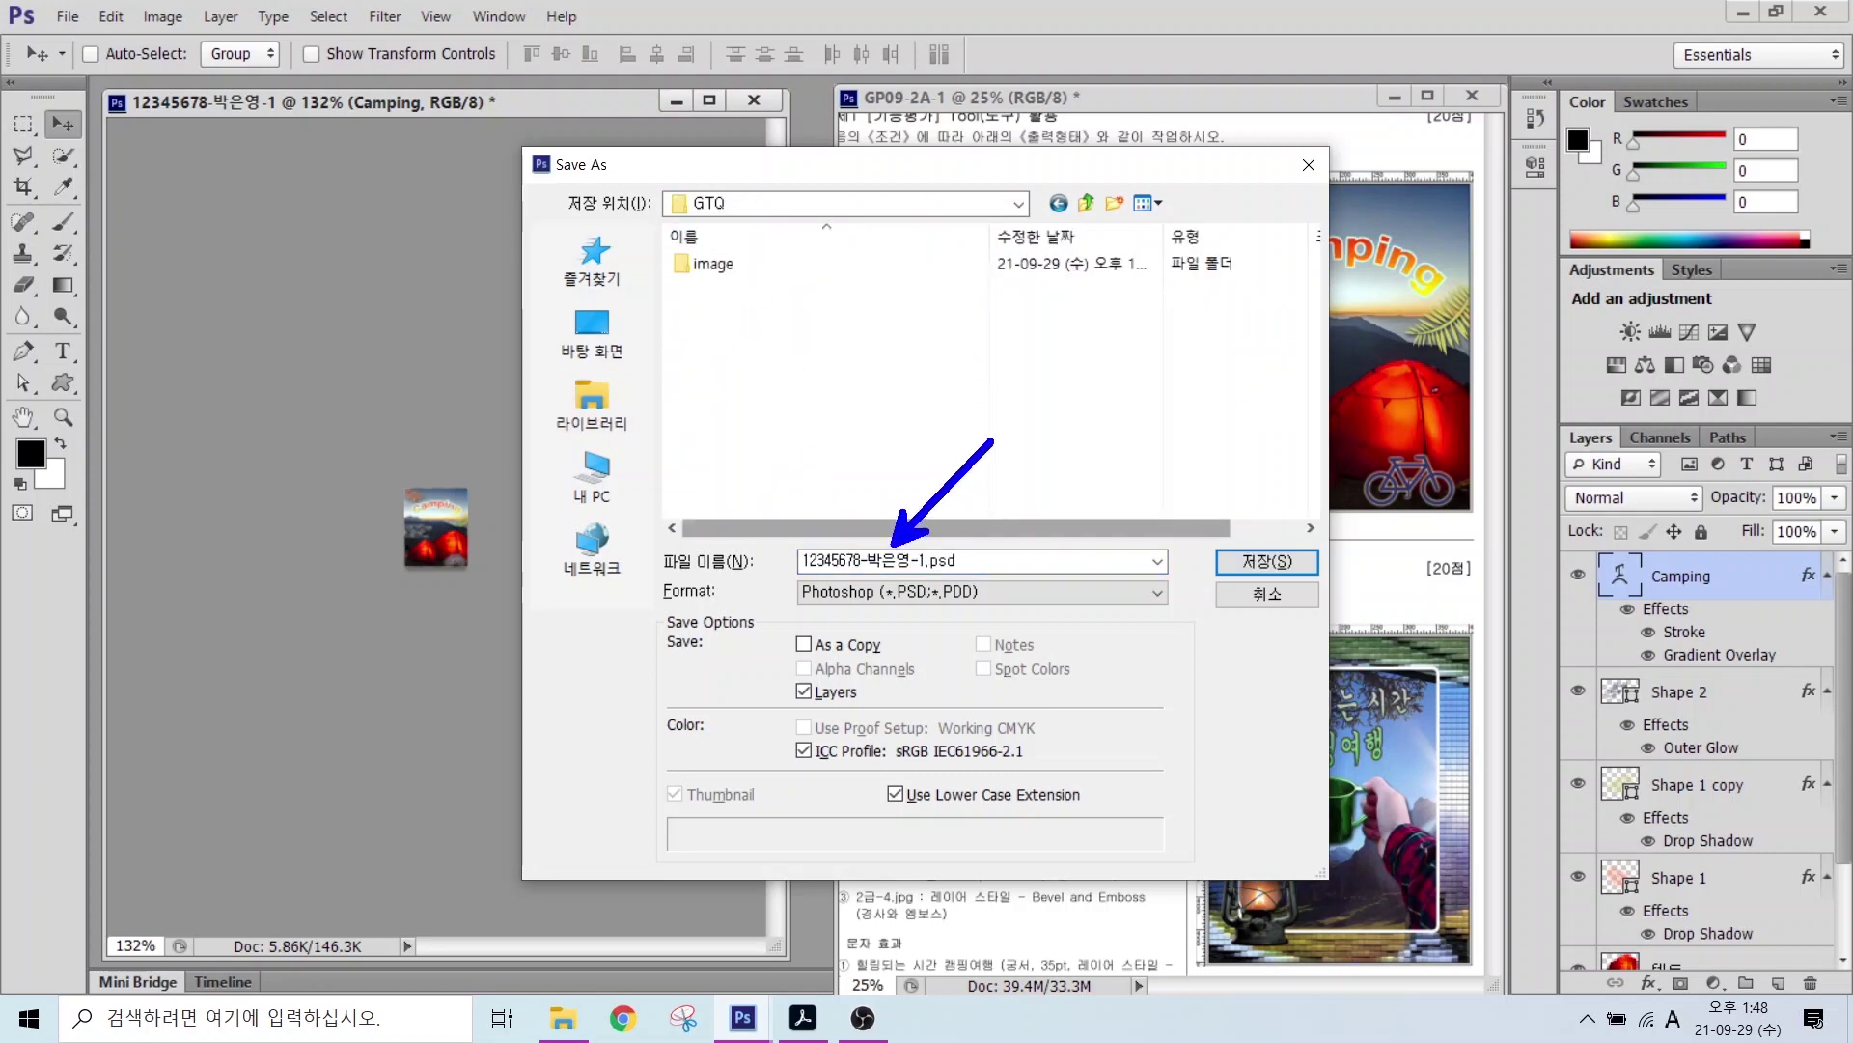
drag(830, 603, 946, 646)
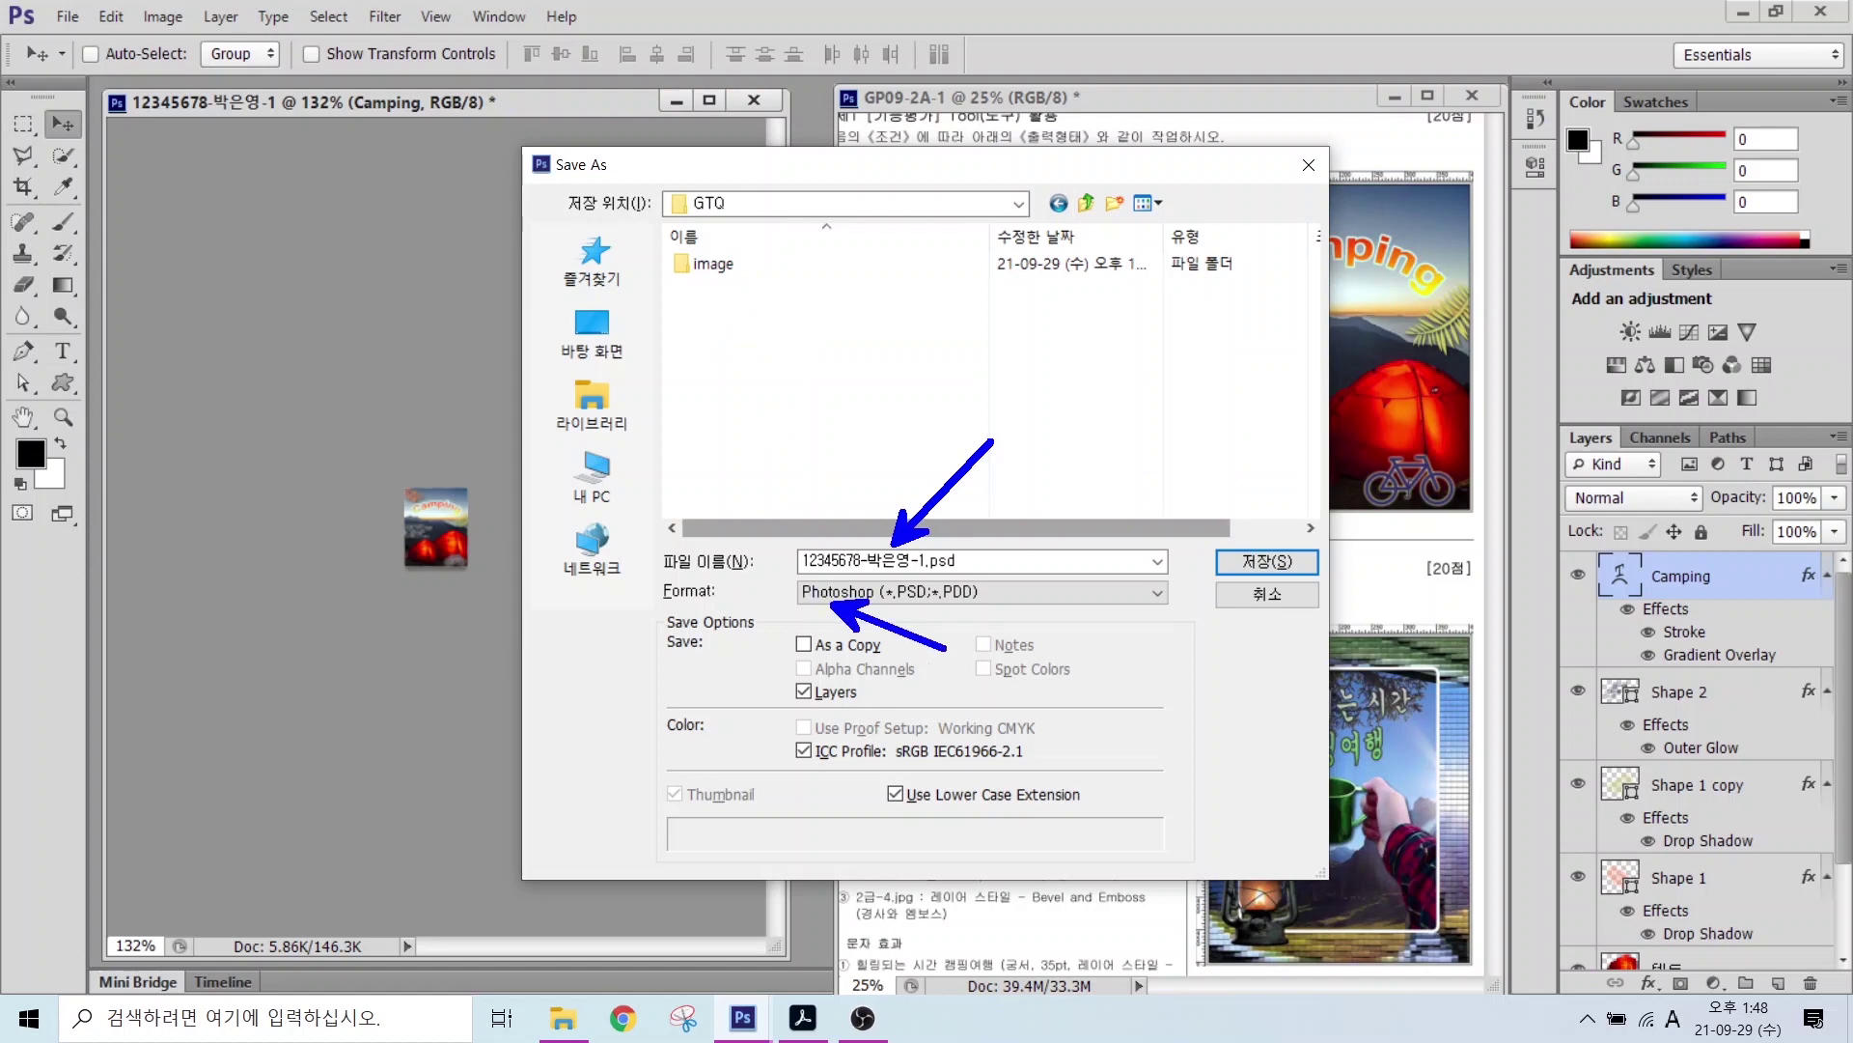
click(1267, 561)
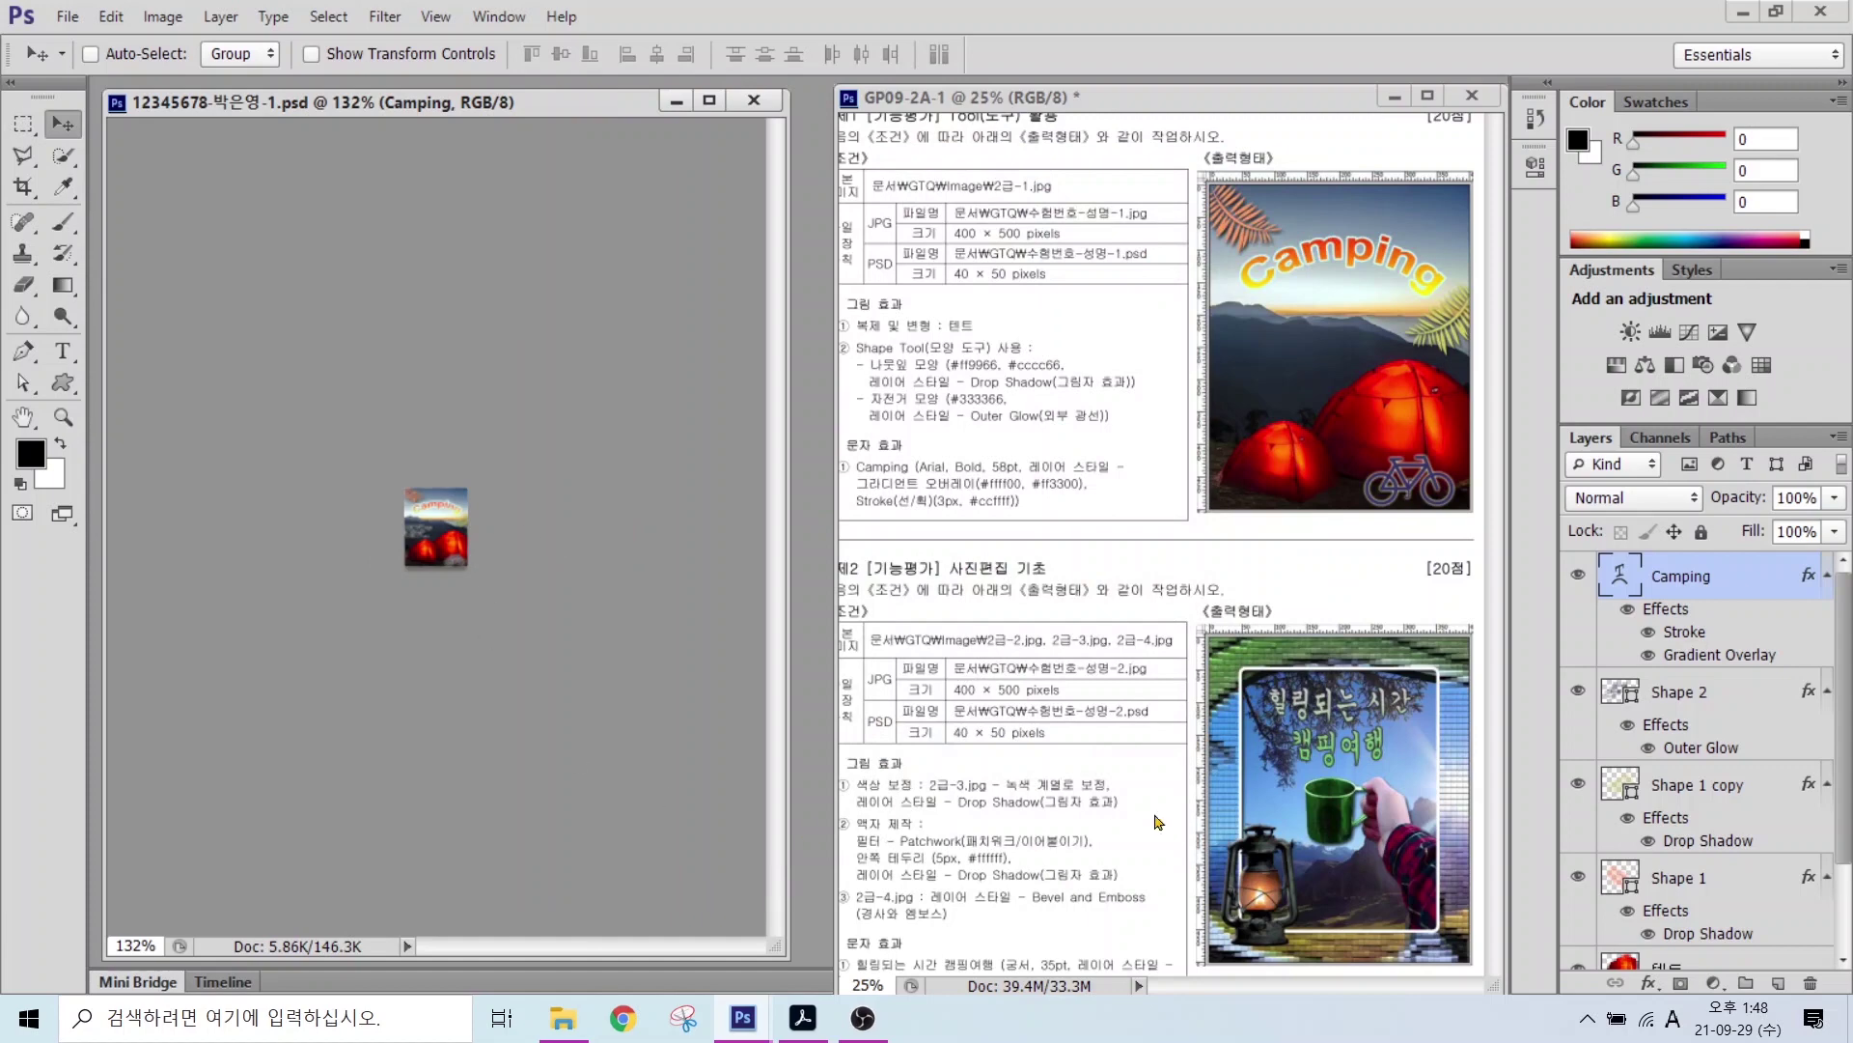
key(ctrl+w)
scroll(897, 391, down, 1)
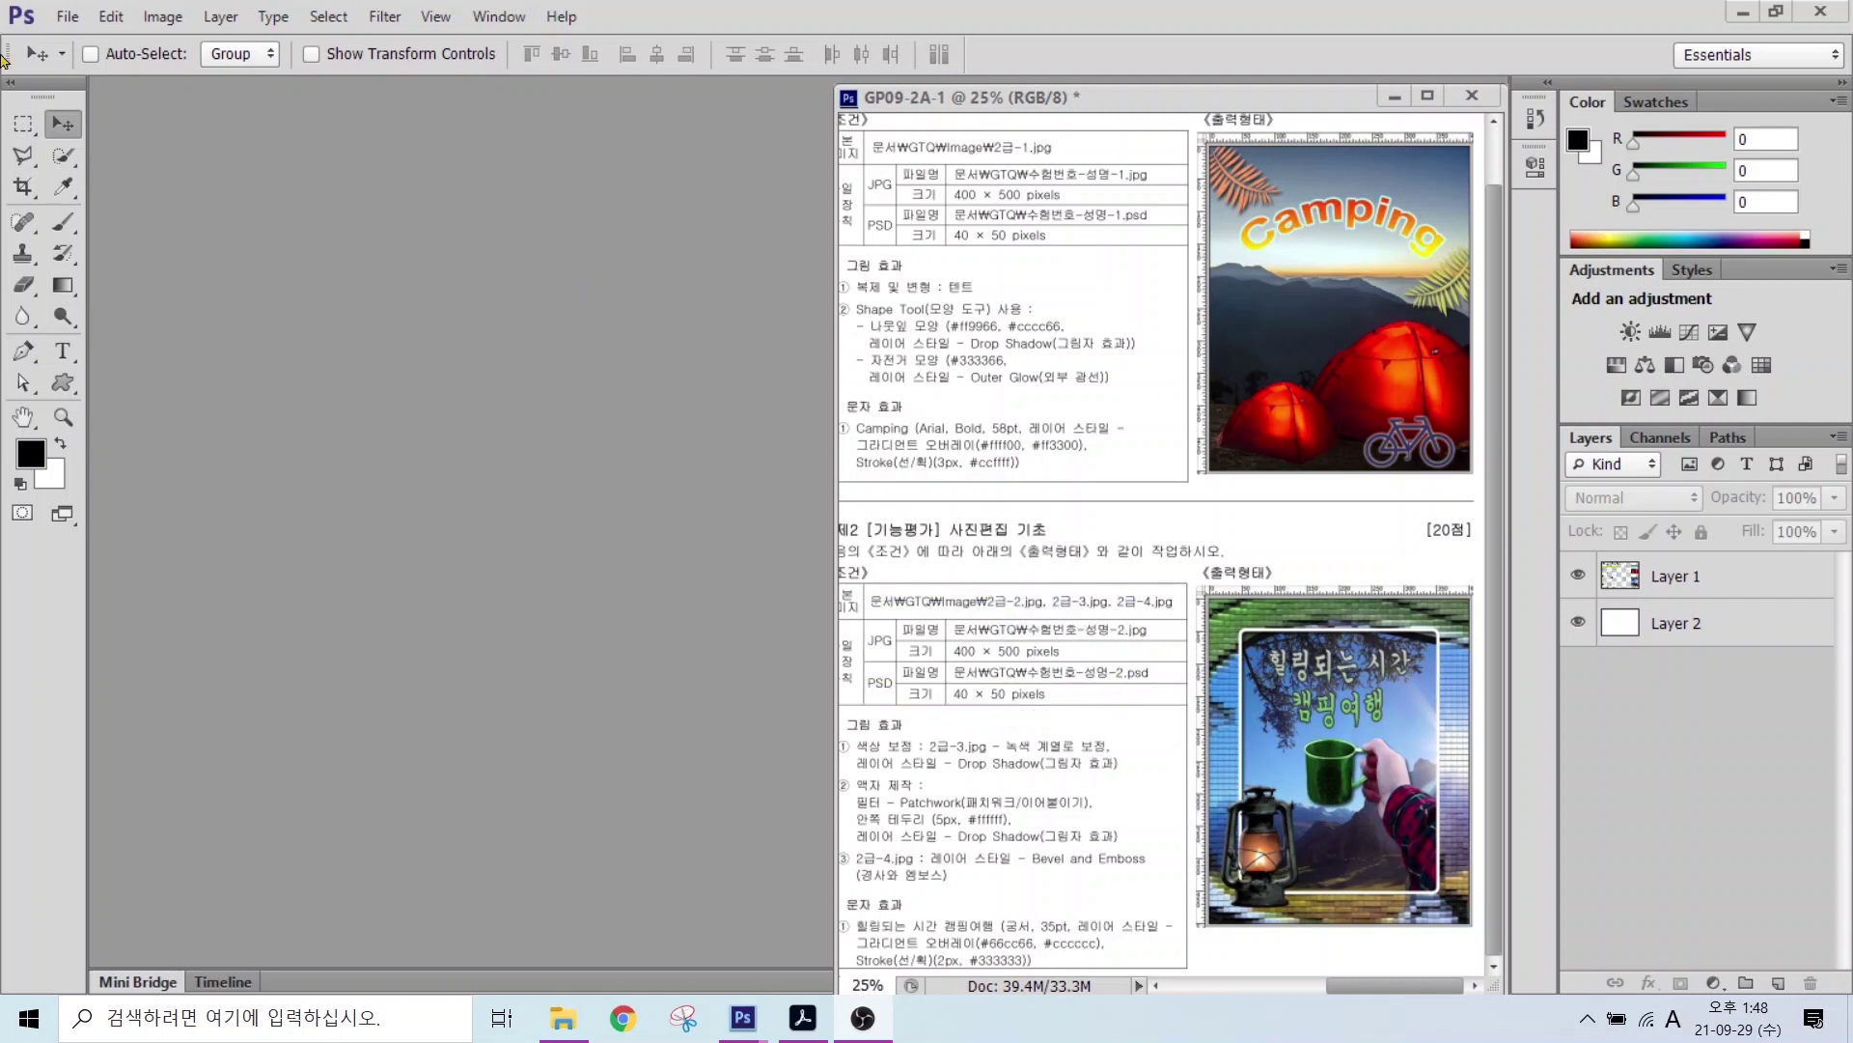
Step: Create a 400×500 px, 72 ppi white RGB document named with the exam number, name and -2
click(73, 21)
click(97, 40)
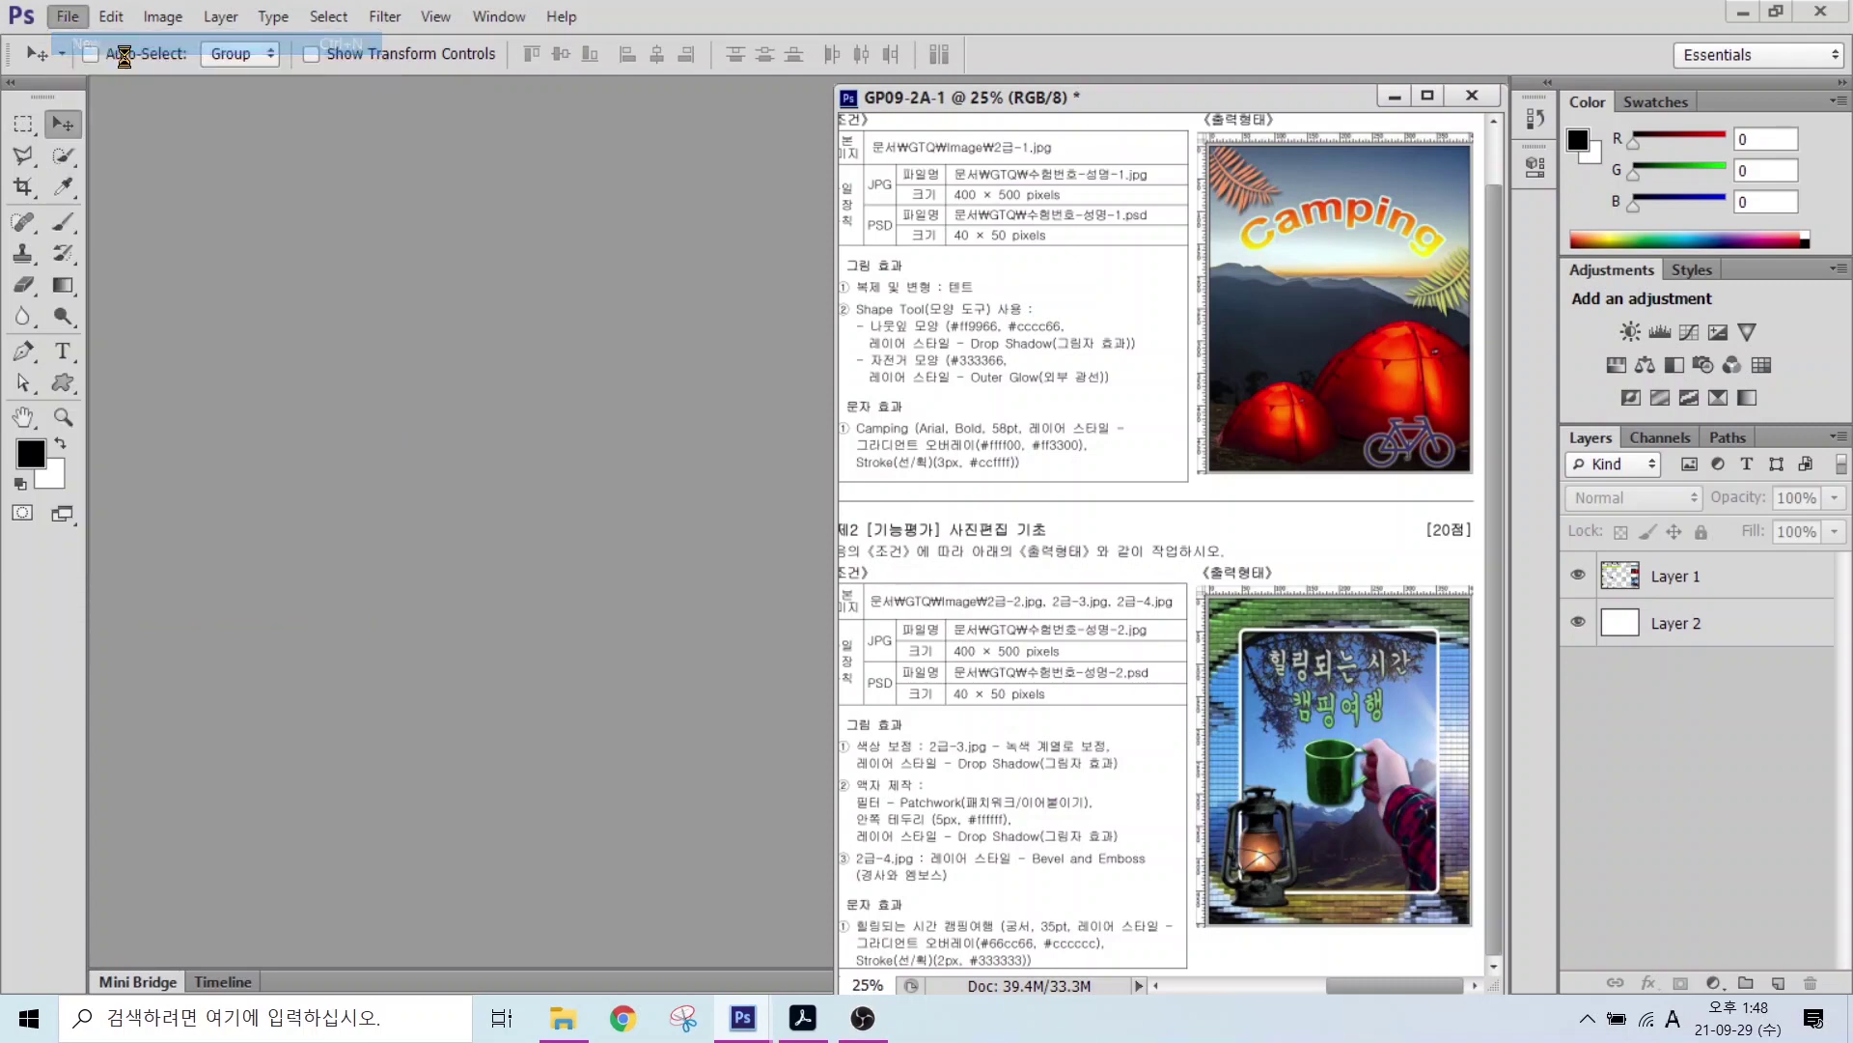
text(1)
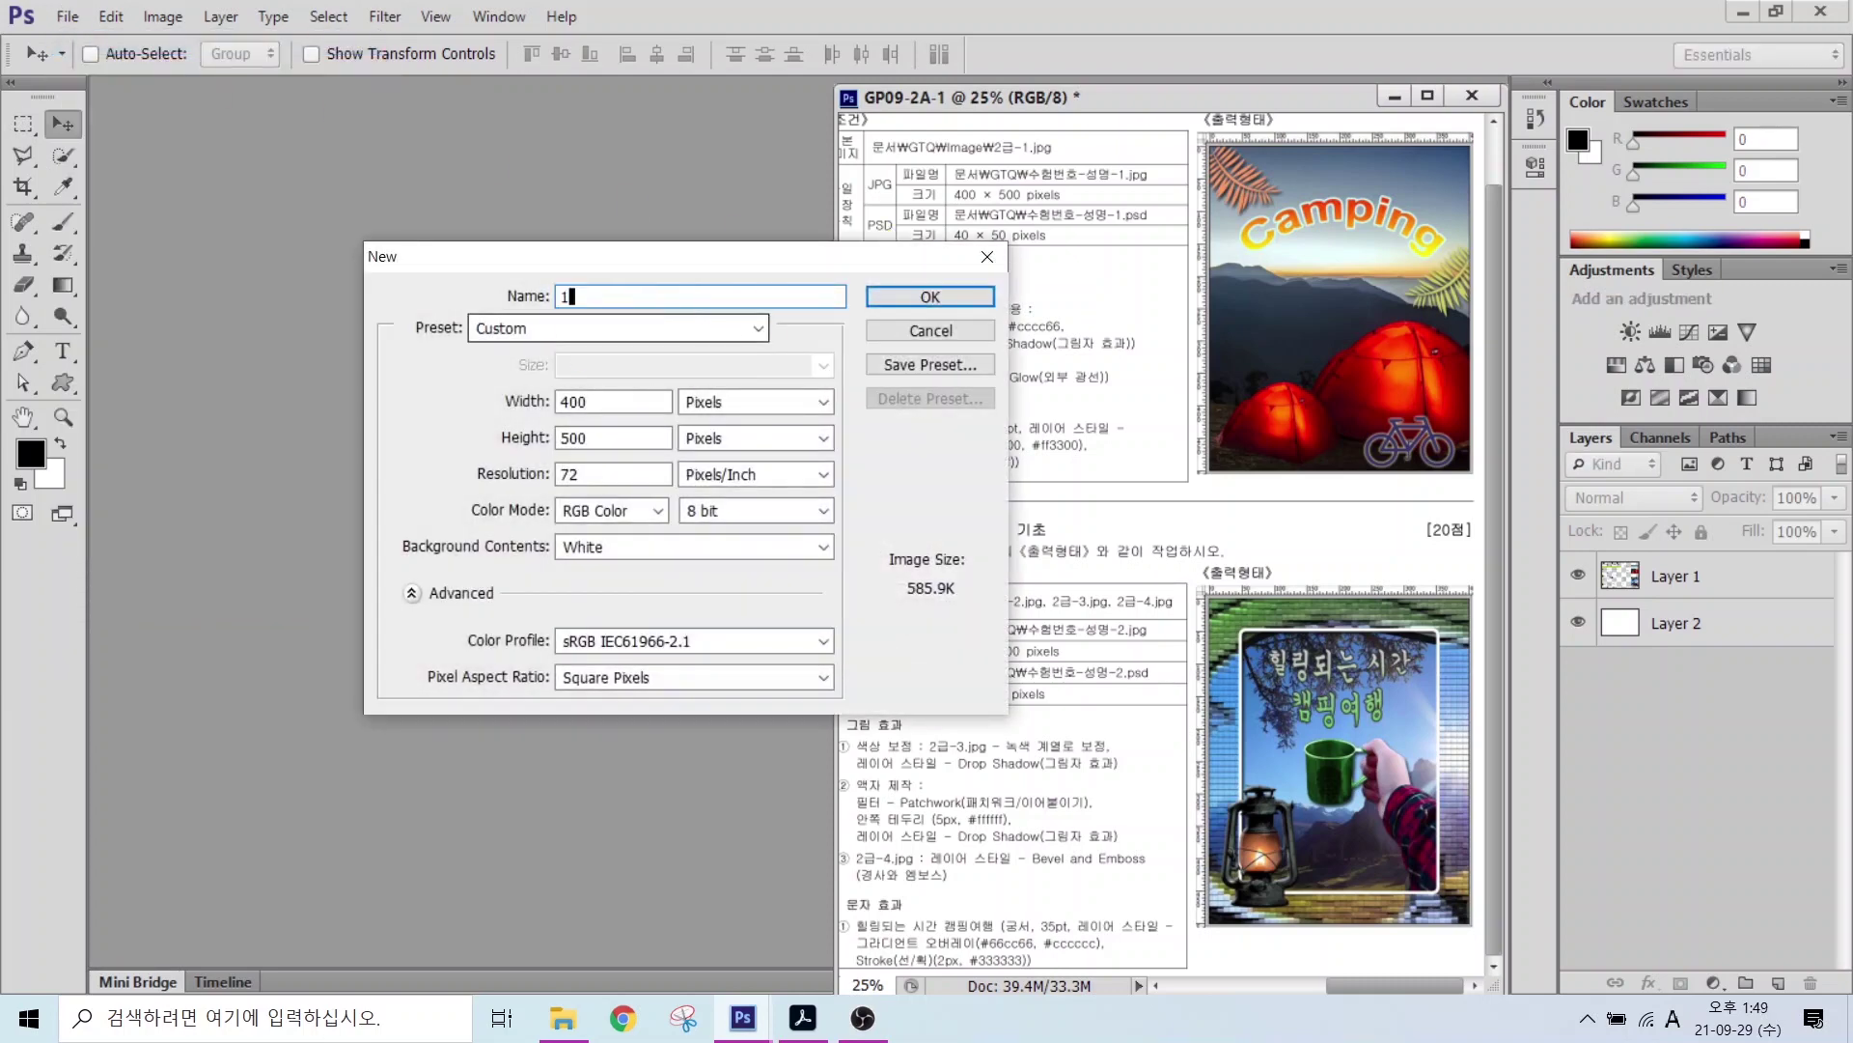
text(2345678-)
key(Hangul)
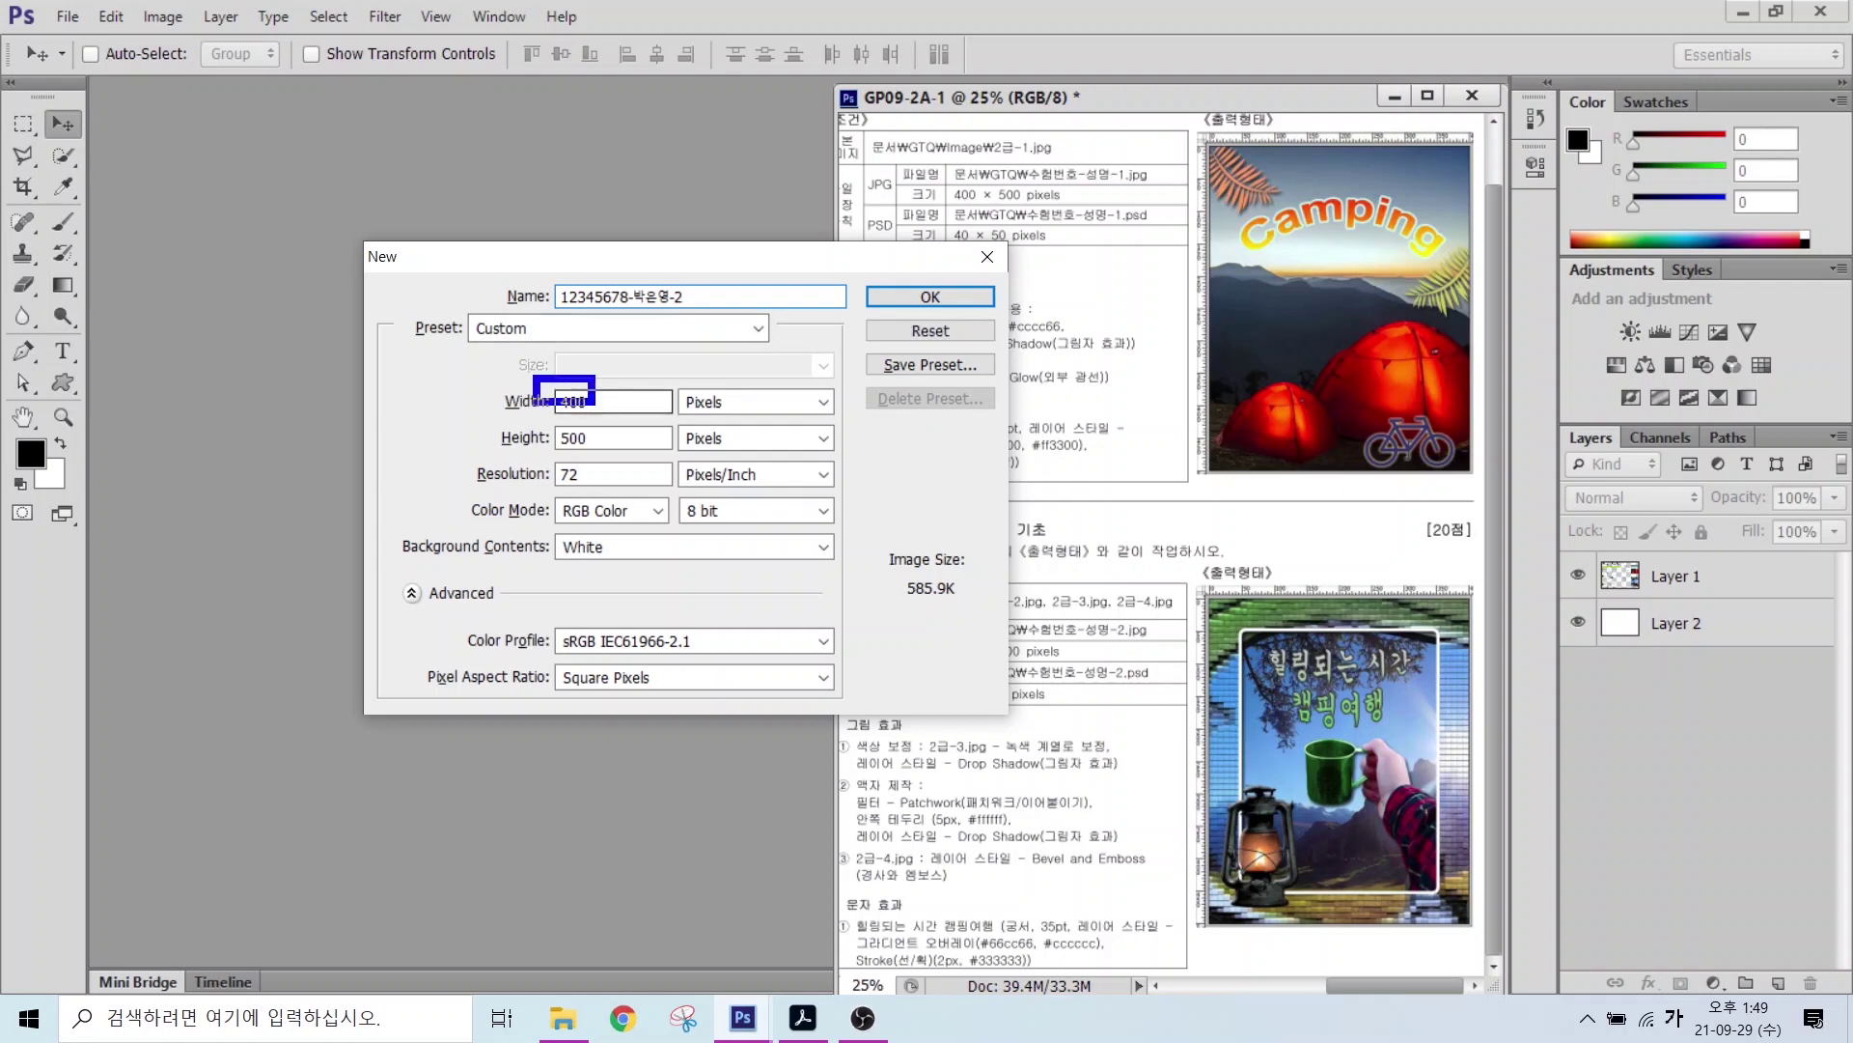
drag(532, 373, 643, 452)
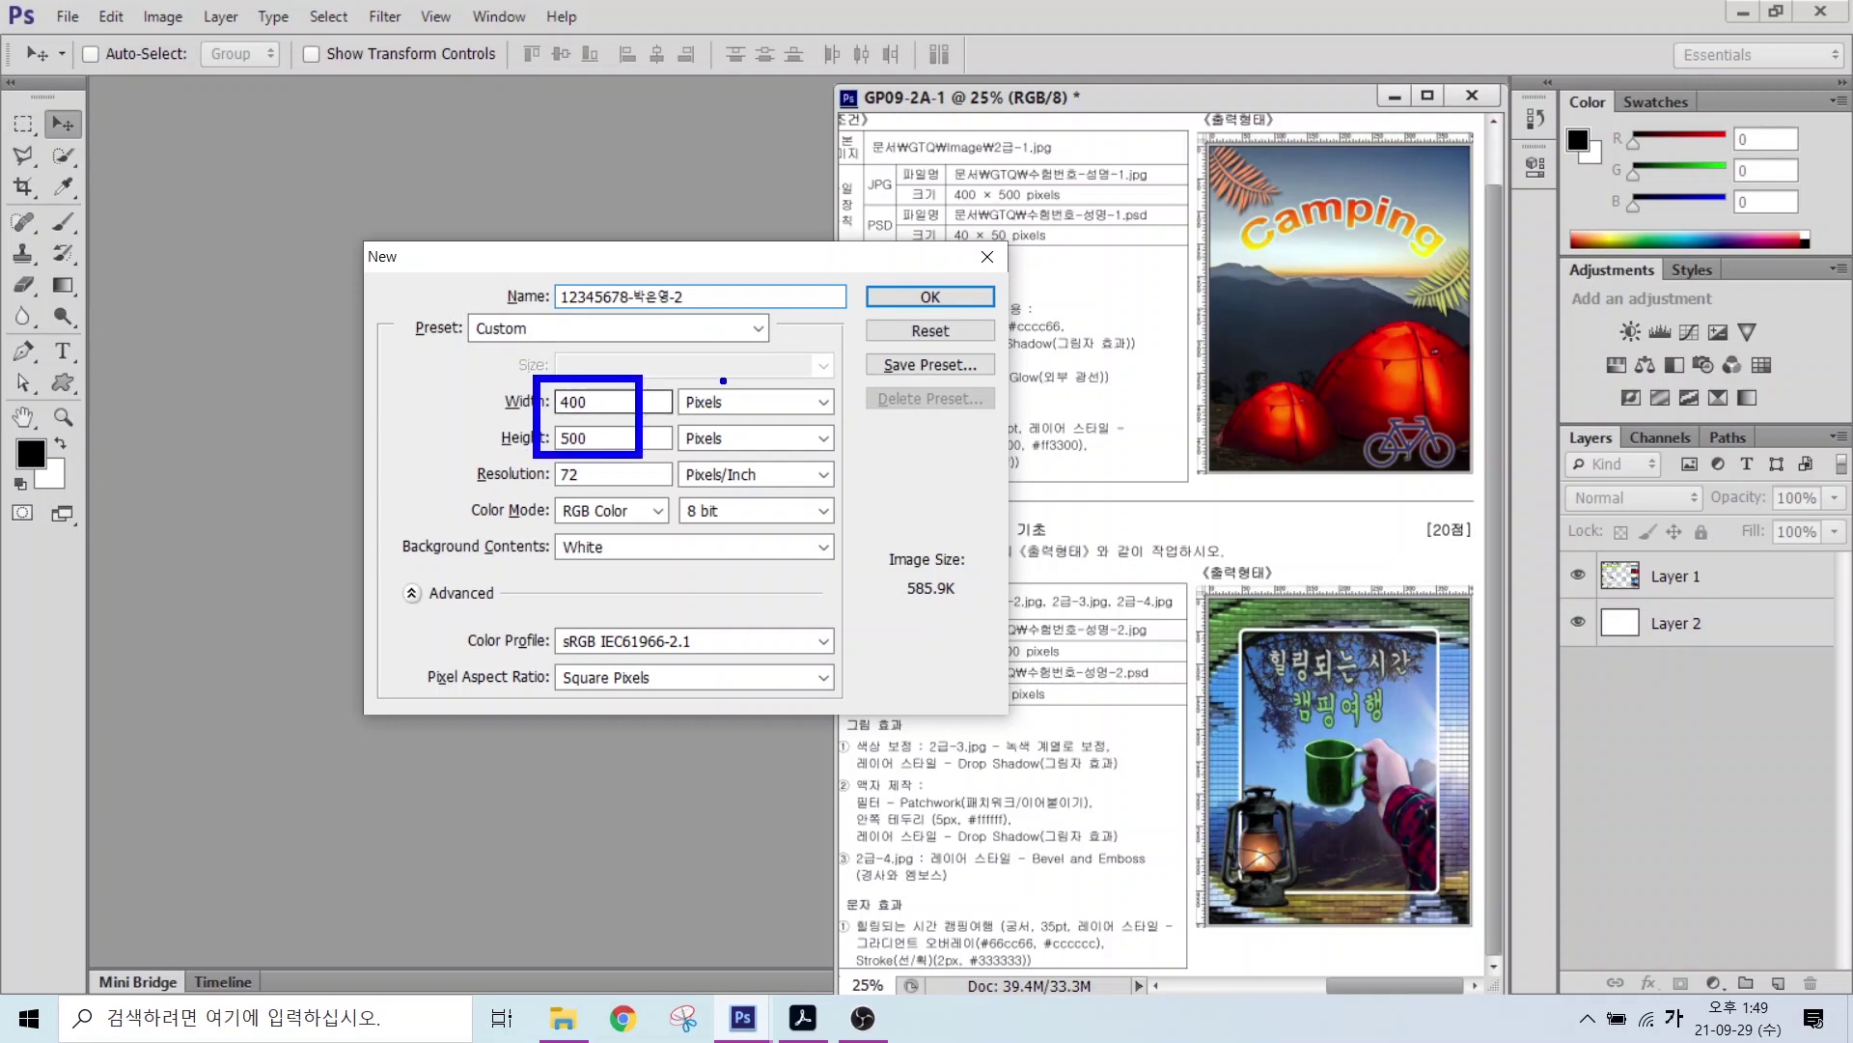
drag(723, 380, 811, 326)
drag(525, 488, 872, 487)
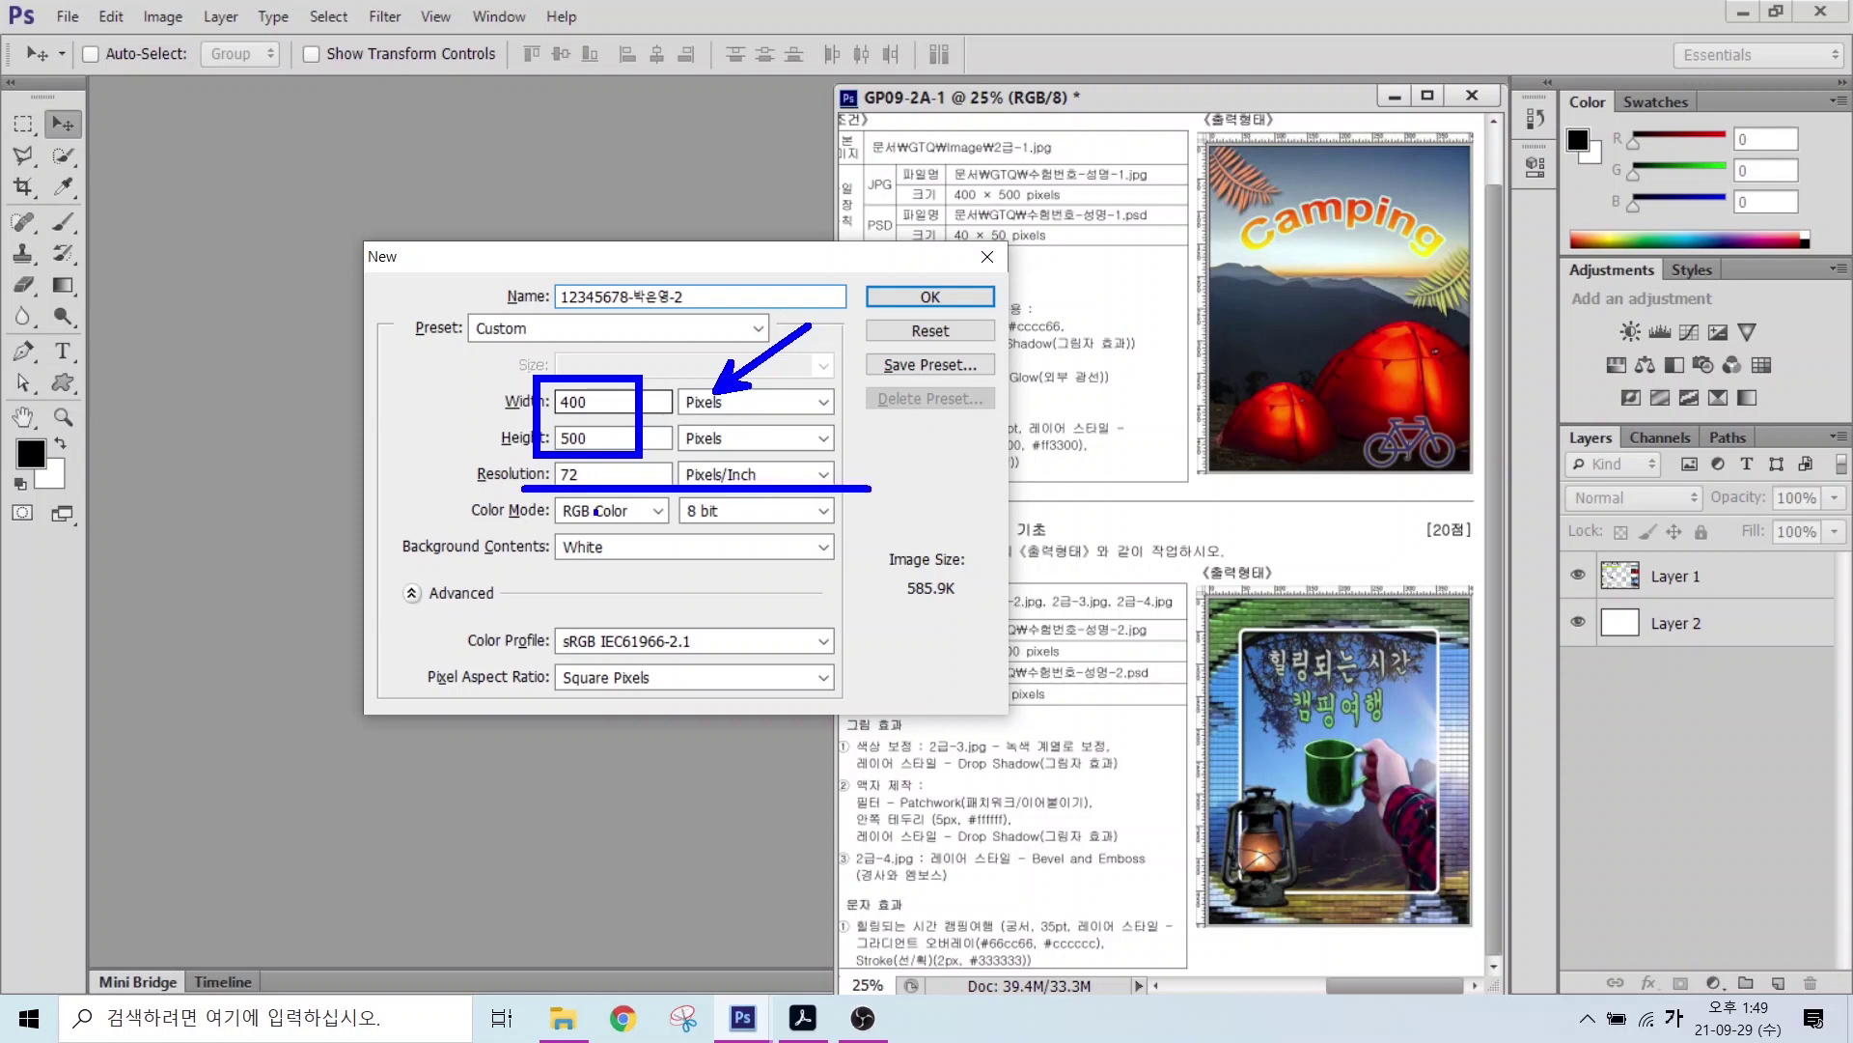
drag(547, 525, 763, 525)
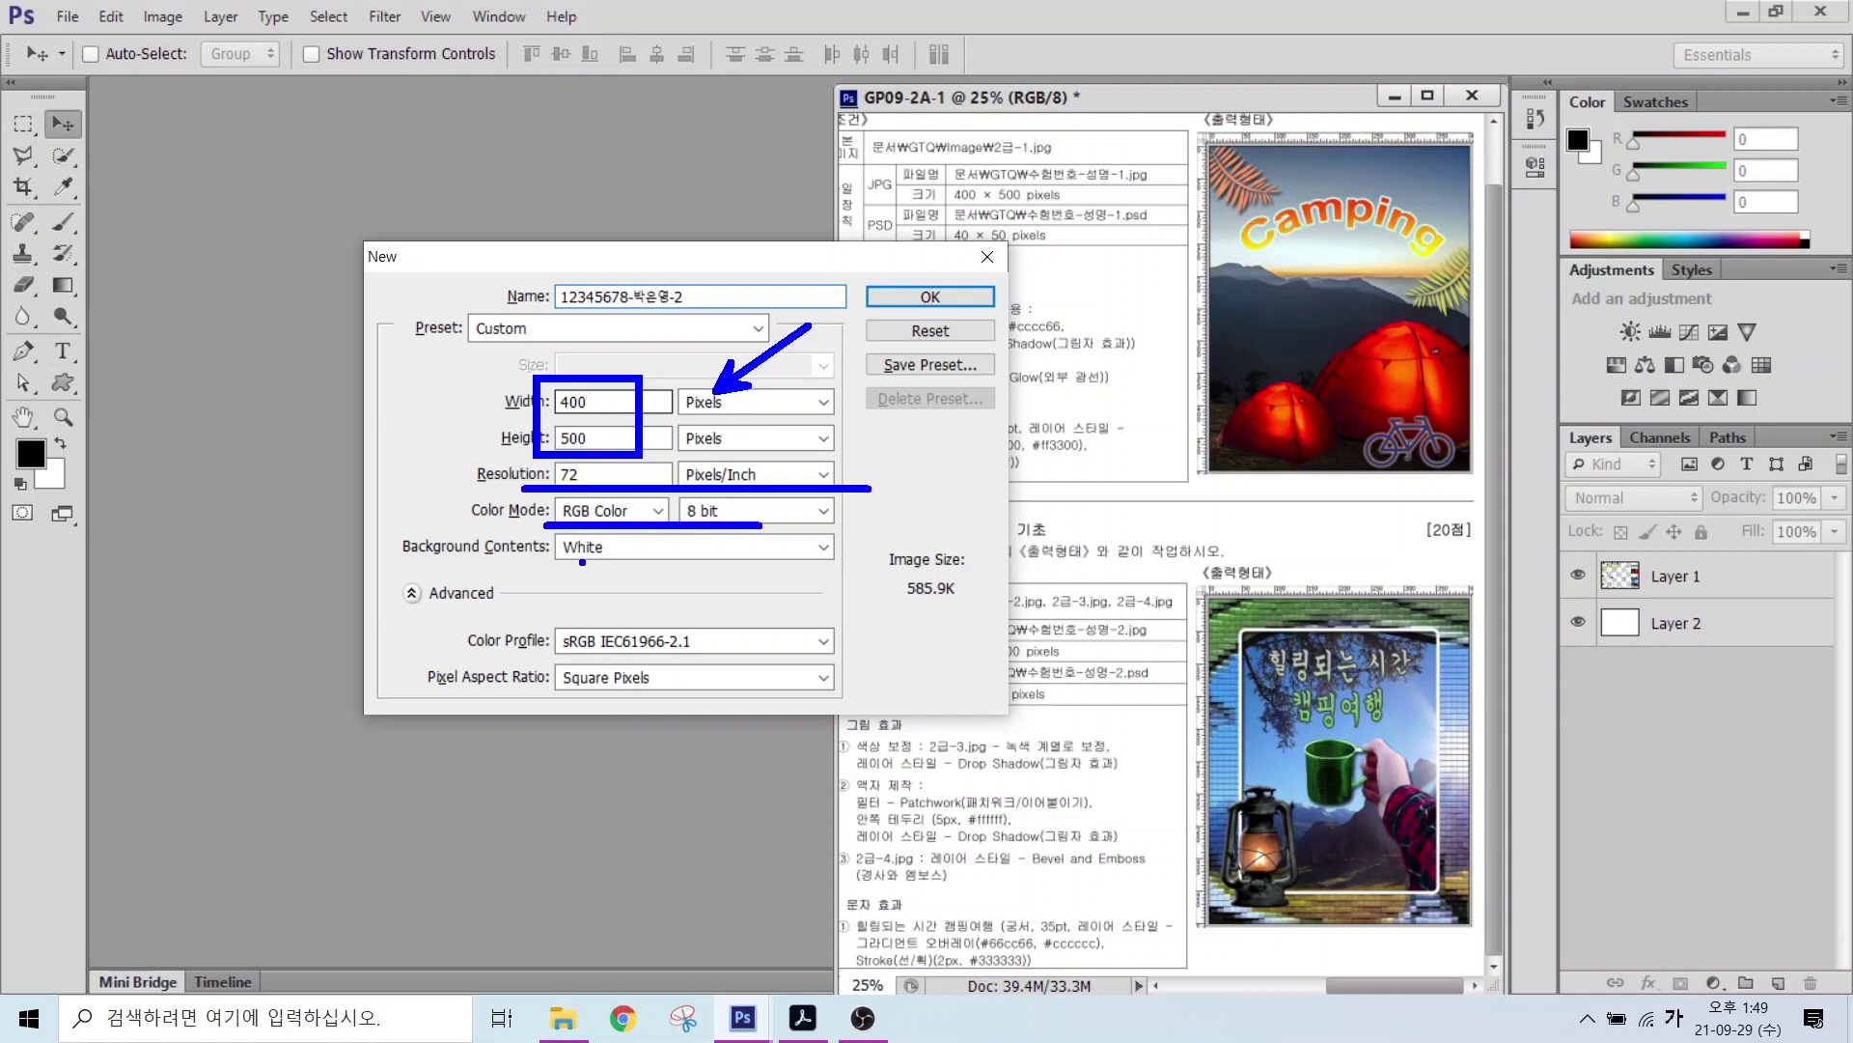
drag(582, 562, 633, 632)
click(930, 296)
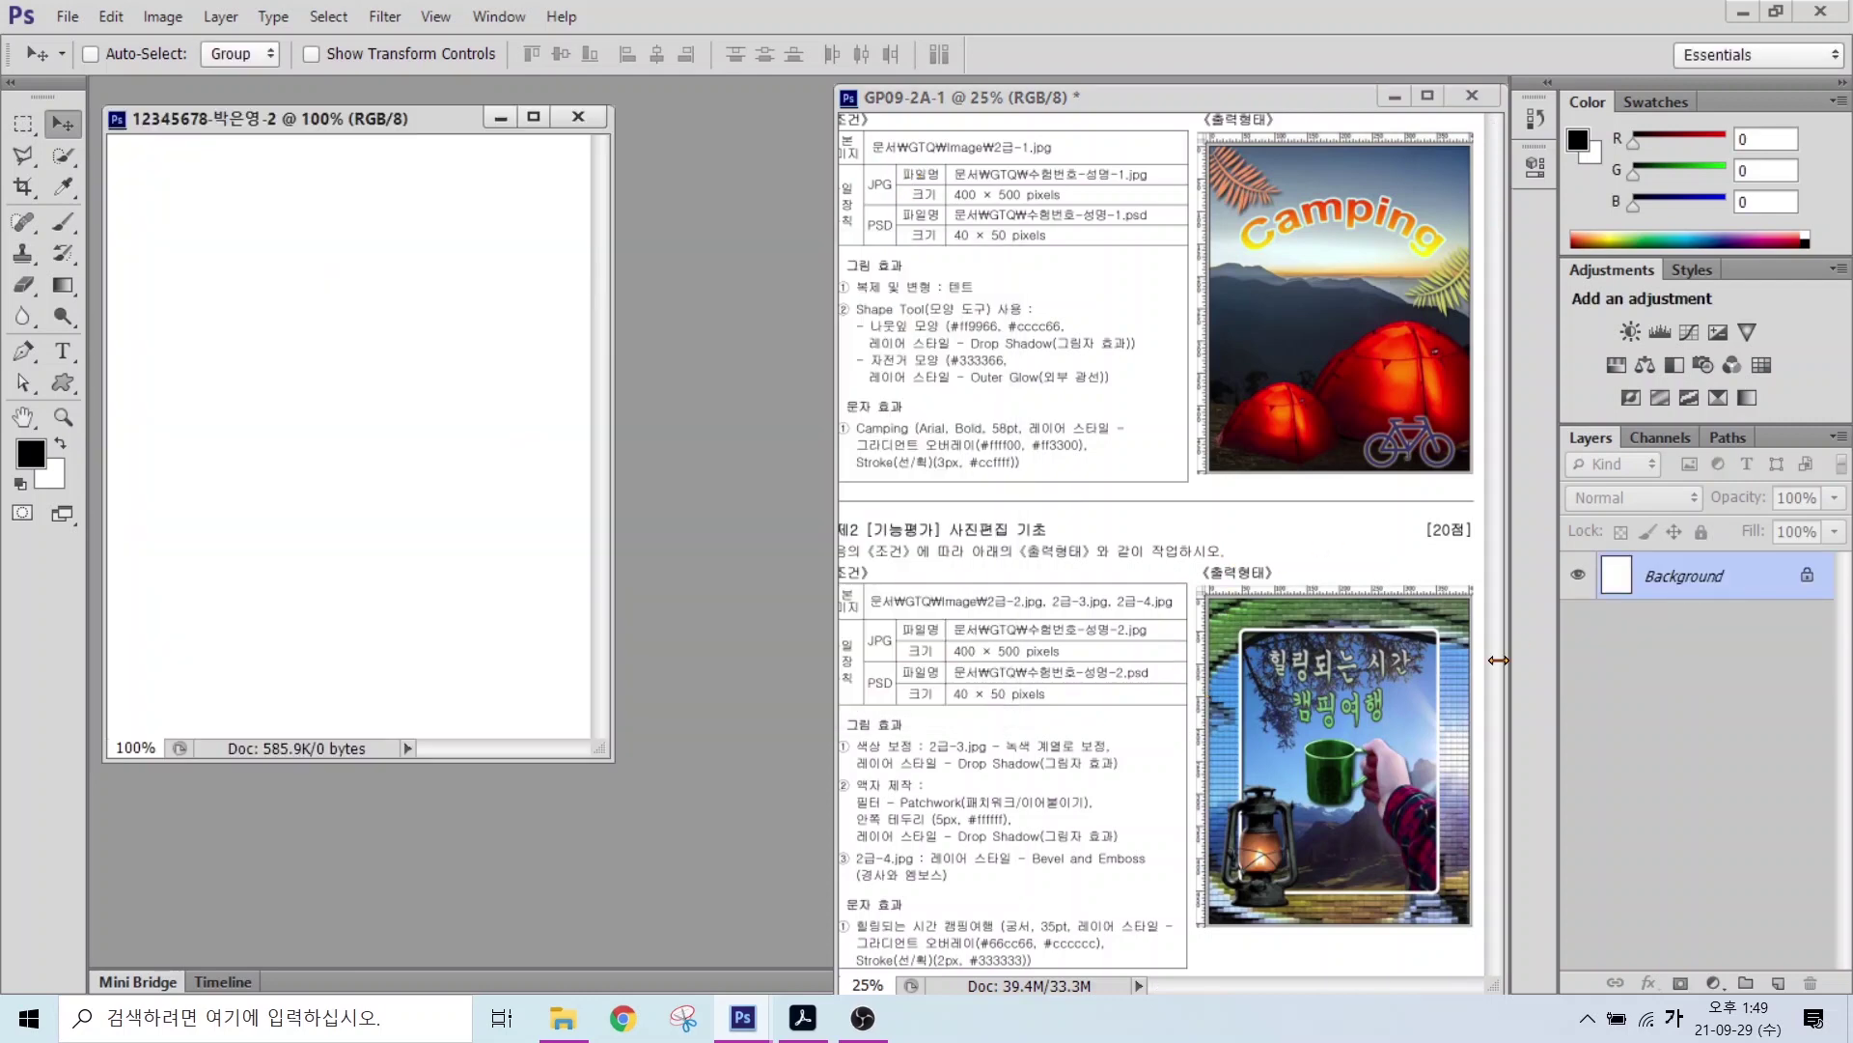
Step: Show rulers, fit the blank document on screen, and browse to the GTQ image folder in Open
click(430, 17)
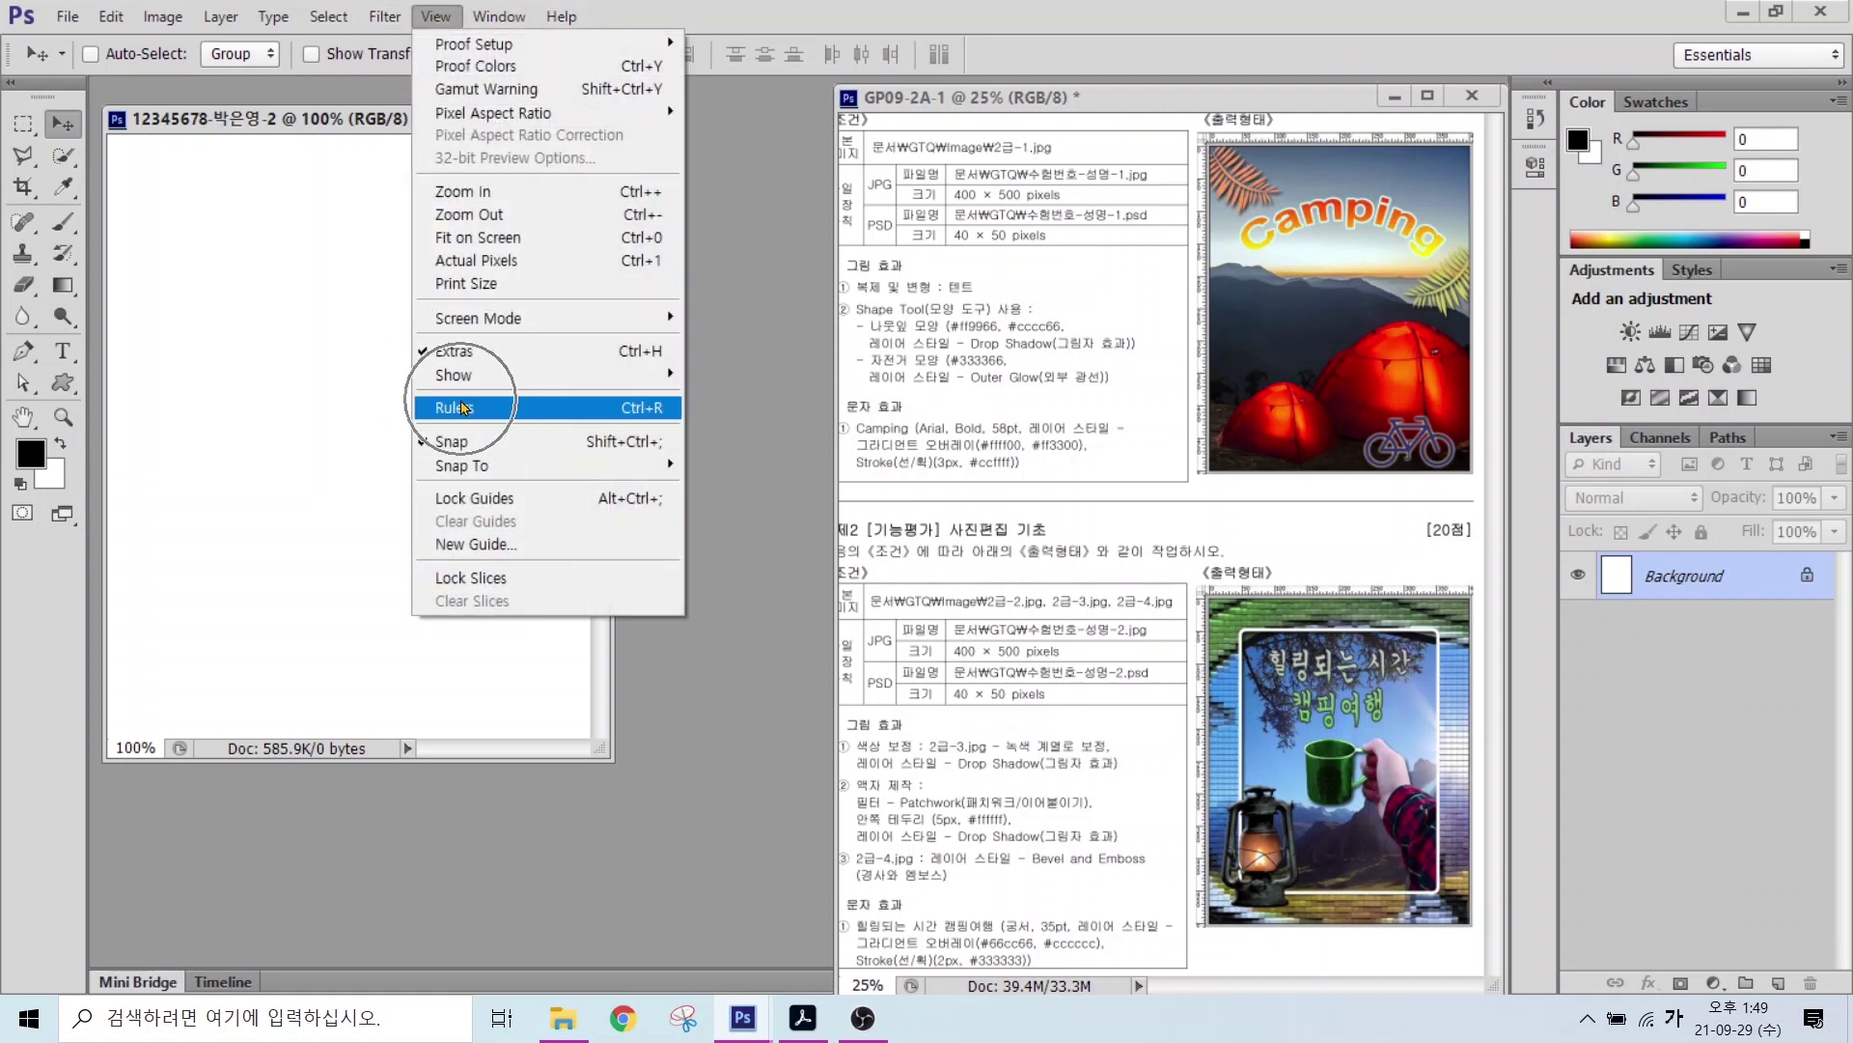
click(462, 407)
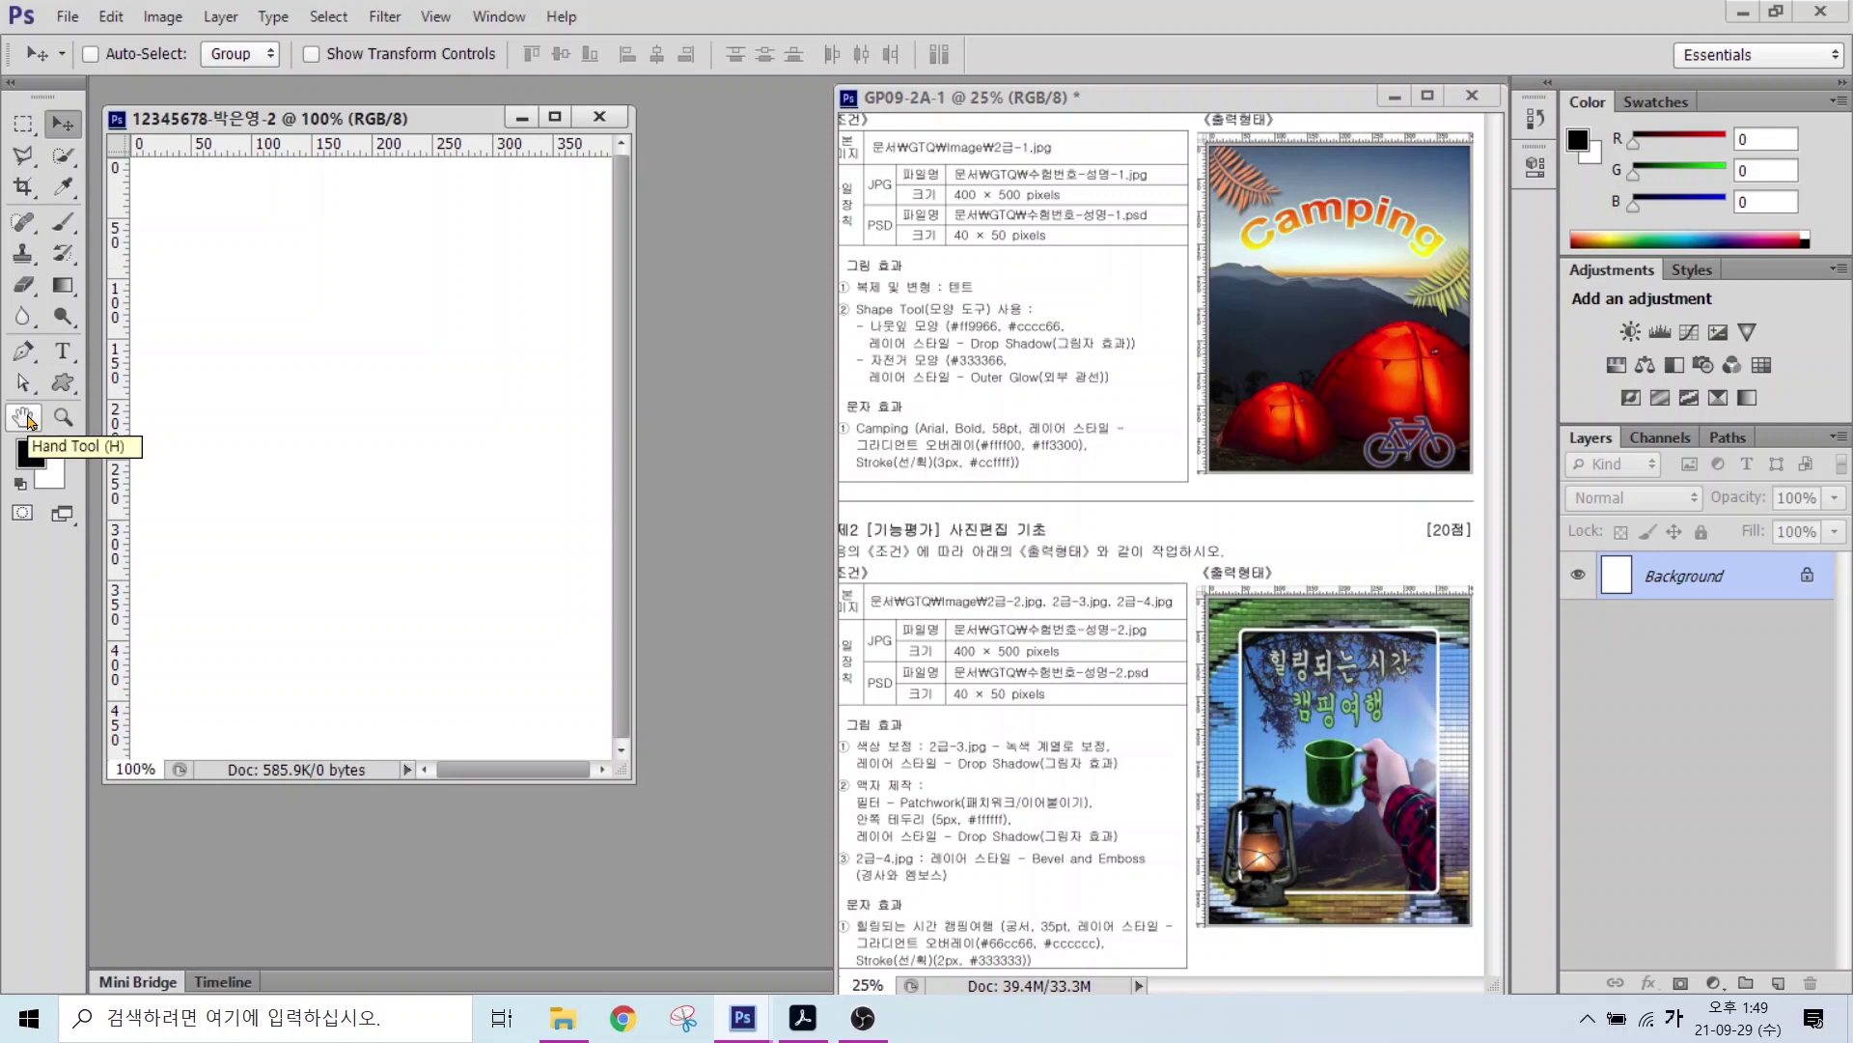
double_click(24, 417)
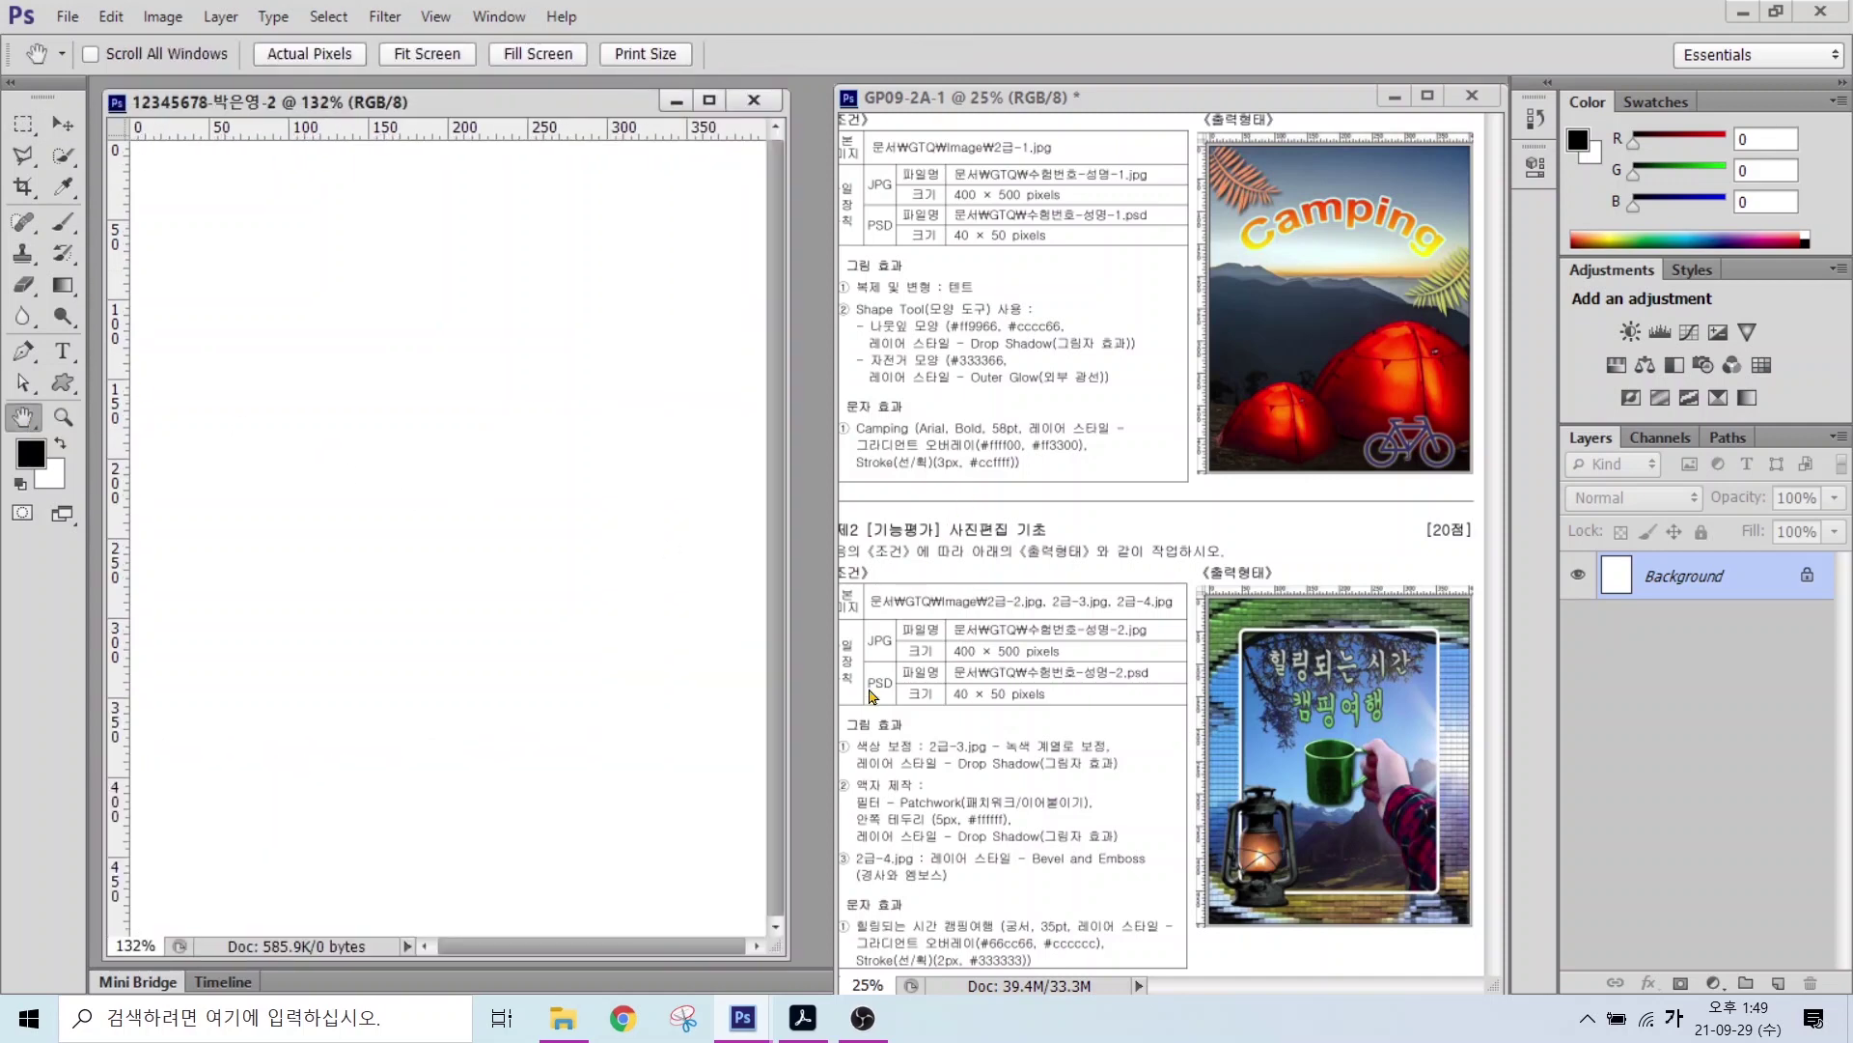
drag(826, 770, 1158, 852)
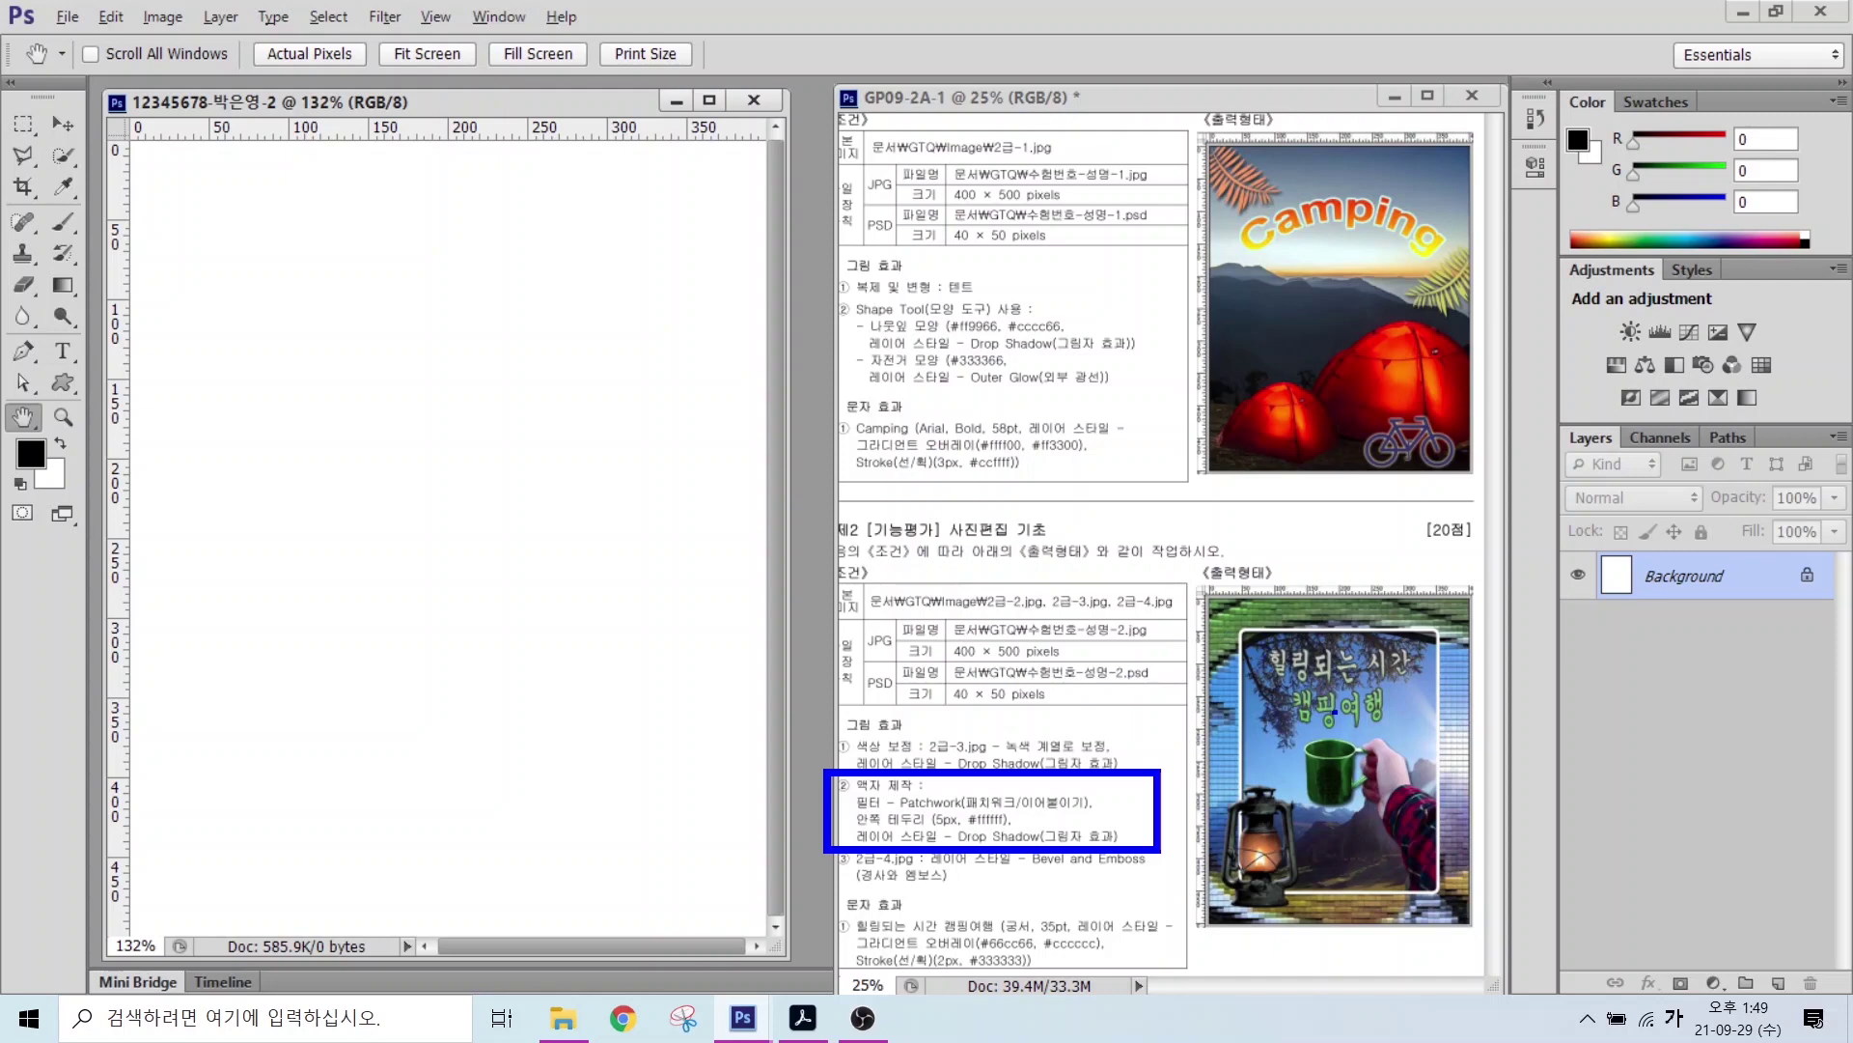
drag(1147, 738, 1228, 814)
drag(1523, 726, 1406, 776)
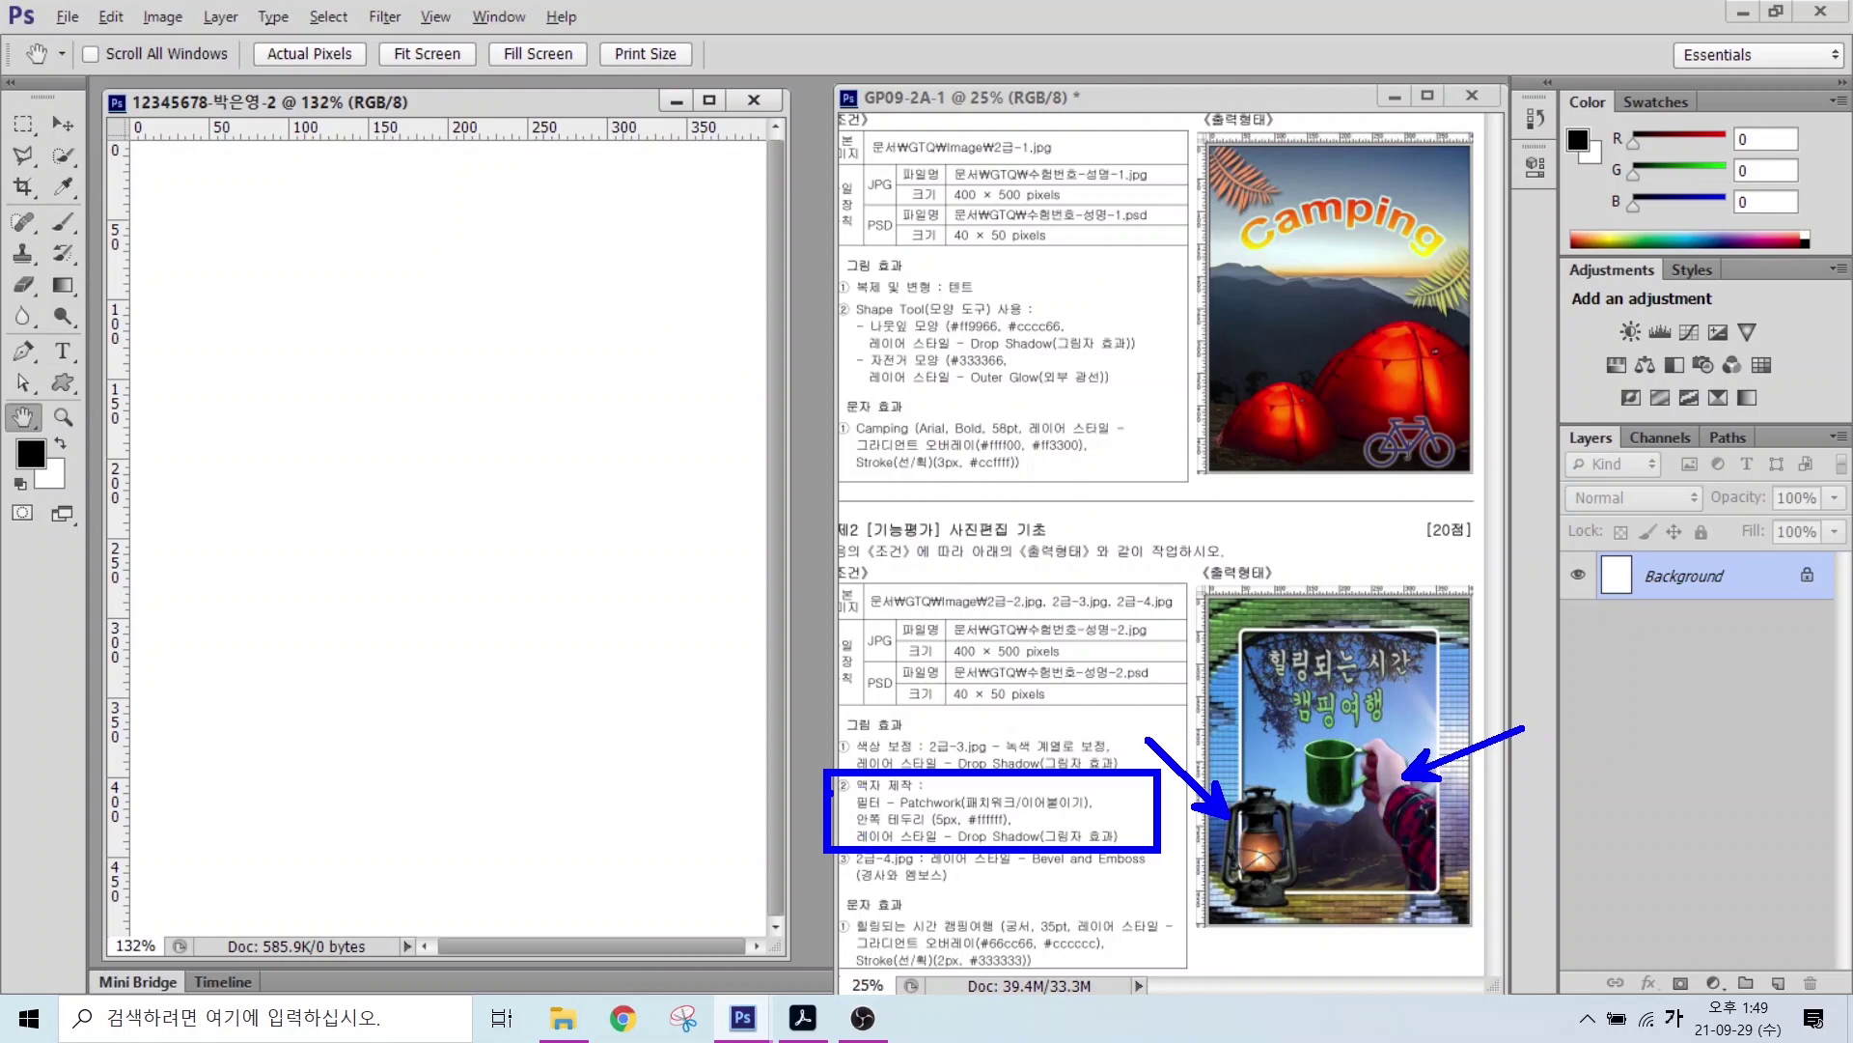
key(Escape)
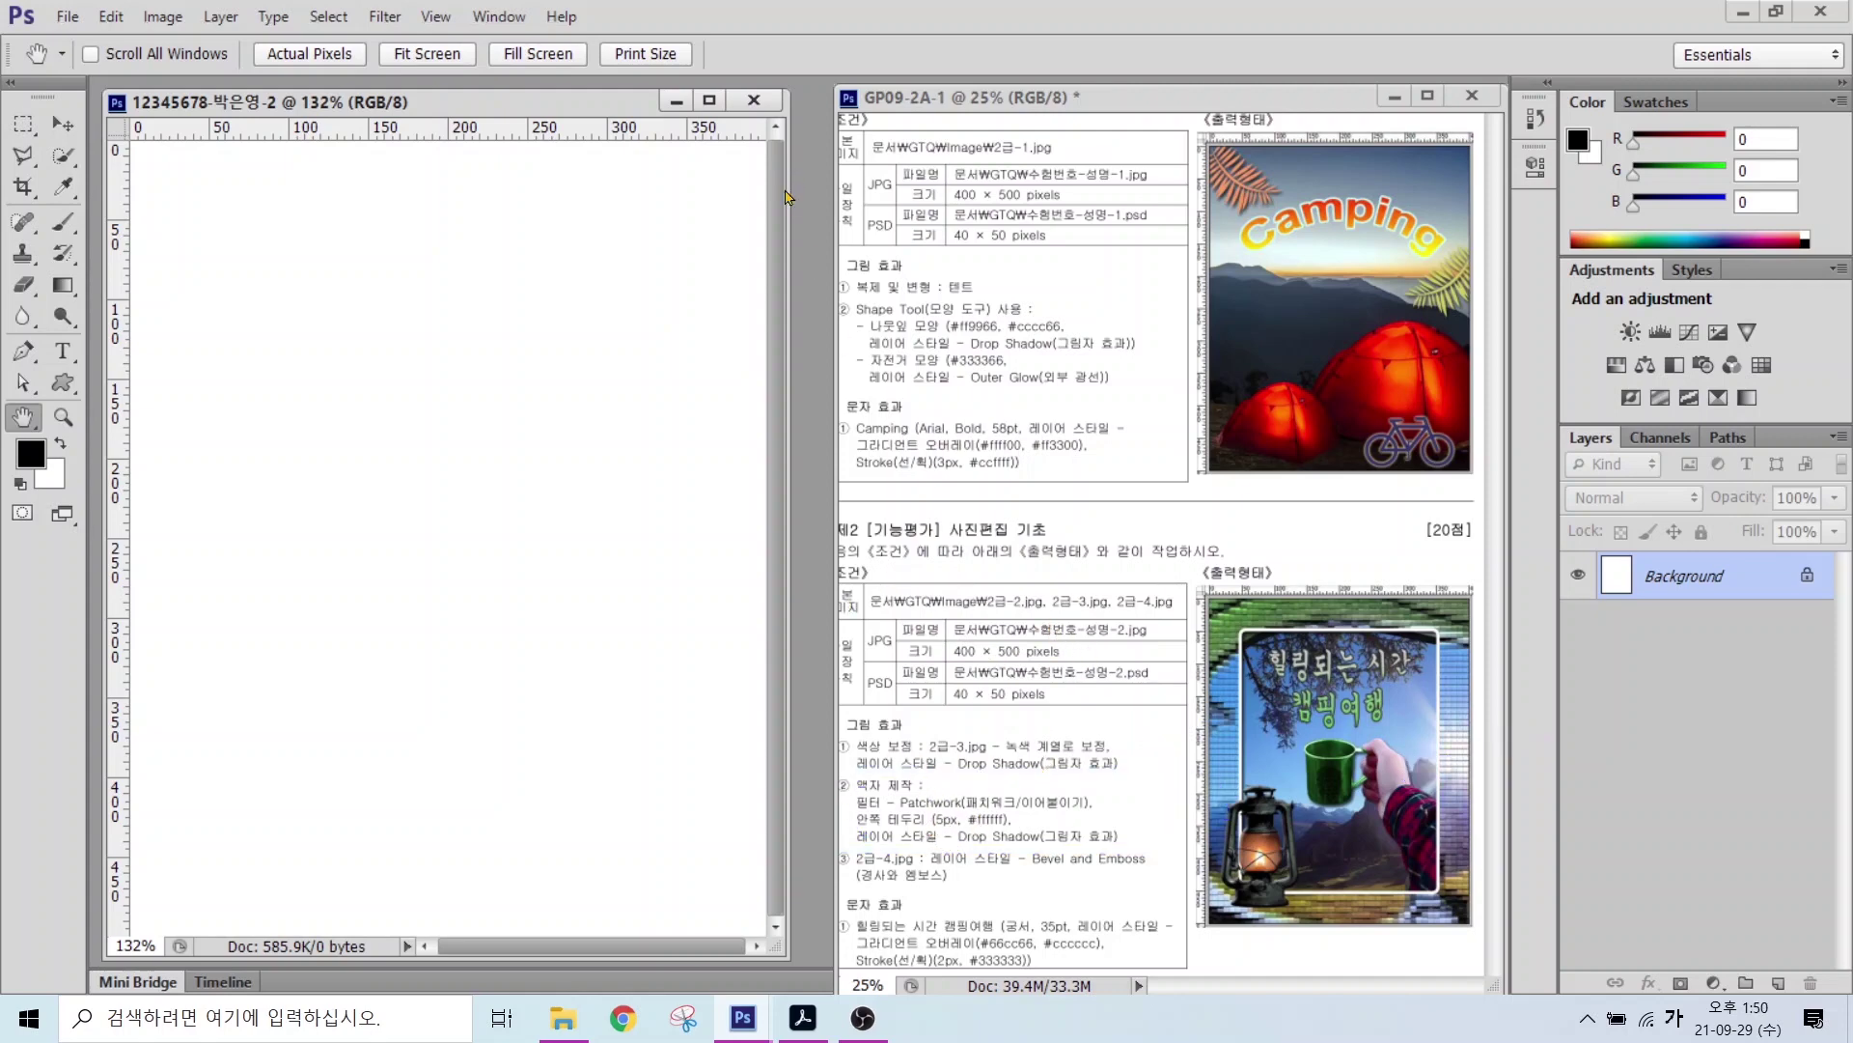
double_click(809, 432)
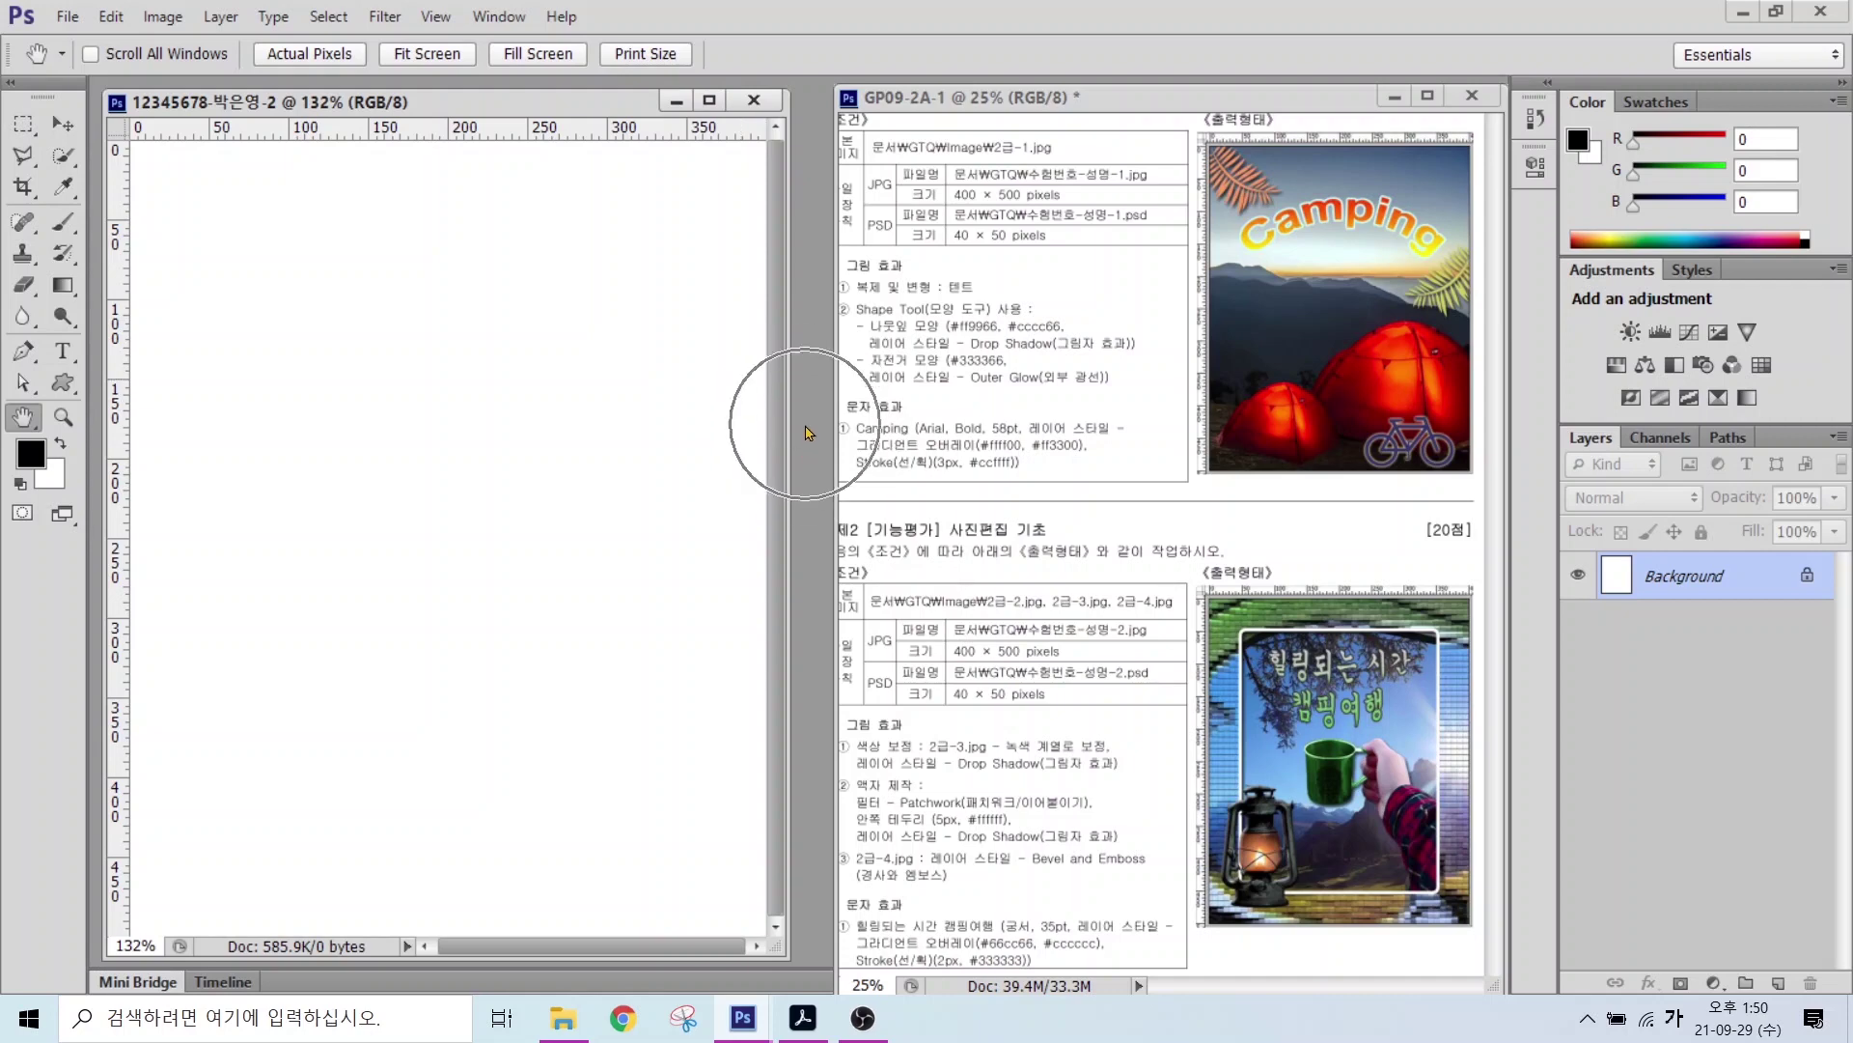
double_click(763, 272)
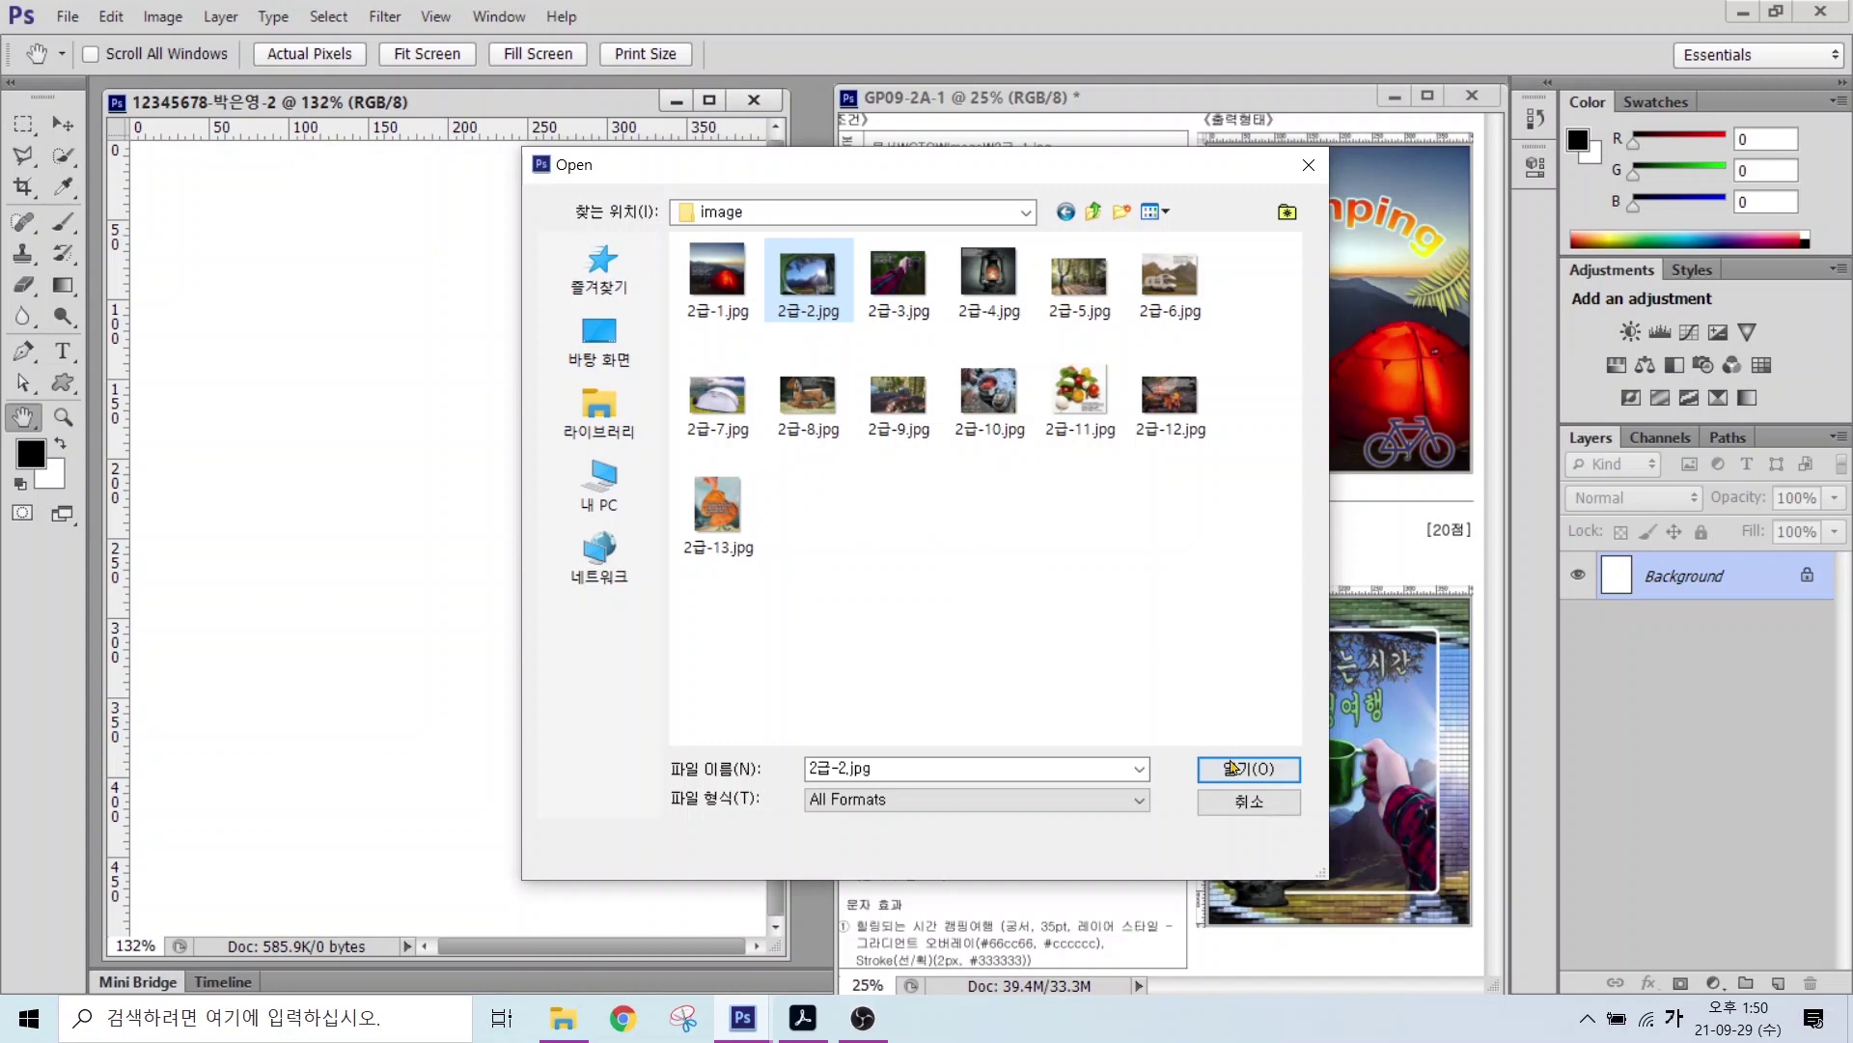
Step: Open the tent-view photo 2급-2.jpg from the image folder
double_click(821, 279)
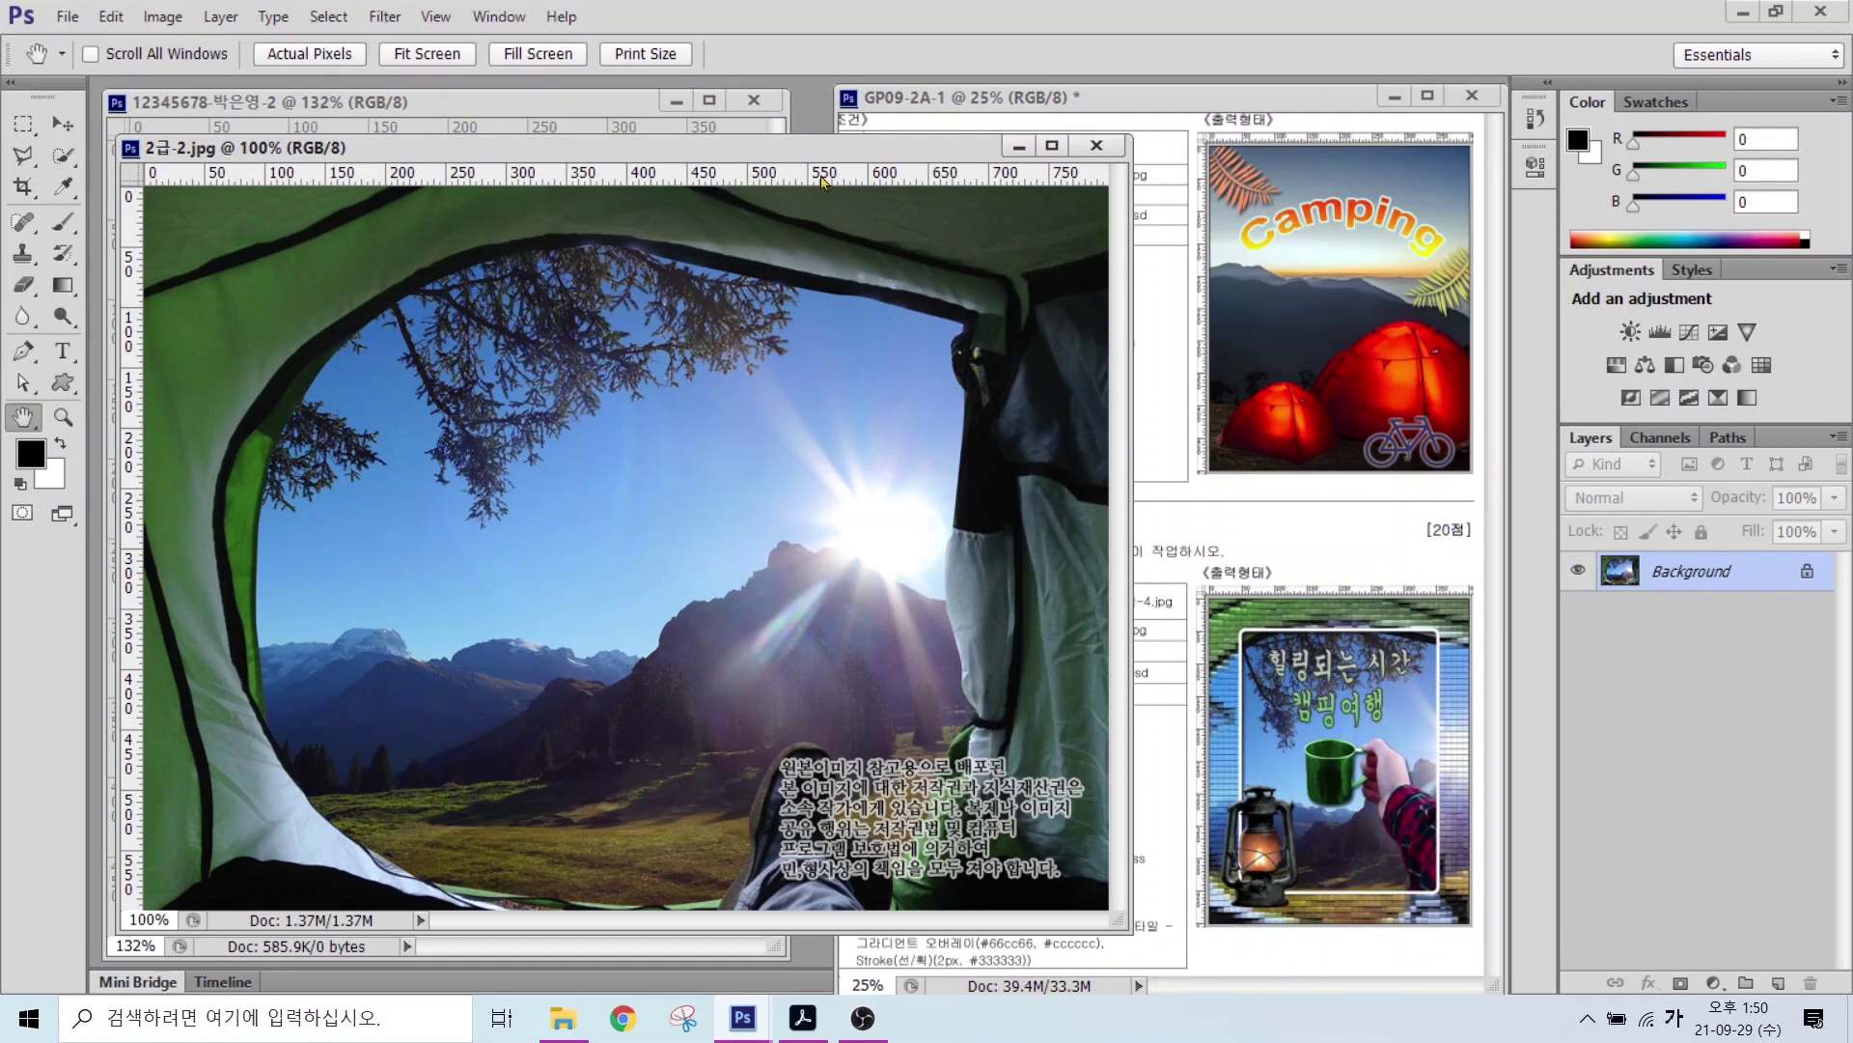
Step: Resize the tent photo to 667 × 500 px by setting Height to 500 px with proportions constrained
click(162, 17)
click(187, 192)
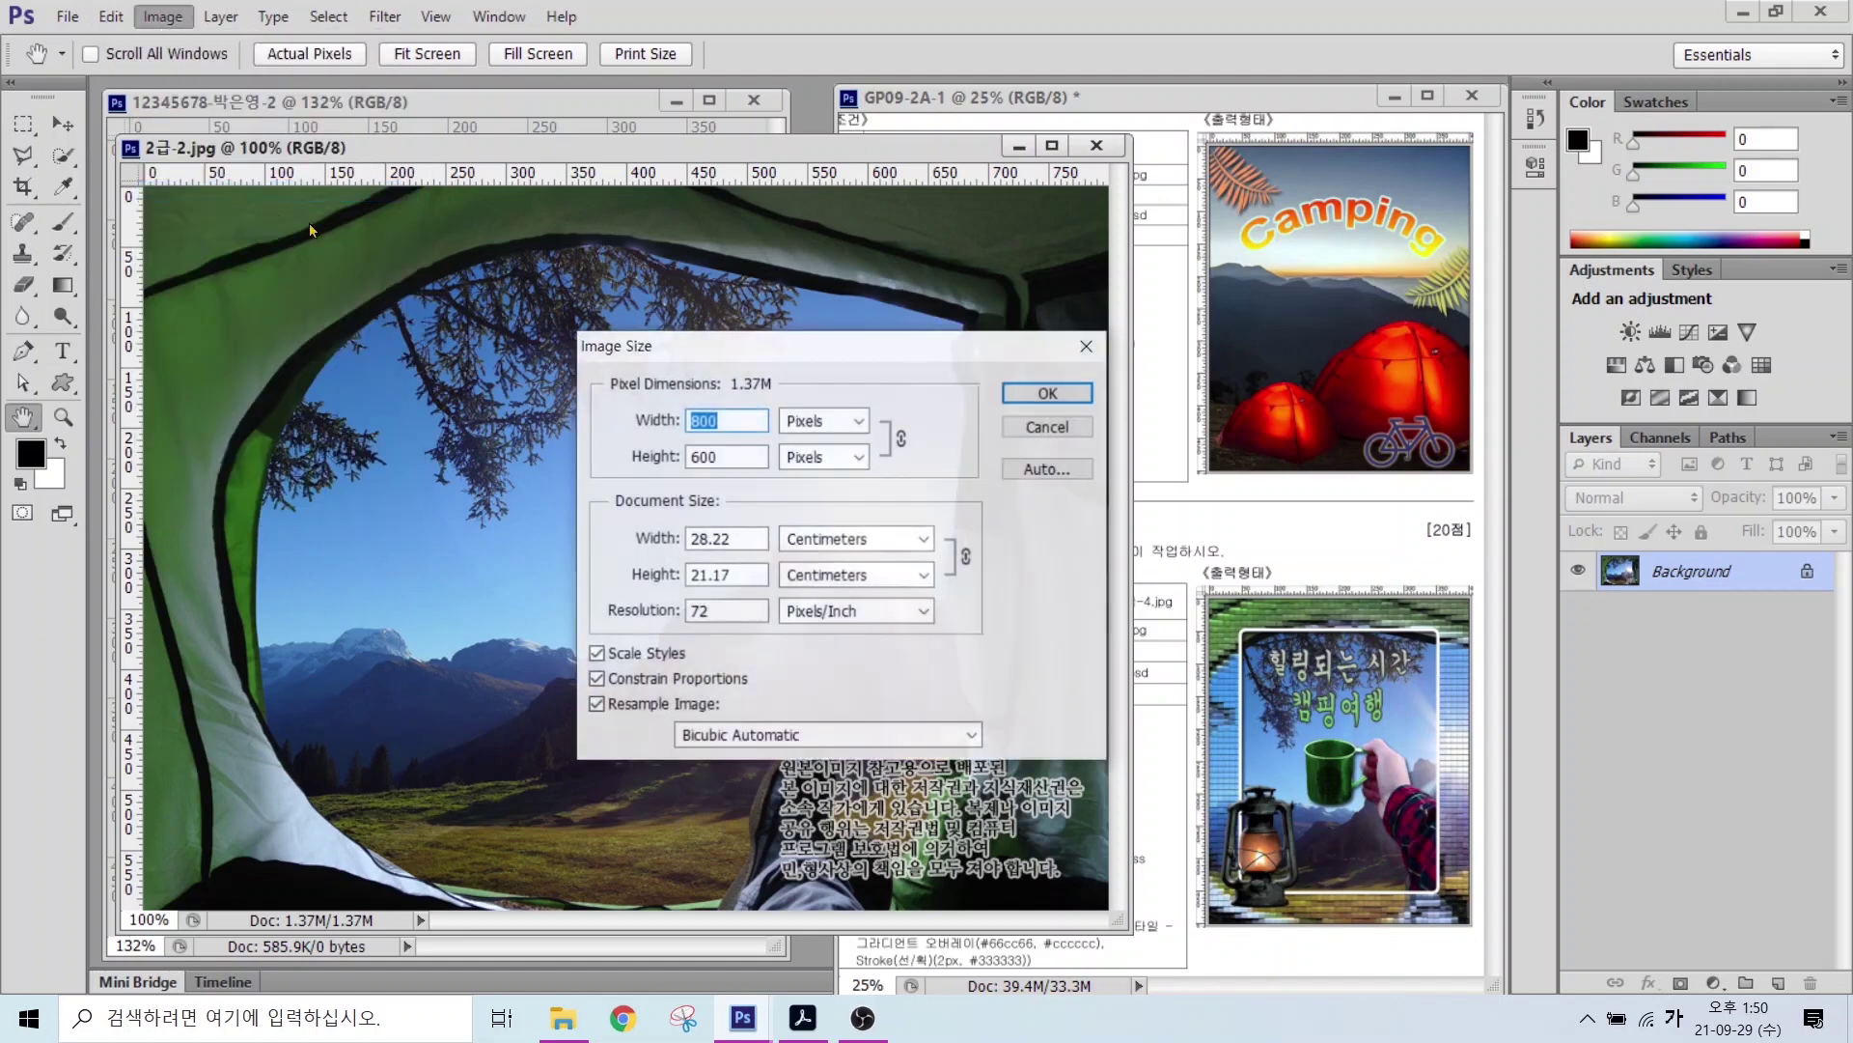
text(400)
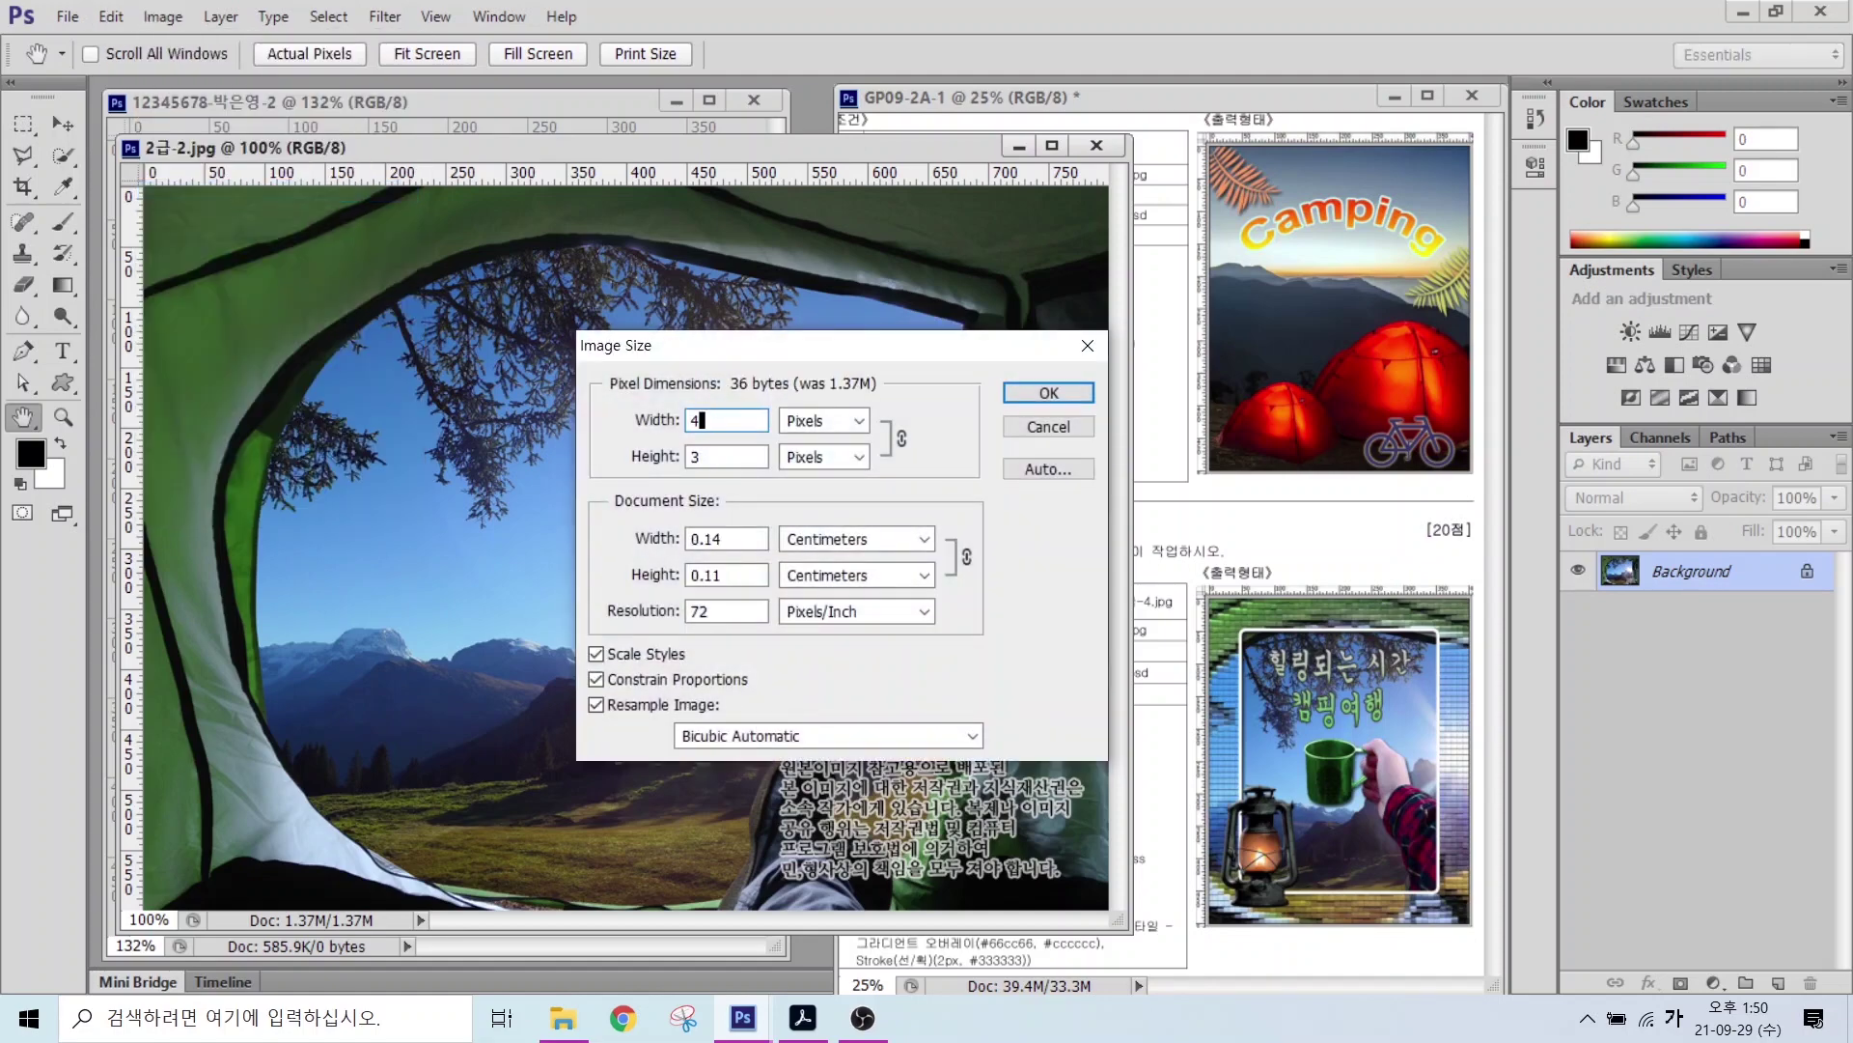
click(707, 463)
click(655, 460)
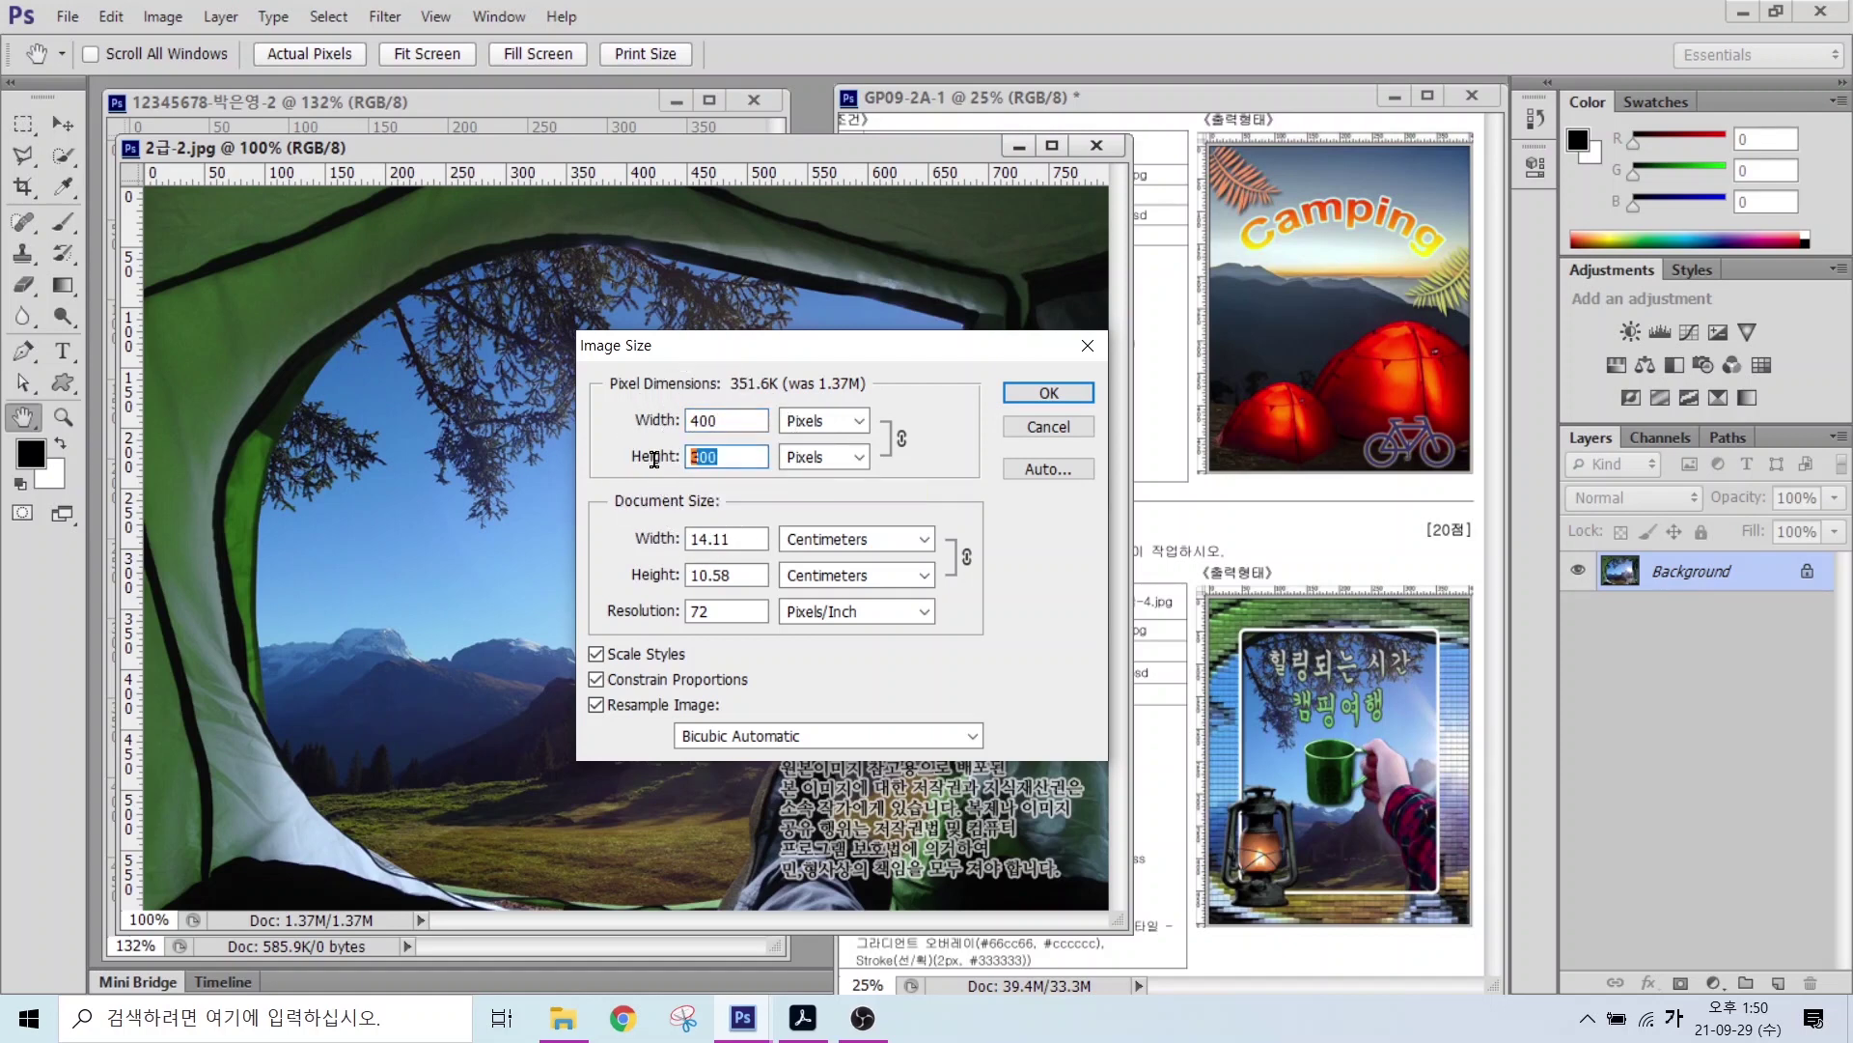
text(500)
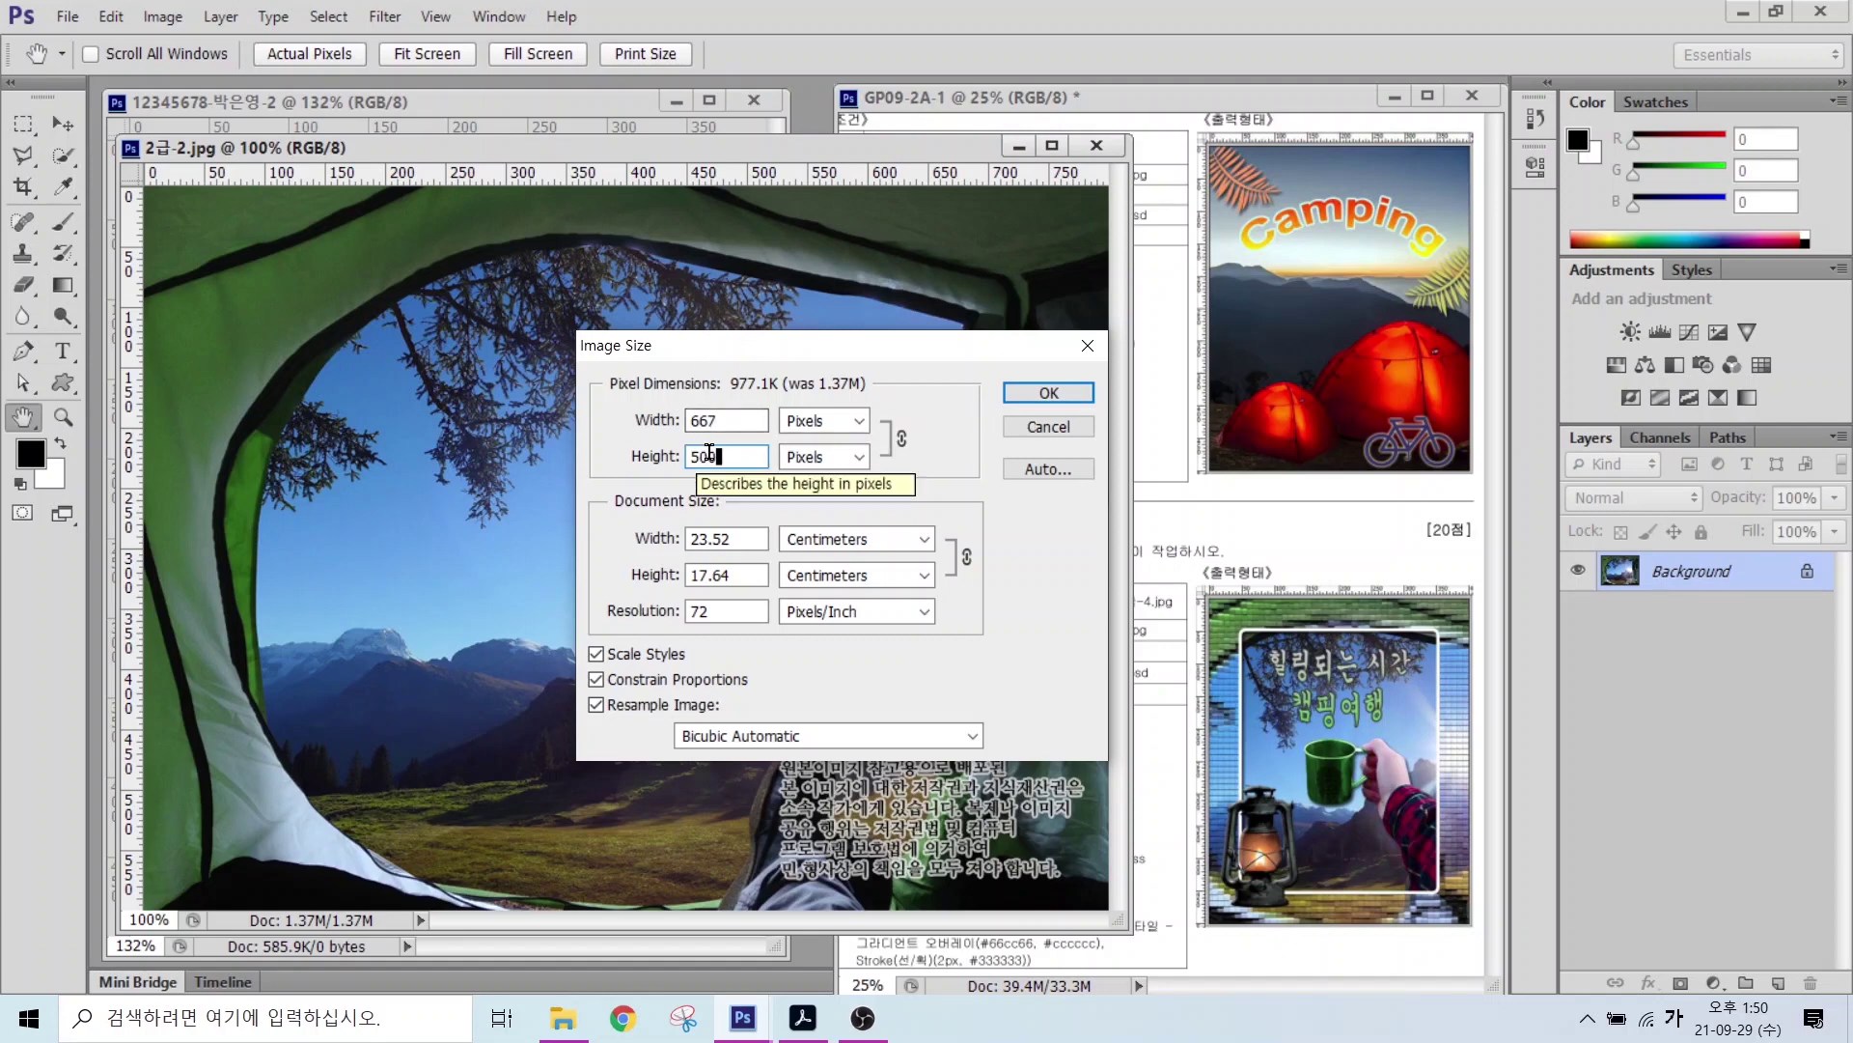
click(1047, 394)
Step: Drag the tent photo into the composite and close the original JPG without saving
key(v)
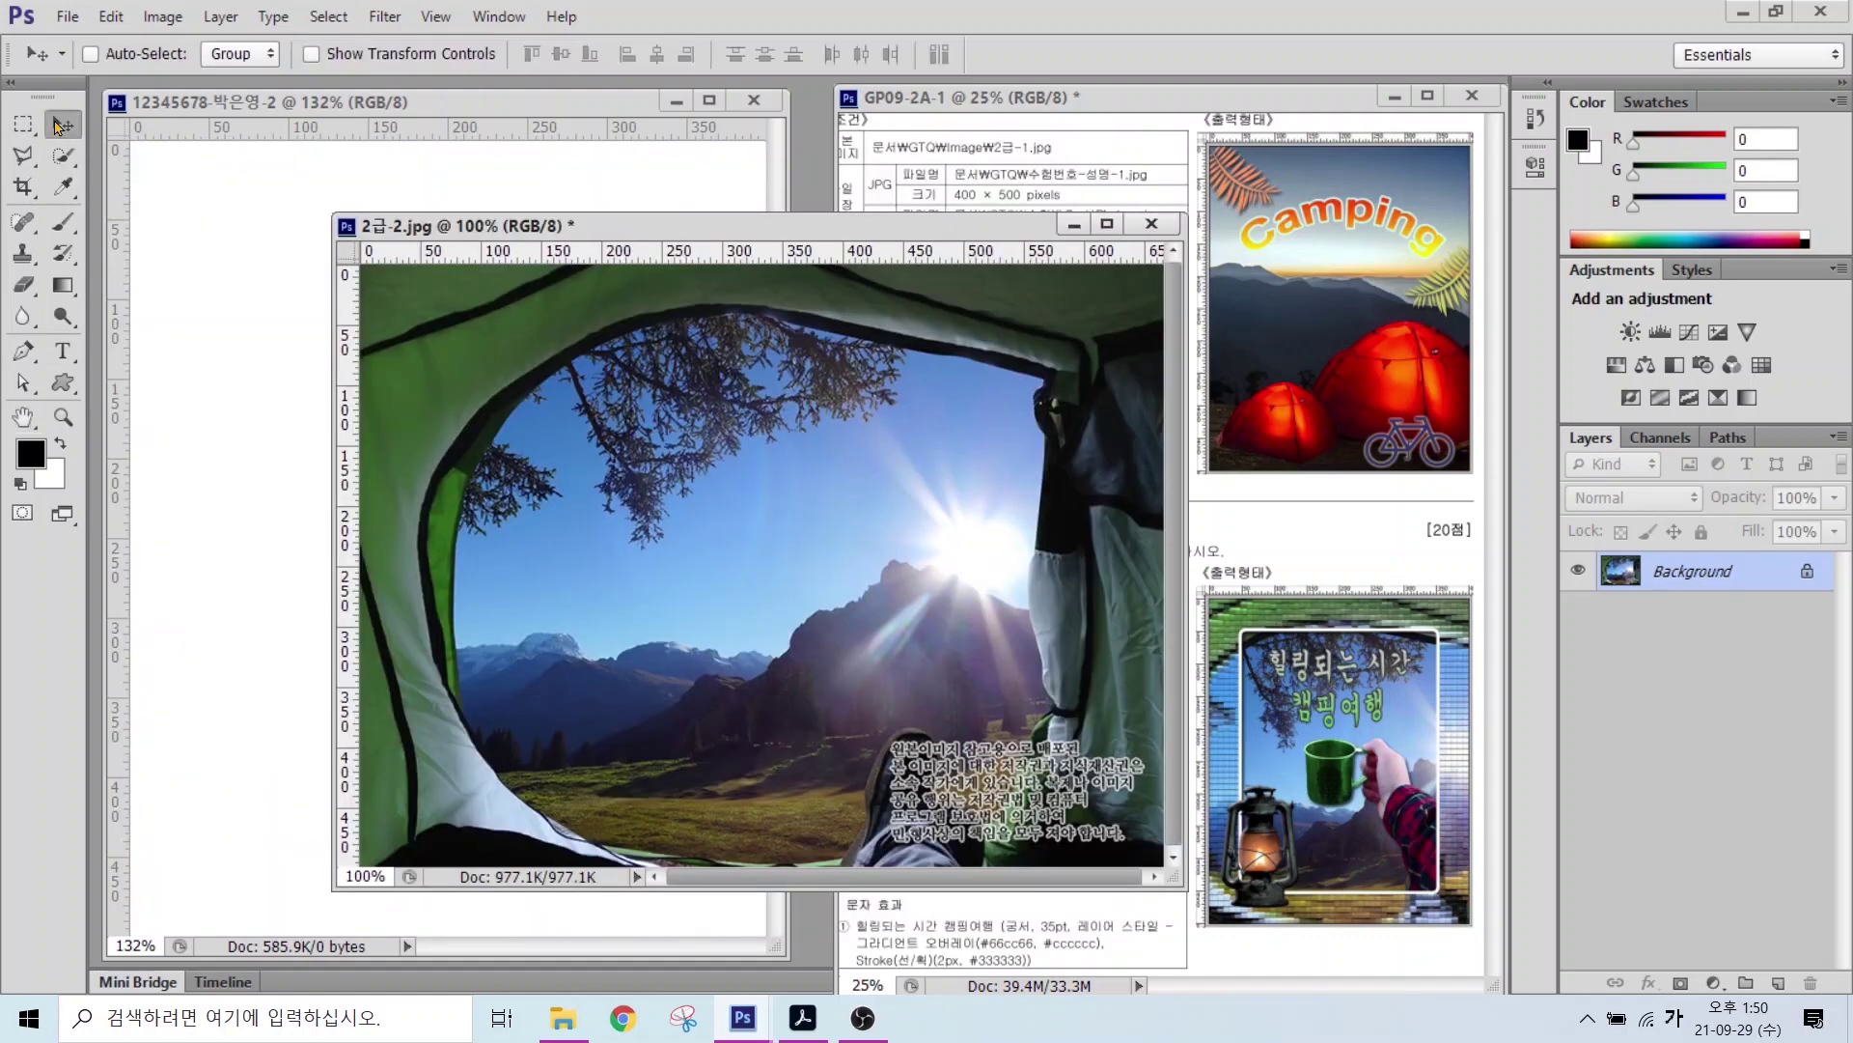
drag(558, 395, 218, 316)
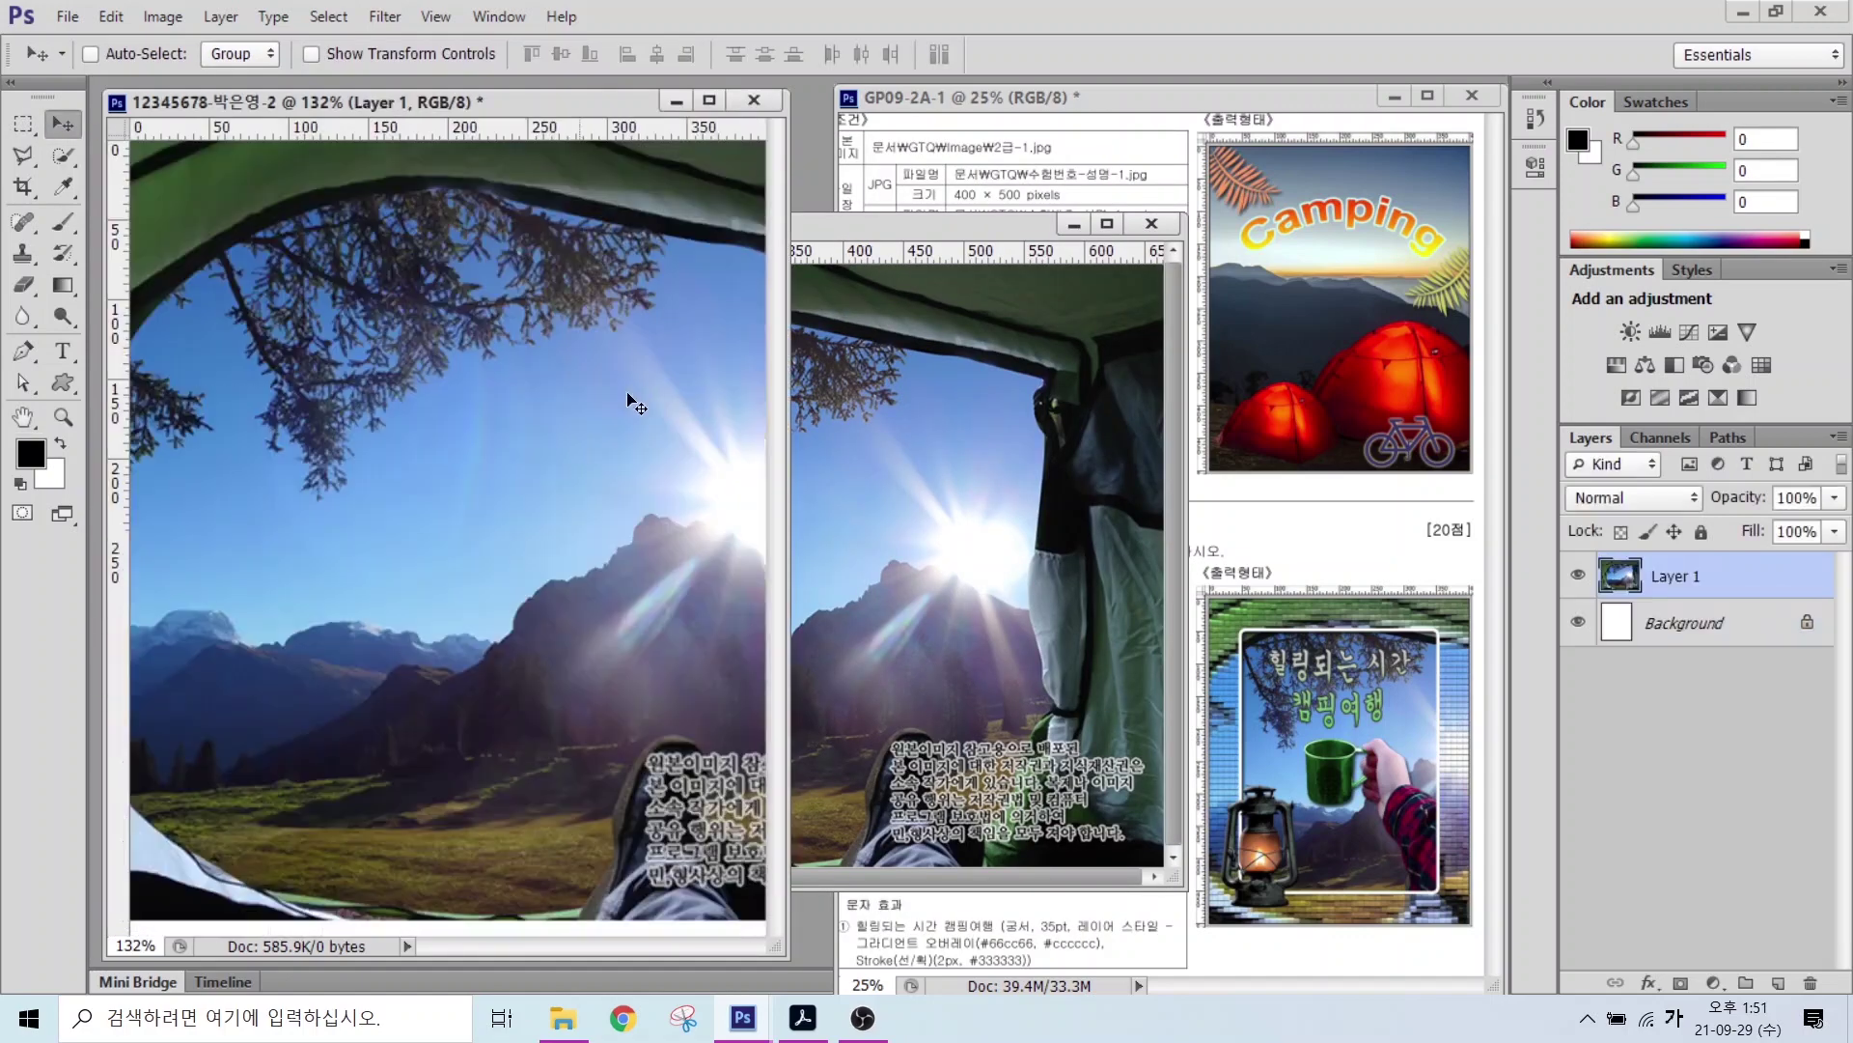
click(1151, 223)
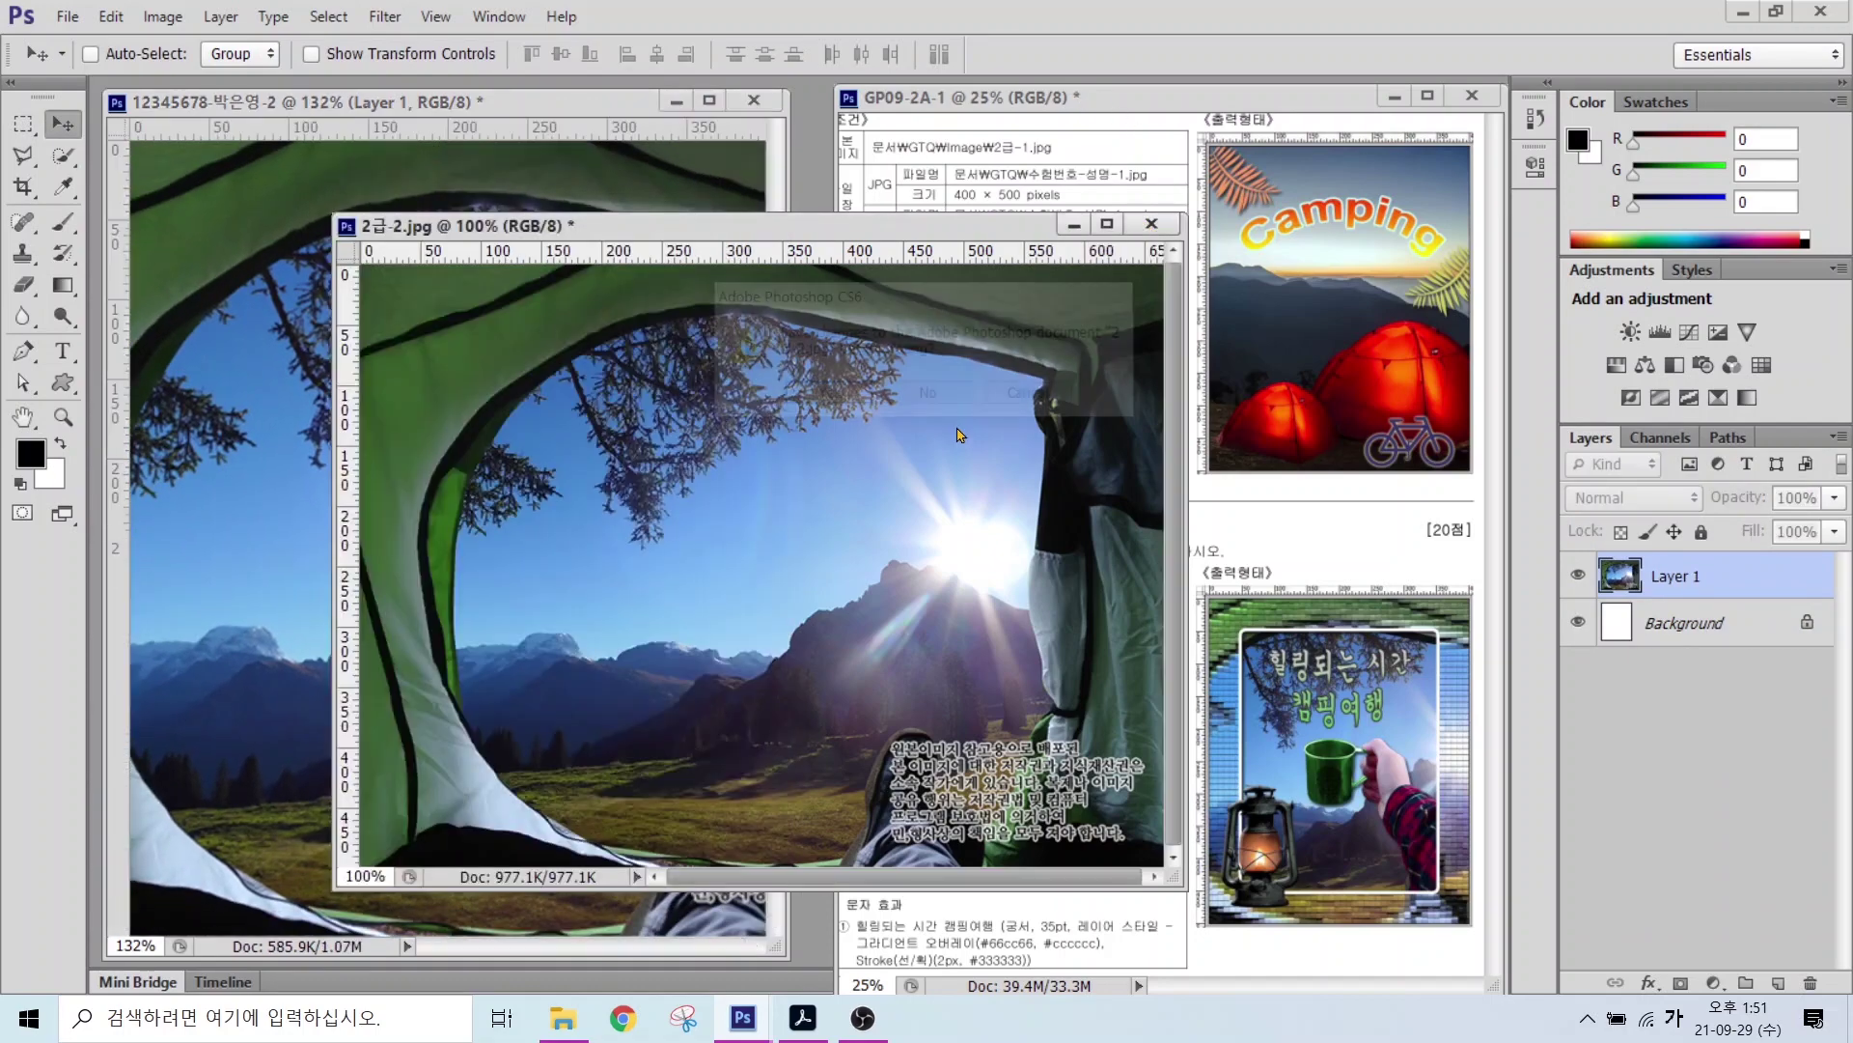
click(930, 396)
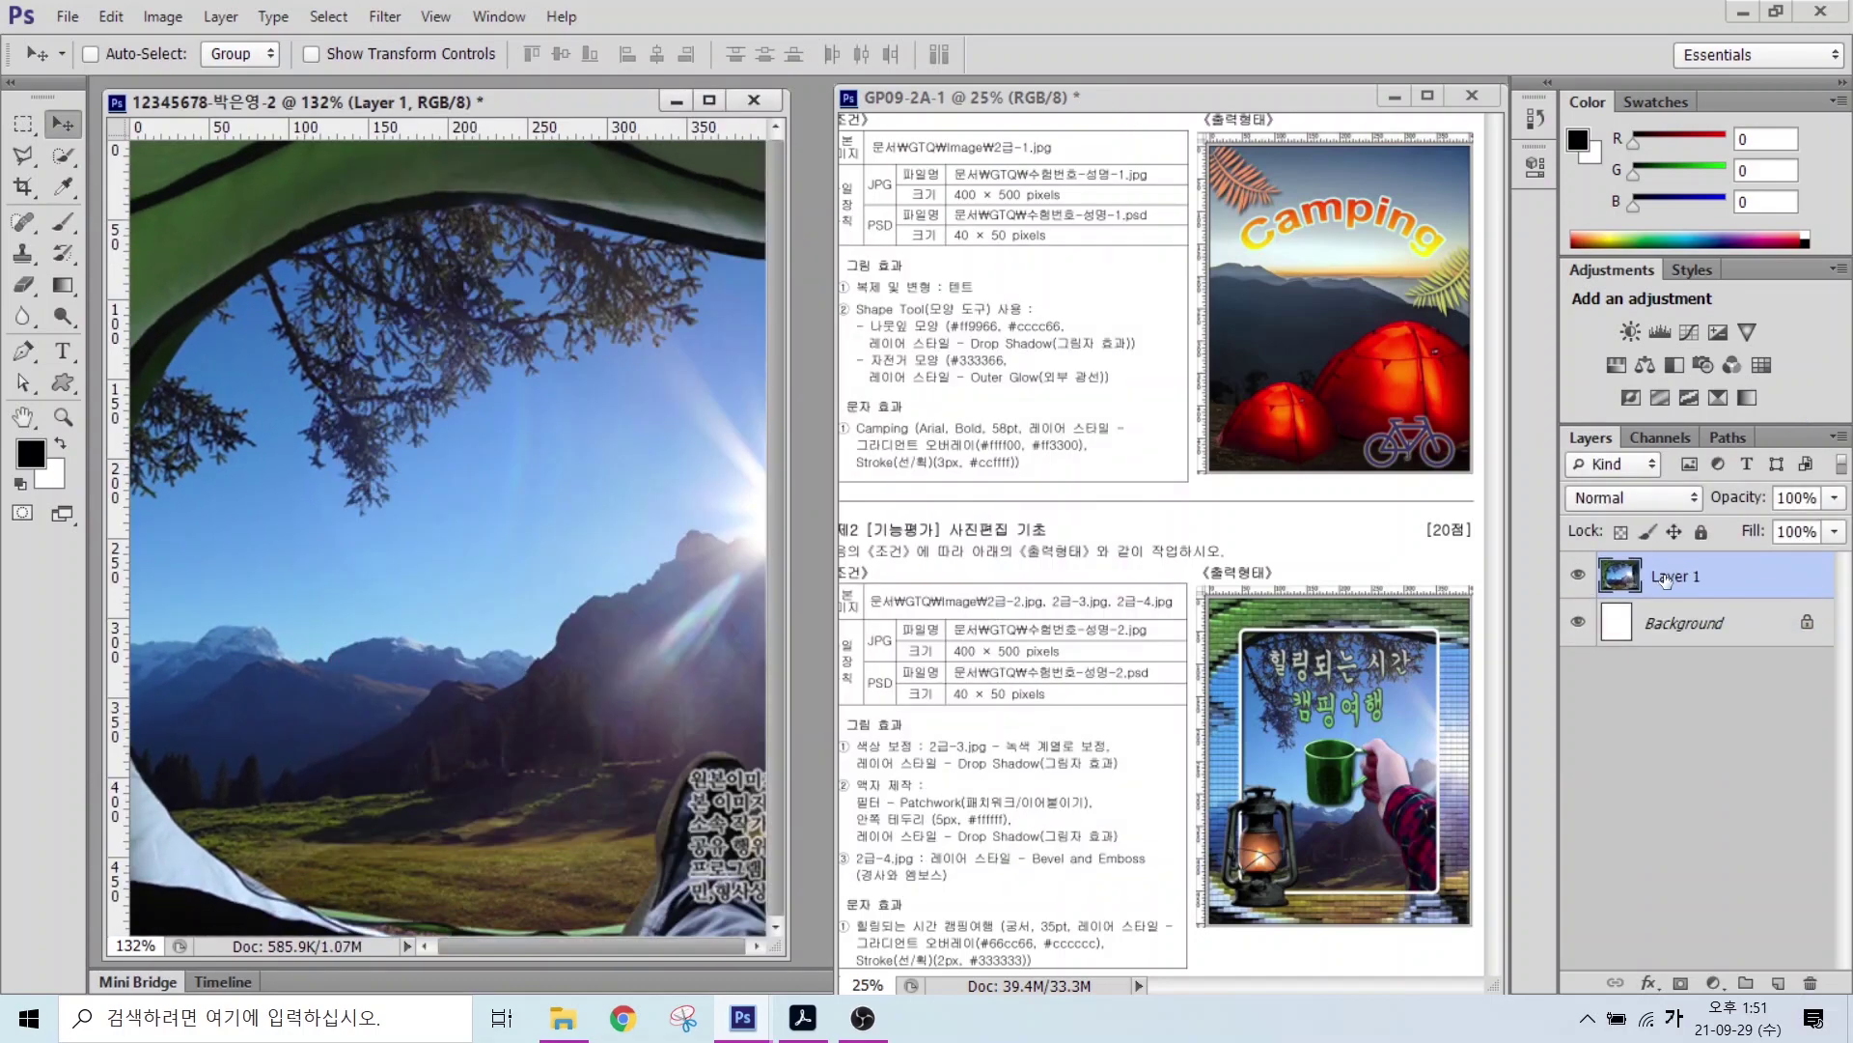
Step: Rename the placed photo layer to 2-2
double_click(1663, 577)
text(2급)
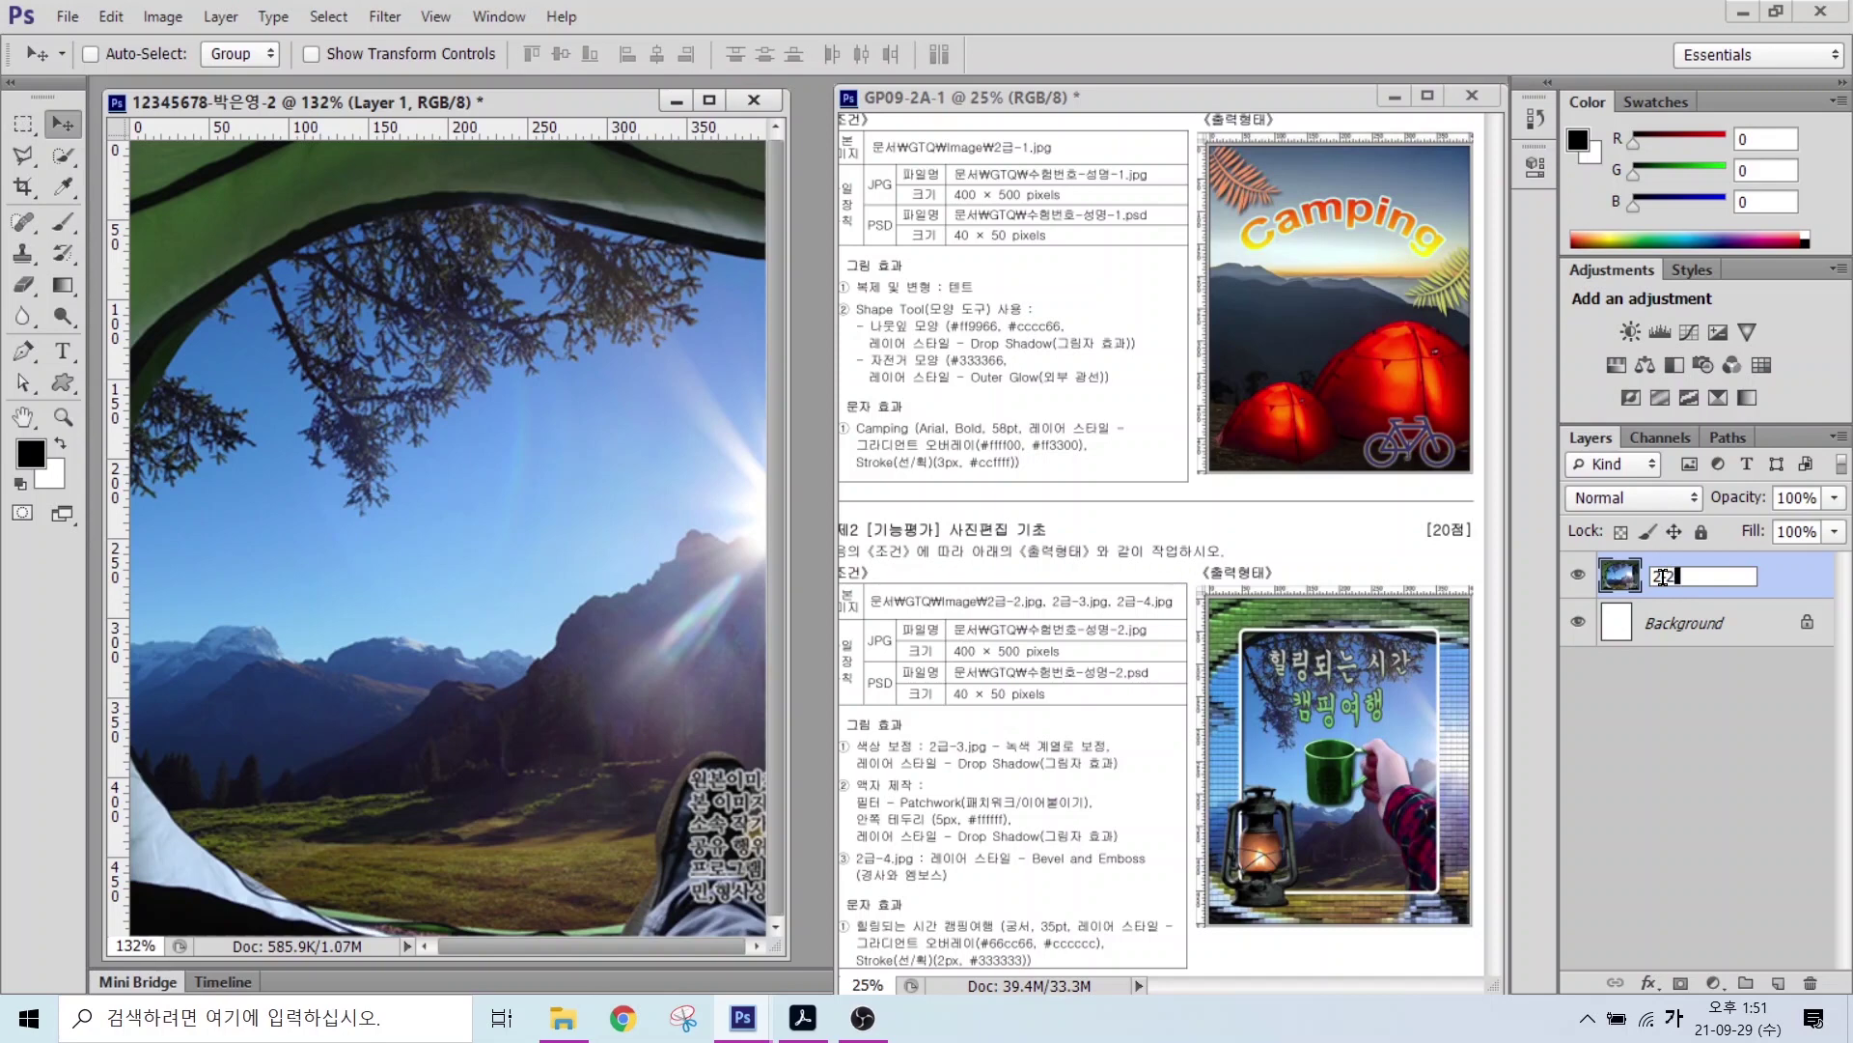
key(Return)
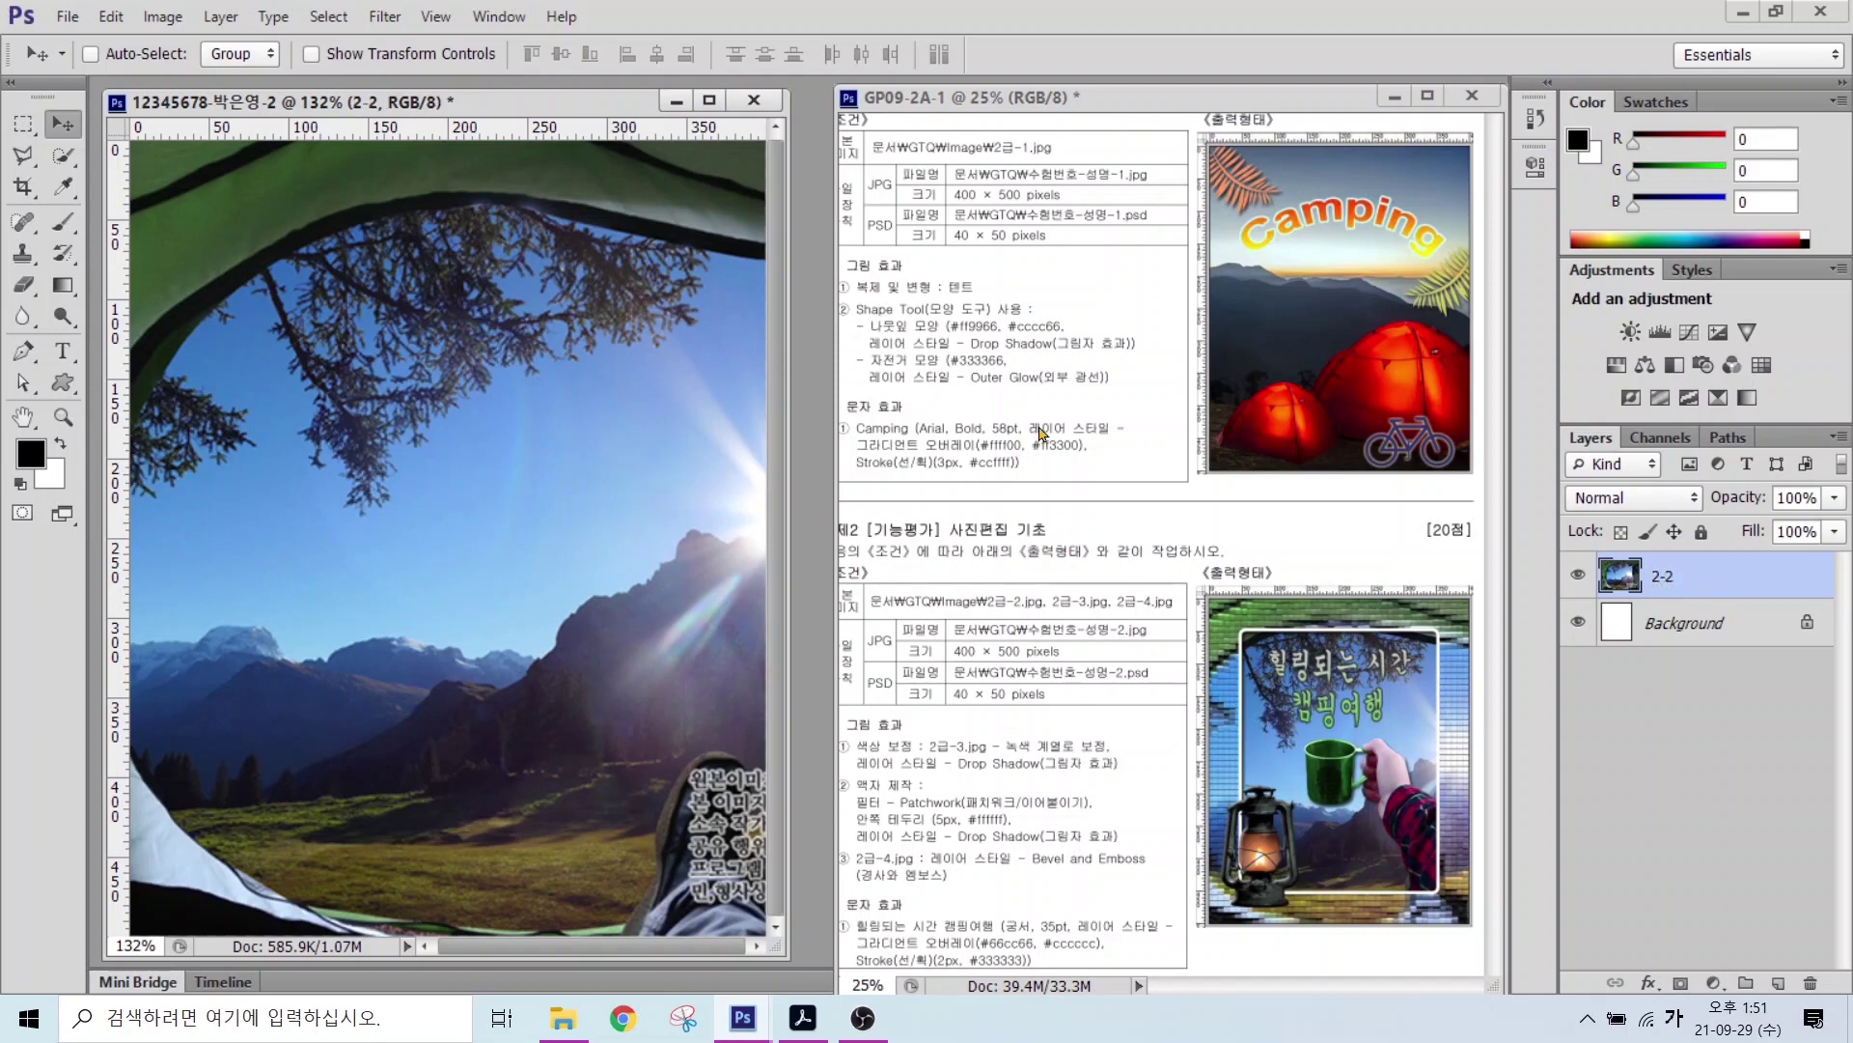
drag(933, 788, 1013, 700)
drag(897, 790, 1041, 816)
key(Escape)
drag(1375, 697, 1471, 608)
drag(1463, 741, 1591, 674)
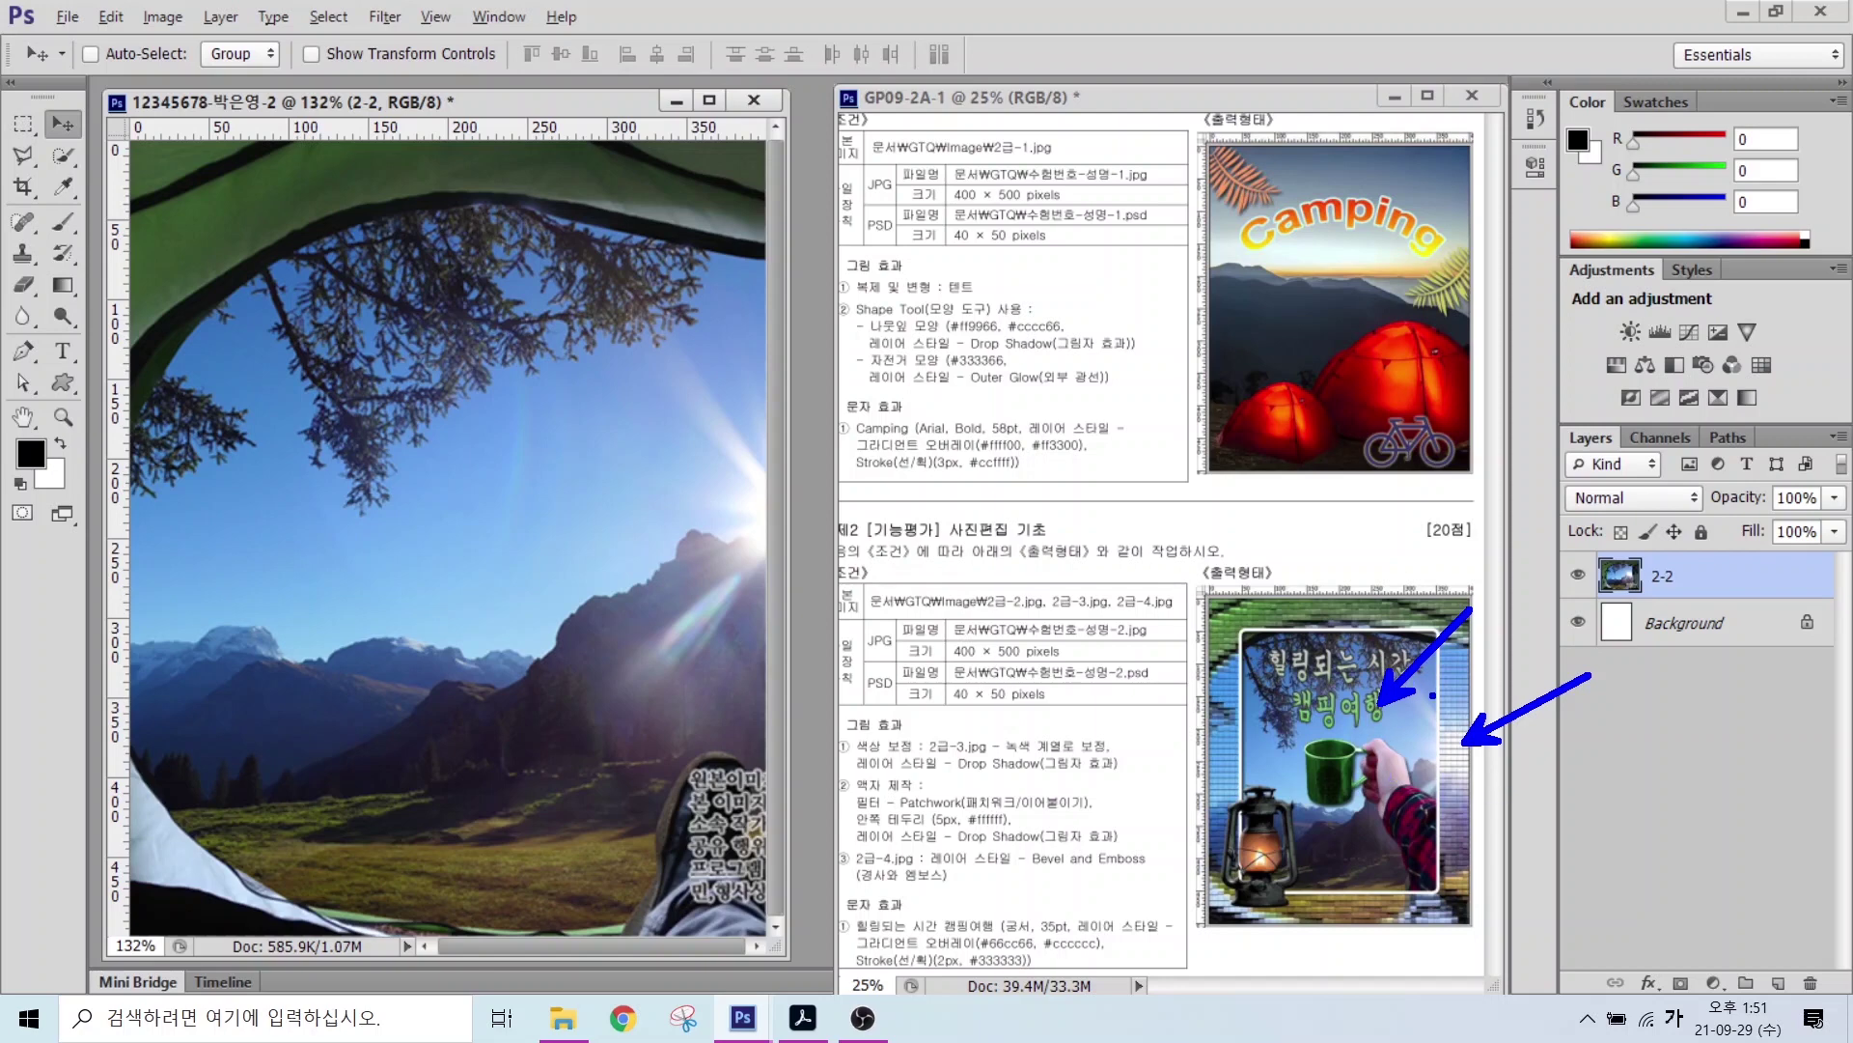
key(Escape)
key(ctrl)
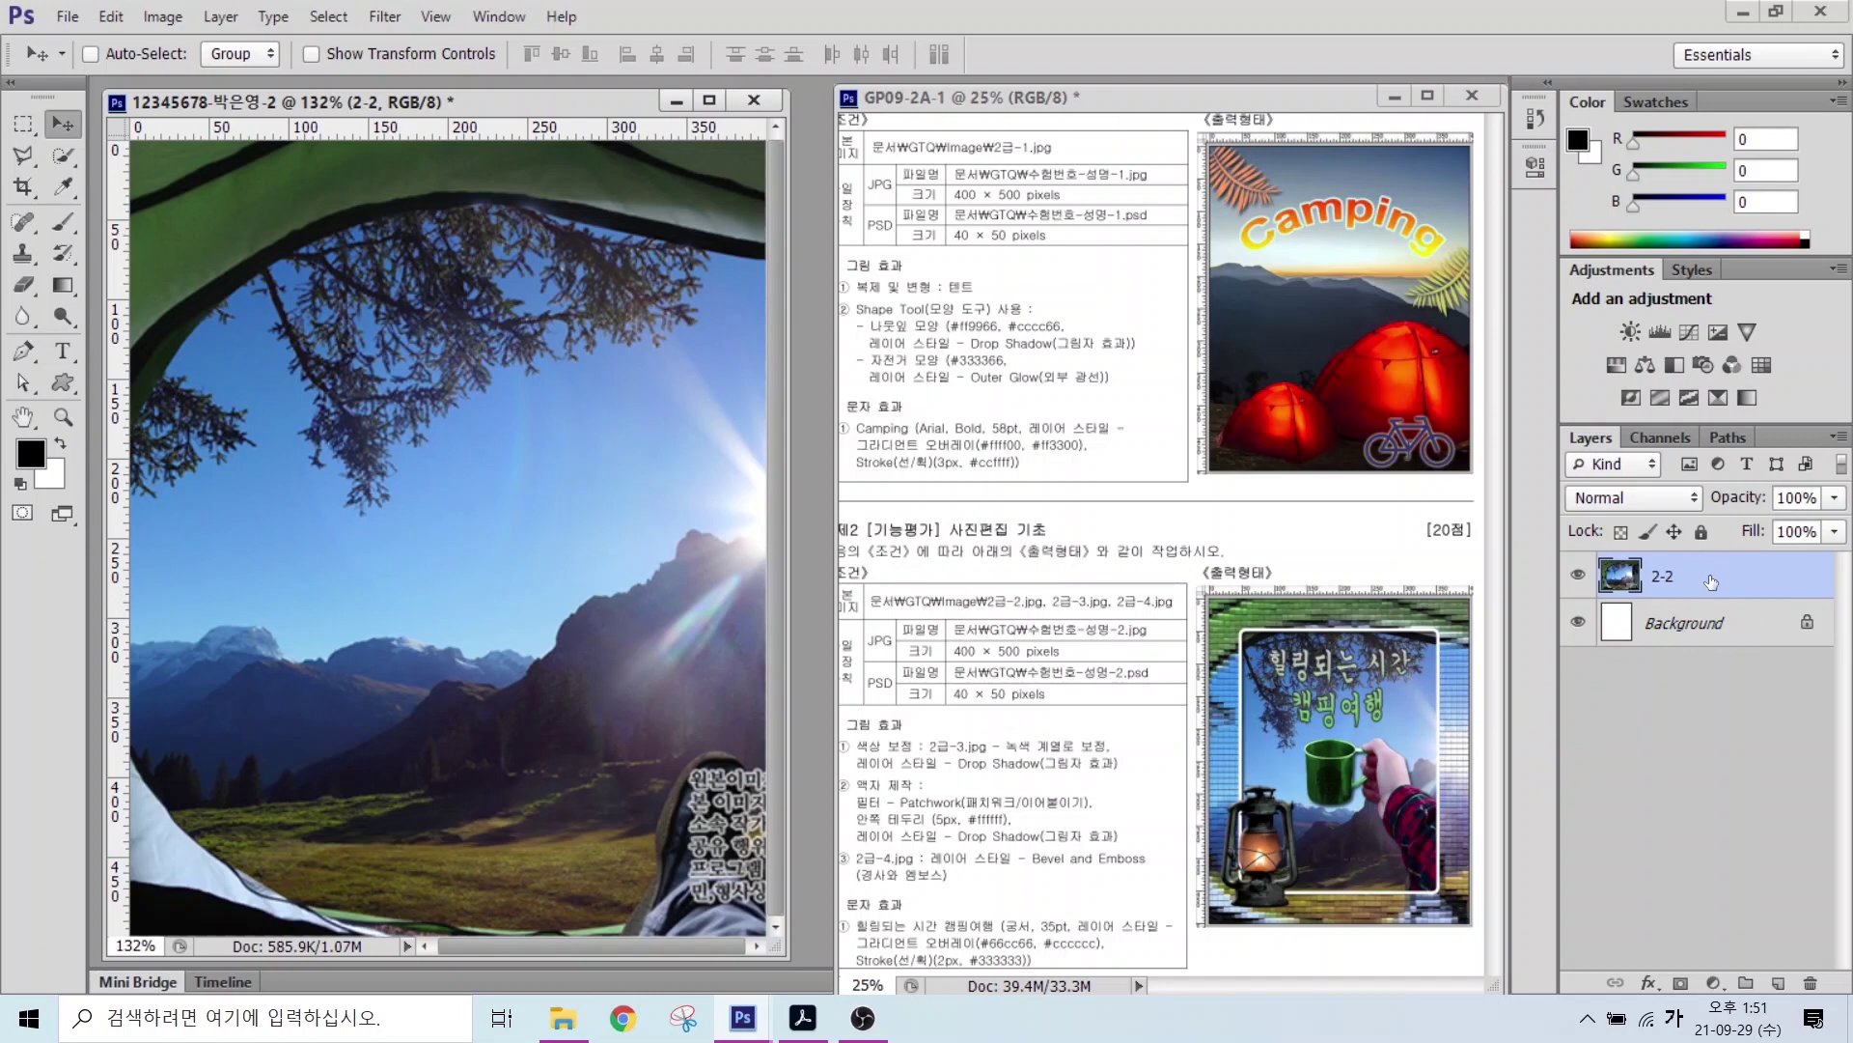
Step: Duplicate the 2-2 layer with Ctrl+J and rename the copy 액자
key(ctrl+j)
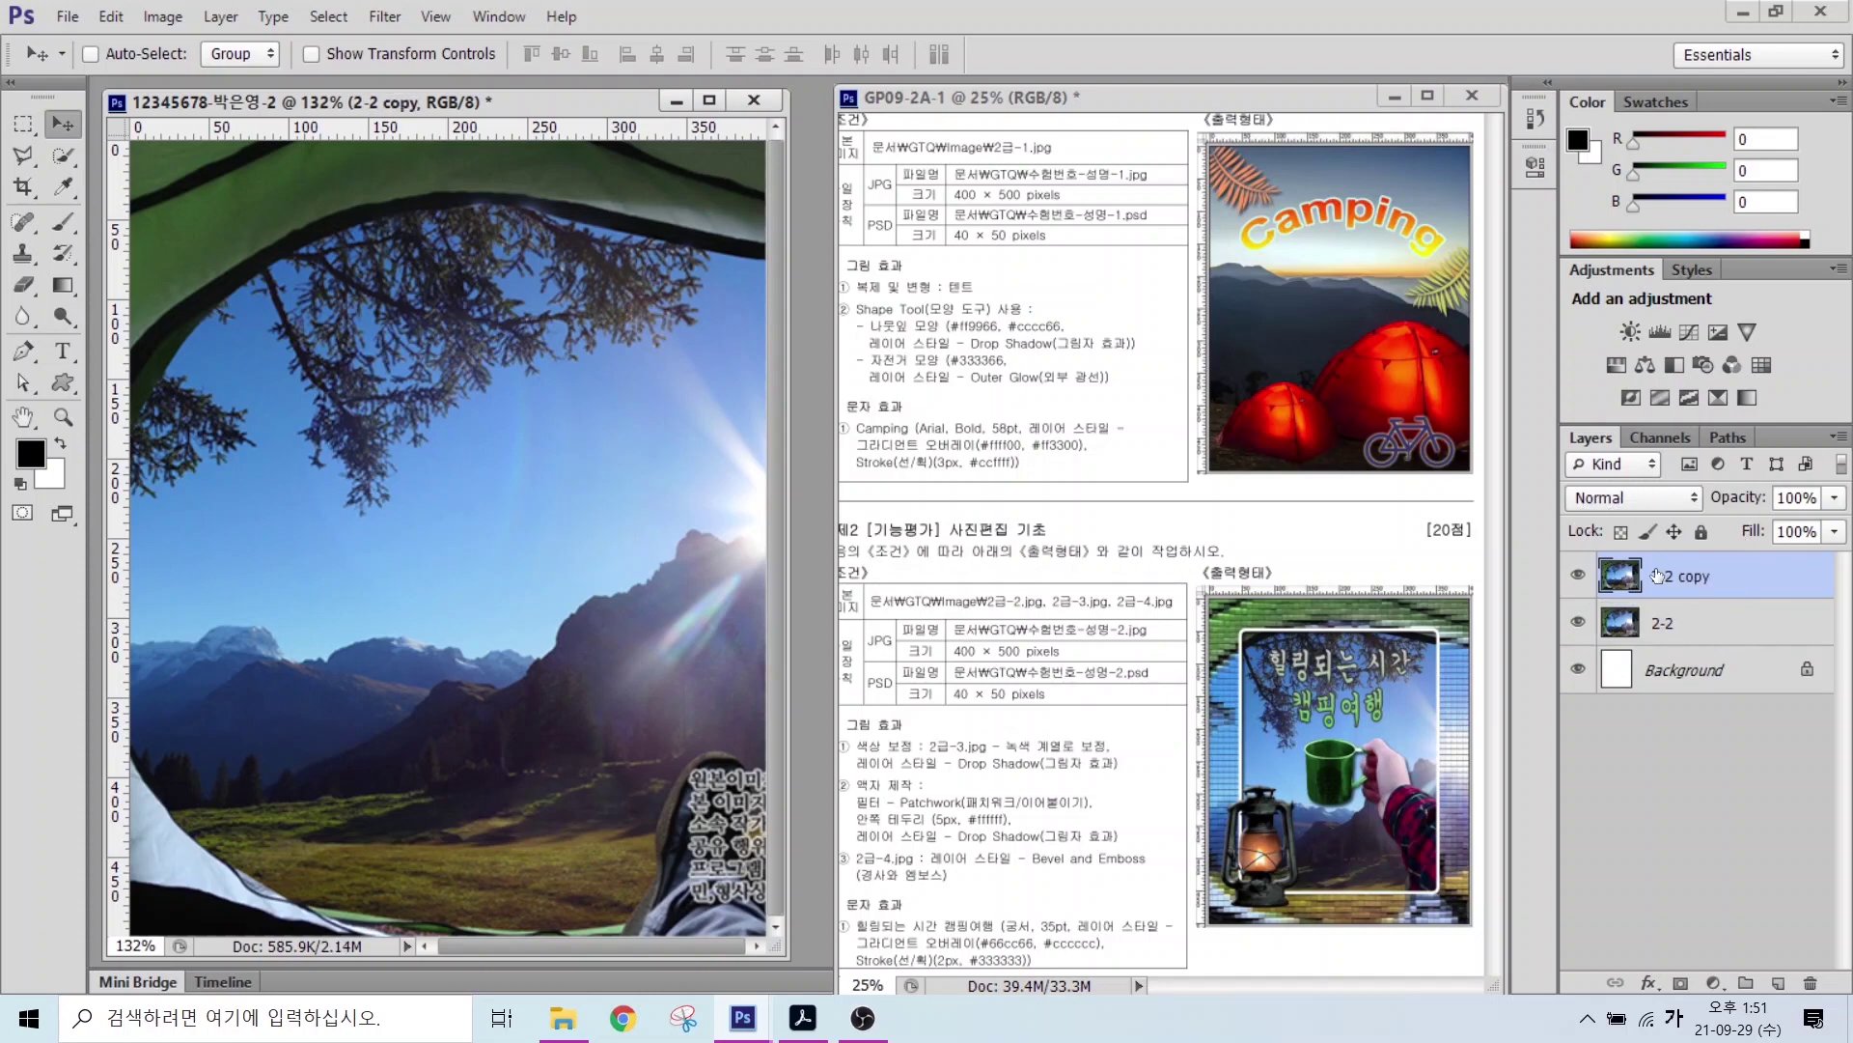
click(1656, 576)
click(1681, 576)
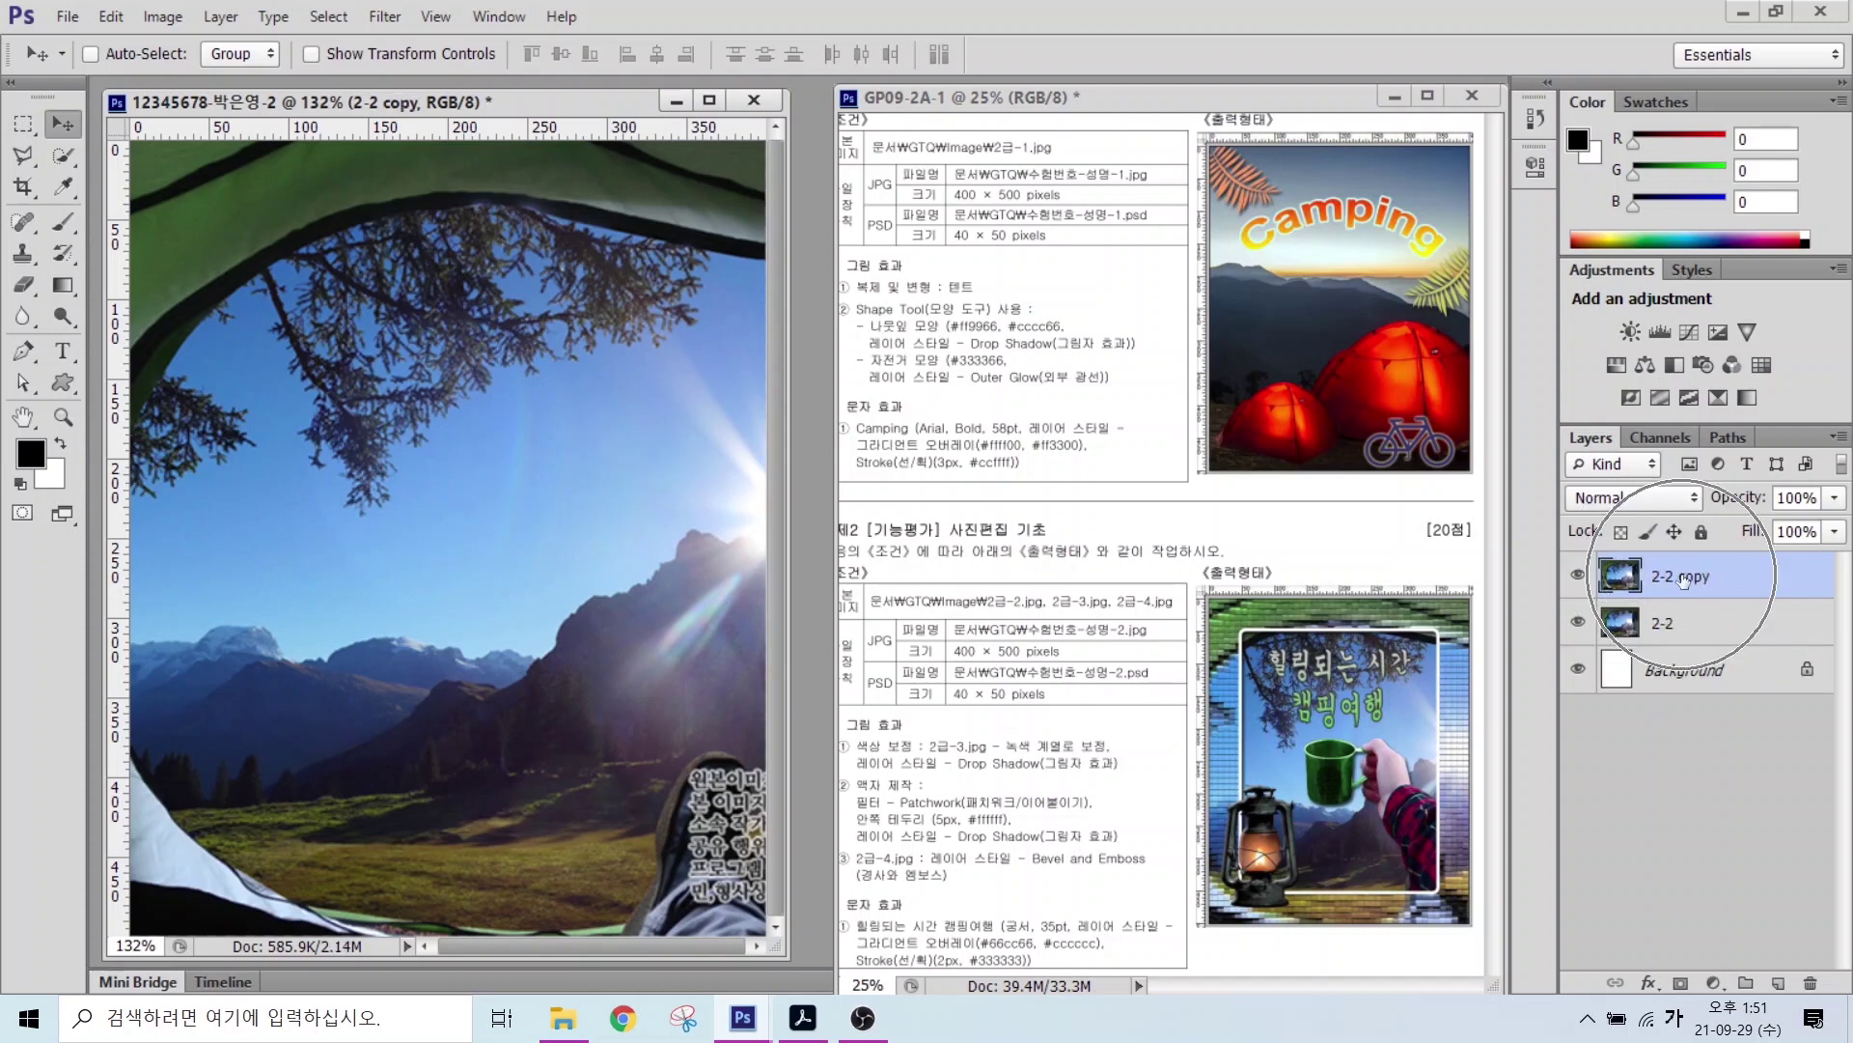
double_click(1669, 575)
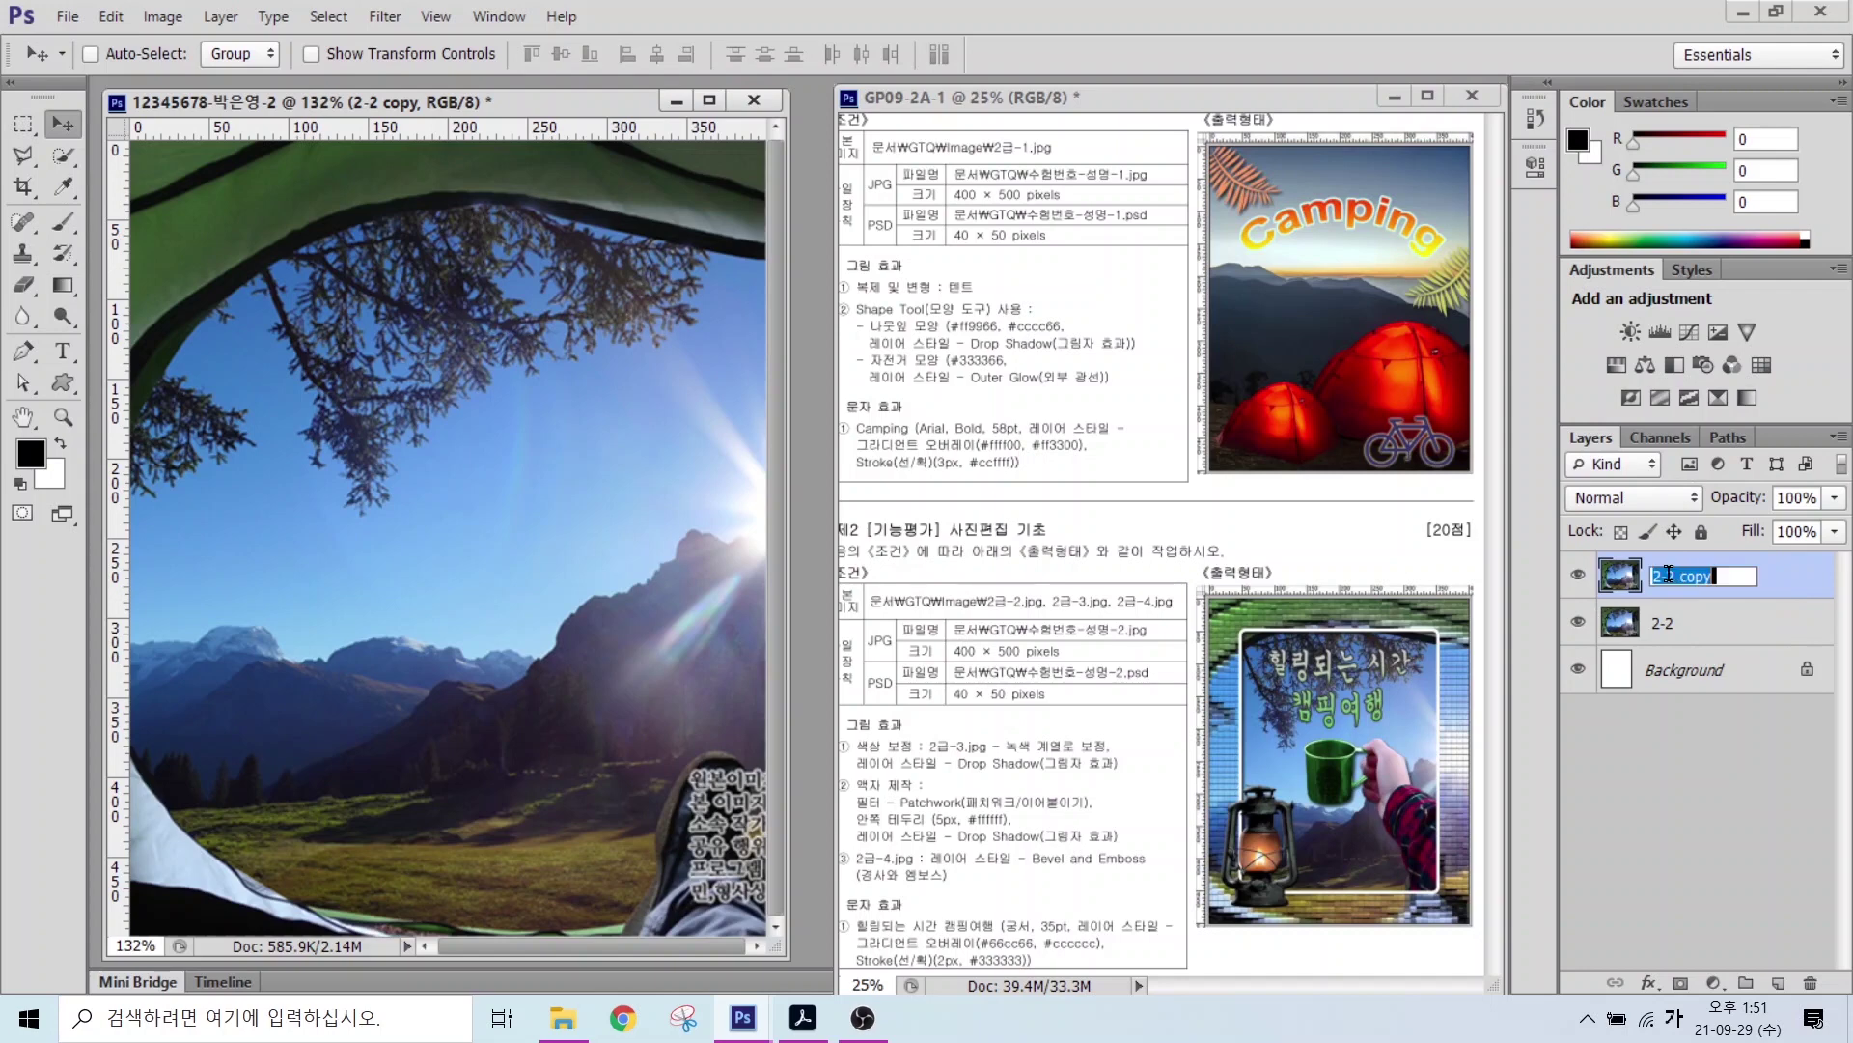
key(BackSpace)
text(액자)
key(Return)
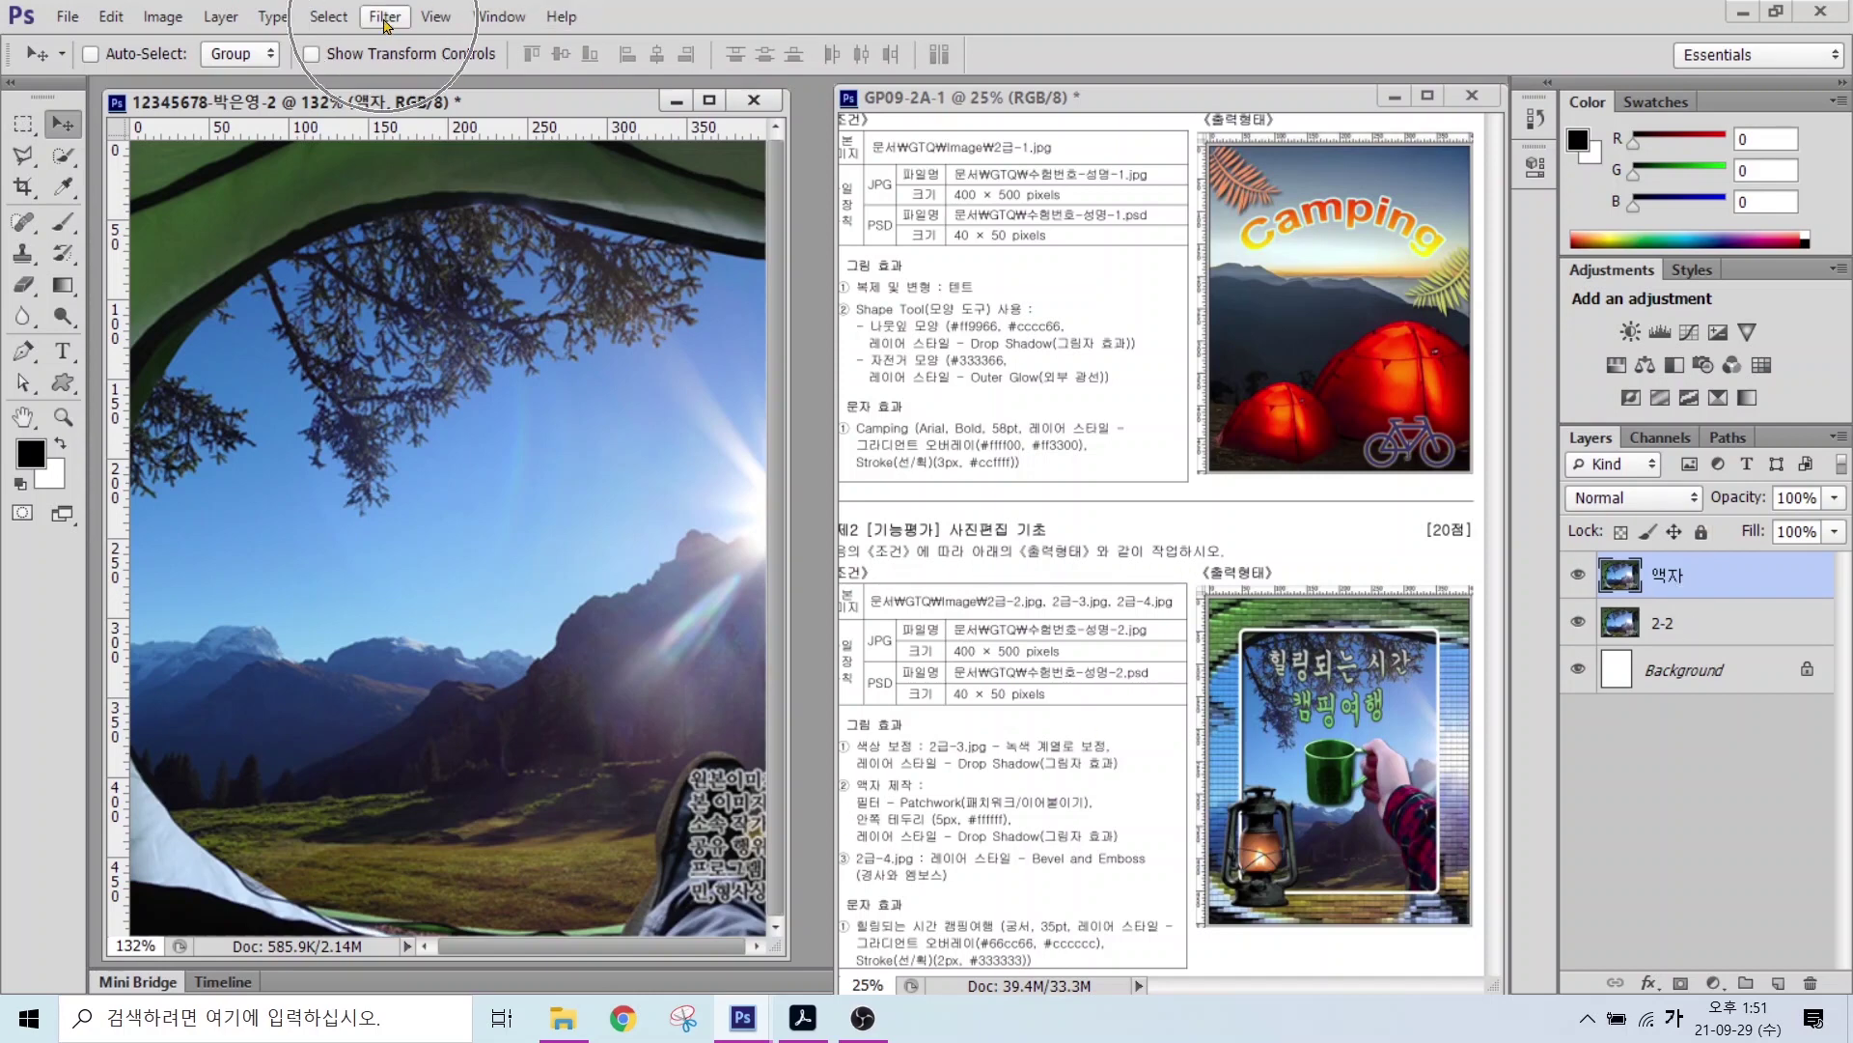
Step: Apply the Filter Gallery's Texture > Patchwork filter to the 액자 layer
click(384, 17)
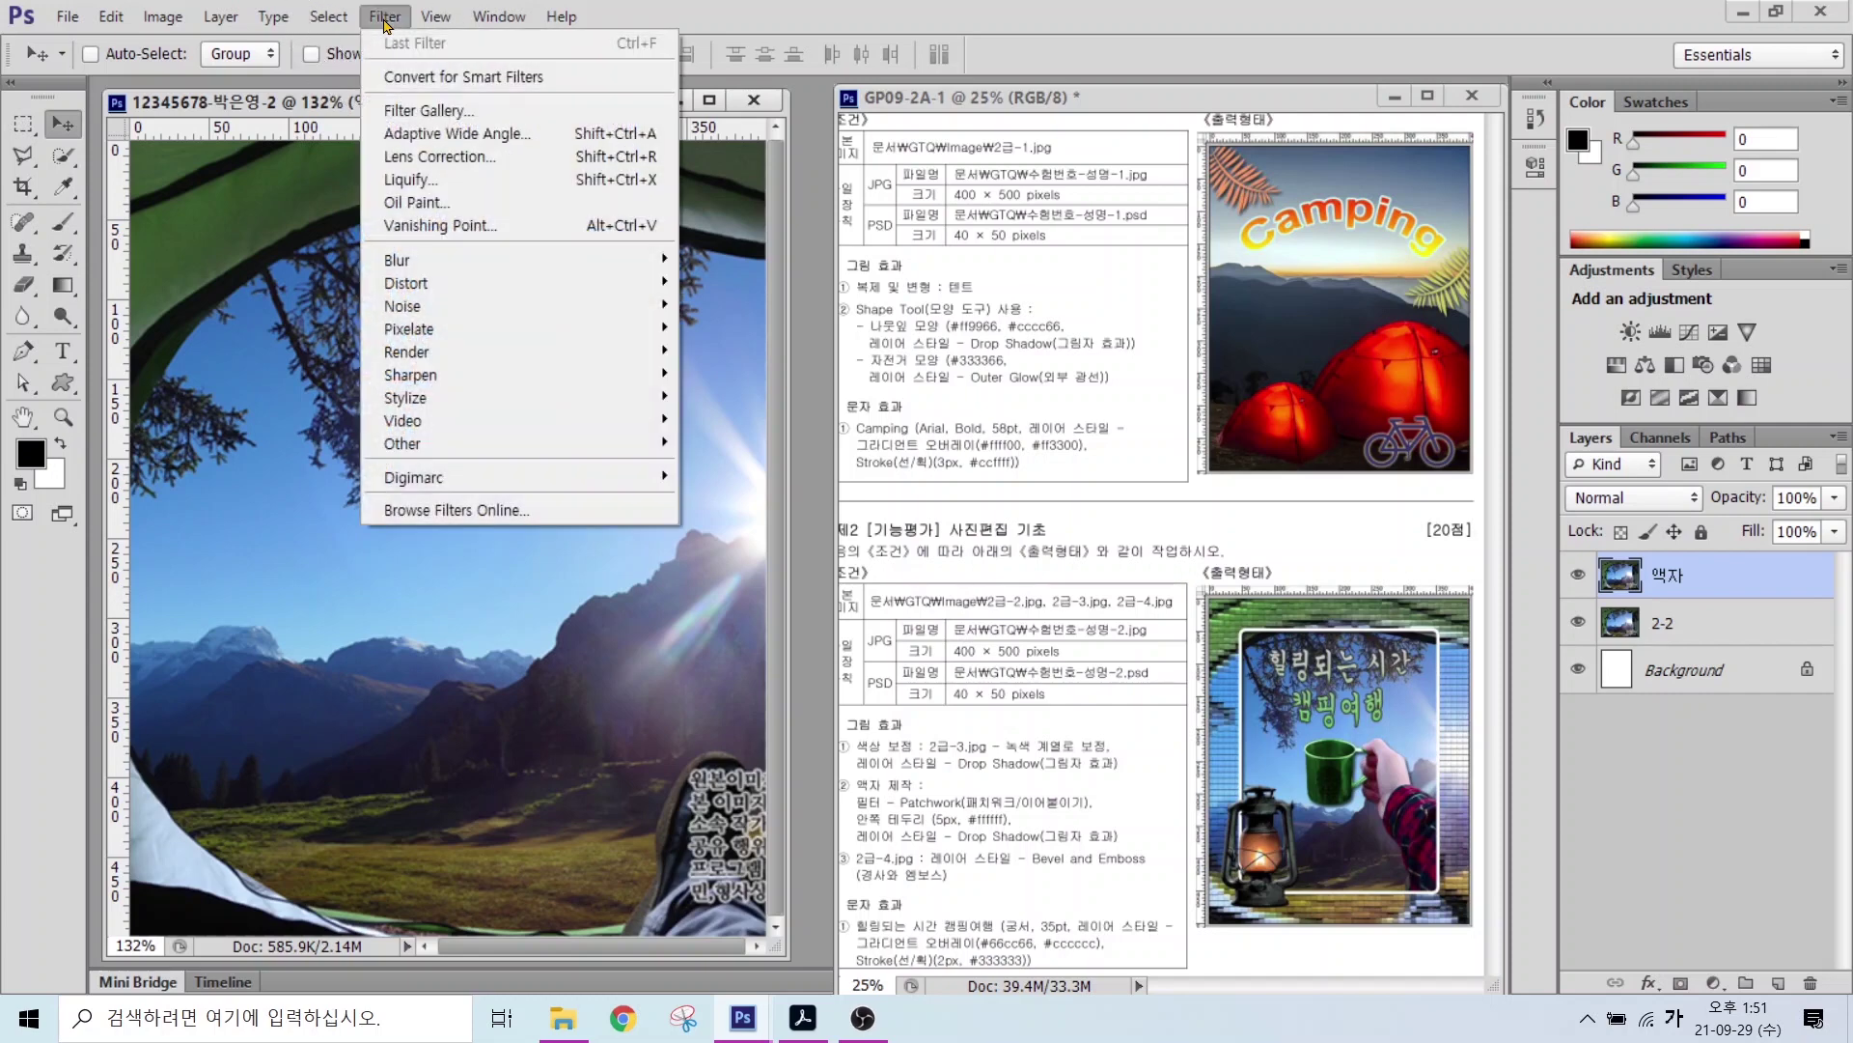
click(430, 112)
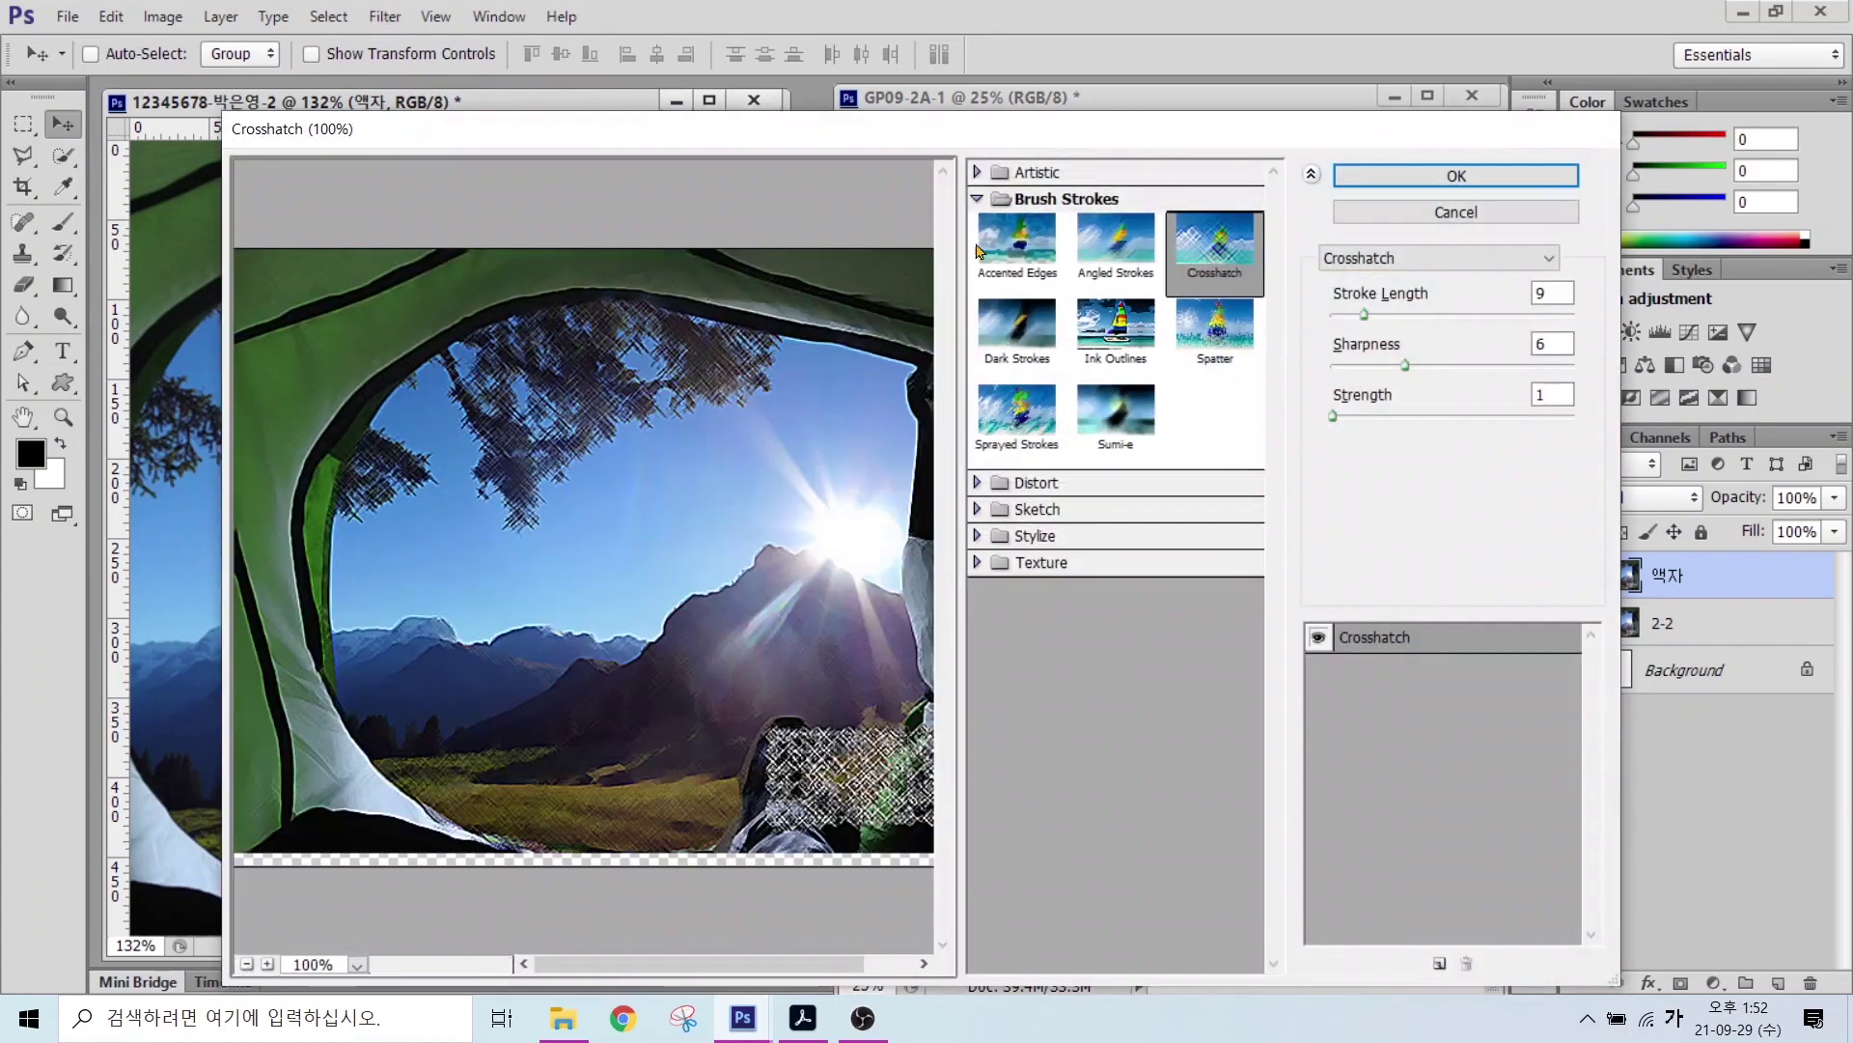
click(977, 199)
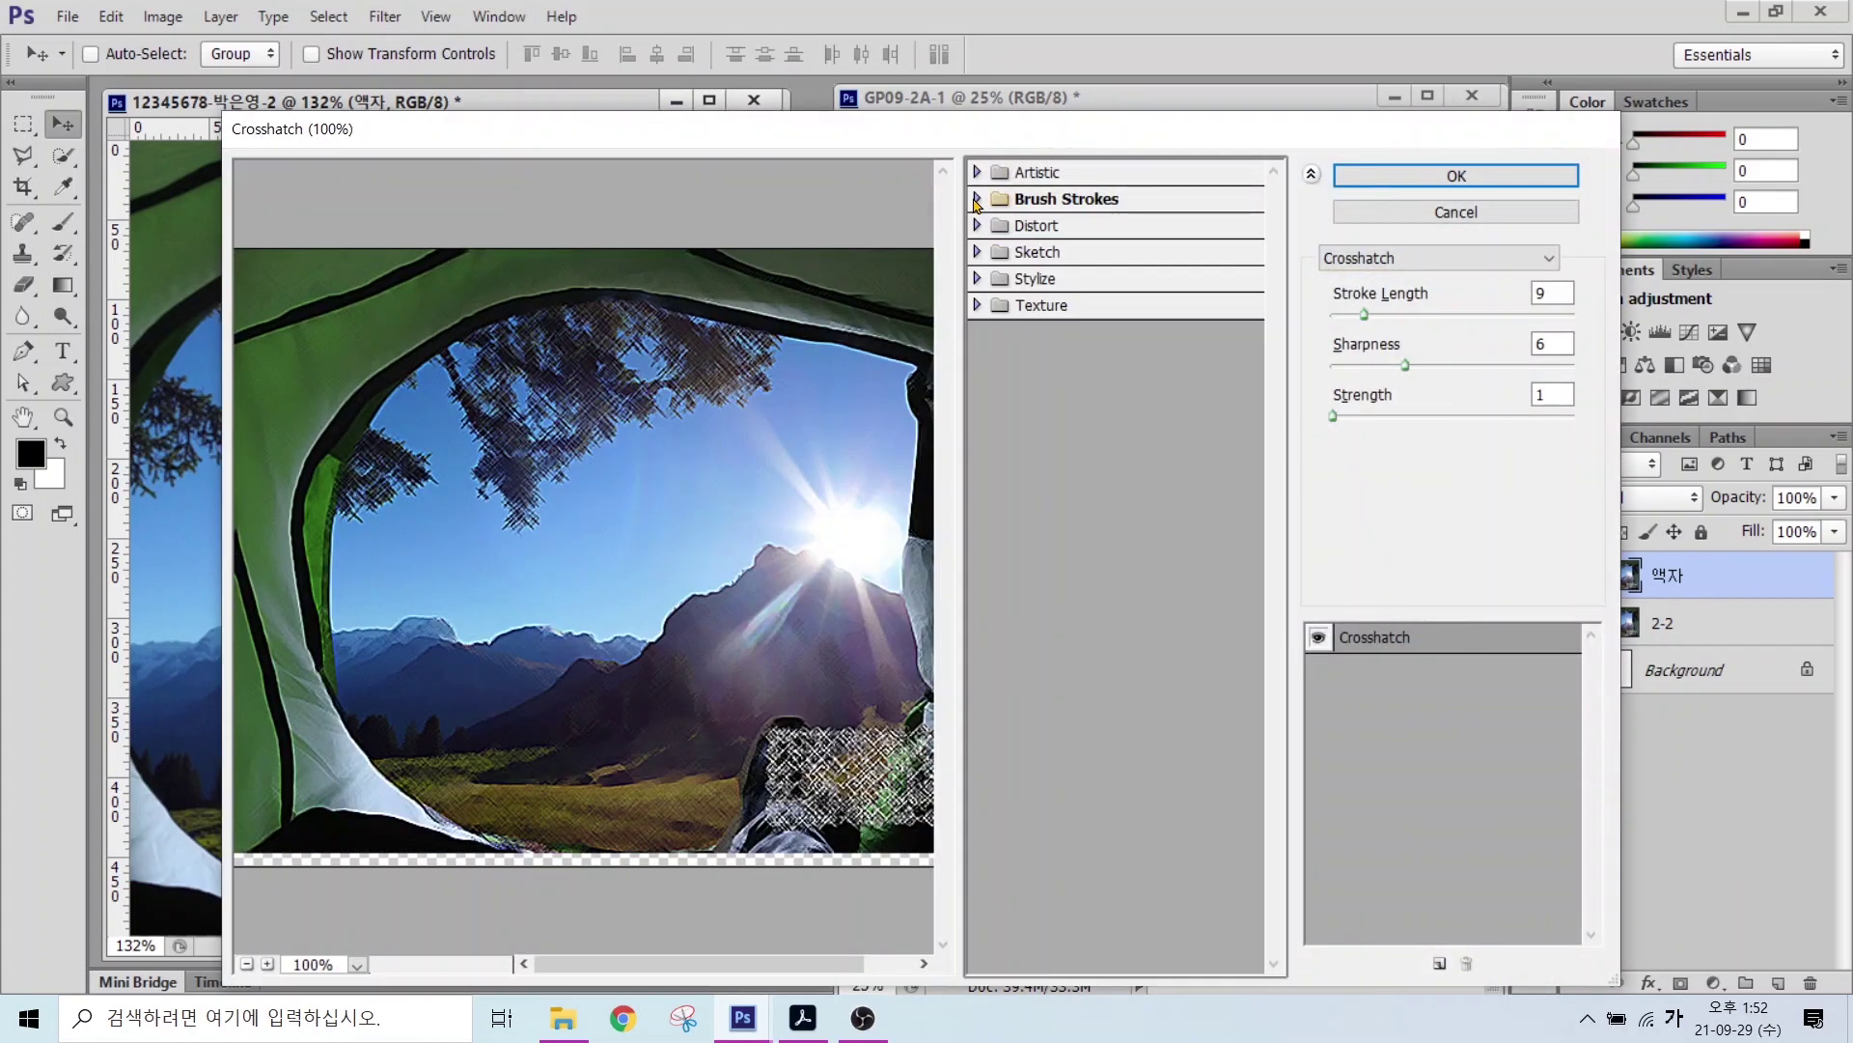
click(977, 305)
key(ctrl)
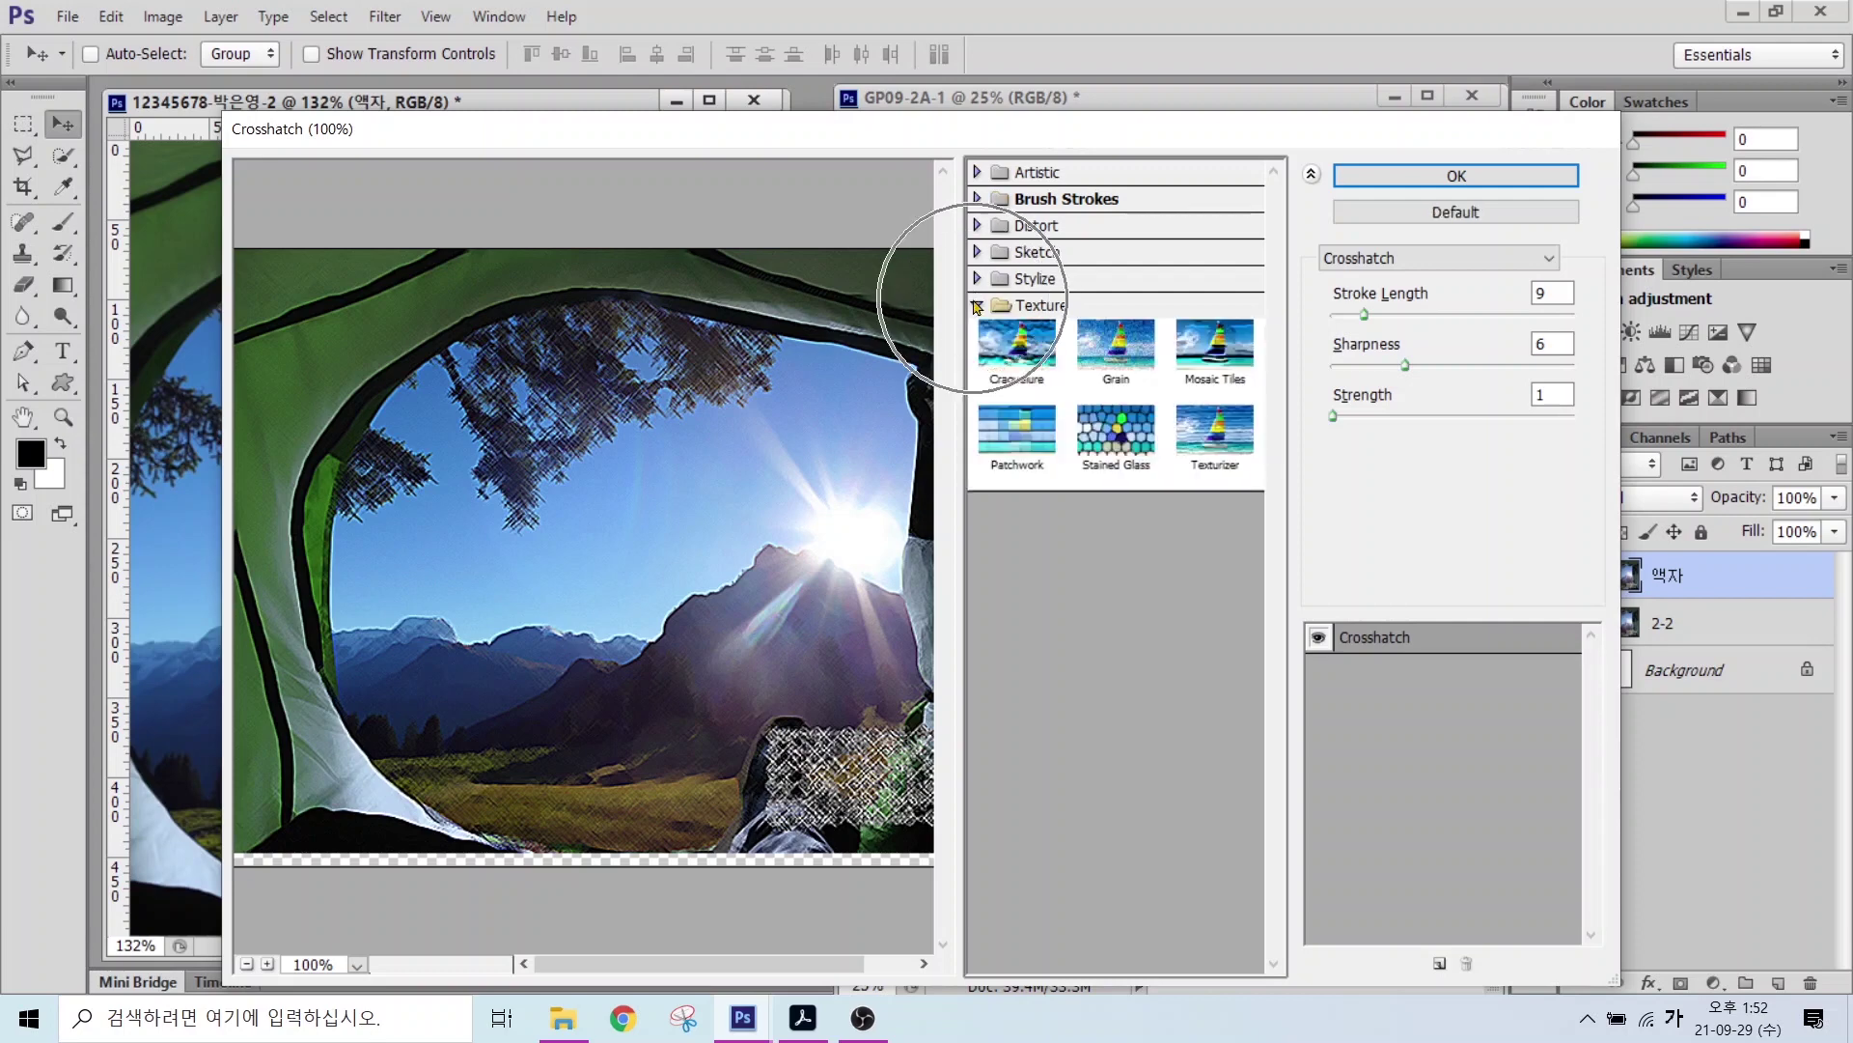
key(ctrl)
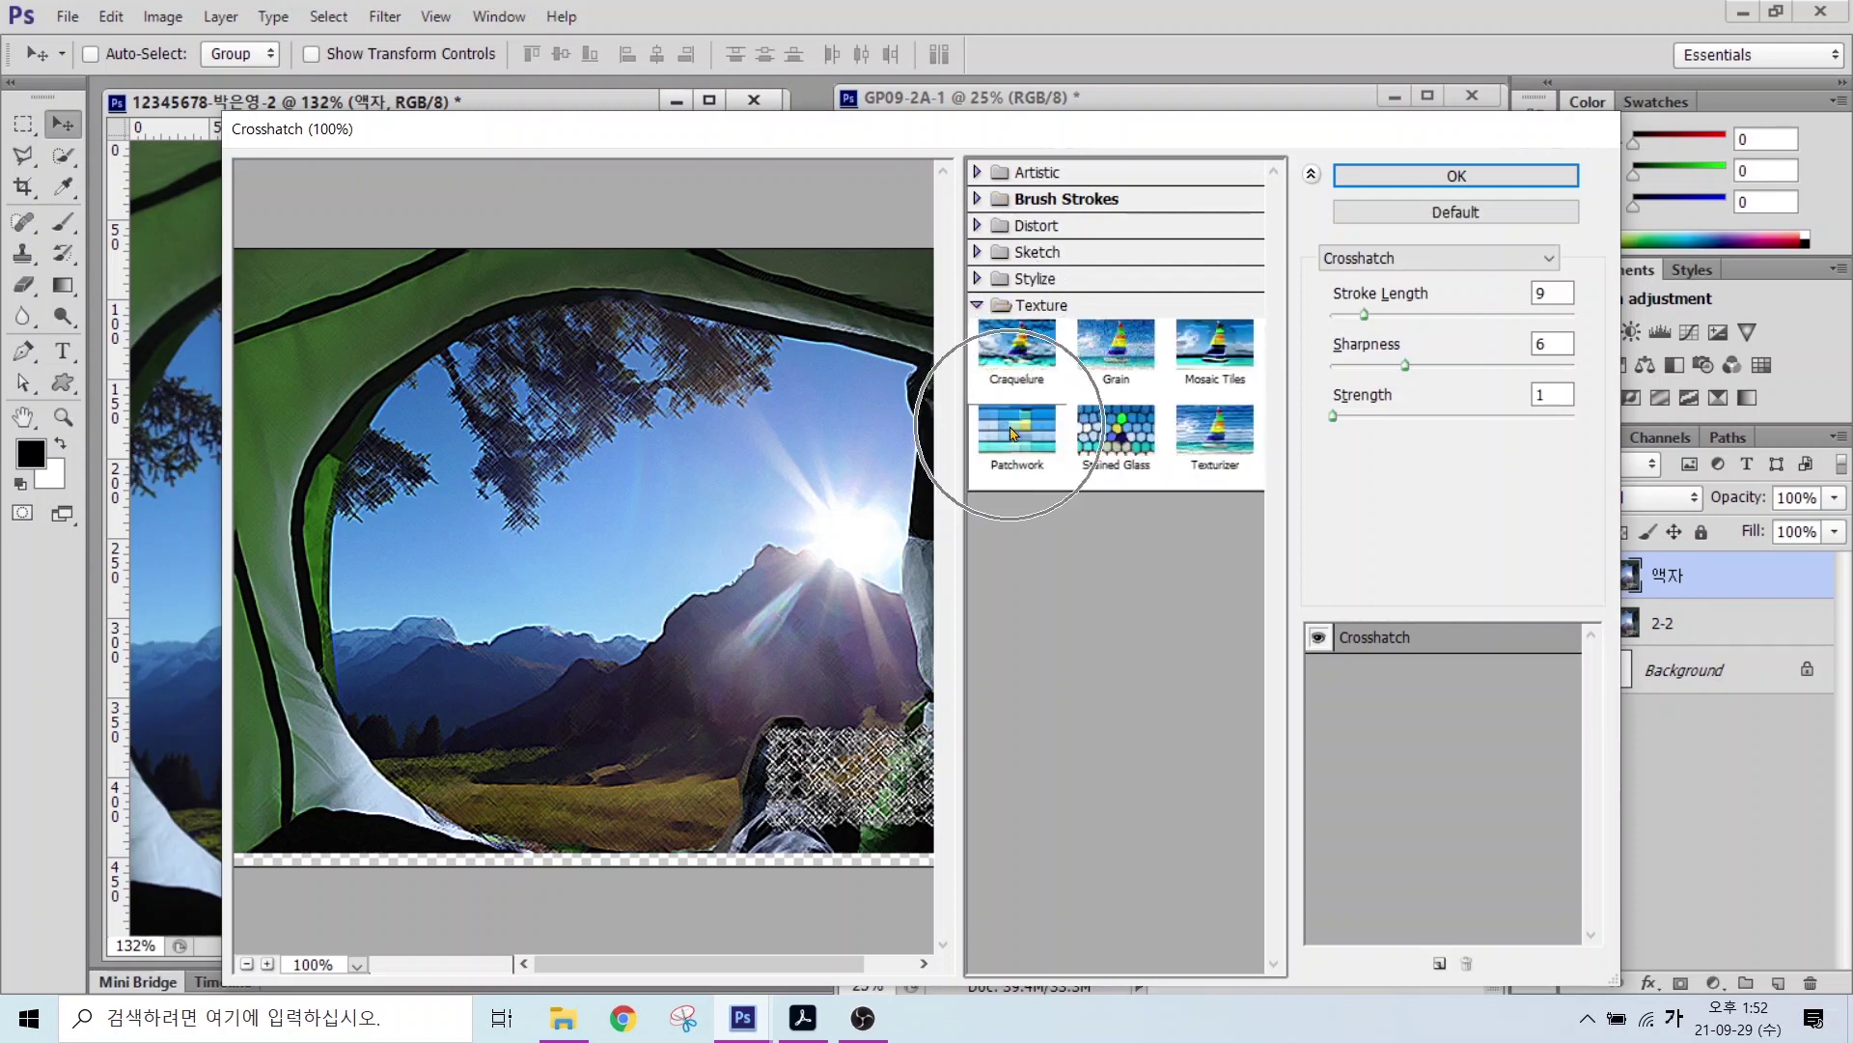
click(1010, 423)
click(1406, 186)
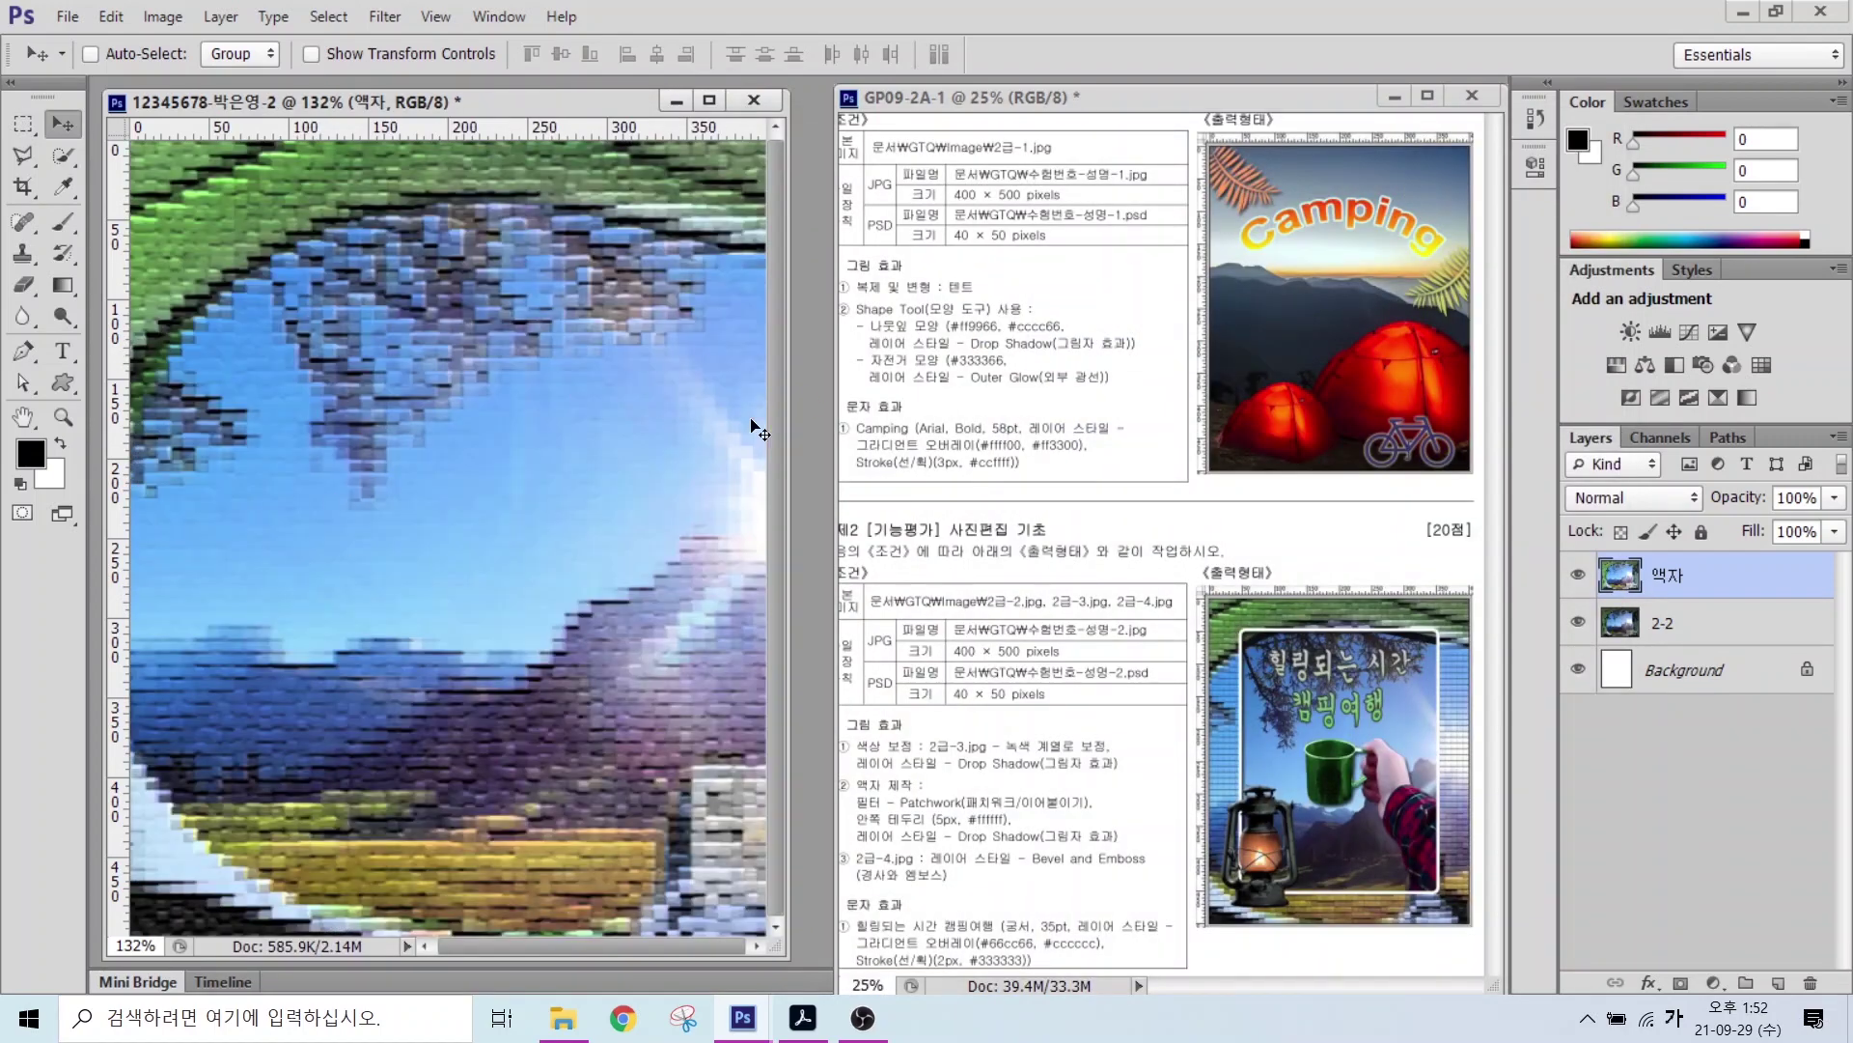
key(alt)
mouse_move(1238, 632)
mouse_down()
mouse_move(1436, 849)
mouse_move(1443, 894)
mouse_up()
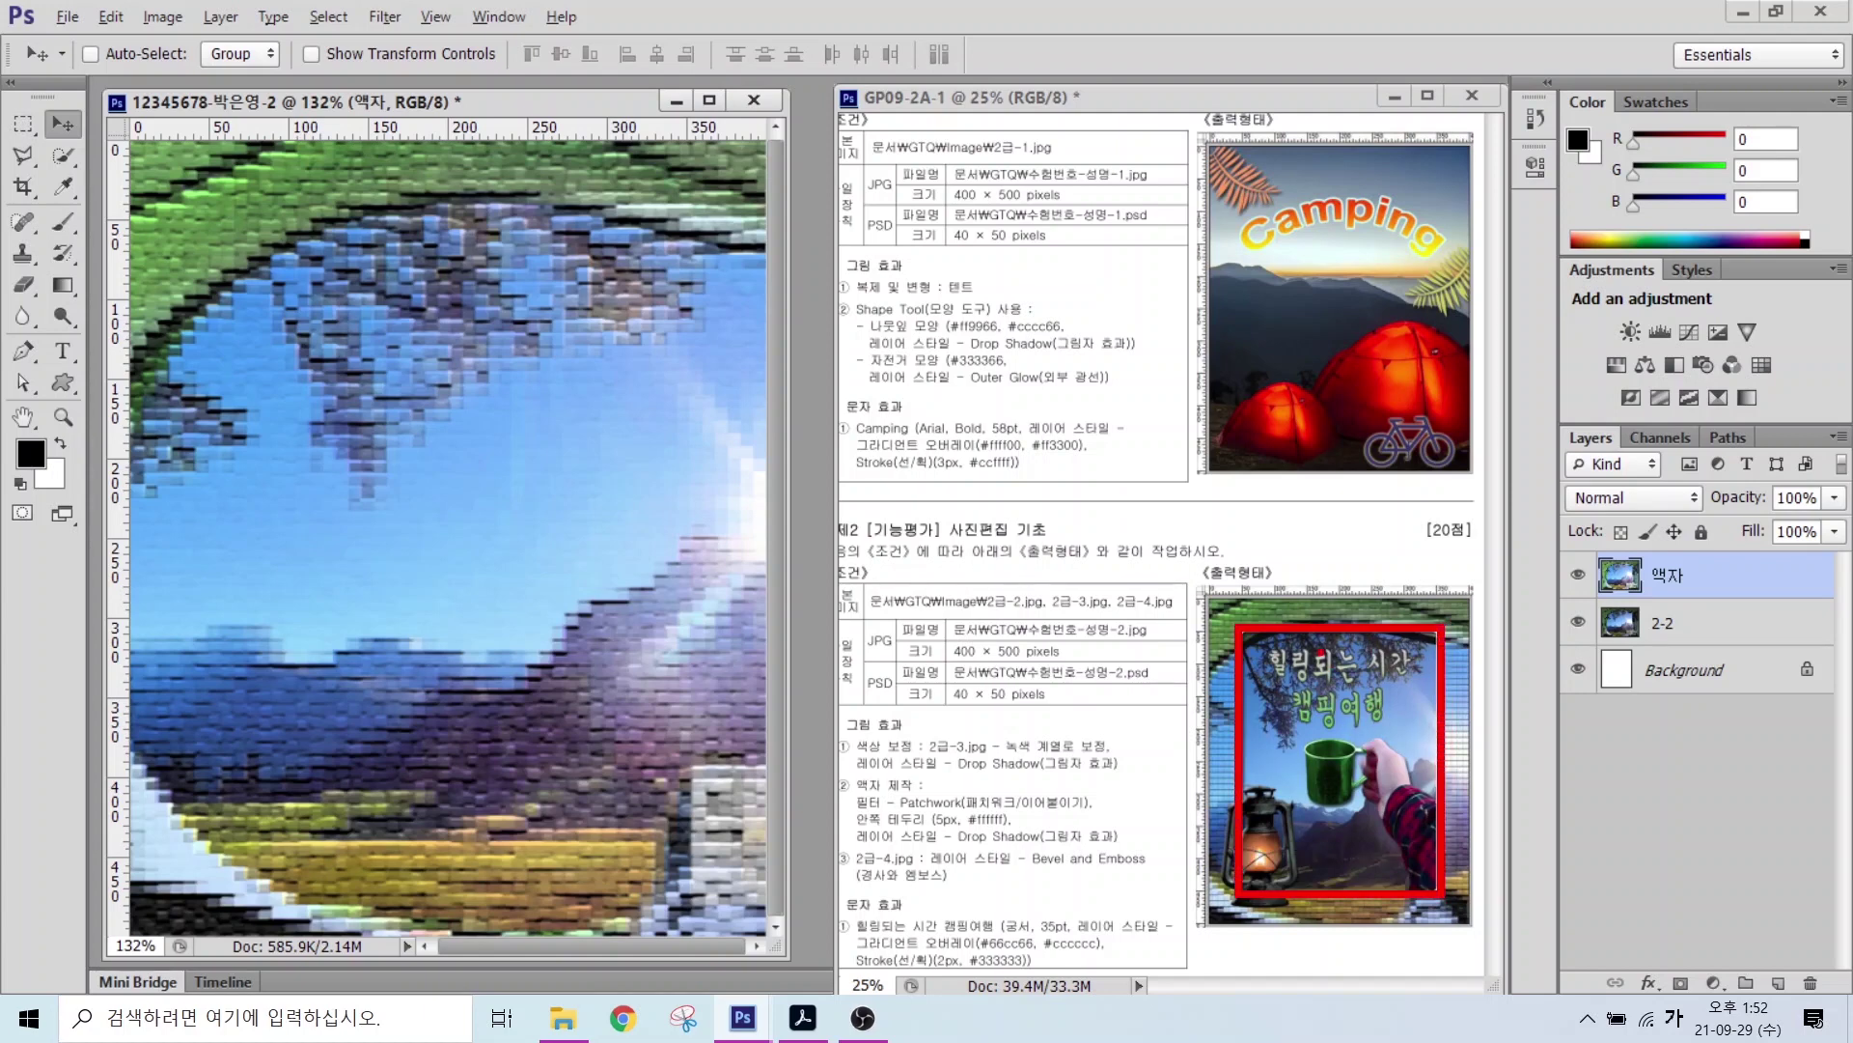
mouse_move(1246, 749)
mouse_down()
mouse_move(1362, 681)
mouse_move(1267, 806)
mouse_move(1348, 895)
mouse_up()
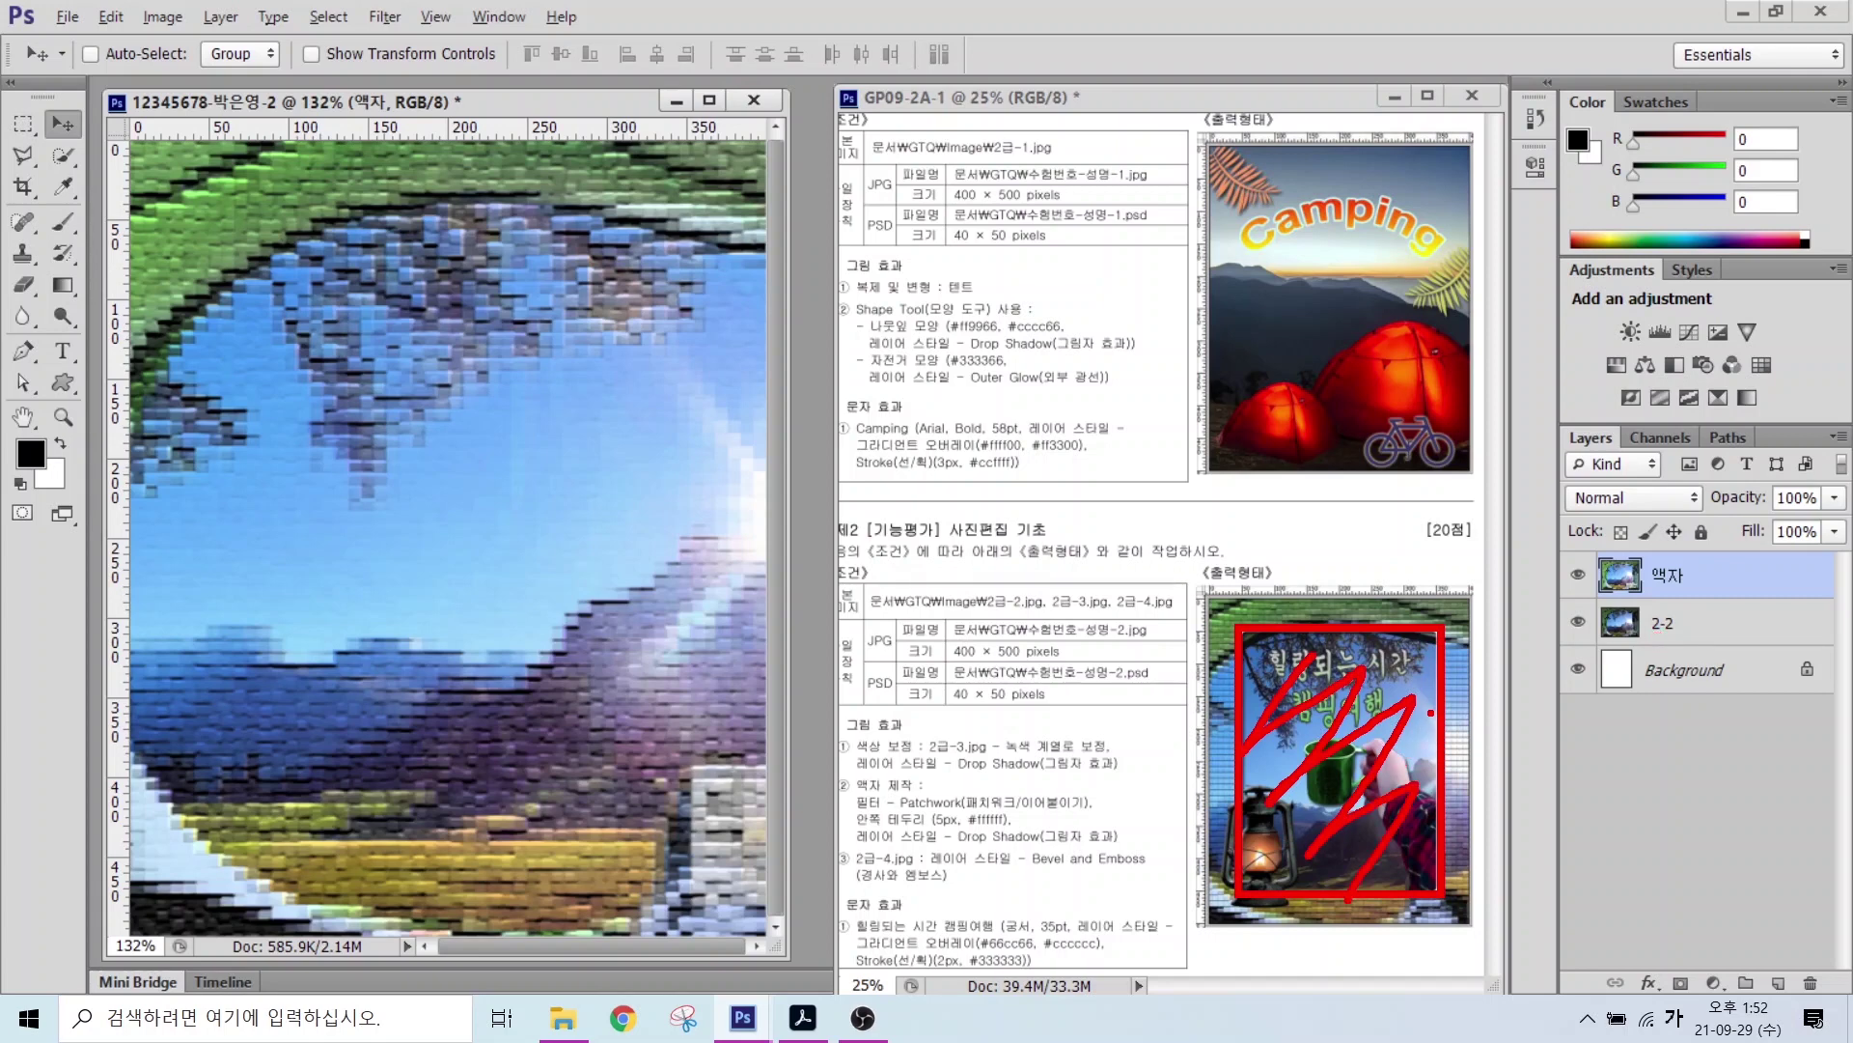
key(Escape)
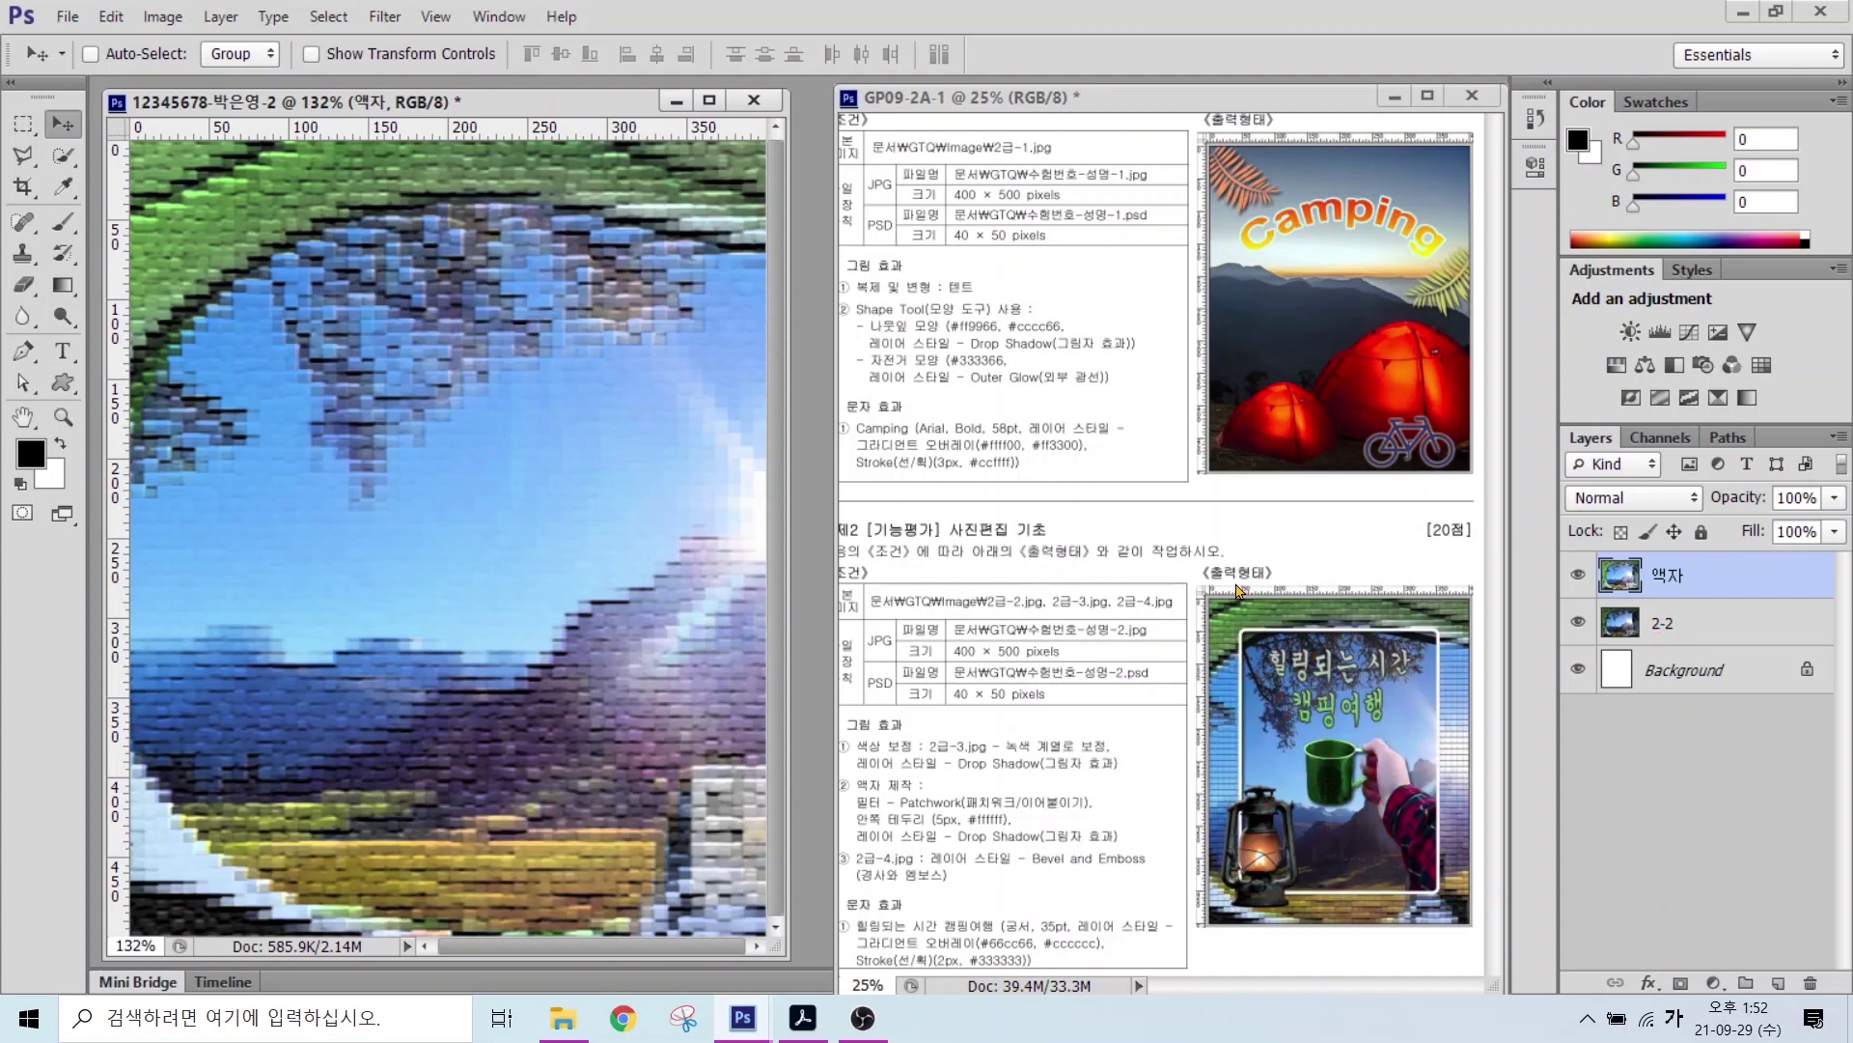
drag(1239, 557, 1240, 946)
drag(1176, 628, 1503, 628)
mouse_move(1433, 550)
mouse_down()
mouse_move(1451, 803)
mouse_move(1433, 946)
mouse_up()
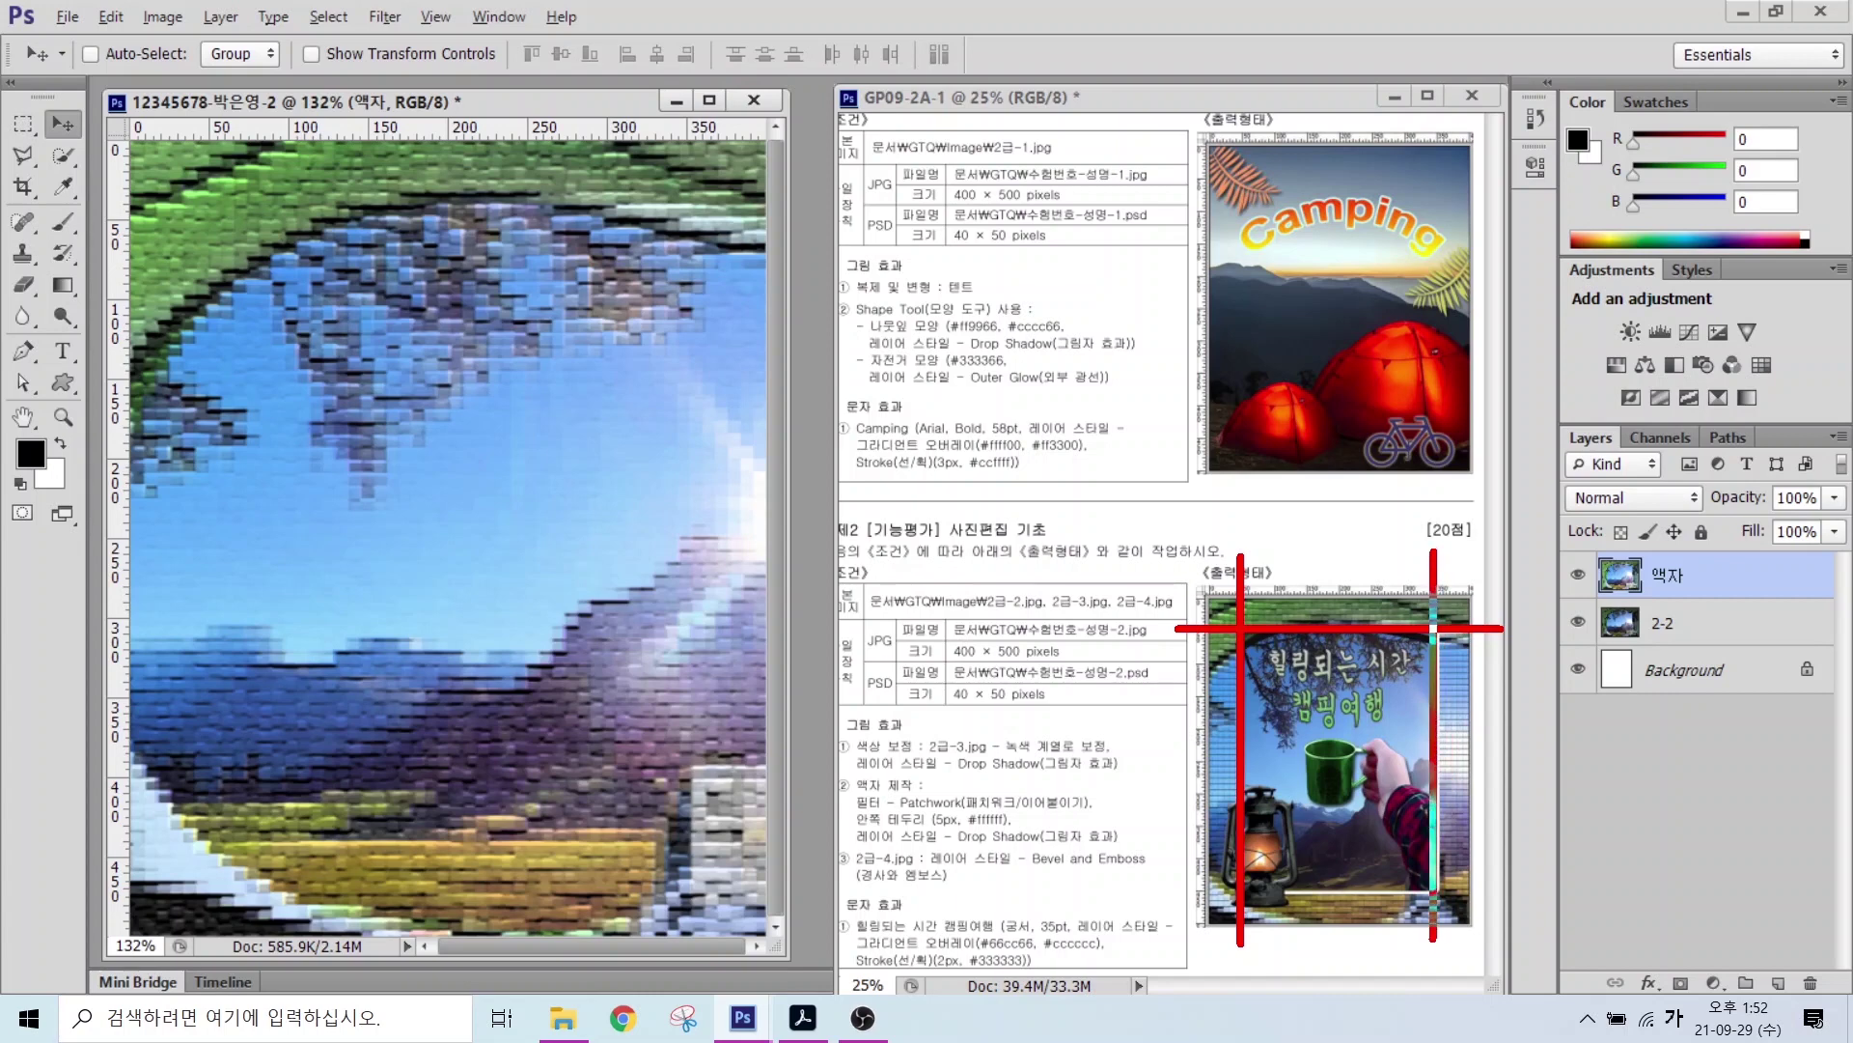
drag(1164, 881, 1564, 886)
drag(1245, 894, 1429, 893)
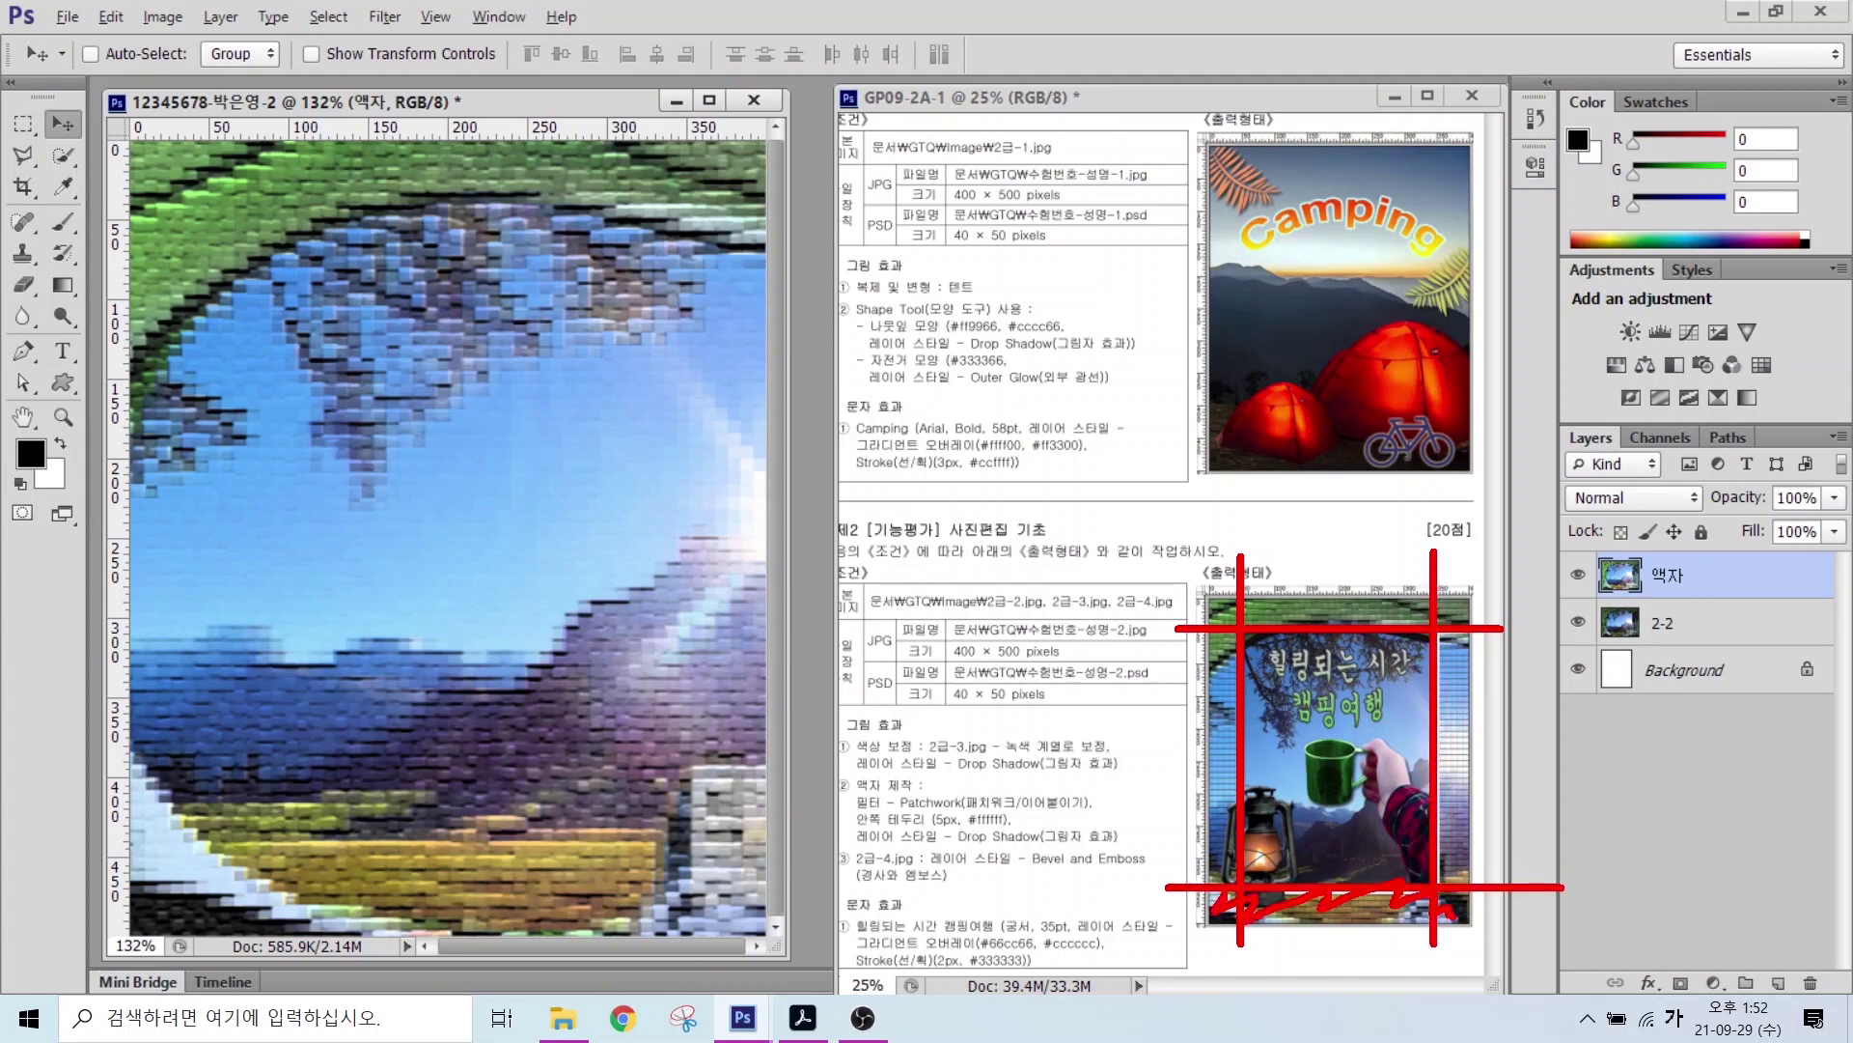
key(Escape)
click(307, 133)
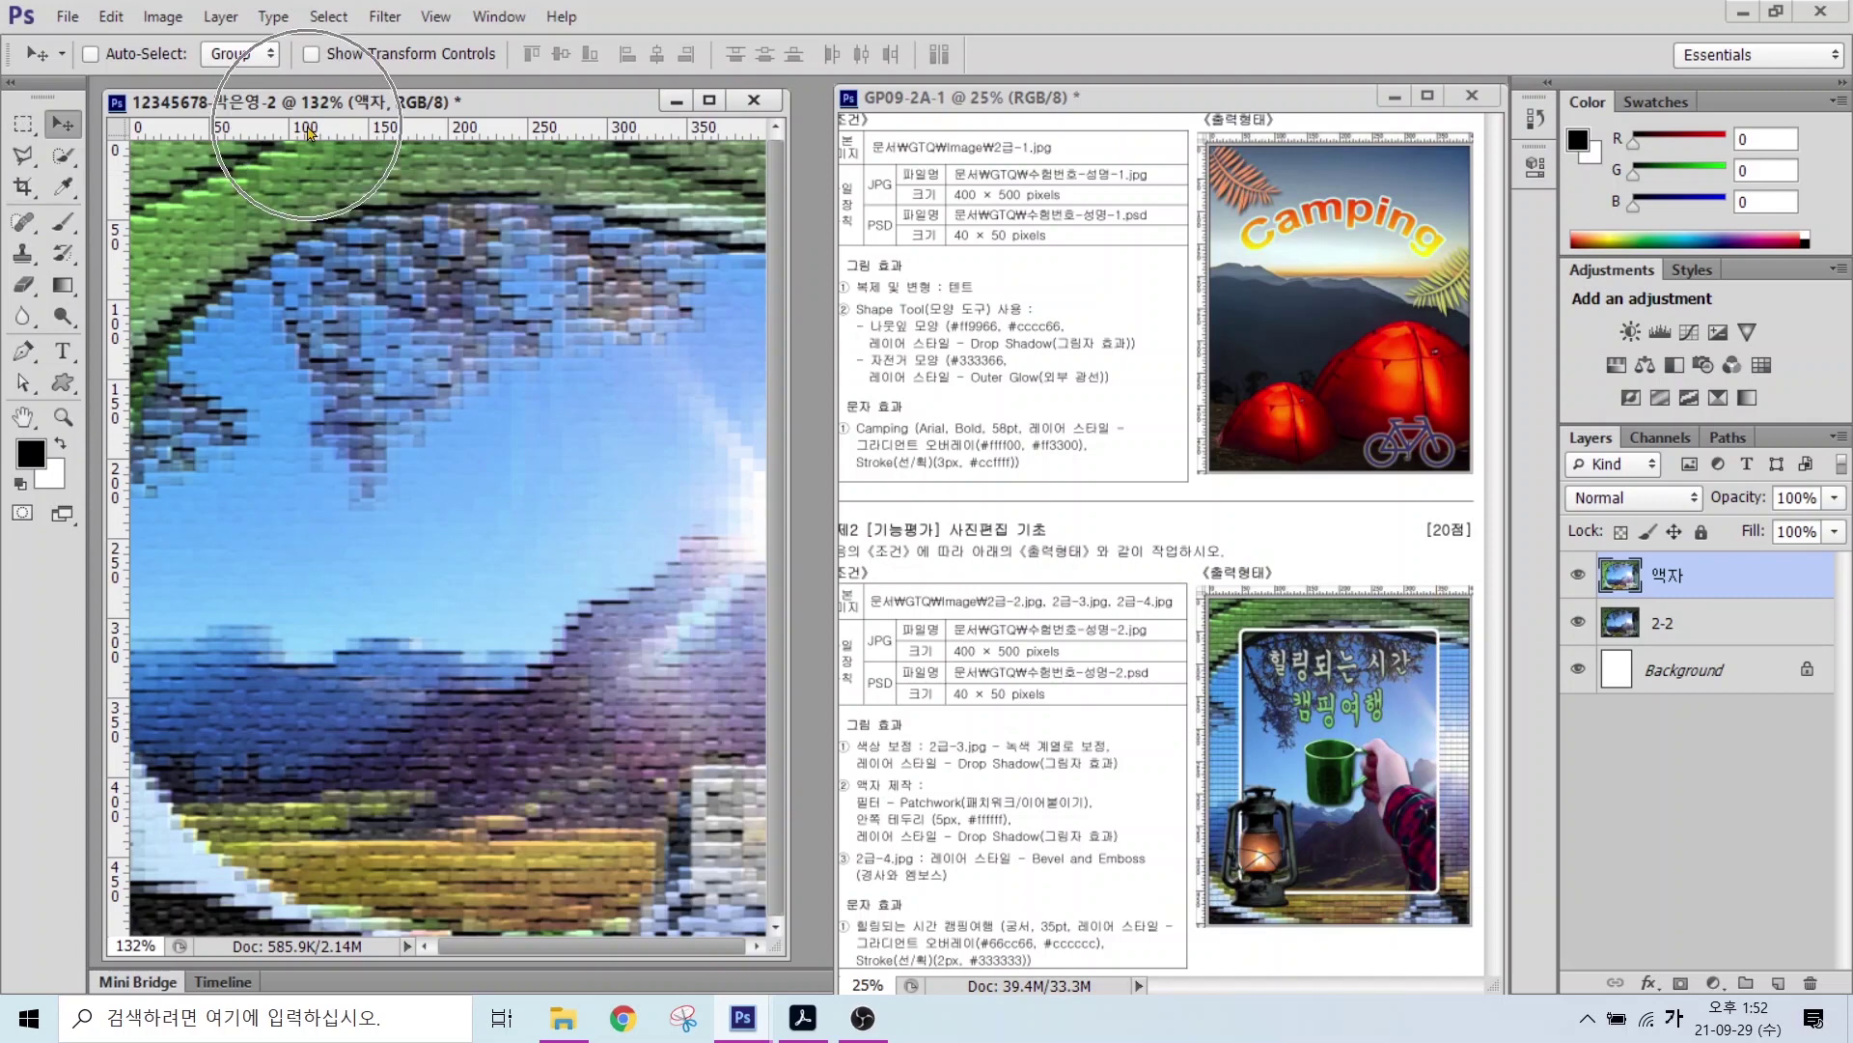
Step: Drag ruler guides to the photo's top, bottom and left frame edges
drag(307, 133, 299, 224)
drag(260, 136, 297, 853)
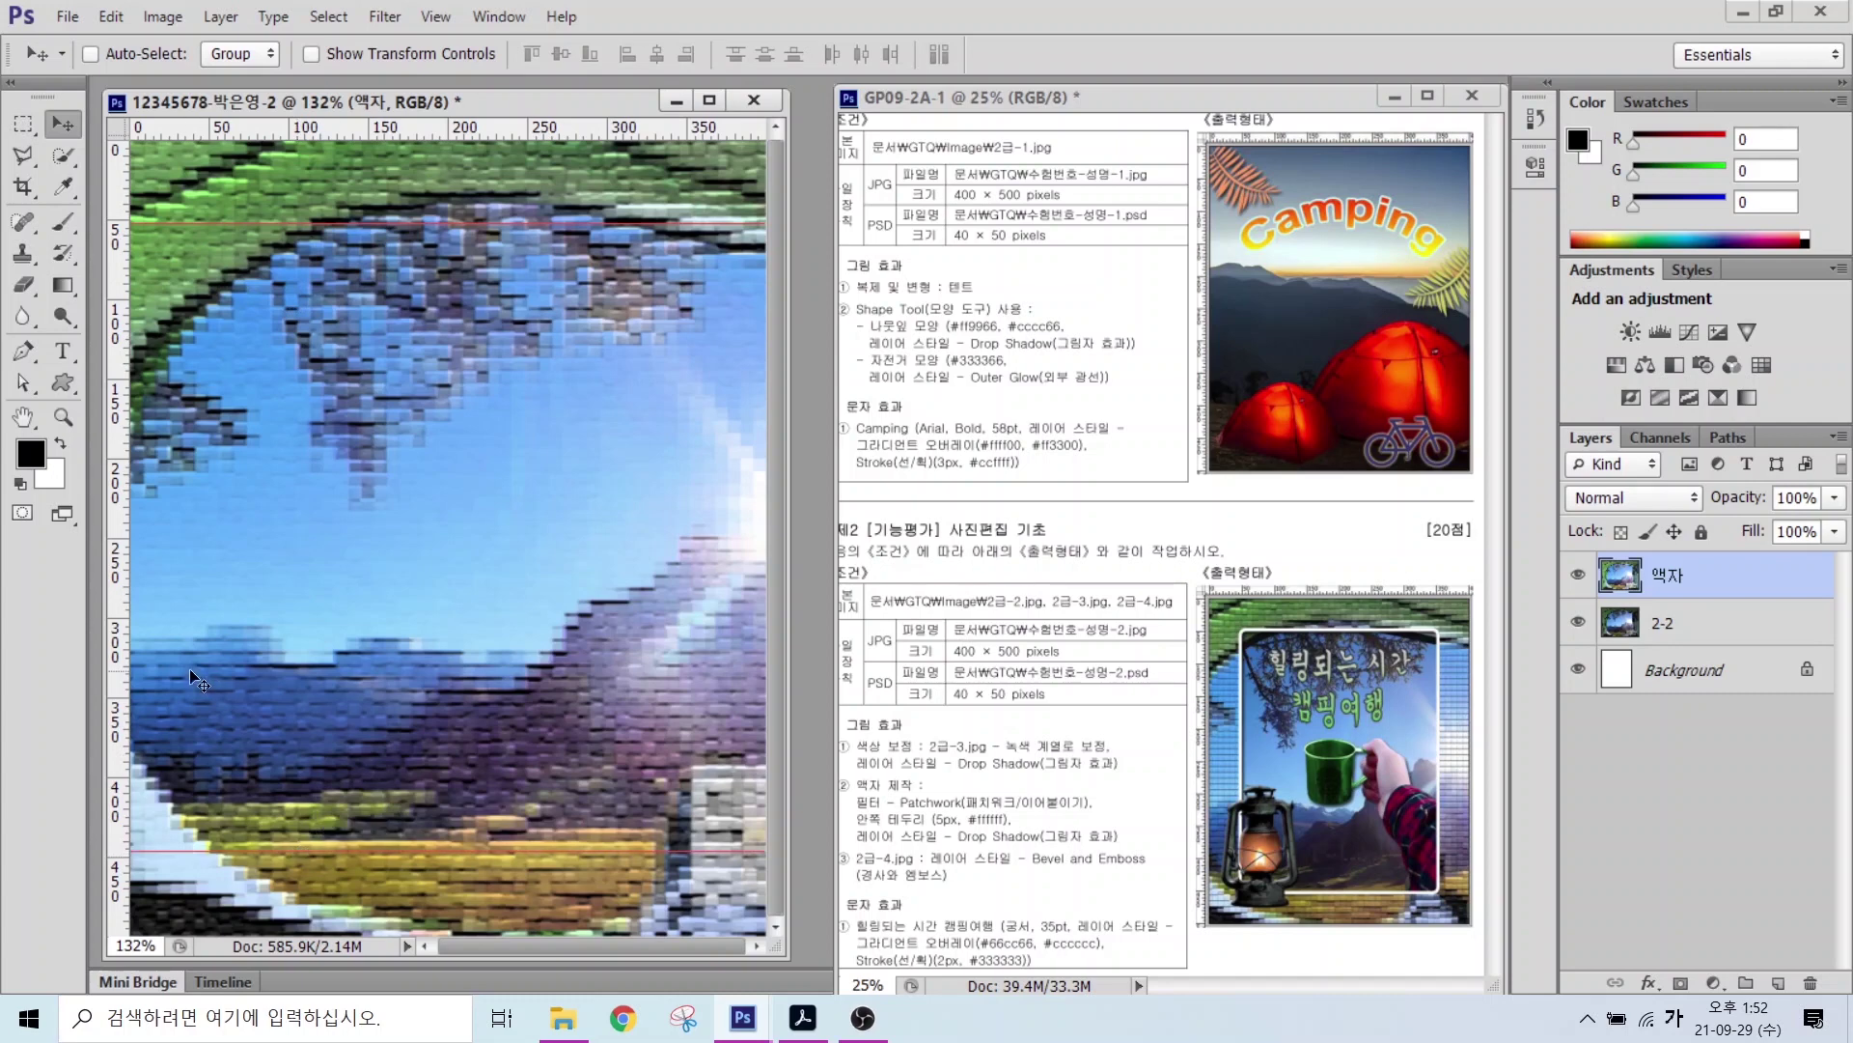
drag(121, 431, 688, 463)
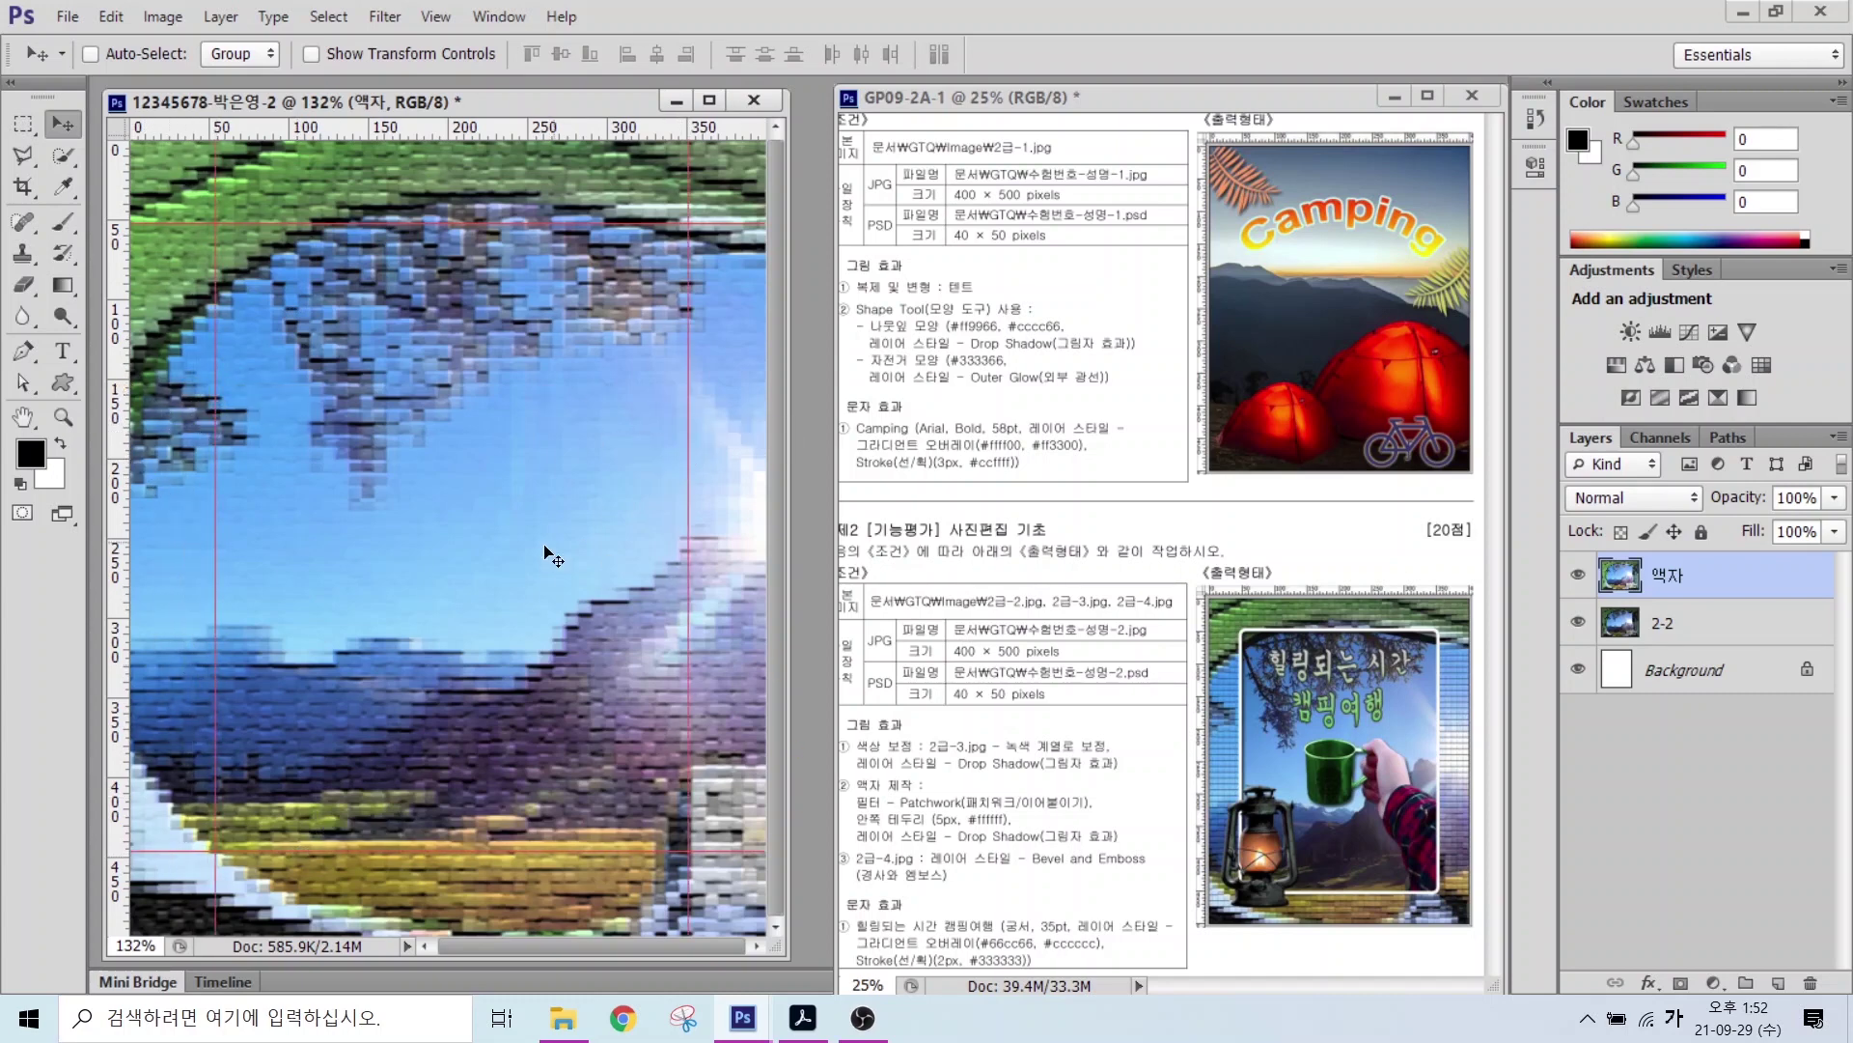
click(216, 239)
Step: Set Guides Color to Yellow in Preferences > Guides, Grid & Slices
click(112, 17)
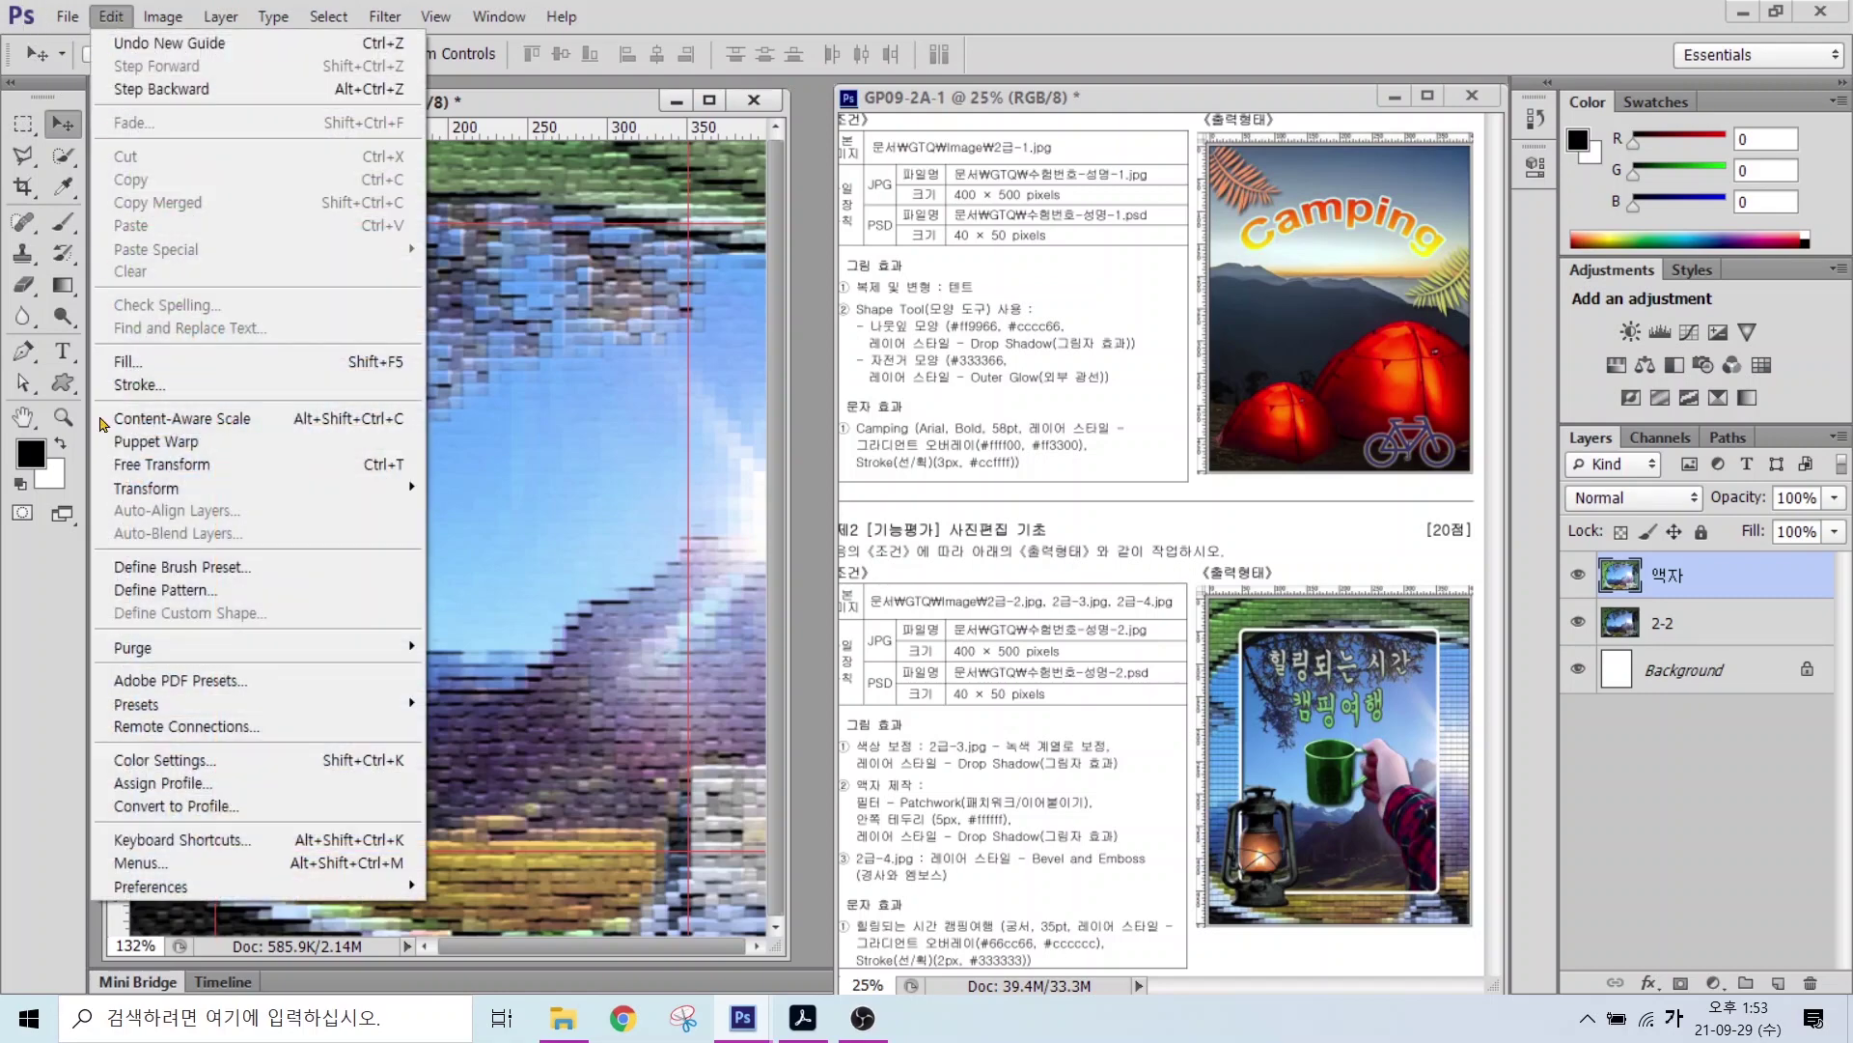
mouse_move(184, 884)
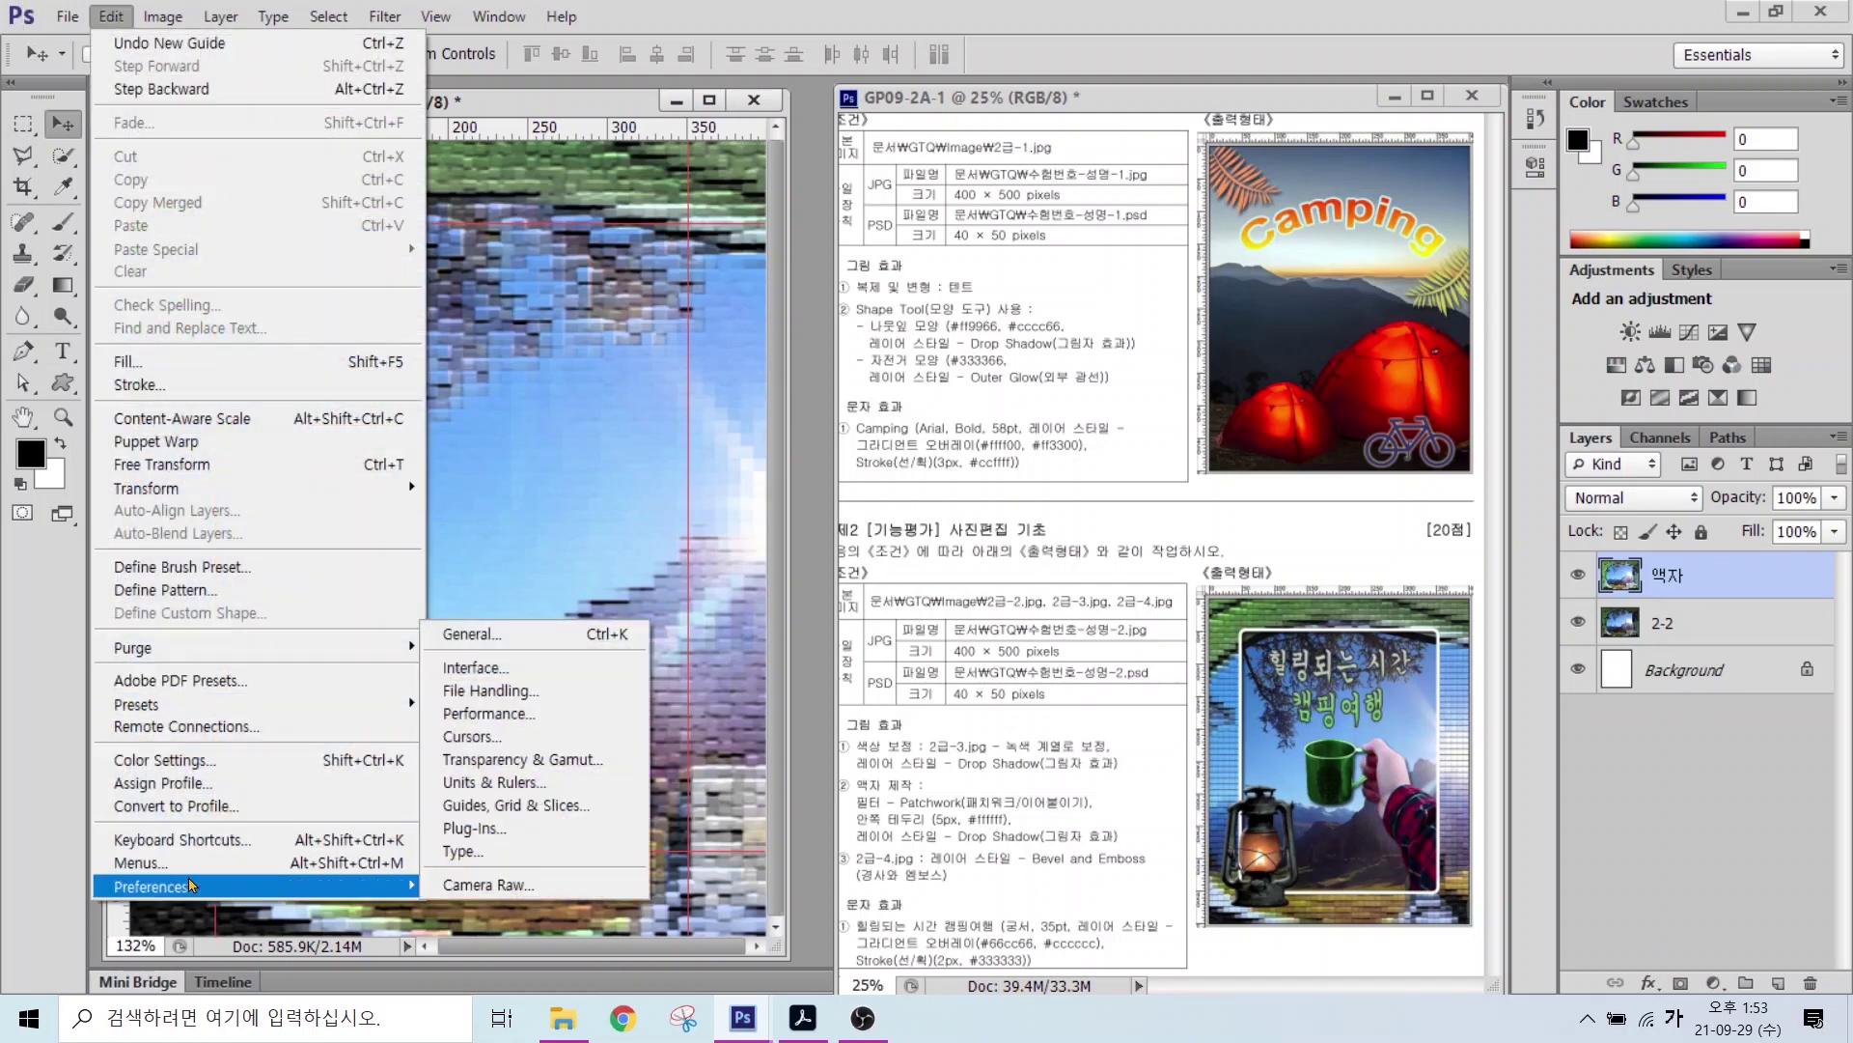
click(501, 817)
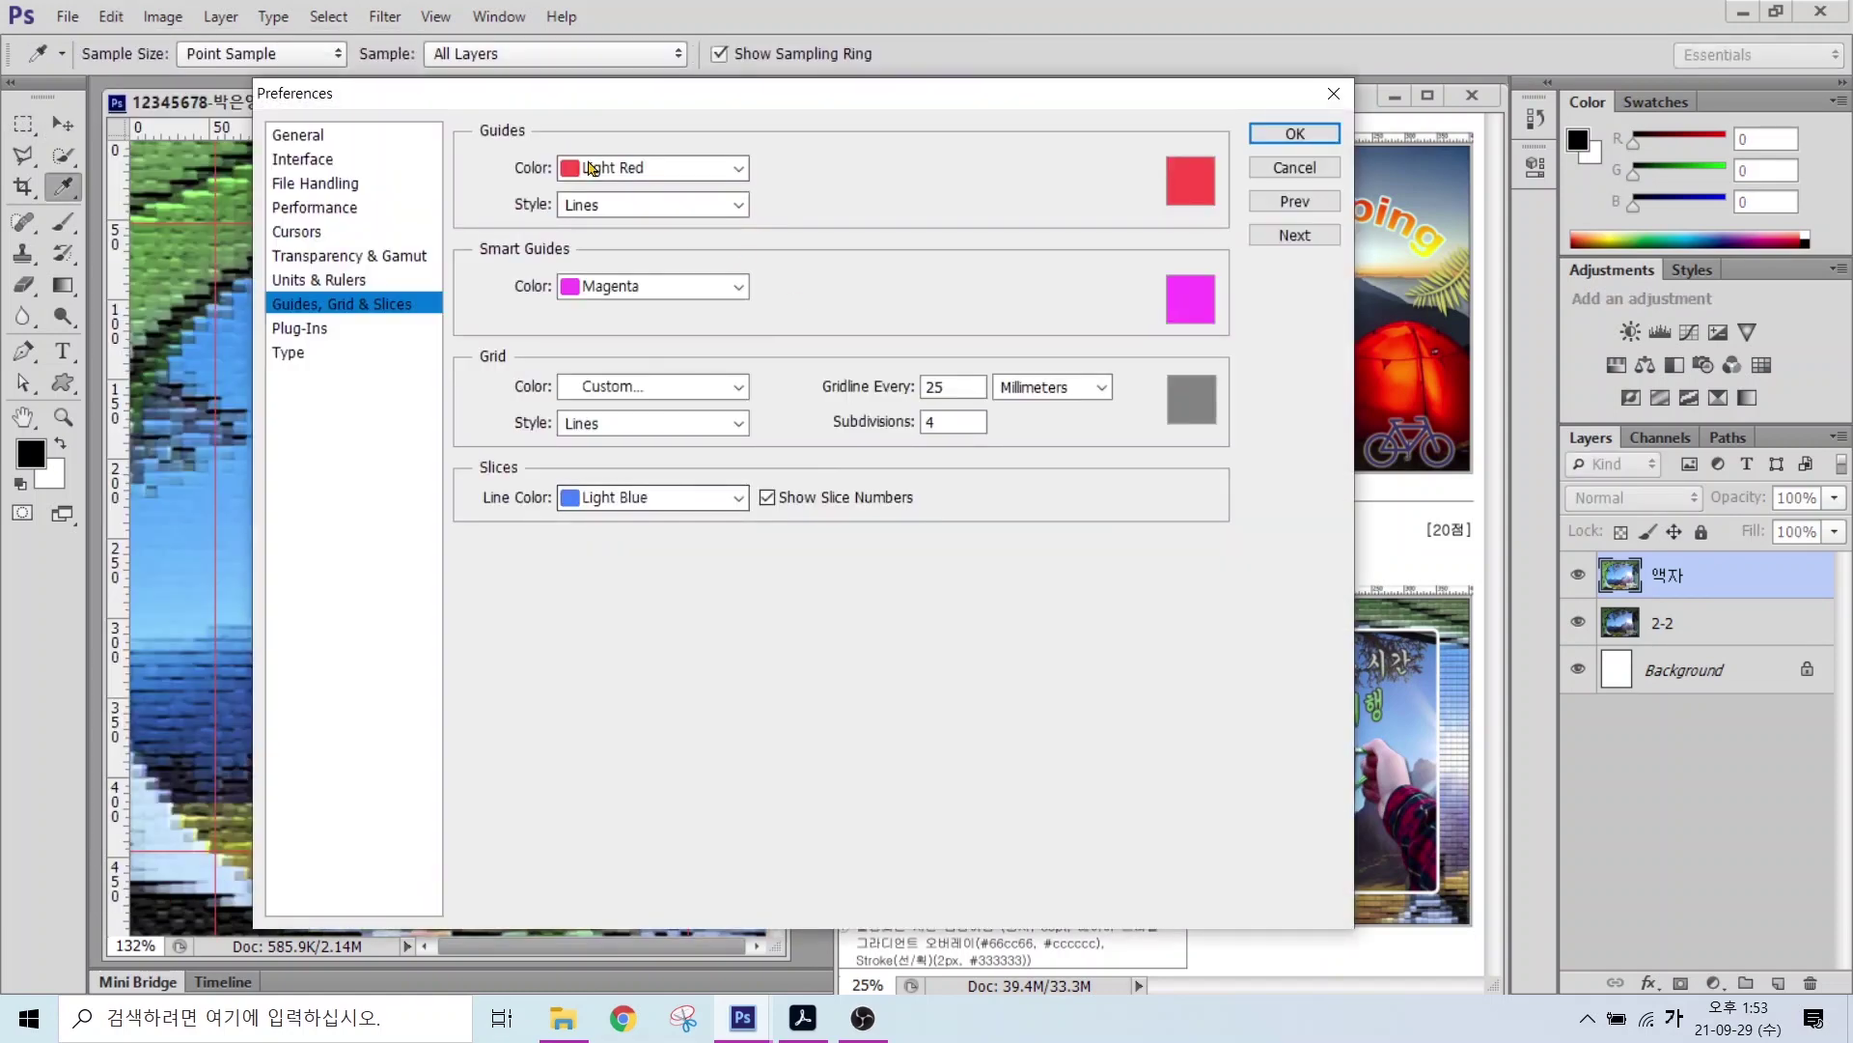
click(603, 168)
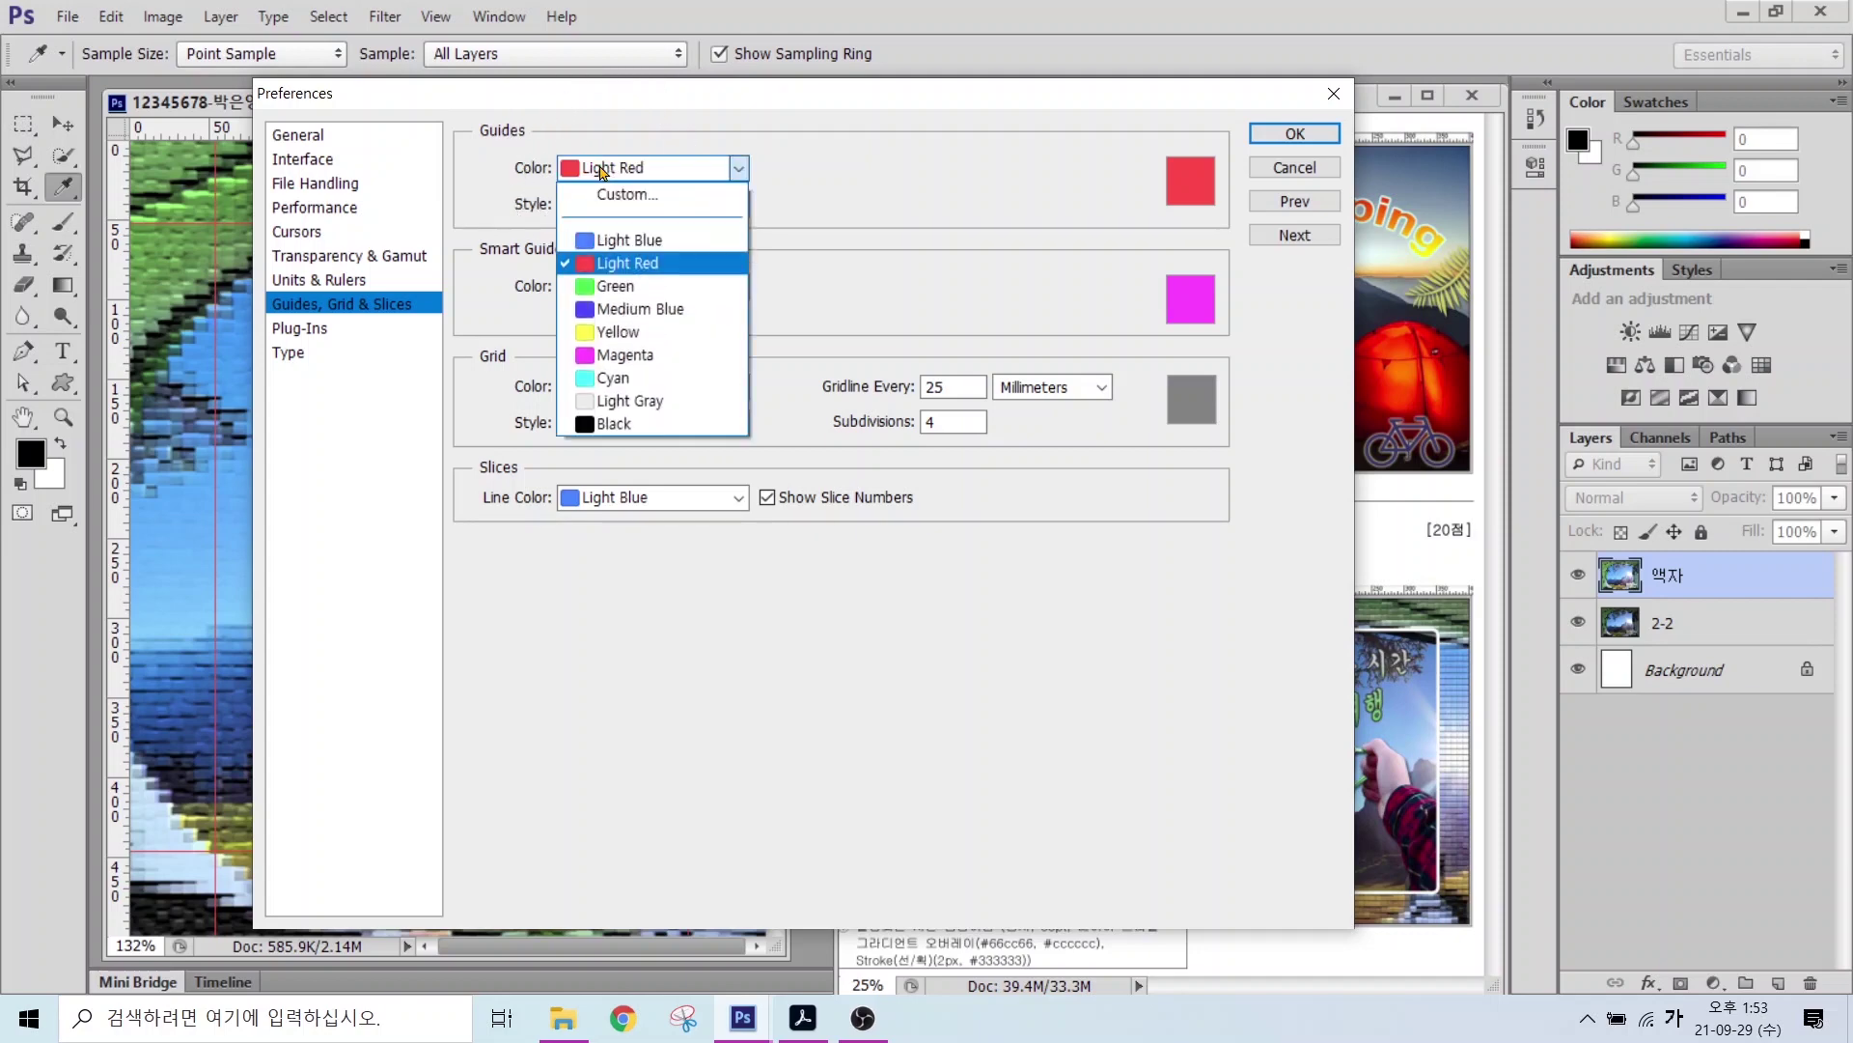
click(604, 333)
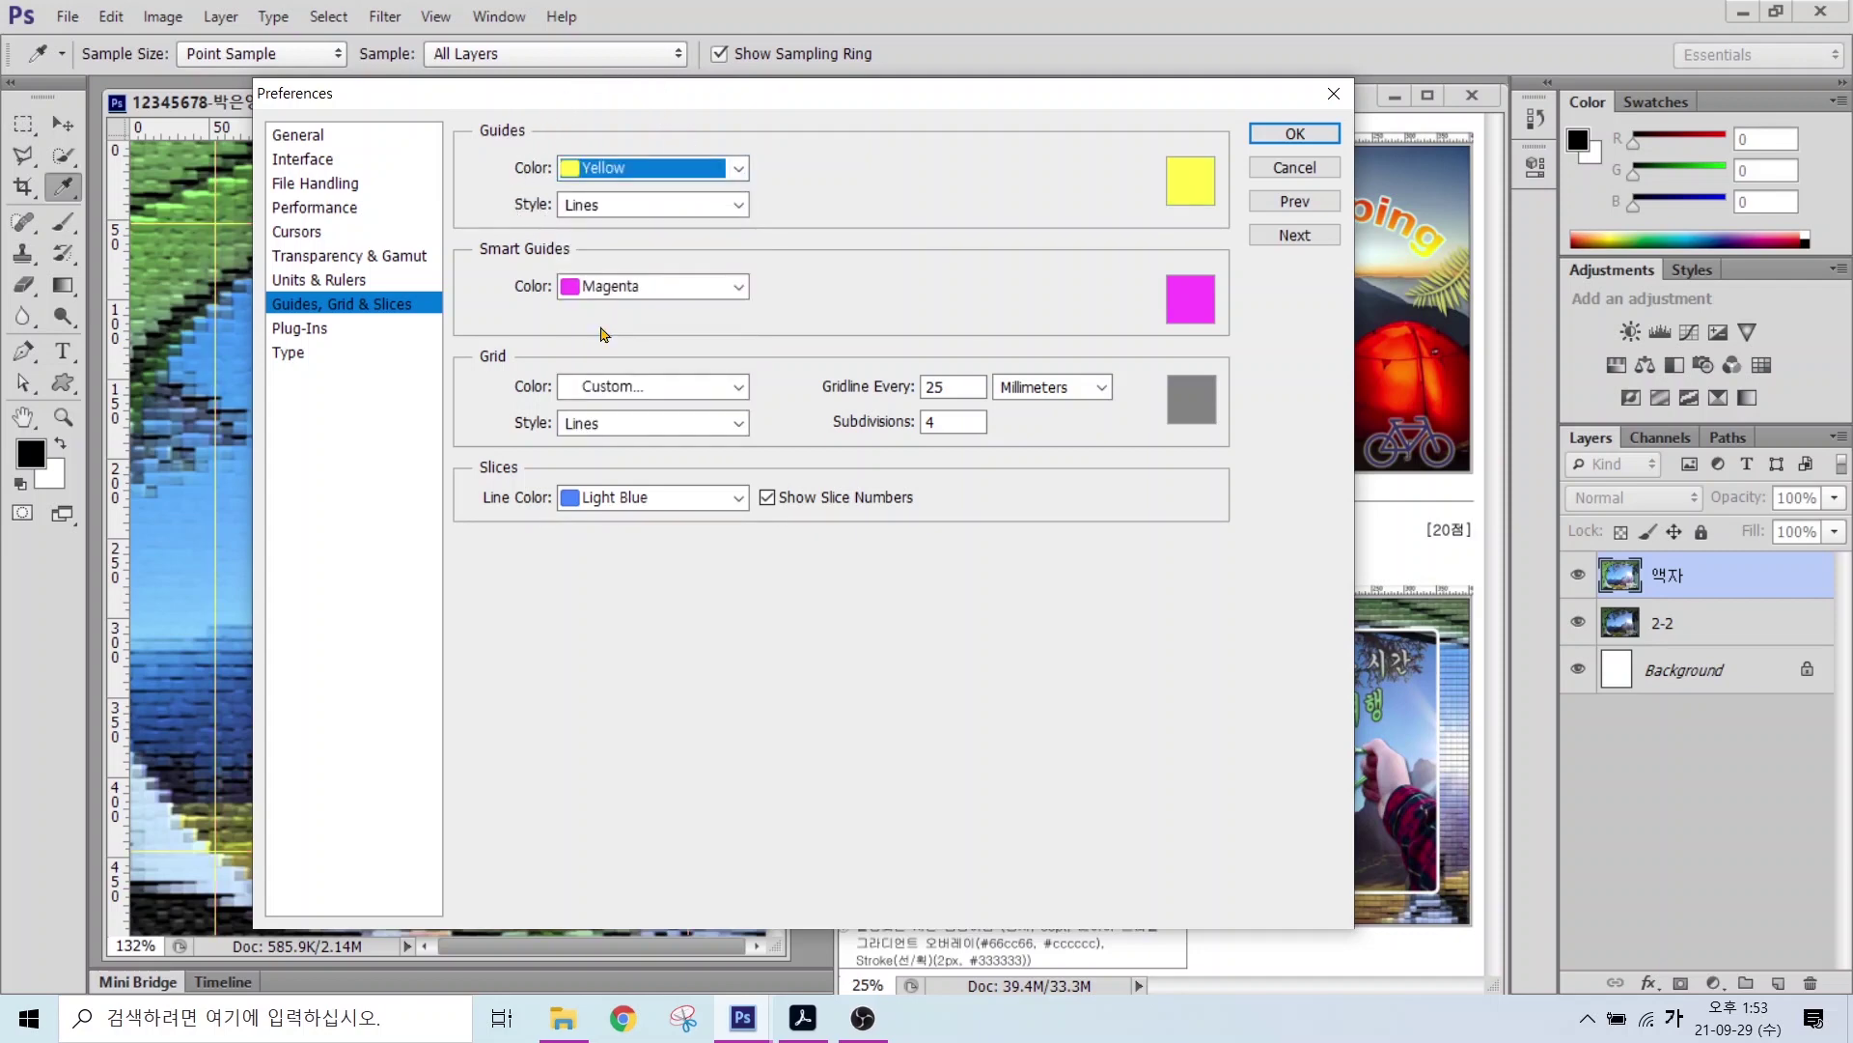
drag(790, 97, 880, 143)
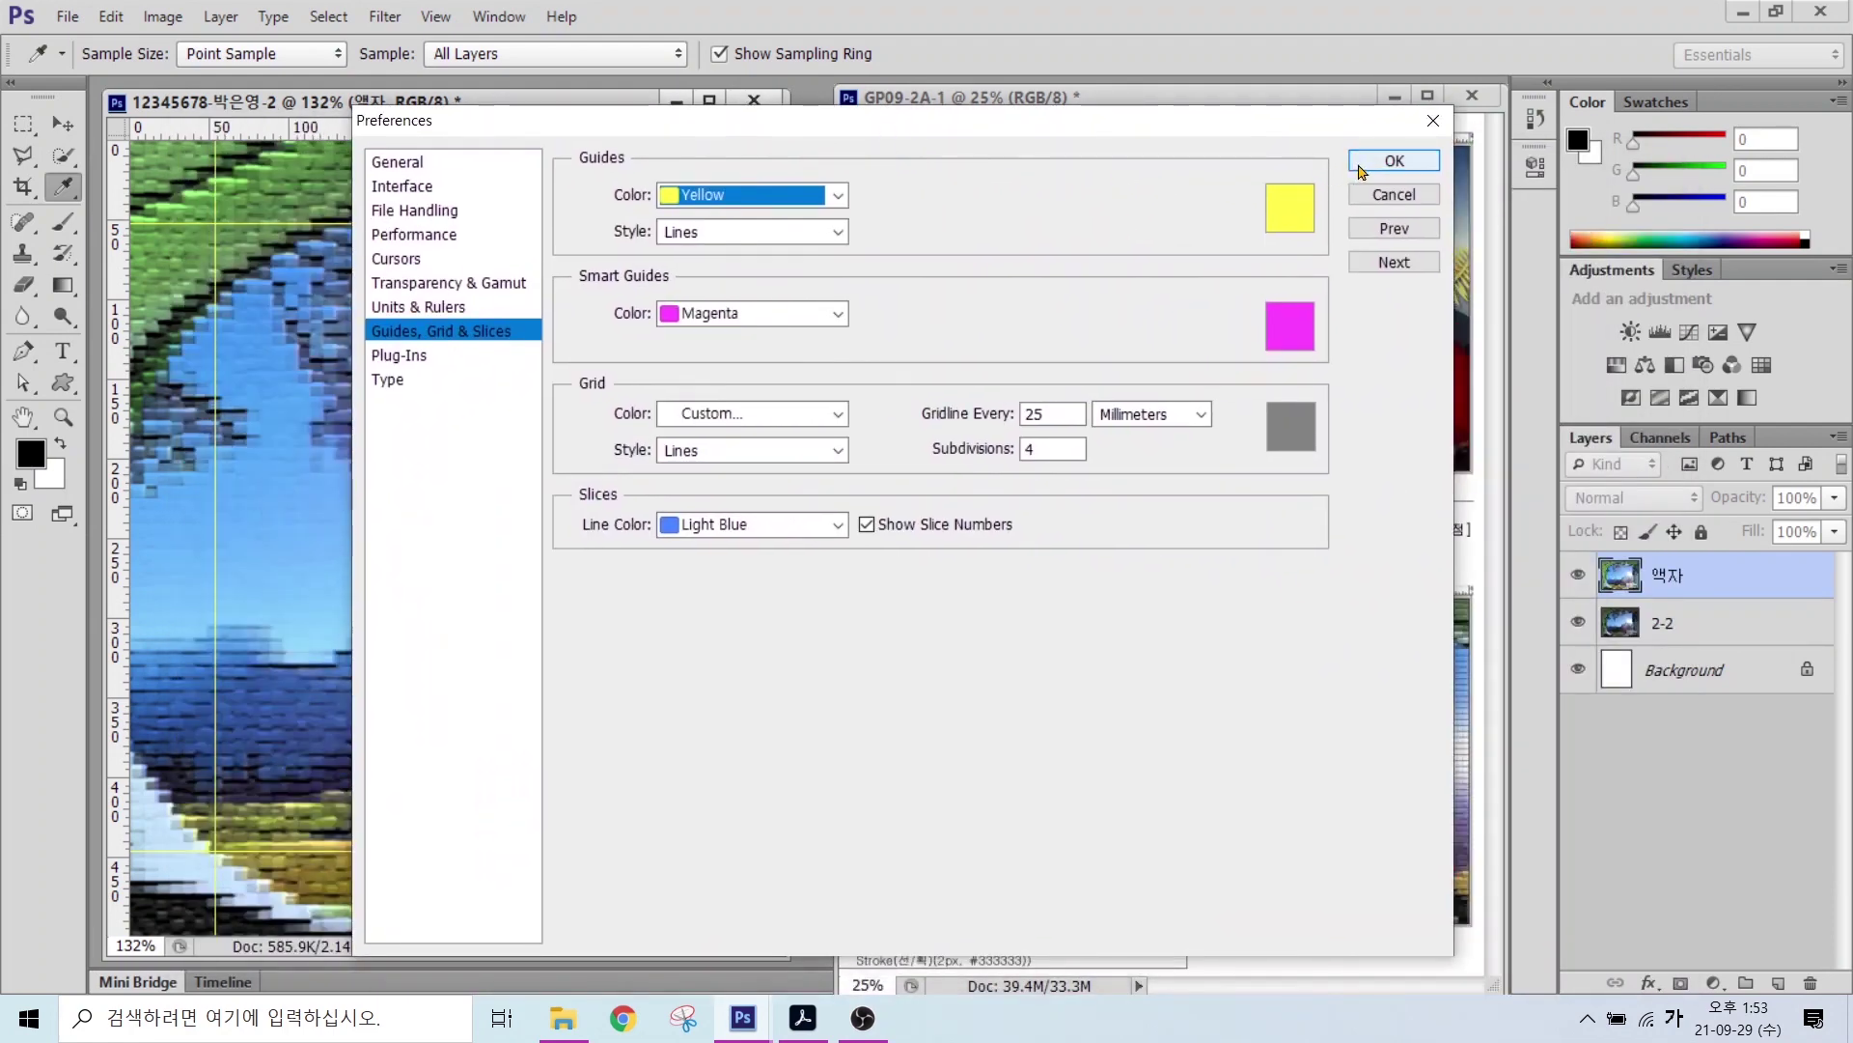
click(1394, 160)
click(62, 124)
click(23, 124)
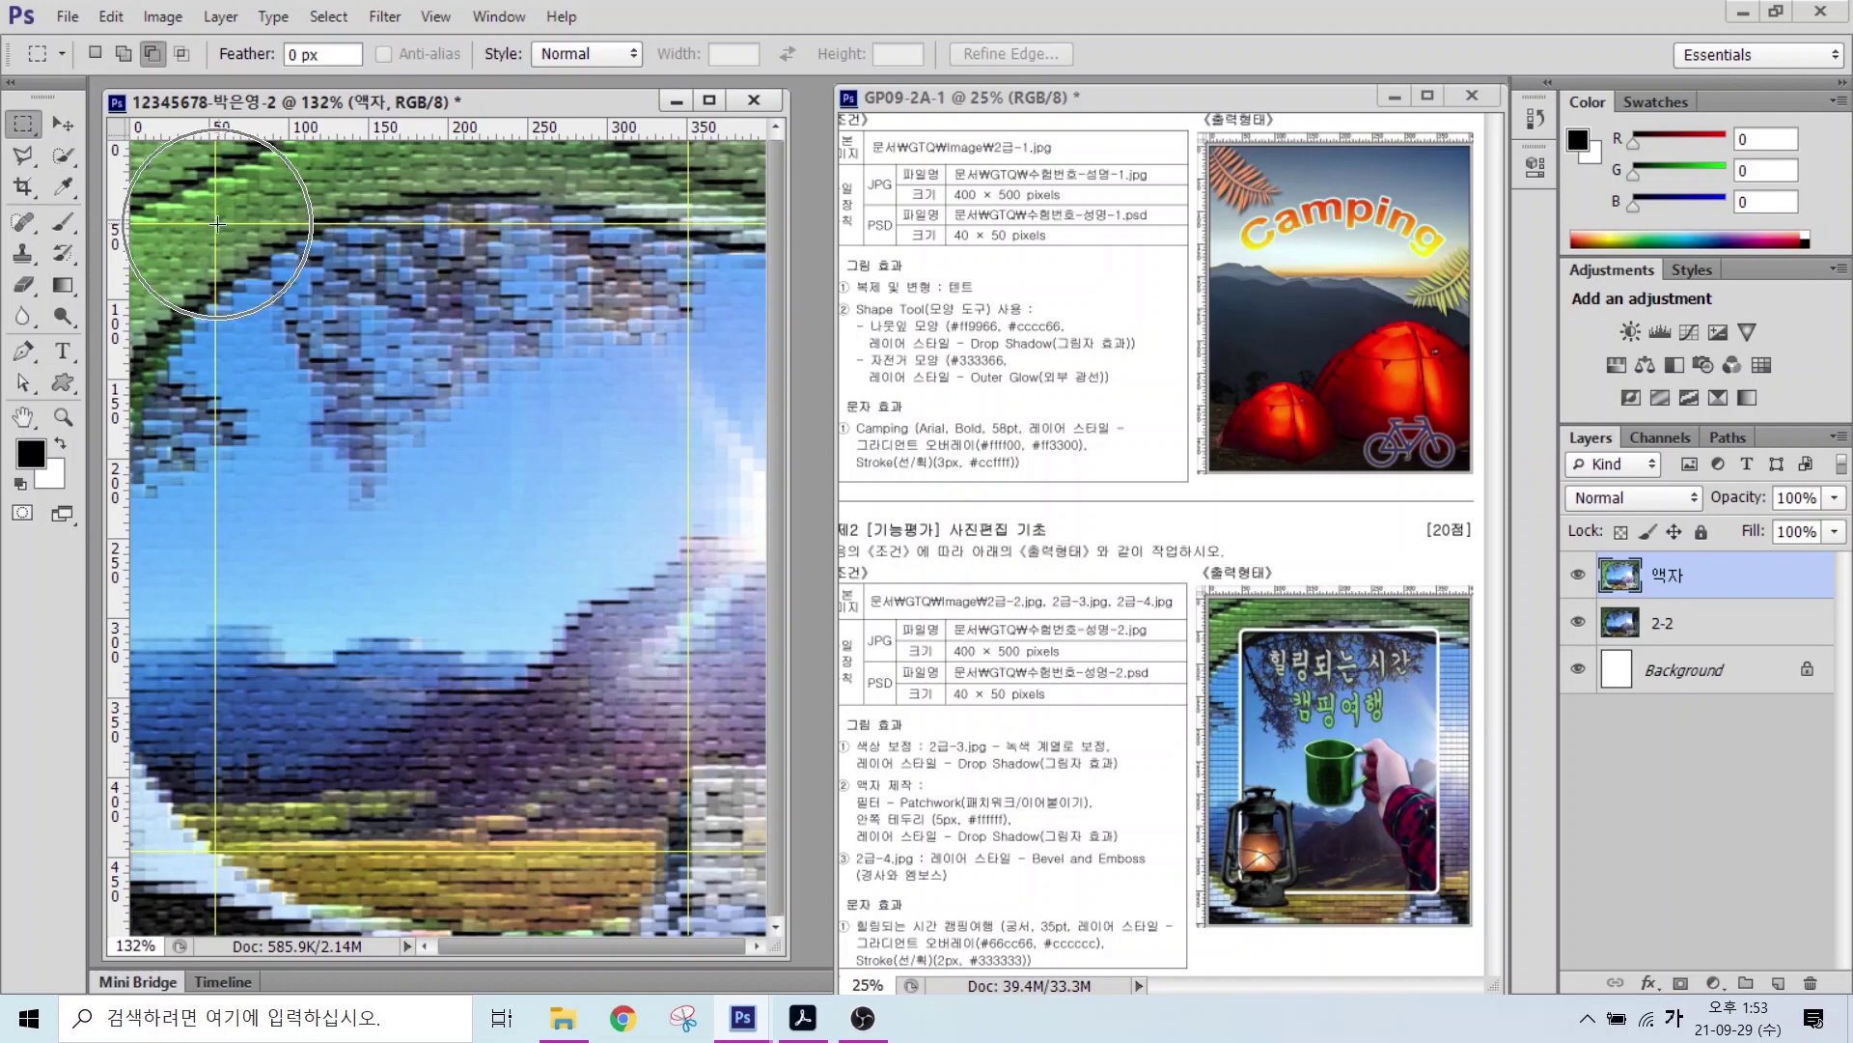
Step: Draw a rectangular marquee selection along the yellow guides around the inner frame area
drag(217, 223, 684, 848)
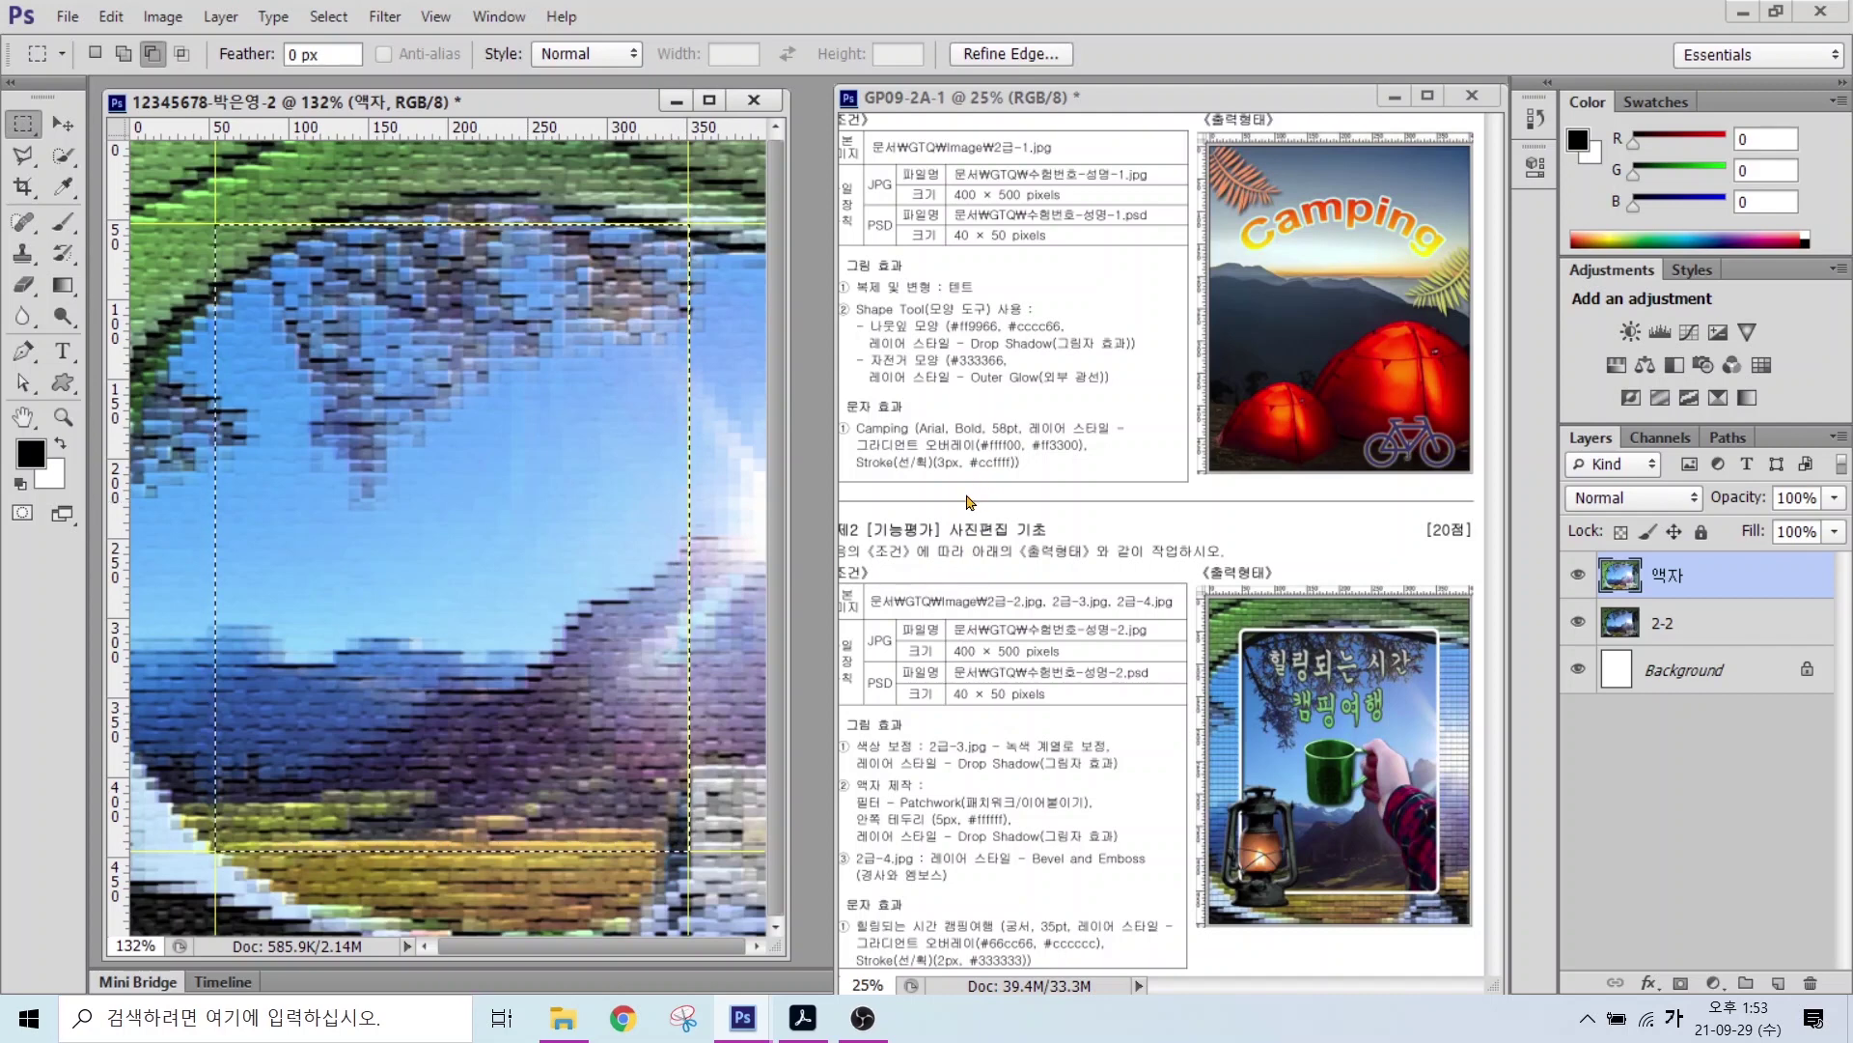
key(alt)
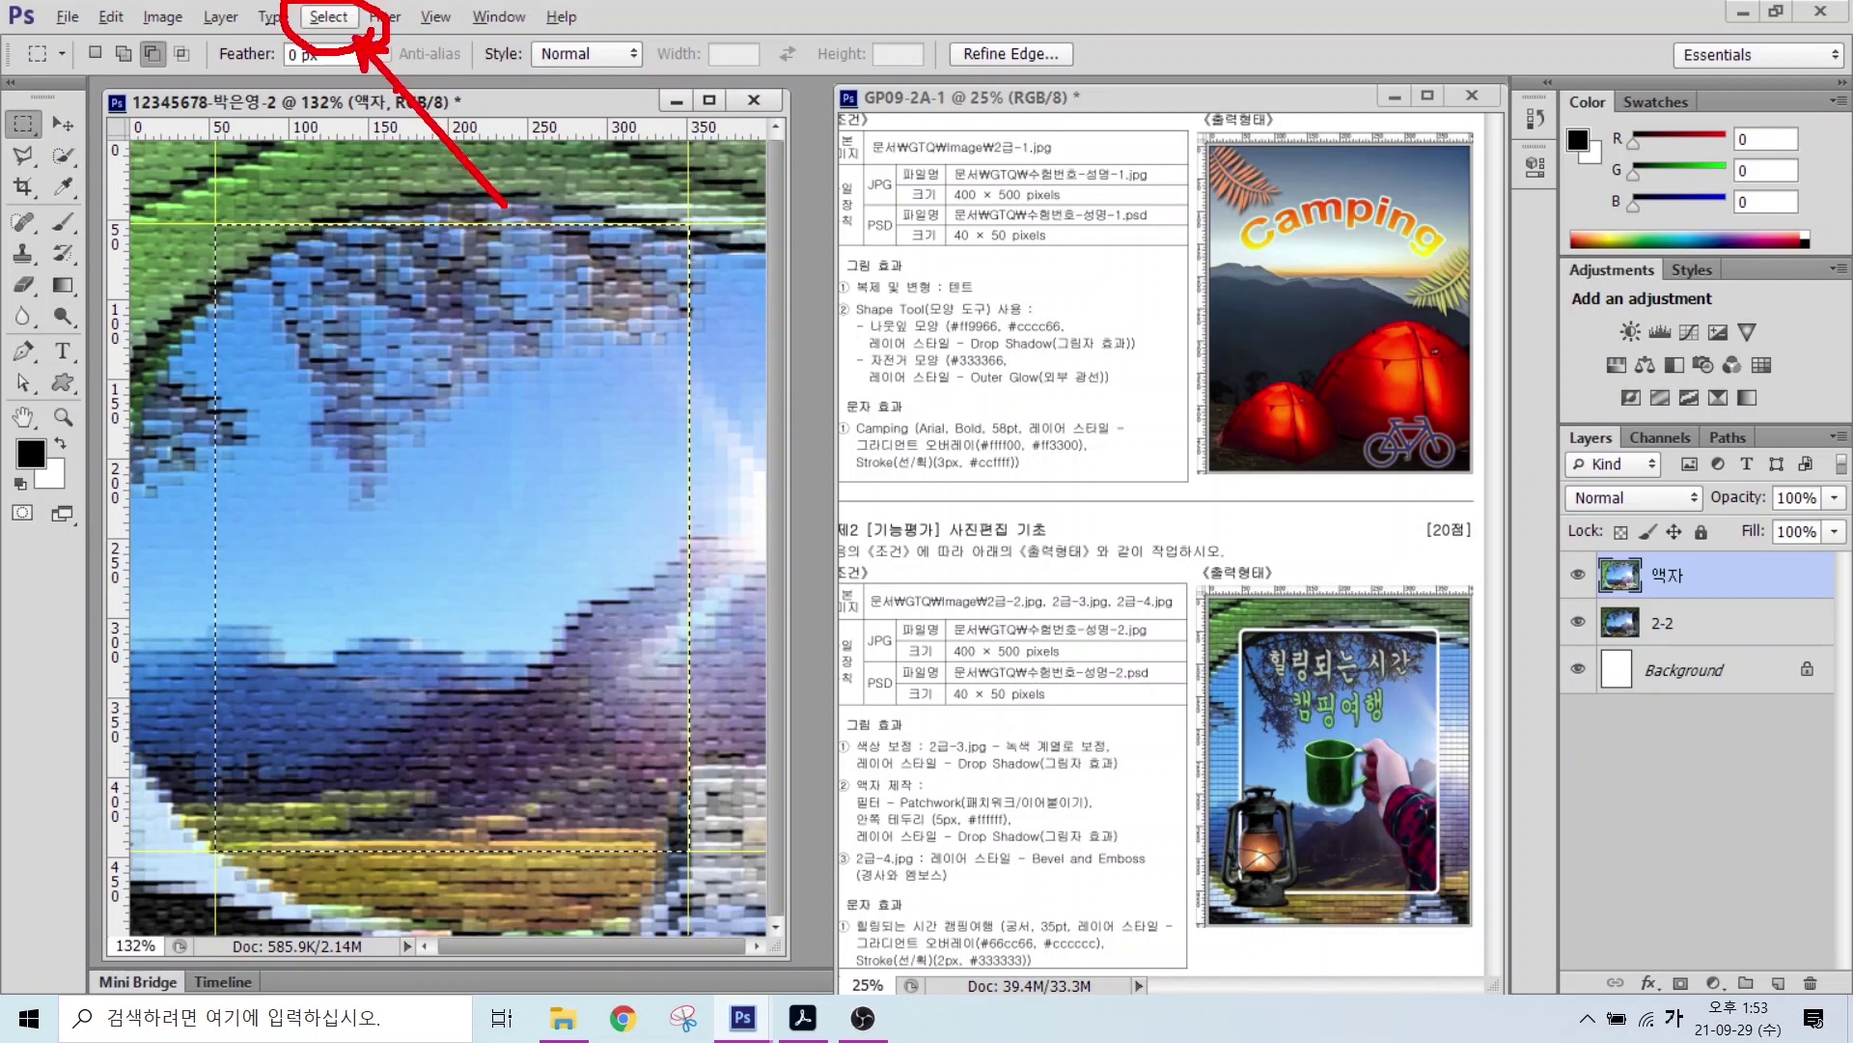
click(325, 23)
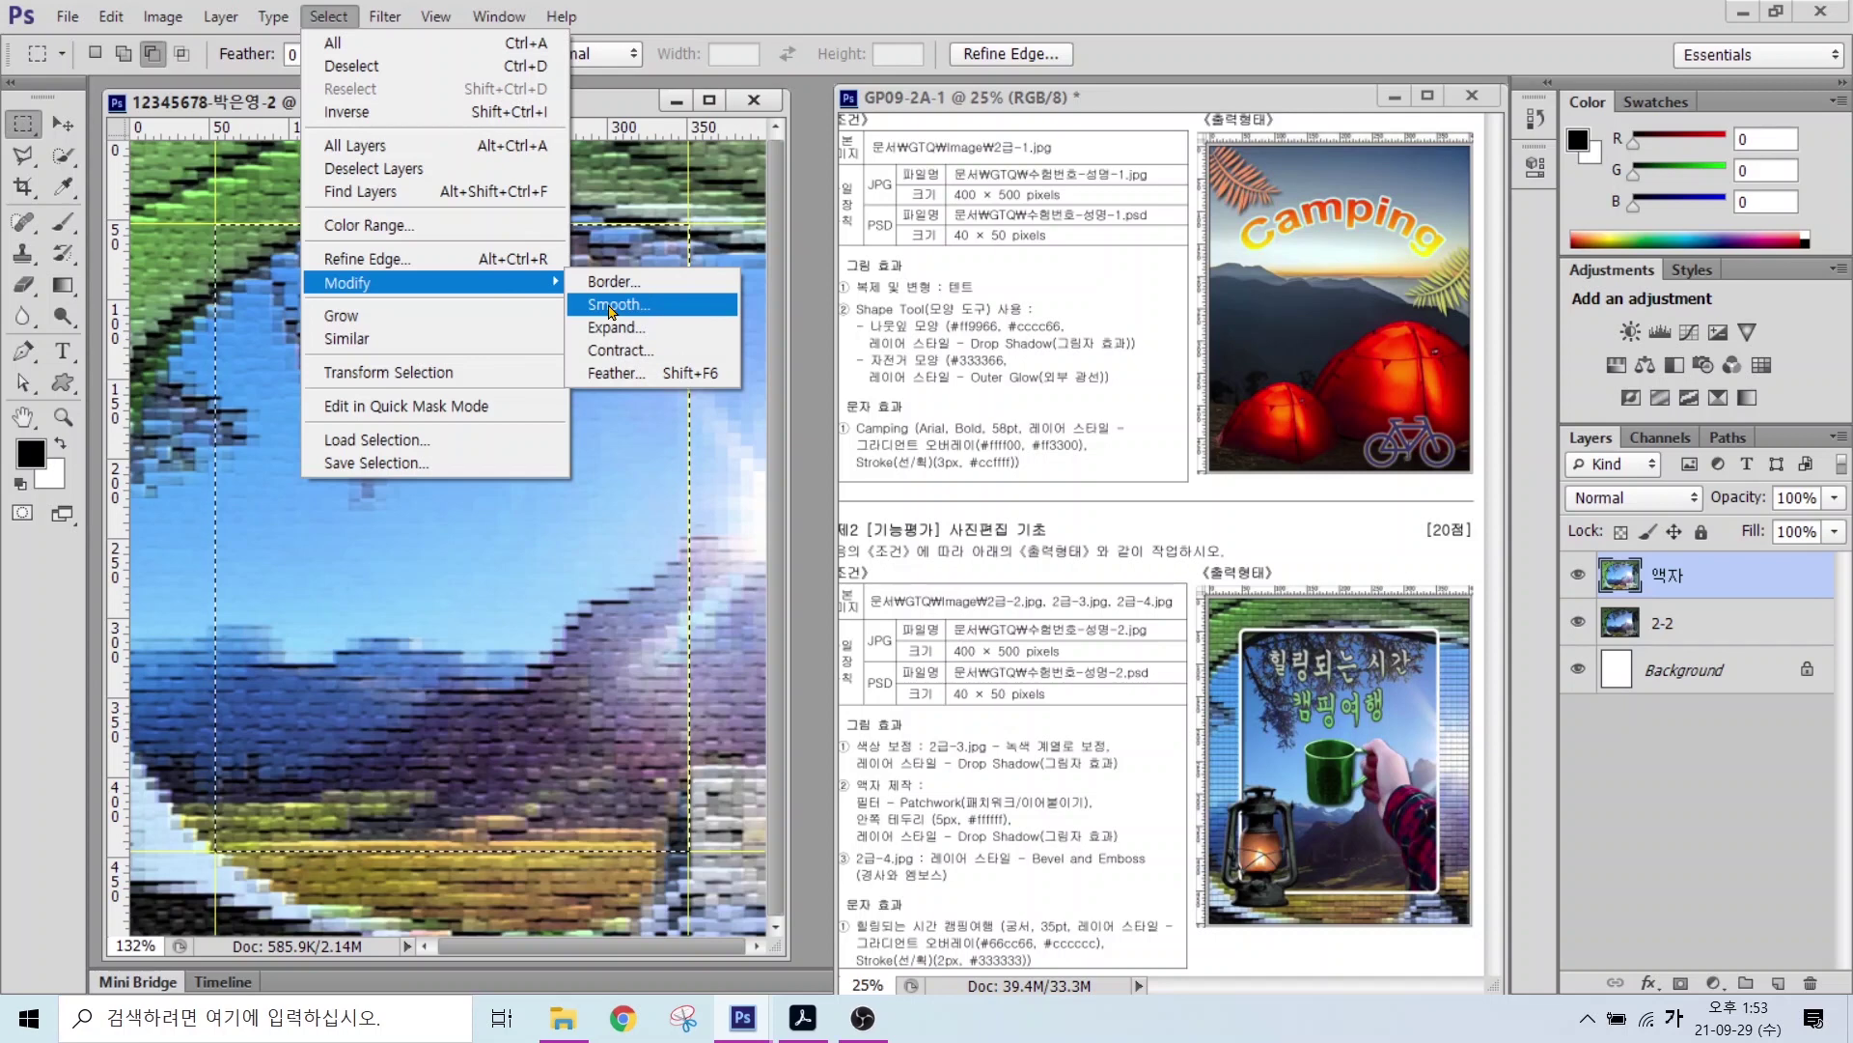
Step: Smooth the selection's corners with a 5 px radius
click(611, 305)
drag(839, 273, 801, 345)
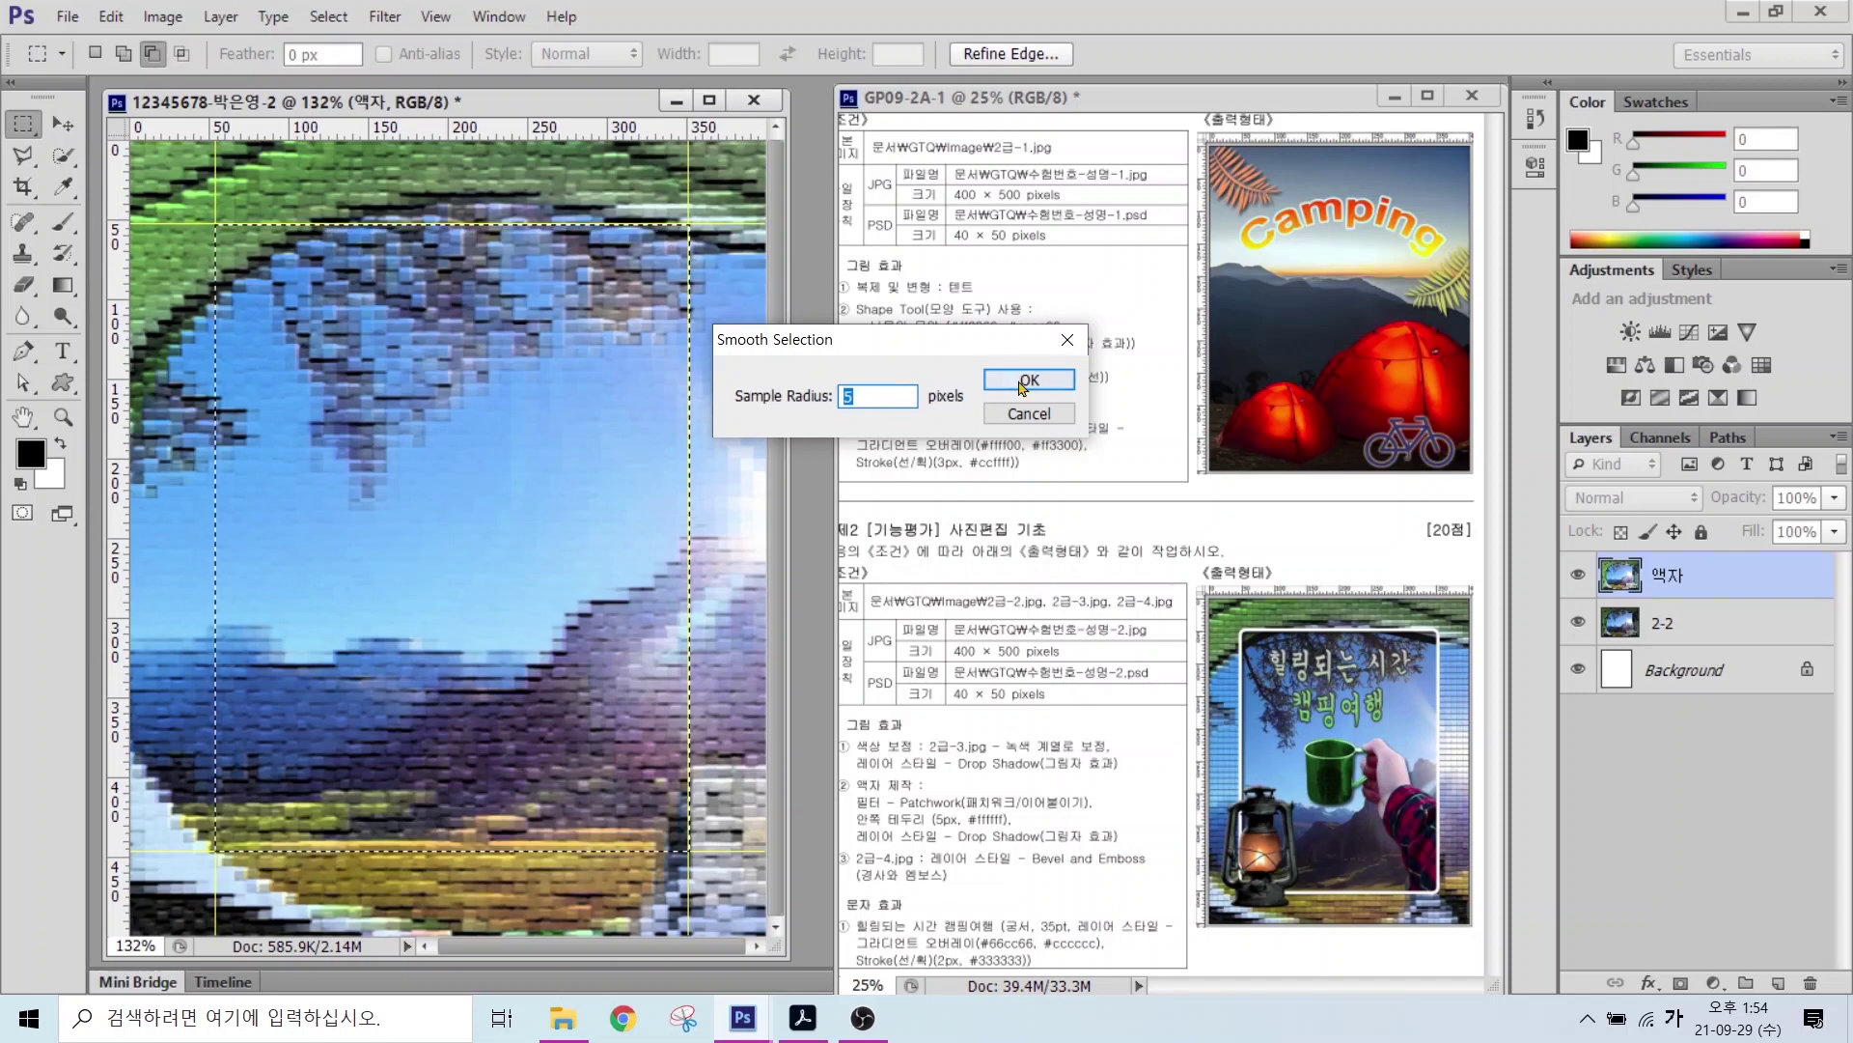
click(1022, 385)
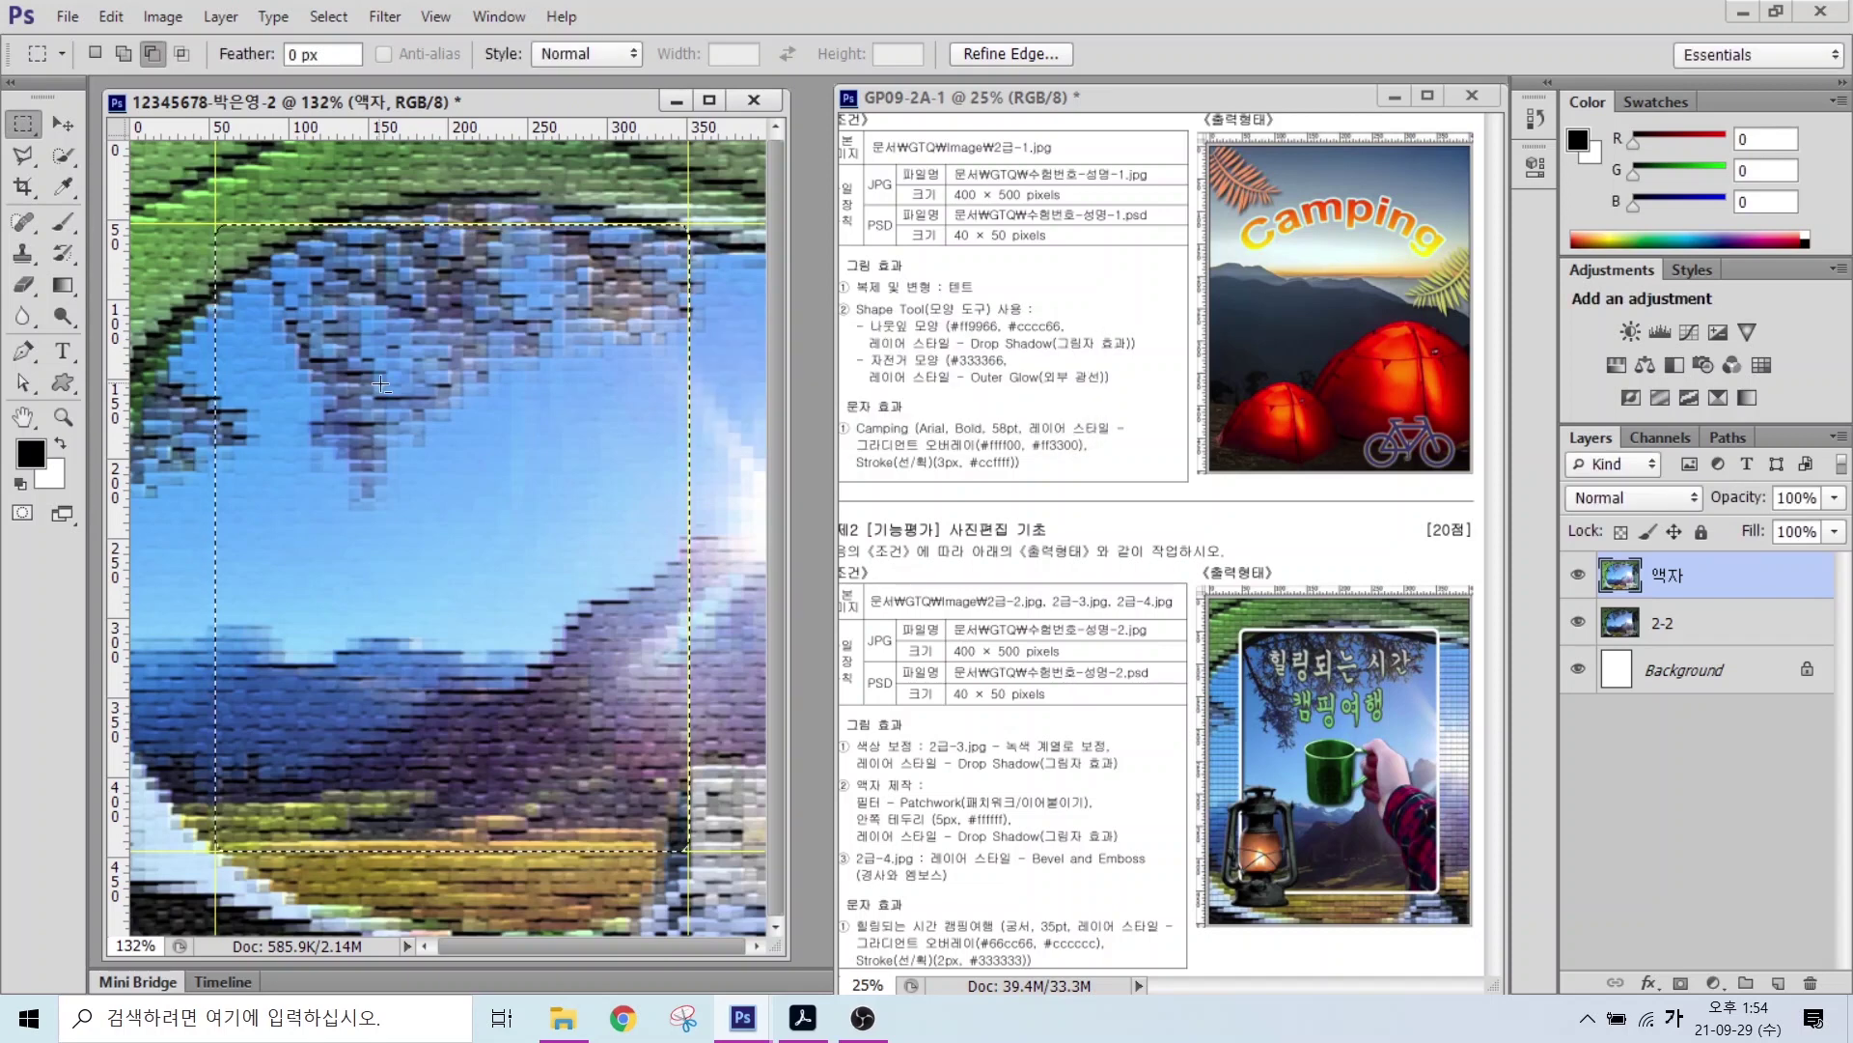
Step: Delete the patchwork inside the selection to reveal the clear photo
key(Delete)
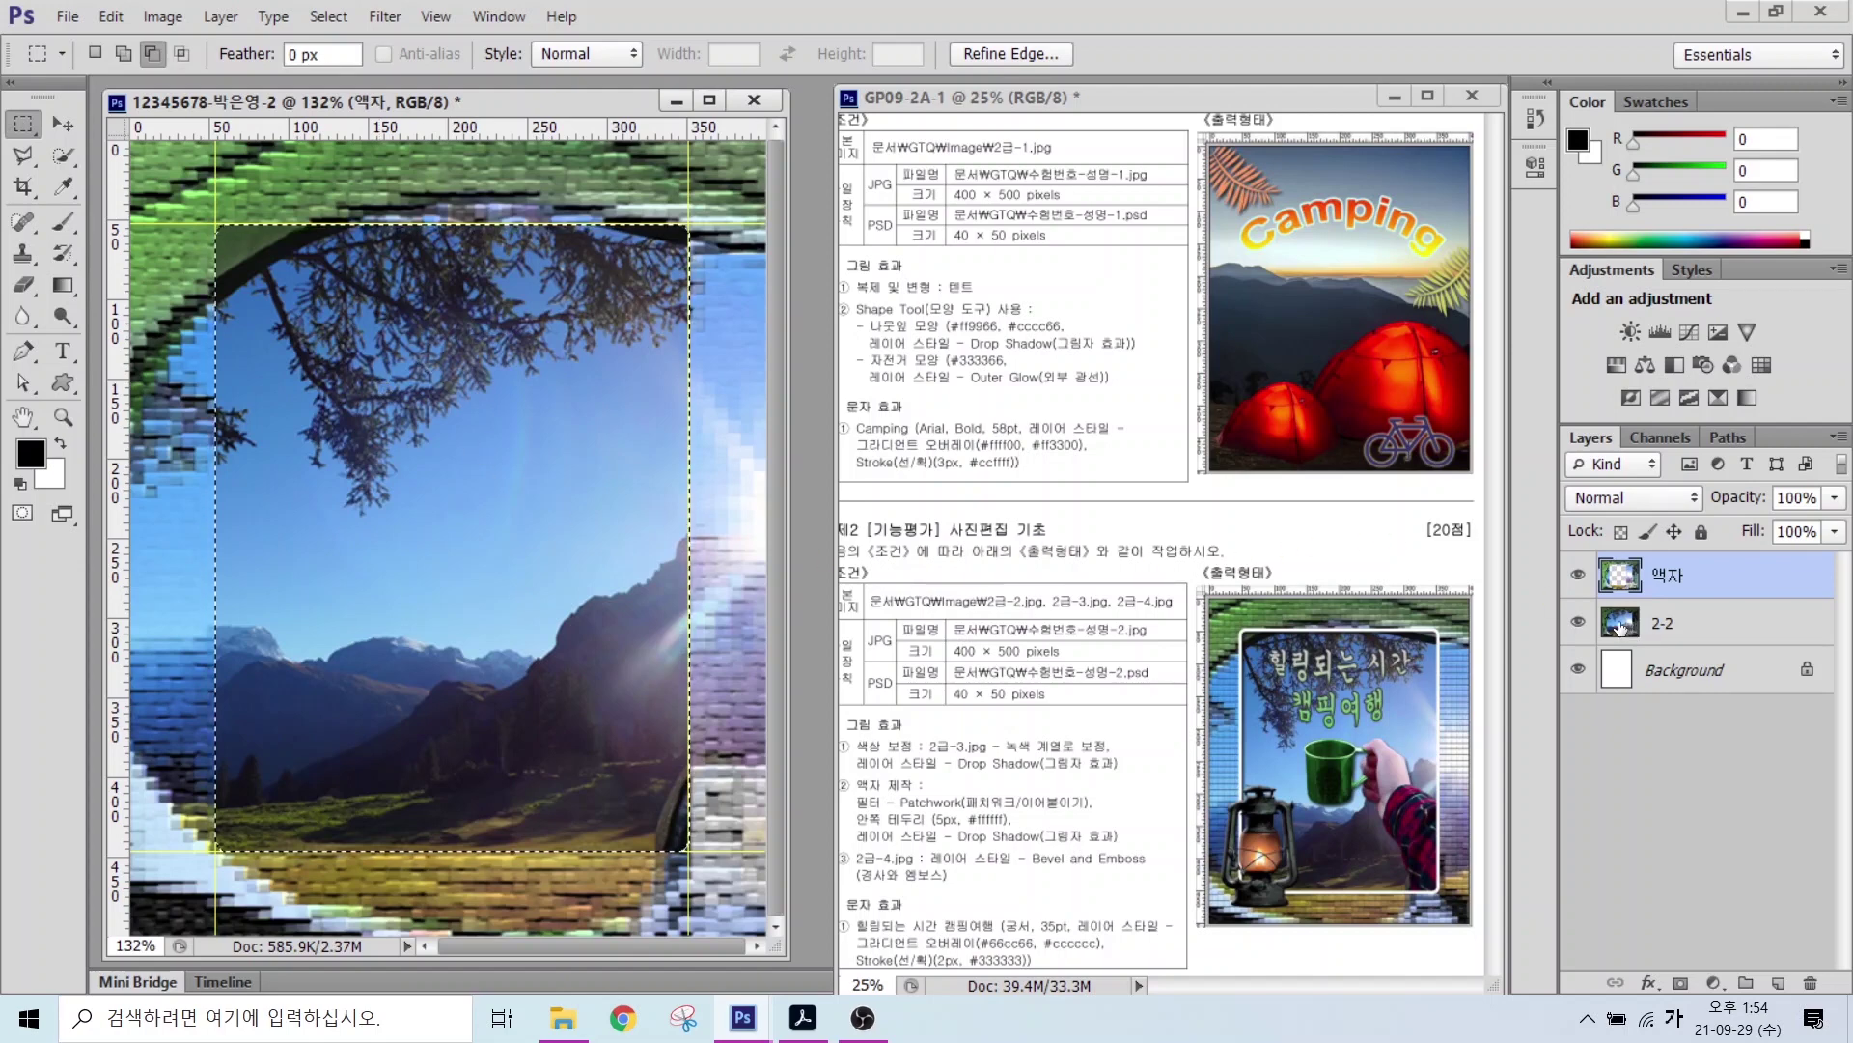
key(alt)
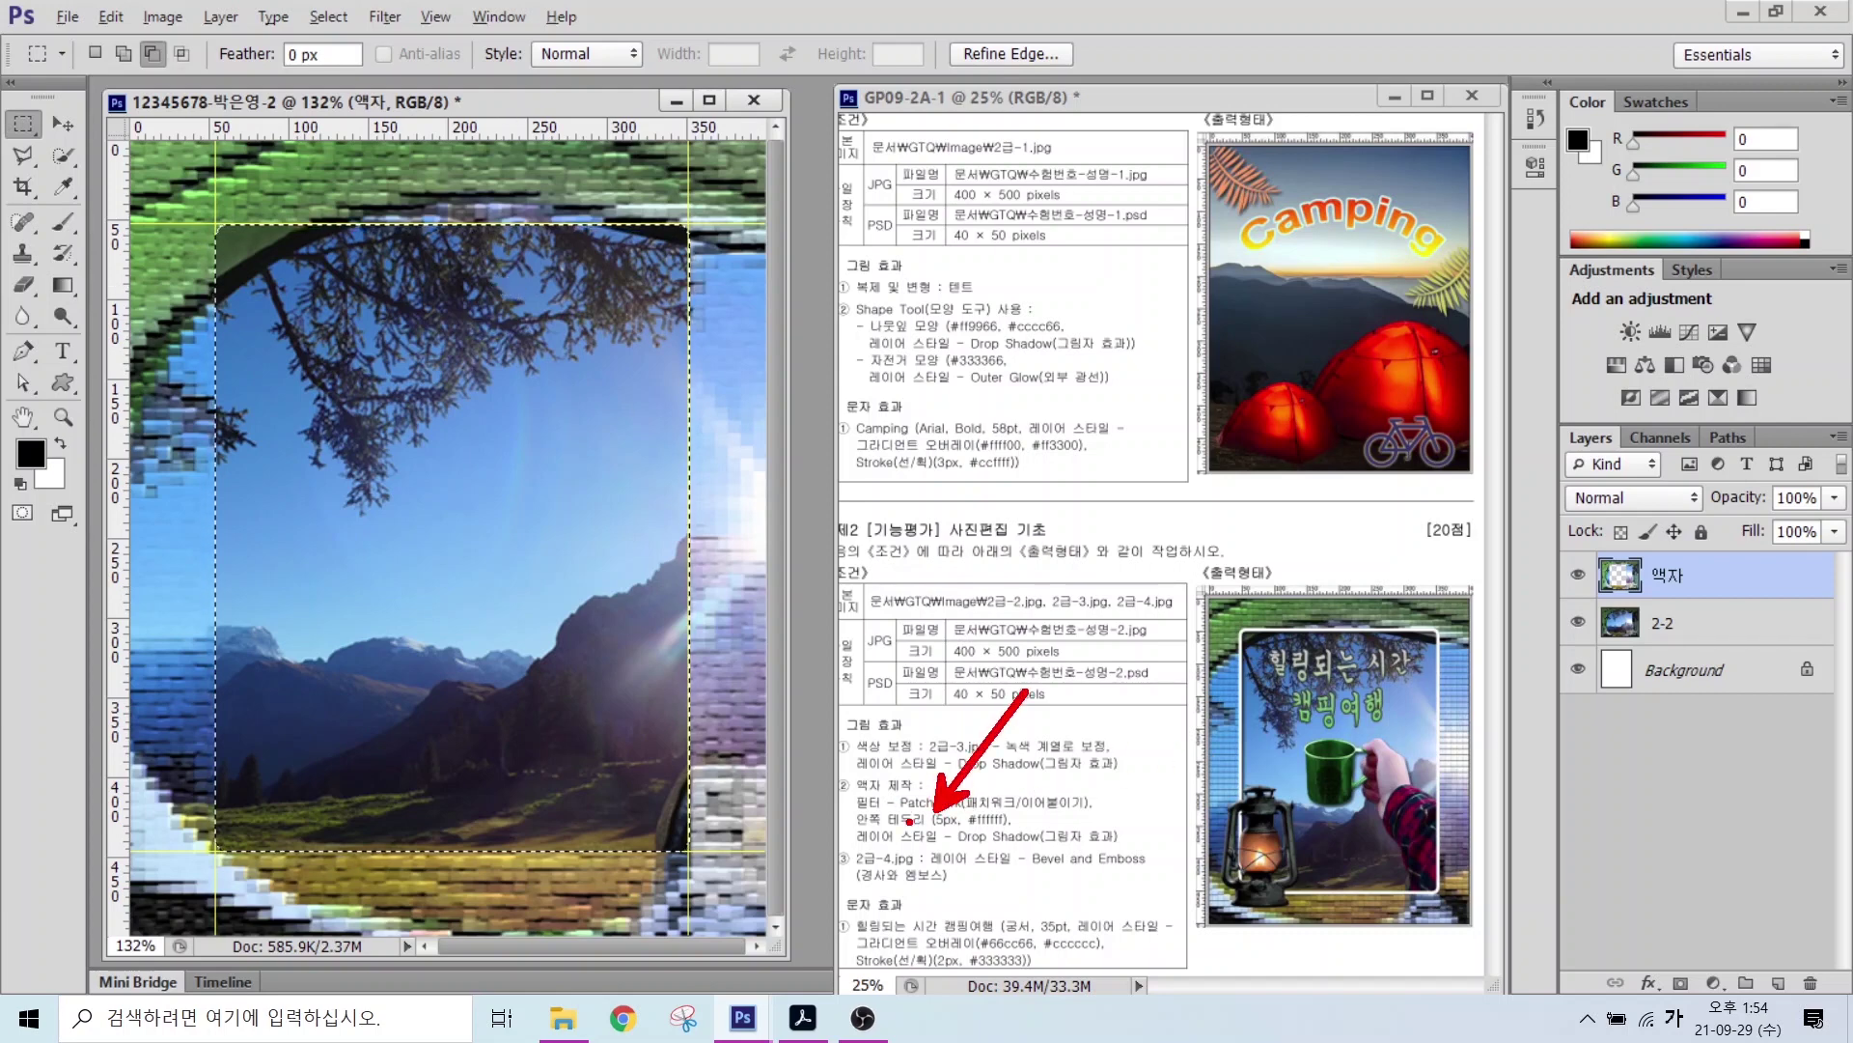
drag(853, 850, 1141, 849)
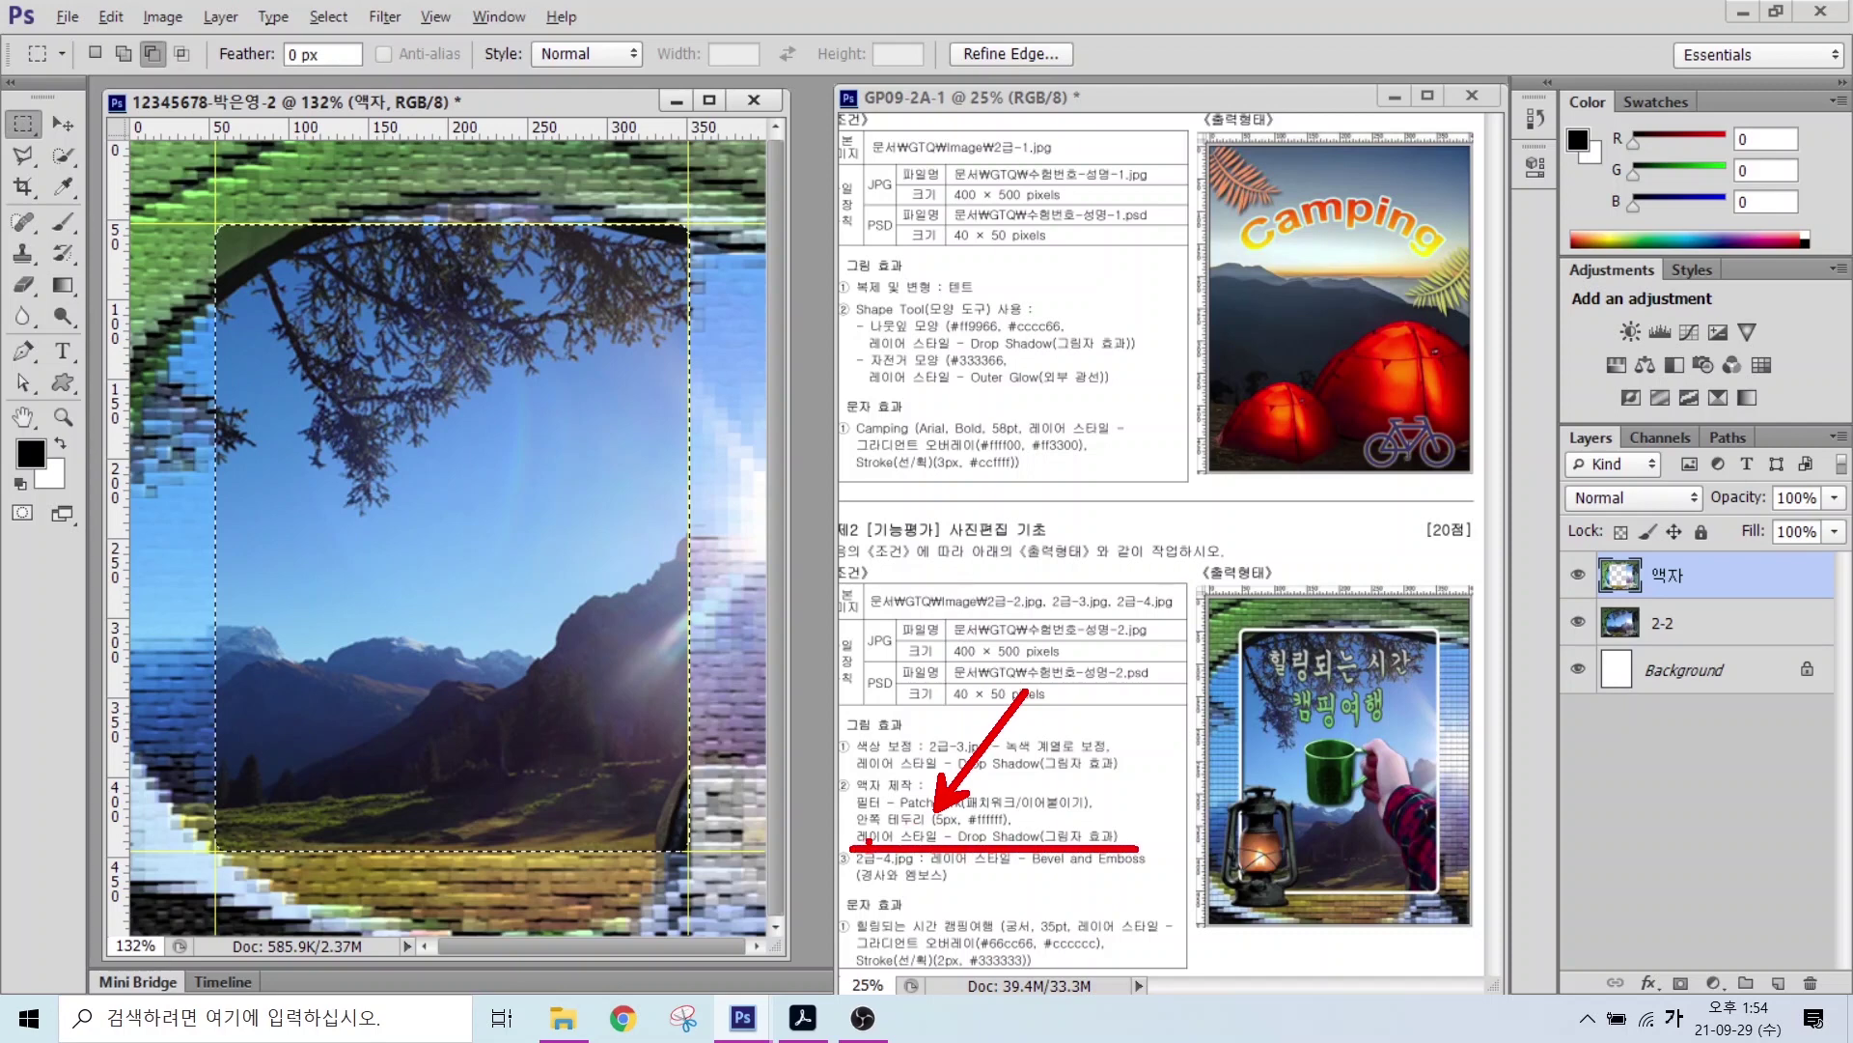
drag(855, 828, 1123, 826)
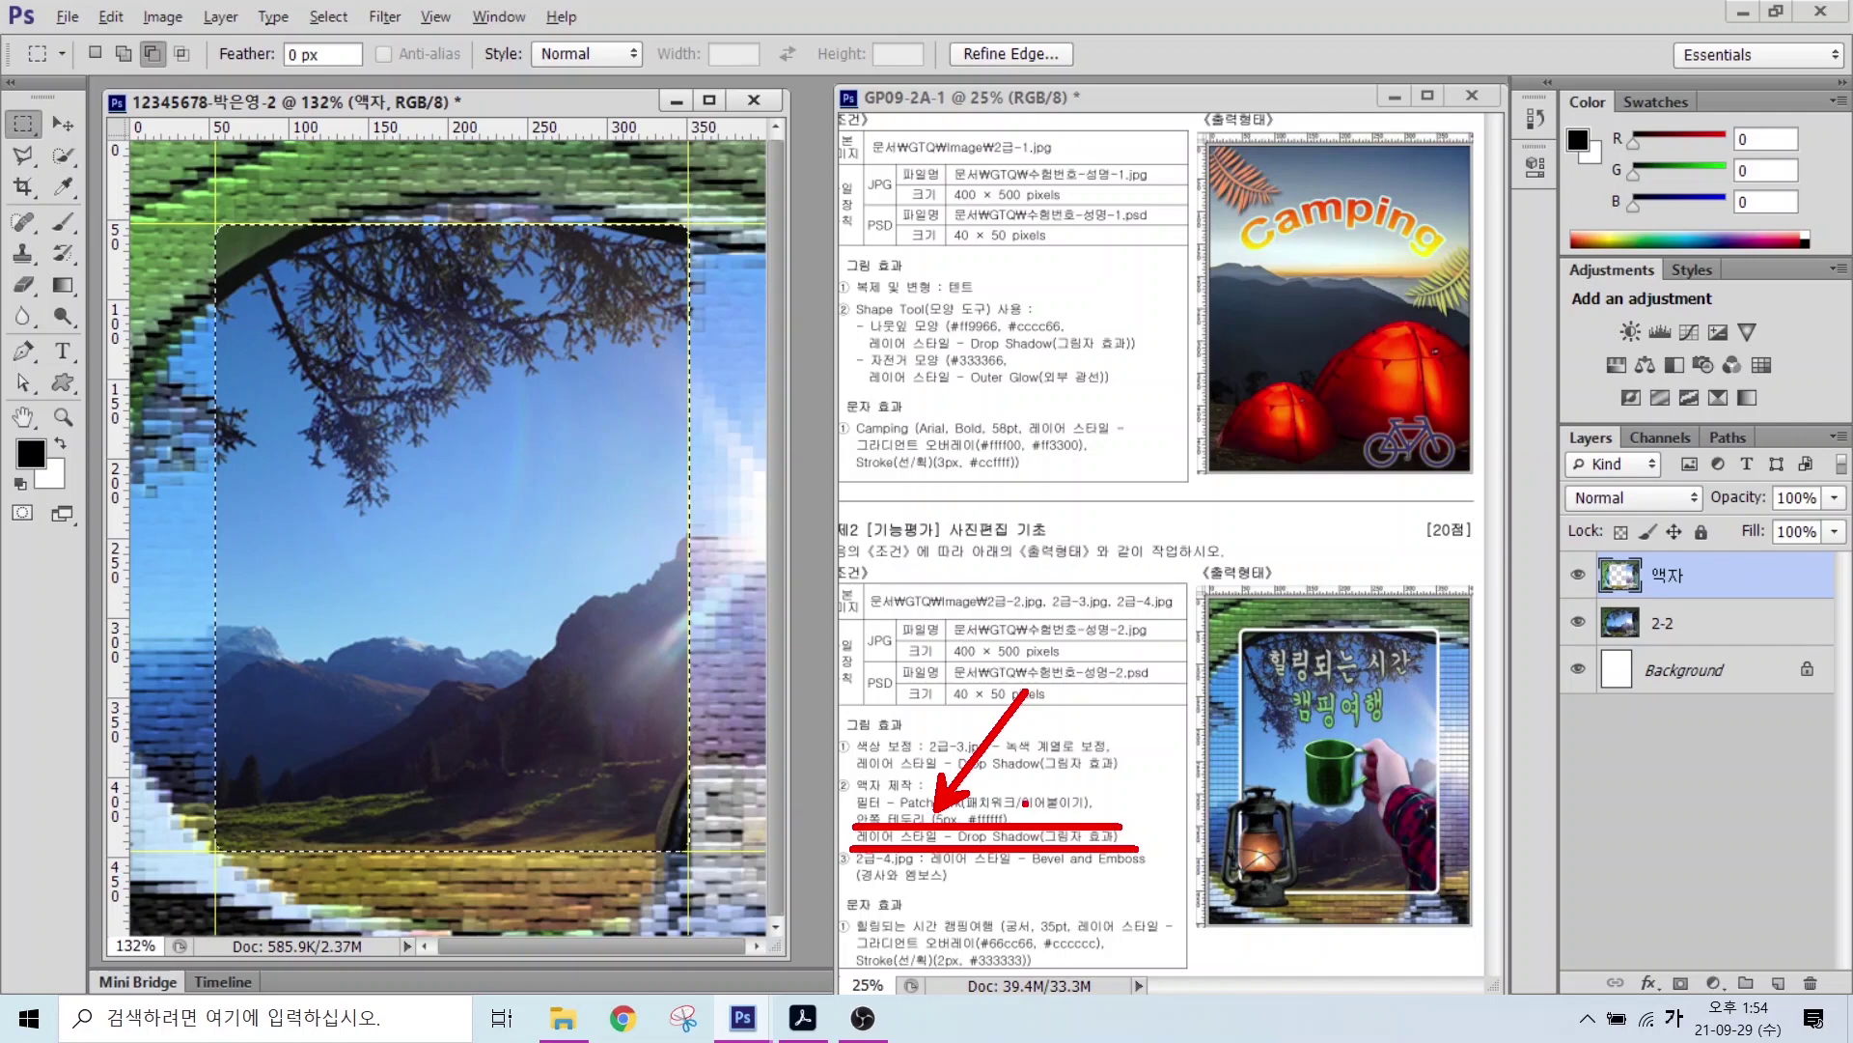
key(Escape)
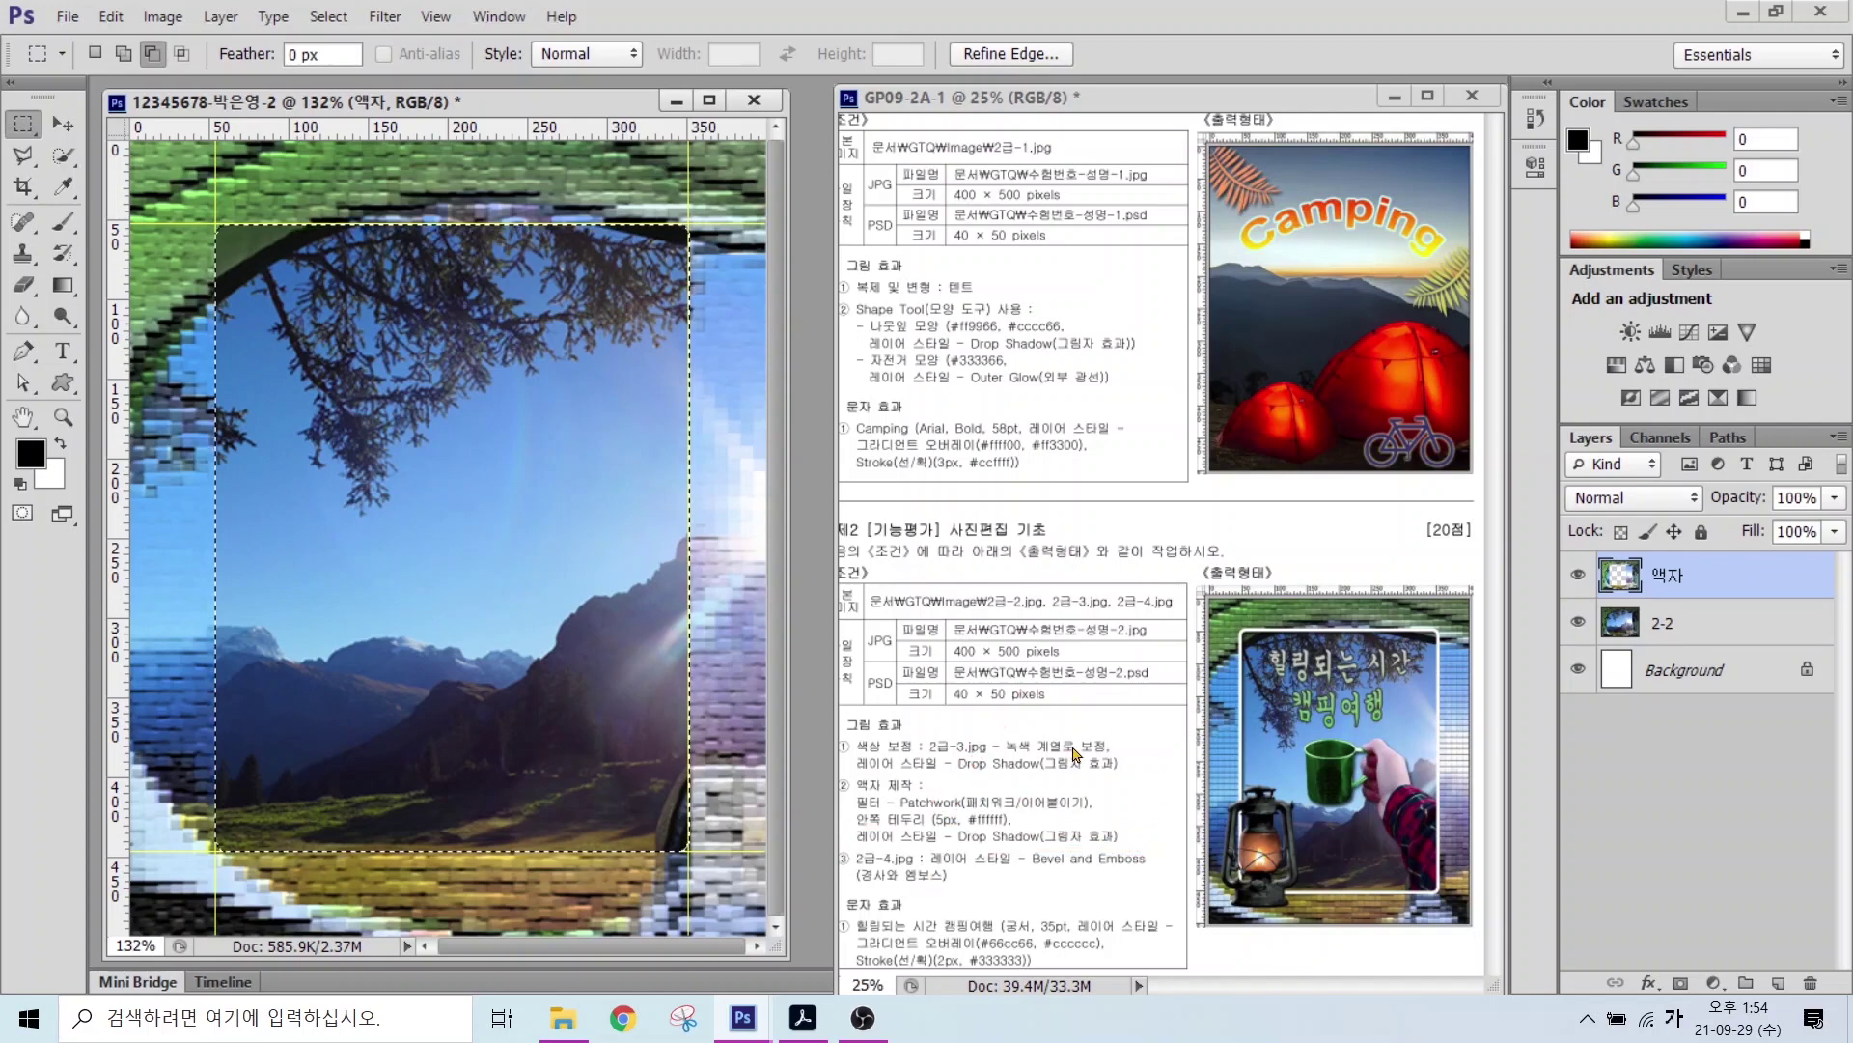
click(111, 16)
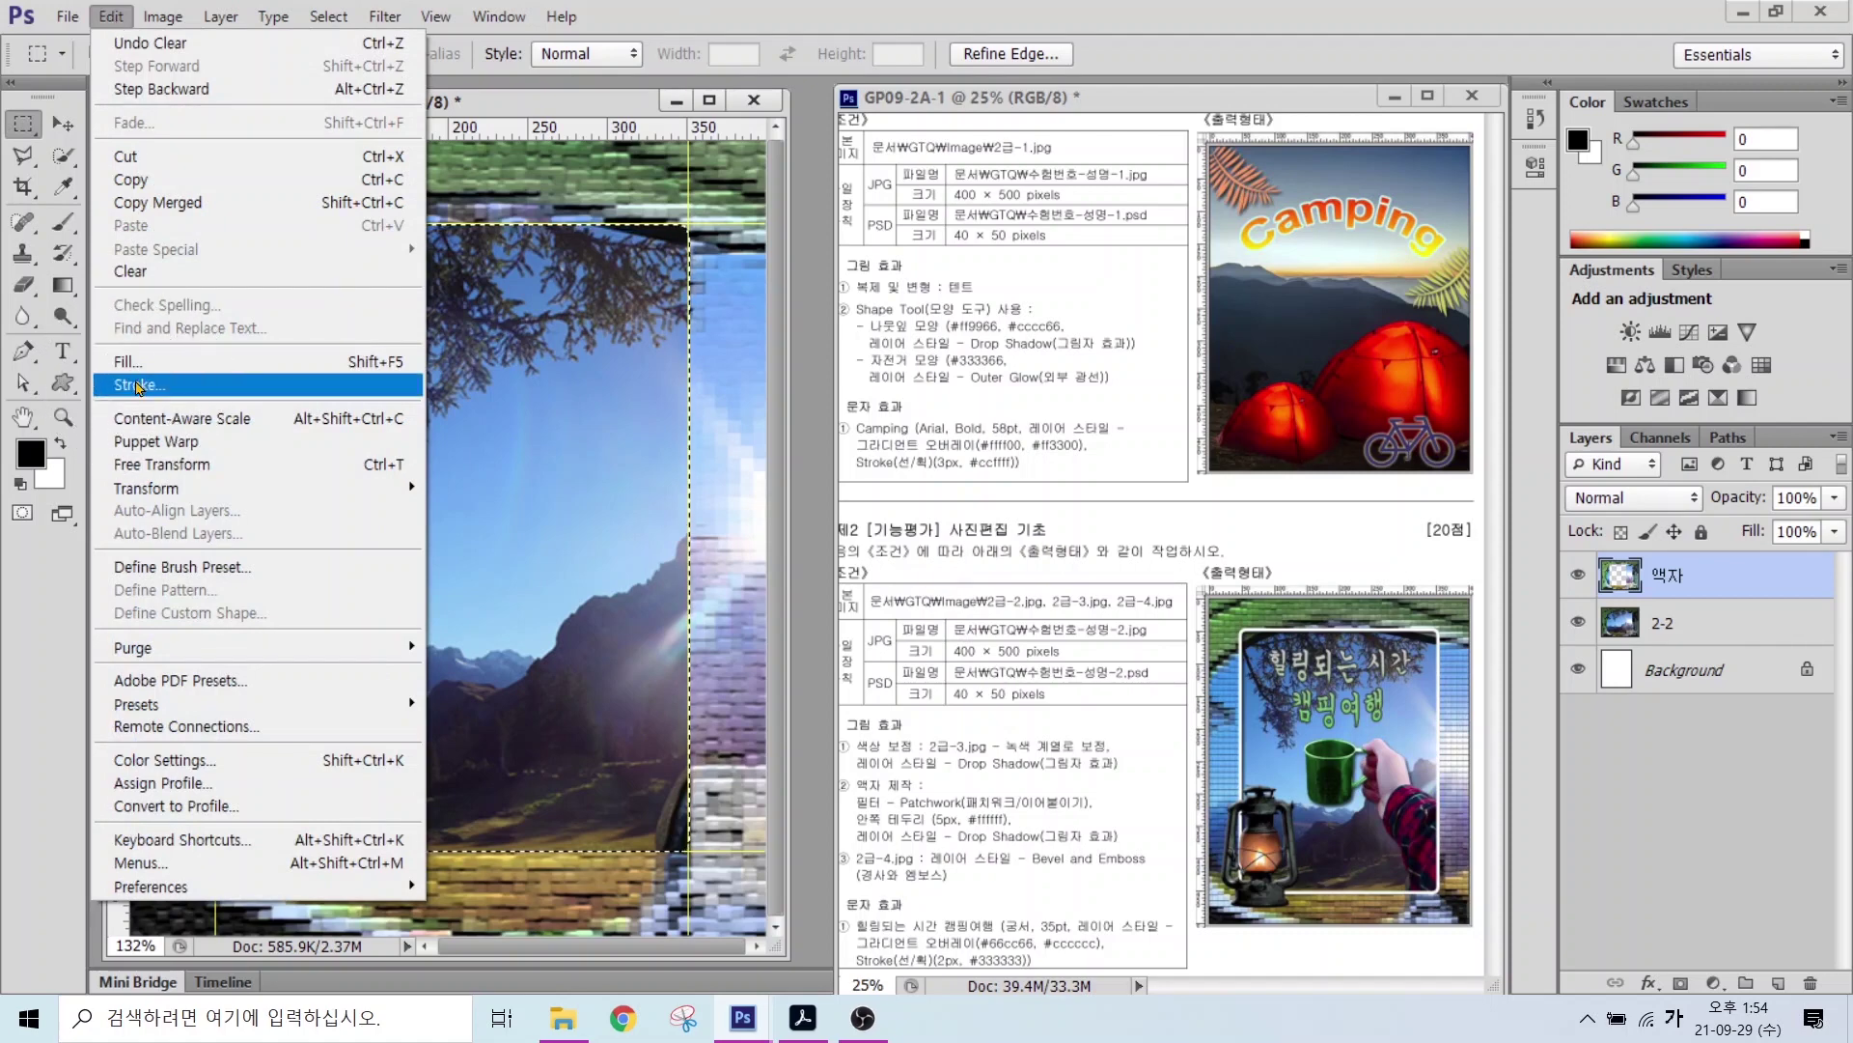
Step: Choose white (#ffffff) as the colour in the Stroke dialog
click(136, 386)
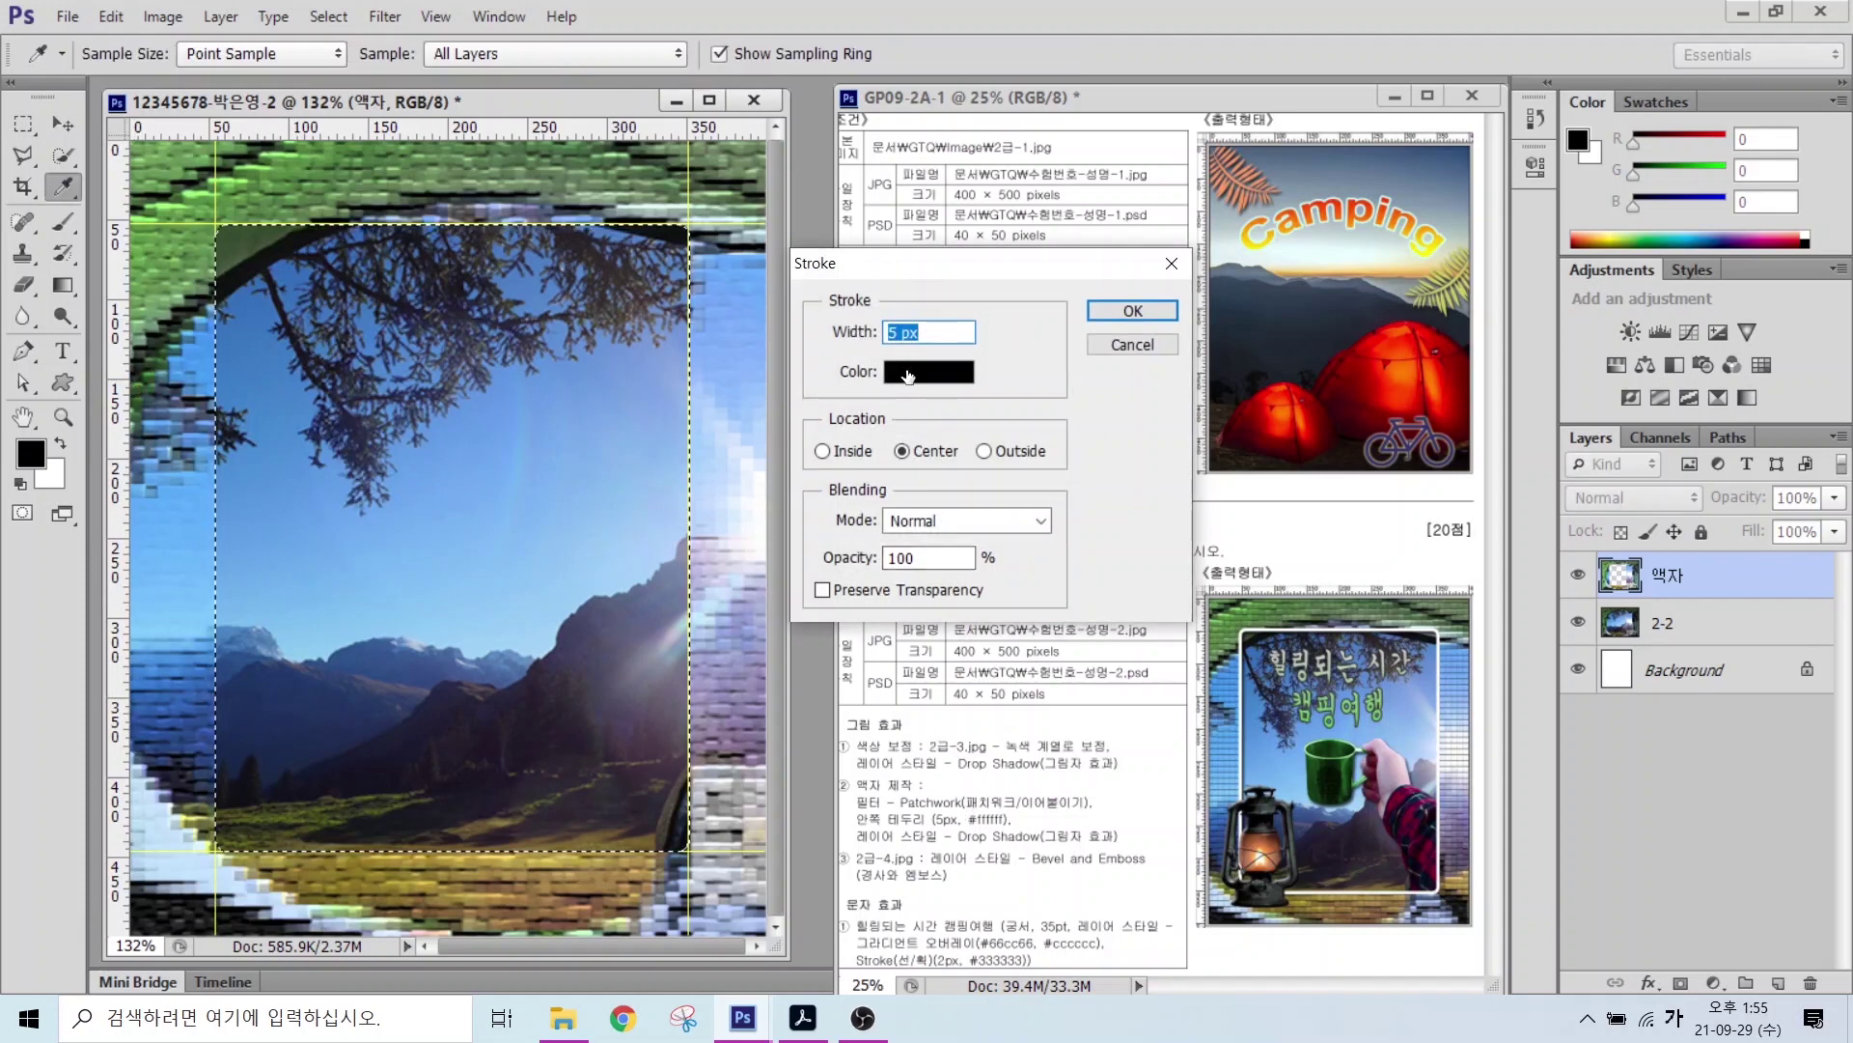
click(908, 381)
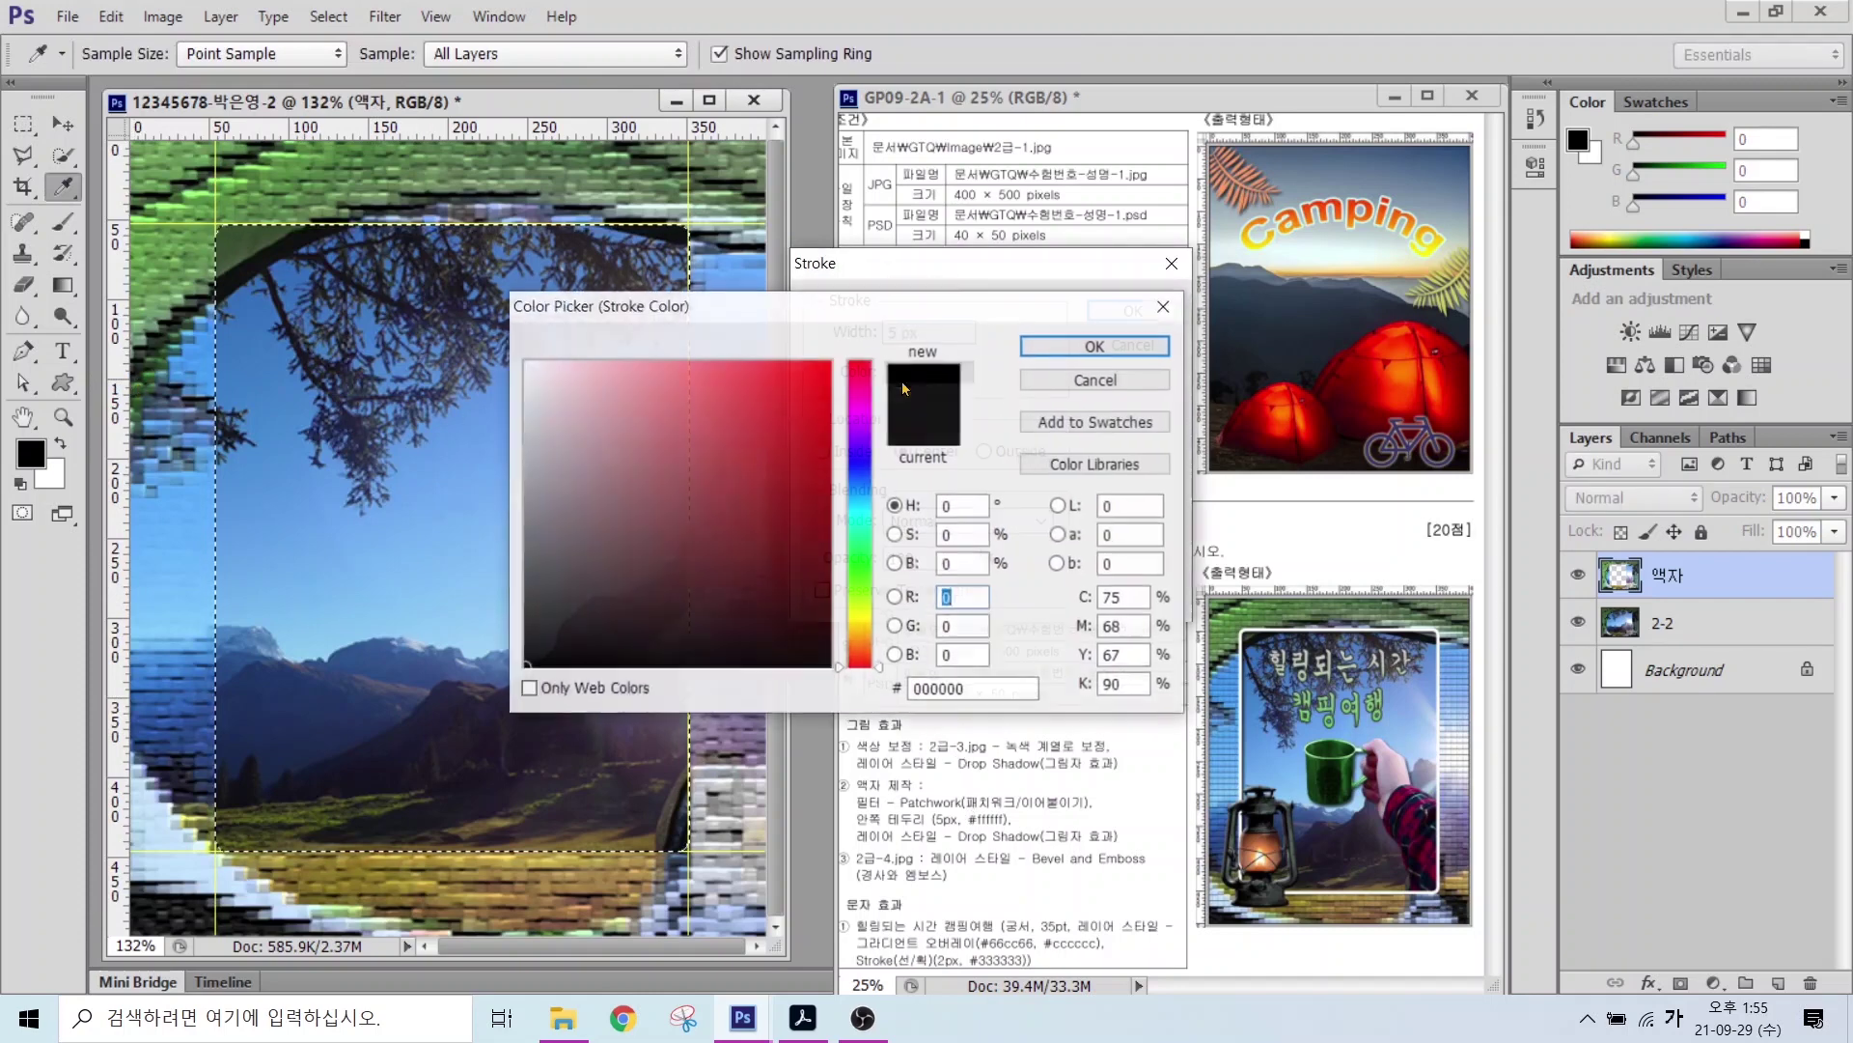
drag(553, 376, 496, 328)
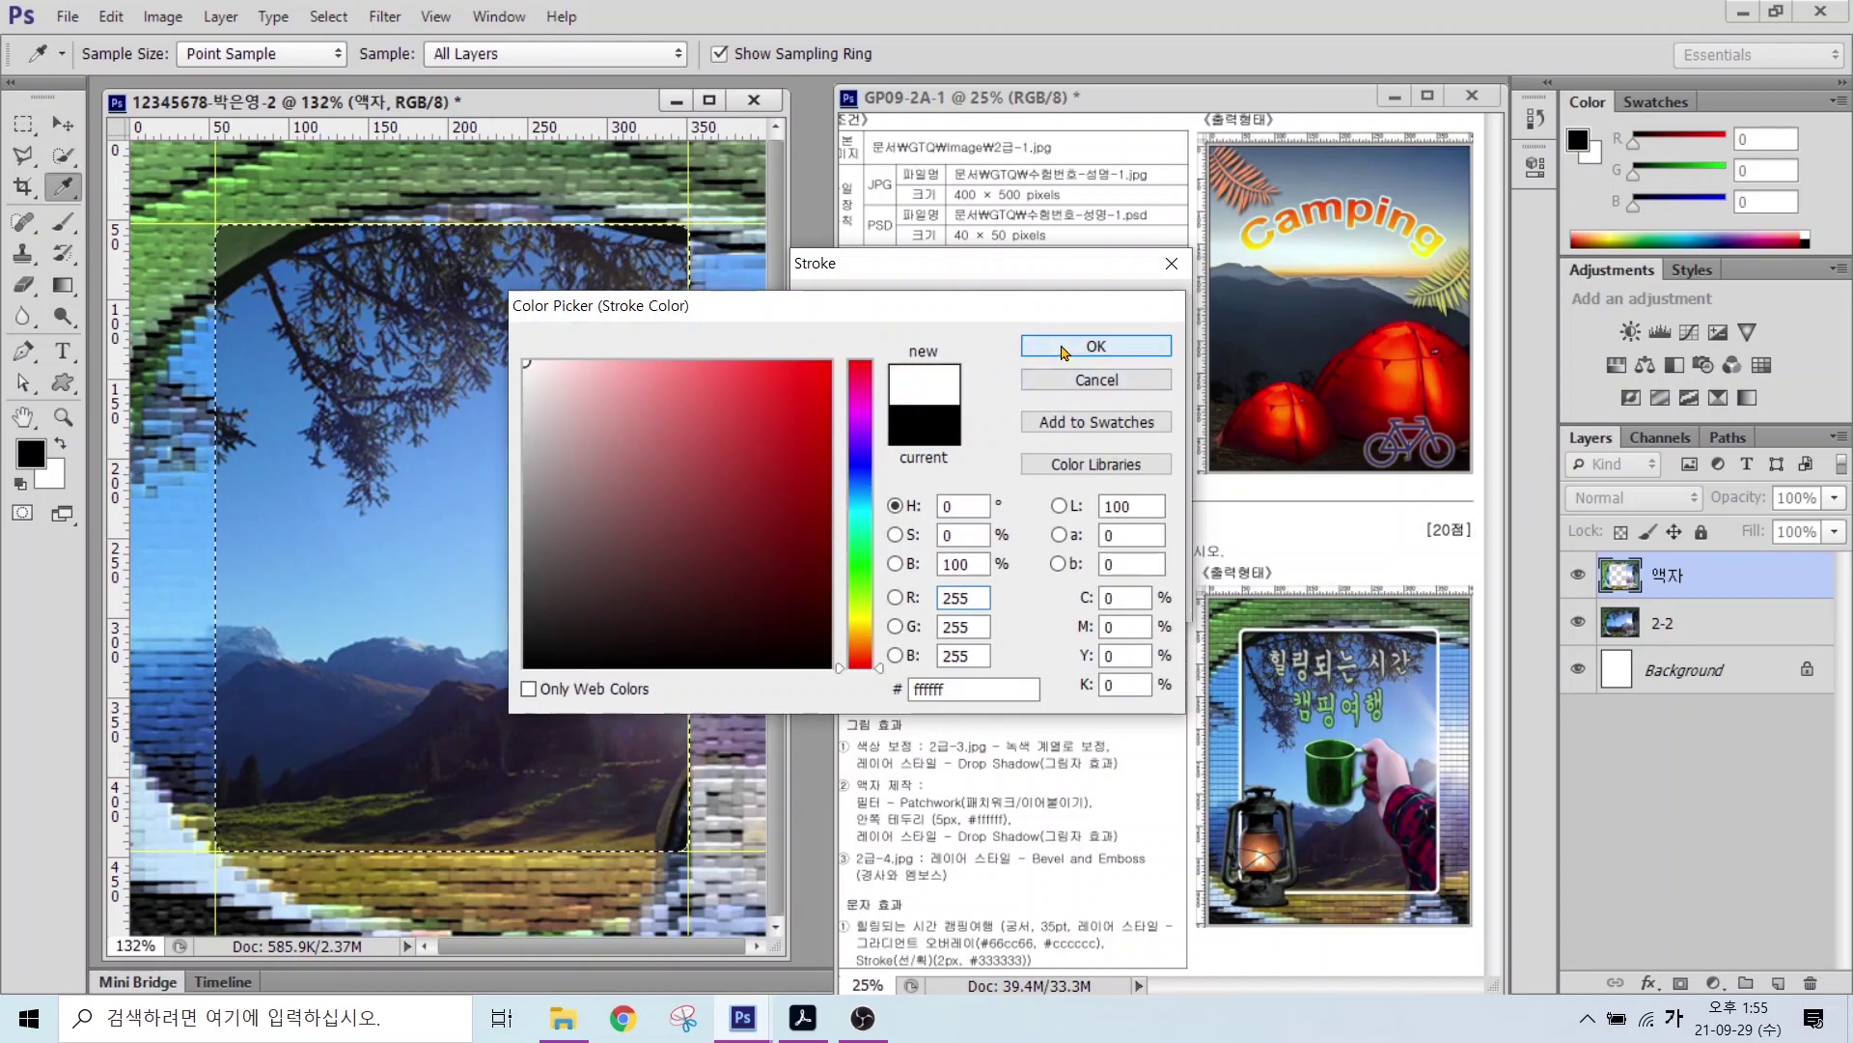
click(1091, 346)
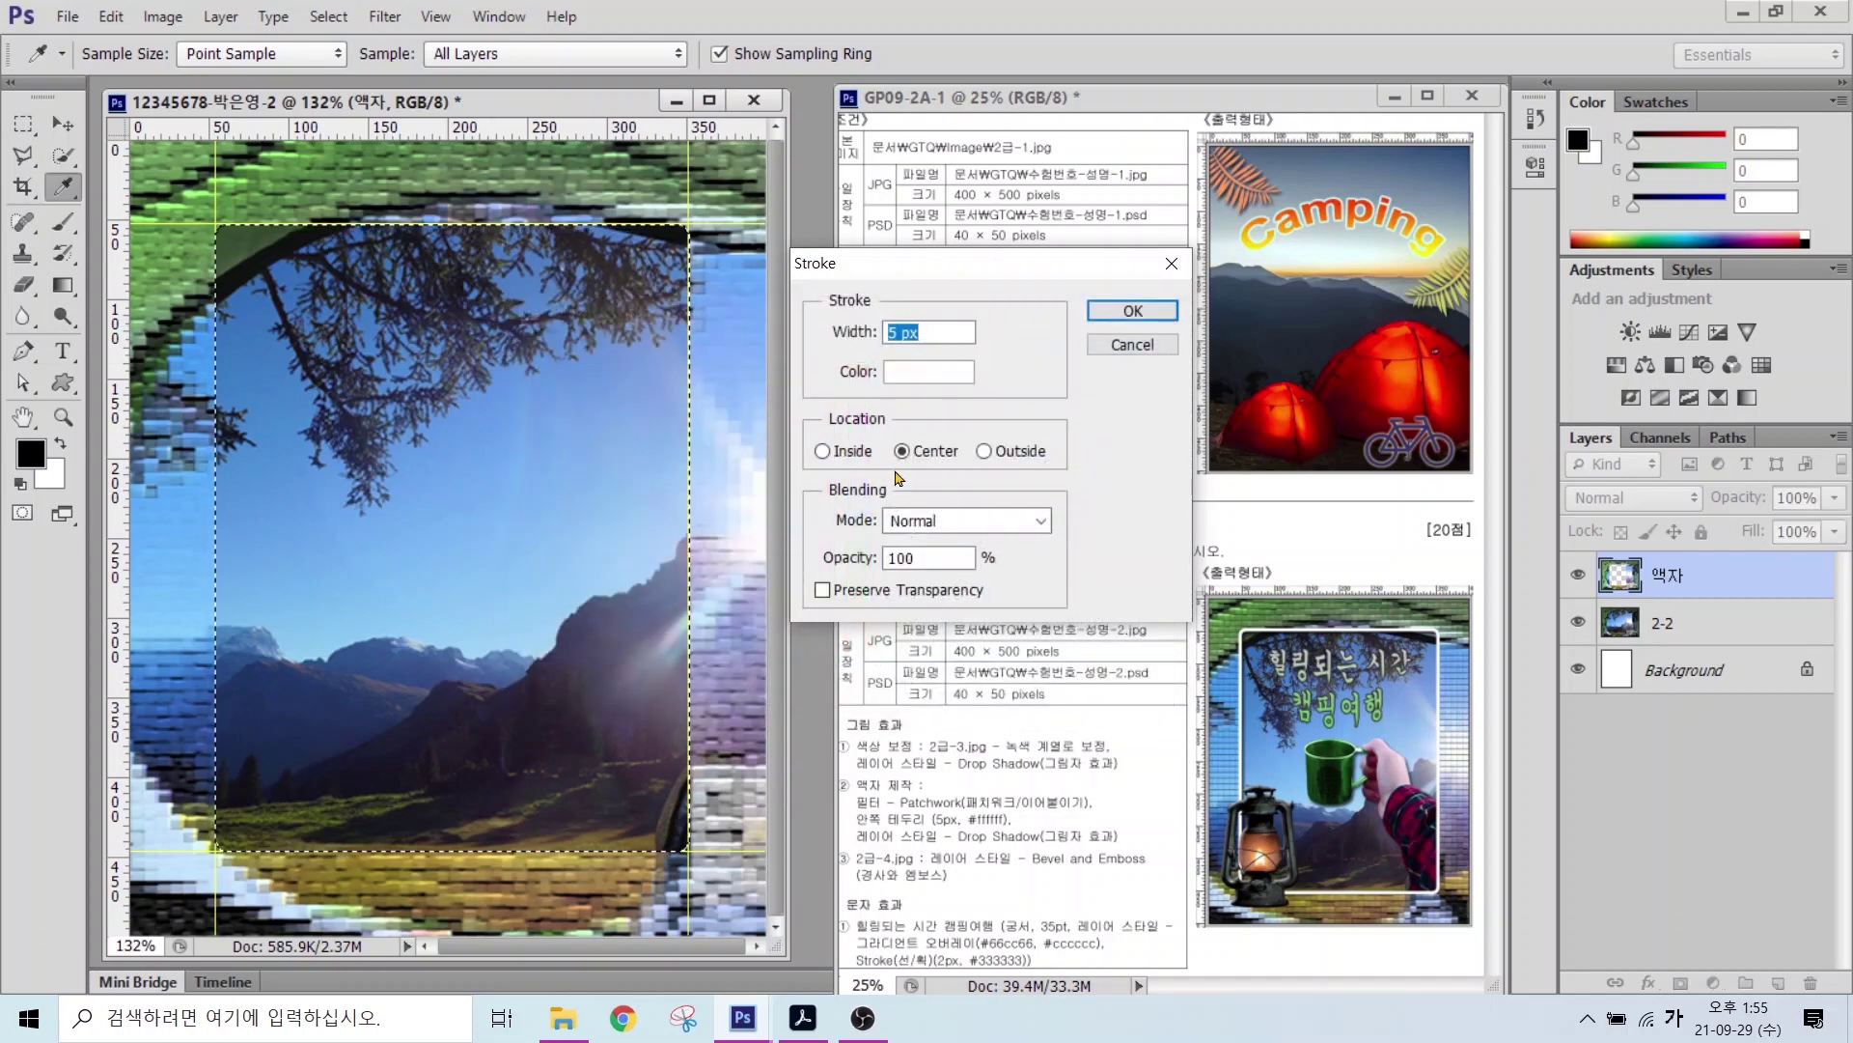
Step: Set the 5 px stroke location to Center and apply it to the selection
key(alt+2)
drag(790, 418, 1107, 480)
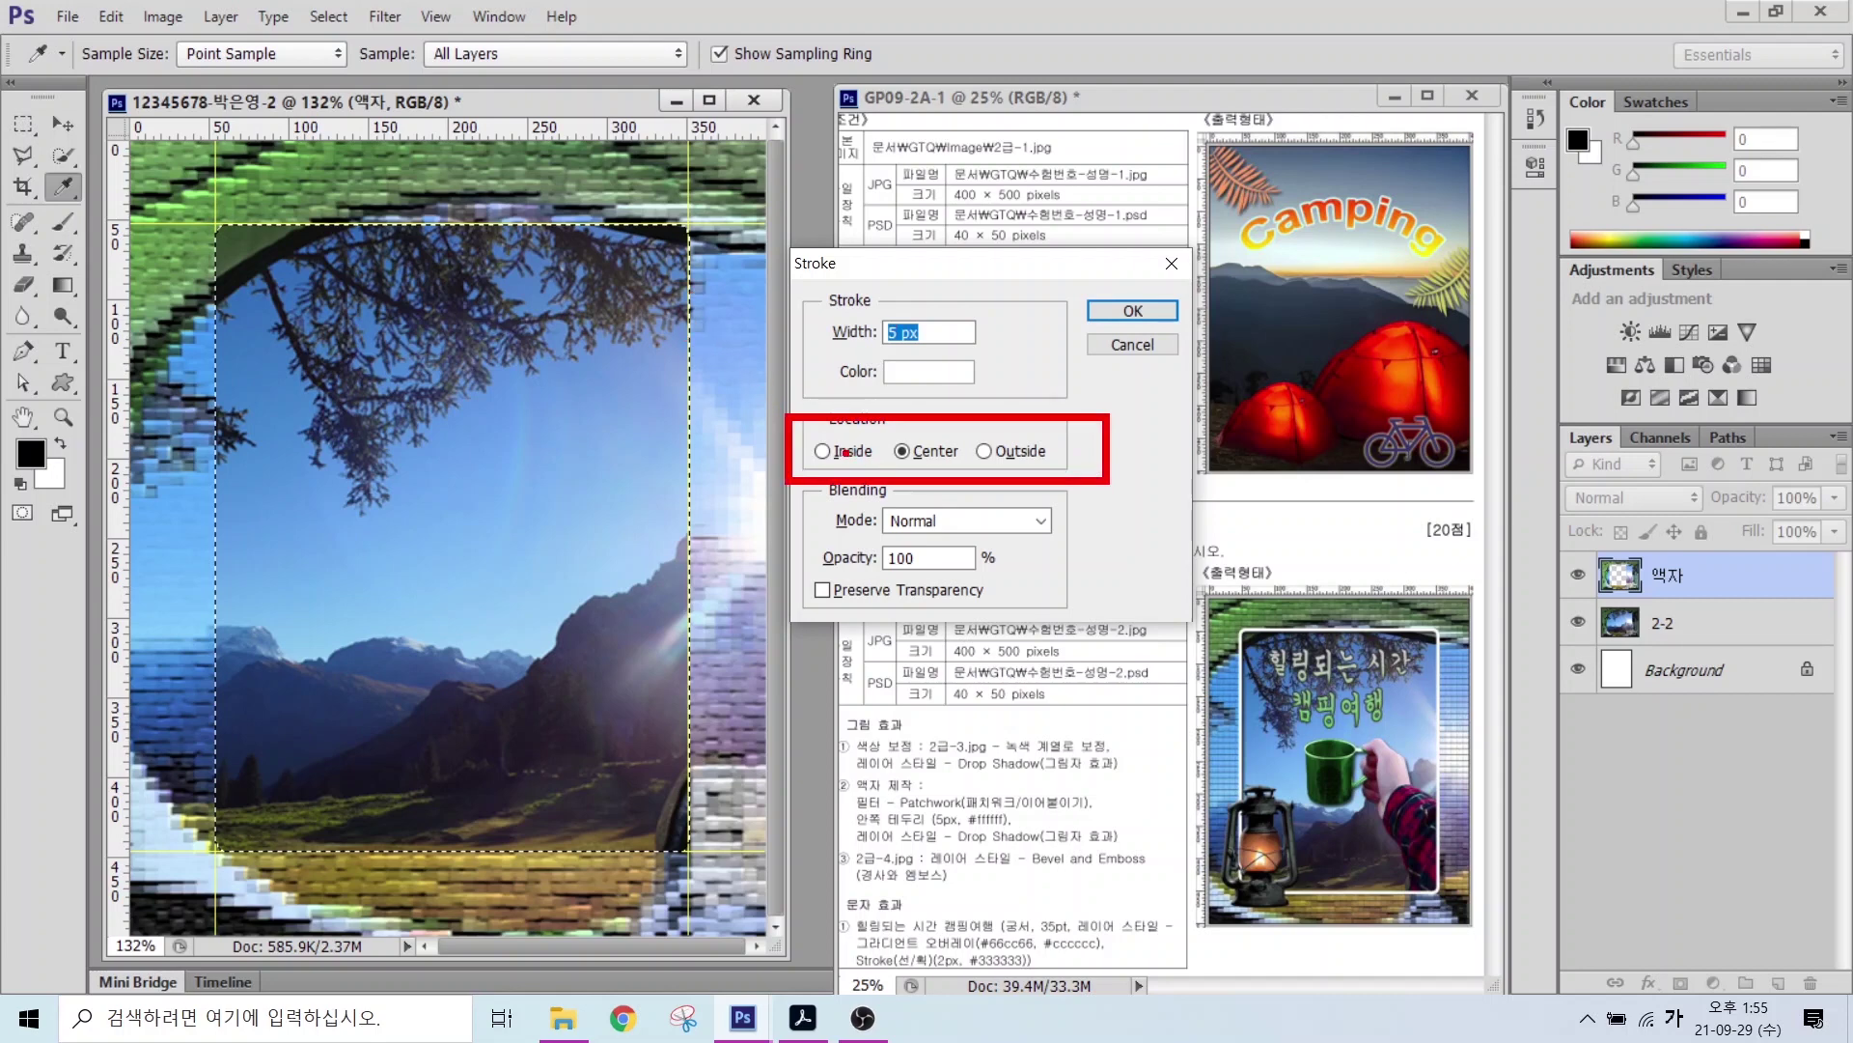
mouse_move(816, 434)
mouse_down()
mouse_move(895, 383)
mouse_move(1048, 403)
mouse_up()
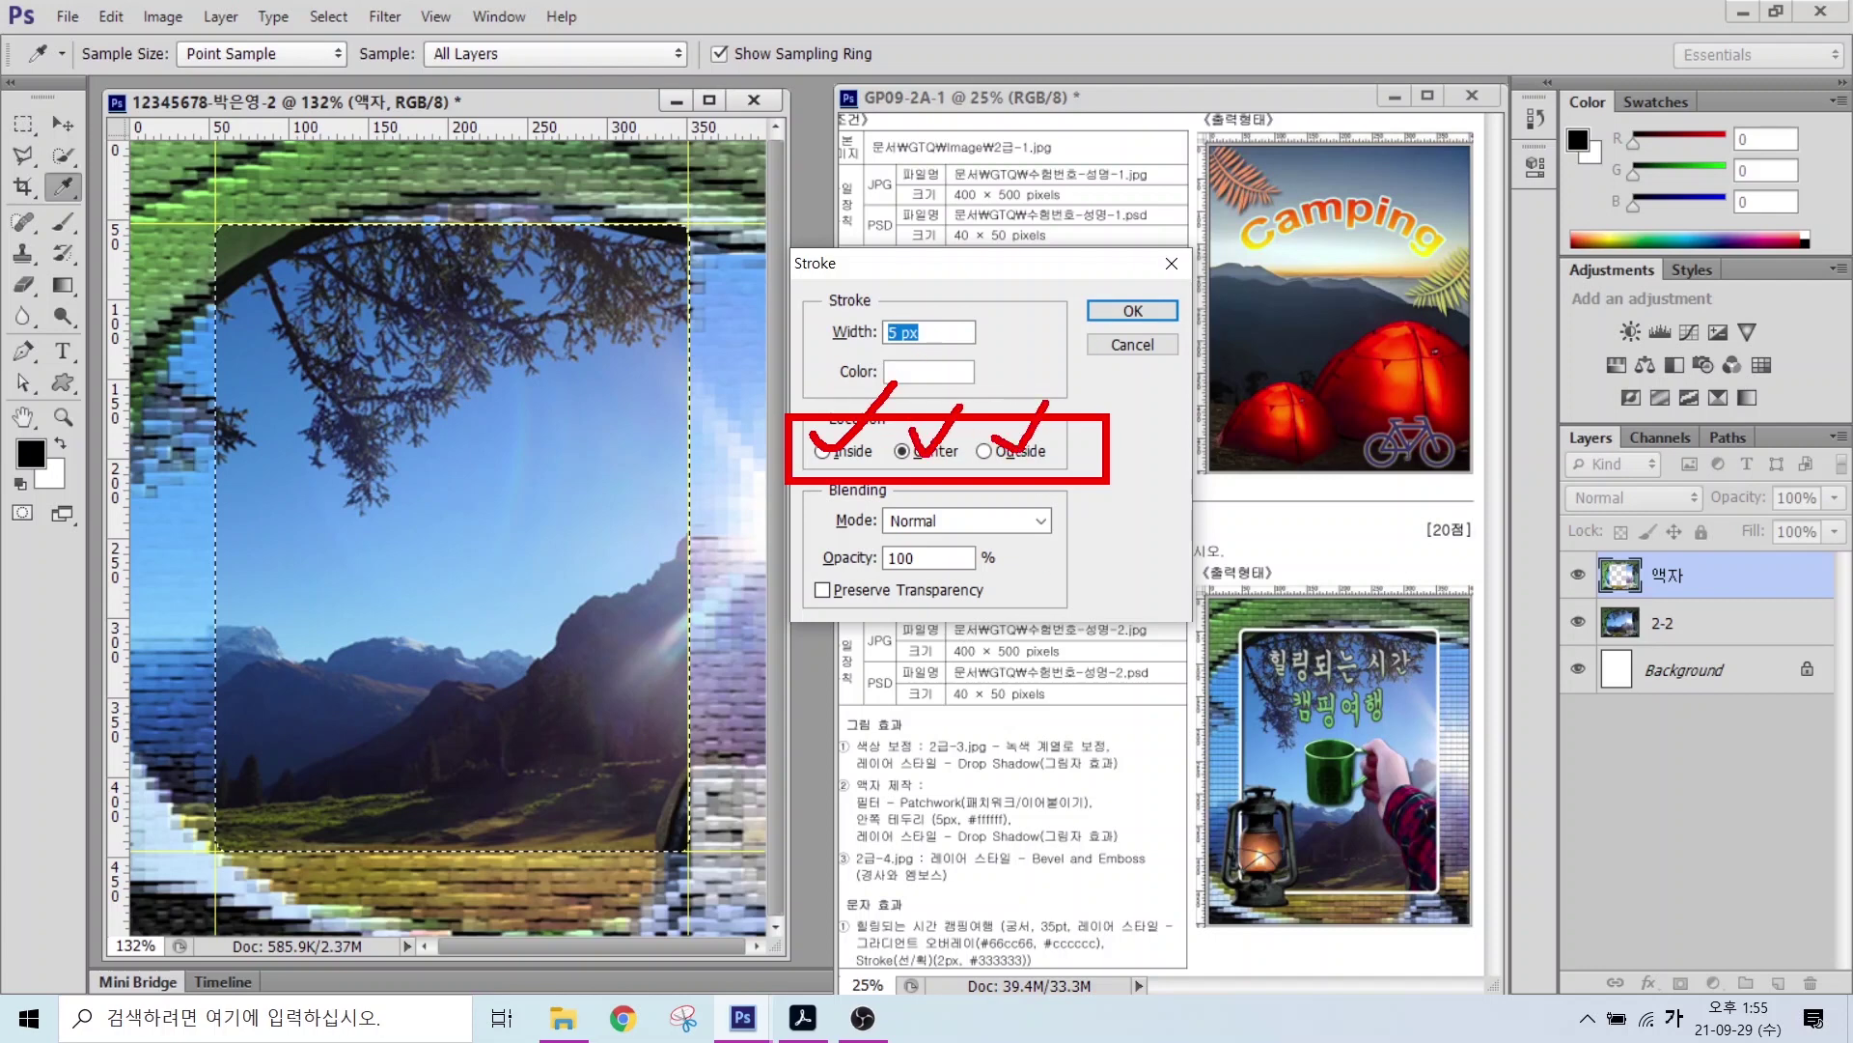
drag(862, 828, 1081, 829)
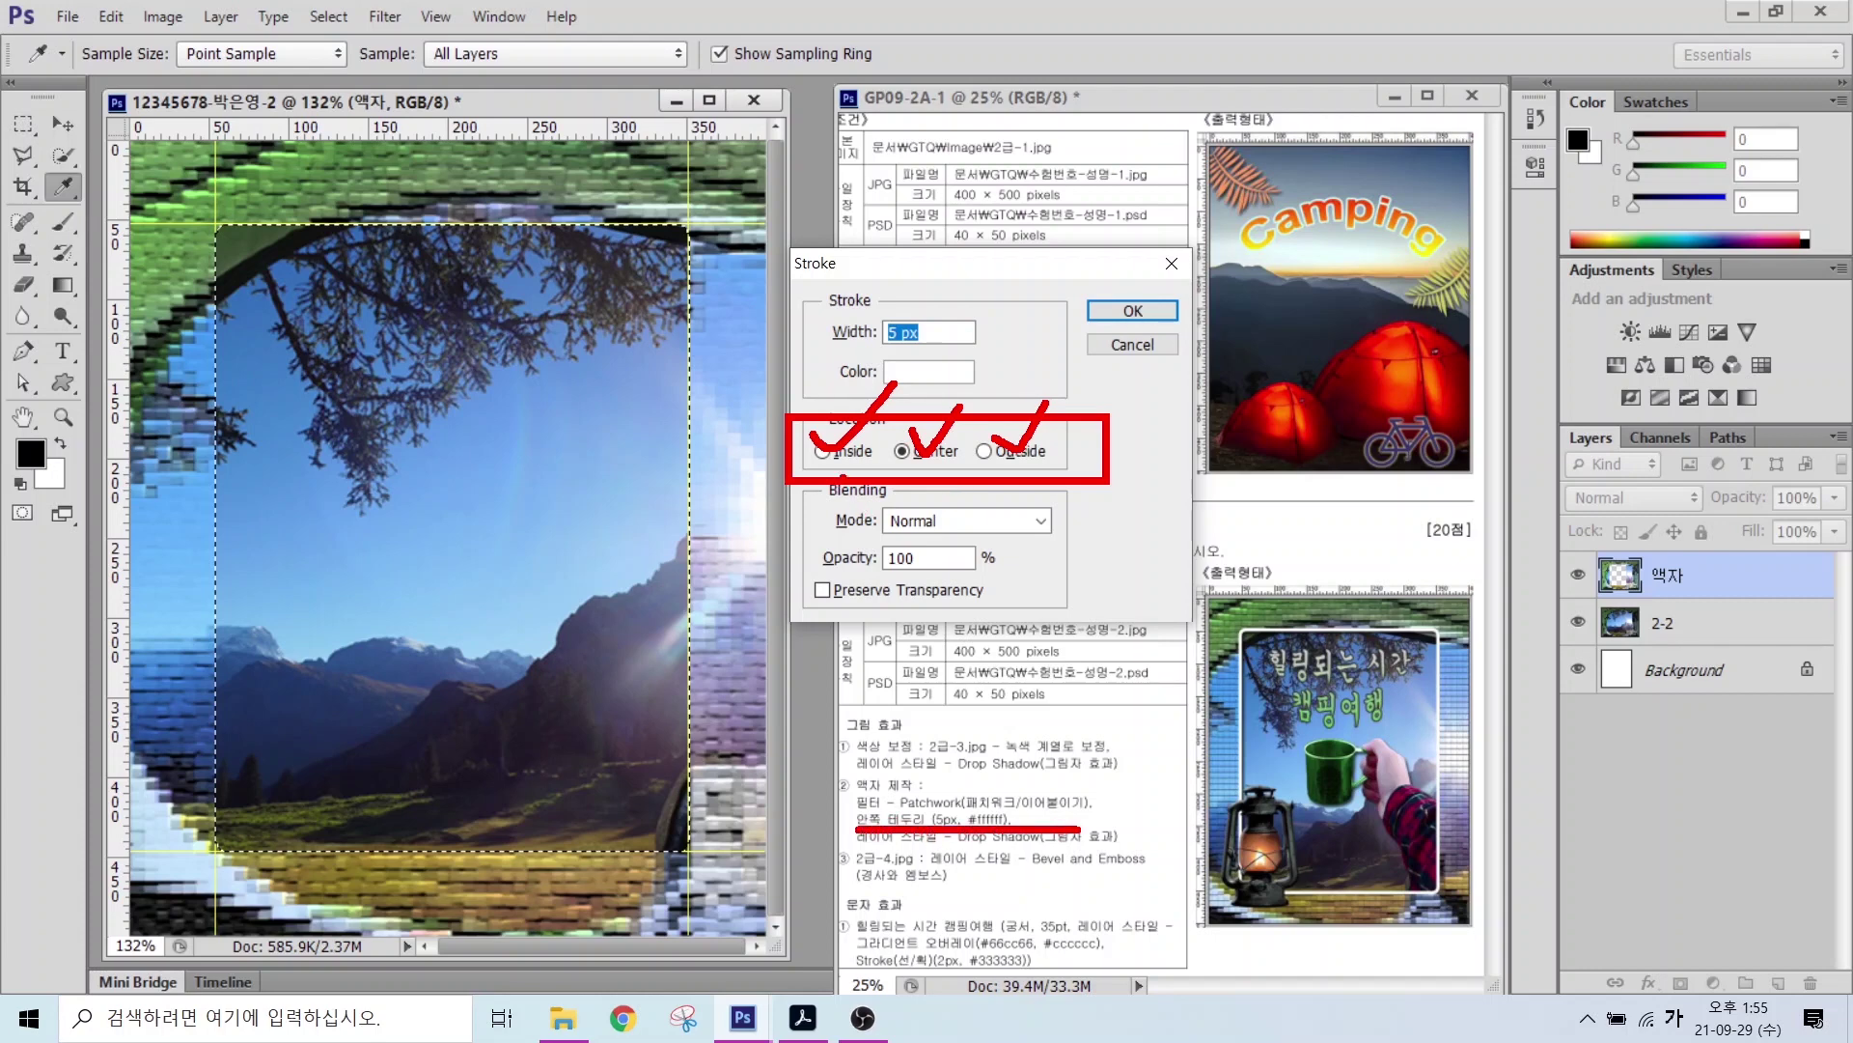
mouse_move(829, 403)
mouse_down()
mouse_move(790, 435)
mouse_move(865, 386)
mouse_move(820, 443)
mouse_up()
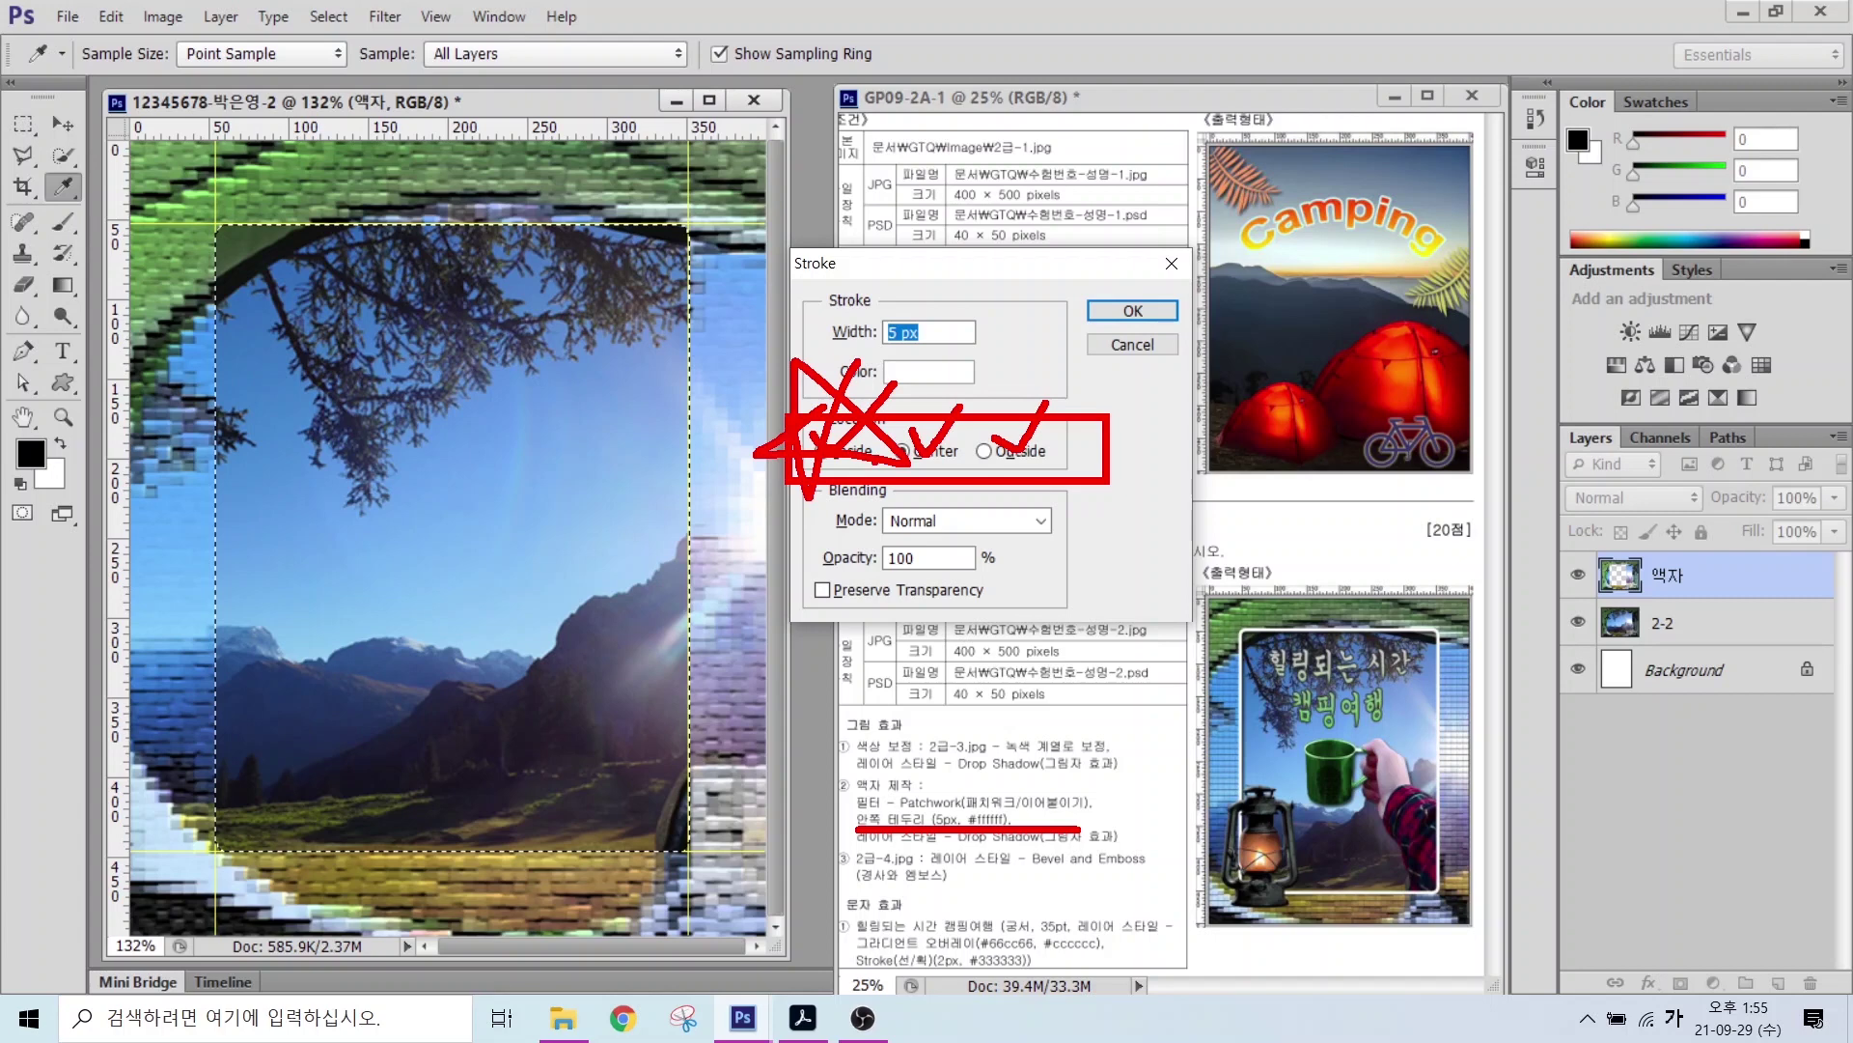
key(e)
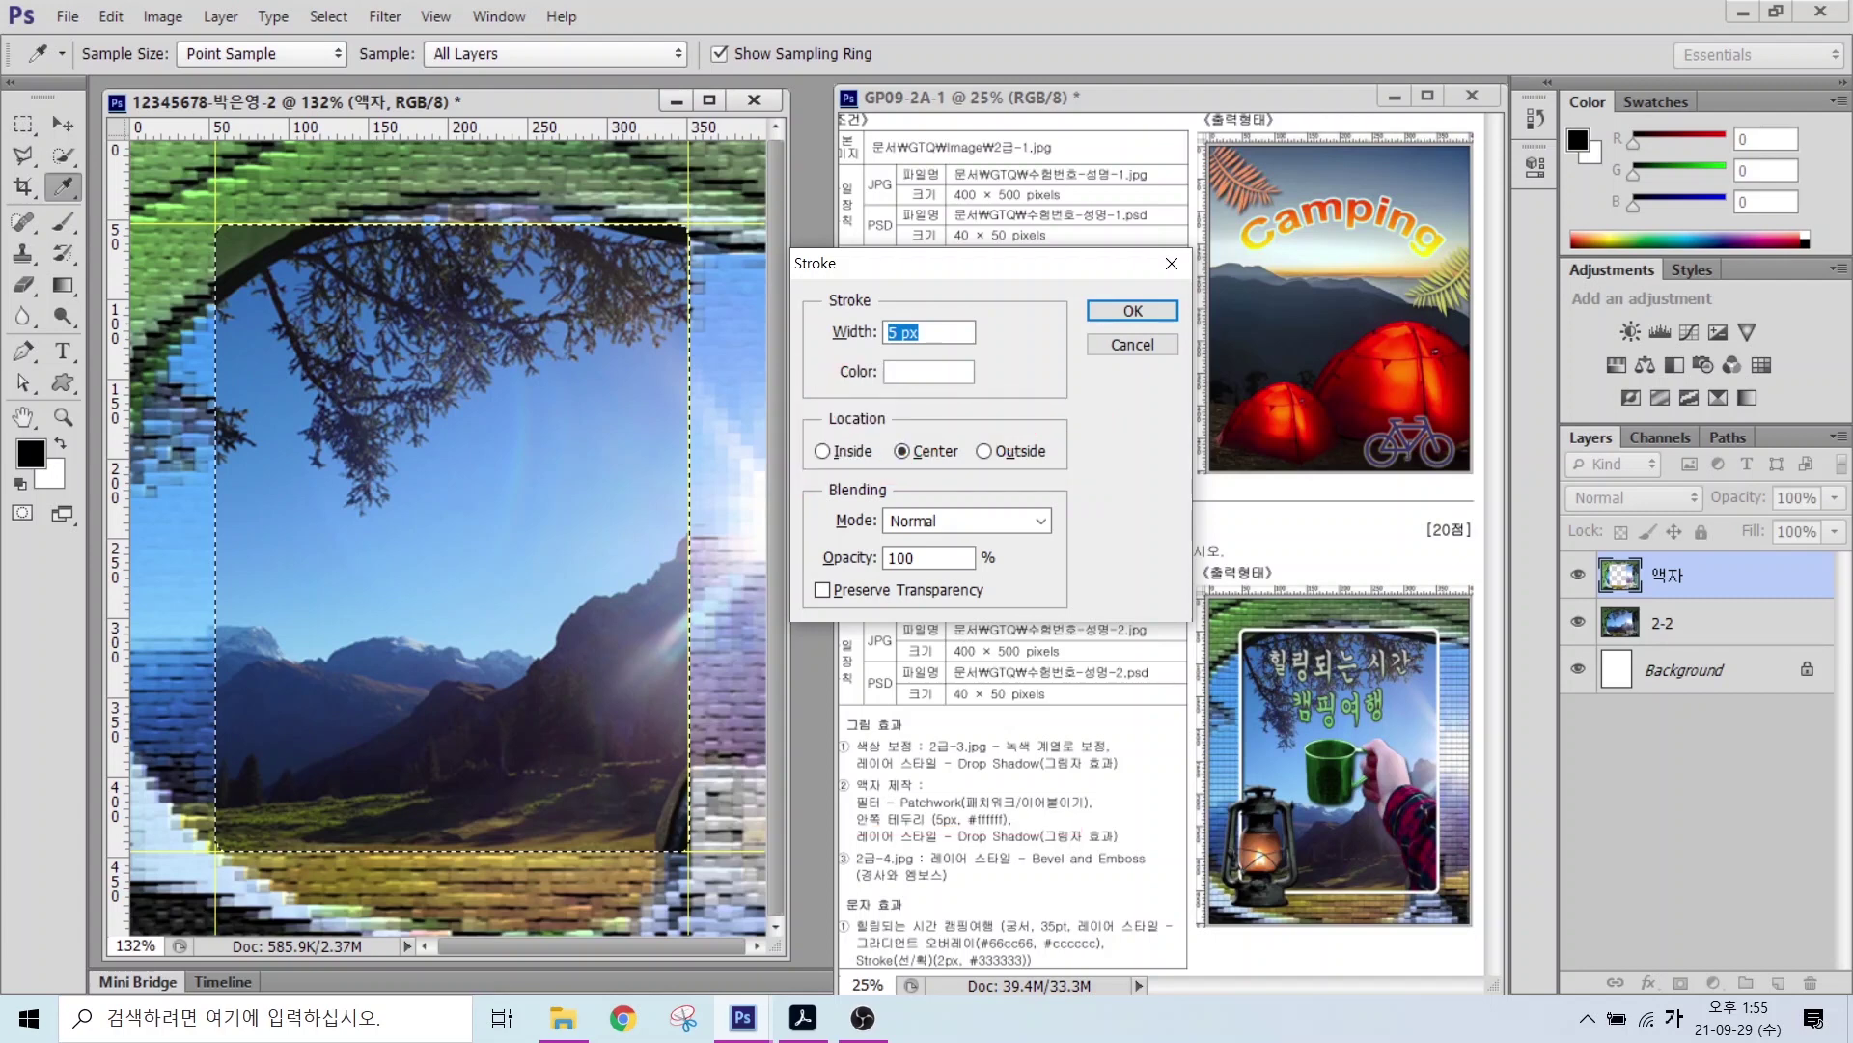
drag(661, 324, 668, 405)
drag(702, 504, 709, 578)
drag(719, 504, 720, 581)
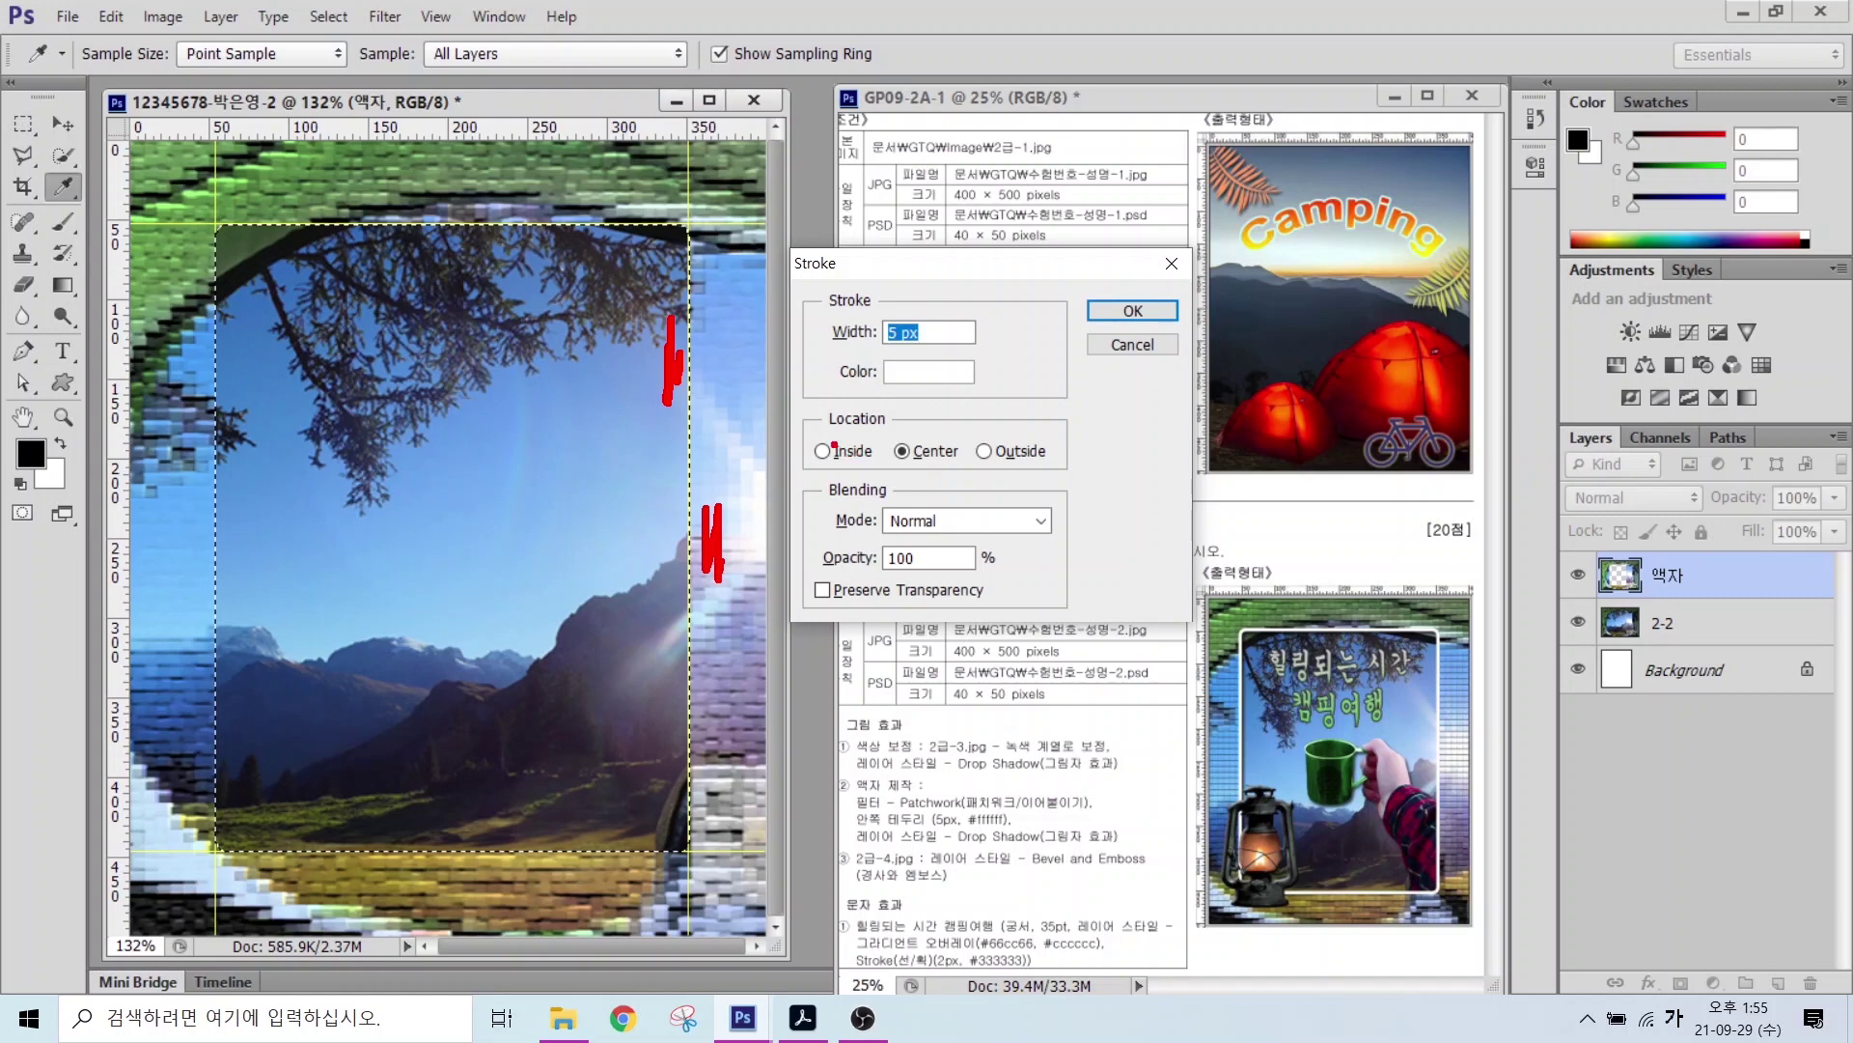
drag(804, 421, 1086, 472)
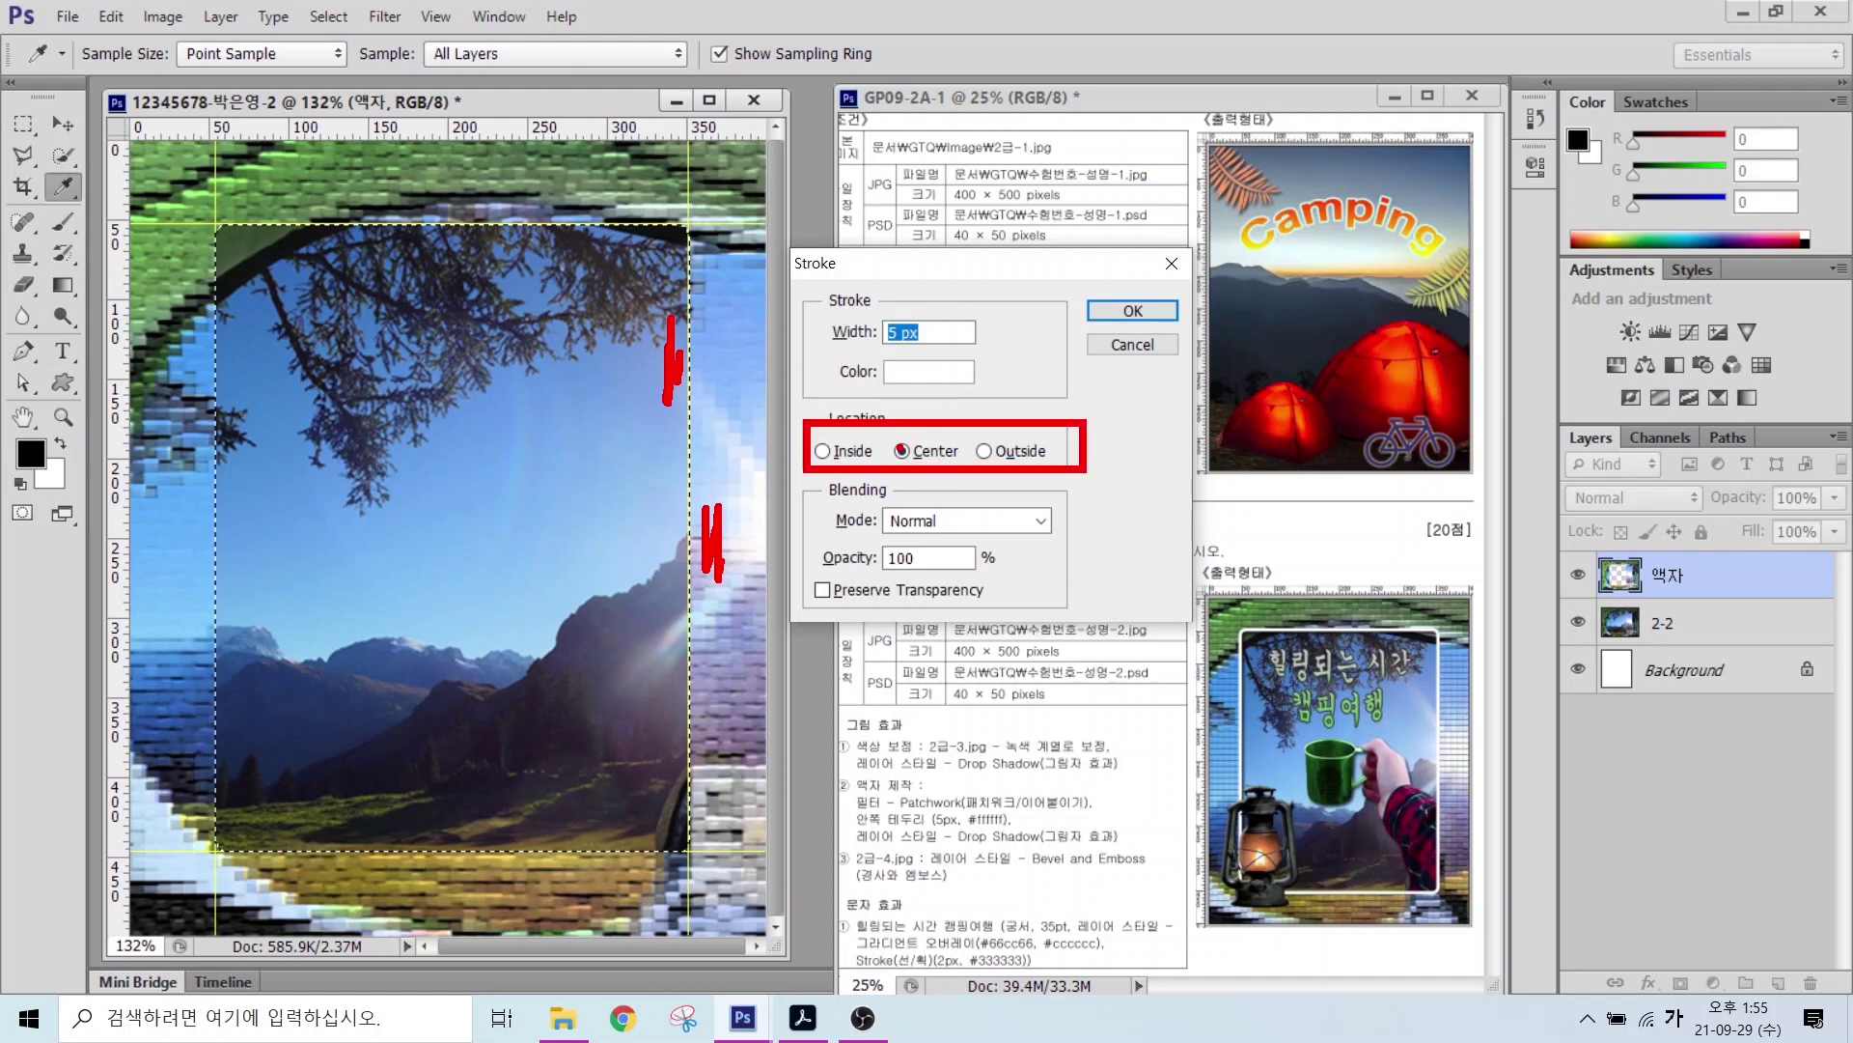
click(823, 450)
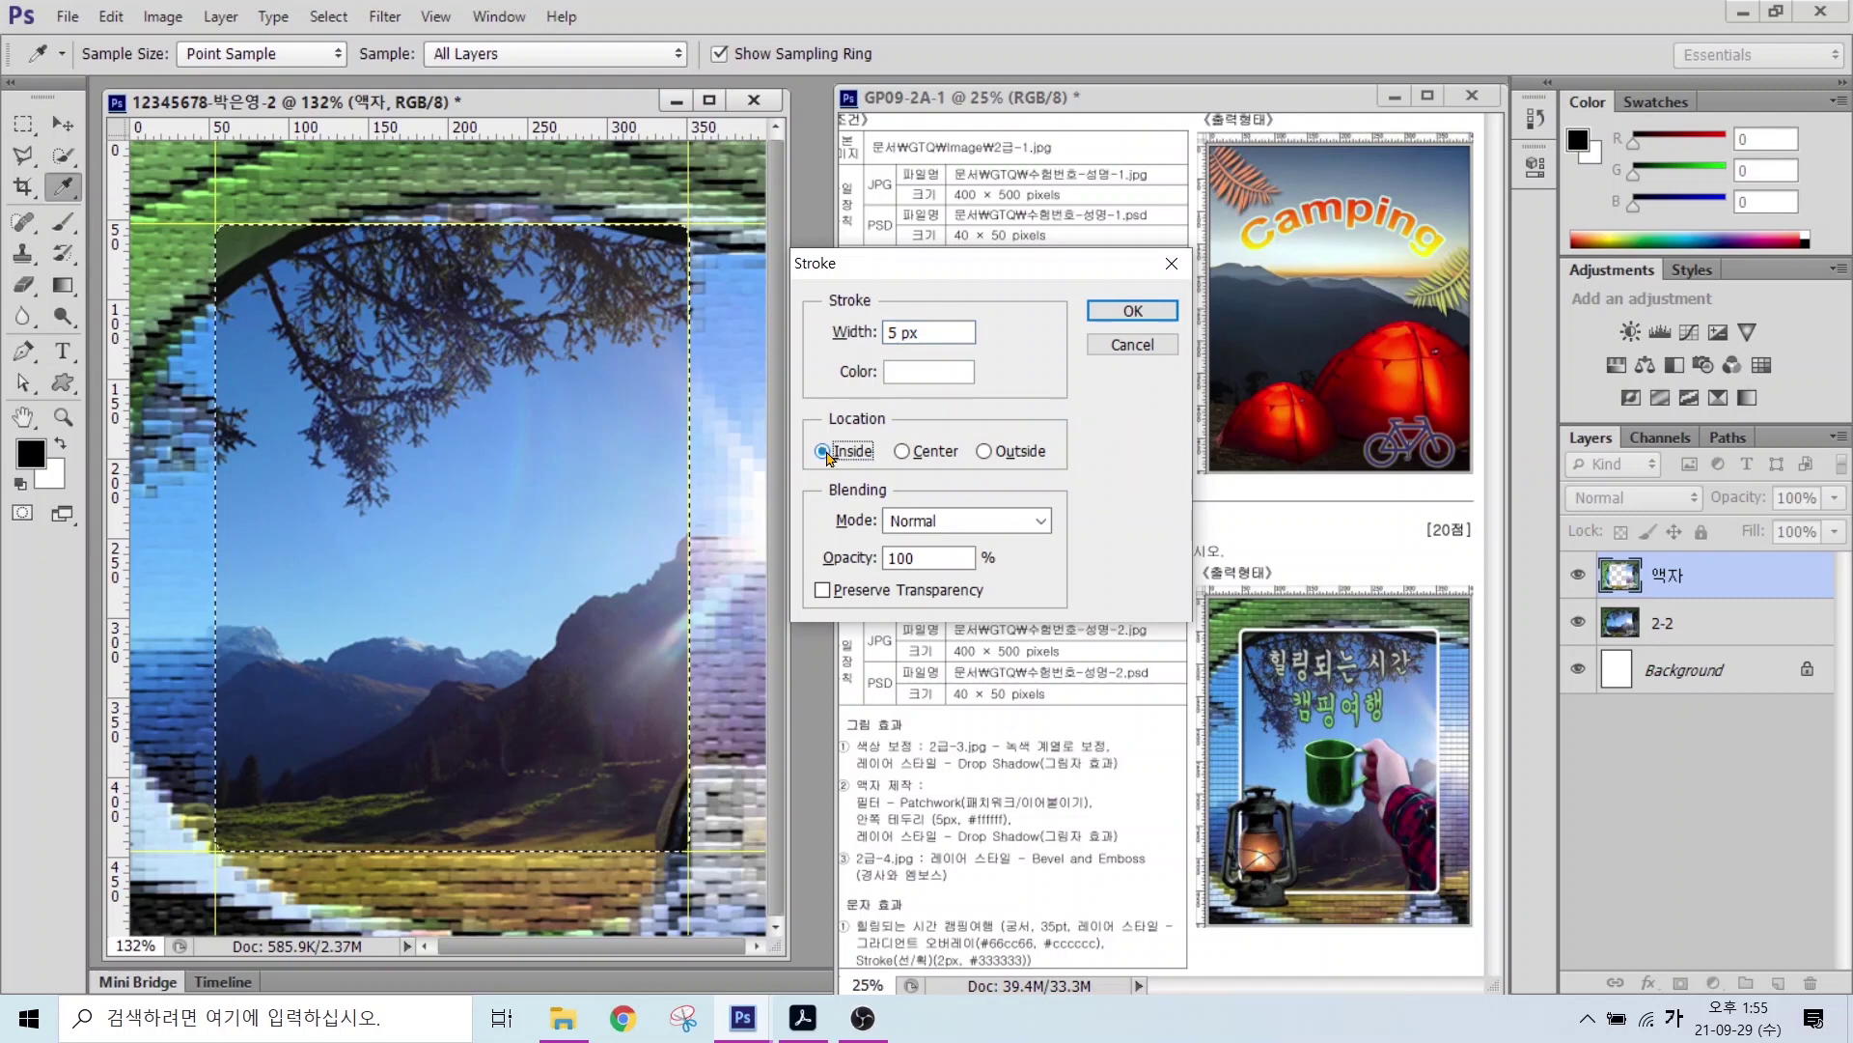
click(904, 451)
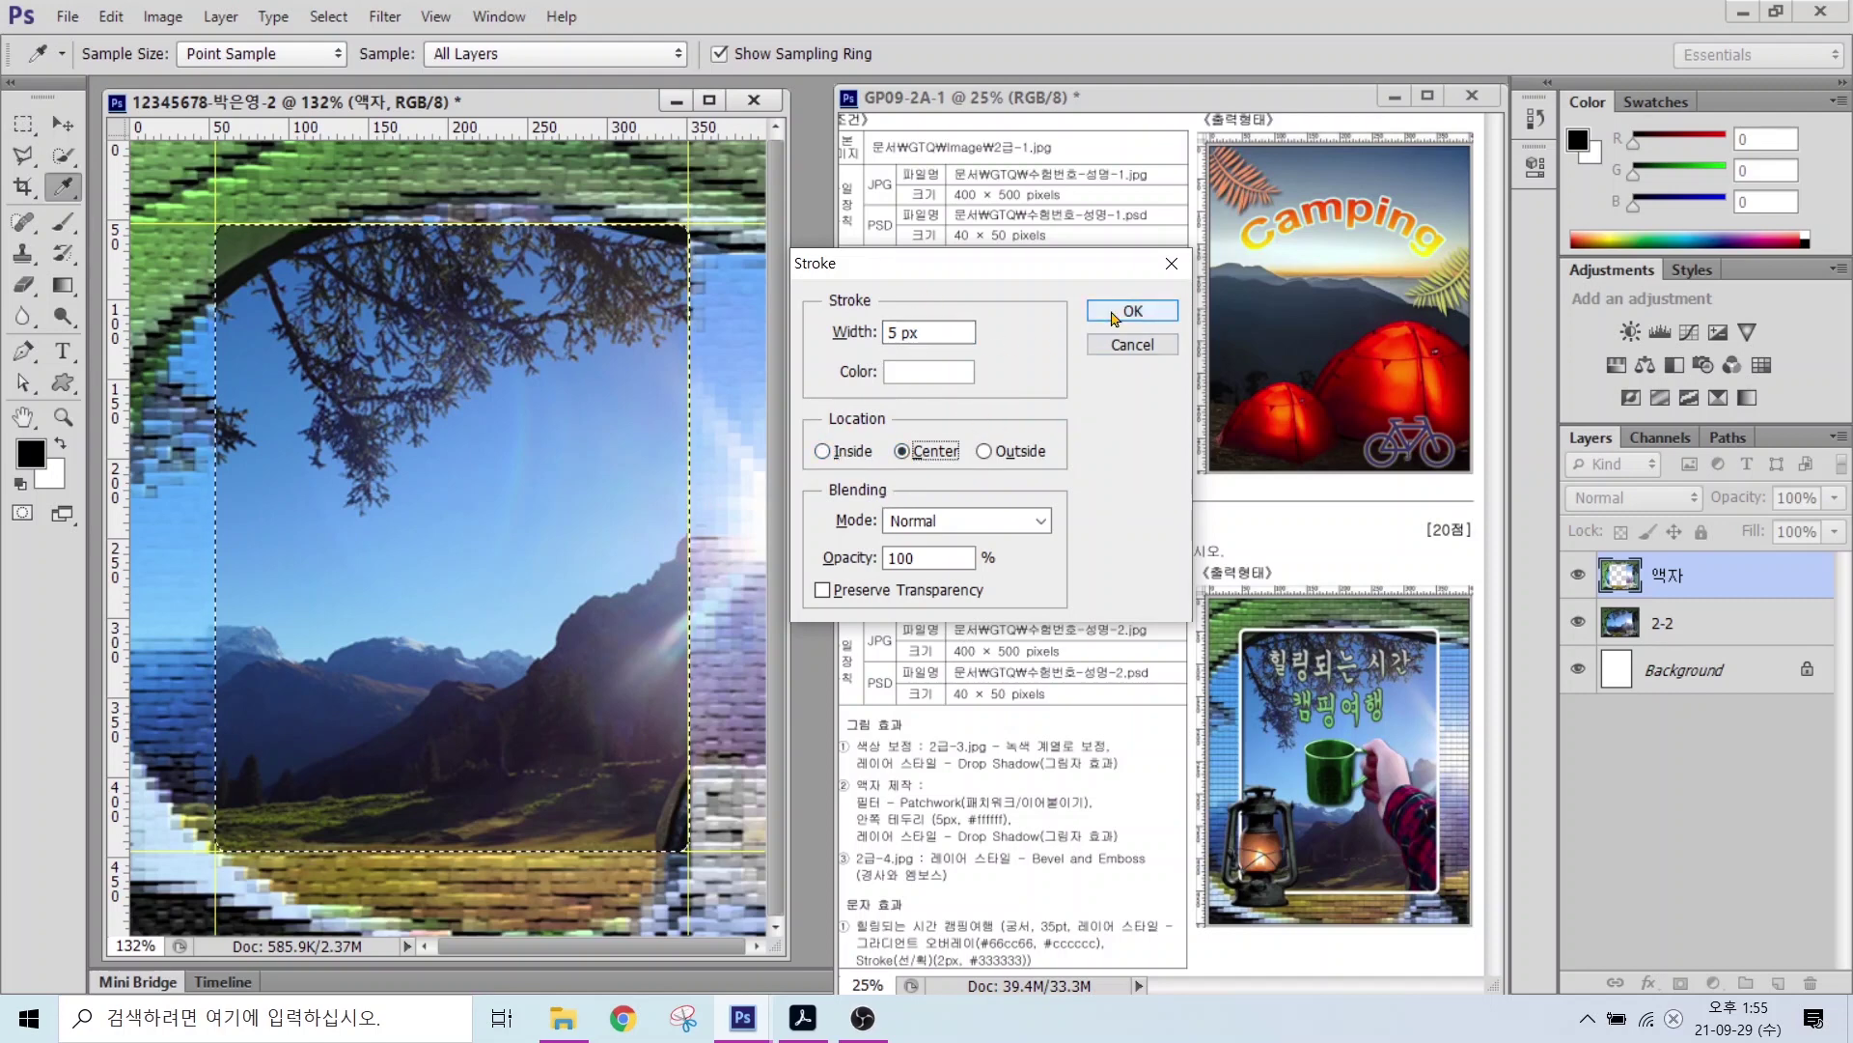
click(1103, 316)
key(m)
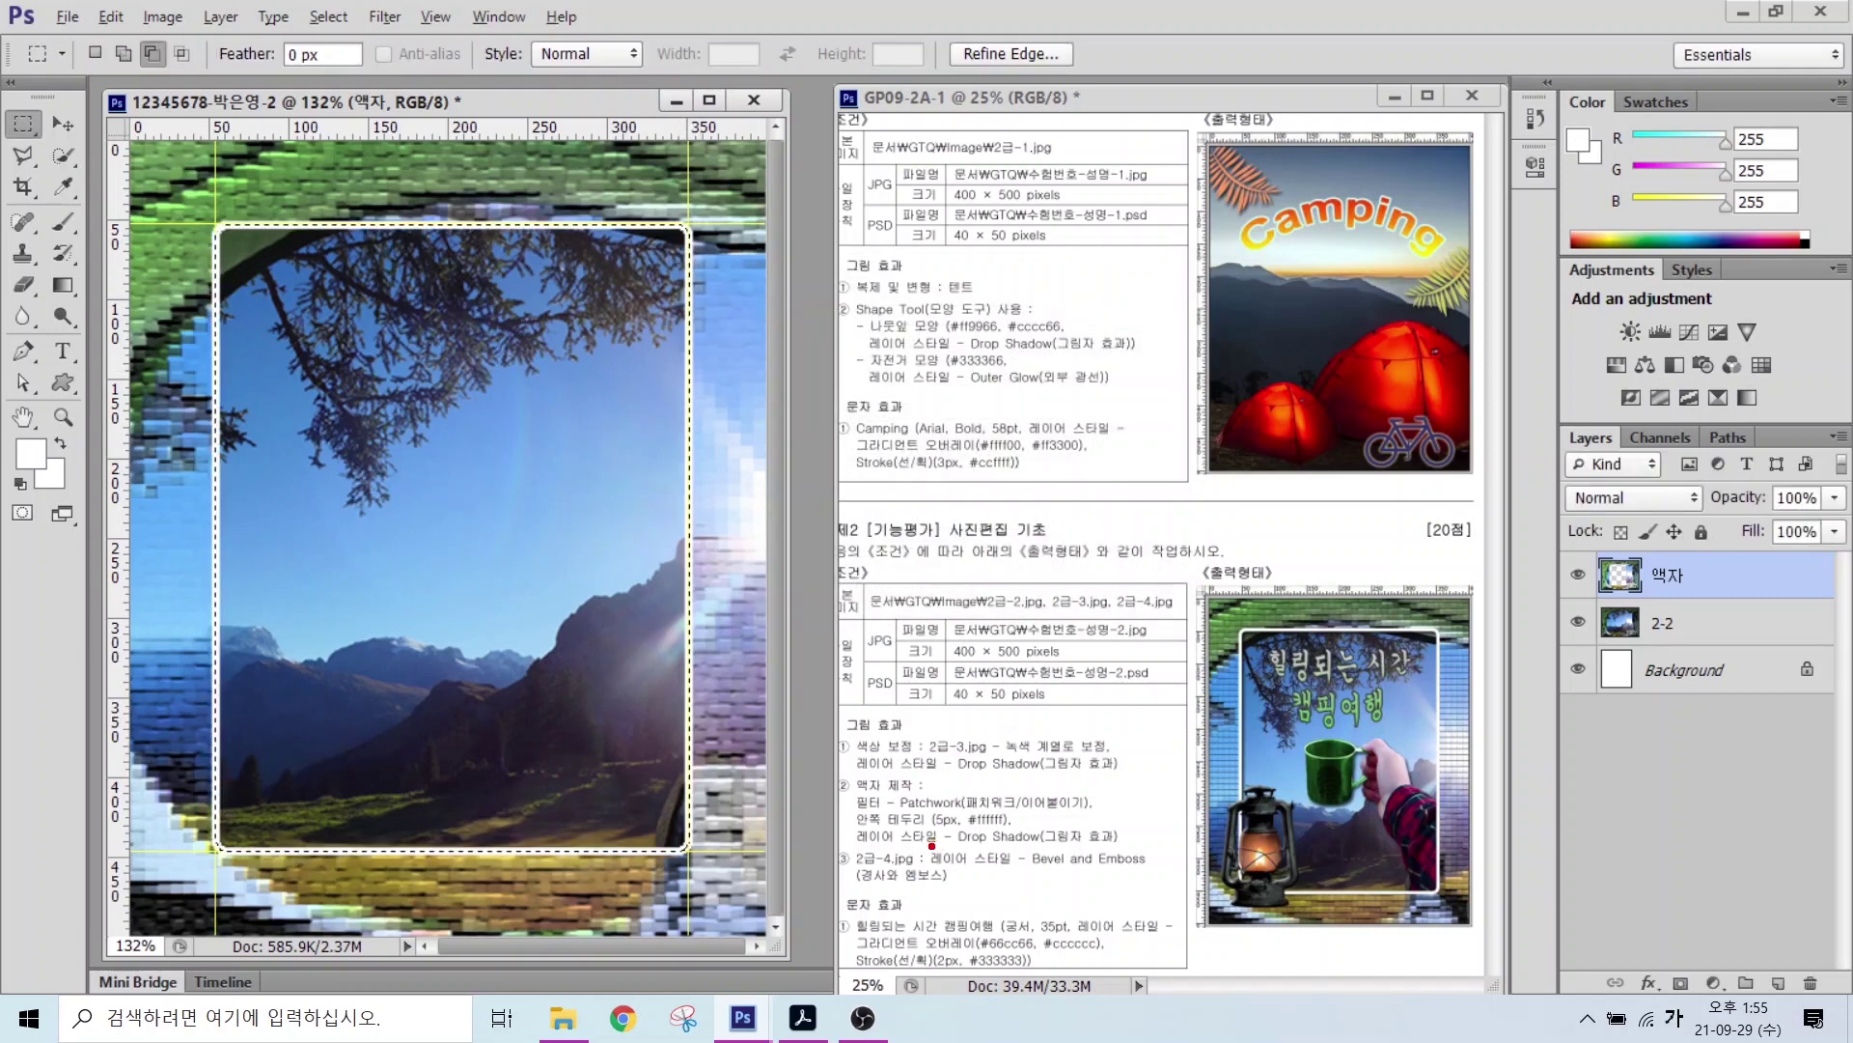
Step: Add a default Drop Shadow to the 액자 layer, then deselect
drag(880, 852, 1161, 852)
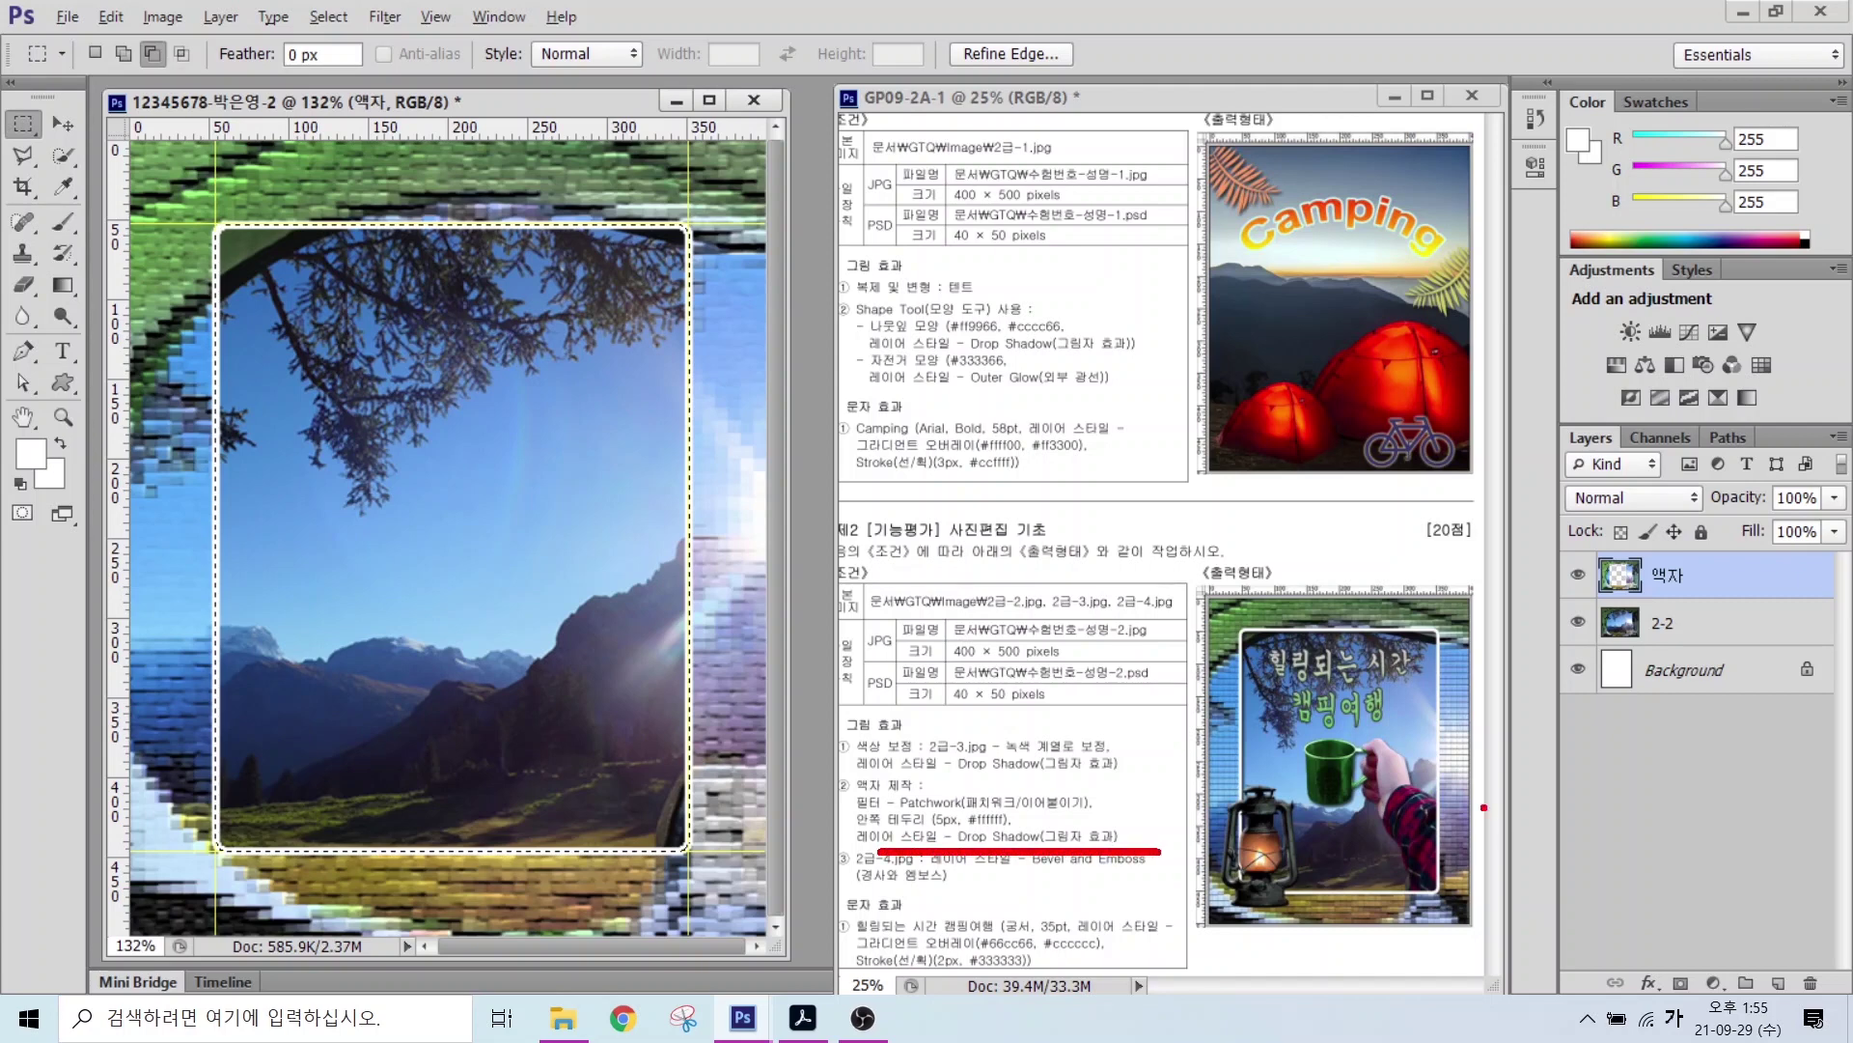
mouse_move(1556, 403)
mouse_down()
mouse_move(1676, 603)
mouse_move(1831, 999)
mouse_up()
drag(1629, 964, 1682, 1004)
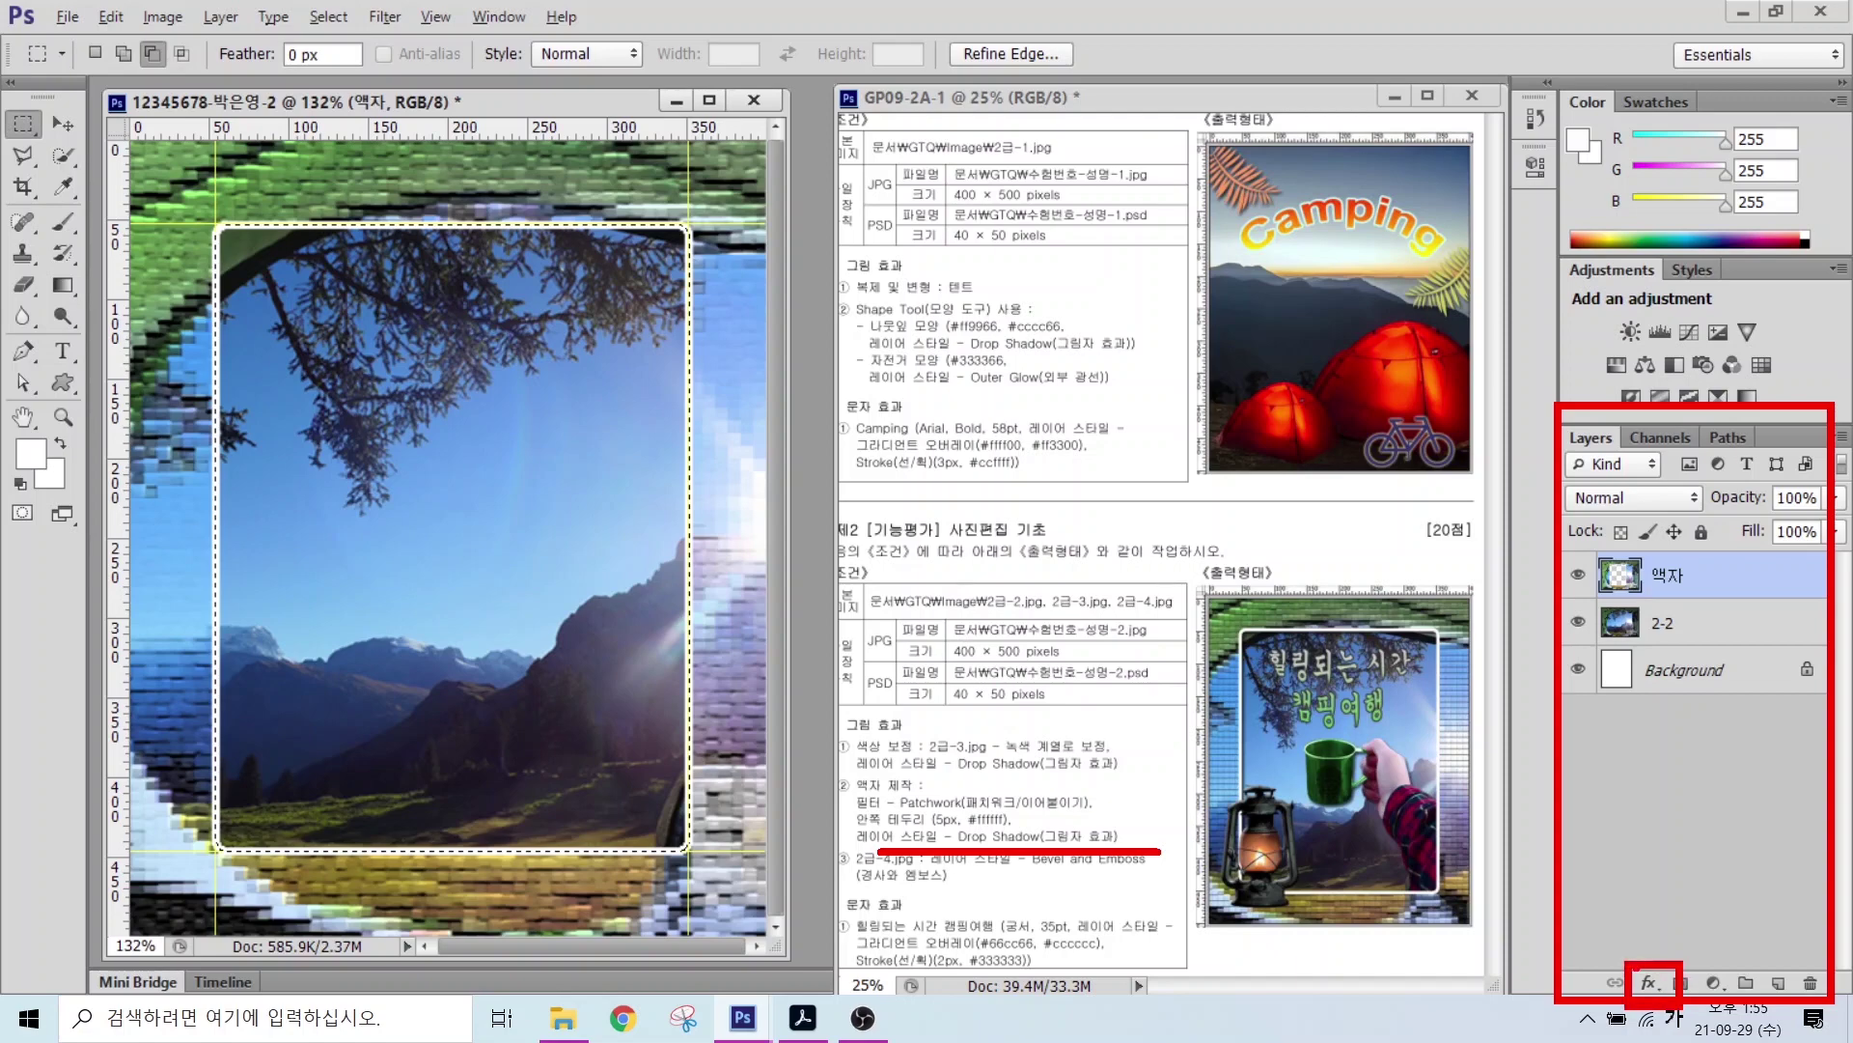
drag(1540, 809, 1639, 965)
key(Escape)
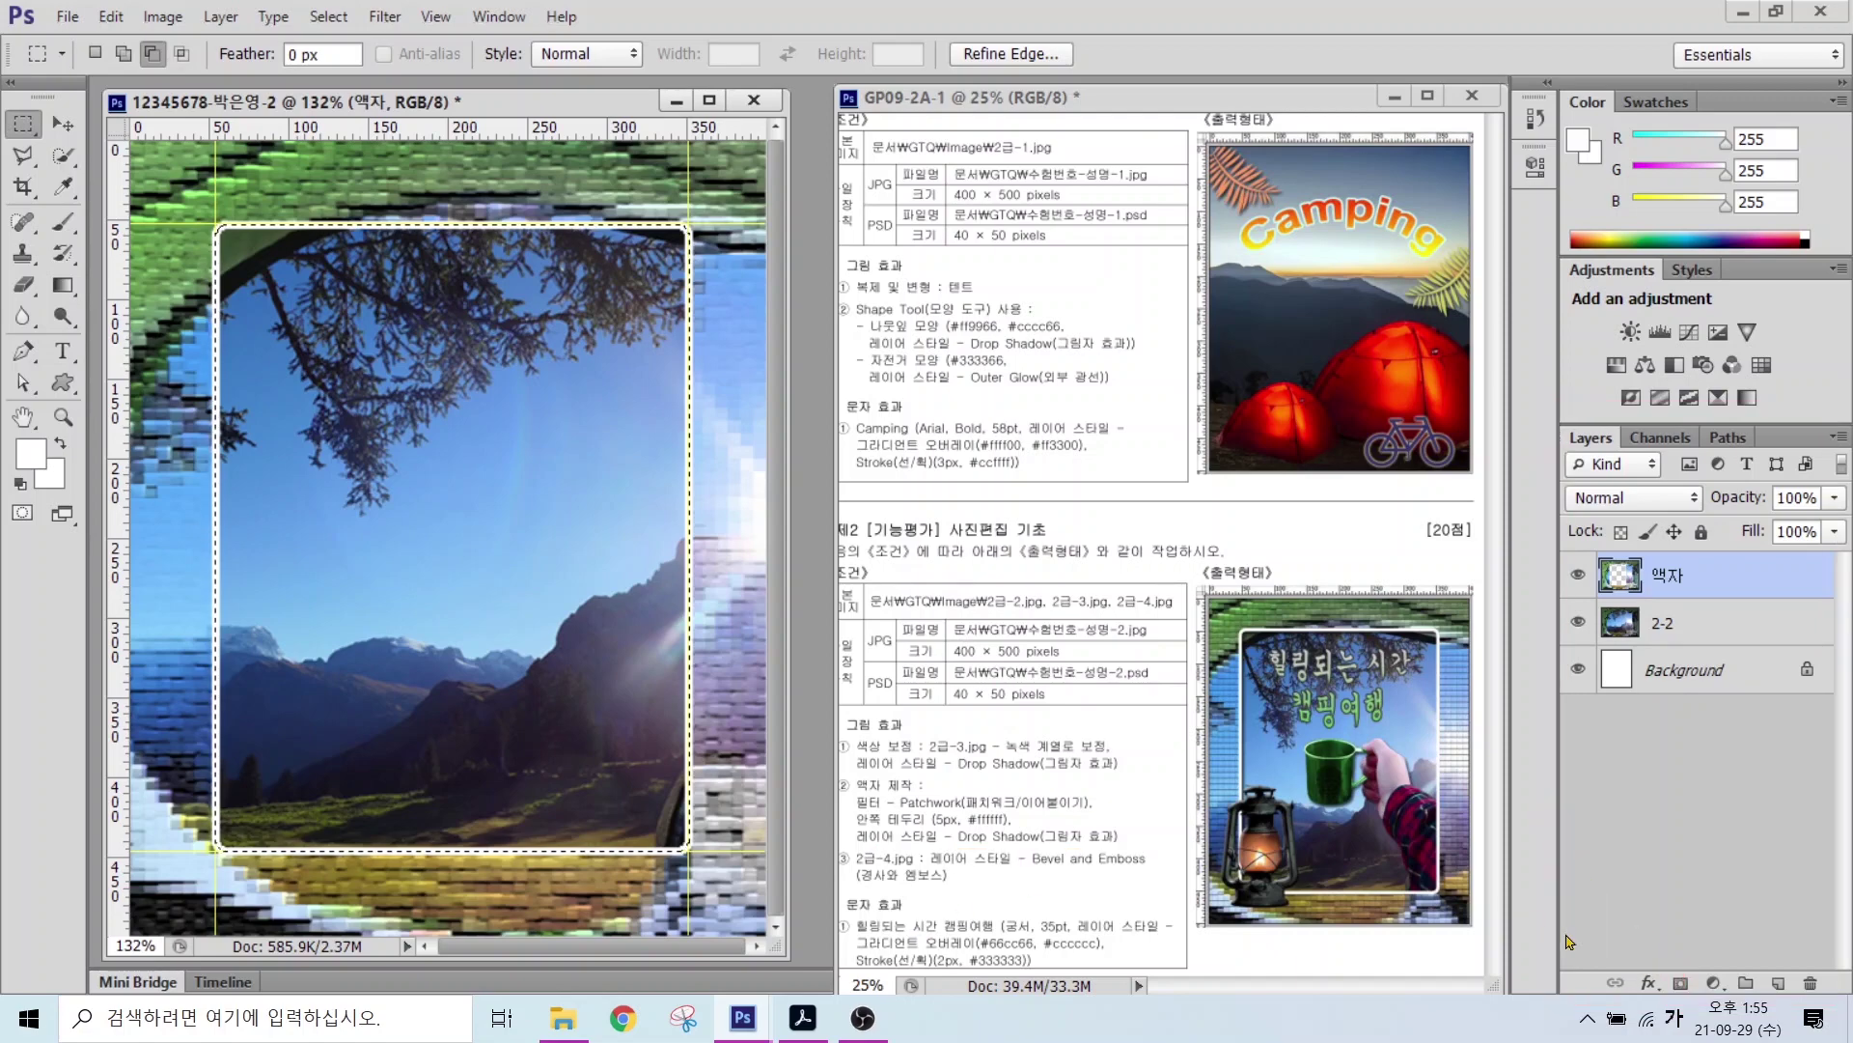
click(1649, 983)
click(1699, 962)
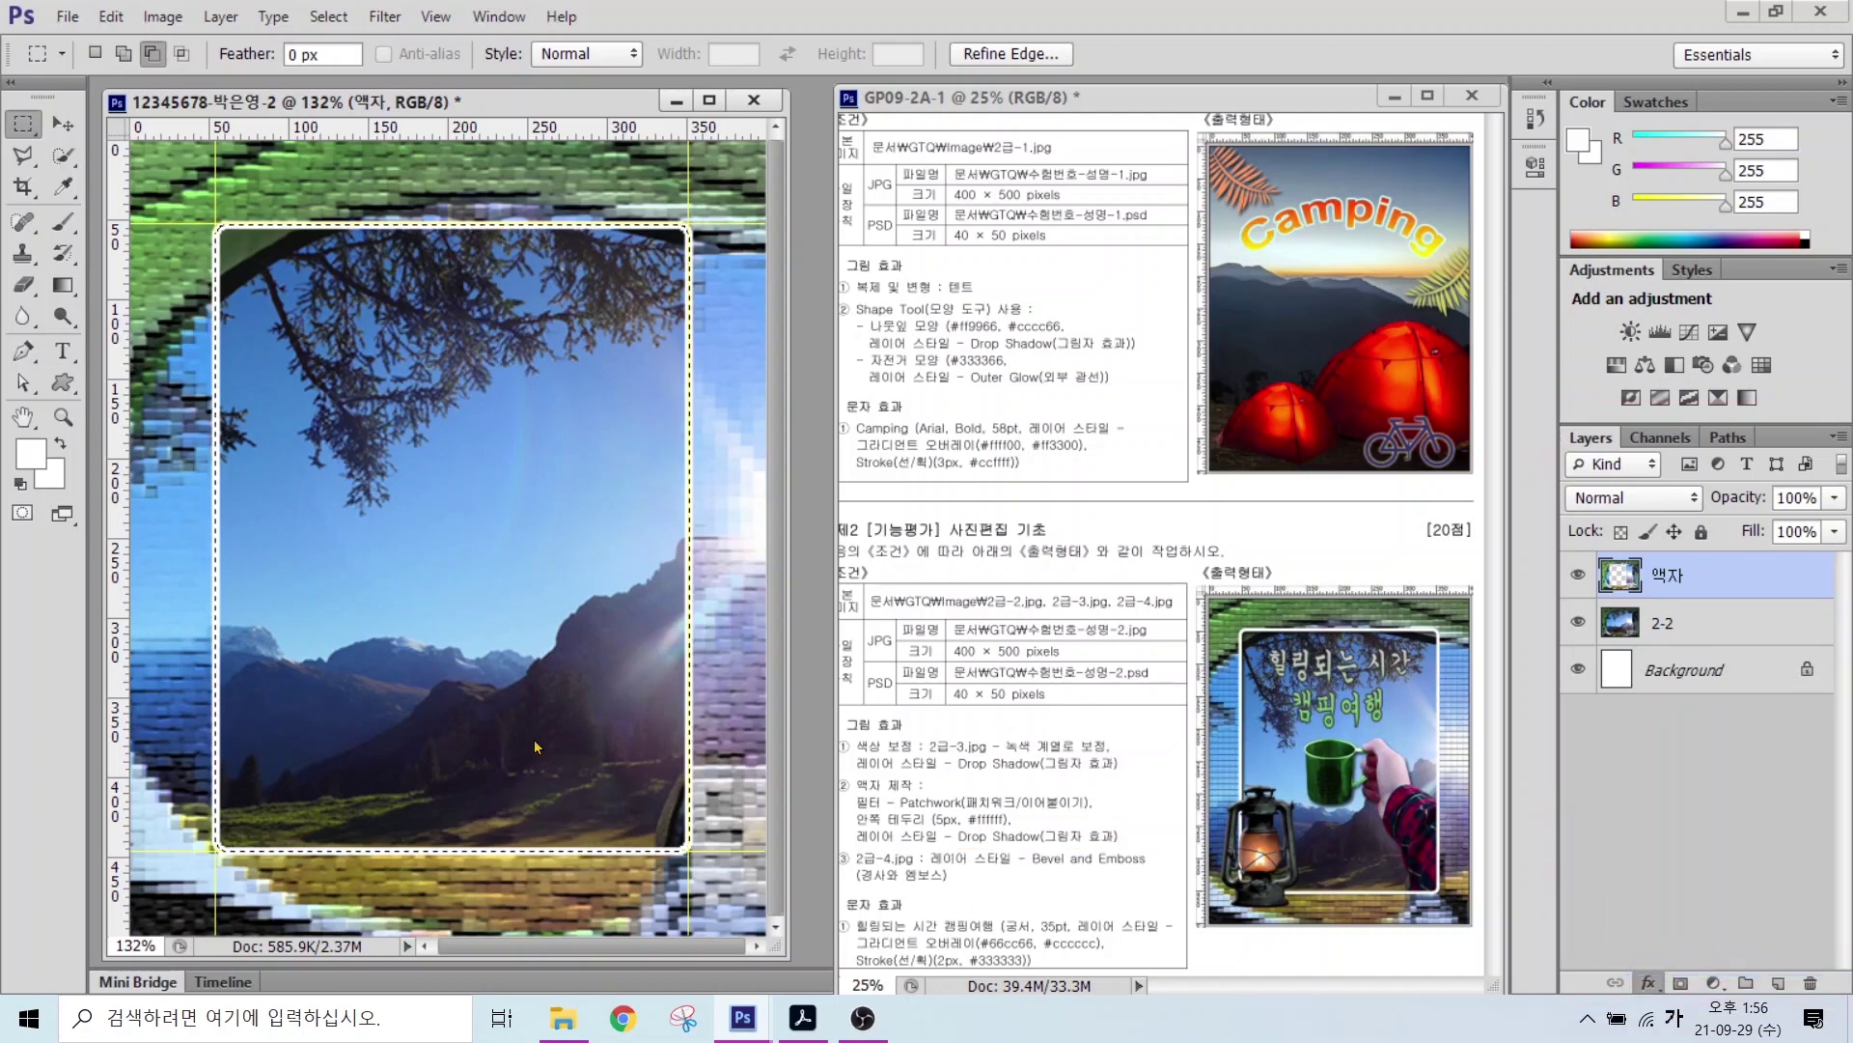
key(Return)
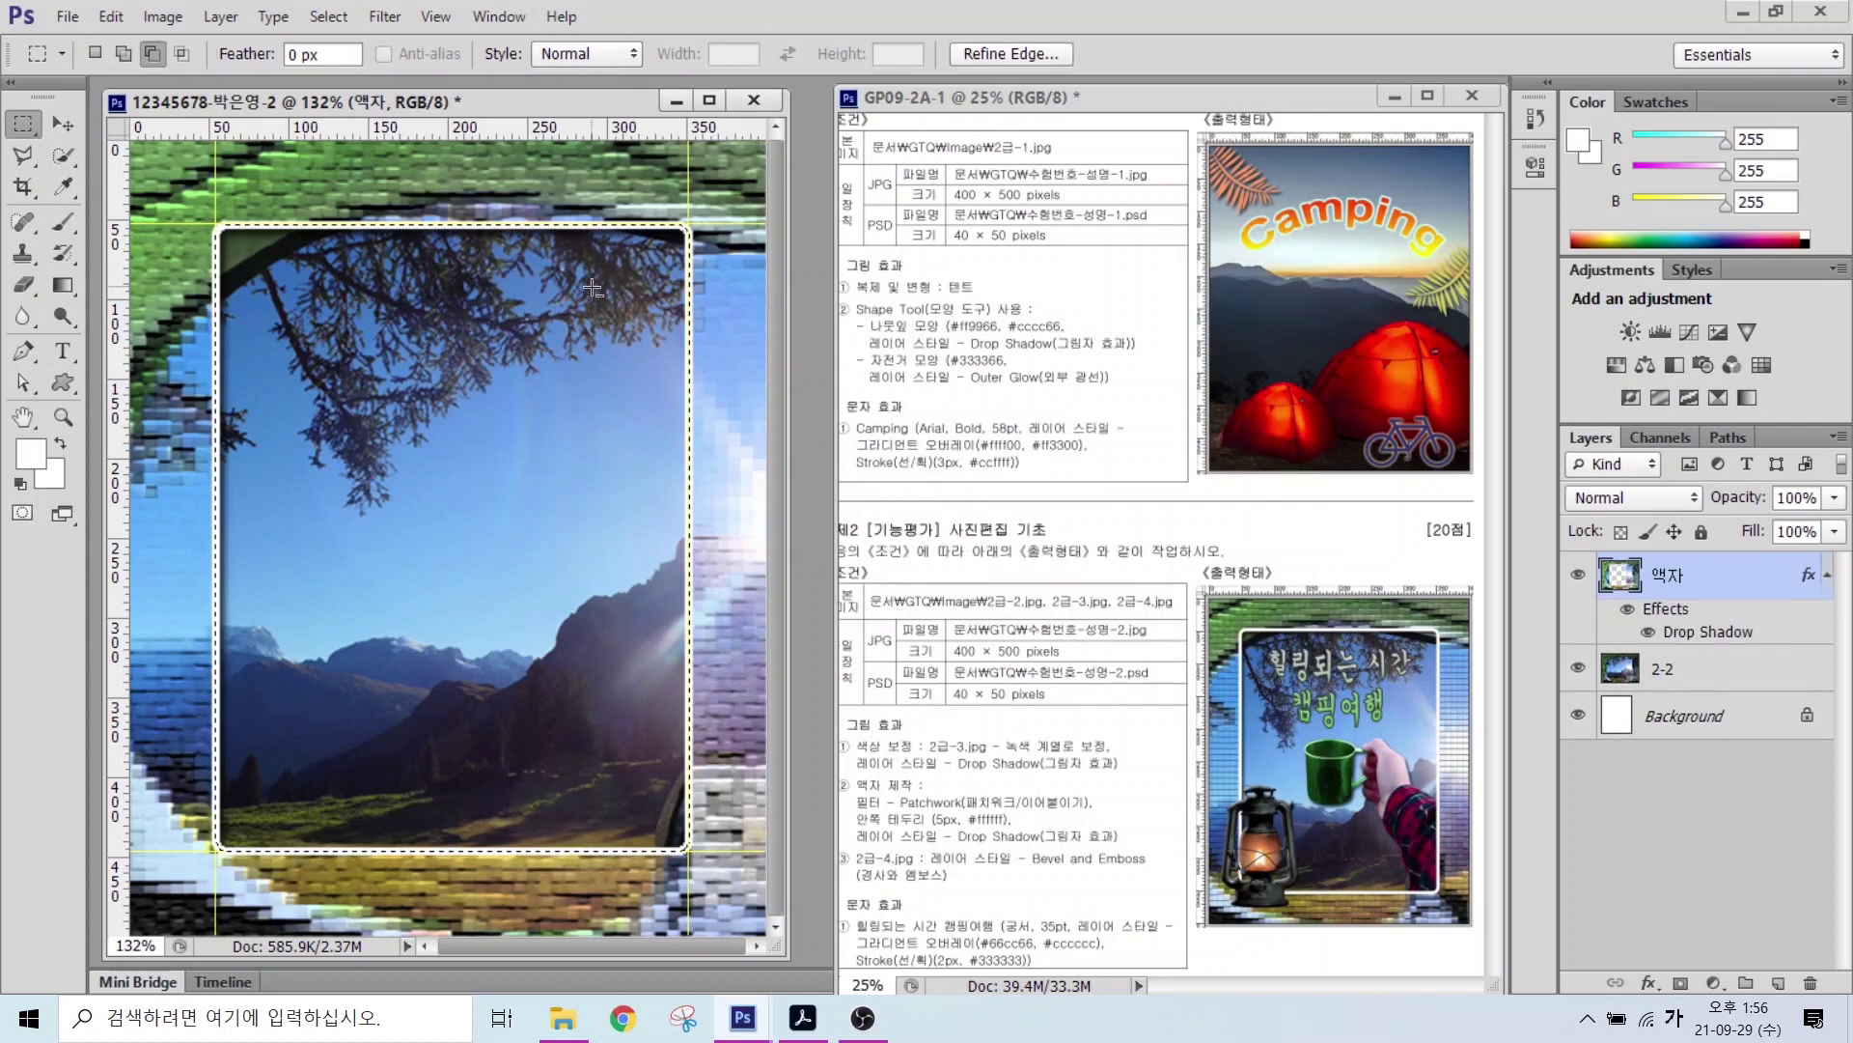
click(326, 17)
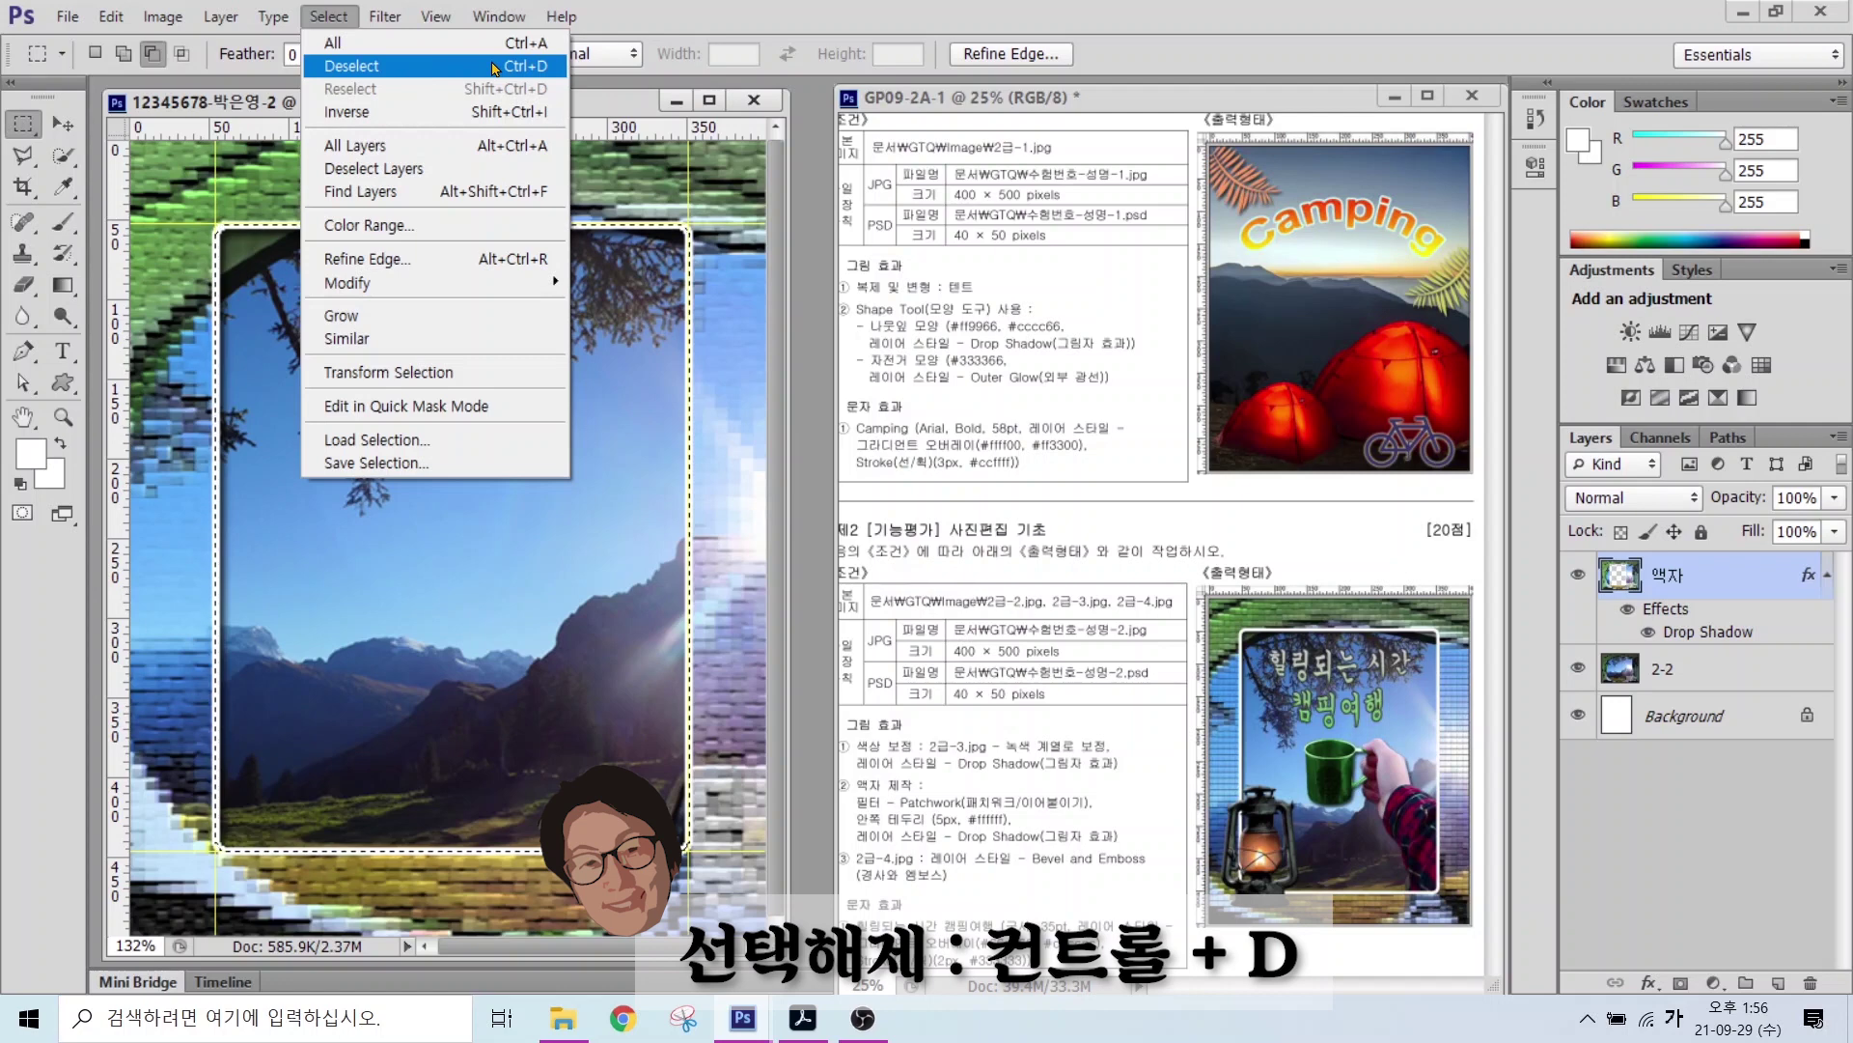
click(314, 70)
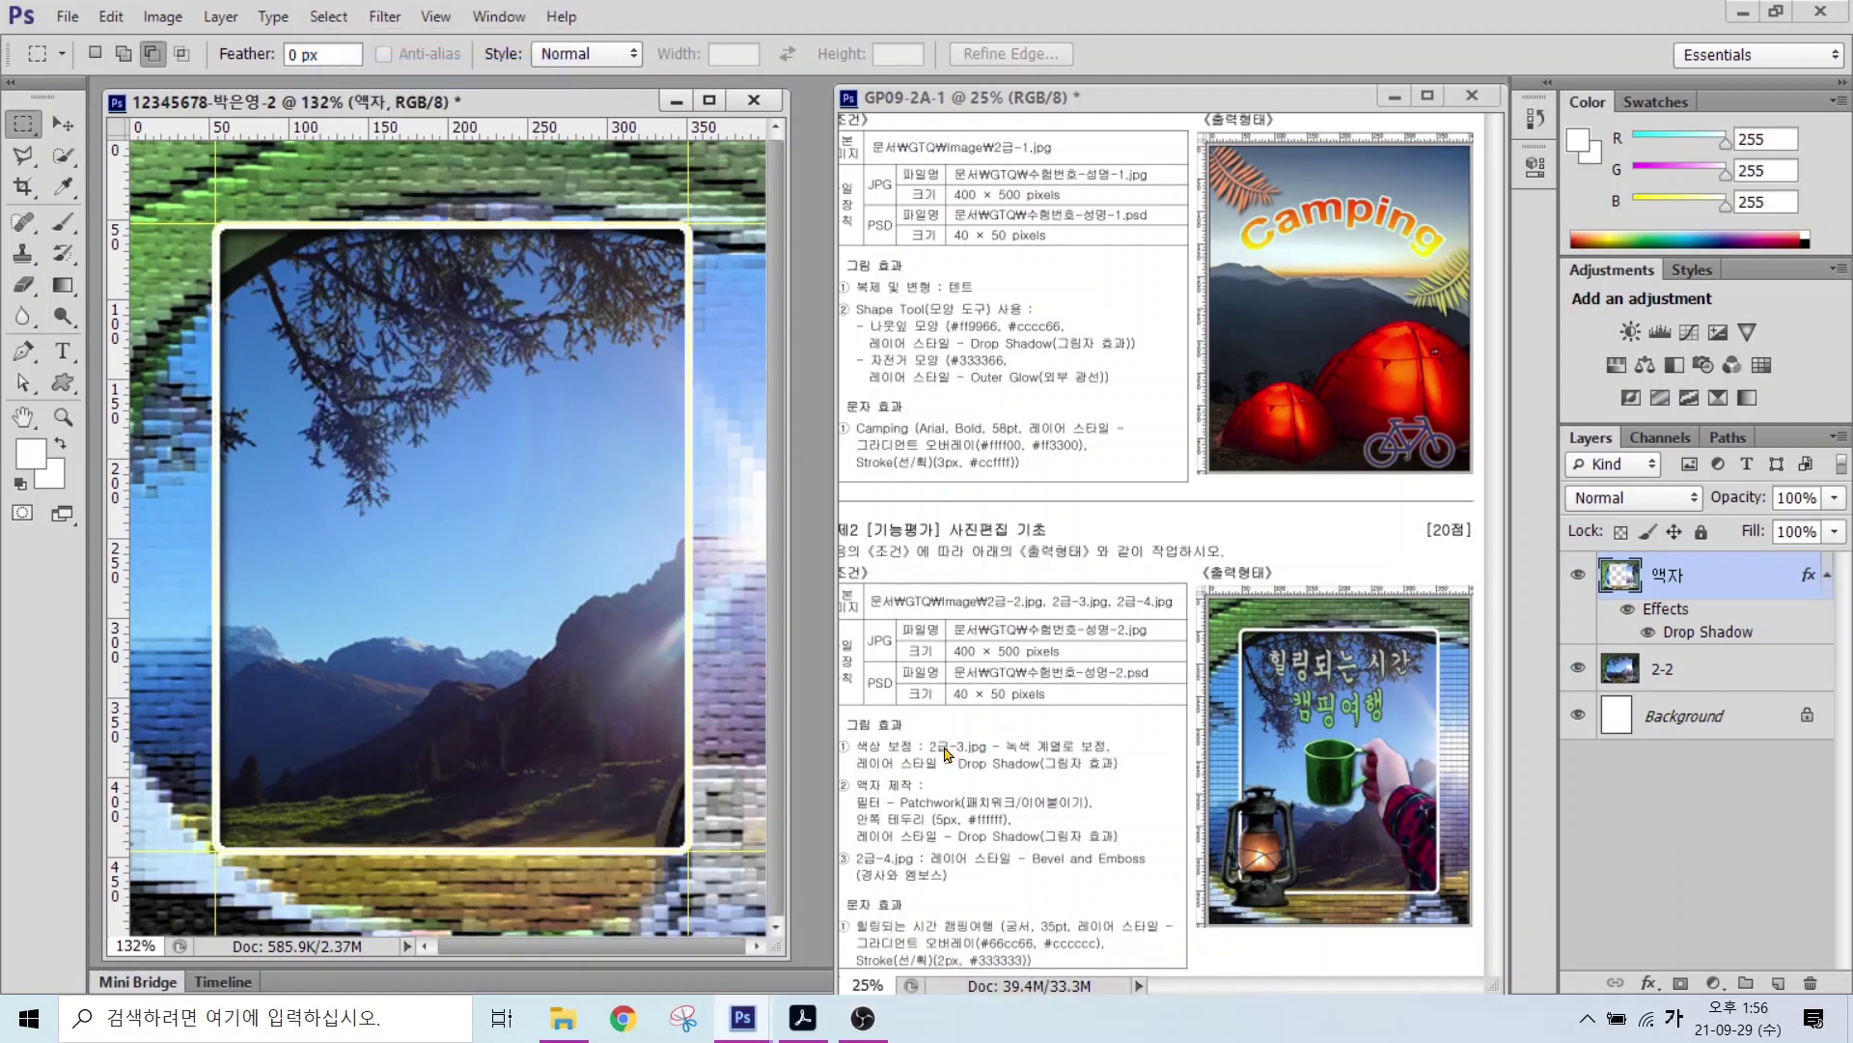
Step: Open the image 2급-3.jpg
drag(934, 739, 1012, 651)
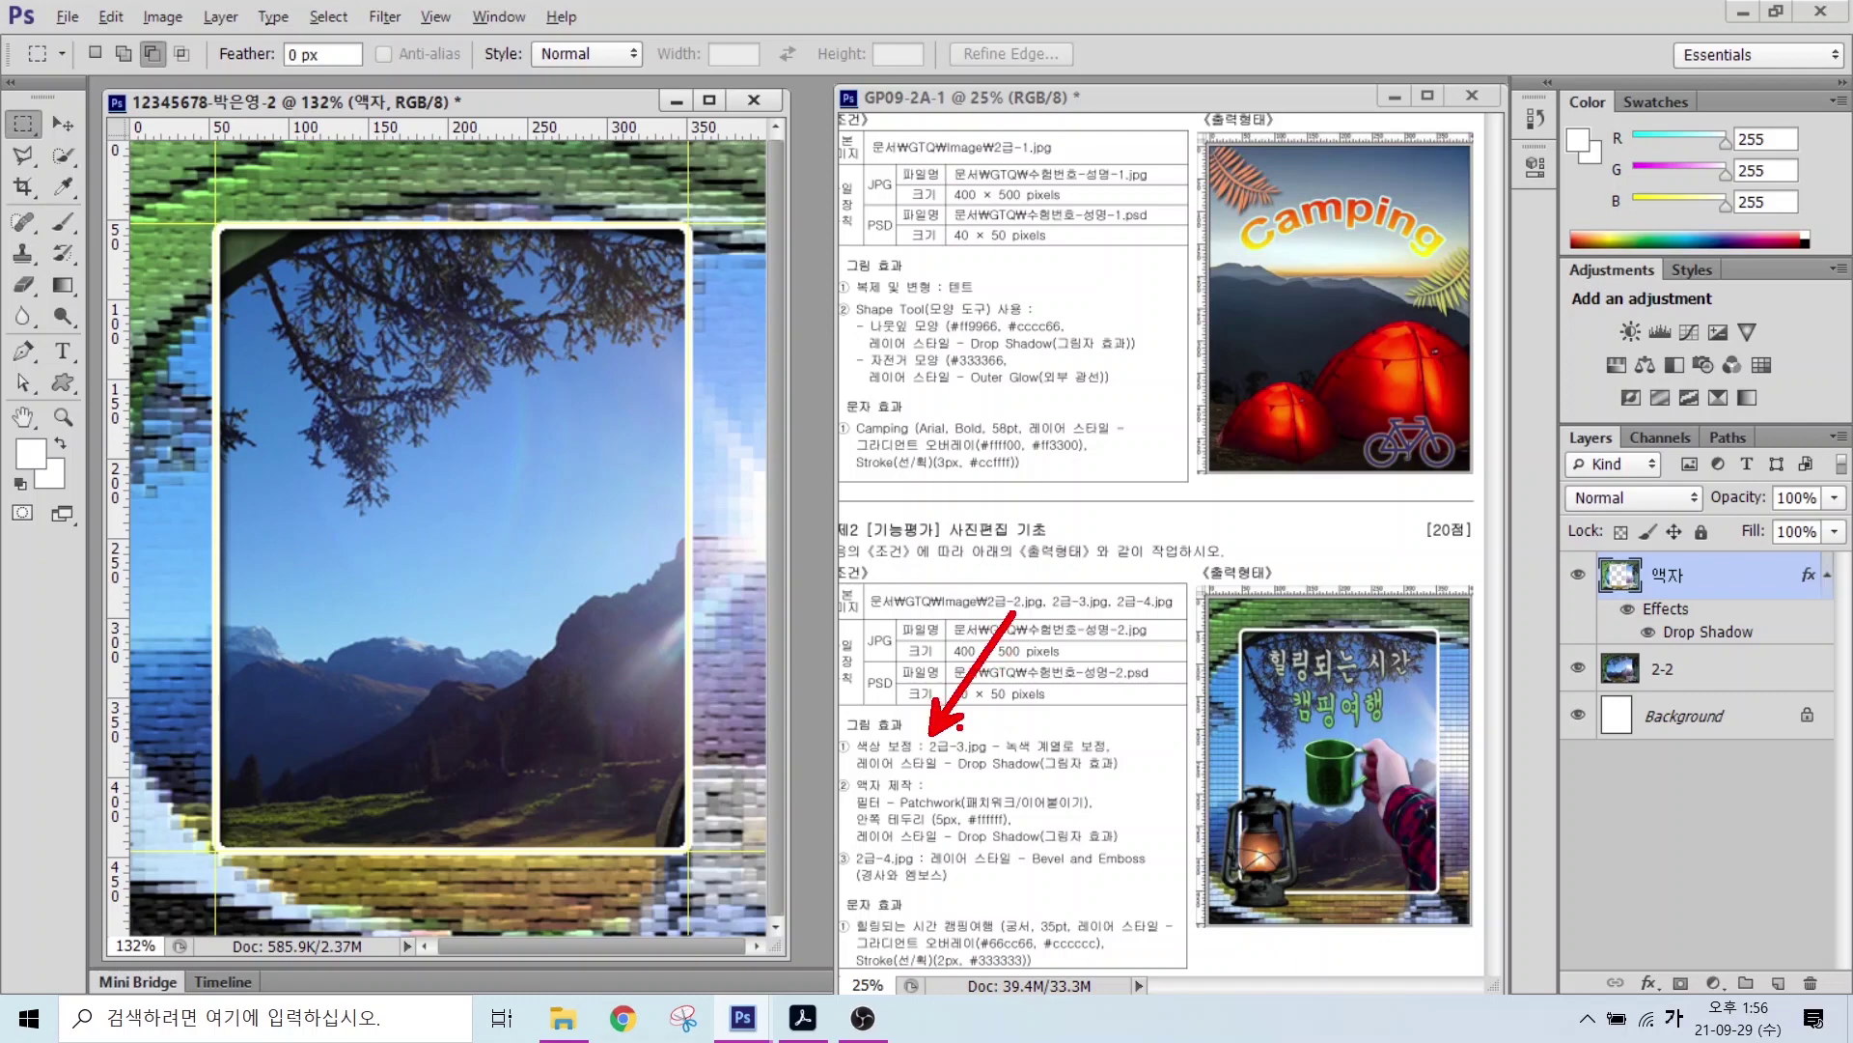
key(Escape)
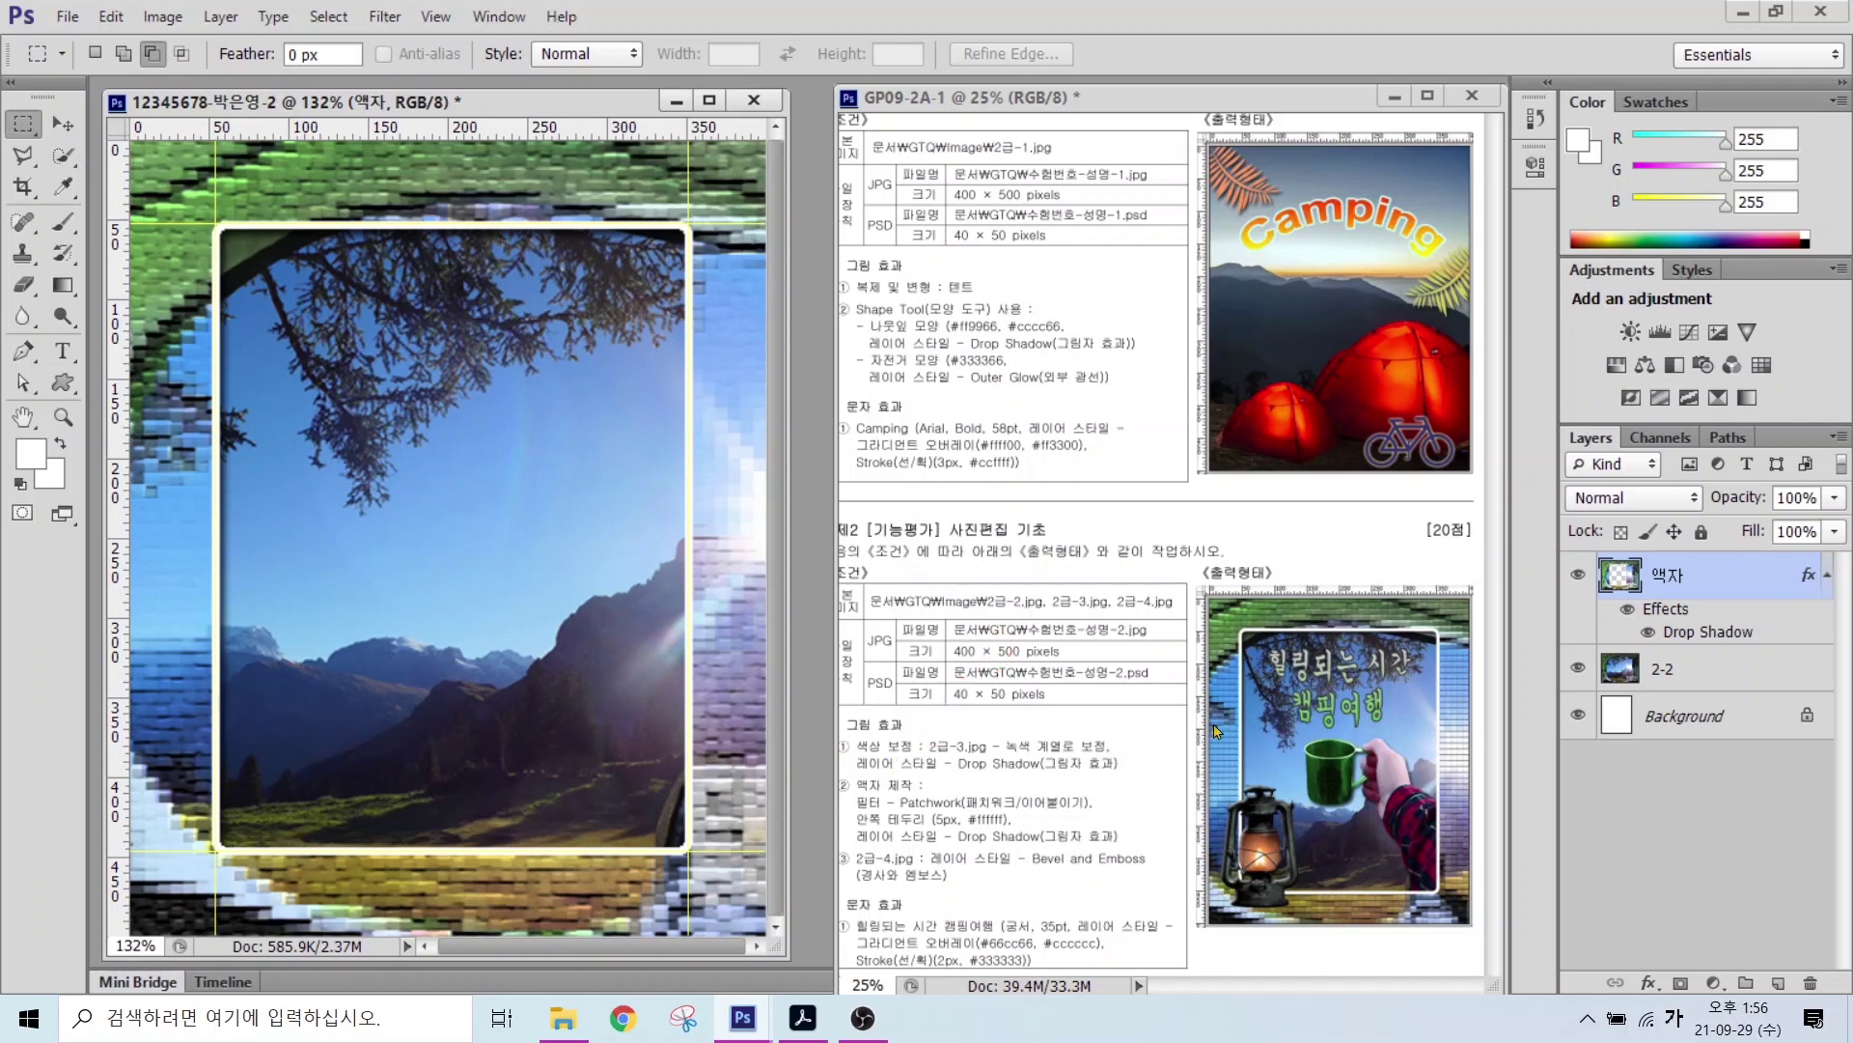
key(ctrl+o)
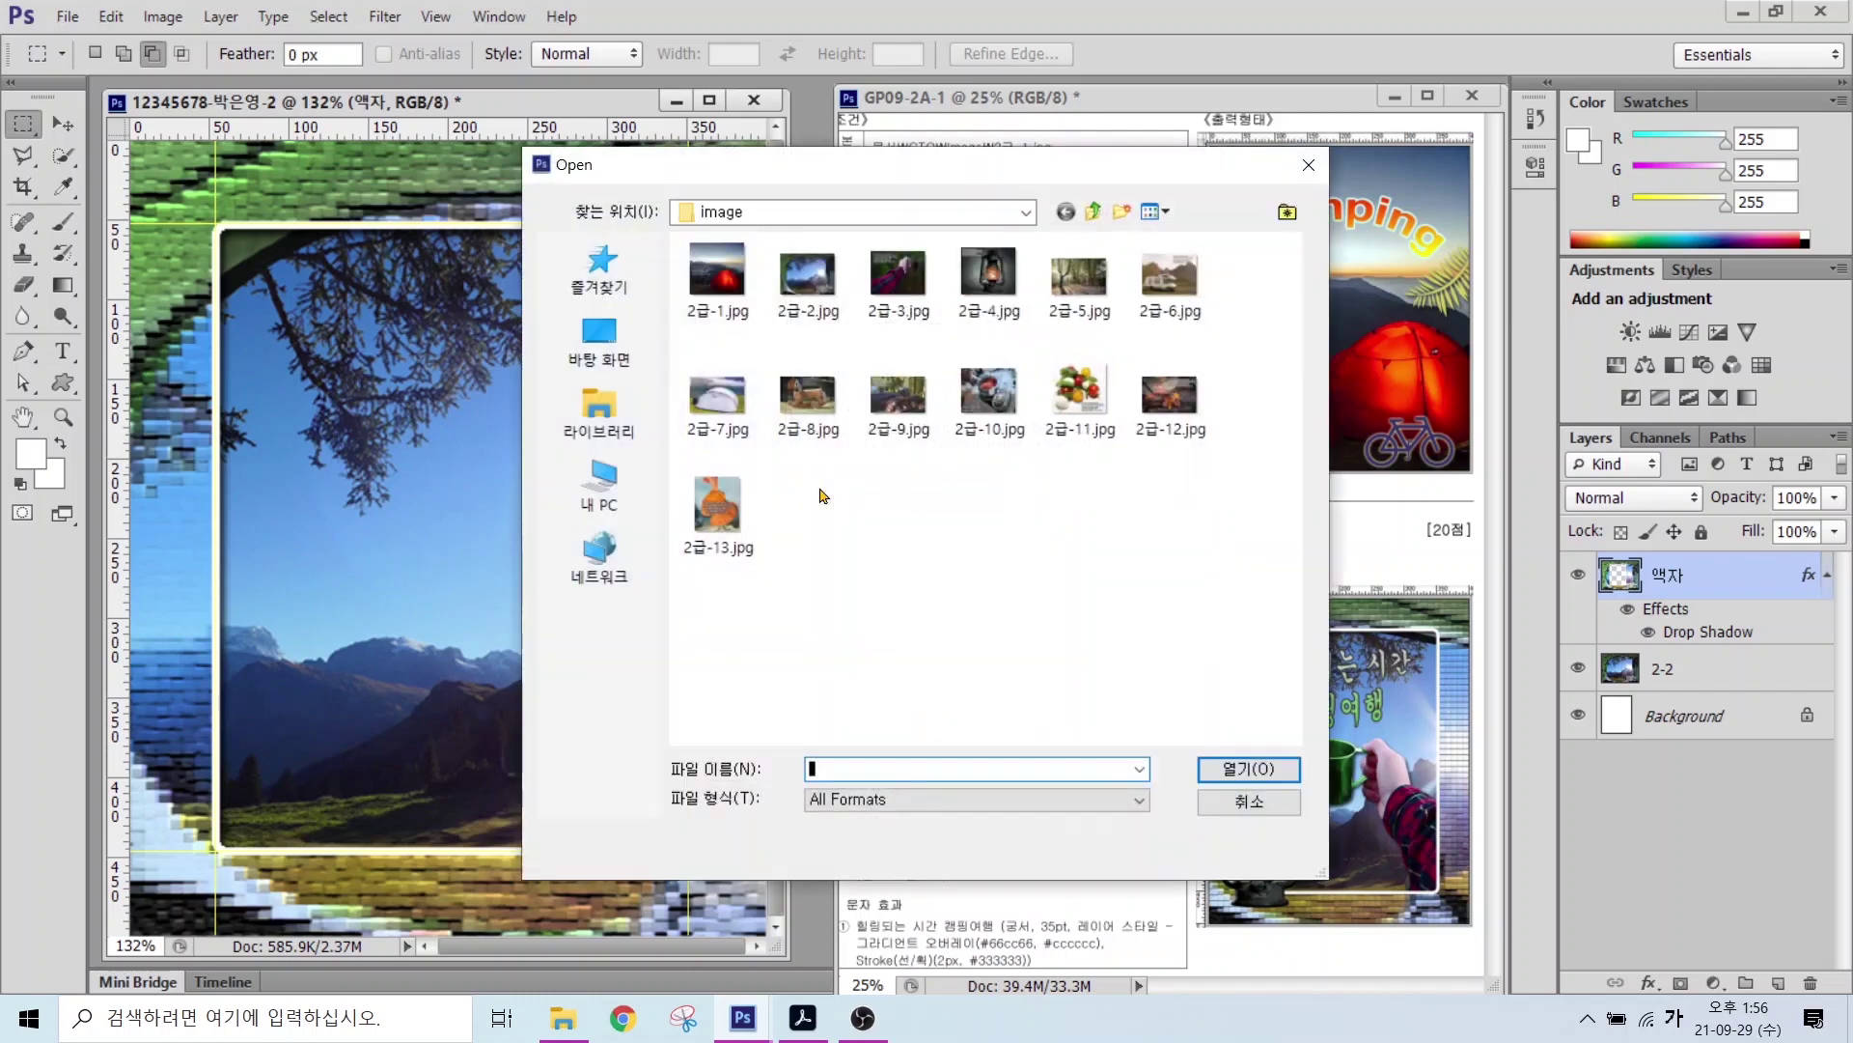
click(922, 278)
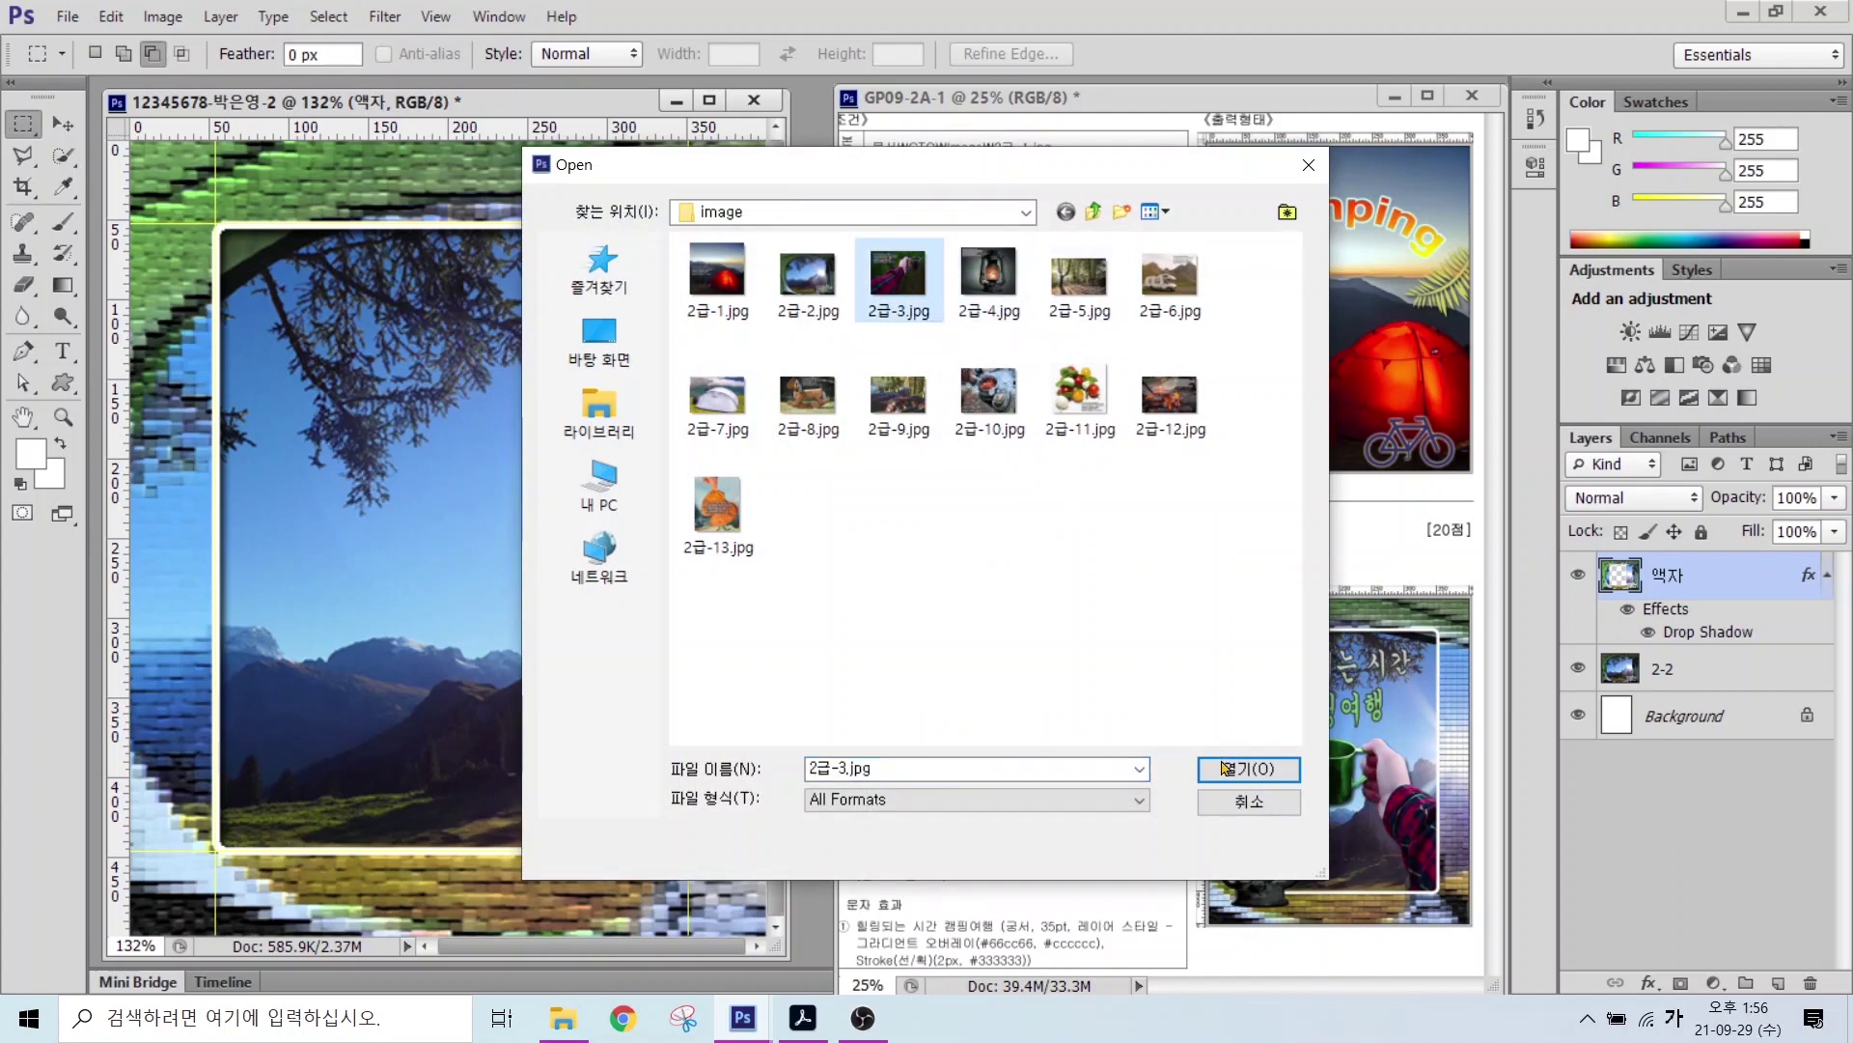
click(1228, 769)
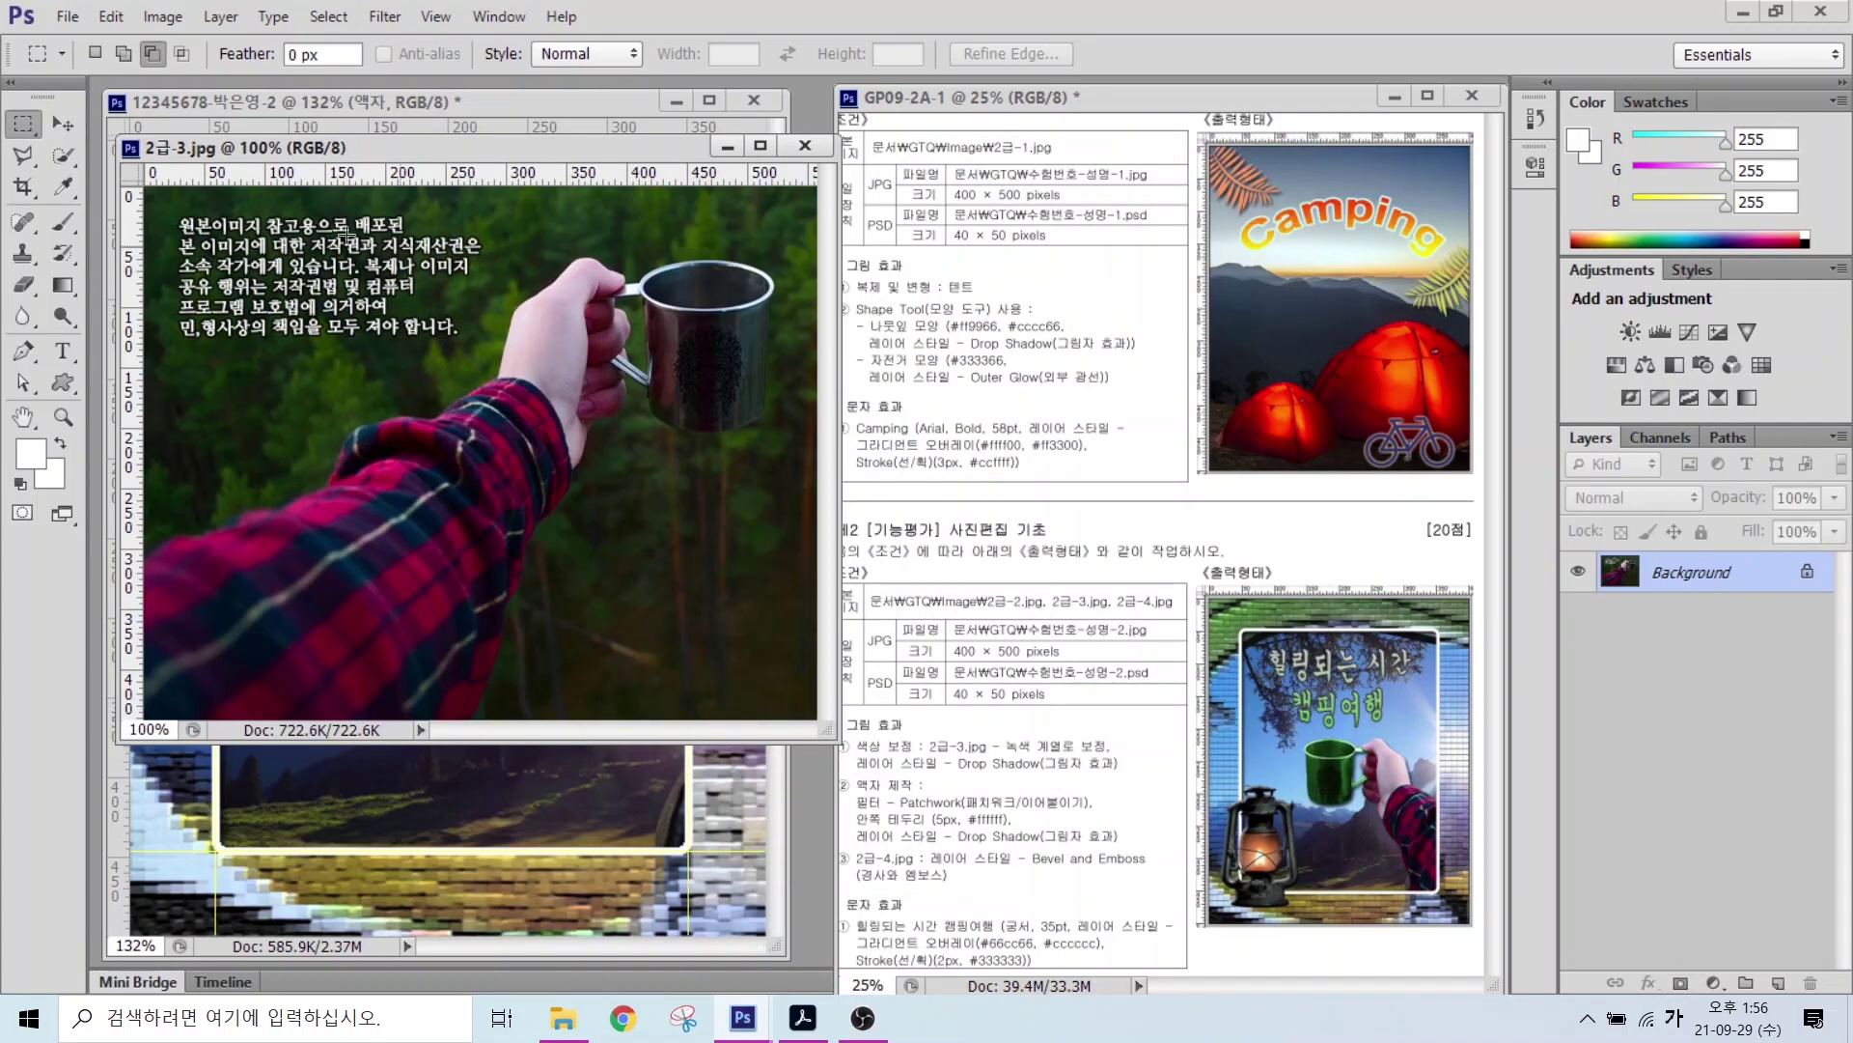
Step: Quick-select the hand, wrist, forearm and sleeve of the arm
click(63, 155)
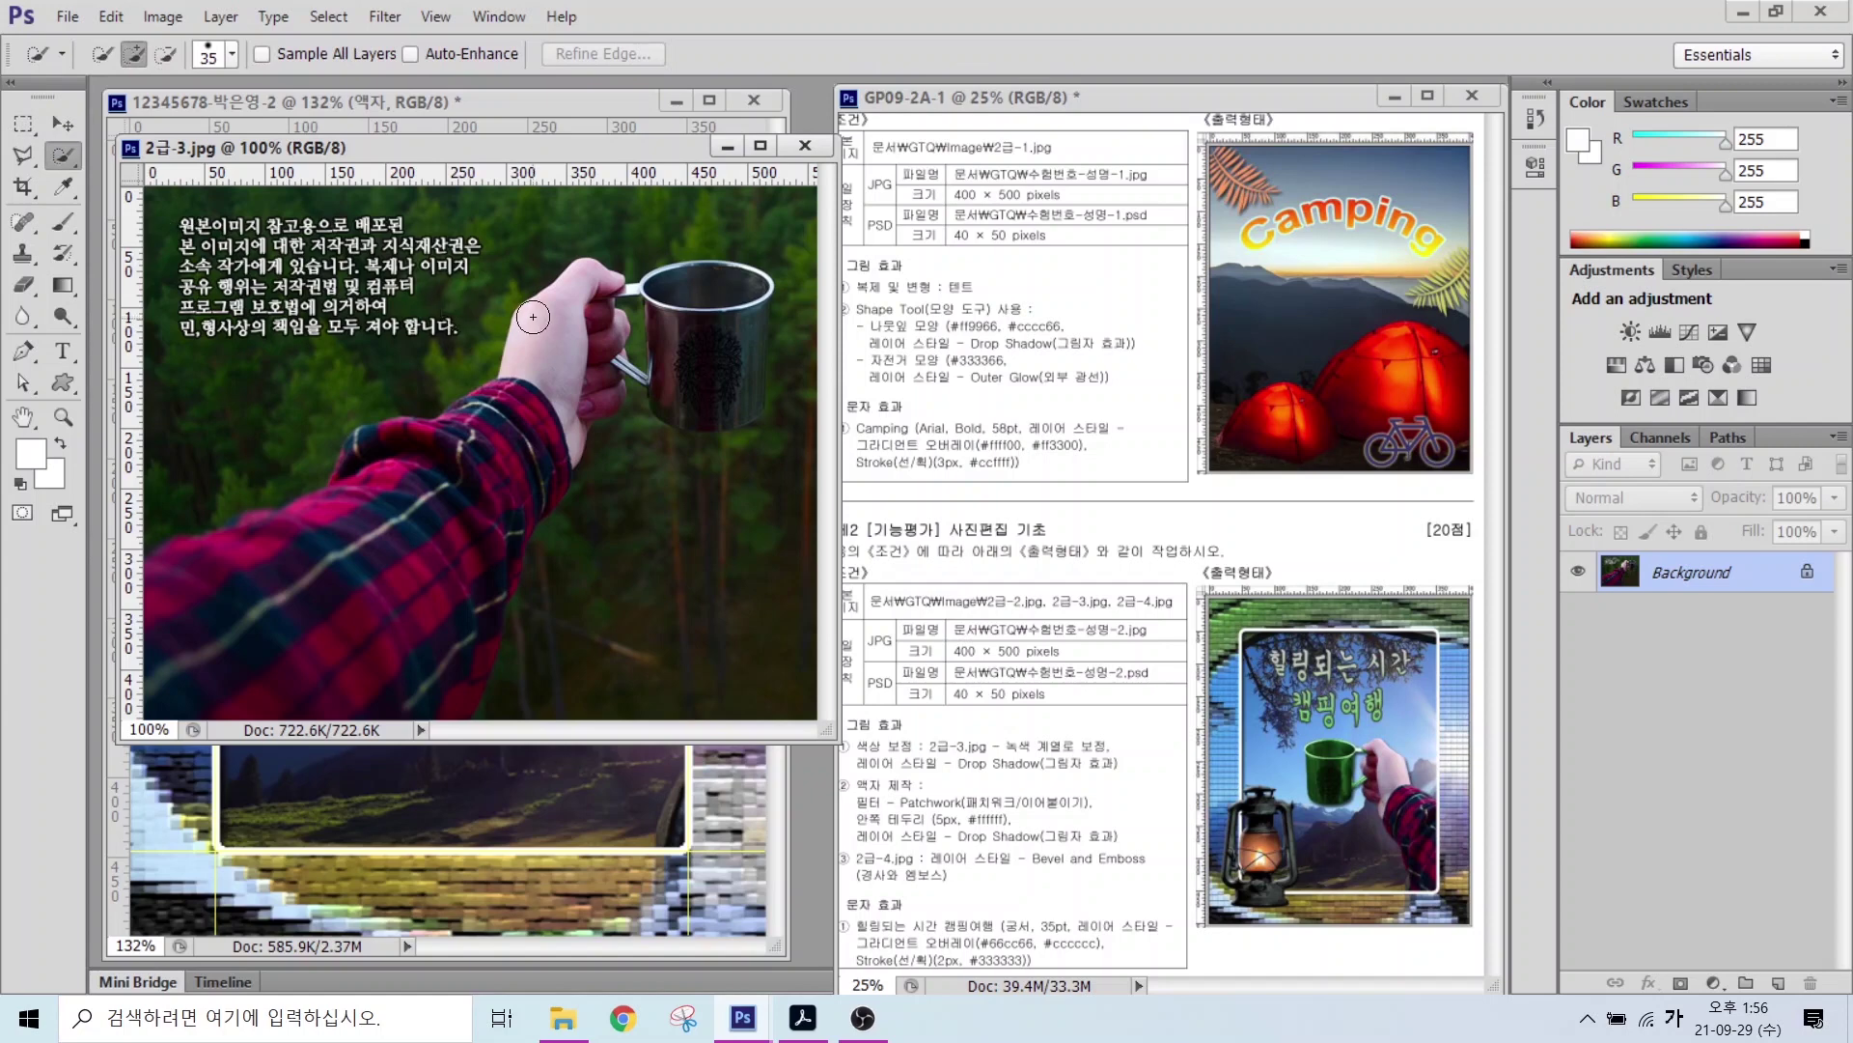
drag(552, 340, 598, 388)
mouse_move(378, 487)
mouse_down()
mouse_move(283, 580)
mouse_move(163, 626)
mouse_move(327, 615)
mouse_move(327, 644)
mouse_move(421, 552)
mouse_move(409, 653)
mouse_move(429, 684)
mouse_move(467, 501)
mouse_move(421, 473)
mouse_up()
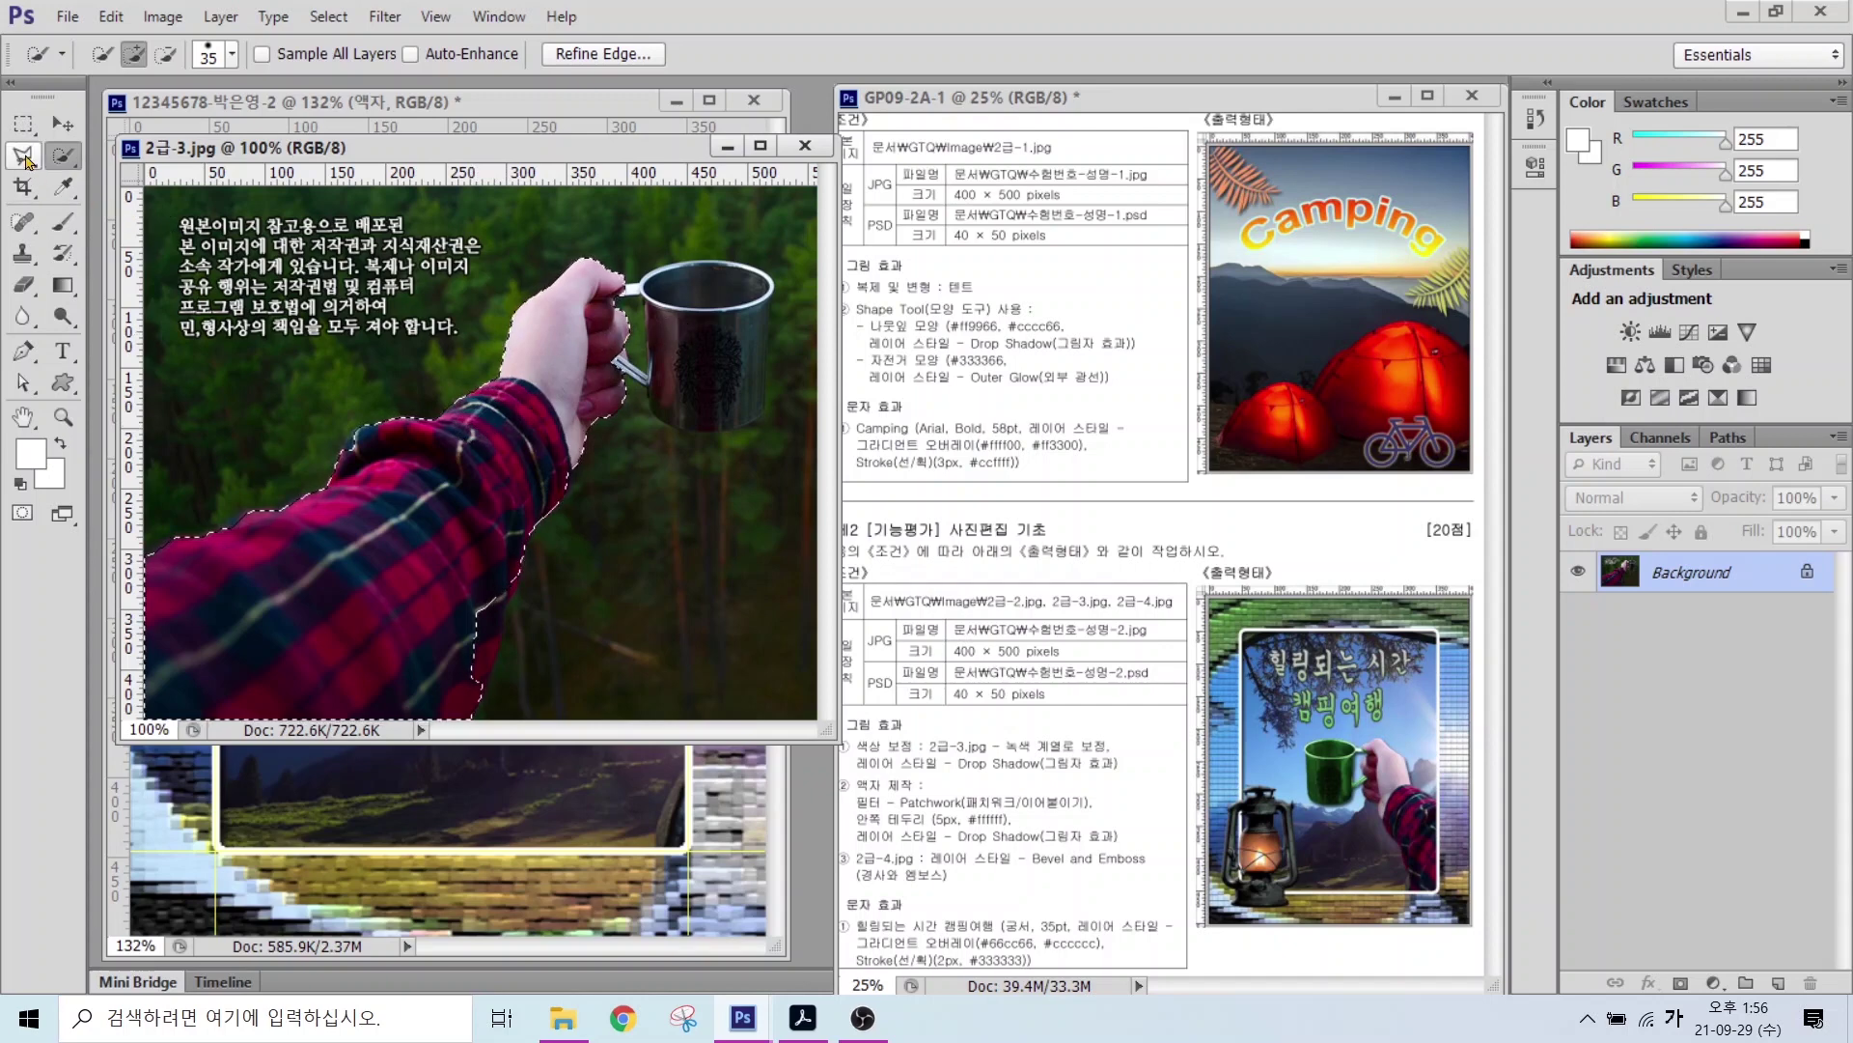
drag(467, 584, 464, 621)
Step: Add the cup to the selection with a Polygonal Lasso outline
click(25, 156)
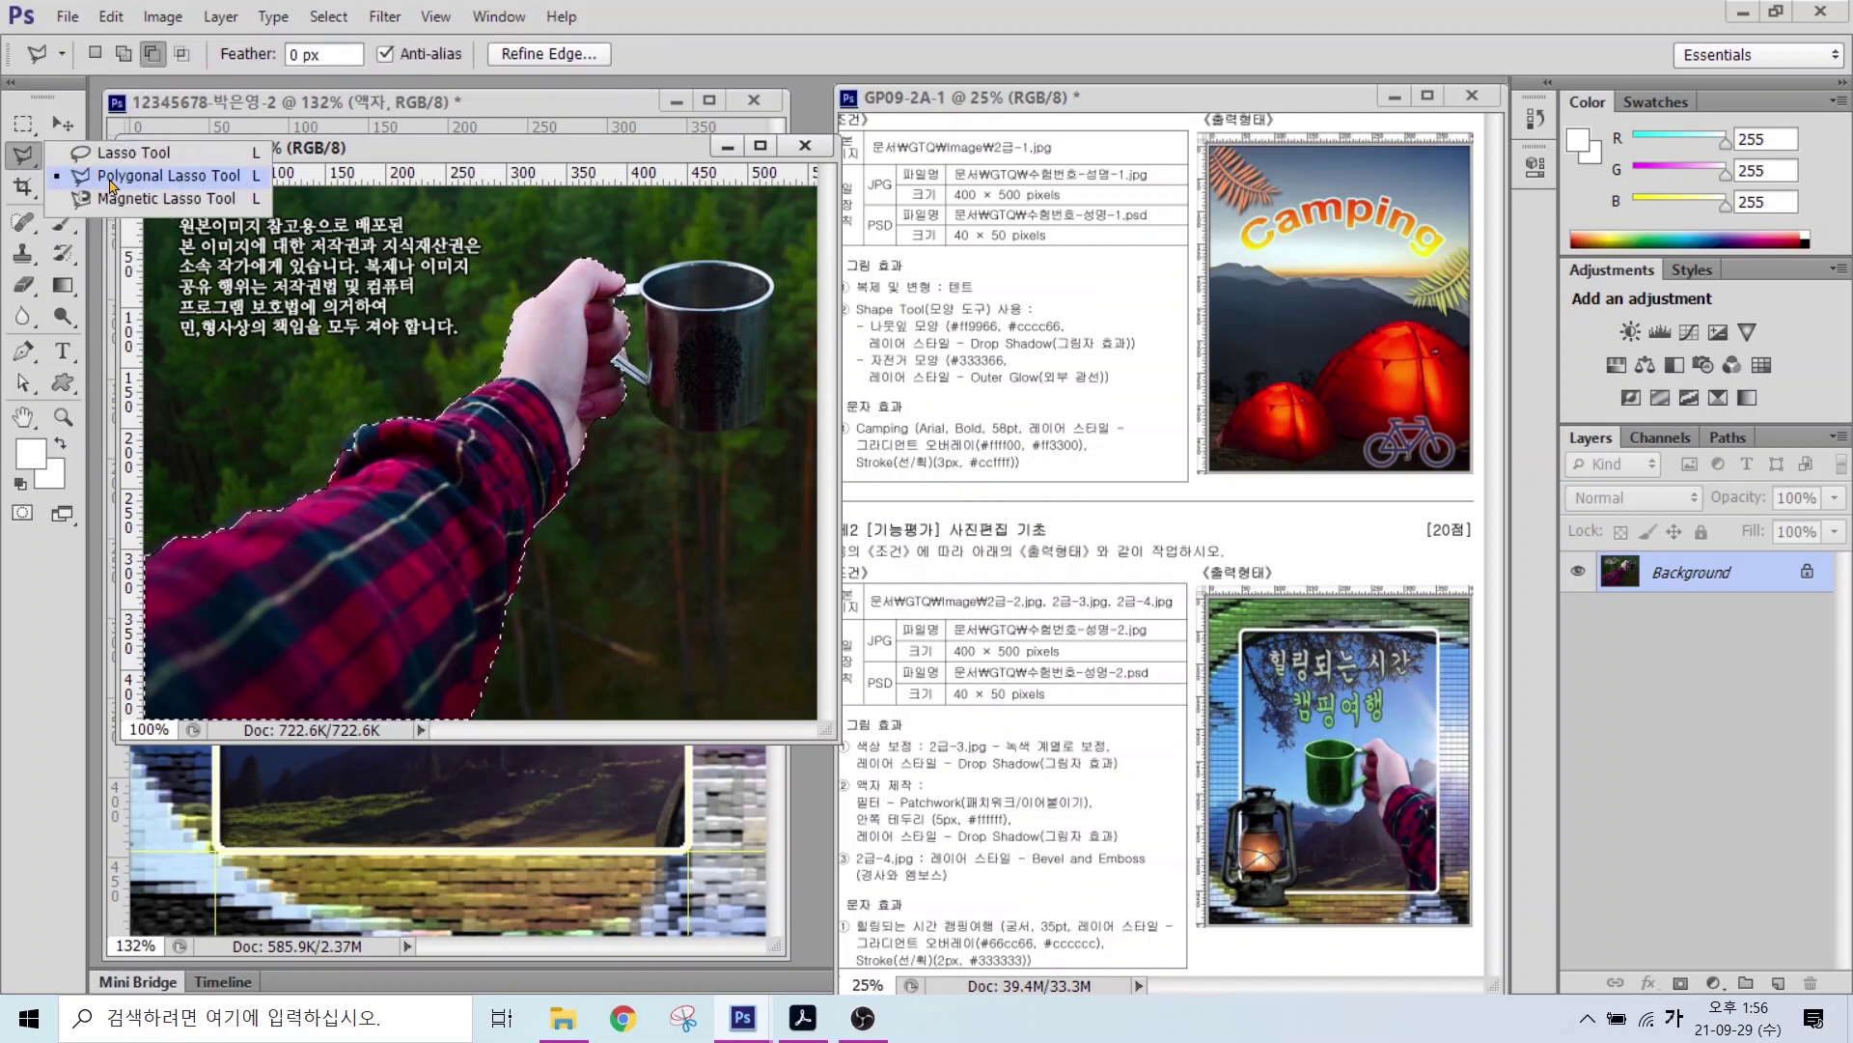
click(109, 177)
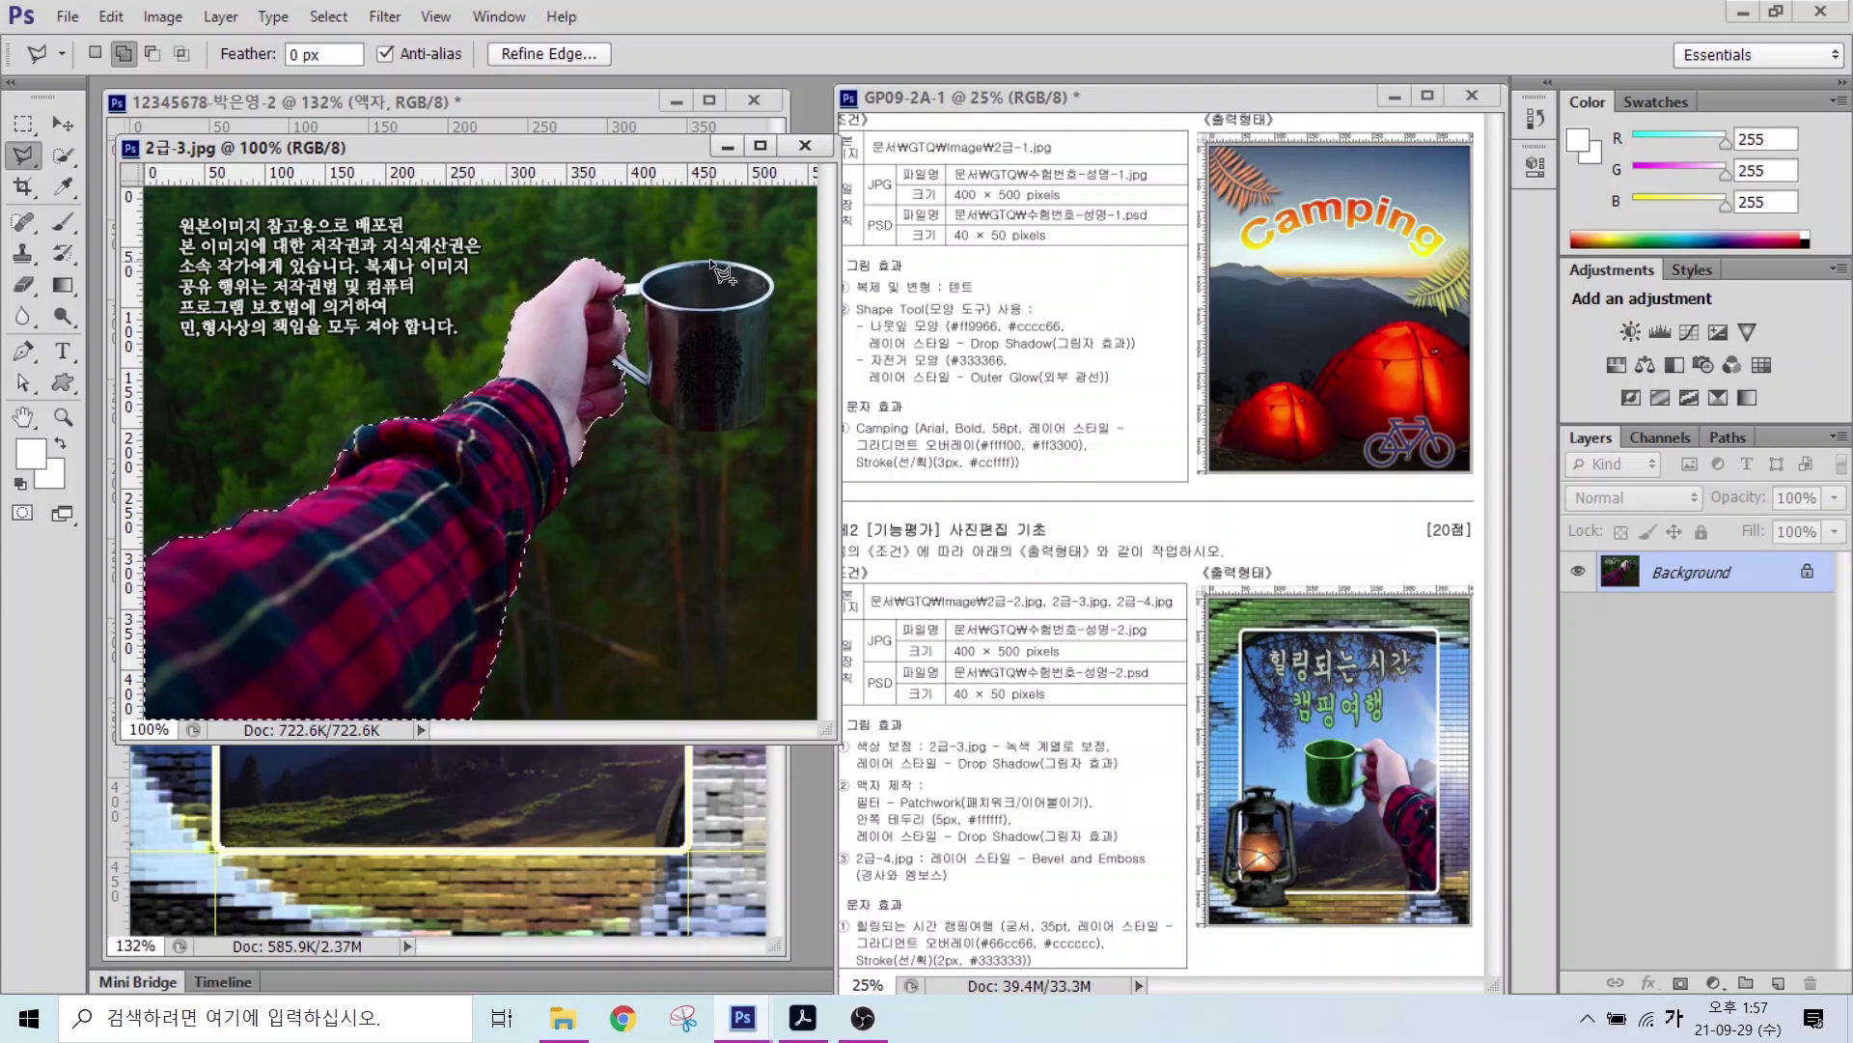
click(764, 426)
click(654, 419)
click(603, 361)
click(599, 291)
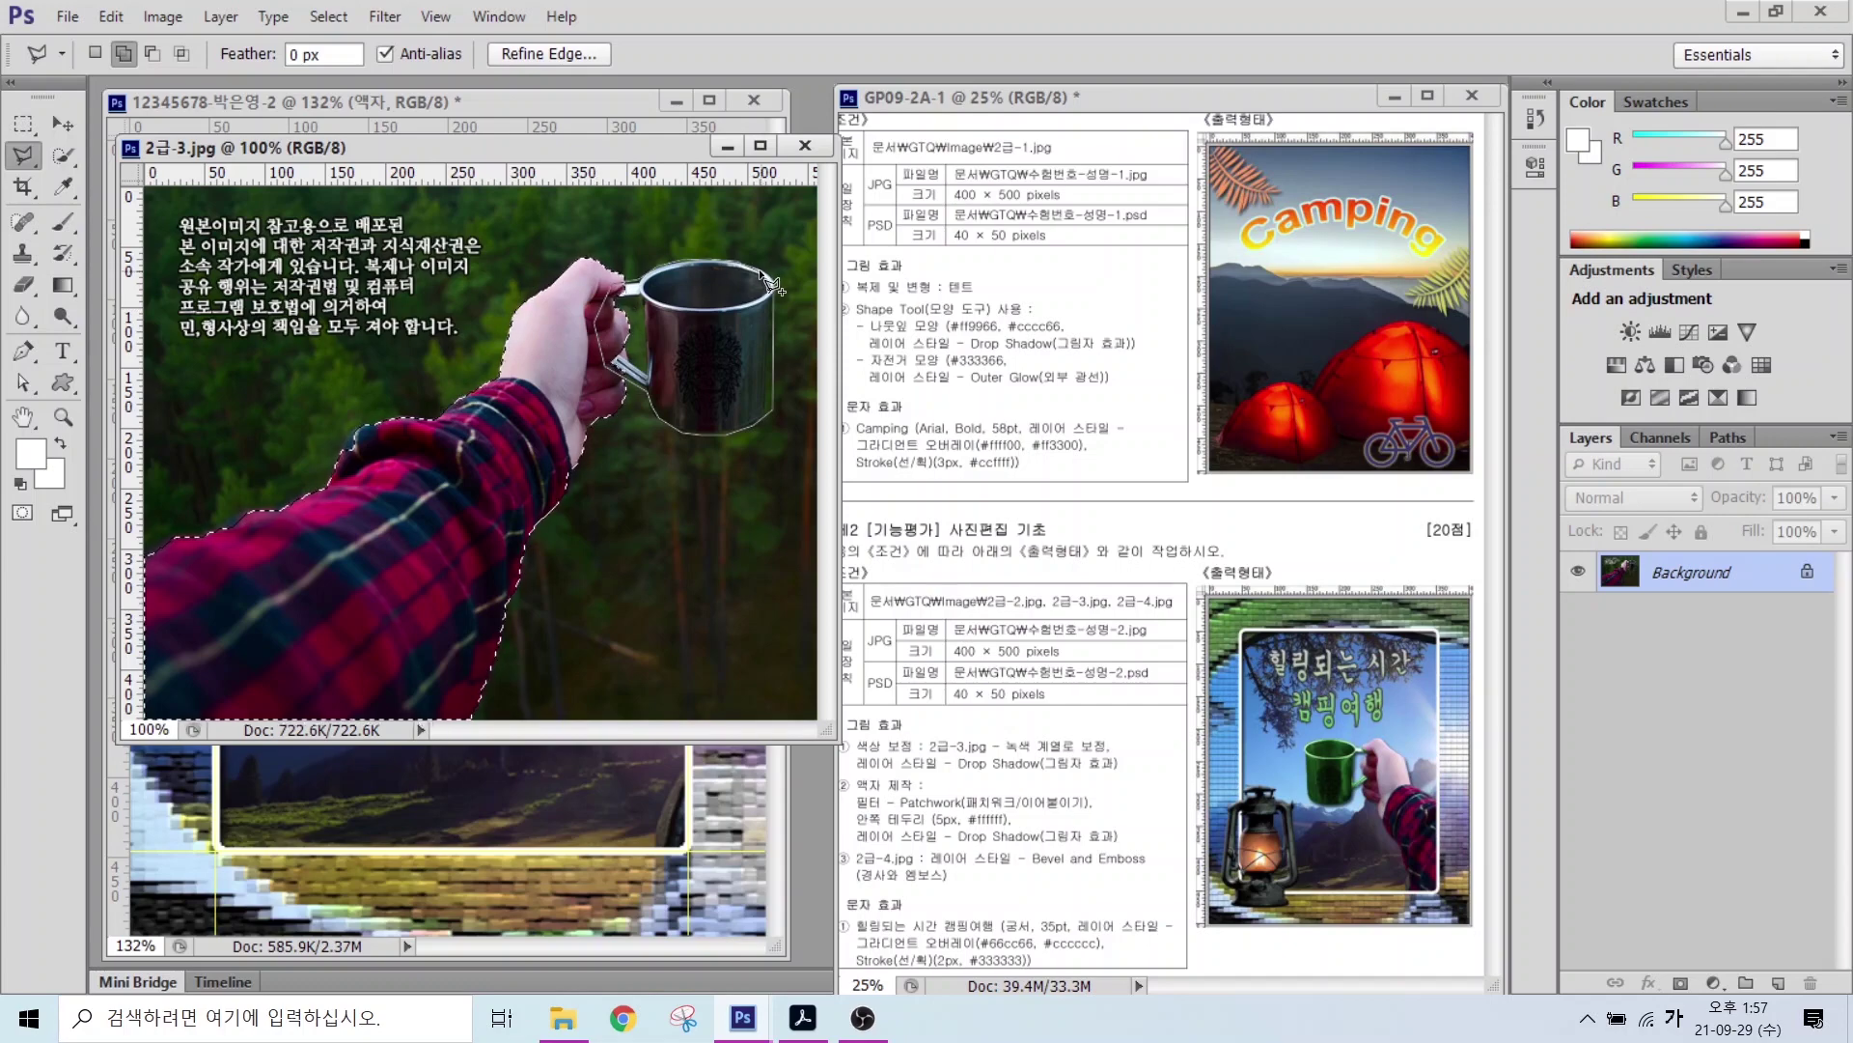
double_click(773, 282)
Step: Drag the arm-and-cup selection into the frame composite, close 2급-3.jpg, and name the layer 2-3
key(w)
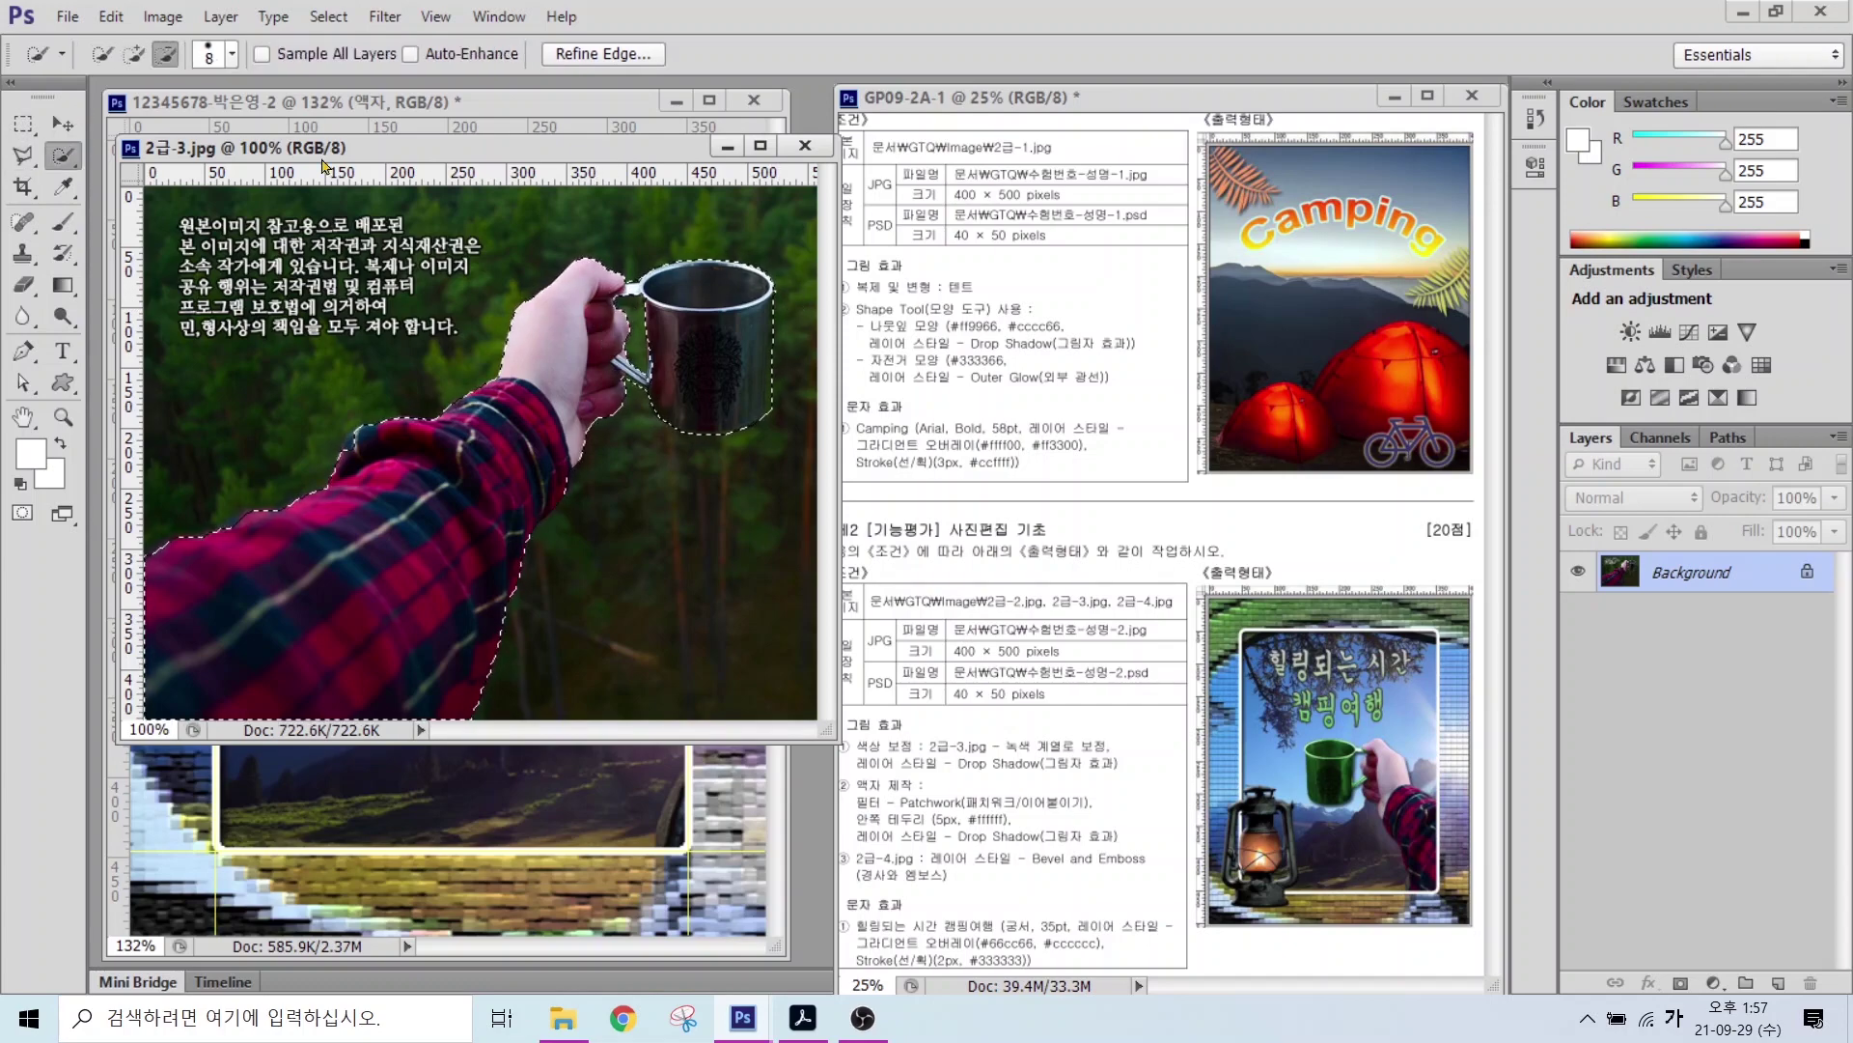
drag(324, 148, 575, 334)
key(v)
drag(594, 720, 241, 528)
click(862, 449)
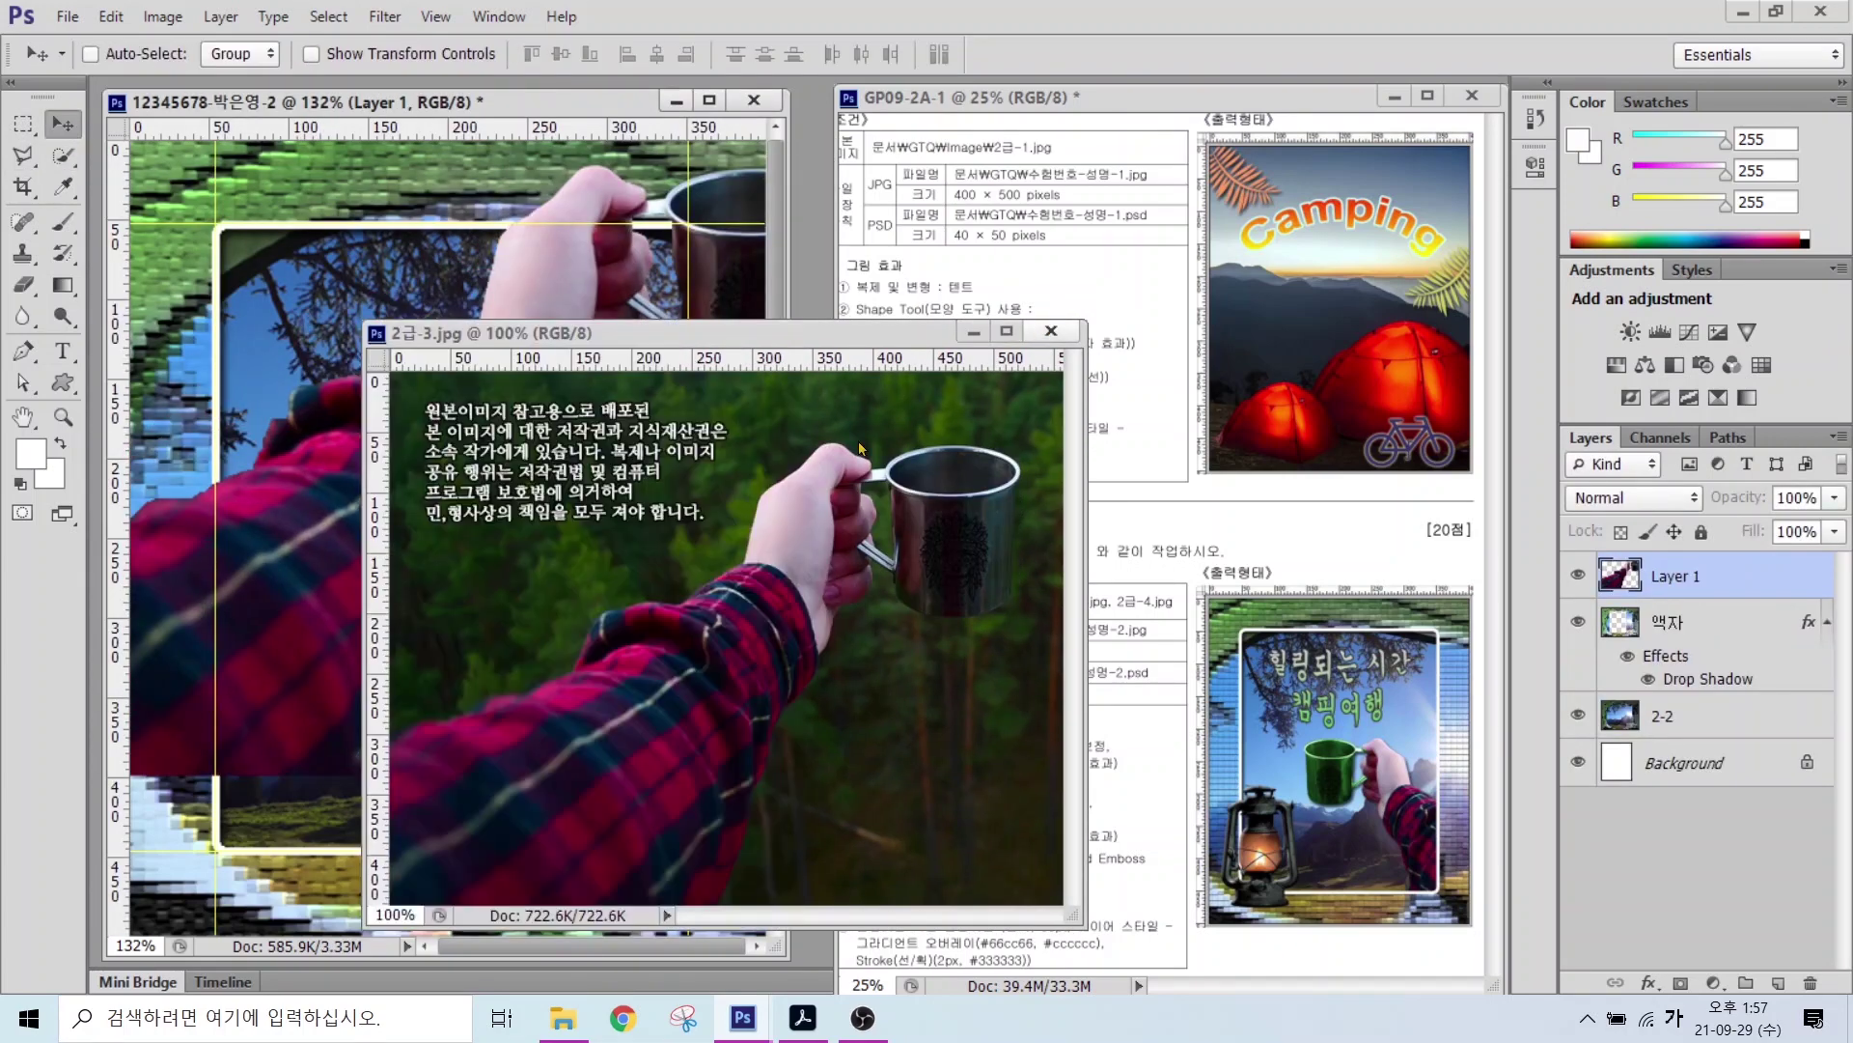
key(ctrl+w)
double_click(1670, 576)
text(2-3)
key(Return)
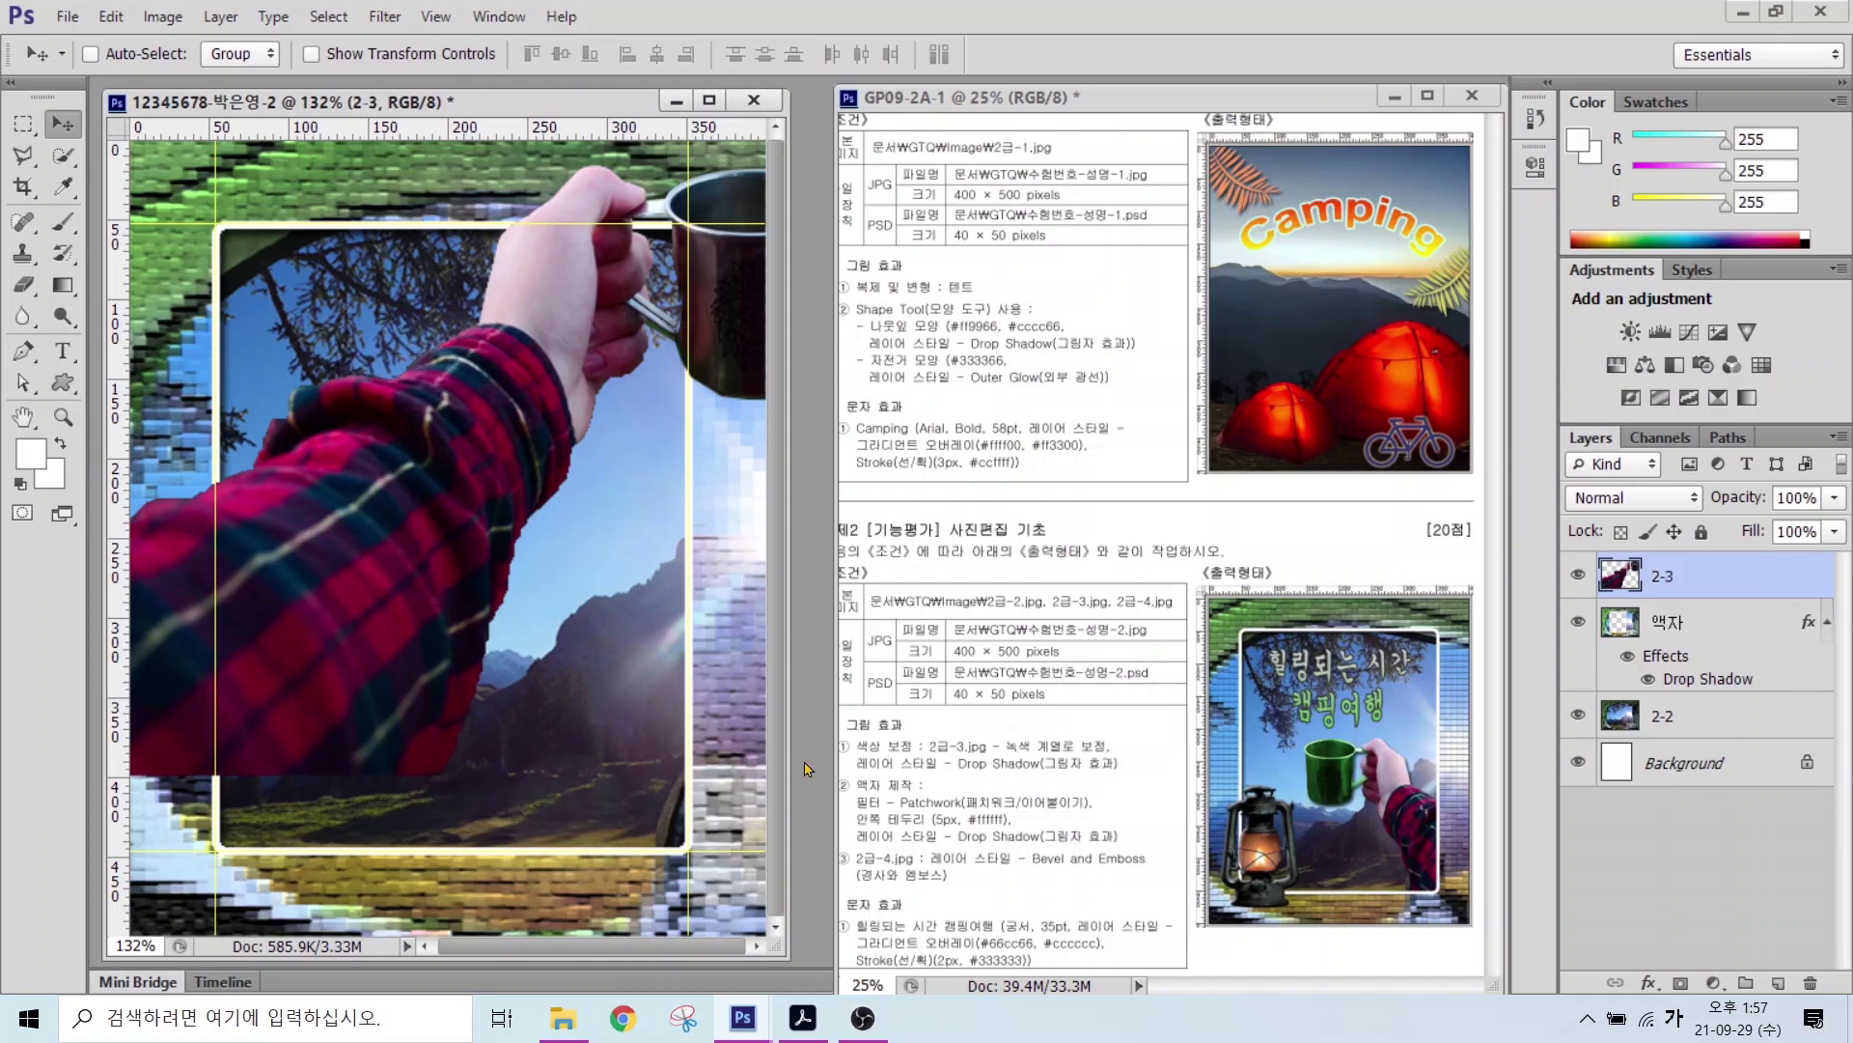
Step: Scale layer 2-3 to about 63%, flip it horizontally, and place it at lower right
key(ctrl+t)
drag(406, 568, 466, 627)
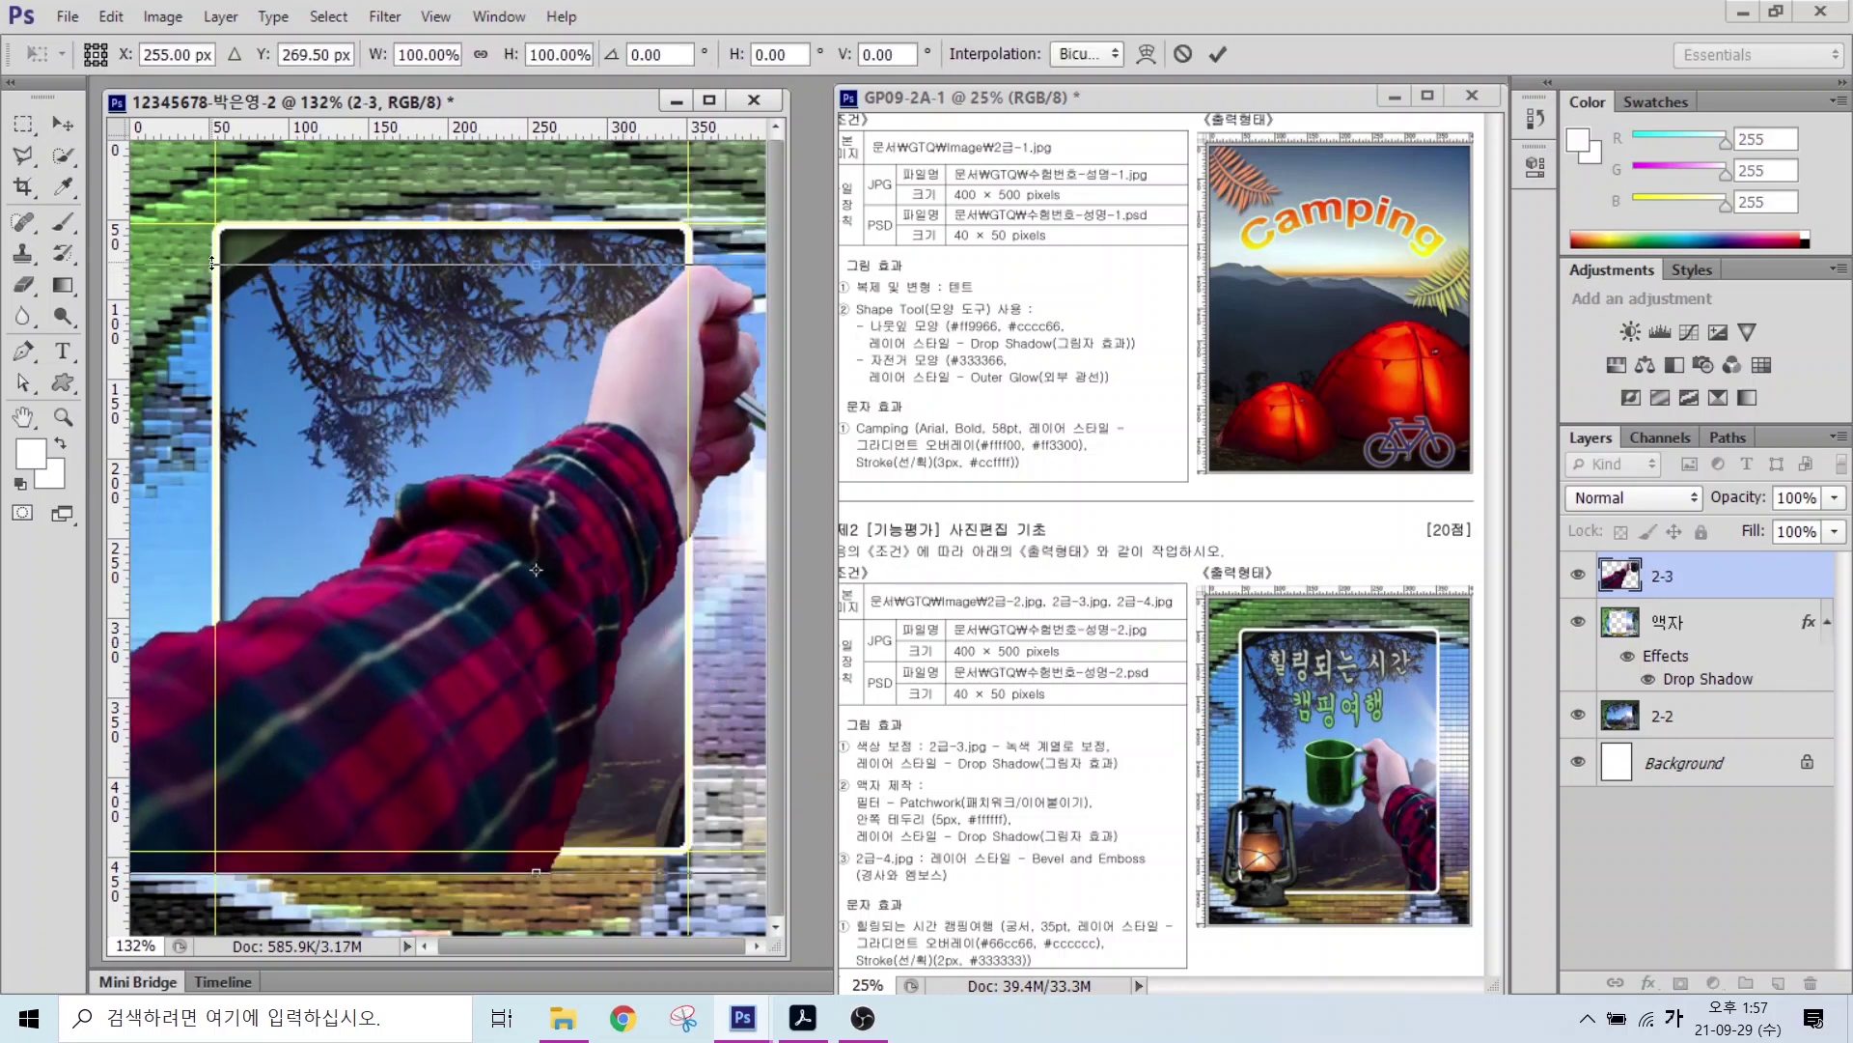
drag(425, 527, 457, 504)
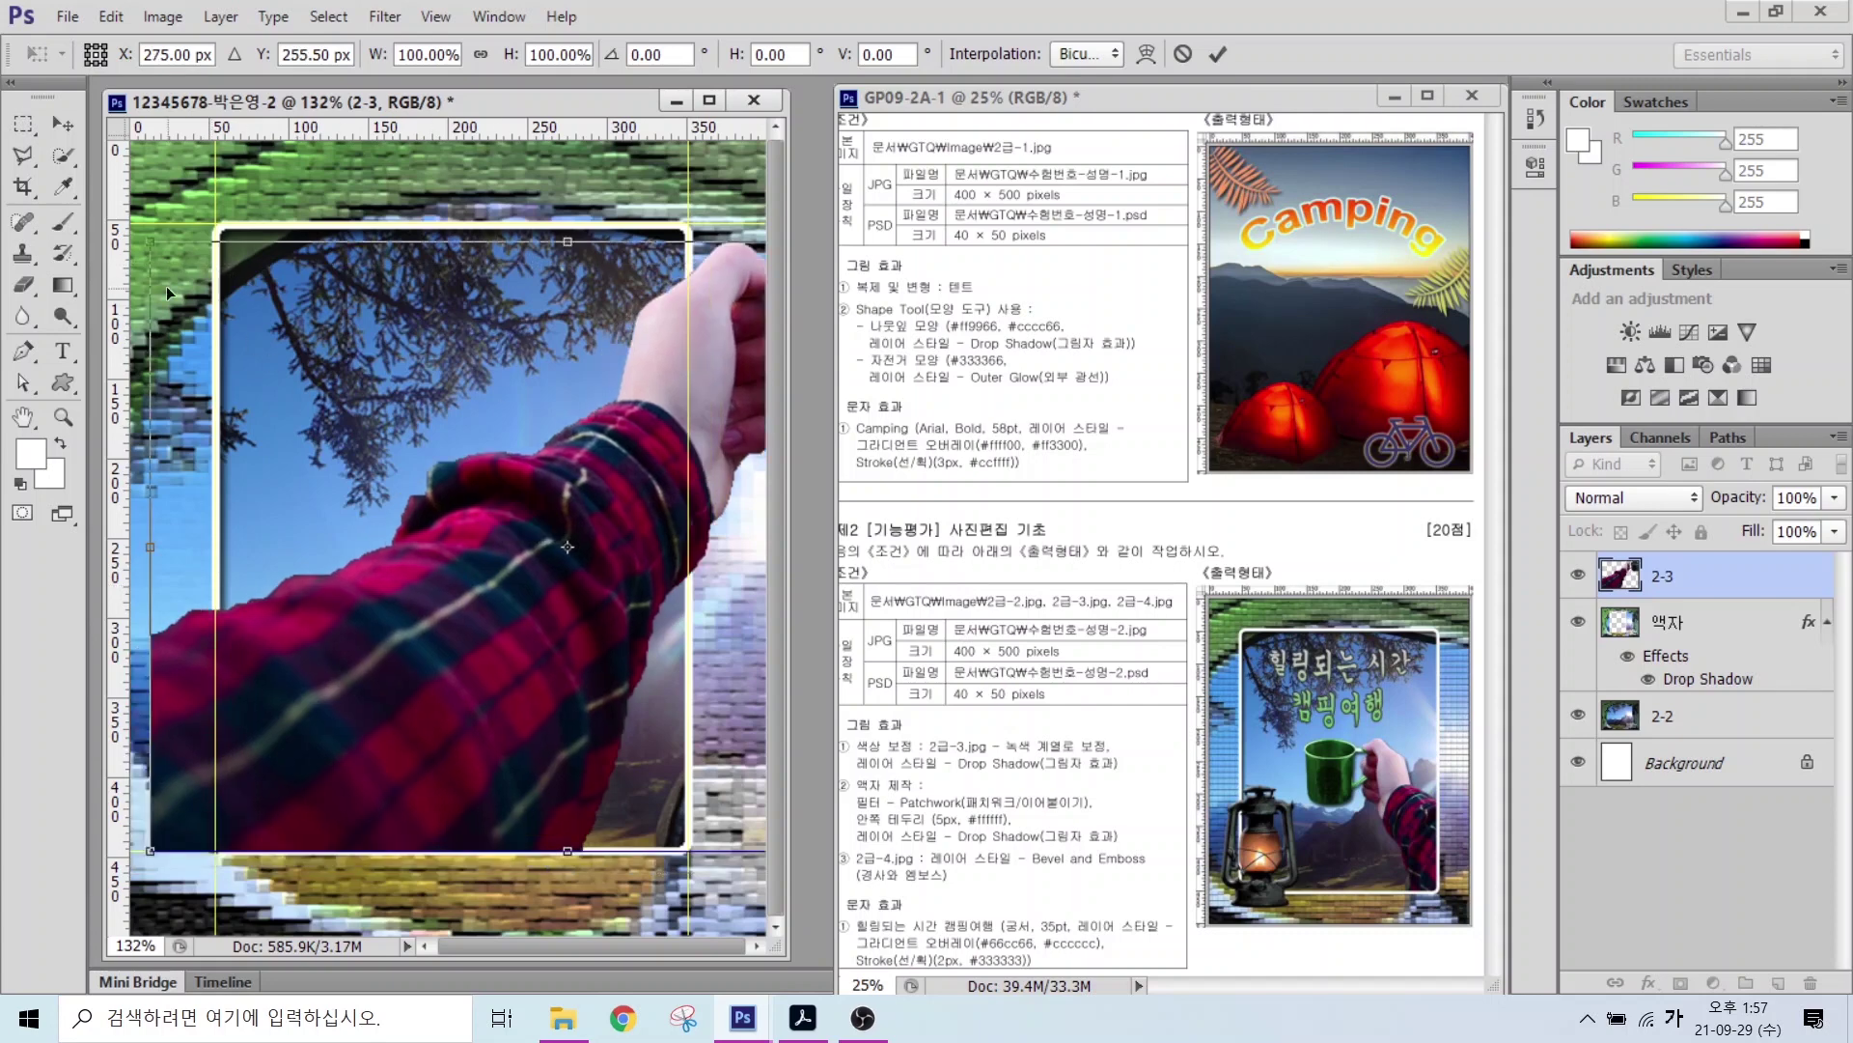
drag(155, 249, 546, 457)
drag(627, 509, 450, 493)
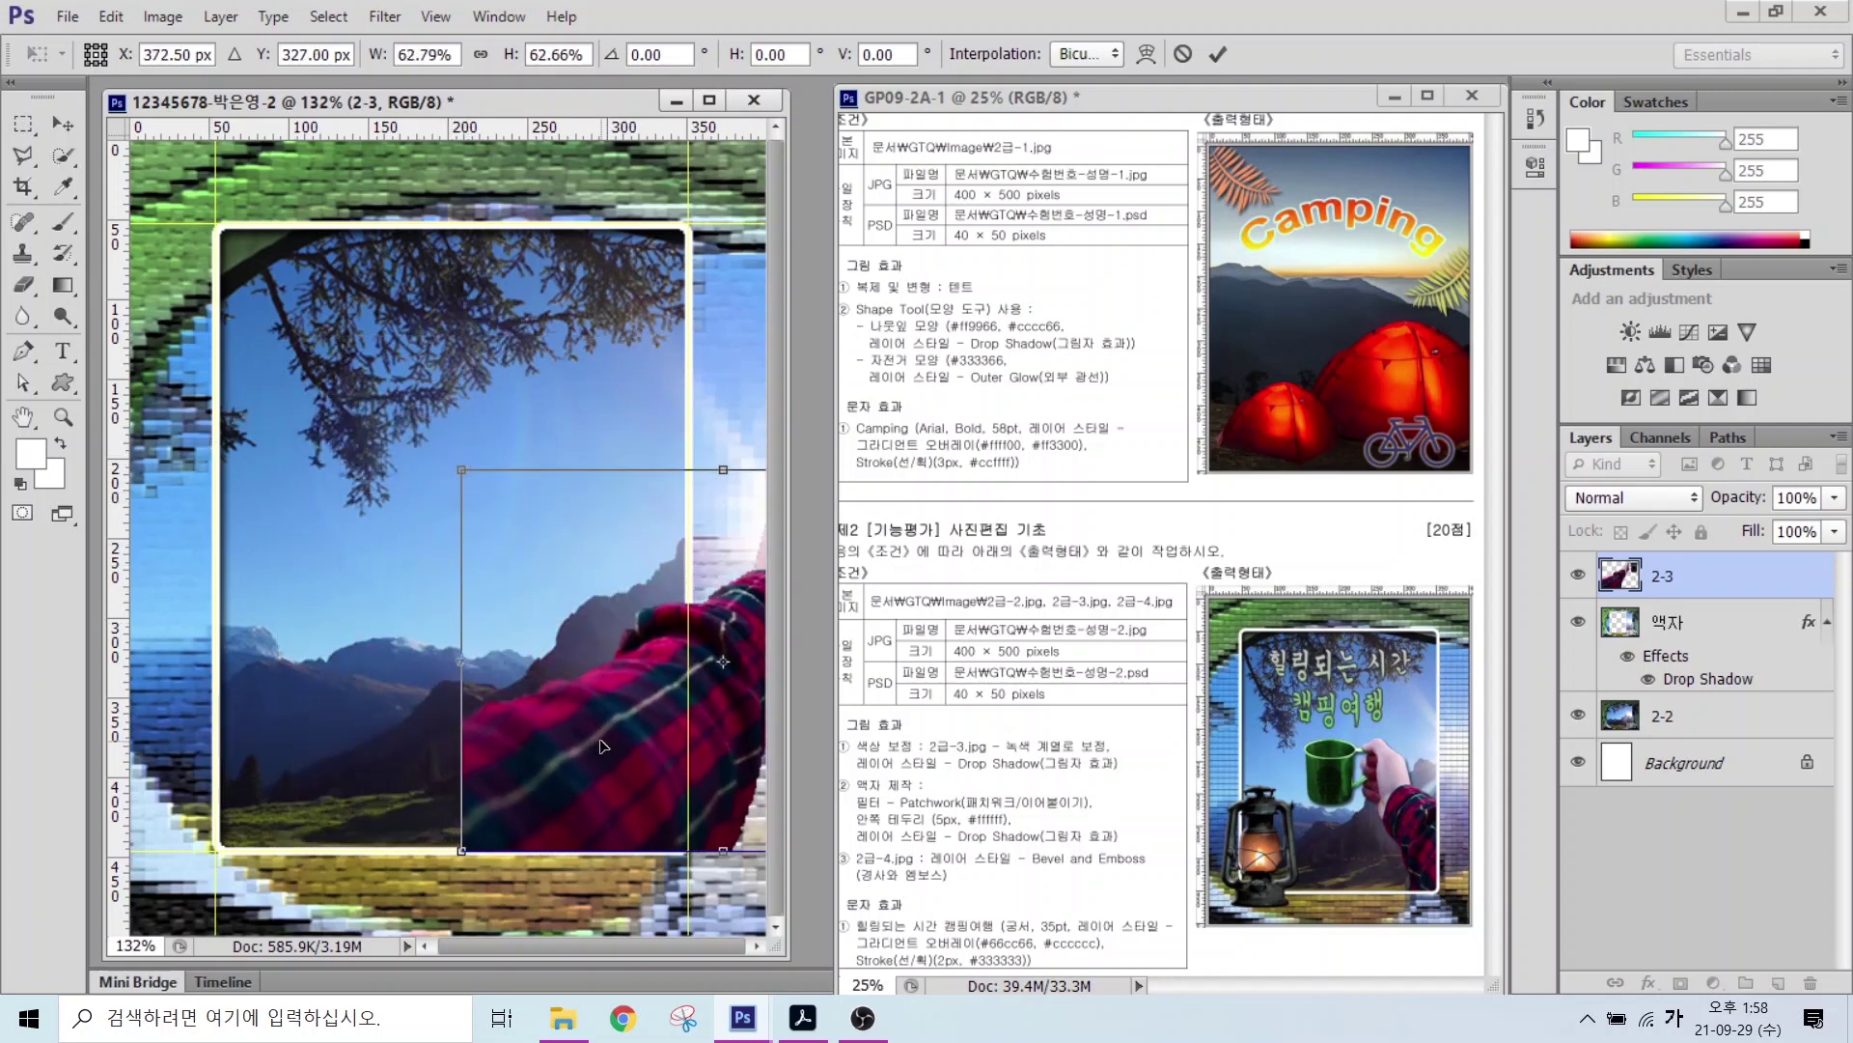
drag(703, 626, 395, 566)
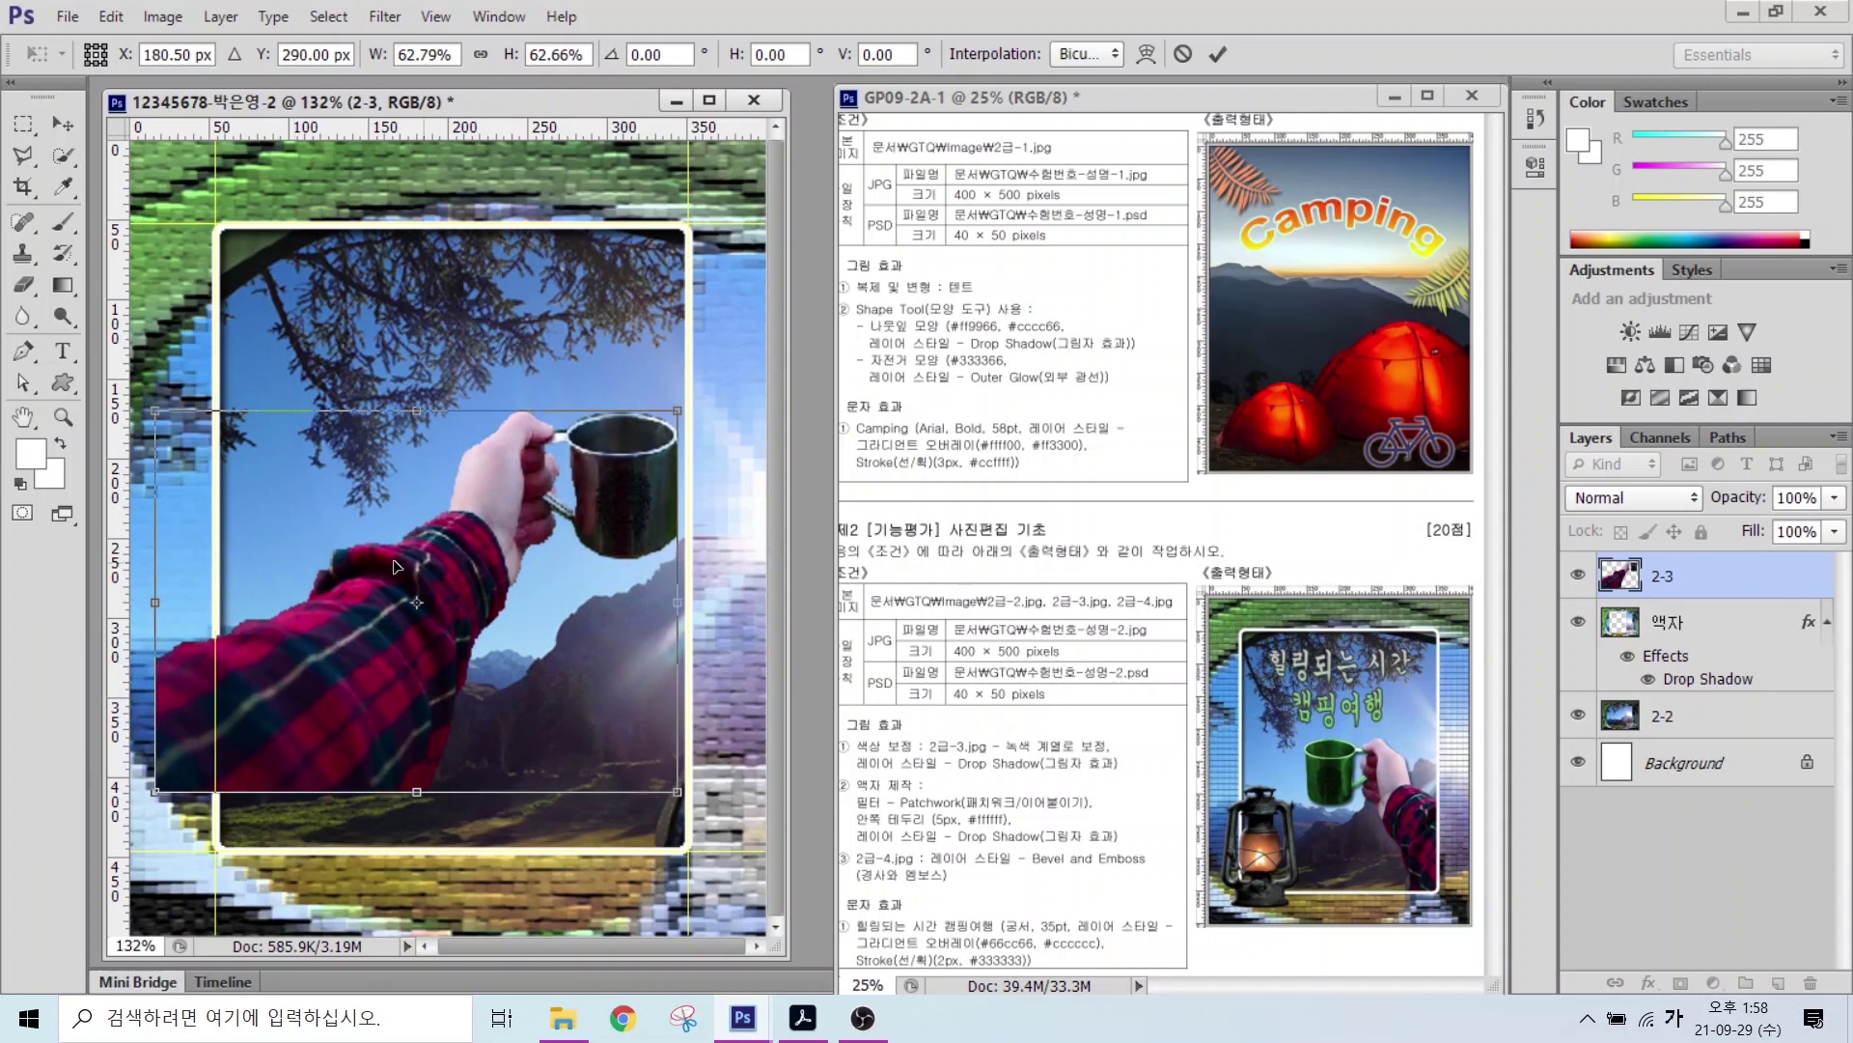
right_click(356, 626)
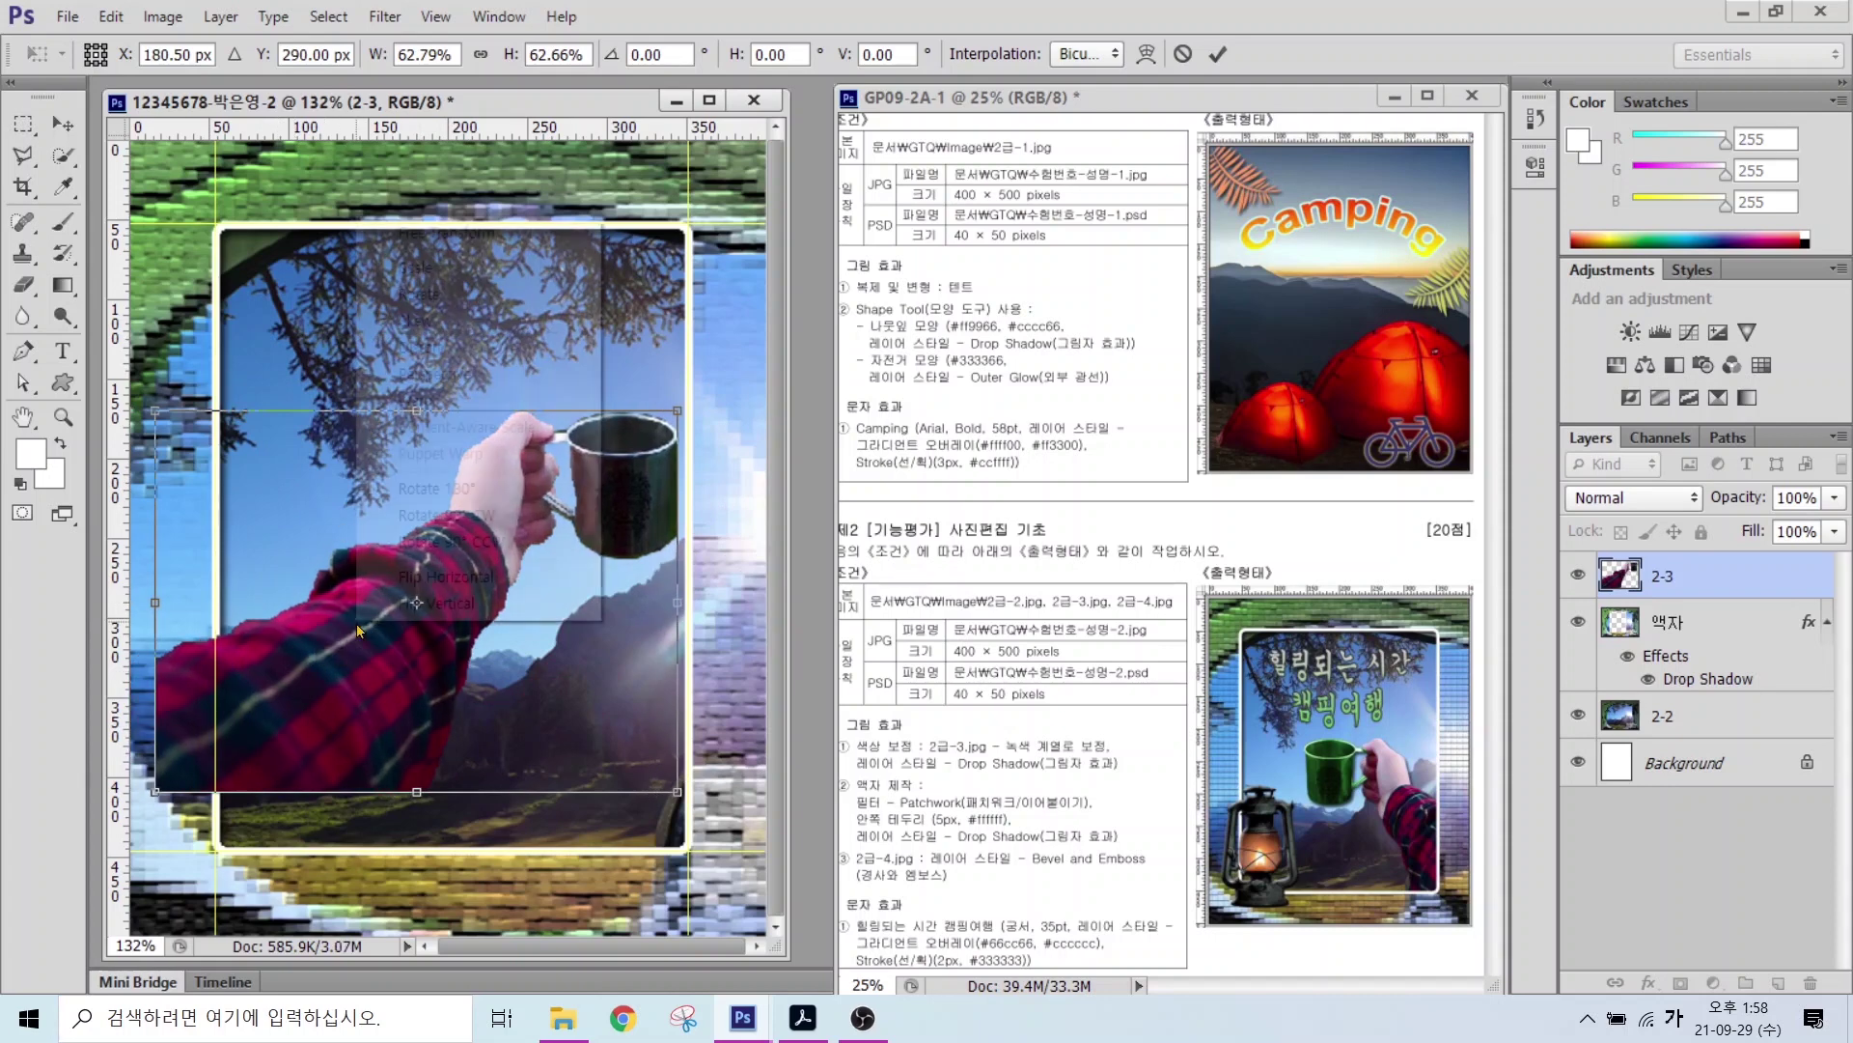
click(418, 577)
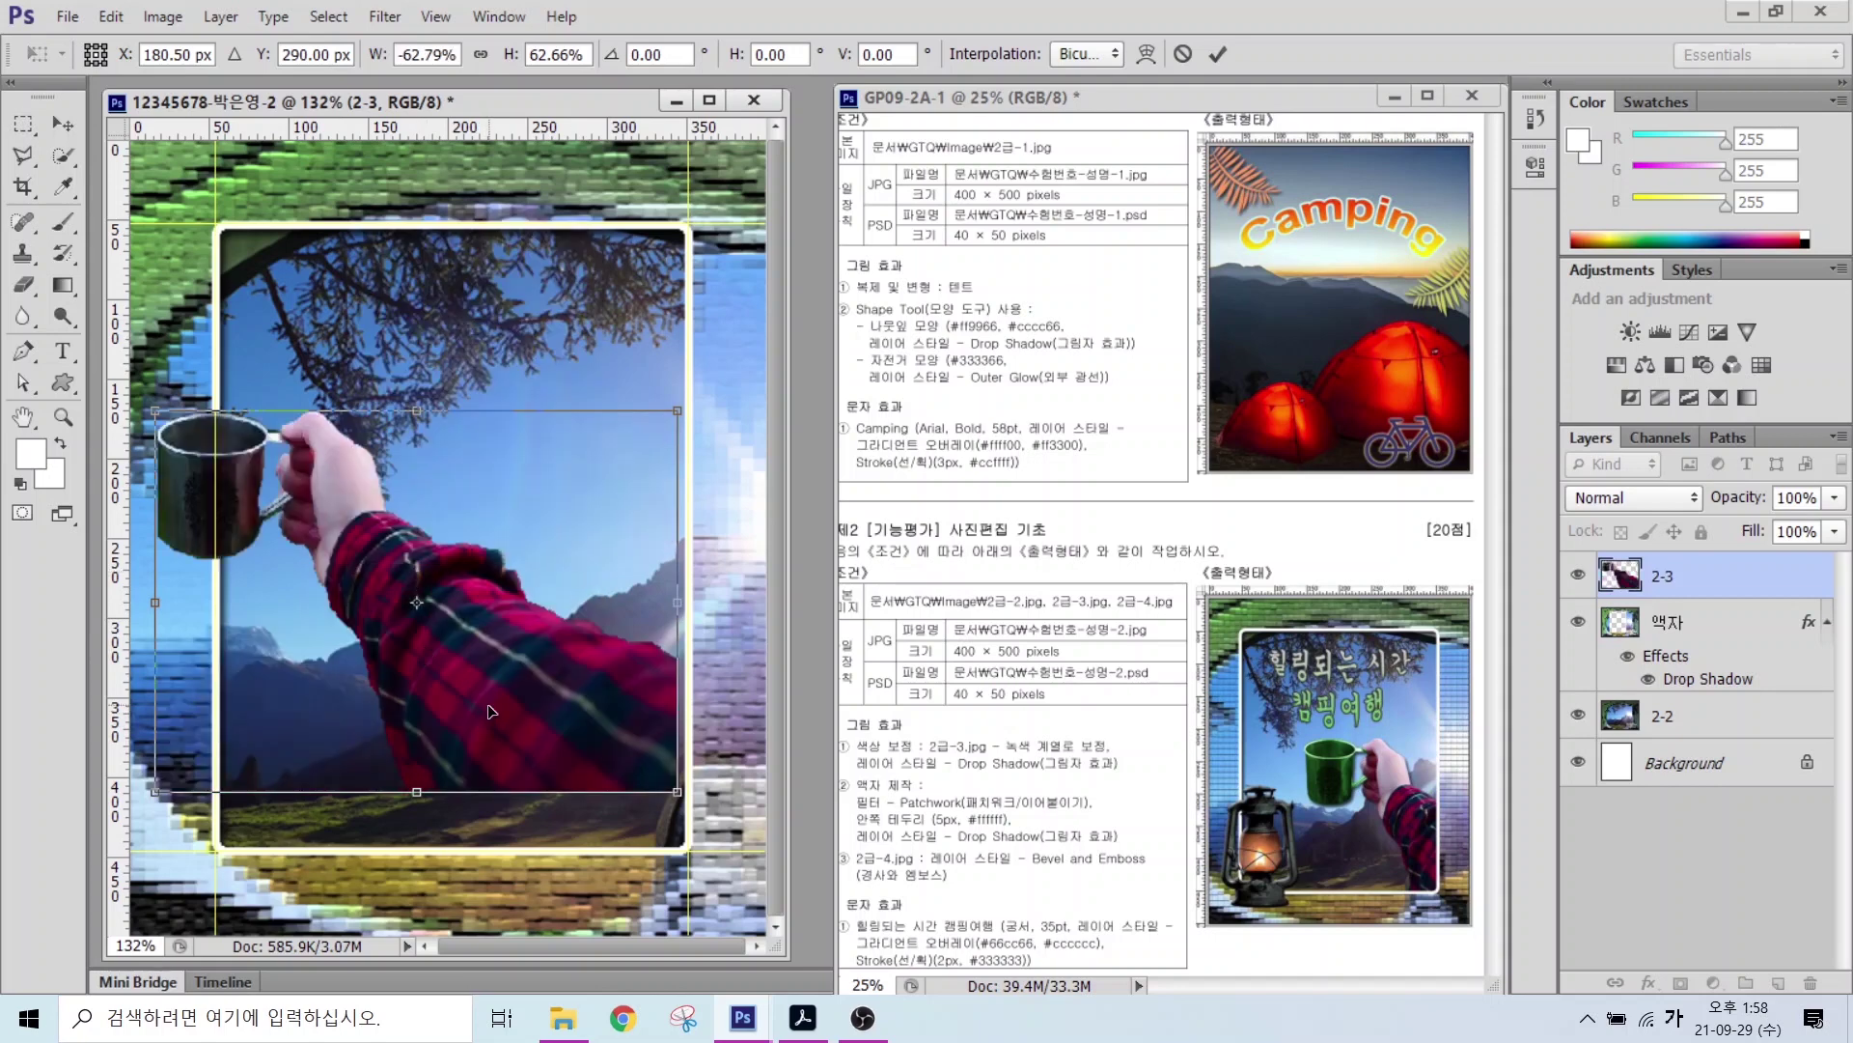
drag(490, 711, 640, 813)
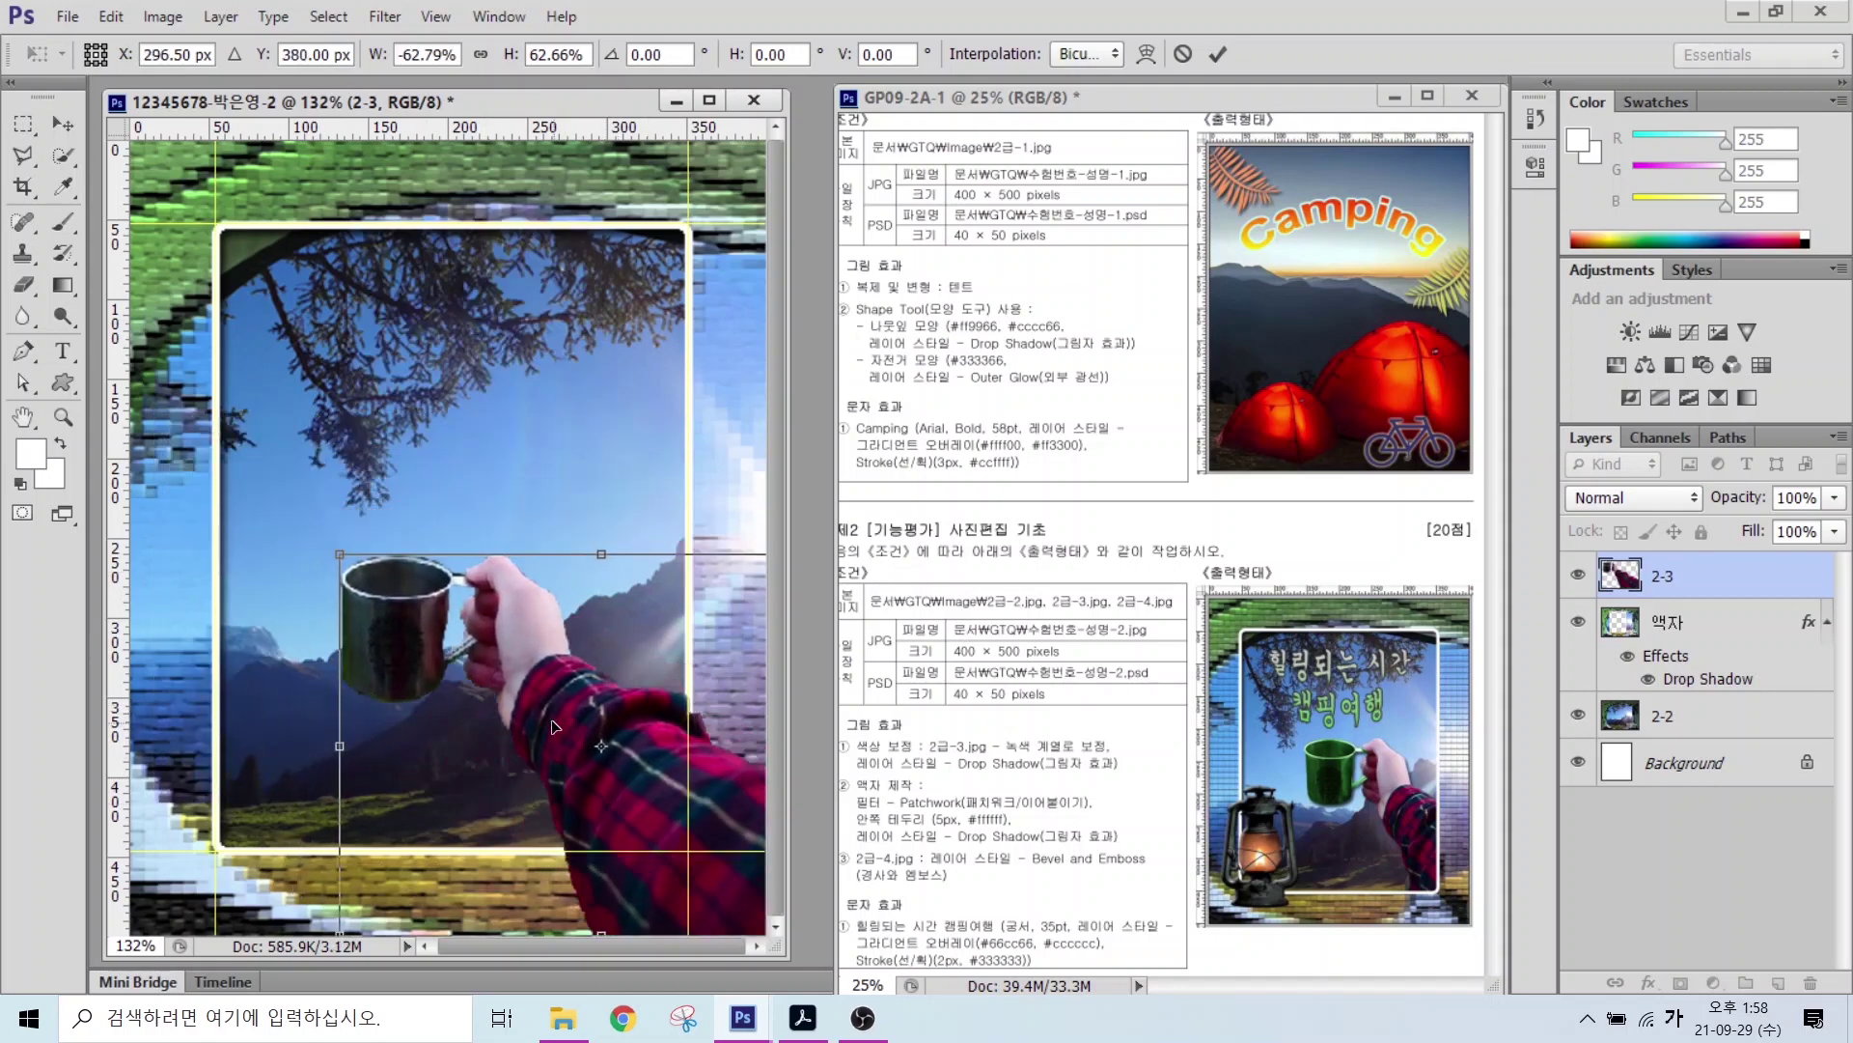
drag(543, 714, 624, 699)
key(Return)
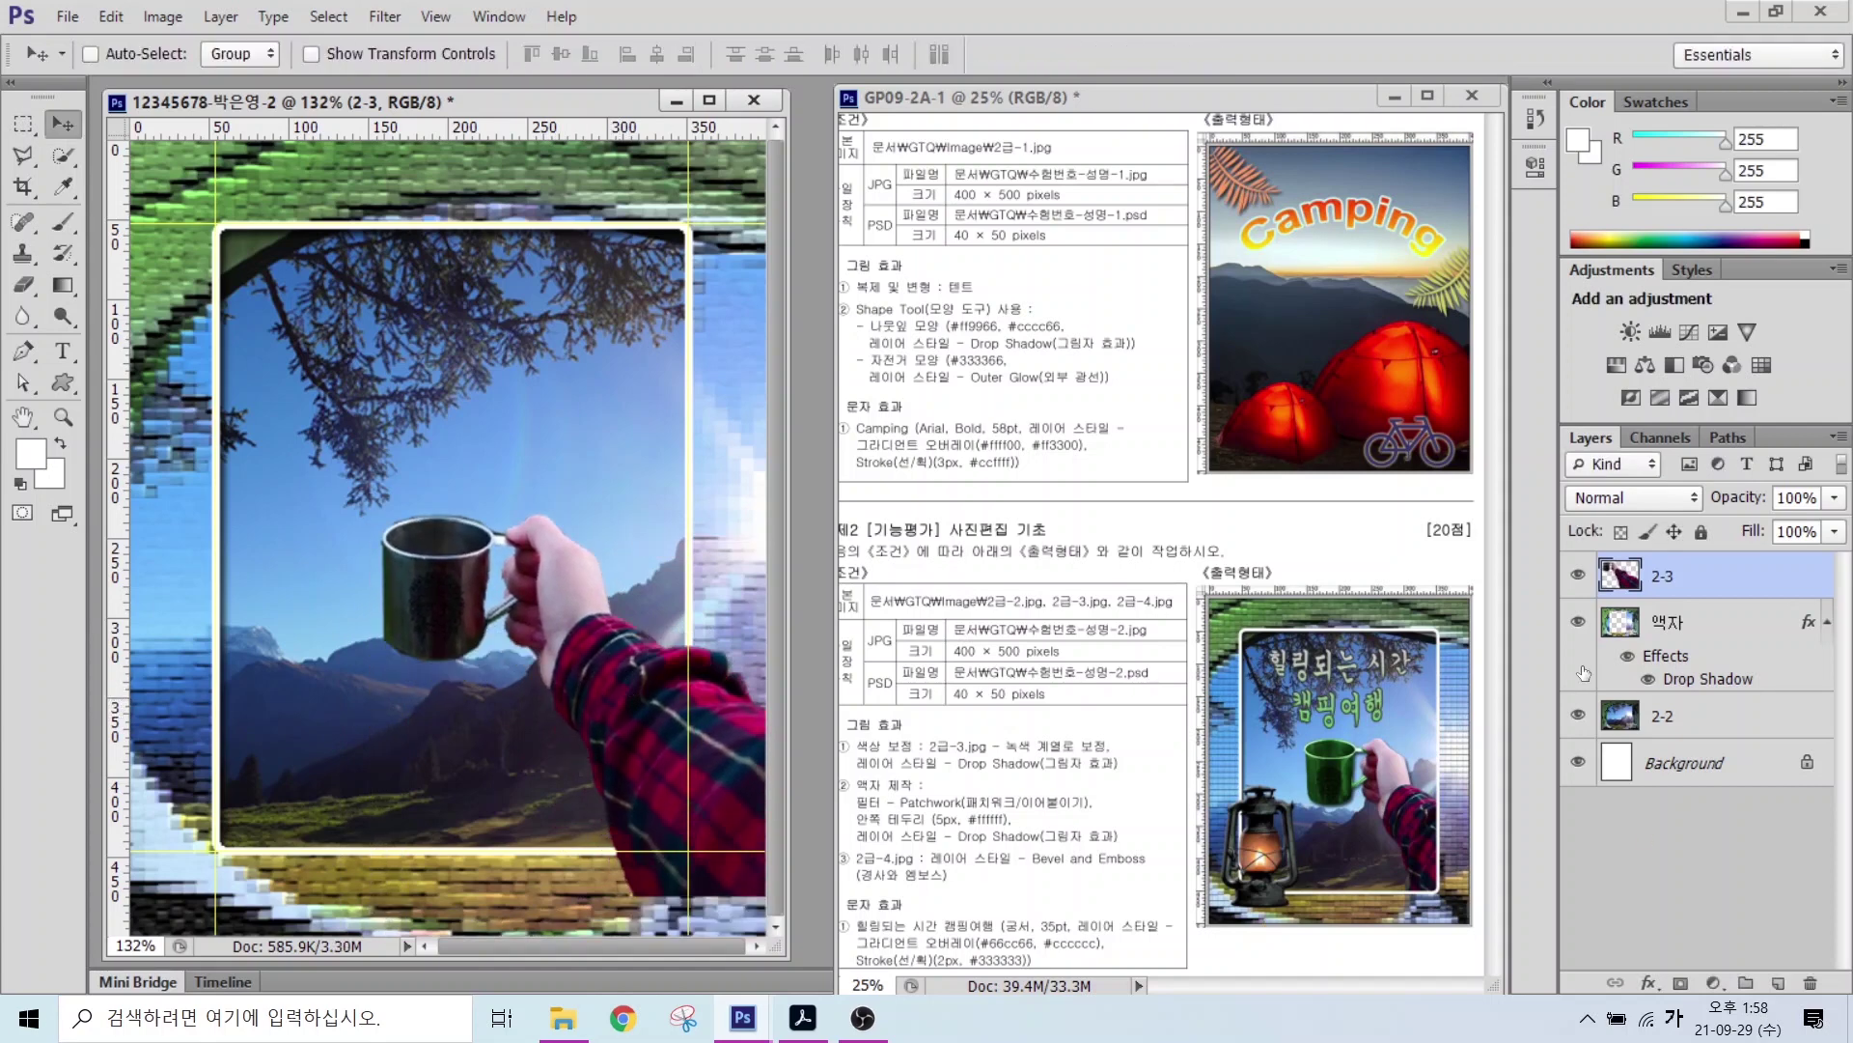
Step: Mark up the reference showing the mug must be recoloured green
drag(1043, 735, 1099, 658)
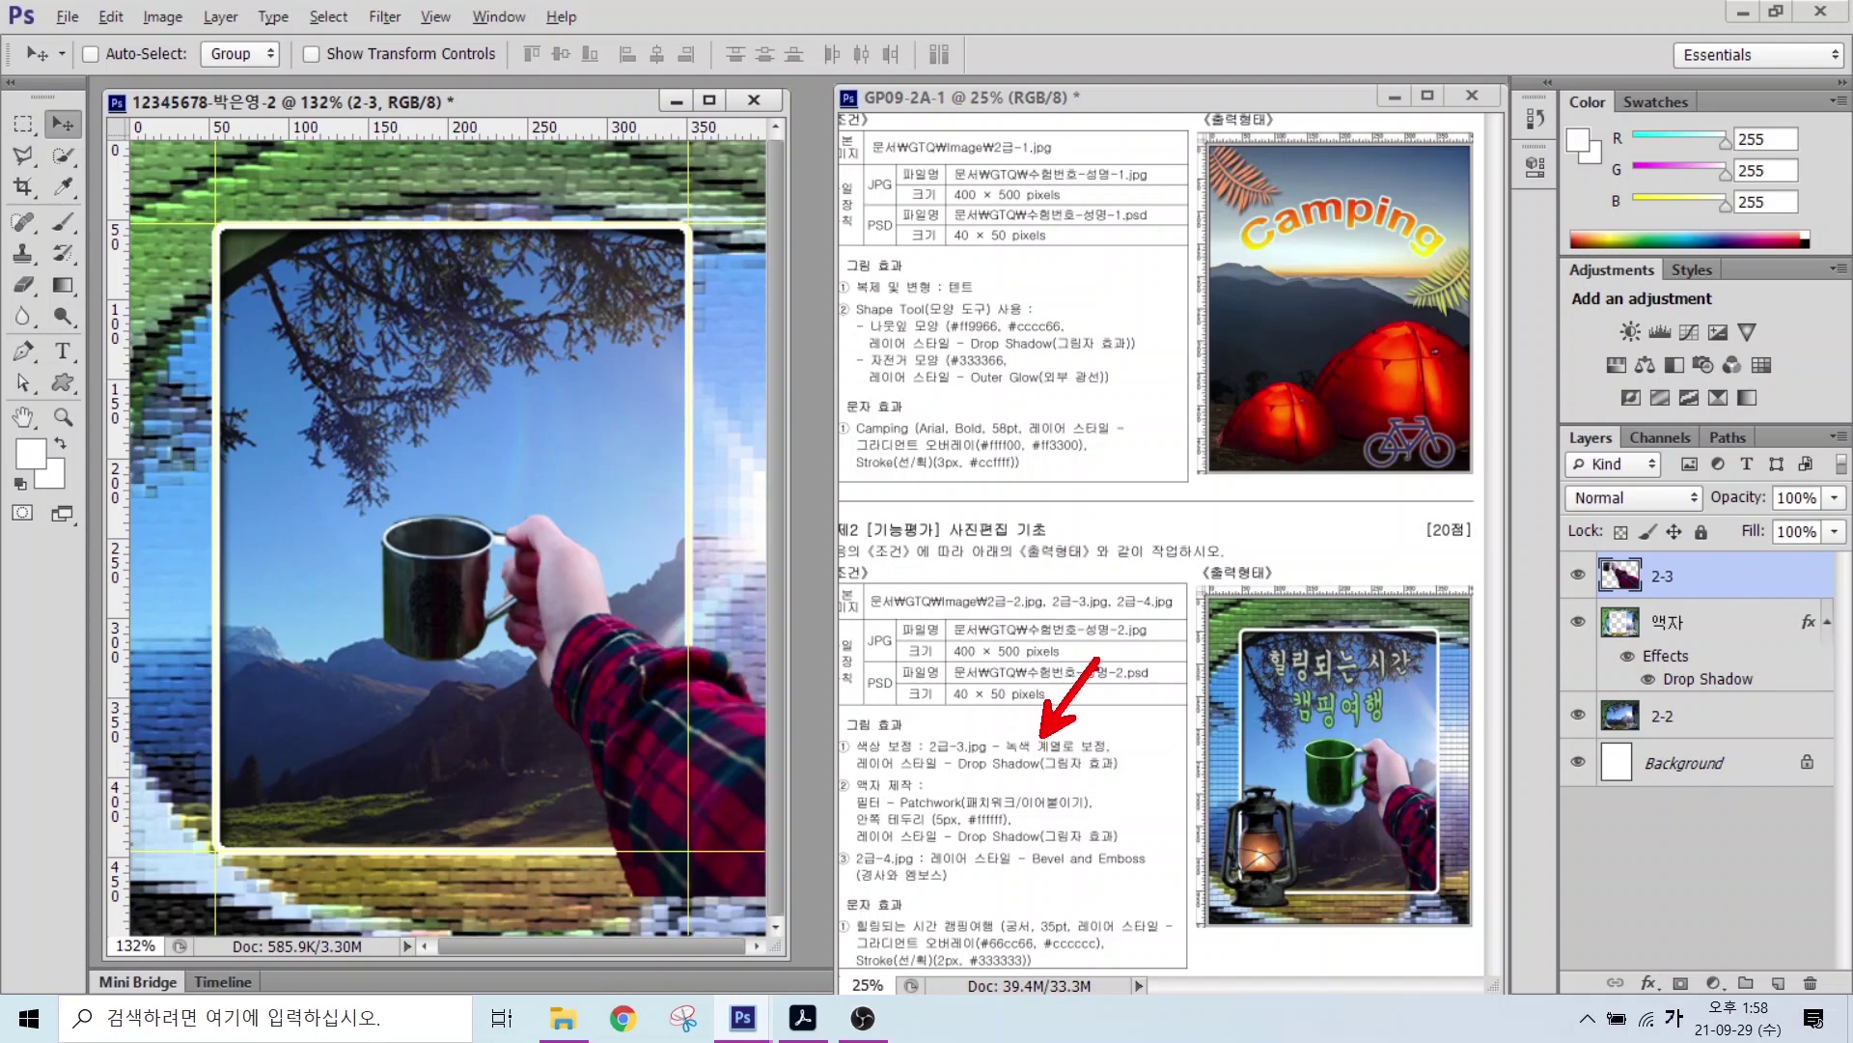
mouse_move(1355, 805)
mouse_down()
mouse_move(1297, 808)
mouse_move(1288, 763)
mouse_move(1321, 738)
mouse_move(1365, 751)
mouse_move(1376, 790)
mouse_up()
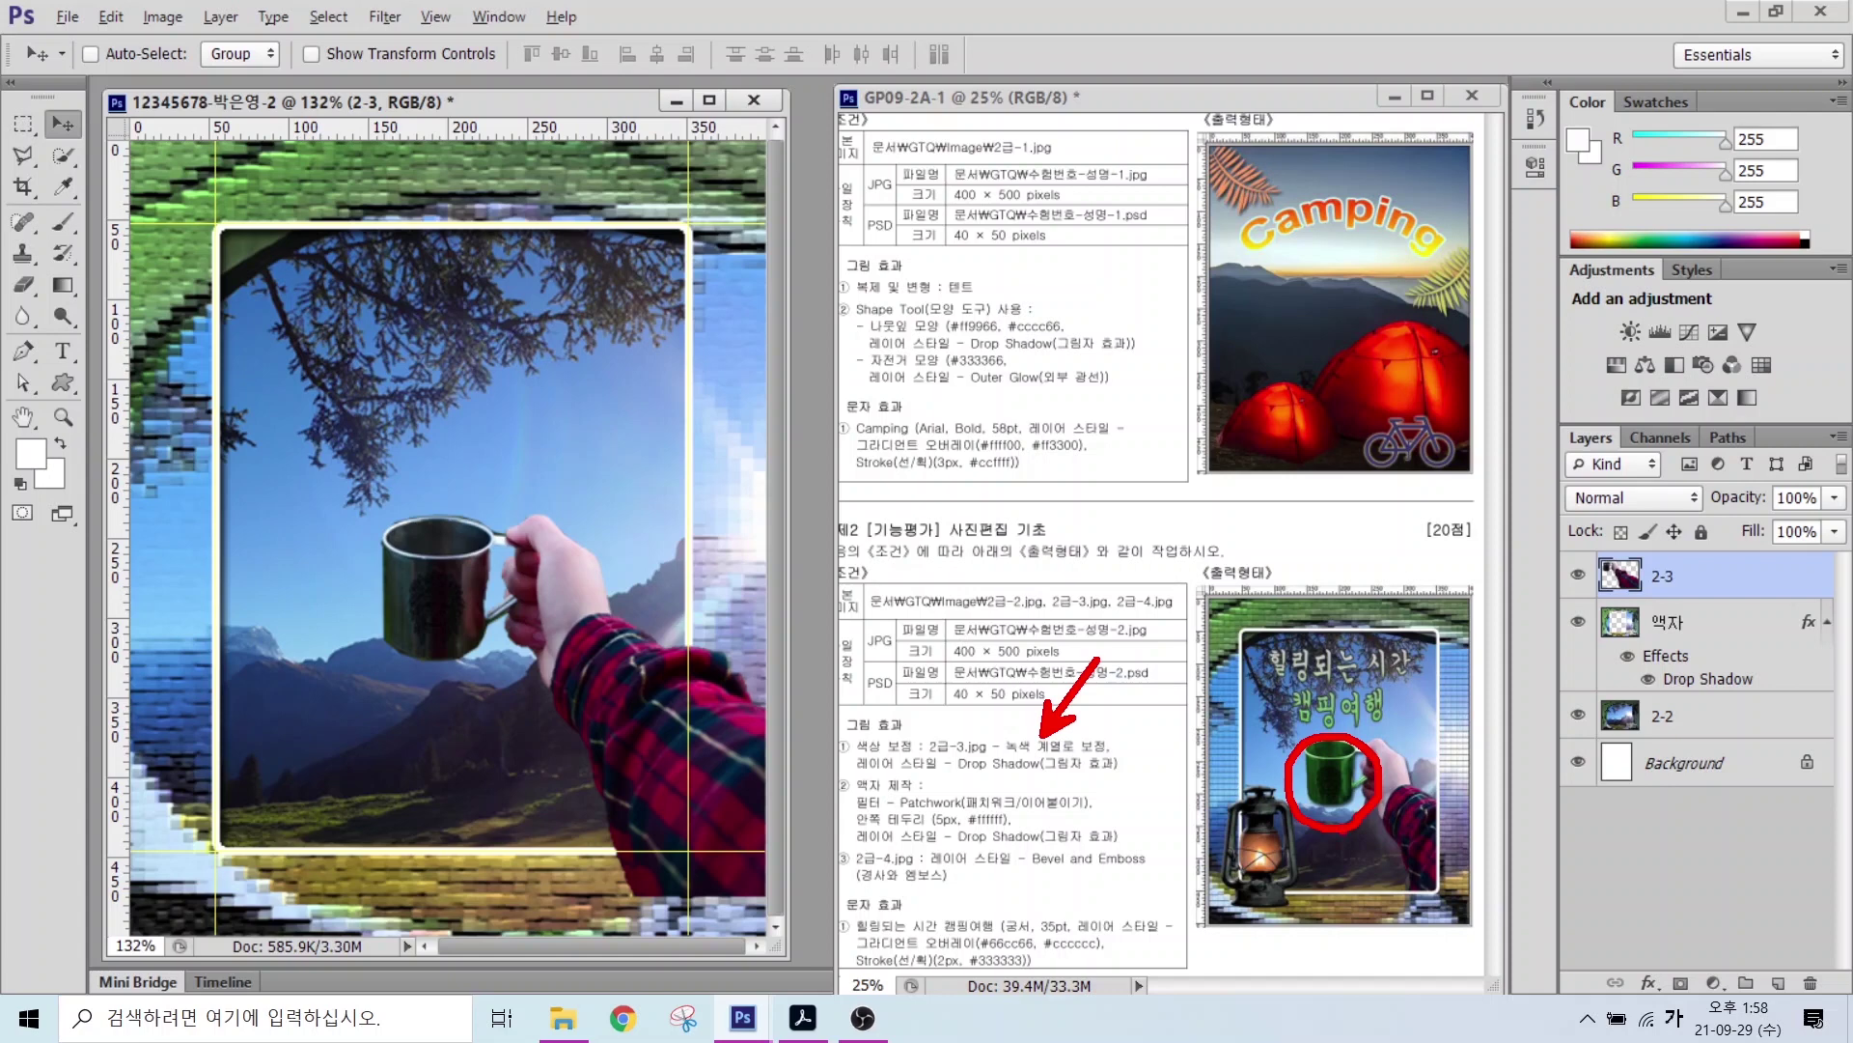
key(Escape)
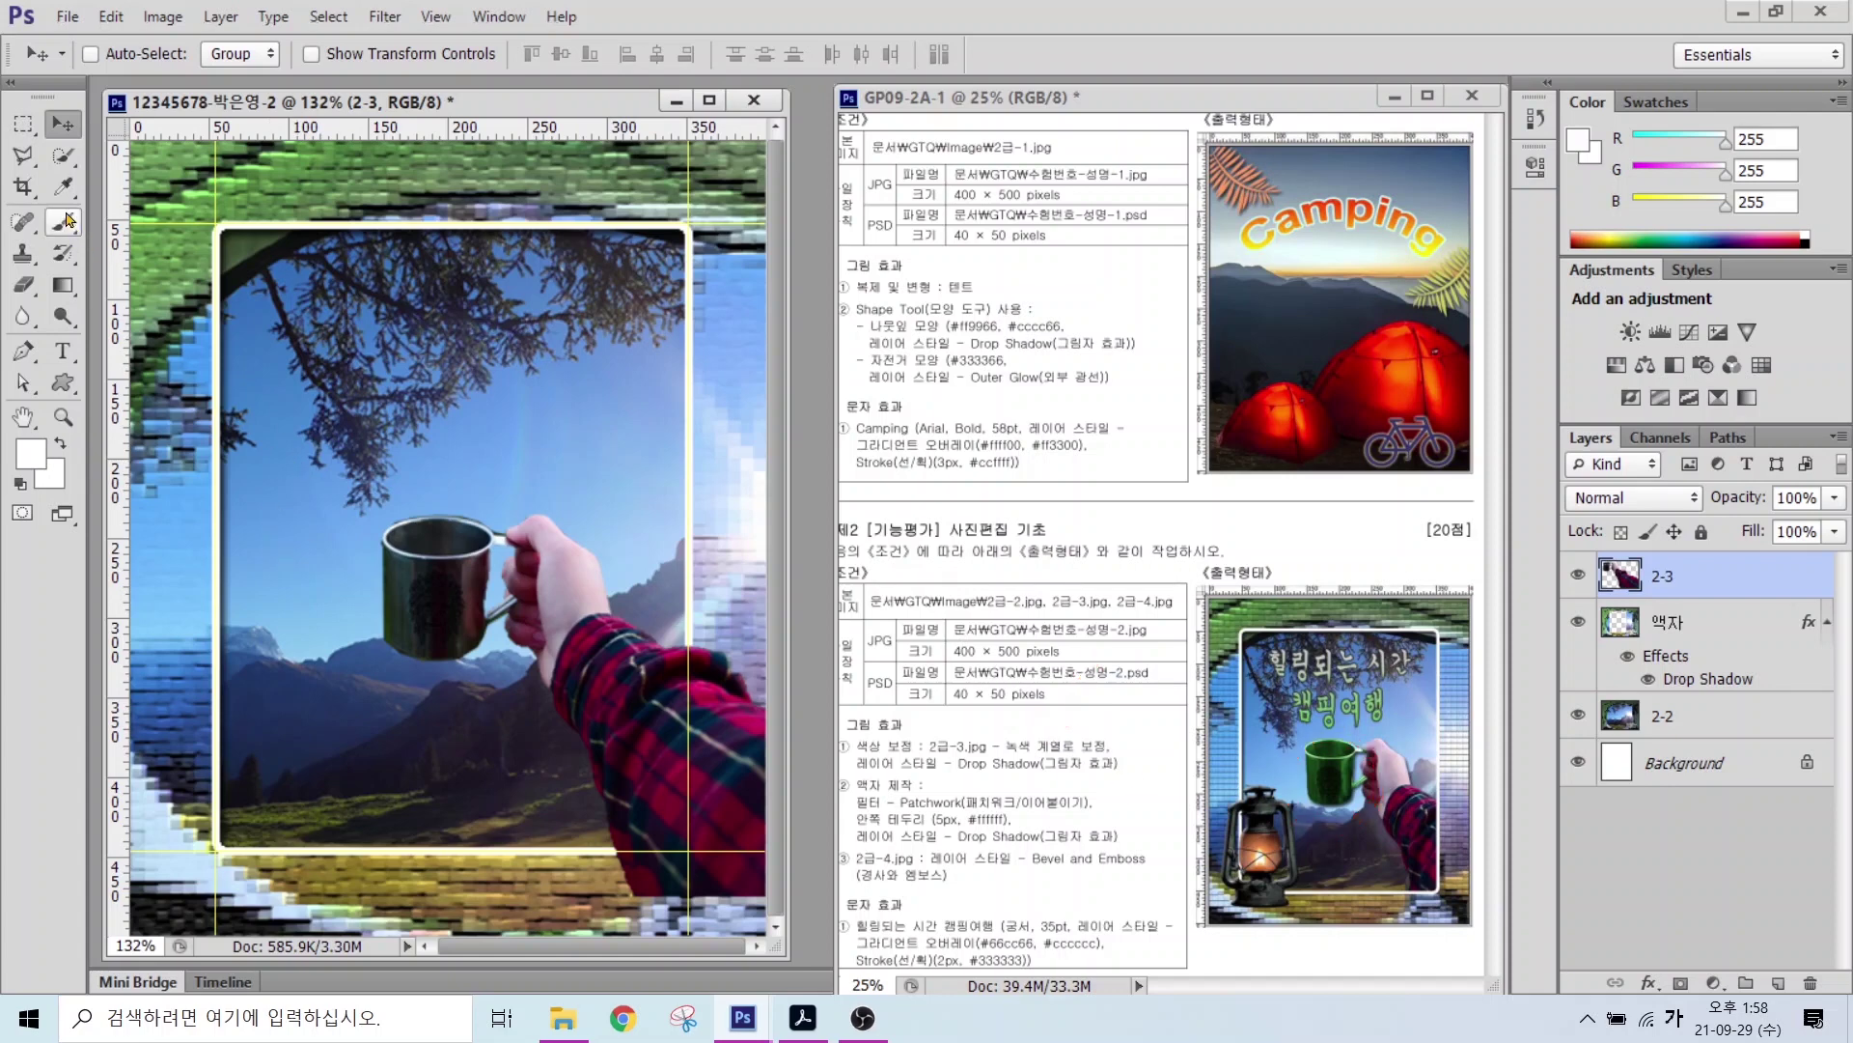
Step: Quick-select the mug on layer 2-3 and open Image > Adjustments > Hue/Saturation
click(63, 155)
mouse_move(423, 509)
mouse_down()
mouse_move(452, 529)
mouse_move(442, 633)
mouse_move(506, 627)
mouse_up()
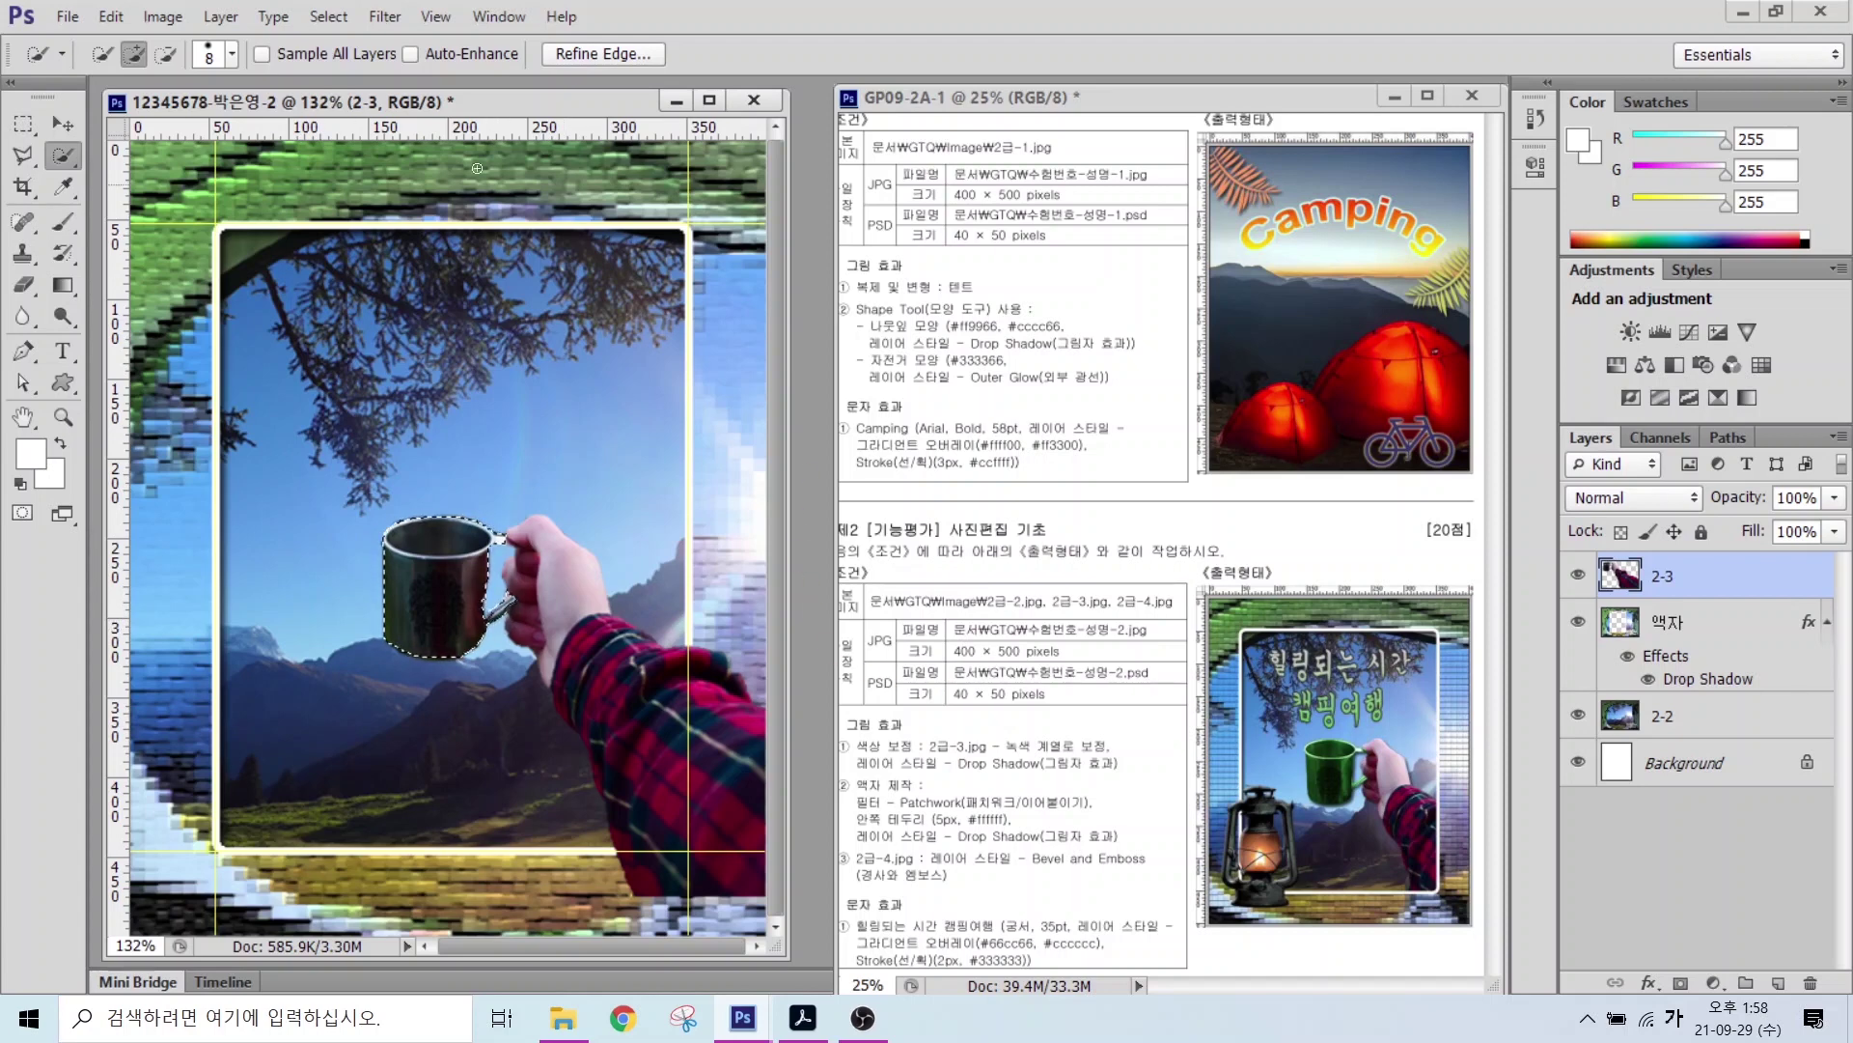
click(160, 19)
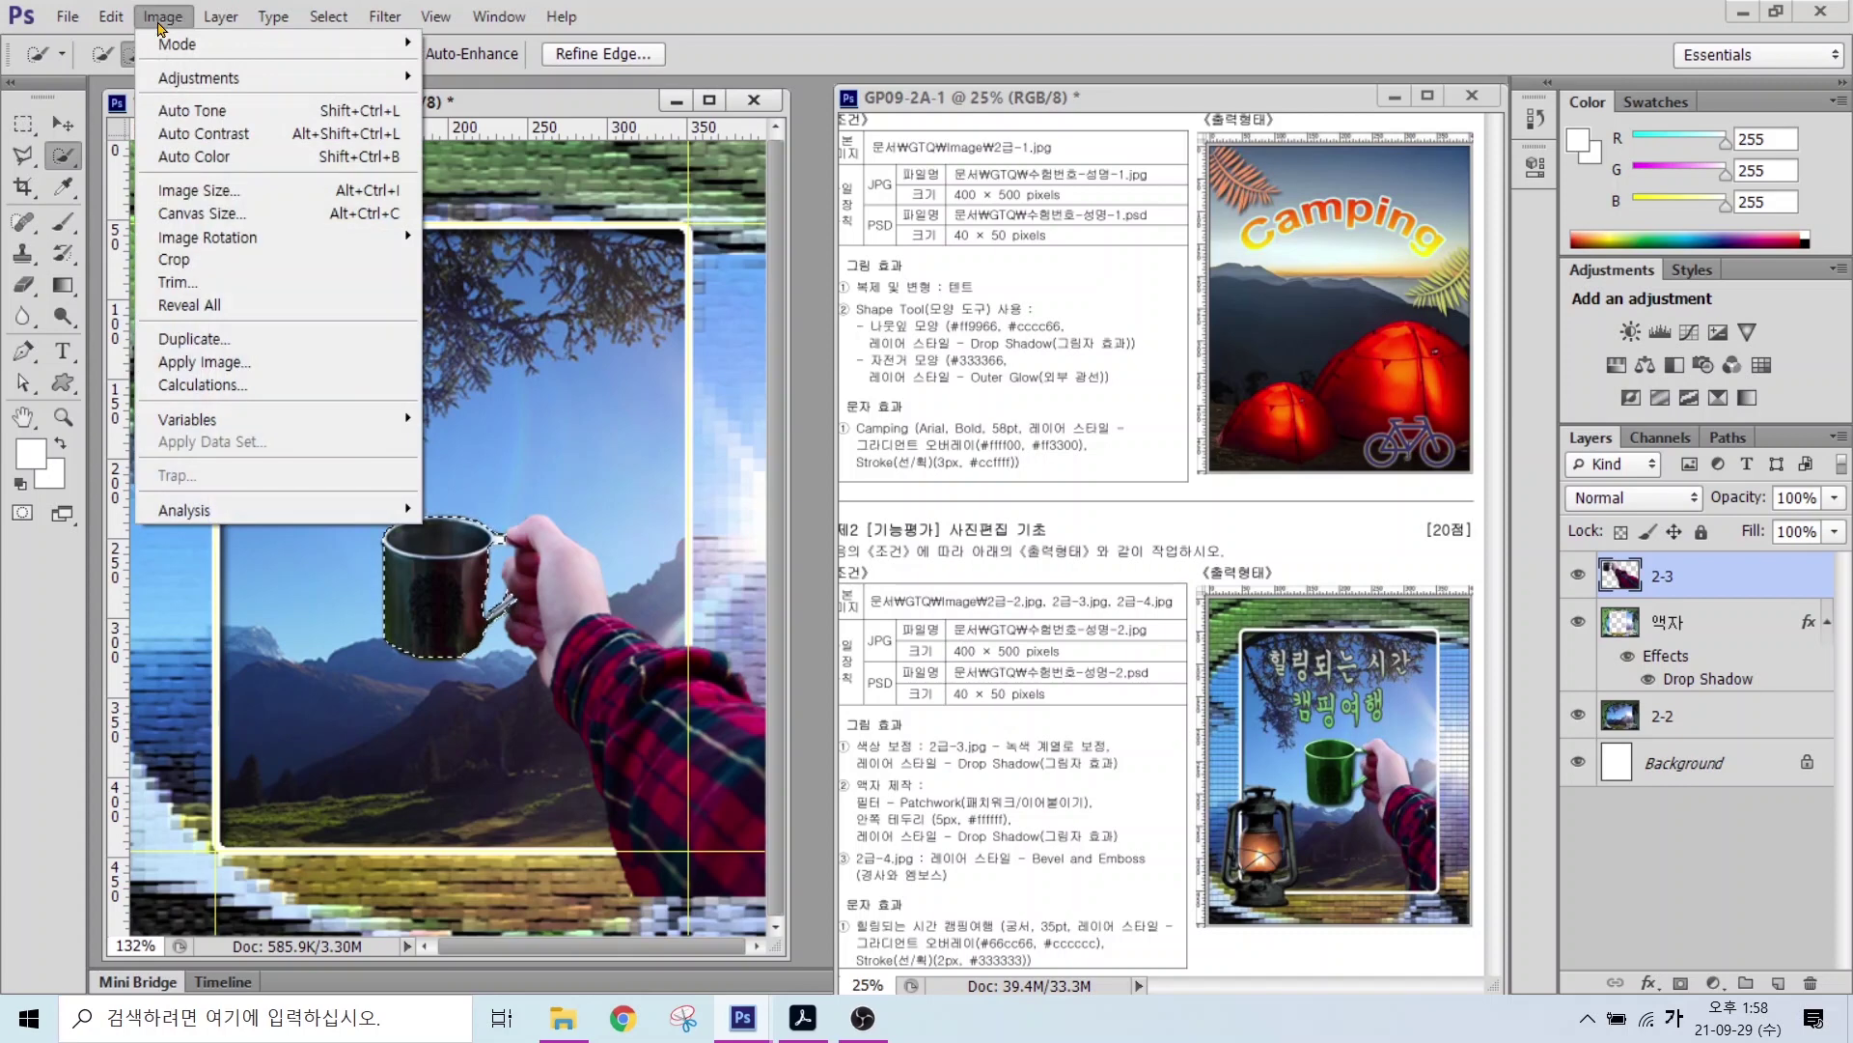
mouse_move(190, 79)
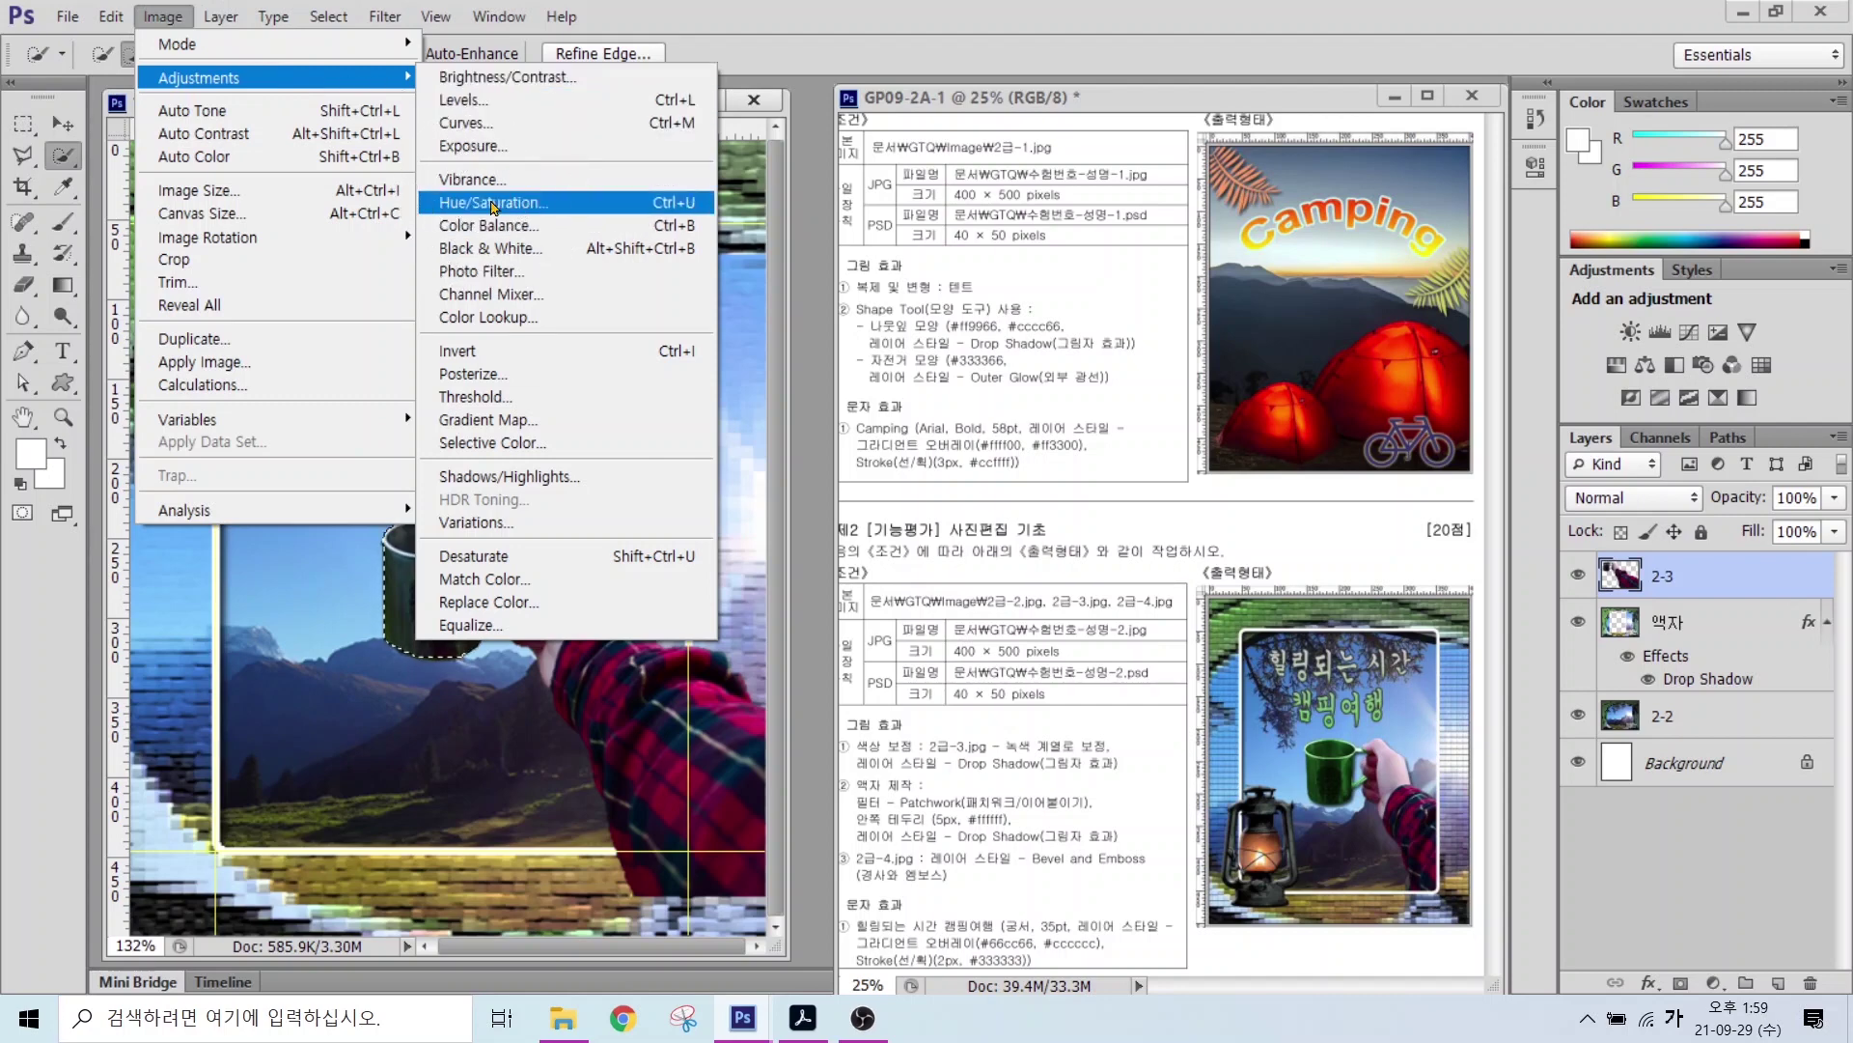
click(492, 205)
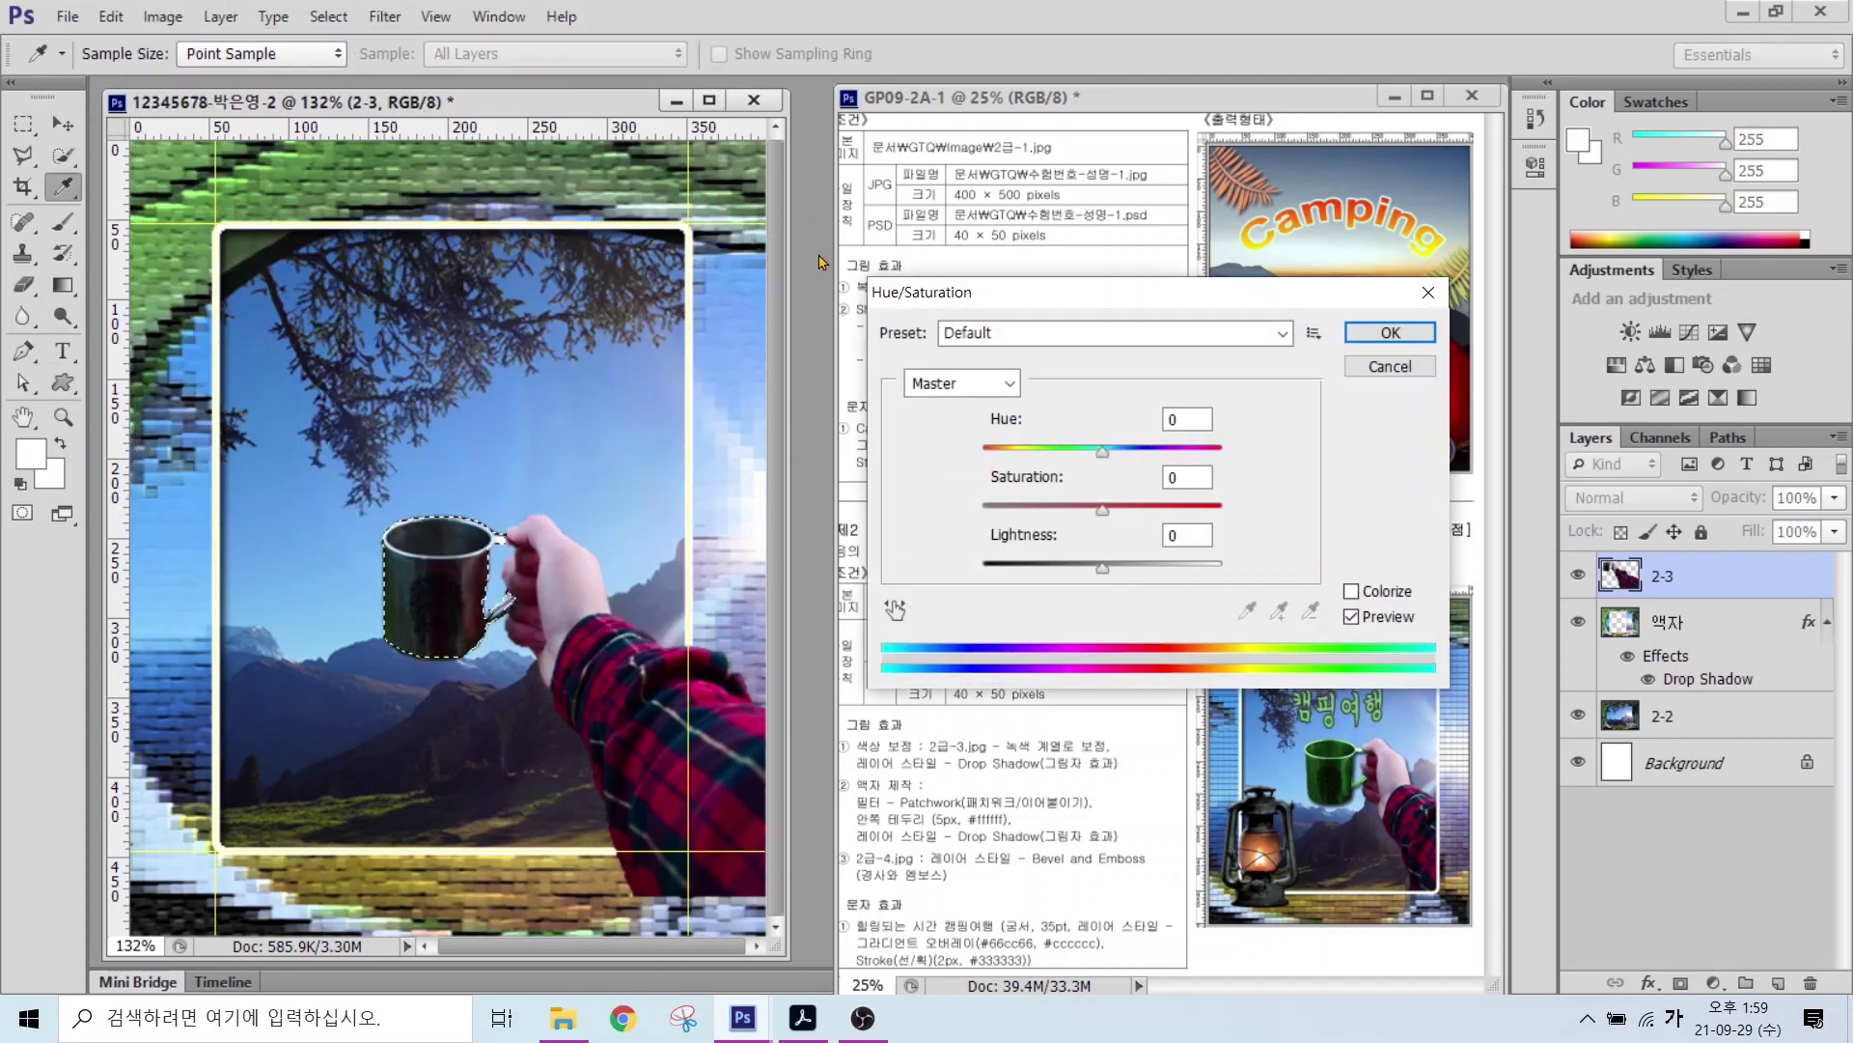
Step: Colorize the mug green with Hue about 135, raised Saturation and adjusted Lightness
drag(719, 304, 680, 266)
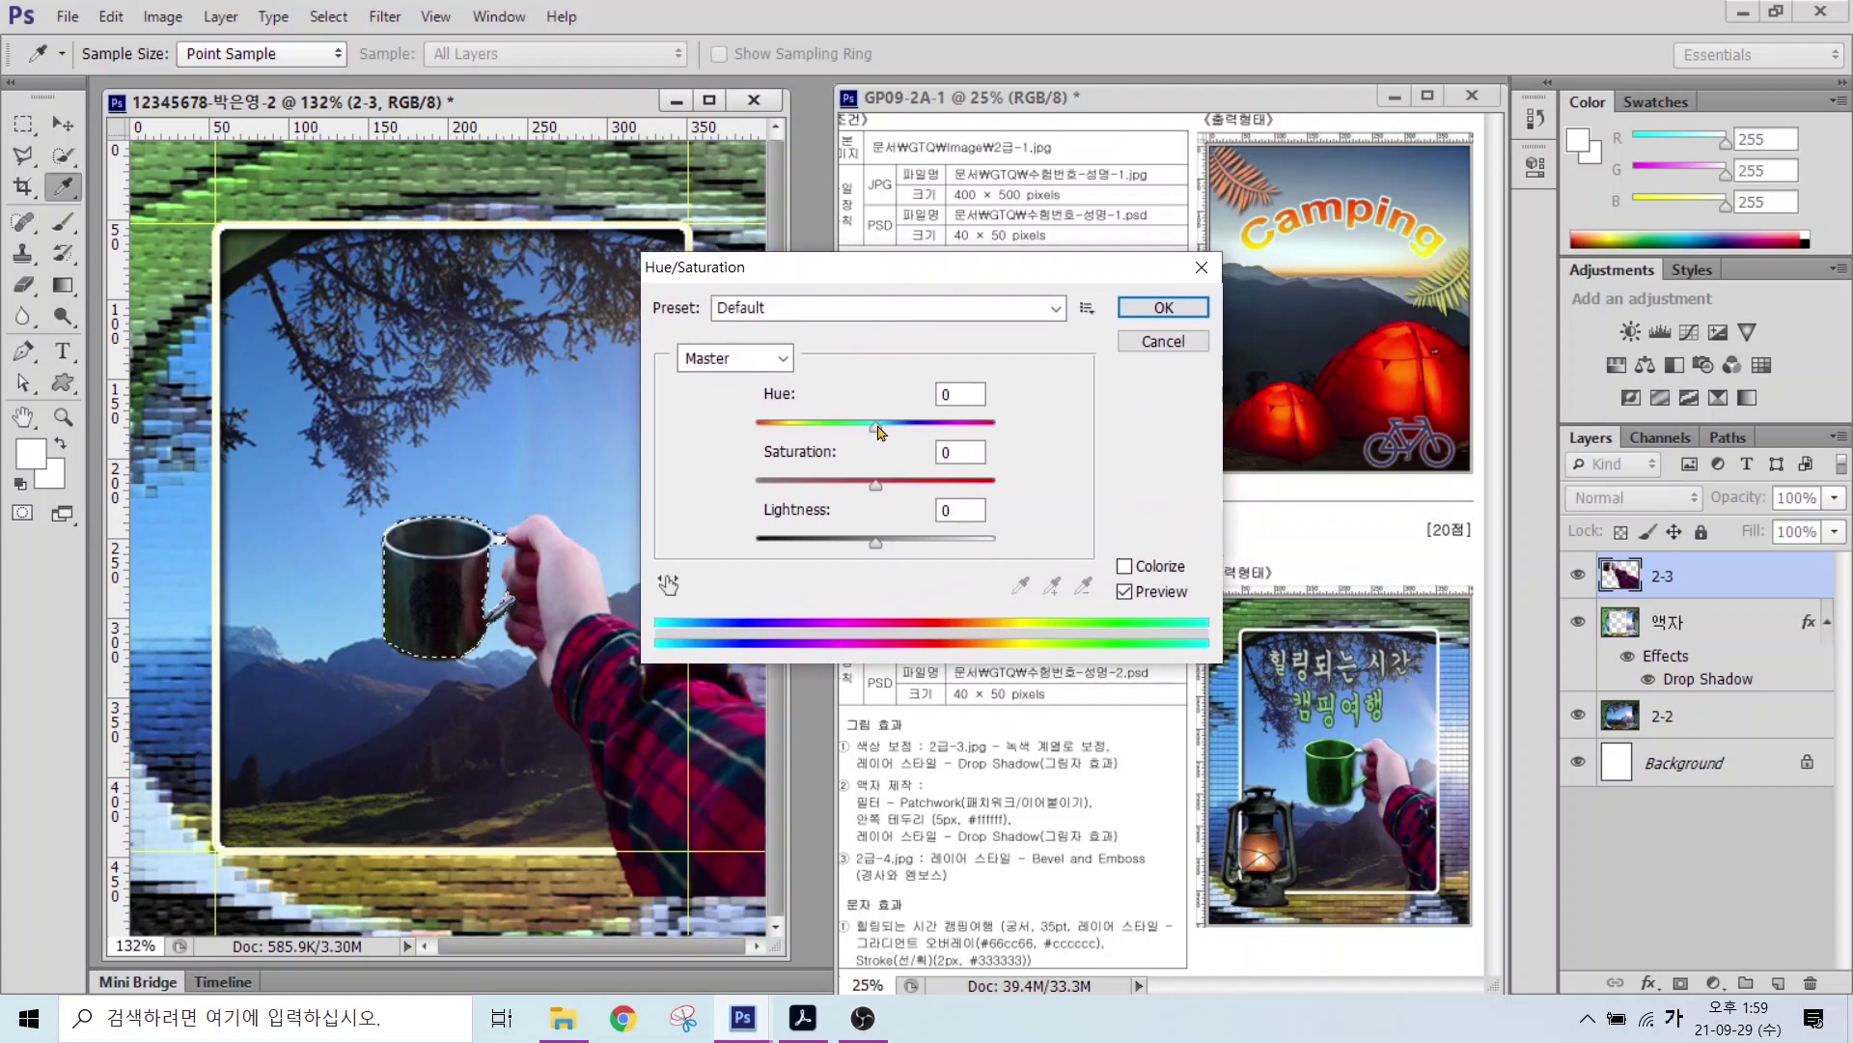
click(879, 430)
mouse_move(878, 430)
mouse_down()
mouse_move(811, 430)
mouse_move(944, 431)
mouse_move(786, 426)
mouse_move(892, 430)
mouse_move(857, 442)
mouse_up()
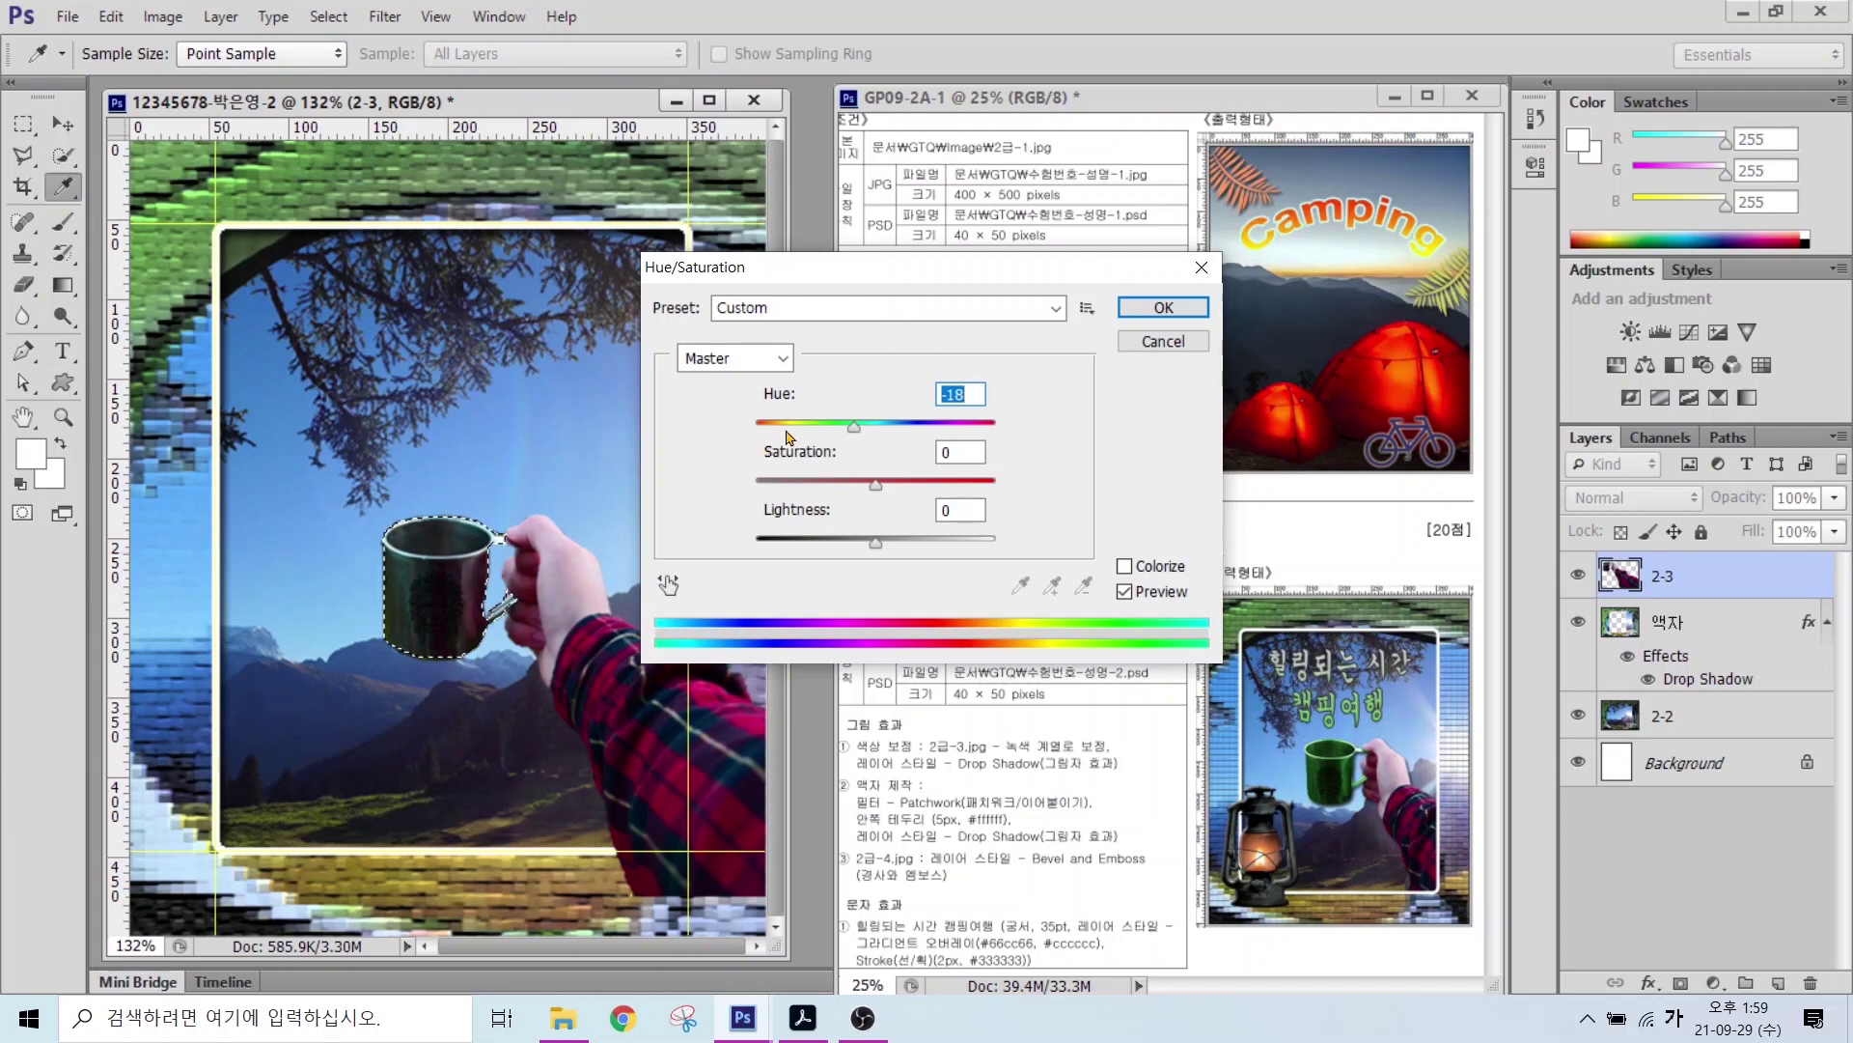
mouse_move(855, 426)
mouse_down()
mouse_move(935, 441)
mouse_move(837, 451)
mouse_move(879, 450)
mouse_up()
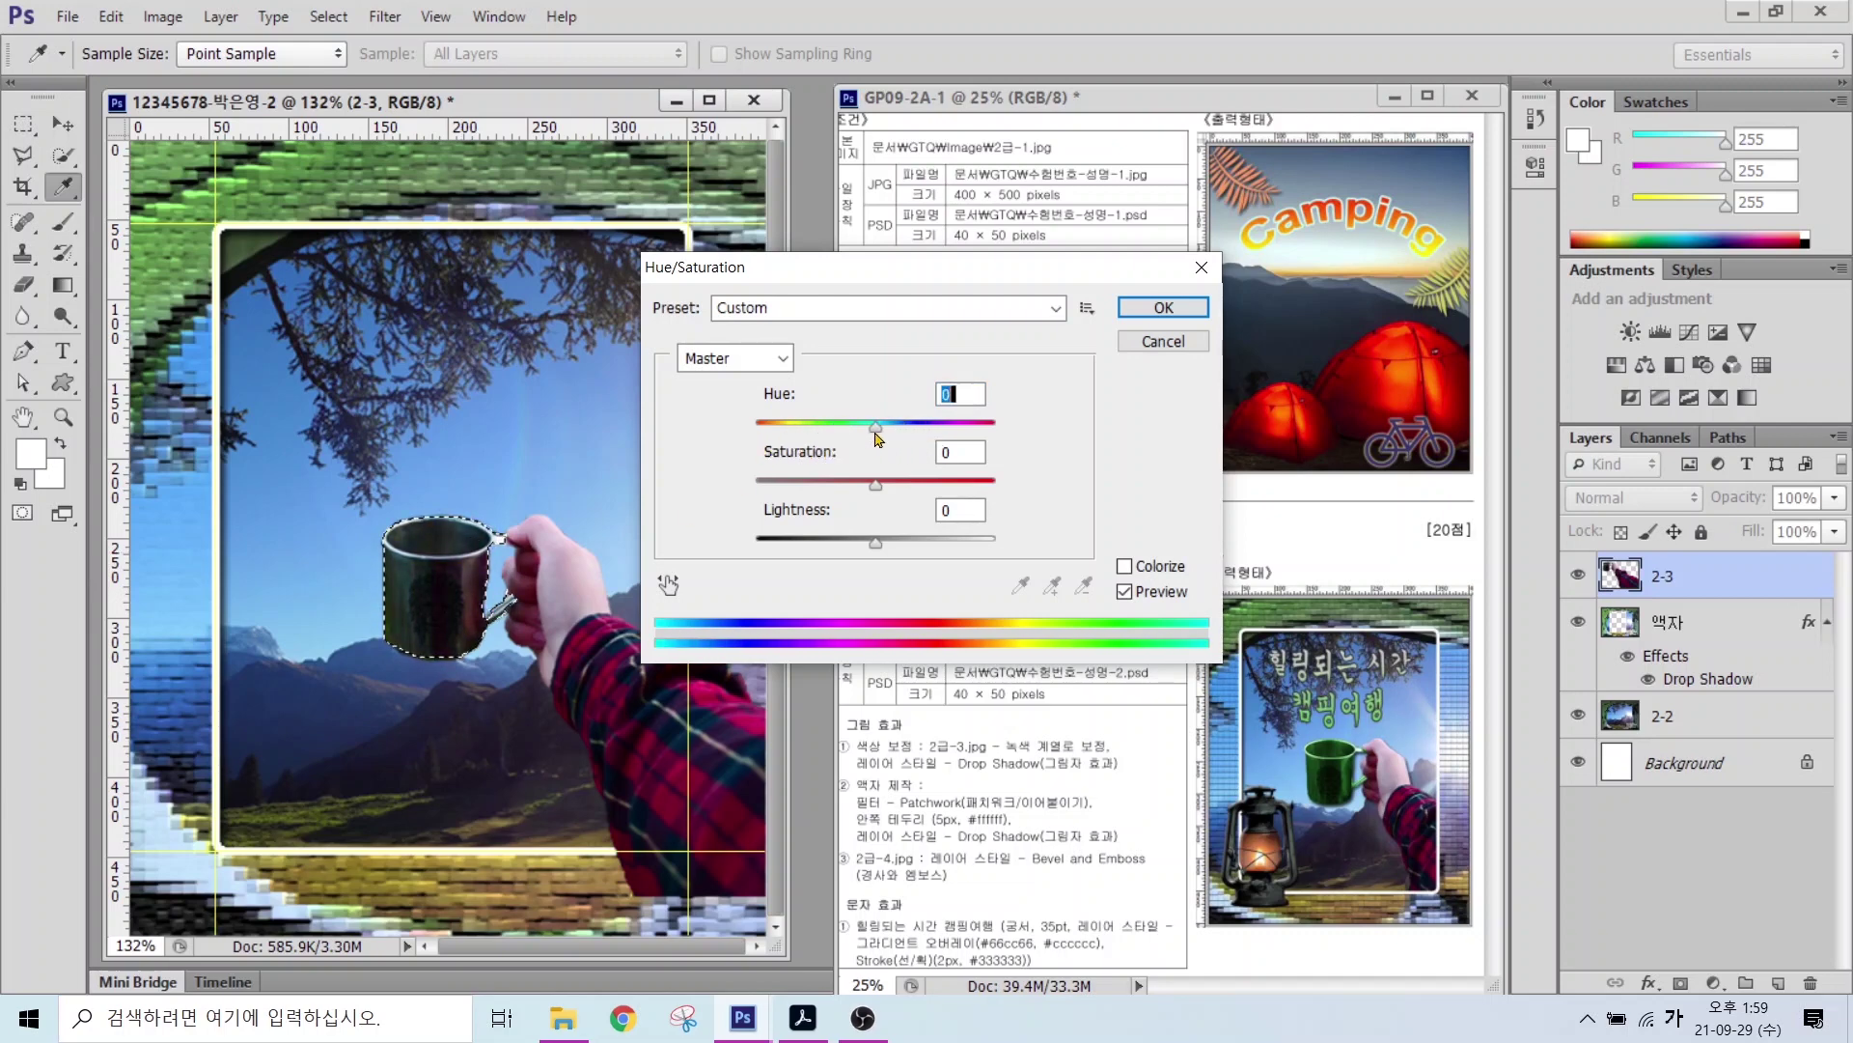
click(1123, 577)
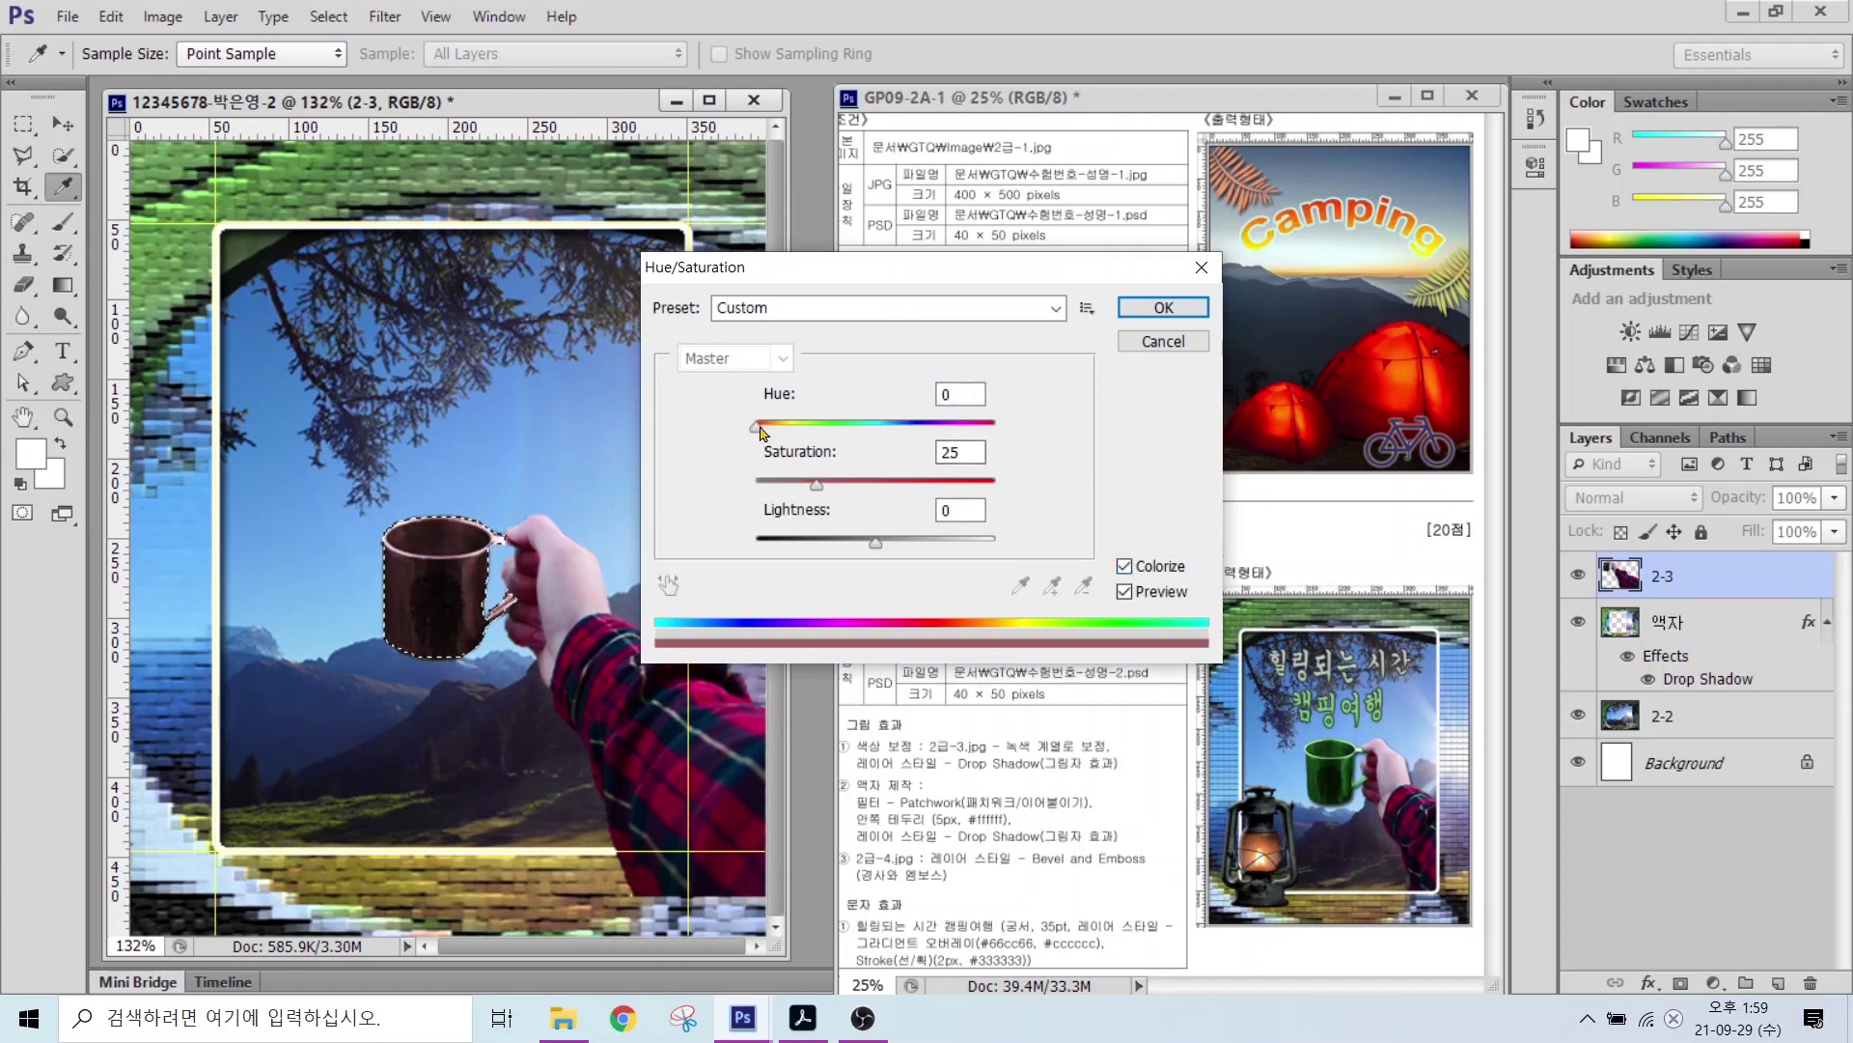
drag(759, 431, 847, 427)
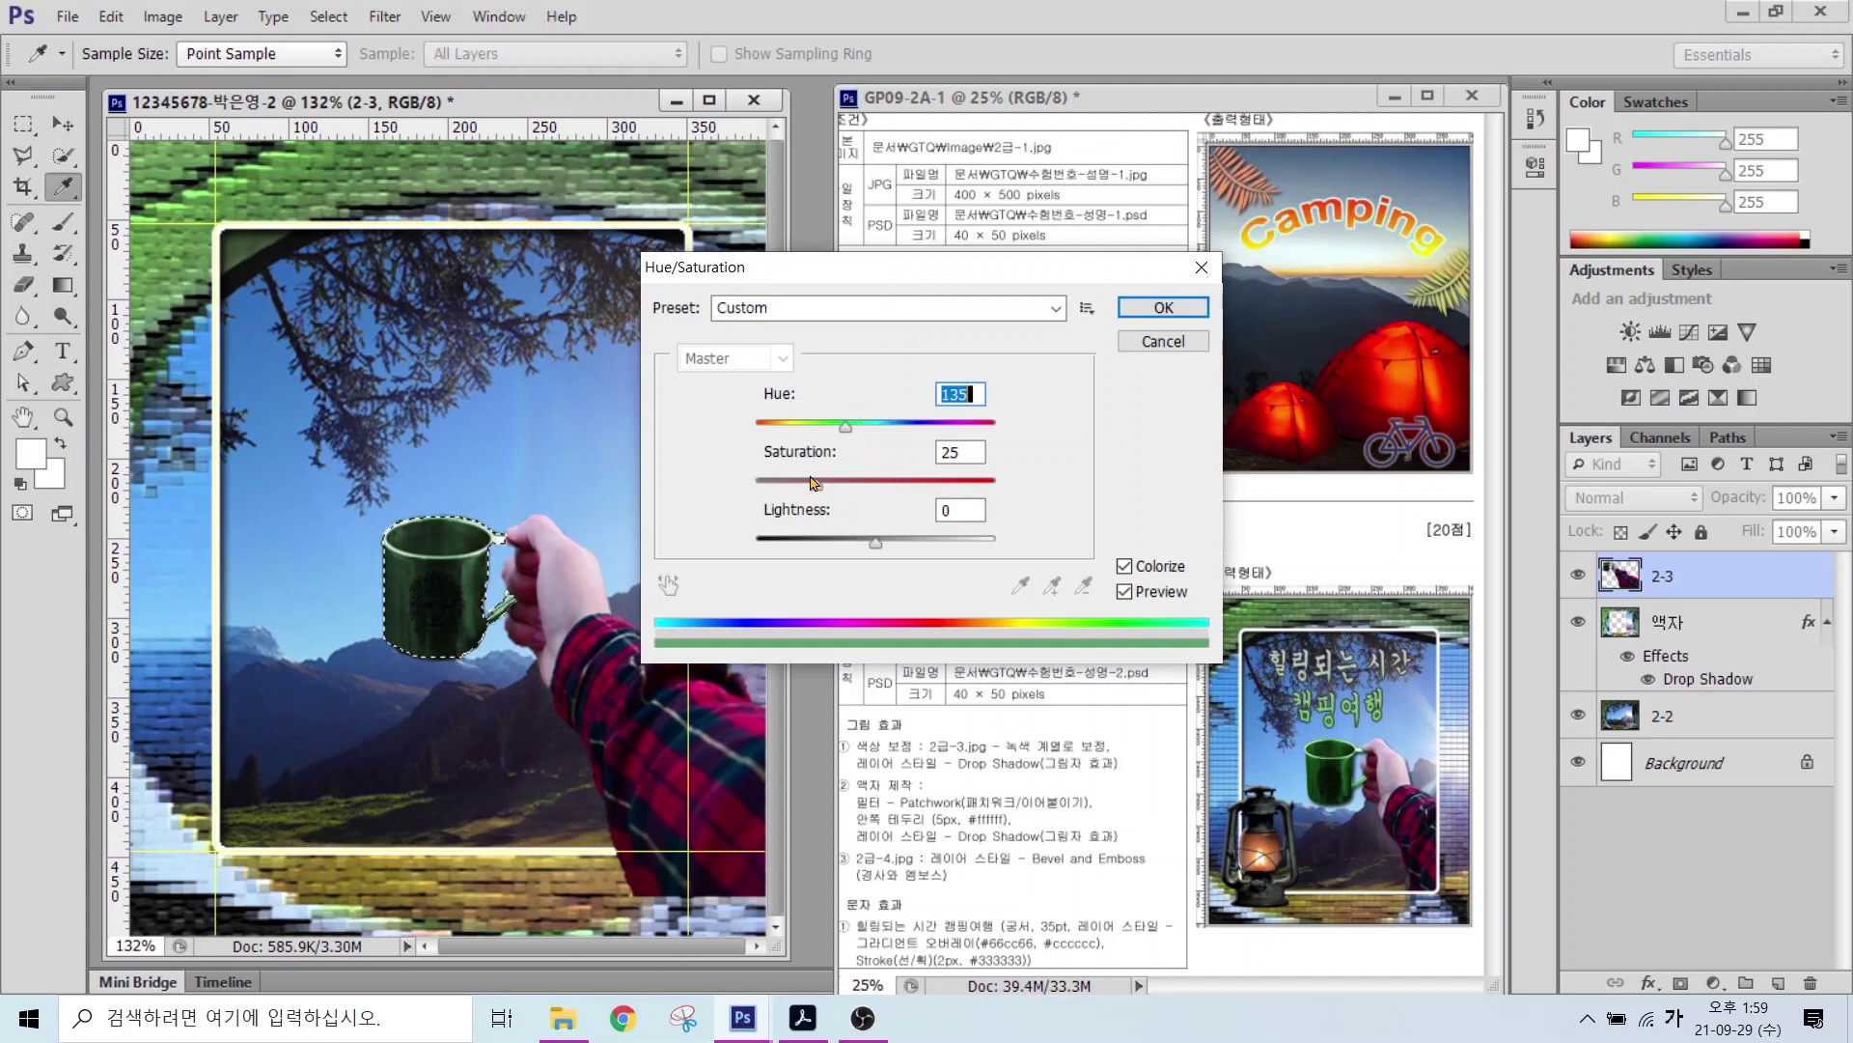
drag(816, 483, 947, 489)
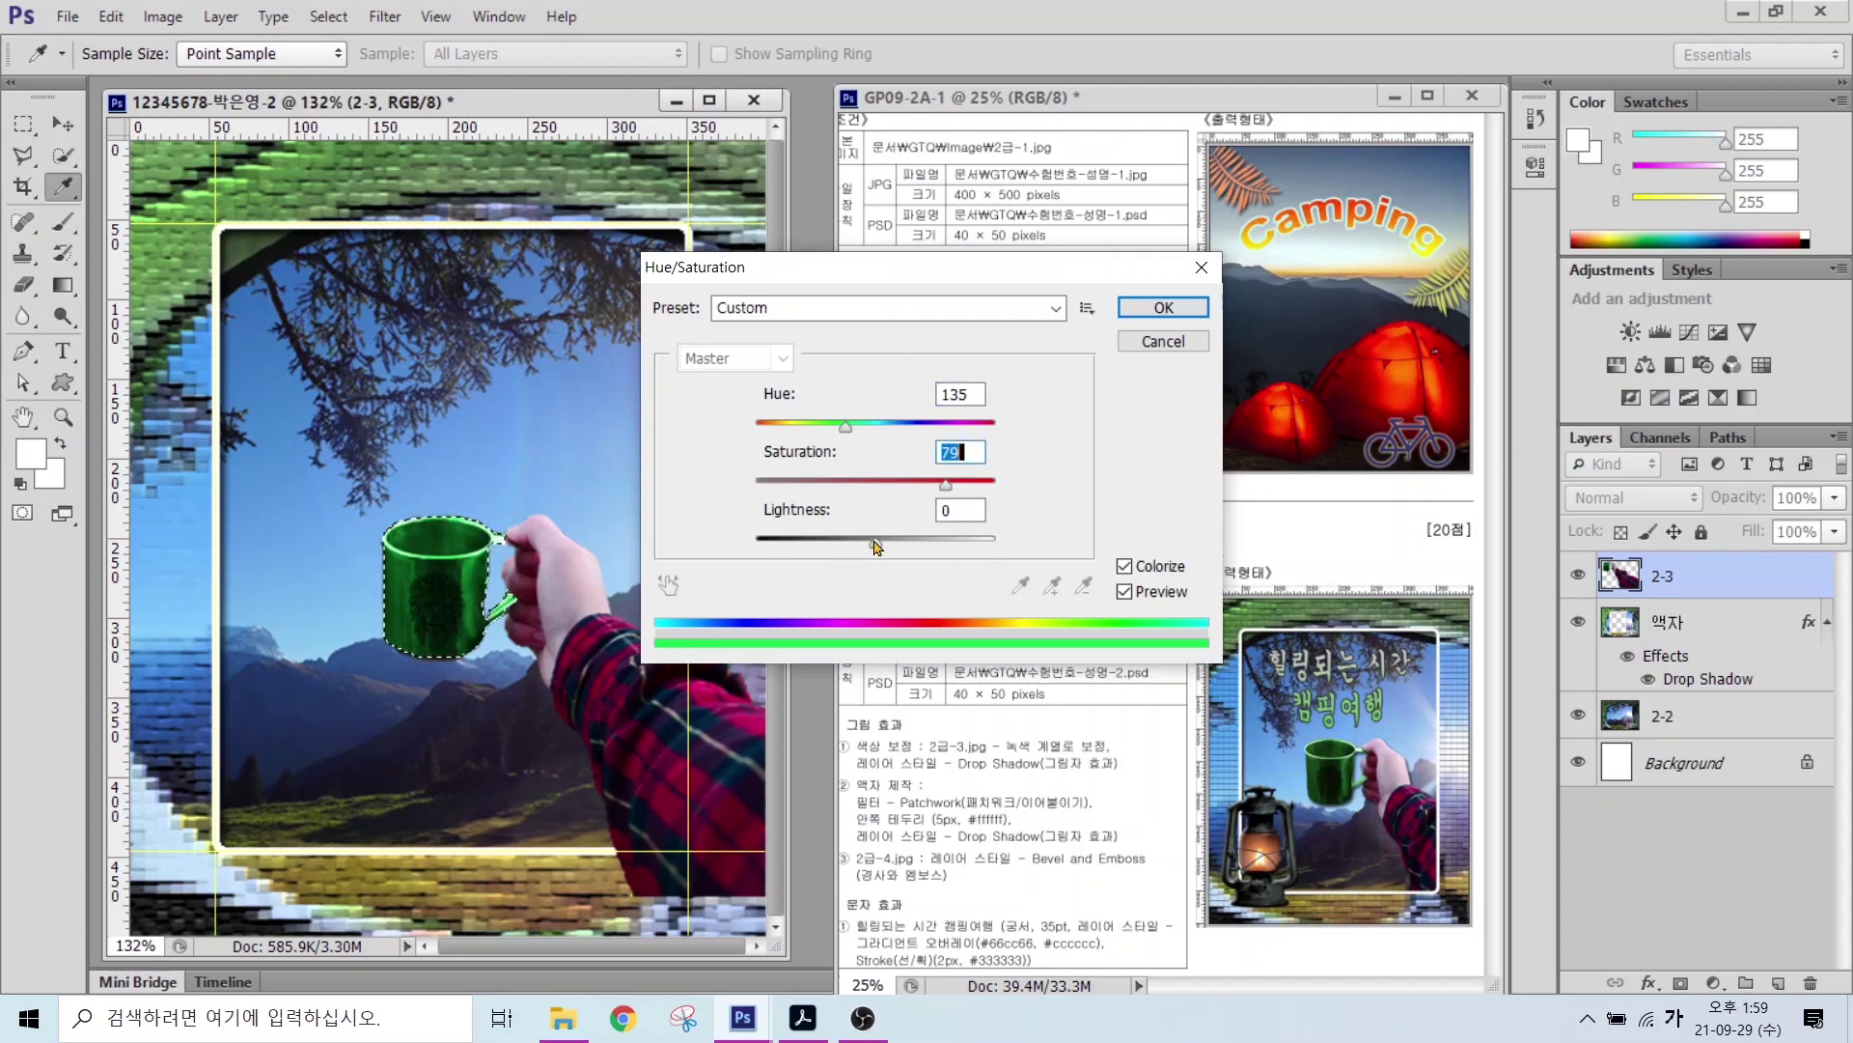
mouse_move(878, 546)
mouse_down()
mouse_move(903, 545)
mouse_move(838, 555)
mouse_move(912, 546)
mouse_move(878, 549)
mouse_up()
key(Return)
key(w)
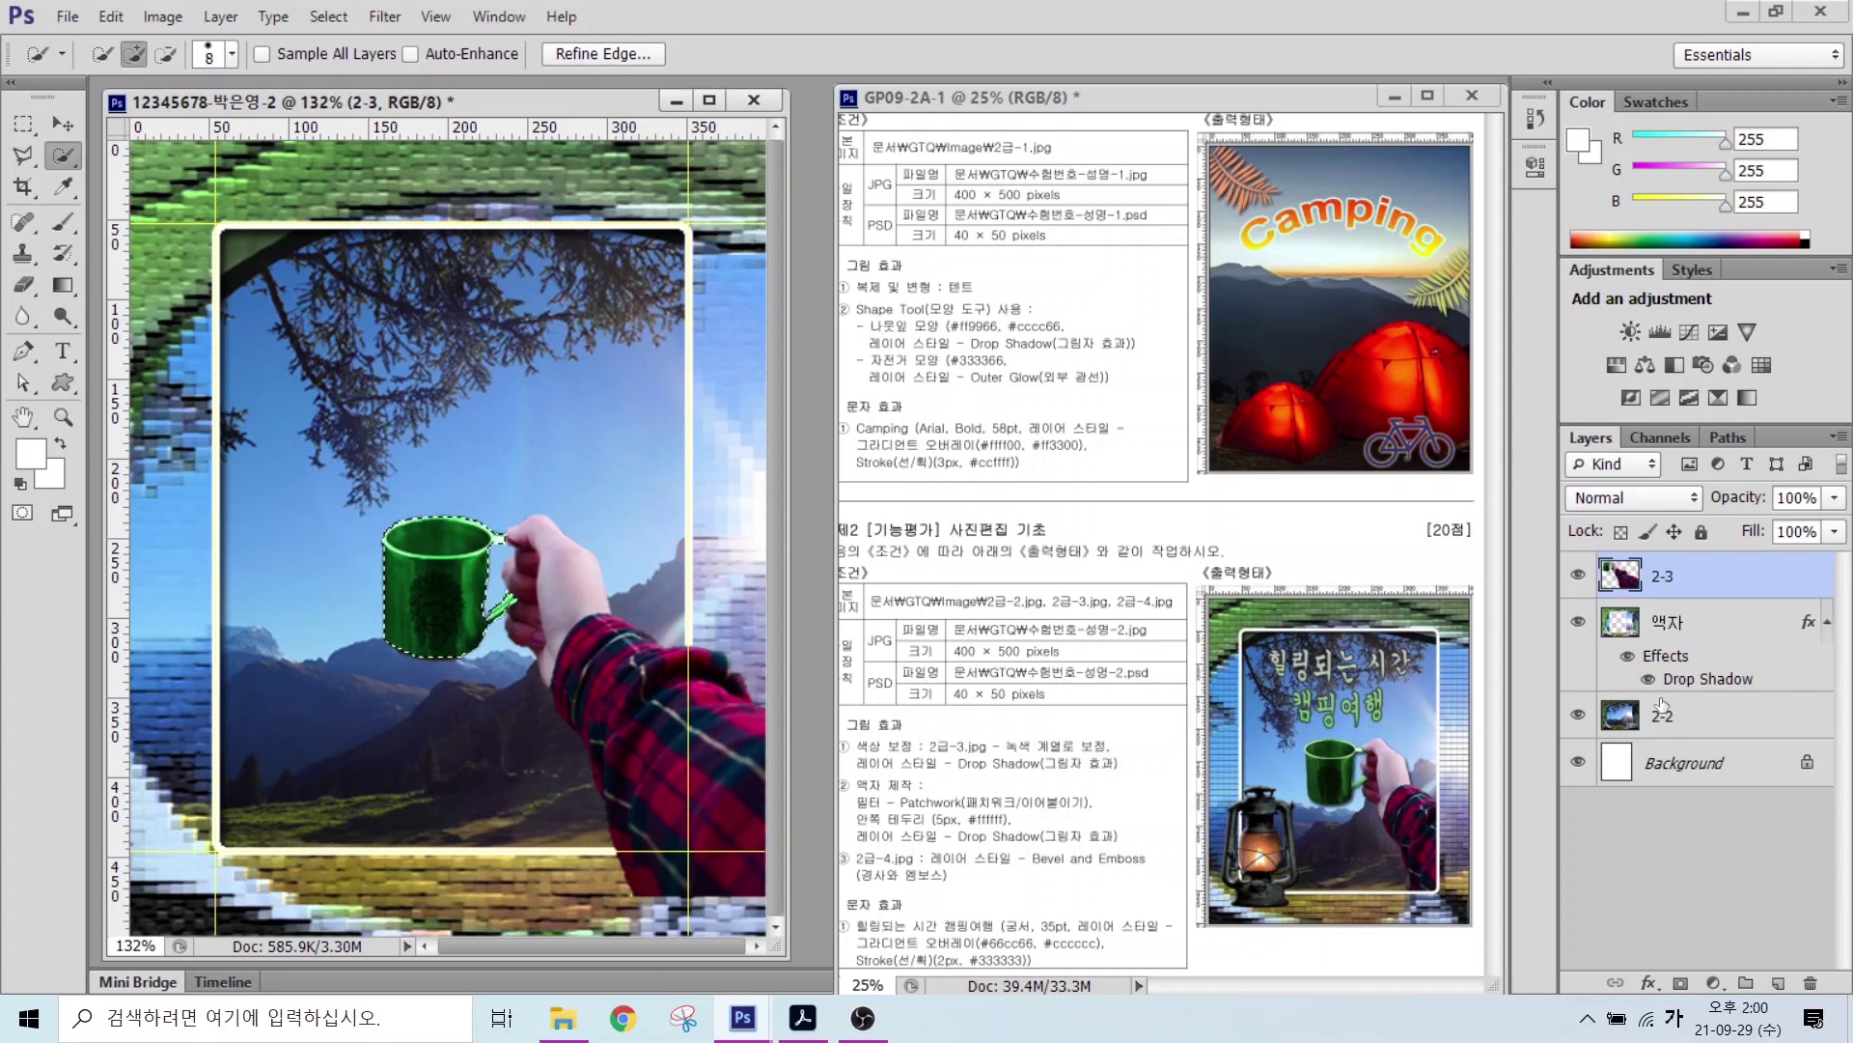
Step: Undo the recolour and add a Hue/Saturation adjustment layer, colorized to Hue 129, Saturation 68
key(ctrl+z)
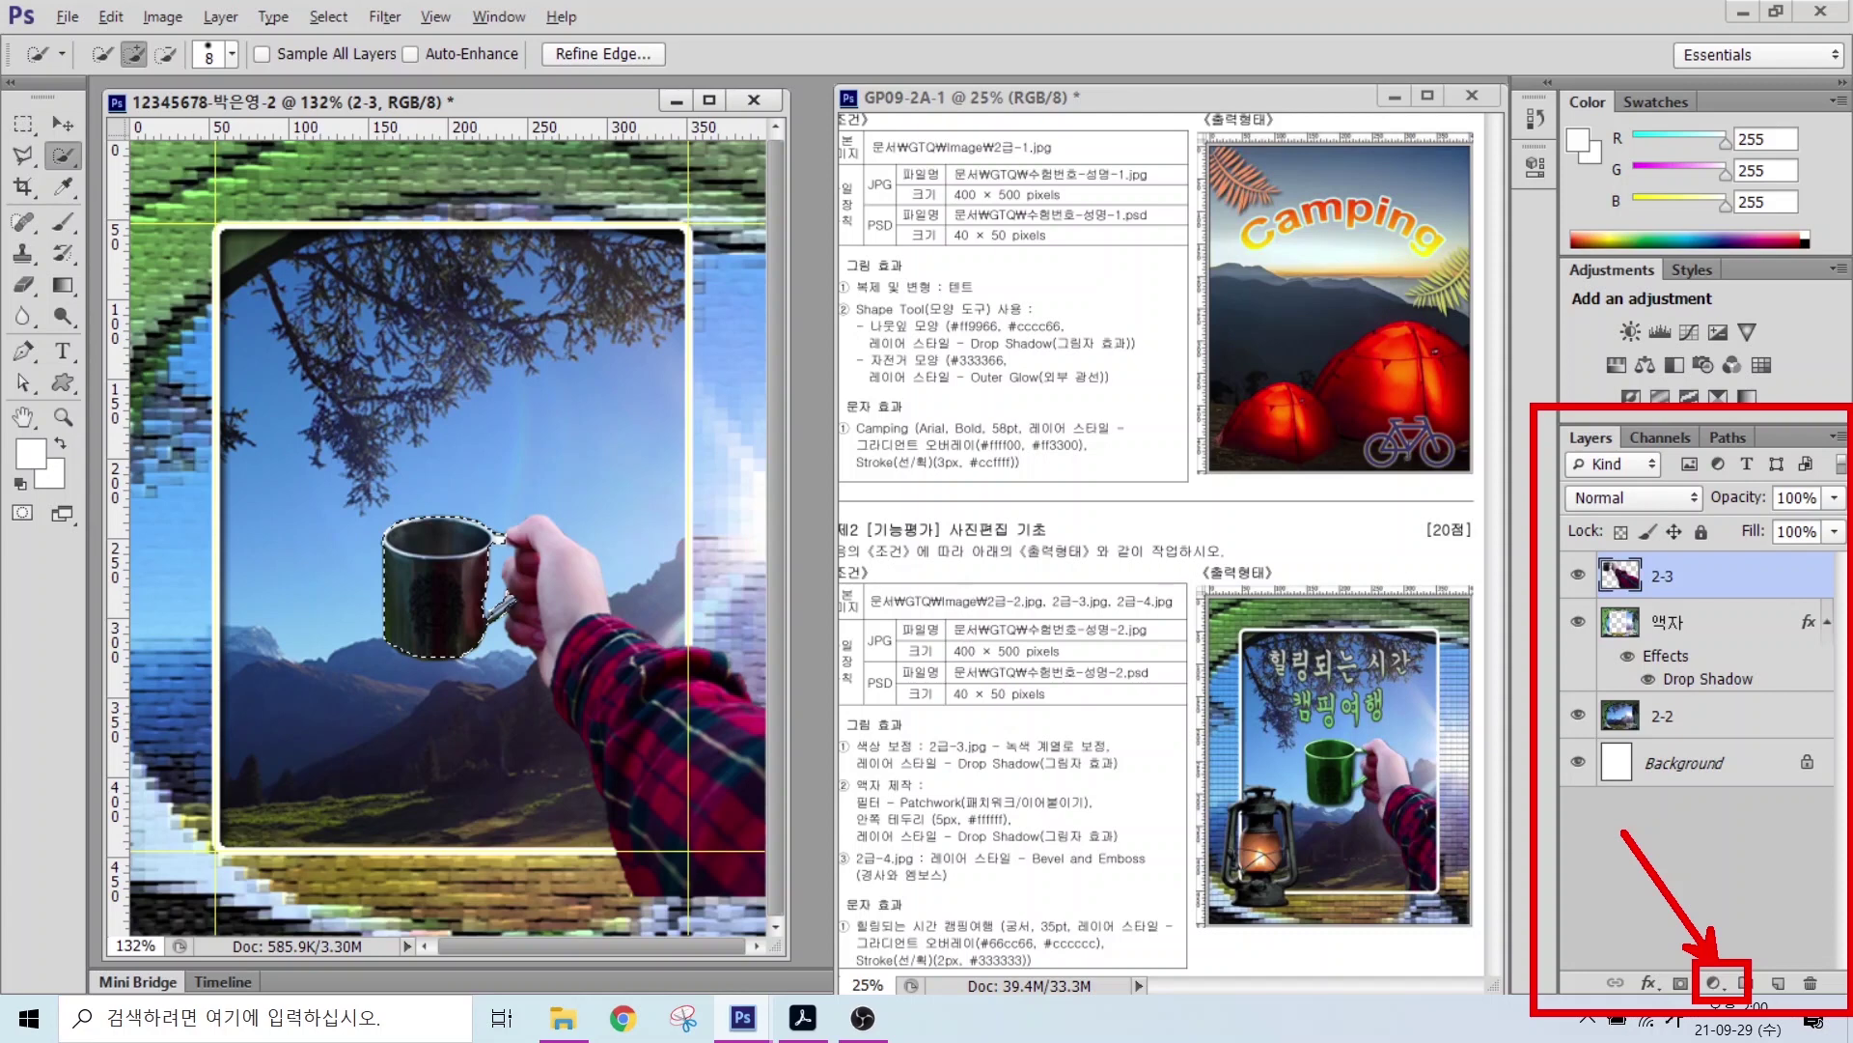
click(1714, 983)
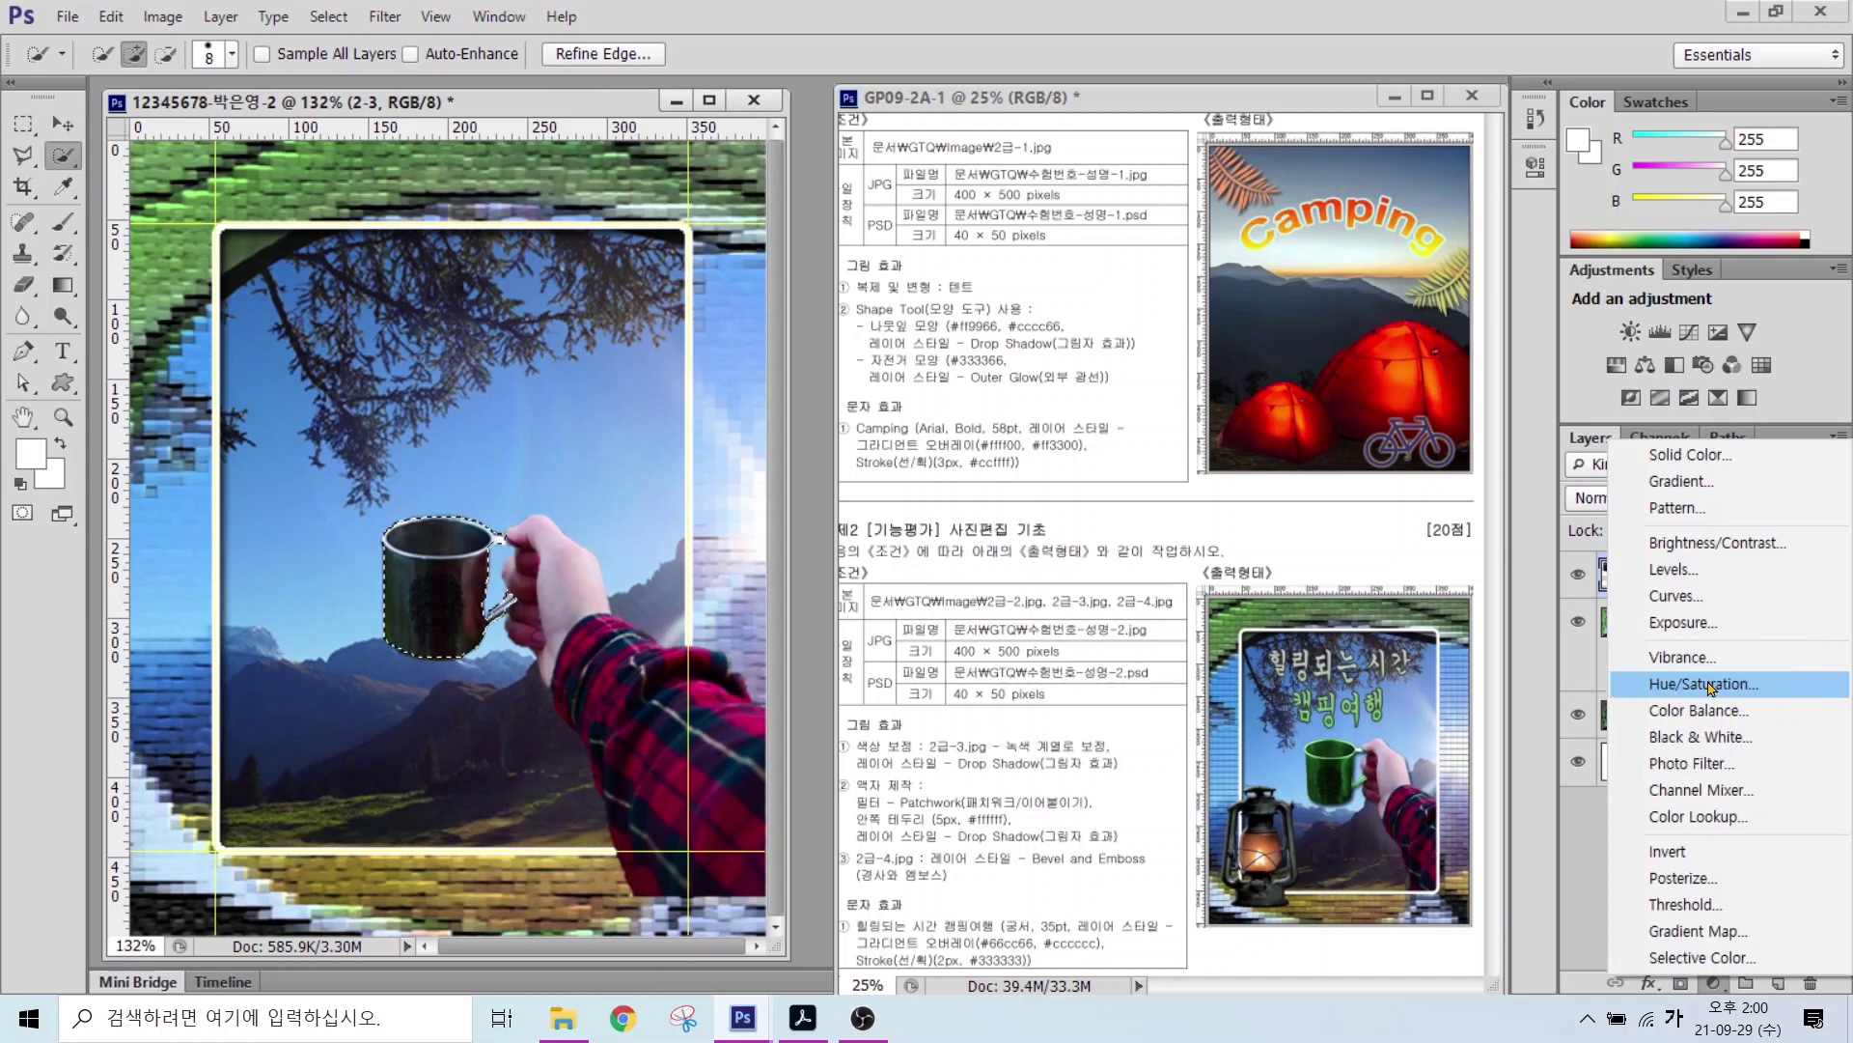
click(1705, 685)
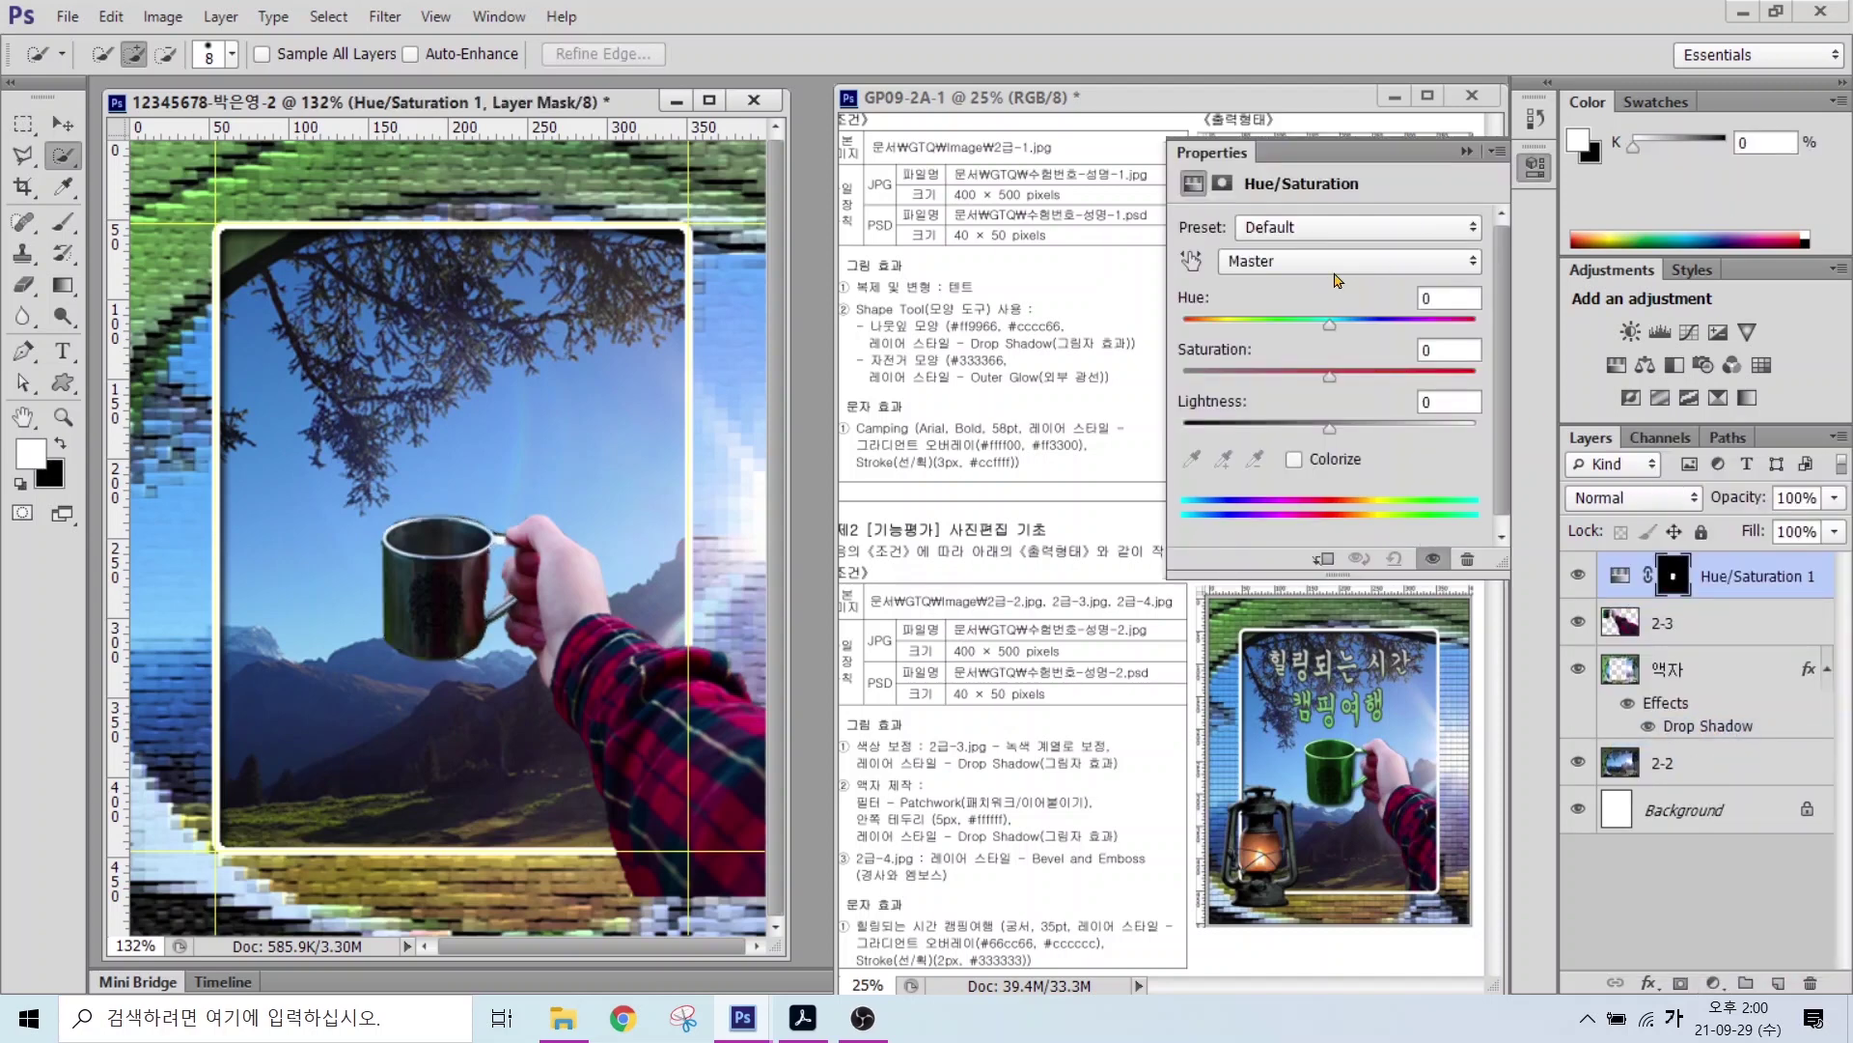
click(1294, 461)
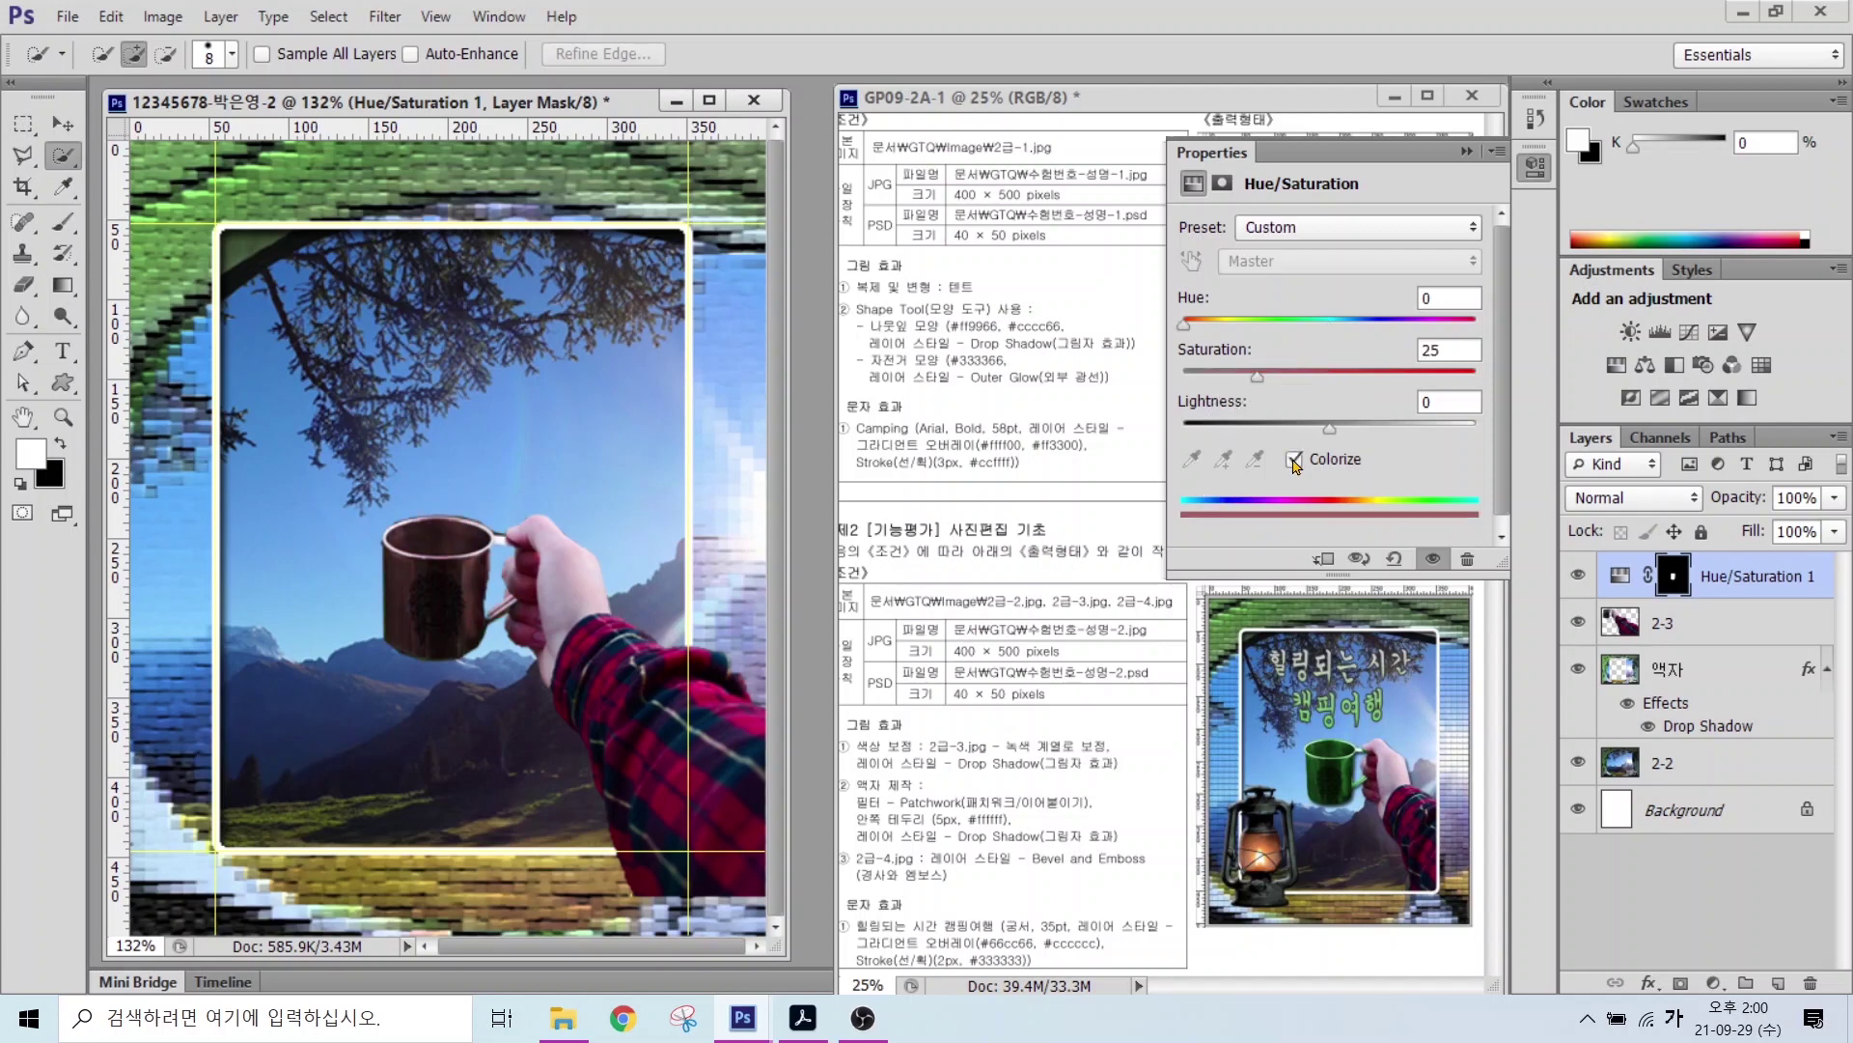
drag(1186, 323, 1337, 435)
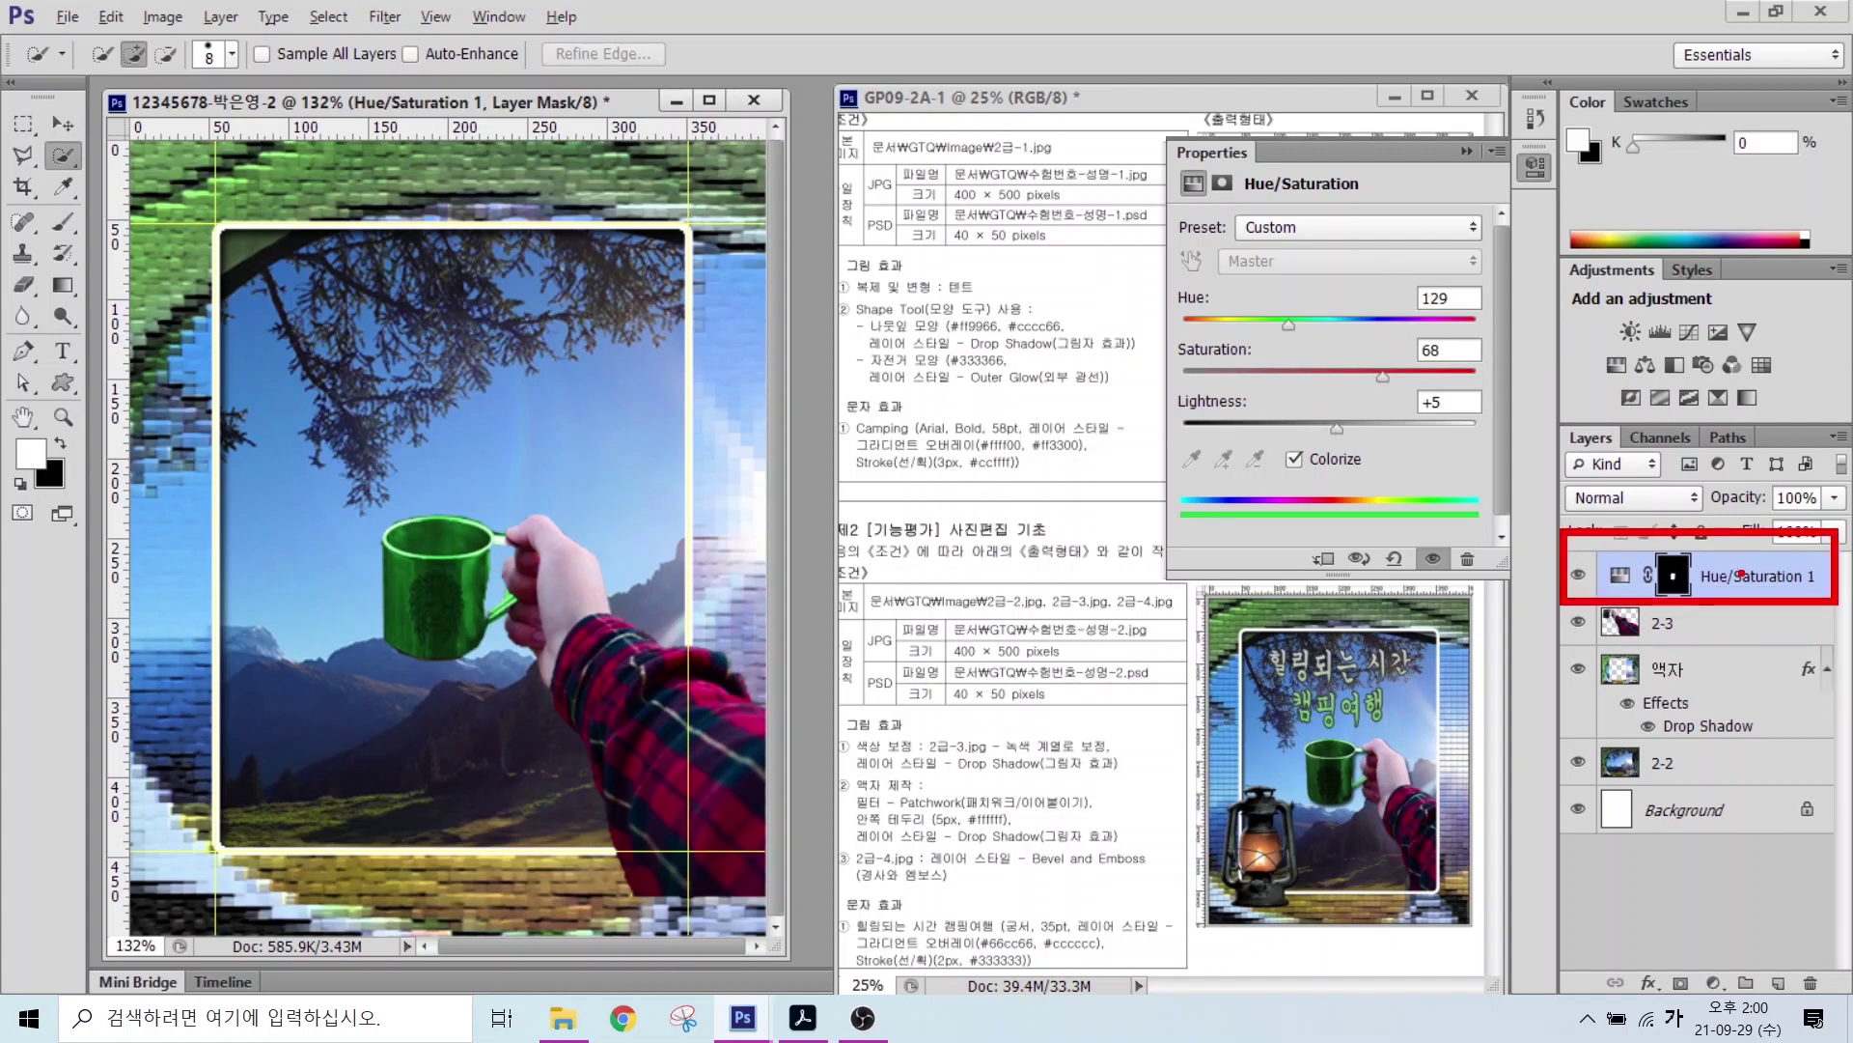
Step: Toggle Hue/Saturation 1 on and off to compare the mug, leaving it visible
click(1580, 578)
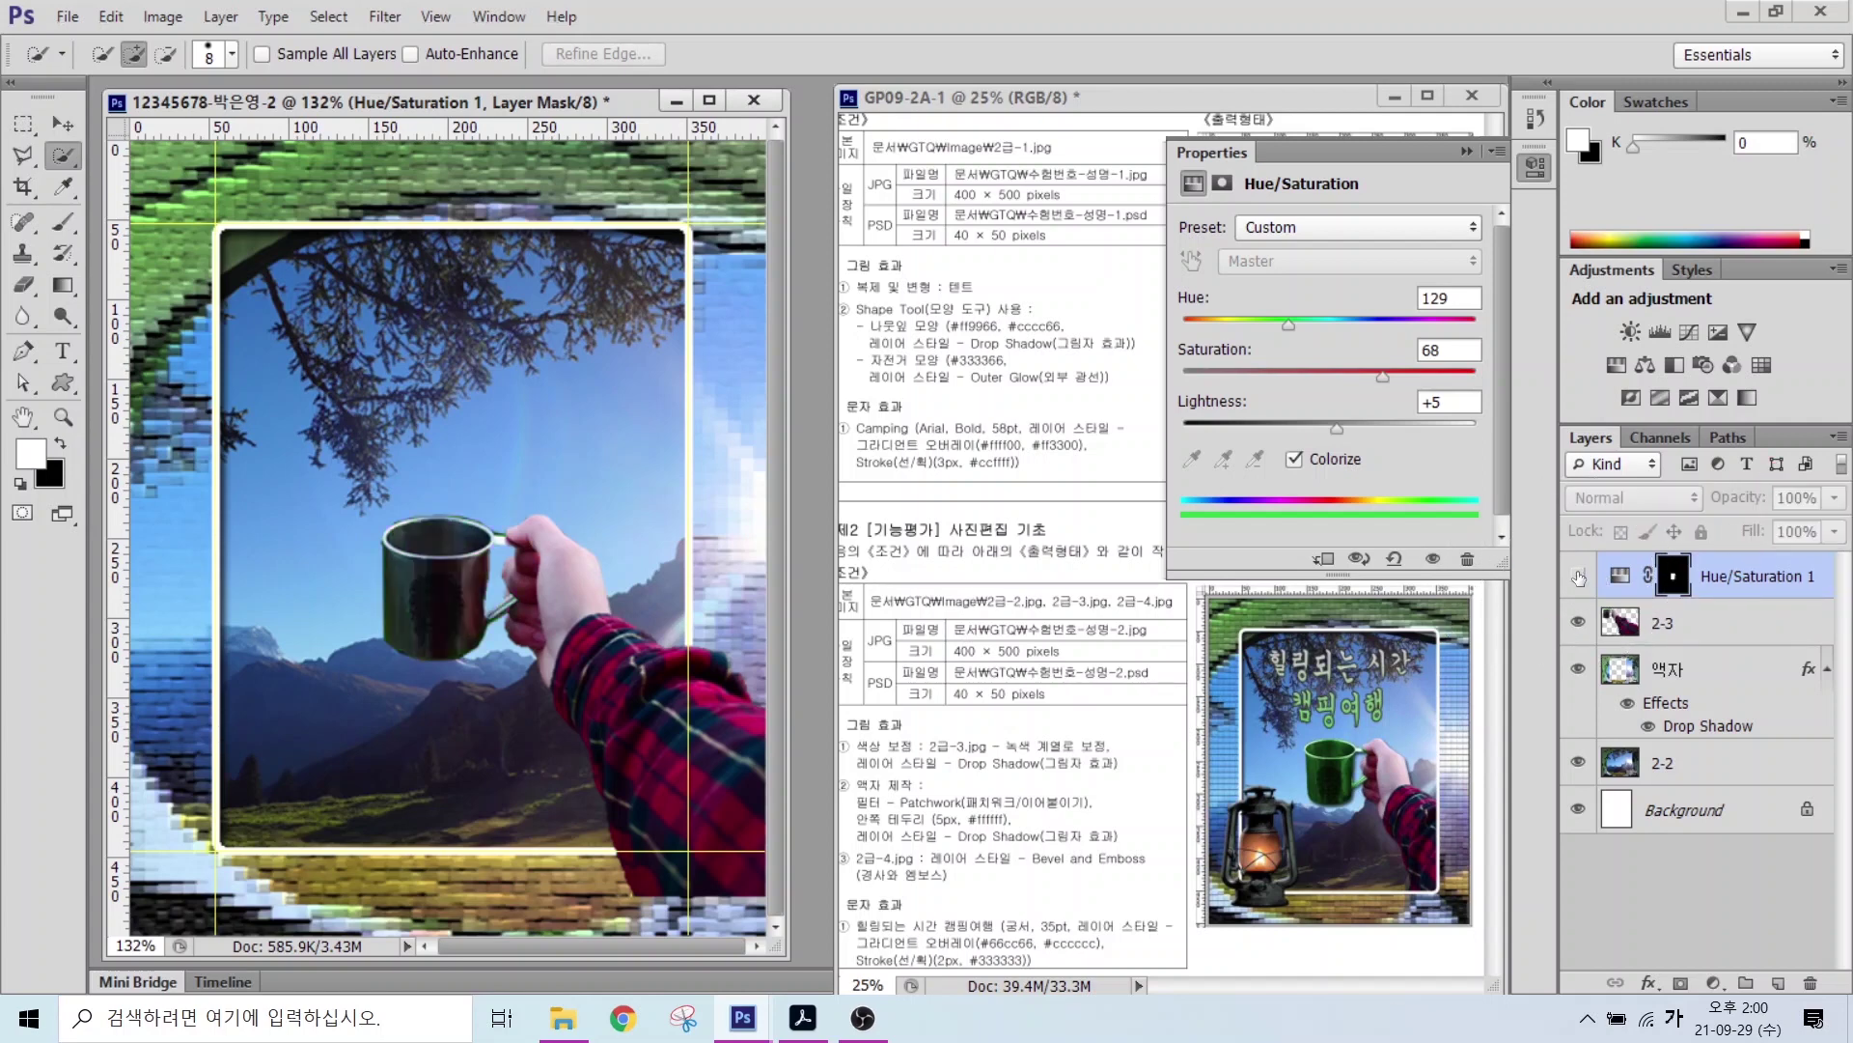
click(1579, 577)
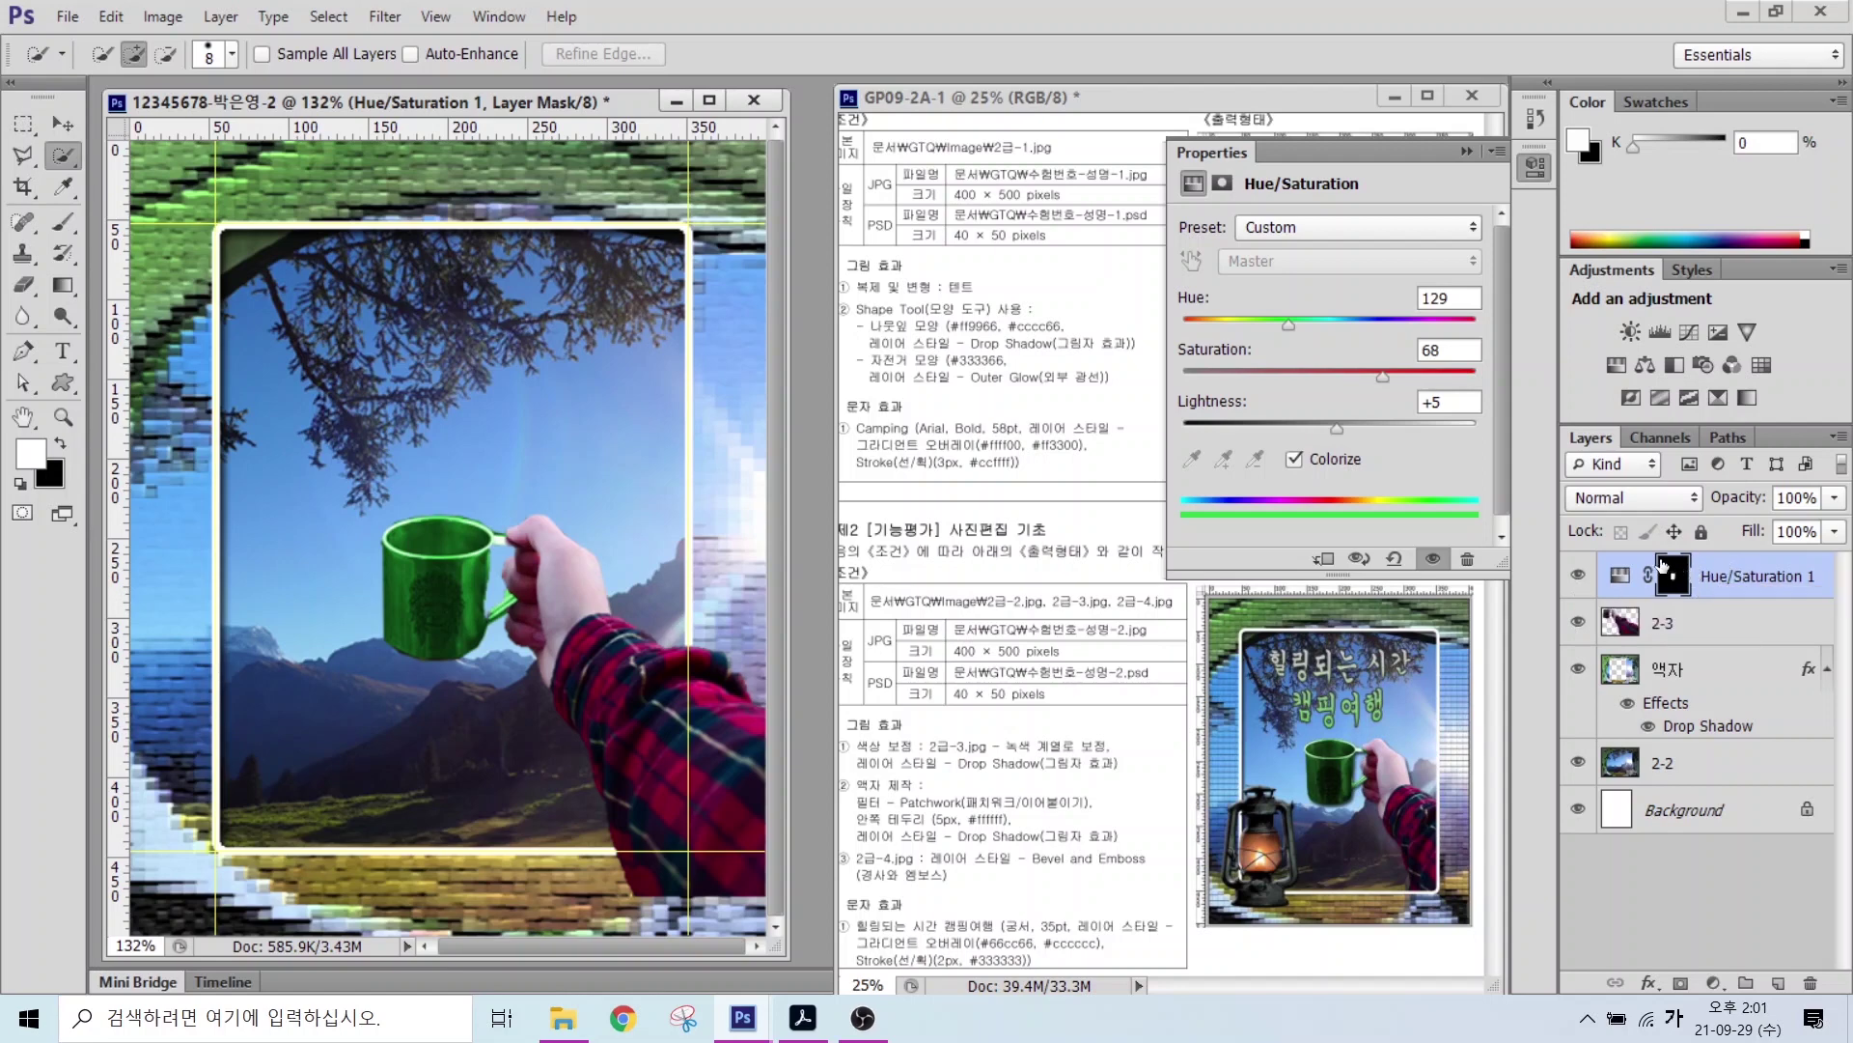
click(1580, 576)
click(1579, 577)
click(1579, 576)
click(1579, 576)
click(1463, 154)
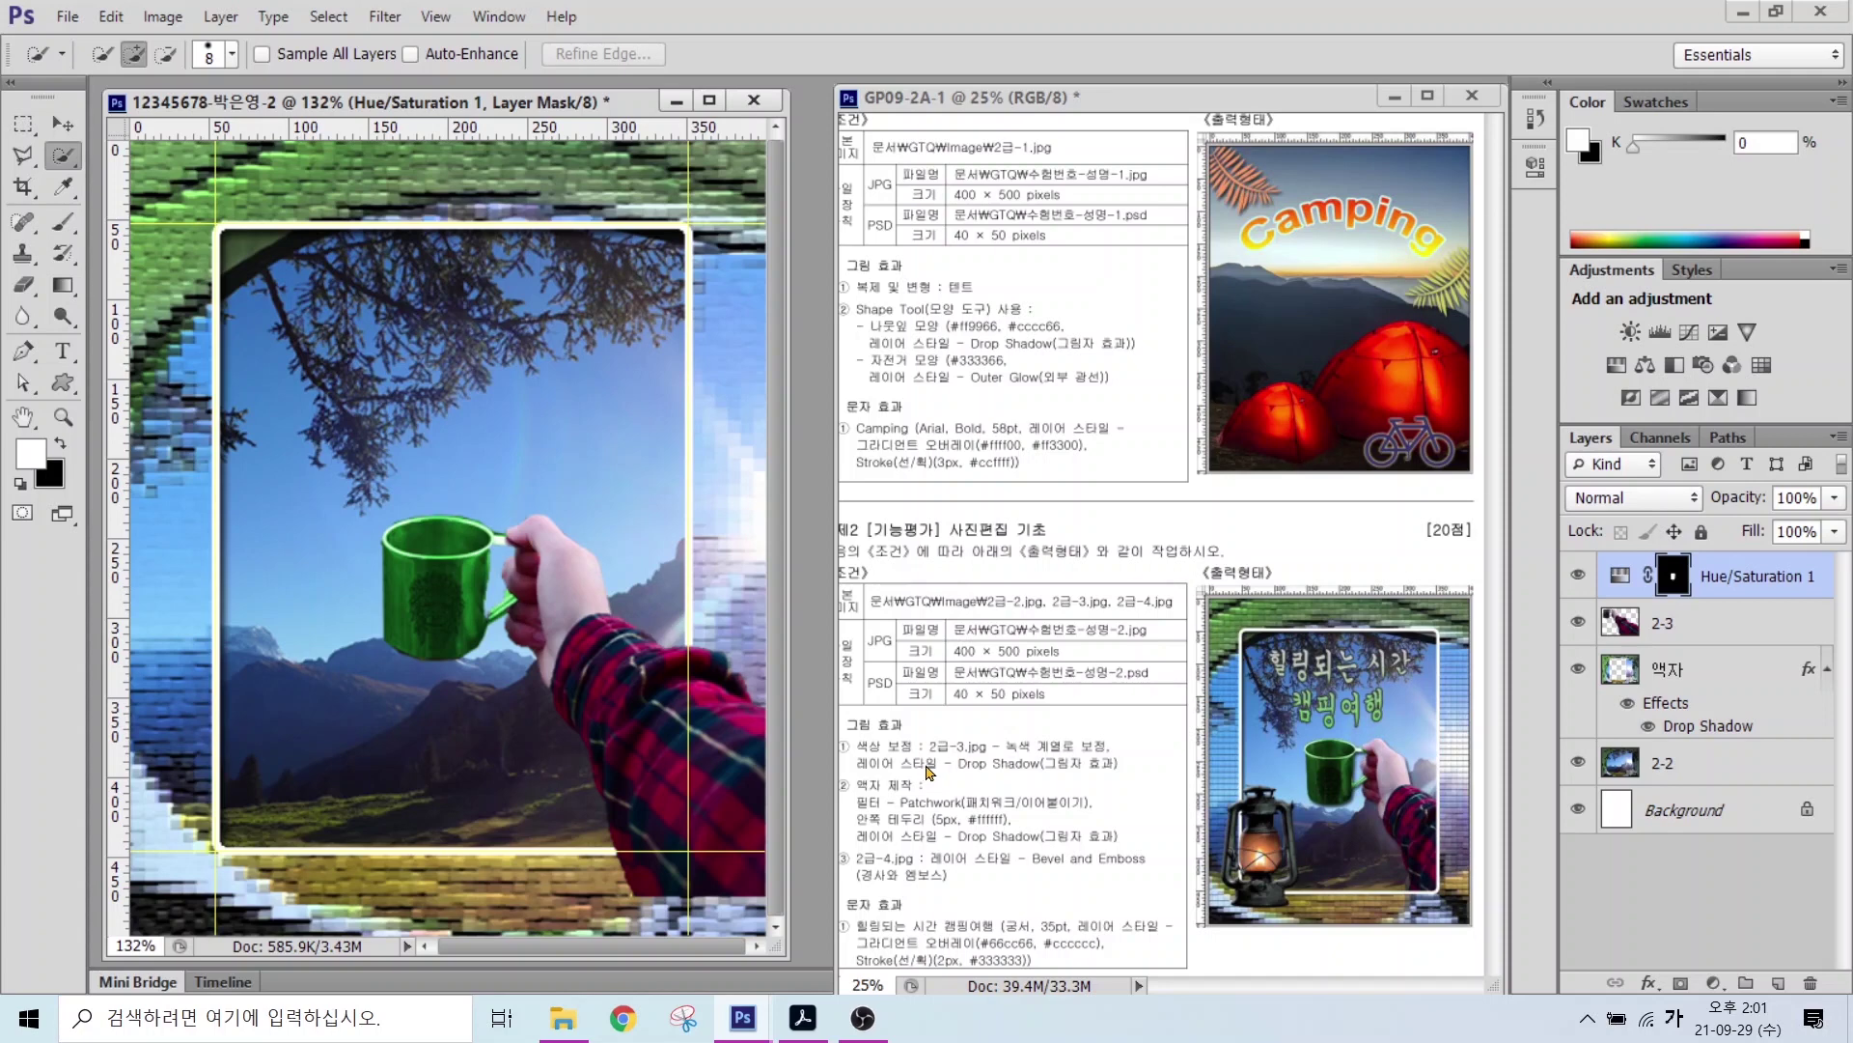
key(ctrl)
Step: Move the 액자 frame layer to the top of the layer stack
click(1713, 629)
click(1701, 689)
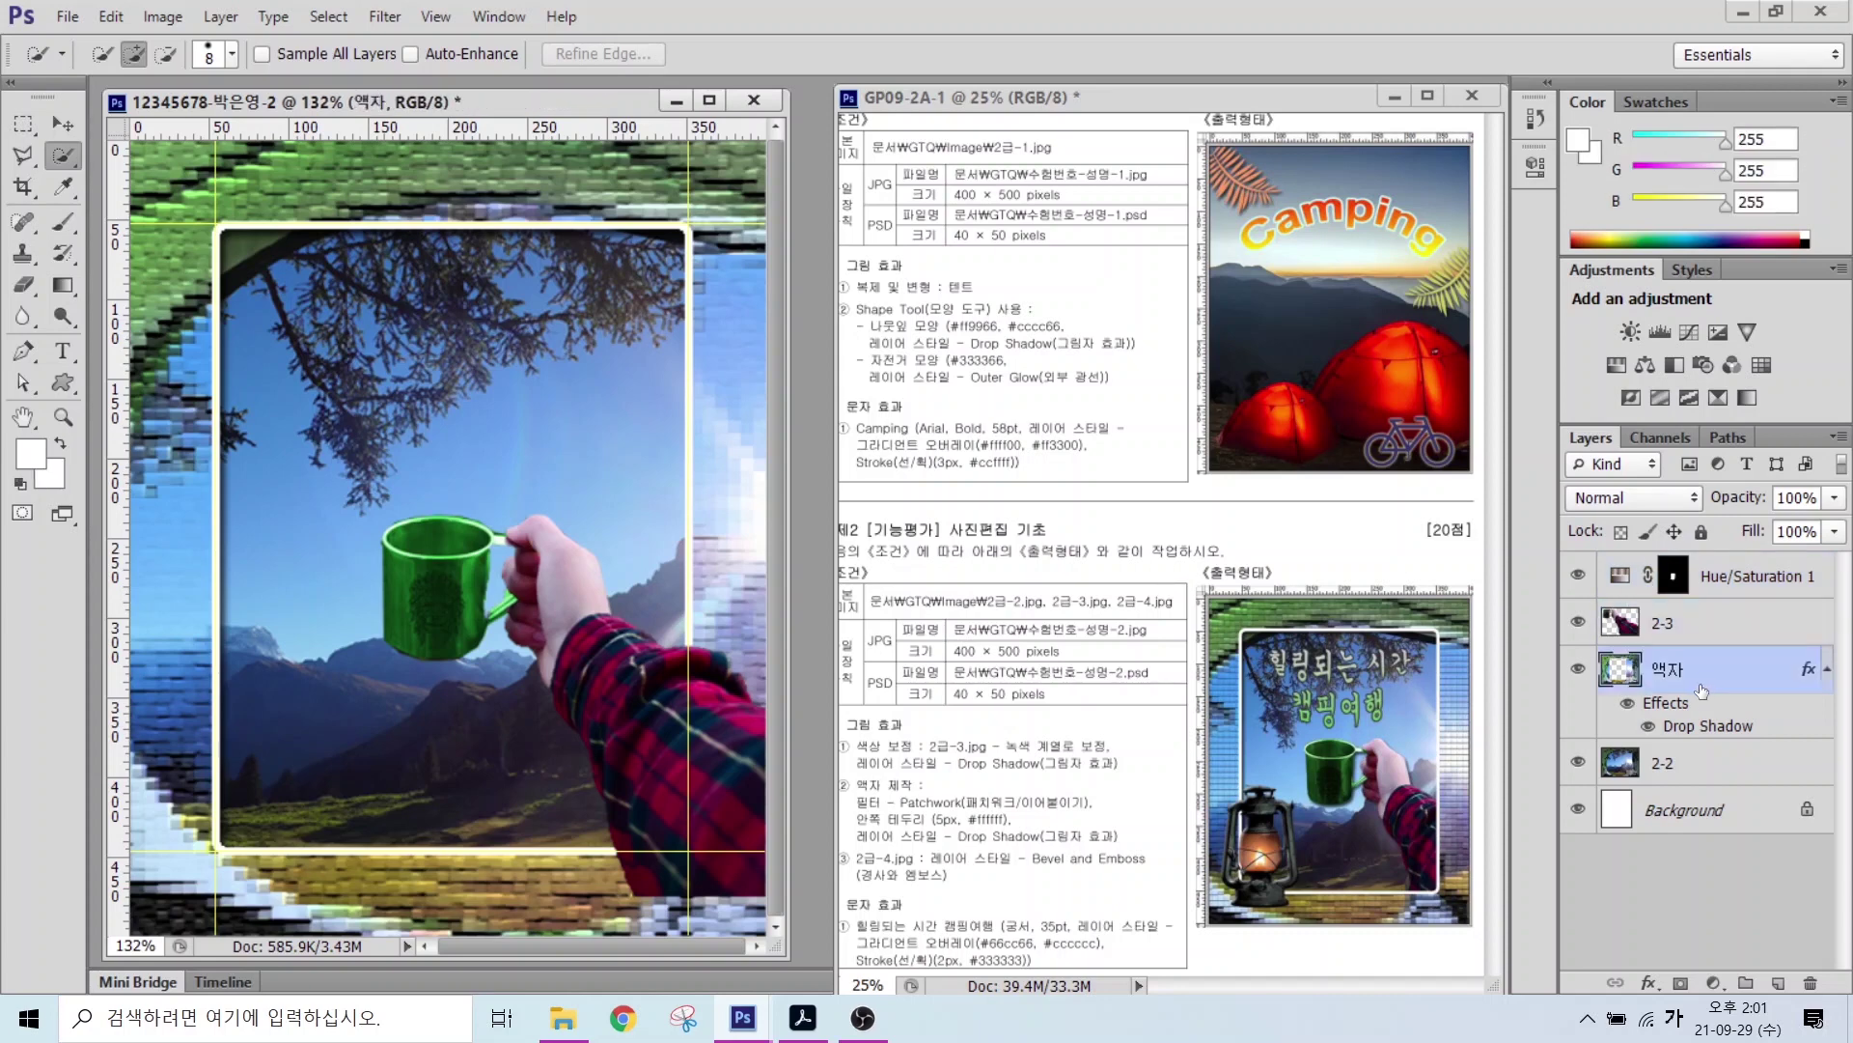
drag(1688, 676, 1684, 558)
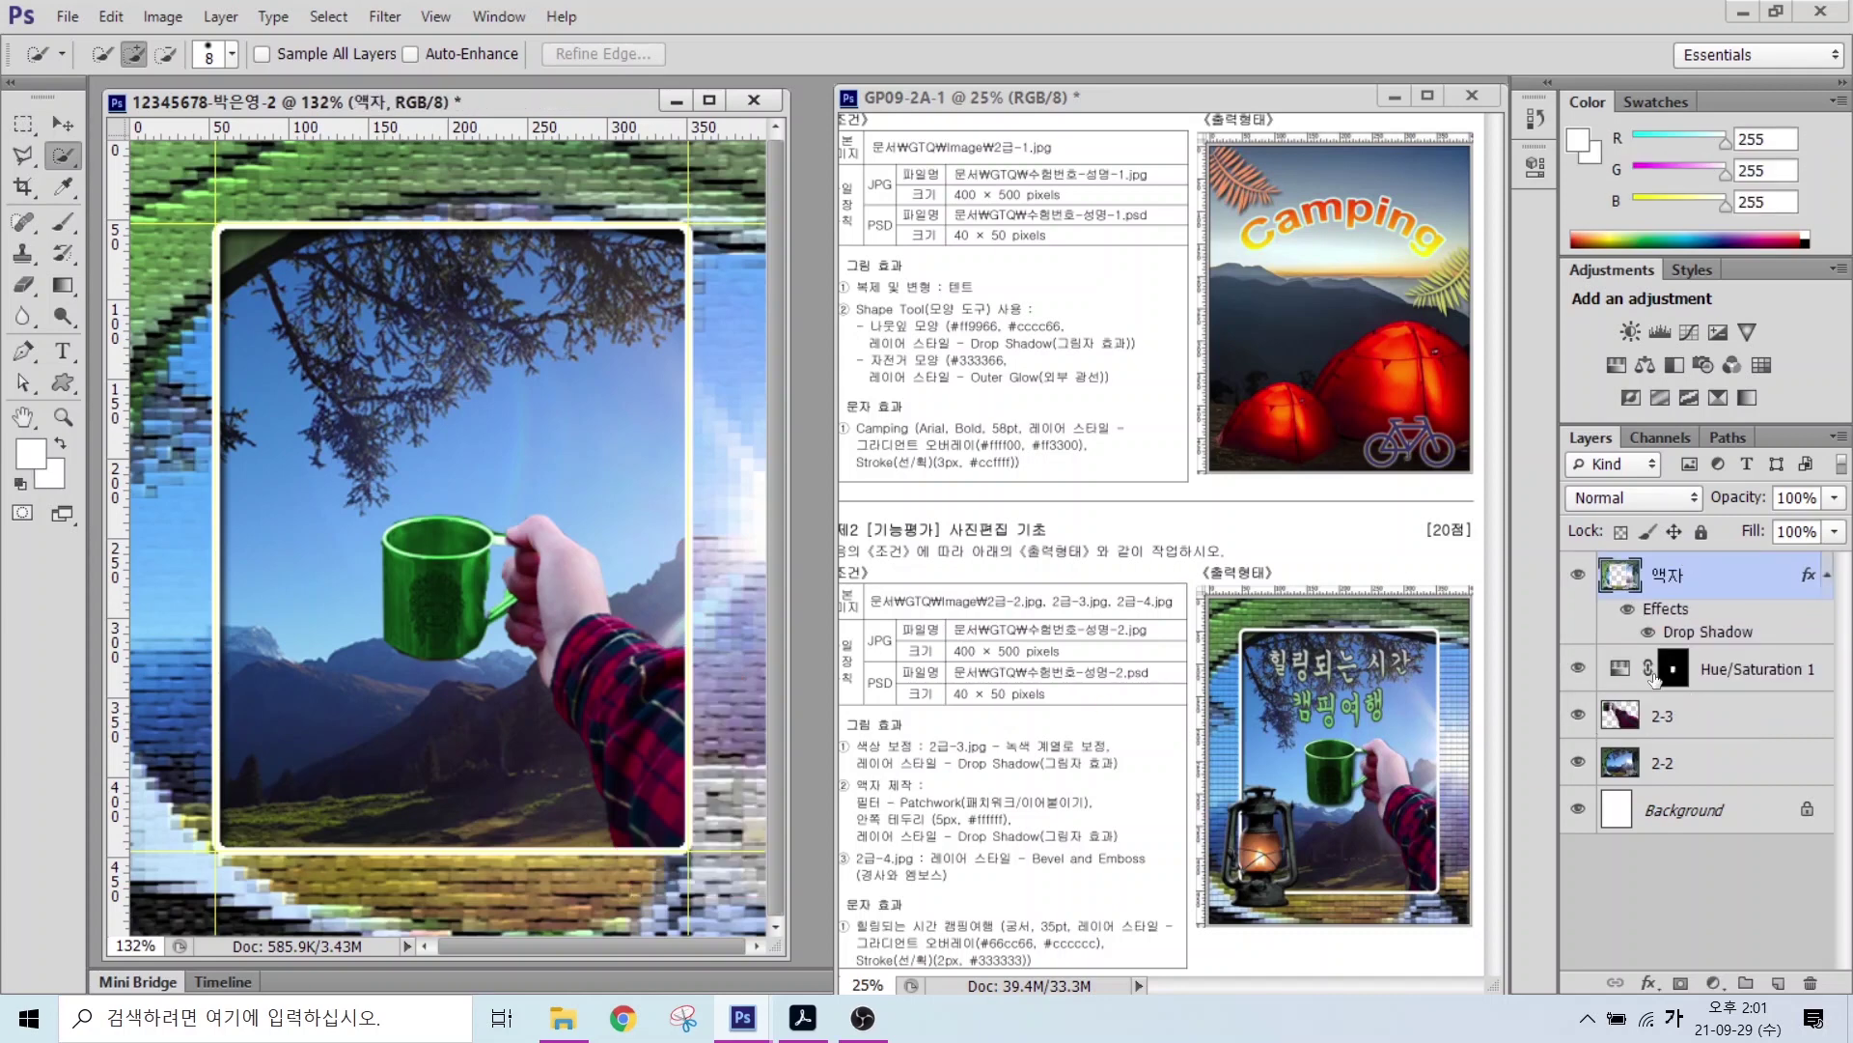
Step: Bring up the Open dialog showing the image folder
key(ctrl+2)
drag(845, 830, 1157, 896)
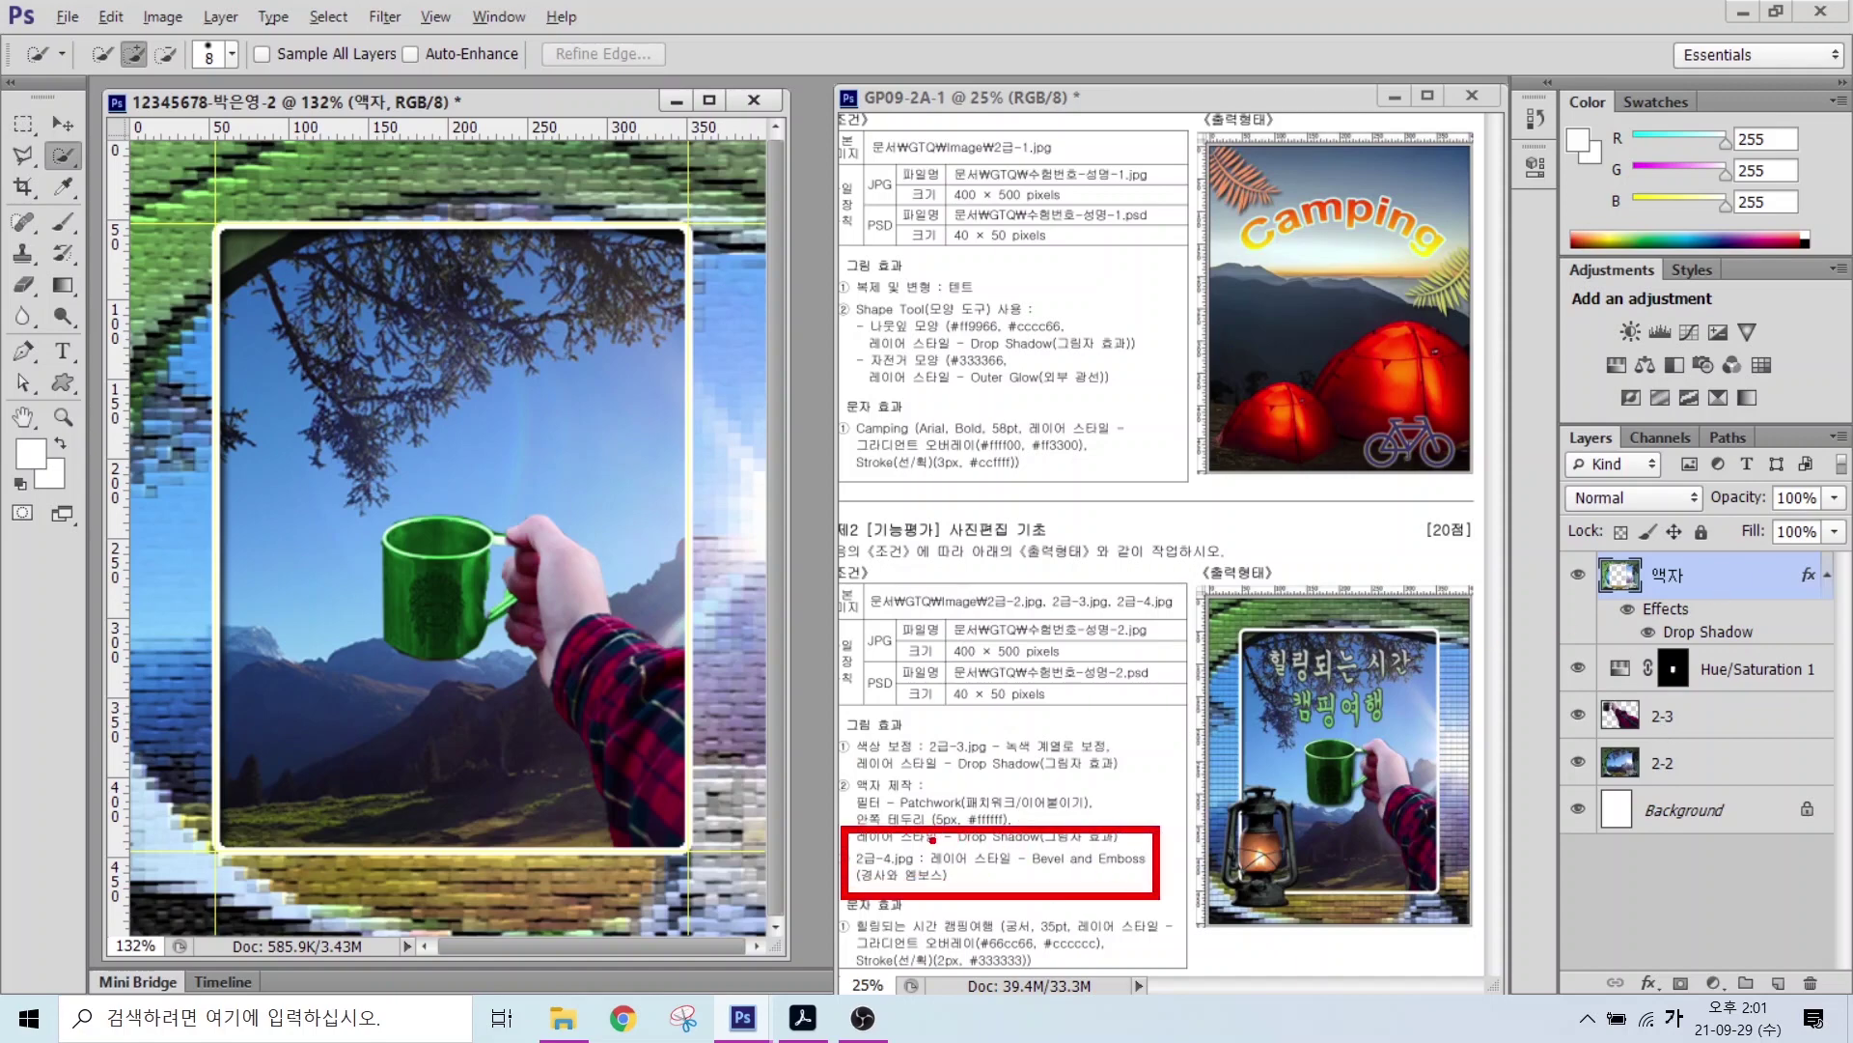
key(Escape)
key(ctrl+o)
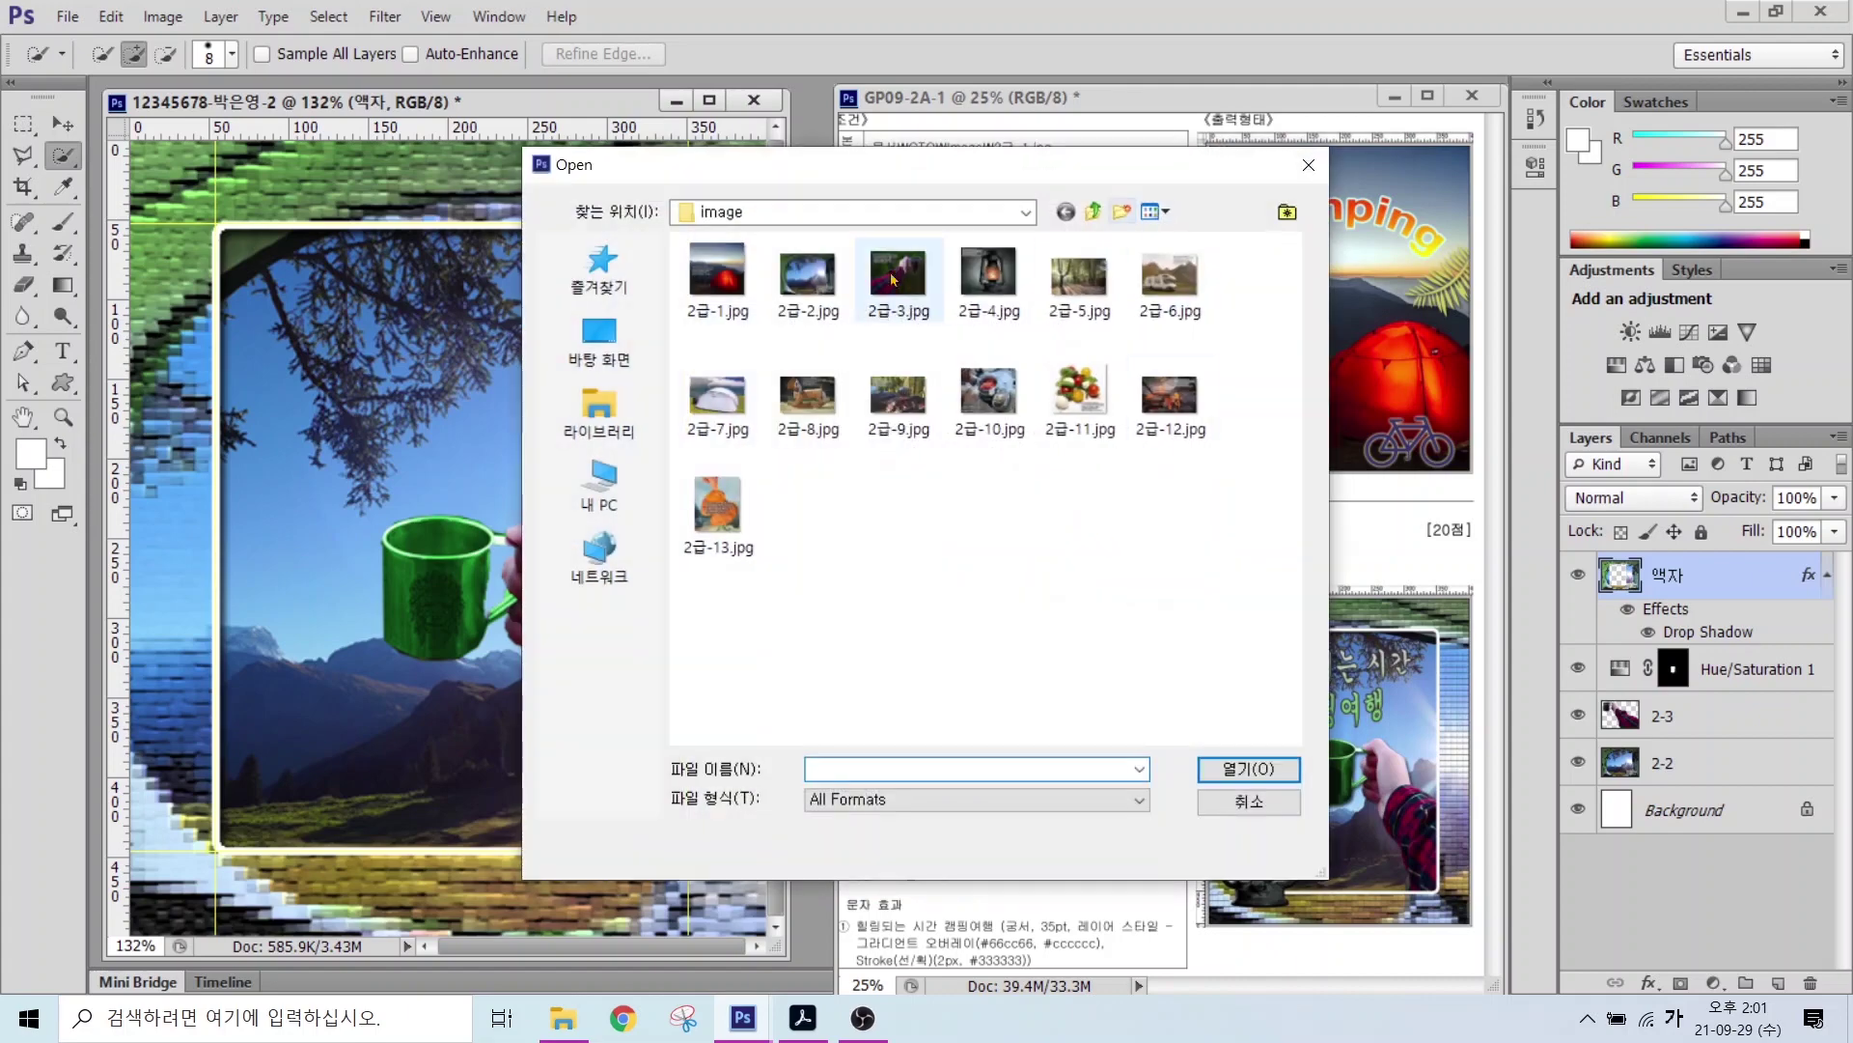
Step: Open 2급-4.jpg and quick-select the whole oil lantern
click(989, 278)
click(1251, 769)
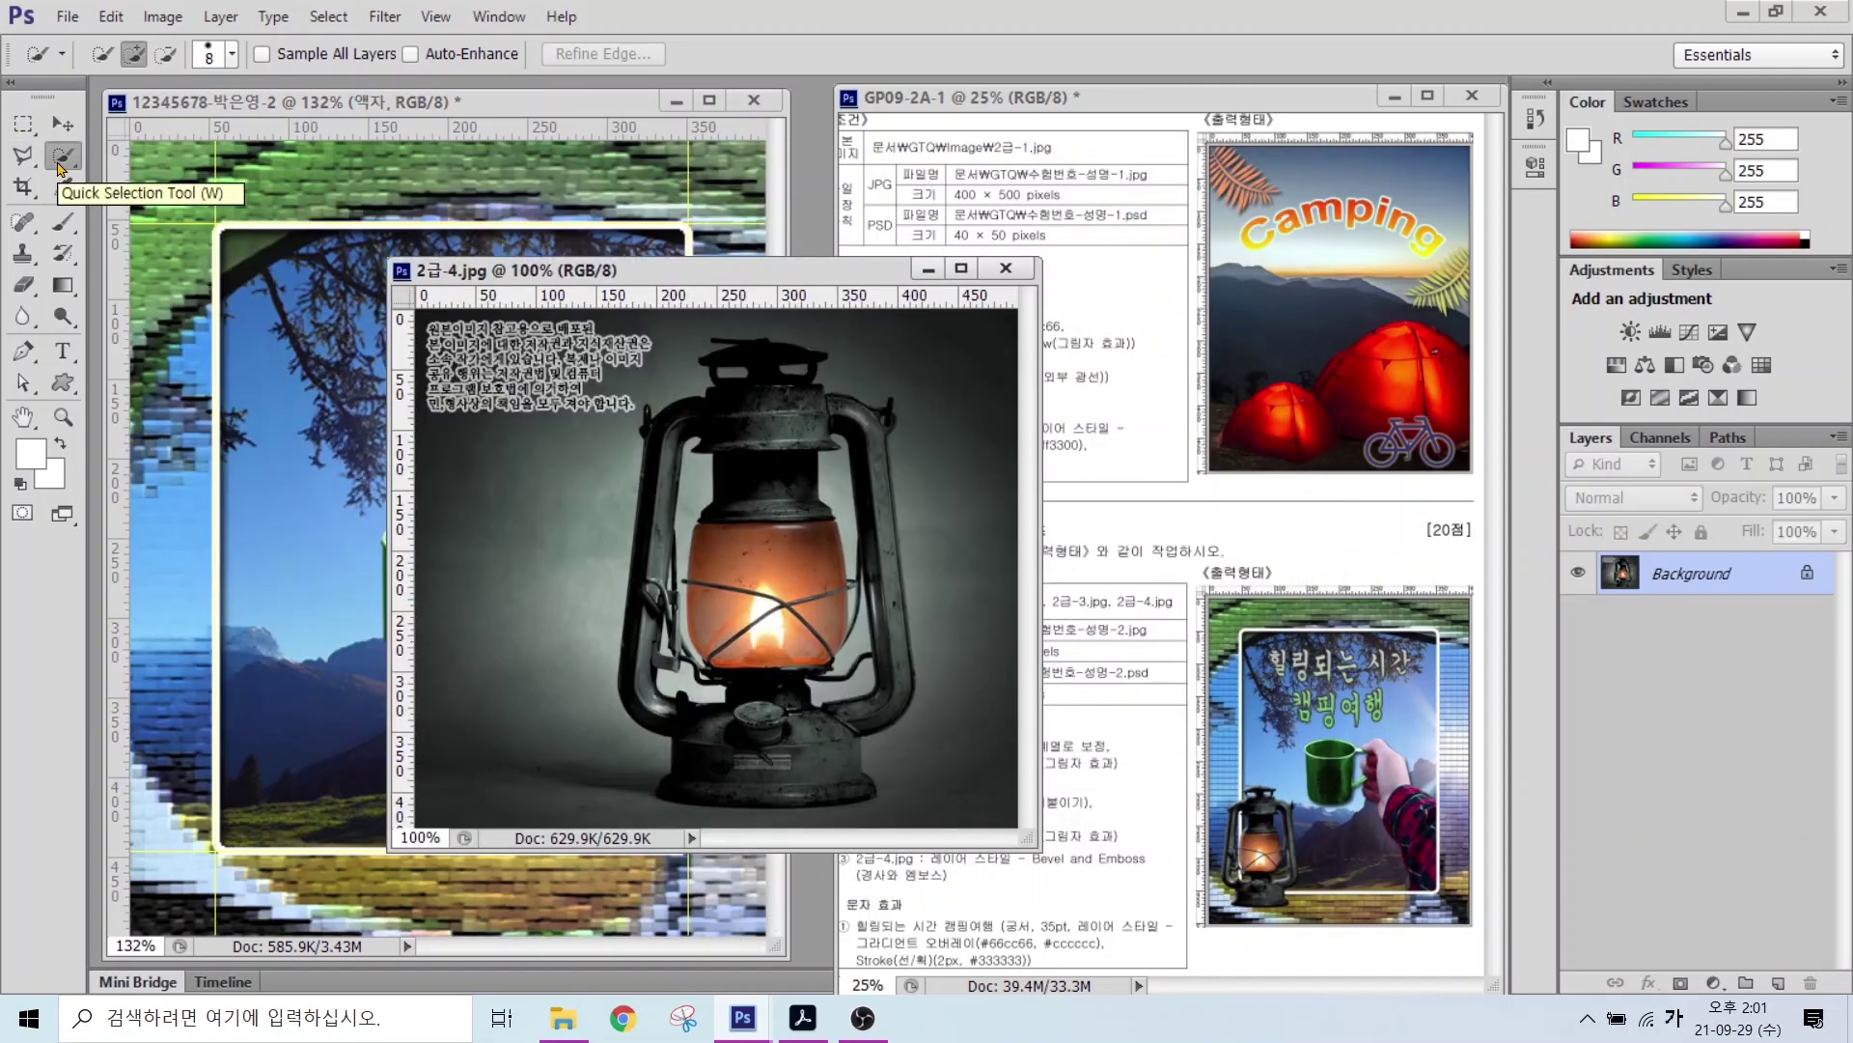
mouse_move(758, 417)
mouse_down()
mouse_move(792, 579)
mouse_move(772, 753)
mouse_up()
mouse_move(756, 367)
mouse_down()
mouse_move(861, 423)
mouse_move(886, 573)
mouse_move(874, 704)
mouse_move(738, 629)
mouse_move(842, 653)
mouse_up()
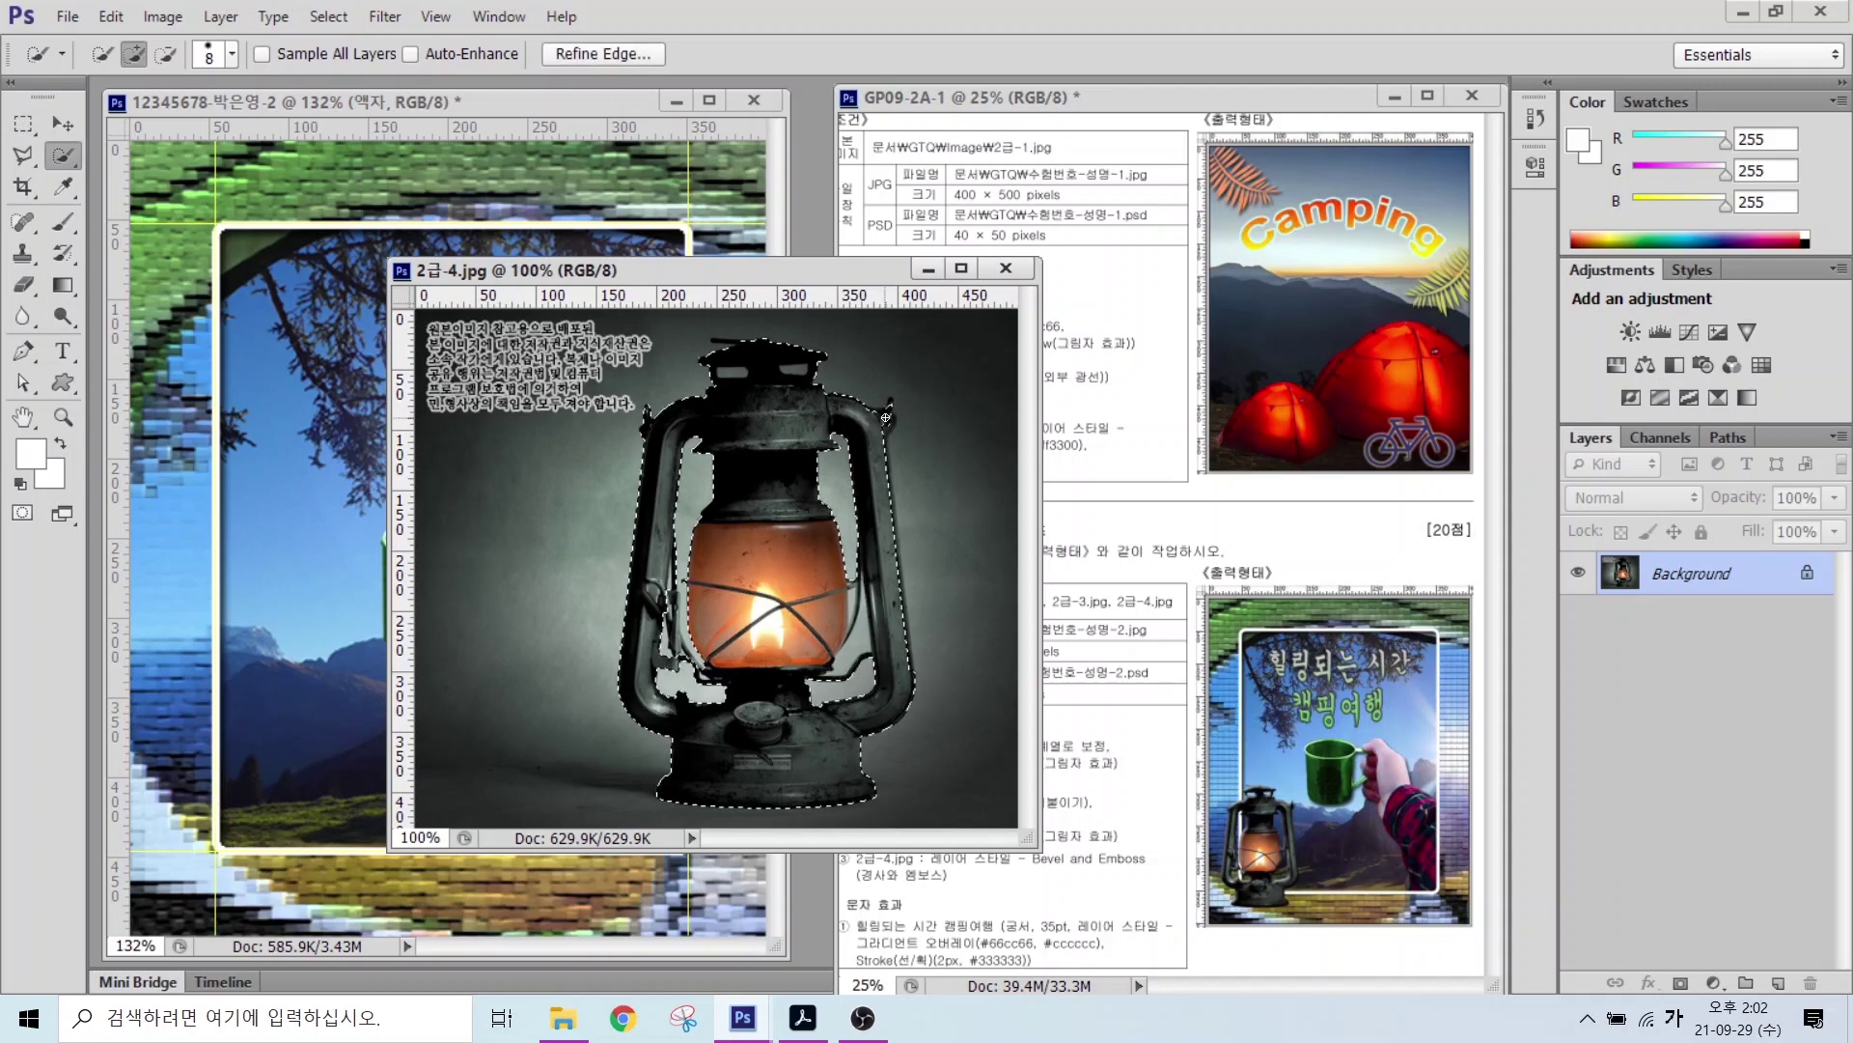
Step: Set the Quick Selection Tool to Subtract from selection mode
click(163, 61)
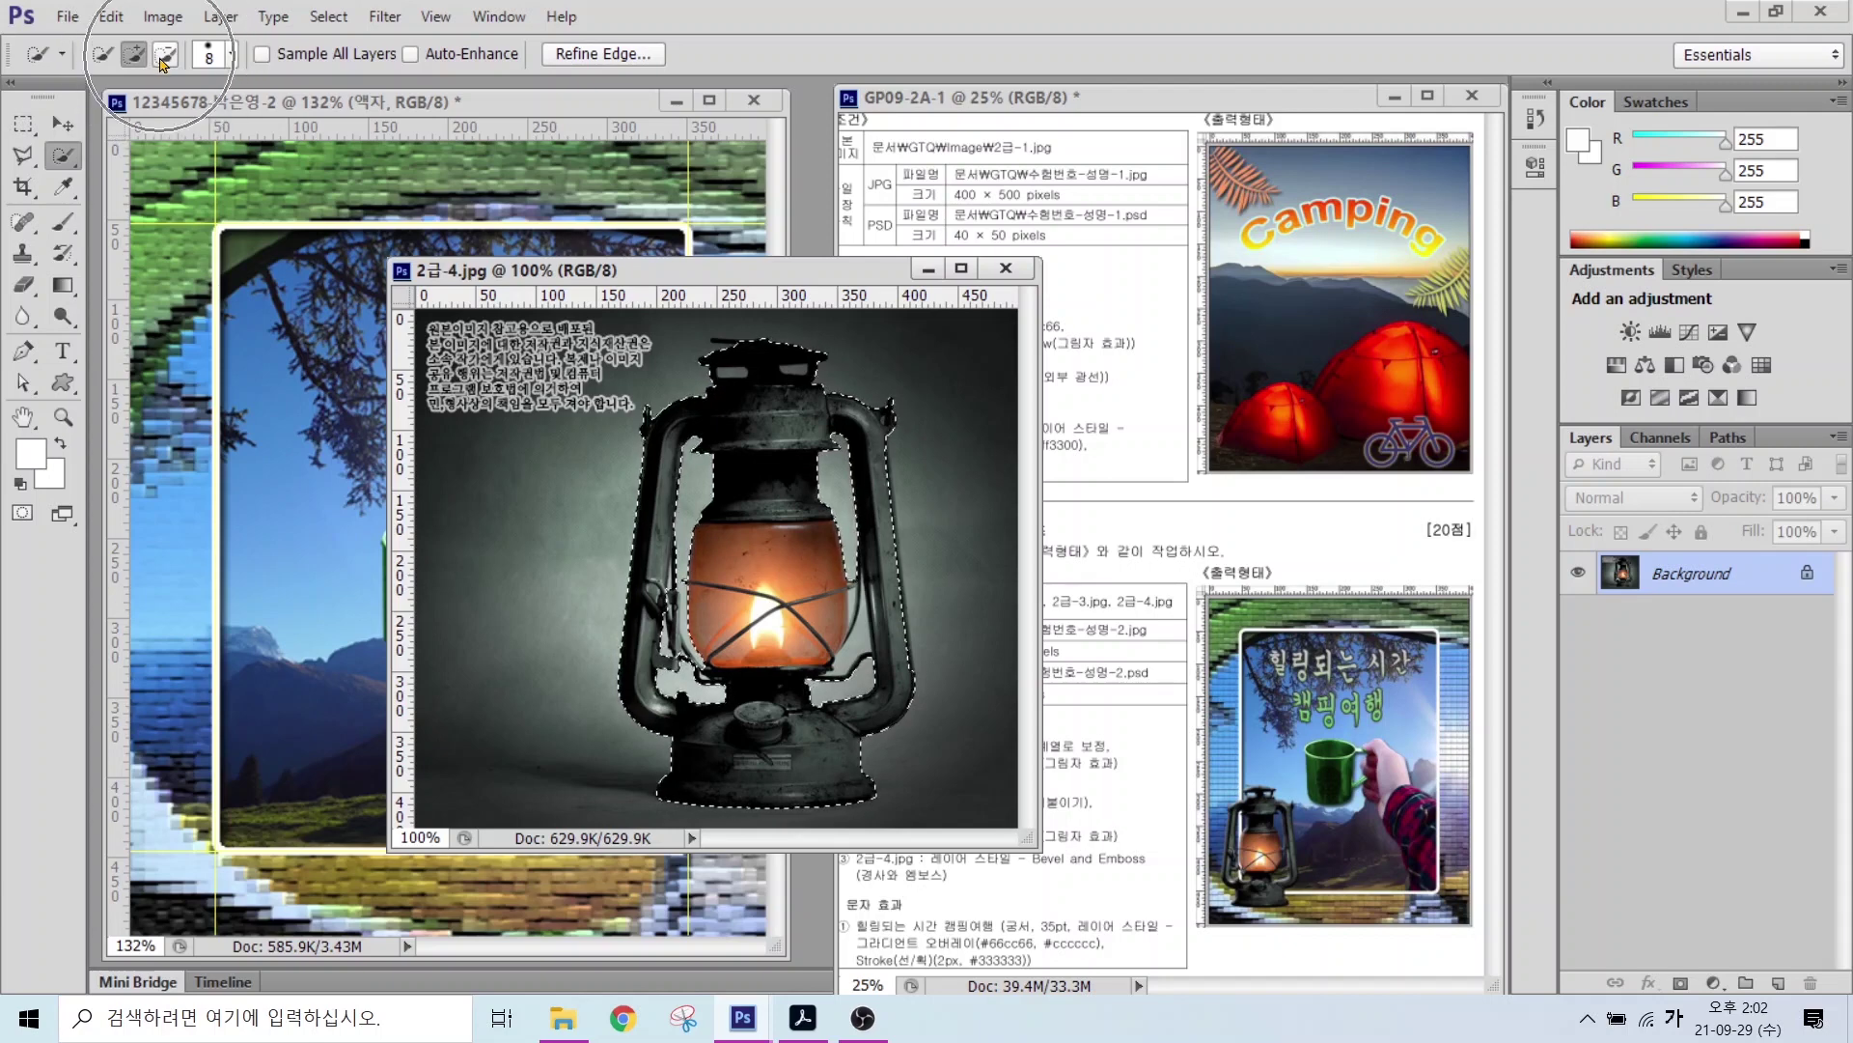
key(alt)
drag(88, 26, 256, 120)
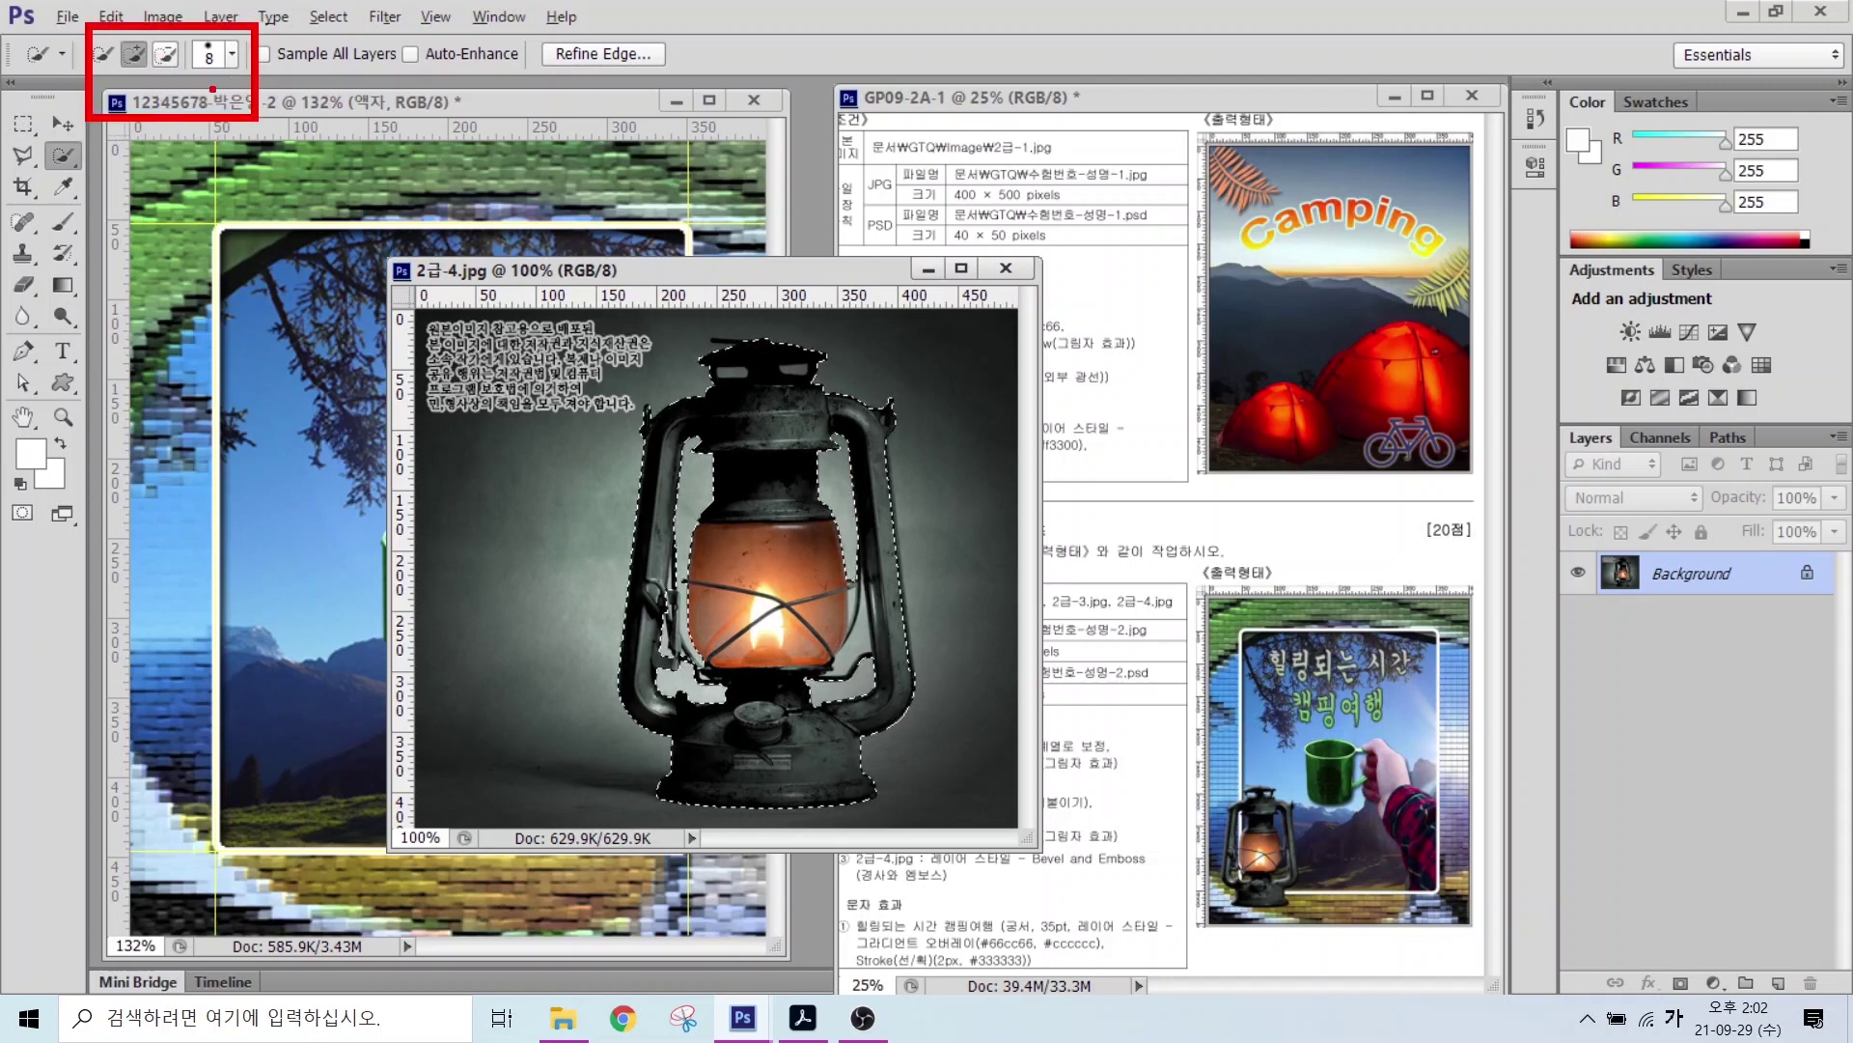
drag(180, 71, 265, 152)
drag(123, 71, 29, 159)
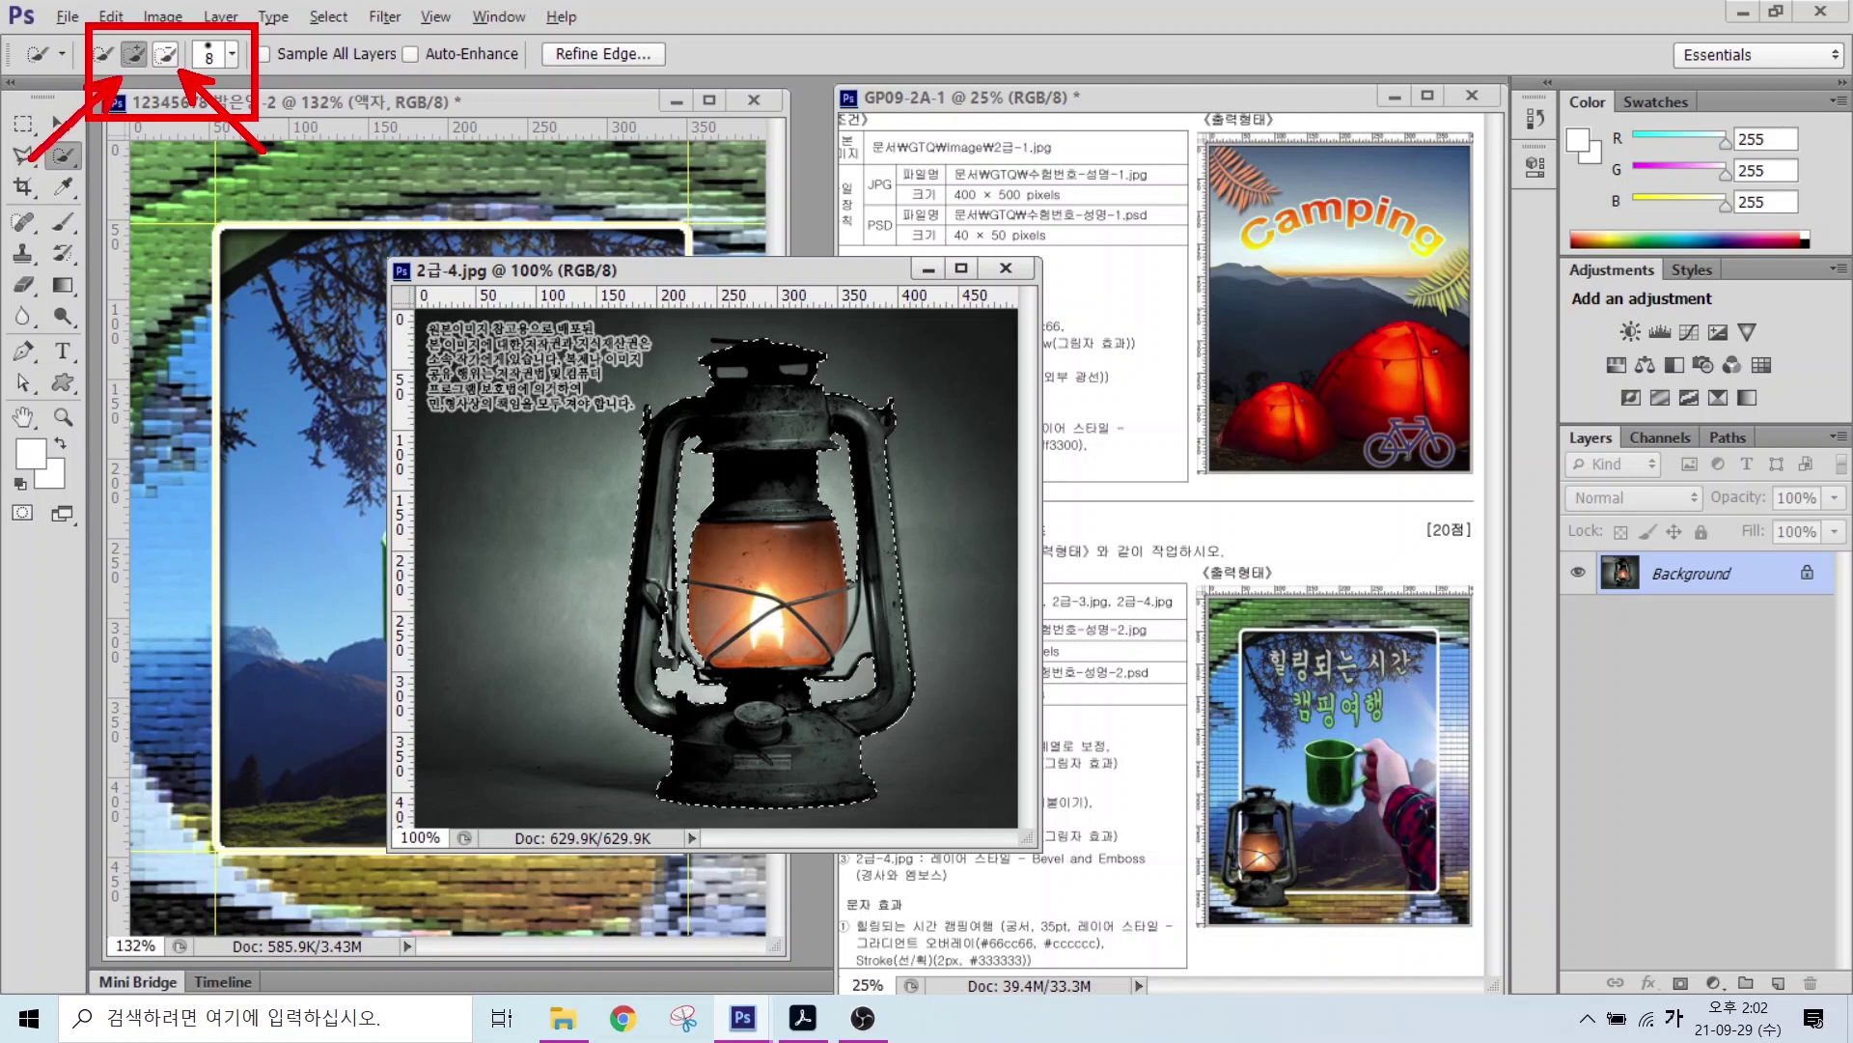
key(Escape)
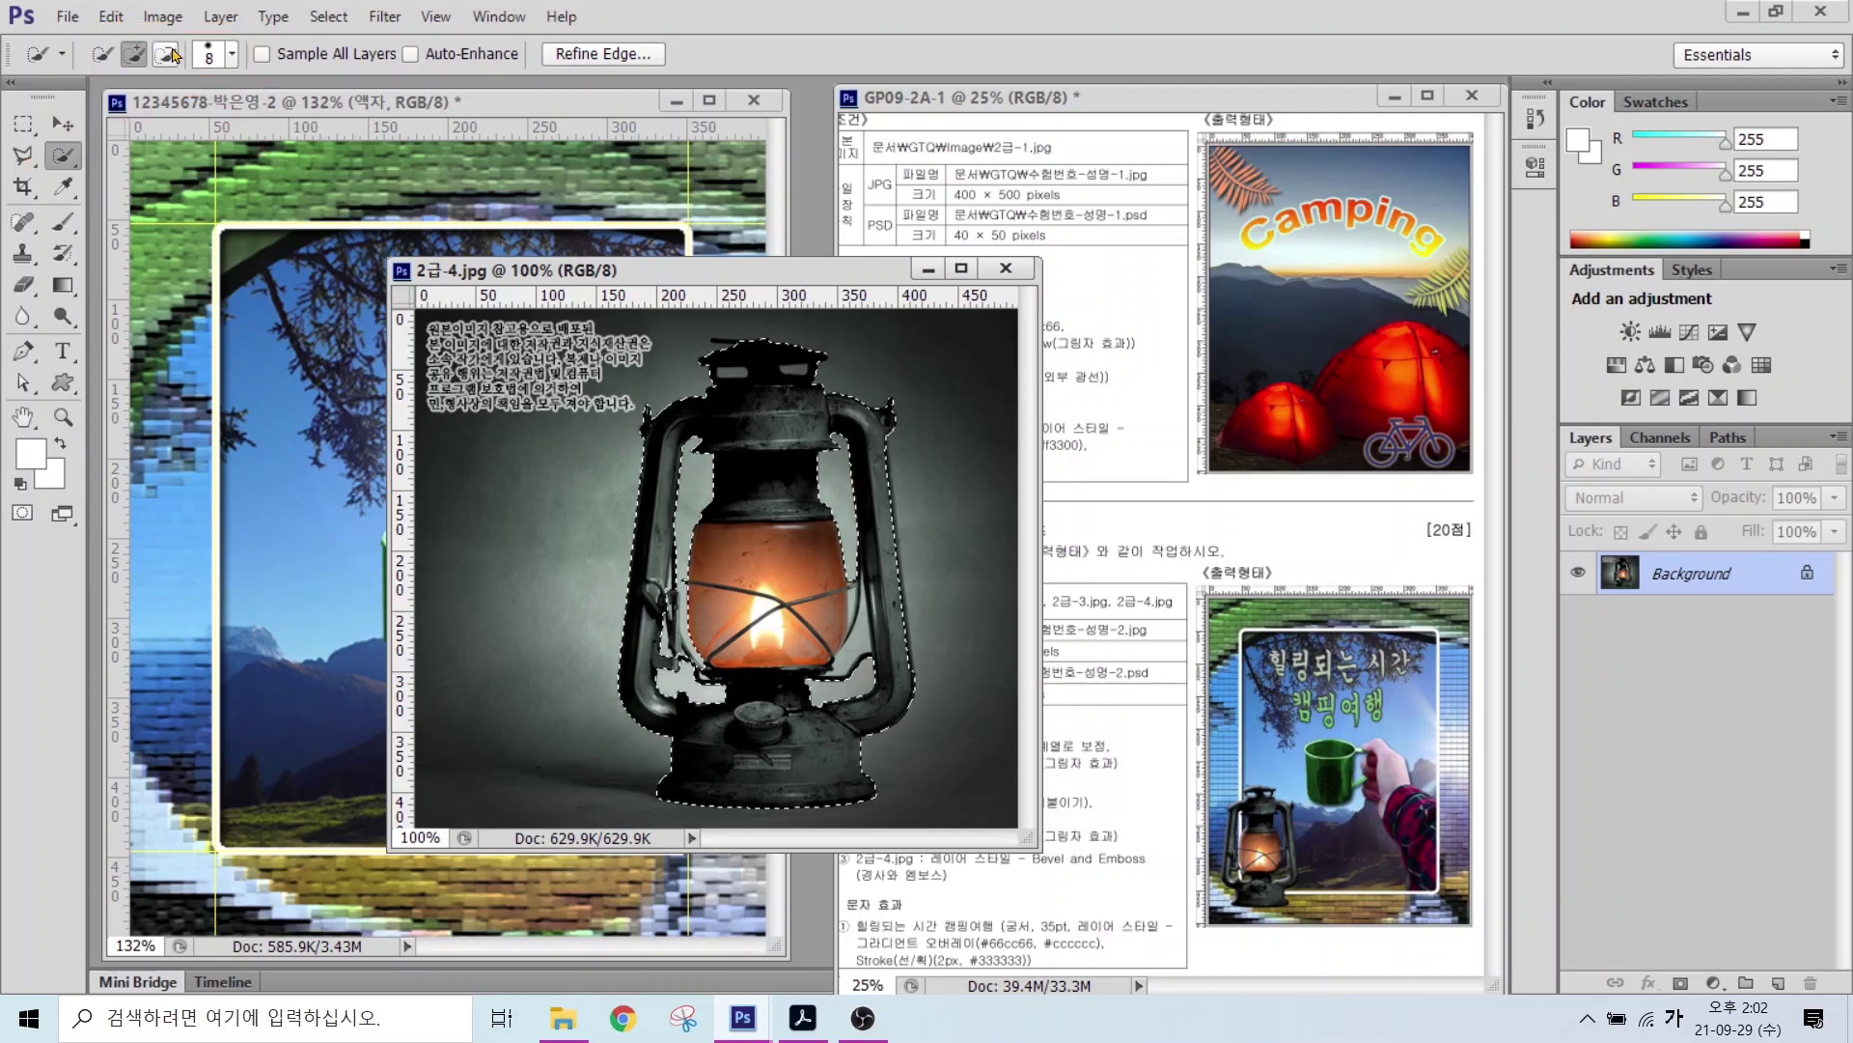
click(165, 55)
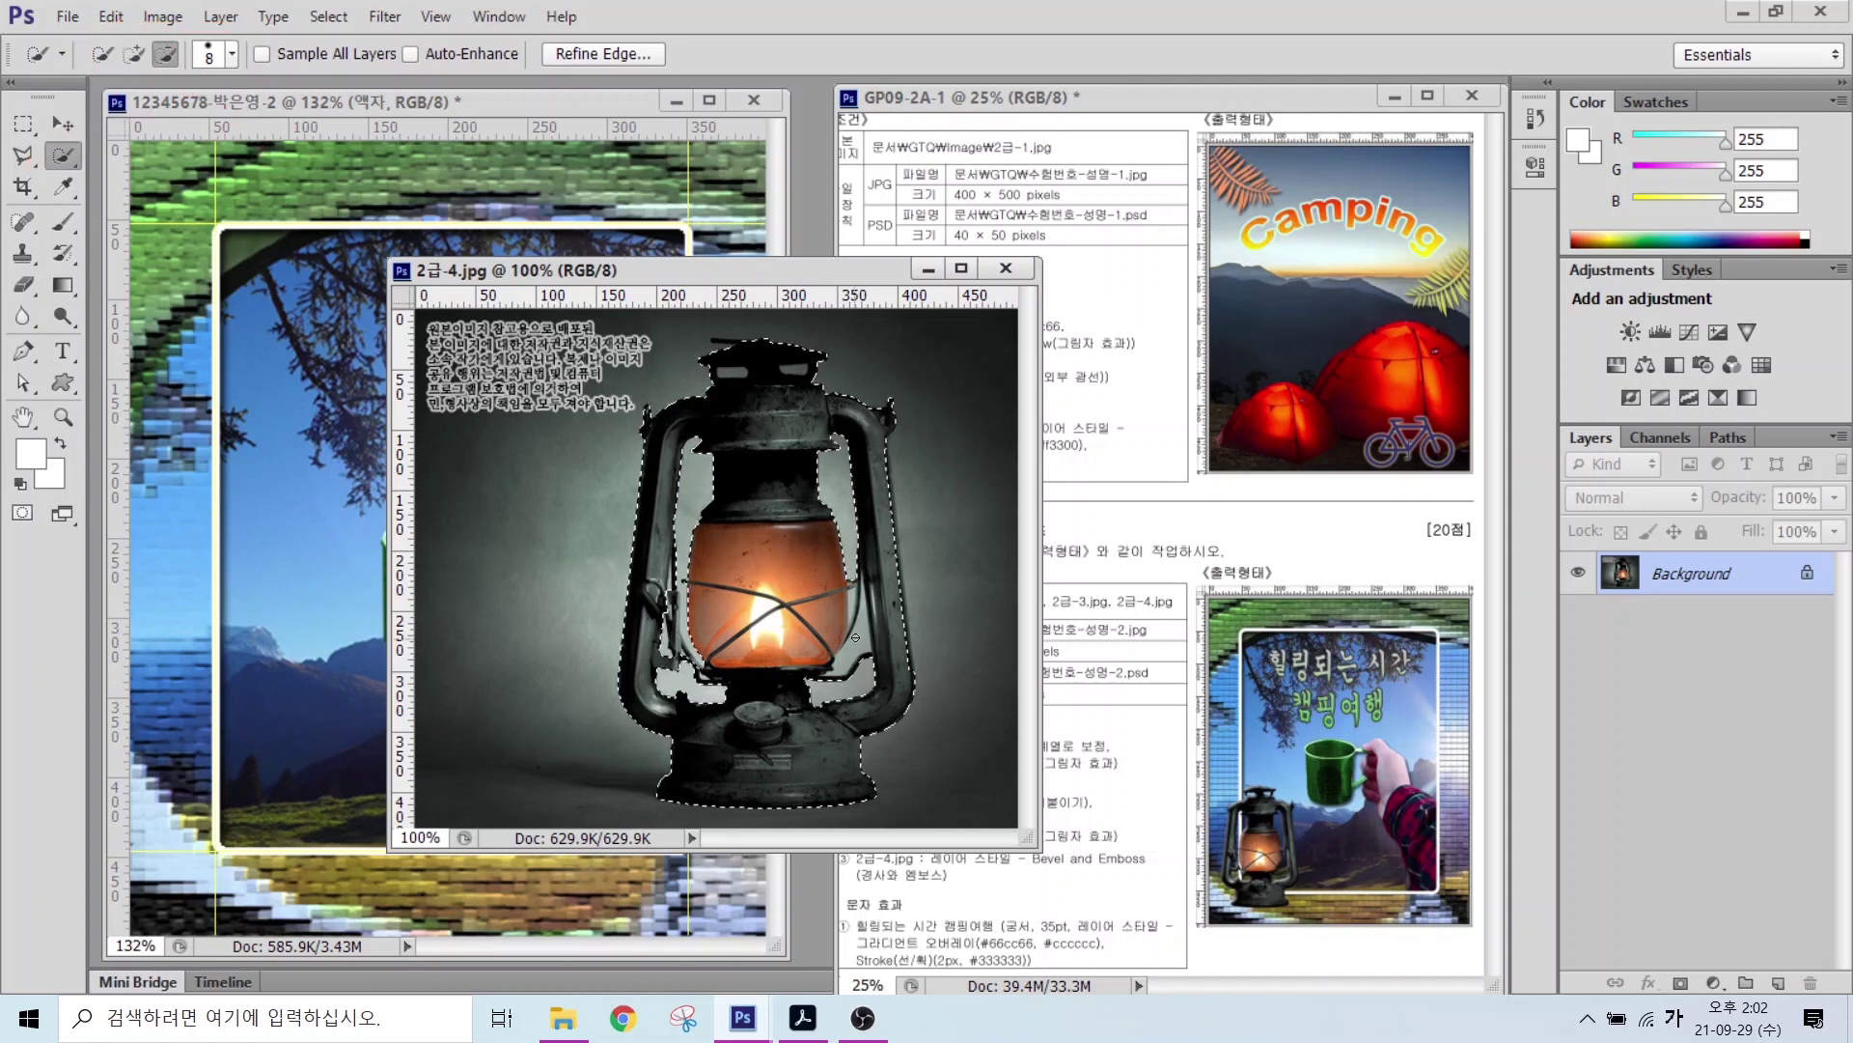
Step: Move the selected lantern into the composite and name its layer 2-4
key(v)
drag(754, 403, 294, 412)
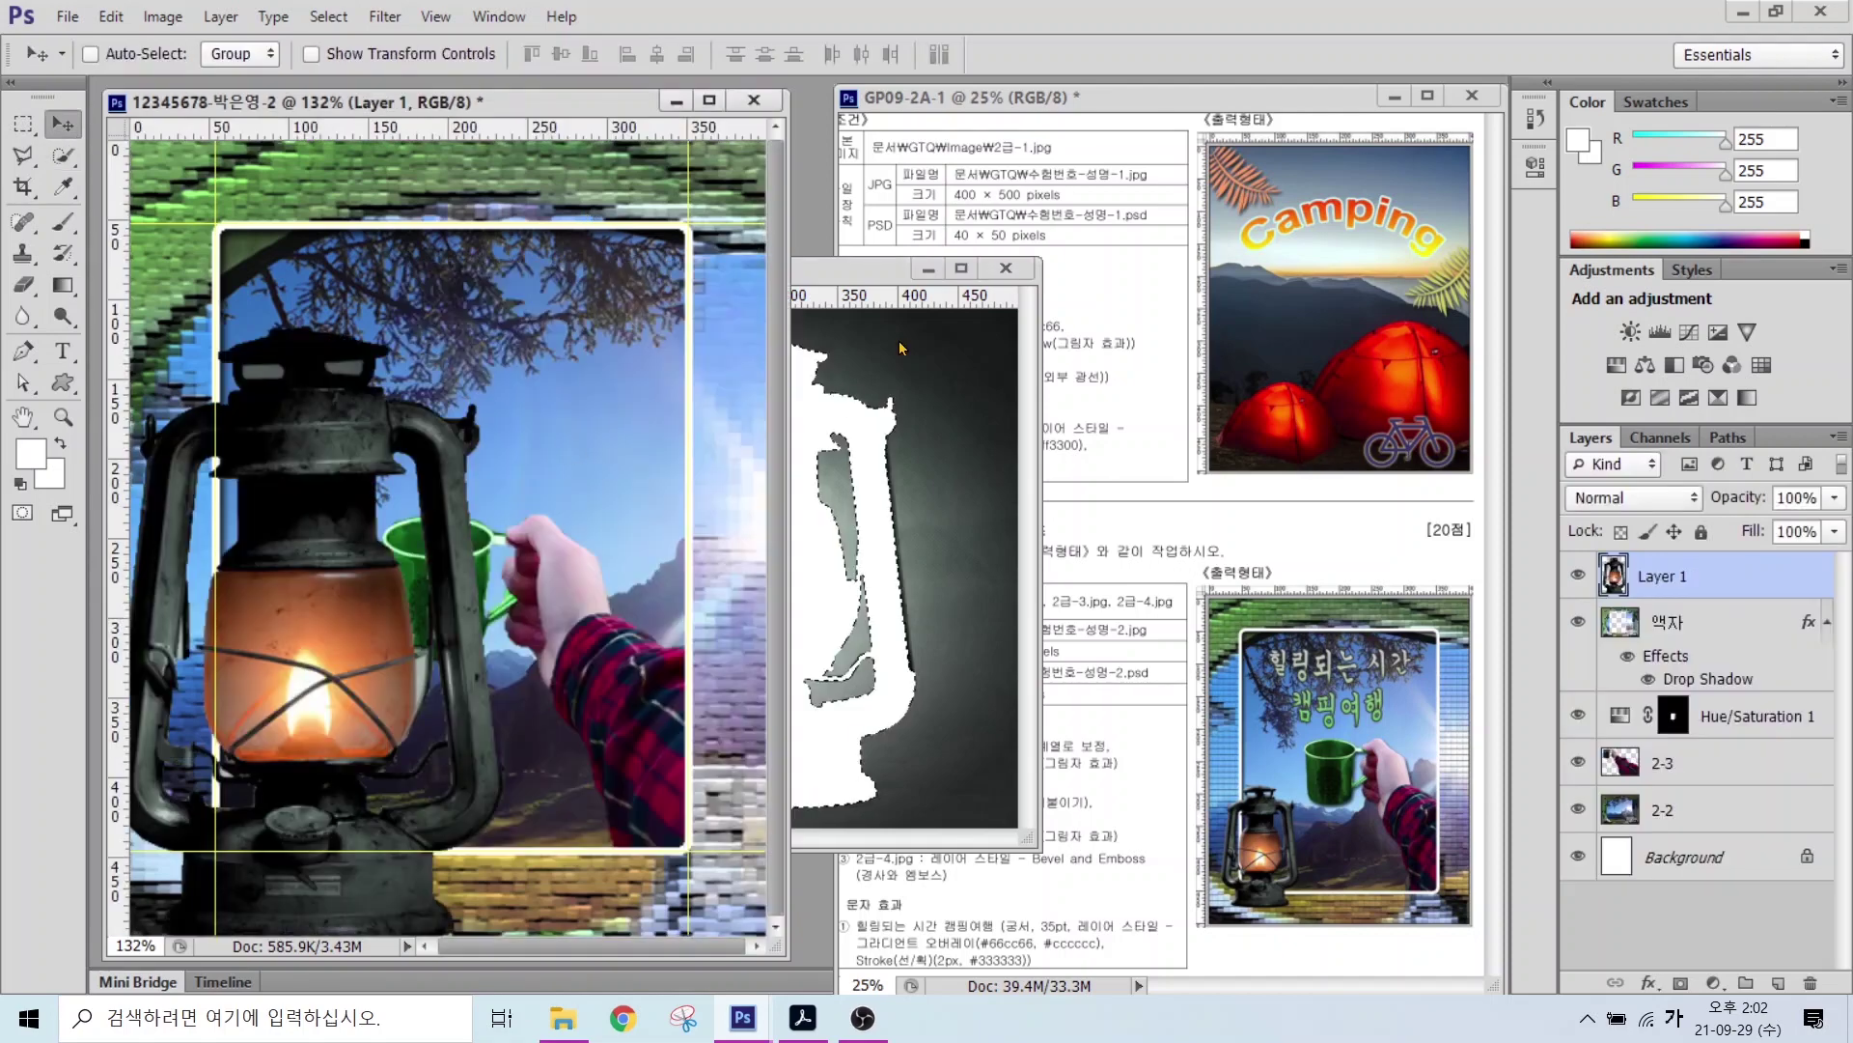
click(1006, 268)
double_click(1660, 576)
text(2-4)
key(Return)
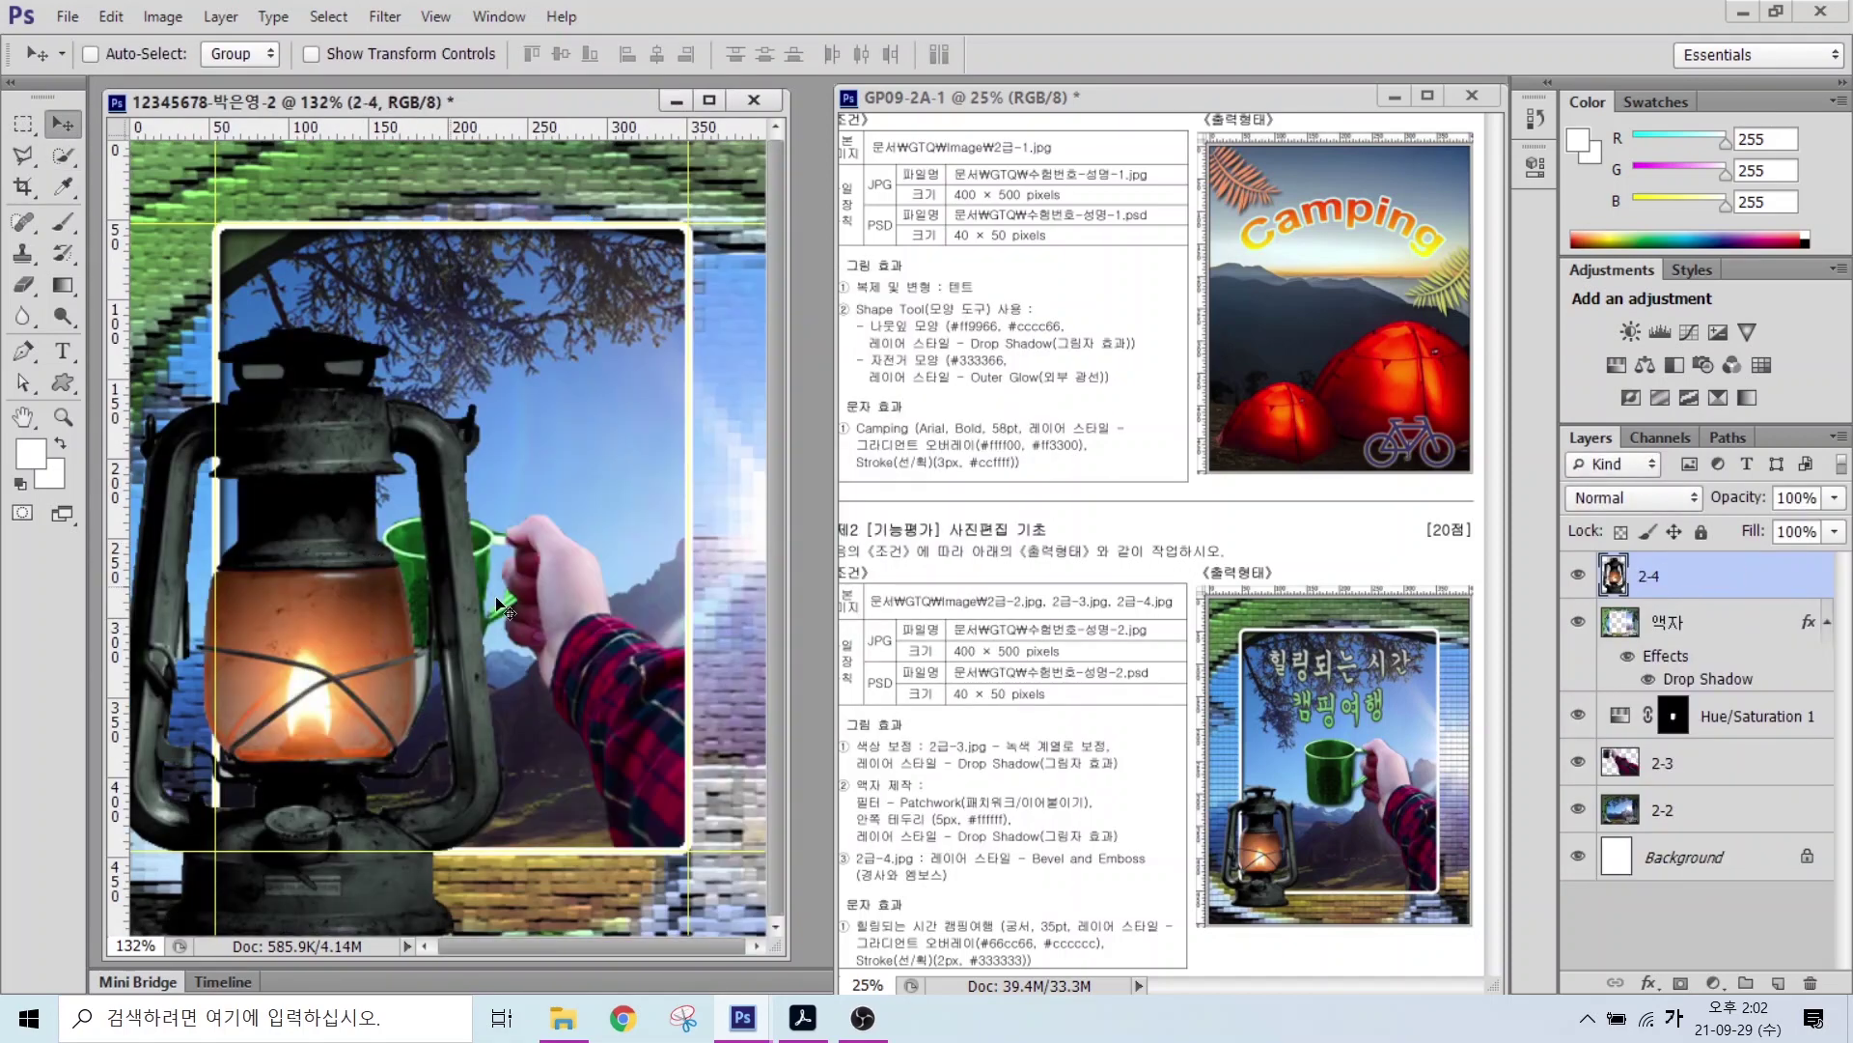
Step: Shrink the lantern to under half size and place it at the frame's lower left
key(ctrl+t)
drag(506, 326, 314, 628)
drag(255, 765, 266, 716)
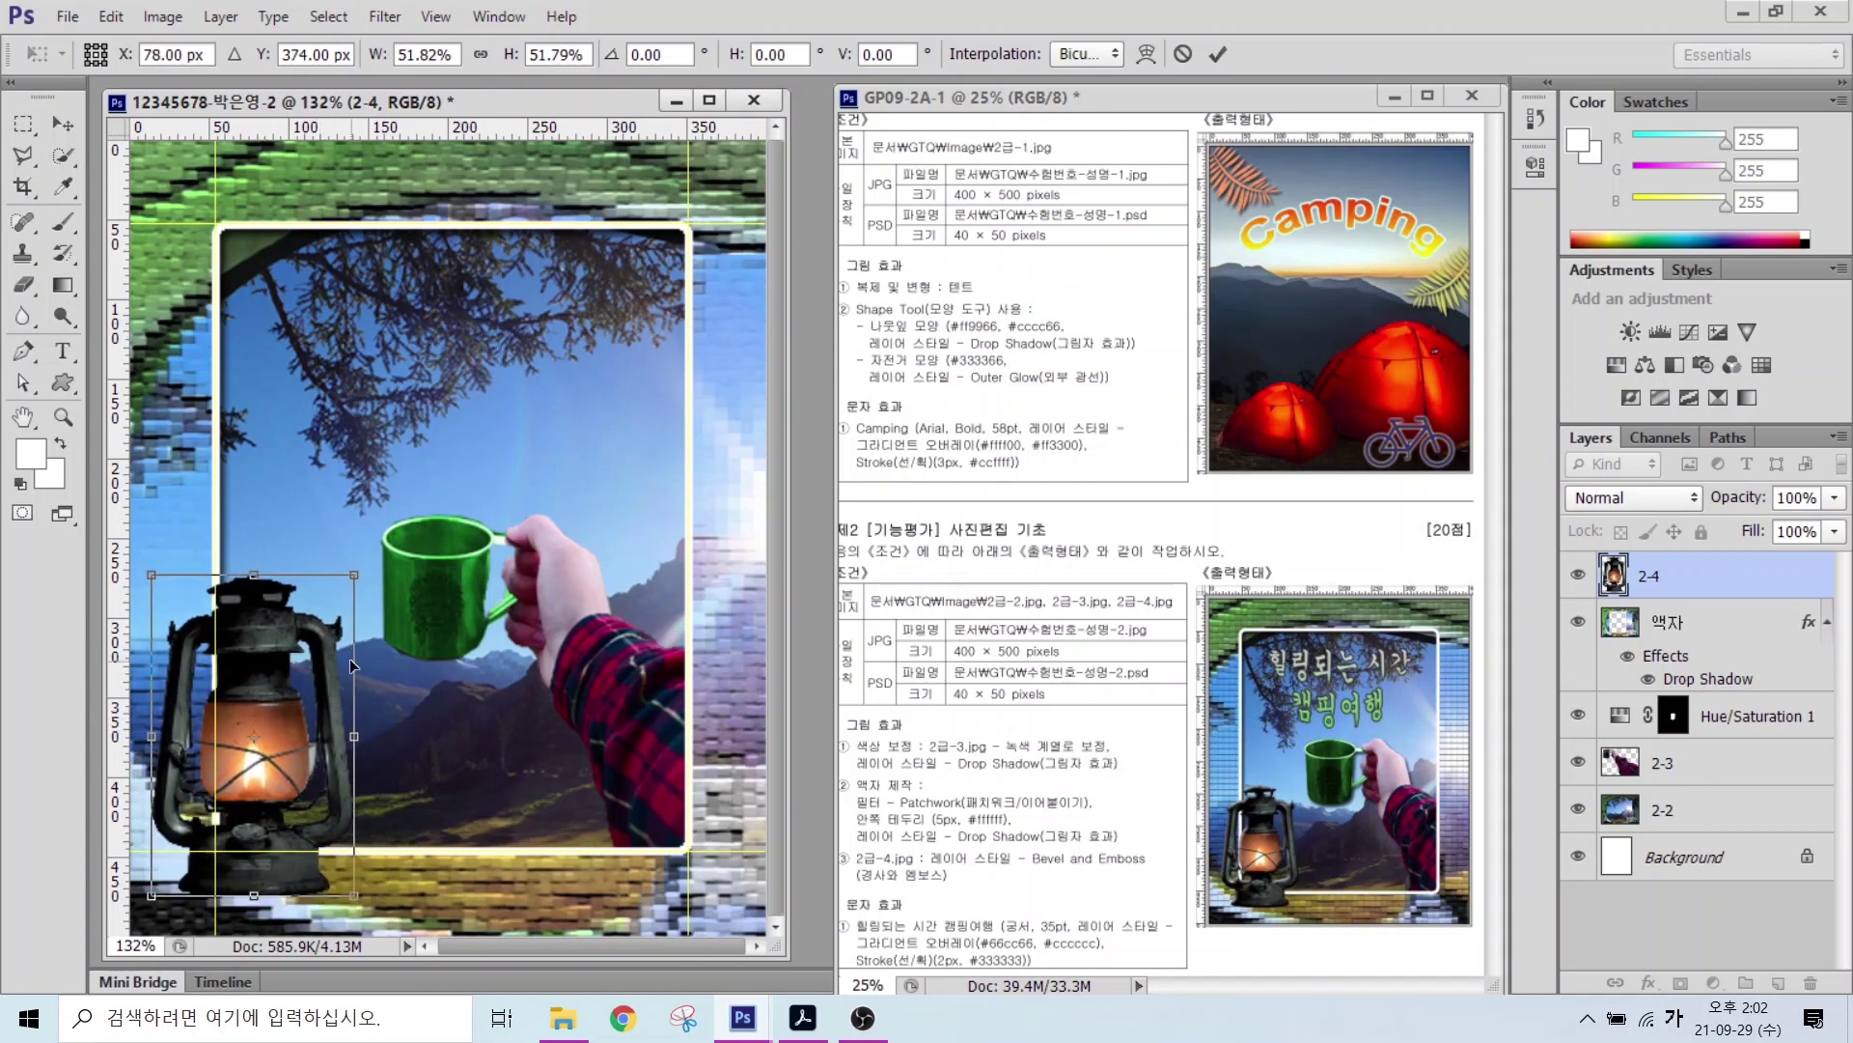
drag(354, 575, 332, 613)
key(Return)
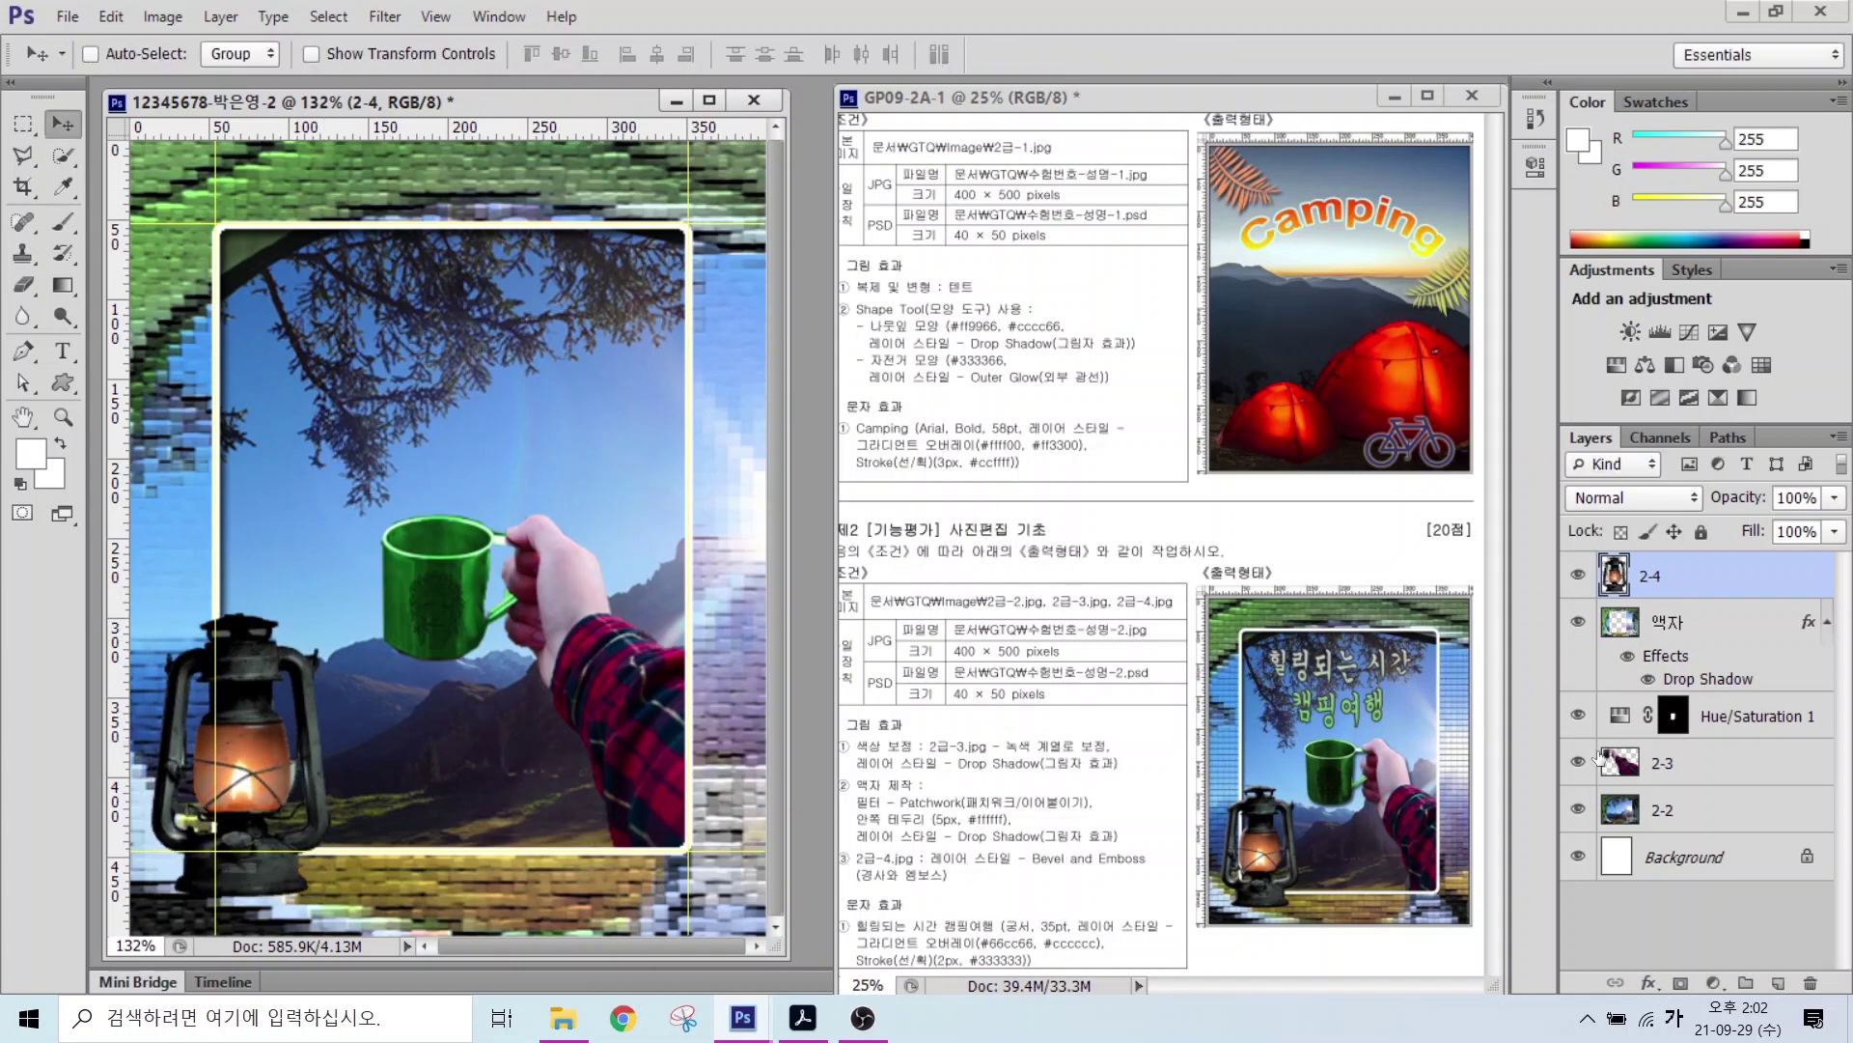
Step: Check the reference and give layer 2-4 a default Bevel & Emboss effect
click(889, 874)
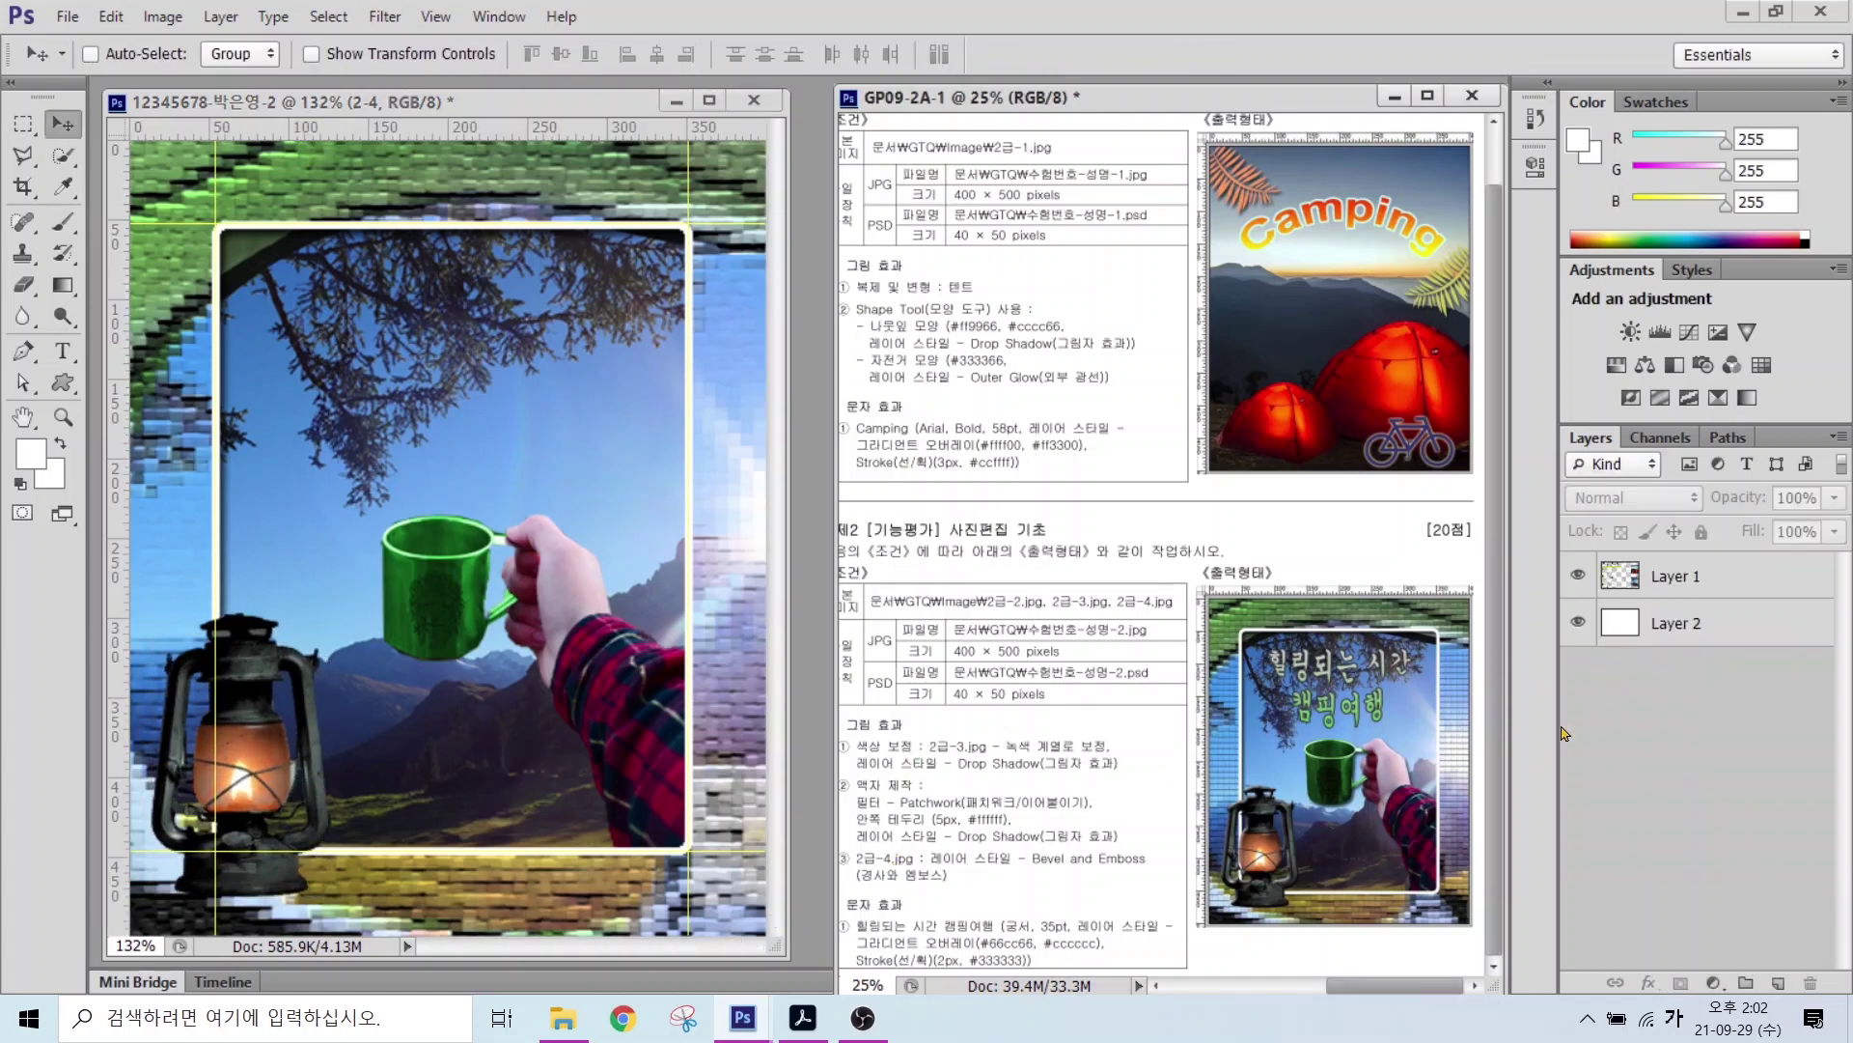
click(776, 757)
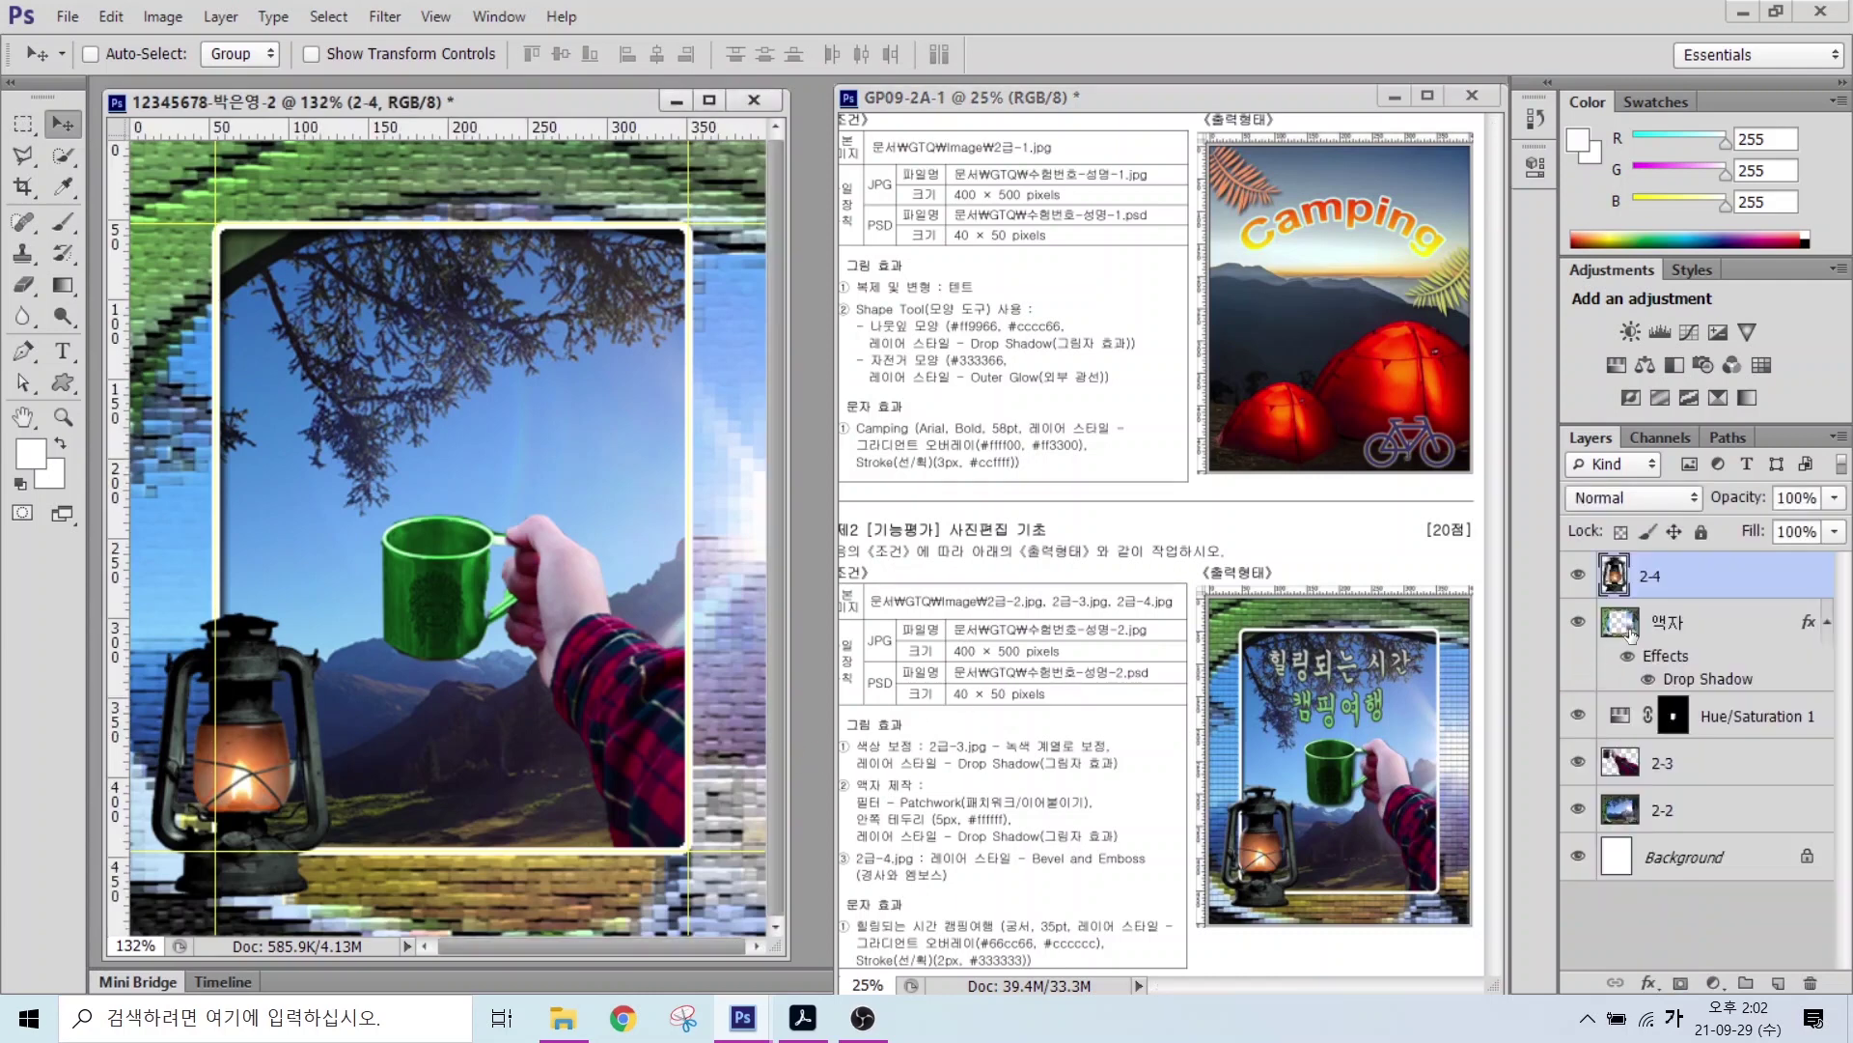
click(1648, 982)
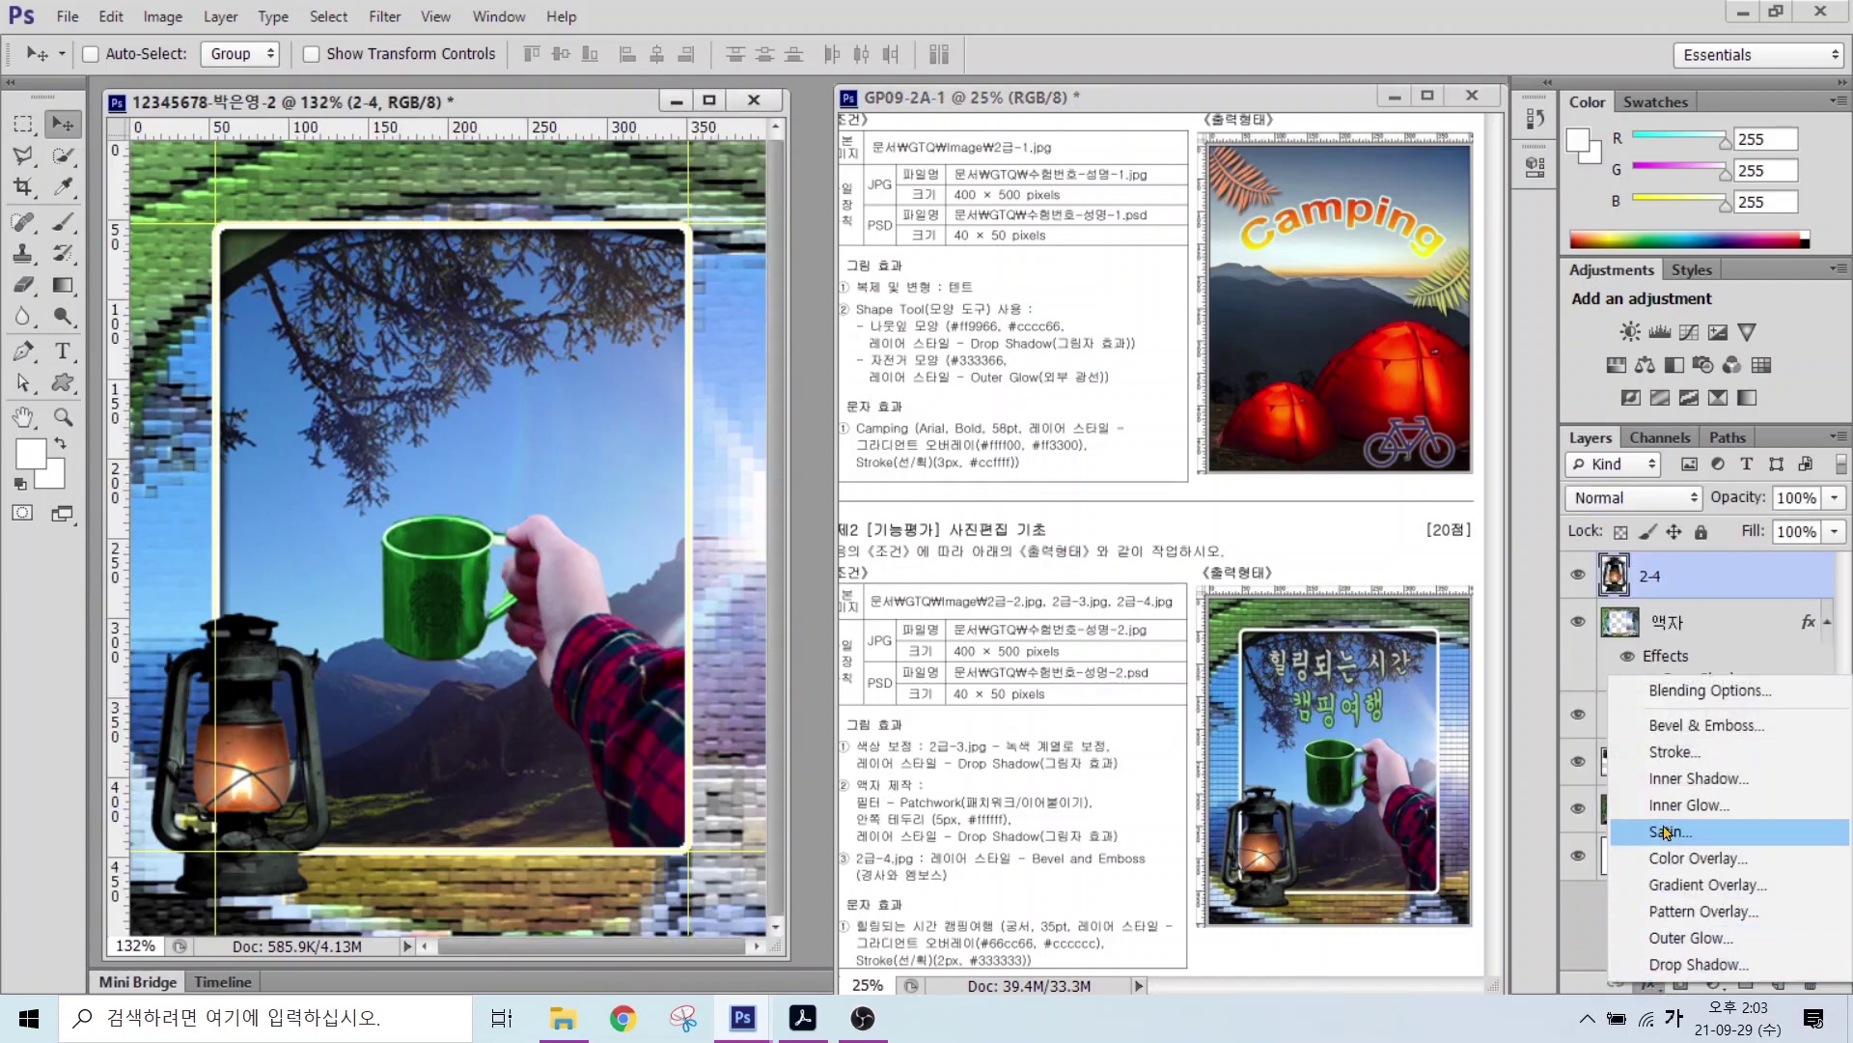
click(1675, 732)
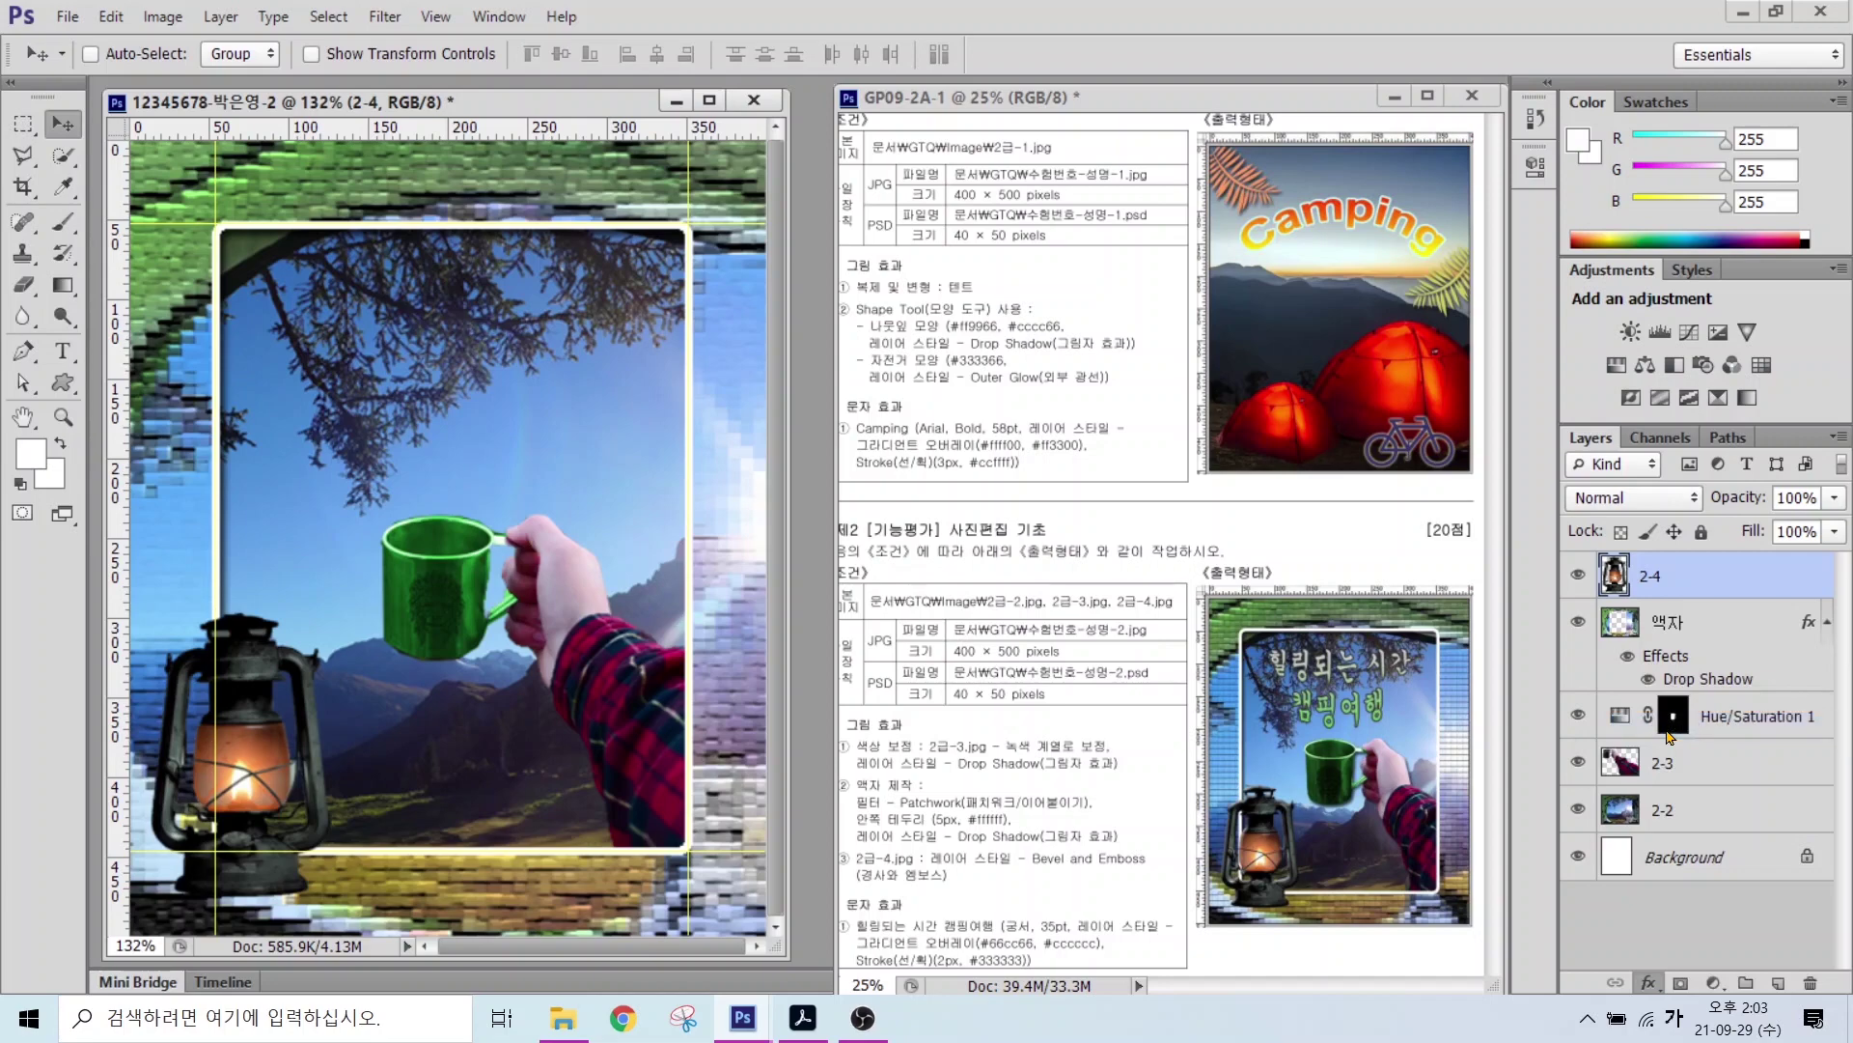
key(Return)
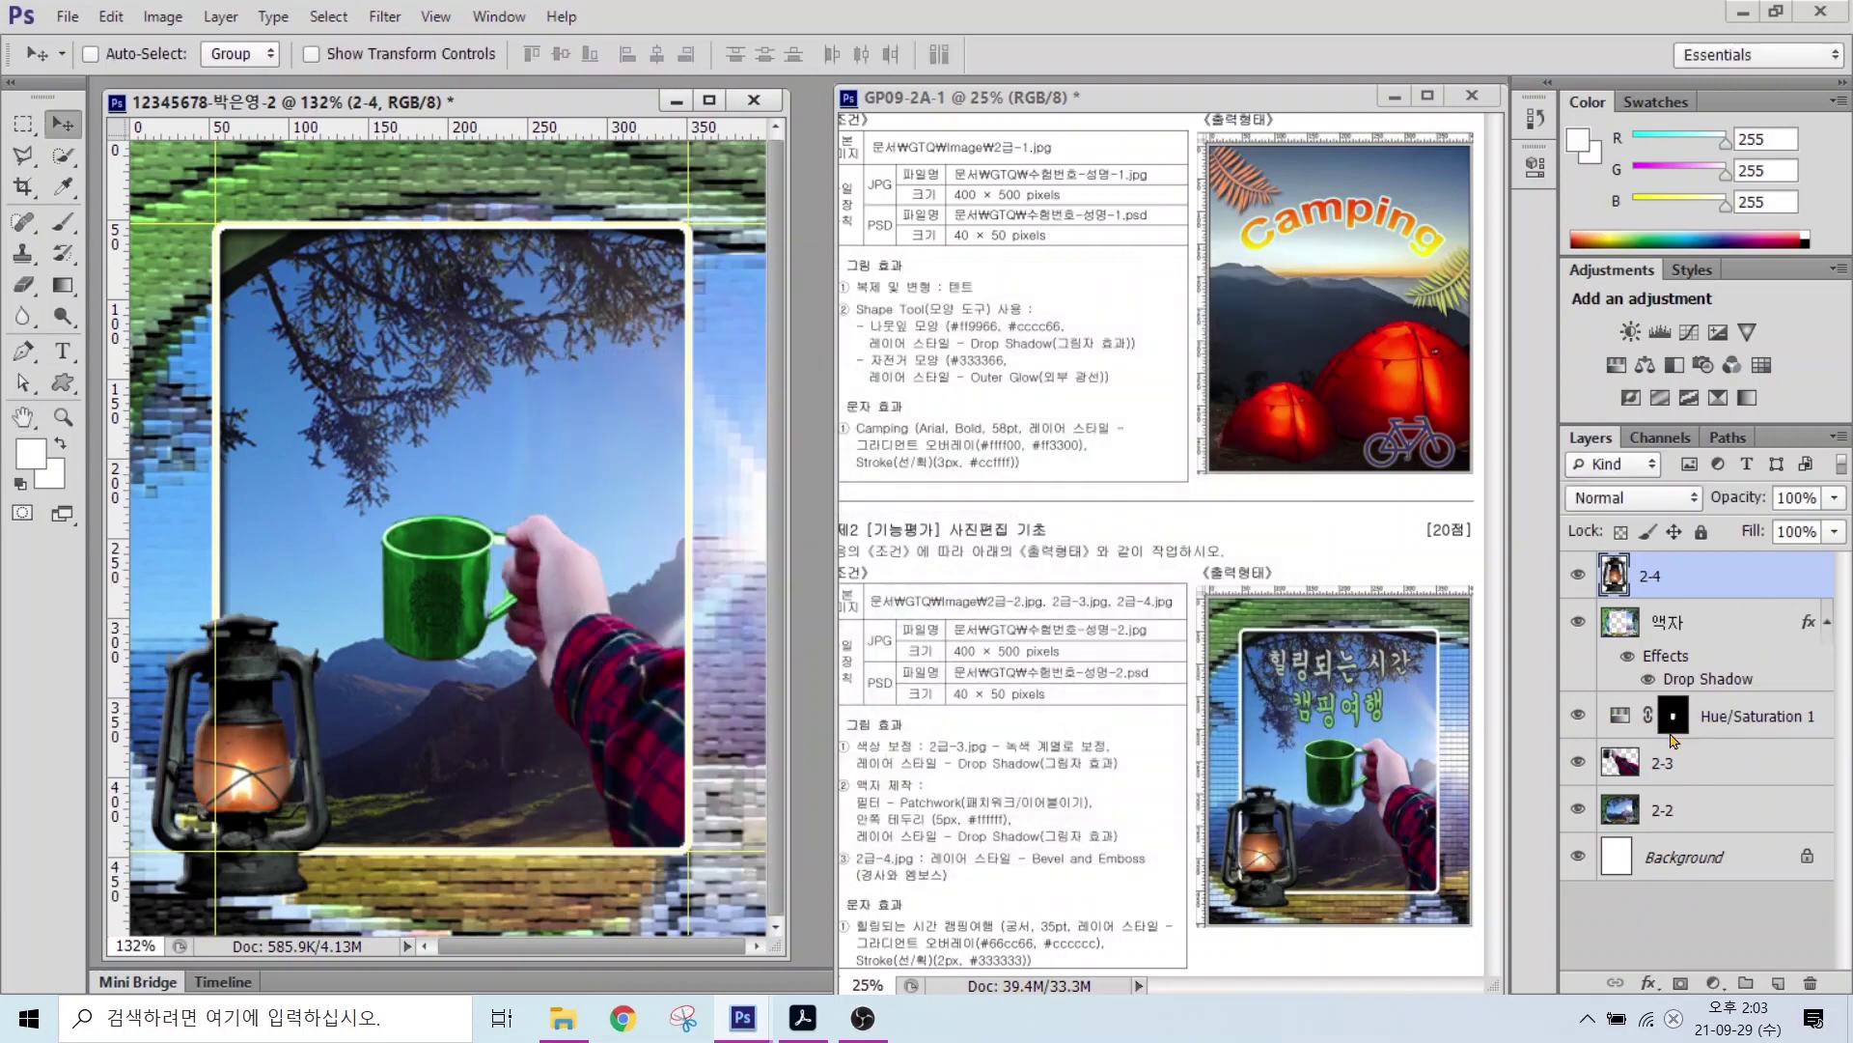
drag(1693, 825, 1781, 886)
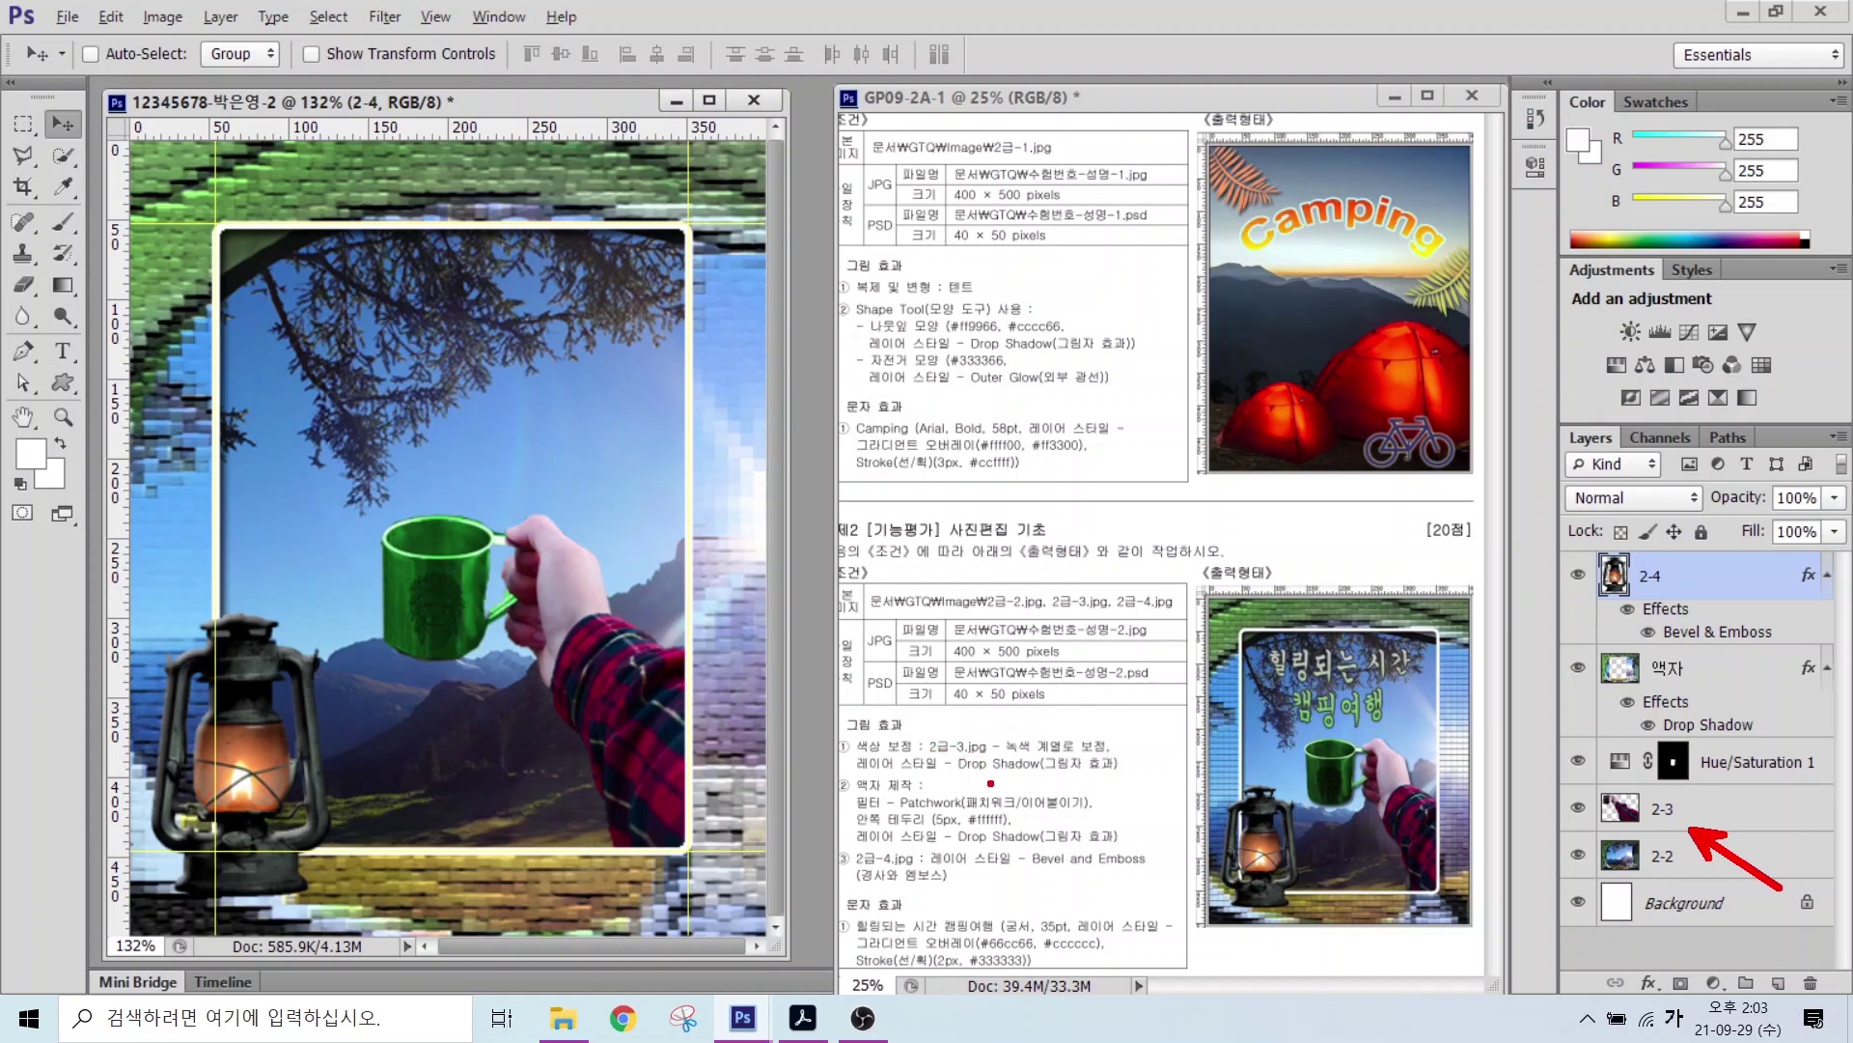
Step: Apply a default Drop Shadow to layer 2-3, the arm and green mug
drag(1069, 775, 1161, 843)
drag(868, 732, 1112, 787)
drag(1584, 784, 1735, 831)
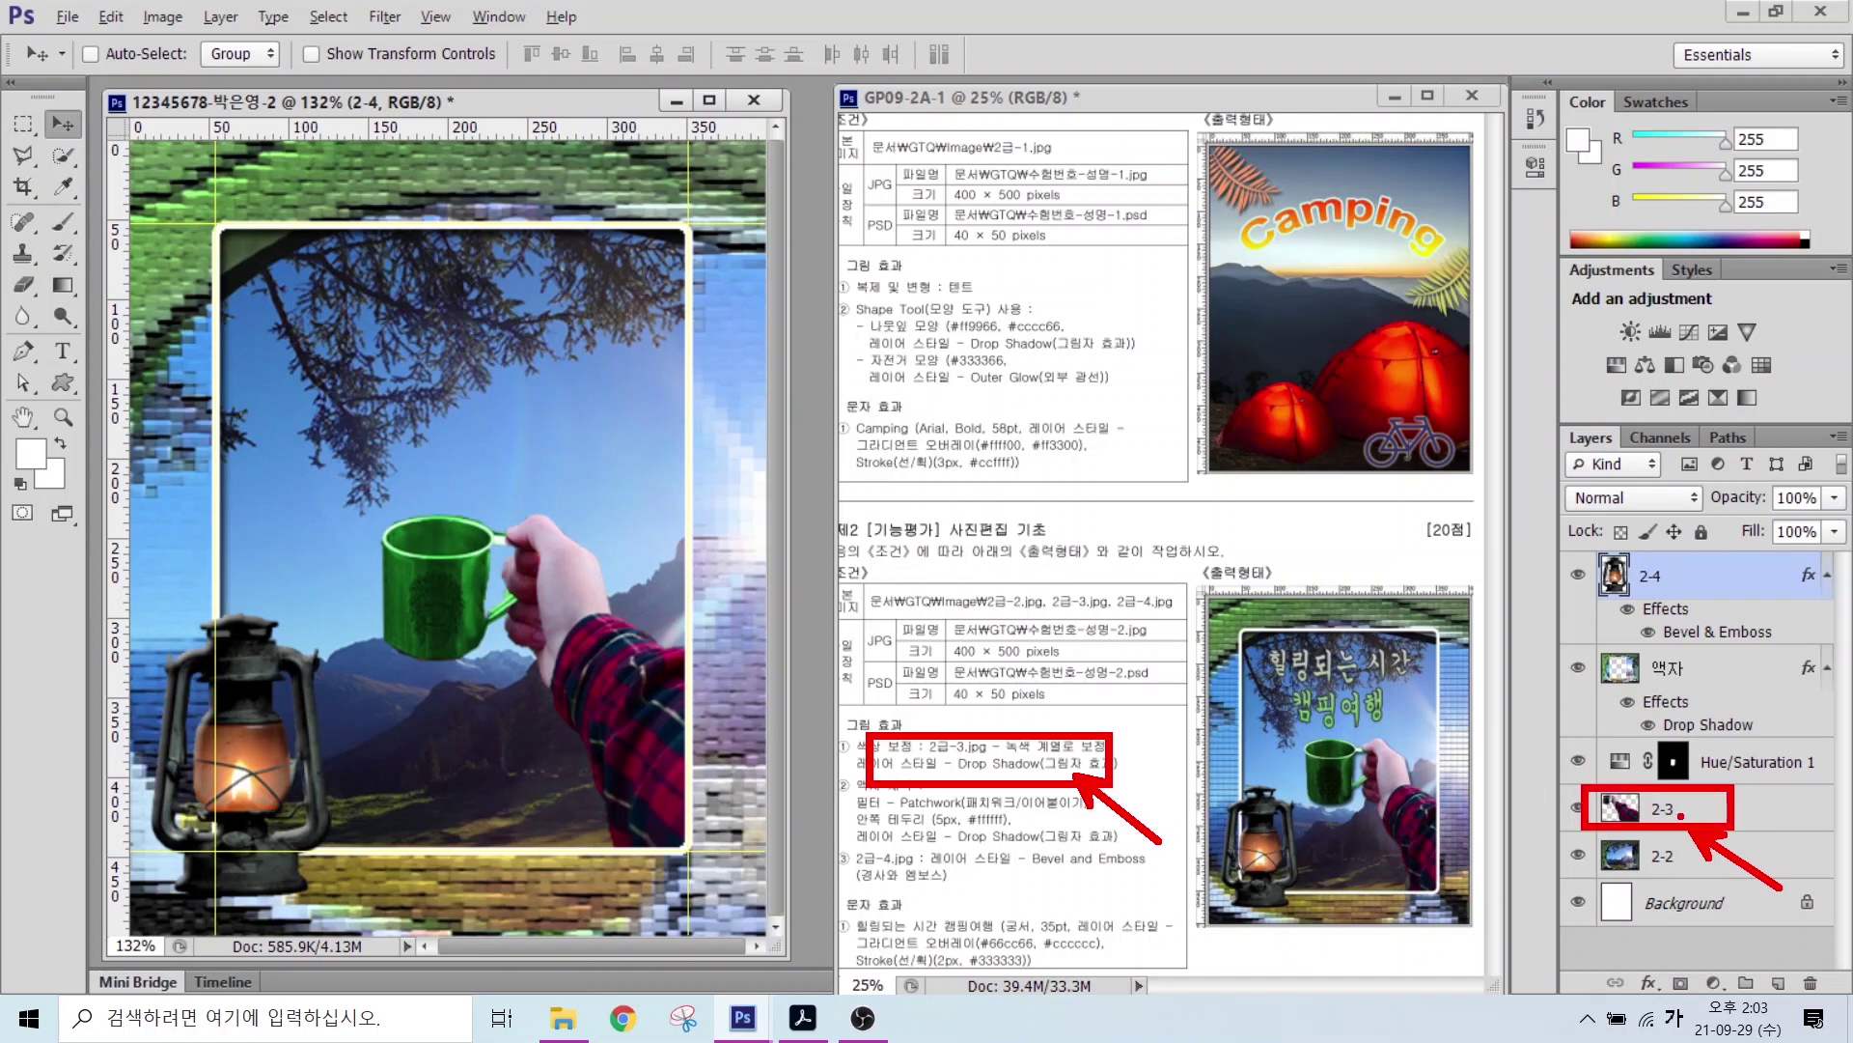
click(1665, 811)
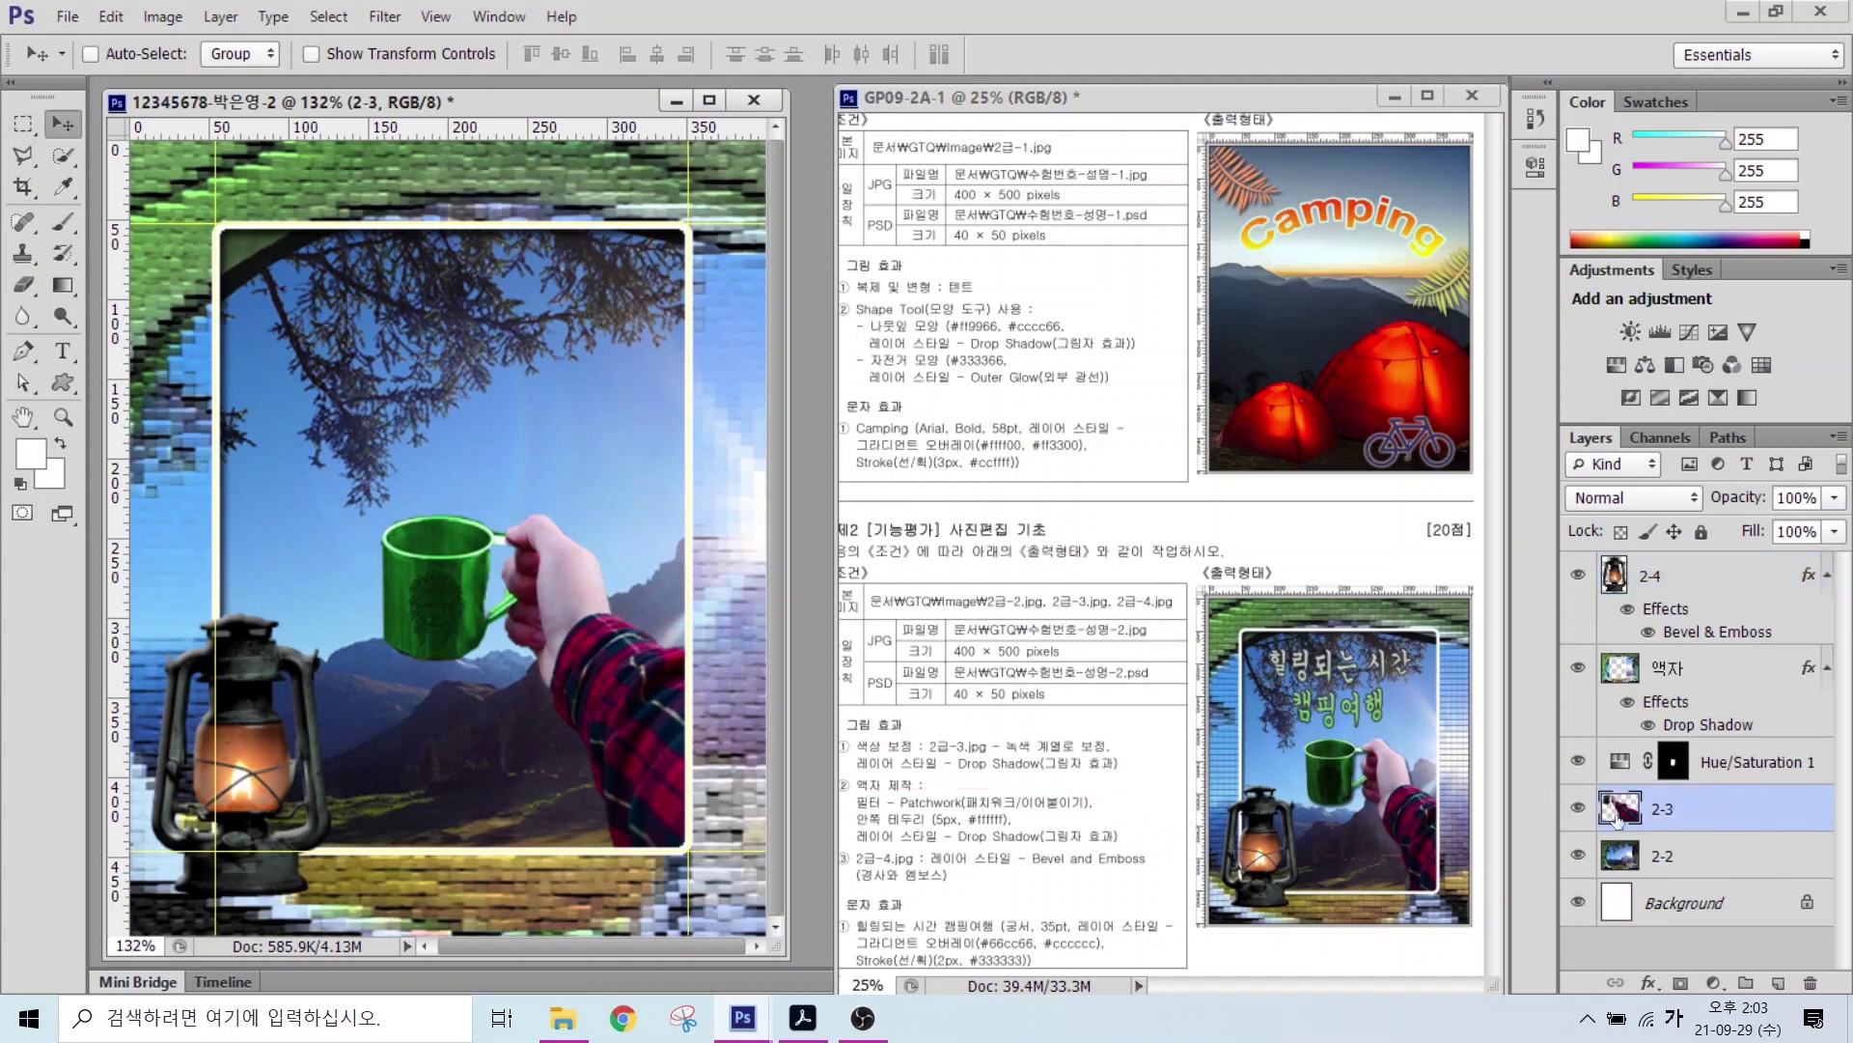
click(1649, 983)
click(1653, 1006)
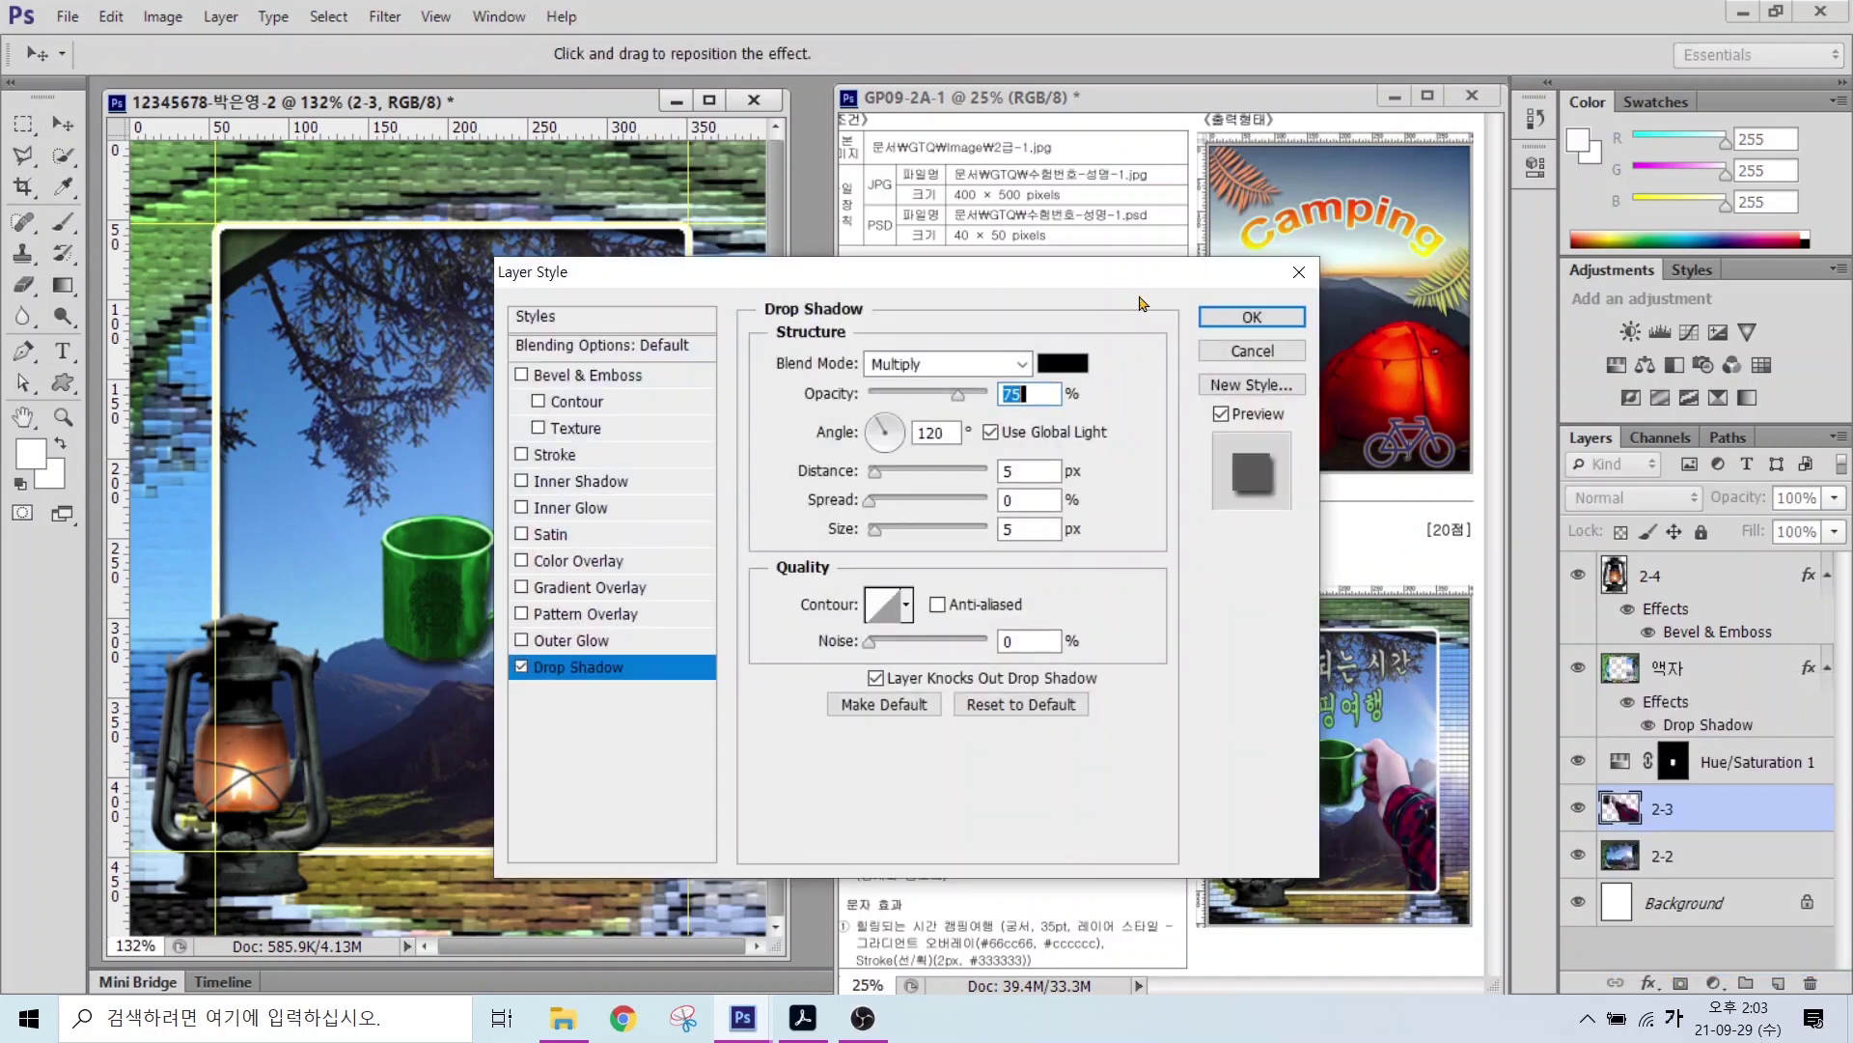
click(1228, 319)
Step: Compare with the reference and select the top lantern layer 2-4
click(922, 910)
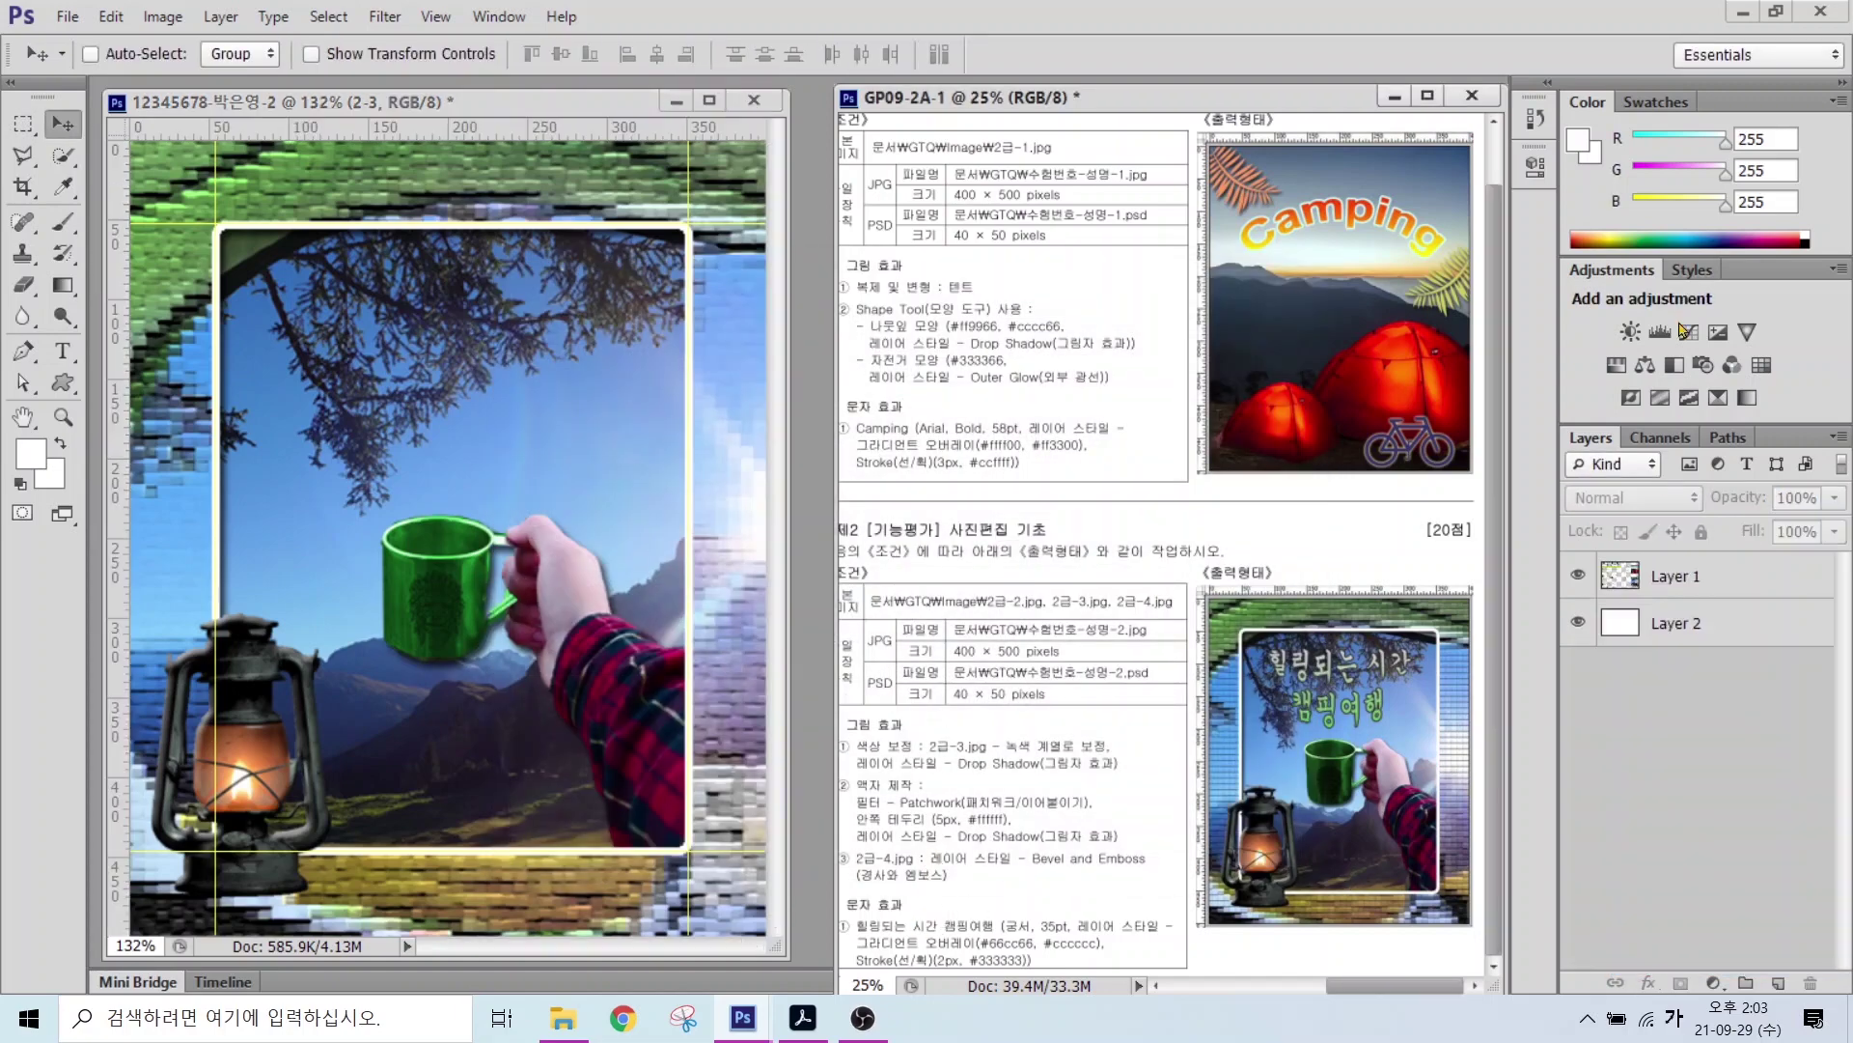
click(659, 499)
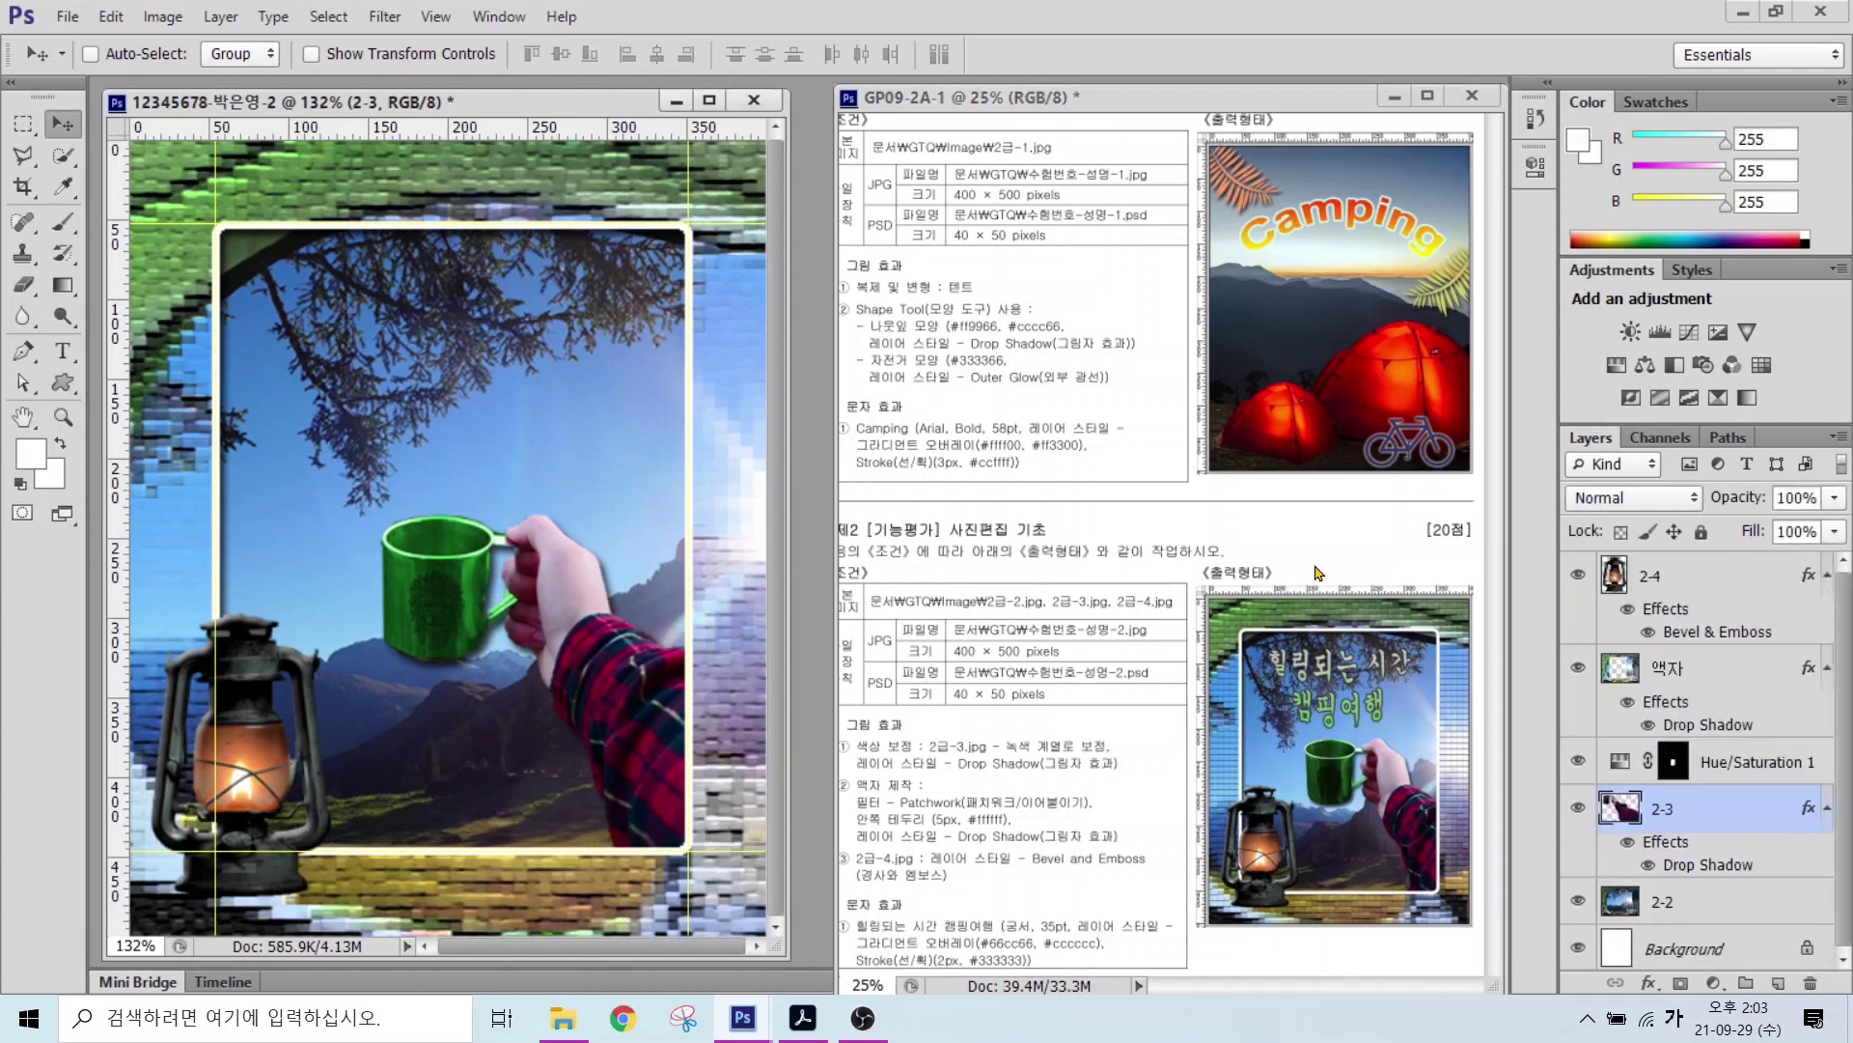
click(1725, 589)
click(64, 363)
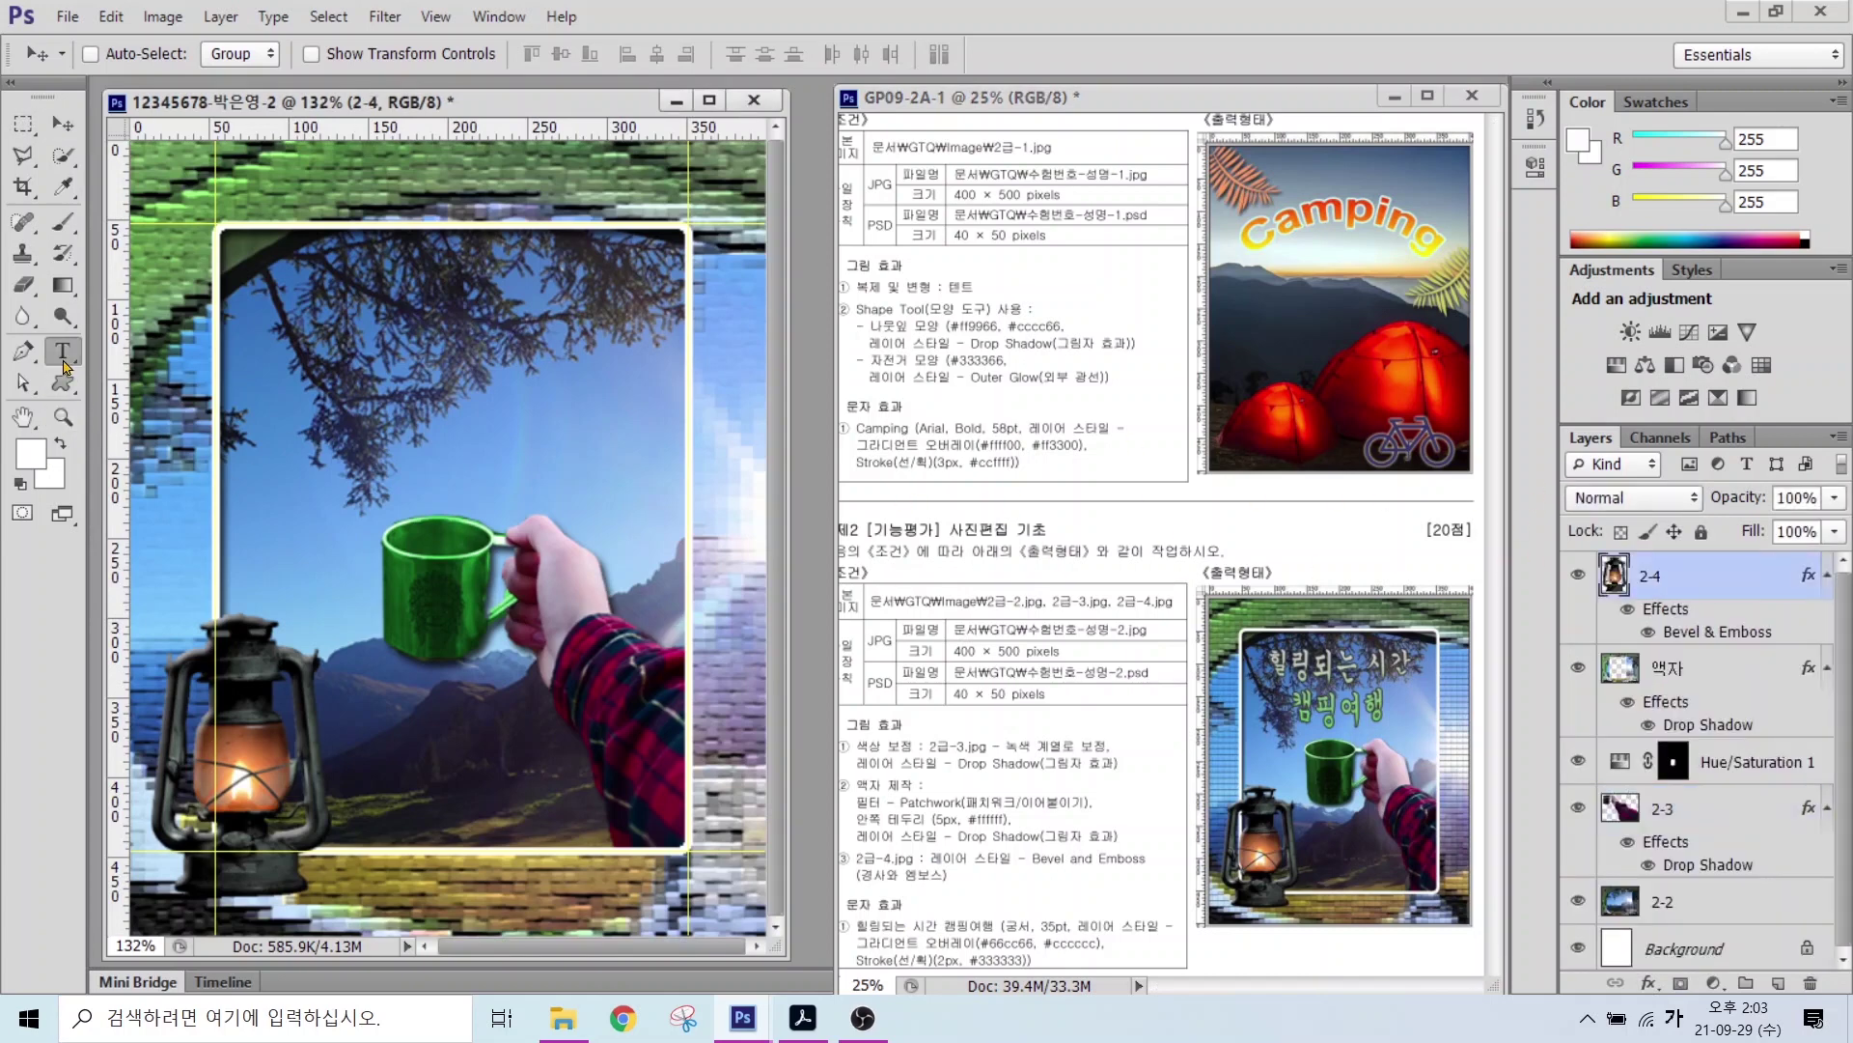
Step: Type the two-line title 힐링되는 시간 / 캠핑여행 over the photo
click(313, 399)
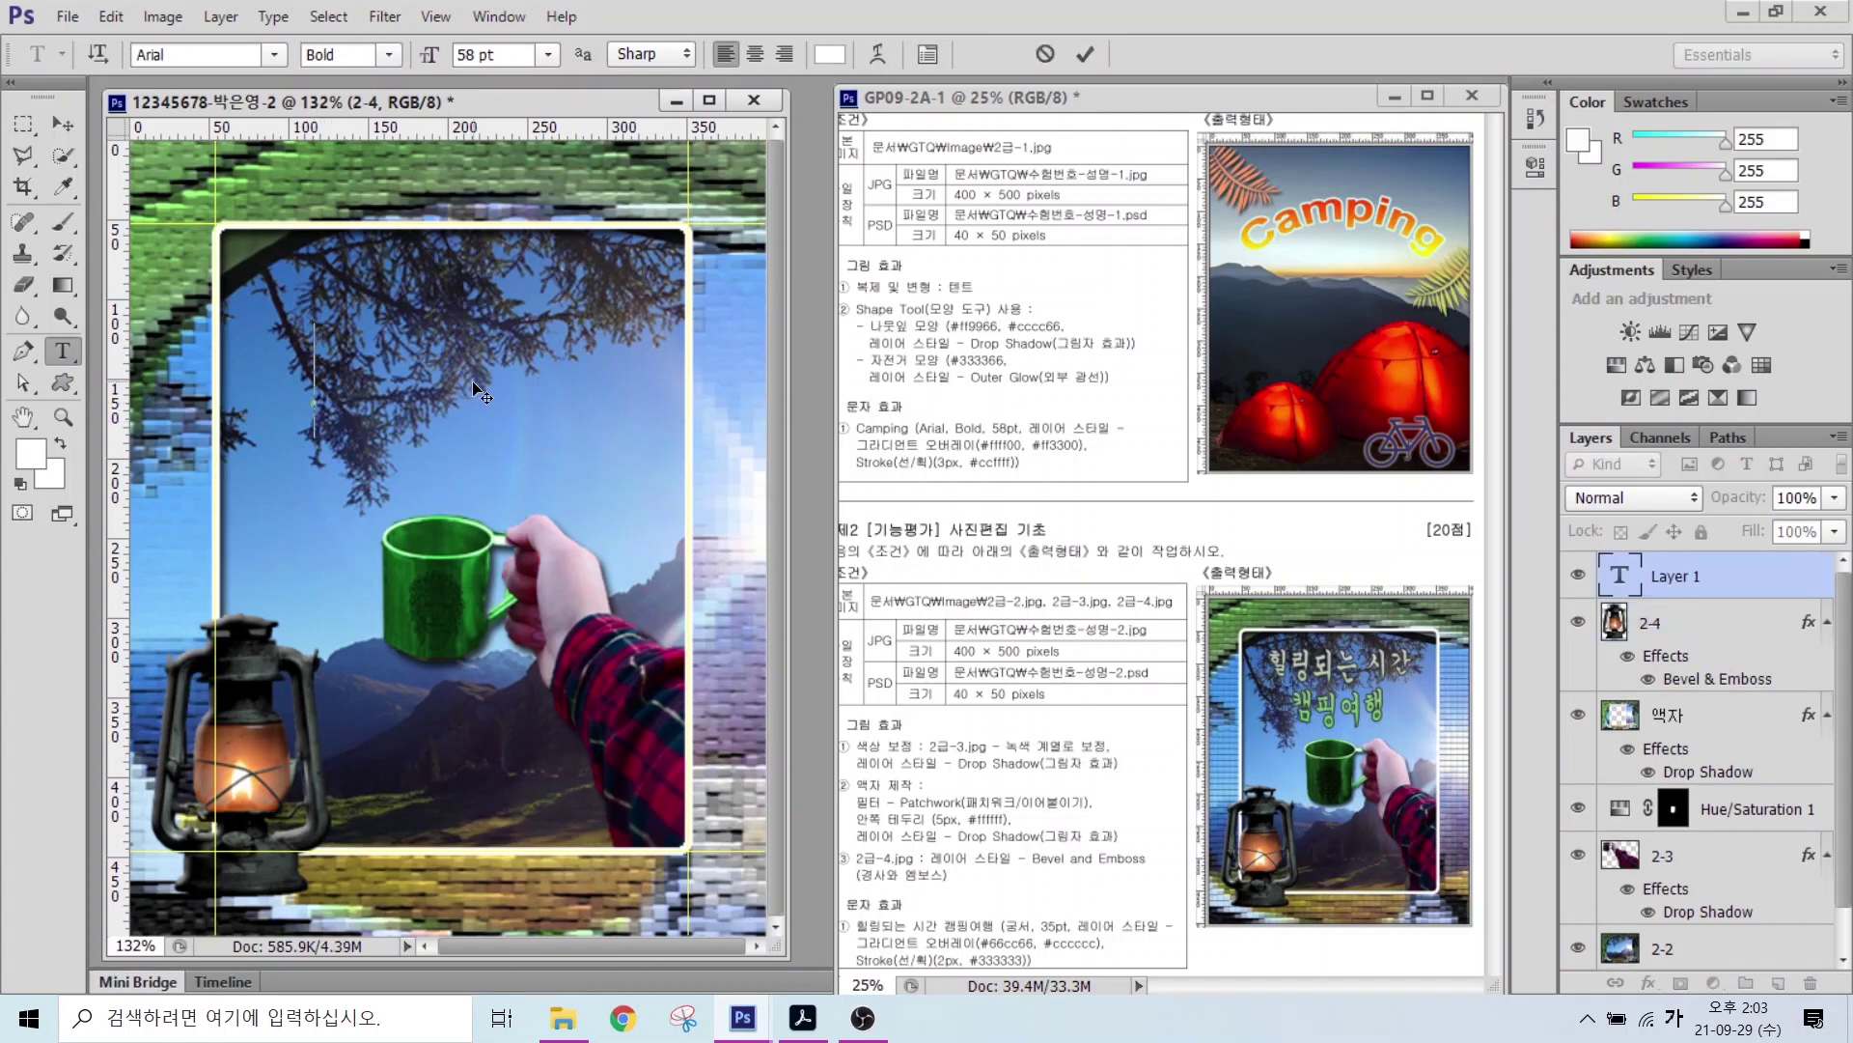
text(힐링되는 시간)
key(Return)
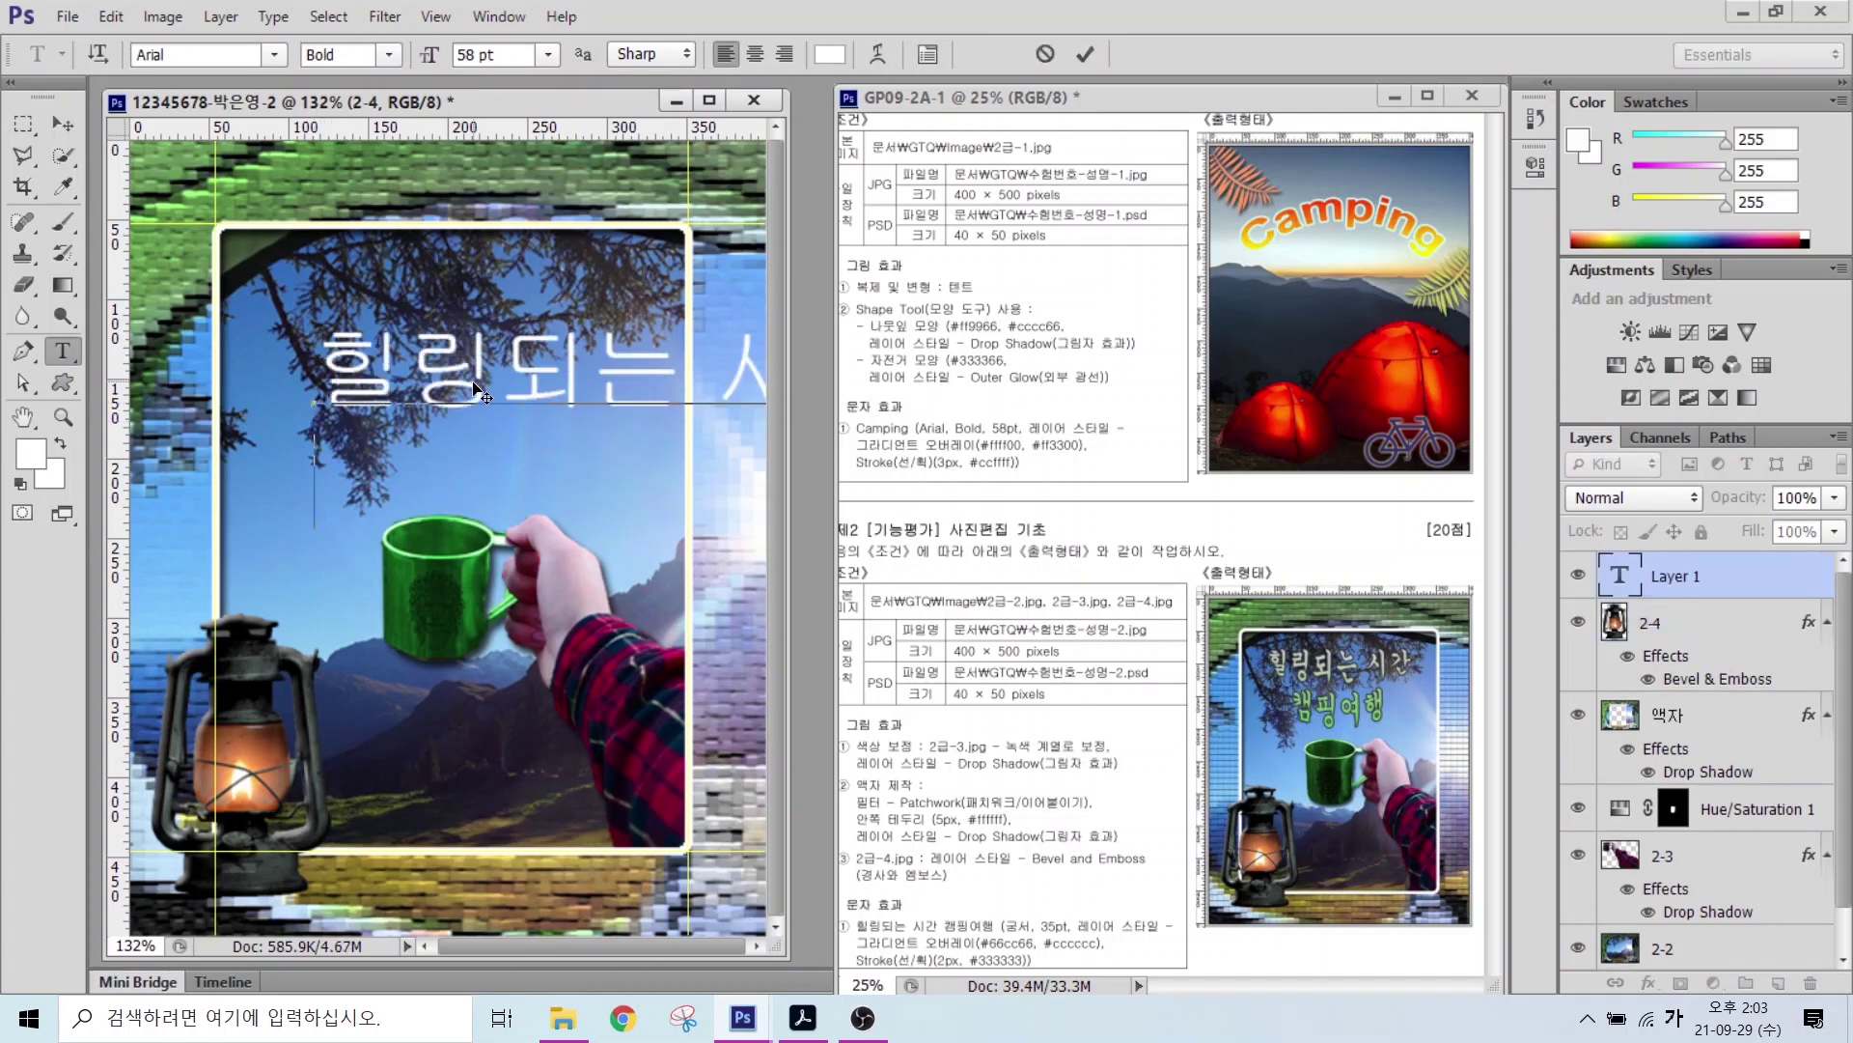
text(캠핑여행)
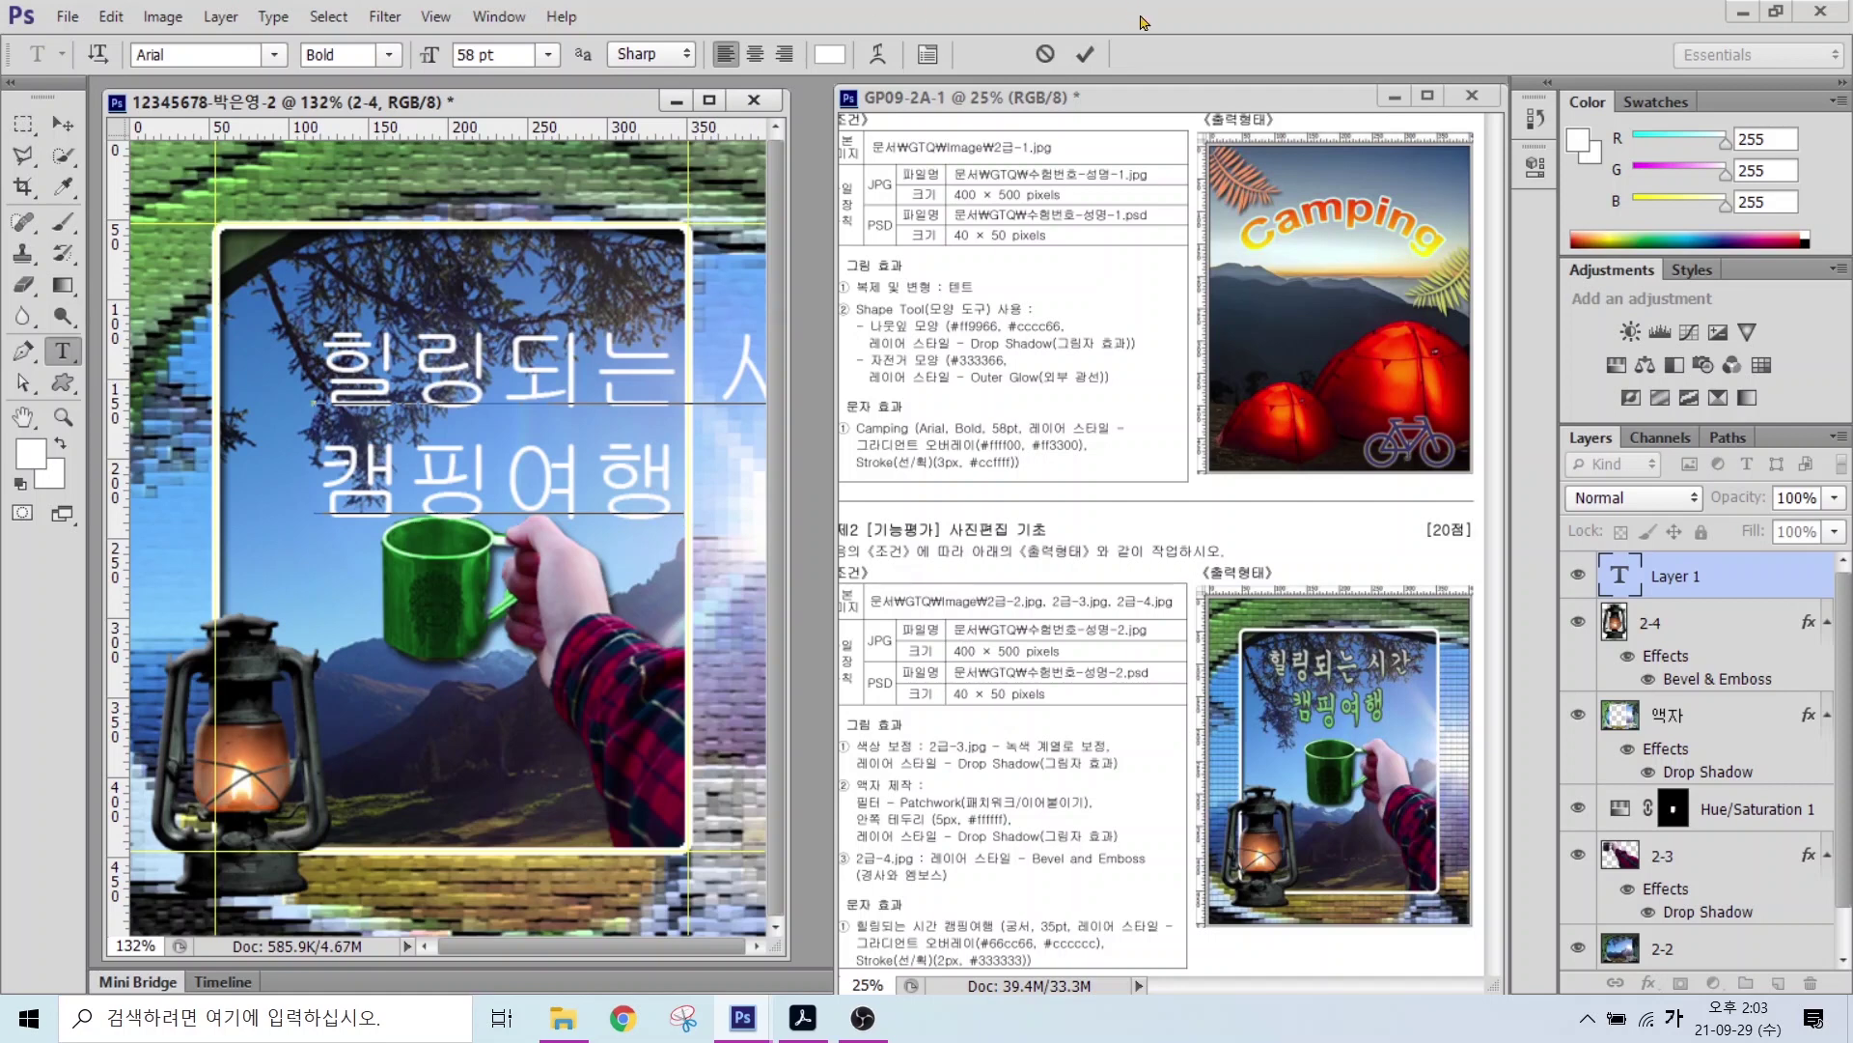
click(1083, 58)
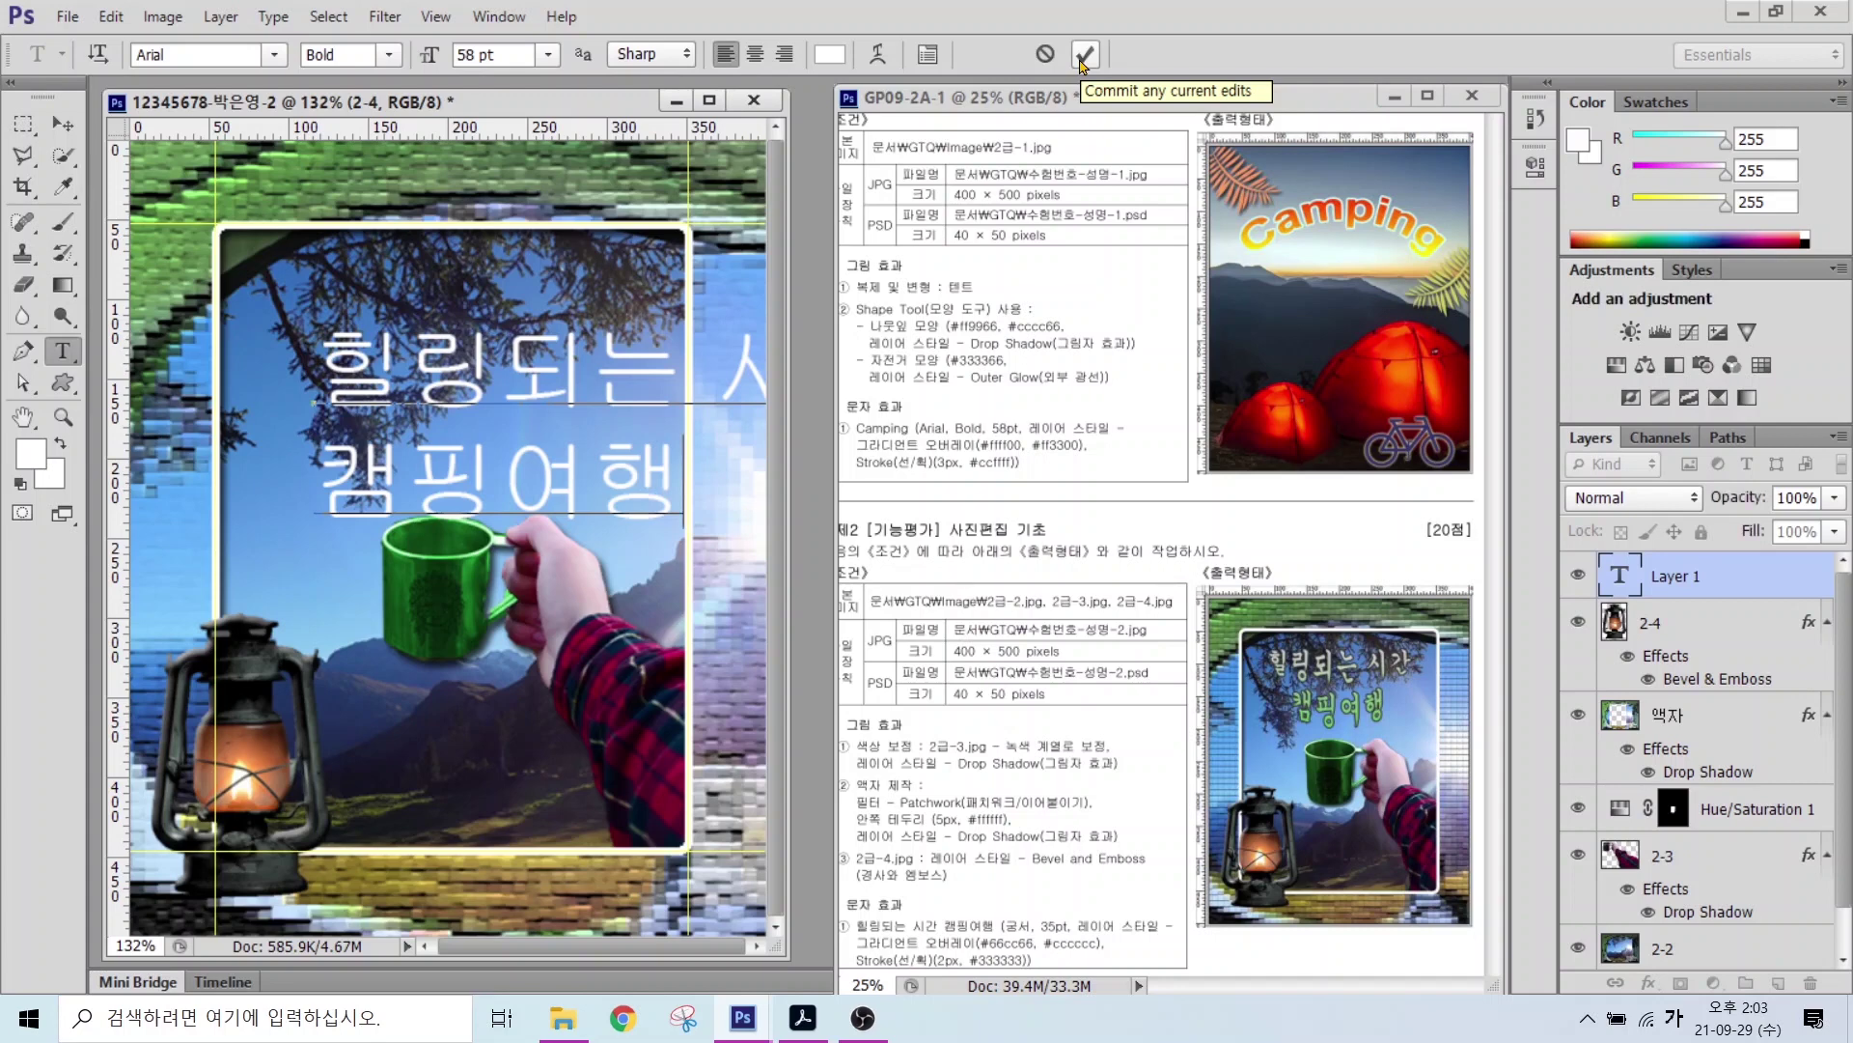
key(ctrl+Return)
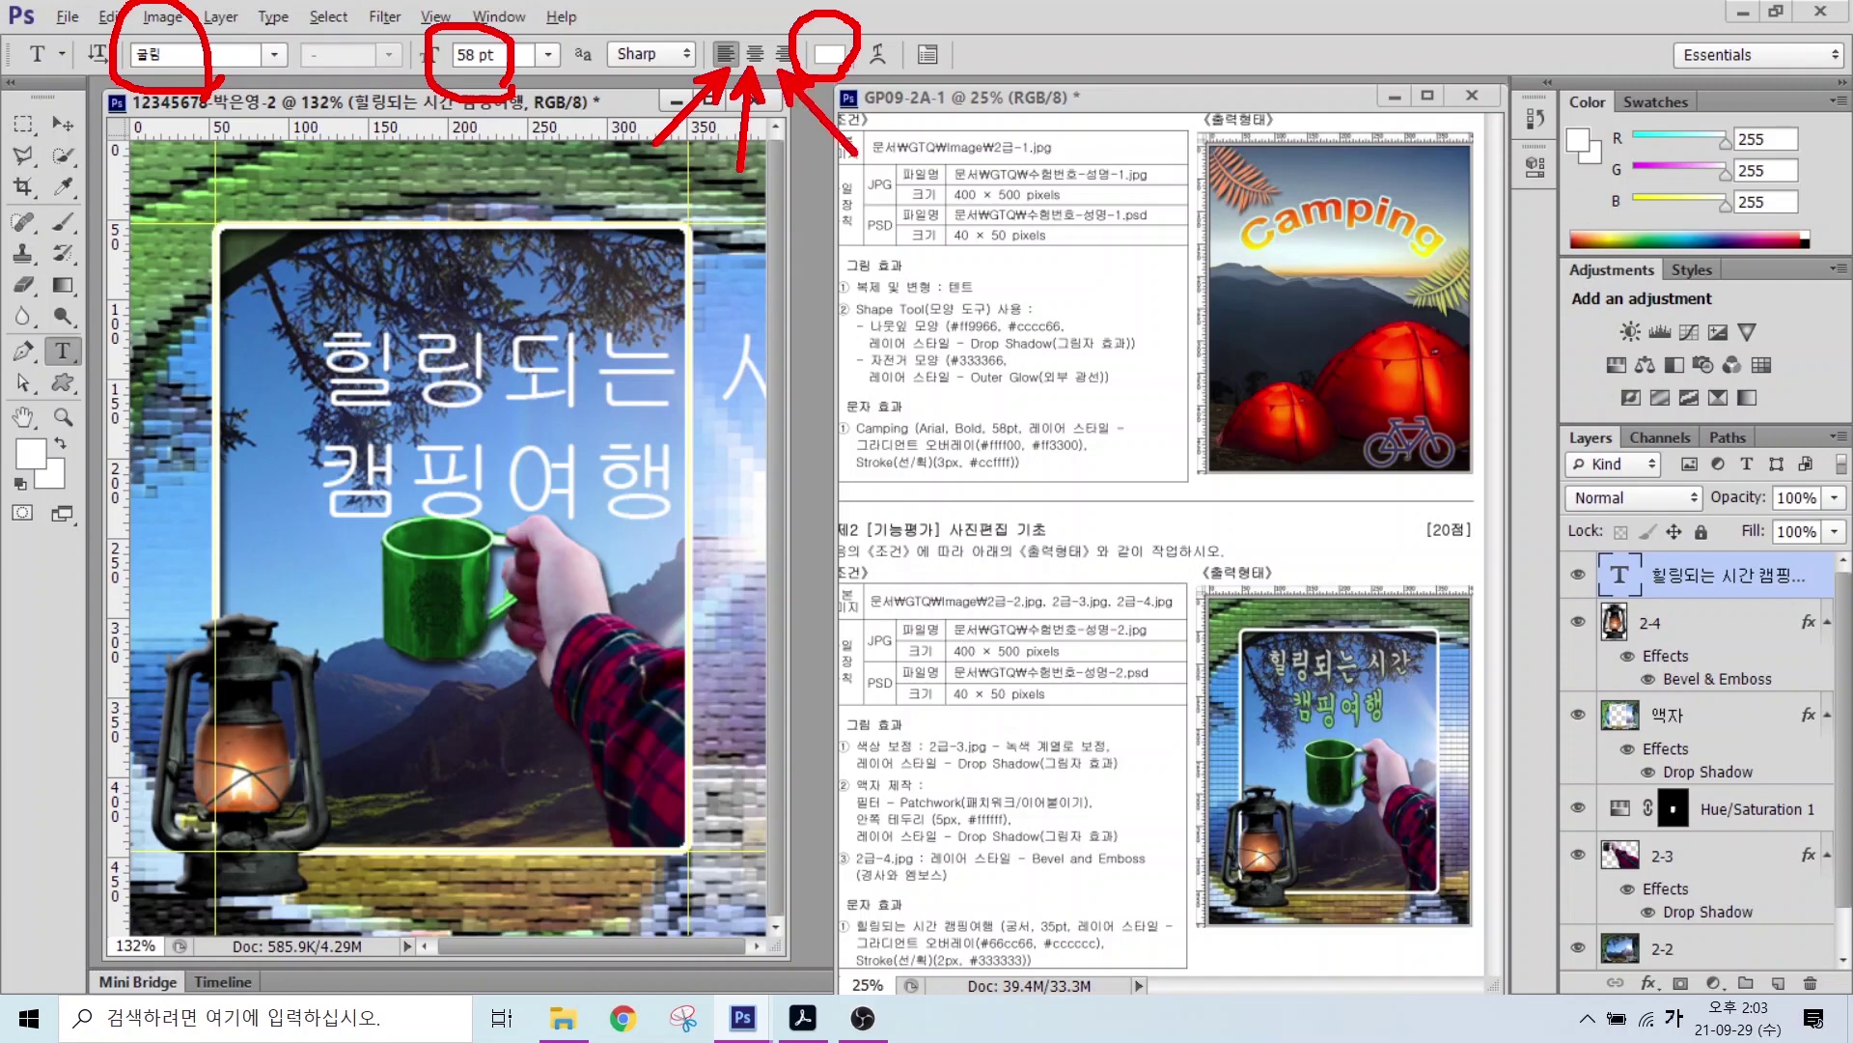
Step: Set the title to 궁서, 35 pt, centre-aligned
click(274, 55)
click(249, 149)
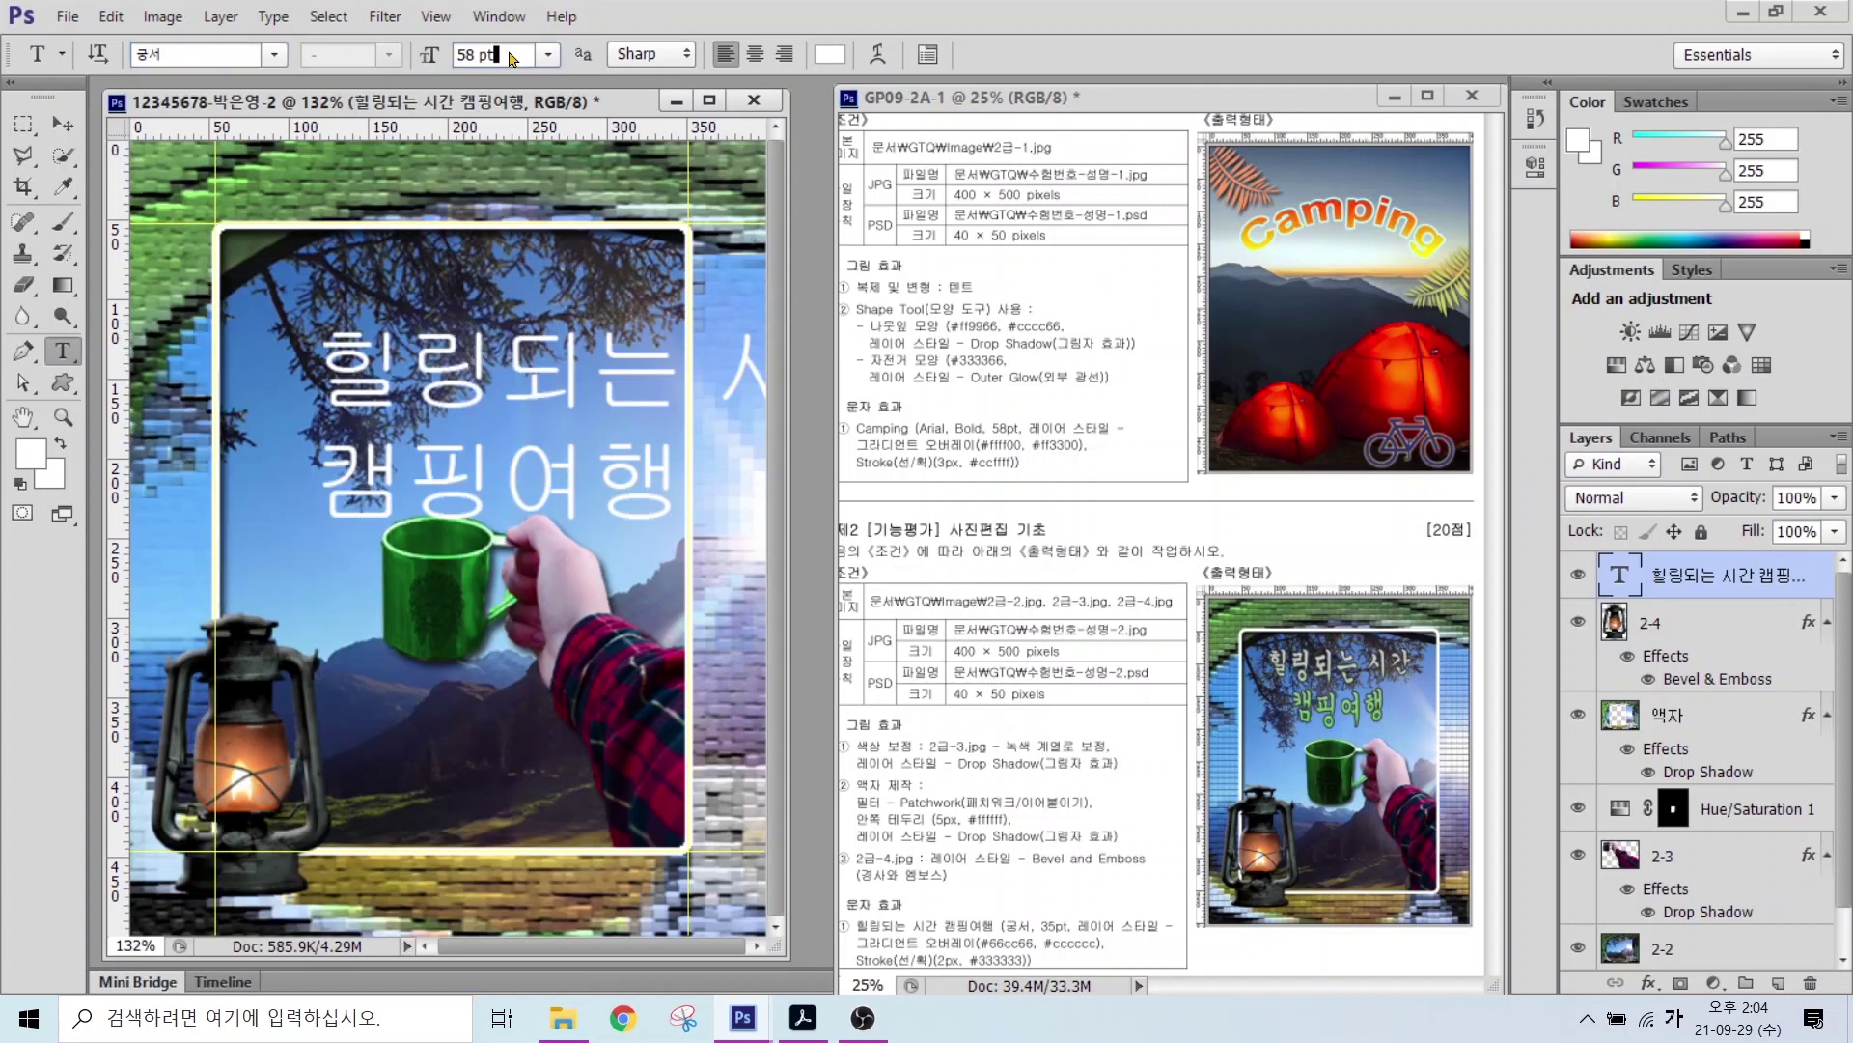
drag(507, 55, 394, 58)
text(35)
key(Return)
click(755, 54)
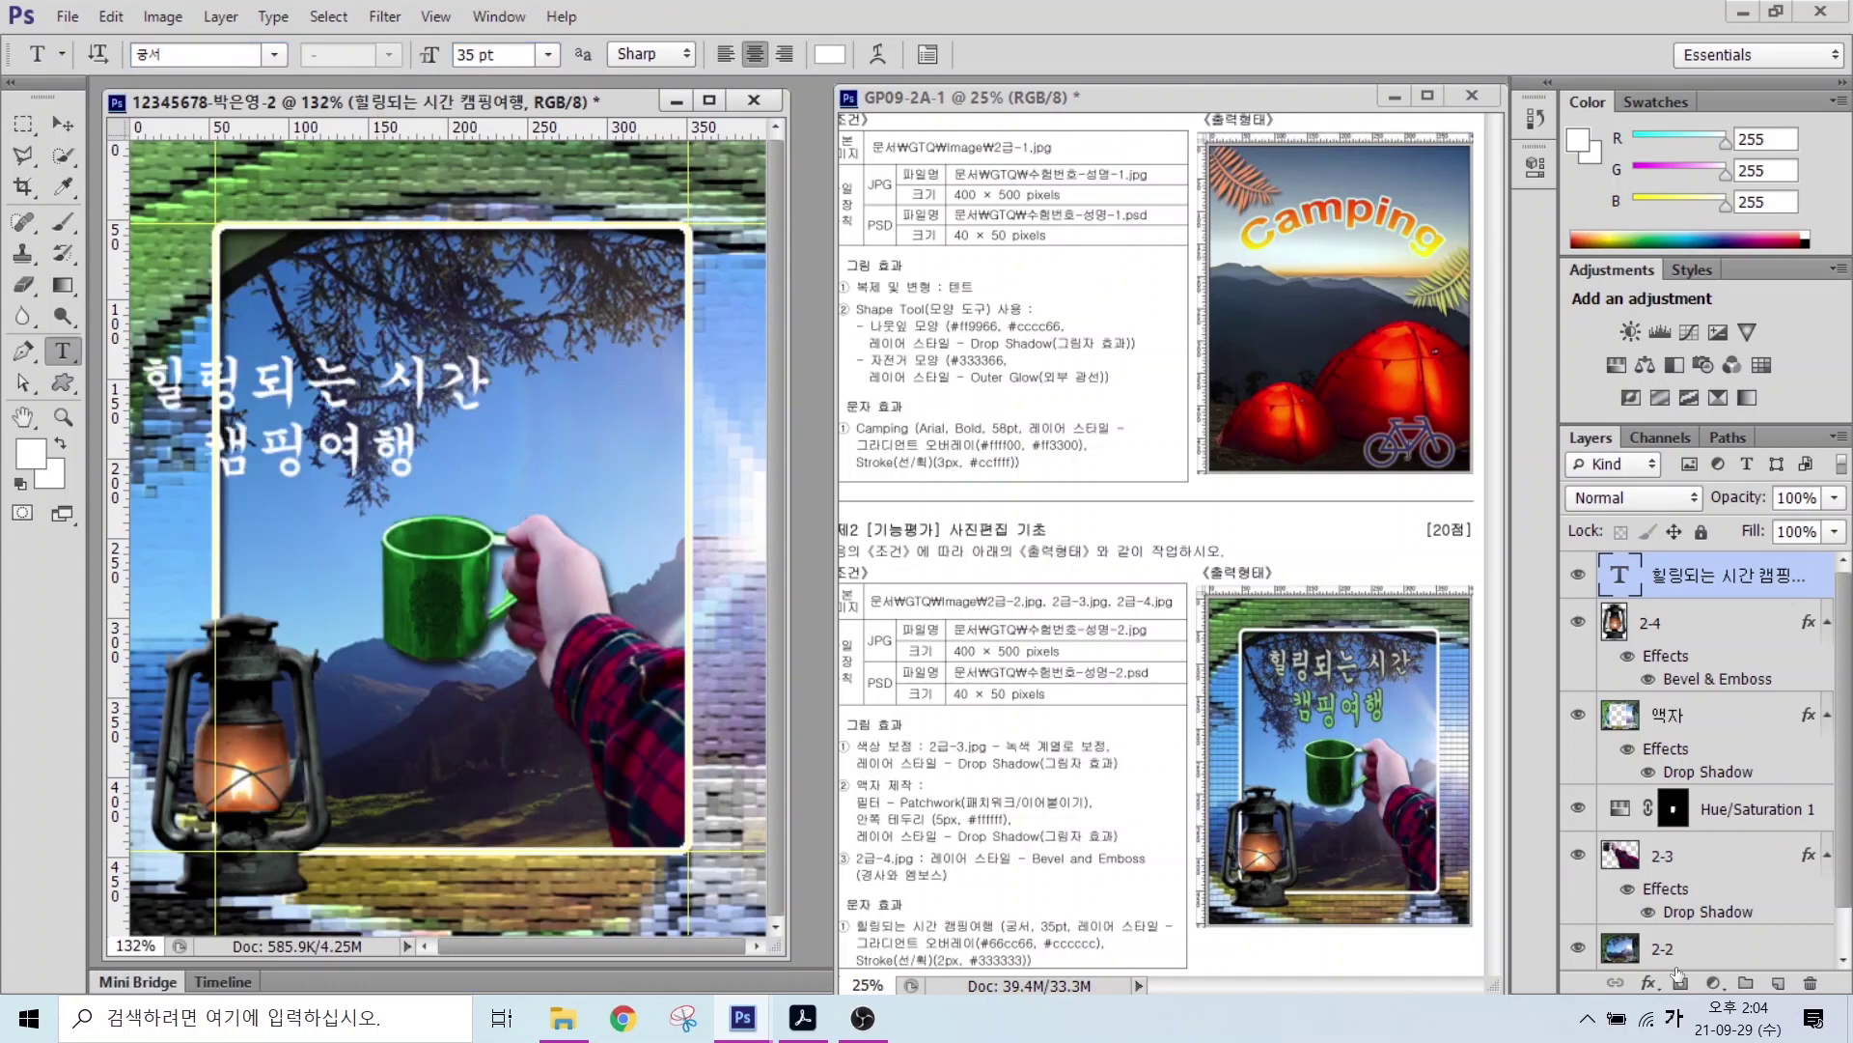
click(1649, 983)
click(1662, 896)
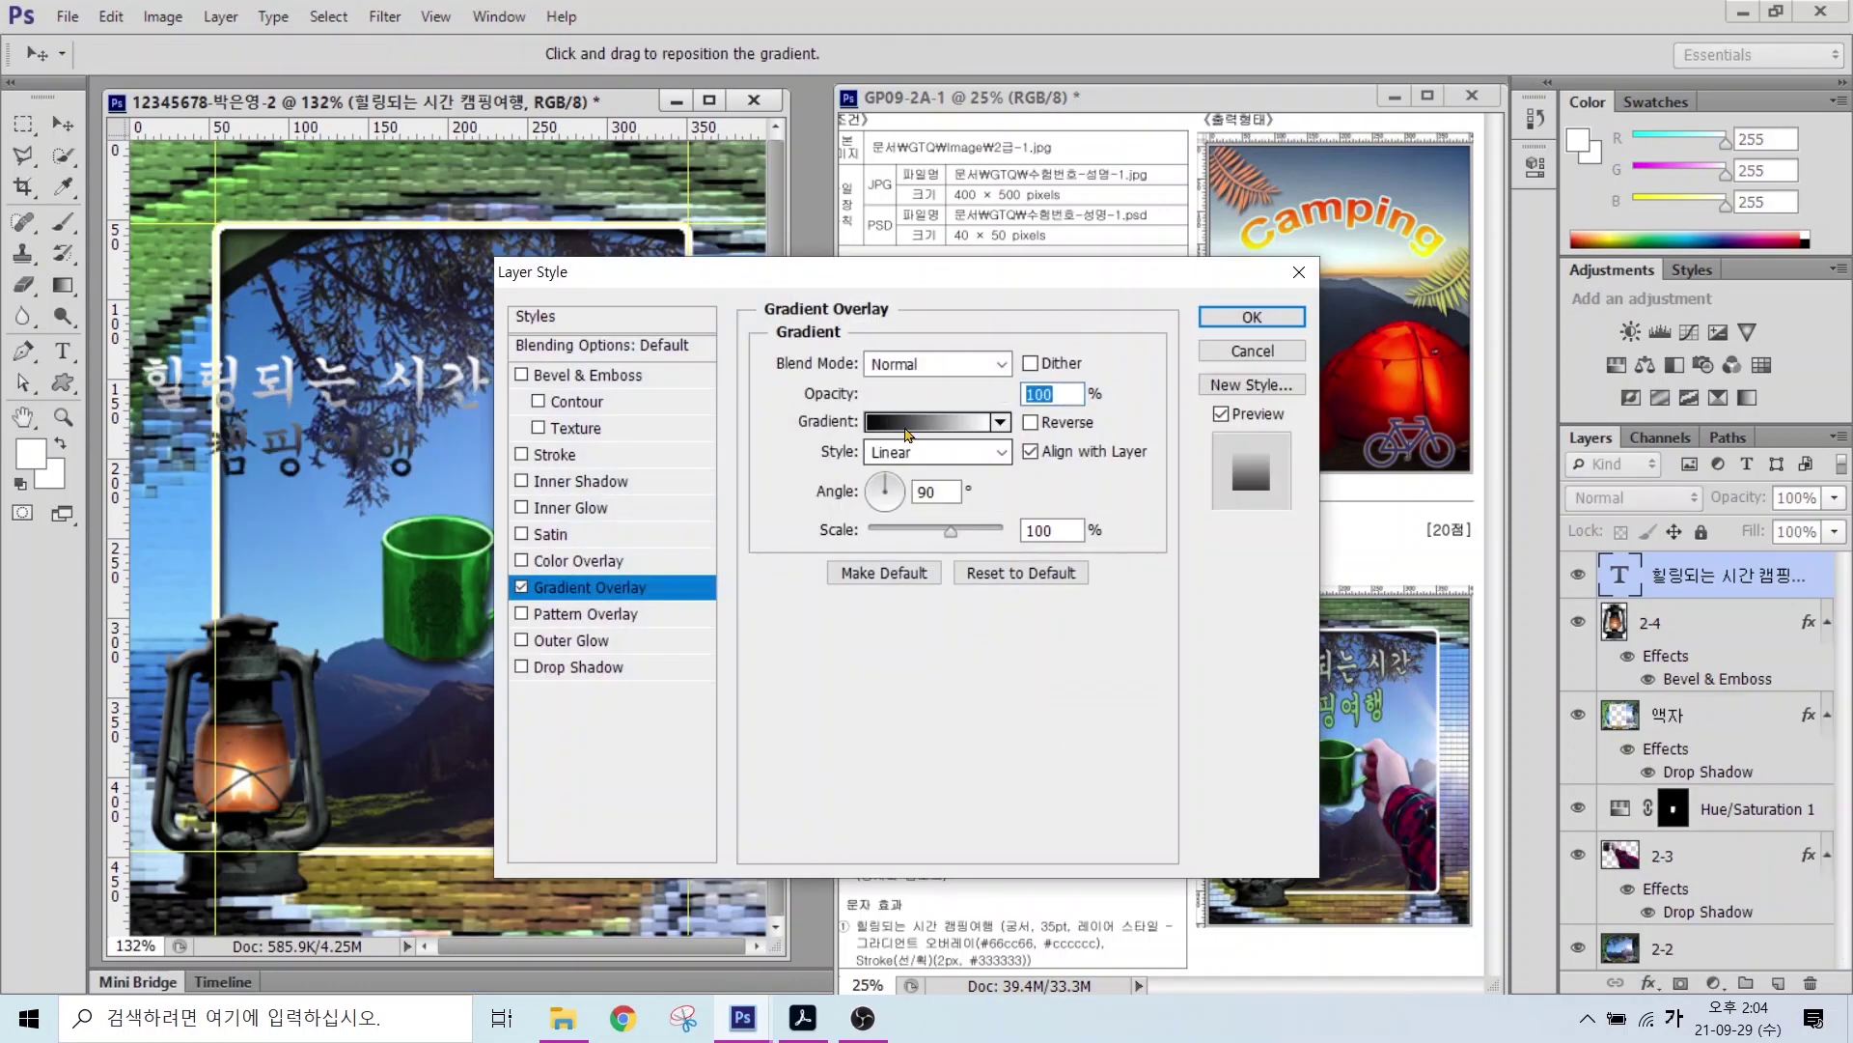
Step: Give the title a gradient overlay from #66cc66 to #cccccc
click(956, 450)
double_click(404, 579)
double_click(1015, 691)
text(66cc66)
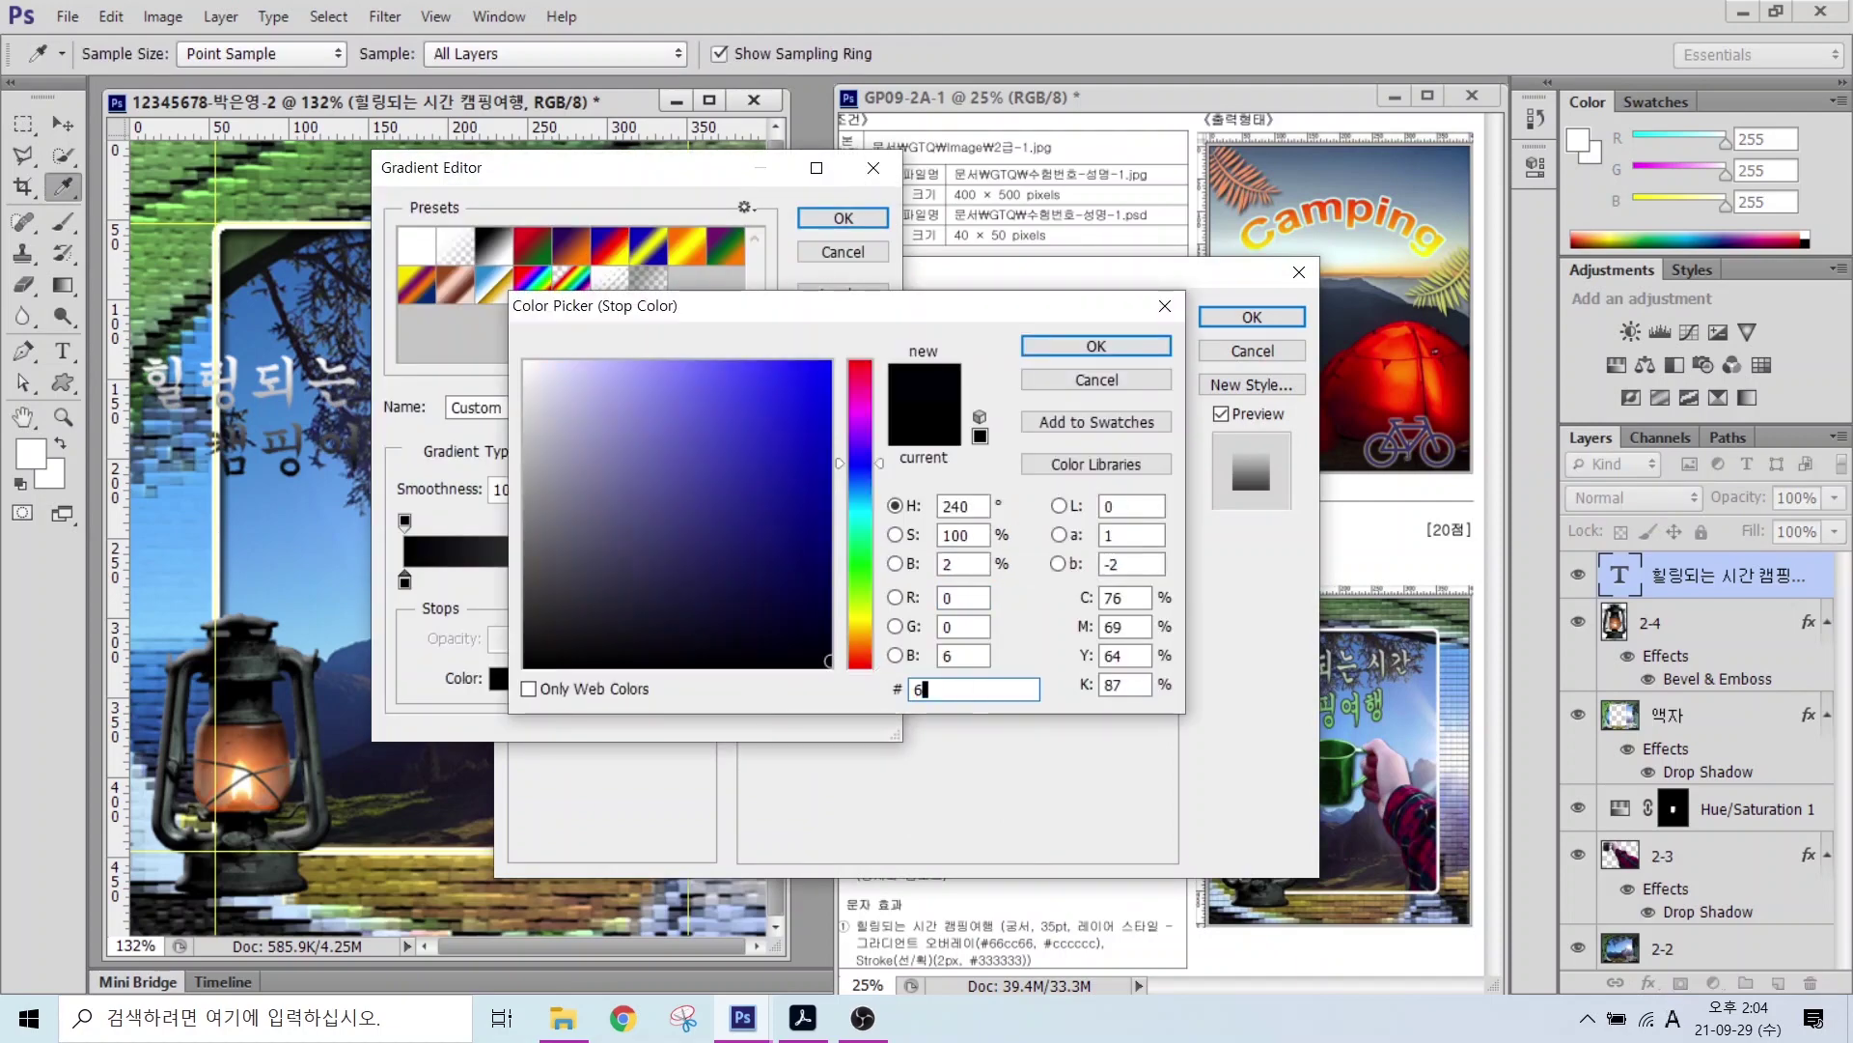
key(Return)
click(868, 580)
double_click(868, 583)
drag(973, 691, 782, 691)
text(cccccc)
key(Return)
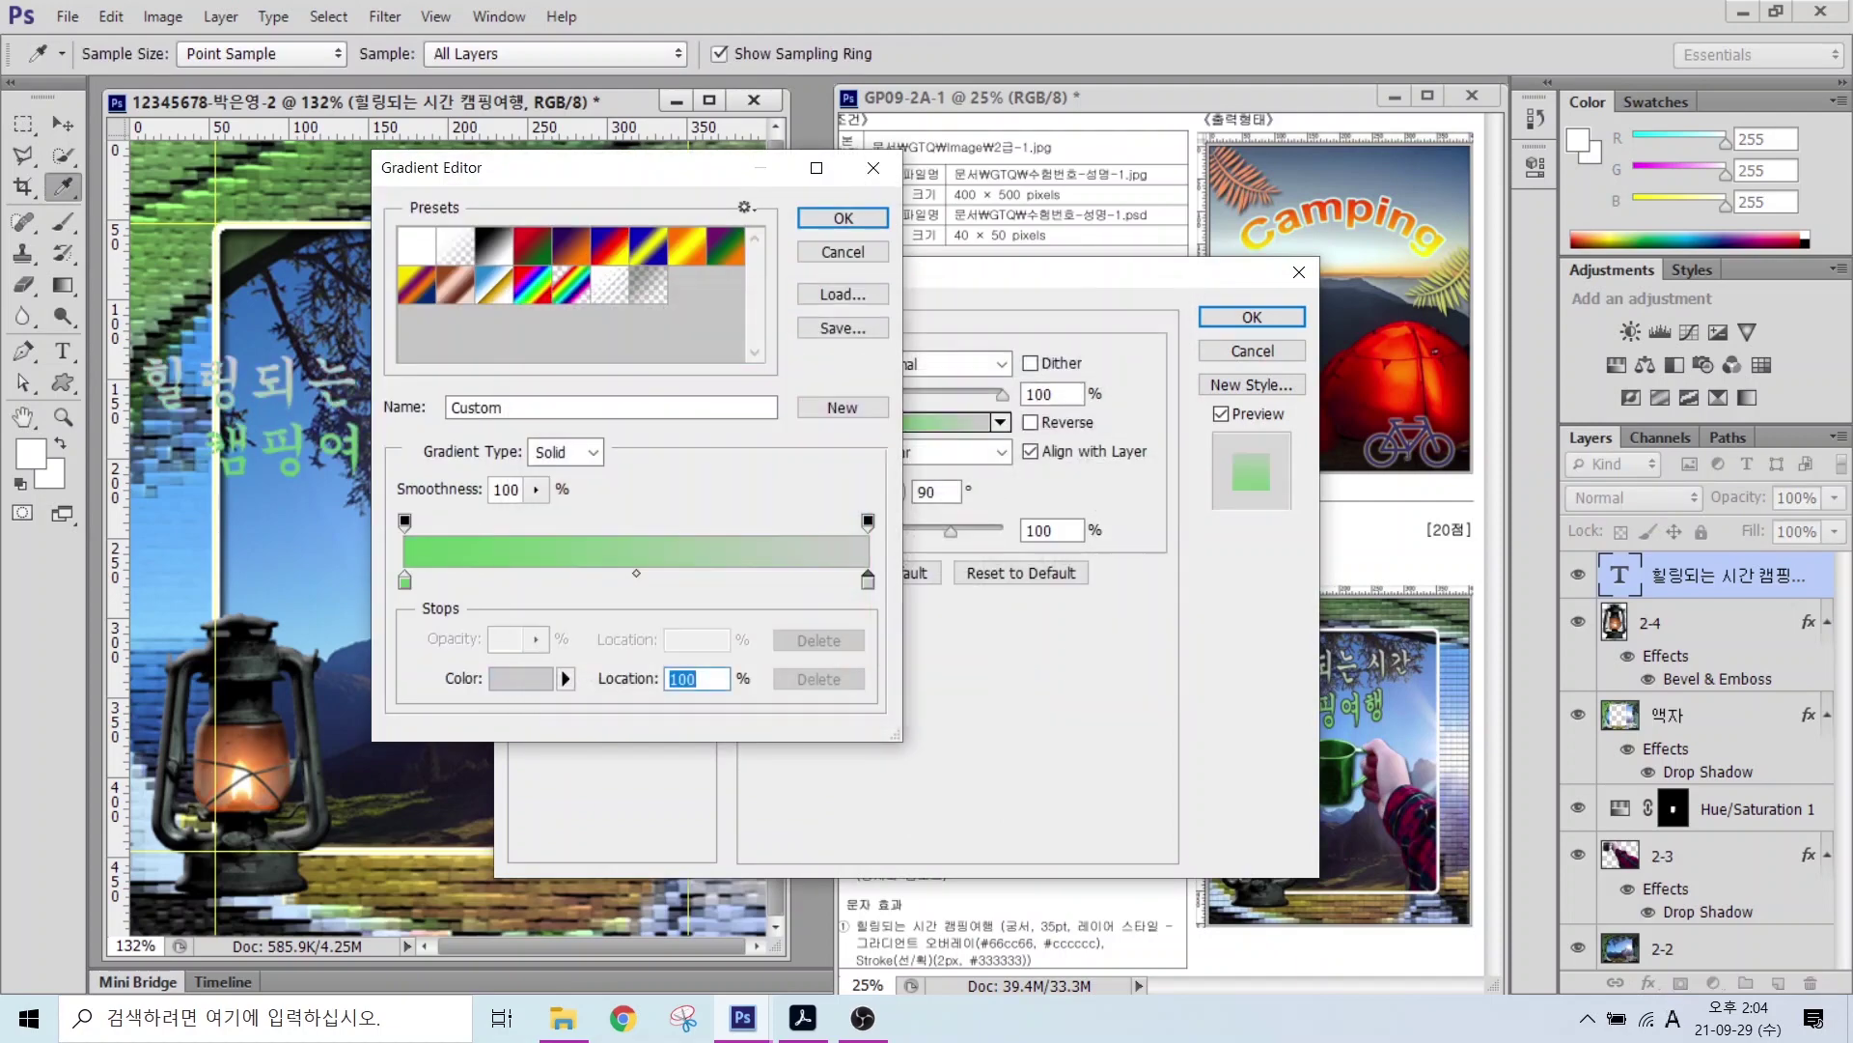
click(823, 213)
Step: Add a 2 px #333333 stroke to the title and apply the layer style
click(560, 455)
double_click(1027, 363)
text(2)
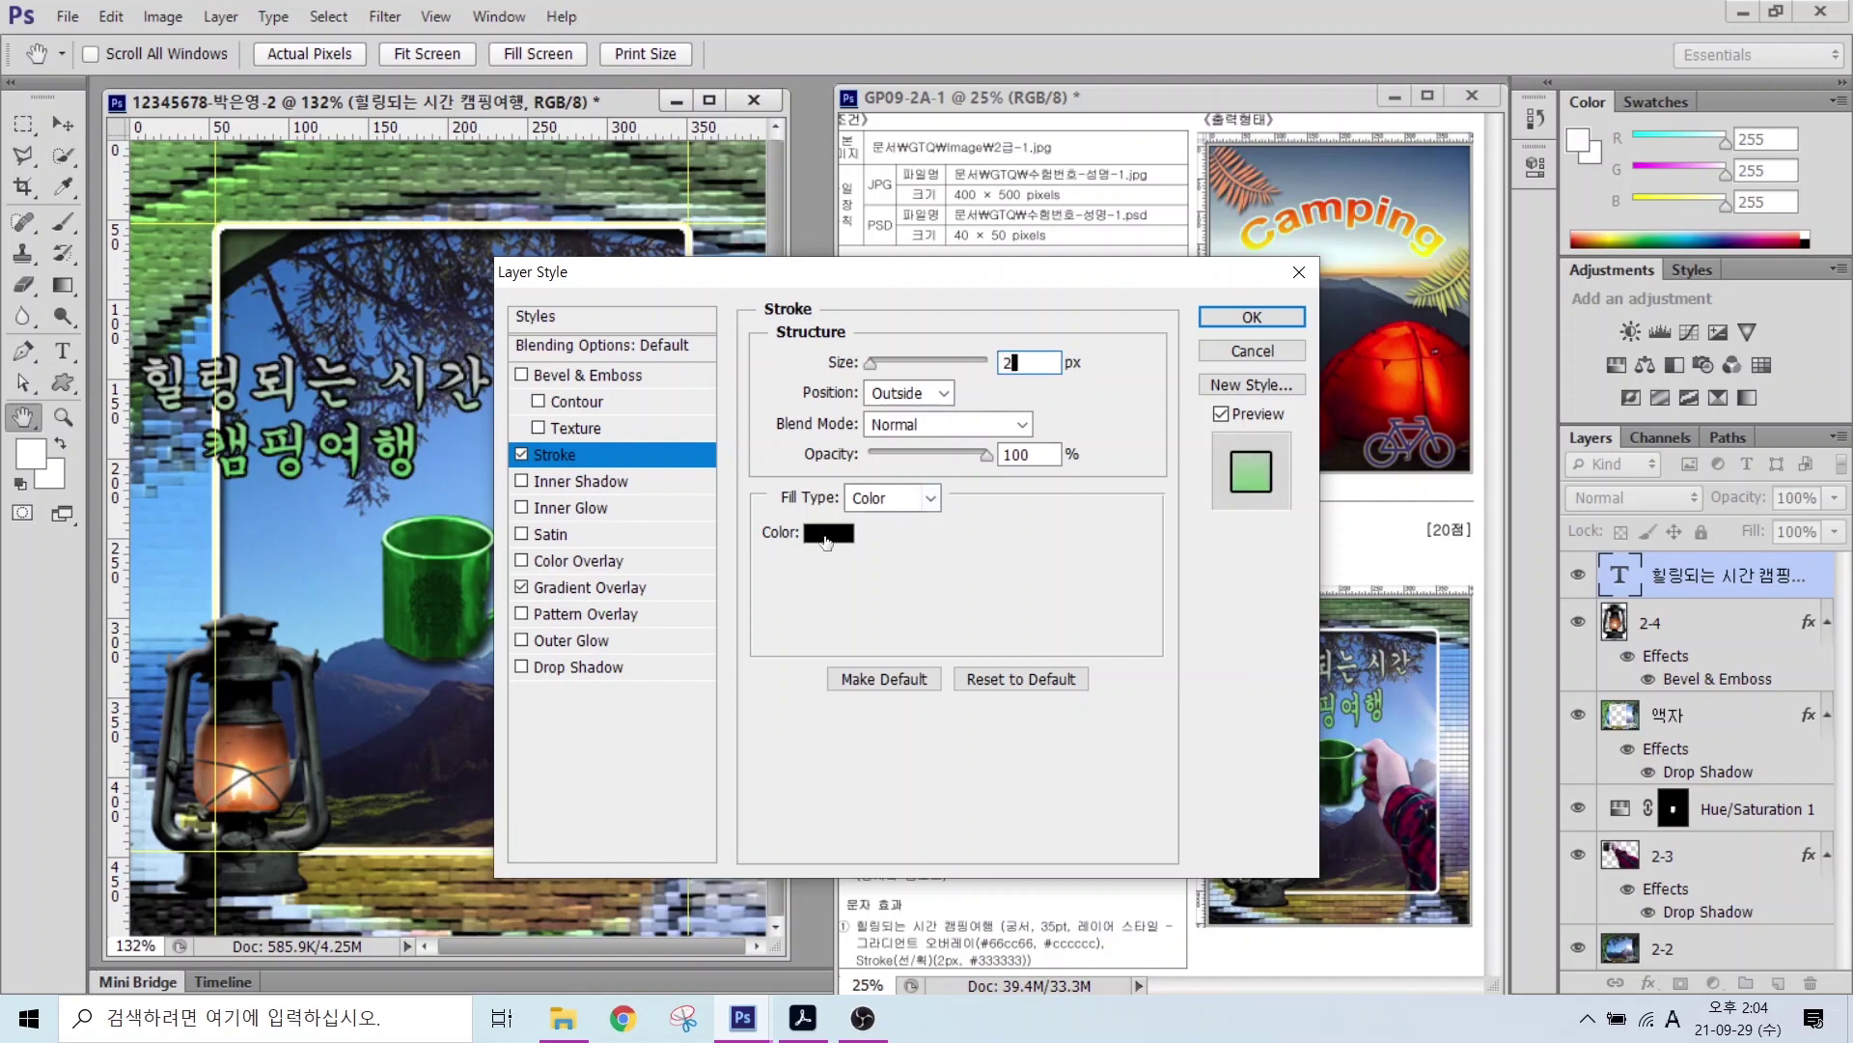
click(828, 532)
double_click(973, 690)
text(333)
key(Return)
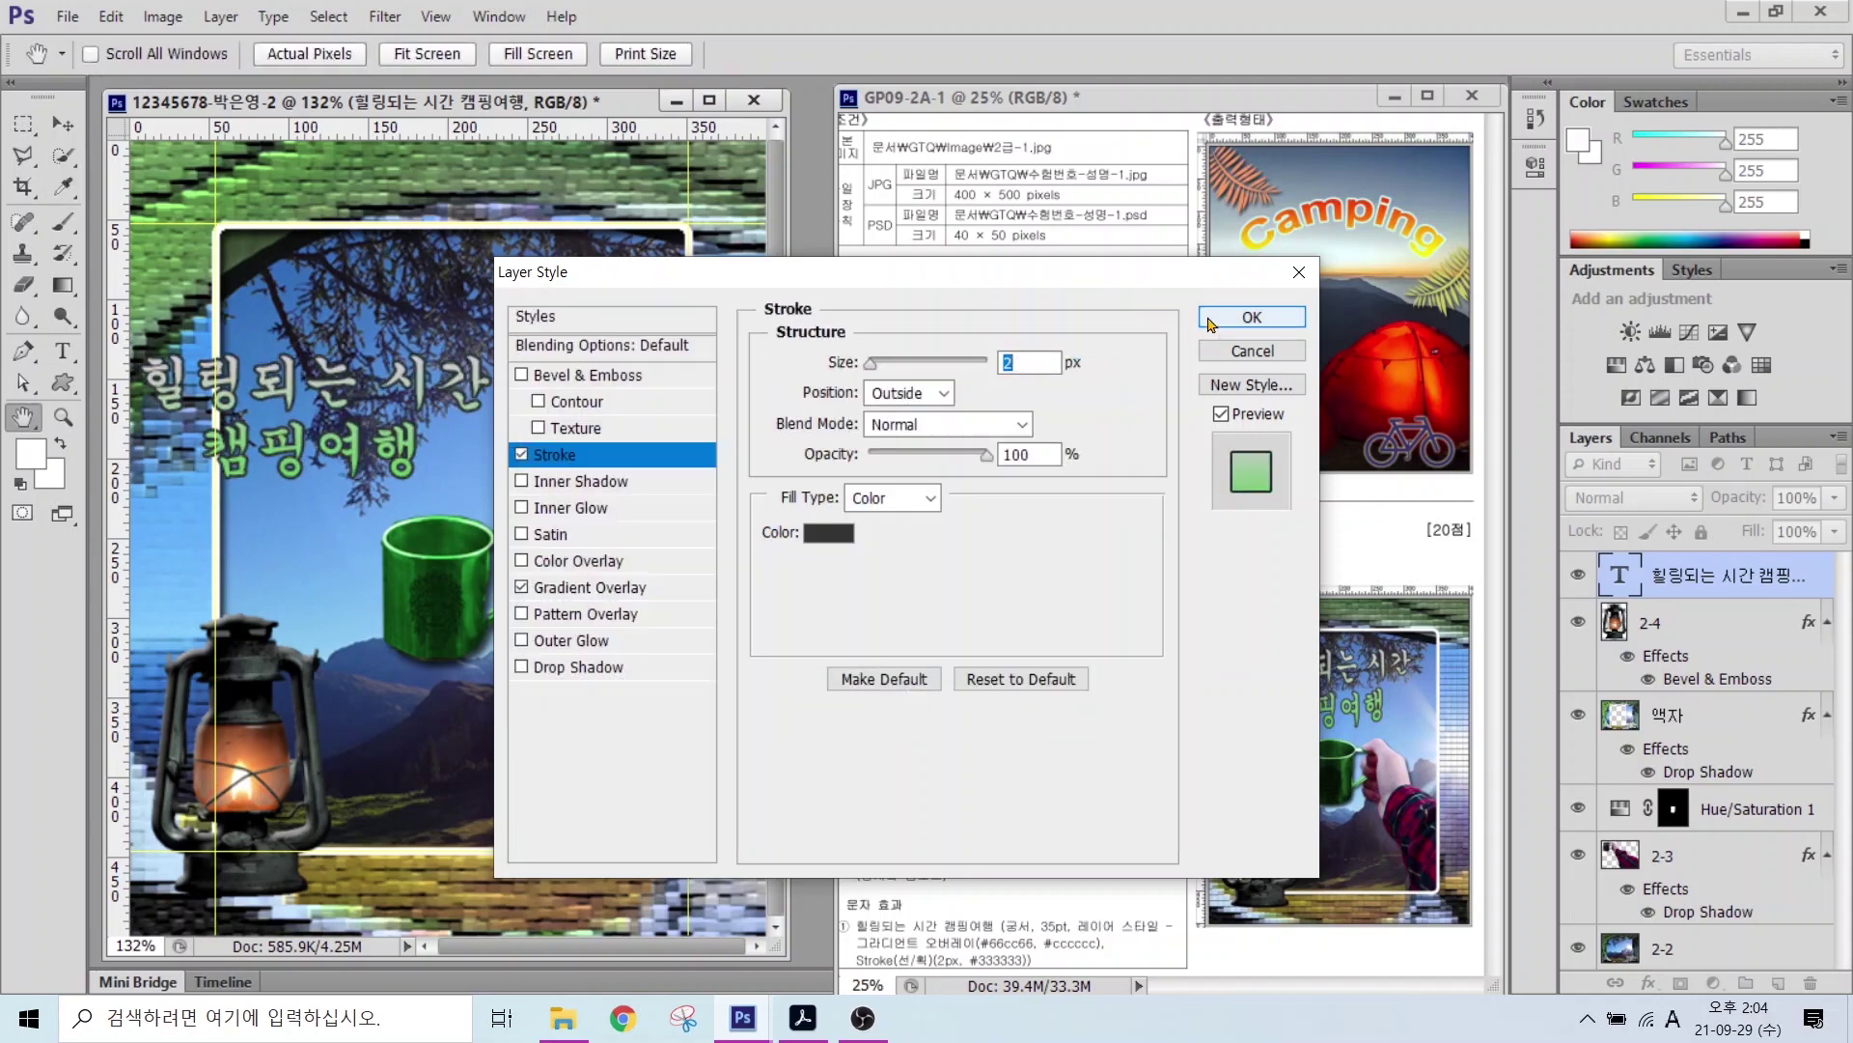
key(Return)
Step: Move the title up to the top of the frame
key(v)
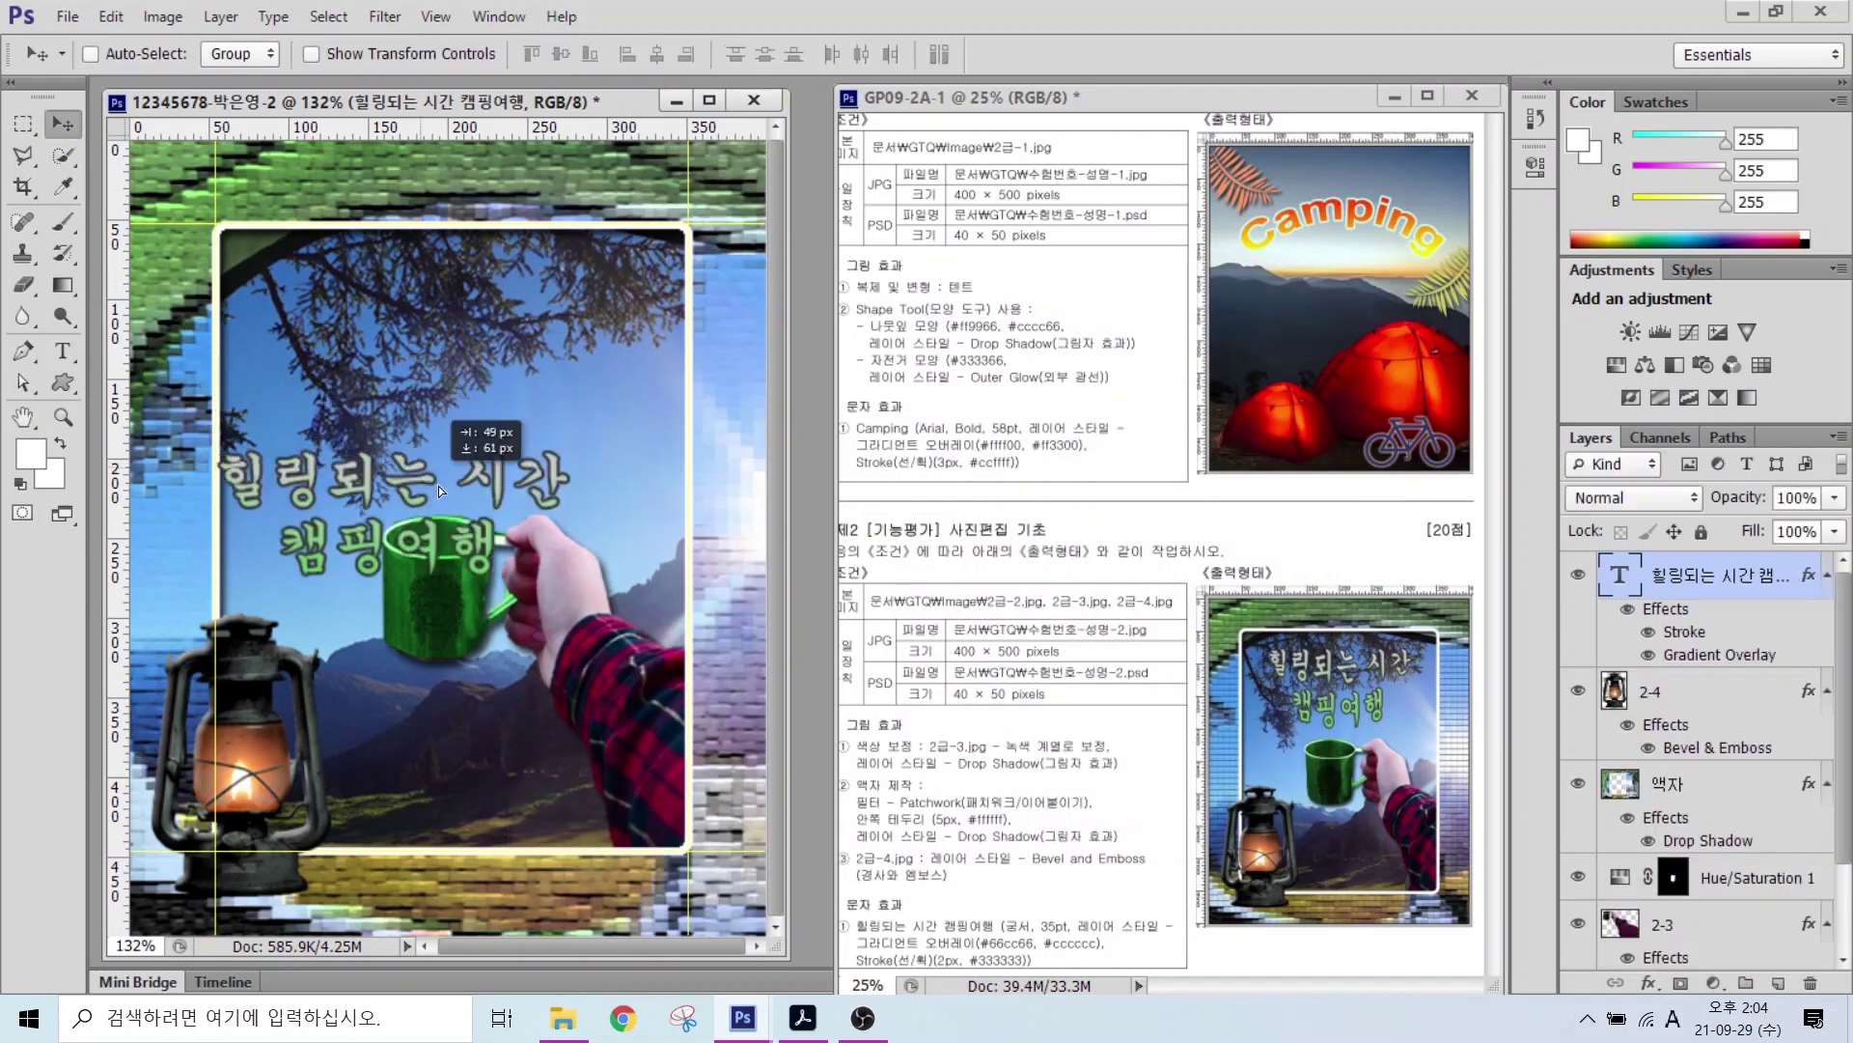
drag(438, 484, 480, 327)
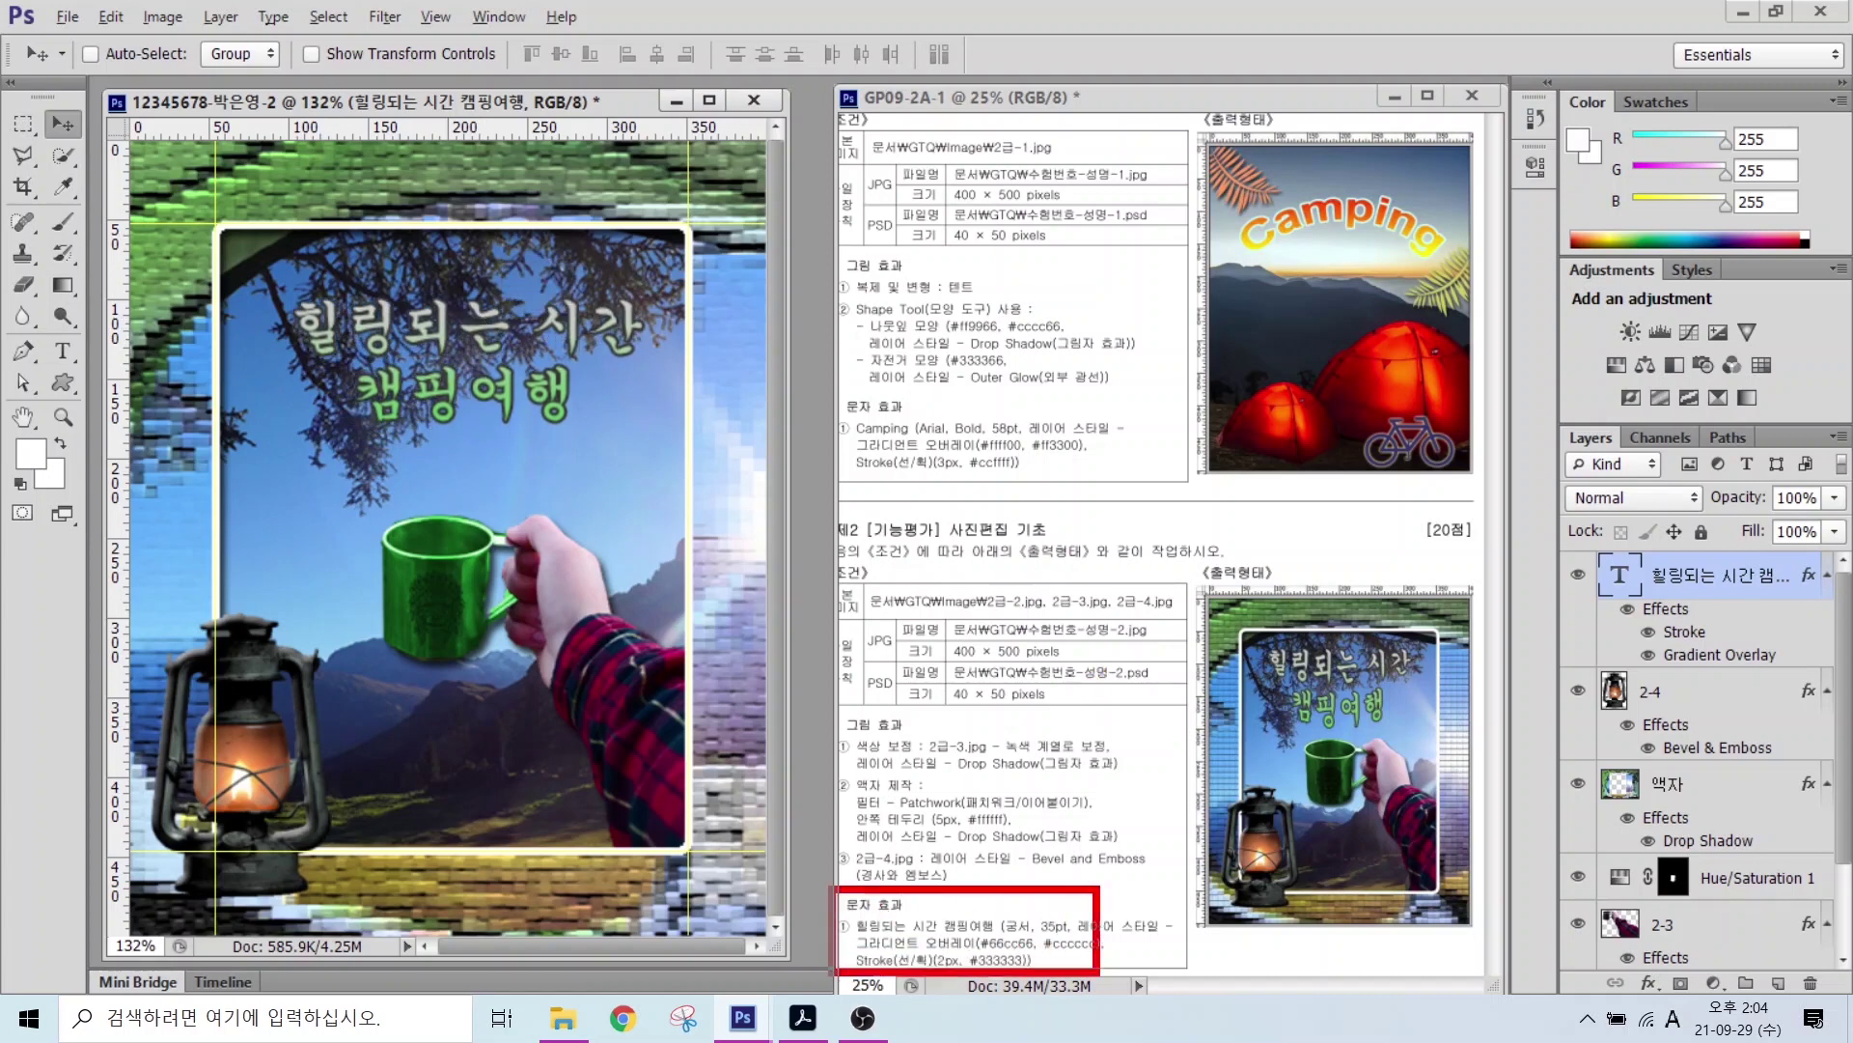
drag(1246, 650, 1412, 650)
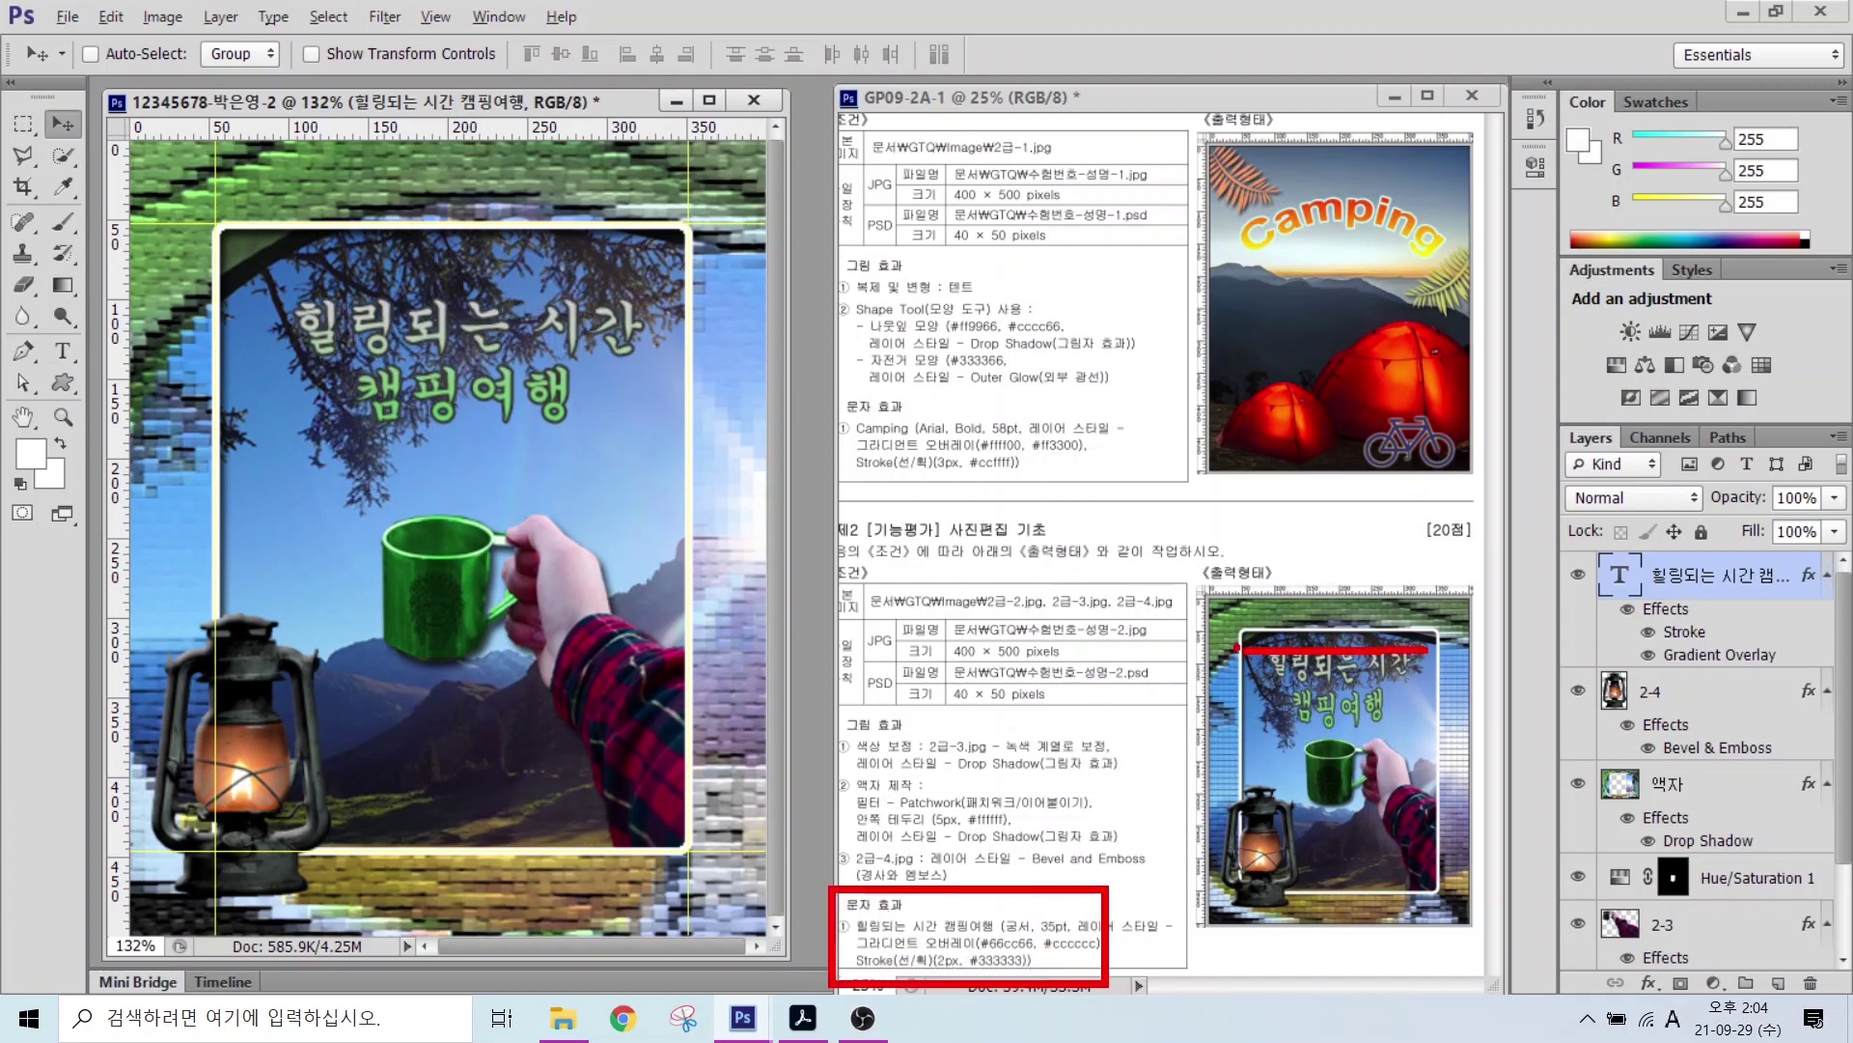
mouse_move(1237, 646)
mouse_down()
mouse_move(1272, 705)
mouse_move(1360, 733)
mouse_move(1419, 652)
mouse_up()
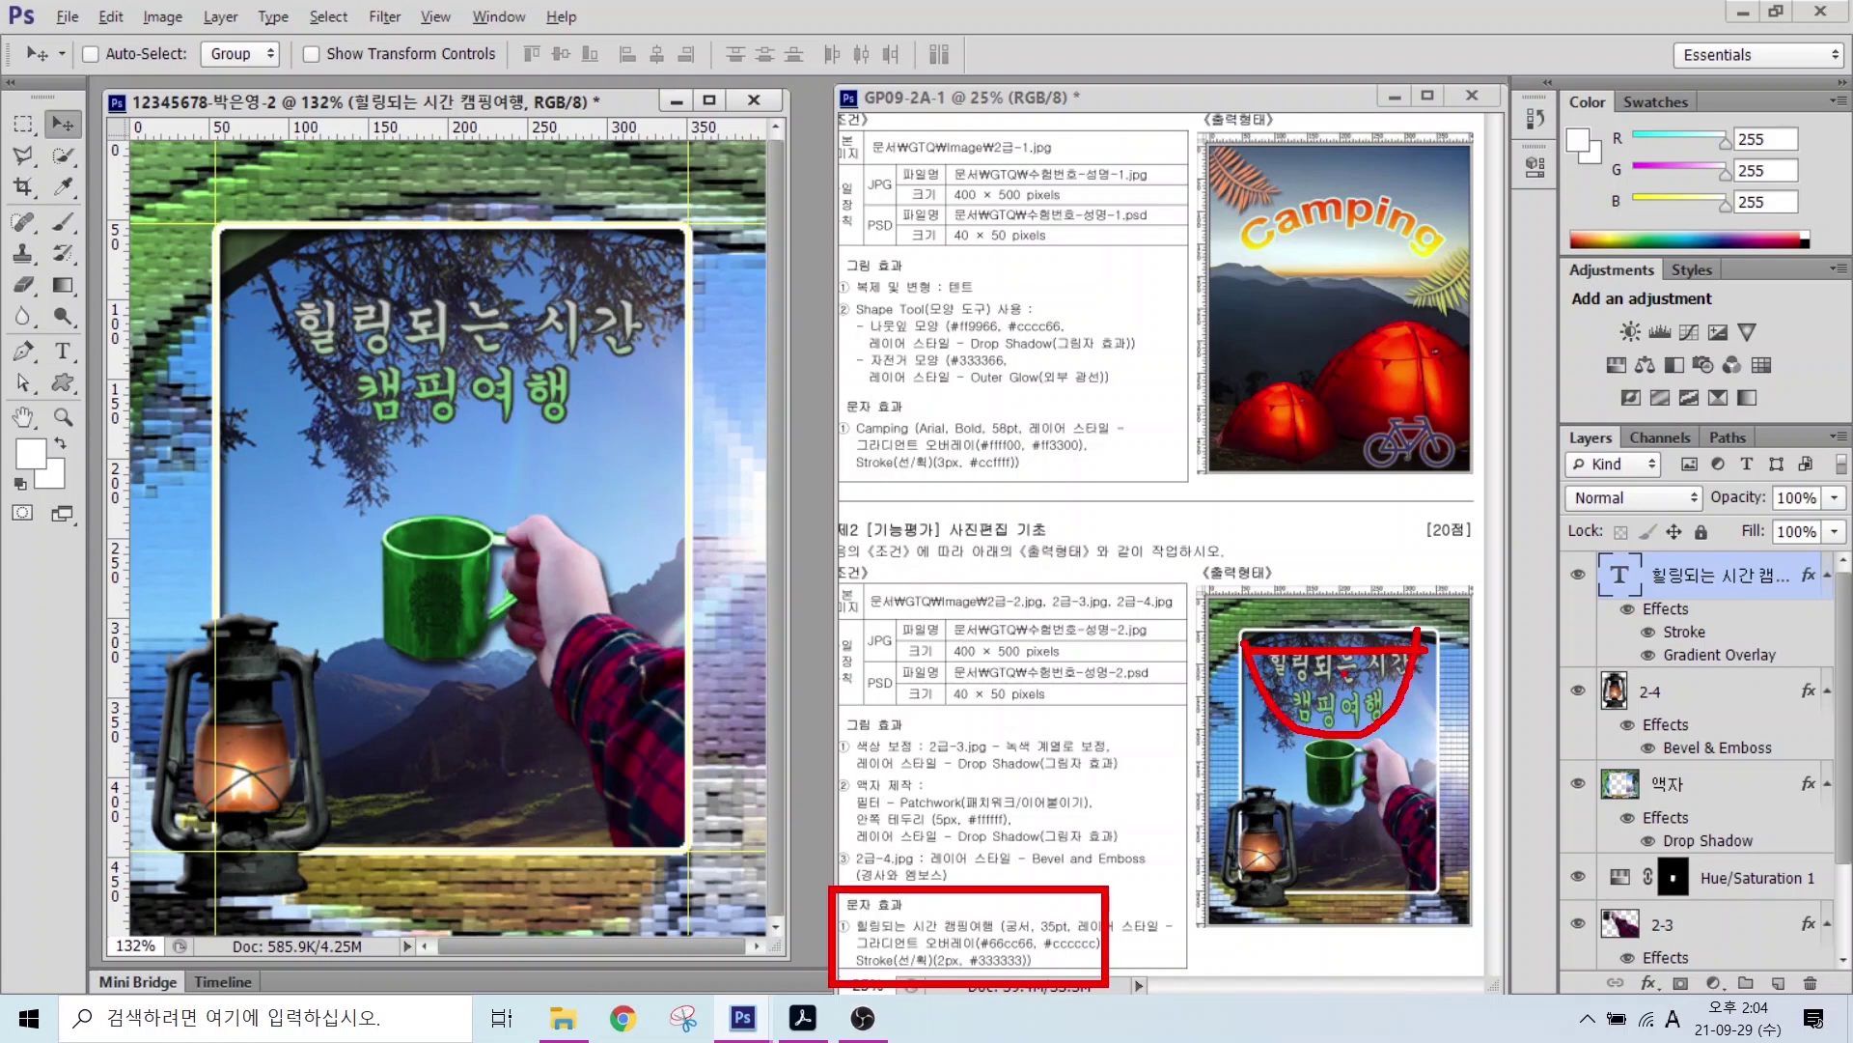
key(Escape)
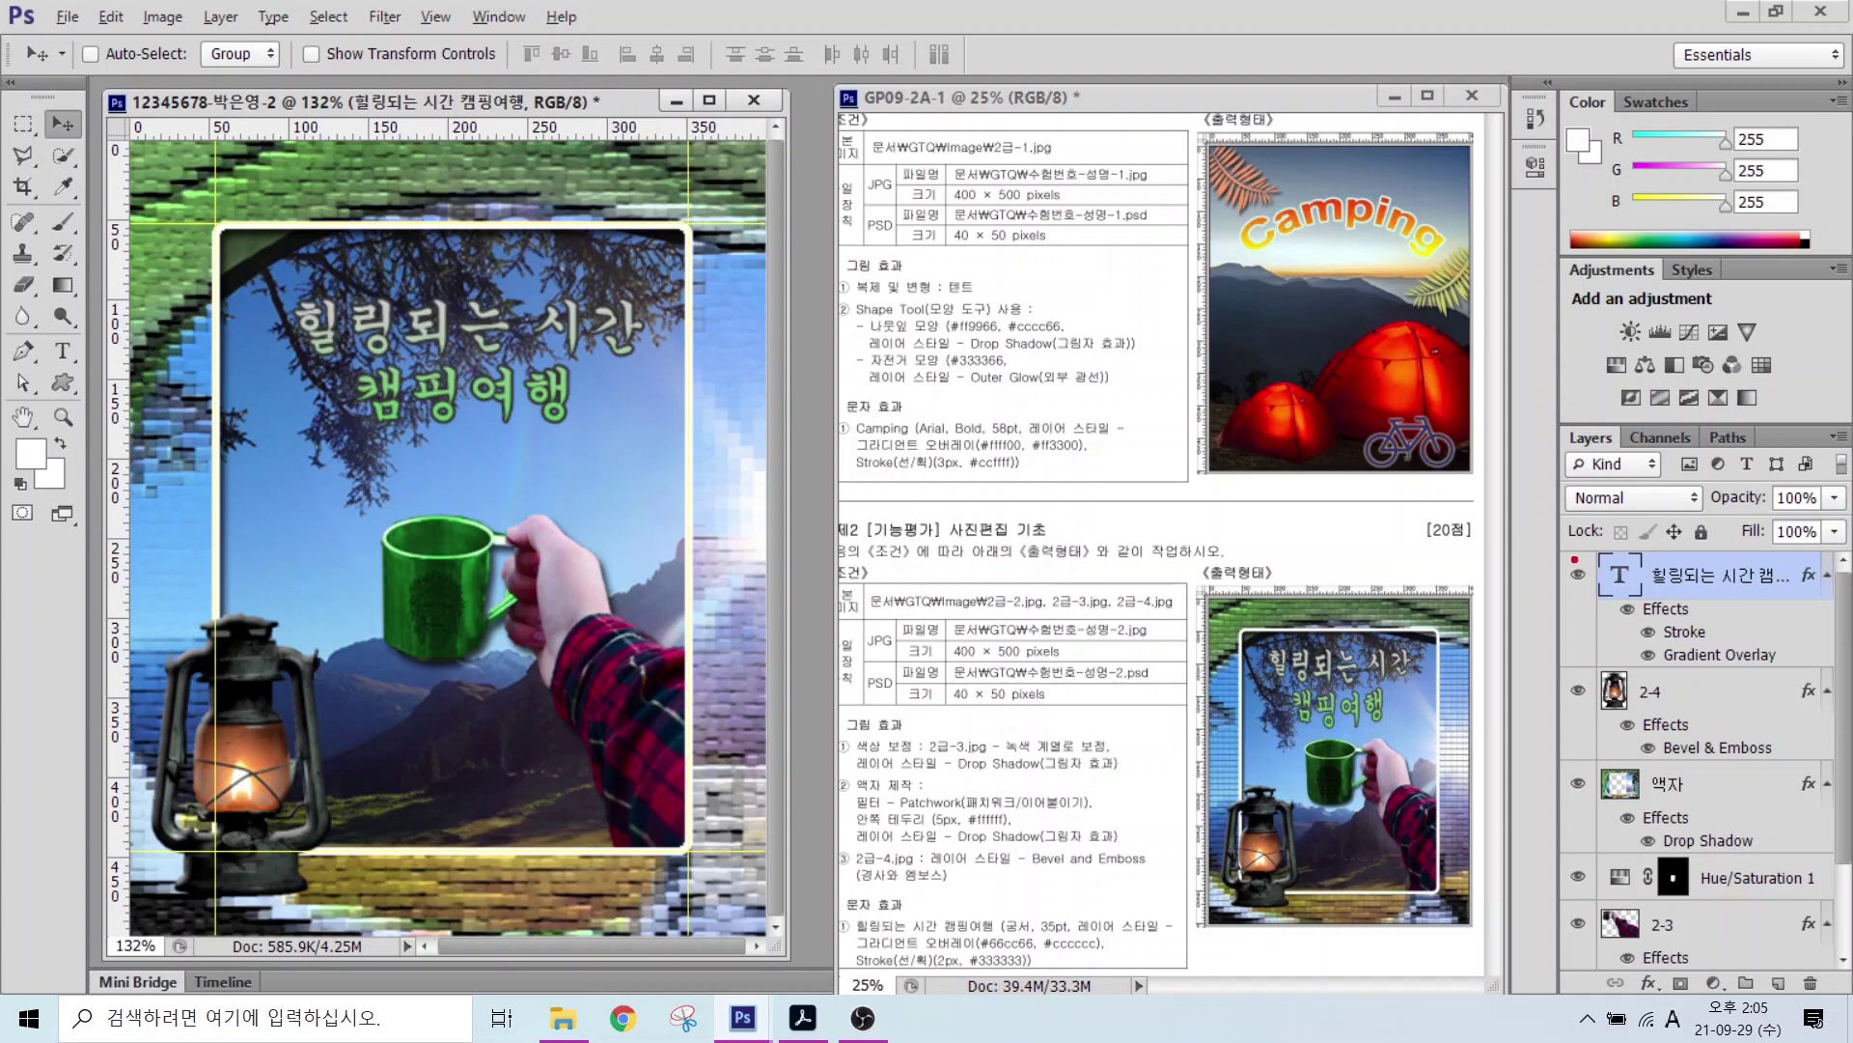
drag(1576, 559, 1827, 660)
drag(29, 325, 110, 384)
drag(49, 31, 1001, 108)
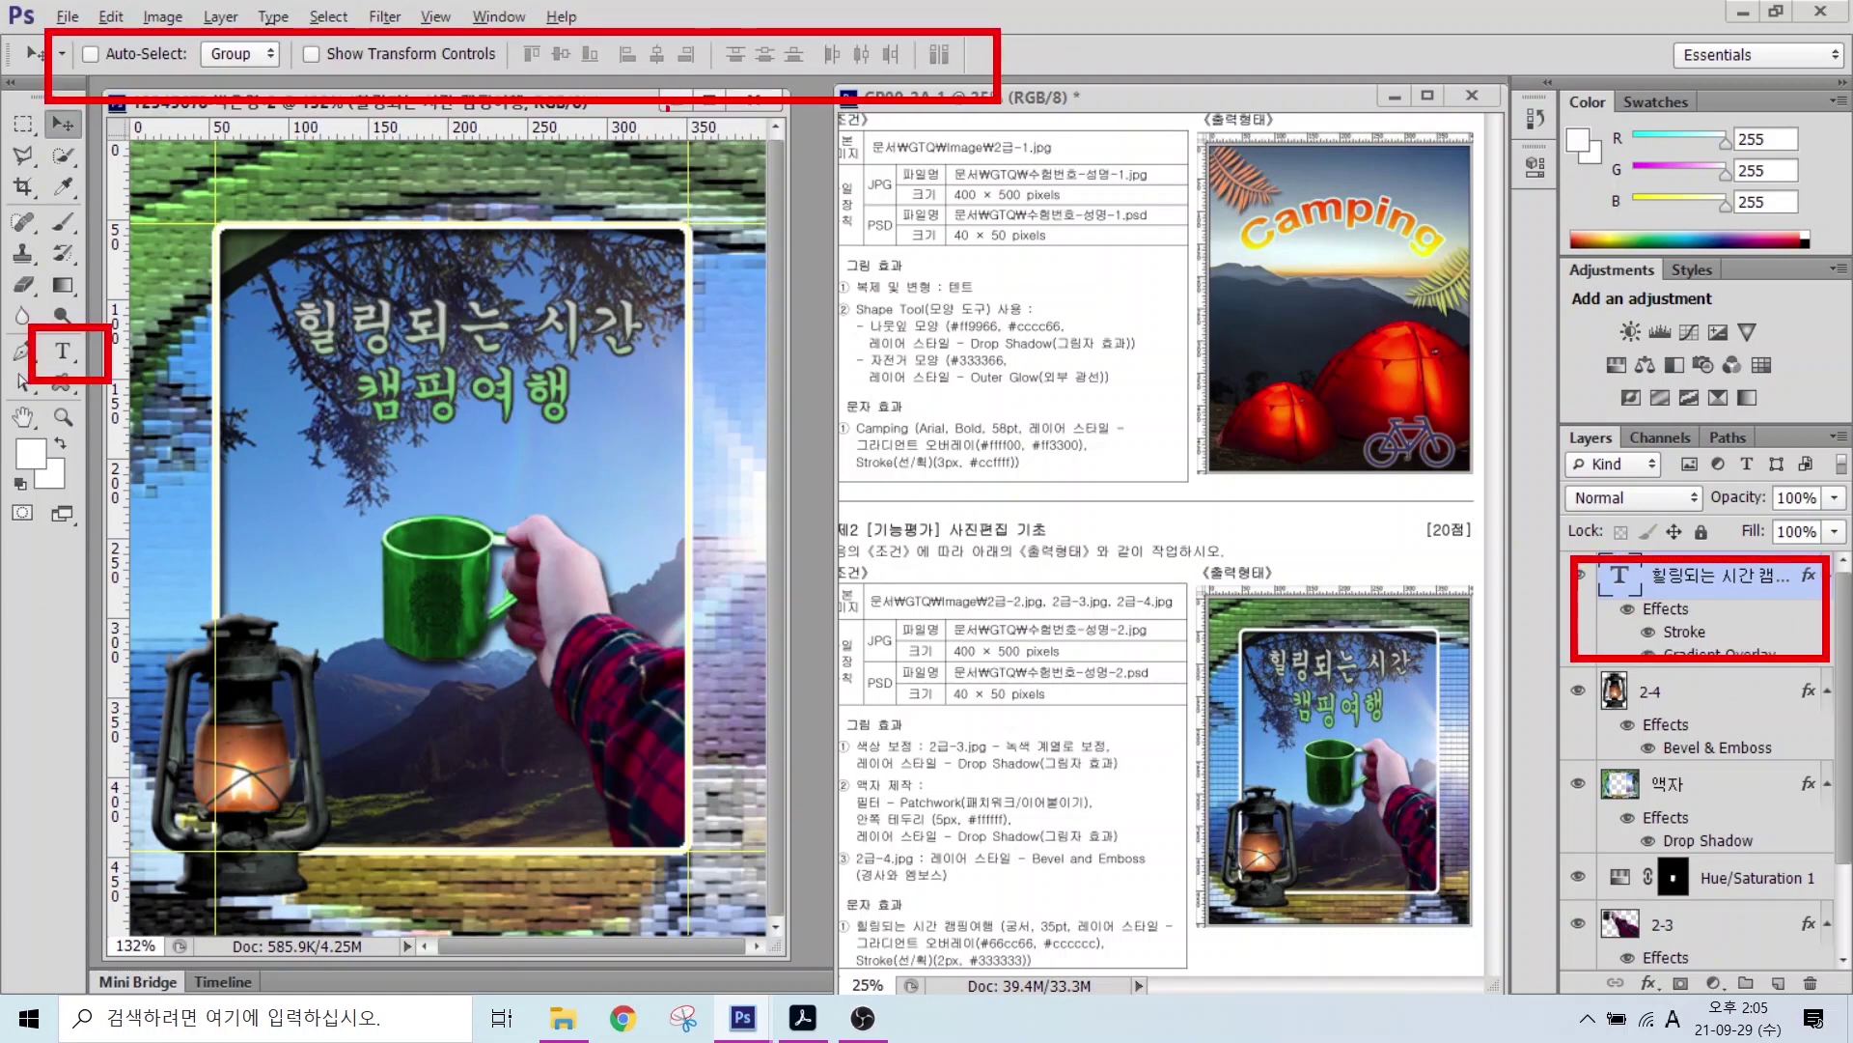
Step: Warp the 힐링되는 시간 캠핑여행 title with the Arc Lower style at a bend of +41
key(Escape)
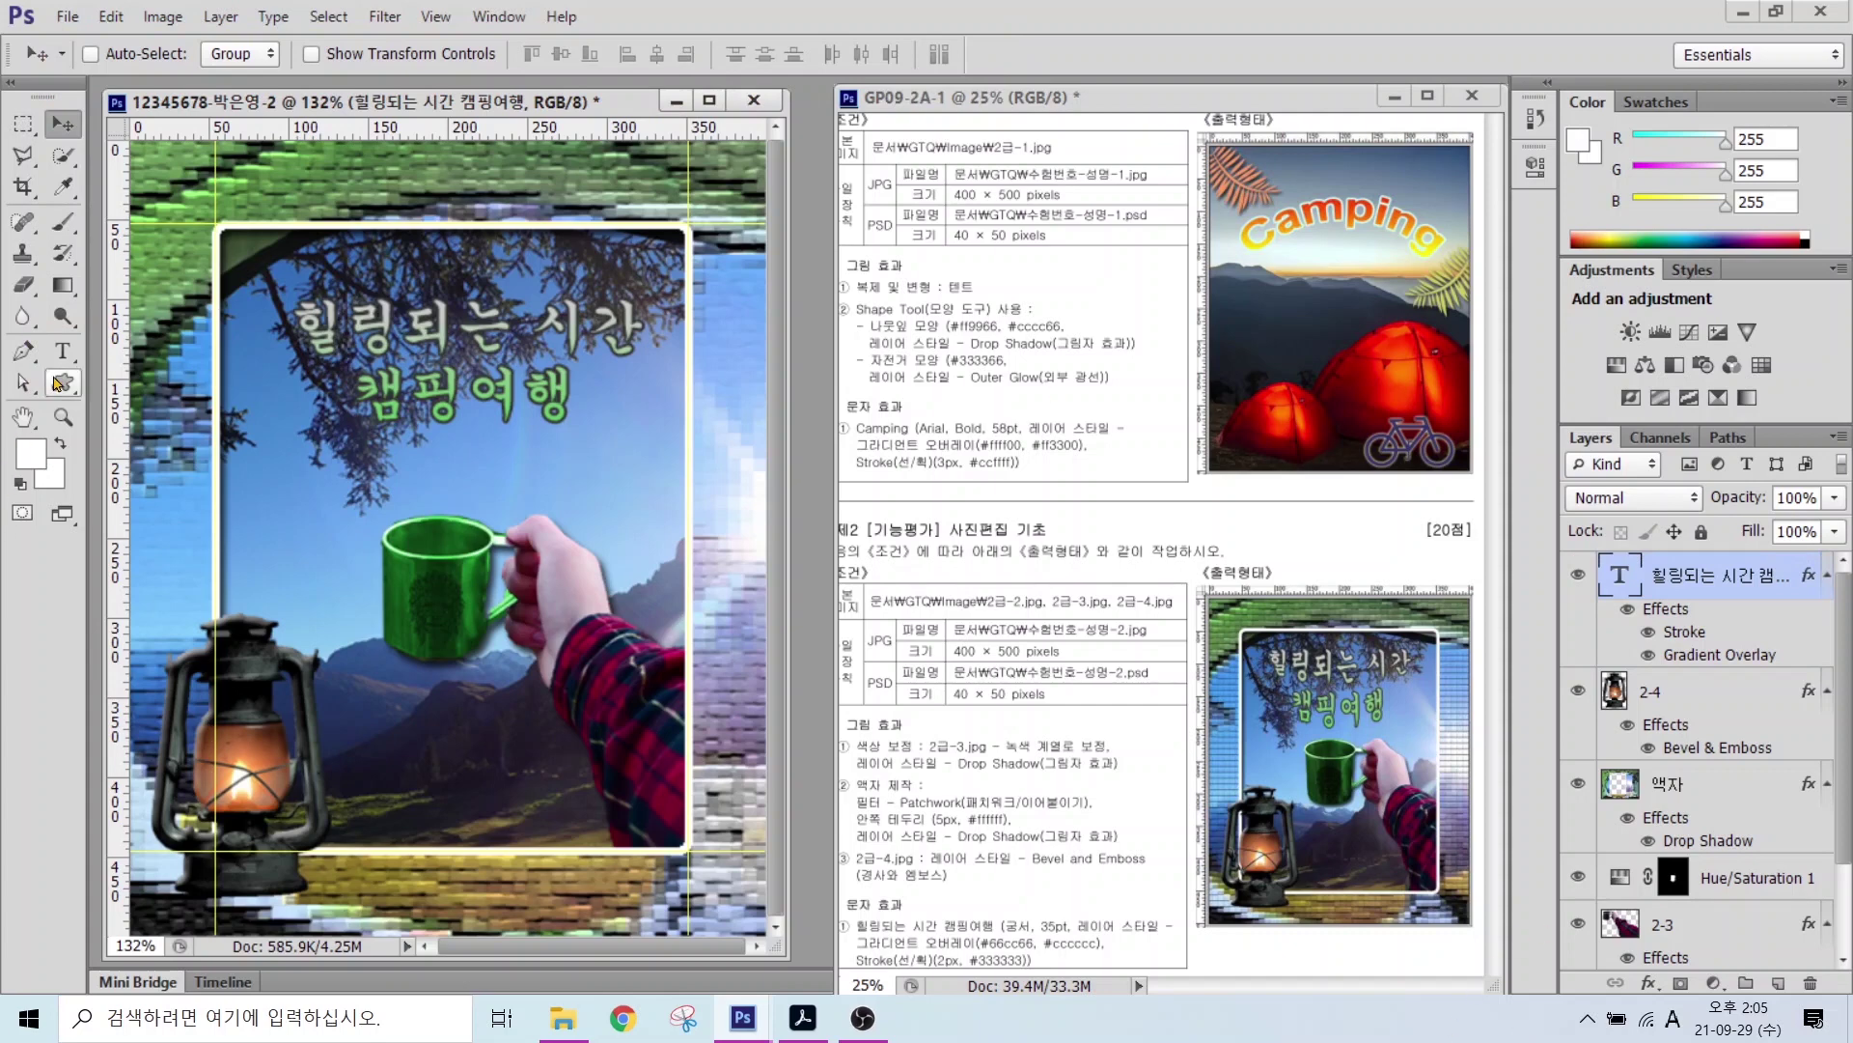
click(64, 355)
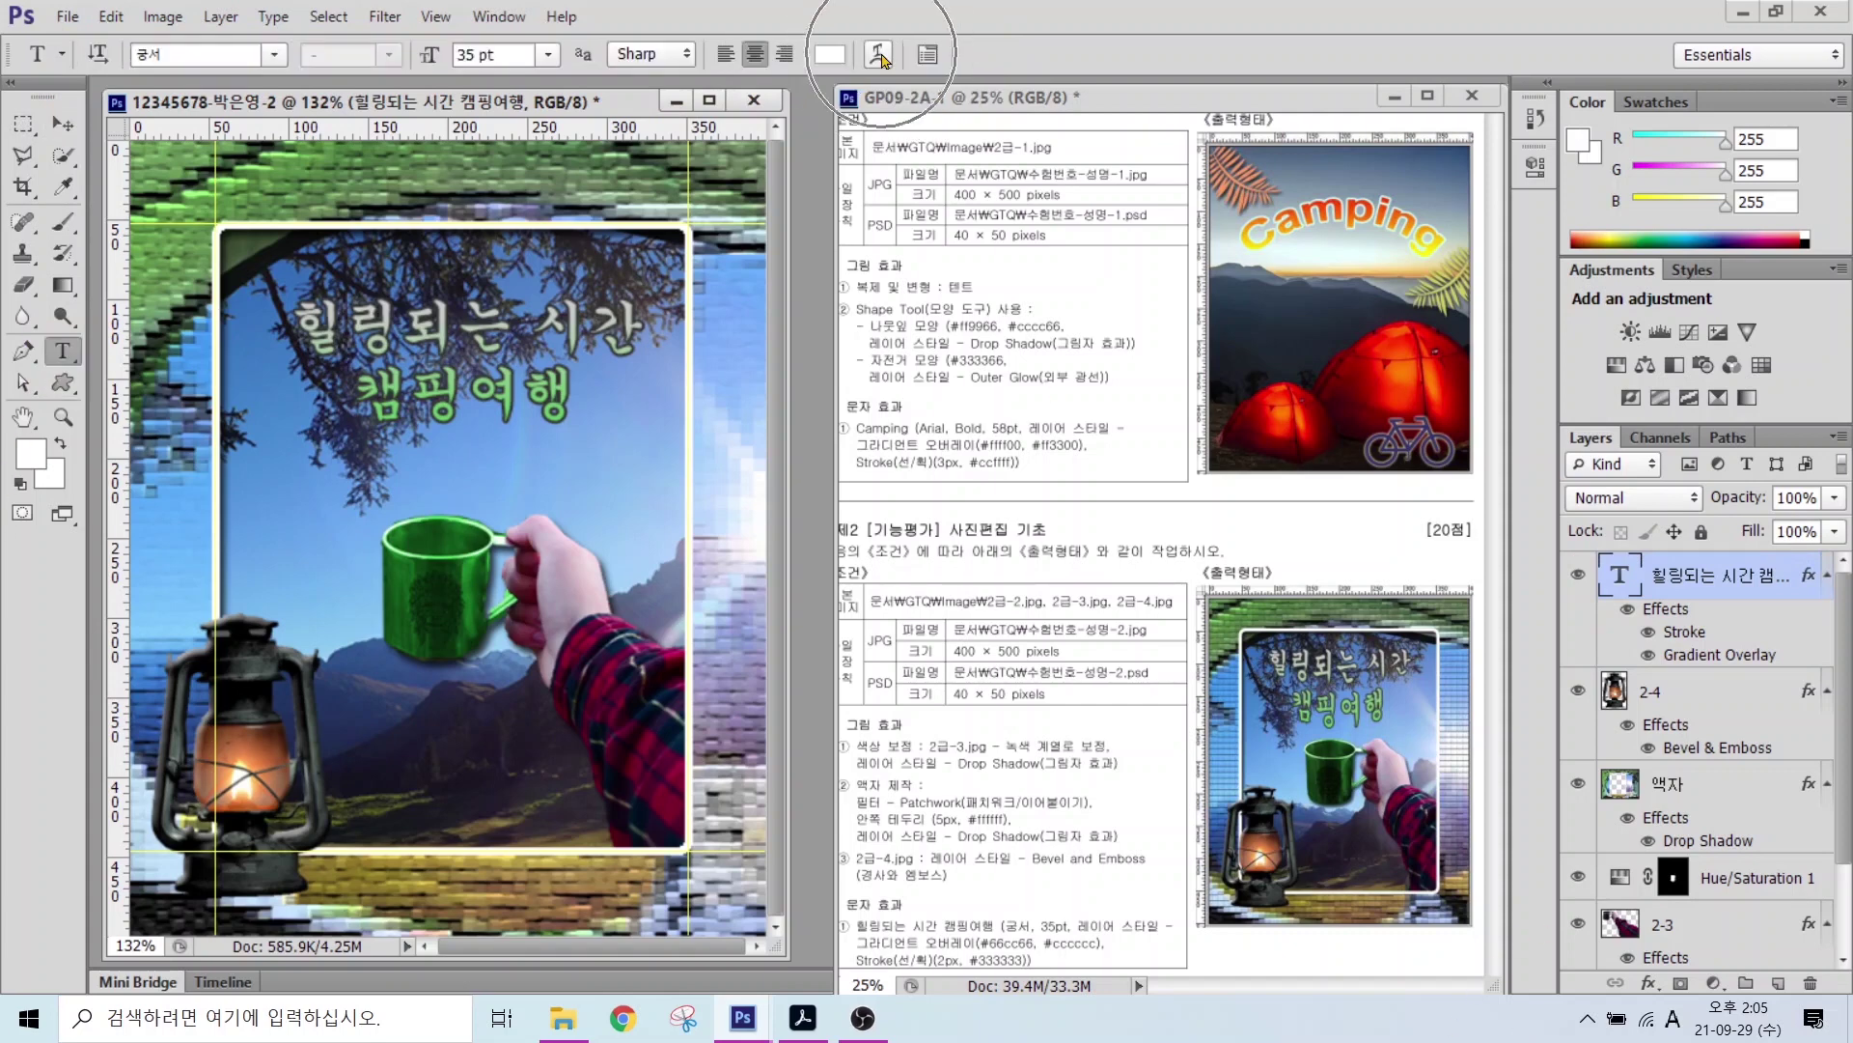
click(879, 55)
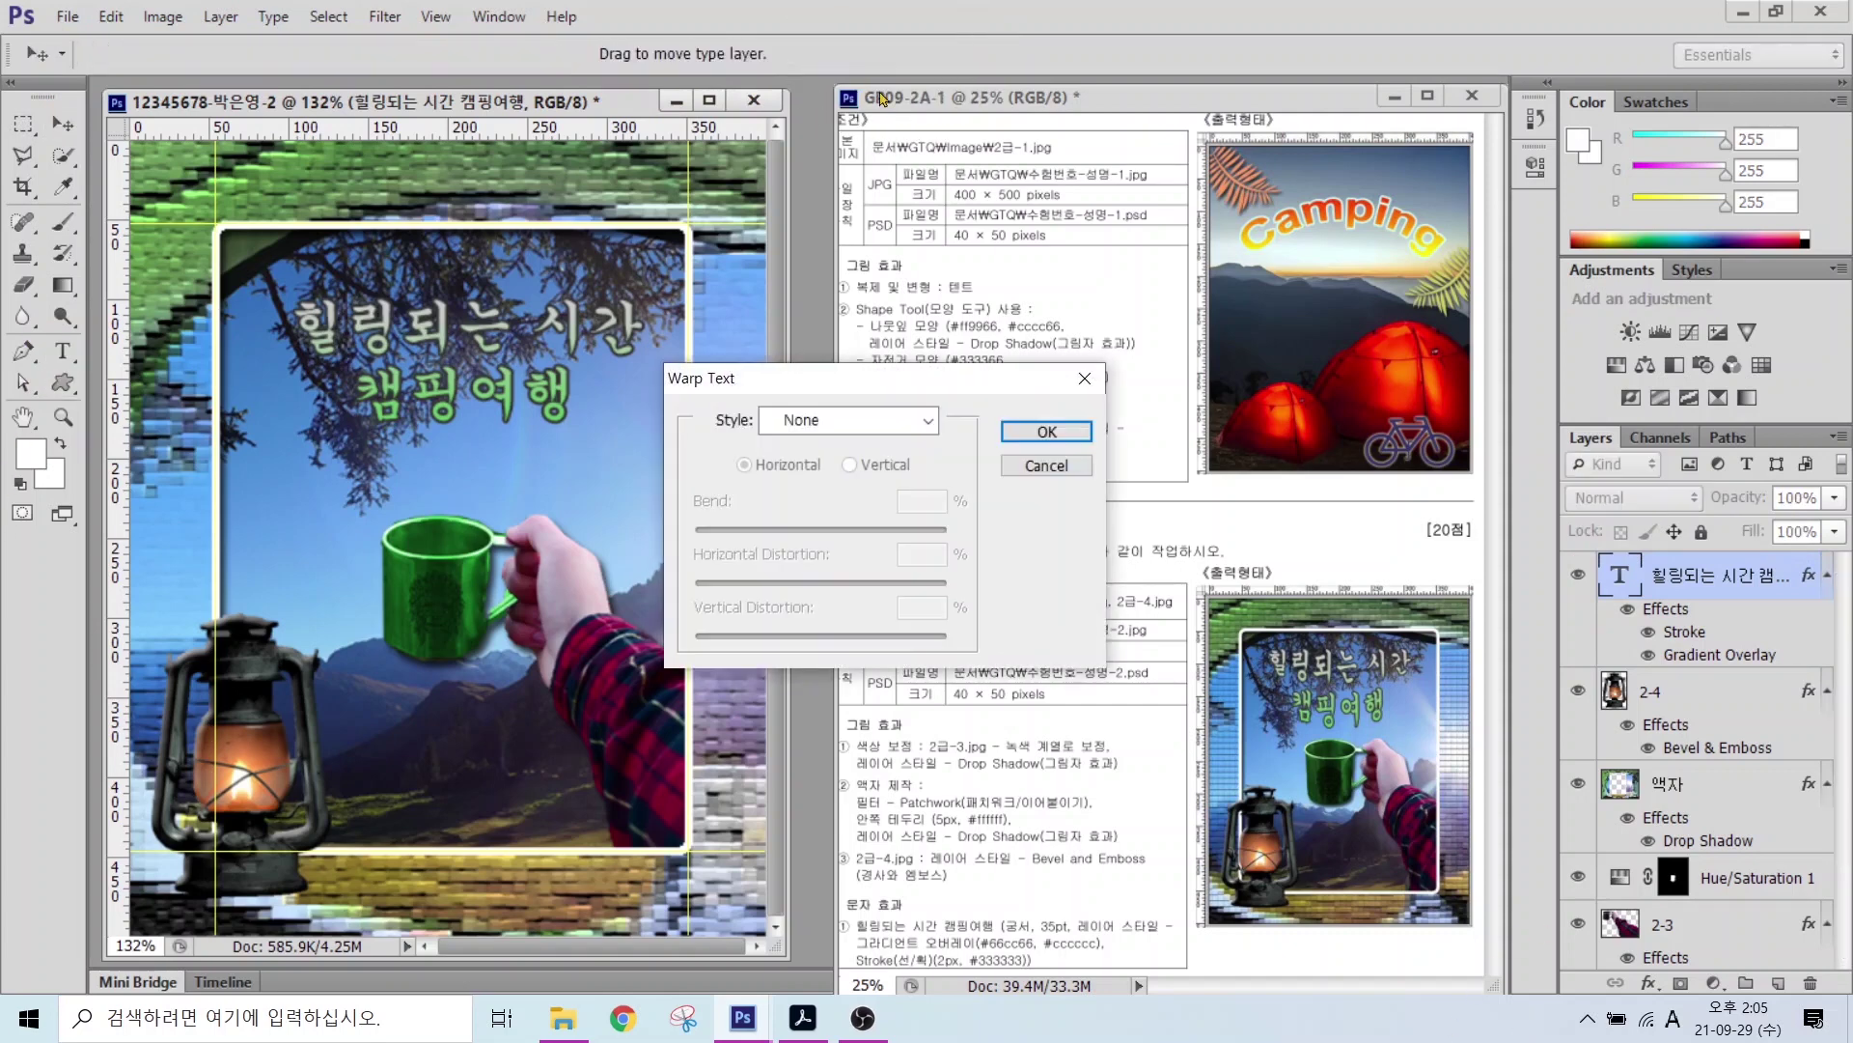
click(834, 428)
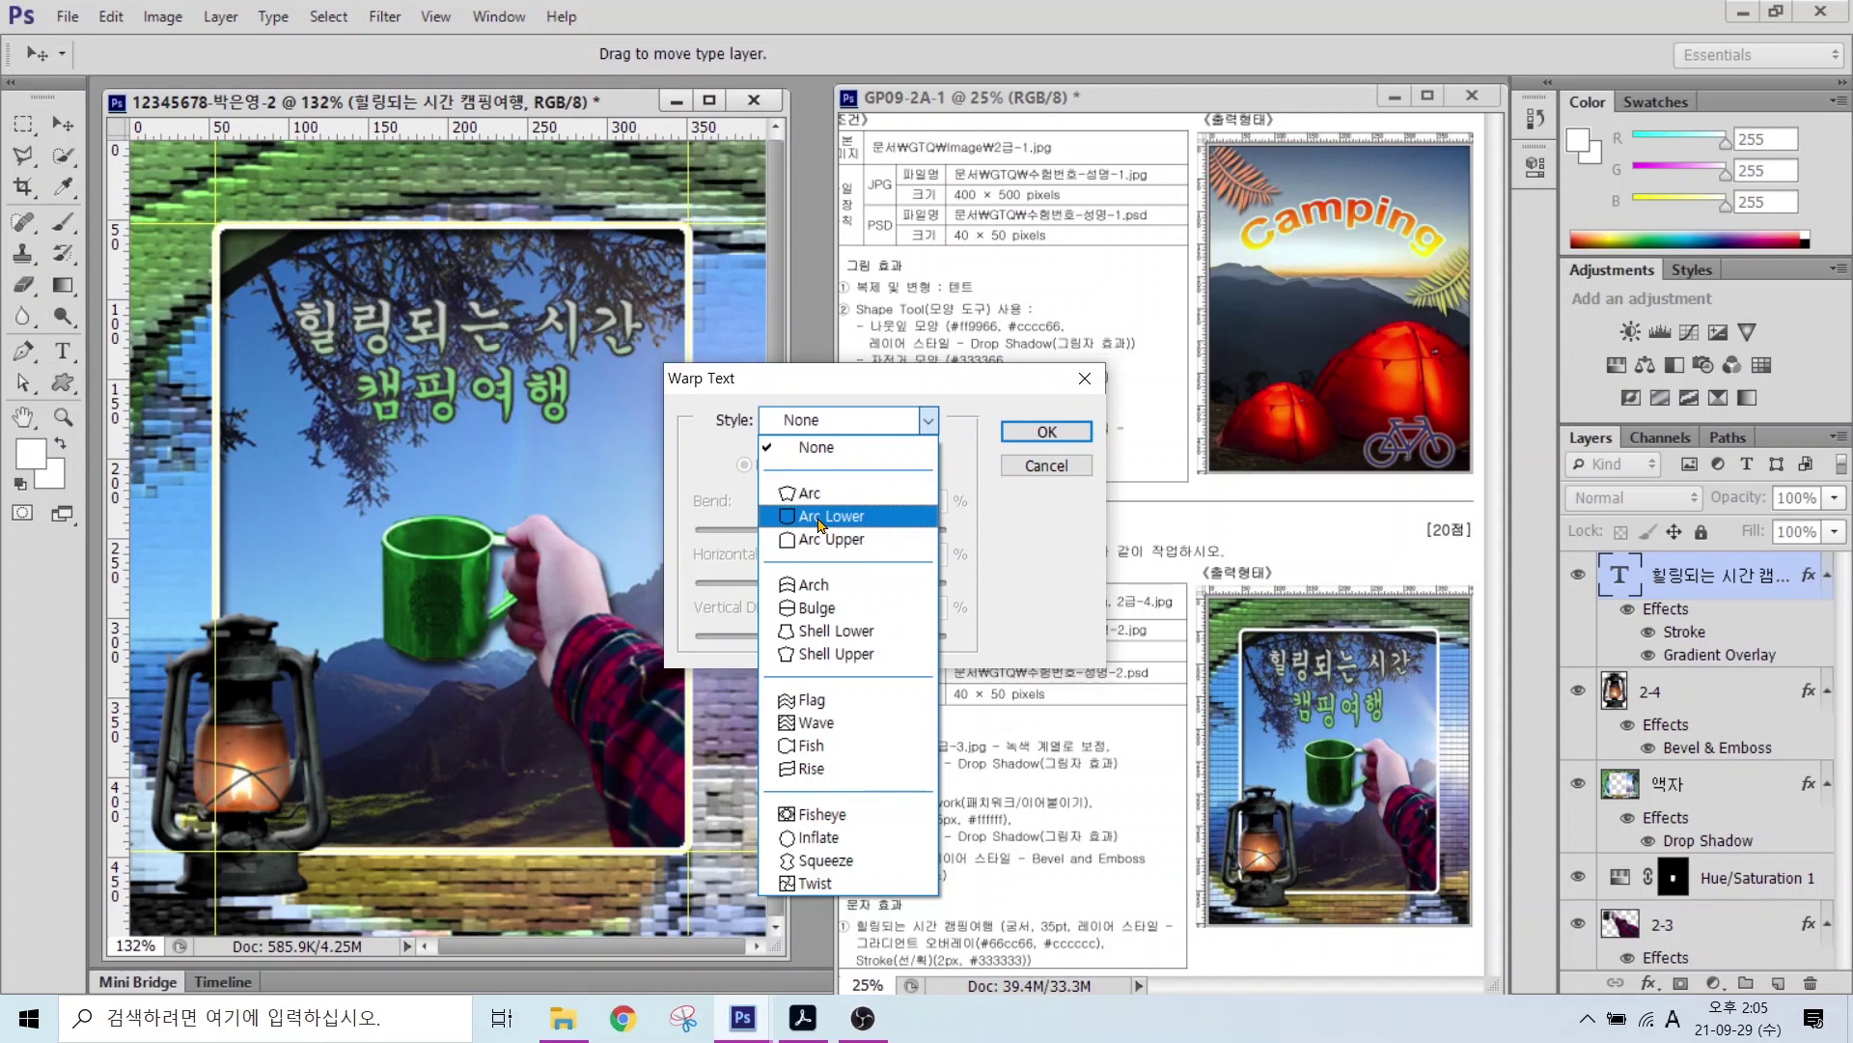
click(820, 518)
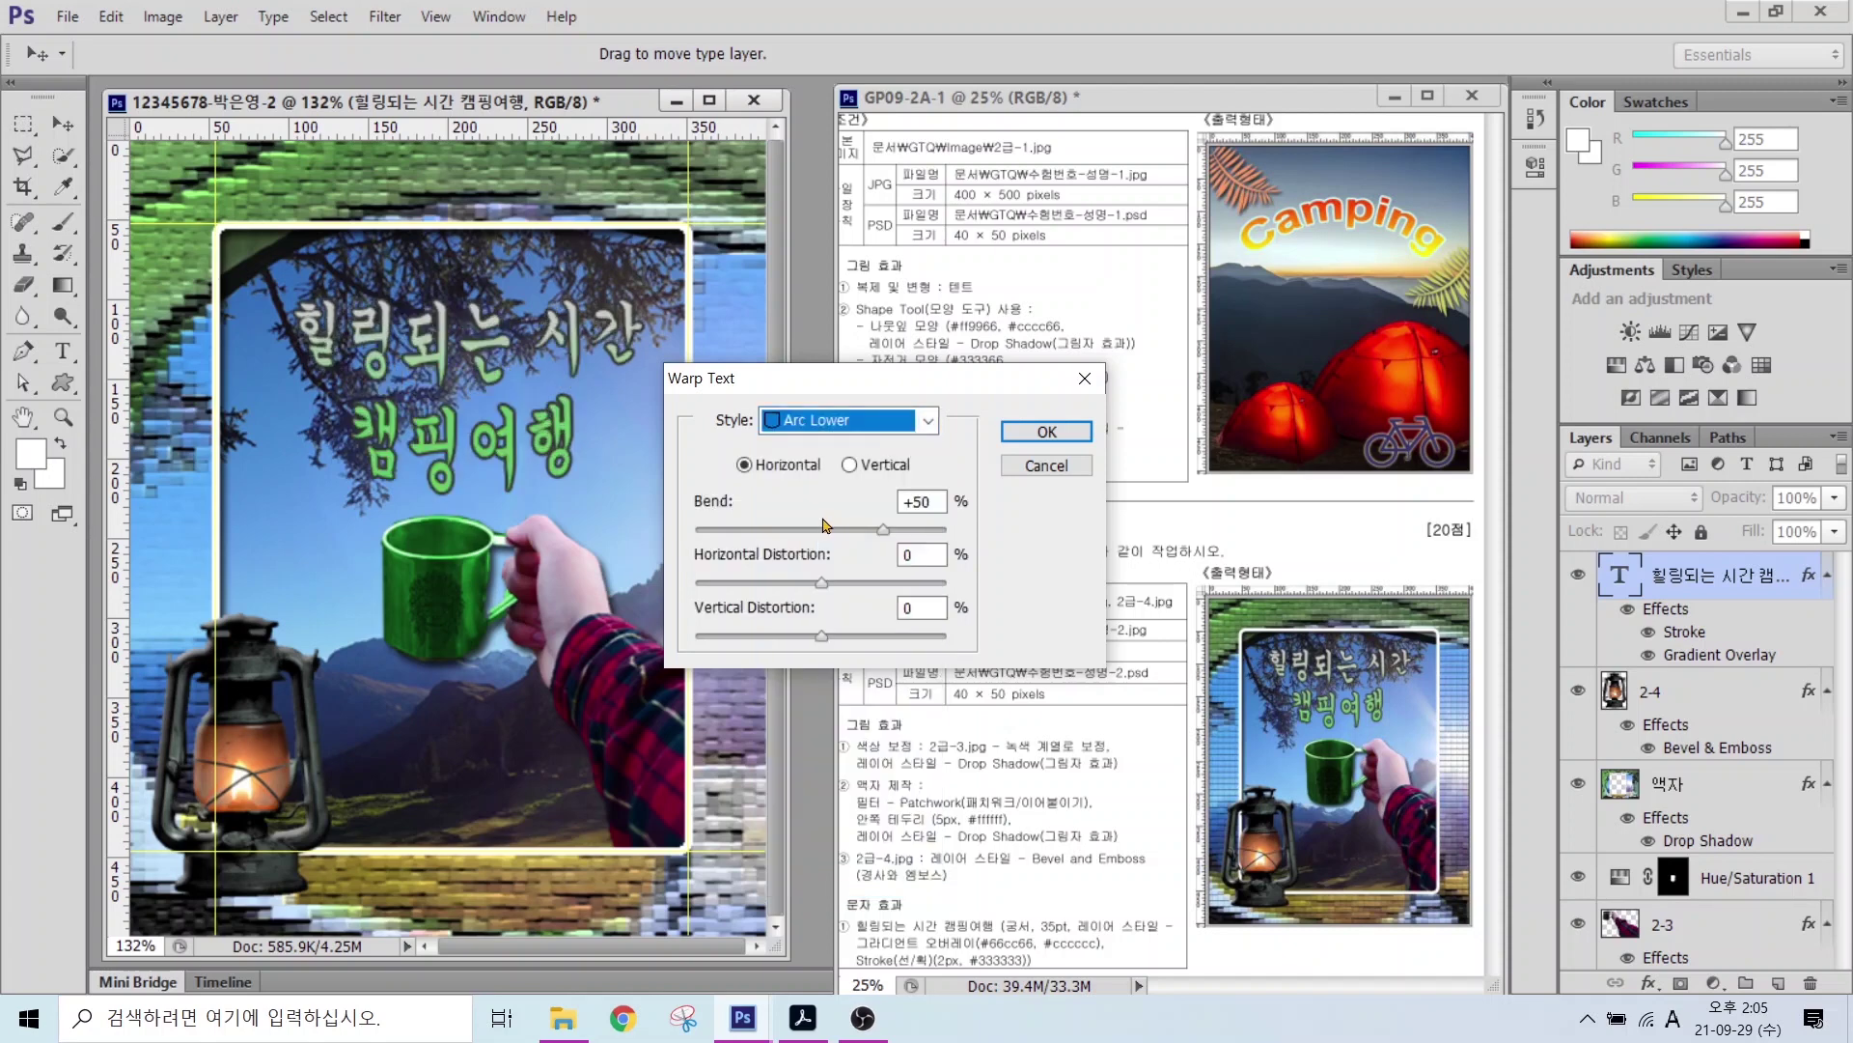
mouse_move(884, 529)
mouse_down()
mouse_move(884, 489)
mouse_move(875, 537)
mouse_up()
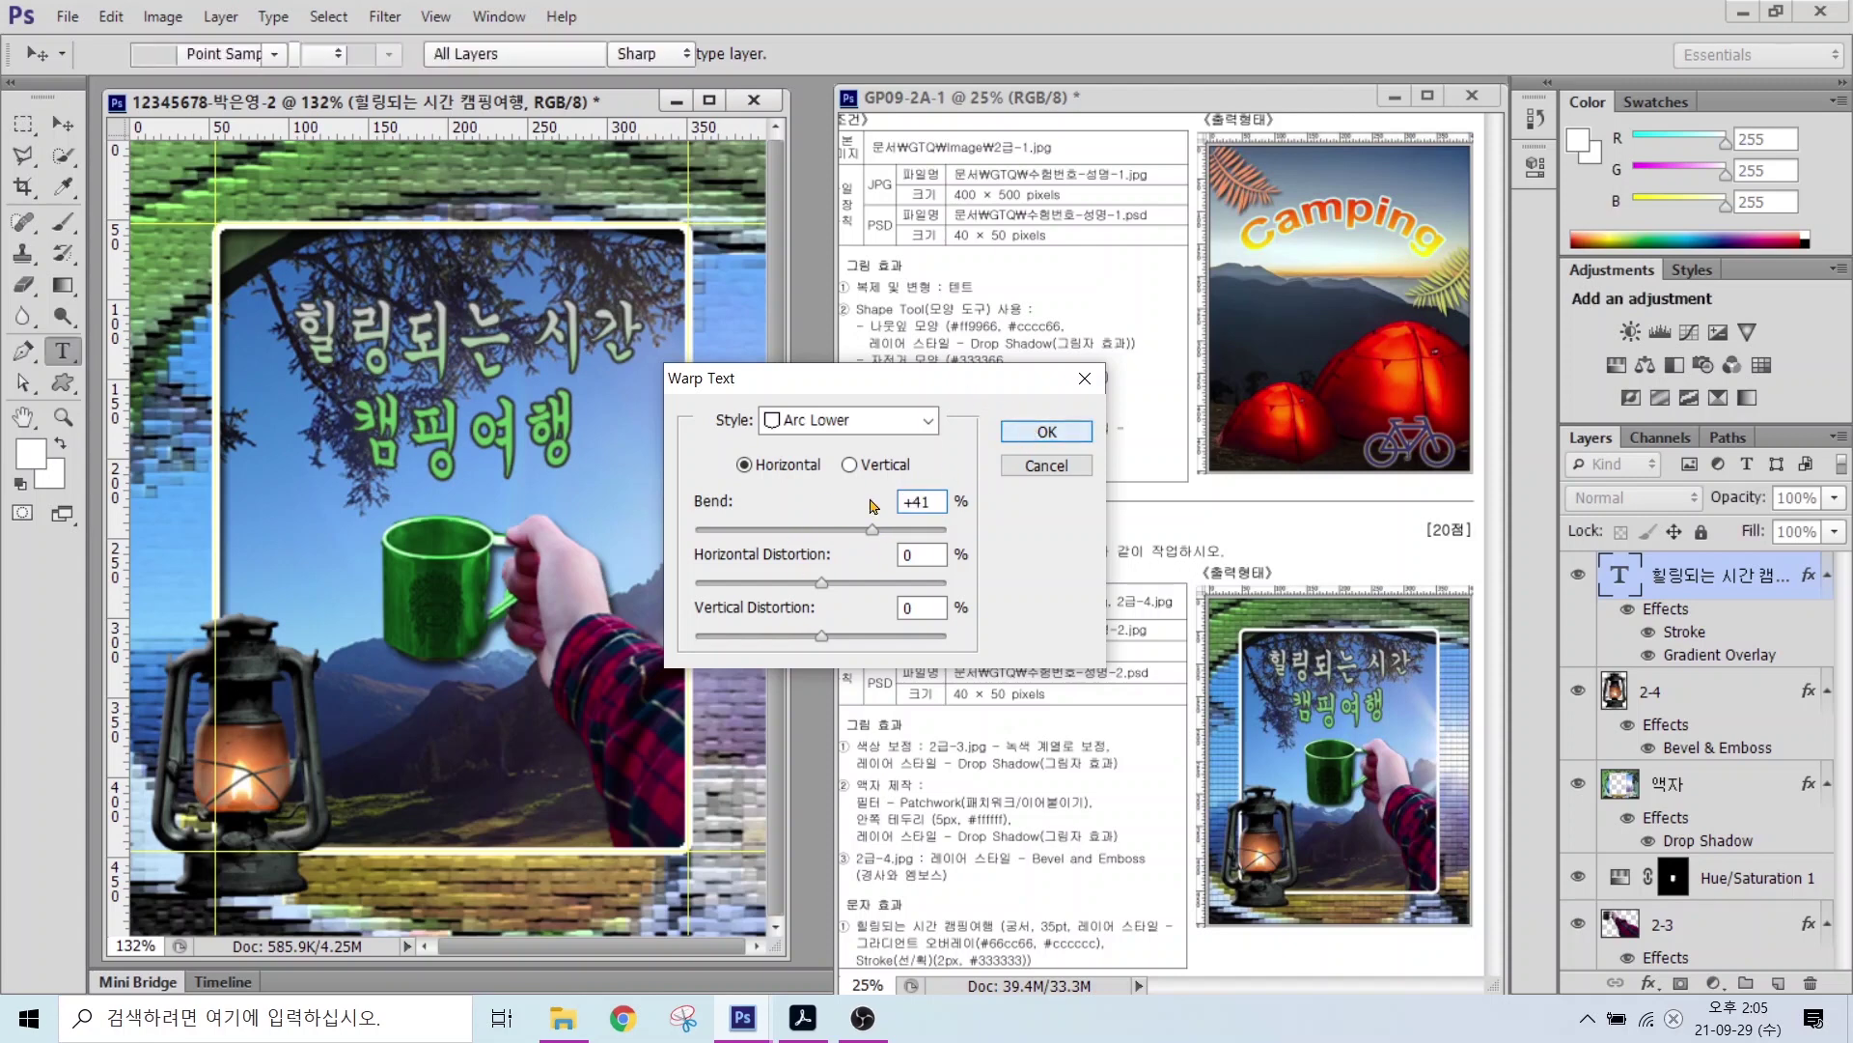
click(1038, 431)
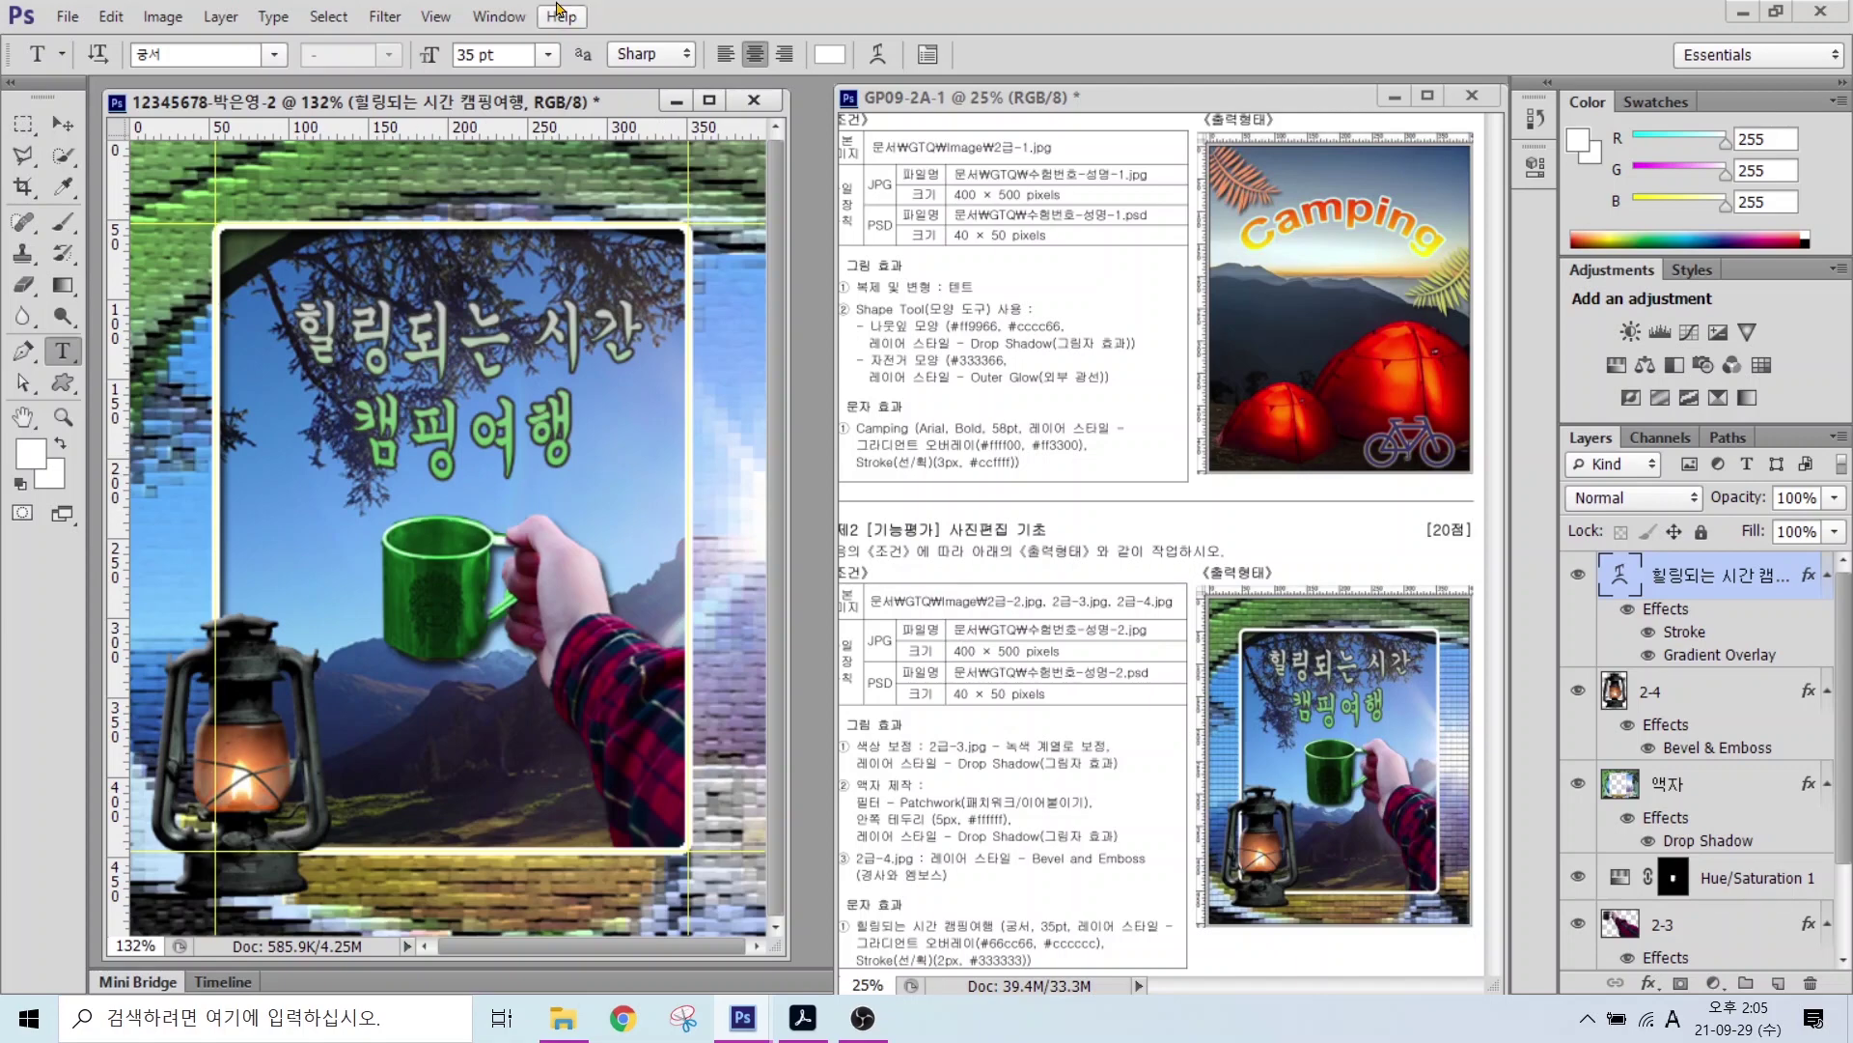
Step: Clear all guides from the composite
click(431, 18)
click(461, 409)
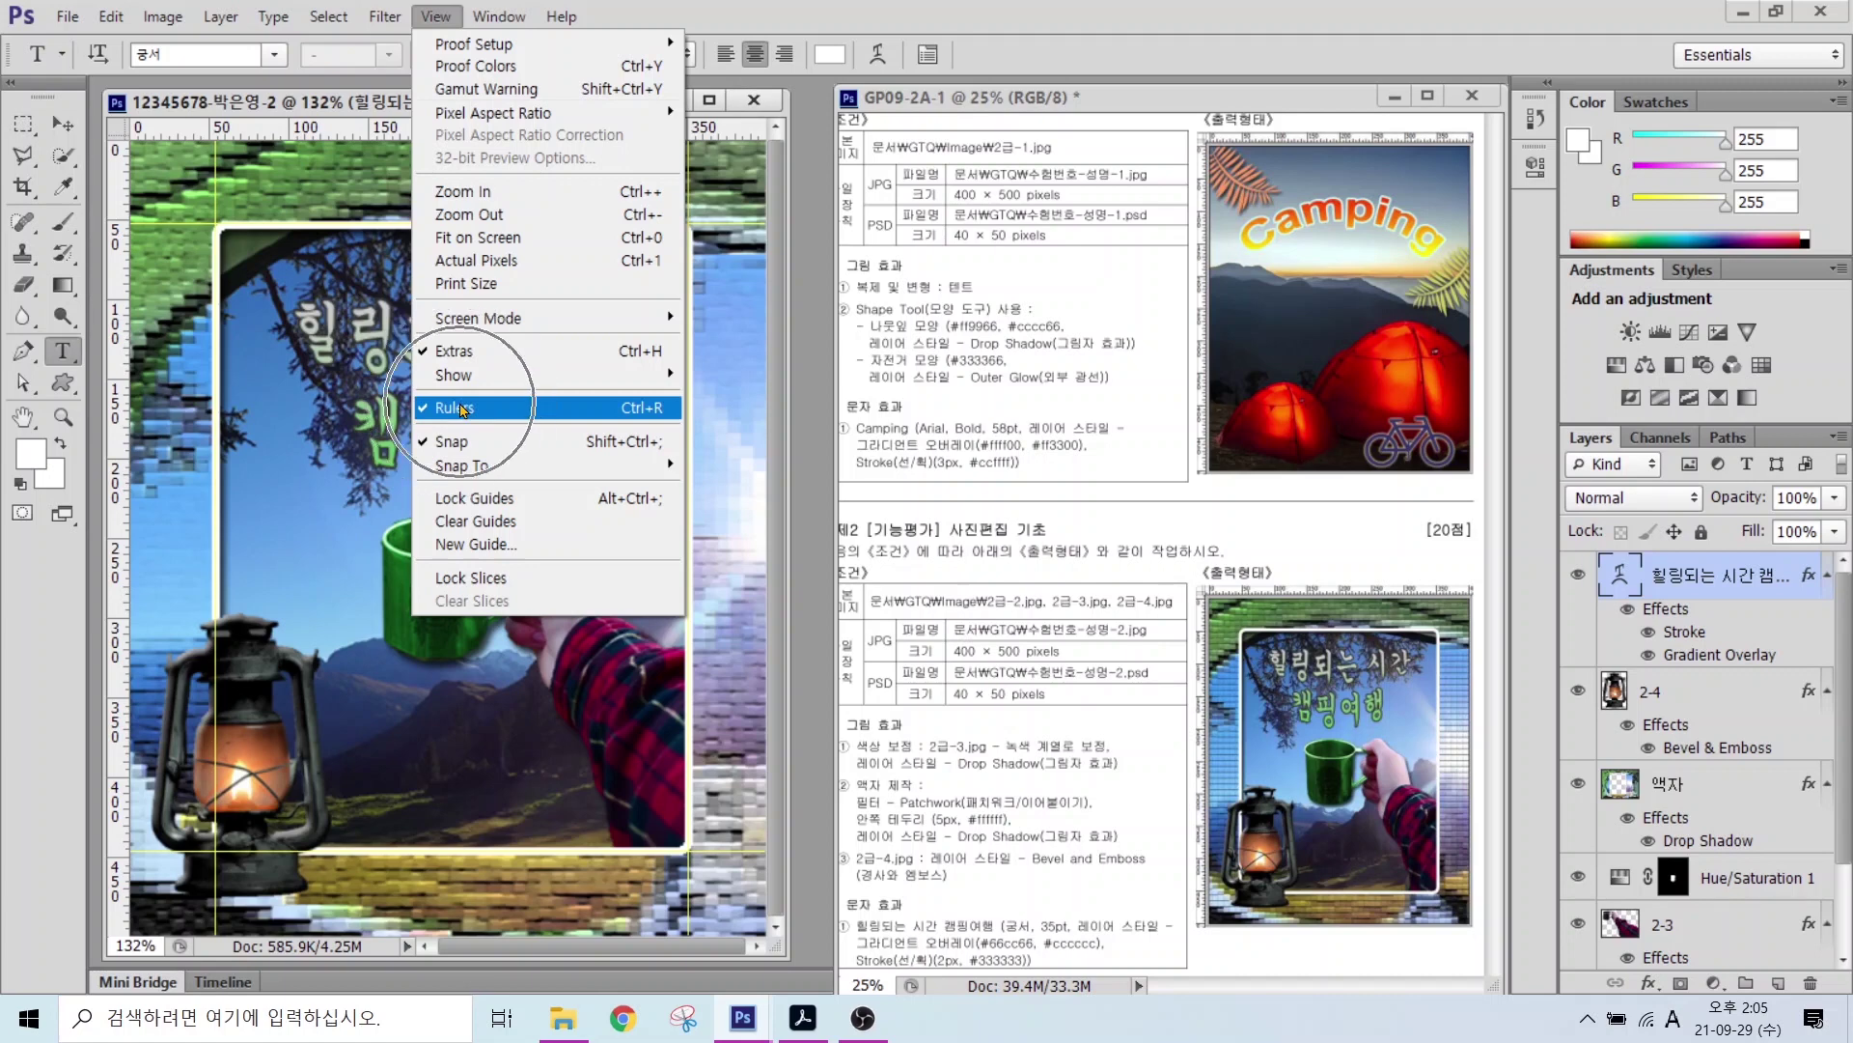
click(435, 16)
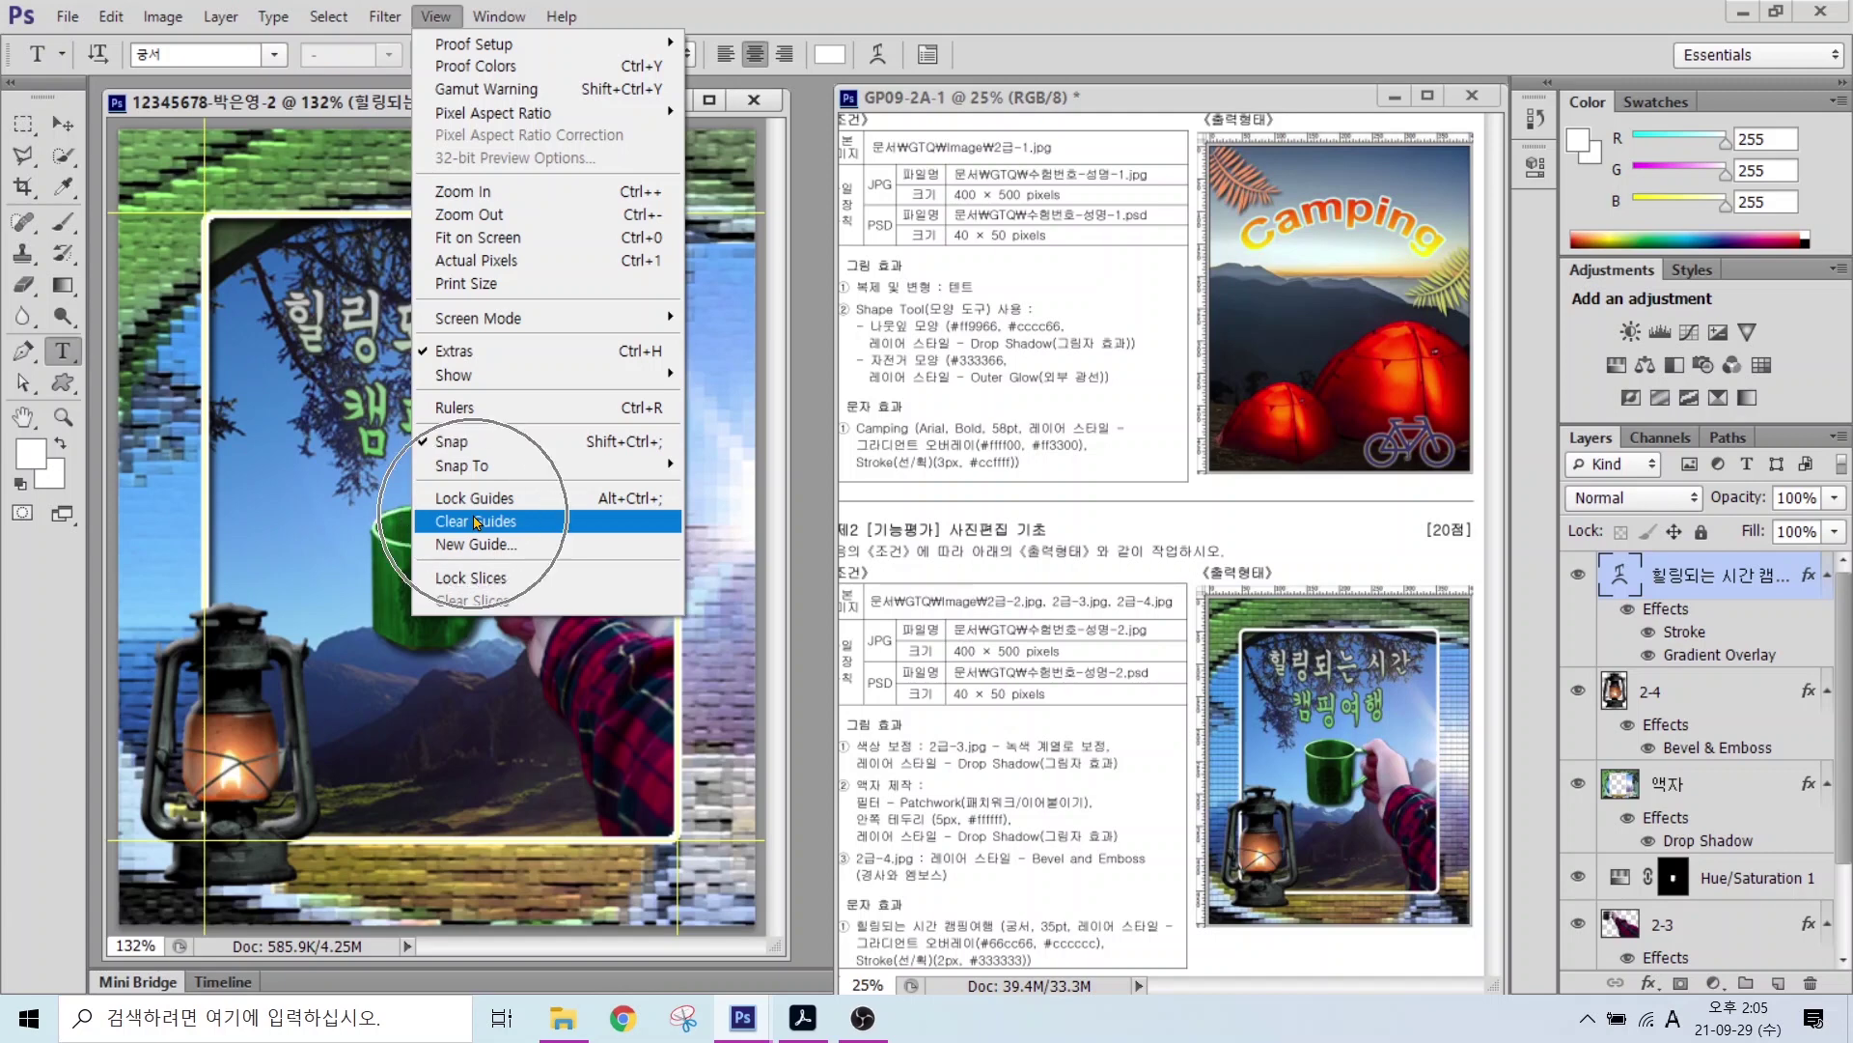
click(476, 523)
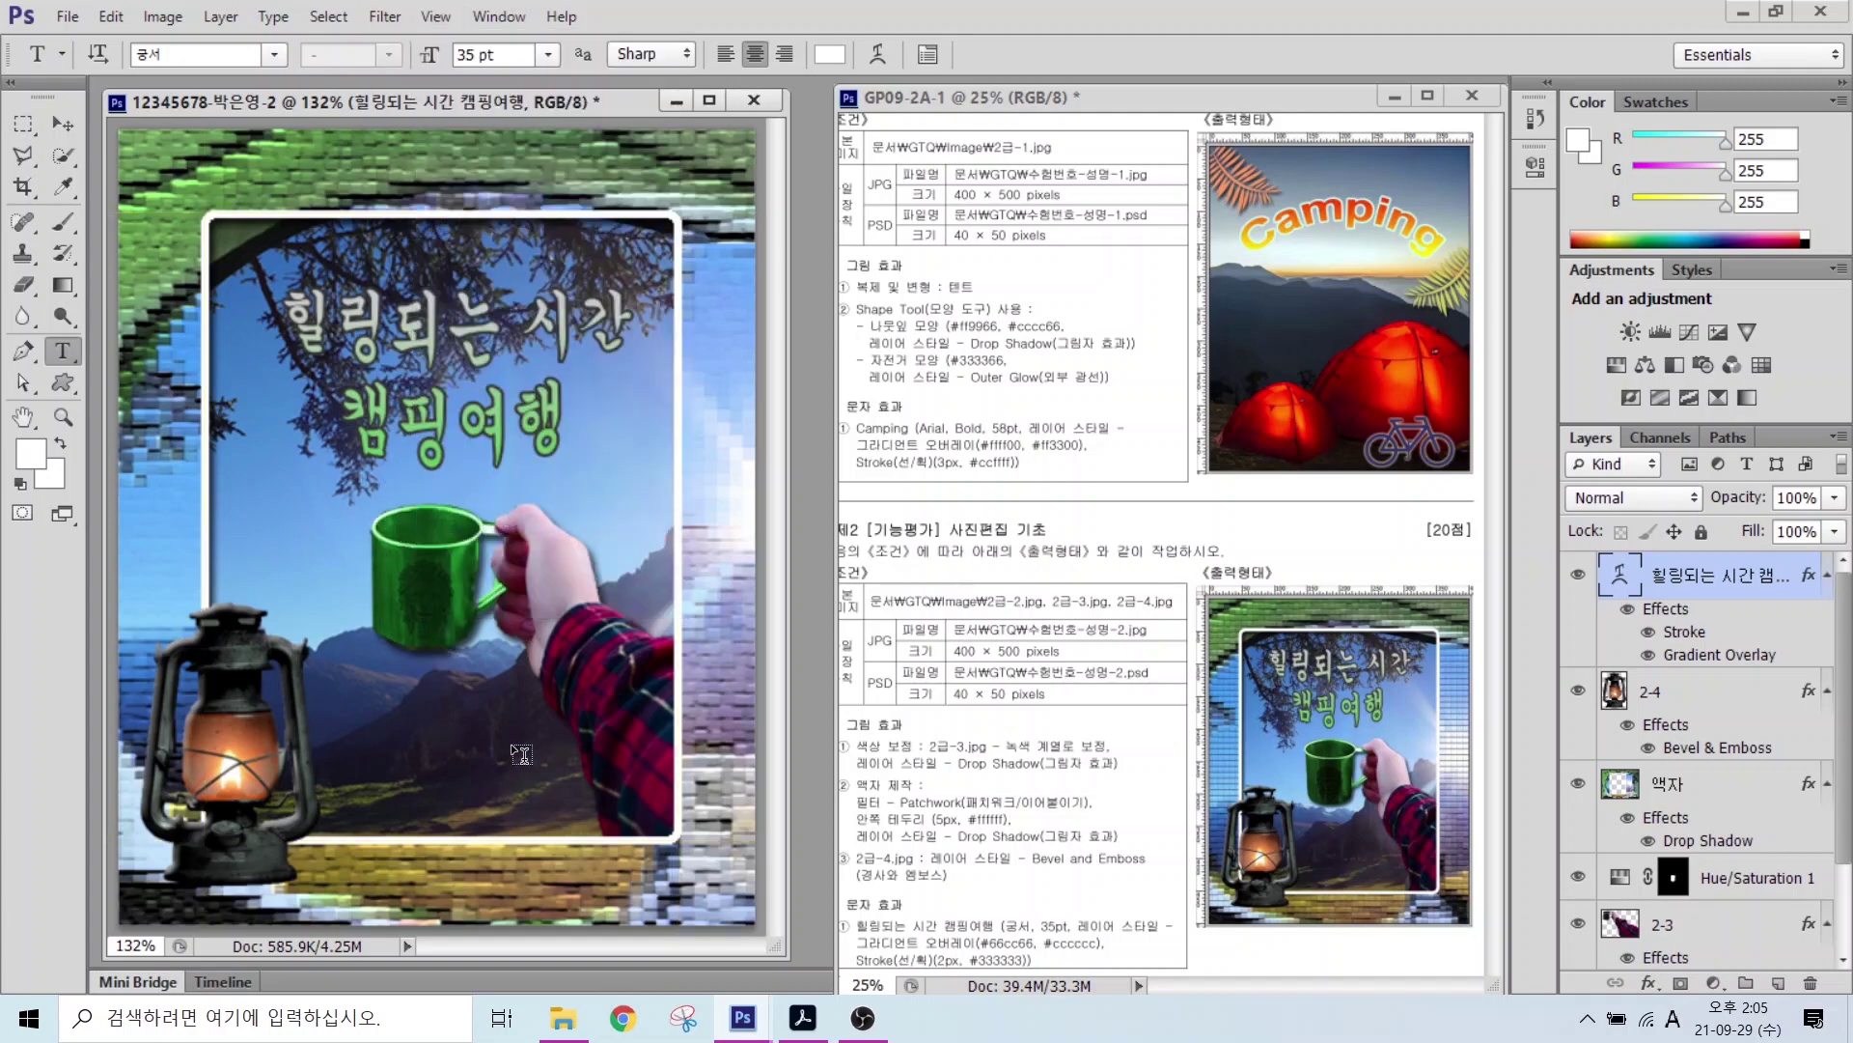
Step: Save the composite as a JPEG in Documents > GTQ, accepting the default quality options
click(70, 18)
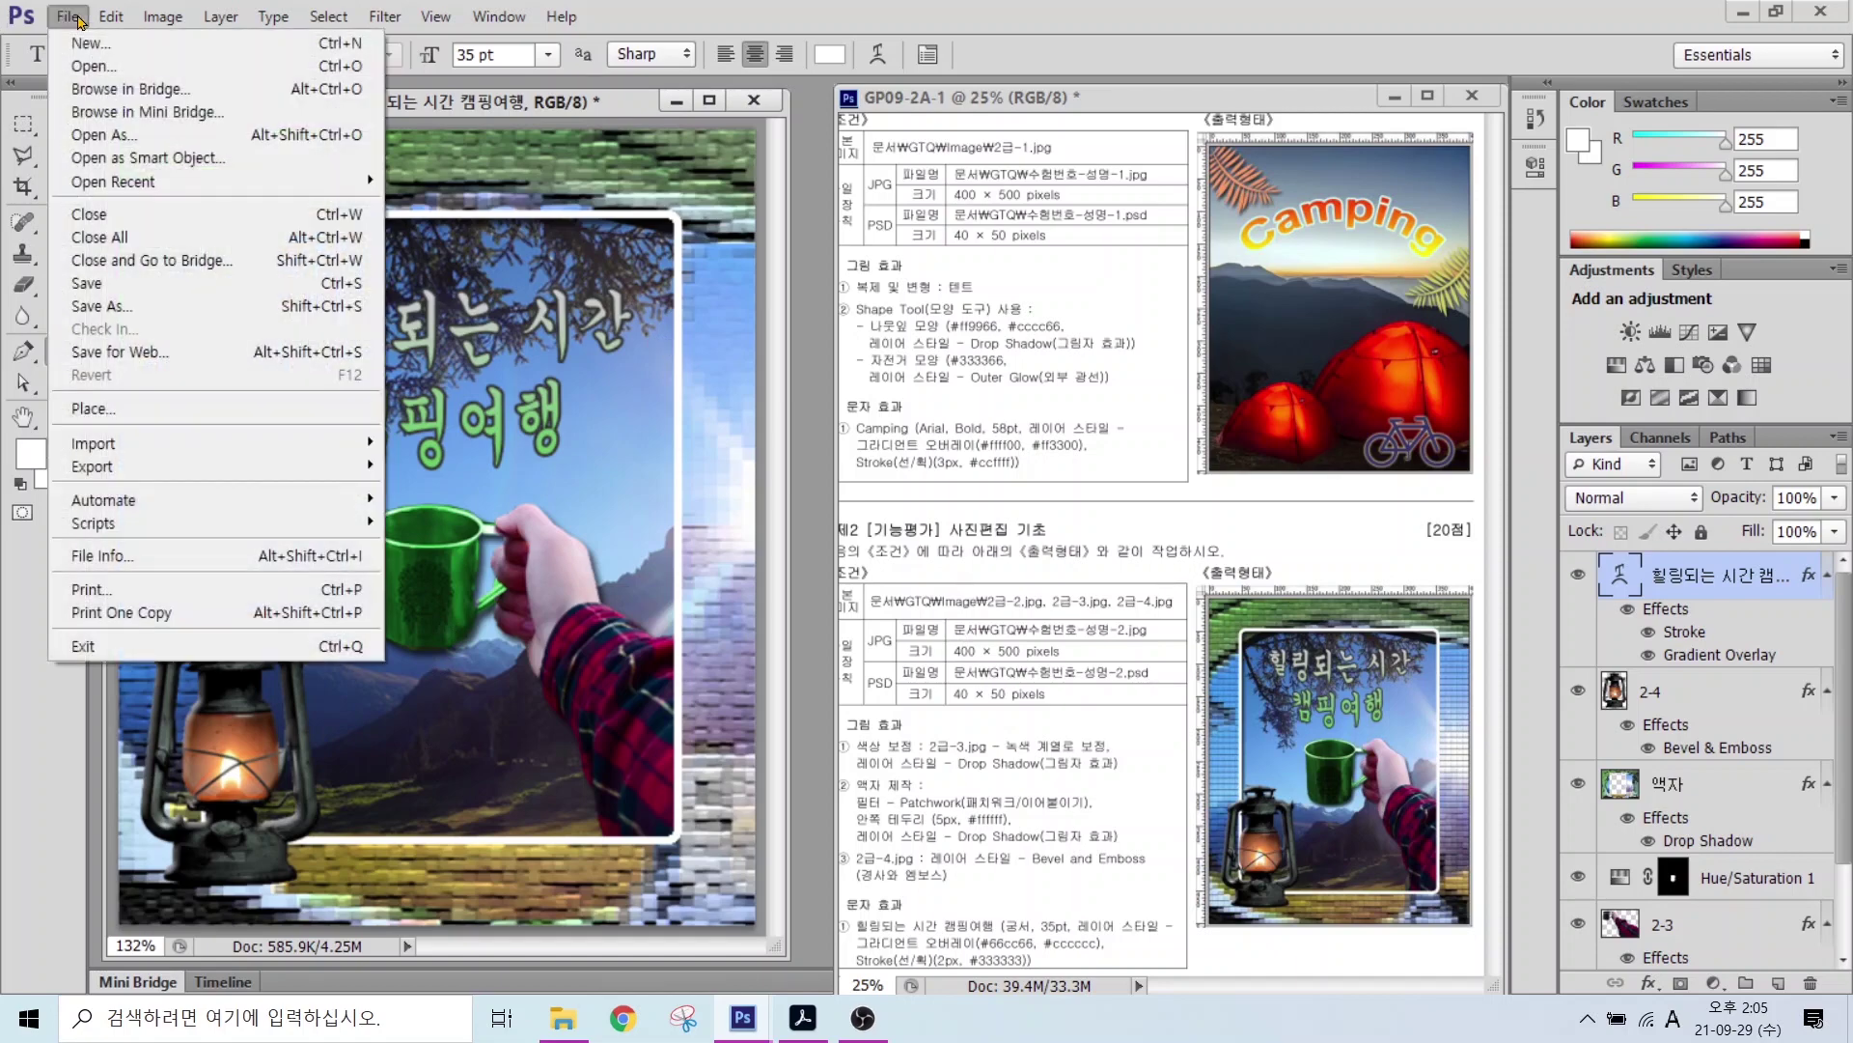
click(87, 283)
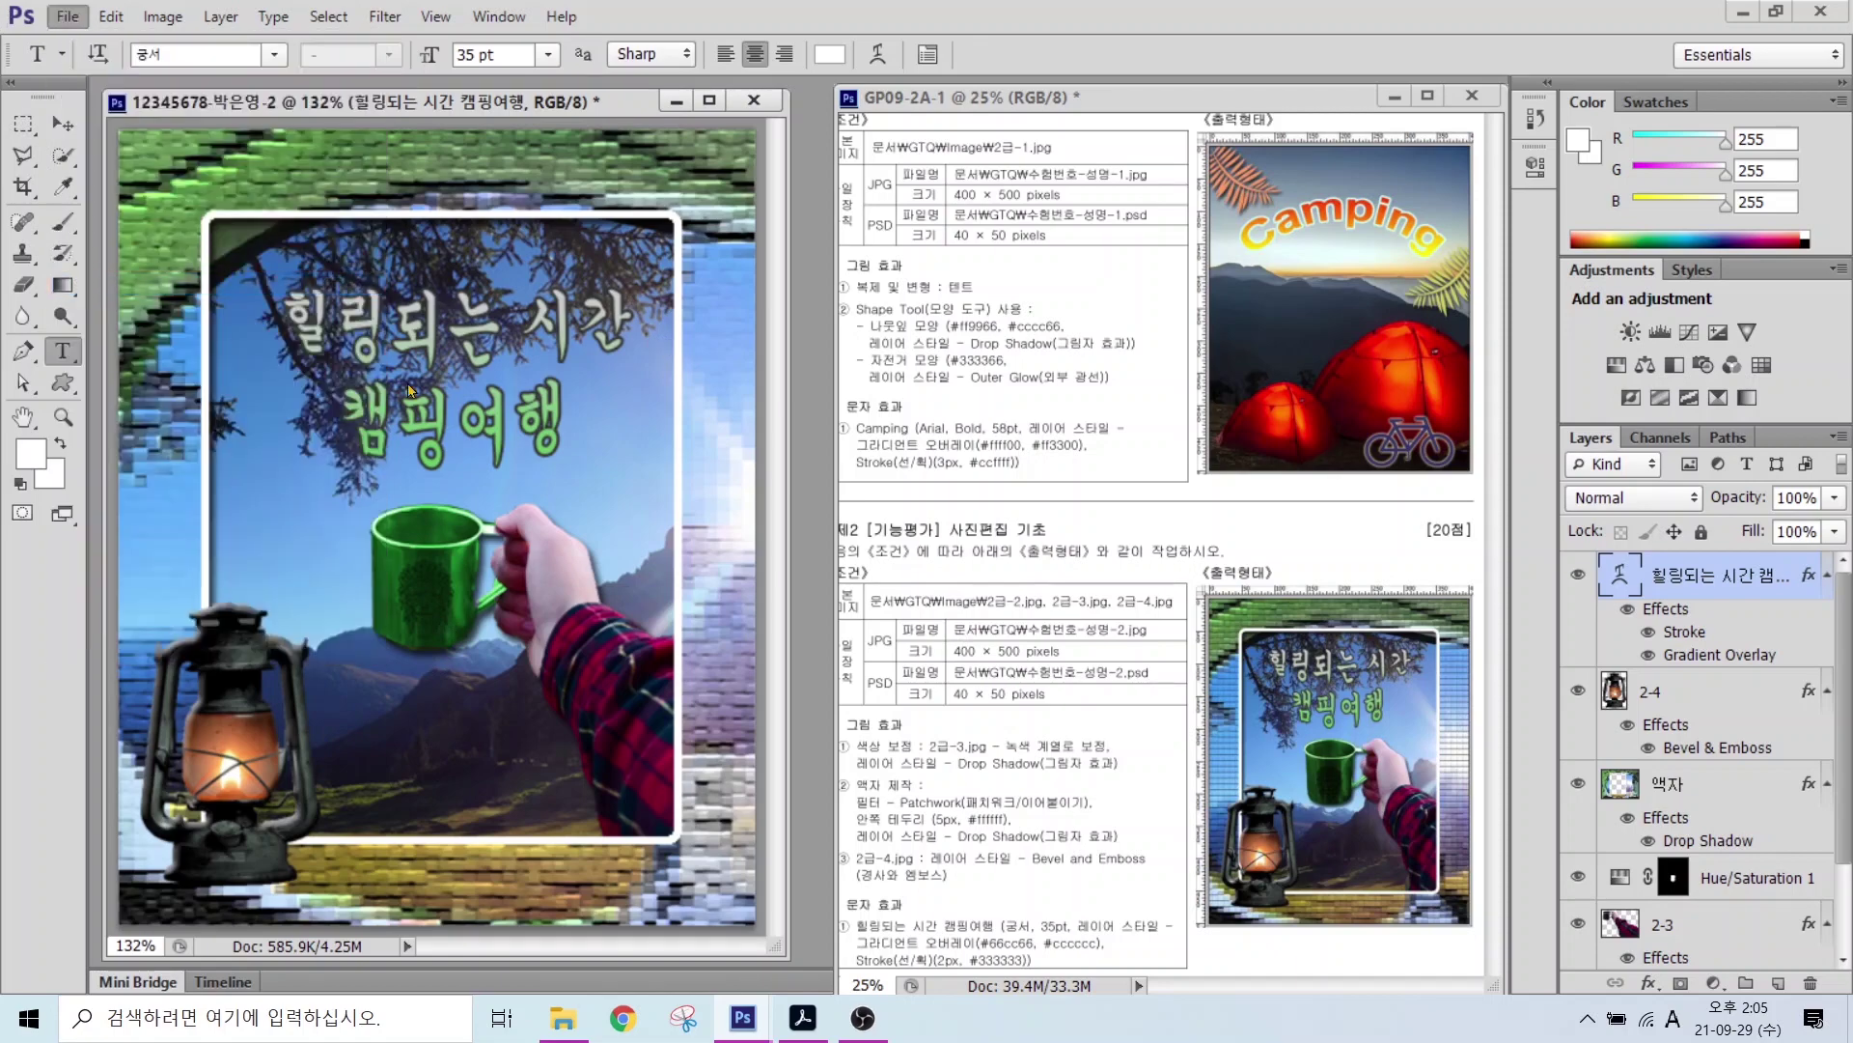
click(607, 436)
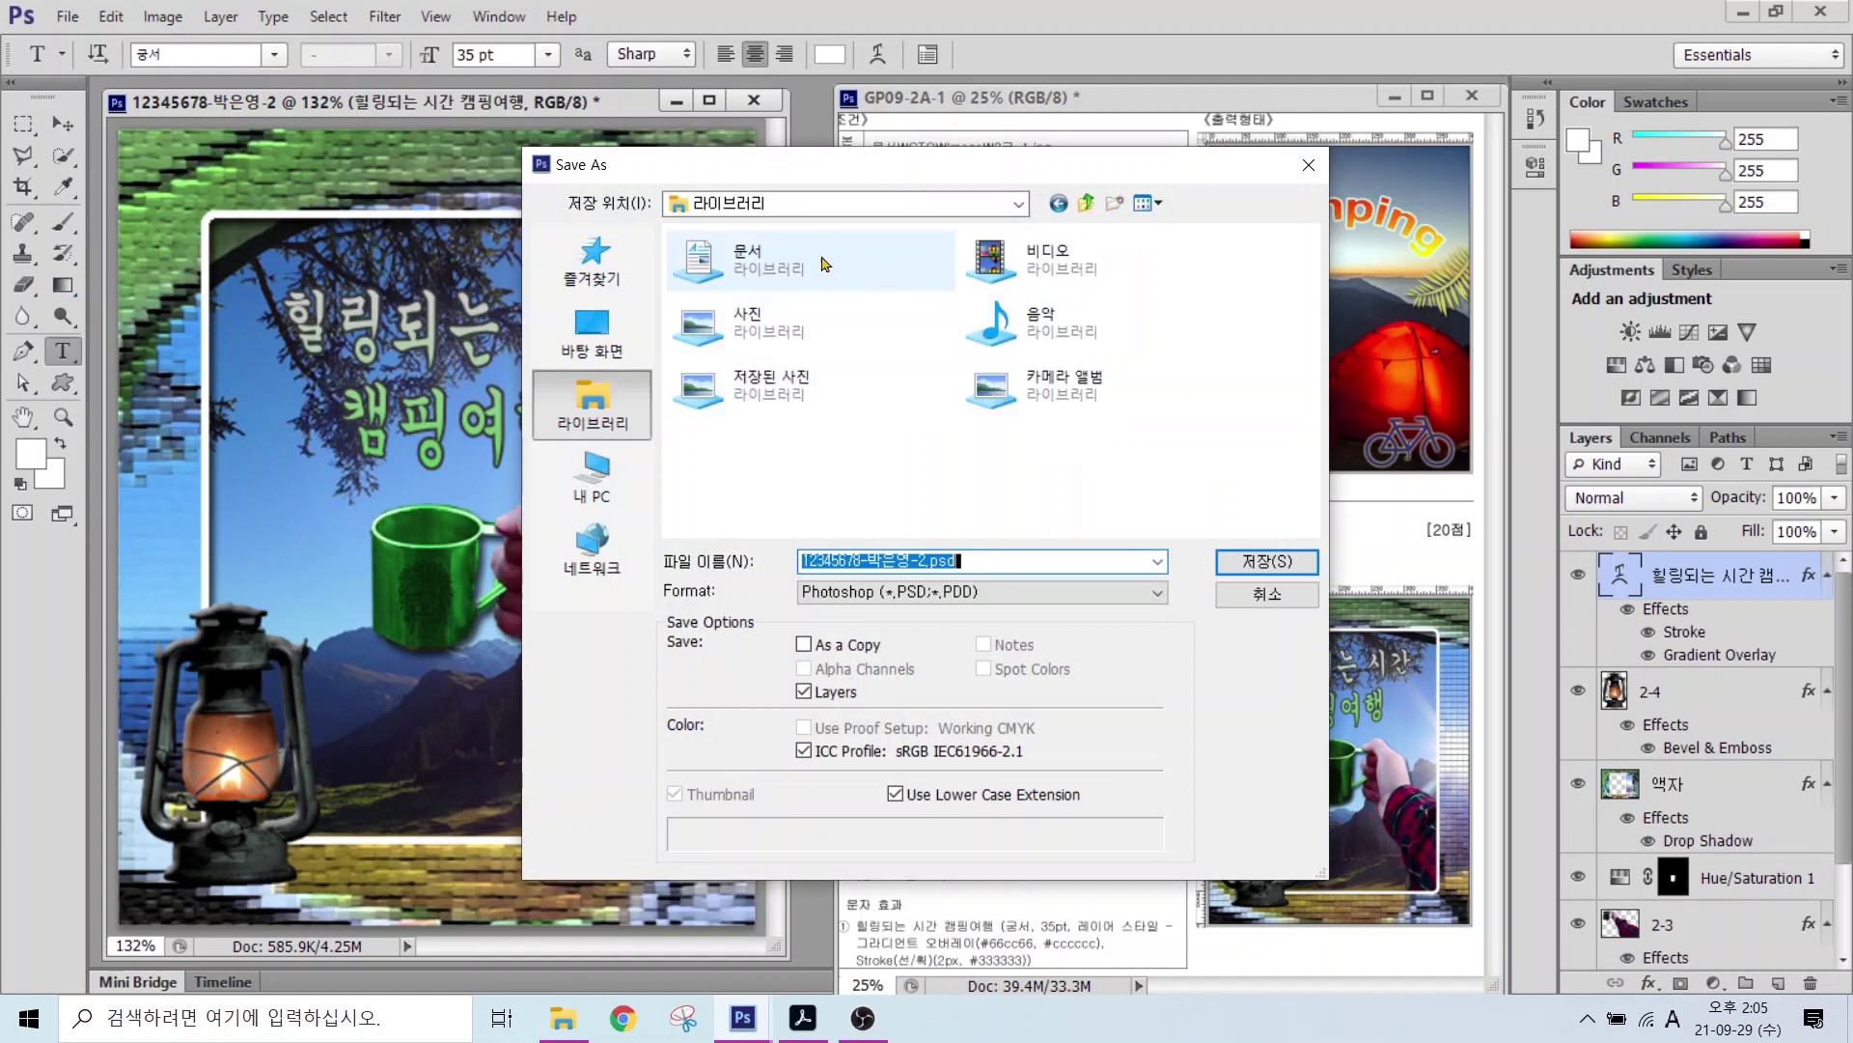
double_click(922, 231)
double_click(874, 311)
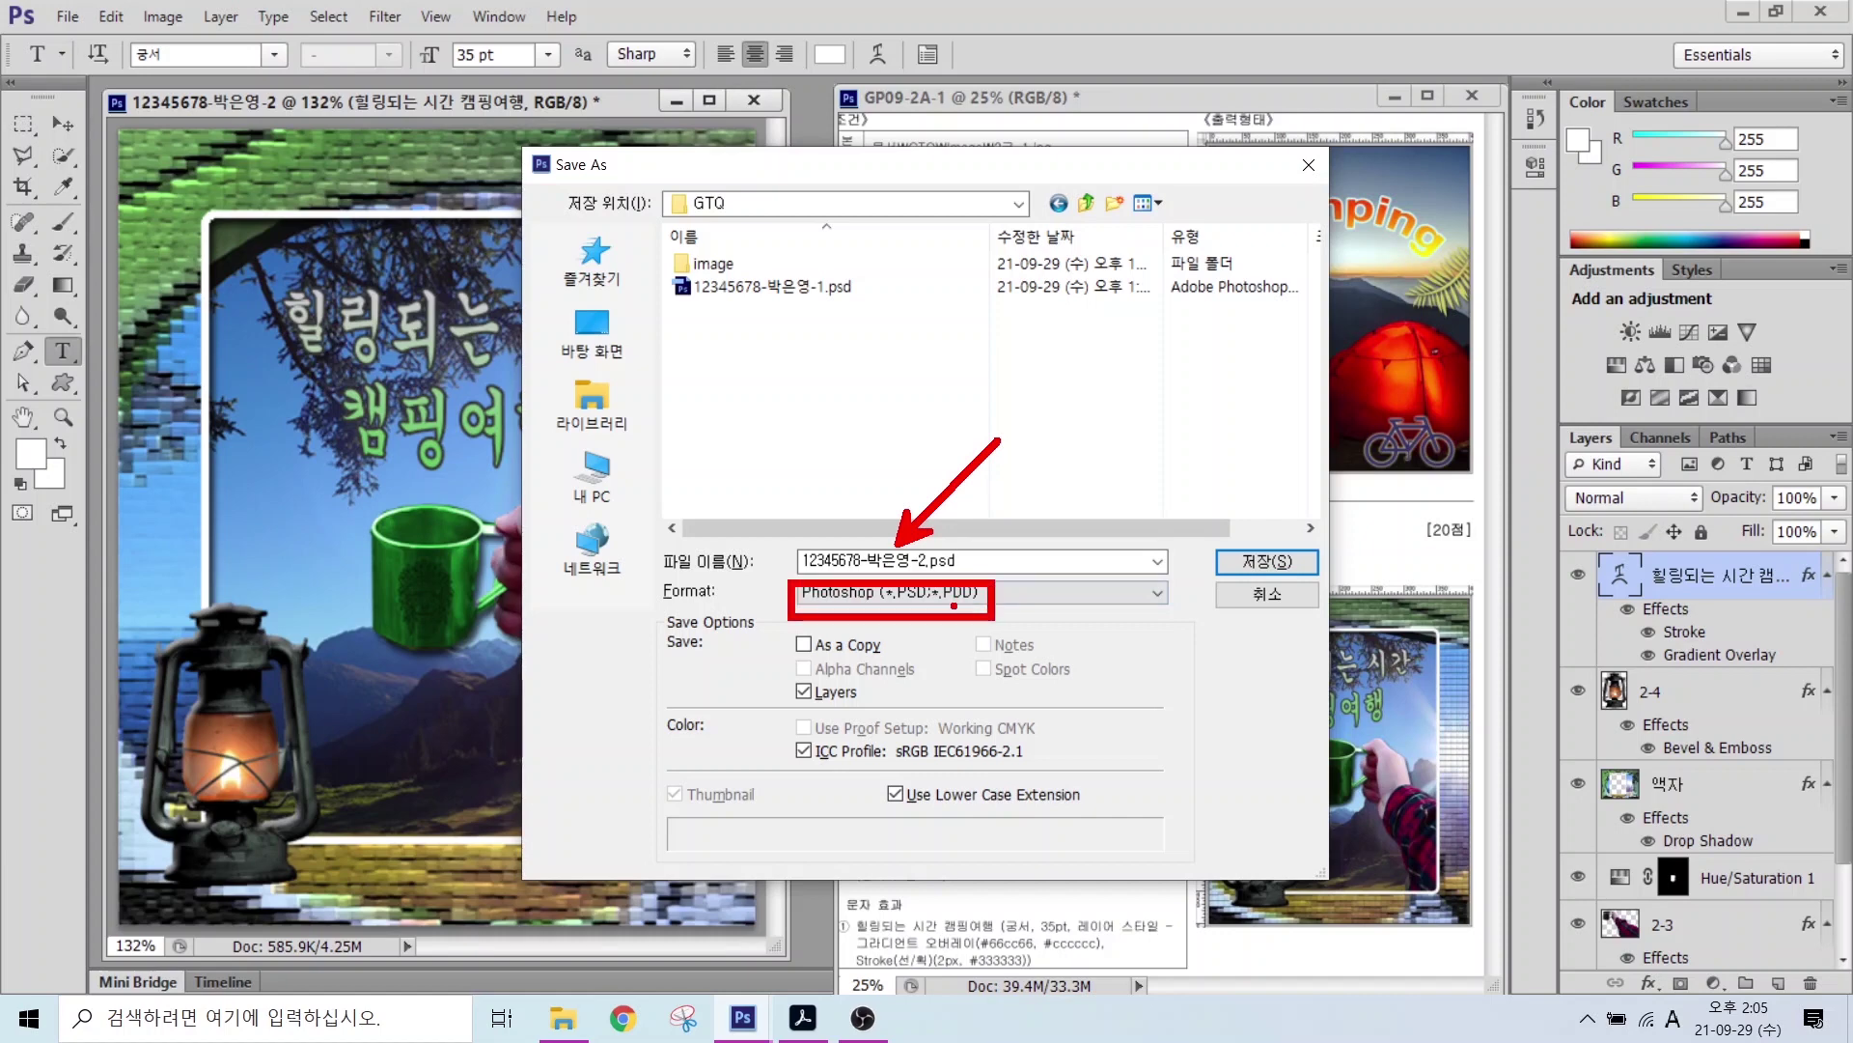
click(873, 592)
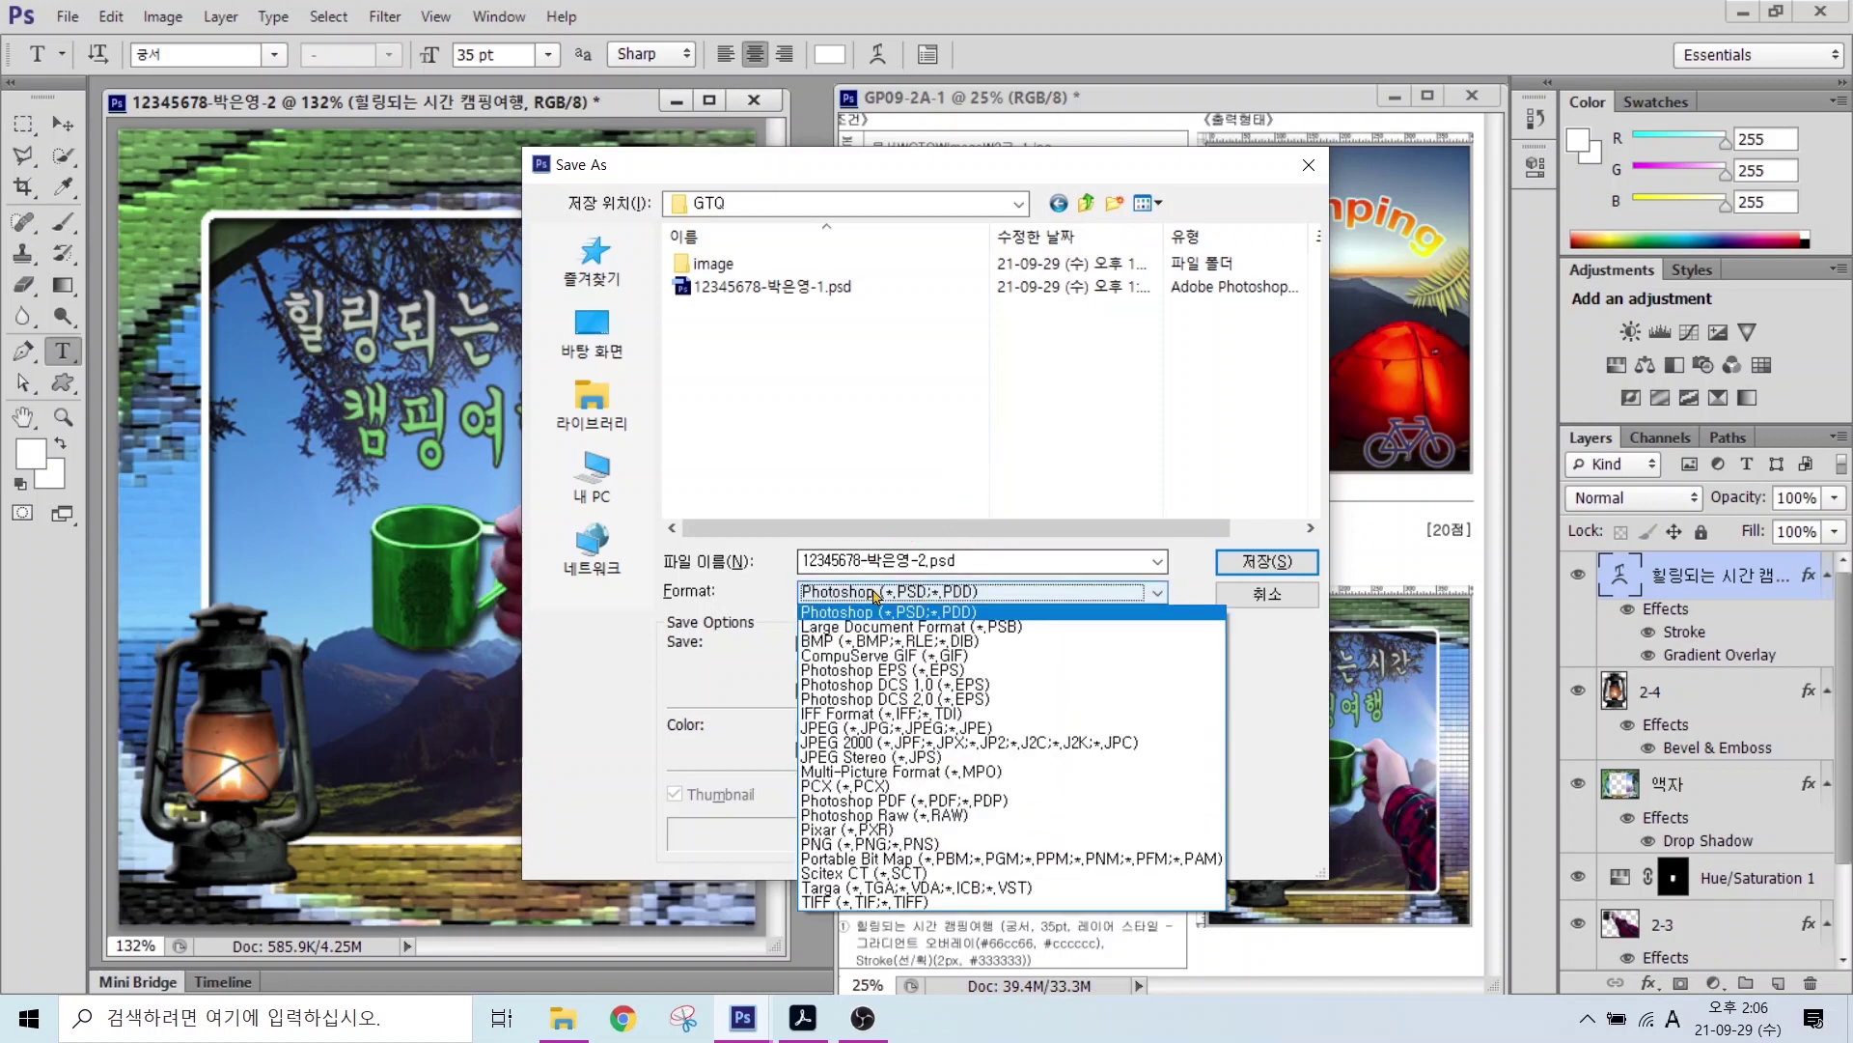
click(840, 730)
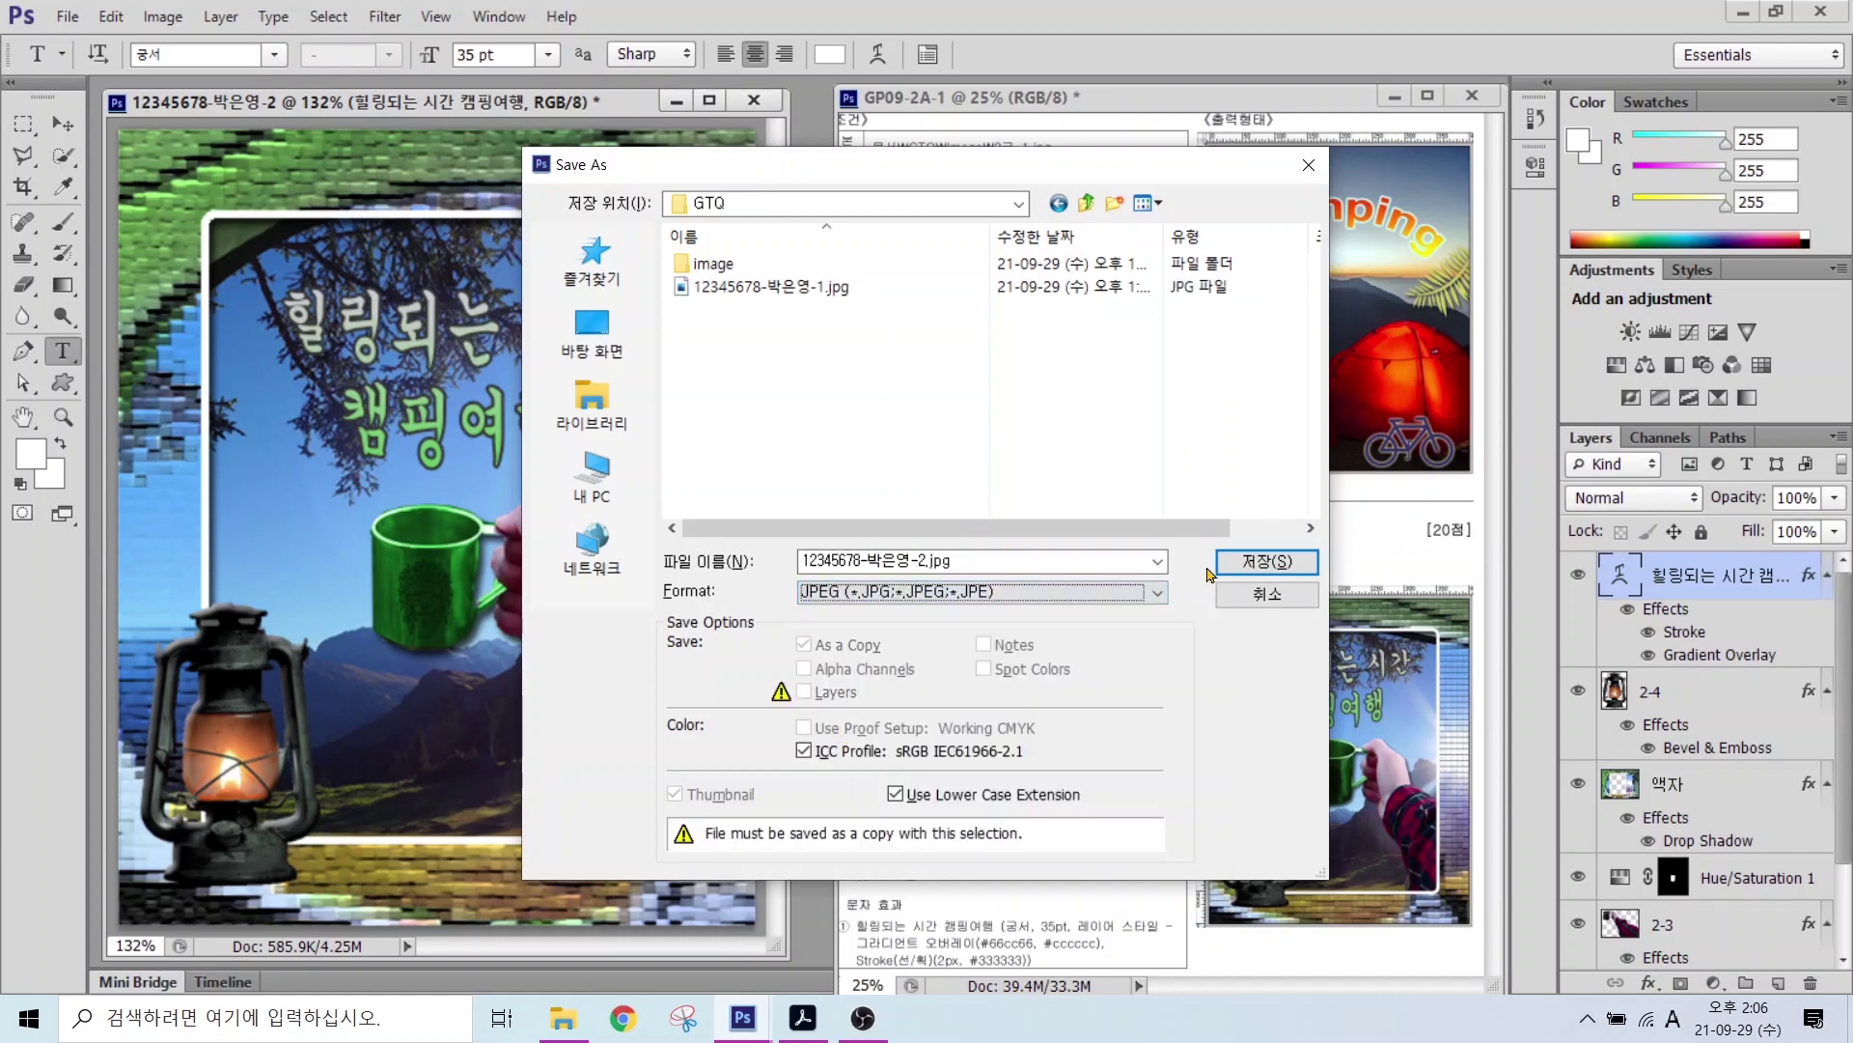
key(Return)
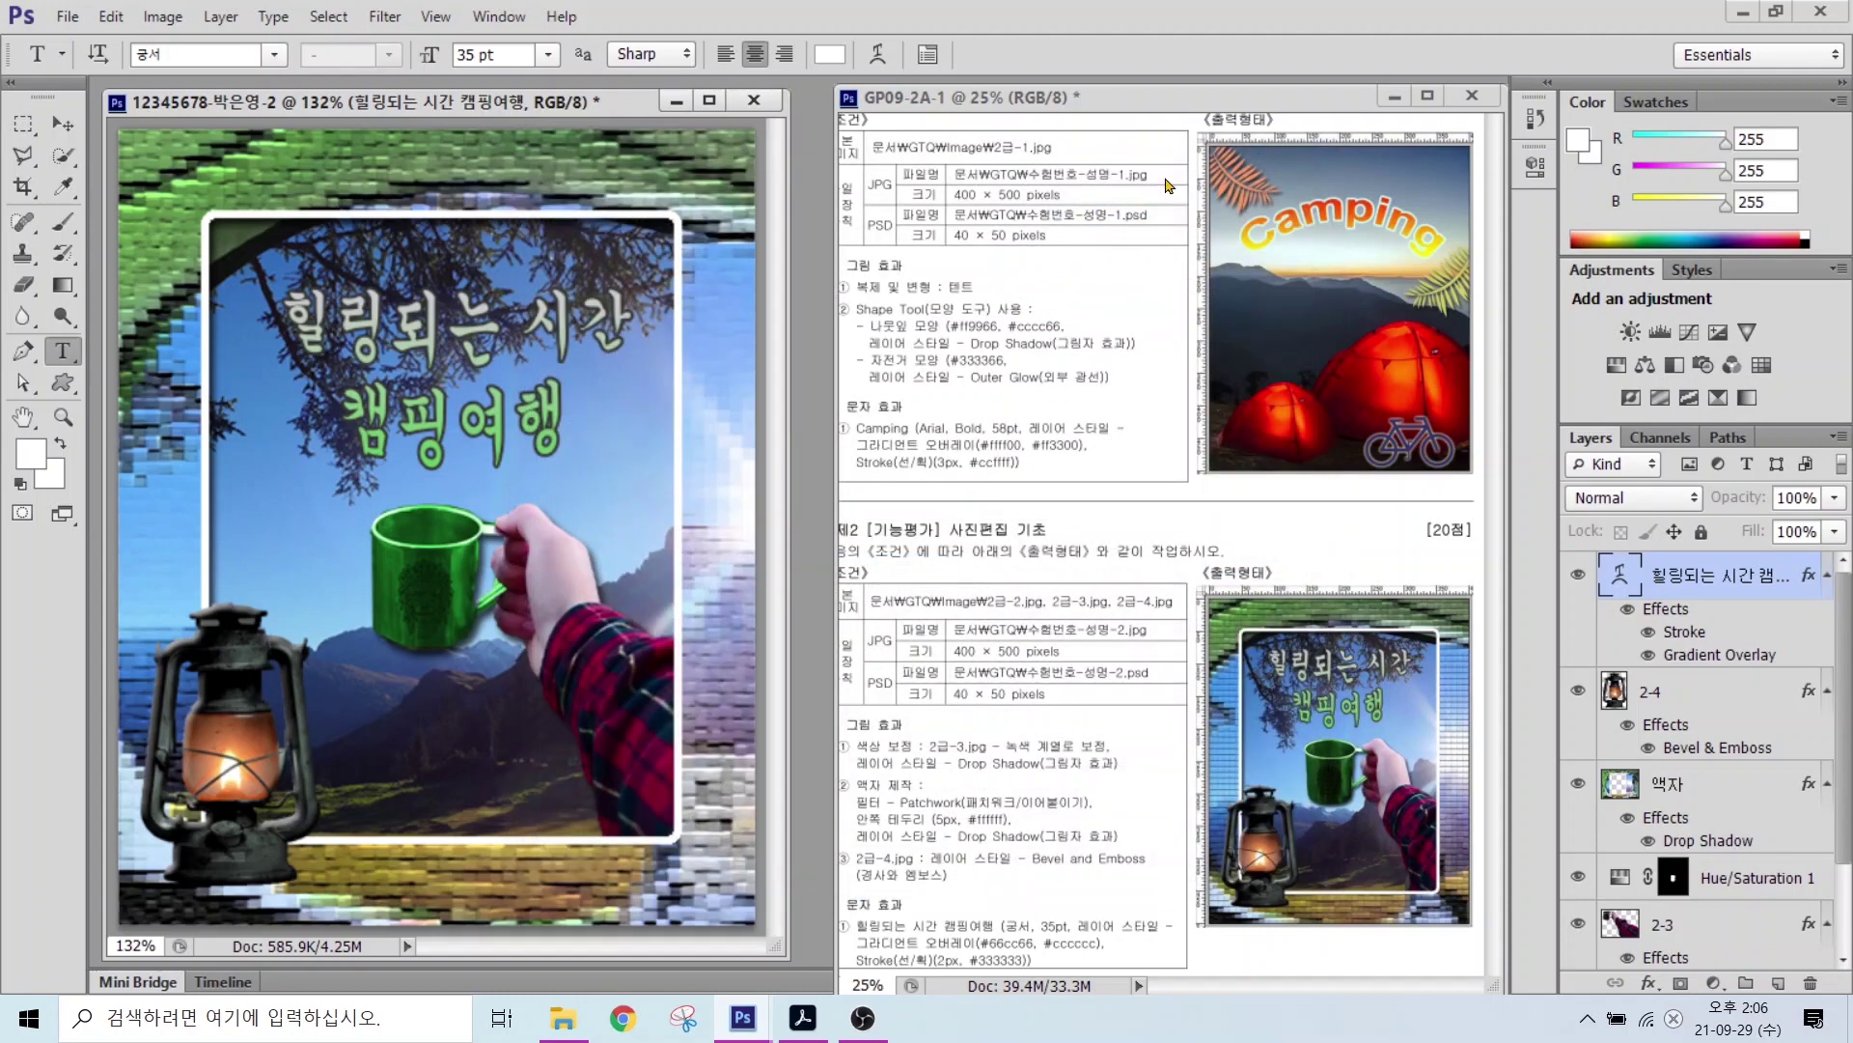
click(927, 365)
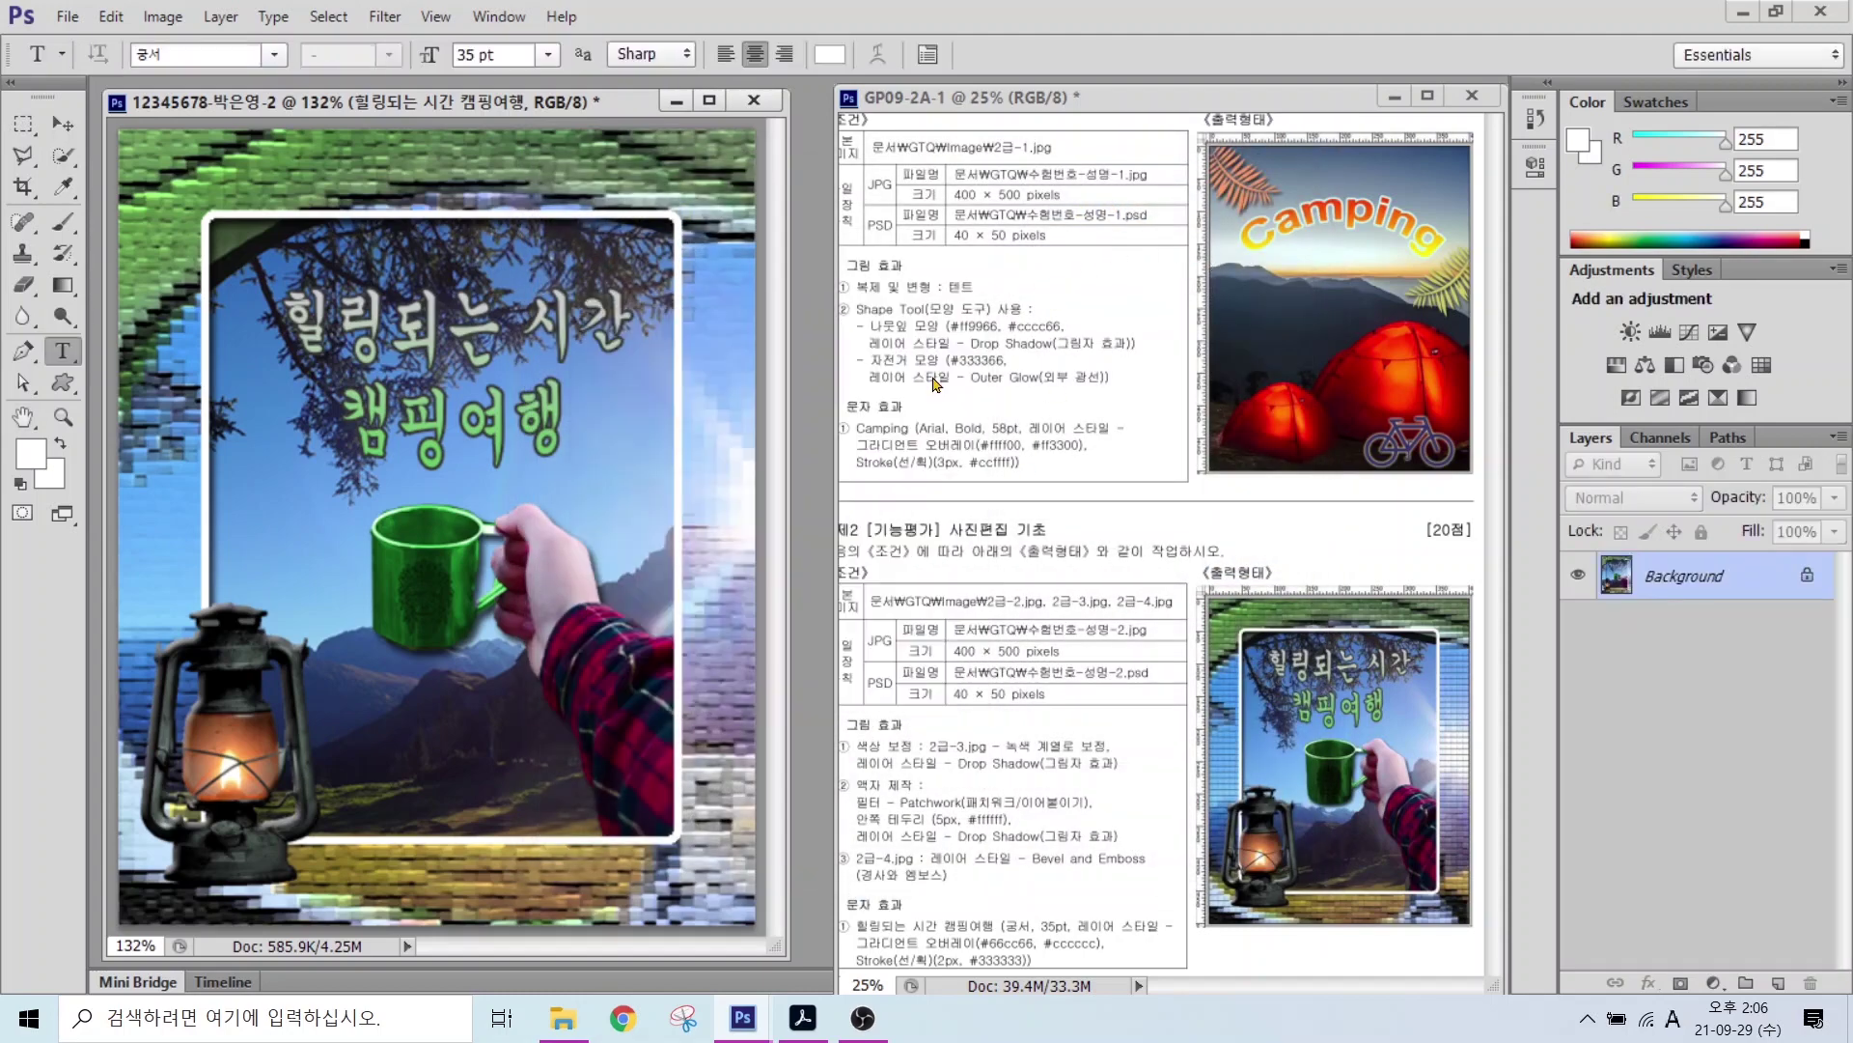
Step: Resize the composite to 40 pixels wide, giving a 40 × 50 pixel image
click(161, 17)
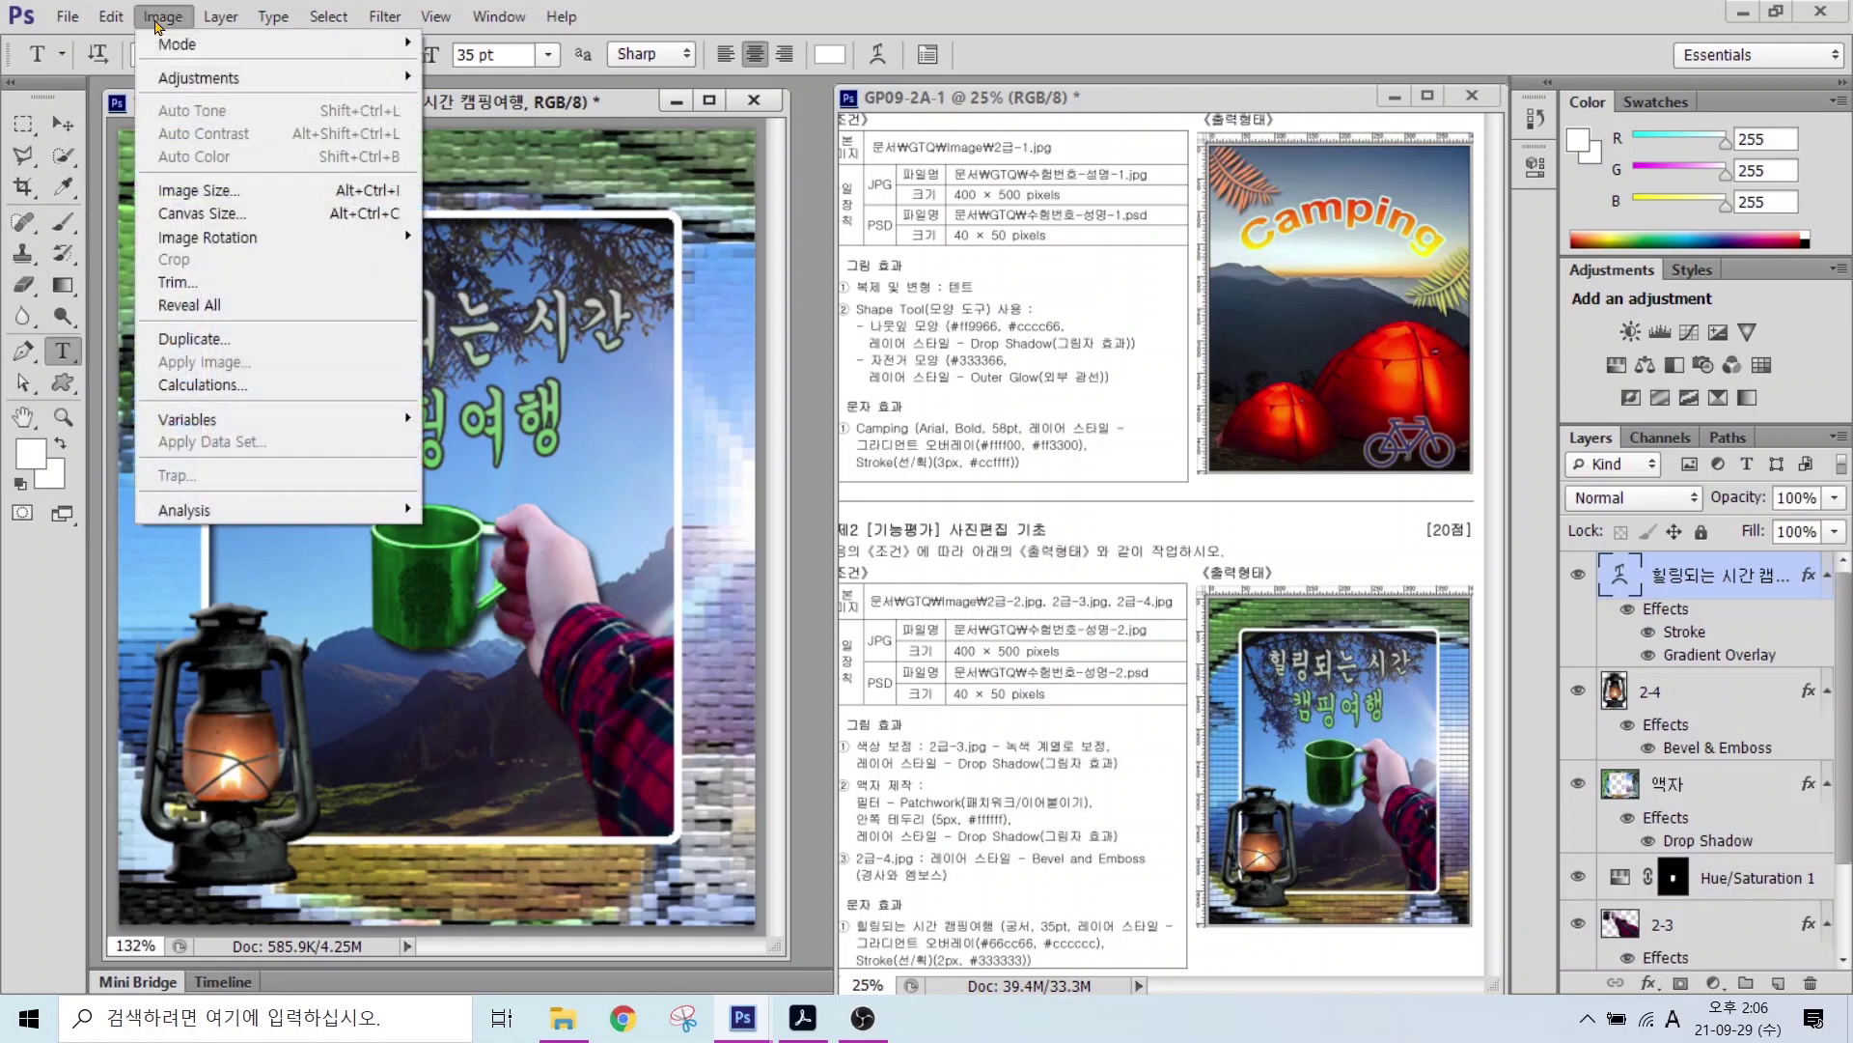
click(191, 198)
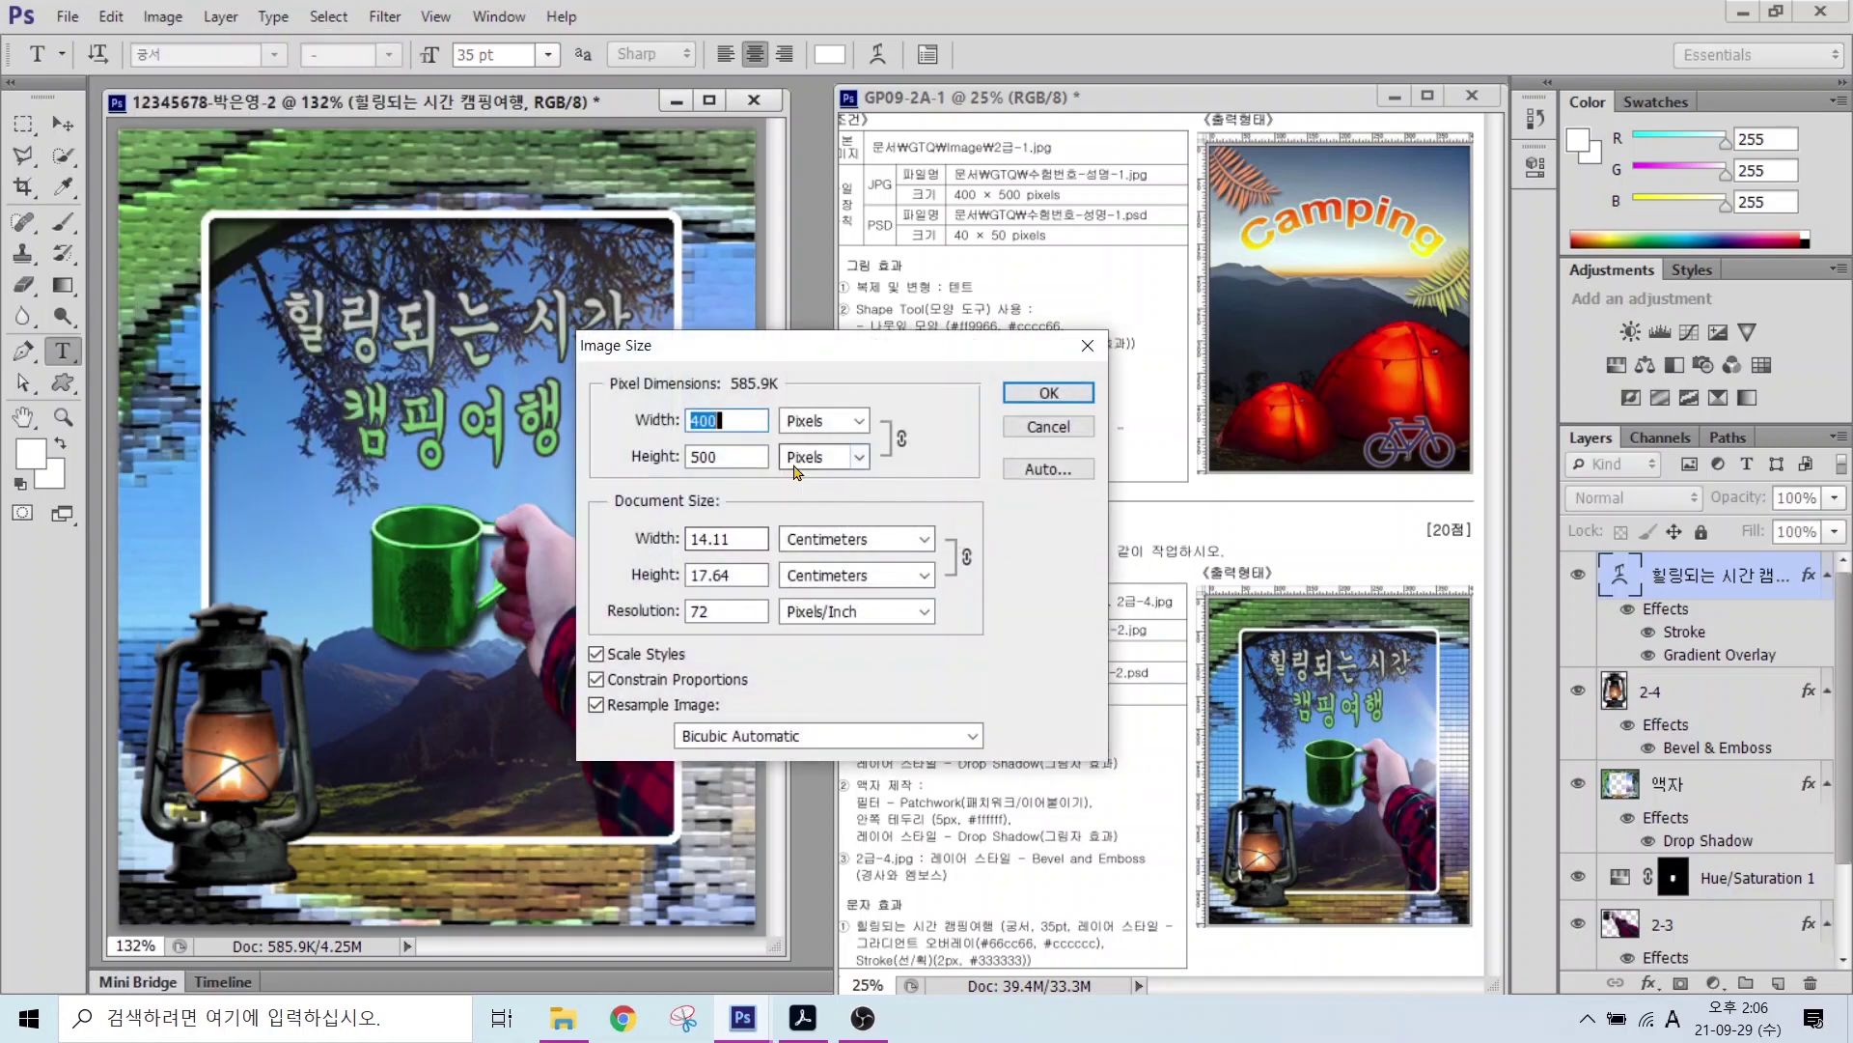
text(40)
key(Return)
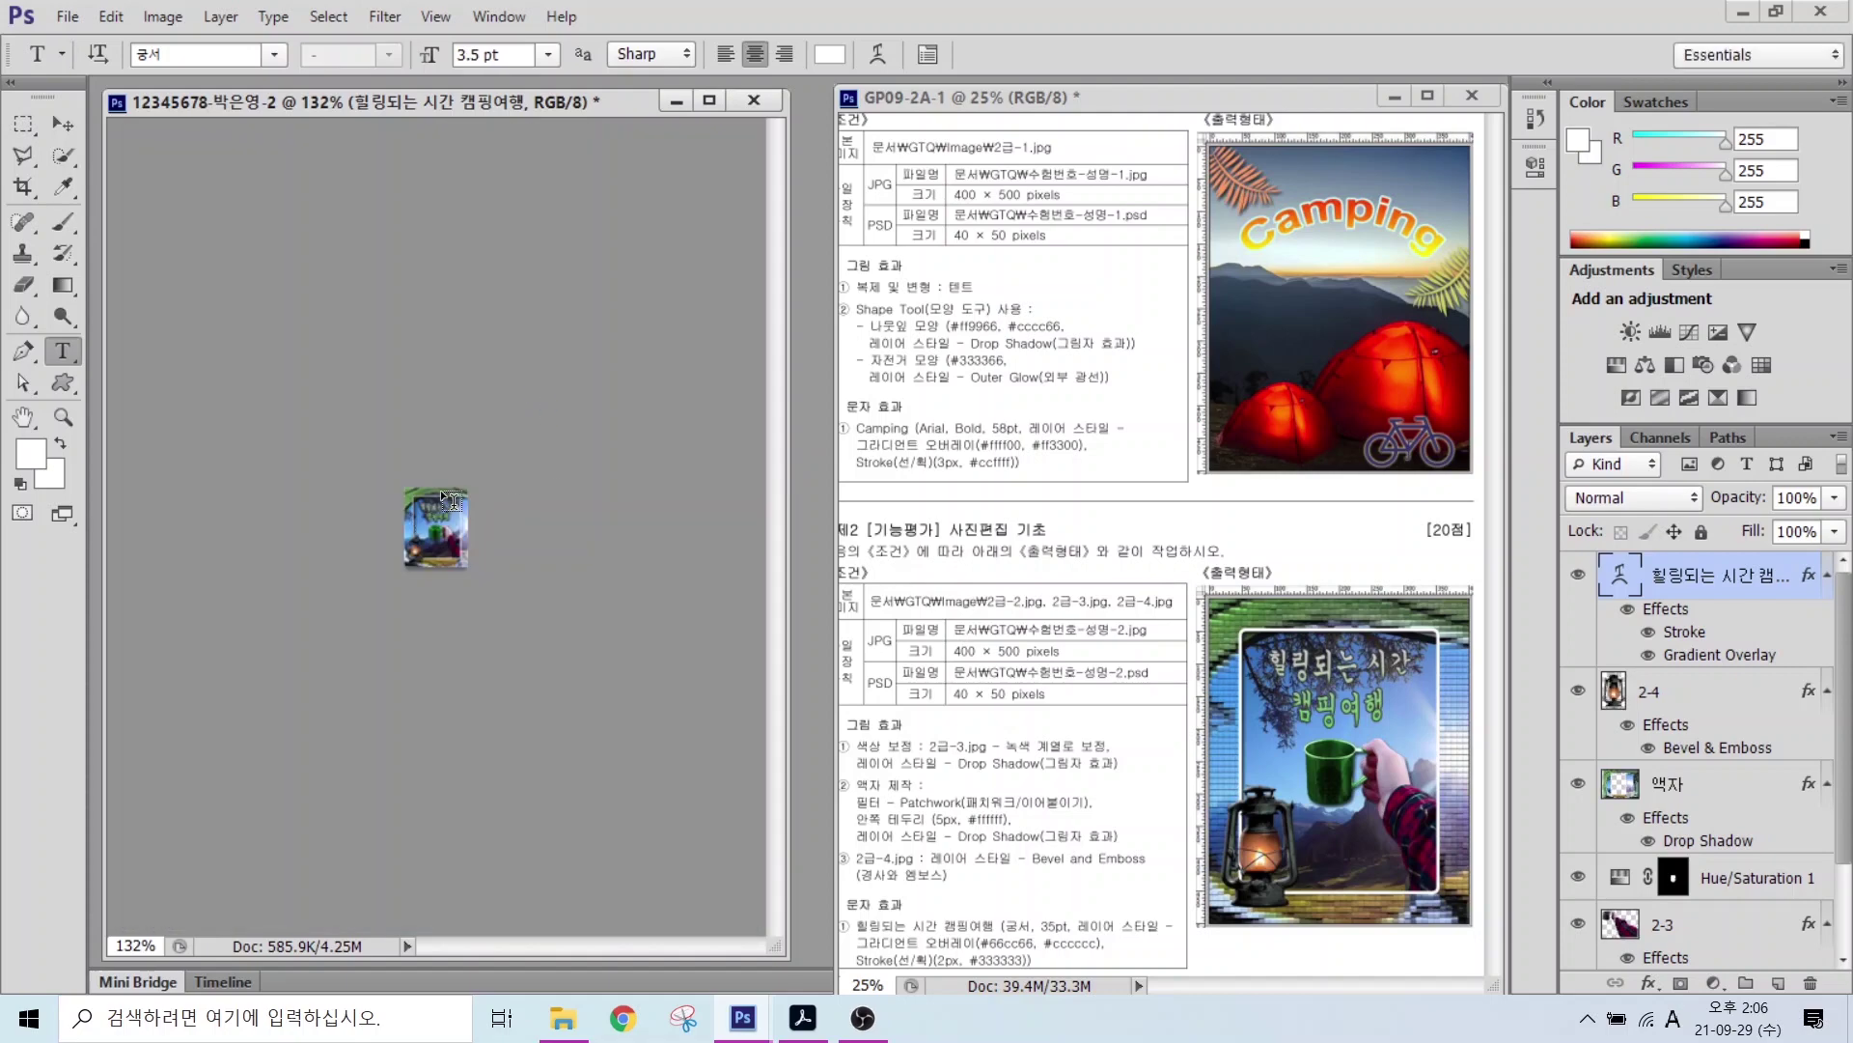
click(67, 16)
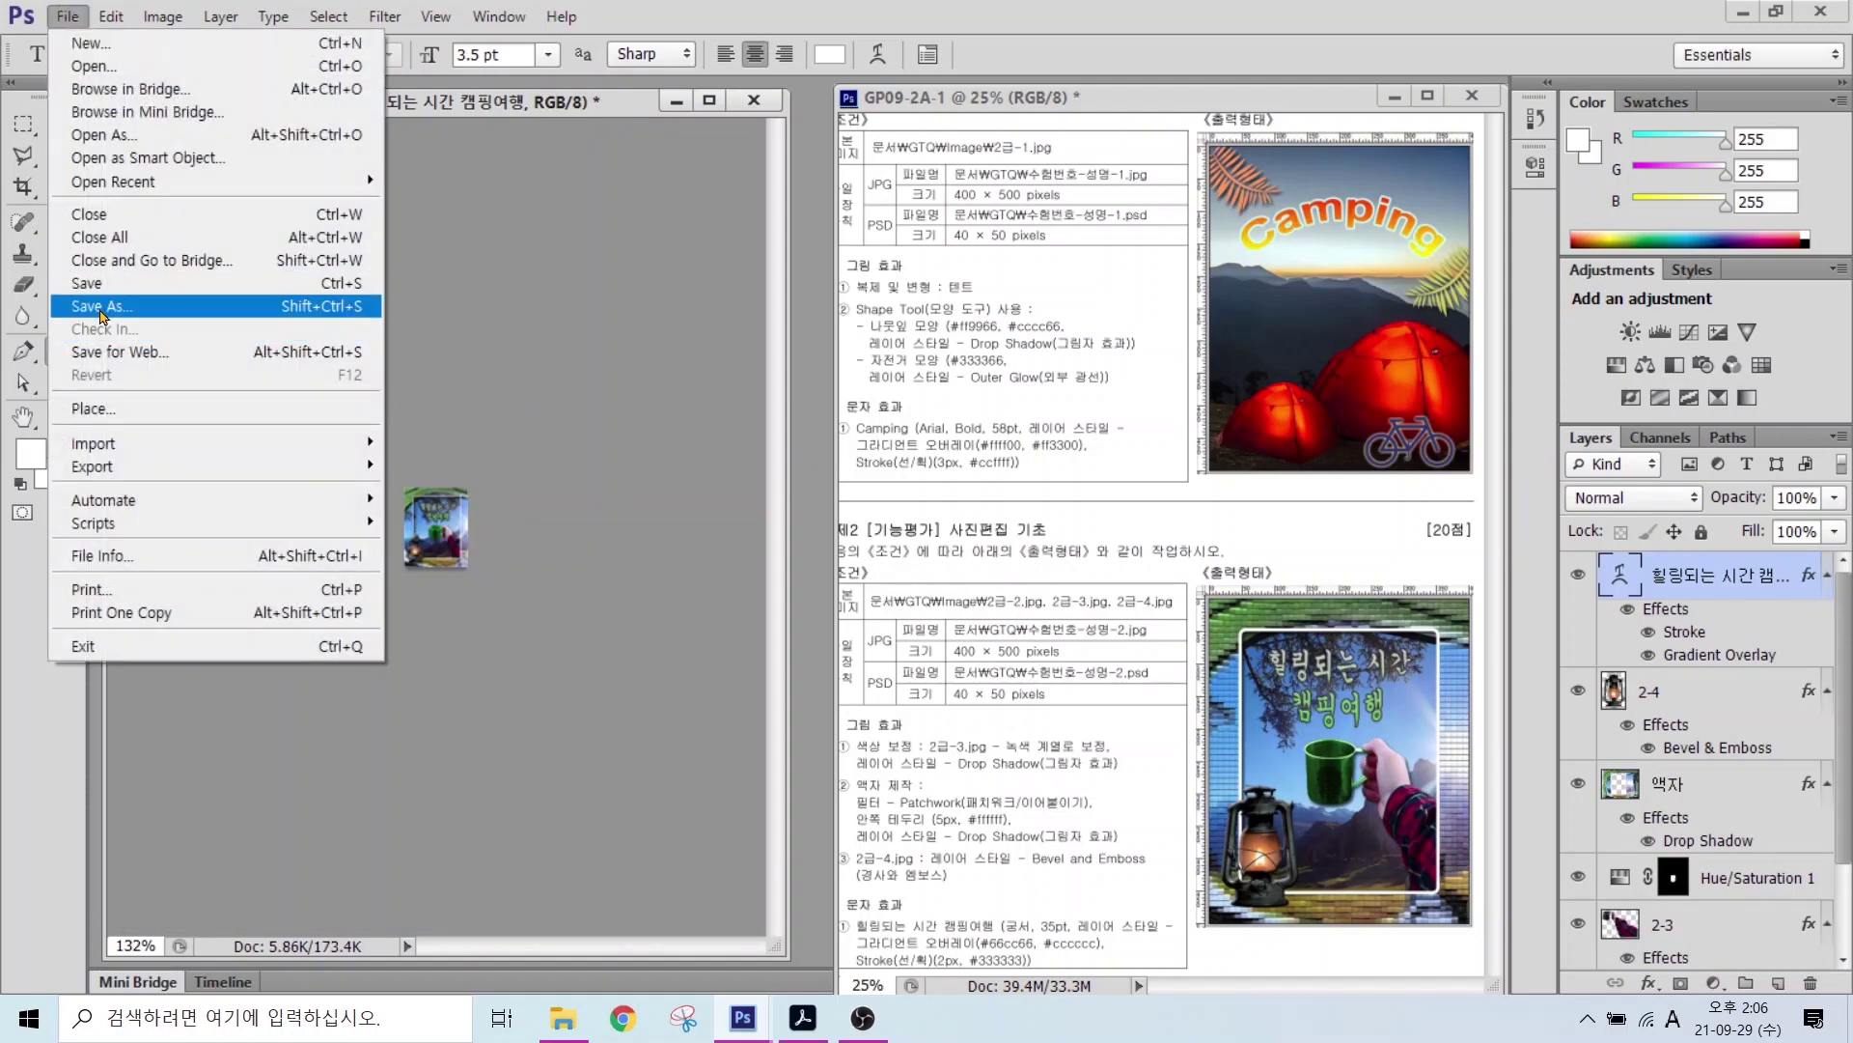
Step: Save the 40 × 50 thumbnail as a Photoshop PSD in the GTQ folder
click(101, 307)
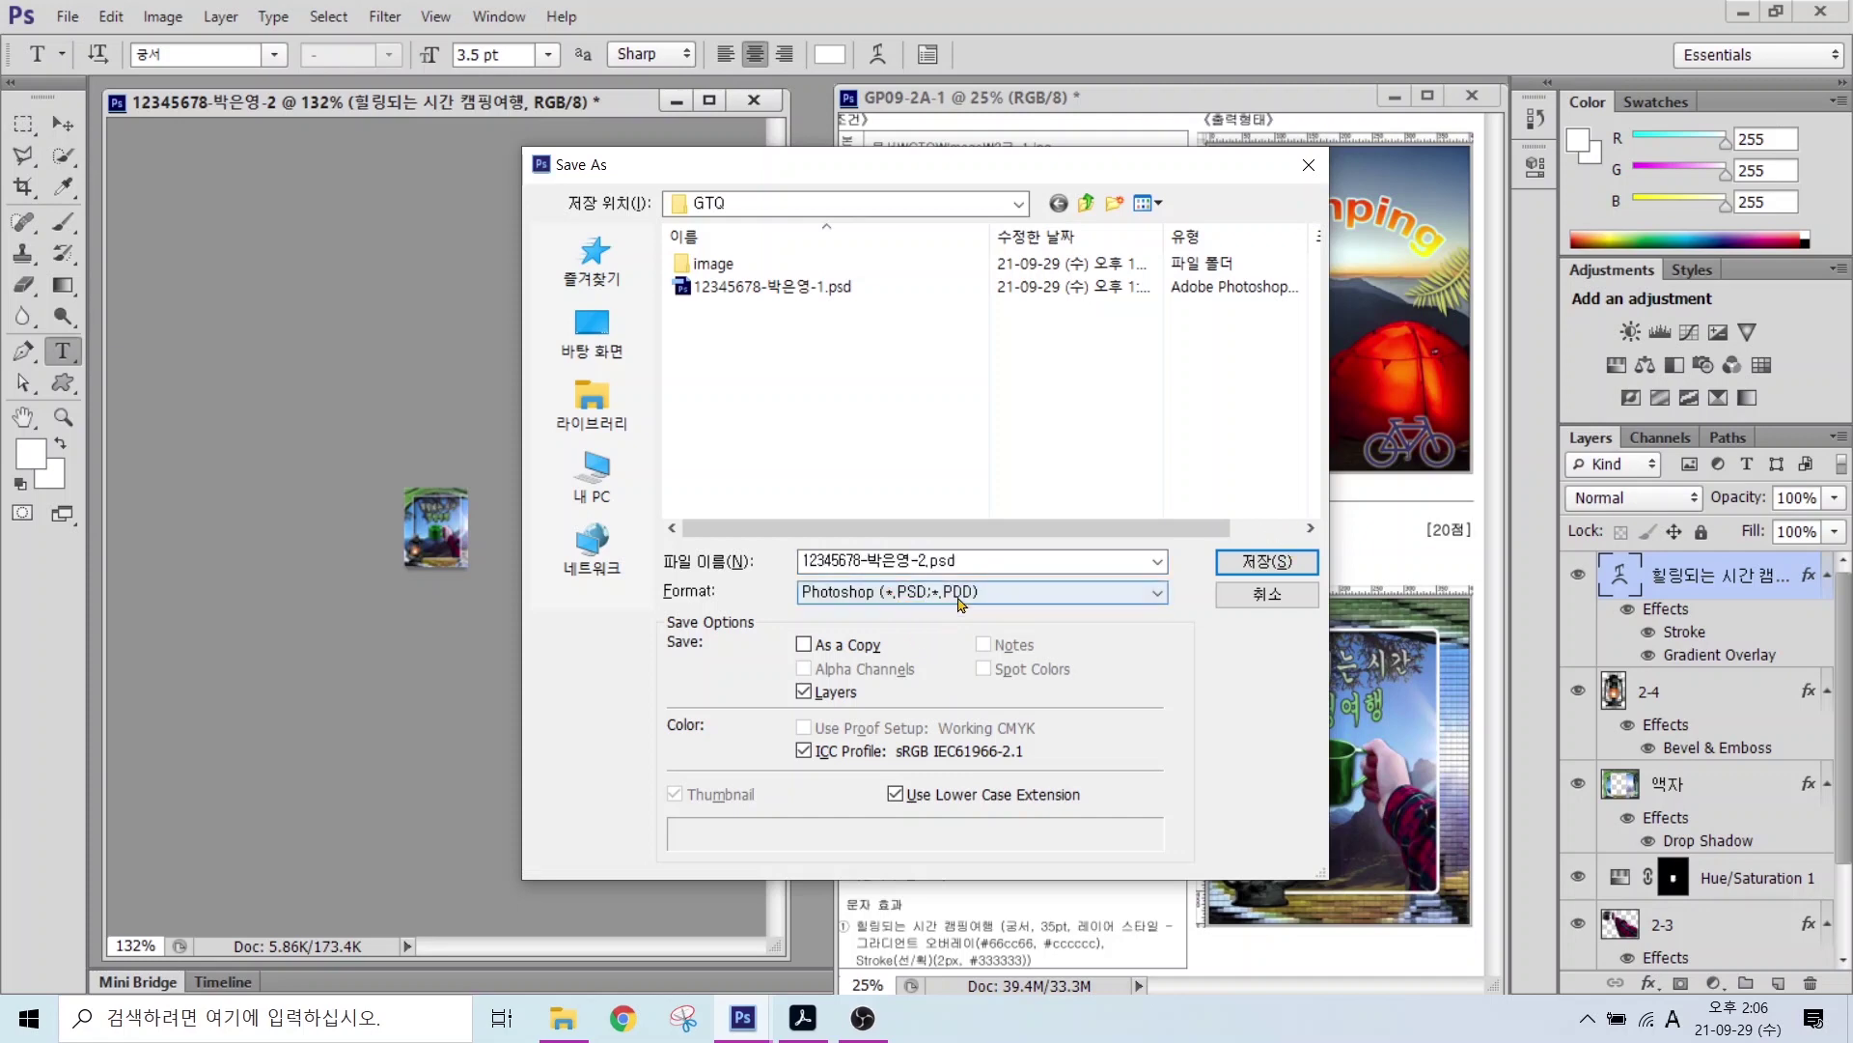
click(1268, 561)
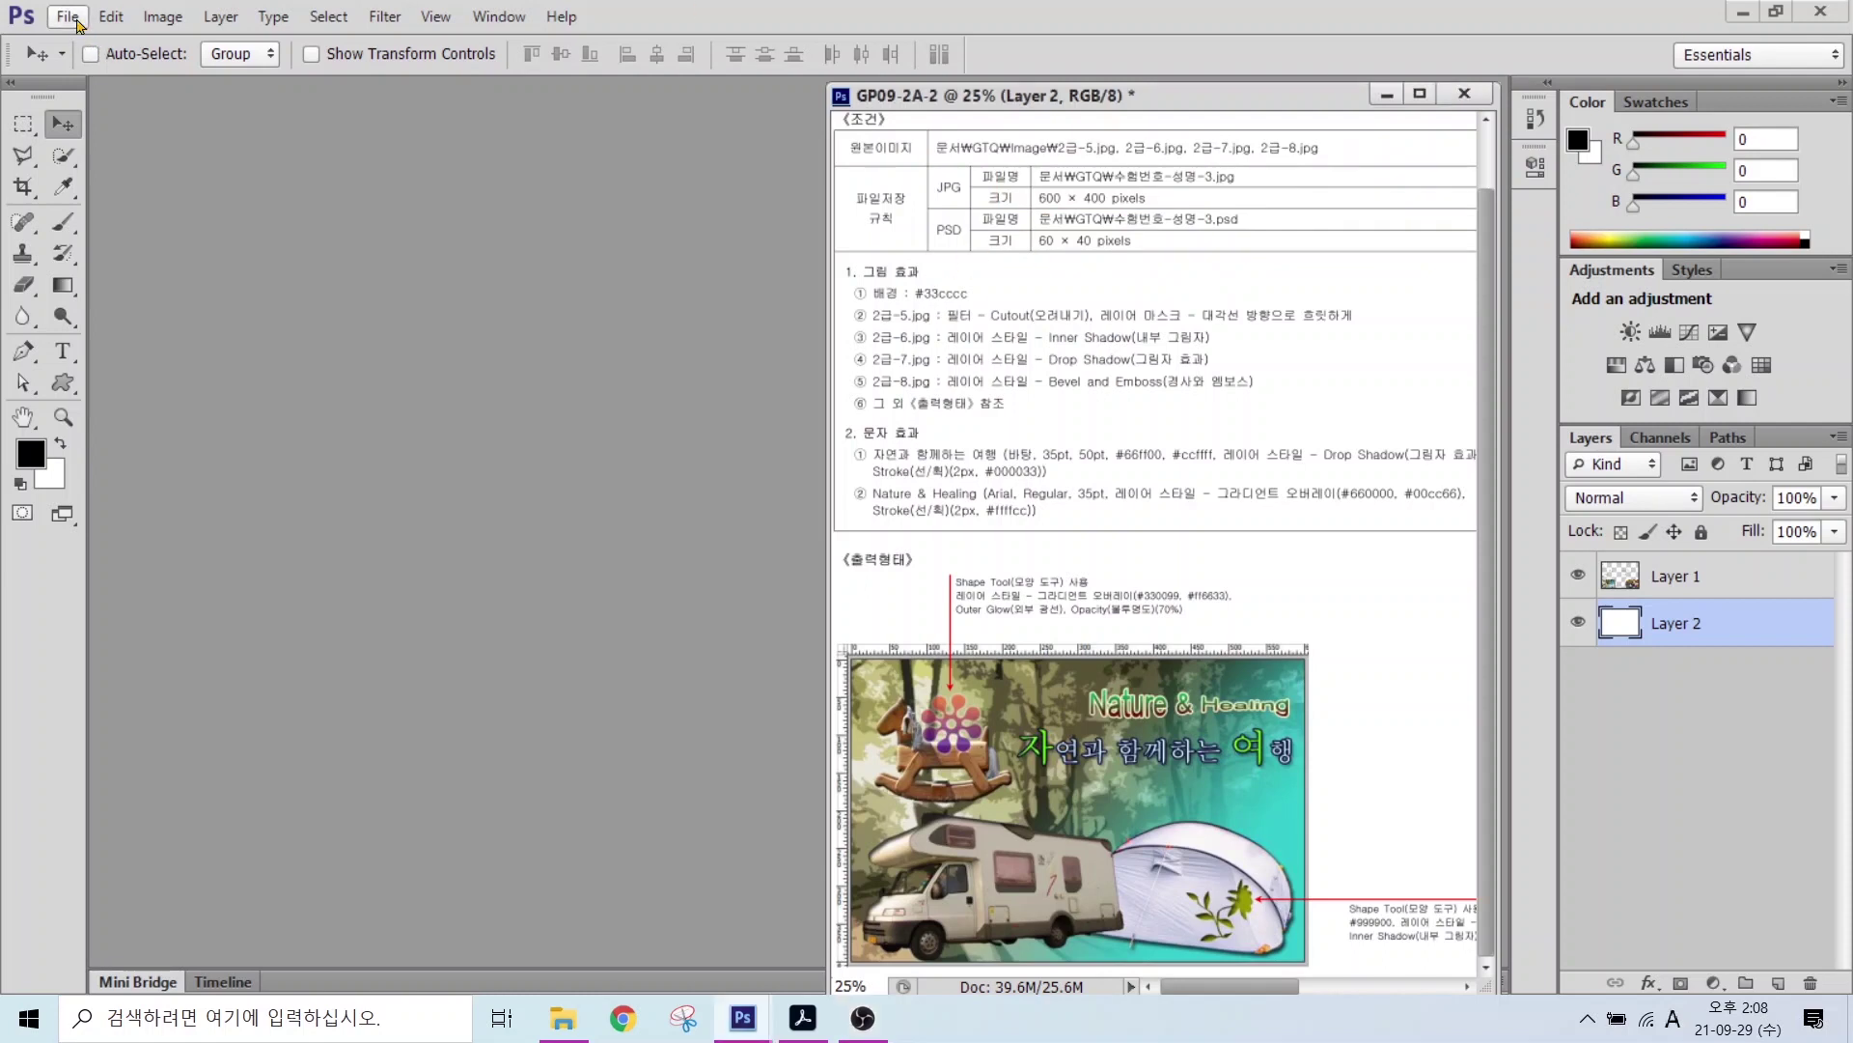
Step: Start a new document named with the candidate's exam number, name and task number 3
click(77, 23)
click(77, 39)
text(12345678-)
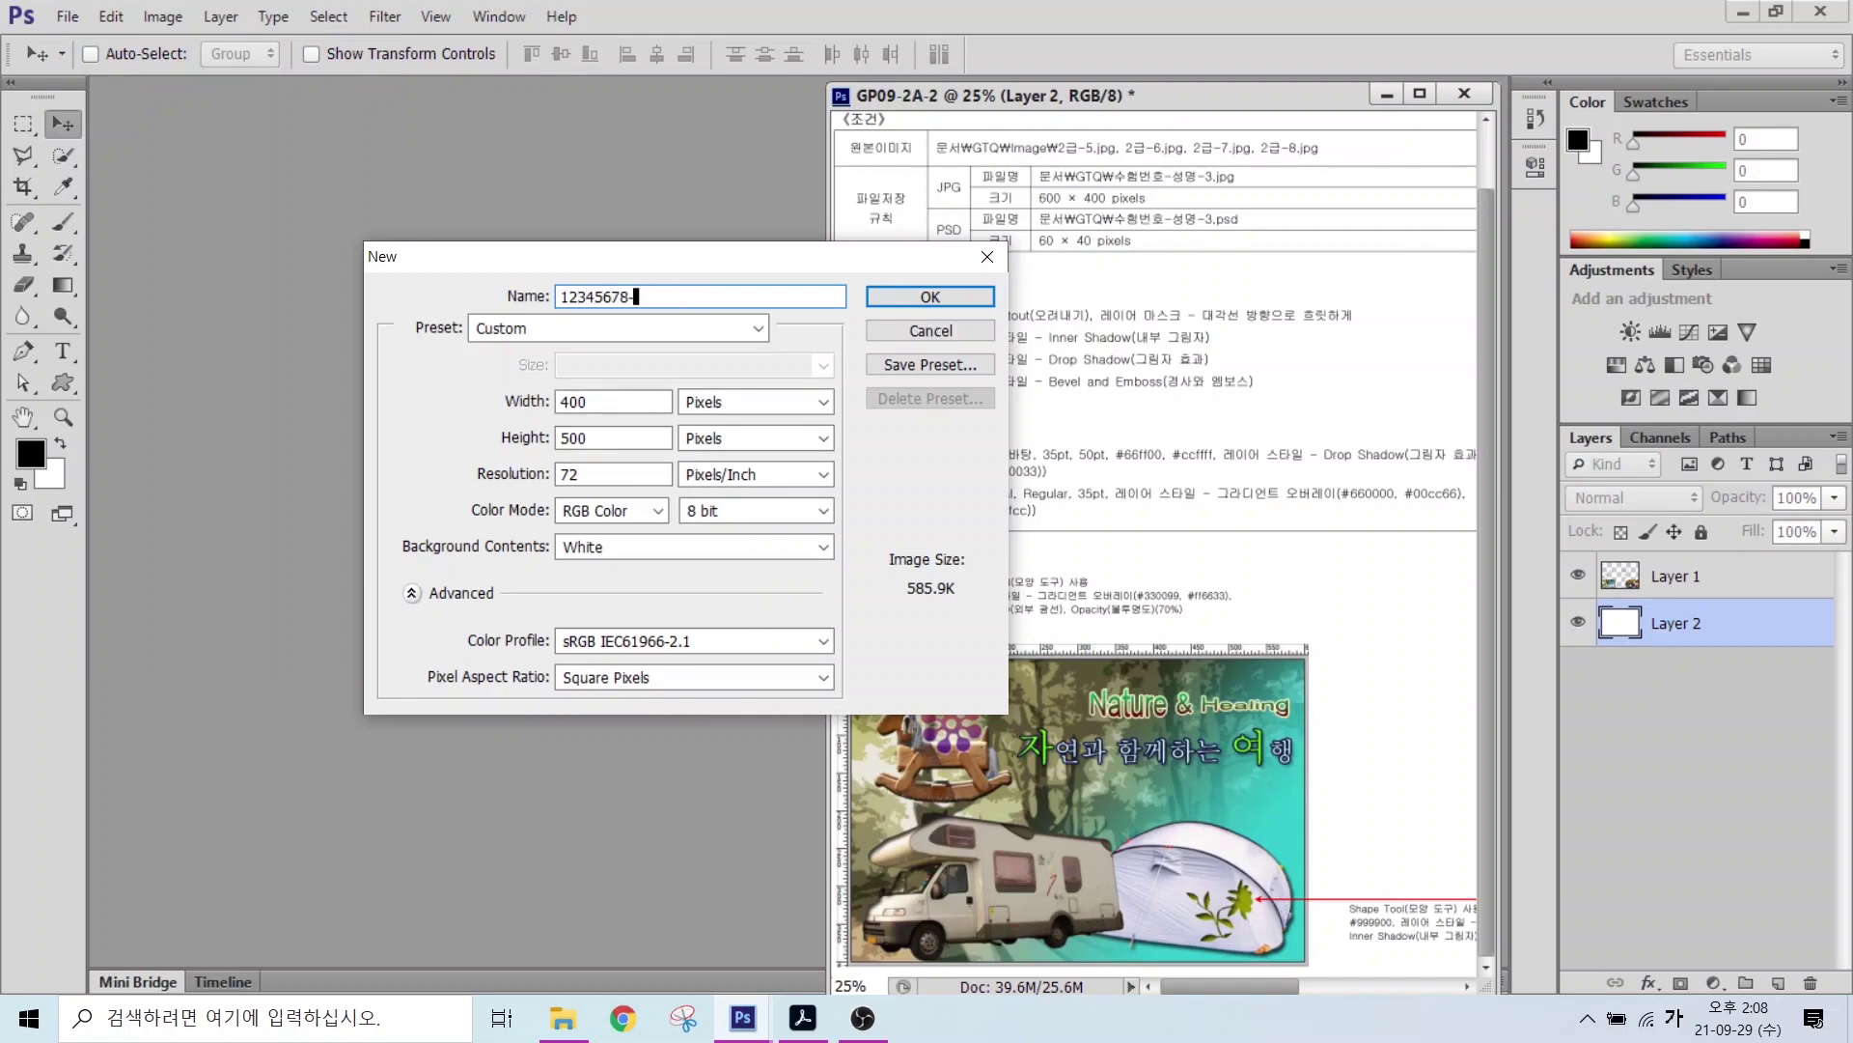
text(-3)
key(alt)
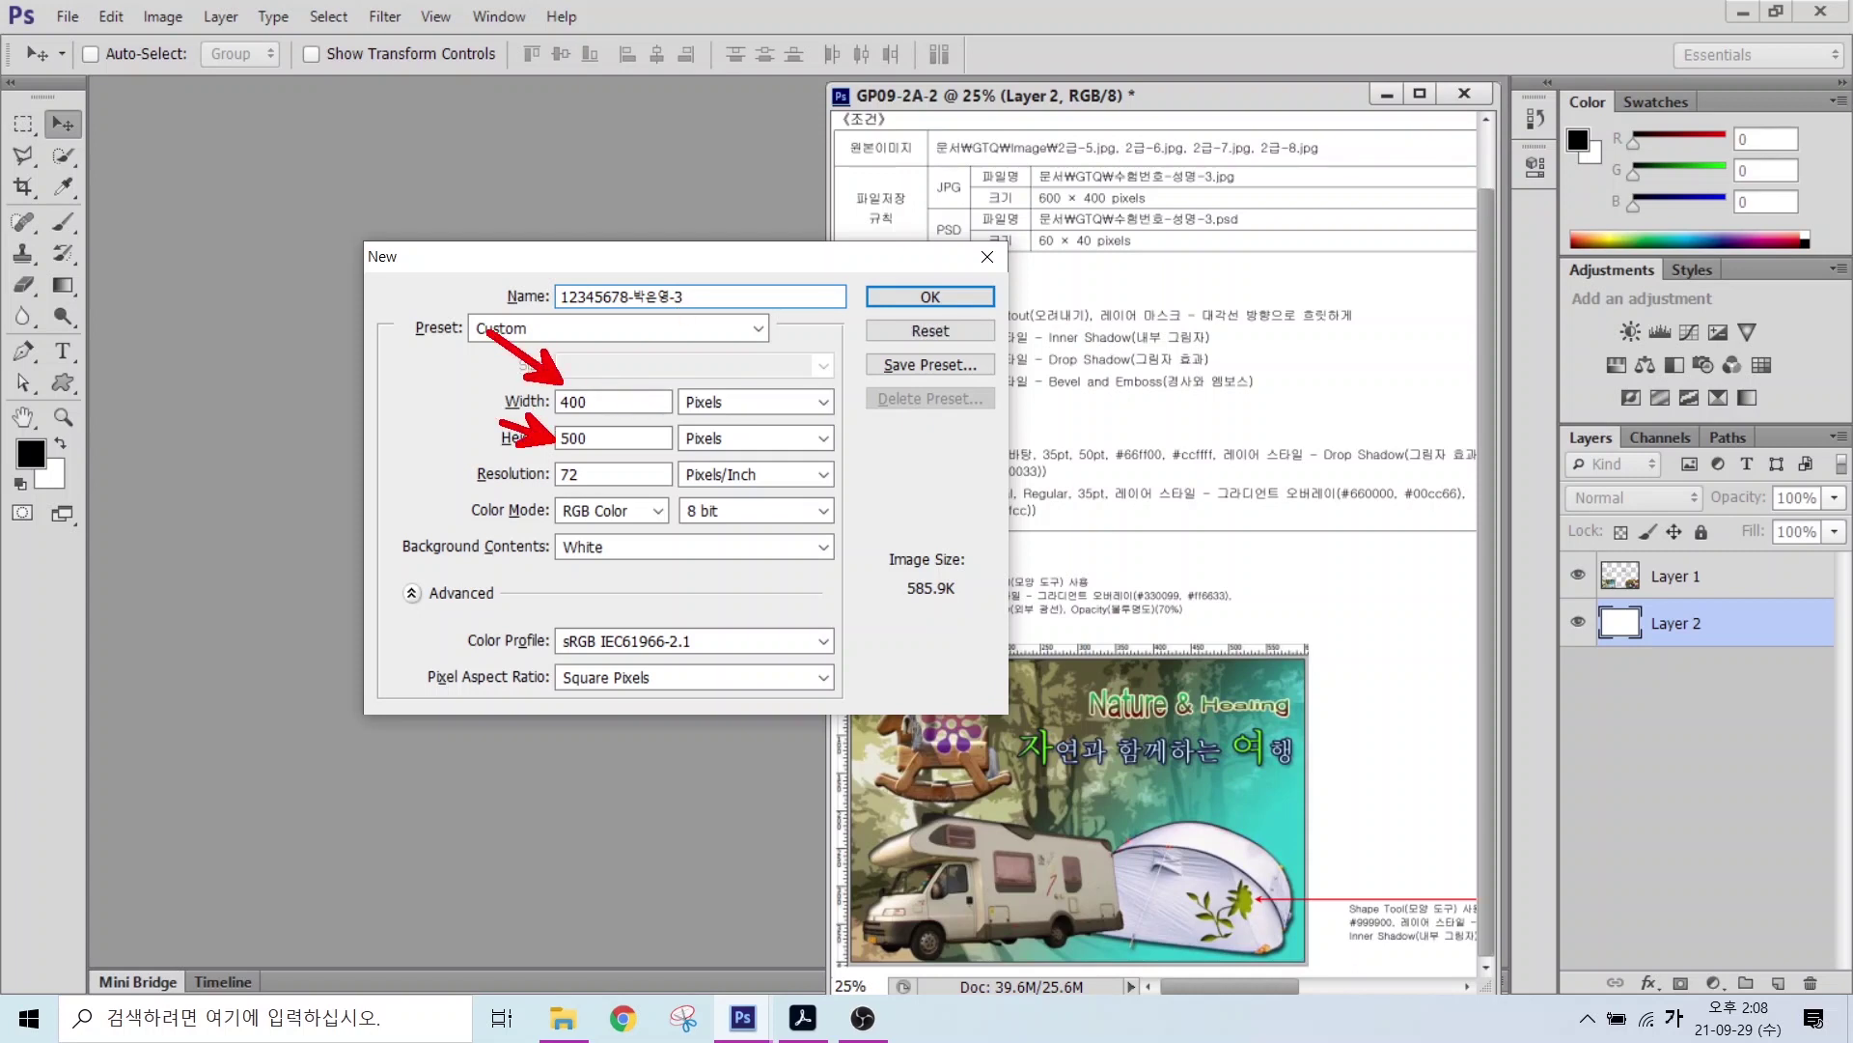
Step: Create the document at 600 × 400 pixels, 72 ppi, RGB Color, White background
click(615, 402)
double_click(615, 401)
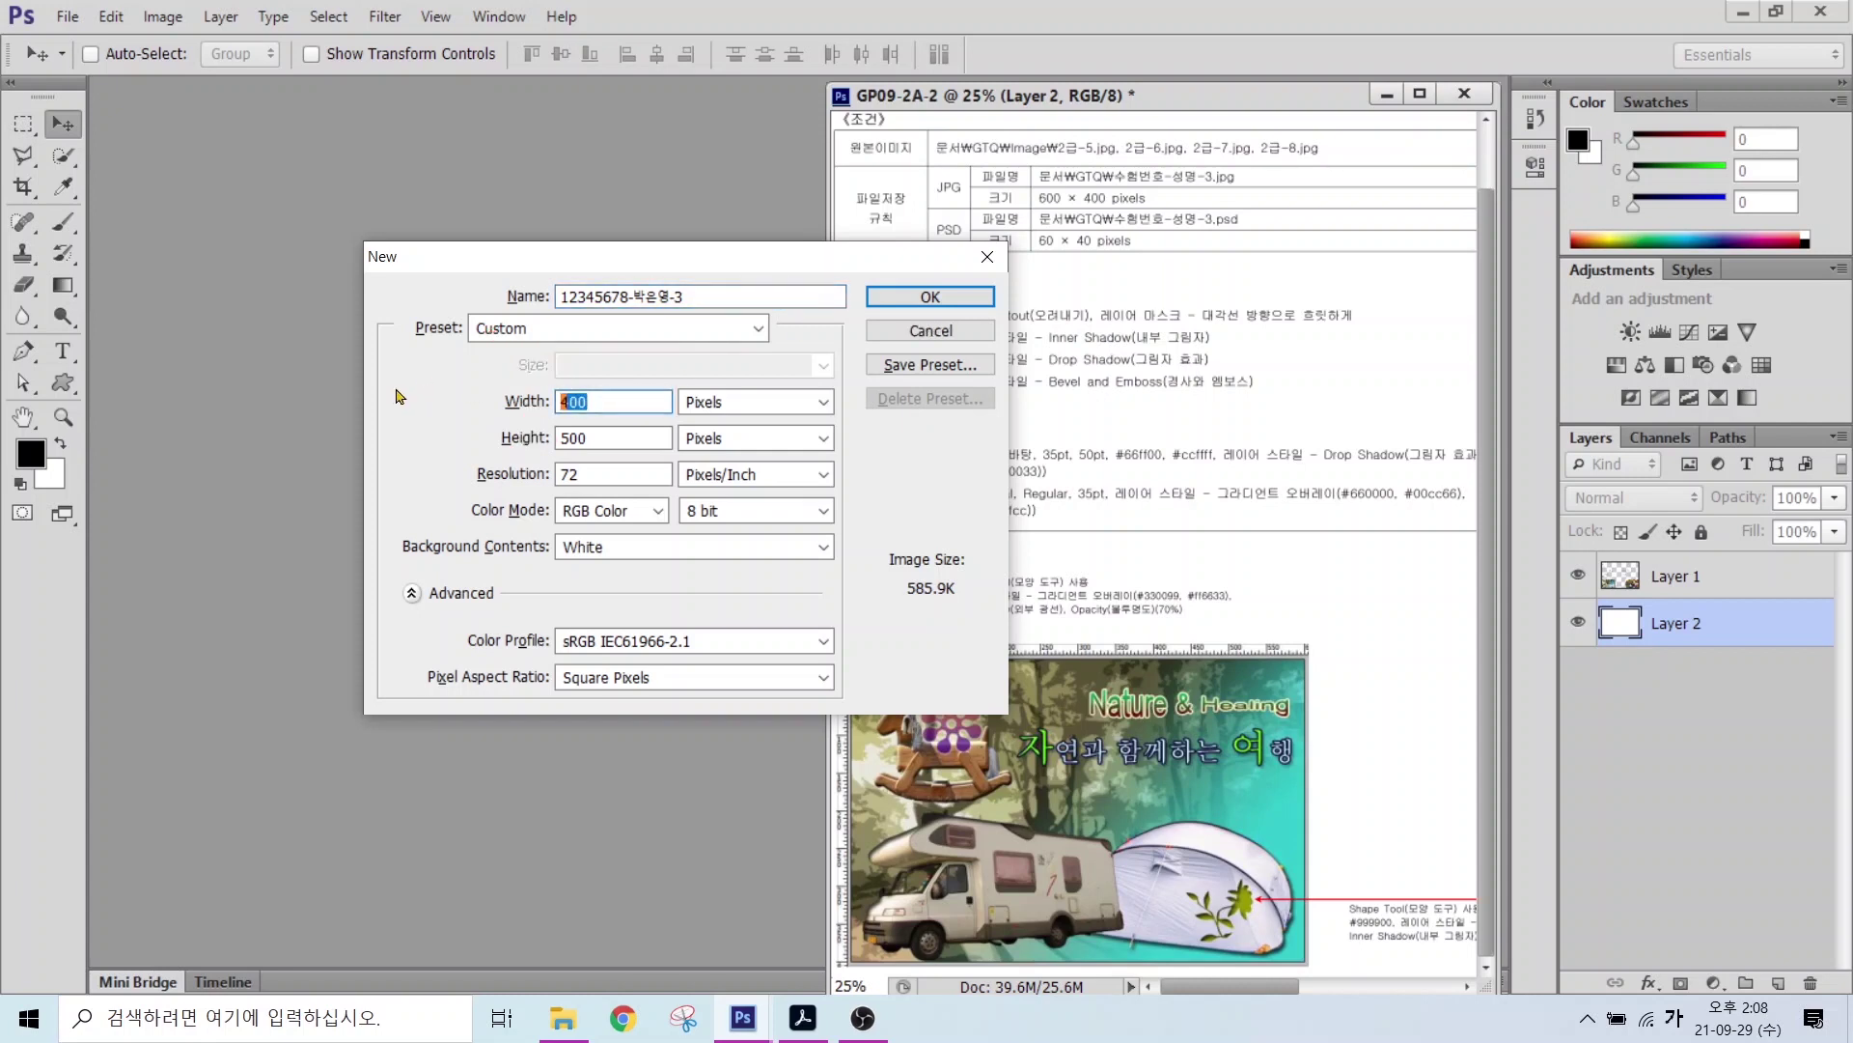
text(600)
key(Tab)
key(Tab)
text(400)
key(alt)
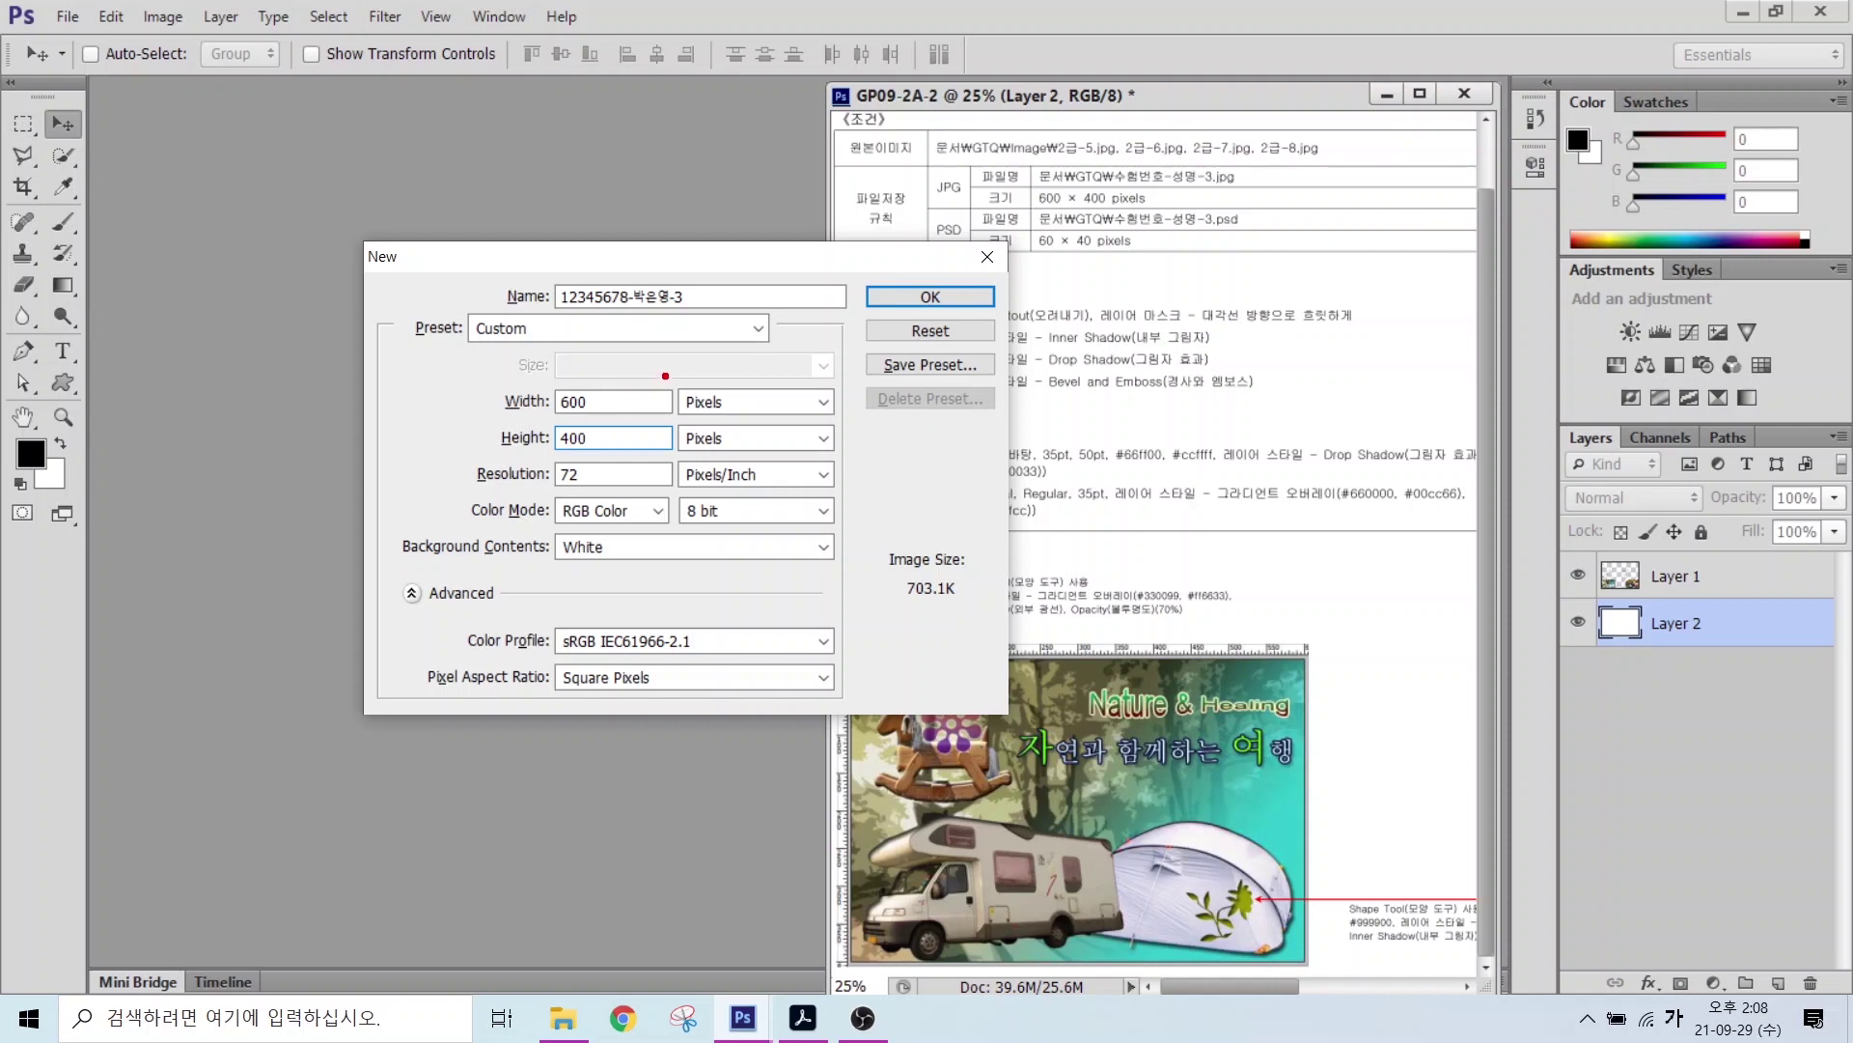
drag(665, 376, 803, 460)
drag(541, 497, 794, 495)
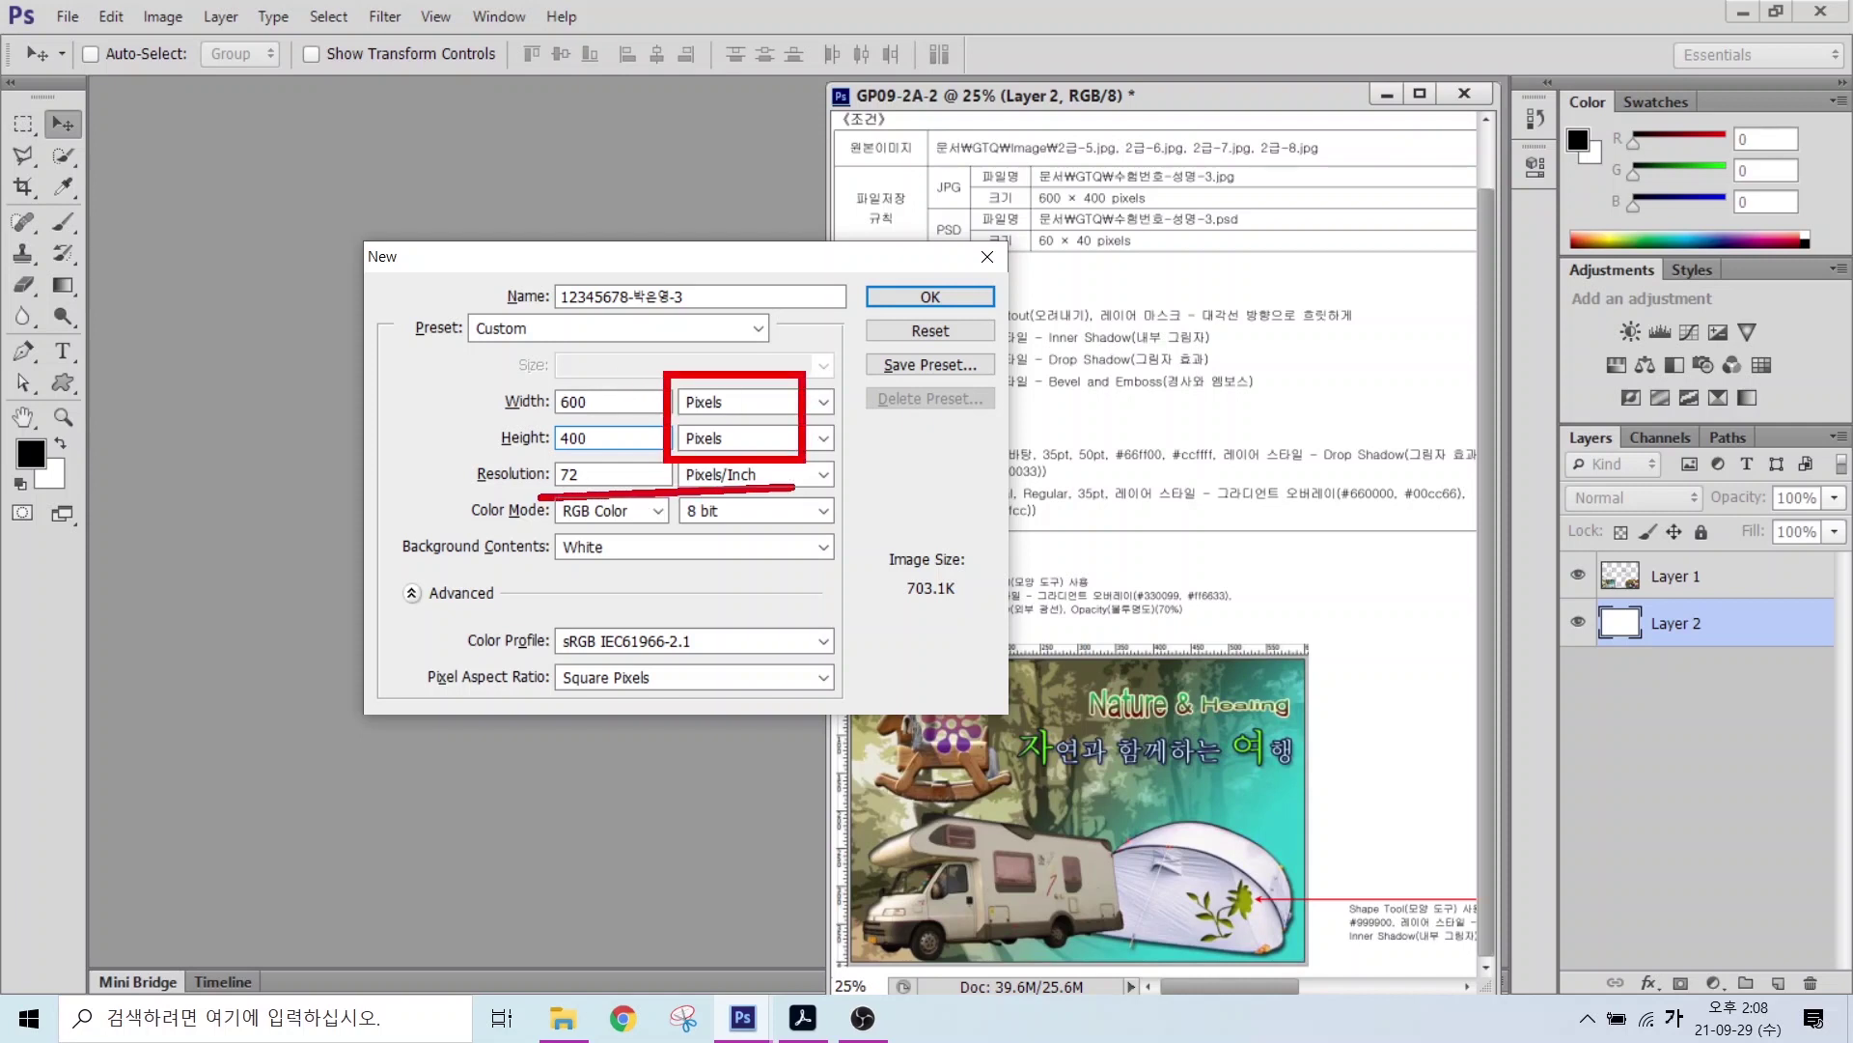
drag(538, 527, 754, 525)
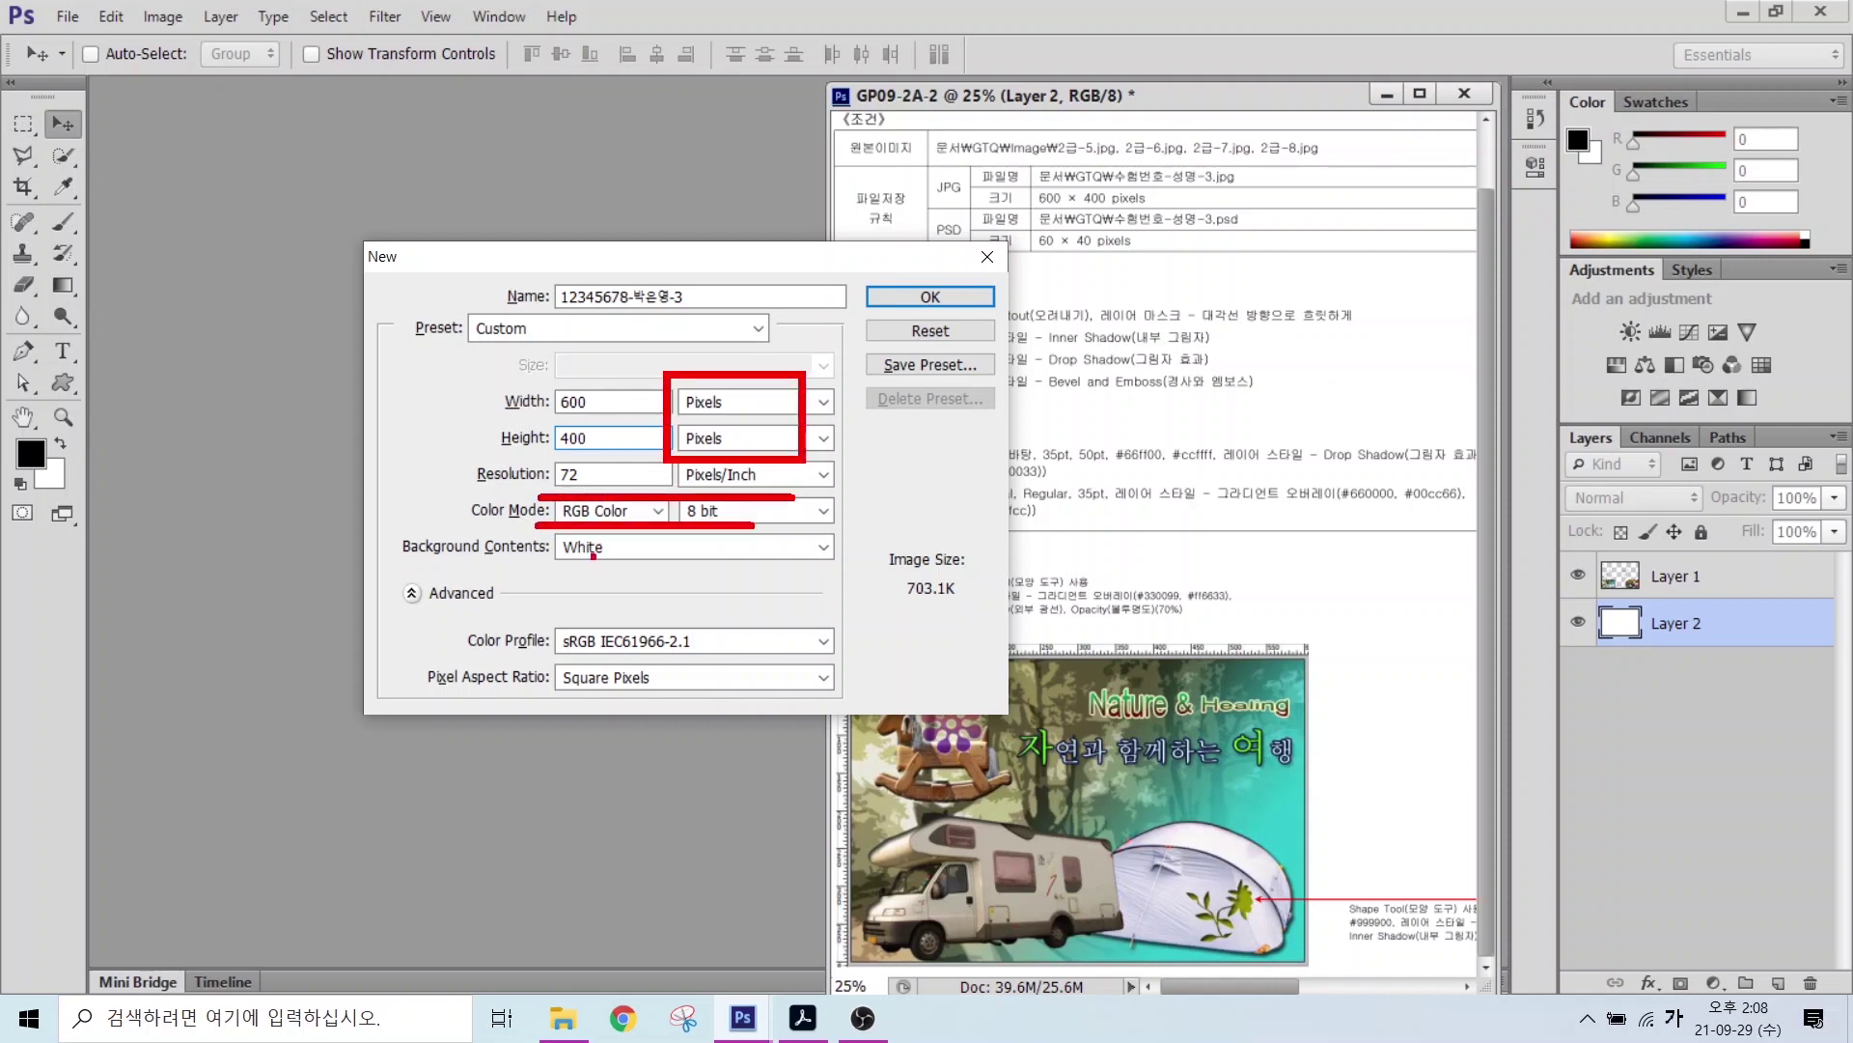
drag(541, 560, 762, 559)
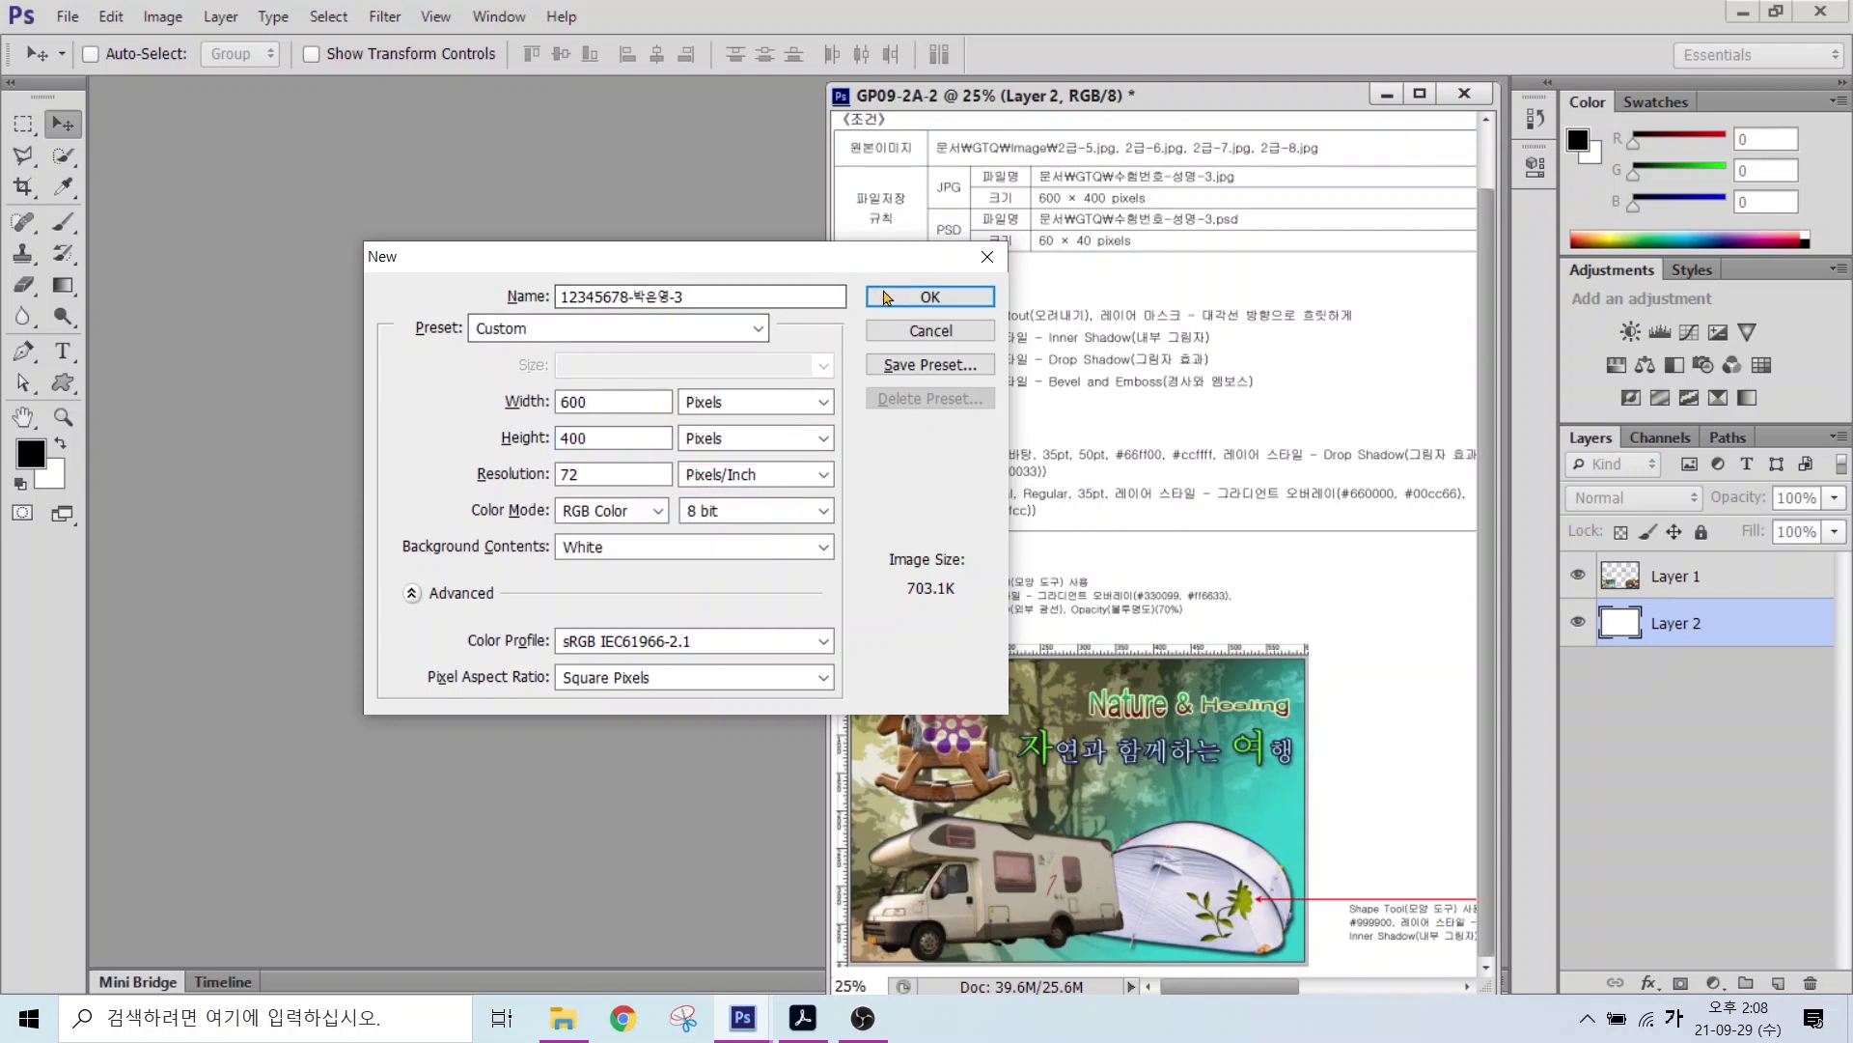
click(896, 299)
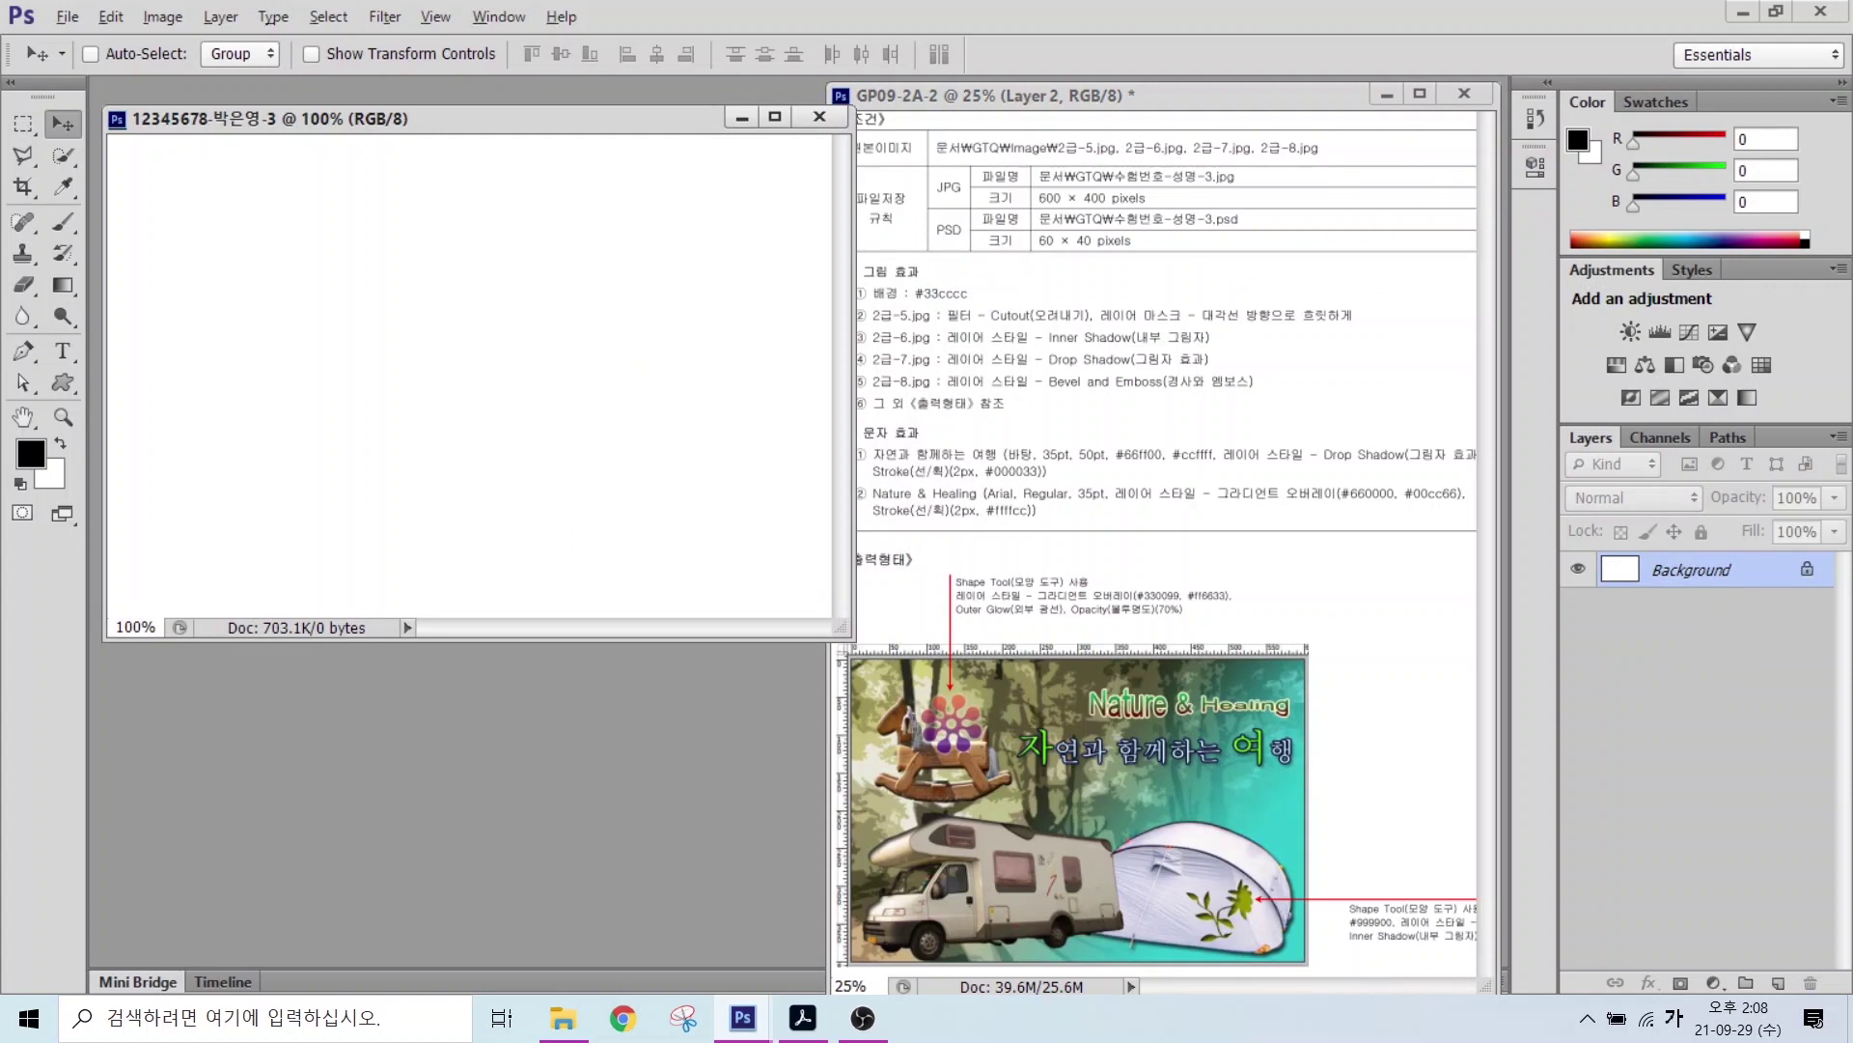
Step: Set the foreground colour to #33cccc
drag(873, 307, 1005, 306)
mouse_move(56, 463)
mouse_down()
mouse_move(6, 453)
mouse_move(56, 452)
mouse_up()
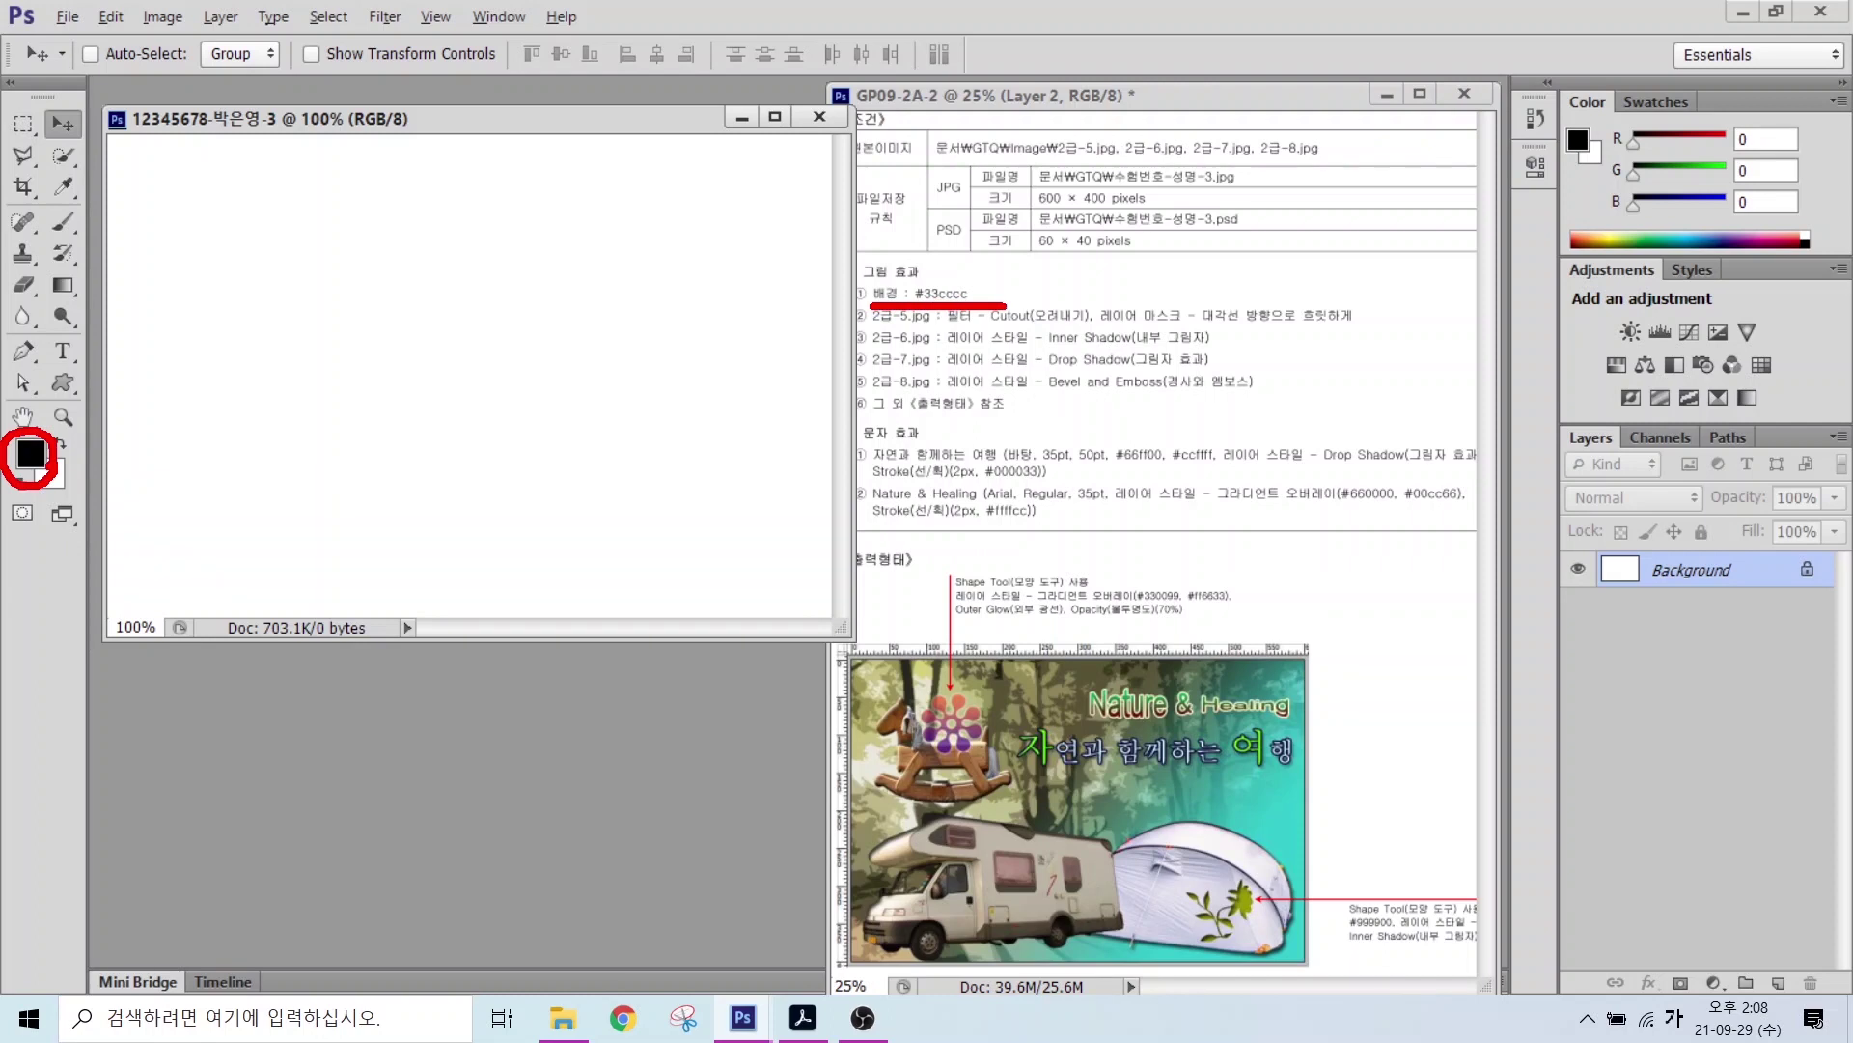
drag(160, 367, 46, 442)
key(Escape)
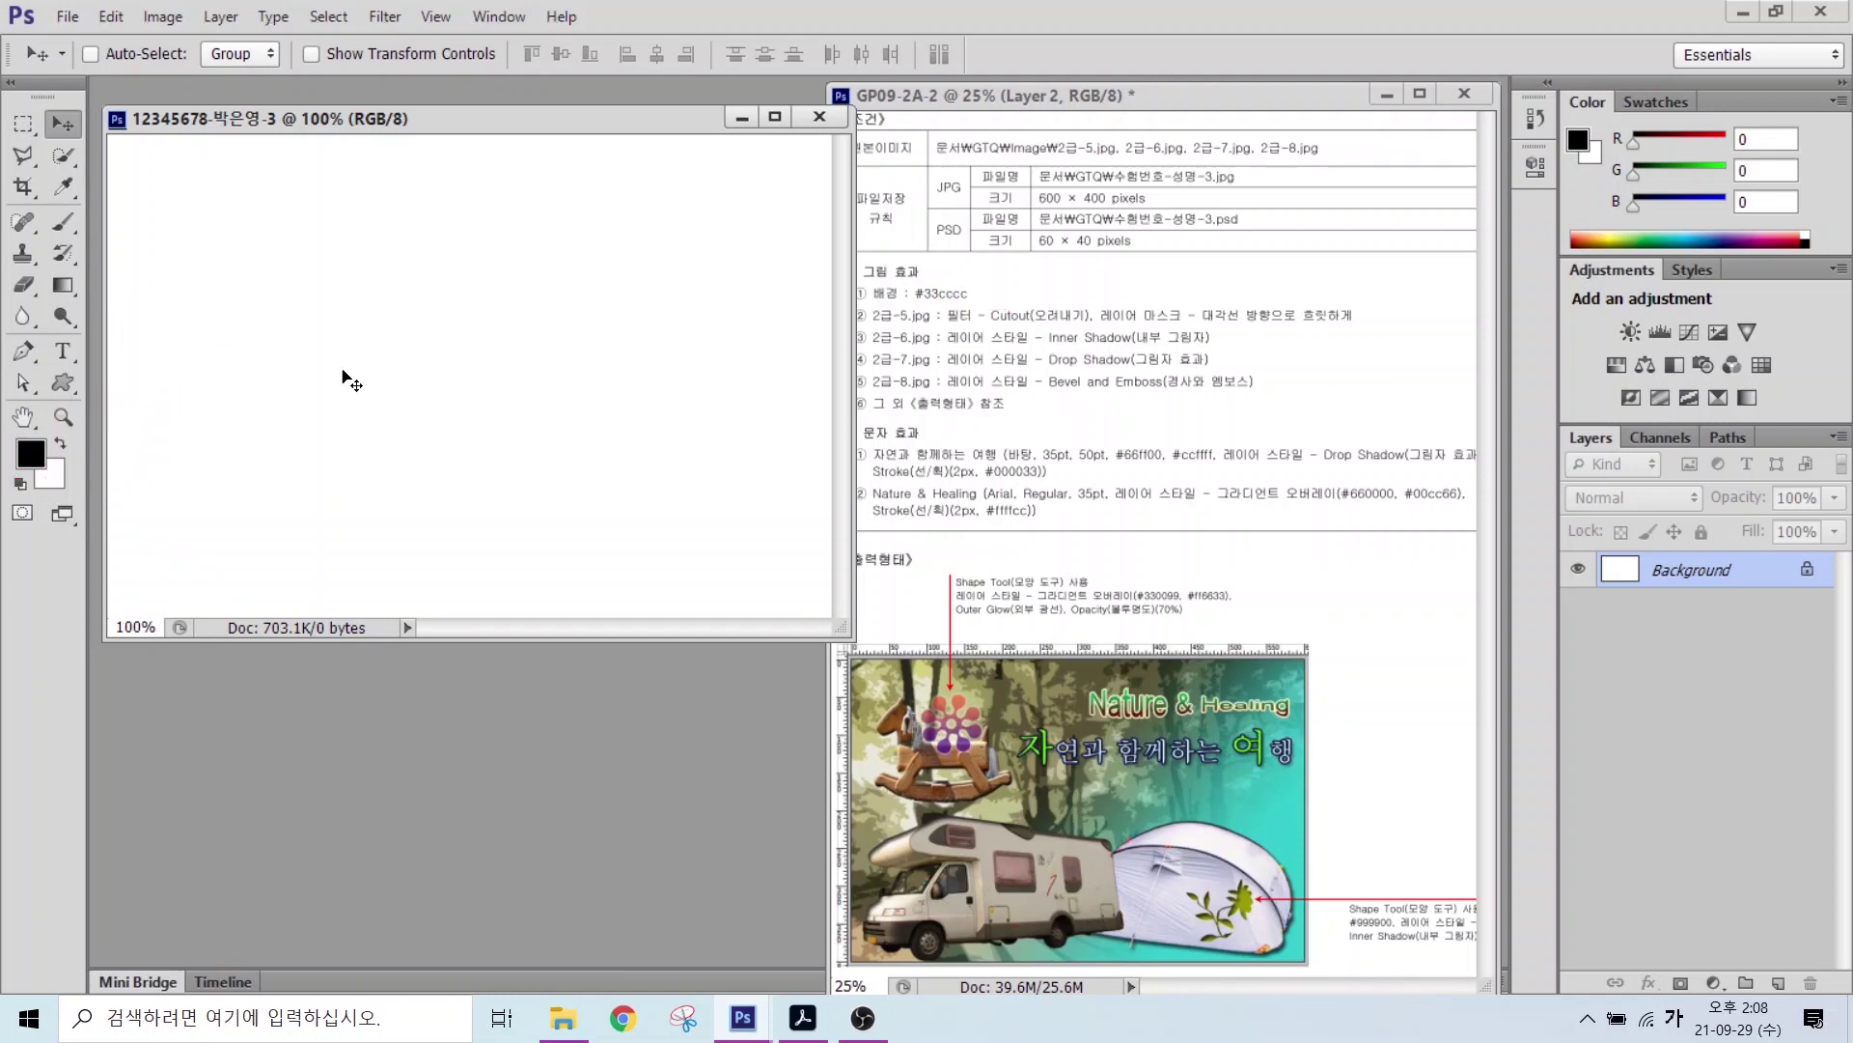
click(31, 454)
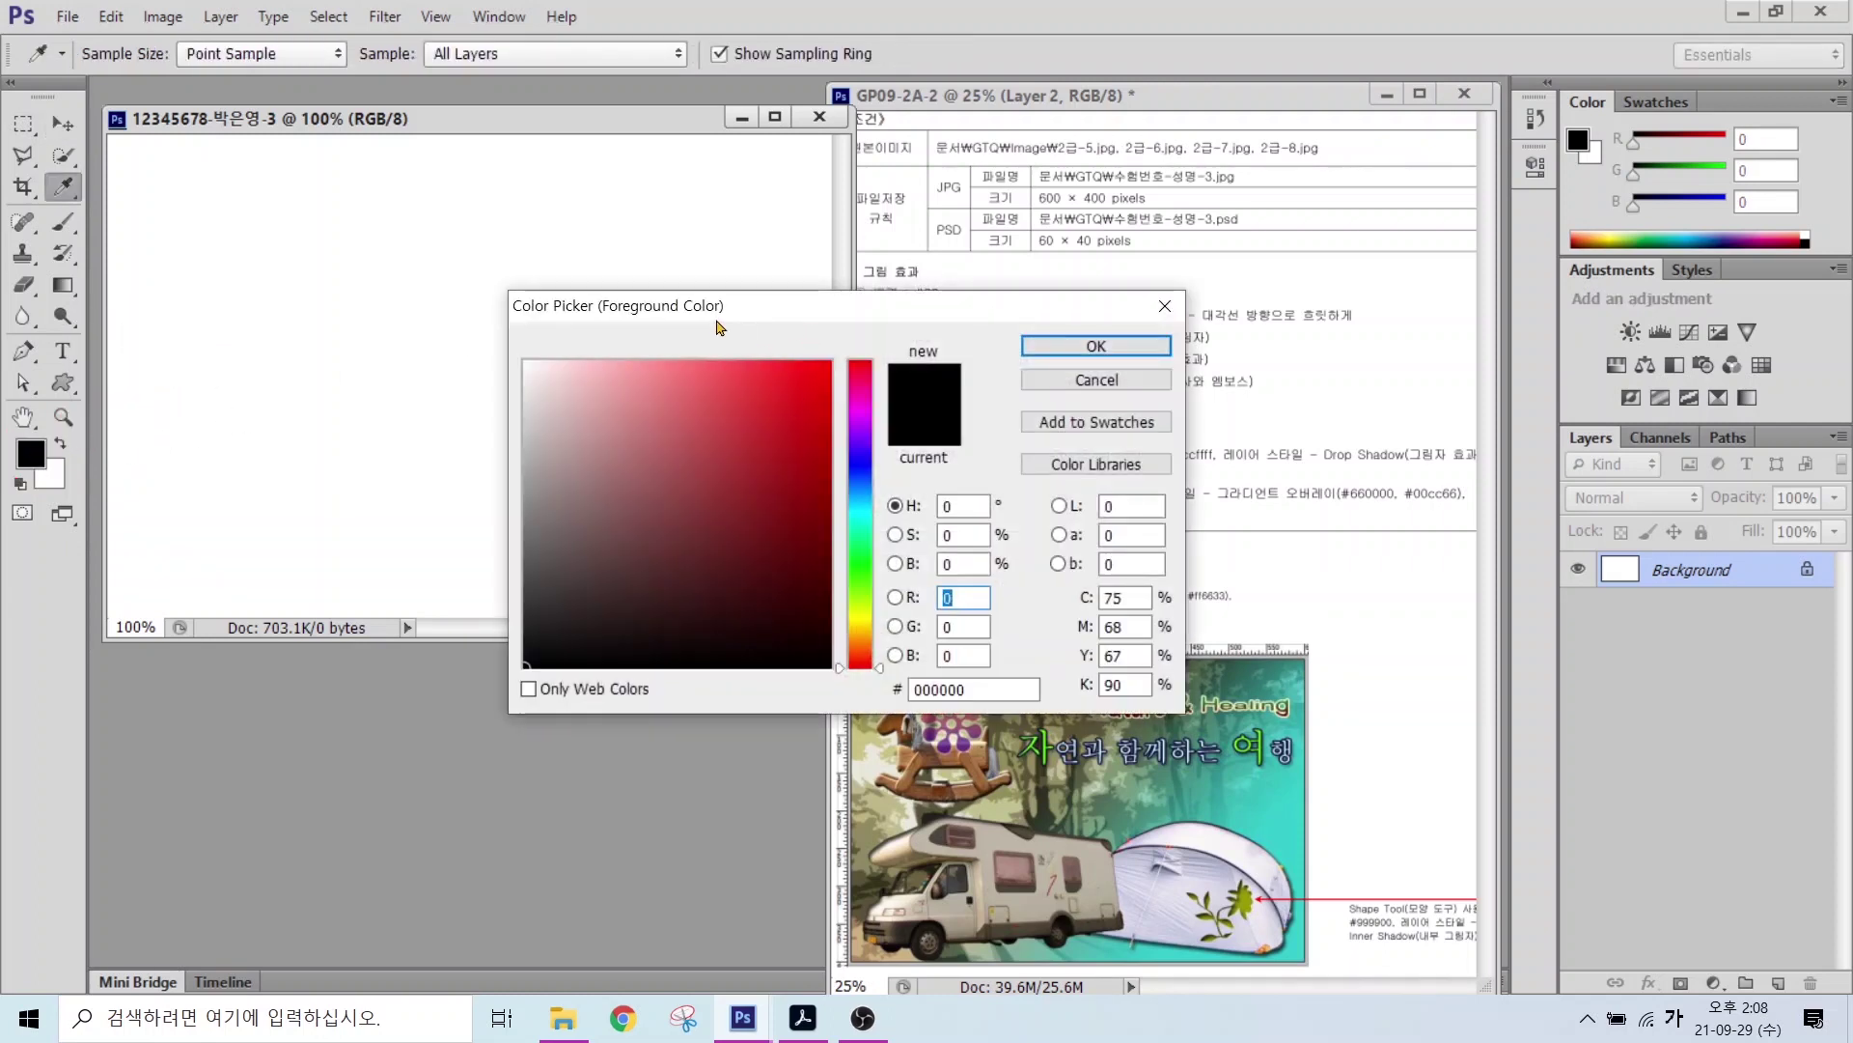
drag(719, 328, 675, 336)
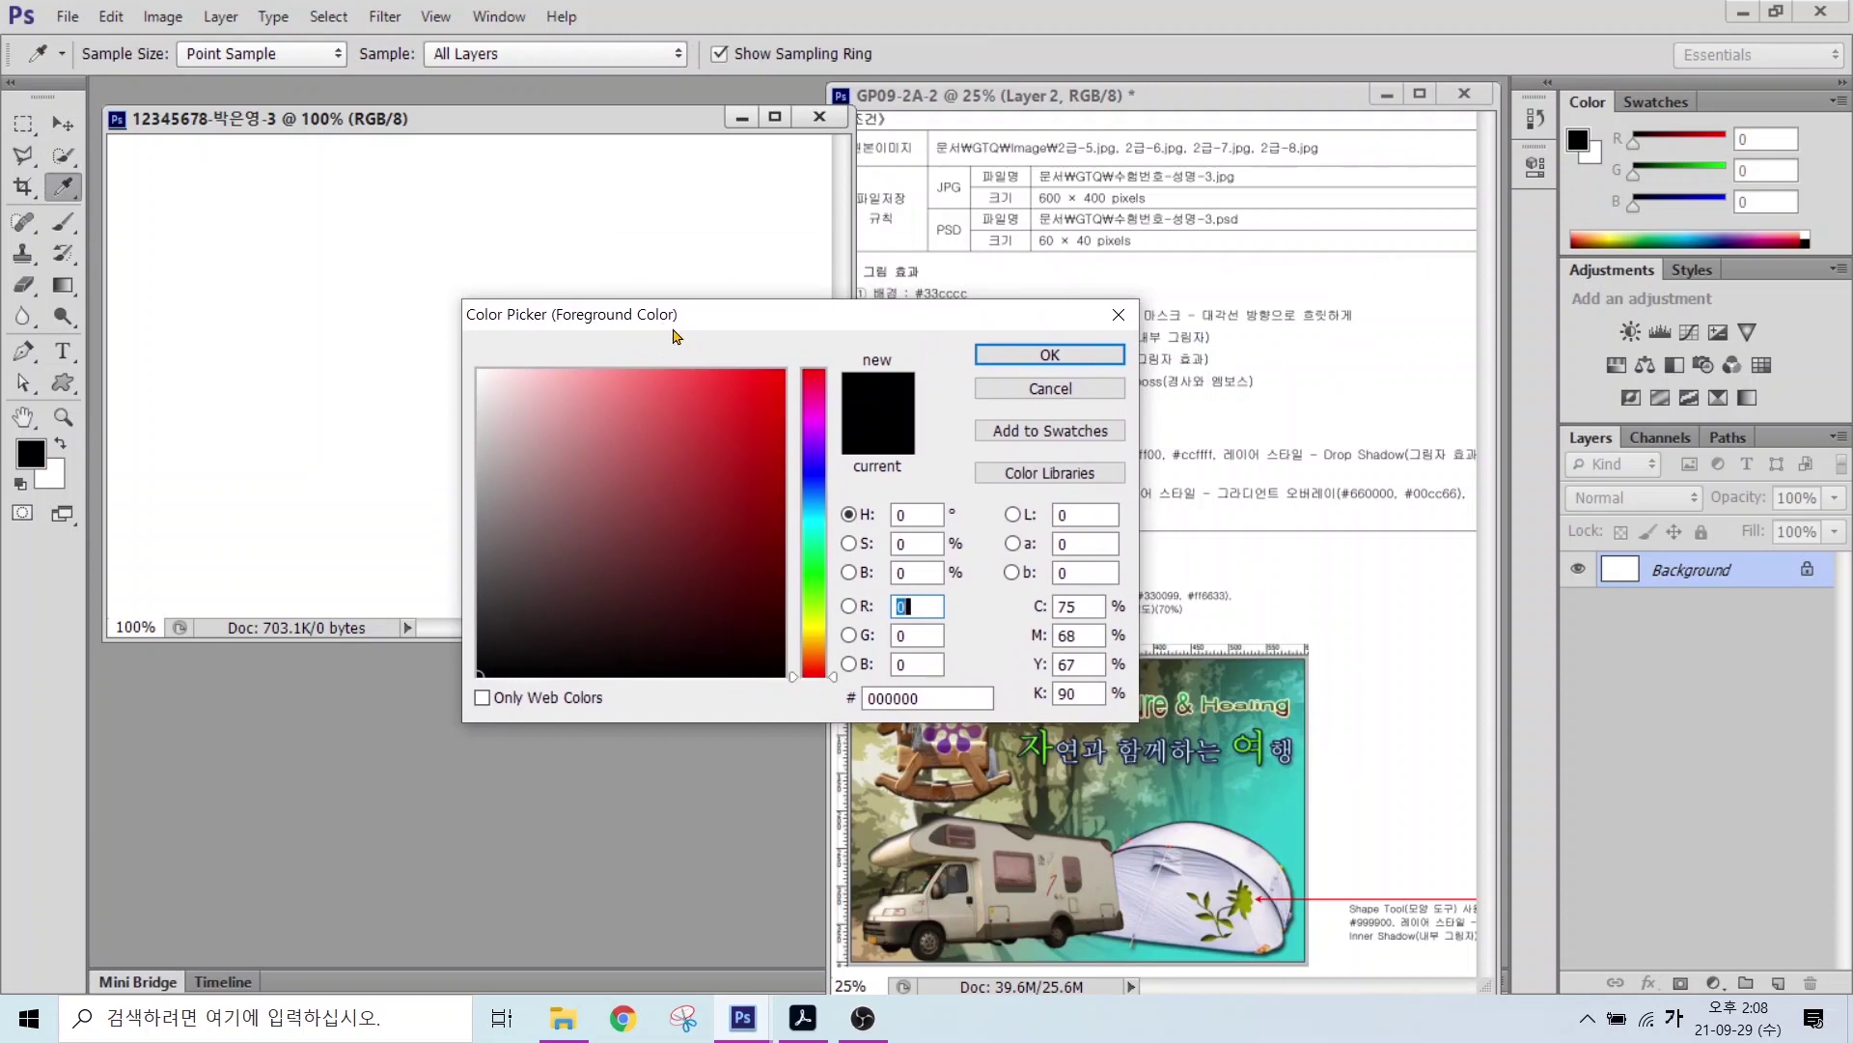
key(Tab)
key(Tab)
key(Tab)
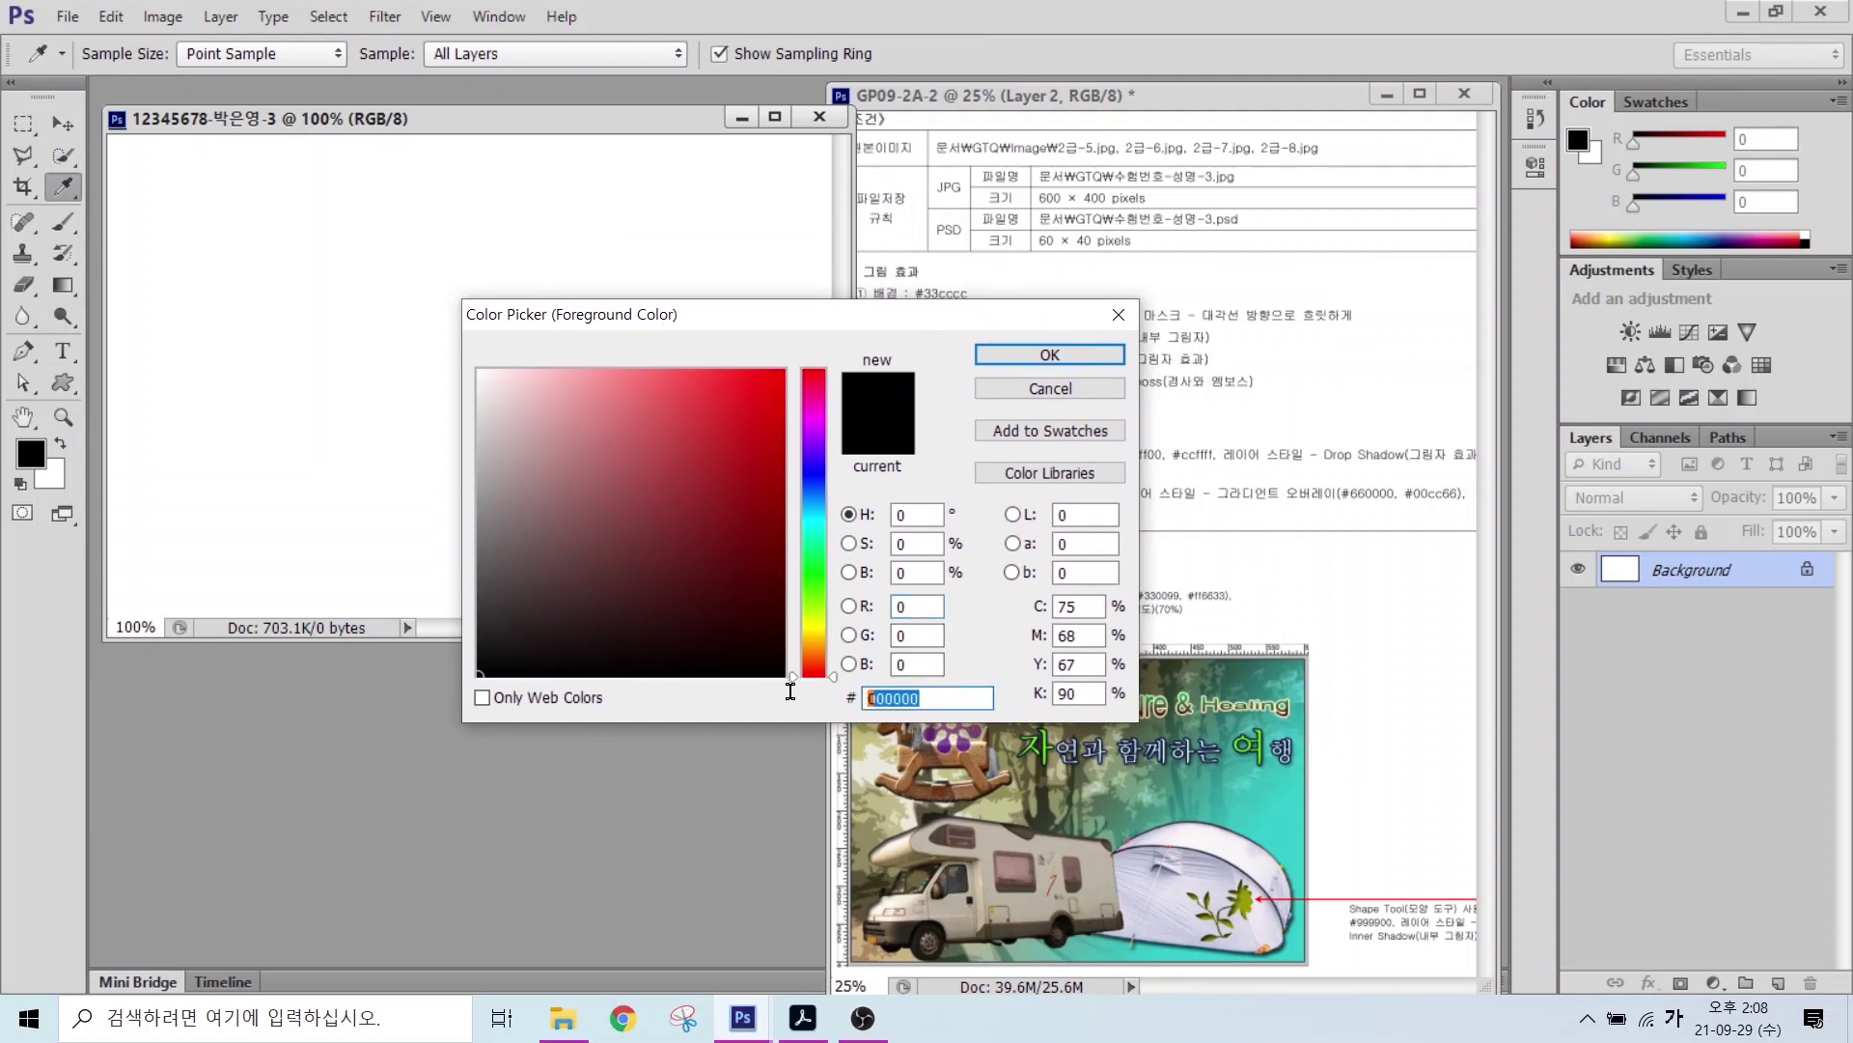
text(33cccc)
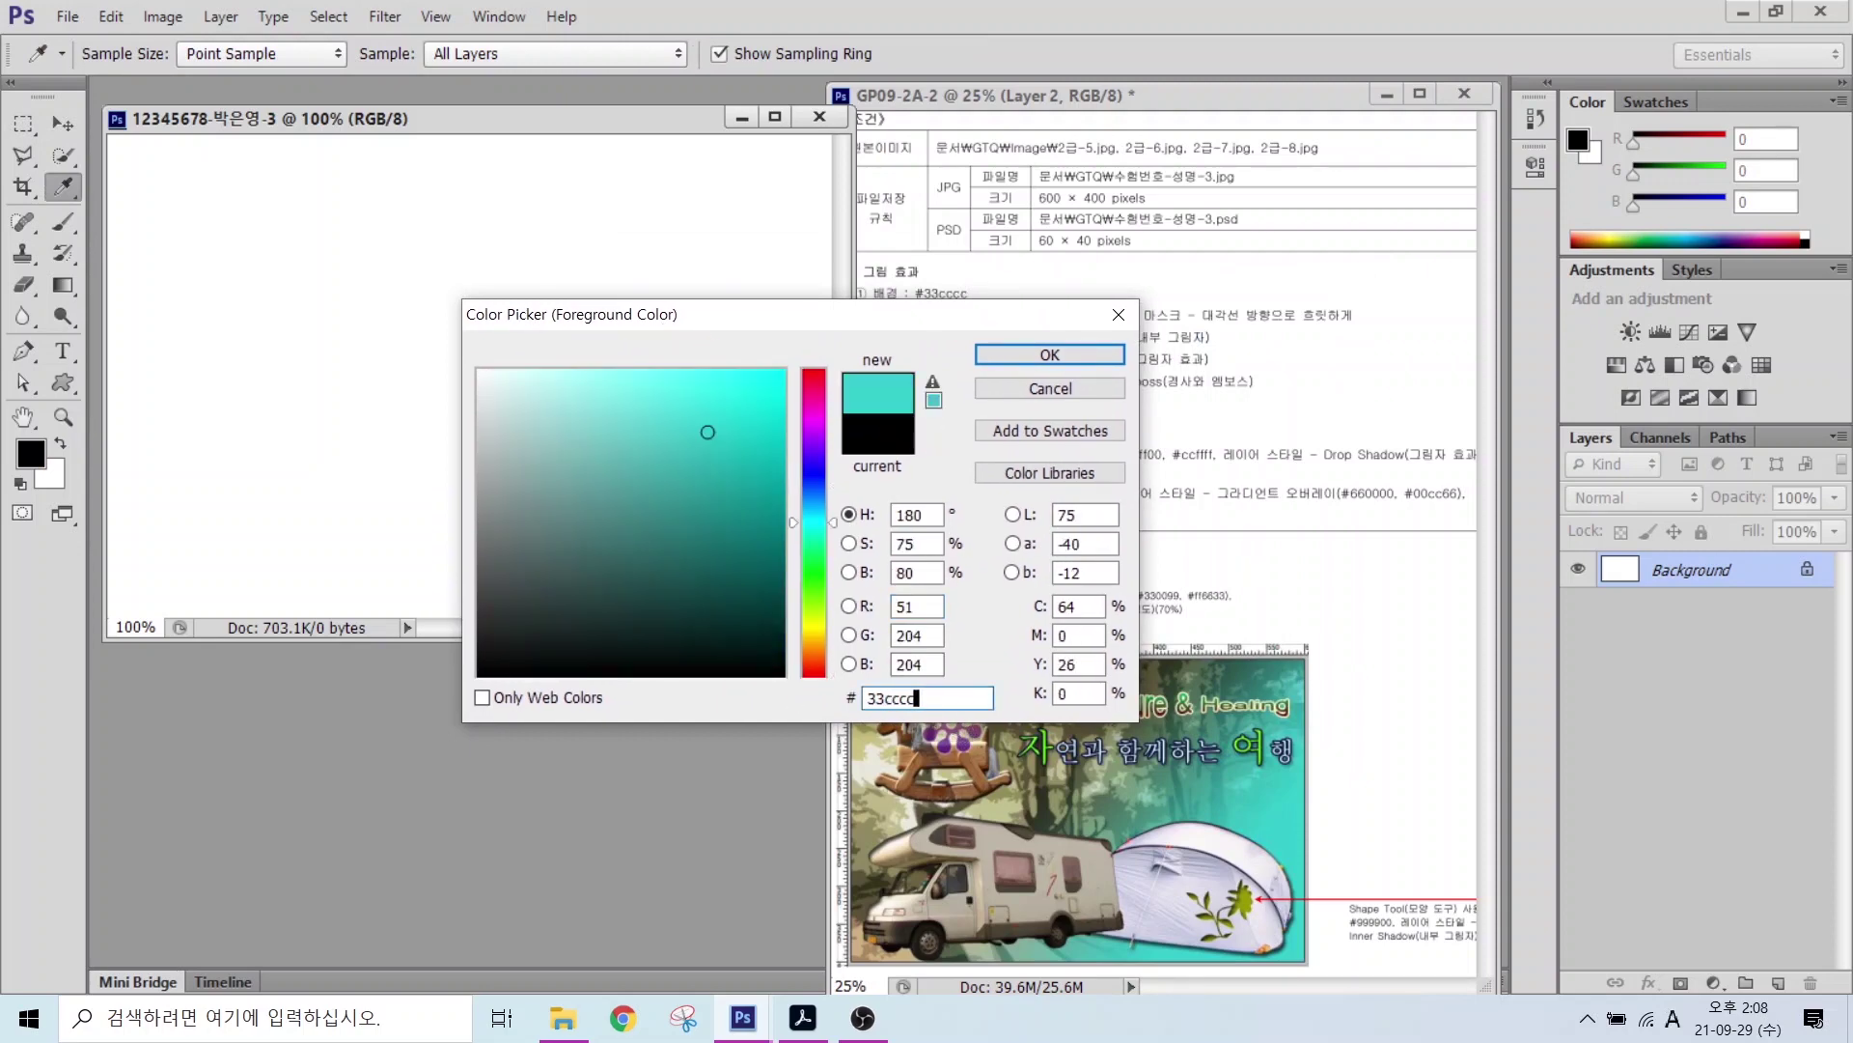
key(Return)
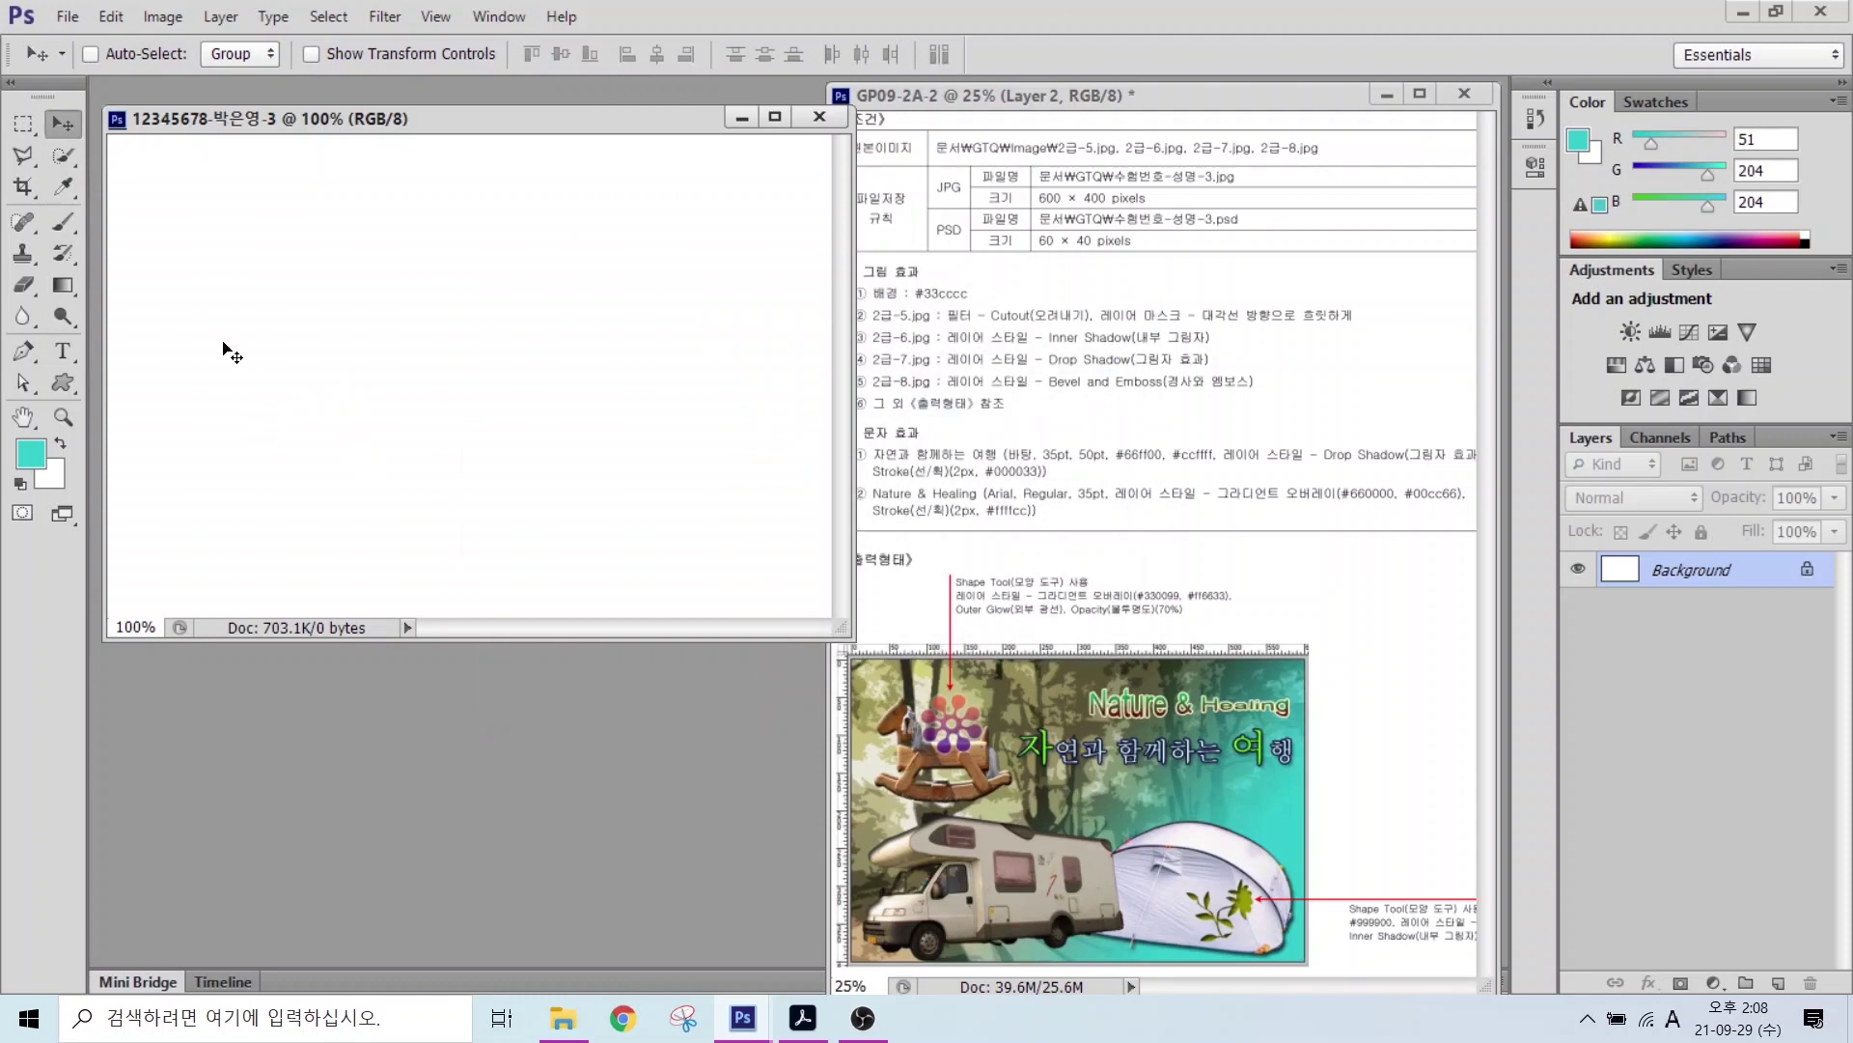
Step: Fill the canvas with the foreground colour via Edit > Fill
click(123, 23)
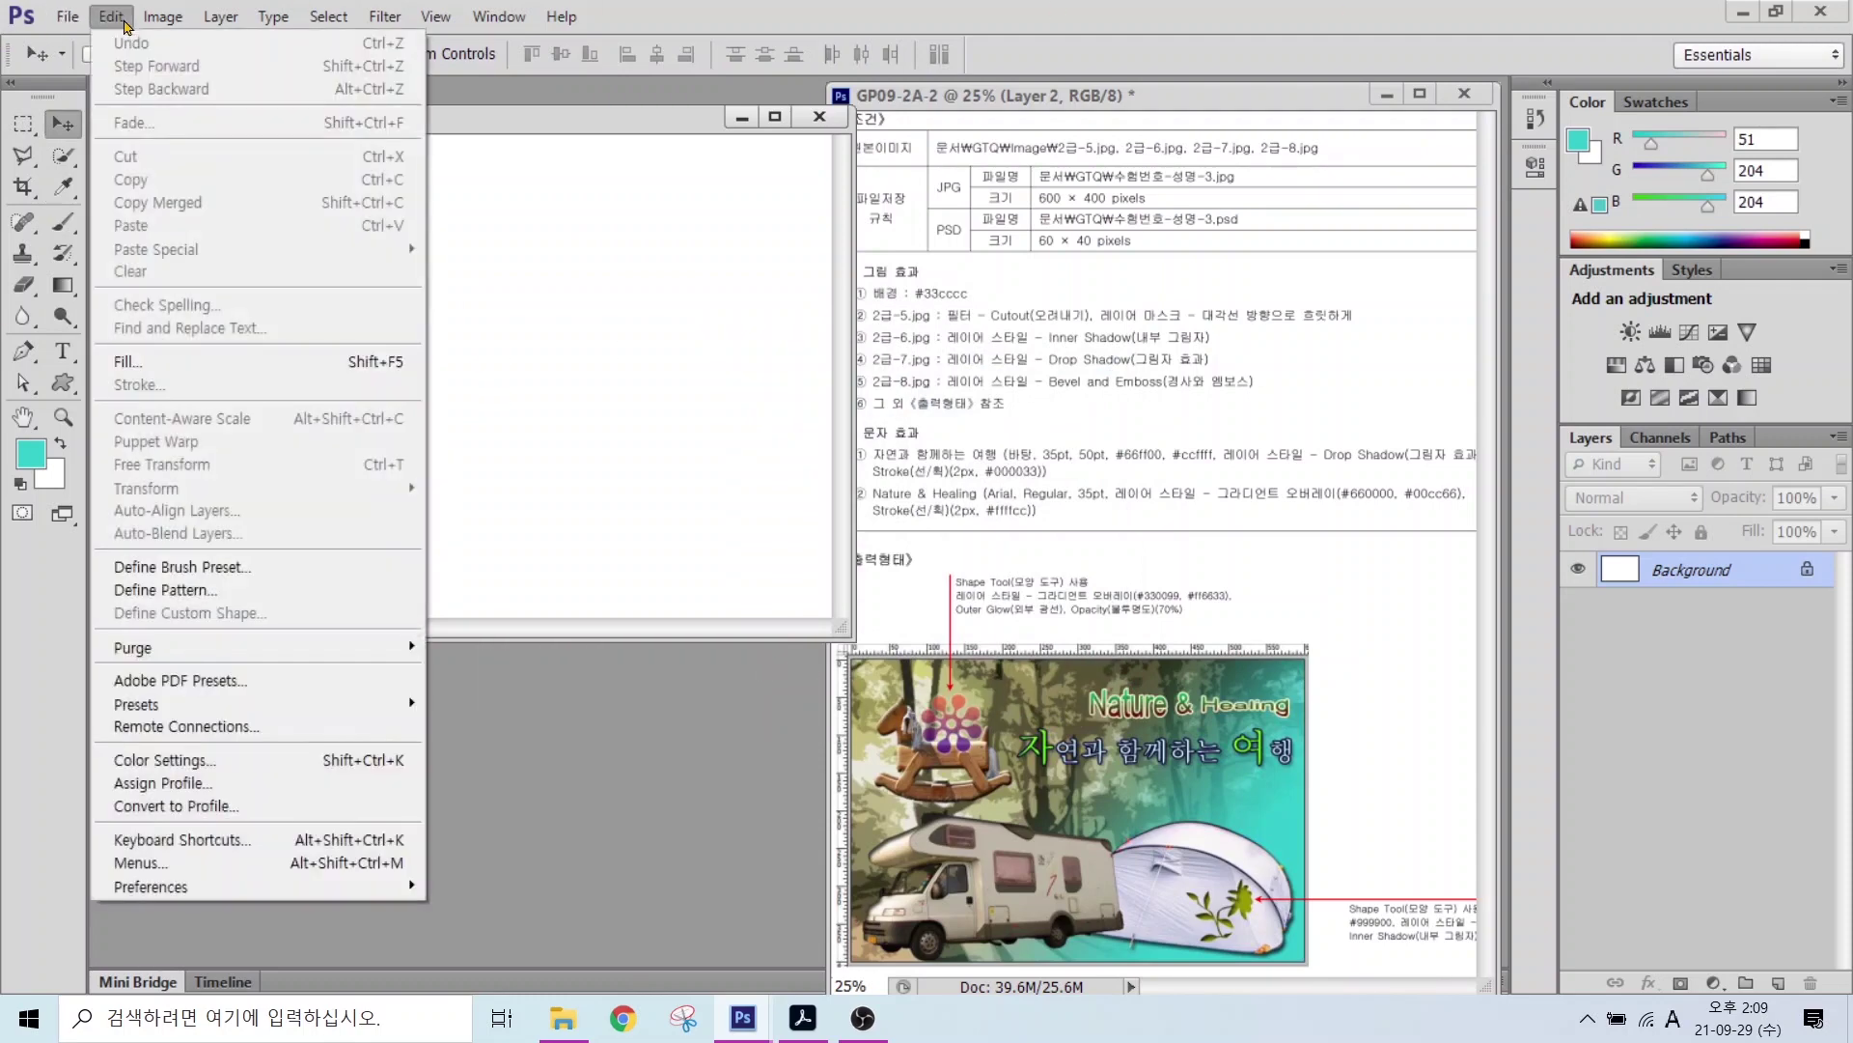
click(138, 365)
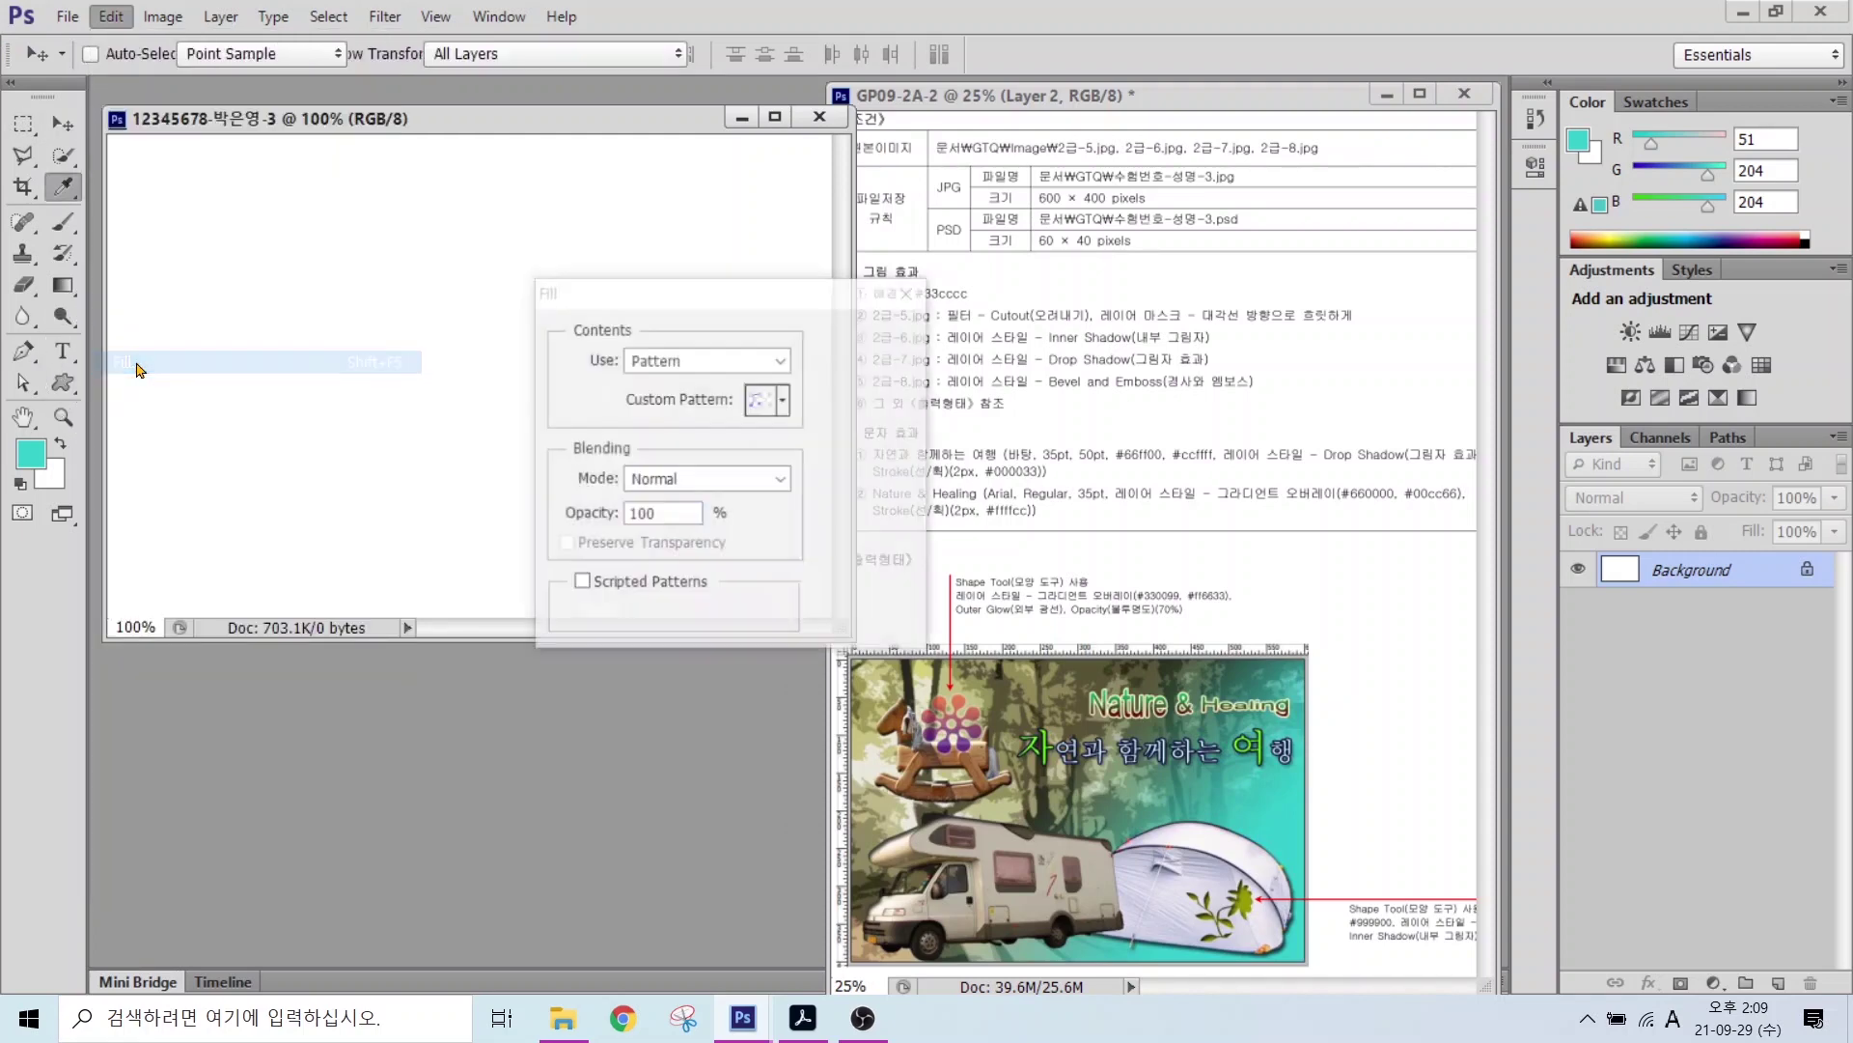
click(664, 360)
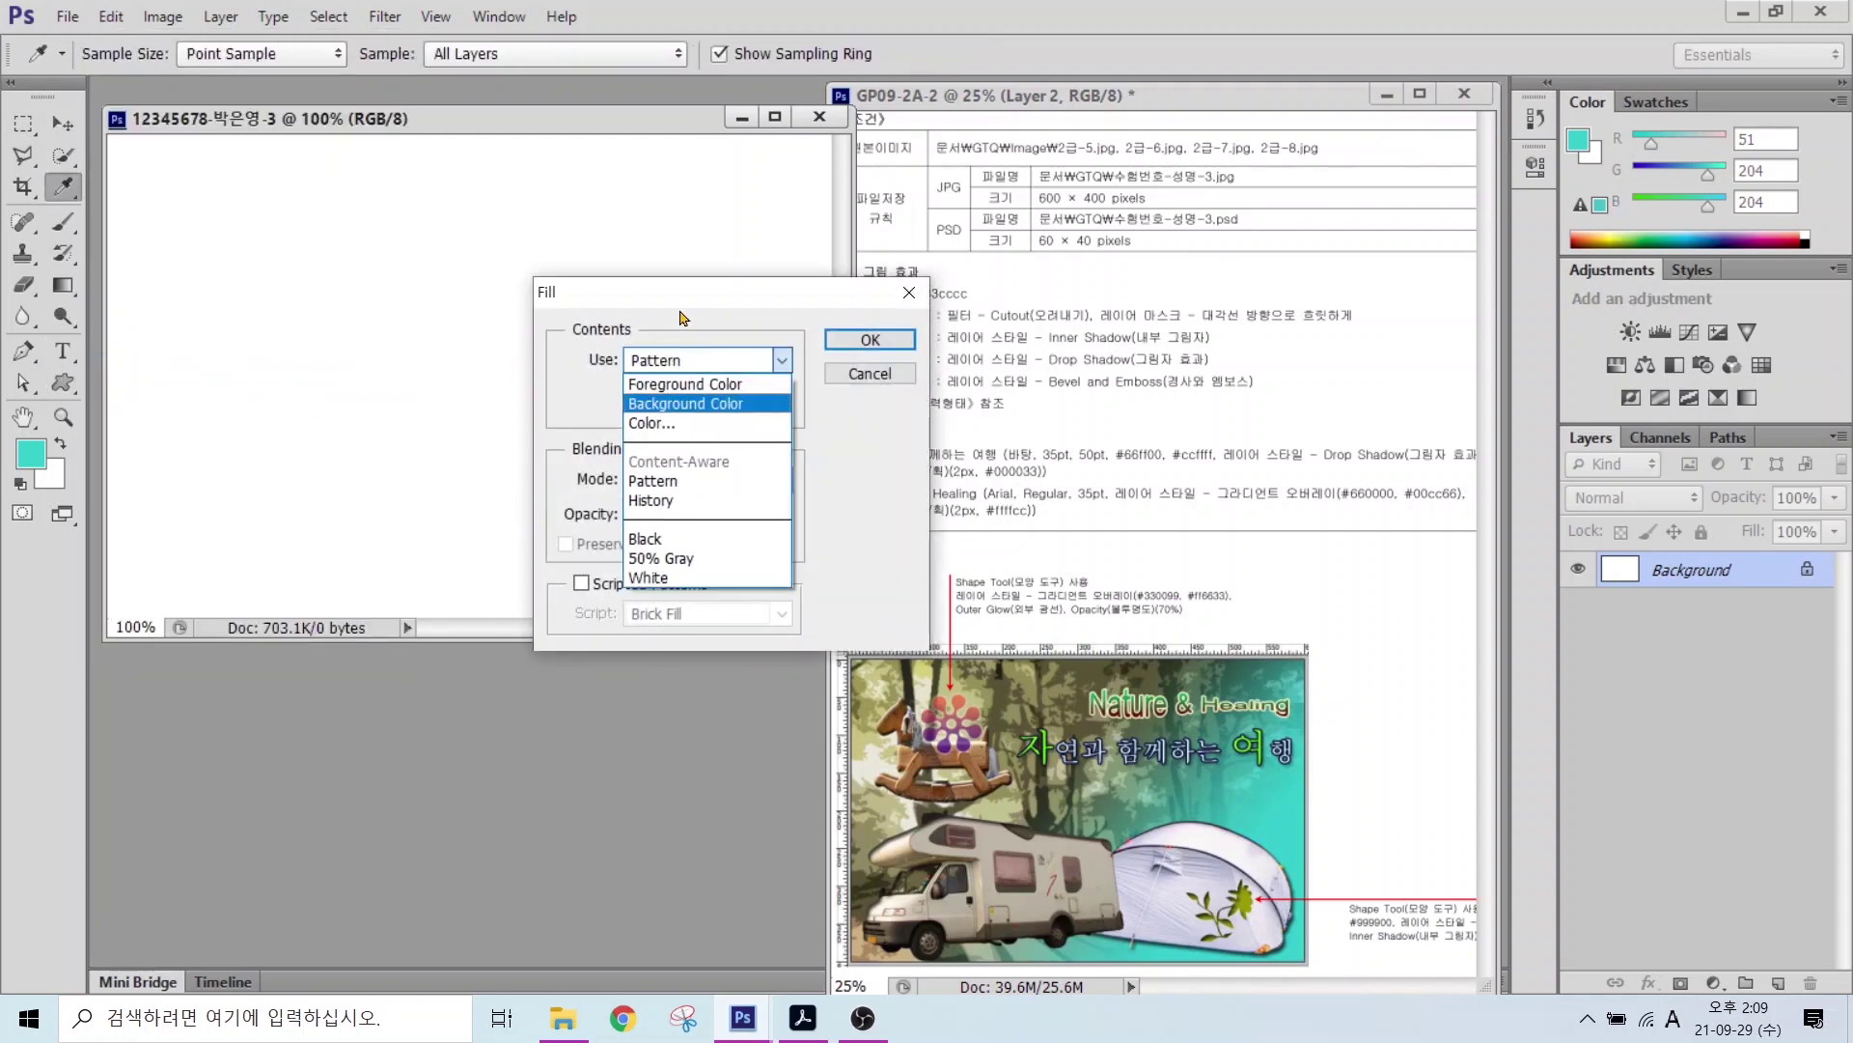
click(678, 384)
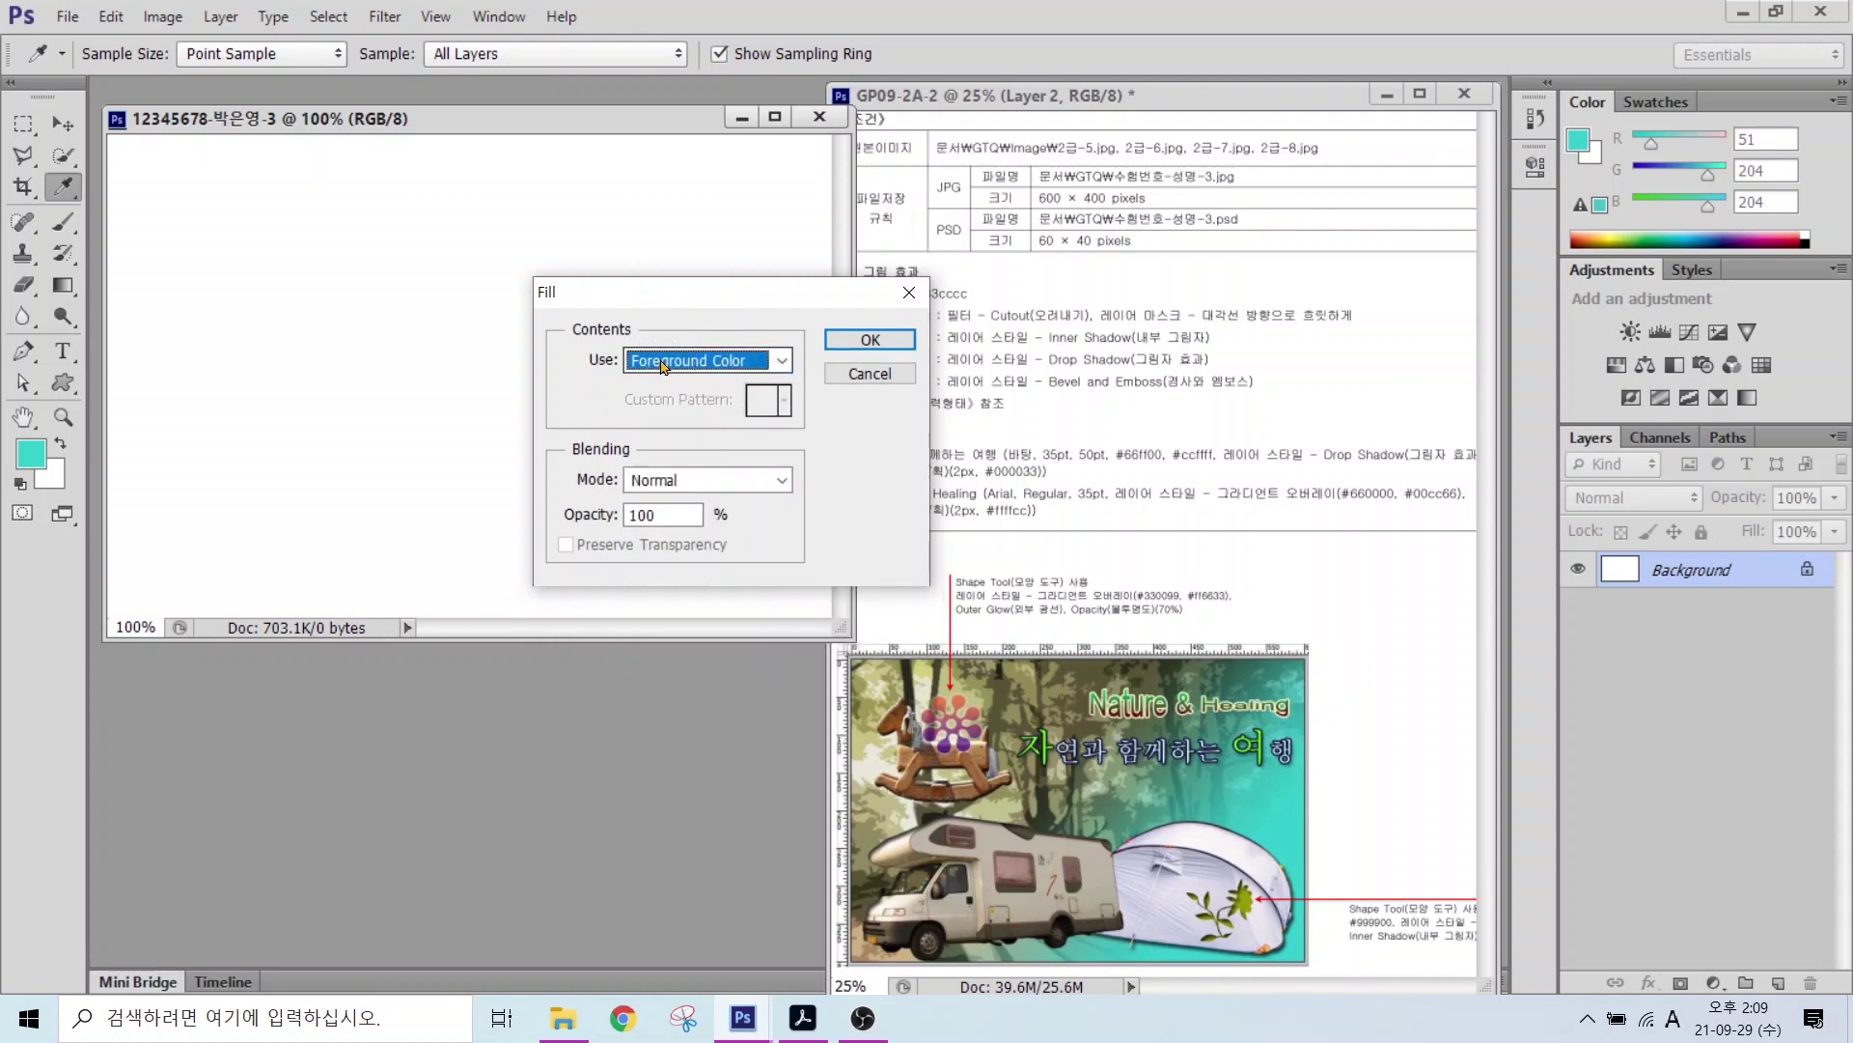
click(869, 340)
key(v)
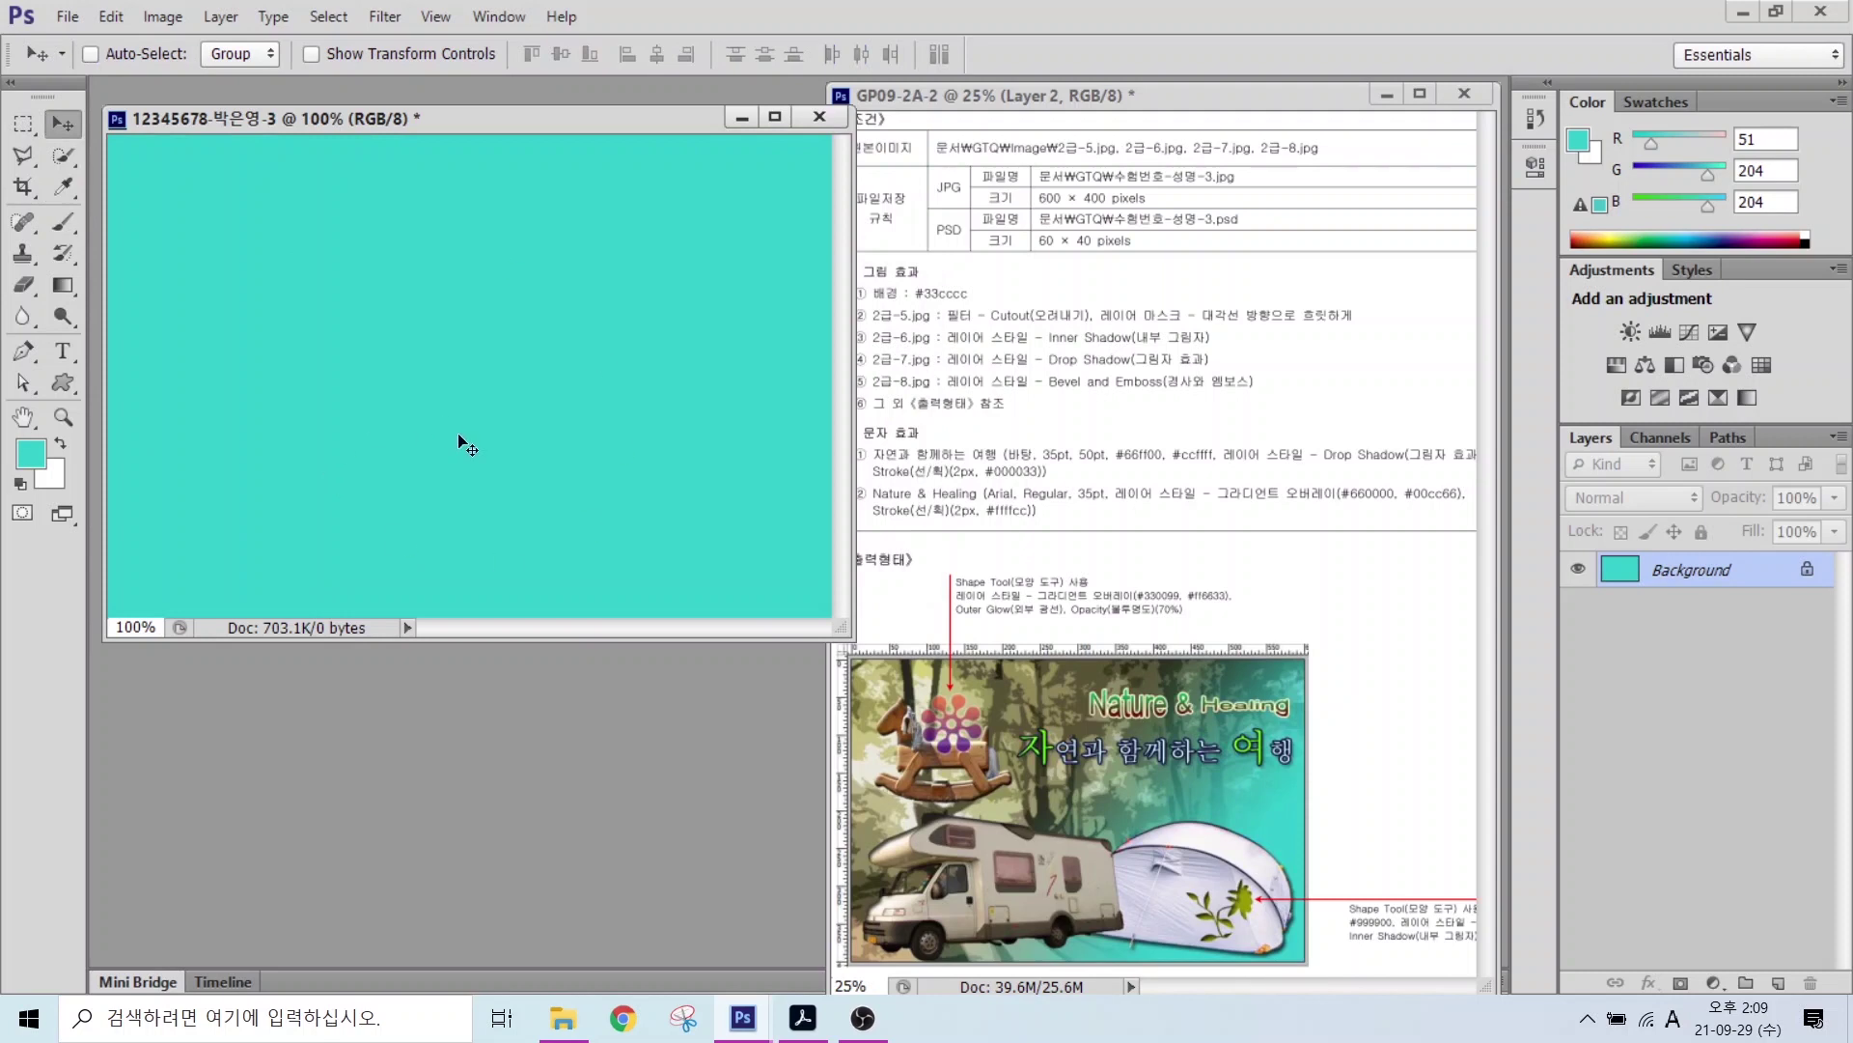
Step: Open 2급-5.jpg from Libraries > Documents > GTQ > image
key(alt)
drag(869, 330, 987, 331)
key(Escape)
key(ctrl+o)
click(595, 400)
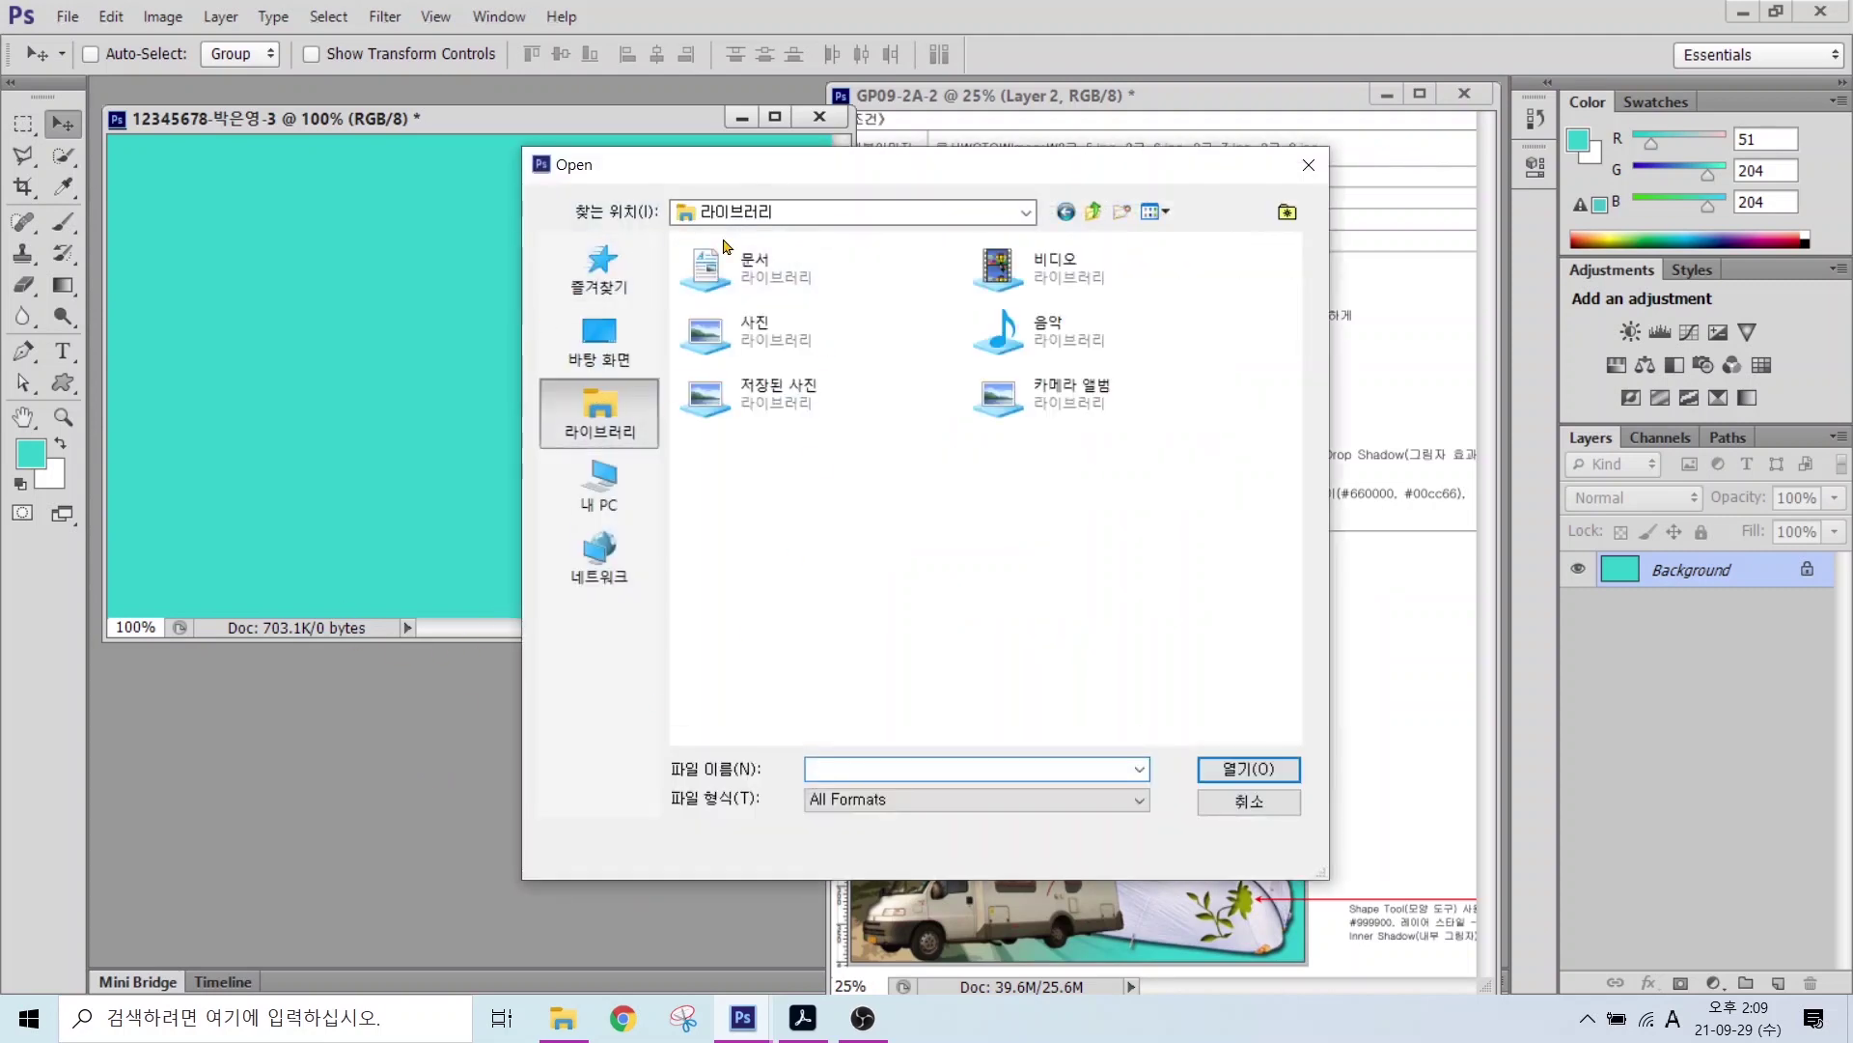
double_click(787, 253)
double_click(750, 321)
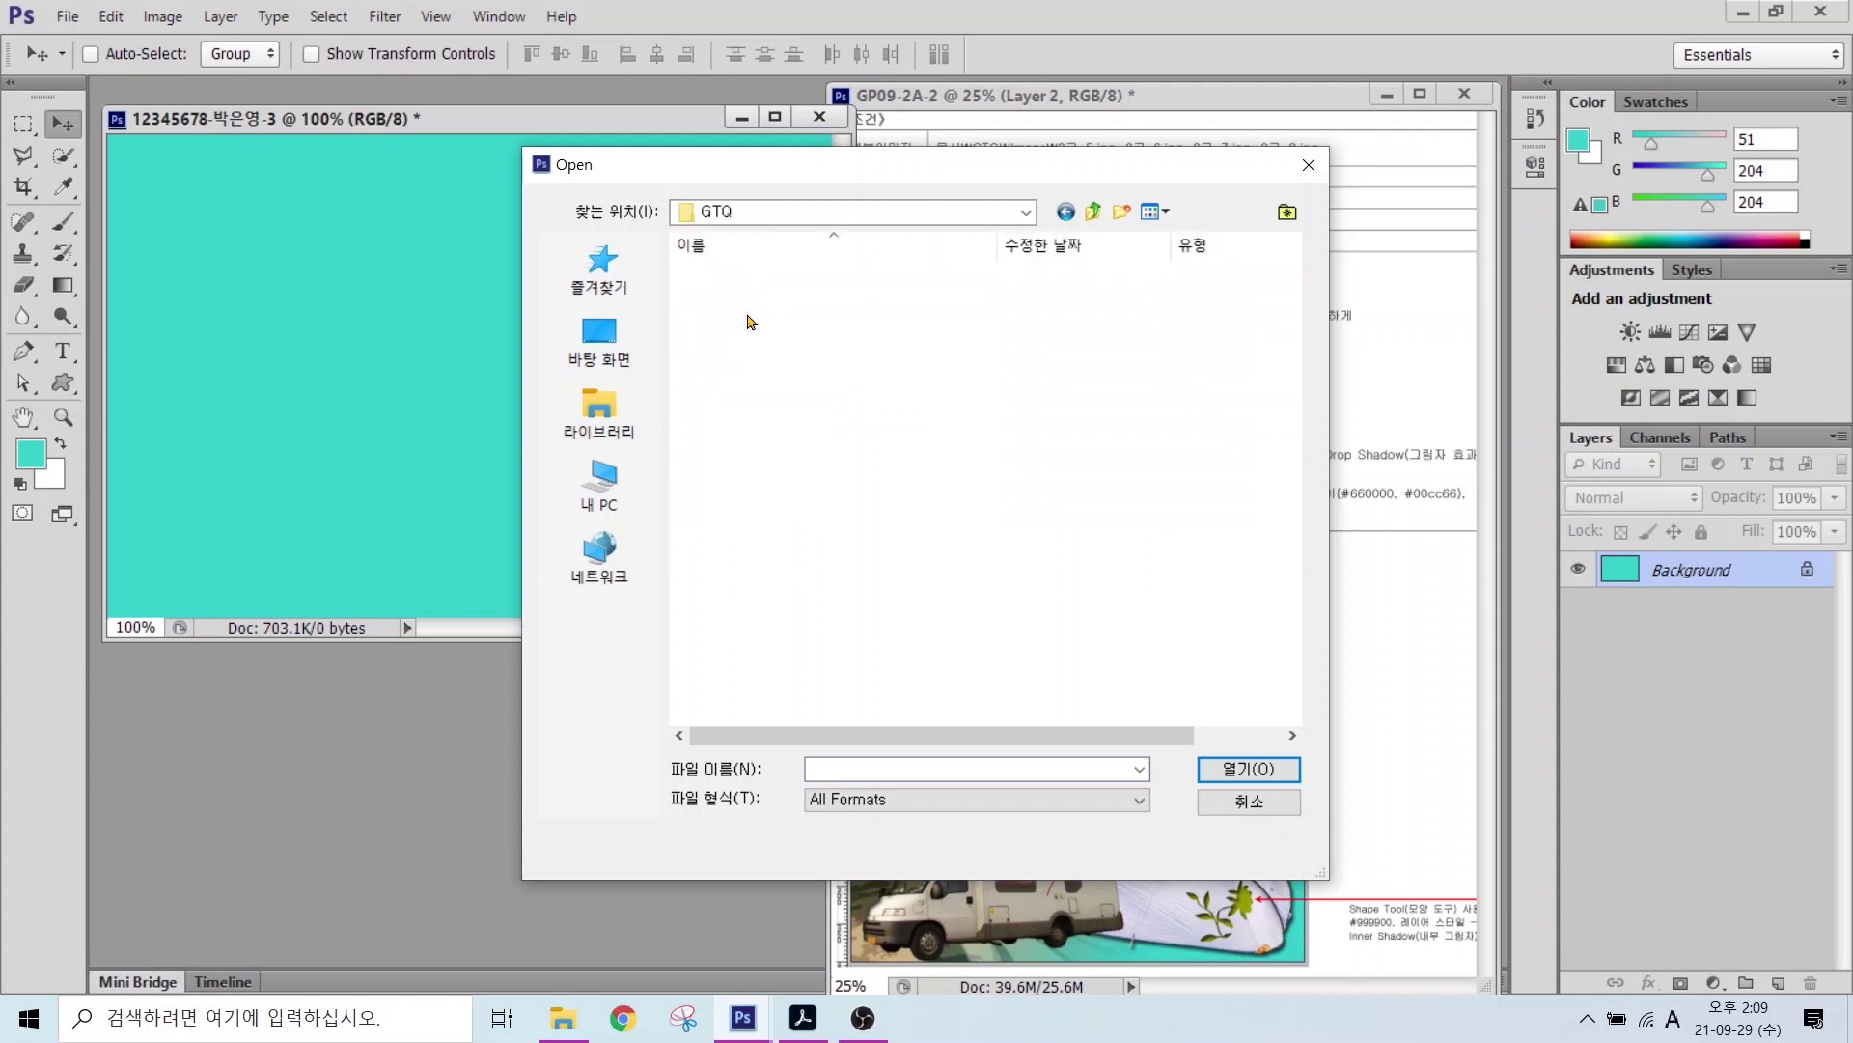
double_click(739, 270)
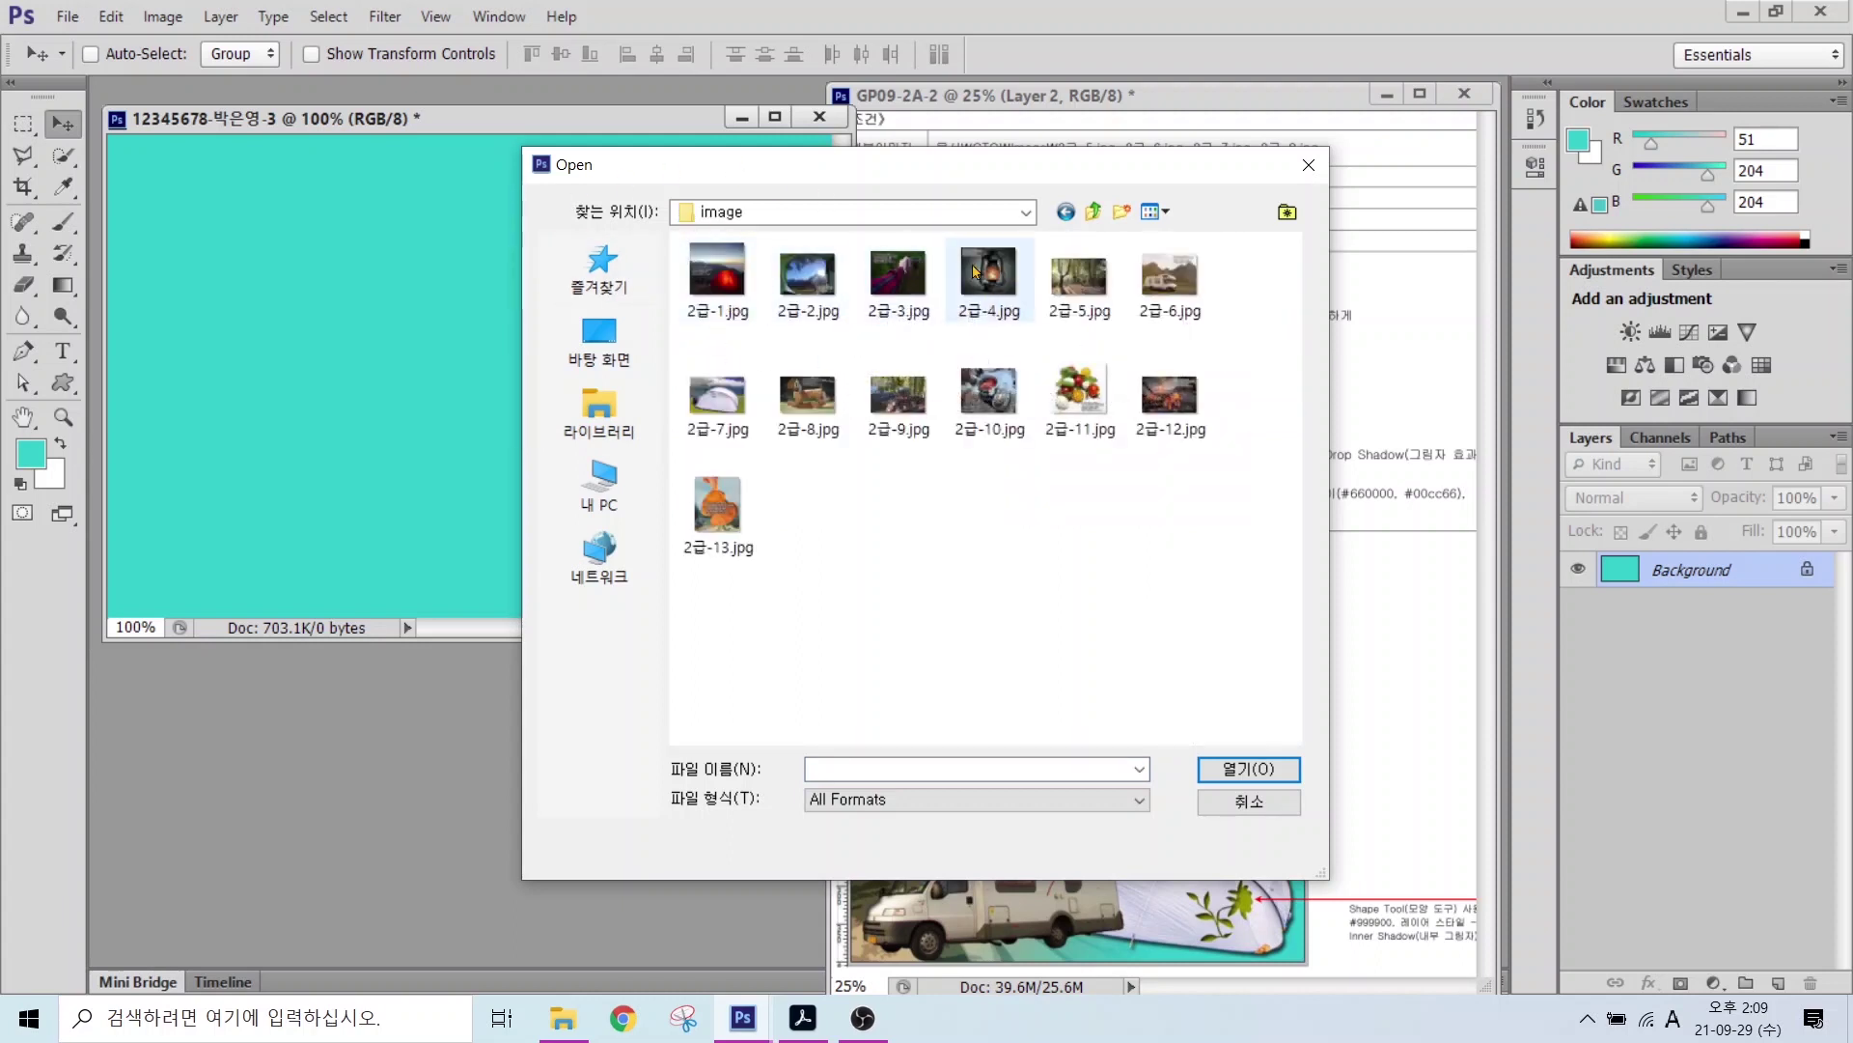
click(1052, 277)
click(1220, 758)
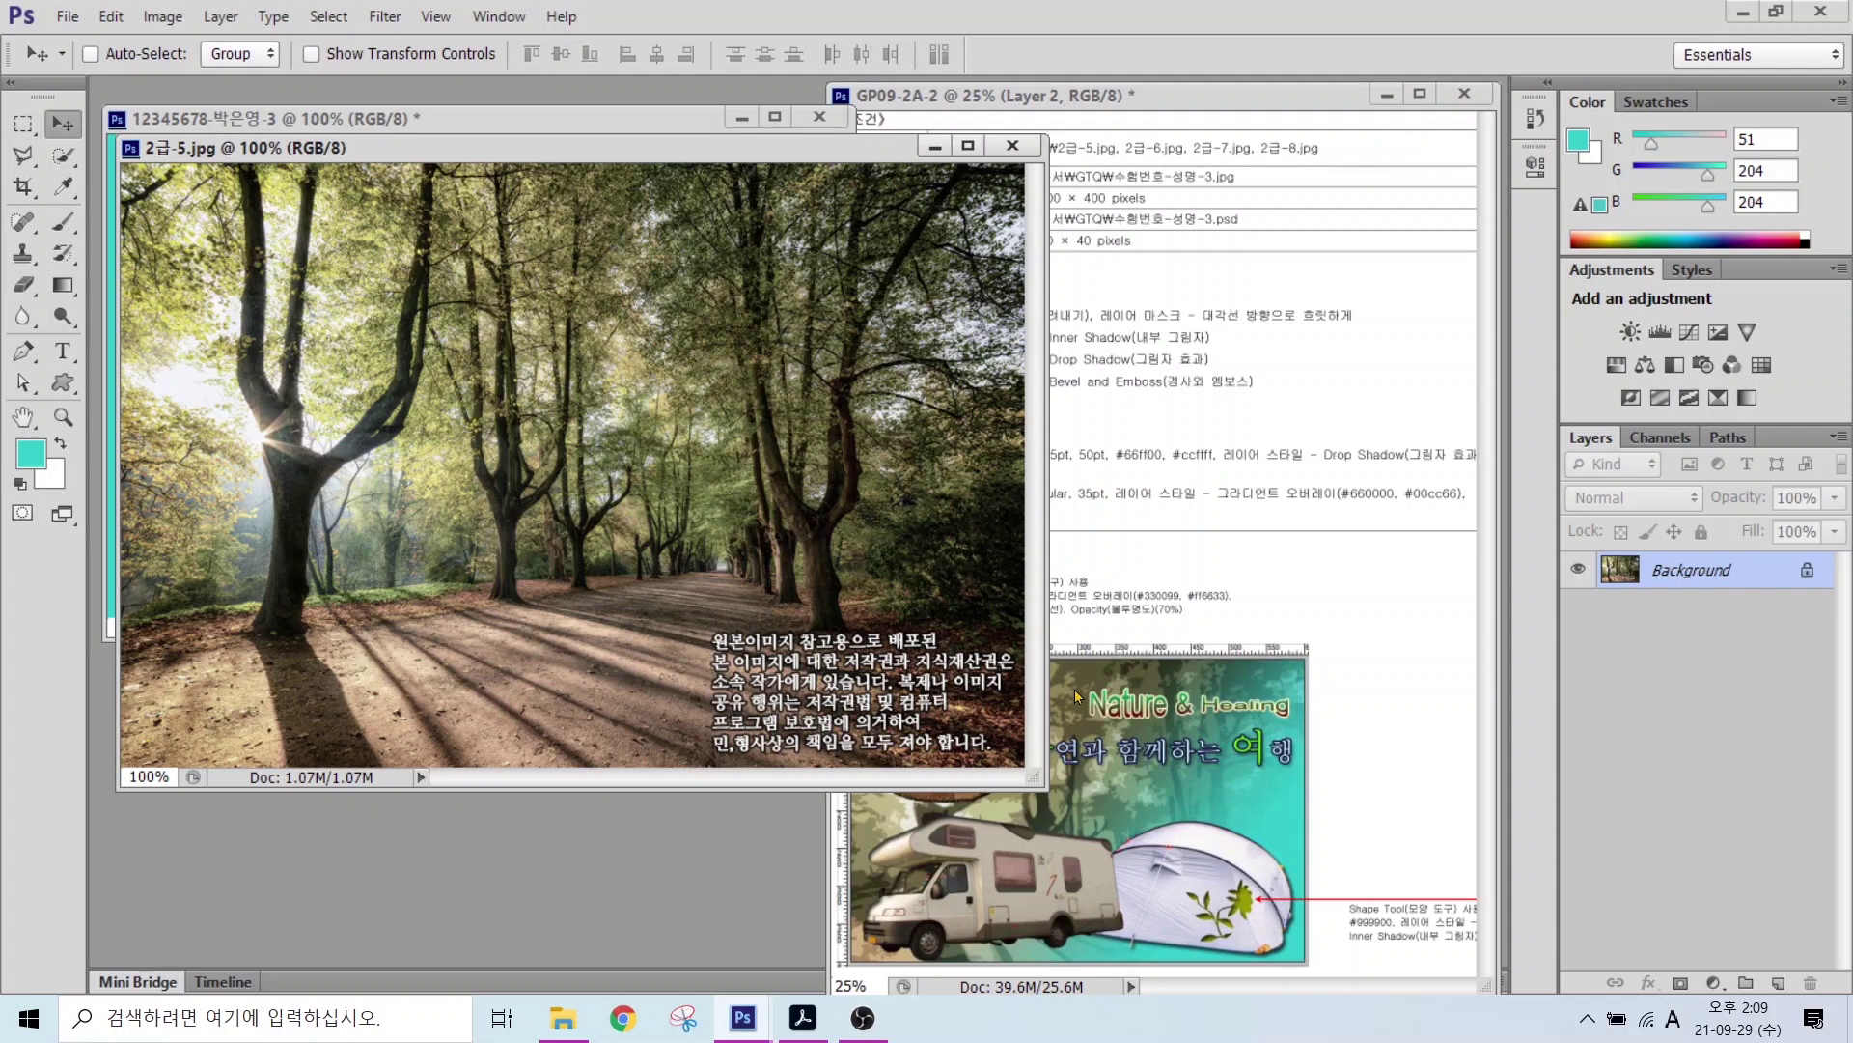
Step: Resize 2급-5.jpg proportionally to 400 pixels high (599 × 400)
click(1083, 758)
drag(1062, 812, 1193, 768)
mouse_move(504, 534)
mouse_down()
mouse_move(478, 450)
mouse_move(591, 501)
mouse_move(529, 534)
mouse_up()
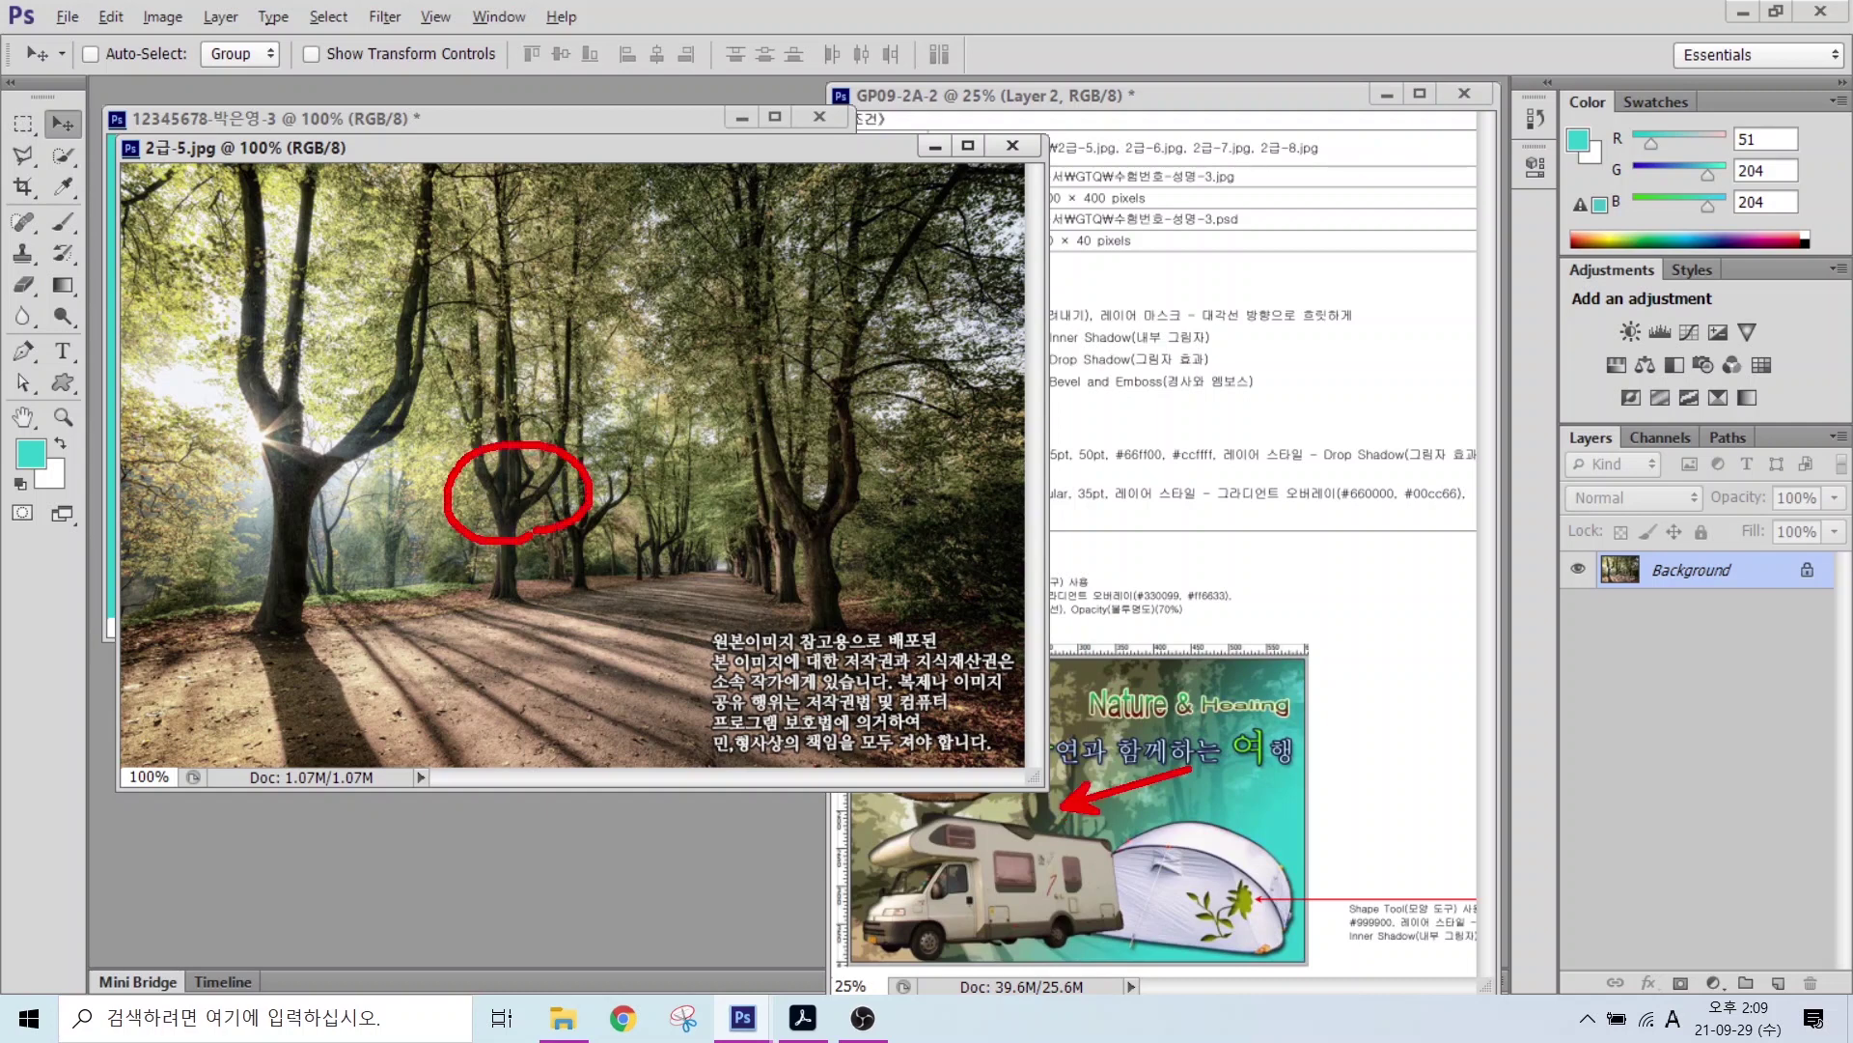
drag(1086, 849, 1075, 794)
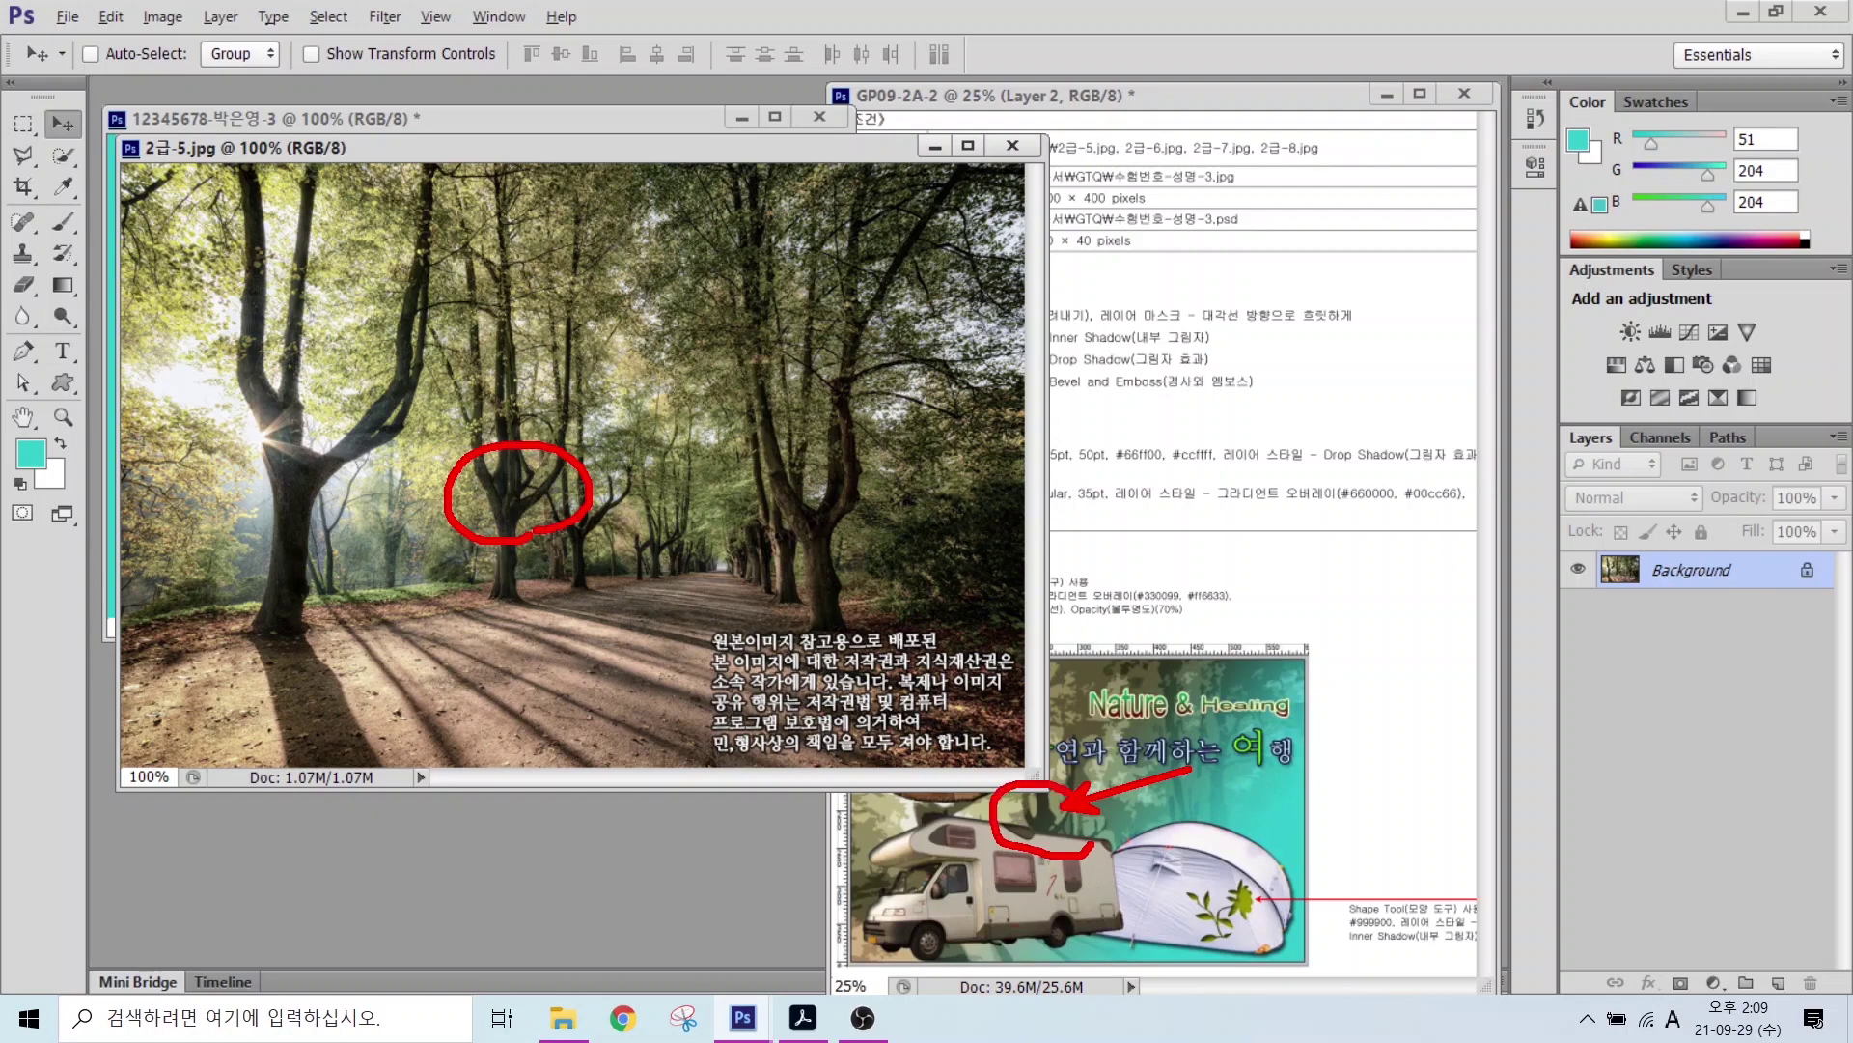
key(Escape)
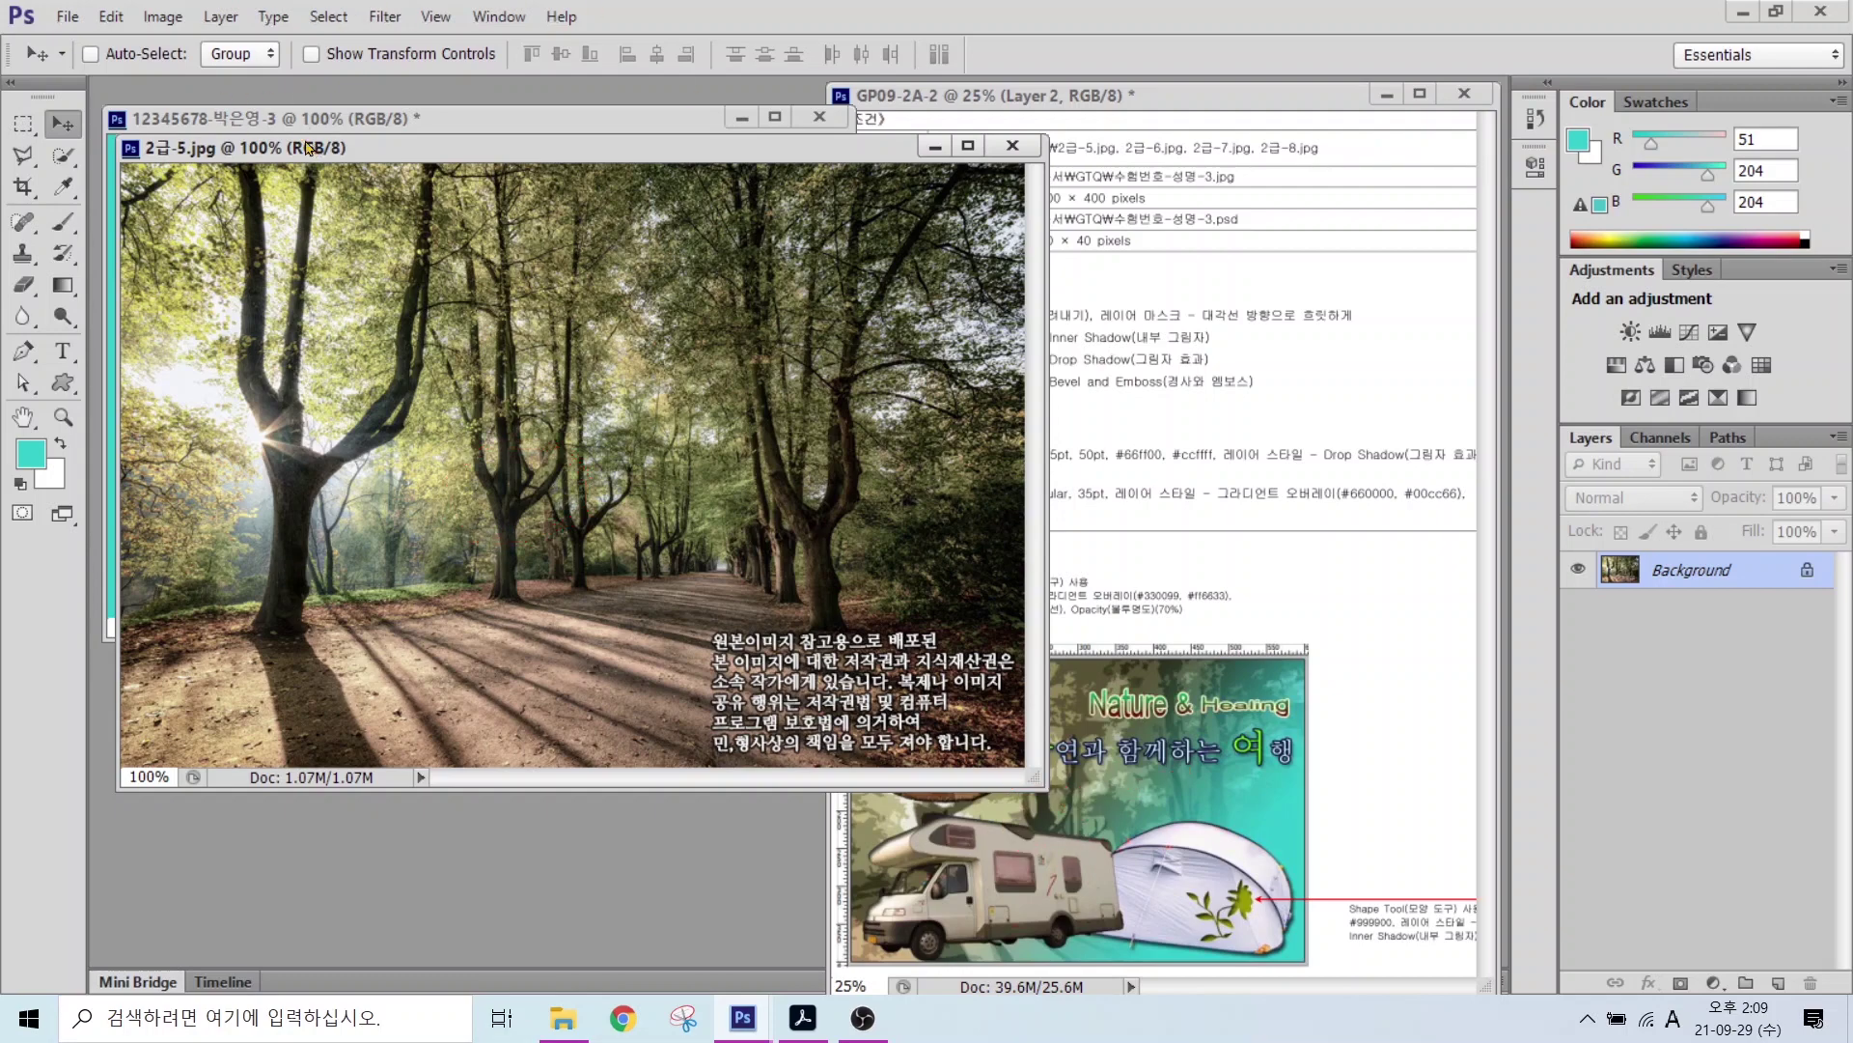
click(162, 17)
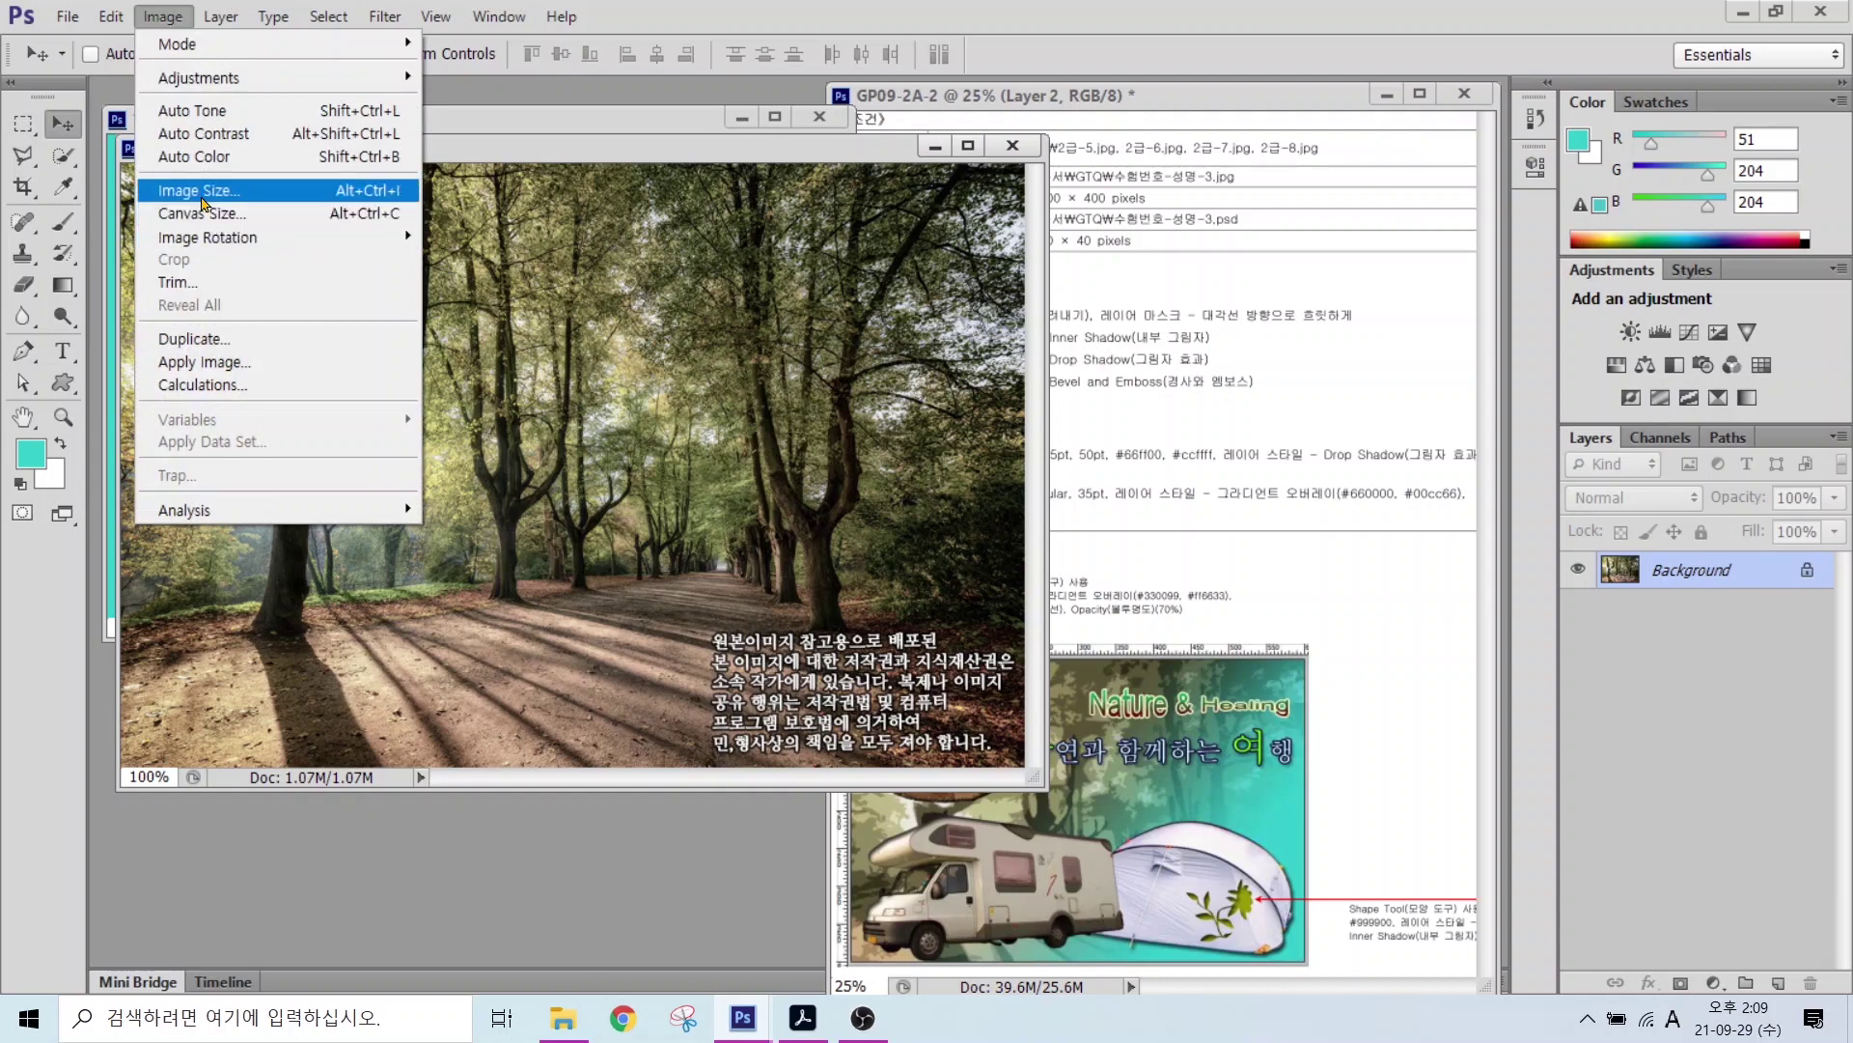
click(203, 190)
key(Tab)
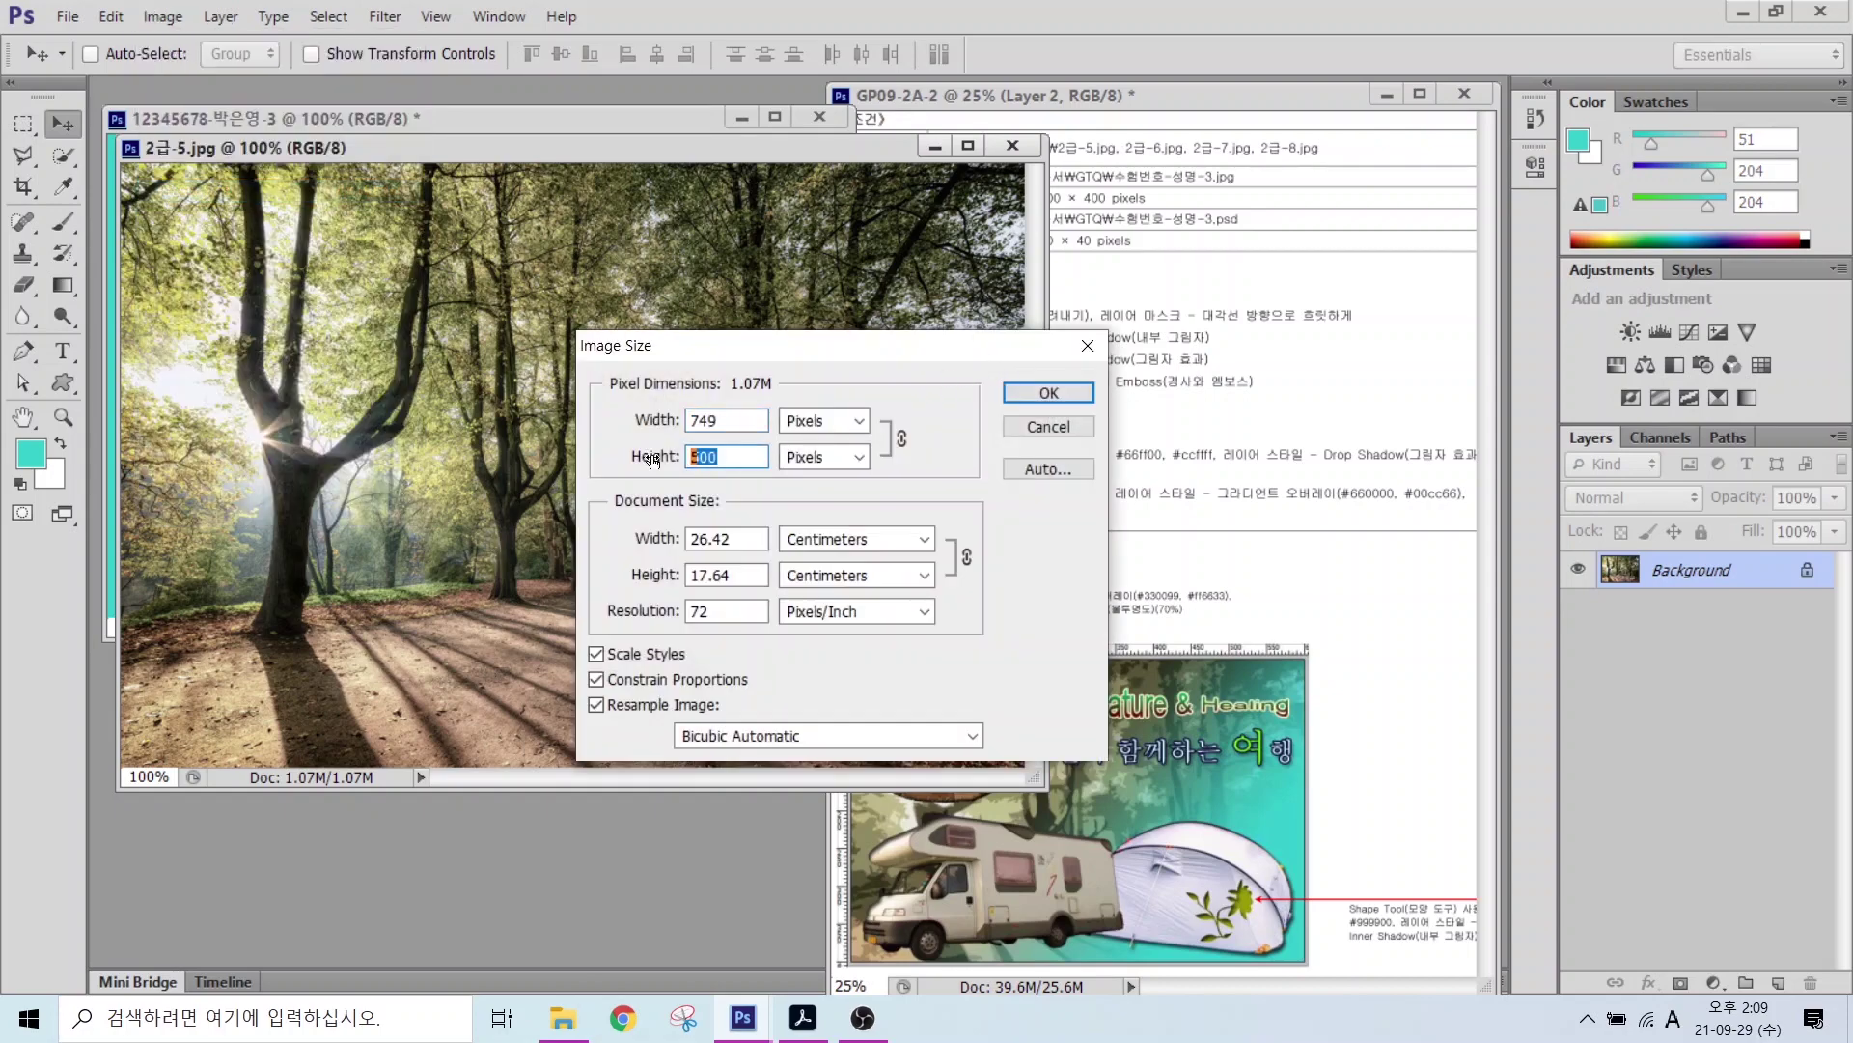
text(400)
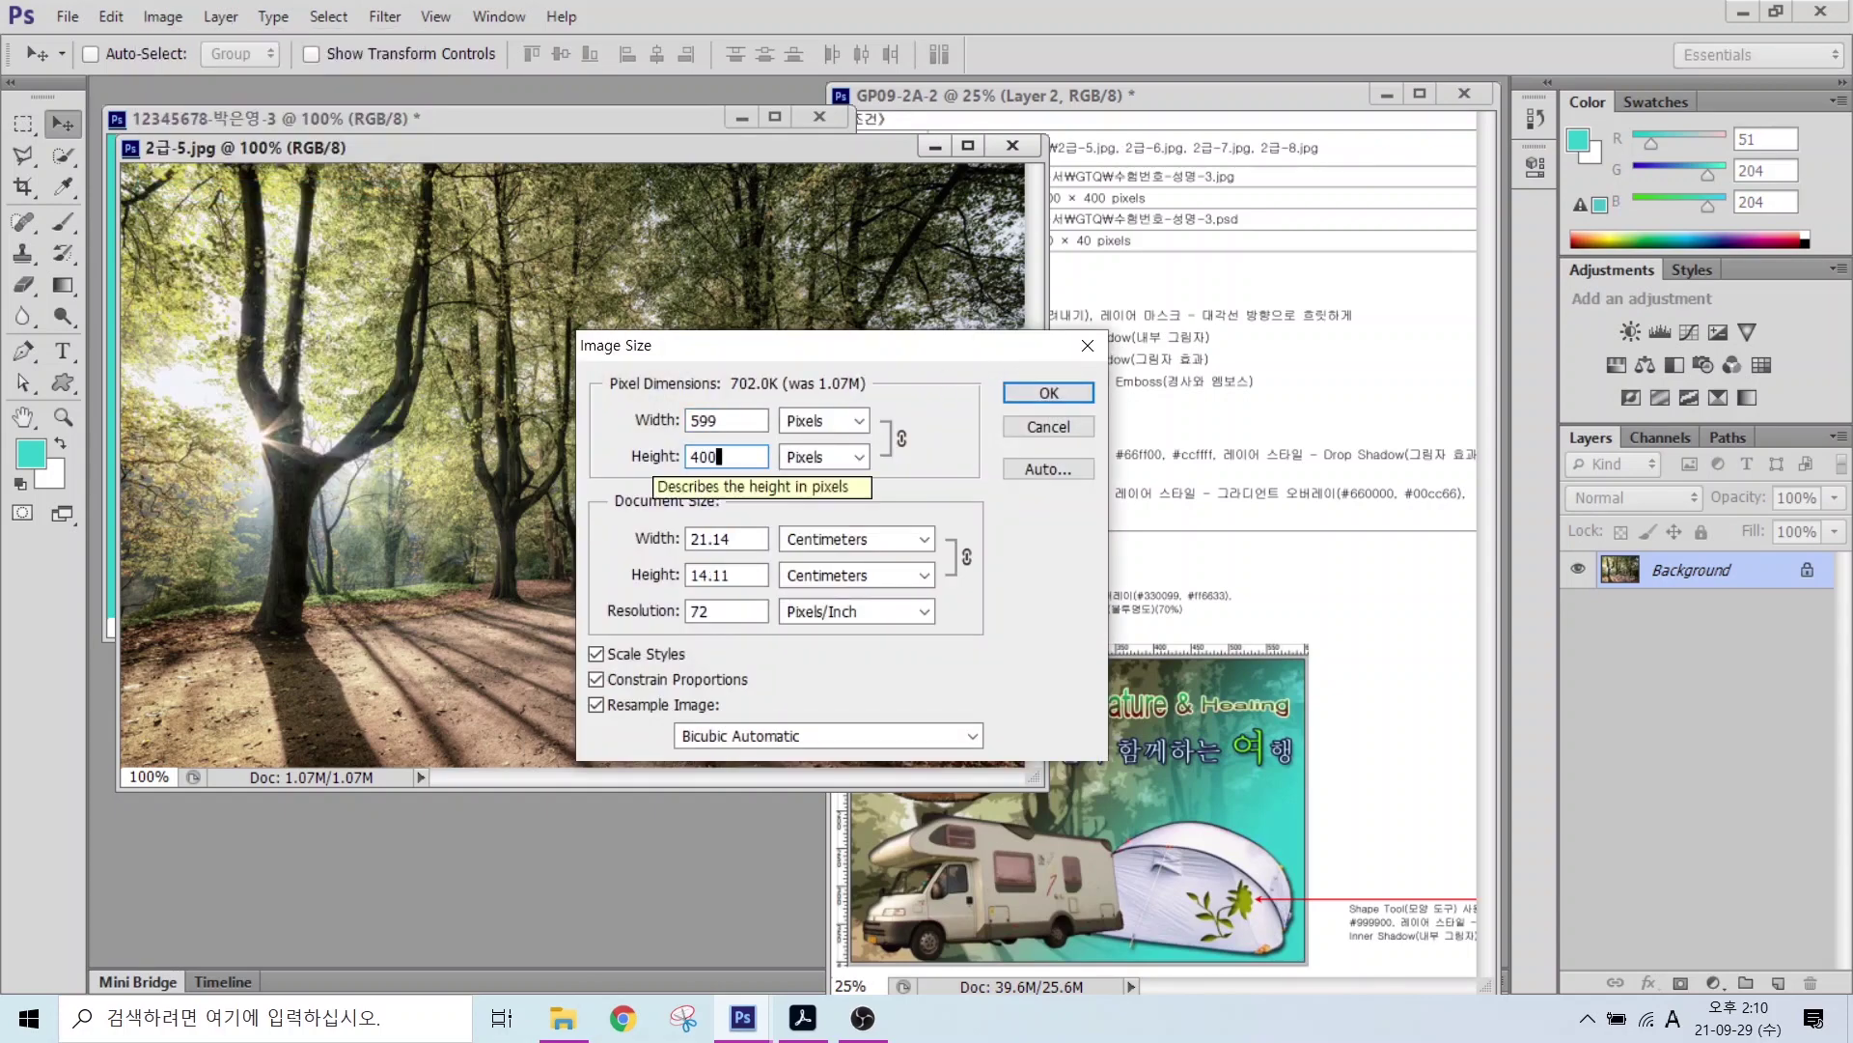
key(Return)
drag(479, 149, 496, 275)
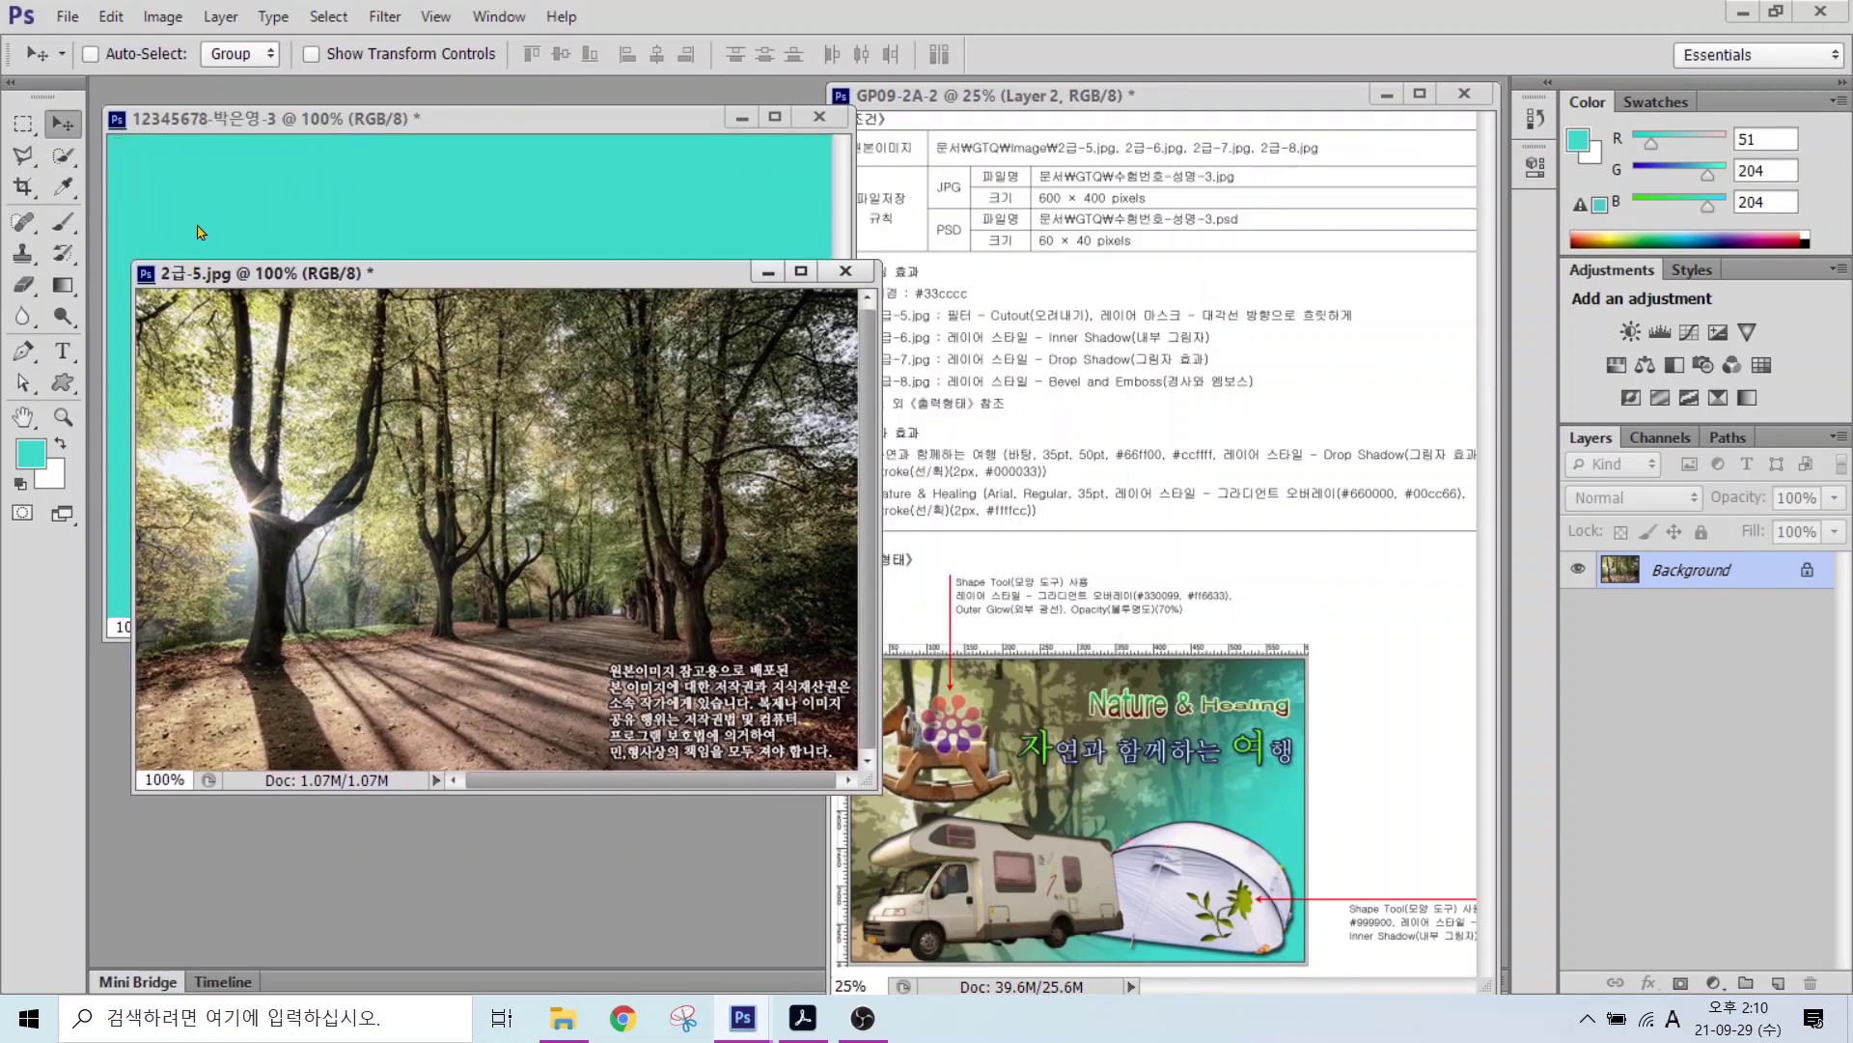
Step: Copy the forest photo onto the teal canvas and close the original 2급-5.jpg without saving
drag(421, 406, 423, 323)
click(863, 284)
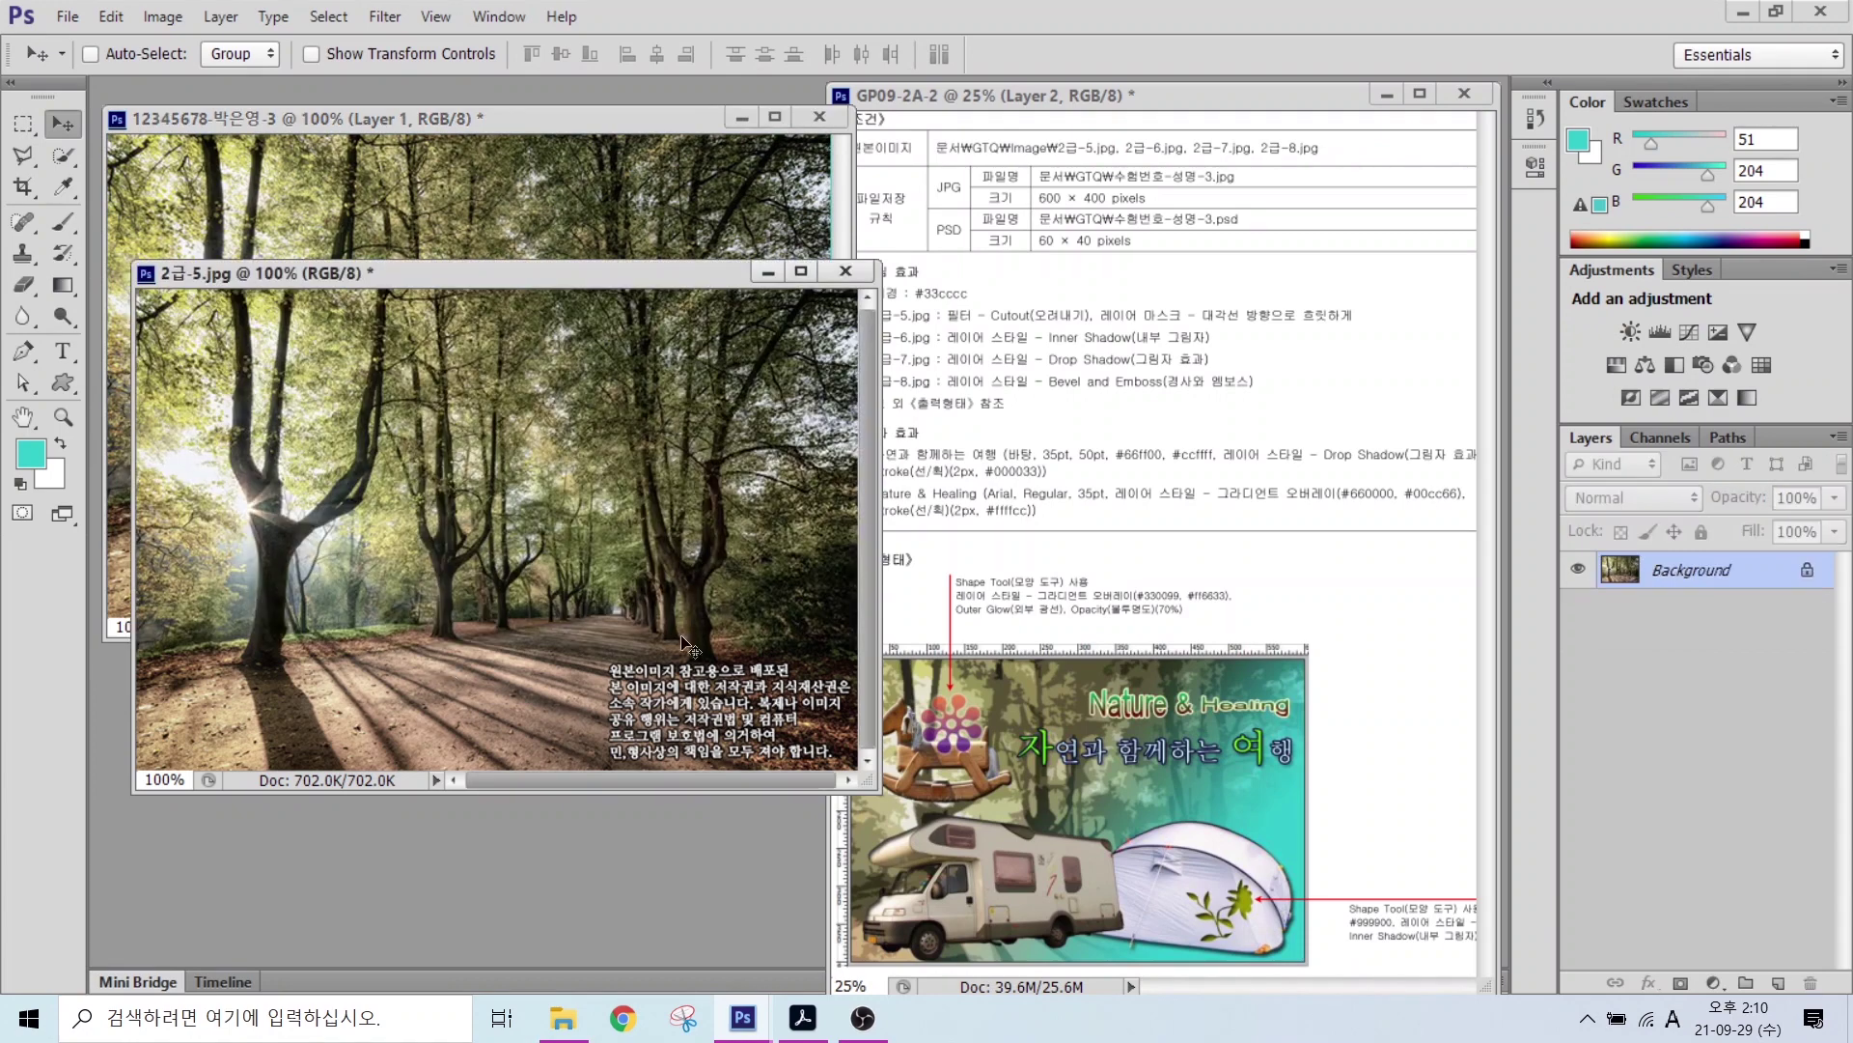
click(842, 276)
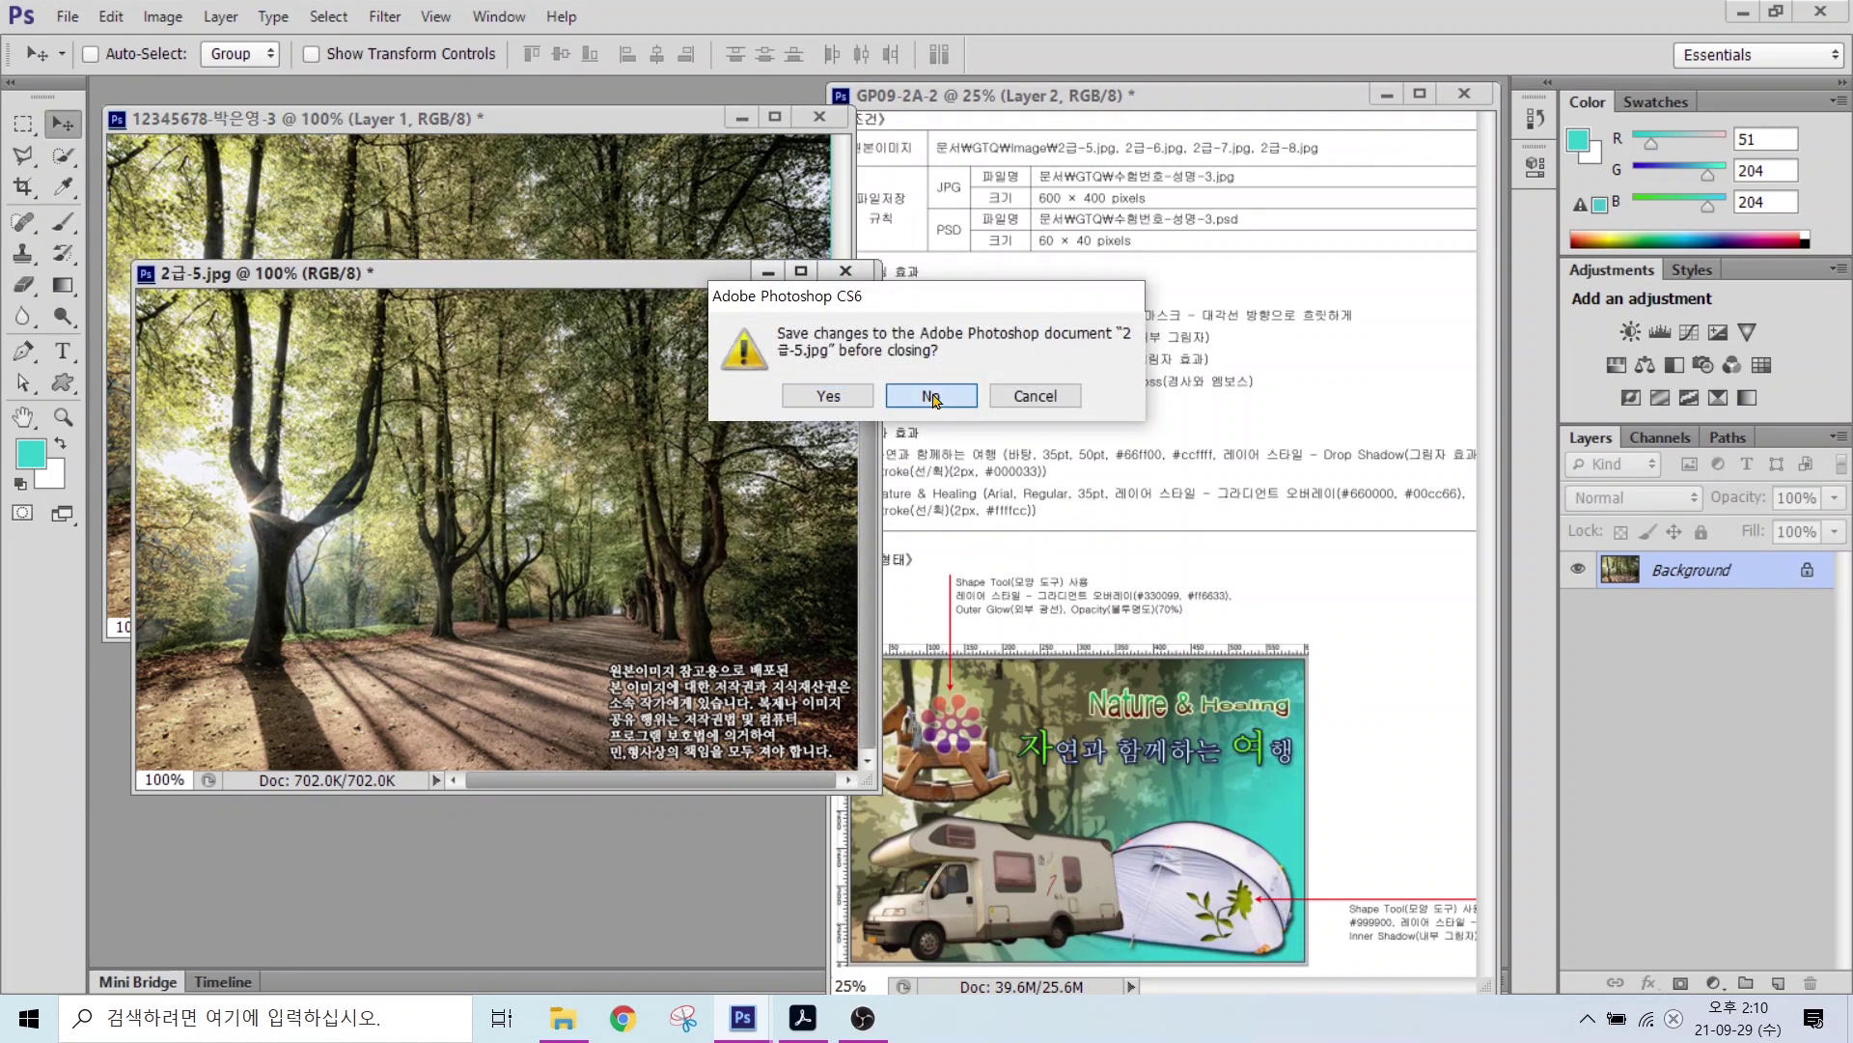
click(937, 394)
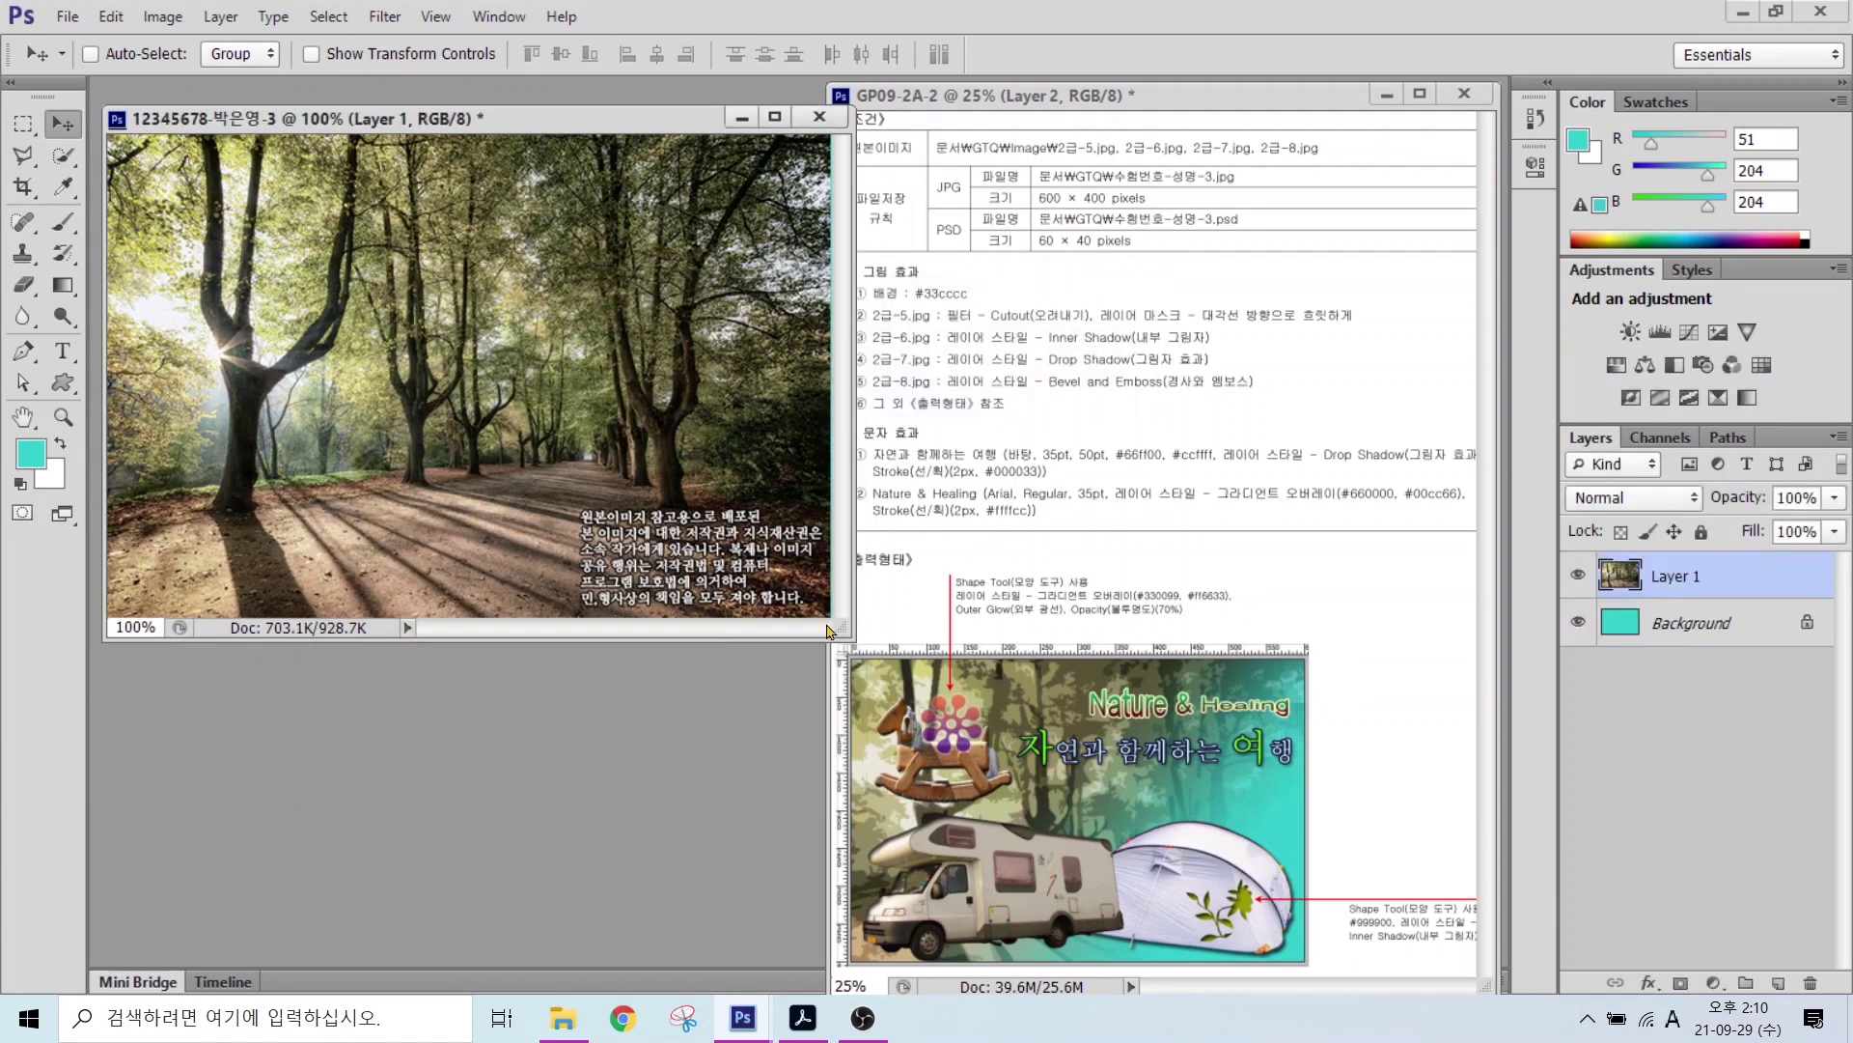
Step: Rename the photo layer from Layer 1 to 2-5
click(1675, 577)
double_click(1675, 576)
text(2-5)
key(Return)
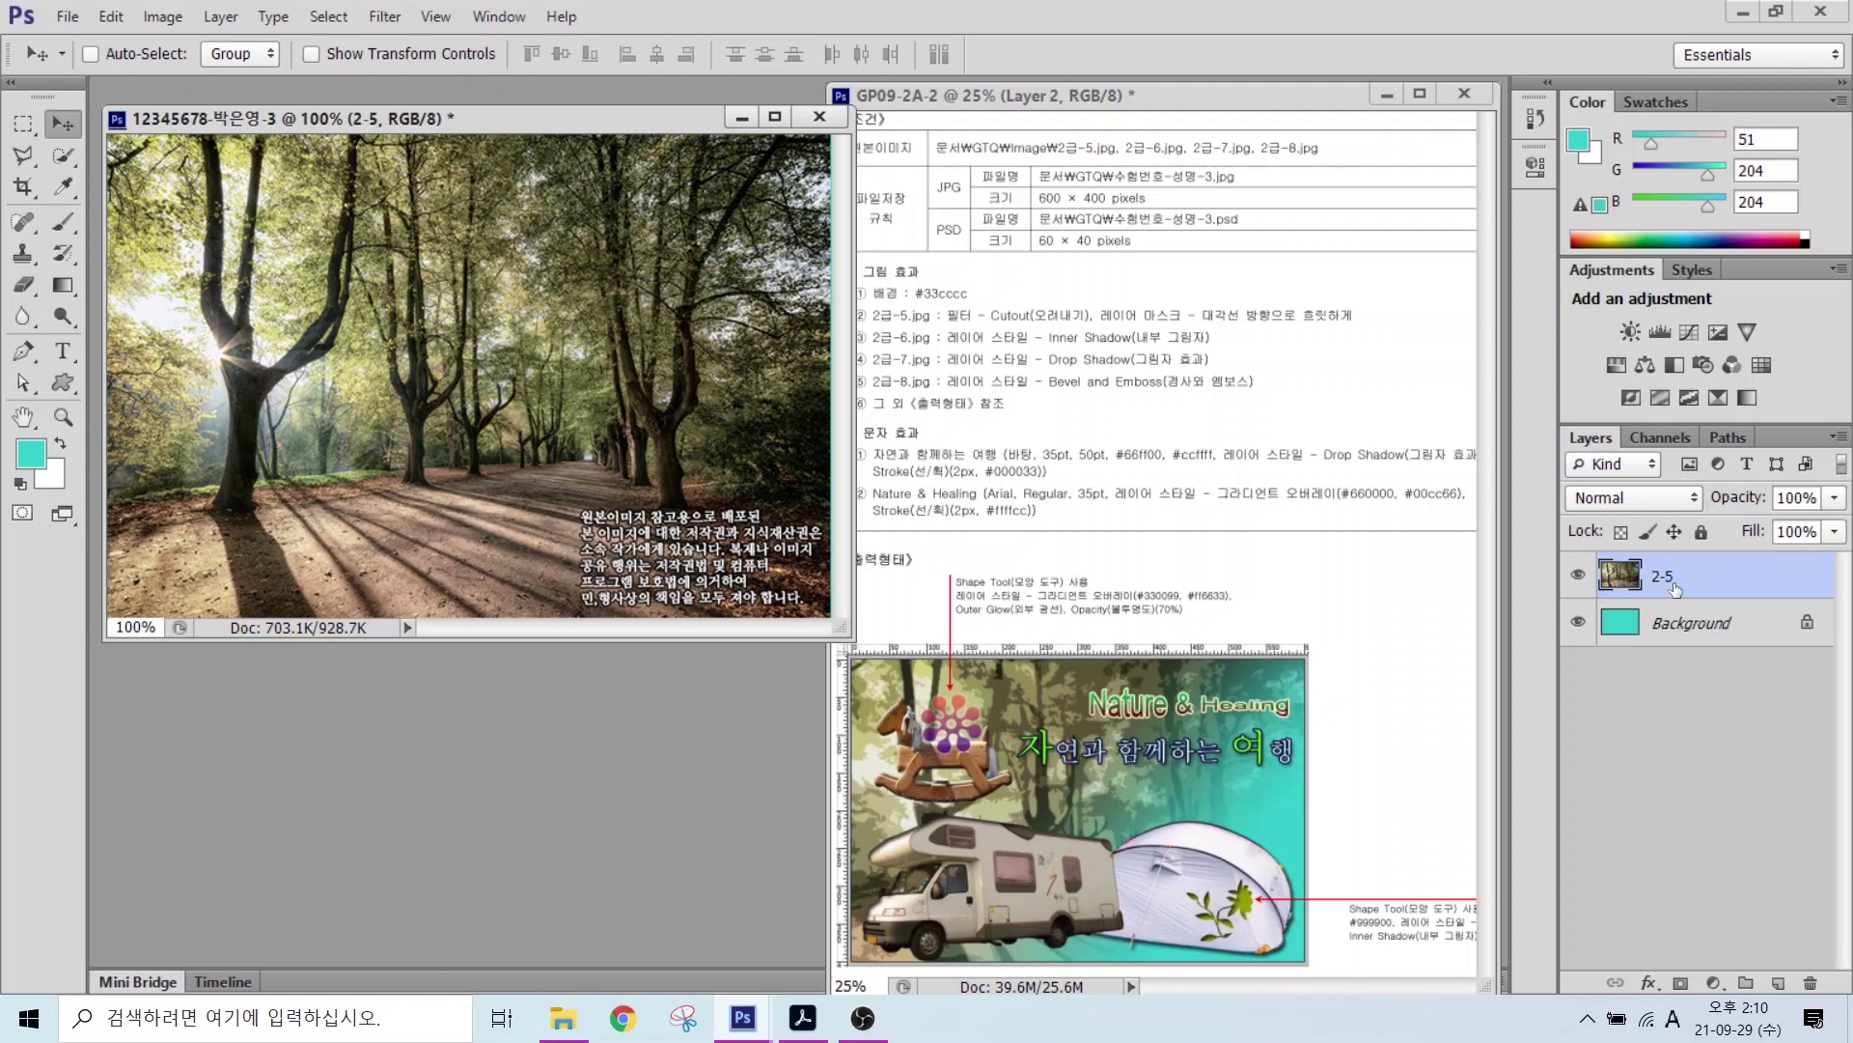
key(alt)
drag(981, 322, 1100, 323)
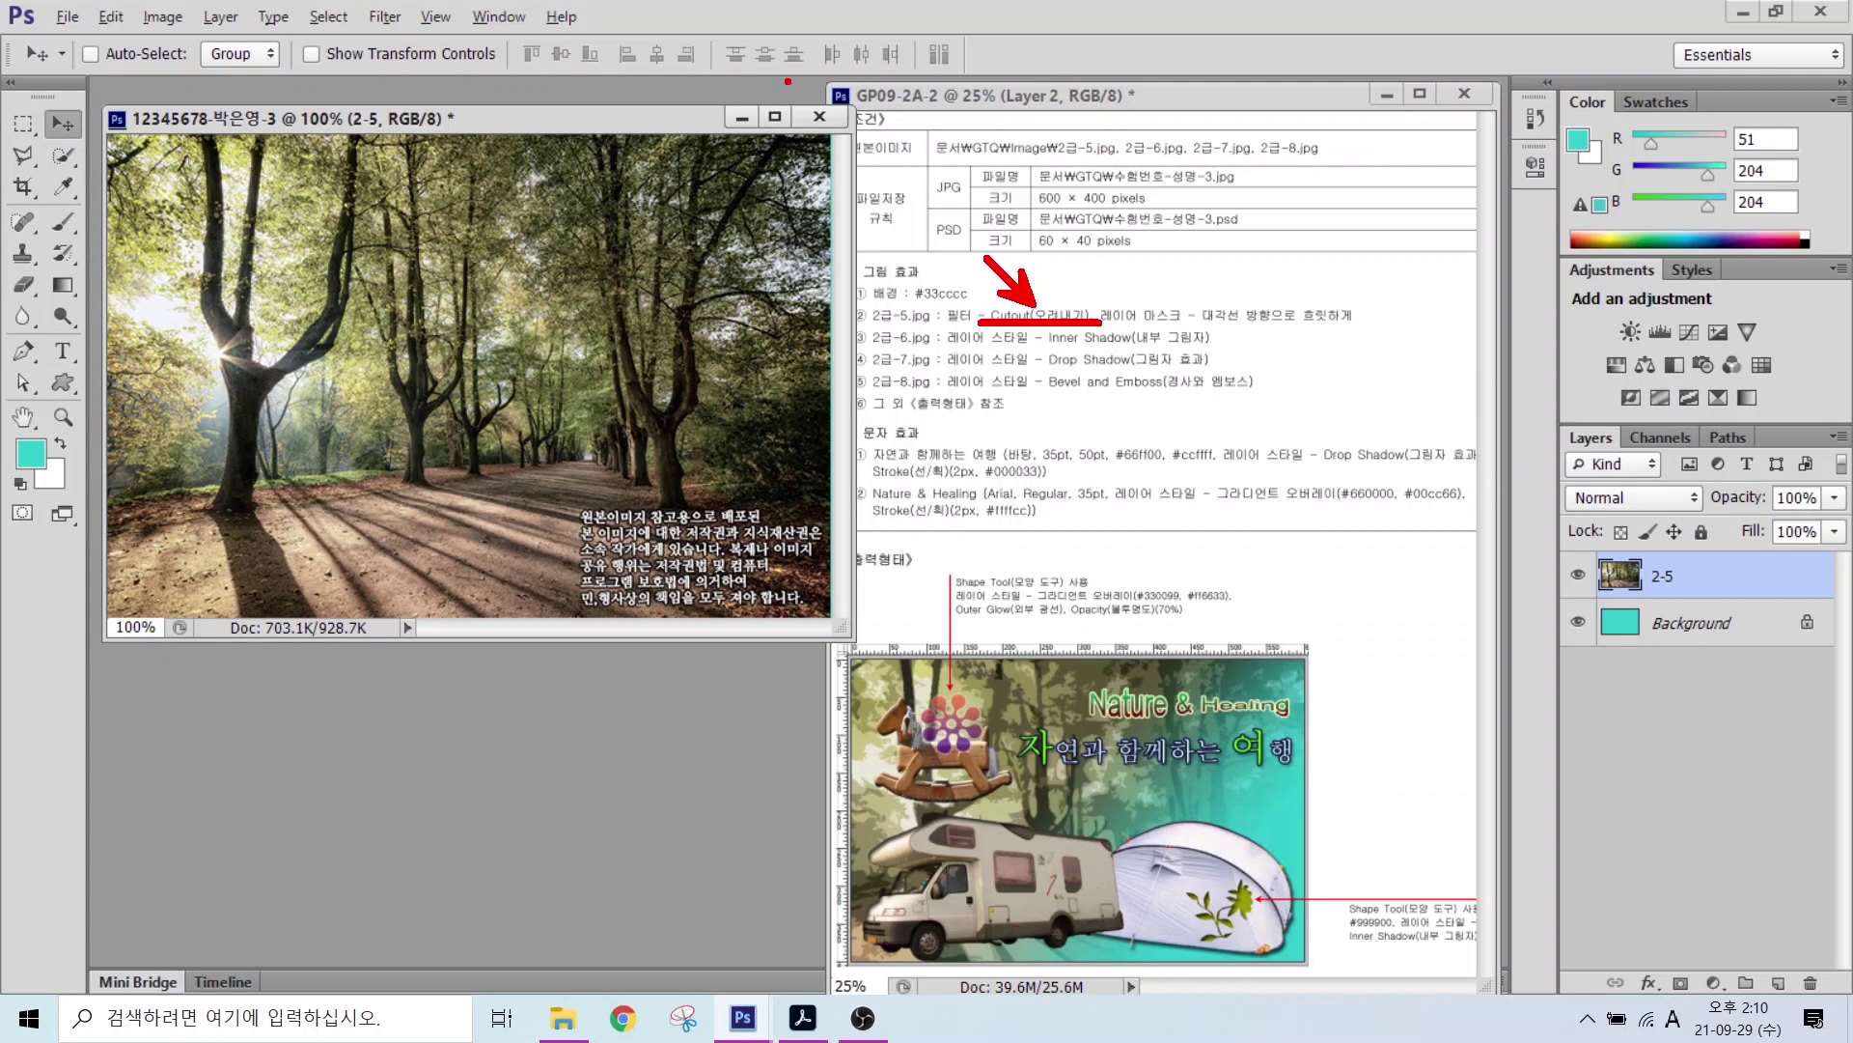
click(386, 17)
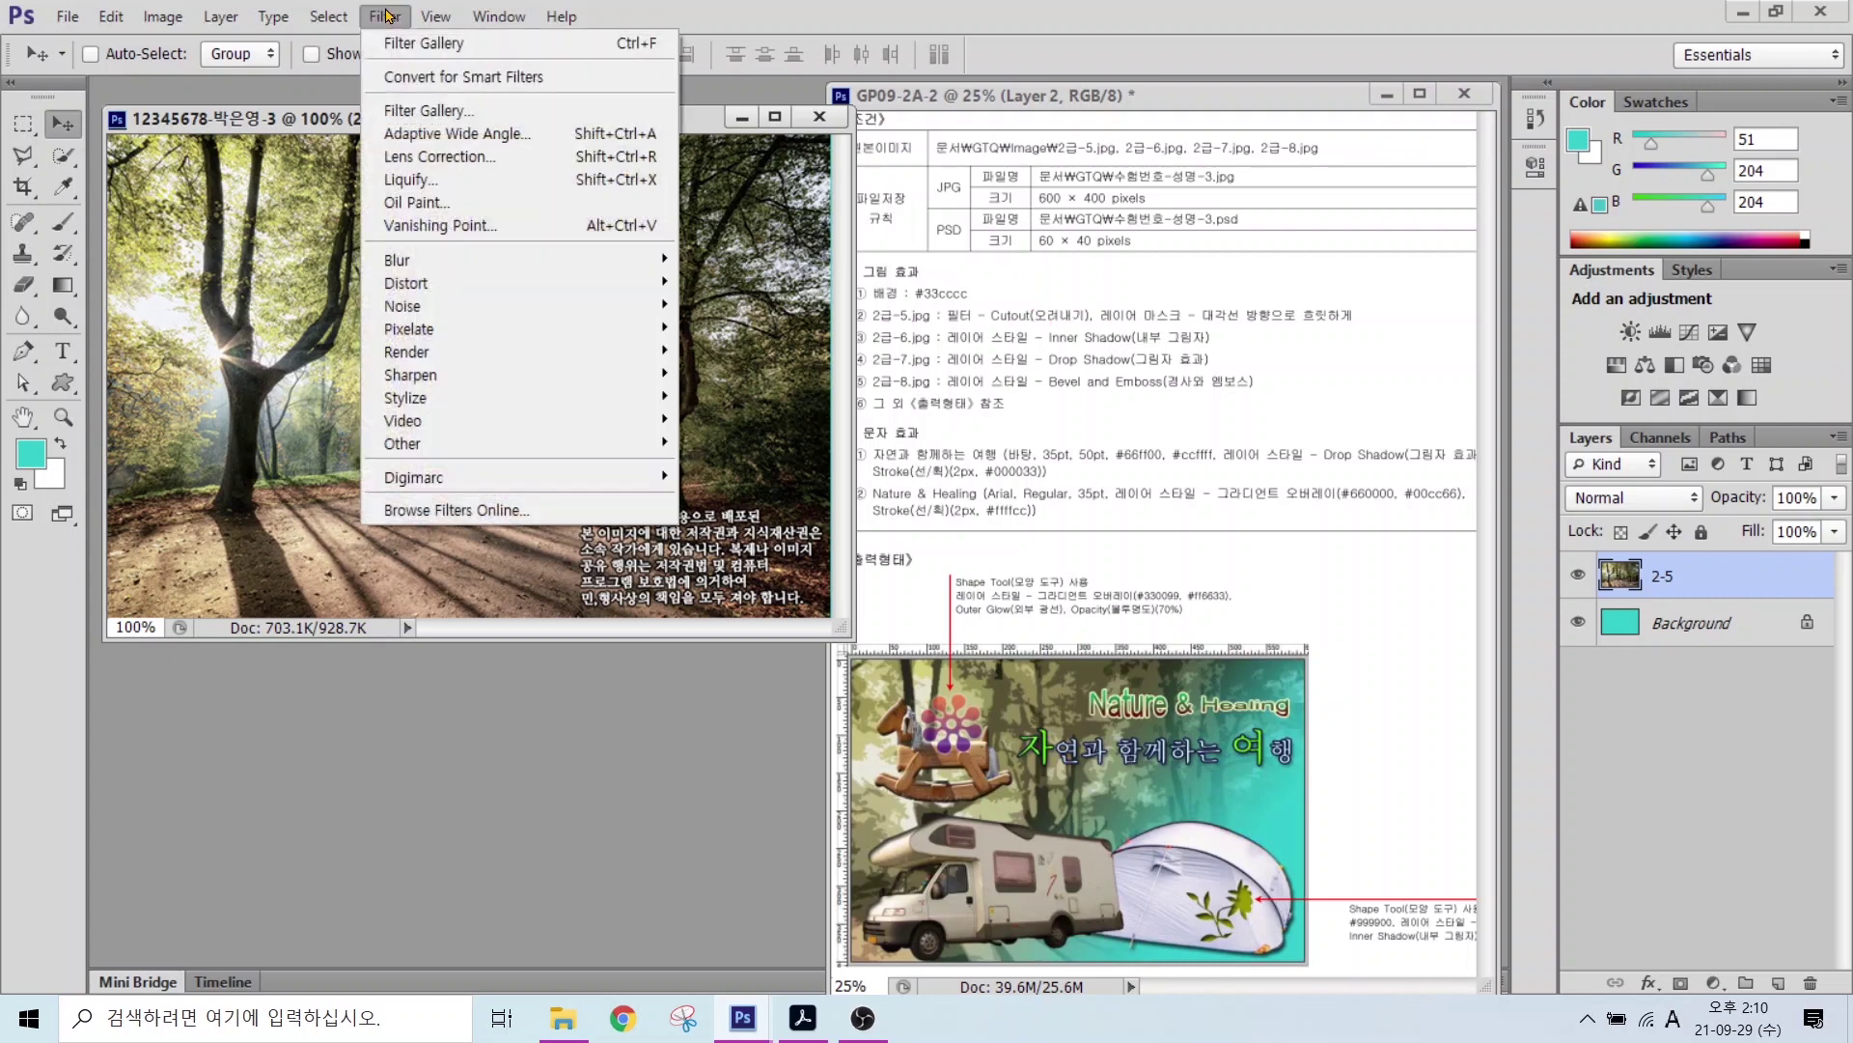
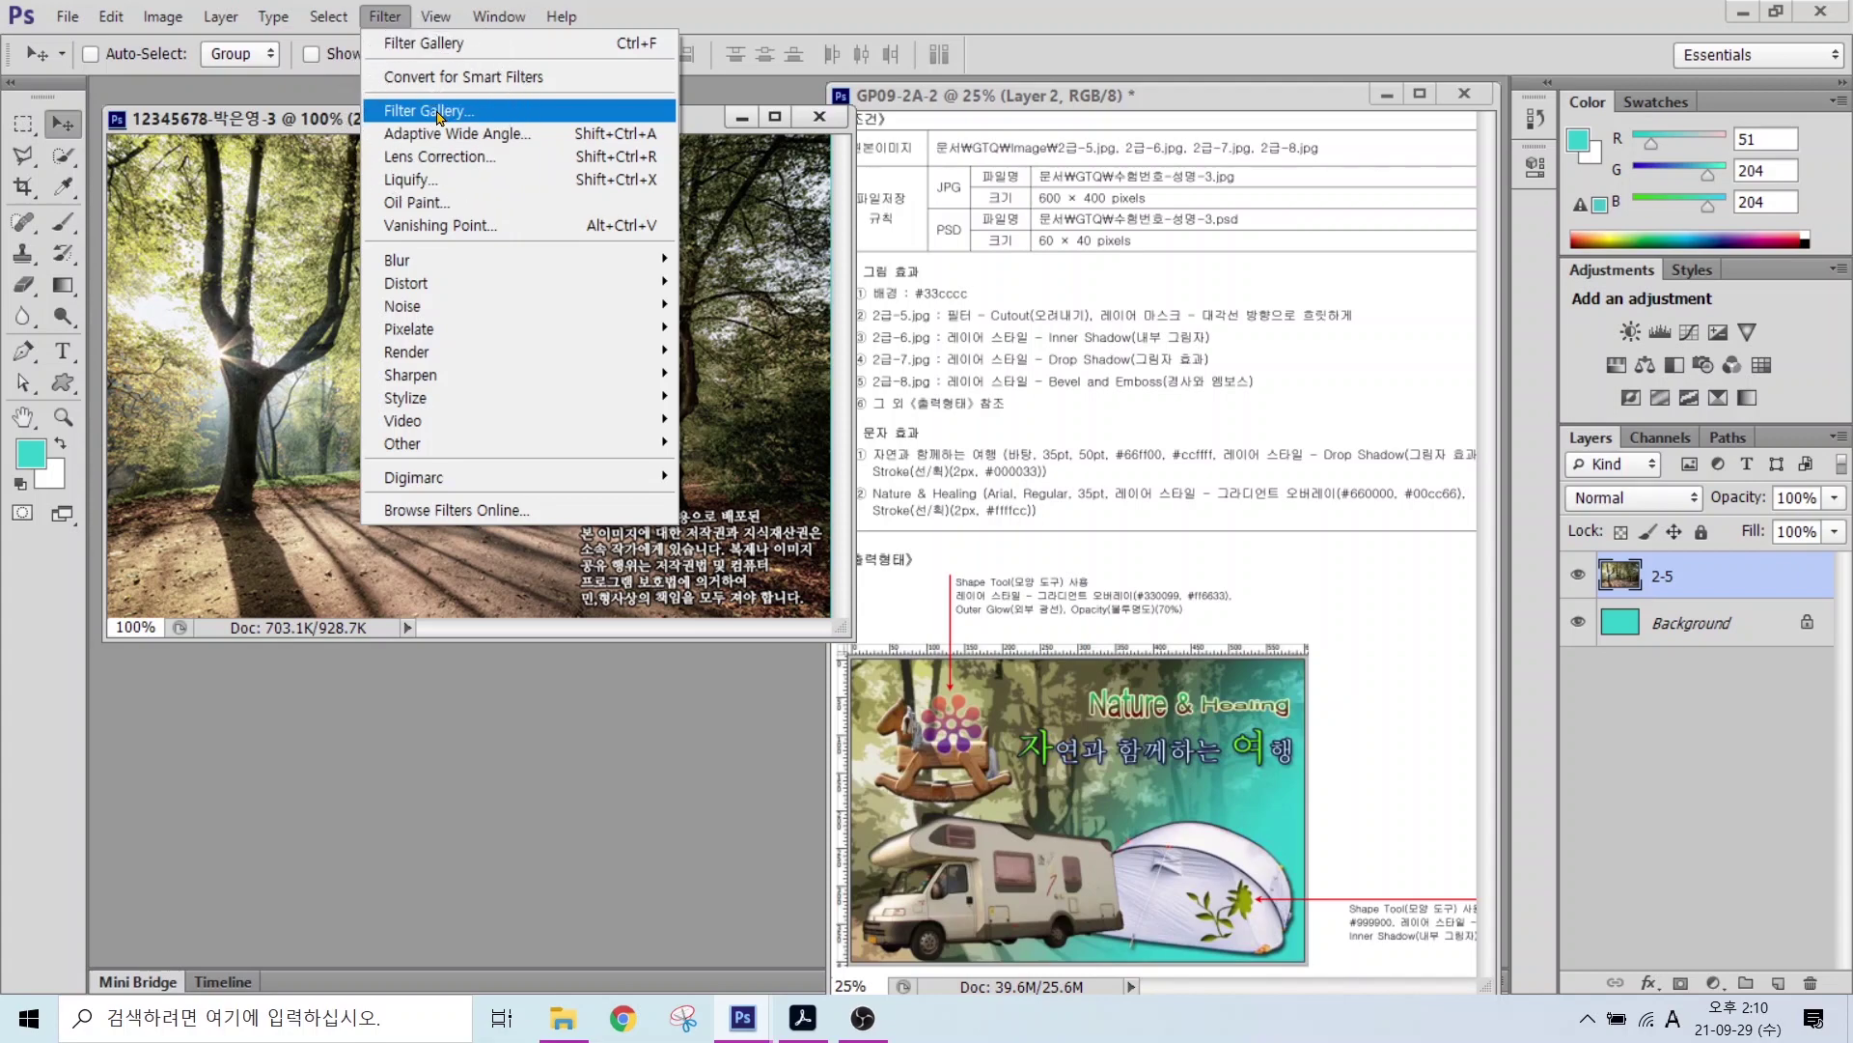
Step: Apply the Artistic > Cutout filter from the Filter Gallery to the forest photo
click(439, 114)
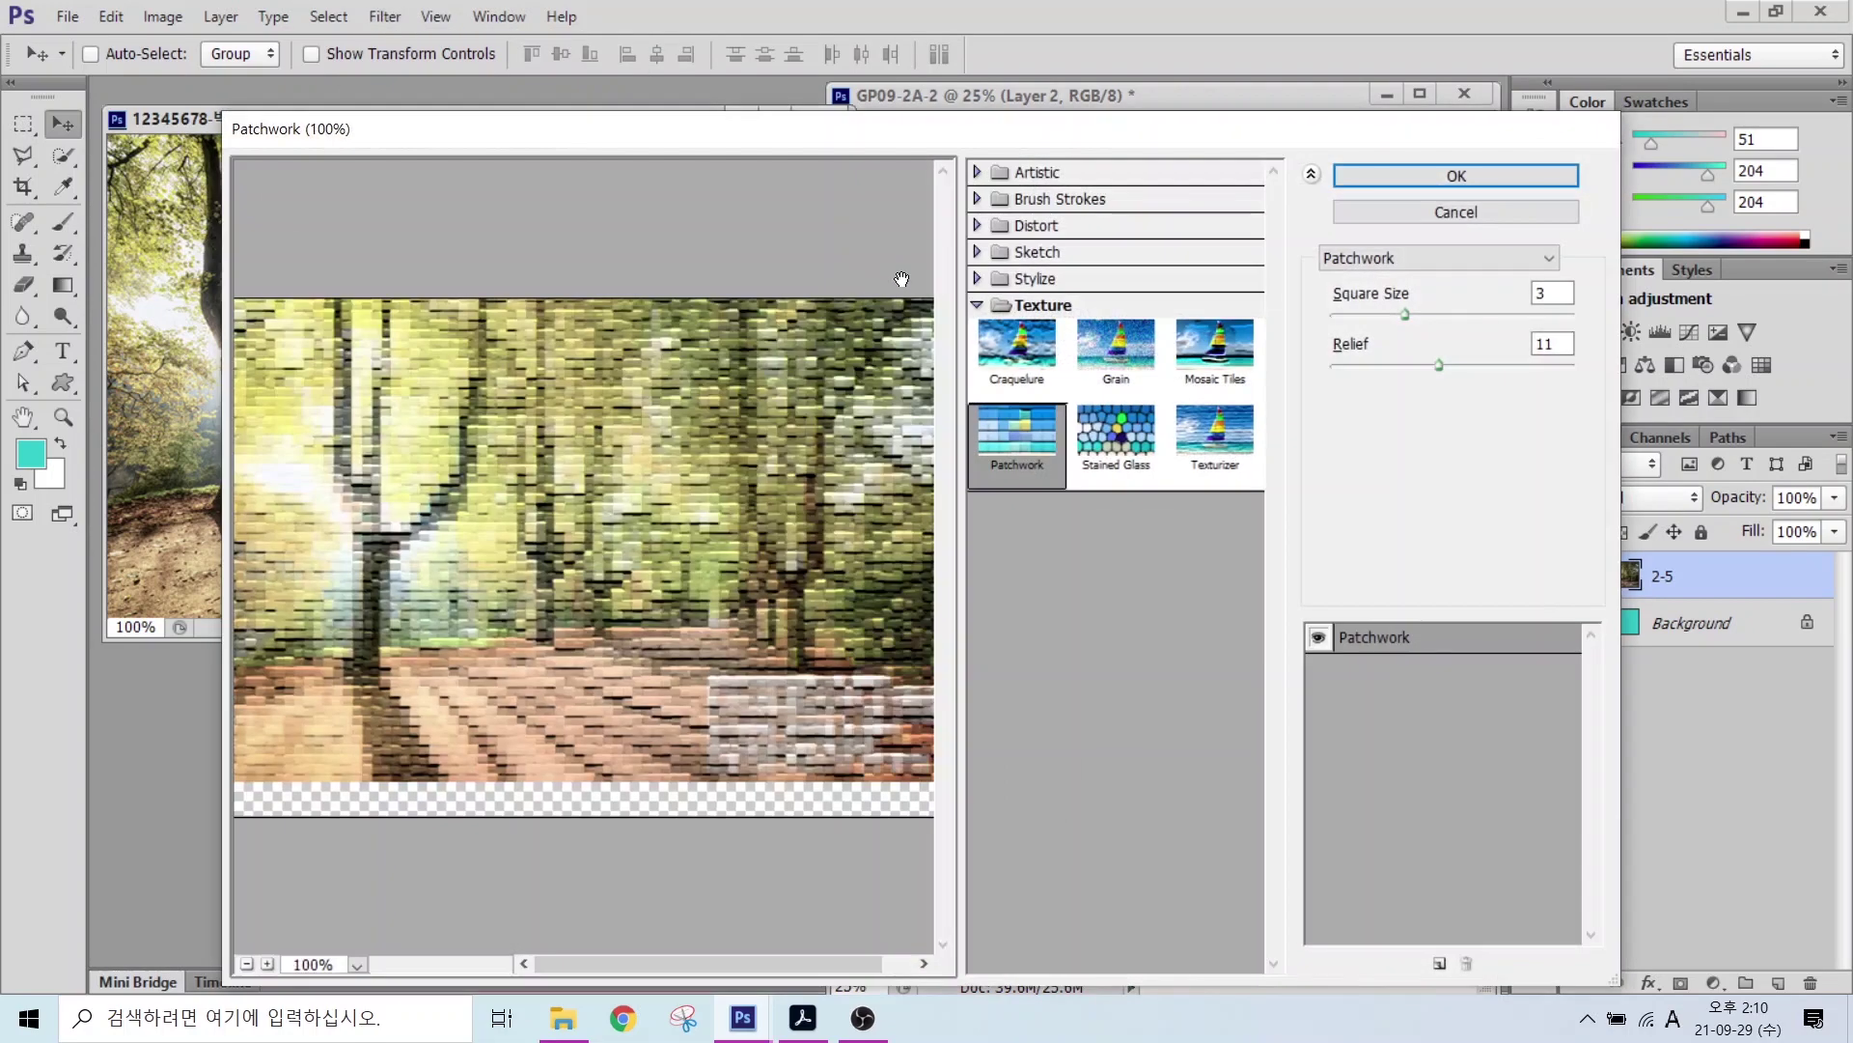
click(1028, 172)
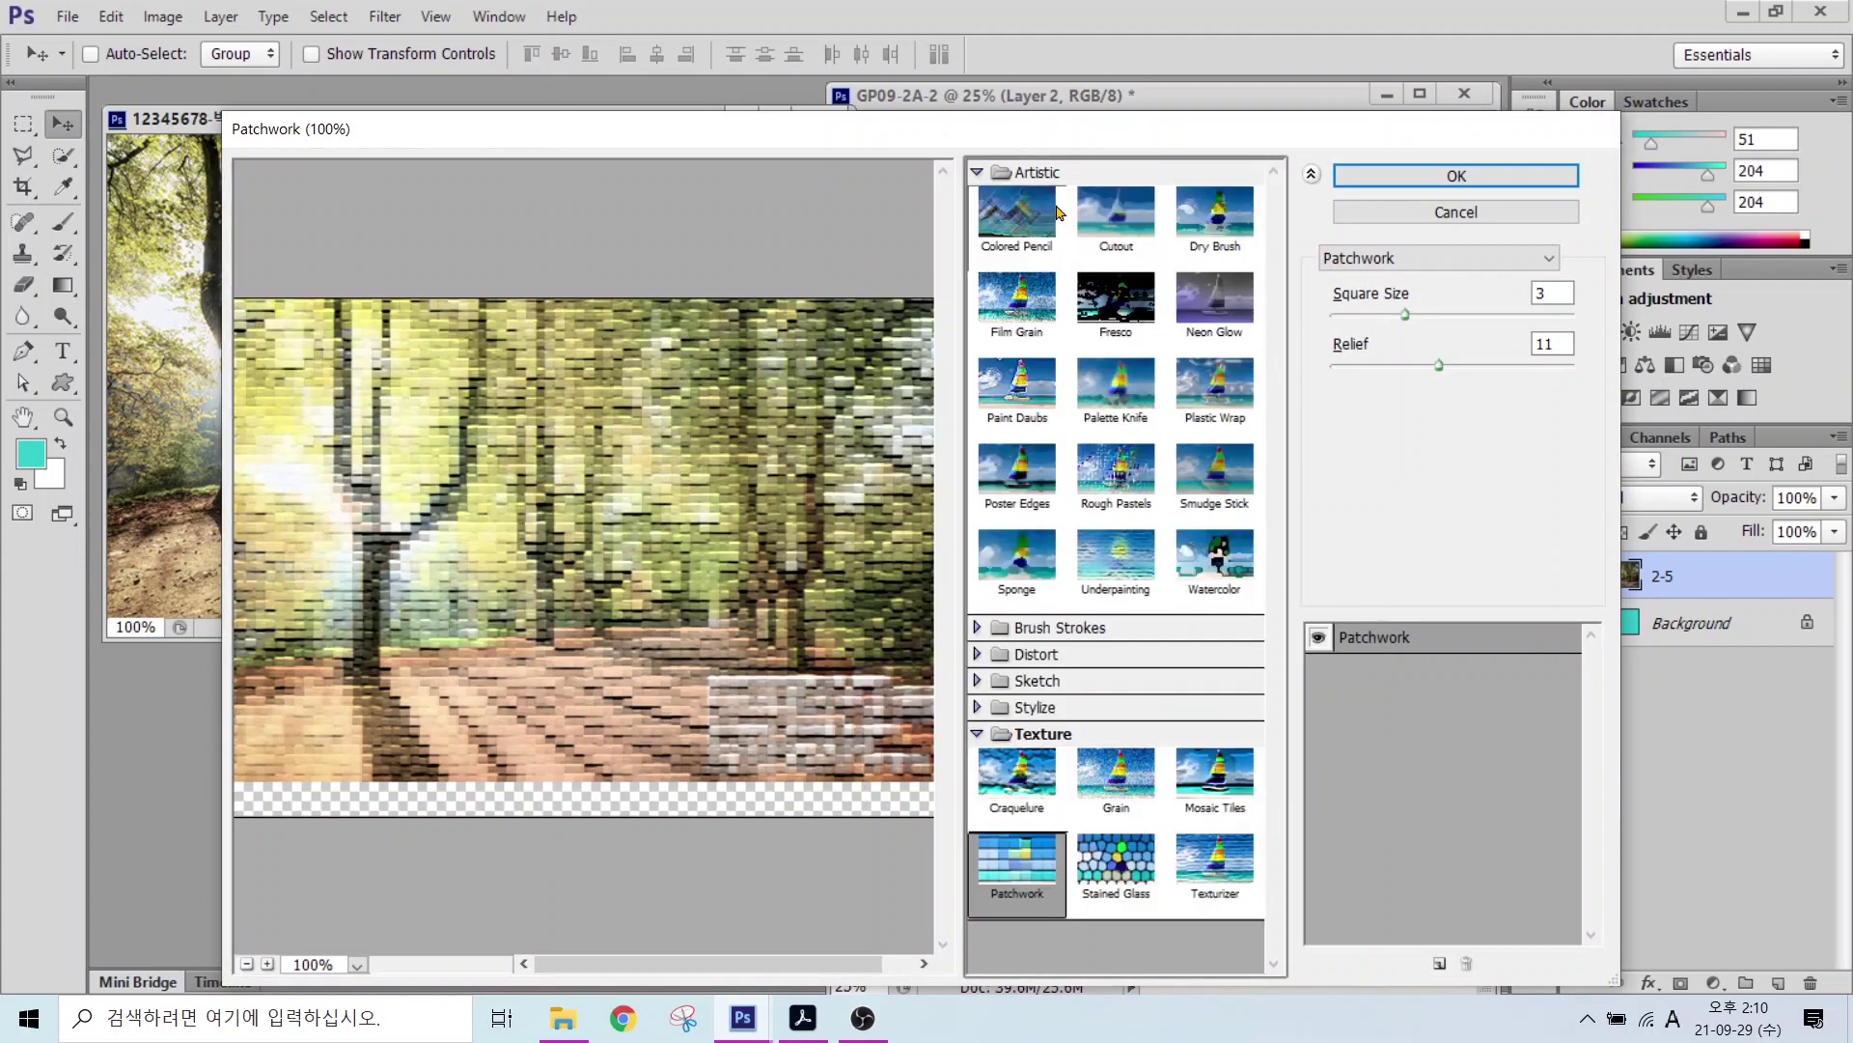
click(1132, 229)
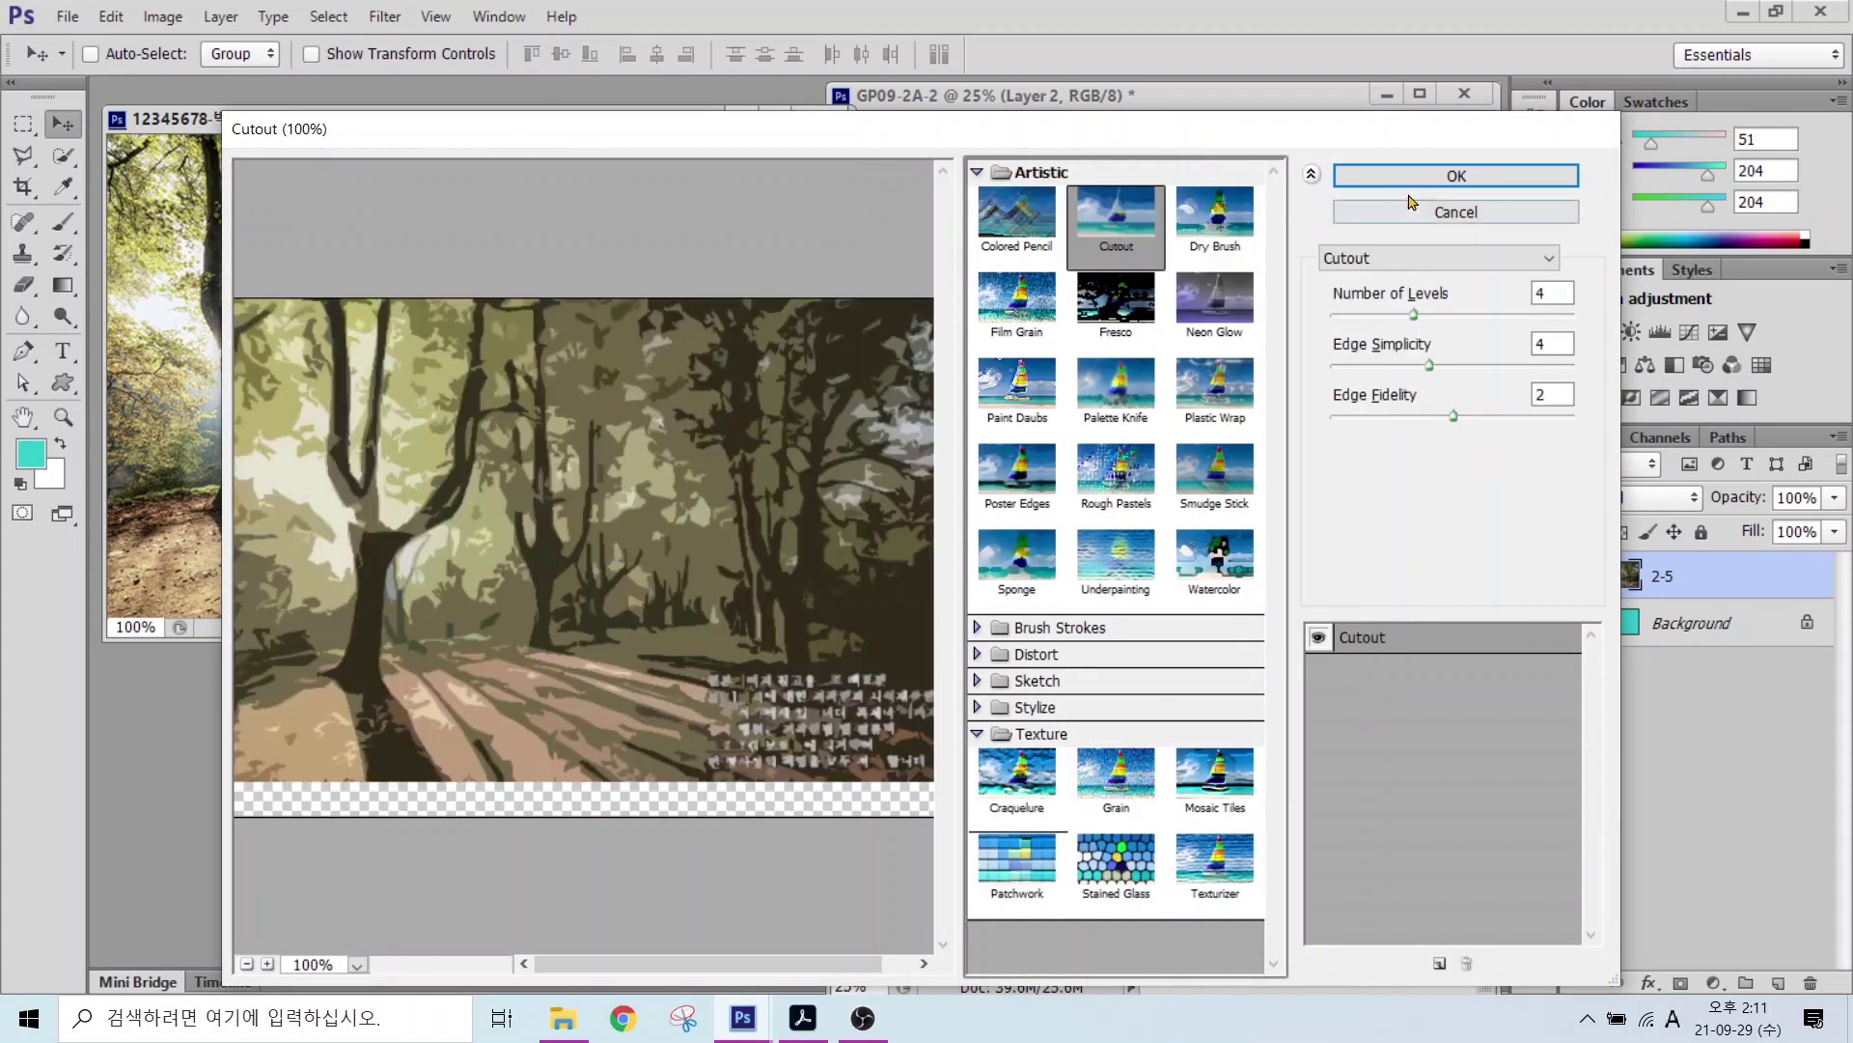
click(1455, 176)
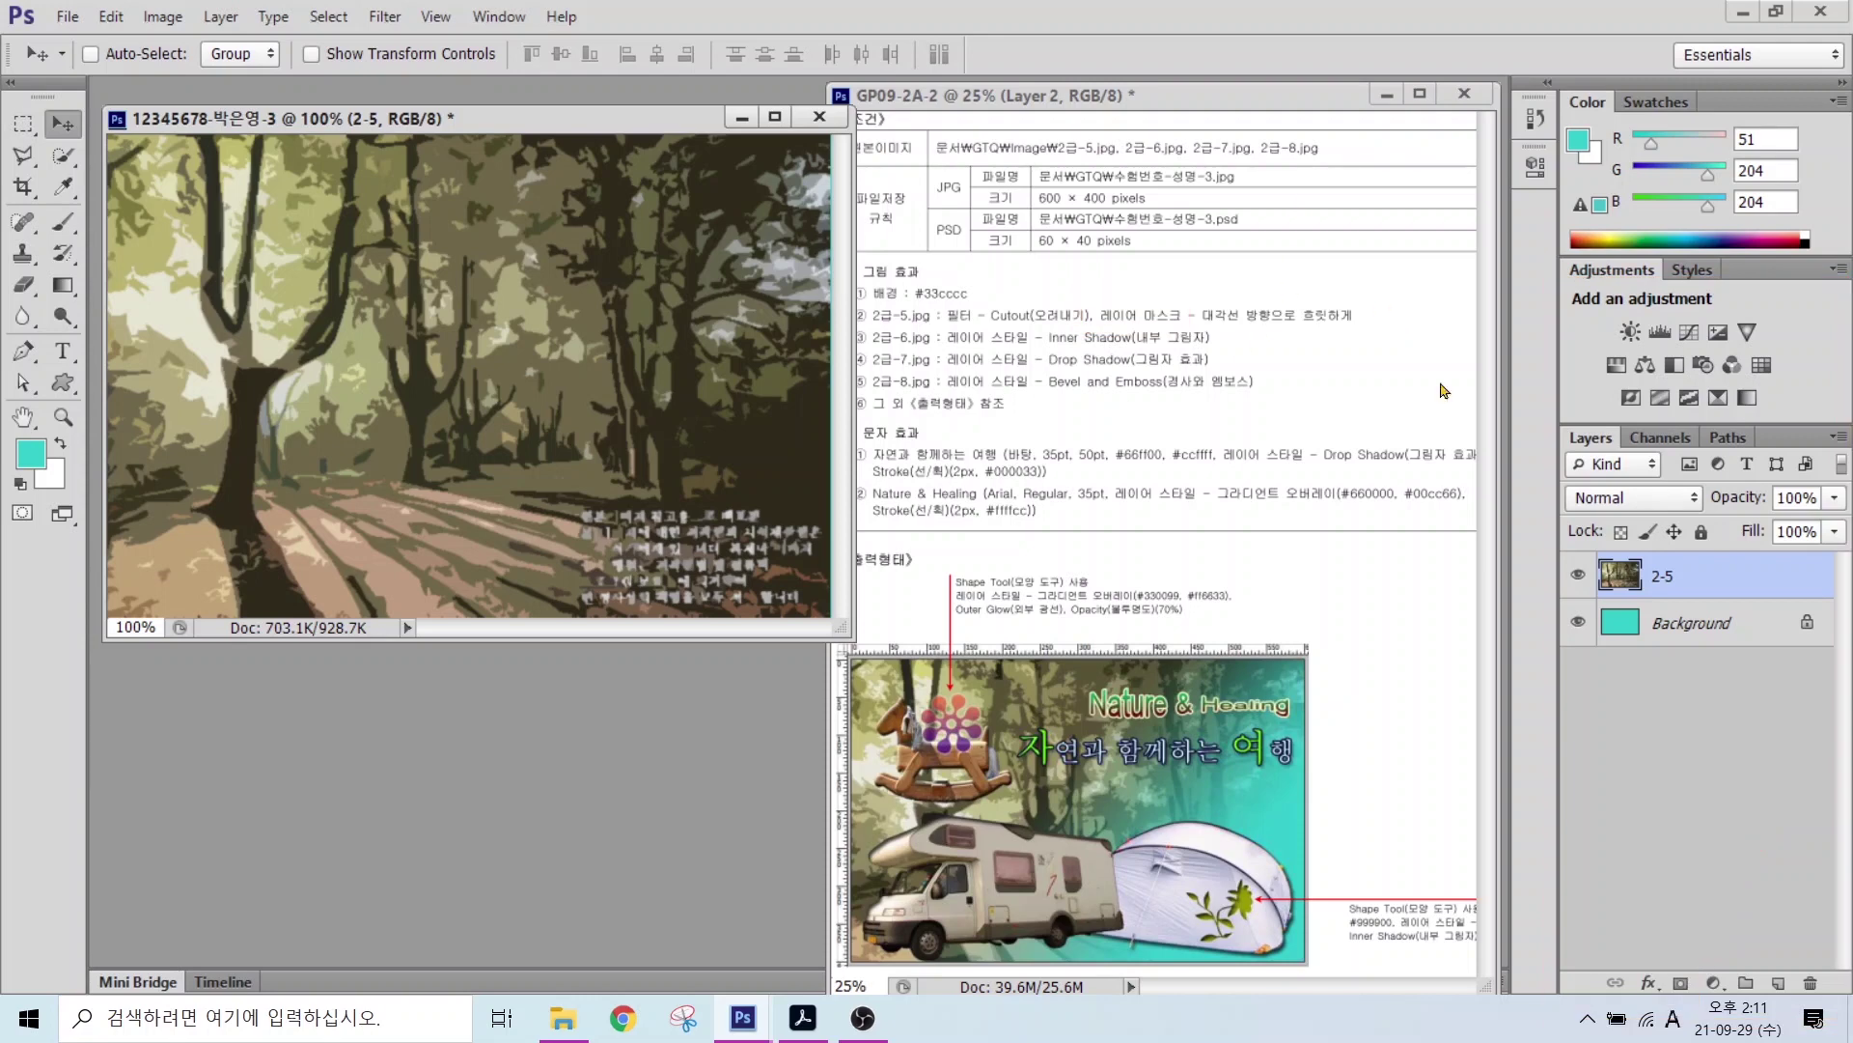
Step: Add a white layer mask to layer 2-5
click(1681, 983)
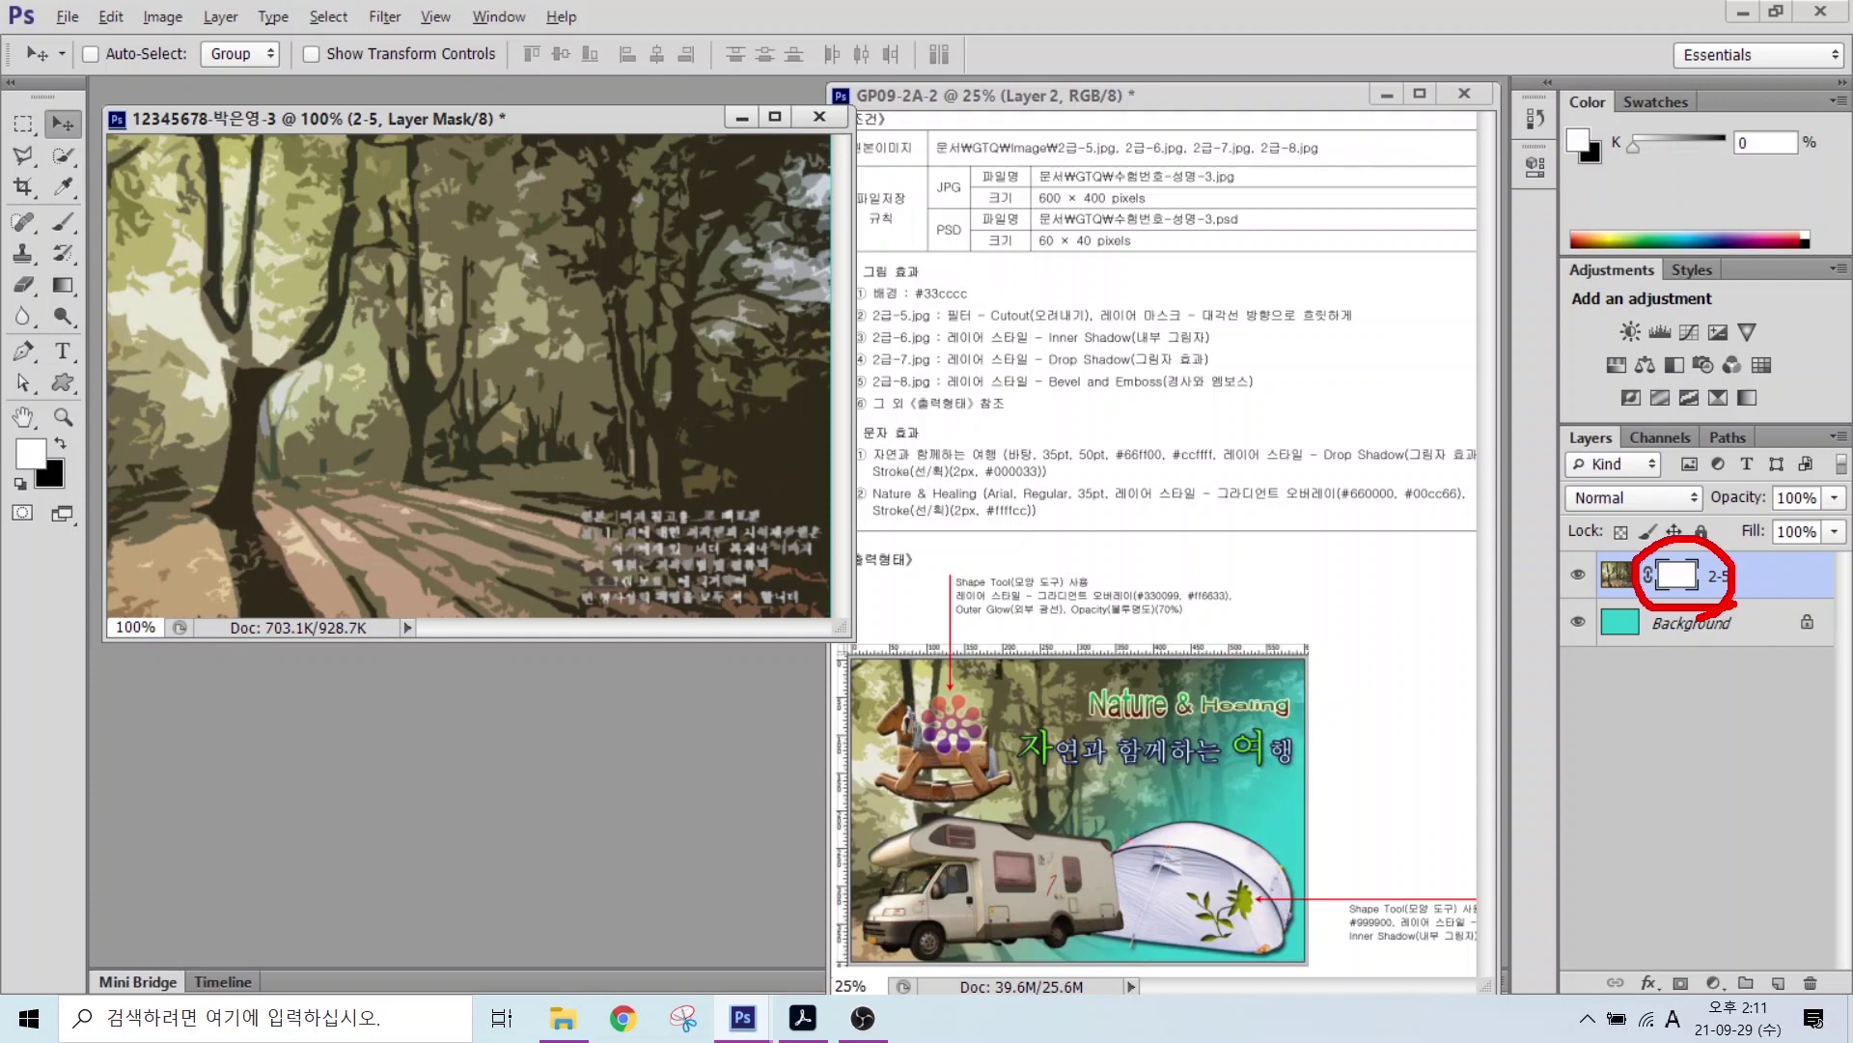
mouse_move(1262, 728)
mouse_down()
mouse_move(1272, 774)
mouse_move(1153, 732)
mouse_move(1193, 791)
mouse_move(1086, 785)
mouse_move(1018, 824)
mouse_move(1088, 894)
mouse_move(1009, 951)
mouse_up()
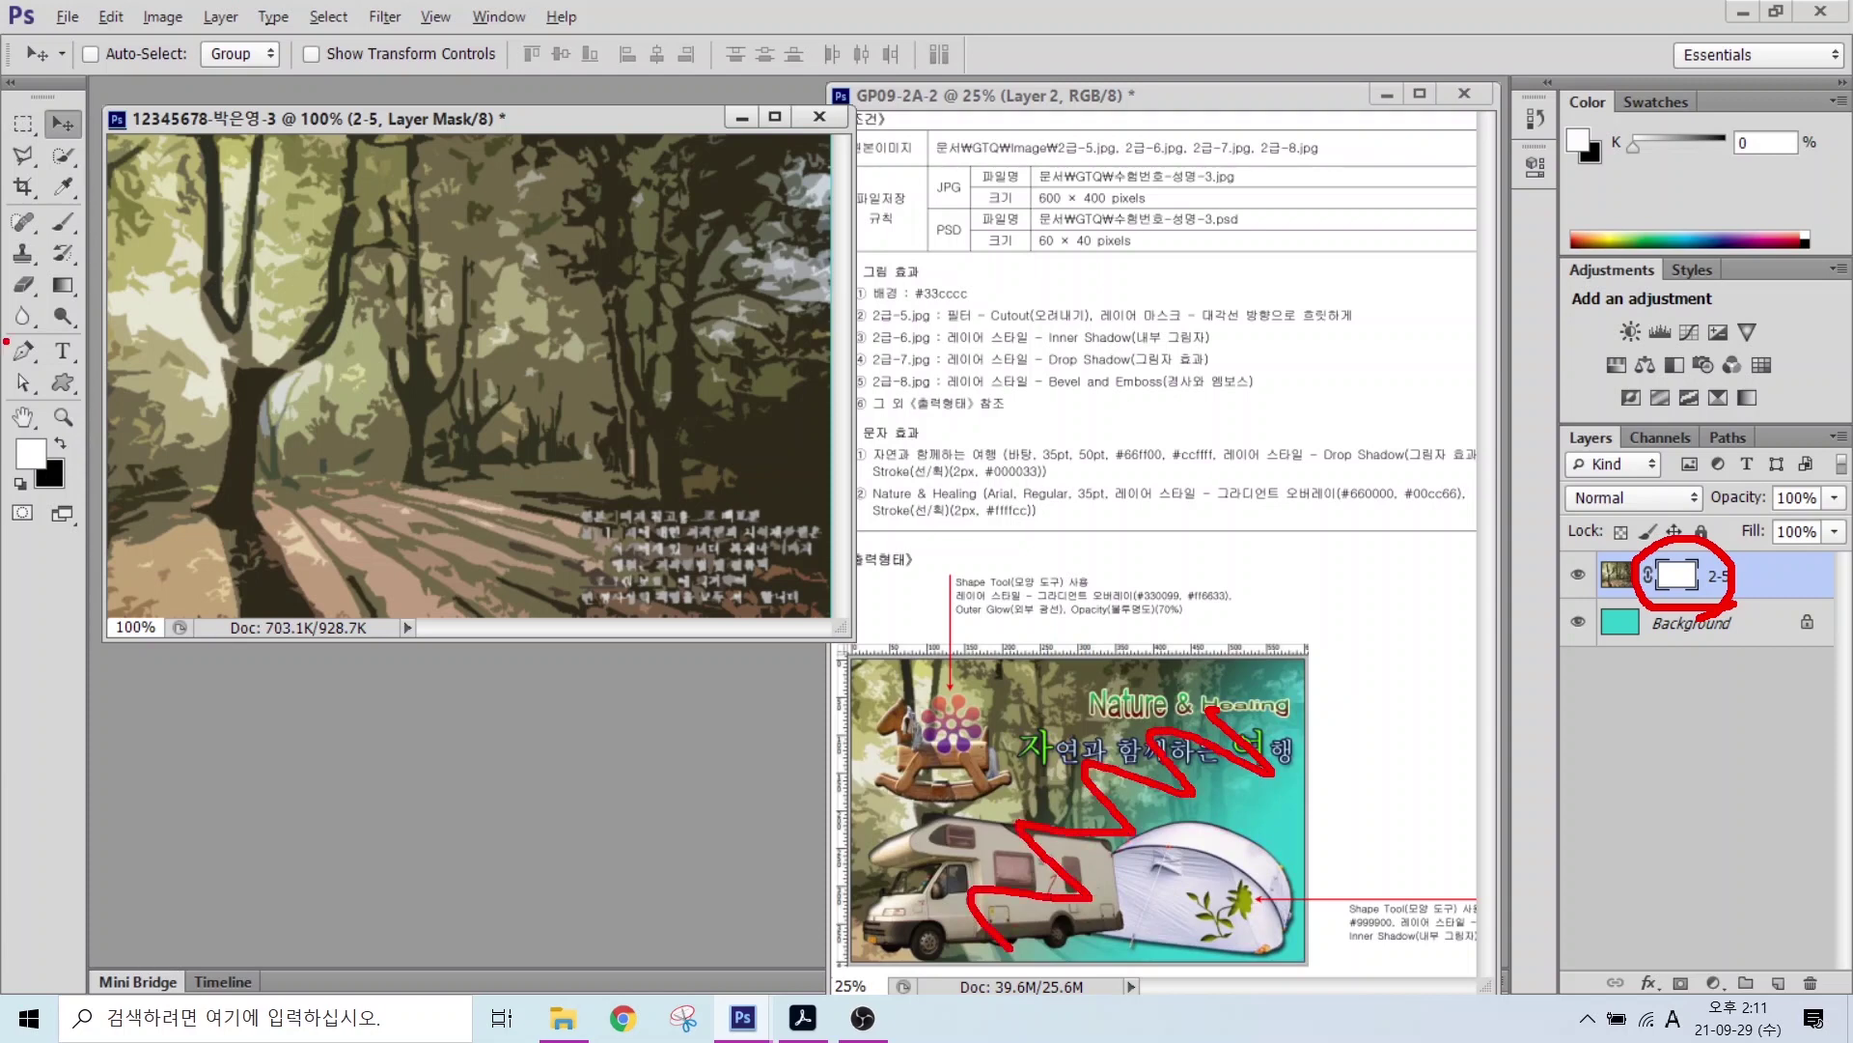
mouse_move(81, 301)
mouse_down()
mouse_move(44, 273)
mouse_move(66, 256)
mouse_move(85, 300)
mouse_move(251, 285)
mouse_up()
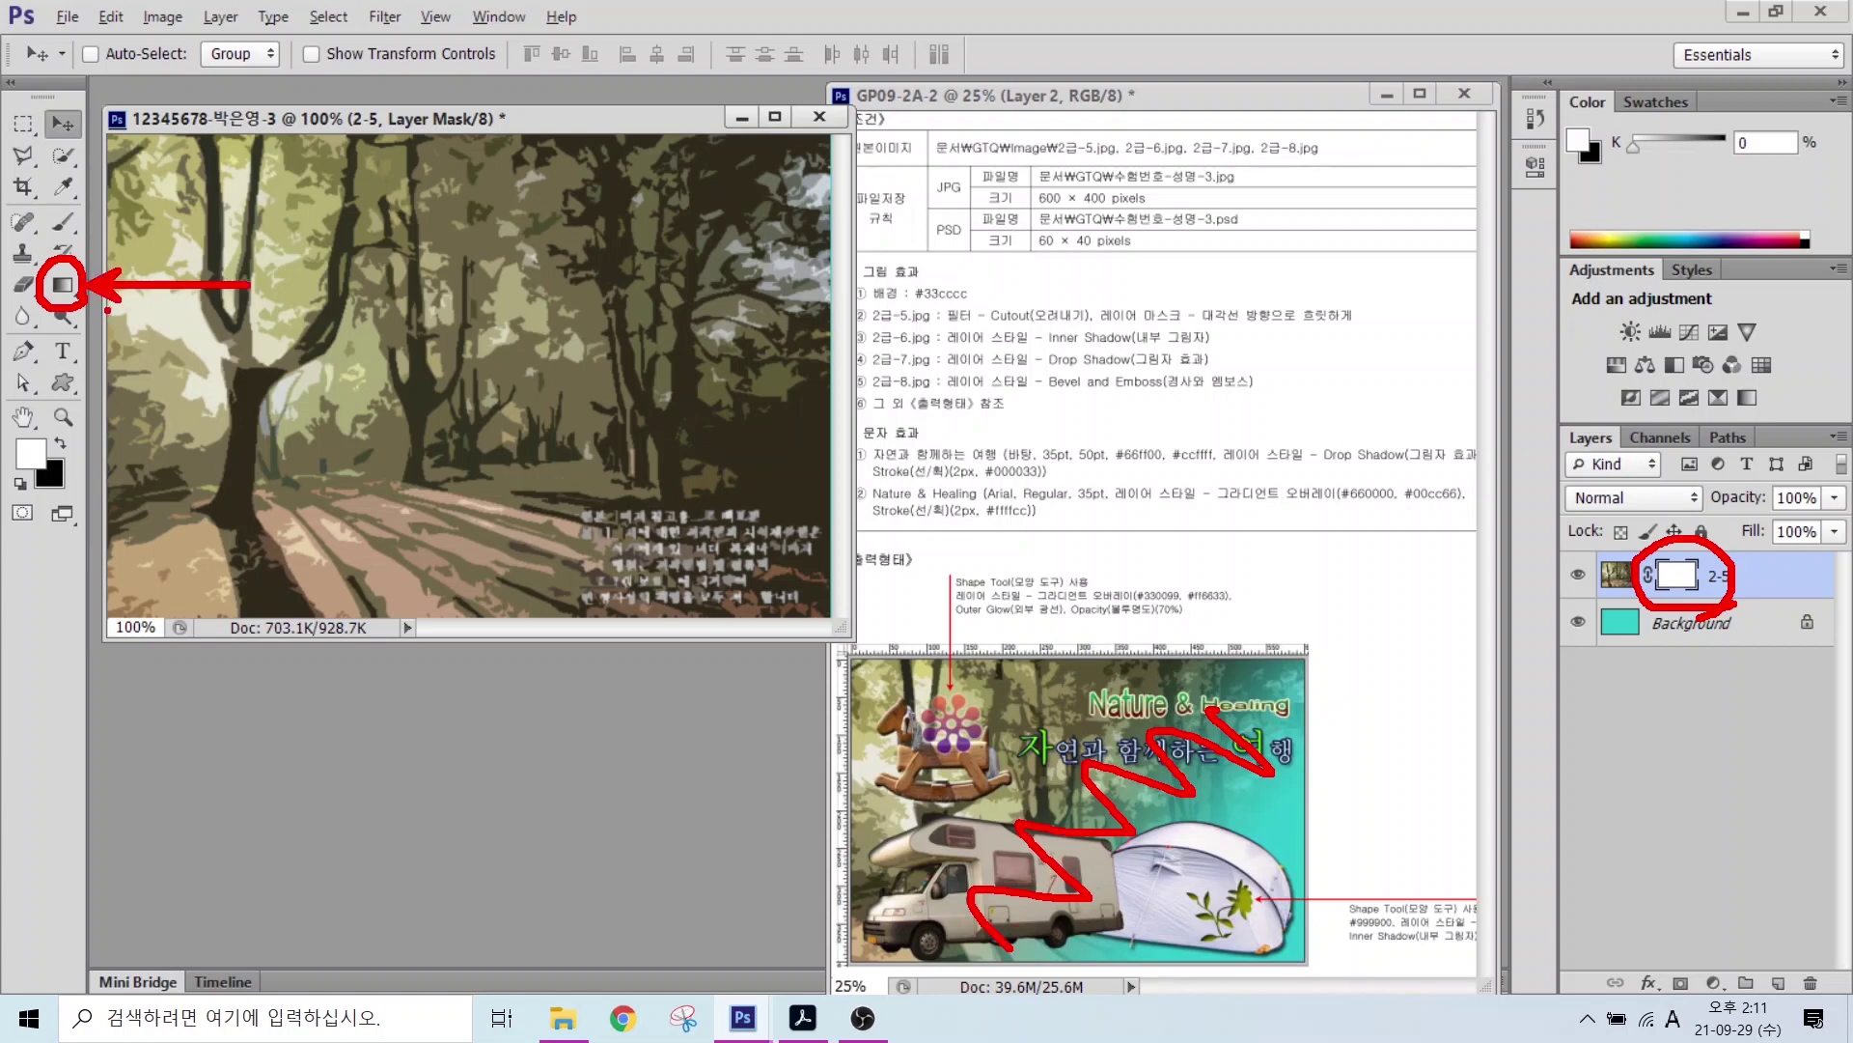
key(Escape)
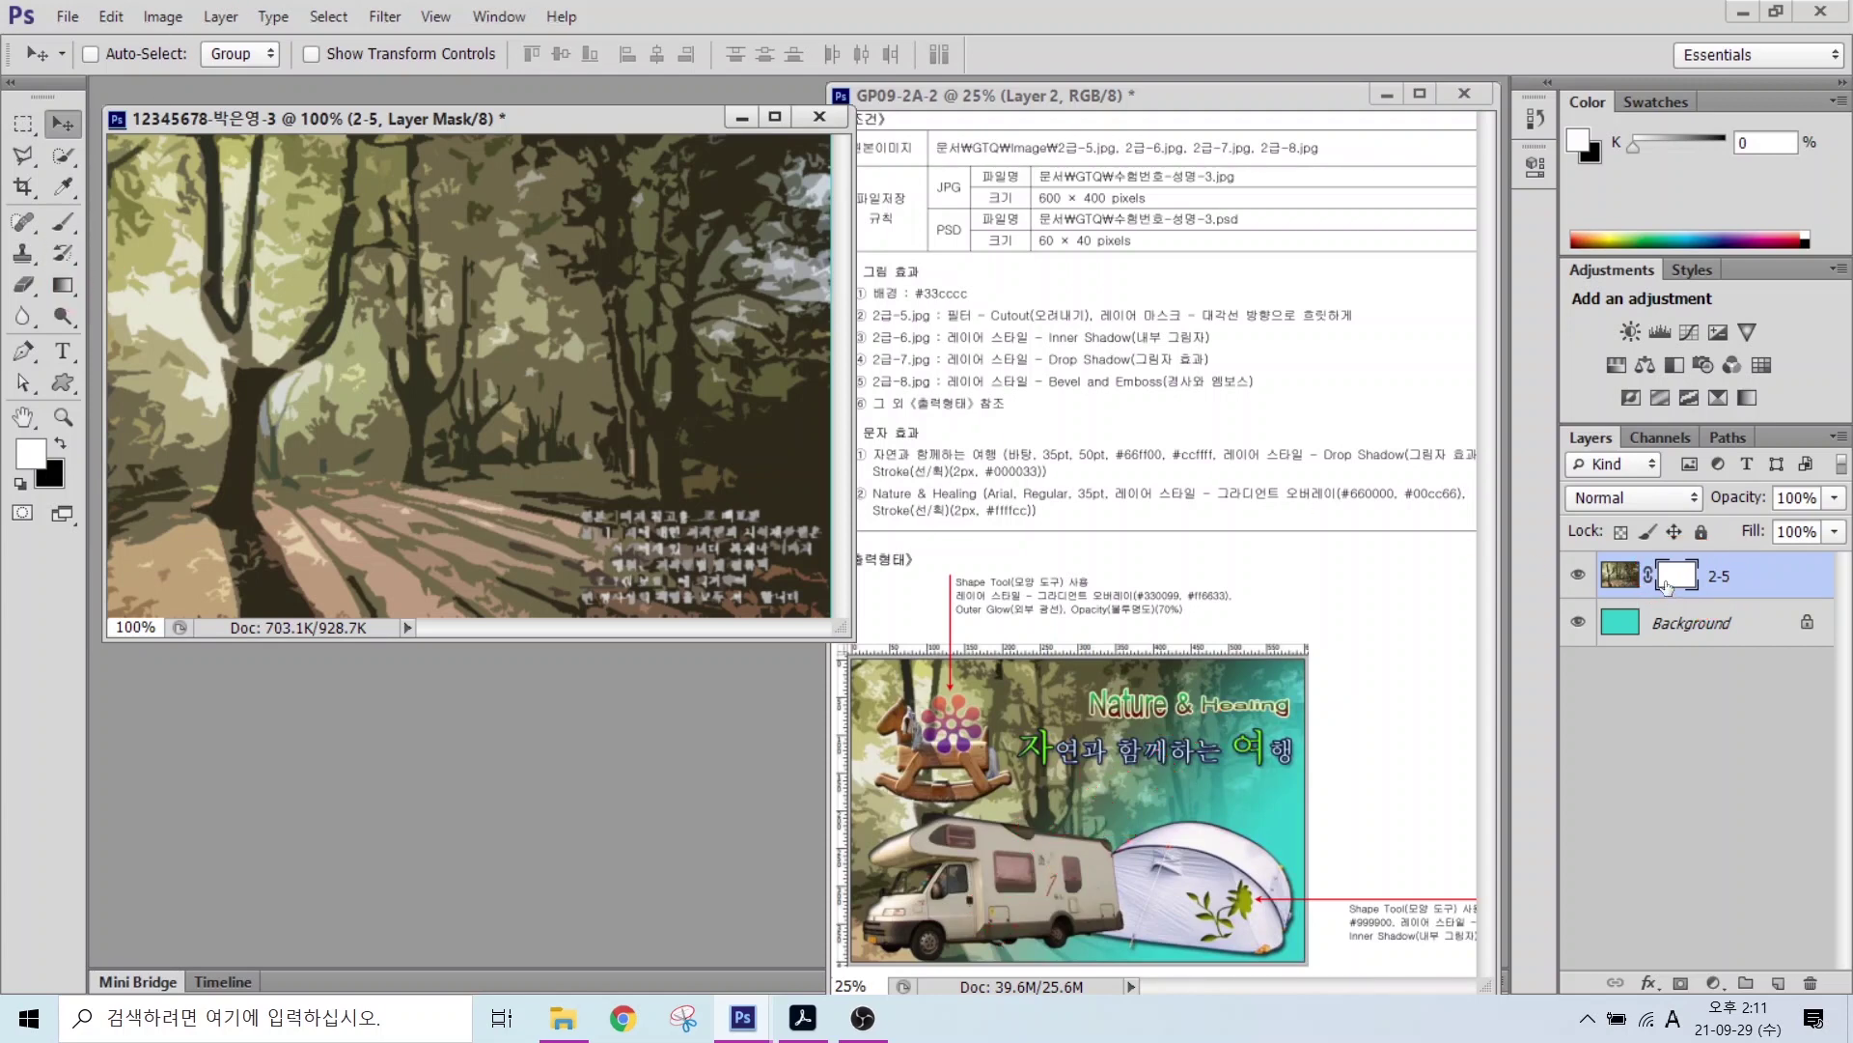
Step: Target the layer mask thumbnail and switch to the Gradient tool
click(1677, 580)
click(1680, 582)
click(64, 286)
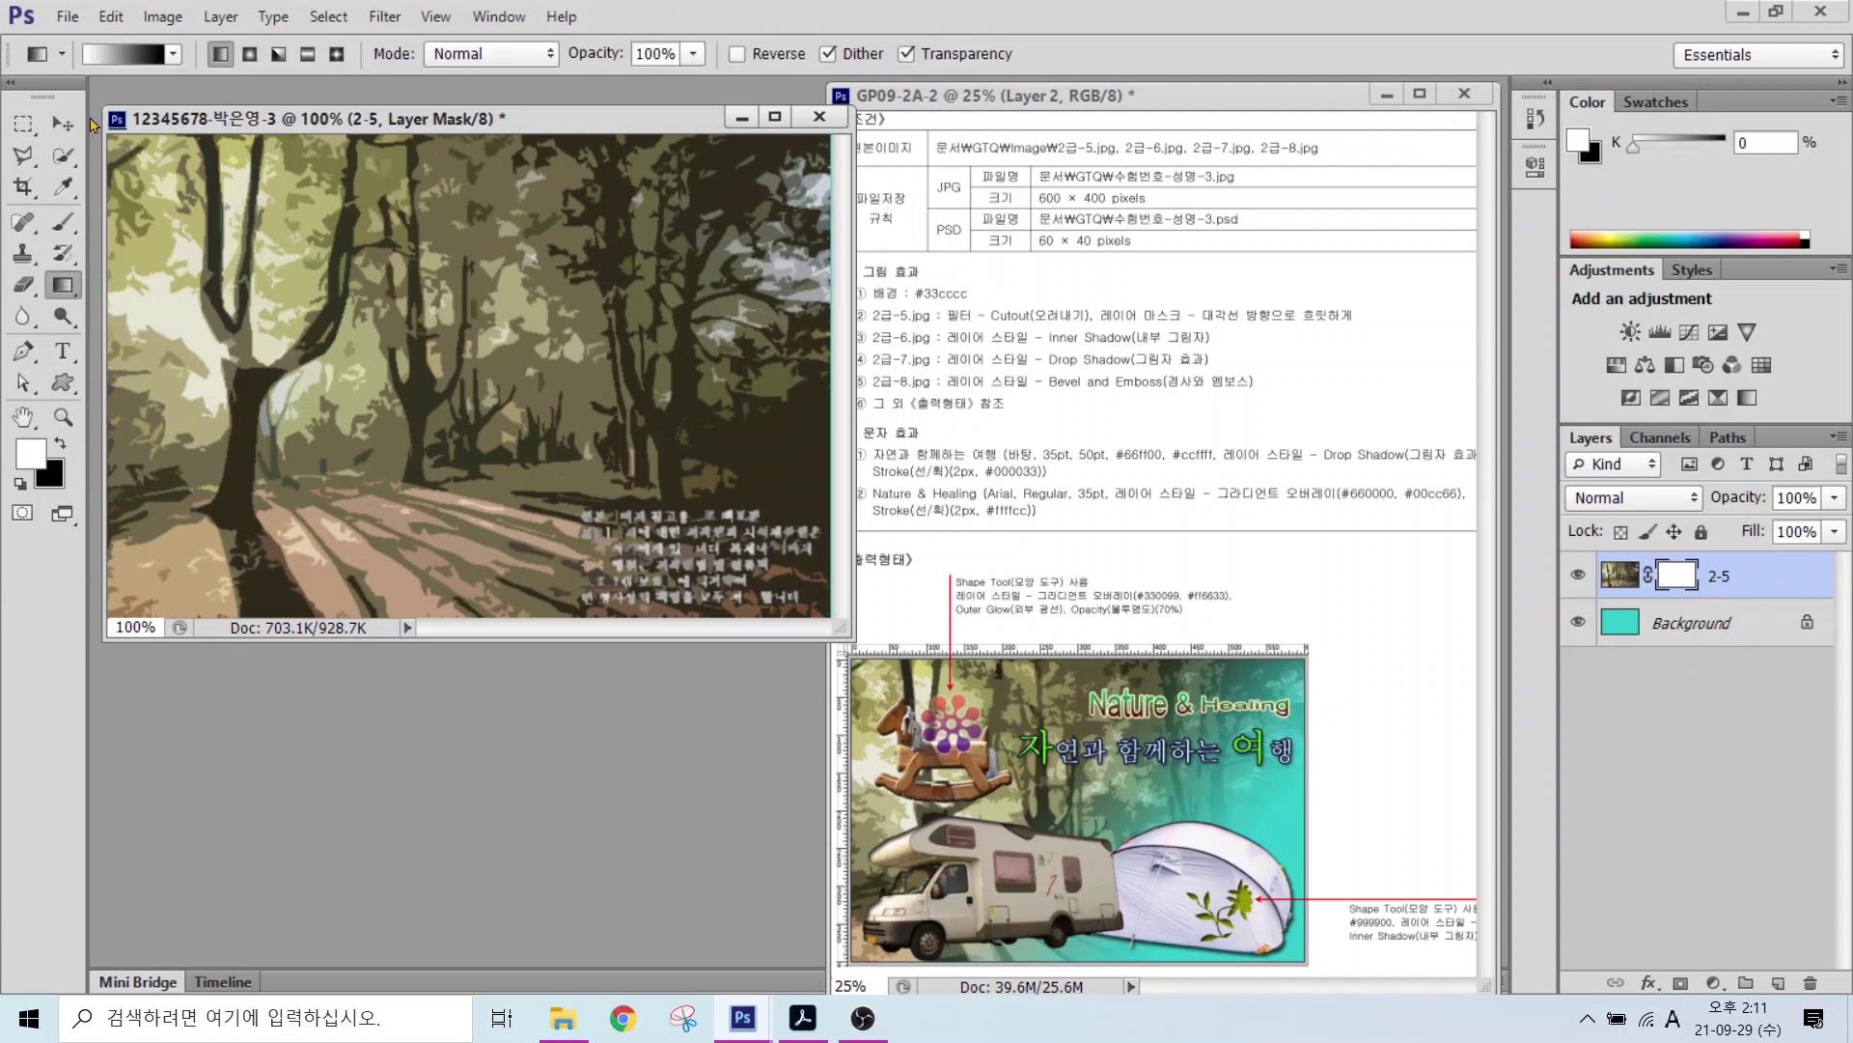
mouse_move(169, 91)
mouse_down()
mouse_move(97, 3)
mouse_move(179, 94)
mouse_move(34, 169)
mouse_move(237, 174)
mouse_move(249, 195)
mouse_up()
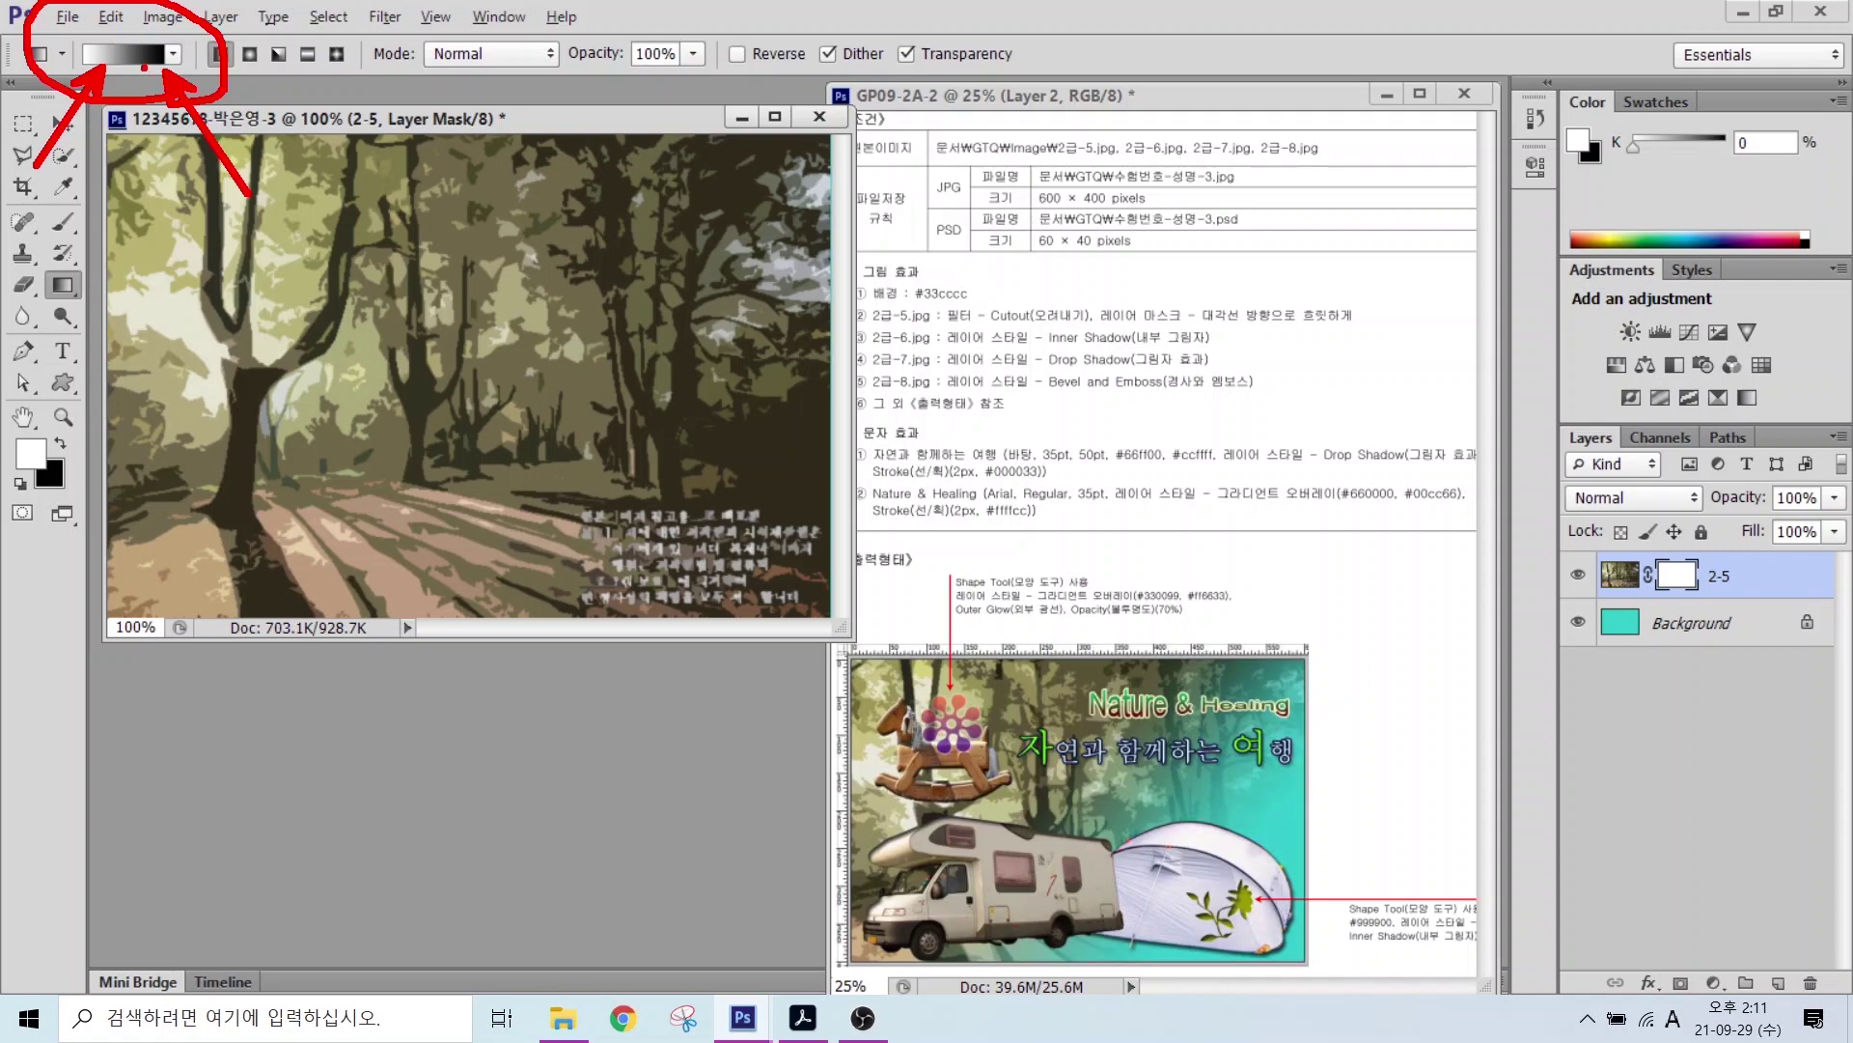
key(Escape)
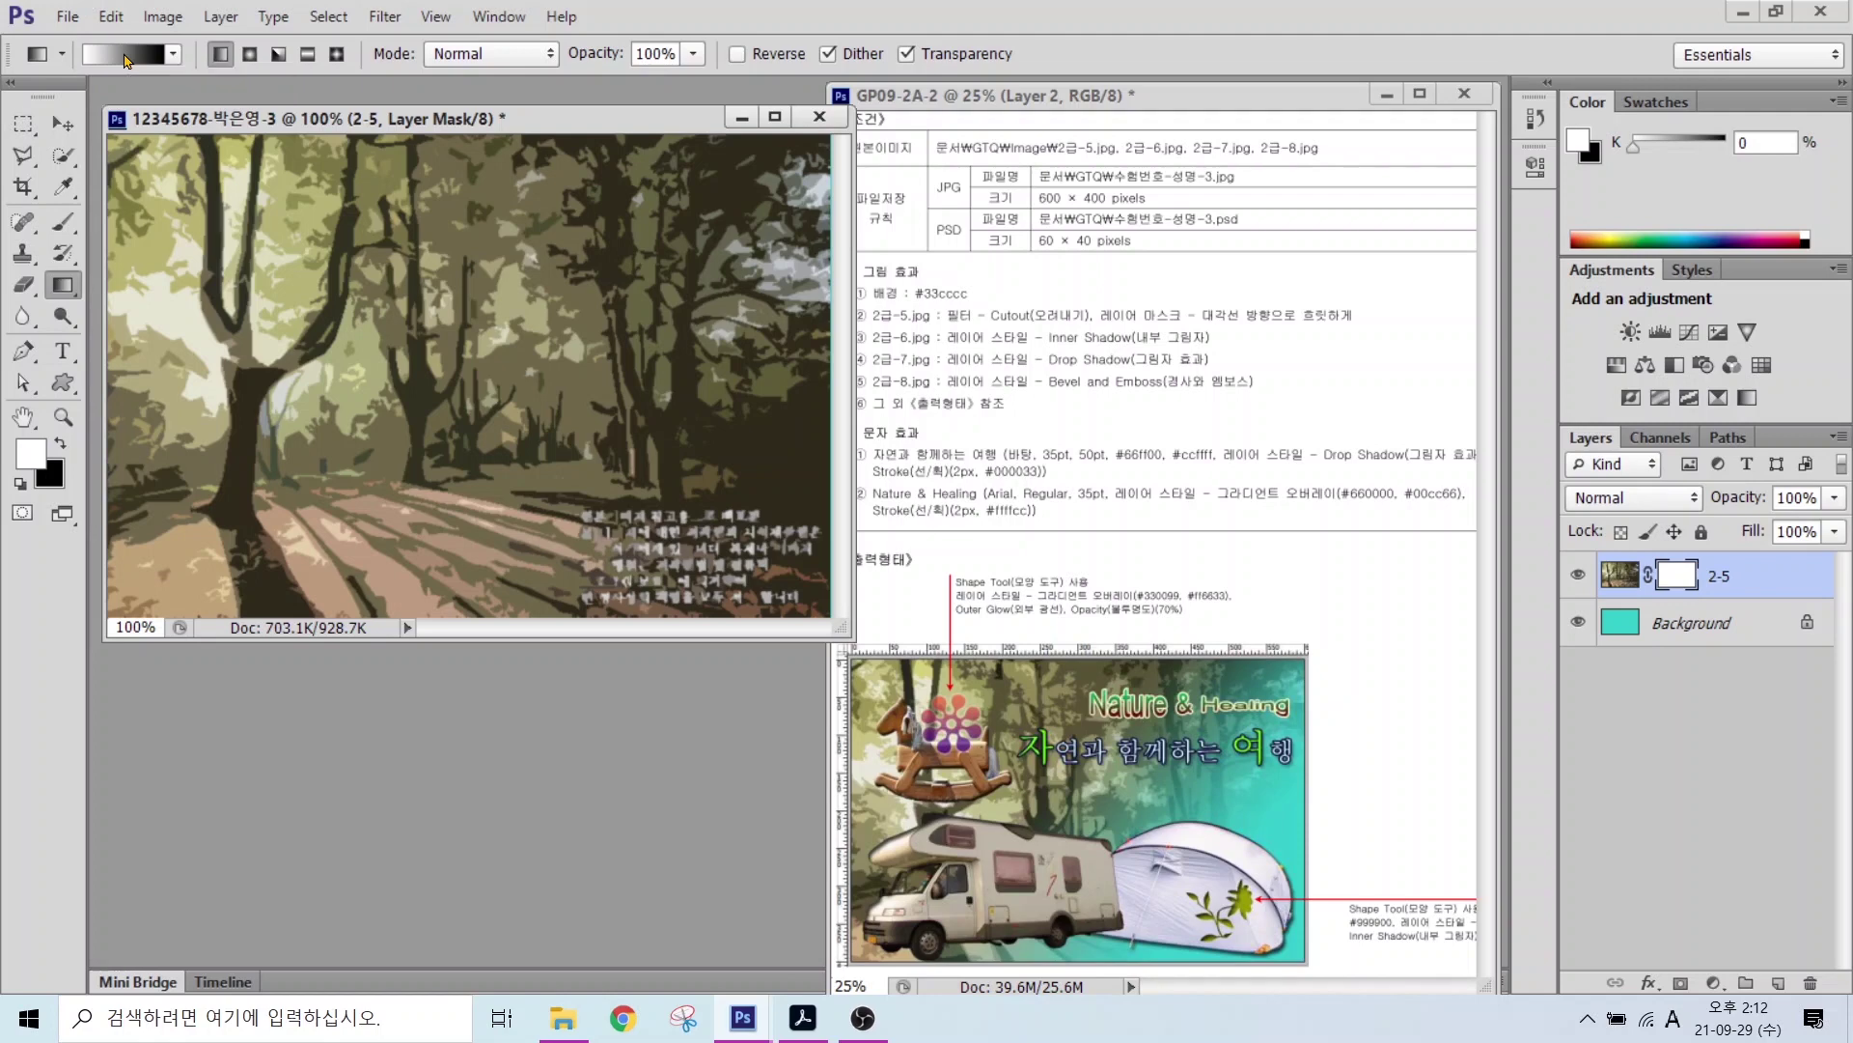
Step: Choose the Foreground to Background gradient in the Gradient Editor
click(124, 56)
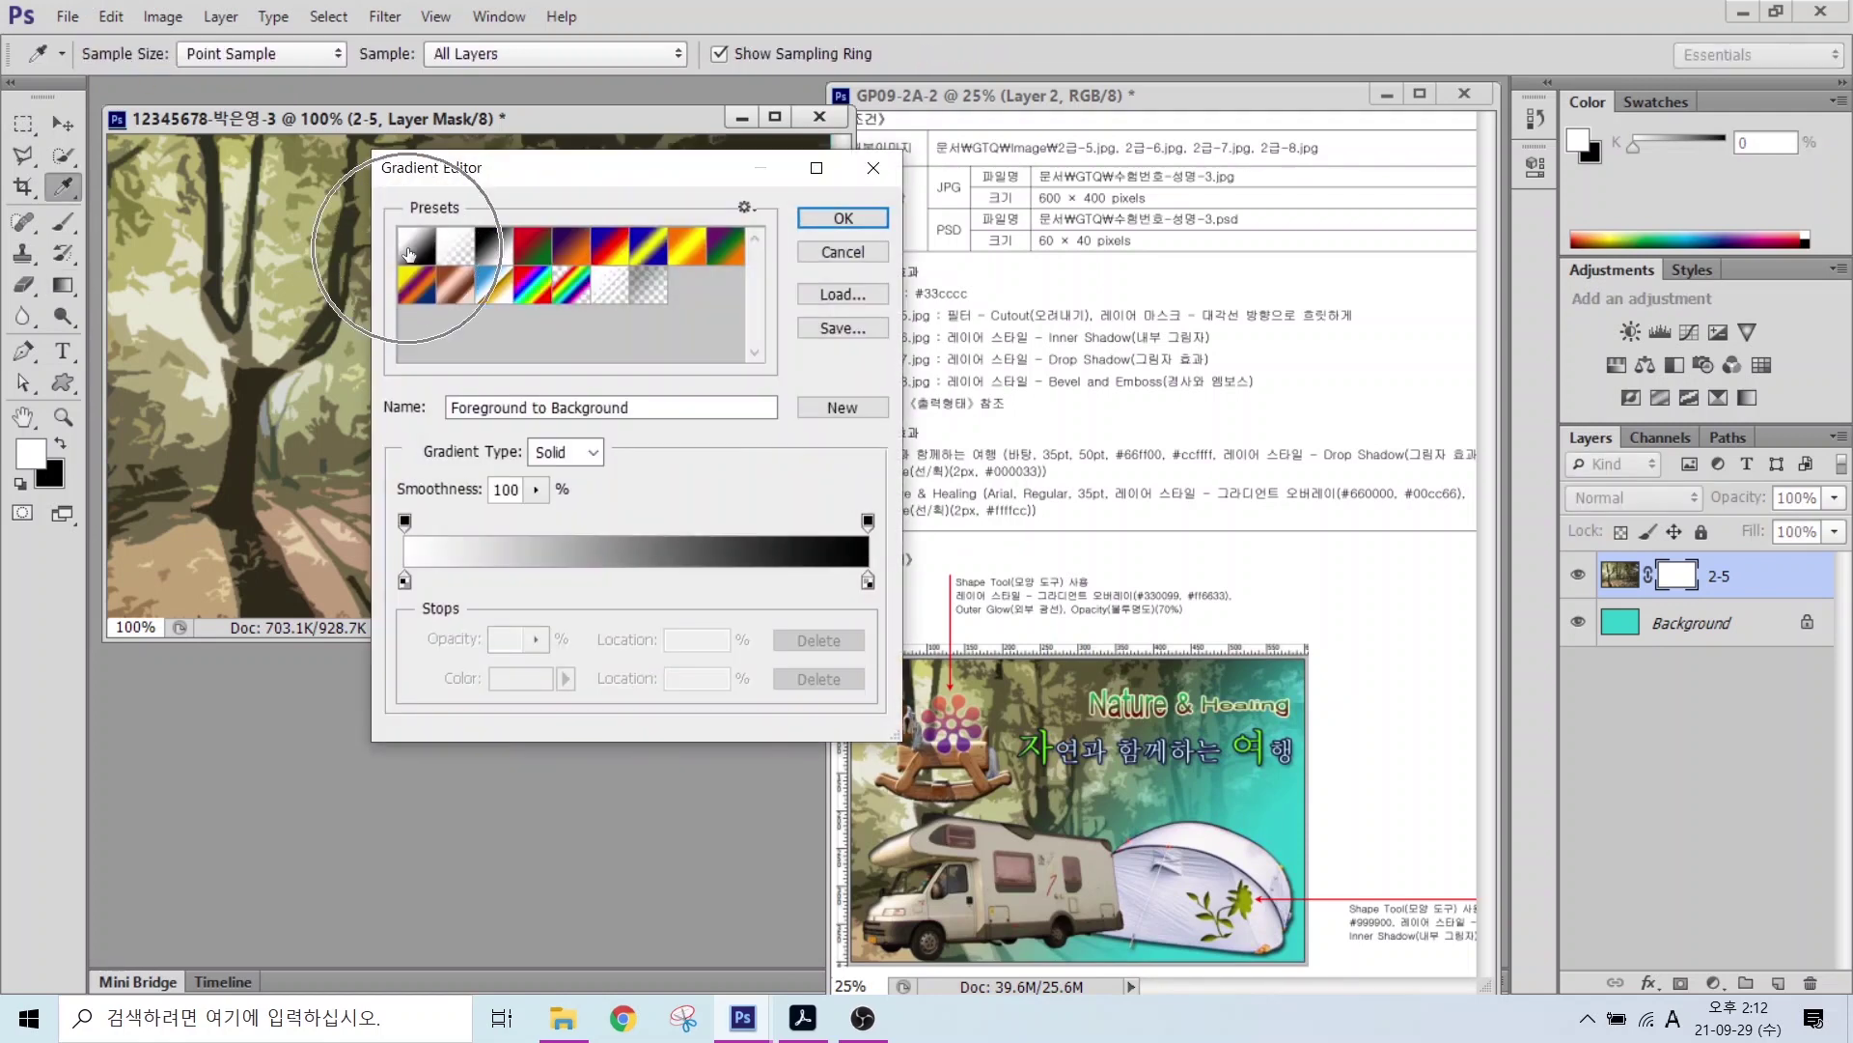
click(842, 218)
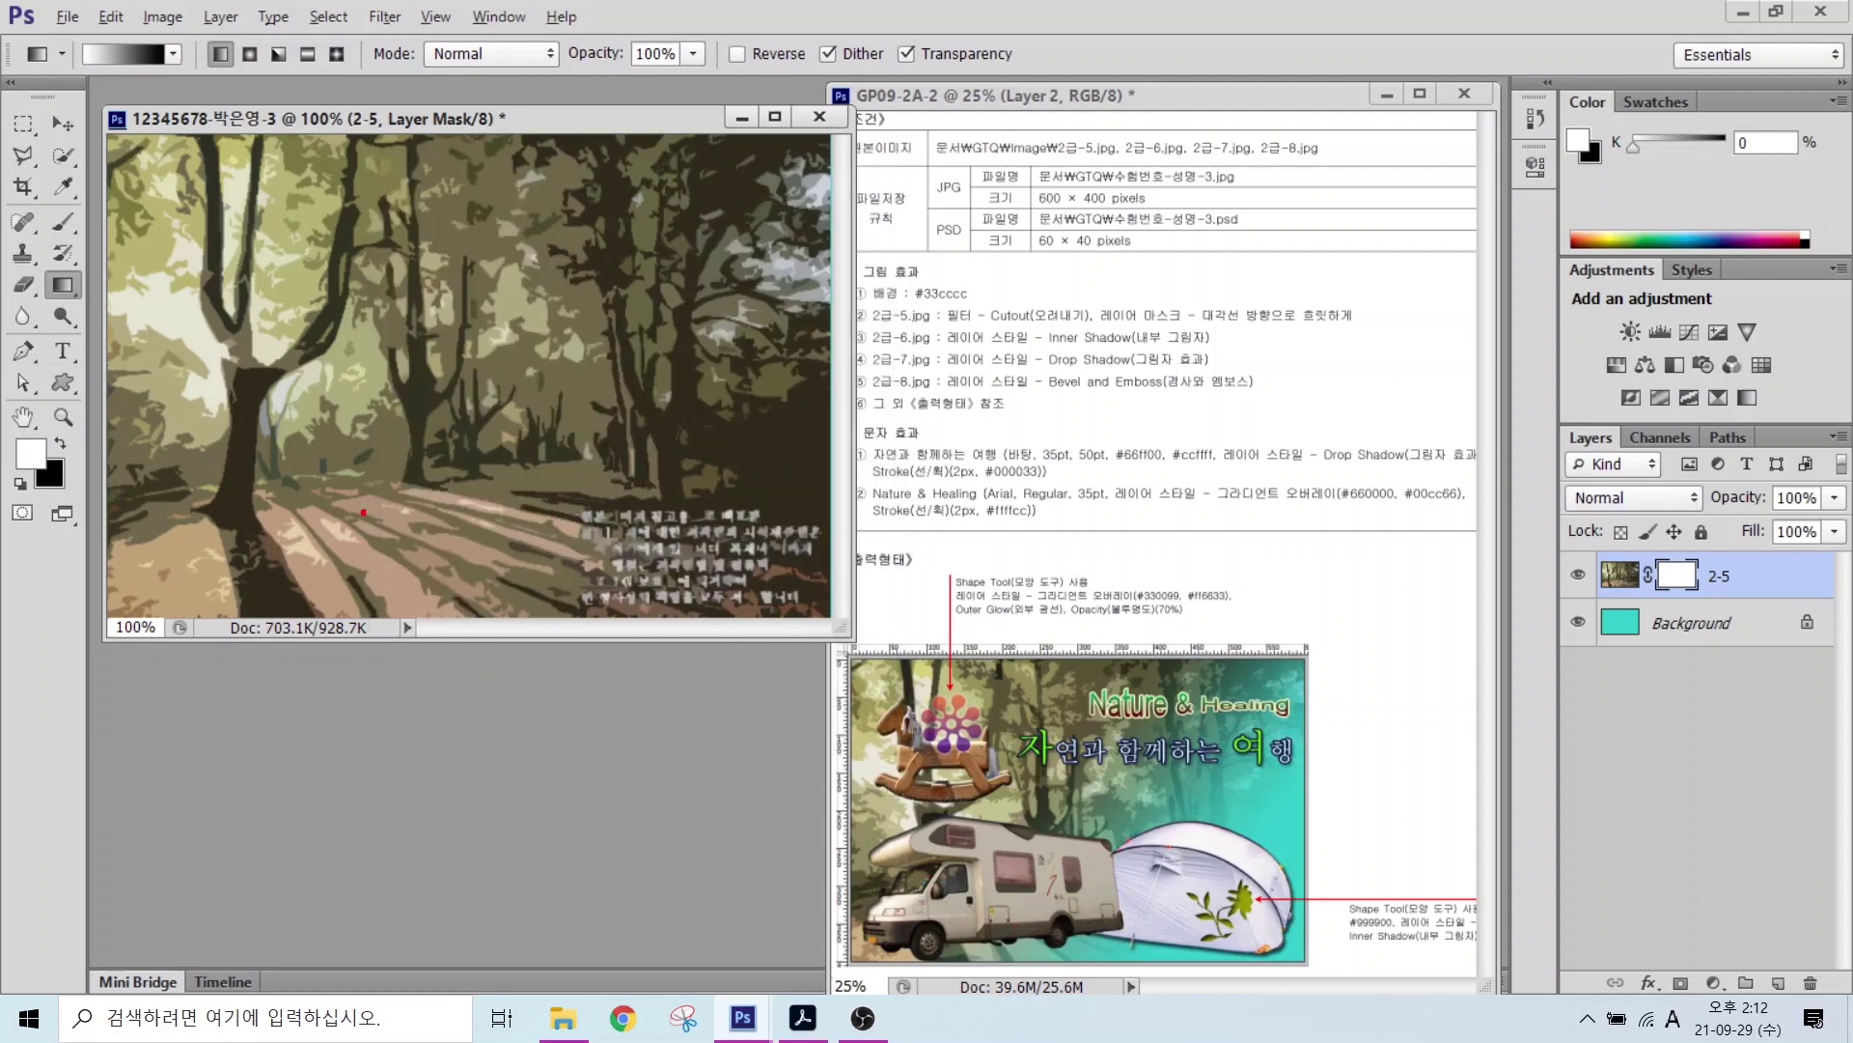
mouse_move(449, 300)
mouse_down()
mouse_move(452, 388)
mouse_move(275, 477)
mouse_move(169, 390)
mouse_move(209, 190)
mouse_move(371, 149)
mouse_move(480, 236)
mouse_move(444, 347)
mouse_up()
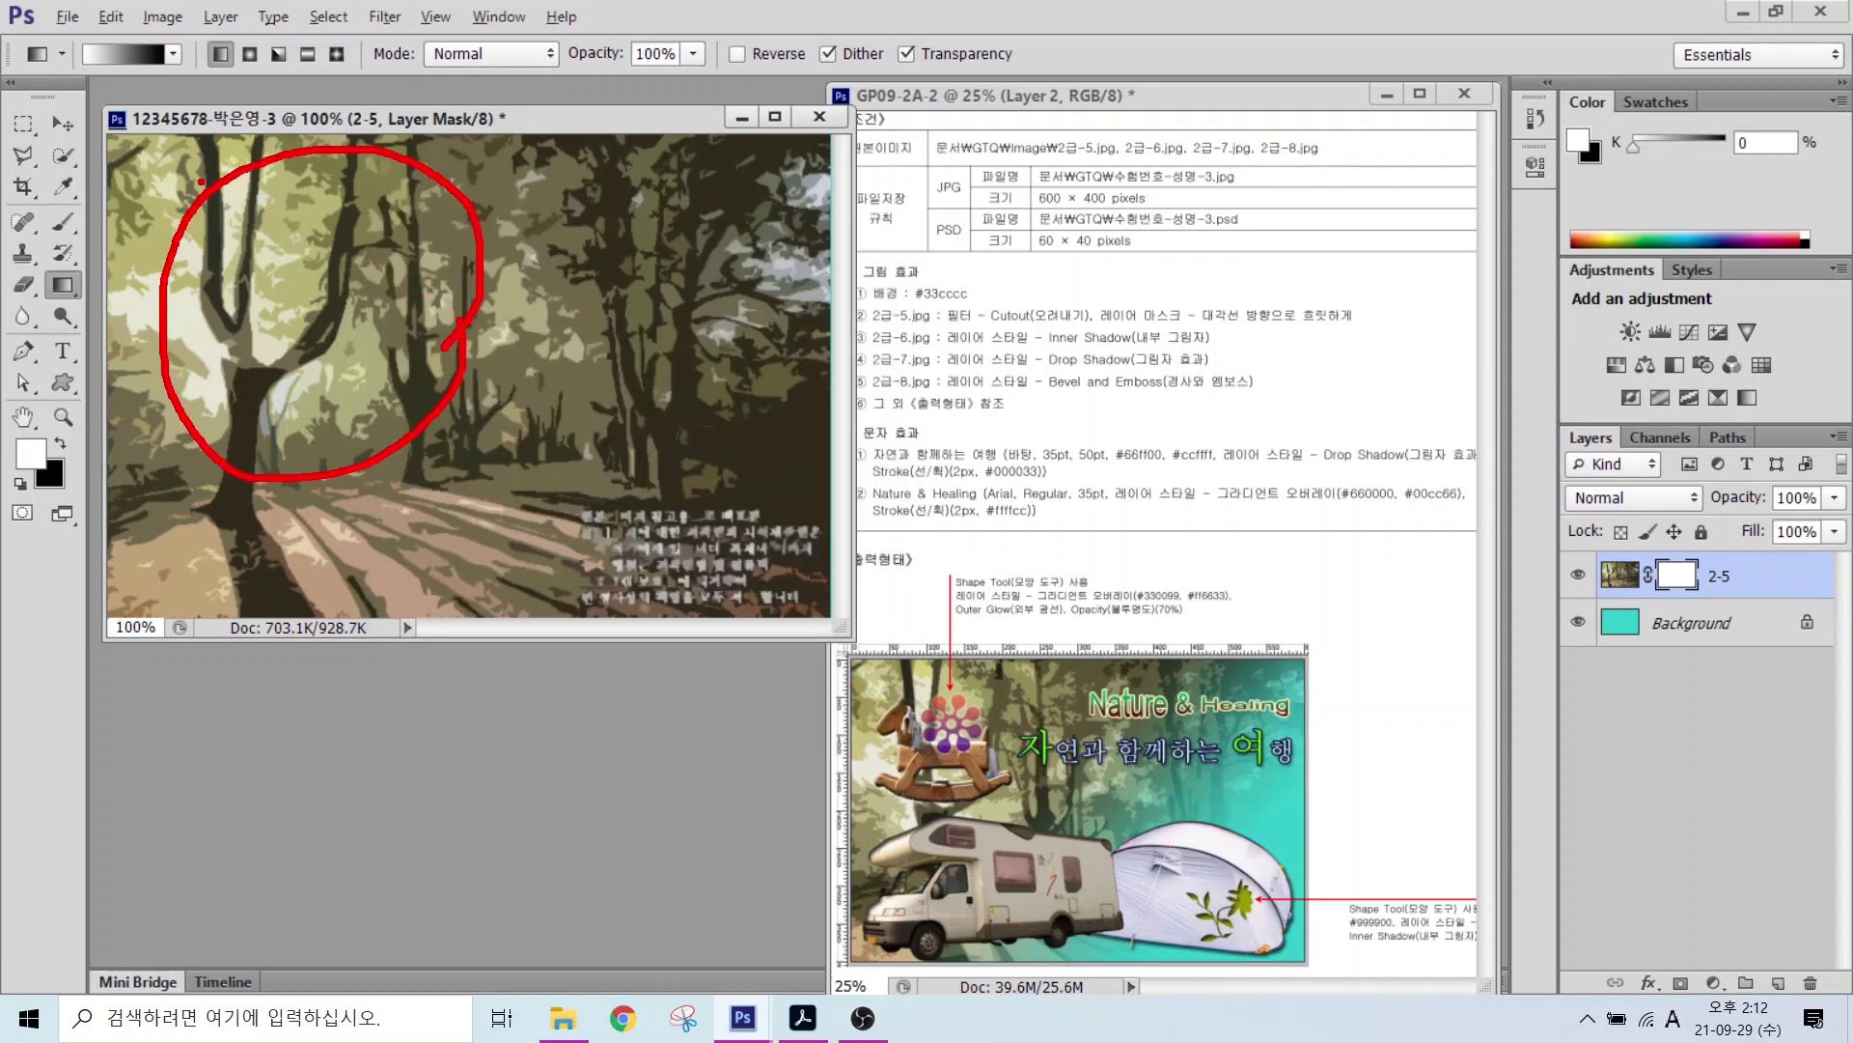
drag(199, 182, 359, 220)
drag(292, 159, 289, 222)
mouse_move(291, 226)
mouse_down()
mouse_move(282, 266)
mouse_move(322, 259)
mouse_move(379, 295)
mouse_up()
mouse_move(387, 249)
mouse_down()
mouse_move(387, 330)
mouse_move(477, 328)
mouse_up()
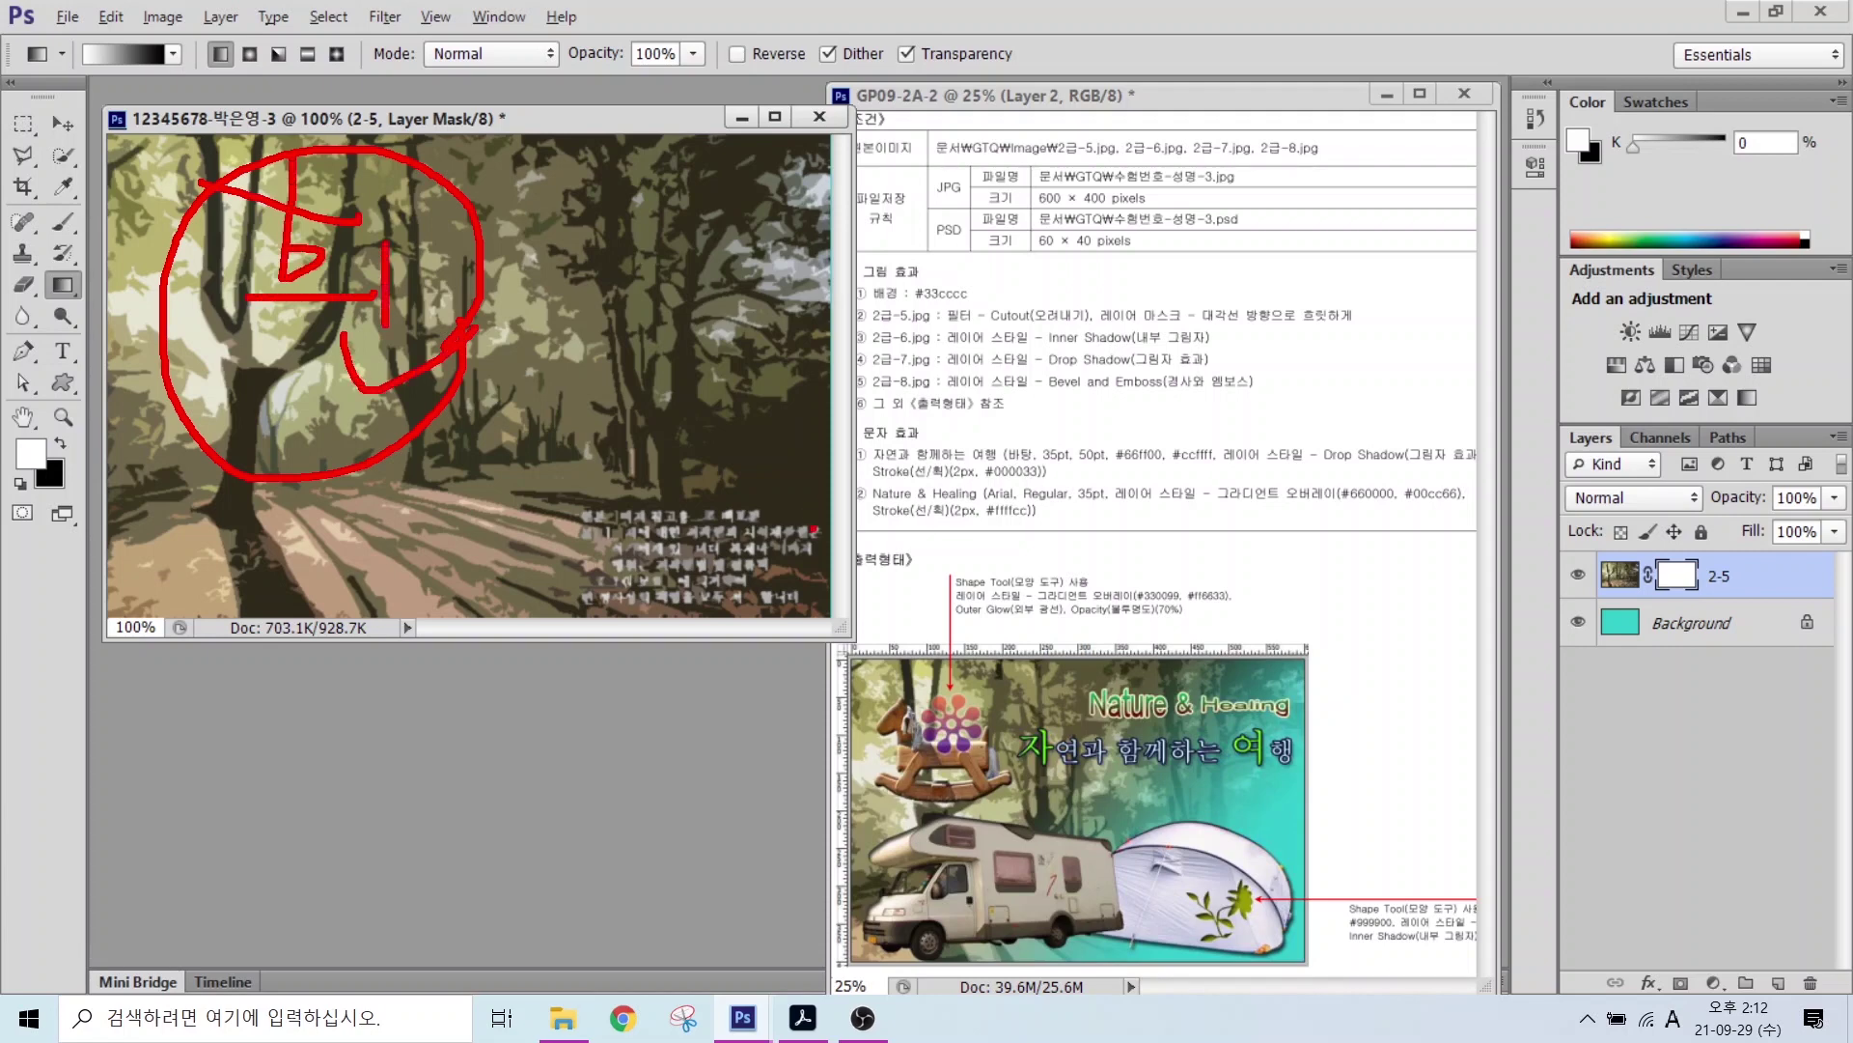
Step: Drag a diagonal gradient on the mask so the forest fades into teal toward the lower right
drag(815, 345, 550, 585)
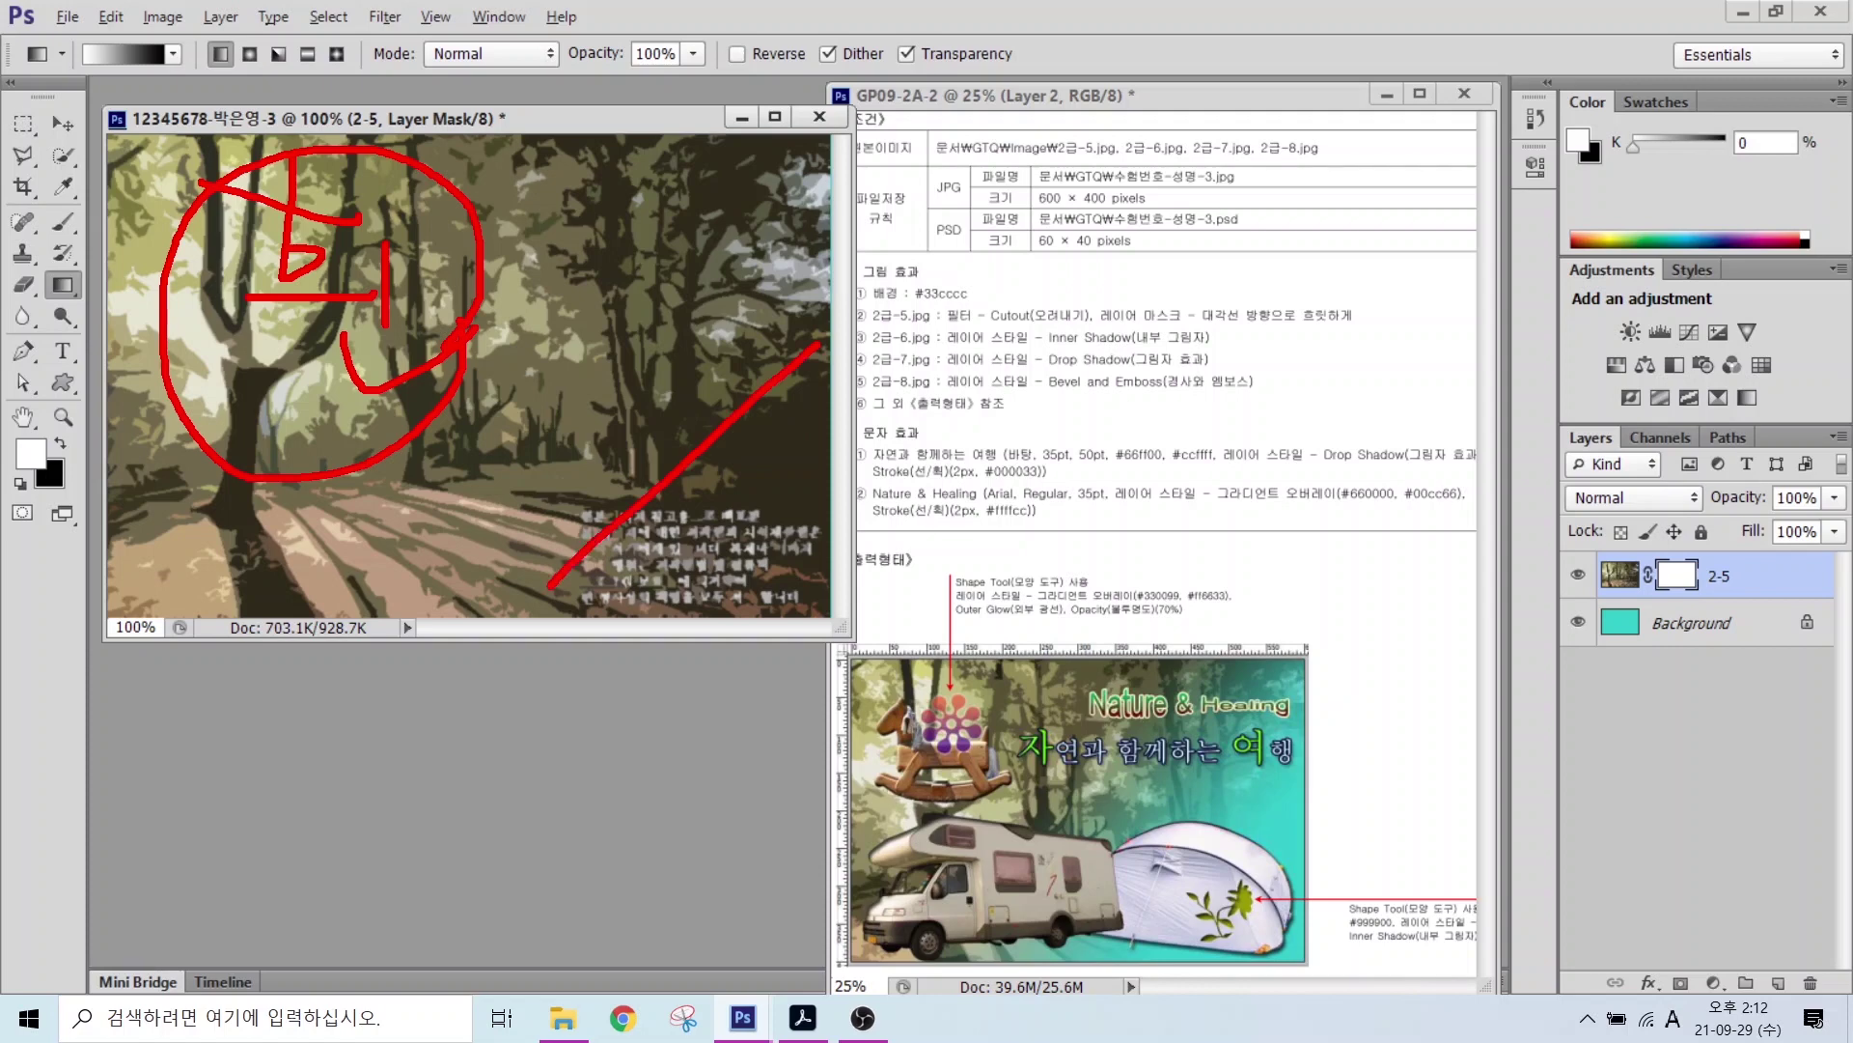
drag(584, 386, 791, 623)
mouse_move(712, 461)
mouse_down()
mouse_move(773, 437)
mouse_move(768, 494)
mouse_up()
mouse_move(770, 454)
mouse_down()
mouse_move(747, 490)
mouse_move(834, 452)
mouse_move(819, 491)
mouse_move(845, 569)
mouse_up()
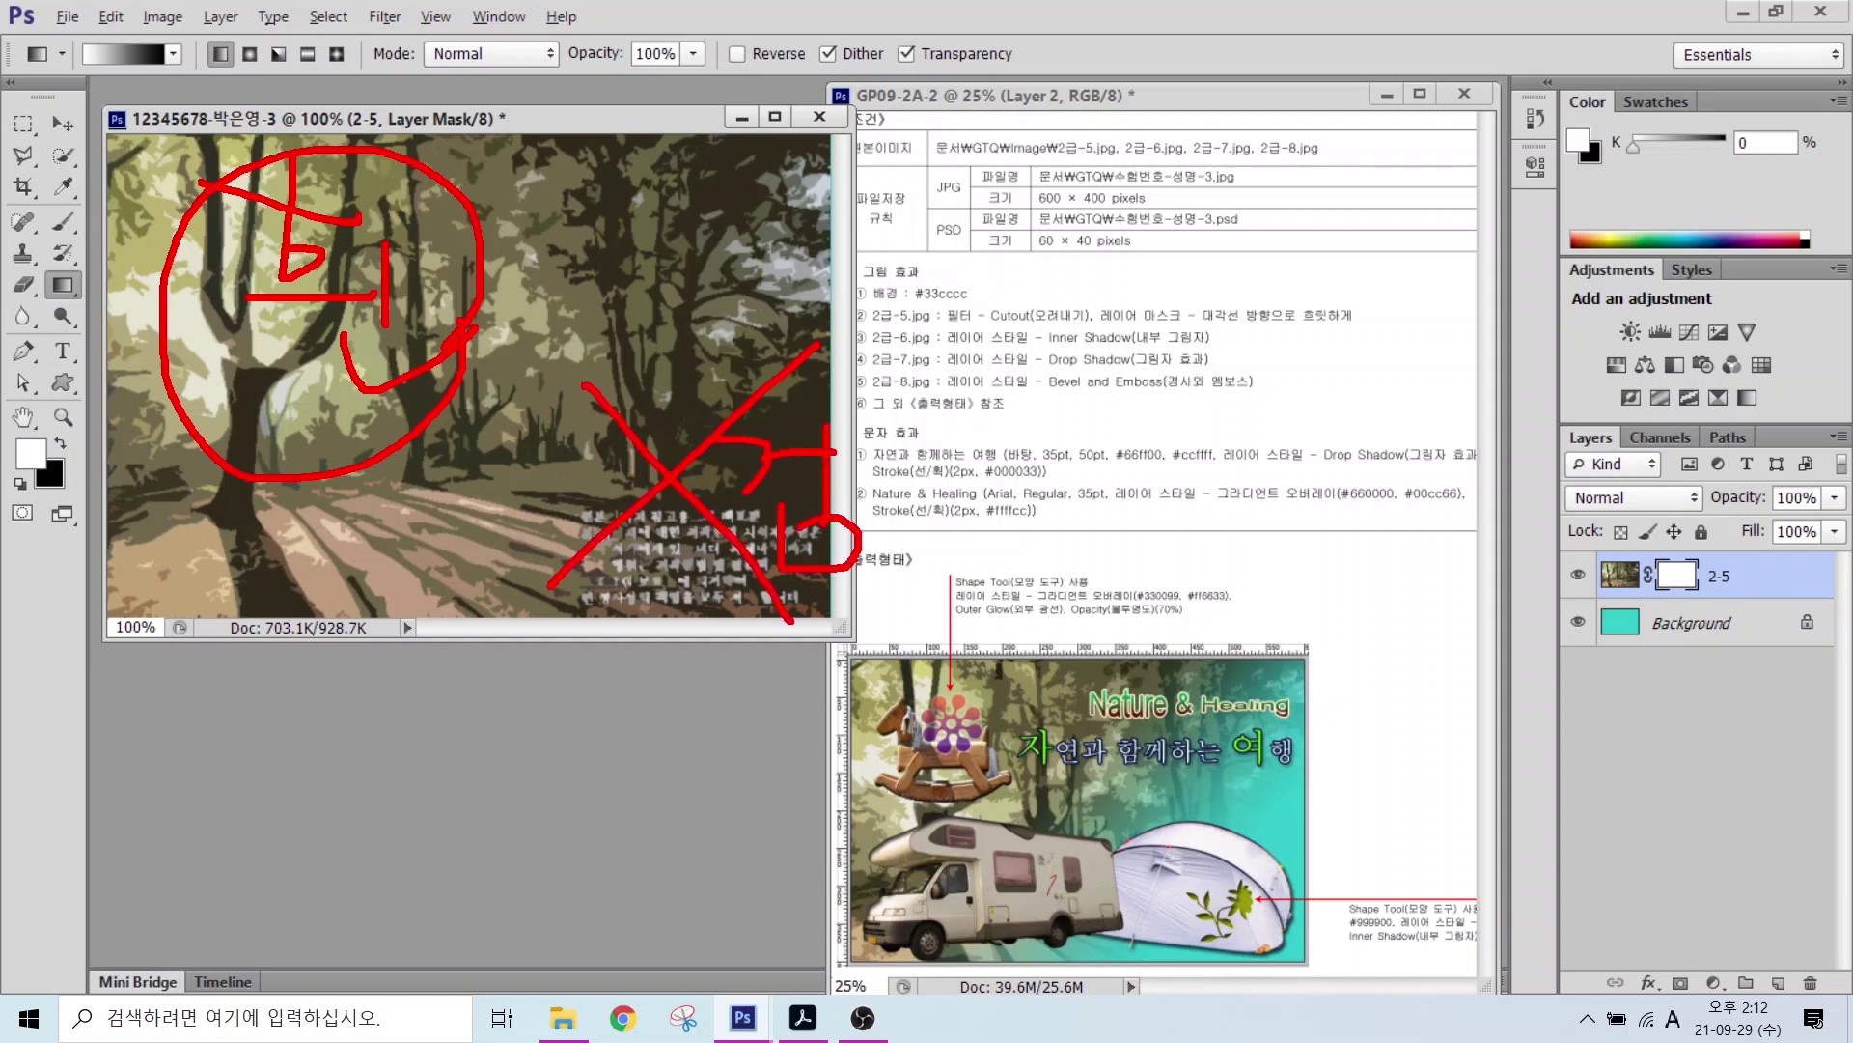
drag(1192, 333, 1320, 335)
mouse_move(94, 85)
mouse_down()
mouse_move(89, 19)
mouse_move(111, 94)
mouse_up()
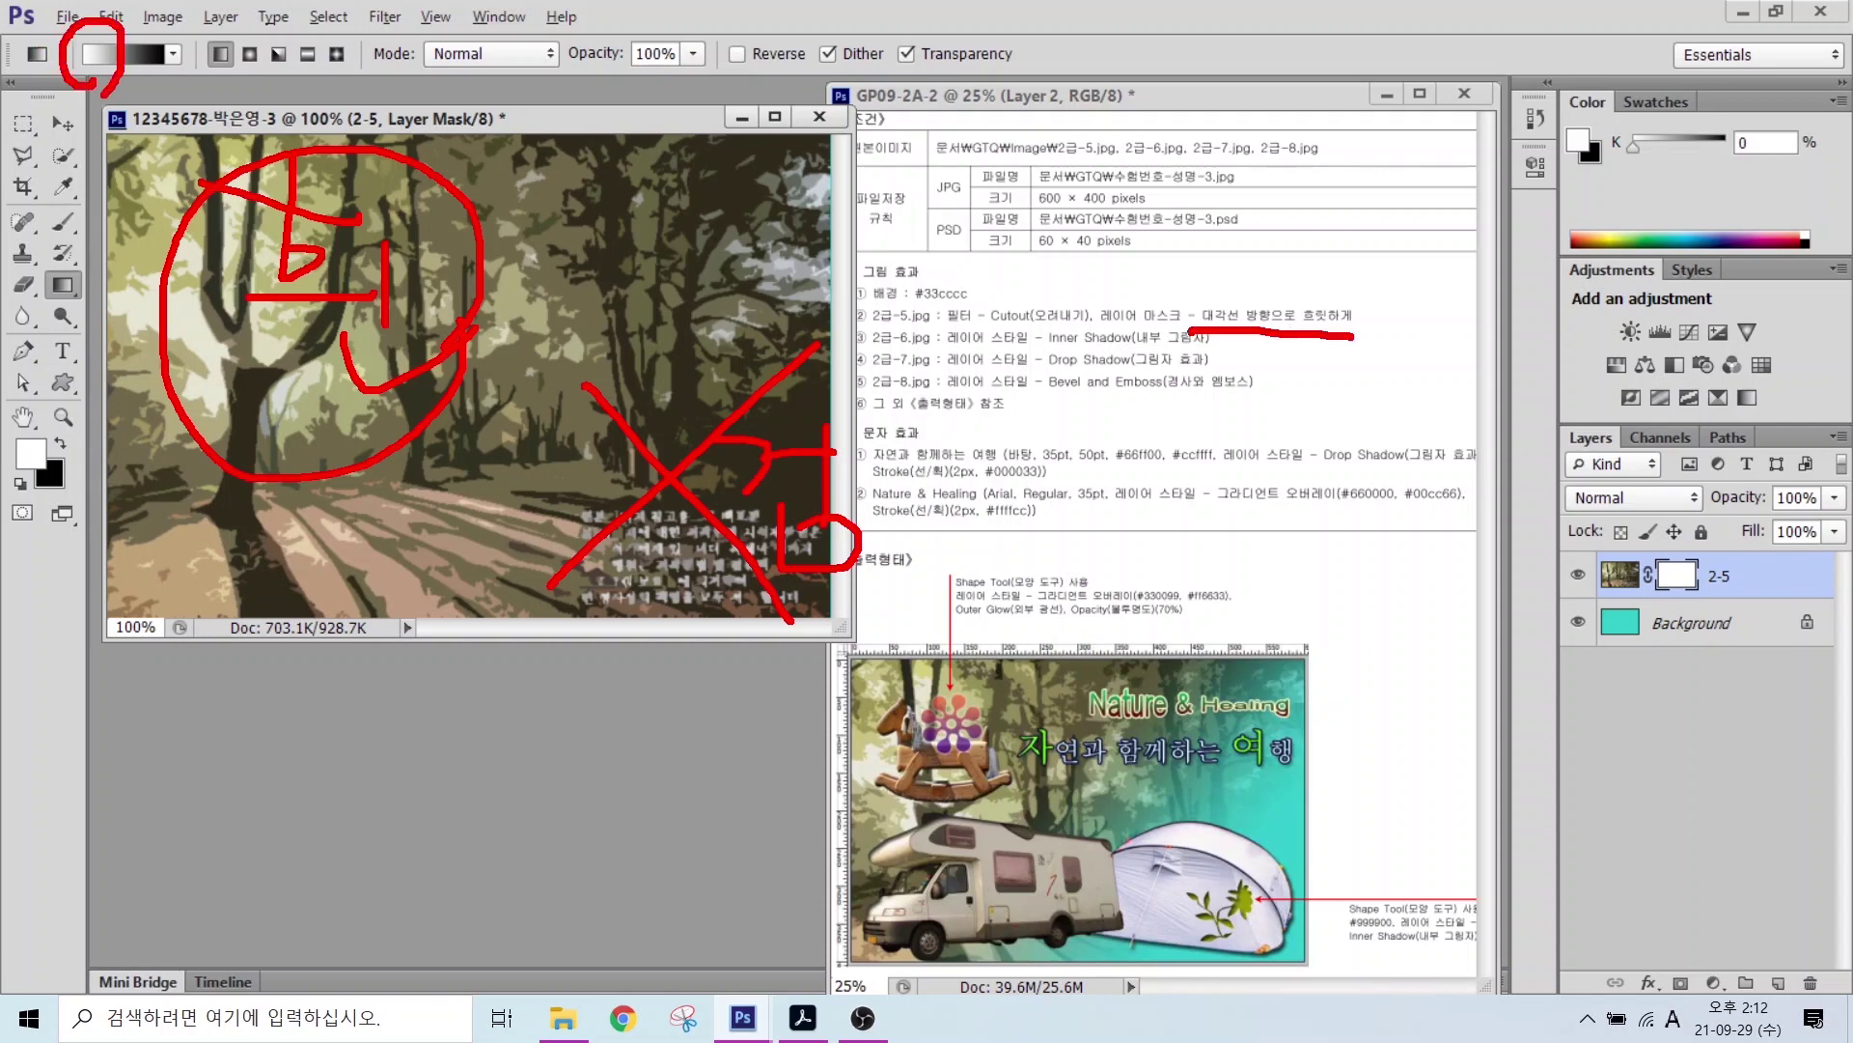
mouse_move(405, 203)
mouse_down()
mouse_move(415, 169)
mouse_move(463, 237)
mouse_move(764, 450)
mouse_up()
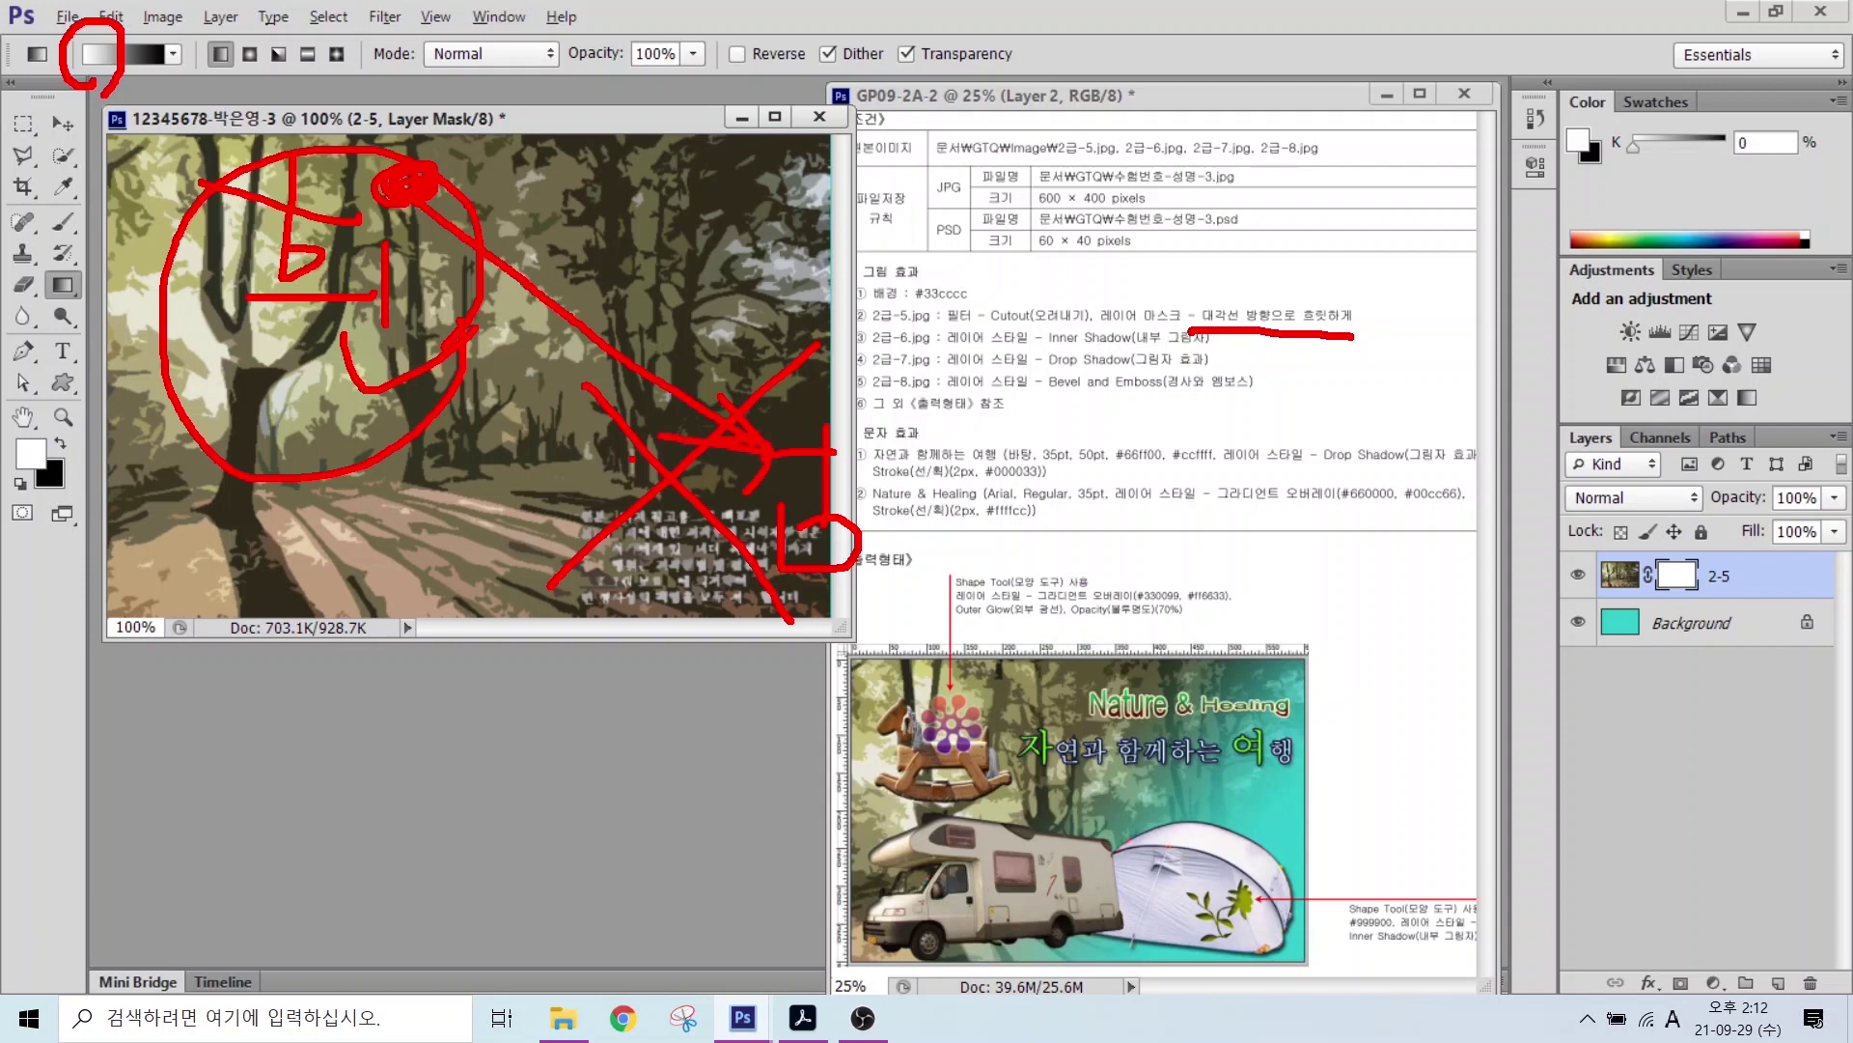
key(Escape)
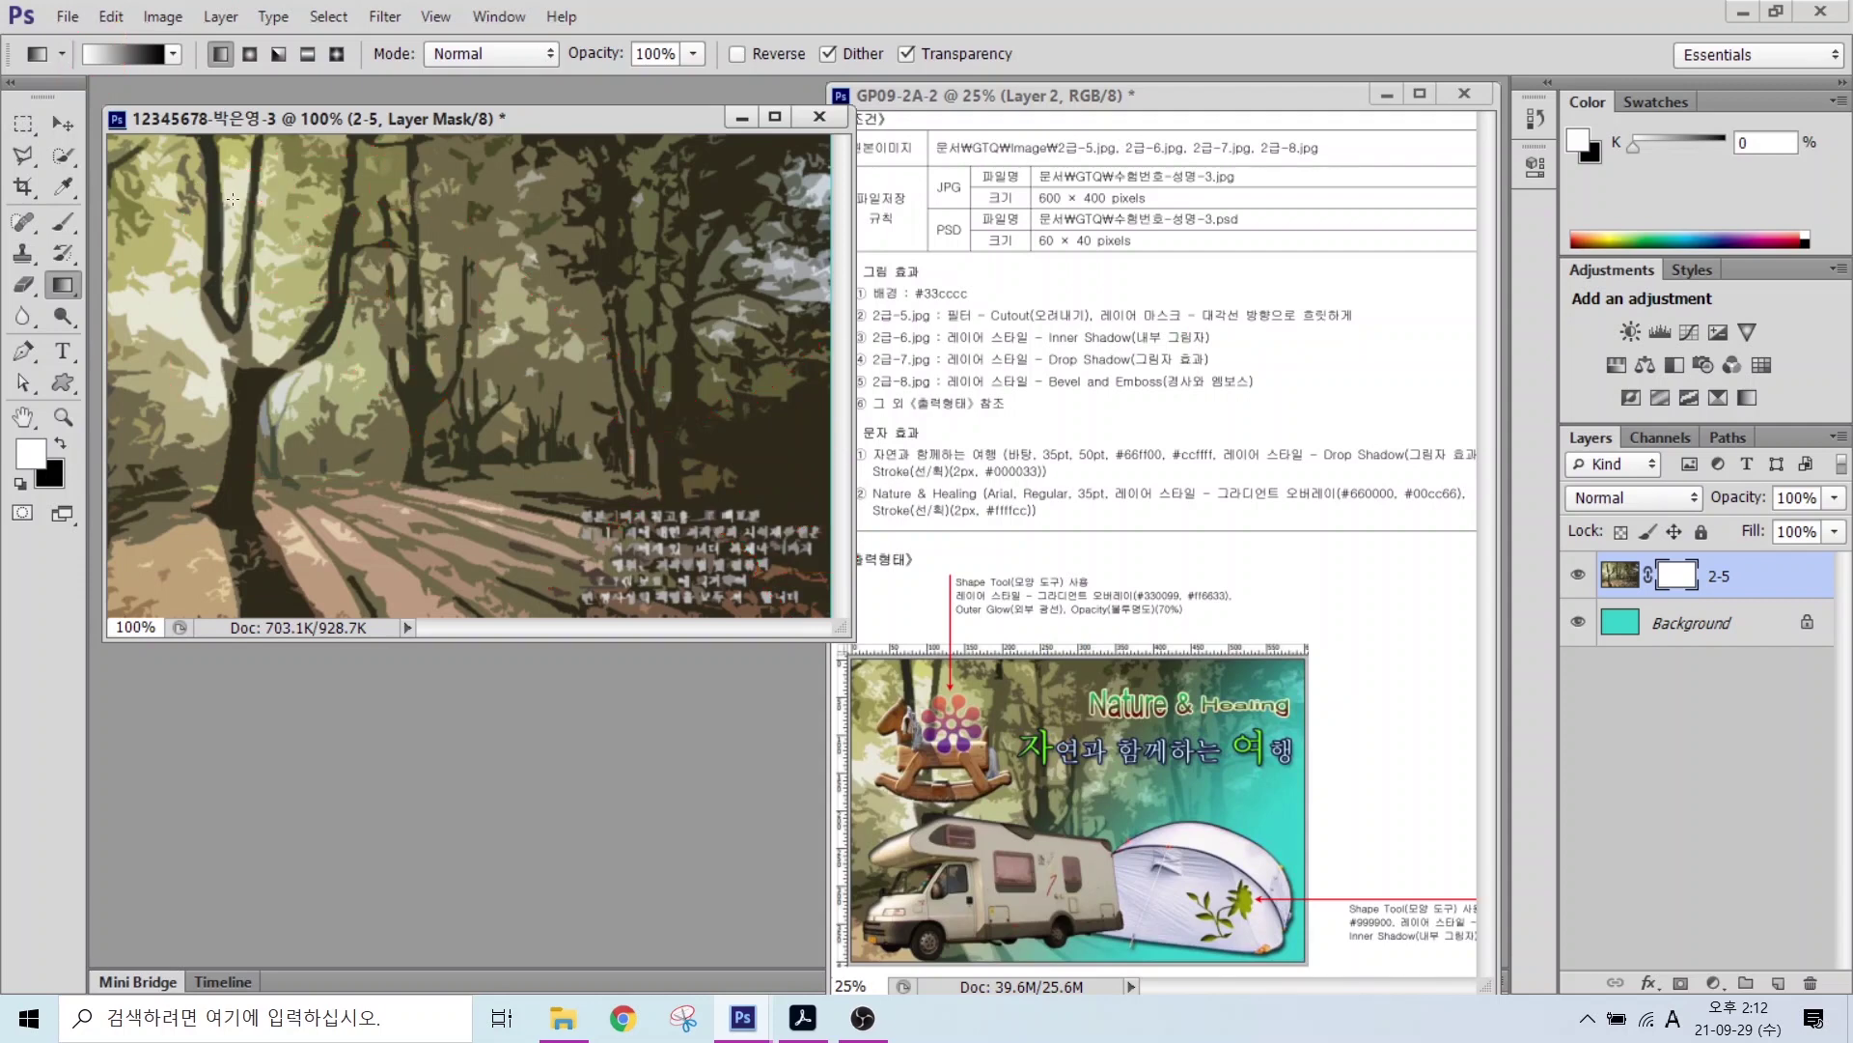
drag(232, 199, 741, 591)
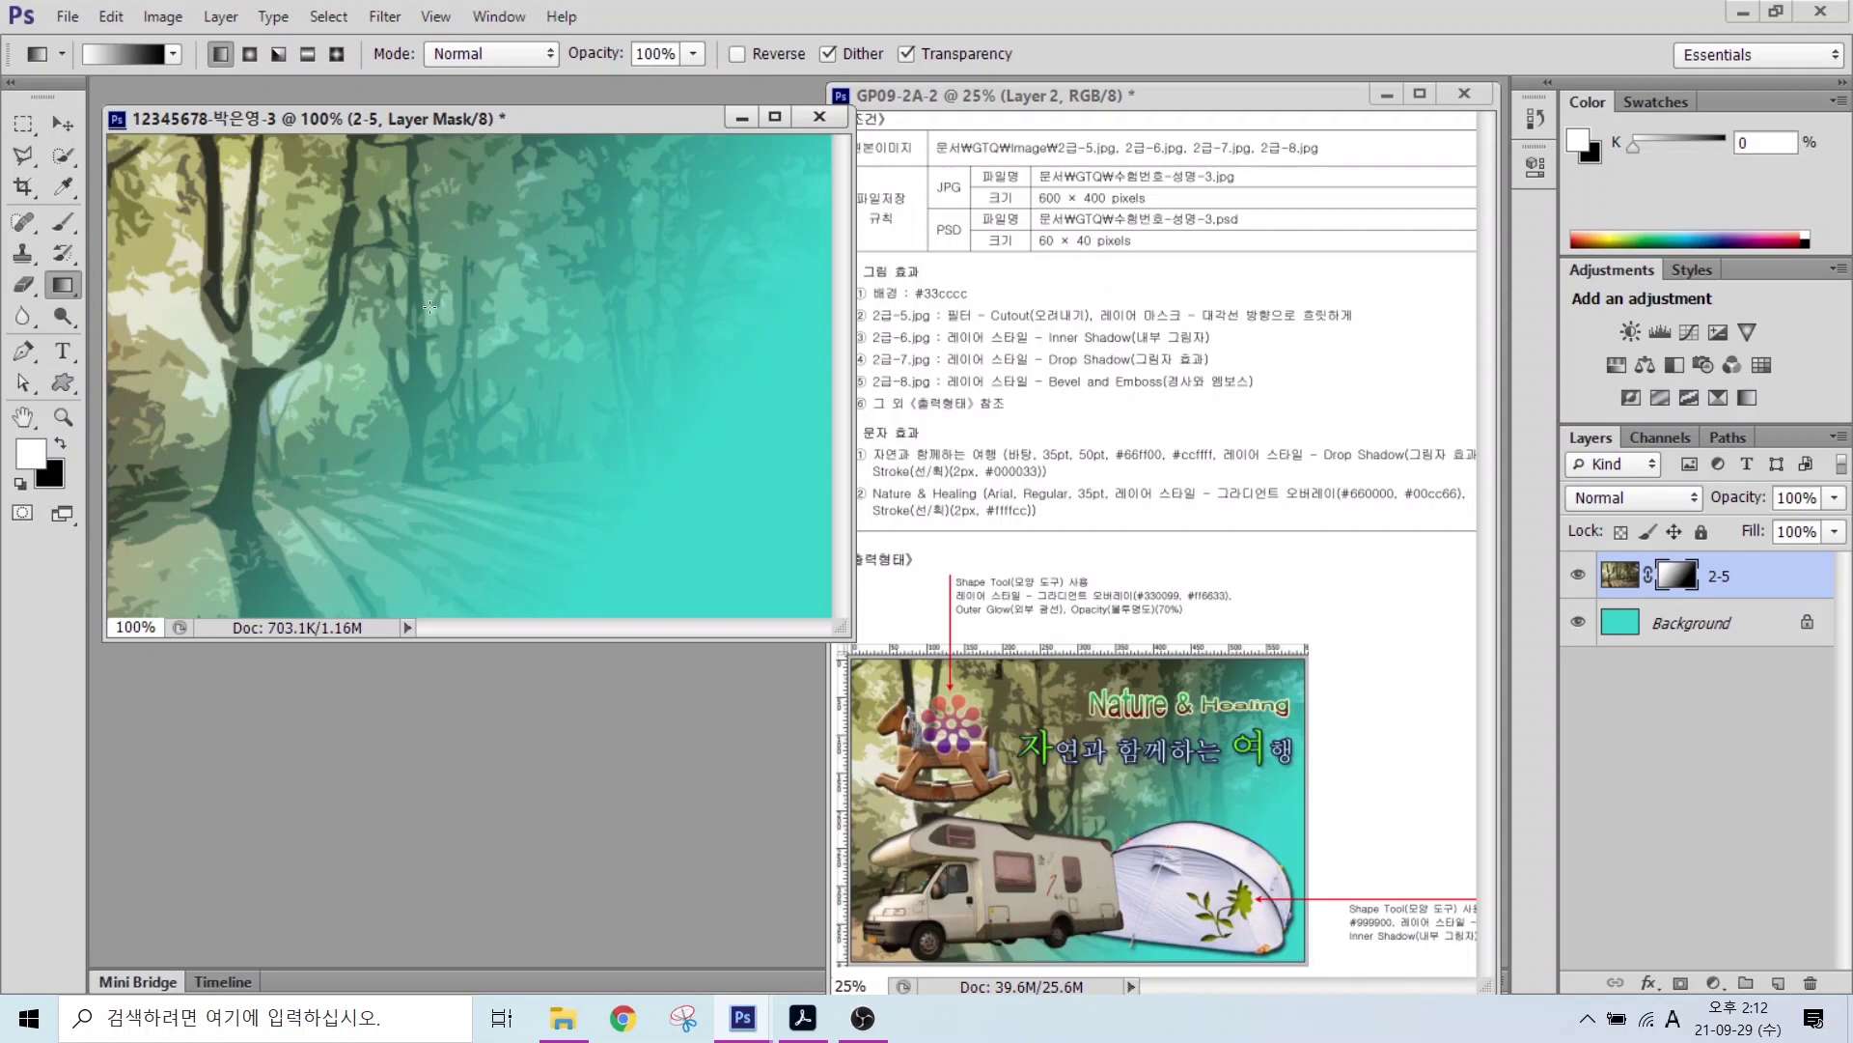
drag(492, 336, 801, 579)
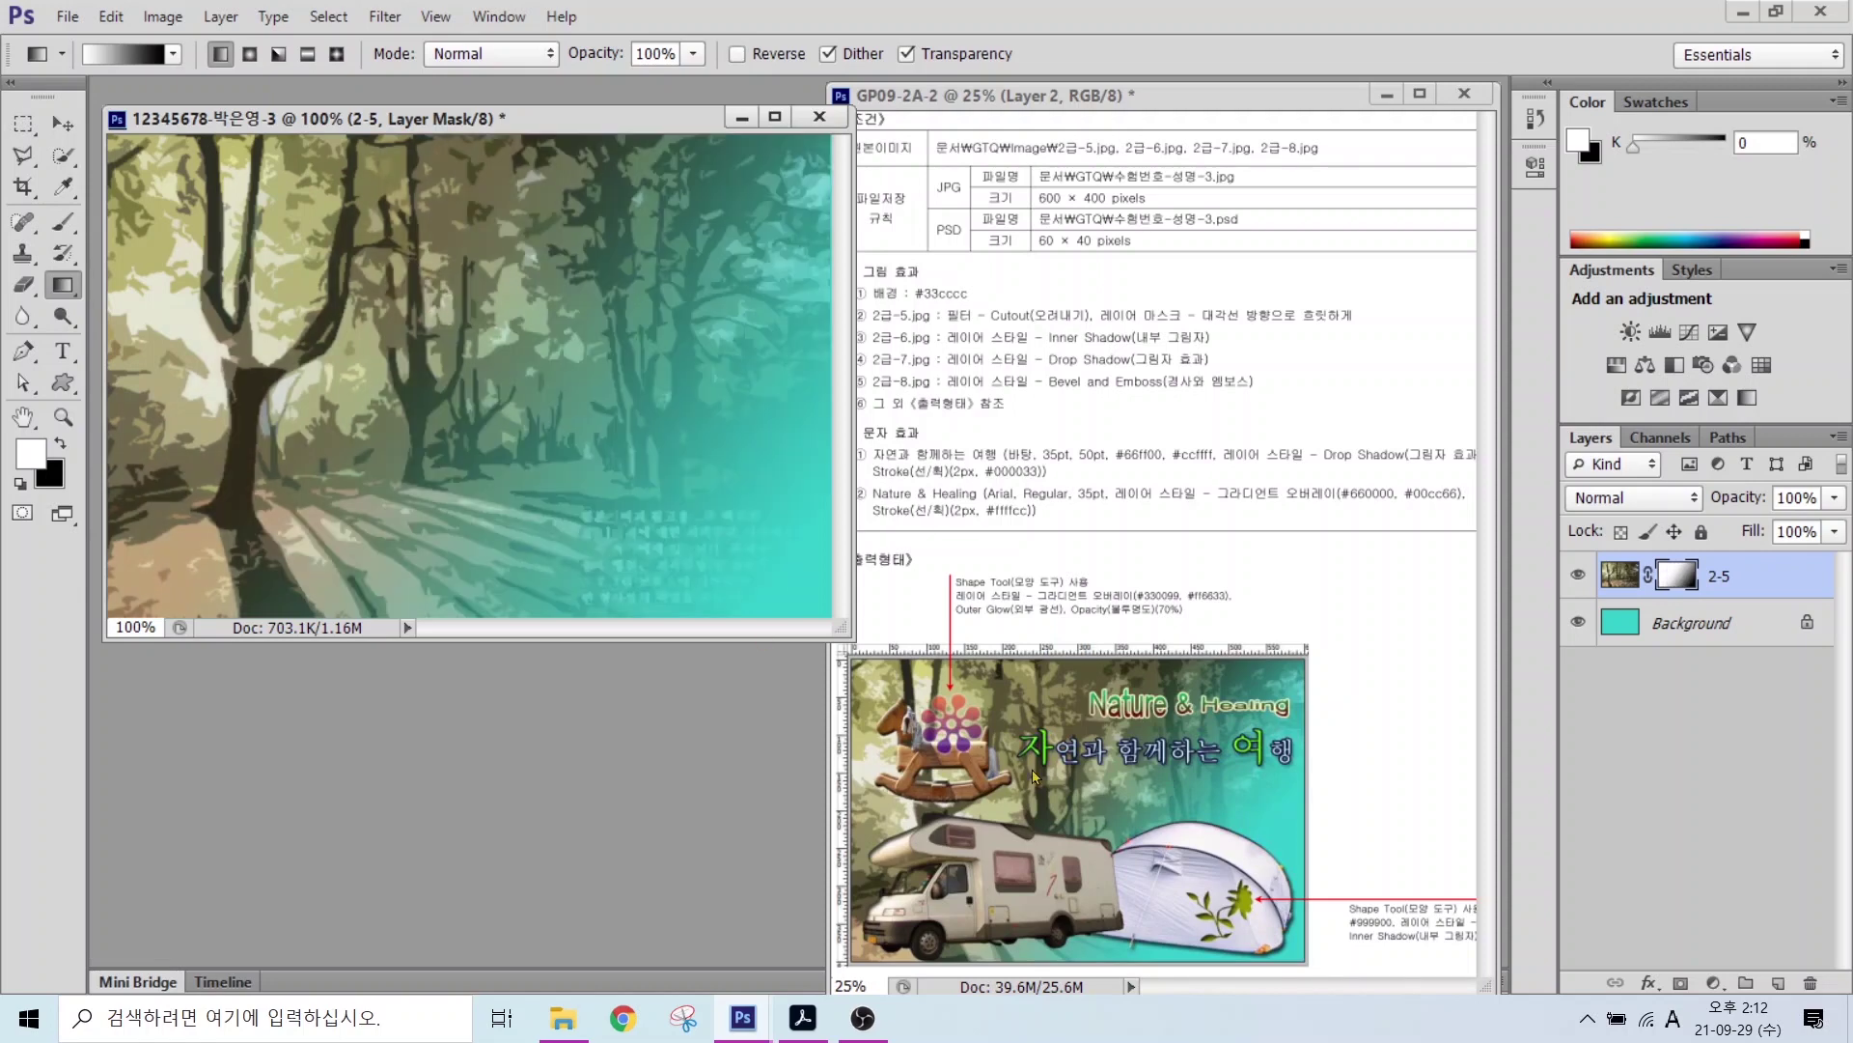
drag(406, 253, 780, 533)
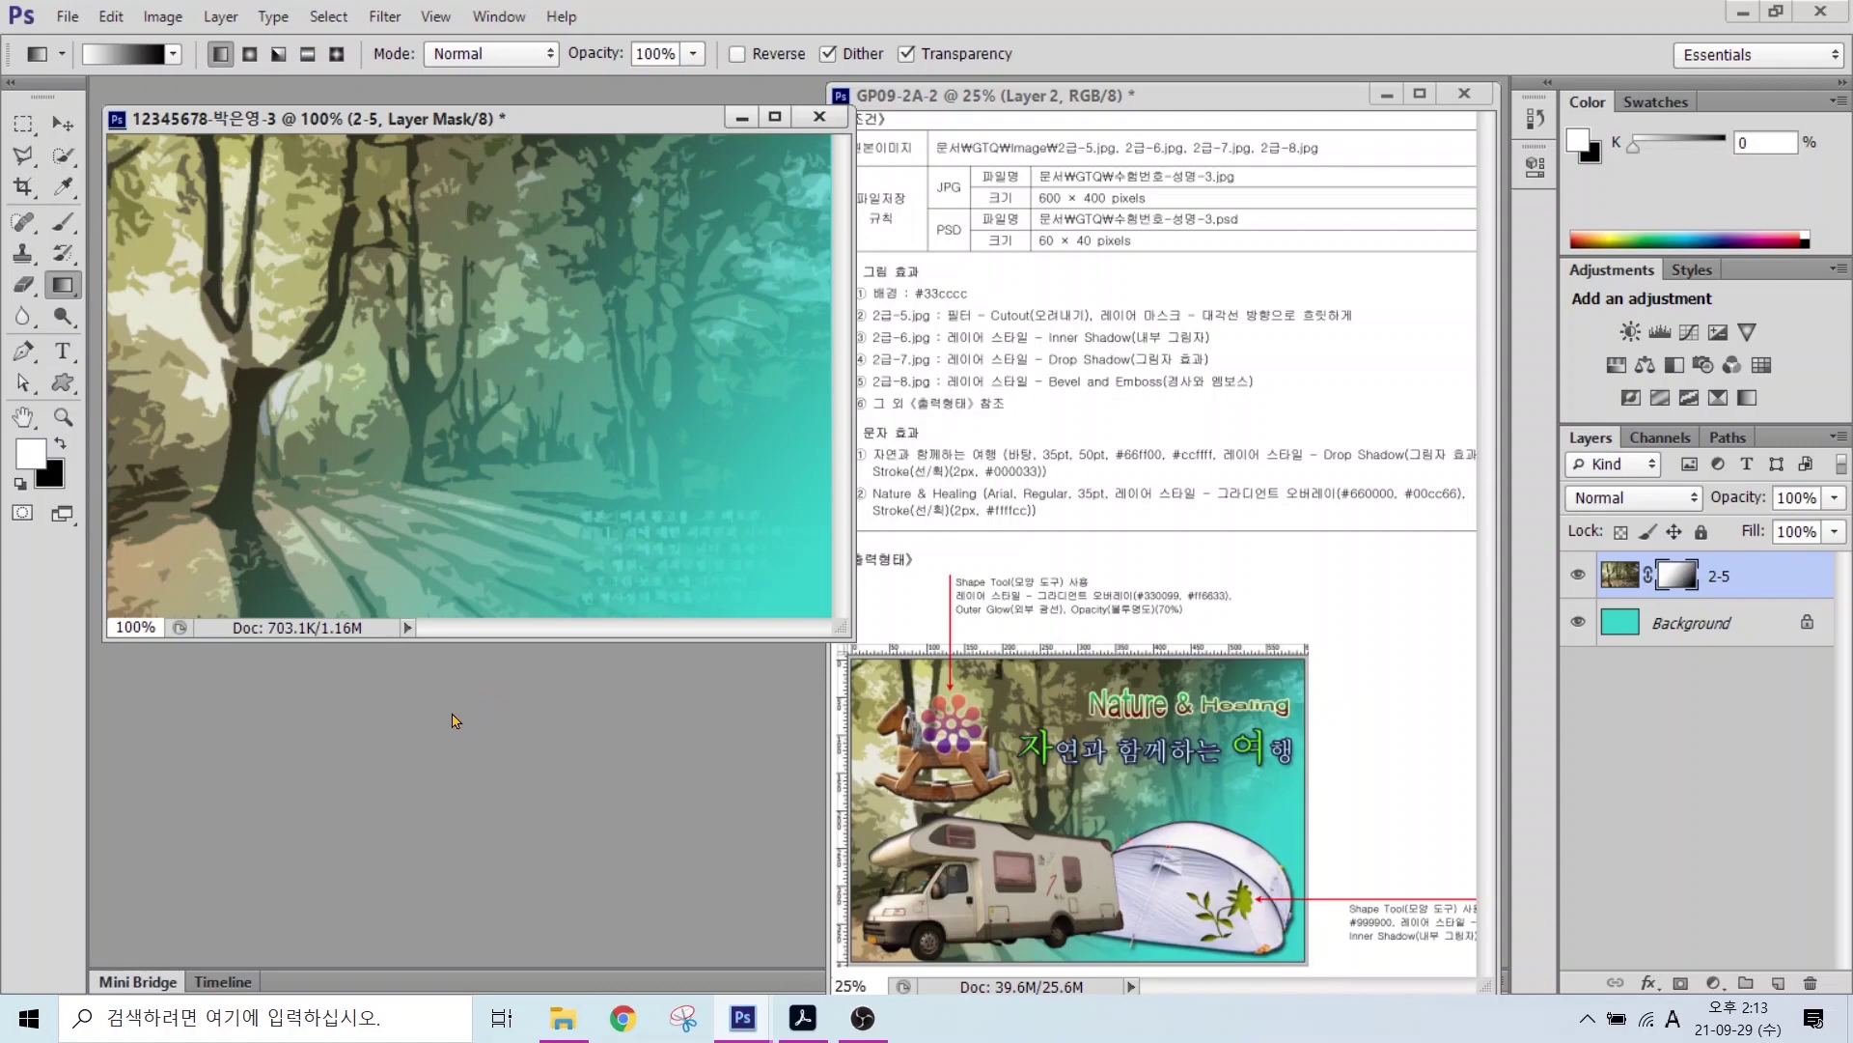
Step: Open 2급-6.jpg and Quick Select the camper van's body, removing the left-edge strip
double_click(456, 720)
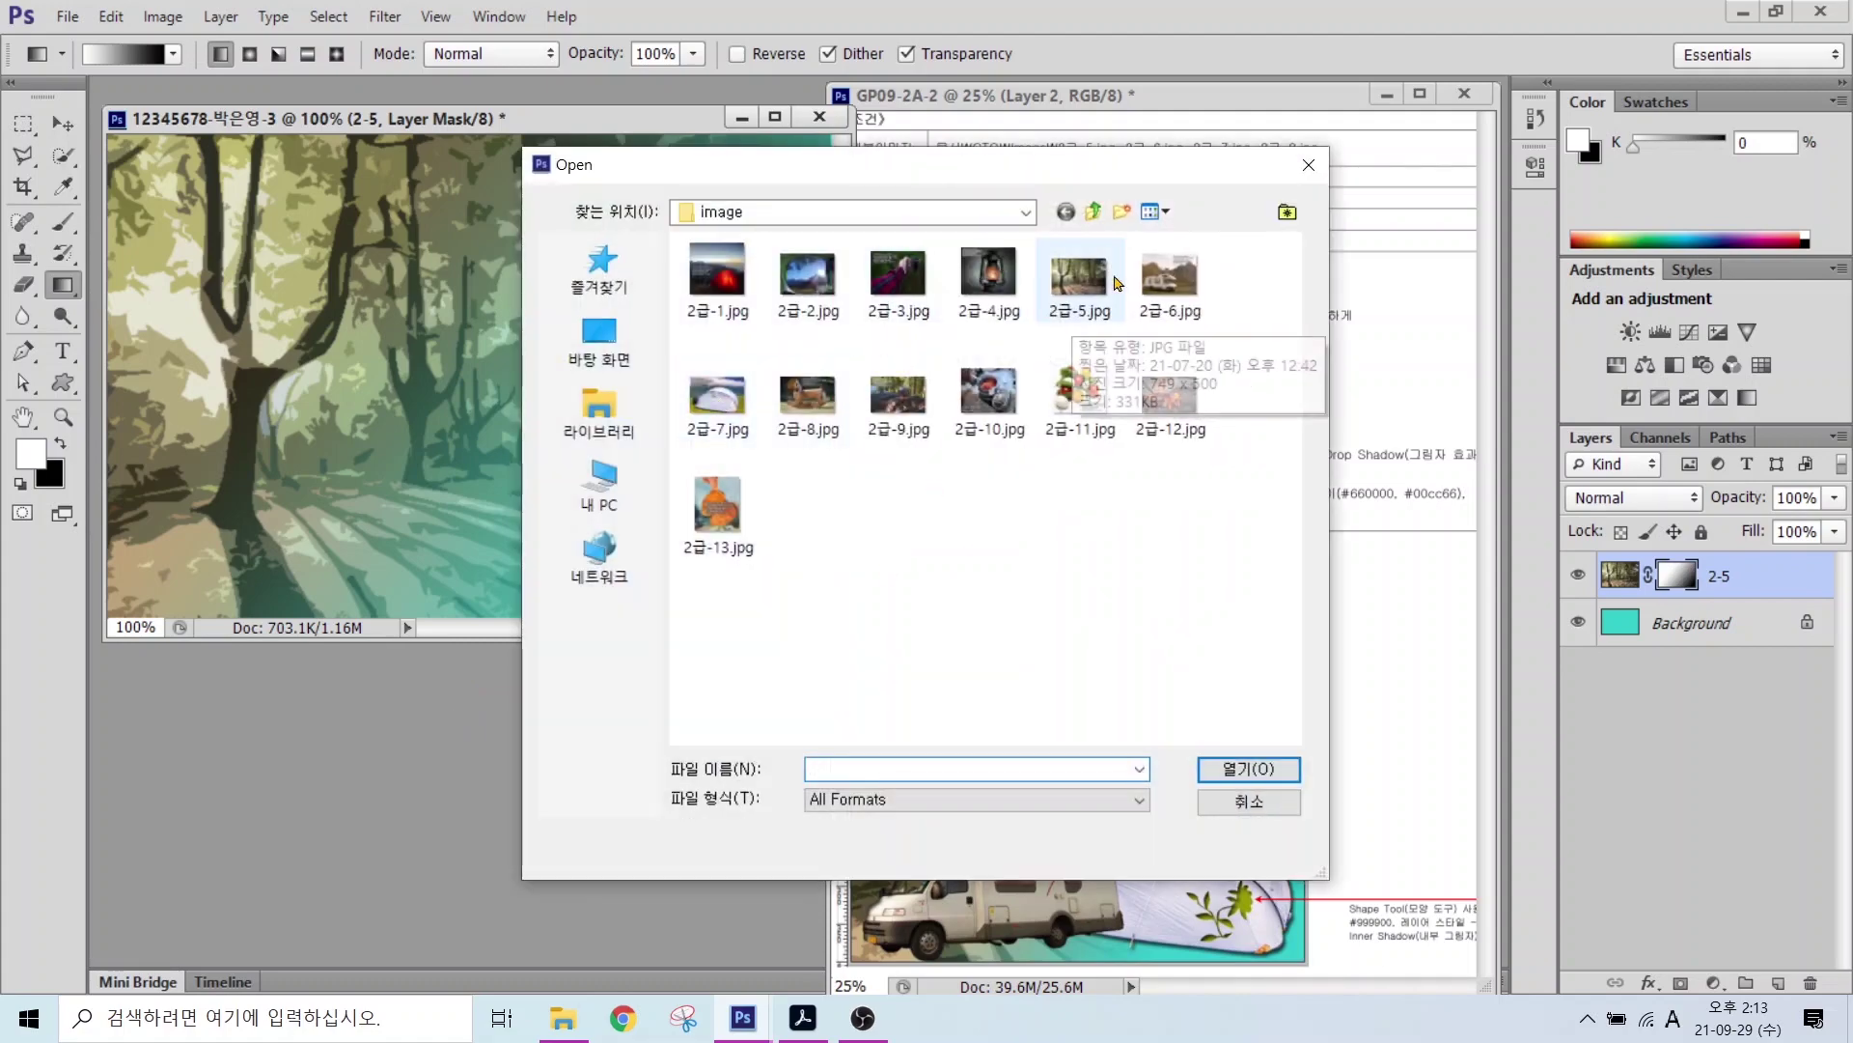
double_click(1169, 277)
click(65, 159)
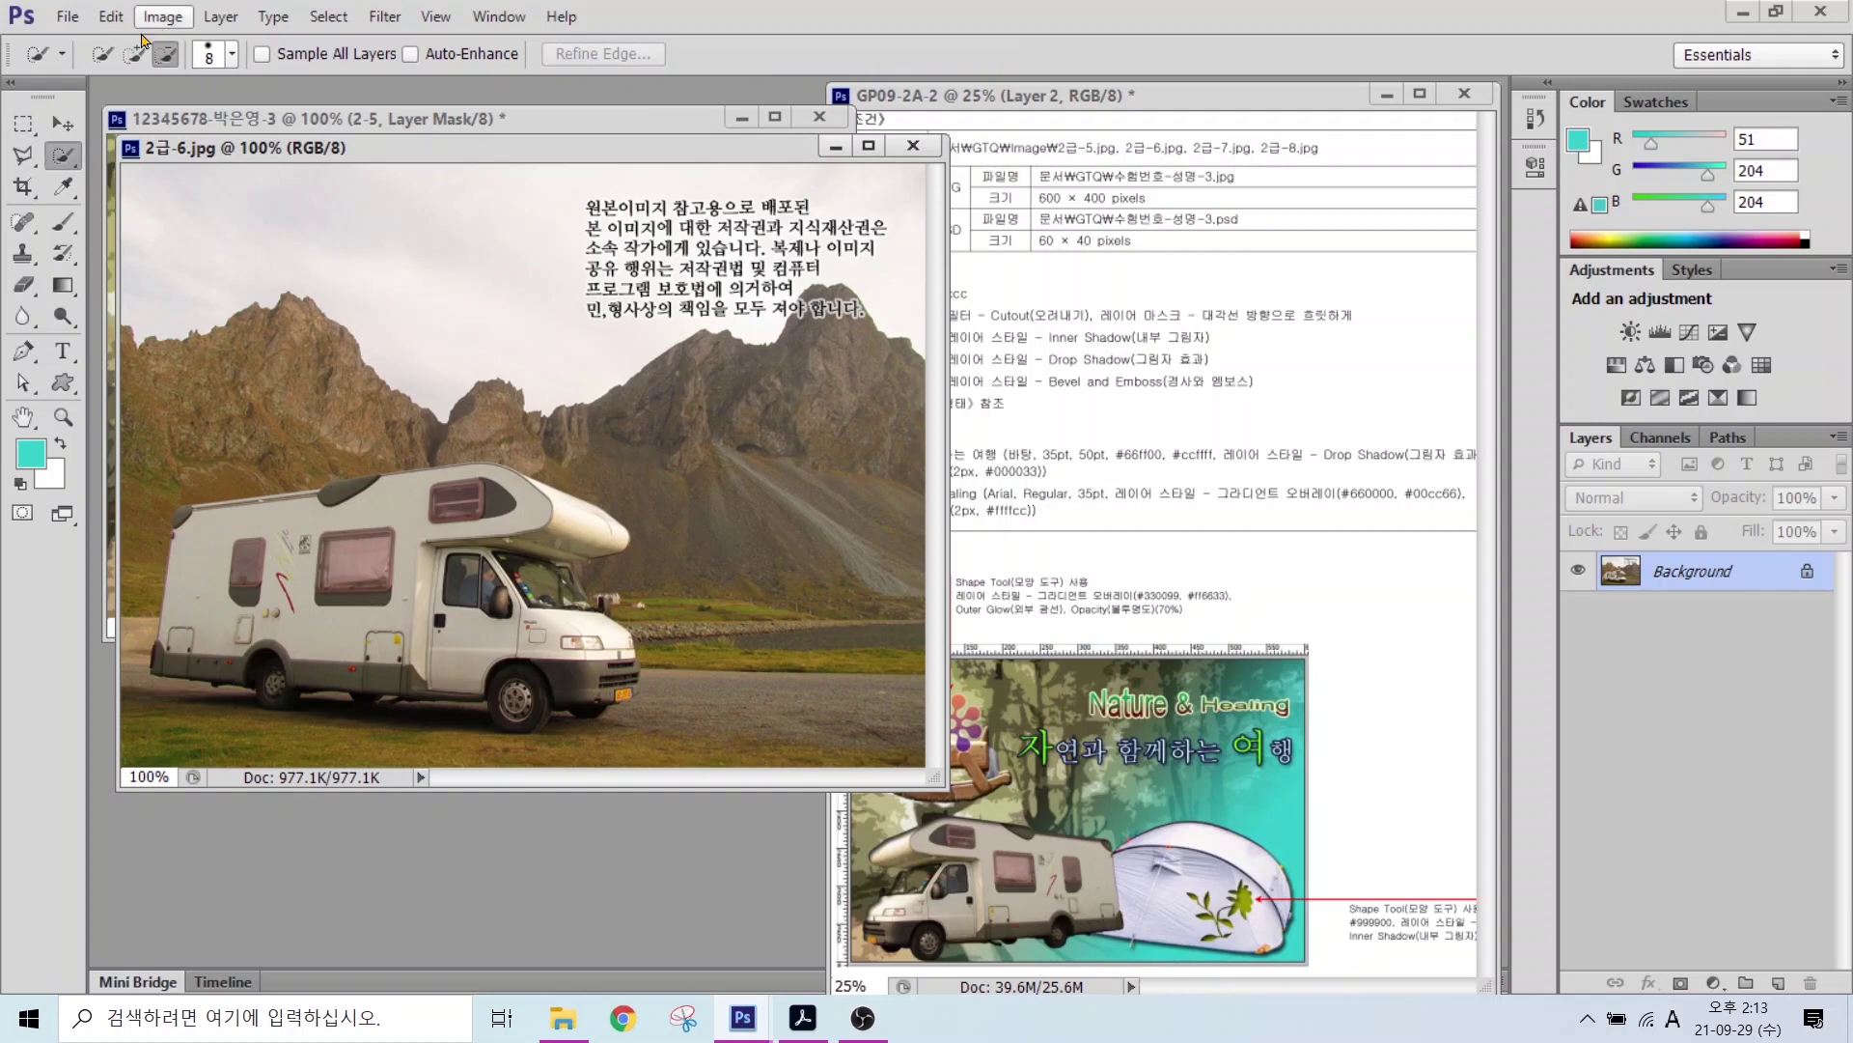
key(shift)
mouse_move(341, 543)
mouse_down()
mouse_move(389, 591)
mouse_move(489, 607)
mouse_move(552, 595)
mouse_move(555, 666)
mouse_move(611, 661)
mouse_move(521, 692)
mouse_move(198, 671)
mouse_move(197, 558)
mouse_up()
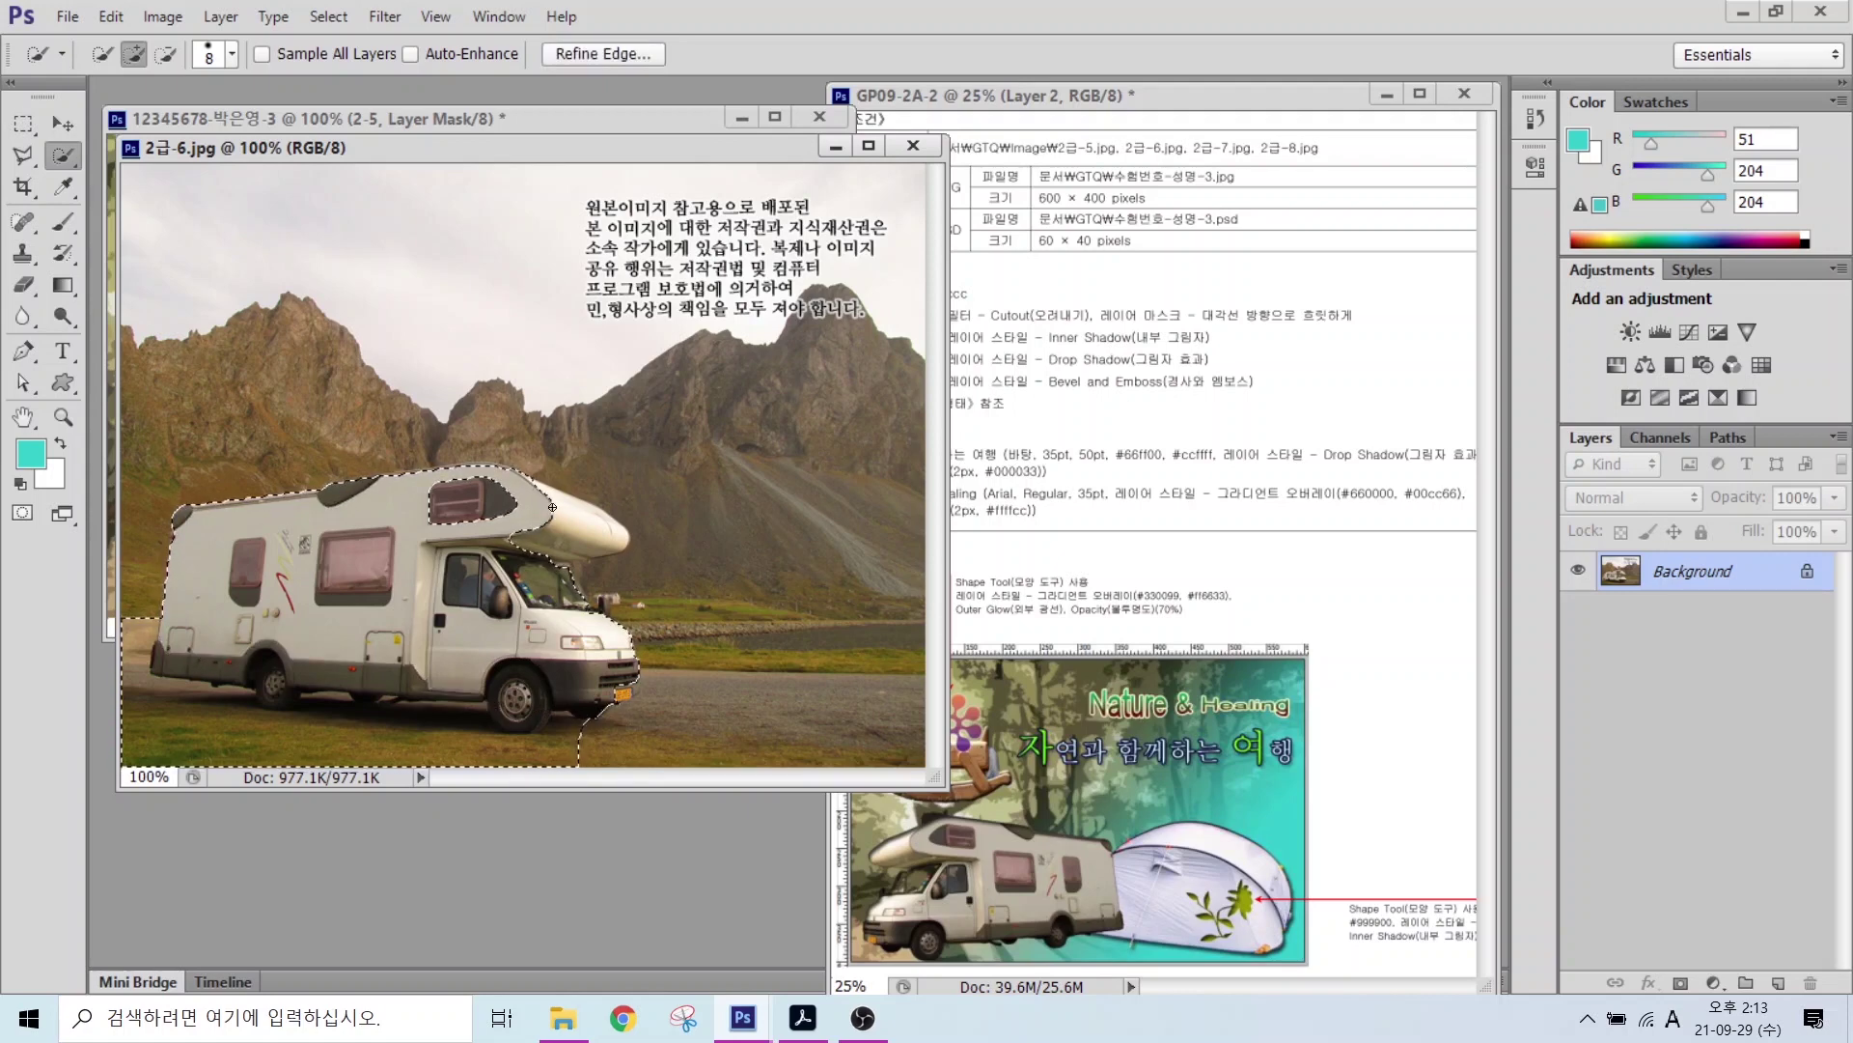
click(161, 53)
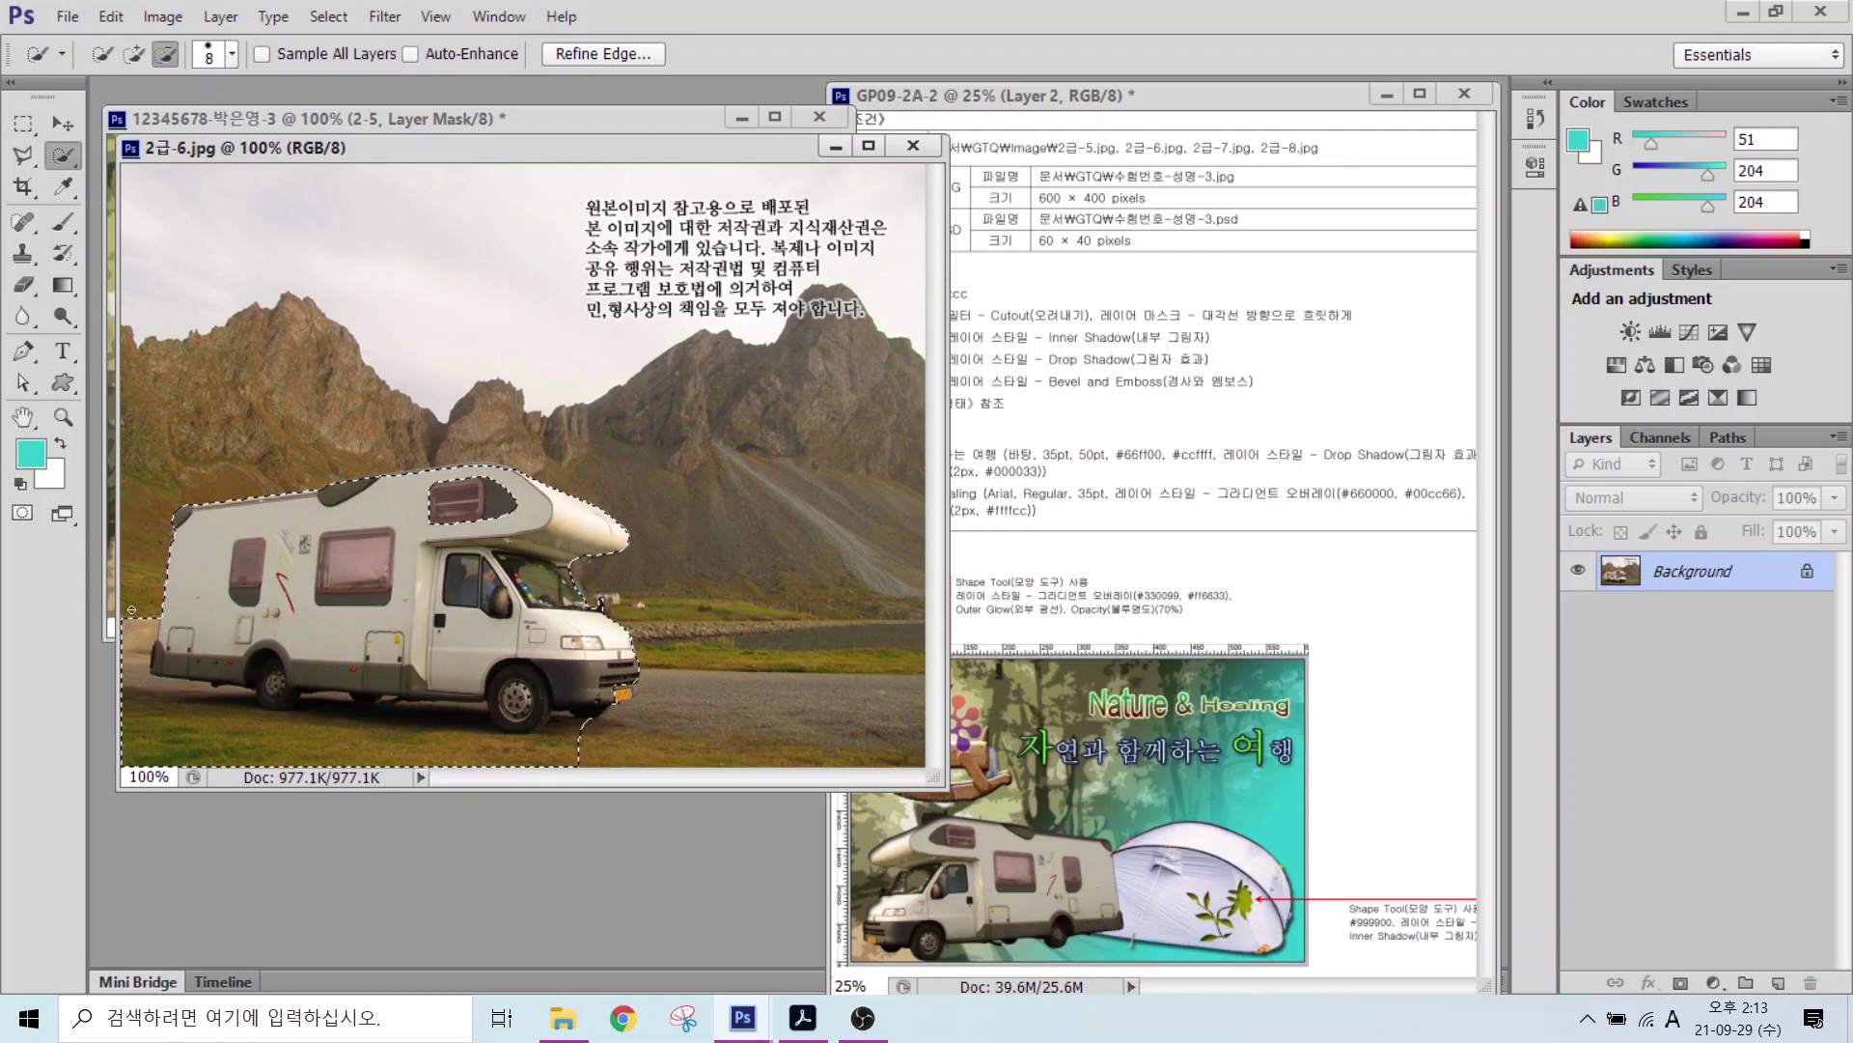
mouse_move(137, 618)
mouse_down()
mouse_move(130, 721)
mouse_move(446, 748)
mouse_move(293, 727)
mouse_up()
Step: Trace around the camper's front wheel with the Polygonal Lasso
right_click(23, 154)
click(144, 180)
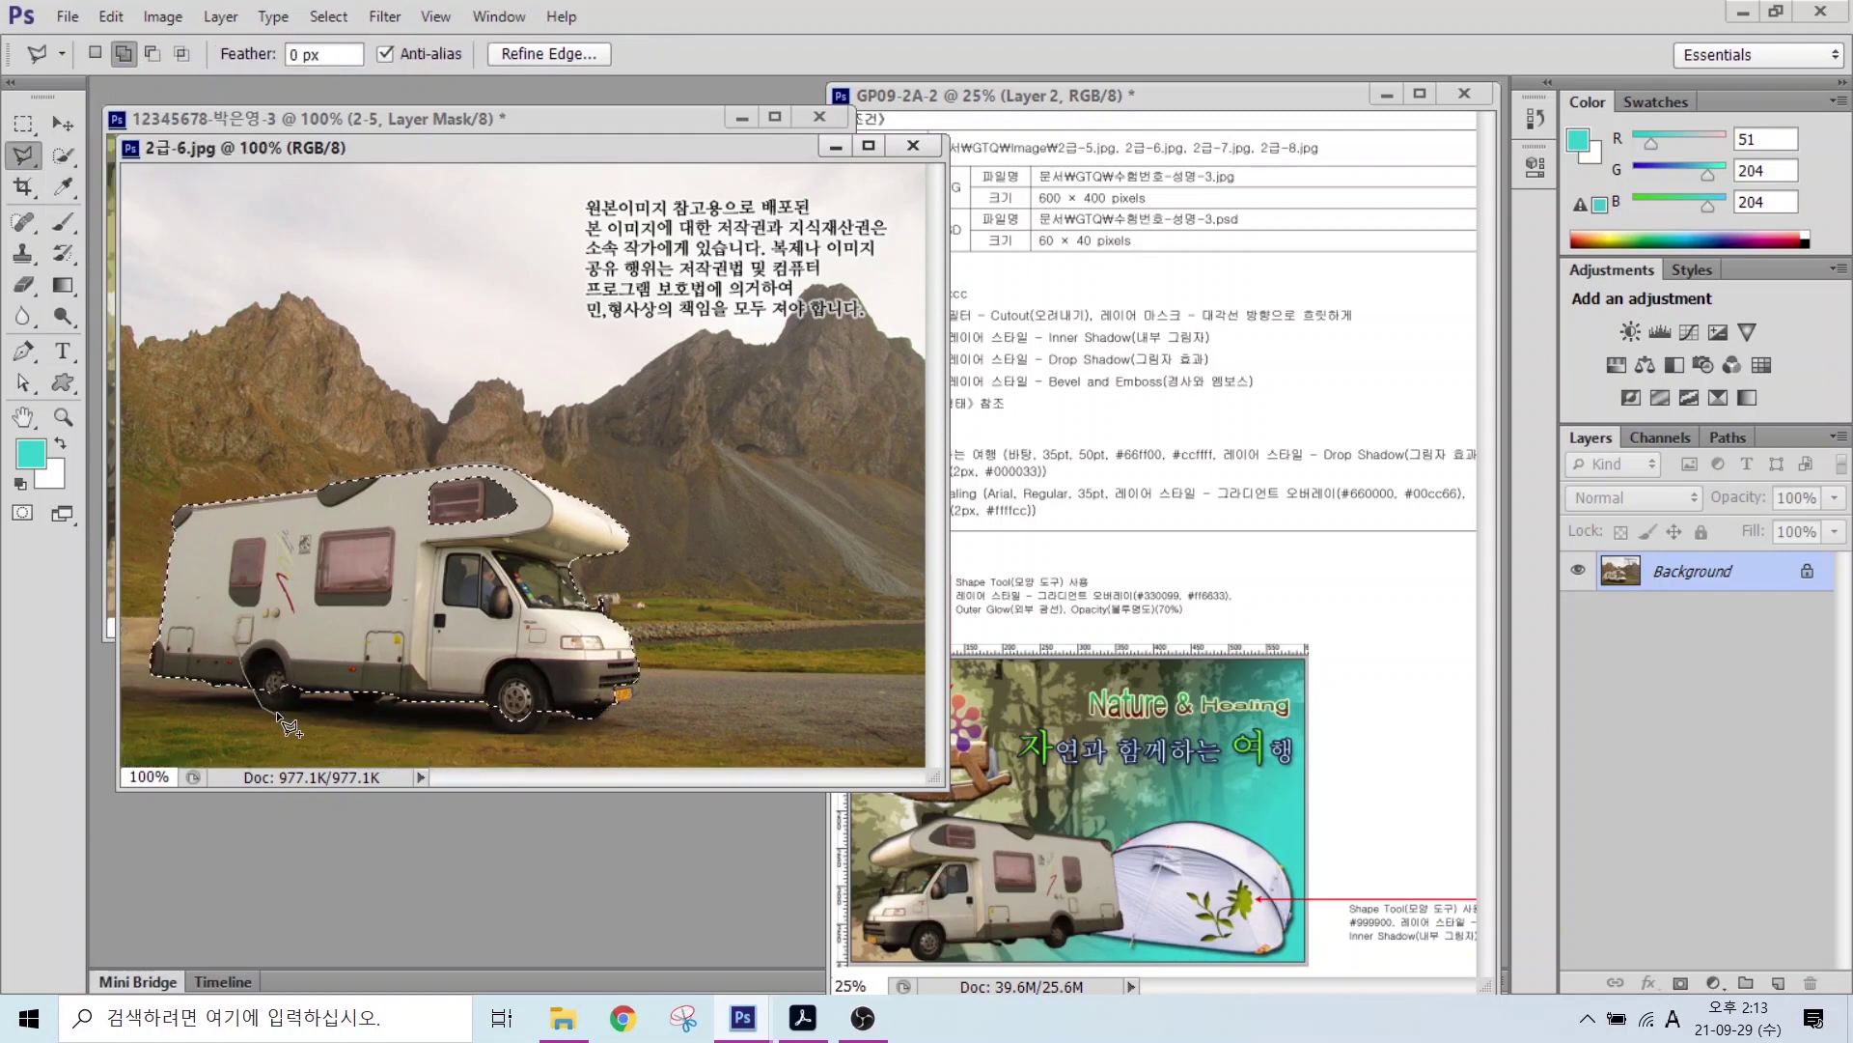
click(278, 711)
click(308, 692)
click(483, 691)
click(515, 731)
click(560, 716)
double_click(560, 670)
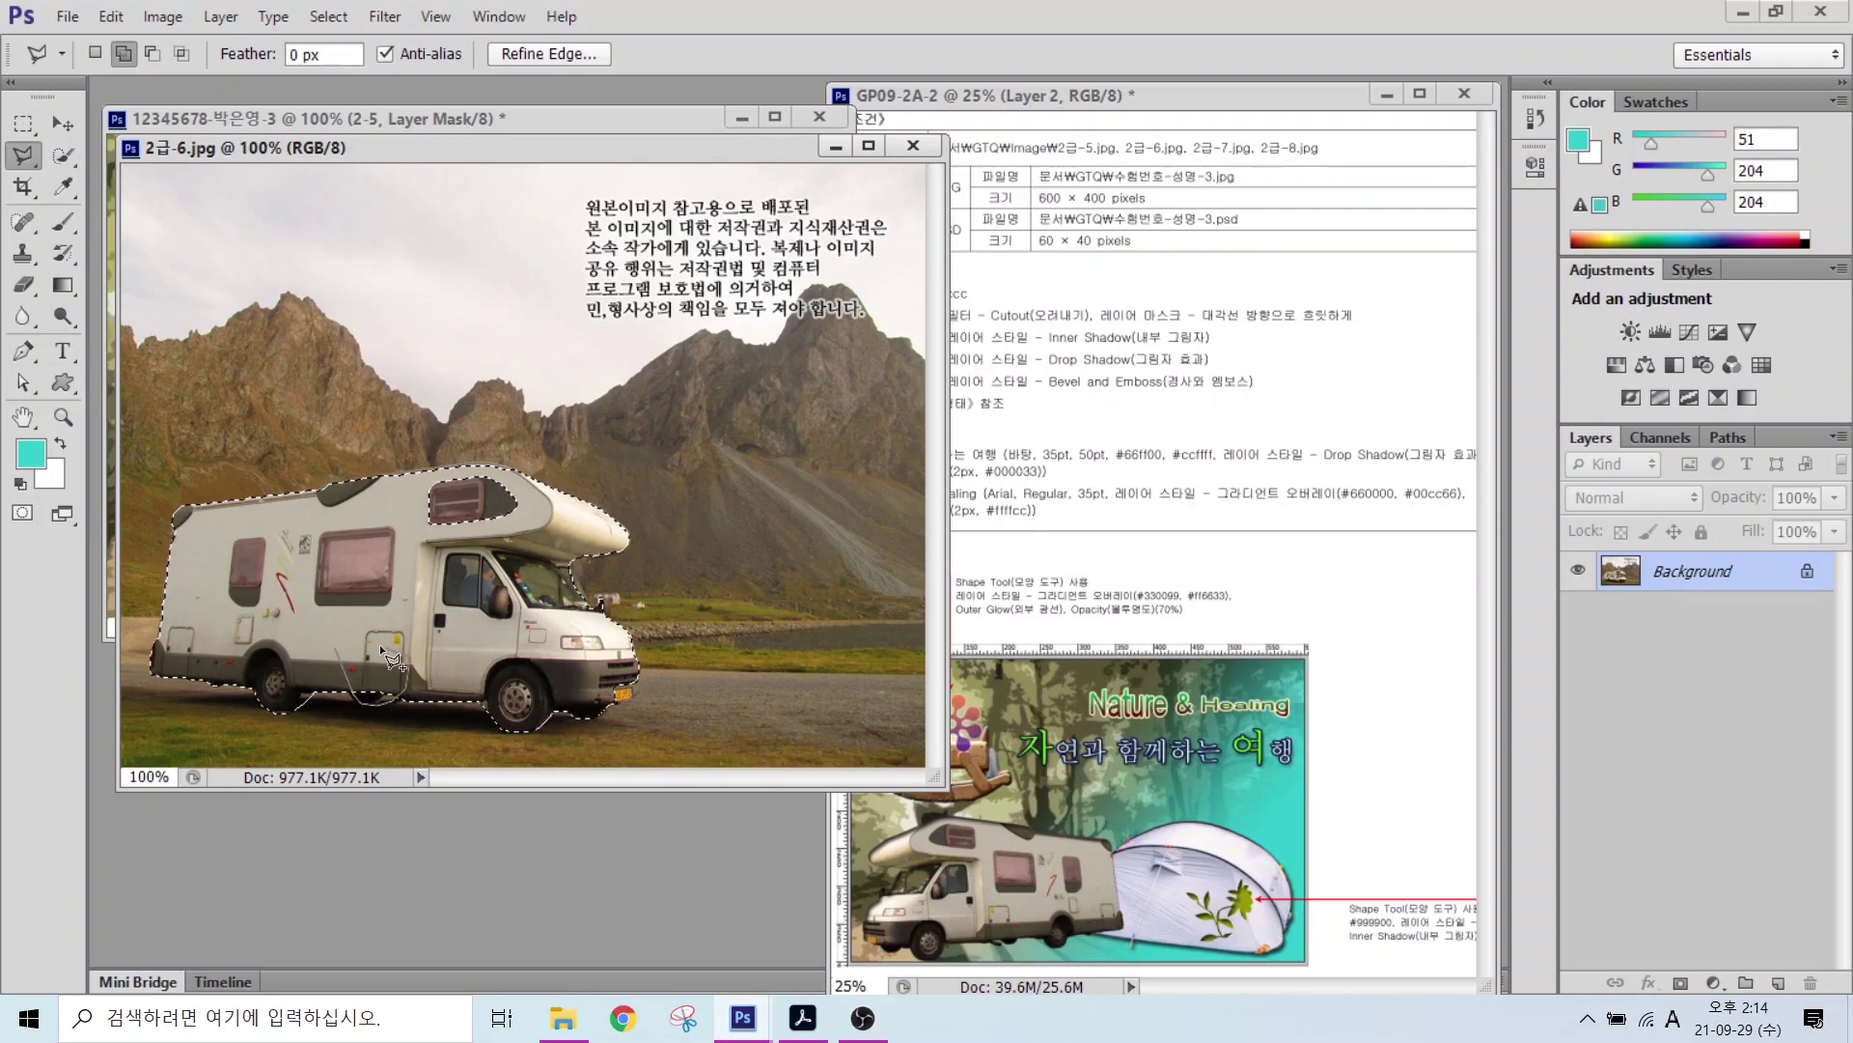
Step: Move the selected camper into the forest composite, close the source, and name the layer 2-6
key(v)
drag(464, 148, 599, 266)
drag(502, 676, 207, 340)
click(1049, 263)
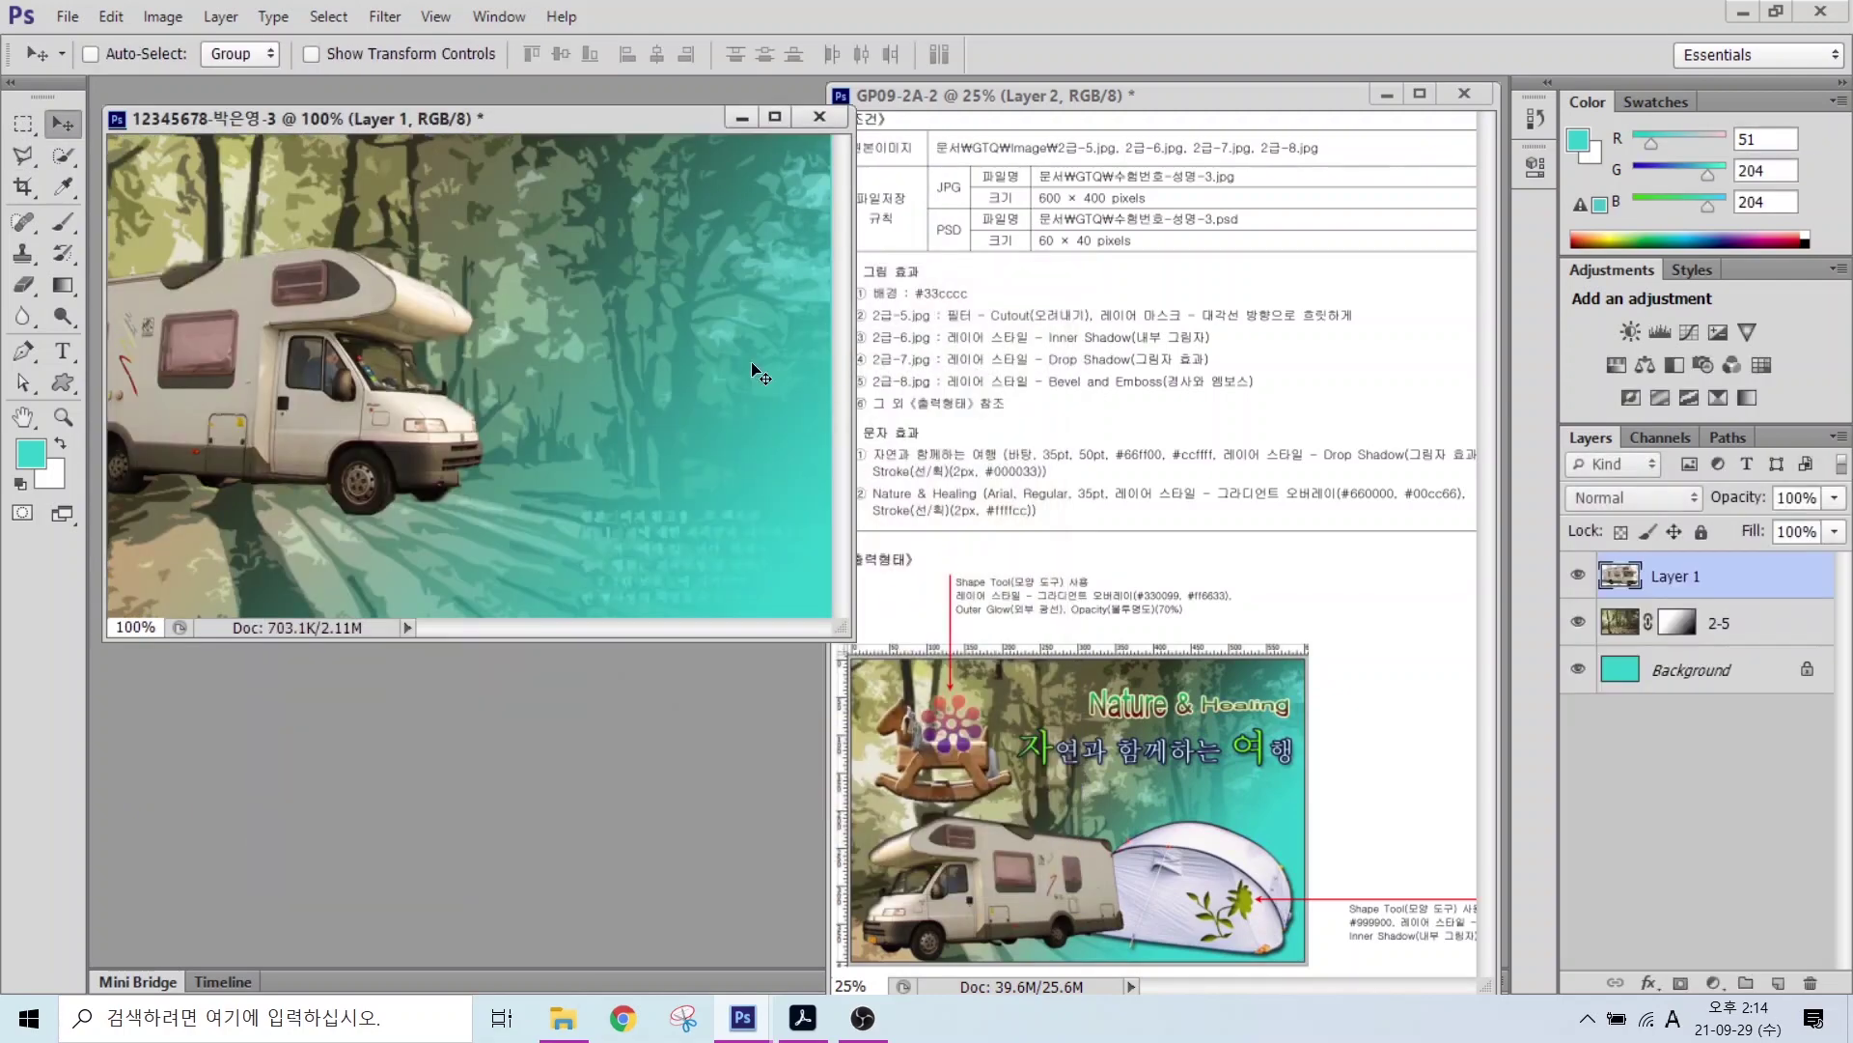
double_click(1676, 577)
text(2-6)
key(Return)
Step: Flip the camper horizontally, resize it, place it lower left, and show the rulers
key(ctrl+t)
right_click(475, 343)
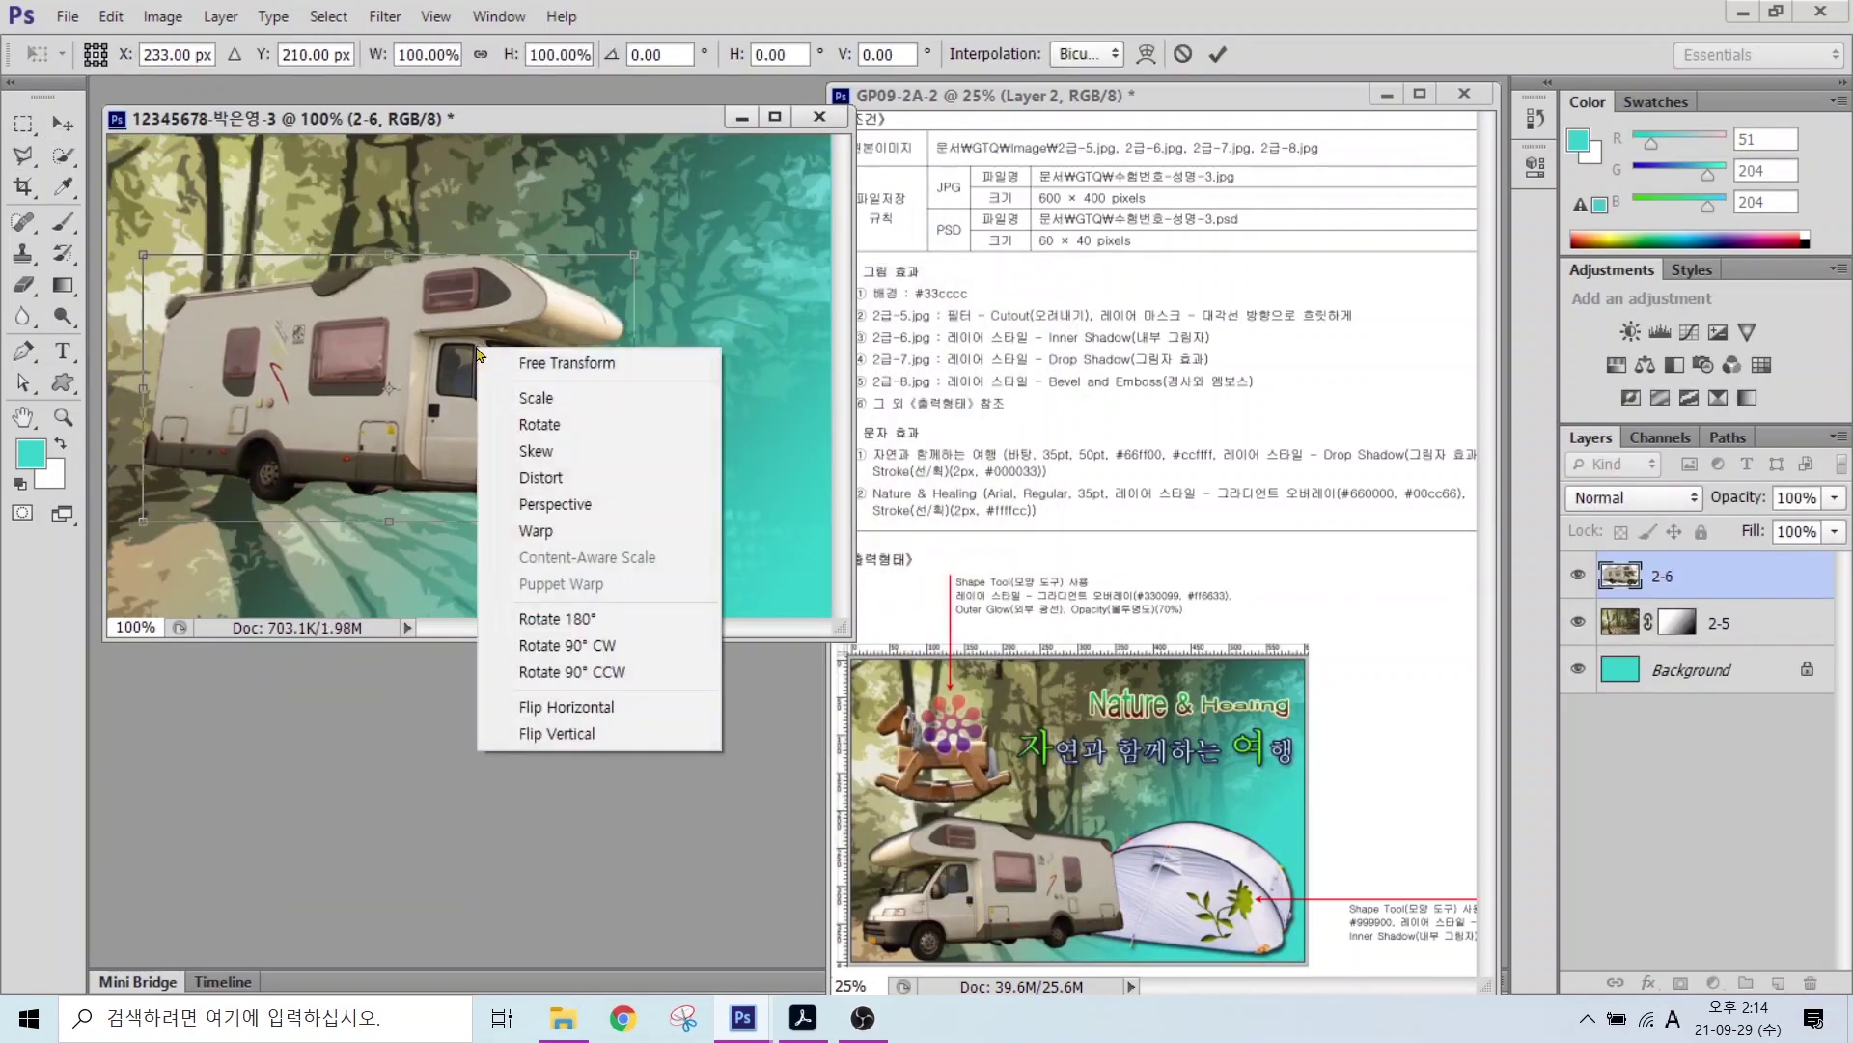
click(540, 709)
drag(640, 257, 531, 311)
drag(413, 368, 386, 454)
drag(505, 396, 591, 287)
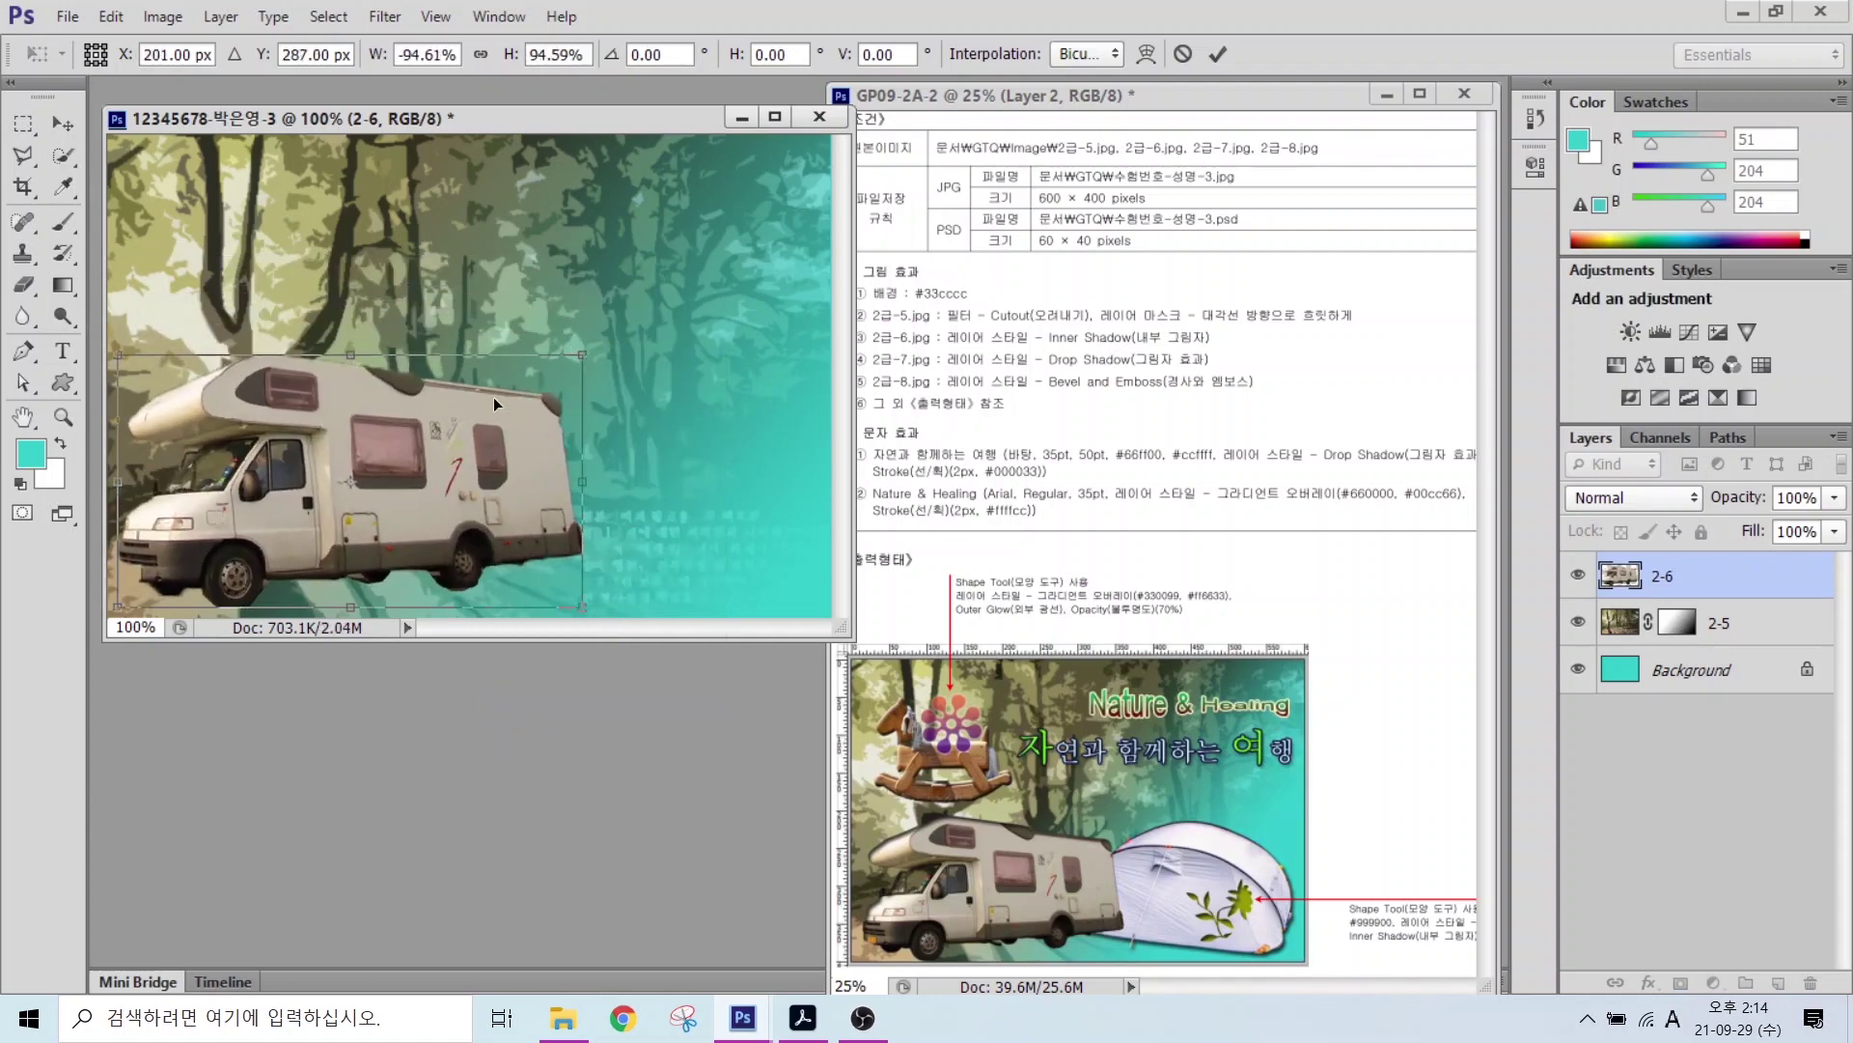
key(Return)
key(ctrl+r)
click(1650, 983)
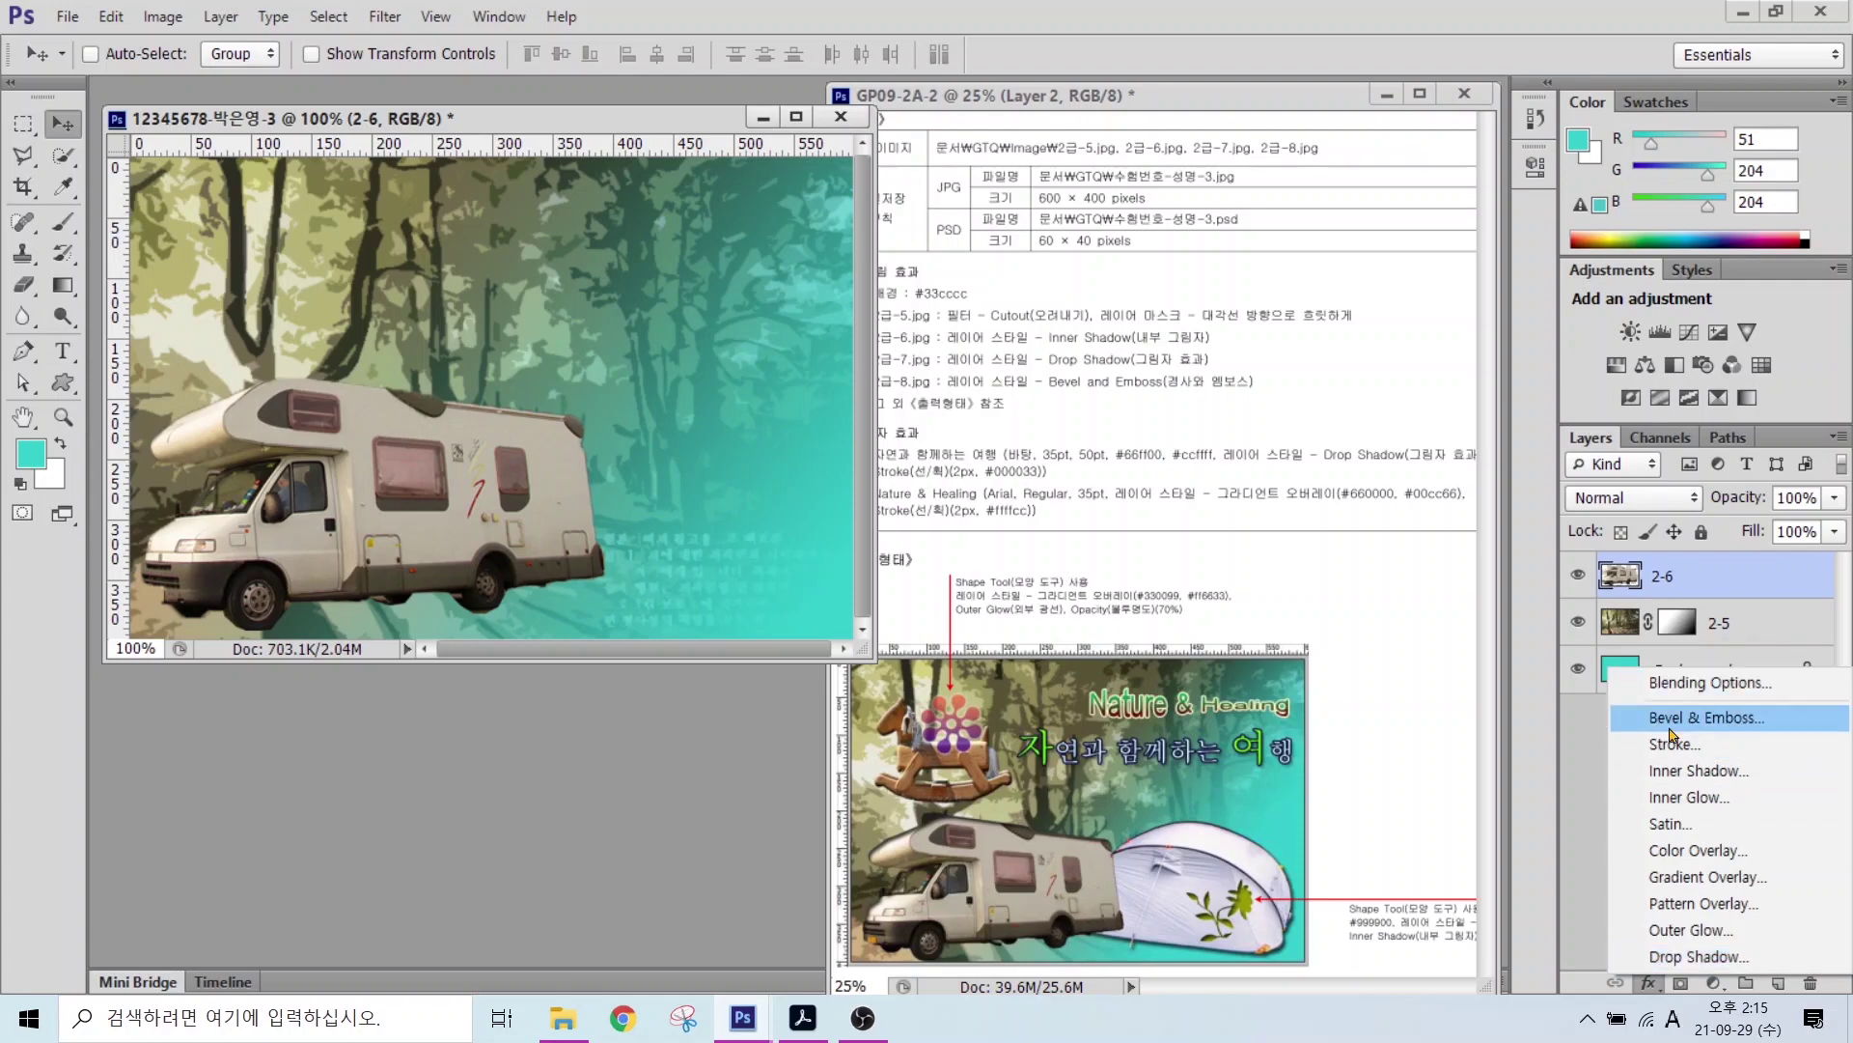
Step: Give the camper an Inner Shadow and open the tent photo 2급-7.jpg
click(1699, 769)
key(Return)
key(ctrl+o)
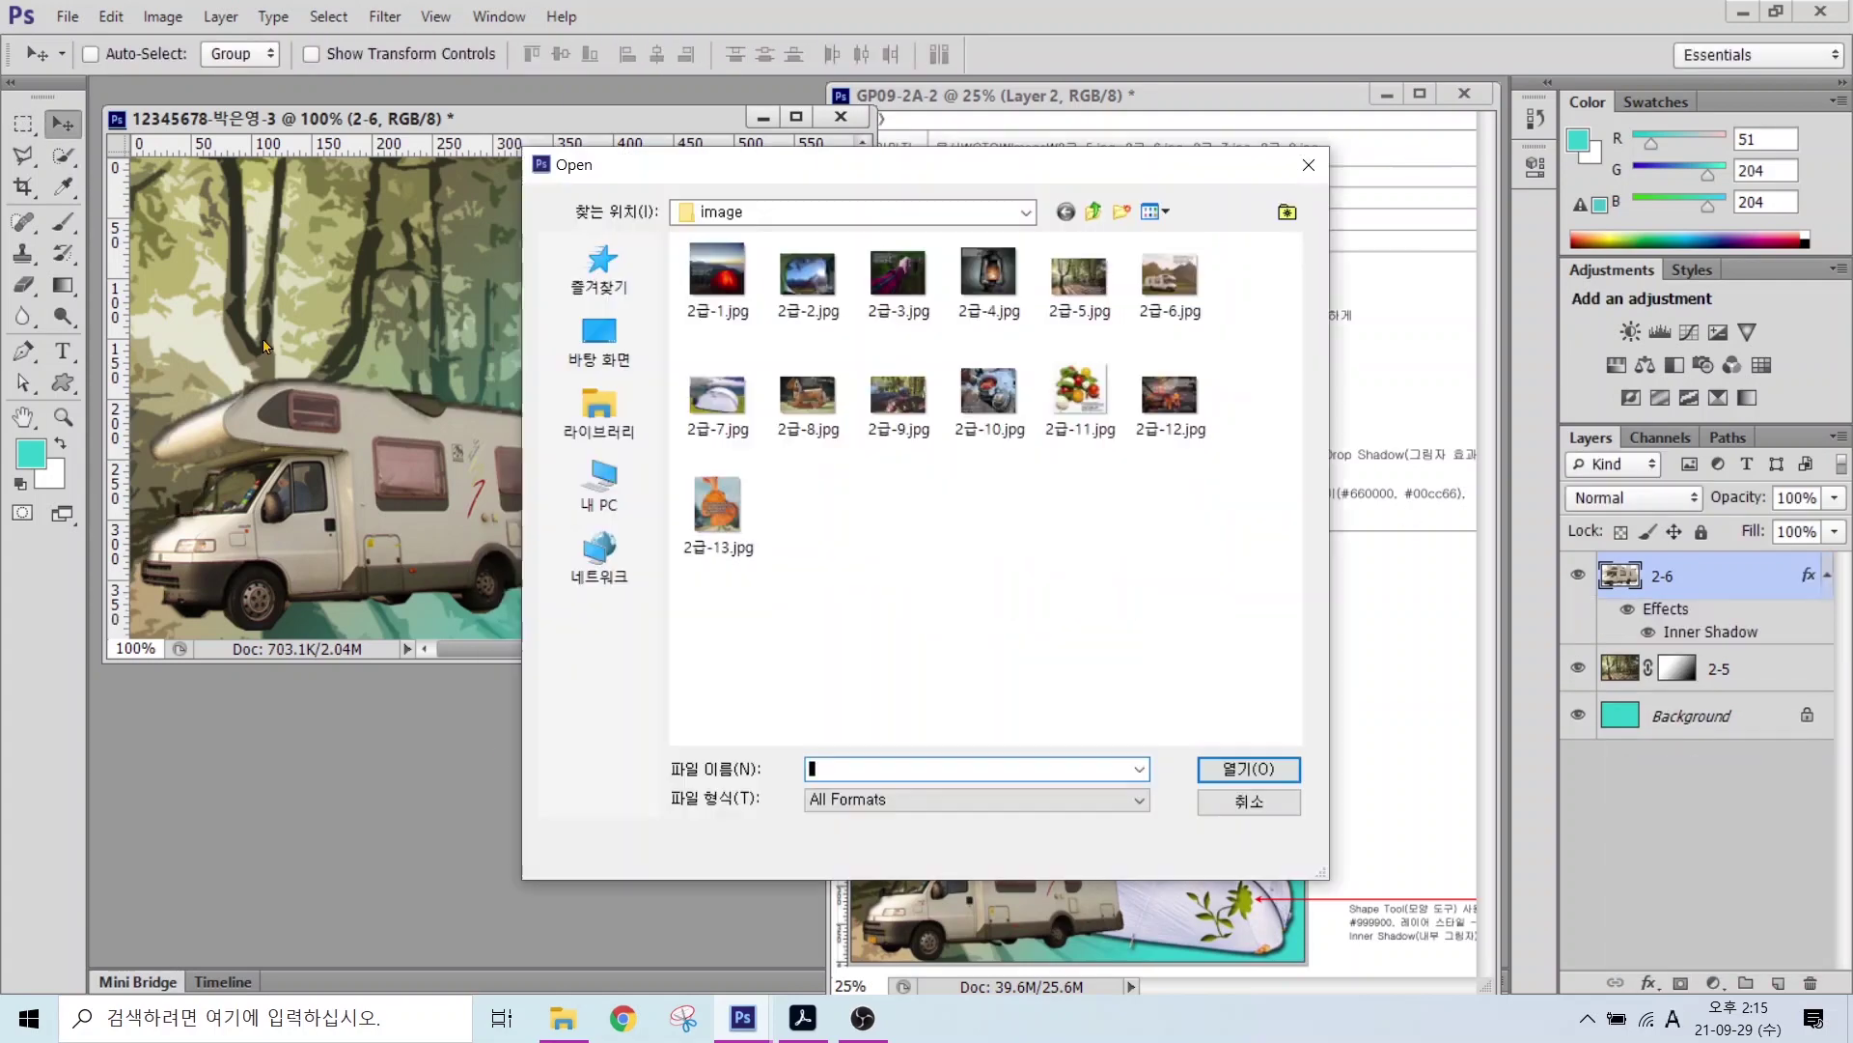
double_click(715, 410)
Step: Quick Select the tent, move it into the composite, and name its layer 2-7
key(w)
mouse_move(338, 527)
mouse_down()
mouse_move(367, 424)
mouse_move(656, 405)
mouse_move(533, 331)
mouse_up()
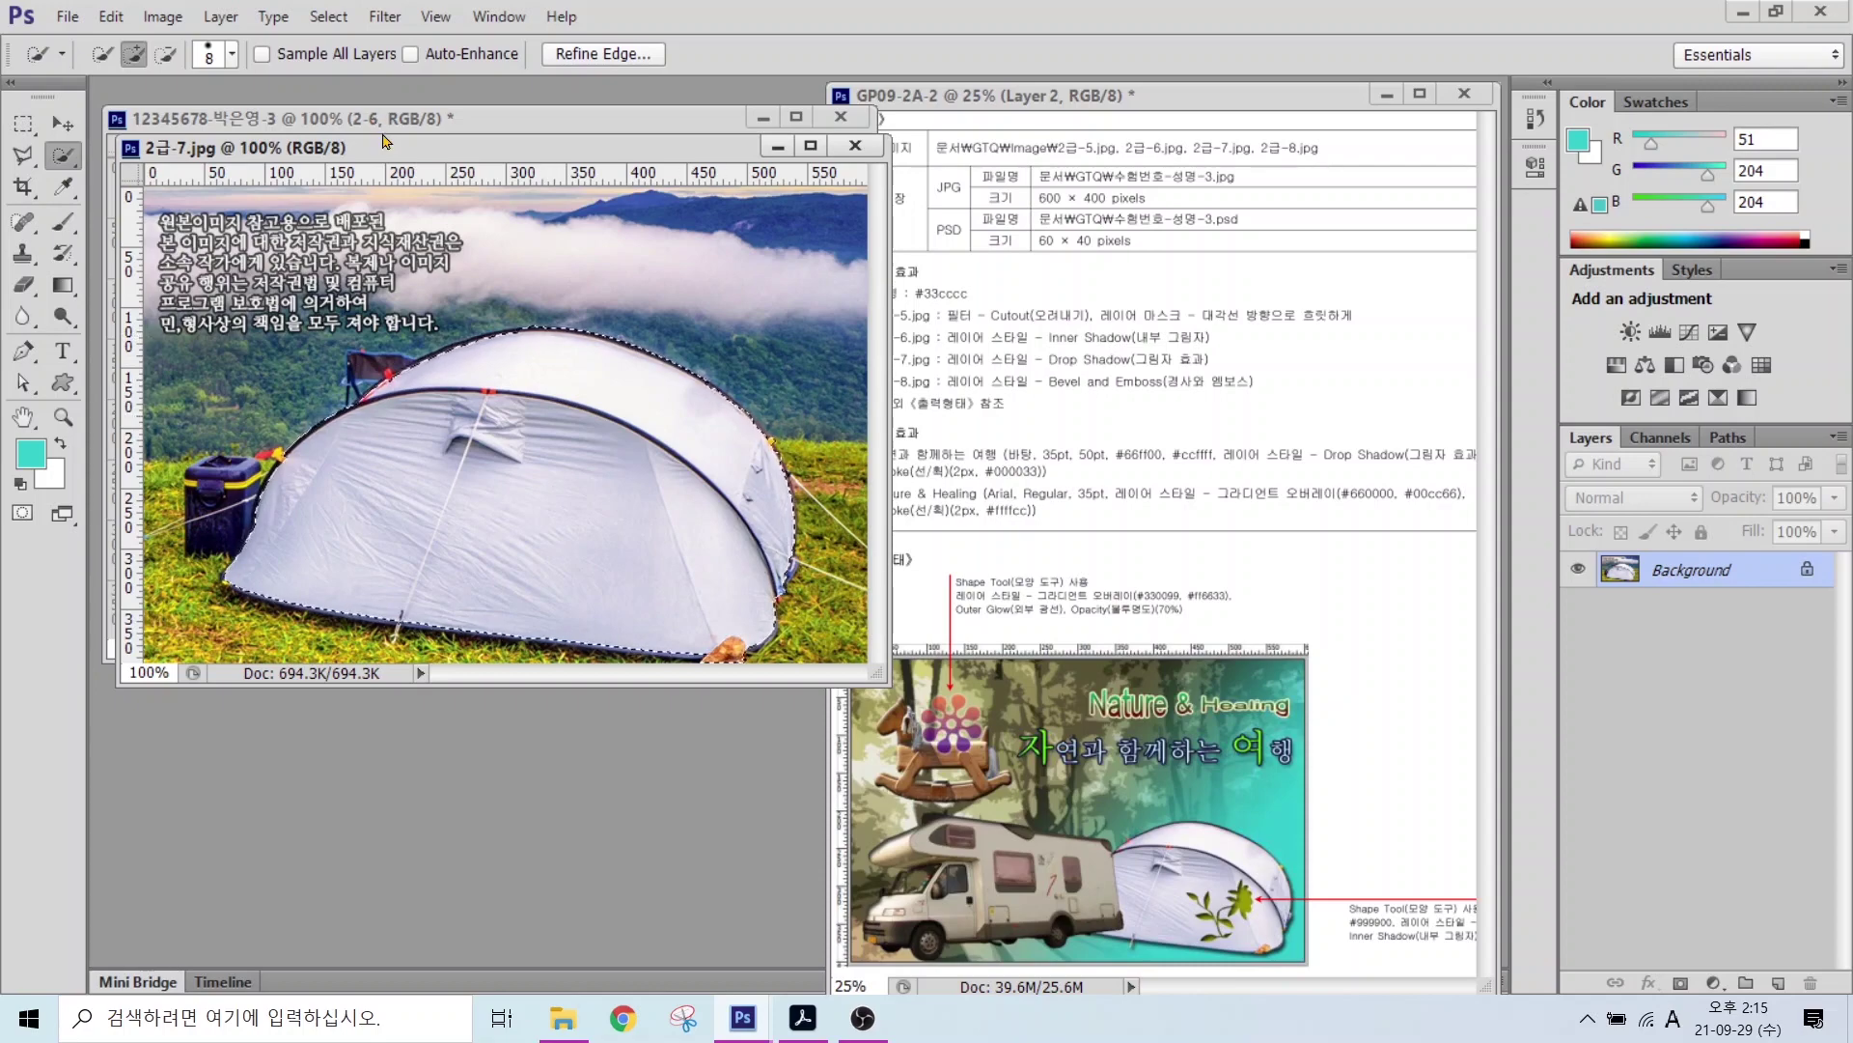
key(v)
drag(544, 663, 560, 377)
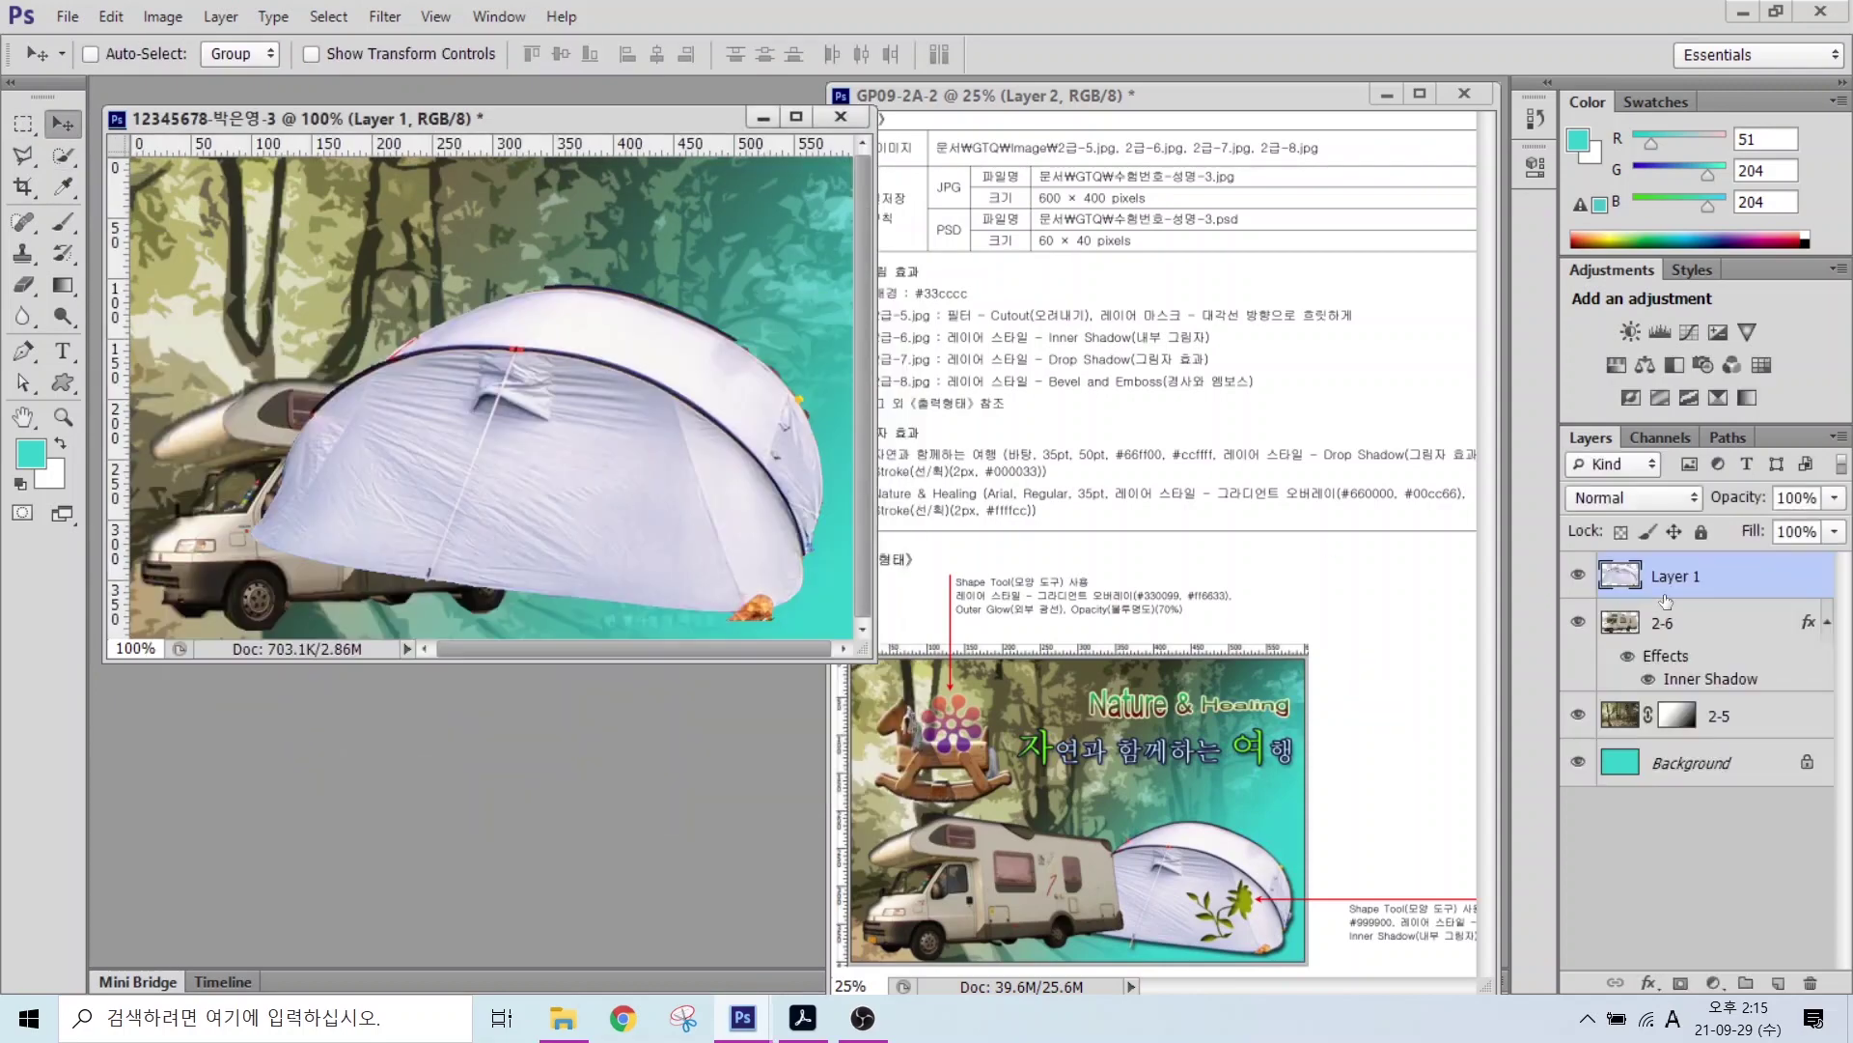
double_click(1665, 576)
text(2-7)
key(Return)
Step: Shrink the tent to about 73% and move it to the right
key(ctrl+t)
drag(854, 284, 705, 374)
drag(663, 509, 797, 514)
key(Return)
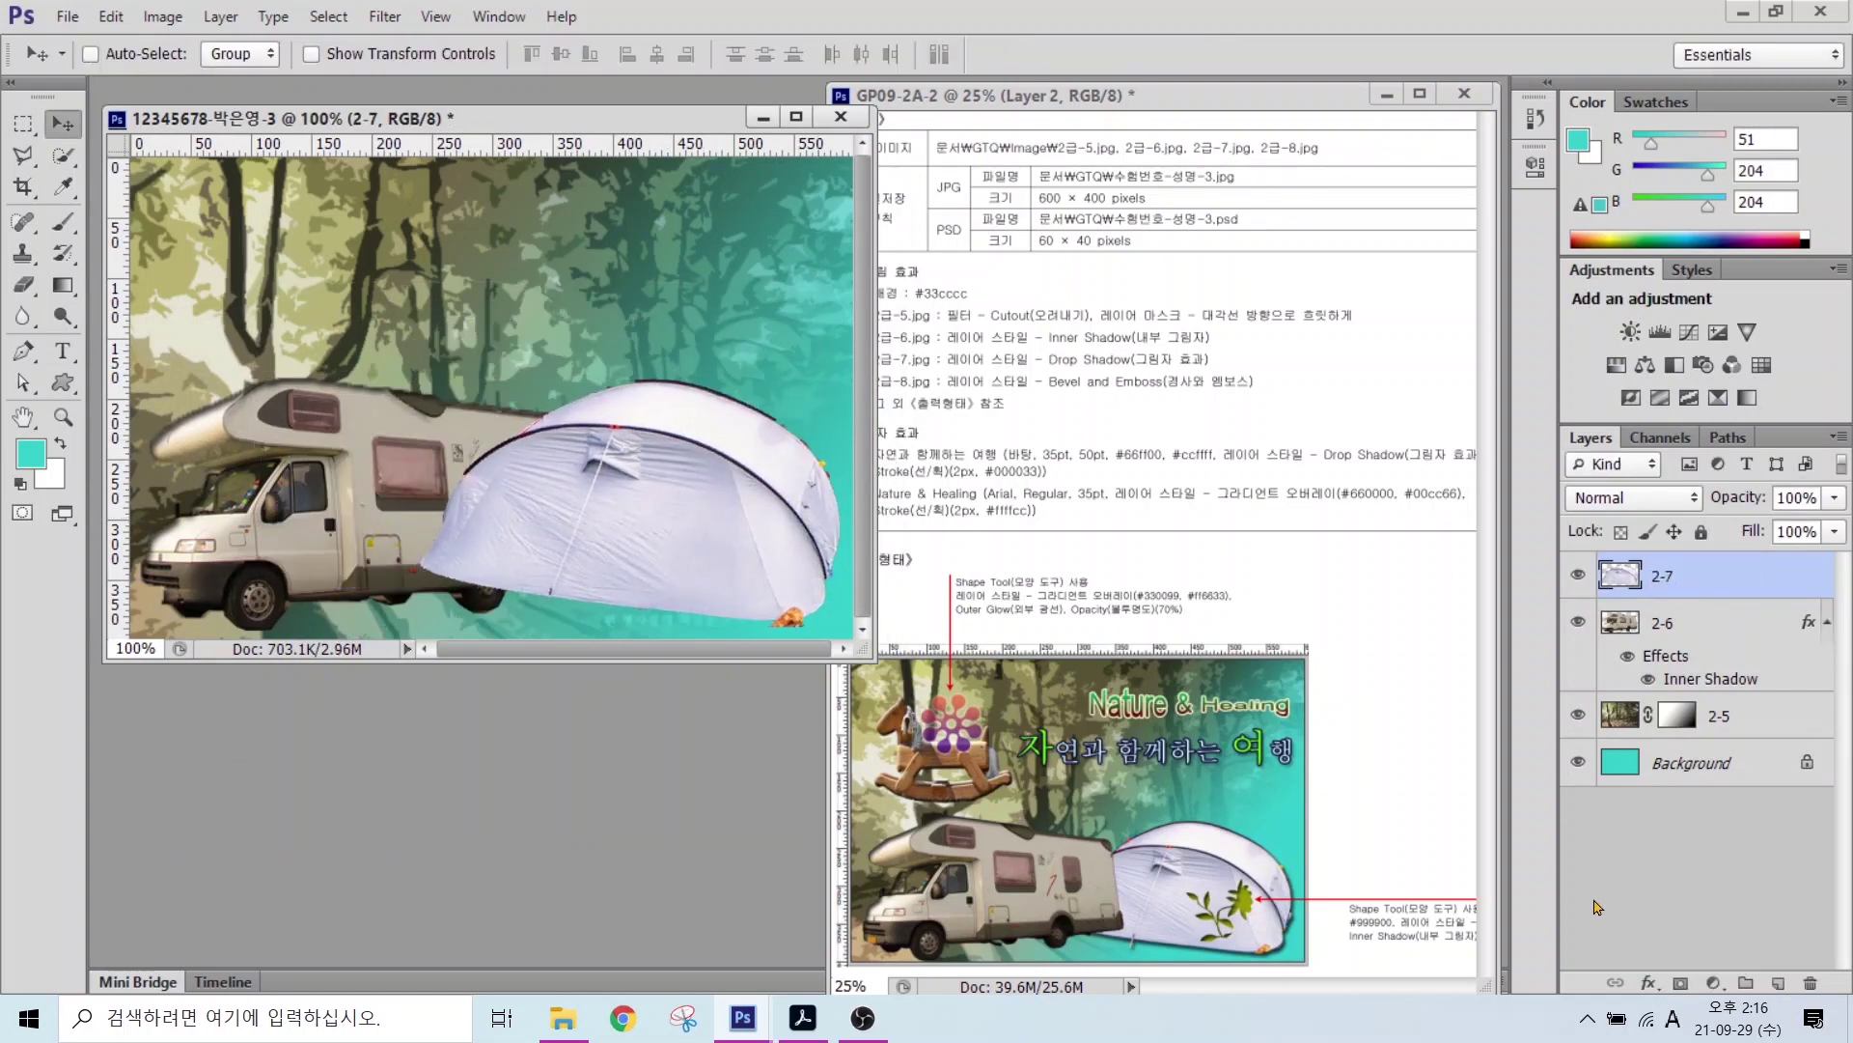
Step: Add a Drop Shadow to the tent and place its layer below the camper
click(1649, 982)
click(1699, 968)
key(Return)
drag(1662, 576, 1708, 736)
Step: Open 2급-8.jpg, select the rocking horse, and move it into the composite
key(ctrl+o)
double_click(777, 509)
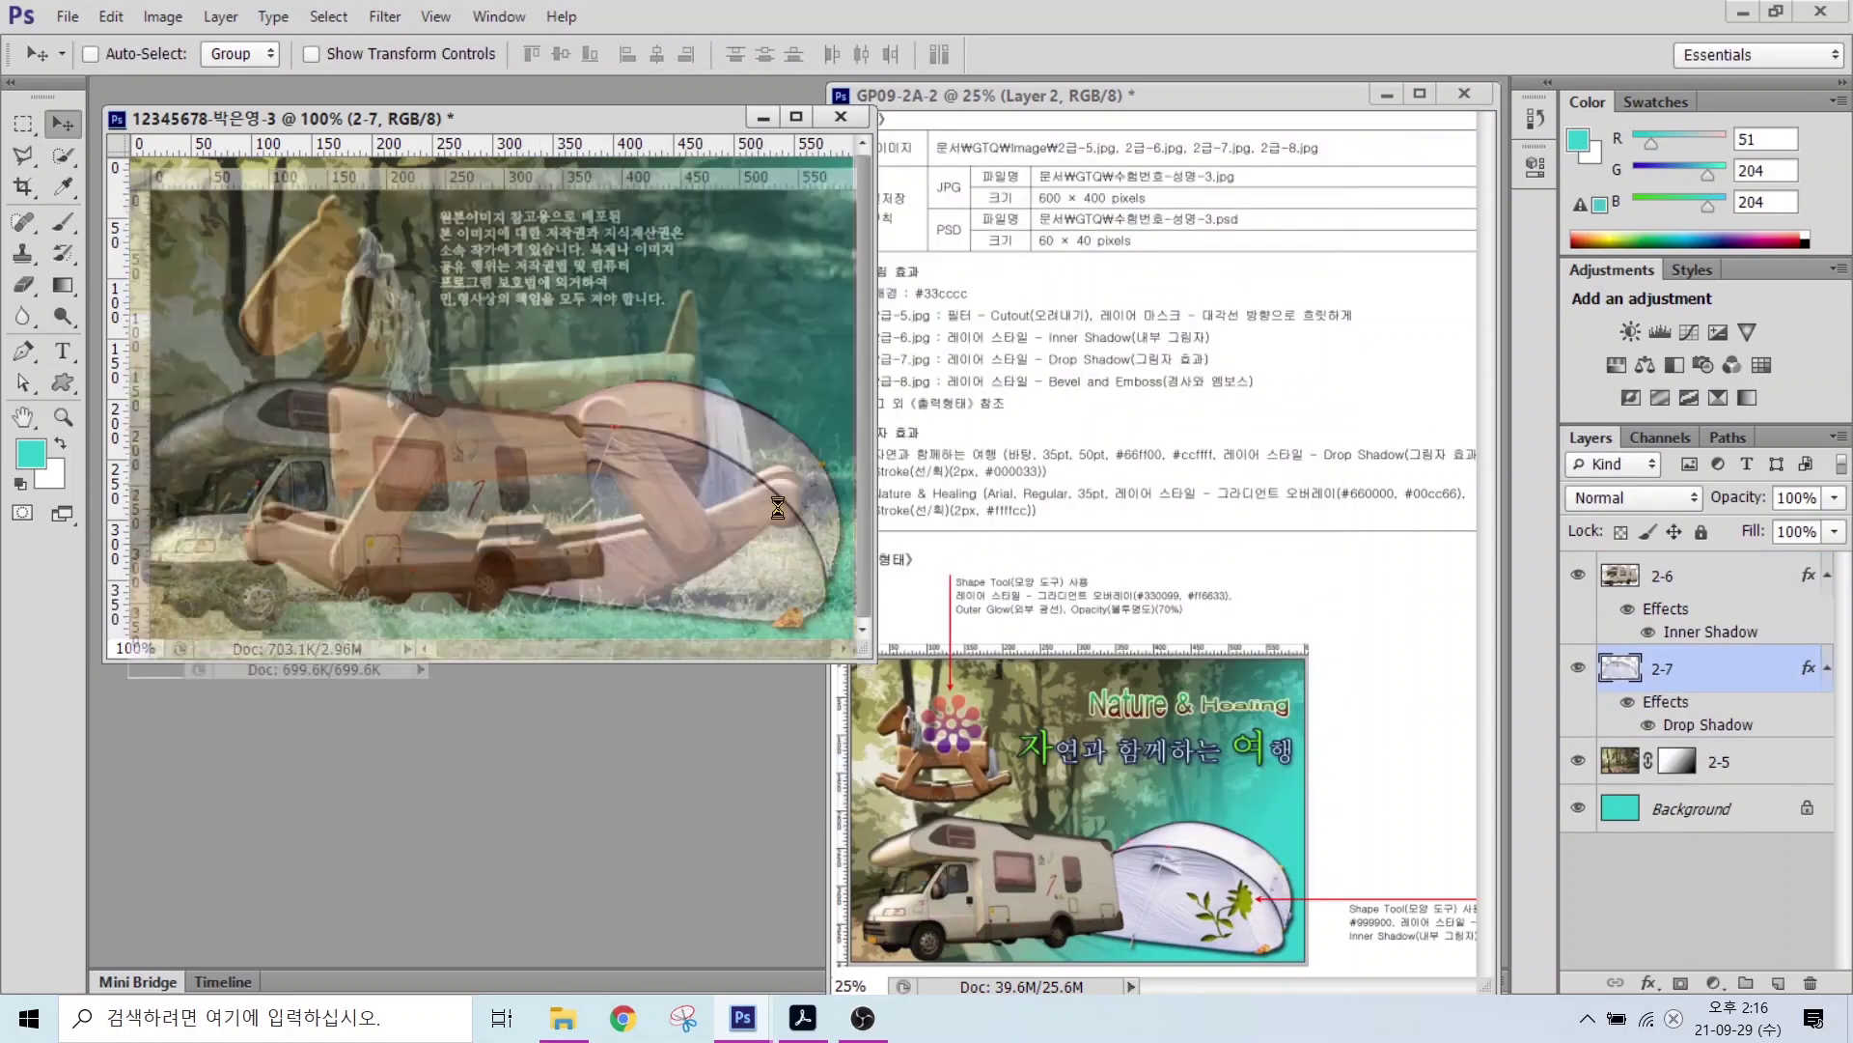
key(w)
mouse_move(387, 270)
mouse_down()
mouse_move(579, 435)
mouse_move(806, 509)
mouse_up()
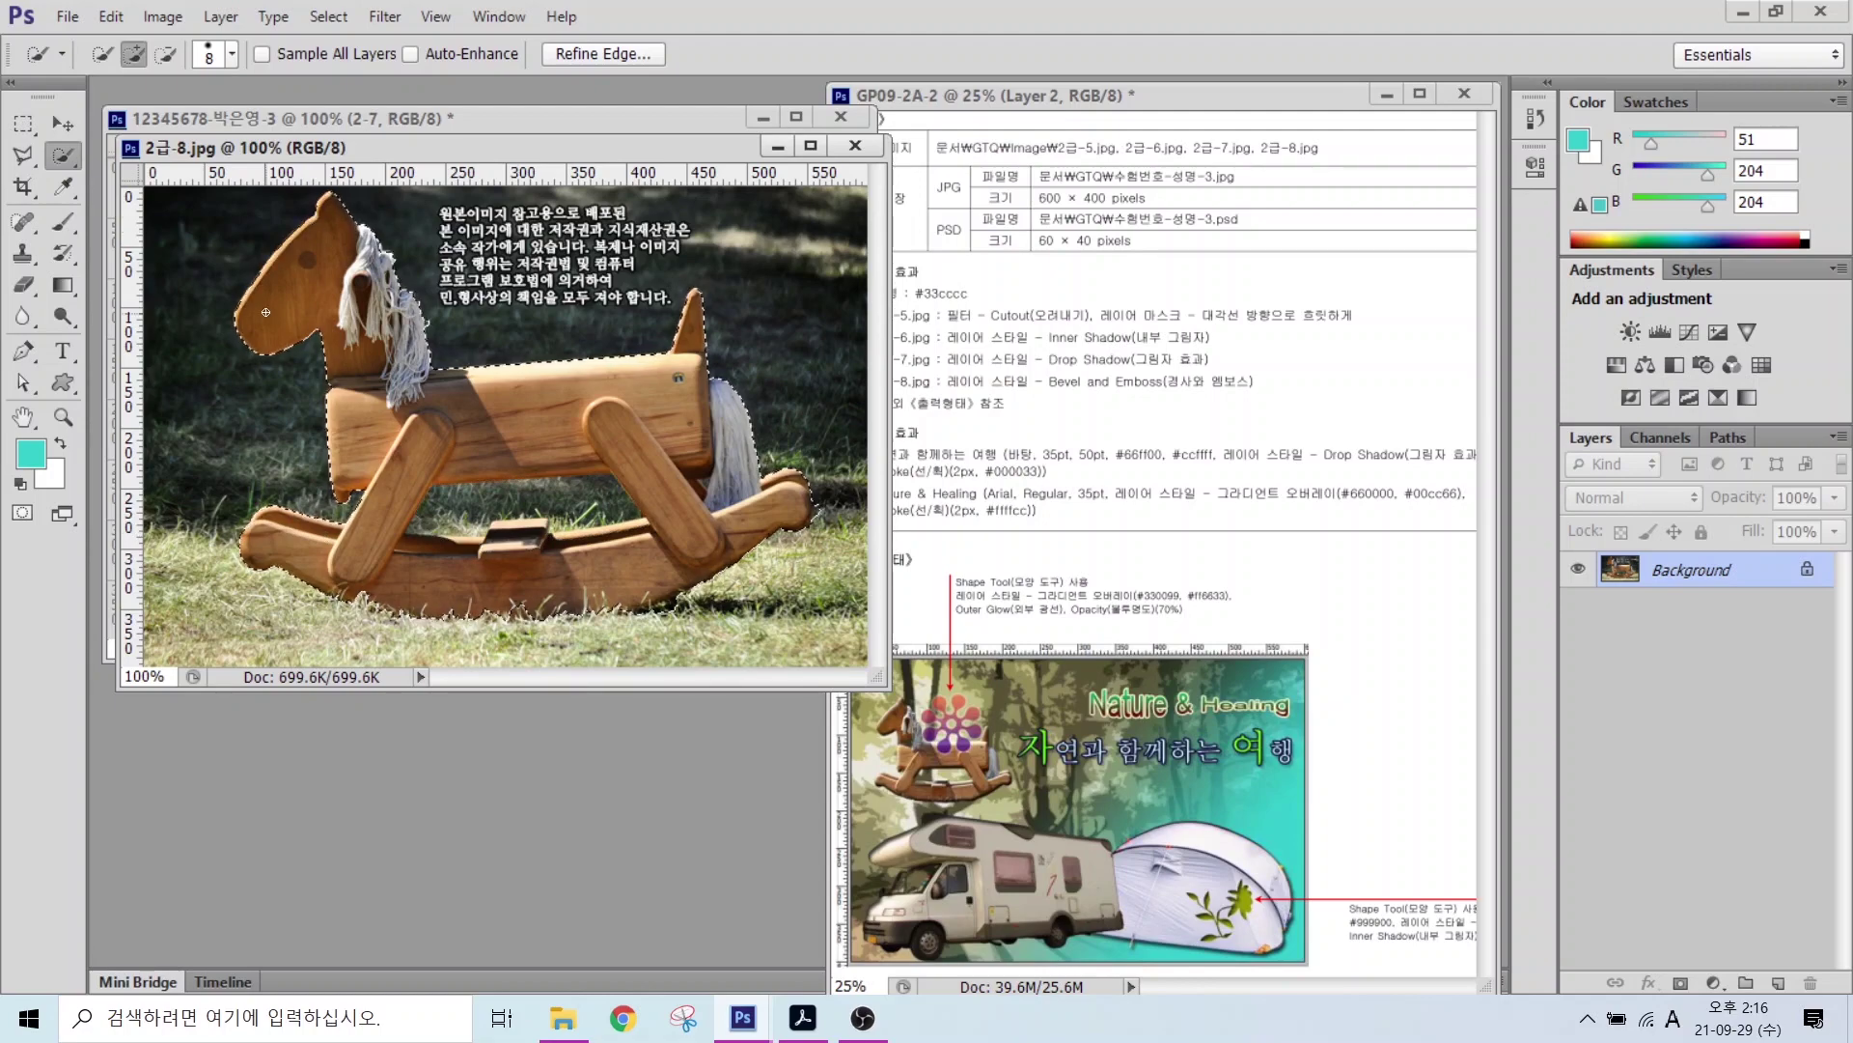
drag(464, 147, 522, 343)
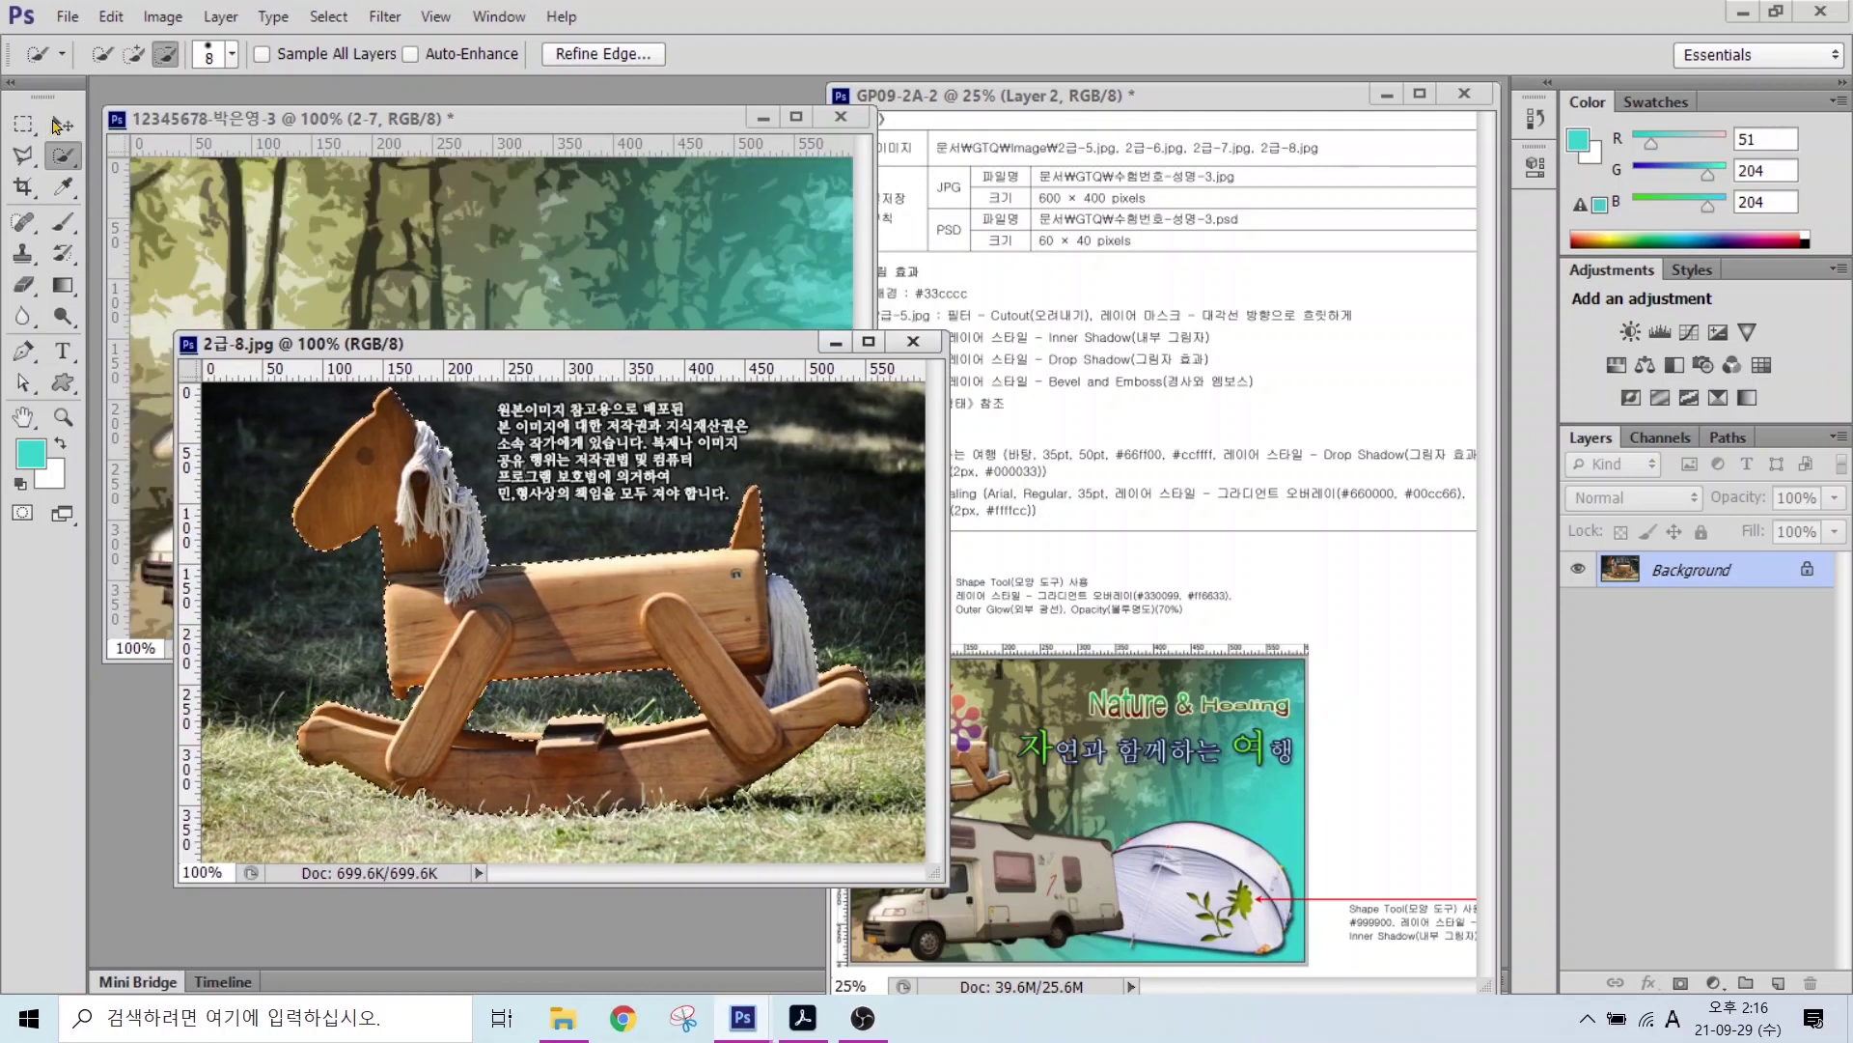
click(62, 124)
drag(463, 637, 454, 232)
Step: Rename the rocking horse's layer to 2-7
double_click(1663, 575)
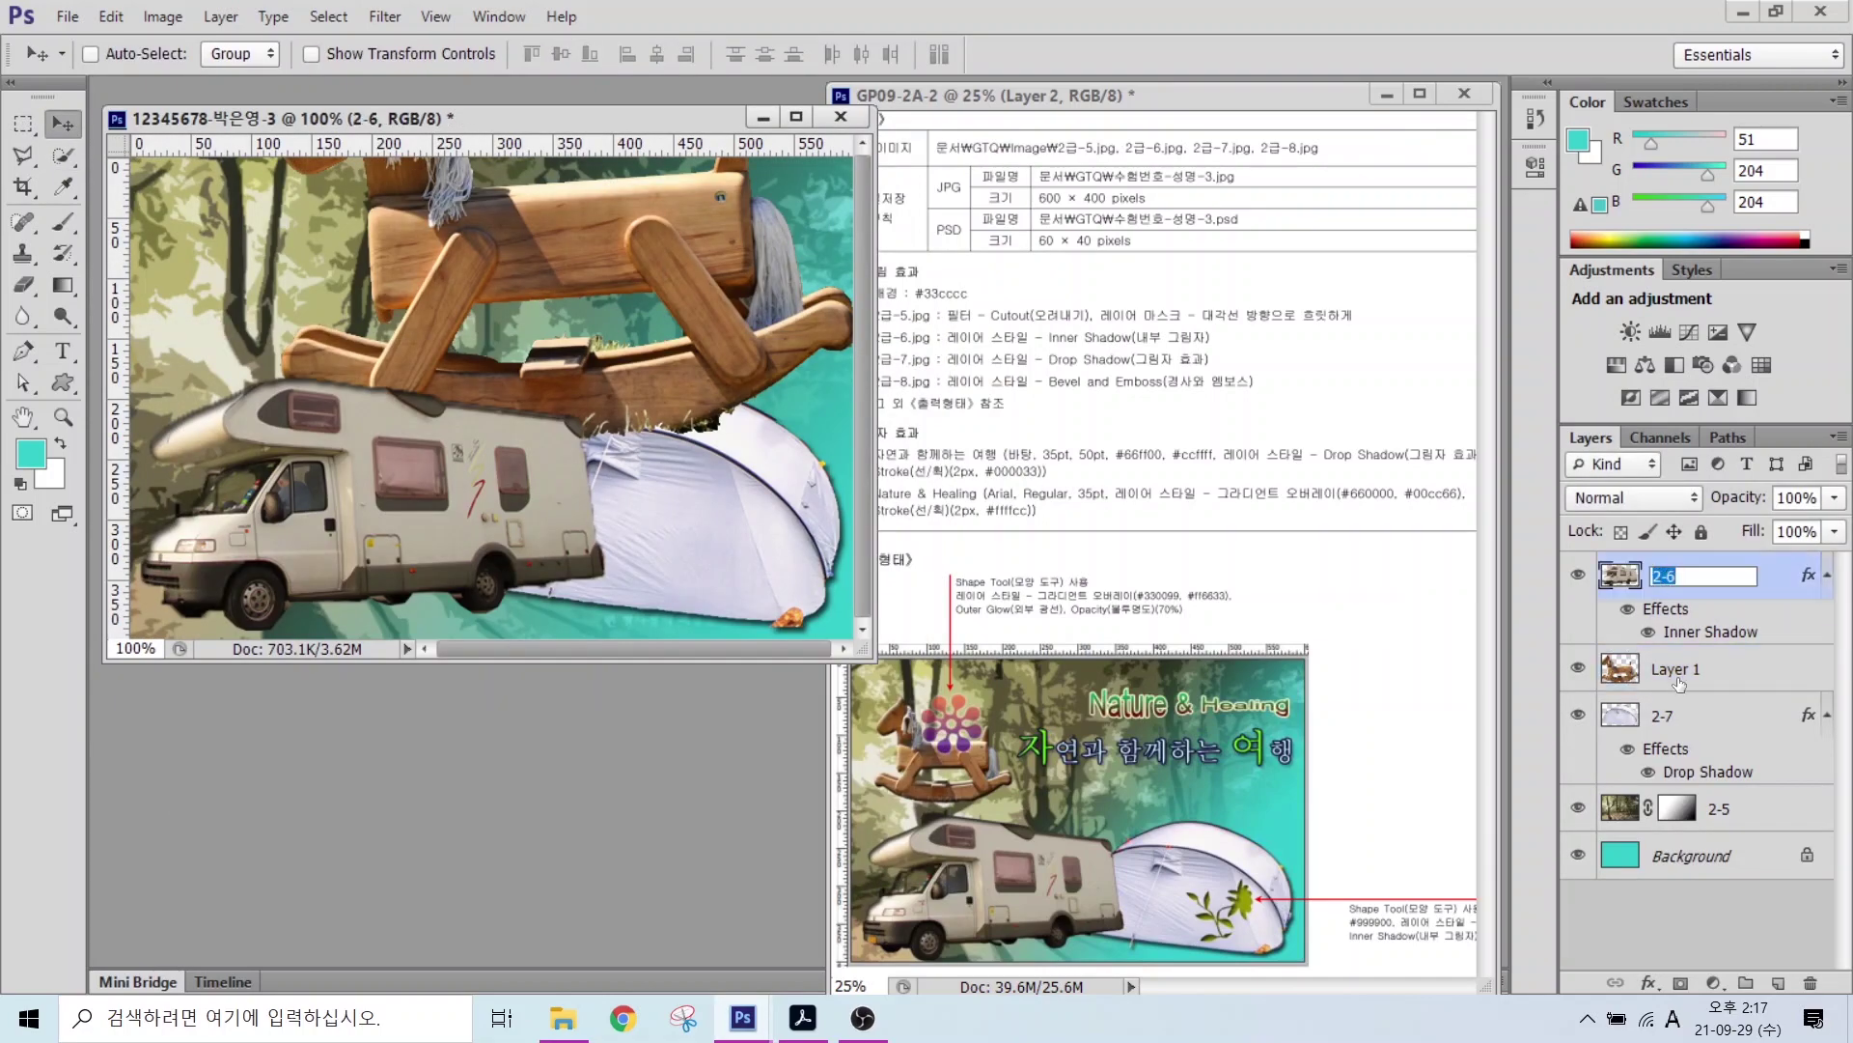
double_click(1676, 669)
text(2-7)
key(Return)
Step: Move the horse layer to the top and shrink the horse to about a third at top-left
drag(1679, 669, 1680, 558)
key(ctrl+t)
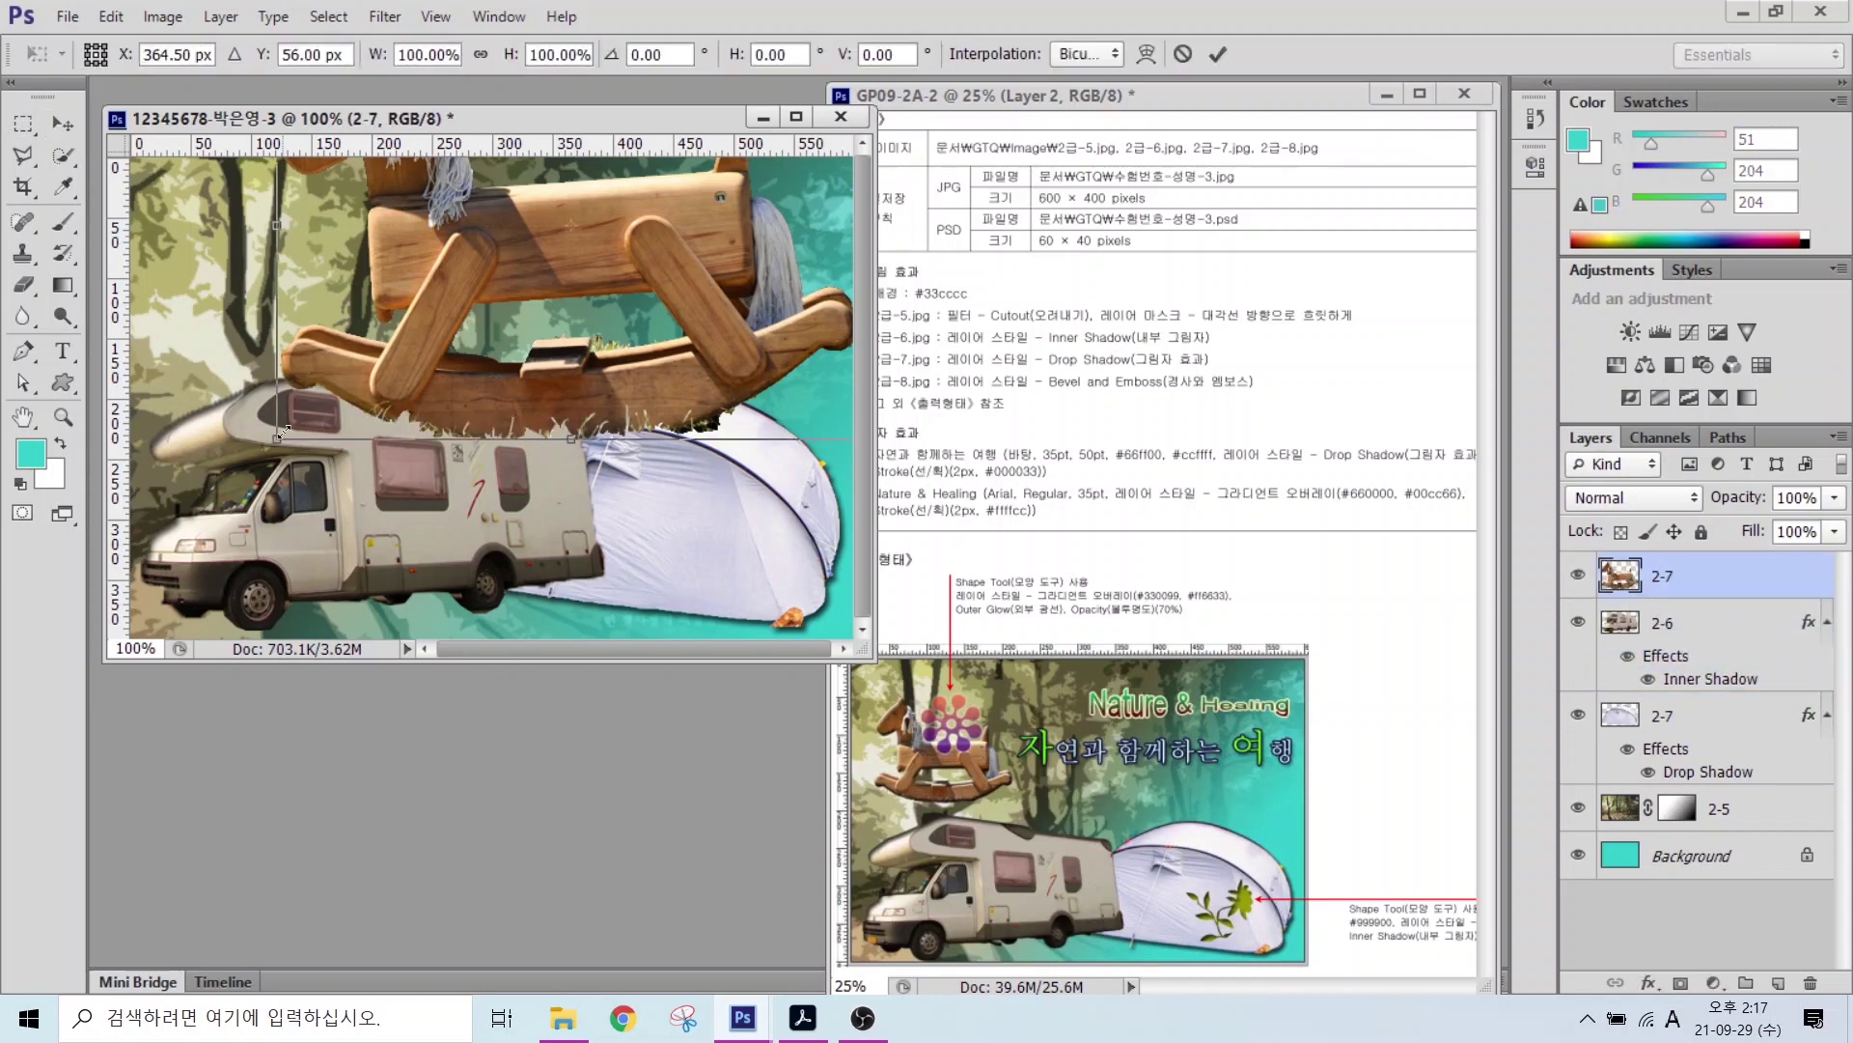
drag(282, 431, 241, 334)
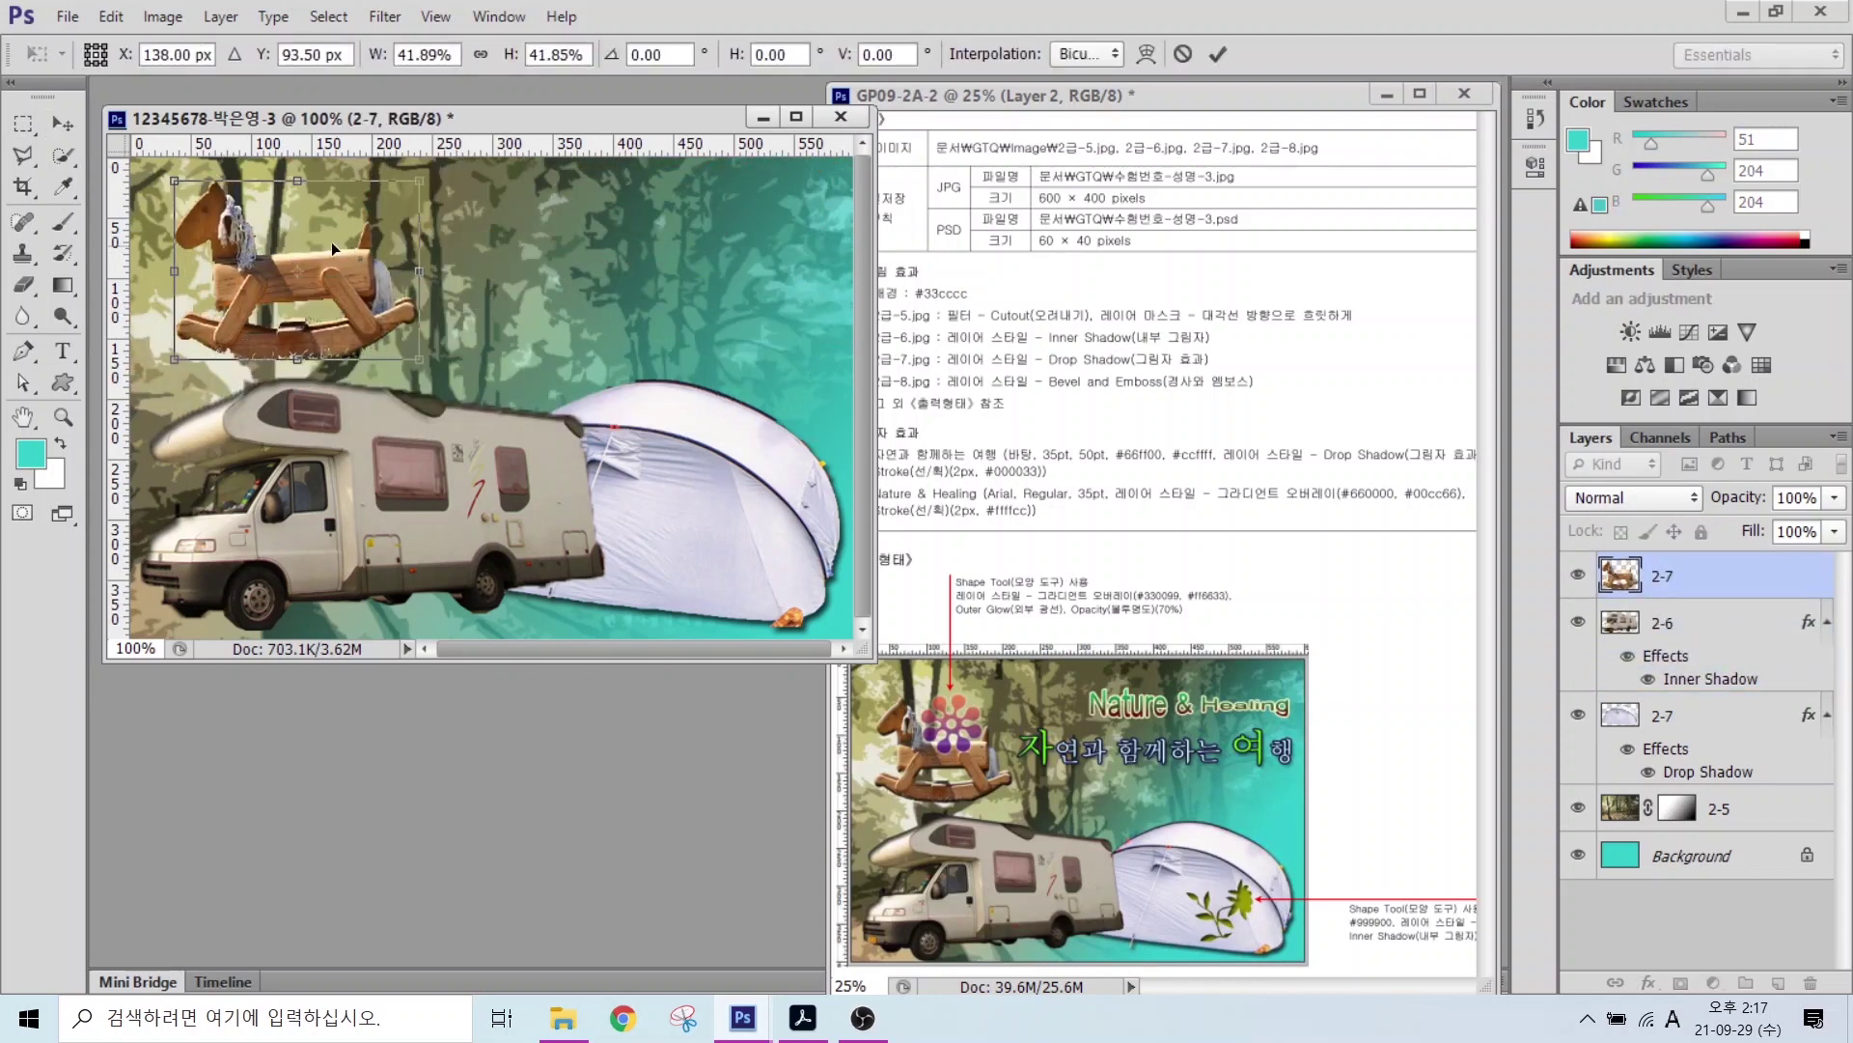
drag(420, 181, 369, 218)
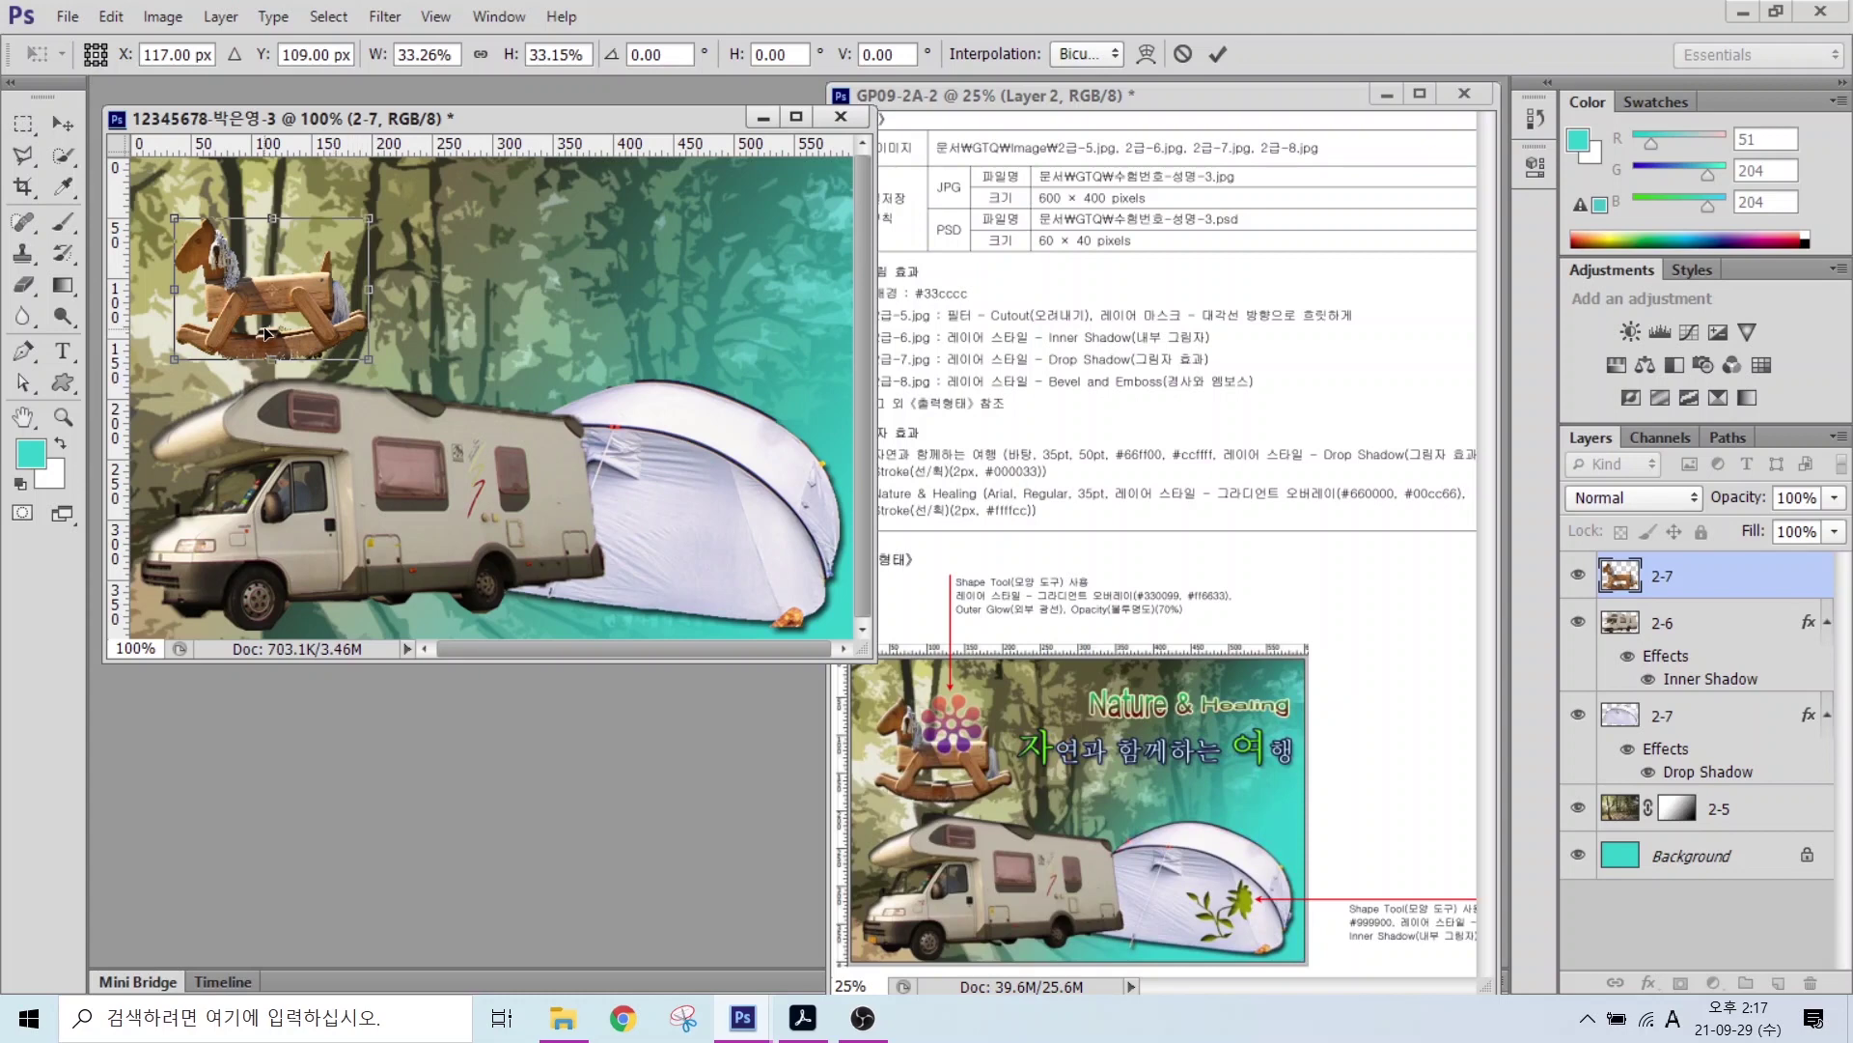
key(Return)
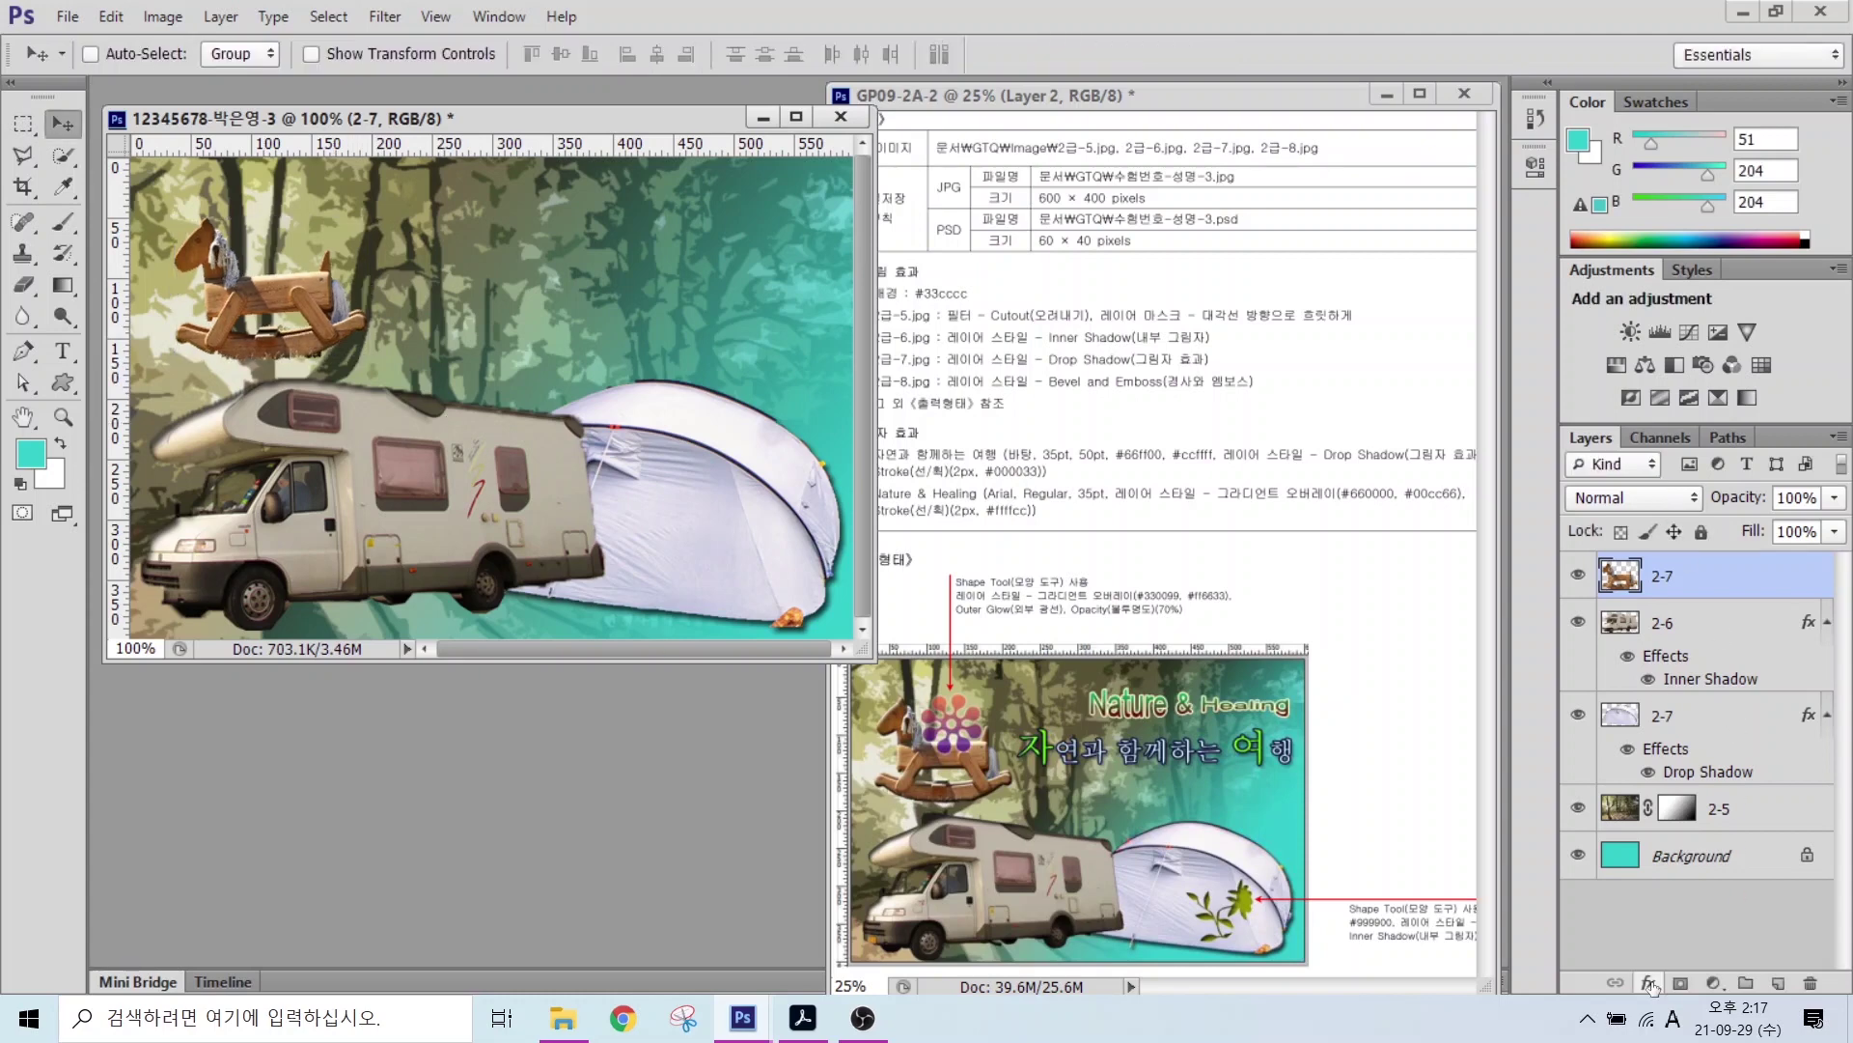
Step: Give the horse a Bevel & Emboss effect and enlarge it slightly
click(1651, 984)
click(1694, 716)
click(1229, 314)
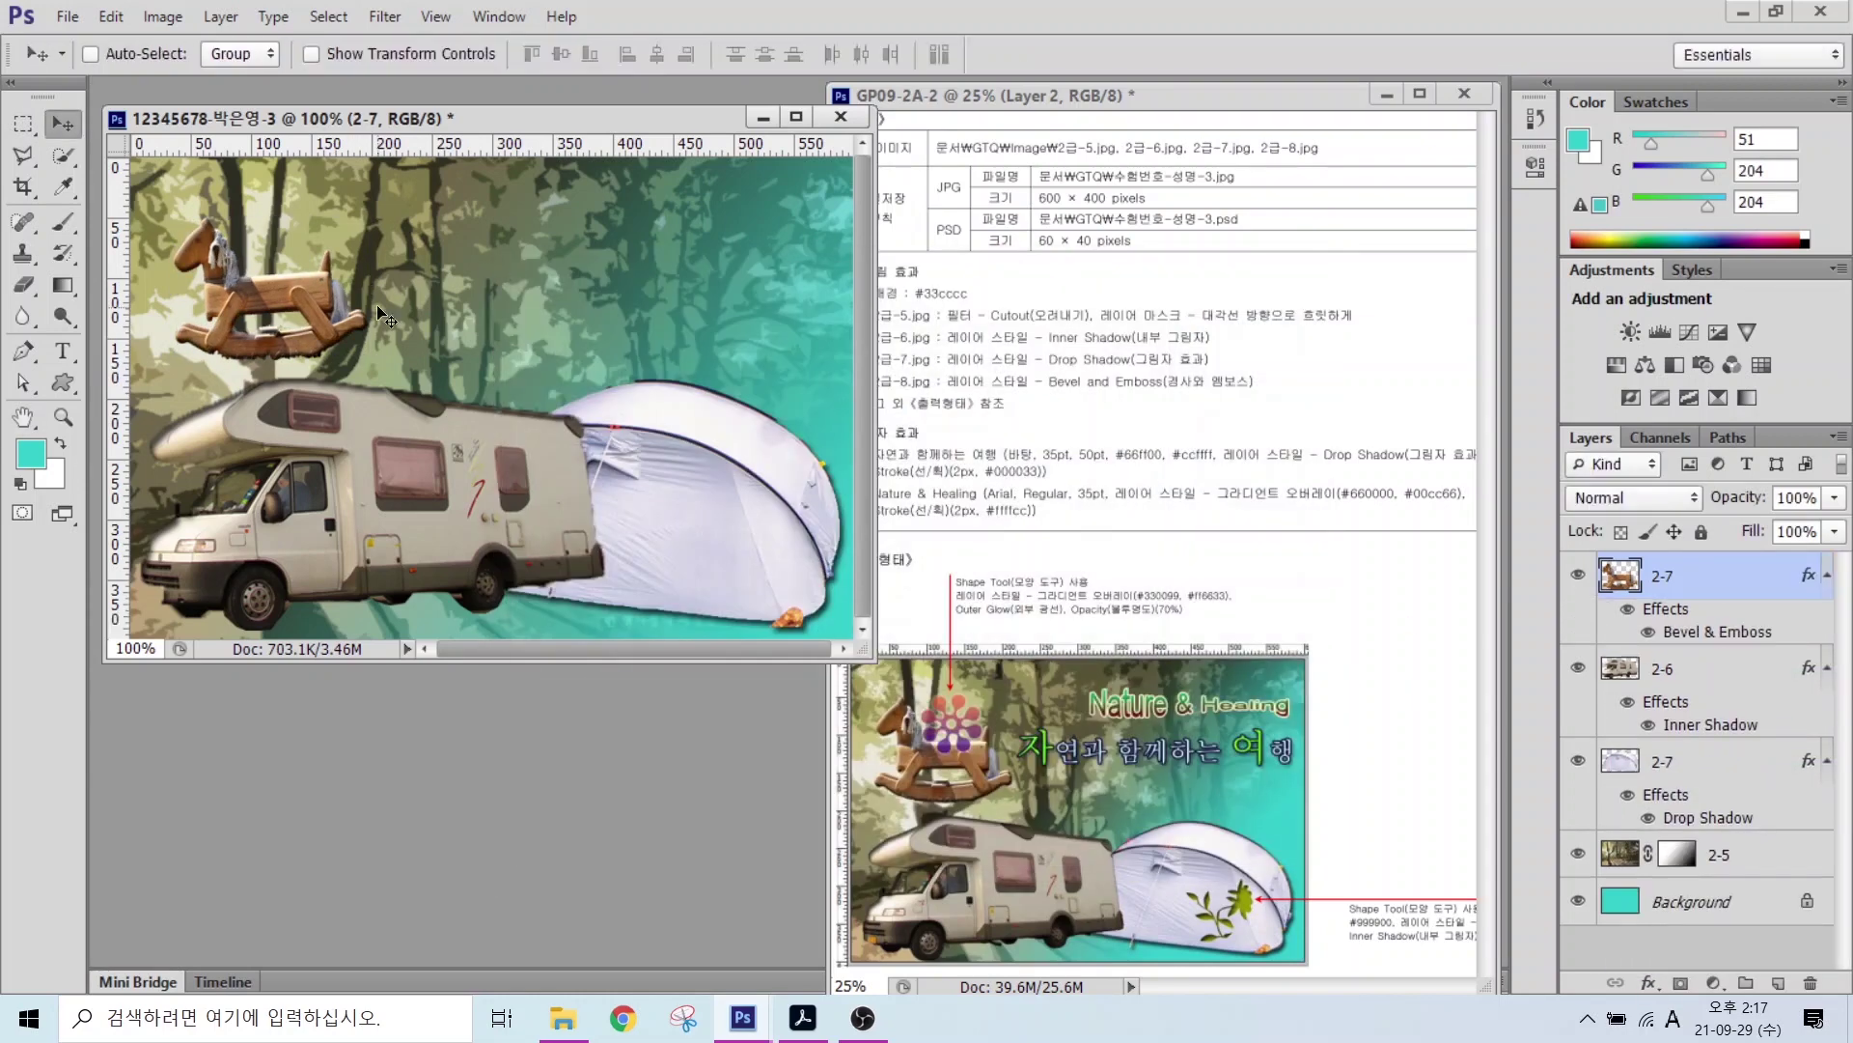
key(ctrl+t)
drag(367, 218, 400, 193)
key(Return)
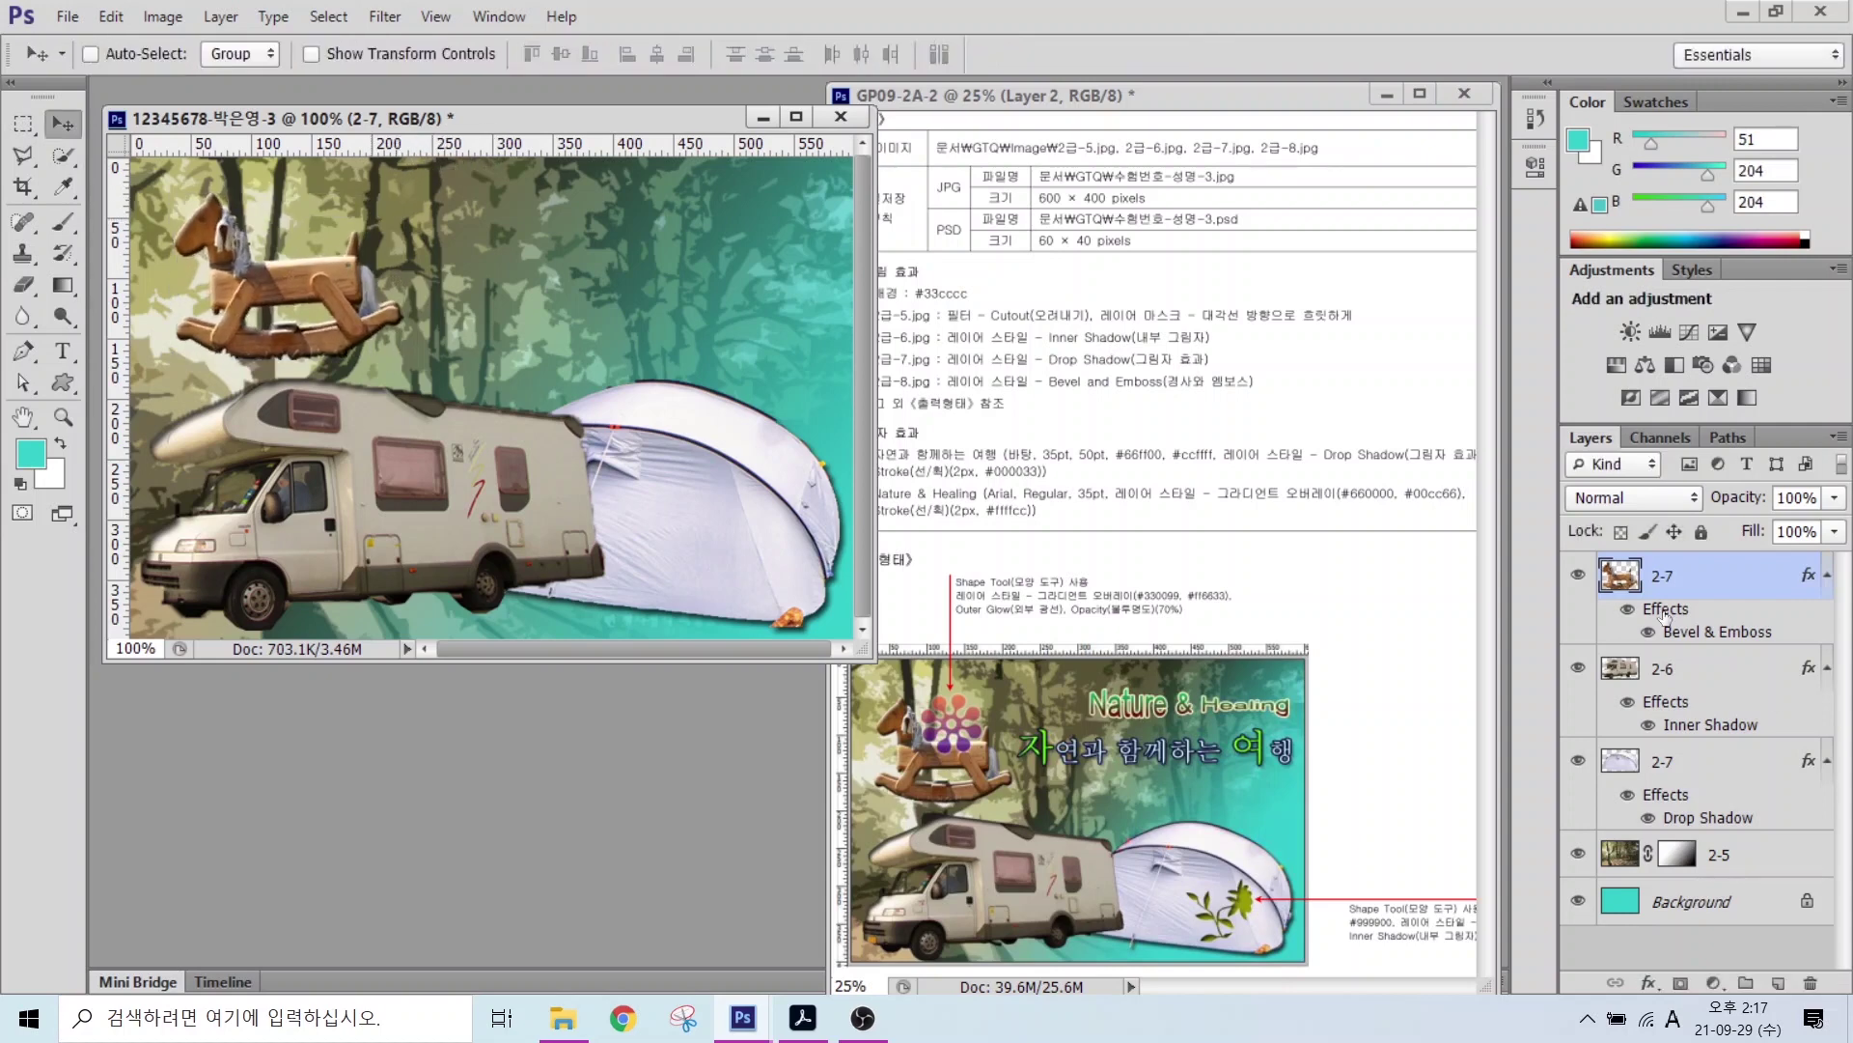
Step: Scale the camper to about 91% and the tent to about 93%
click(1663, 668)
key(ctrl+t)
drag(611, 374, 570, 408)
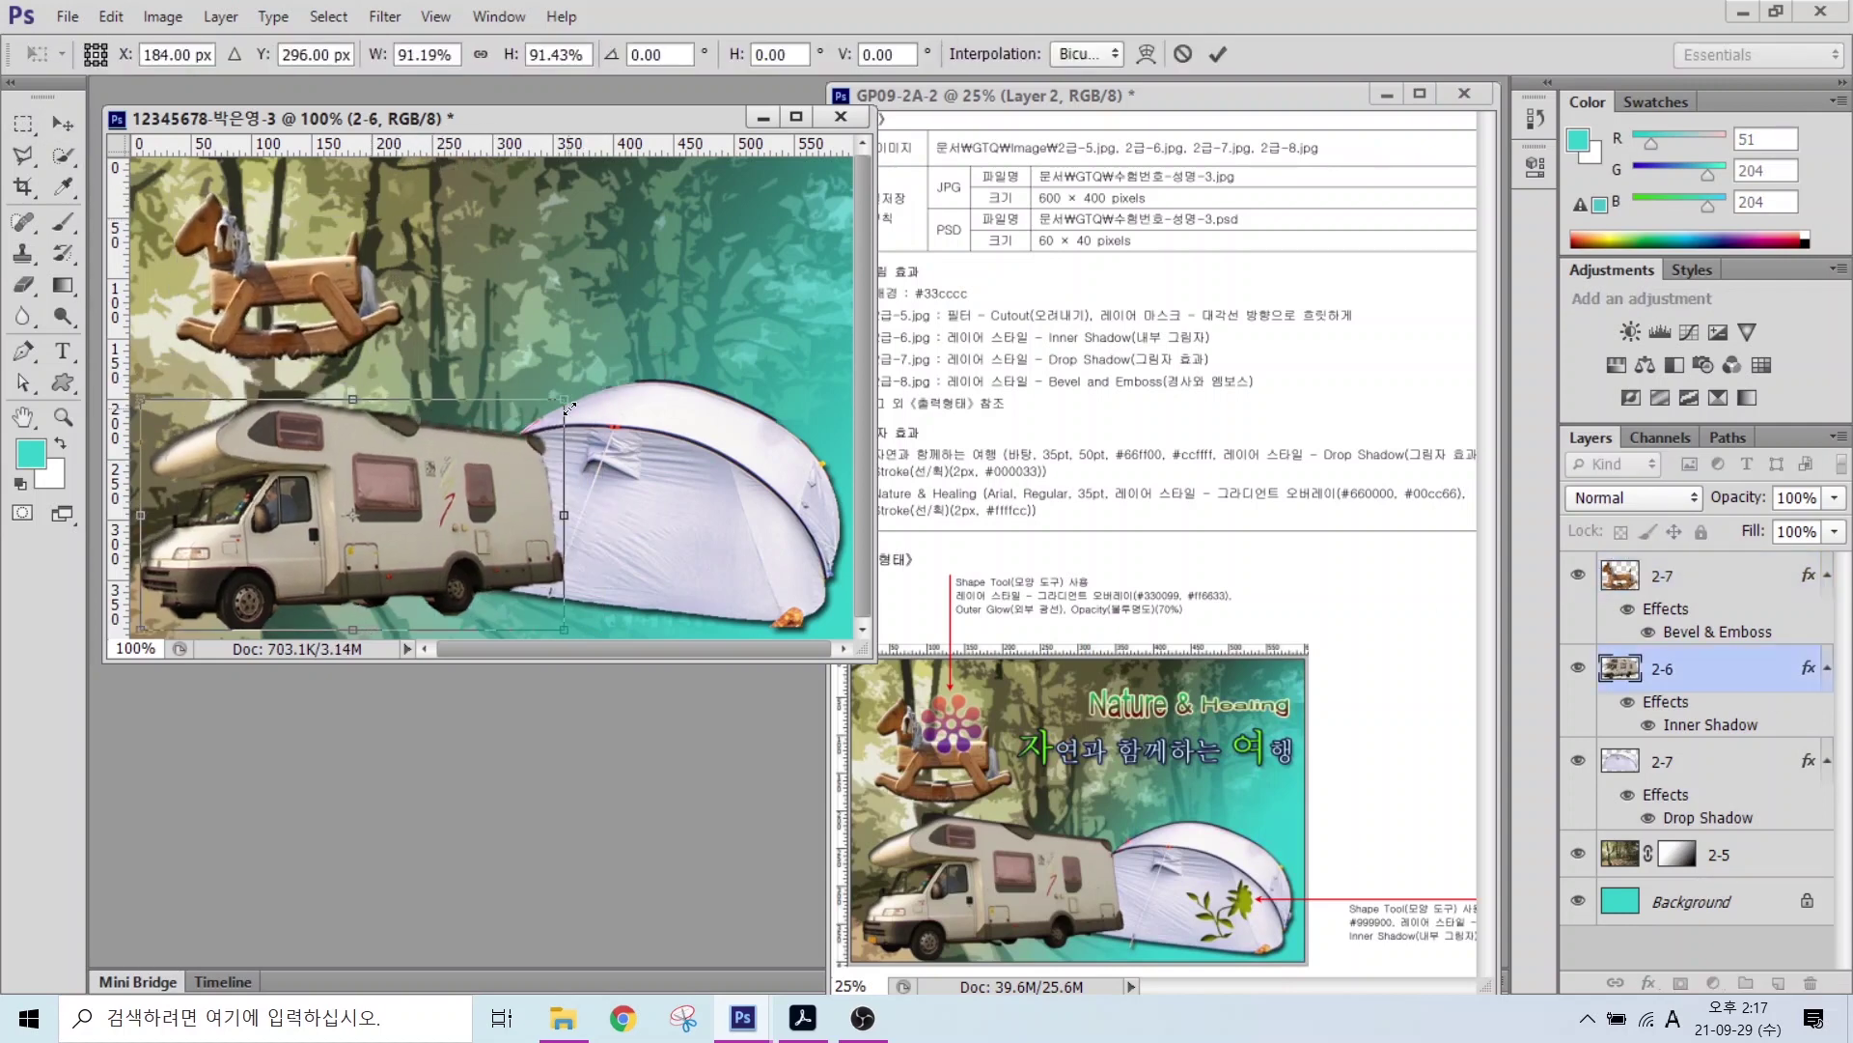
key(Return)
click(1641, 762)
key(ctrl+t)
drag(426, 379, 450, 401)
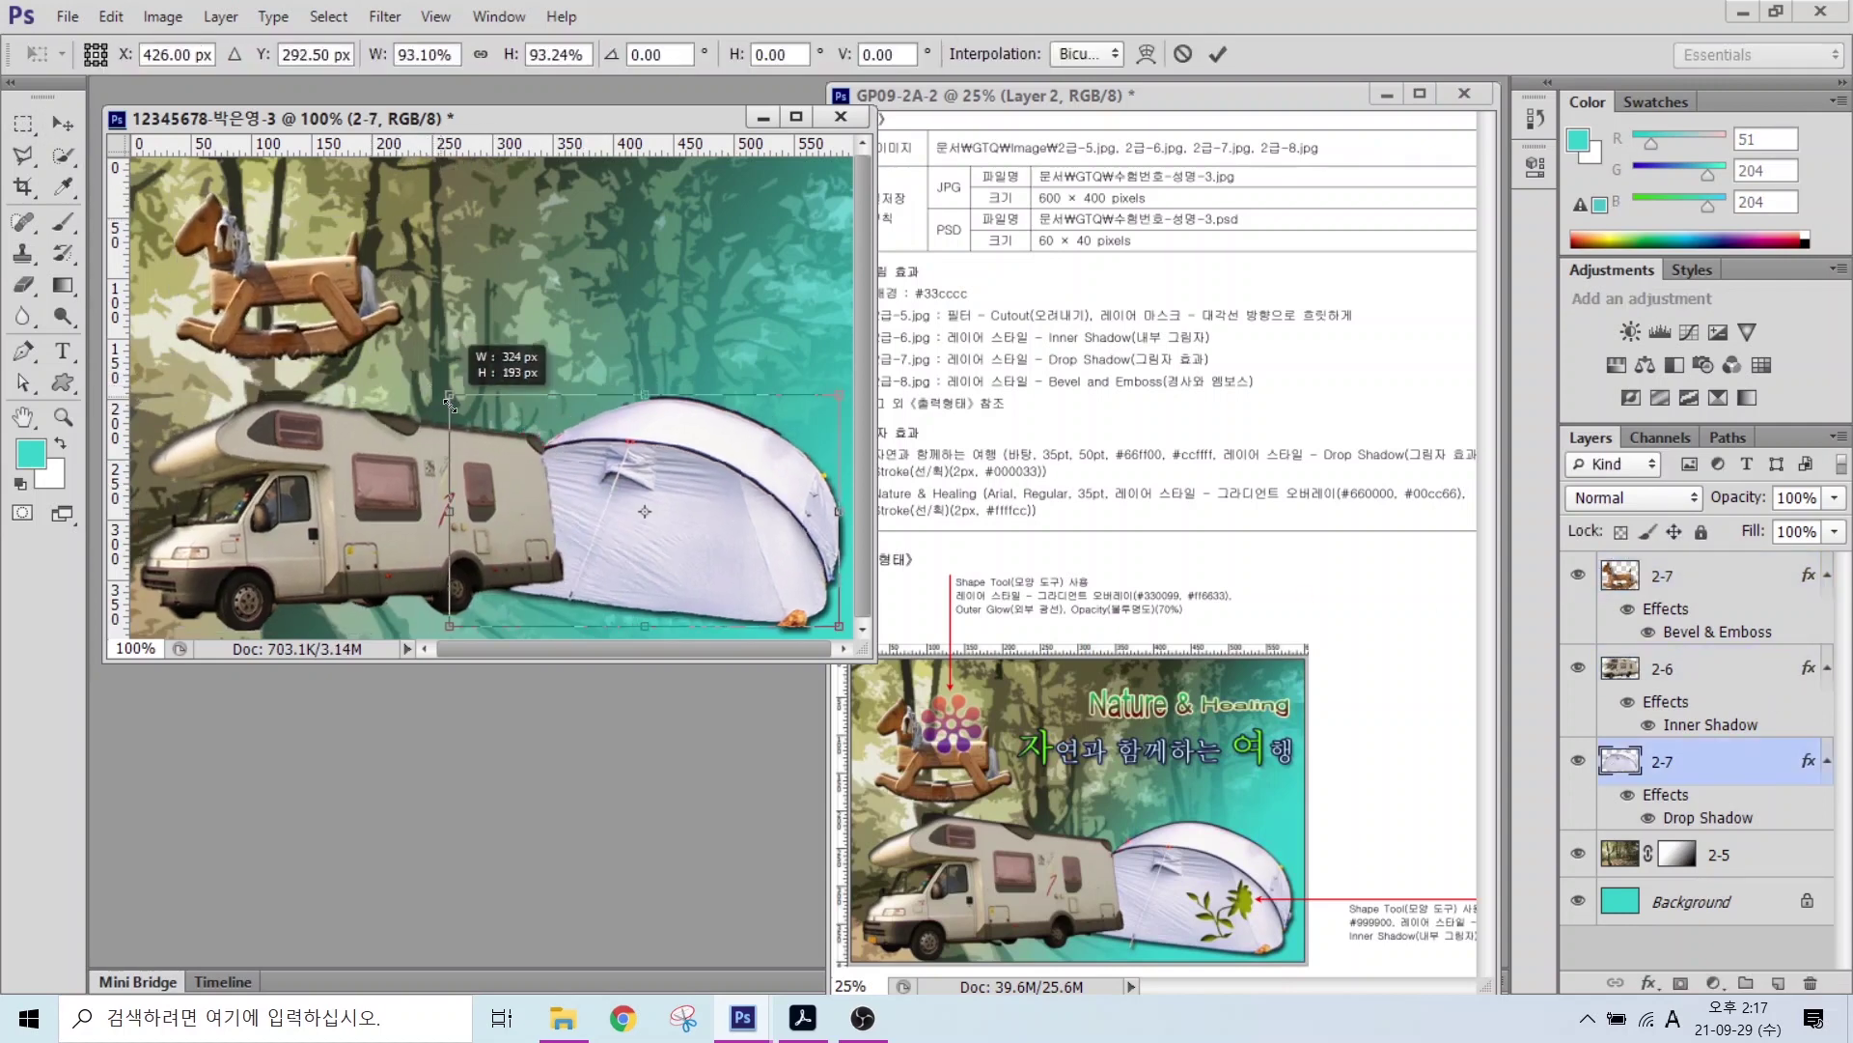
key(Return)
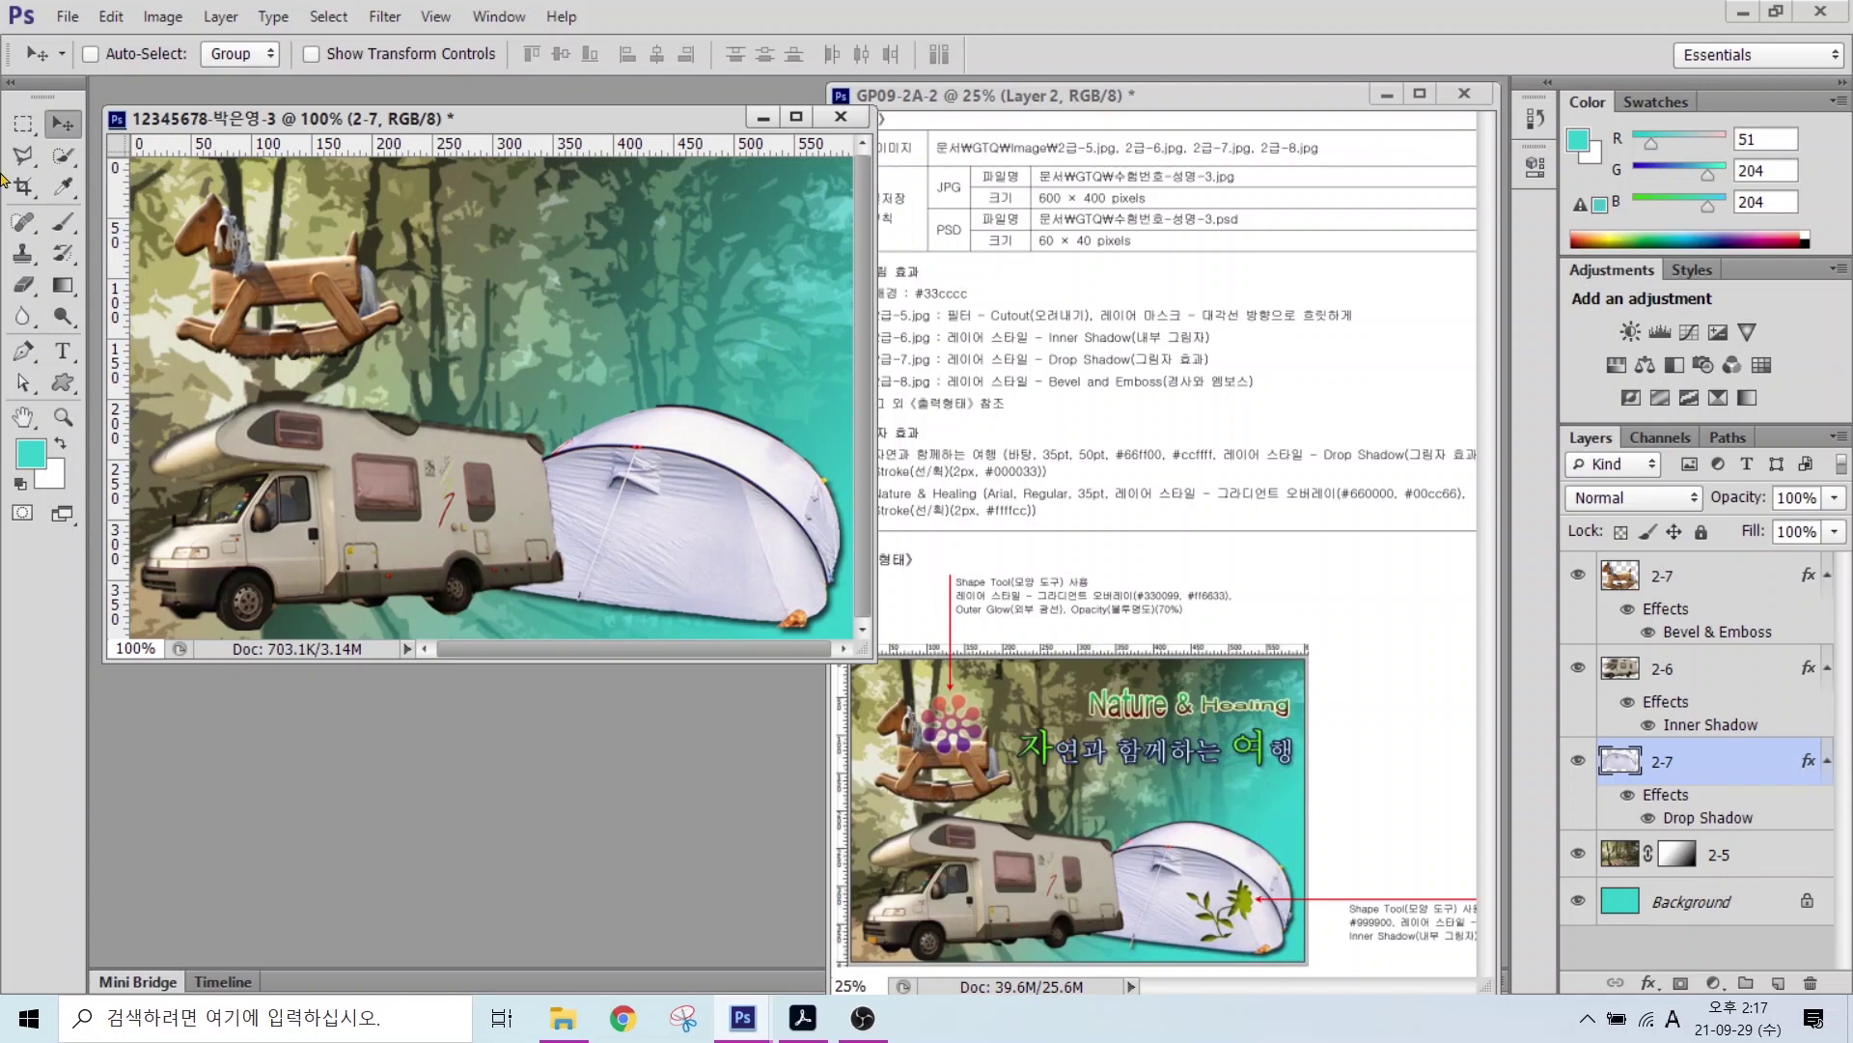
click(62, 350)
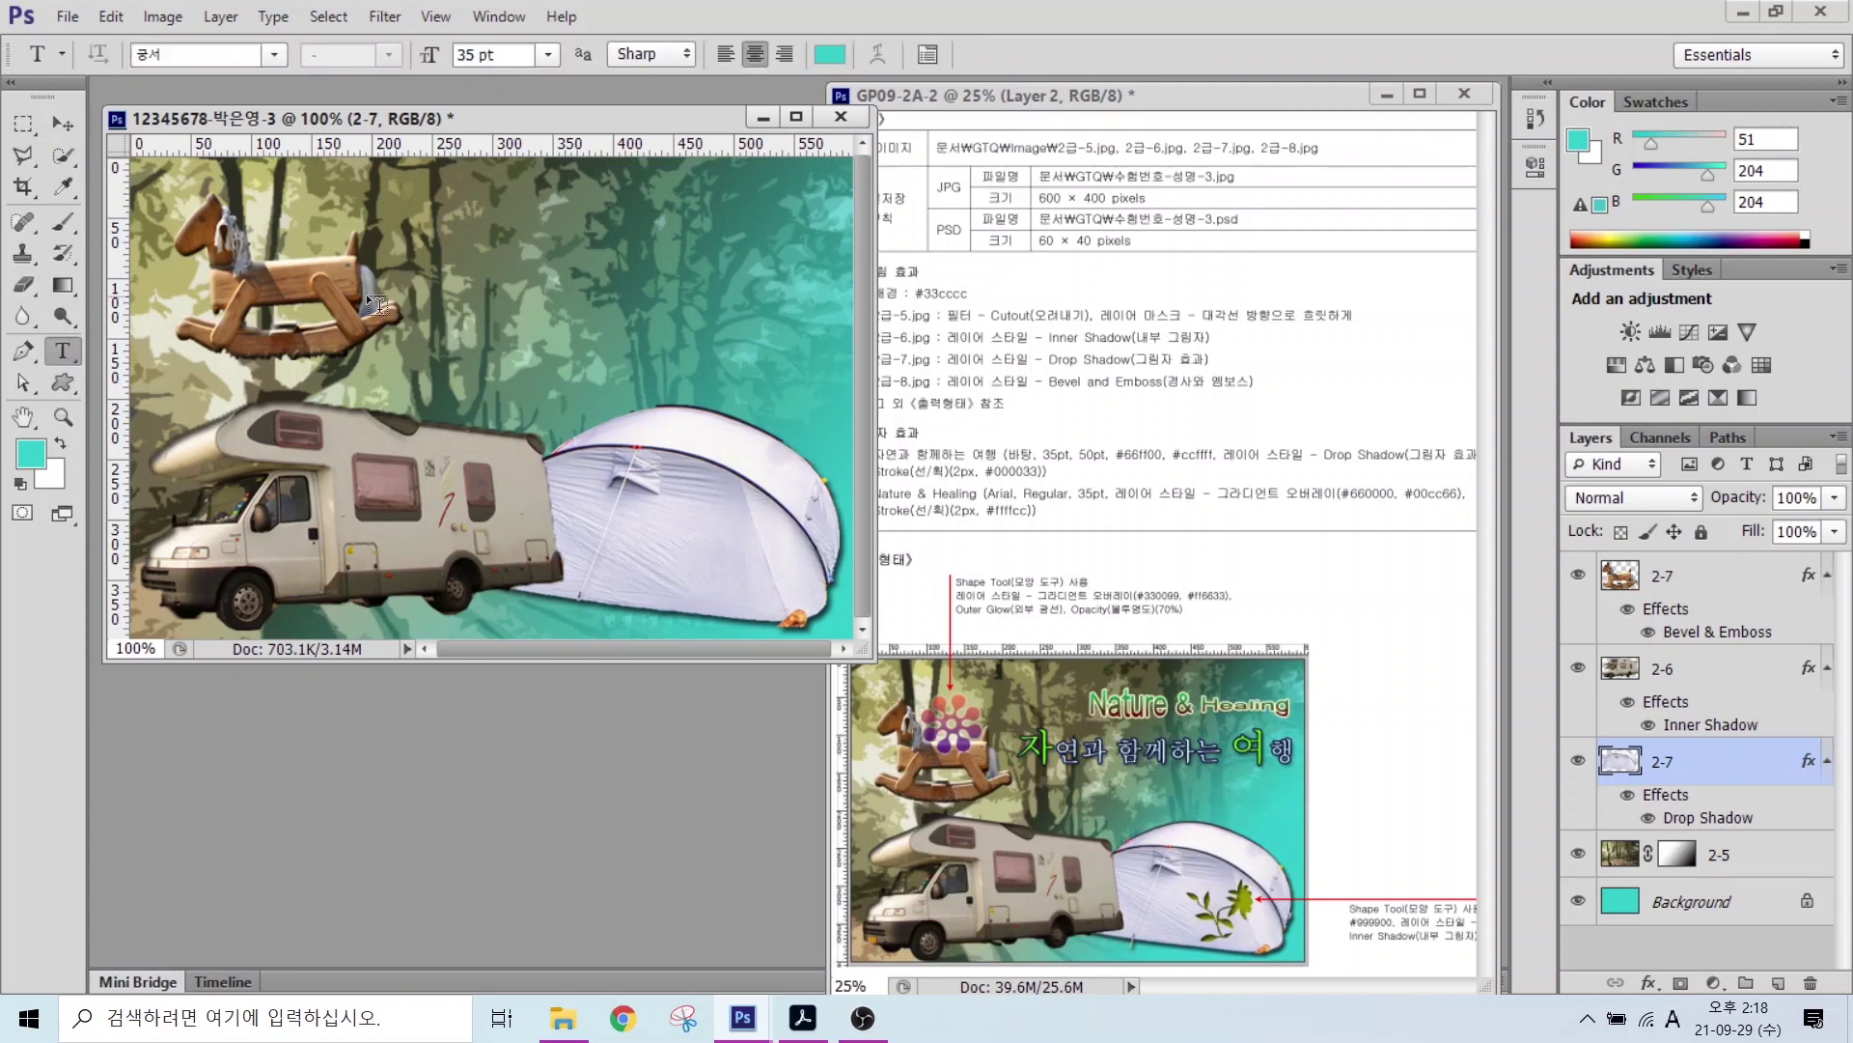
Step: Type the heading '자연과 함께하는 여행' near the canvas top in the 바탕 font
click(463, 263)
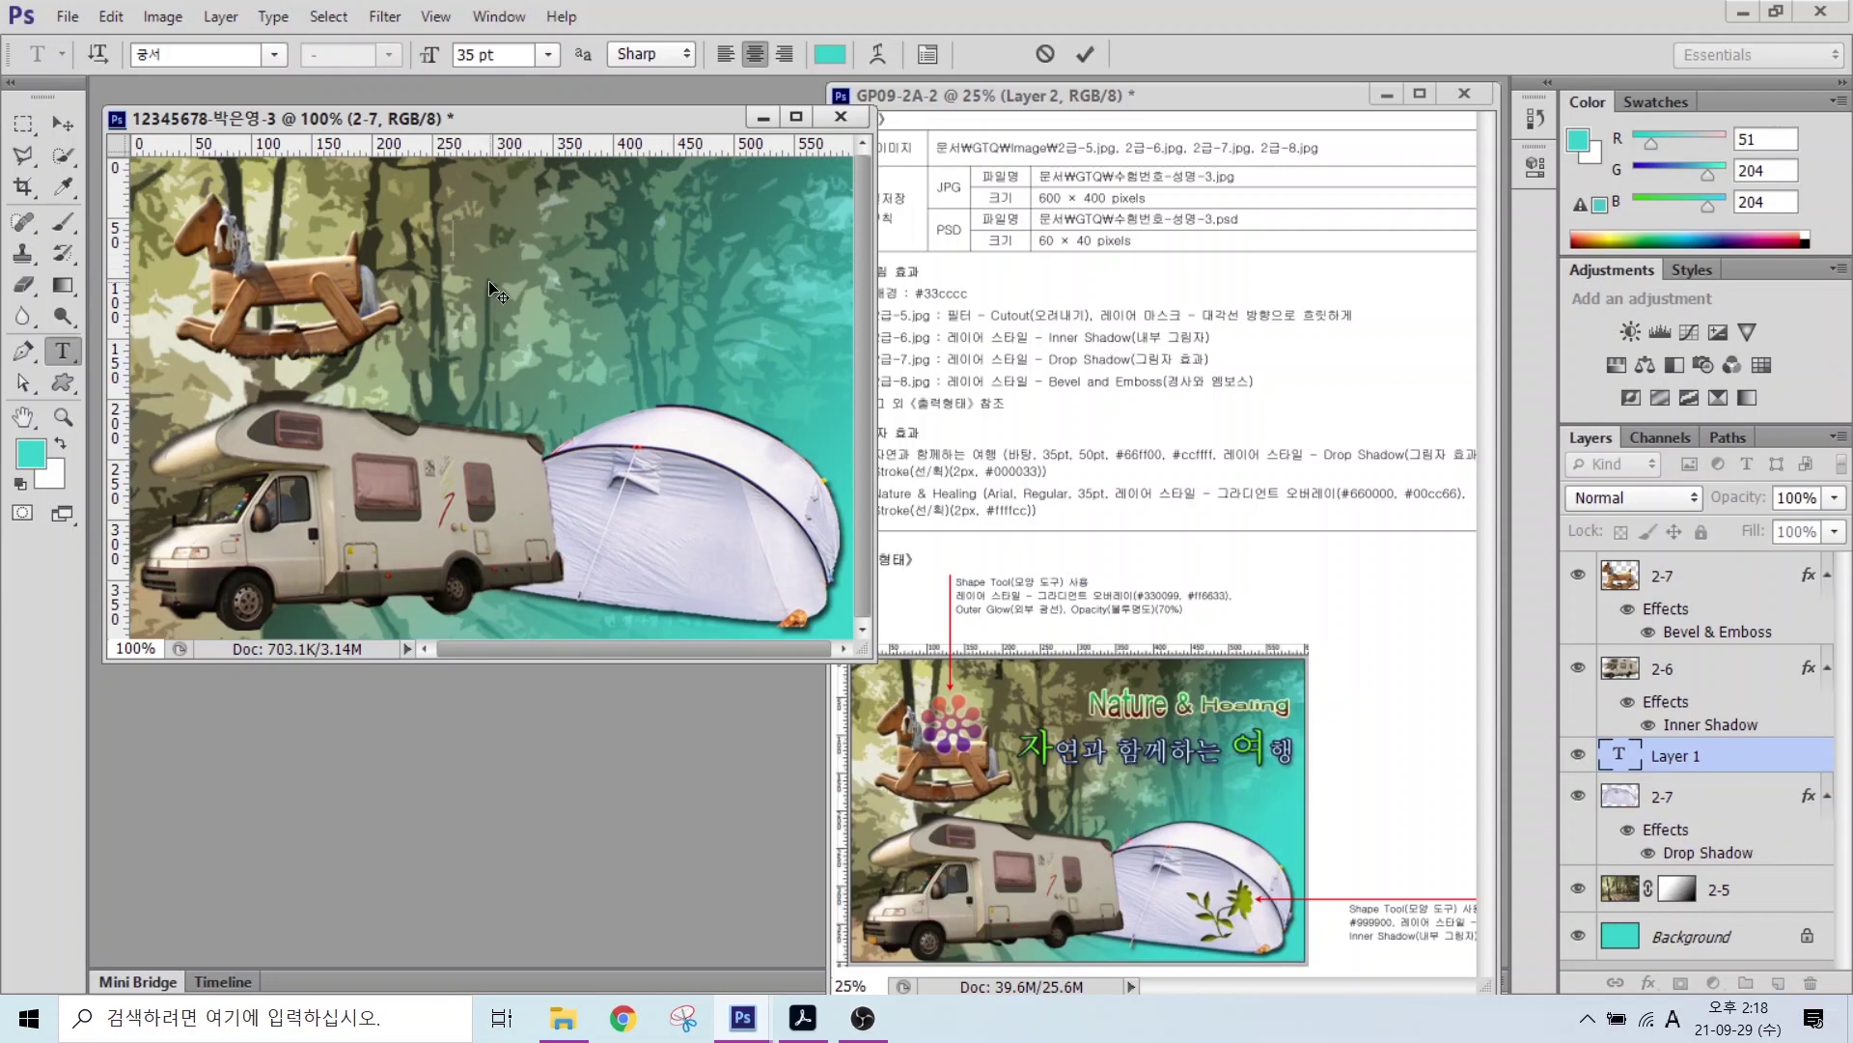
text(자연과 함께하는 여행)
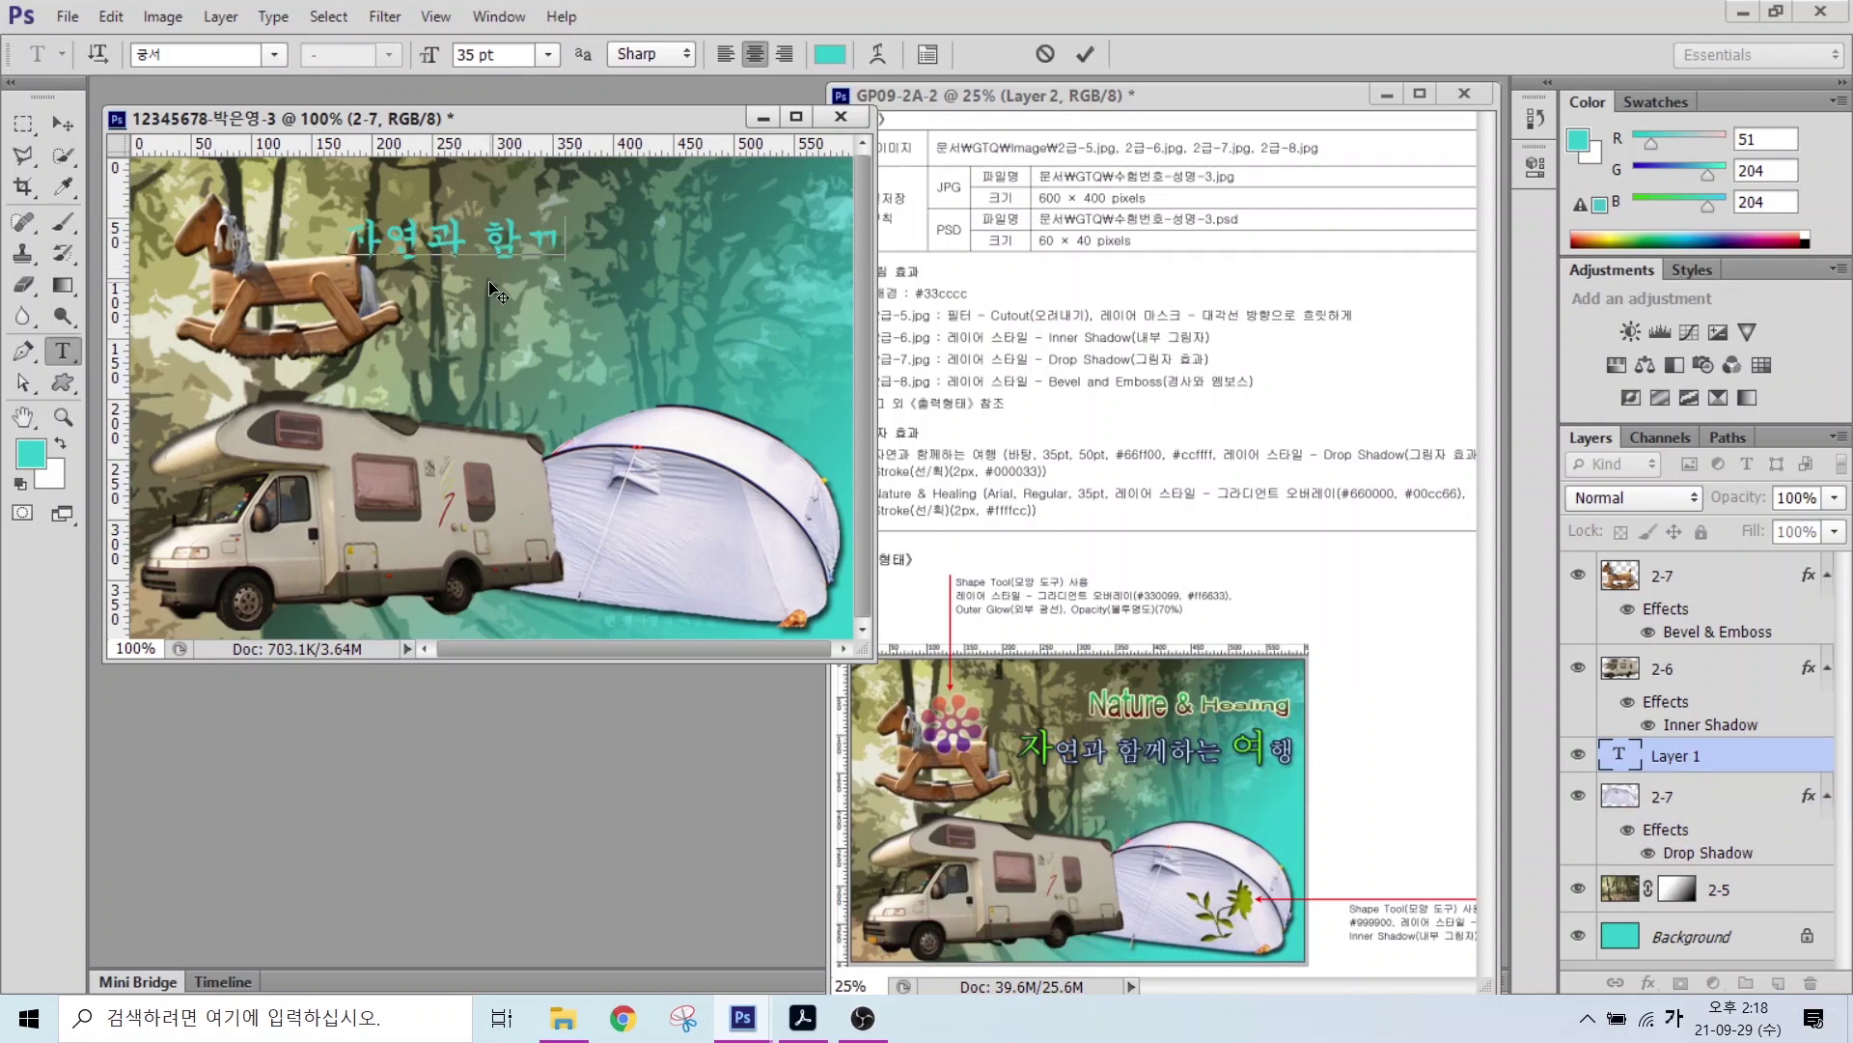
key(ctrl+Return)
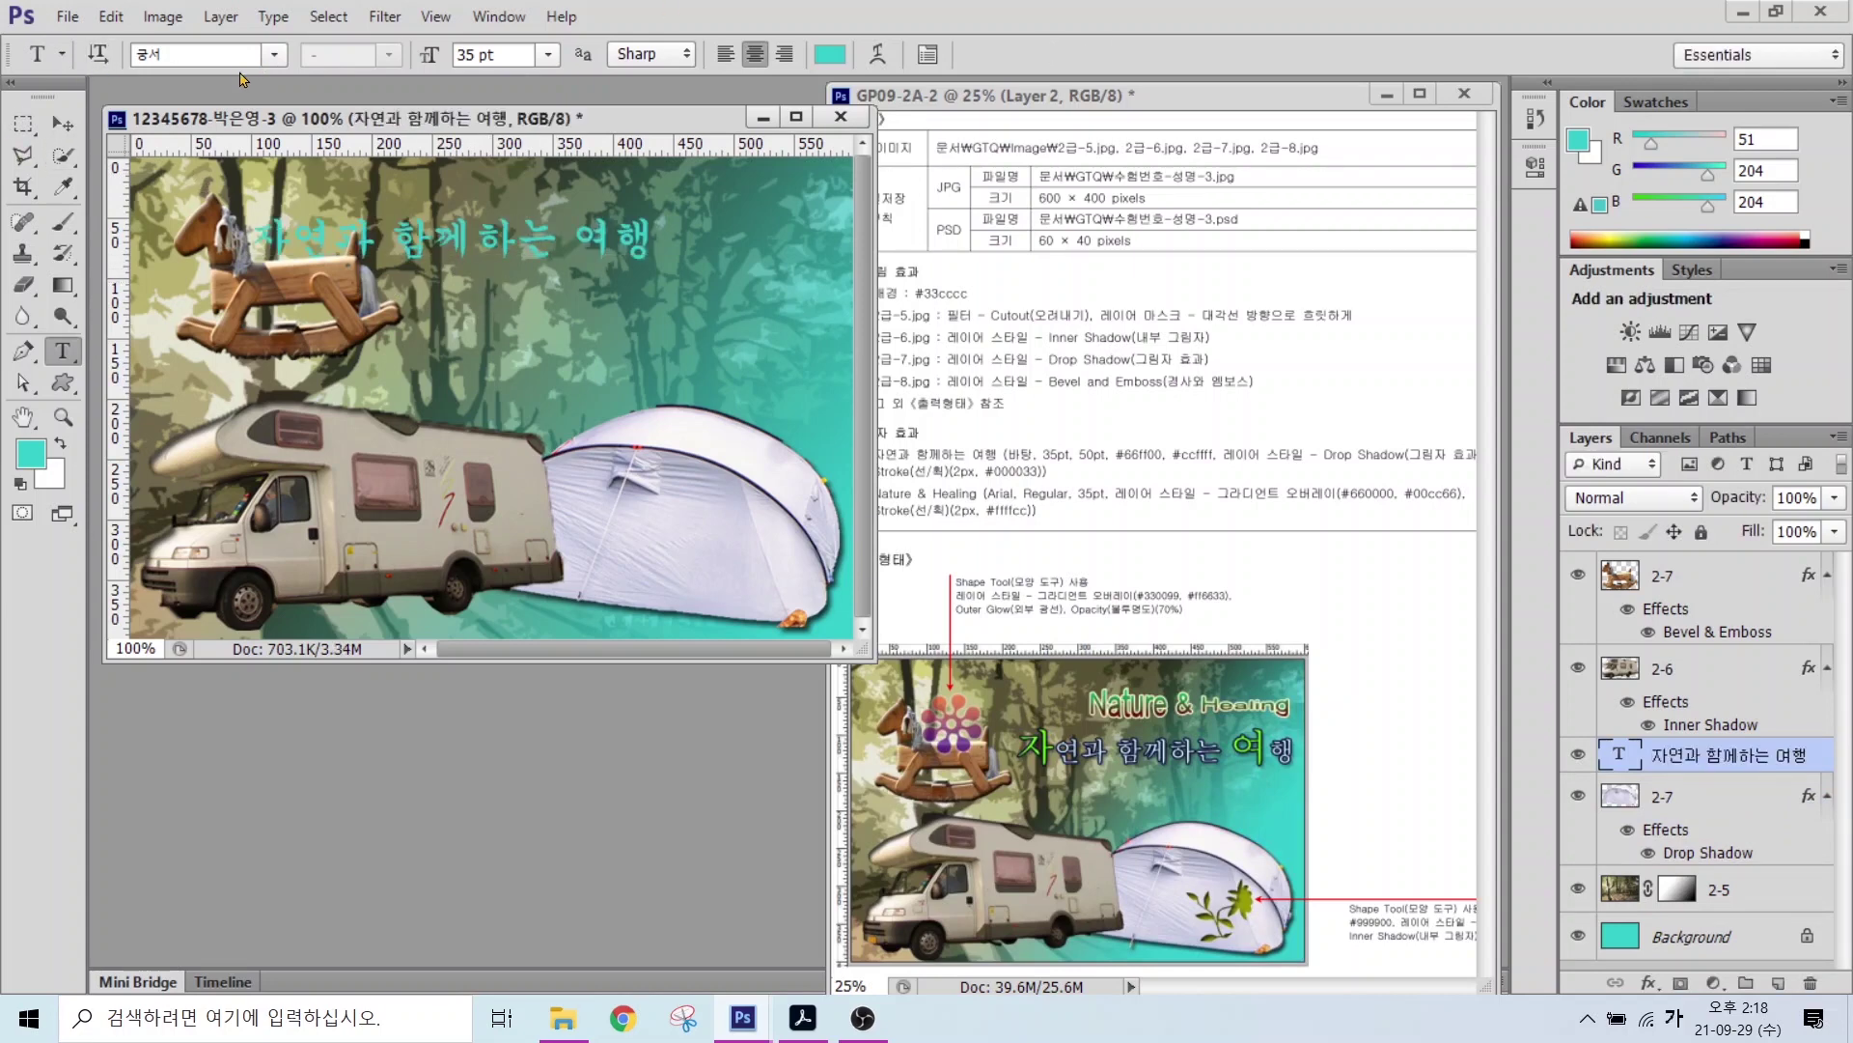
click(275, 55)
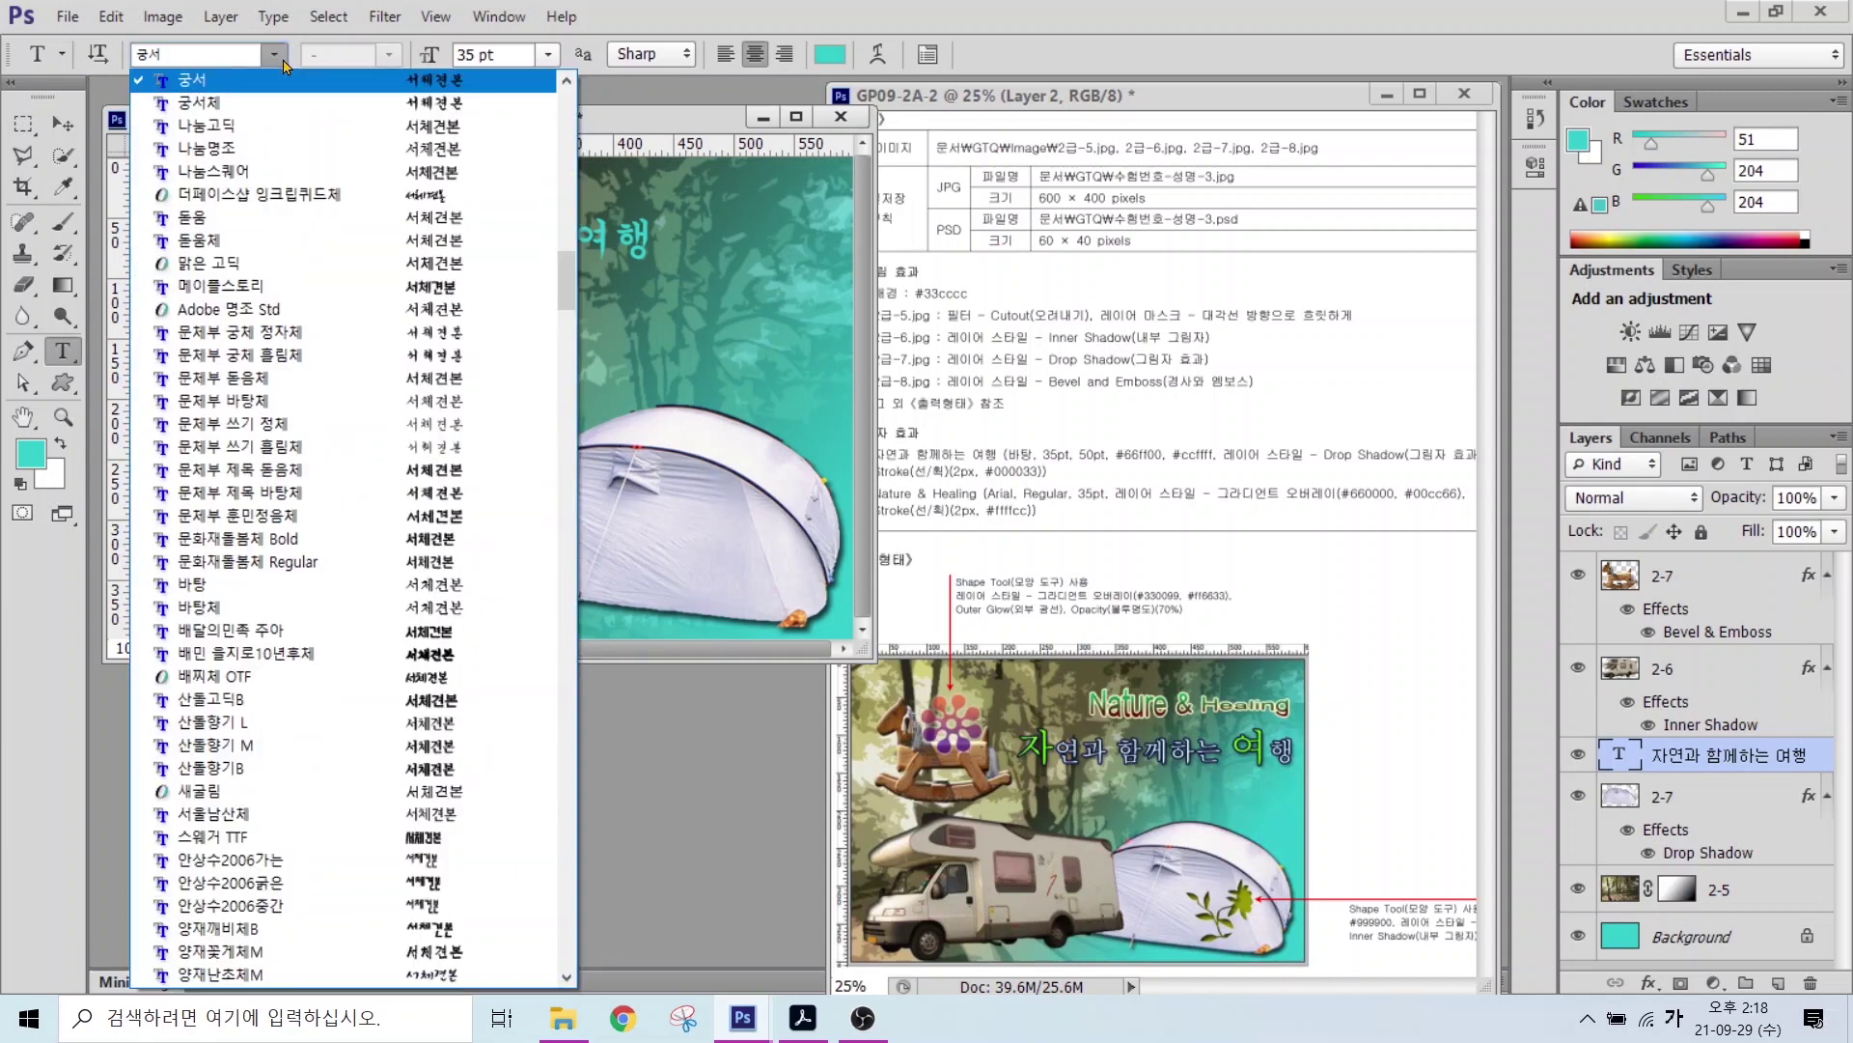
click(192, 584)
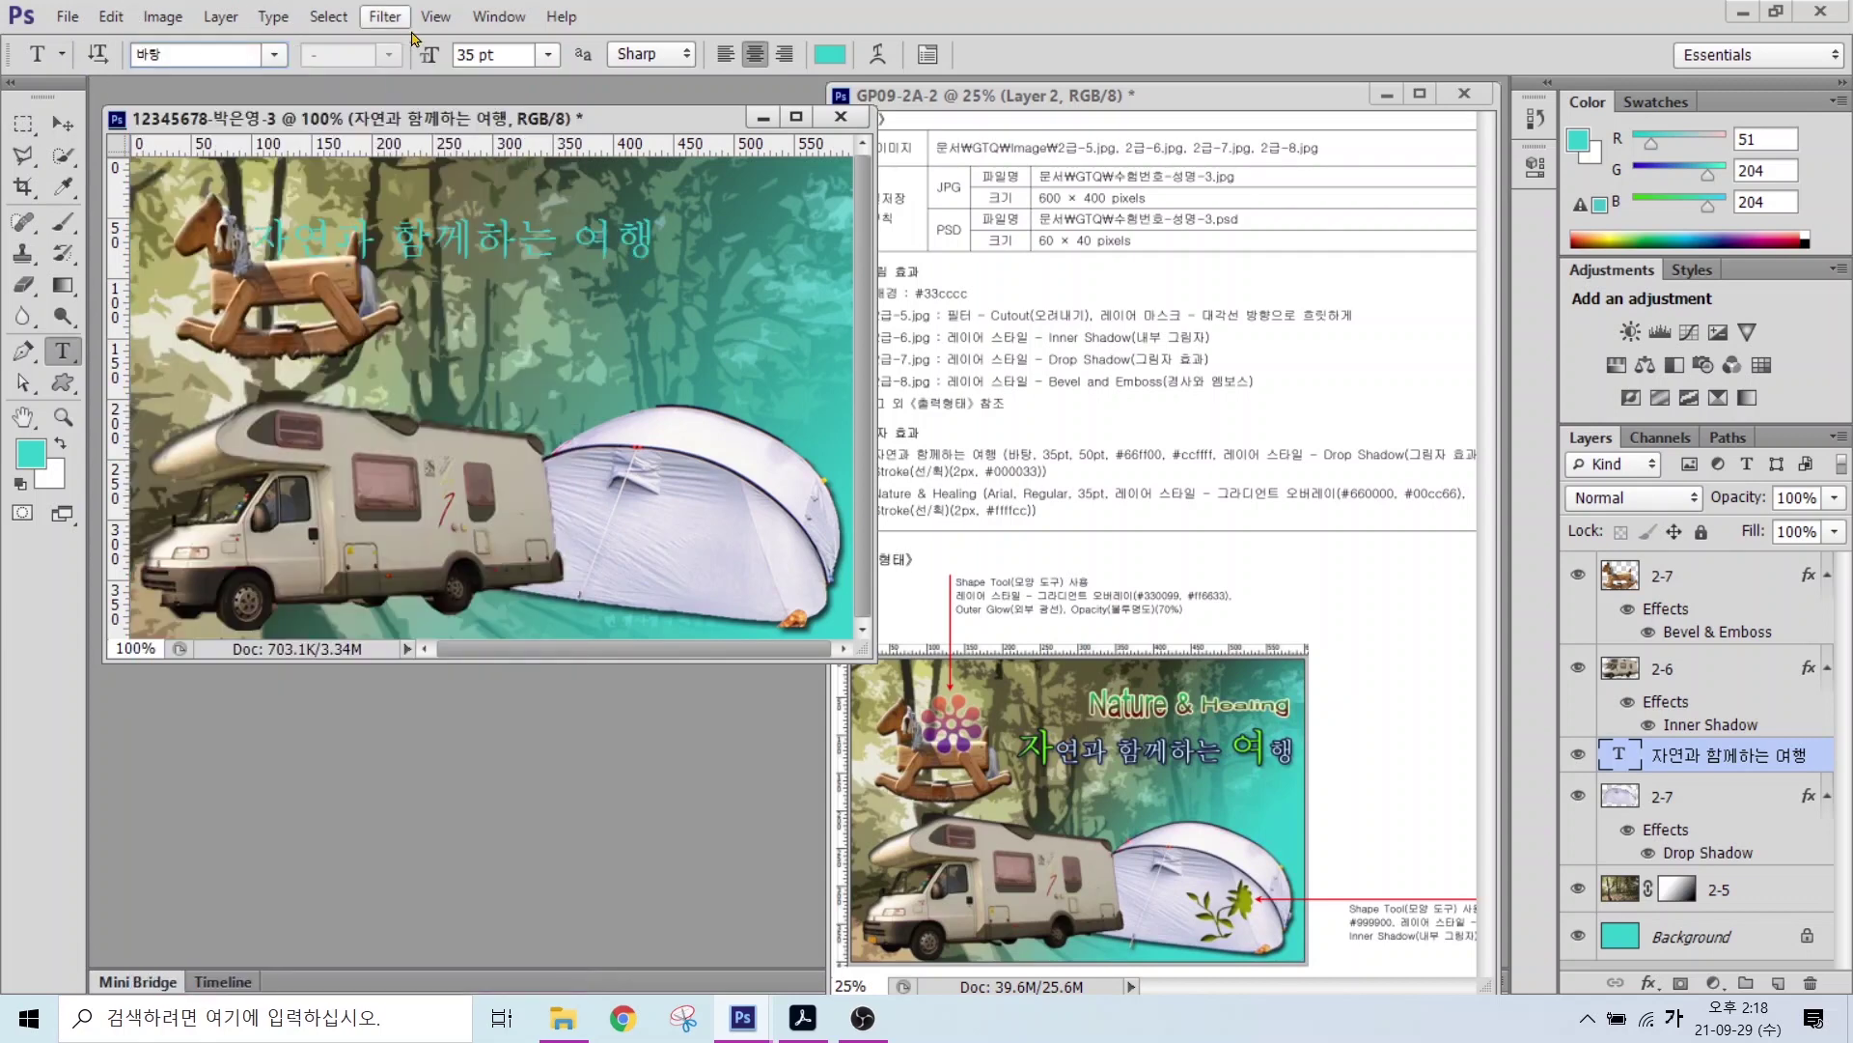
Step: Set the heading's text colour to bright green #66ff00
click(830, 56)
double_click(927, 697)
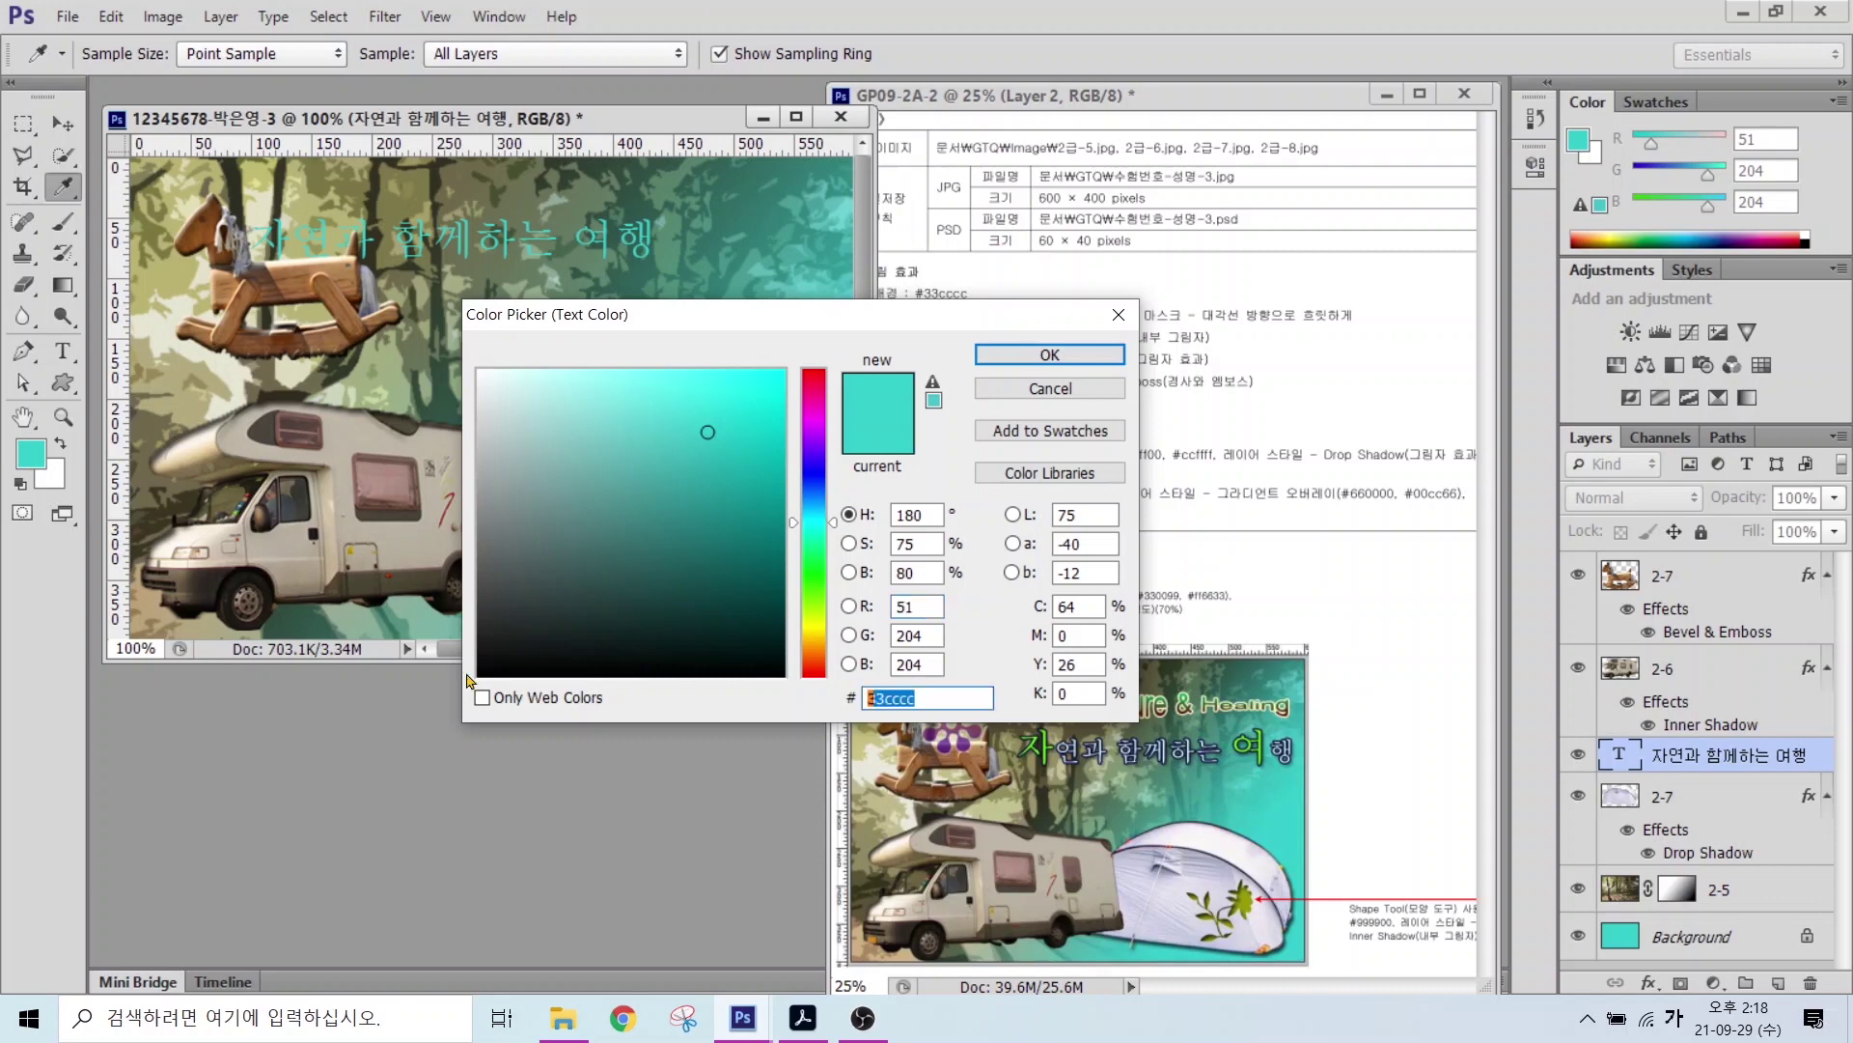
text(66ffff)
key(BackSpace)
key(BackSpace)
text(00)
key(Return)
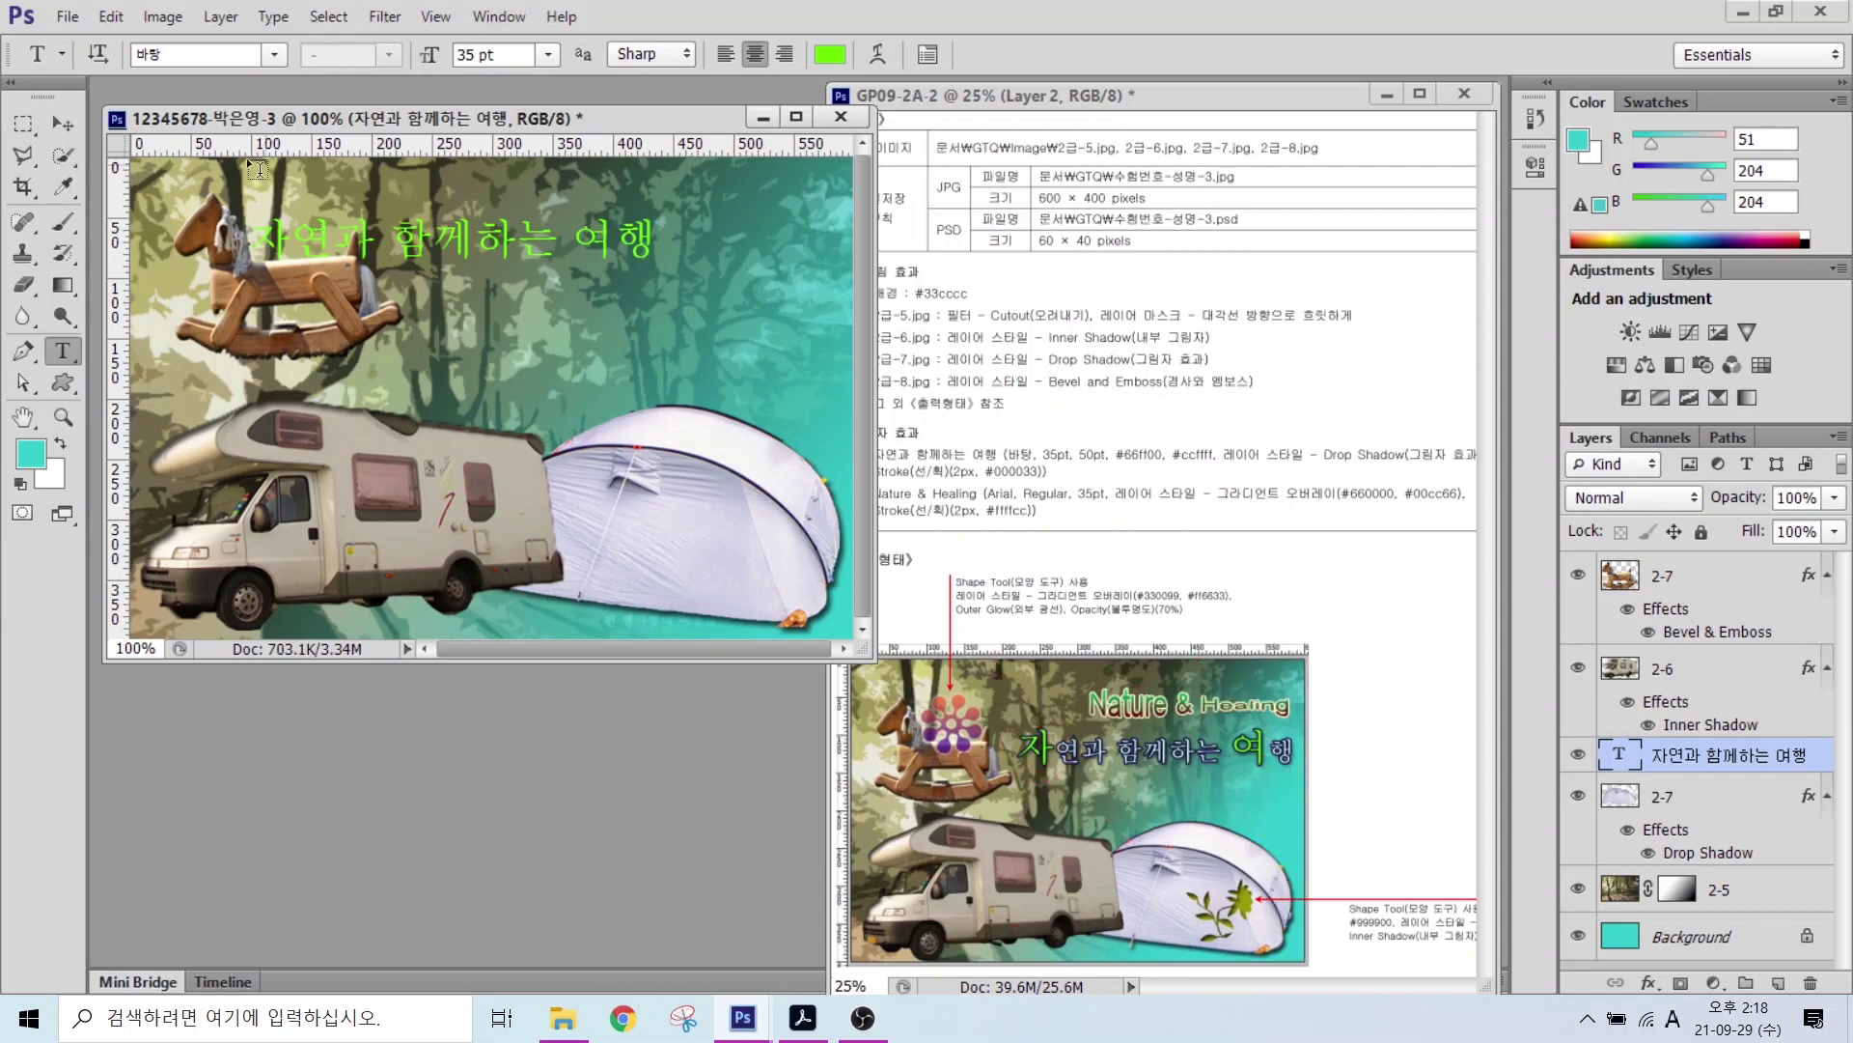
click(260, 233)
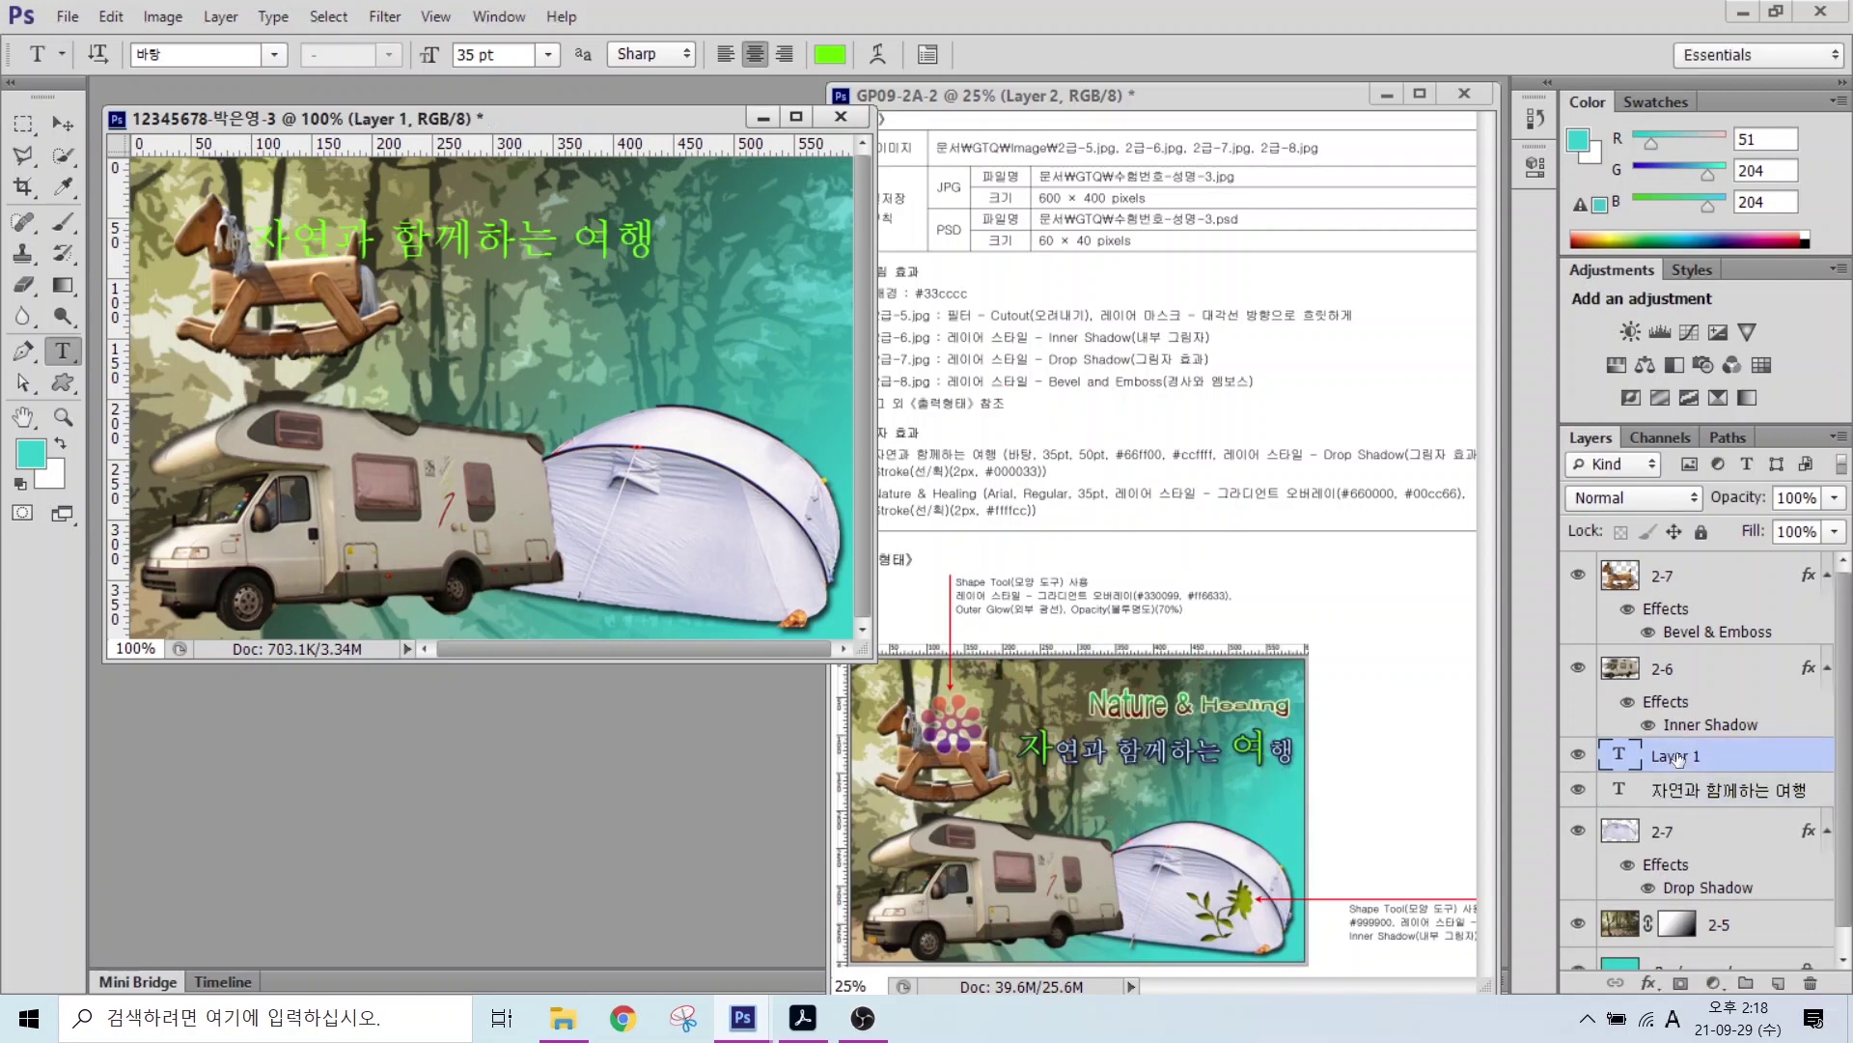
Step: Enlarge the title's first character 자 and the character 여 to size 50
click(256, 237)
drag(253, 236, 289, 236)
text(50)
key(Return)
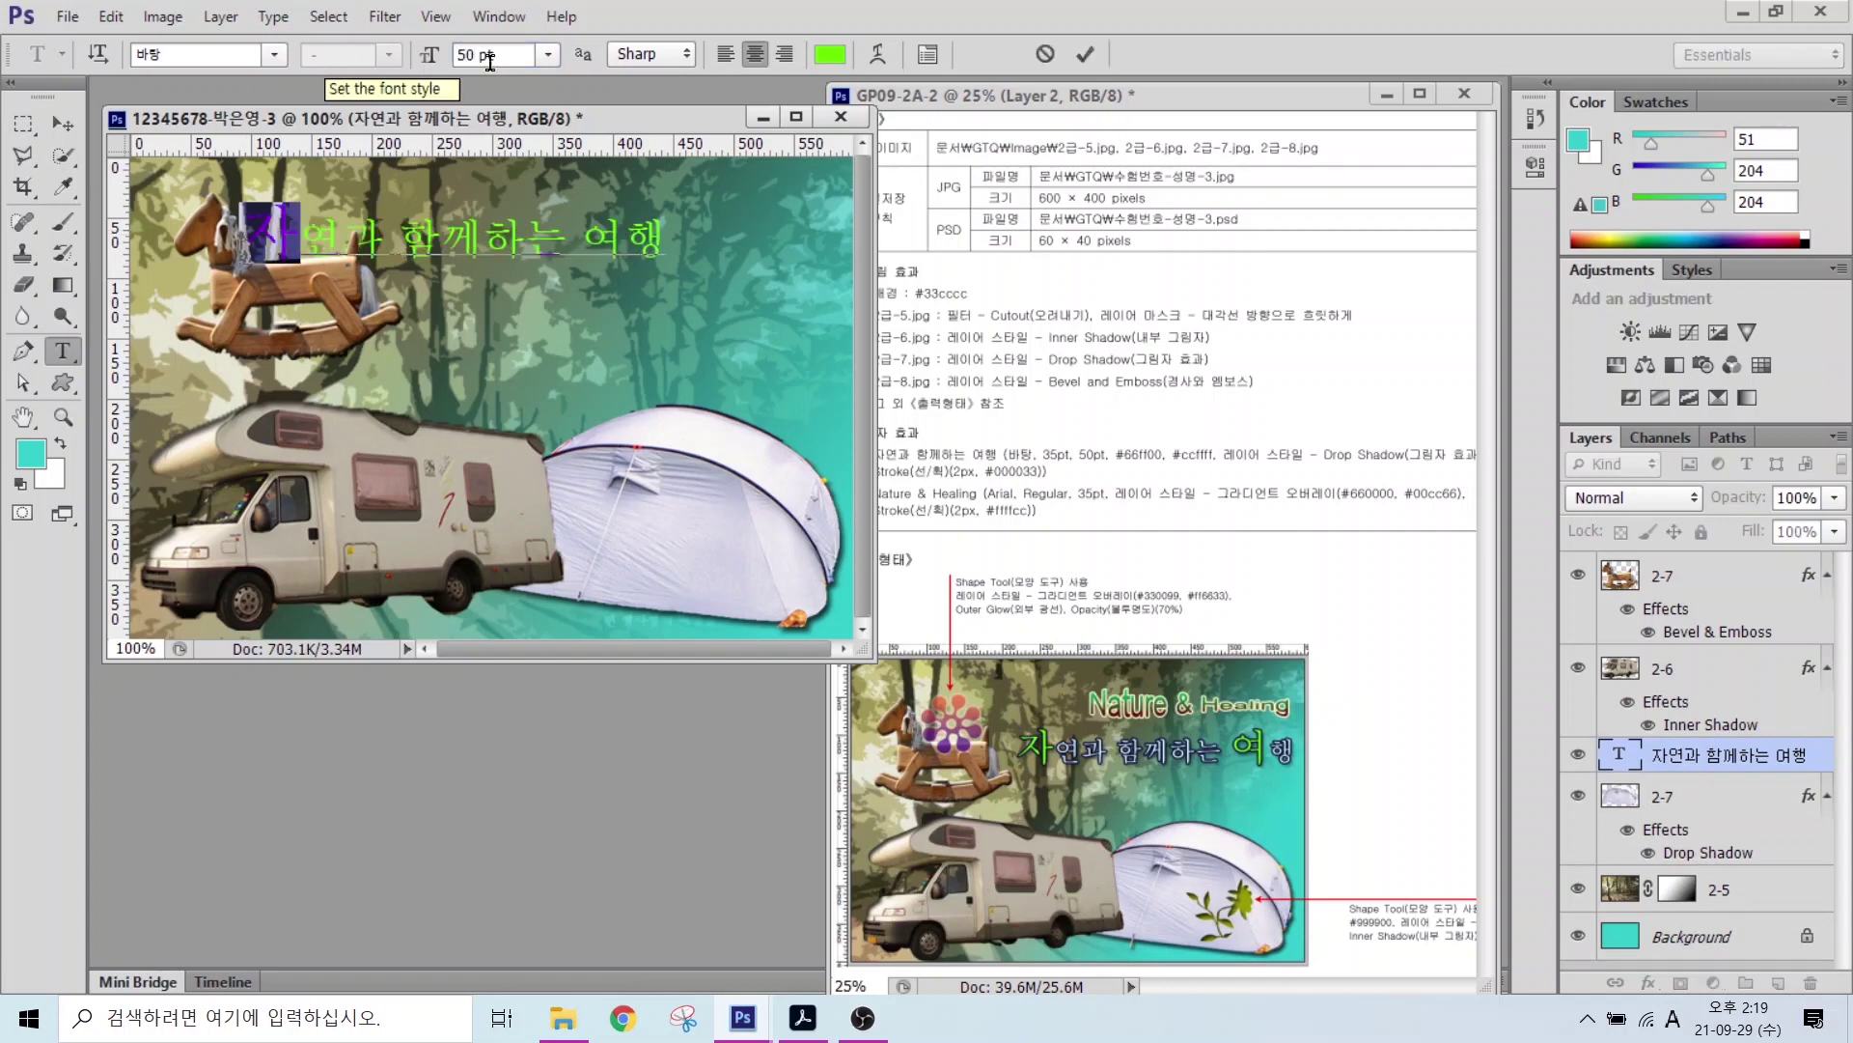
drag(577, 236, 630, 237)
double_click(478, 54)
text(50)
key(Return)
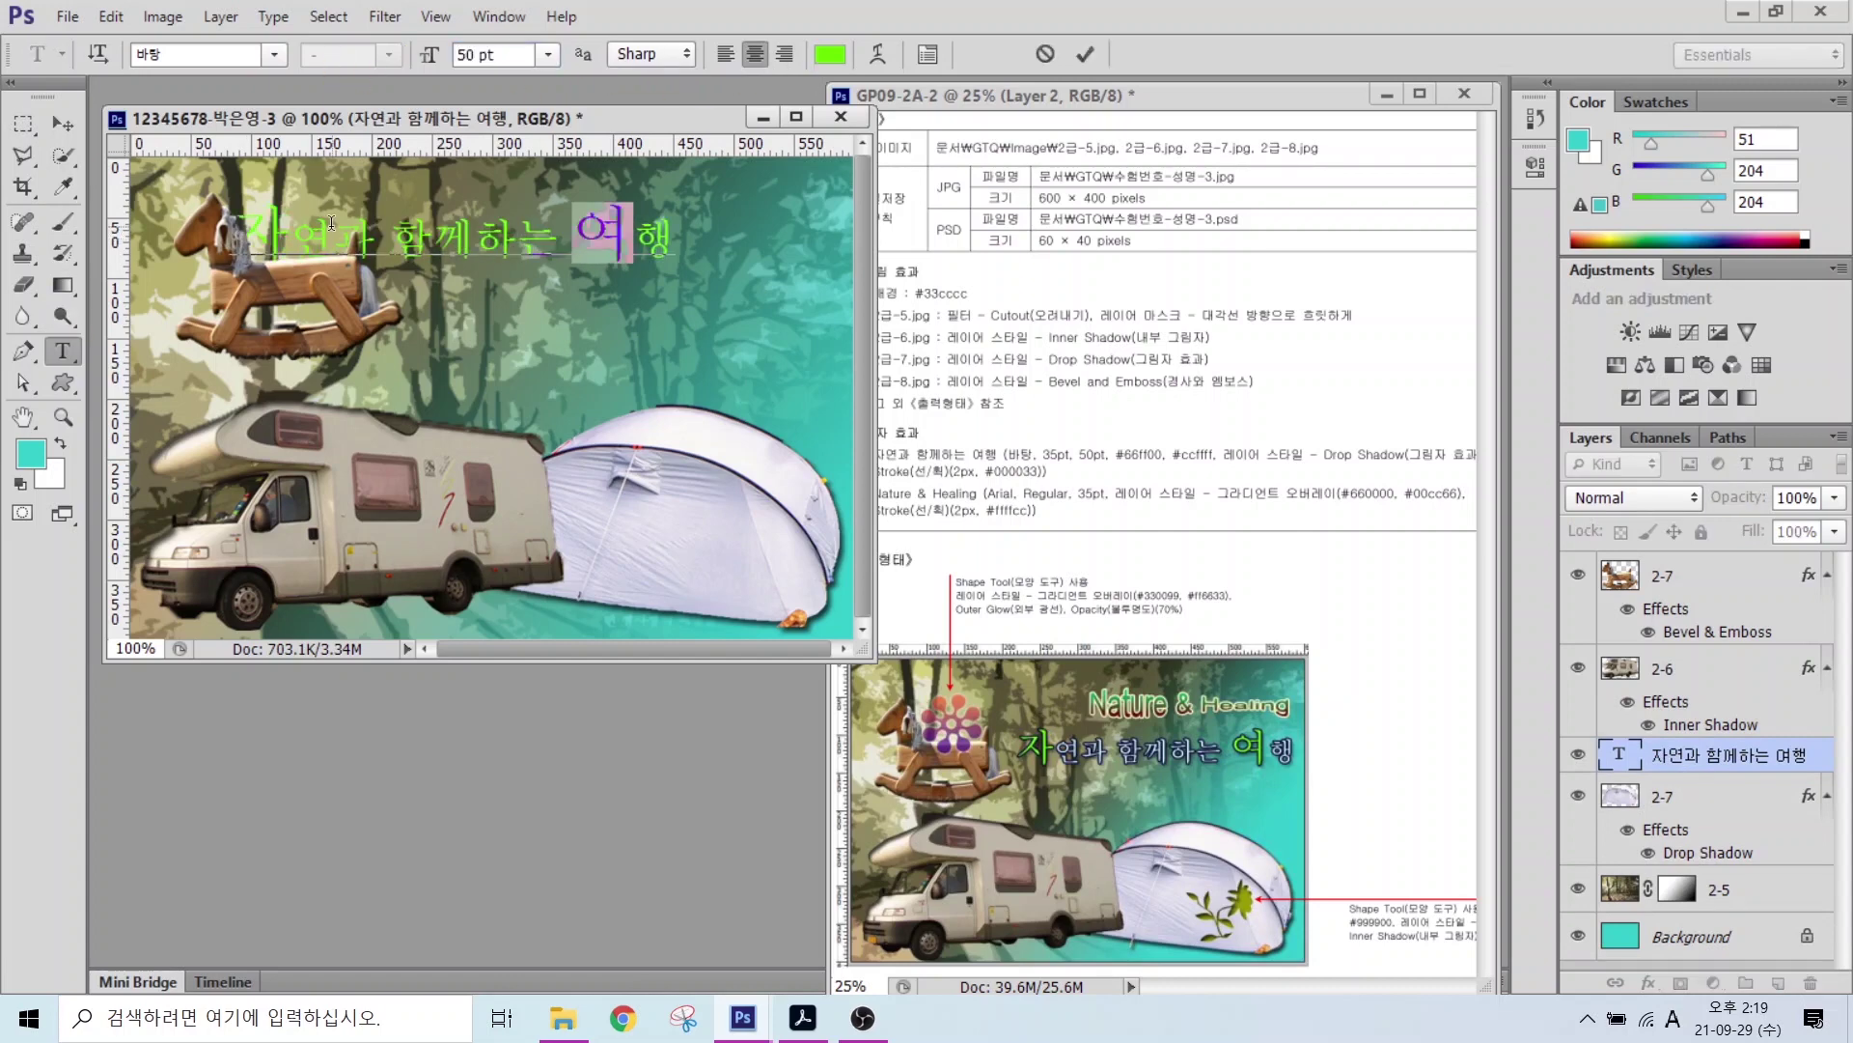
Step: Colour the middle words of the title green and commit the text
drag(290, 236, 573, 237)
click(830, 54)
drag(916, 691, 763, 697)
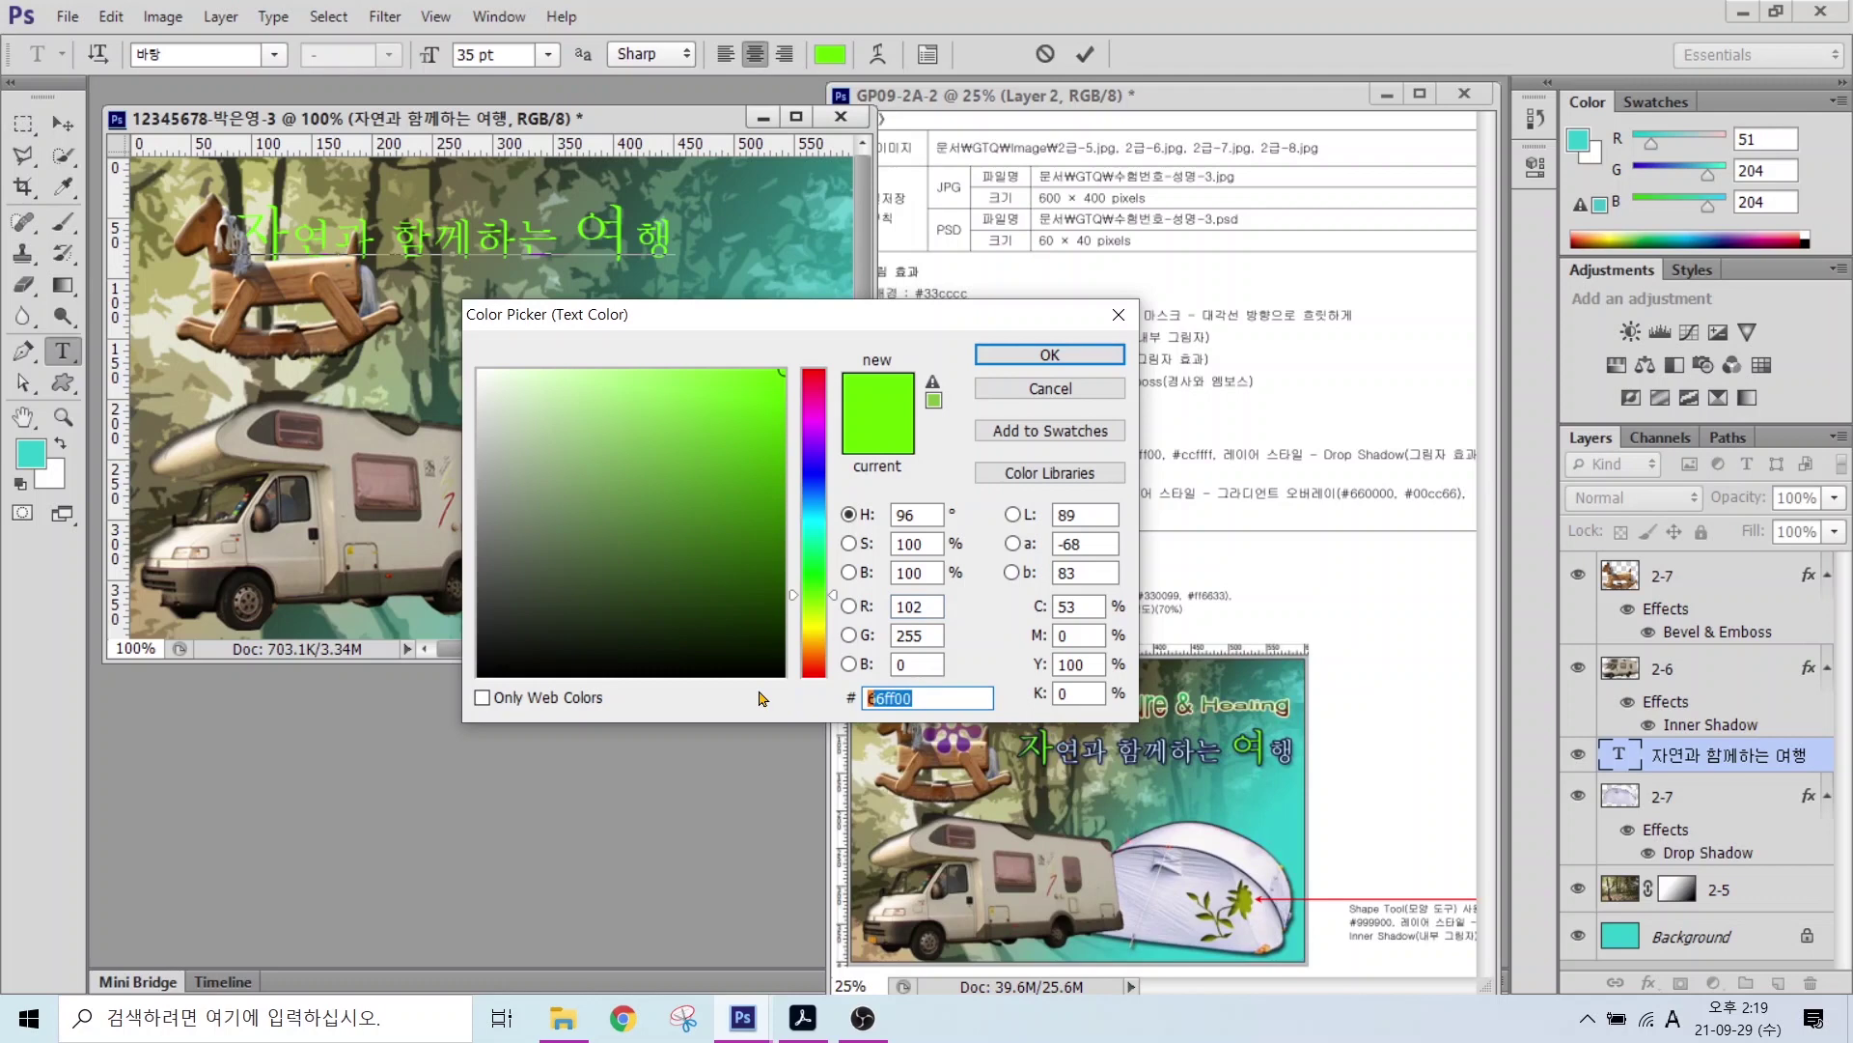
key(Return)
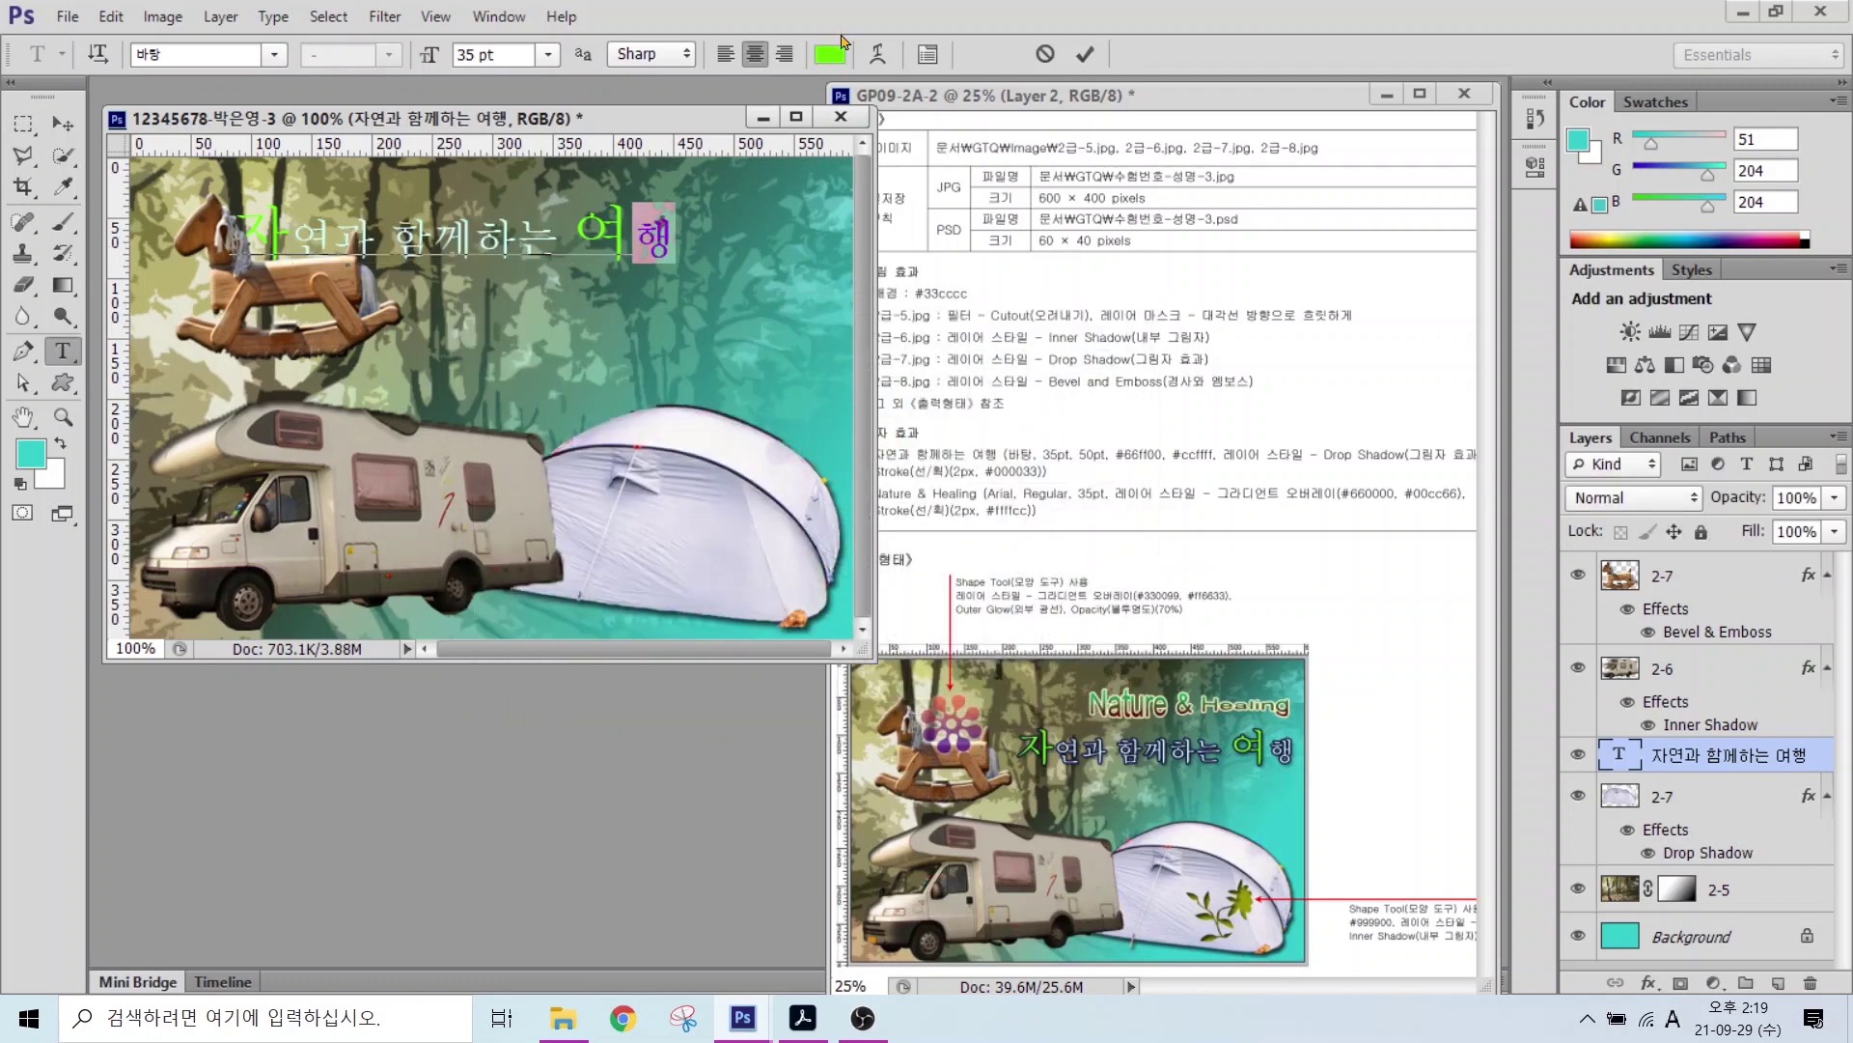
click(830, 54)
key(Return)
key(ctrl+Return)
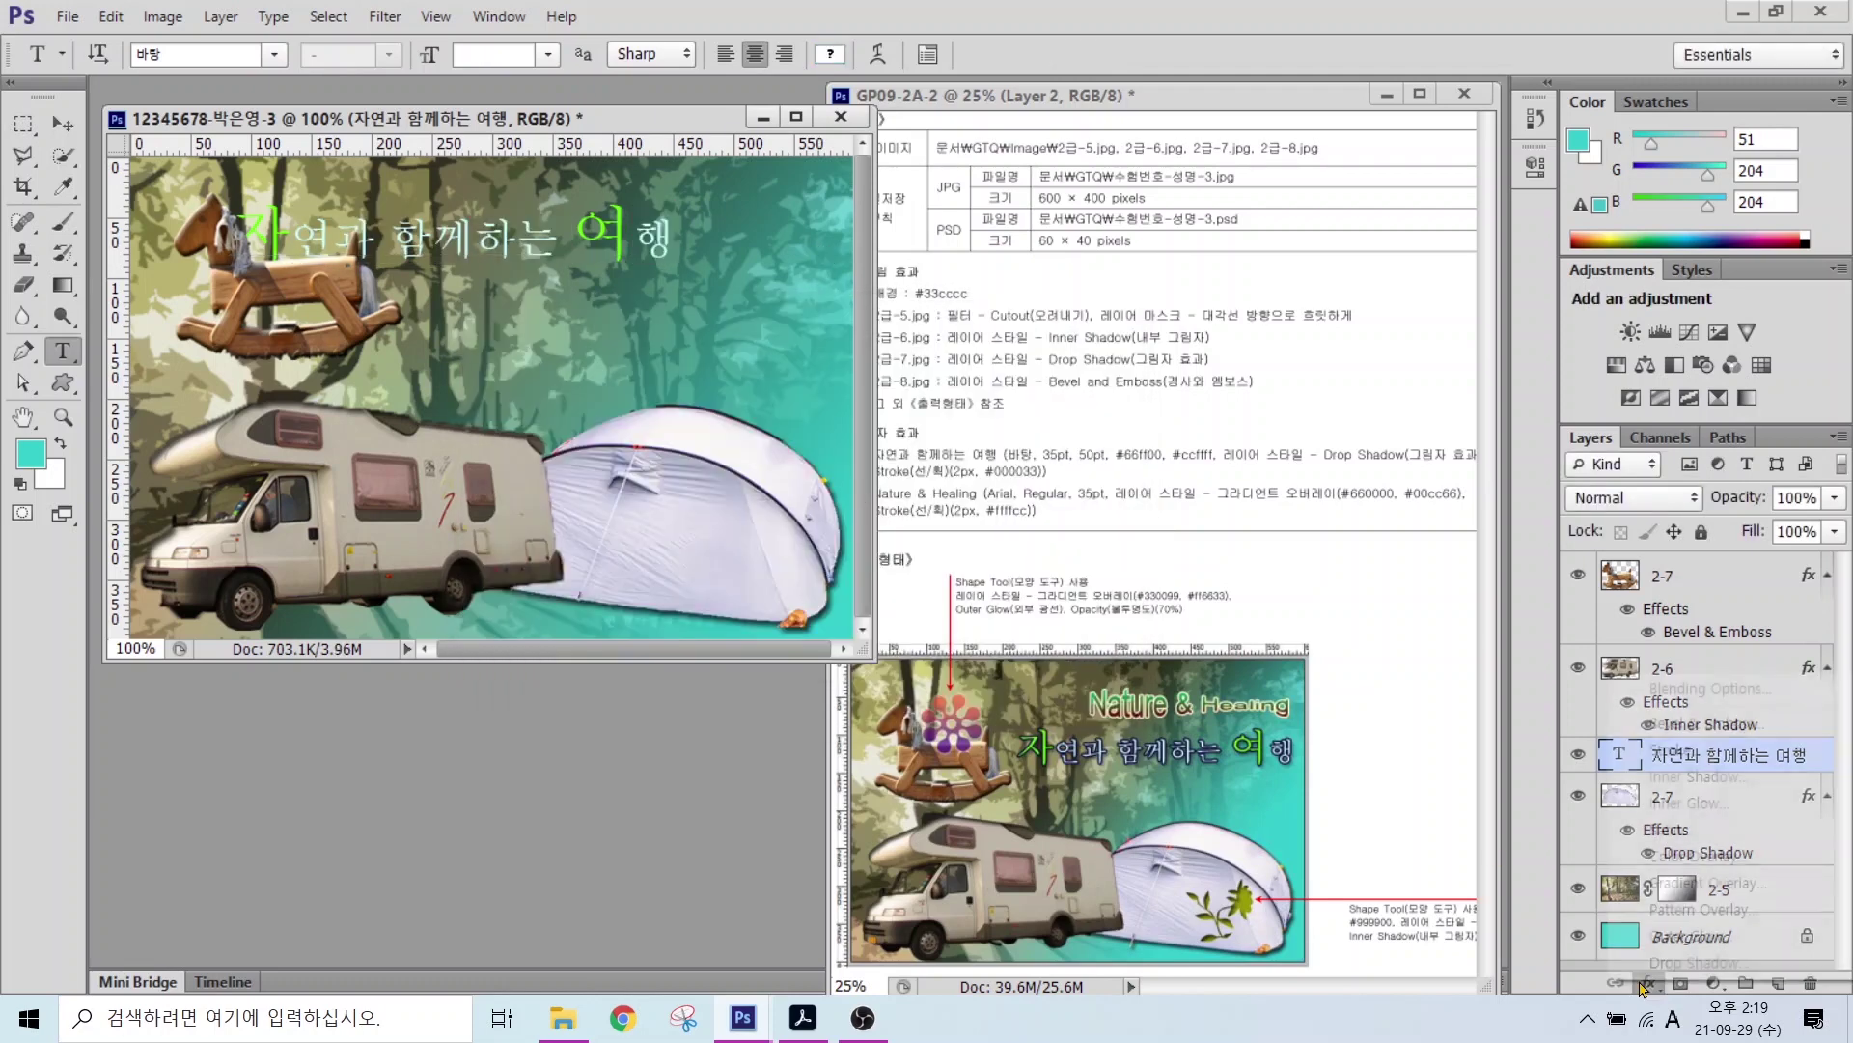
Step: Add a dark-blue 000333 stroke outline to the title layer
click(1645, 982)
click(1699, 962)
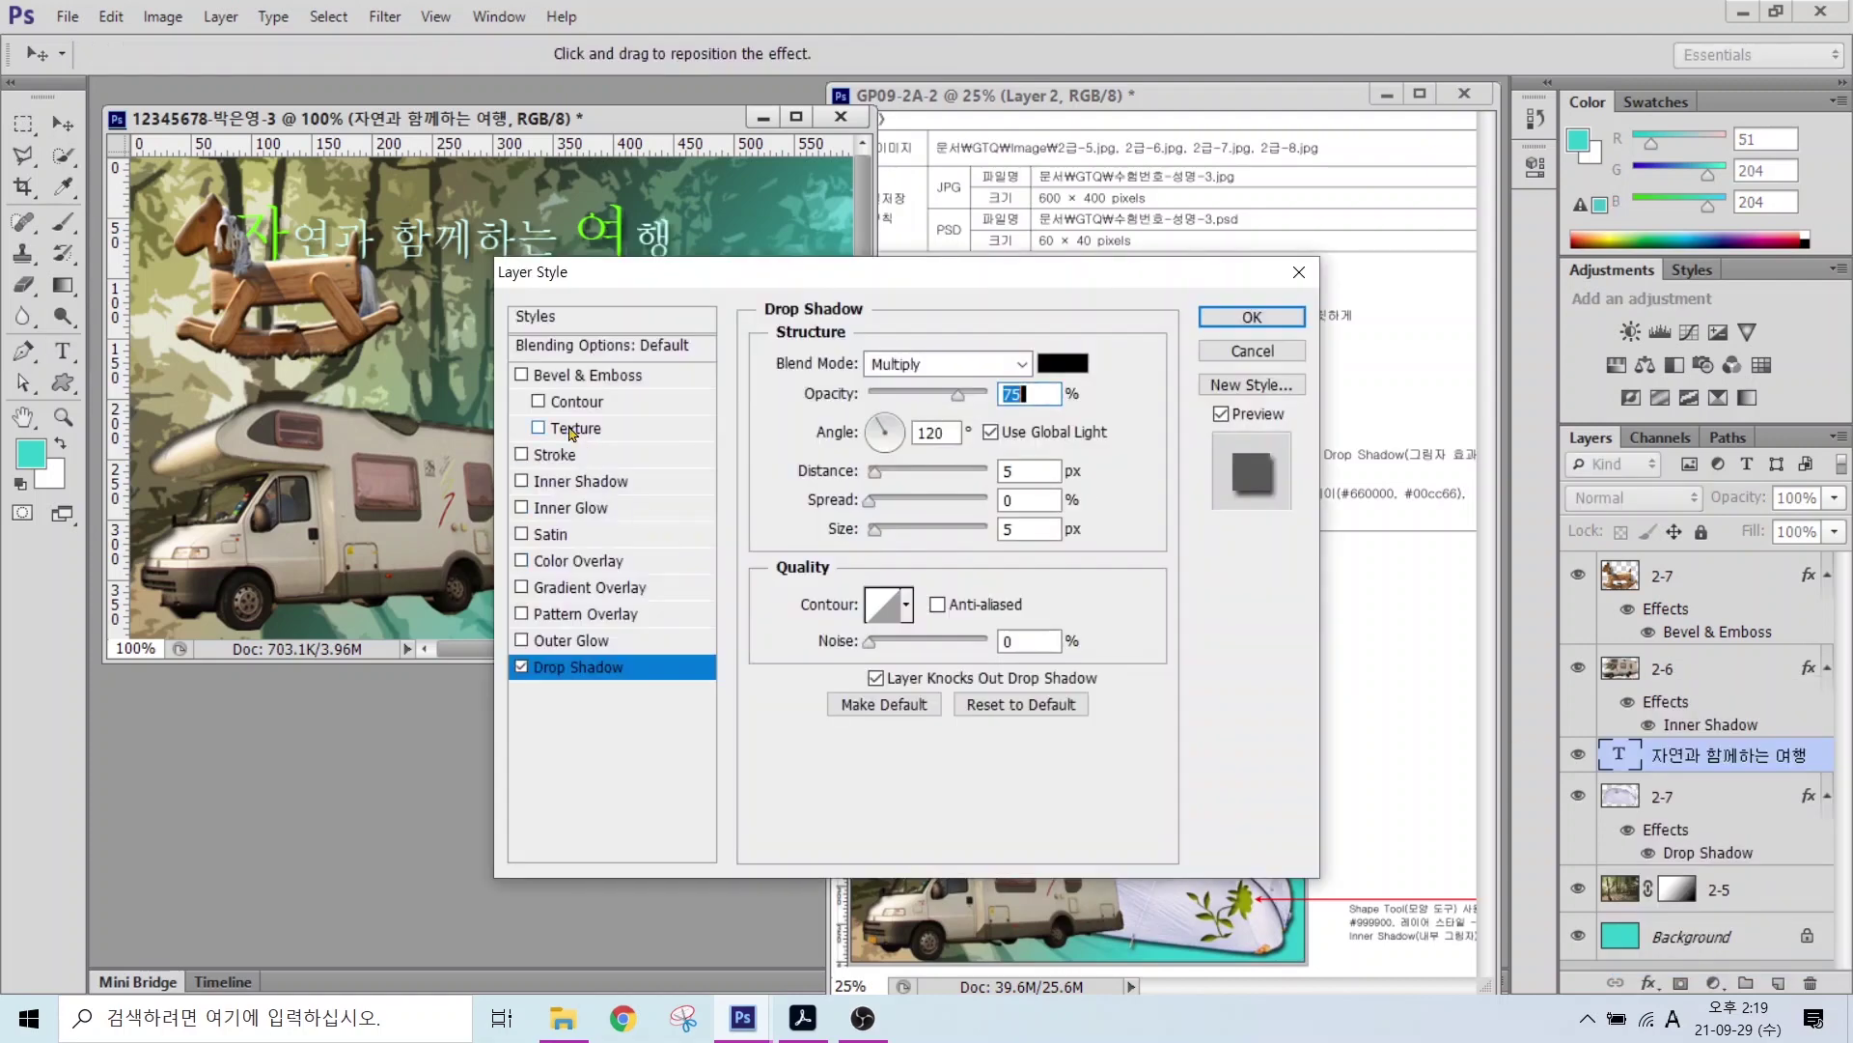
click(555, 454)
click(828, 533)
double_click(941, 697)
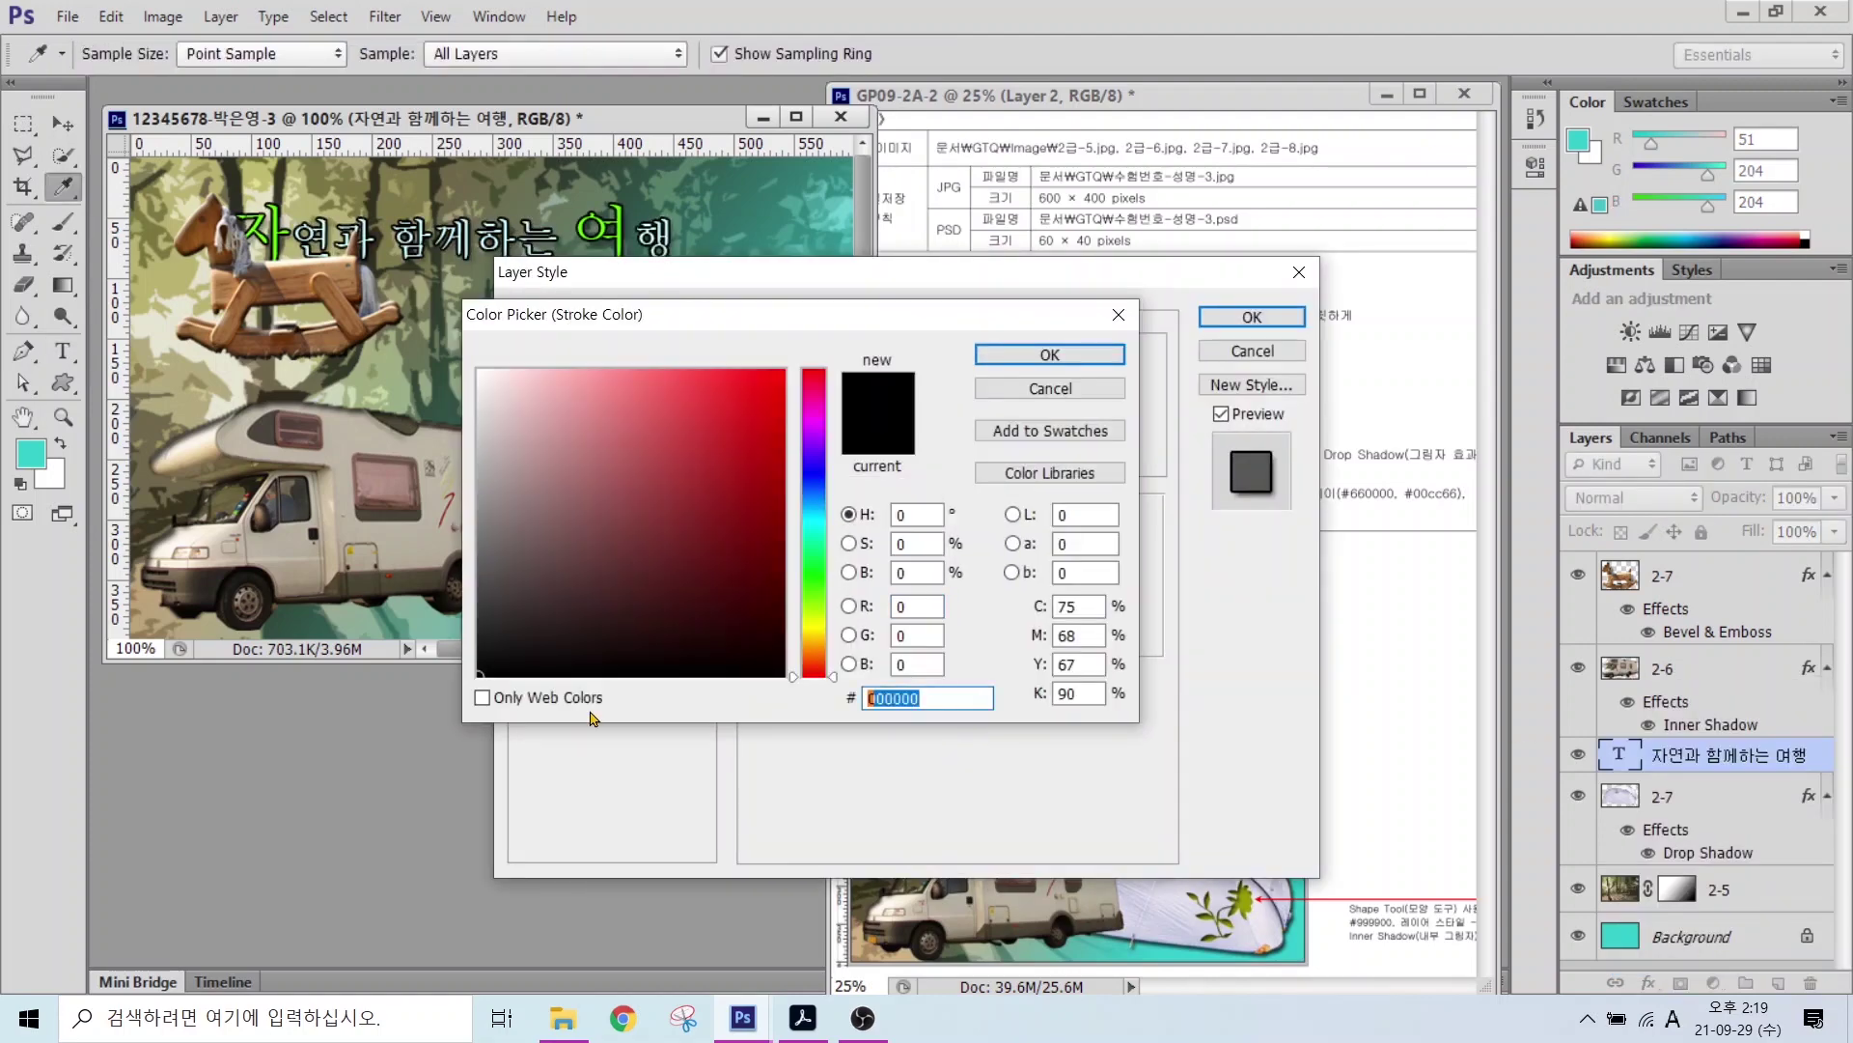
text(000333)
key(Return)
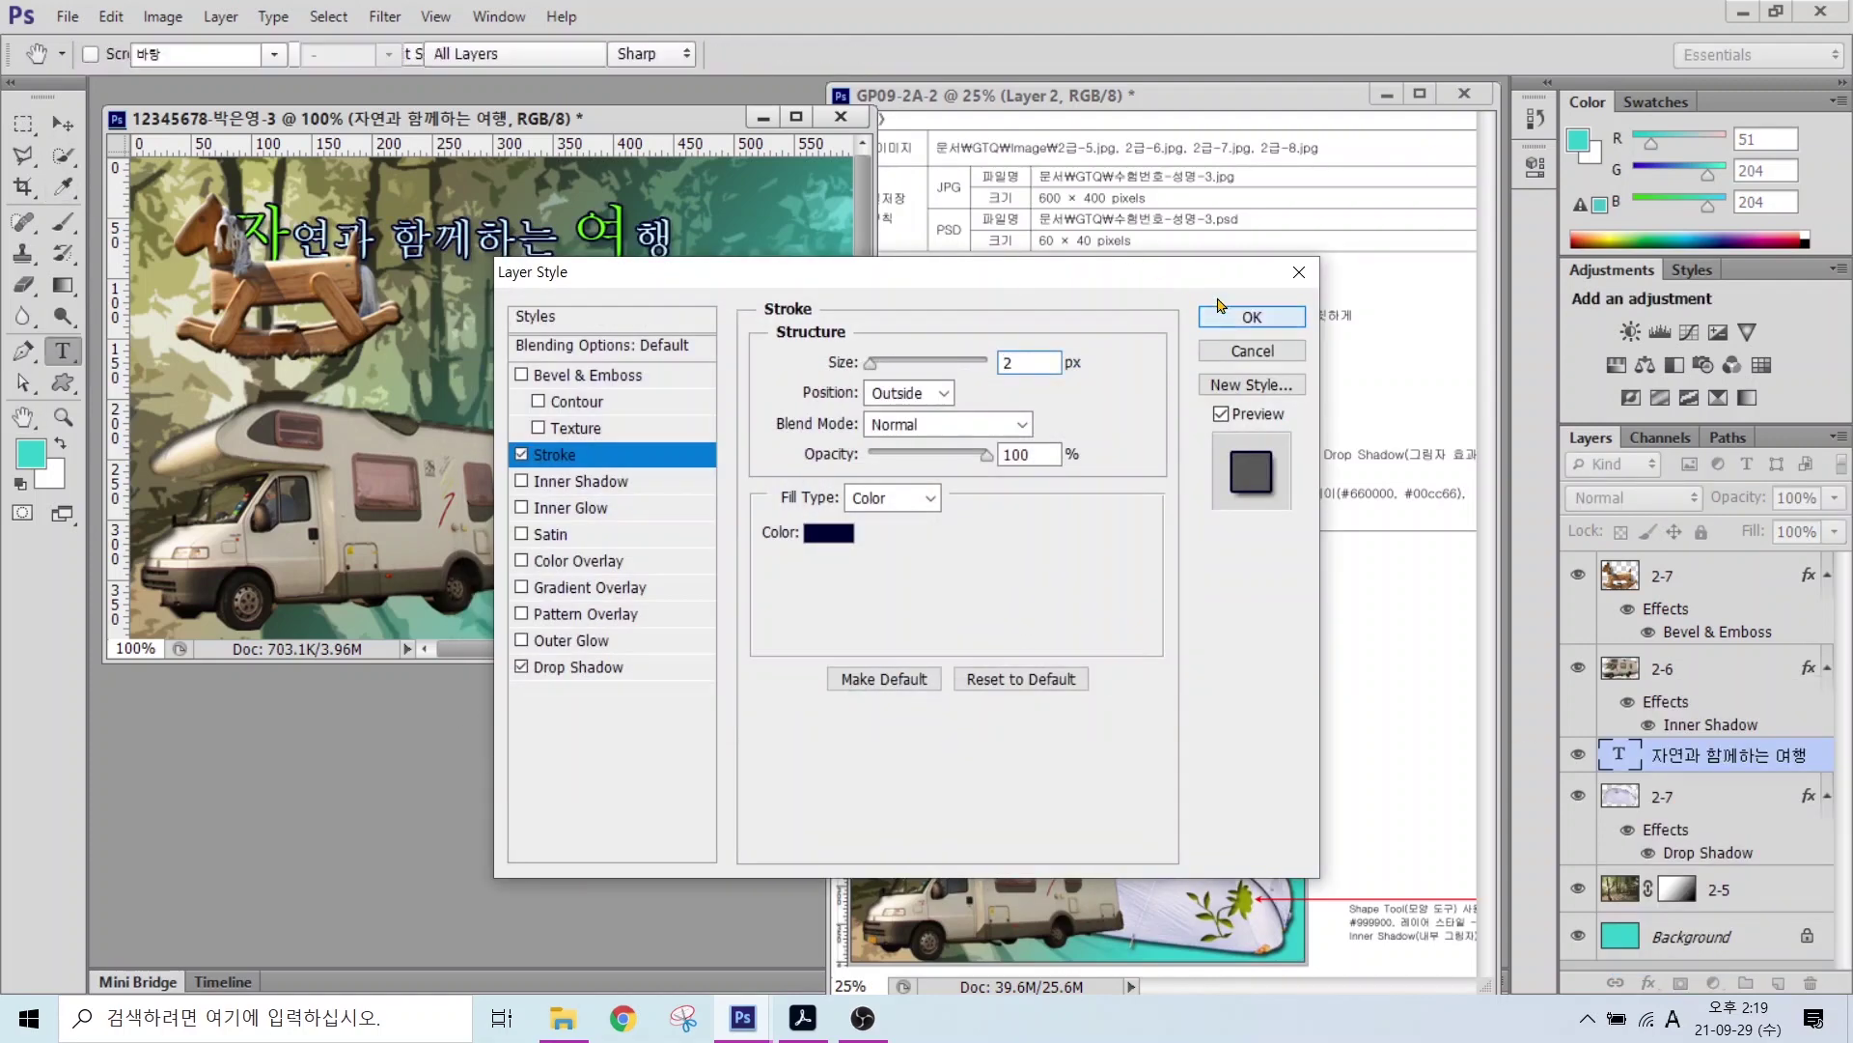
key(Return)
Step: Move the title lower right beside the rocking horse and bring its layer to the top
drag(405, 241, 569, 314)
drag(1732, 755, 1714, 564)
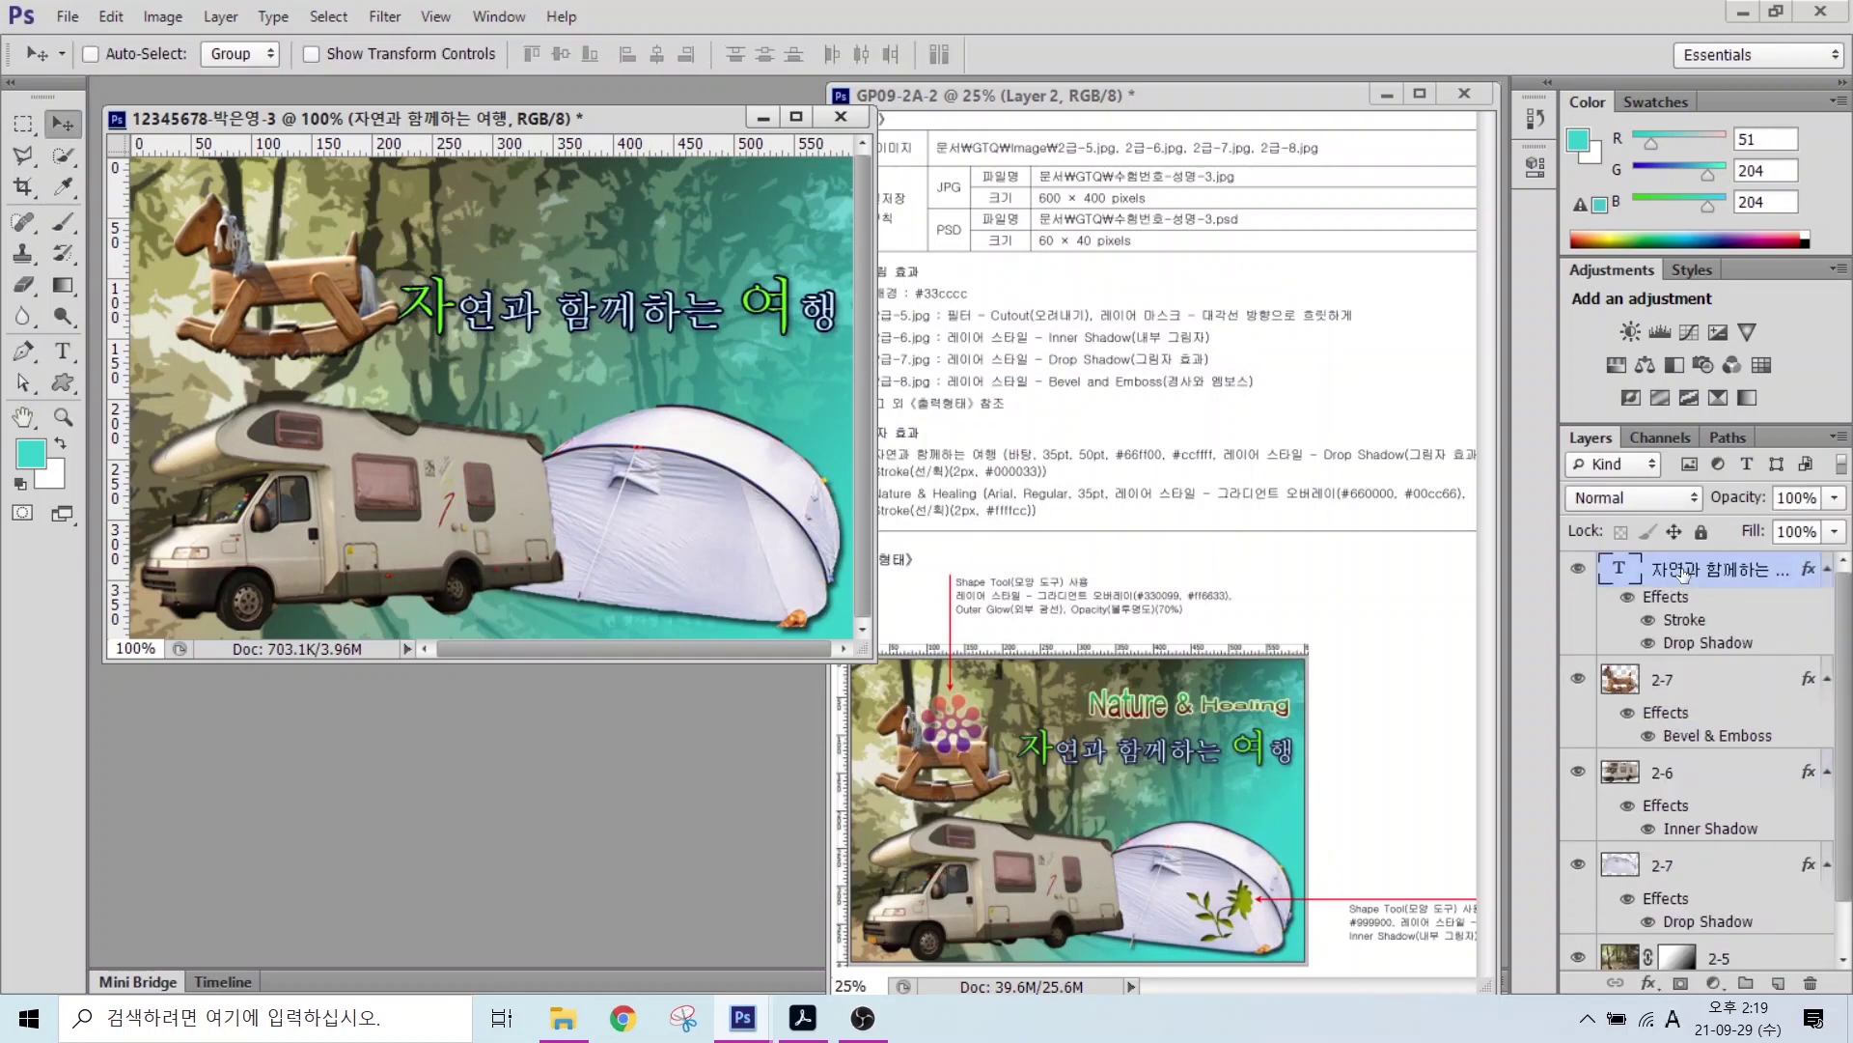
click(61, 352)
click(345, 229)
Step: Type the title 'Nature & Healing' and set its font to Arial
text(Nature & Healing)
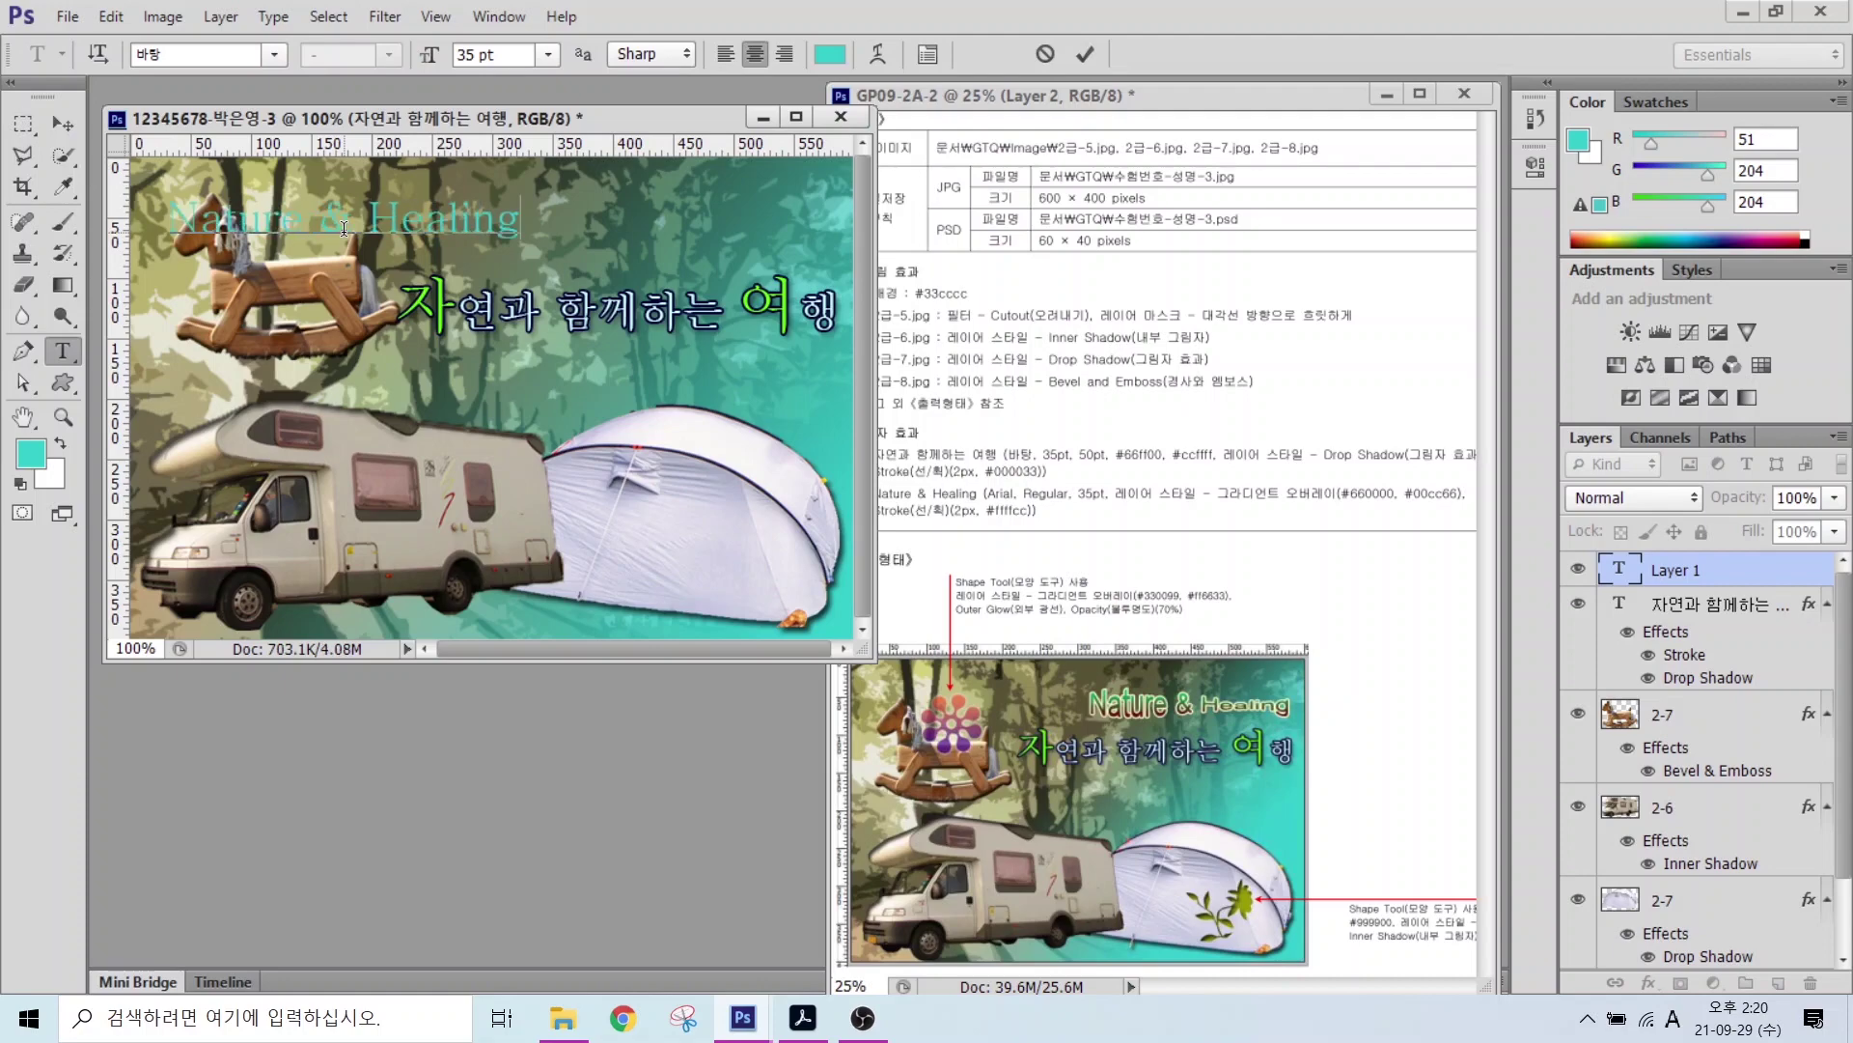
key(ctrl+Return)
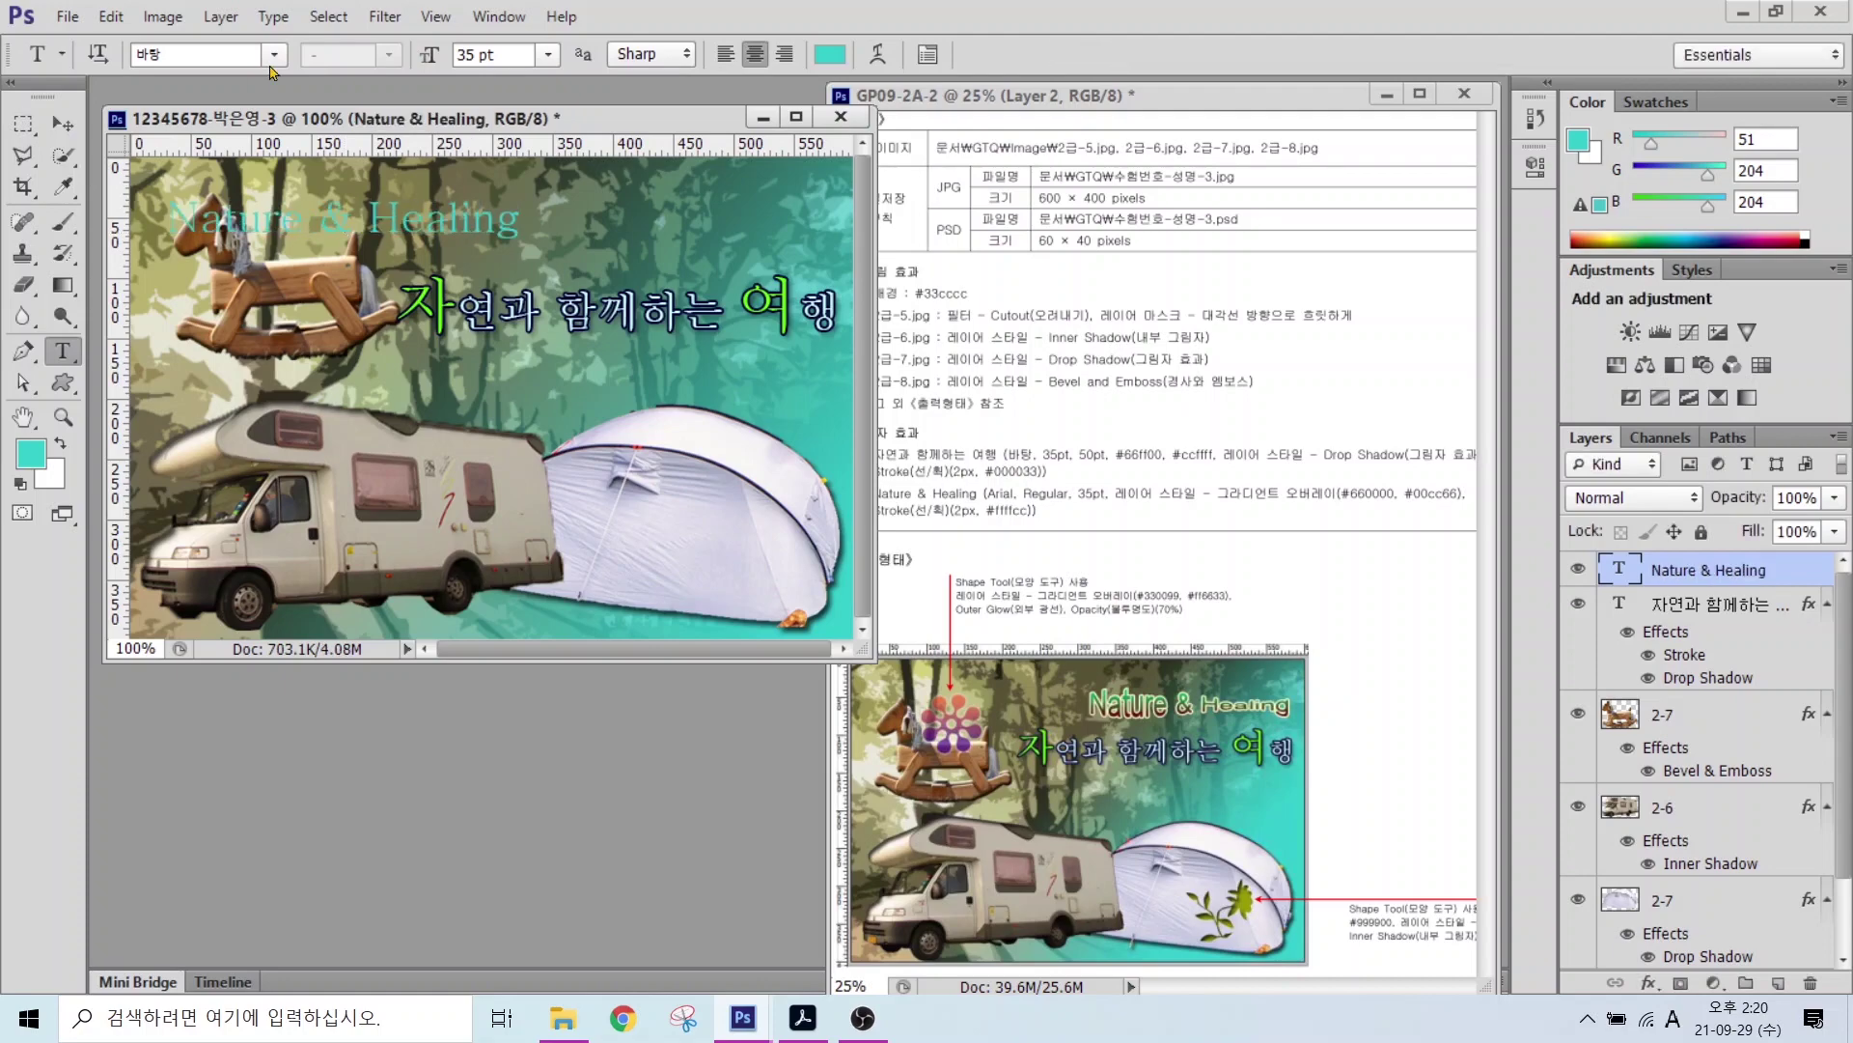
click(274, 54)
scroll(210, 731, down, 10)
scroll(210, 731, up, 4)
click(210, 730)
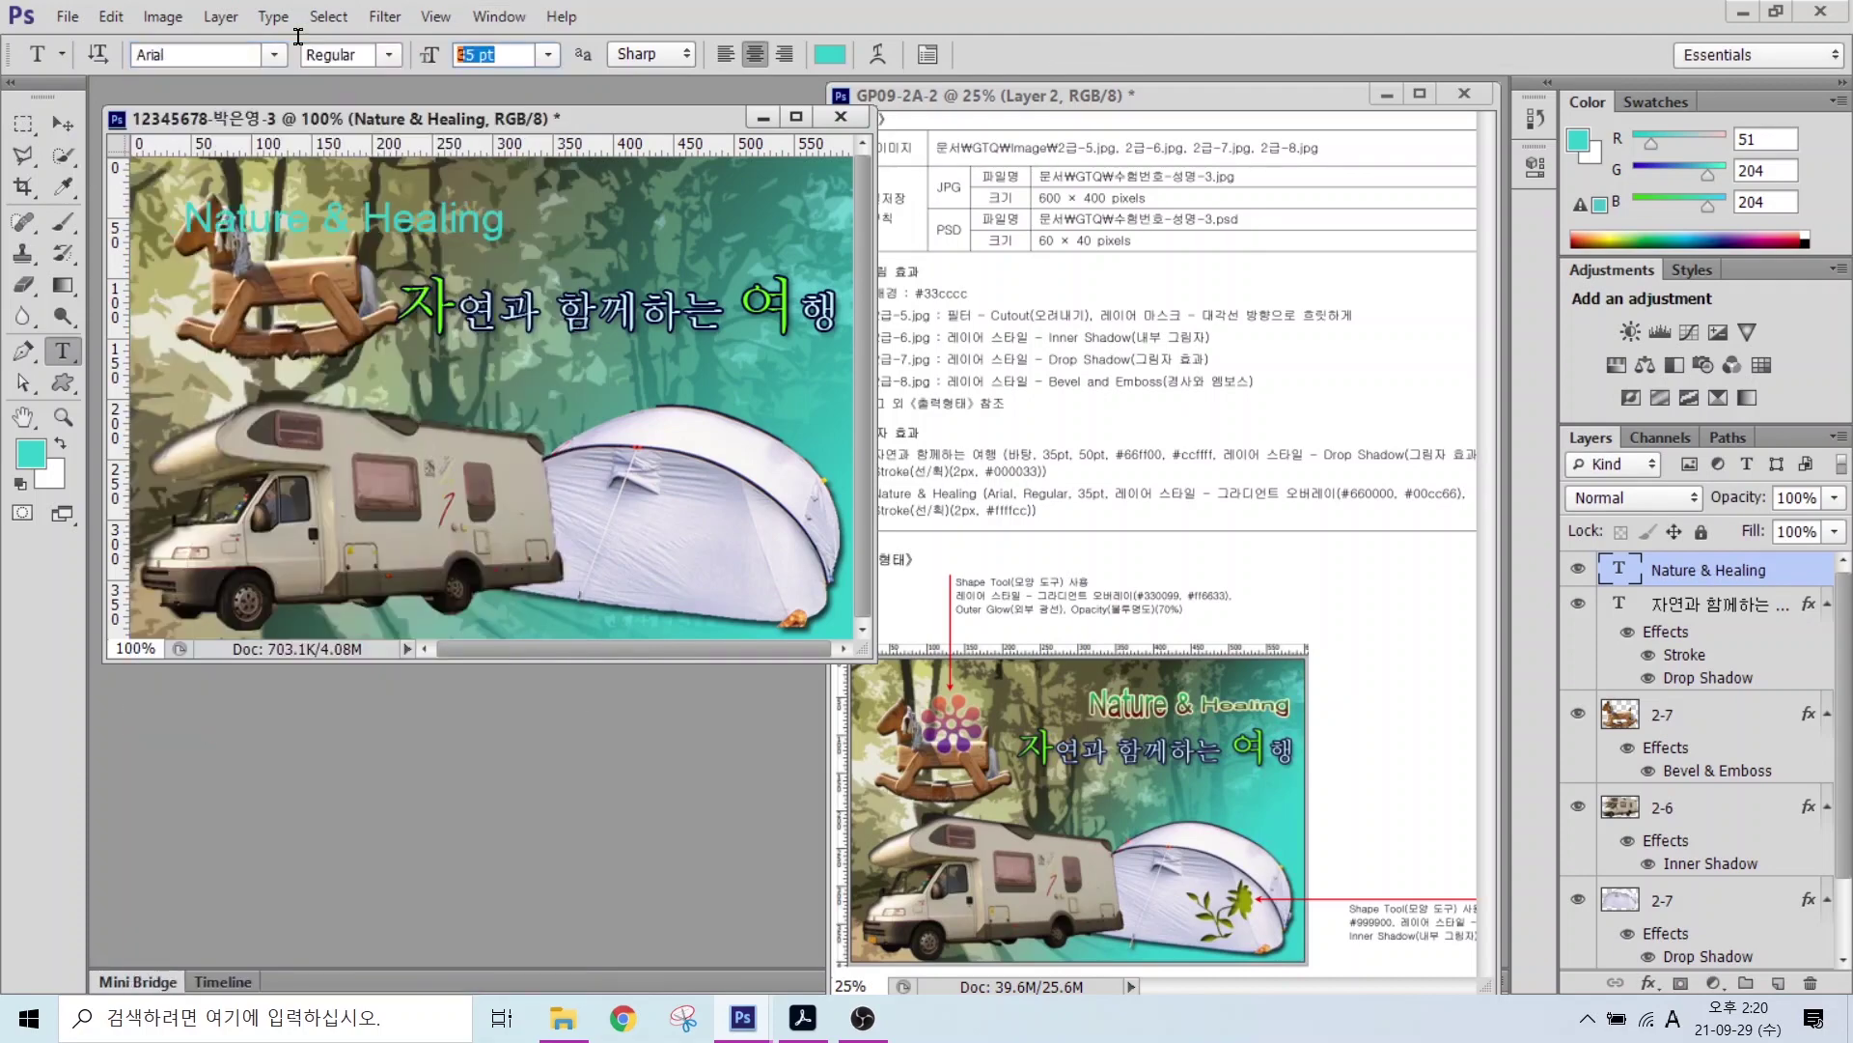
Step: Add a gradient overlay running from dark red #660000 to green #00cc66
click(1649, 981)
click(1699, 889)
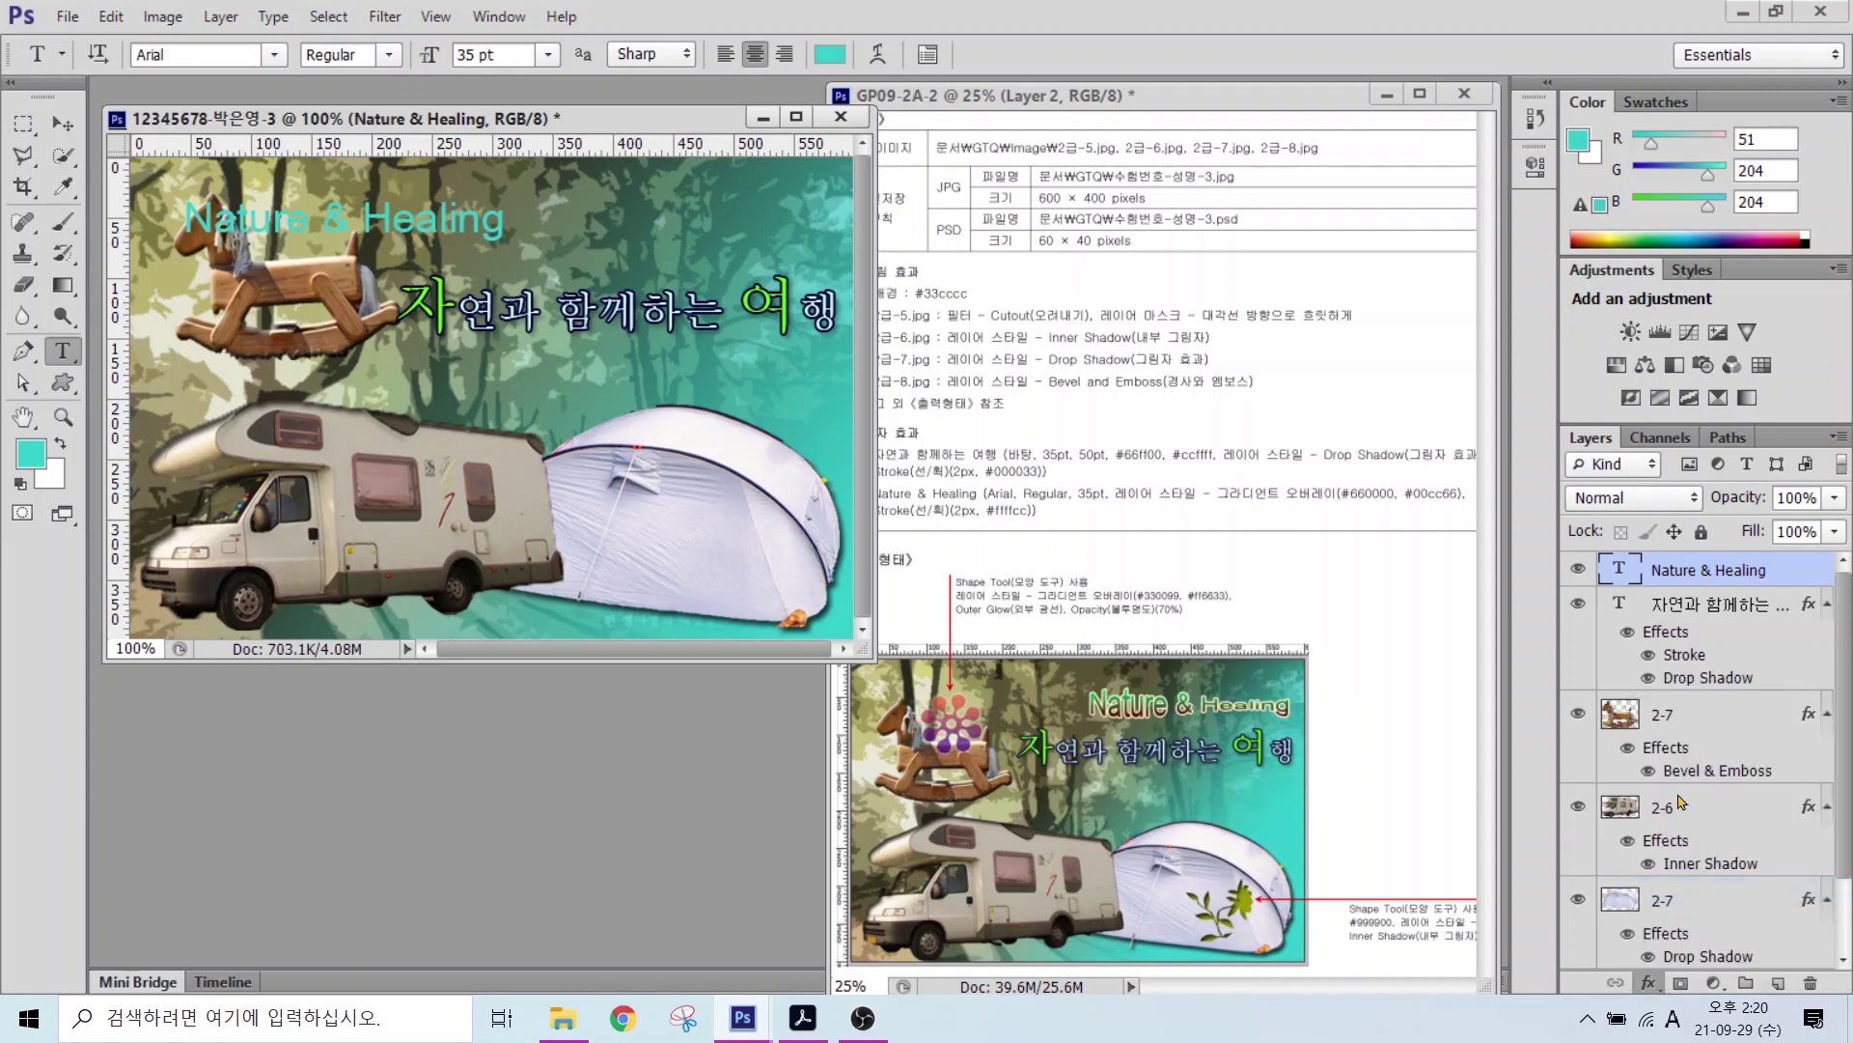
click(951, 422)
click(405, 579)
double_click(406, 581)
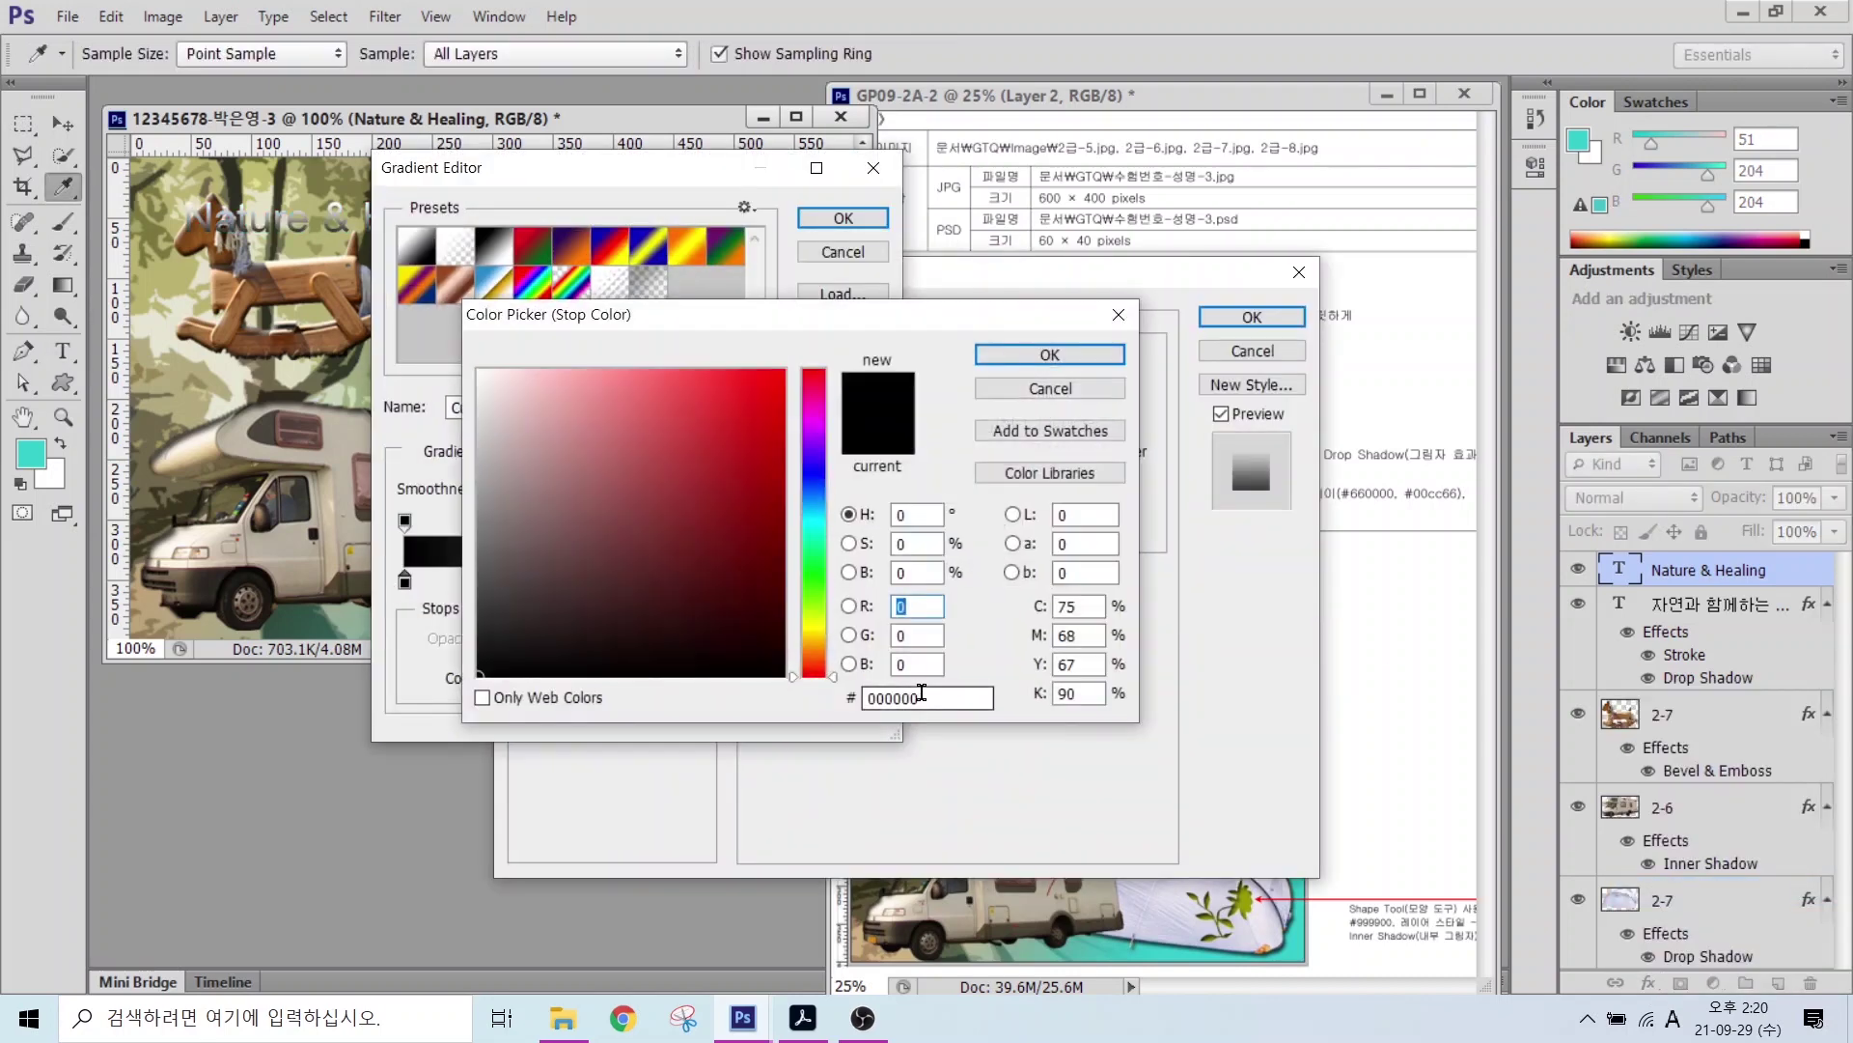
text(660000)
key(Return)
click(868, 581)
double_click(867, 581)
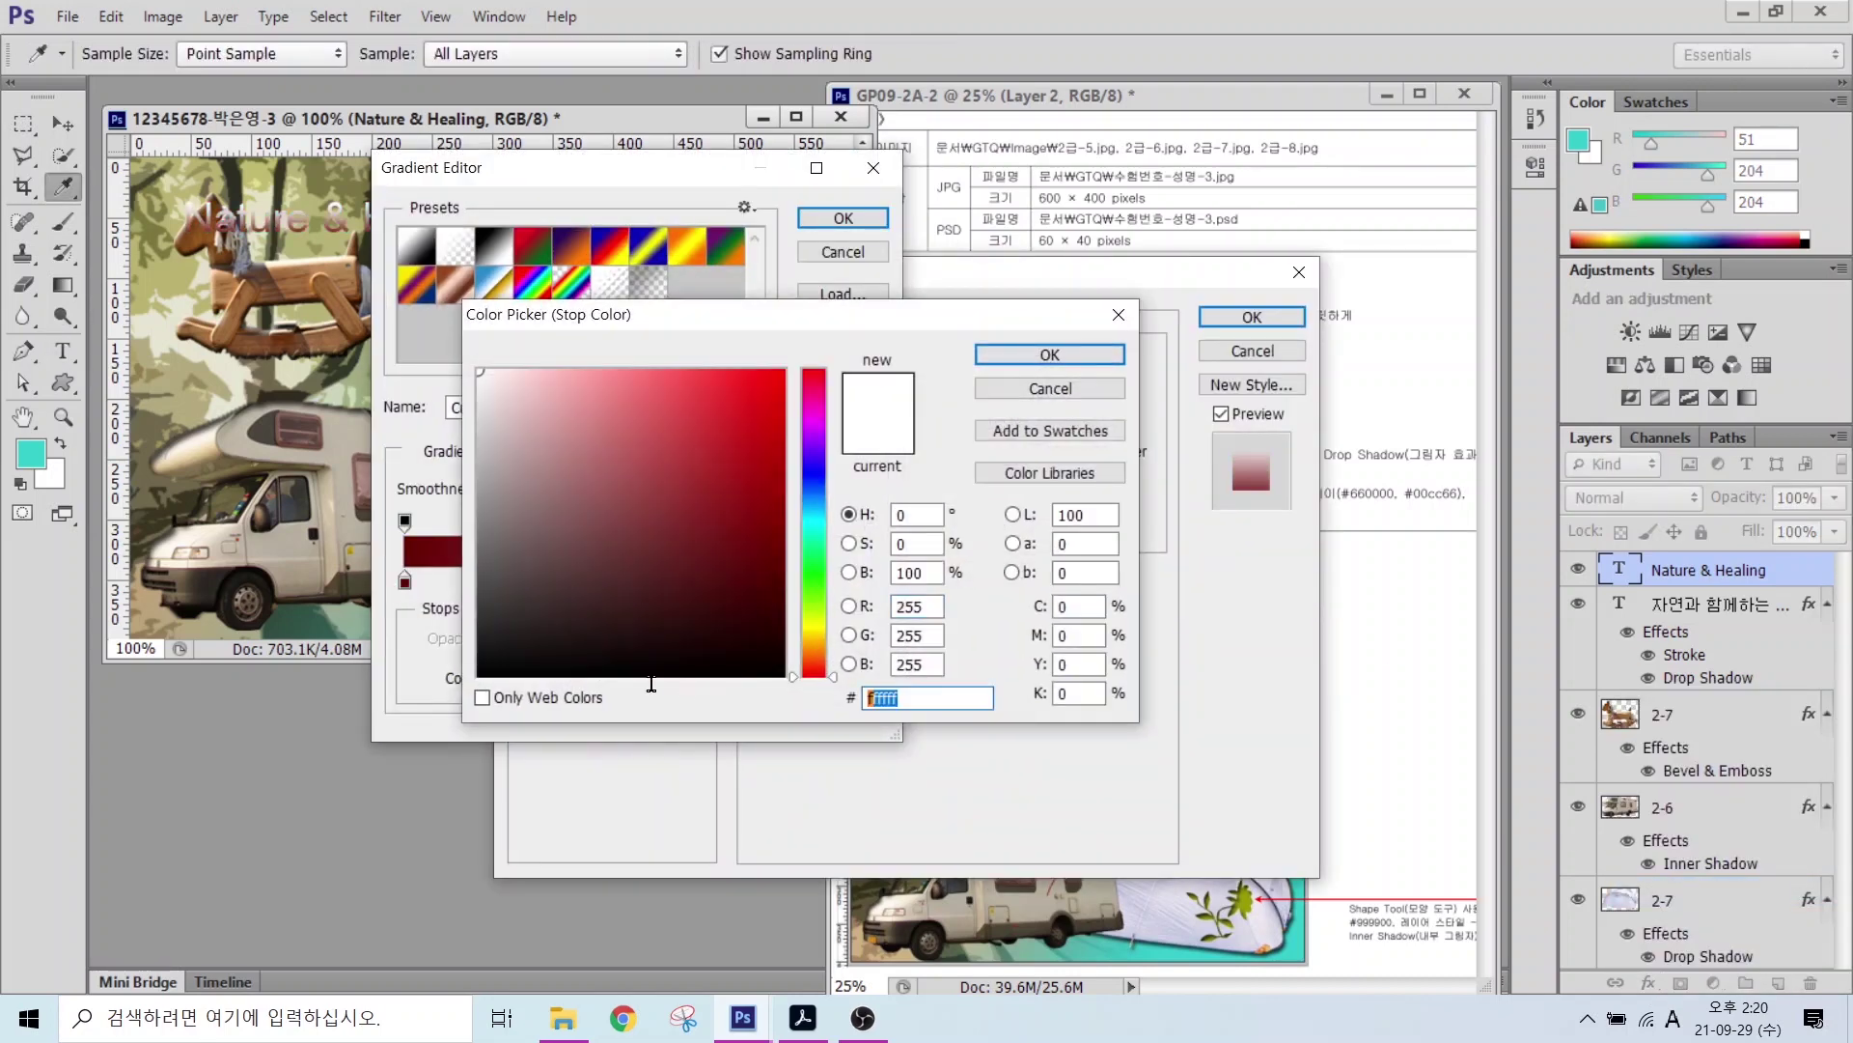
text(00cc66)
key(Return)
click(821, 220)
Step: Add a pale-yellow #ffffcc stroke and move the title to the upper right
click(579, 451)
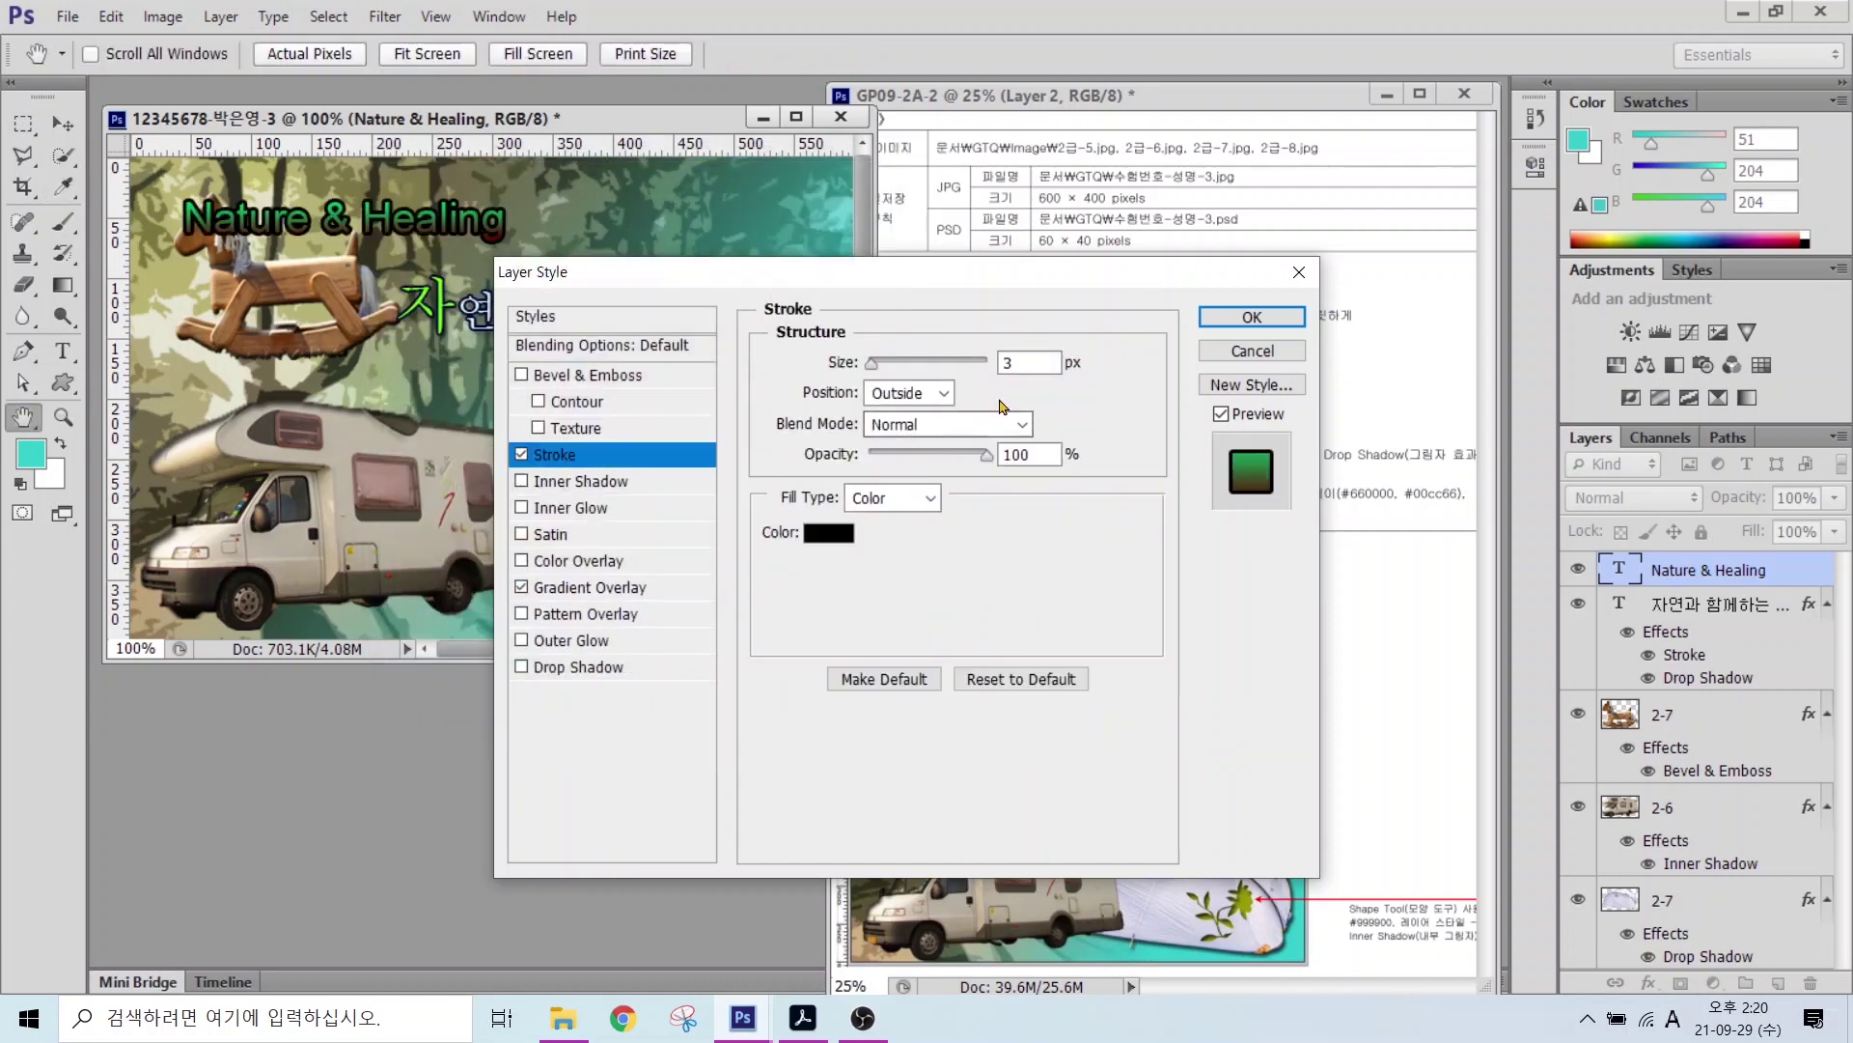
click(811, 530)
text(ffffcc)
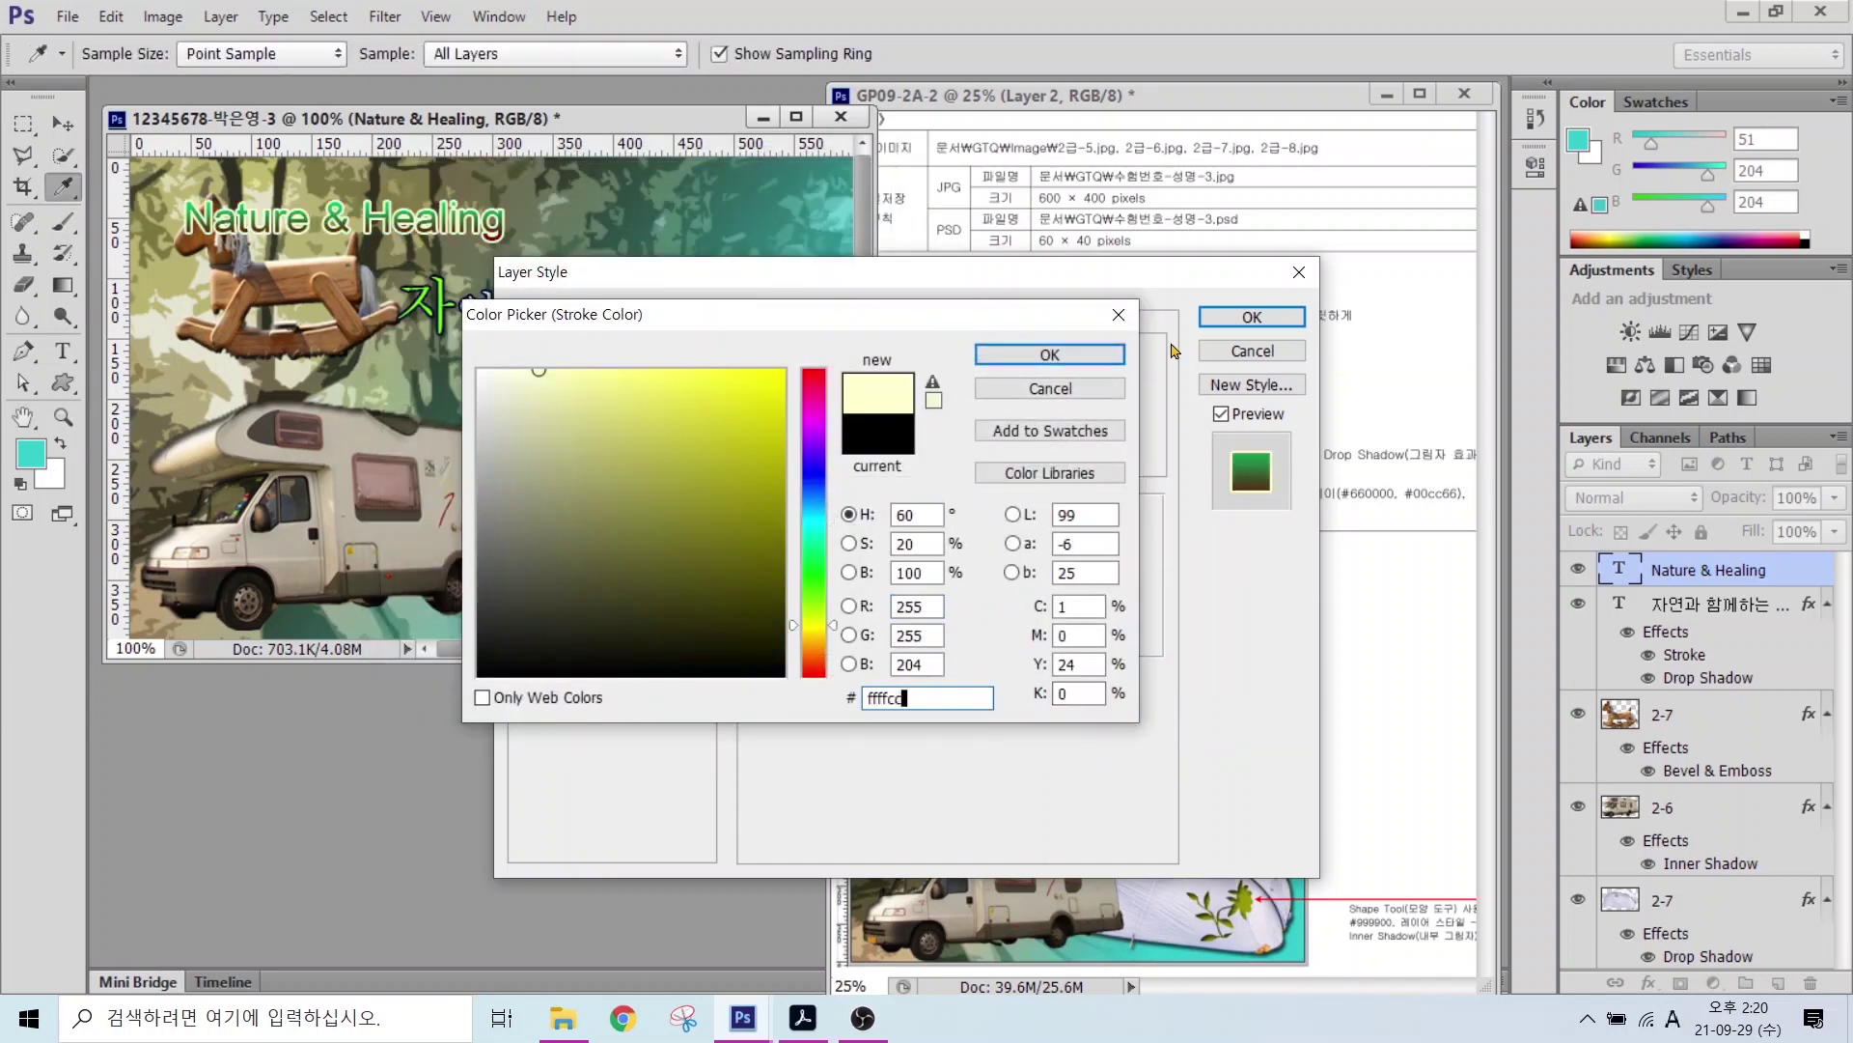
click(1050, 355)
click(1252, 316)
key(v)
drag(424, 299, 752, 306)
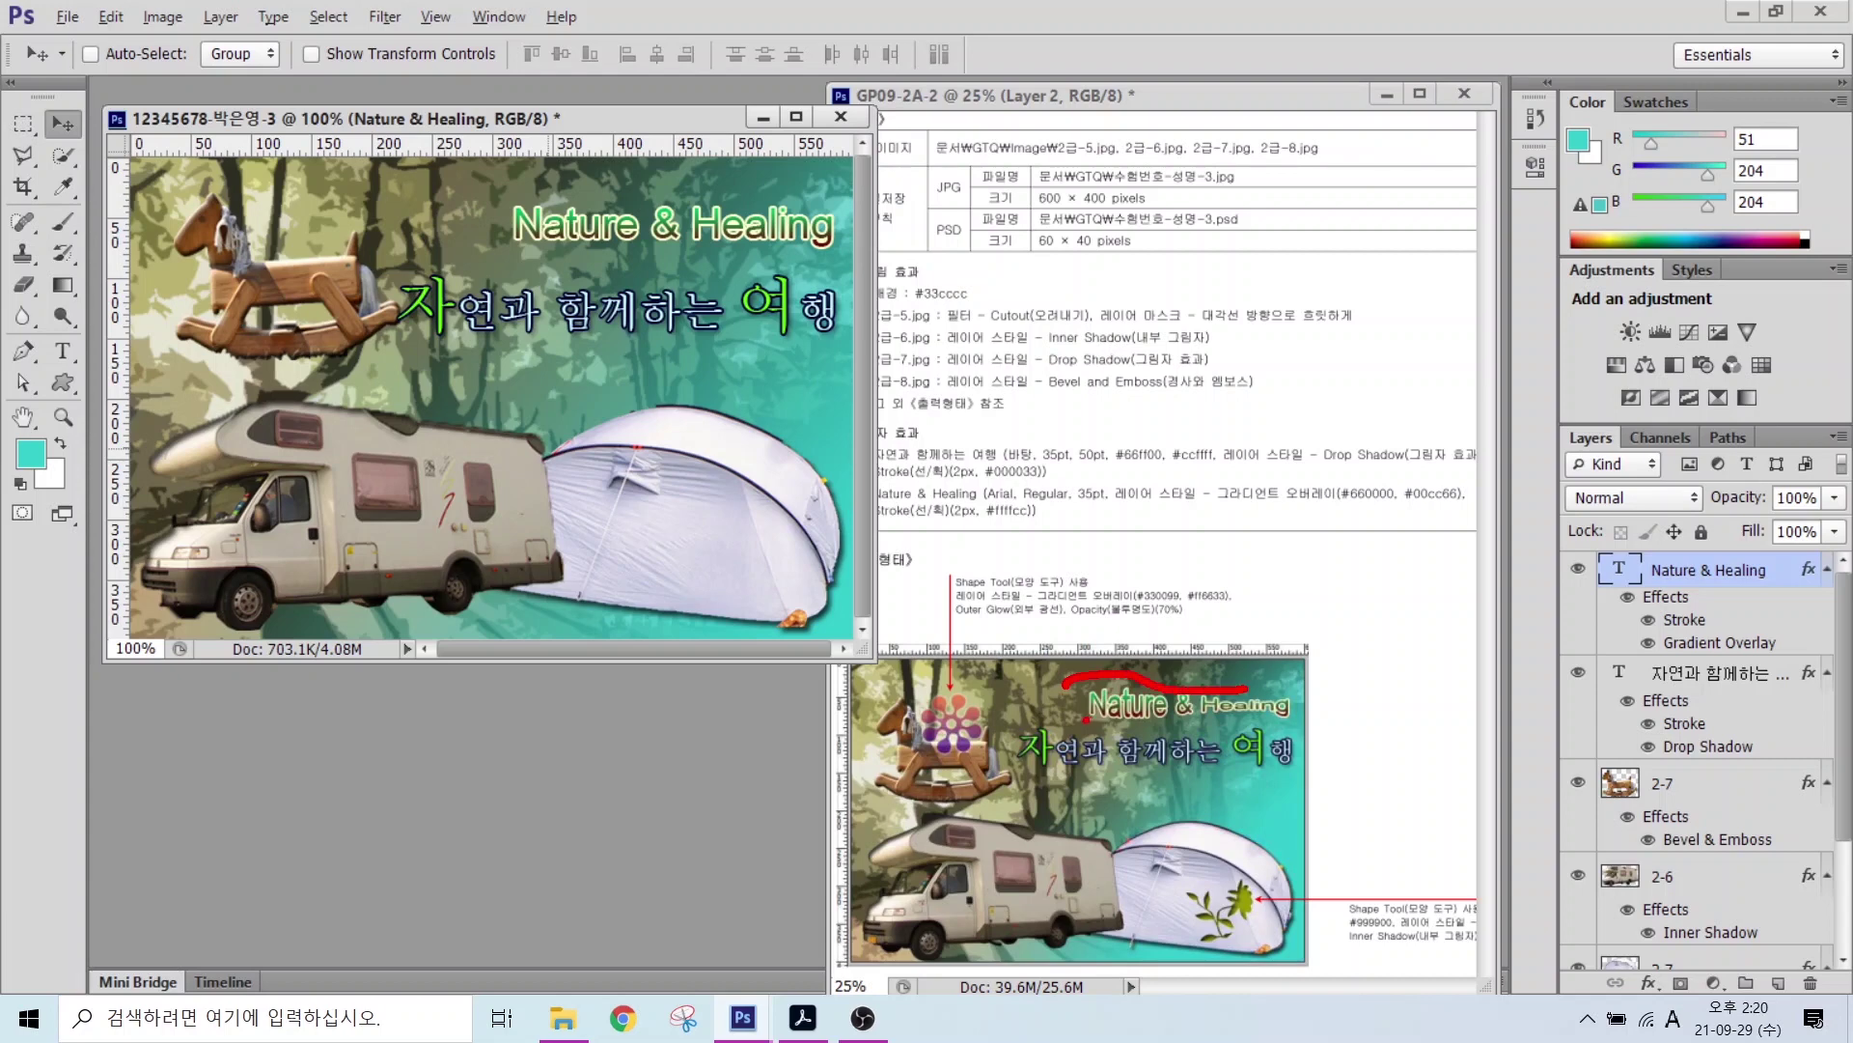
Step: Warp the Nature & Healing text with the Fish style at +50 bend
mouse_move(1083, 719)
mouse_down()
mouse_move(1124, 728)
mouse_move(1233, 714)
mouse_up()
key(Escape)
mouse_move(1554, 541)
mouse_down()
mouse_move(1845, 630)
mouse_move(1846, 653)
mouse_up()
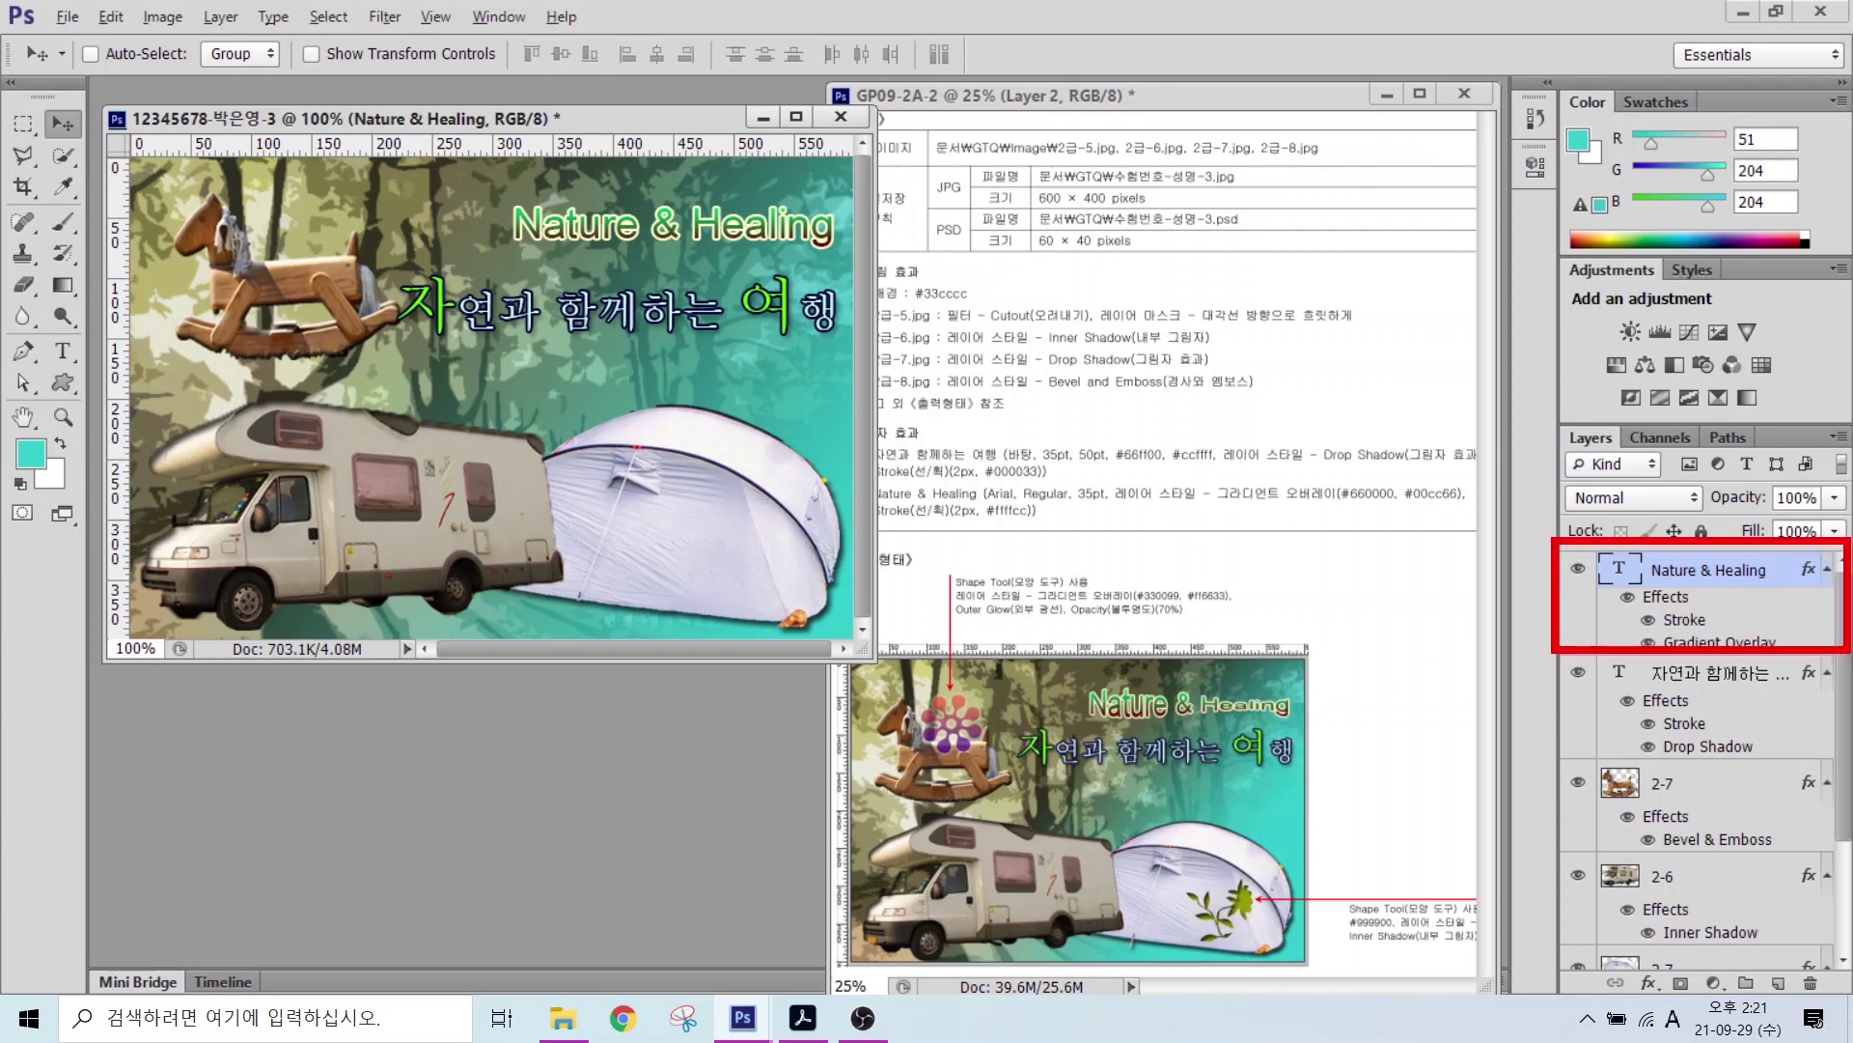
drag(32, 331, 94, 386)
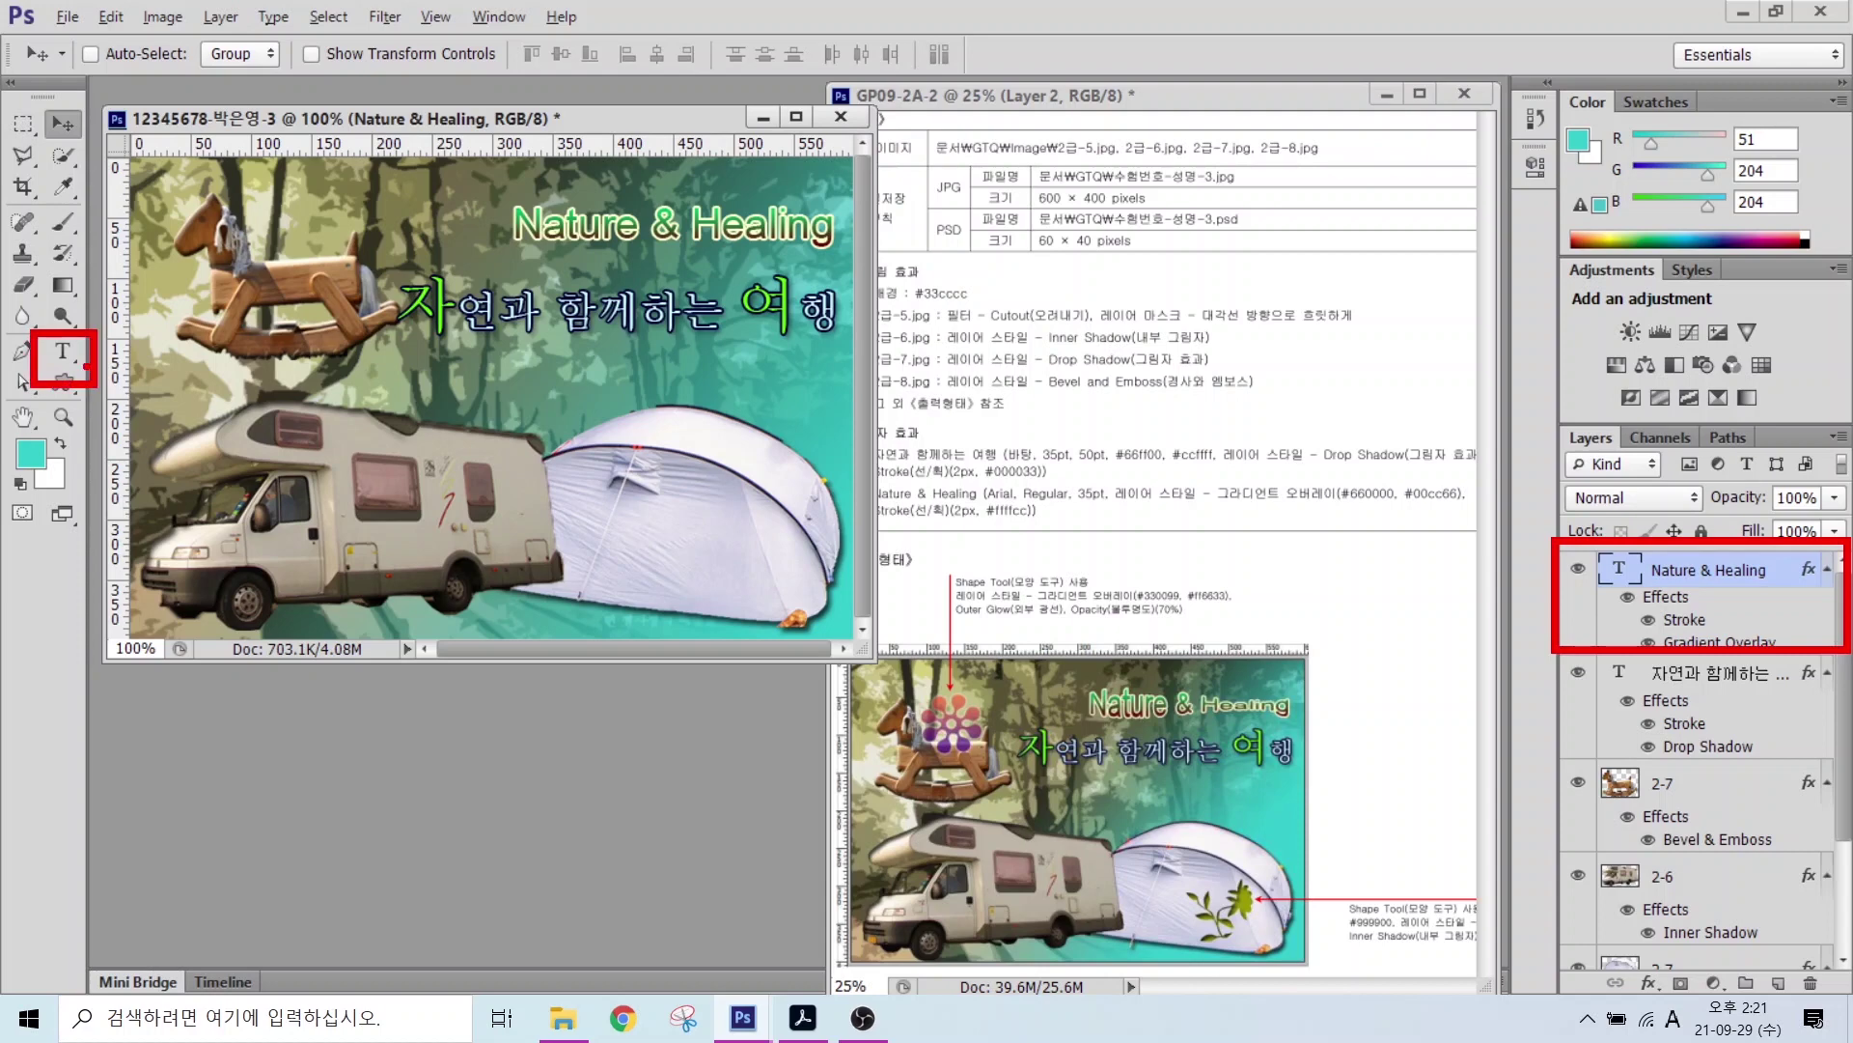
mouse_move(54, 93)
mouse_down()
mouse_move(513, 13)
mouse_move(990, 14)
mouse_up()
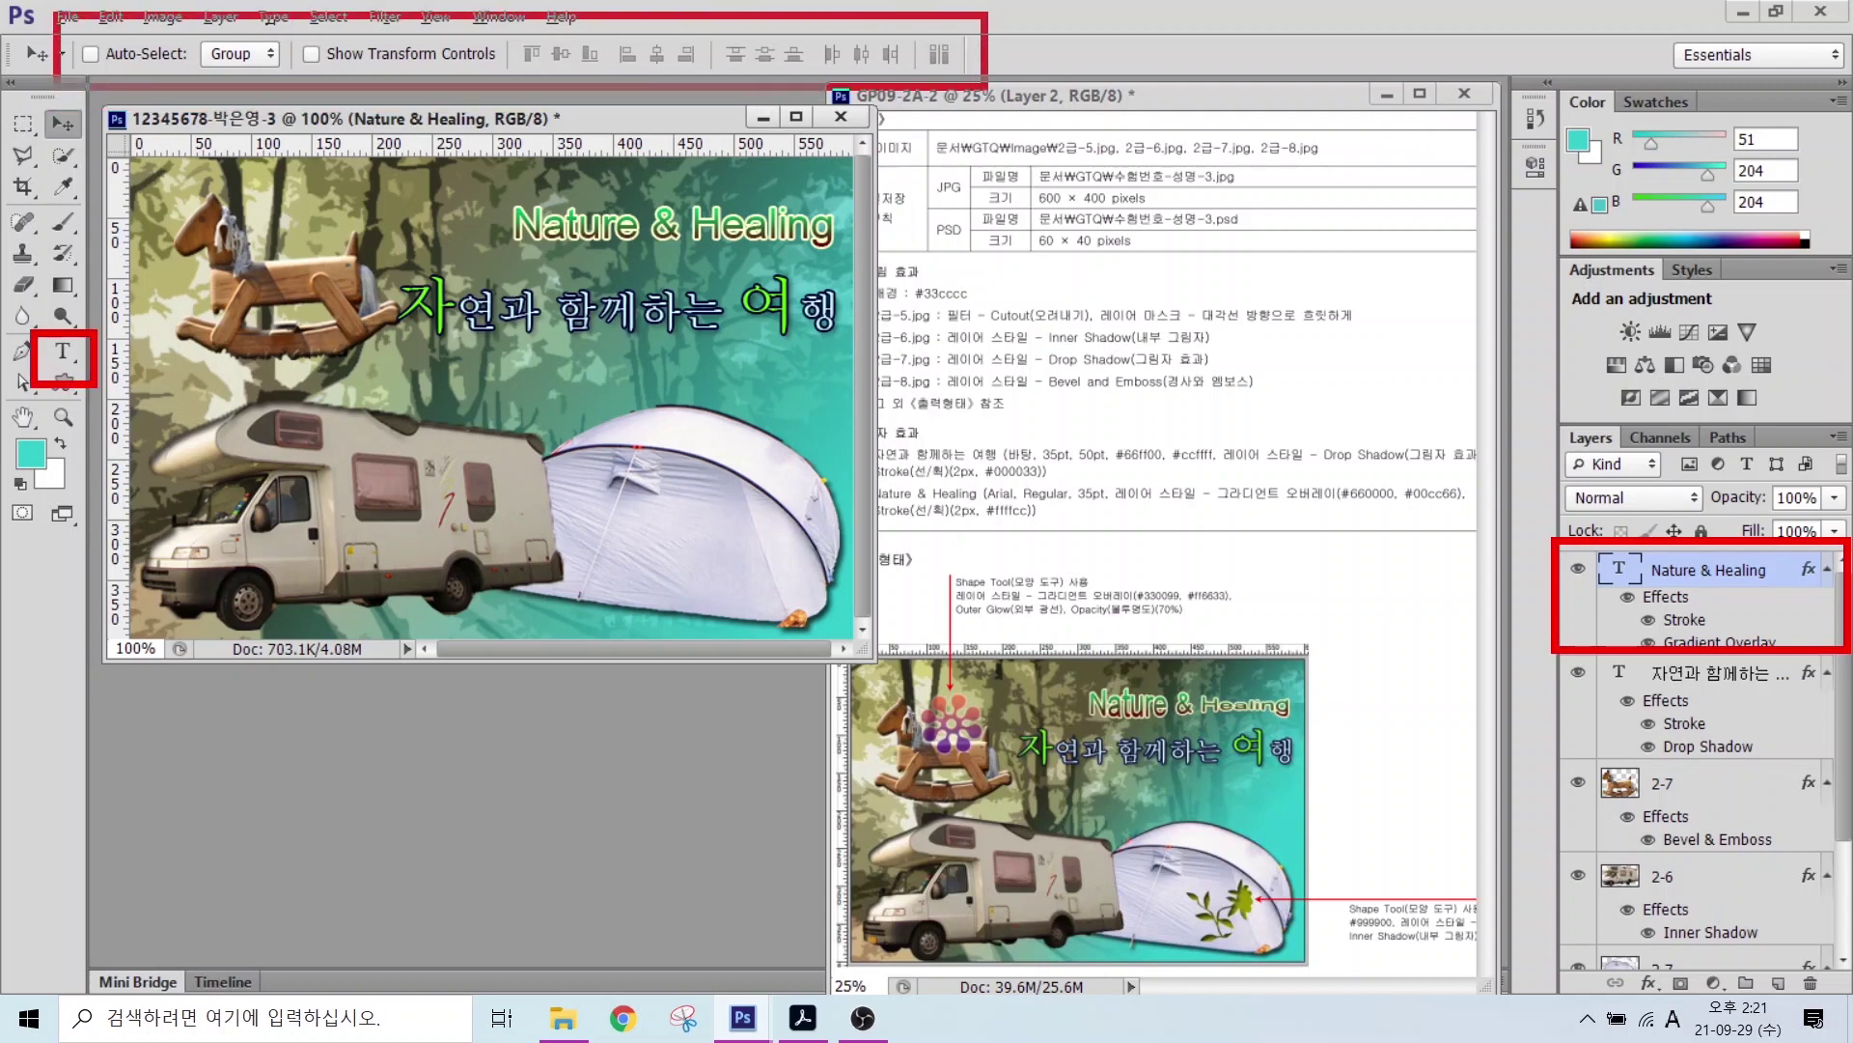
key(Escape)
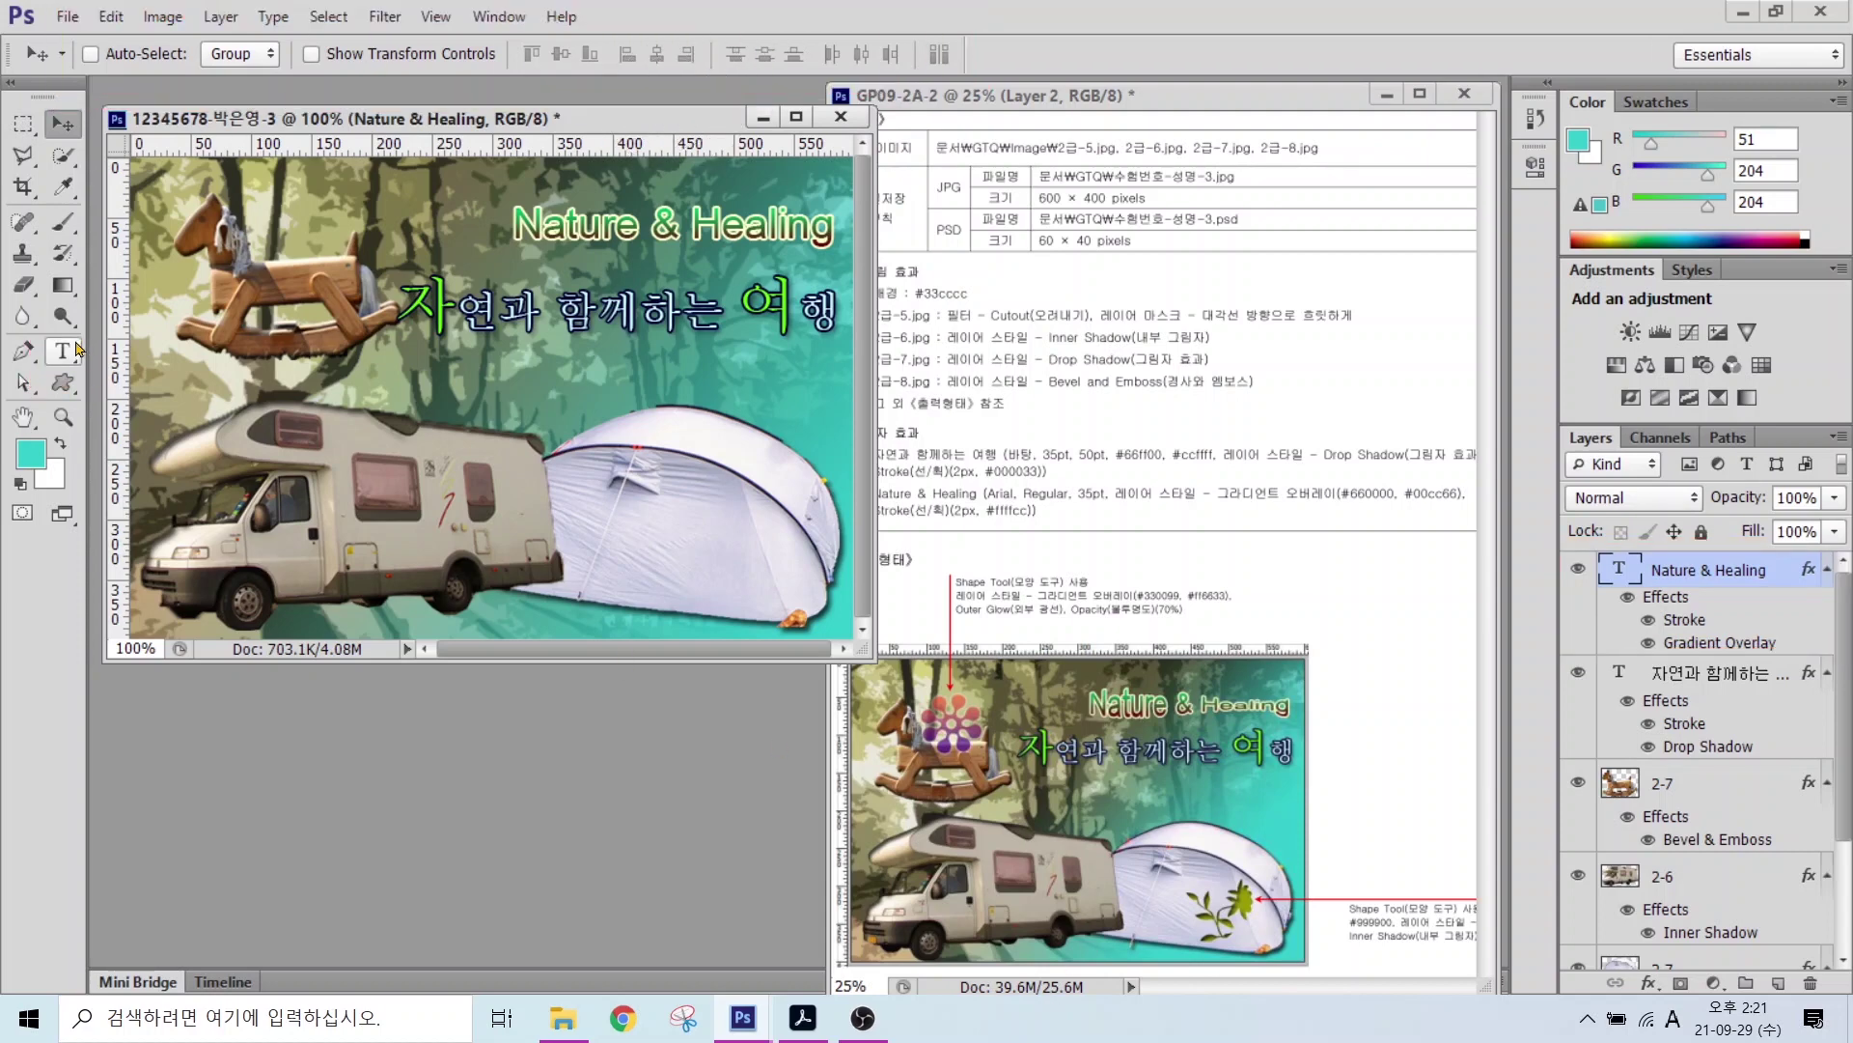
click(62, 351)
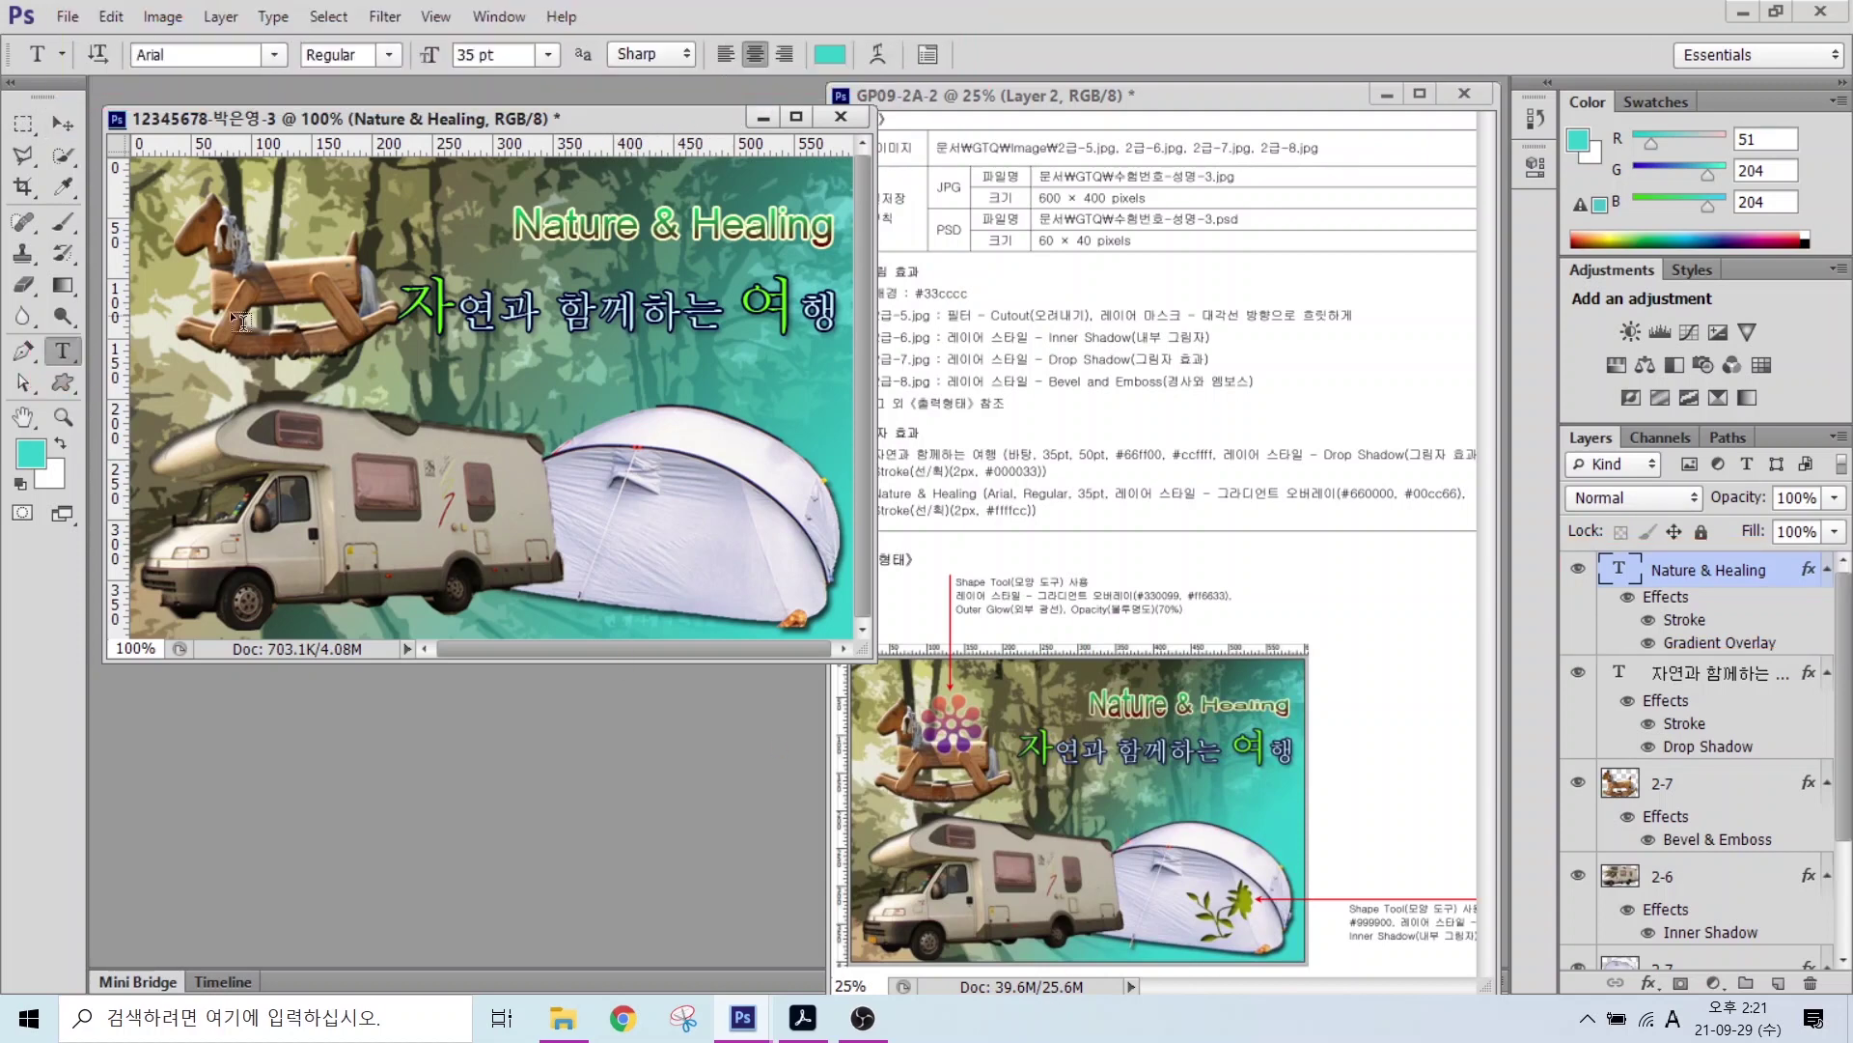
click(872, 62)
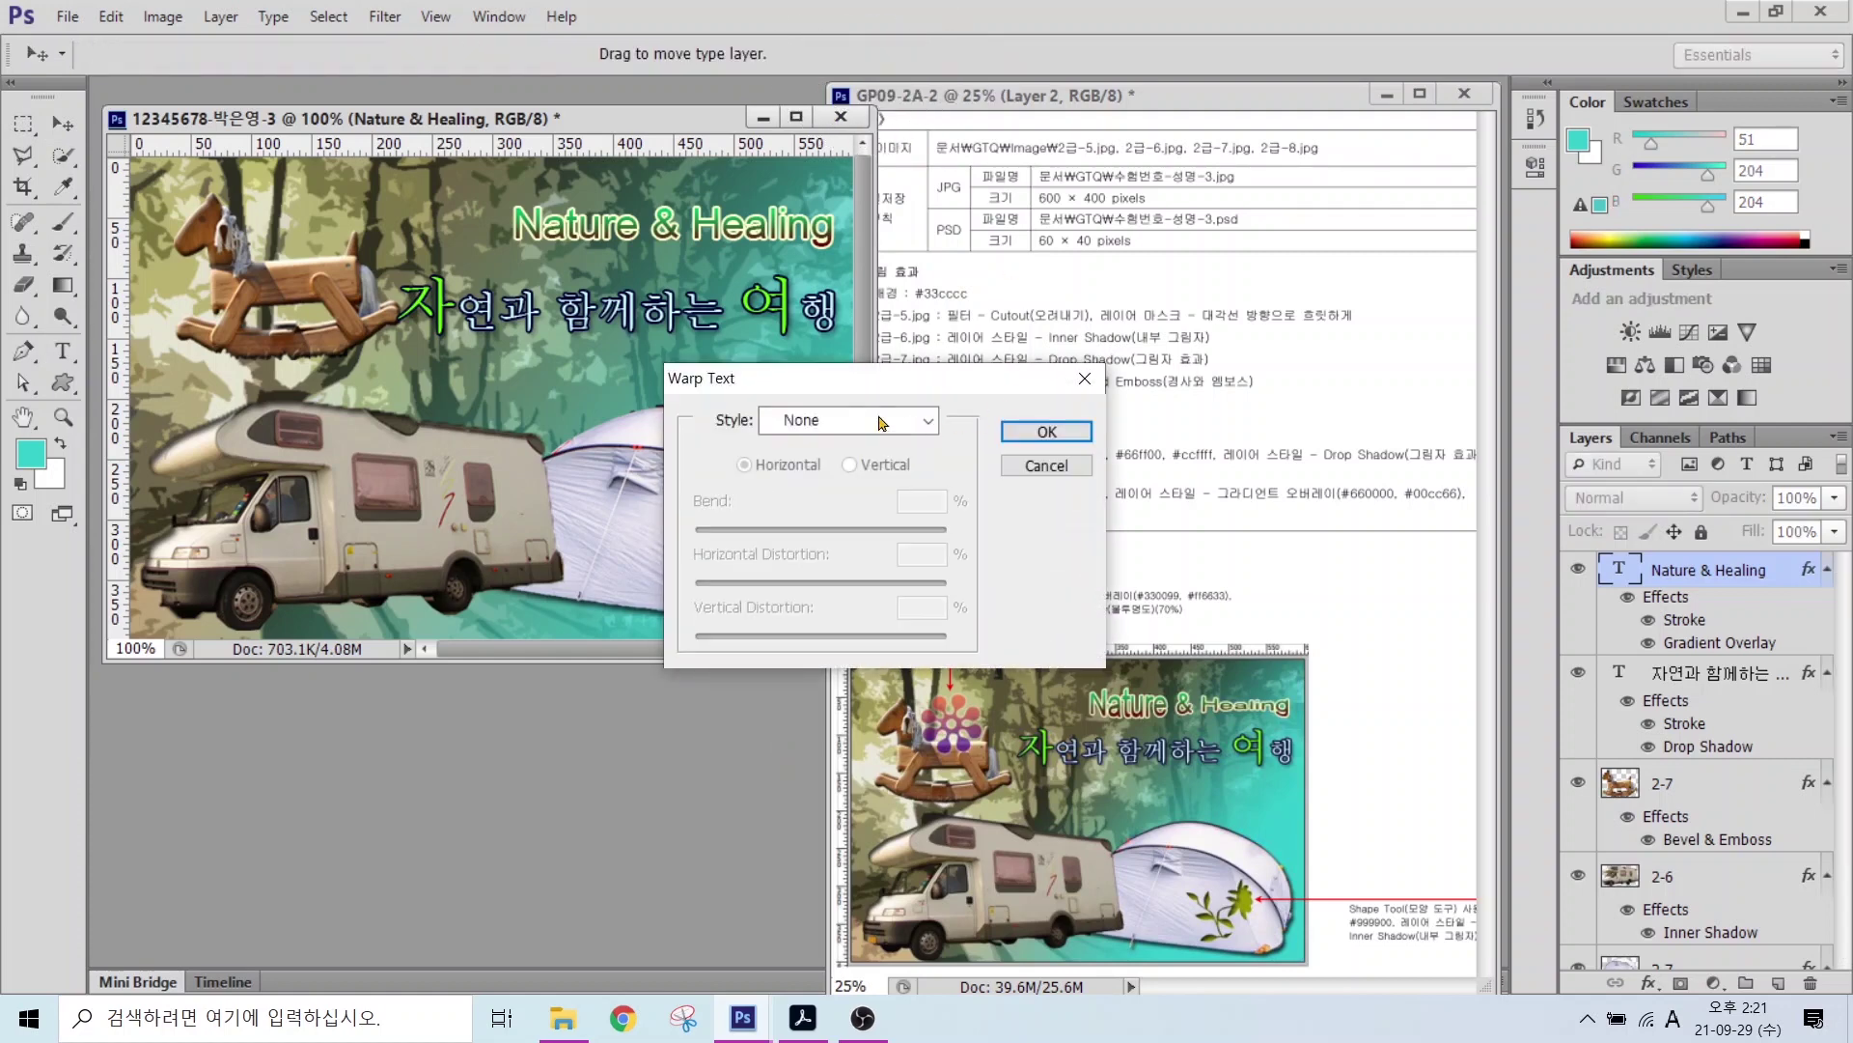
click(884, 422)
click(832, 749)
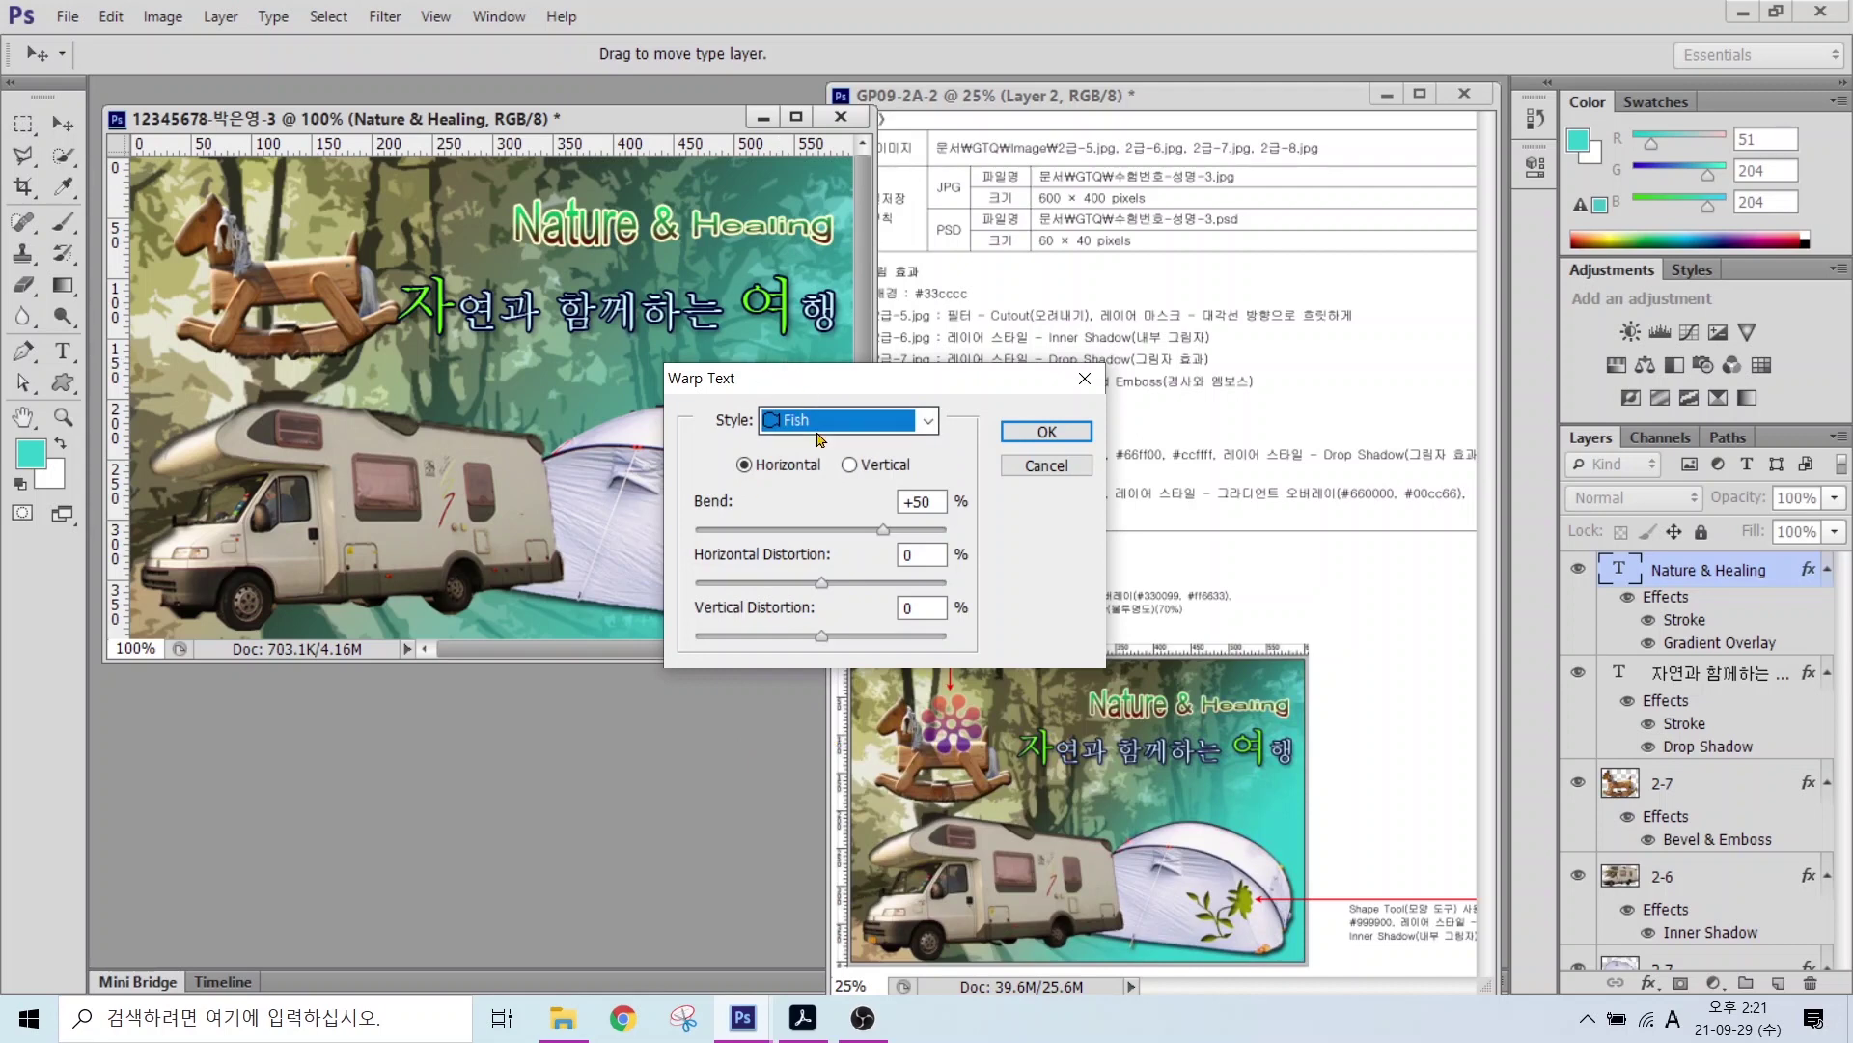
click(1047, 431)
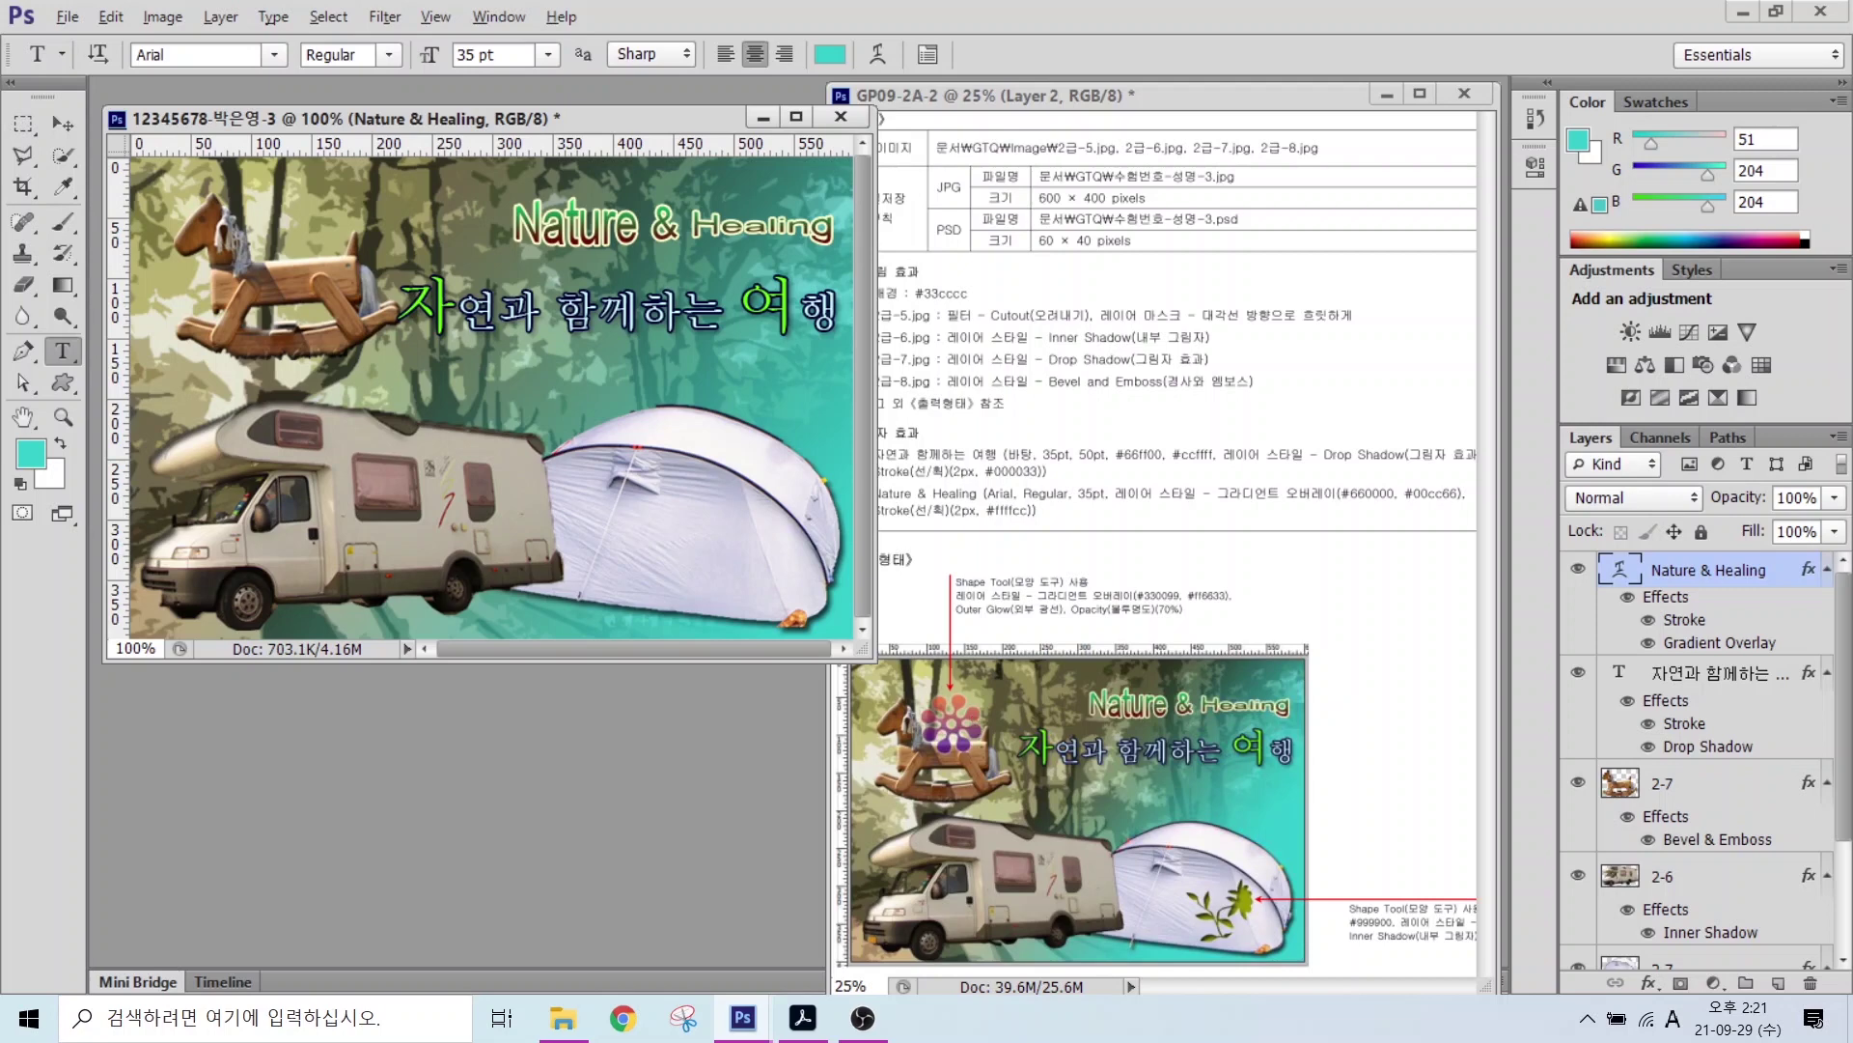
mouse_move(1009, 799)
mouse_down()
mouse_move(900, 771)
mouse_move(1019, 777)
mouse_up()
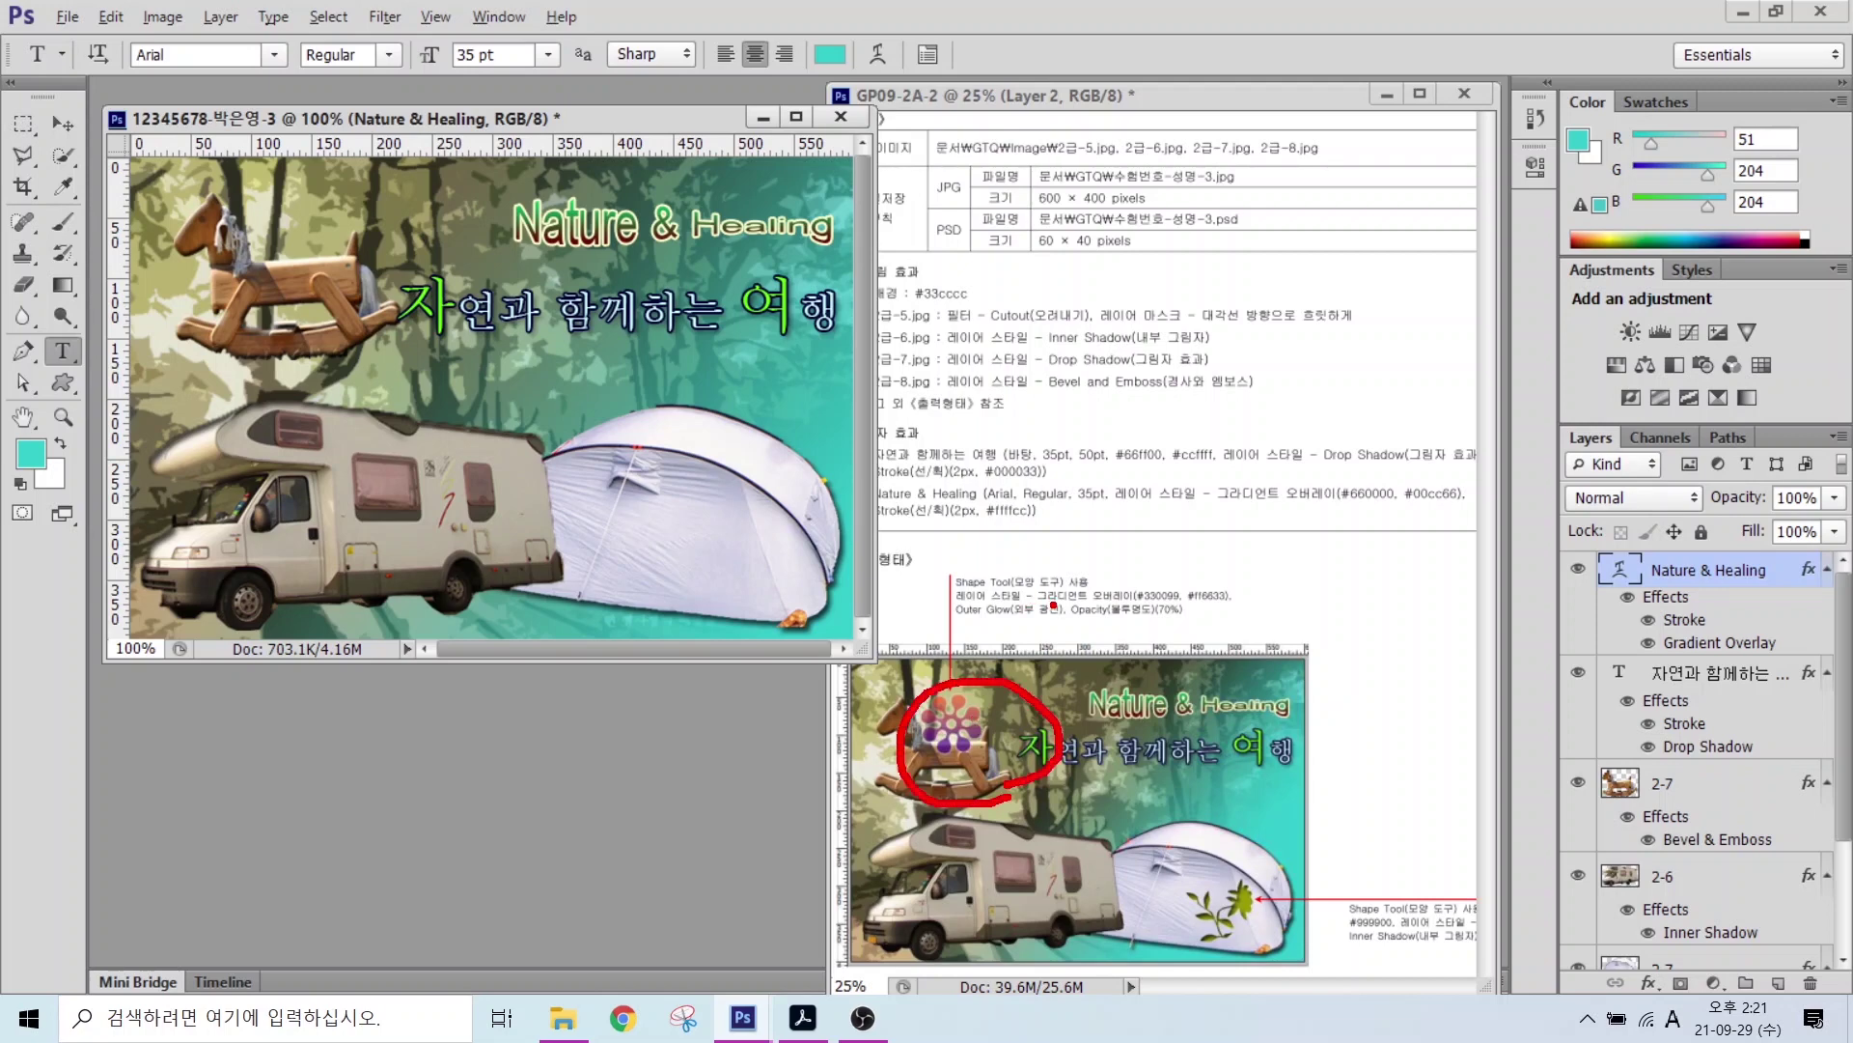
drag(1039, 647, 1077, 602)
key(Escape)
Step: Draw the dotted flower custom shape over the rocking horse
click(66, 383)
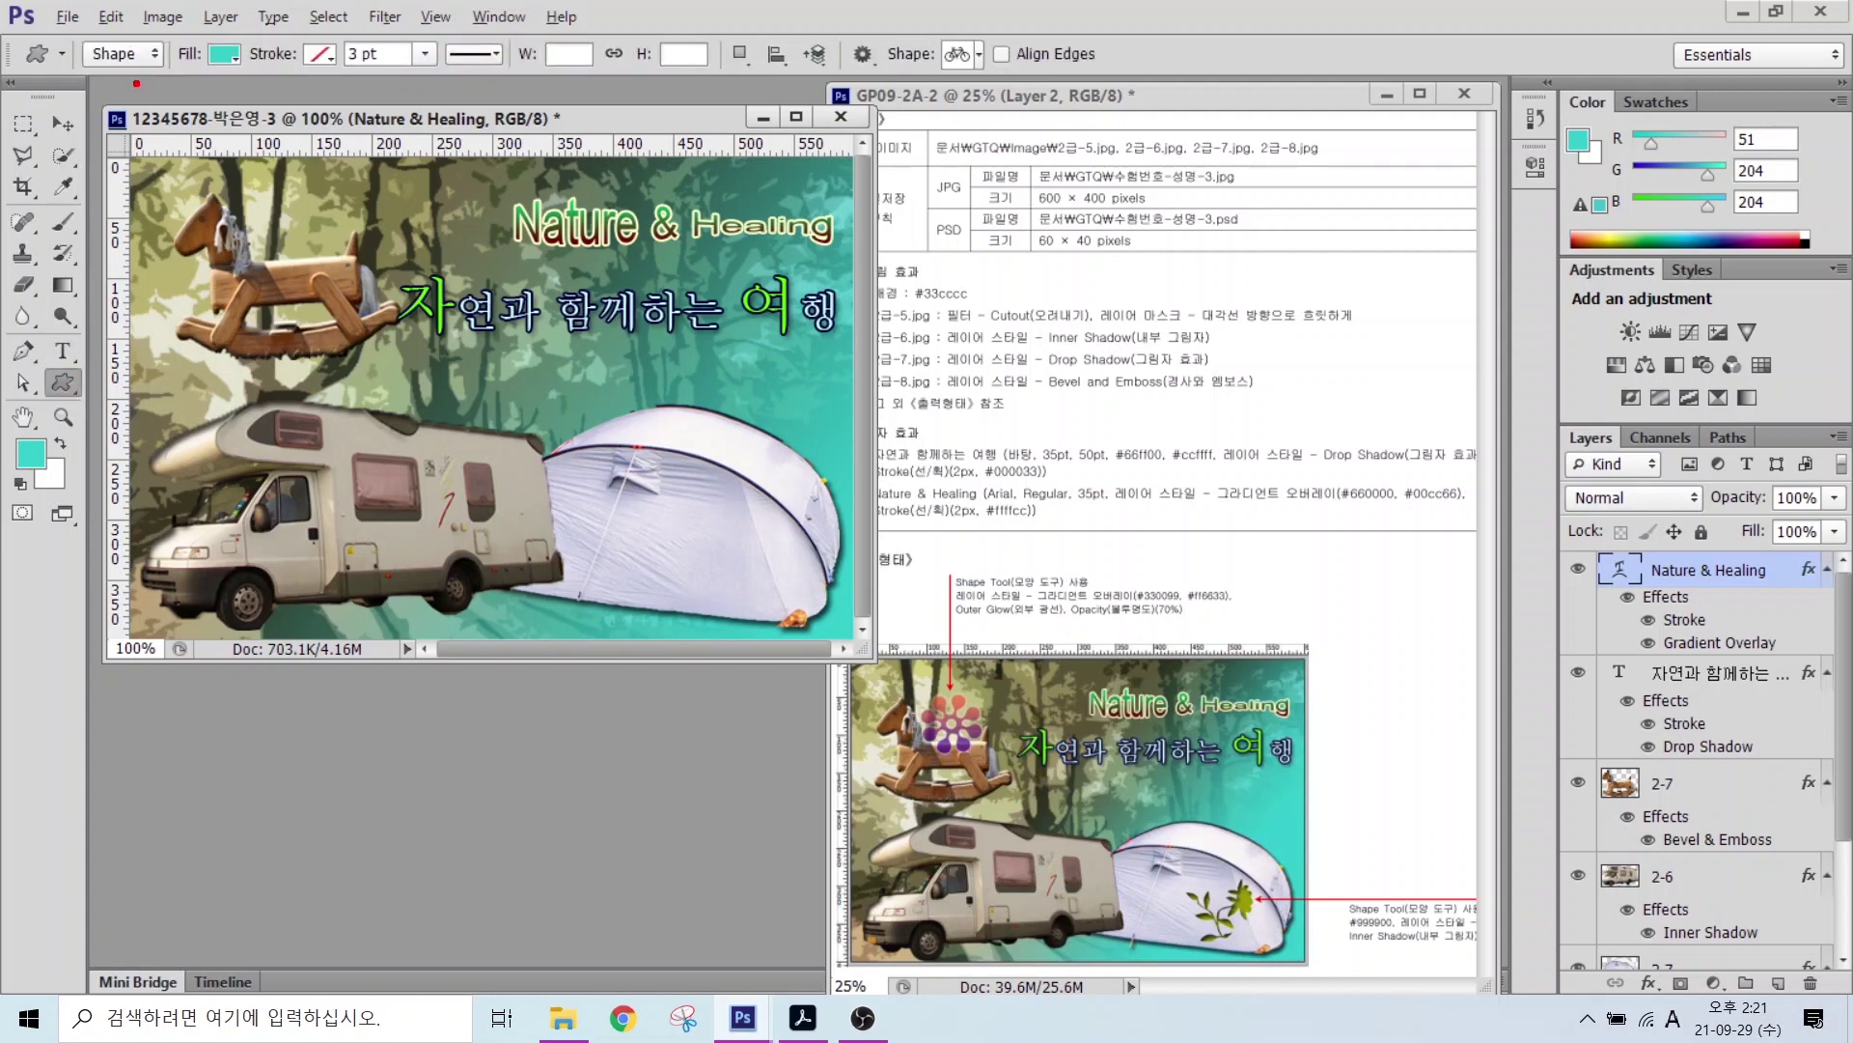
mouse_move(137, 83)
mouse_down()
mouse_move(99, 24)
mouse_move(150, 33)
mouse_move(149, 87)
mouse_move(209, 208)
mouse_up()
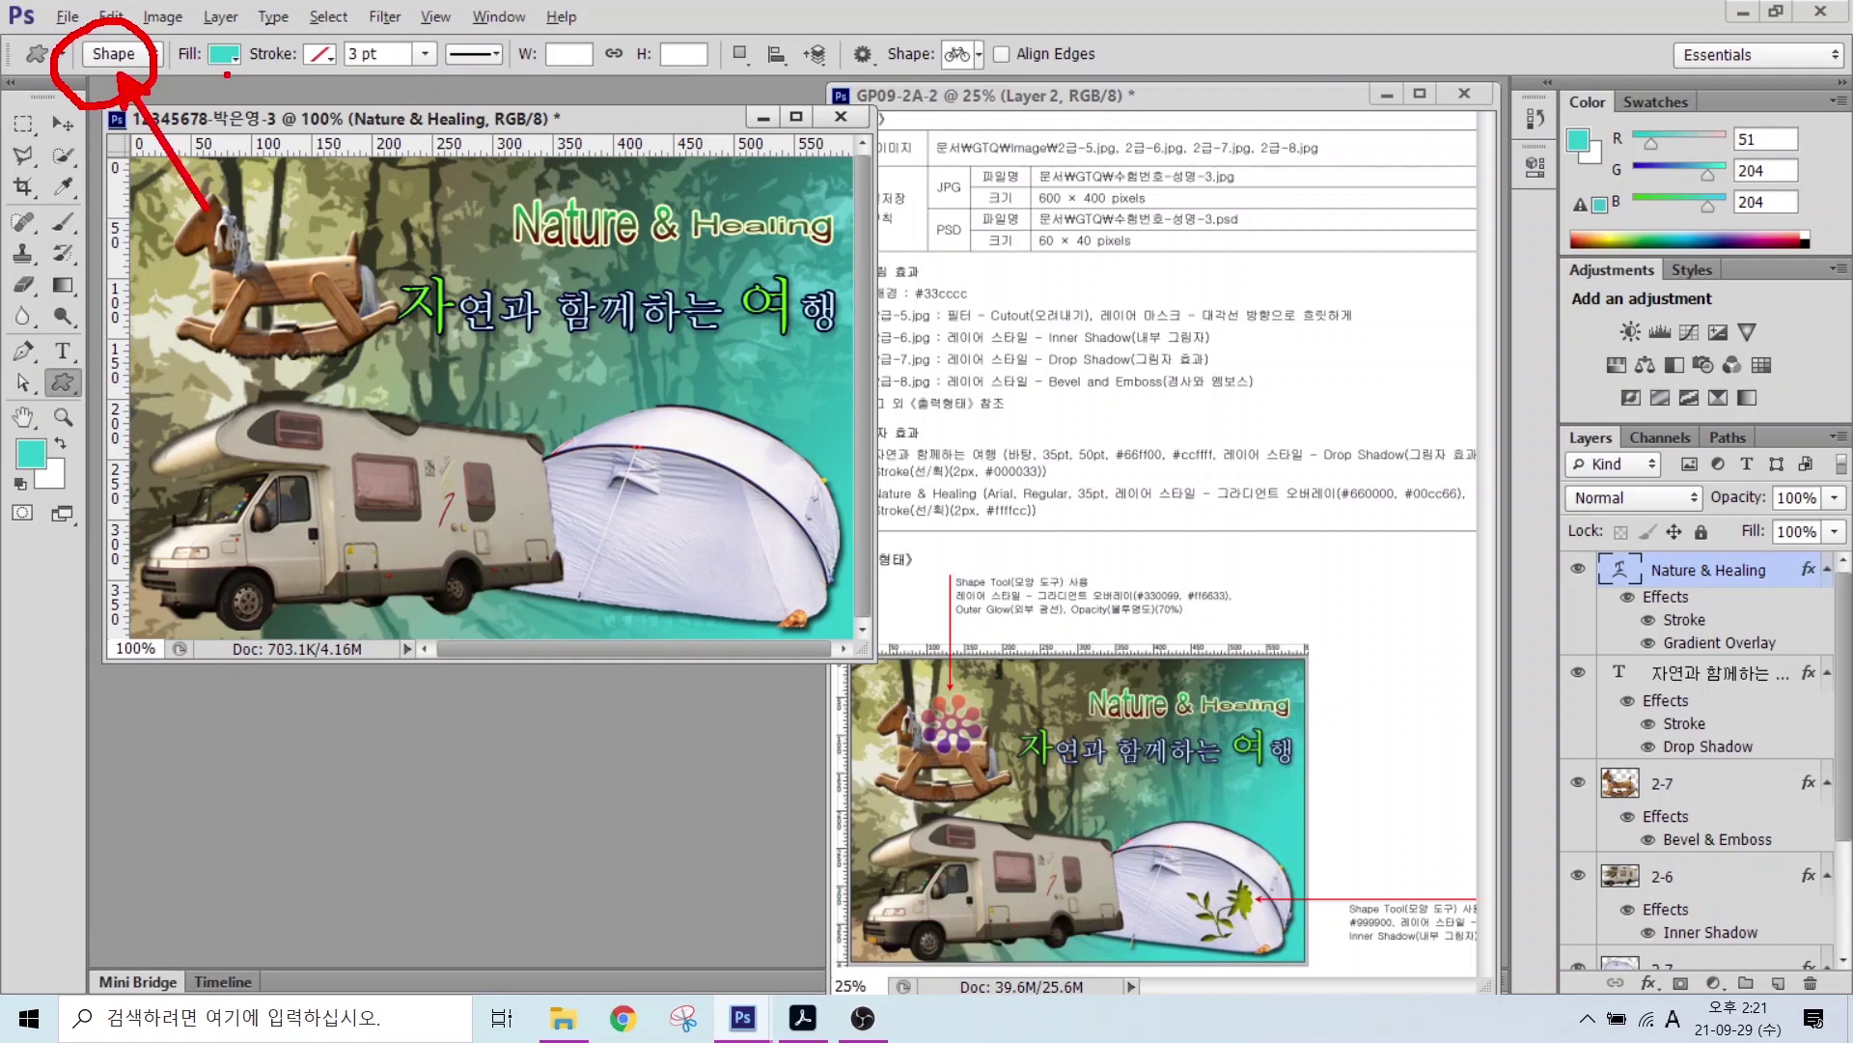
mouse_move(227, 74)
mouse_down()
mouse_move(214, 21)
mouse_move(309, 159)
mouse_up()
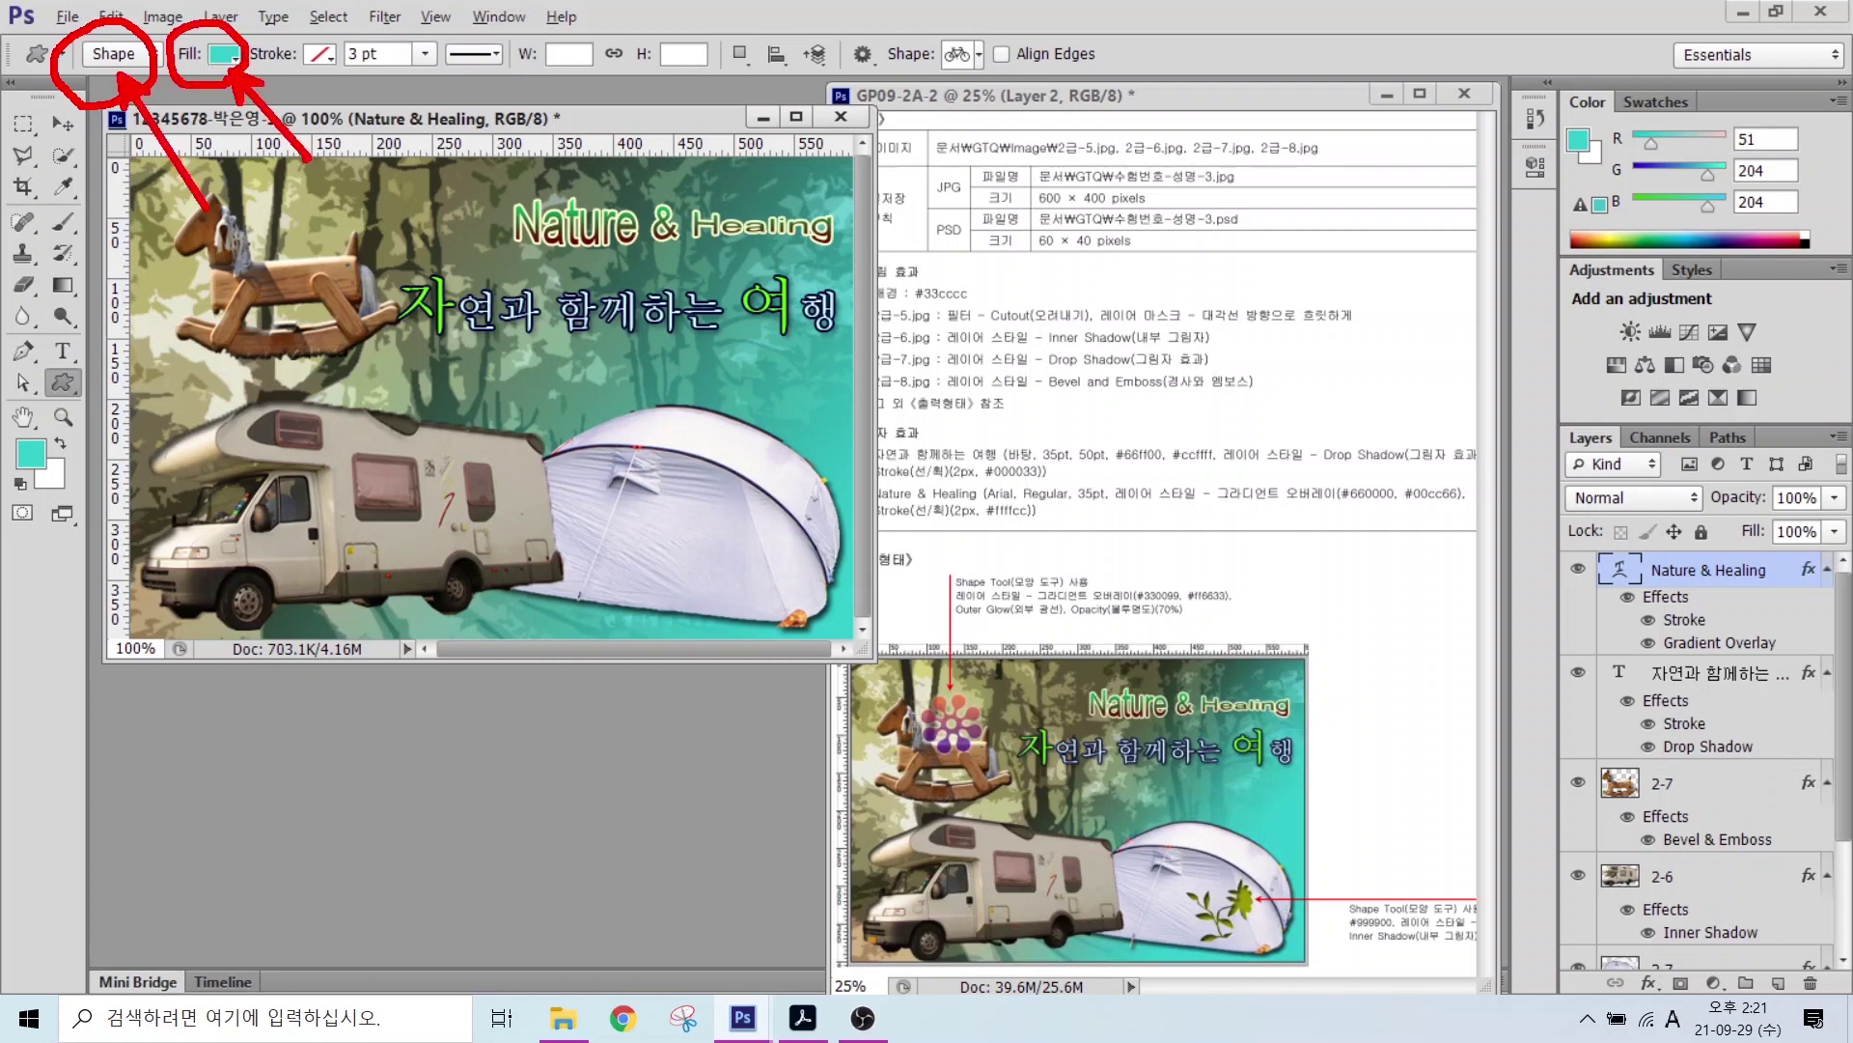
drag(342, 21, 278, 83)
mouse_move(1004, 94)
mouse_down()
mouse_move(890, 72)
mouse_move(994, 27)
mouse_move(1025, 153)
mouse_move(1072, 179)
mouse_up()
drag(973, 98, 1023, 81)
key(Escape)
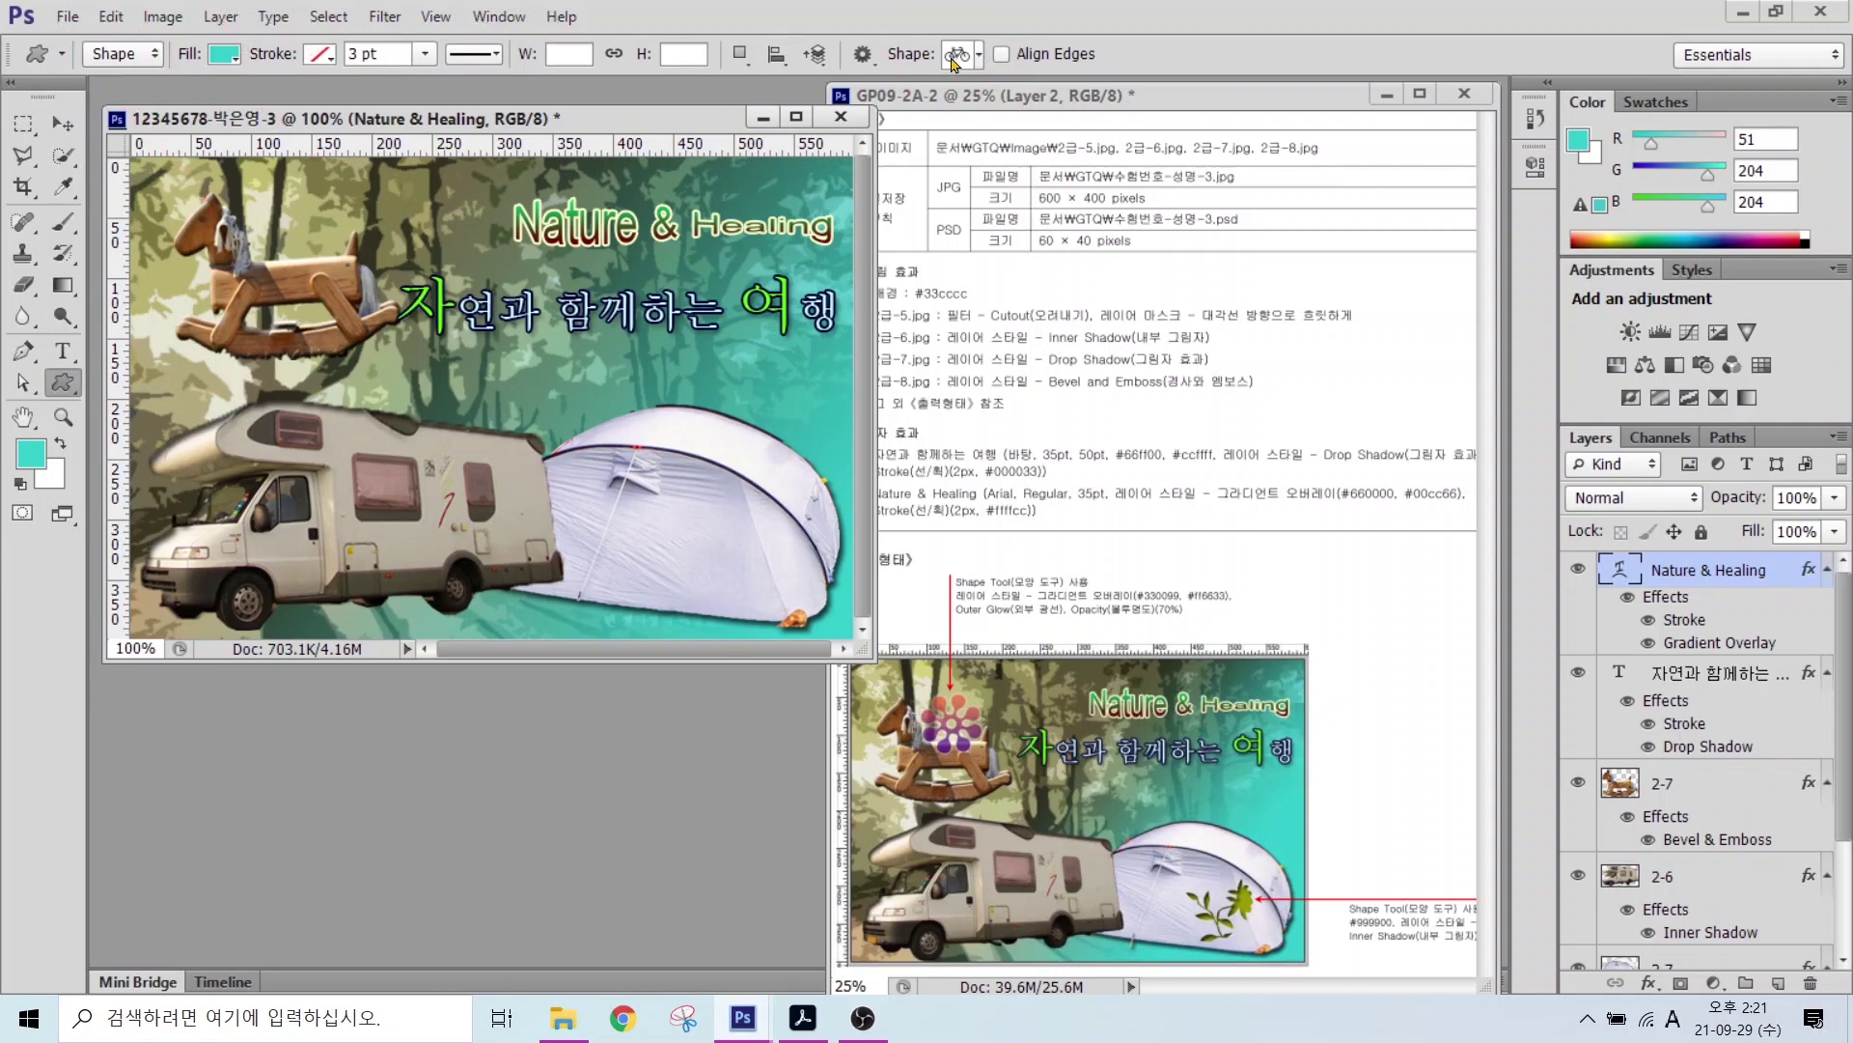
click(952, 57)
drag(1339, 509, 1339, 401)
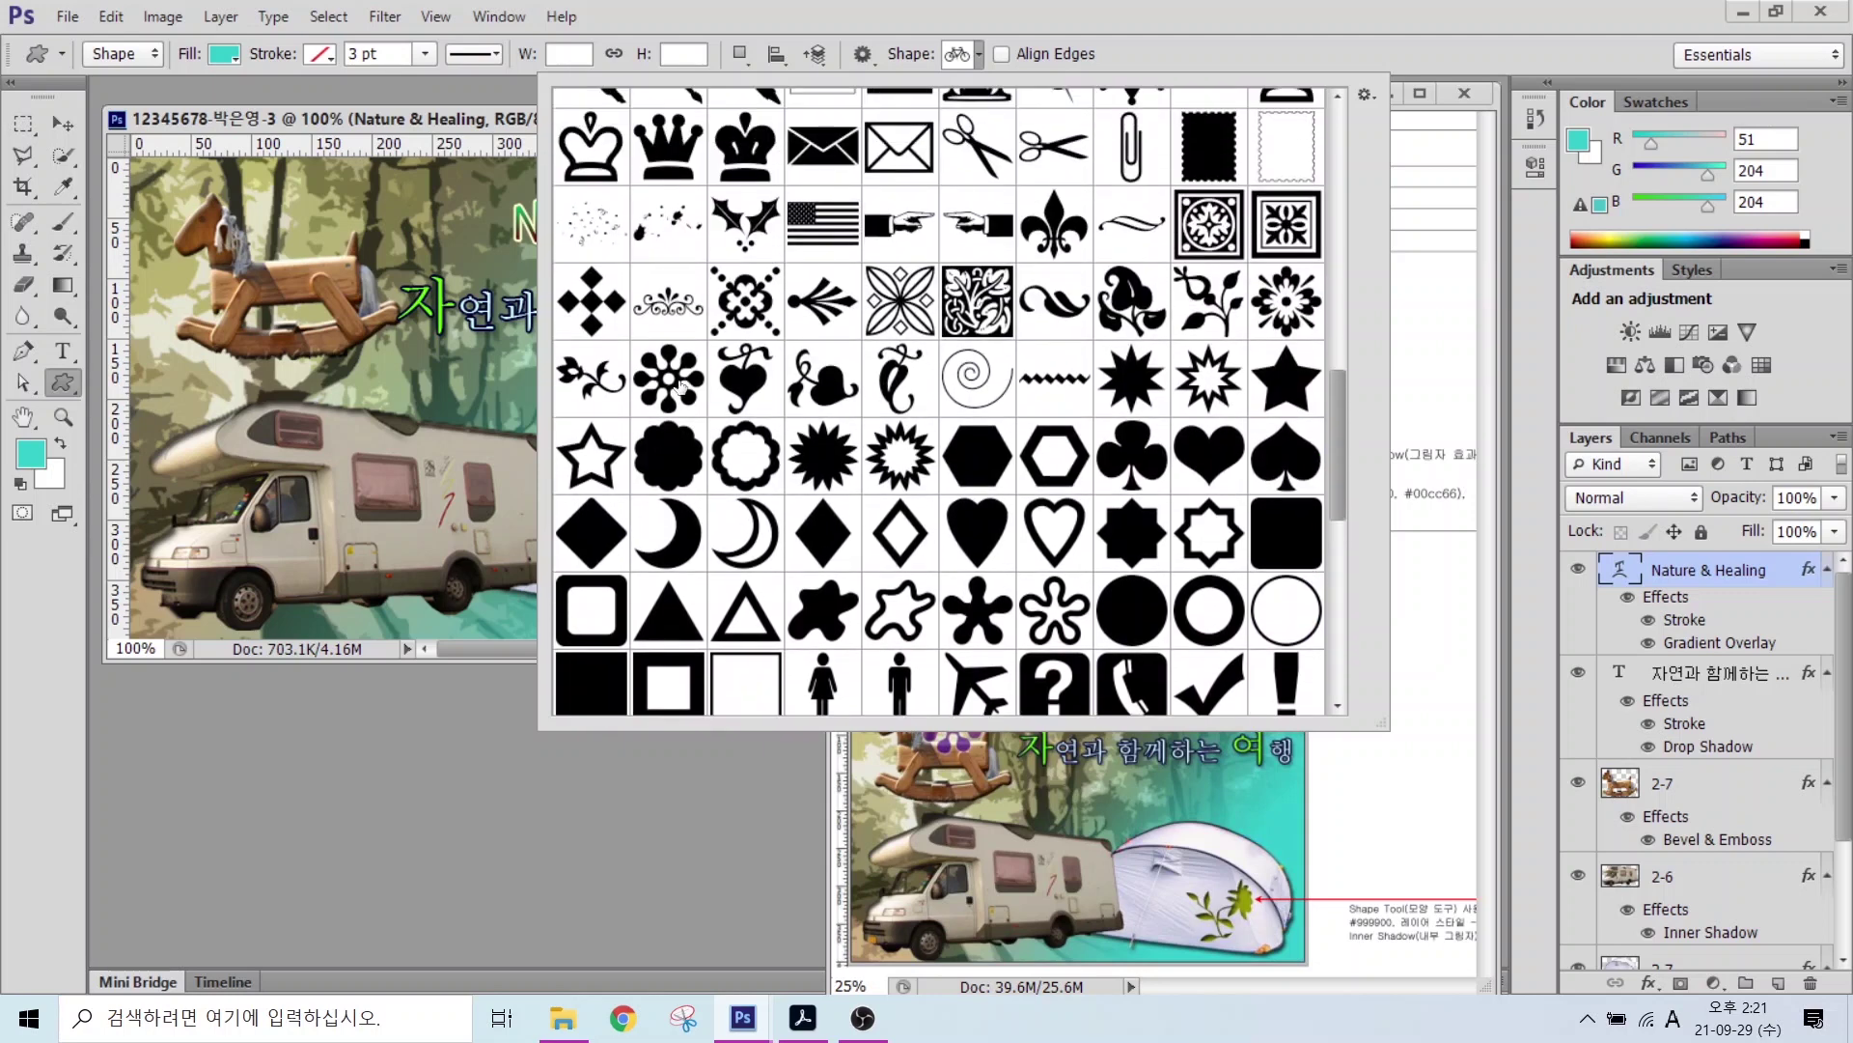
double_click(669, 383)
drag(249, 195, 360, 304)
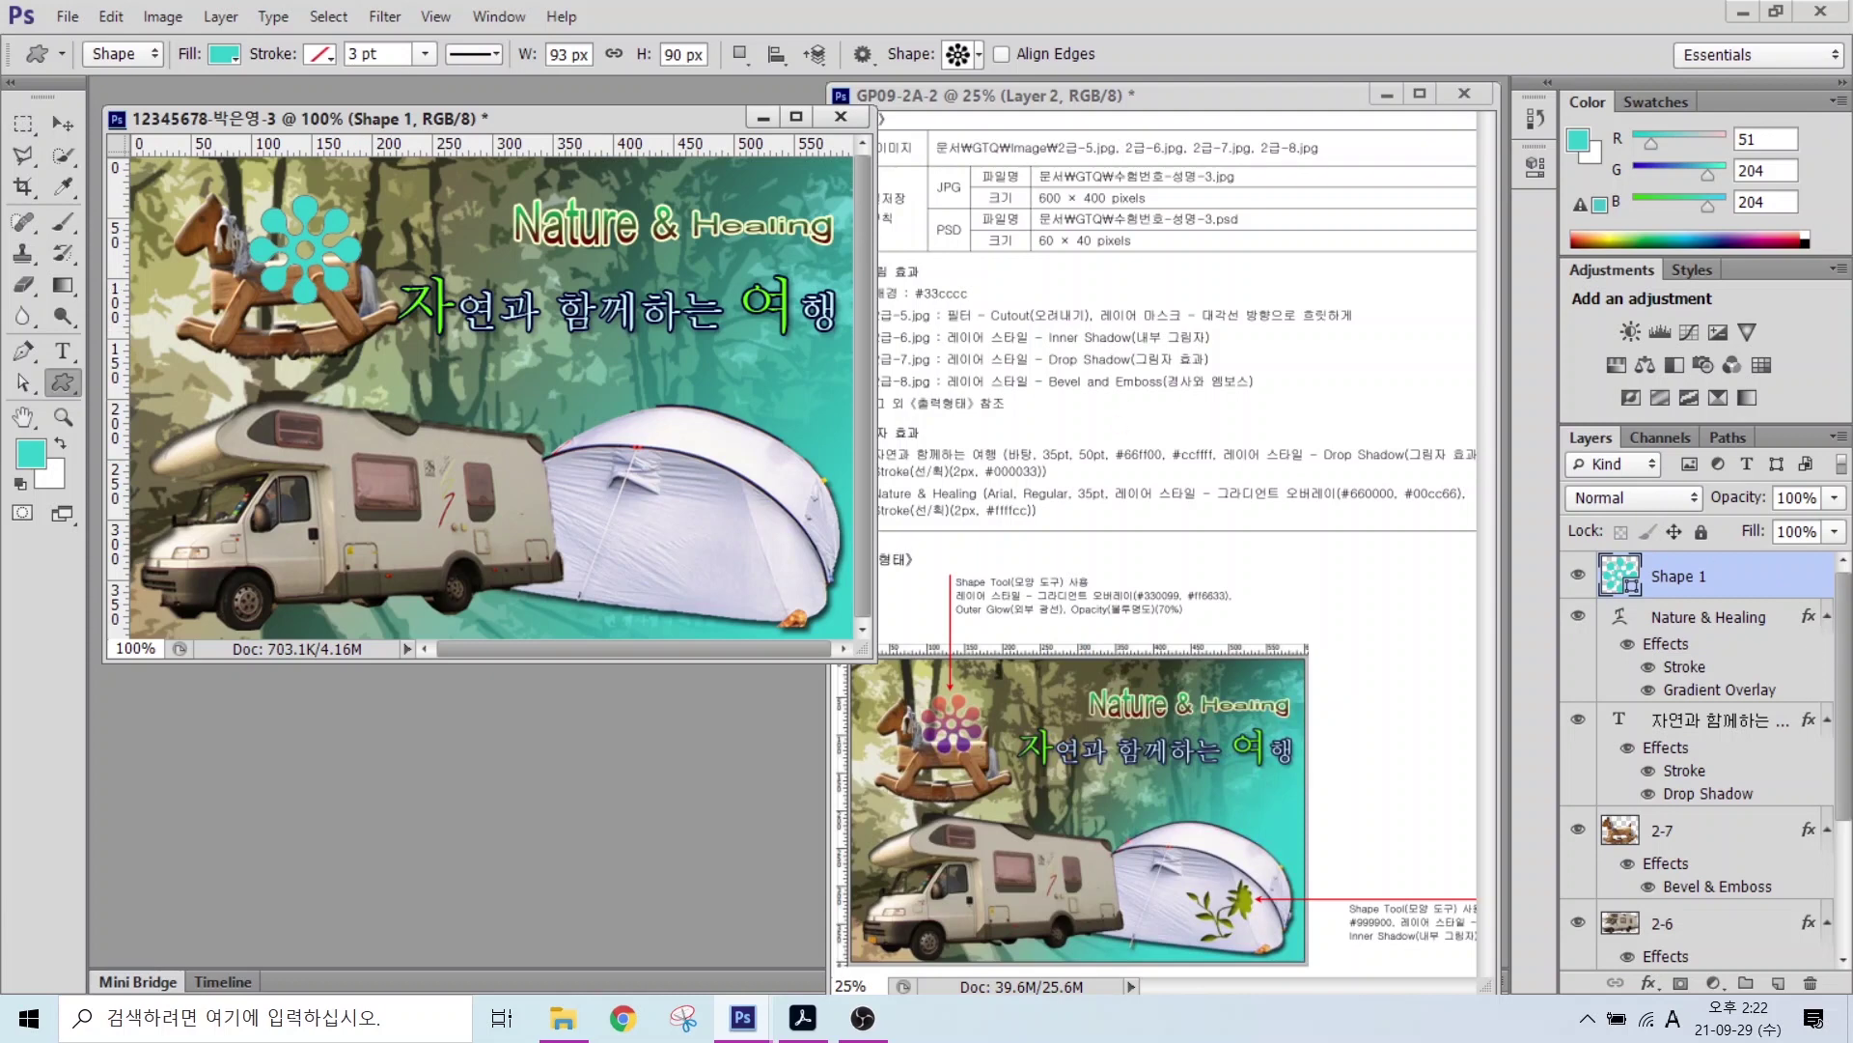
Step: Give the flower a #330099 to #ff6600 gradient overlay plus an outer glow
click(1649, 982)
click(1663, 890)
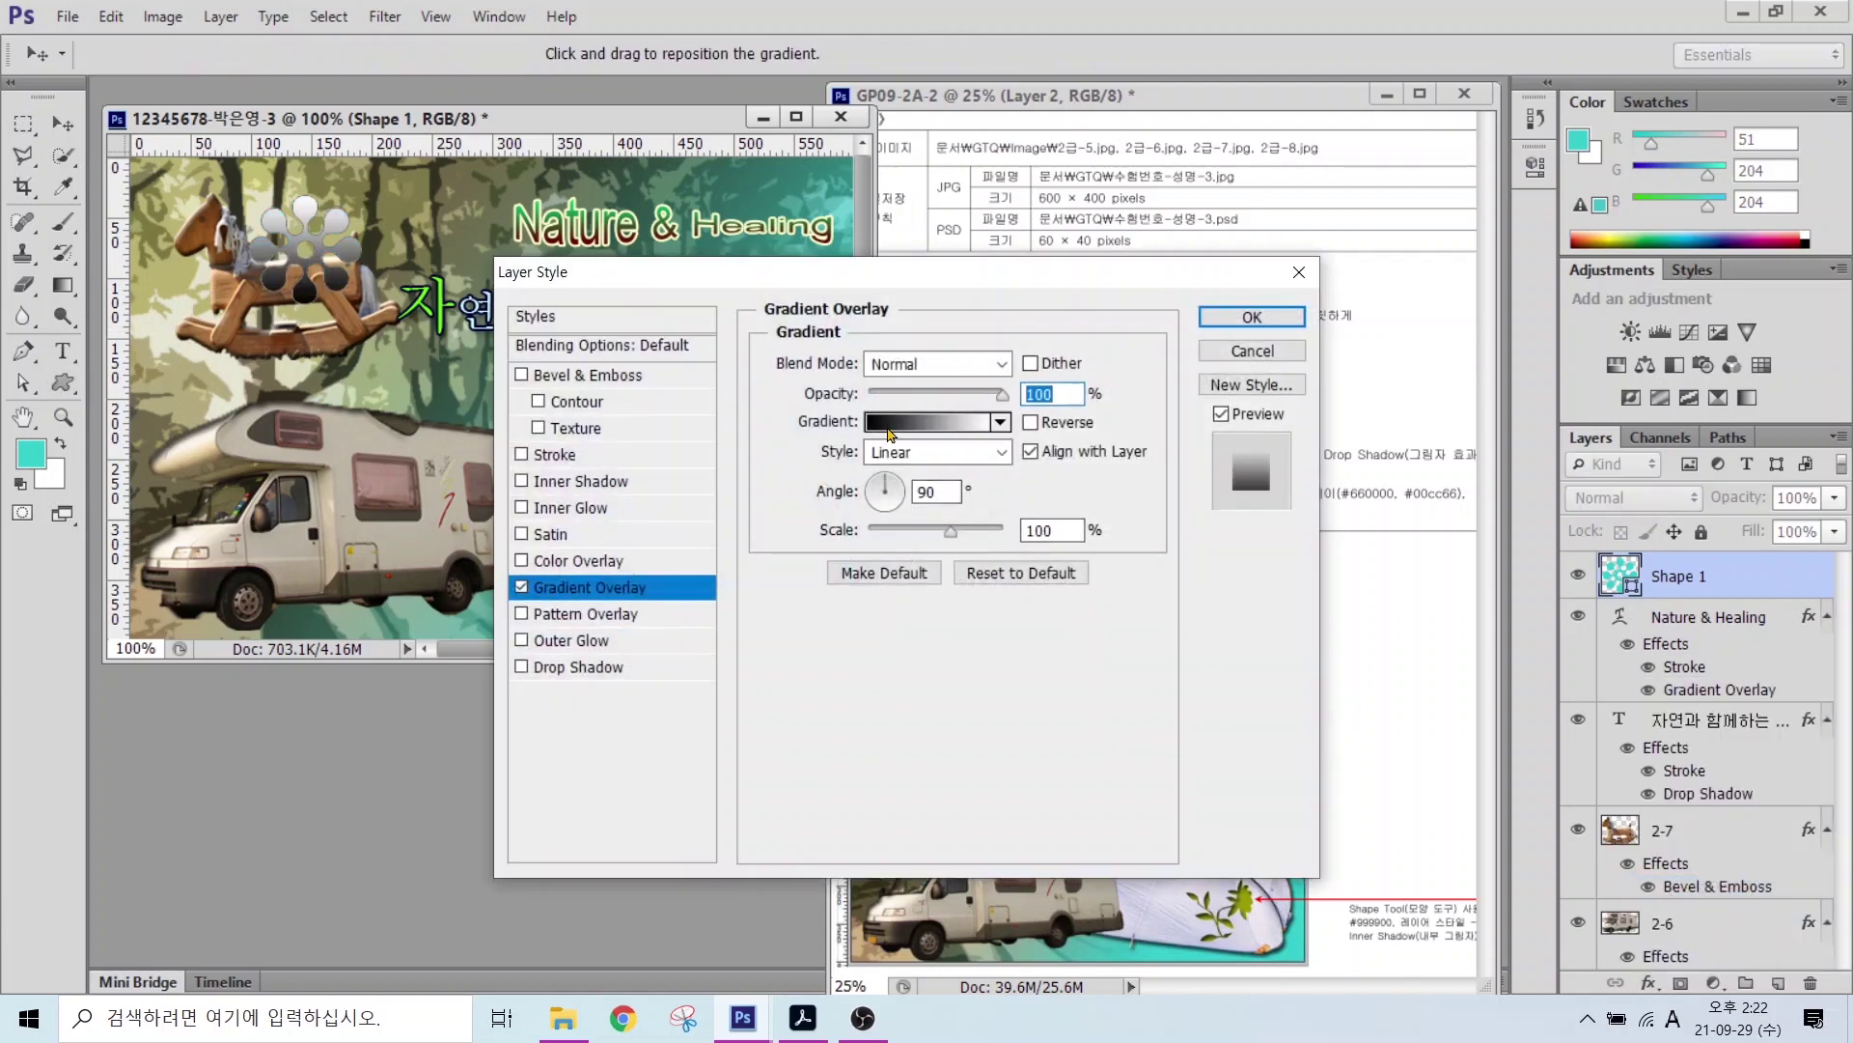
click(955, 422)
double_click(405, 580)
text(330099)
key(Return)
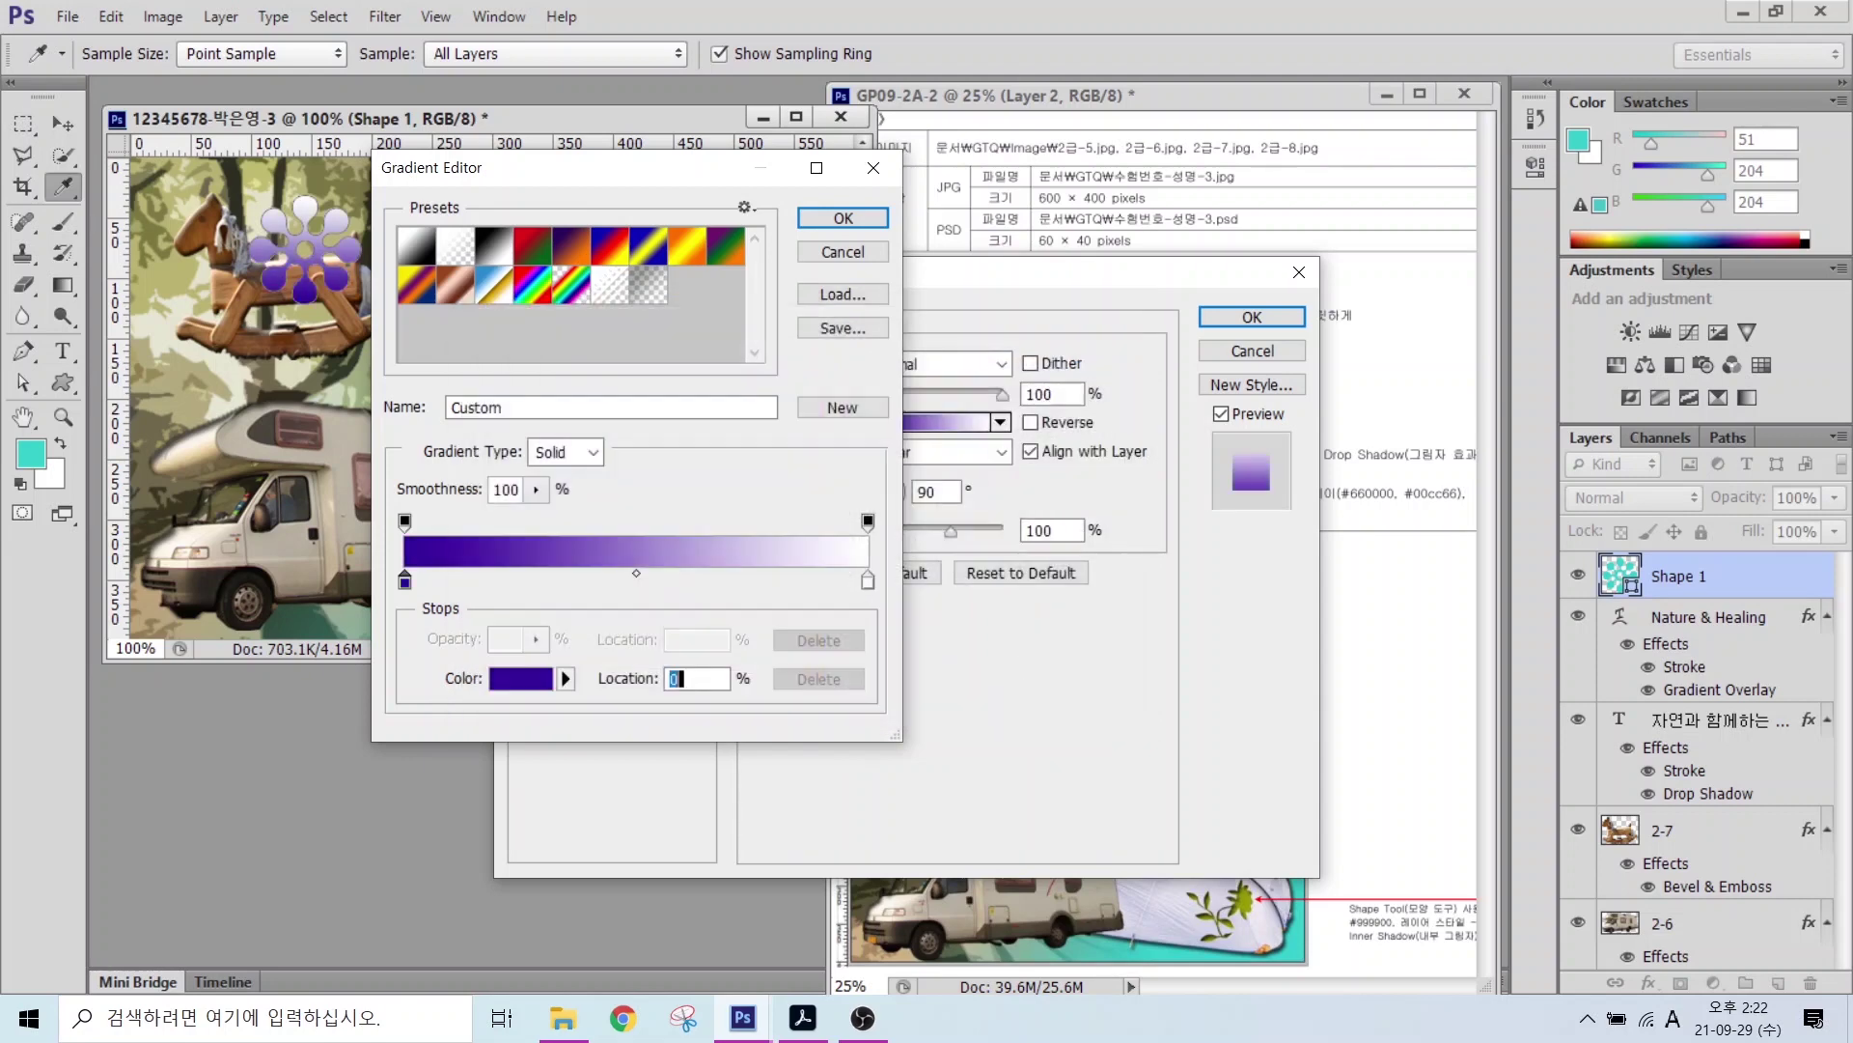
double_click(868, 580)
text(ff6600)
key(Return)
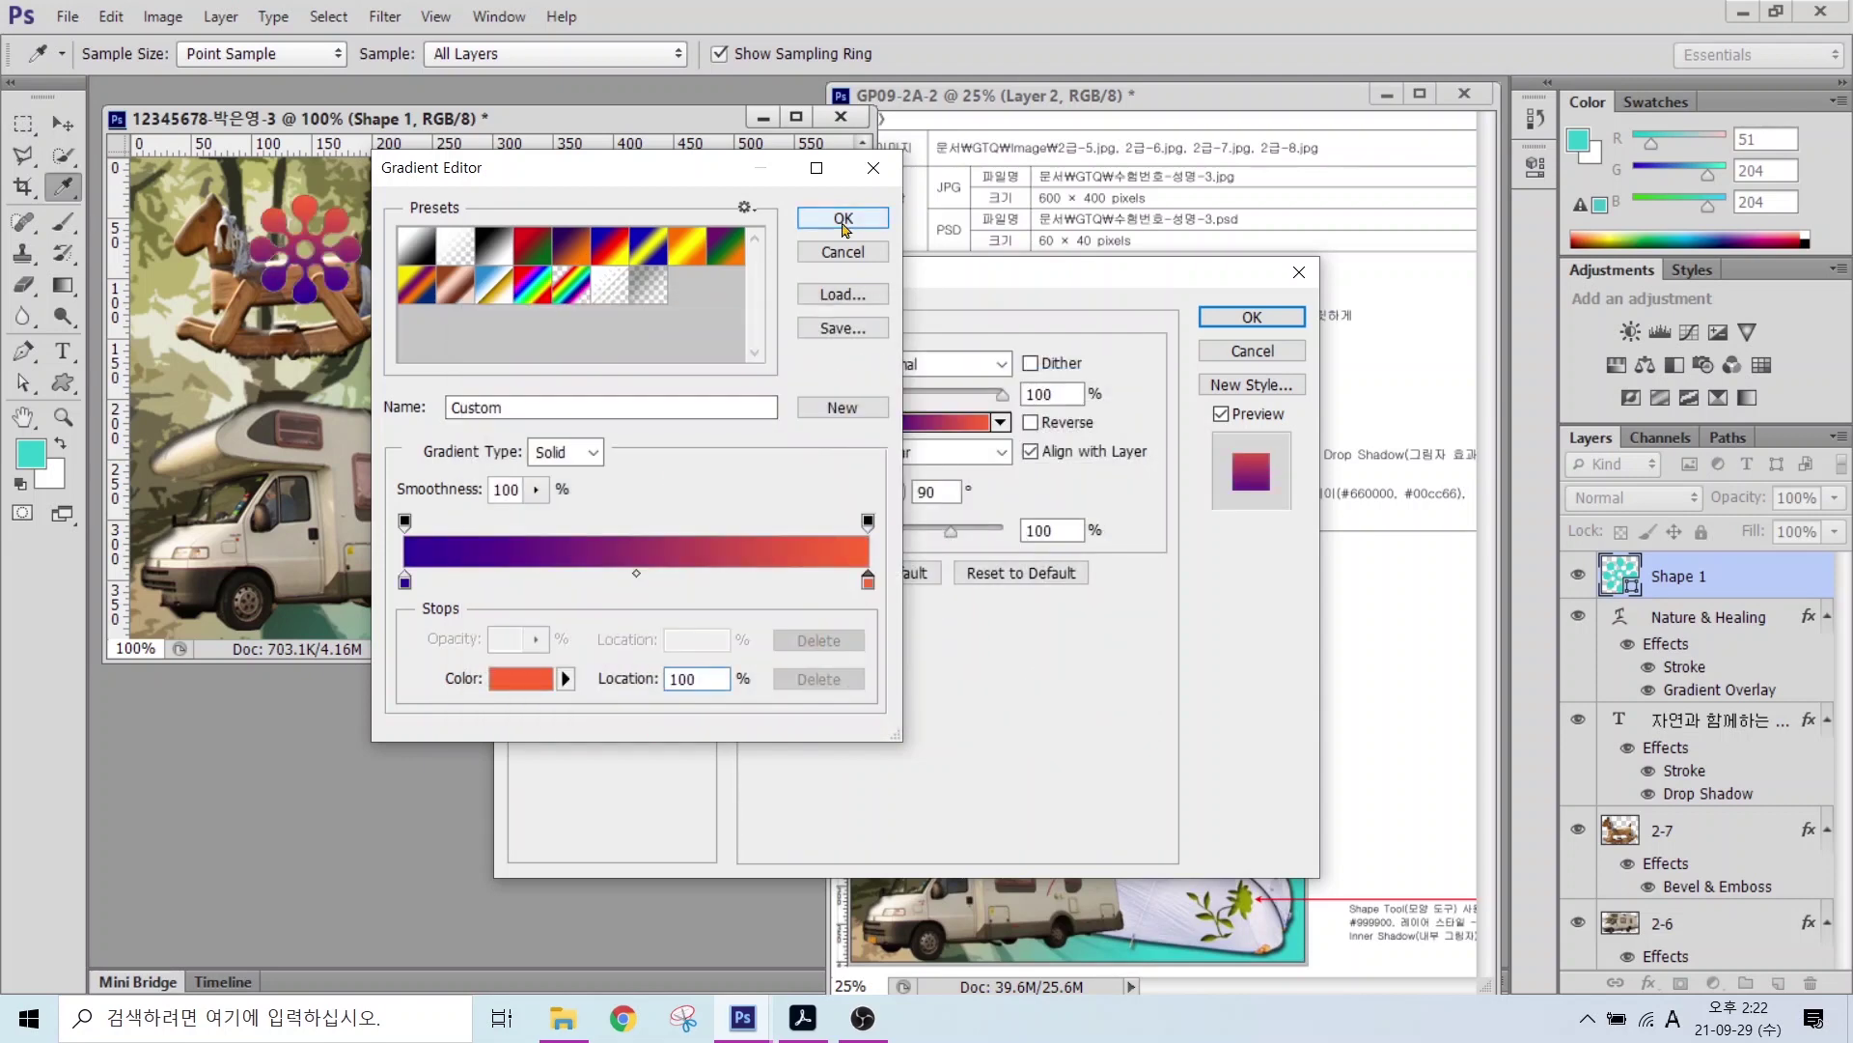
click(843, 218)
click(572, 640)
key(Return)
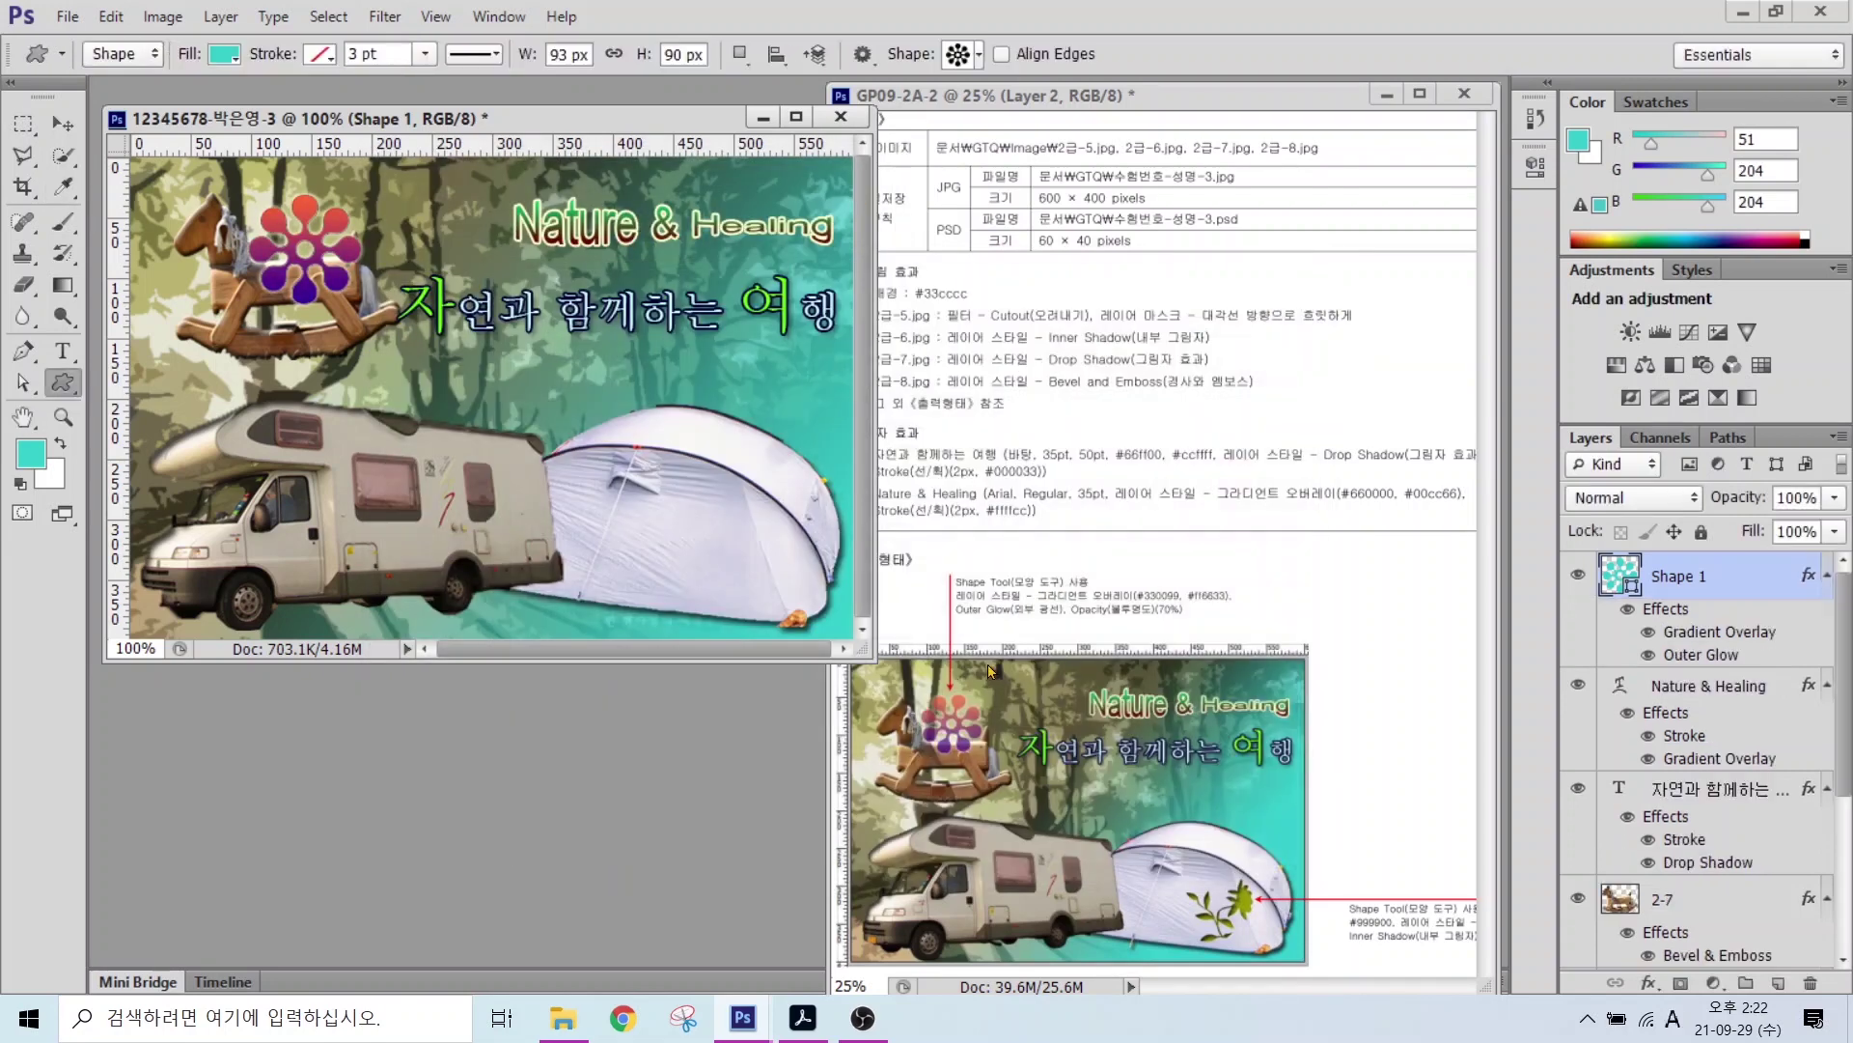
Step: Set the flower layer's opacity to 70%
drag(1052, 594, 1211, 632)
drag(1220, 519, 1155, 595)
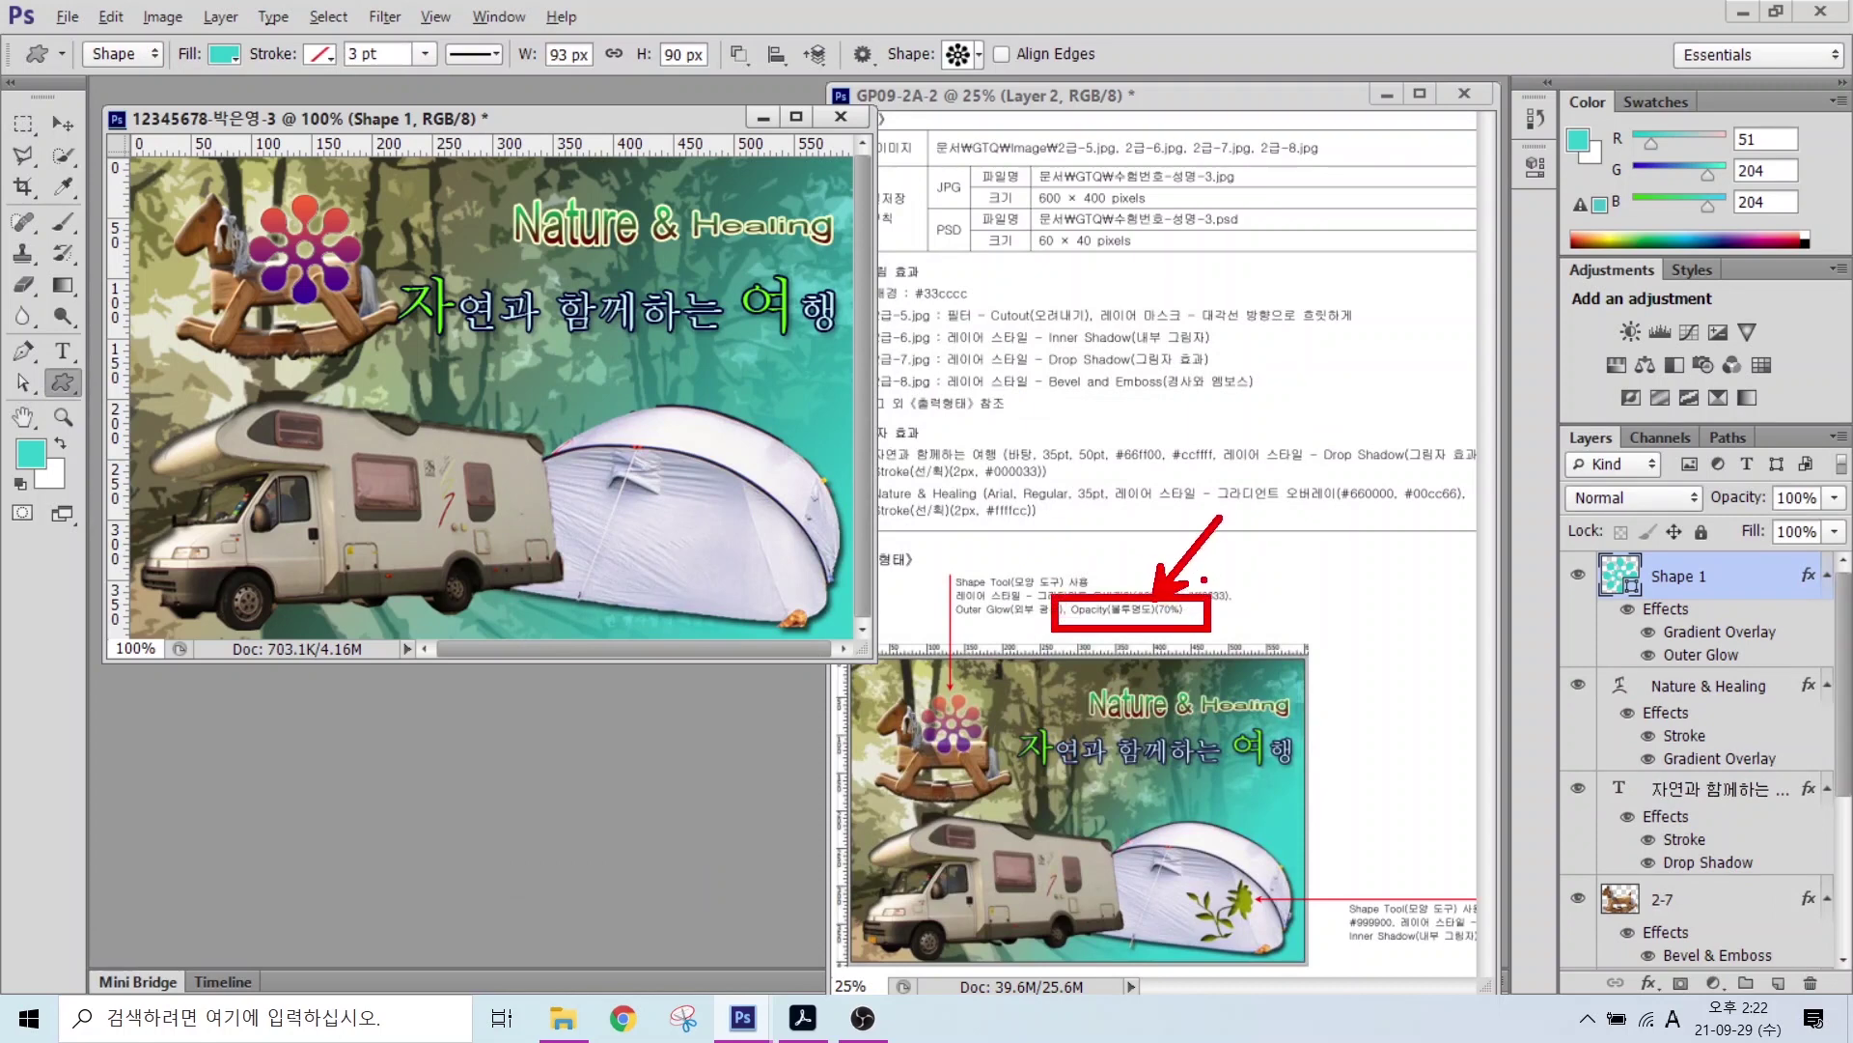
drag(1536, 415, 1846, 634)
drag(1731, 476, 1845, 517)
drag(1733, 405, 1794, 487)
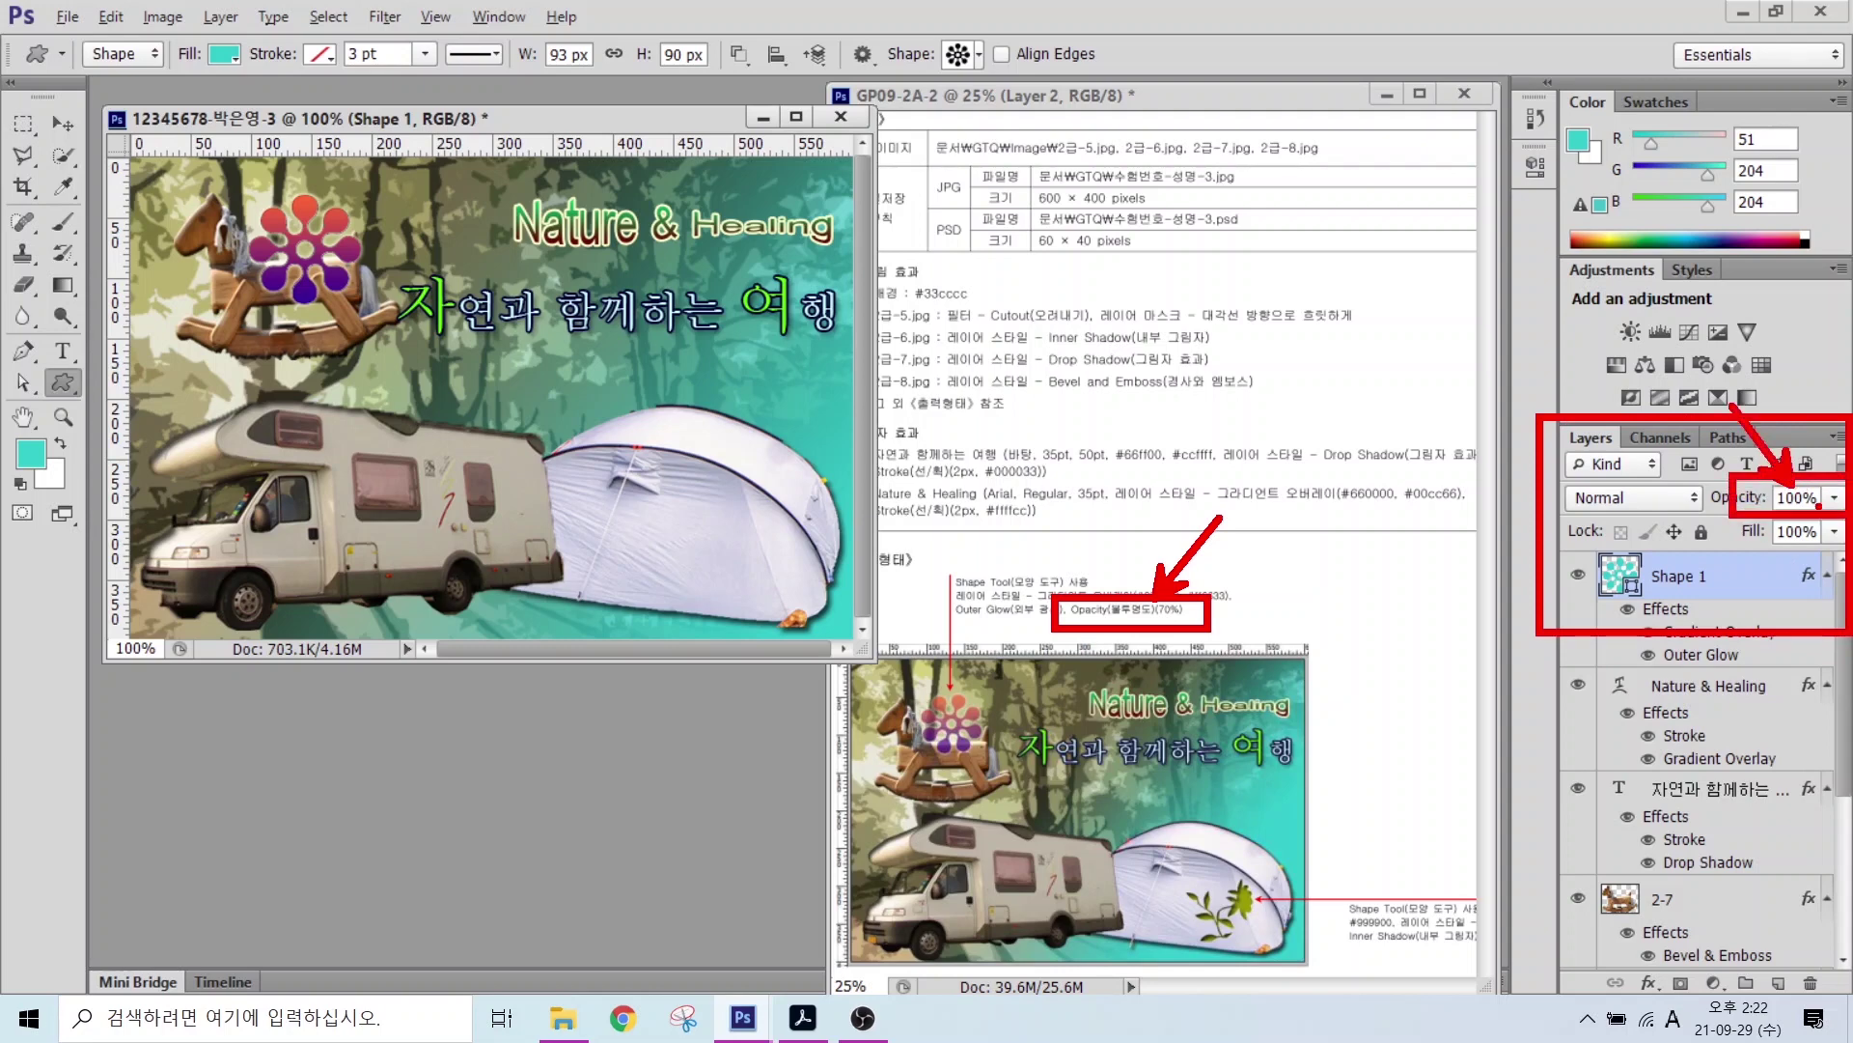
key(Escape)
click(1791, 494)
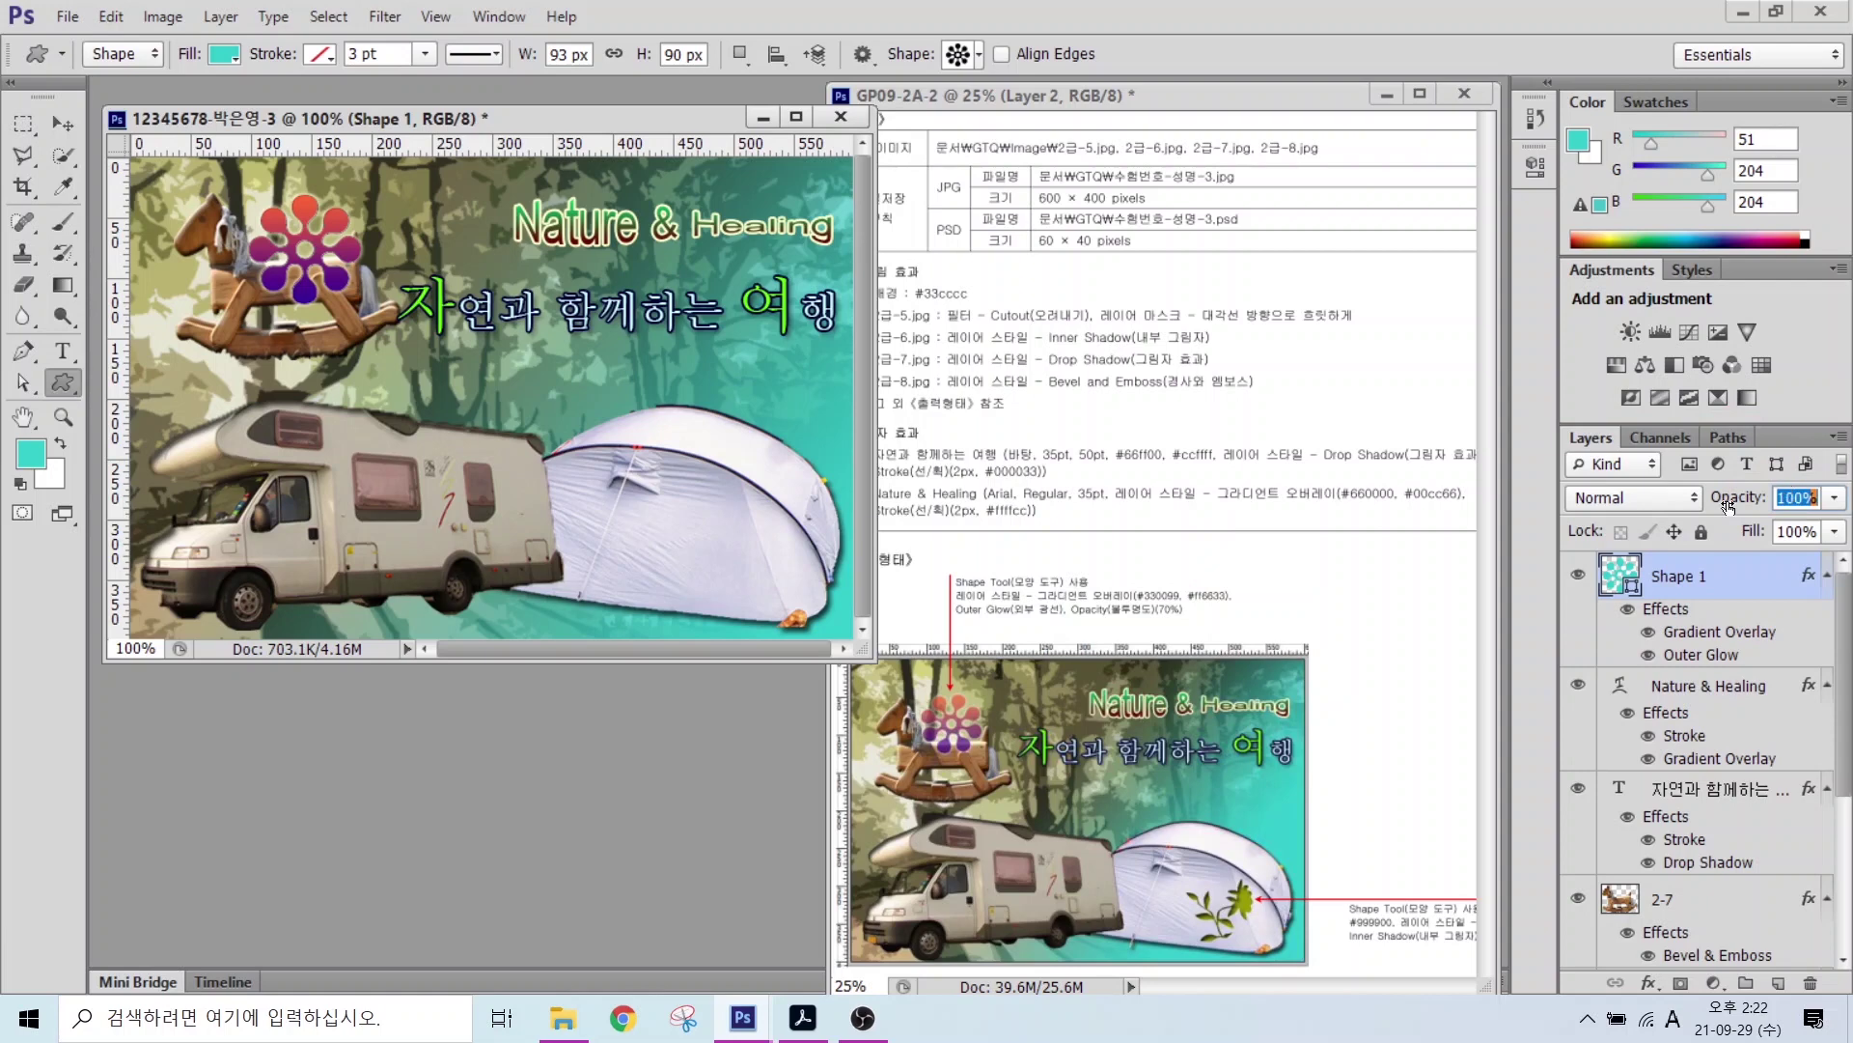
text(70)
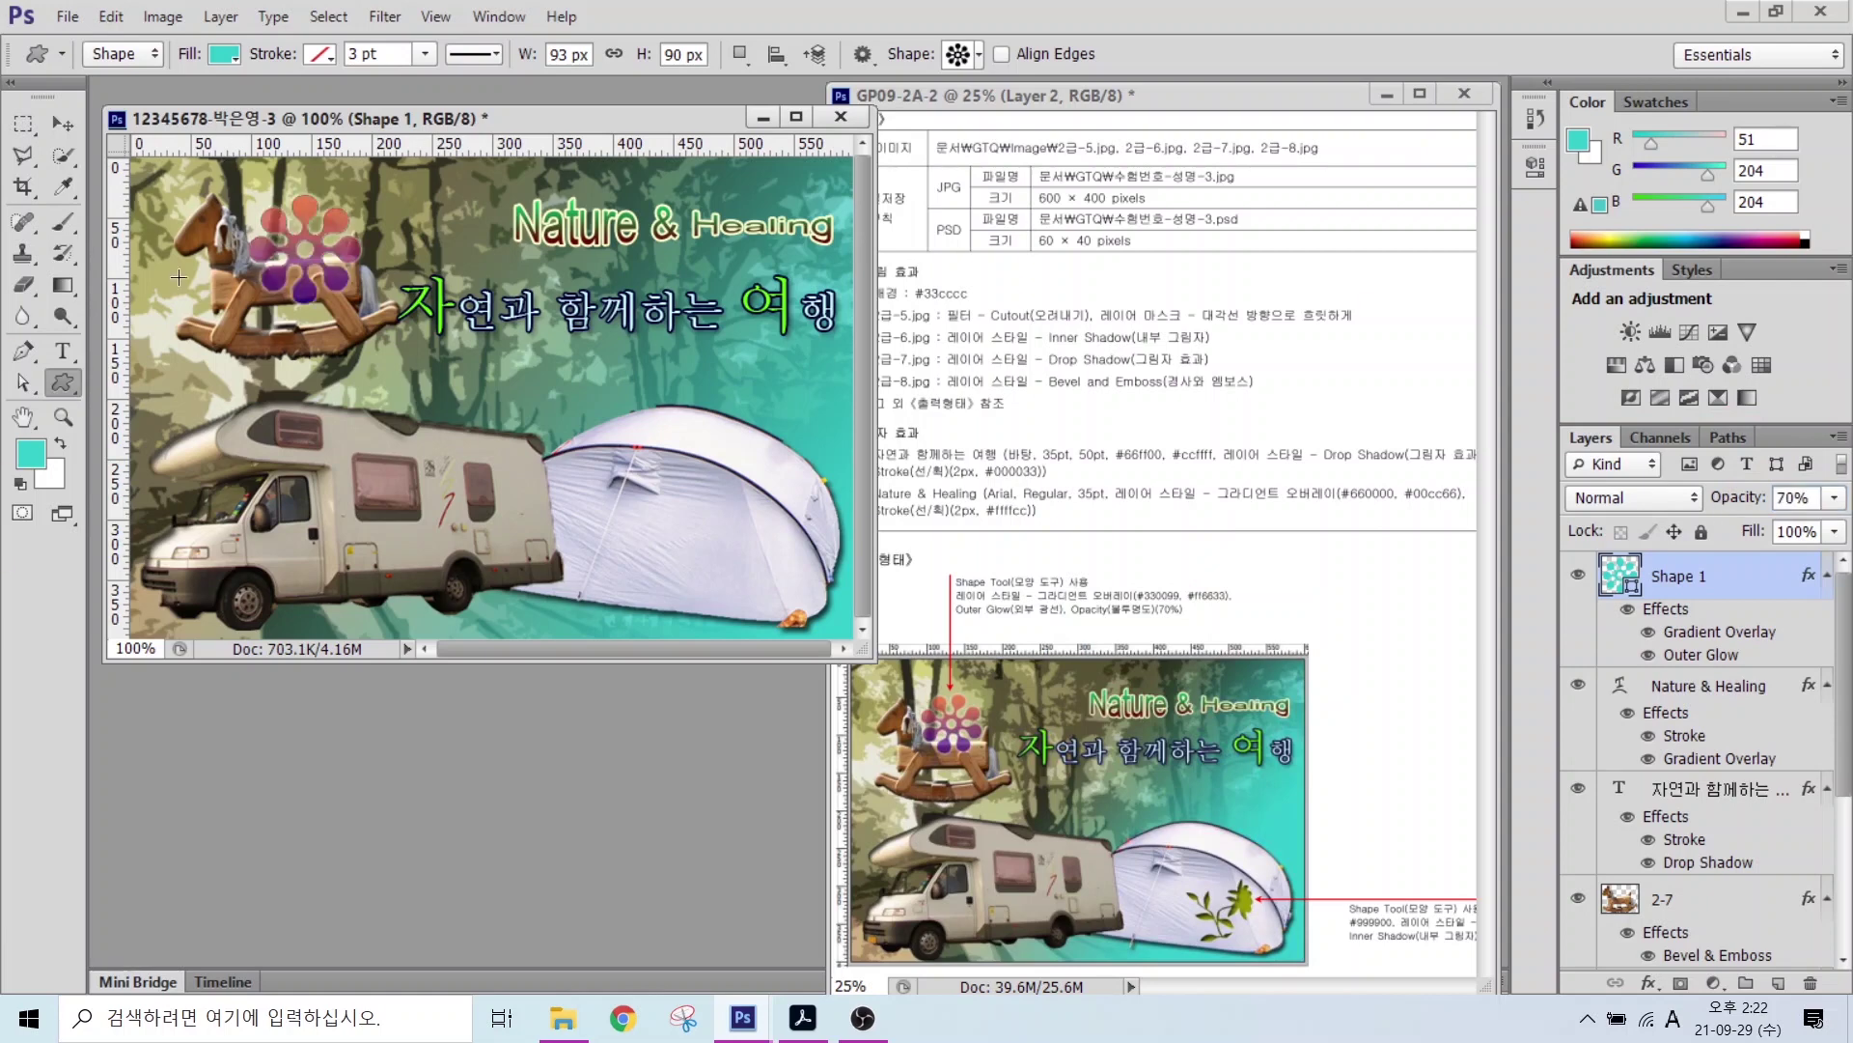
Step: Draw the leaf-vine custom shape on the tent
click(966, 53)
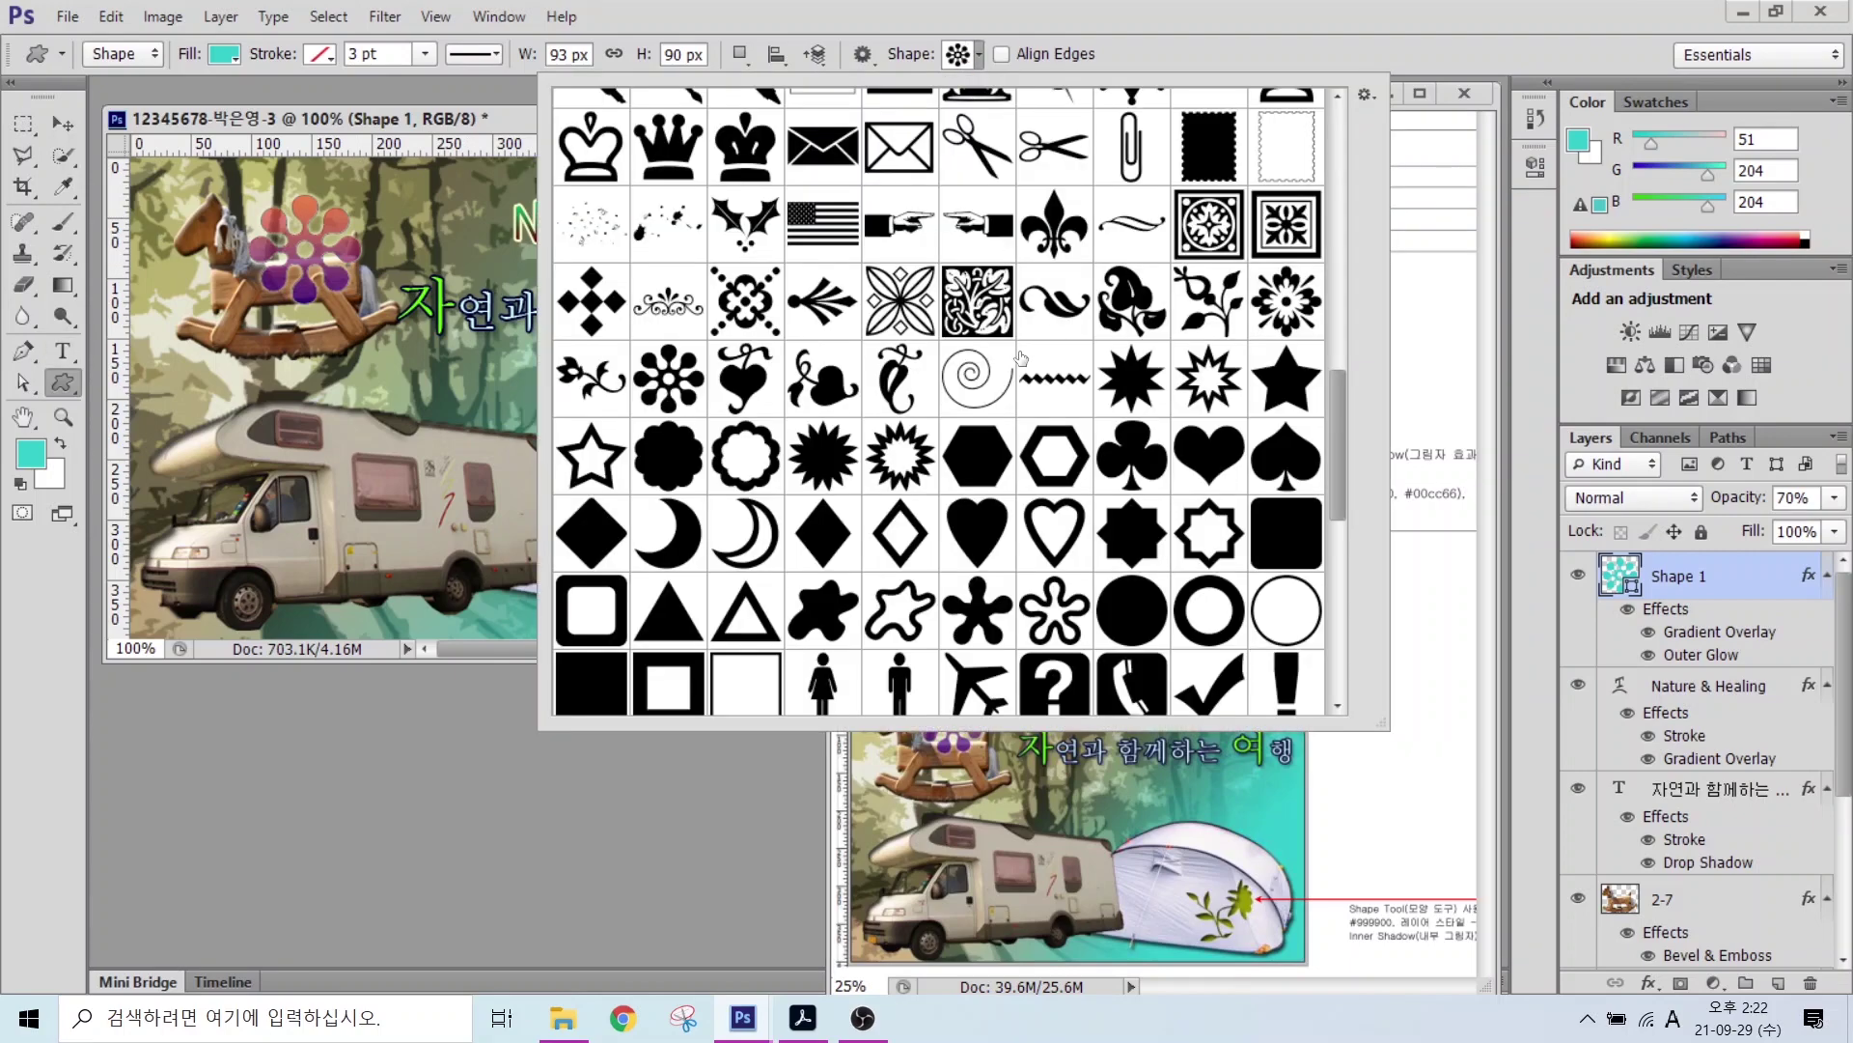
scroll(810, 376, up, 5)
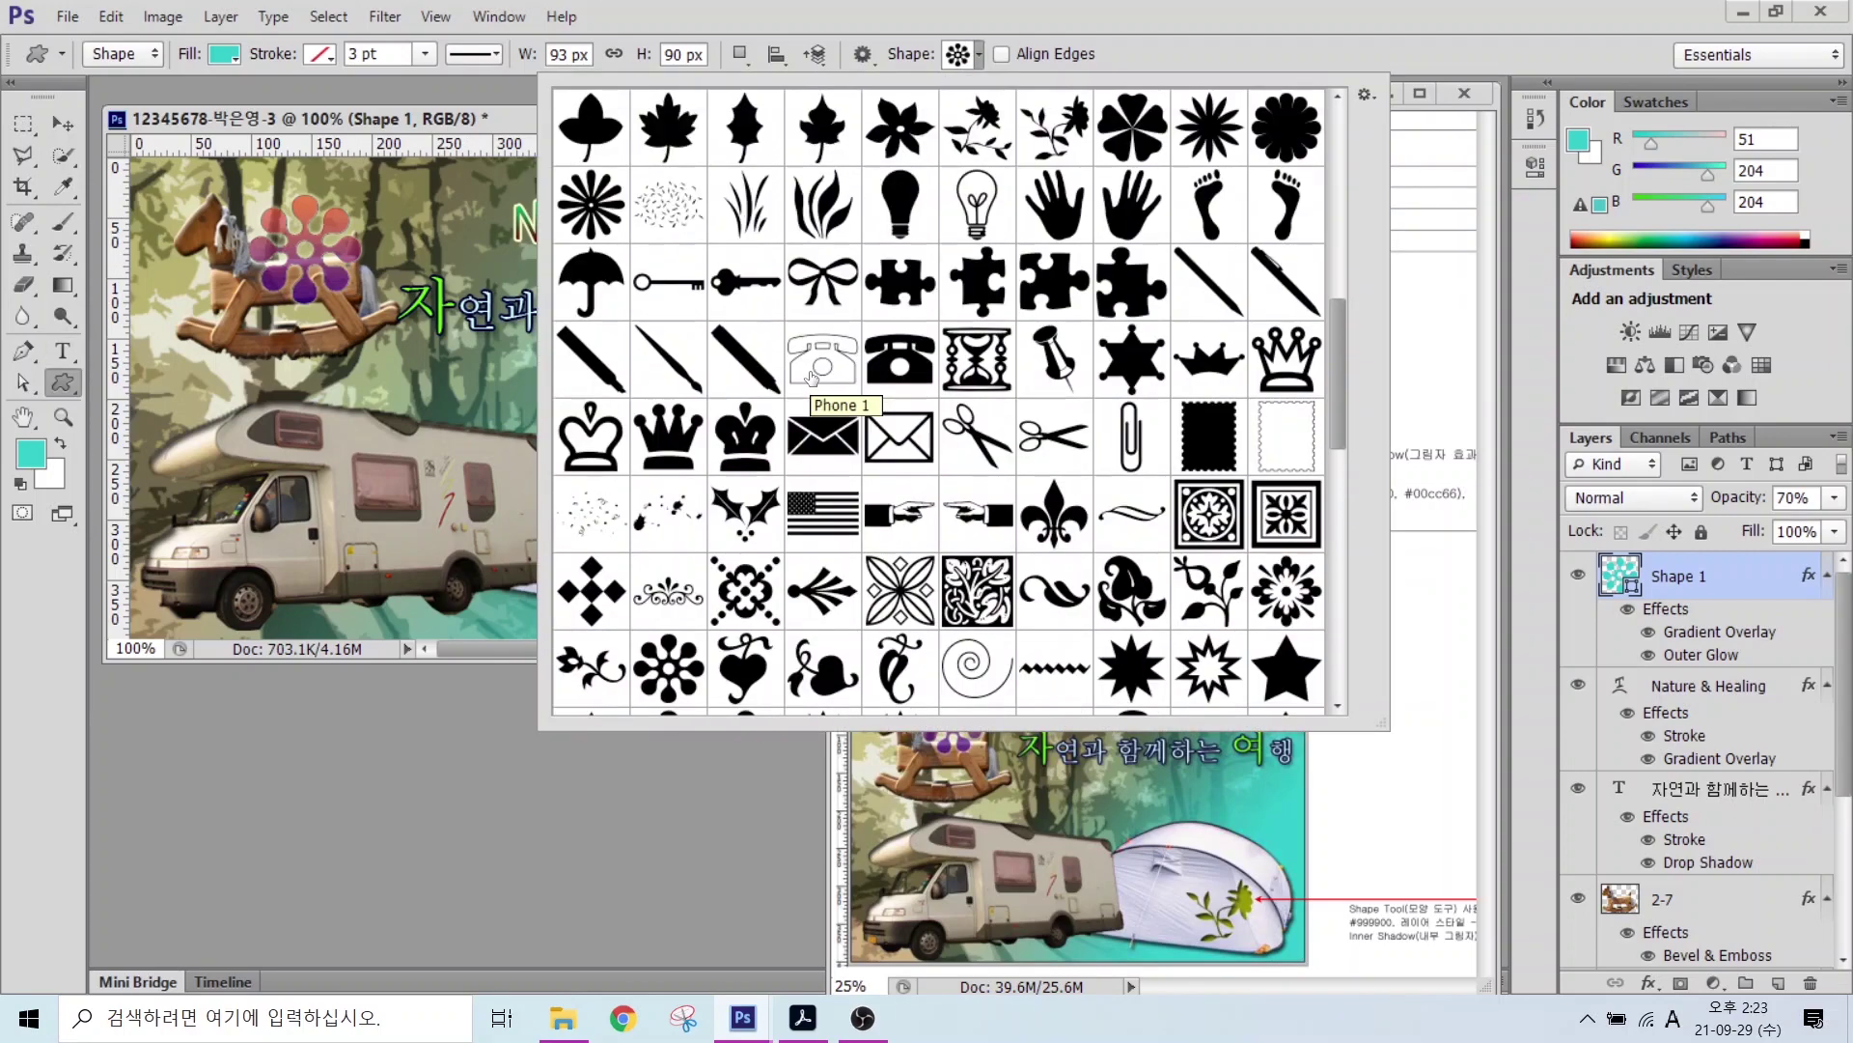
click(970, 244)
click(1054, 245)
double_click(1054, 245)
drag(731, 505, 819, 587)
Step: Fill the leaf shape with olive green #999900
double_click(1620, 572)
double_click(893, 697)
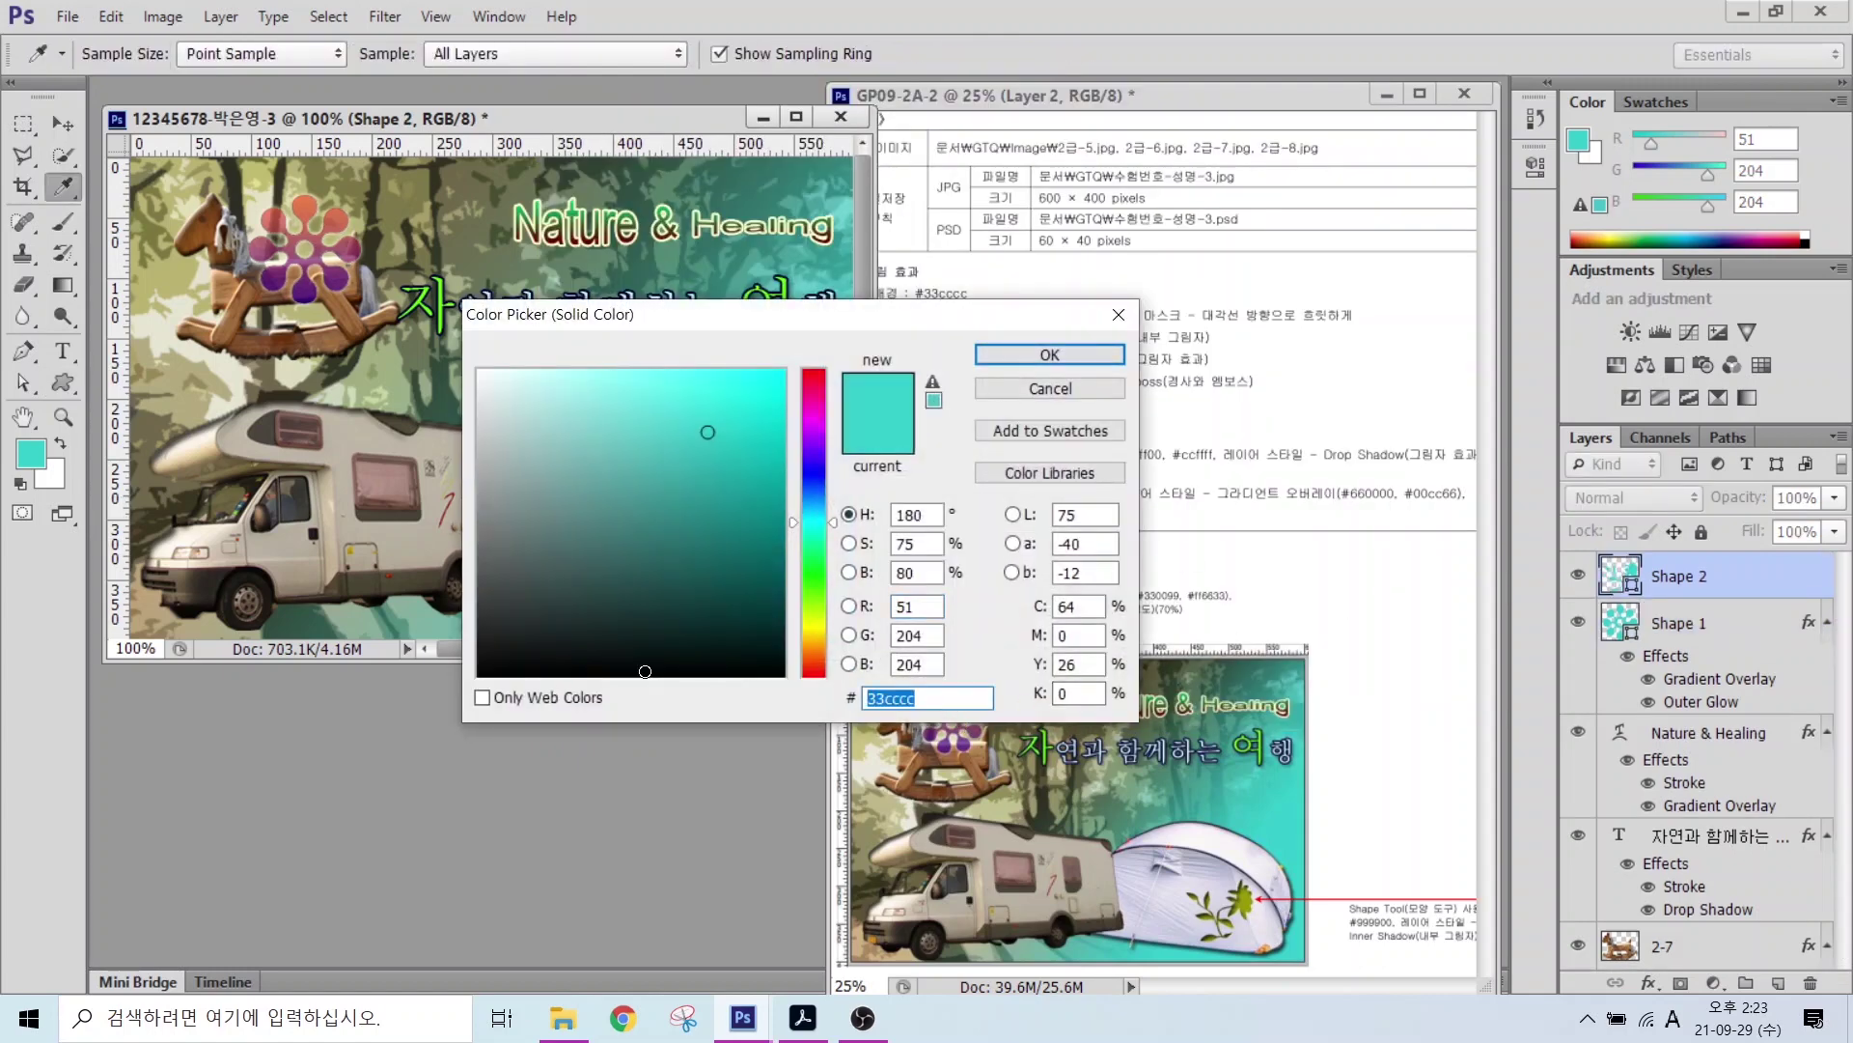
text(999900)
key(Return)
Step: Add an inner shadow to the leaf and nudge it into place on the tent
click(1649, 982)
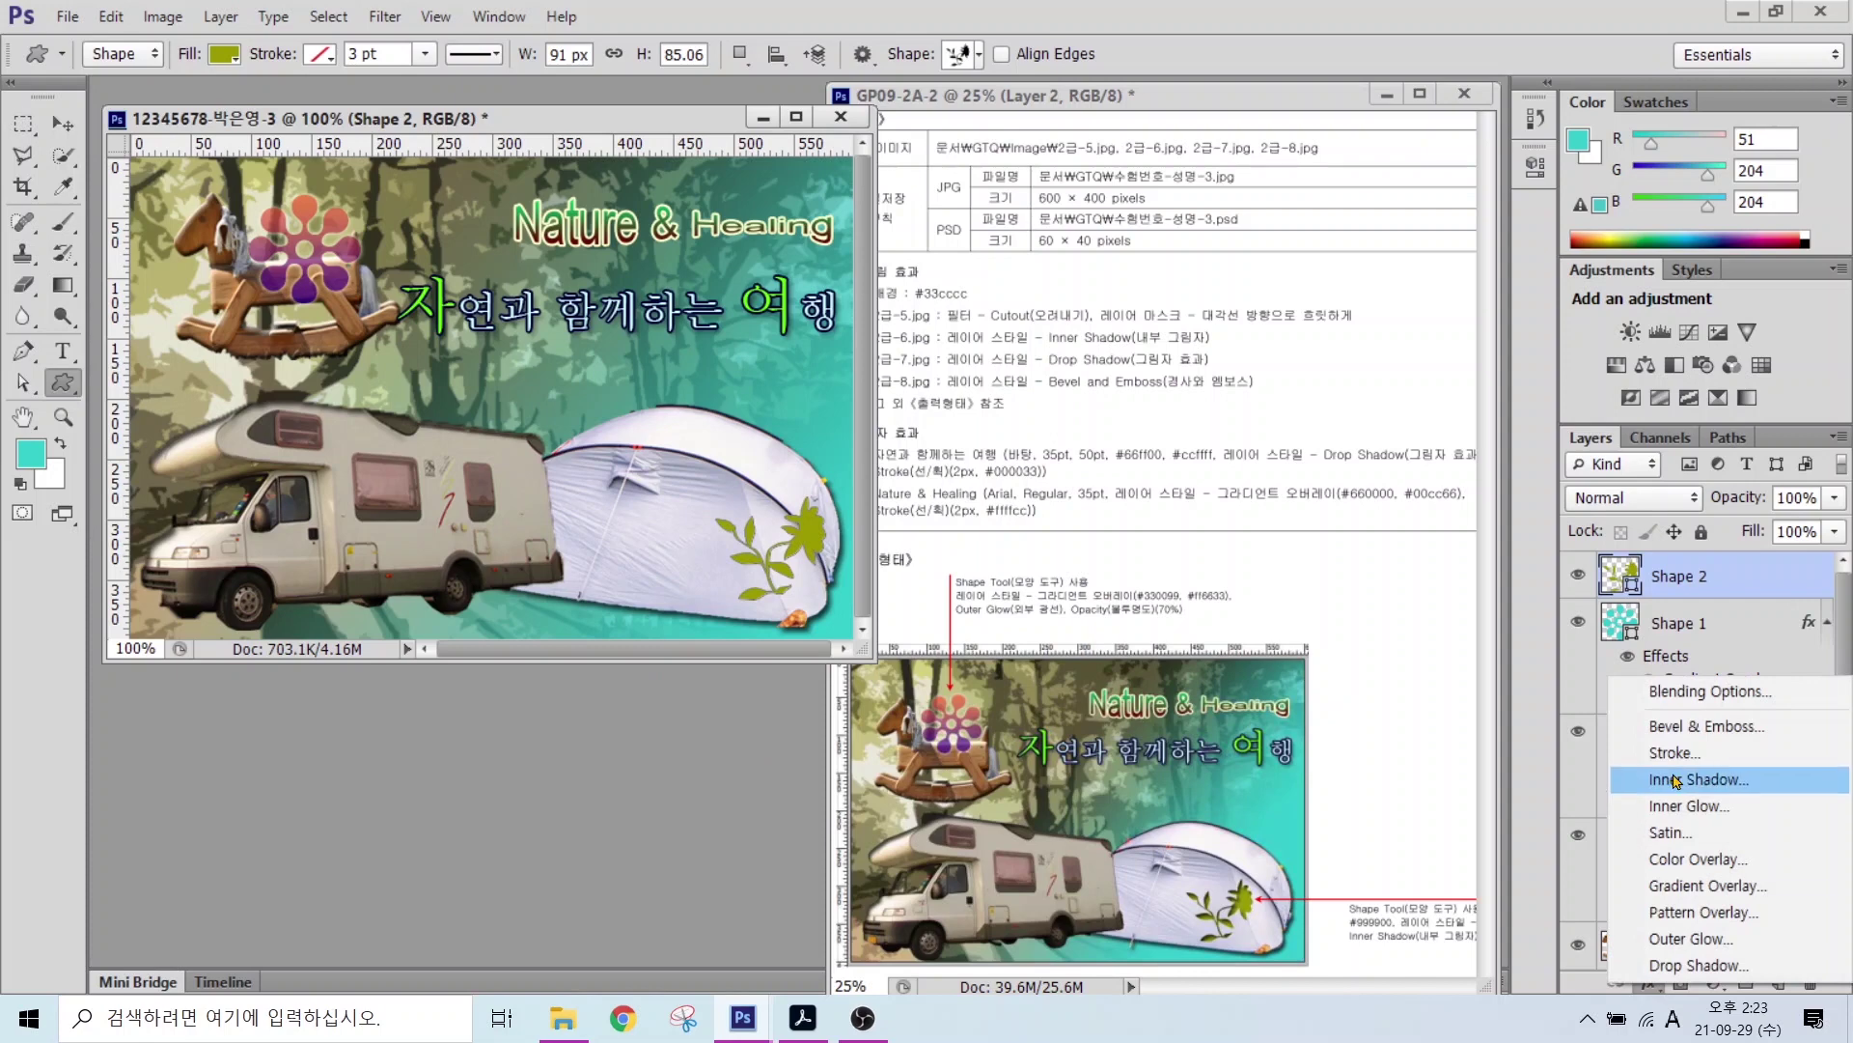
key(Escape)
key(Return)
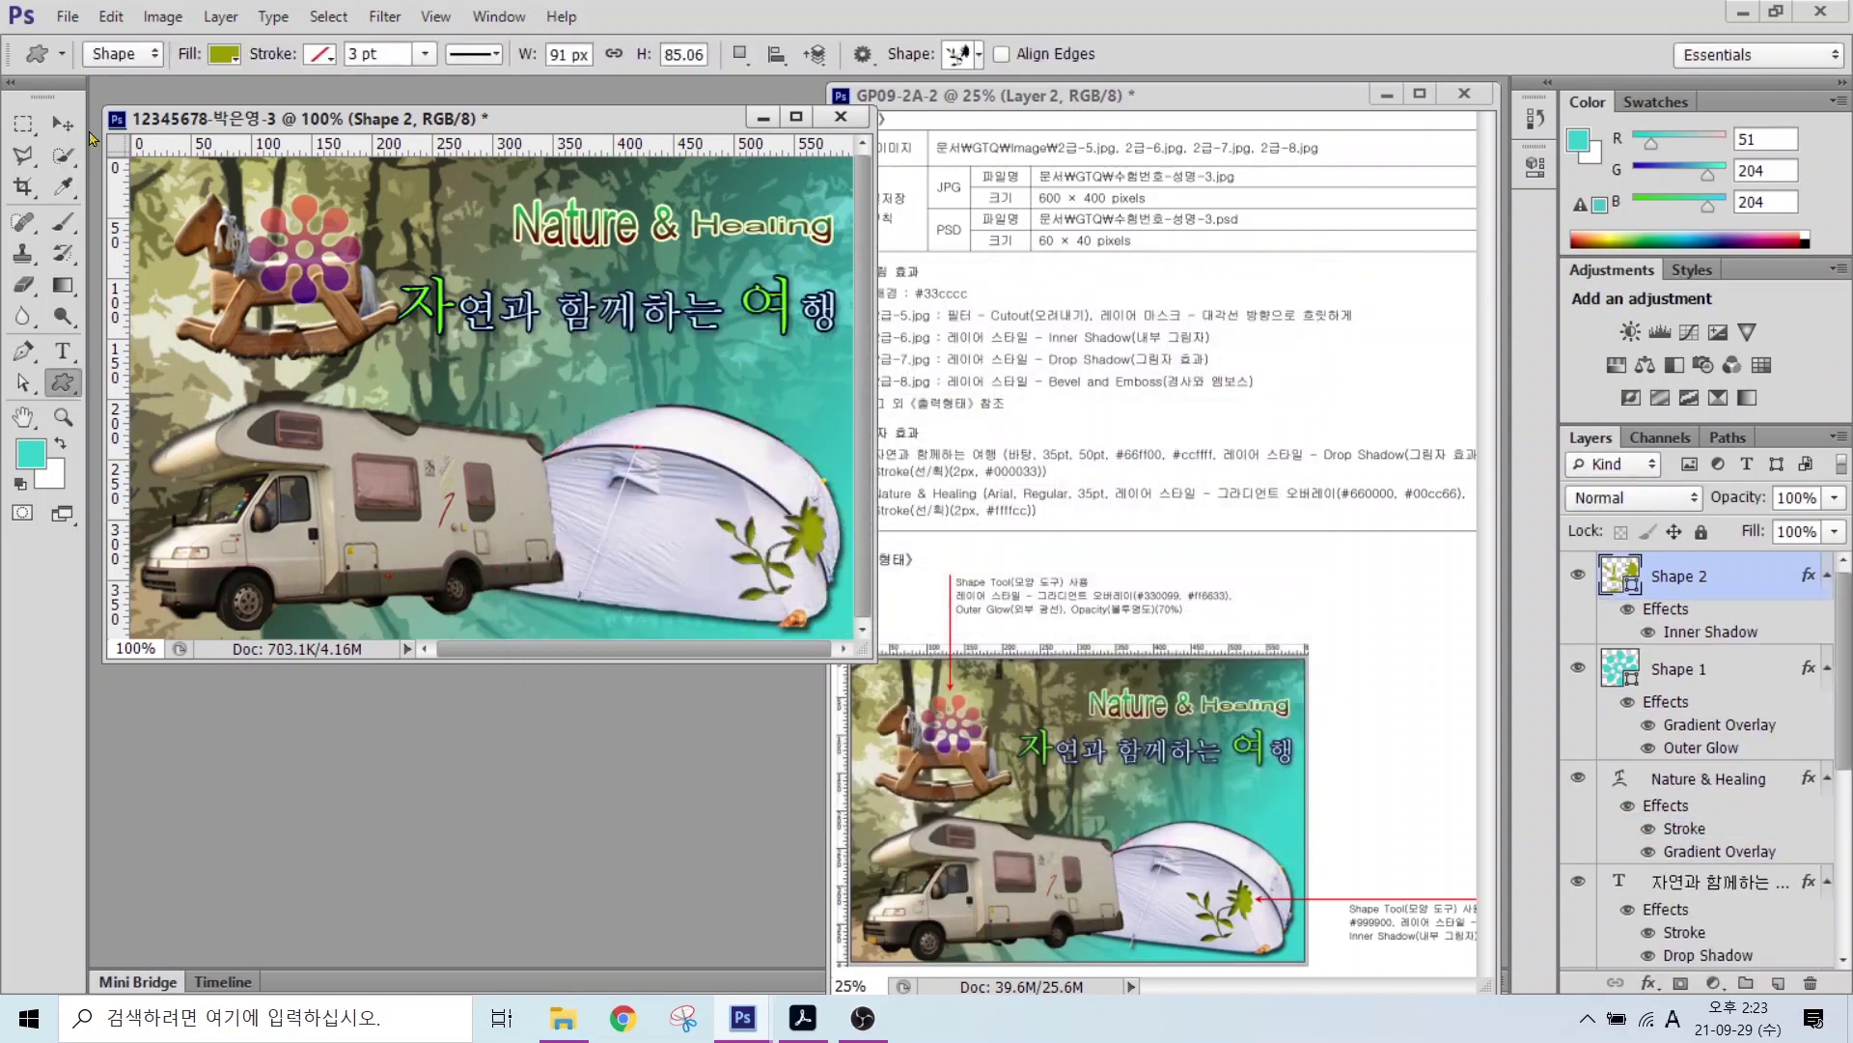
key(v)
drag(740, 561, 697, 562)
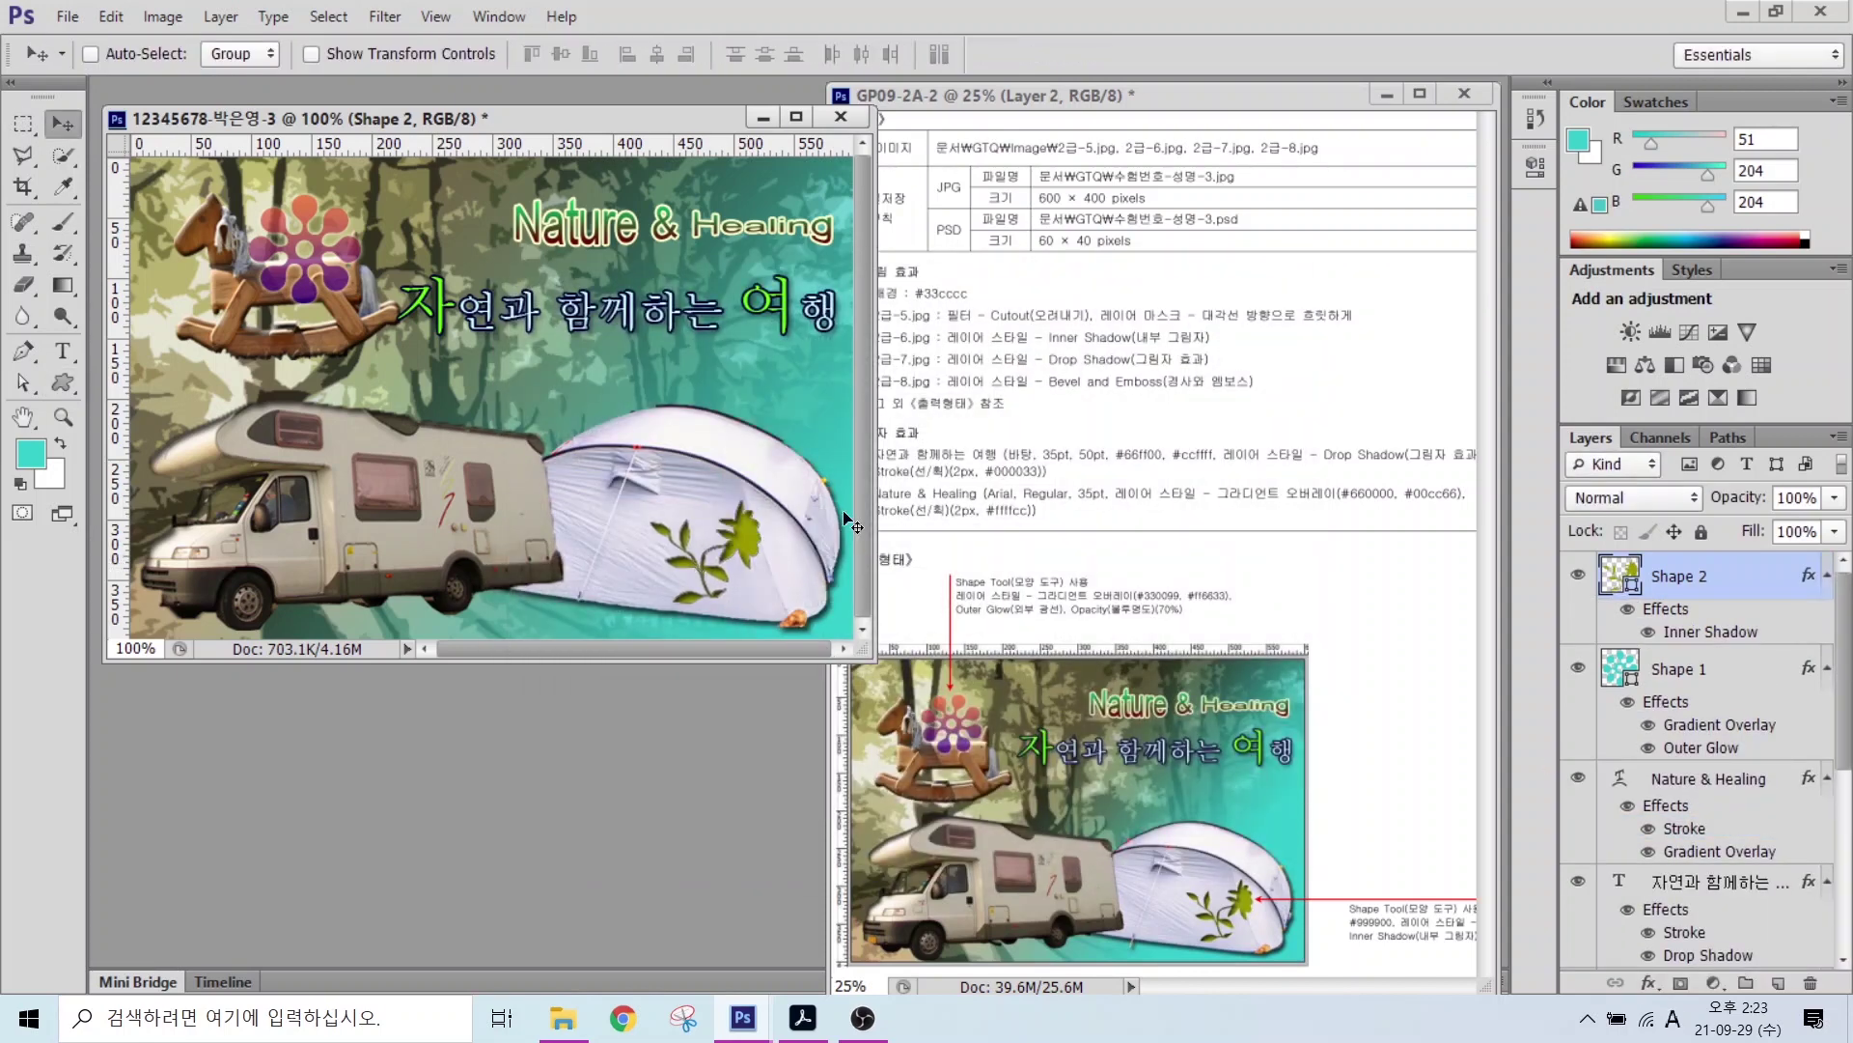
key(Right)
key(Right)
key(Right)
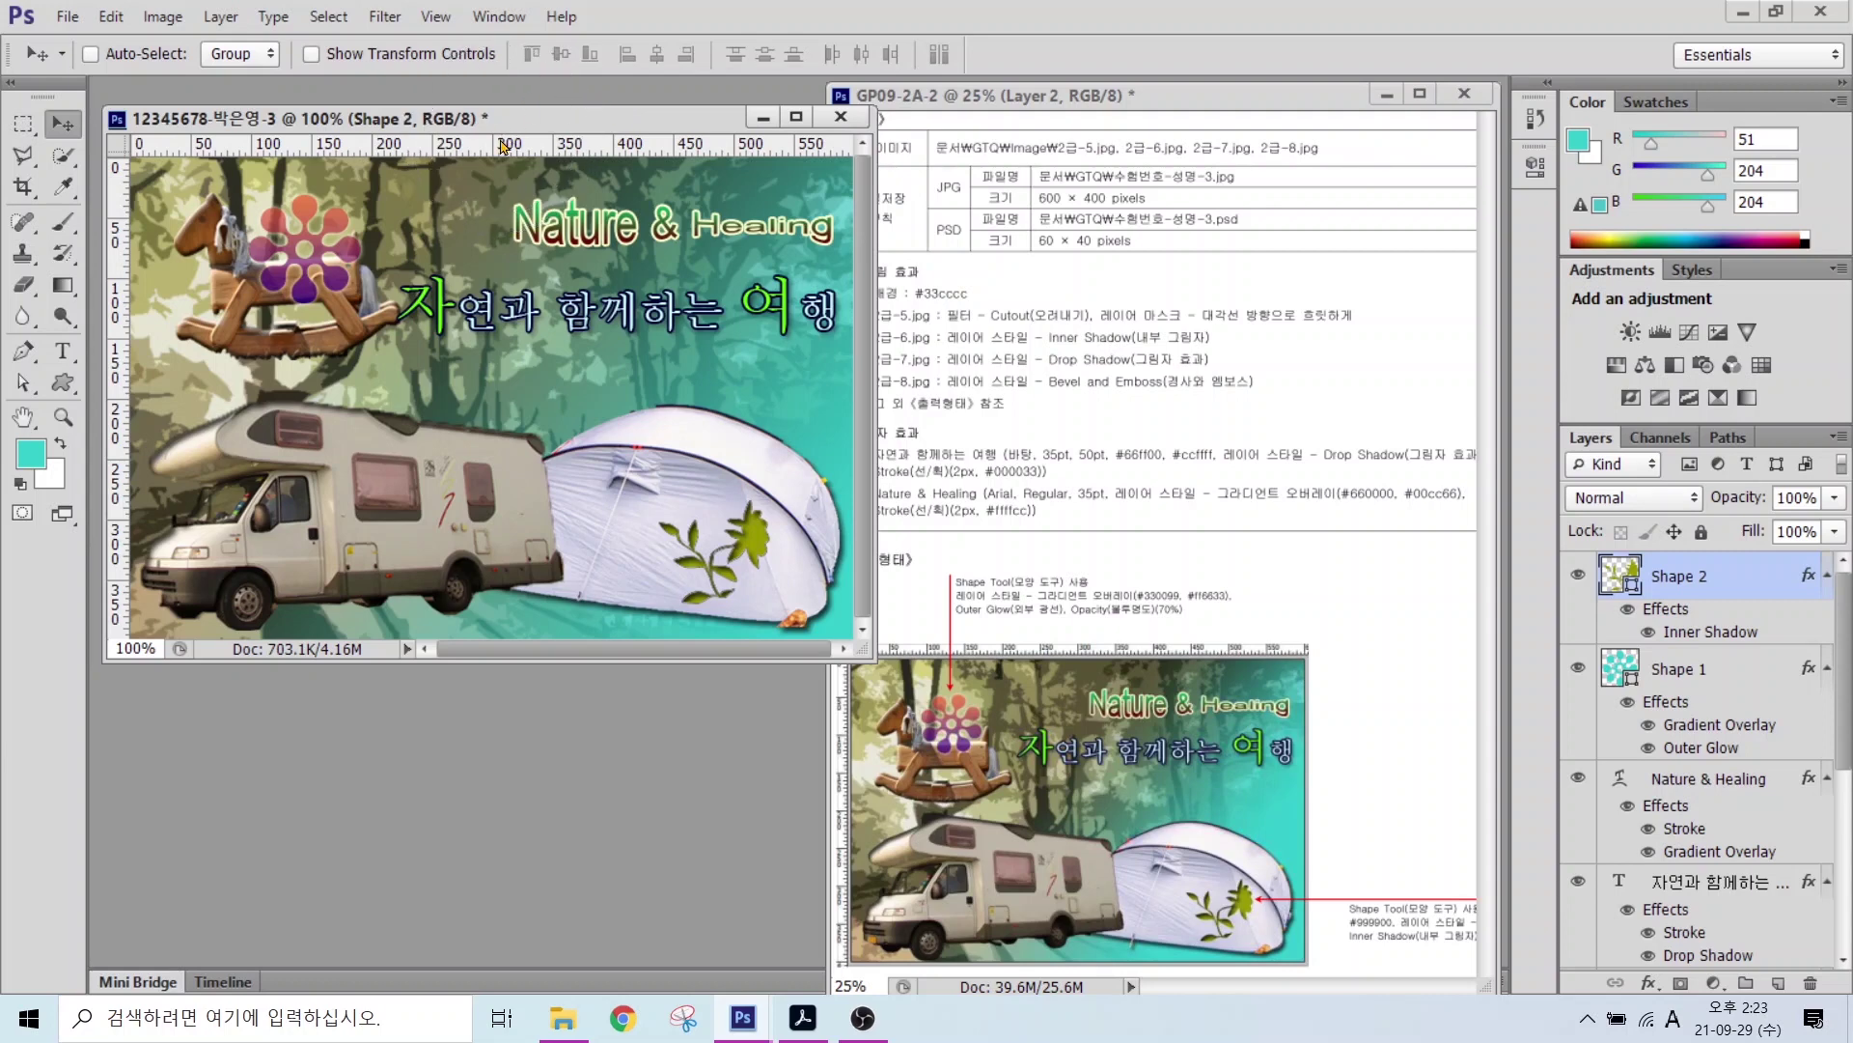
Step: Hide the rulers, then save the composite as a JPEG in Documents > GTQ at quality 12
click(435, 17)
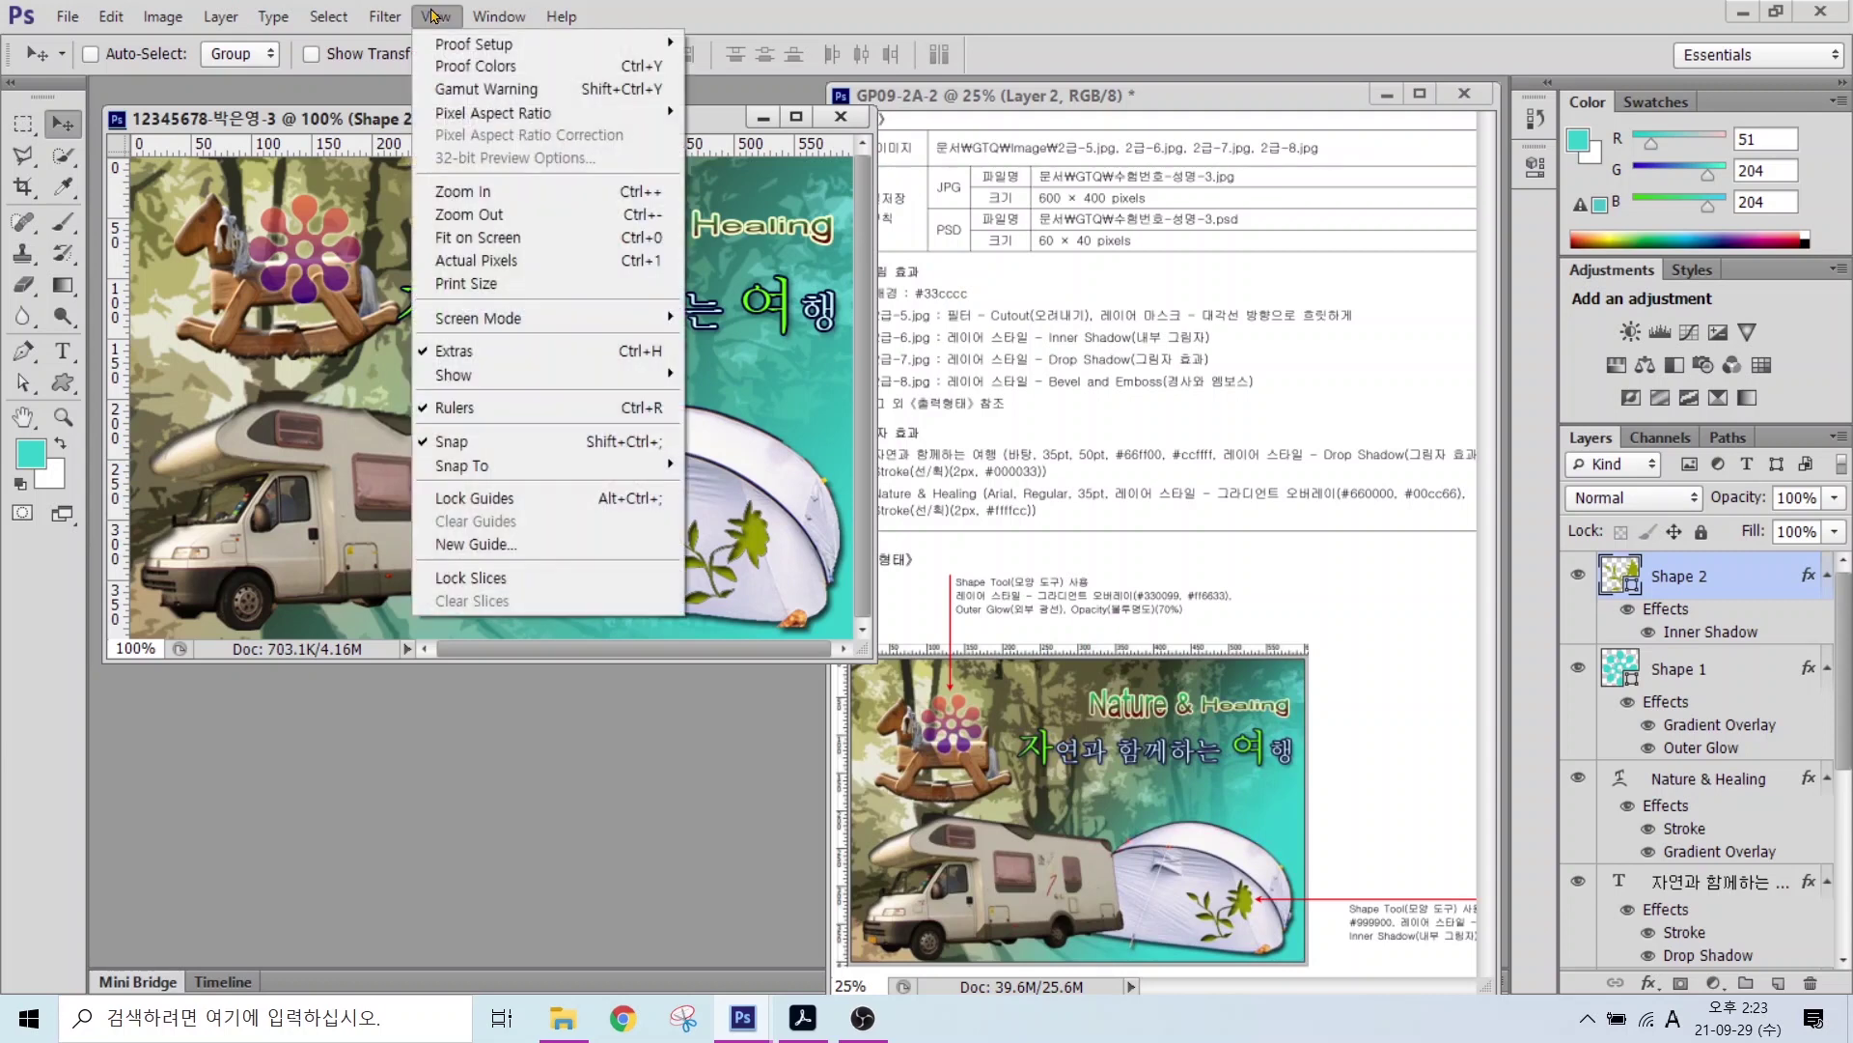
click(451, 410)
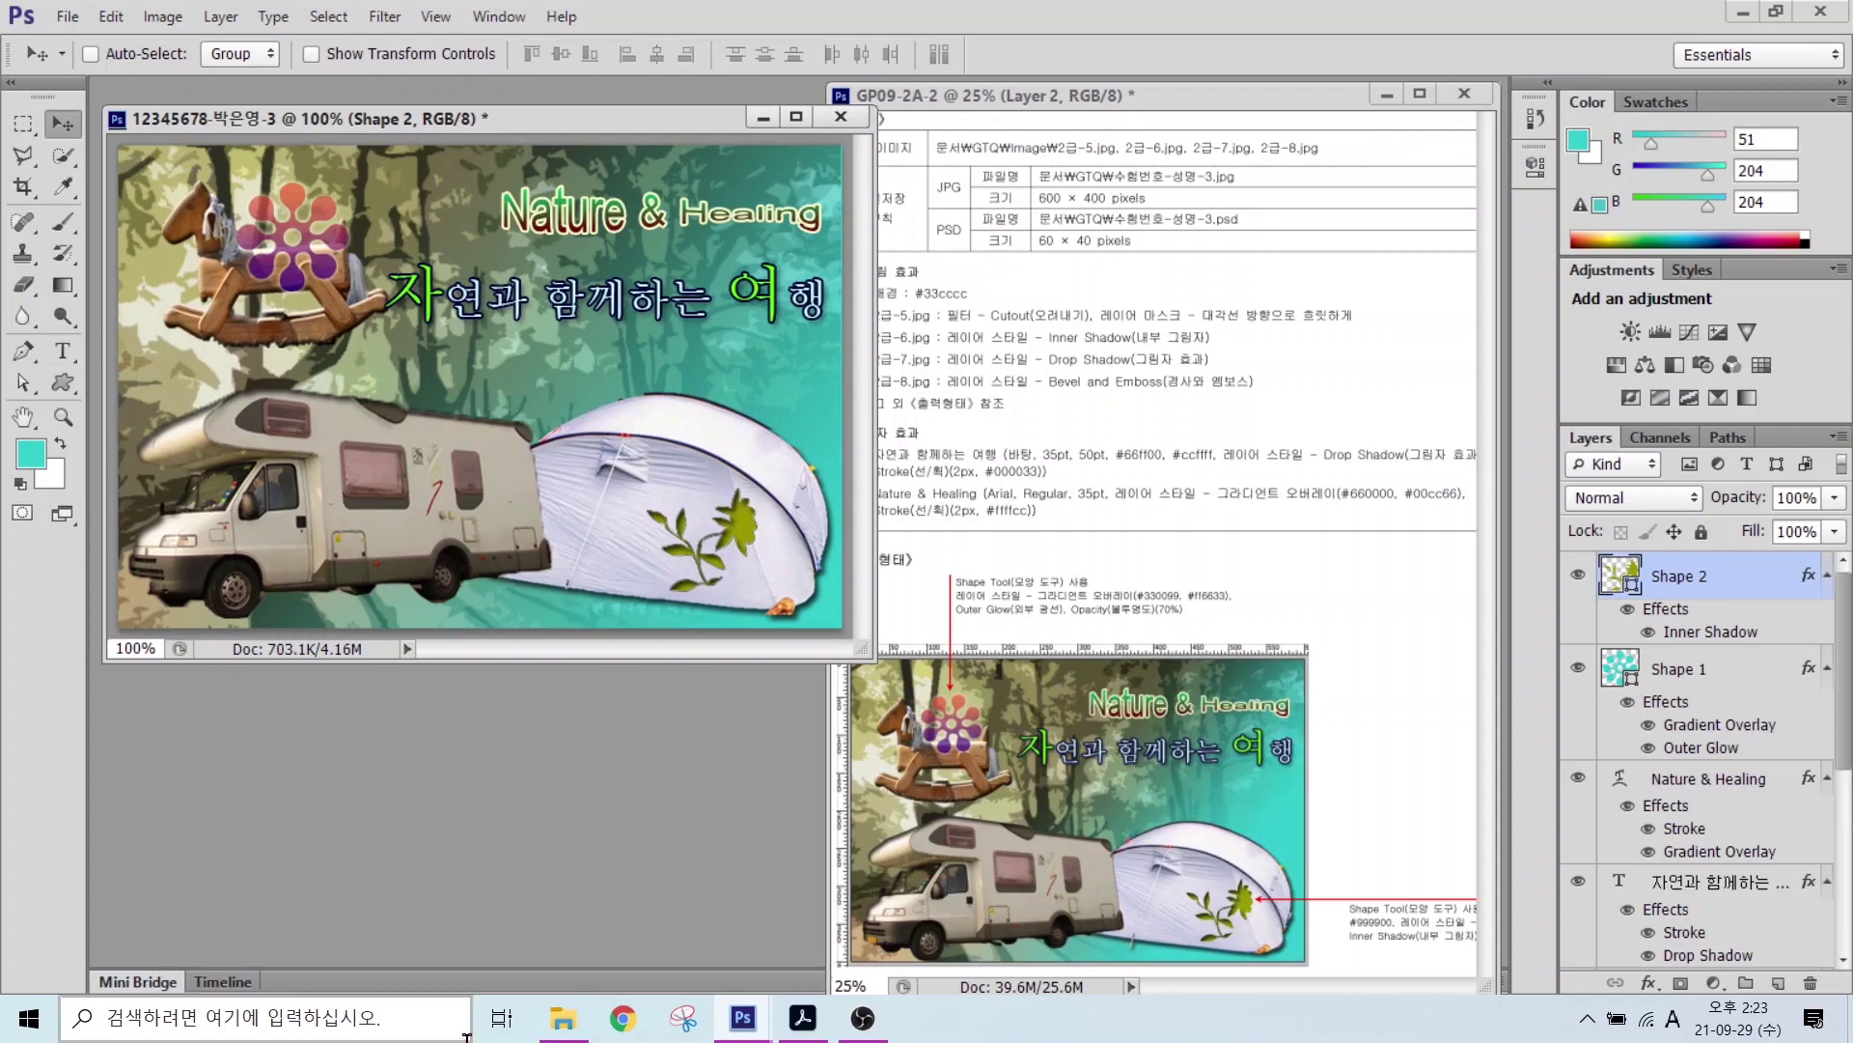
click(76, 16)
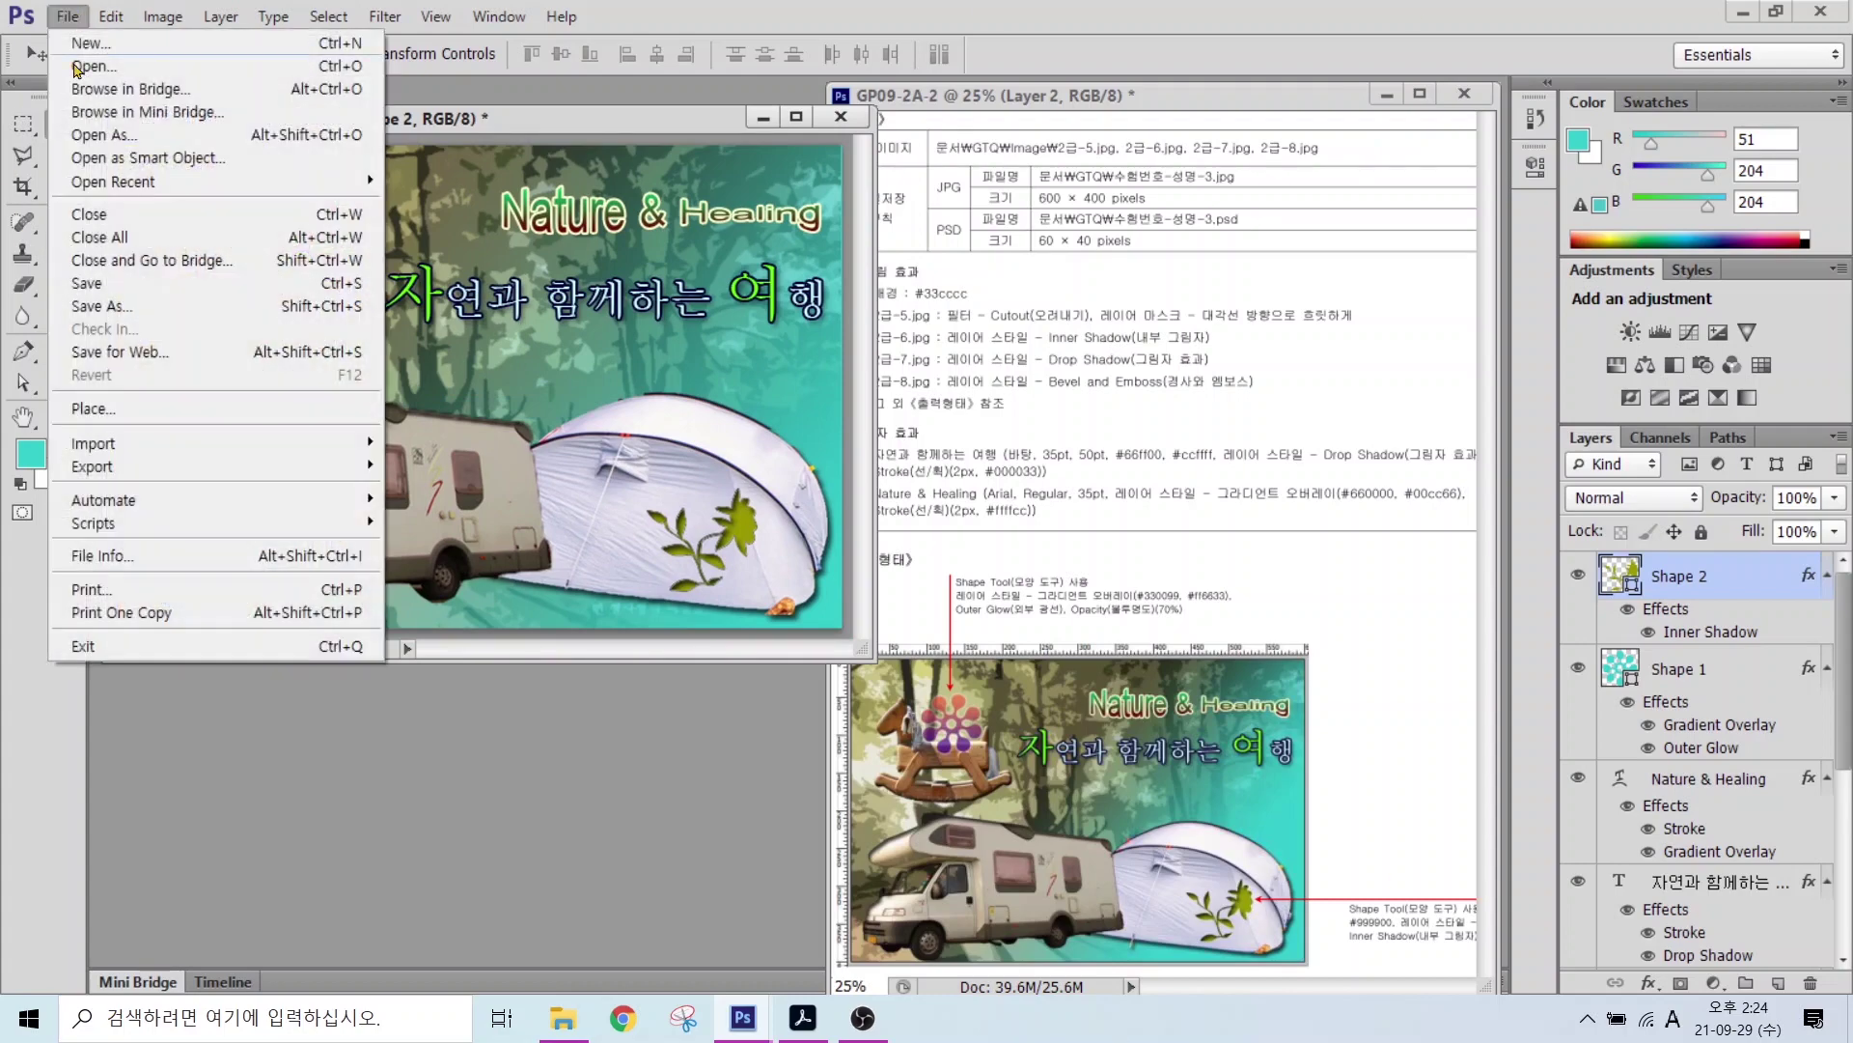
click(94, 293)
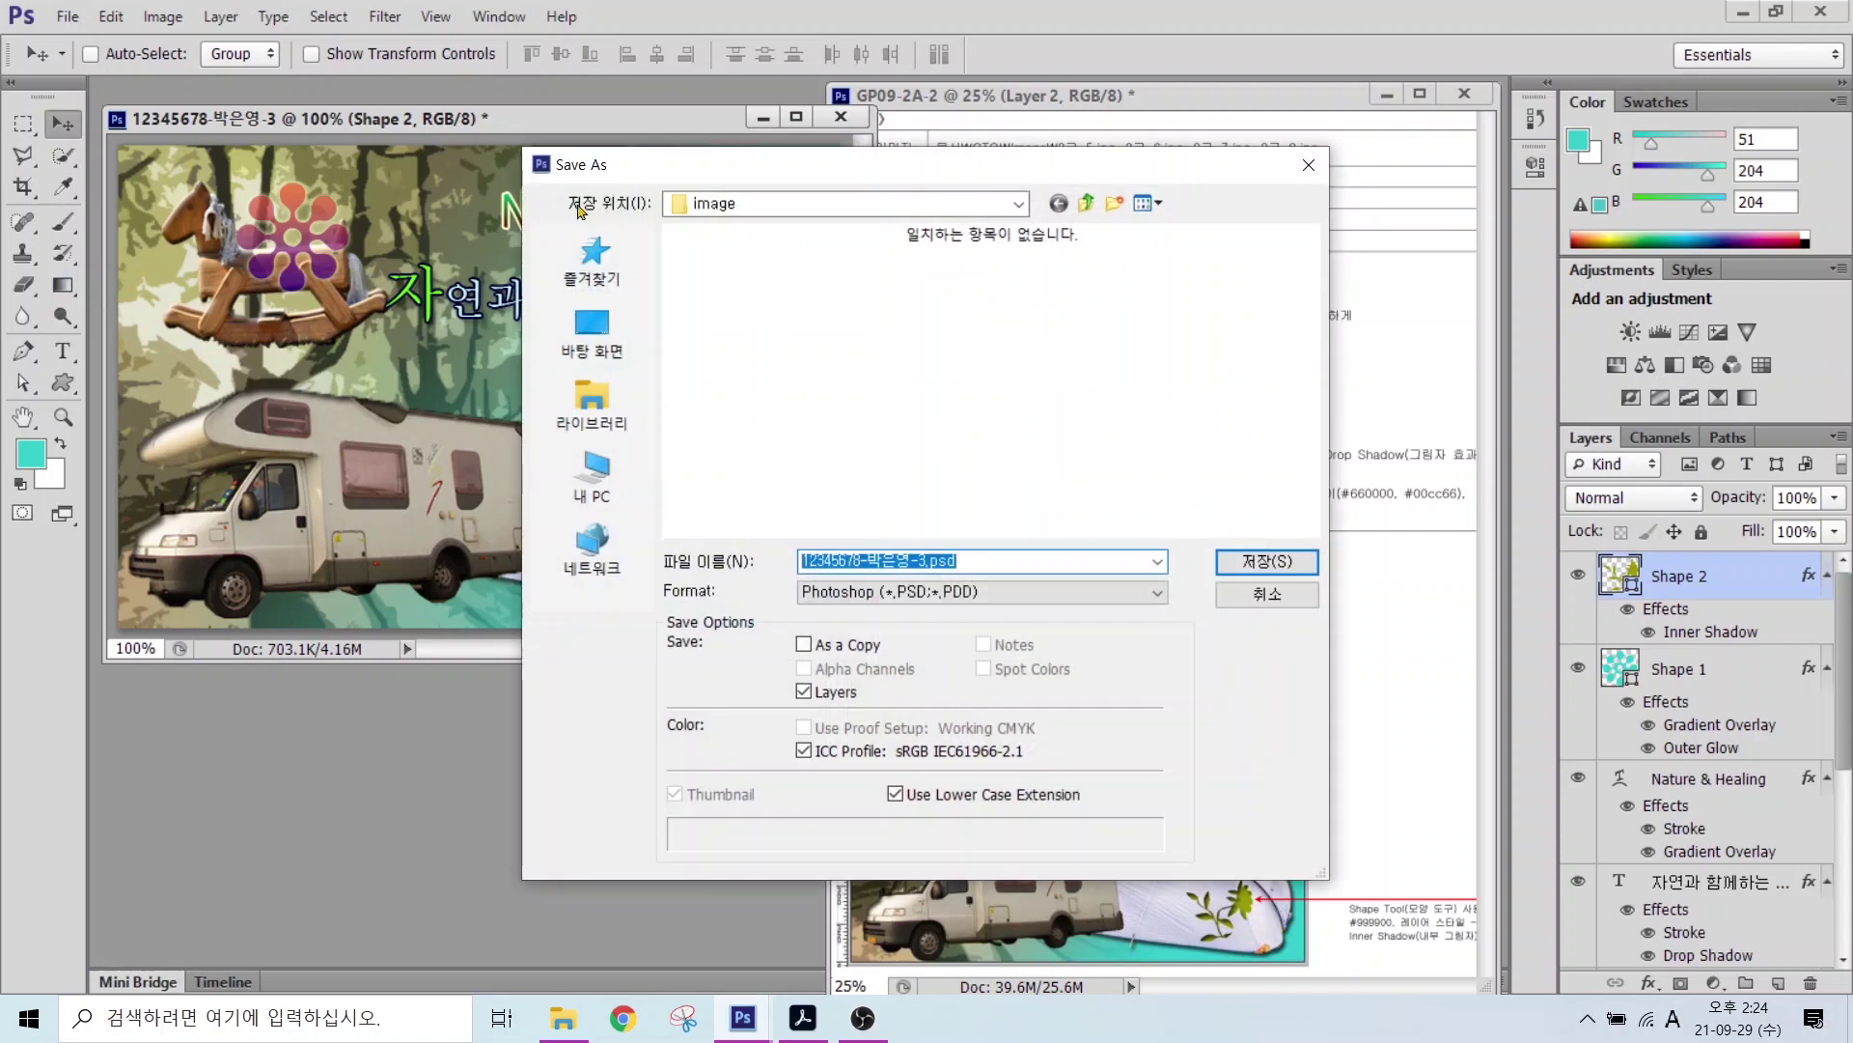
click(594, 423)
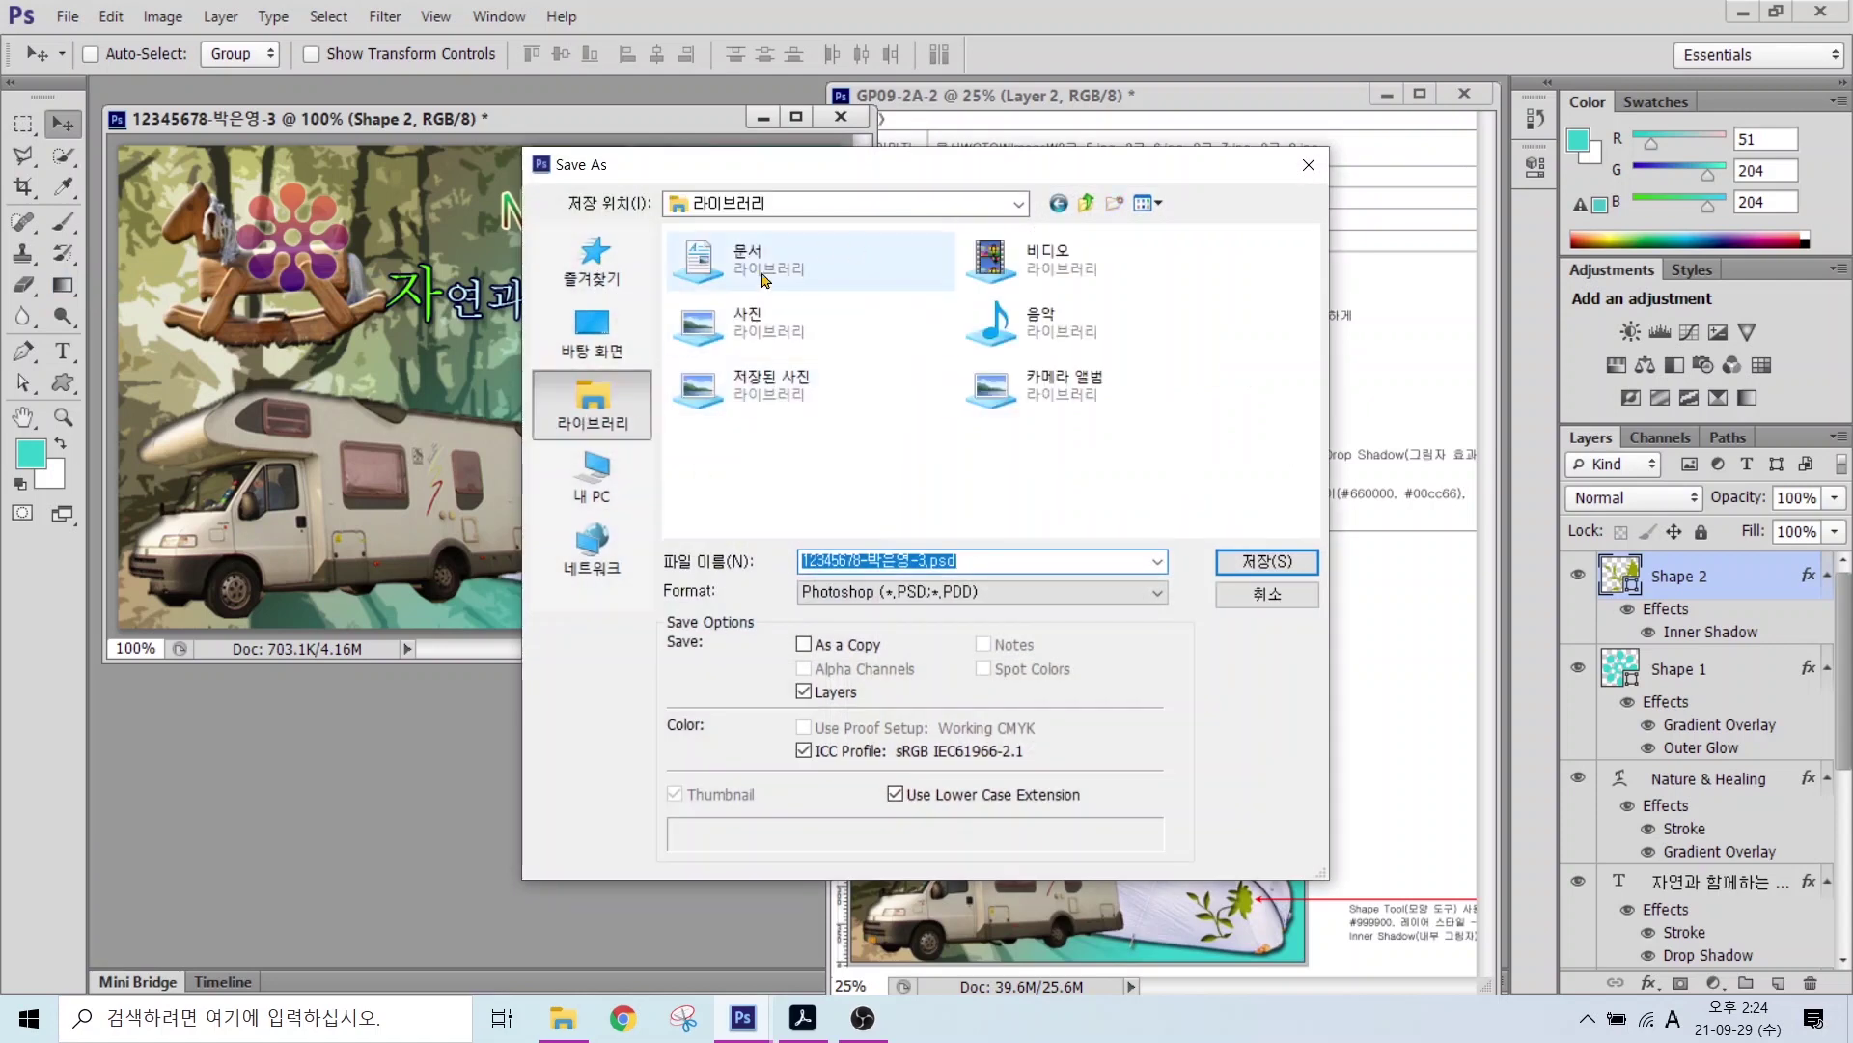
double_click(734, 259)
double_click(715, 313)
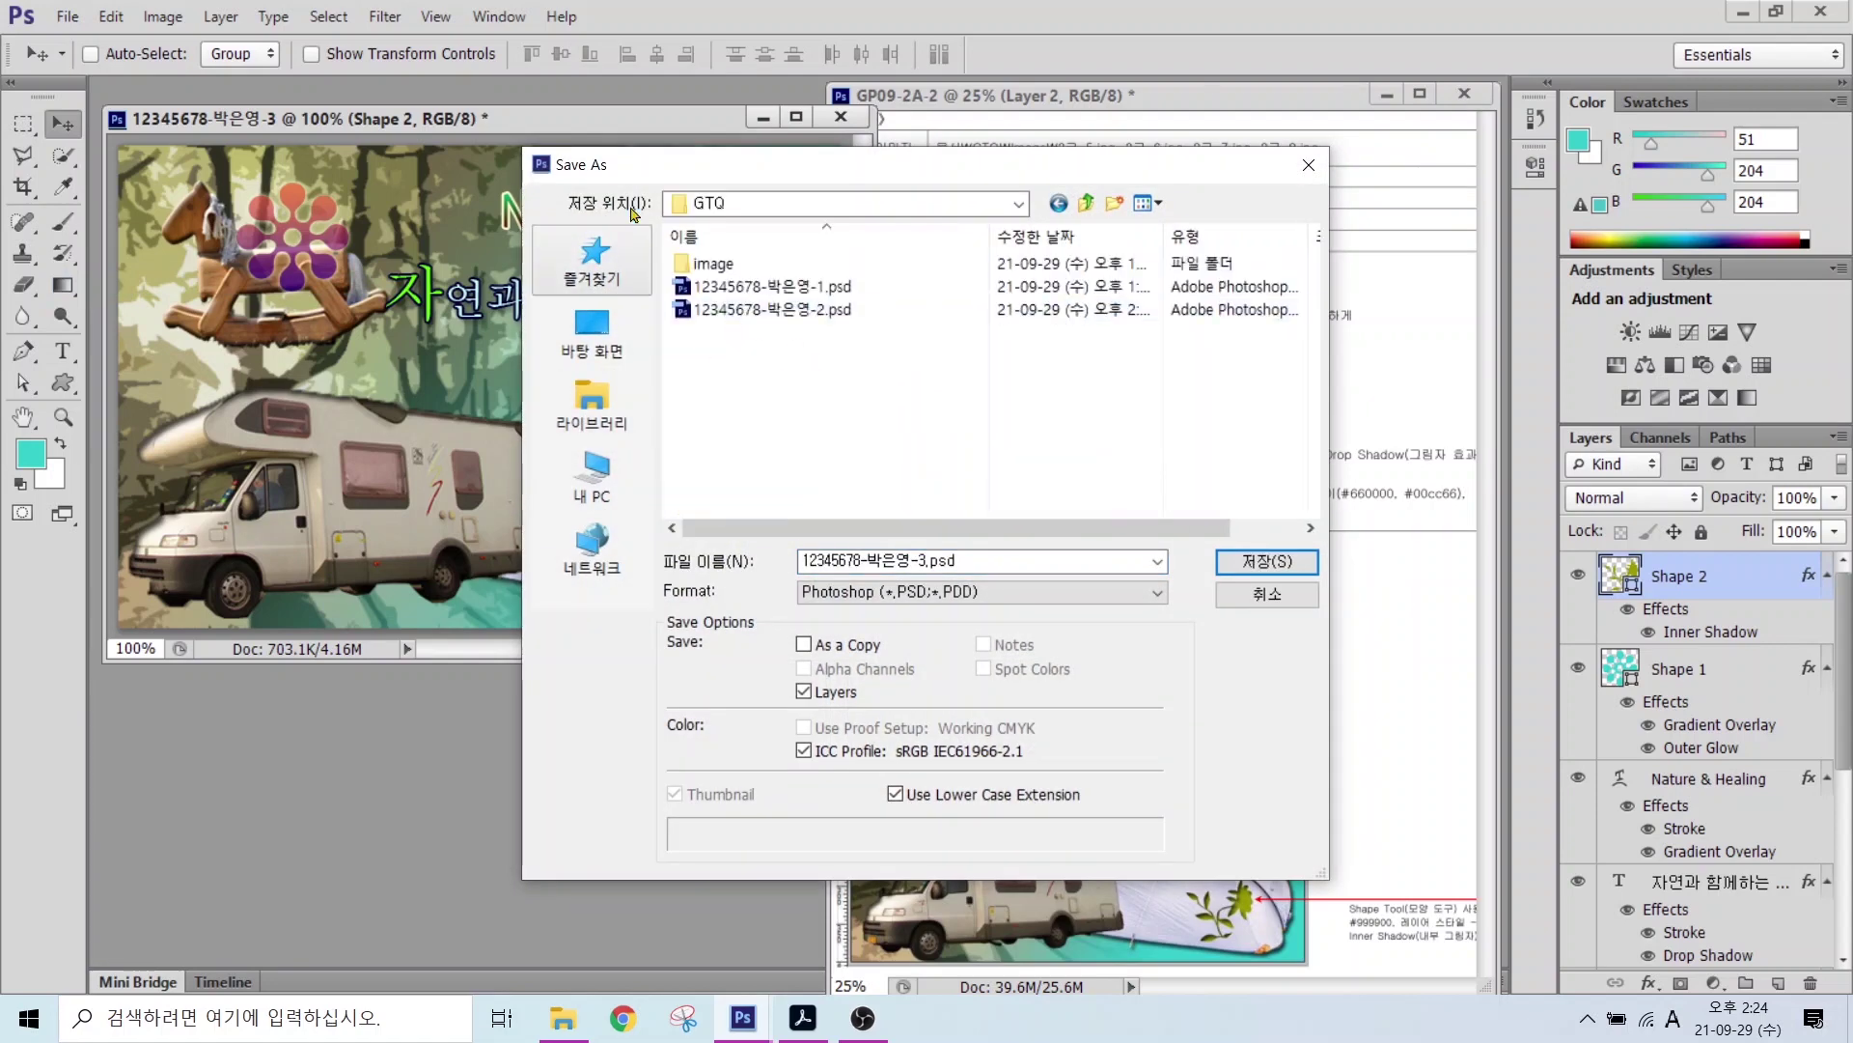
click(848, 592)
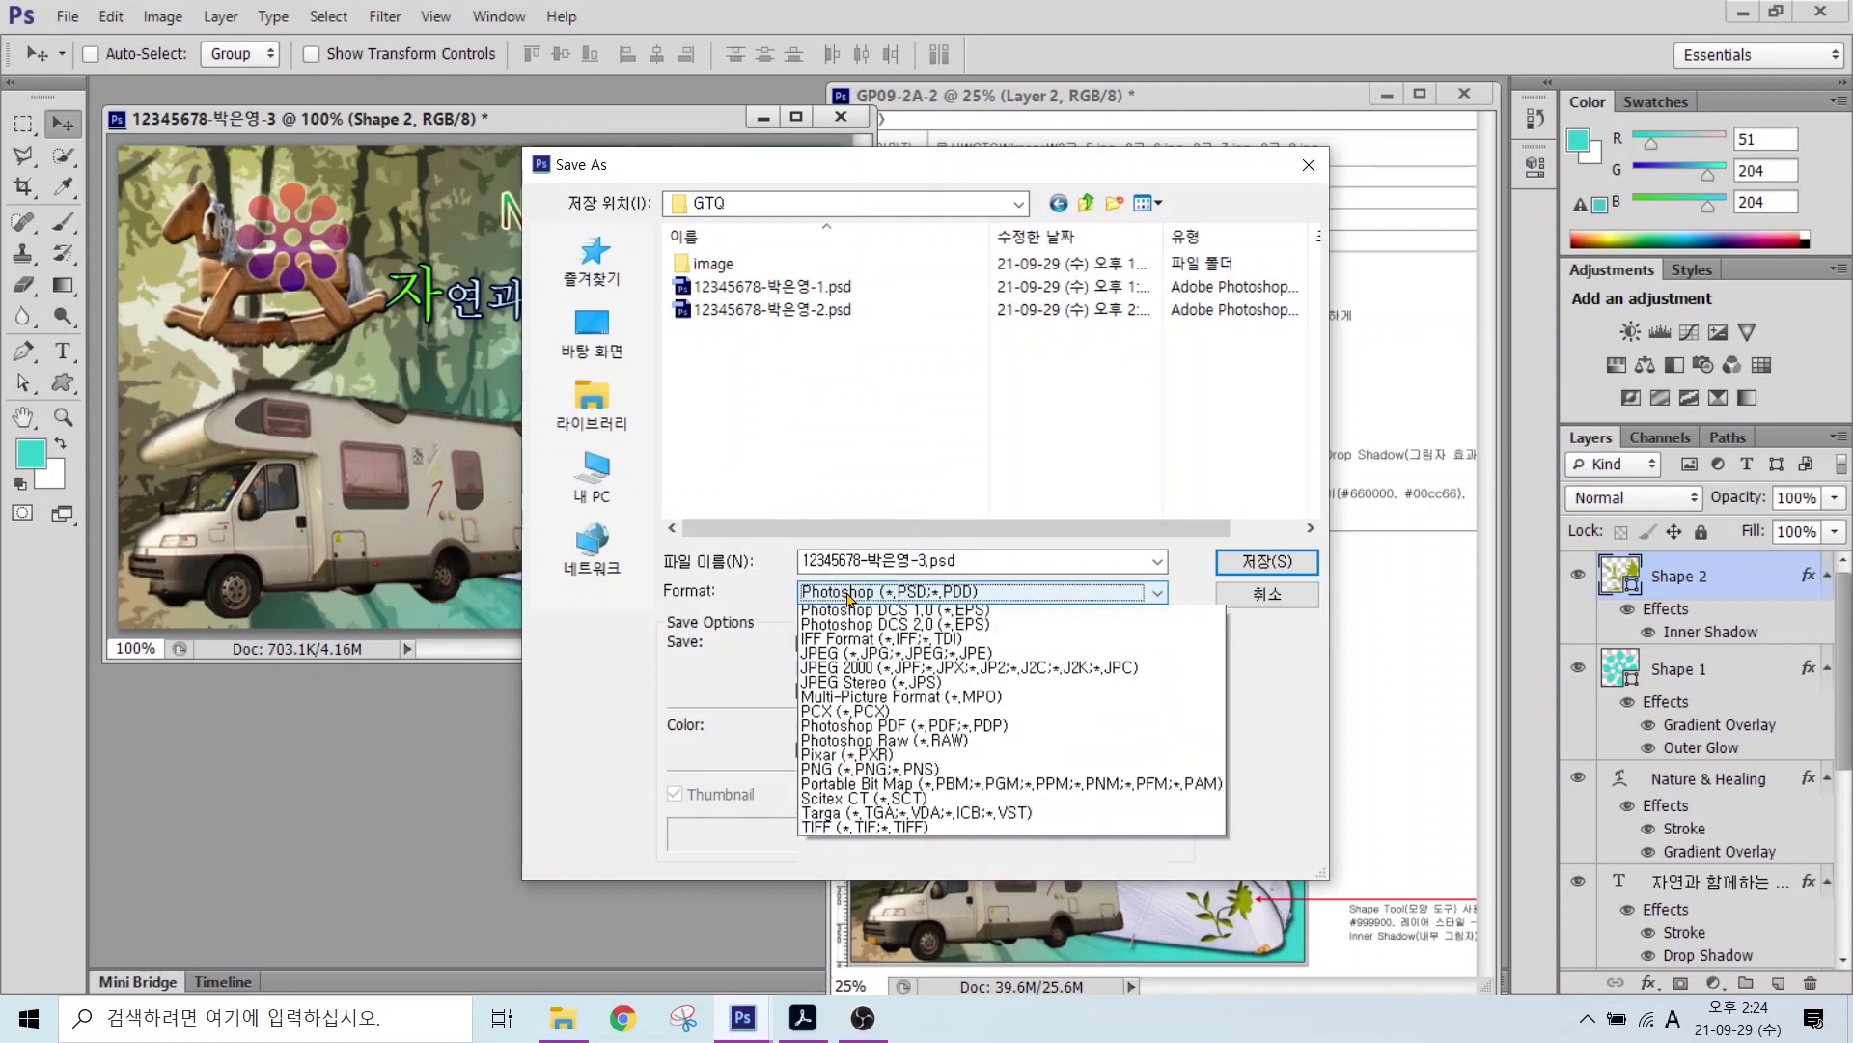
click(869, 732)
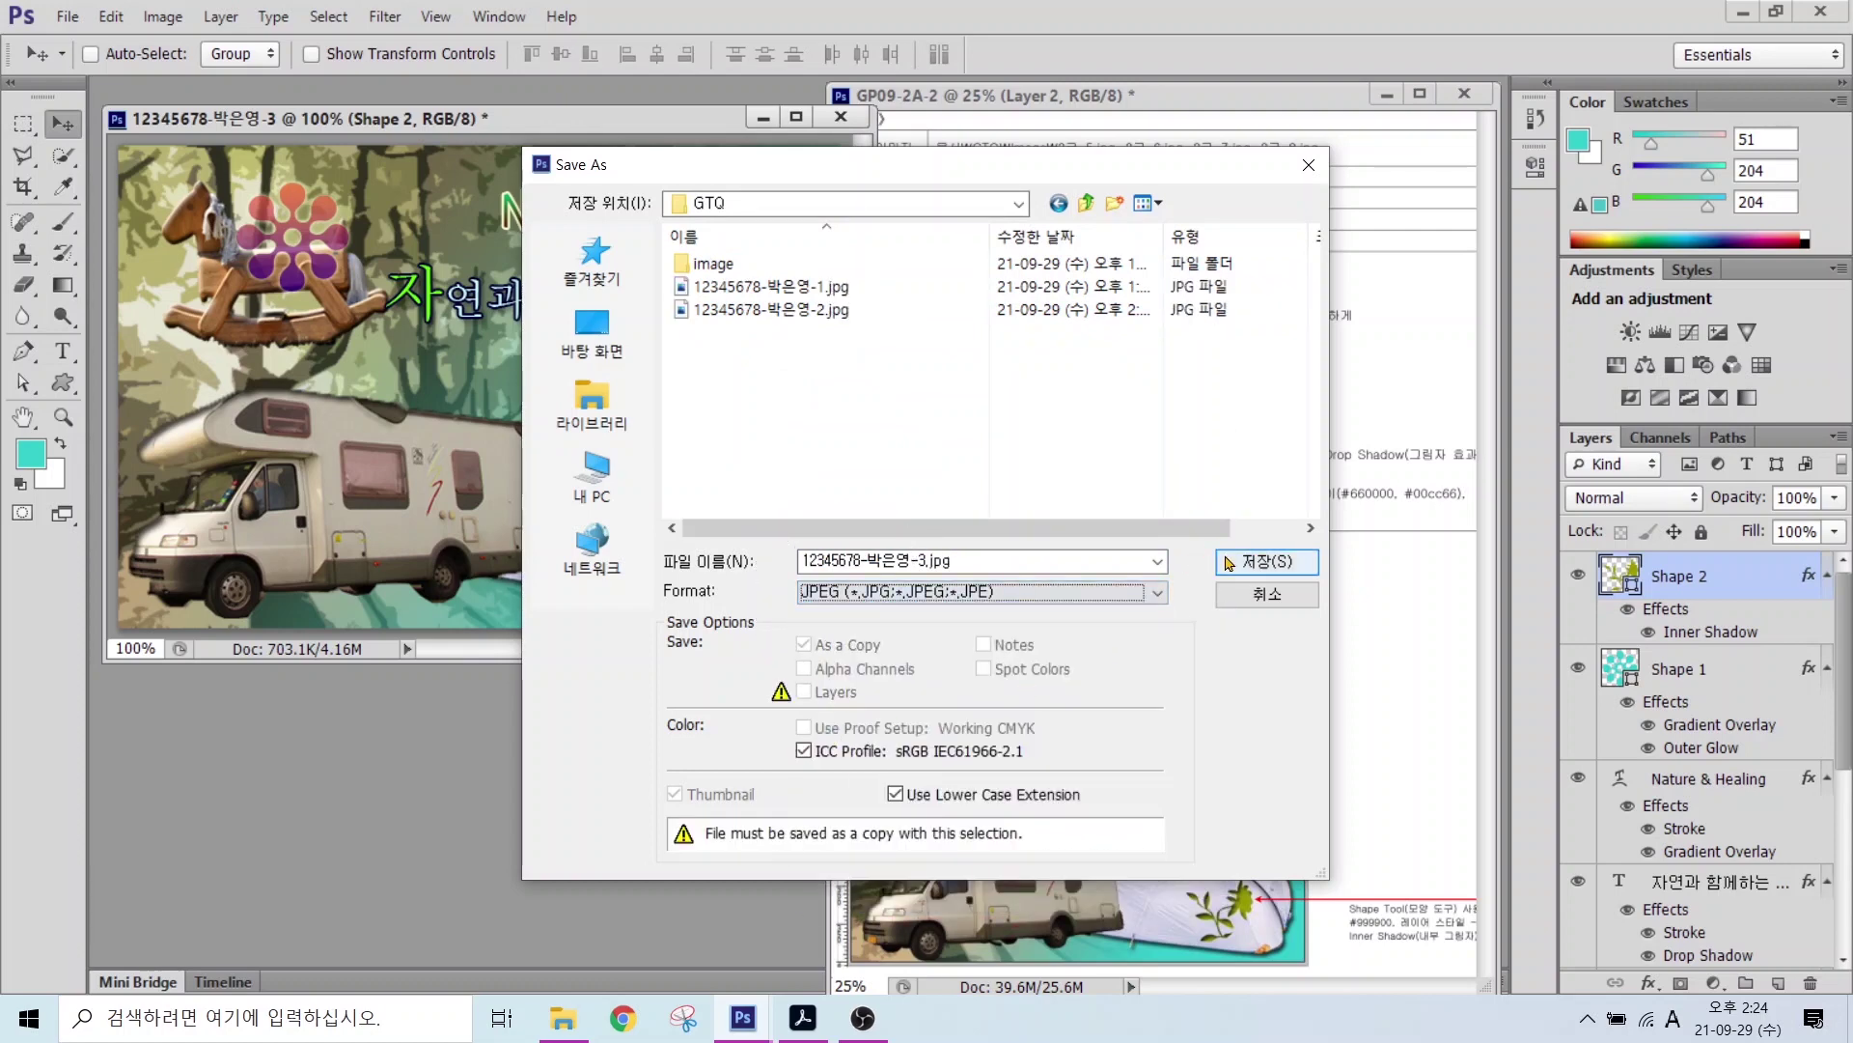
click(1255, 561)
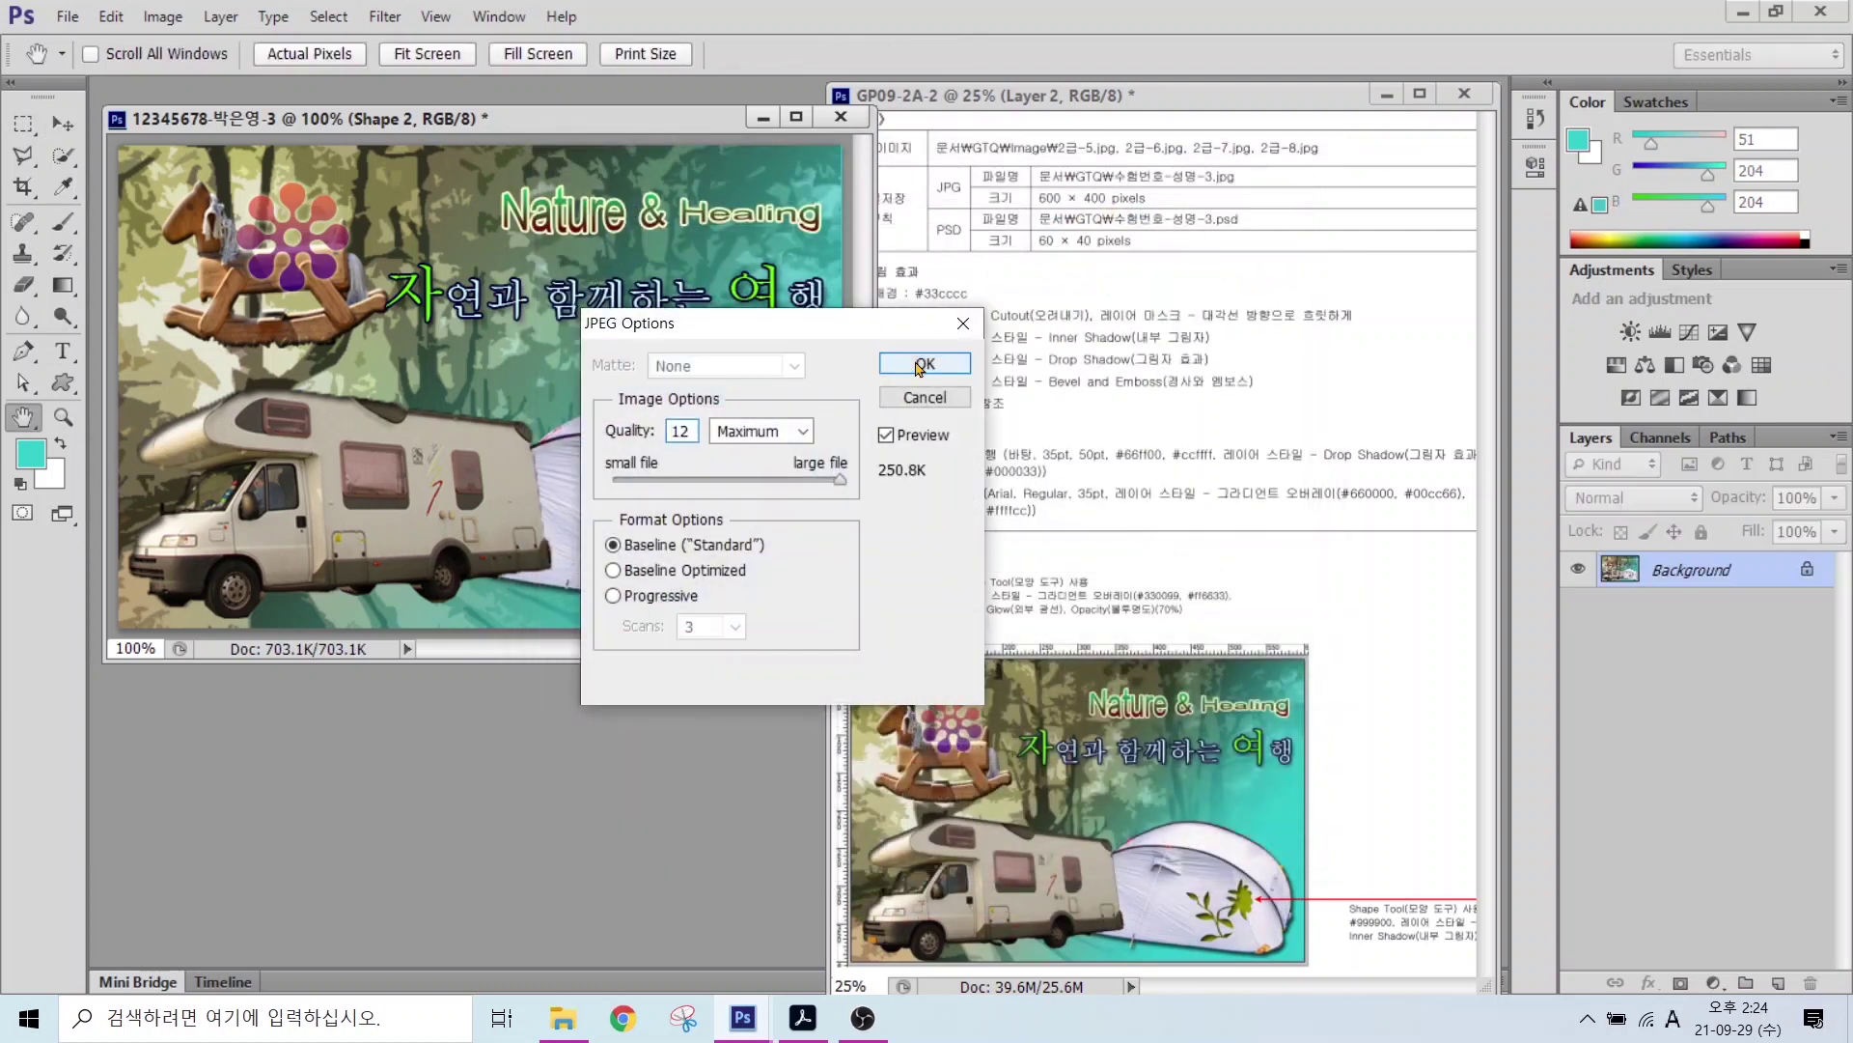
click(923, 363)
Step: Resize the image to 60 by 40 pixels
click(145, 17)
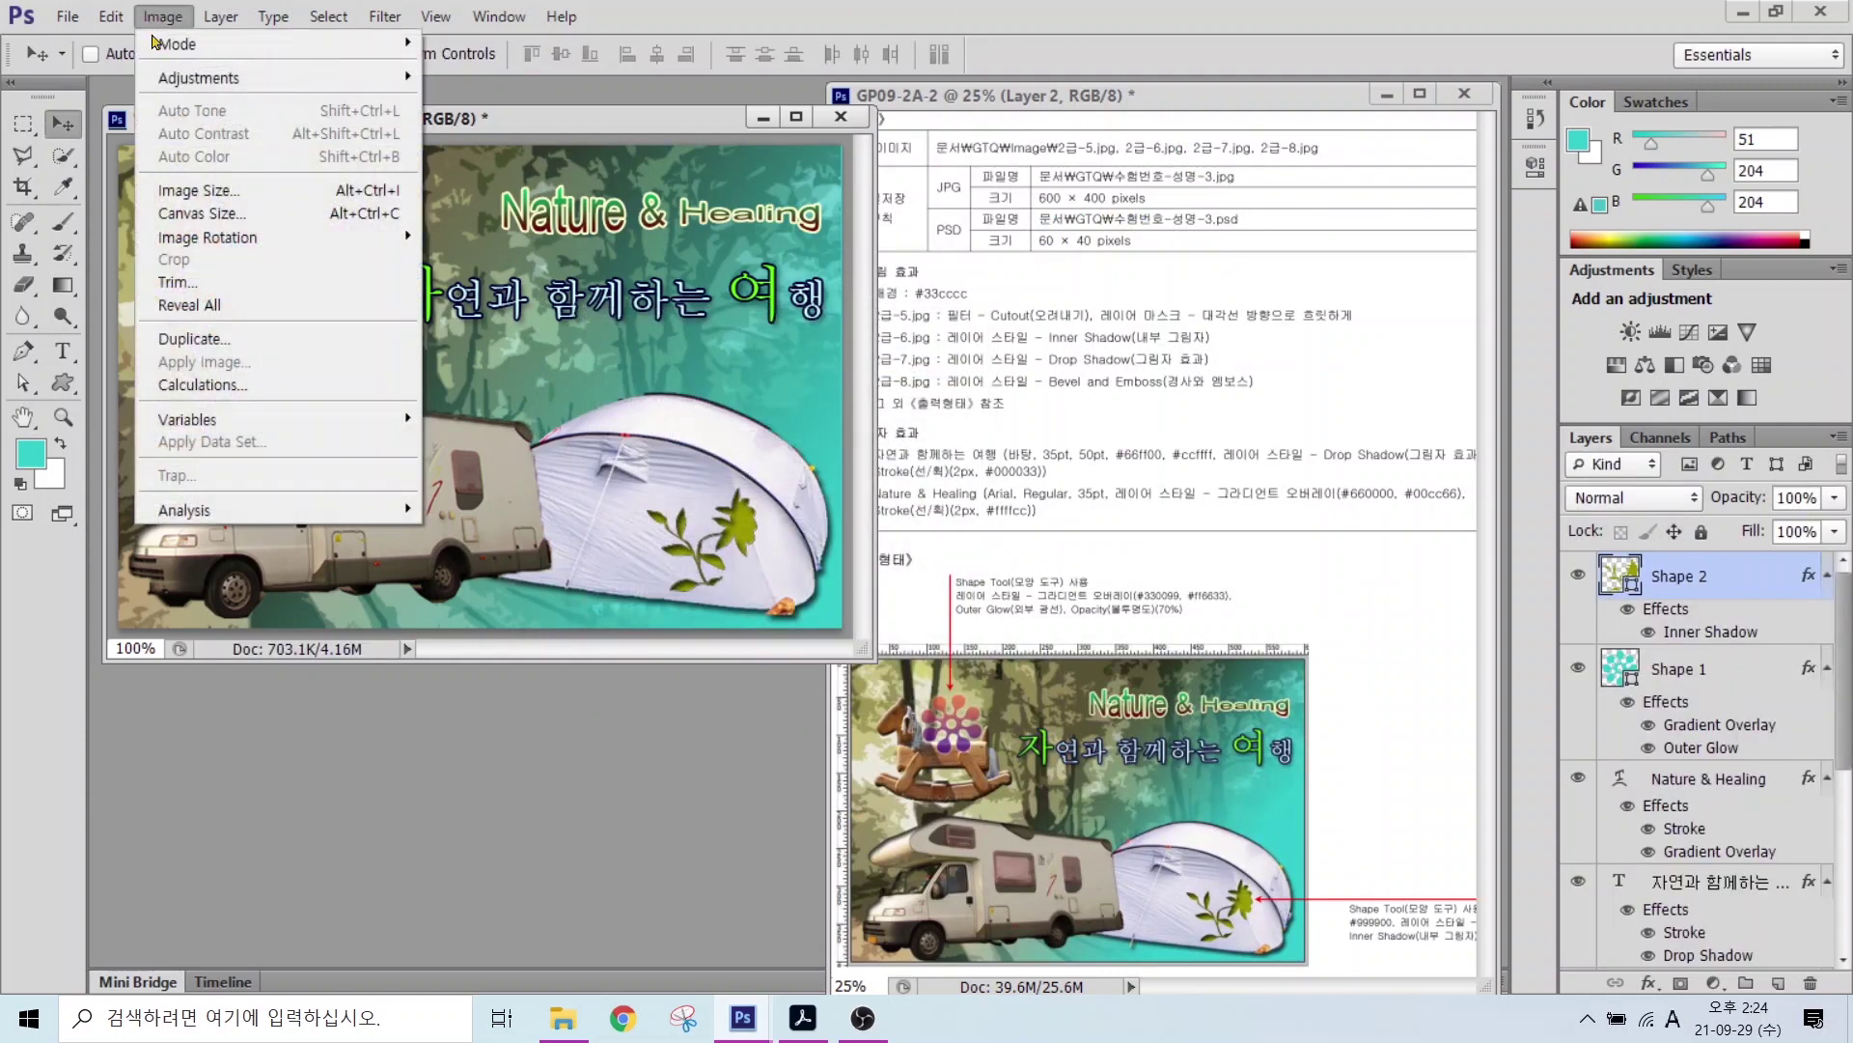
click(198, 198)
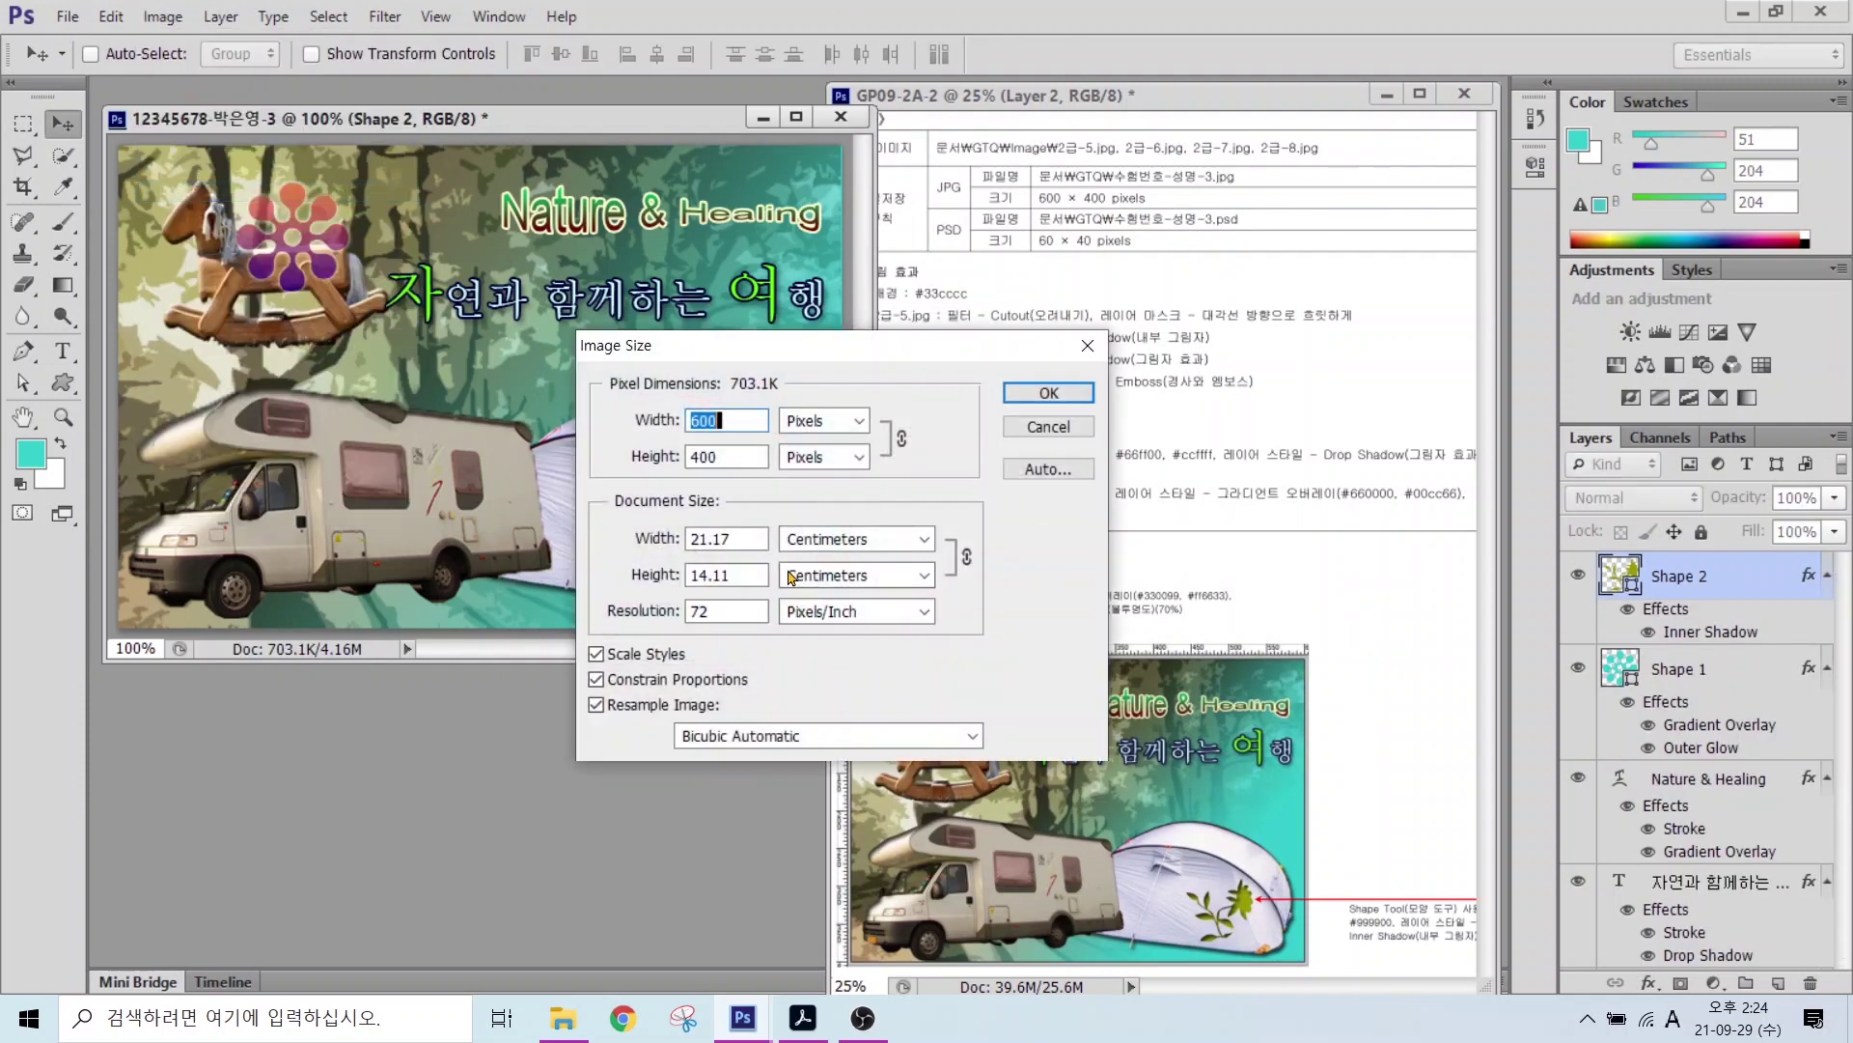
text(60)
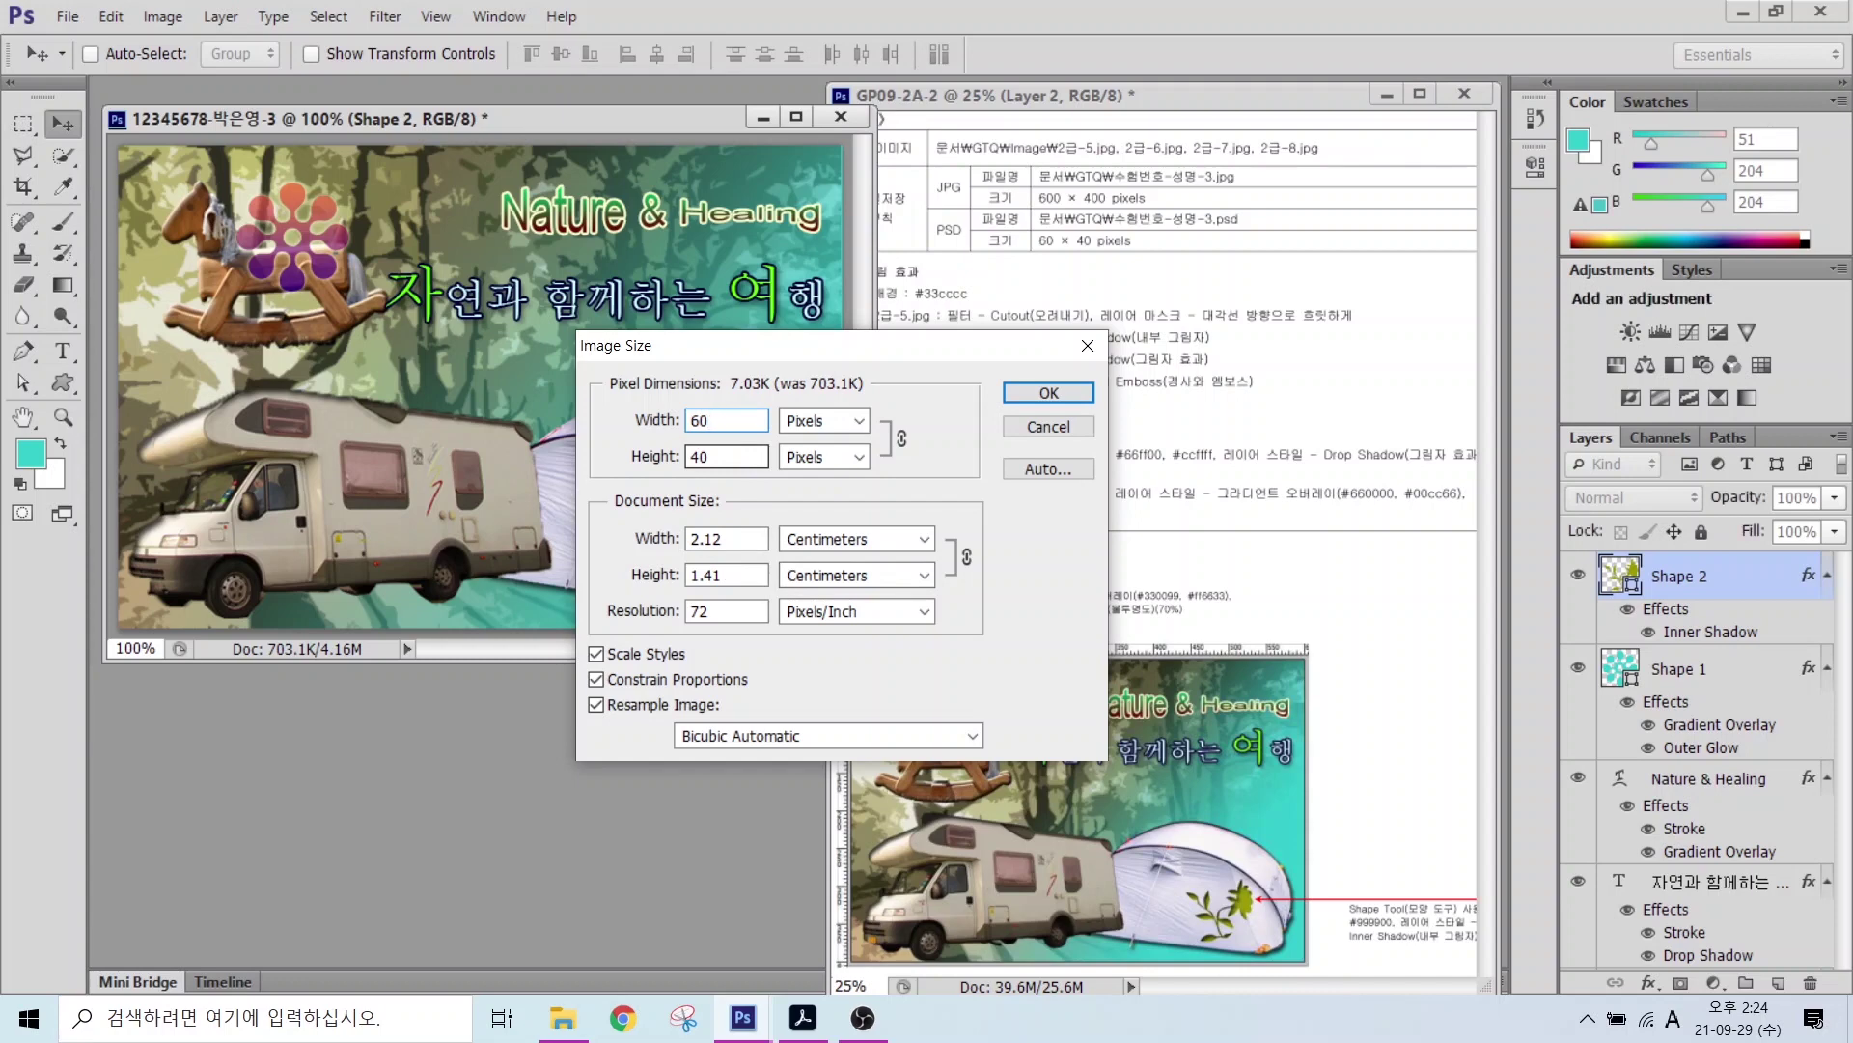
key(Return)
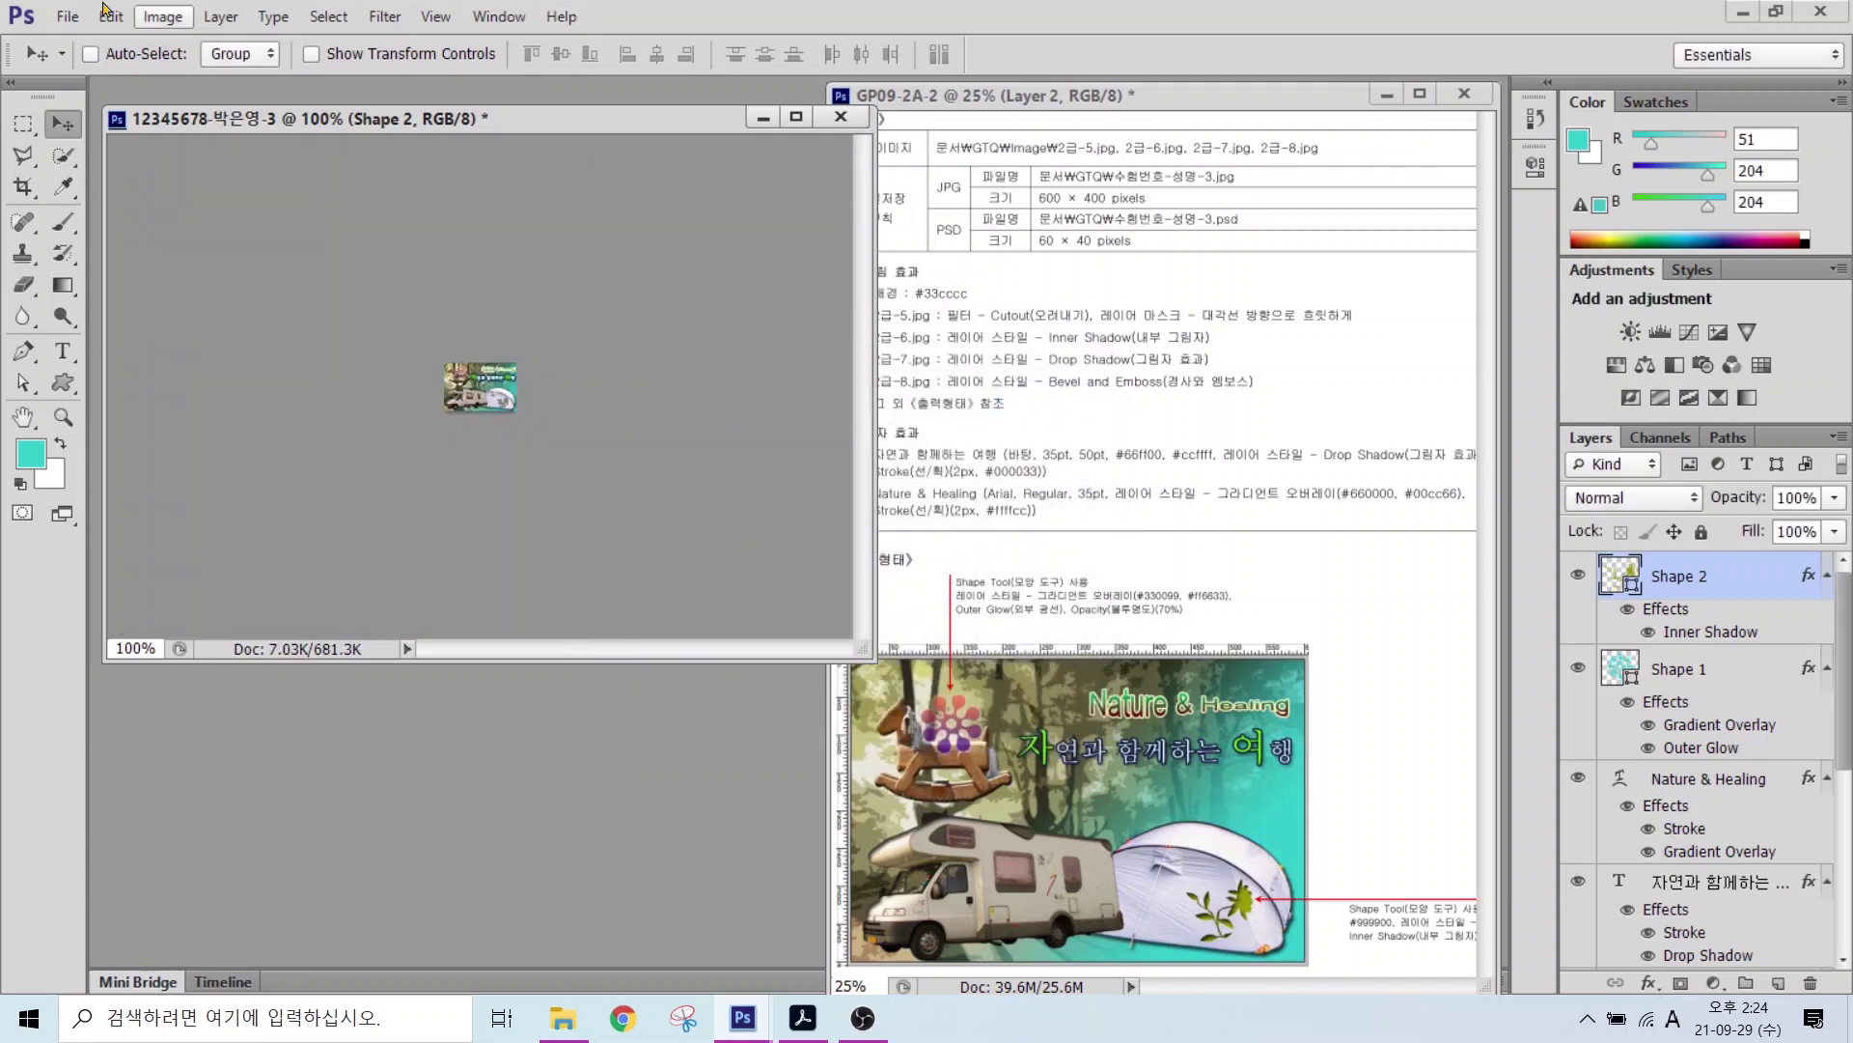
Step: Save the small version as a Photoshop PSD in GTQ and close the document
click(66, 16)
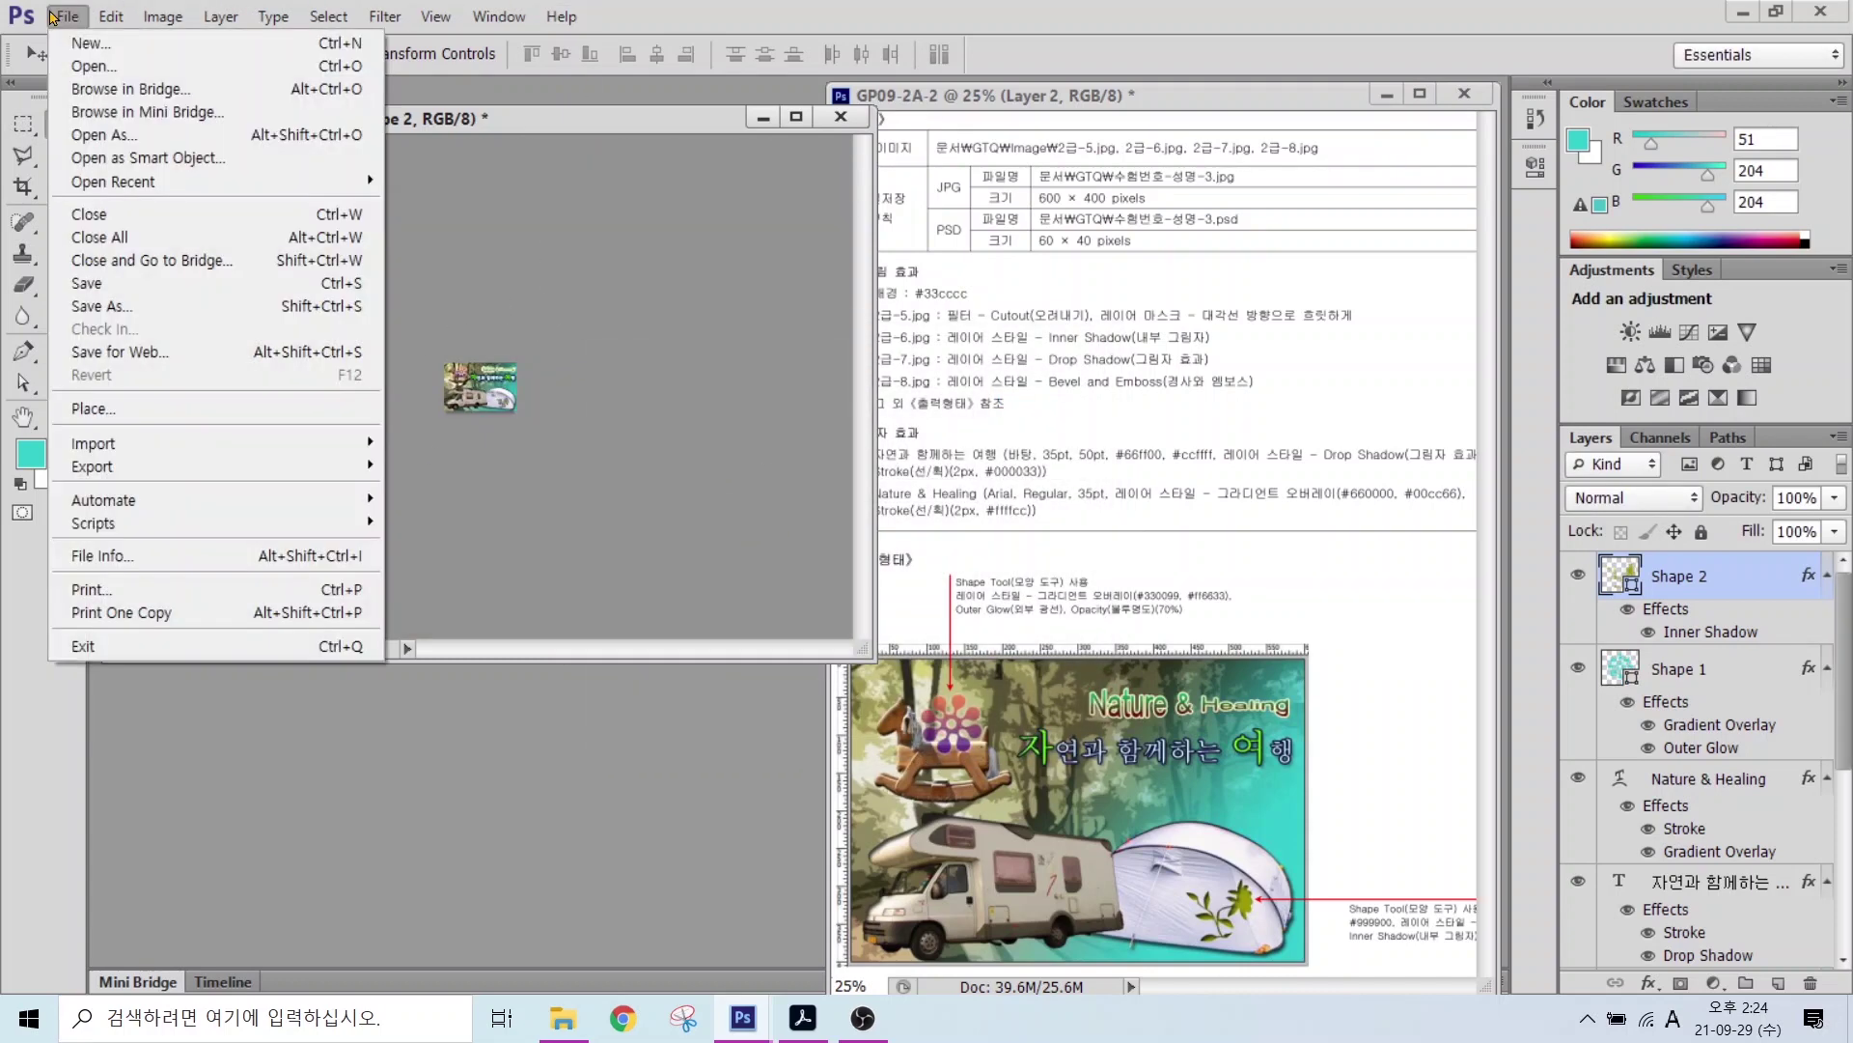
click(125, 306)
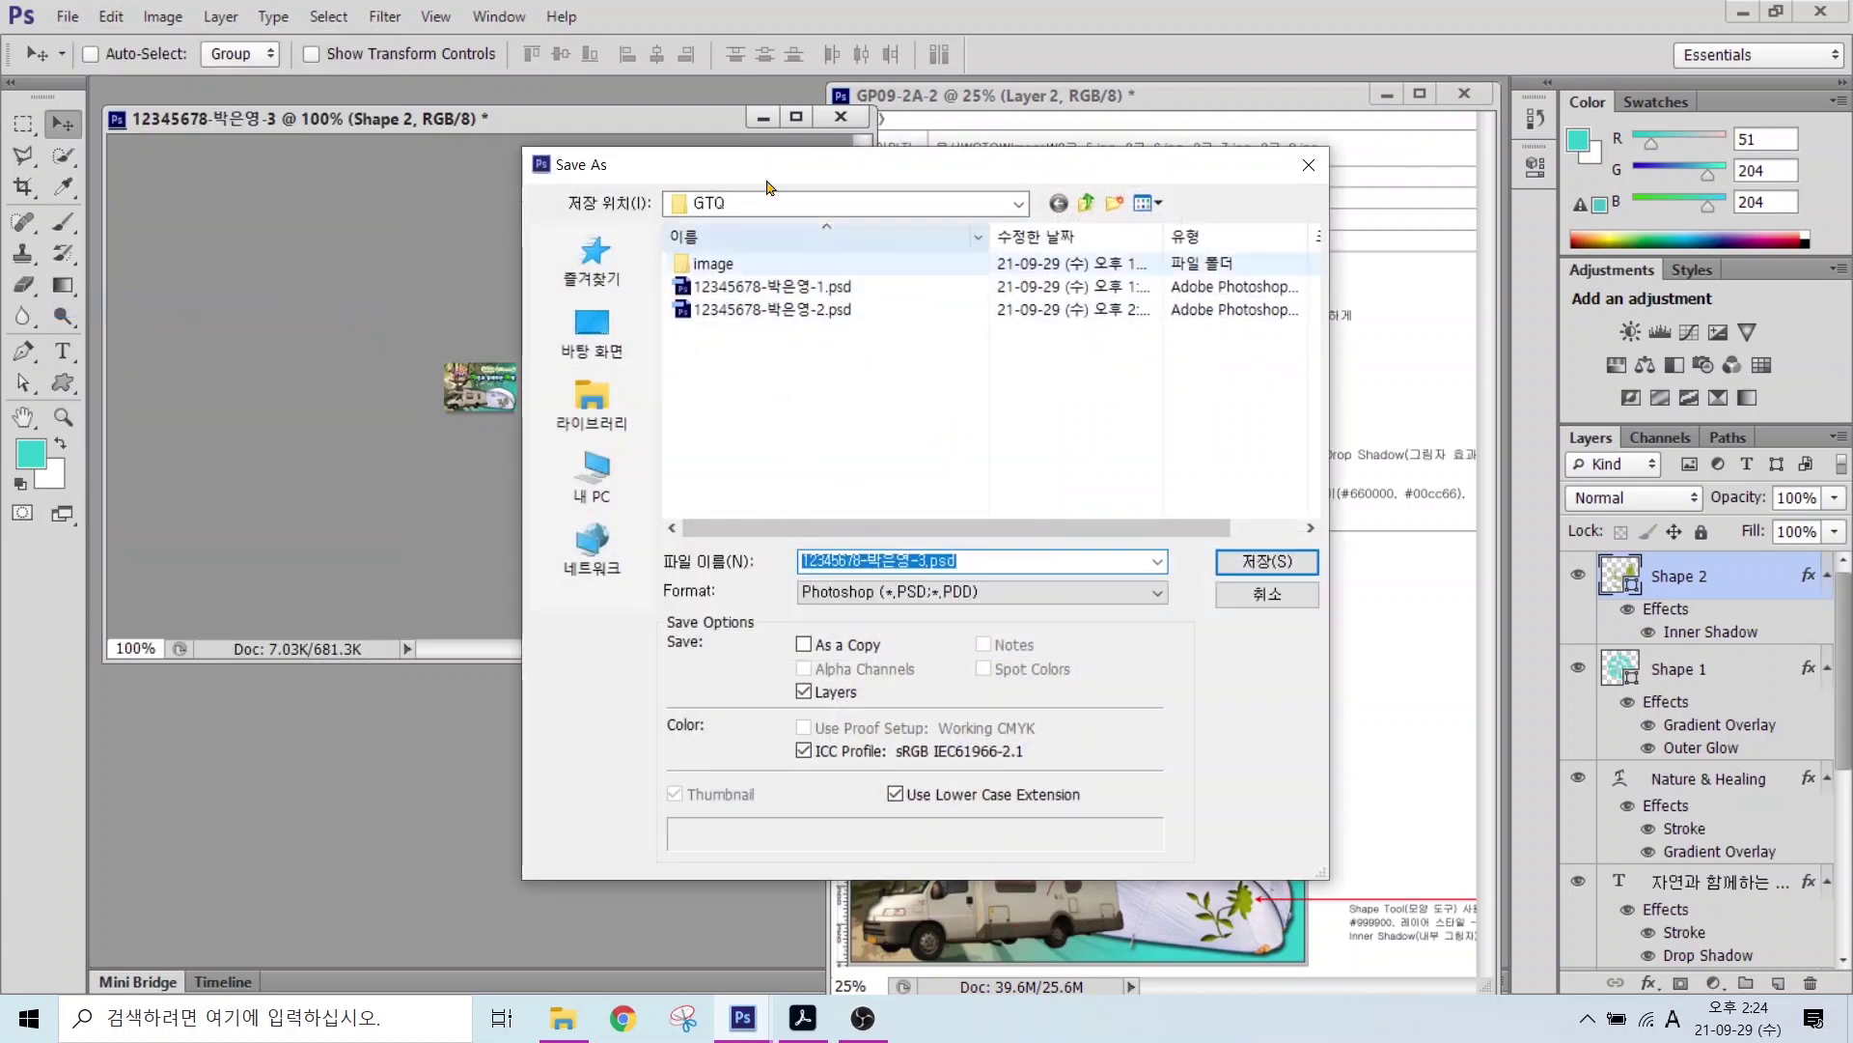
key(alt)
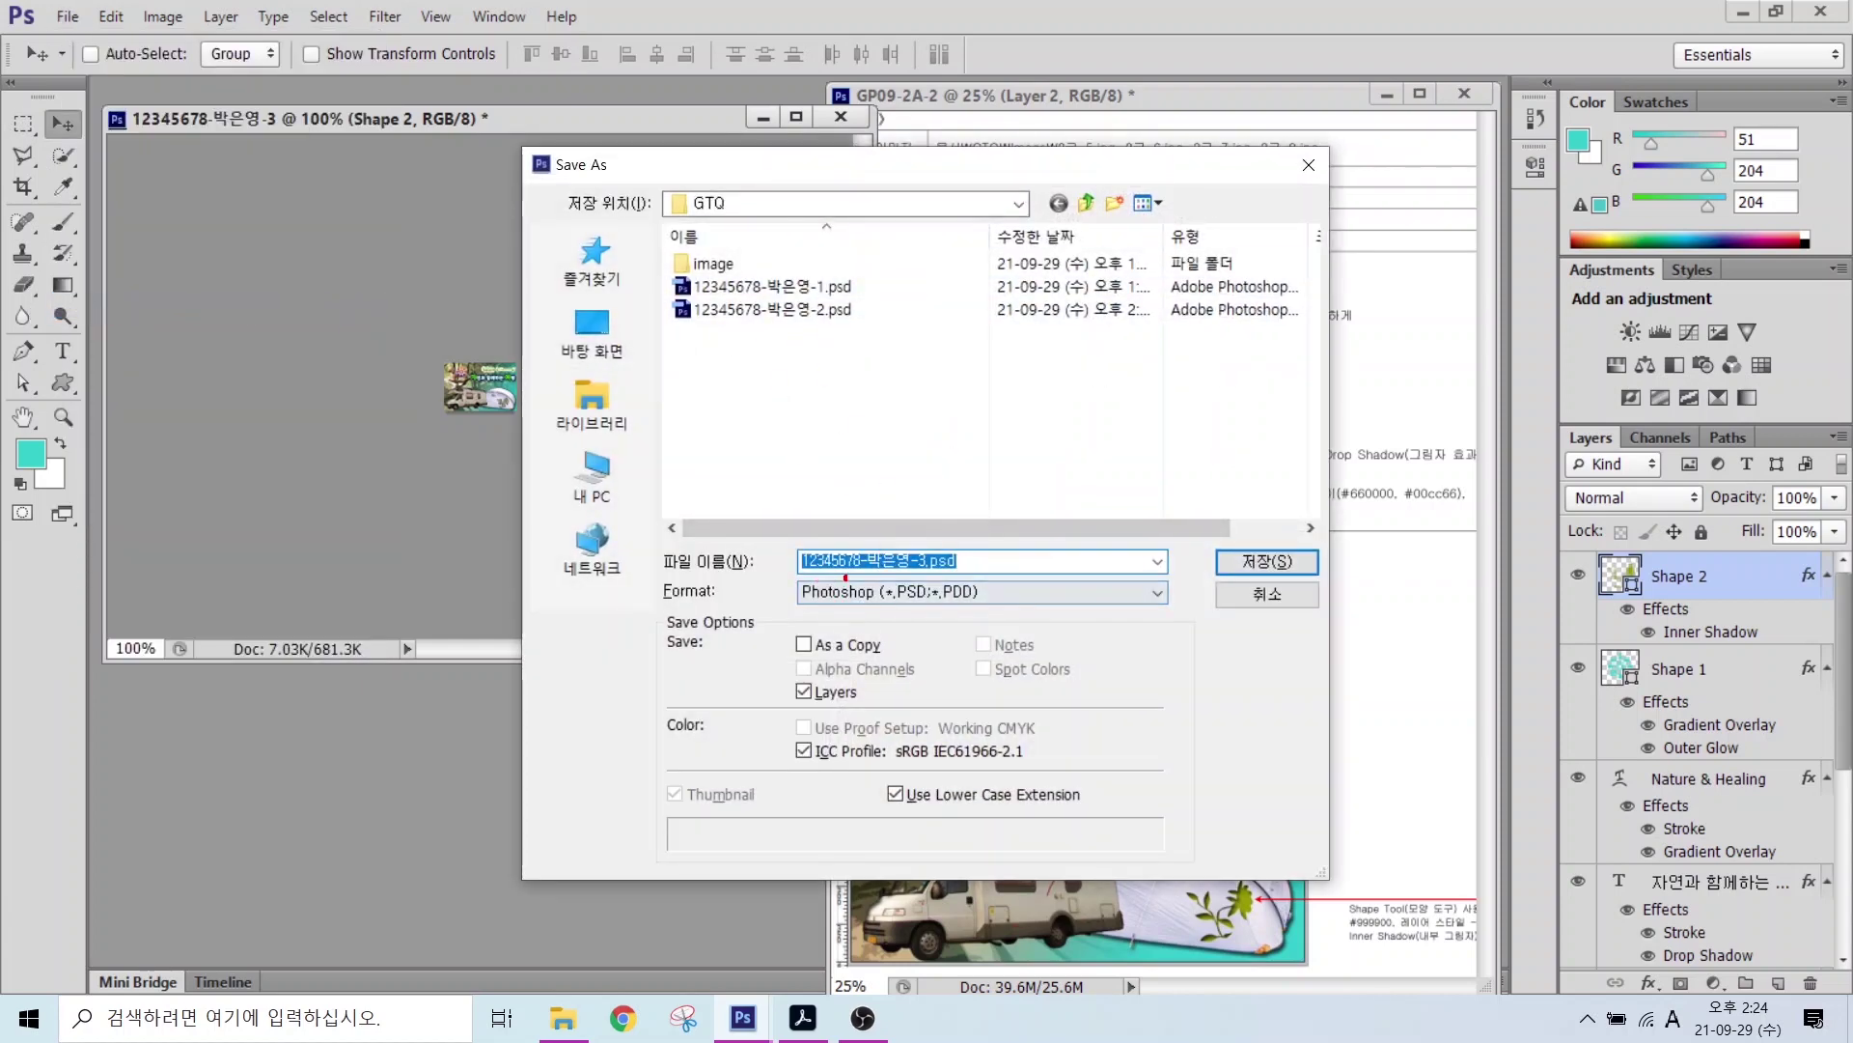
drag(864, 576, 954, 610)
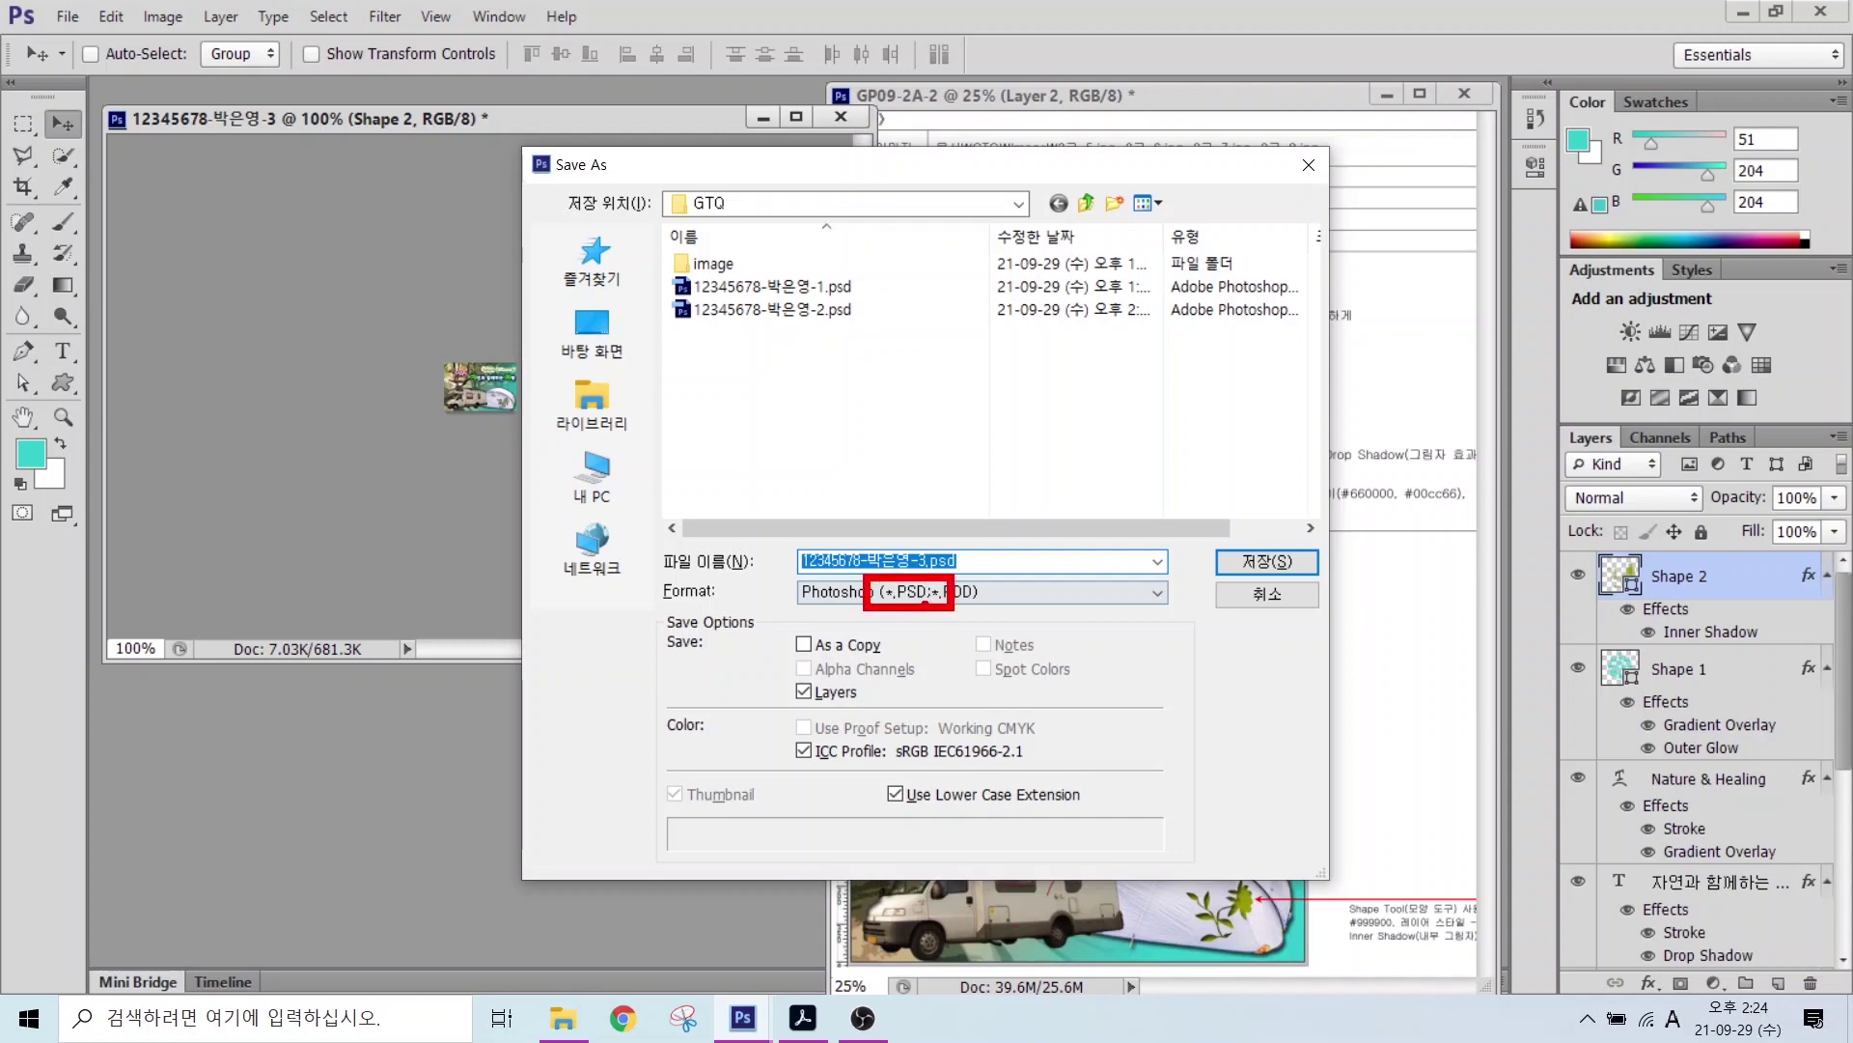
click(1255, 562)
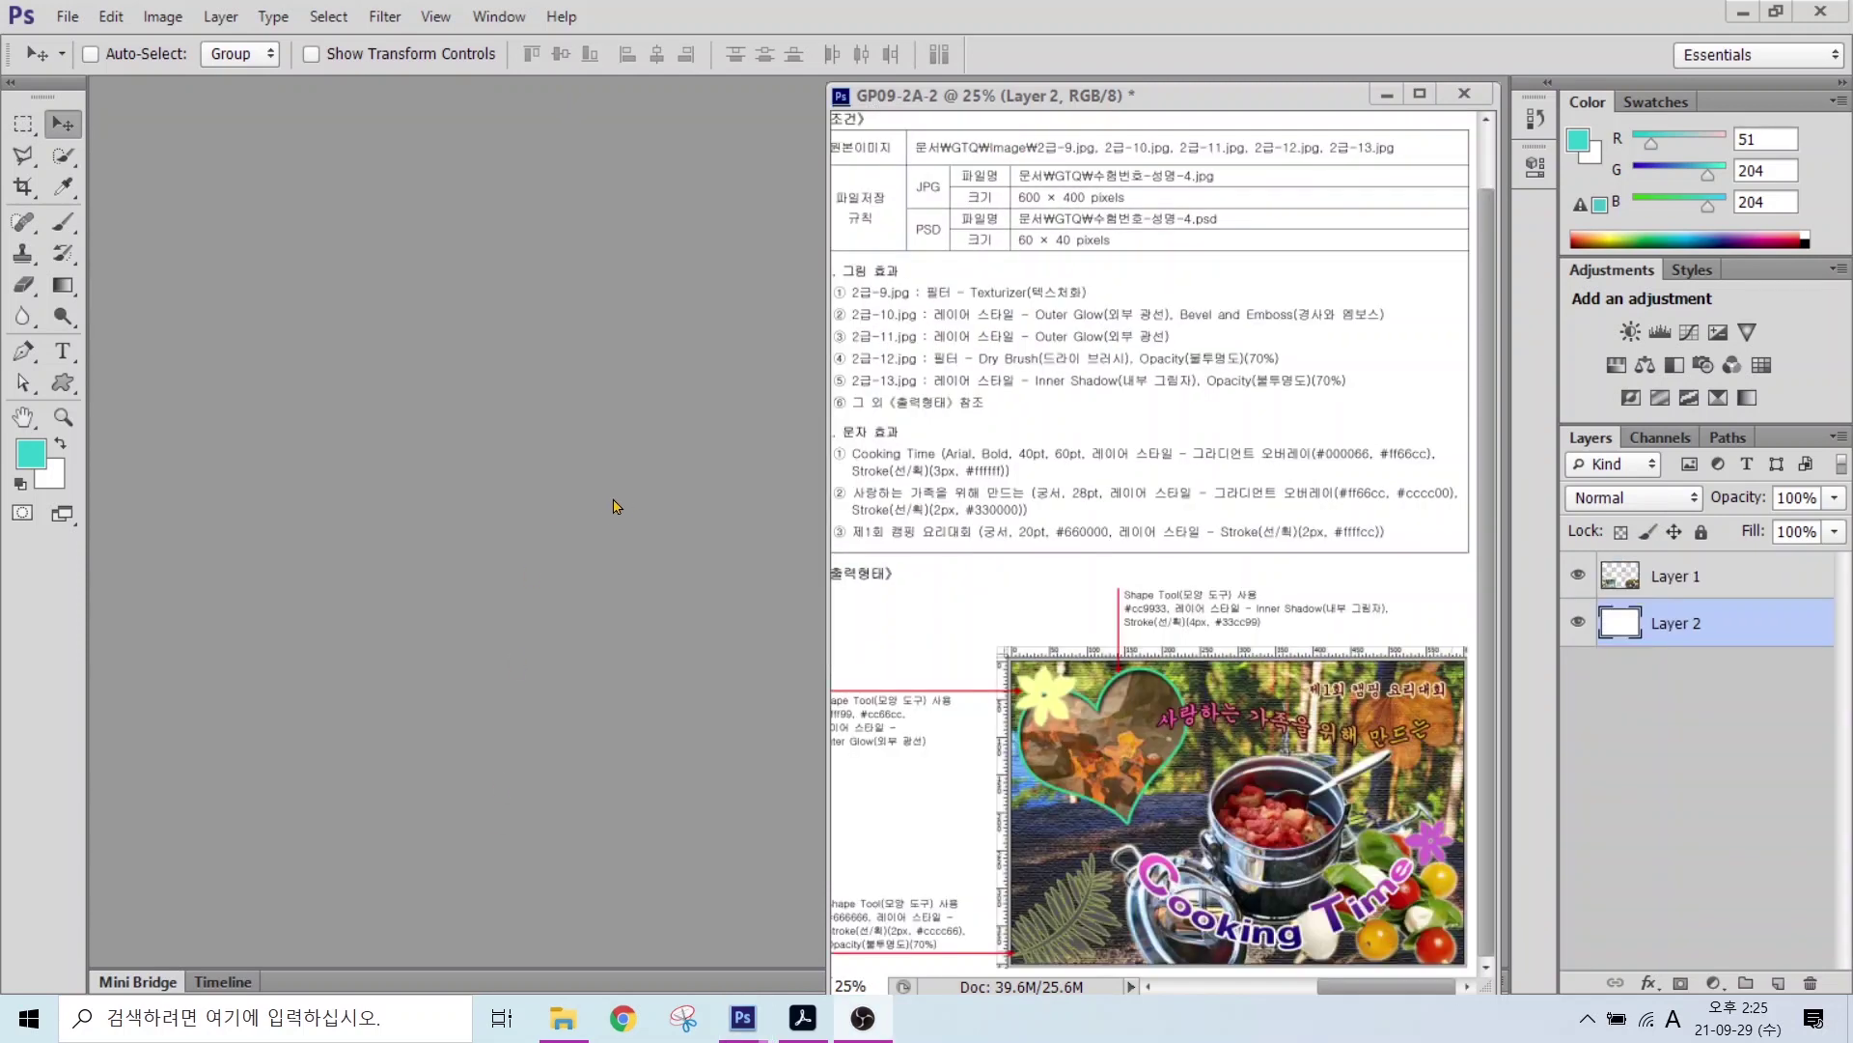
drag(920, 158, 1197, 257)
Step: Create a new white 600×400 px, 72 ppi, RGB 8-bit document named with the examinee's ID and name
drag(1190, 106, 1091, 177)
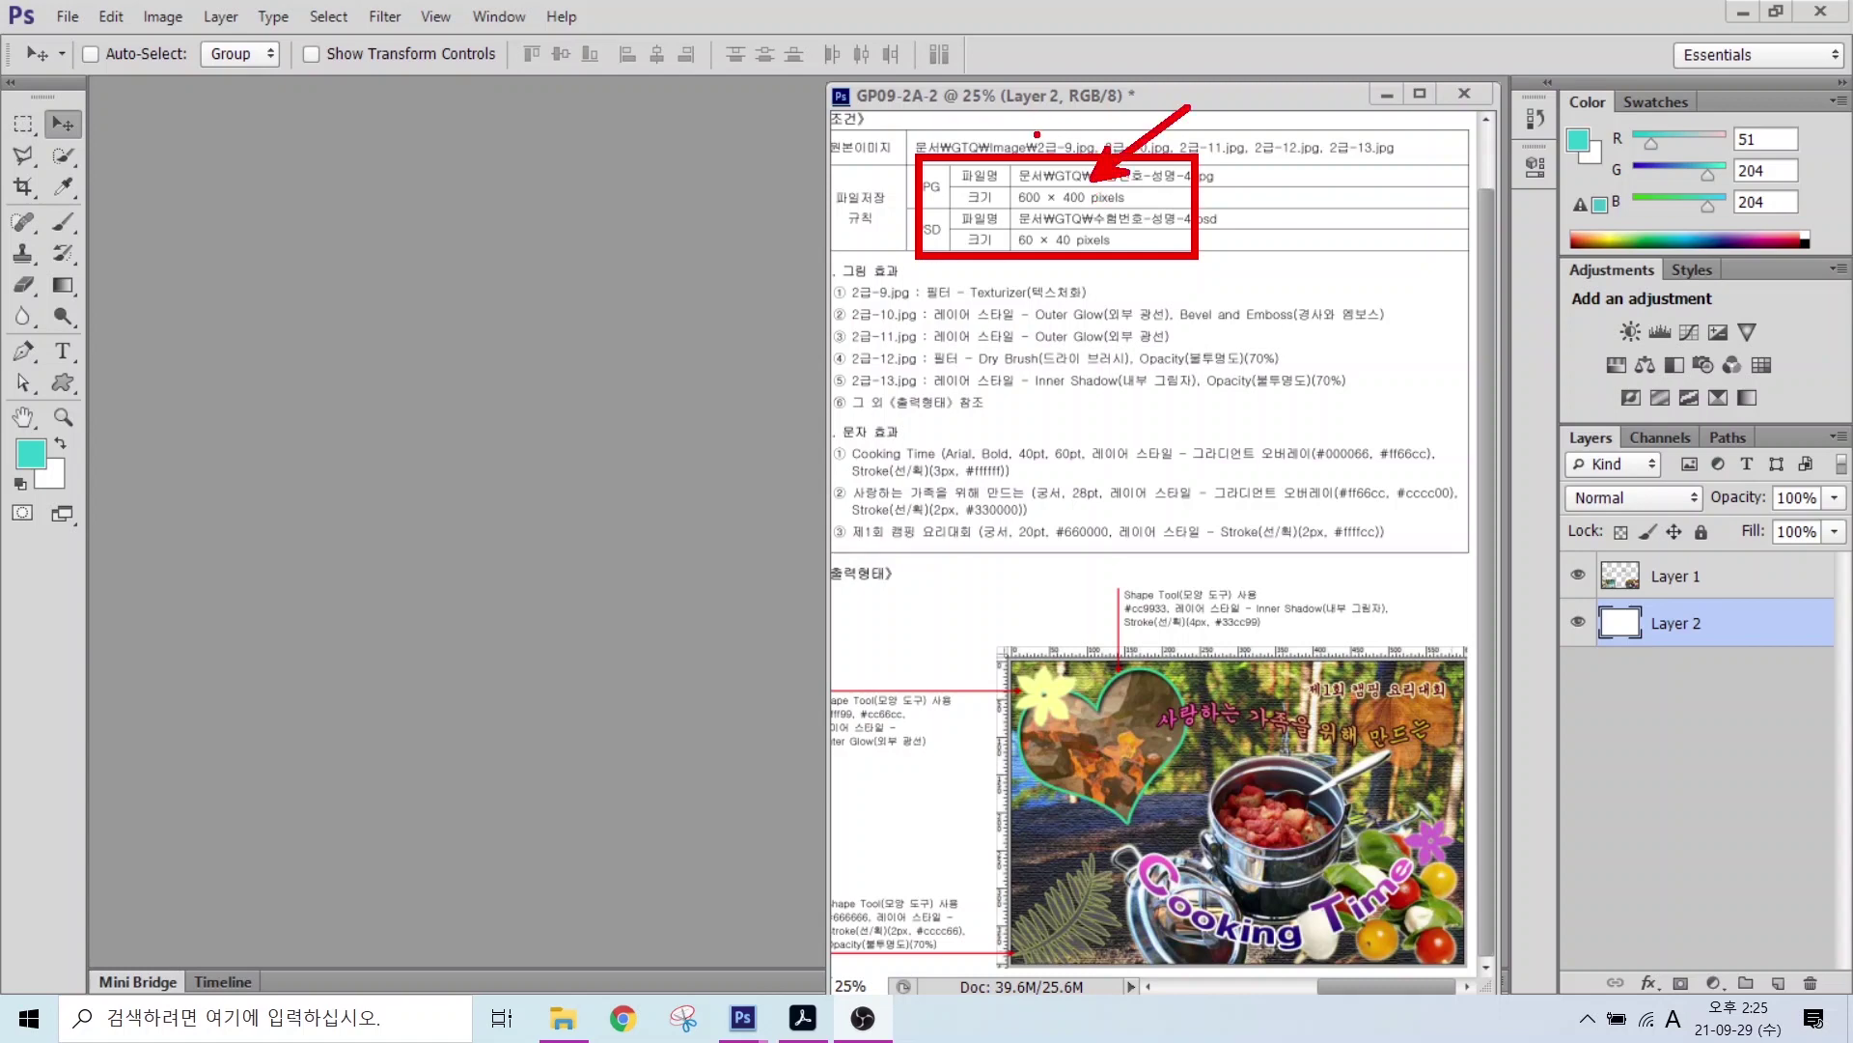
key(Escape)
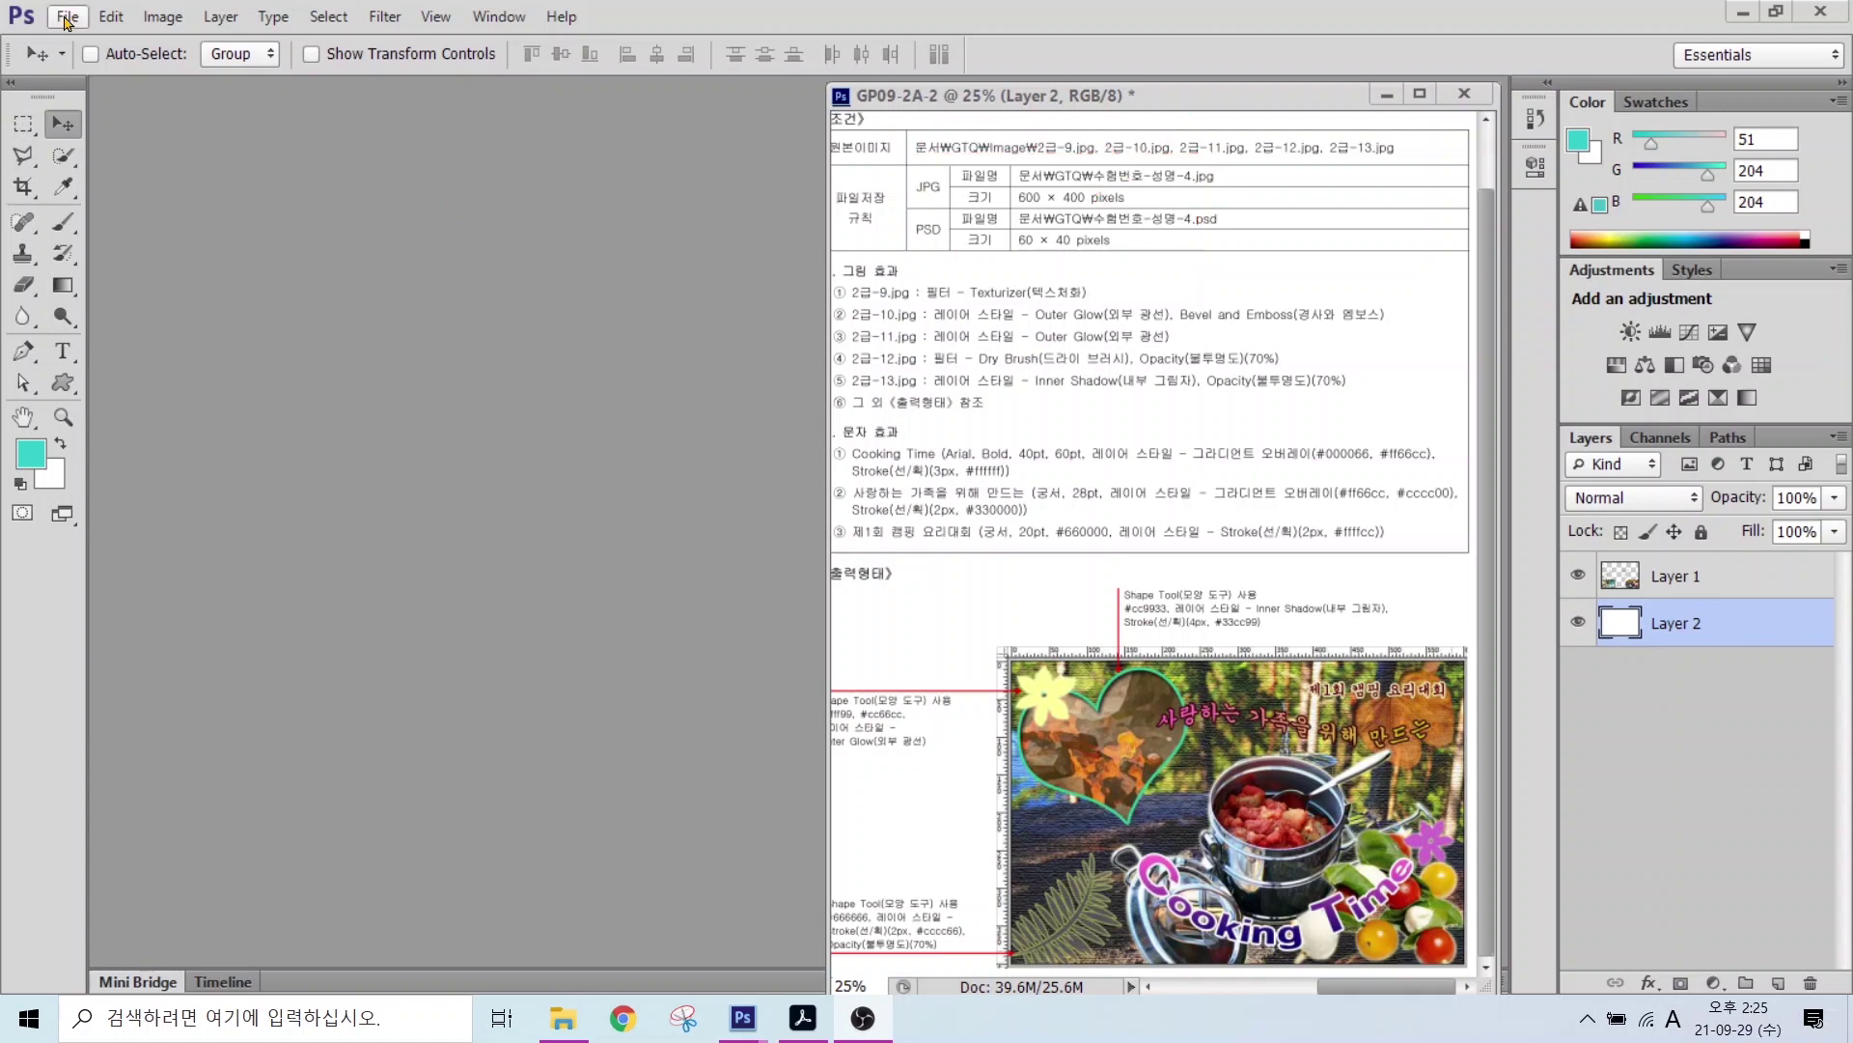
click(60, 16)
click(59, 16)
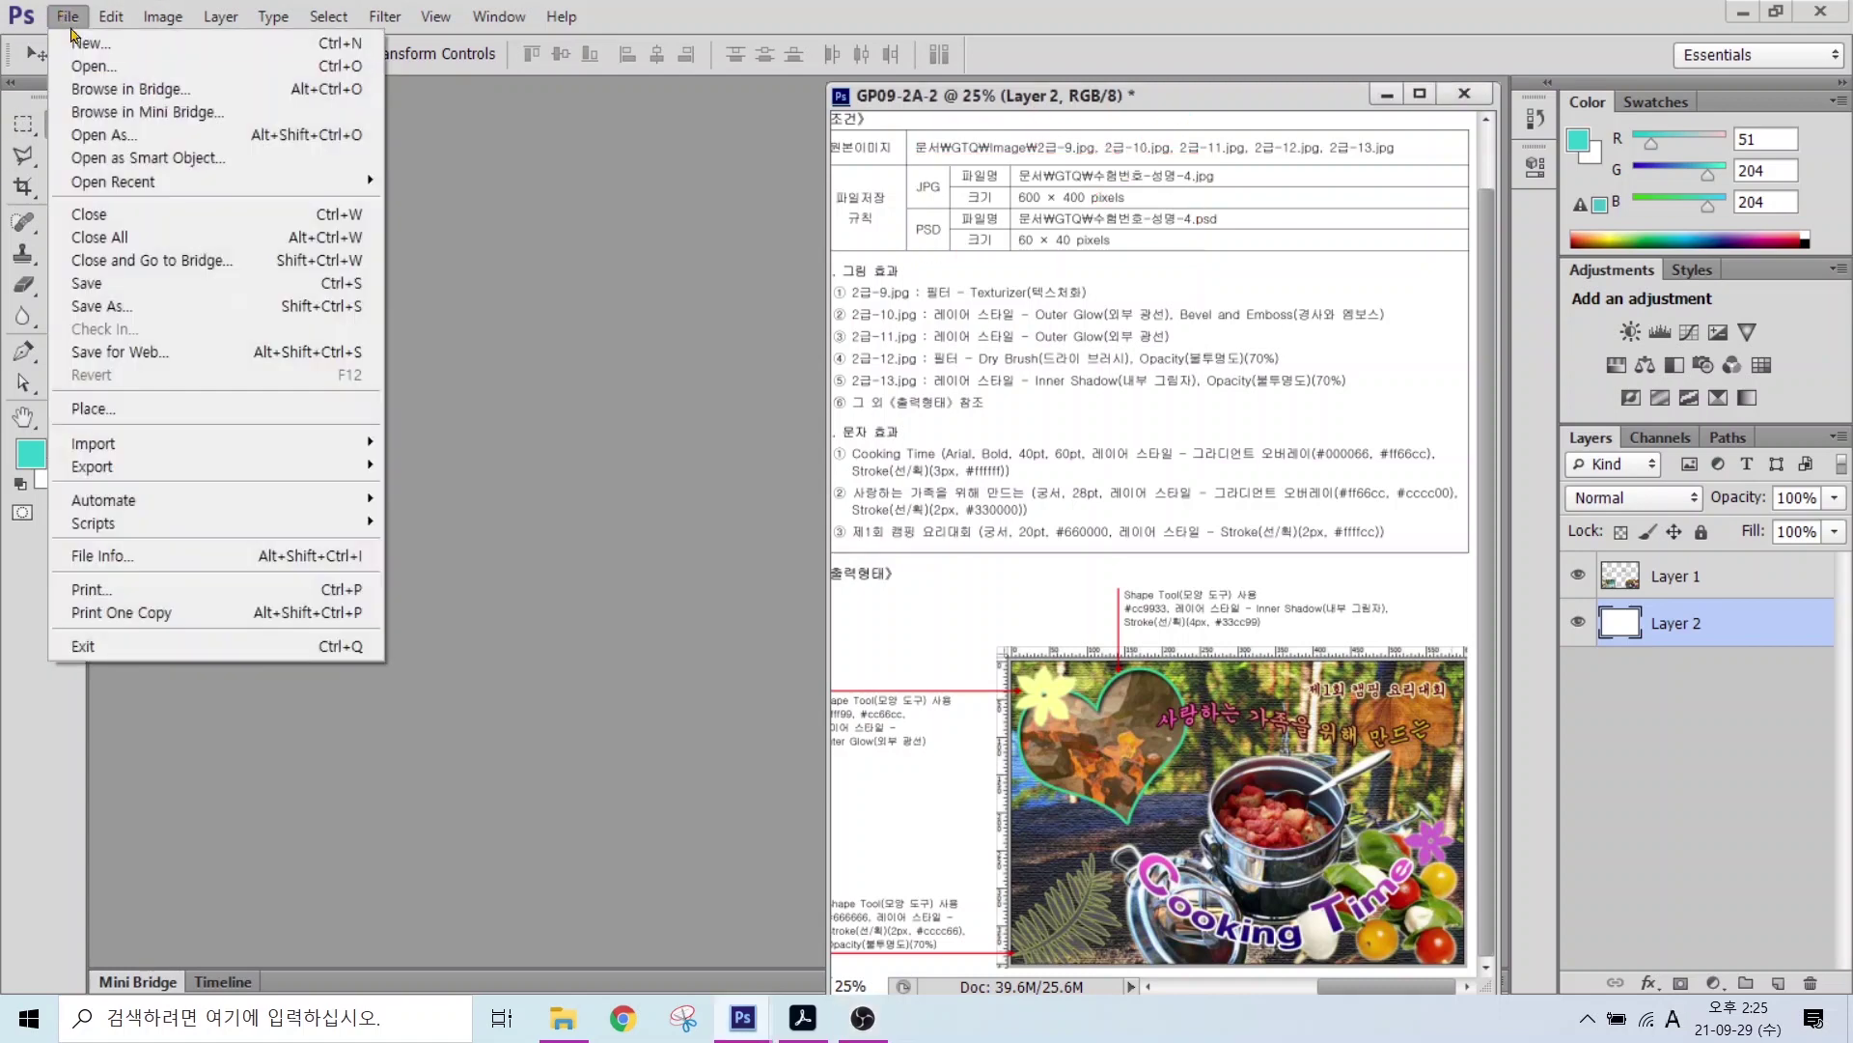
click(92, 40)
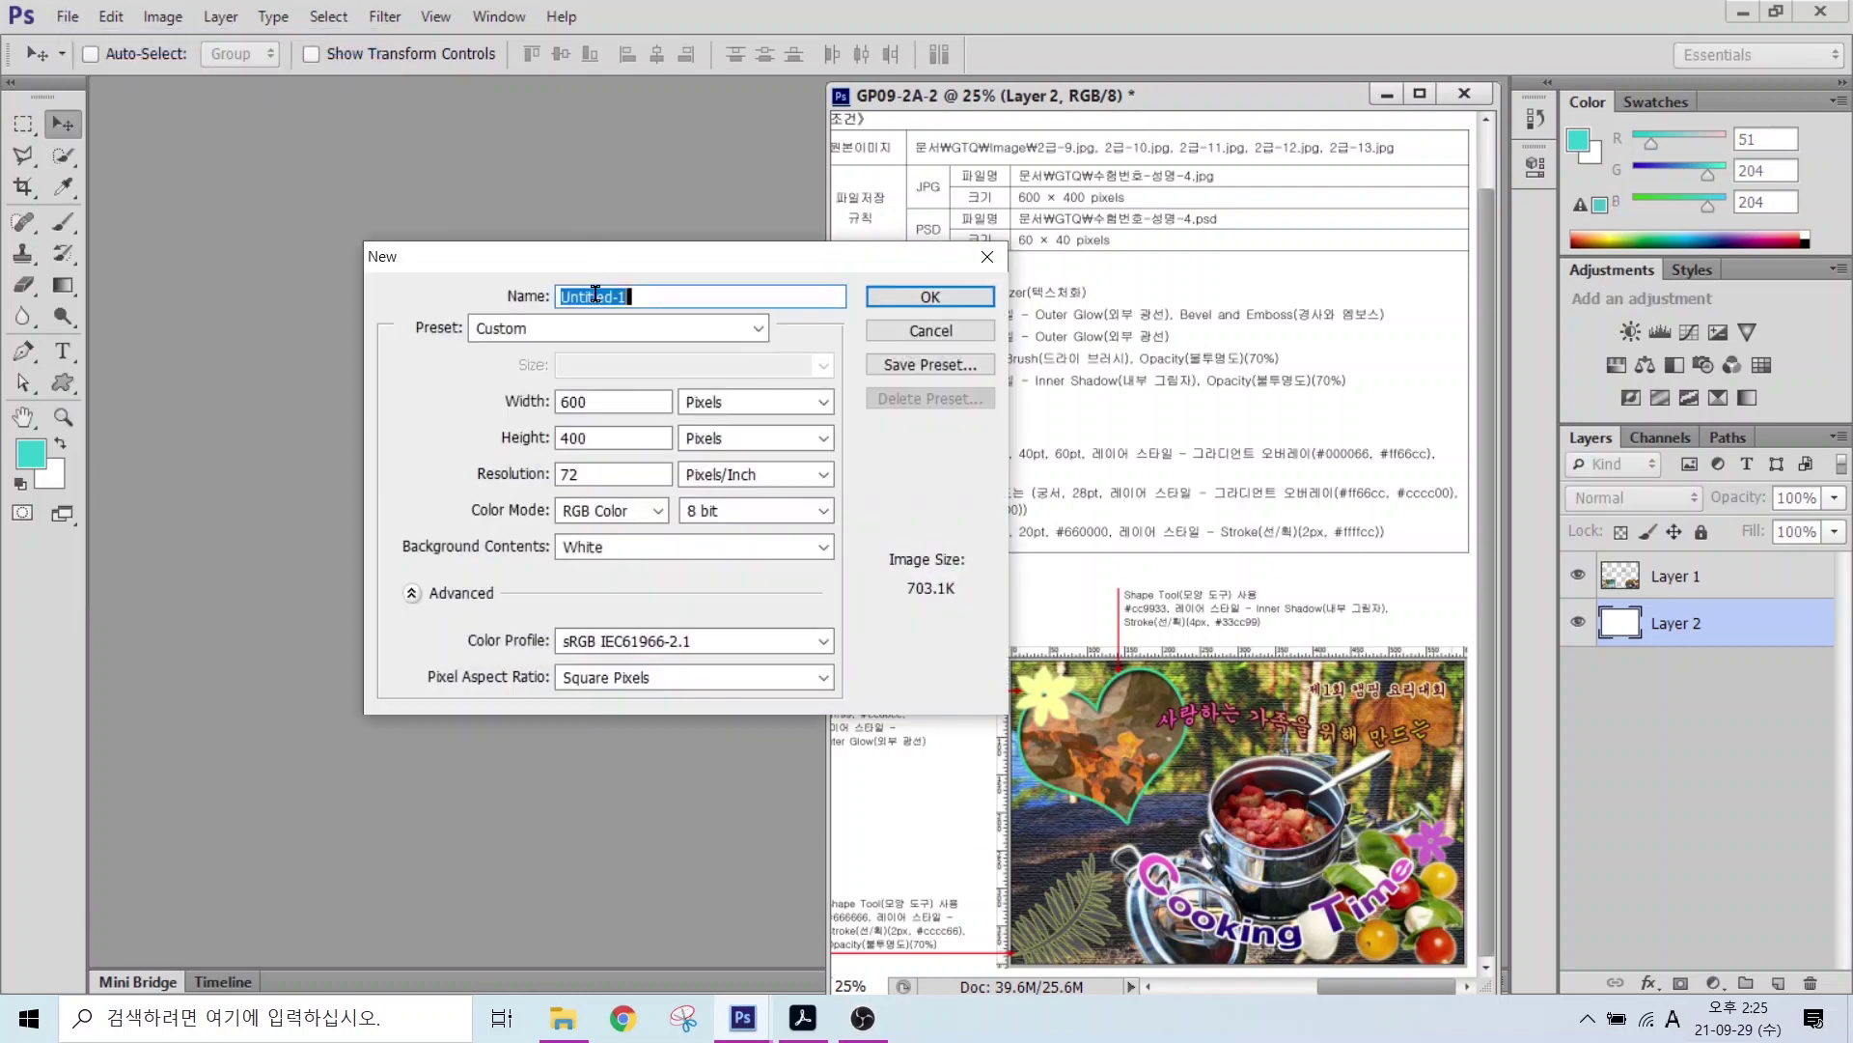
drag(532, 382, 632, 461)
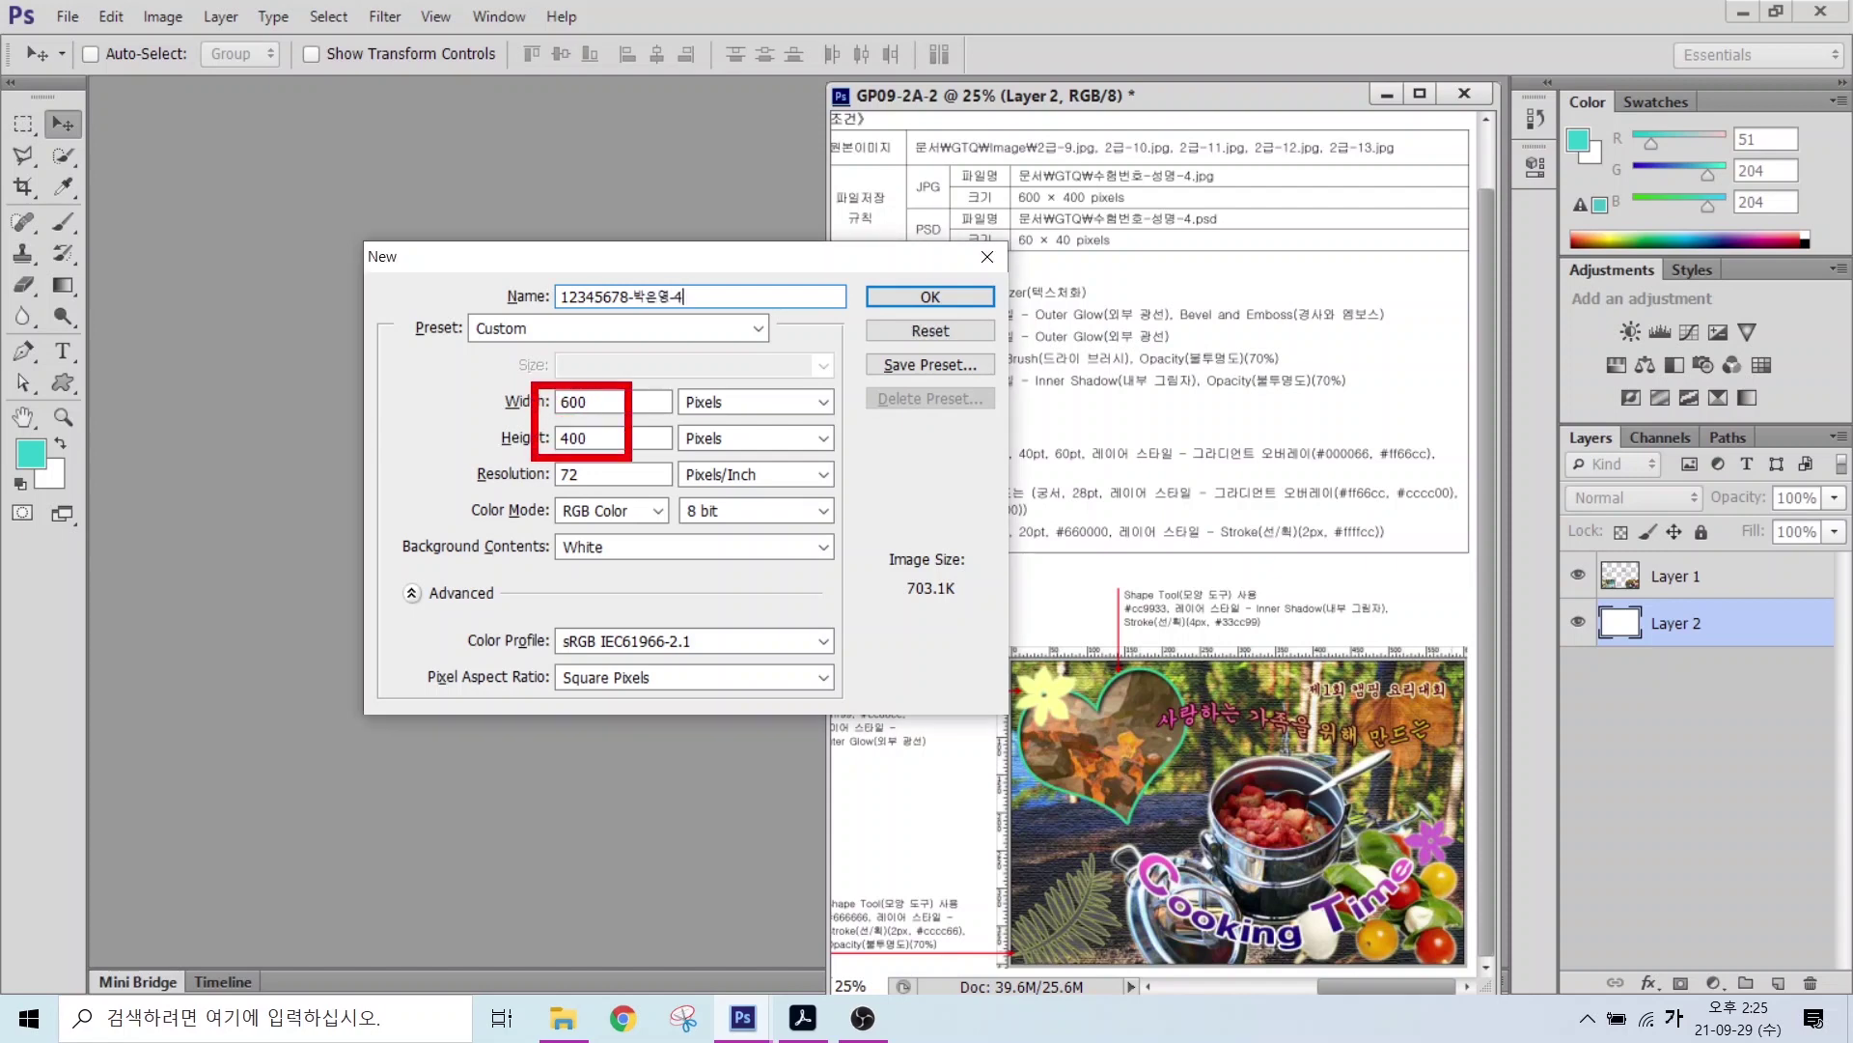
drag(710, 385, 775, 326)
drag(492, 486, 828, 475)
drag(504, 519, 763, 520)
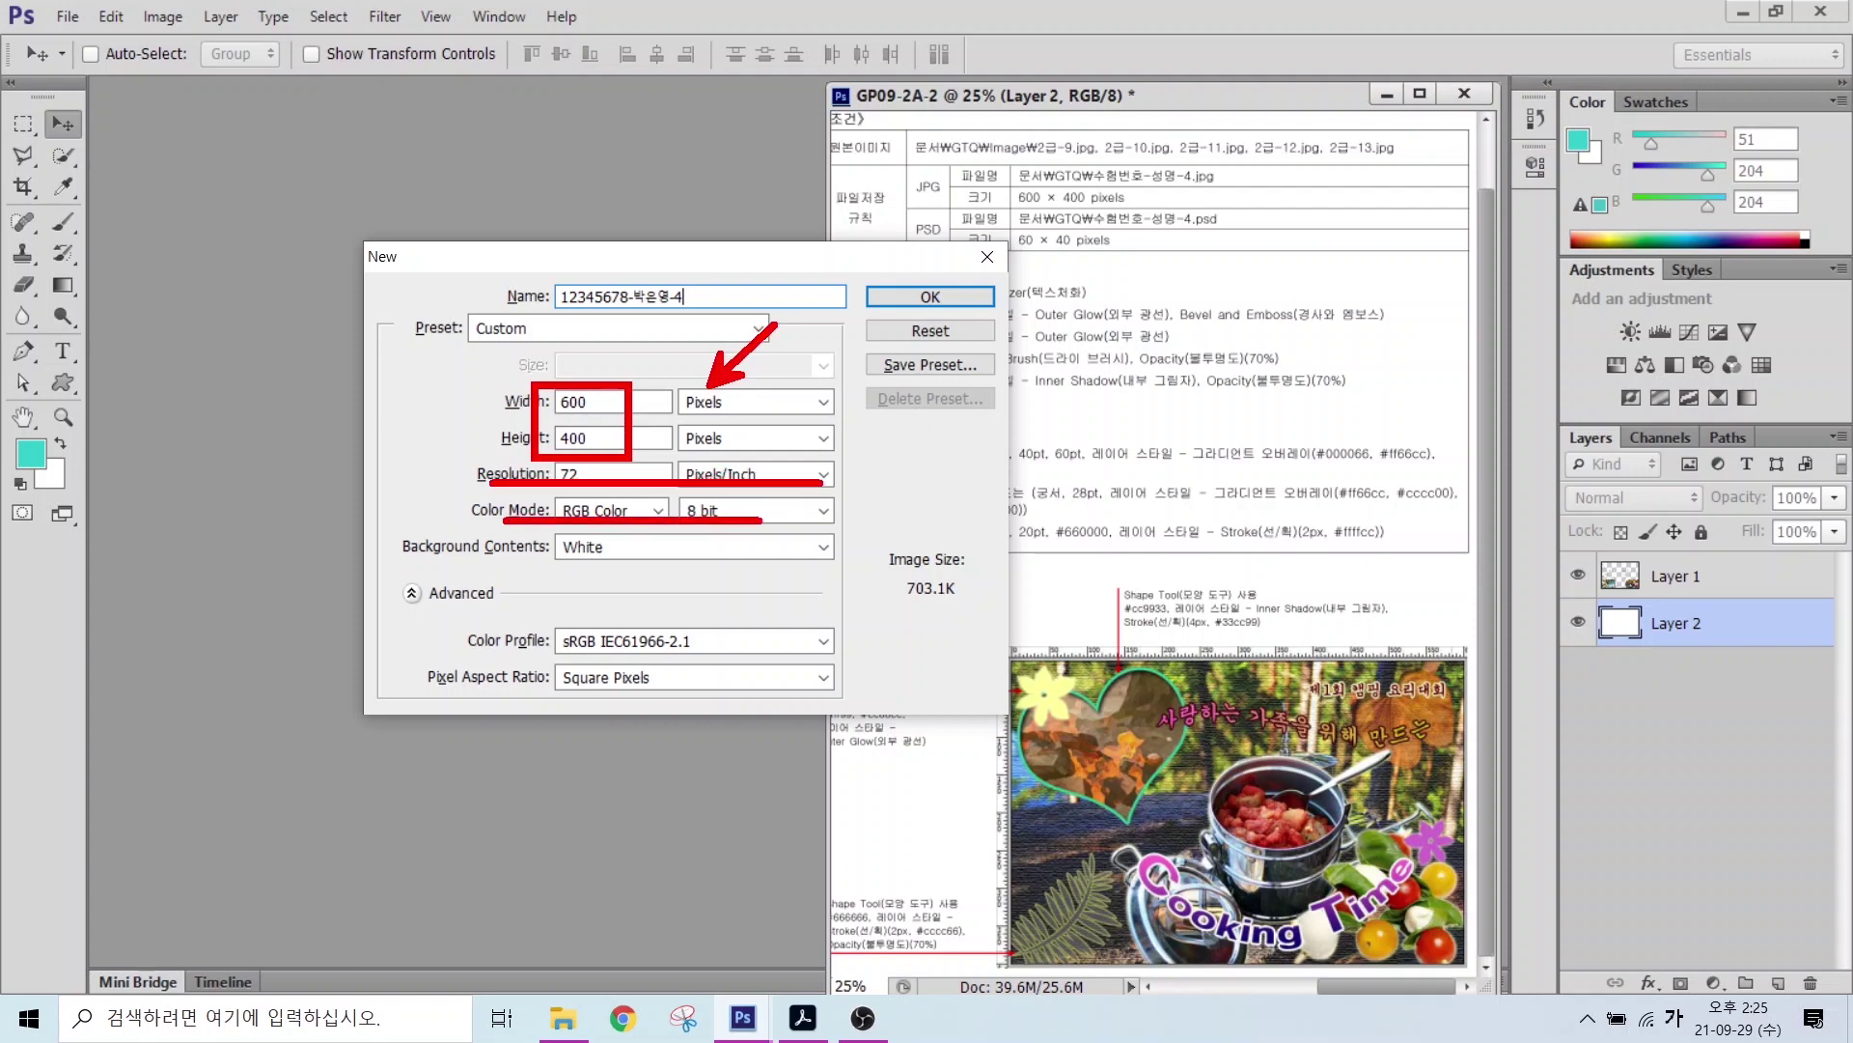
drag(518, 558, 730, 558)
click(910, 295)
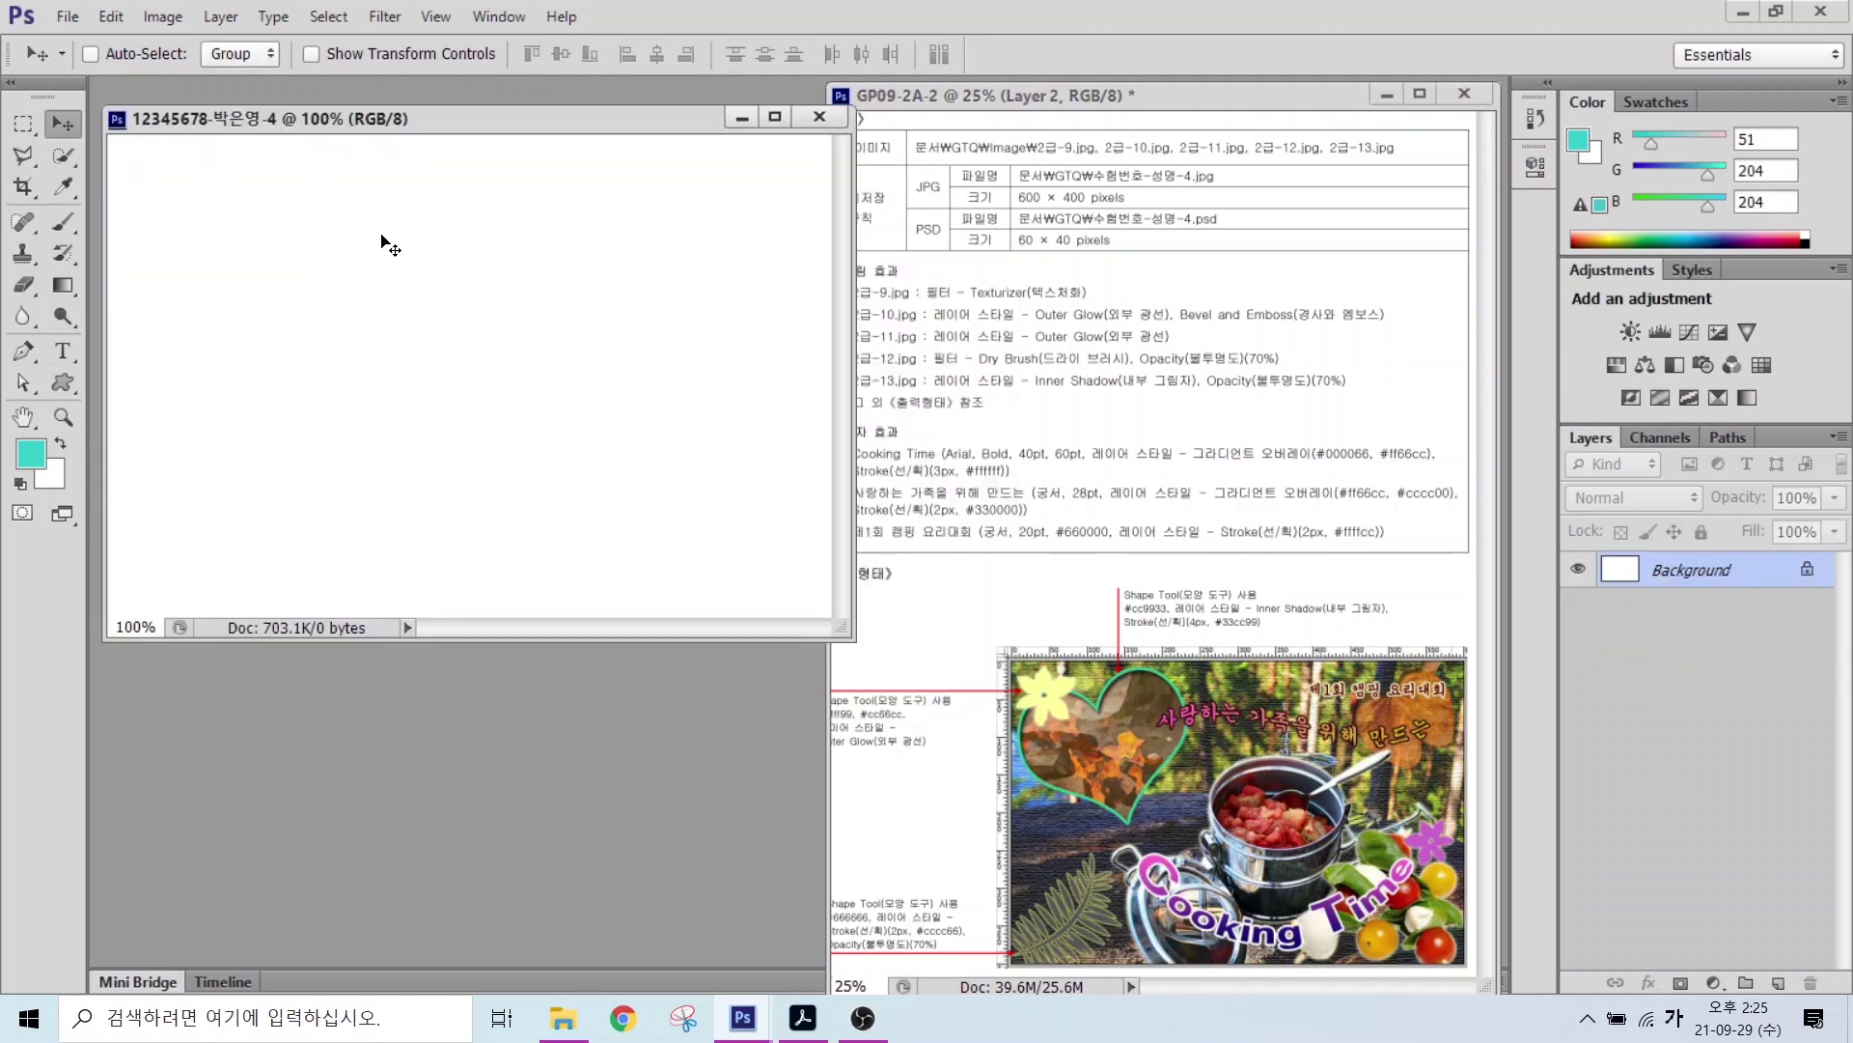
Step: Show rulers along the edges of the new canvas
click(435, 16)
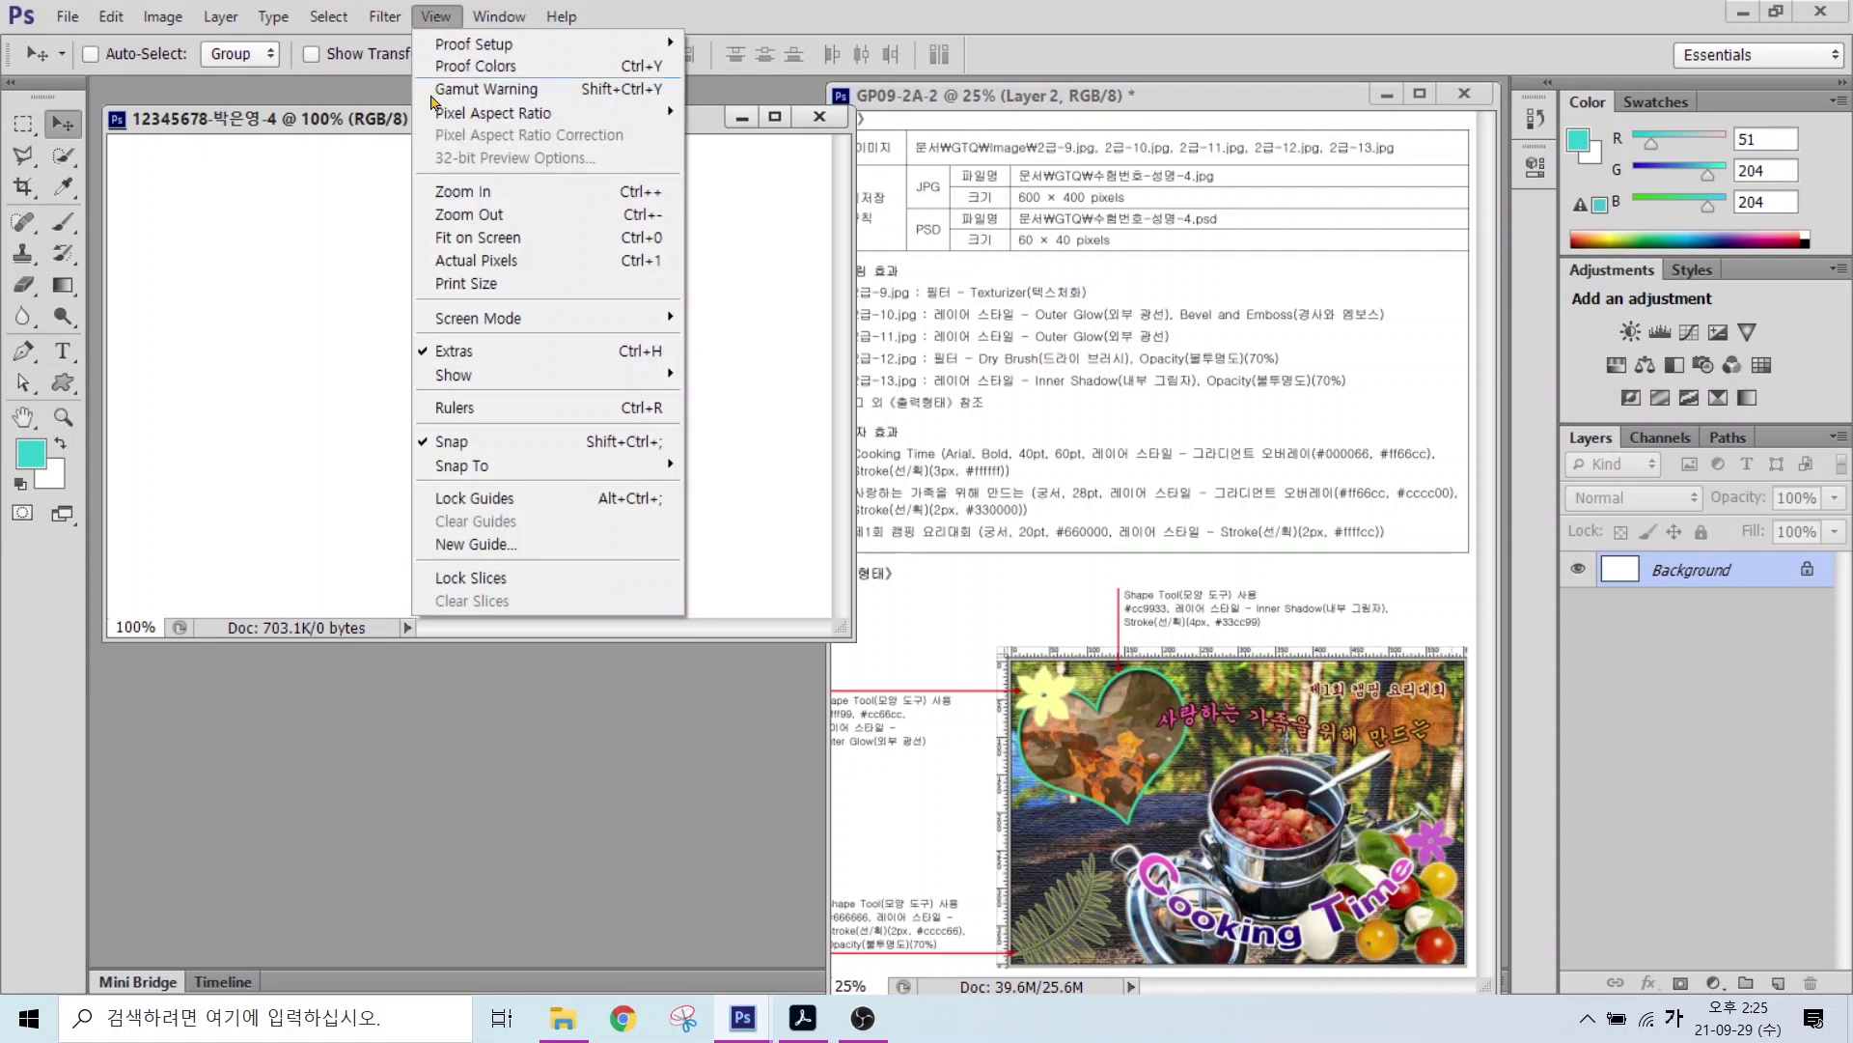
click(446, 408)
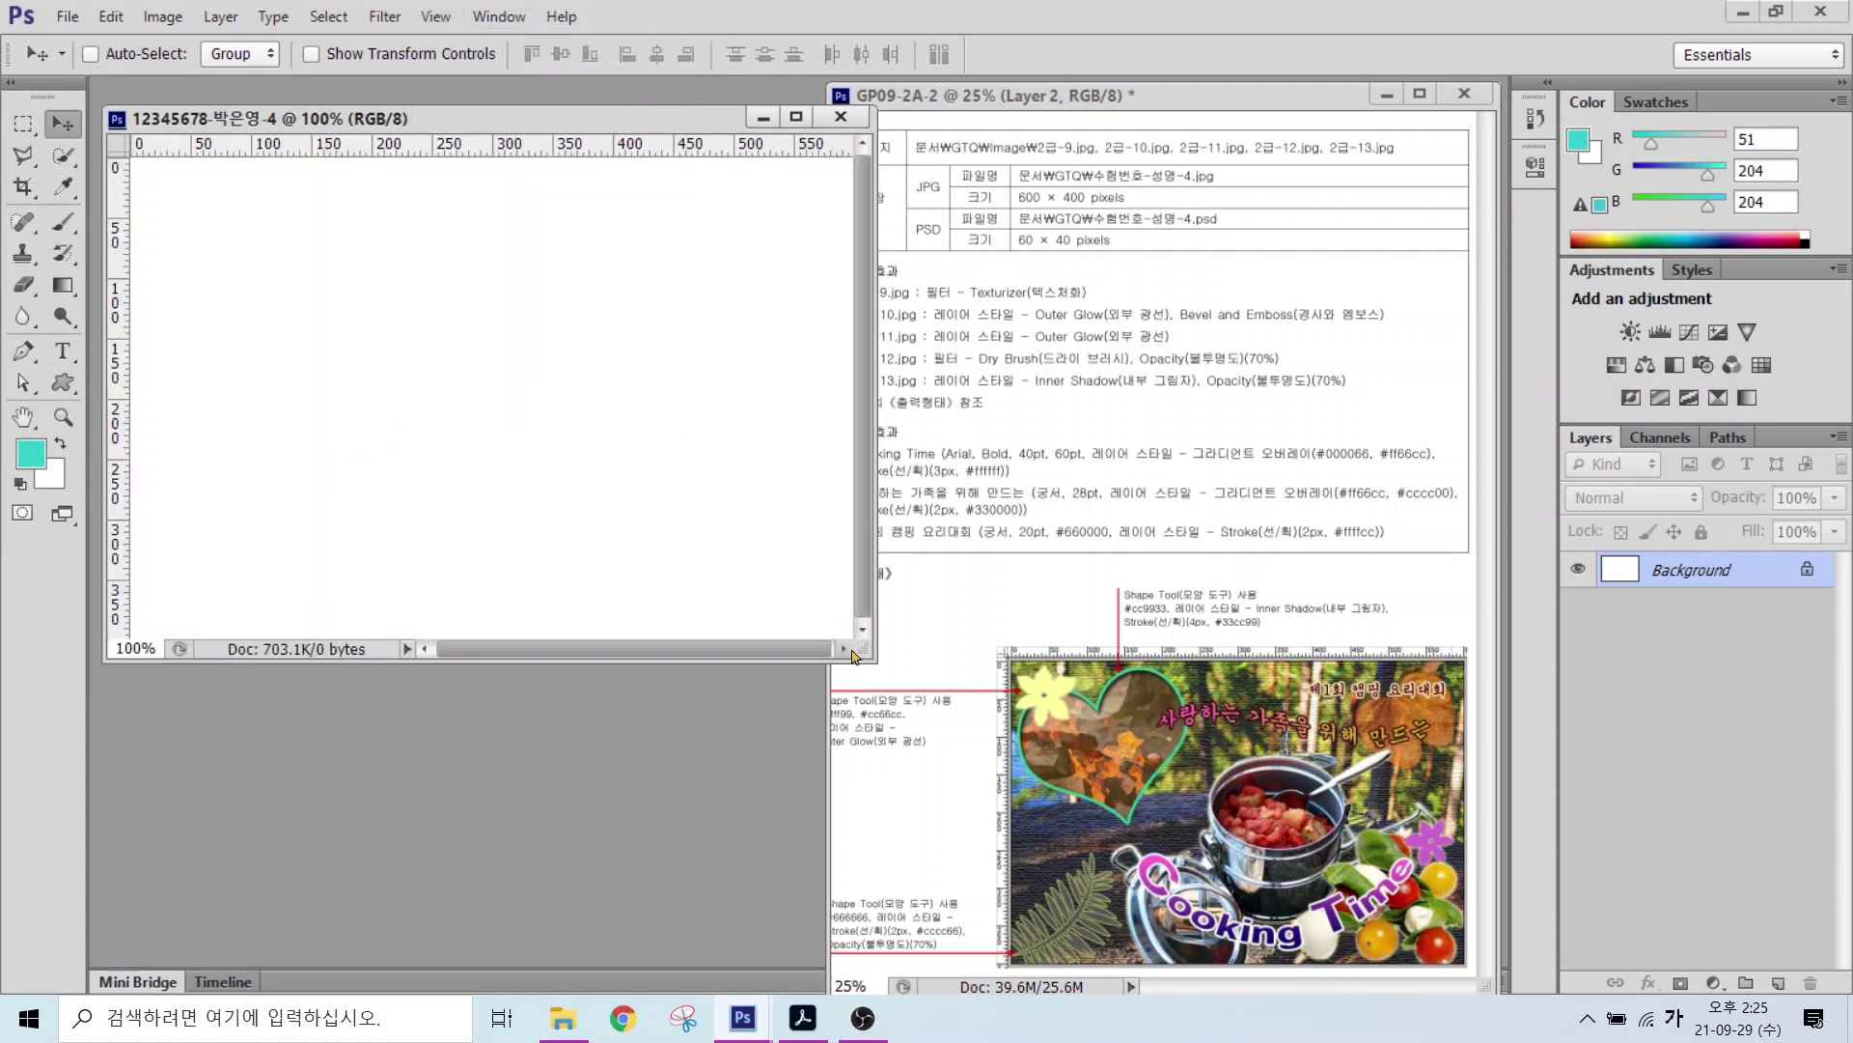
drag(857, 653, 878, 664)
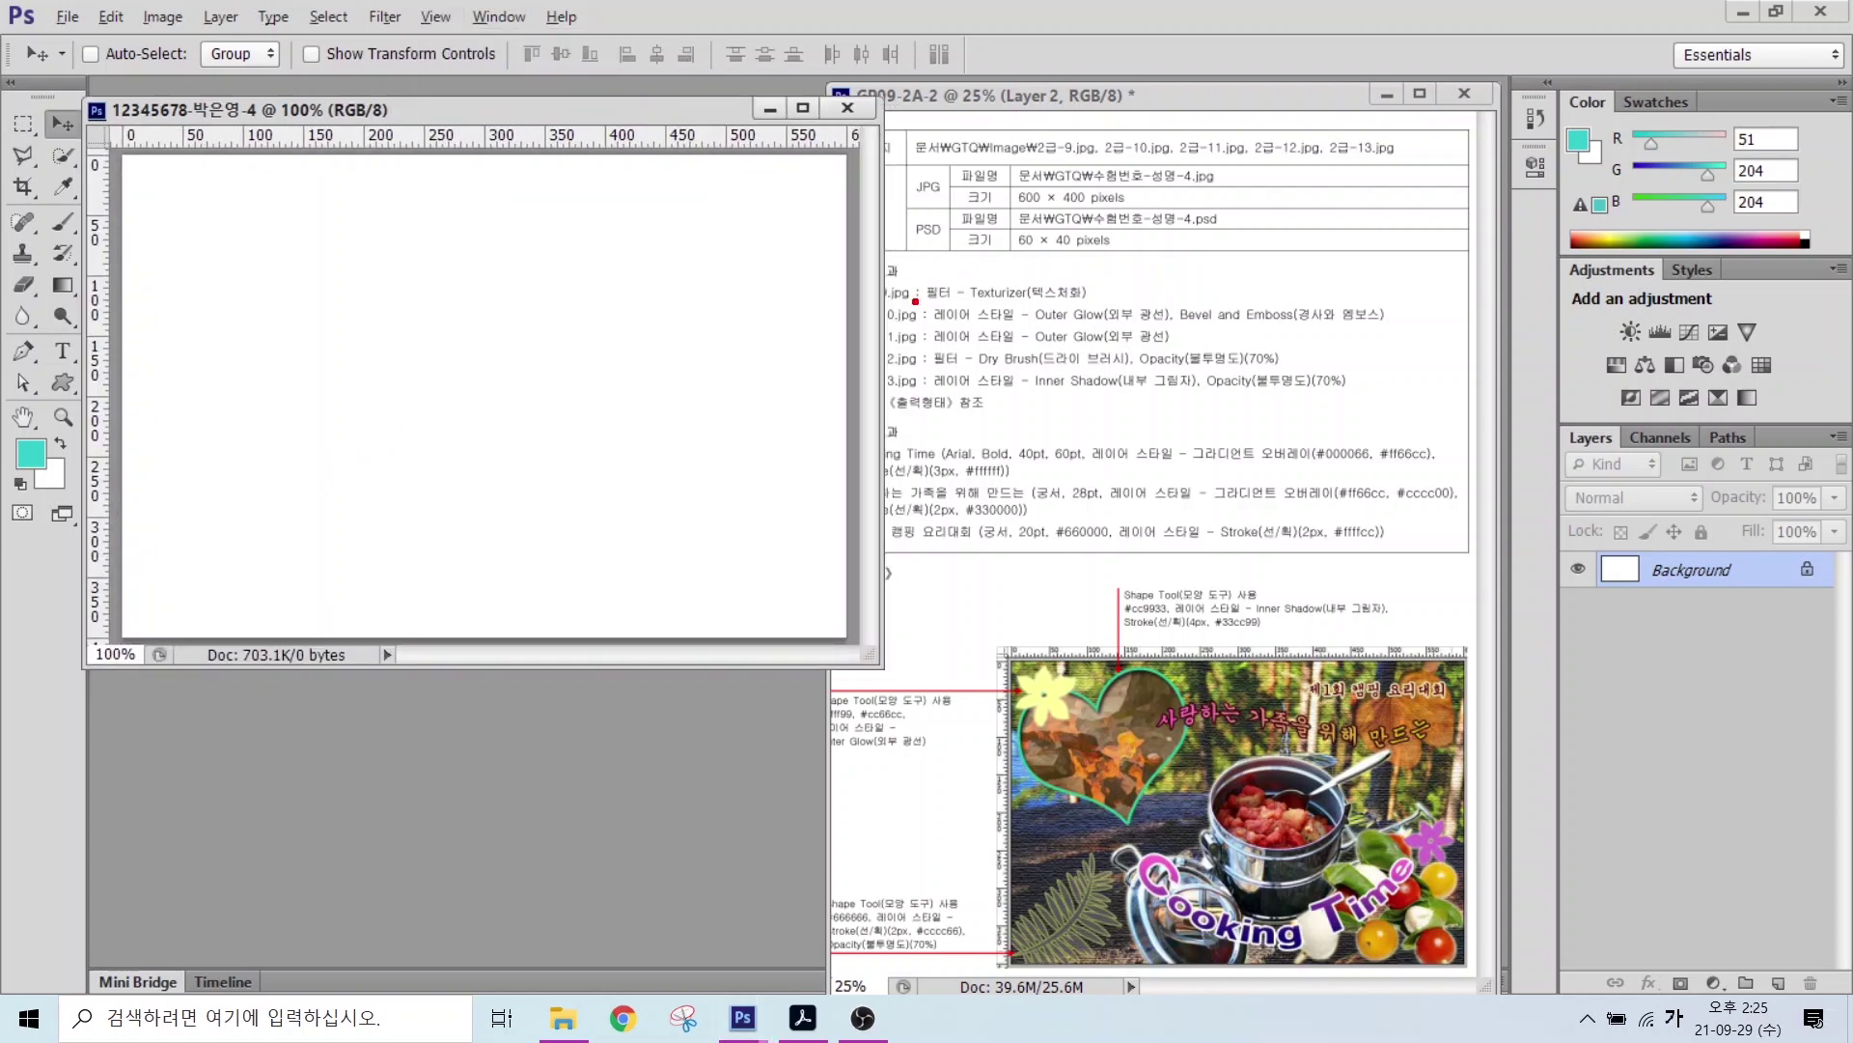
drag(915, 301, 1165, 302)
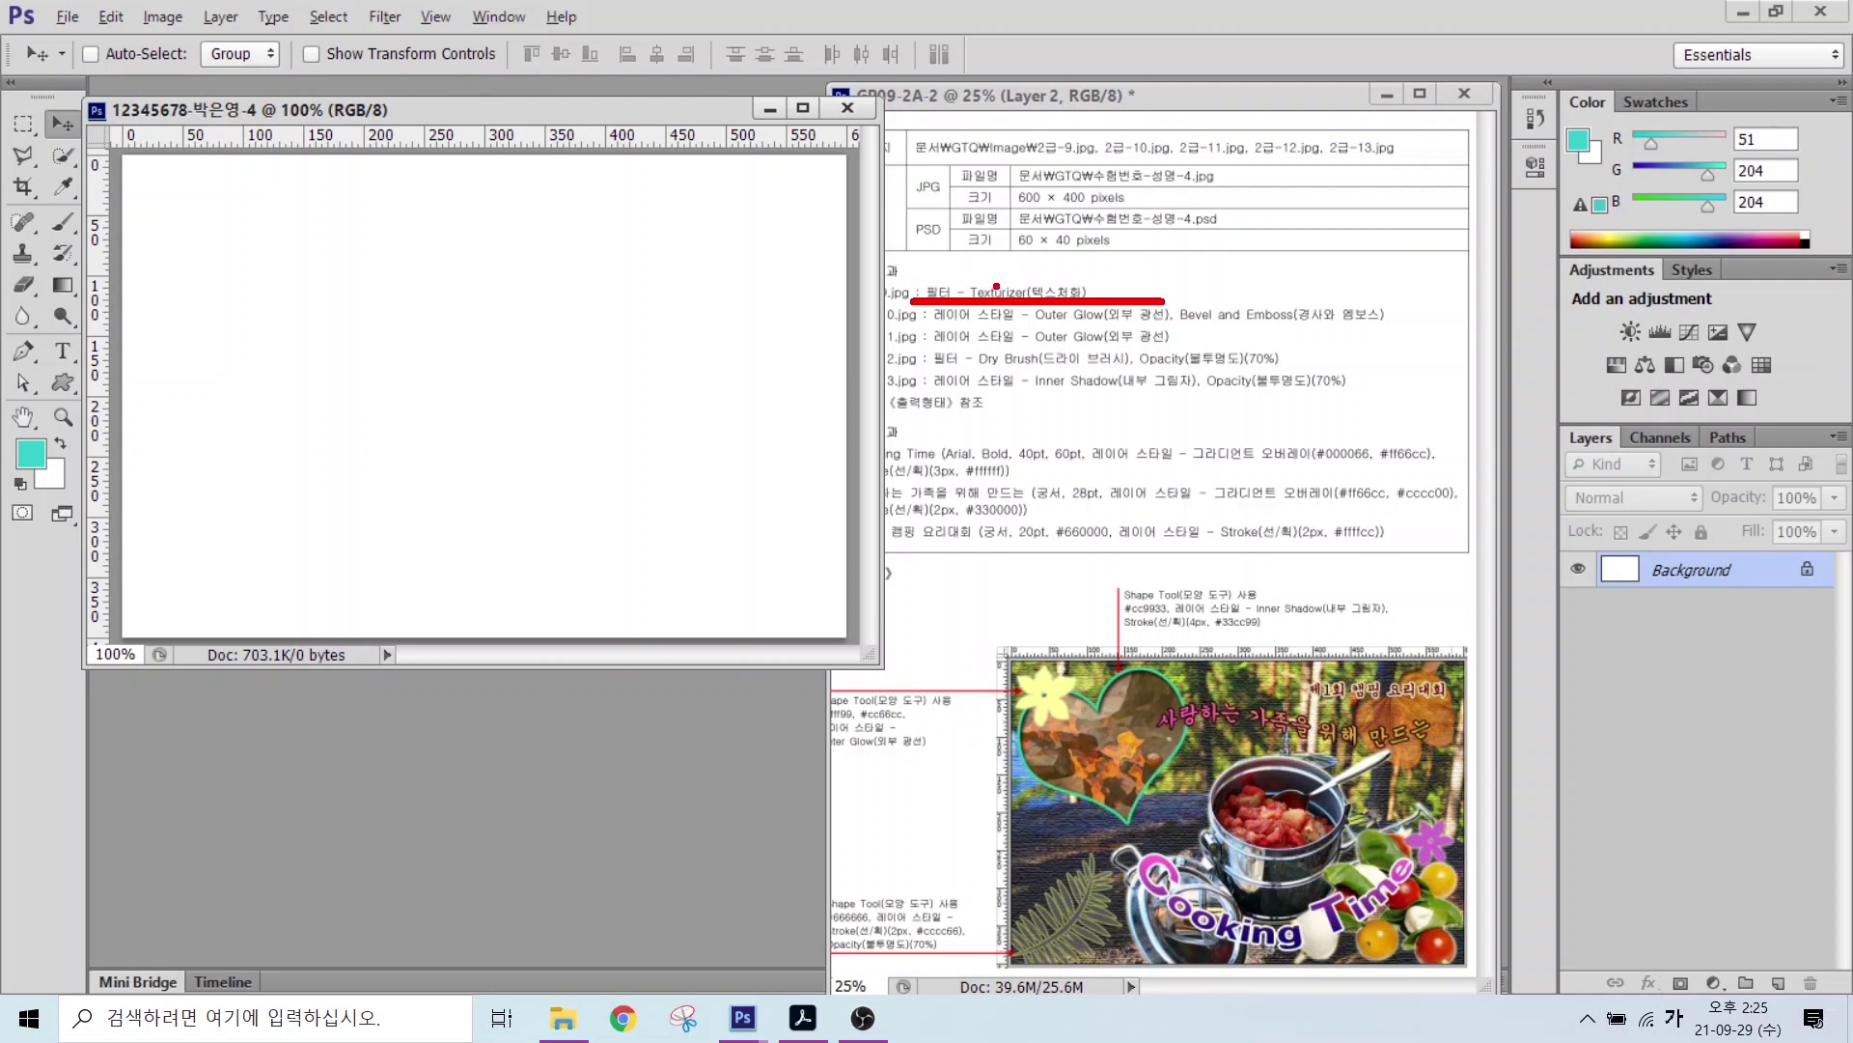
key(Escape)
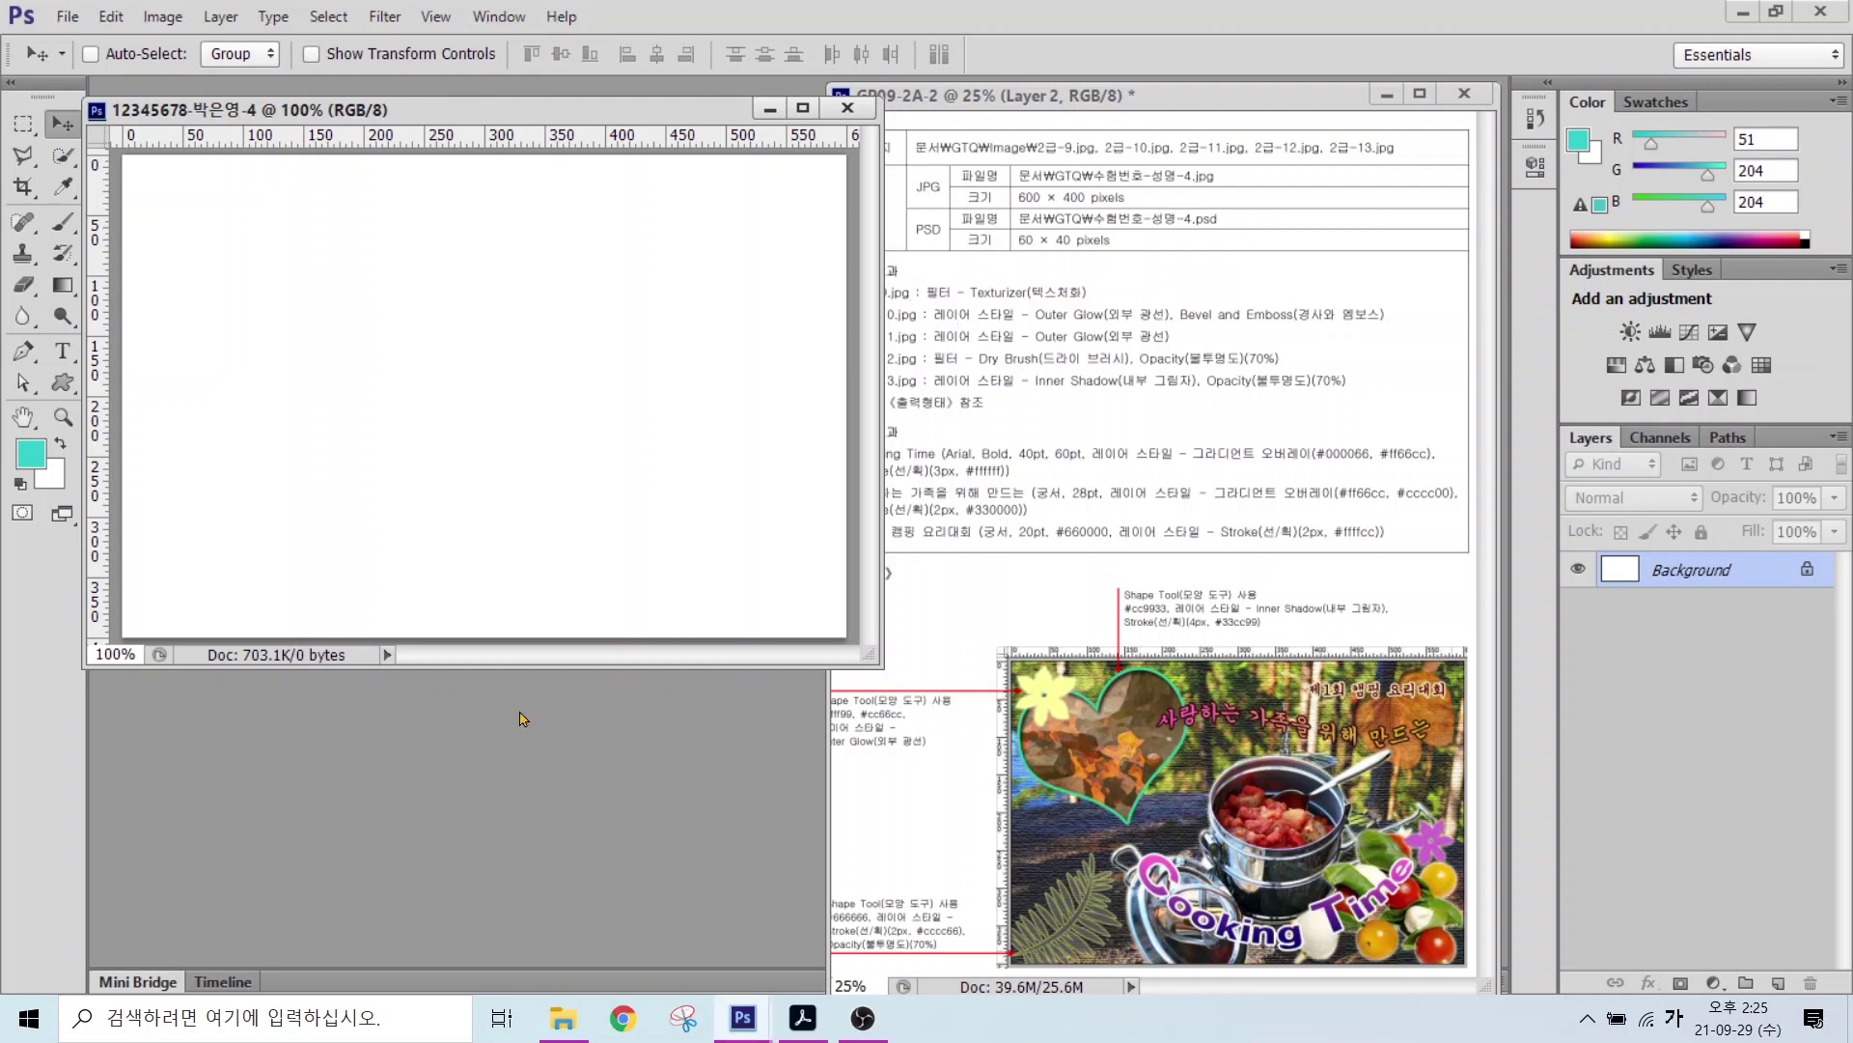
Step: Open the campfire cooking-pot photo 2급-9.jpg from the image folder
double_click(439, 766)
double_click(734, 282)
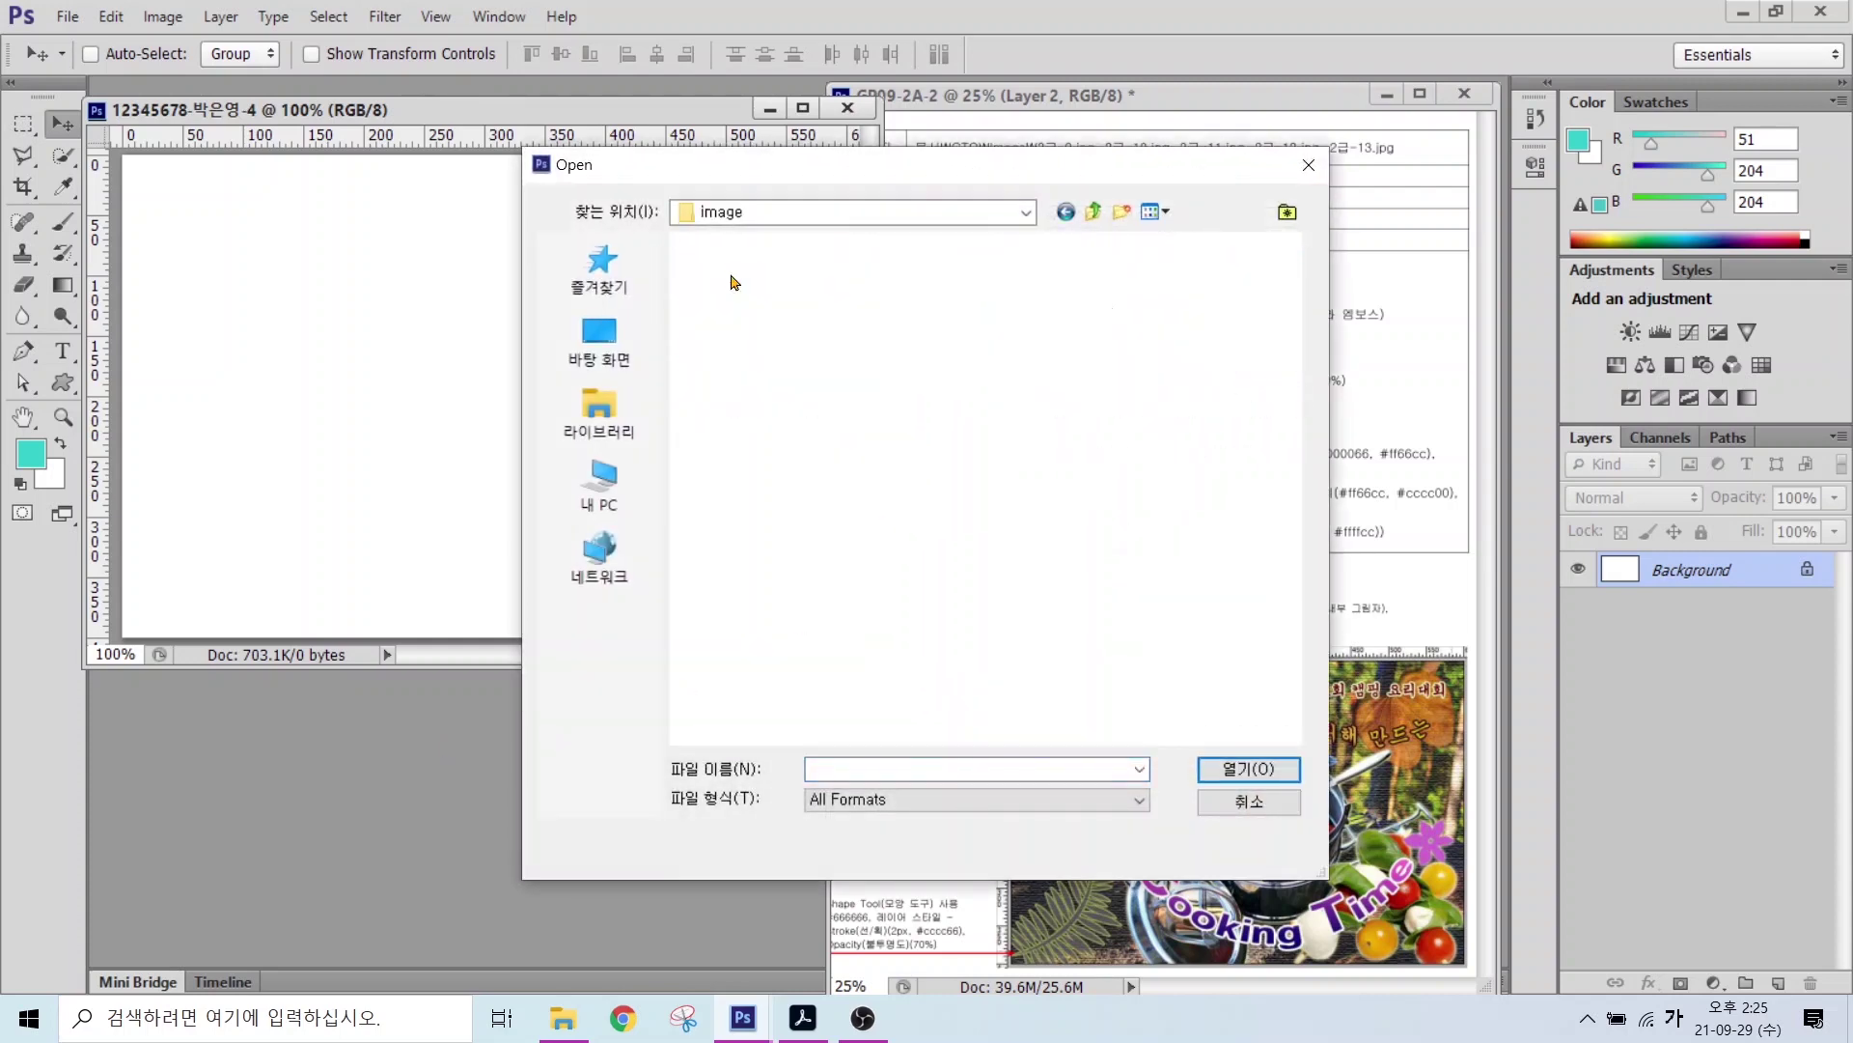
click(897, 396)
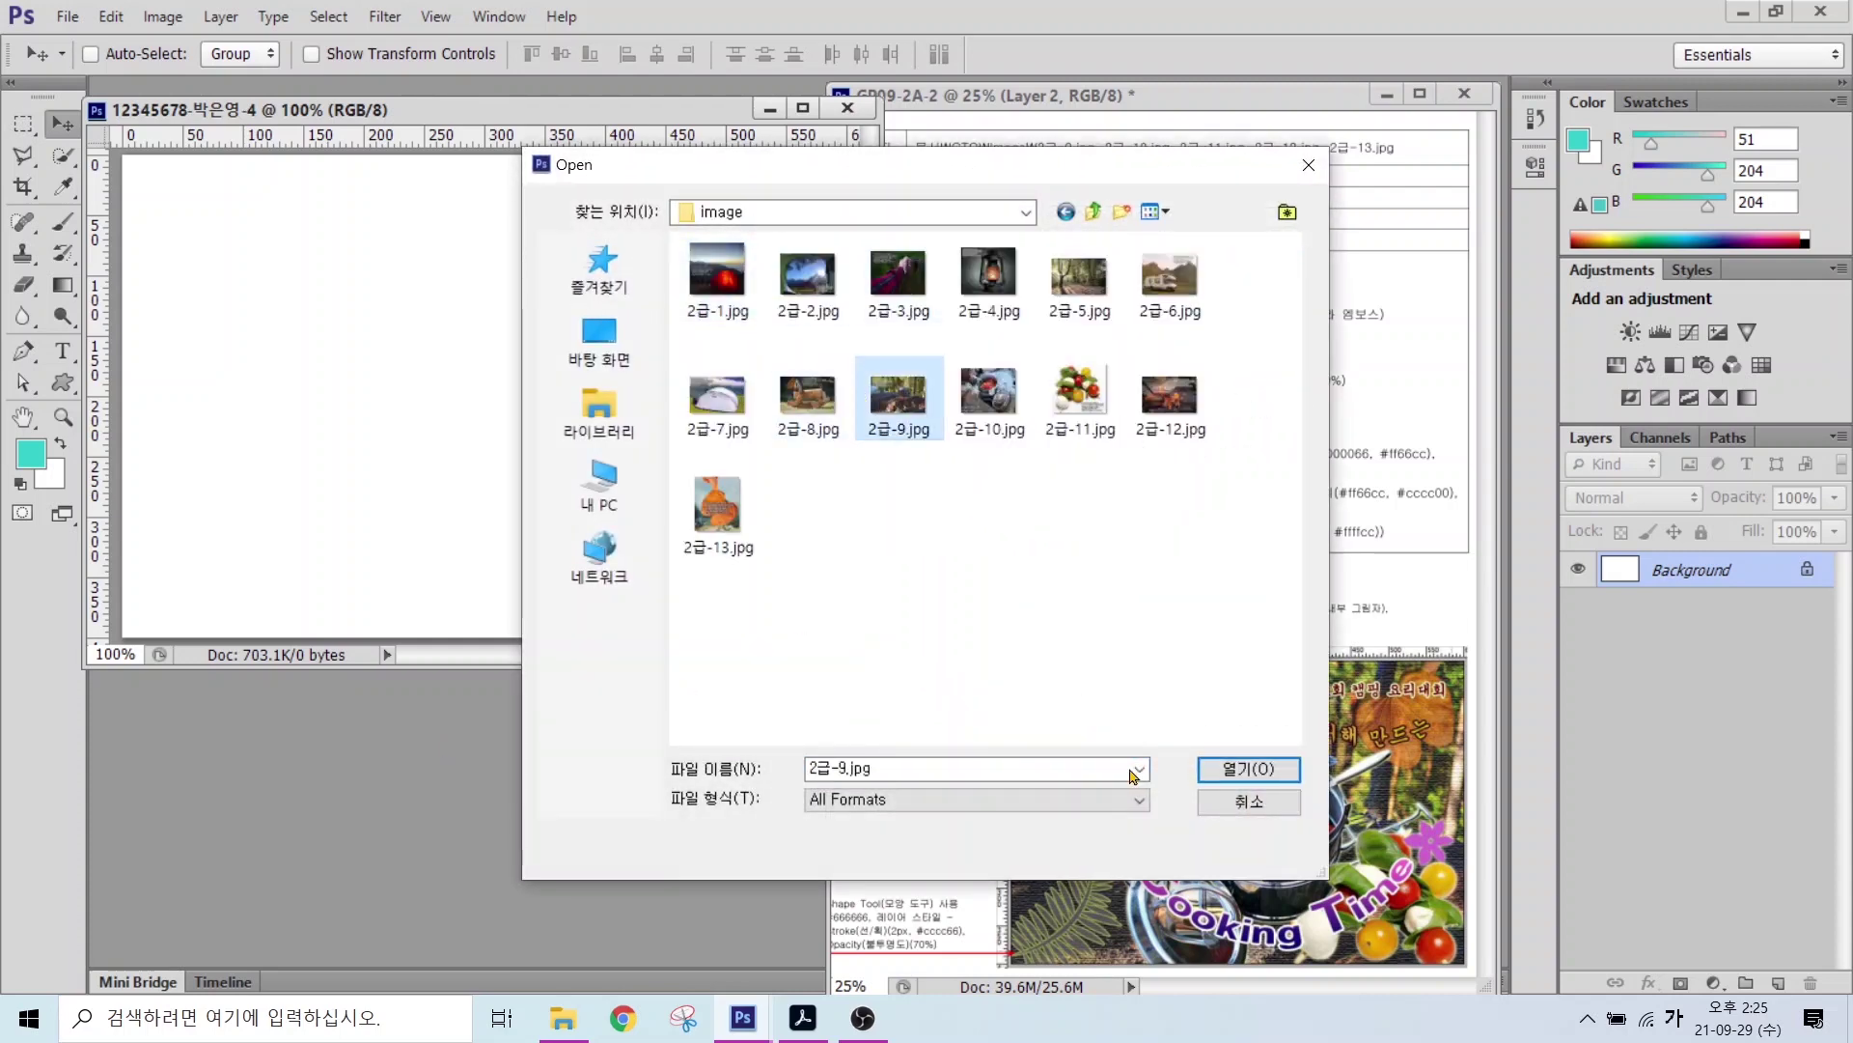
click(1249, 768)
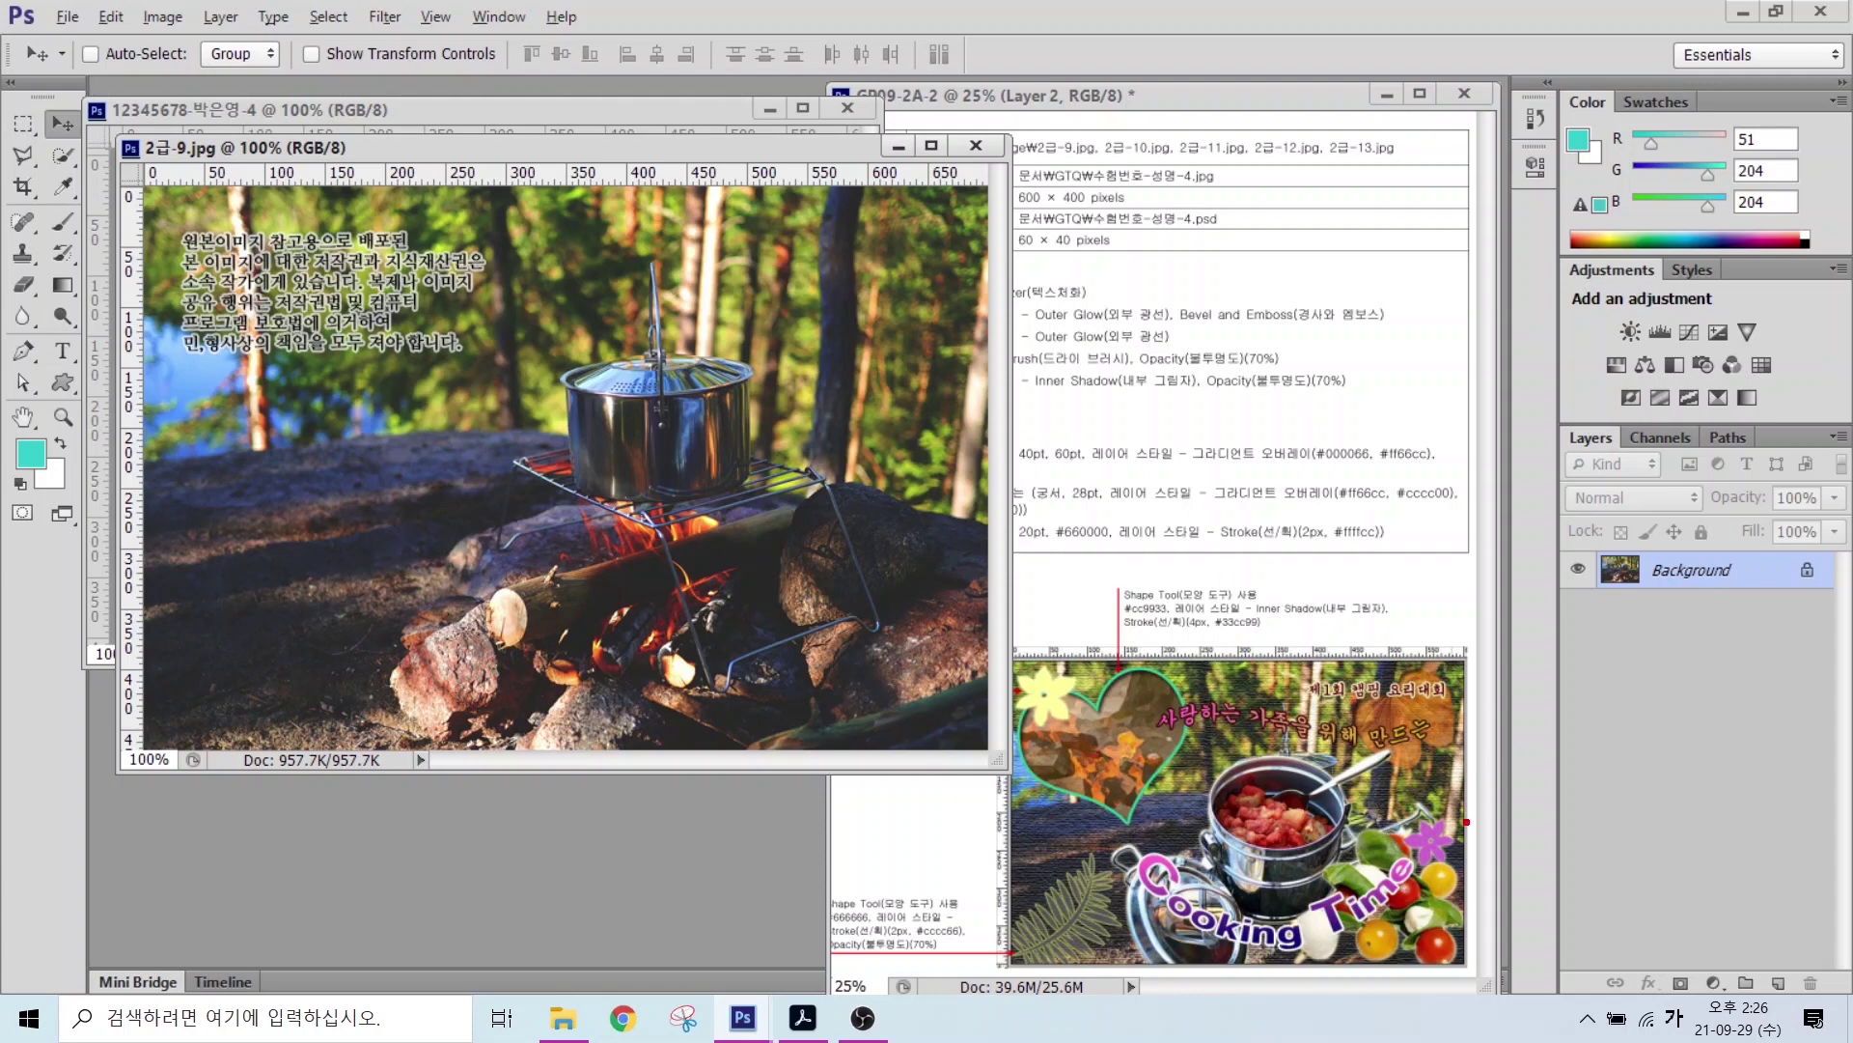
mouse_move(1466, 821)
mouse_down()
mouse_move(1432, 722)
mouse_move(1487, 746)
mouse_move(1475, 823)
mouse_up()
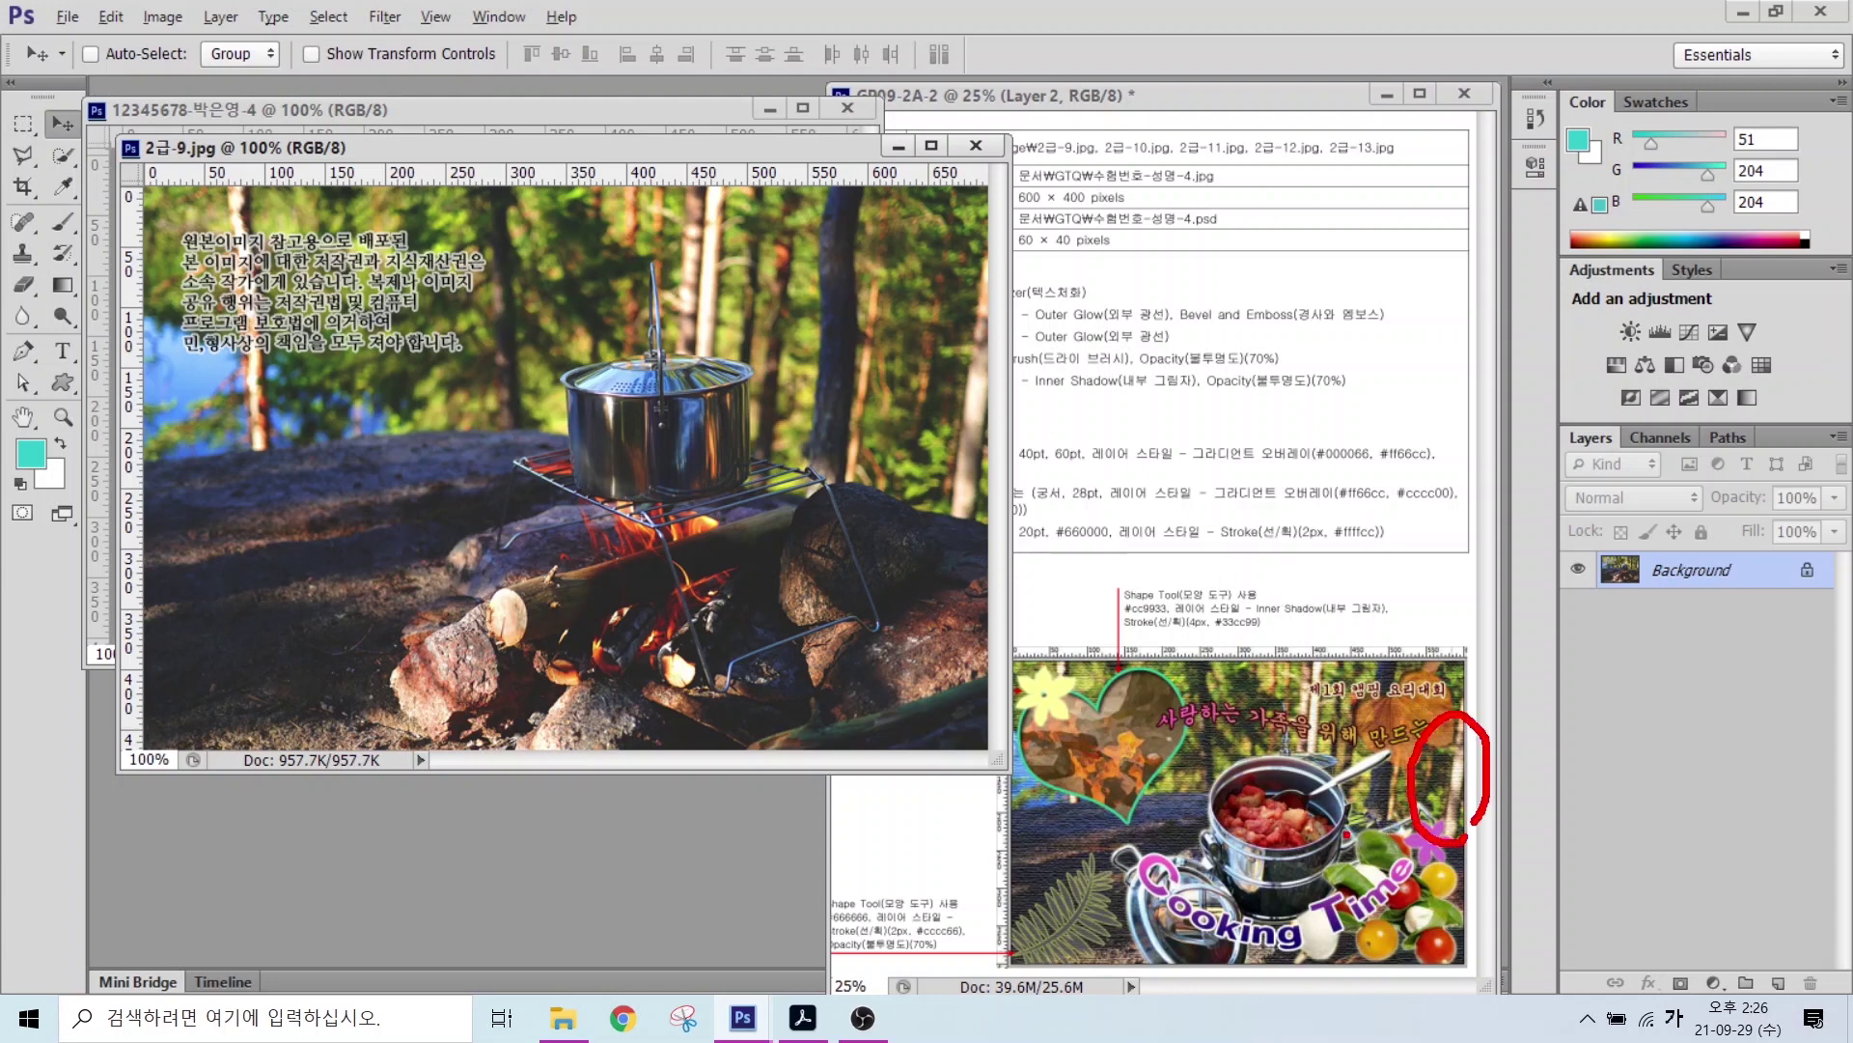
drag(1346, 834, 1521, 840)
mouse_move(981, 507)
mouse_down()
mouse_move(900, 387)
mouse_move(997, 492)
mouse_up()
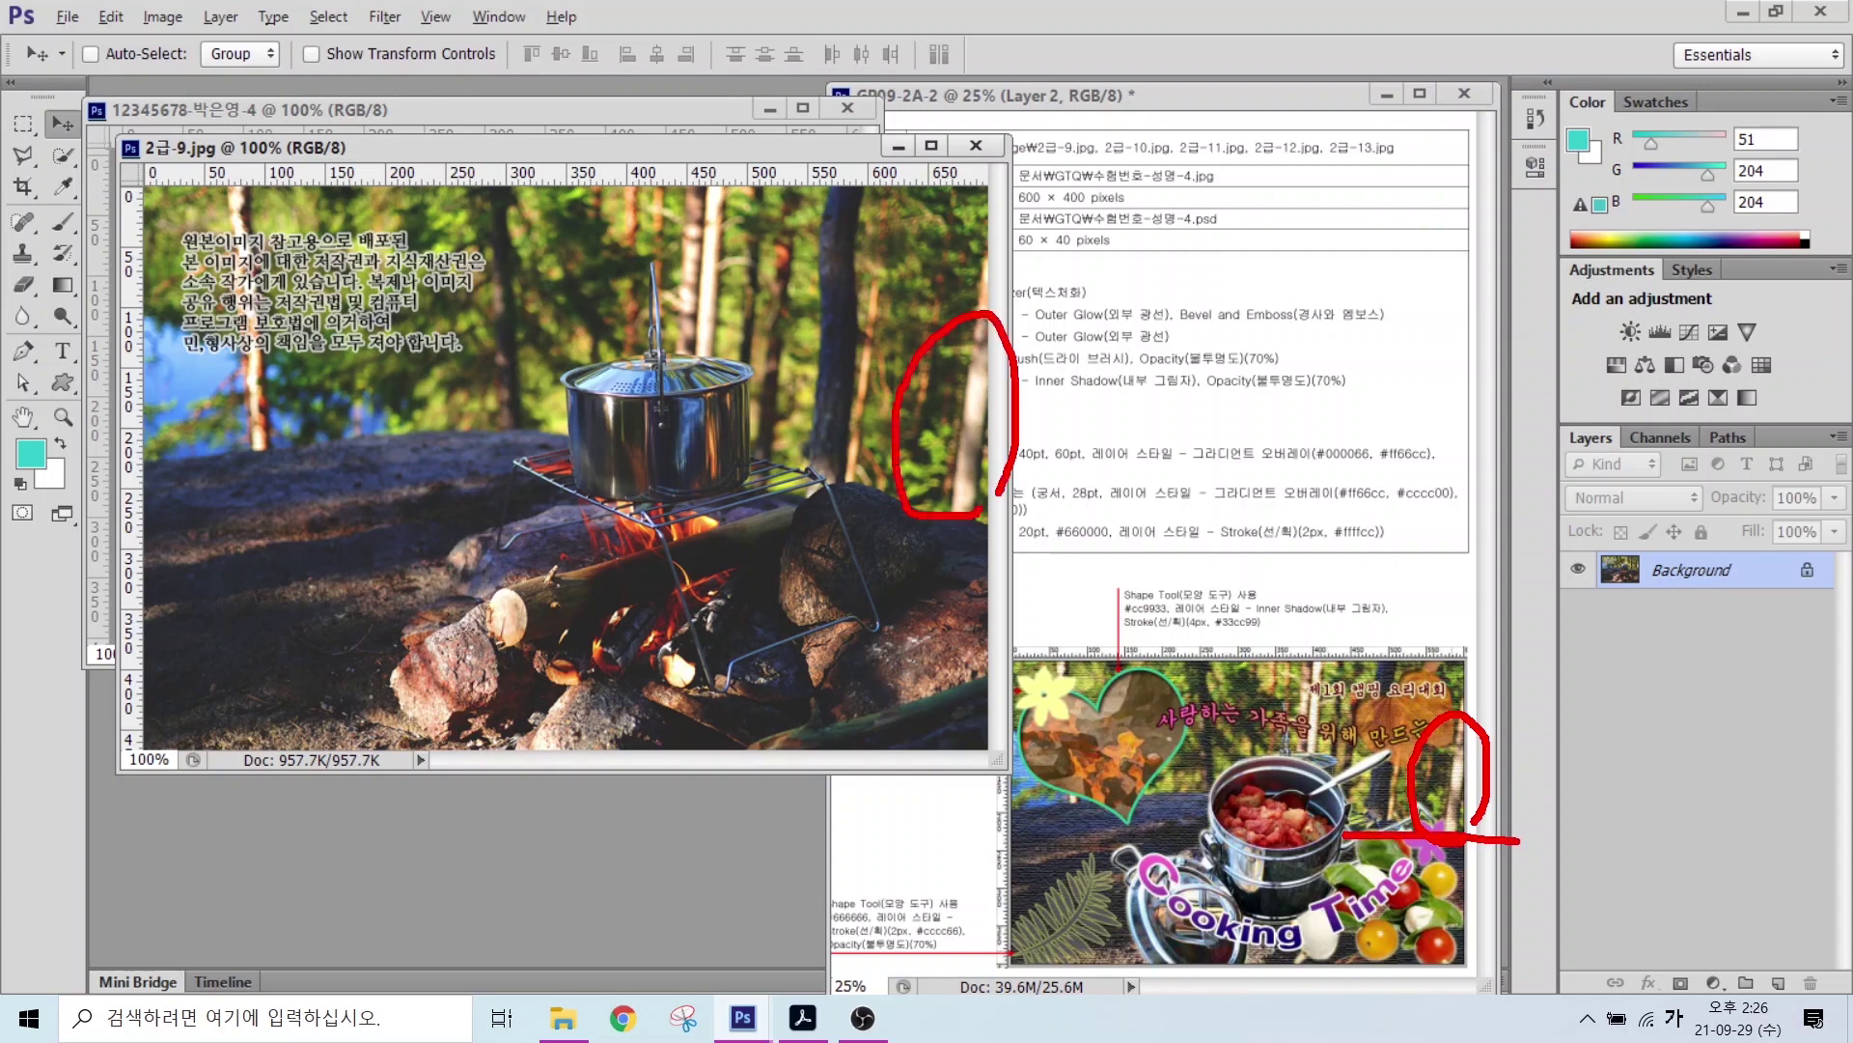
drag(809, 522, 1009, 521)
key(Escape)
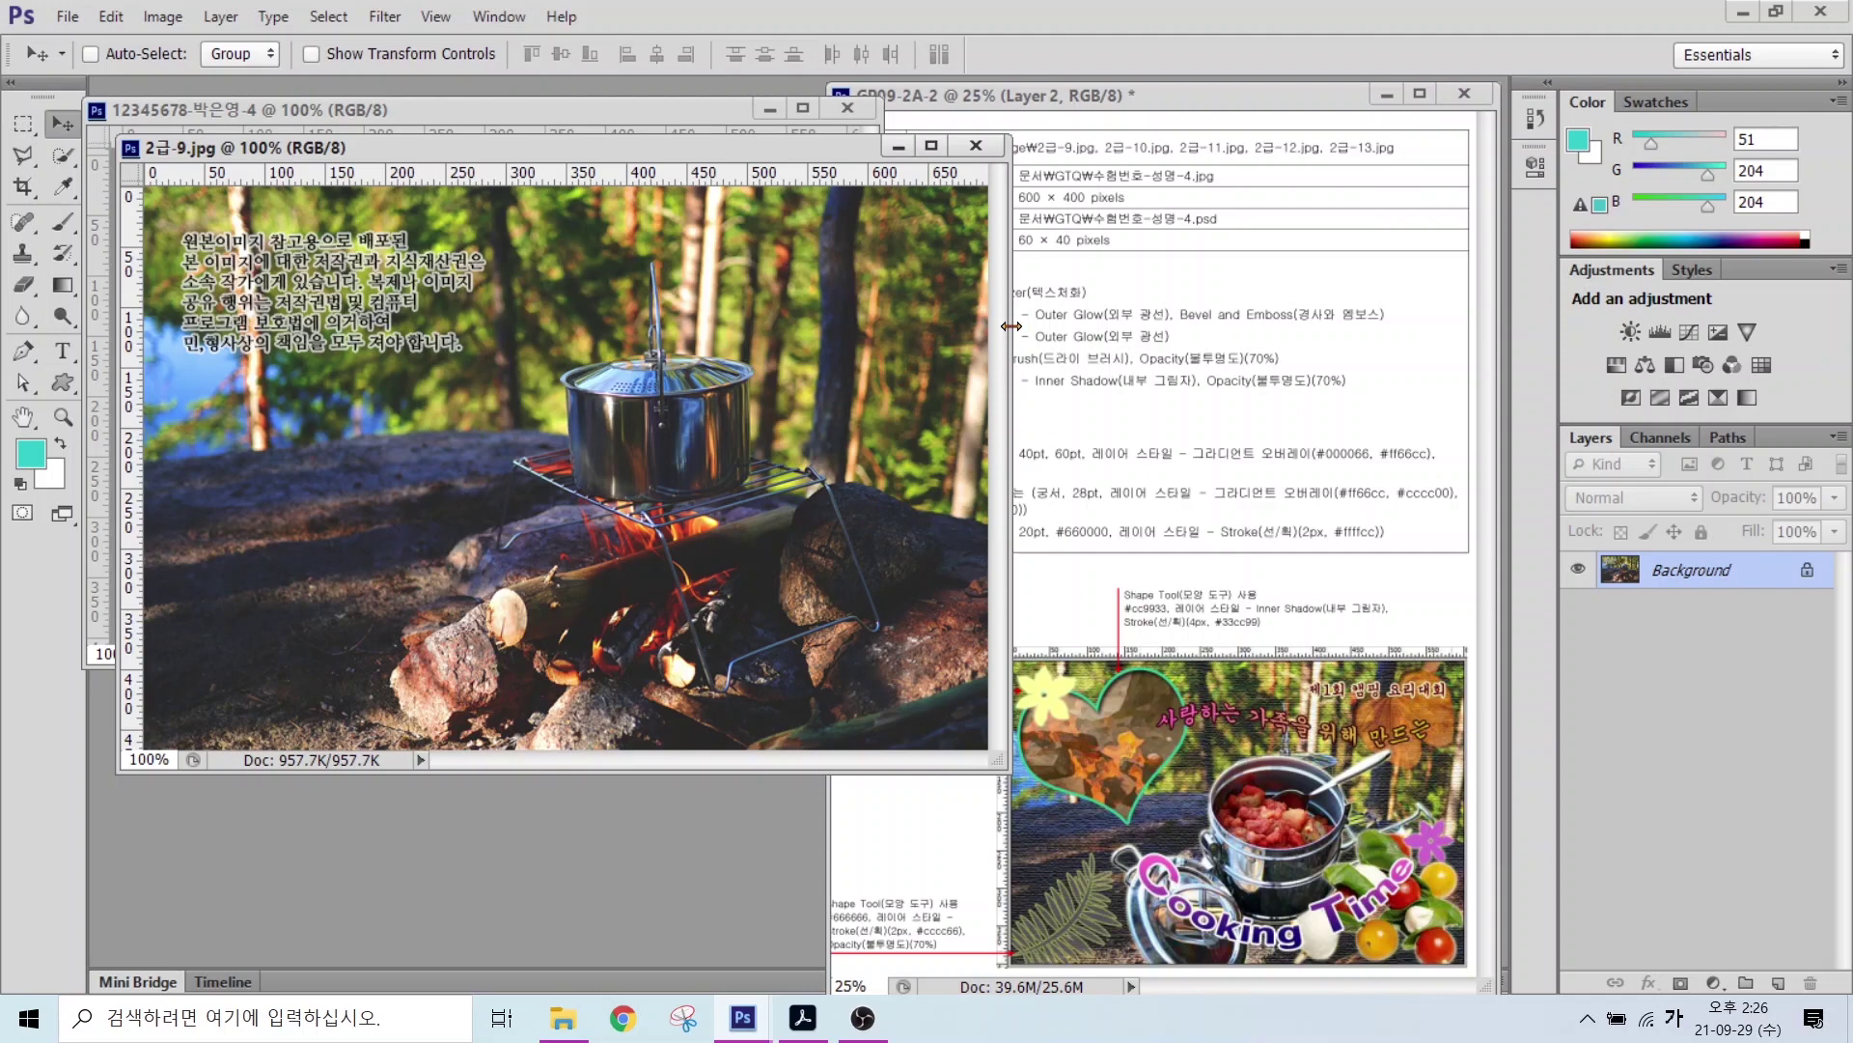
Step: Resize the photo to a height of 400 pixels, making it 600×400
click(160, 19)
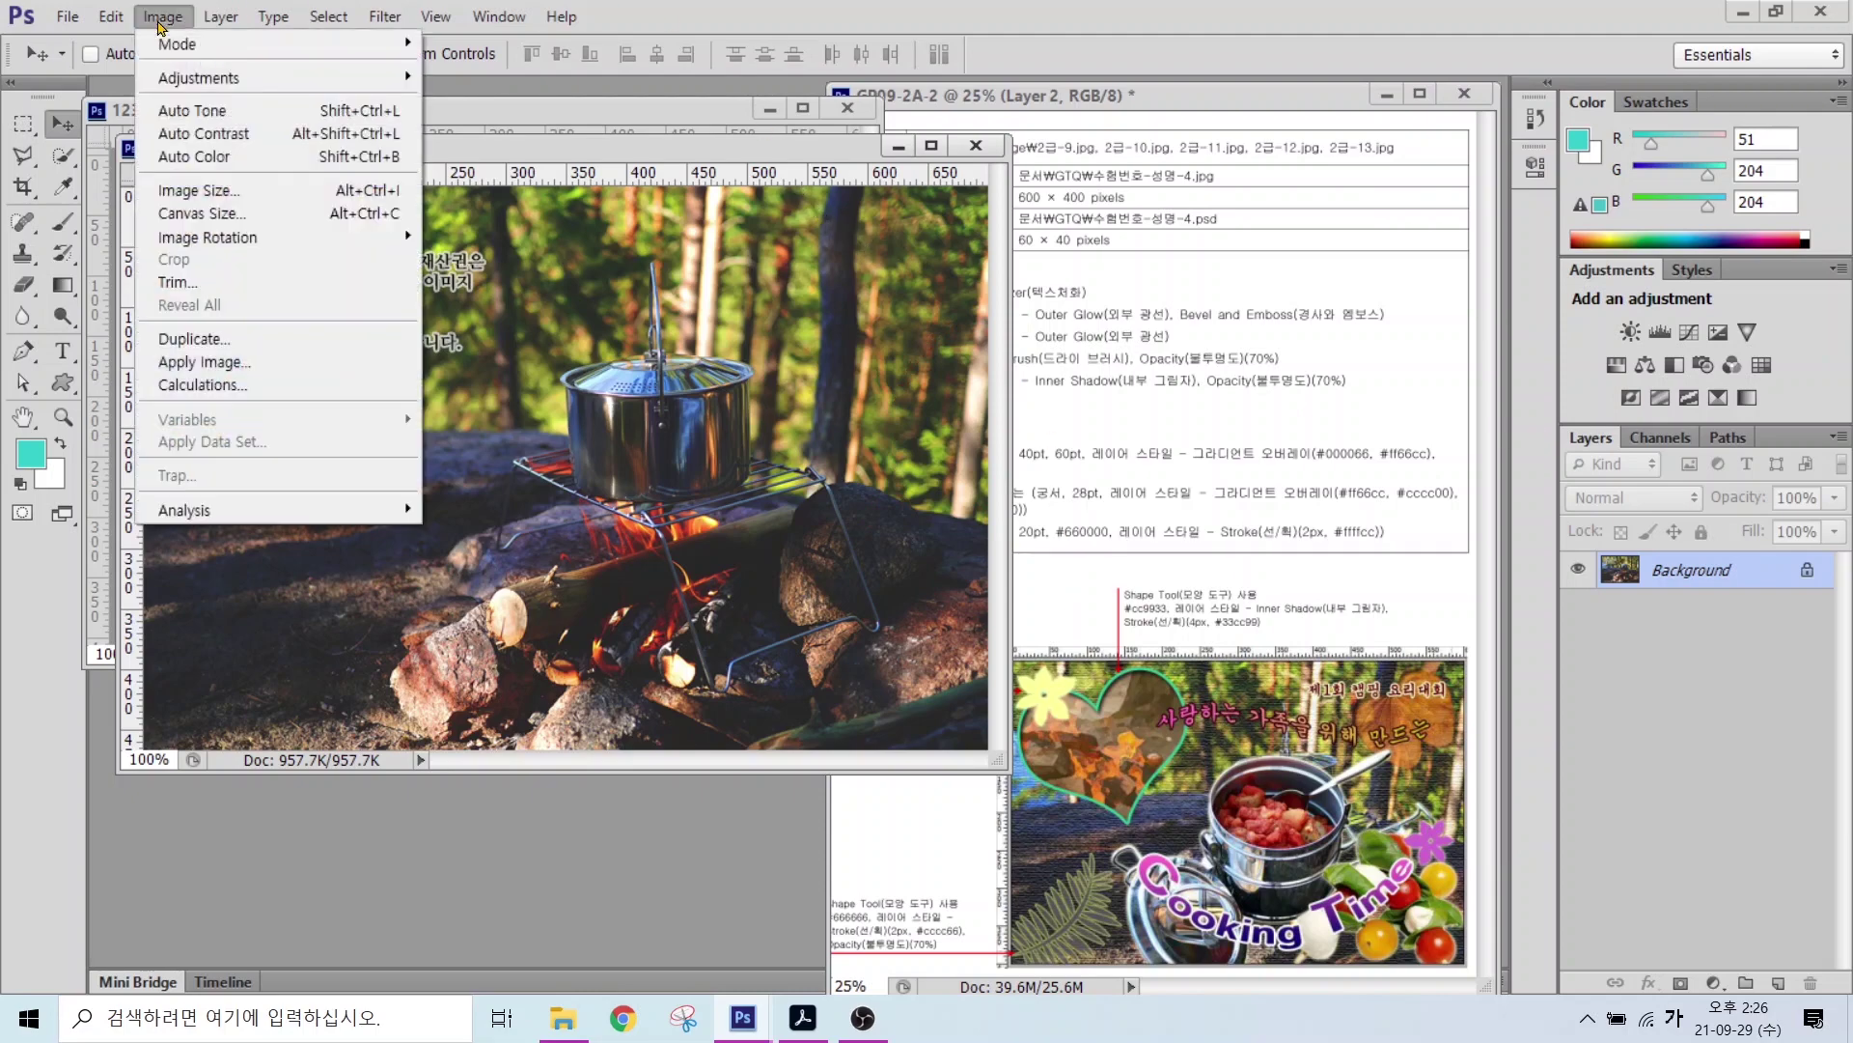
click(198, 190)
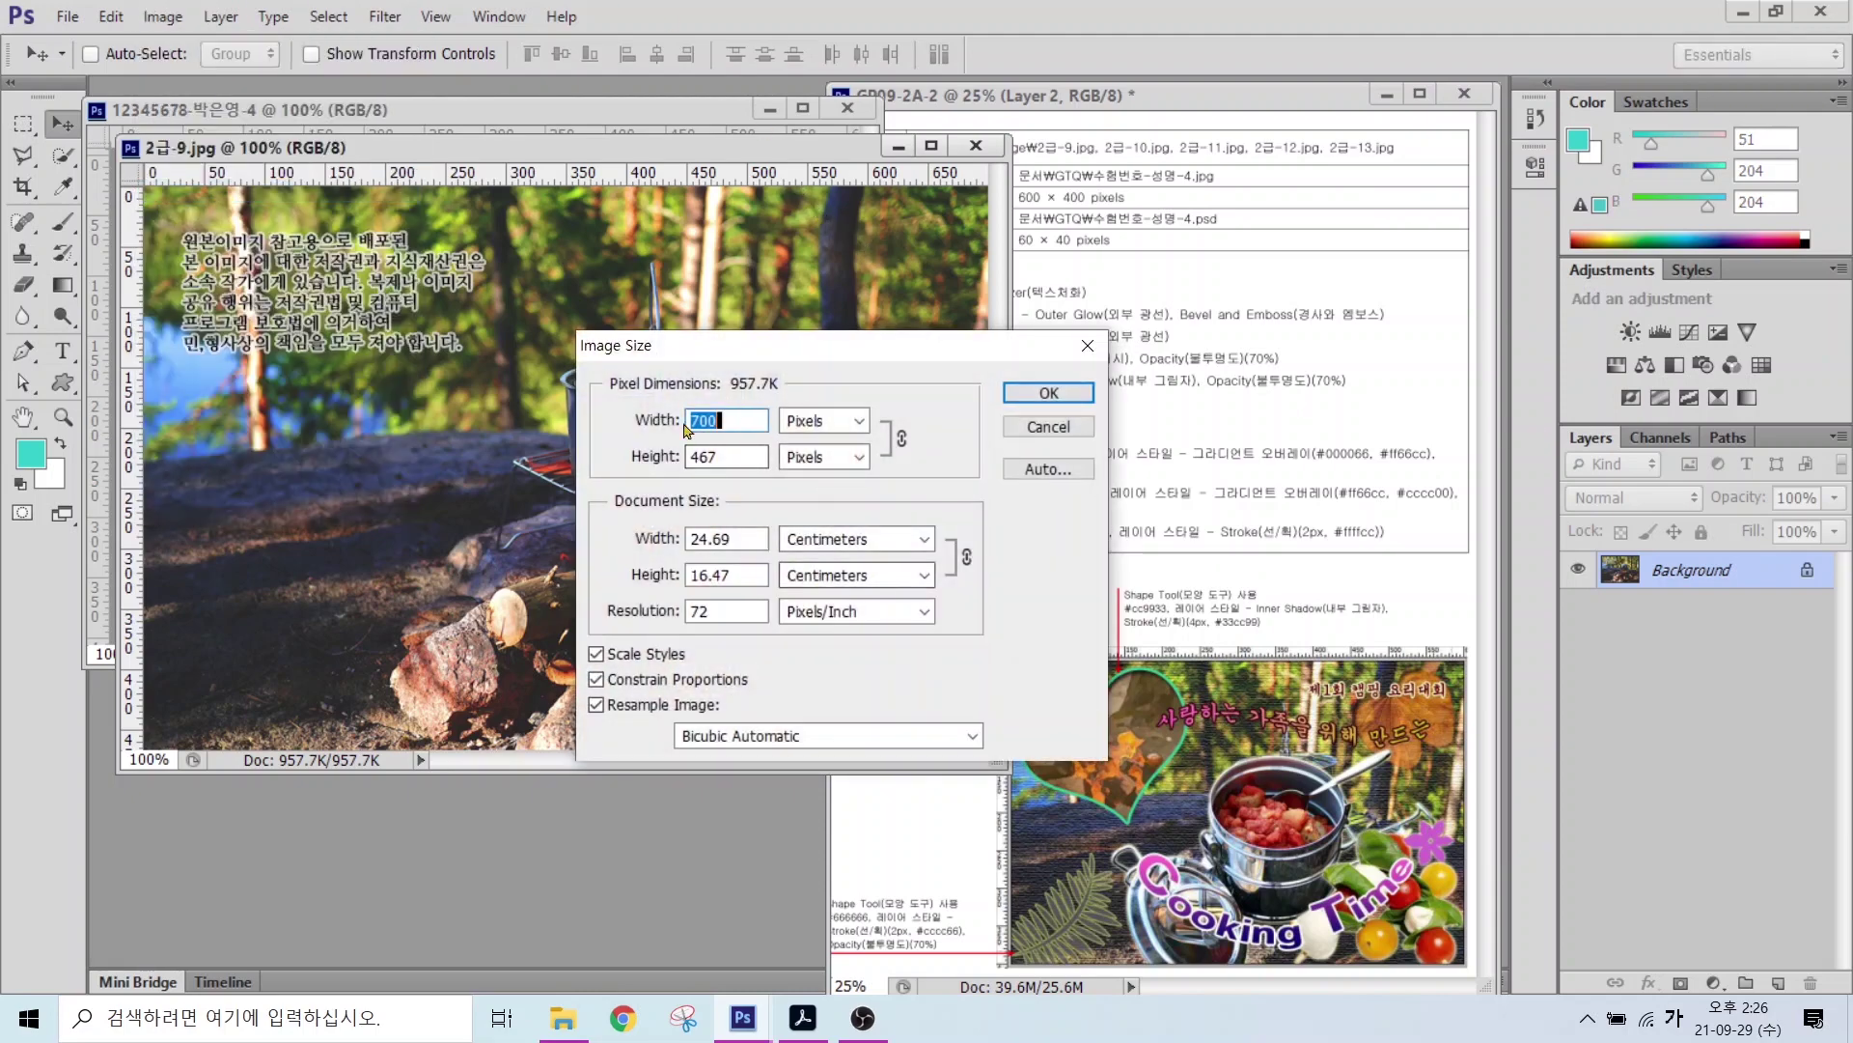
double_click(731, 452)
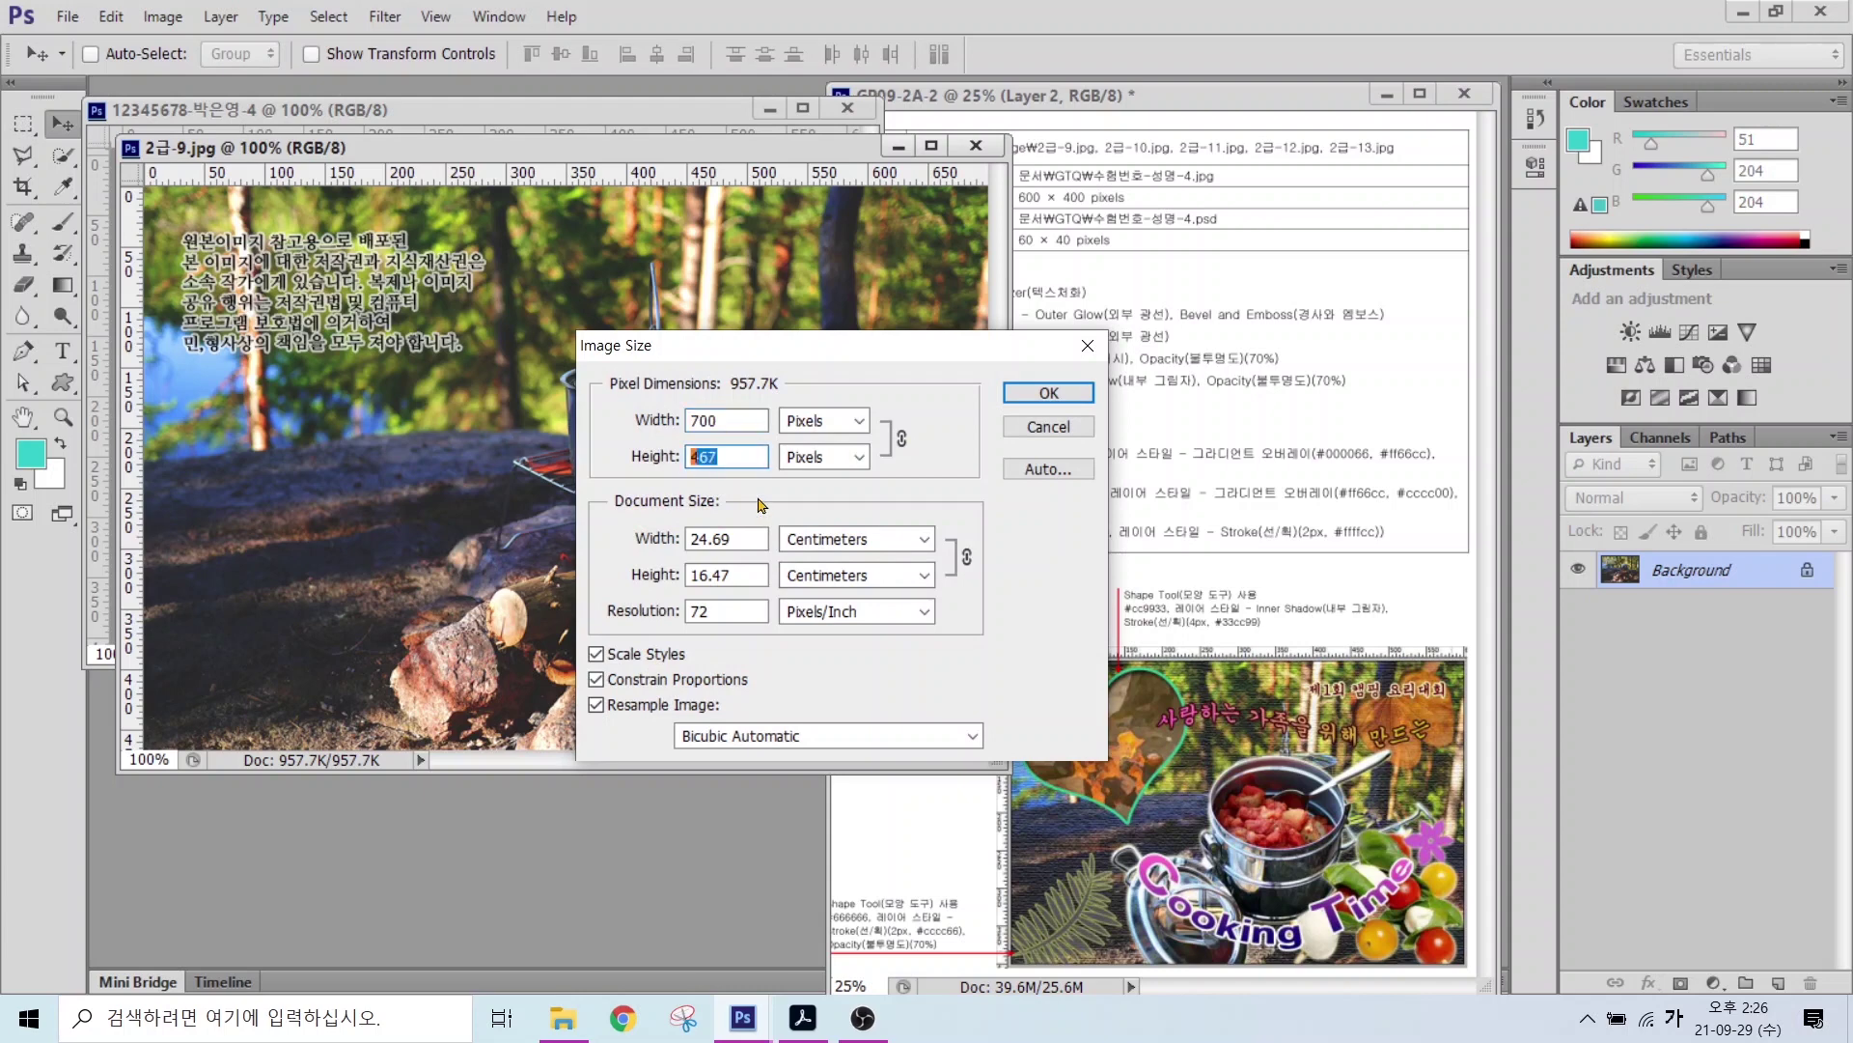
text(400)
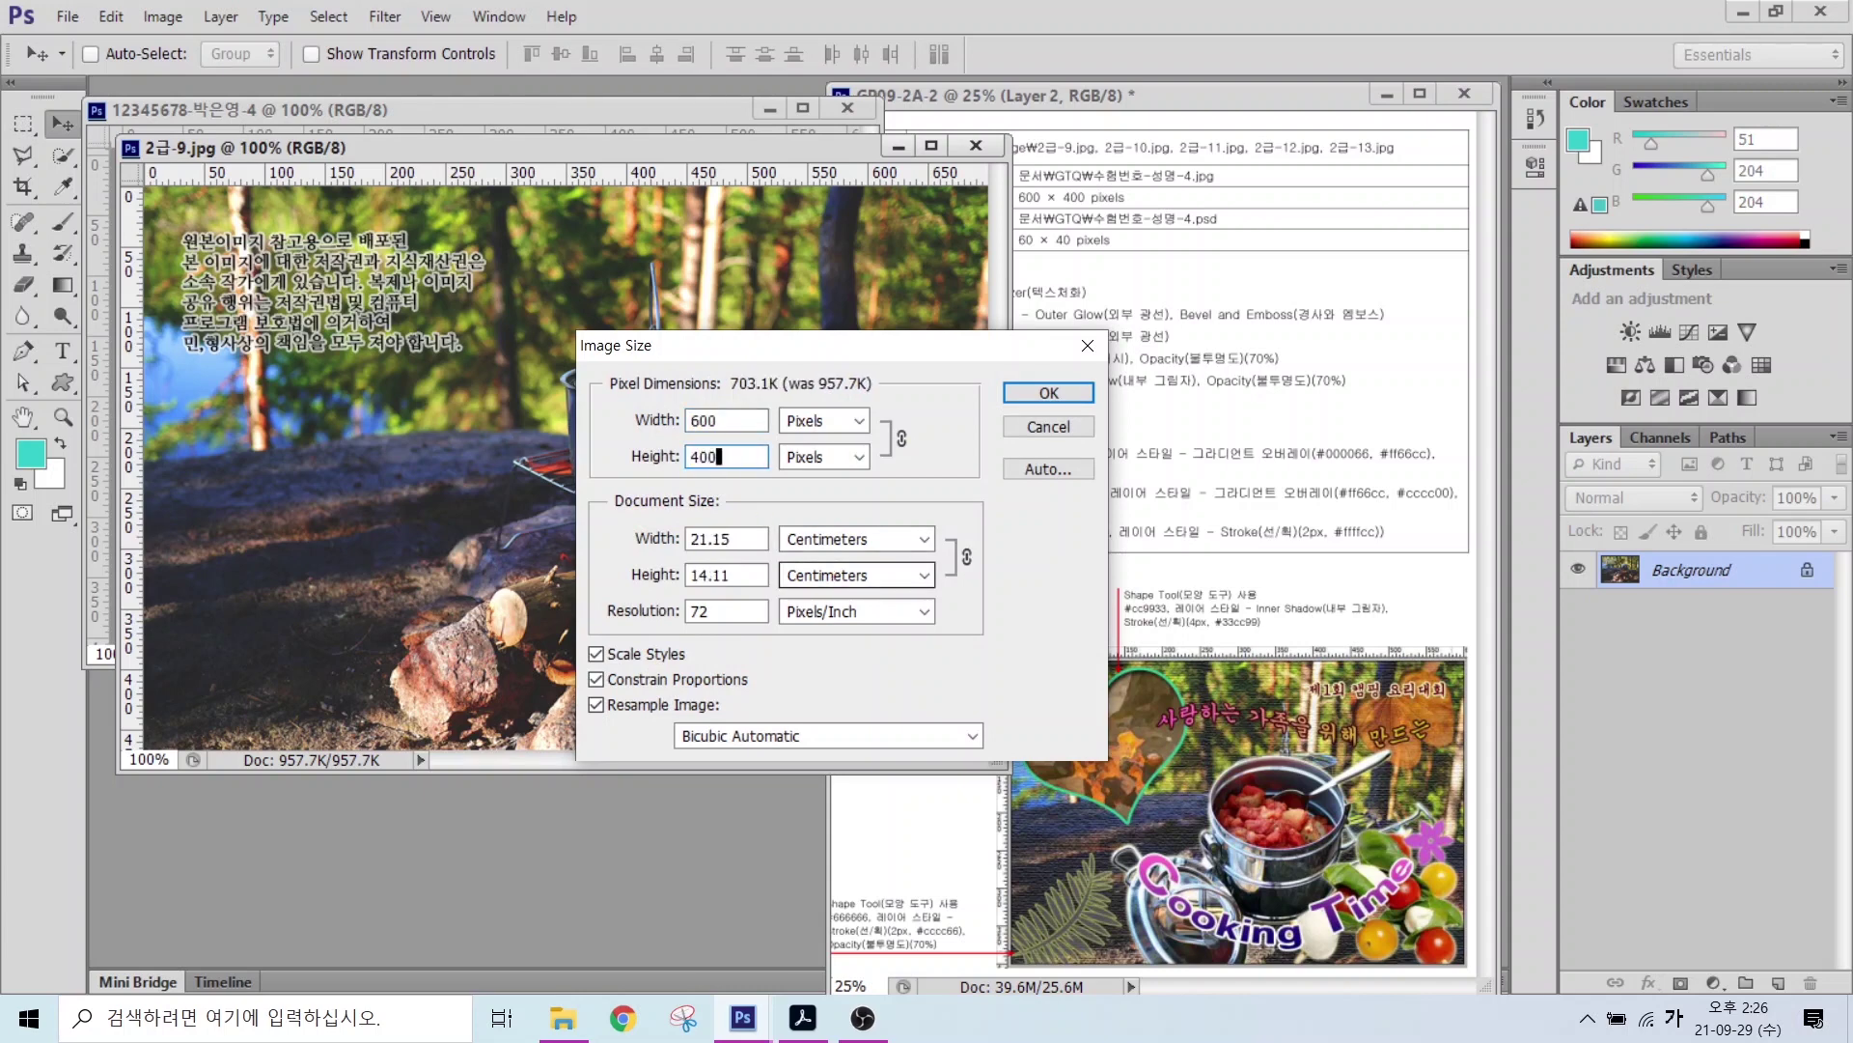
key(Return)
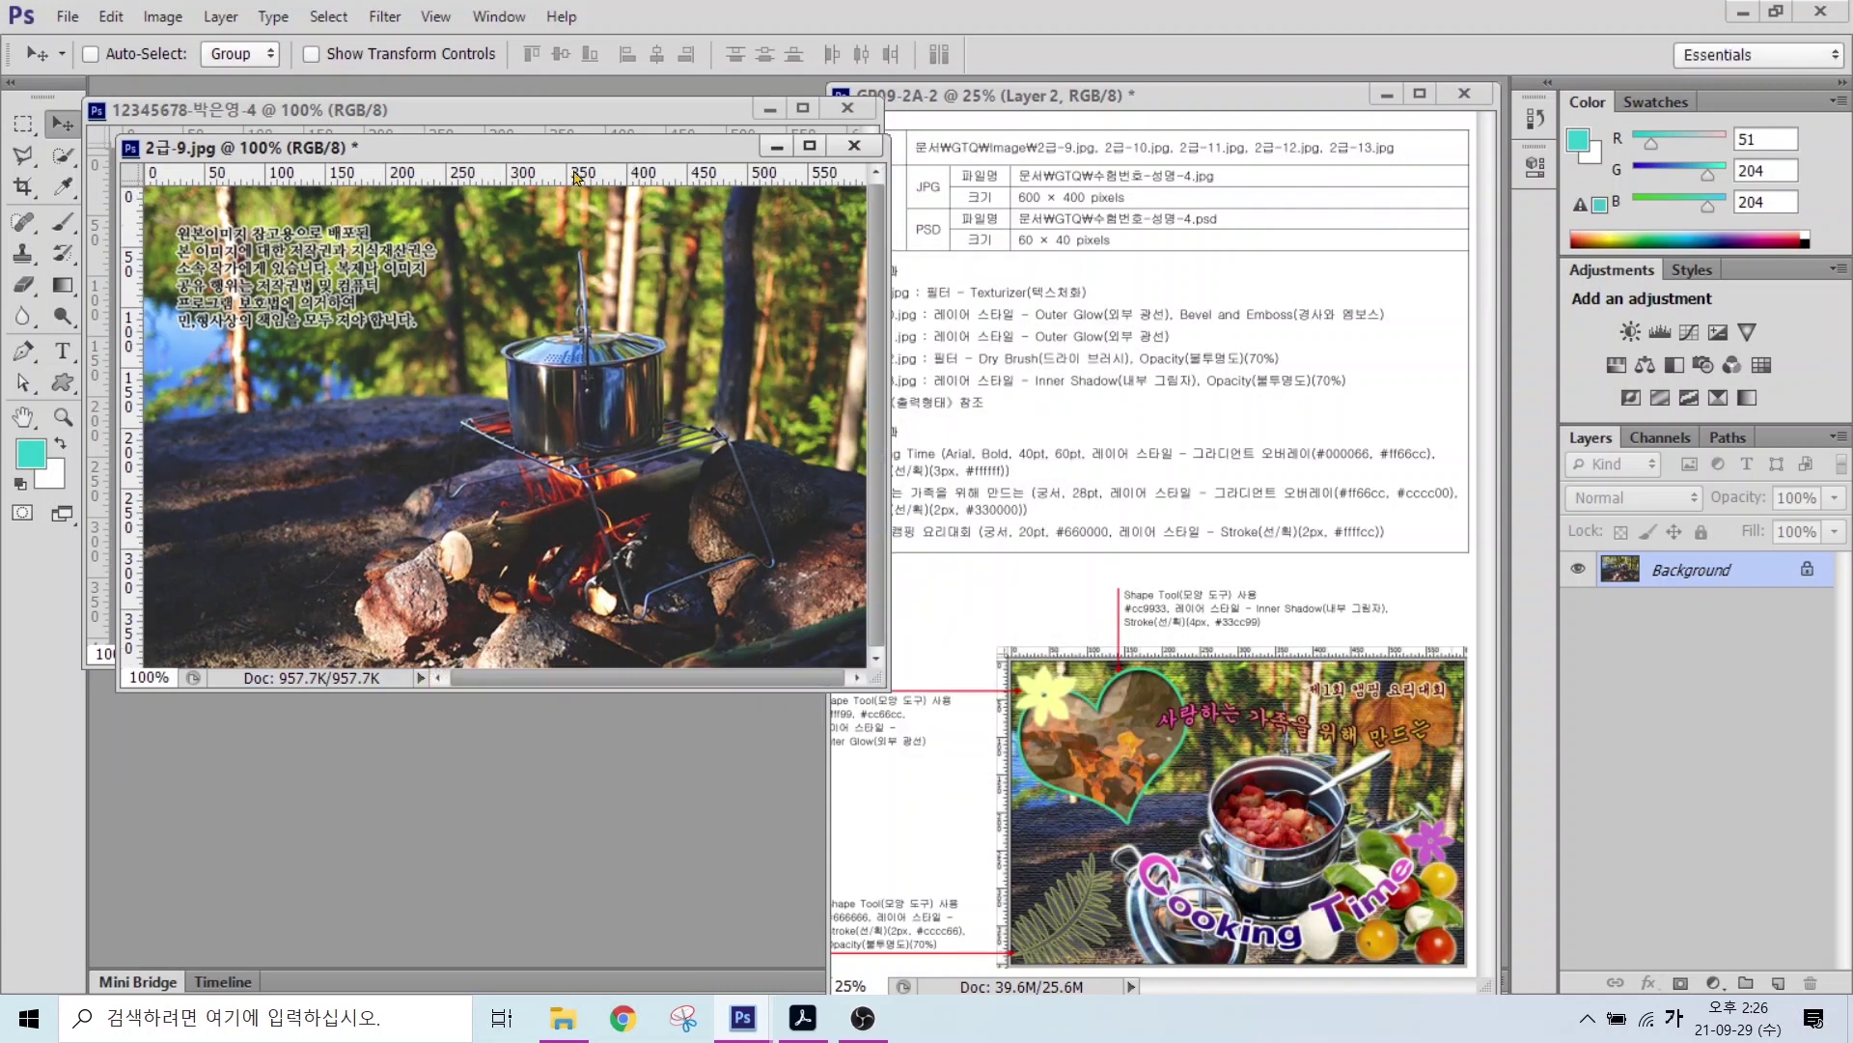
Step: Drag the photo into the new document to fill the canvas, then close 2급-9.jpg without saving
drag(531, 146, 608, 274)
drag(302, 378, 208, 197)
drag(358, 347, 403, 409)
click(931, 271)
click(931, 271)
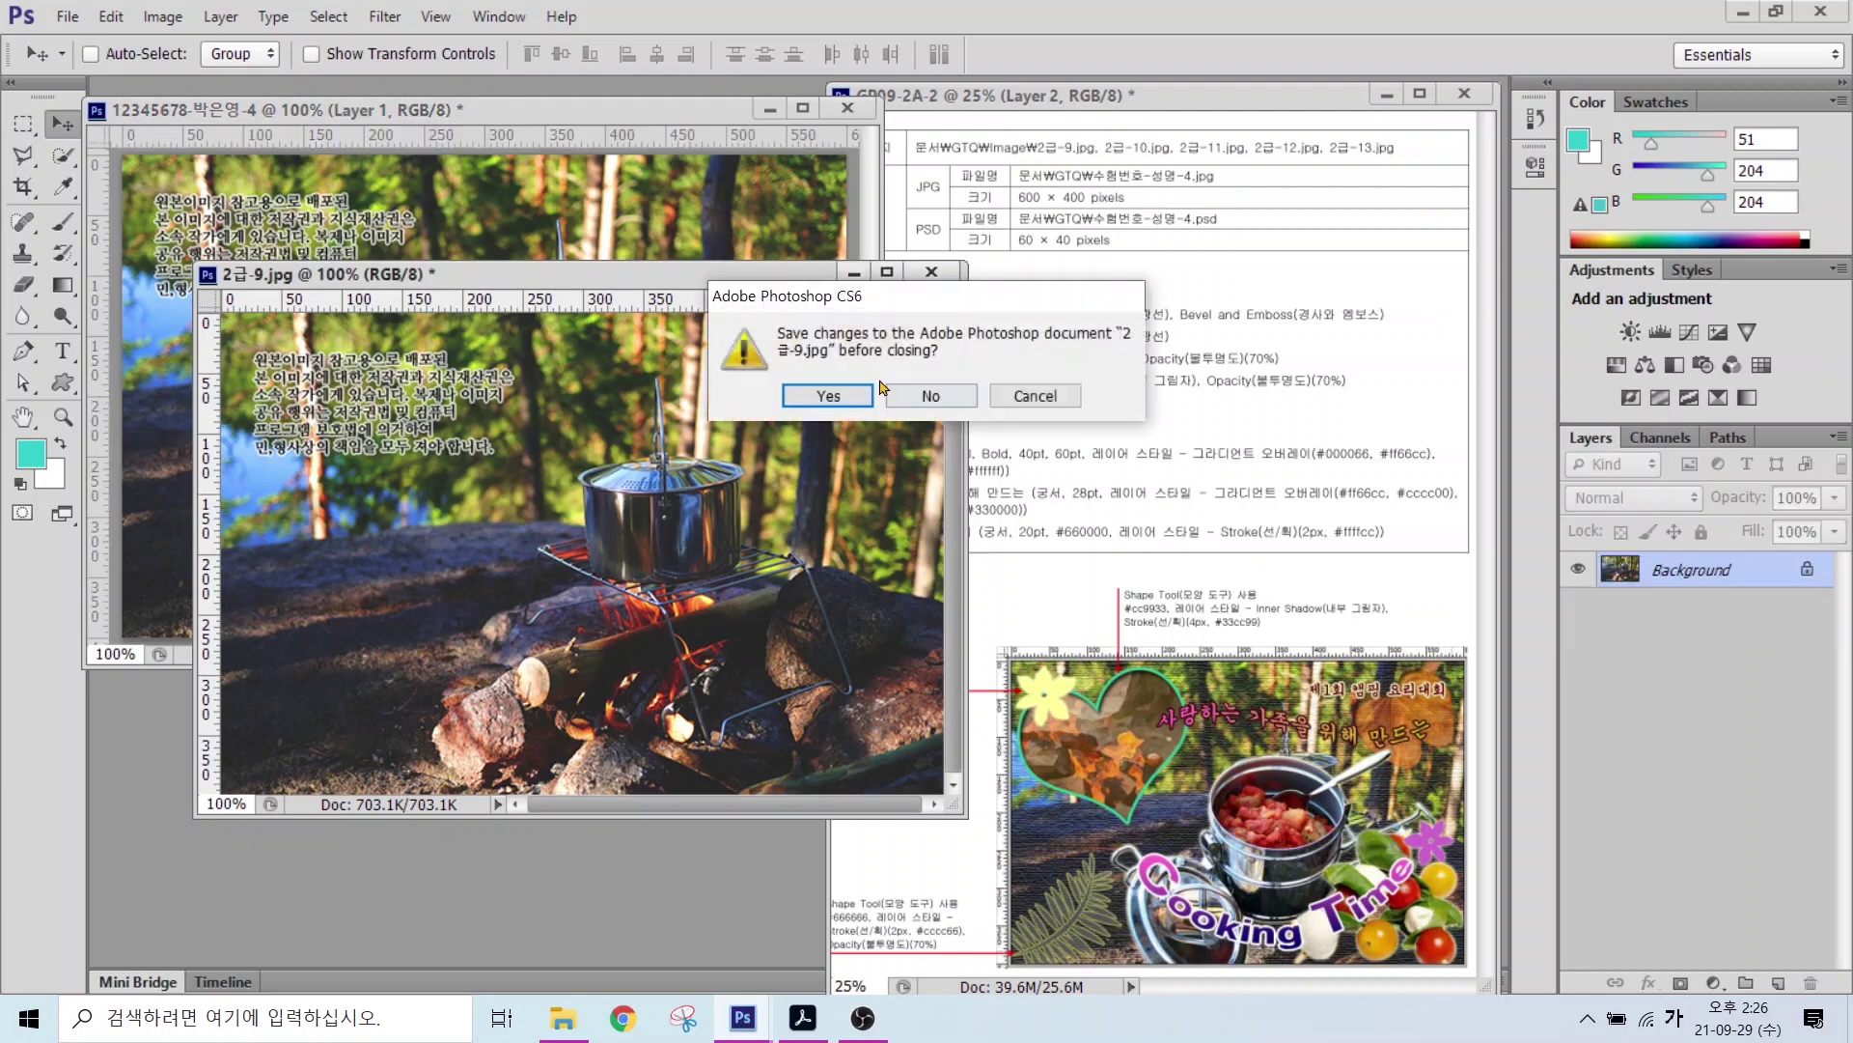
click(932, 394)
click(1670, 579)
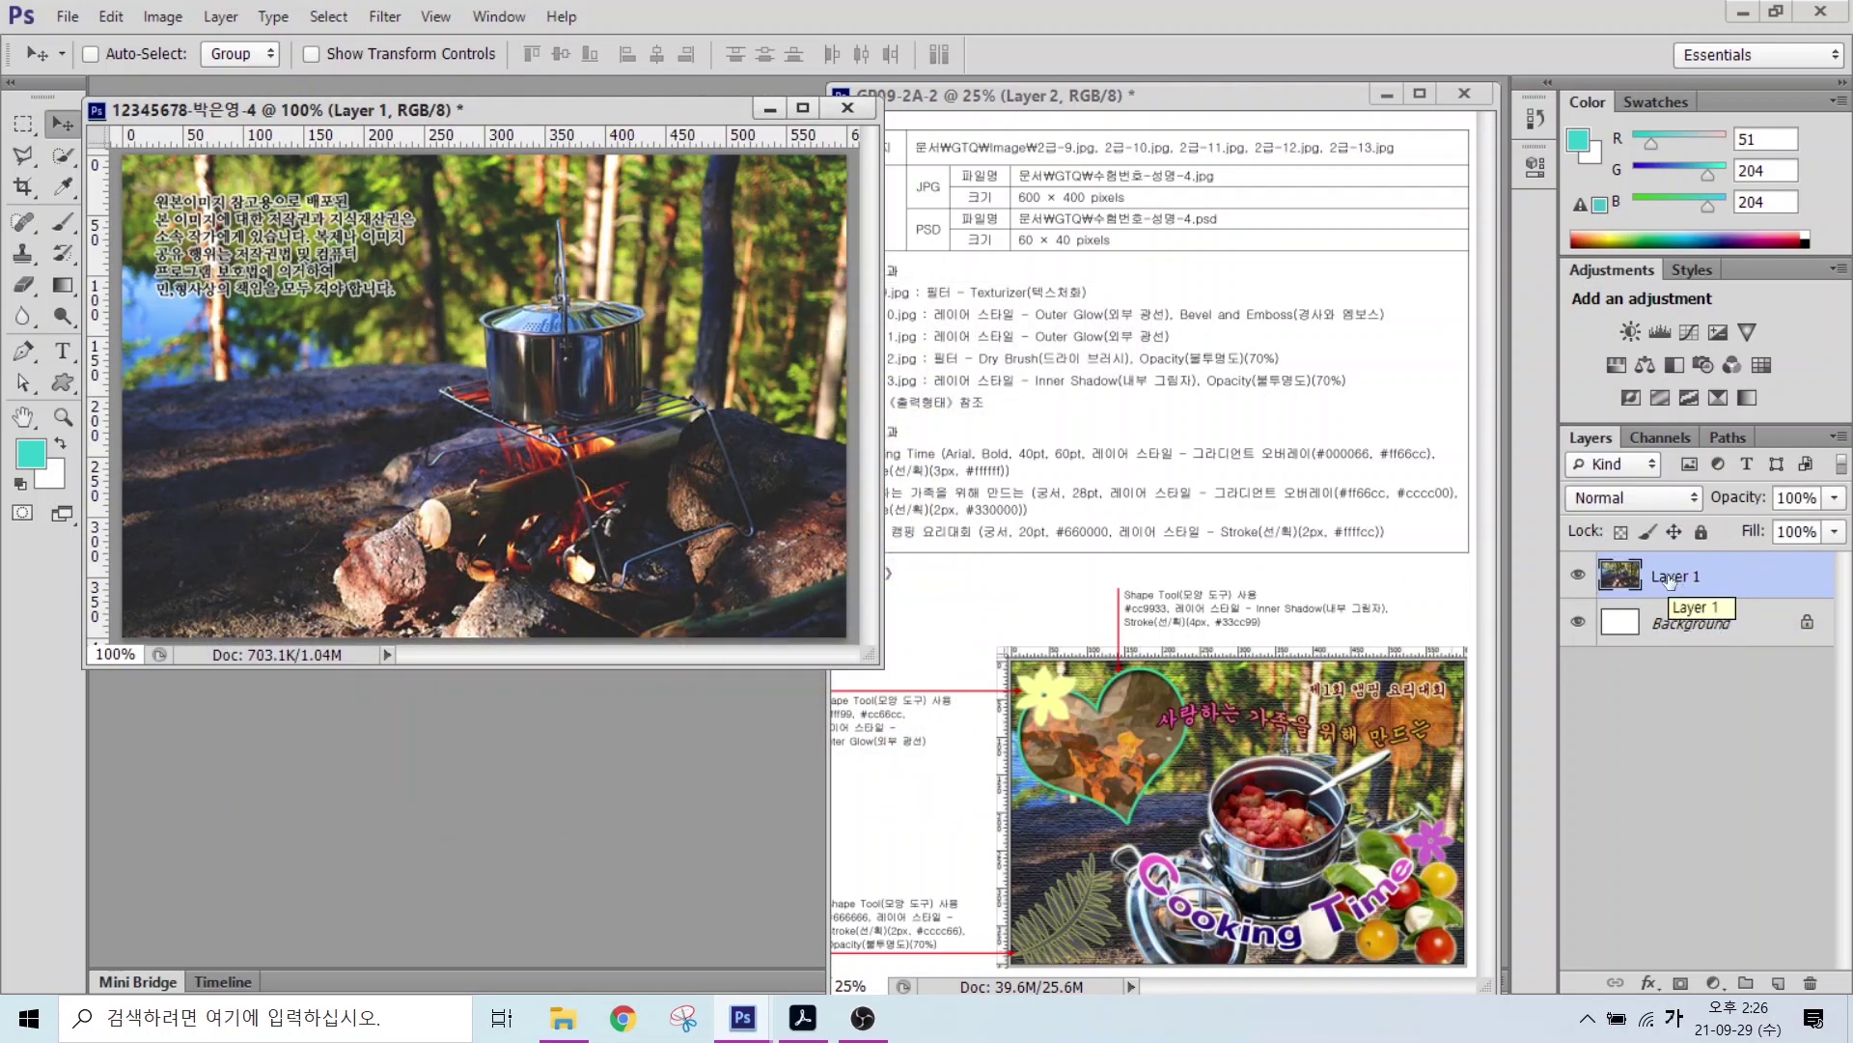
Step: Rename the photo layer to 2-9
double_click(1669, 578)
text(2-9)
key(Return)
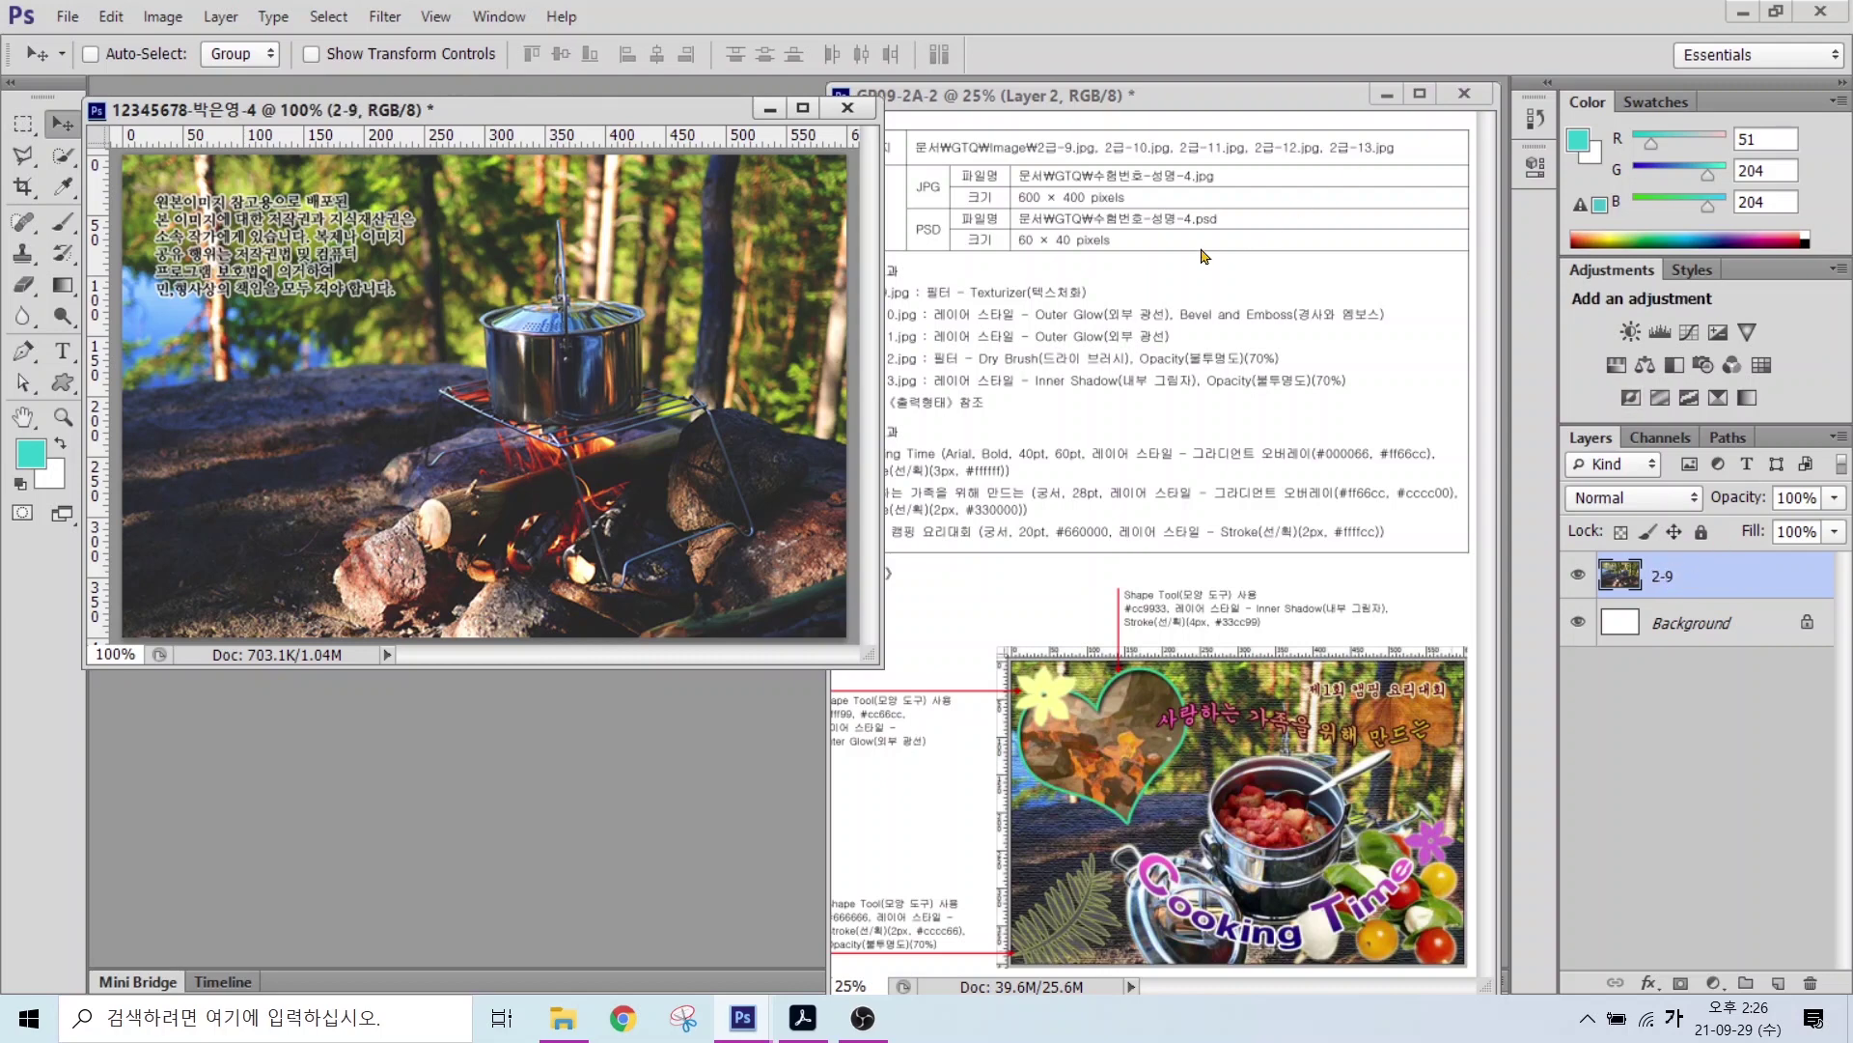
Step: Apply the Filter Gallery's Texture > Texturizer effect with Canvas texture to the photo
click(386, 18)
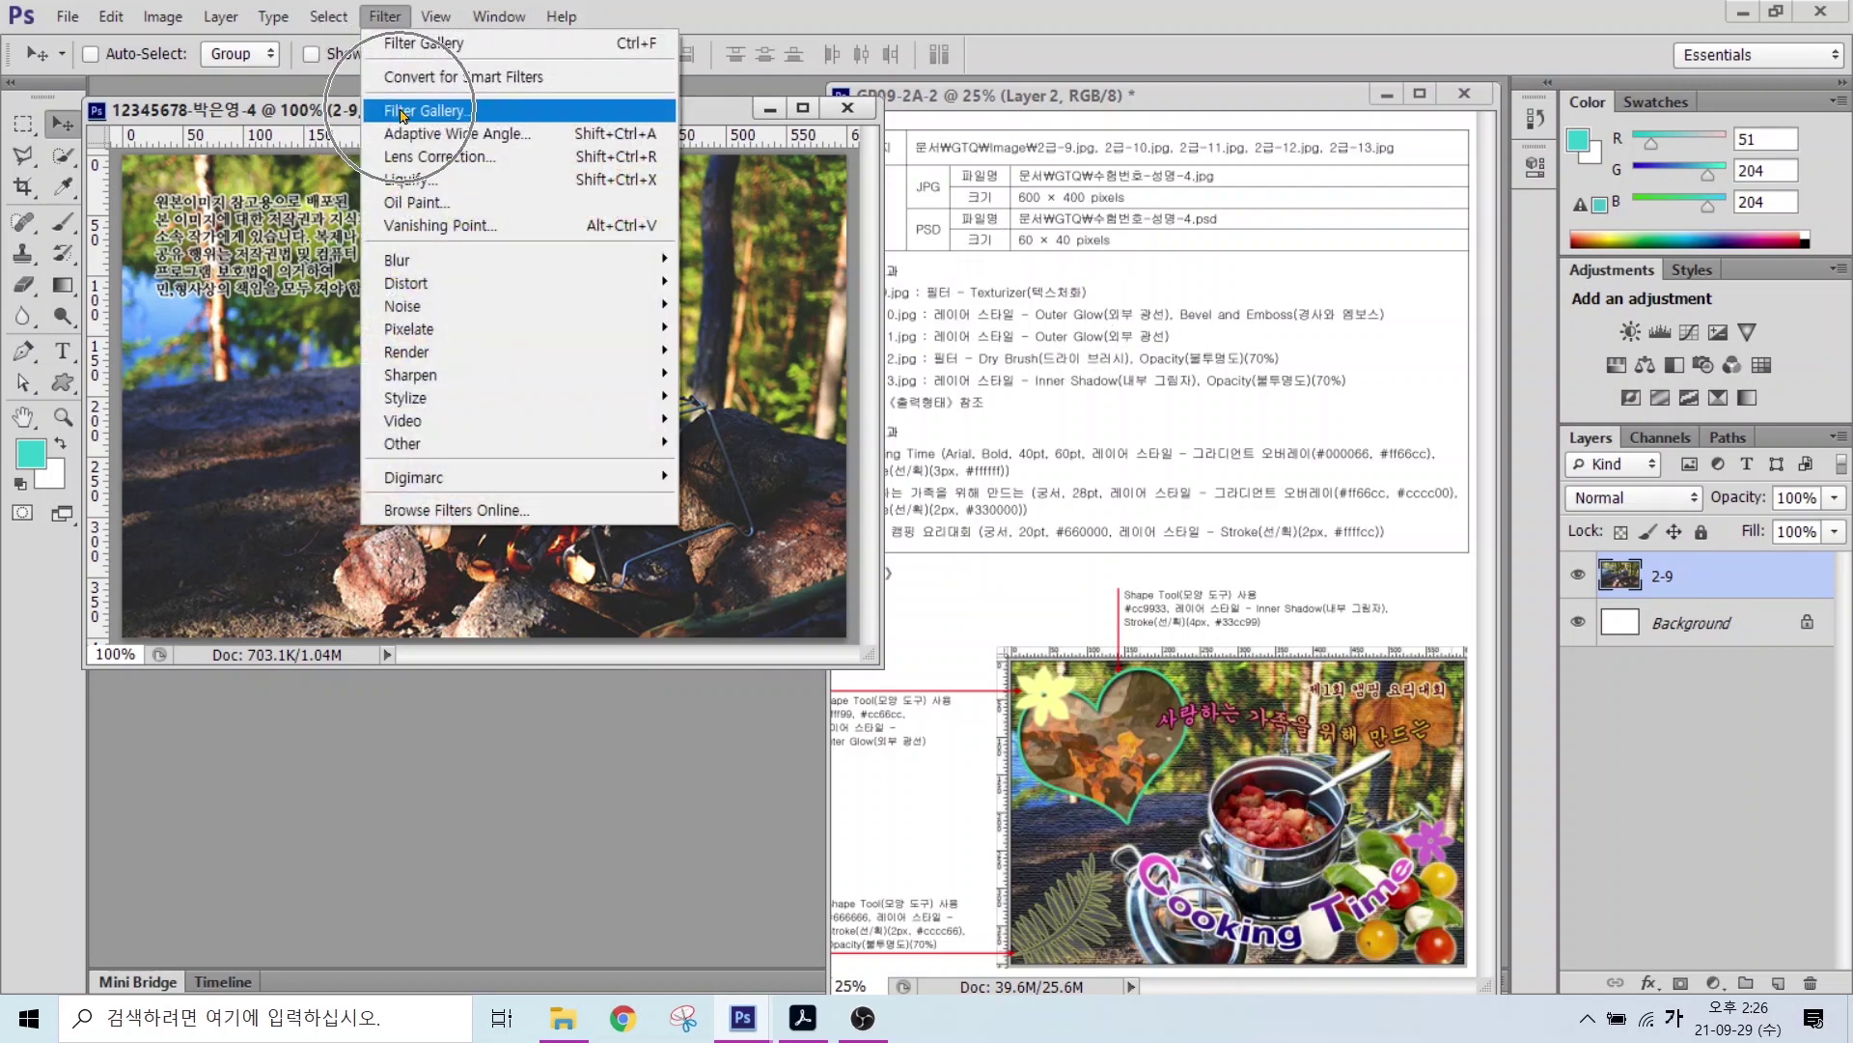
click(402, 113)
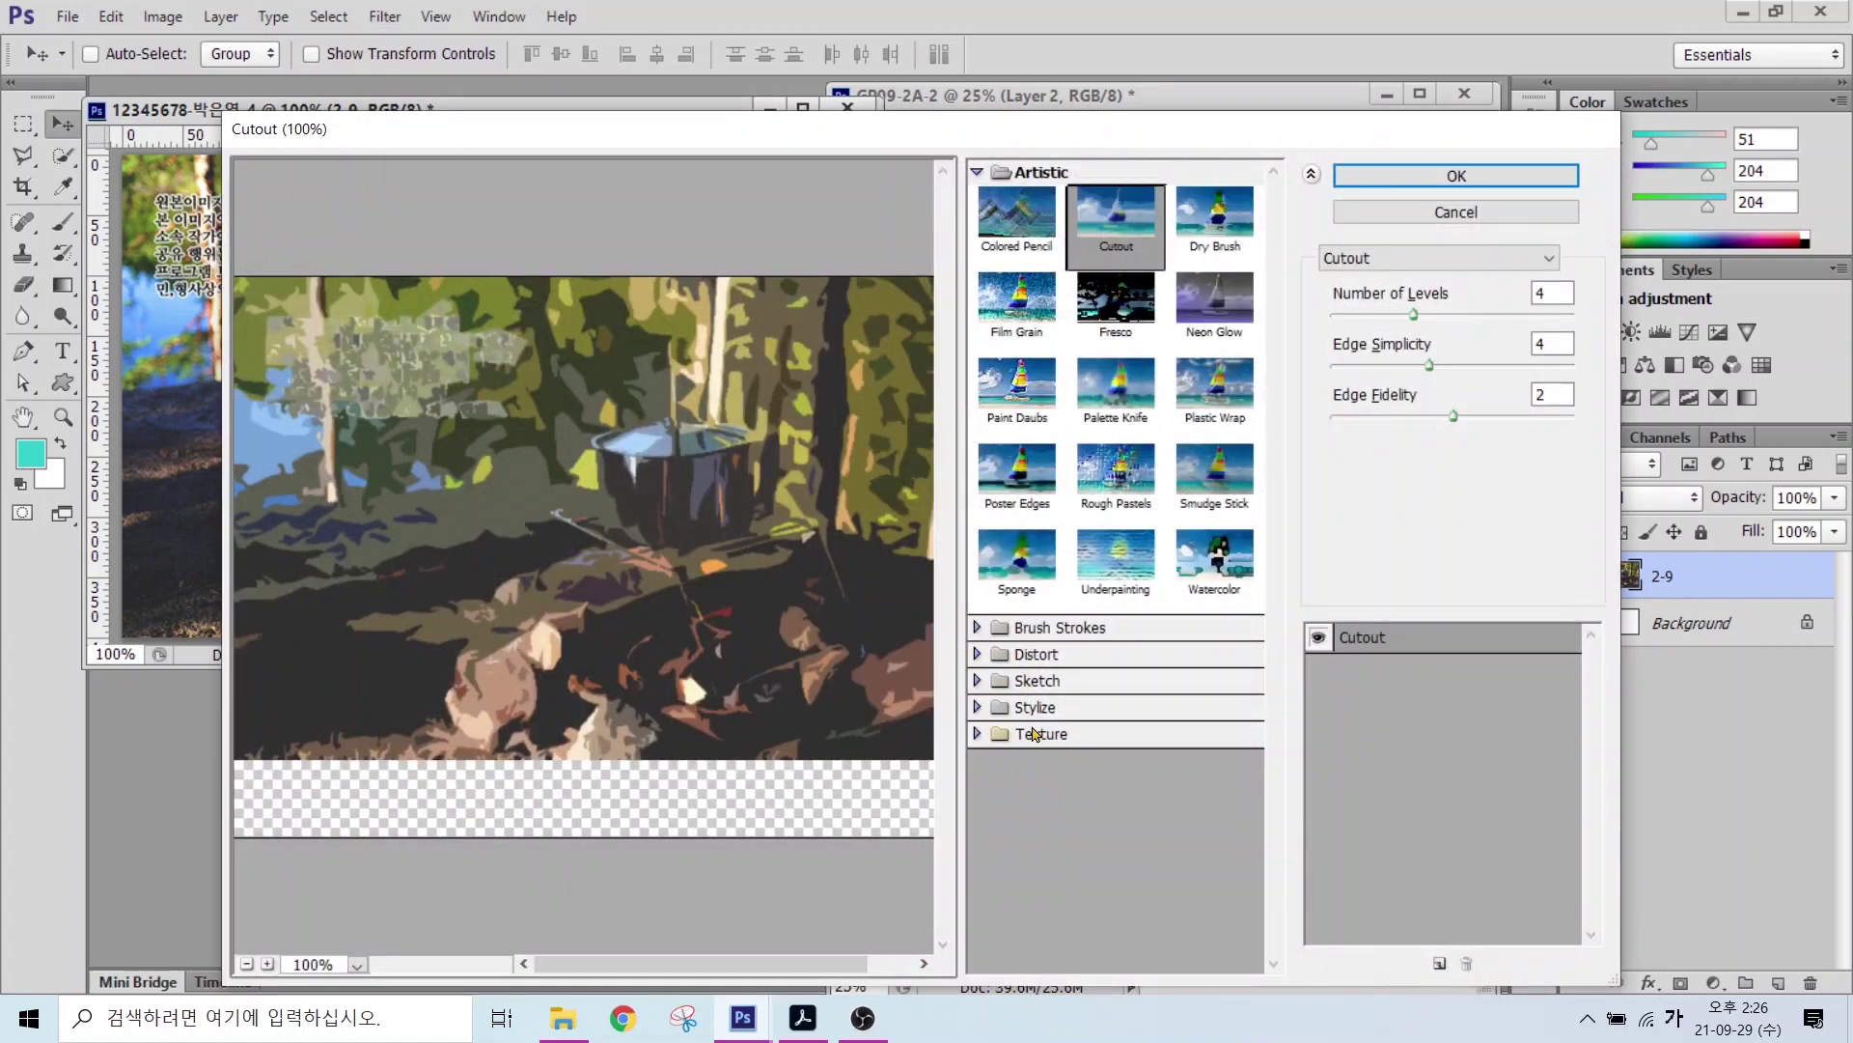
click(1032, 735)
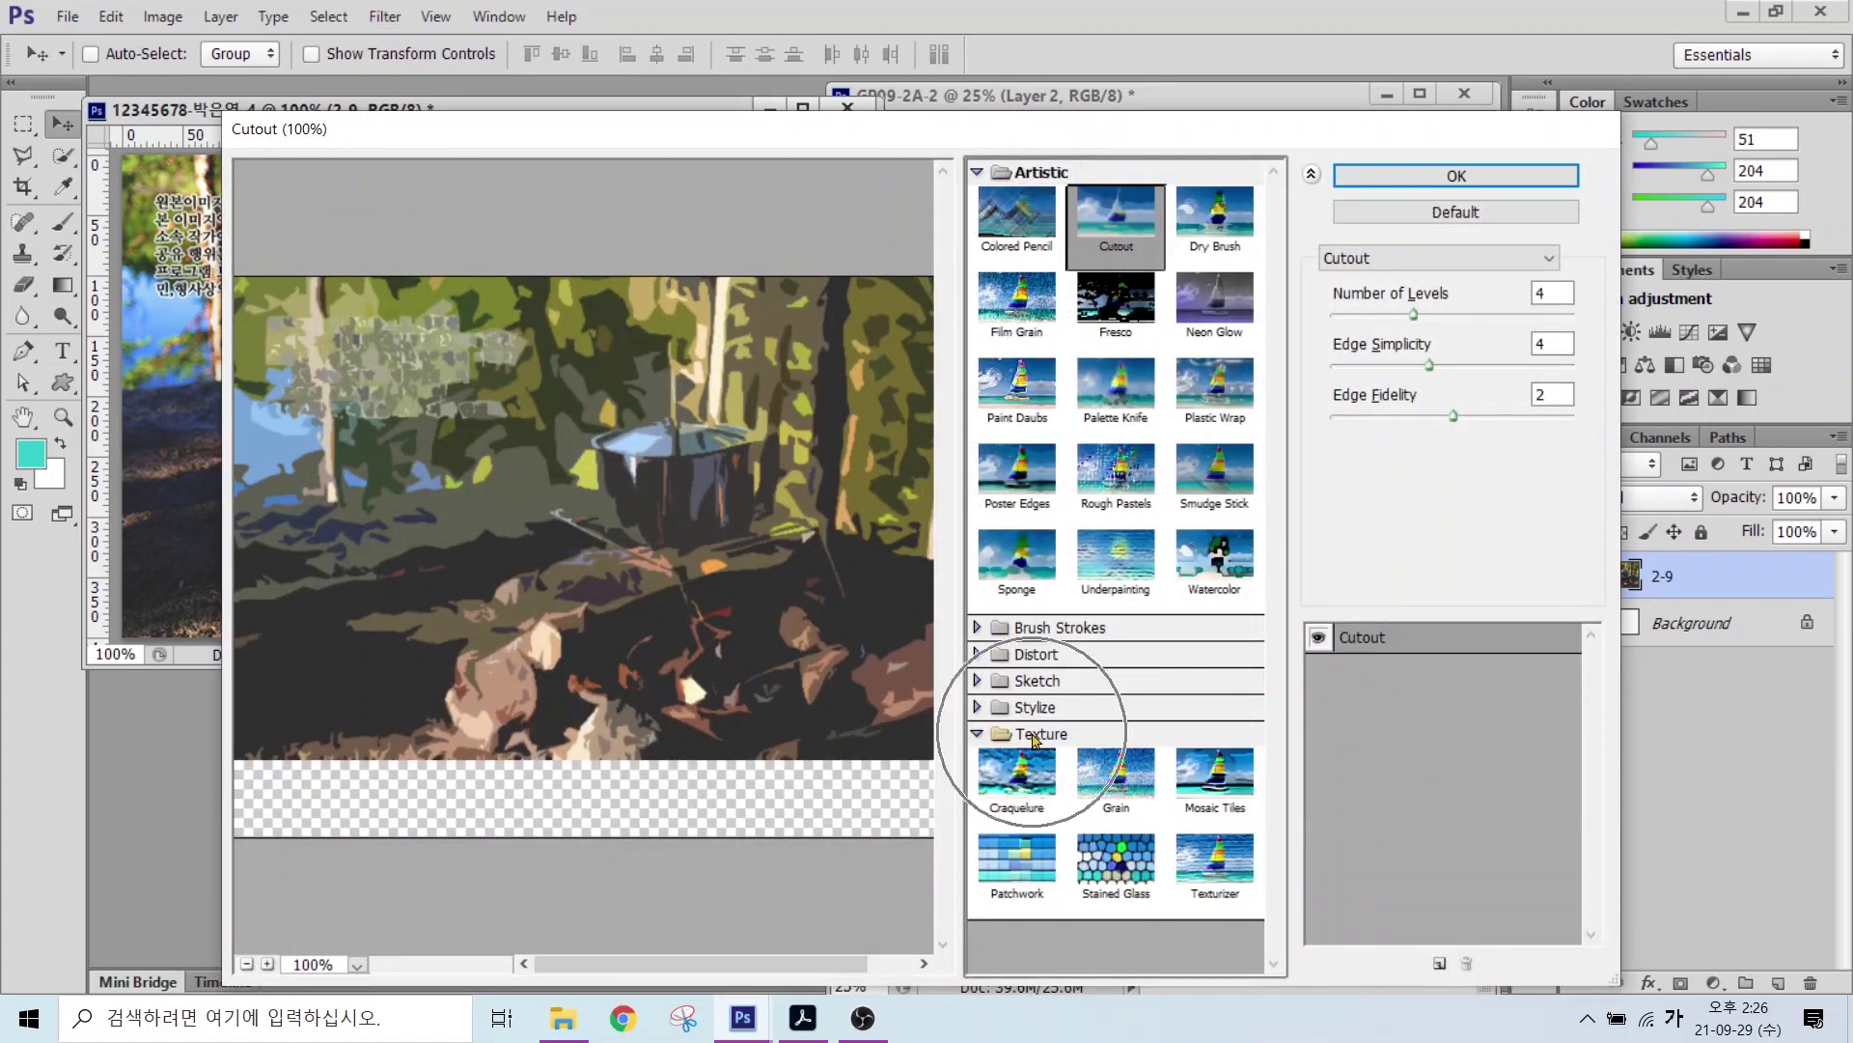
click(1214, 884)
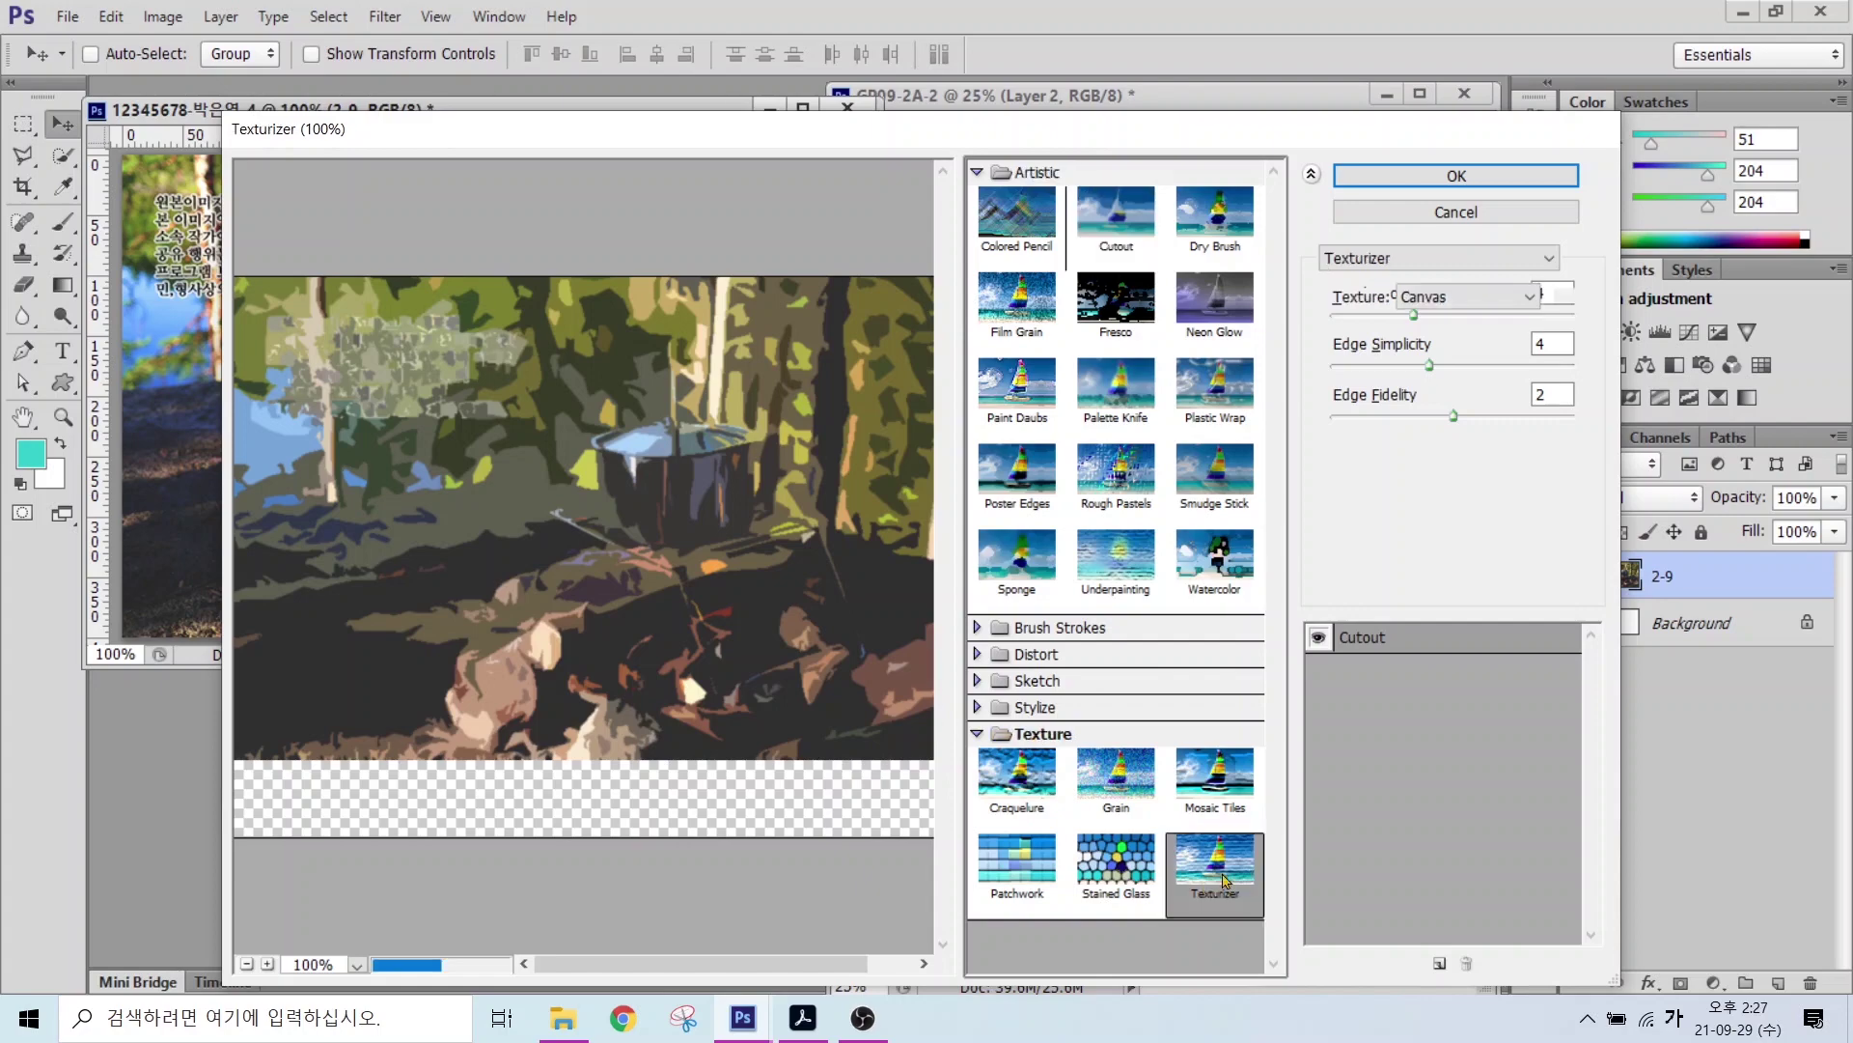
click(1408, 186)
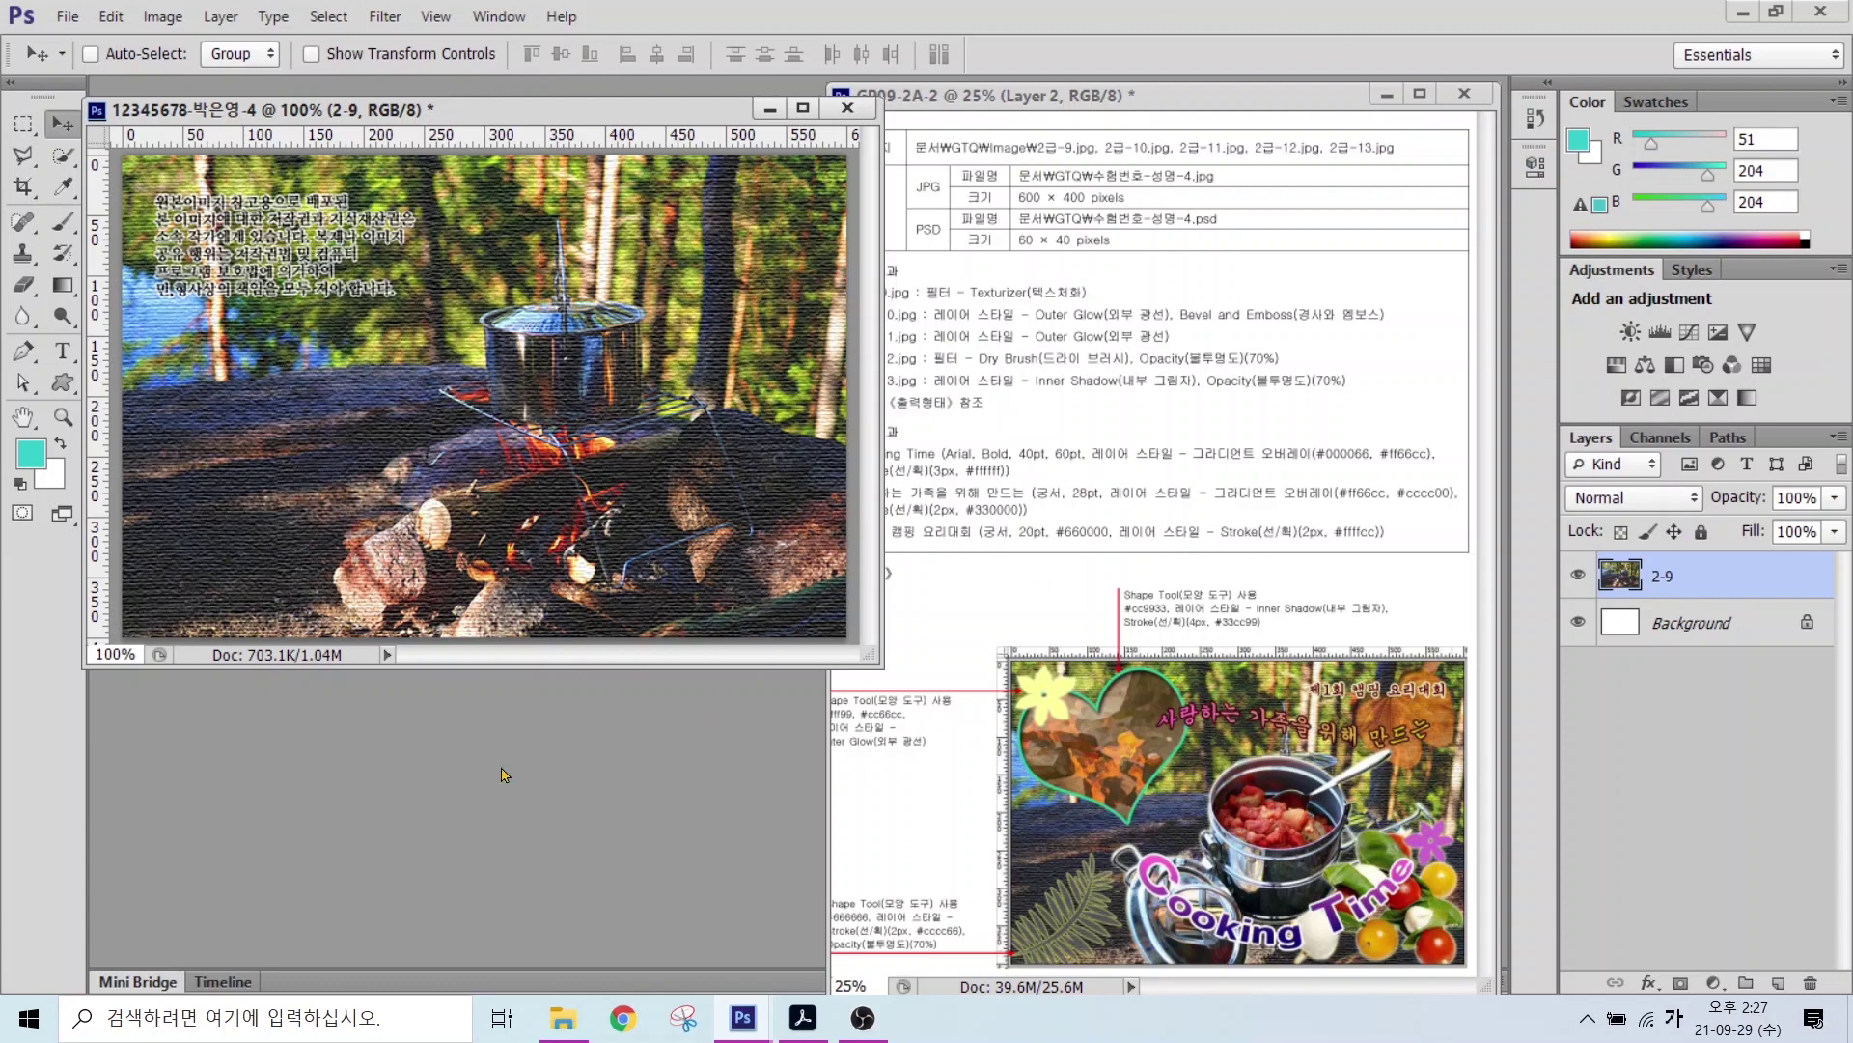
Step: Open 2급-10.jpg and Quick Select the pot and lid, subtracting the stray rock
double_click(431, 783)
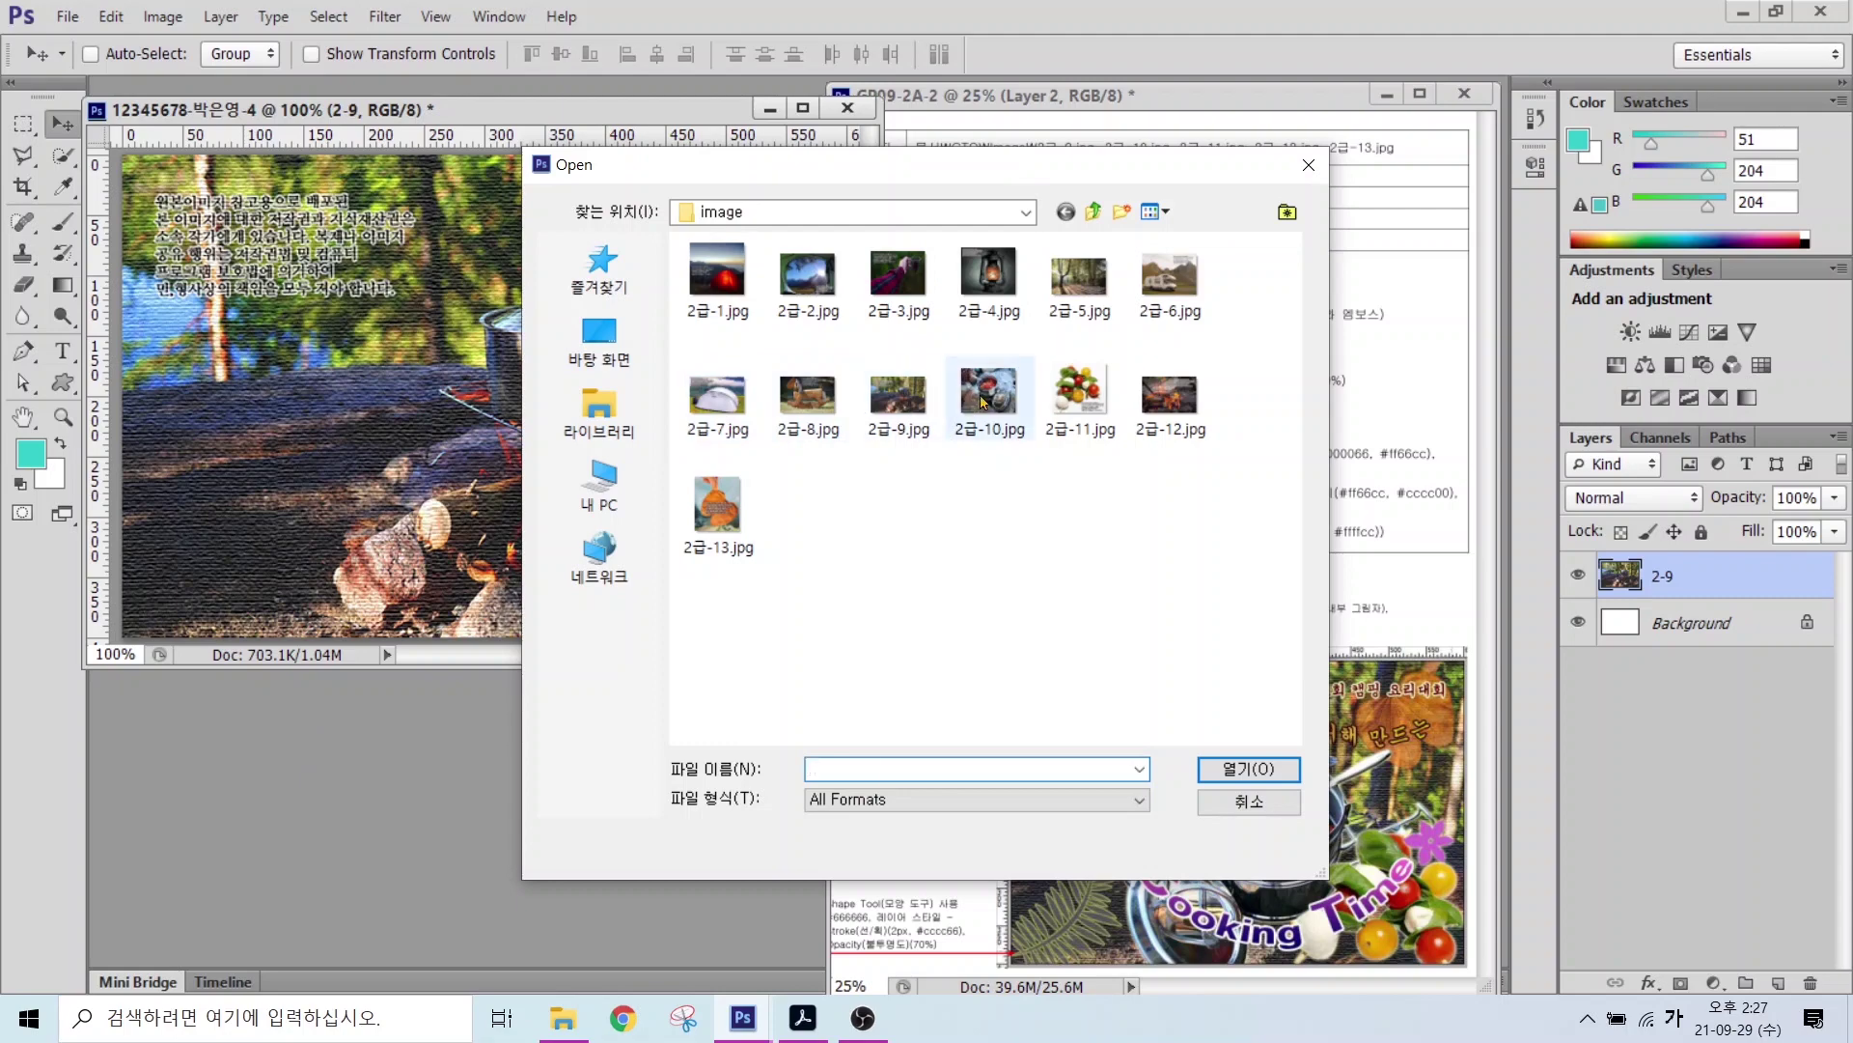
double_click(983, 402)
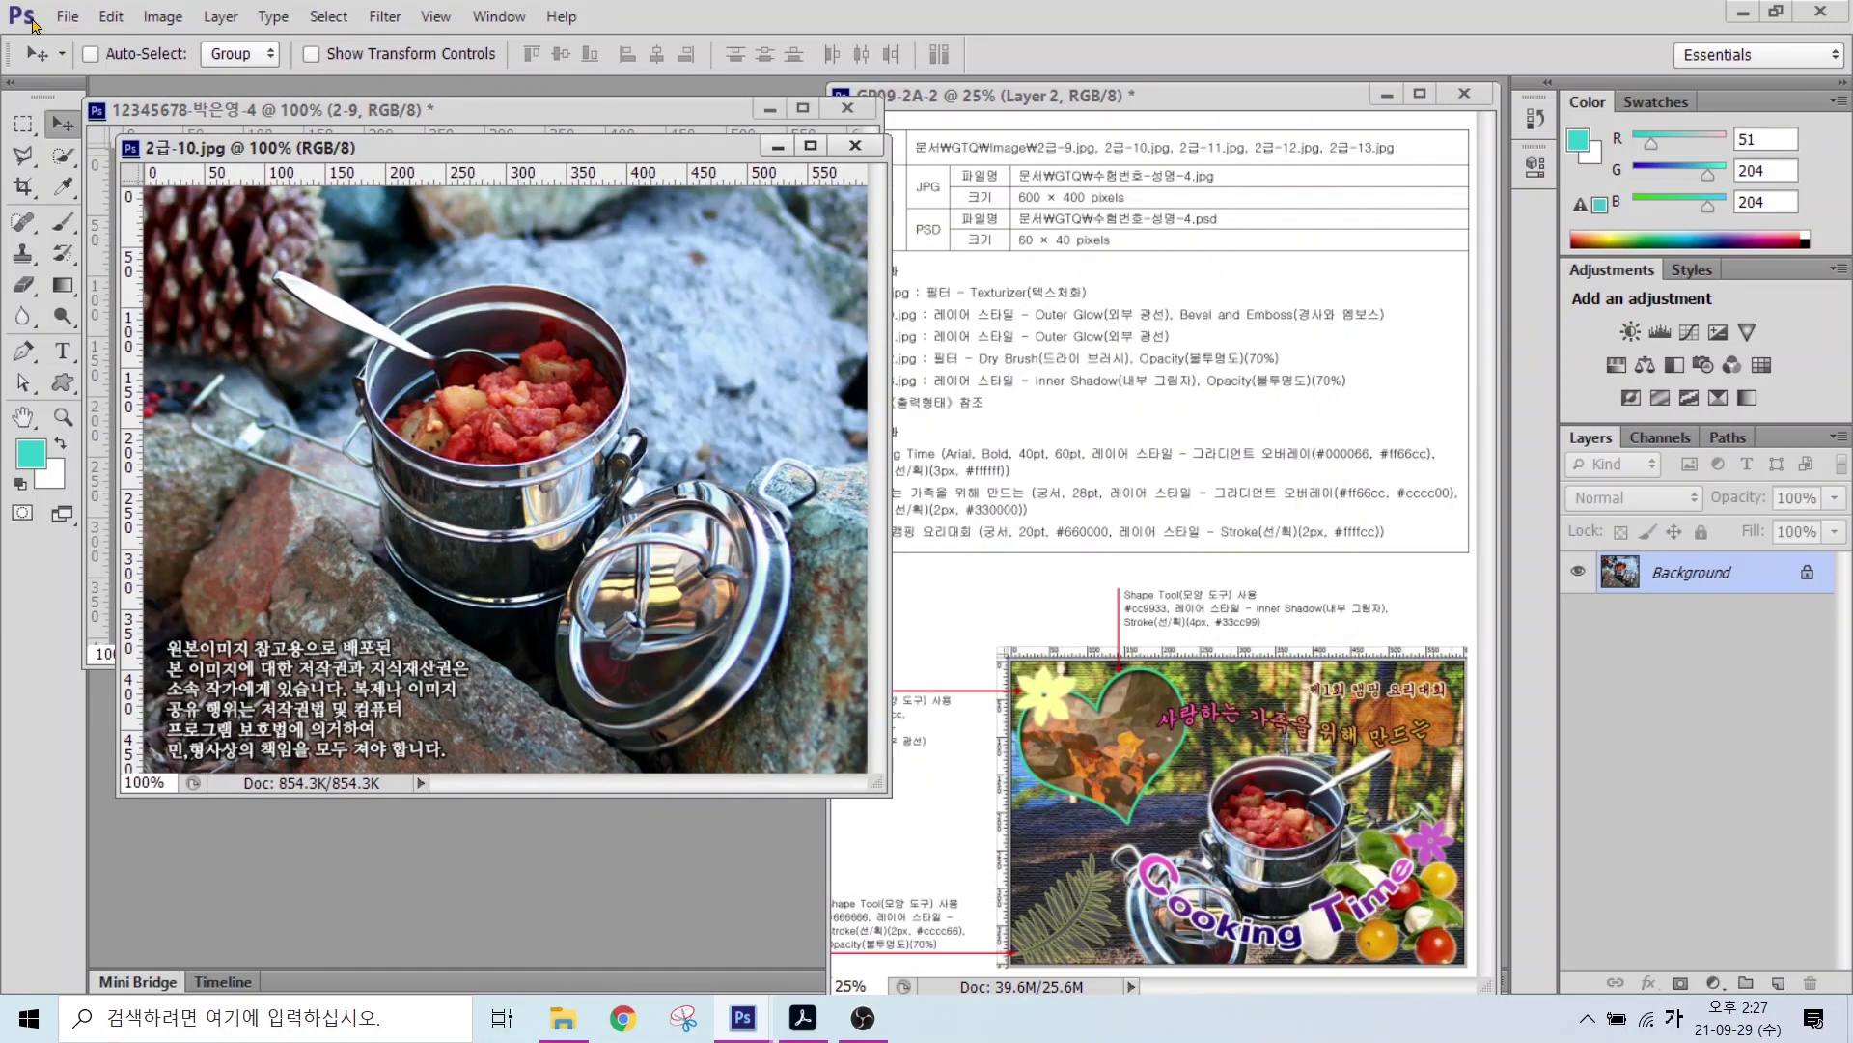
click(63, 155)
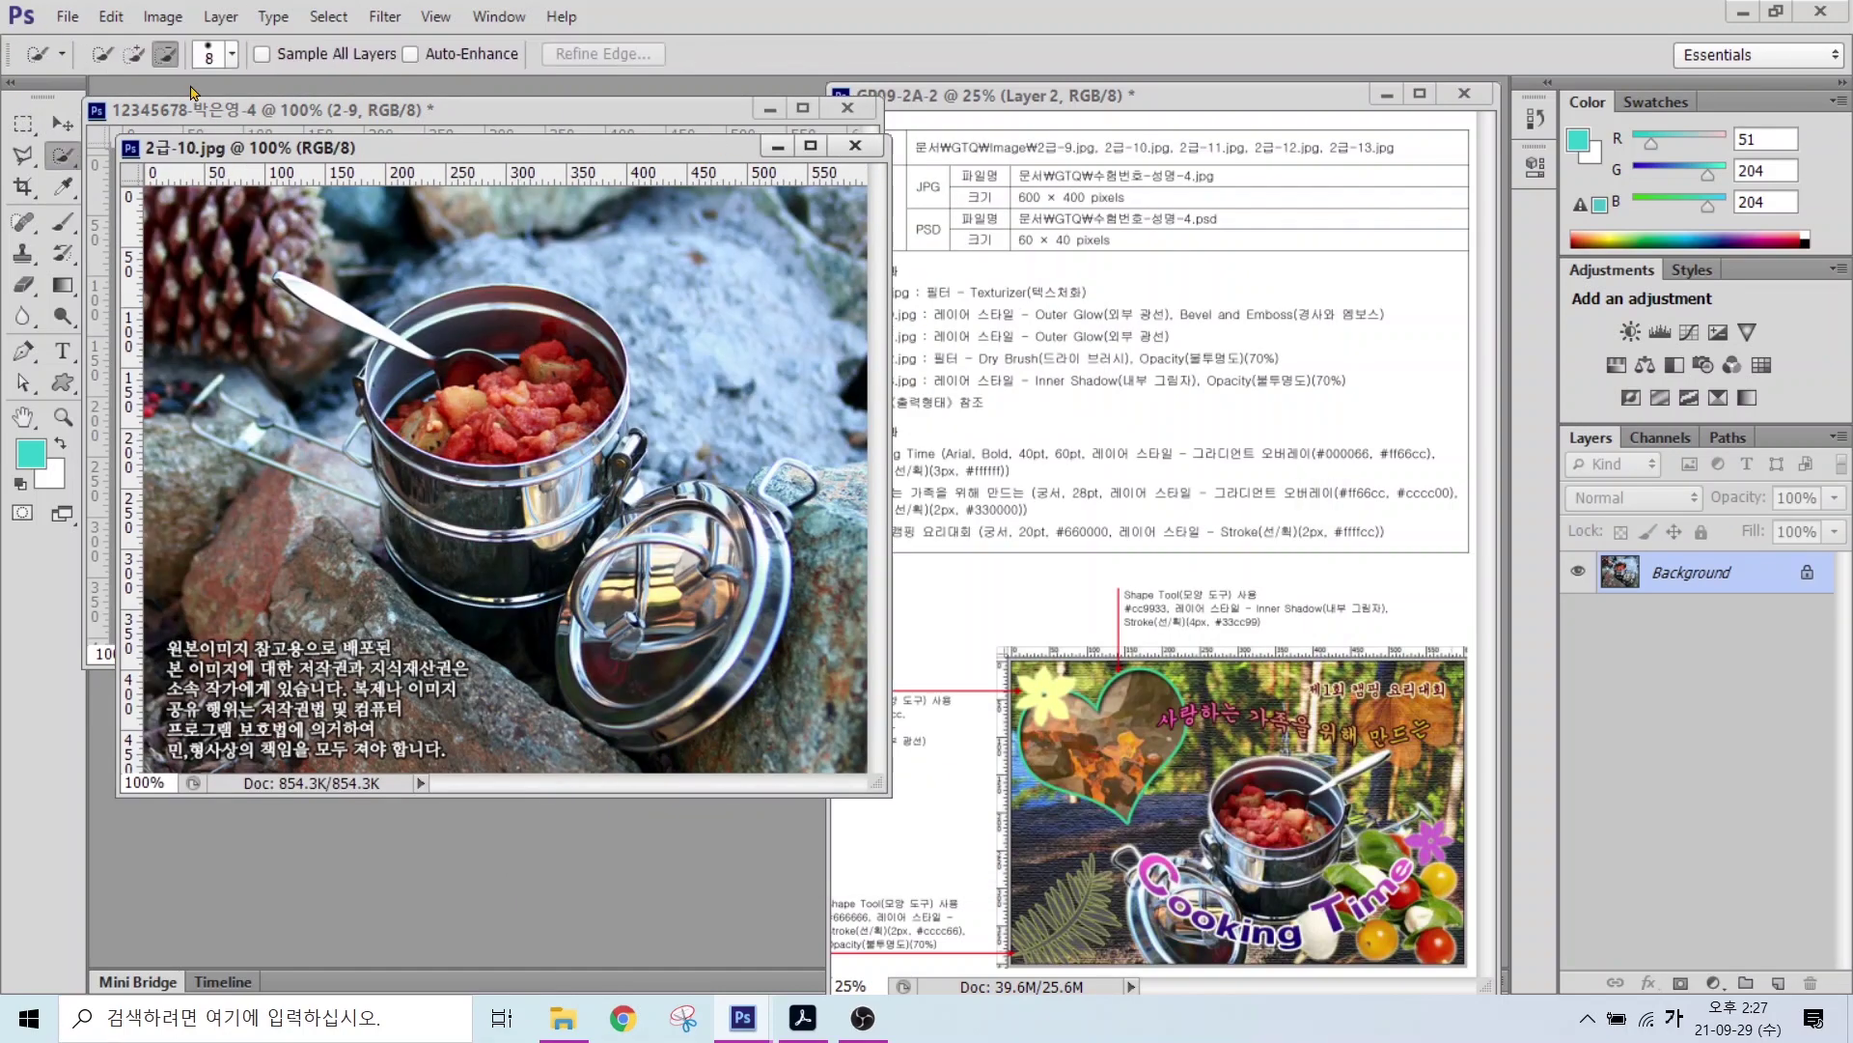
click(134, 53)
mouse_move(491, 390)
mouse_down()
mouse_move(706, 706)
mouse_move(619, 720)
mouse_move(354, 341)
mouse_move(403, 348)
mouse_move(359, 403)
mouse_up()
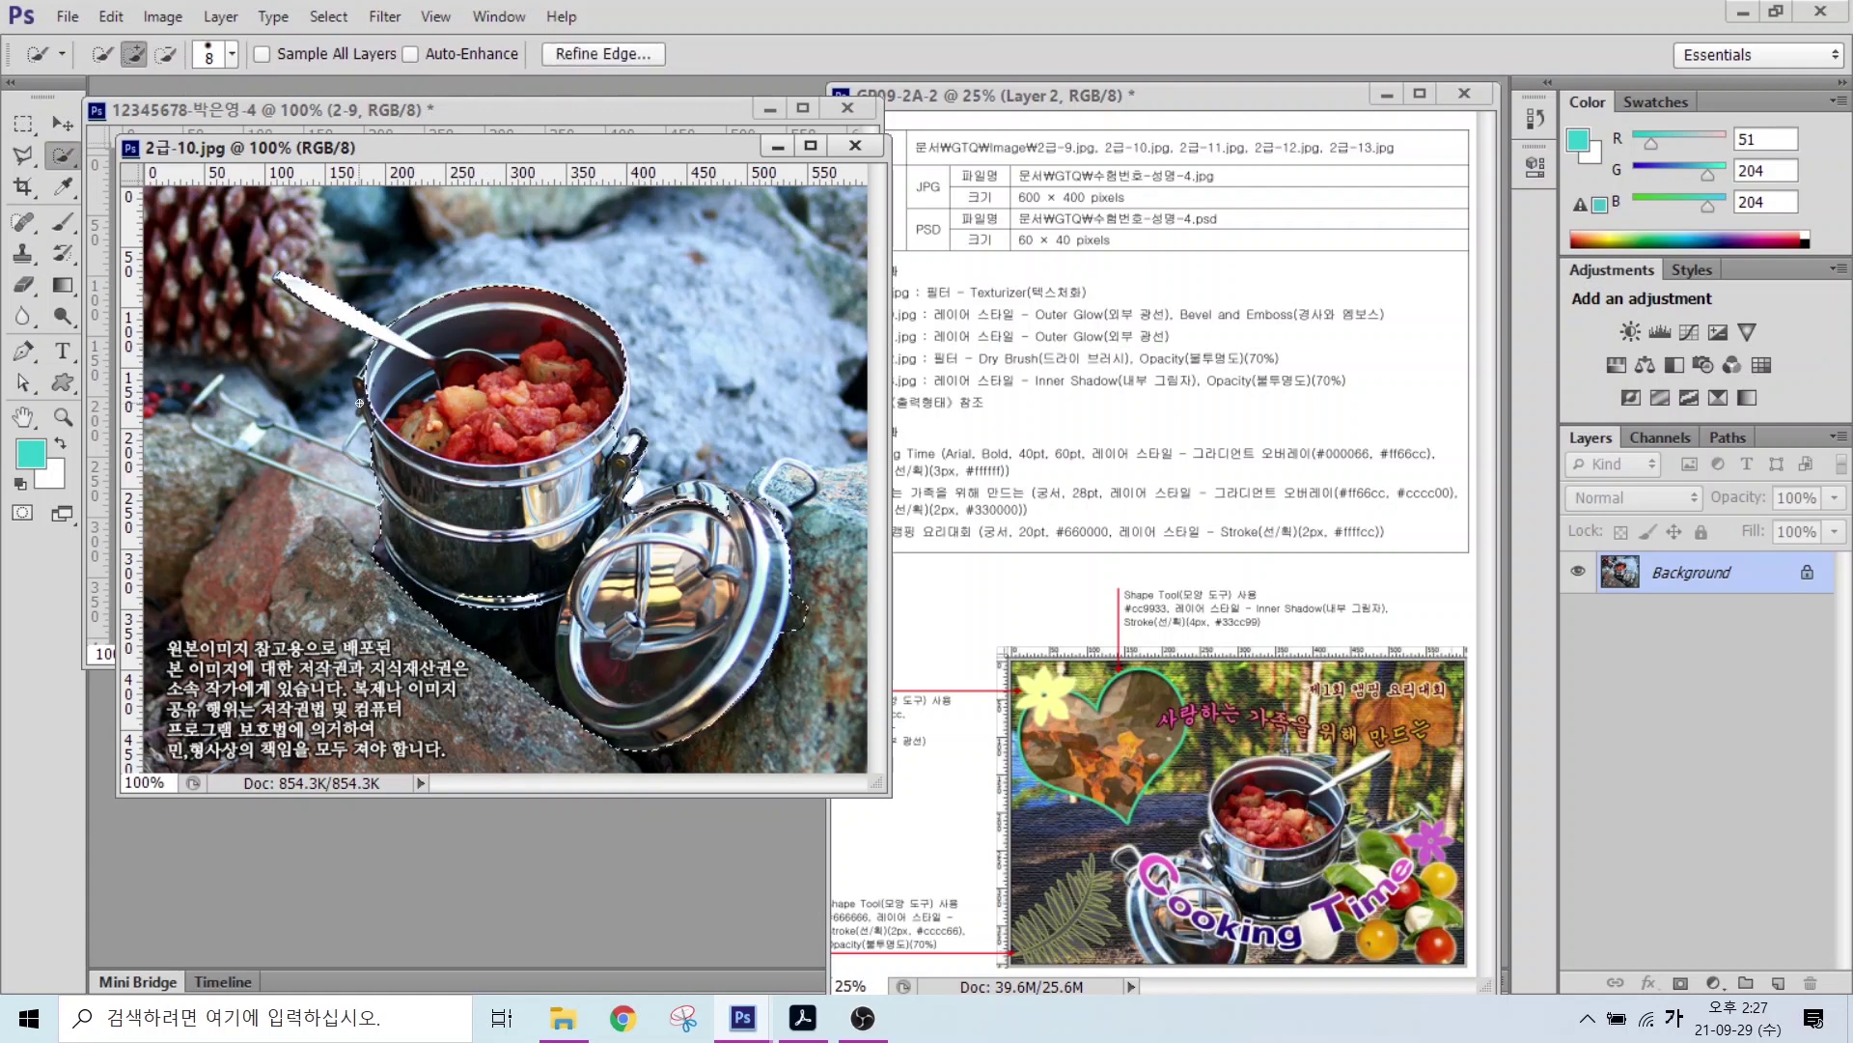
alt+click(797, 614)
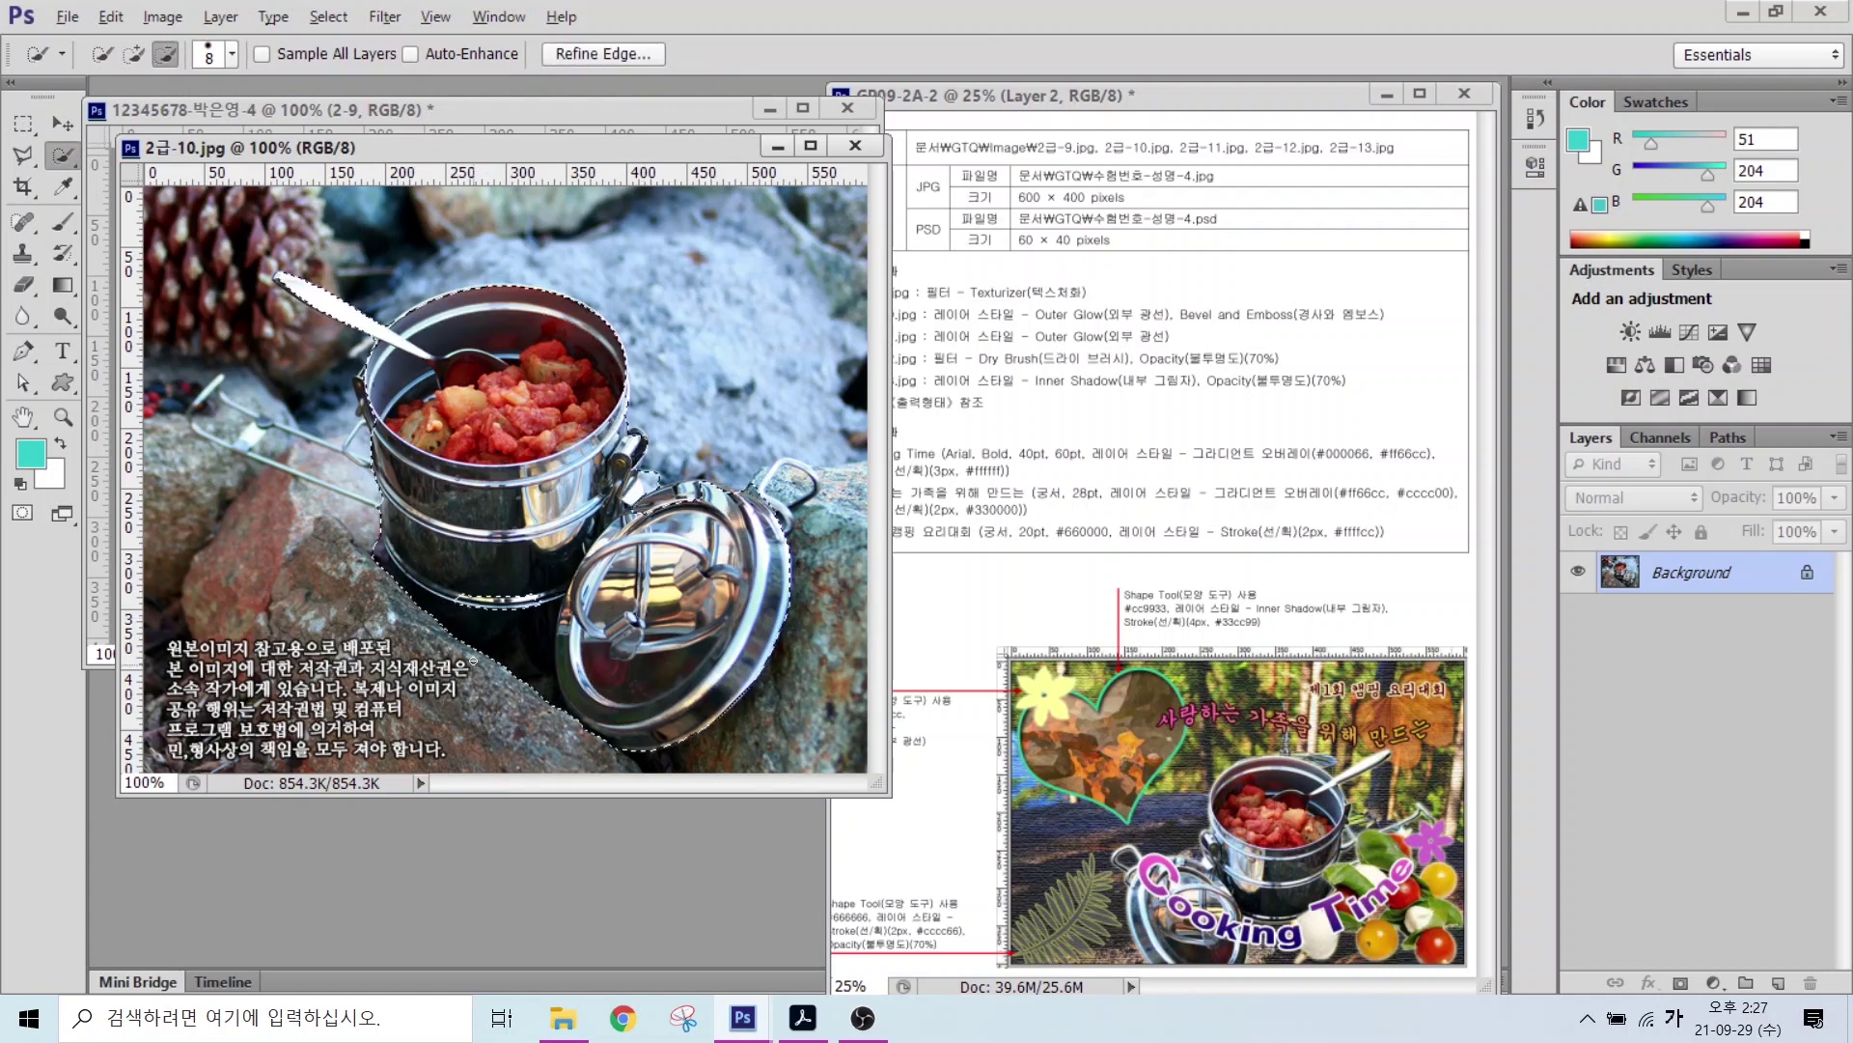
alt+click(473, 661)
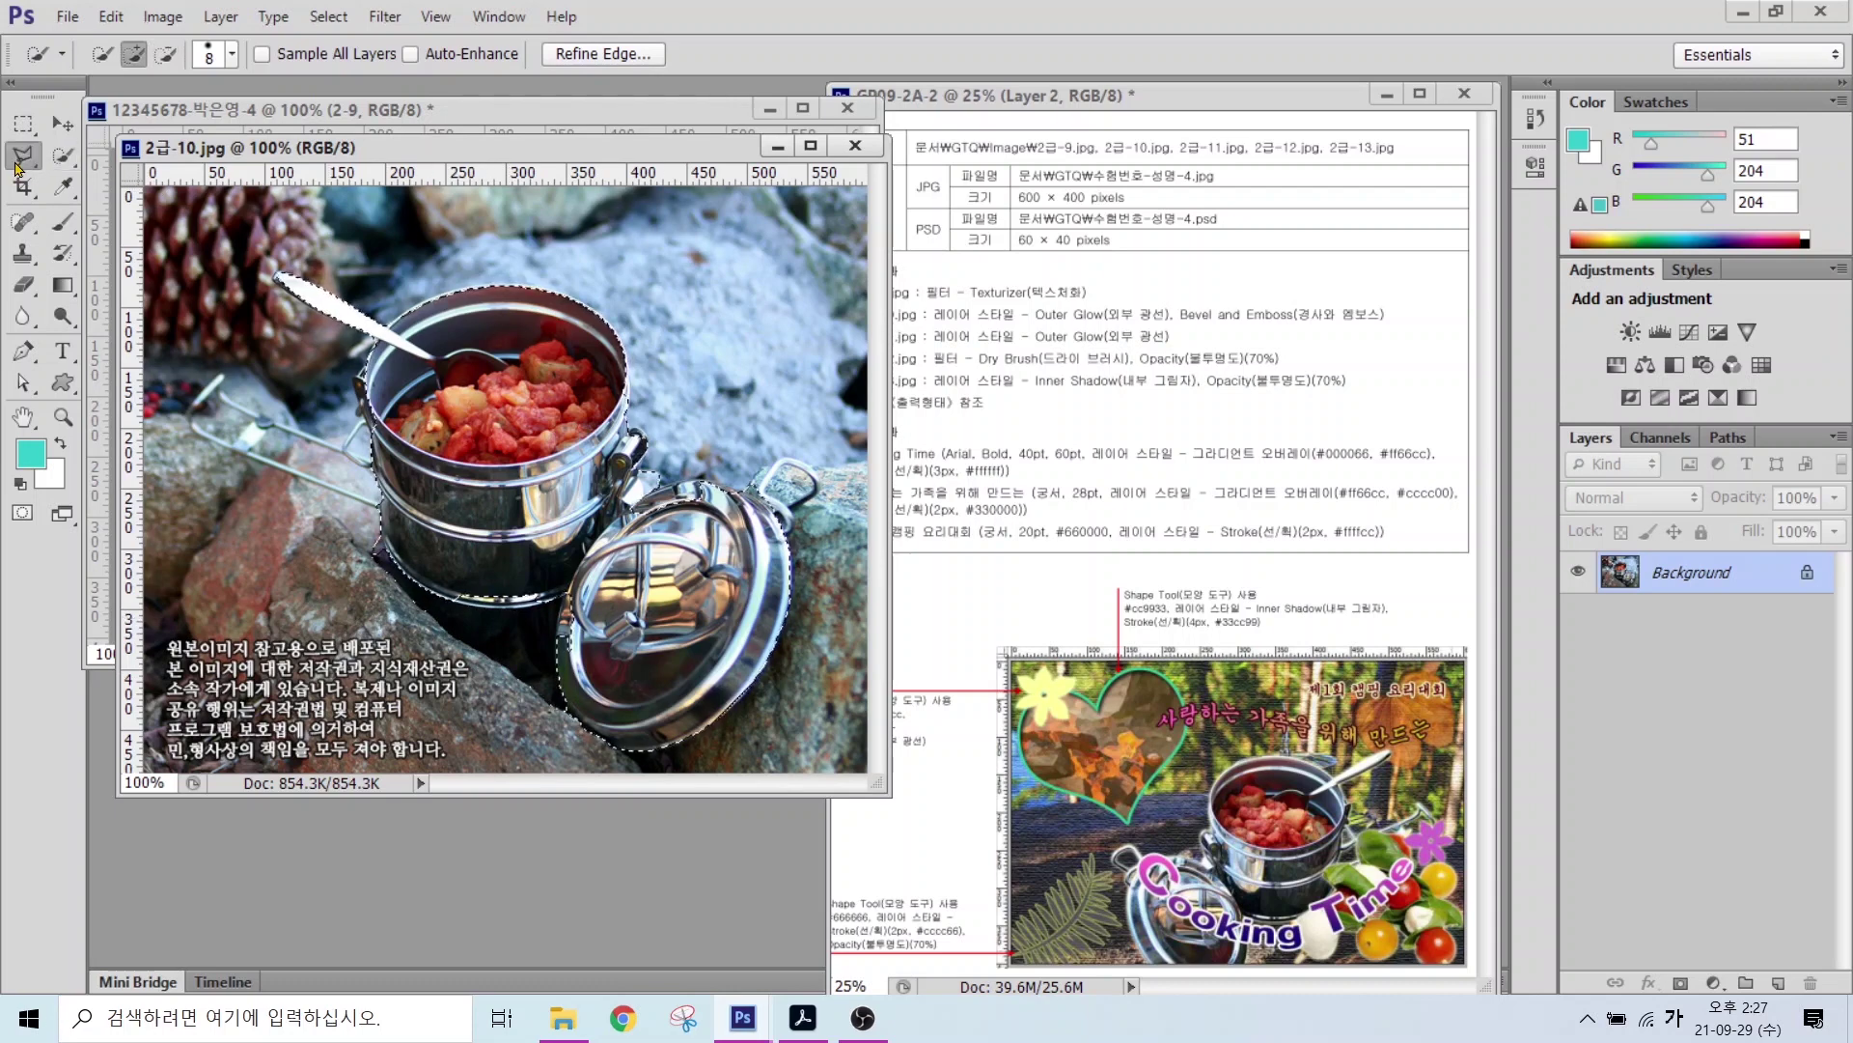
Step: Add the lid handle and trim the gap in the pot handle with the Polygonal Lasso
drag(18, 166, 161, 184)
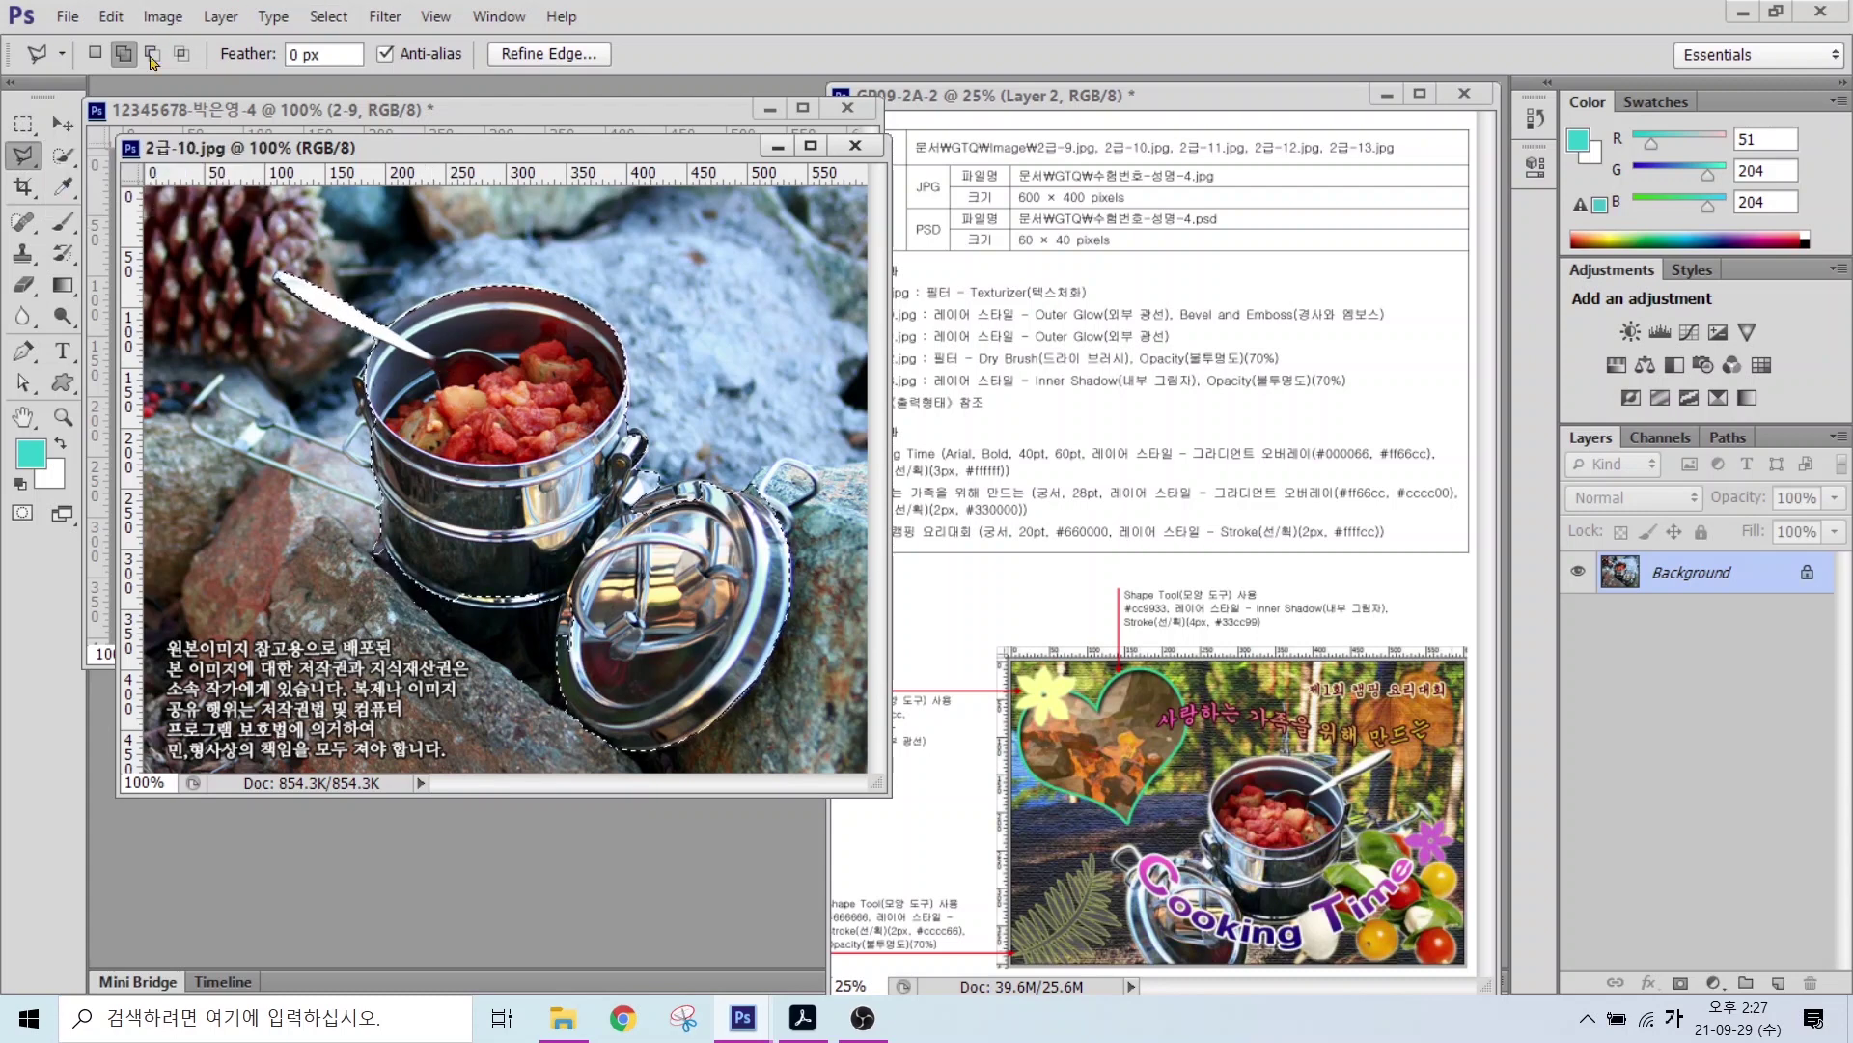
click(712, 533)
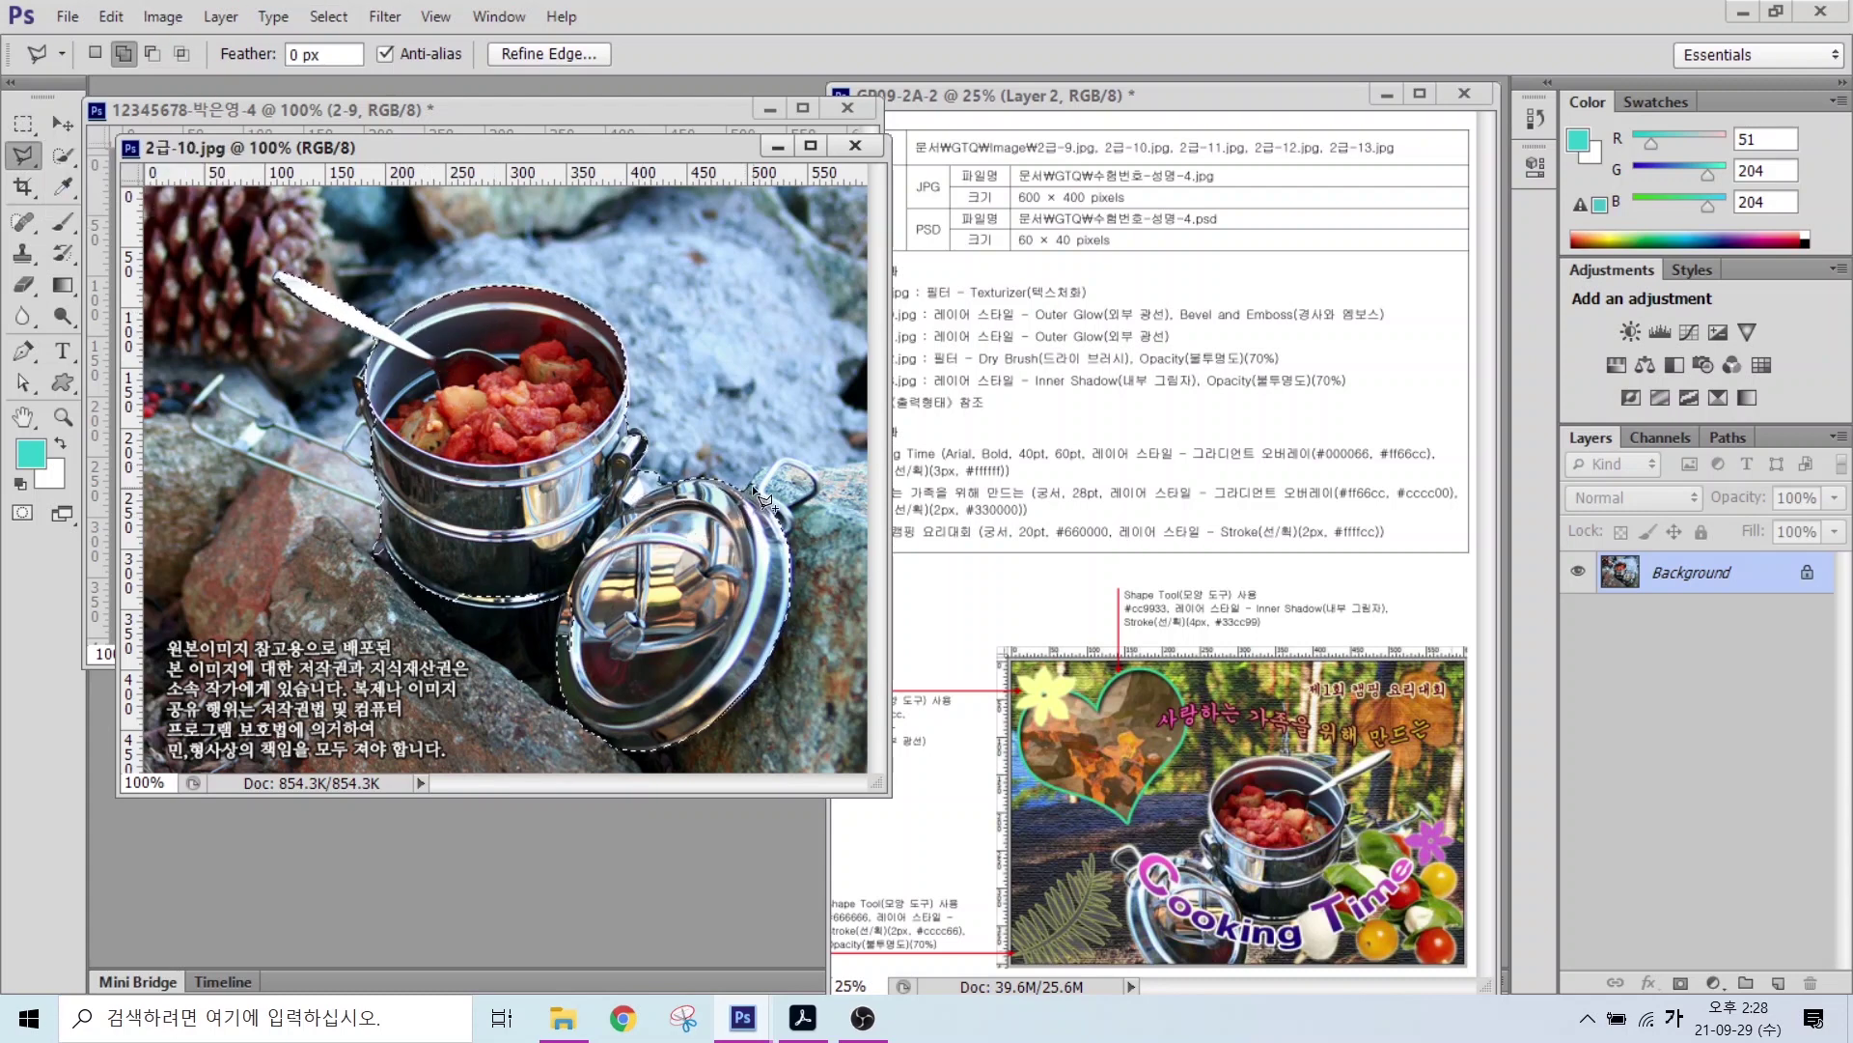
click(755, 508)
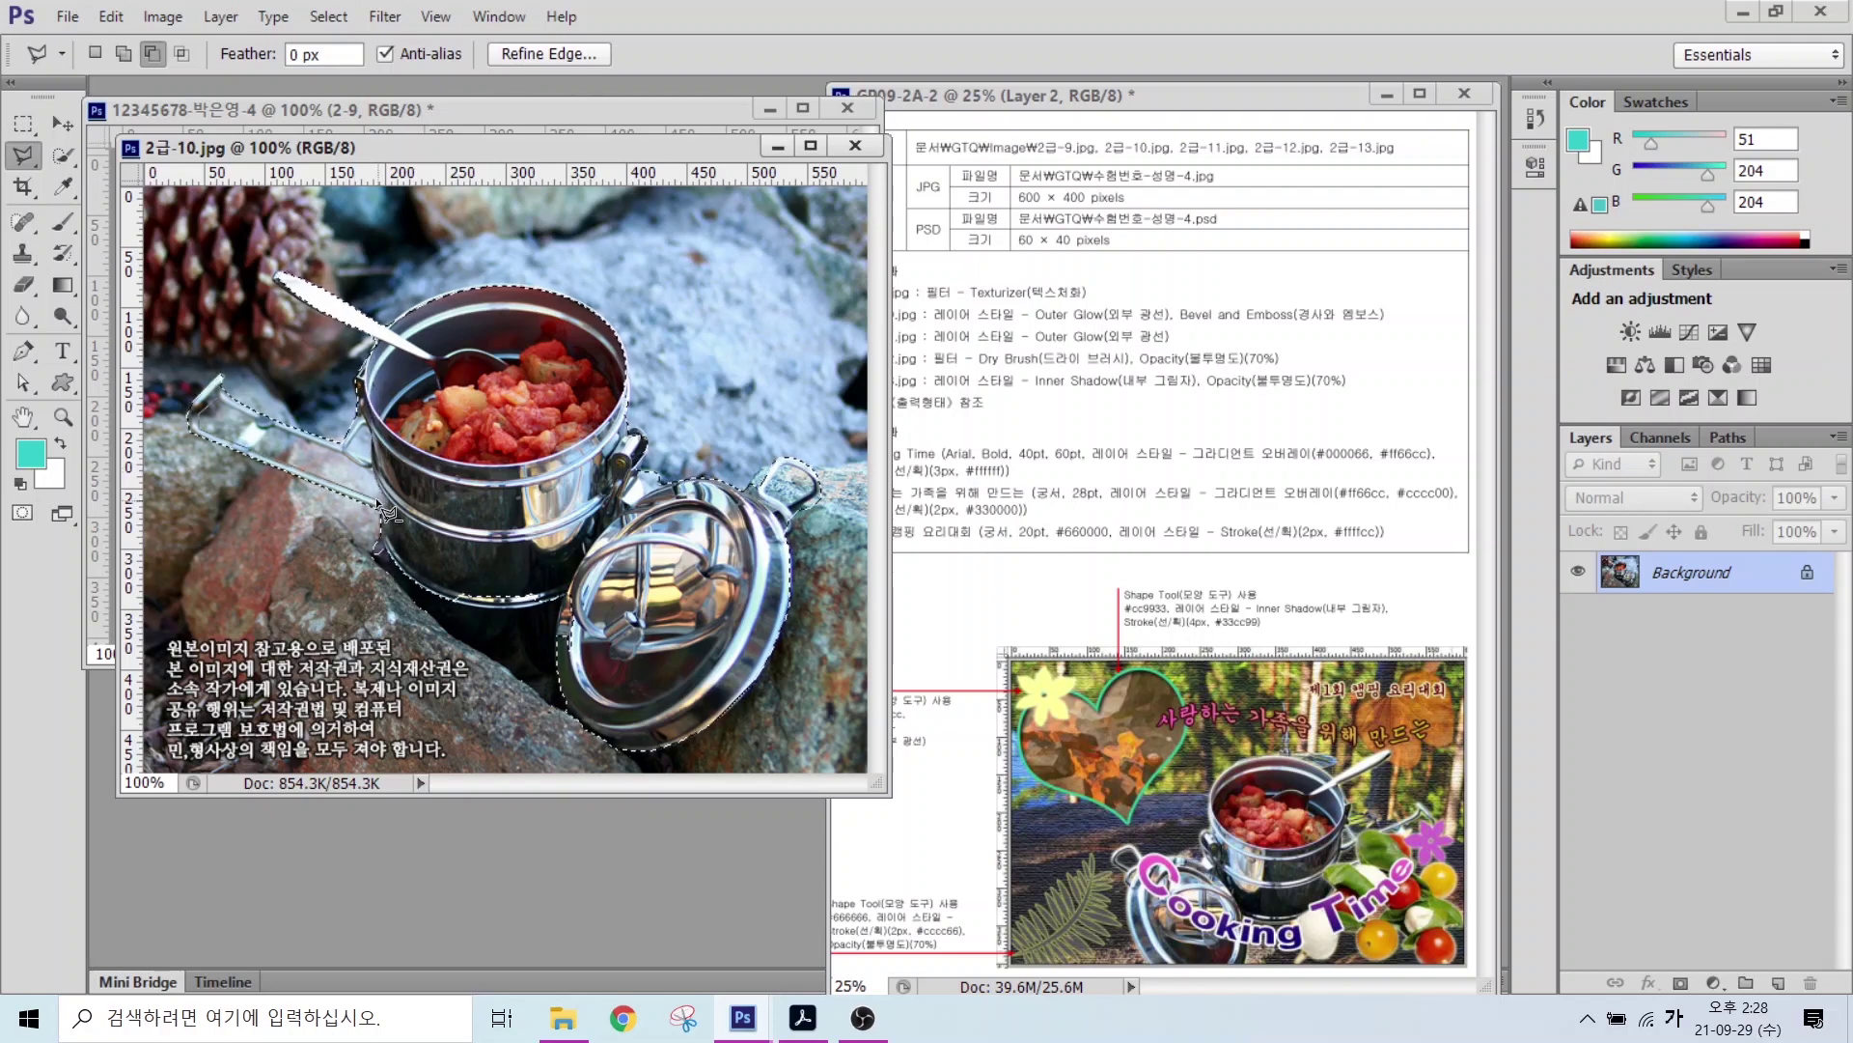
click(371, 490)
Step: Move the selected pot into the composite and close the 2급-10.jpg source
drag(452, 138, 537, 307)
key(v)
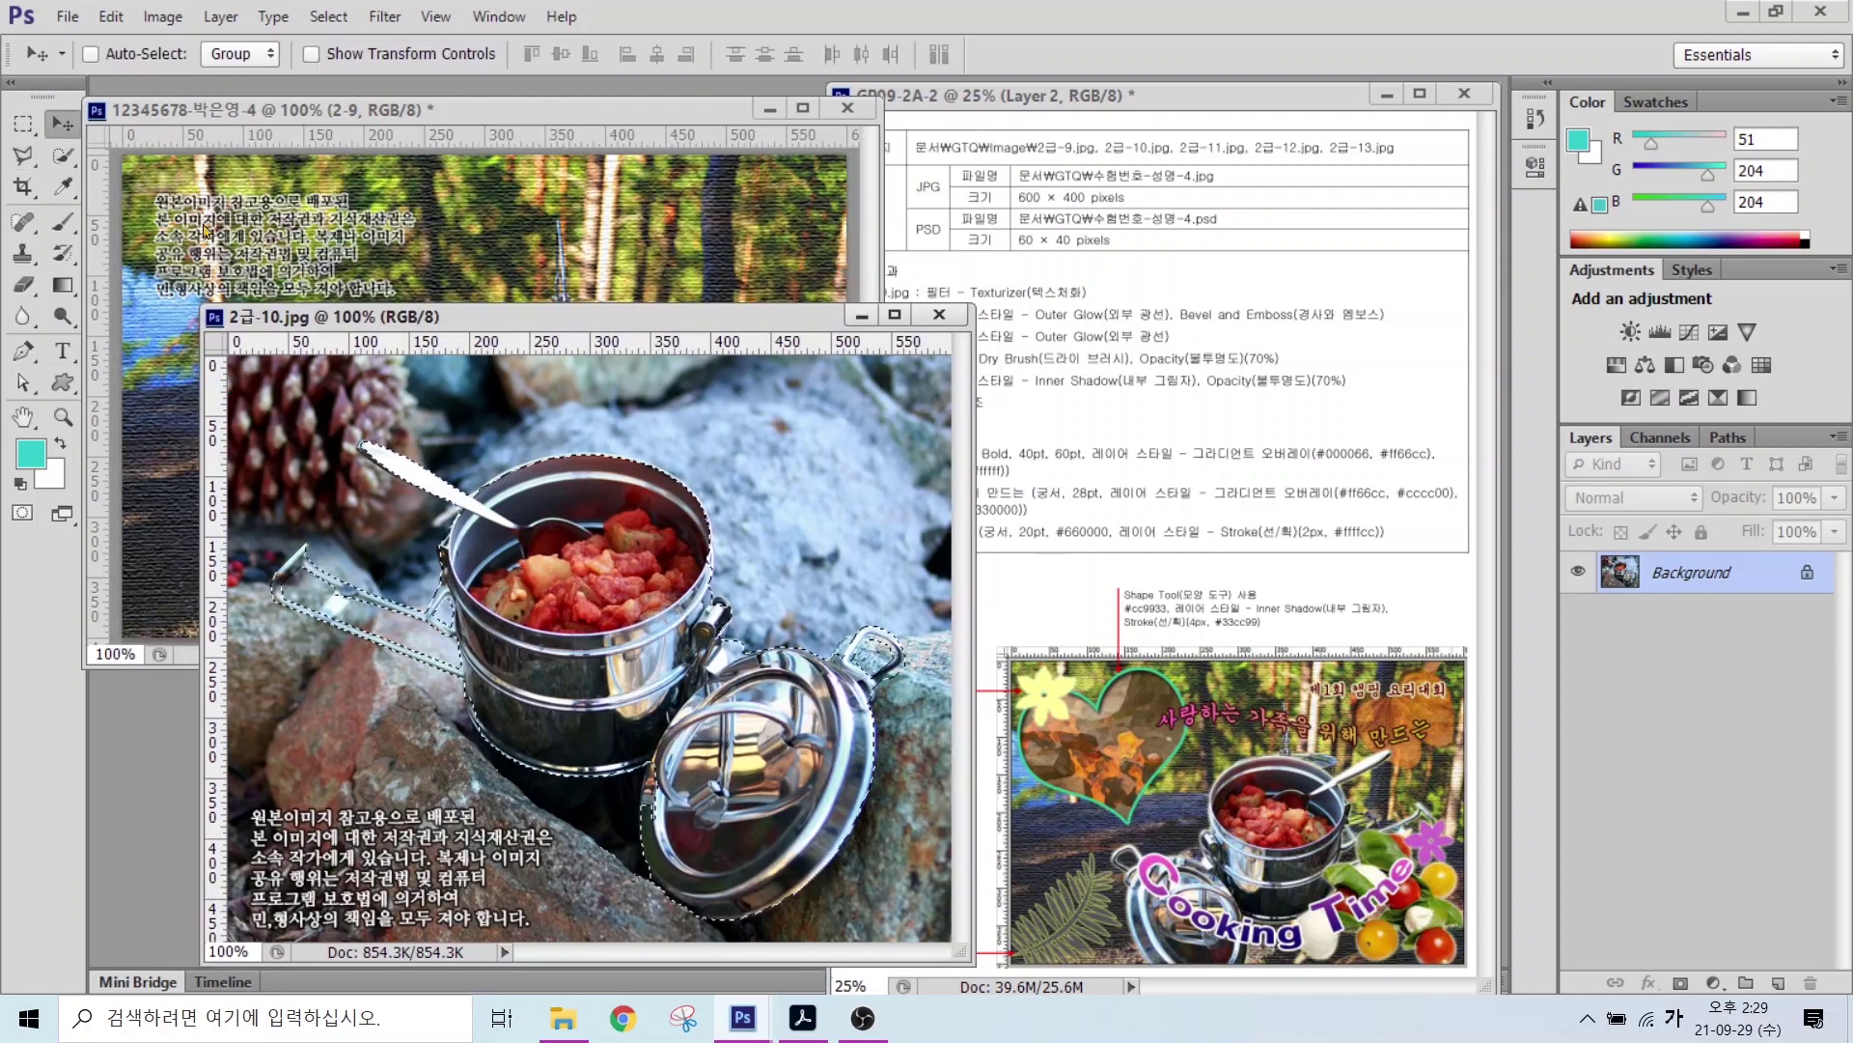
drag(579, 618, 415, 358)
key(ctrl+w)
Step: Rename the pot layer 2-10, then flip it and resize it to about 83%
double_click(1666, 575)
text(2-10)
key(Return)
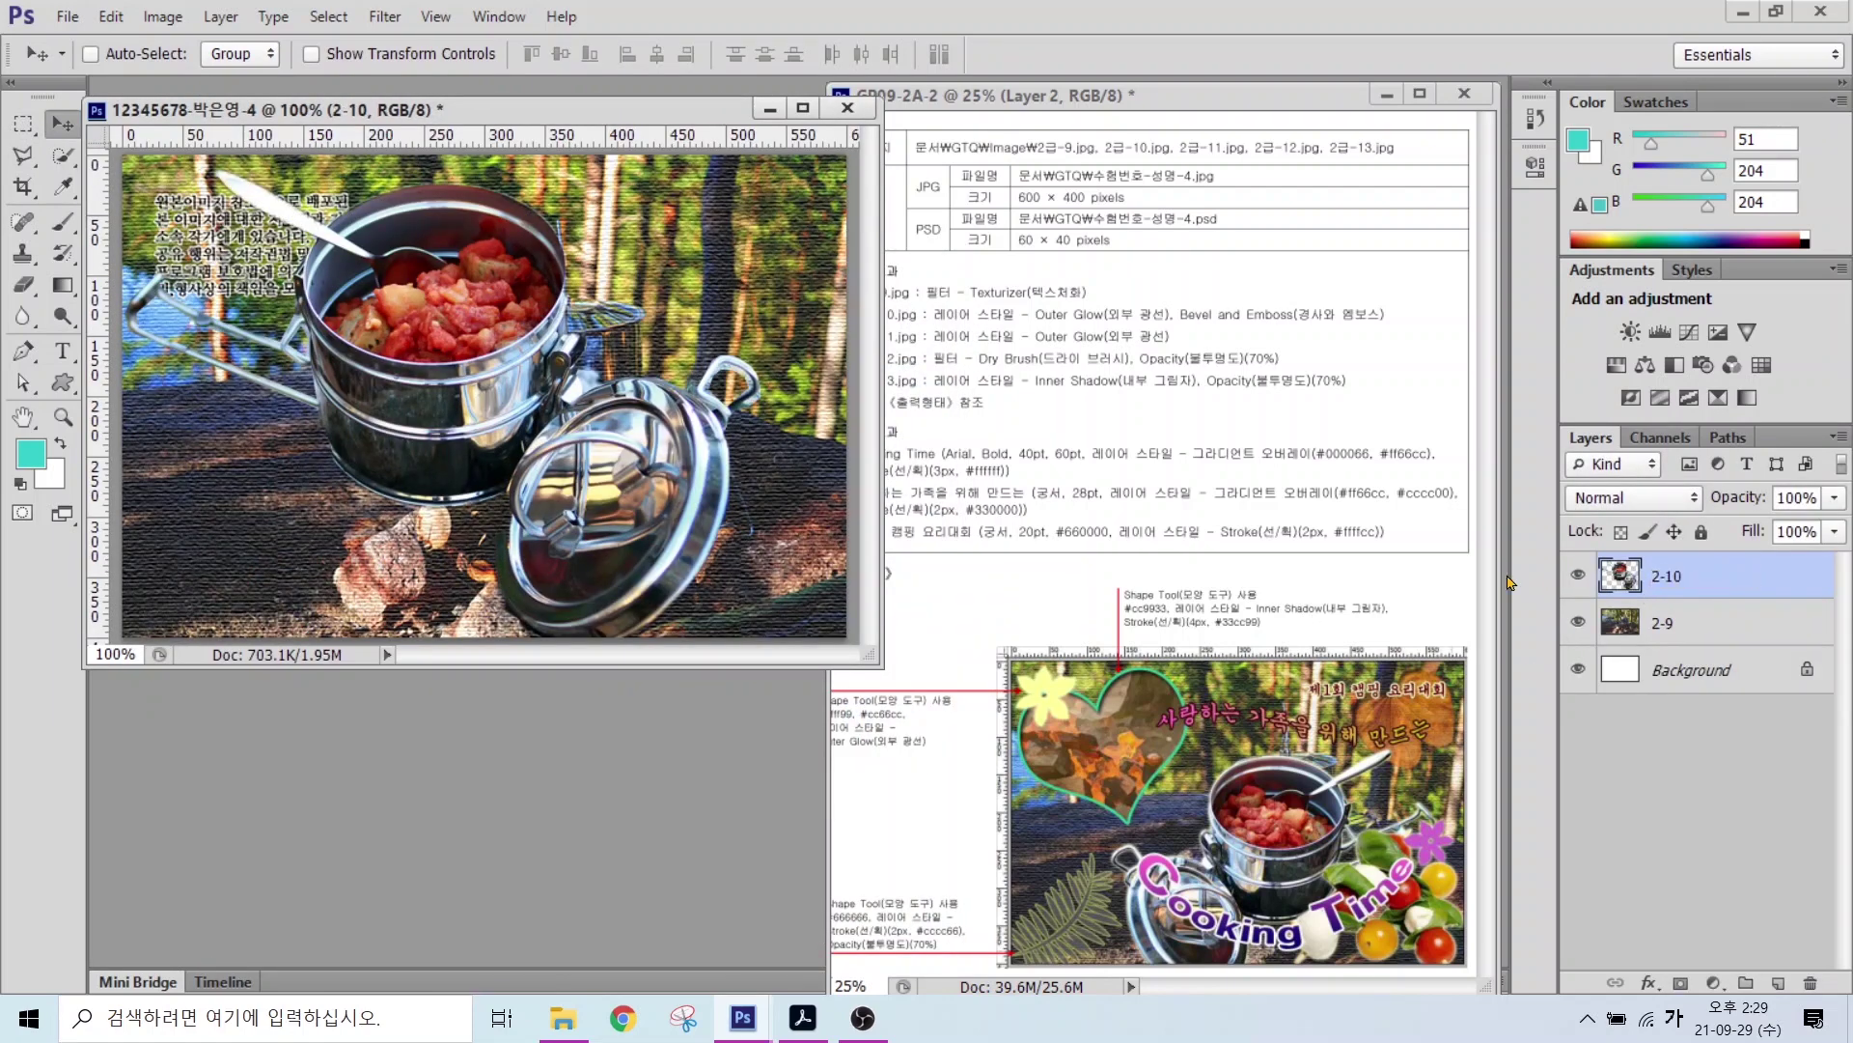
key(ctrl+t)
drag(753, 176, 607, 440)
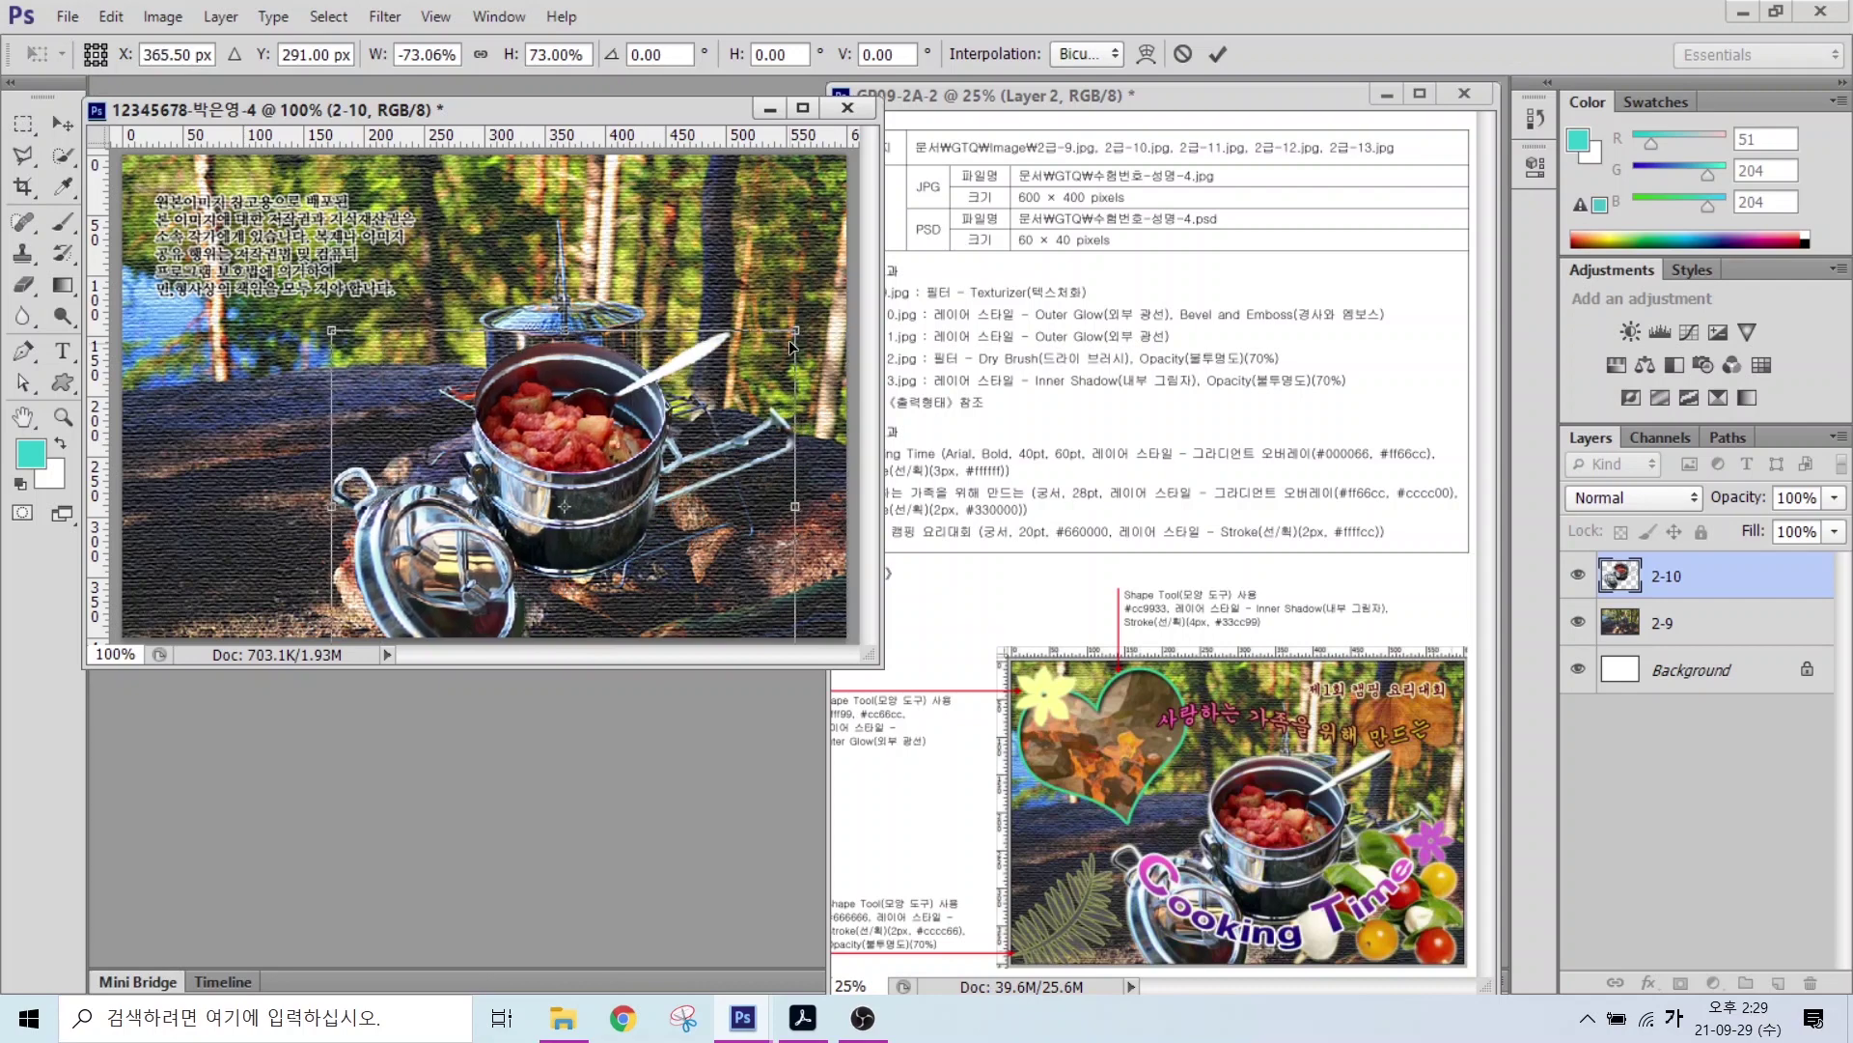
drag(795, 331, 842, 292)
drag(625, 391, 599, 386)
drag(812, 483, 809, 483)
key(Return)
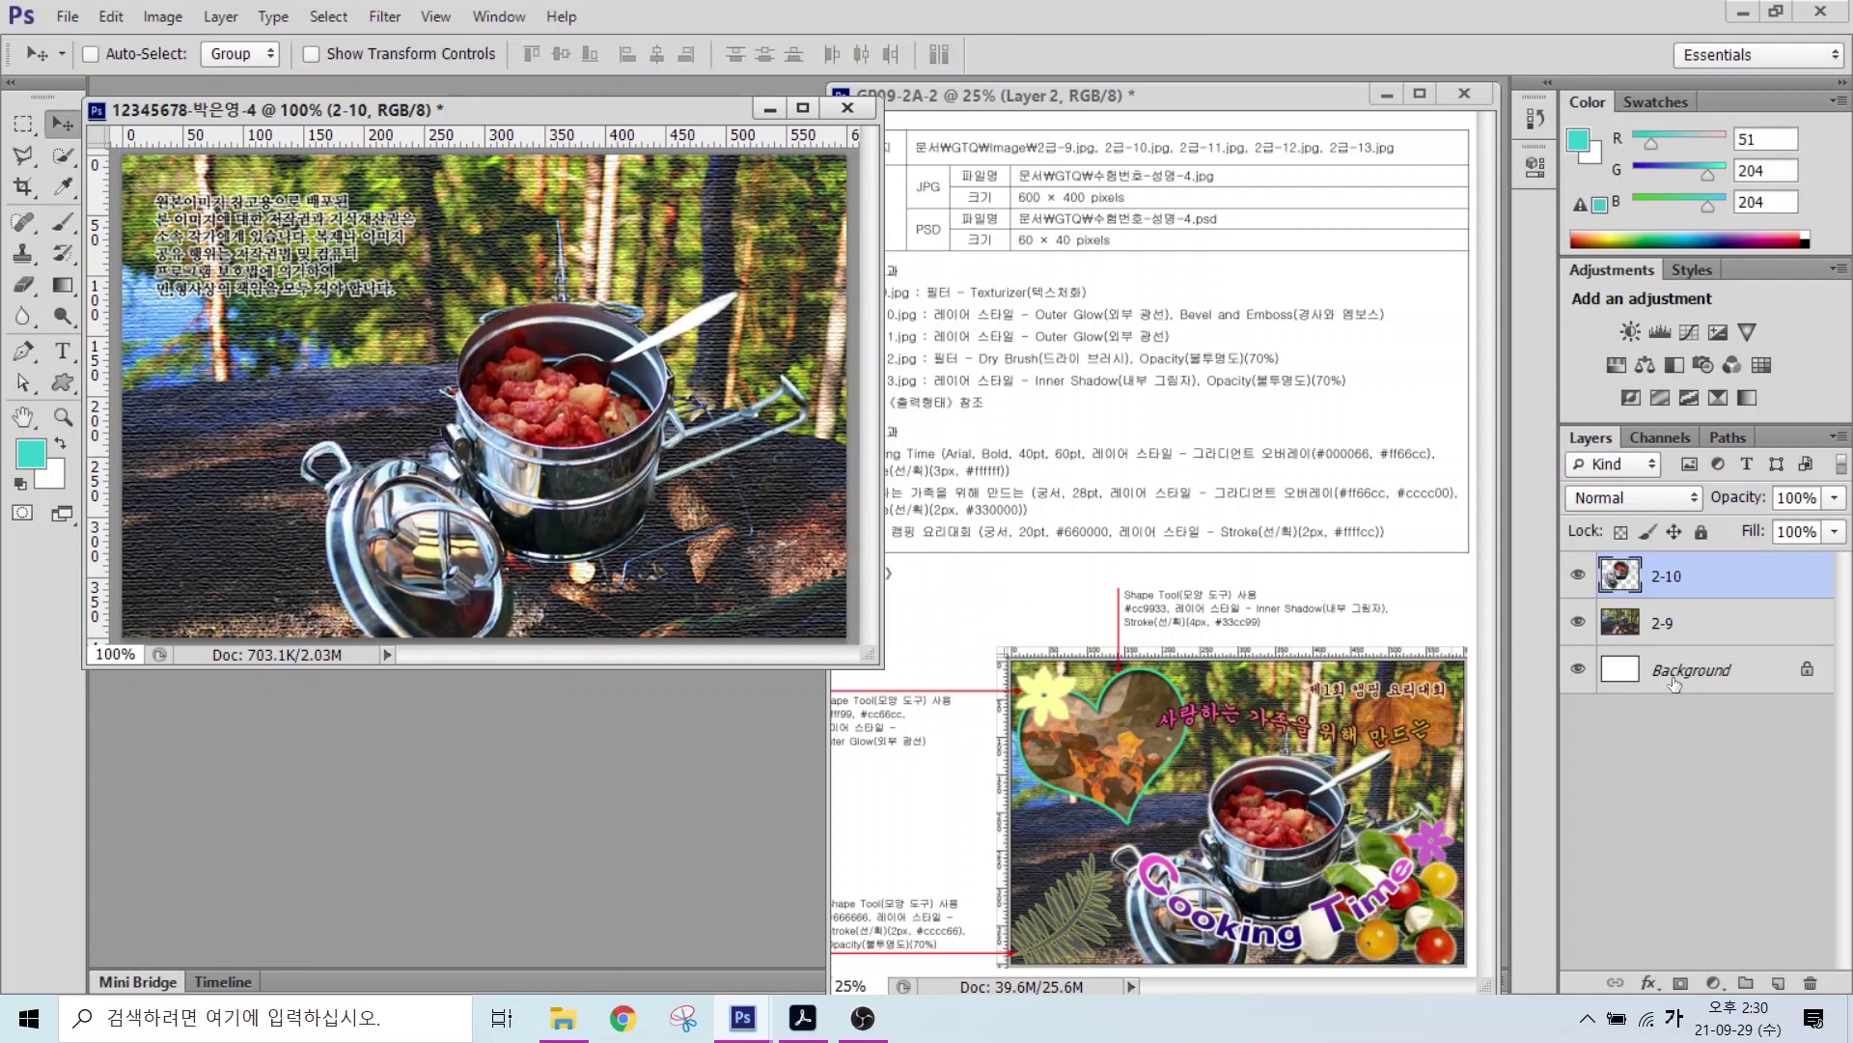
Step: Give layer 2-10 Outer Glow and Bevel & Emboss layer styles
click(1649, 982)
click(1680, 937)
click(584, 371)
click(1245, 315)
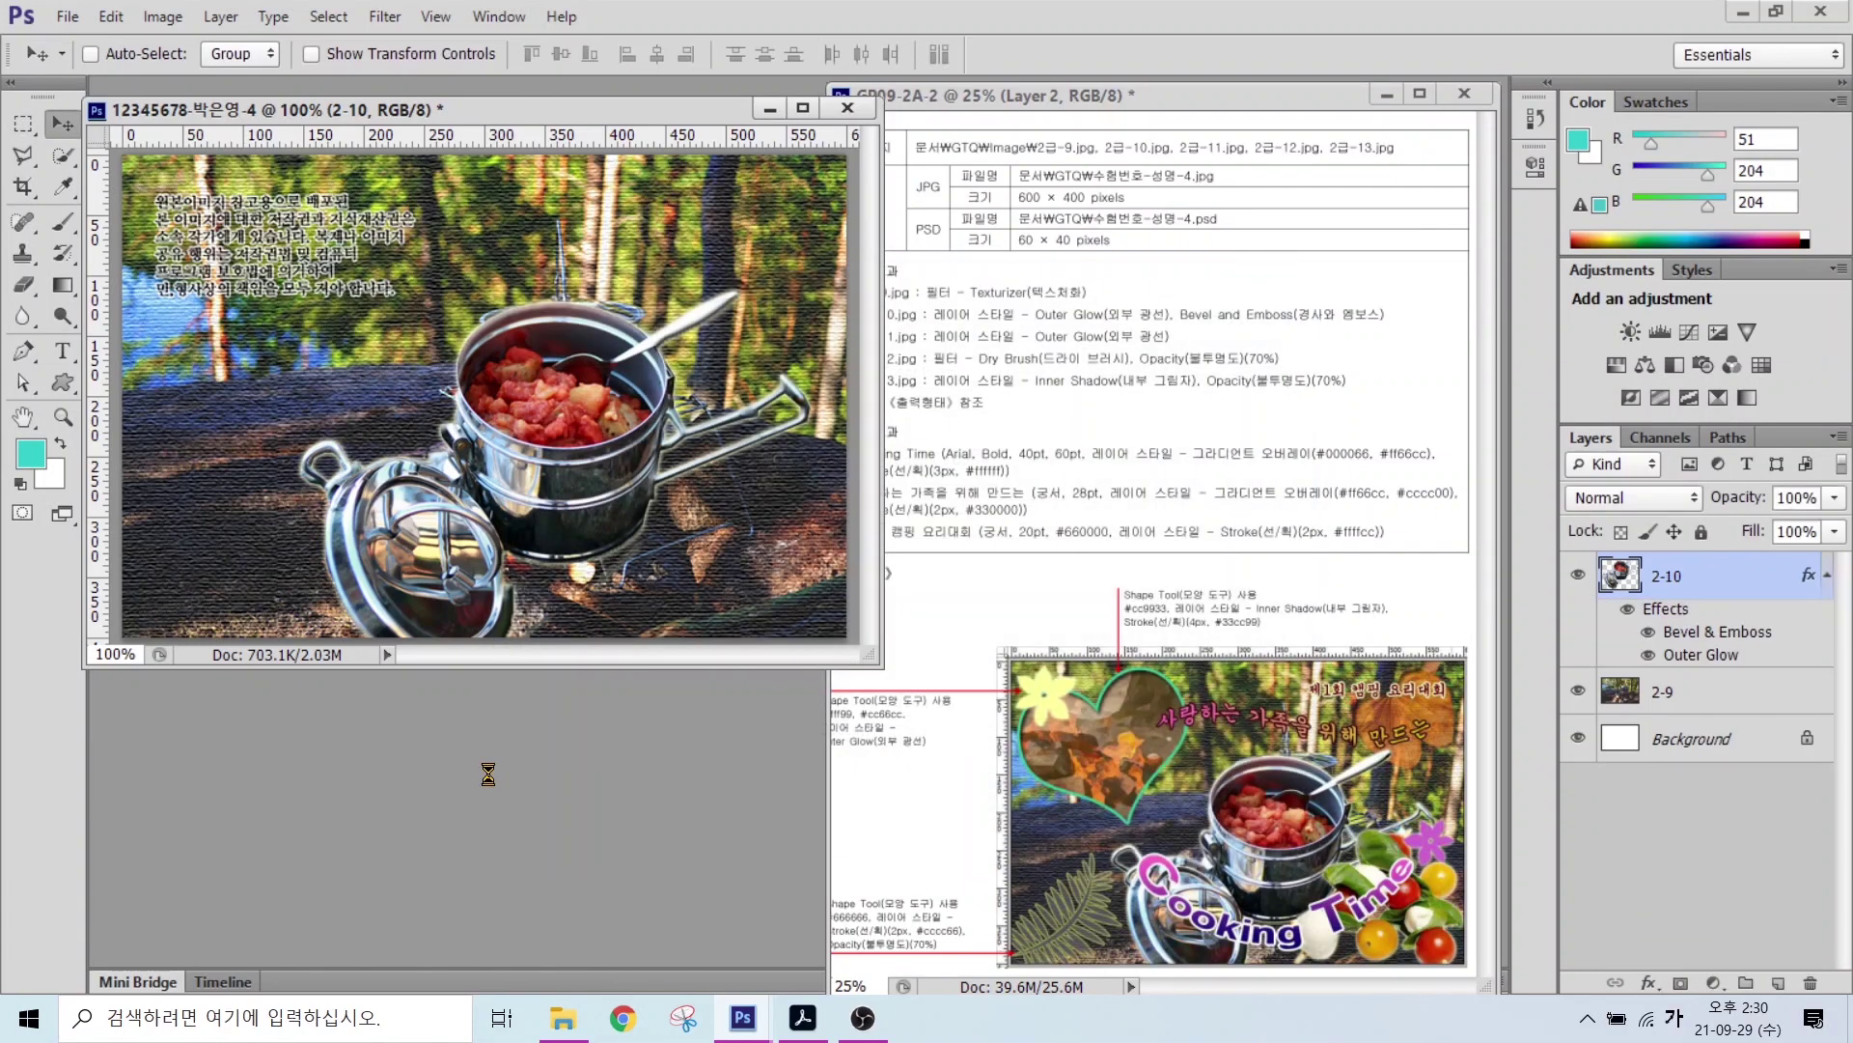
Step: Open the image 2급-11.jpg
key(ctrl+o)
click(1079, 394)
key(Return)
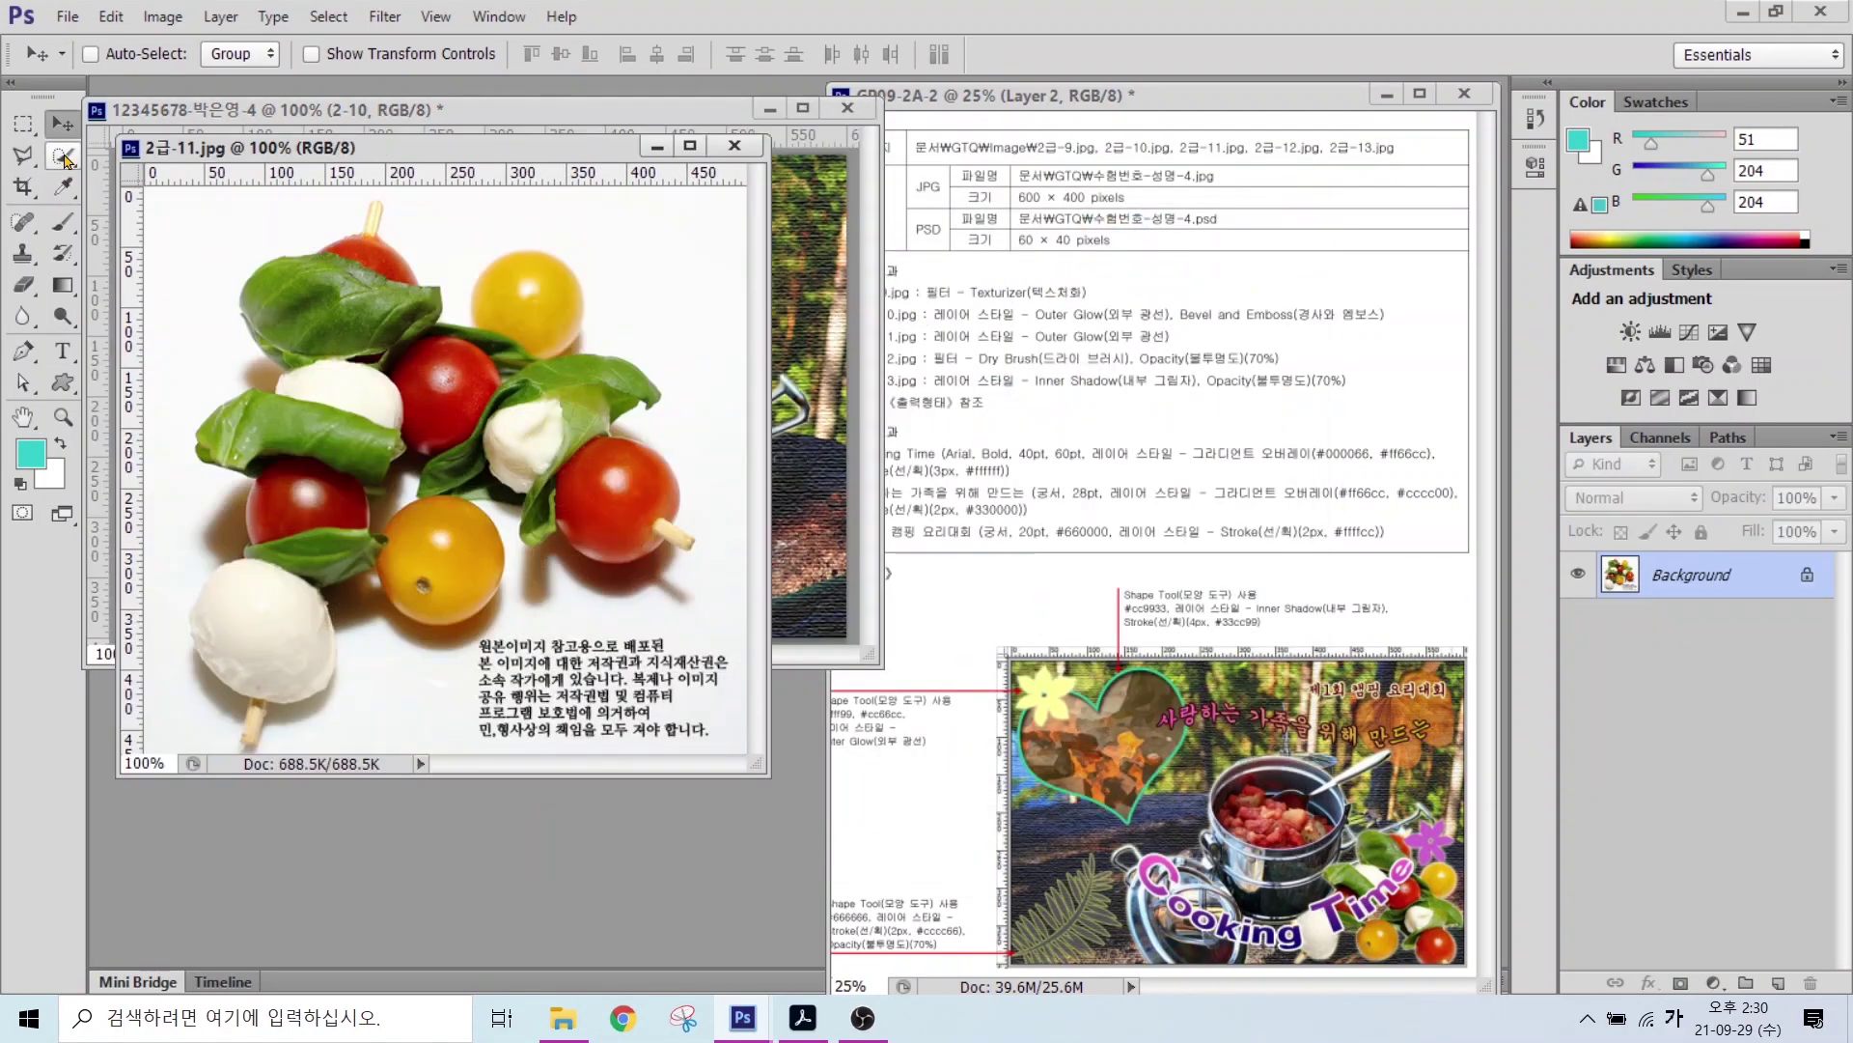
Step: Quick Select the tomato skewer, move it into the composite, and close its source image
click(63, 156)
mouse_move(289, 280)
mouse_down()
mouse_move(328, 311)
mouse_move(390, 327)
mouse_move(640, 520)
mouse_move(461, 391)
mouse_move(366, 267)
mouse_move(273, 584)
mouse_move(417, 539)
mouse_move(271, 637)
mouse_up()
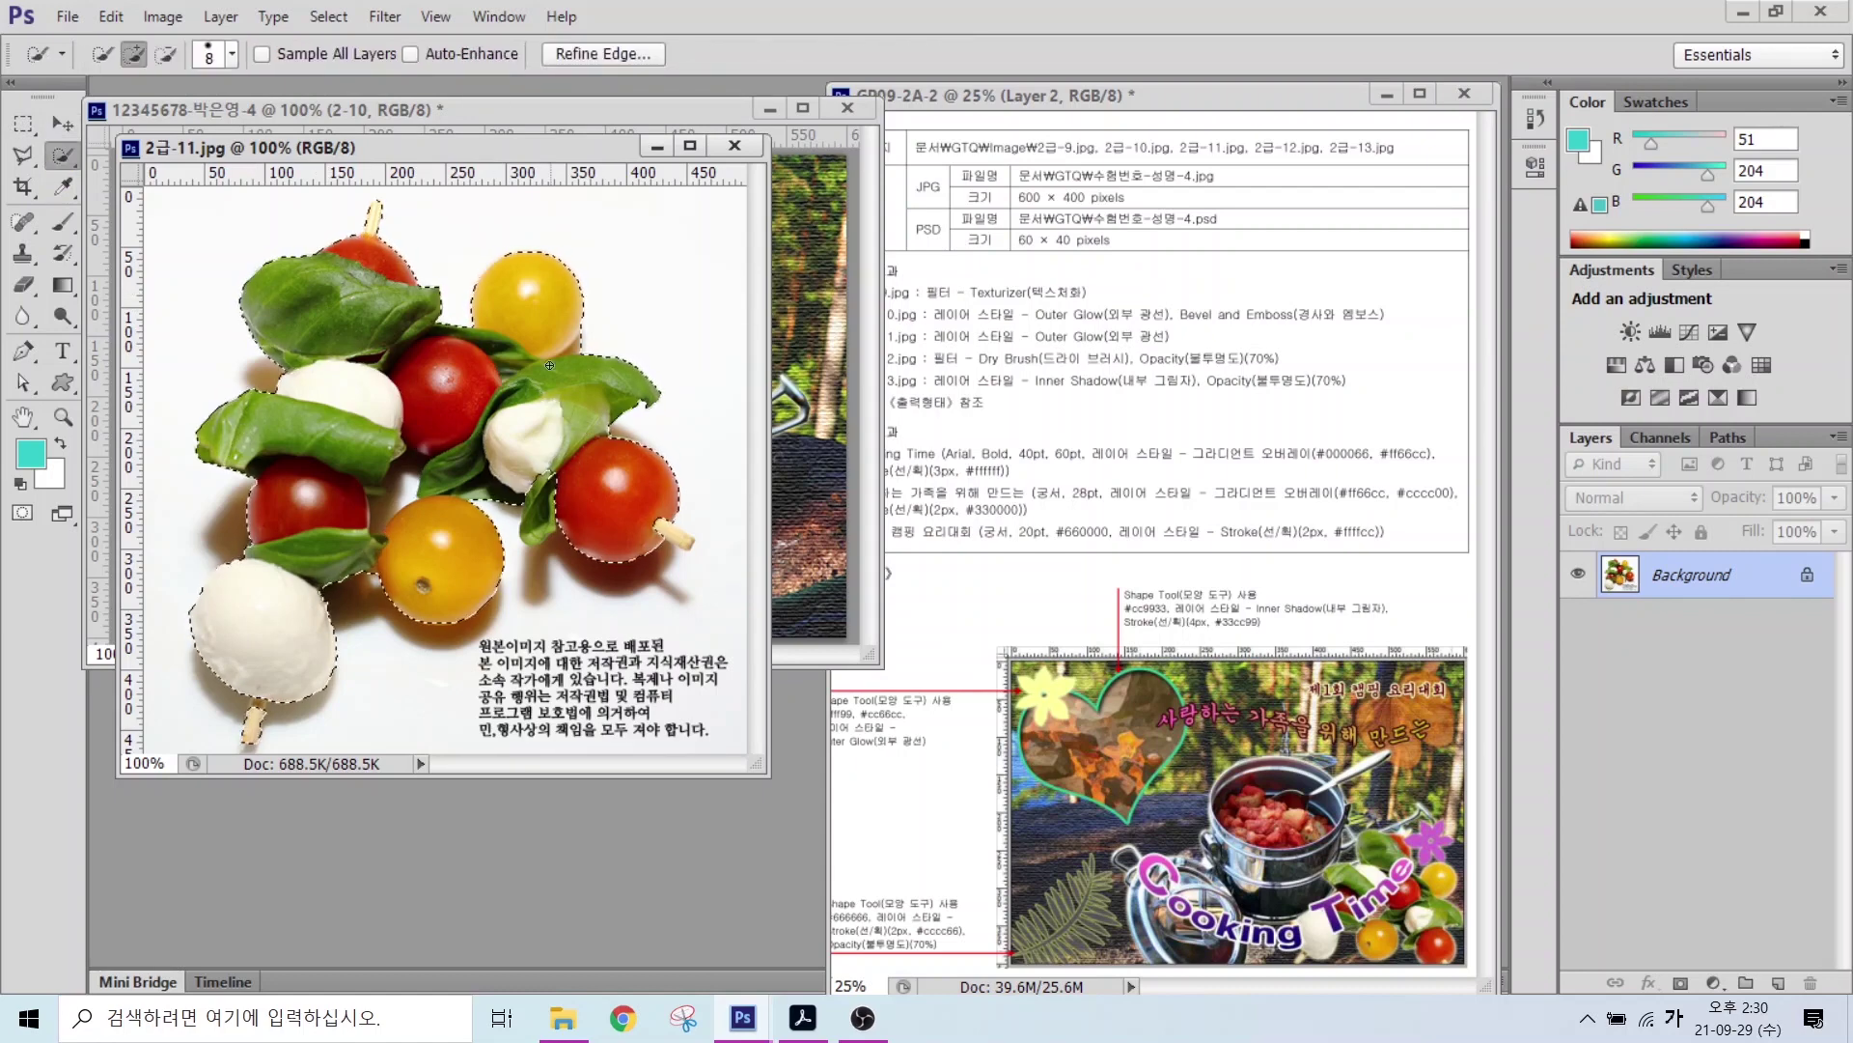
click(166, 55)
drag(380, 157, 711, 388)
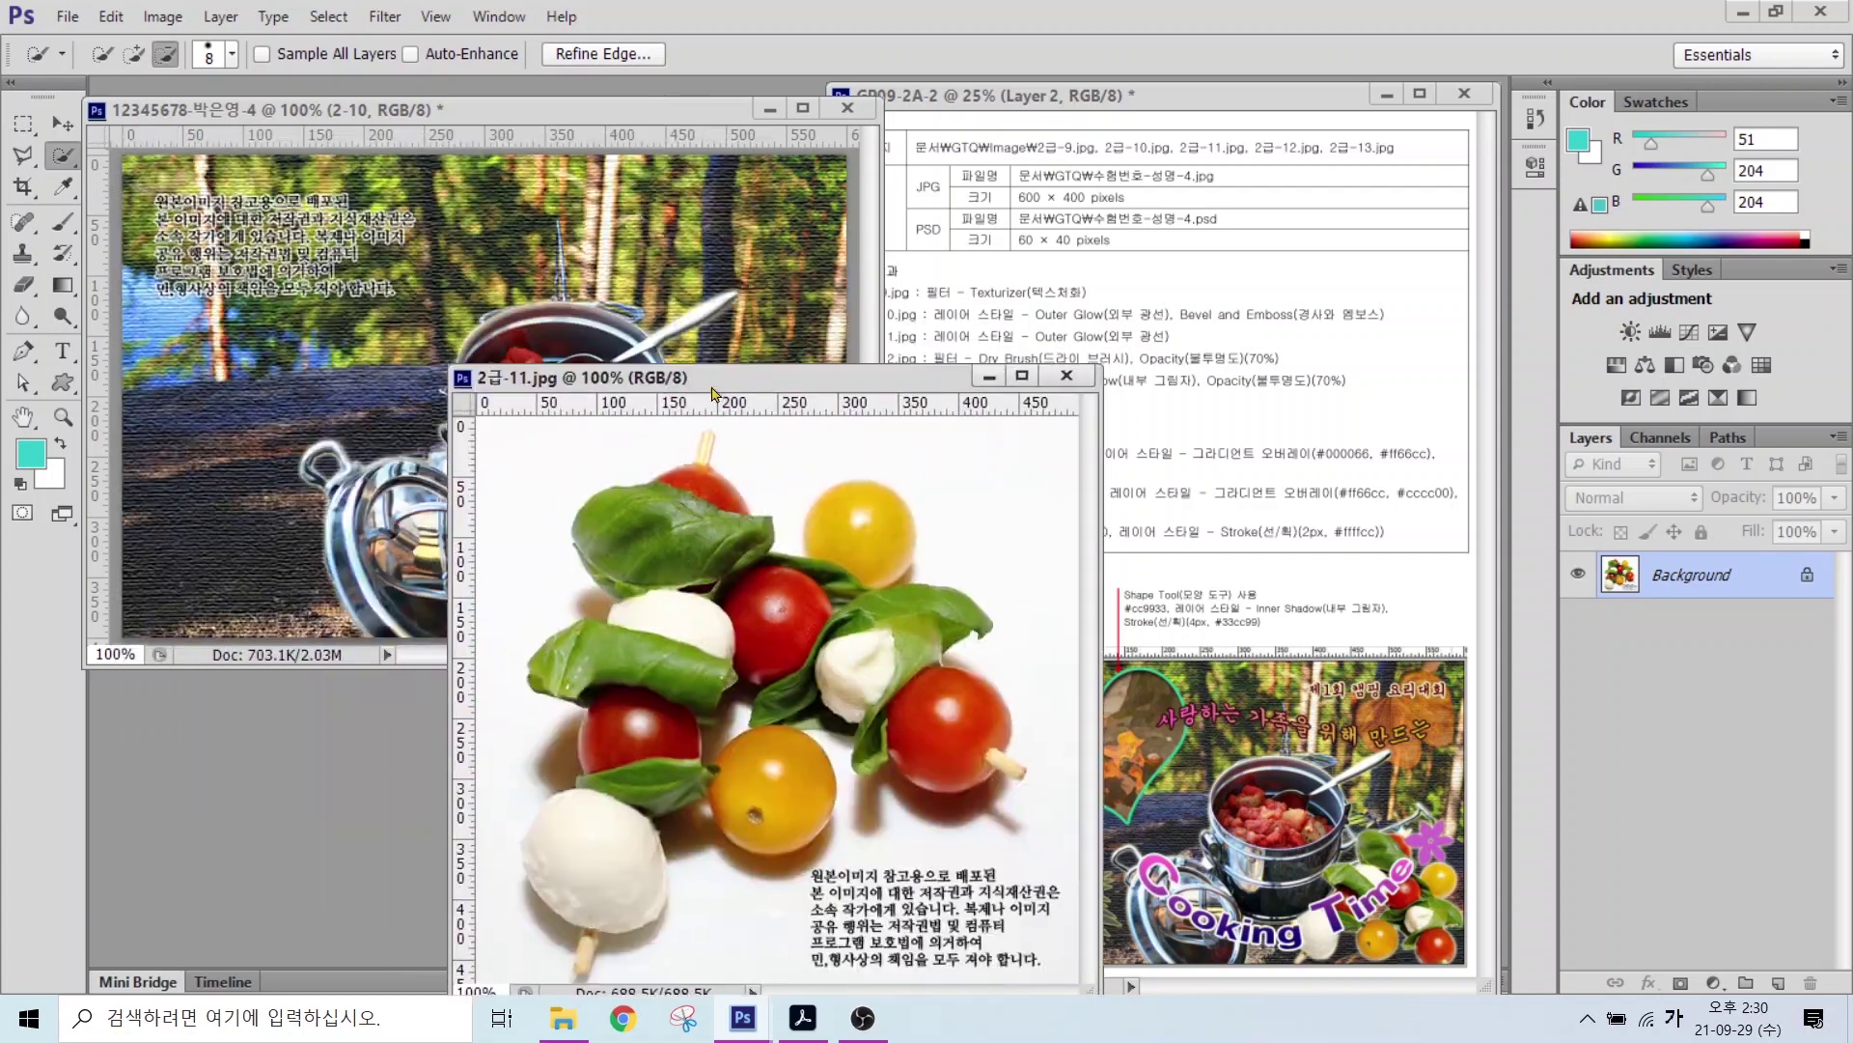
key(v)
drag(681, 590, 307, 410)
click(1067, 375)
Step: Rename the layer 2-11, scale the skewer to about 57%, tilt it, and place it bottom right
double_click(1670, 576)
text(2-11)
key(Return)
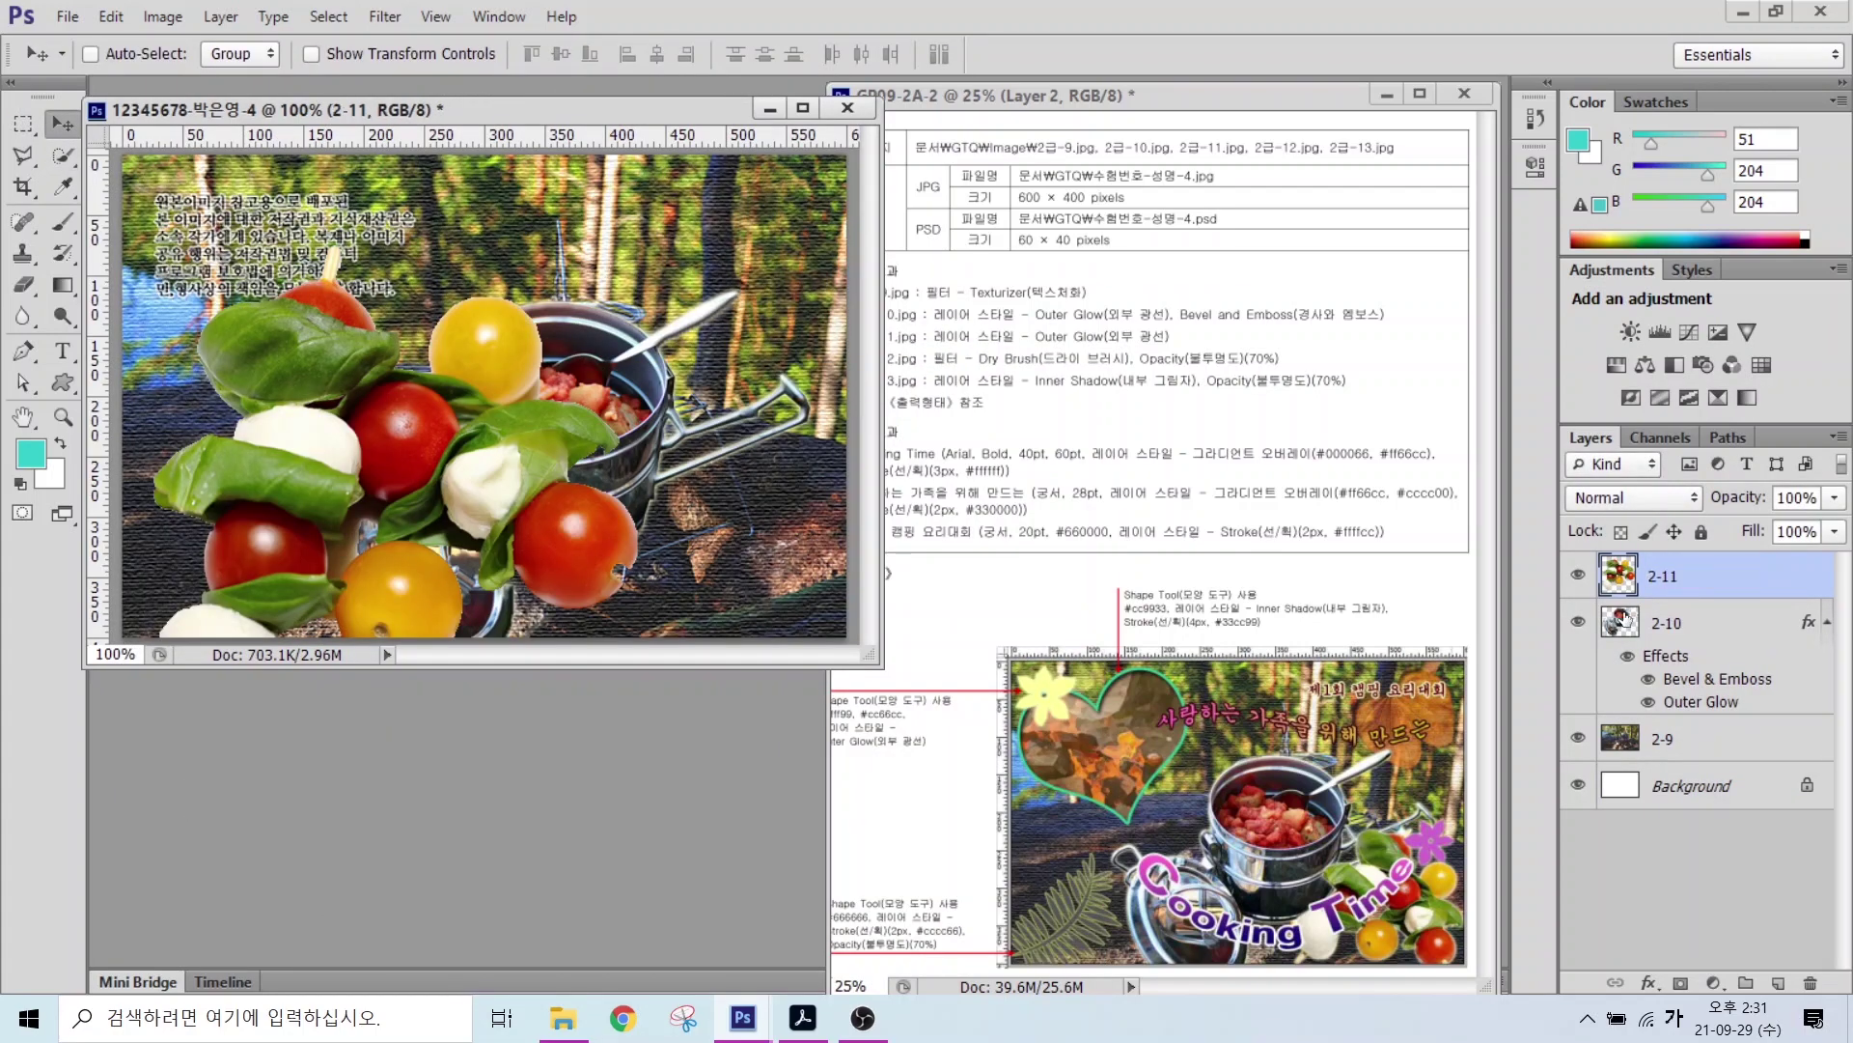
key(ctrl+t)
drag(637, 246, 567, 368)
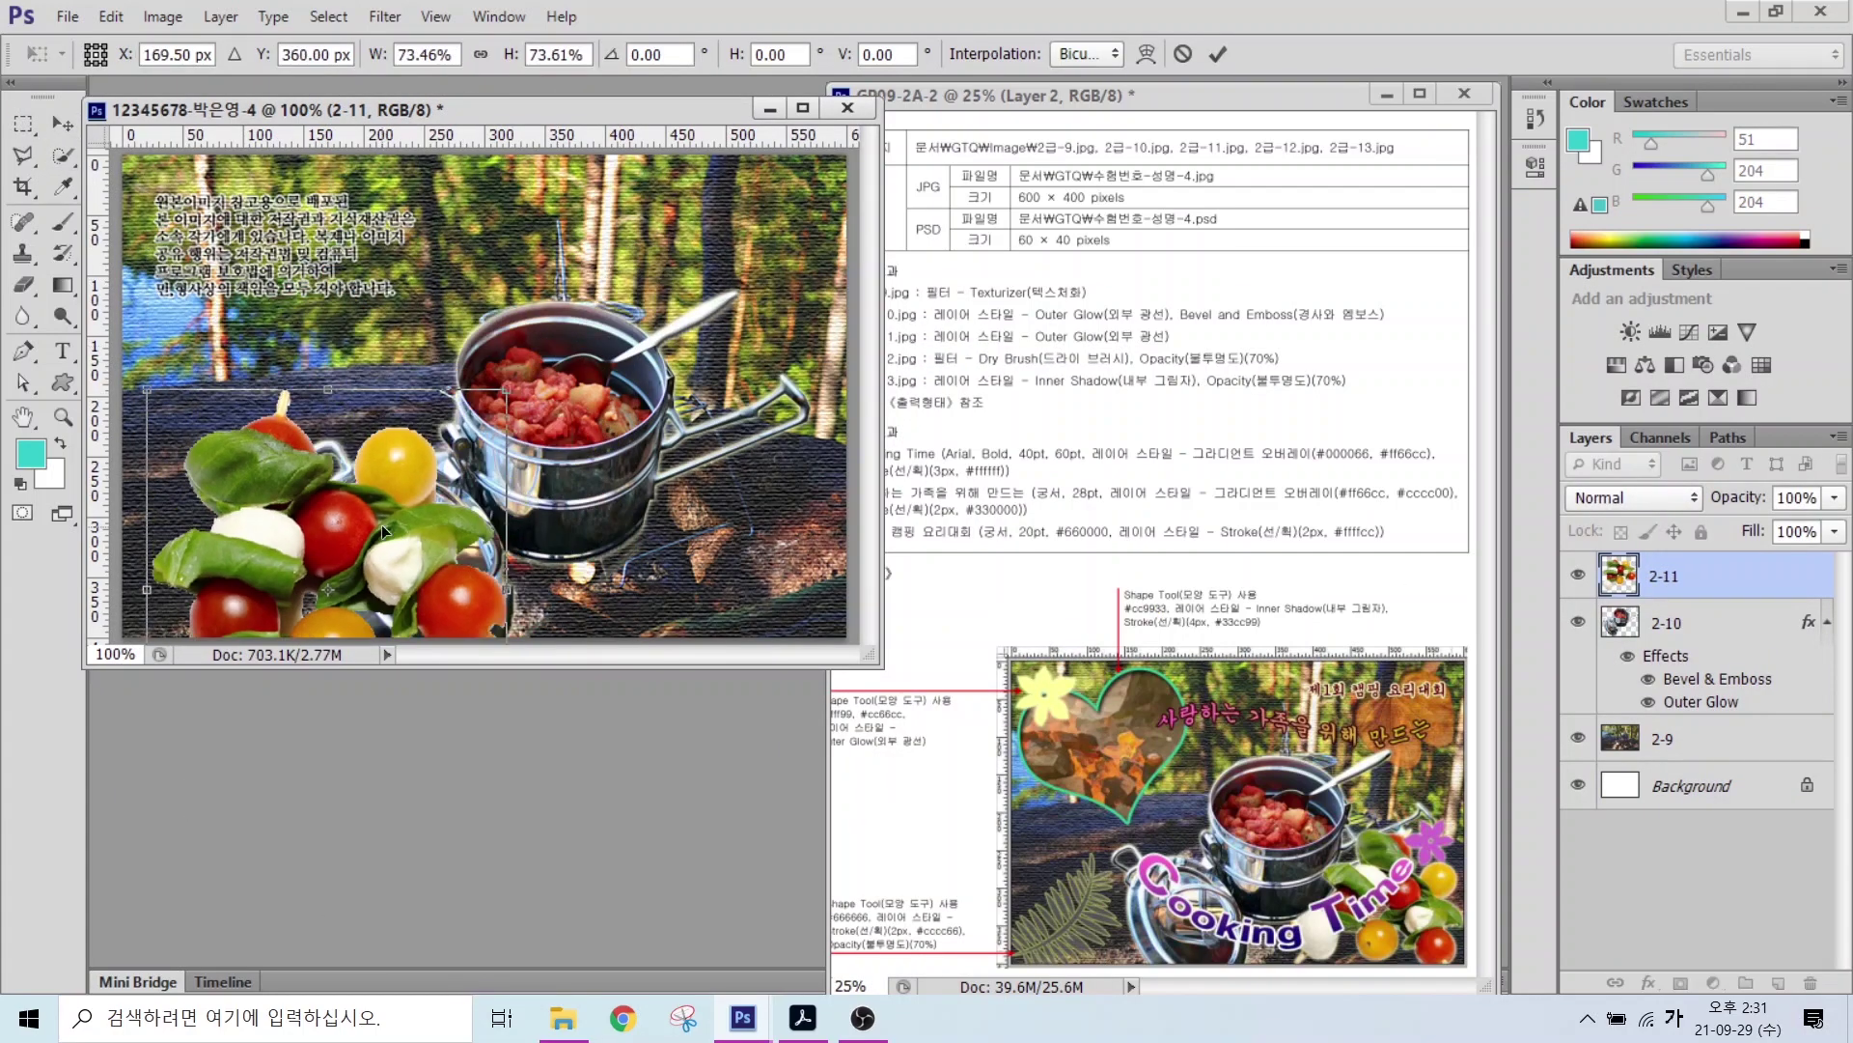
drag(449, 509, 691, 421)
drag(826, 265, 907, 413)
drag(747, 508, 786, 536)
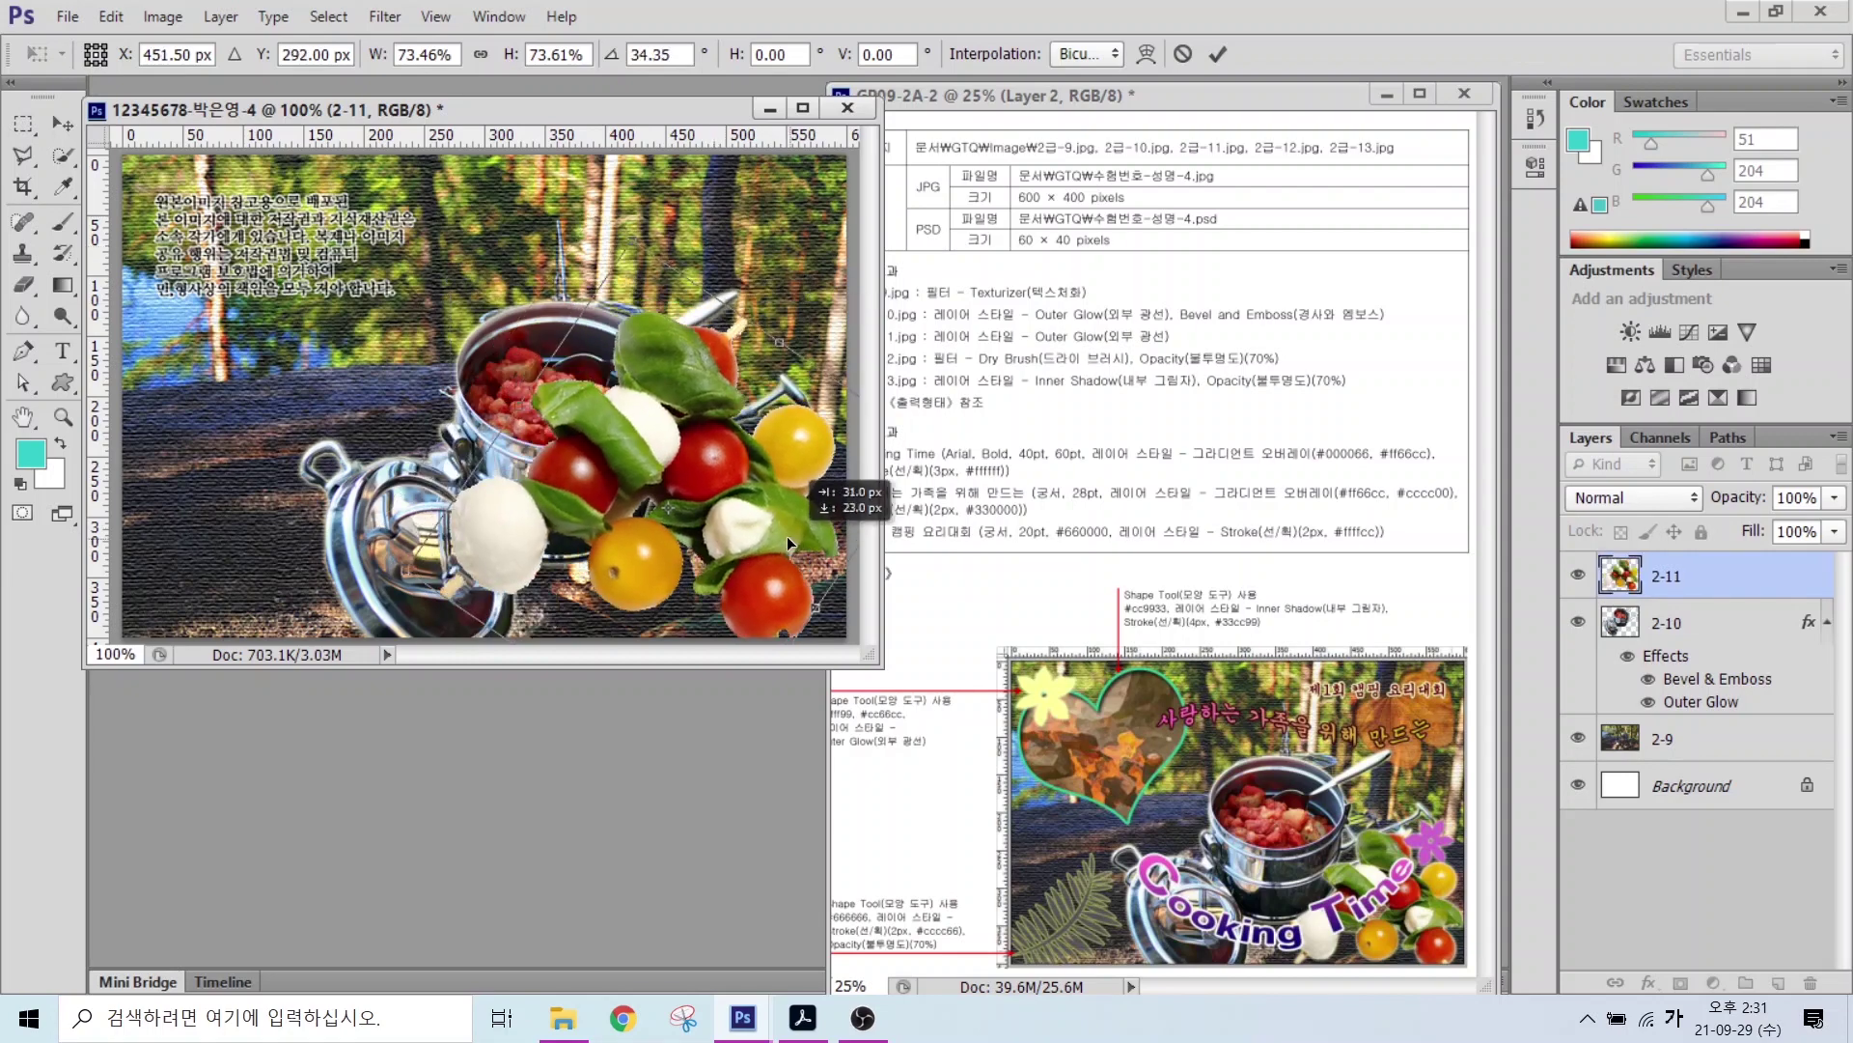
drag(610, 244, 671, 376)
key(Return)
Step: Add an Outer Glow to layer 2-11 and bring up the Open dialog
click(1649, 981)
click(1689, 933)
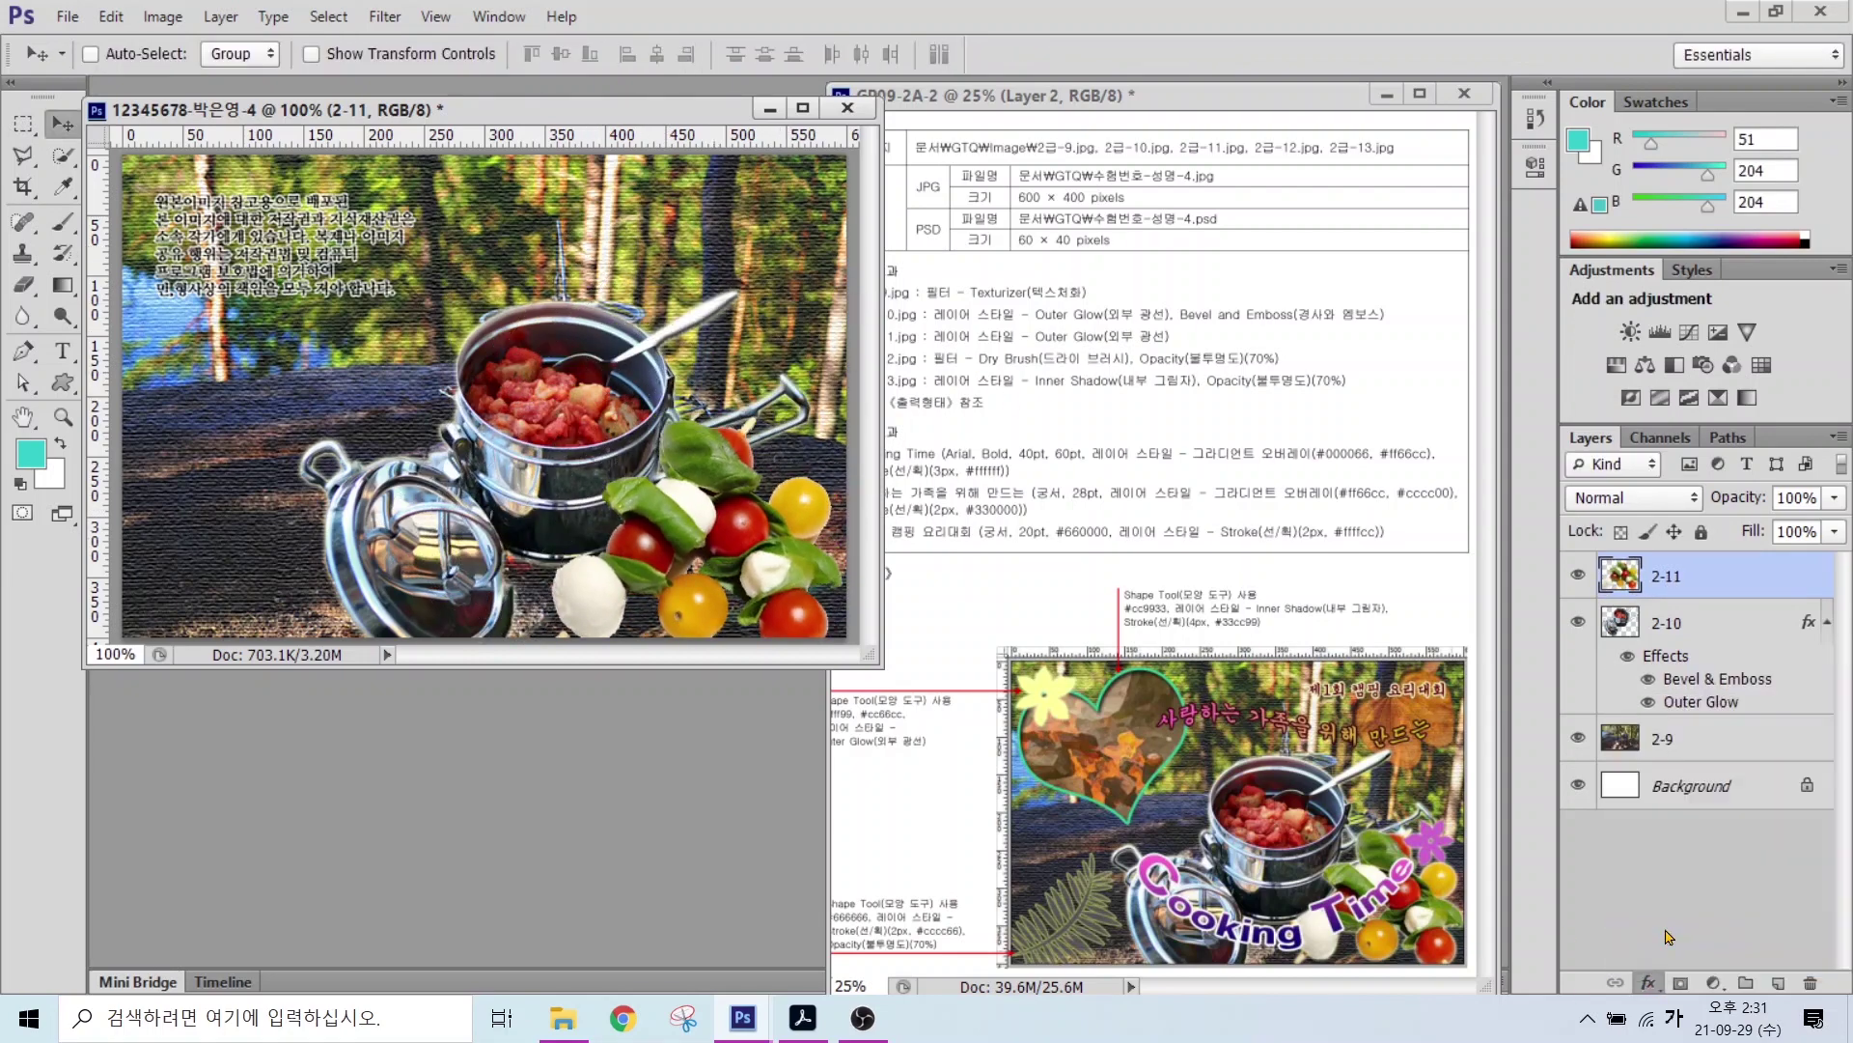
click(1218, 315)
key(ctrl+o)
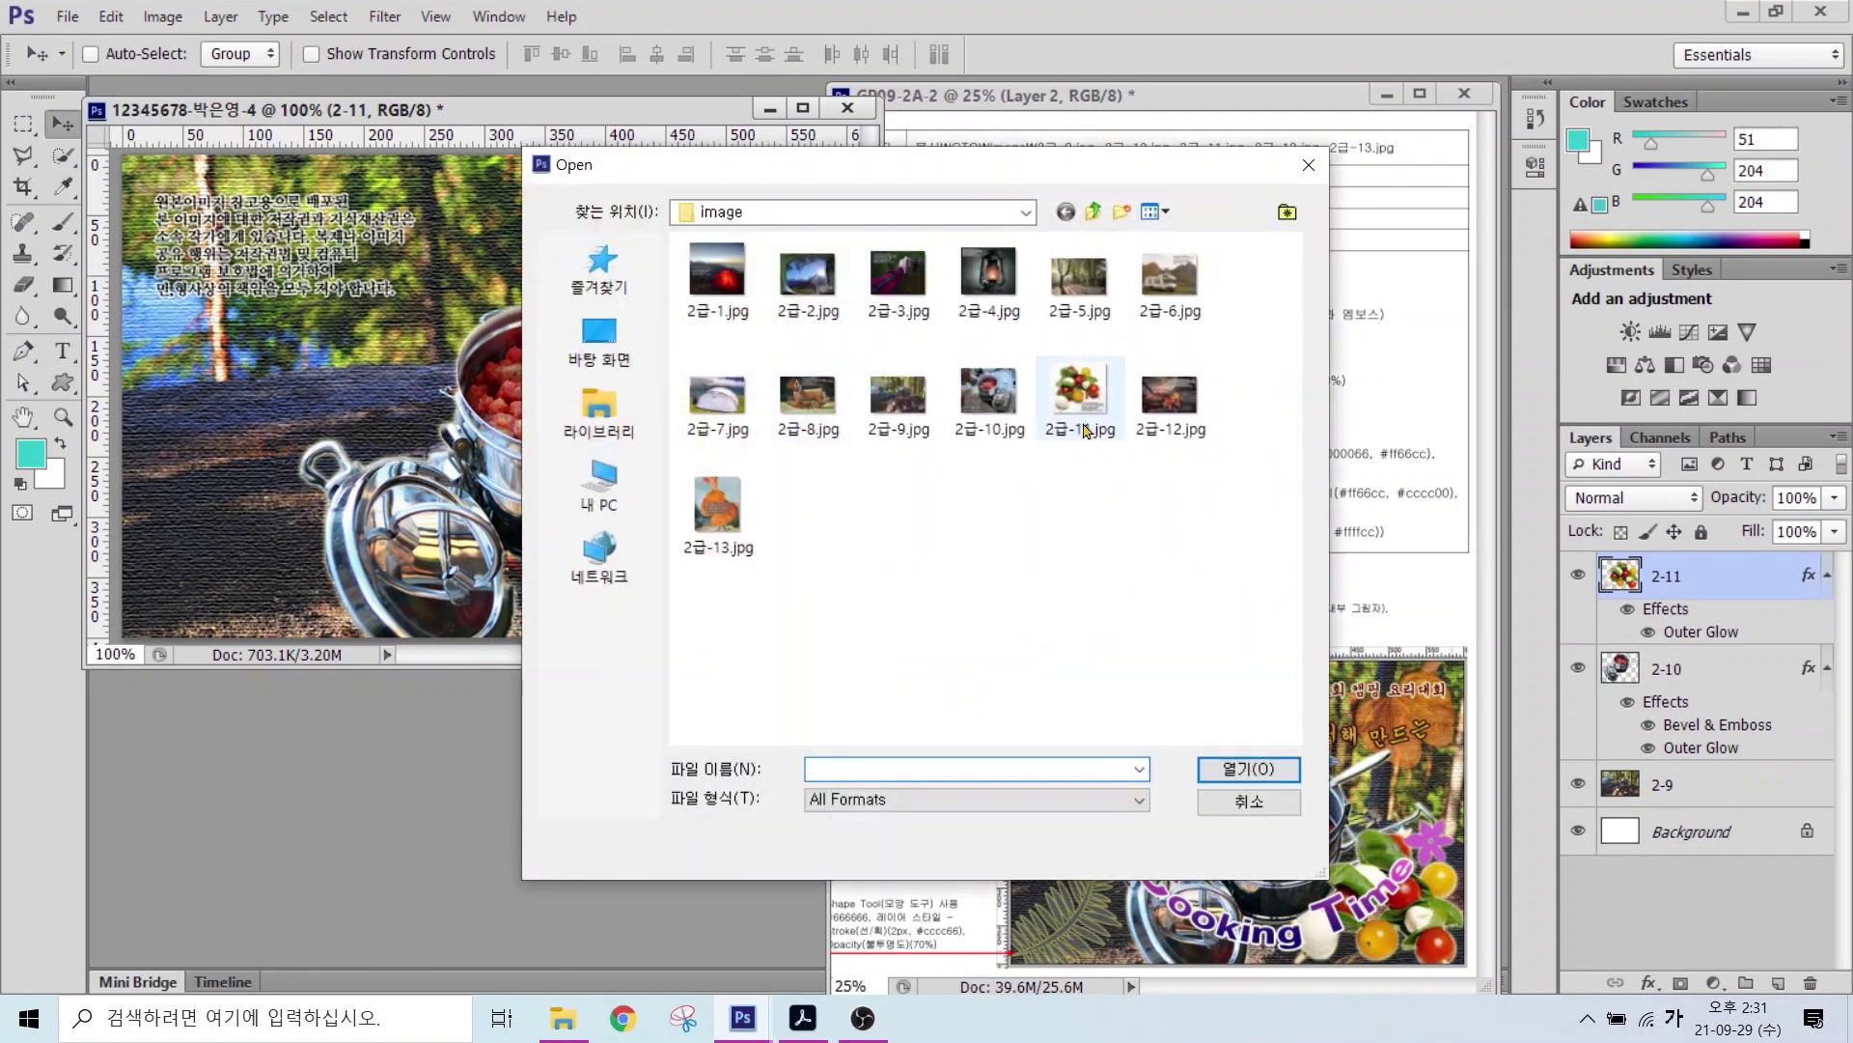
Step: Open the campfire photo 2급-12.jpg
click(1170, 396)
click(1247, 770)
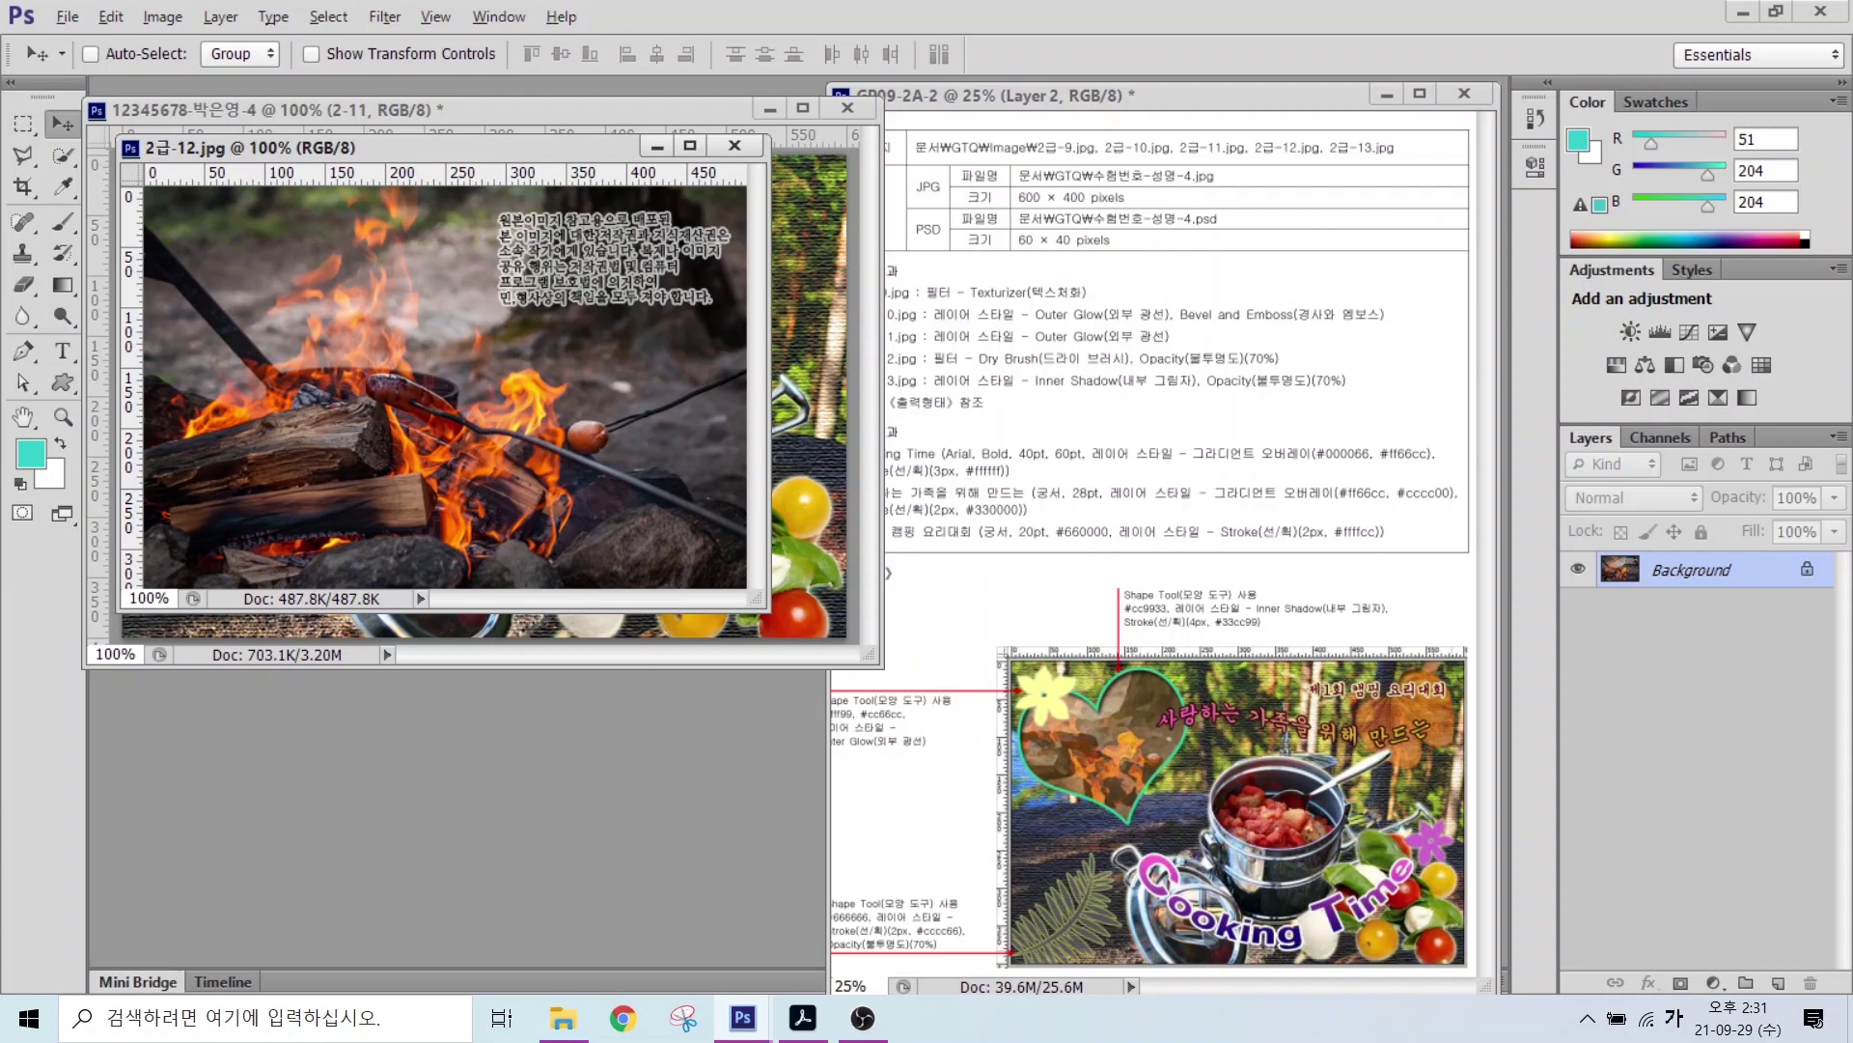
mouse_move(1112, 702)
mouse_down()
mouse_move(1044, 682)
mouse_move(1002, 735)
mouse_move(1161, 817)
mouse_move(1190, 648)
mouse_move(1115, 687)
mouse_up()
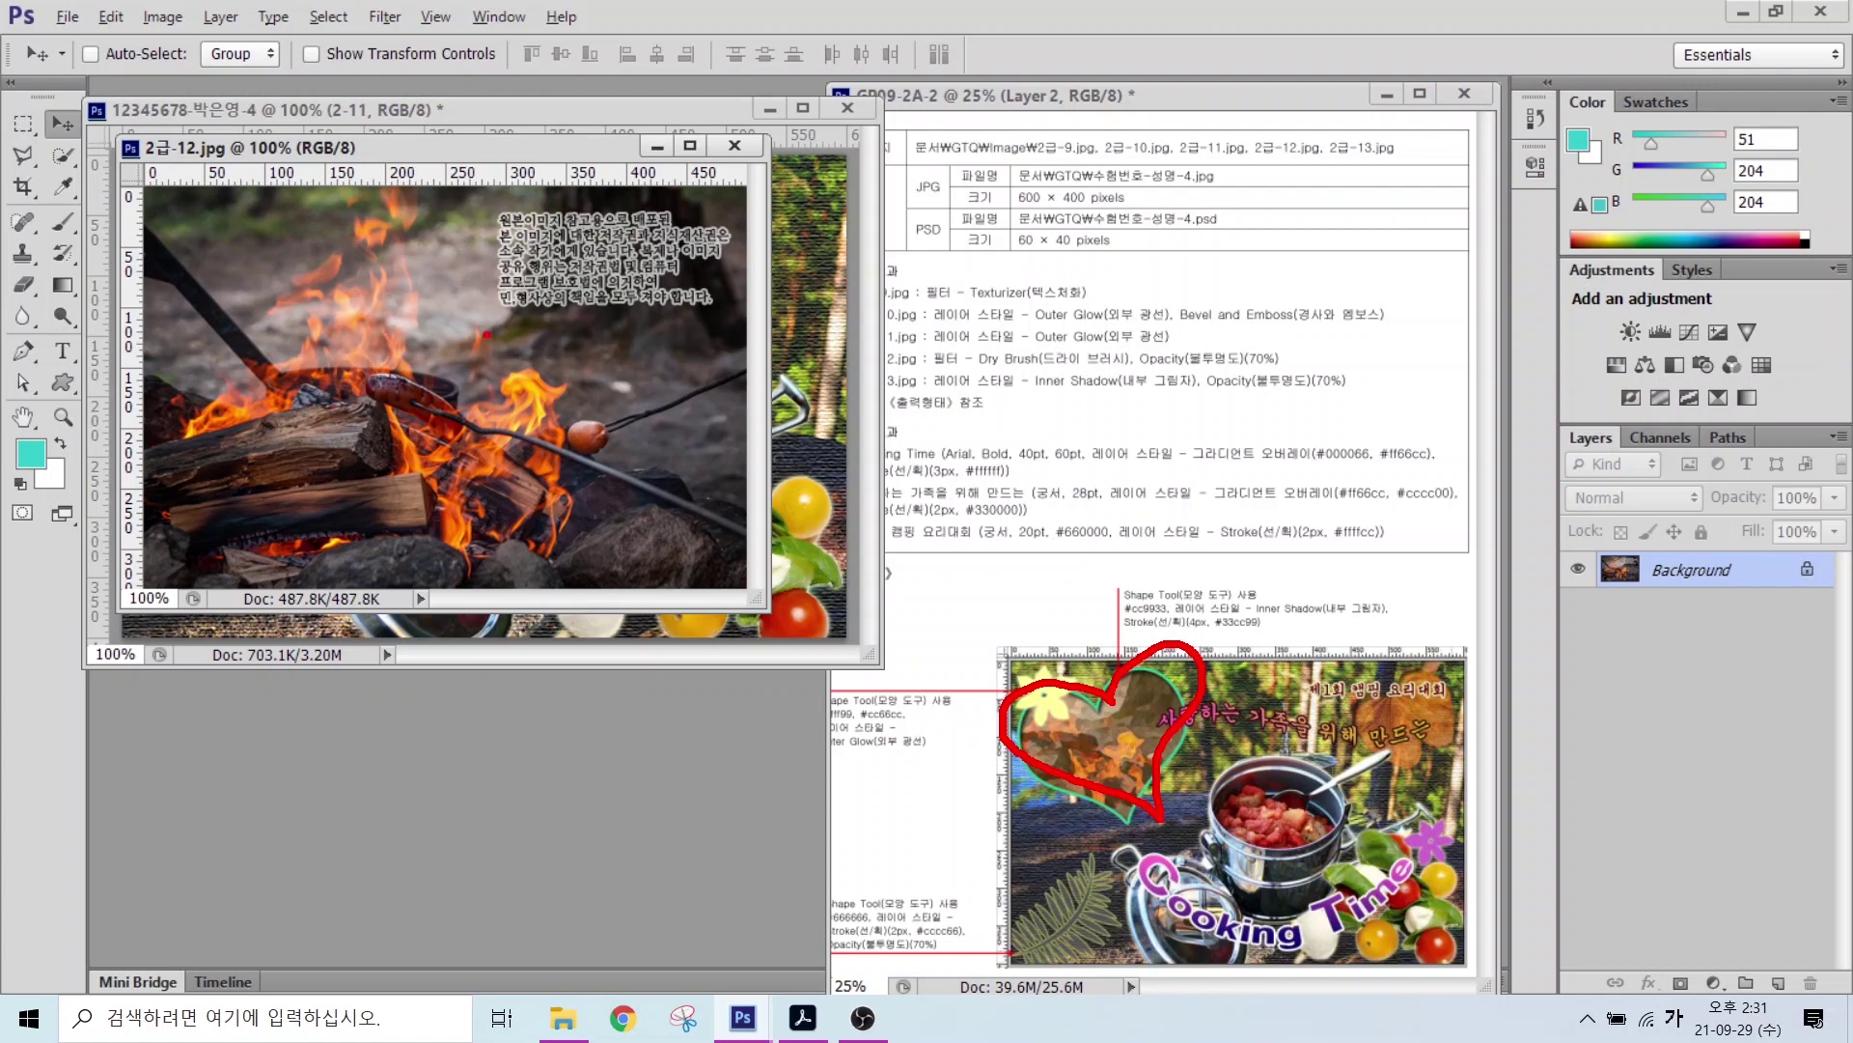
key(Escape)
Step: Drag the campfire photo into the composite's top left and close its source image
drag(421, 147, 475, 381)
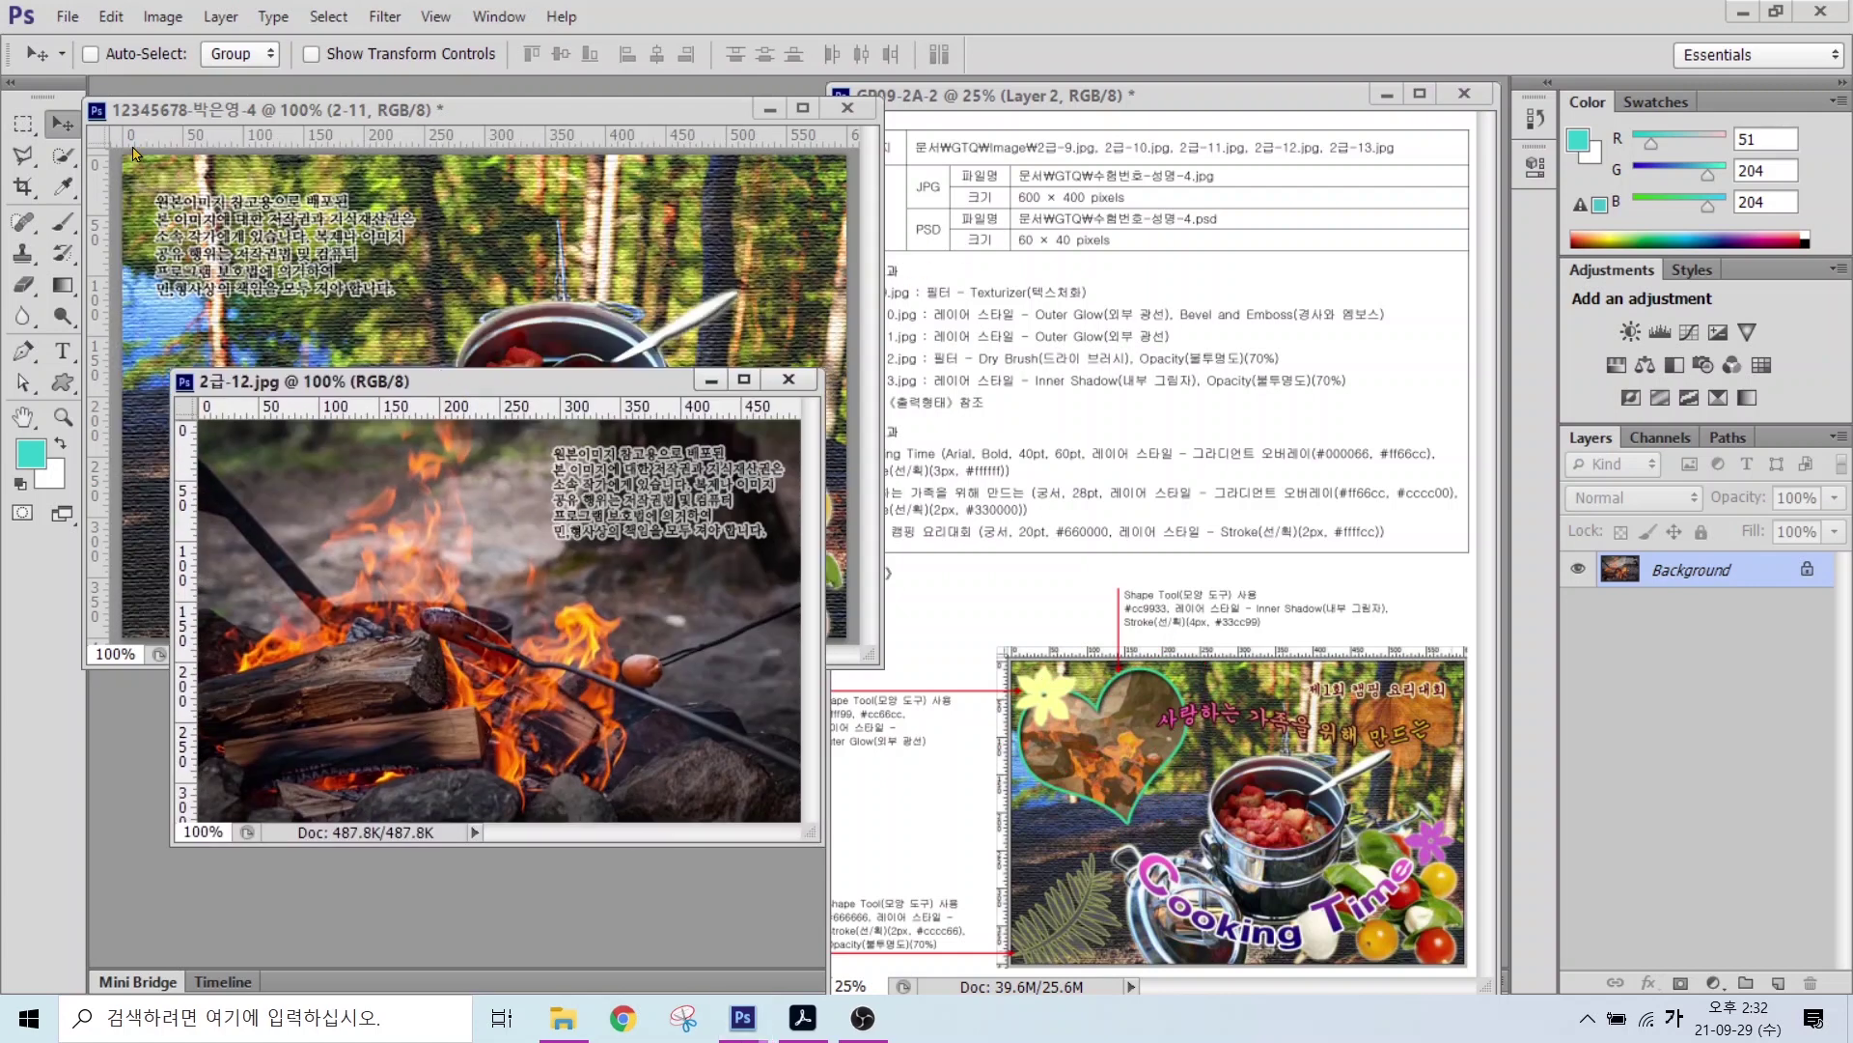
drag(492, 520, 372, 382)
click(579, 765)
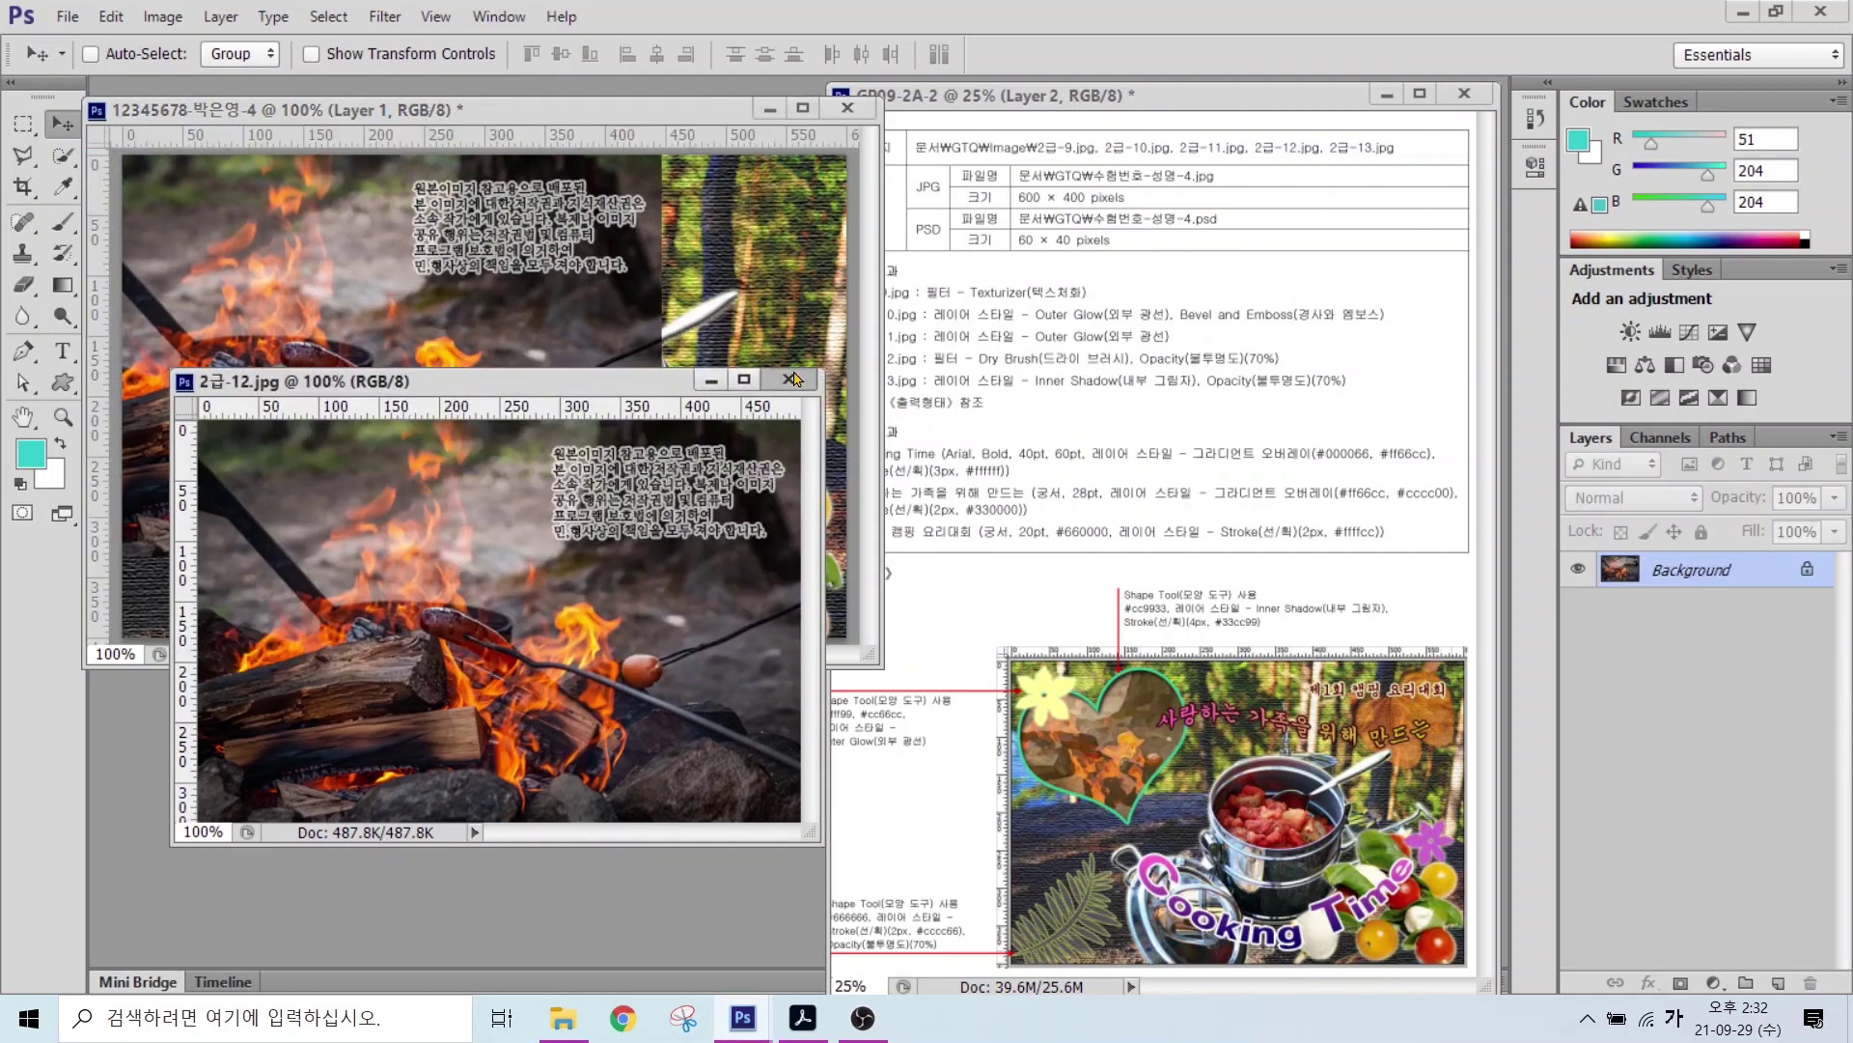
click(813, 378)
Step: Name the new campfire layer 2-12
text(2-12)
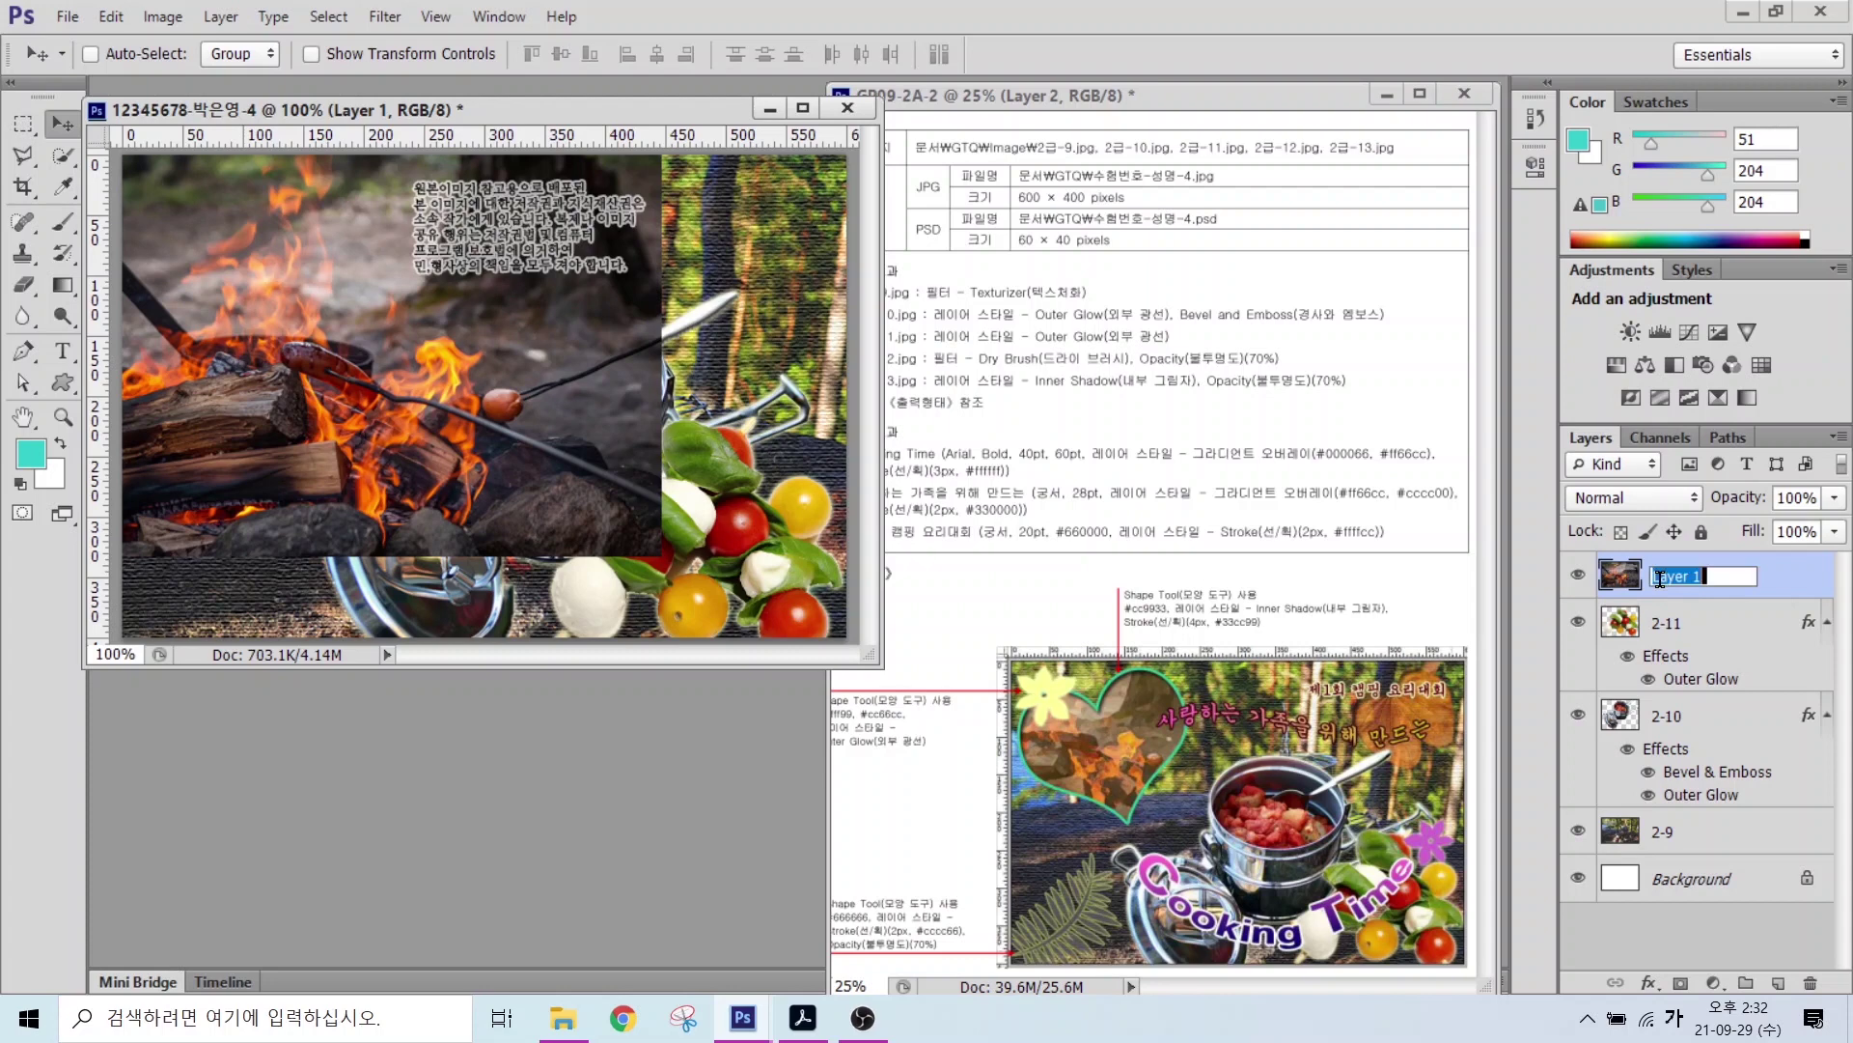
key(Return)
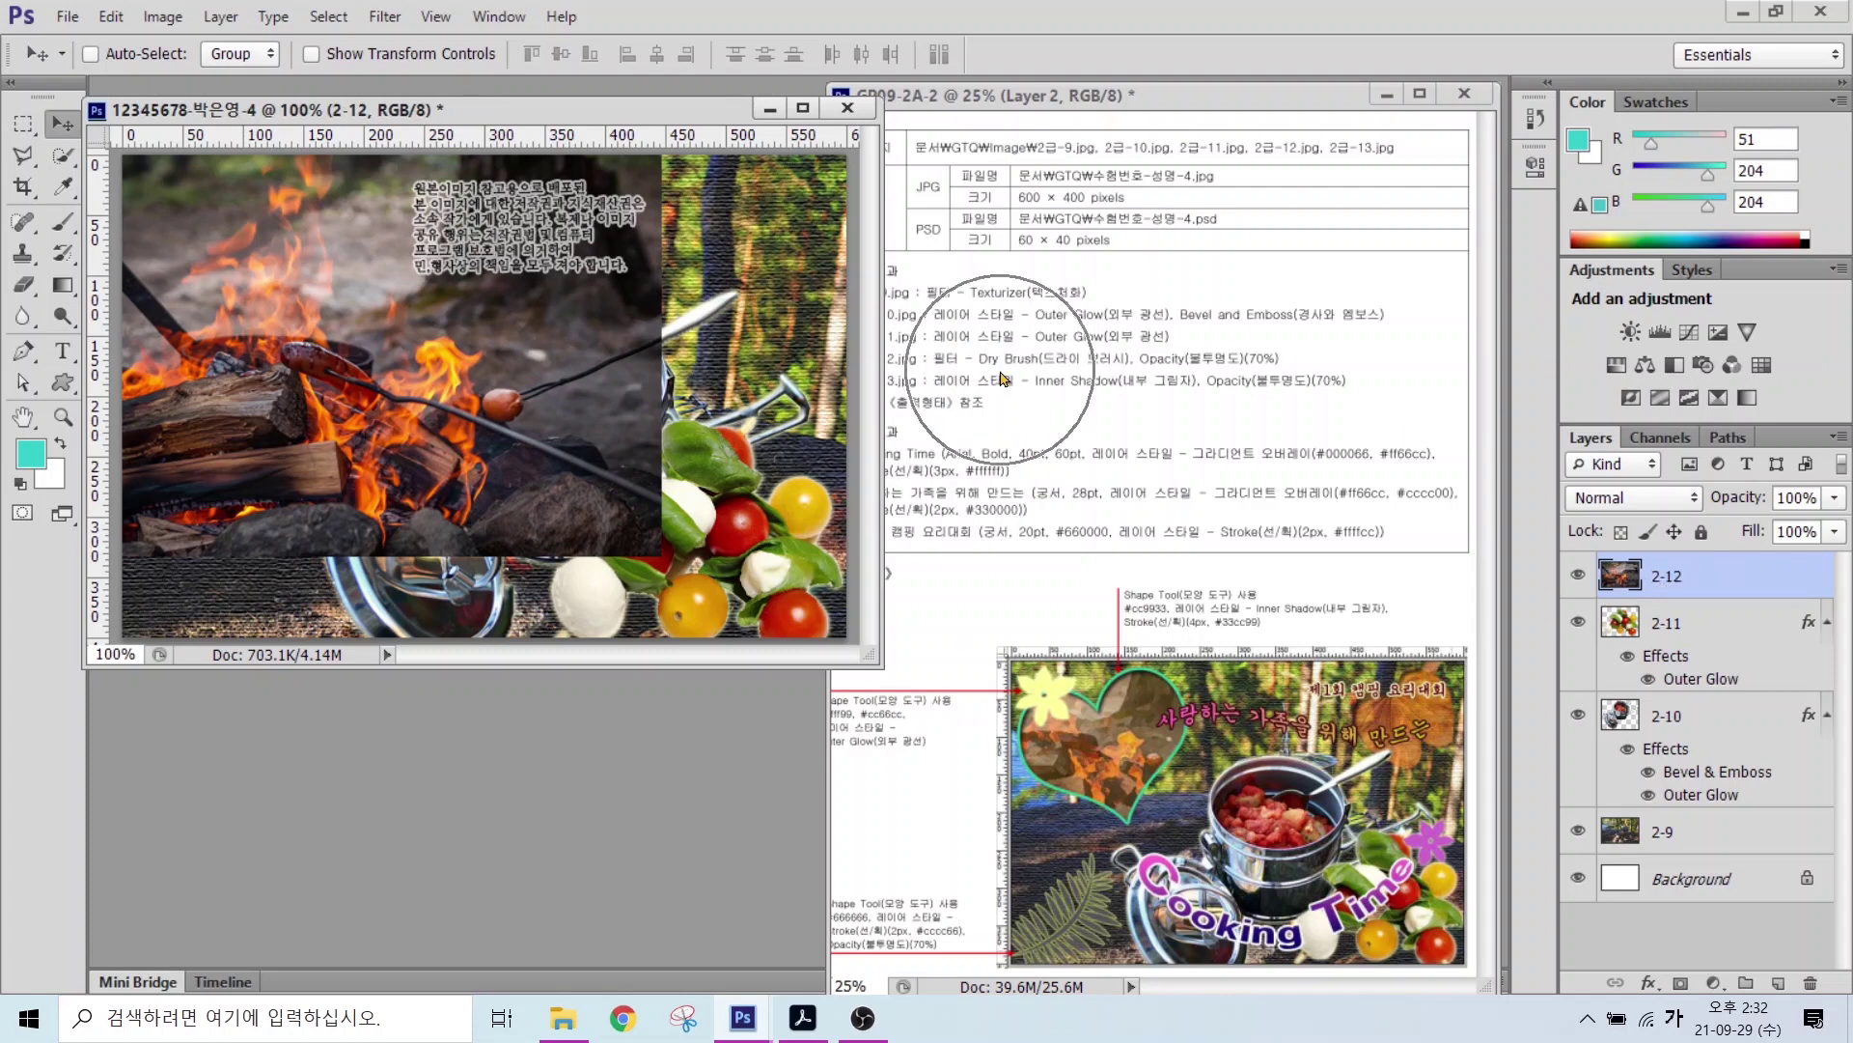
click(371, 19)
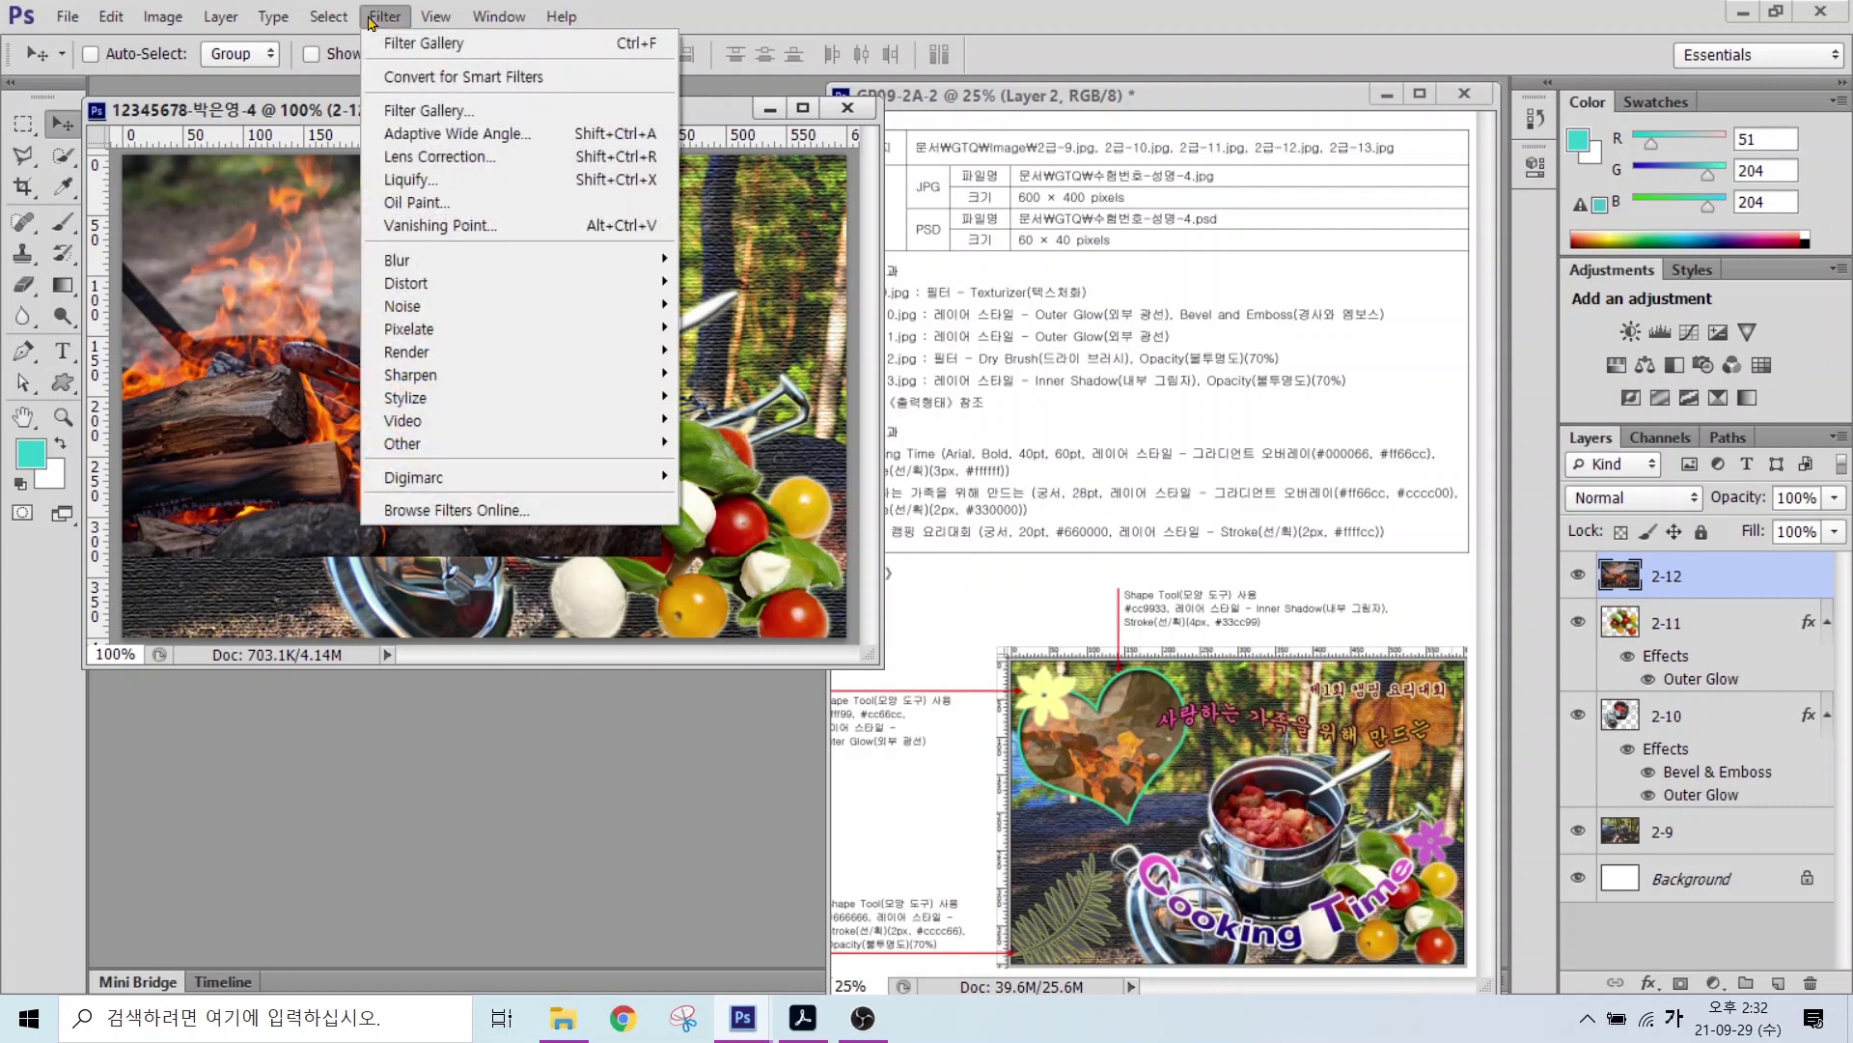
Step: Apply the Filter Gallery's Artistic > Dry Brush filter to the campfire photo
click(425, 44)
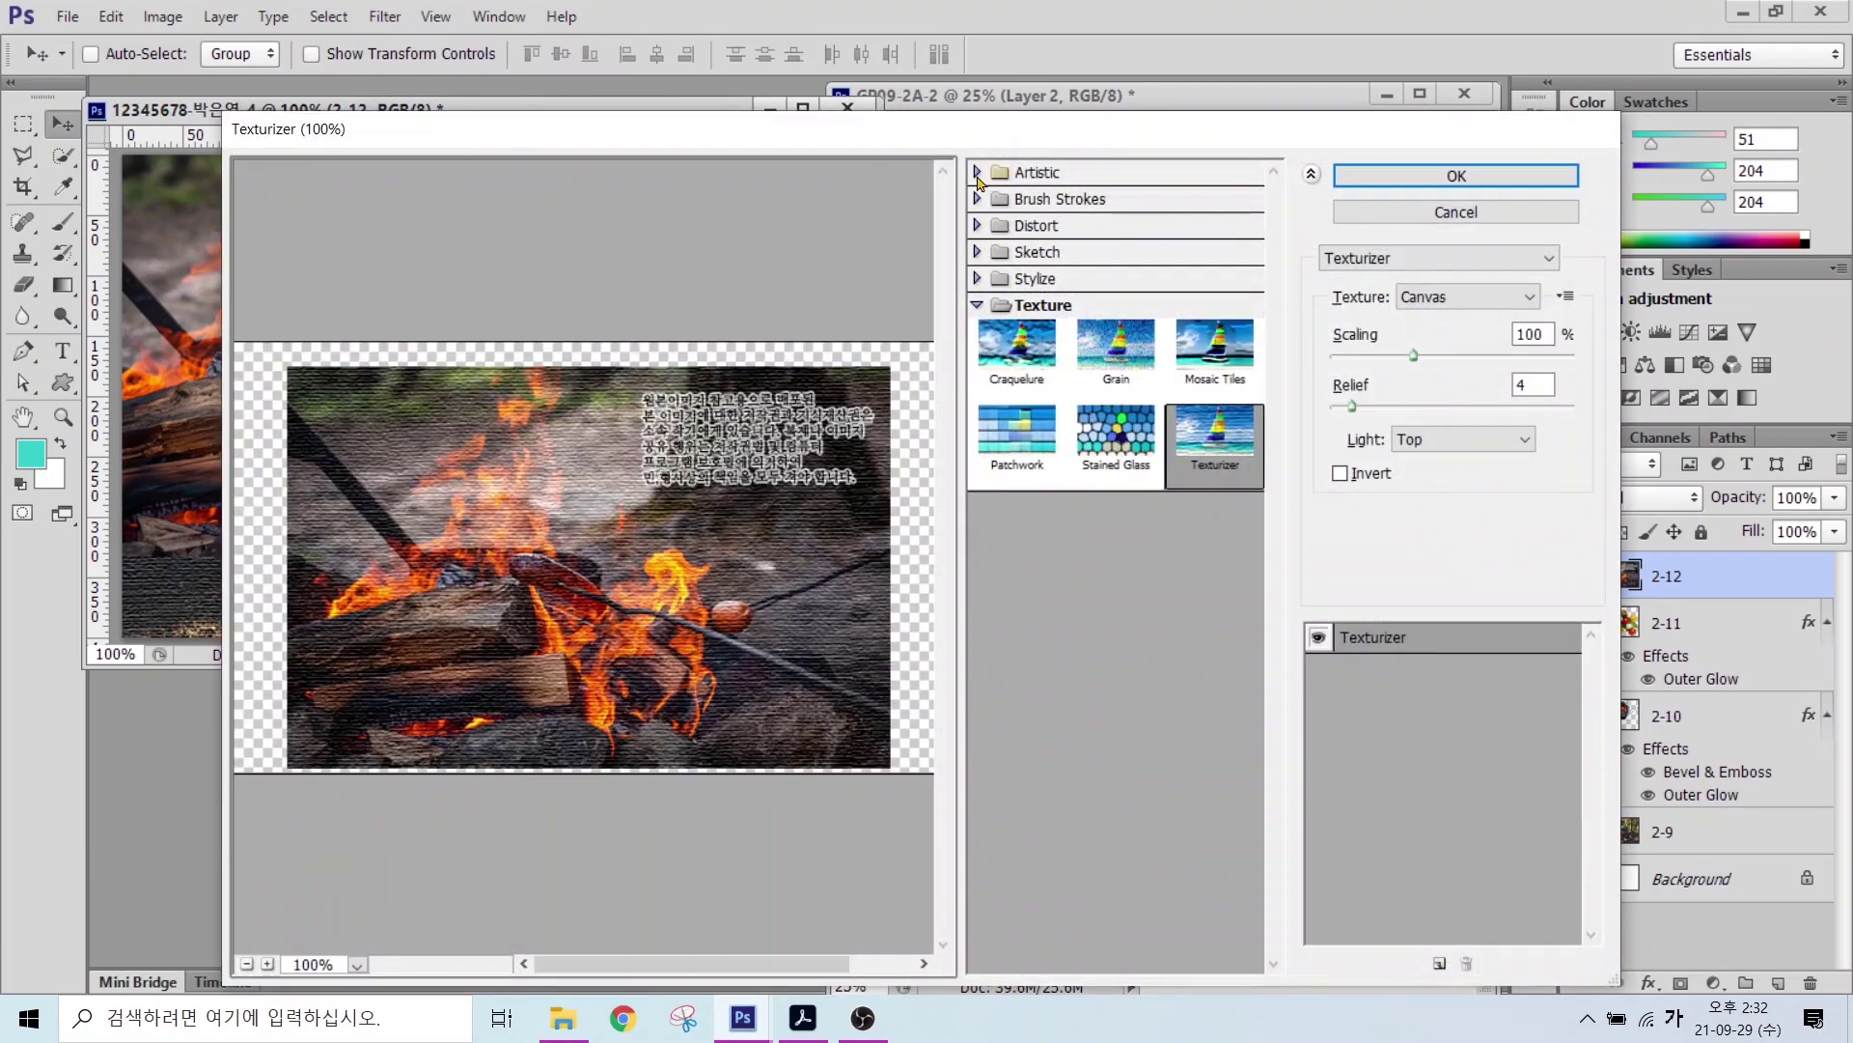
click(978, 174)
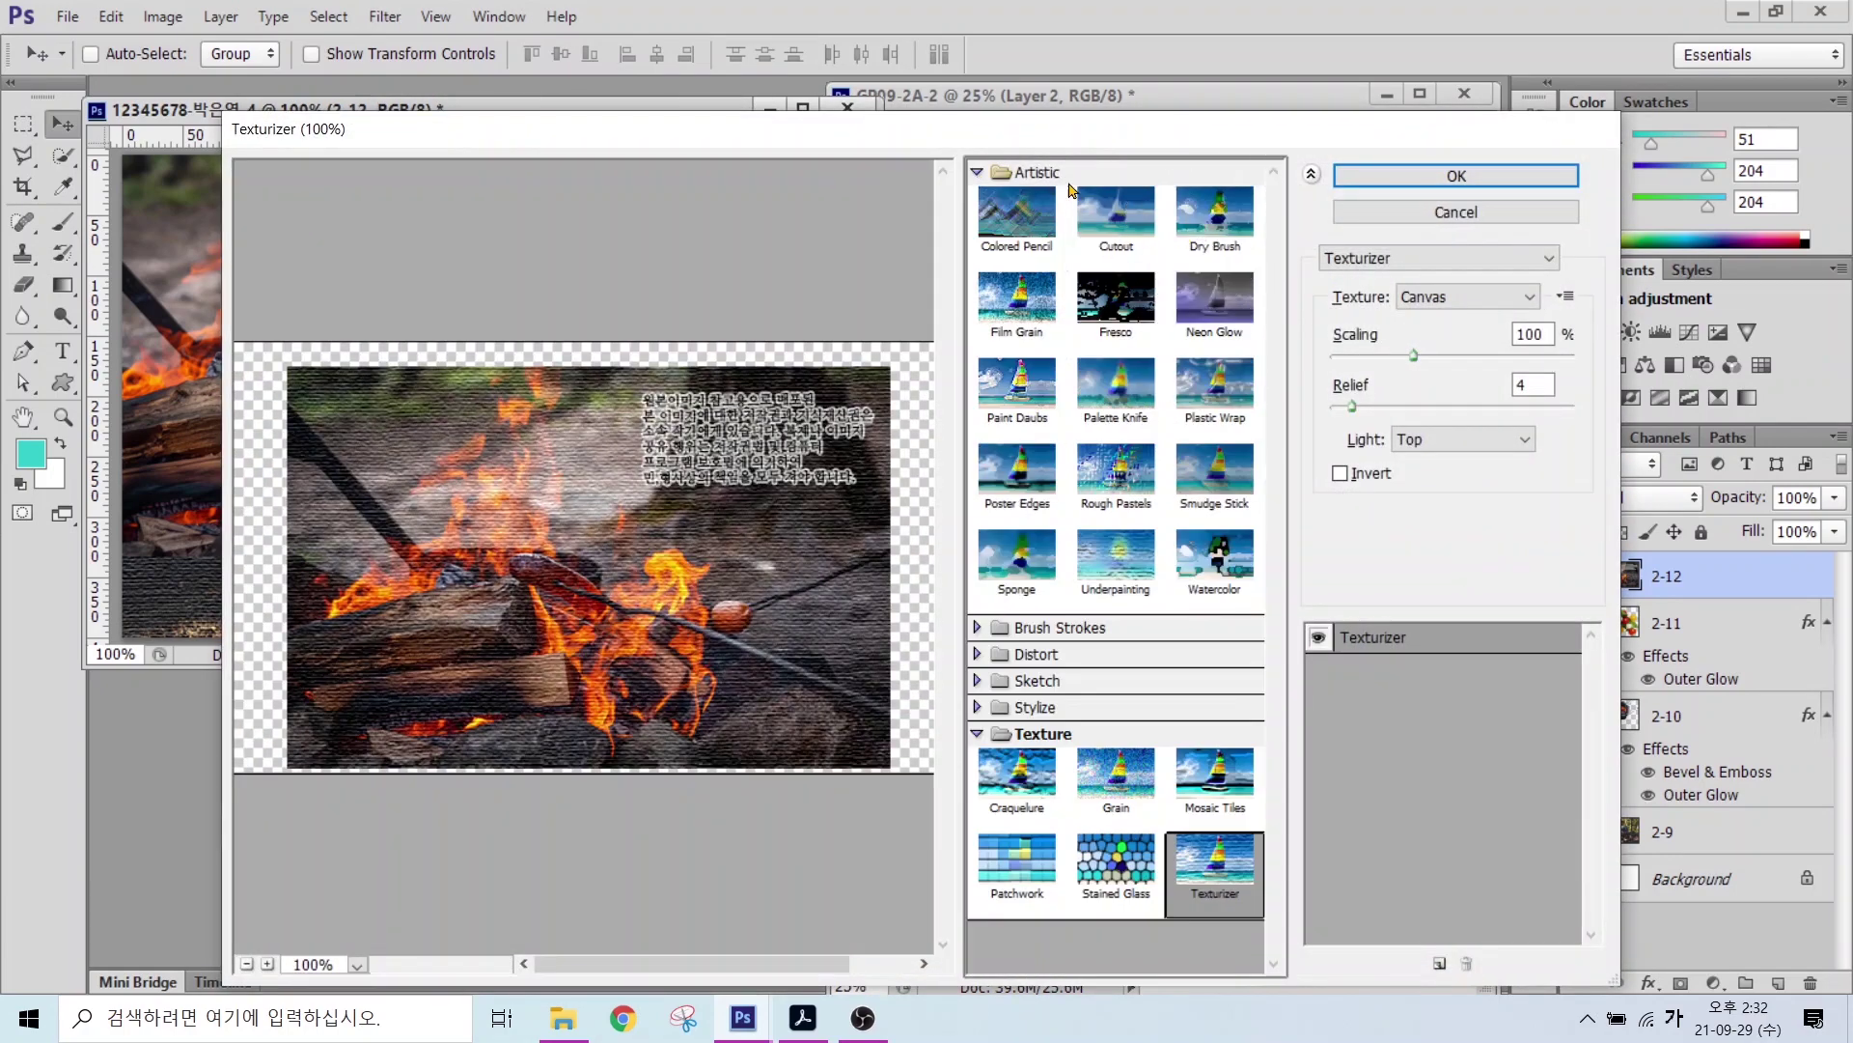
click(1210, 228)
click(1370, 178)
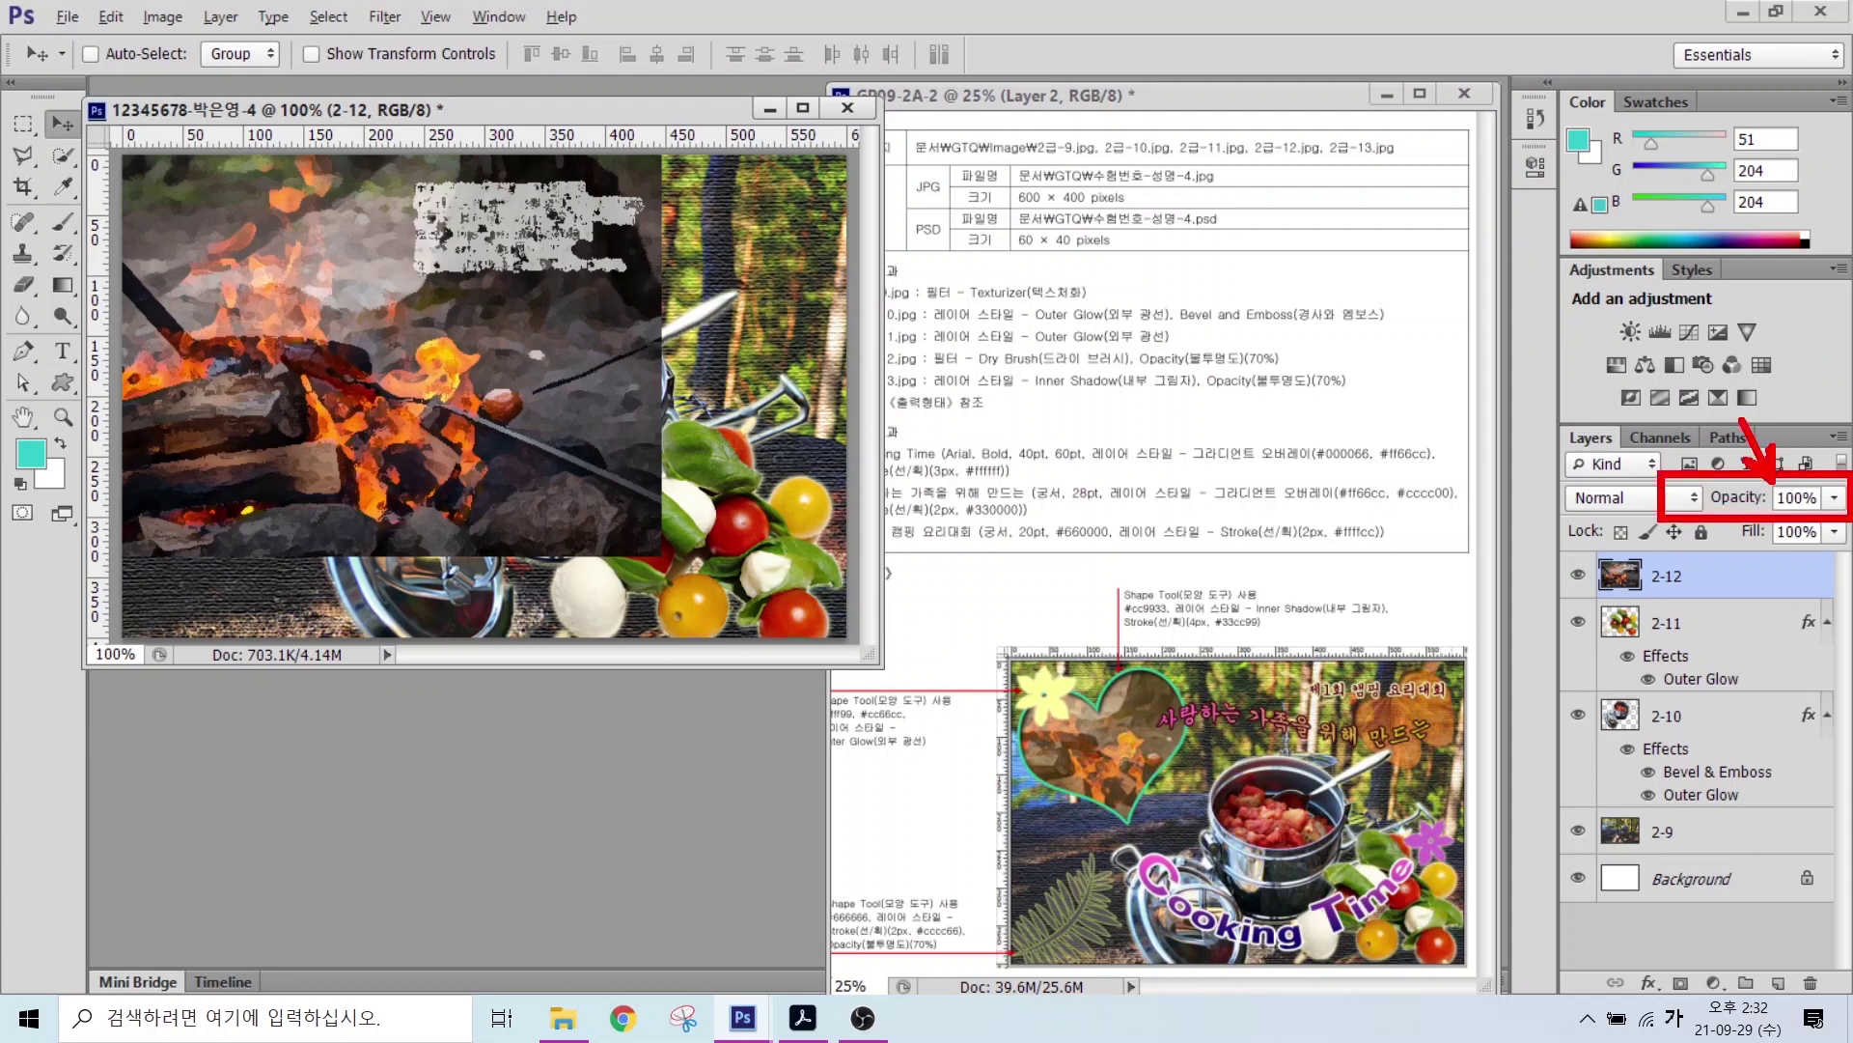
Step: Set layer 2-12's opacity to 70% and switch to the Custom Shape tool
click(1781, 496)
text(70)
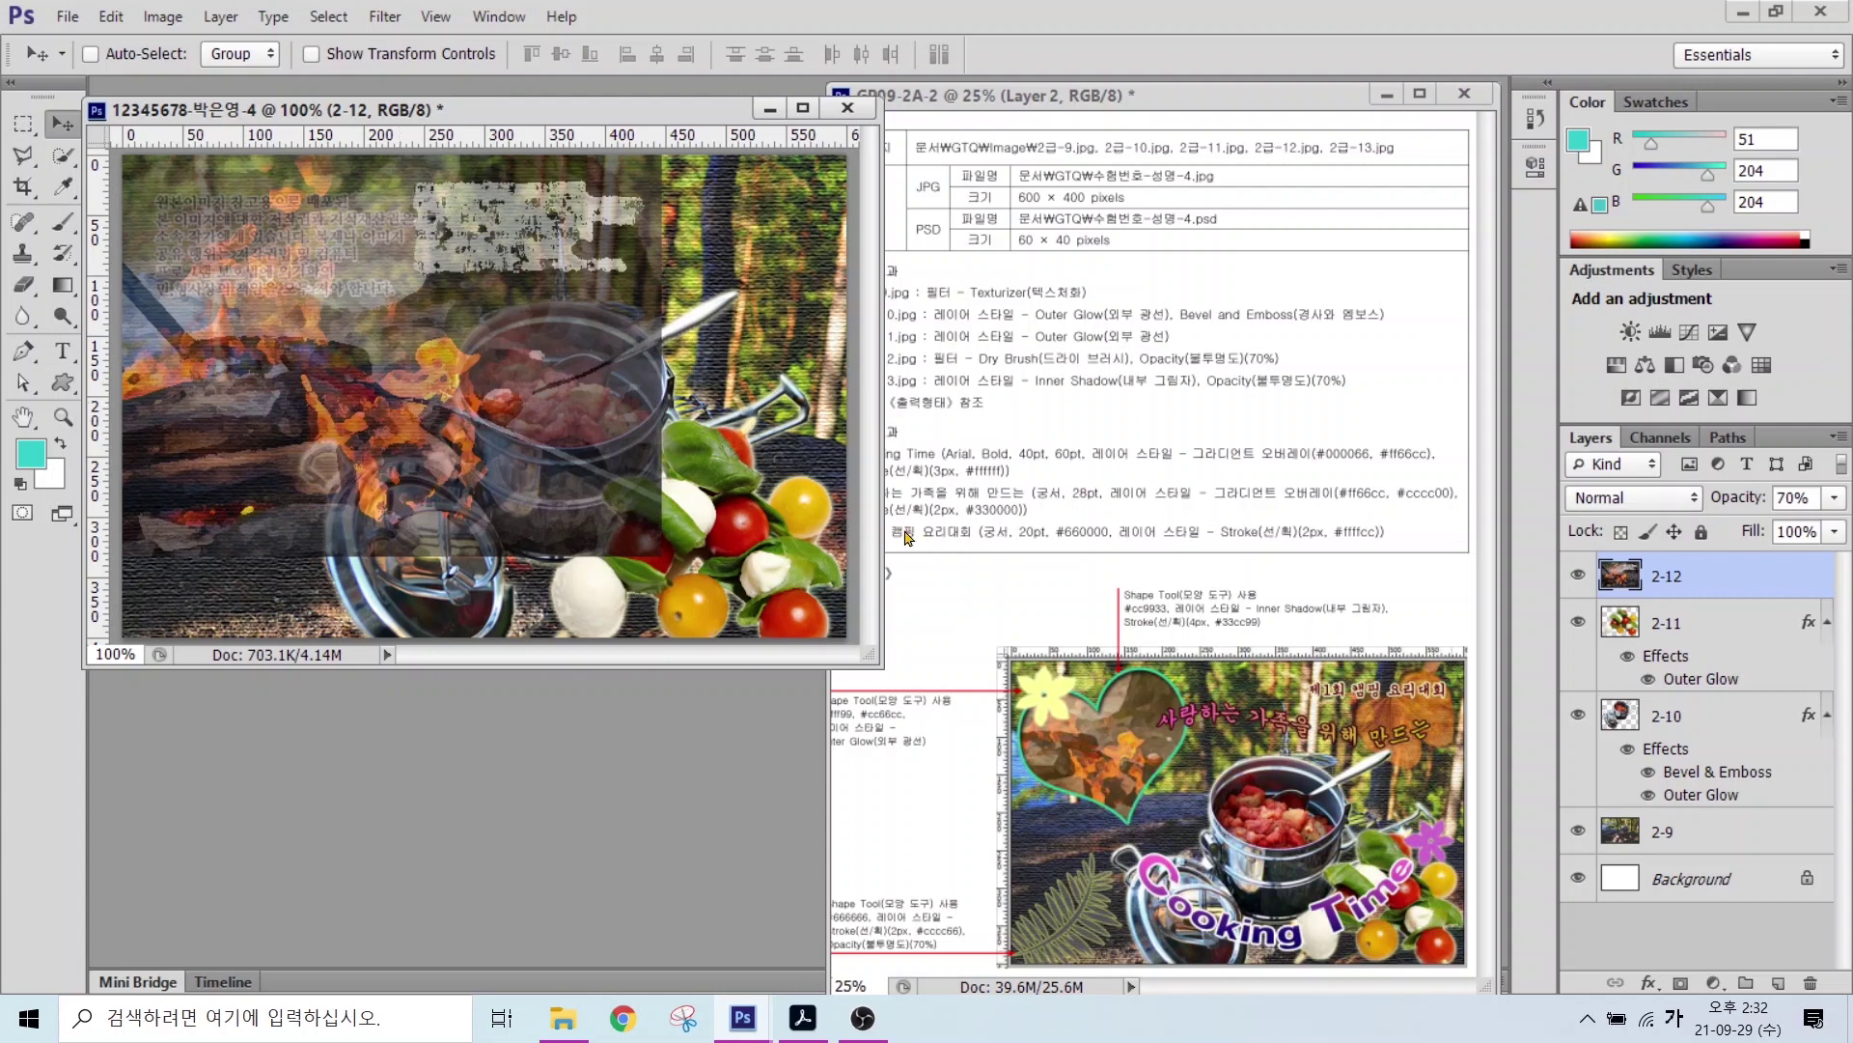
drag(1061, 564, 1298, 700)
click(63, 382)
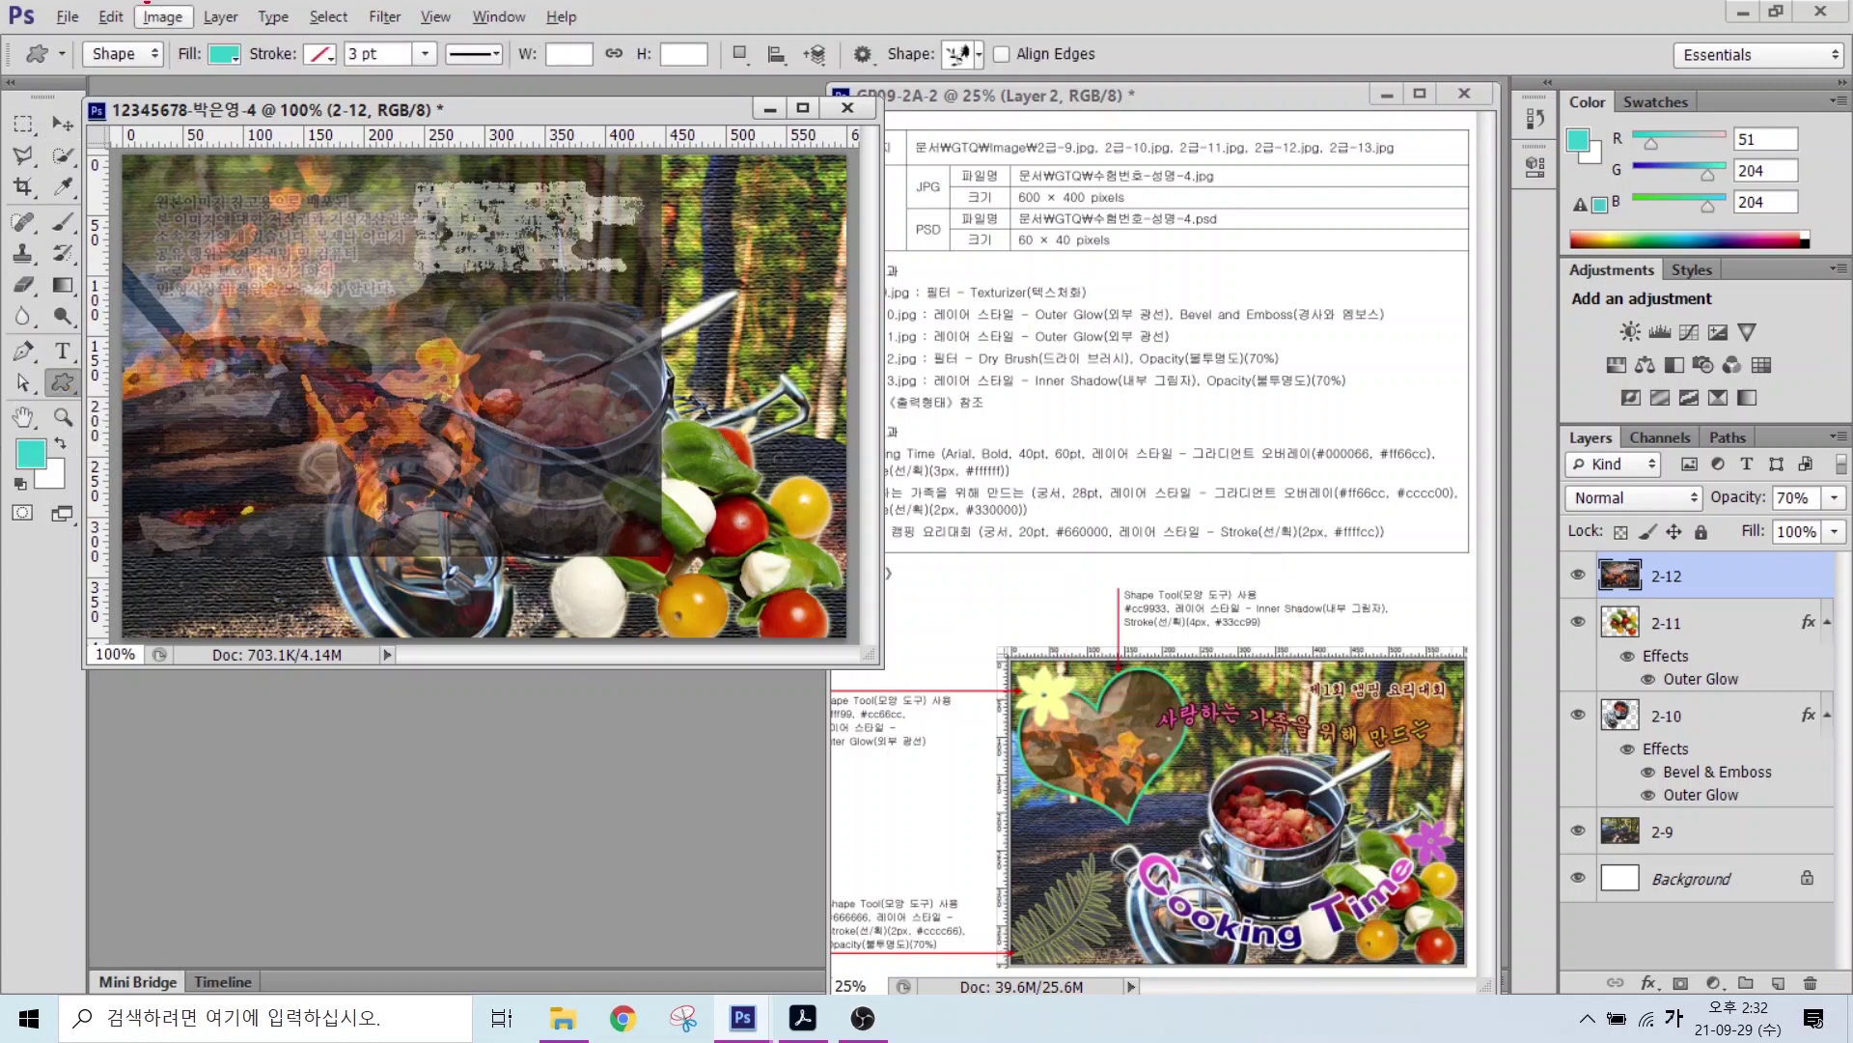
Step: Annotate the shape mode, fill, stroke and shape picker settings in the options bar
mouse_move(158, 85)
mouse_down()
mouse_move(116, 11)
mouse_move(142, 77)
mouse_move(118, 93)
mouse_move(202, 253)
mouse_up()
mouse_move(232, 92)
mouse_down()
mouse_move(178, 37)
mouse_move(328, 200)
mouse_up()
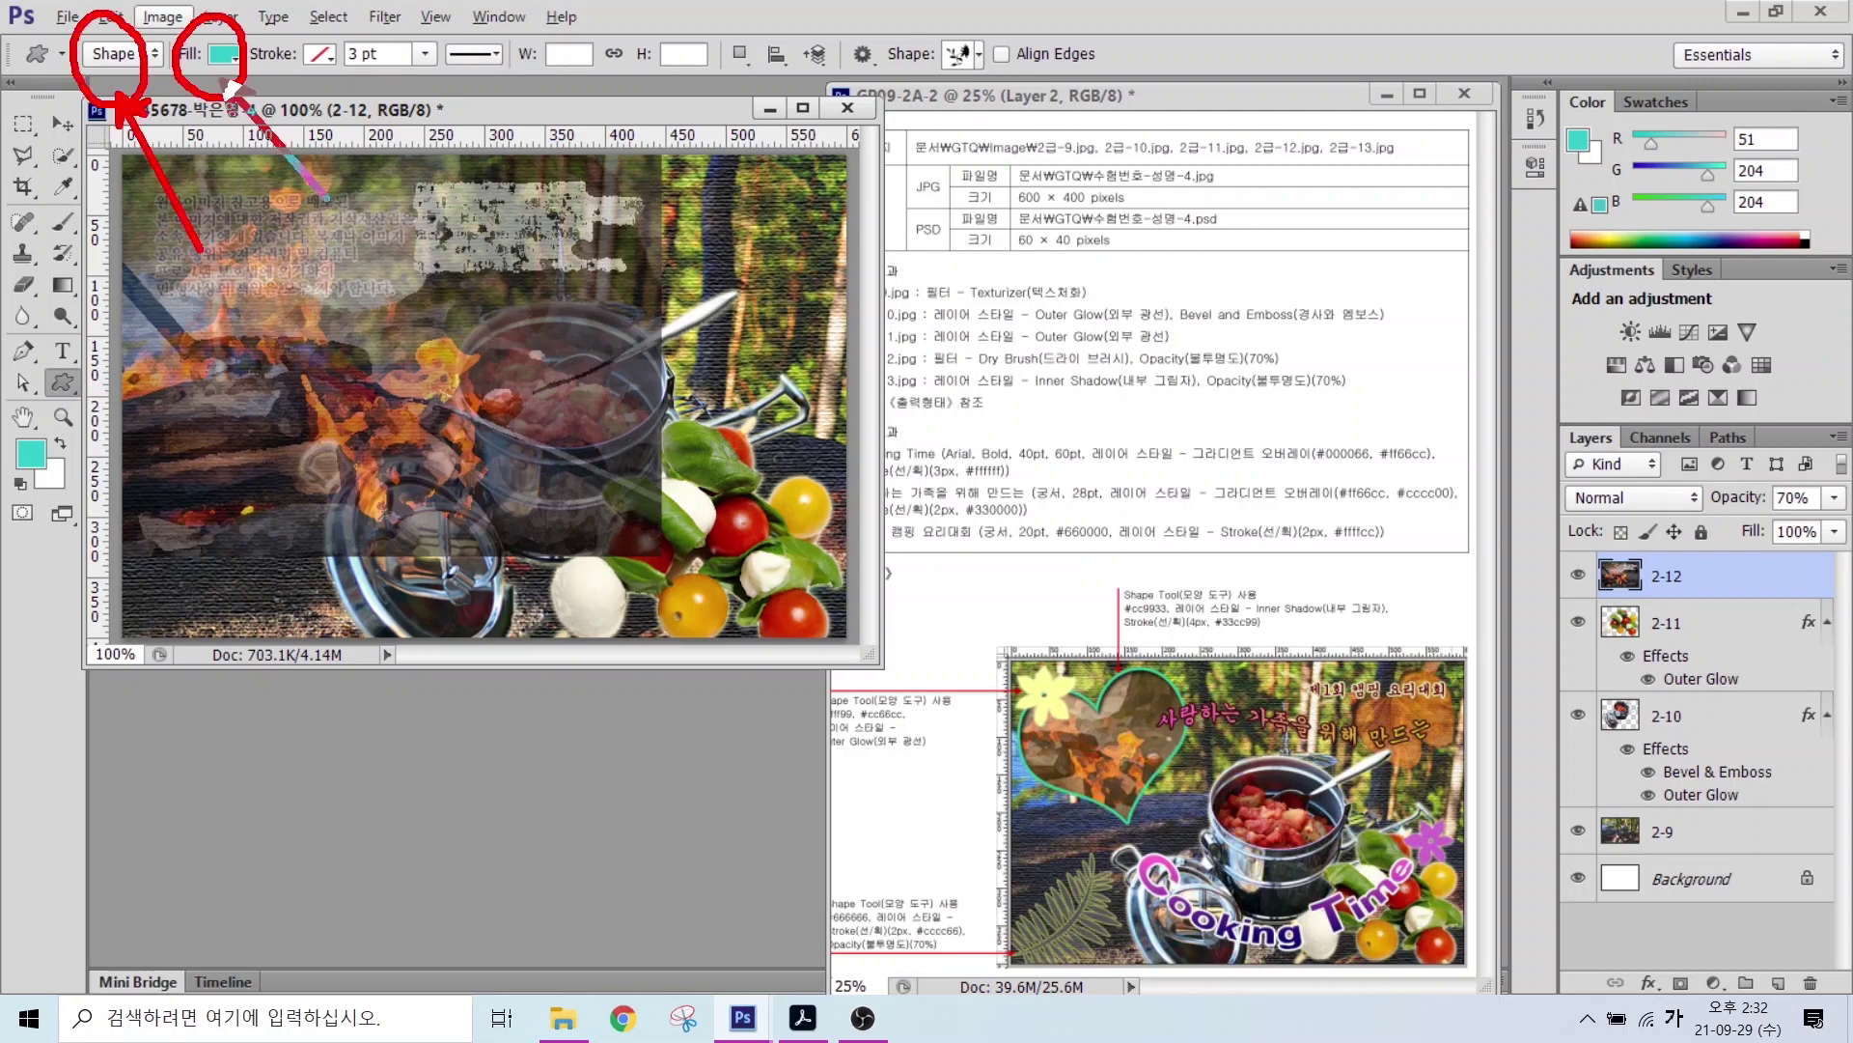
drag(343, 31, 274, 93)
mouse_move(1004, 106)
mouse_down()
mouse_move(929, 113)
mouse_move(1013, 92)
mouse_move(1081, 215)
mouse_move(1004, 97)
mouse_up()
key(Escape)
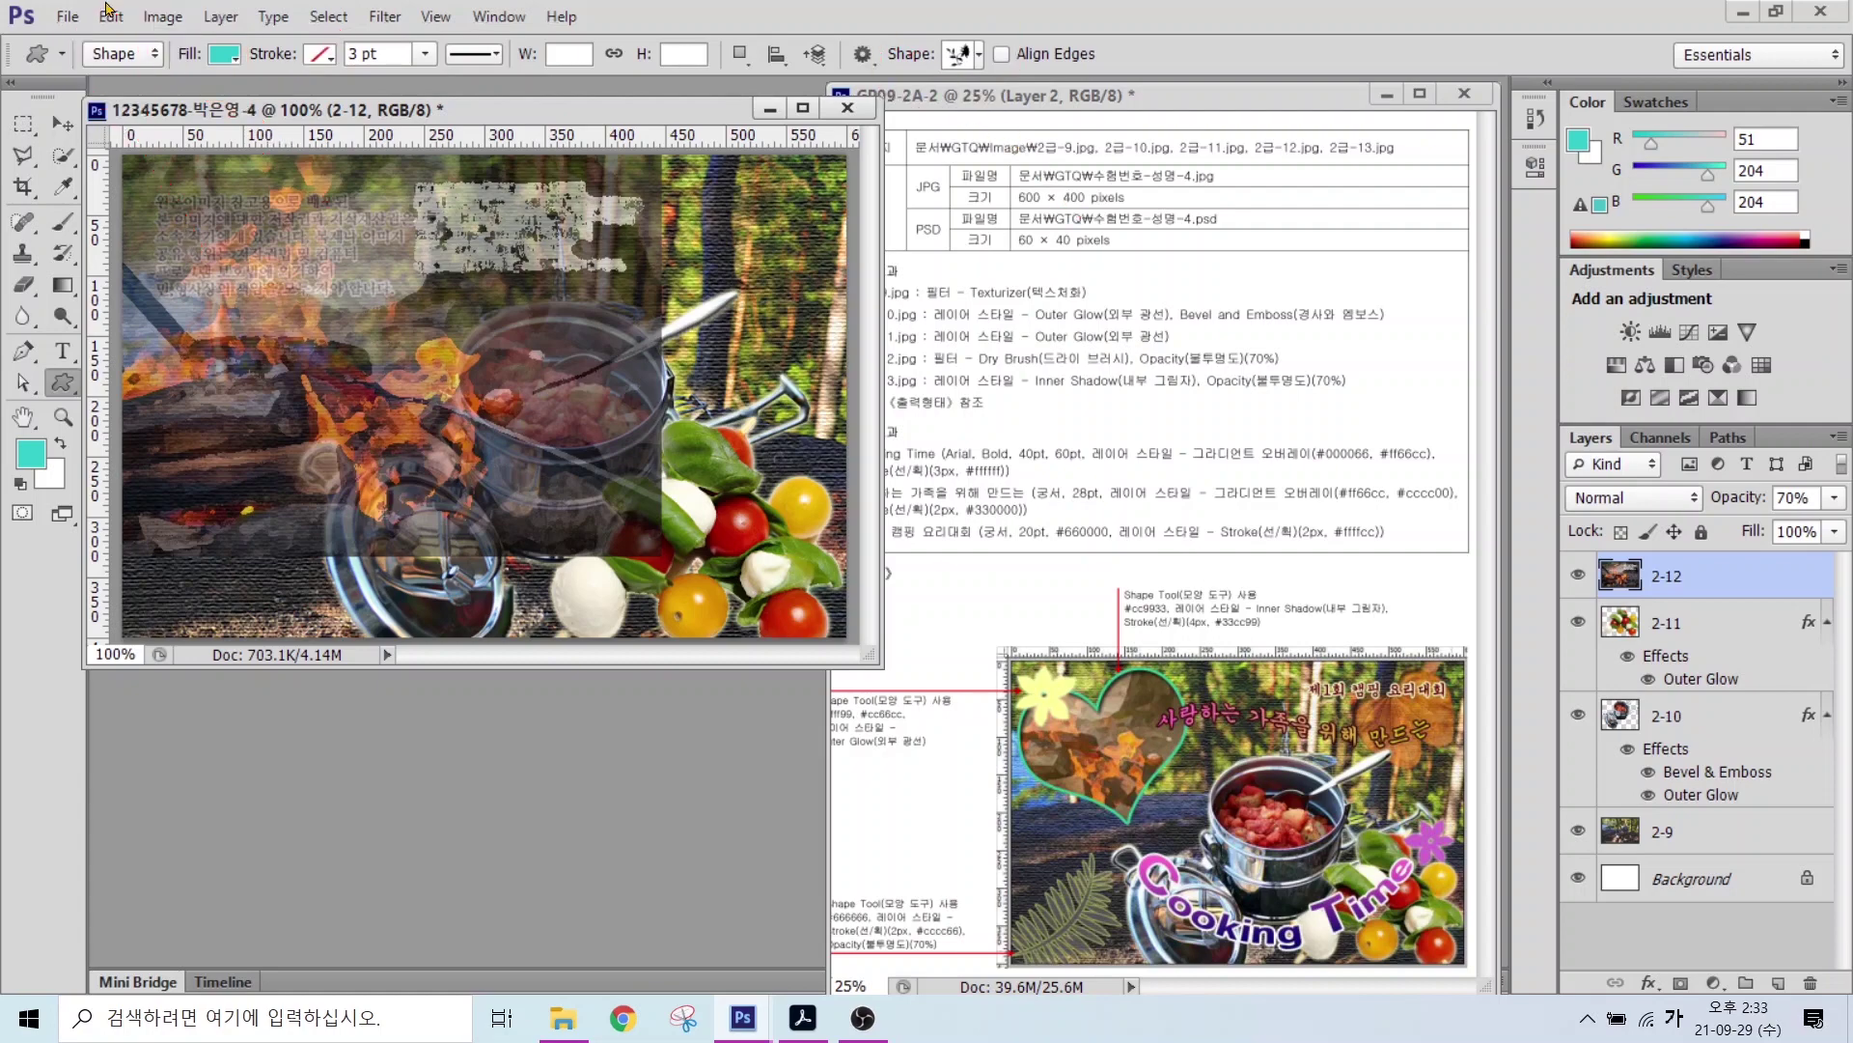
Step: Pick the filled heart custom shape and draw it over the image's upper left
click(954, 56)
scroll(1057, 353, up, 2)
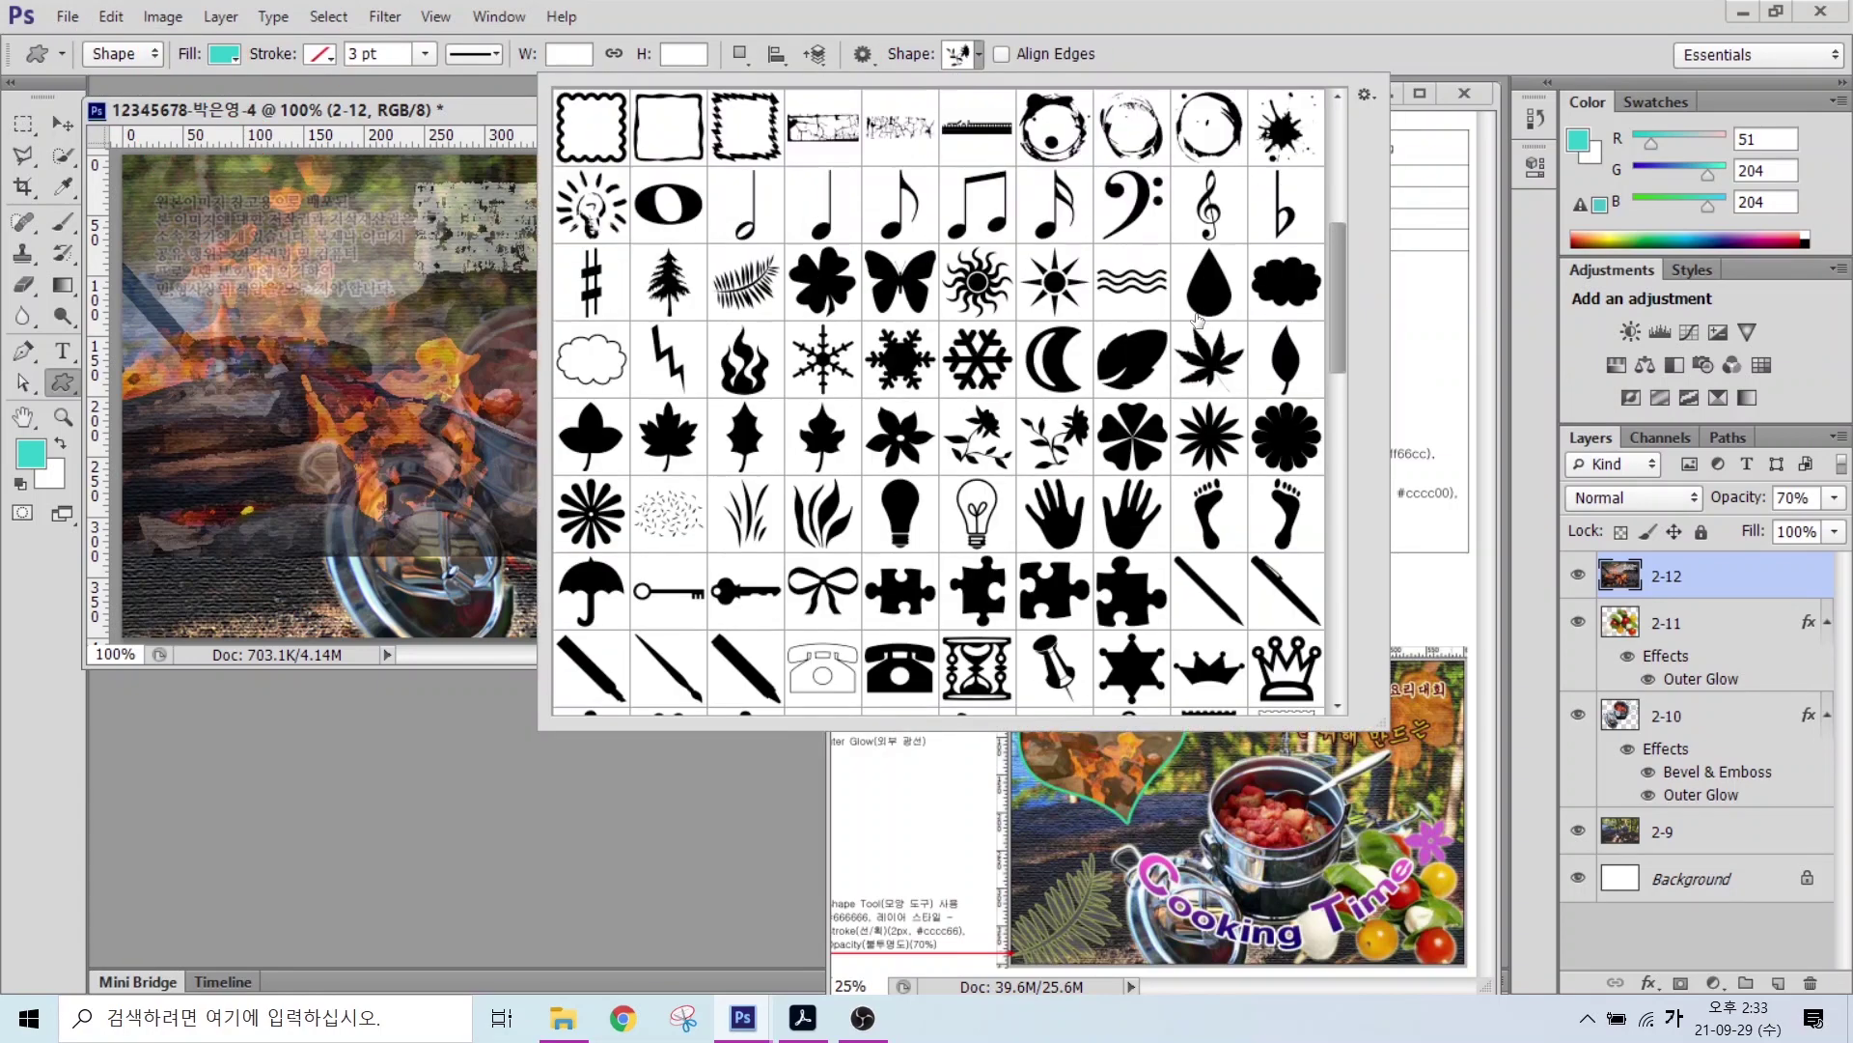
scroll(1057, 352, down, 4)
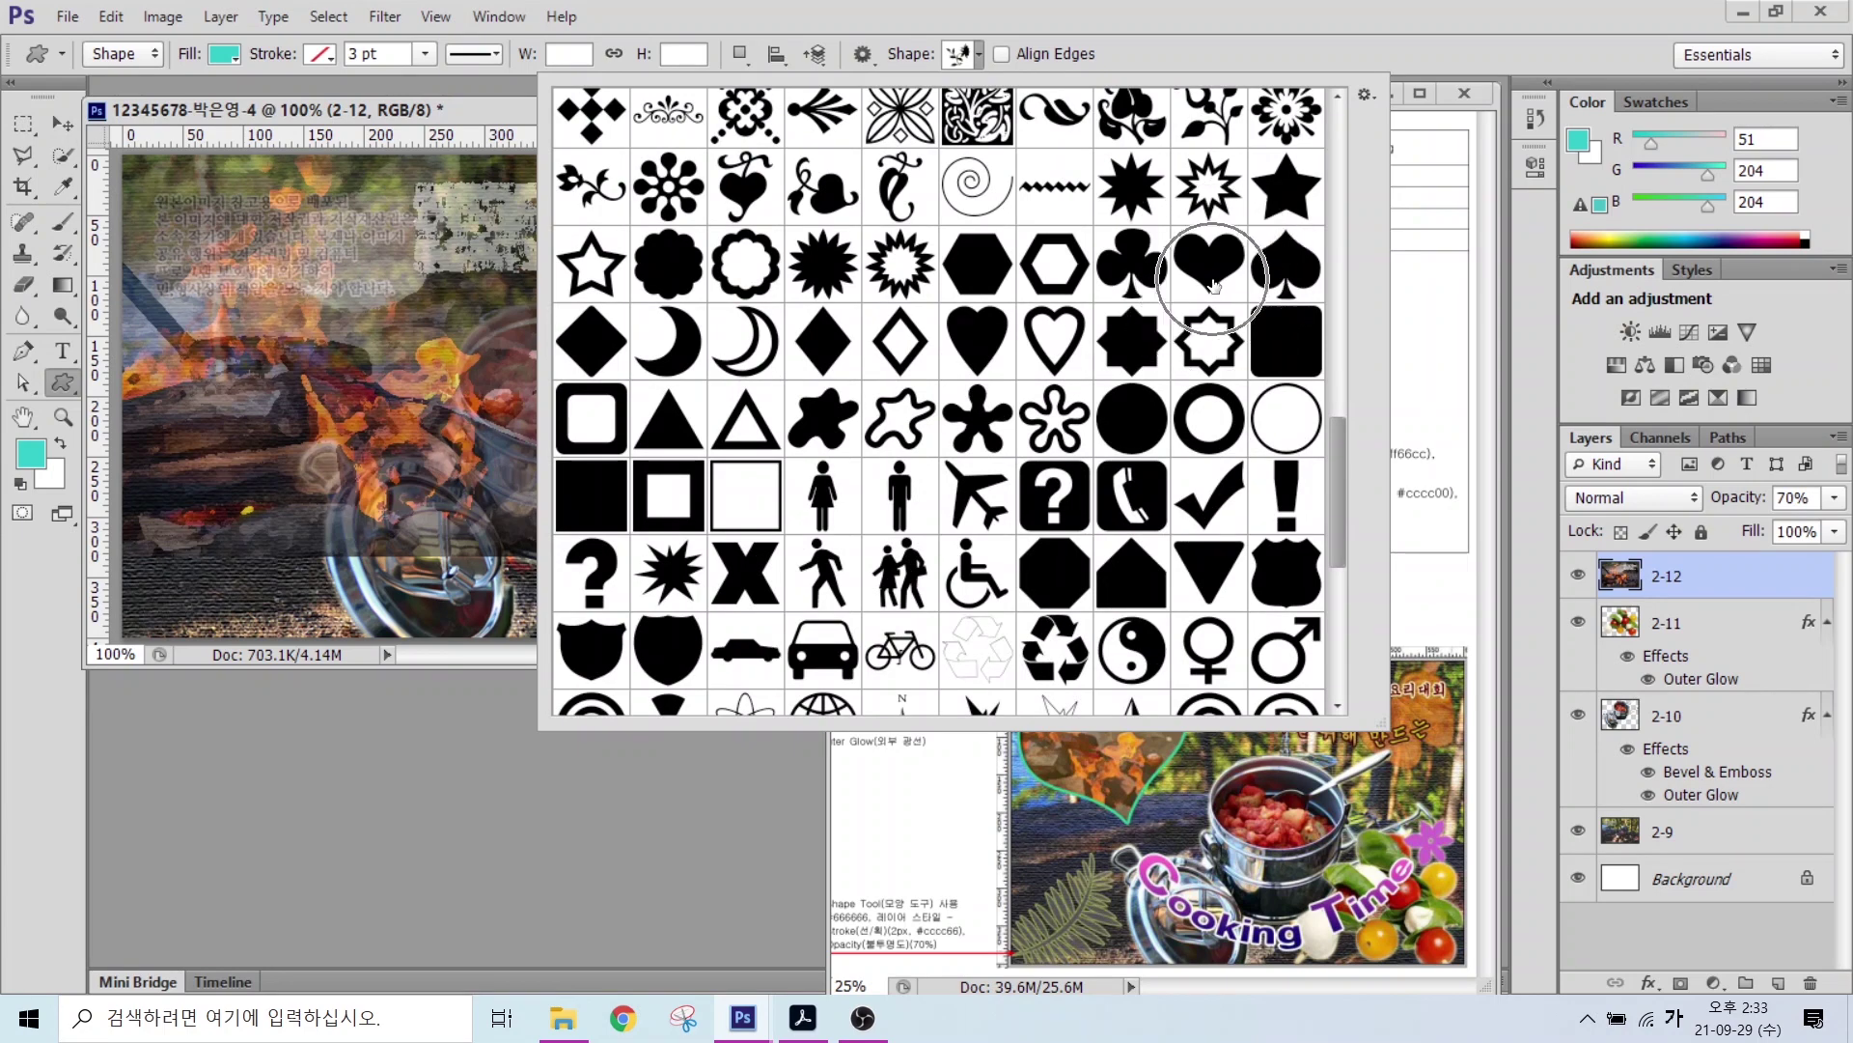
double_click(1212, 283)
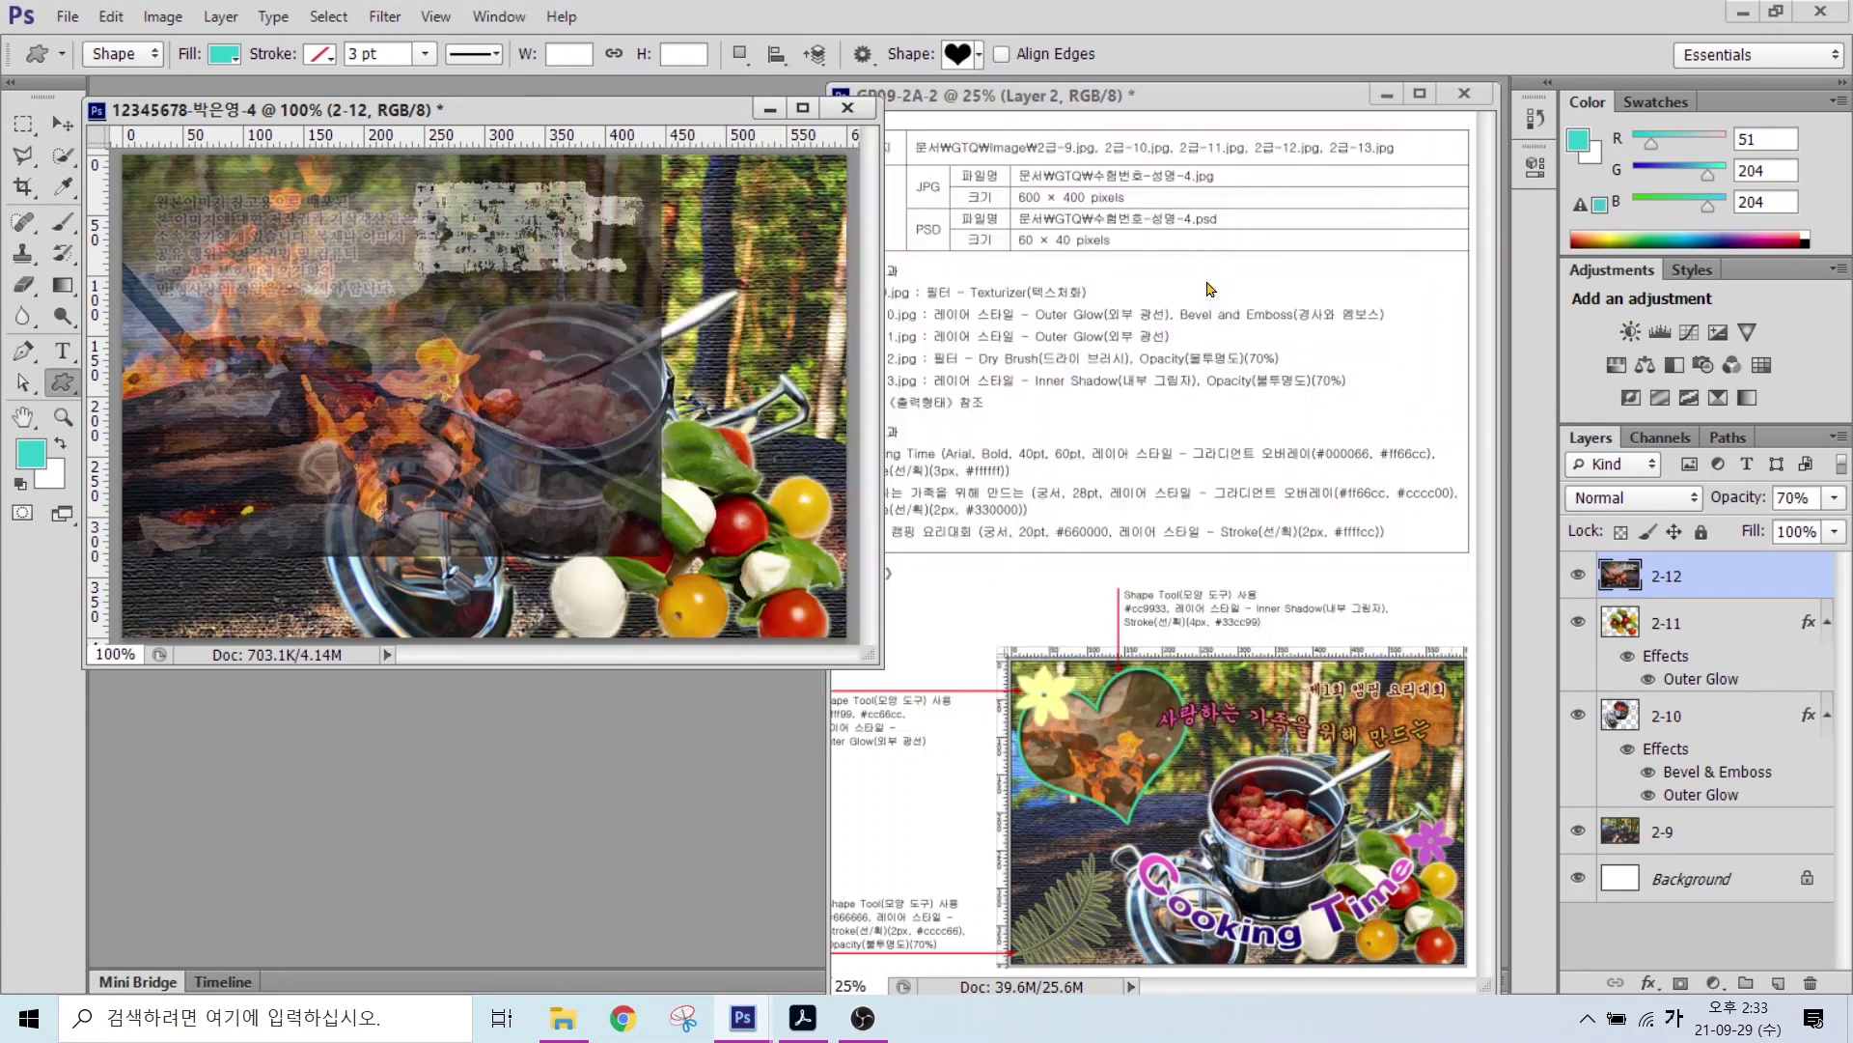
drag(245, 236, 560, 494)
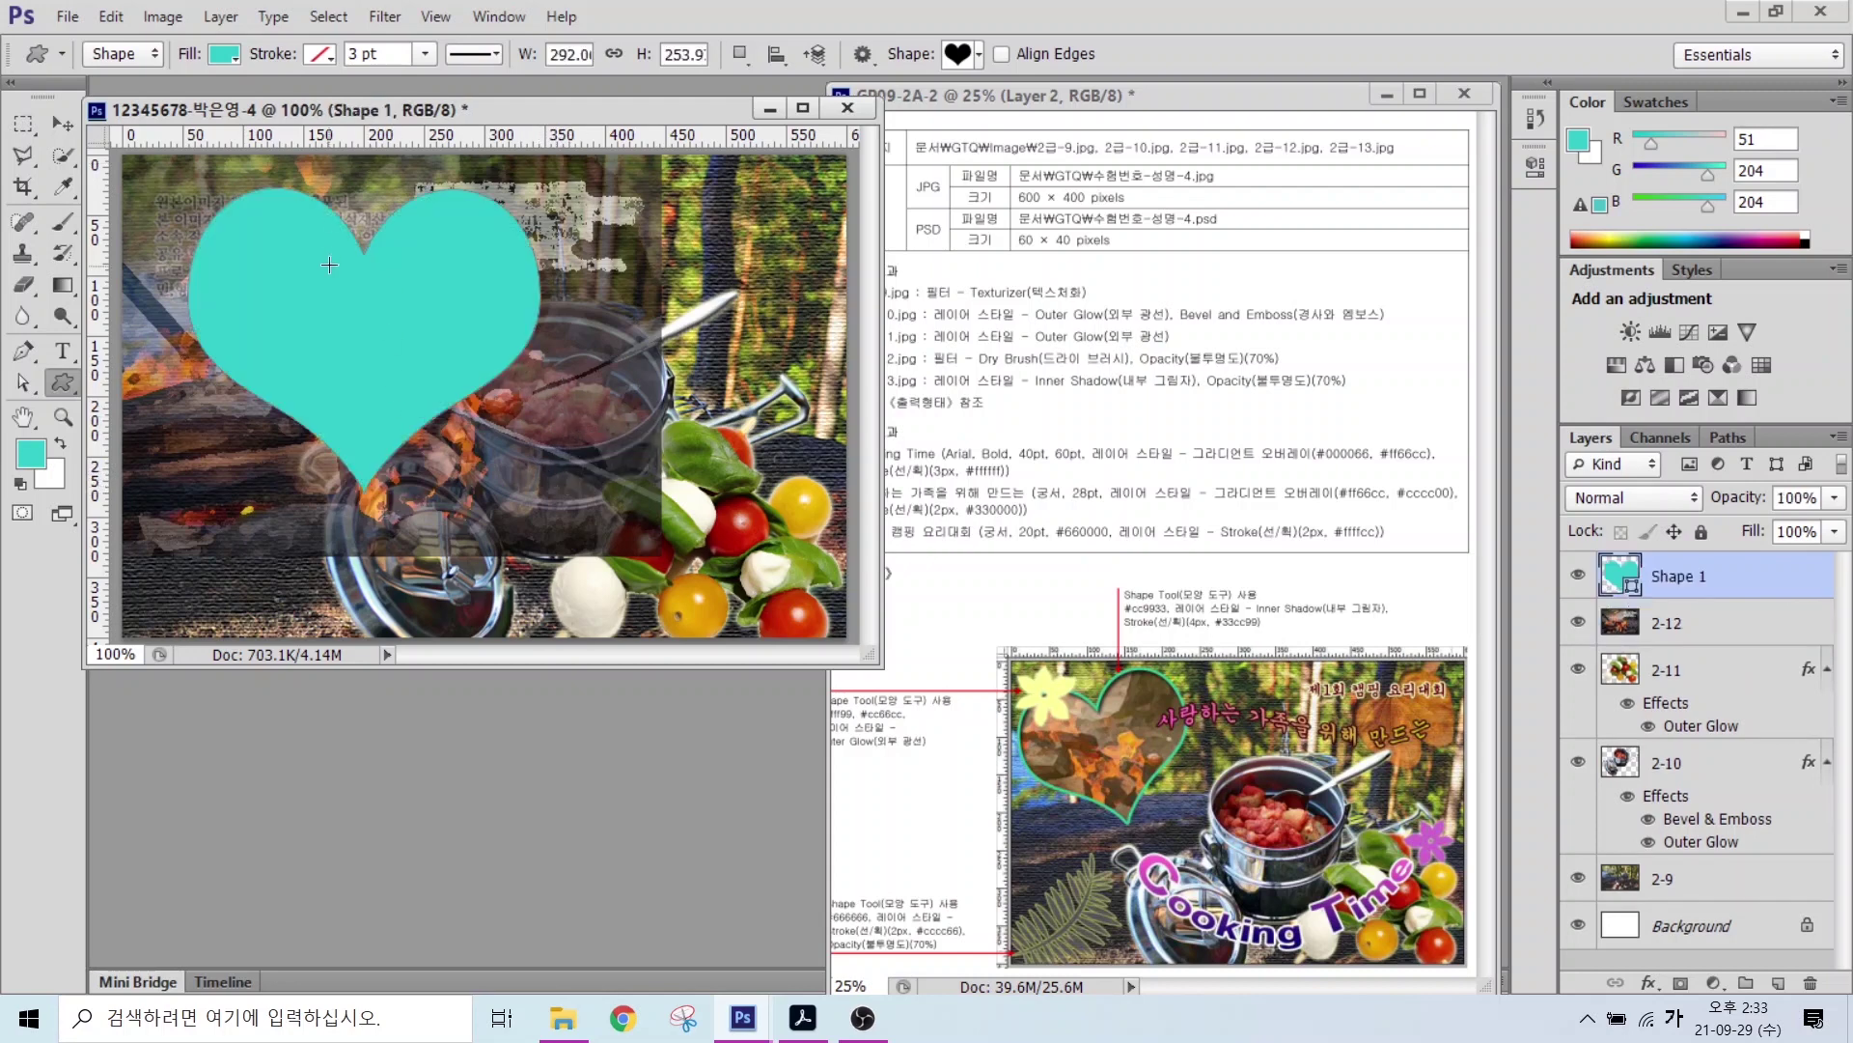
Step: Rotate the heart to tilt it and scale it down proportionally
key(ctrl+t)
drag(579, 193, 406, 255)
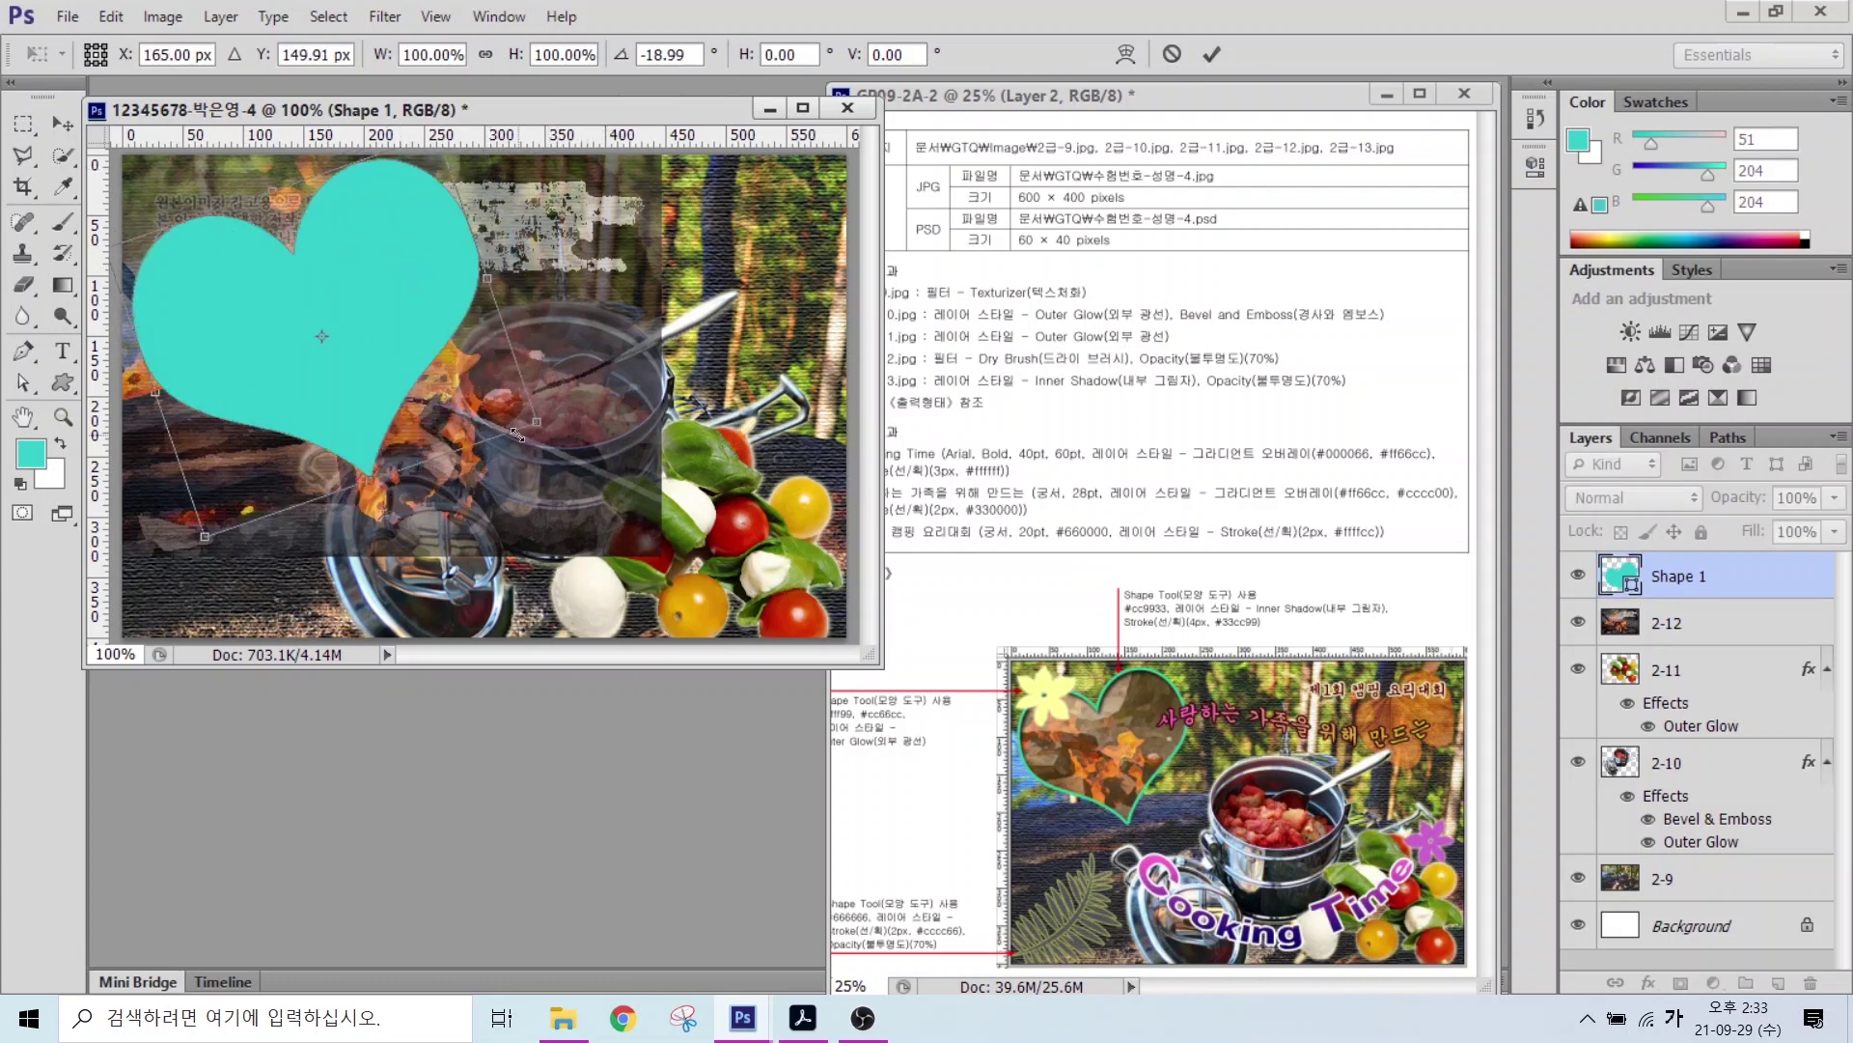
drag(531, 431, 439, 376)
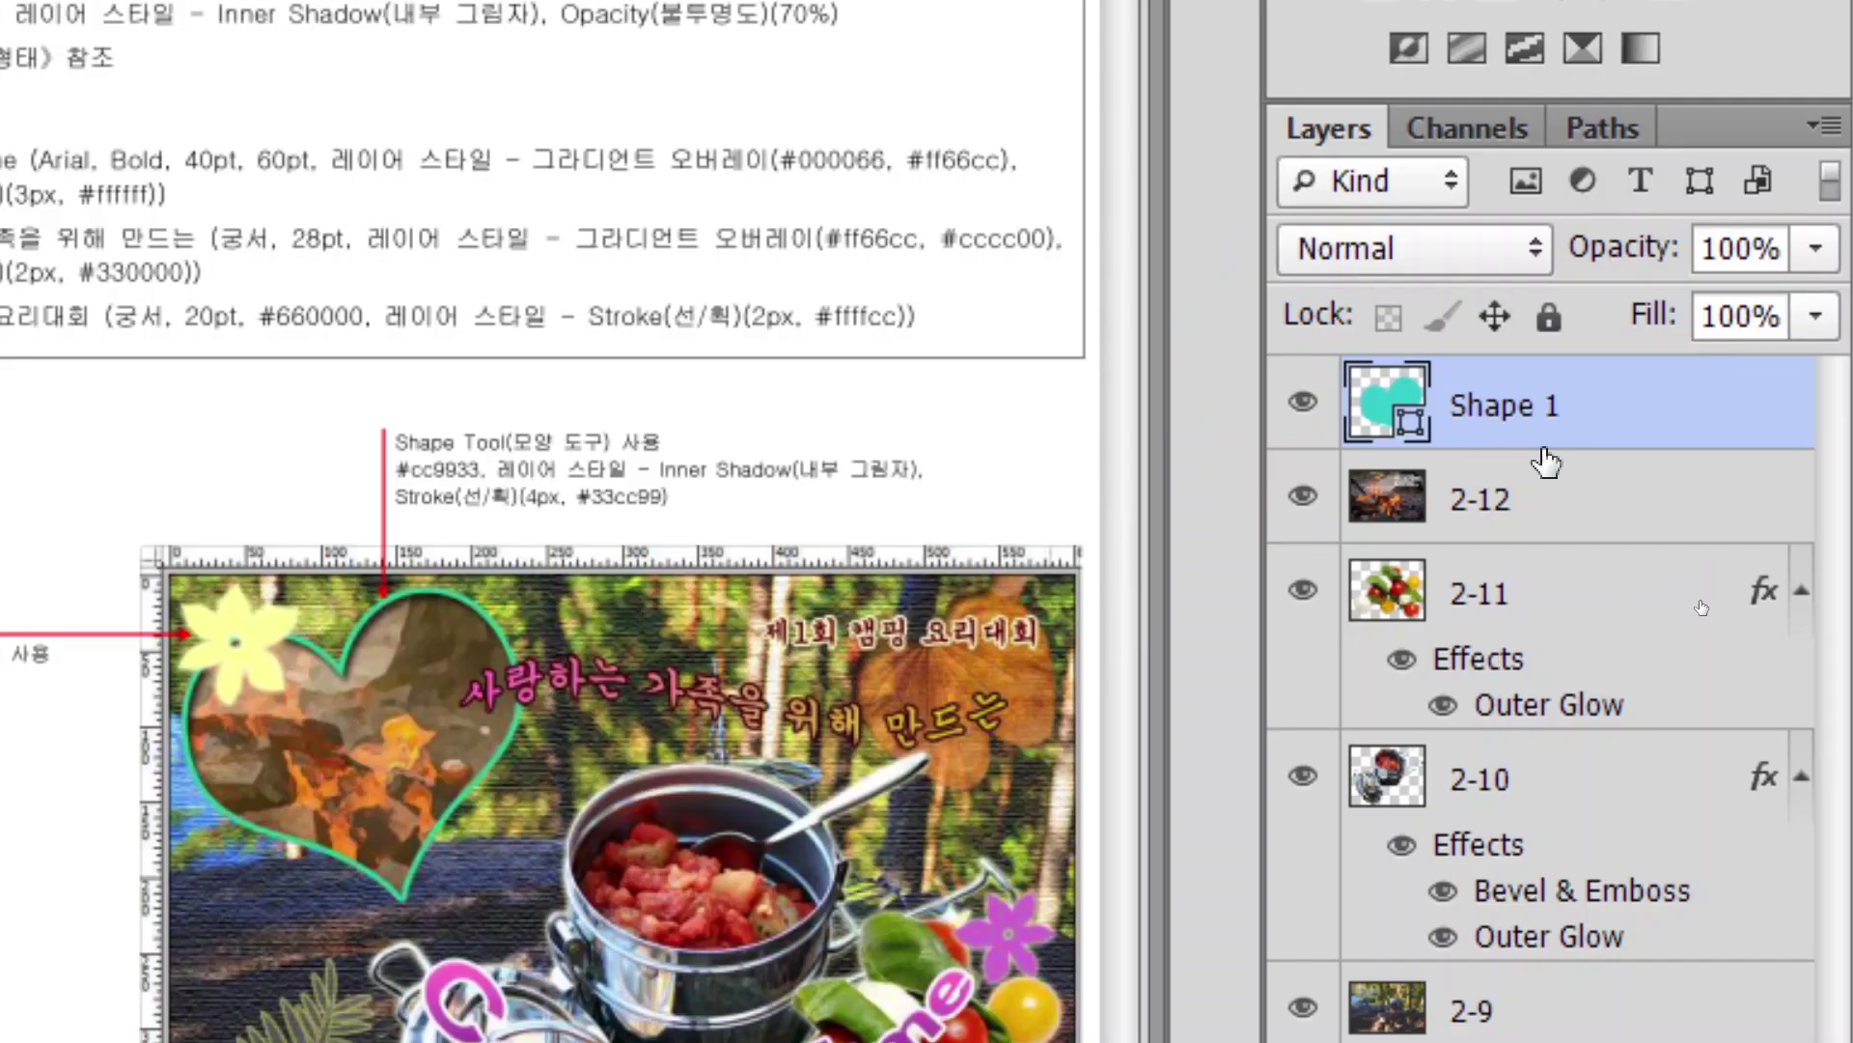
Step: Move layer 2-12 above Shape 1, clip it to the heart, then select Shape 1
click(1518, 507)
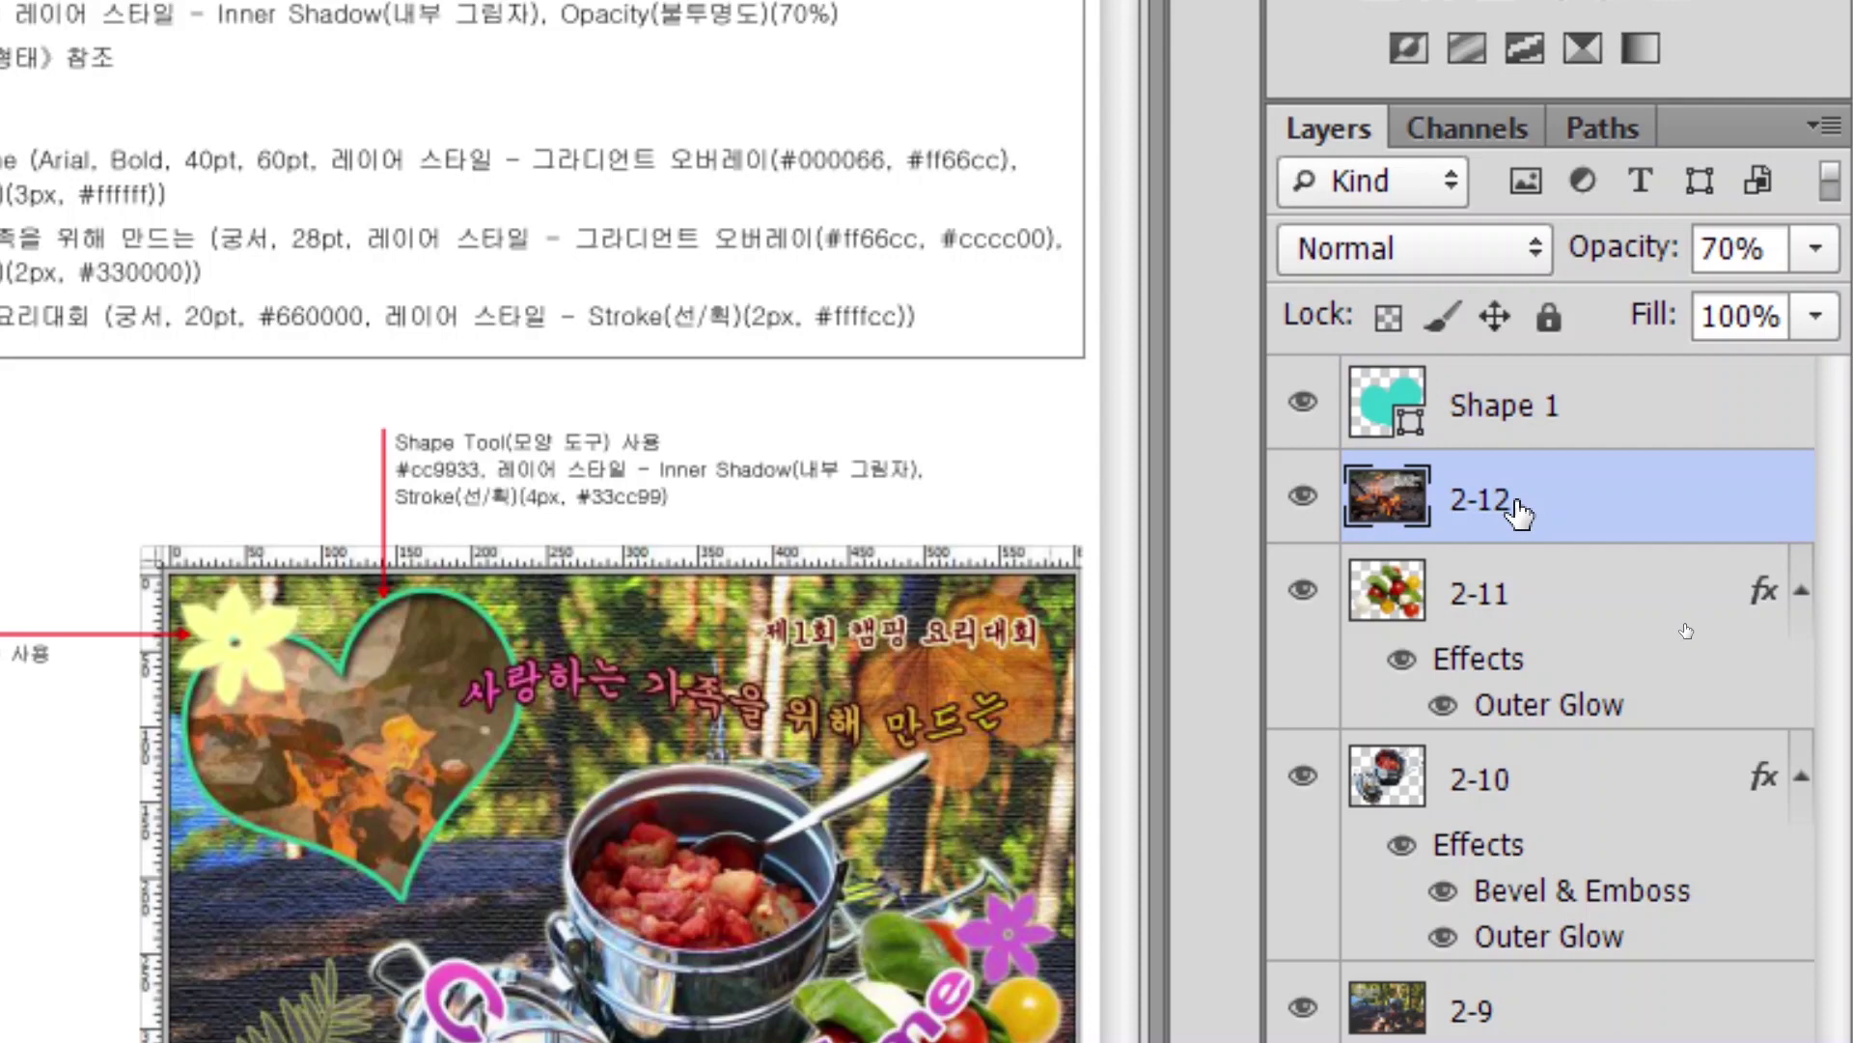
drag(1519, 512, 1463, 365)
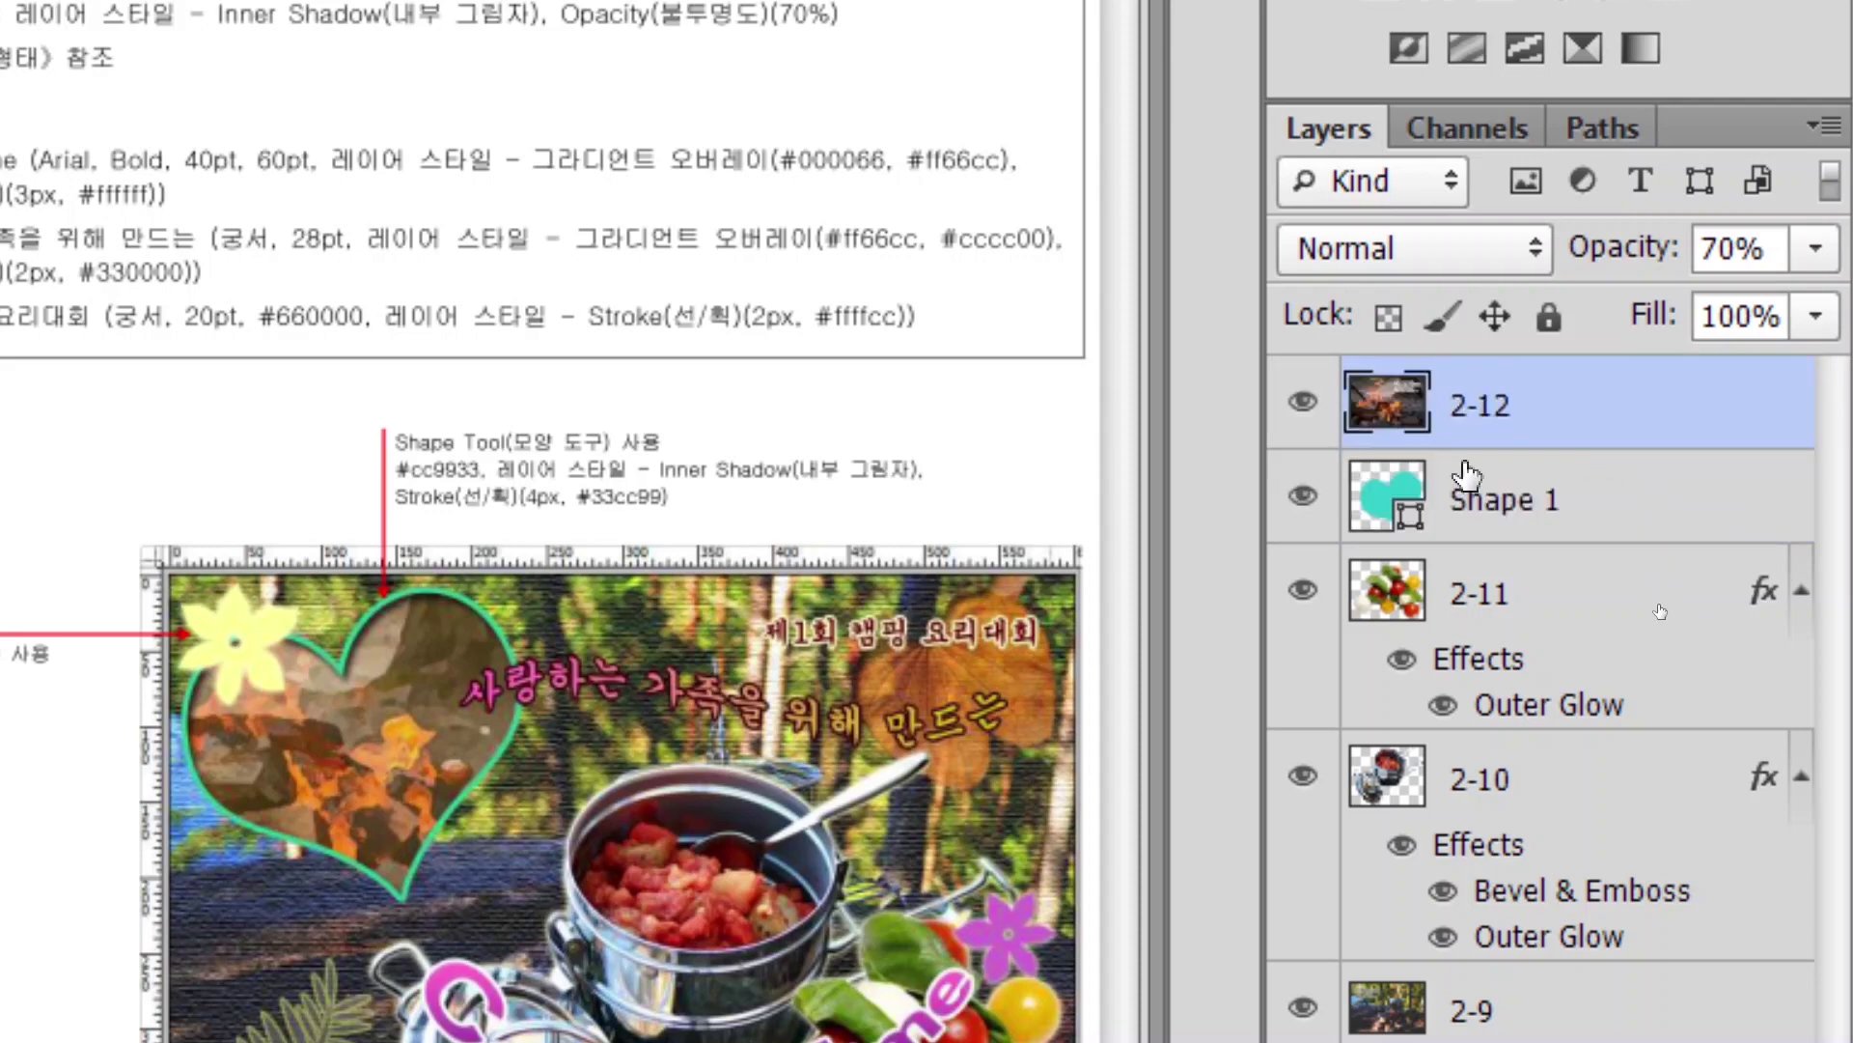
click(1709, 583)
right_click(1565, 418)
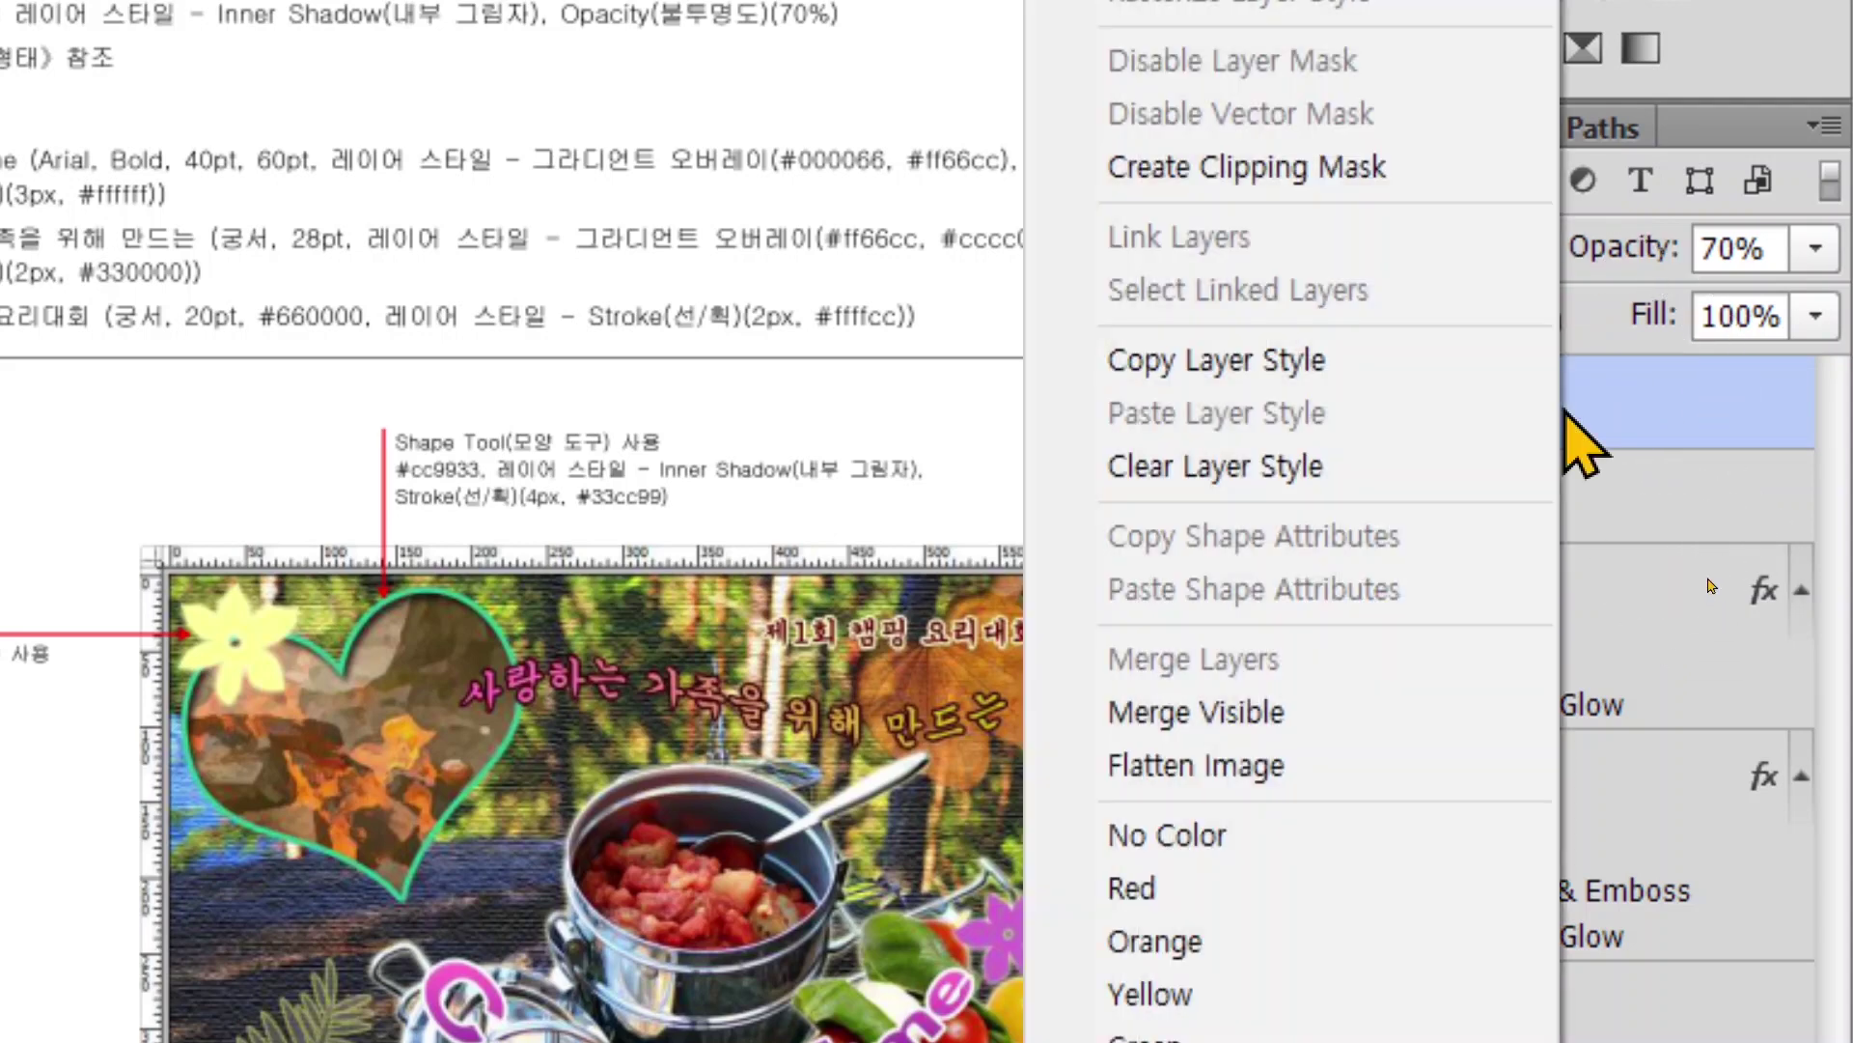
click(1298, 175)
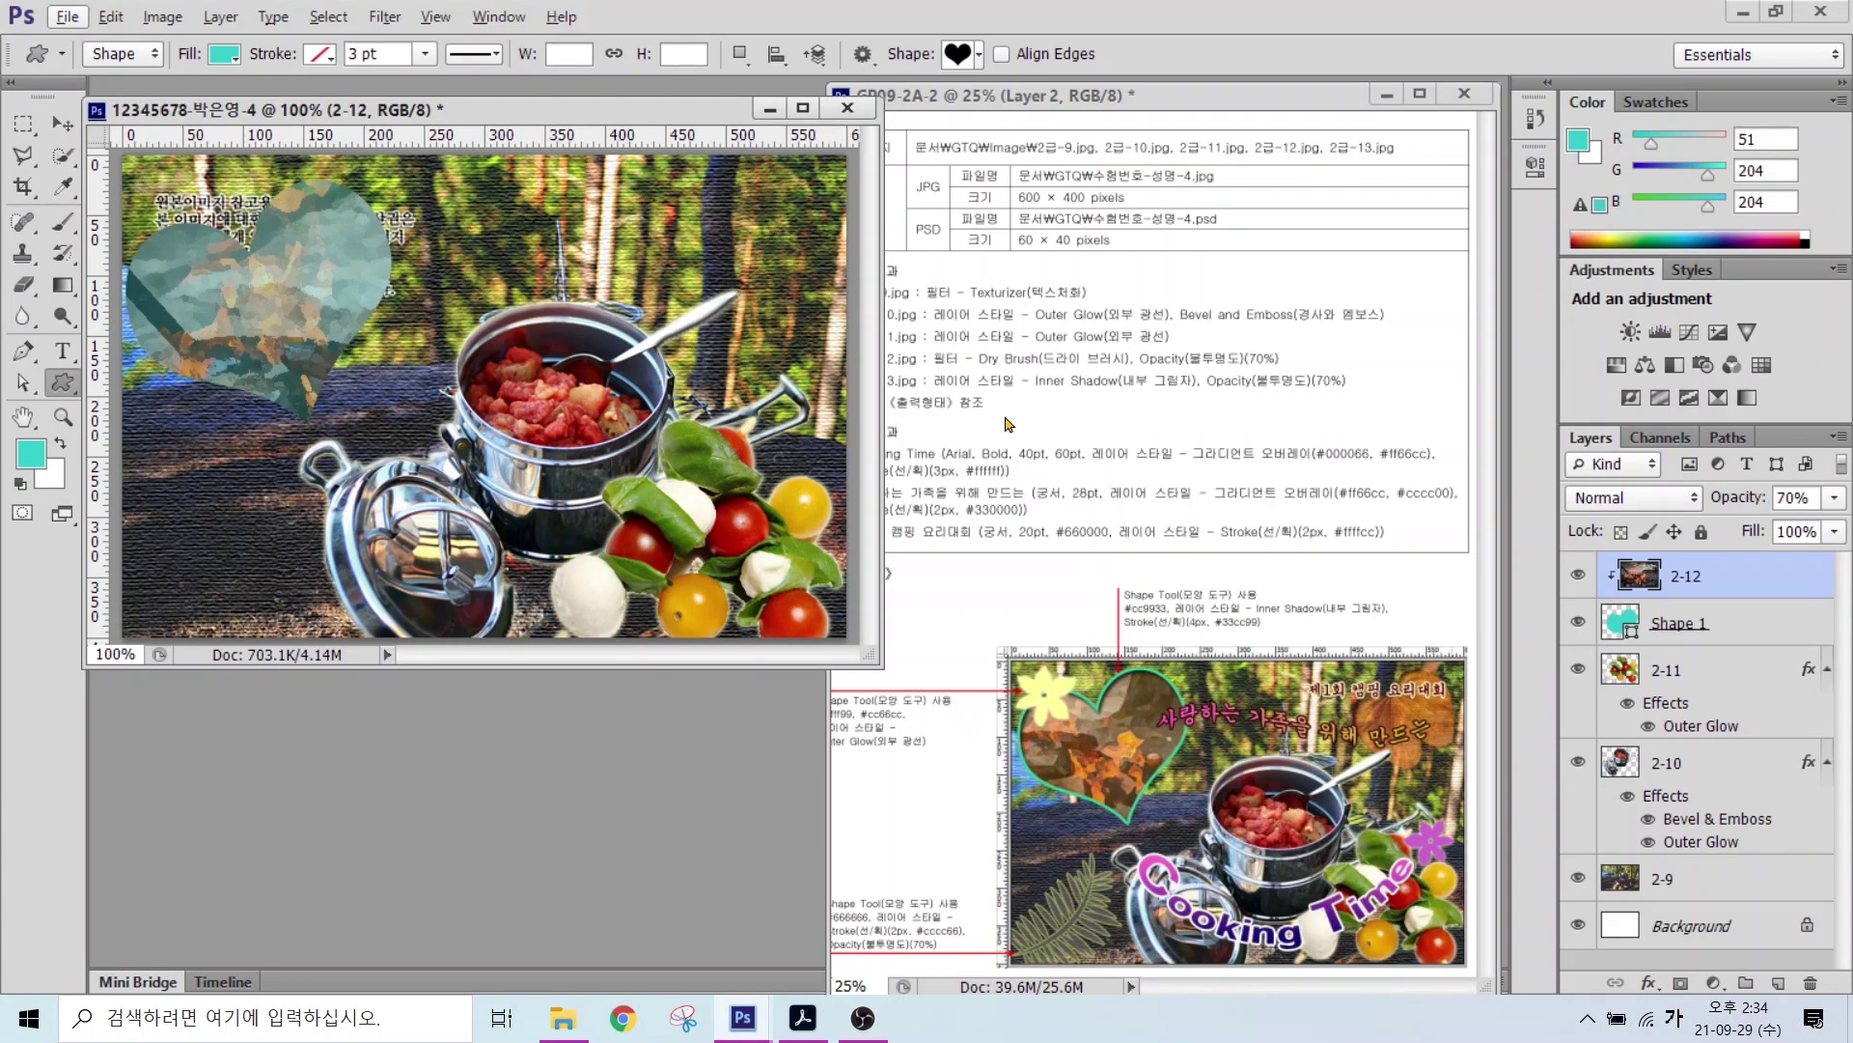
click(1684, 623)
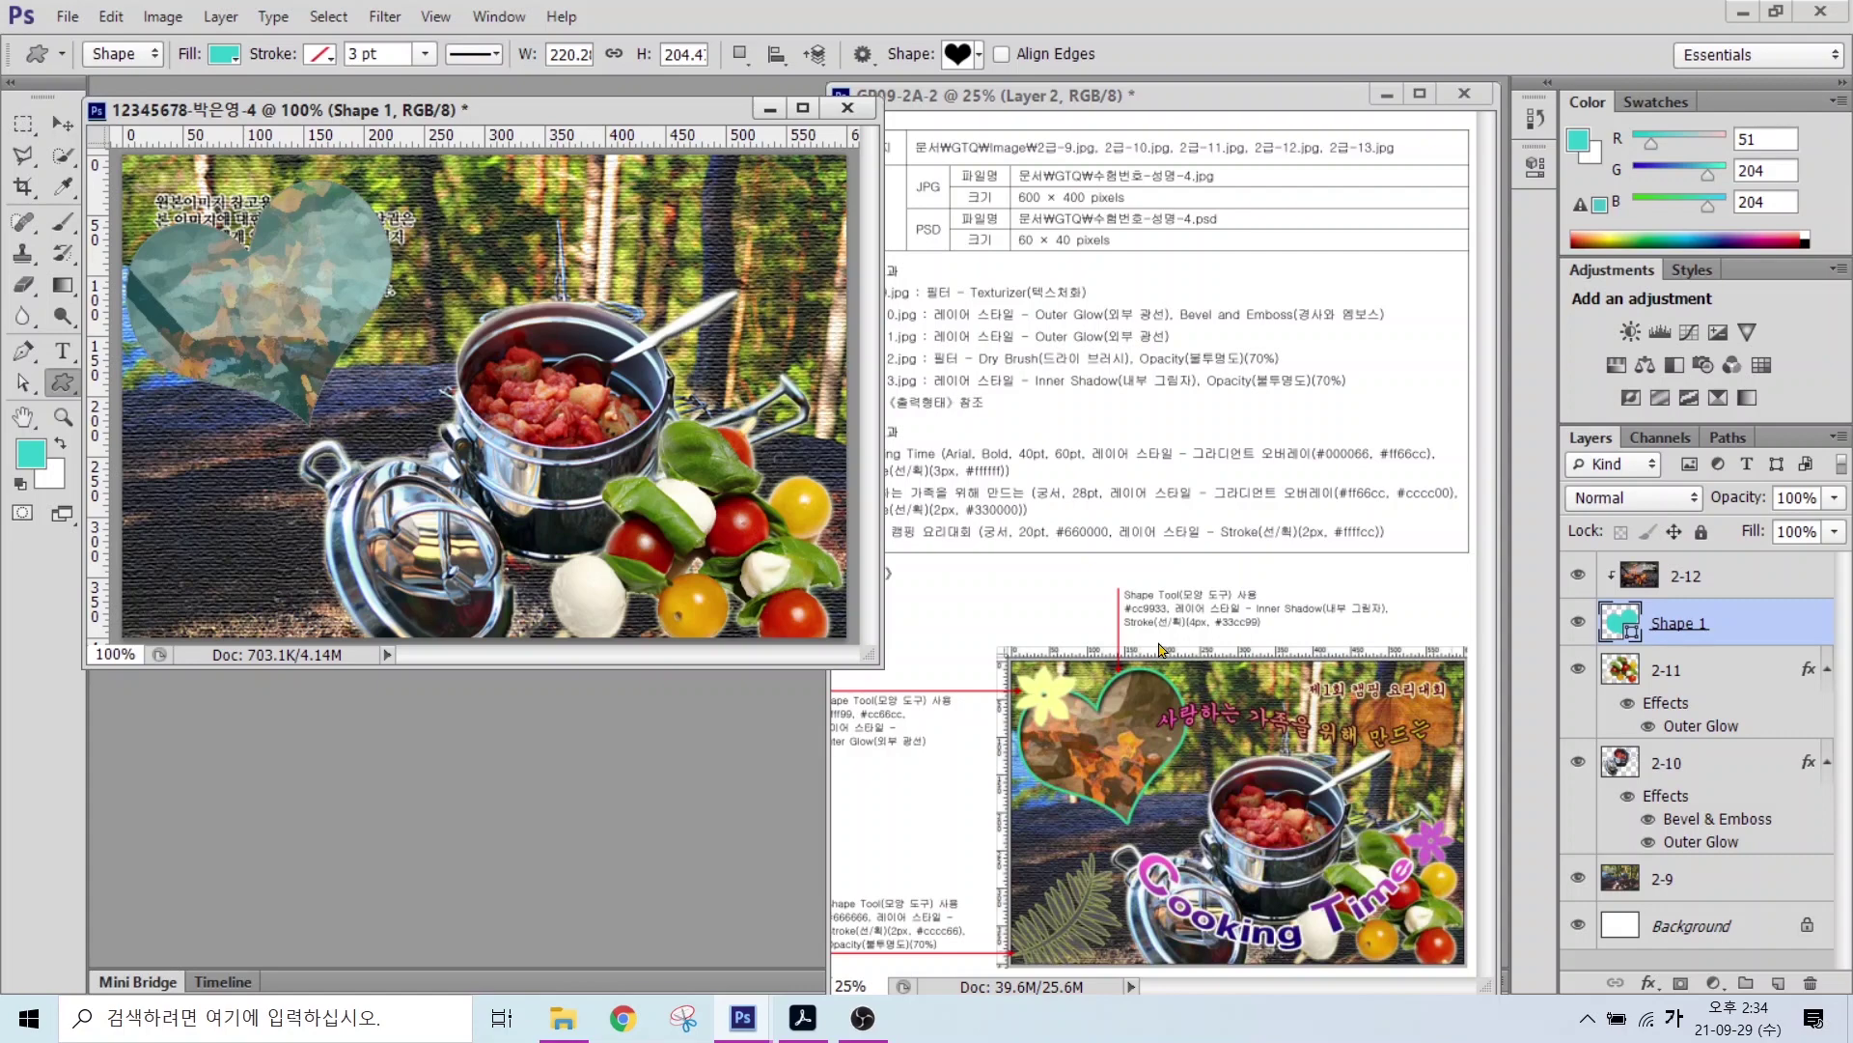
Step: Give the heart shape a 4 px #33cc99 Stroke and an Inner Shadow
key(alt)
drag(1135, 633, 1306, 634)
key(Escape)
click(1649, 981)
click(1671, 749)
click(828, 650)
double_click(926, 697)
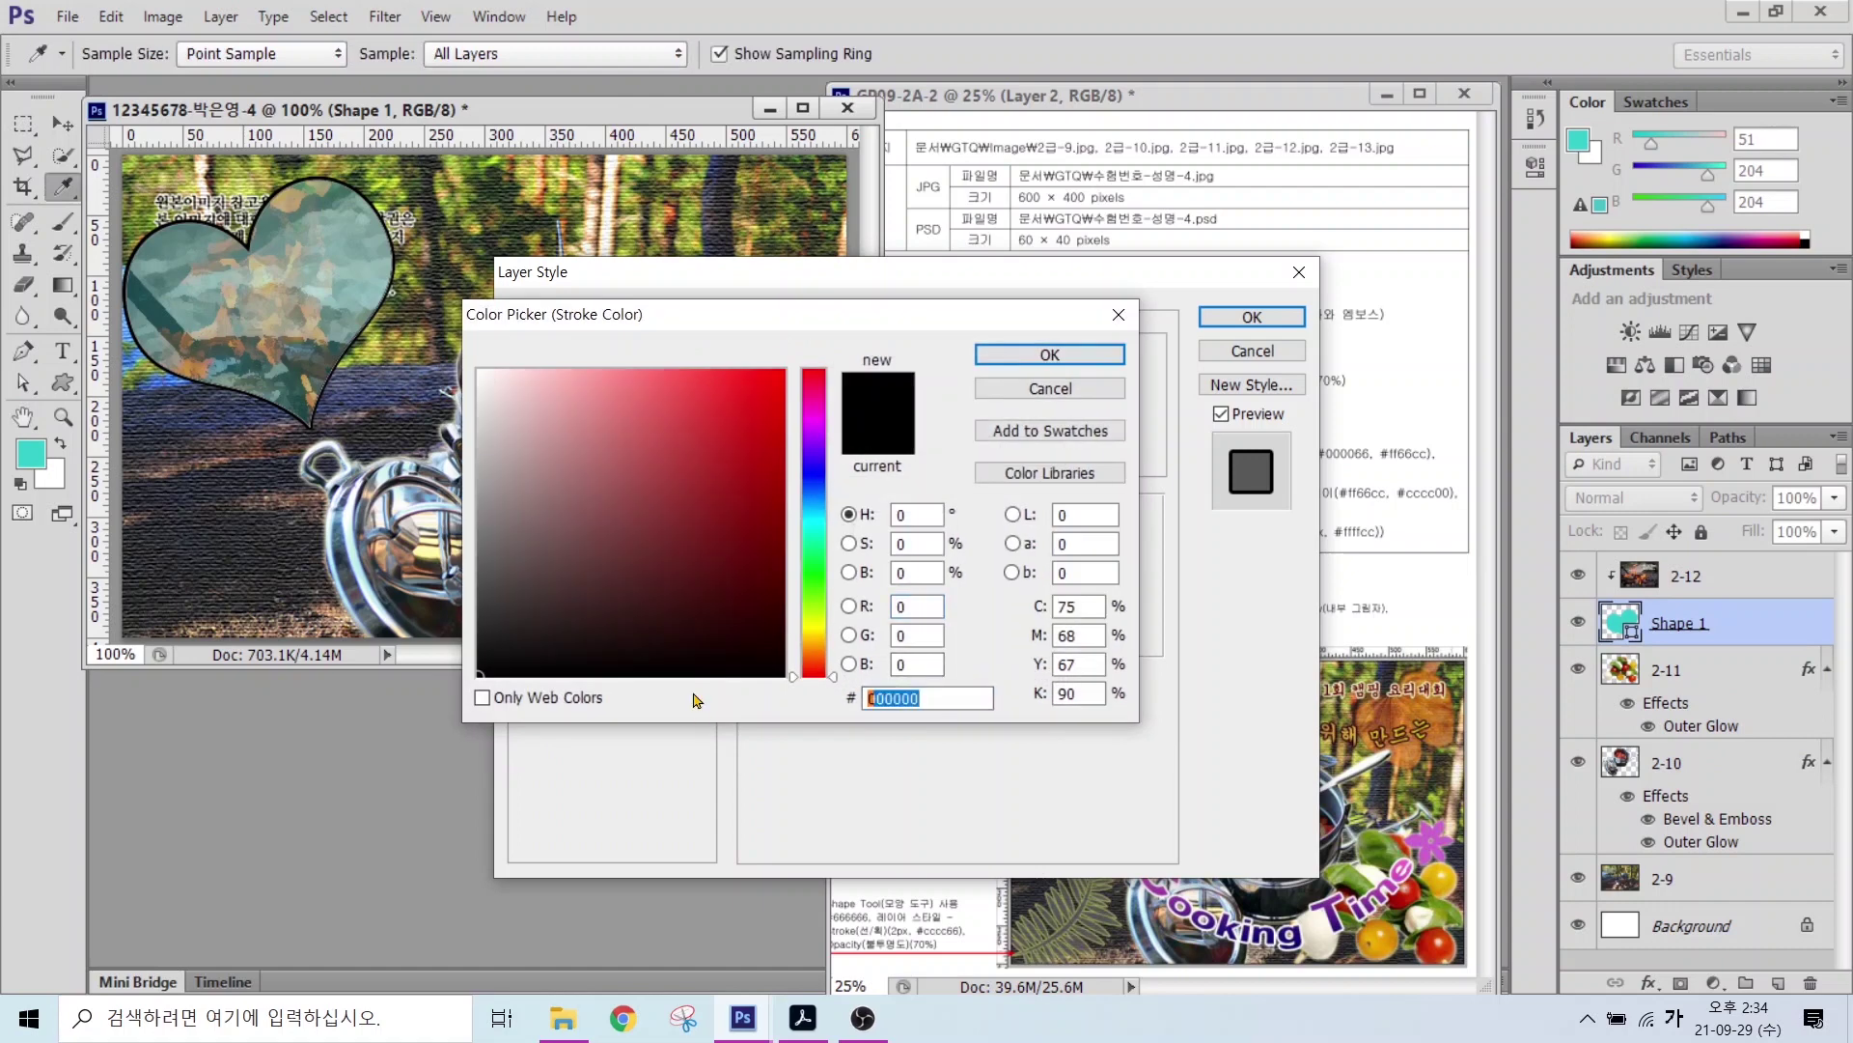
text(33cc99)
key(Return)
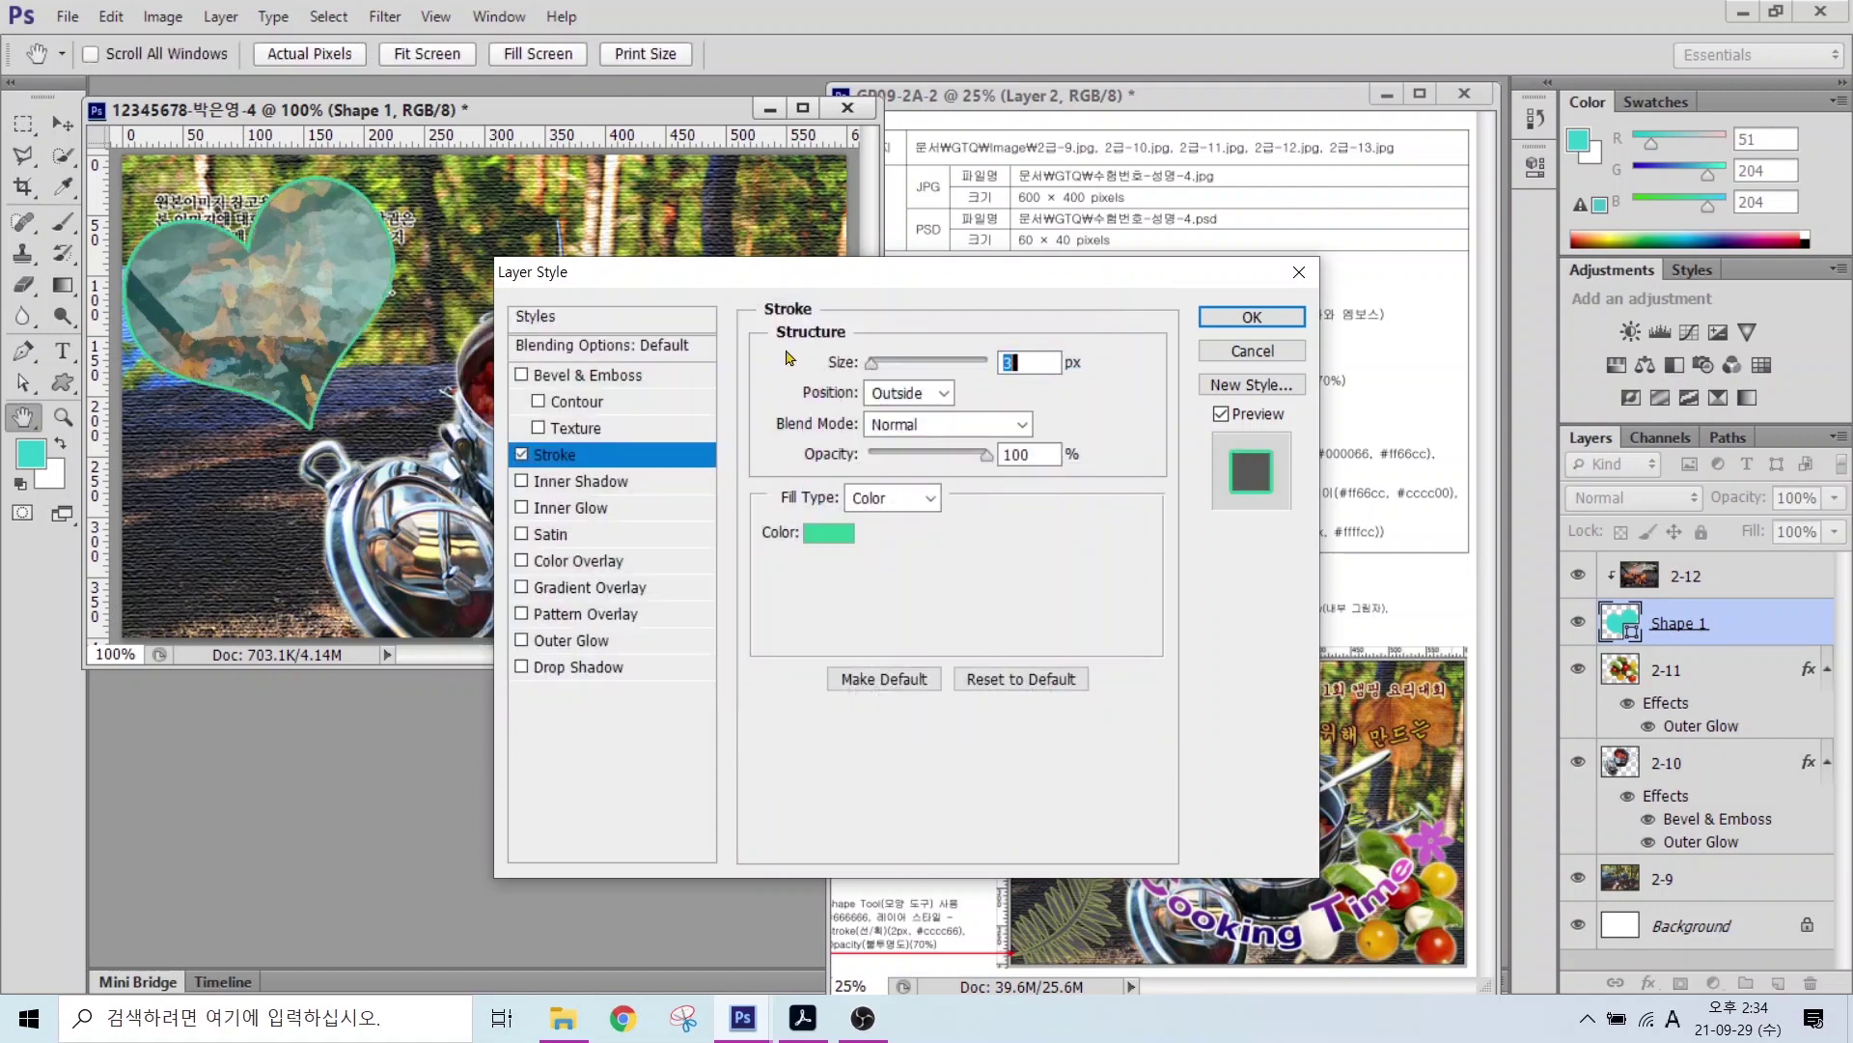
text(4)
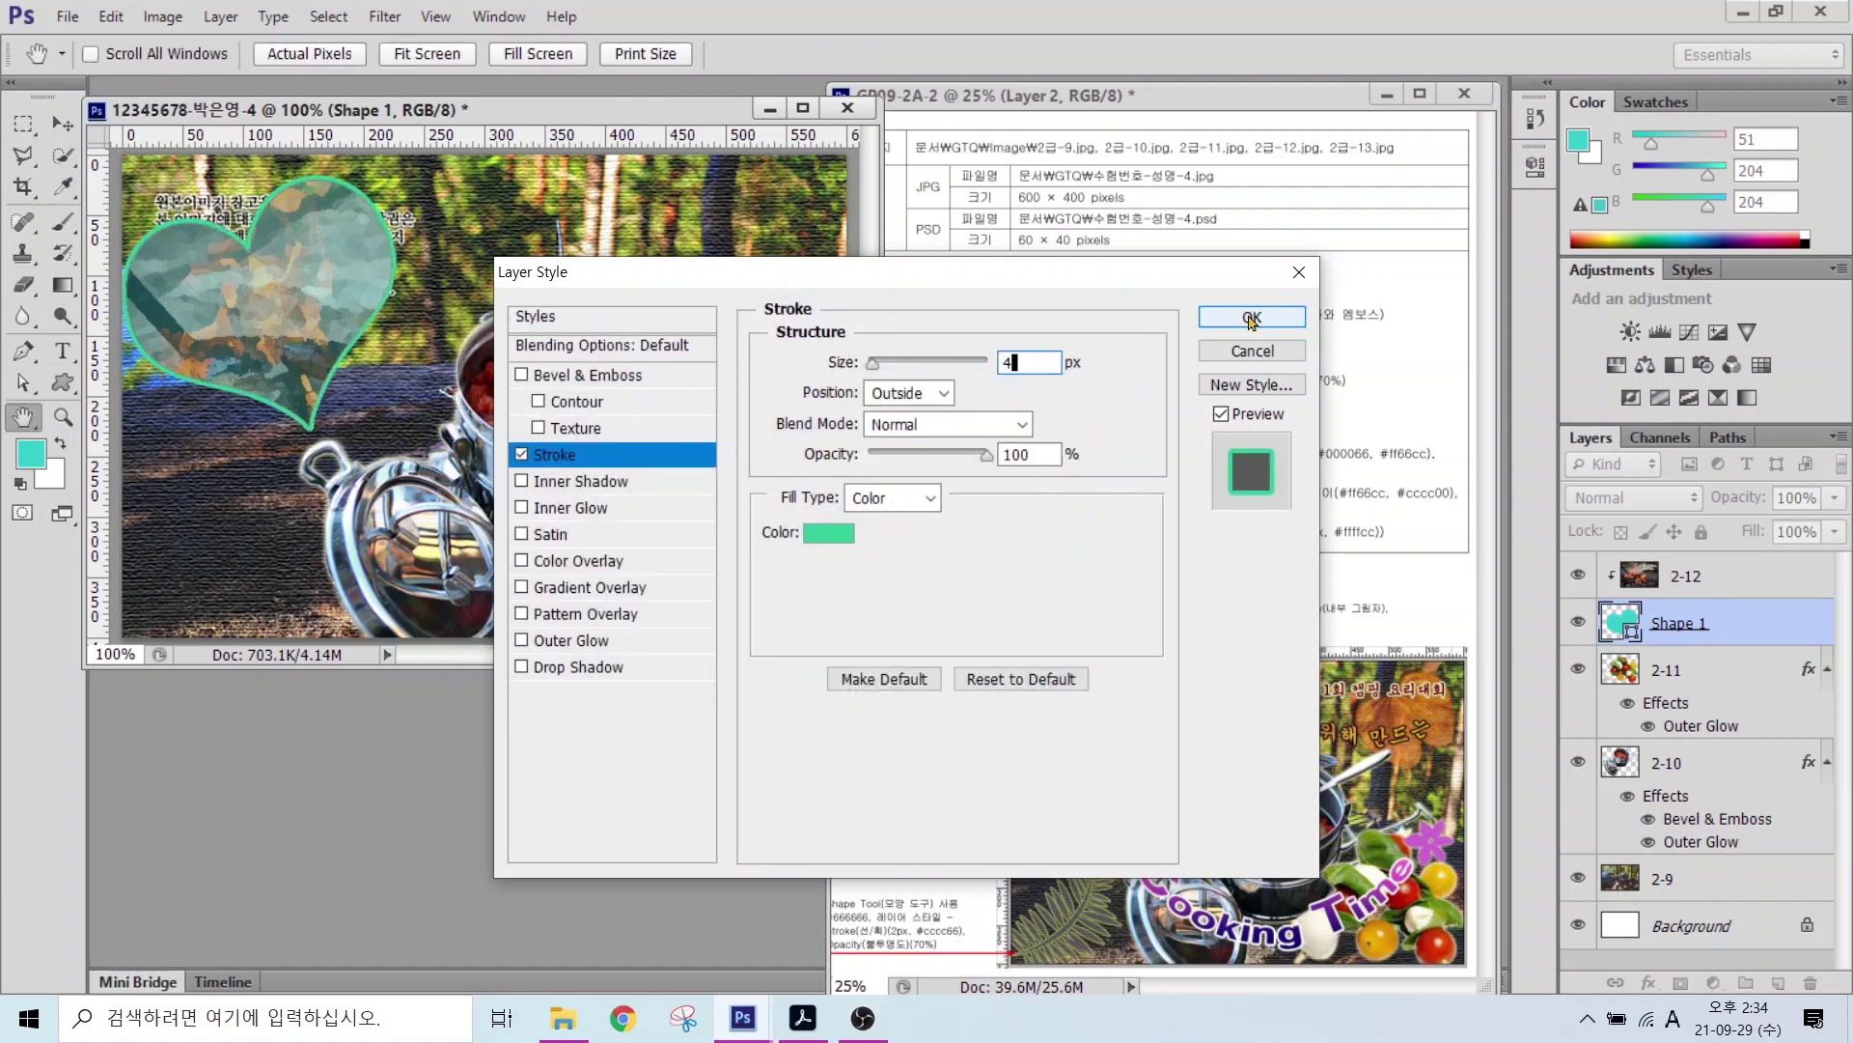
click(568, 482)
click(1250, 318)
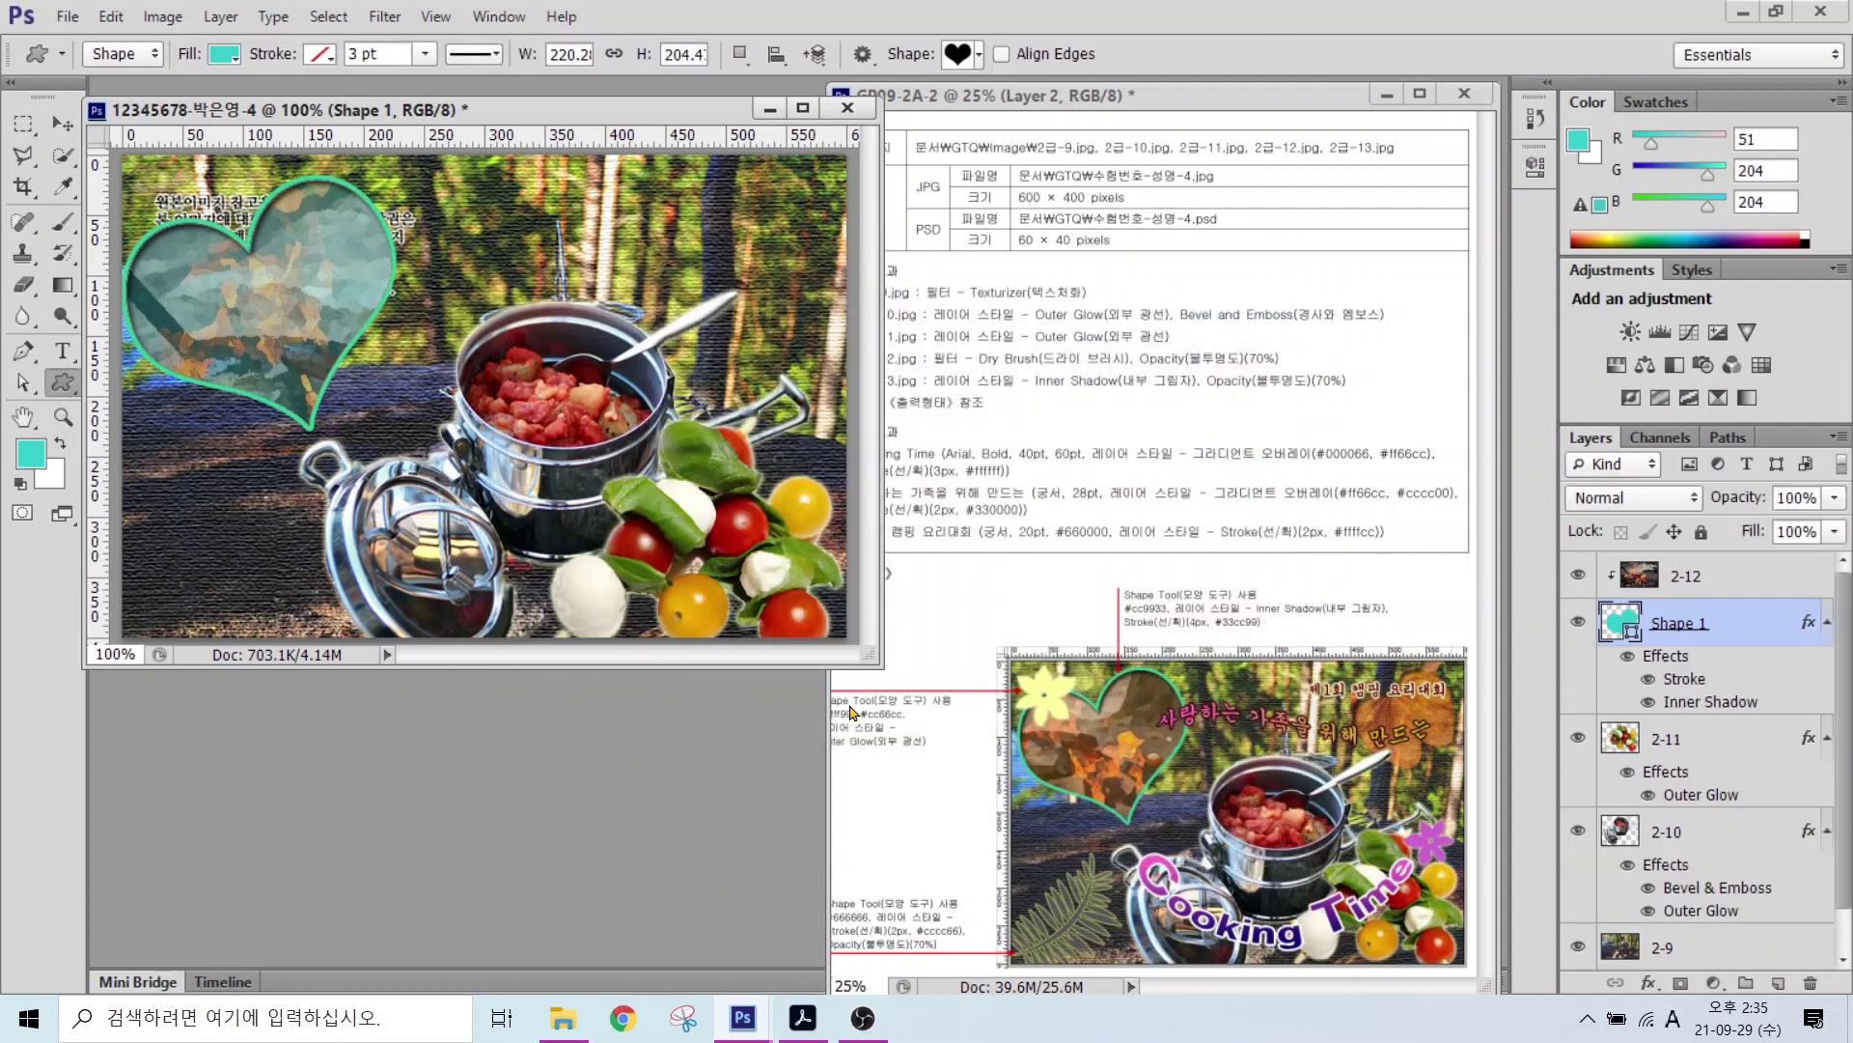
Step: Shift the campfire photo layer 2-12 slightly within the heart
click(1661, 577)
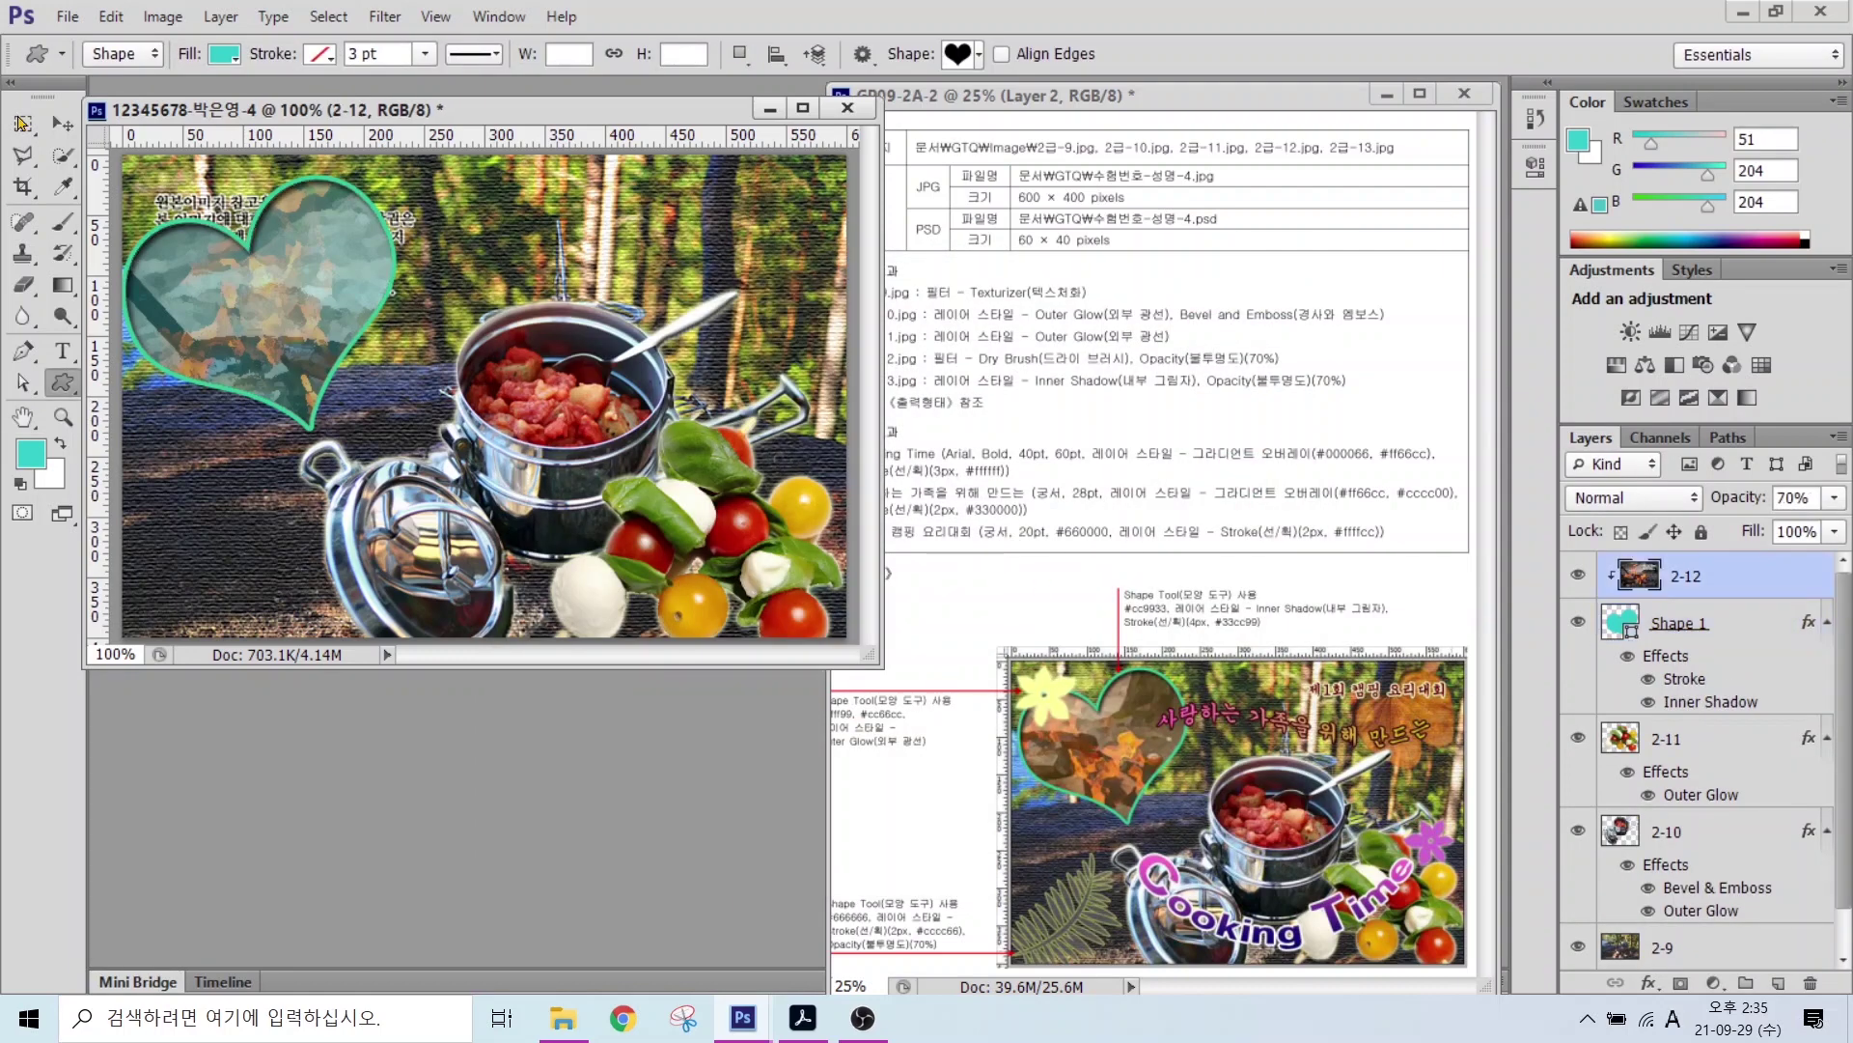
key(v)
drag(271, 314, 314, 330)
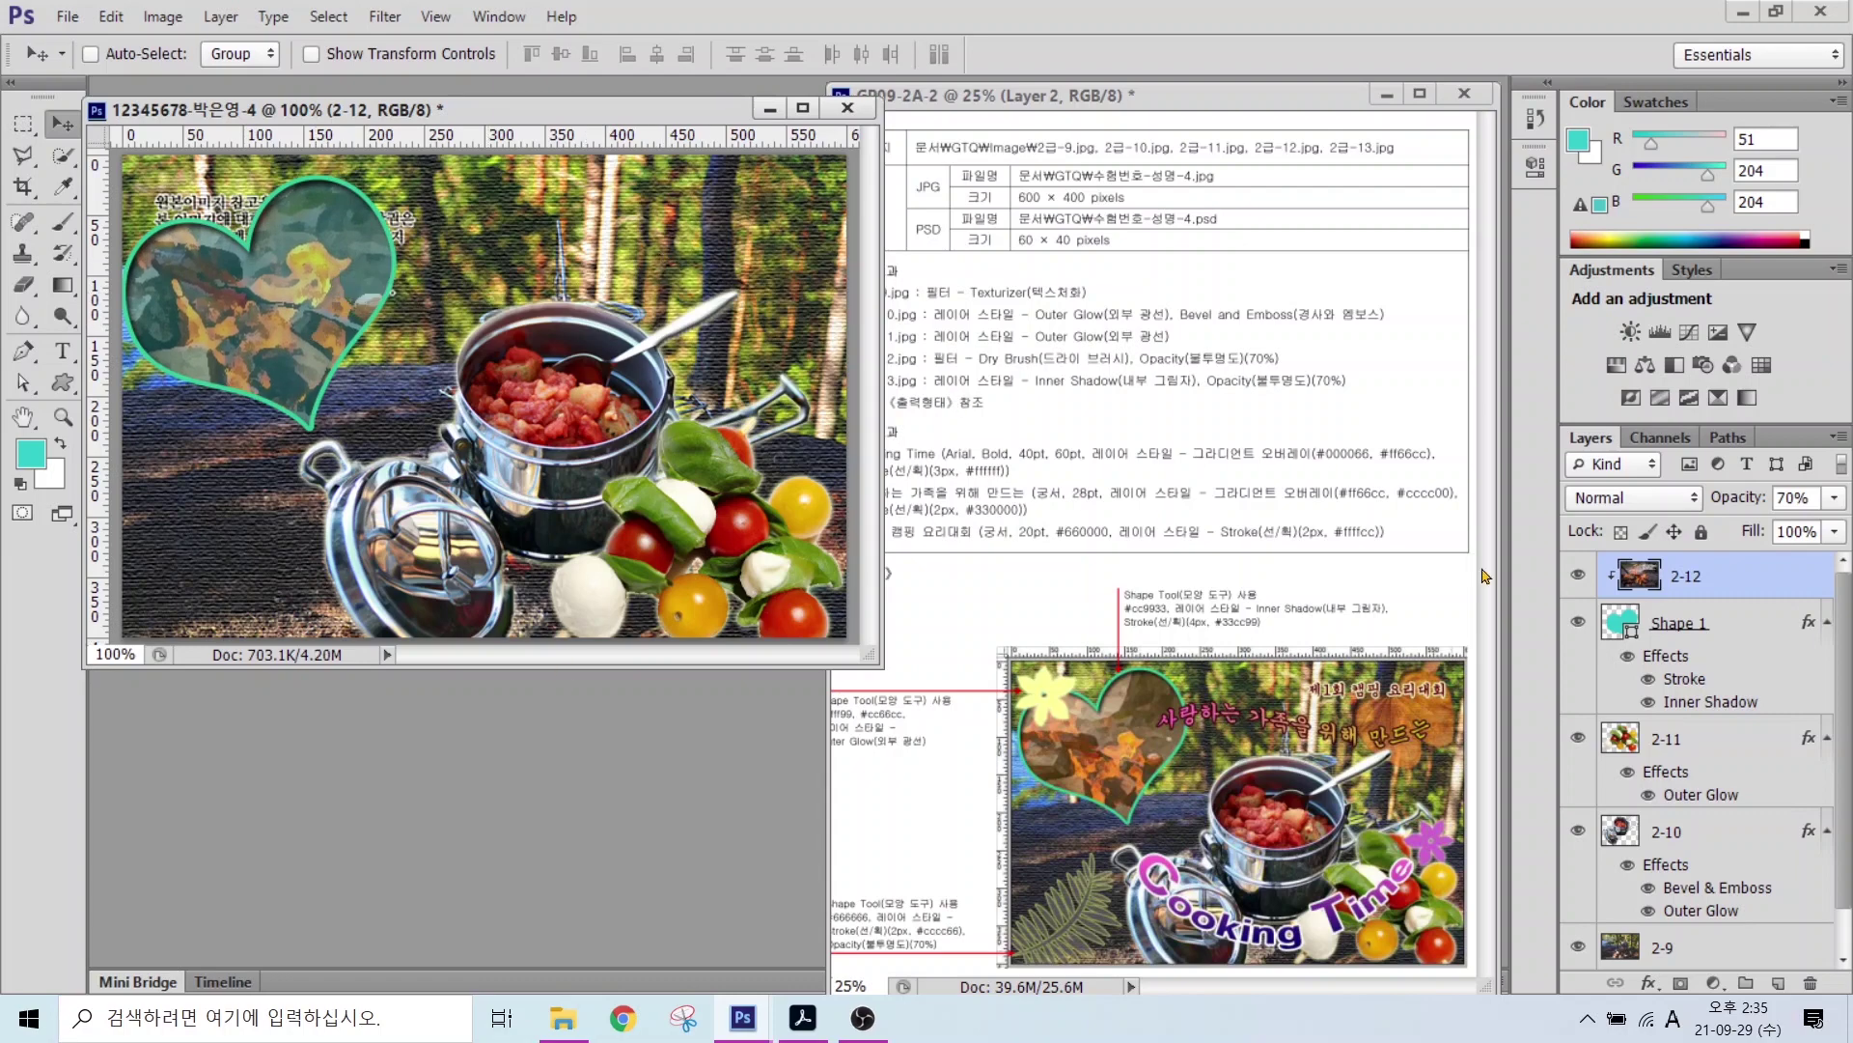
Step: Open 2급-13.jpg, select the leaf and bring it in as layer 2-13
double_click(596, 743)
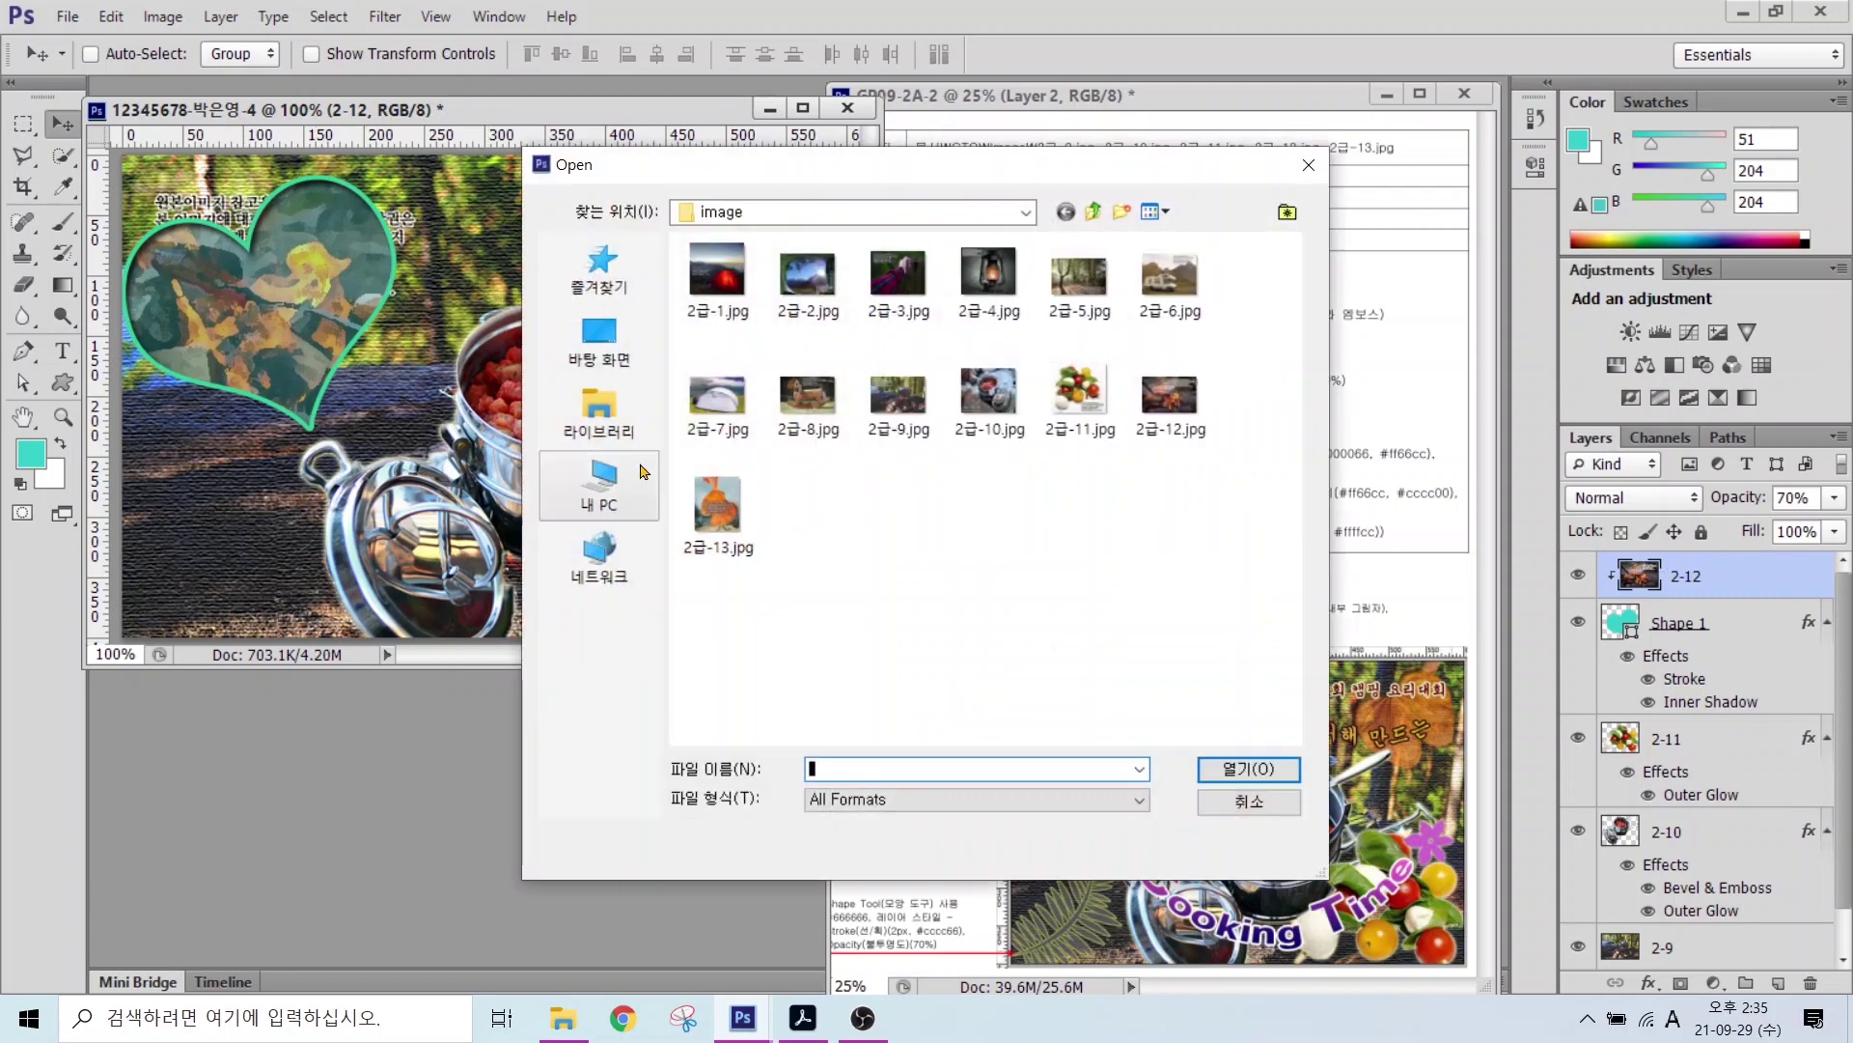
click(718, 511)
click(1197, 765)
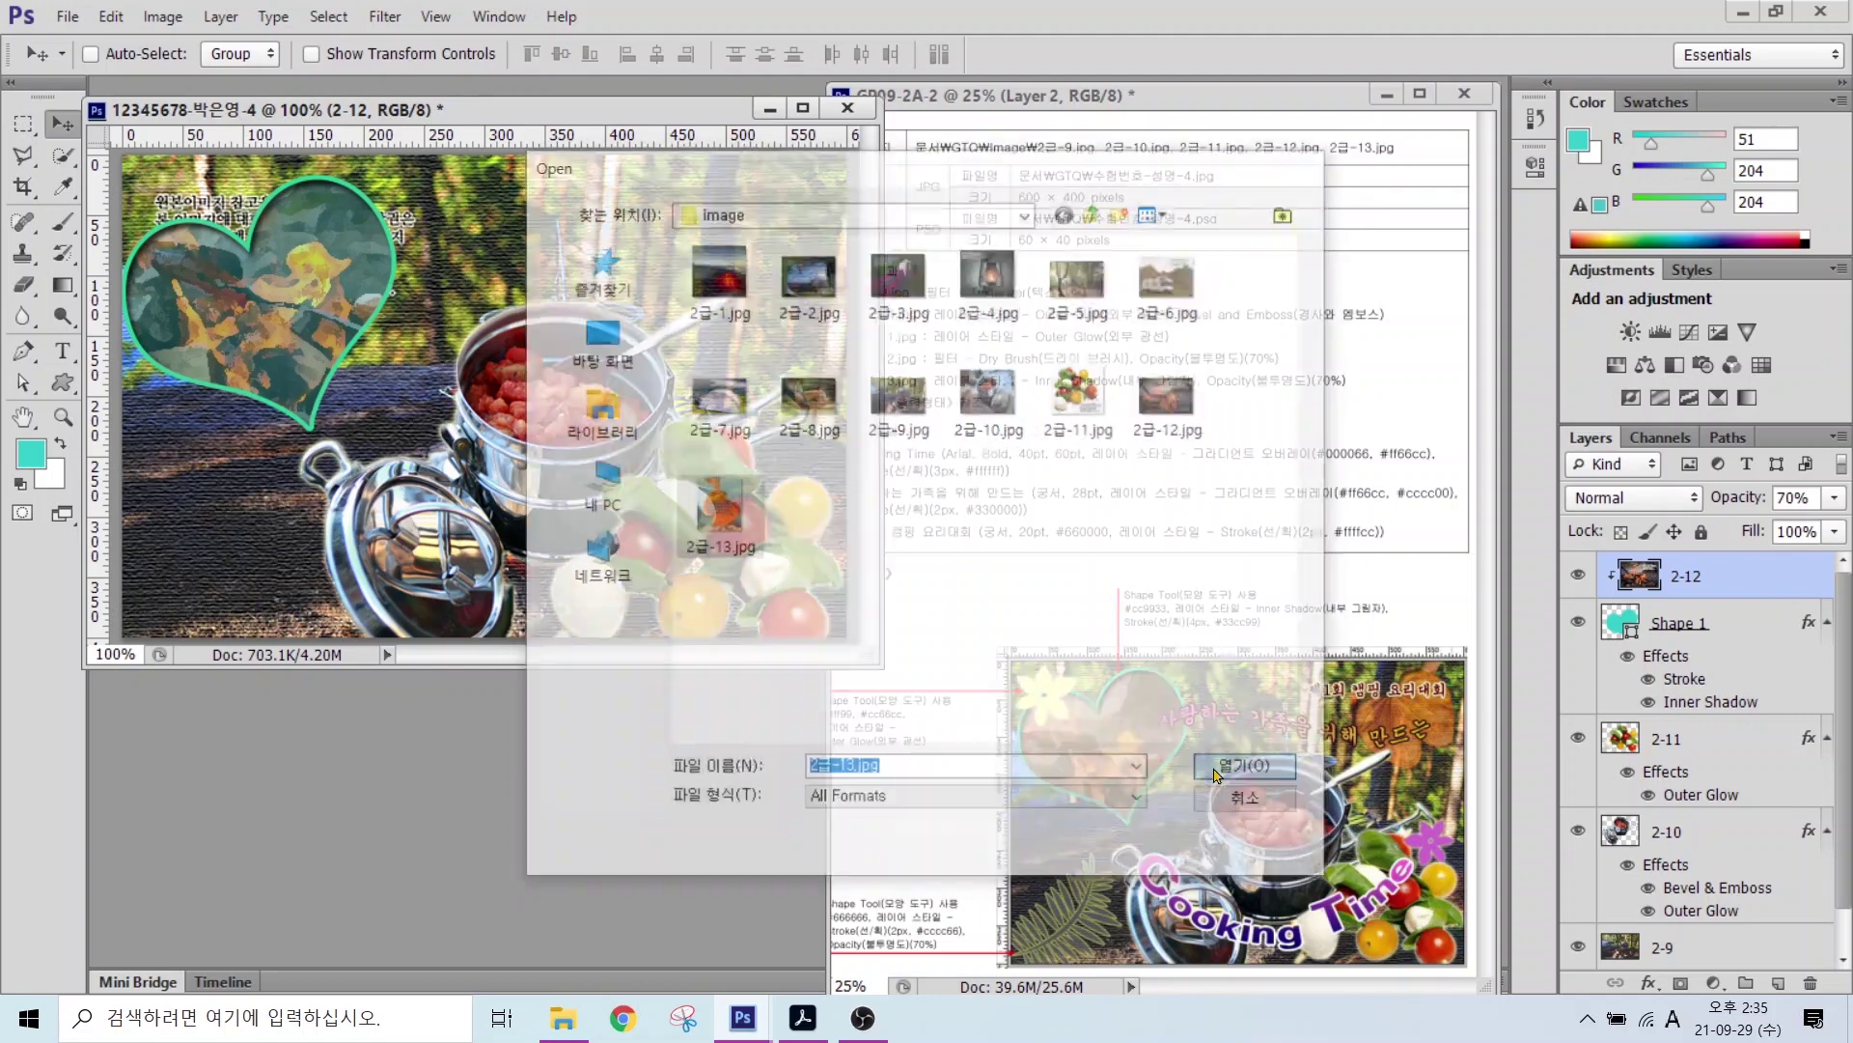
click(60, 159)
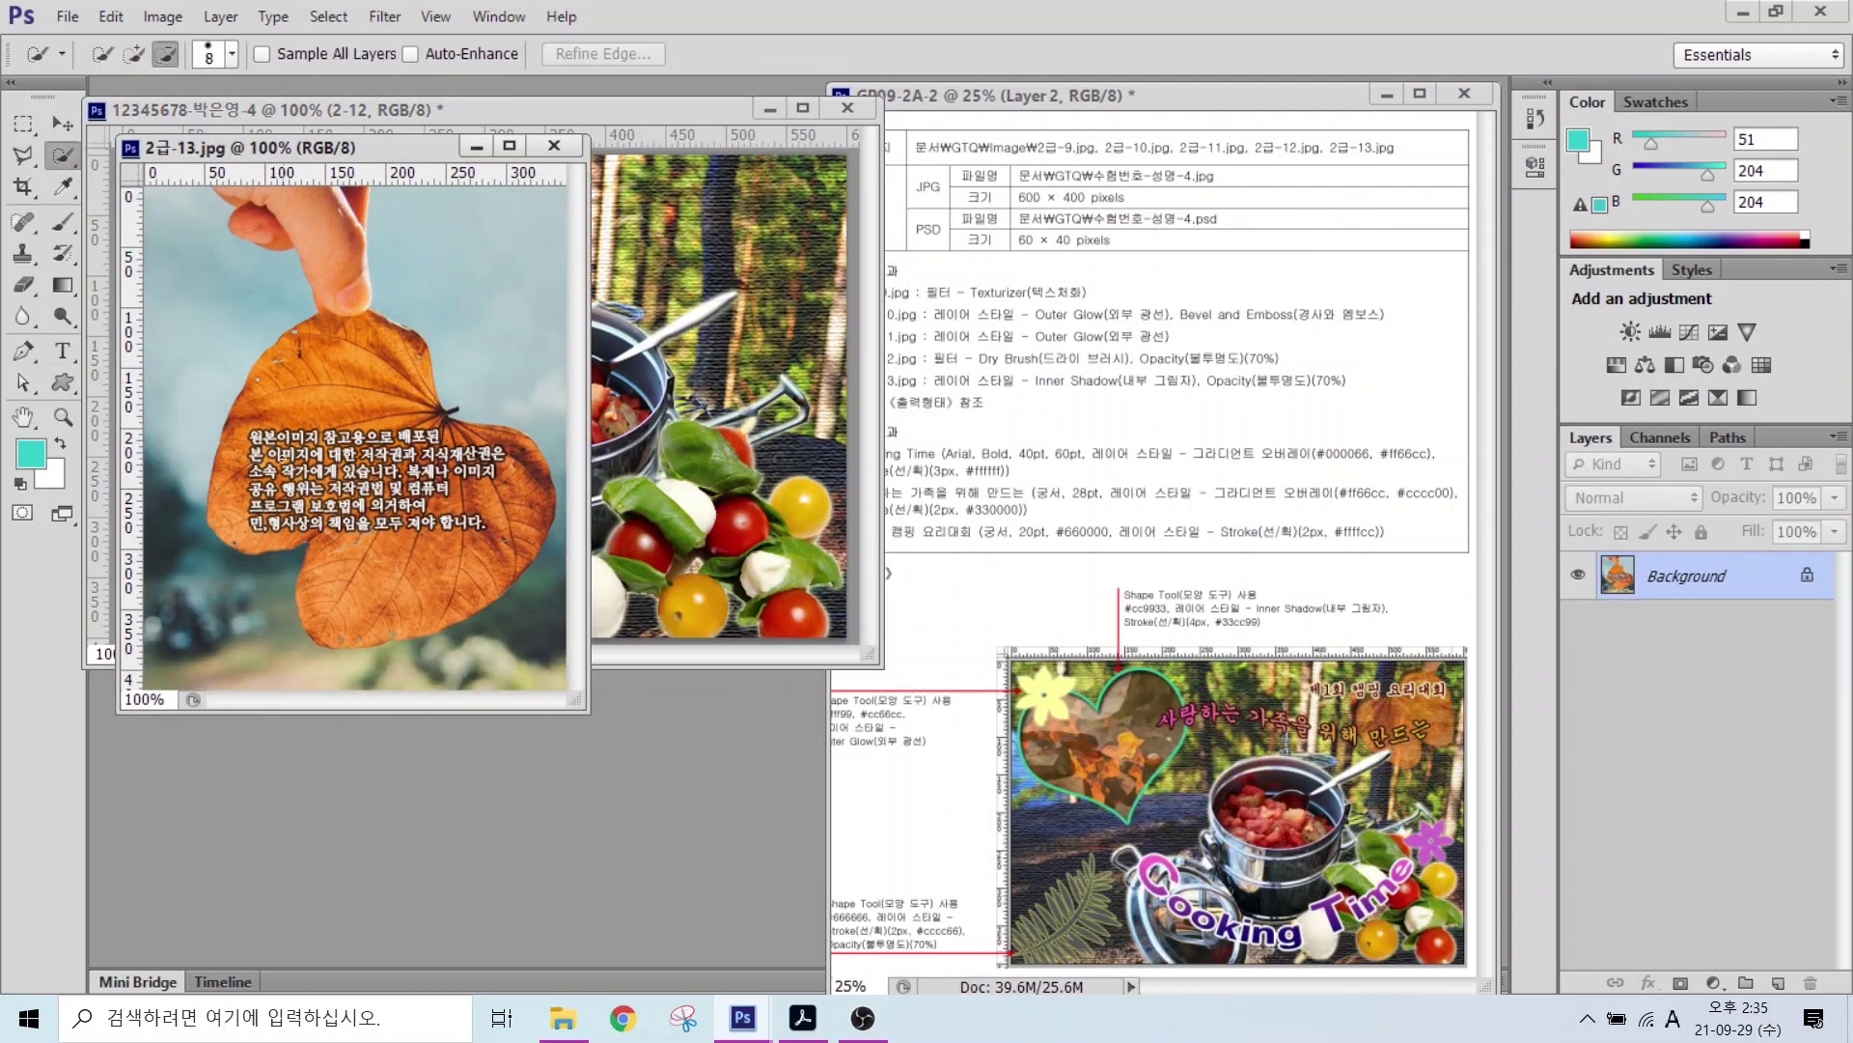
mouse_move(328, 386)
mouse_down()
mouse_move(473, 598)
mouse_move(241, 319)
mouse_move(280, 454)
mouse_move(434, 579)
mouse_move(478, 488)
mouse_move(631, 403)
mouse_move(806, 358)
mouse_up()
key(v)
double_click(1676, 576)
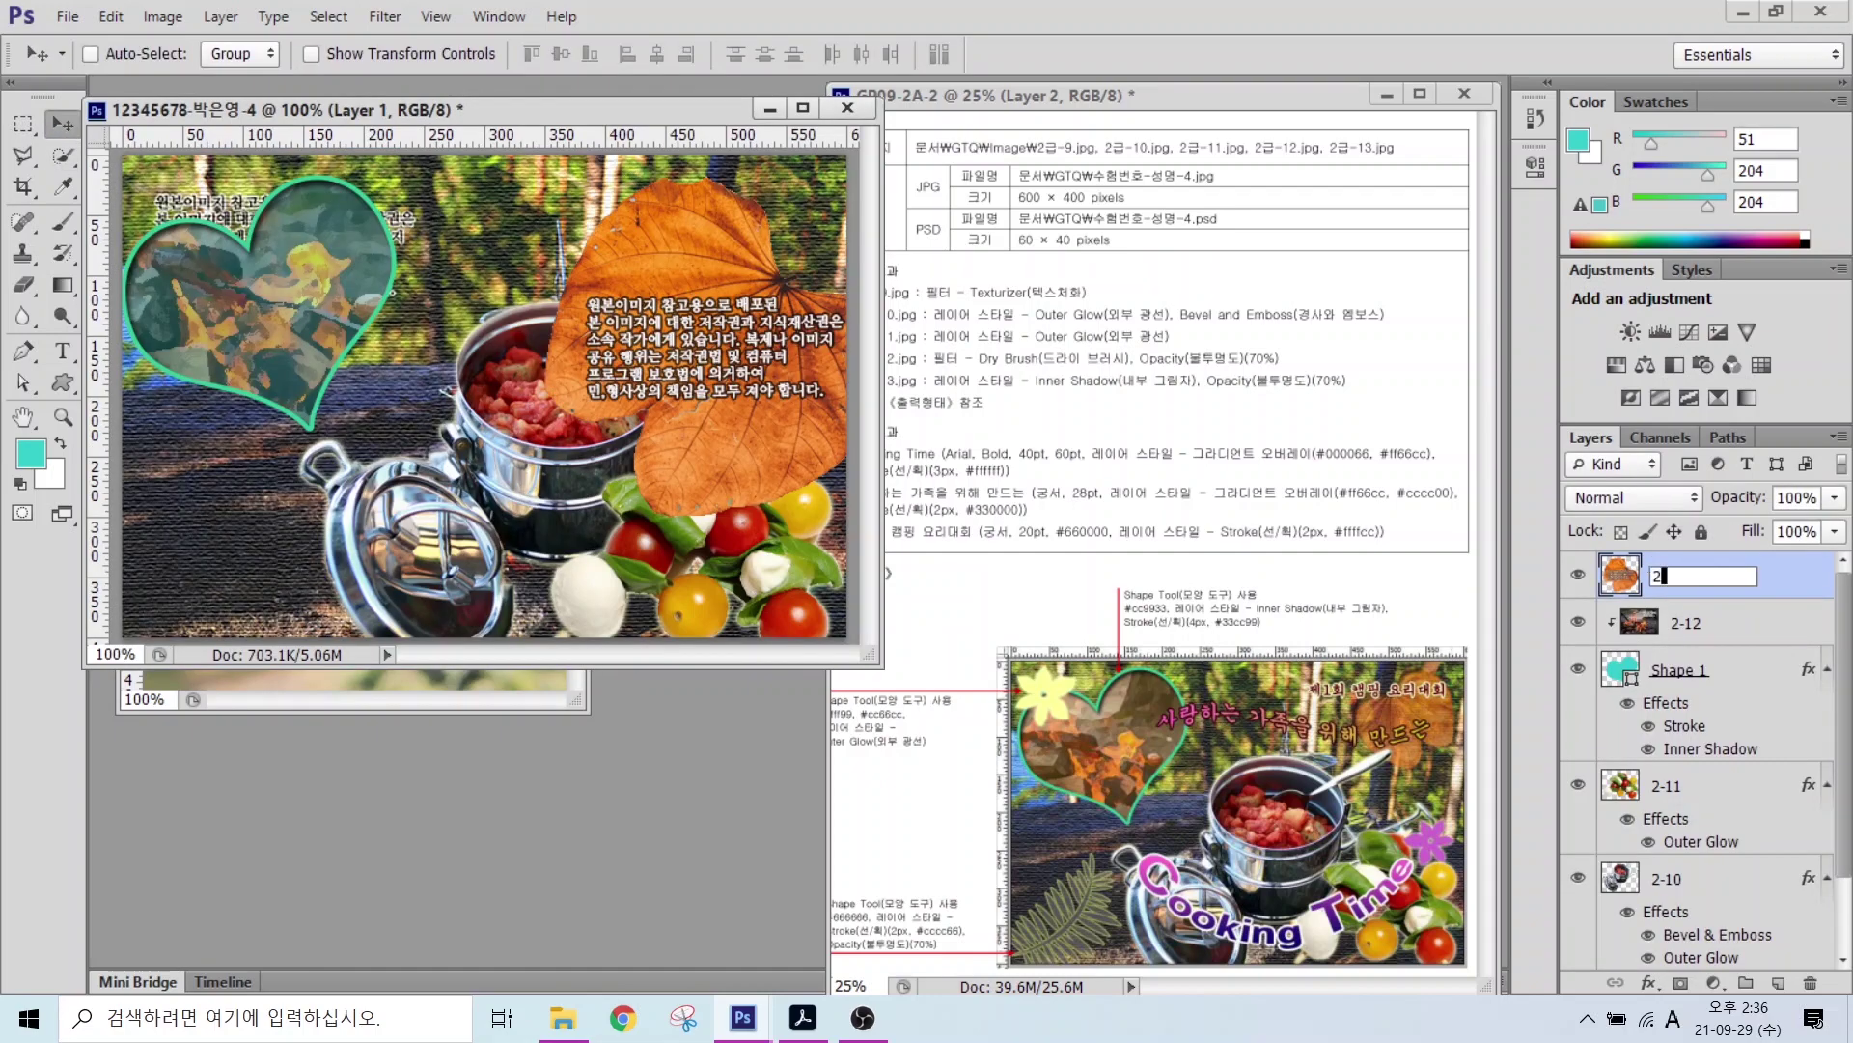
text(2-13)
key(Return)
Step: Shrink and flip the leaf into the top-right corner, then move layer 2-13 to the bottom
key(ctrl+t)
drag(545, 517, 701, 376)
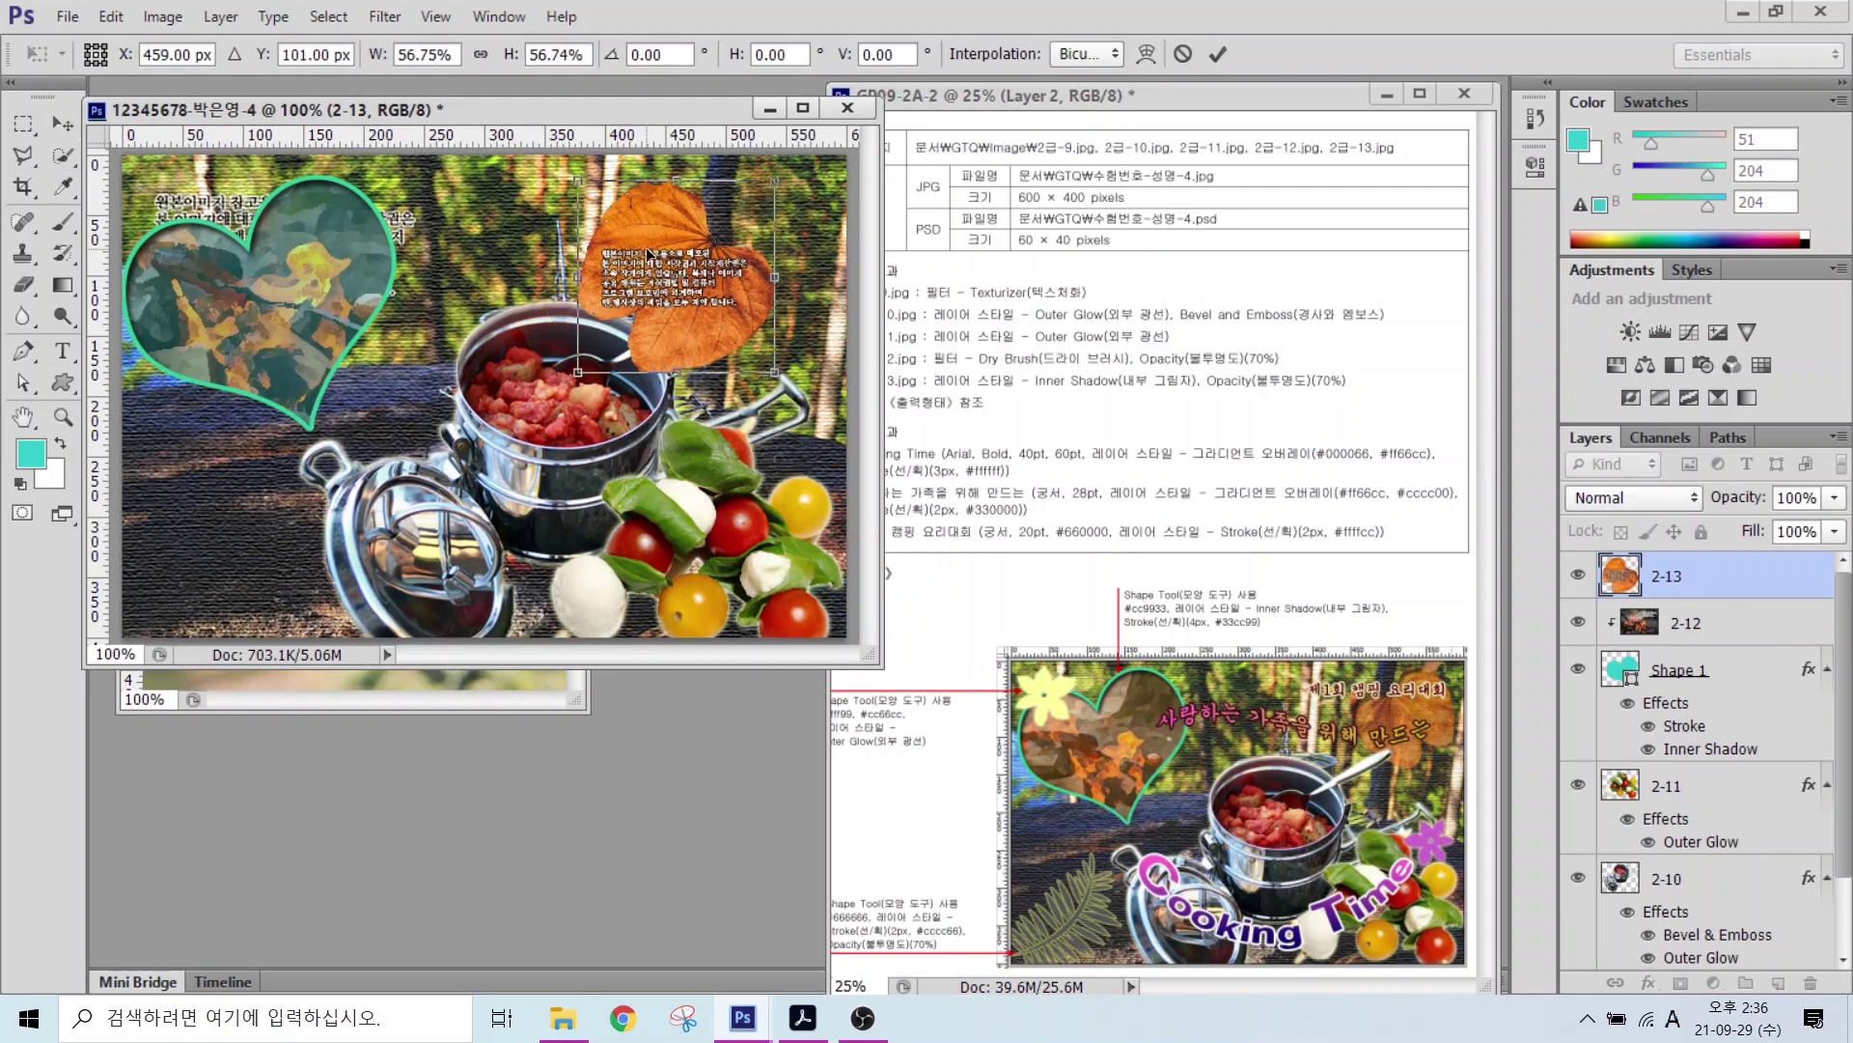
right_click(646, 247)
click(723, 616)
drag(790, 297, 744, 285)
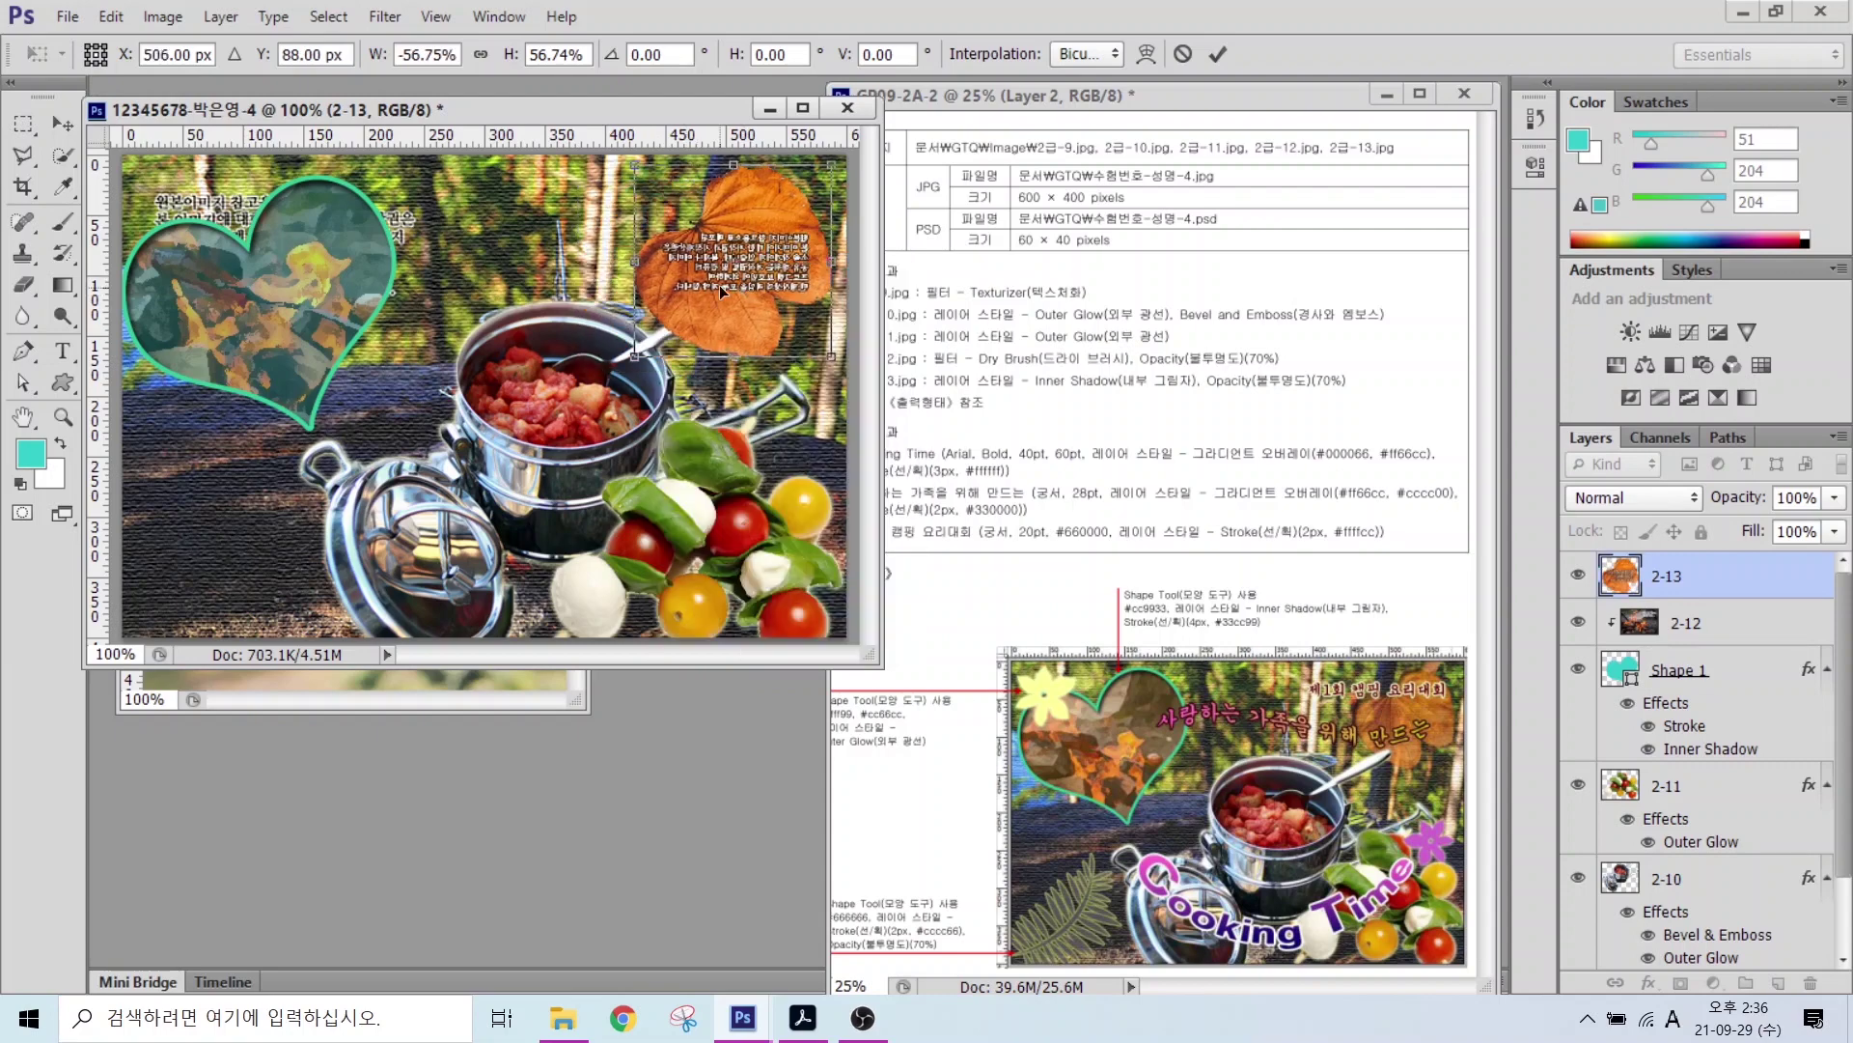
drag(634, 357, 676, 289)
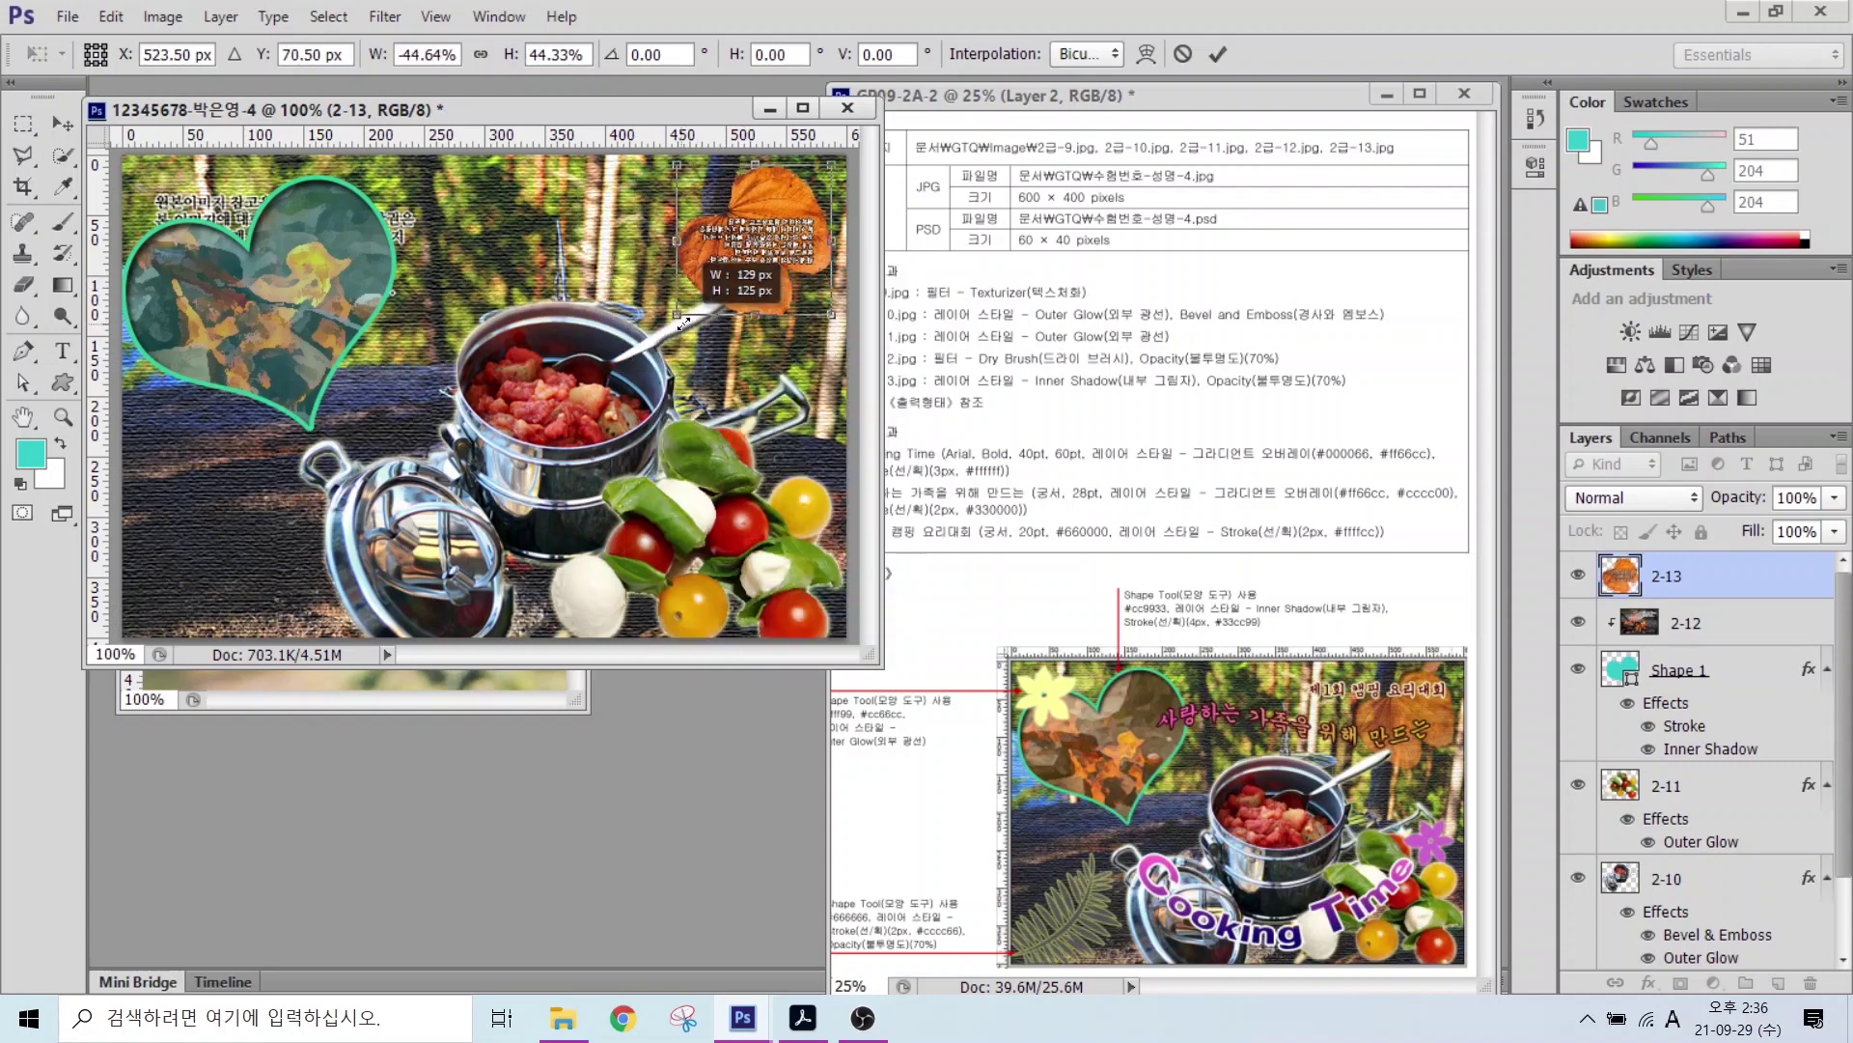
key(Return)
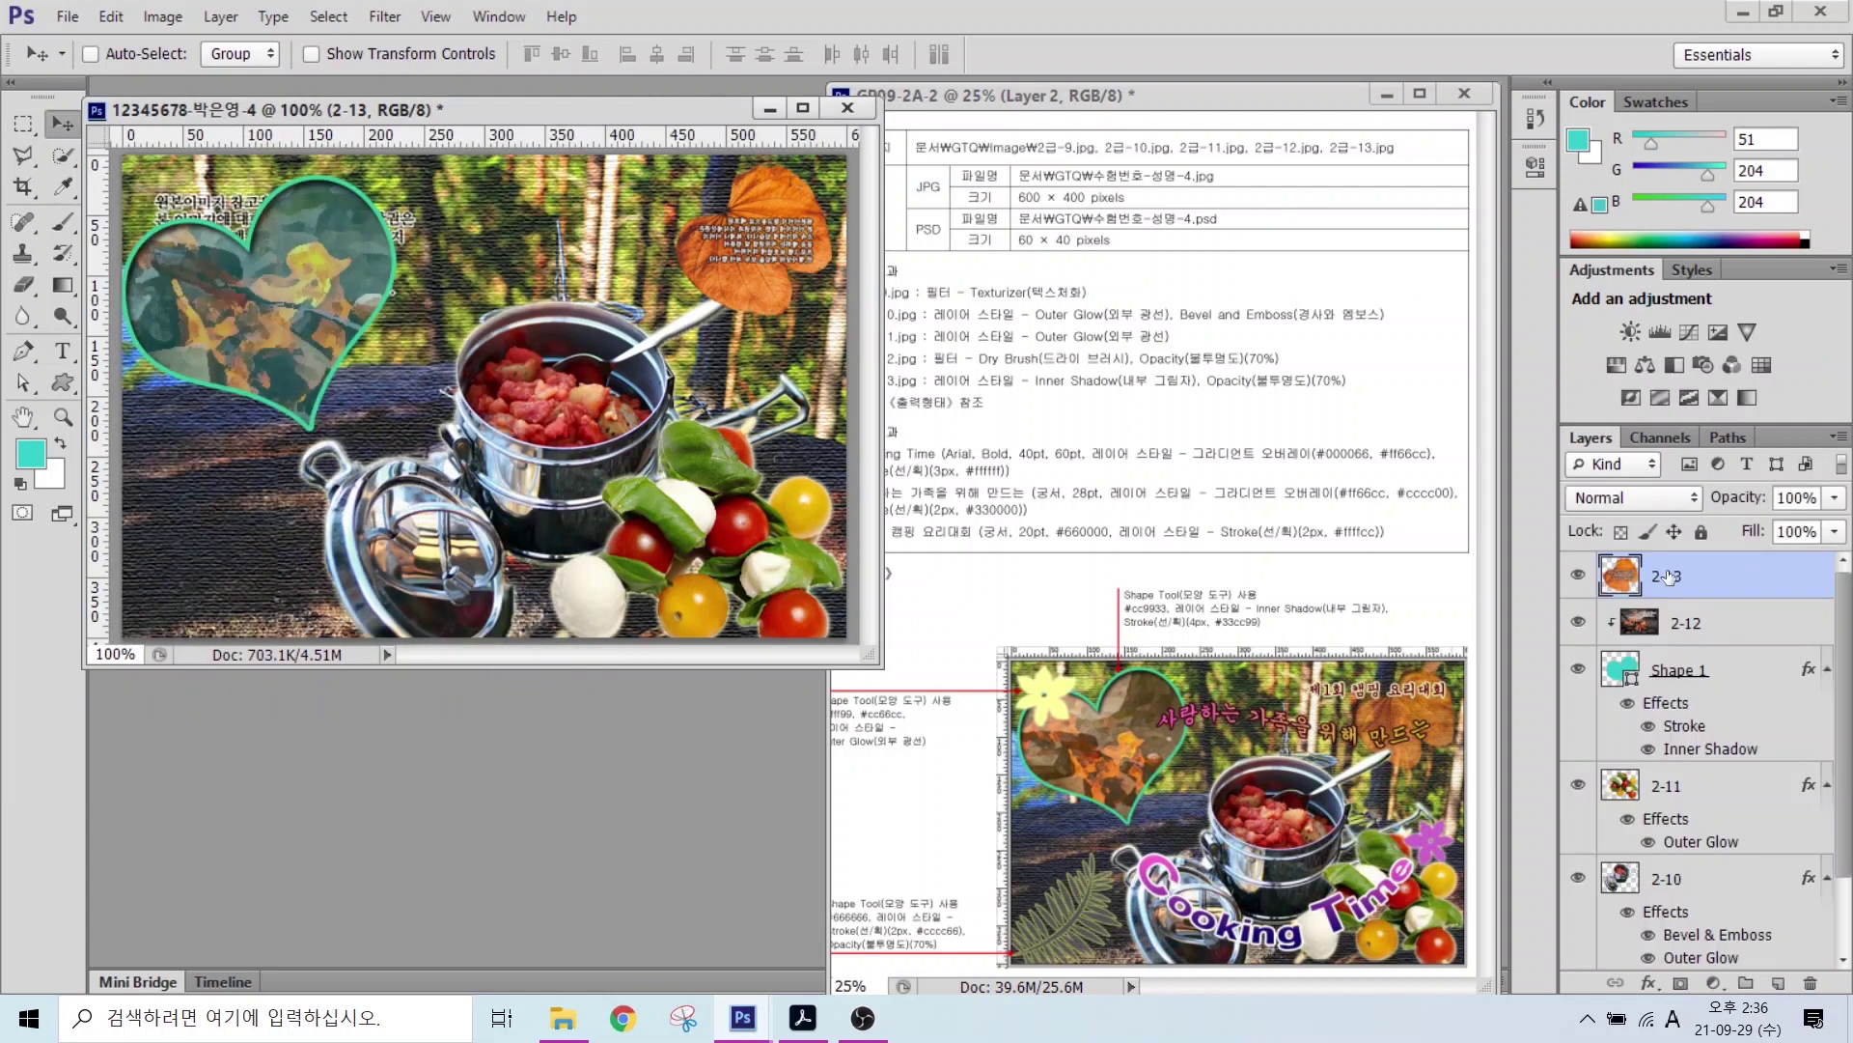
click(692, 331)
drag(1692, 603, 1699, 960)
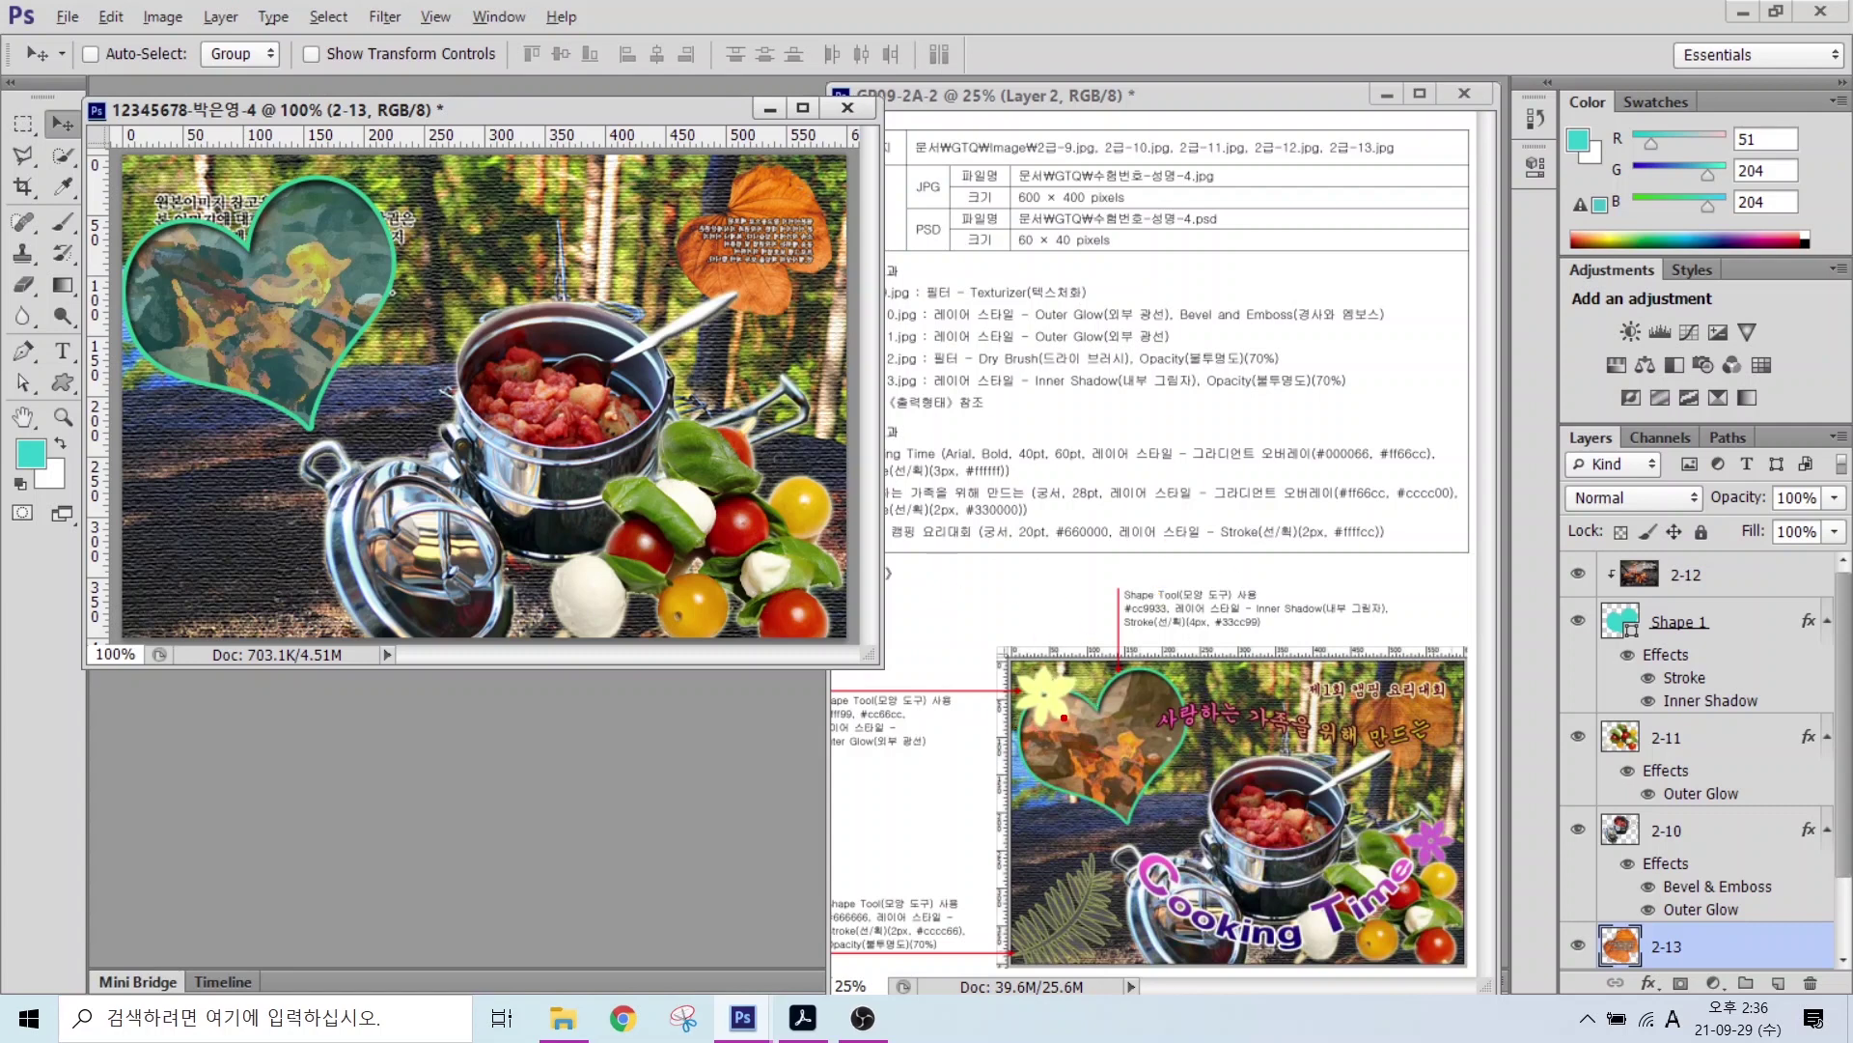
Step: Draw a flower custom shape at the canvas top-left
mouse_move(1064, 717)
mouse_down()
mouse_move(1004, 675)
mouse_move(1102, 687)
mouse_move(1091, 739)
mouse_up()
mouse_move(1094, 965)
mouse_down()
mouse_move(1043, 961)
mouse_move(1139, 956)
mouse_move(1105, 977)
mouse_up()
key(Escape)
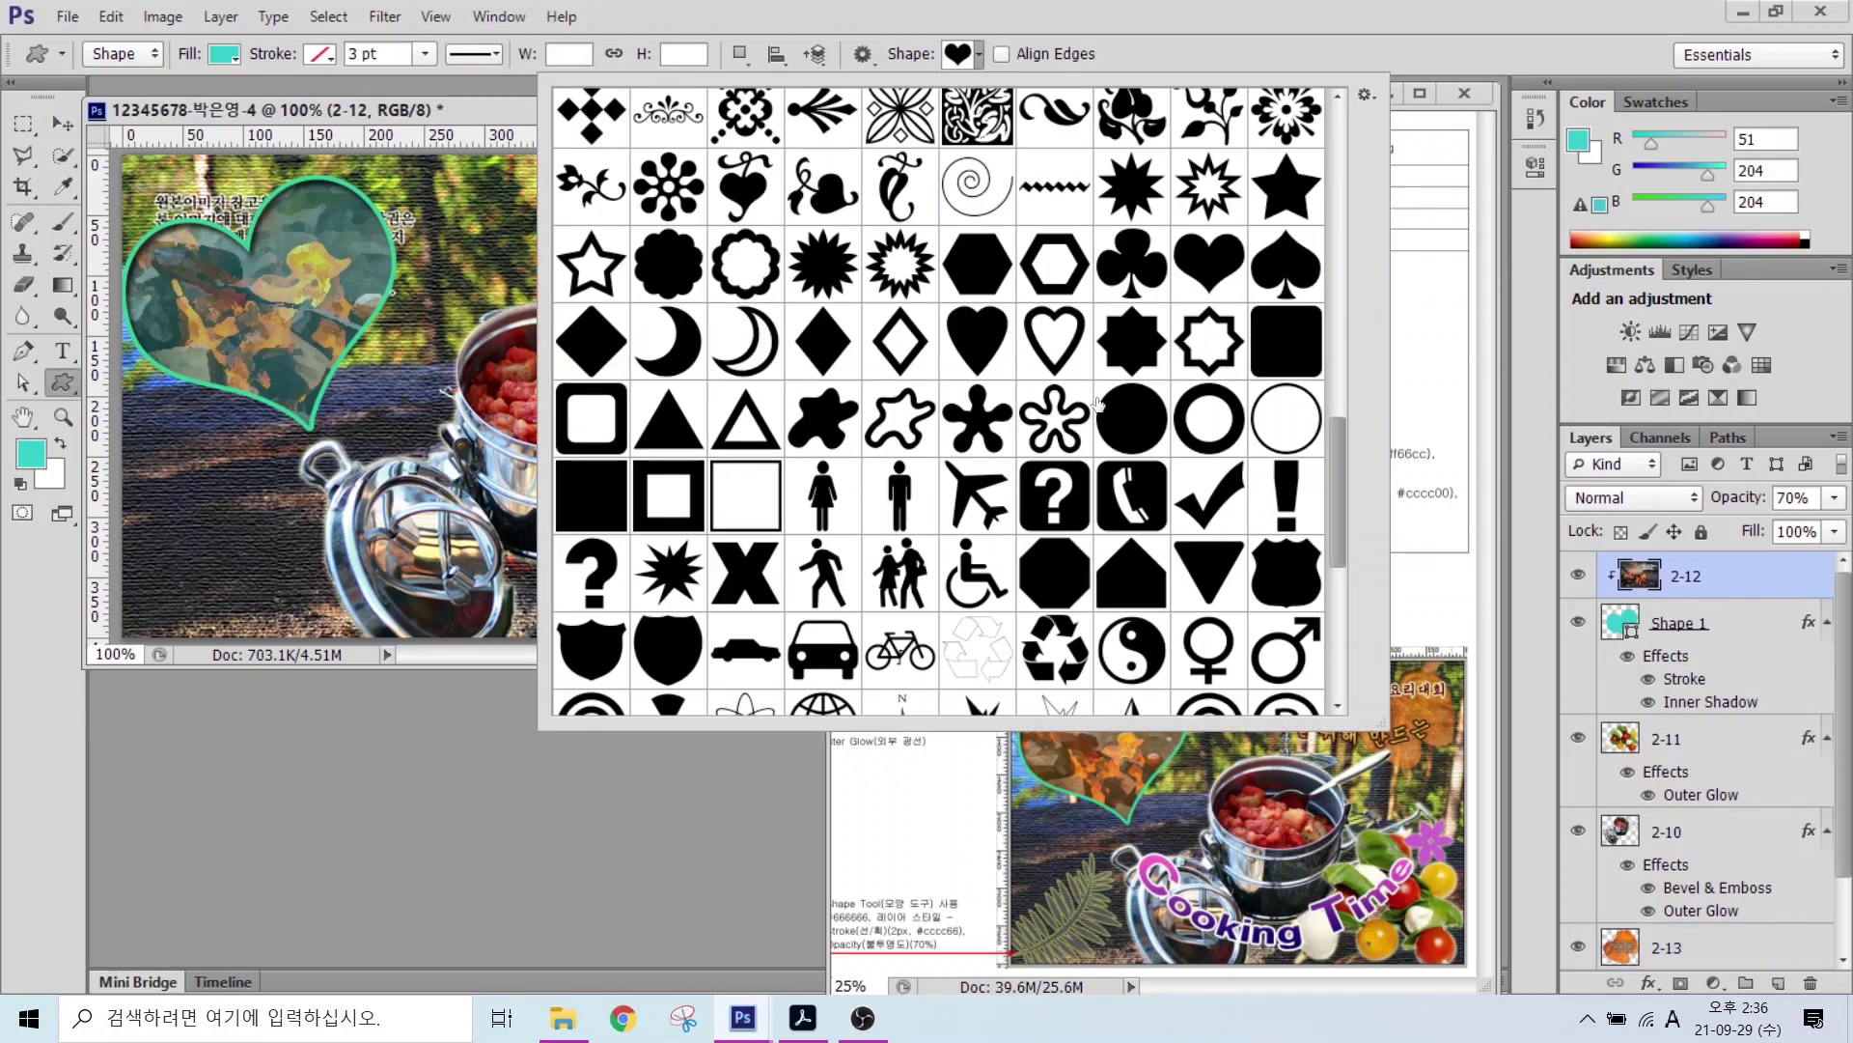
scroll(1052, 464, up, 10)
double_click(898, 434)
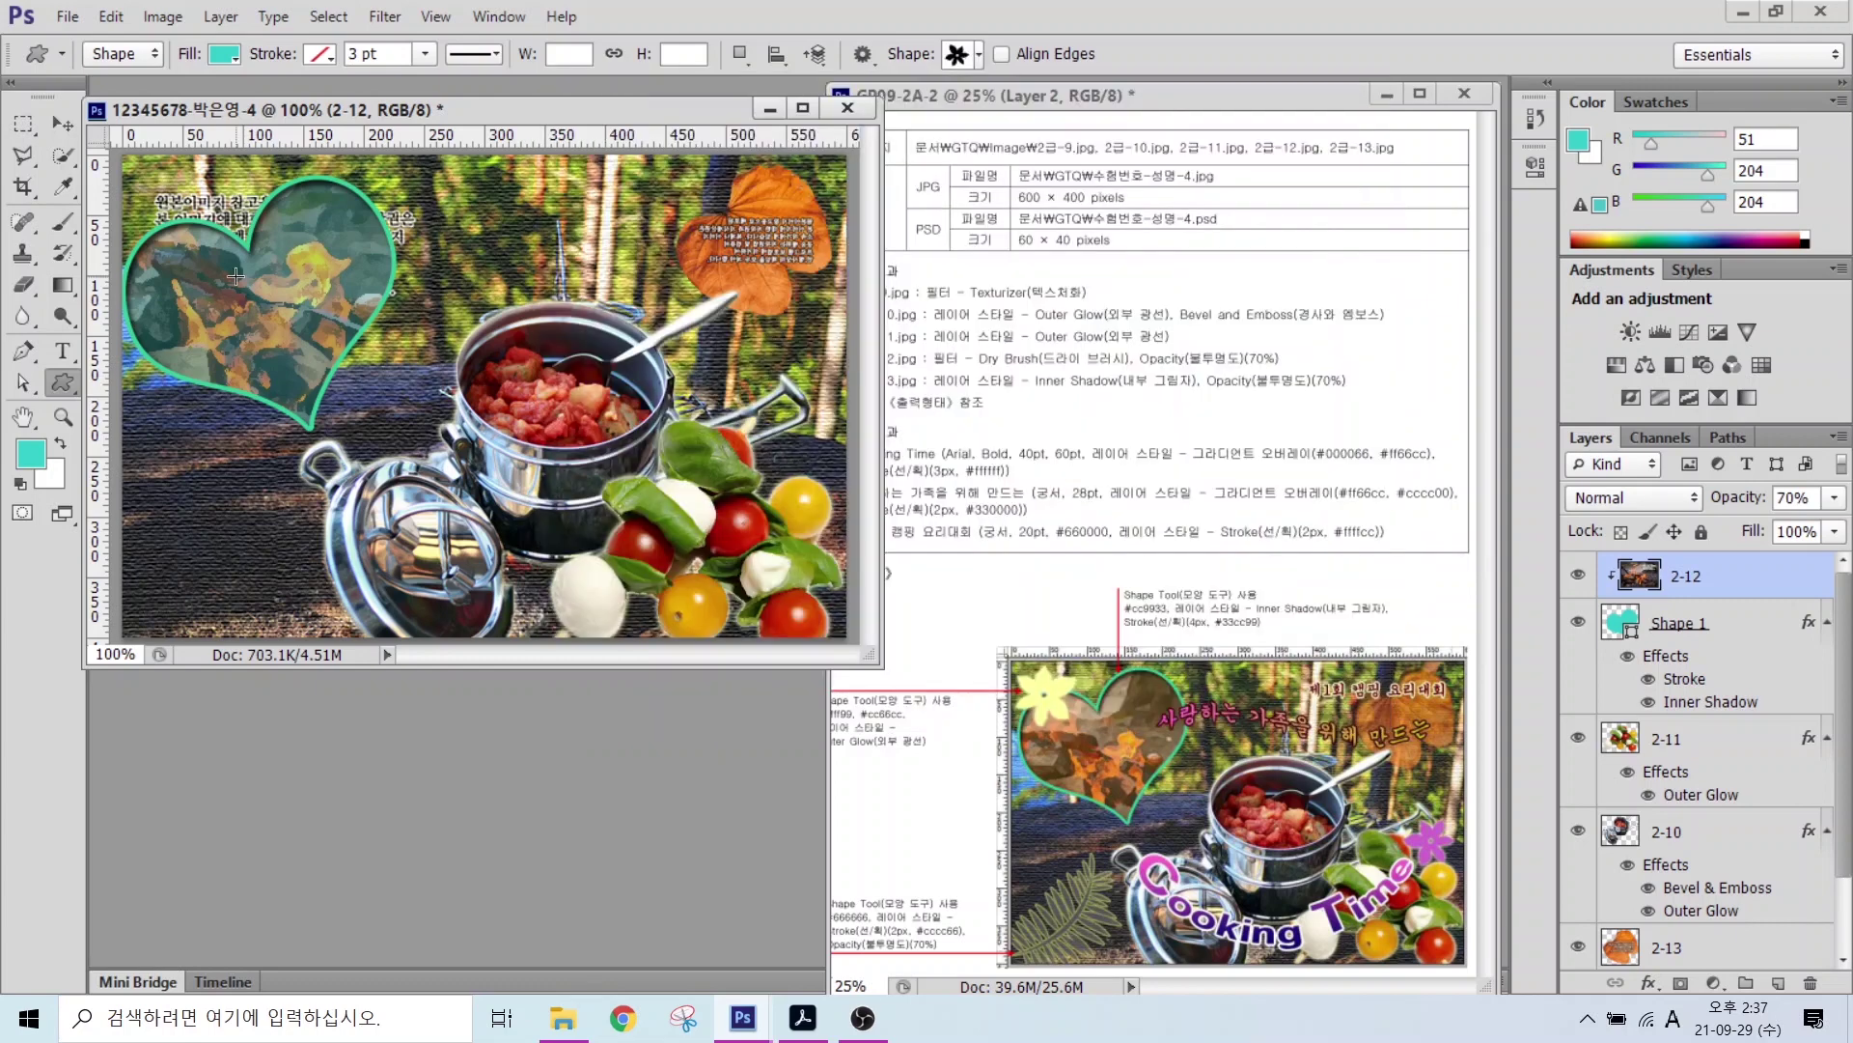
mouse_move(133, 178)
mouse_down()
mouse_move(307, 226)
mouse_move(362, 281)
mouse_move(259, 292)
mouse_up()
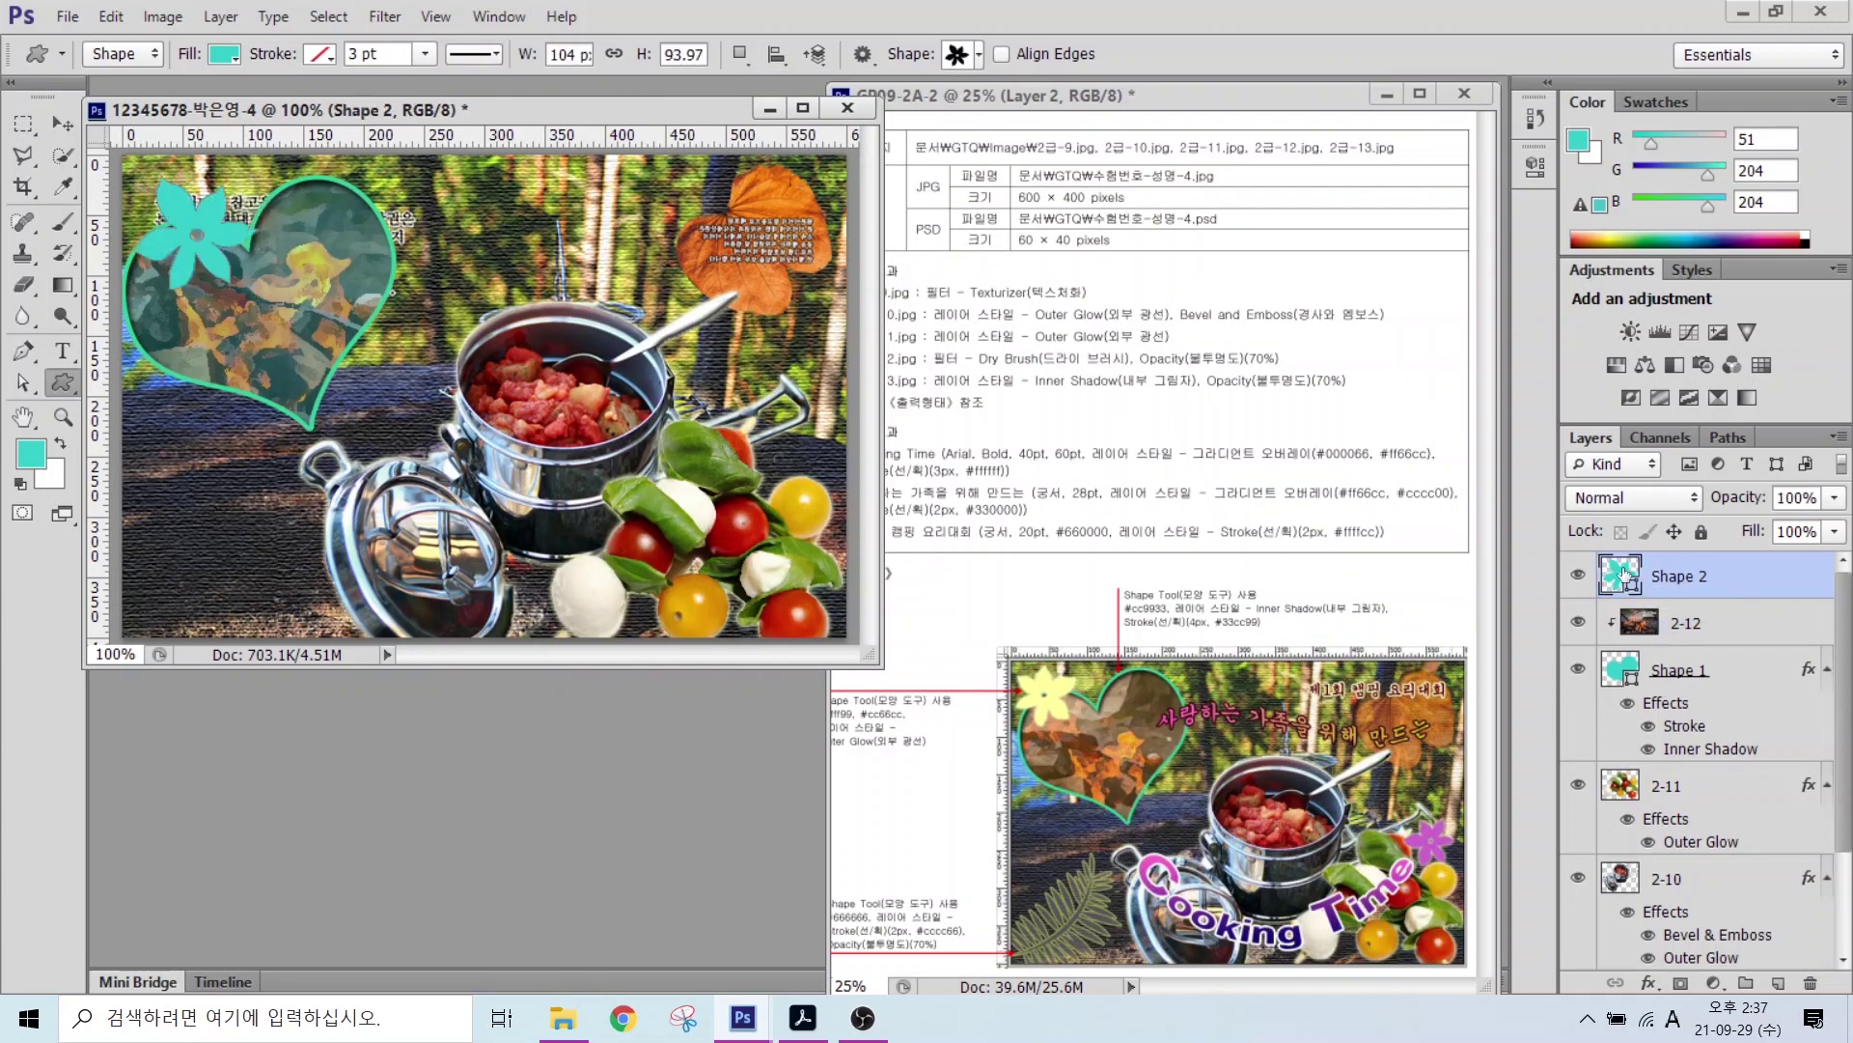
key(alt)
mouse_move(1062, 755)
mouse_down()
mouse_move(971, 694)
mouse_move(1057, 737)
mouse_up()
drag(794, 647, 833, 703)
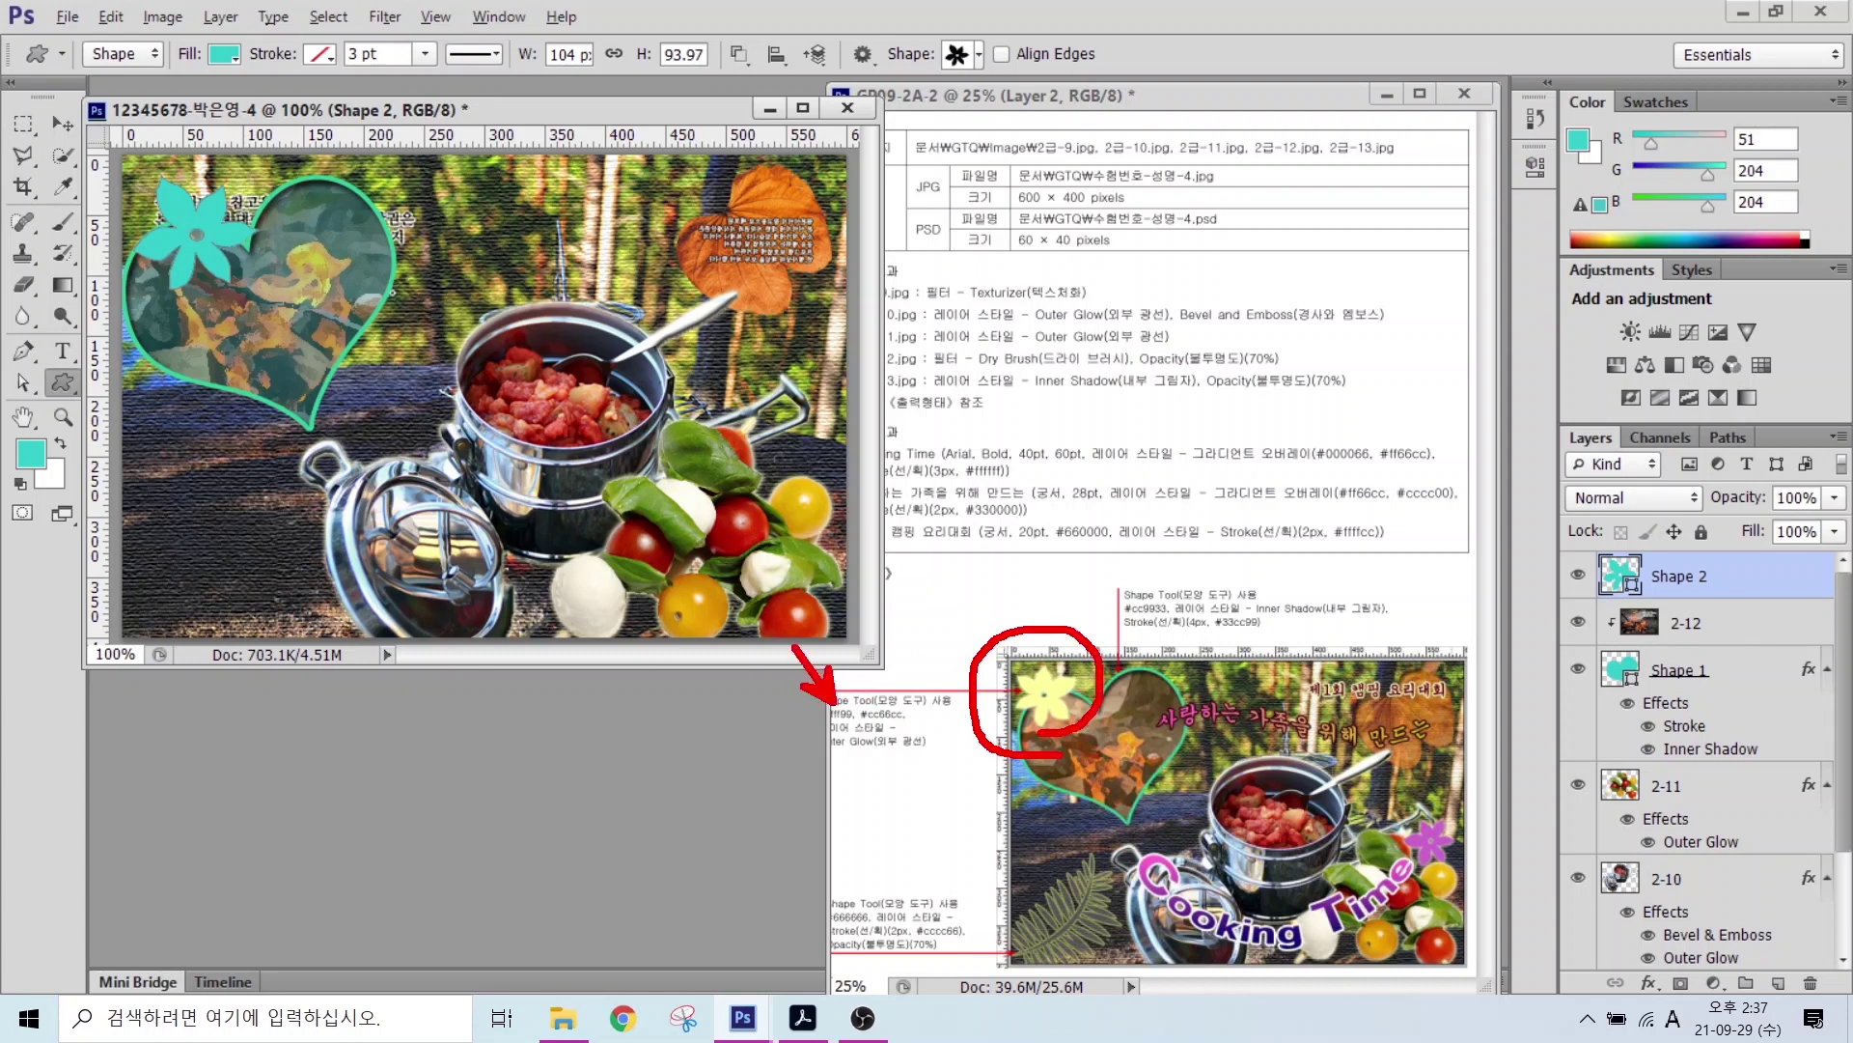
drag(908, 652, 864, 695)
mouse_move(1458, 871)
mouse_down()
mouse_move(1414, 807)
mouse_move(1466, 818)
mouse_move(1466, 847)
mouse_move(1579, 742)
mouse_up()
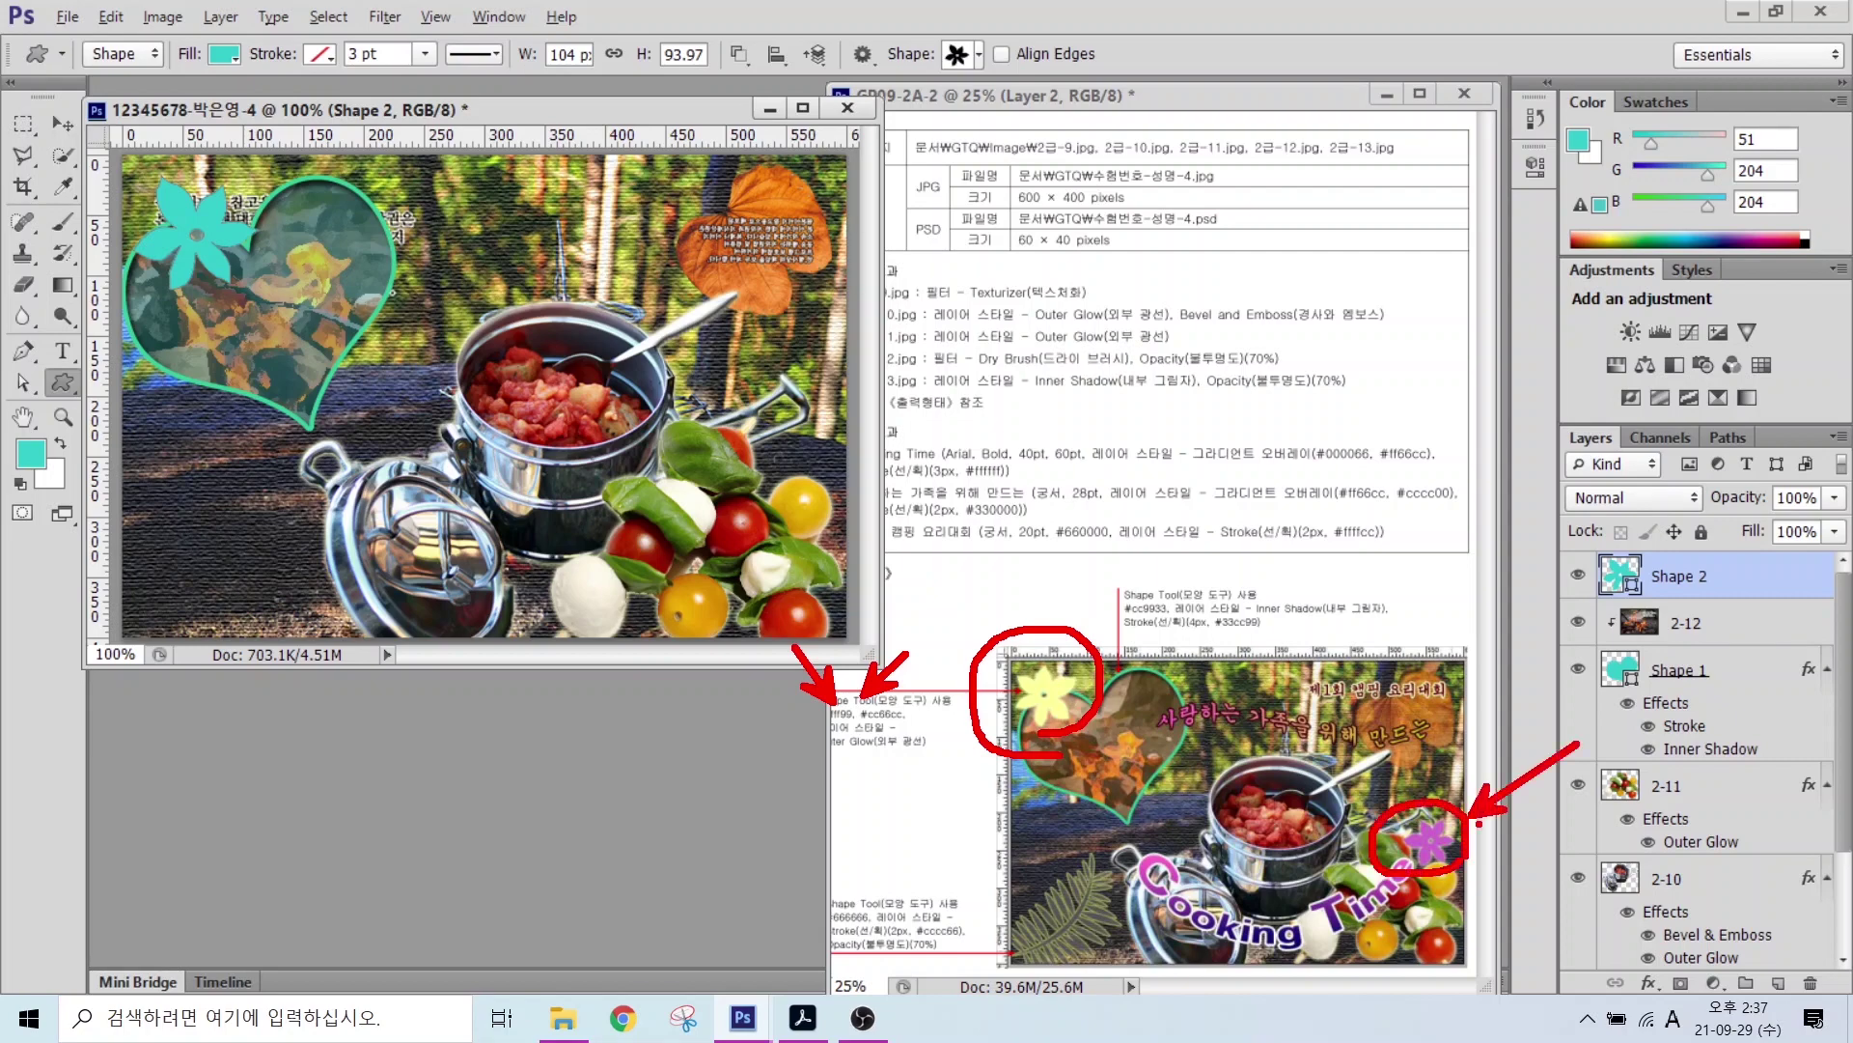
key(Escape)
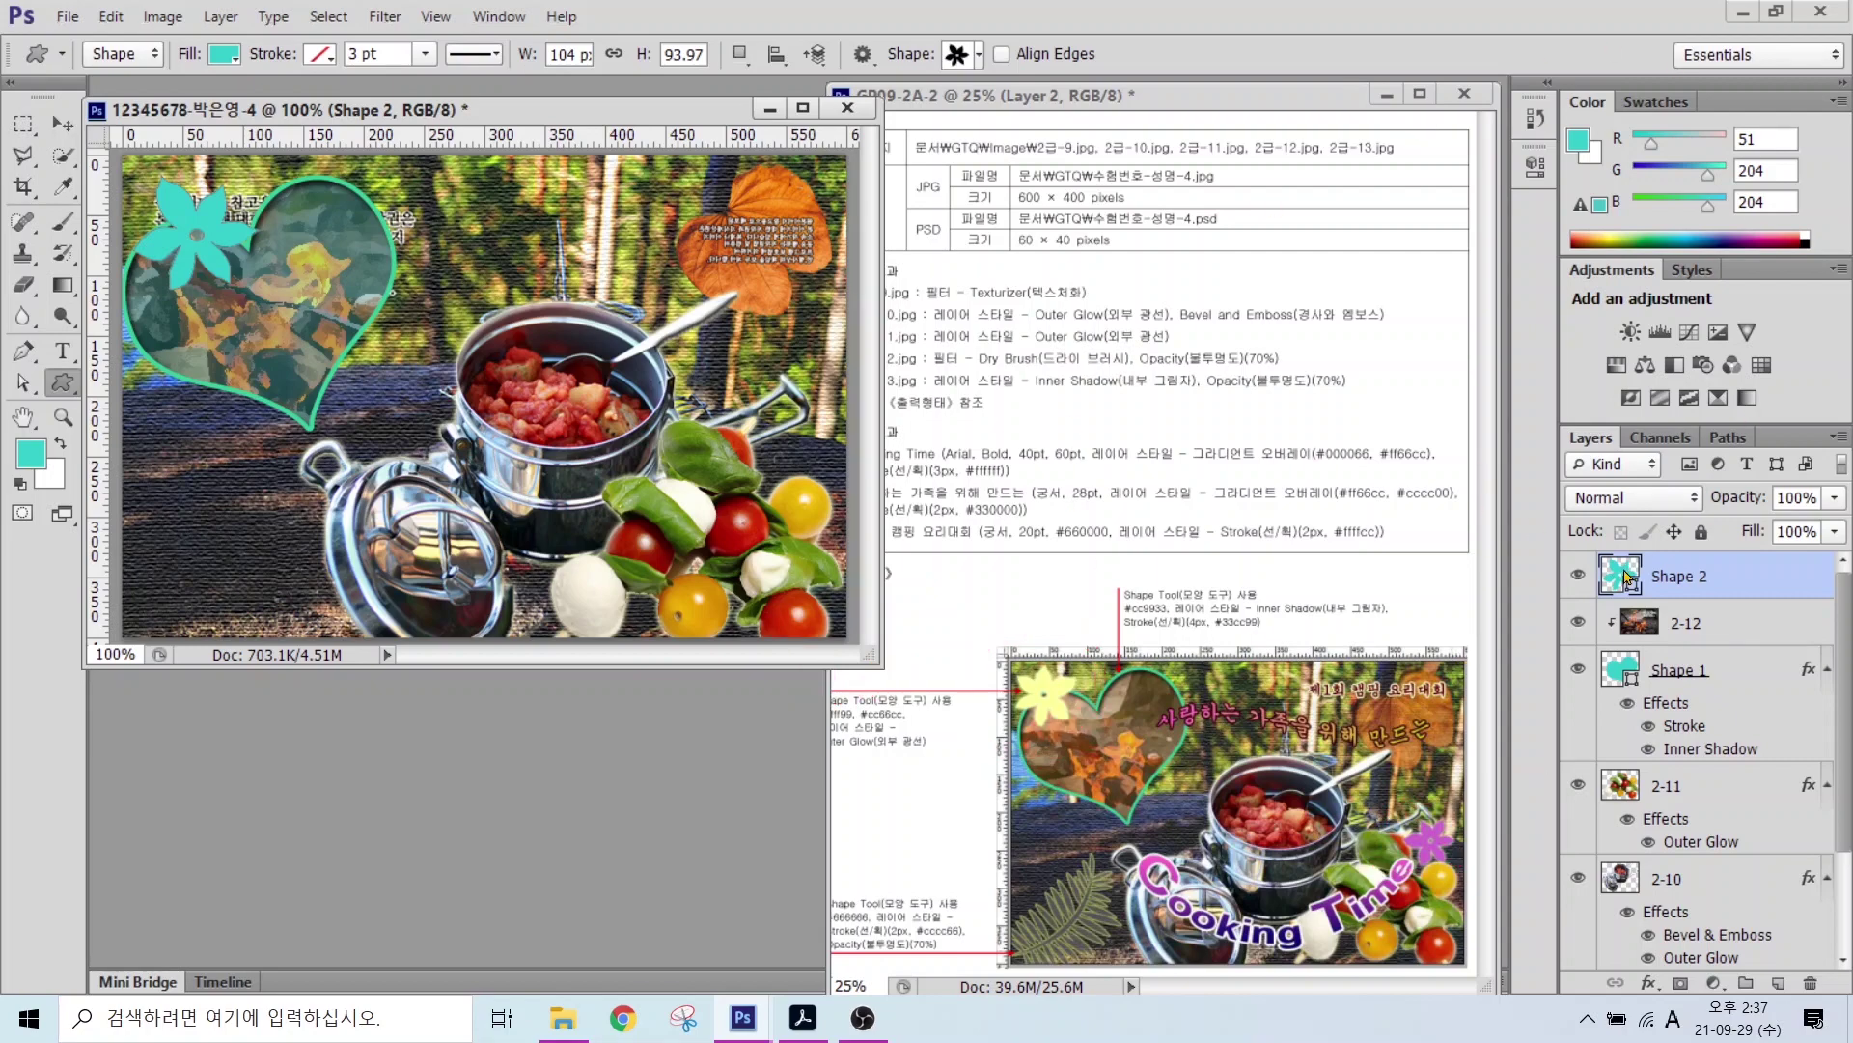
Step: Fill the flower with #ffff99 and add an Outer Glow
double_click(1624, 576)
double_click(927, 697)
text(ffff9)
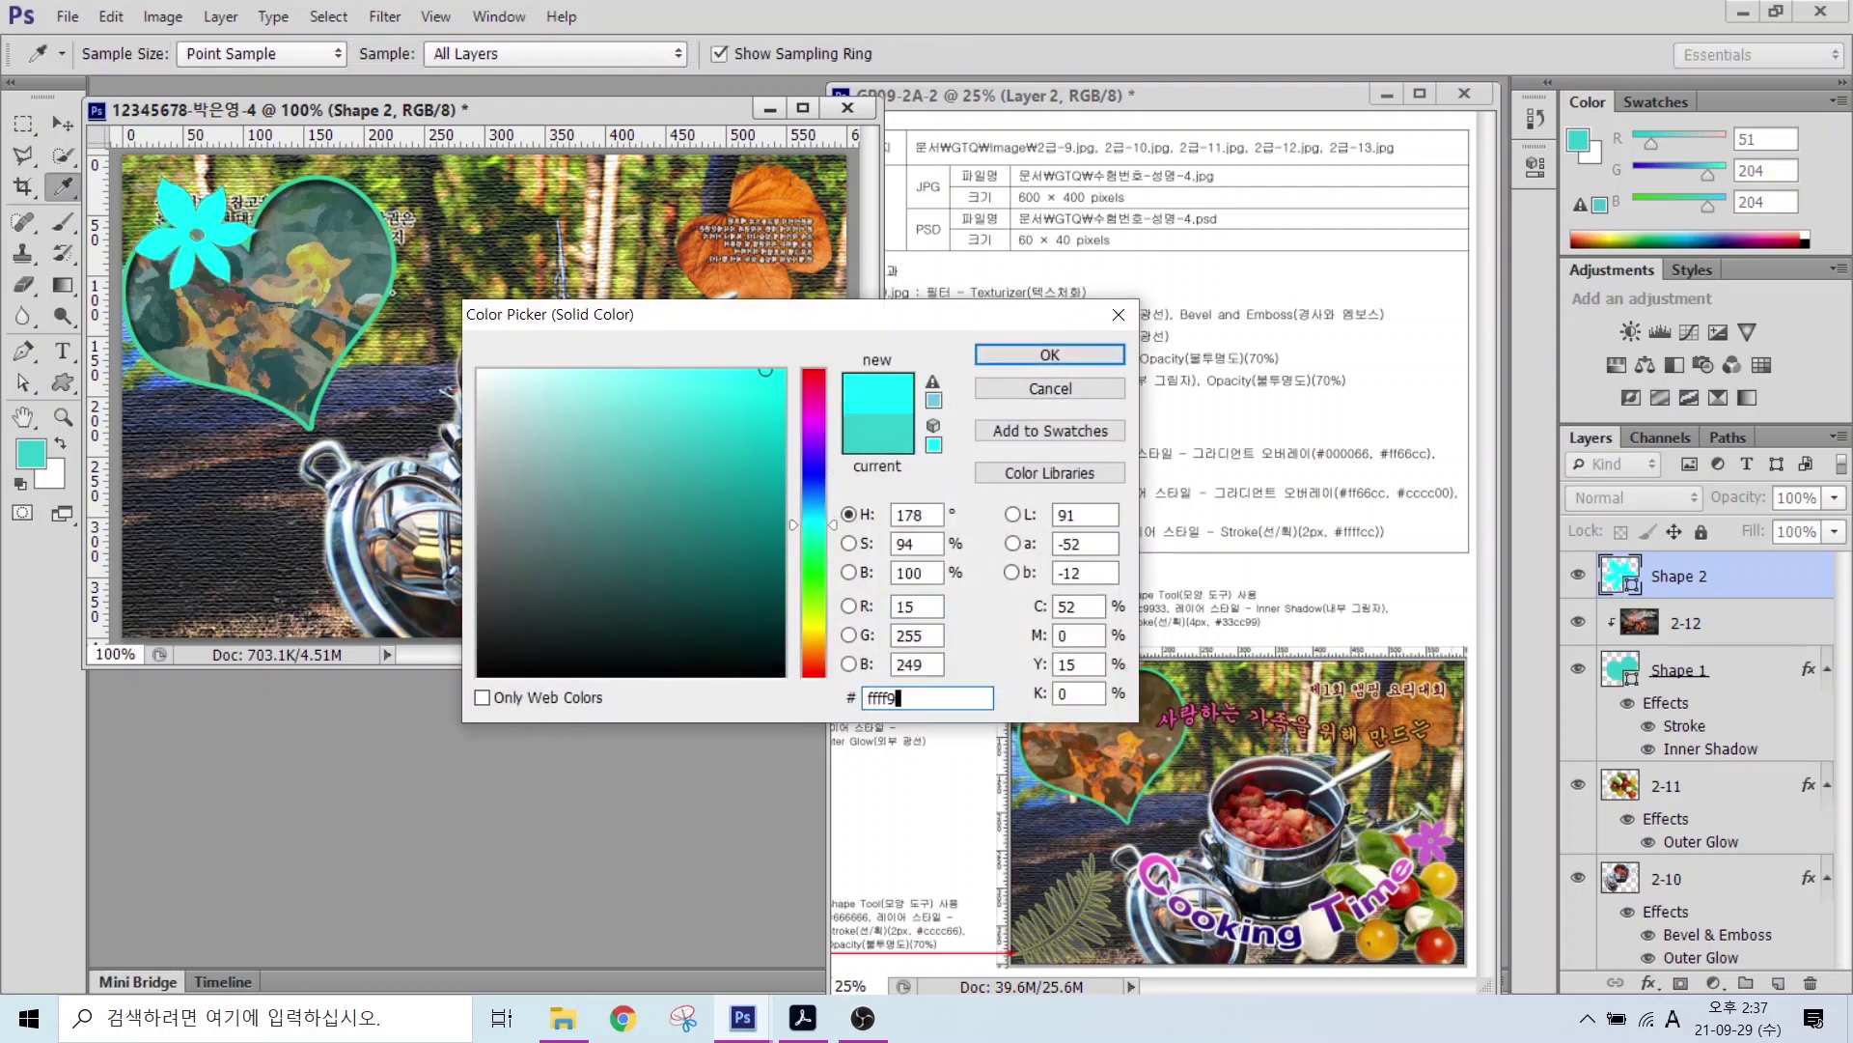
text(9)
key(Return)
click(1649, 983)
click(1662, 949)
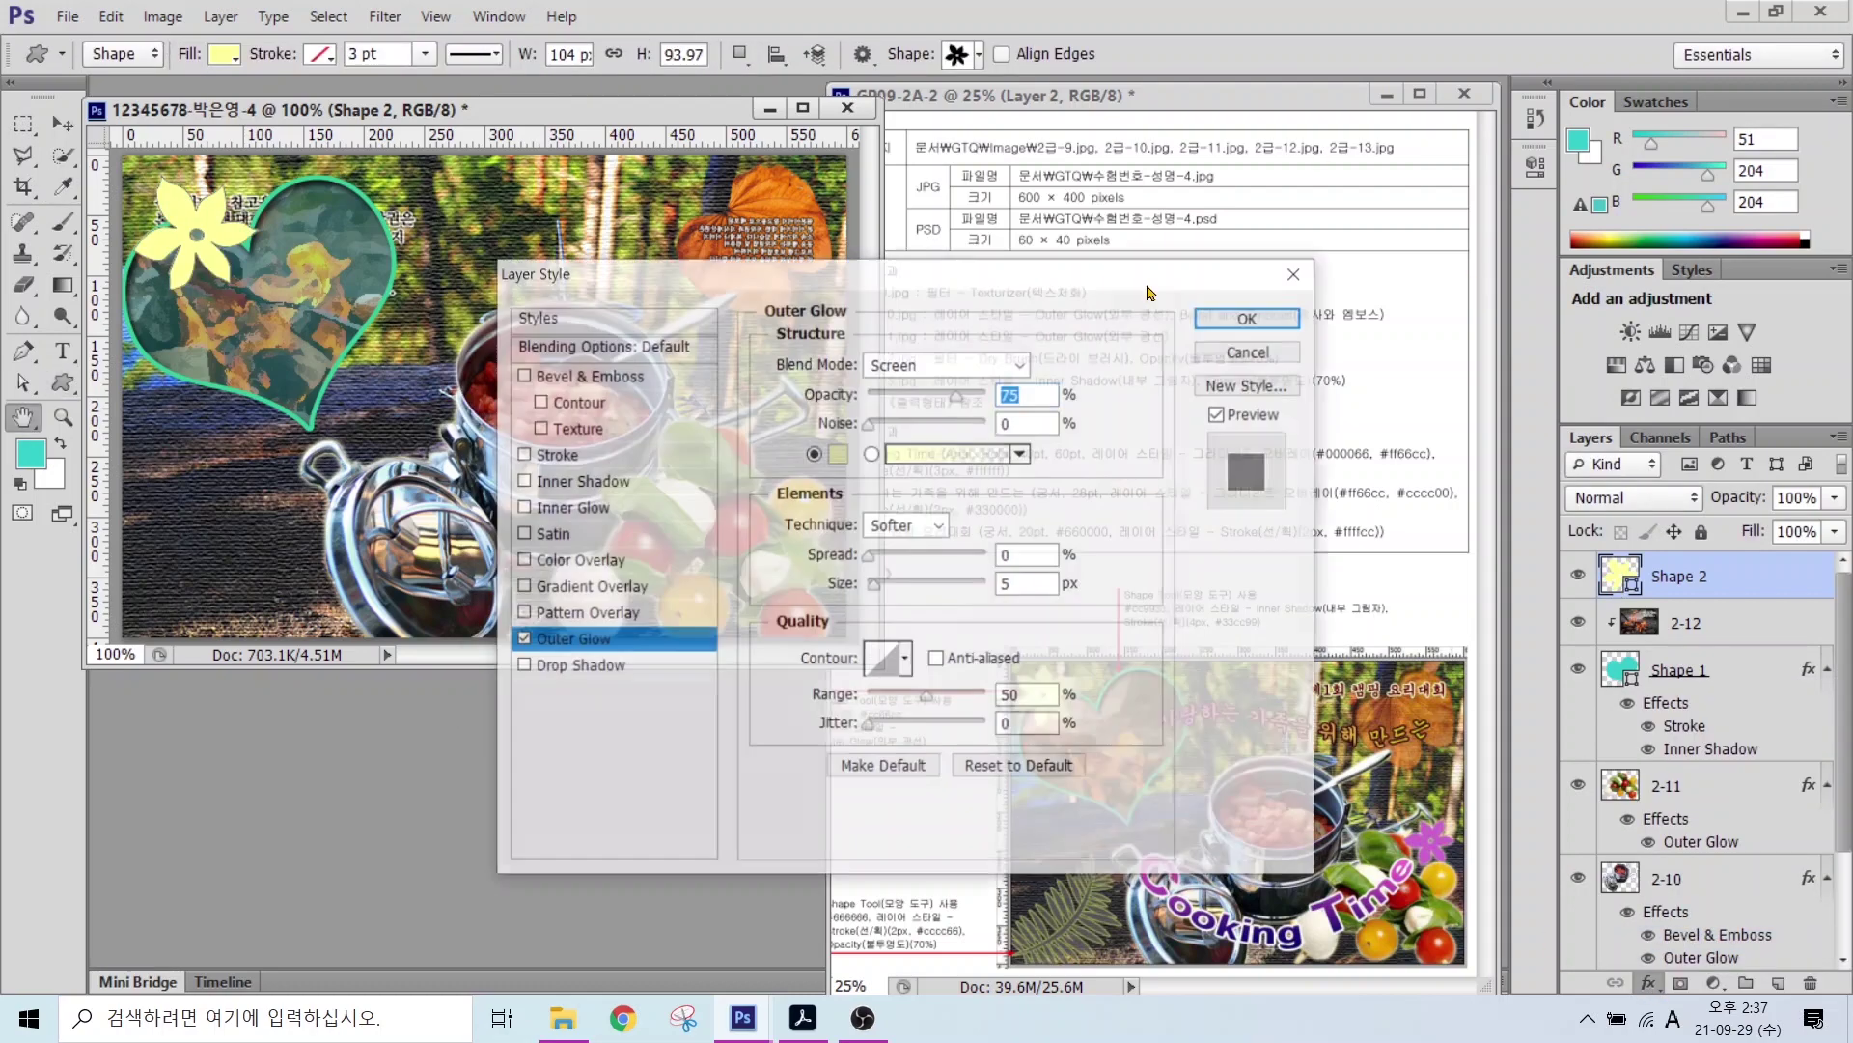
click(1246, 319)
Step: Rotate the yellow flower and duplicate it with Ctrl+J
key(ctrl+t)
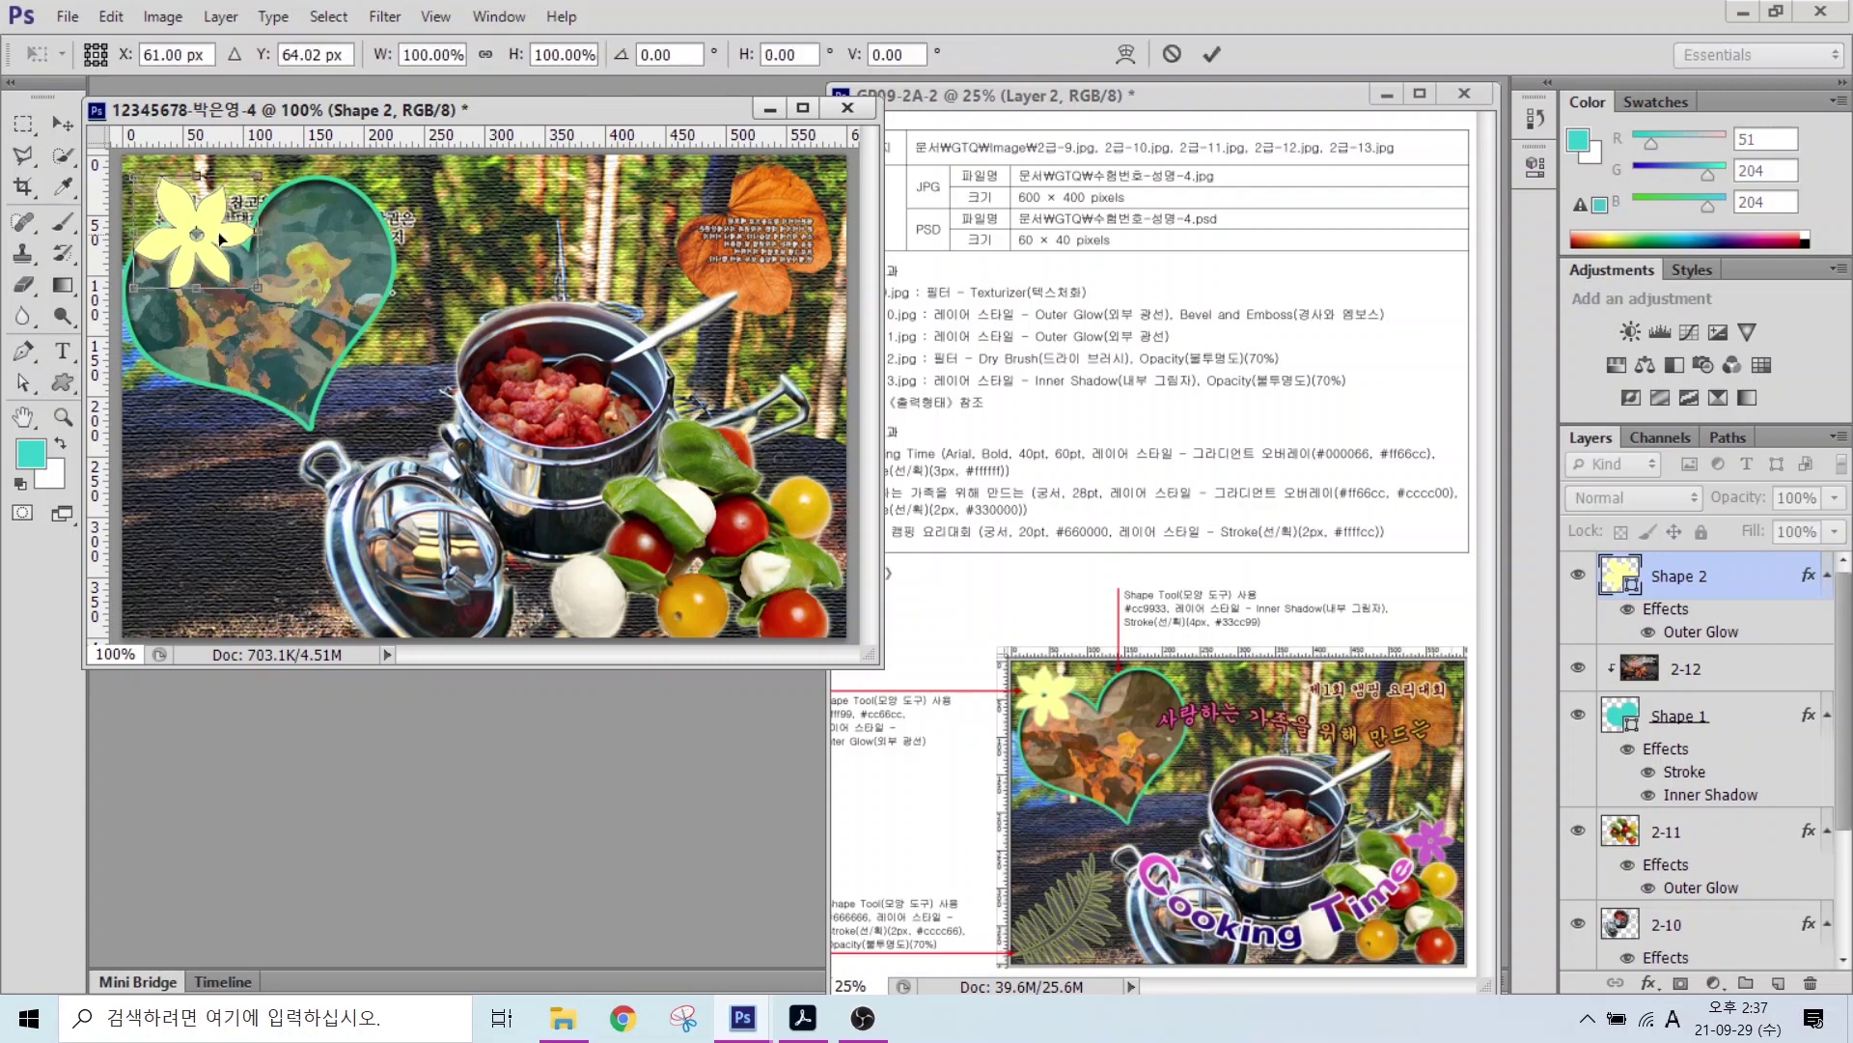
drag(283, 177, 160, 224)
key(Return)
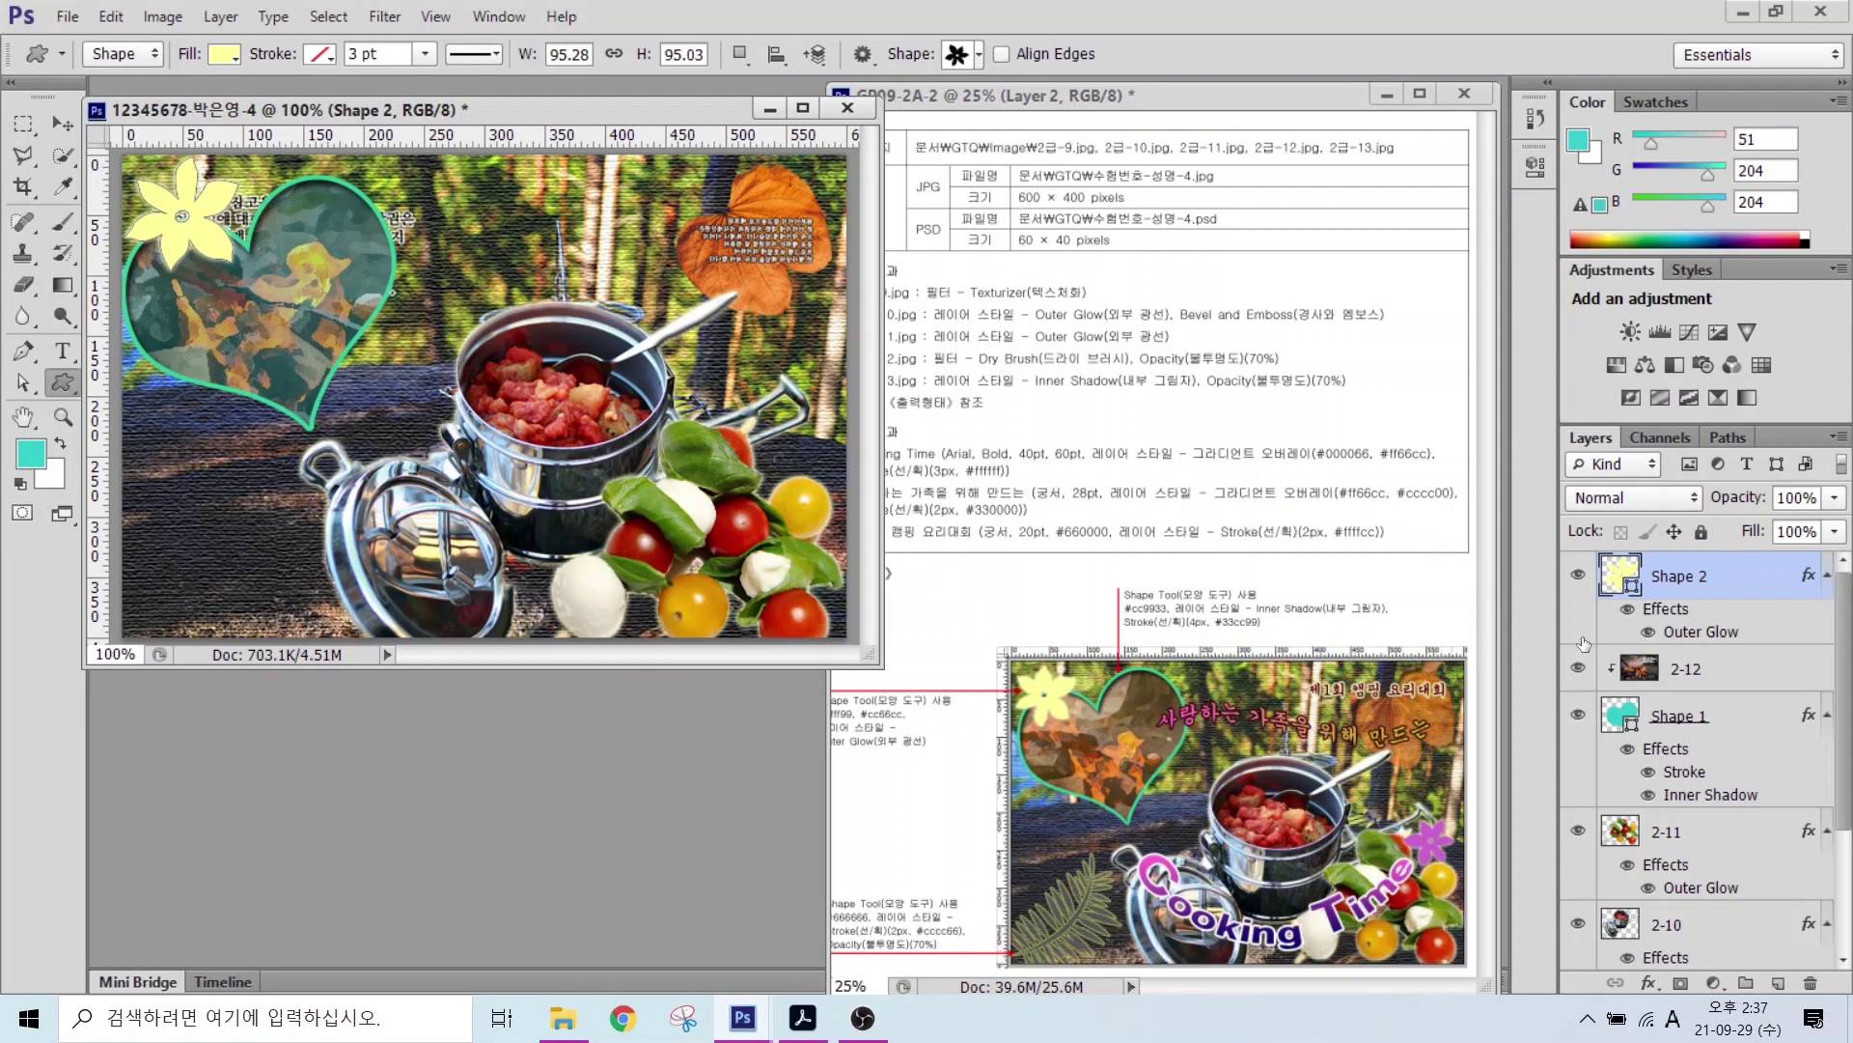
key(ctrl+j)
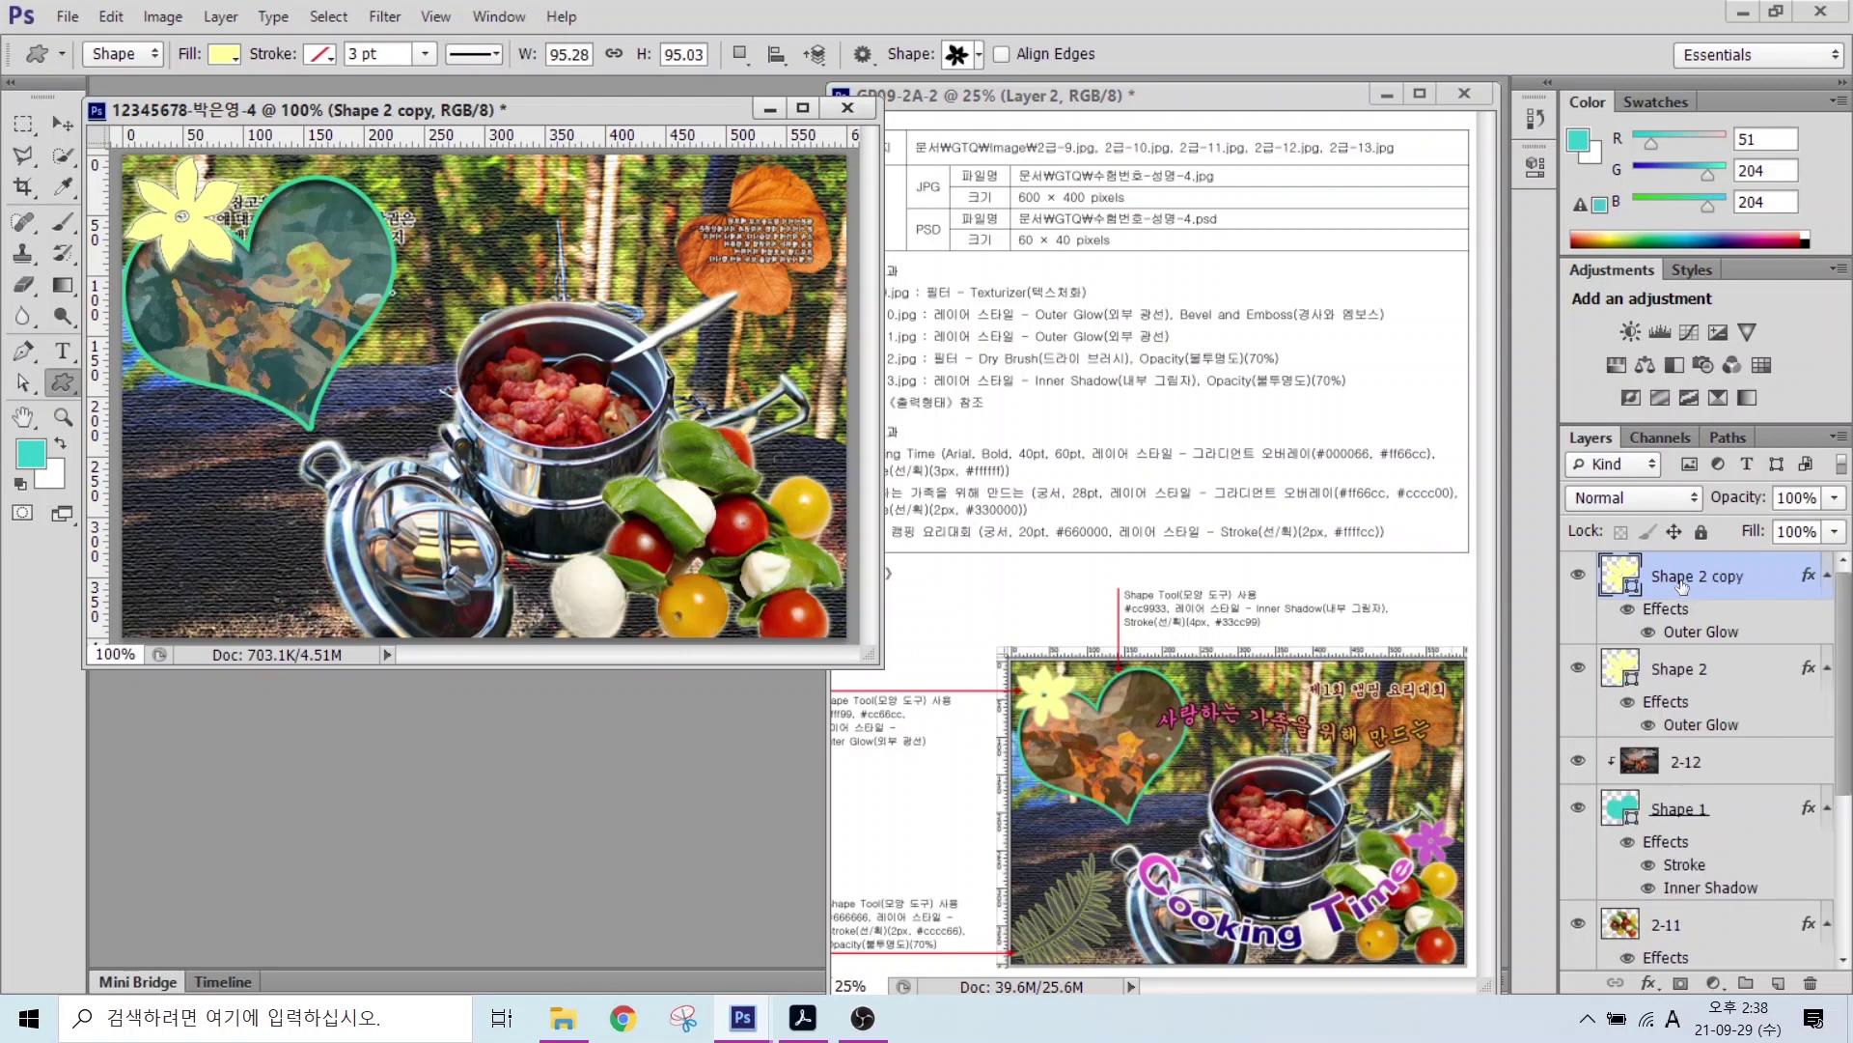
Step: Move the flower copy to the right, scale it to about 78%, flip it and tilt it about -26°
click(1680, 579)
click(1681, 579)
click(62, 123)
drag(189, 234, 795, 442)
key(ctrl+t)
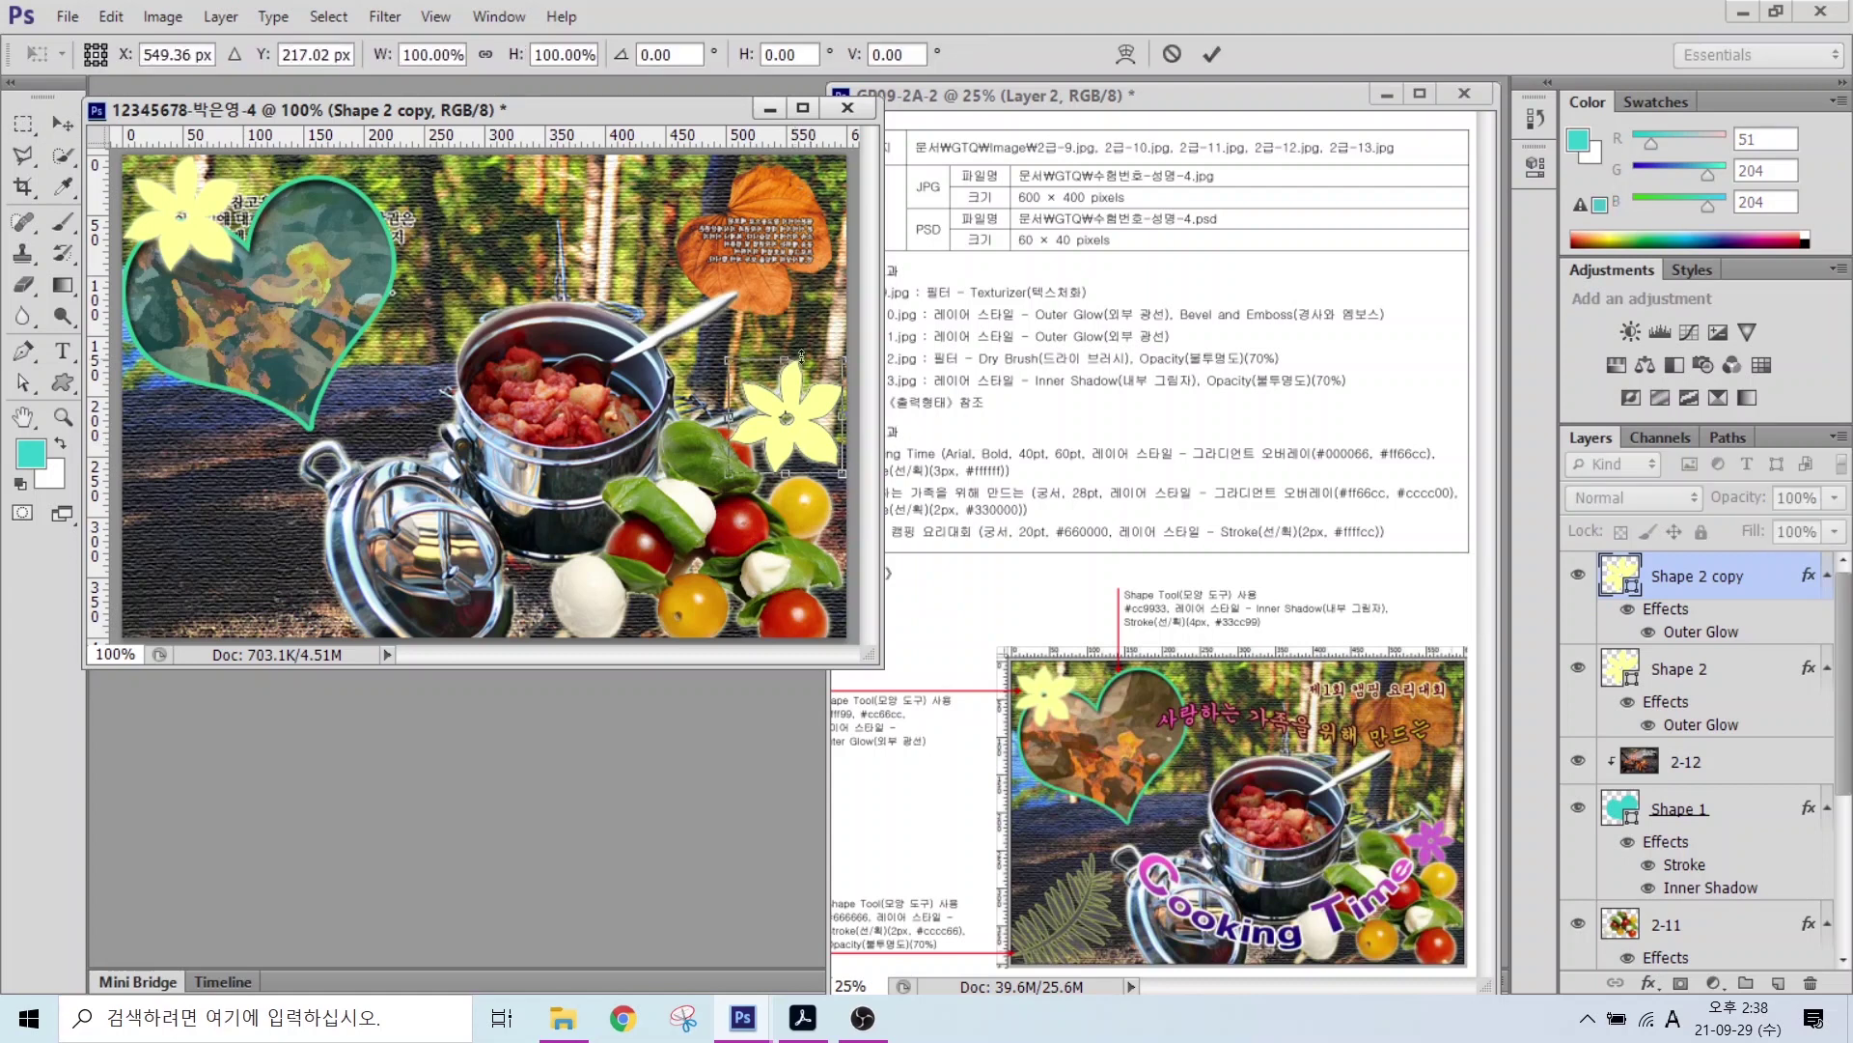
drag(731, 361, 756, 387)
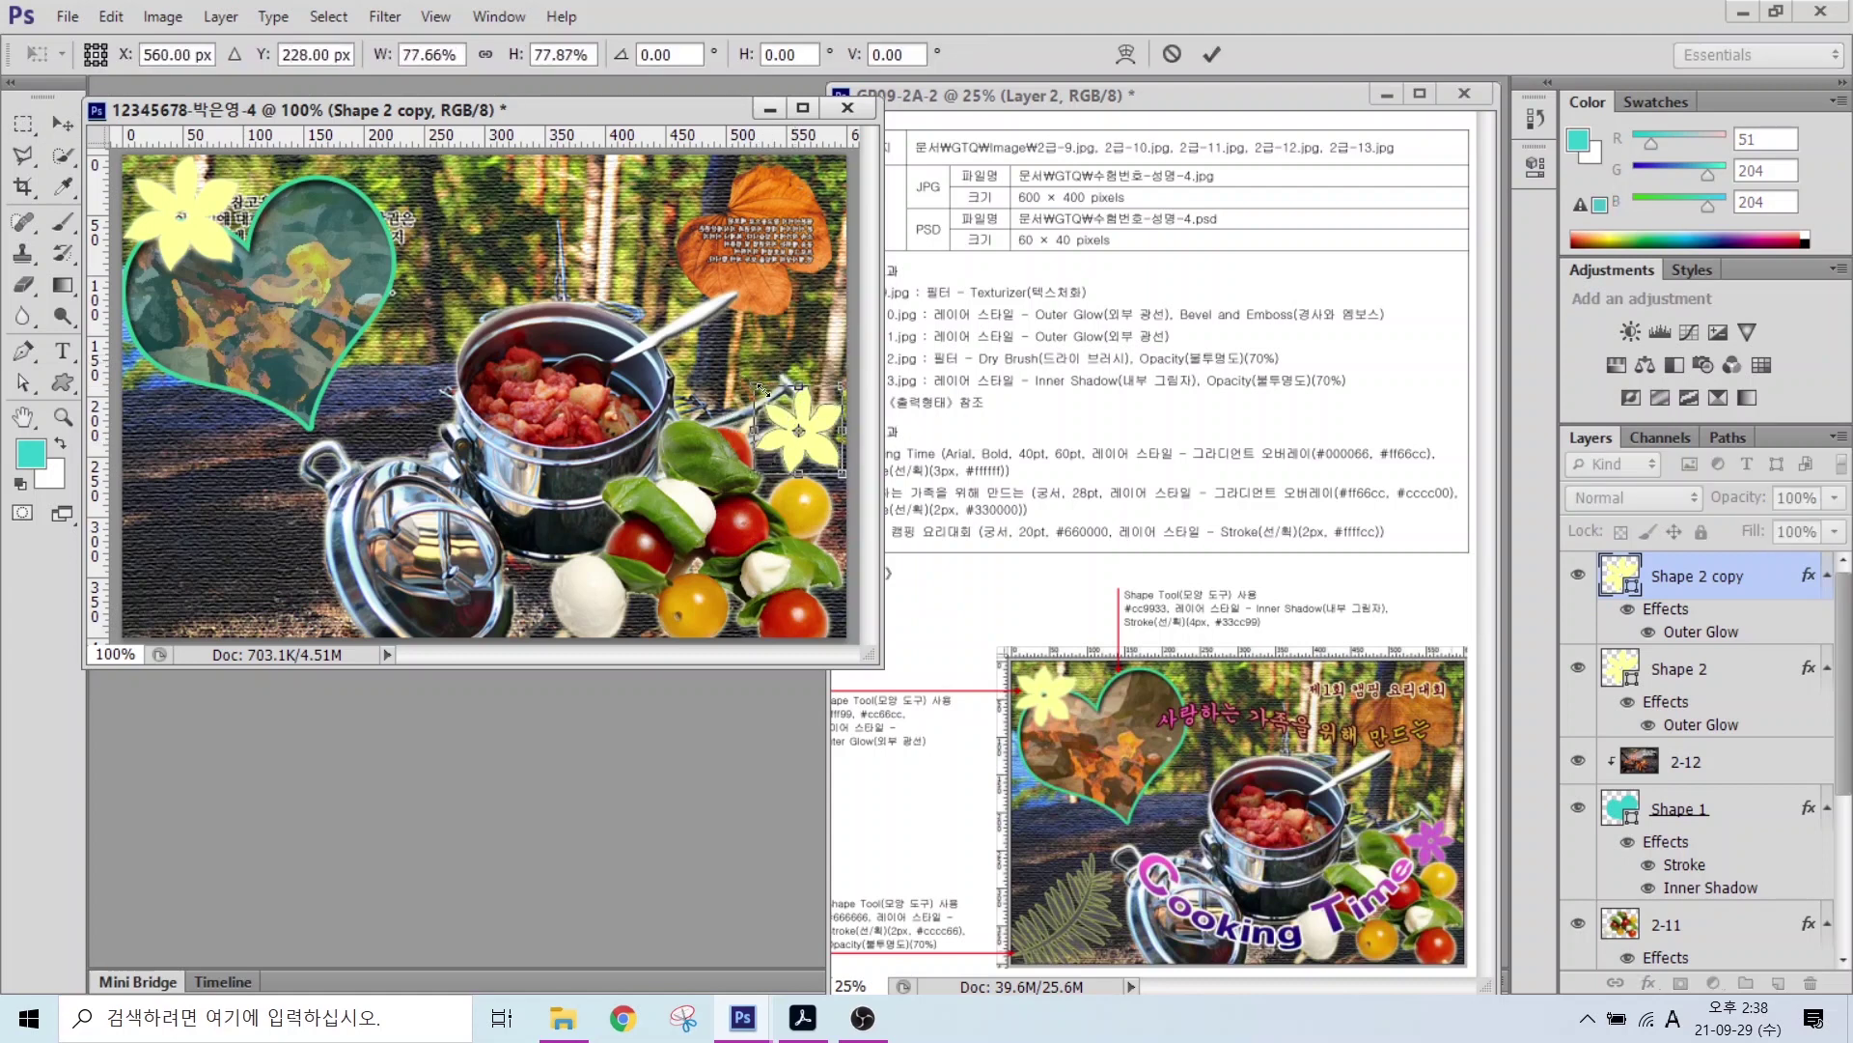
right_click(790, 459)
click(927, 826)
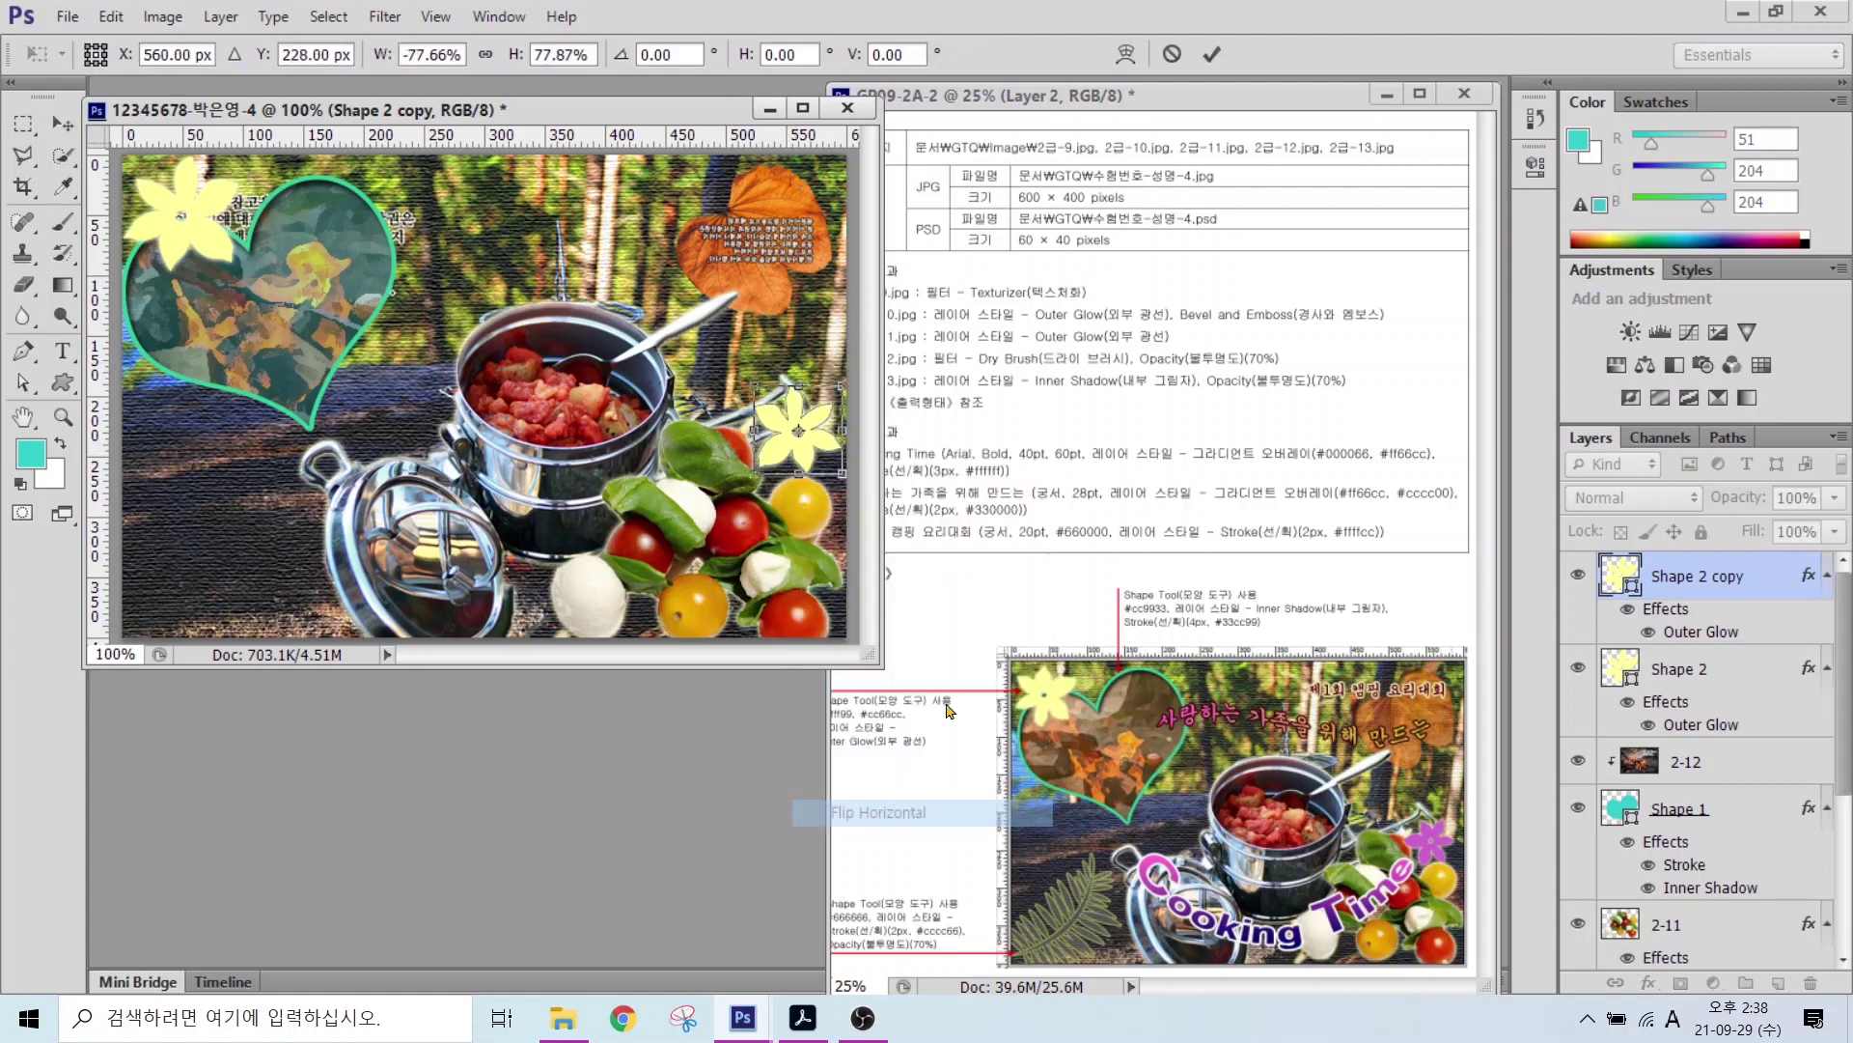
drag(895, 511, 939, 465)
key(Return)
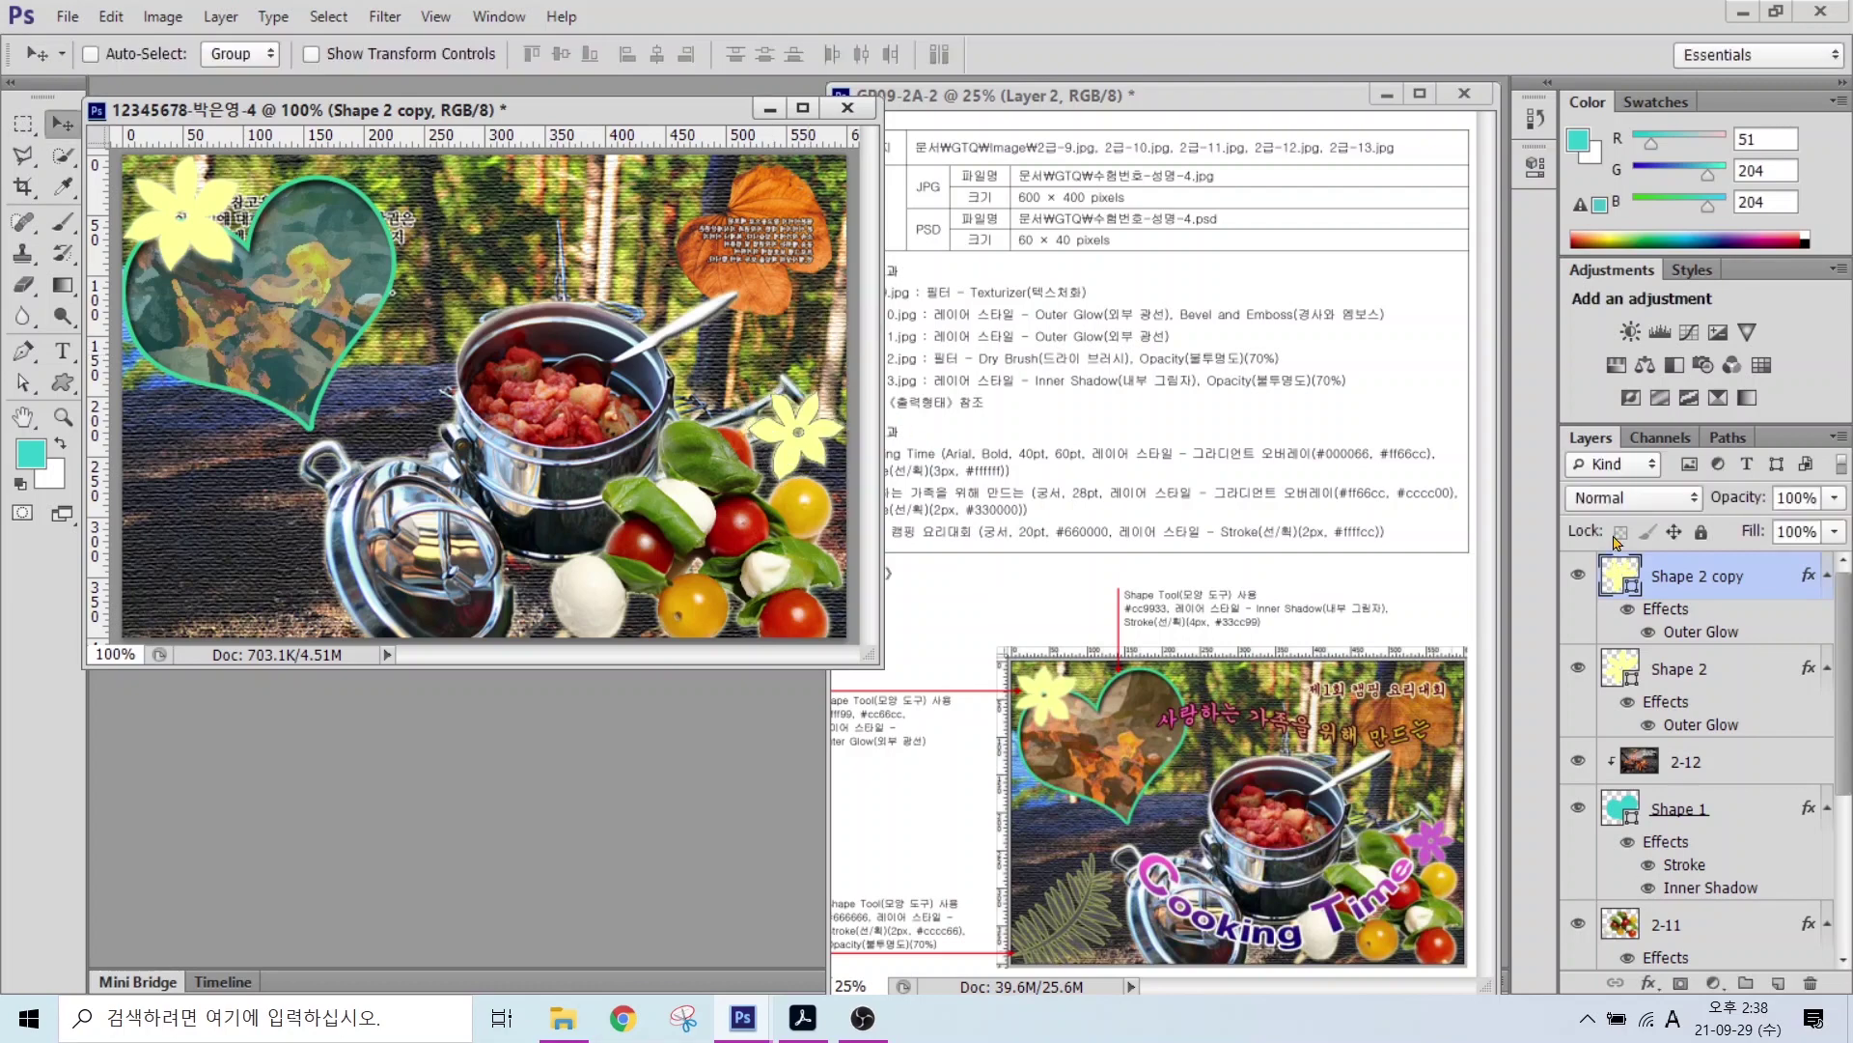
Step: Change the flower copy's fill colour to #cc66cc
double_click(1620, 579)
double_click(893, 697)
text(cc66cc)
click(1050, 357)
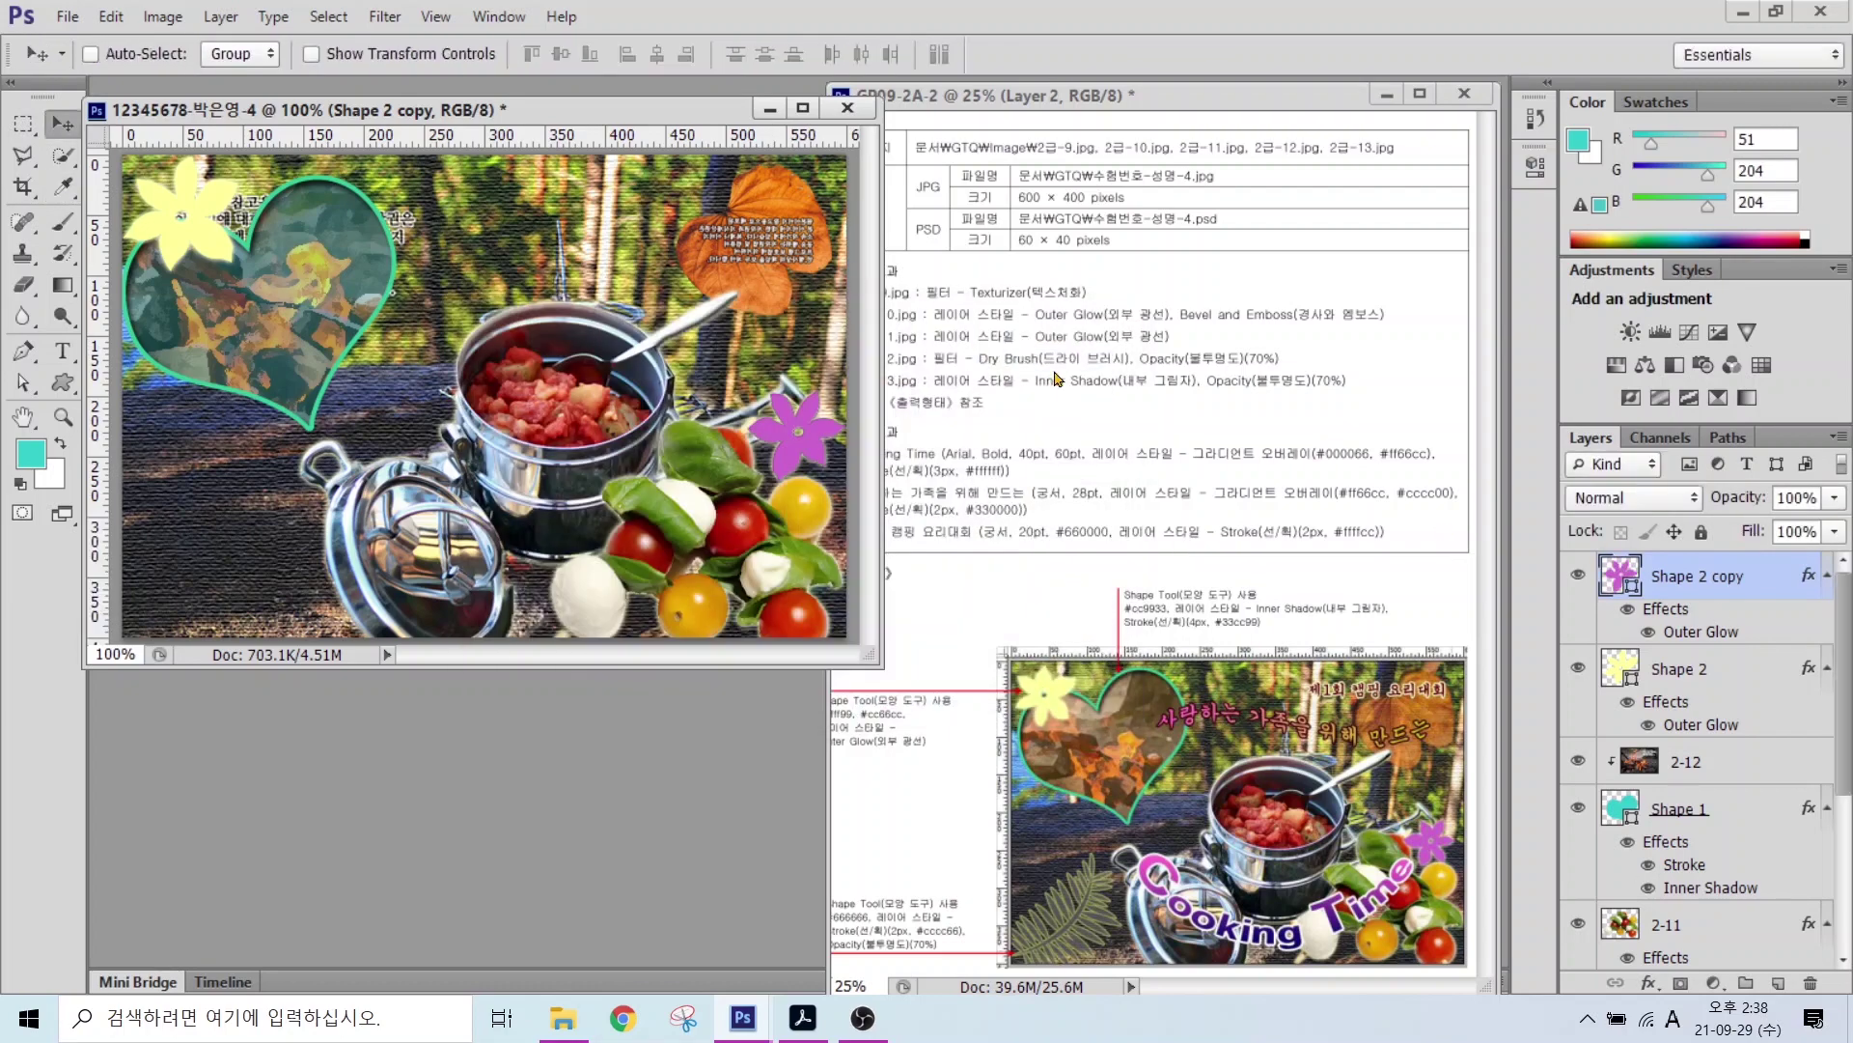
Step: Choose the fern leaf shape from the custom shape library
key(u)
click(978, 54)
double_click(747, 284)
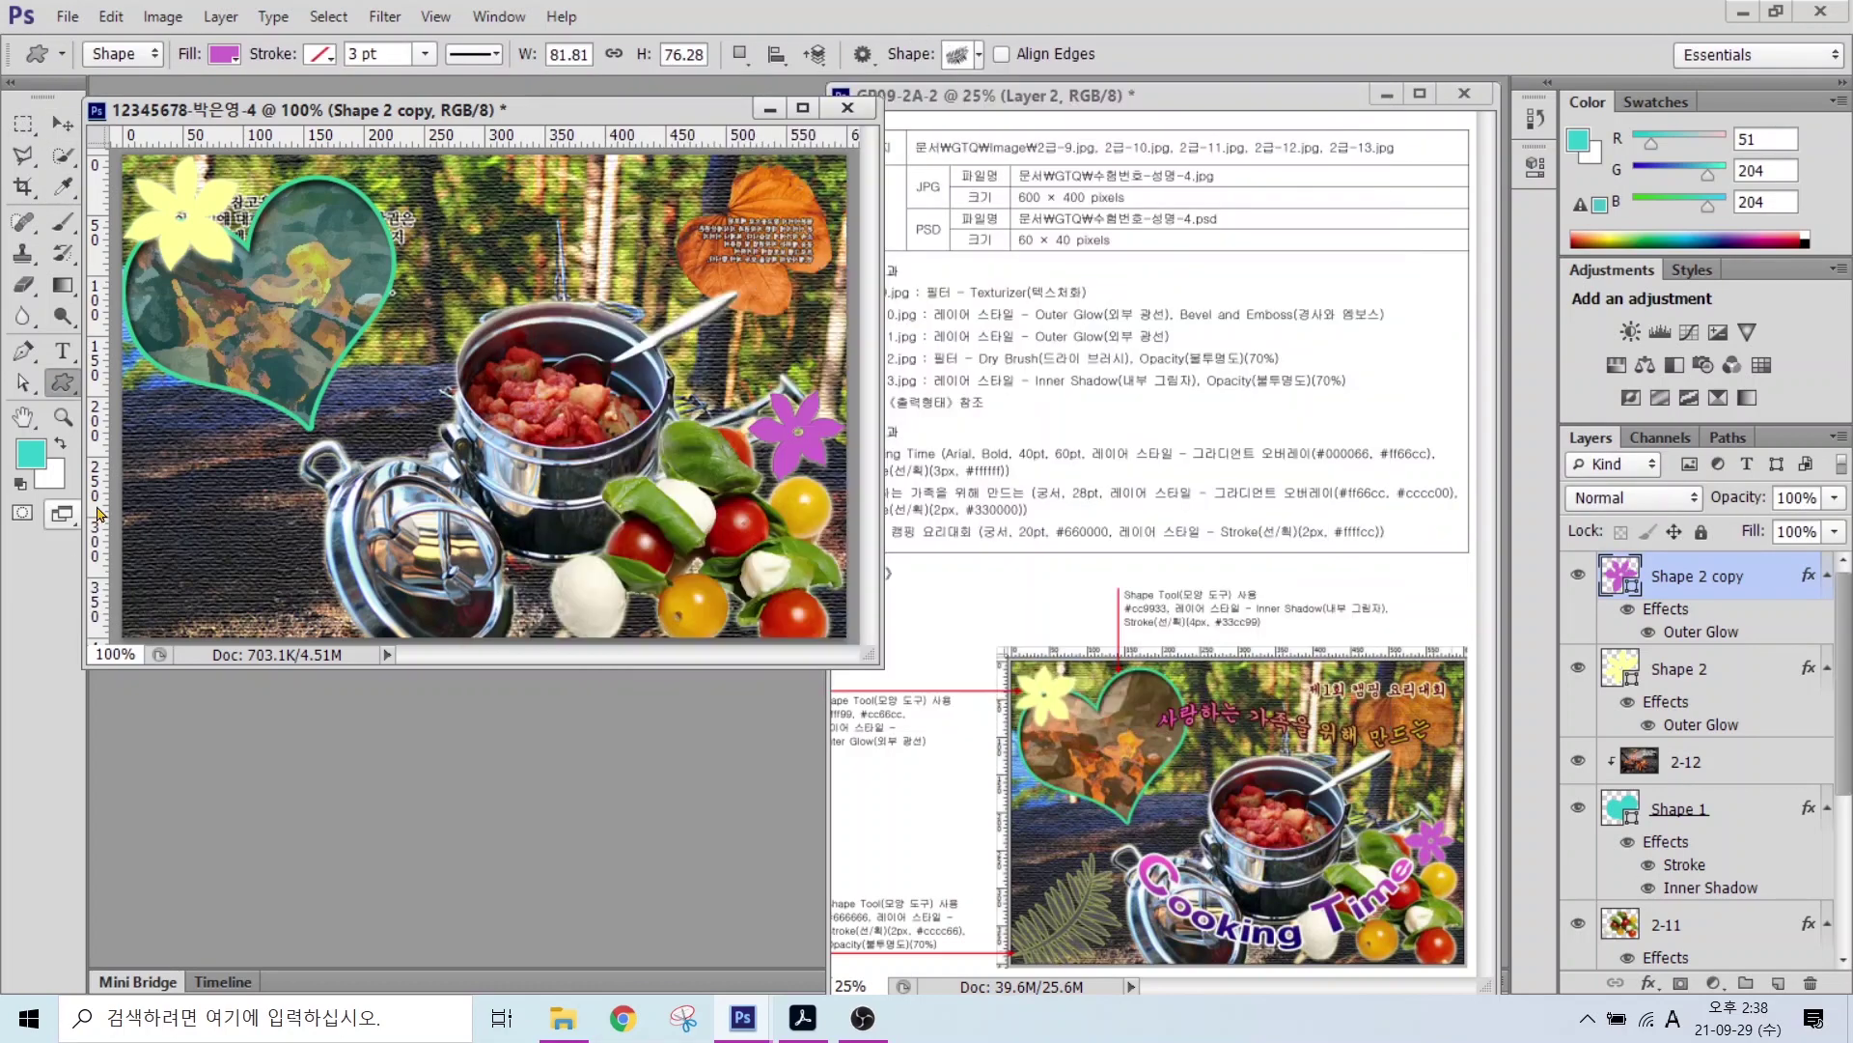
Step: Draw a fern shape at the bottom-left and fill it with #666666
drag(170, 487, 387, 659)
double_click(1620, 575)
double_click(893, 697)
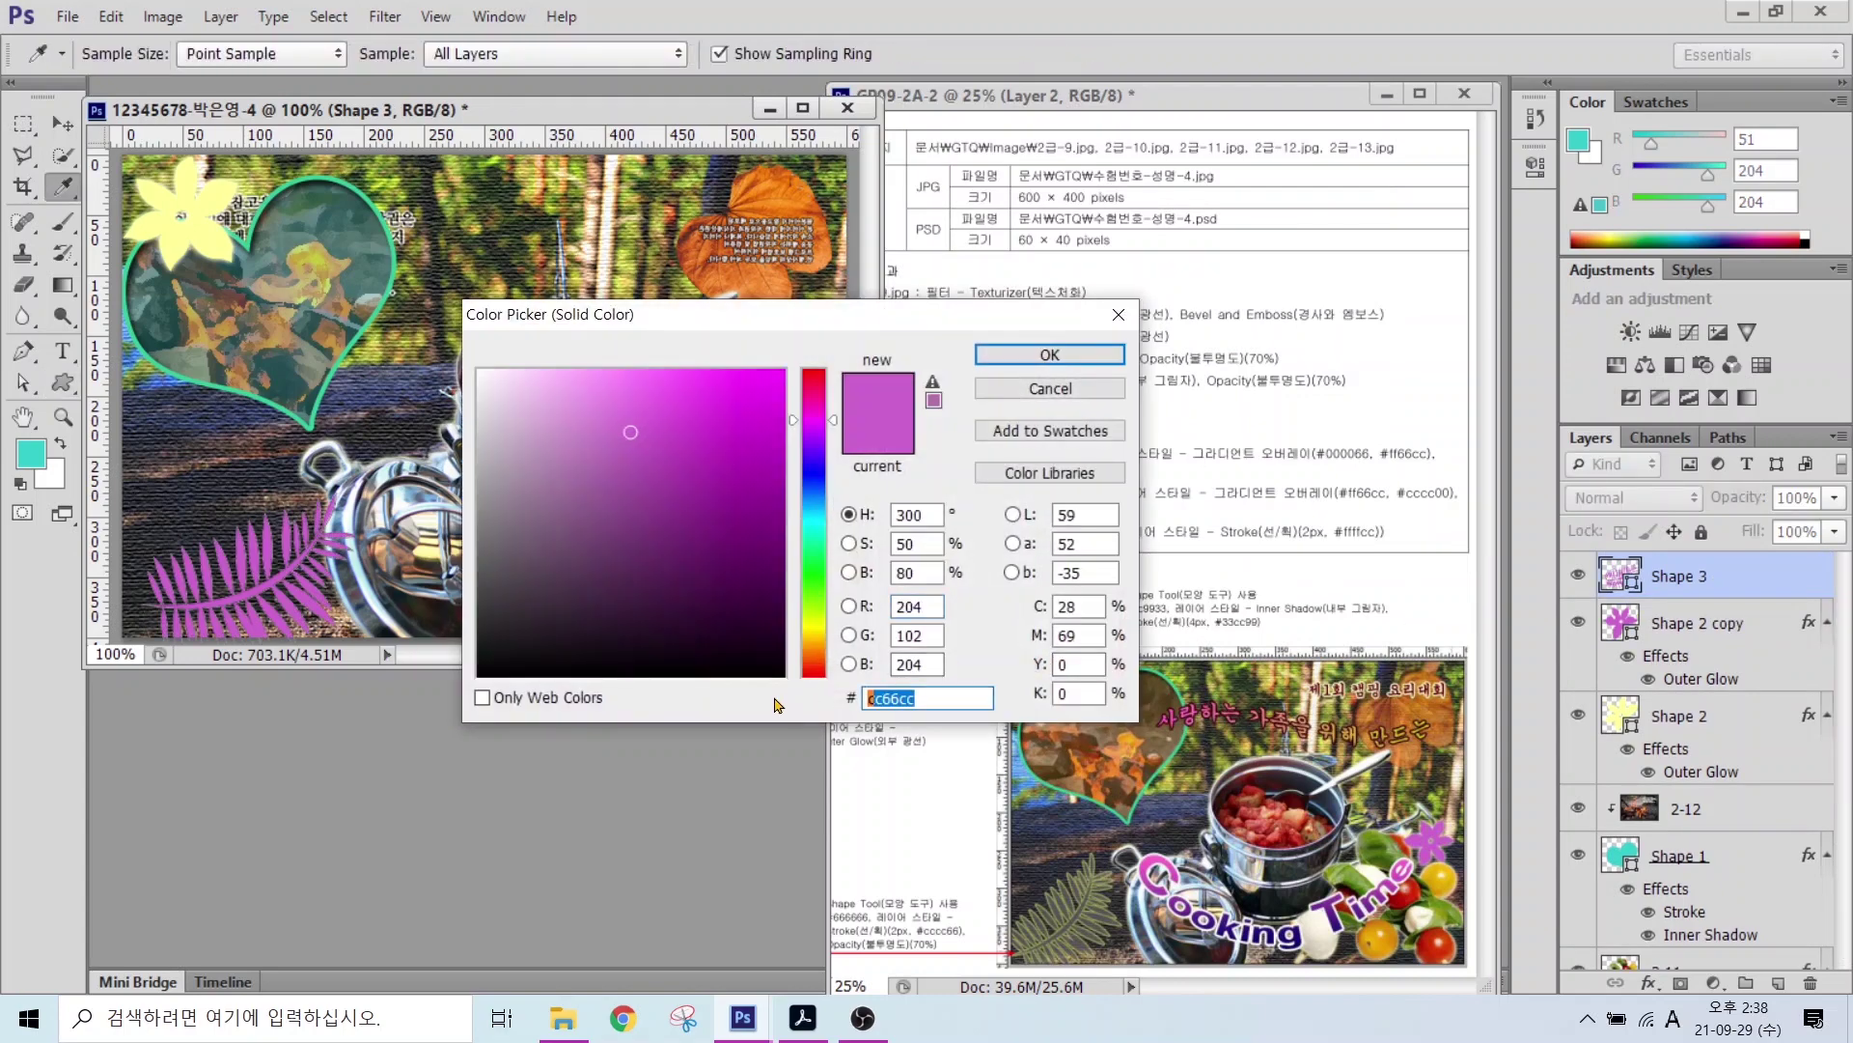
text(666666)
key(Return)
Step: Add a 2 px #cccc66 Stroke to the fern
click(1649, 982)
click(1660, 754)
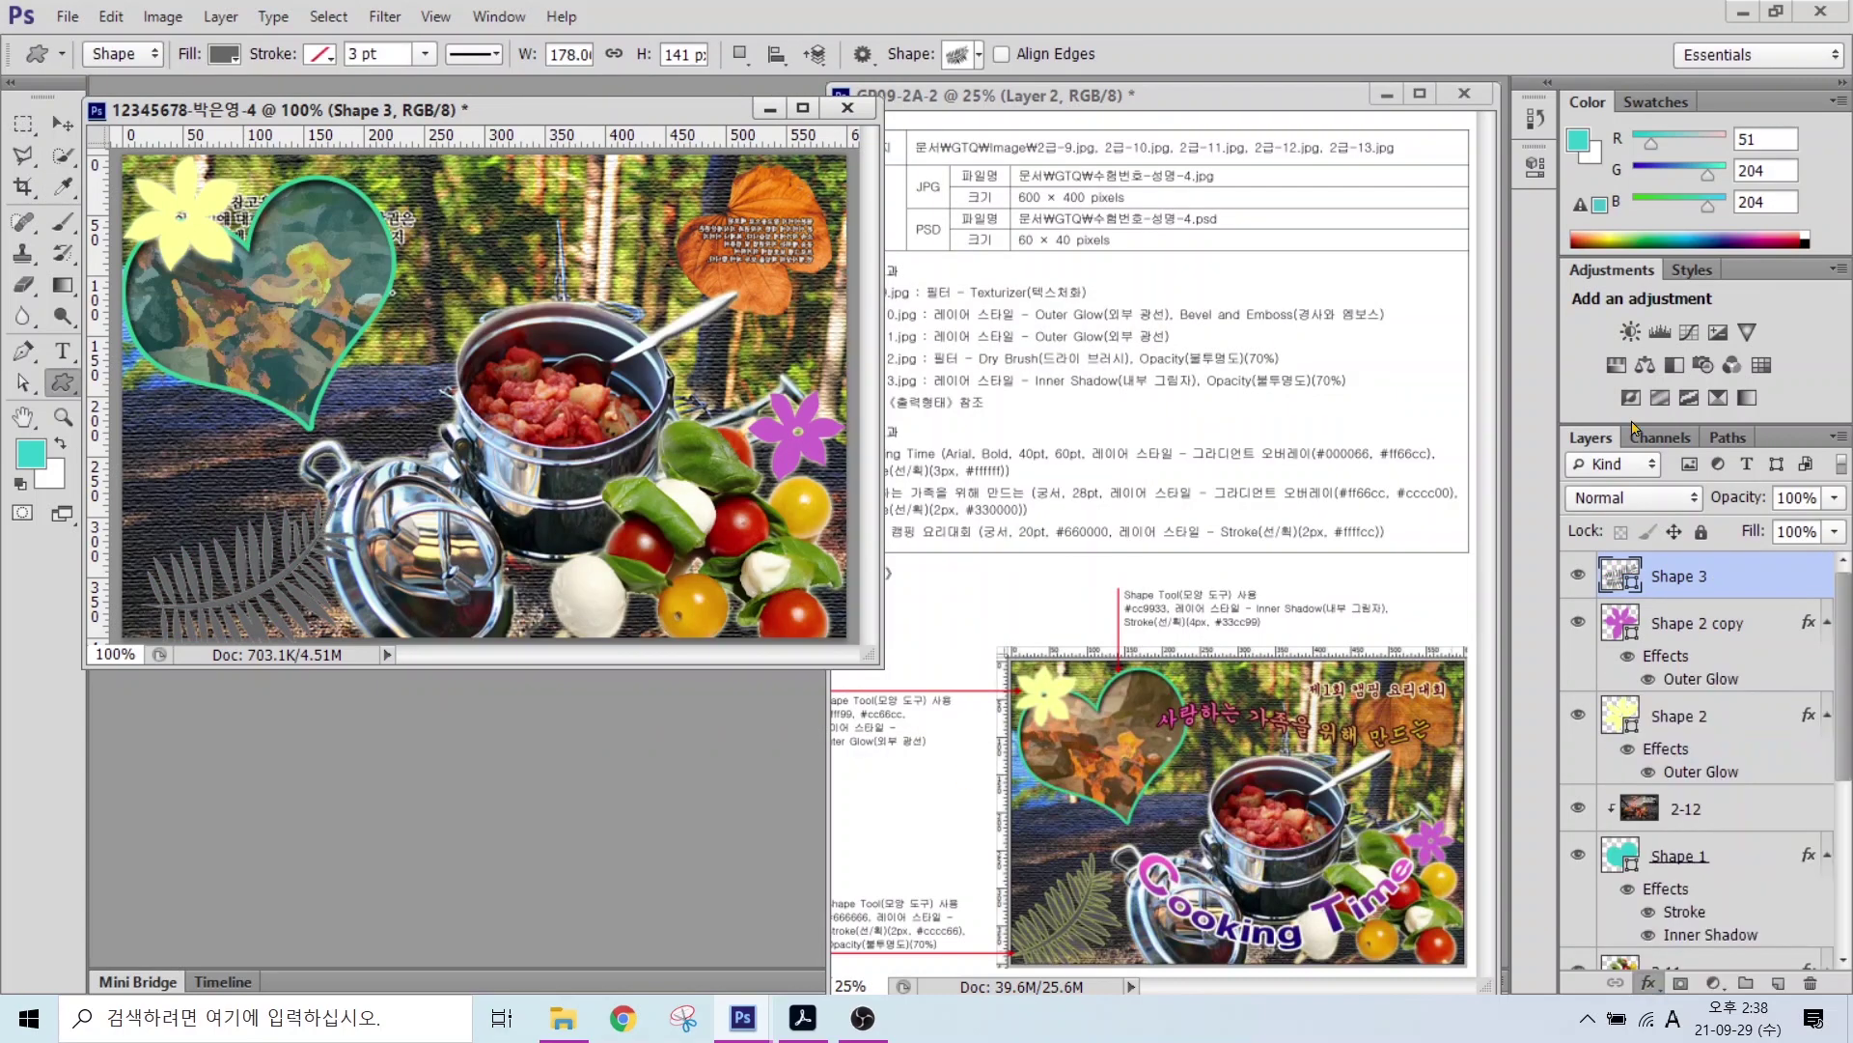
text(2)
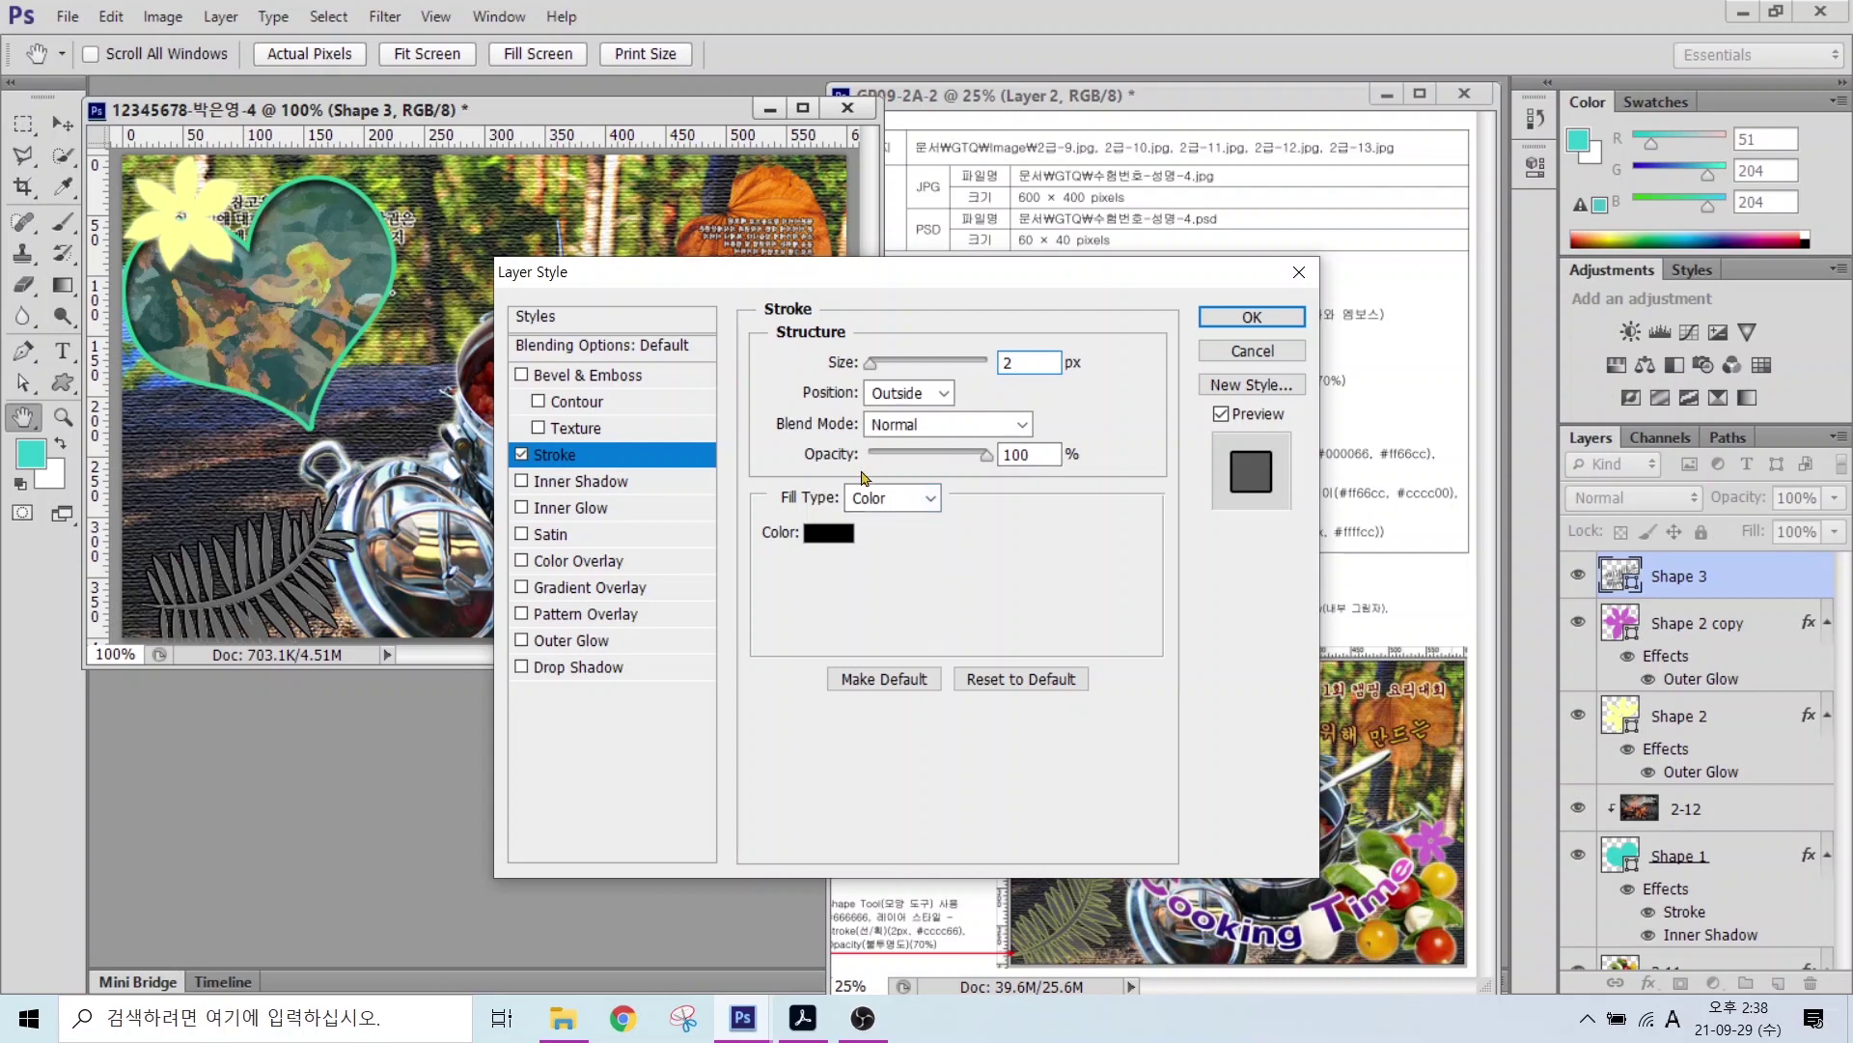
click(828, 533)
double_click(893, 697)
text(cccc66)
key(Return)
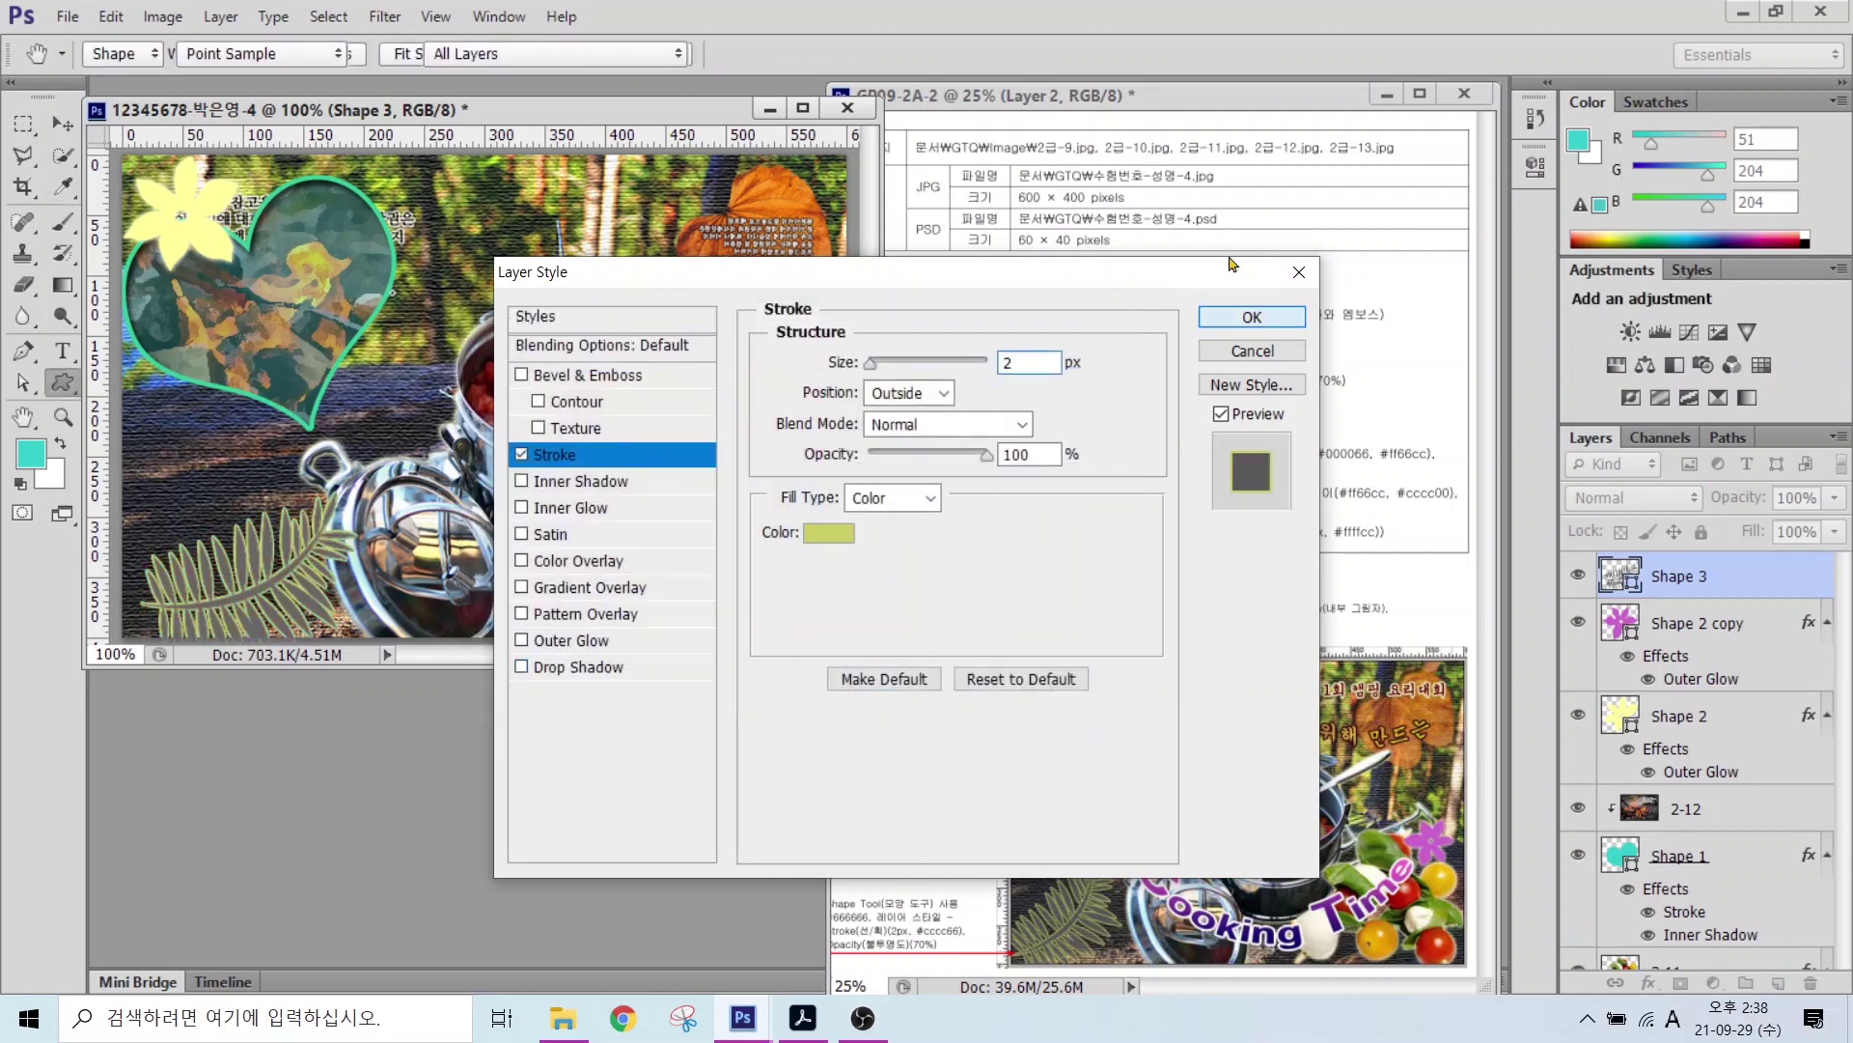
key(Return)
Step: Tilt the fern slightly and move it into the bottom-left corner
key(ctrl+t)
drag(372, 471, 345, 441)
drag(301, 530, 262, 522)
key(Return)
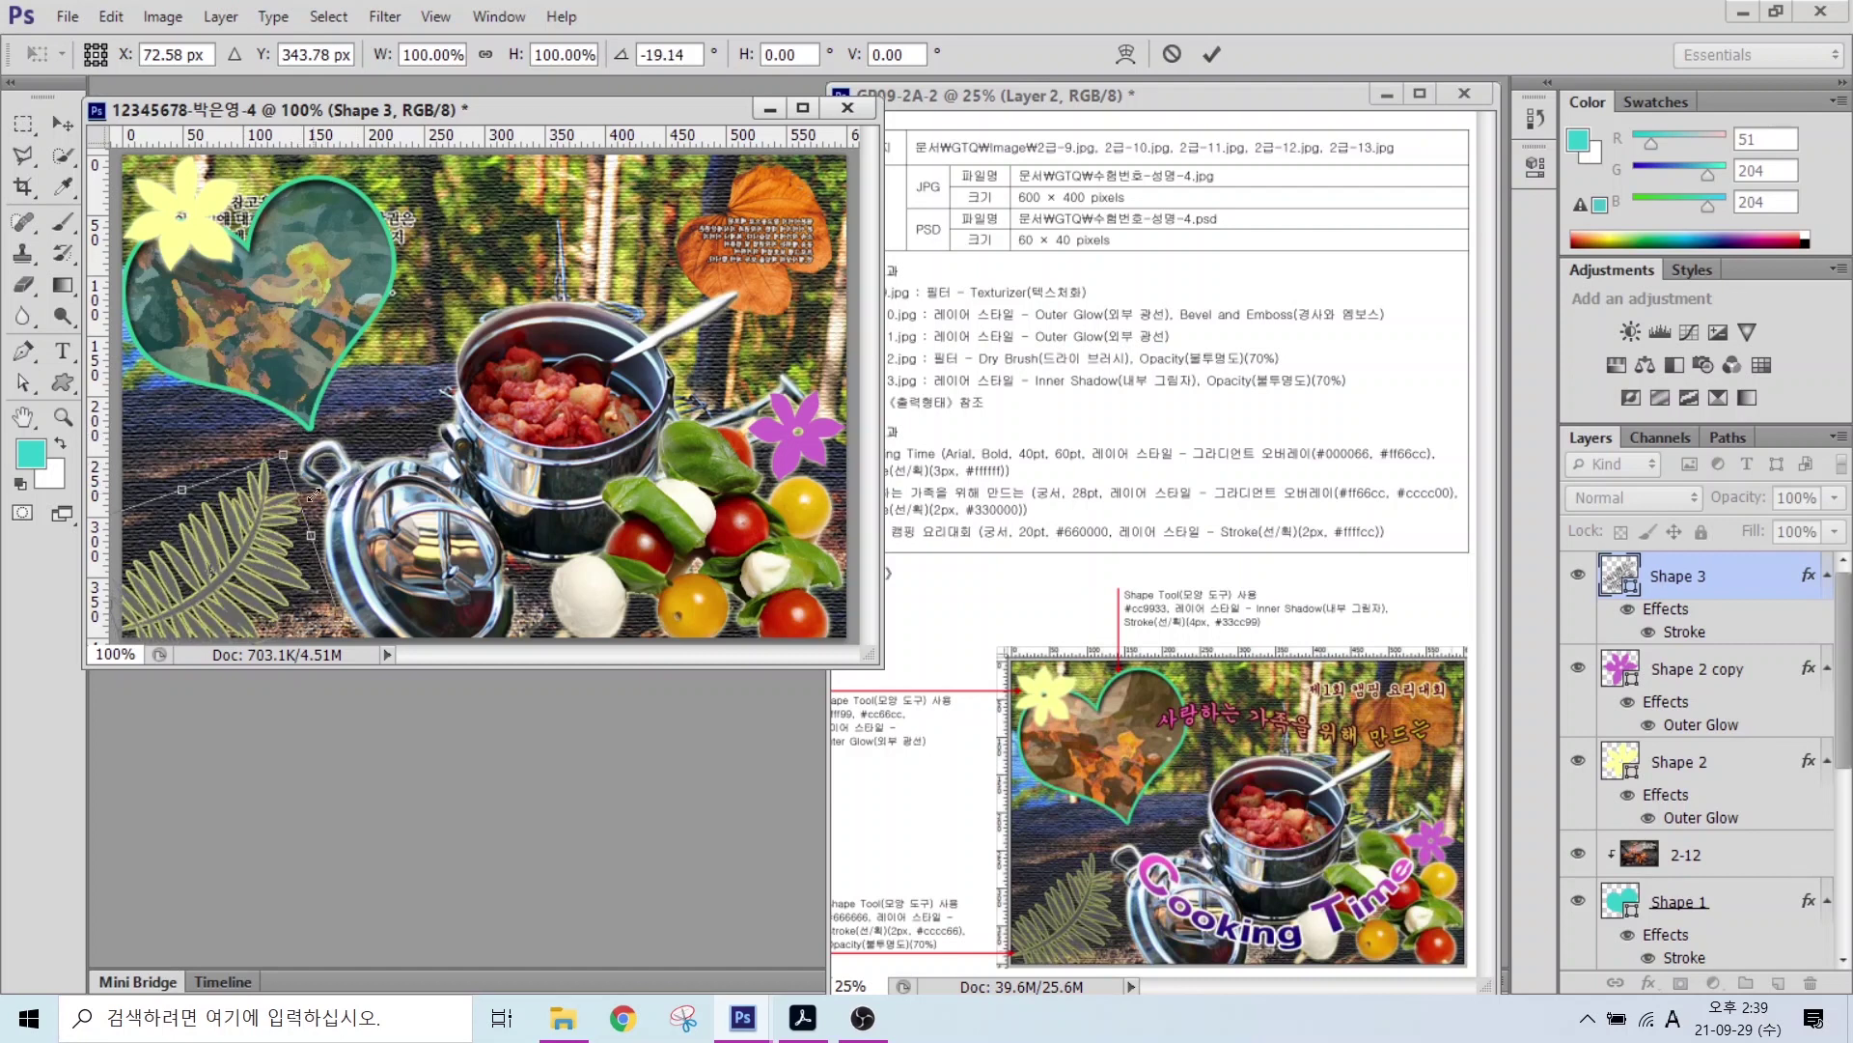
Step: Set the fern layer's opacity to 70%
mouse_move(928, 962)
mouse_down()
mouse_move(933, 899)
mouse_move(934, 962)
mouse_up()
mouse_move(1819, 548)
mouse_down()
mouse_move(1725, 453)
mouse_move(1839, 526)
mouse_up()
drag(1726, 398, 1786, 473)
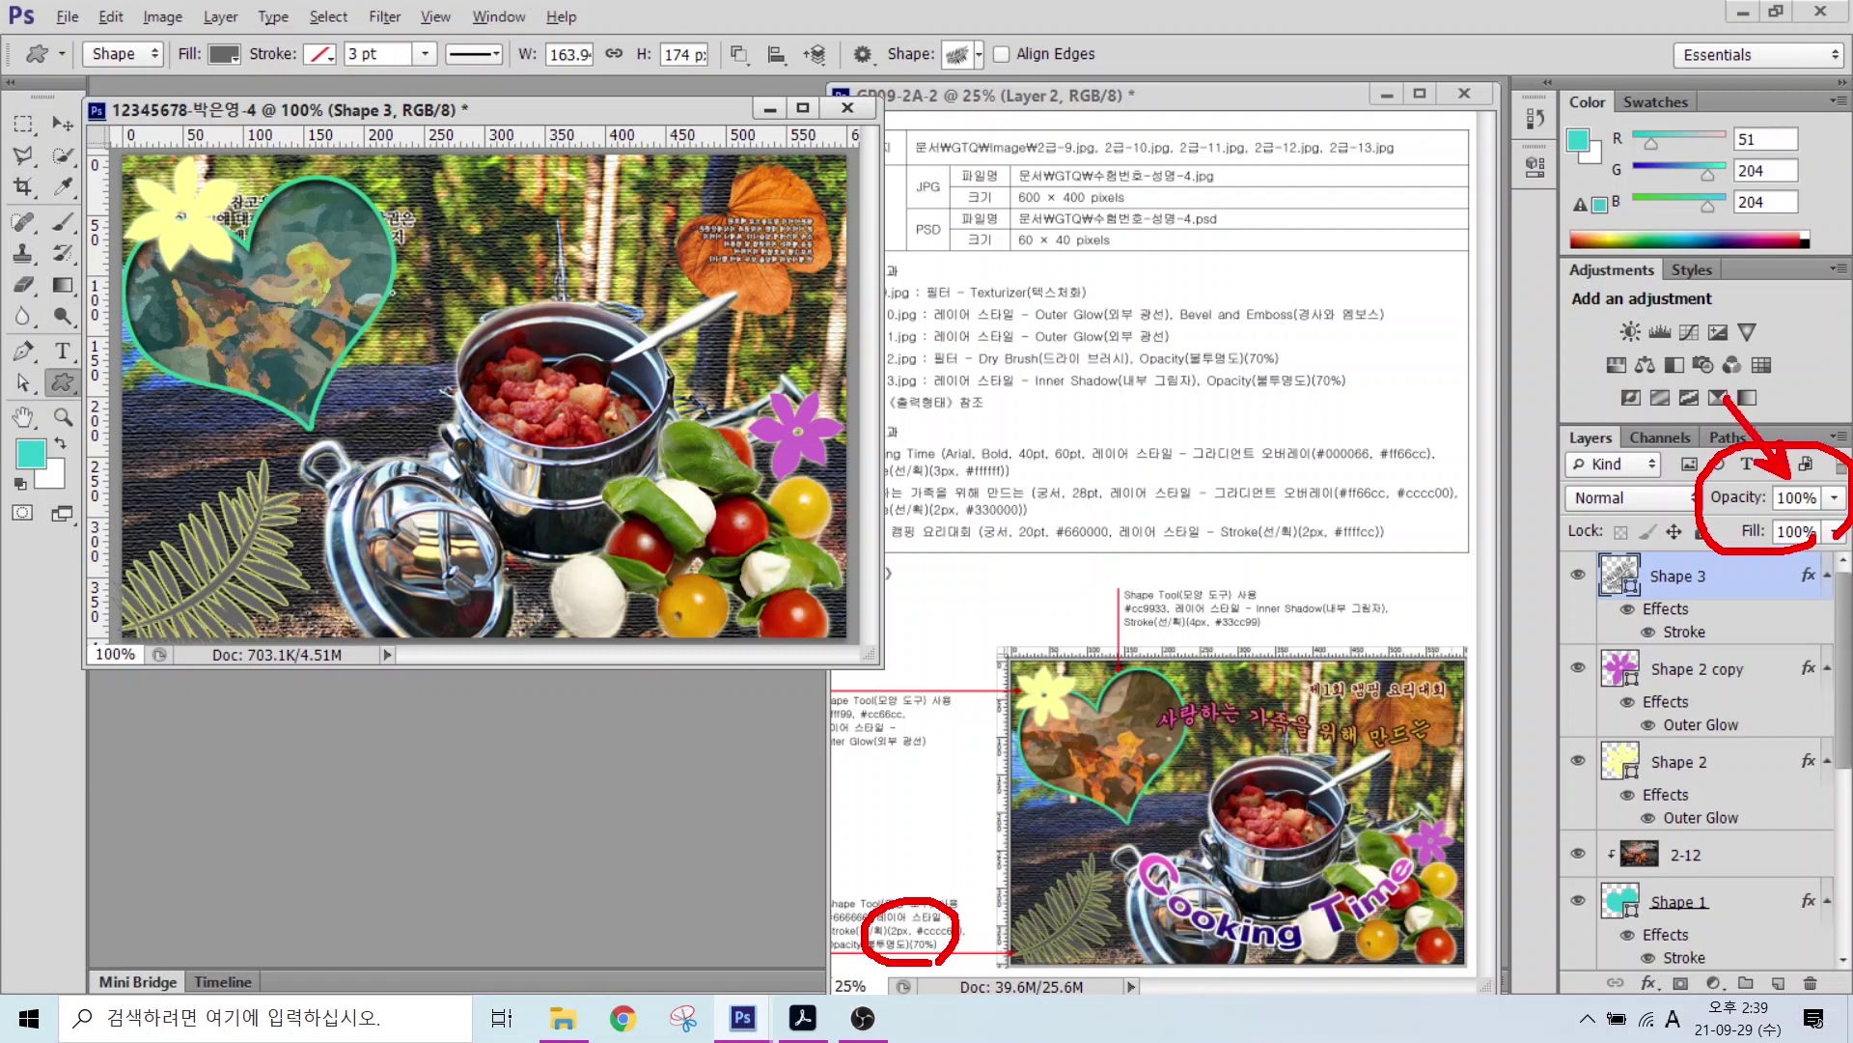
key(Escape)
click(1772, 497)
text(70)
key(Return)
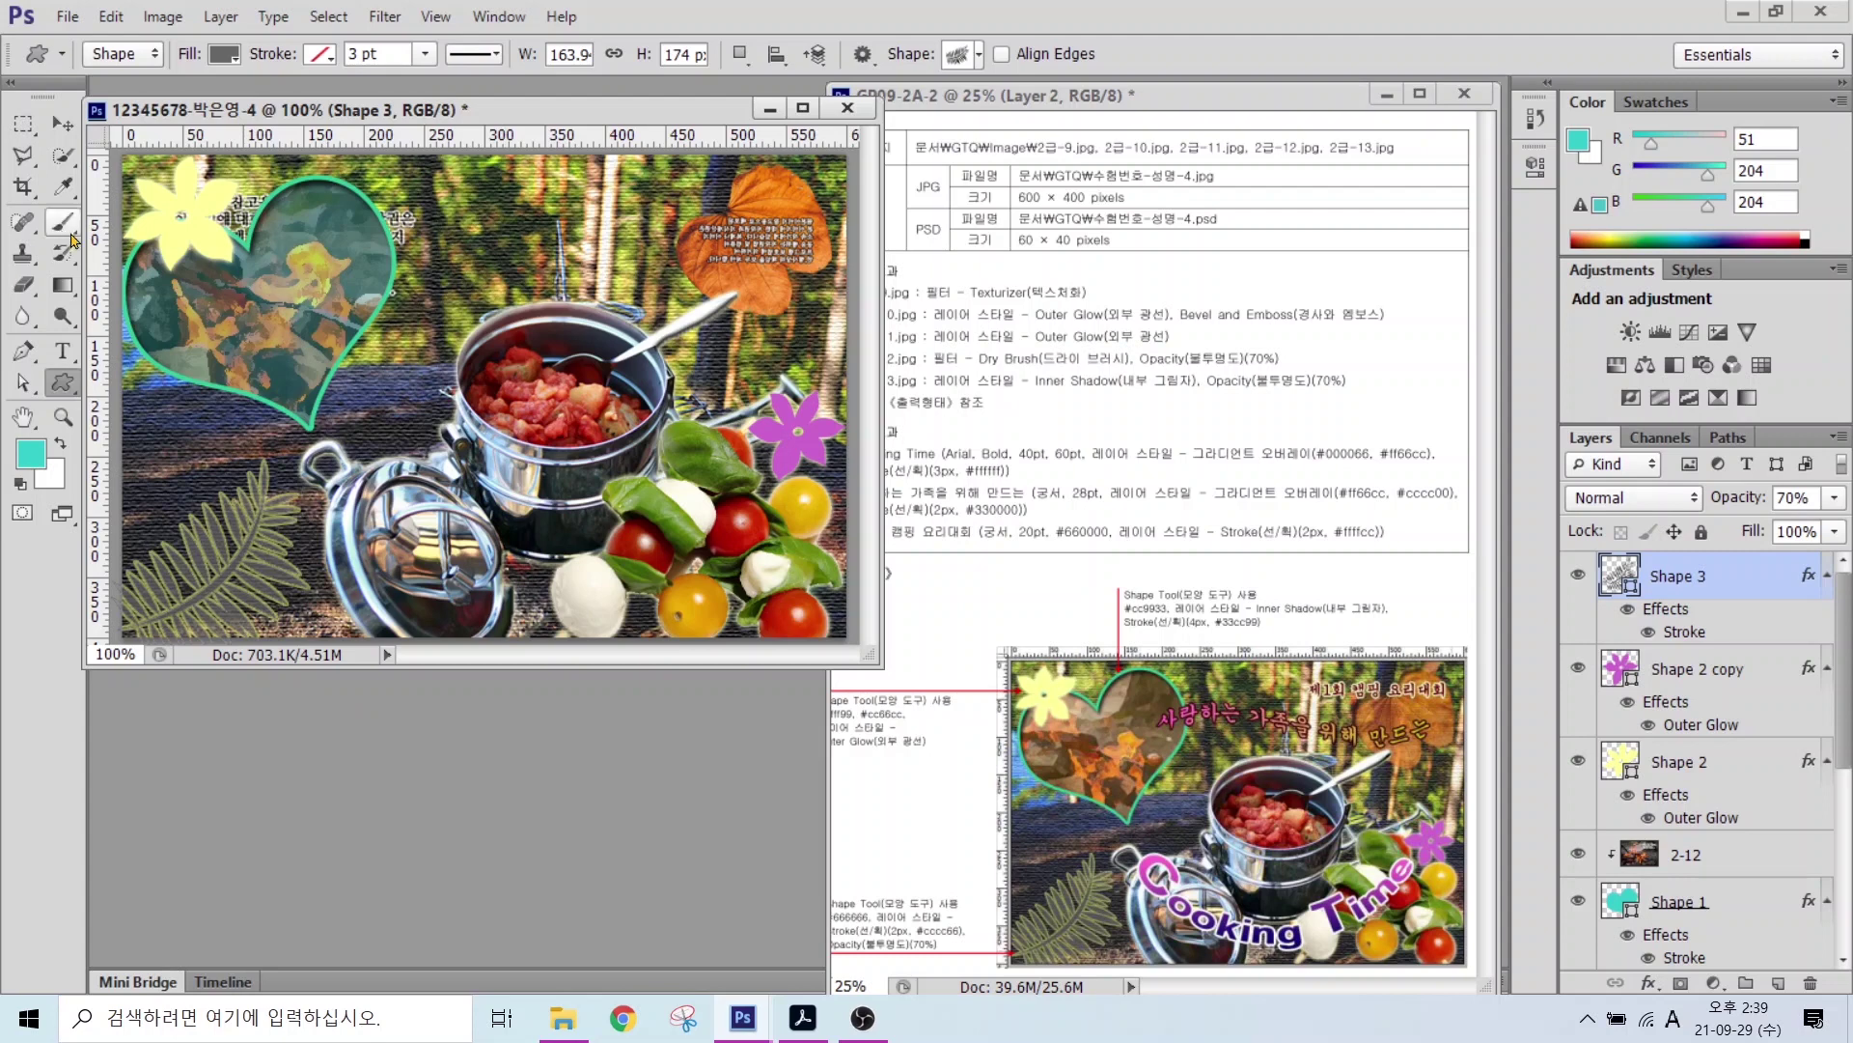
Step: Type 'Cooking Time' on the photo and set it to Arial at 40 pt
click(384, 379)
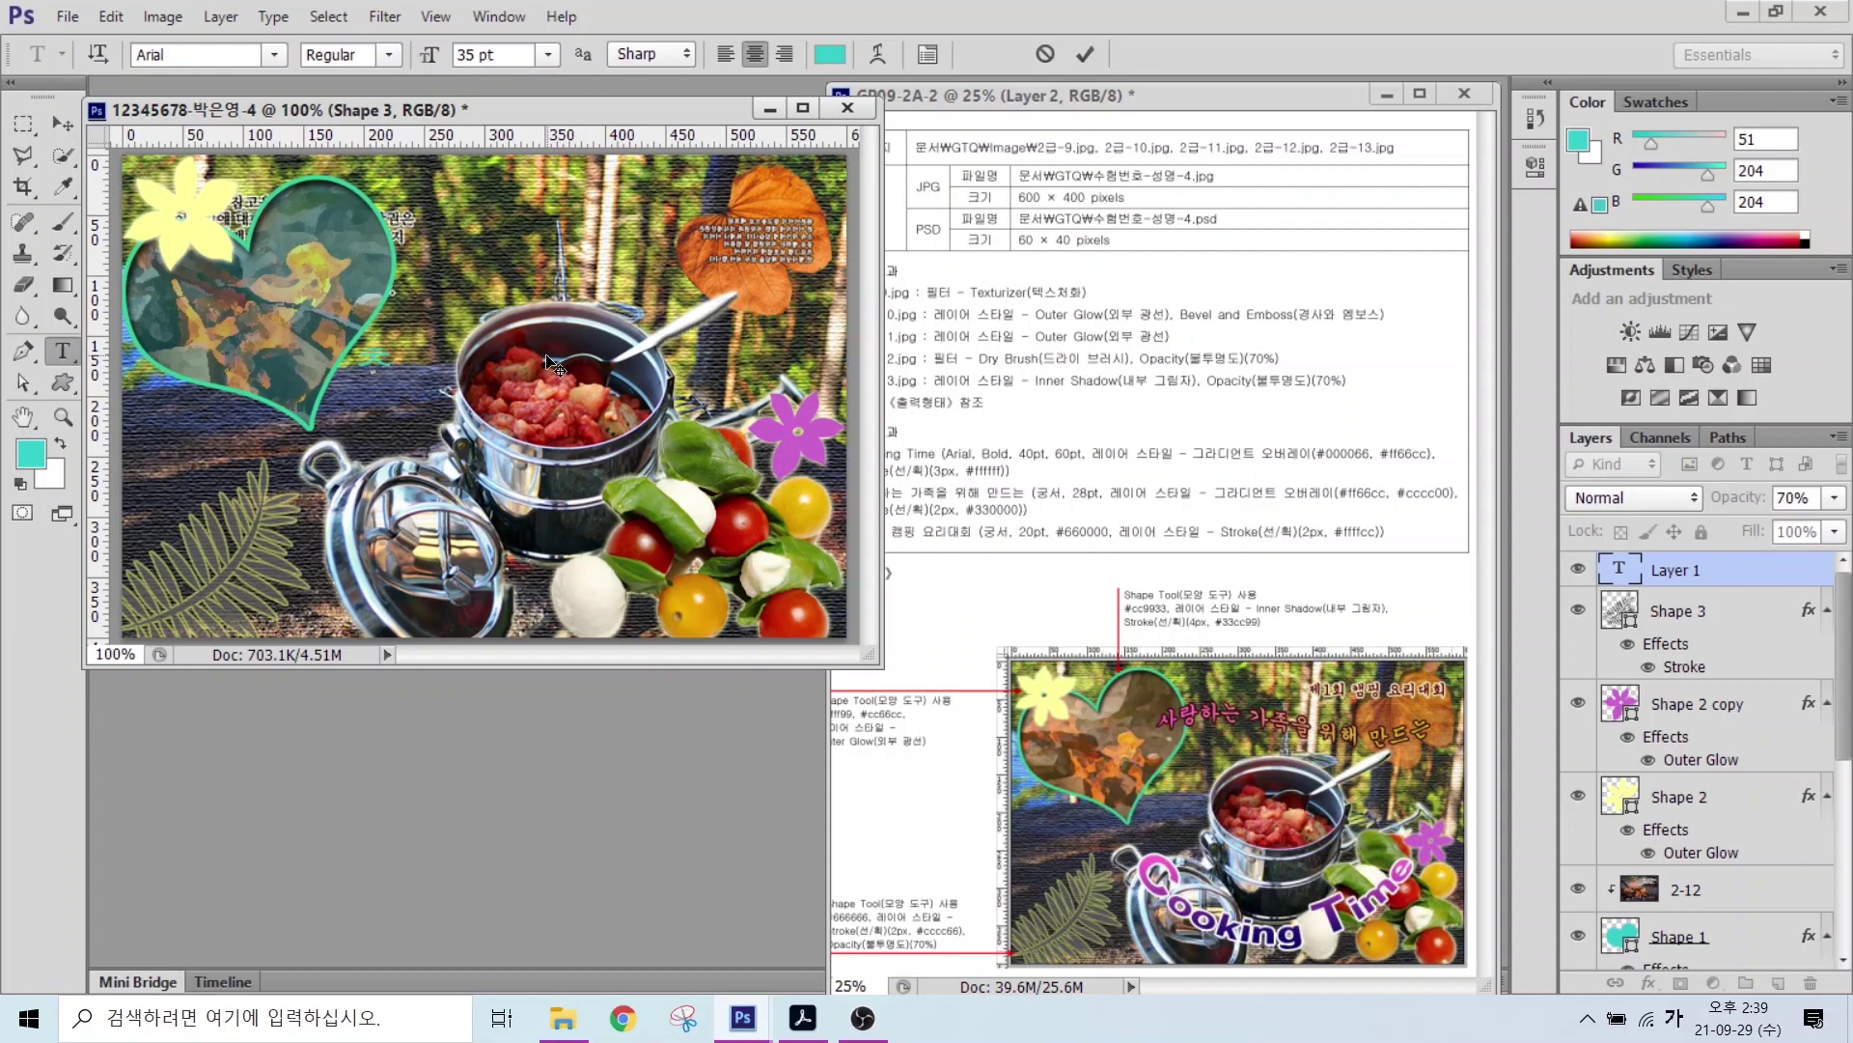
text(Cooking Time)
key(ctrl+Return)
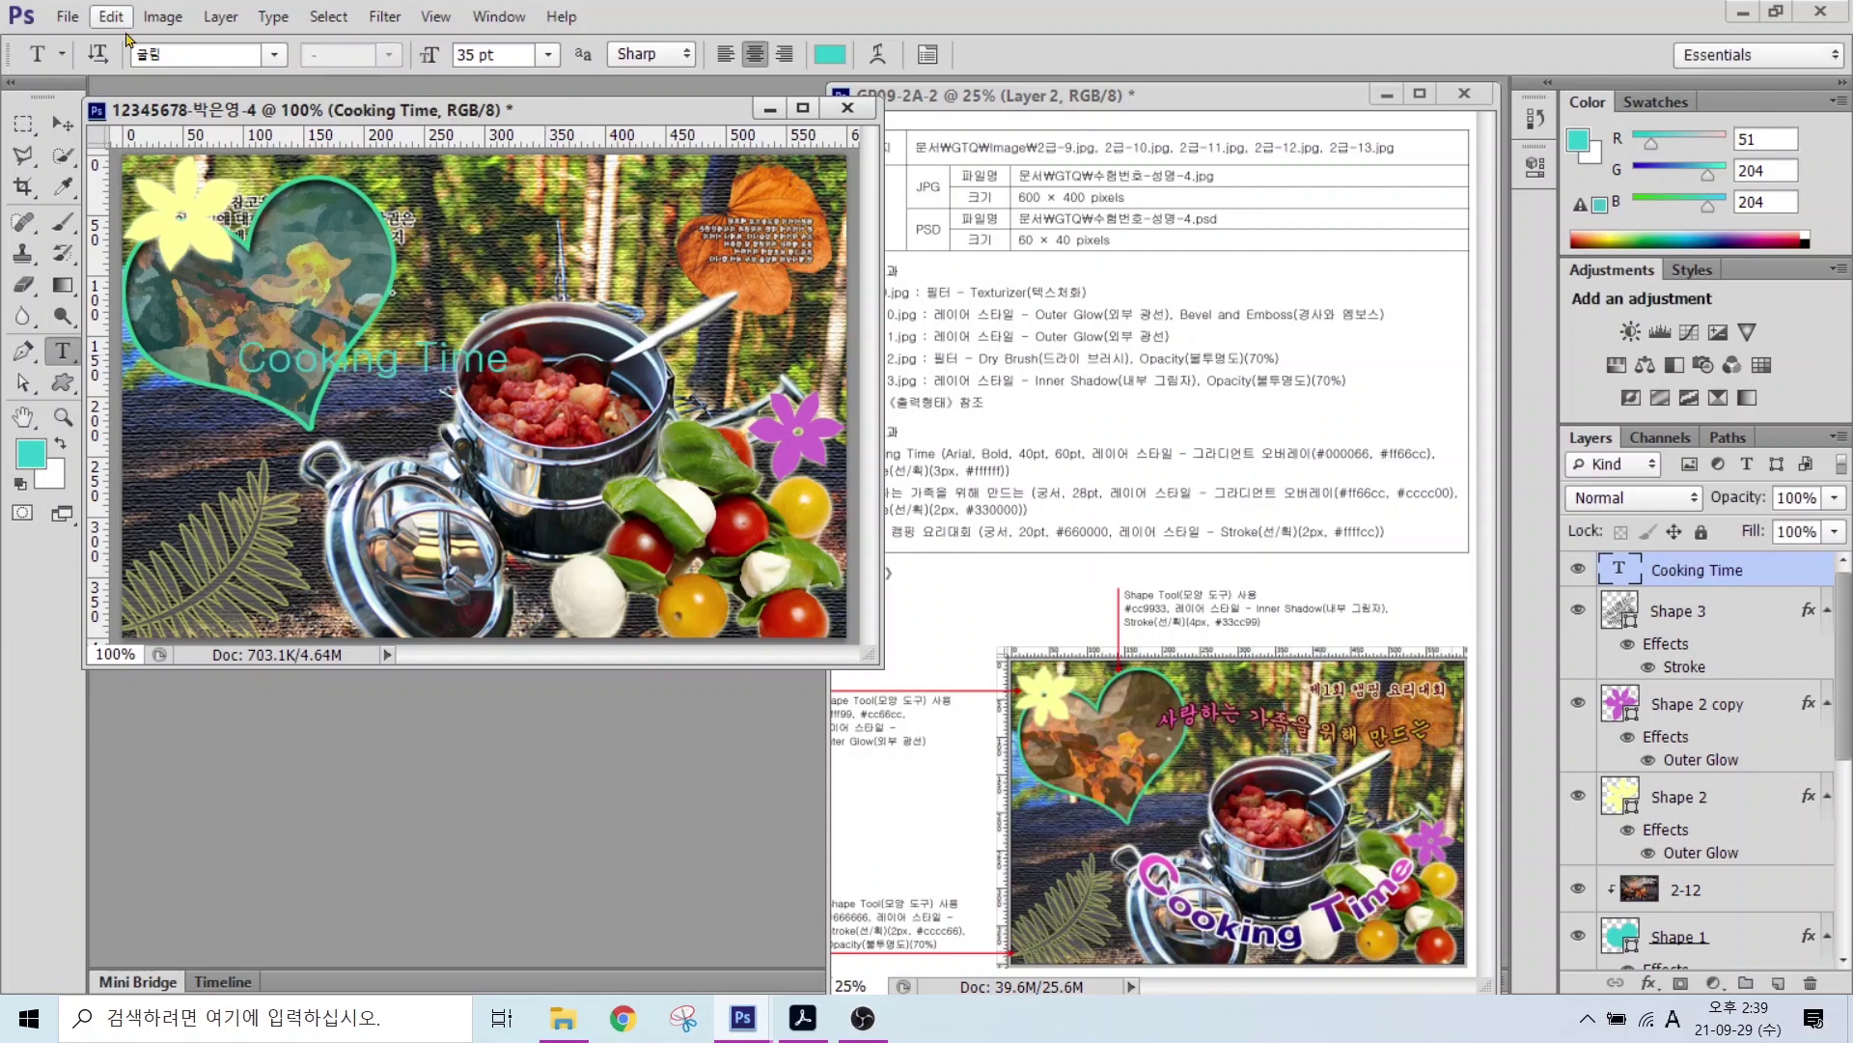
click(274, 55)
drag(567, 280, 568, 397)
click(367, 769)
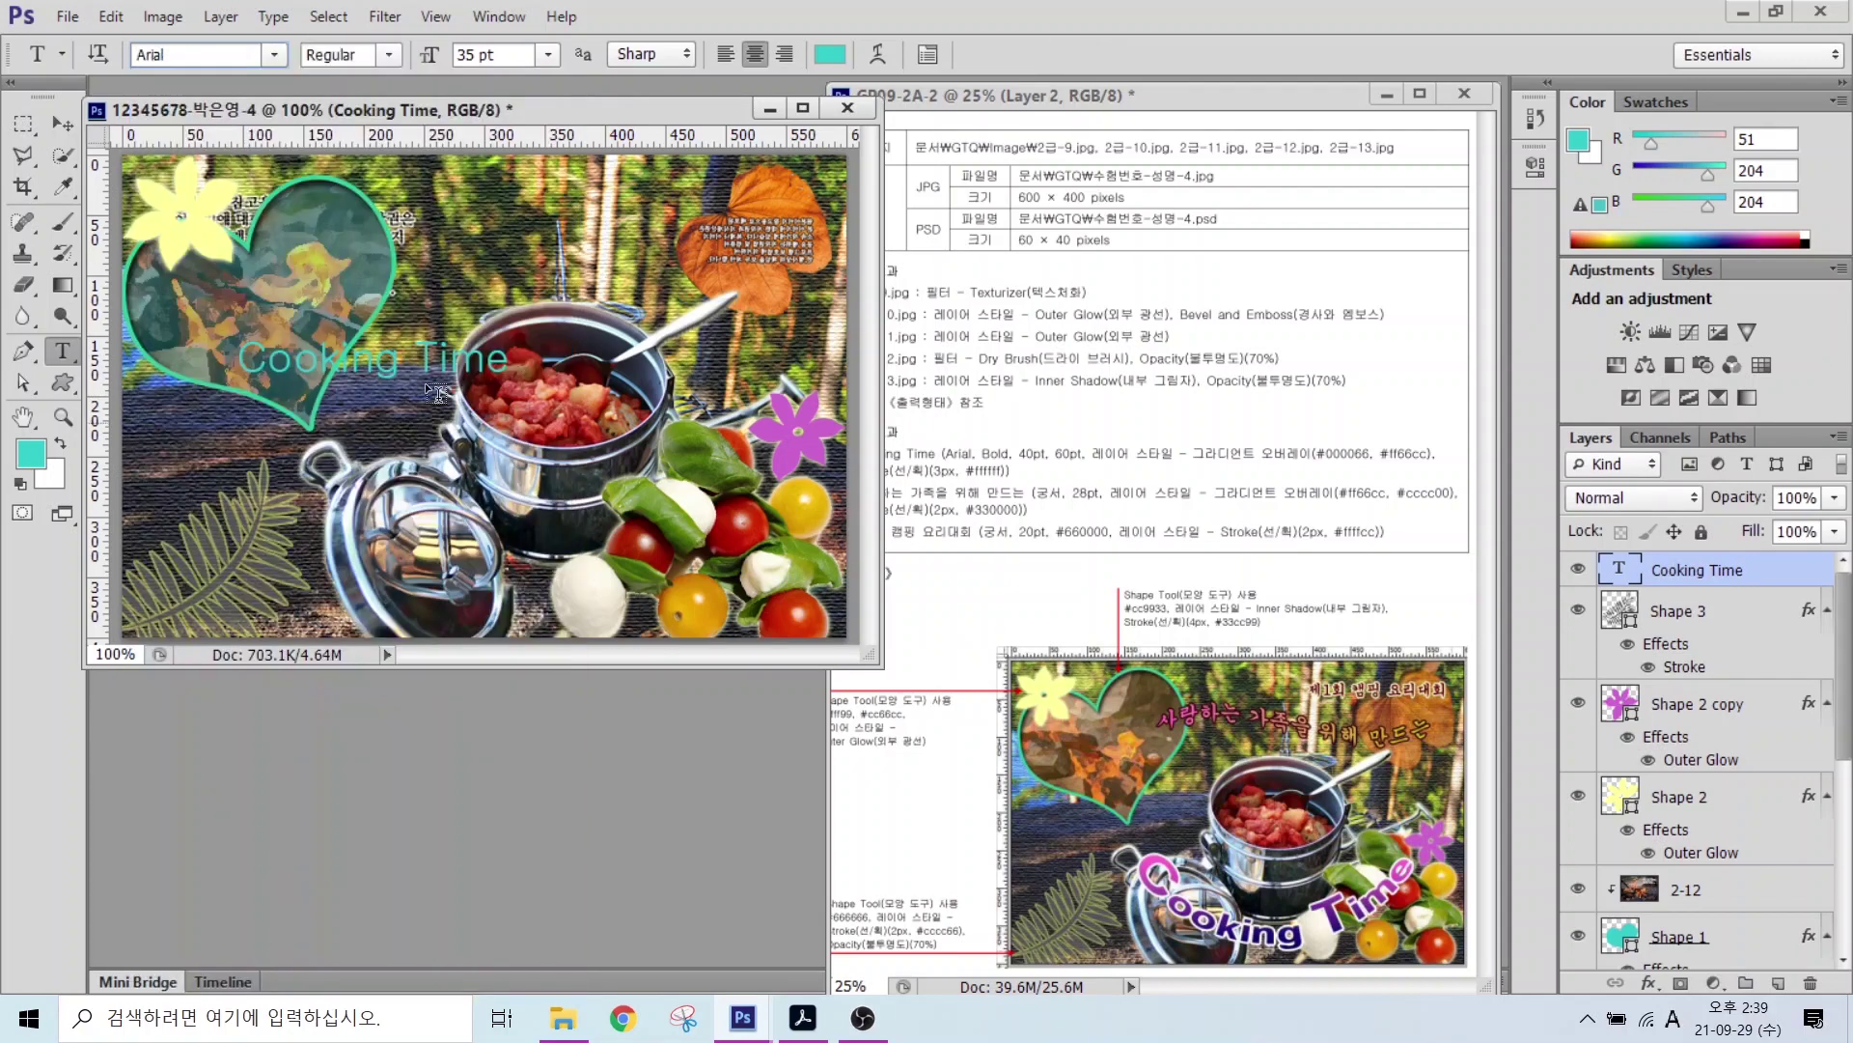
click(492, 55)
text(40)
key(Return)
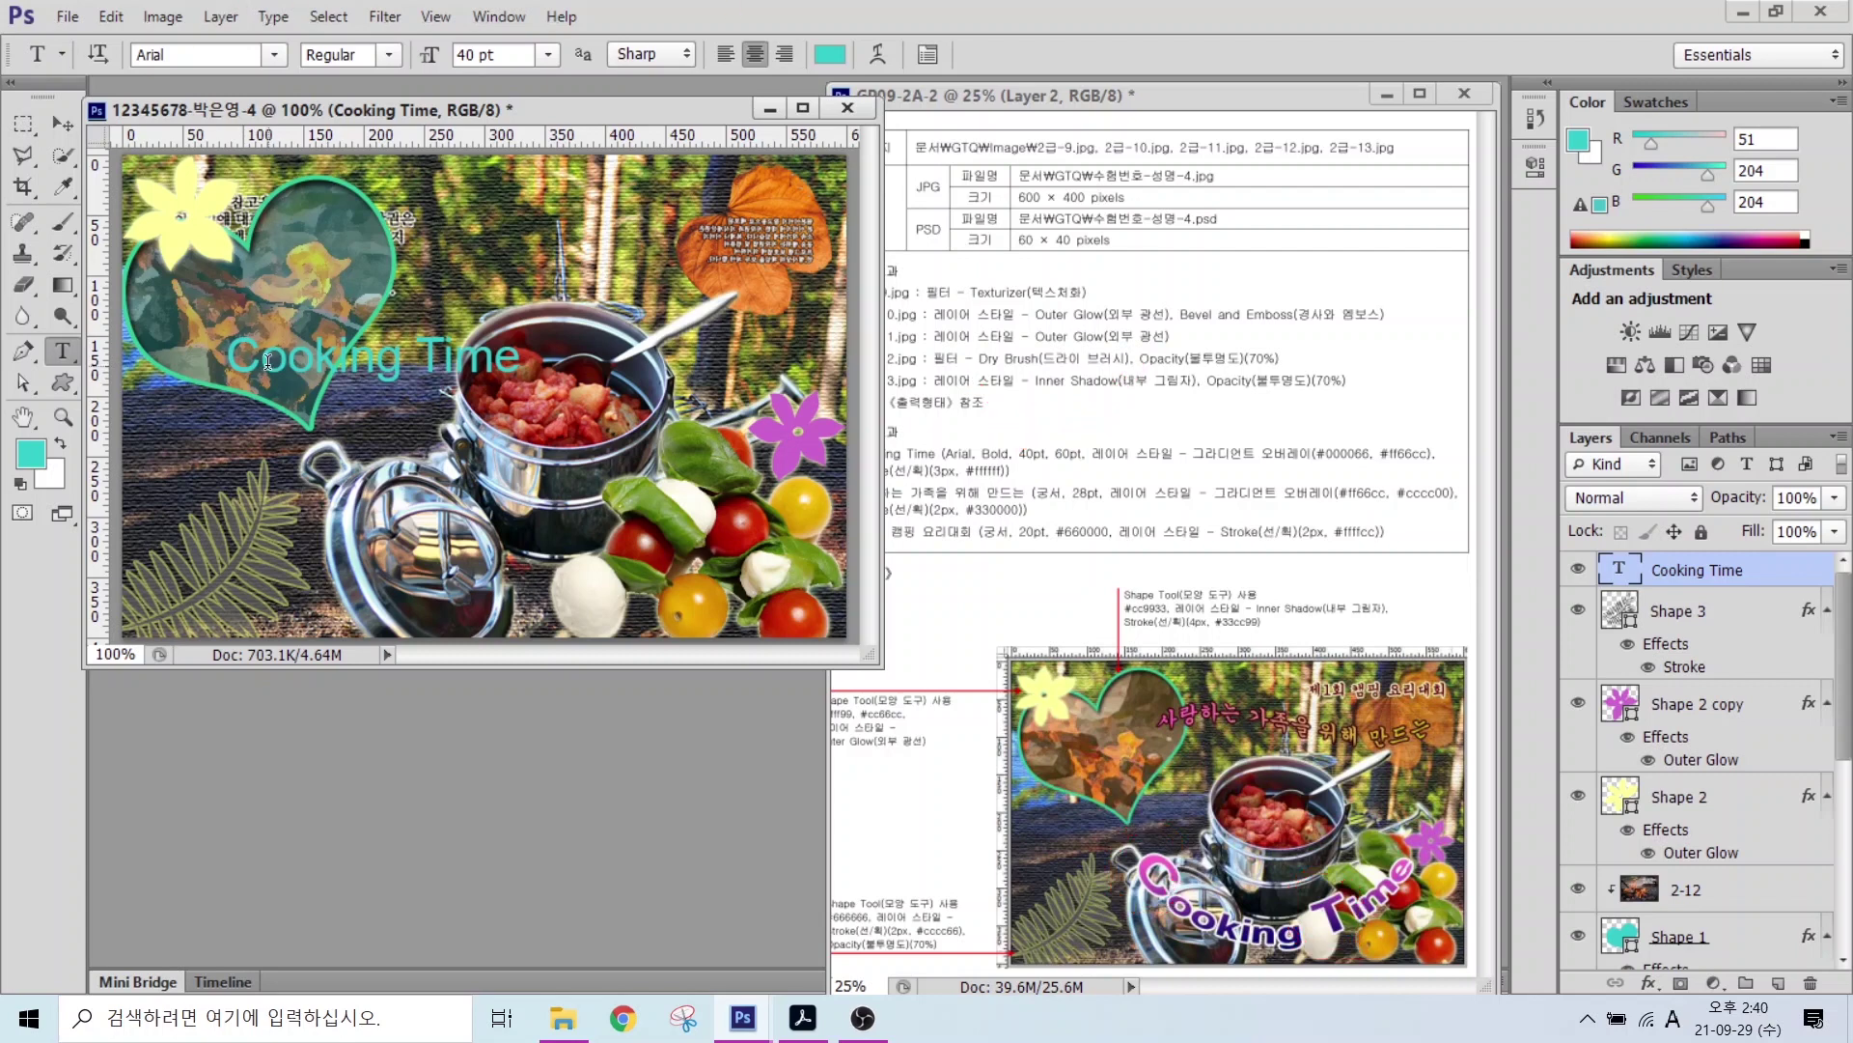
Step: Enlarge the 'C' and 'T' of Cooking Time to 60 pt and commit the edit
drag(259, 359, 229, 359)
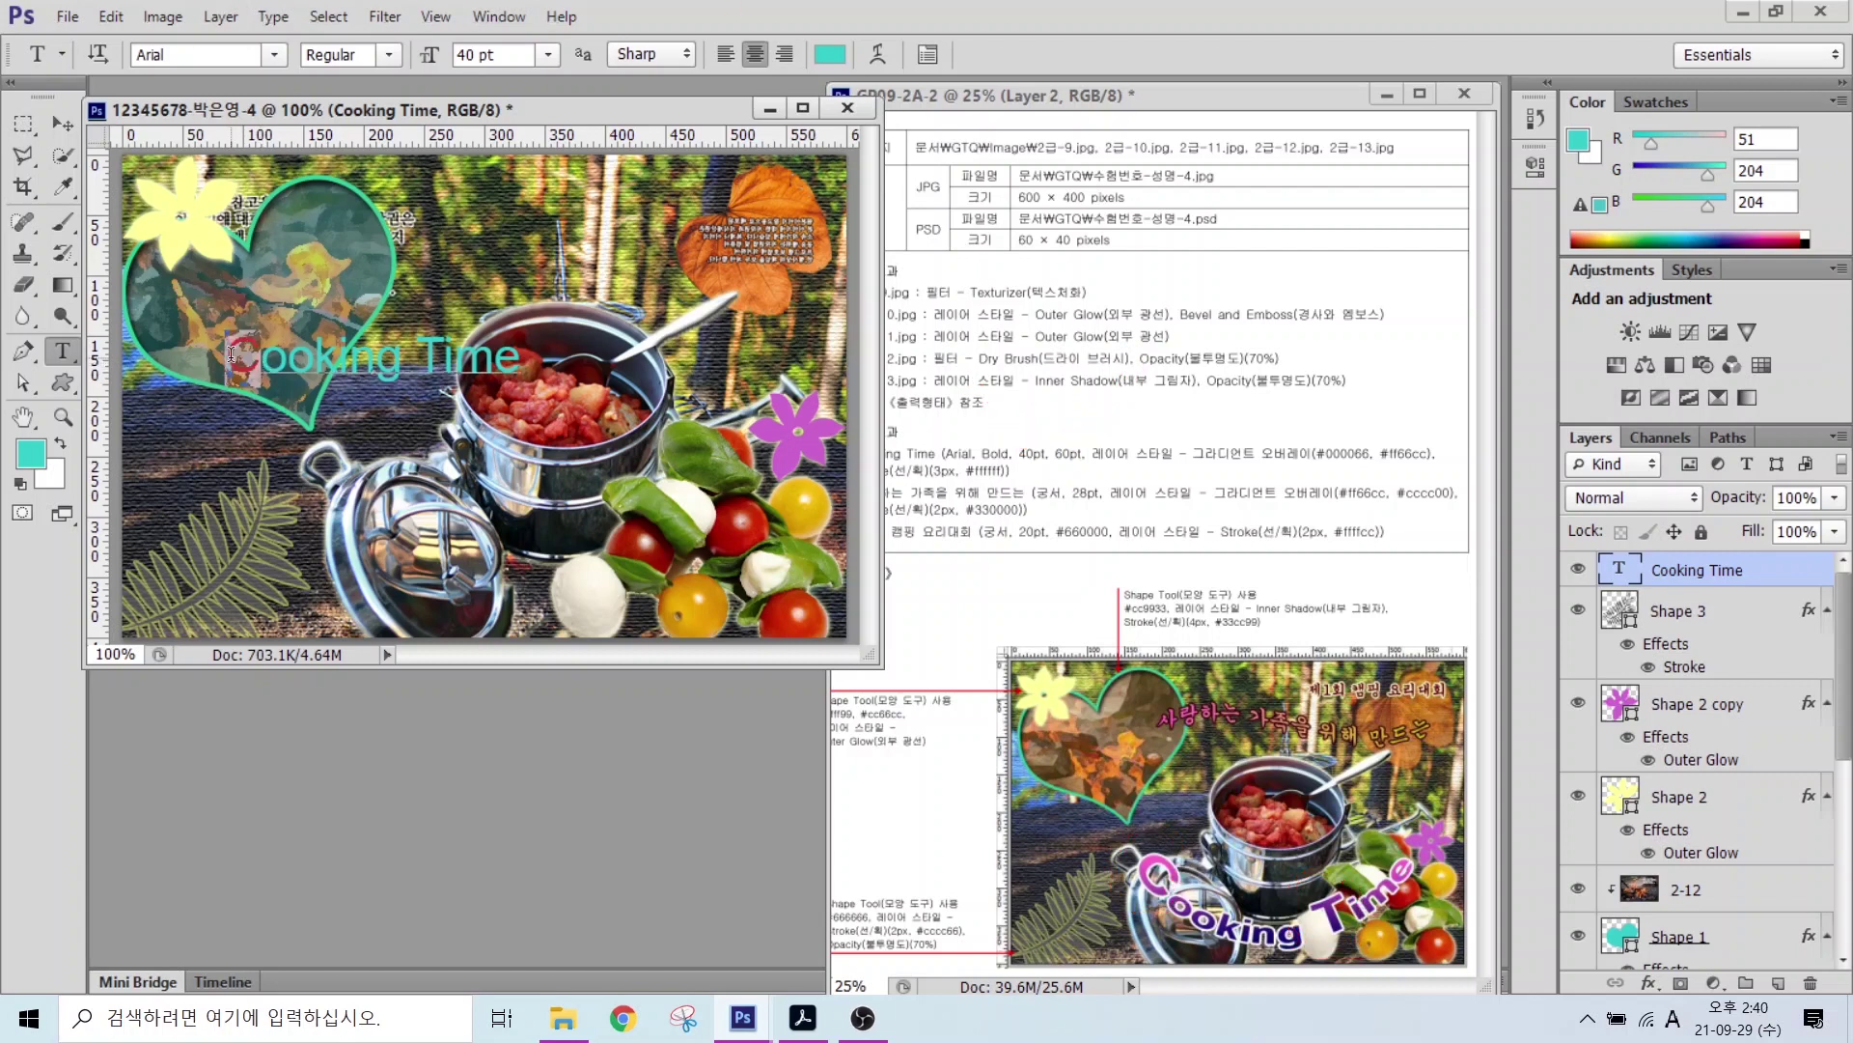
click(531, 54)
text(60)
key(Return)
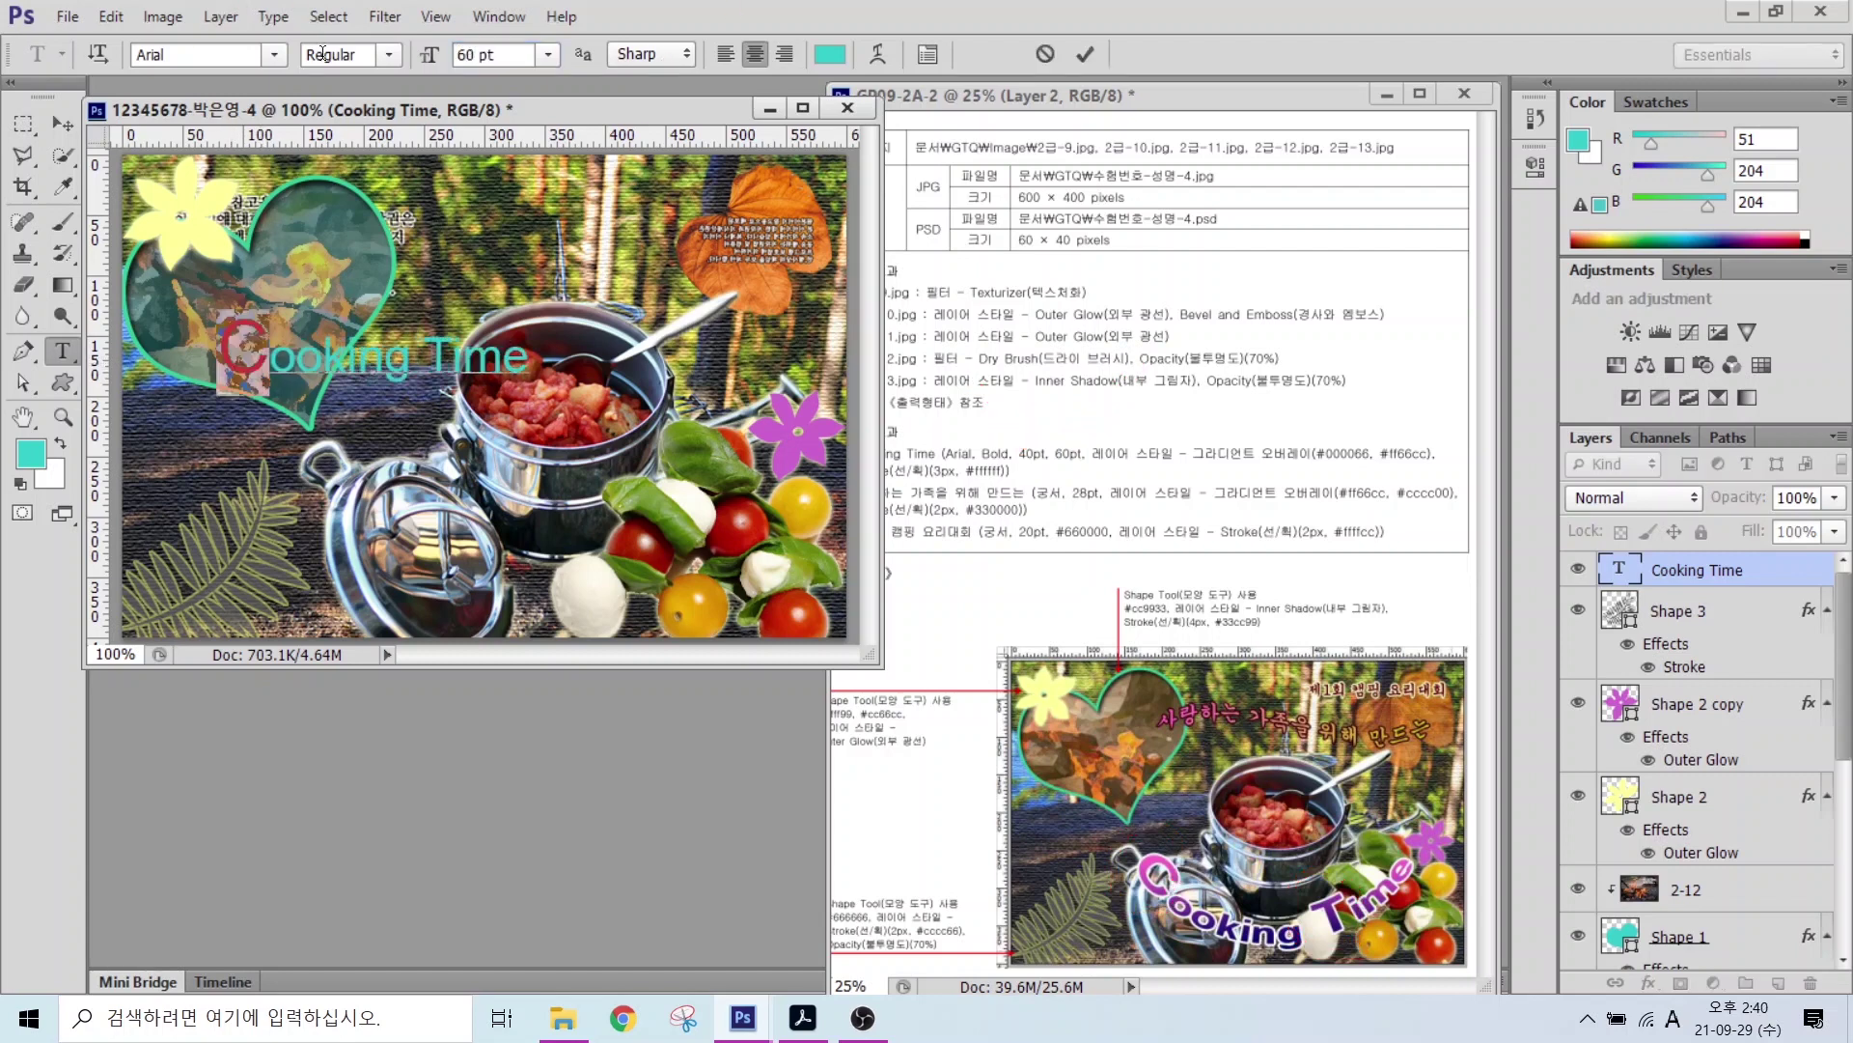
drag(422, 365, 440, 366)
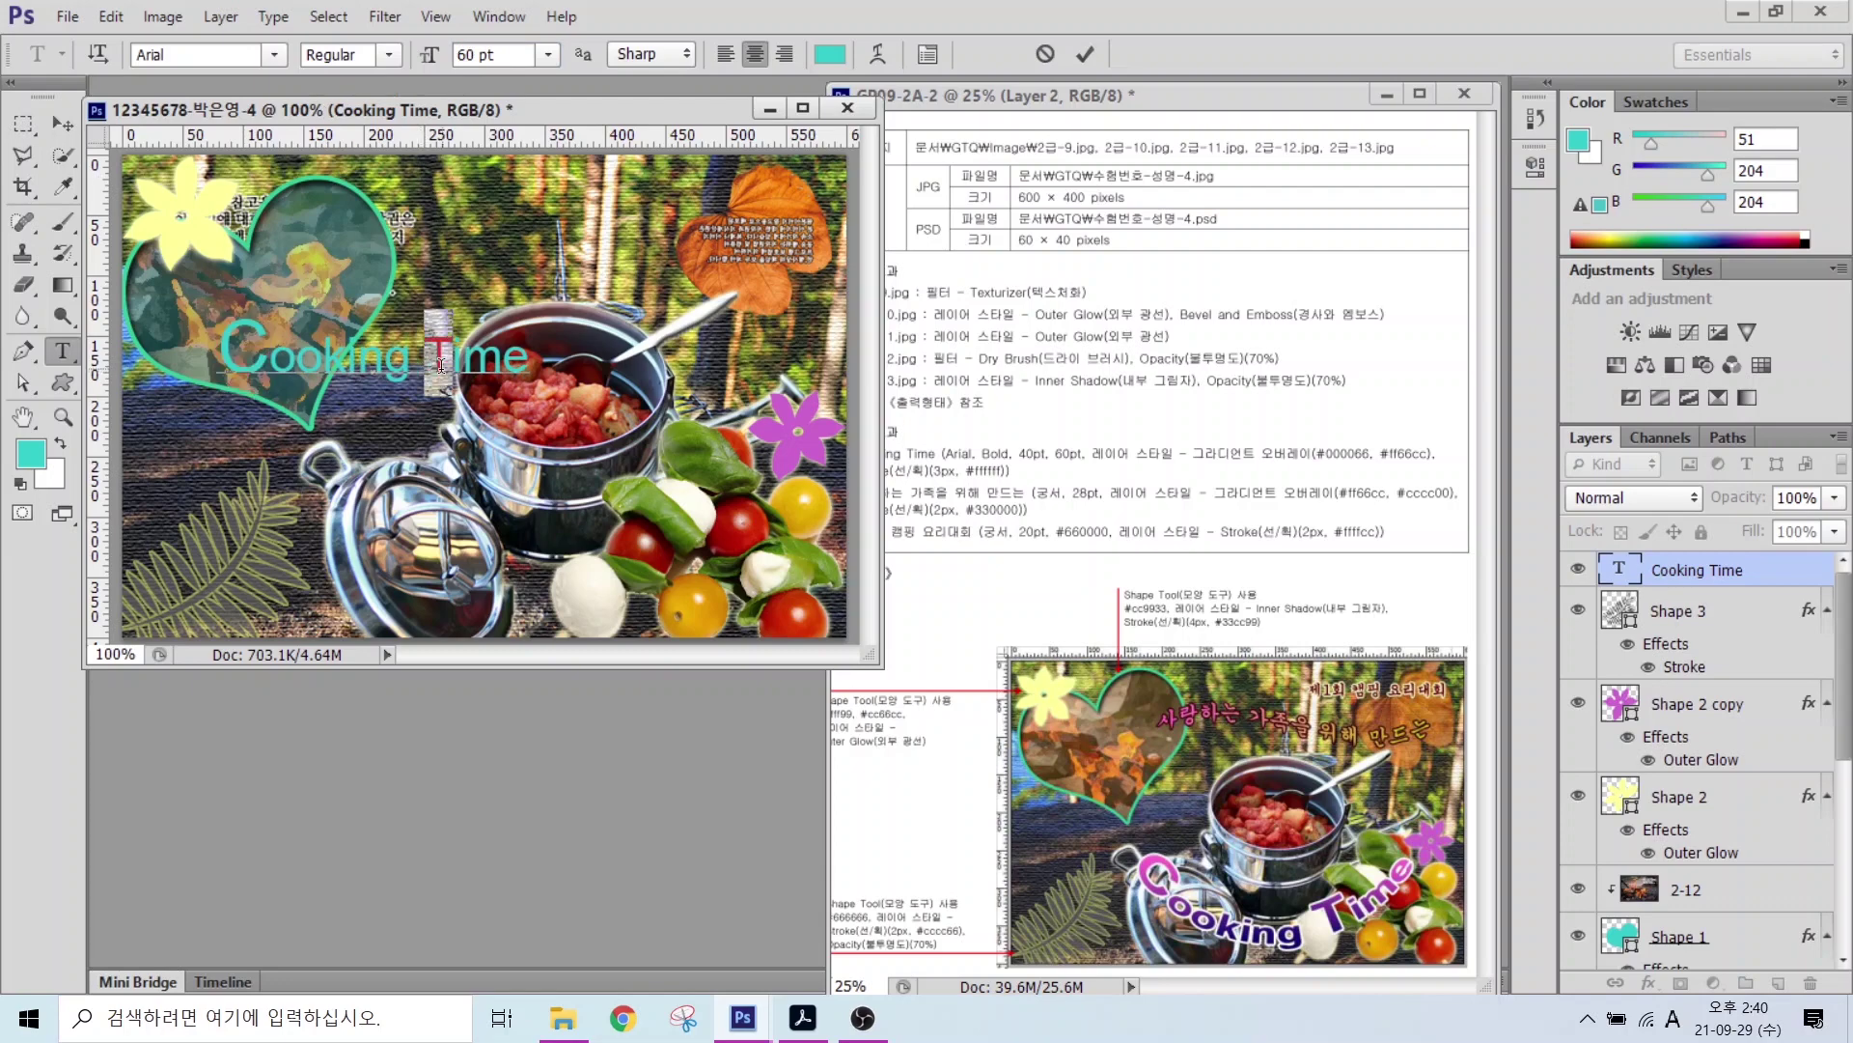
click(508, 55)
text(60)
key(Return)
click(1085, 54)
Step: Add a Gradient Overlay effect to Cooking Time and open its gradient for editing
click(1649, 983)
click(1699, 896)
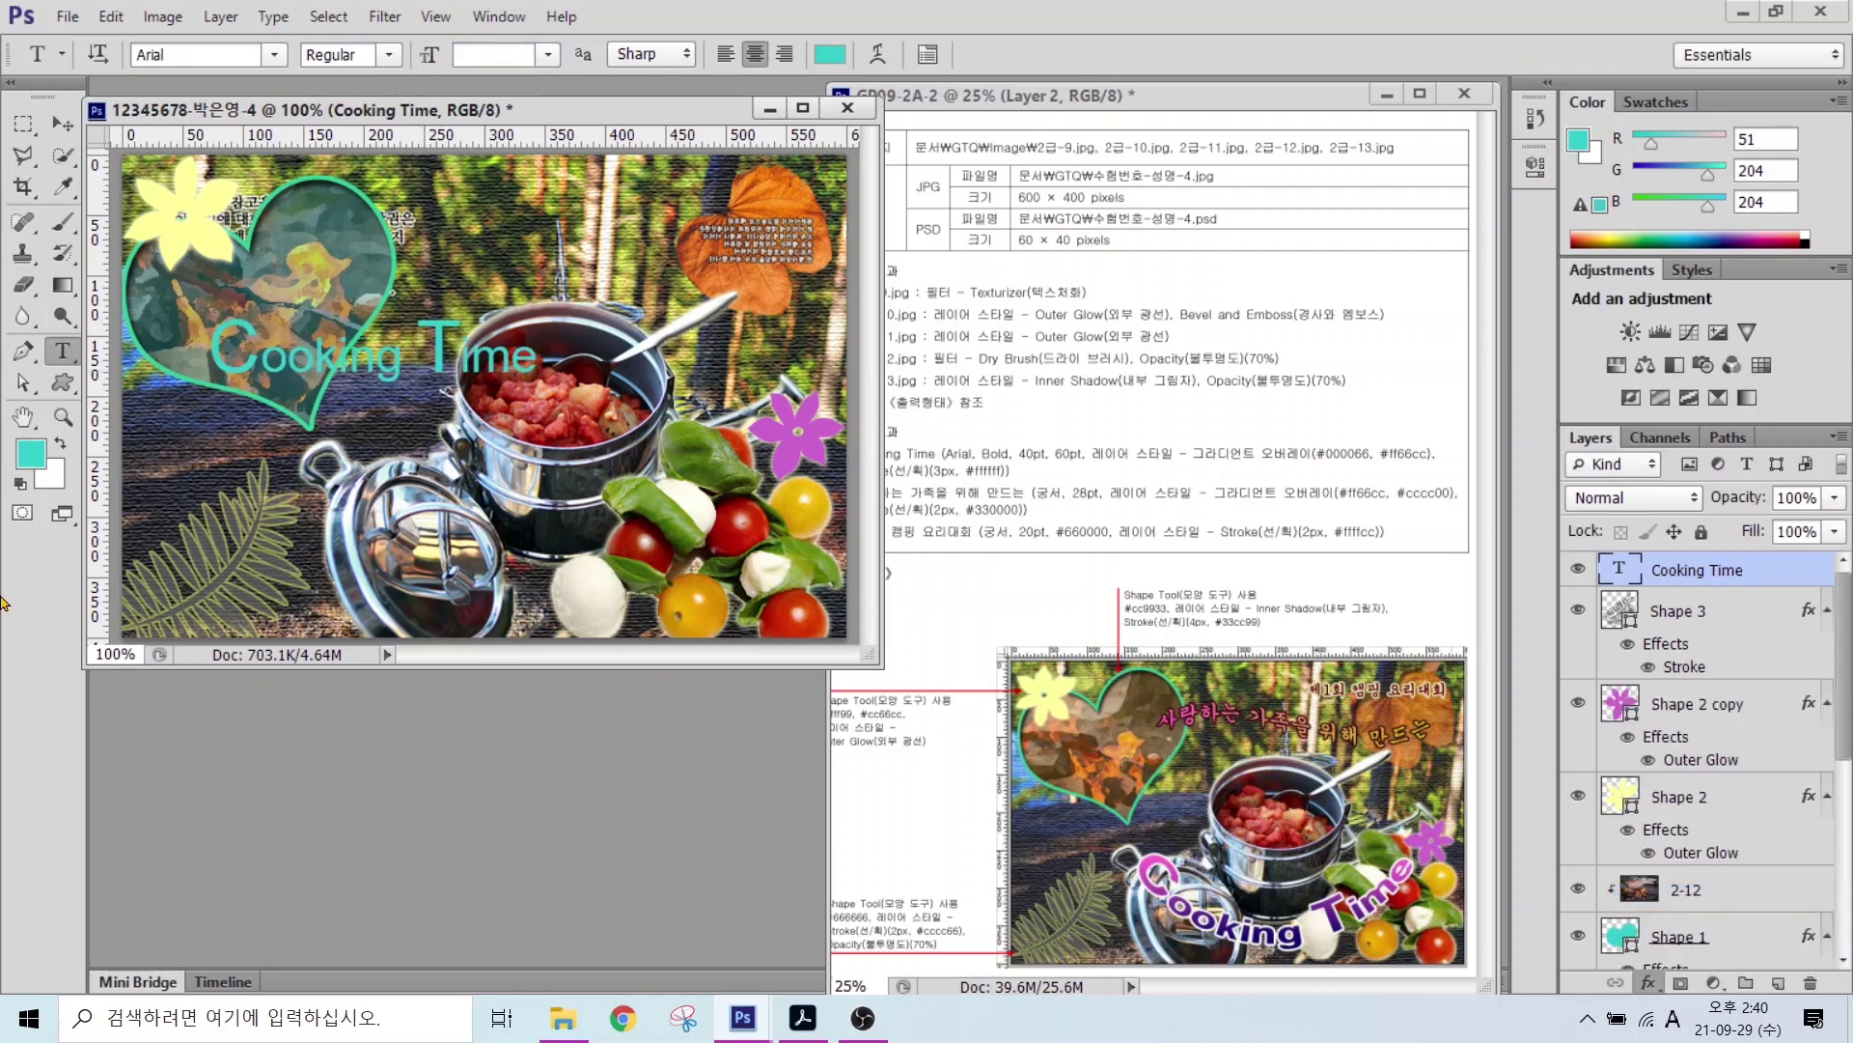
click(956, 425)
Step: Set the gradient stops to navy #000066 and pink #ff66cc
double_click(404, 579)
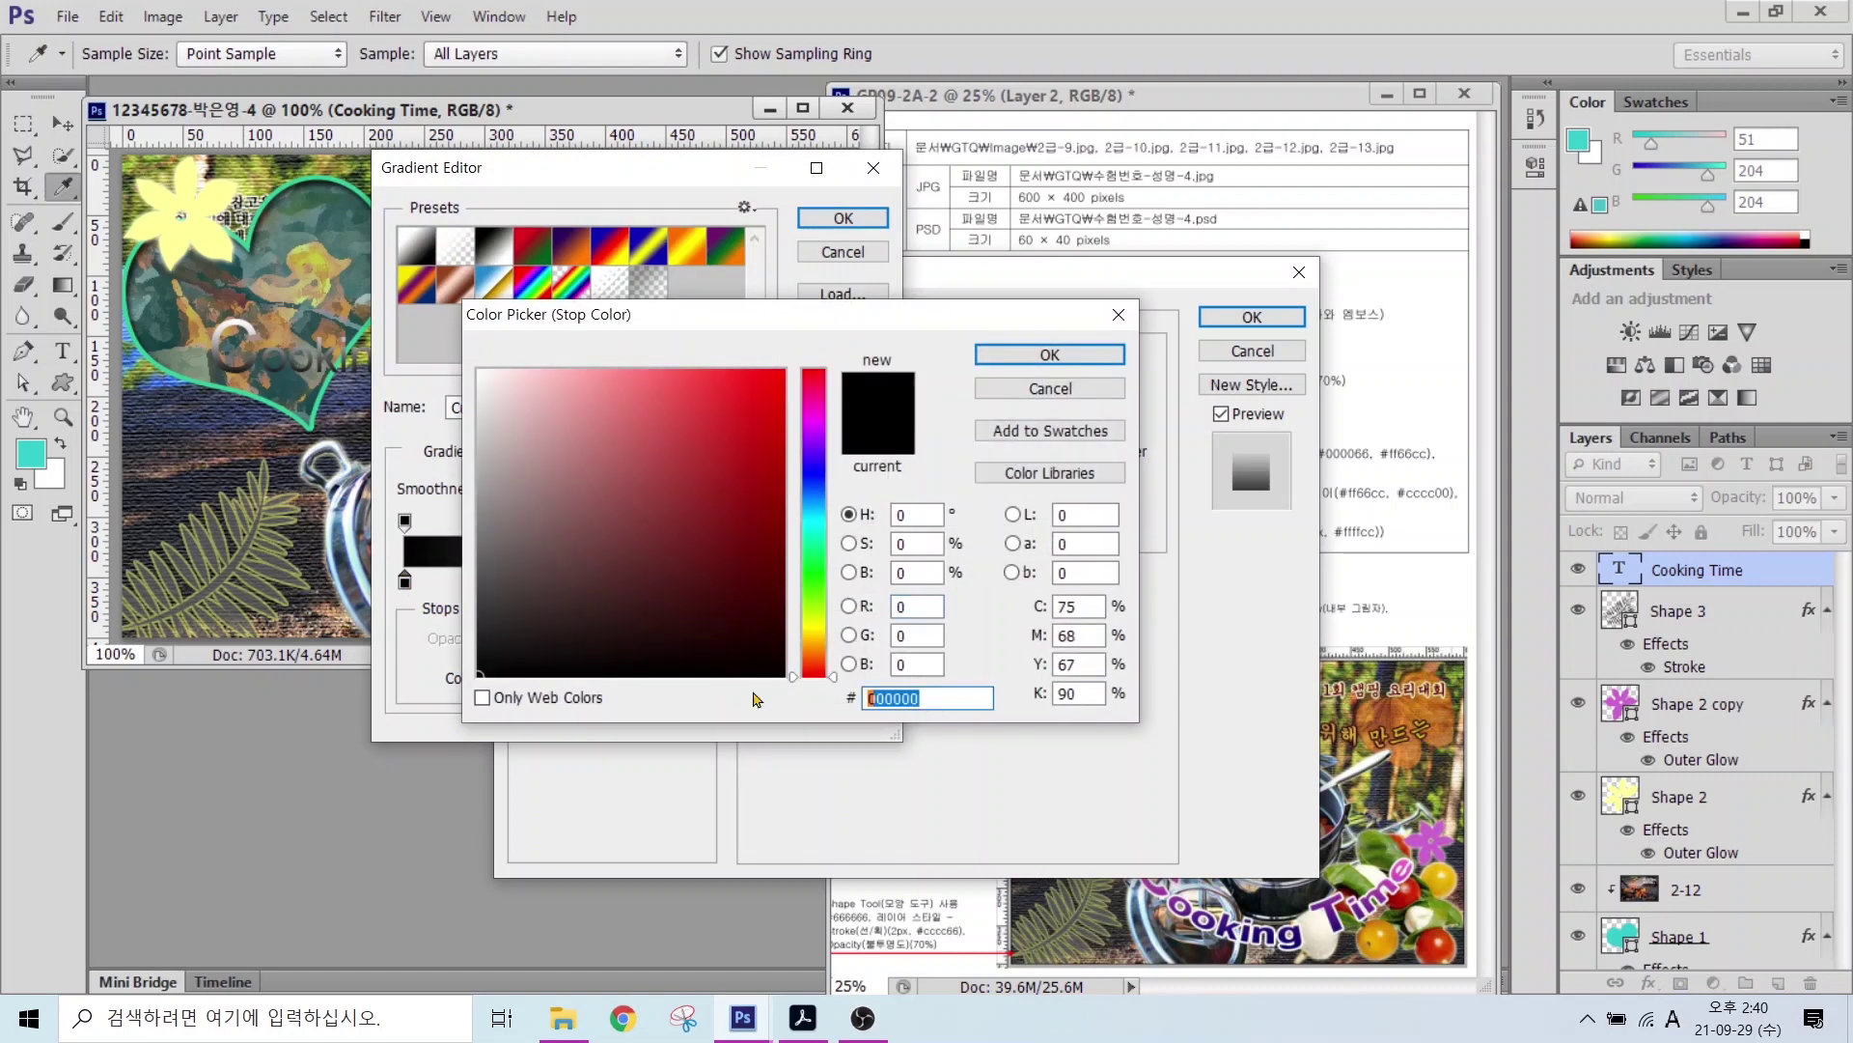
text(000066)
key(Return)
double_click(867, 581)
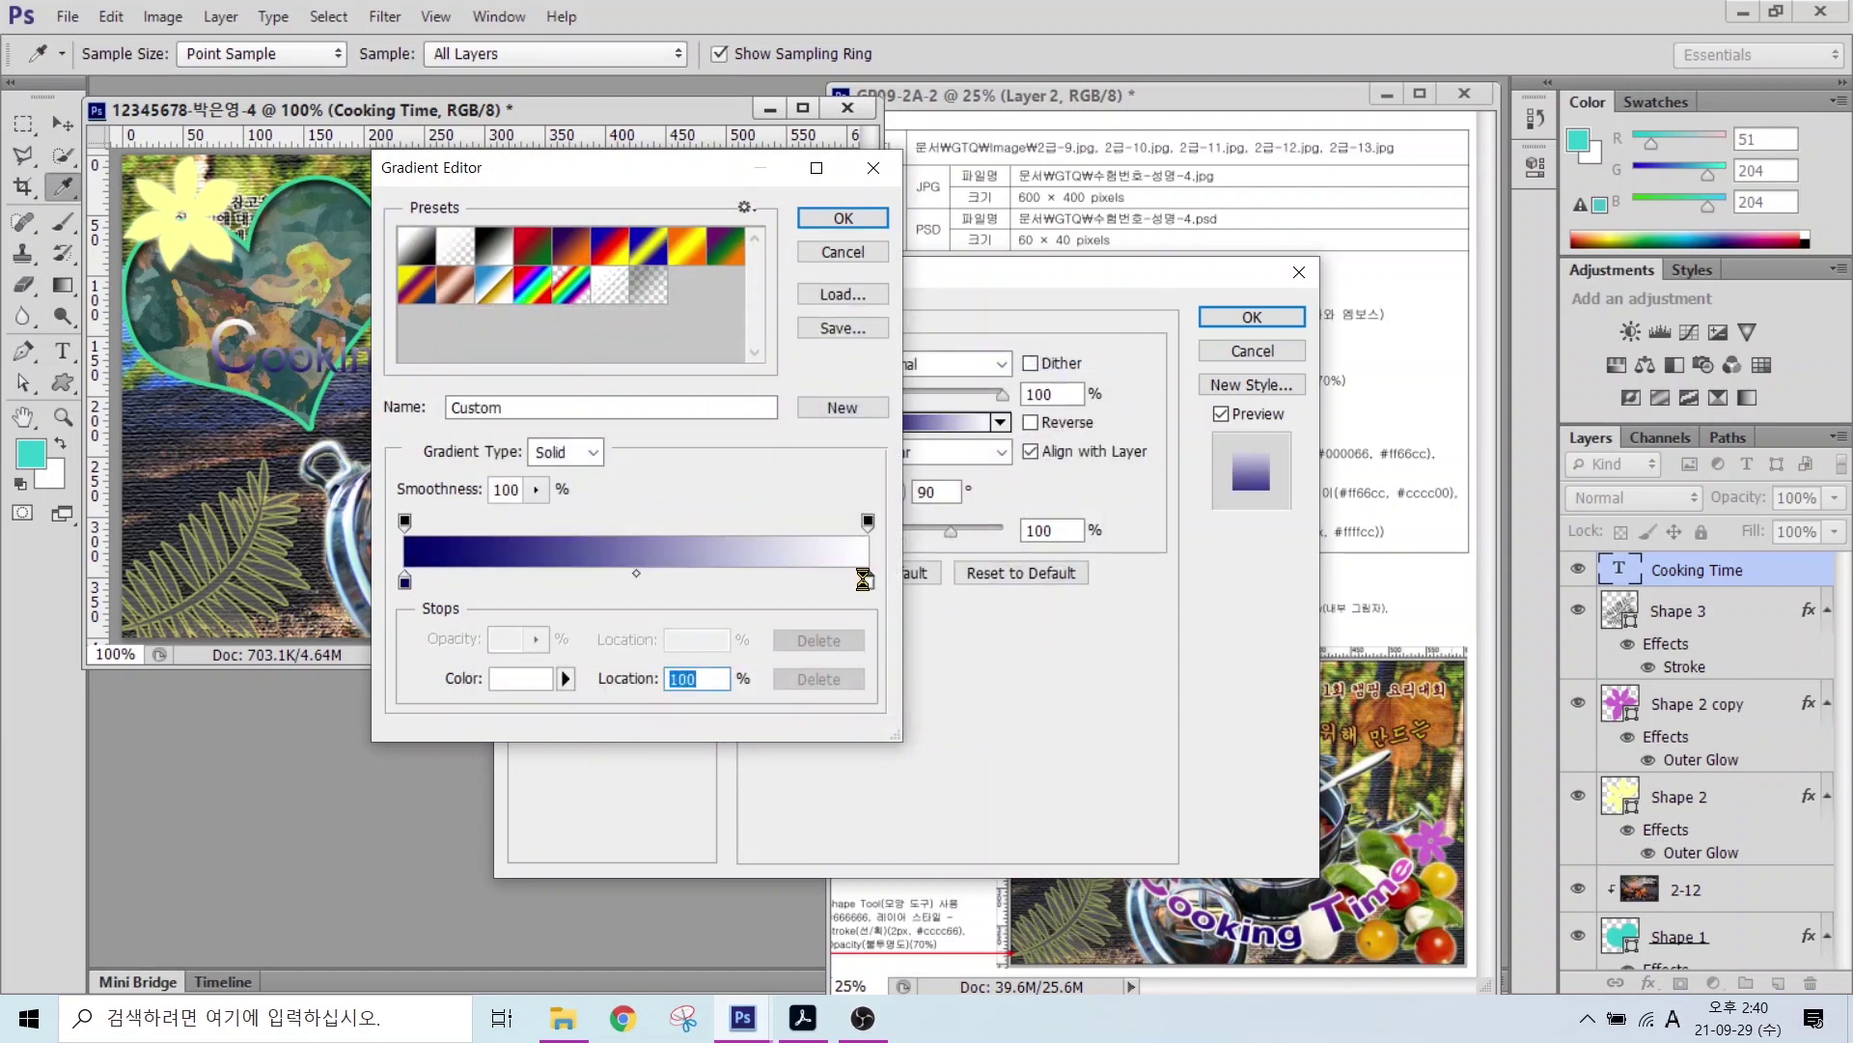
double_click(897, 697)
text(ff66cc)
key(Return)
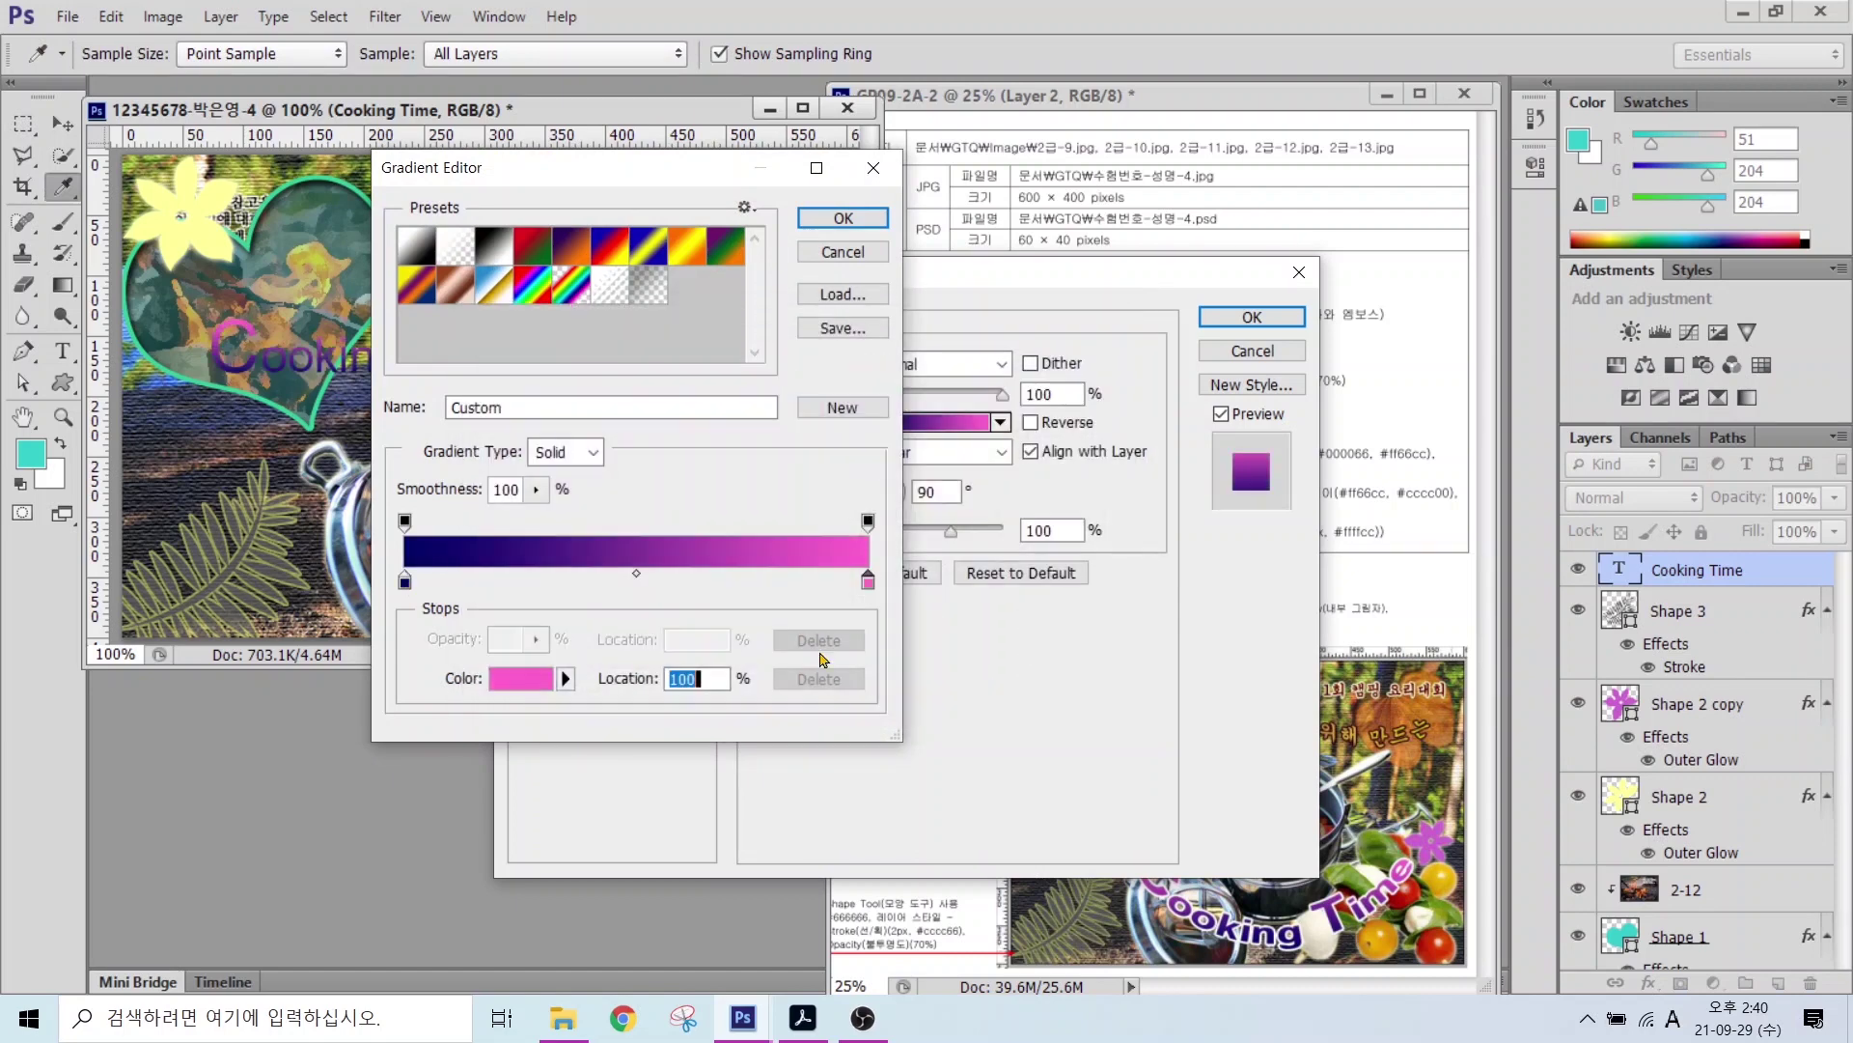
click(837, 220)
Step: Add a white #fff stroke, apply the effects, and move Cooking Time down
click(598, 461)
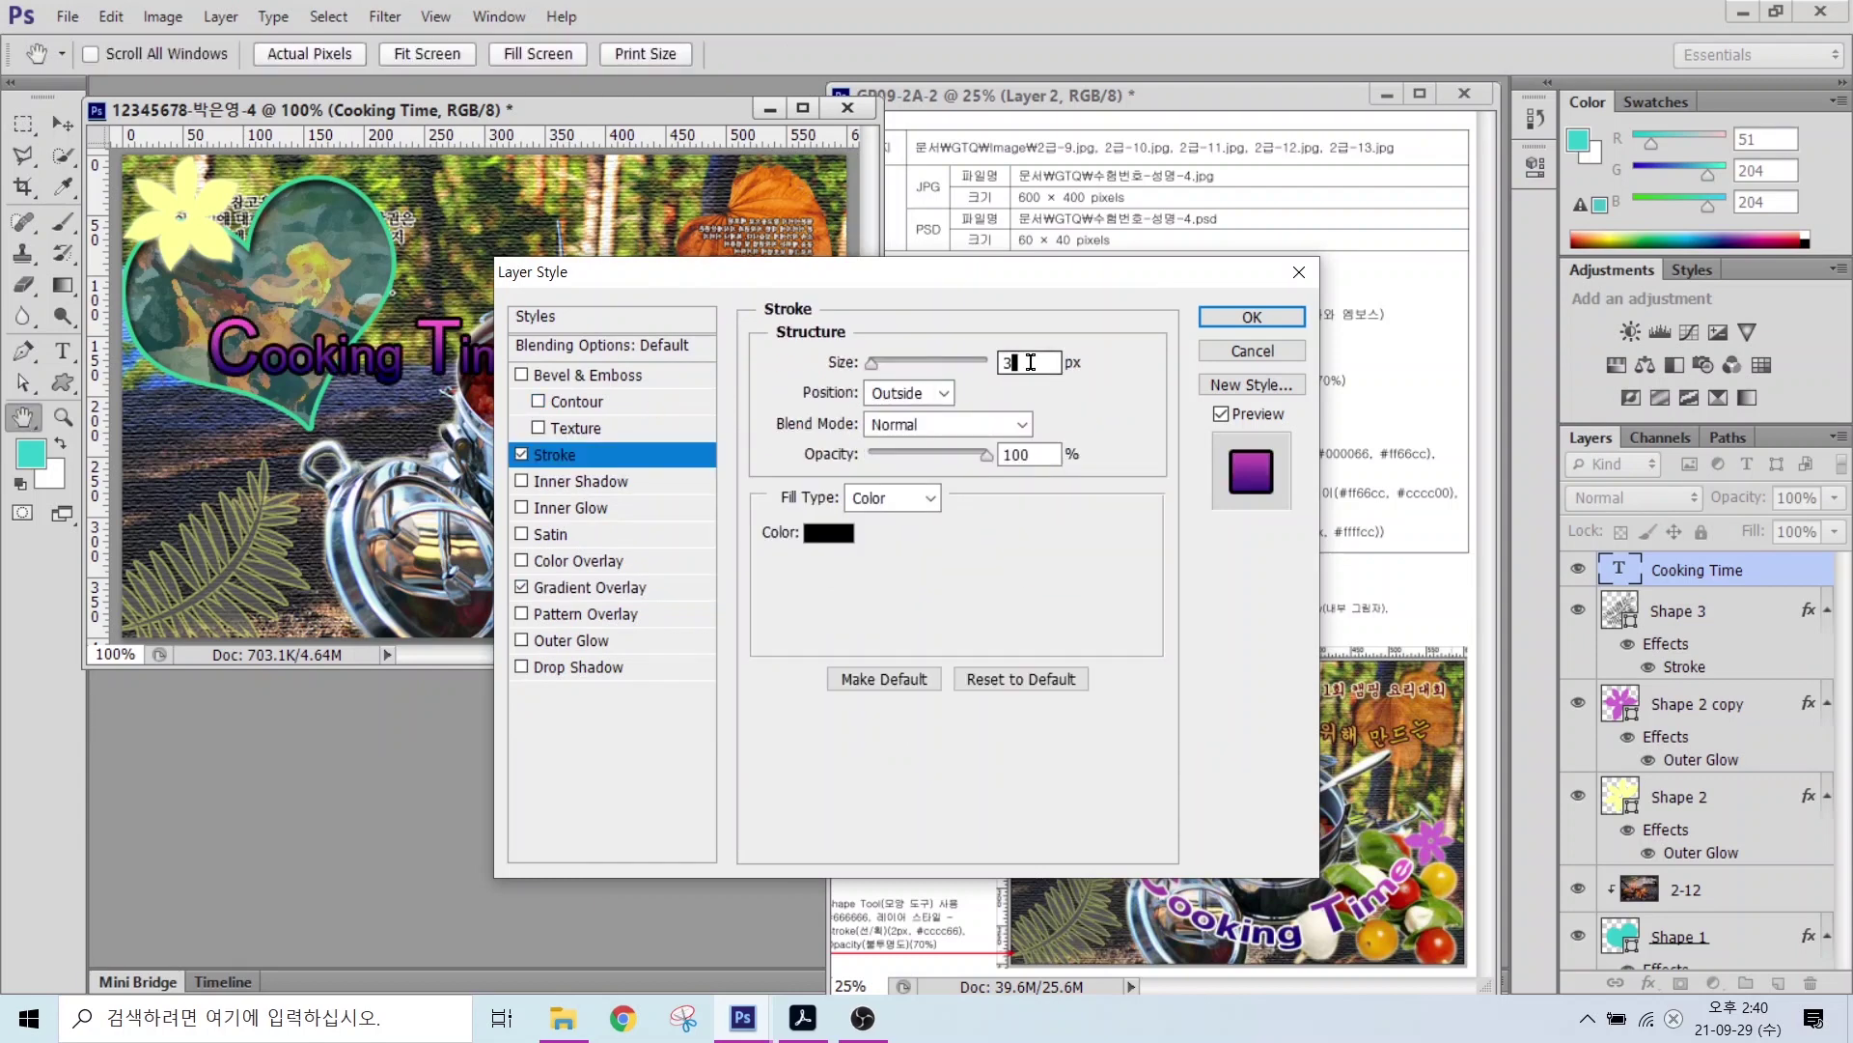
click(827, 525)
text(fff)
key(Return)
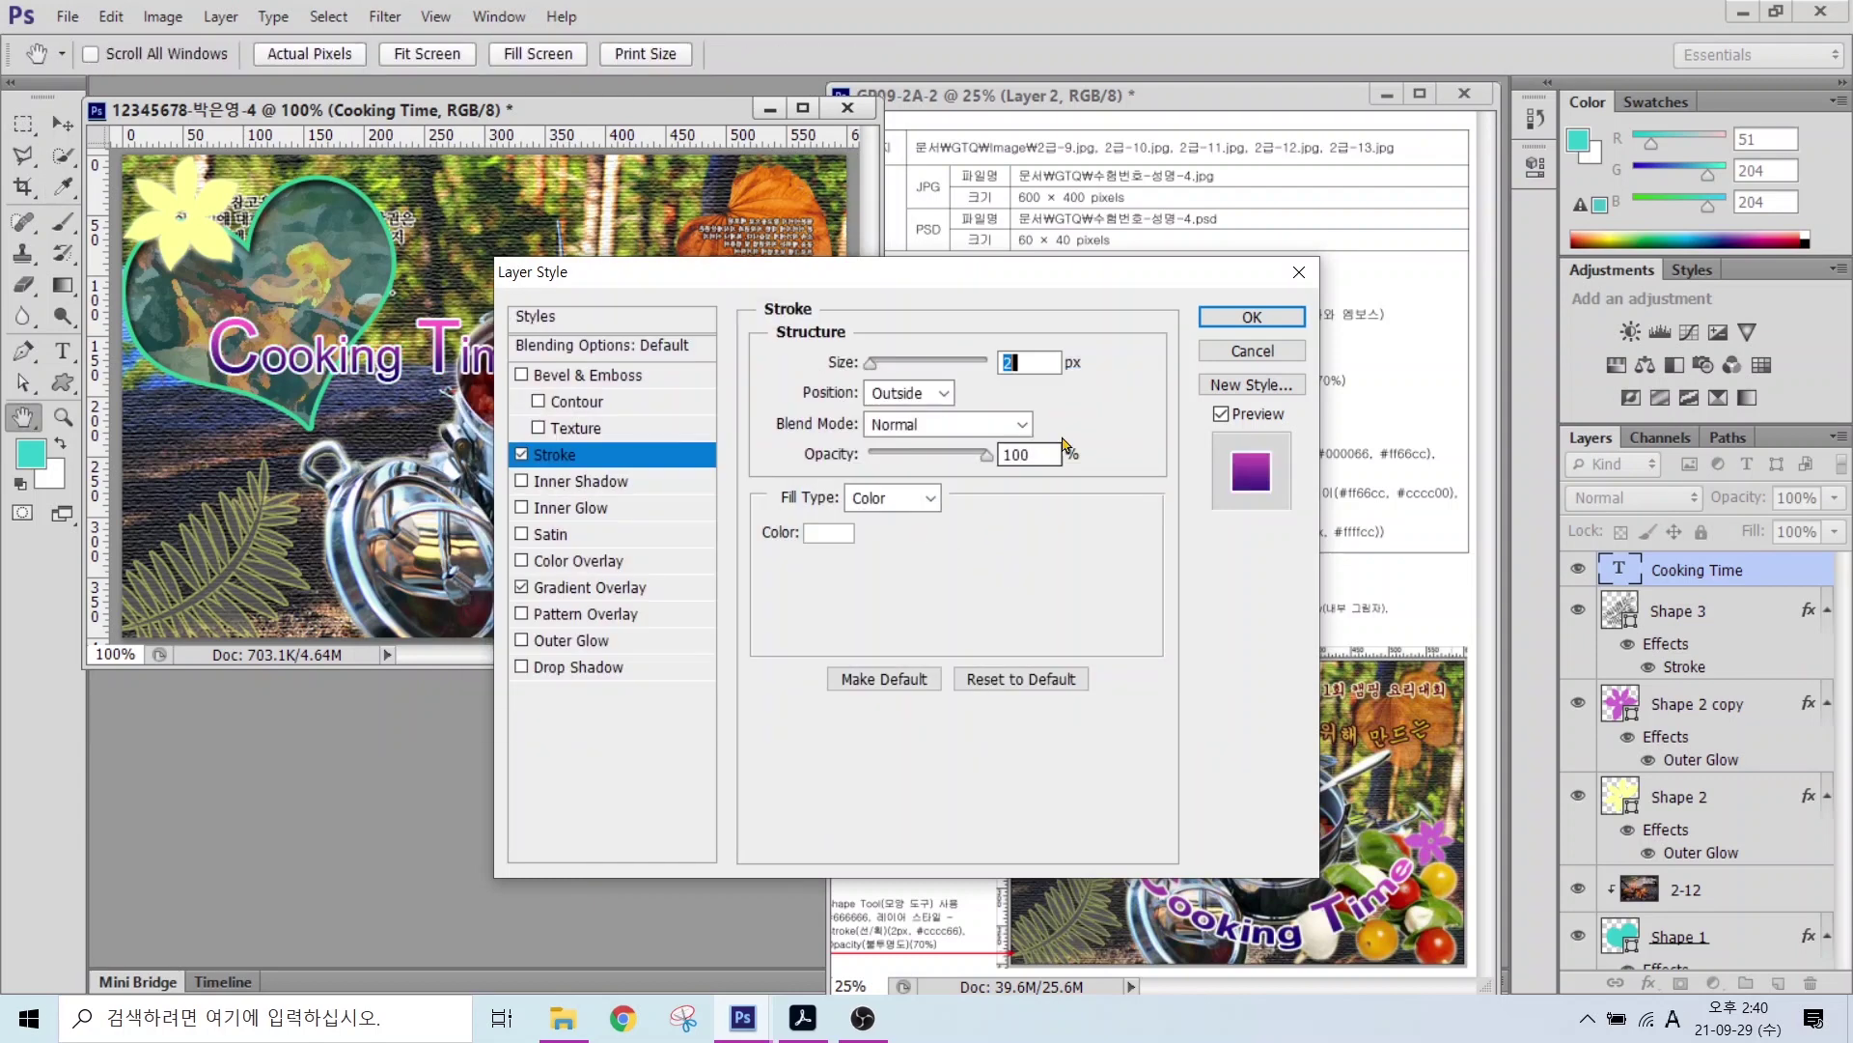
click(1252, 316)
key(v)
mouse_move(438, 361)
mouse_down()
mouse_move(686, 506)
mouse_move(655, 575)
mouse_up()
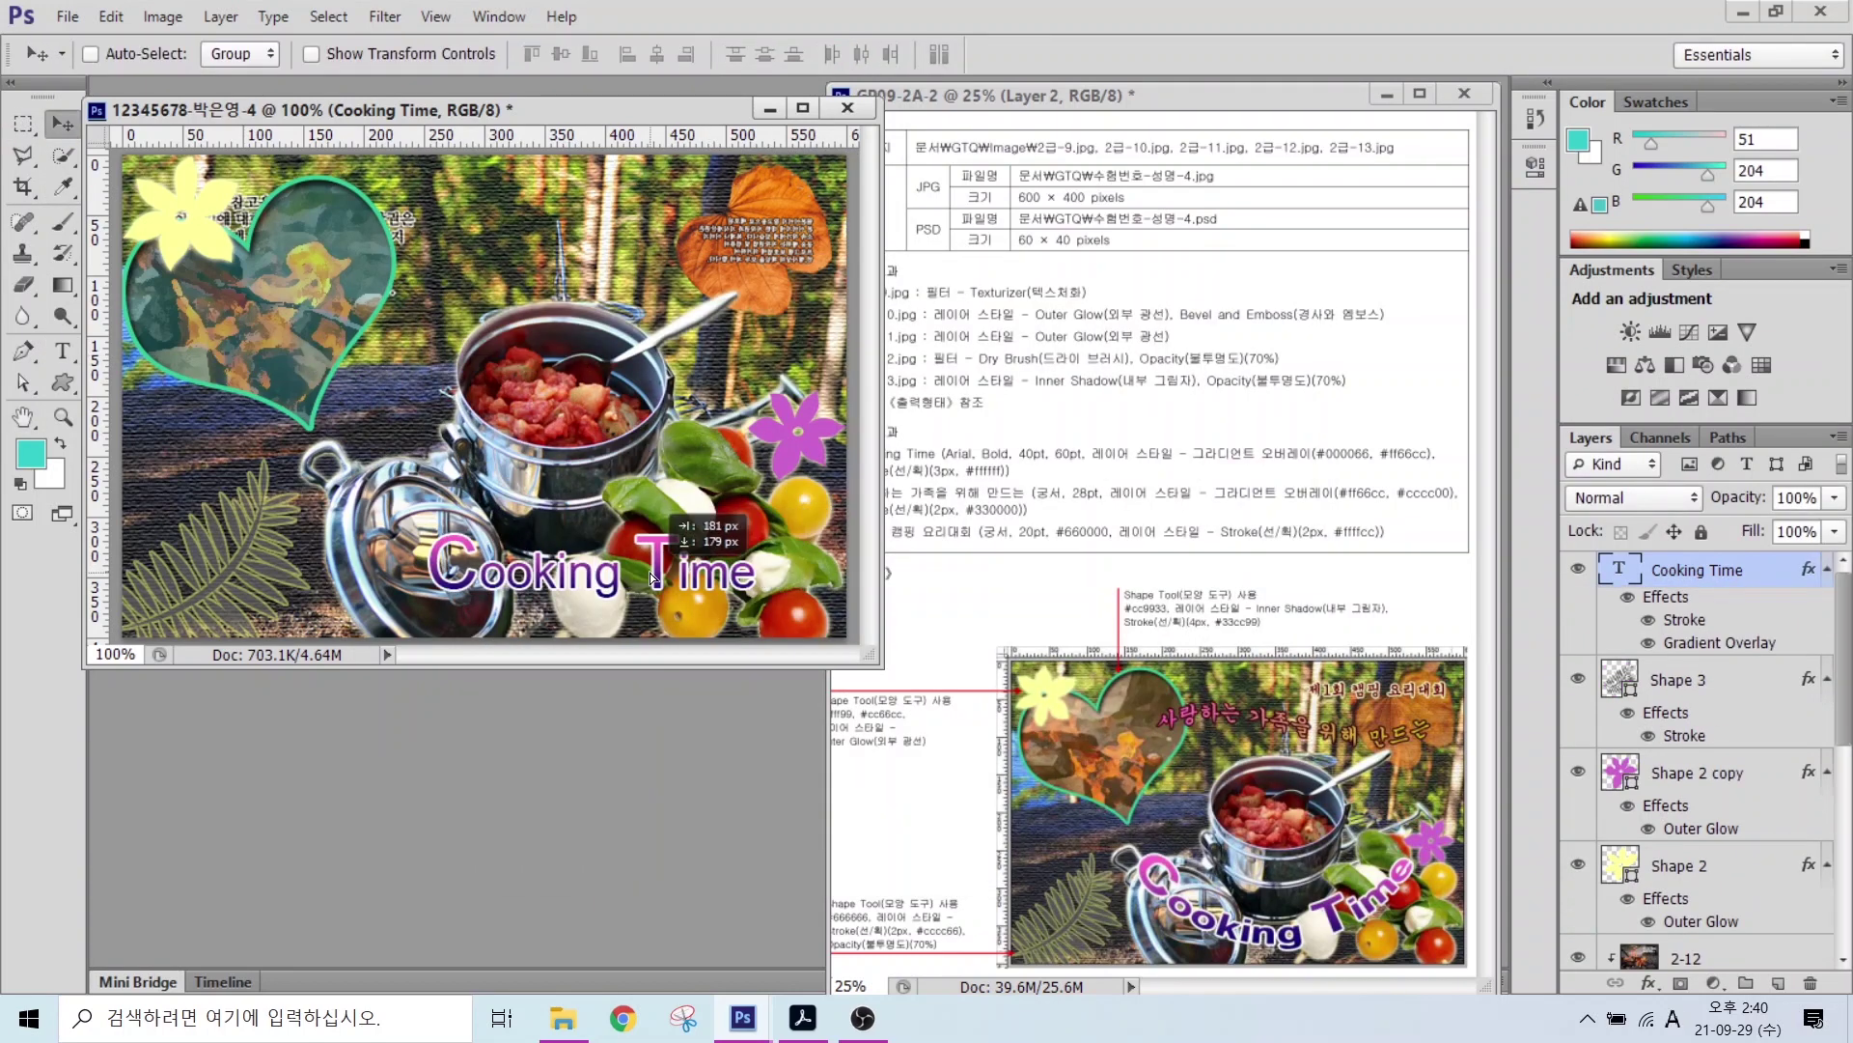
Step: Make Cooking Time bold and warp it with an Arc bend of -54
click(62, 351)
click(389, 54)
click(346, 228)
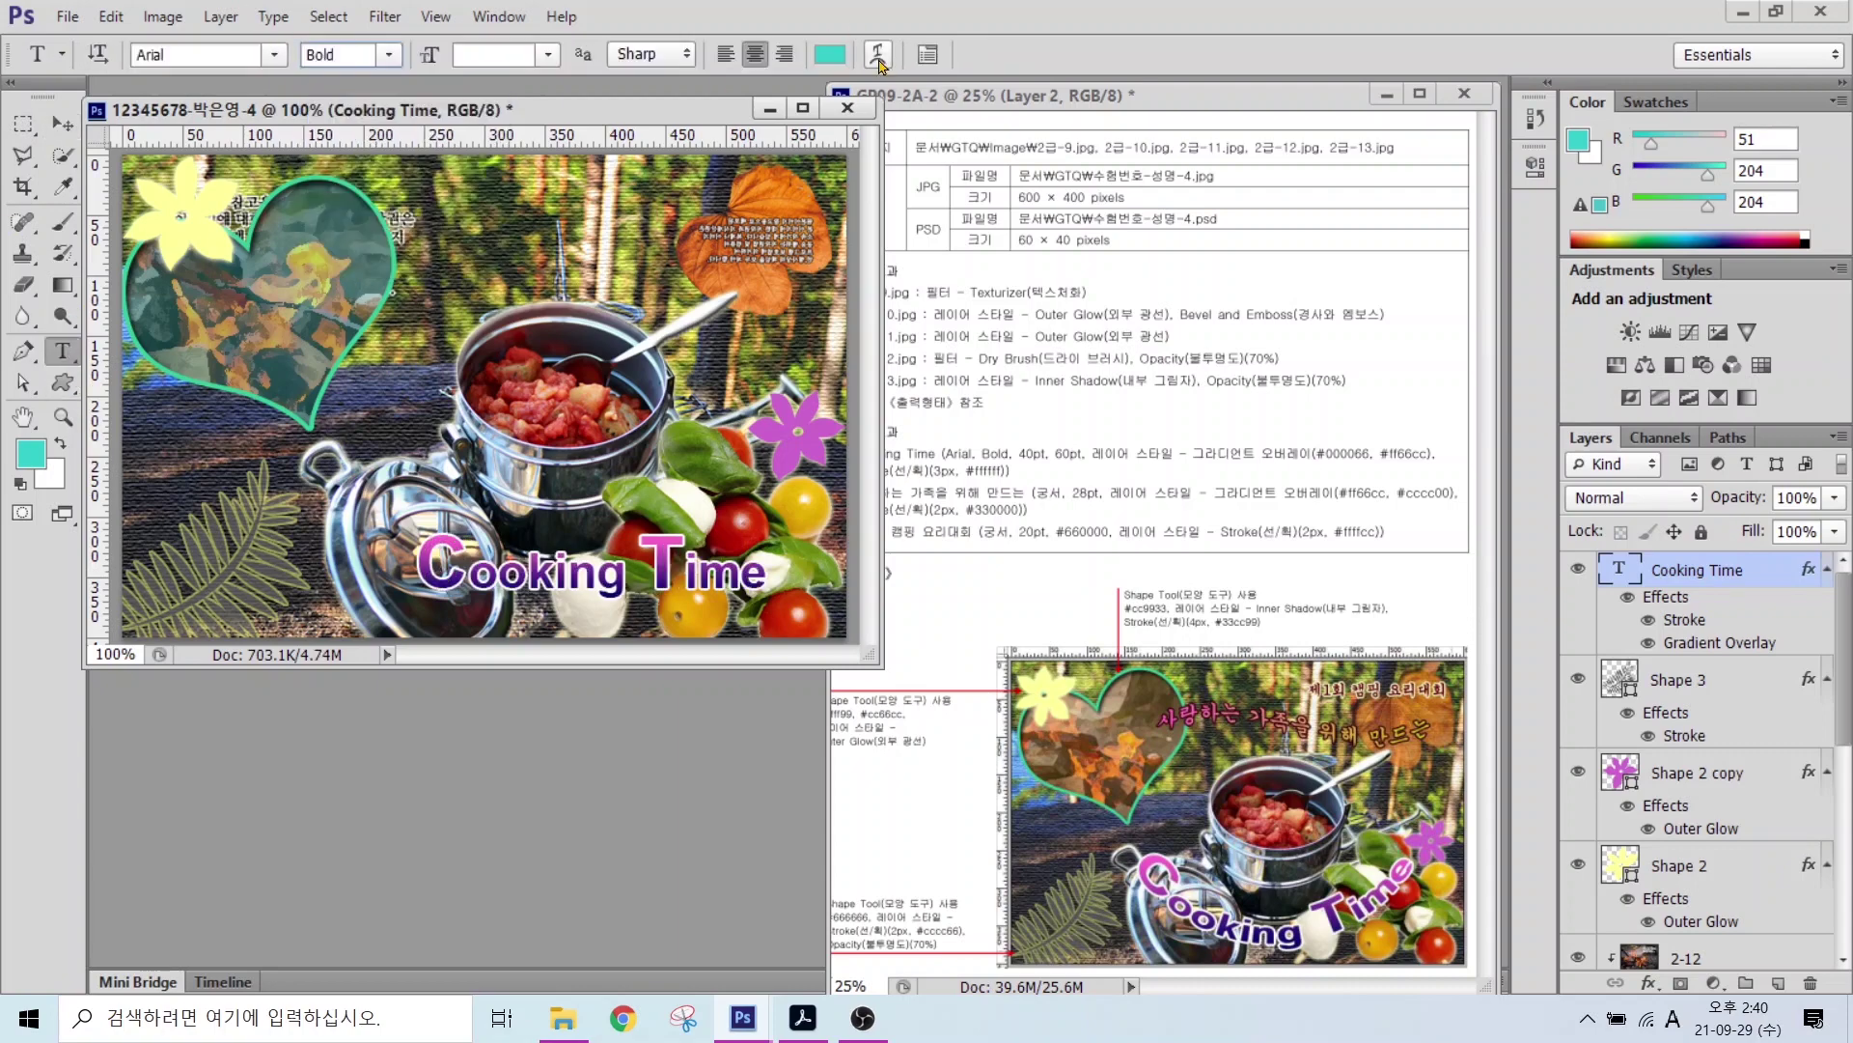
click(878, 54)
click(849, 419)
click(773, 489)
click(757, 532)
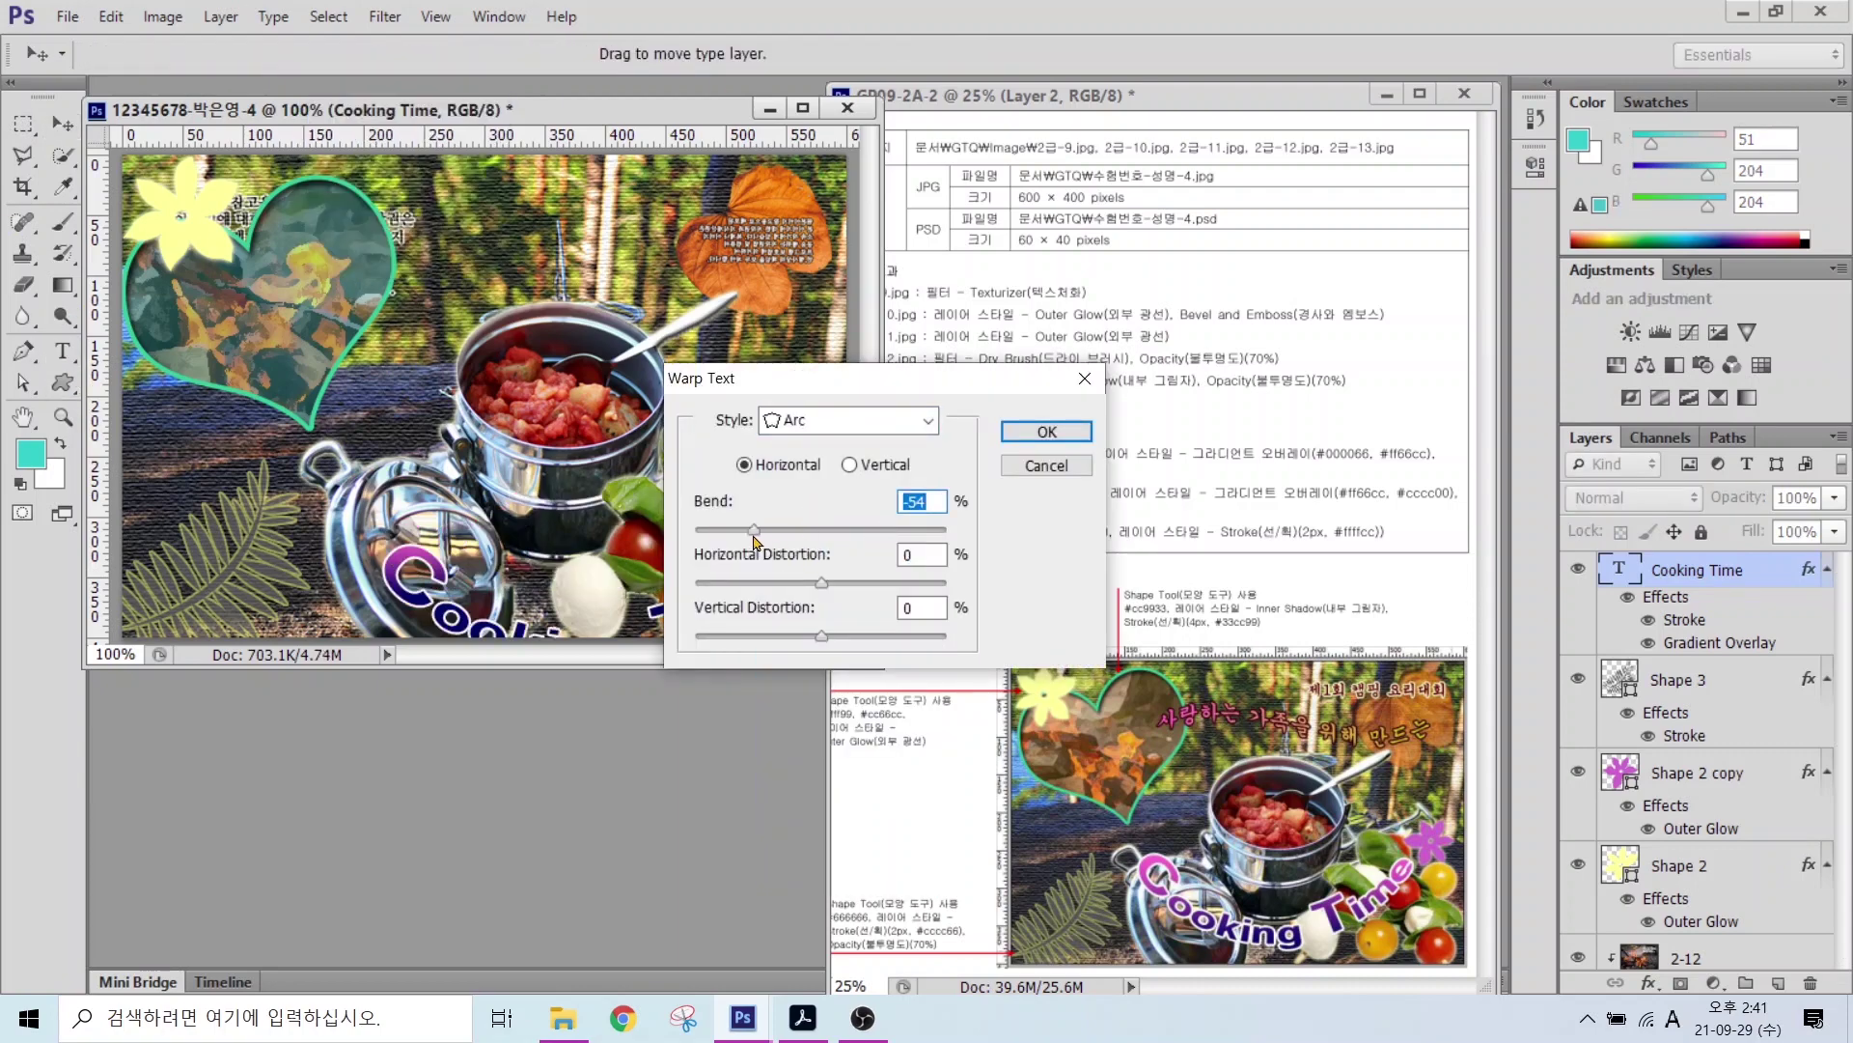
click(1033, 431)
Step: Place the arched Cooking Time at the lower middle and start a new text line
key(v)
drag(722, 610, 705, 529)
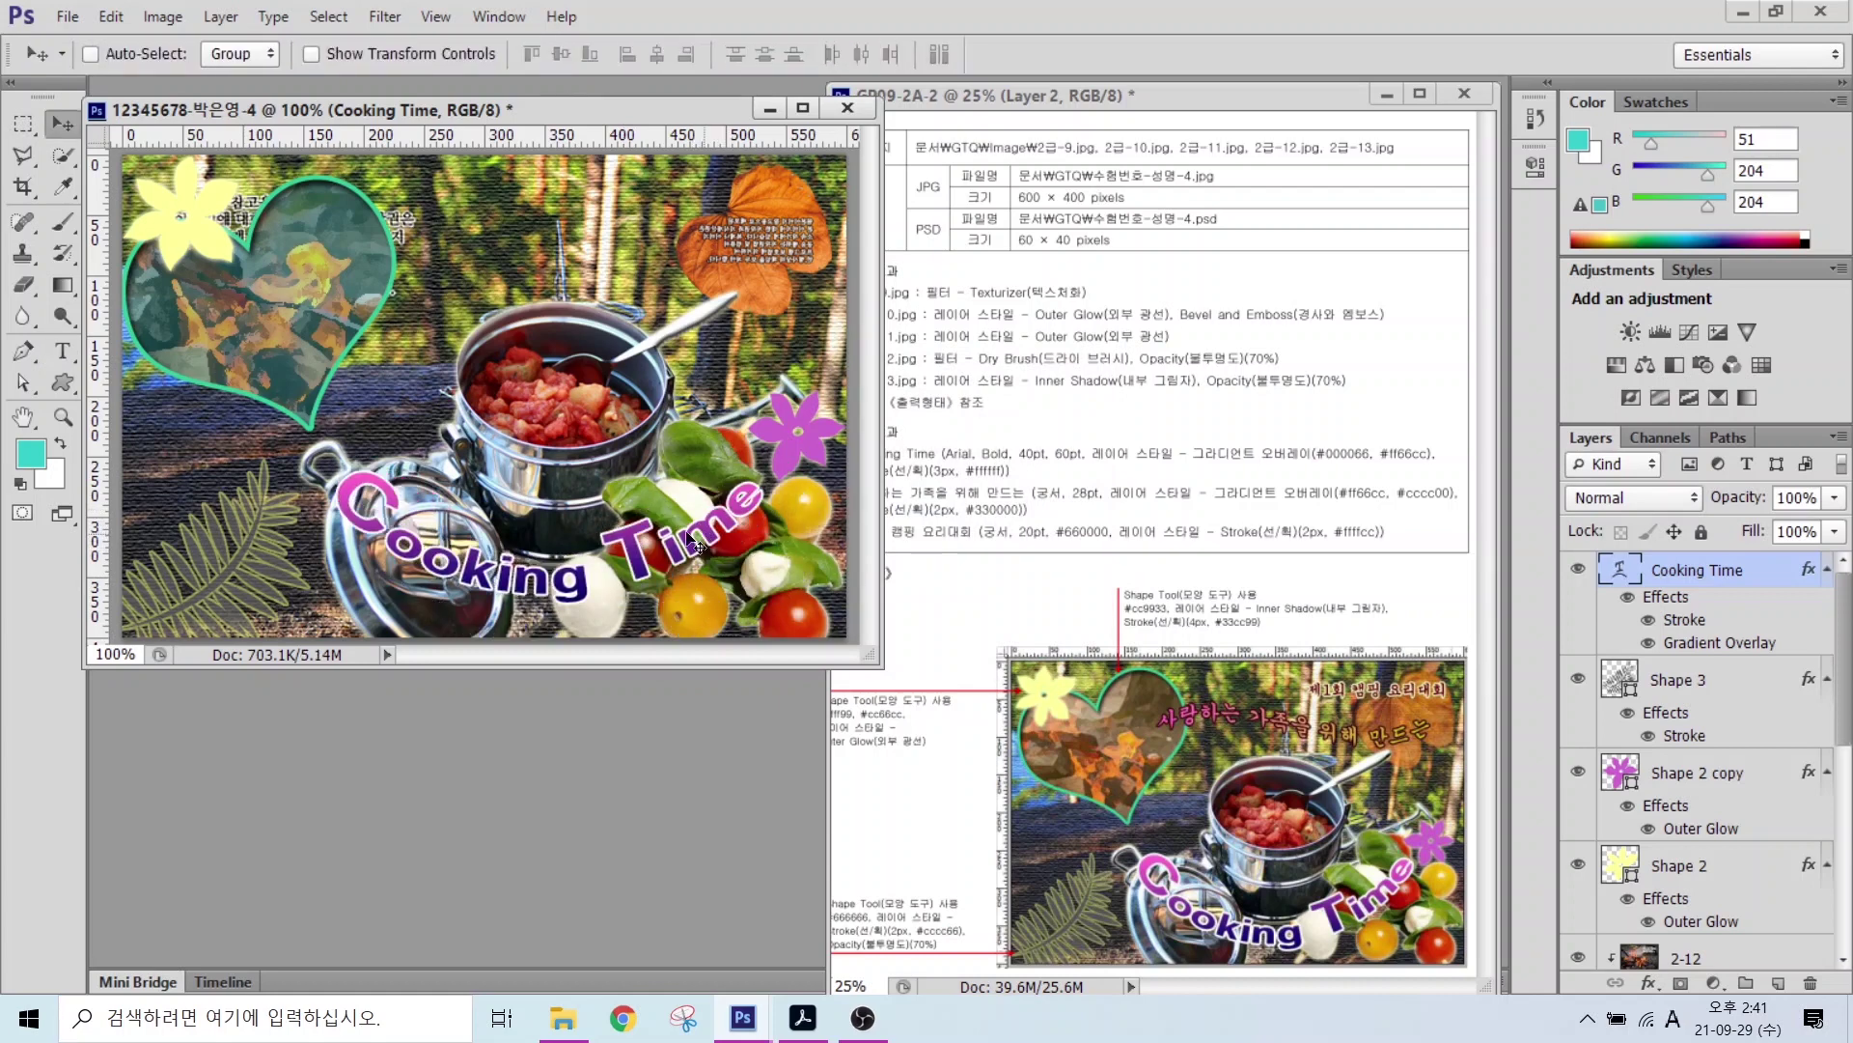
key(t)
click(488, 306)
Step: Type '사랑하는 가족을 위해 만드는' and set it to 궁서 at 28 pt
text(가족을 위해 만드)
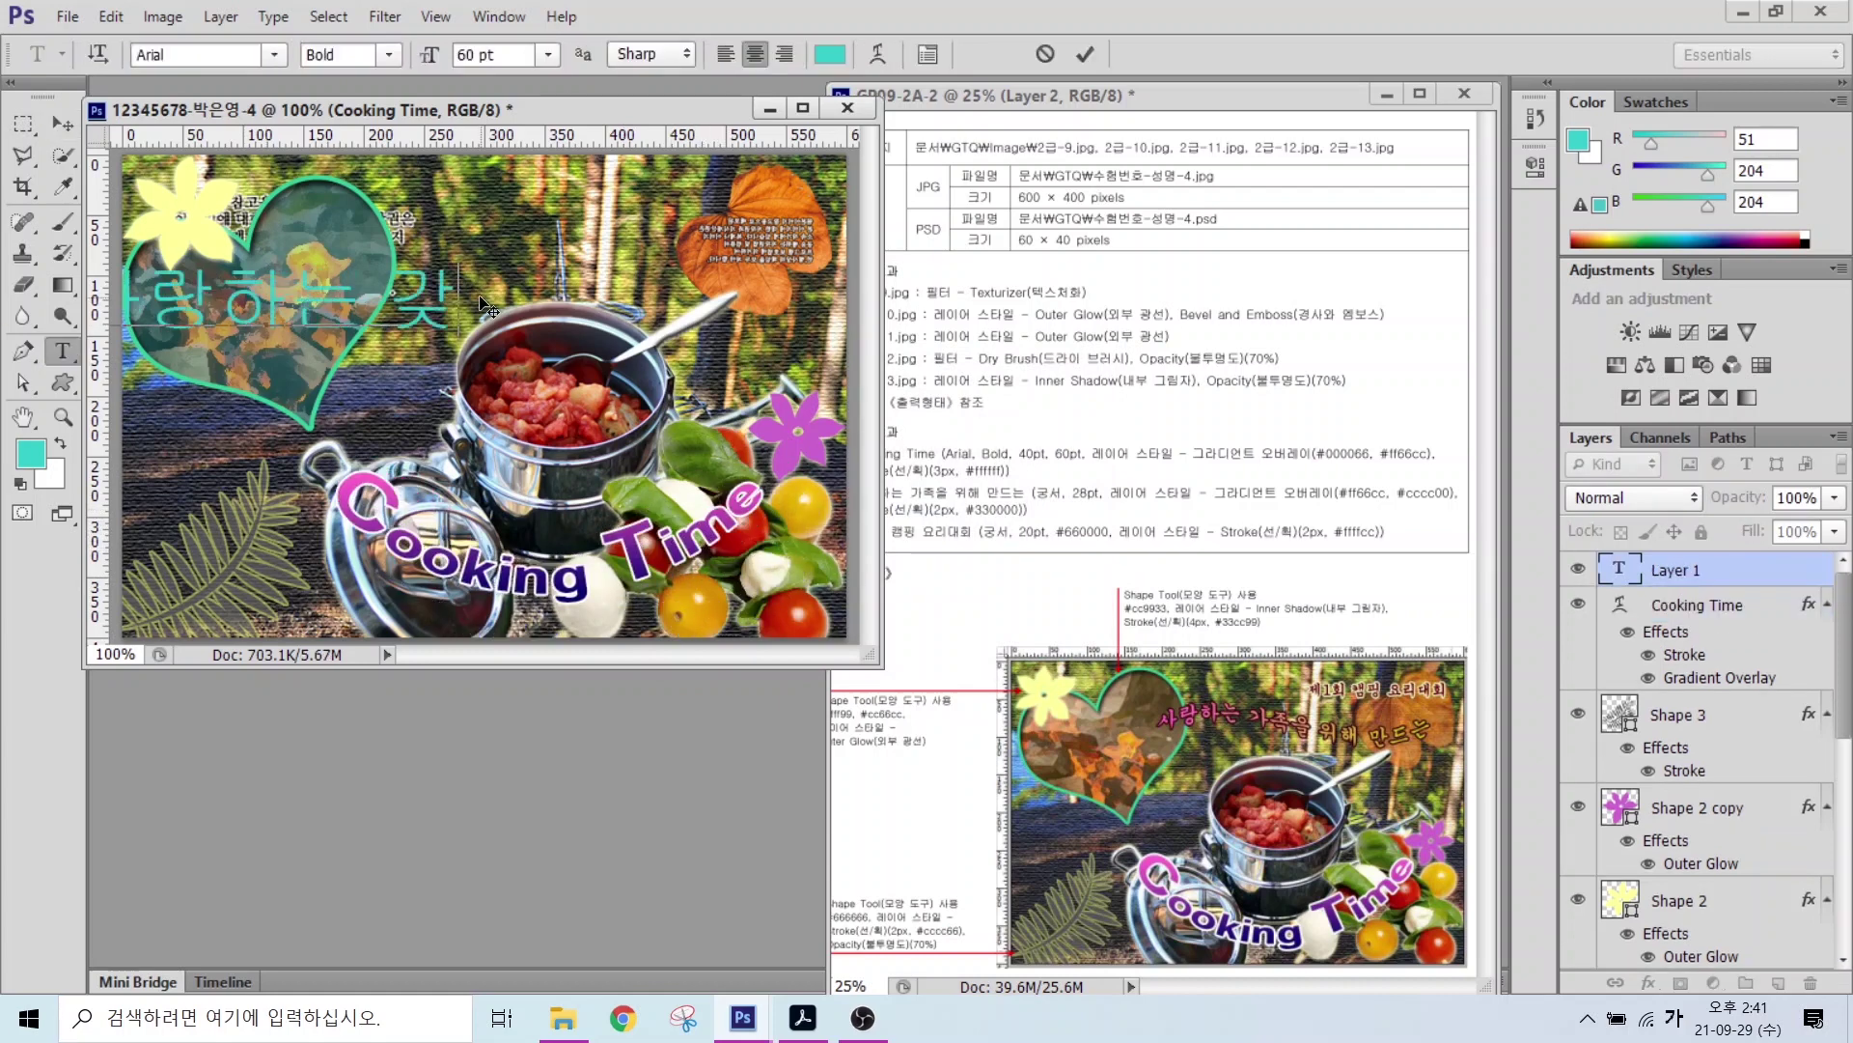
text(는)
key(ctrl+Return)
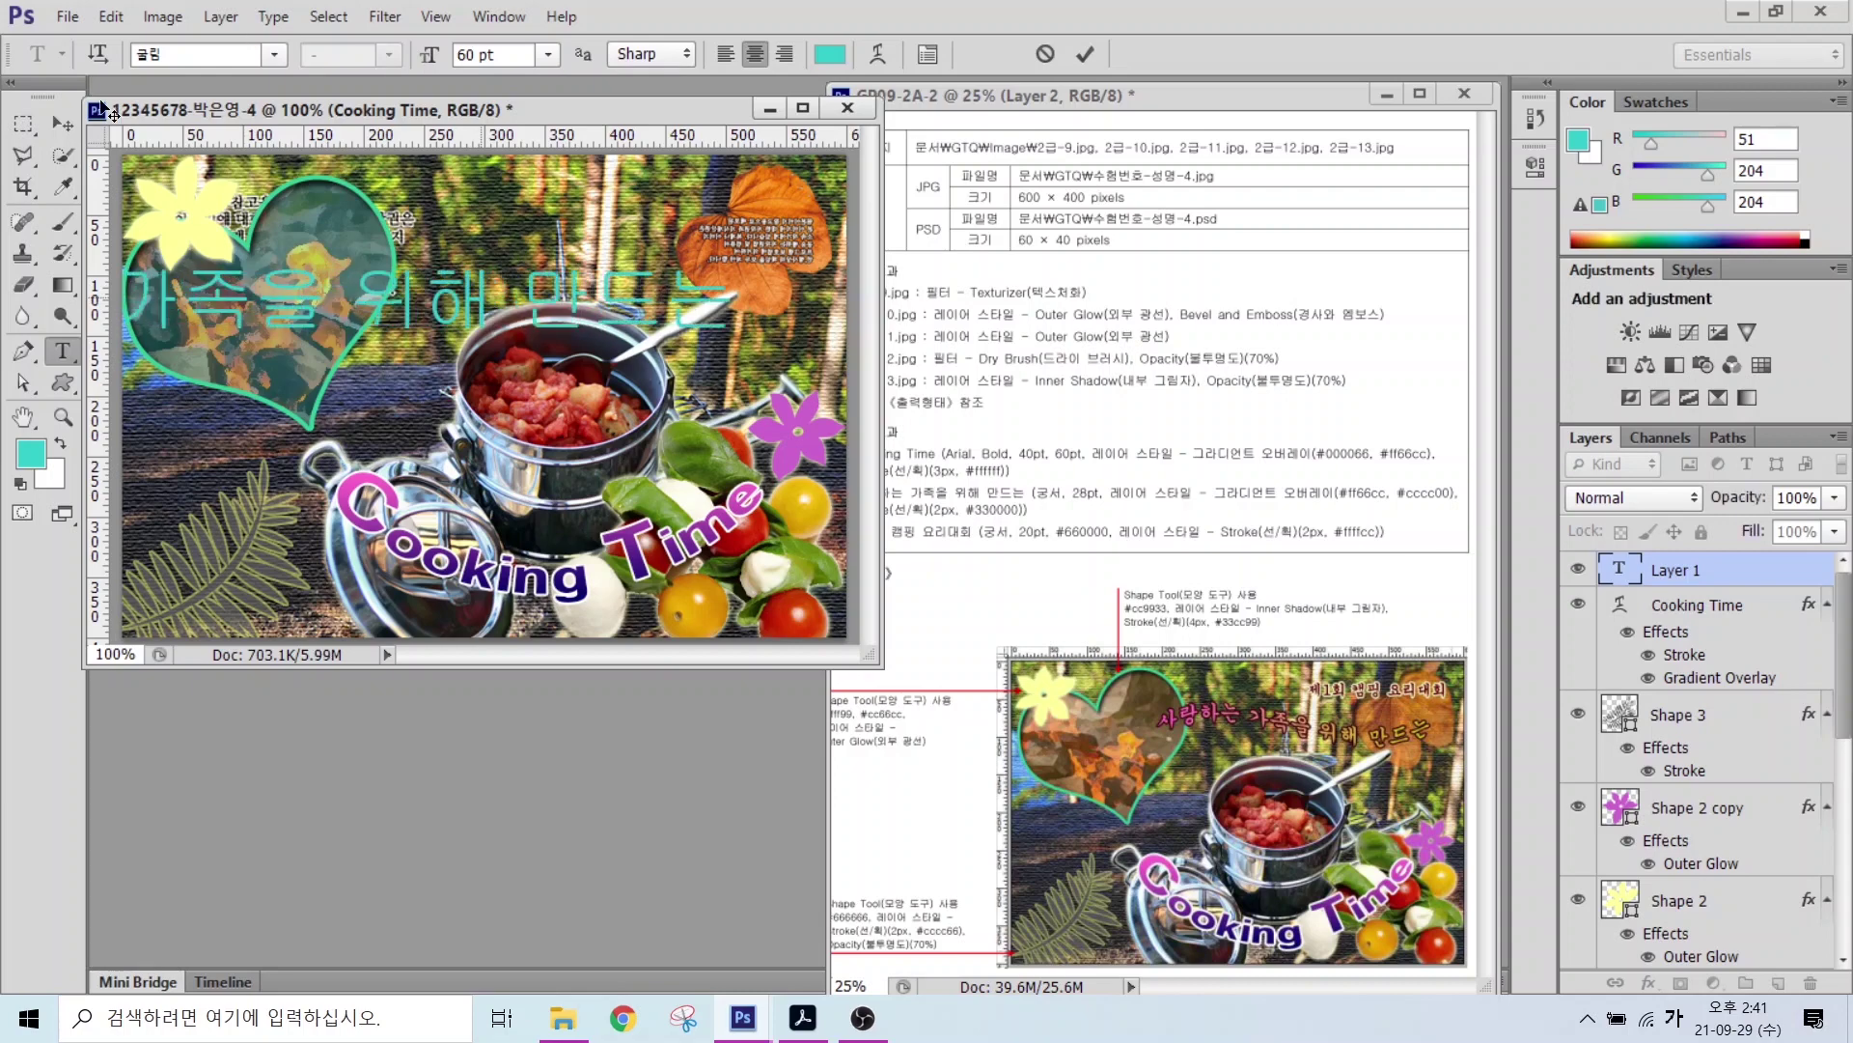
click(274, 54)
click(193, 154)
text(28)
key(Return)
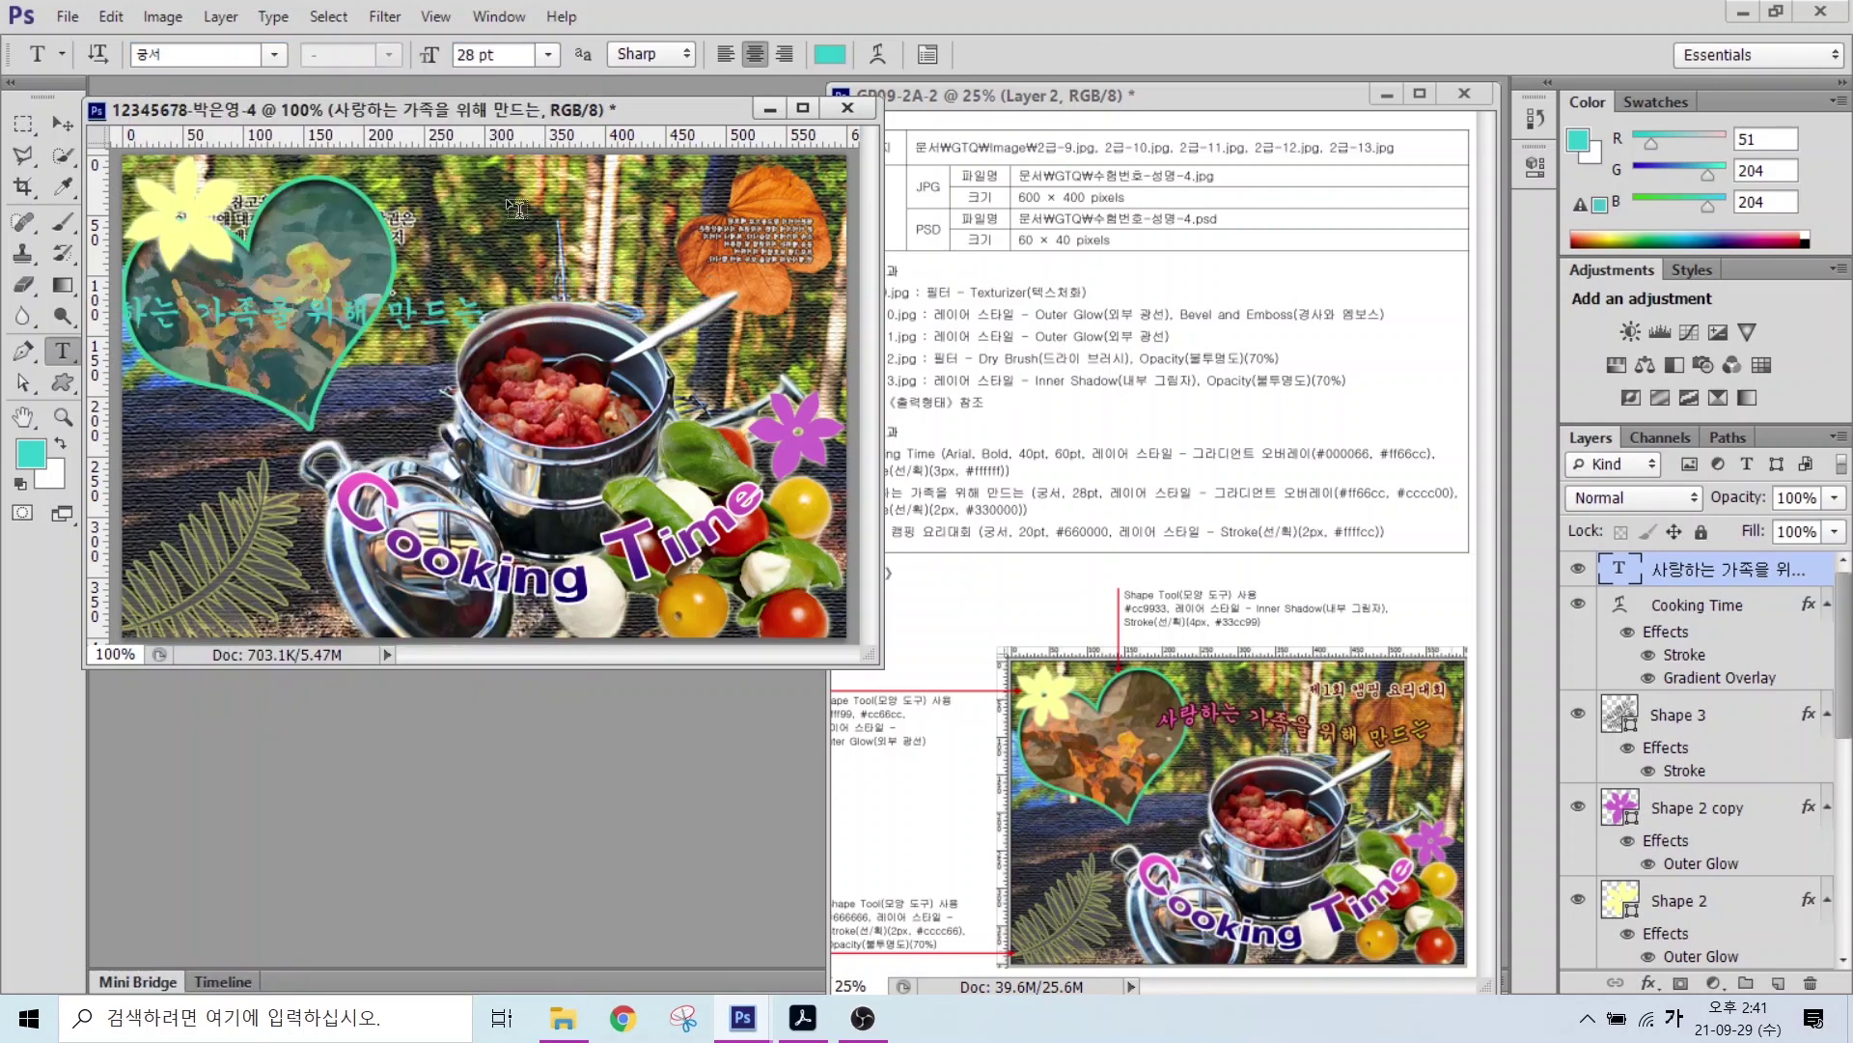
Step: Give the Korean line a Gradient Overlay from pink #ff66cc to yellow #cccc00
click(1648, 983)
click(1674, 898)
click(907, 422)
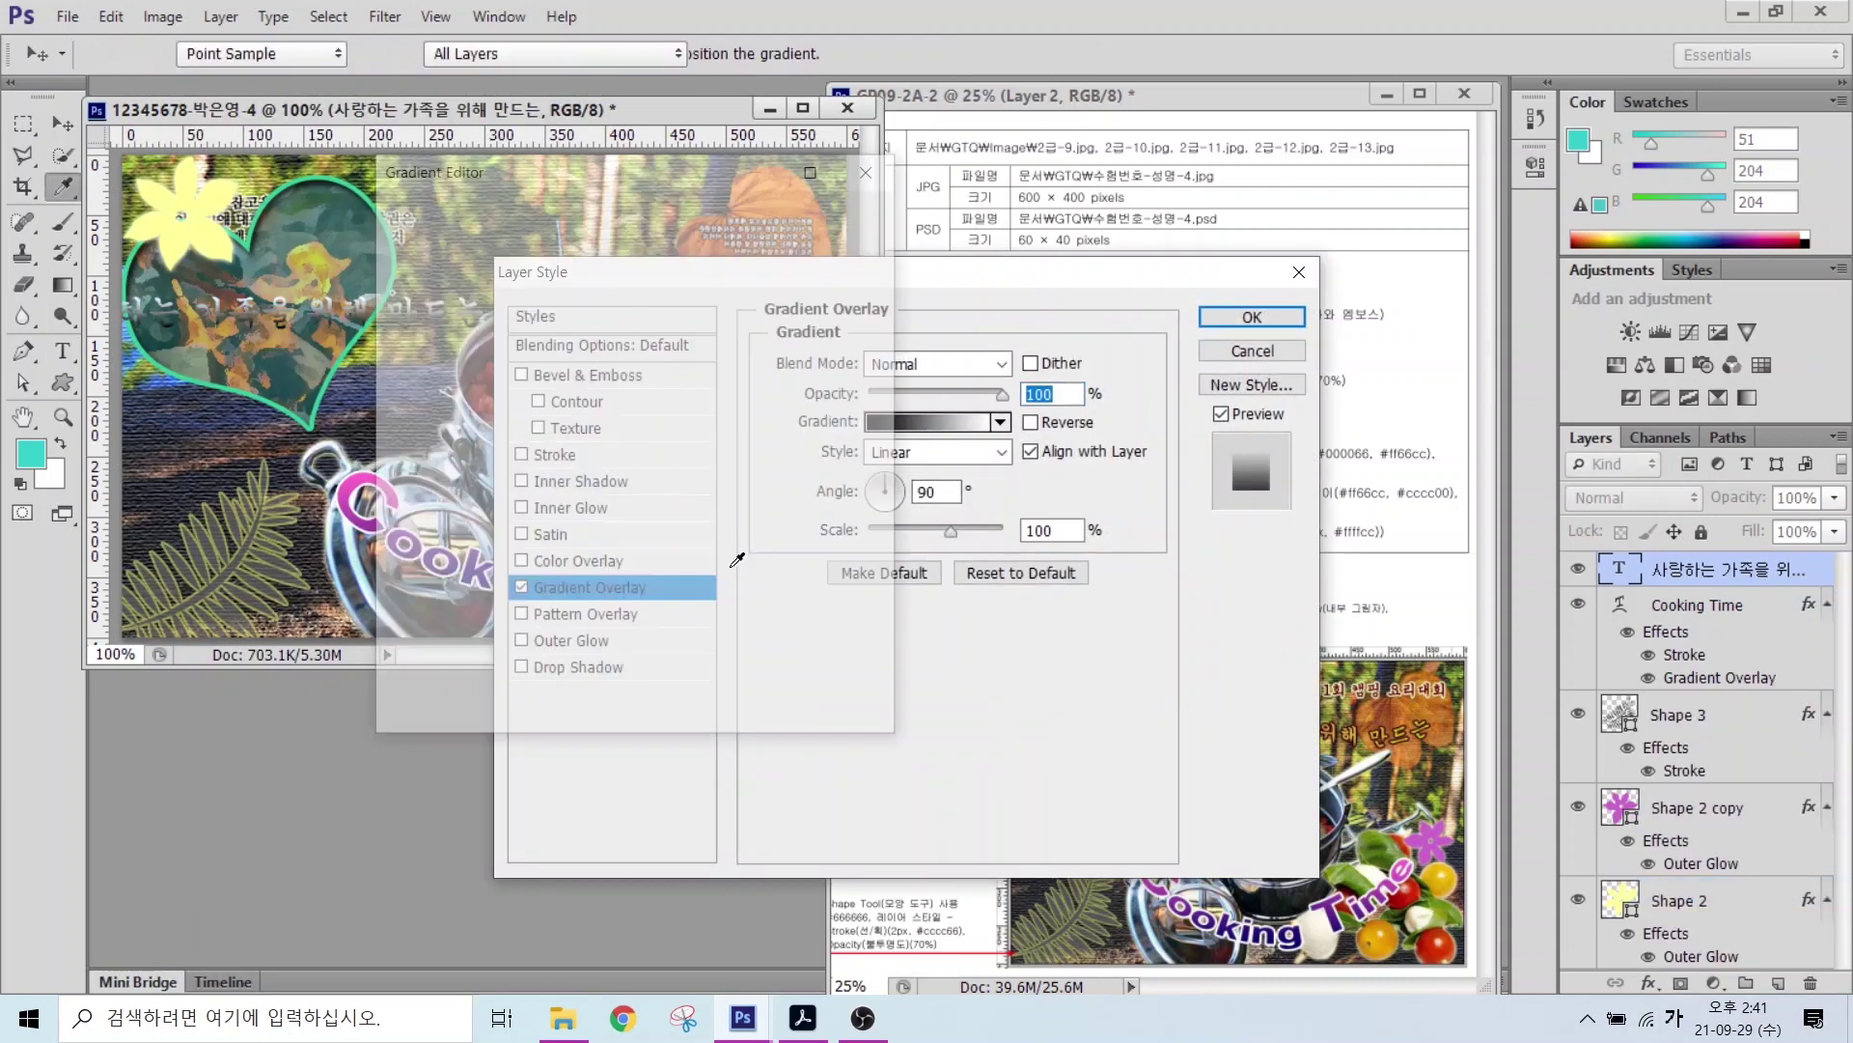
double_click(404, 582)
text(ff66cc)
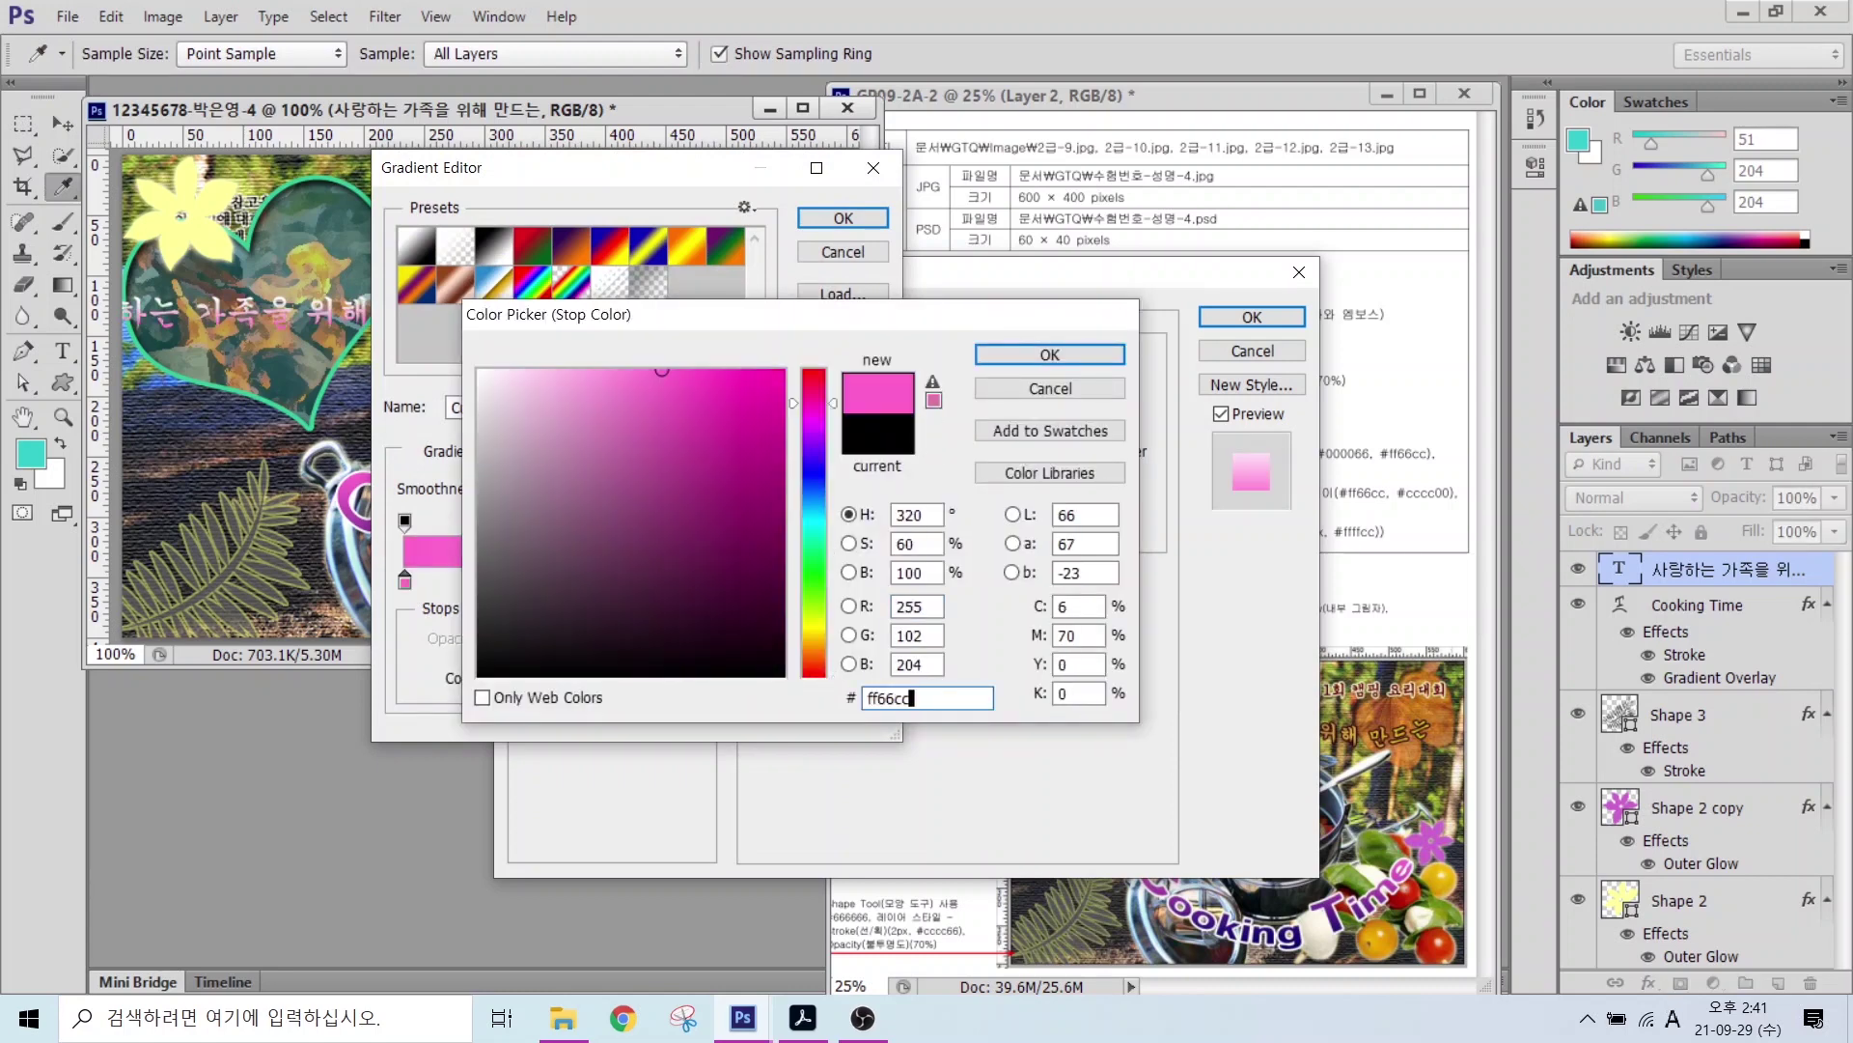
key(Return)
double_click(872, 579)
text(cccc00)
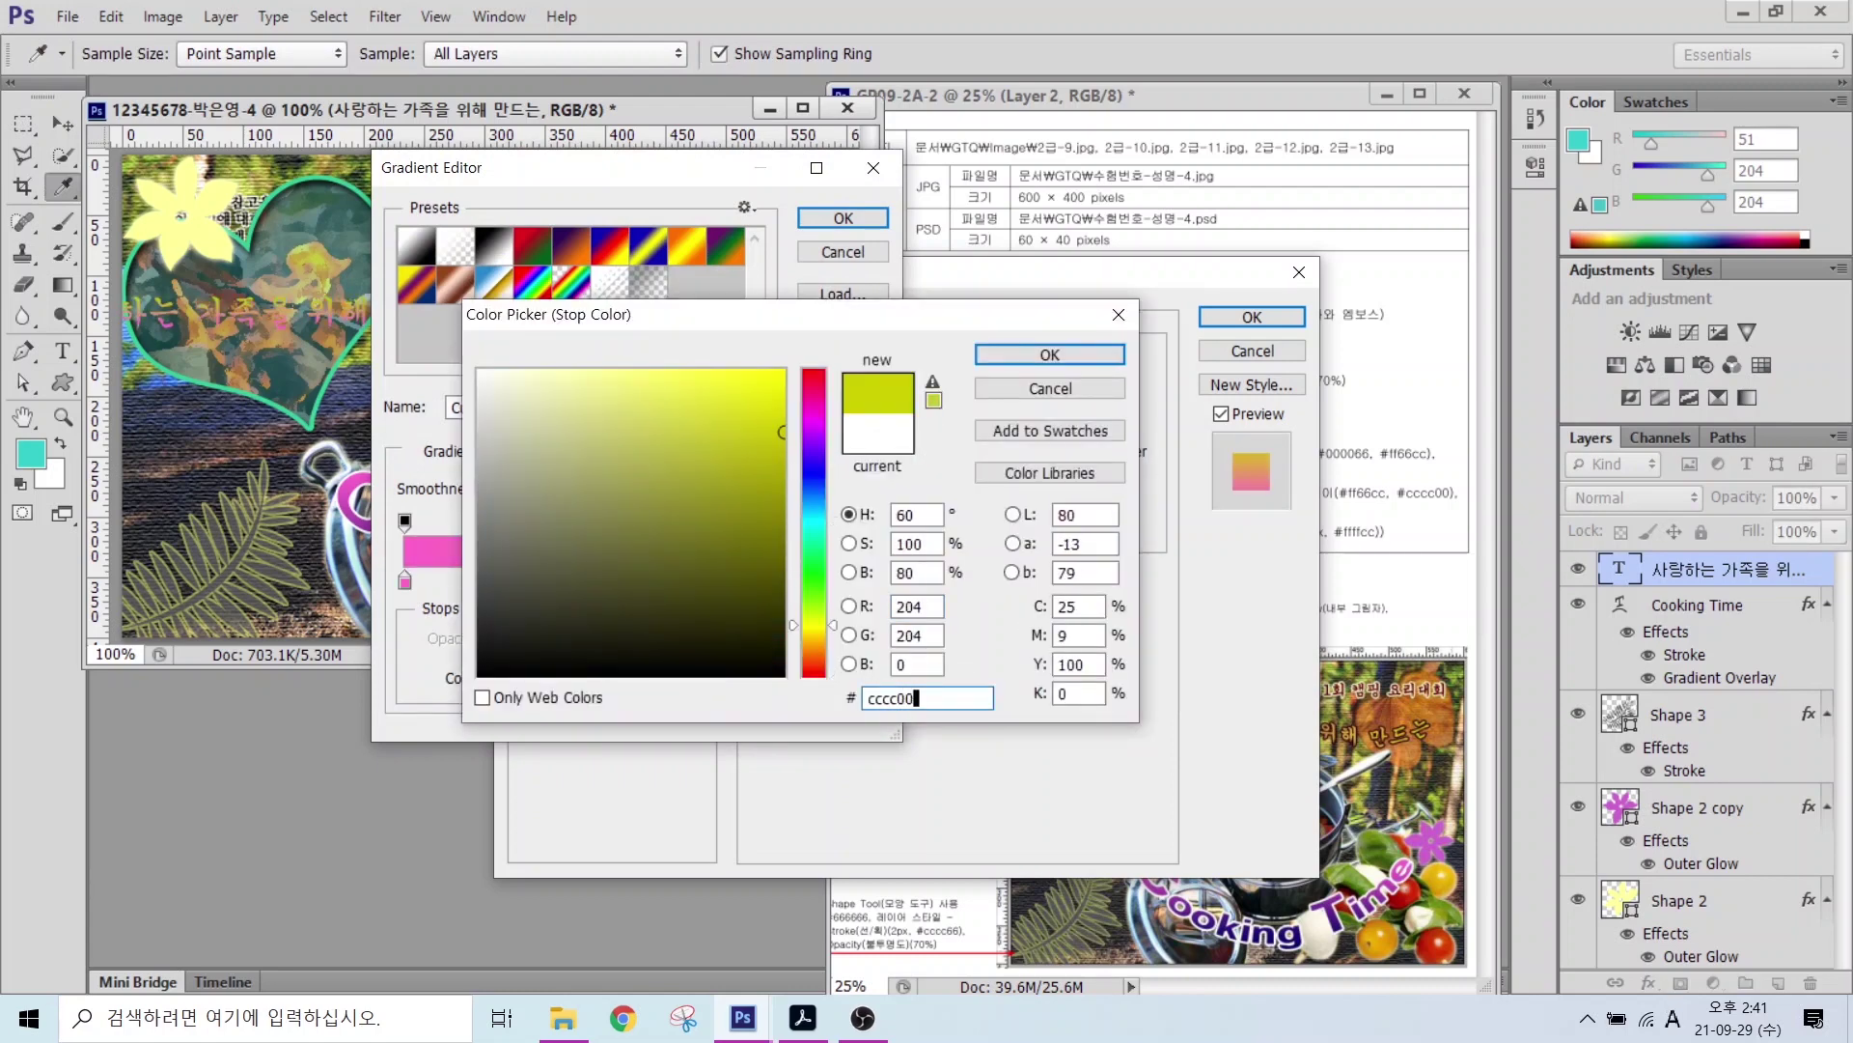
key(Return)
click(842, 218)
Step: Add a 2 px dark red #330000 stroke and shift the Korean line right
click(555, 454)
text(2)
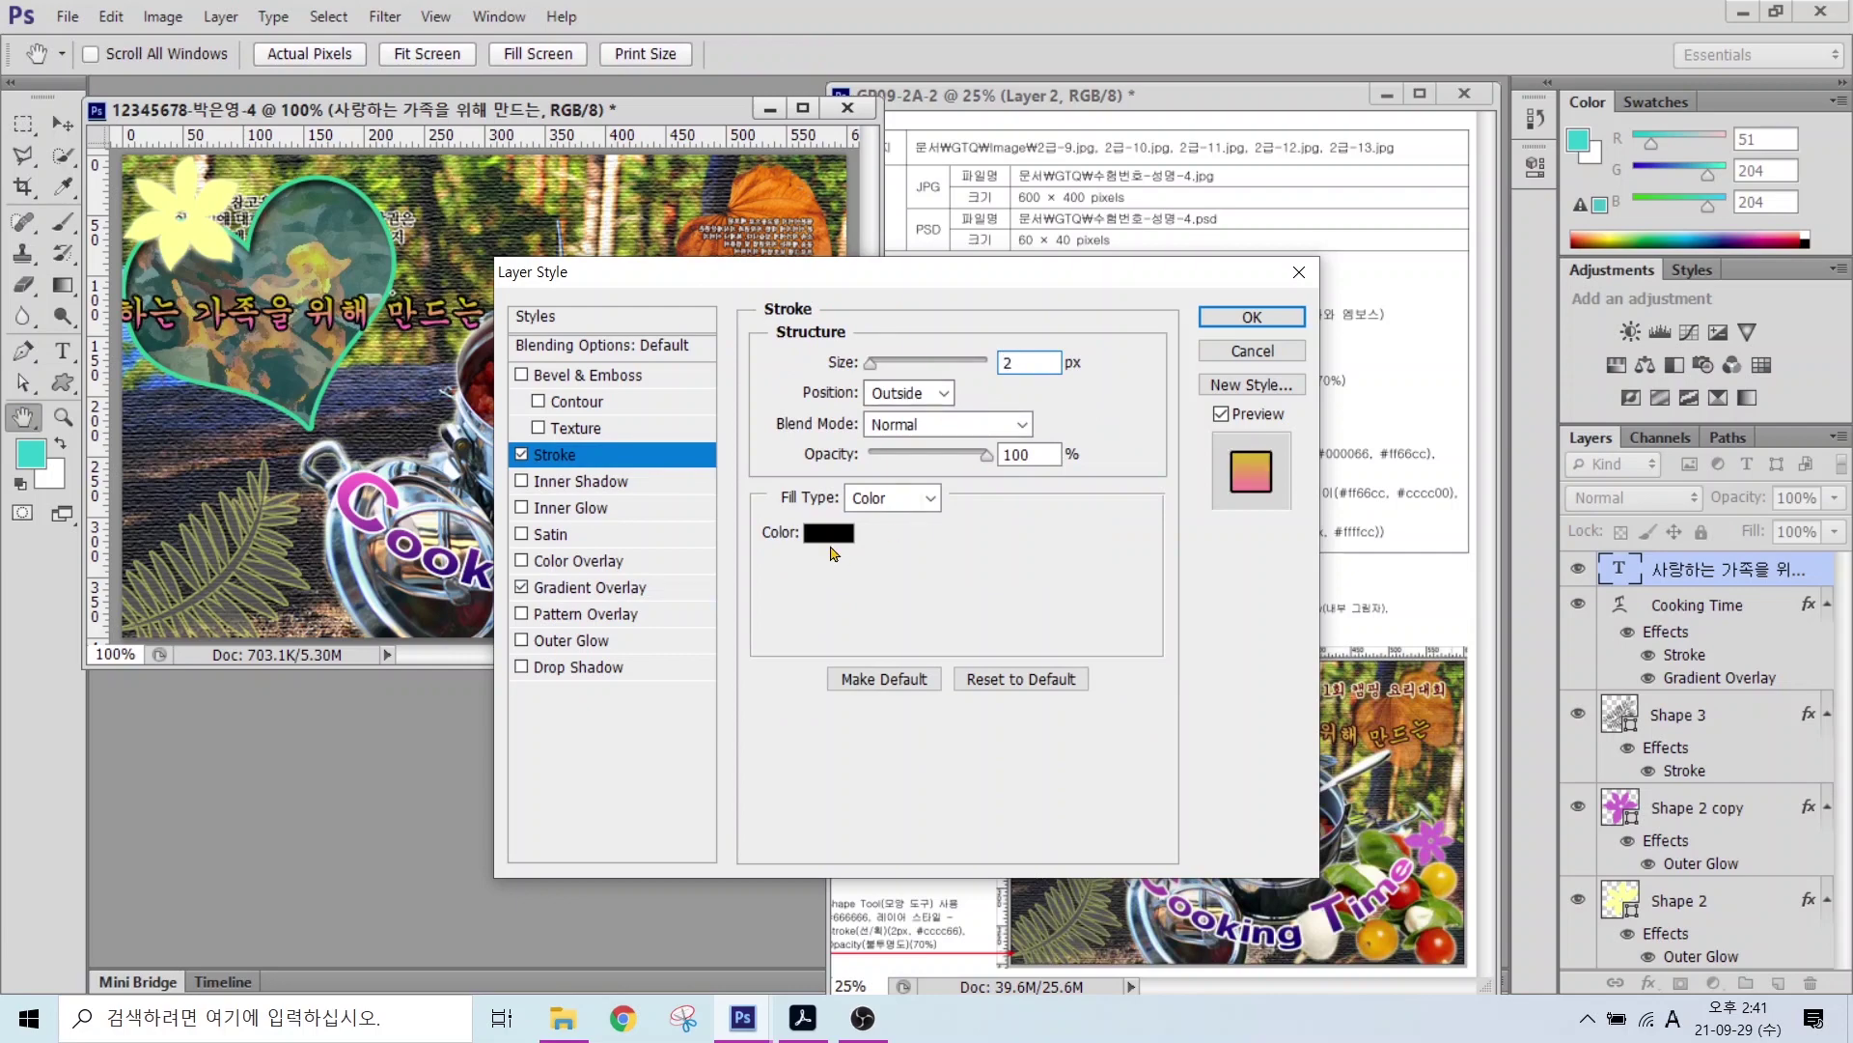
click(828, 532)
text(330000)
key(Return)
click(1252, 319)
key(v)
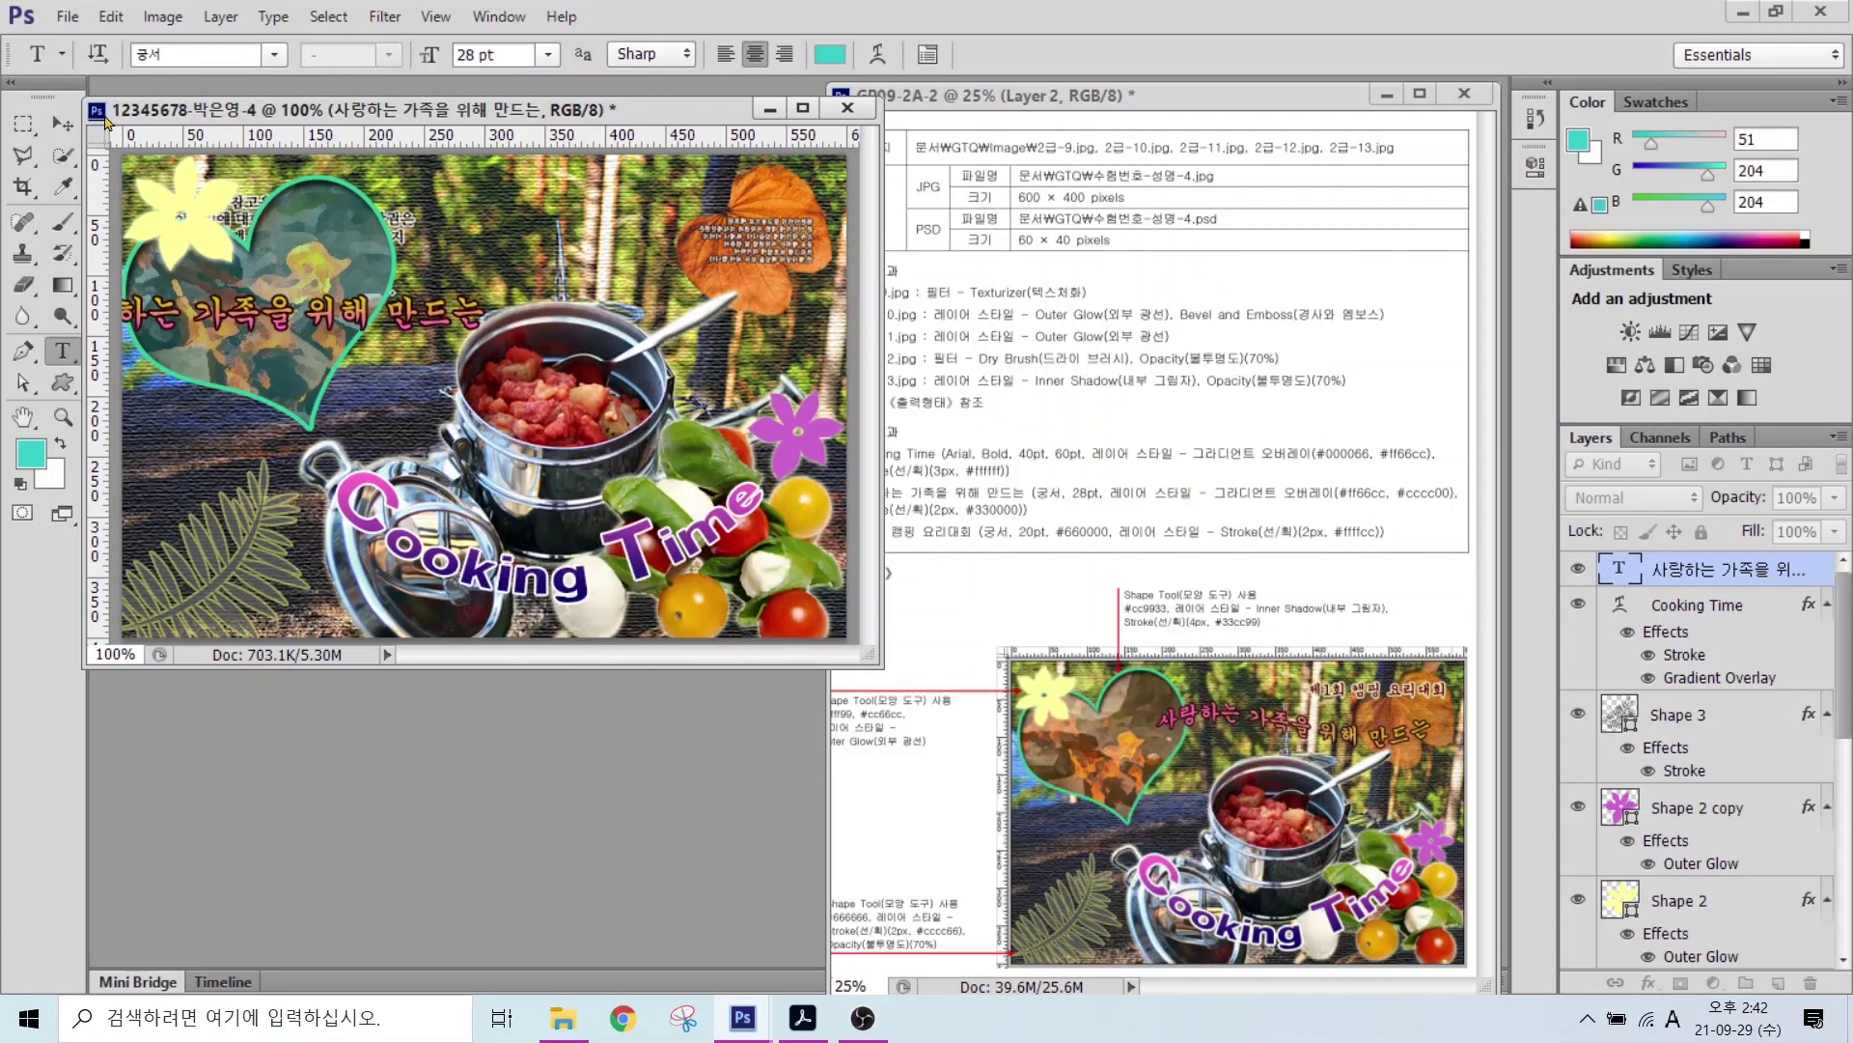
drag(289, 314, 560, 336)
Step: Warp the Korean line with a Flag bend of -58 and place it top centre
key(t)
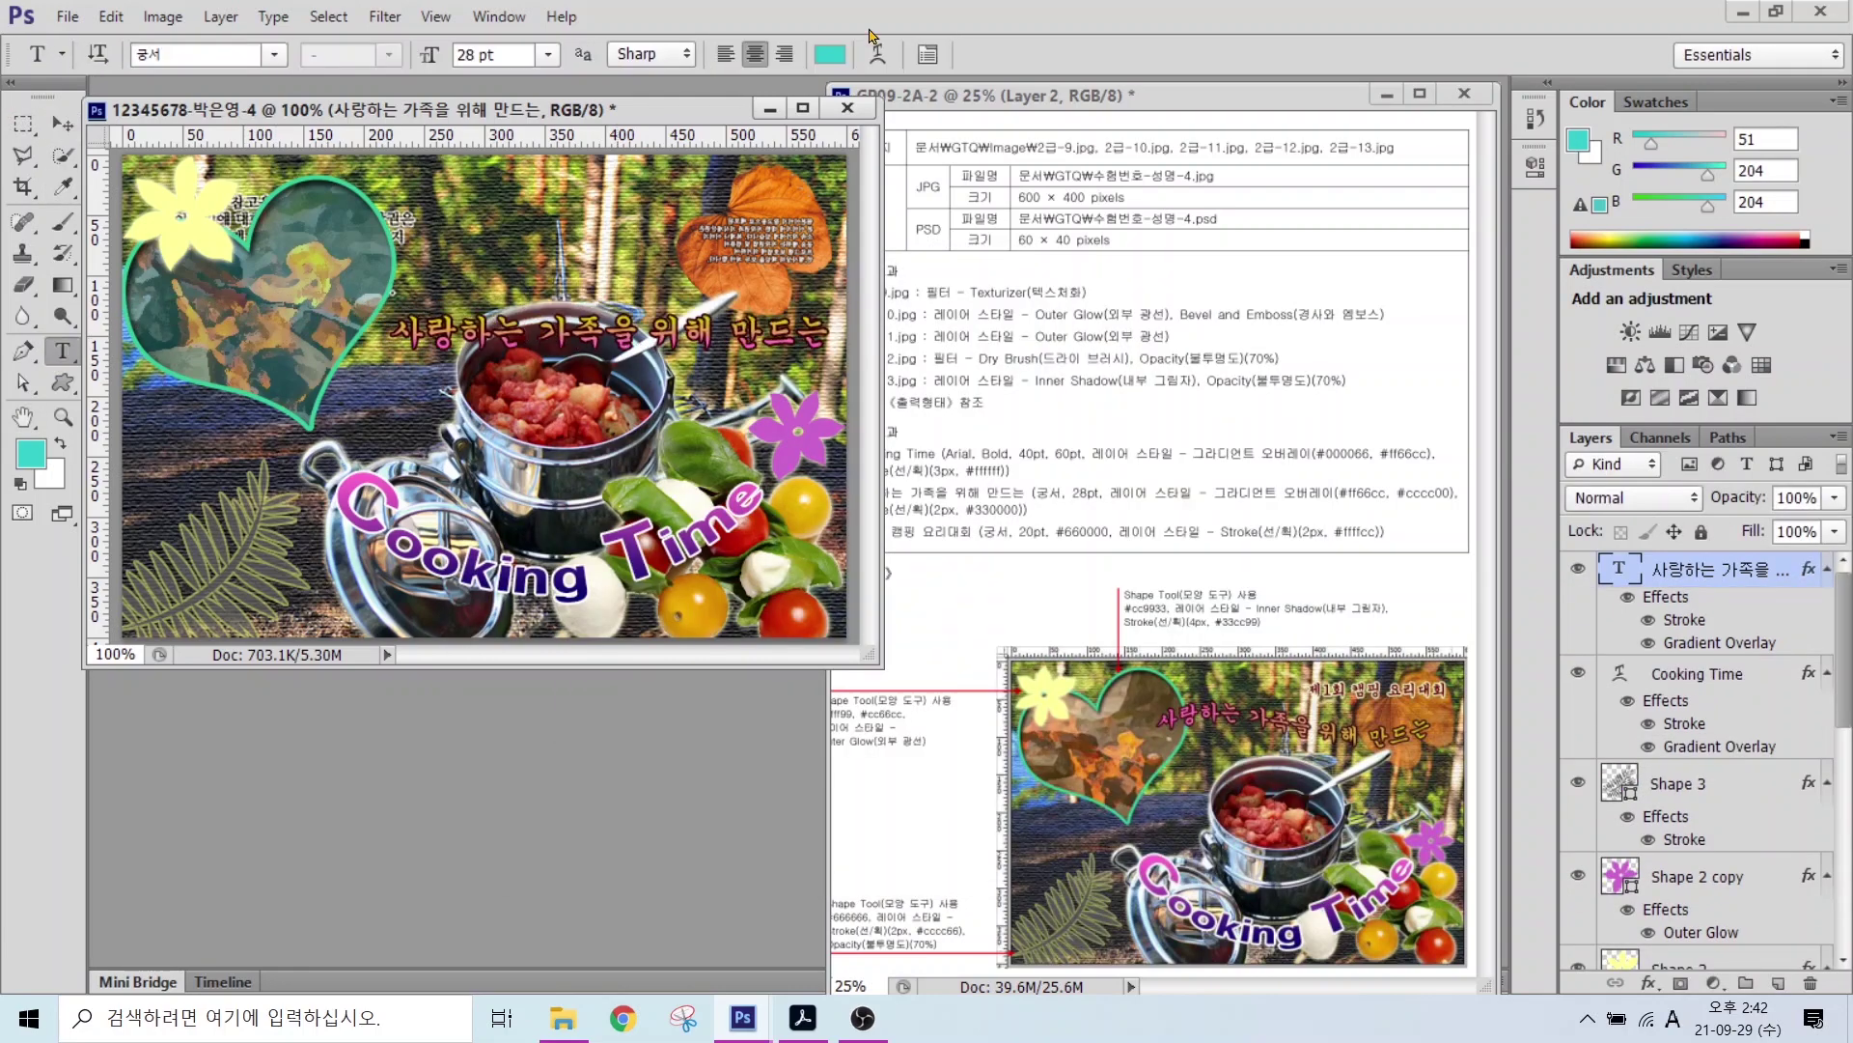
click(784, 53)
click(844, 420)
click(819, 710)
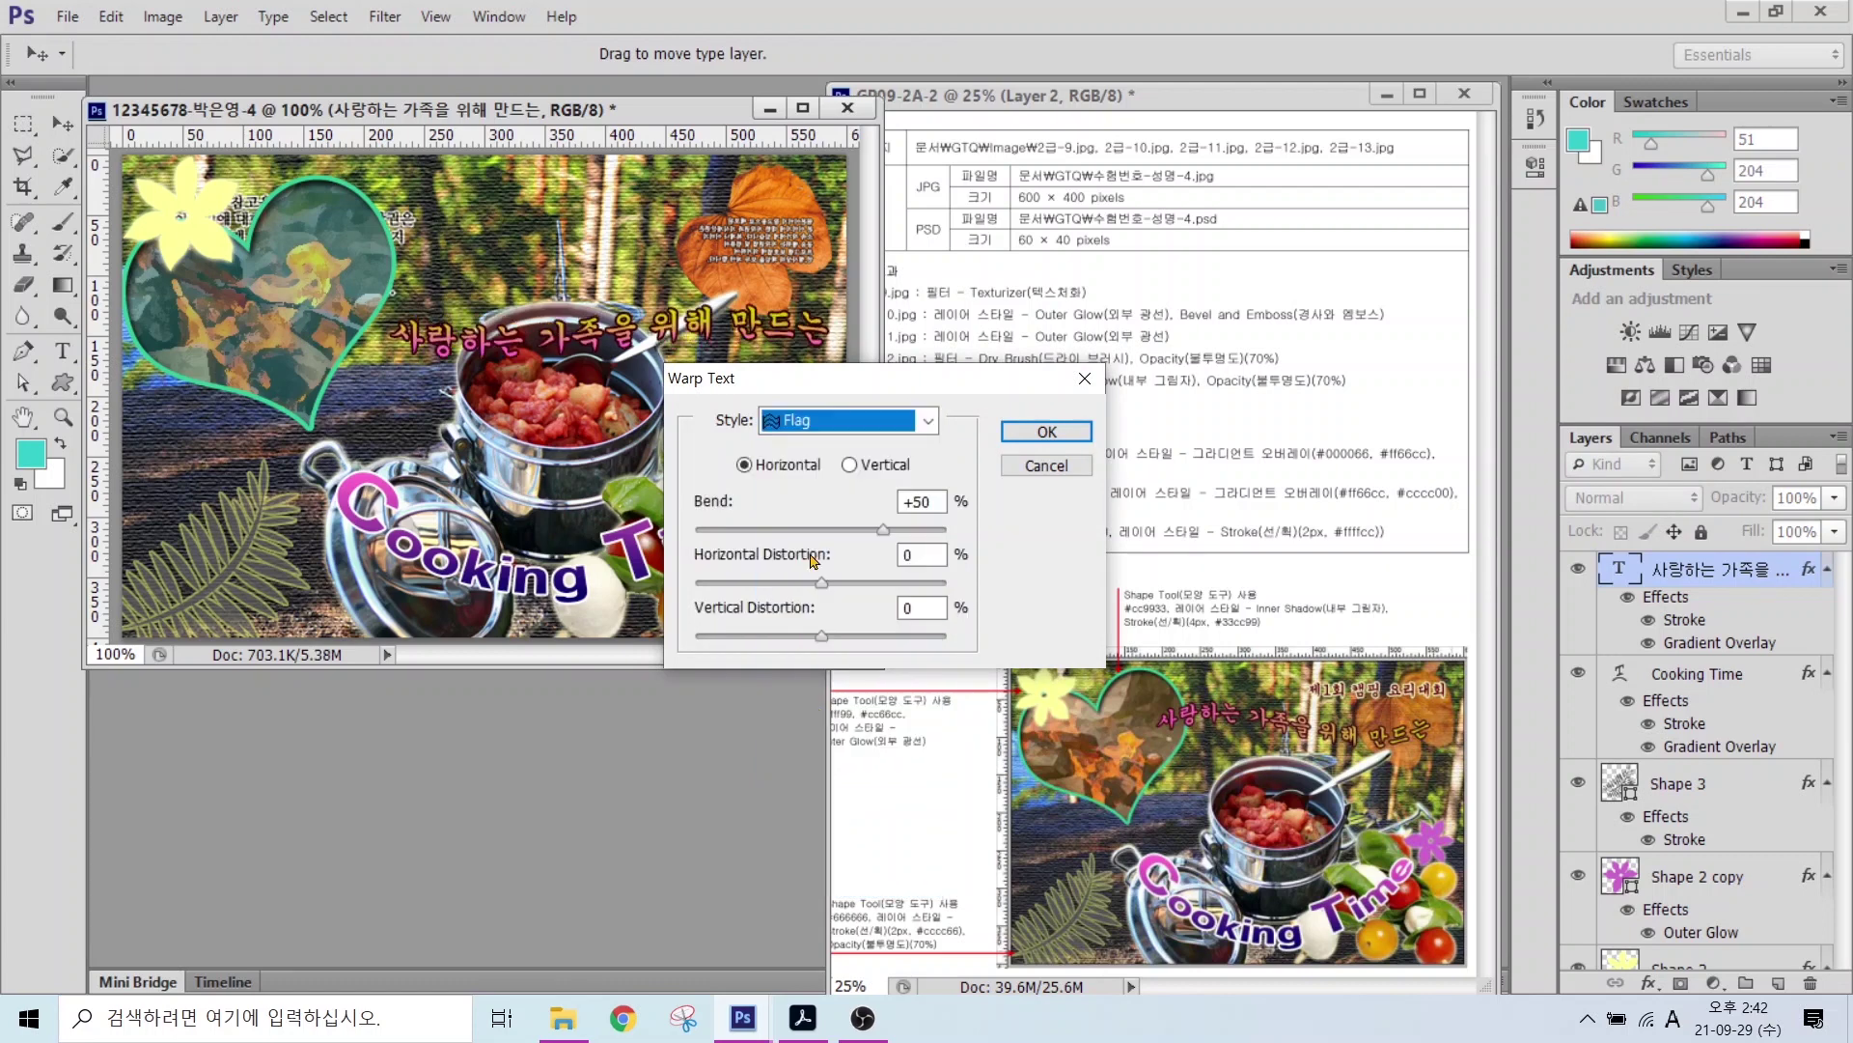
click(749, 533)
key(Return)
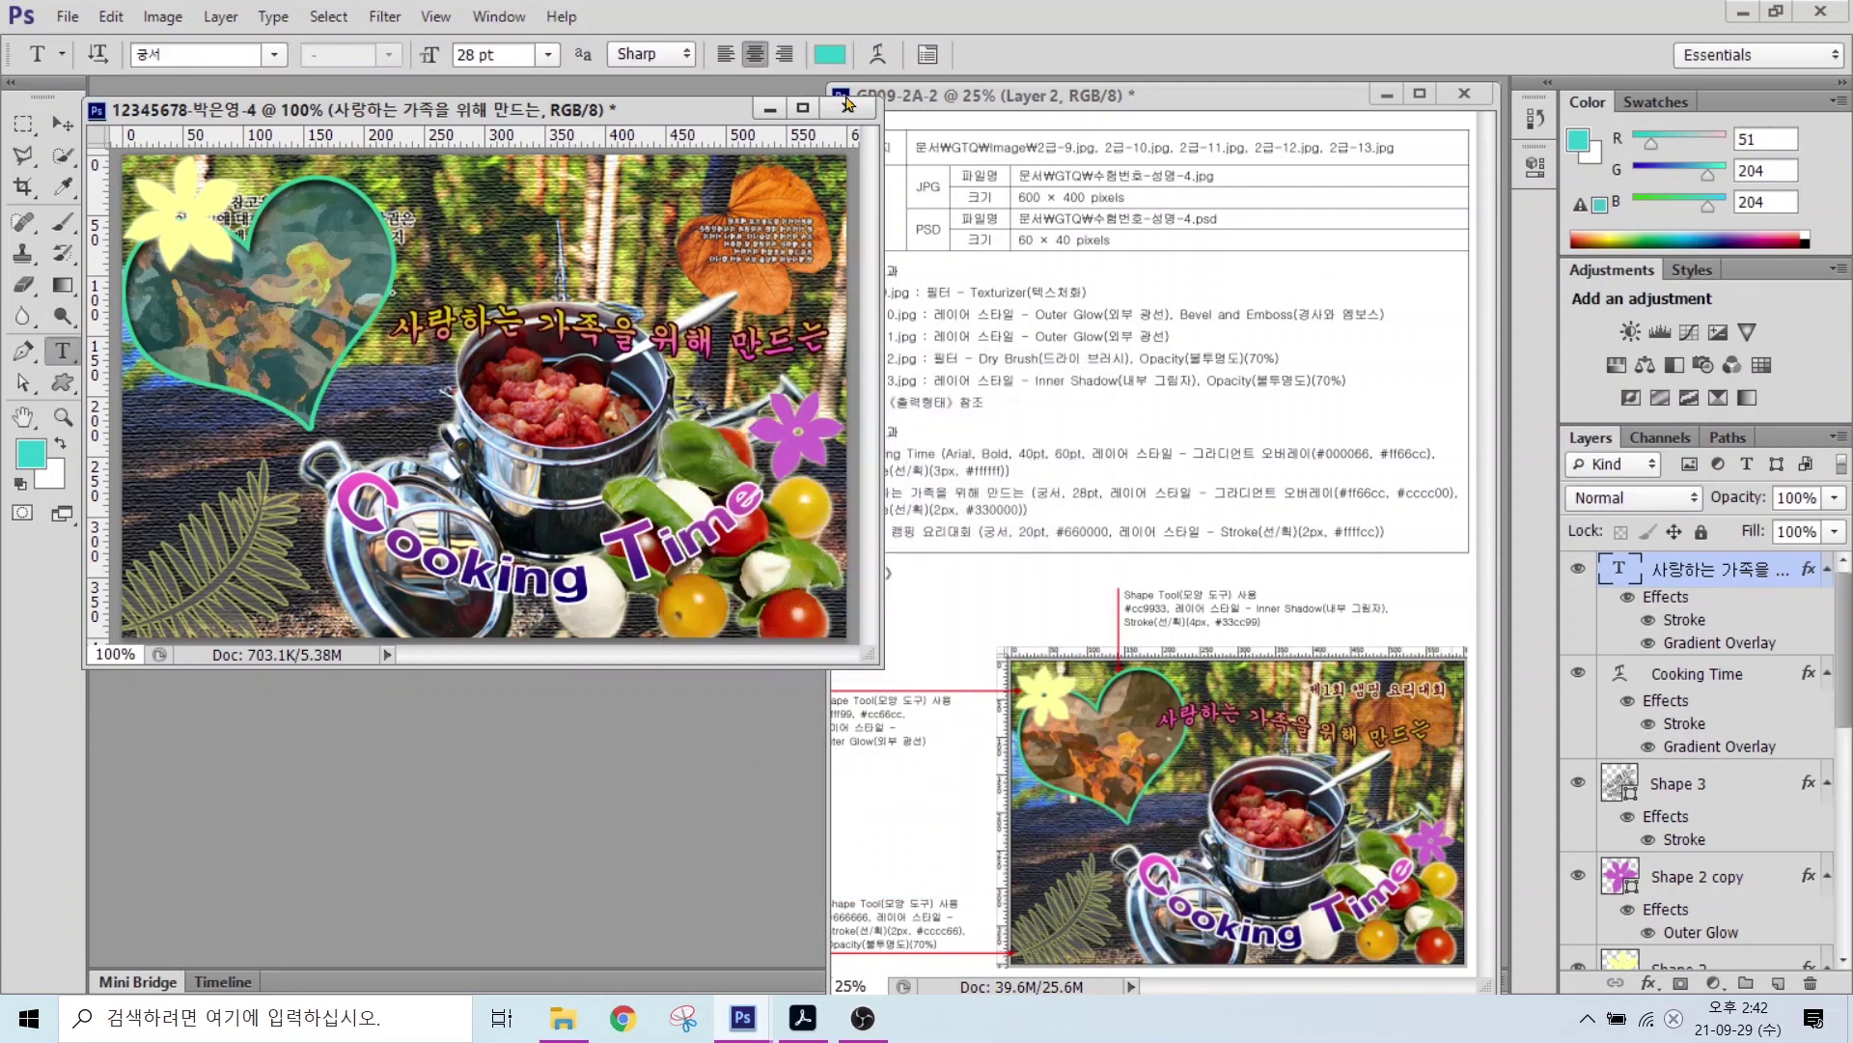
key(v)
drag(599, 333, 550, 245)
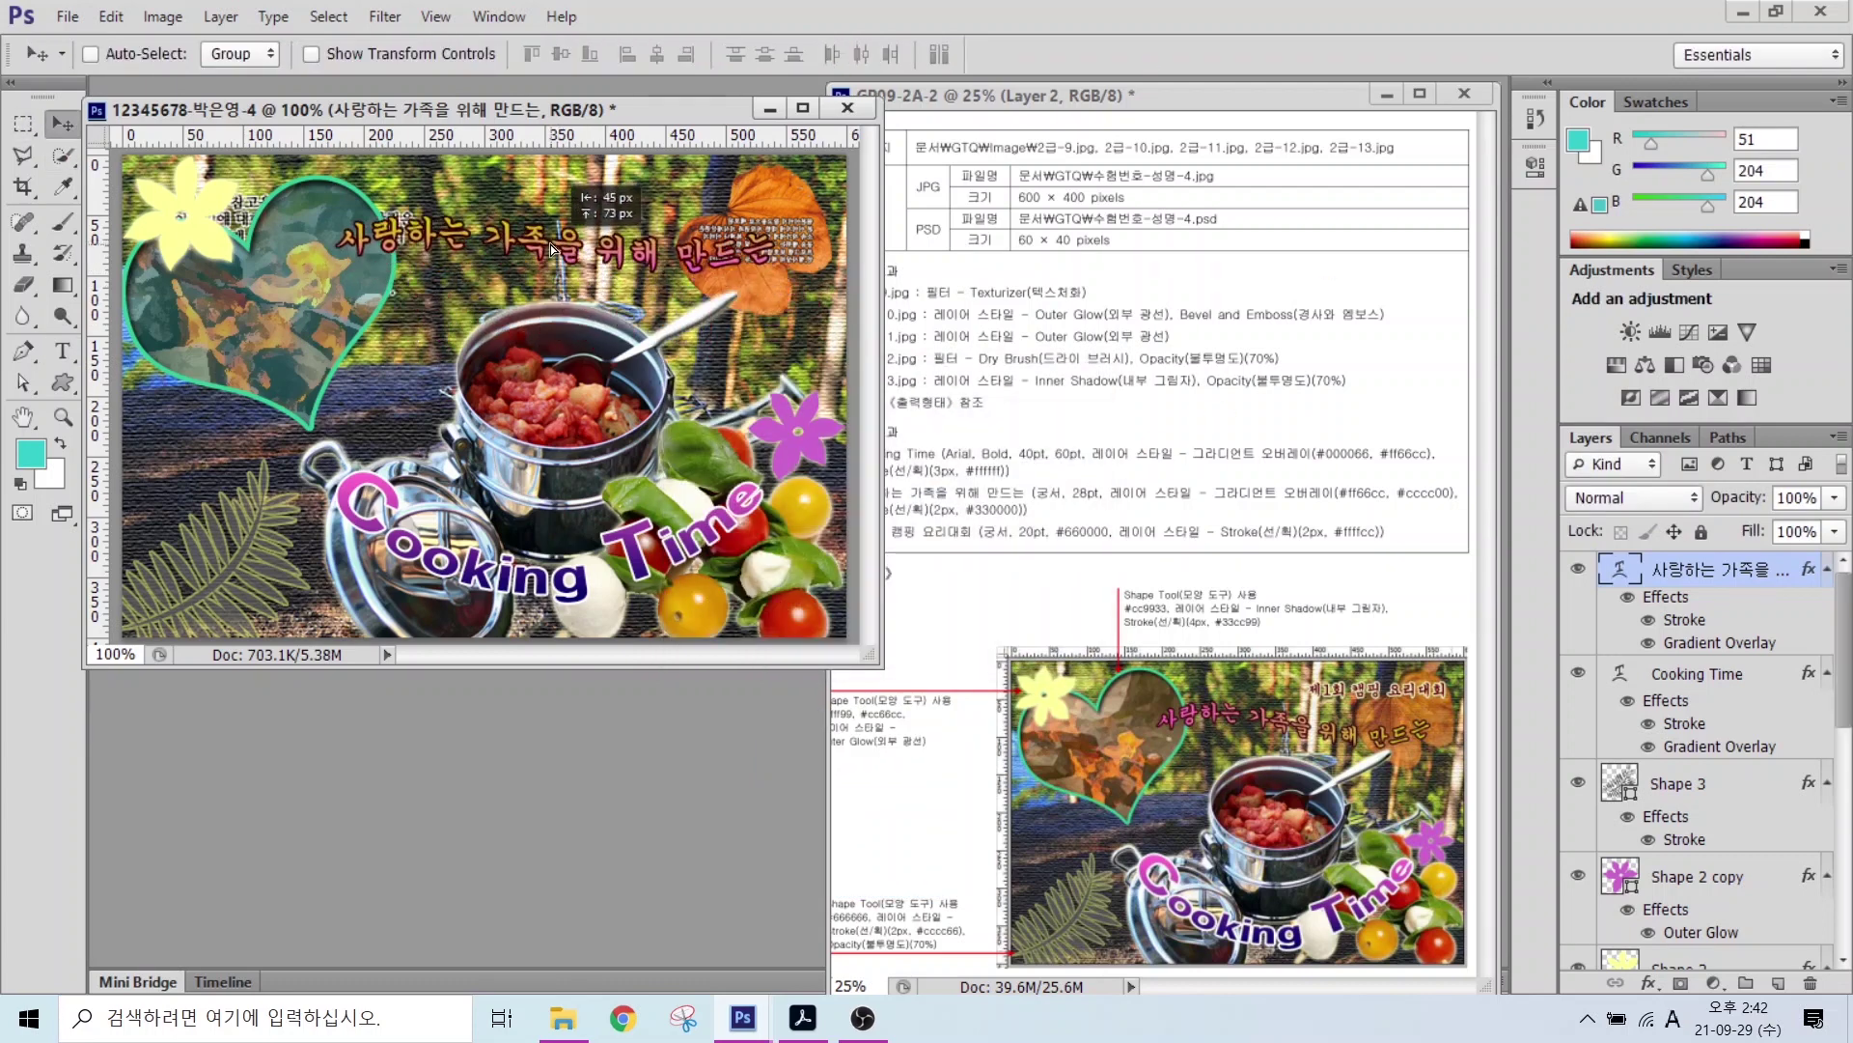
Step: Add a new text layer reading '제1회 캠핑 요리대회'
key(t)
click(205, 405)
text(wp)
key(BackSpace)
key(BackSpace)
key(Hangul)
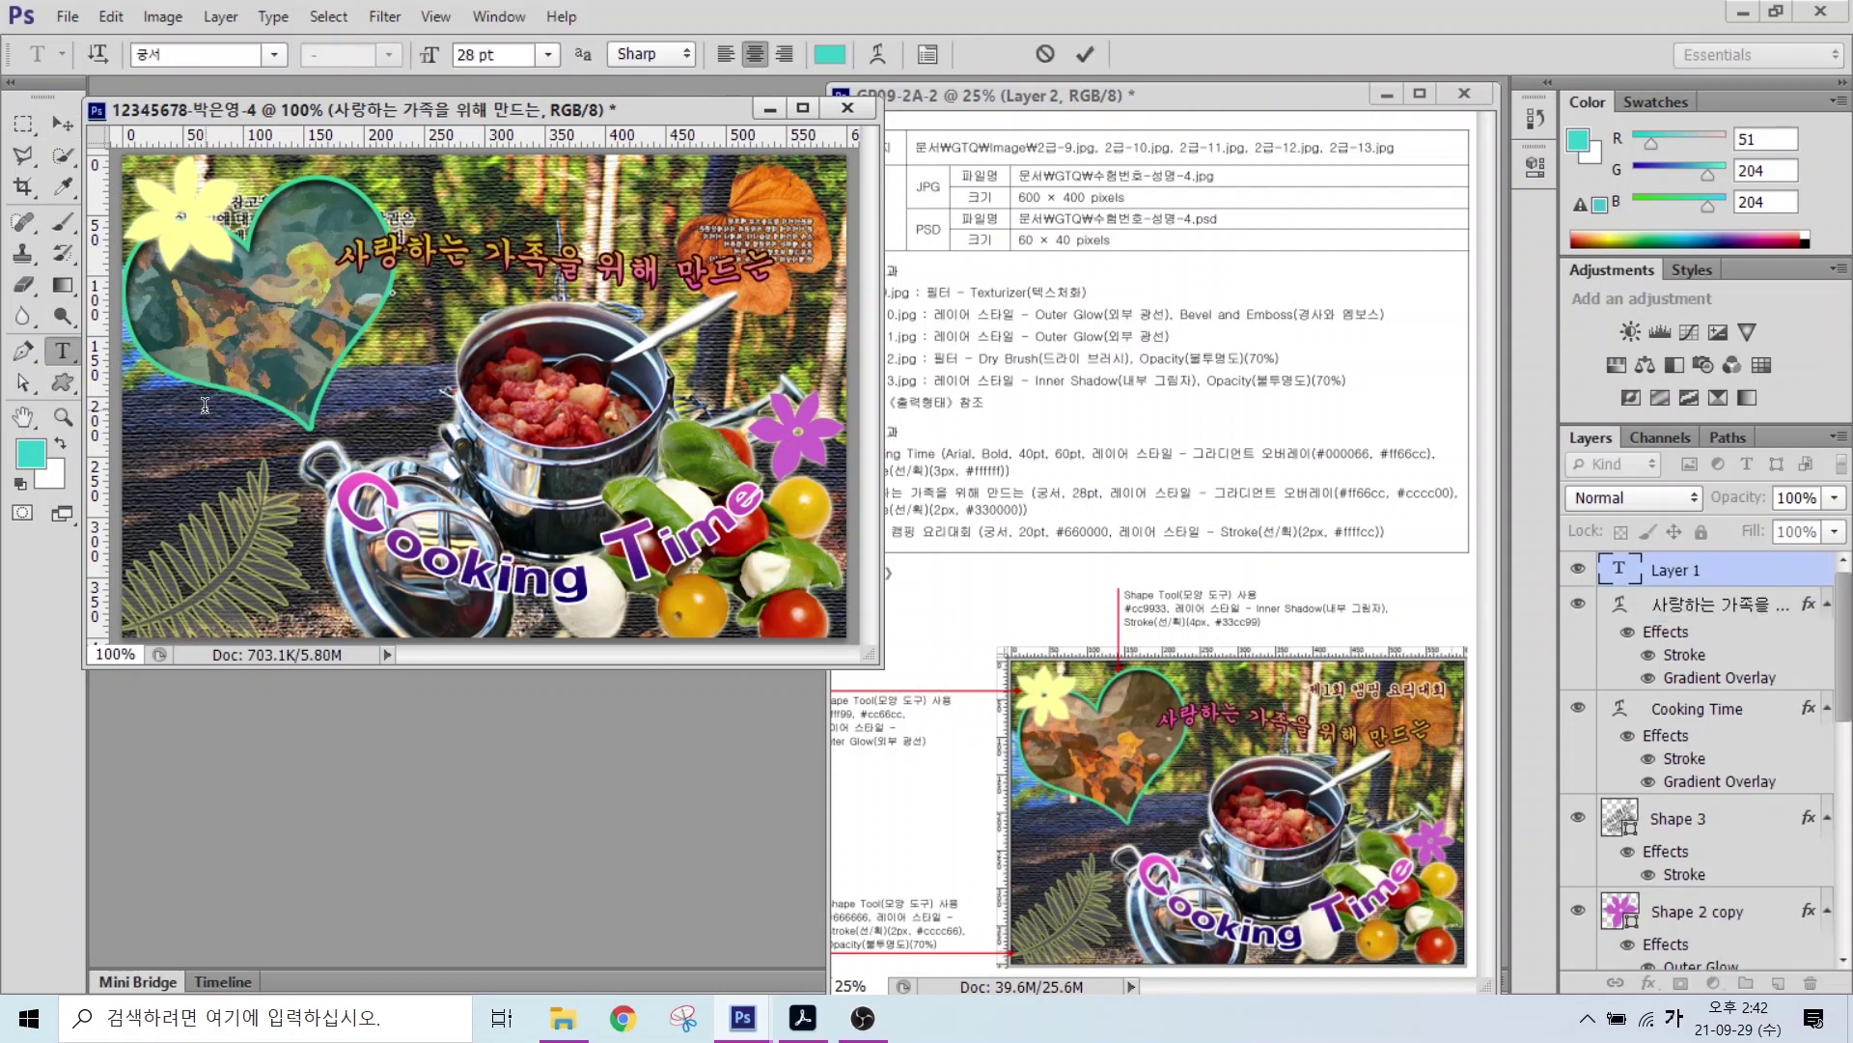
text(제1회 캠핑 요리대회)
key(ctrl+Return)
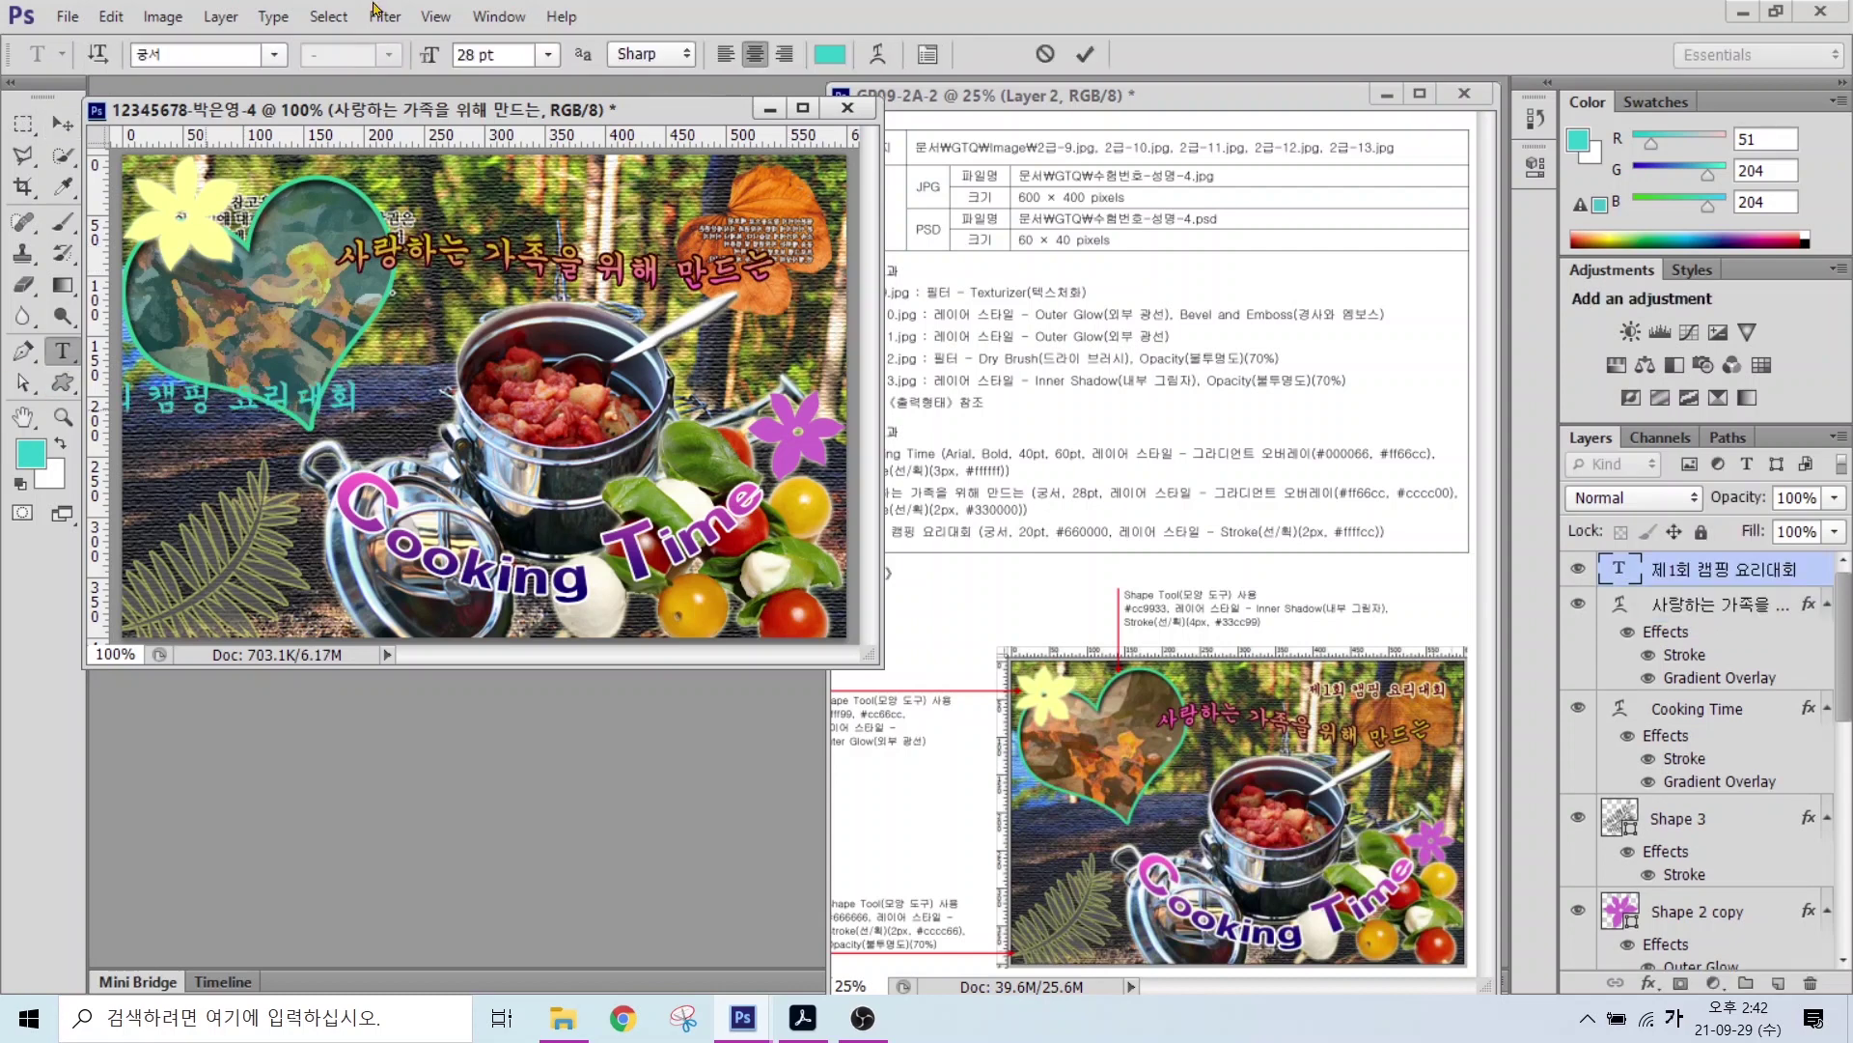
Step: Set the title to 20 pt in dark red #660000
double_click(506, 55)
text(20)
key(Return)
click(830, 54)
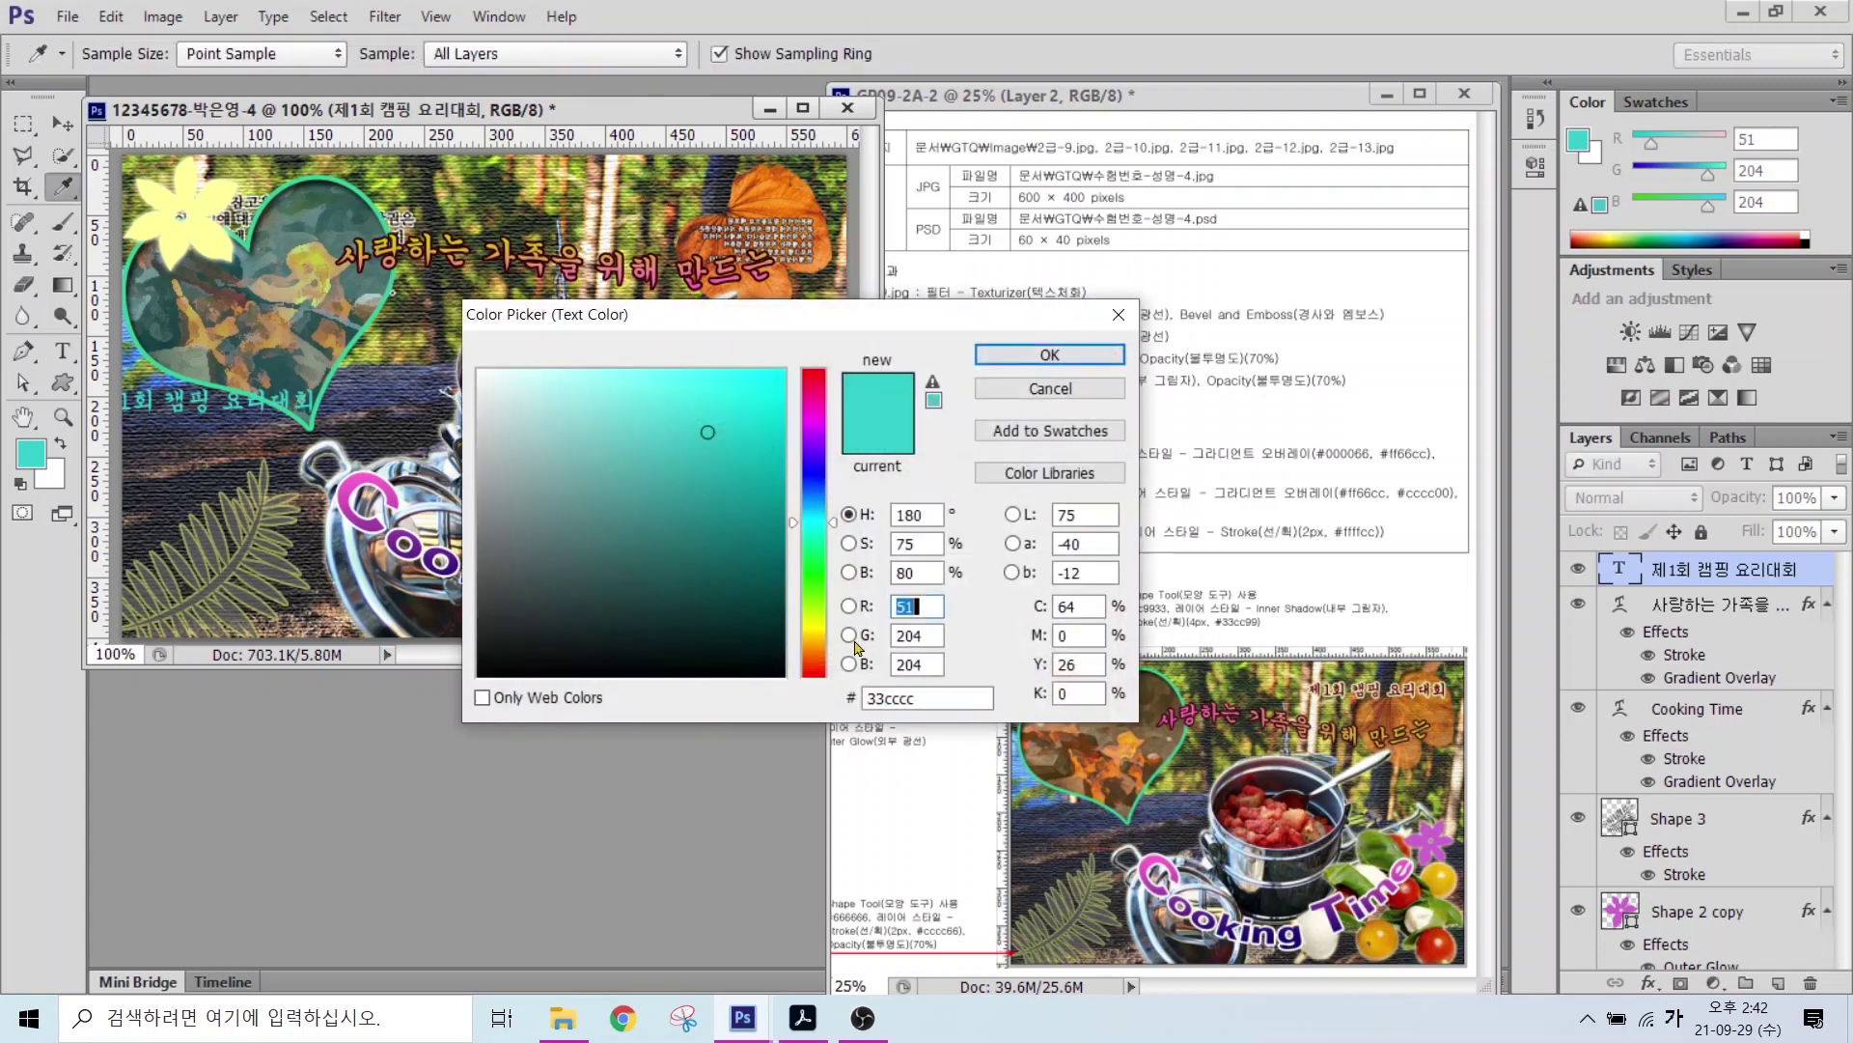
double_click(917, 697)
text(660000)
click(1082, 351)
Step: Add a light-yellow #ffffcc stroke to the title and move it to the top right
click(1650, 994)
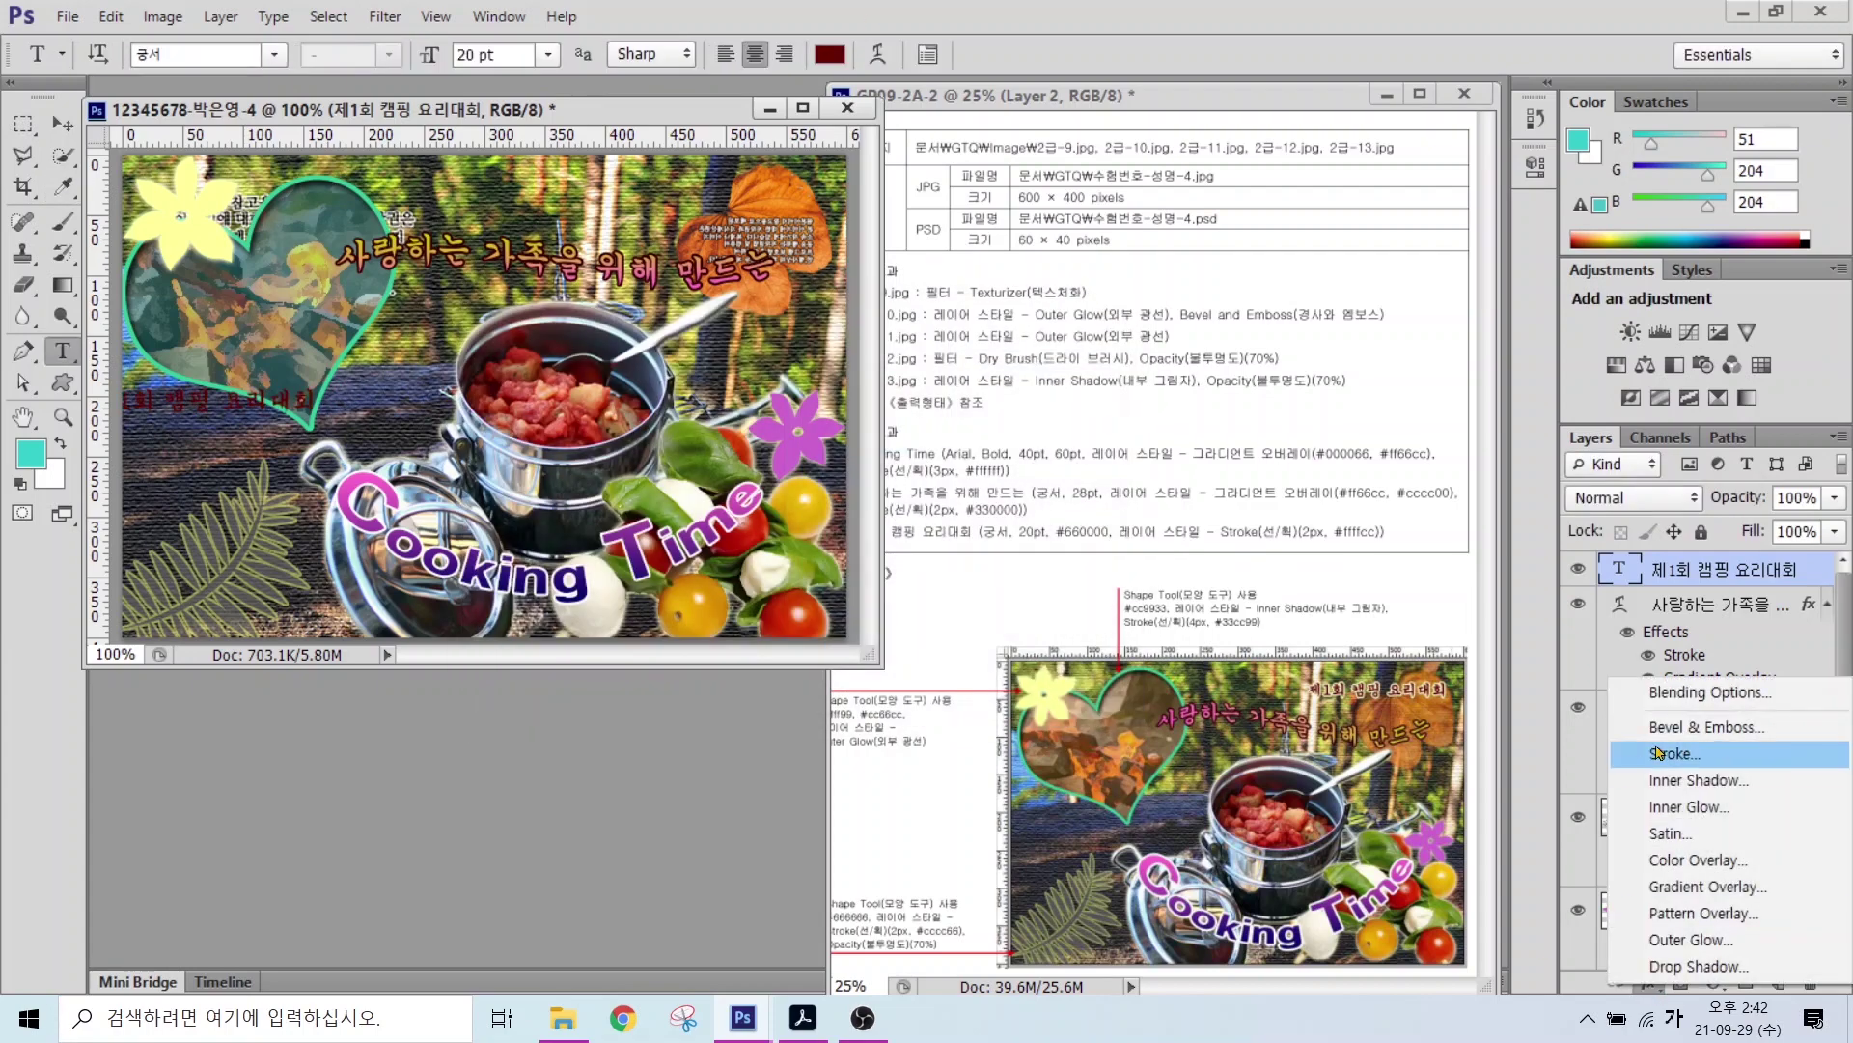
click(1655, 753)
click(827, 533)
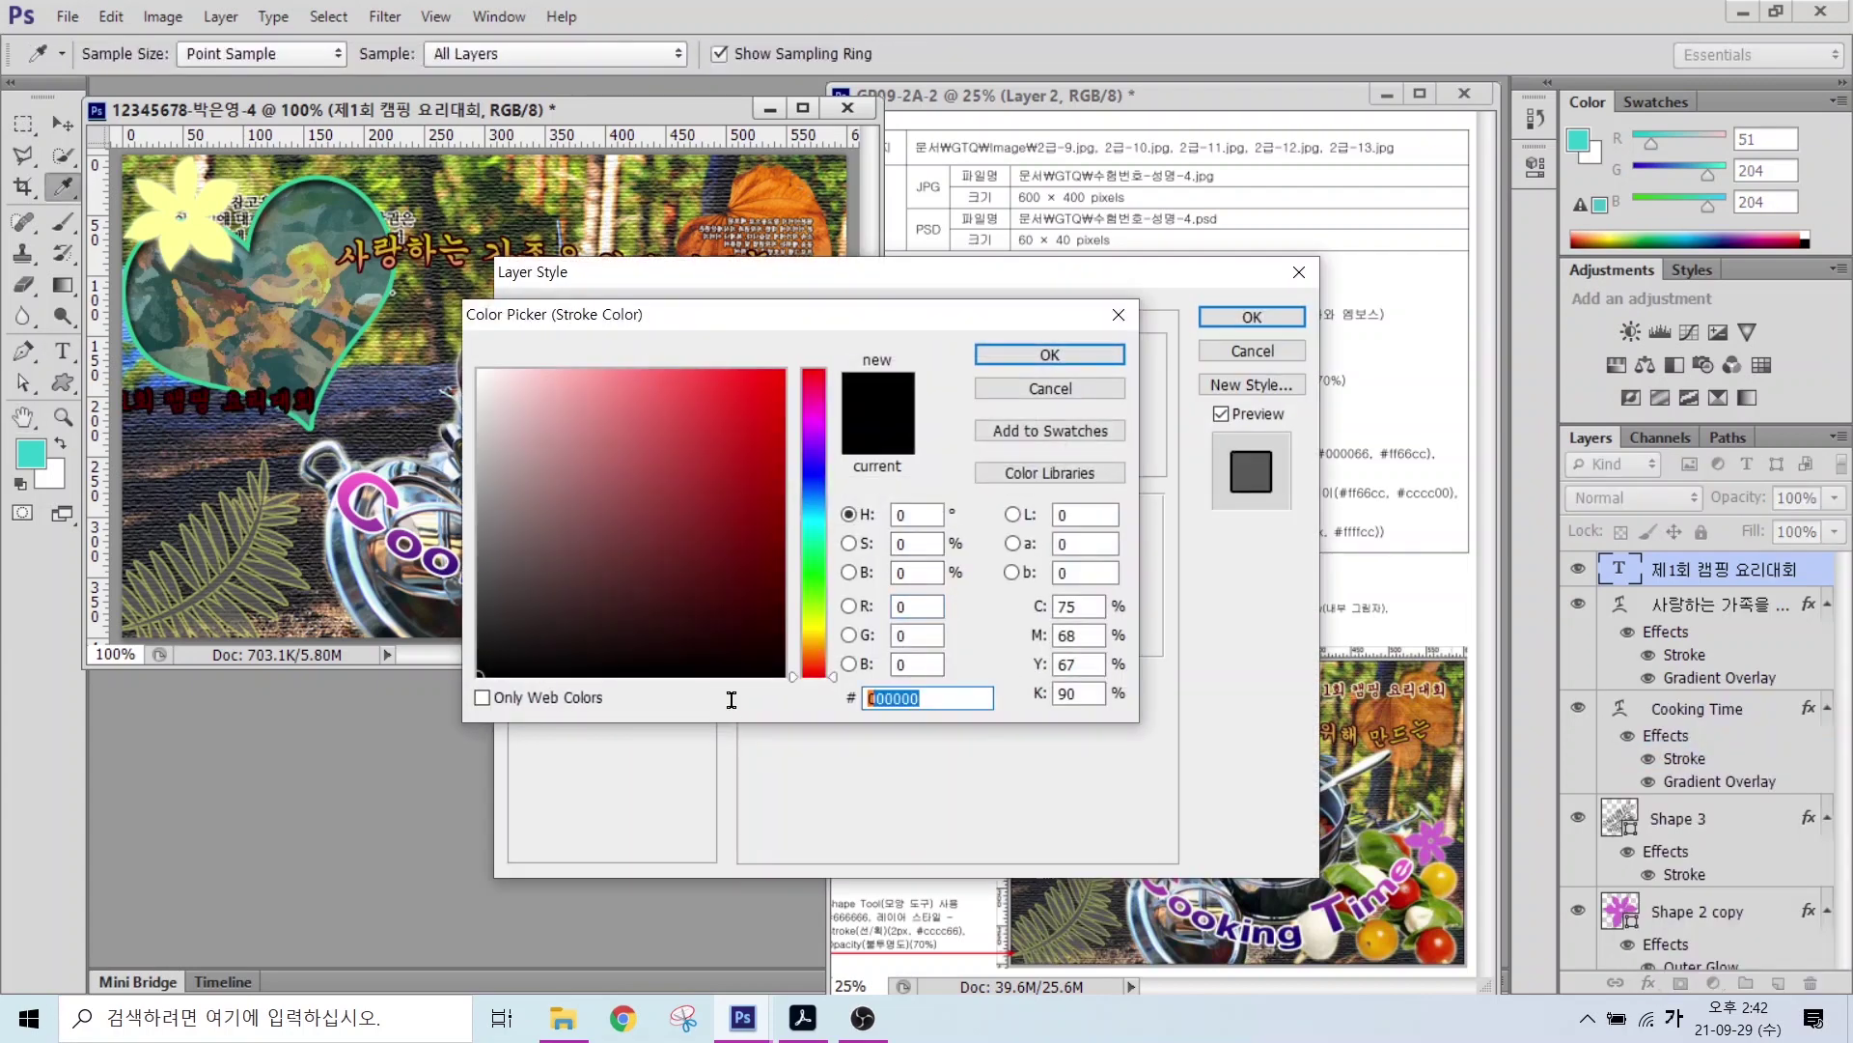
text(ffffcc)
key(Return)
click(1252, 317)
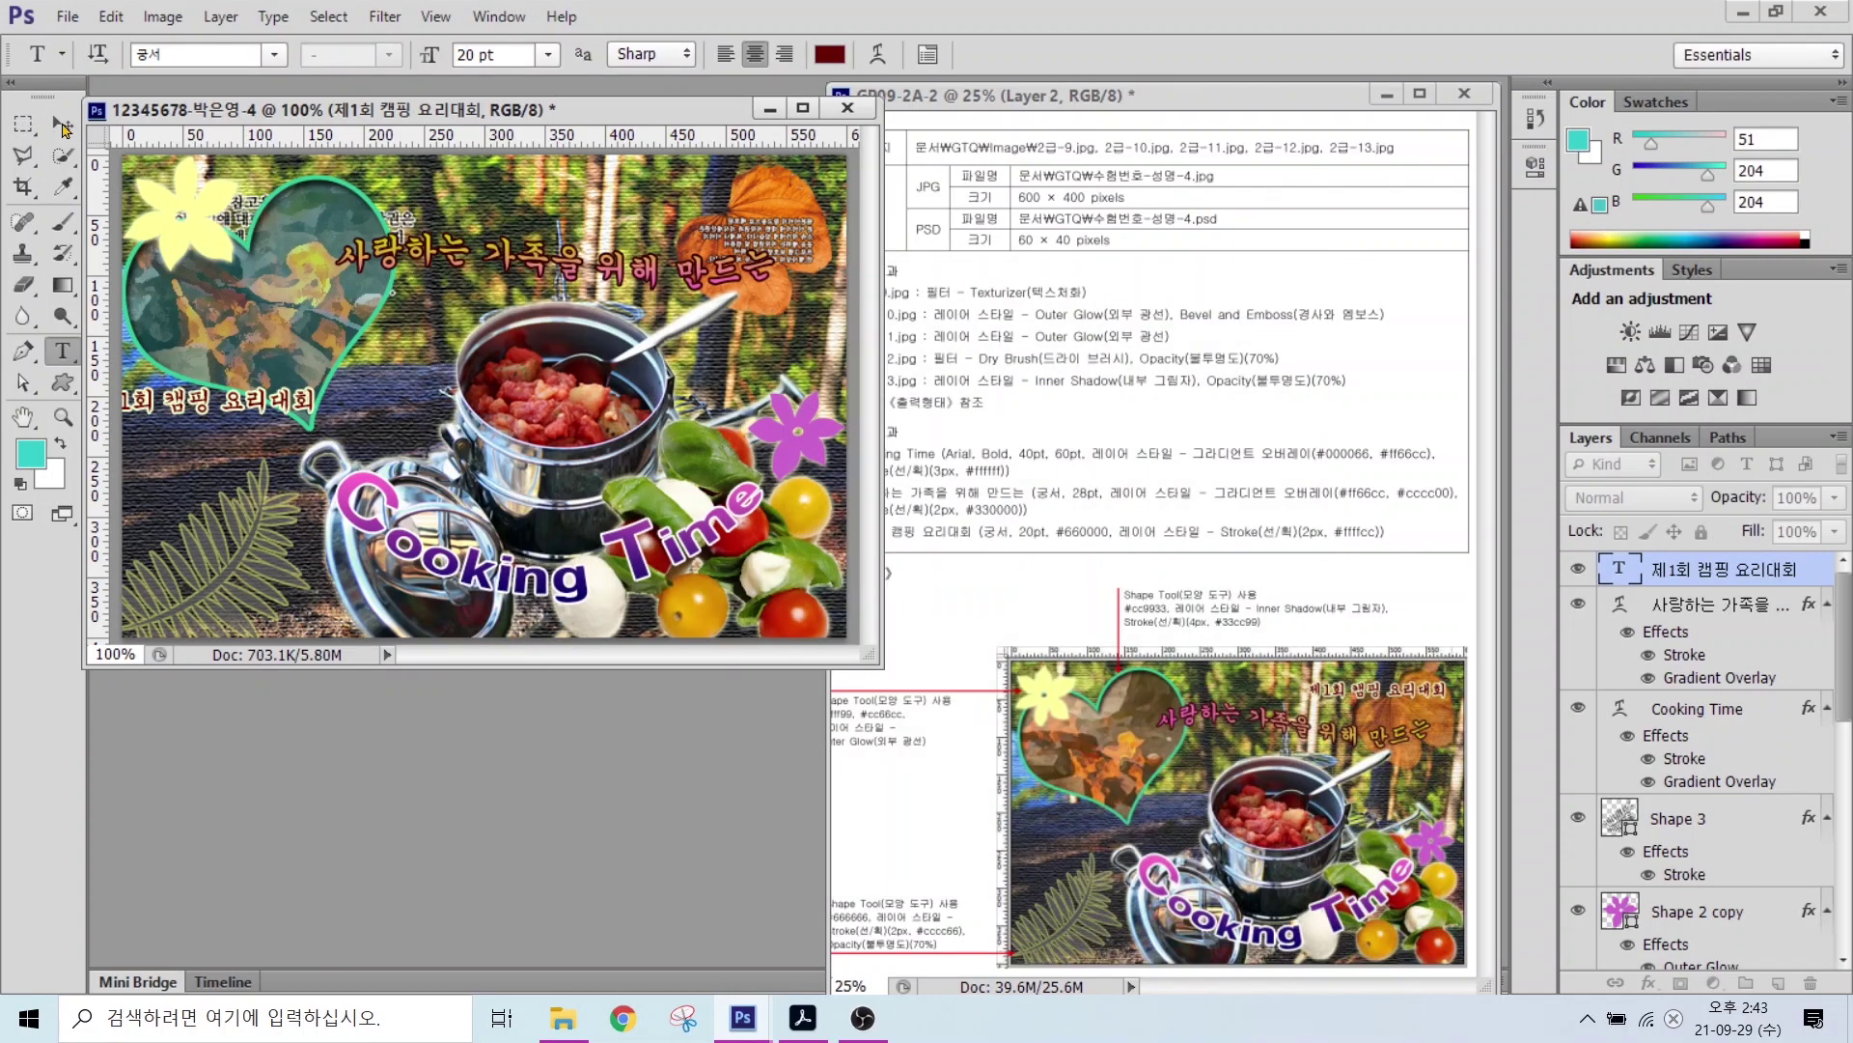
drag(717, 201, 734, 200)
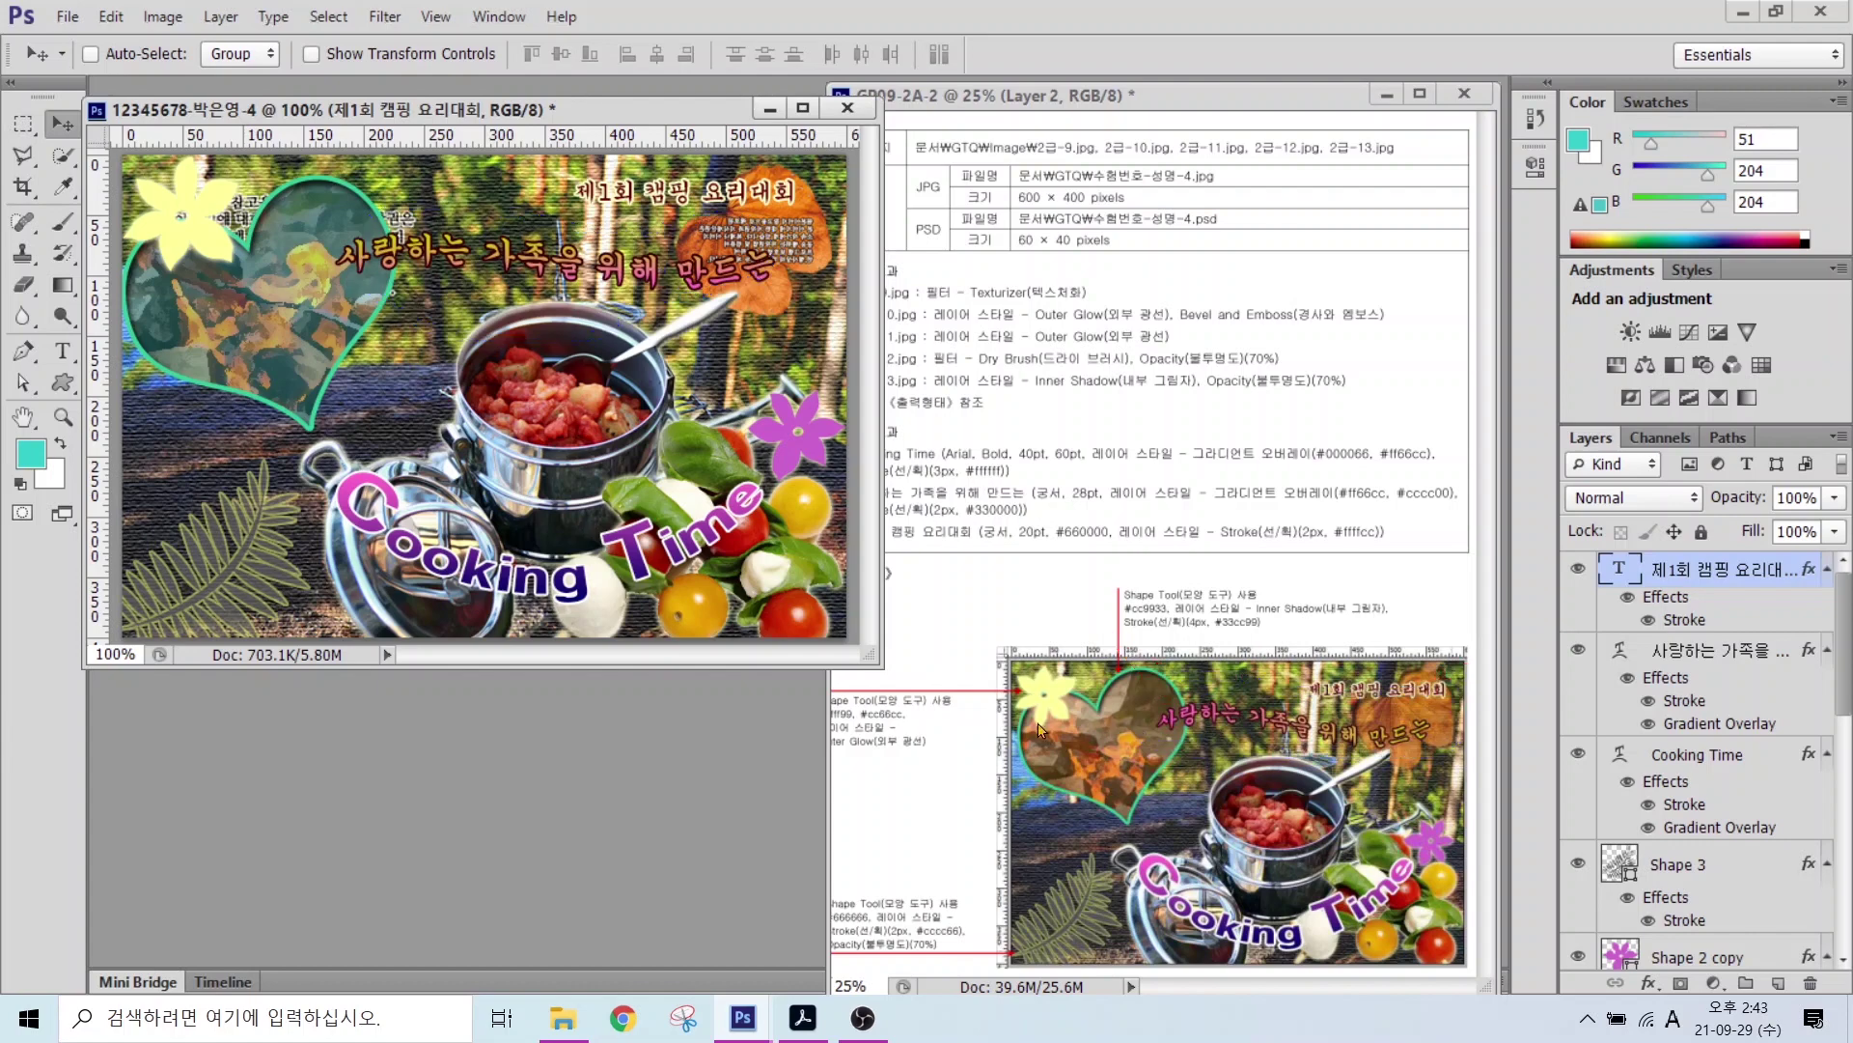
Step: Turn the Korean tagline's Gradient Overlay angle away from 90° and reapply it
click(1696, 726)
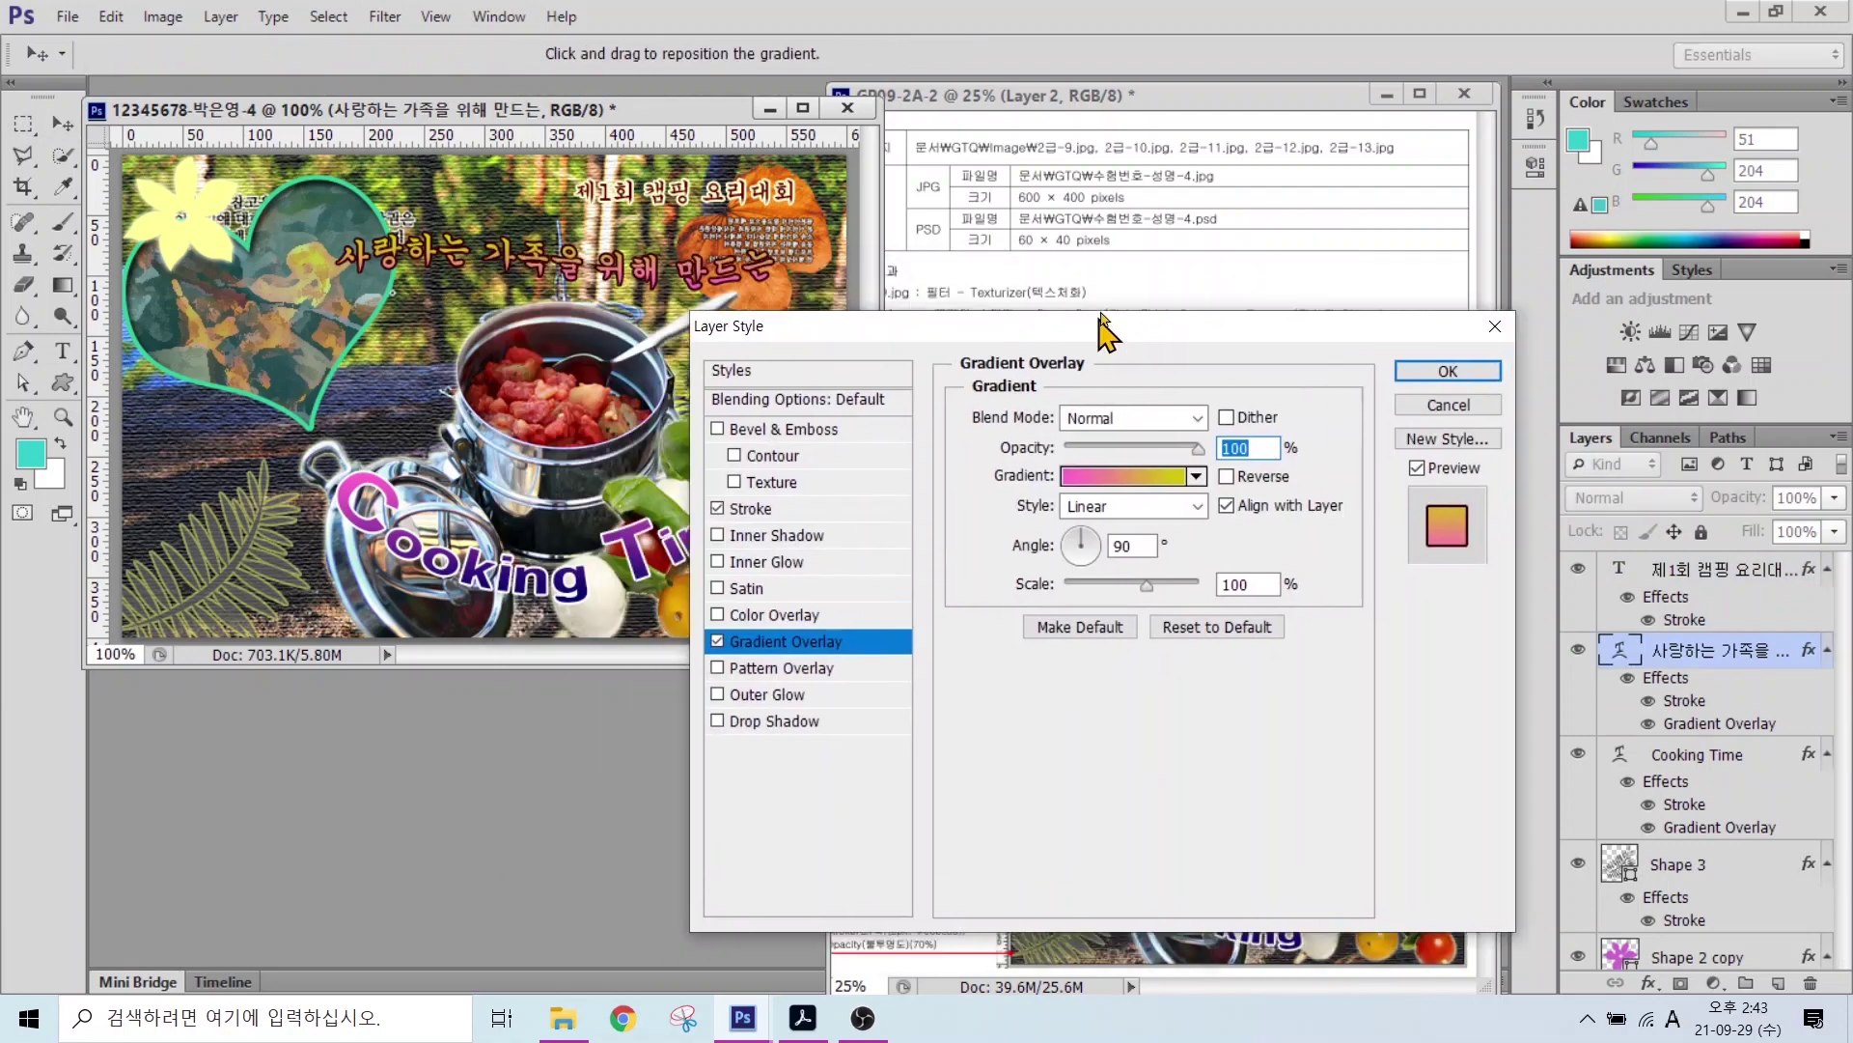
drag(1103, 329, 1059, 309)
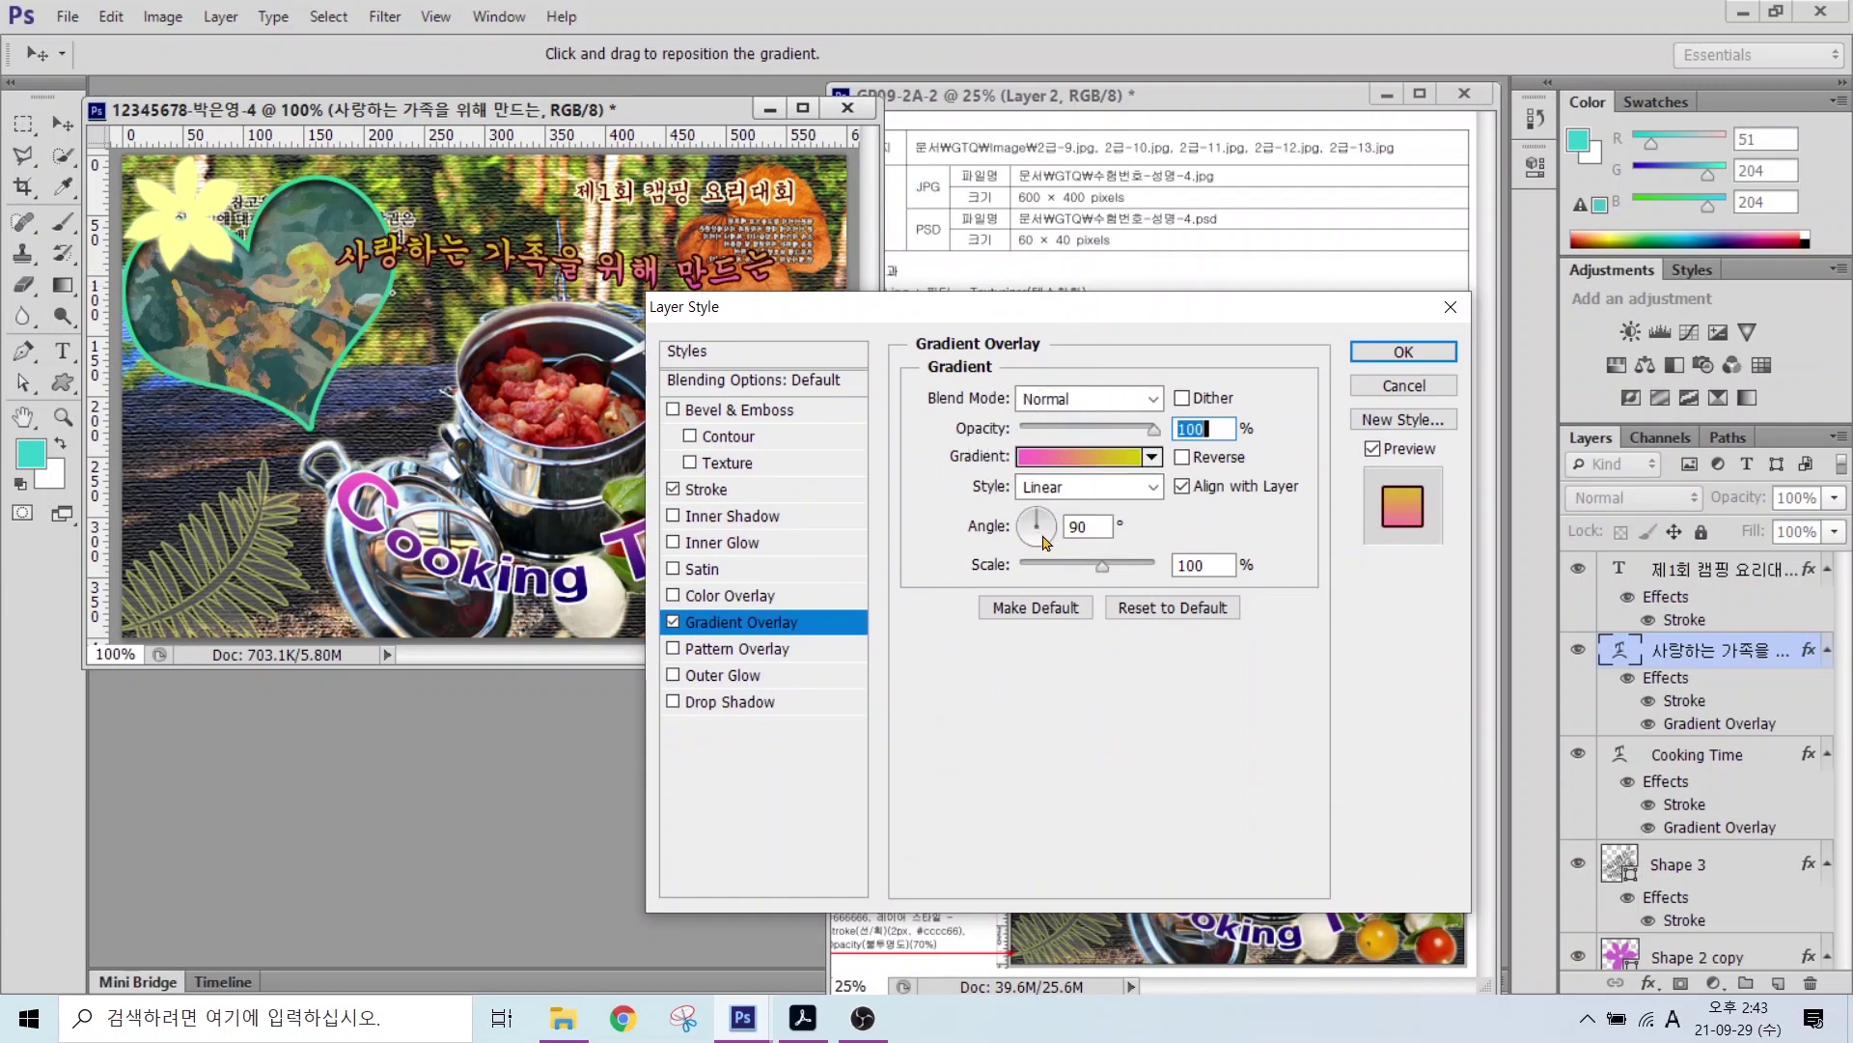
drag(1043, 536, 1050, 530)
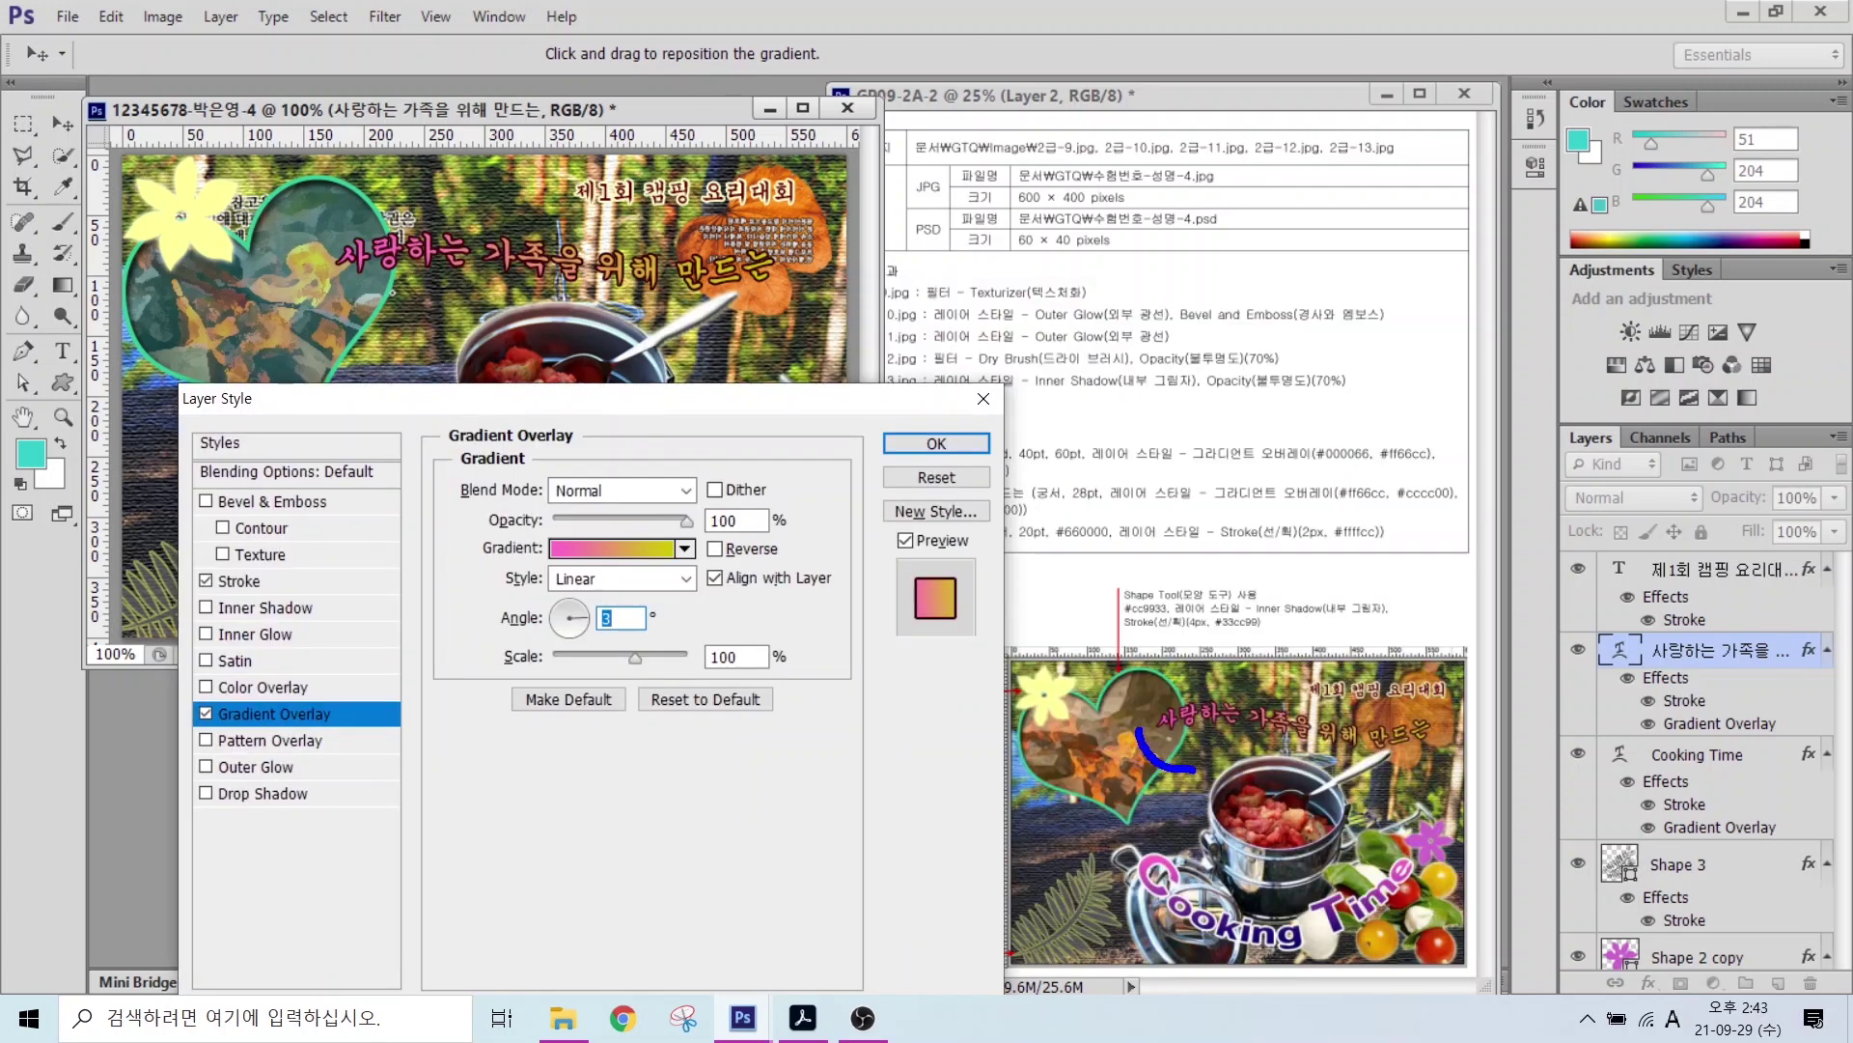
drag(1139, 726, 1200, 787)
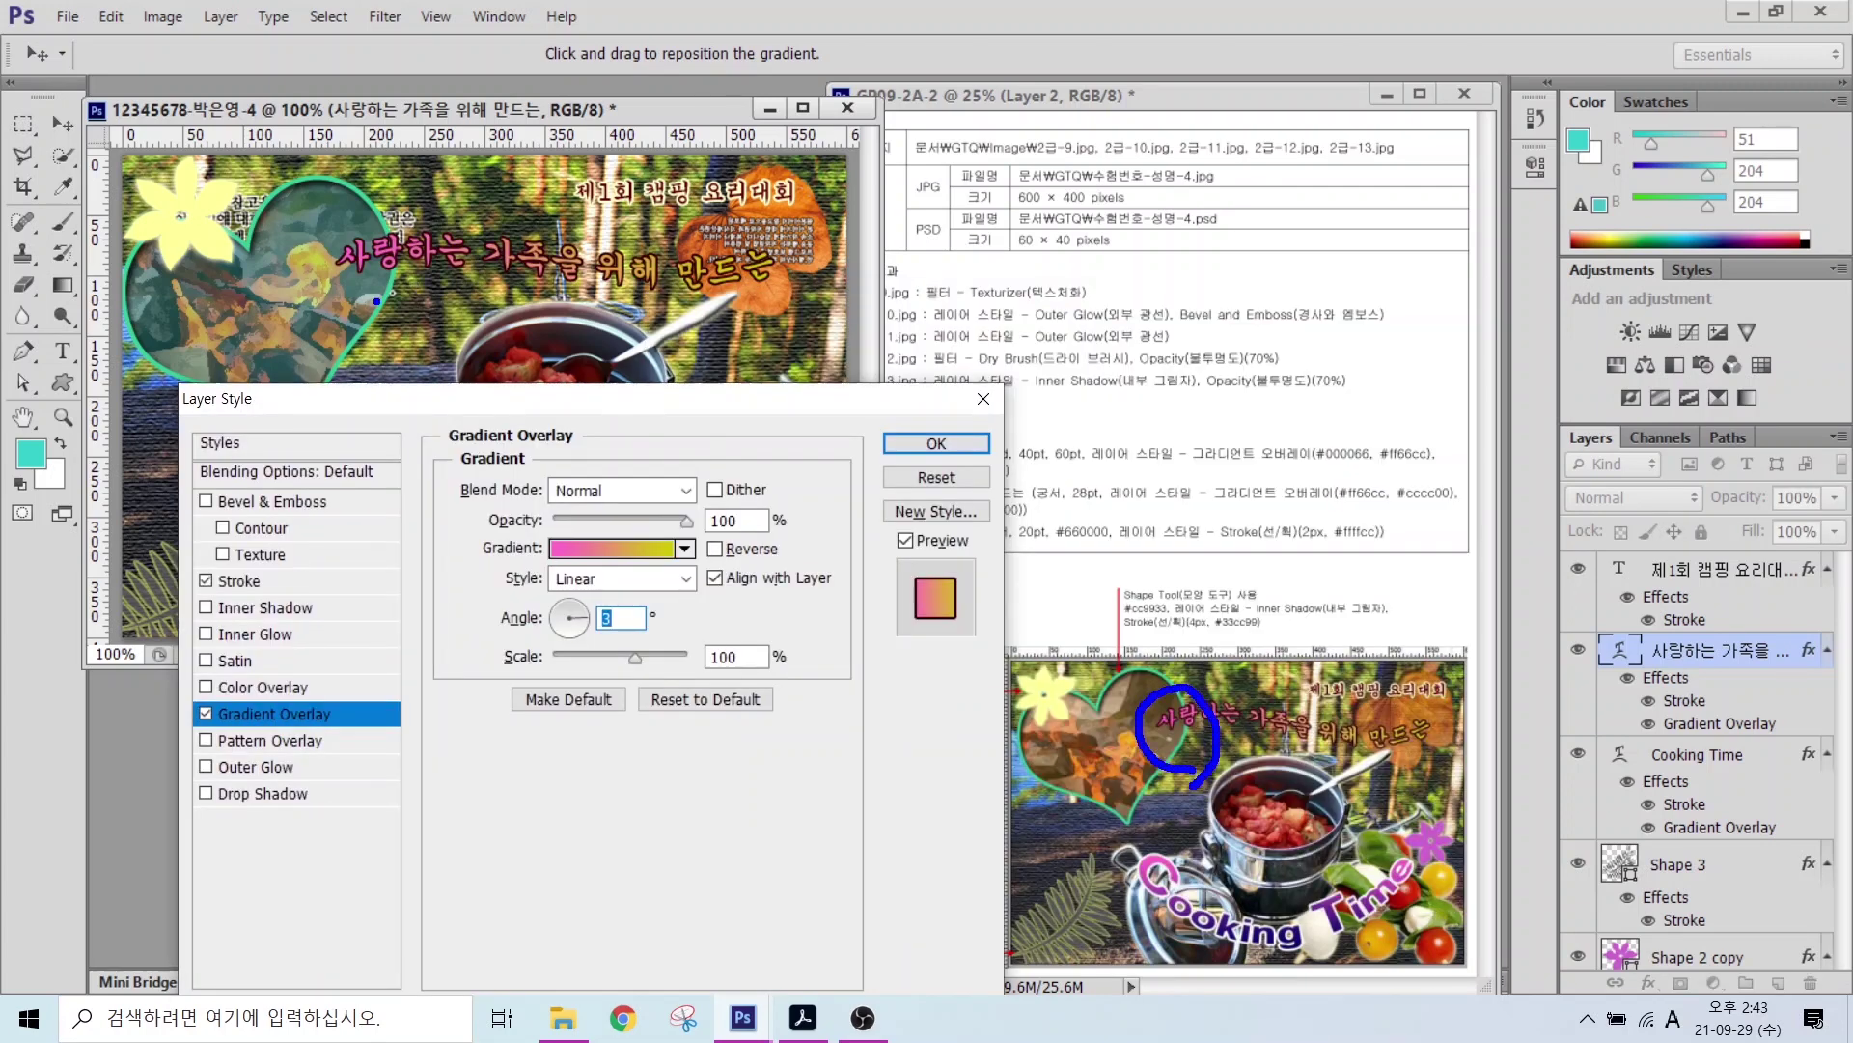
mouse_move(408, 305)
mouse_down()
mouse_move(302, 258)
mouse_move(379, 205)
mouse_move(396, 296)
mouse_up()
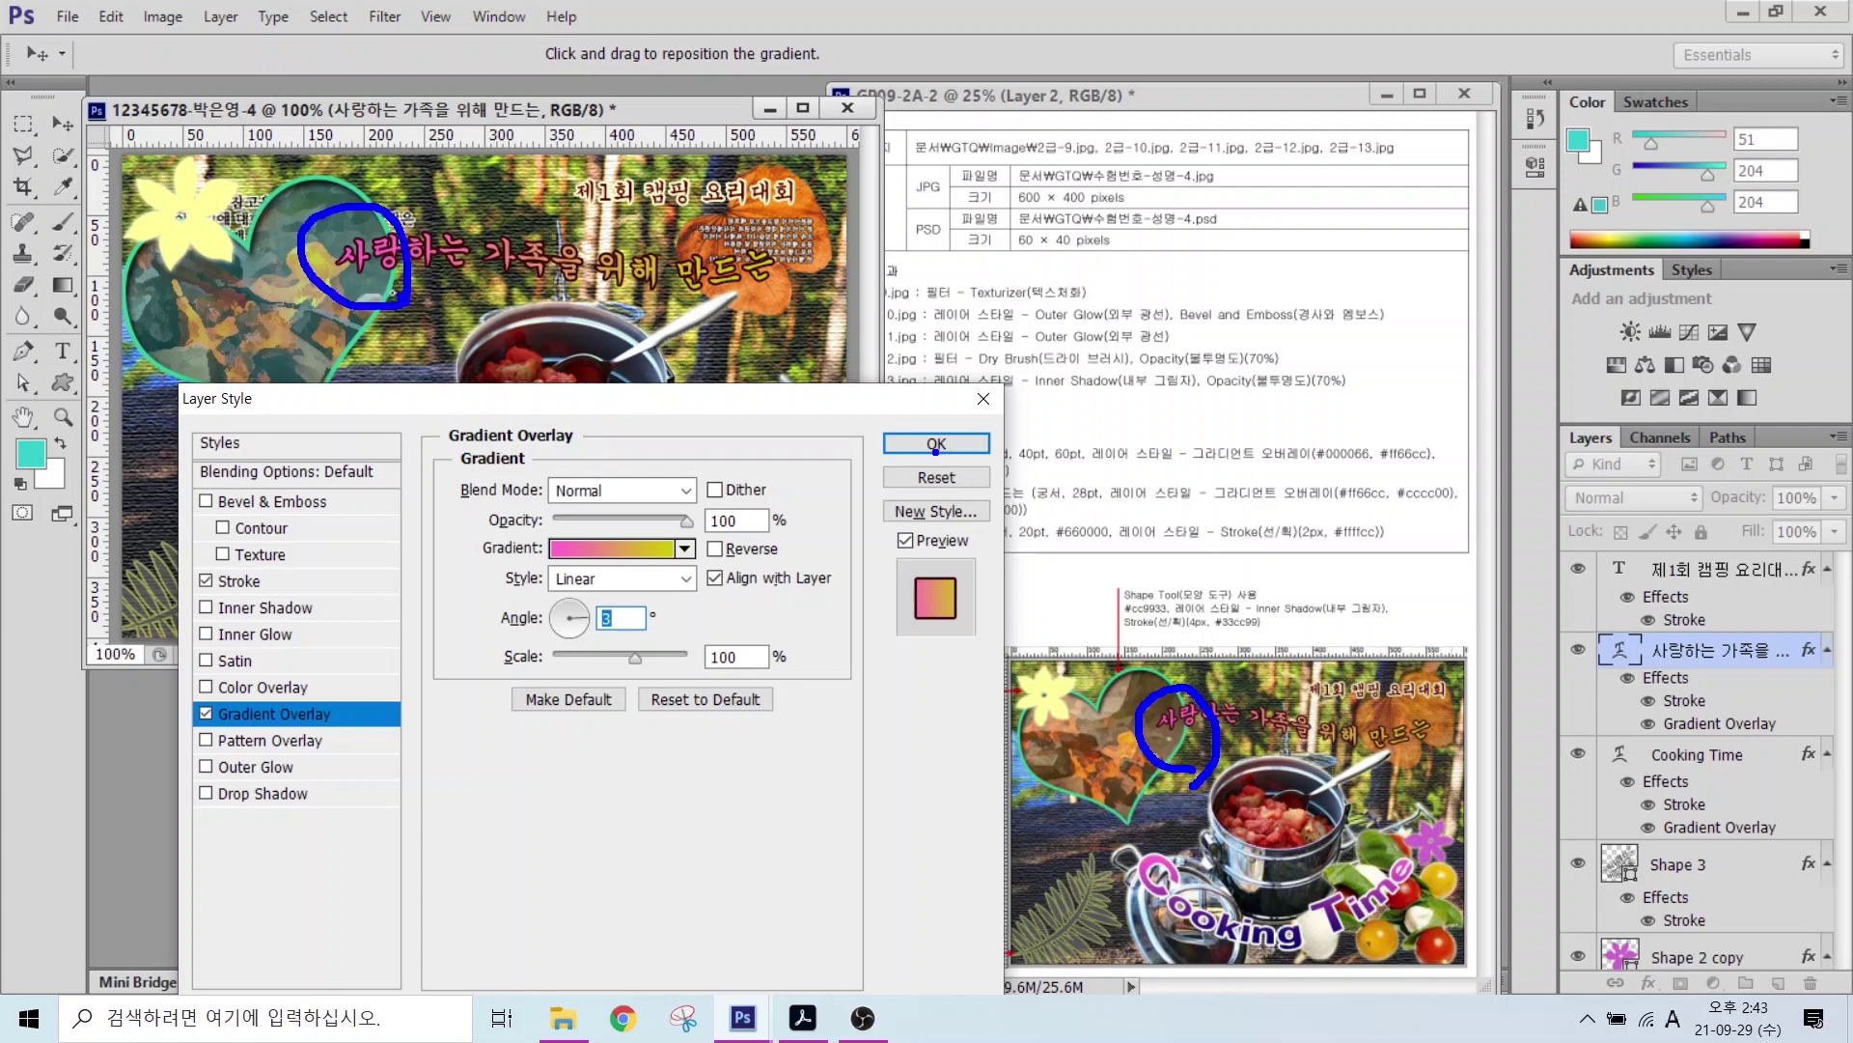
key(Escape)
click(932, 443)
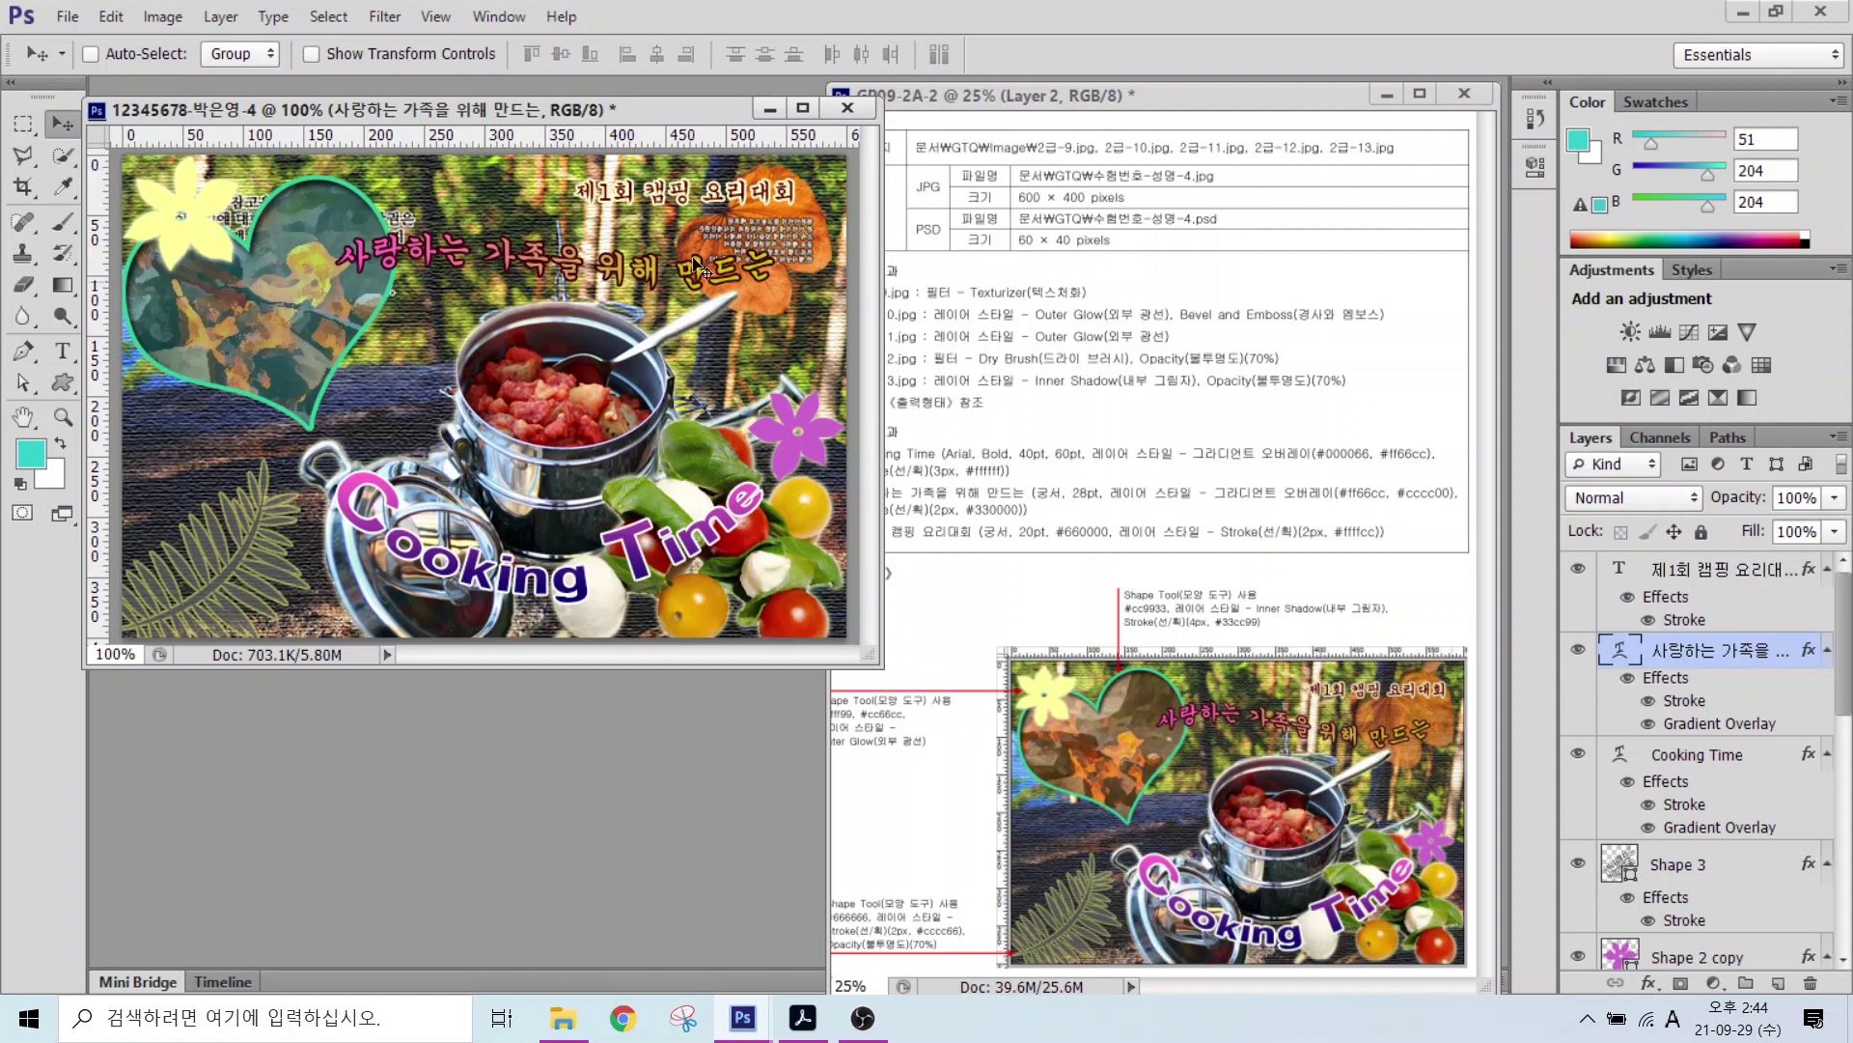
Step: Hide the rulers and save the composite as a JPEG in Documents > GTQ
click(435, 17)
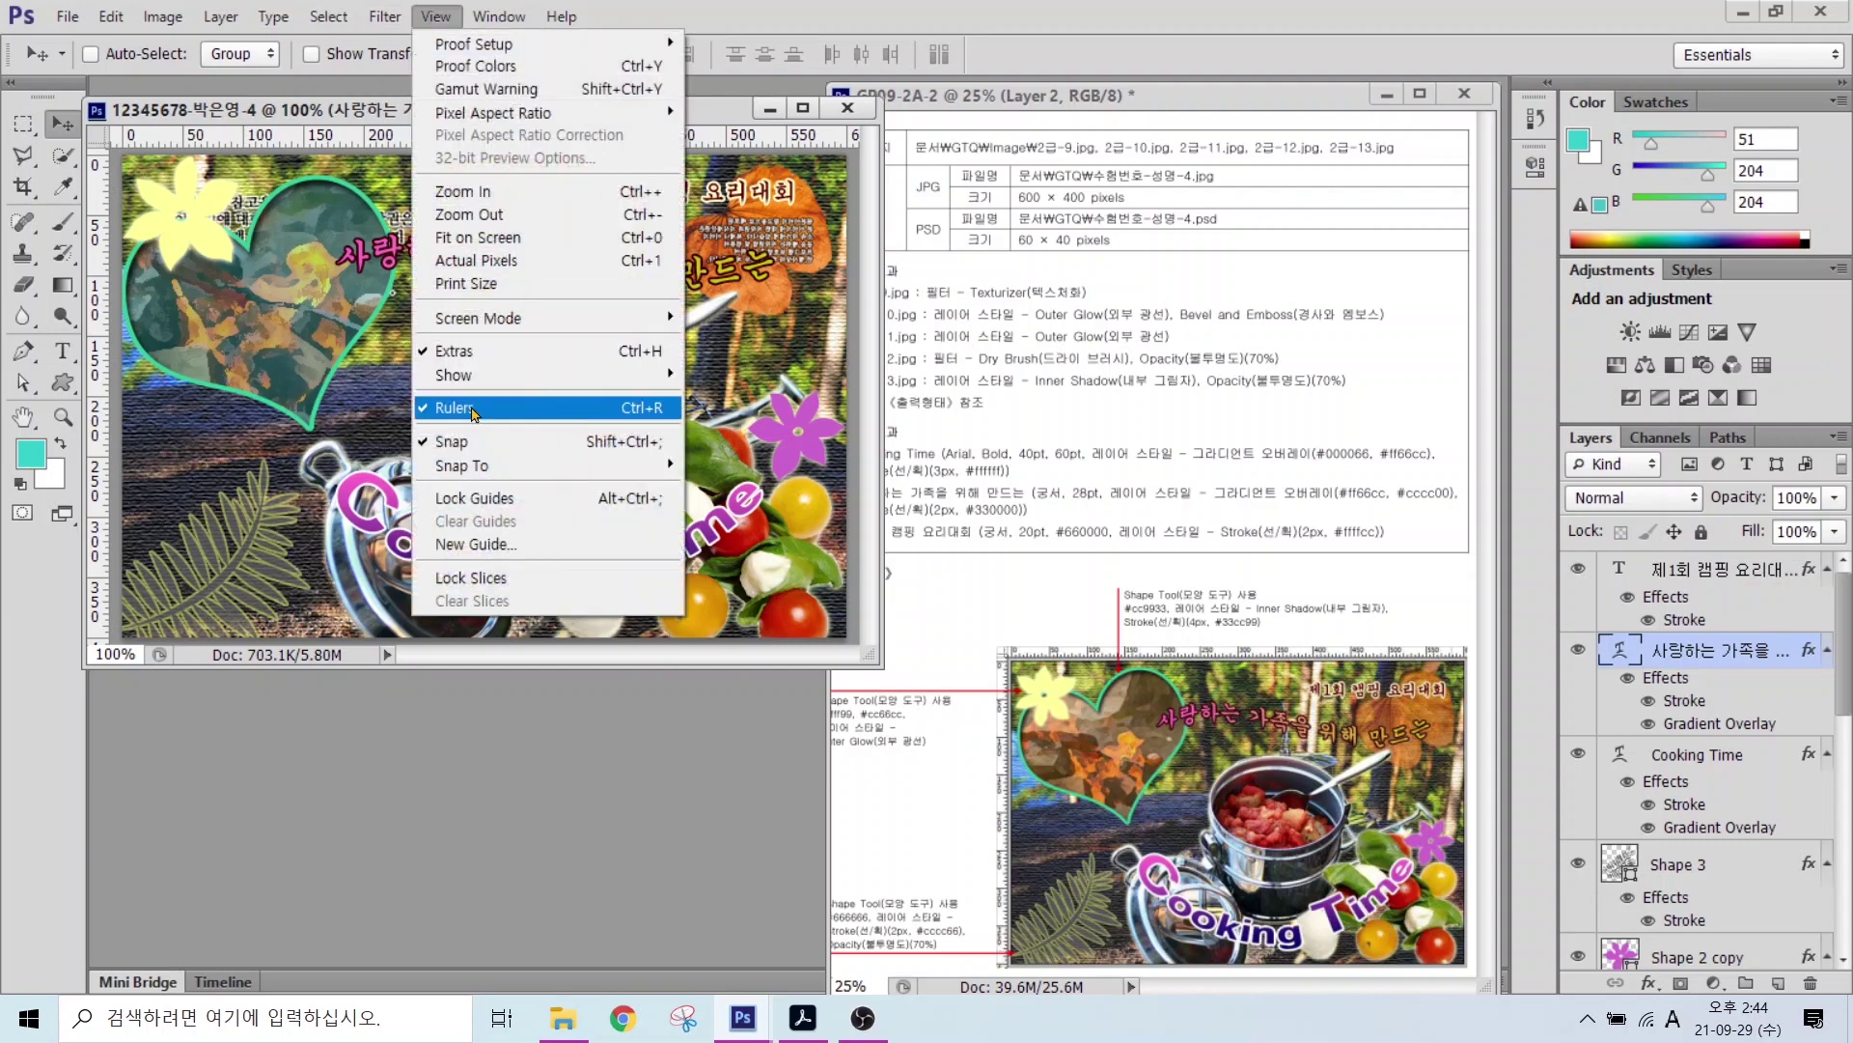
click(473, 411)
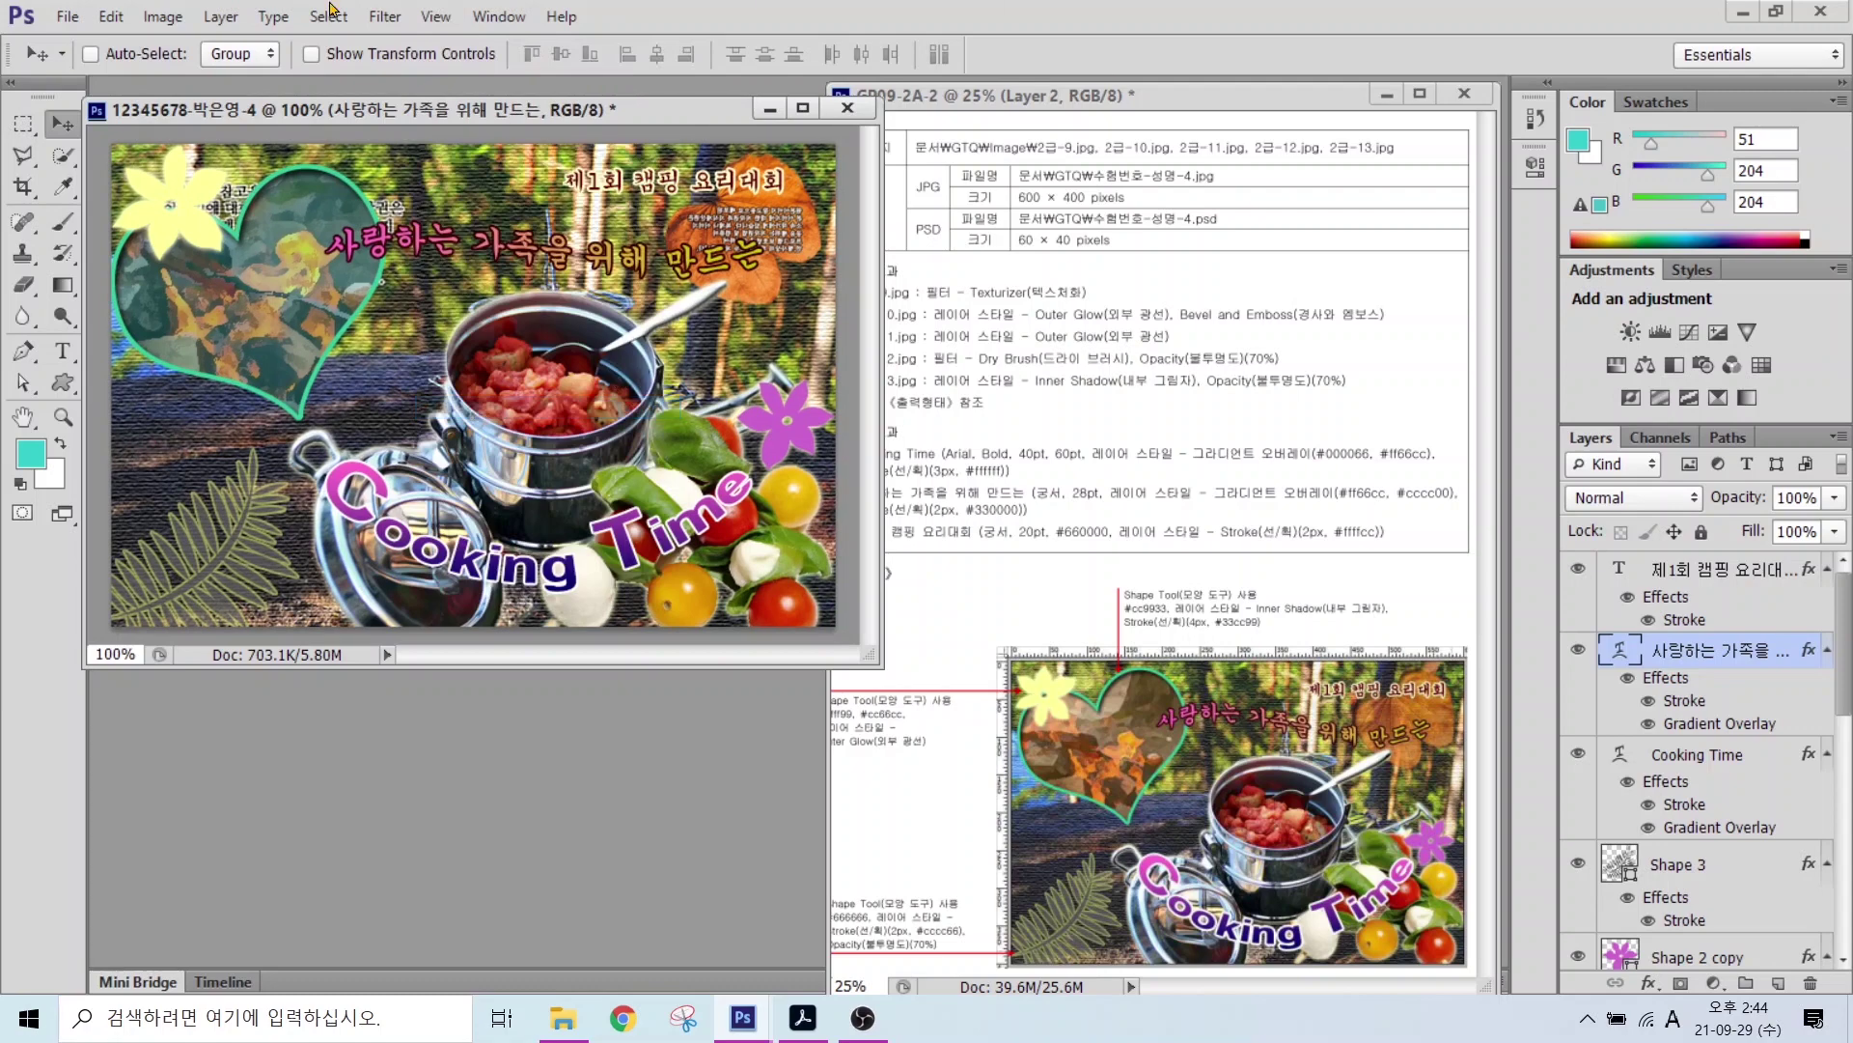
click(67, 16)
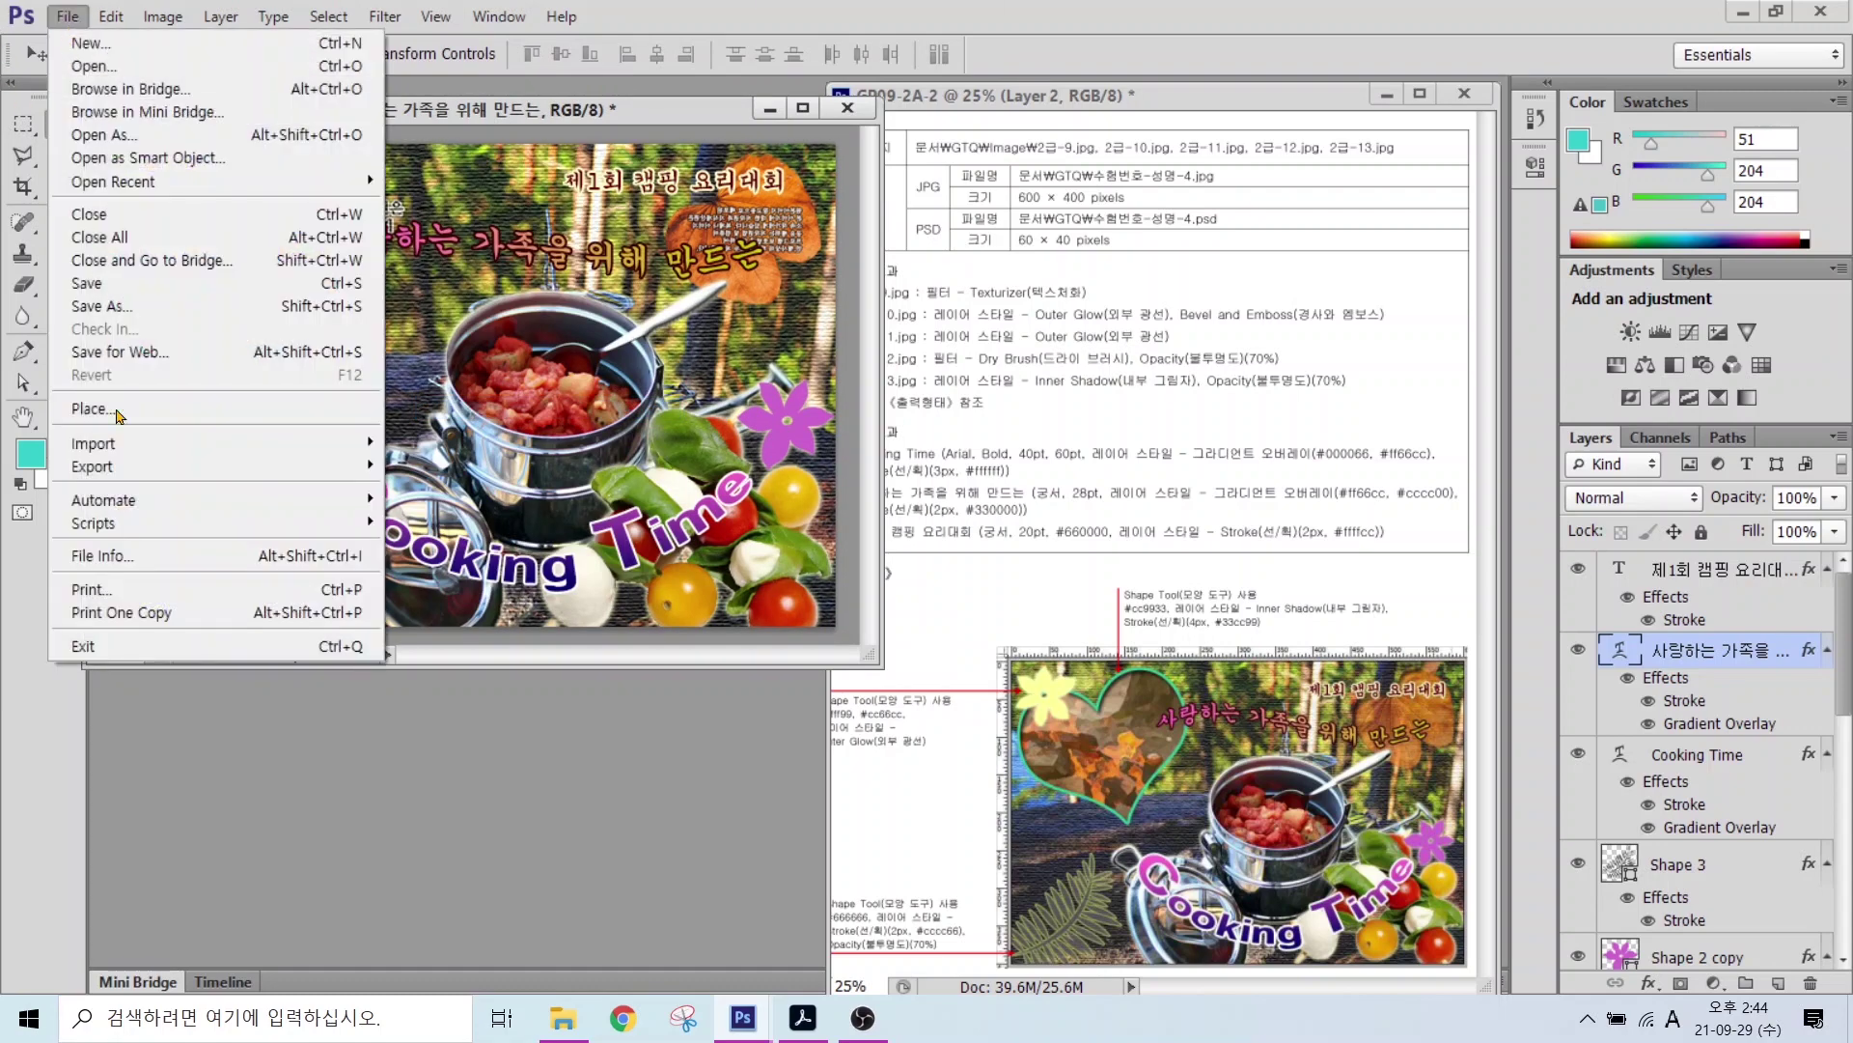
click(86, 289)
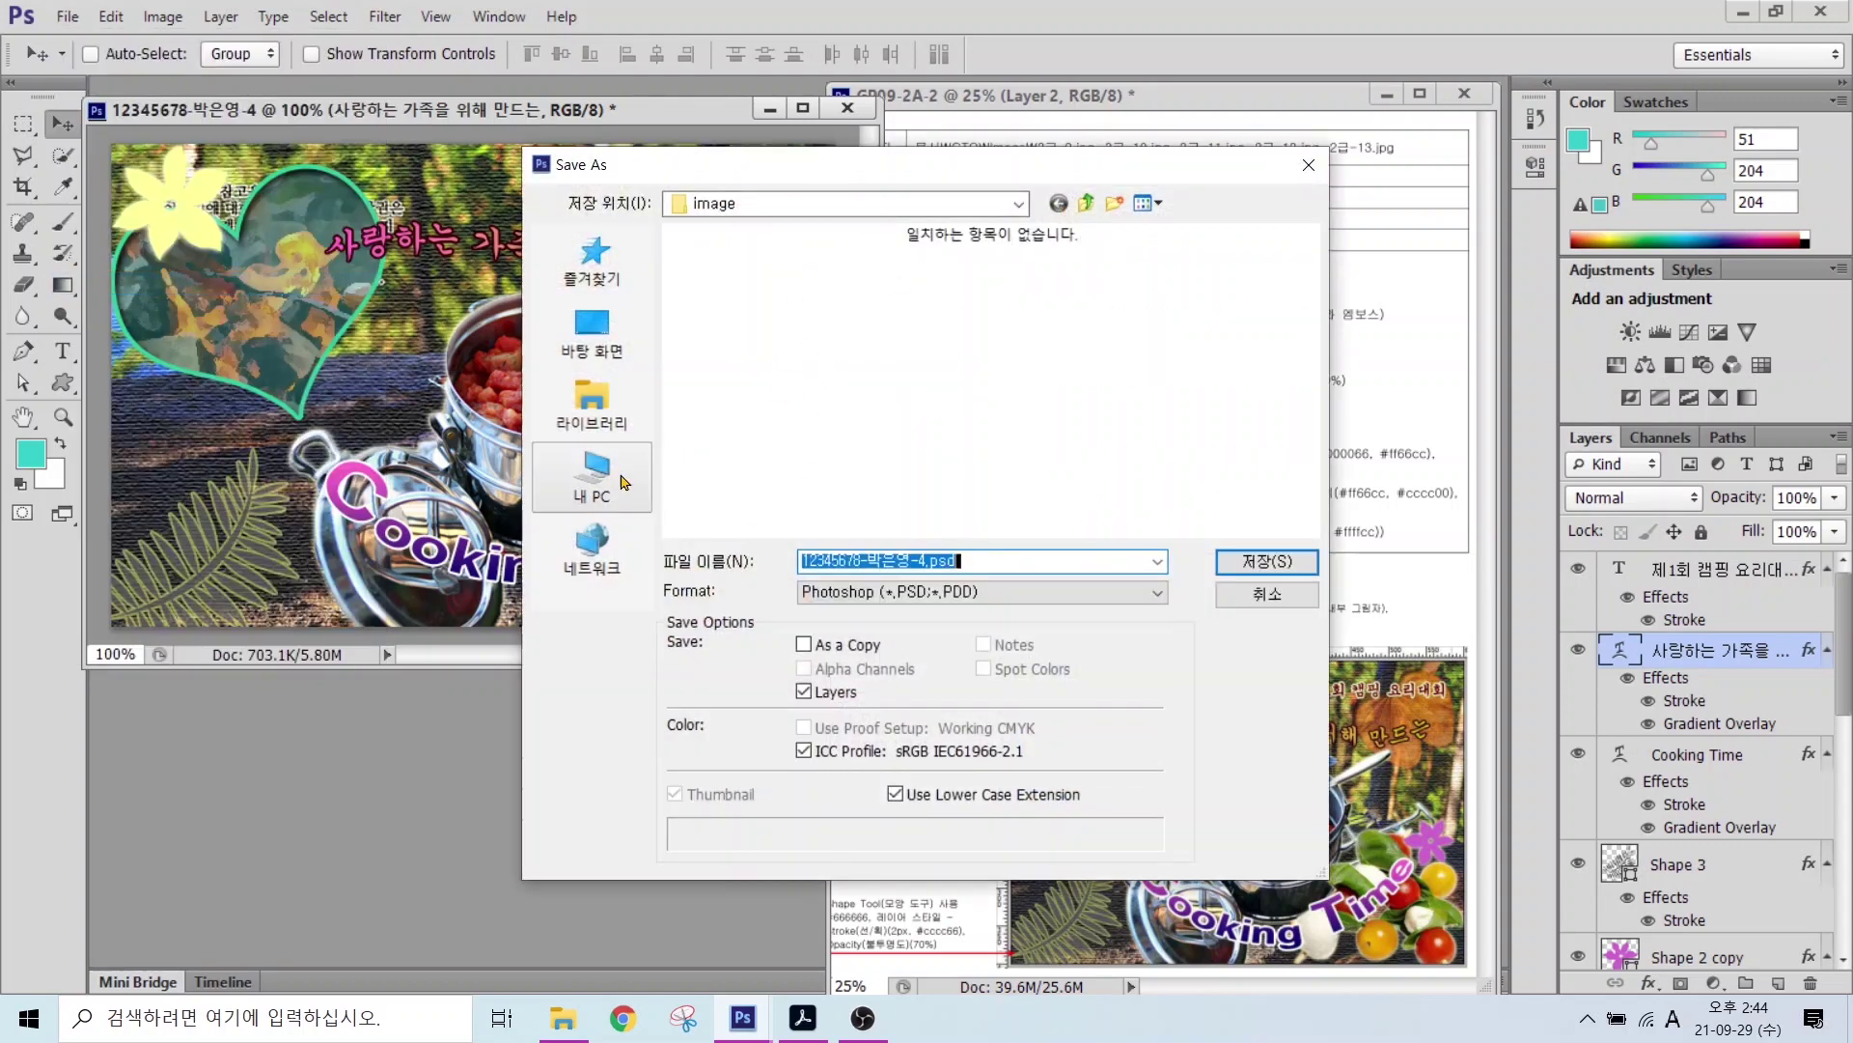
click(591, 406)
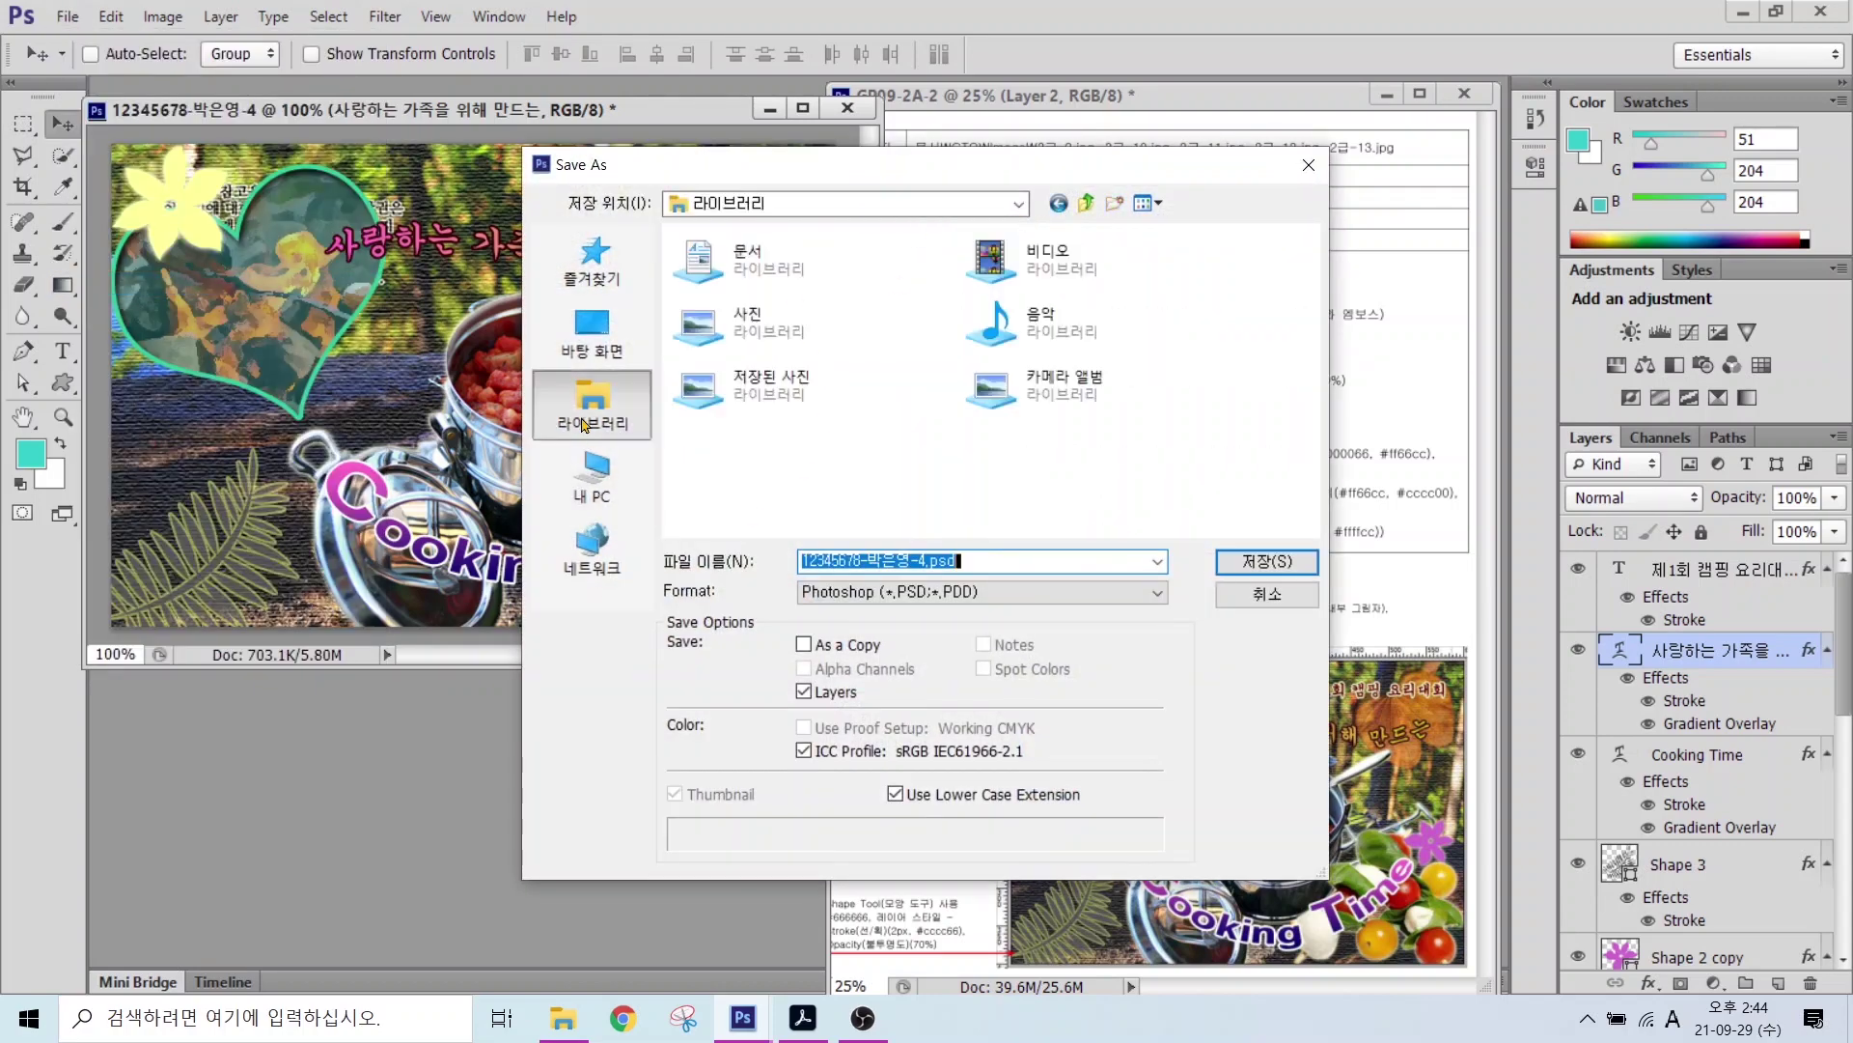
double_click(748, 259)
double_click(715, 313)
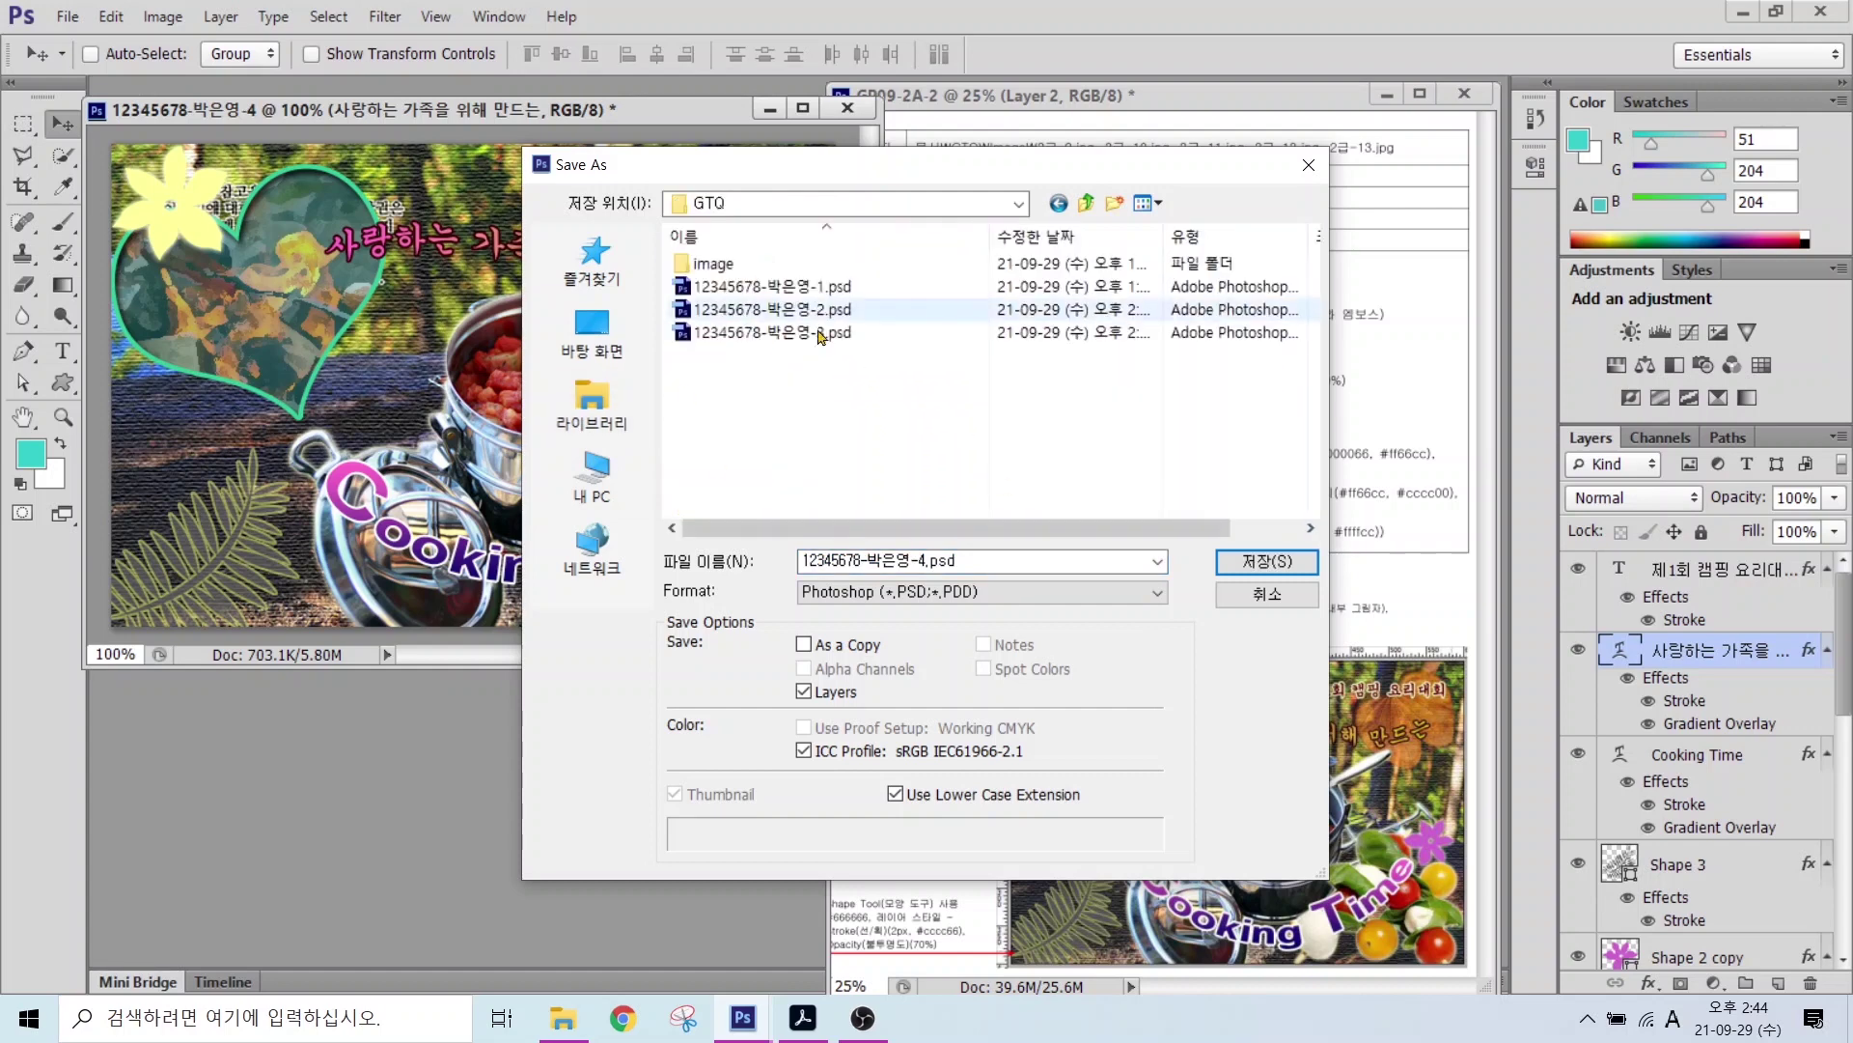
click(884, 567)
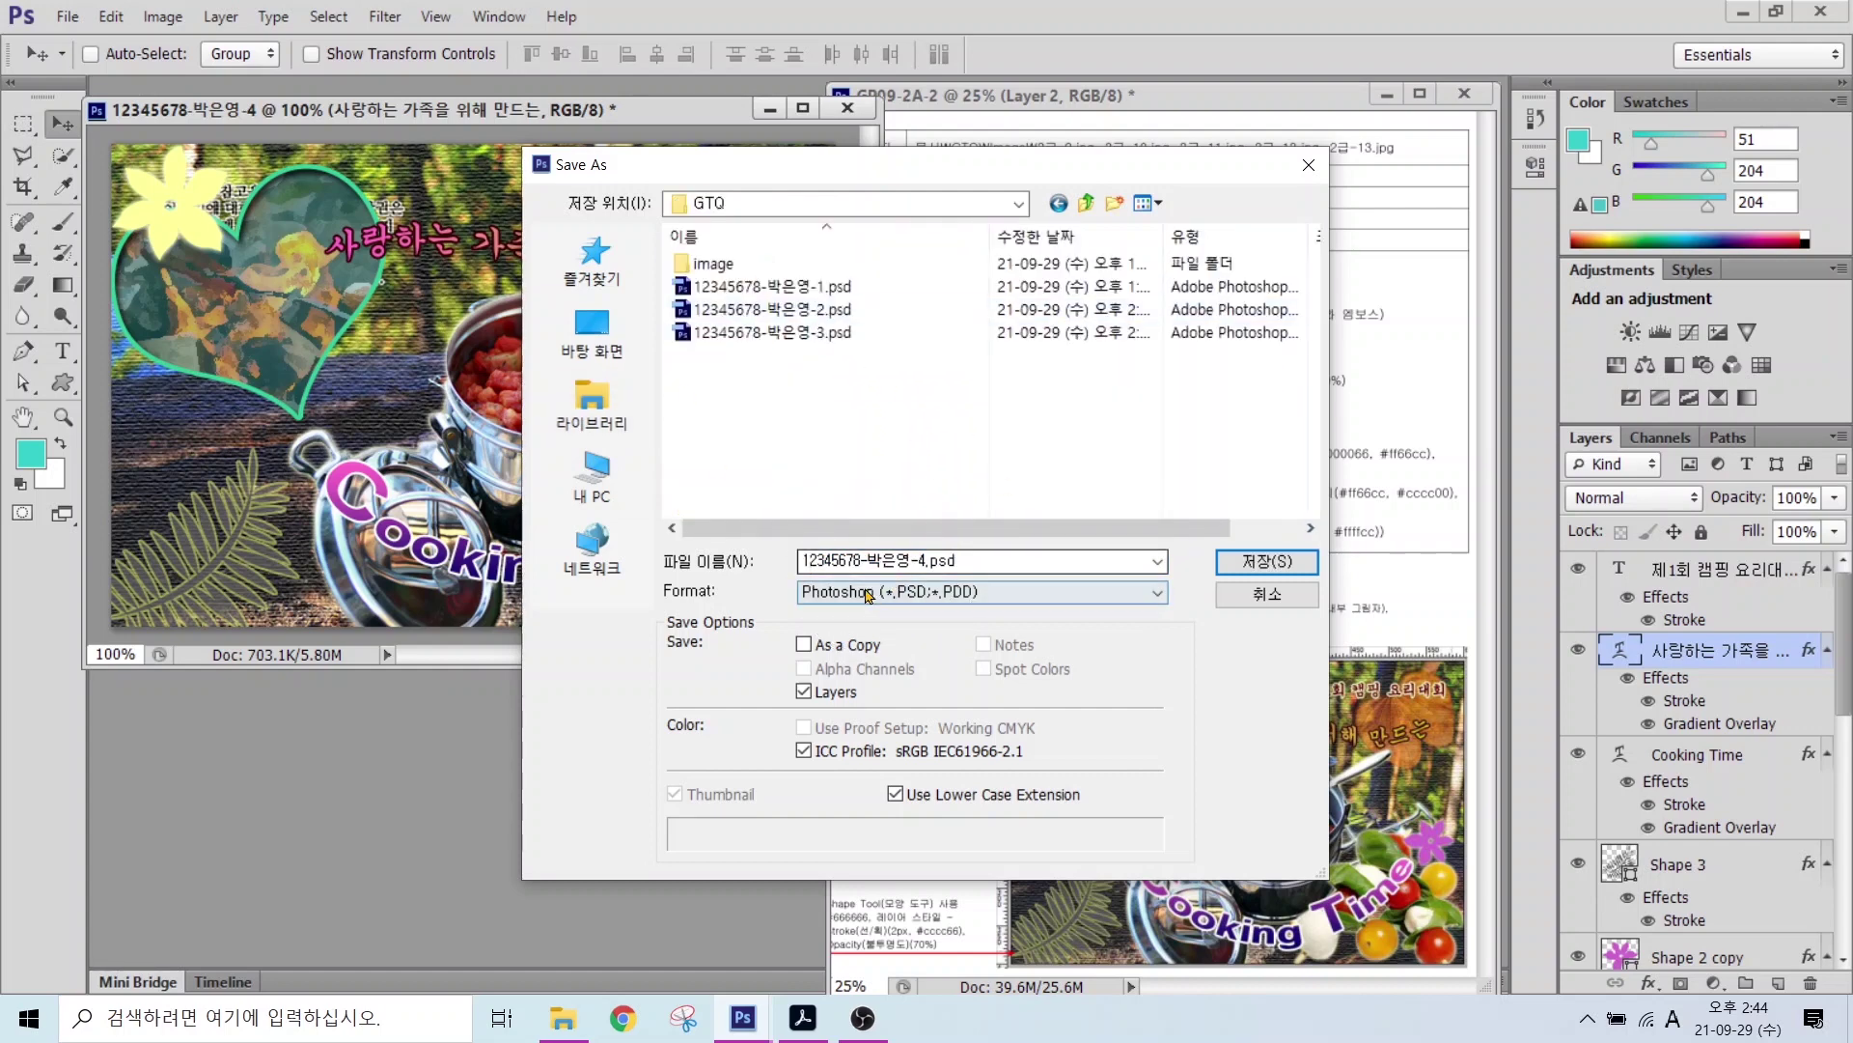
click(869, 590)
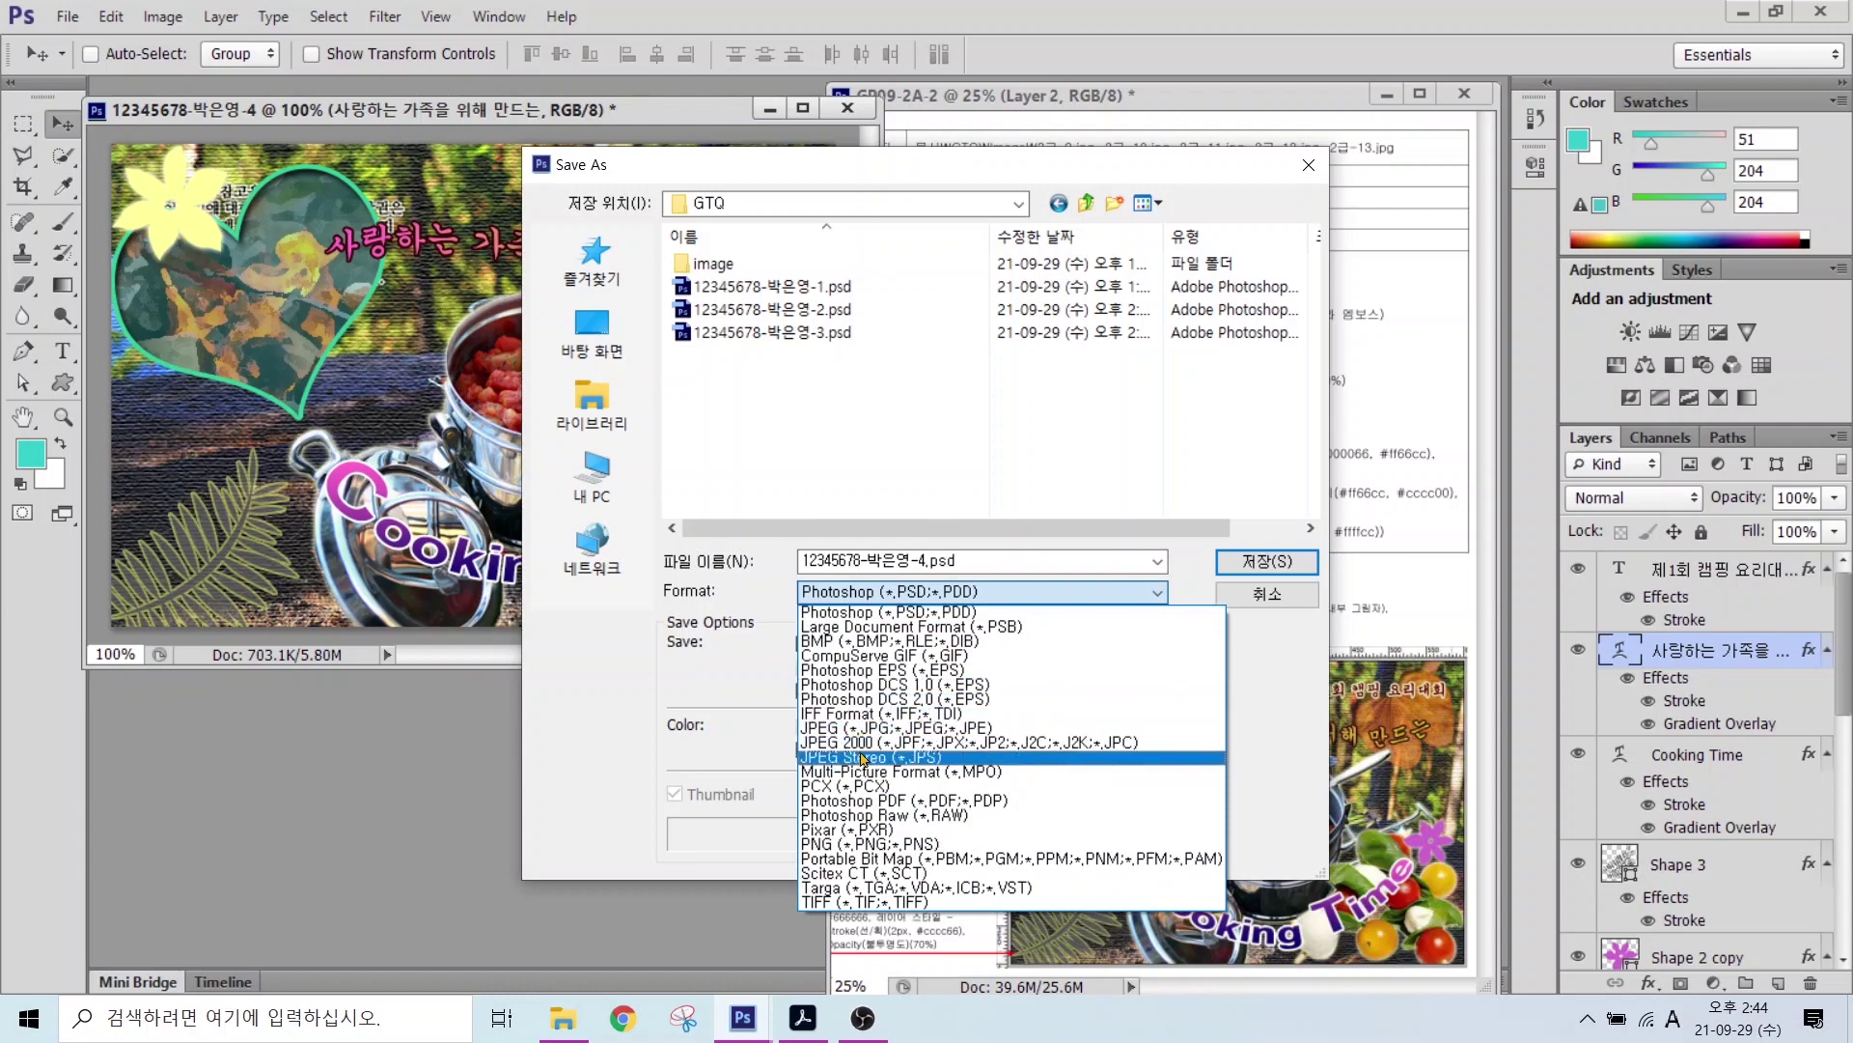
click(866, 729)
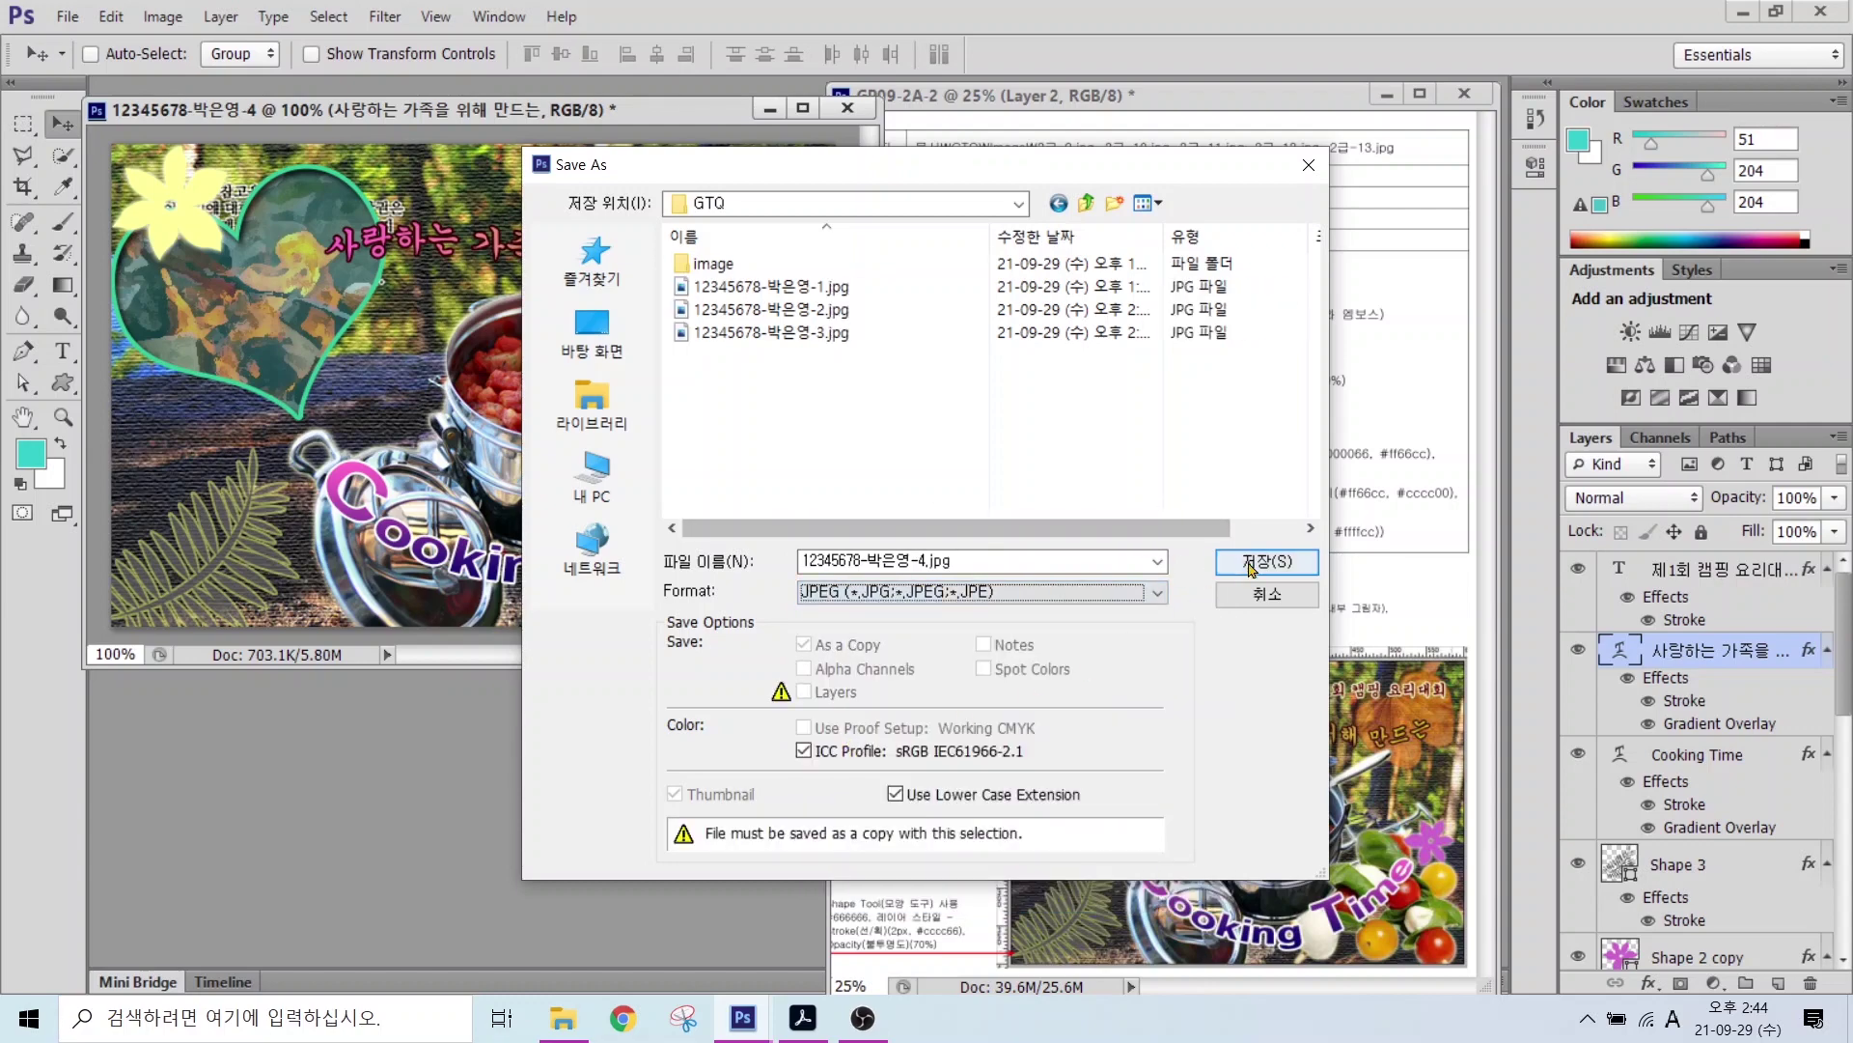
click(1255, 564)
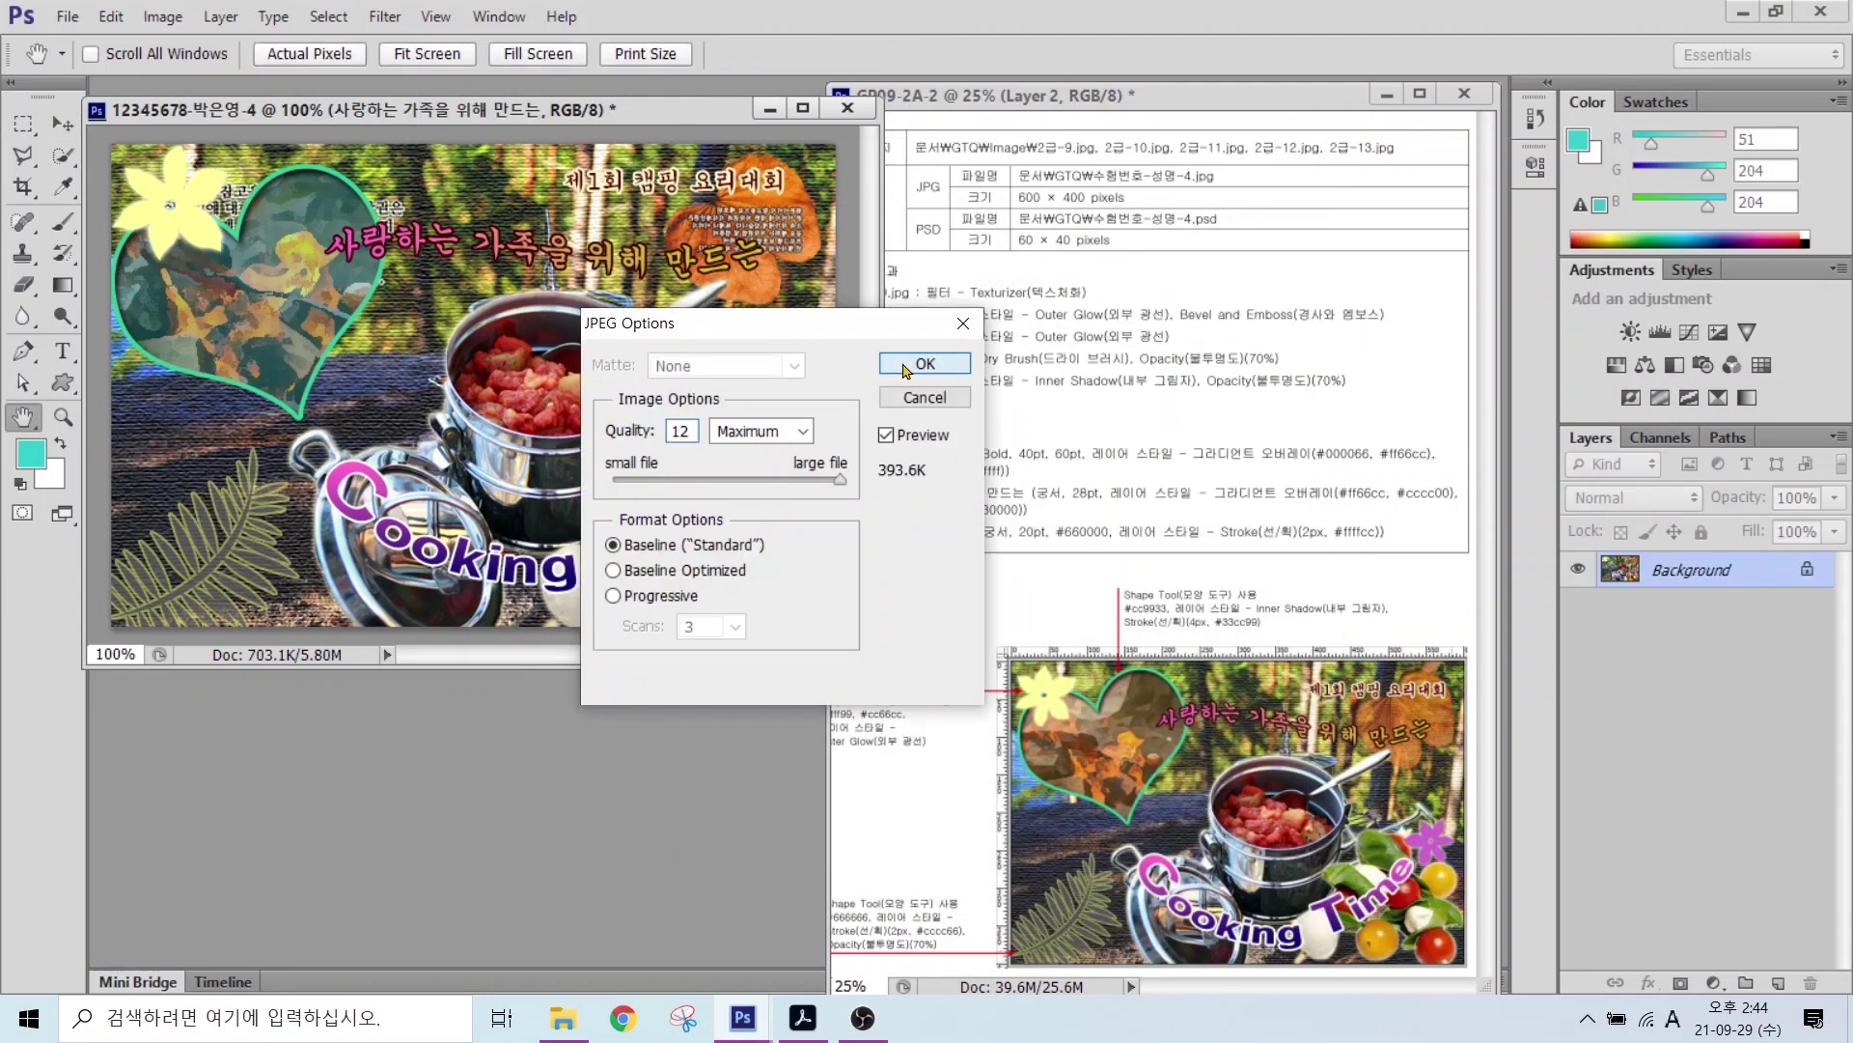
Step: Finish the JPEG at quality 12, then resize the image to 60 × 40 pixels
click(884, 374)
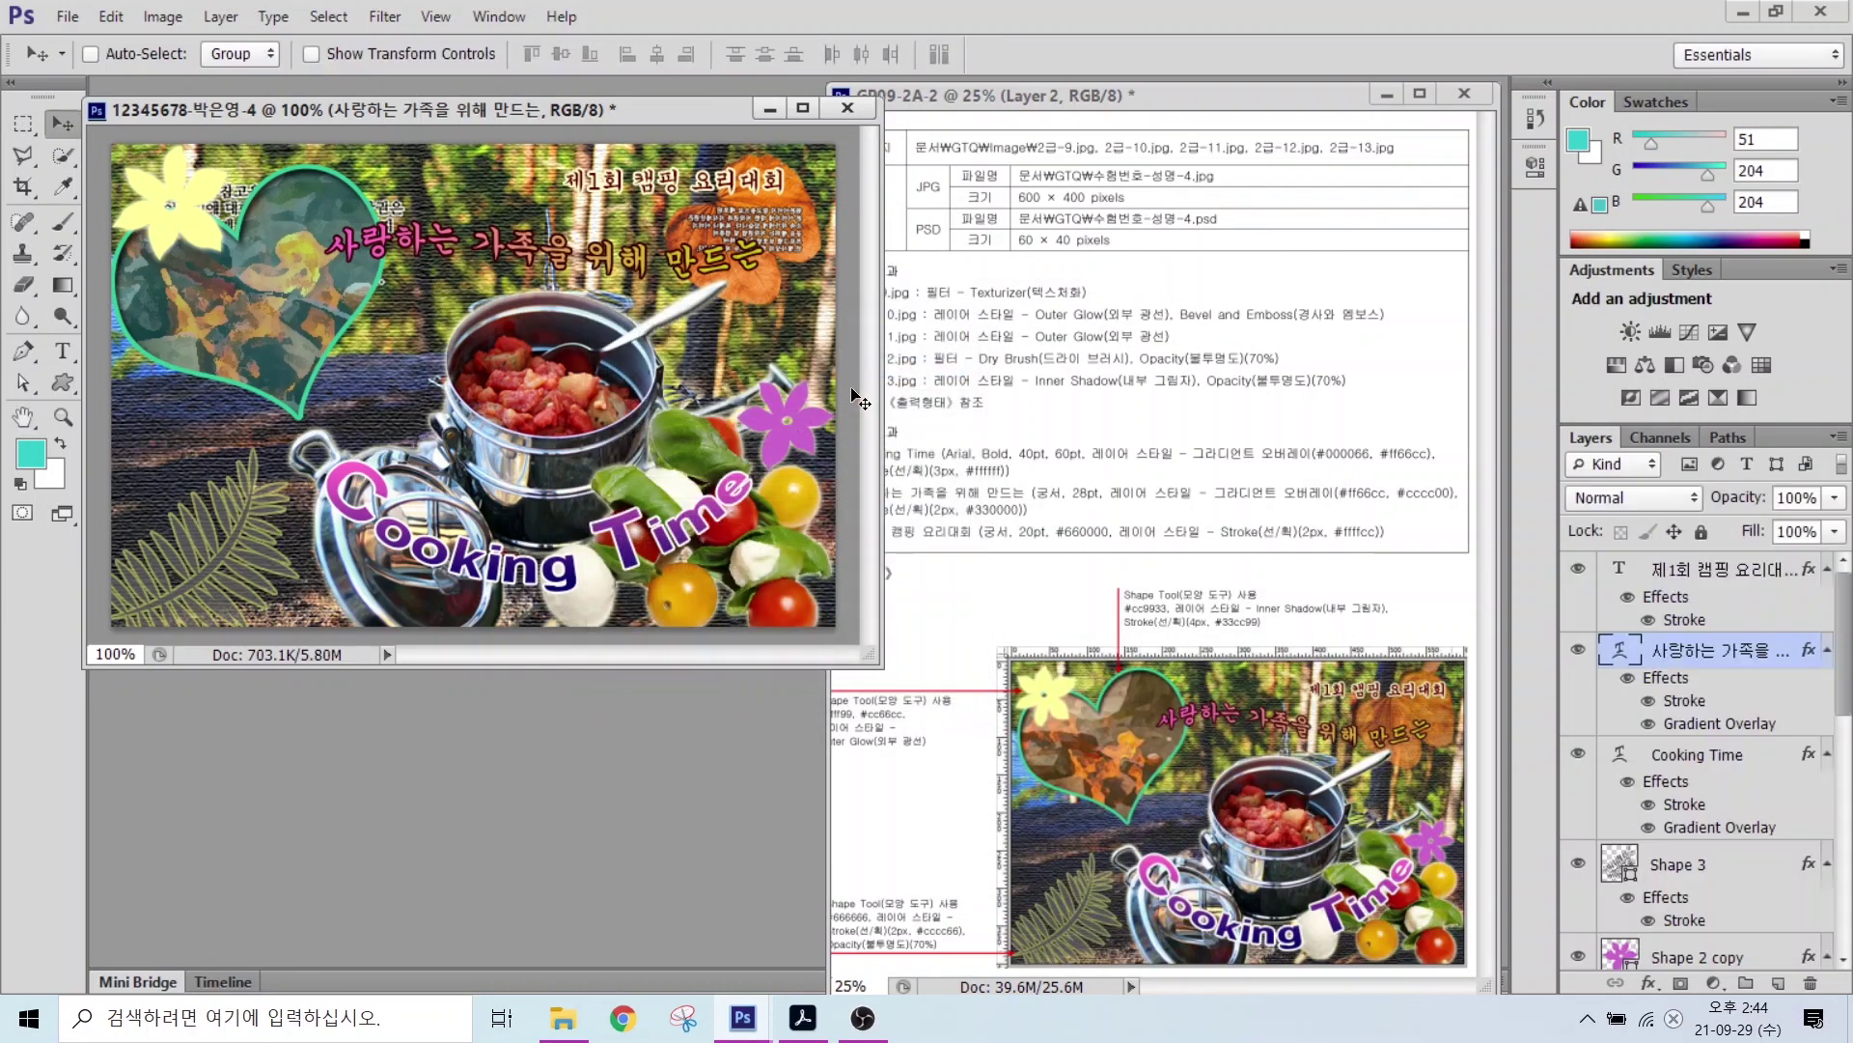
click(162, 16)
click(196, 189)
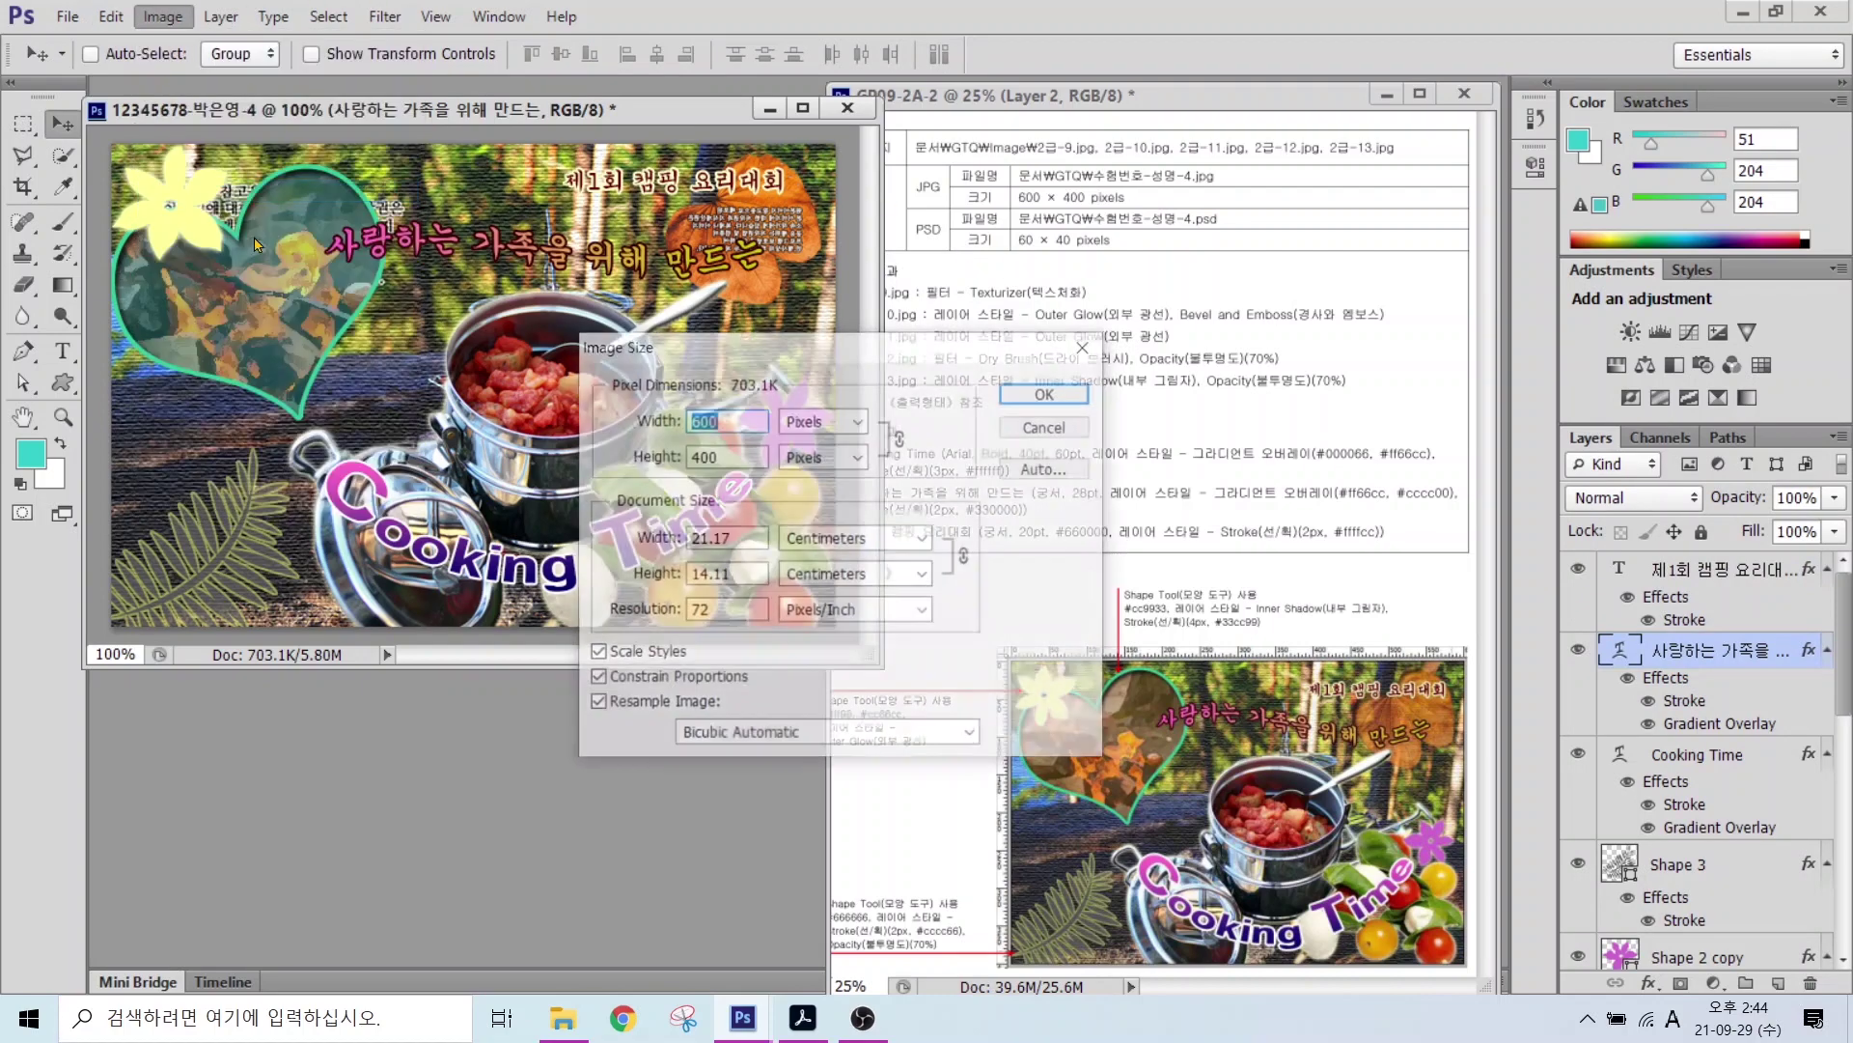
text(60)
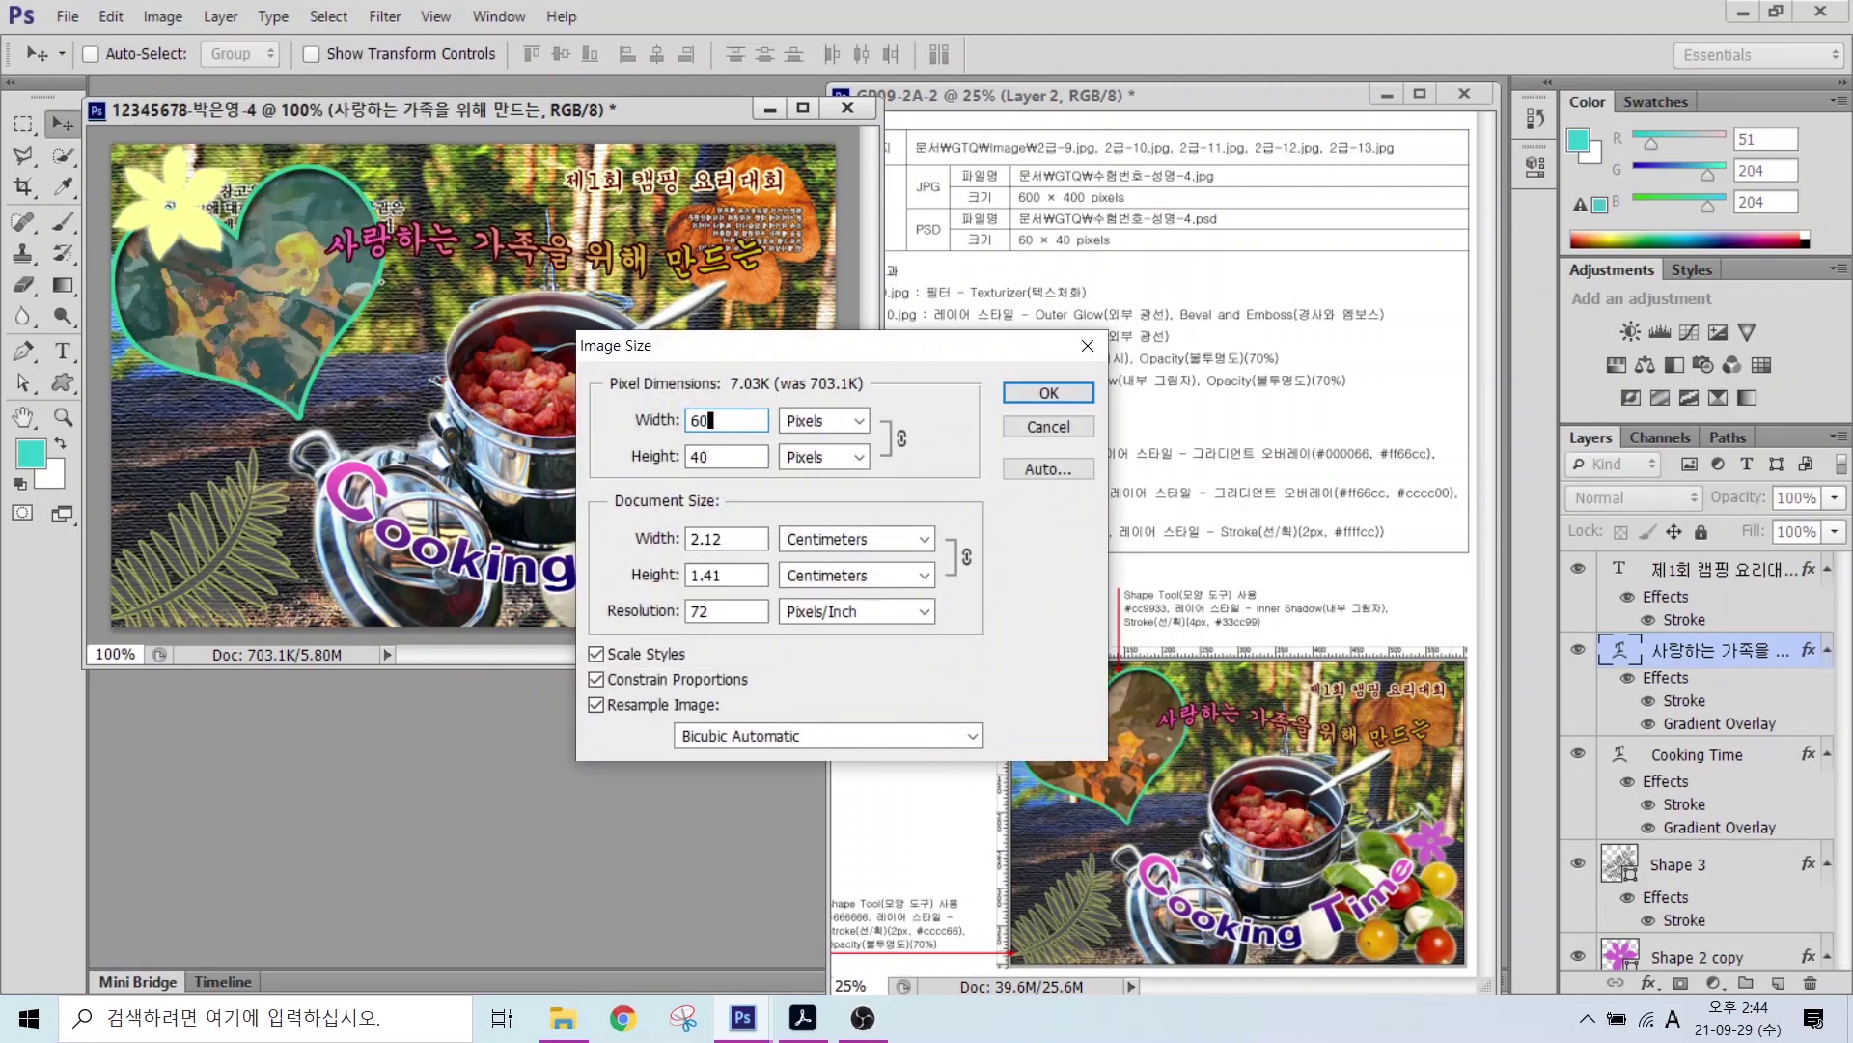
click(1049, 393)
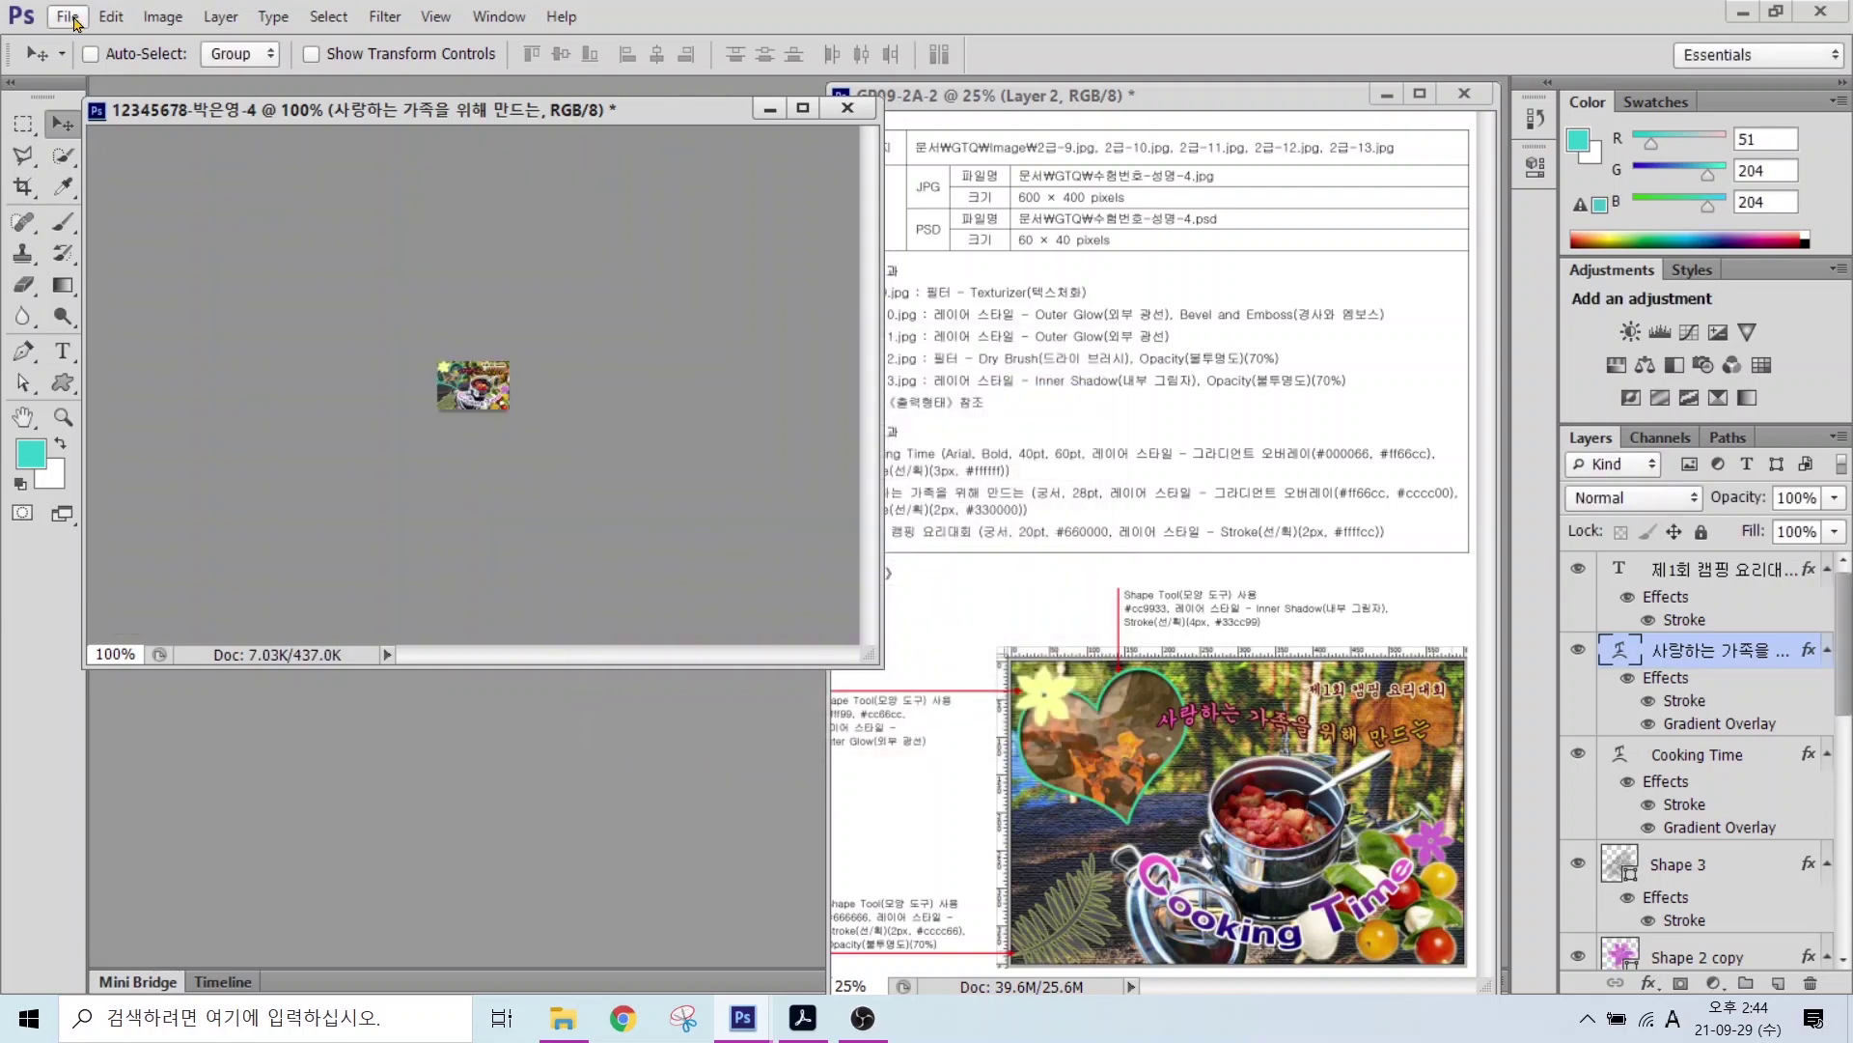
Step: Save the 60 × 40 version as a Photoshop PSD file in the GTQ folder
click(67, 16)
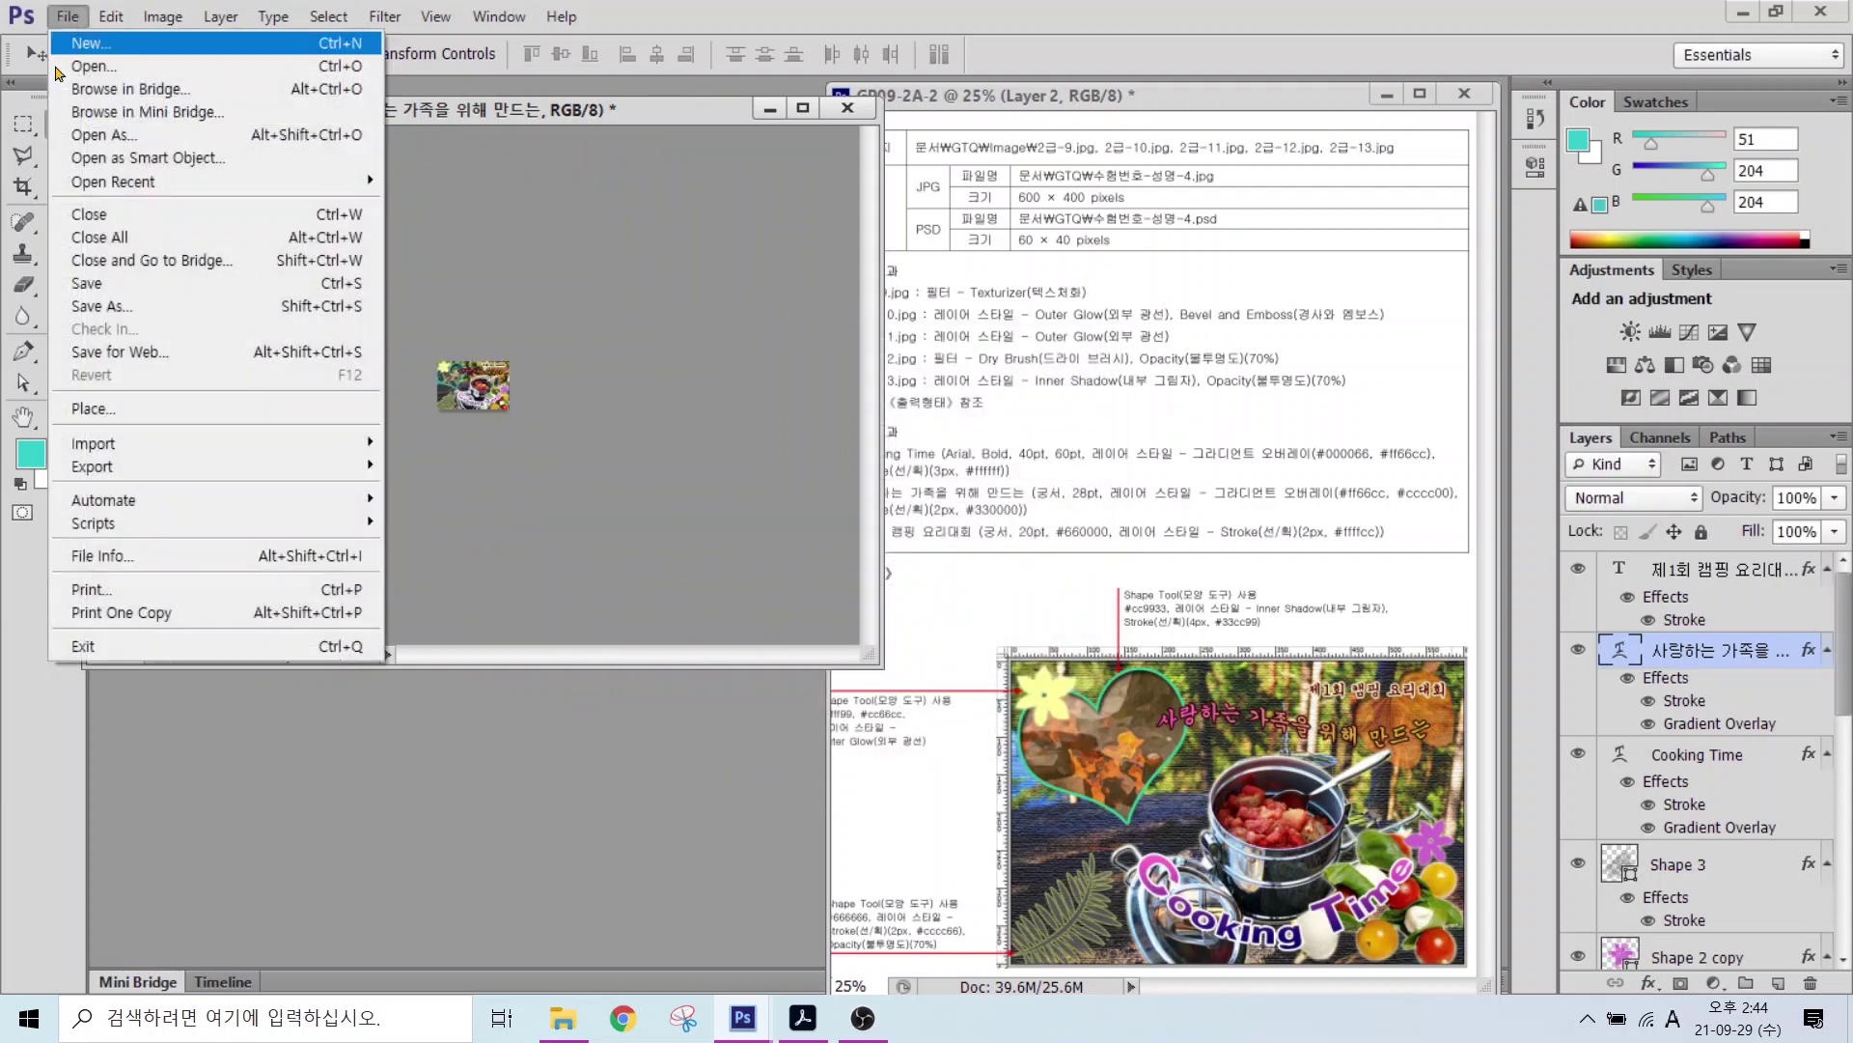
click(134, 313)
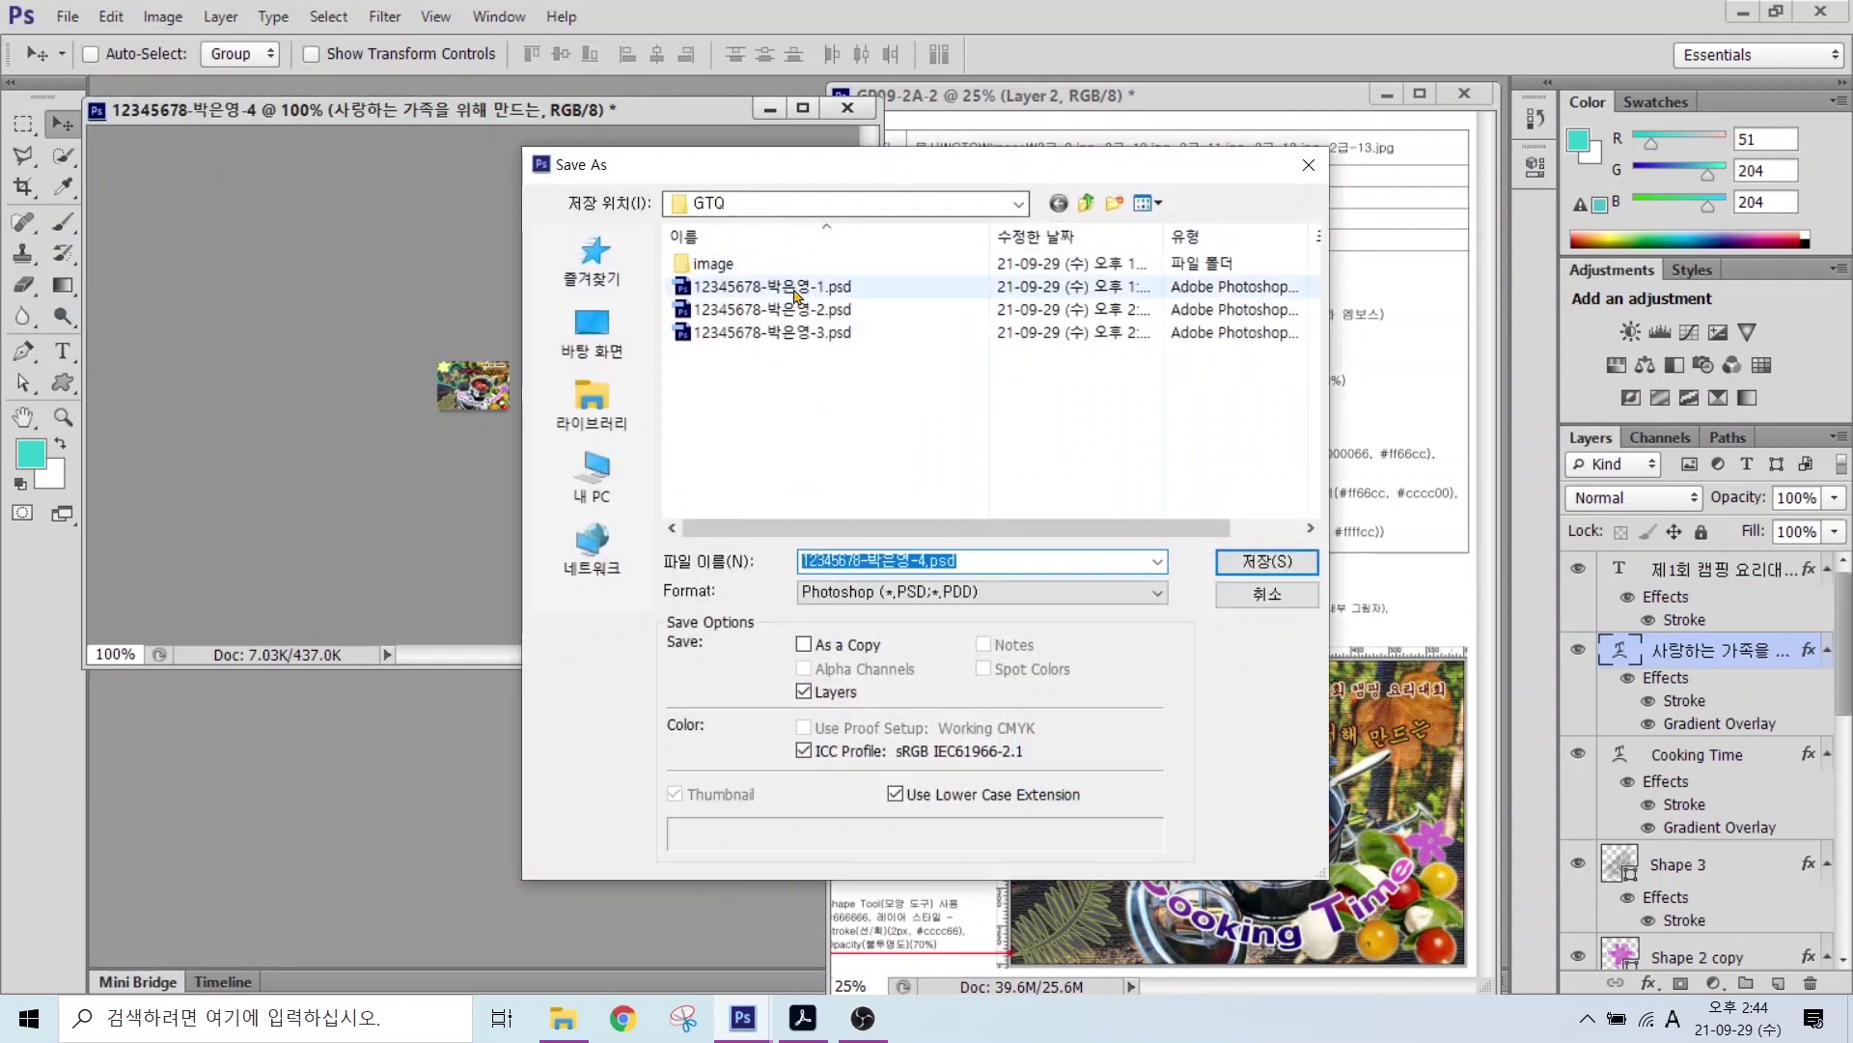
click(848, 607)
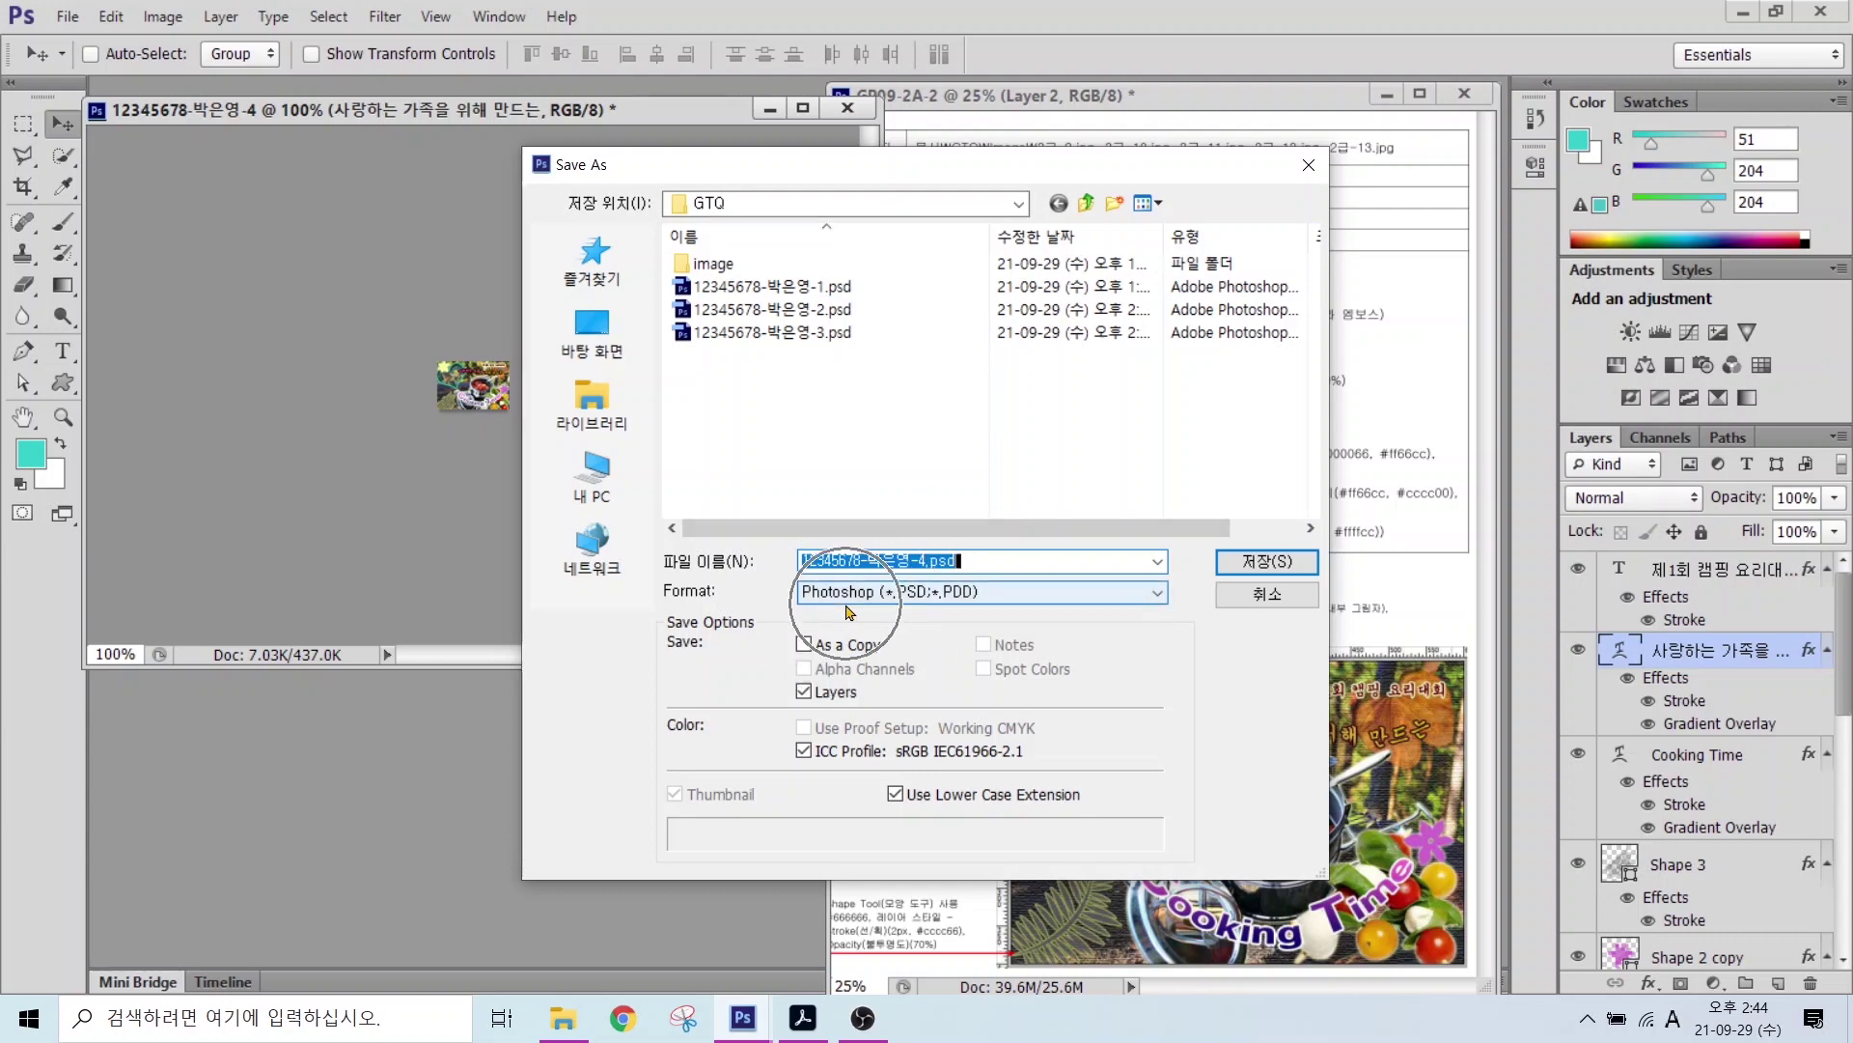
click(1264, 566)
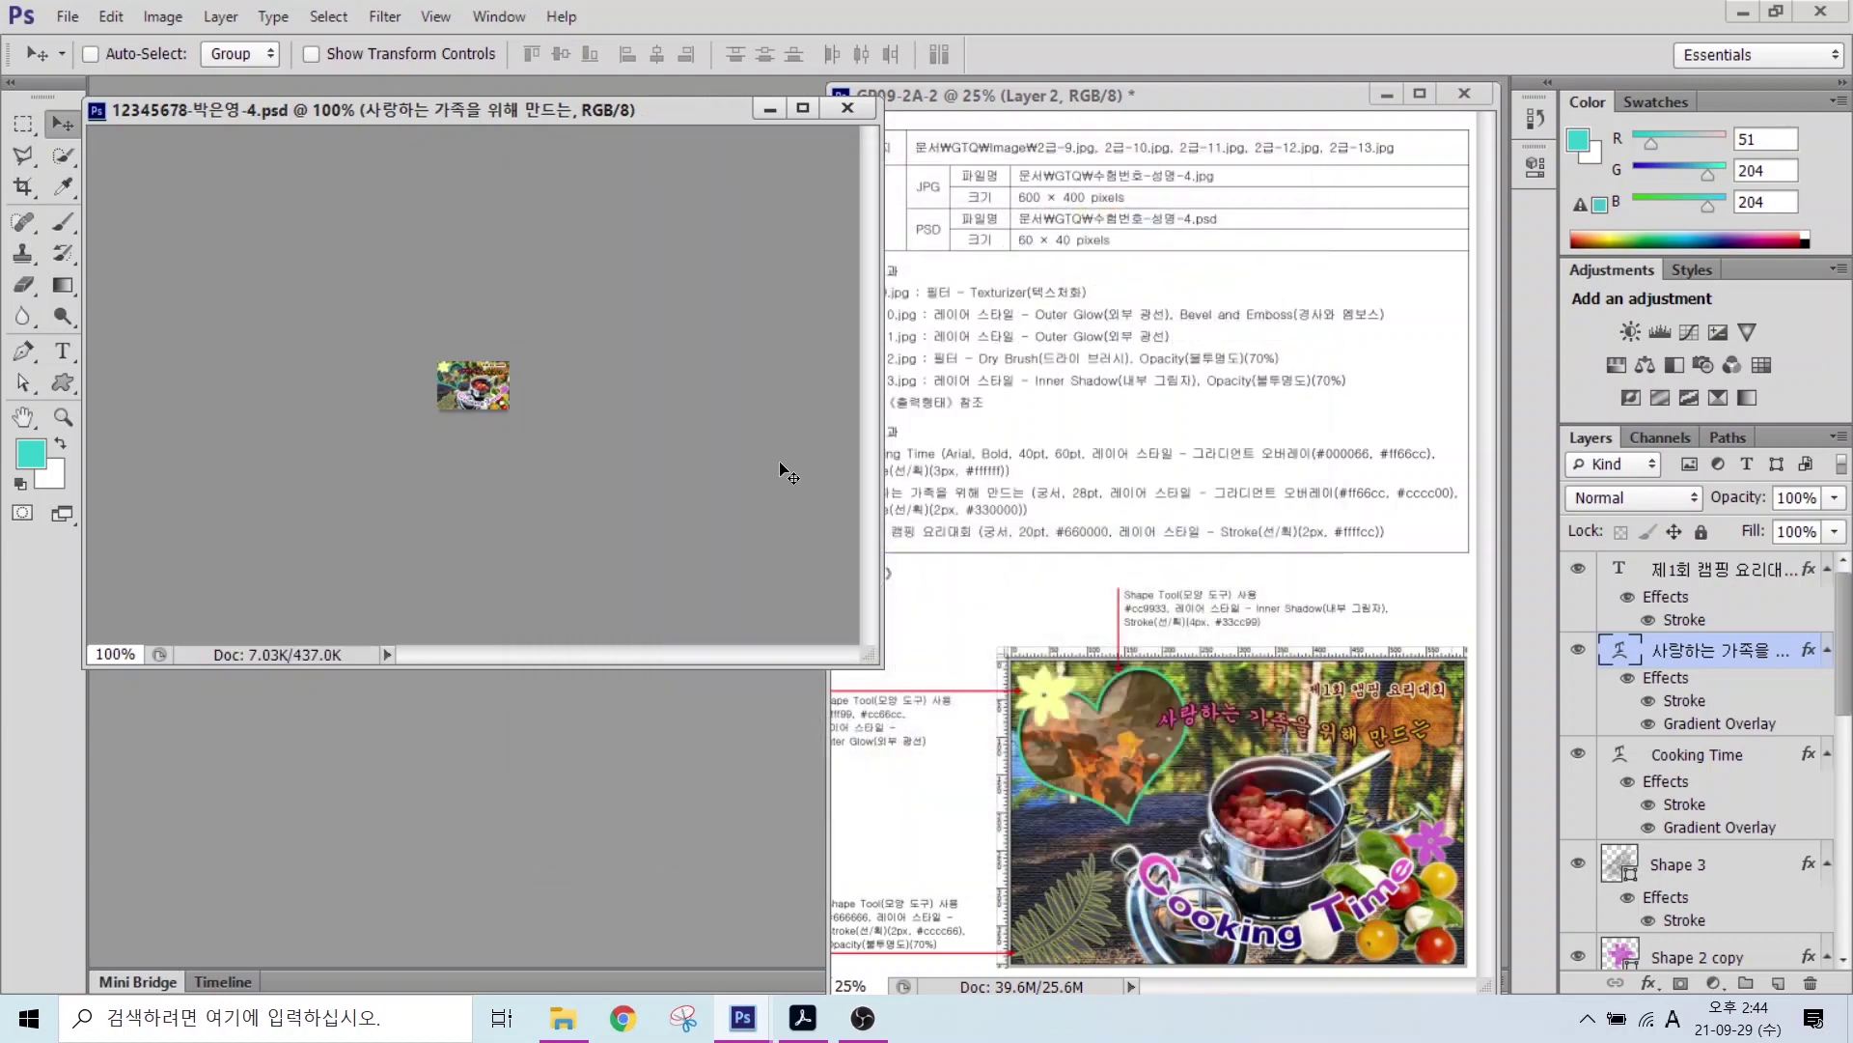